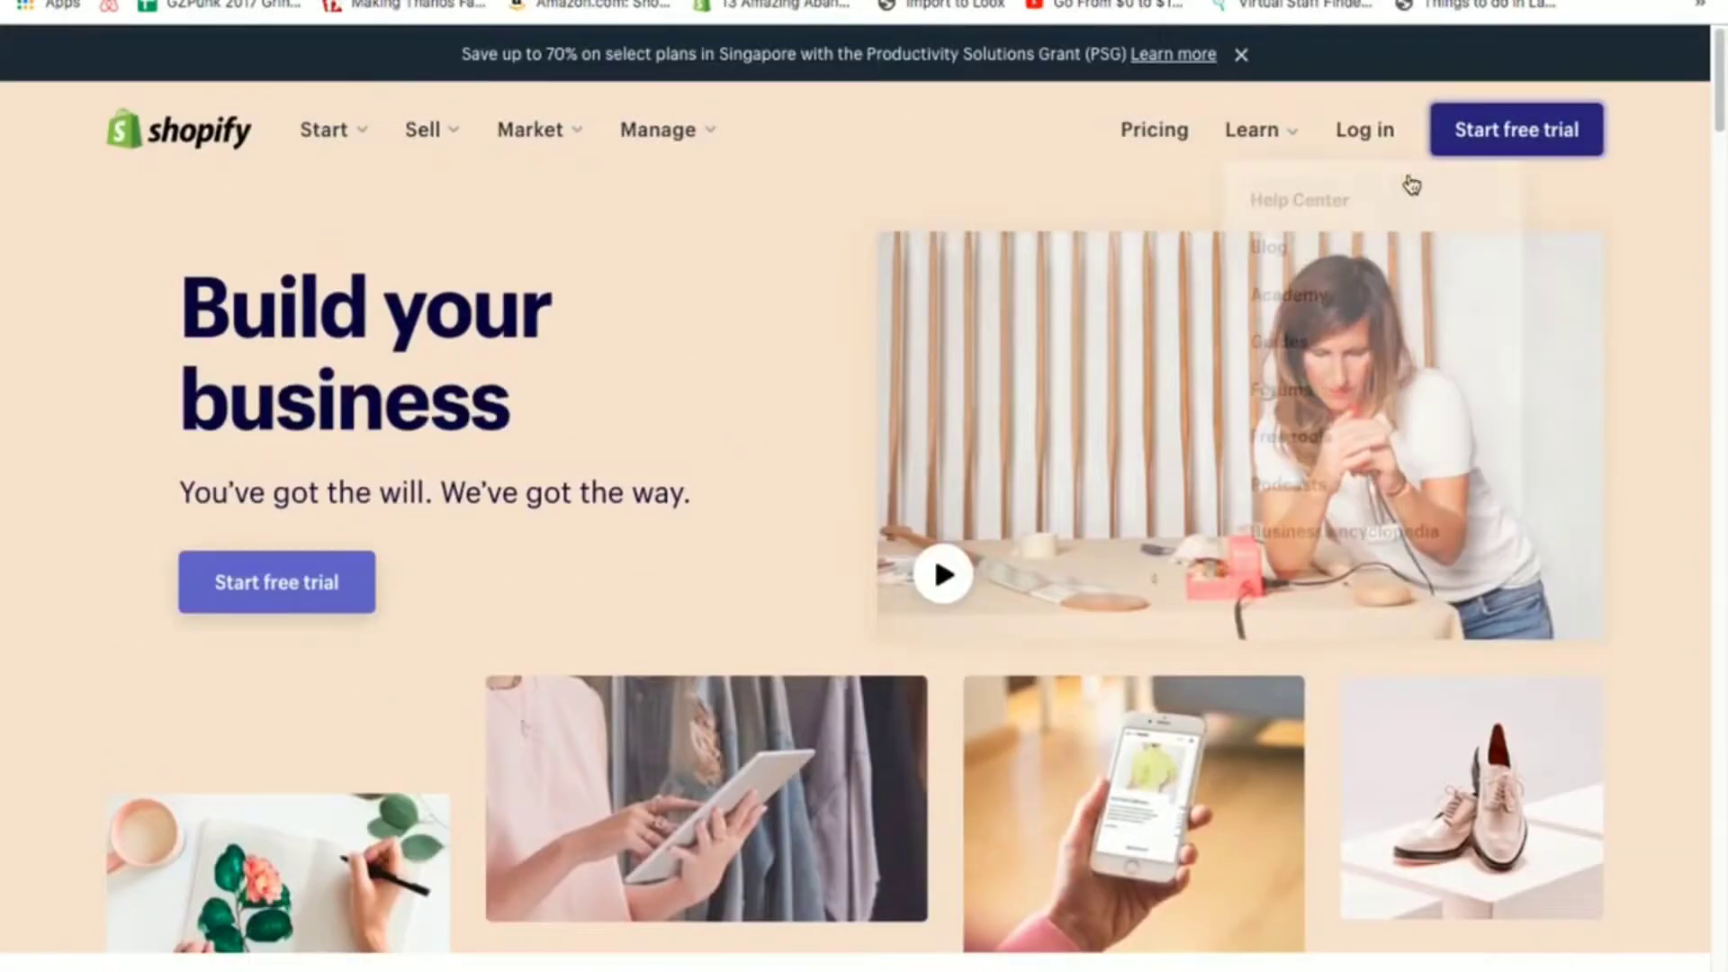
Start signing up for a Shopify free trial from the homepage
click(1510, 133)
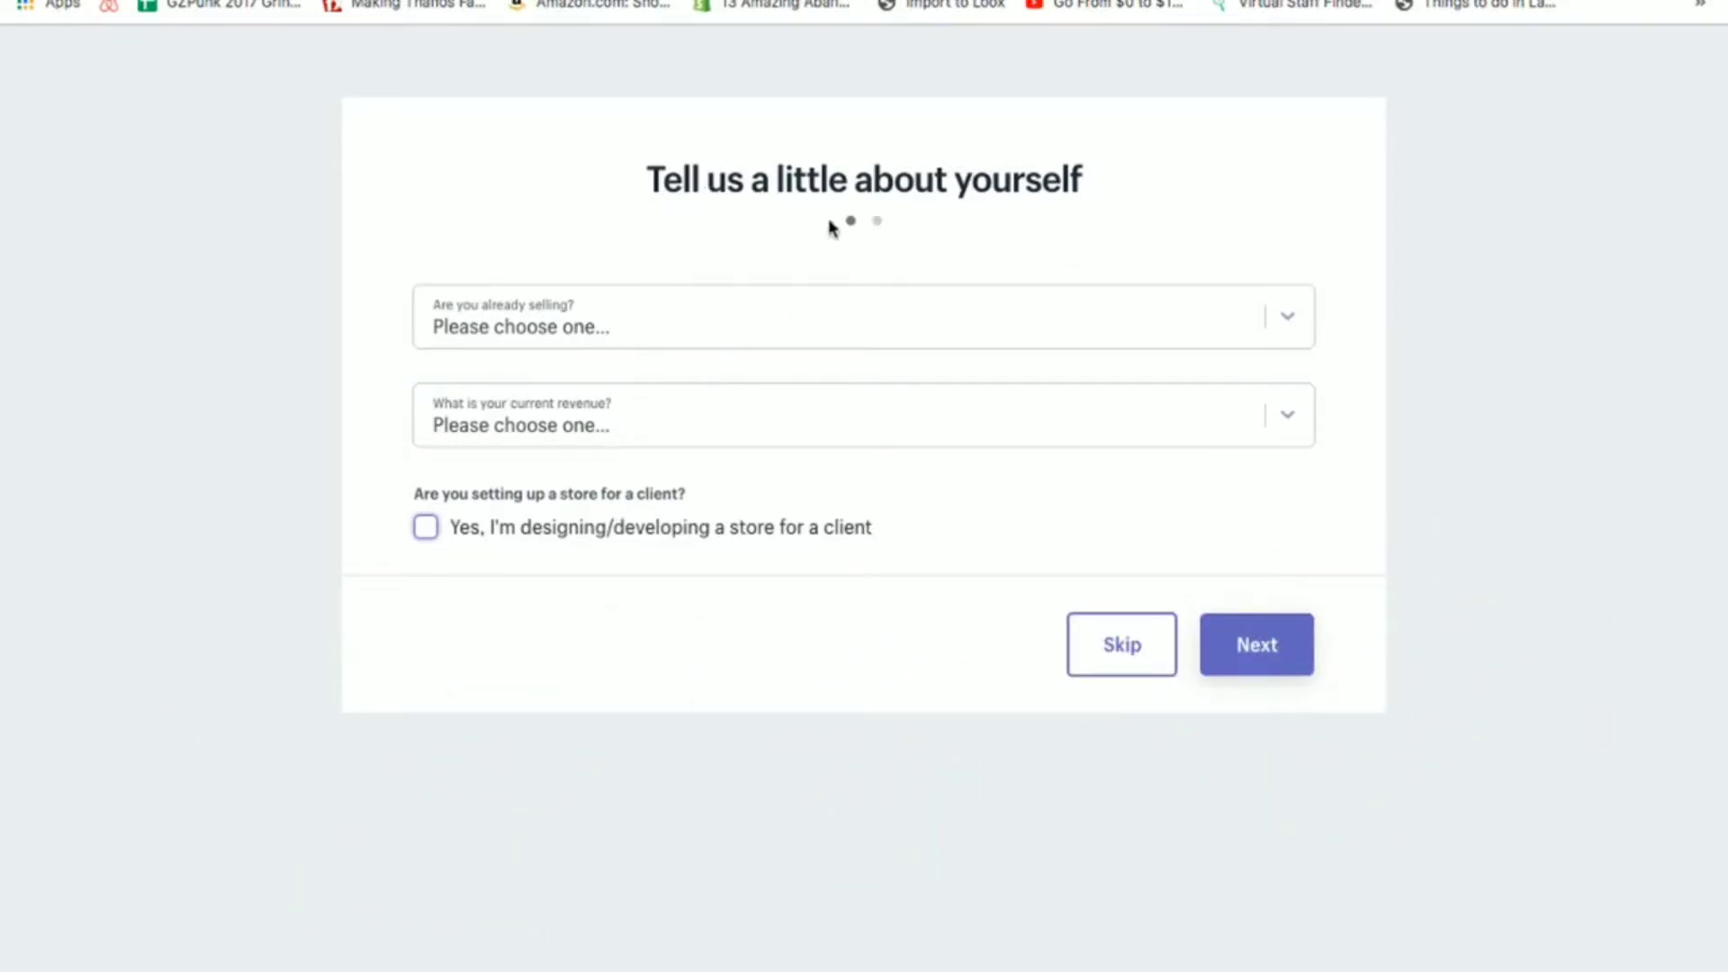
Answer the selling question with 'I'm not selling products yet'
click(668, 329)
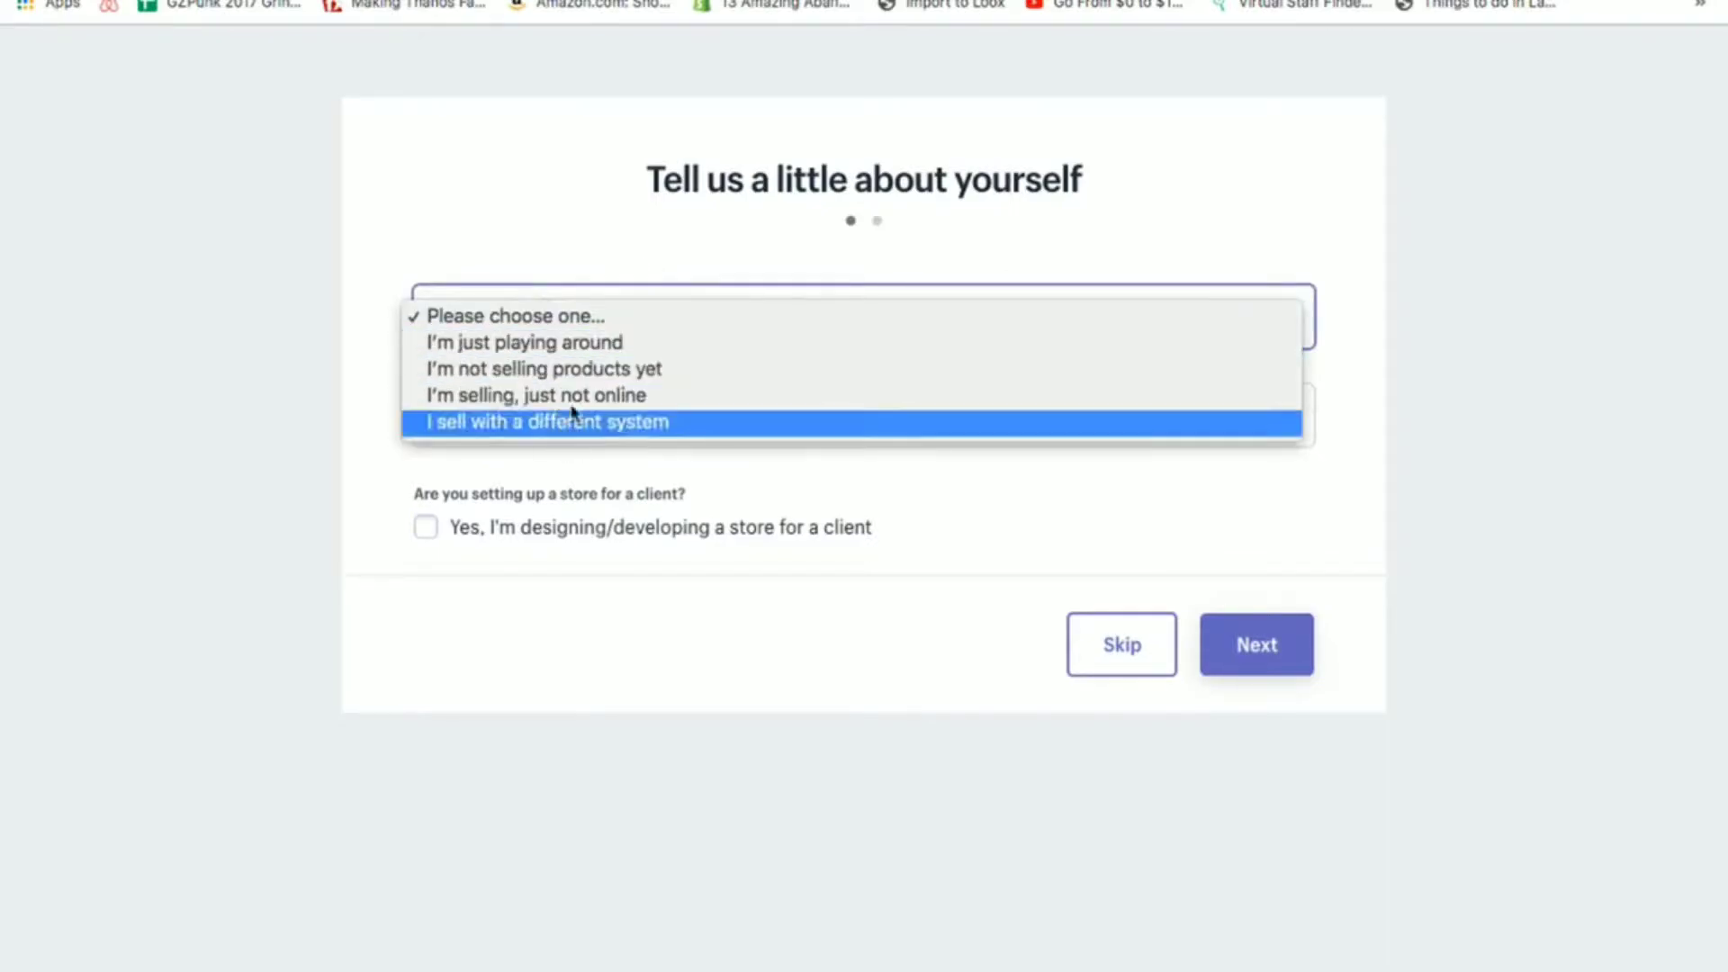
click(552, 344)
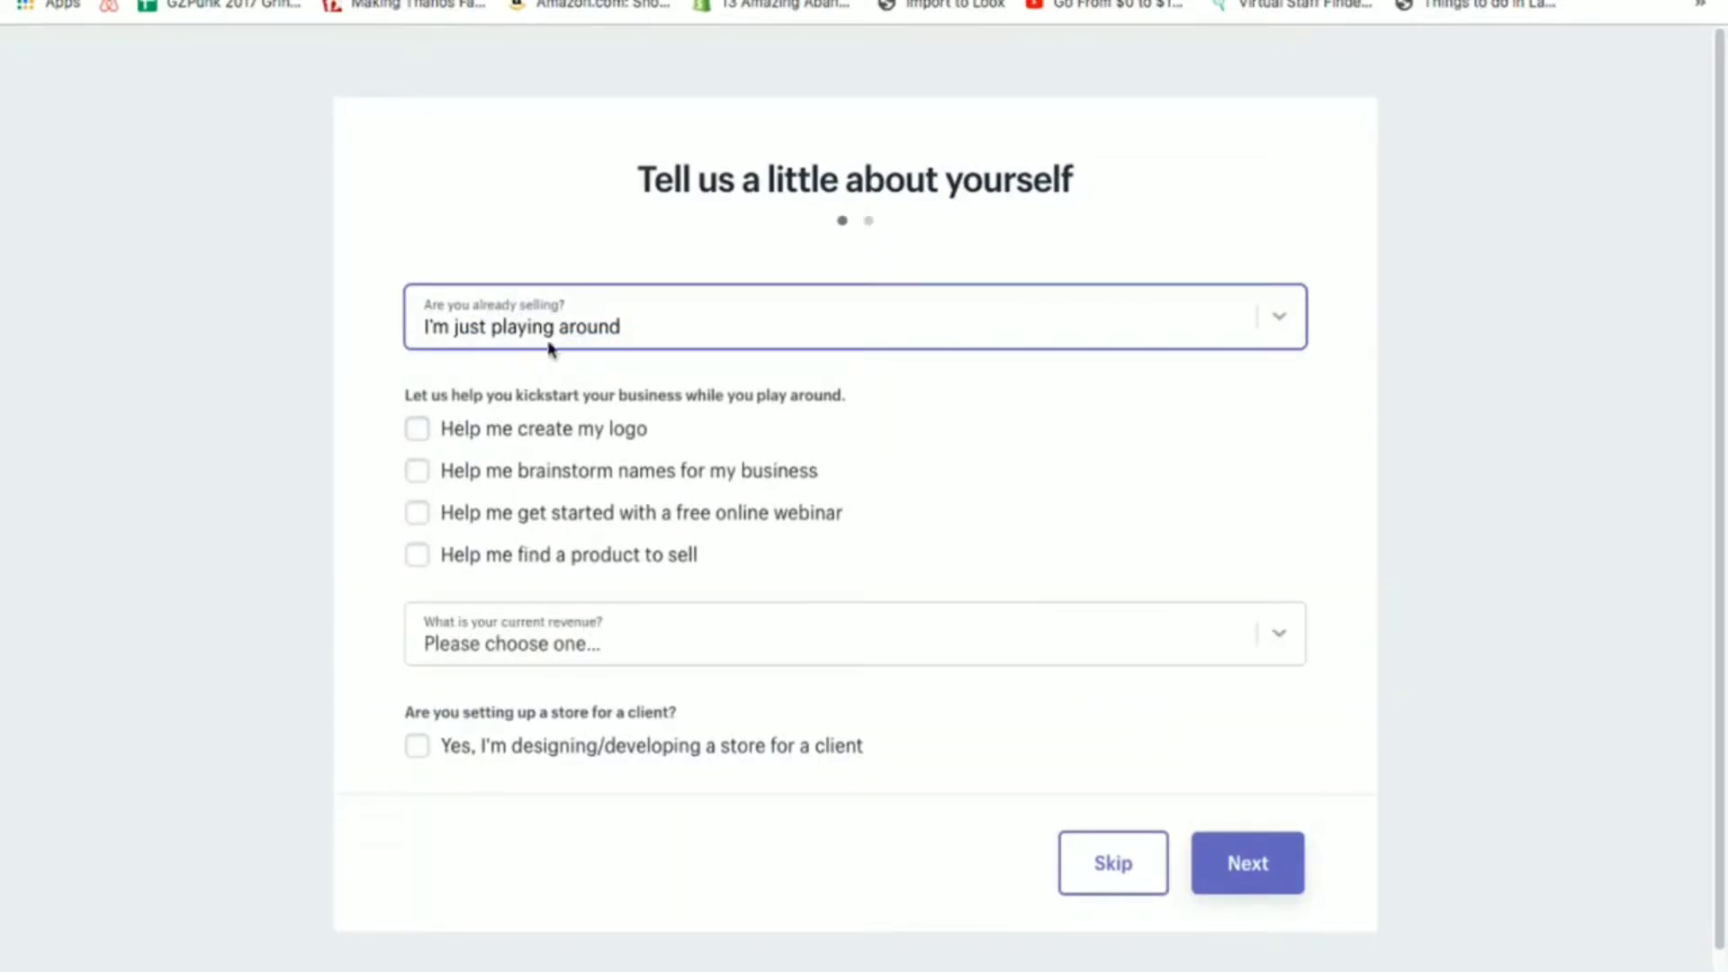
click(538, 342)
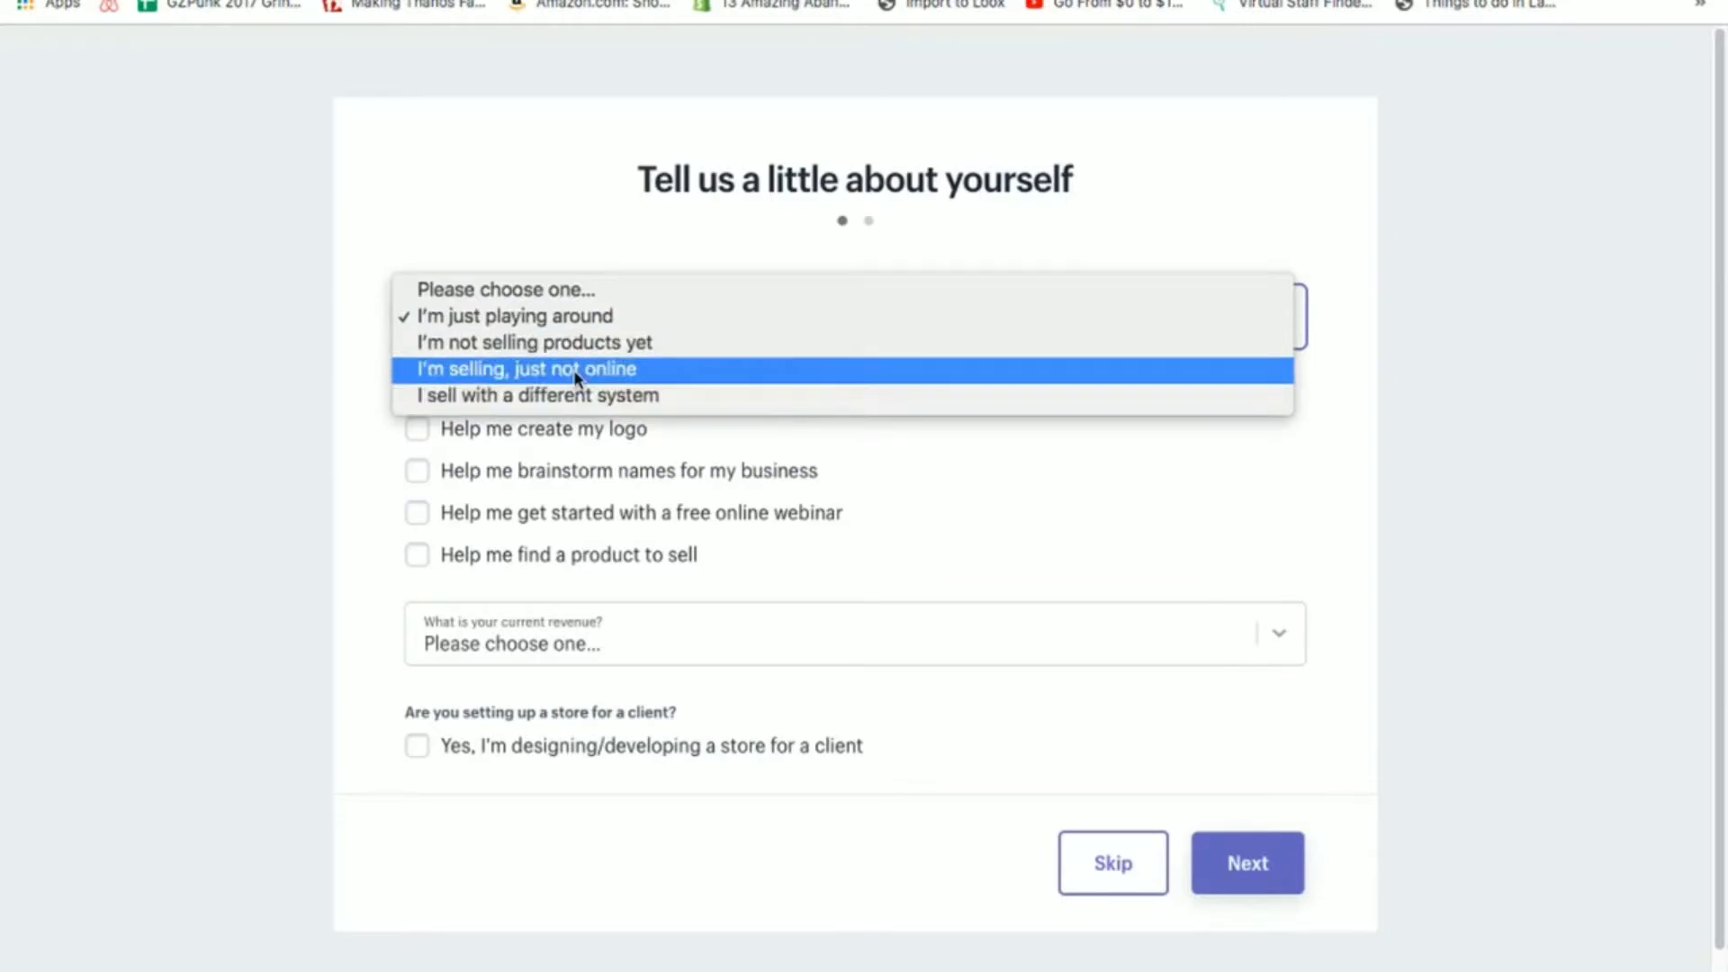
click(620, 375)
click(576, 317)
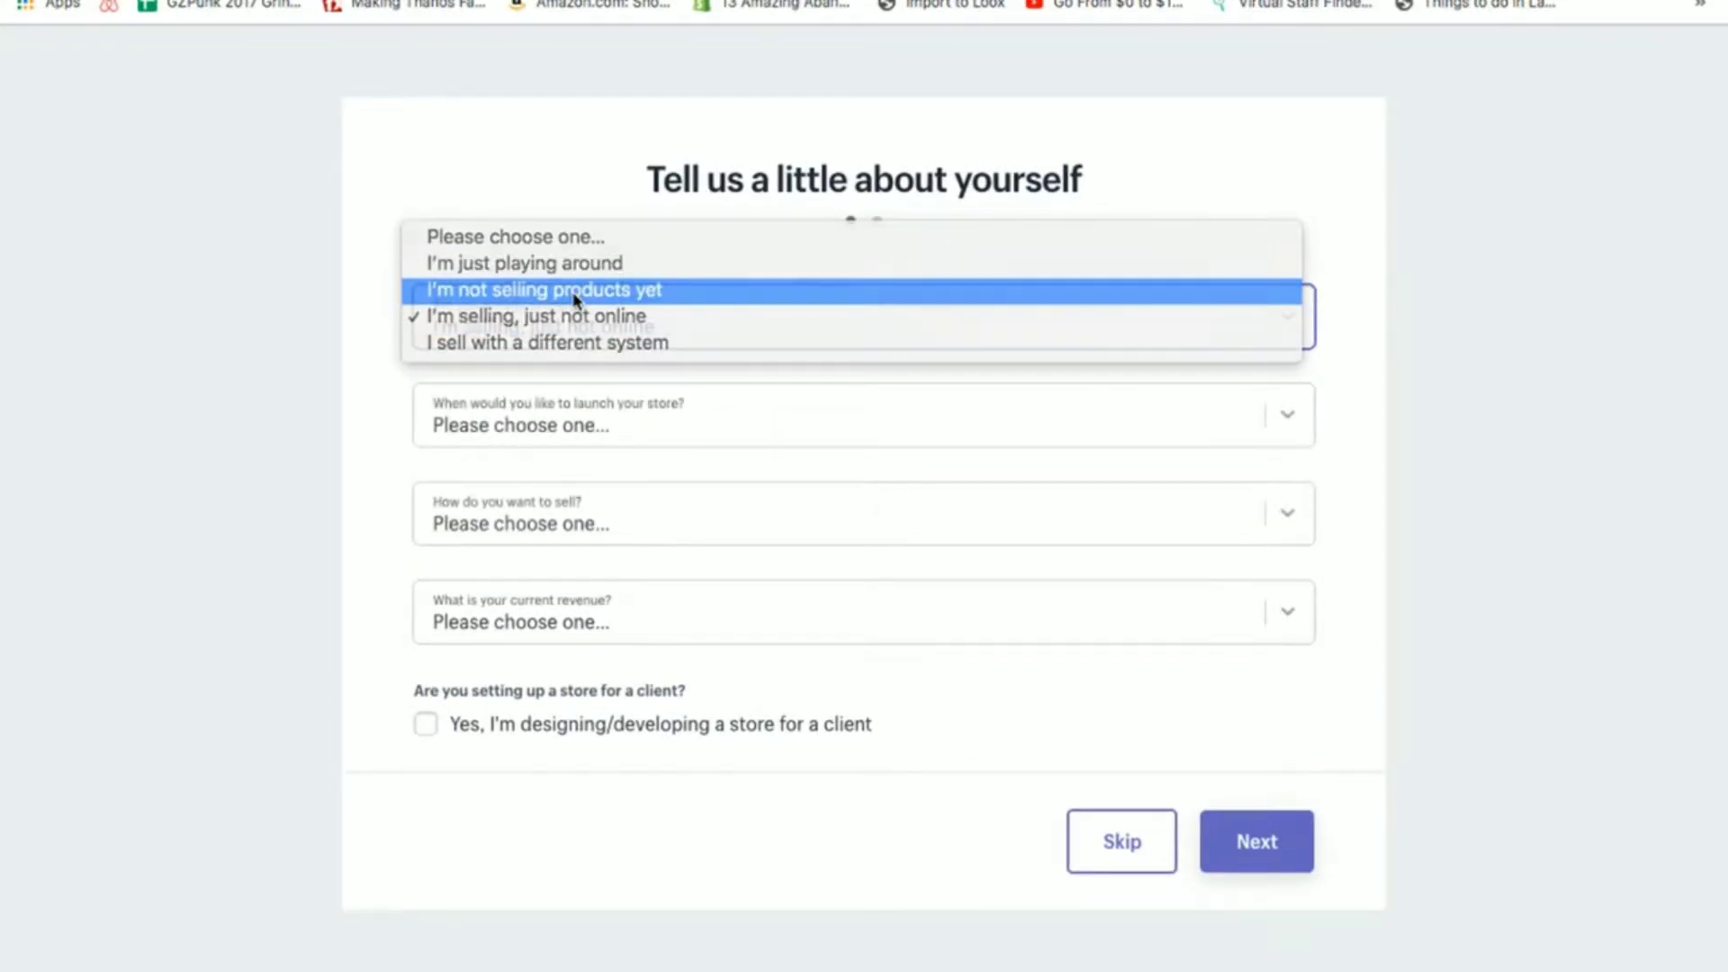
click(576, 300)
Say the product is ready to launch in weeks, set revenue to $0 SGD, and continue
click(654, 433)
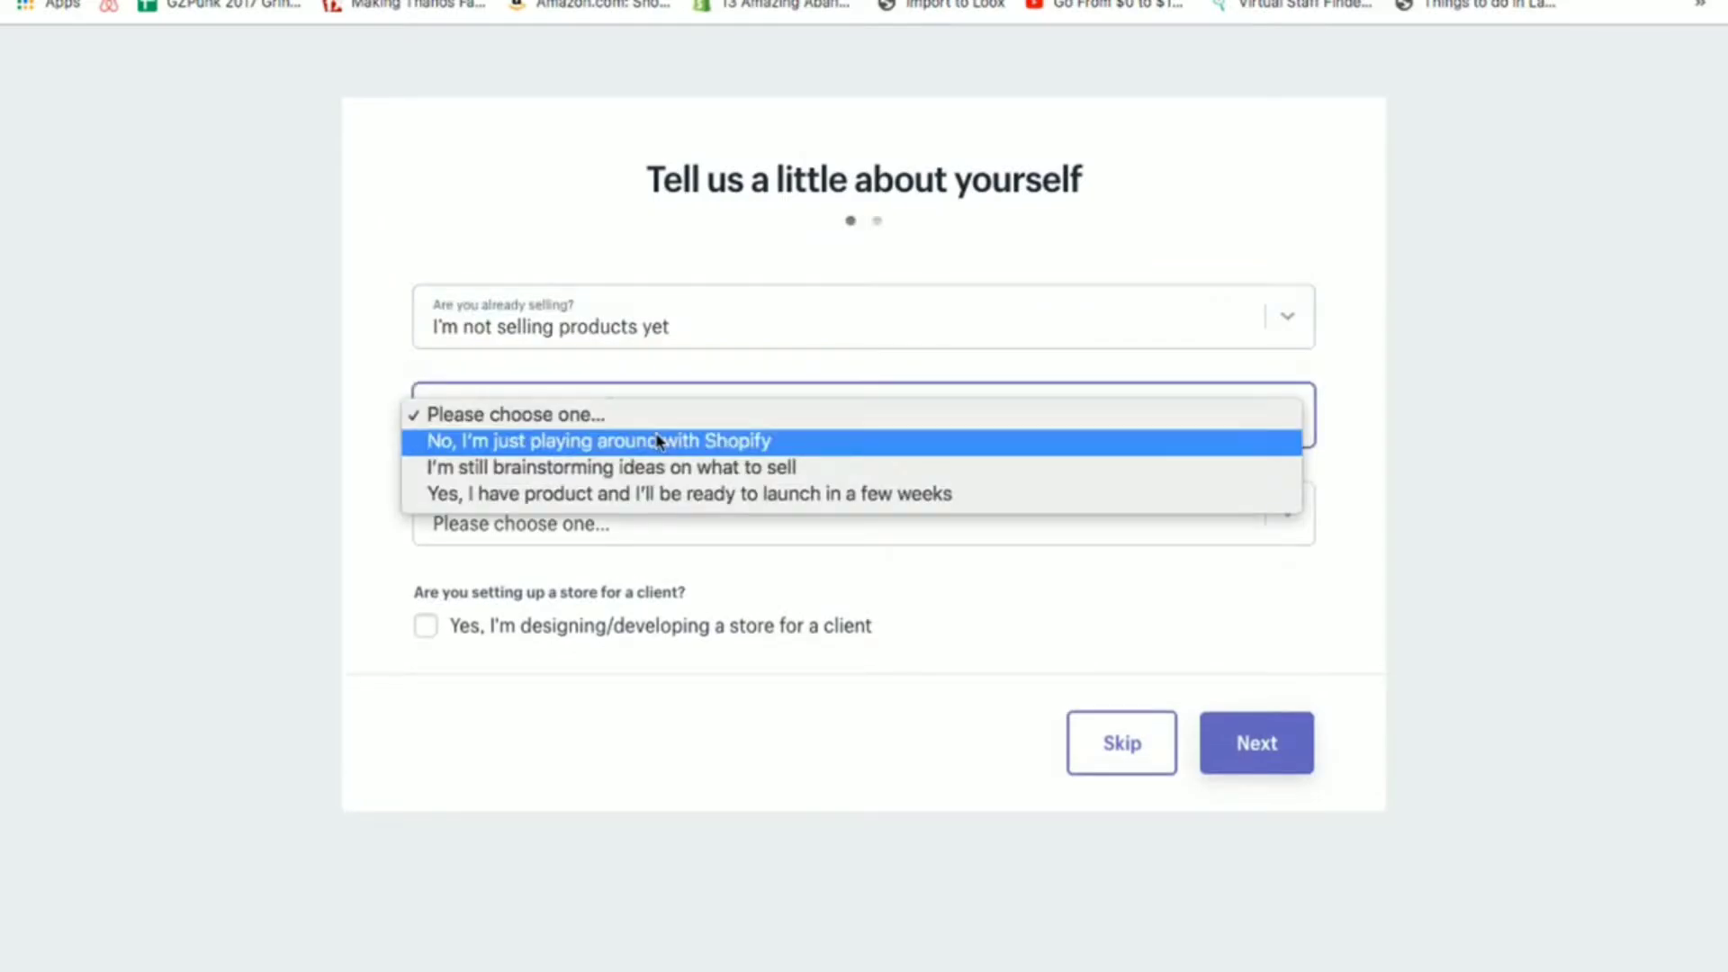
click(635, 498)
click(575, 529)
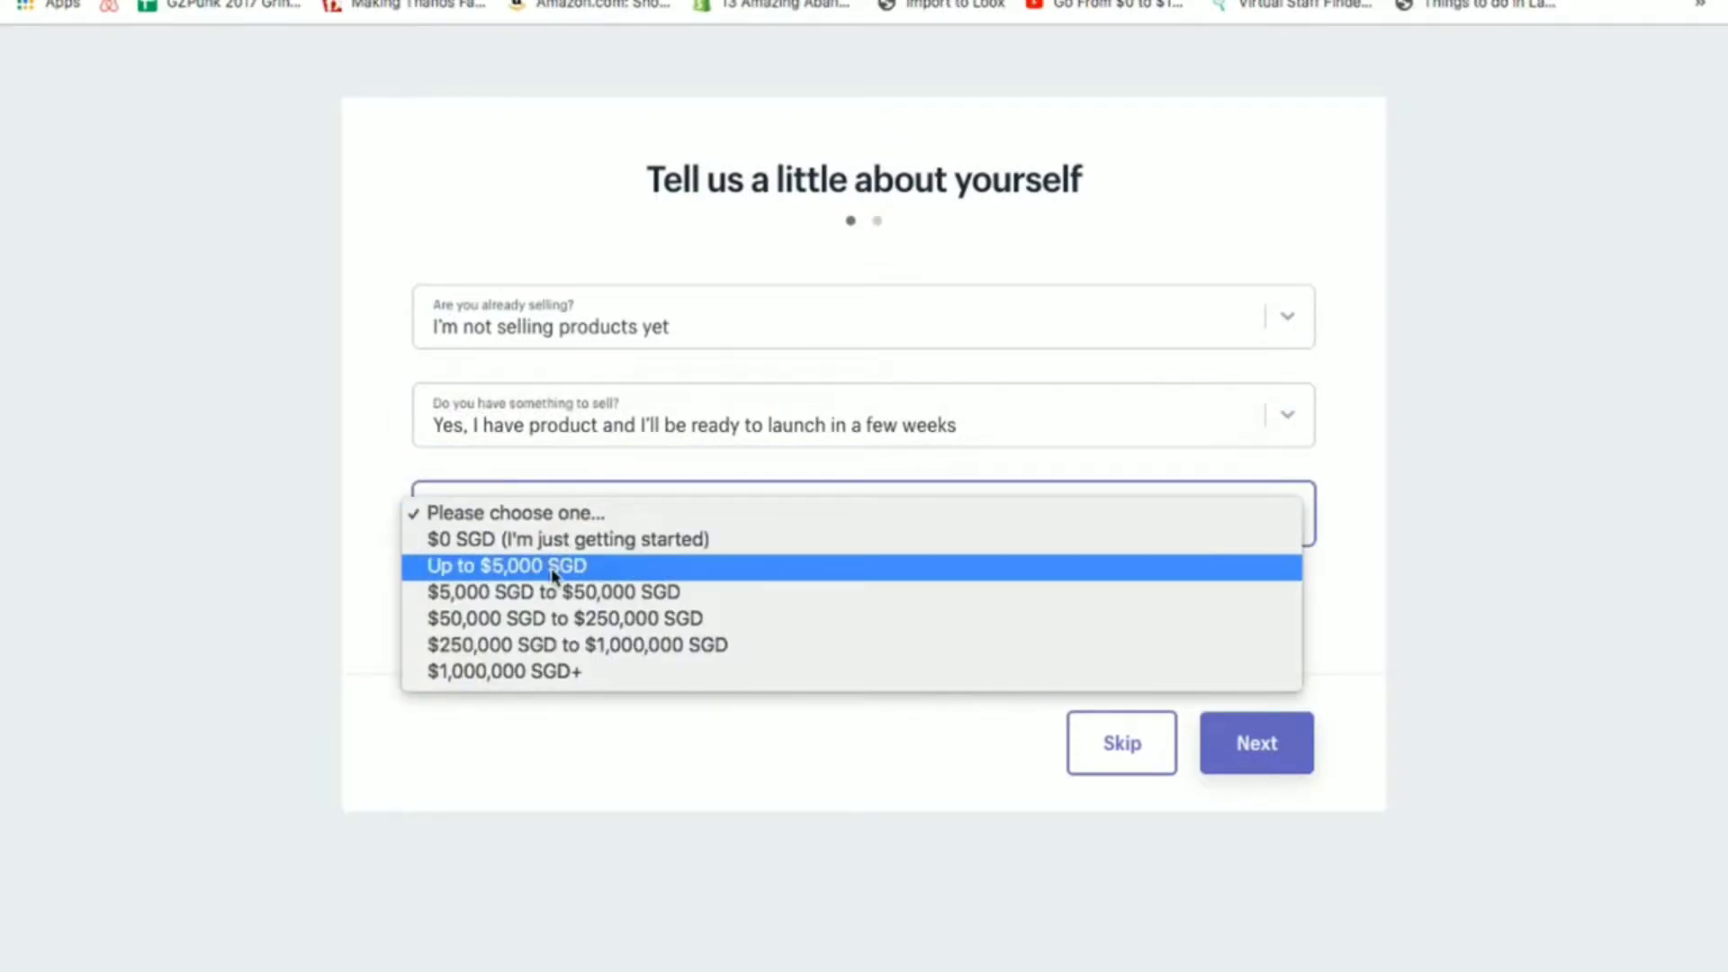
click(567, 539)
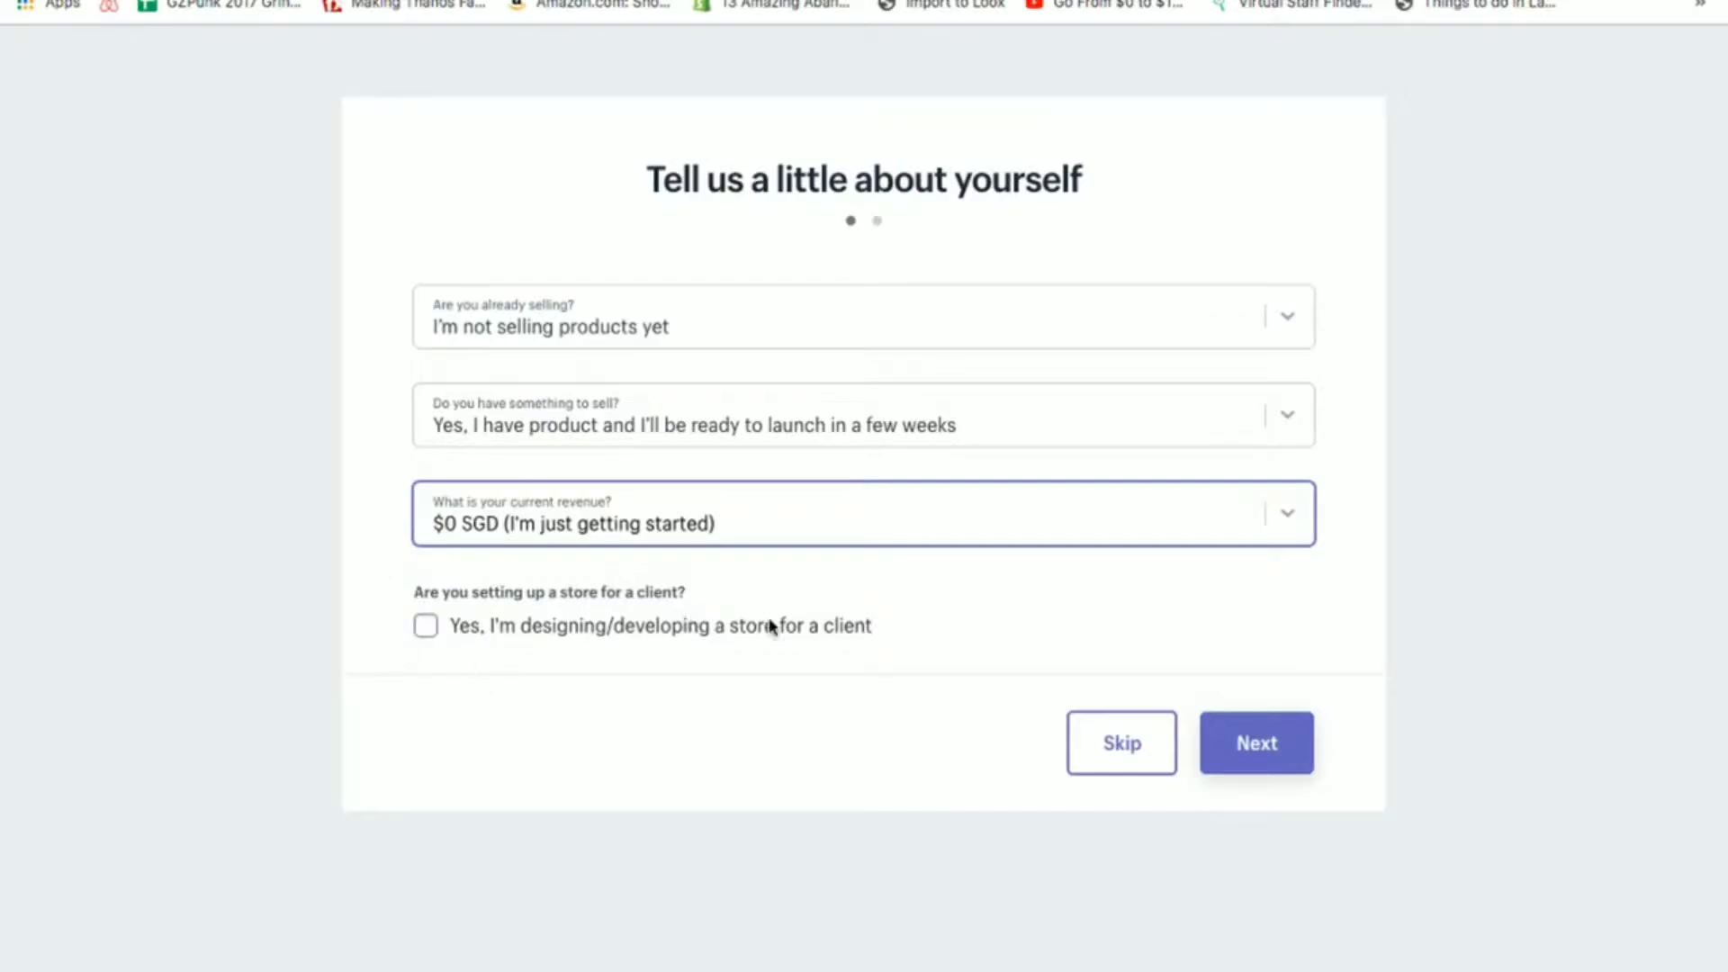
click(1265, 761)
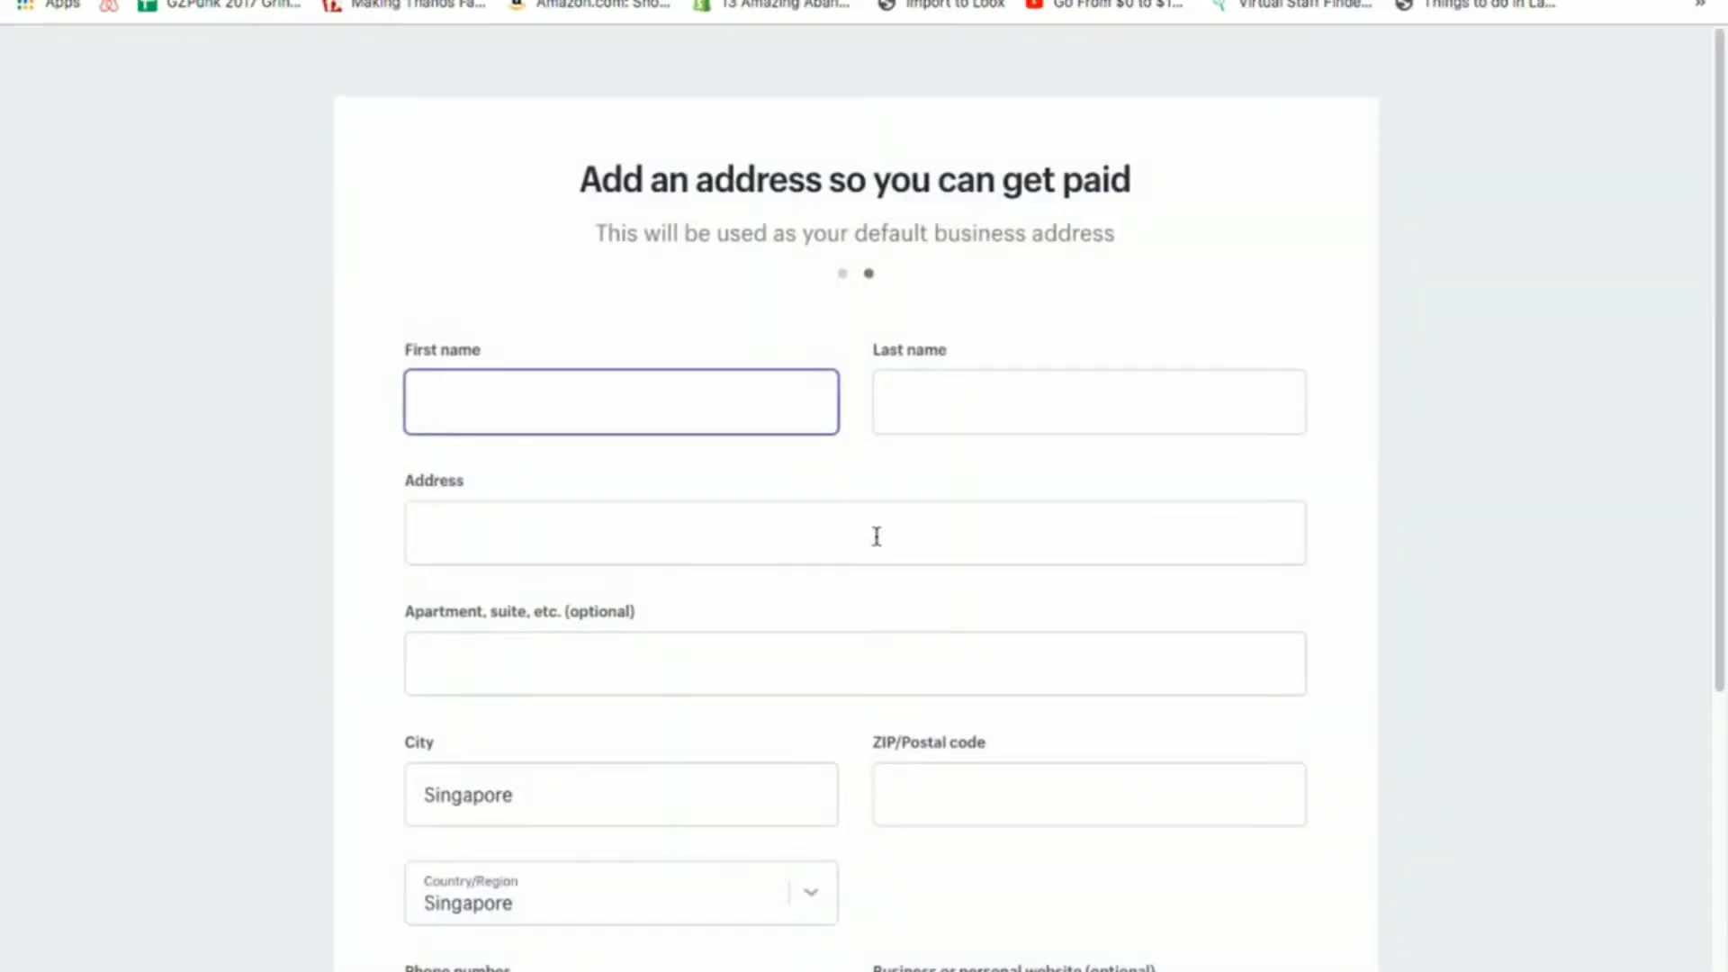
Scroll through the business address form
scroll(876, 539, down, 5)
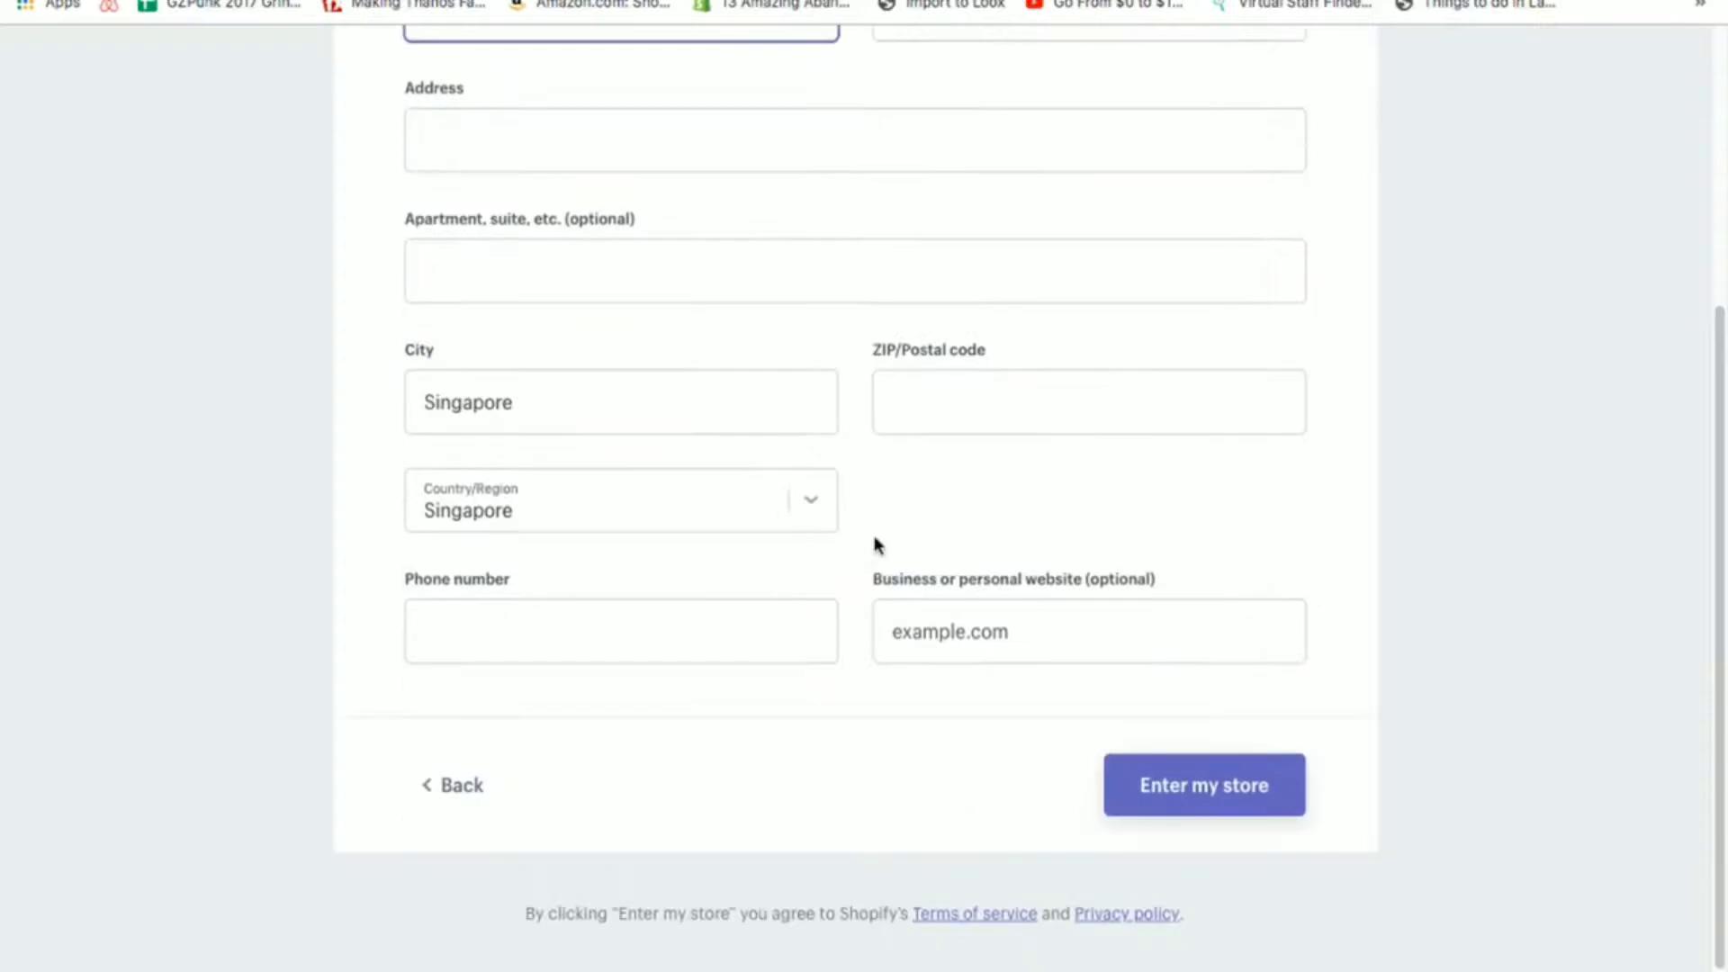
scroll(876, 538, up, 5)
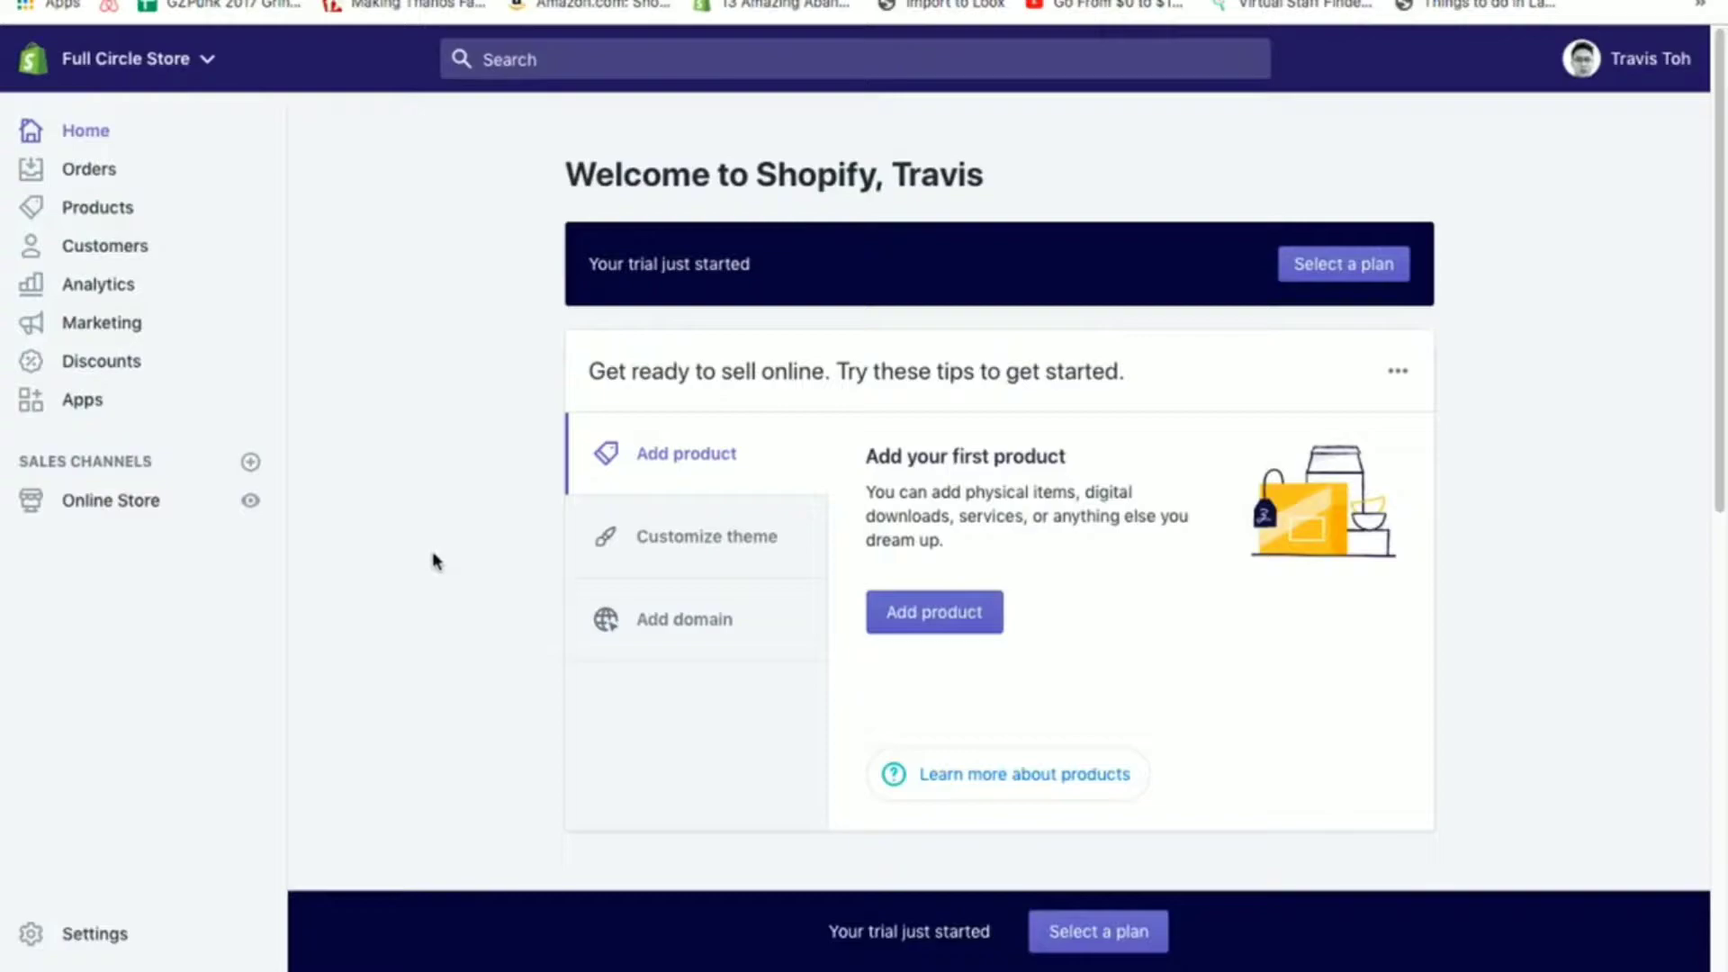
Look over the admin home tips, then go to the Online Store section
scroll(450, 535, down, 1)
scroll(630, 445, up, 1)
scroll(711, 512, down, 5)
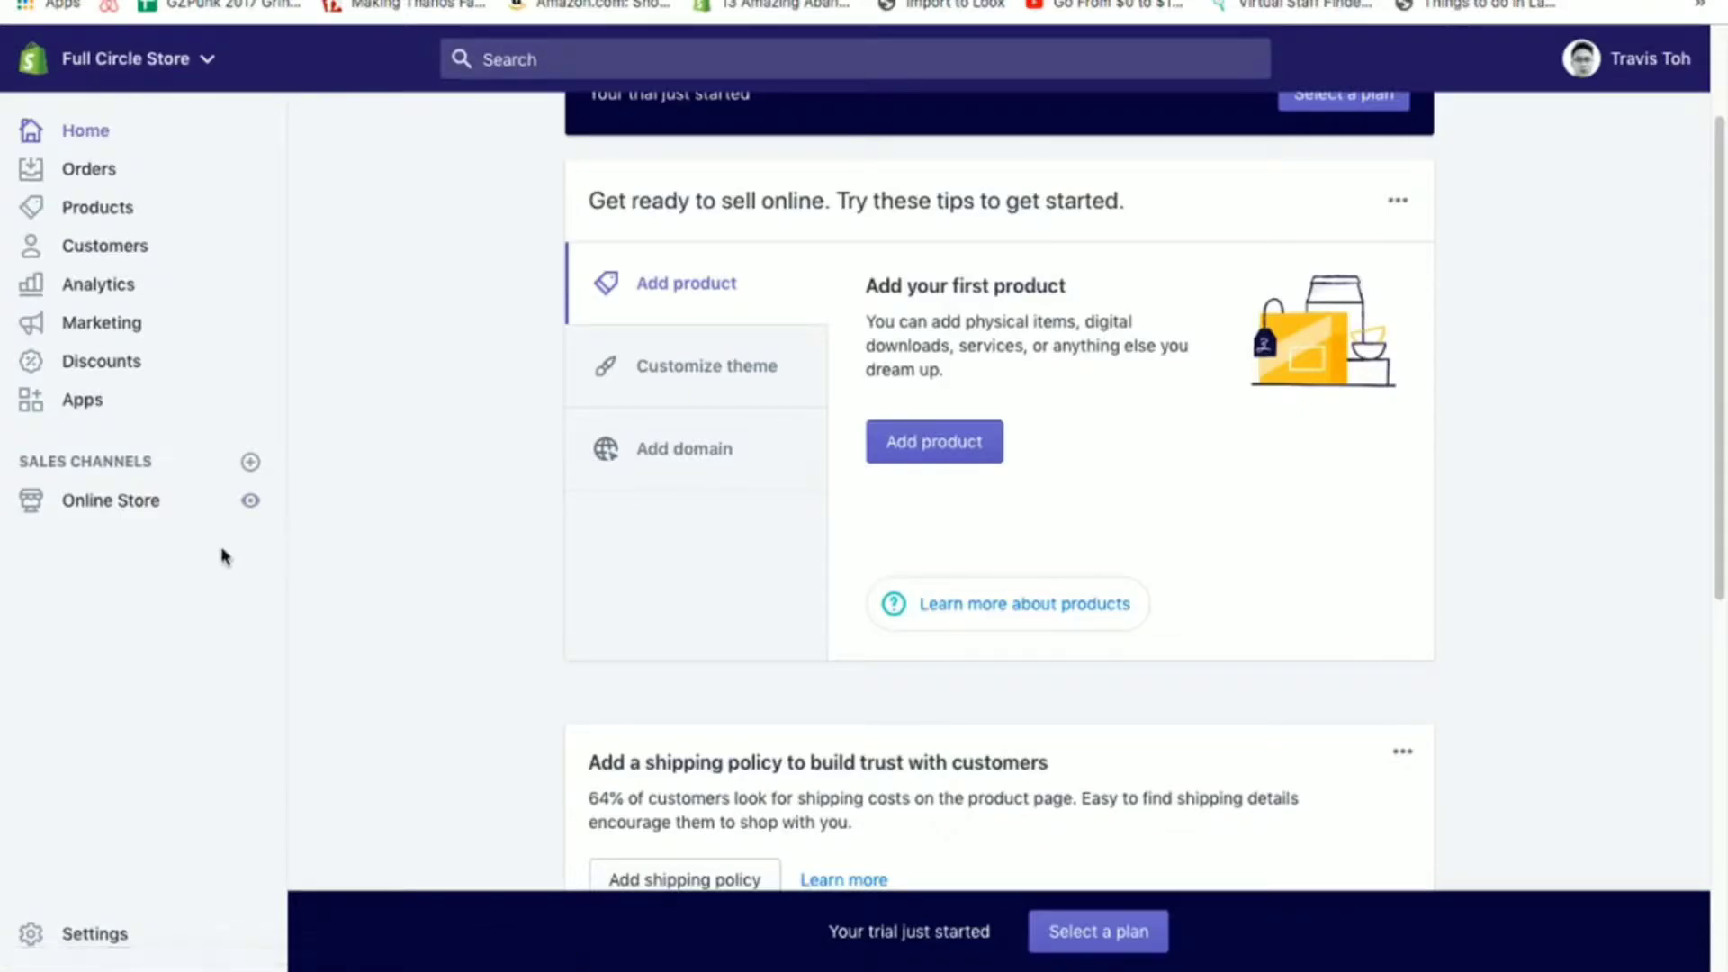
scroll(1547, 648, up, 2)
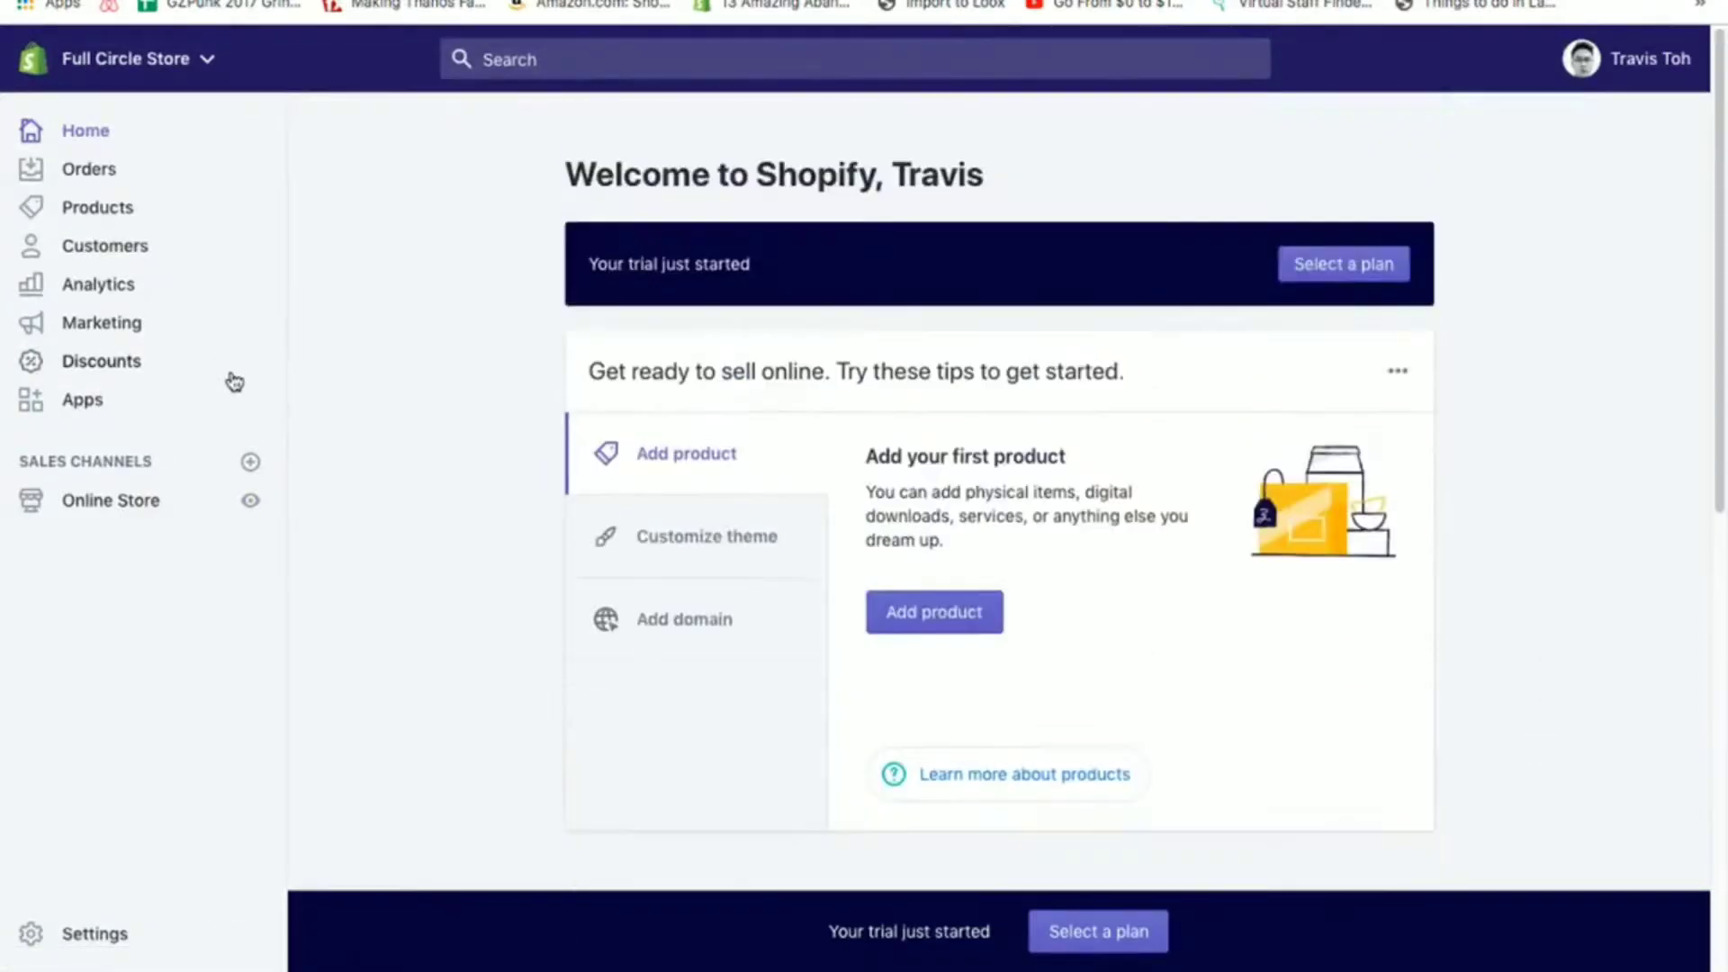
click(136, 502)
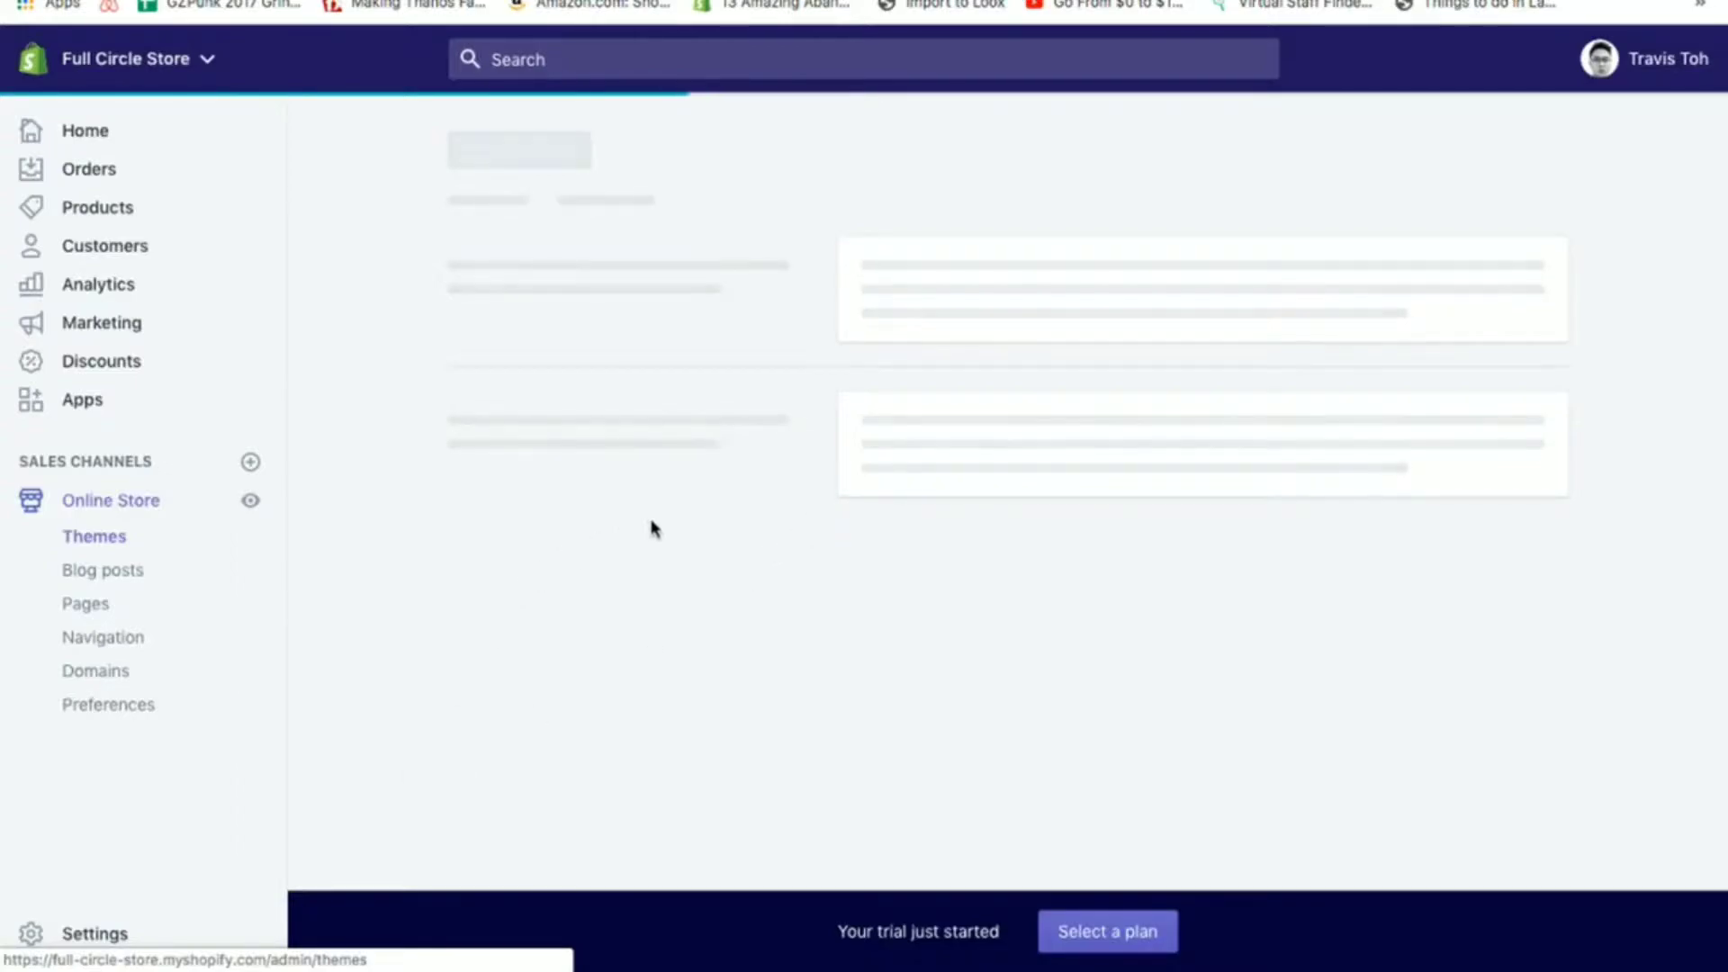
Scroll the Themes page down to the Theme library section
scroll(752, 515, down, 3)
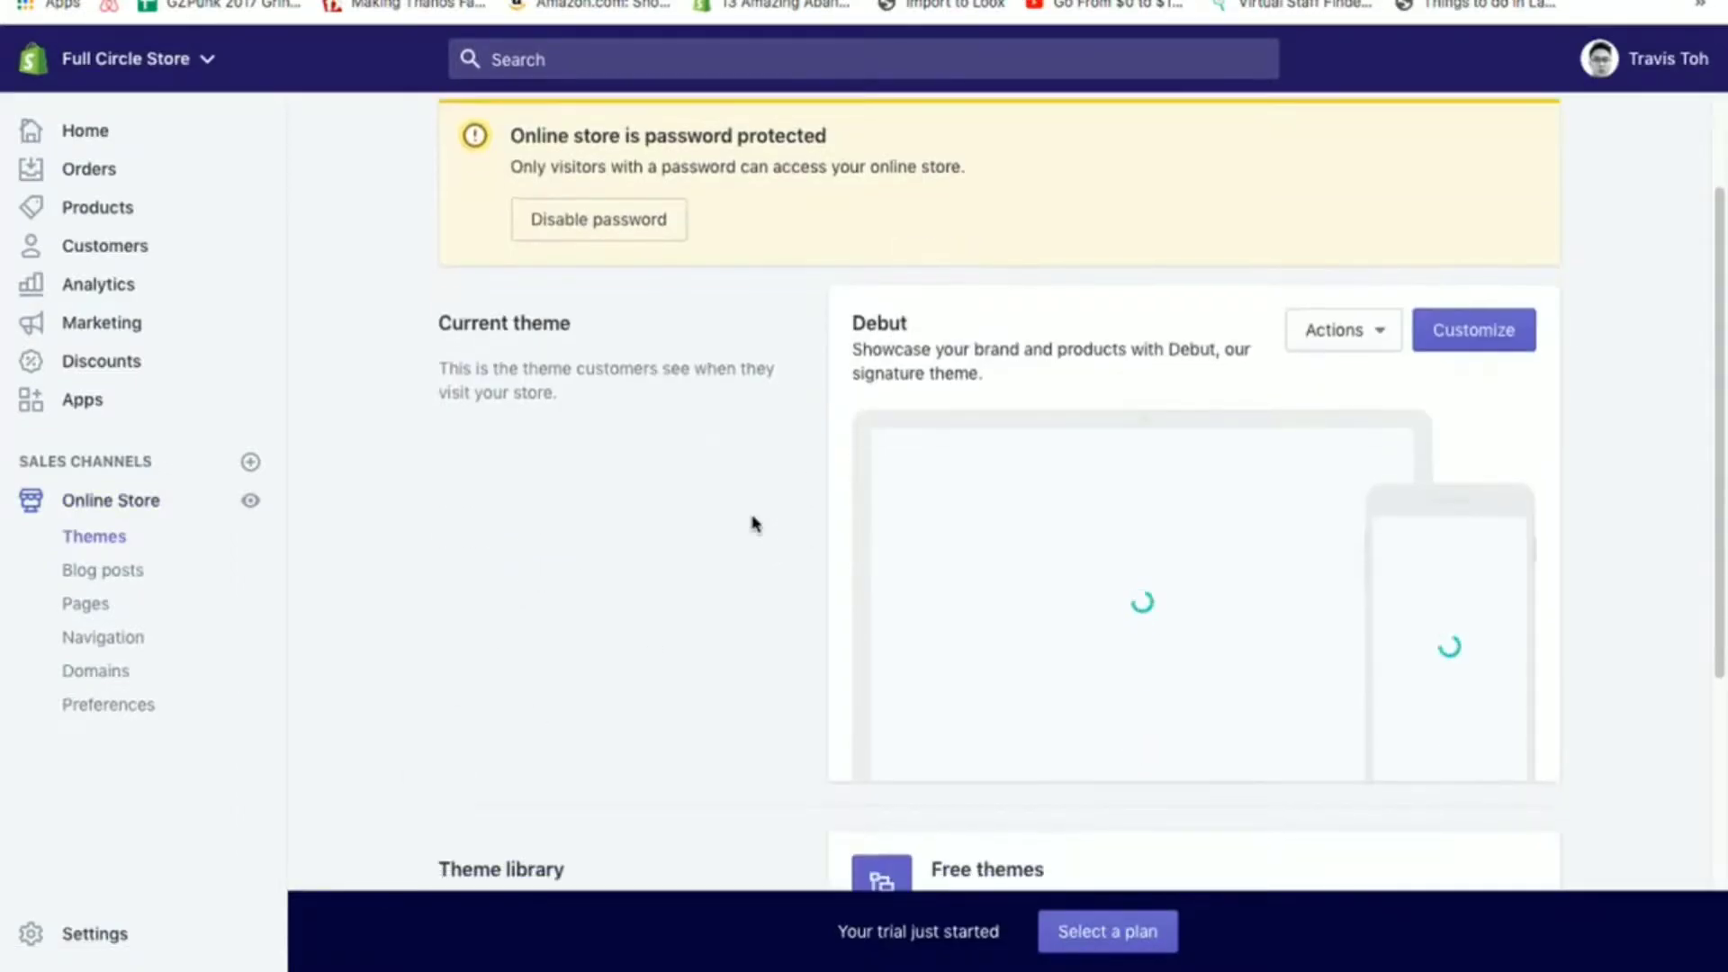
scroll(752, 522, down, 4)
scroll(752, 518, up, 3)
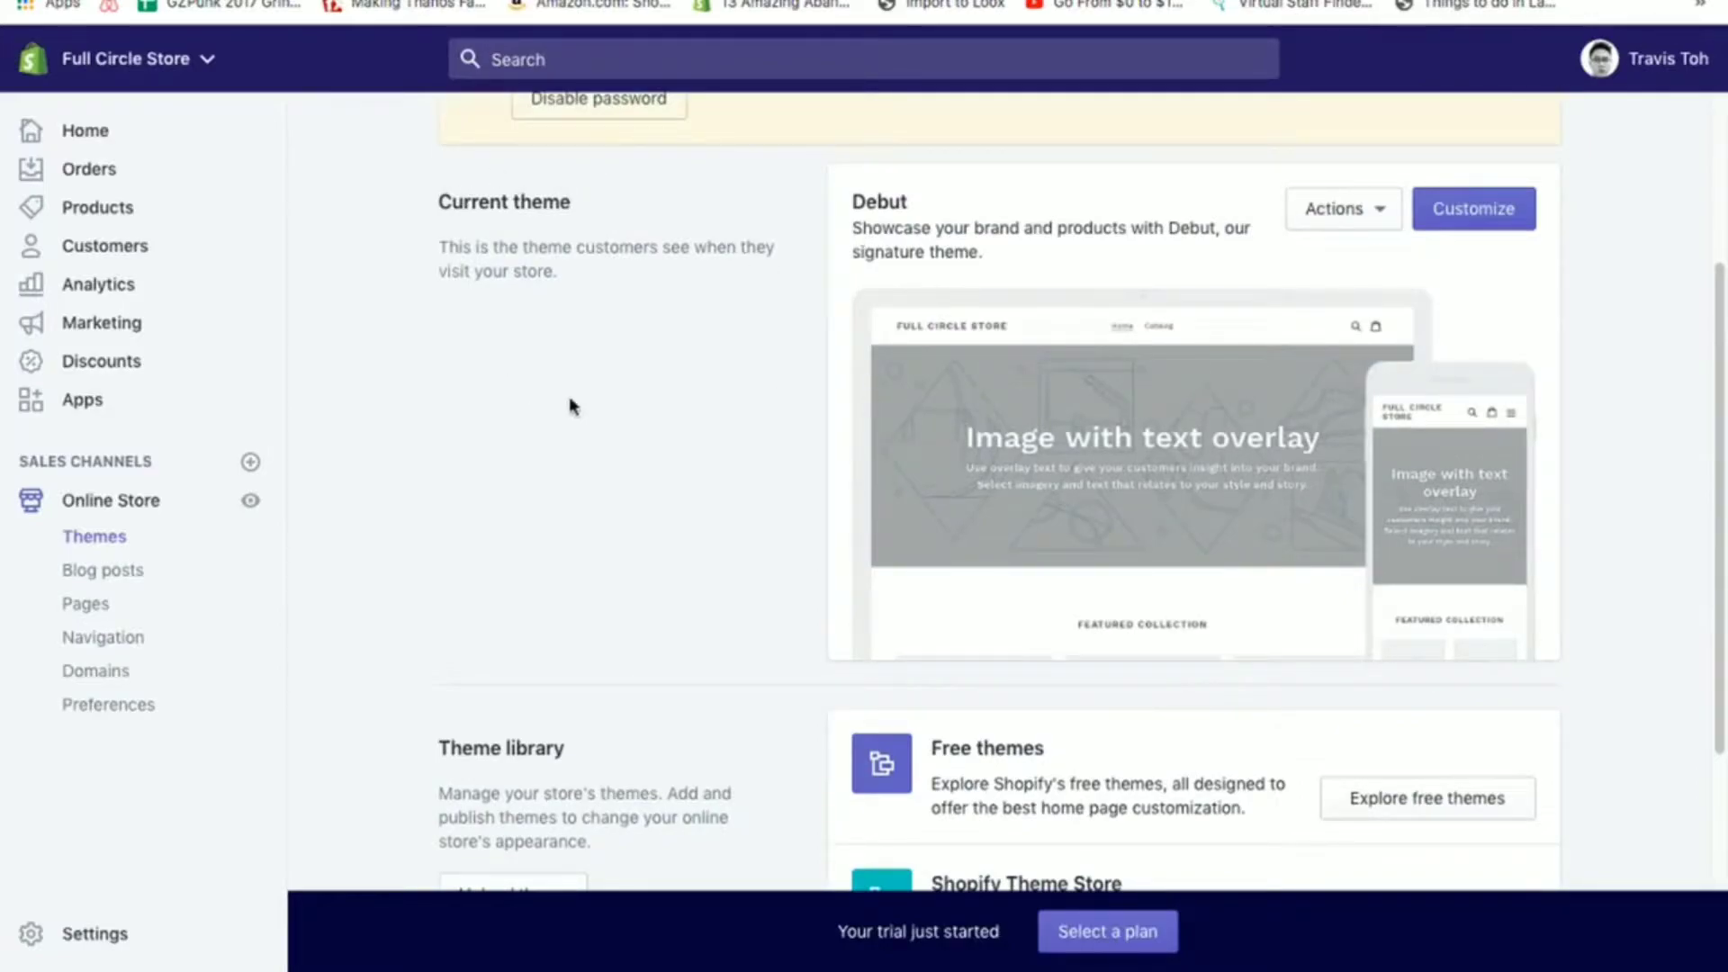
scroll(576, 412, down, 1)
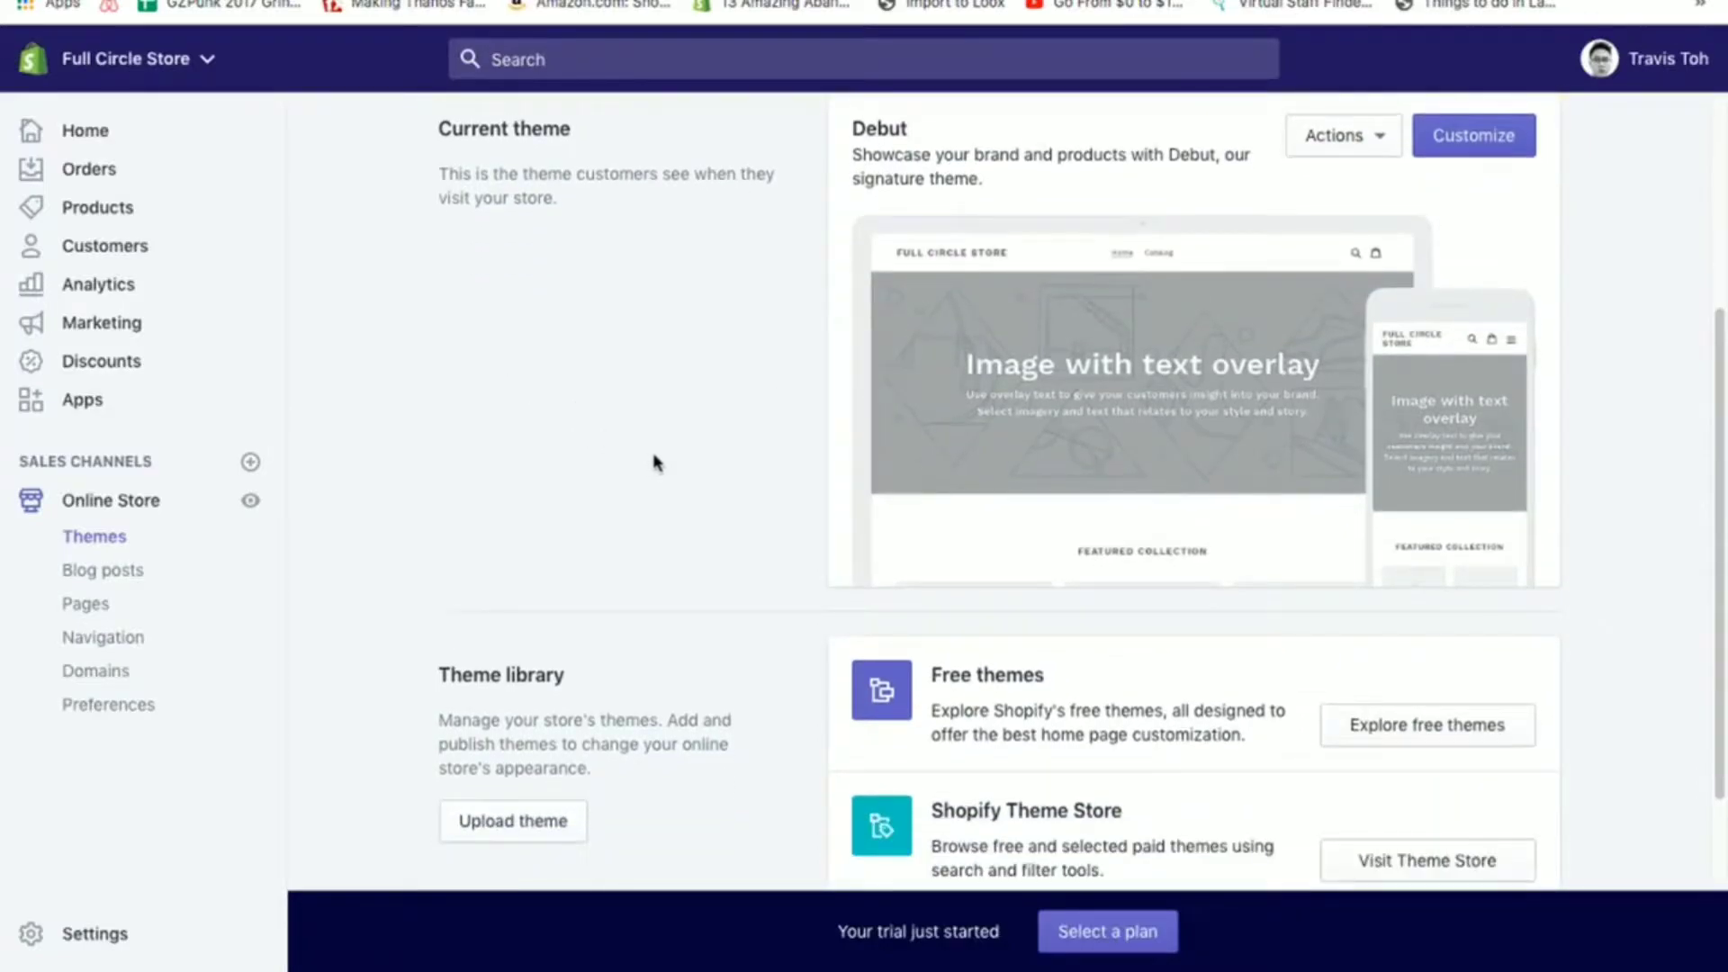
scroll(656, 455, up, 1)
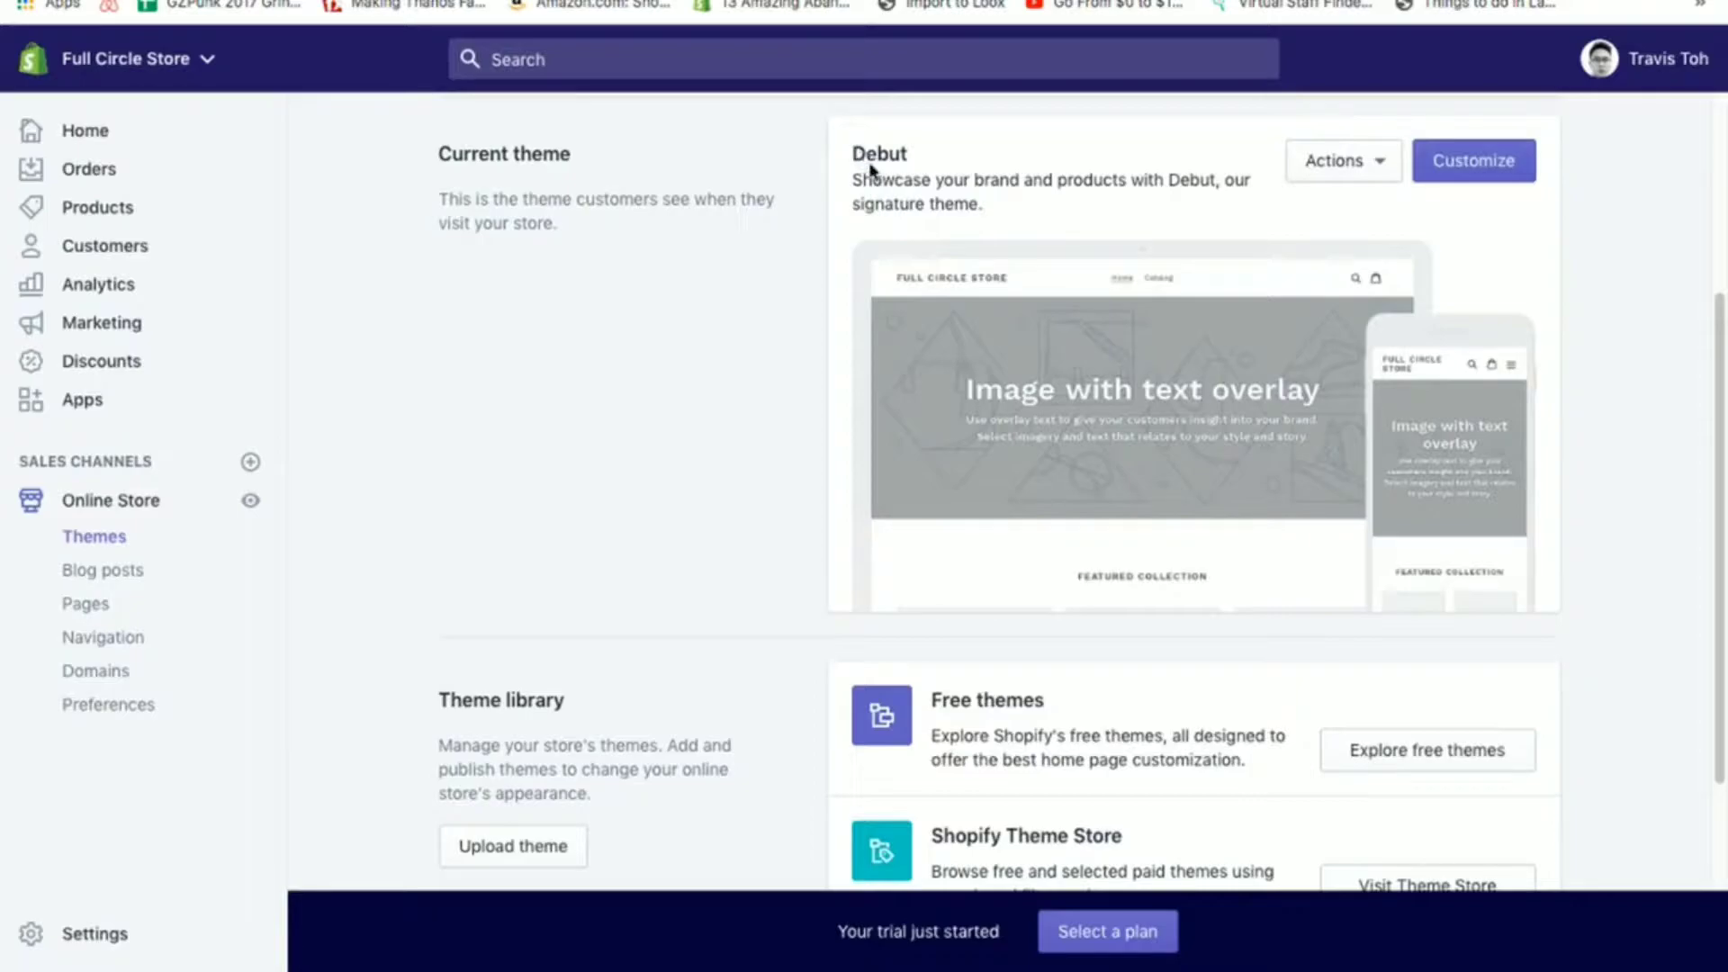
scroll(859, 236, down, 3)
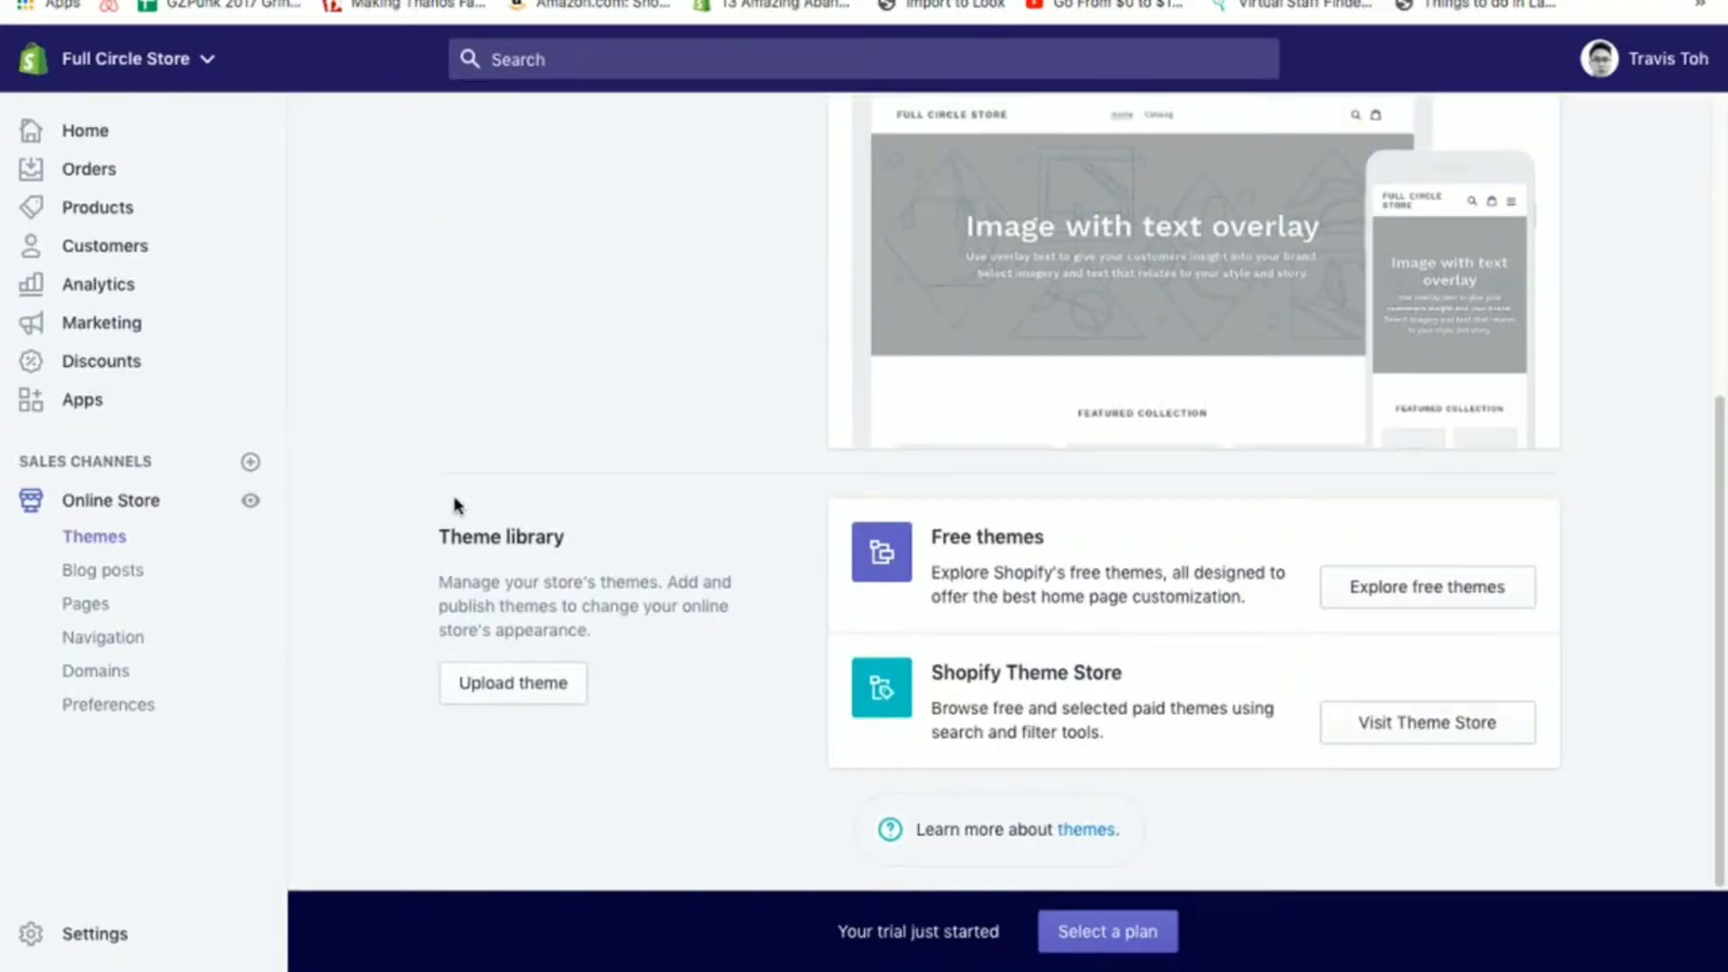
drag(431, 538, 590, 630)
click(570, 615)
Browse the free themes gallery (Simple, Pop, Boundless, Venture, Debut, Jumpstart), then close it
click(1394, 596)
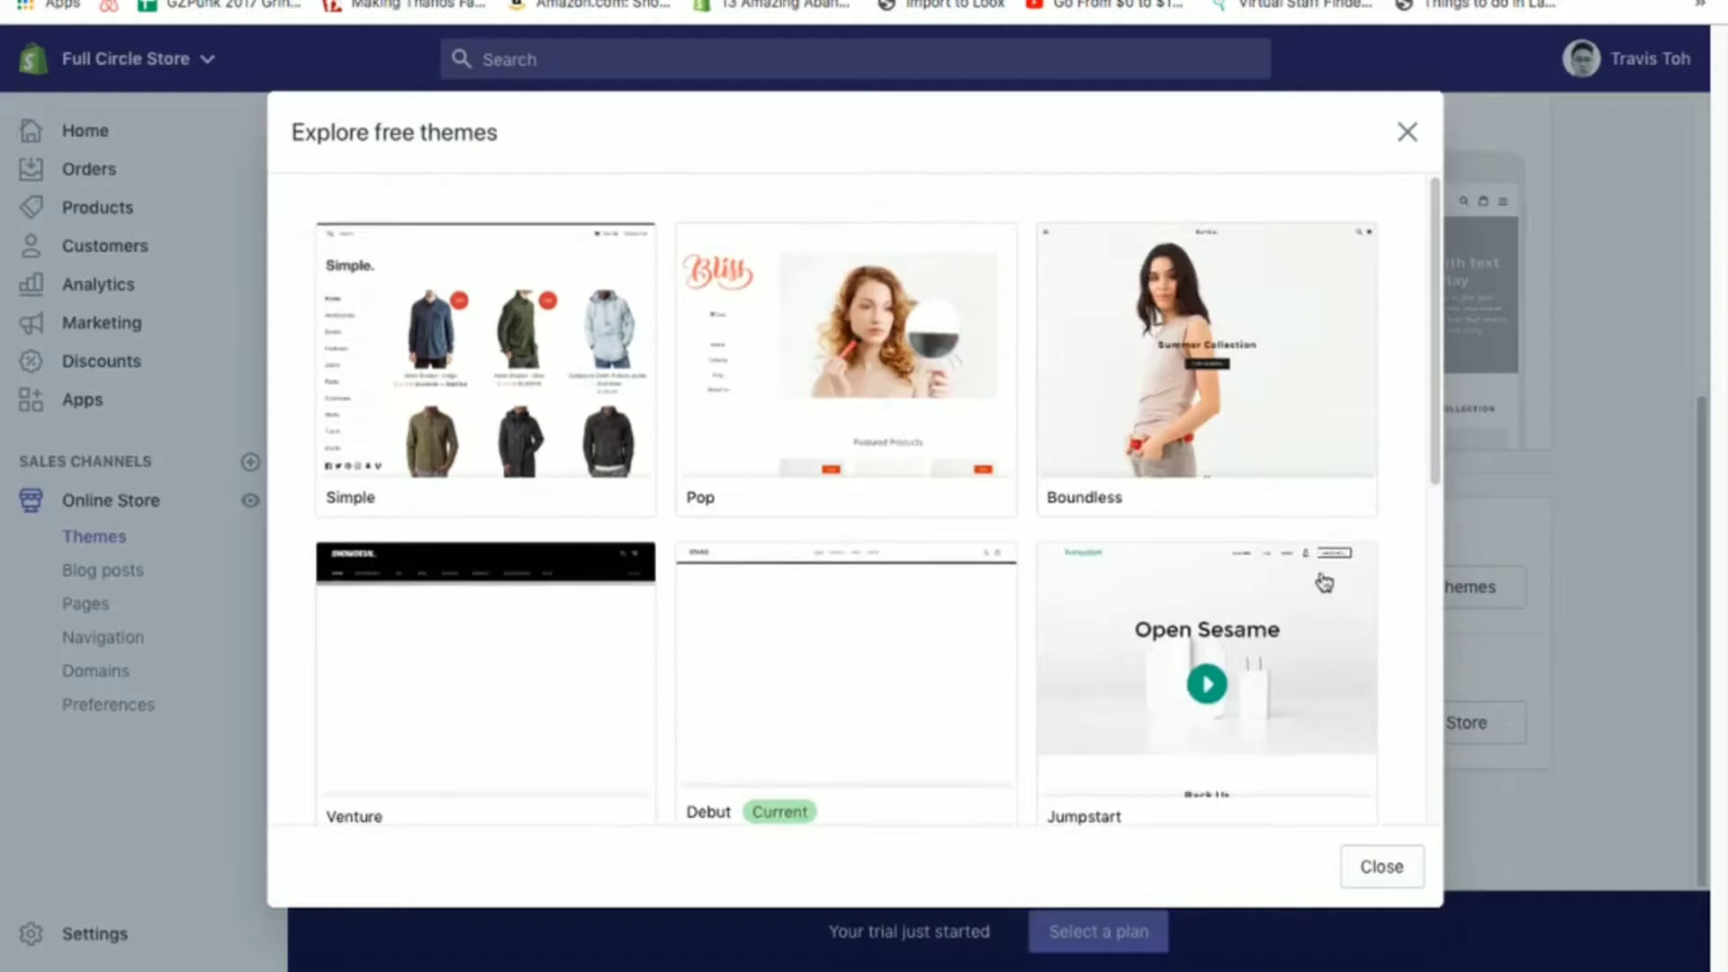
scroll(1062, 504, down, 8)
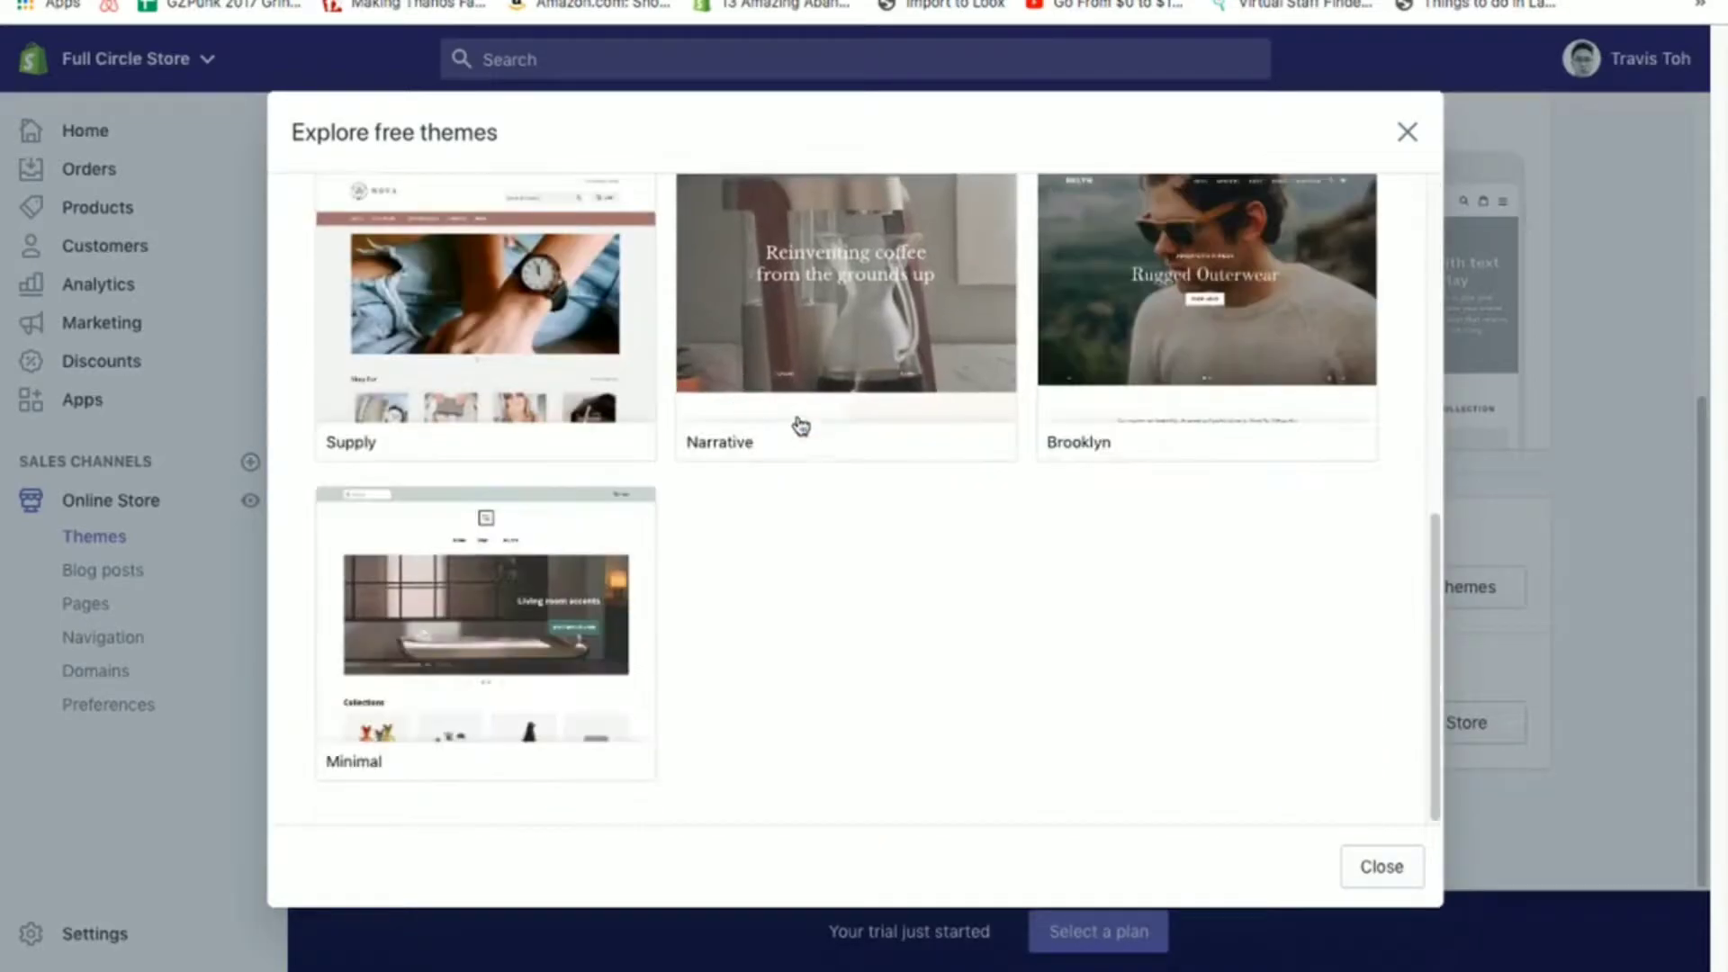
scroll(879, 432, up, 5)
scroll(936, 463, down, 3)
scroll(989, 473, up, 5)
scroll(1018, 433, down, 2)
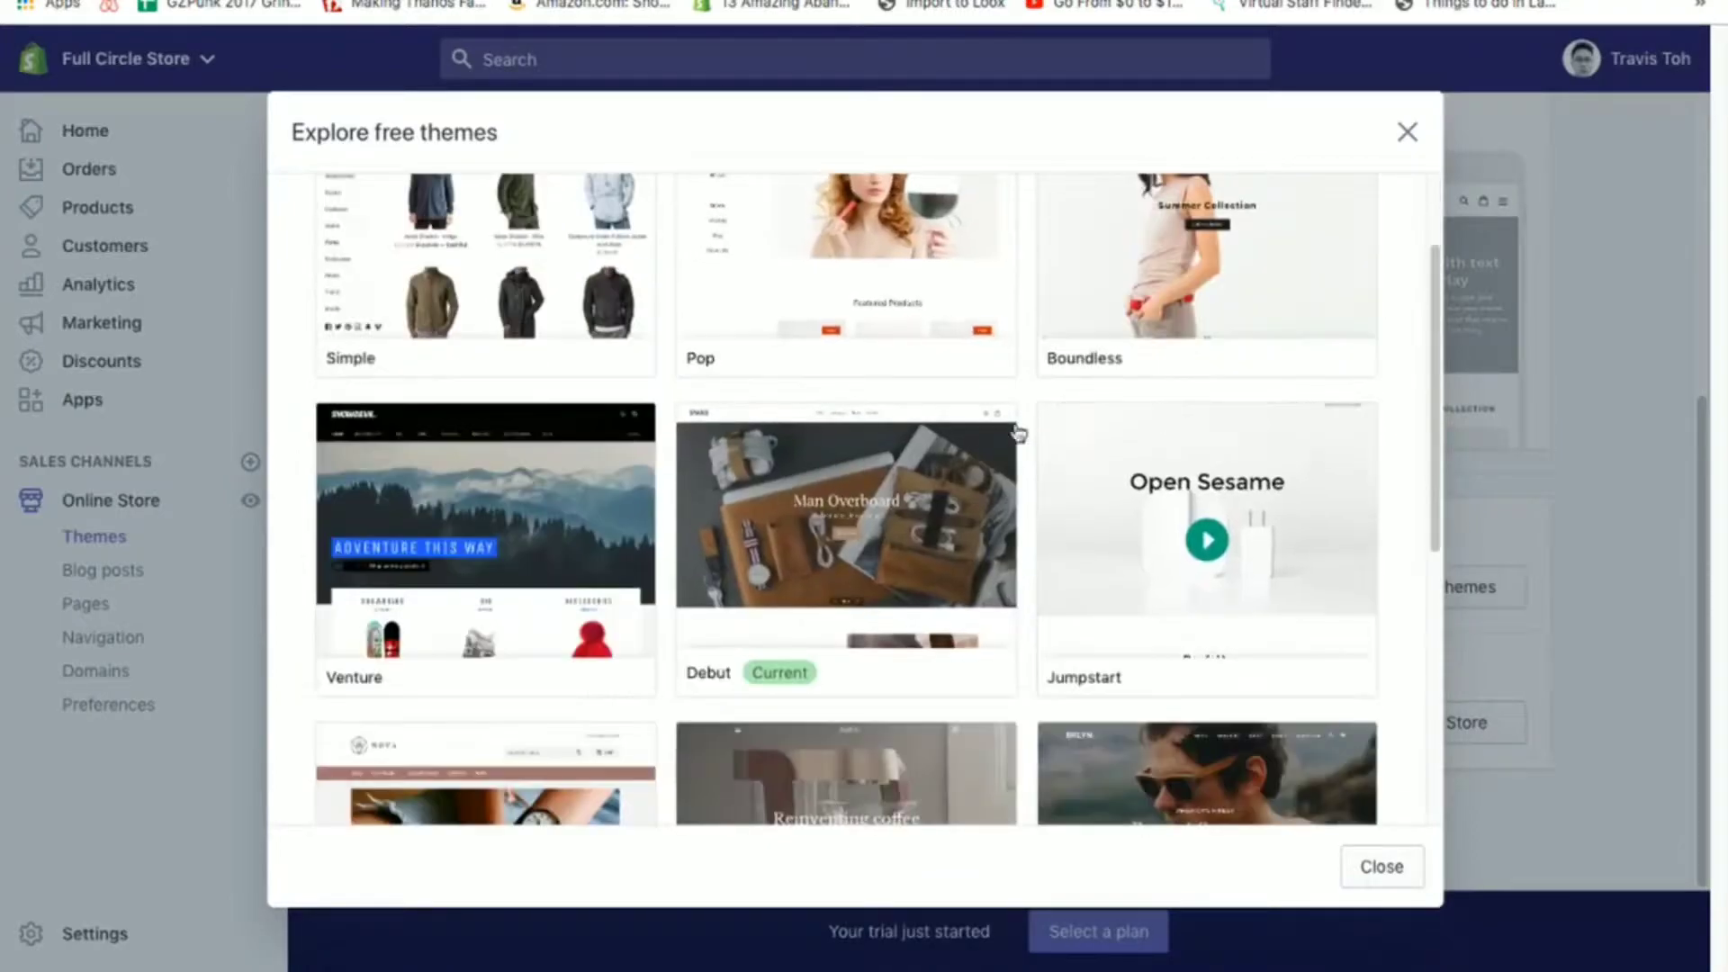
scroll(1018, 434, down, 5)
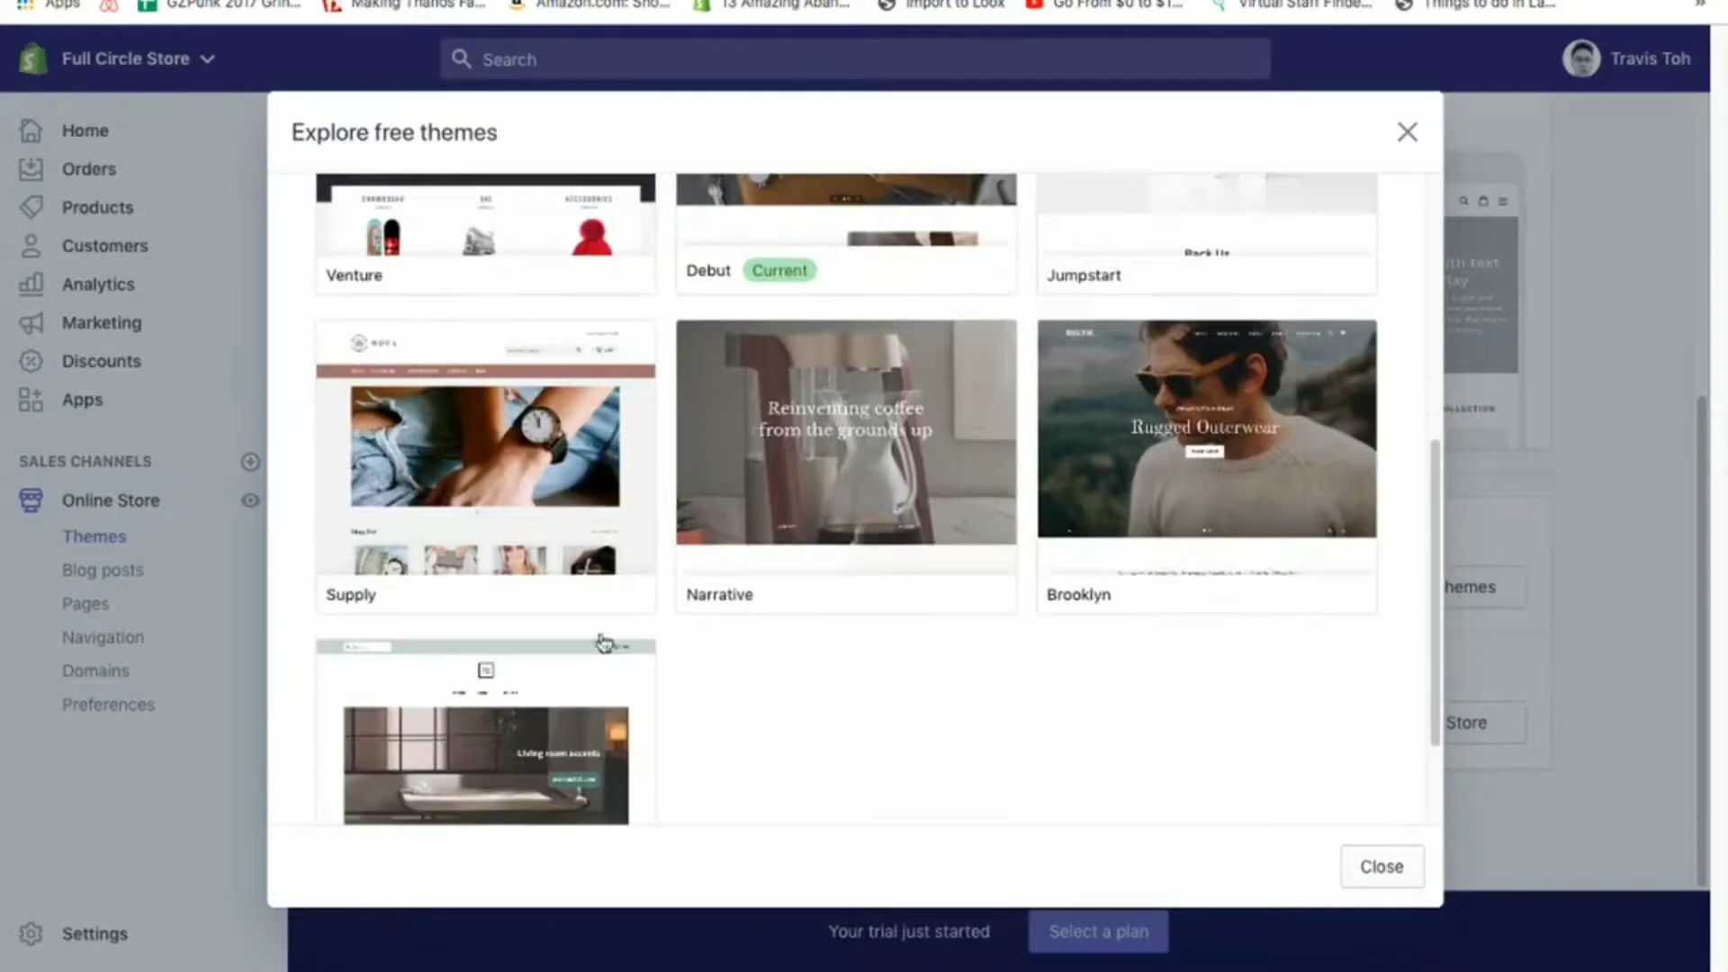
scroll(1169, 585, down, 2)
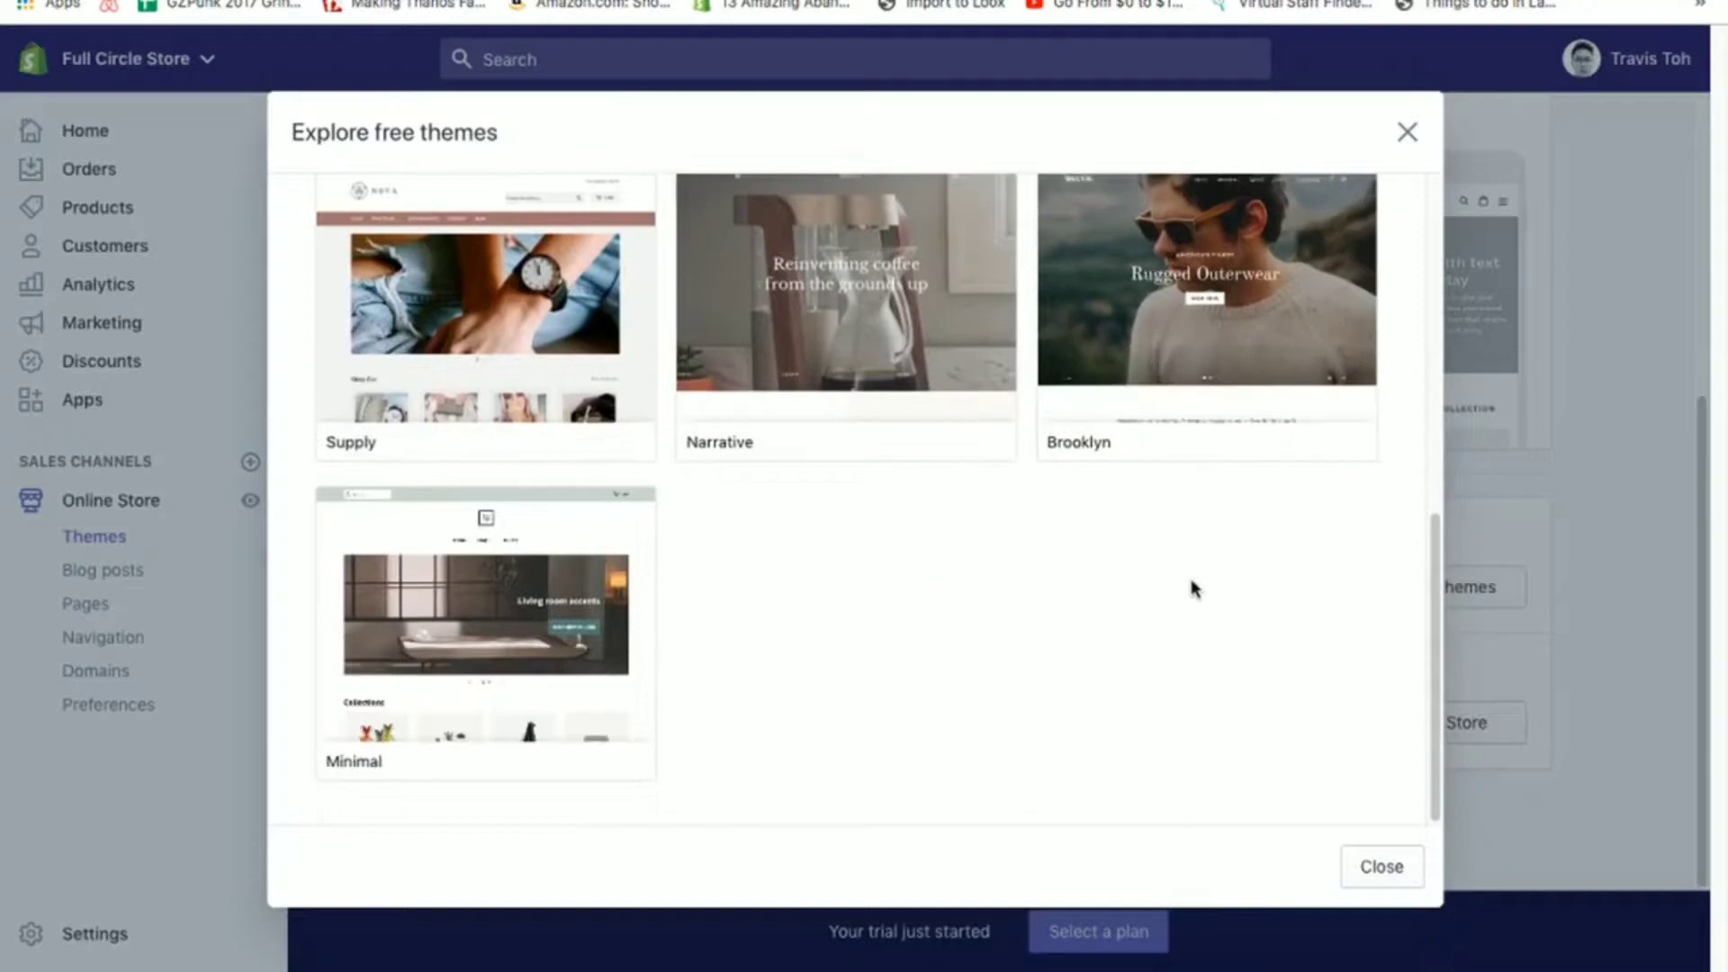
scroll(995, 548, up, 9)
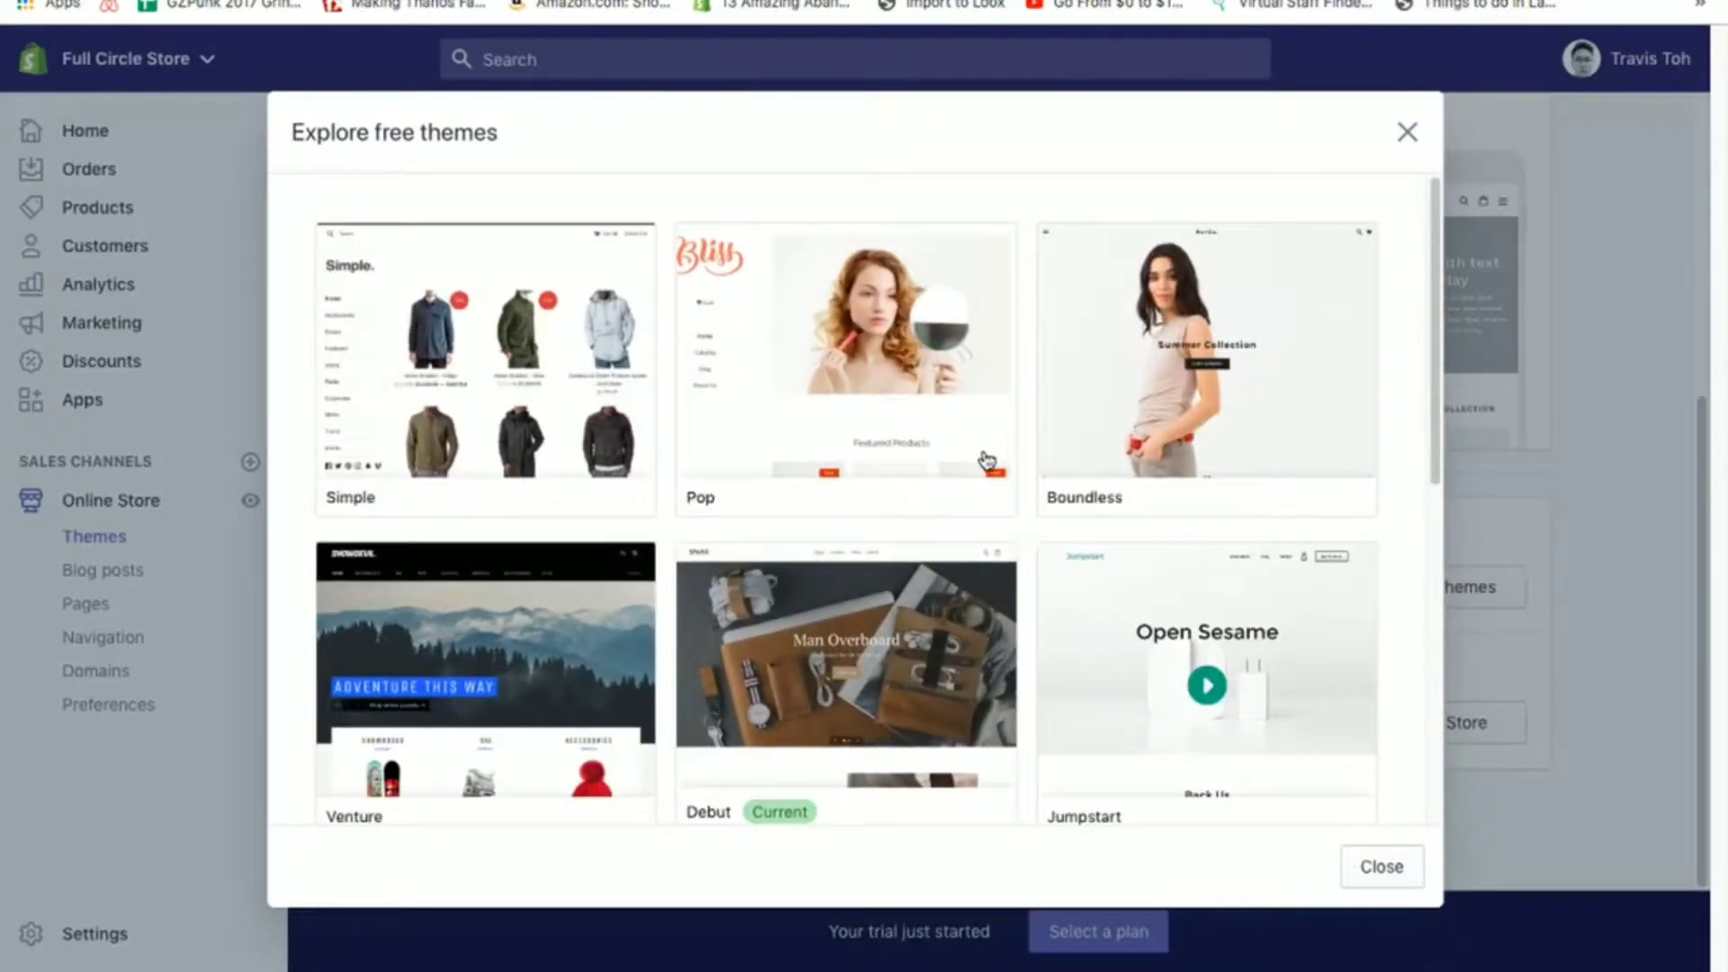
scroll(985, 461, down, 3)
scroll(976, 466, down, 2)
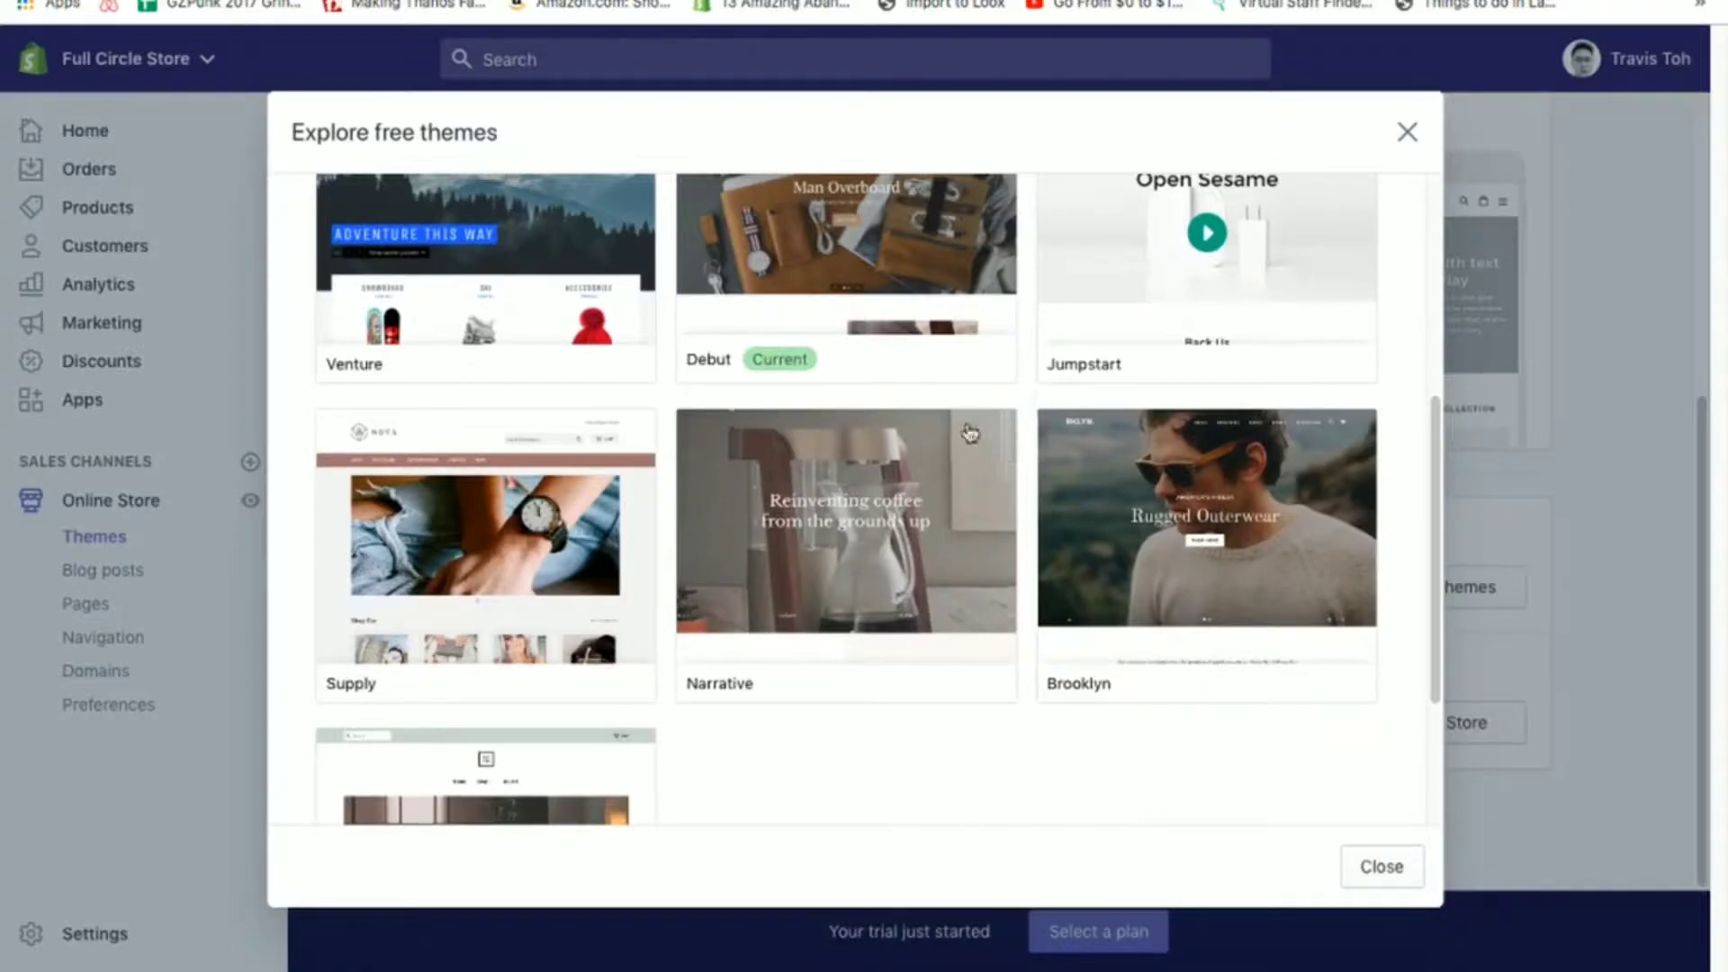
scroll(933, 461, down, 3)
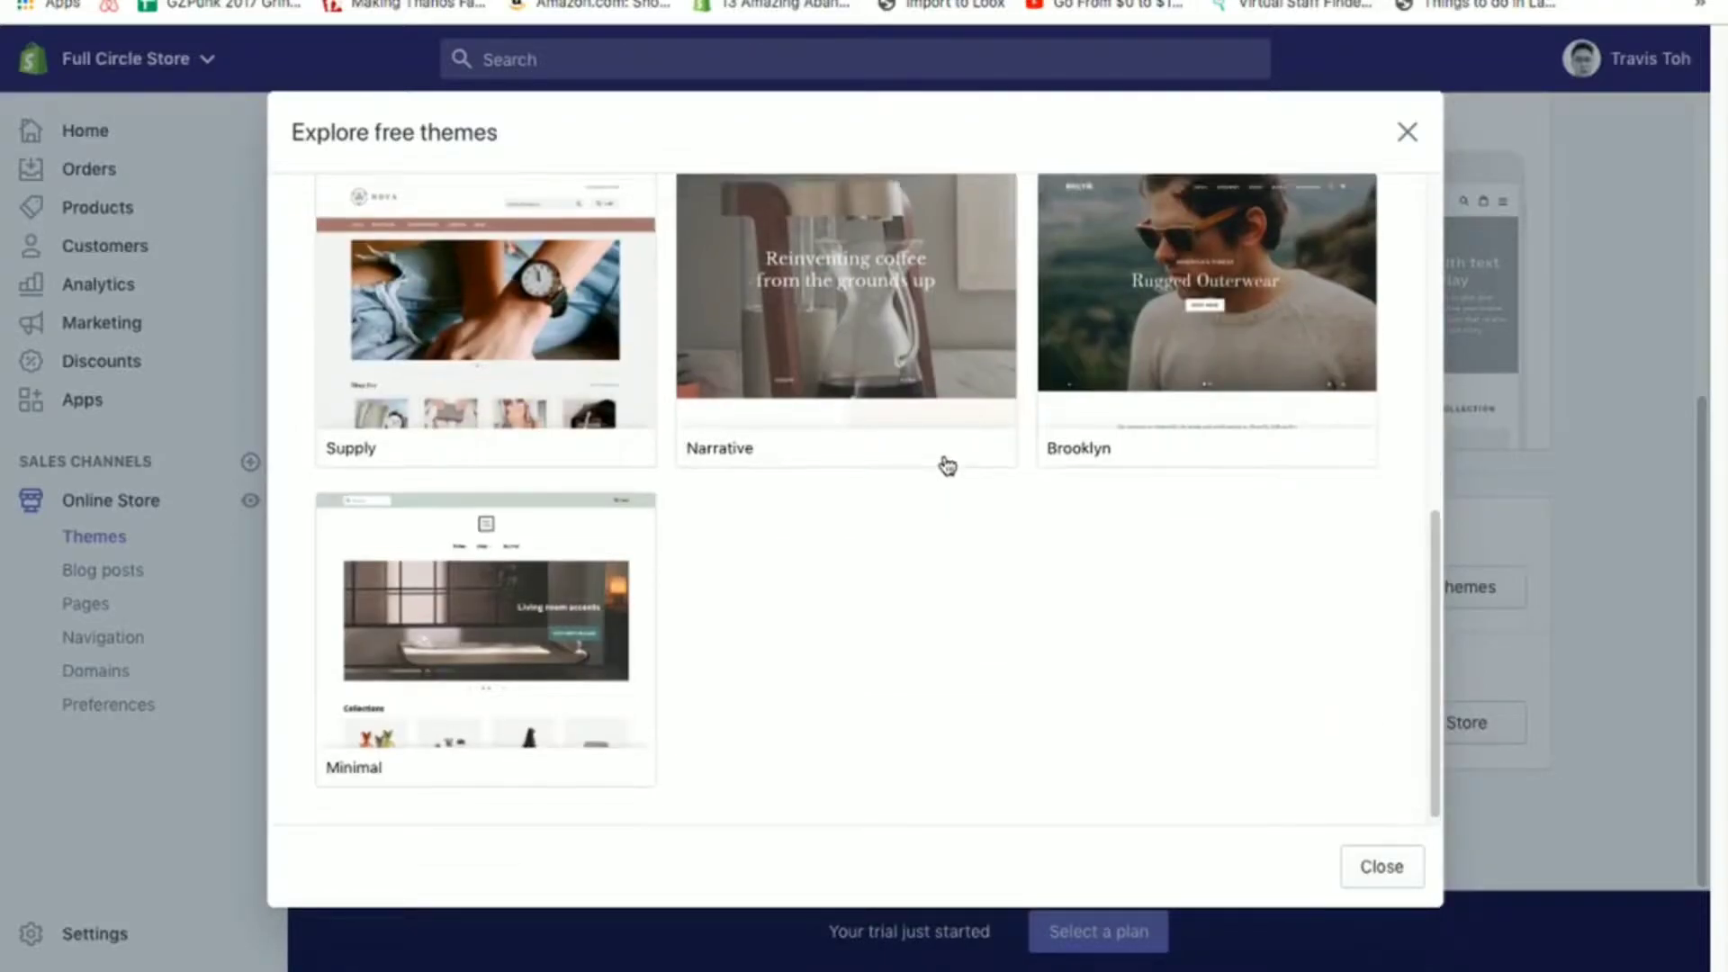
scroll(940, 462, up, 6)
scroll(911, 463, down, 2)
scroll(914, 468, down, 4)
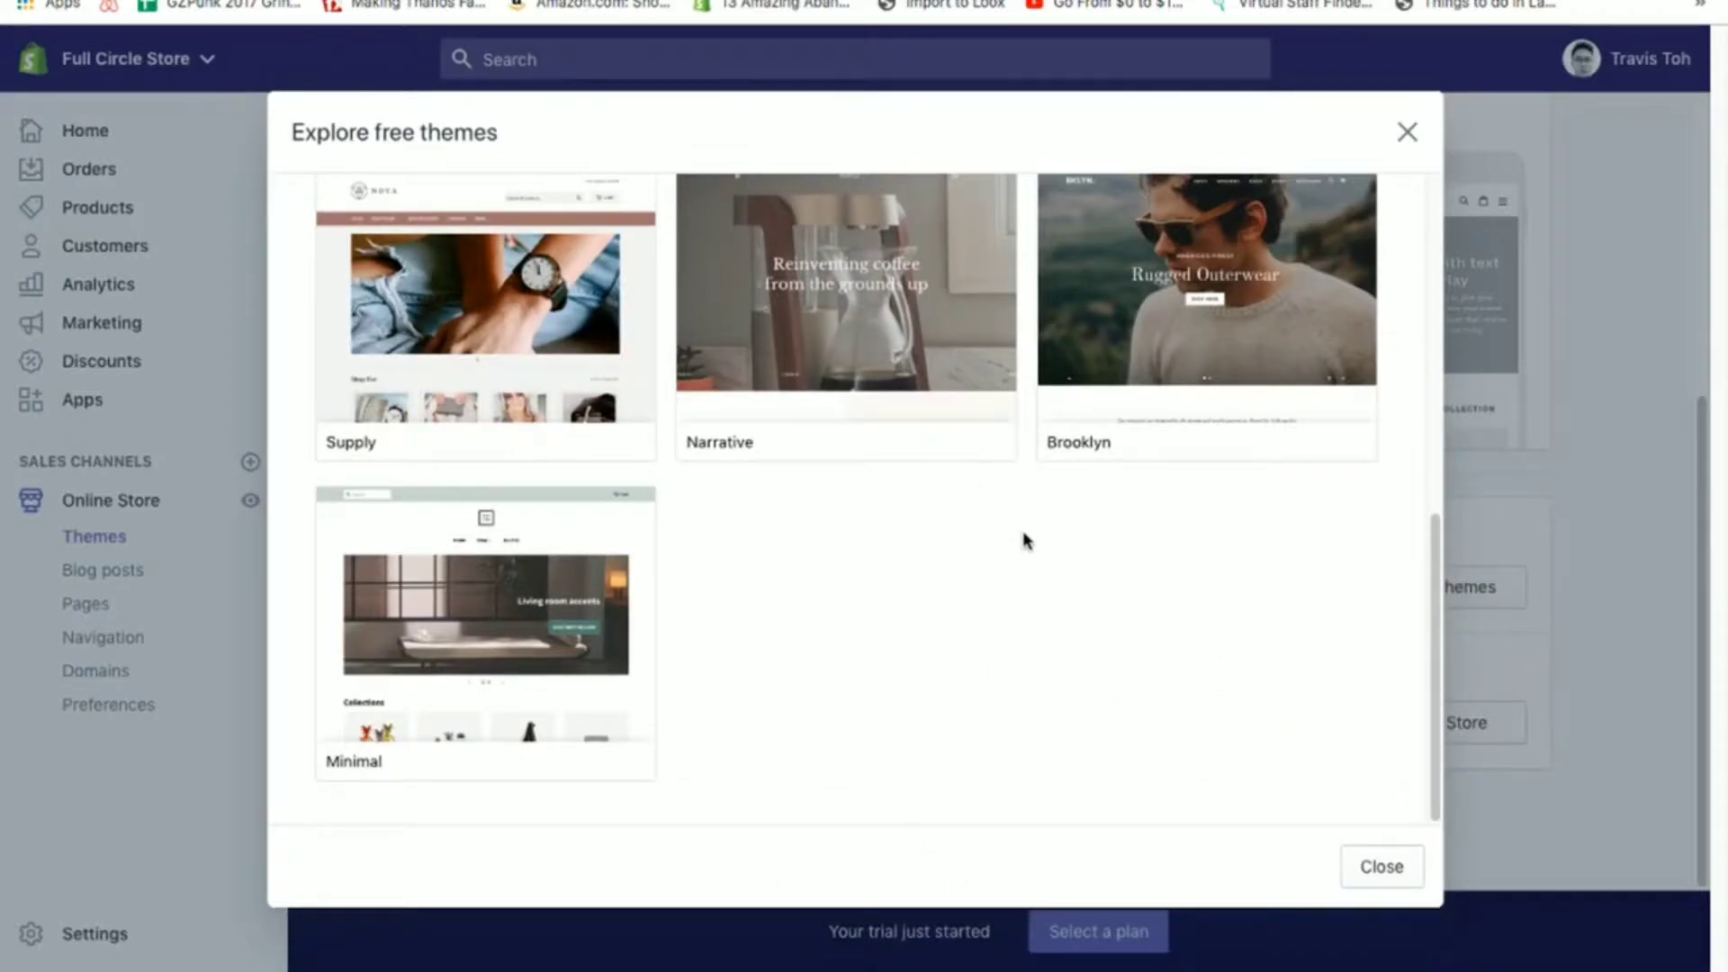
scroll(1026, 536, up, 3)
scroll(1039, 540, up, 5)
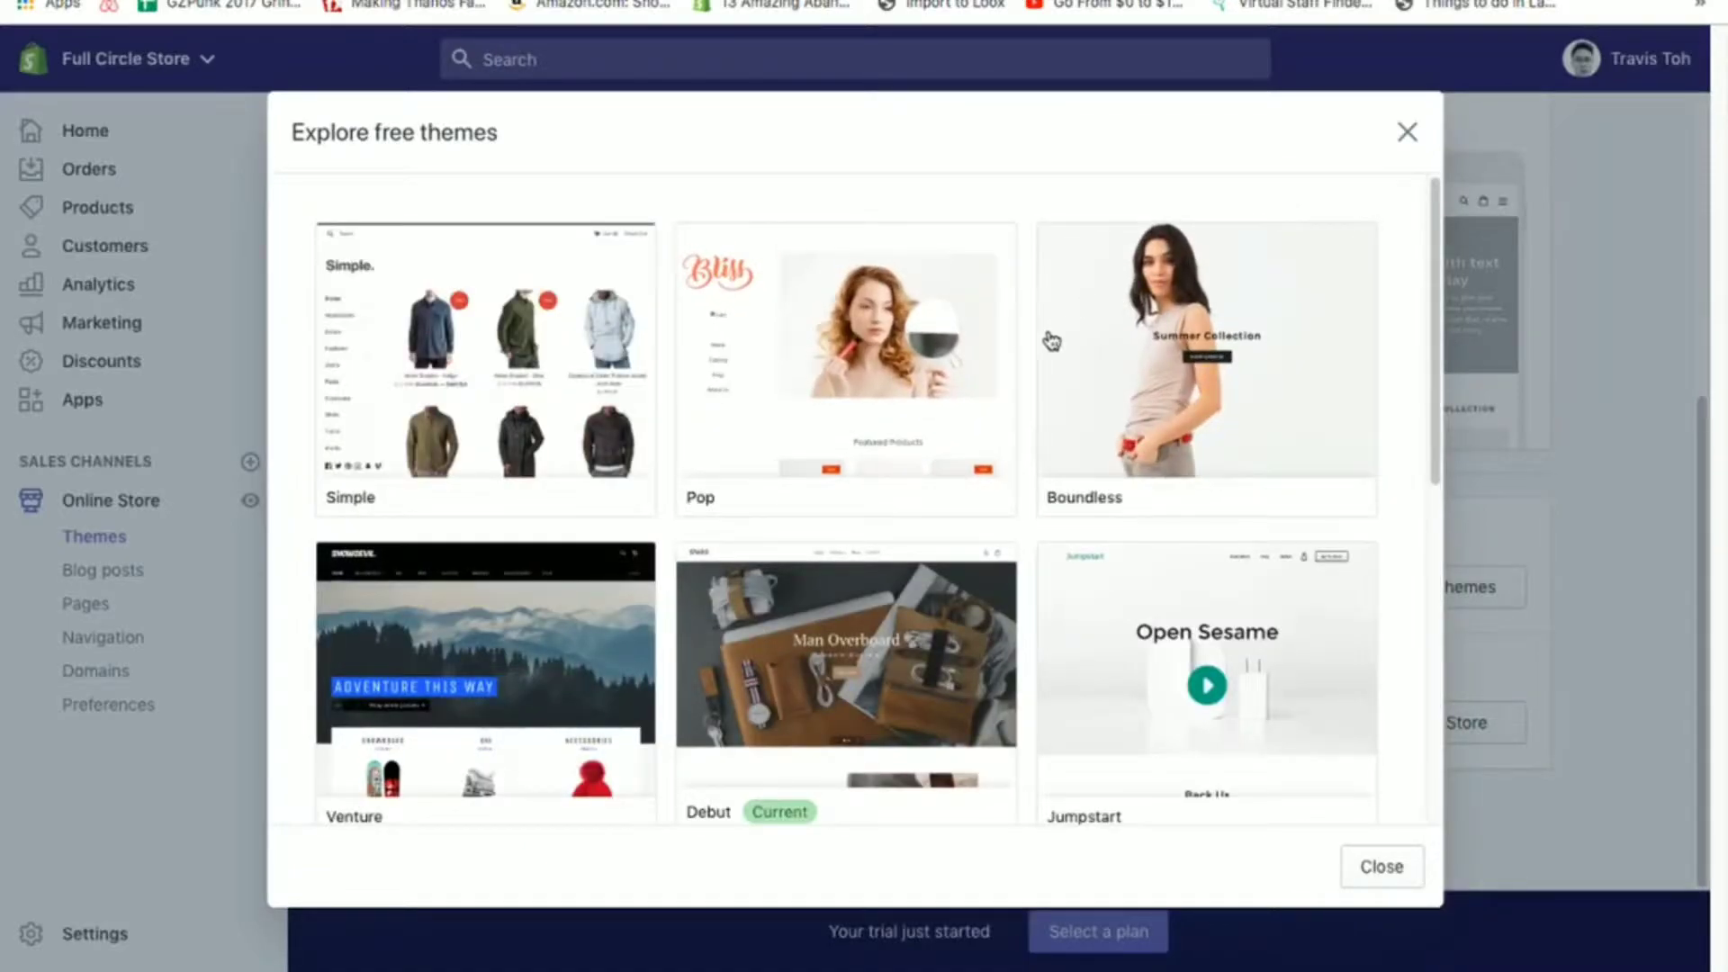
click(1406, 131)
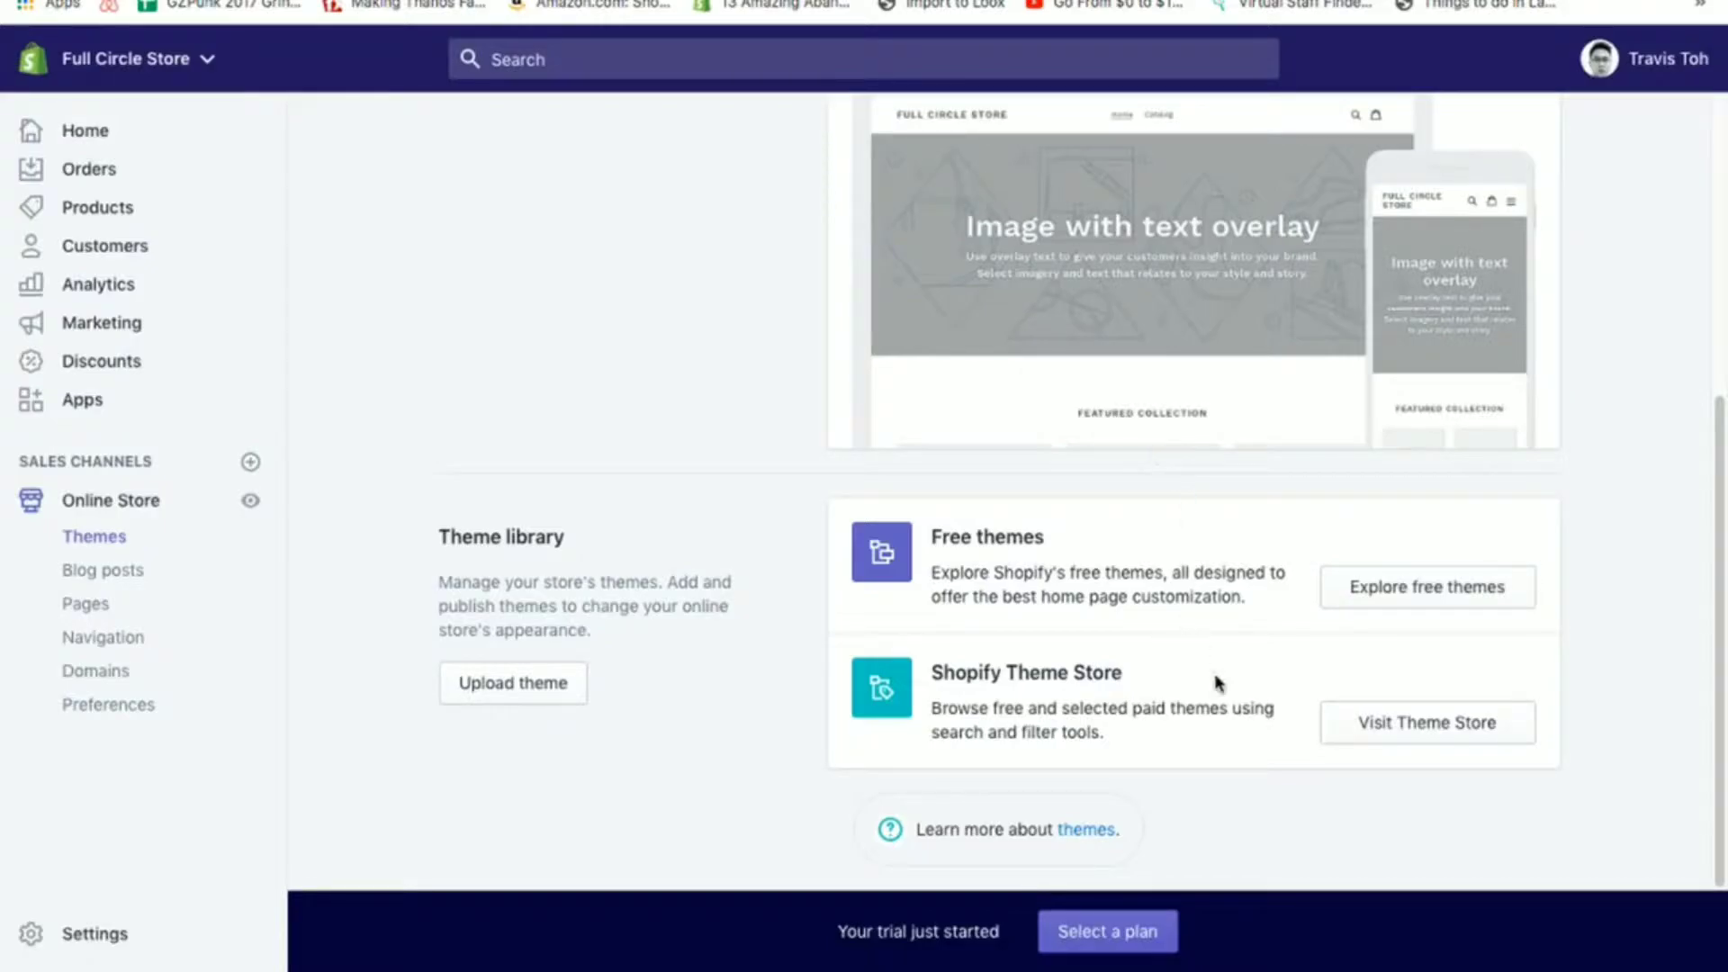
Open the Theme Store and scroll through the Trending this week and Fun and lively rows
click(1426, 741)
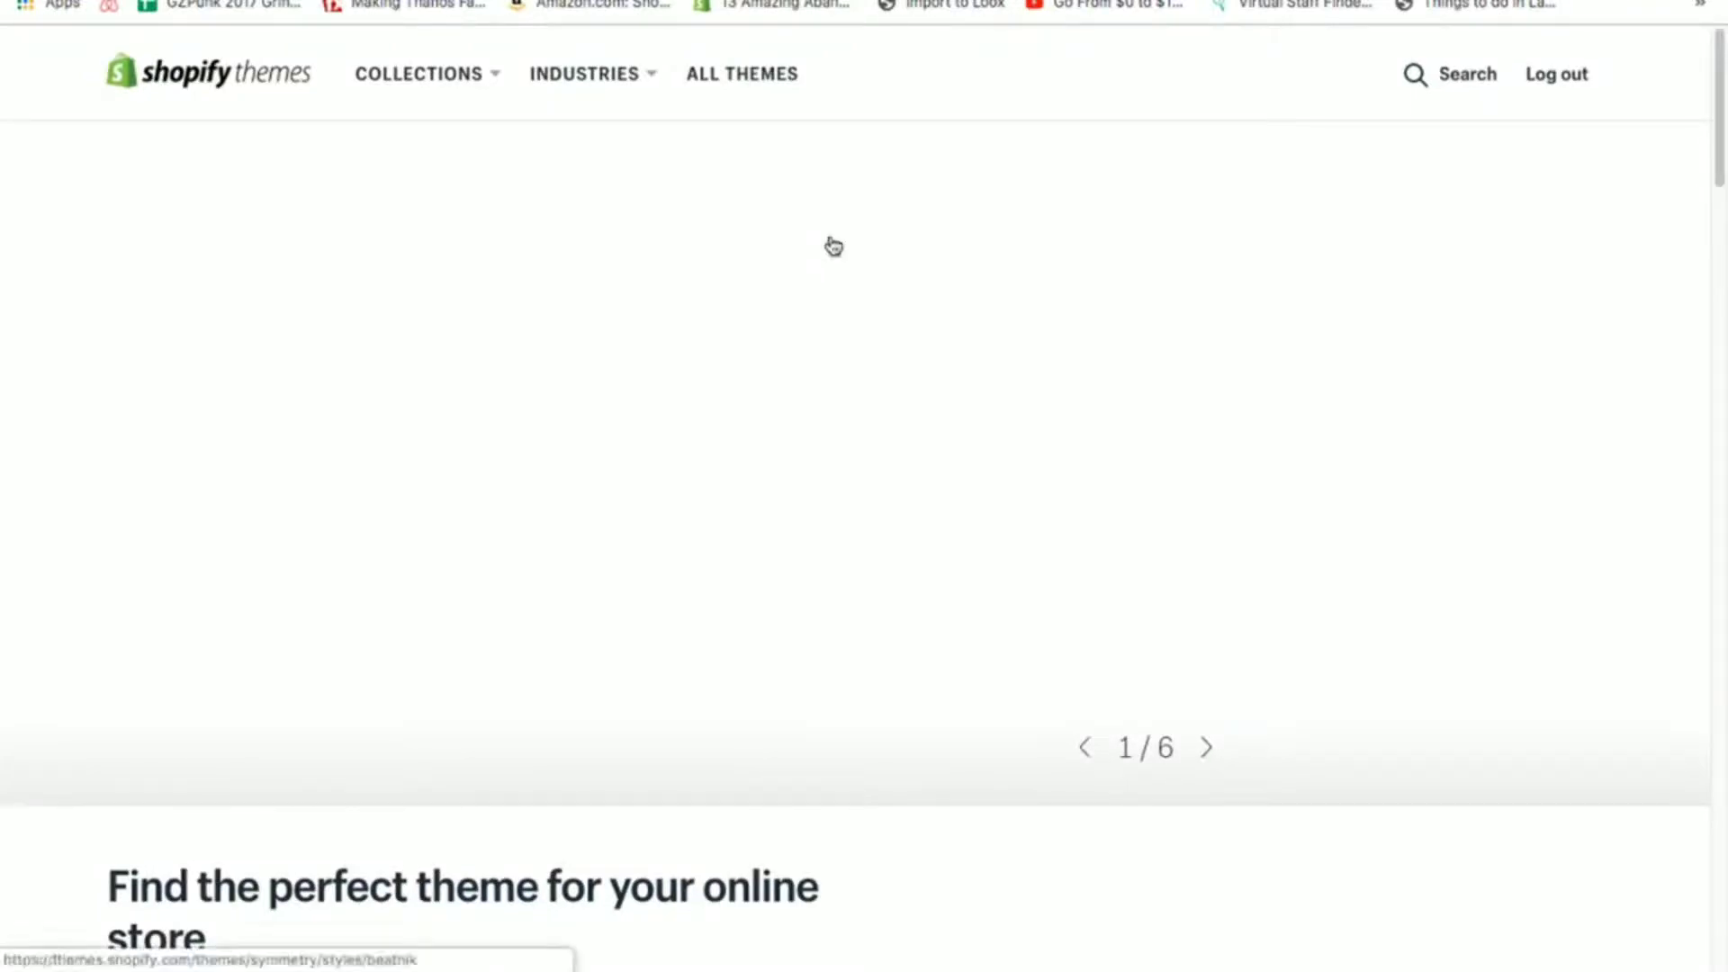
scroll(823, 259, down, 3)
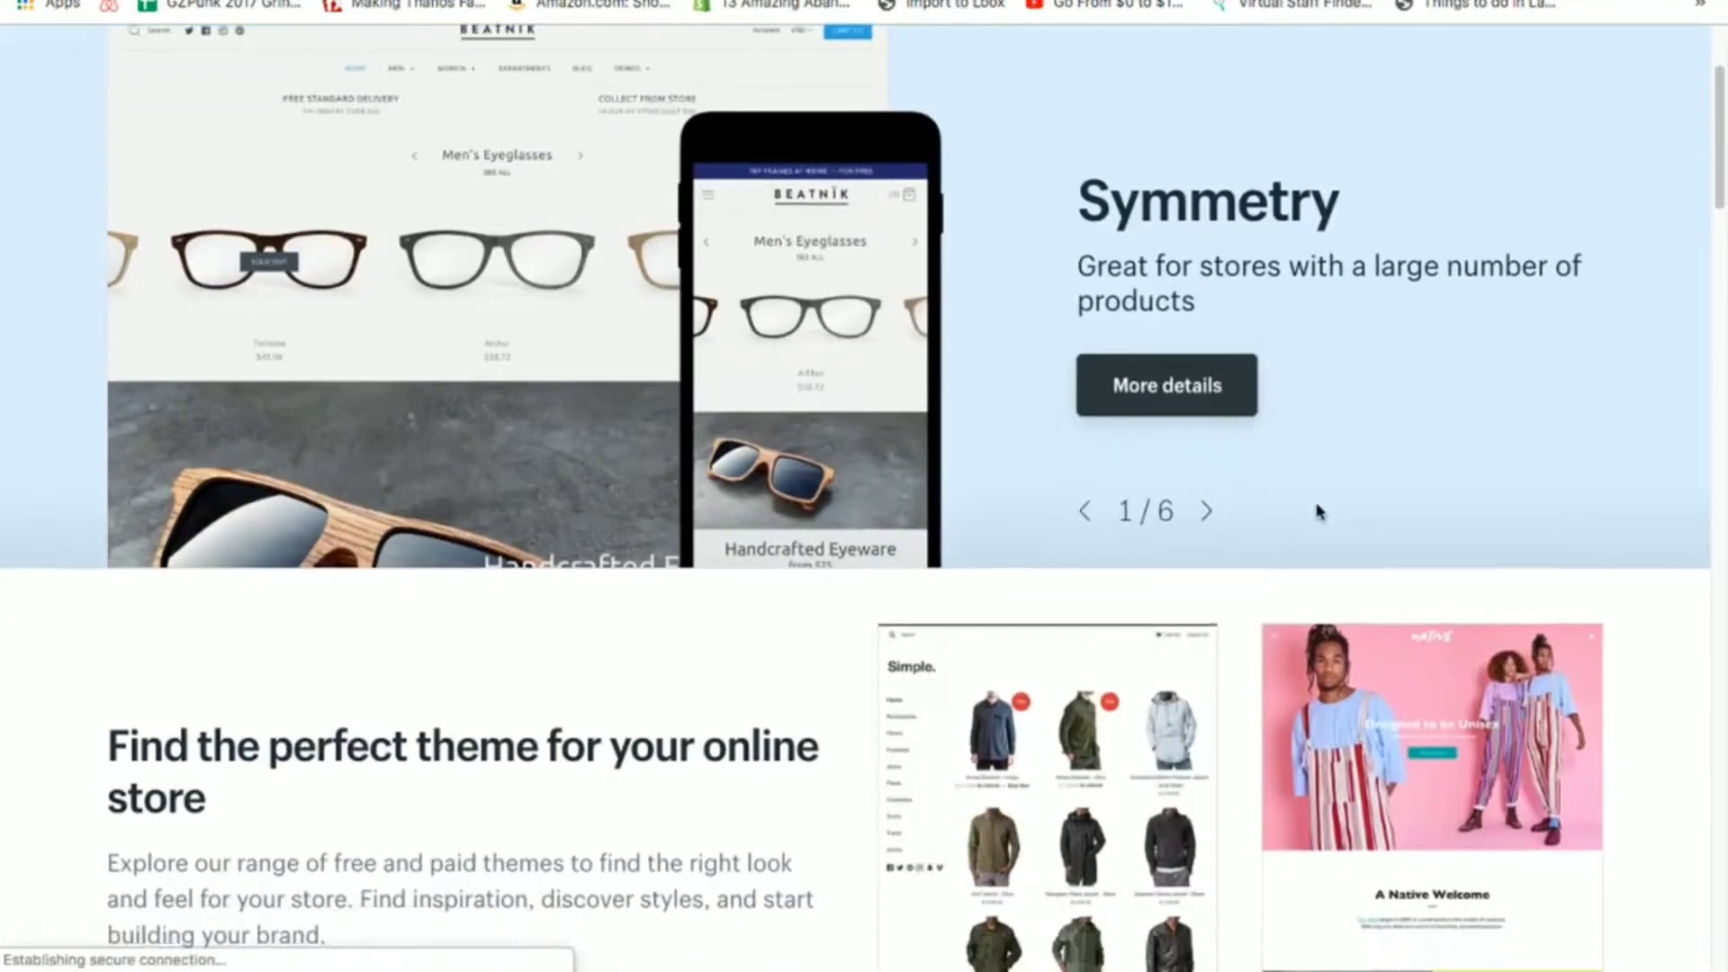
scroll(1316, 506, up, 3)
scroll(1314, 504, down, 10)
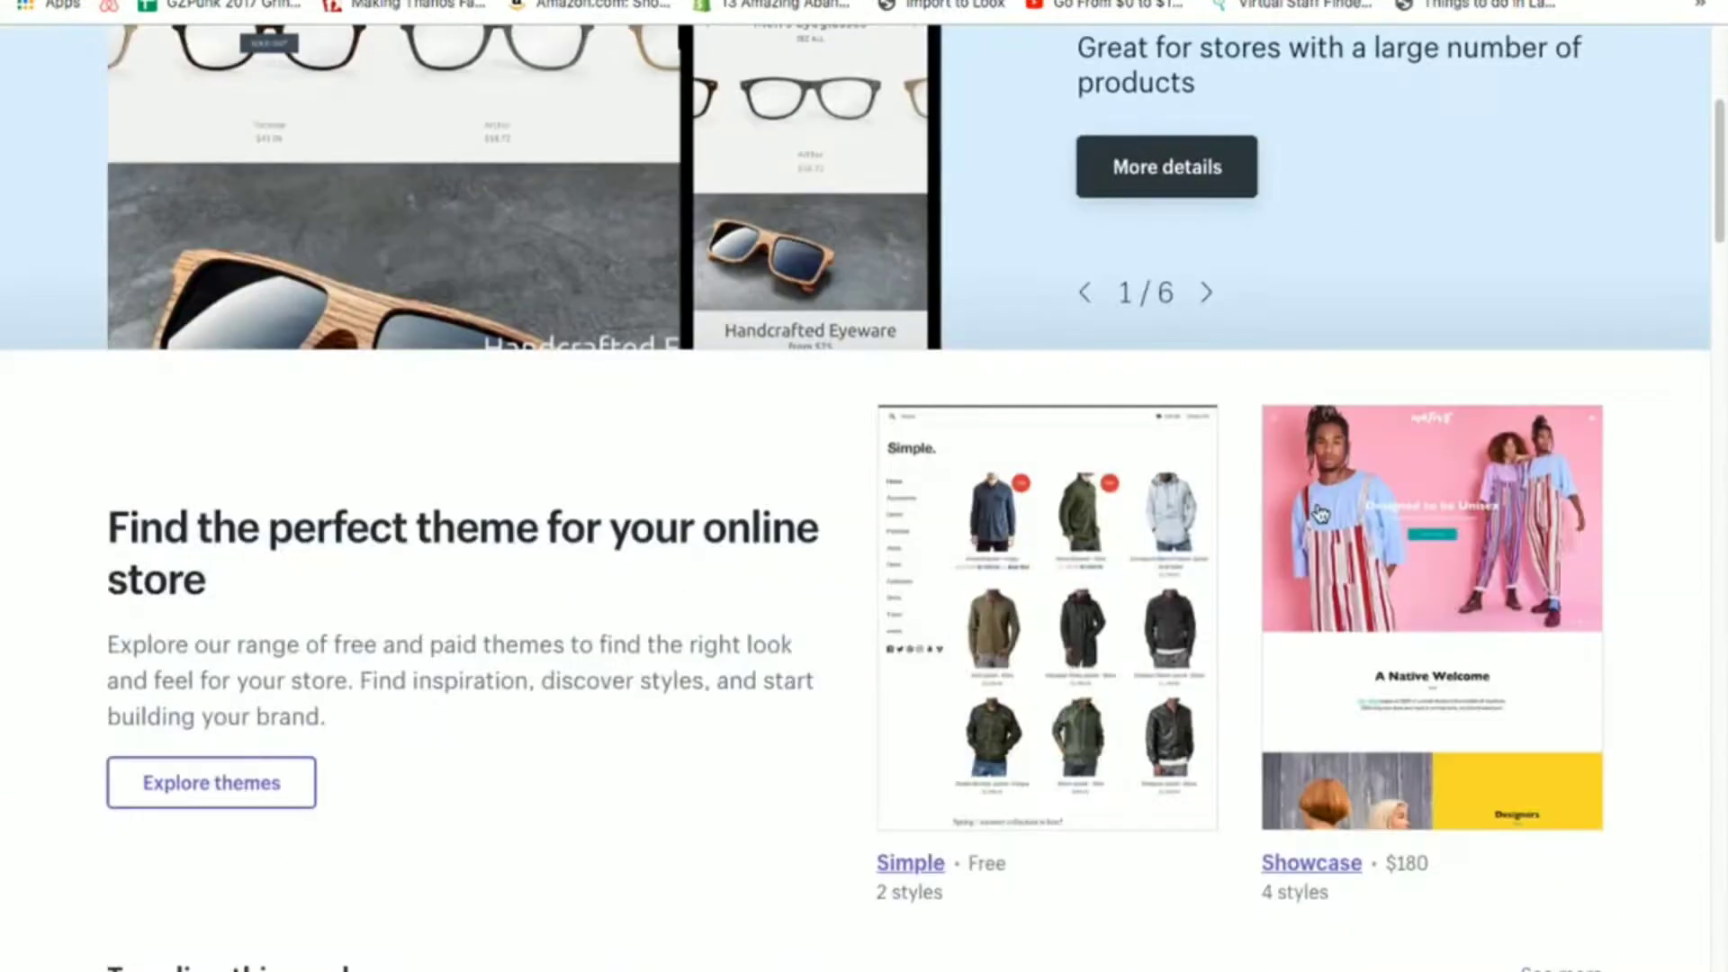
scroll(953, 235, down, 5)
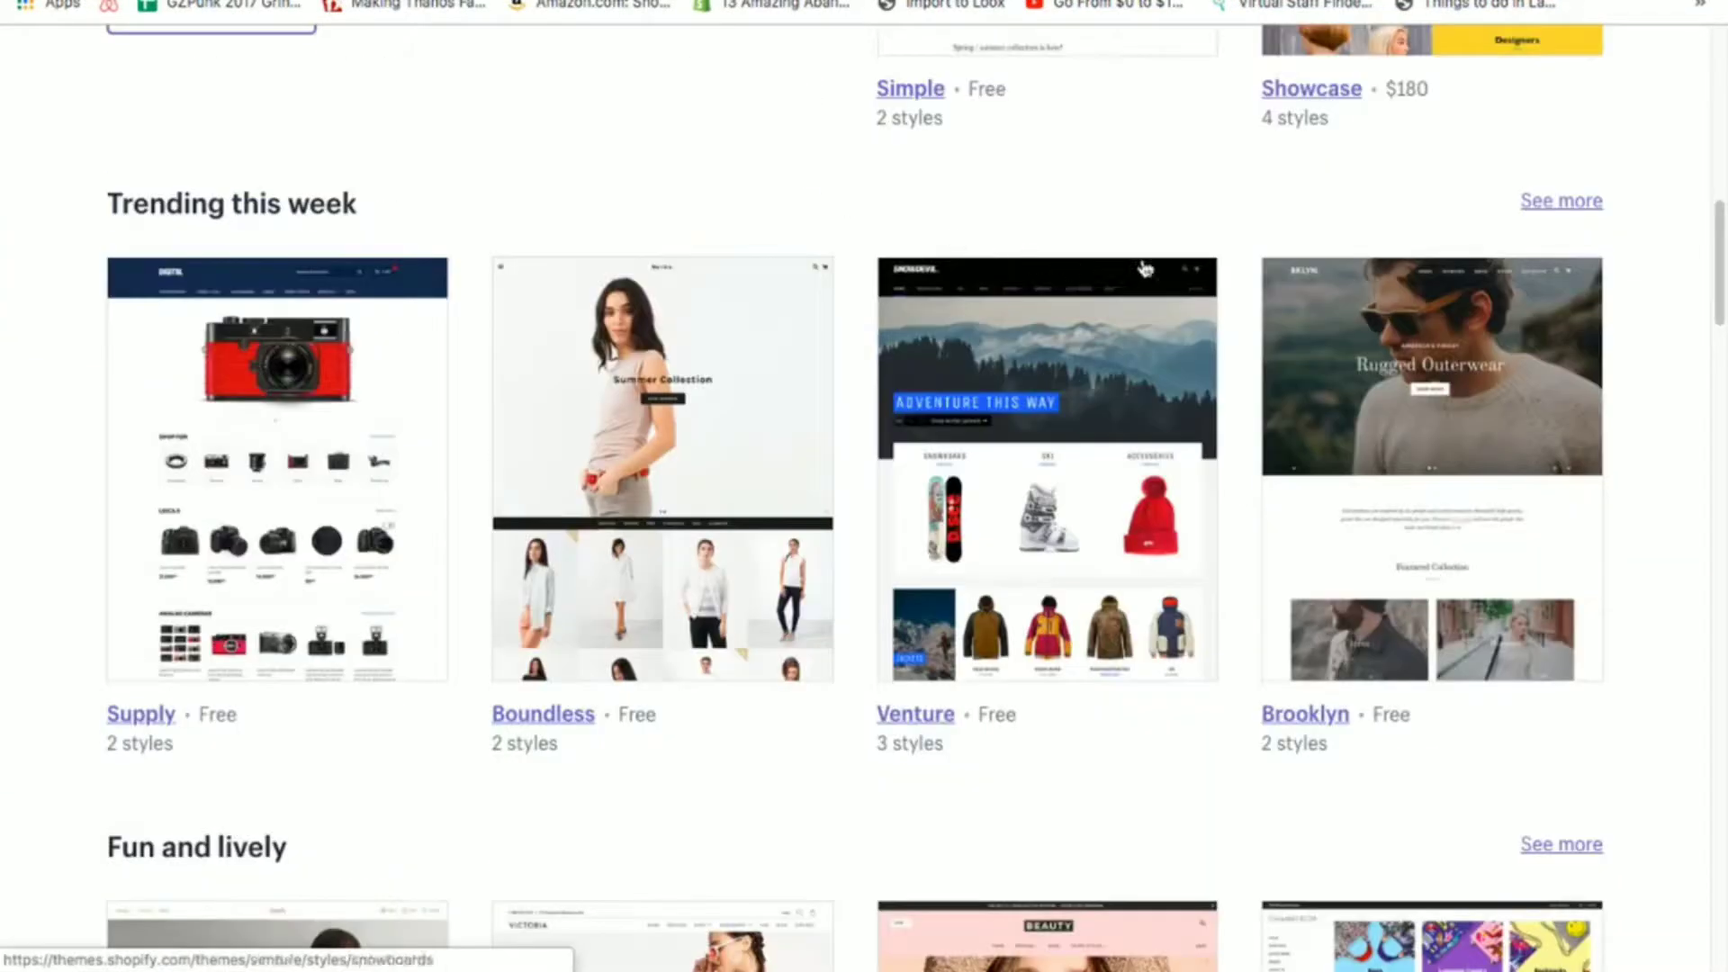
scroll(1142, 270, up, 15)
scroll(1146, 261, down, 13)
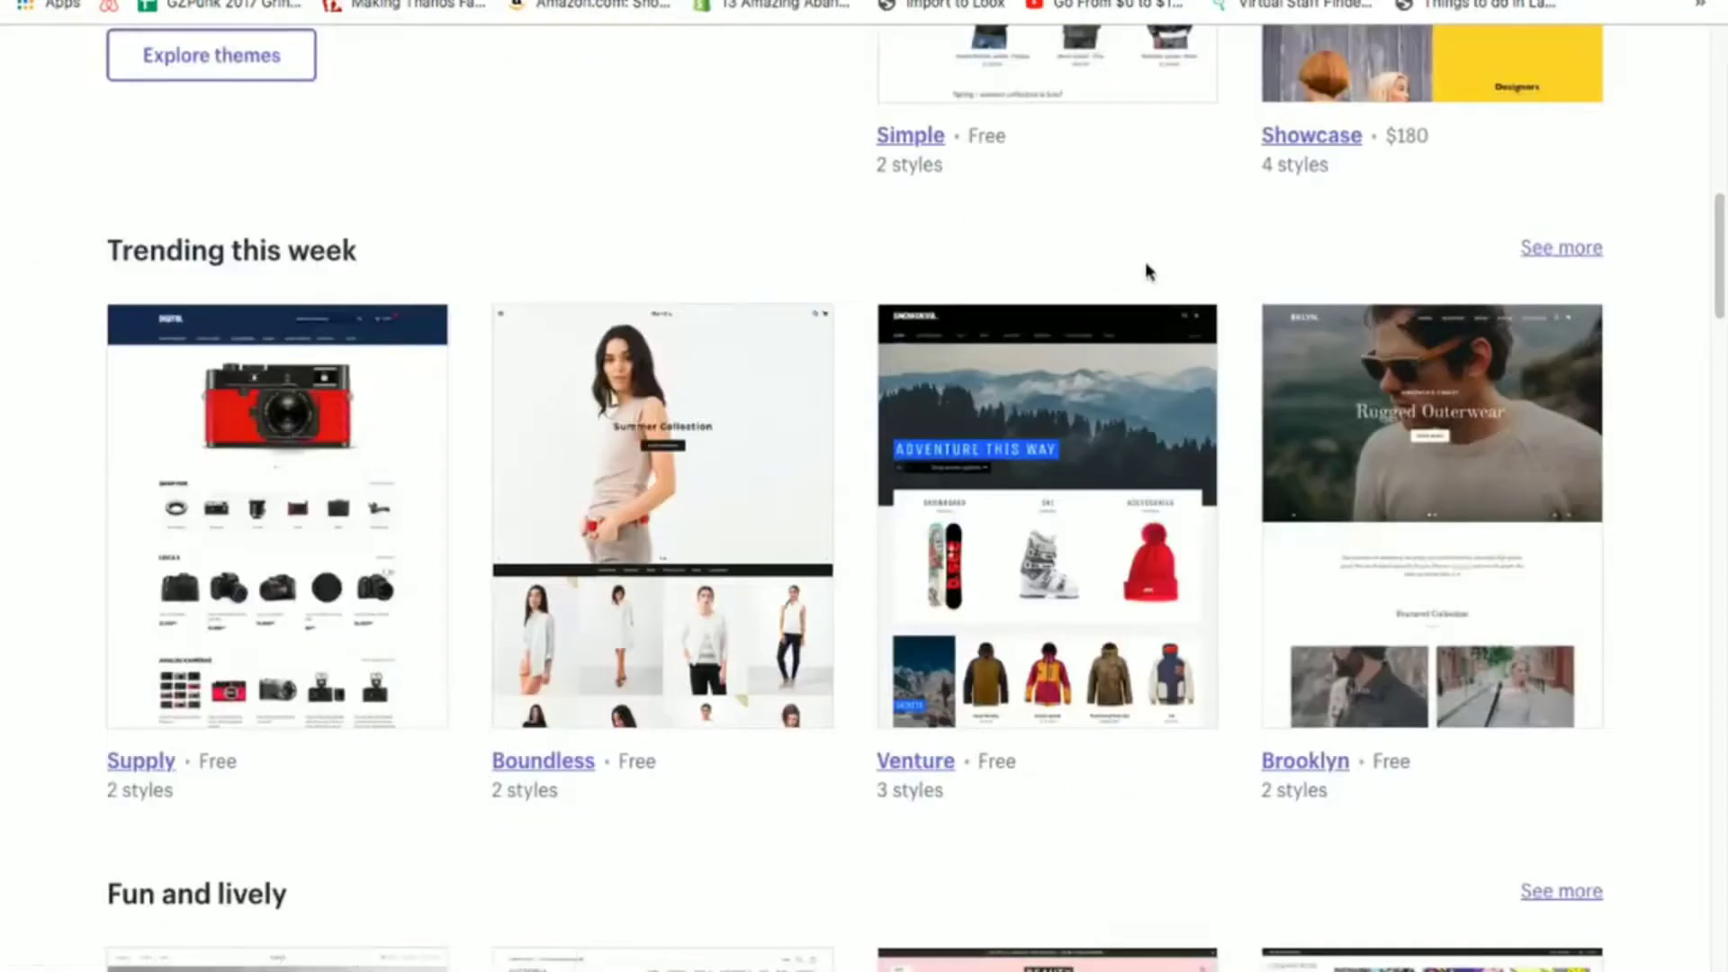
scroll(1148, 270, down, 5)
scroll(1152, 279, down, 4)
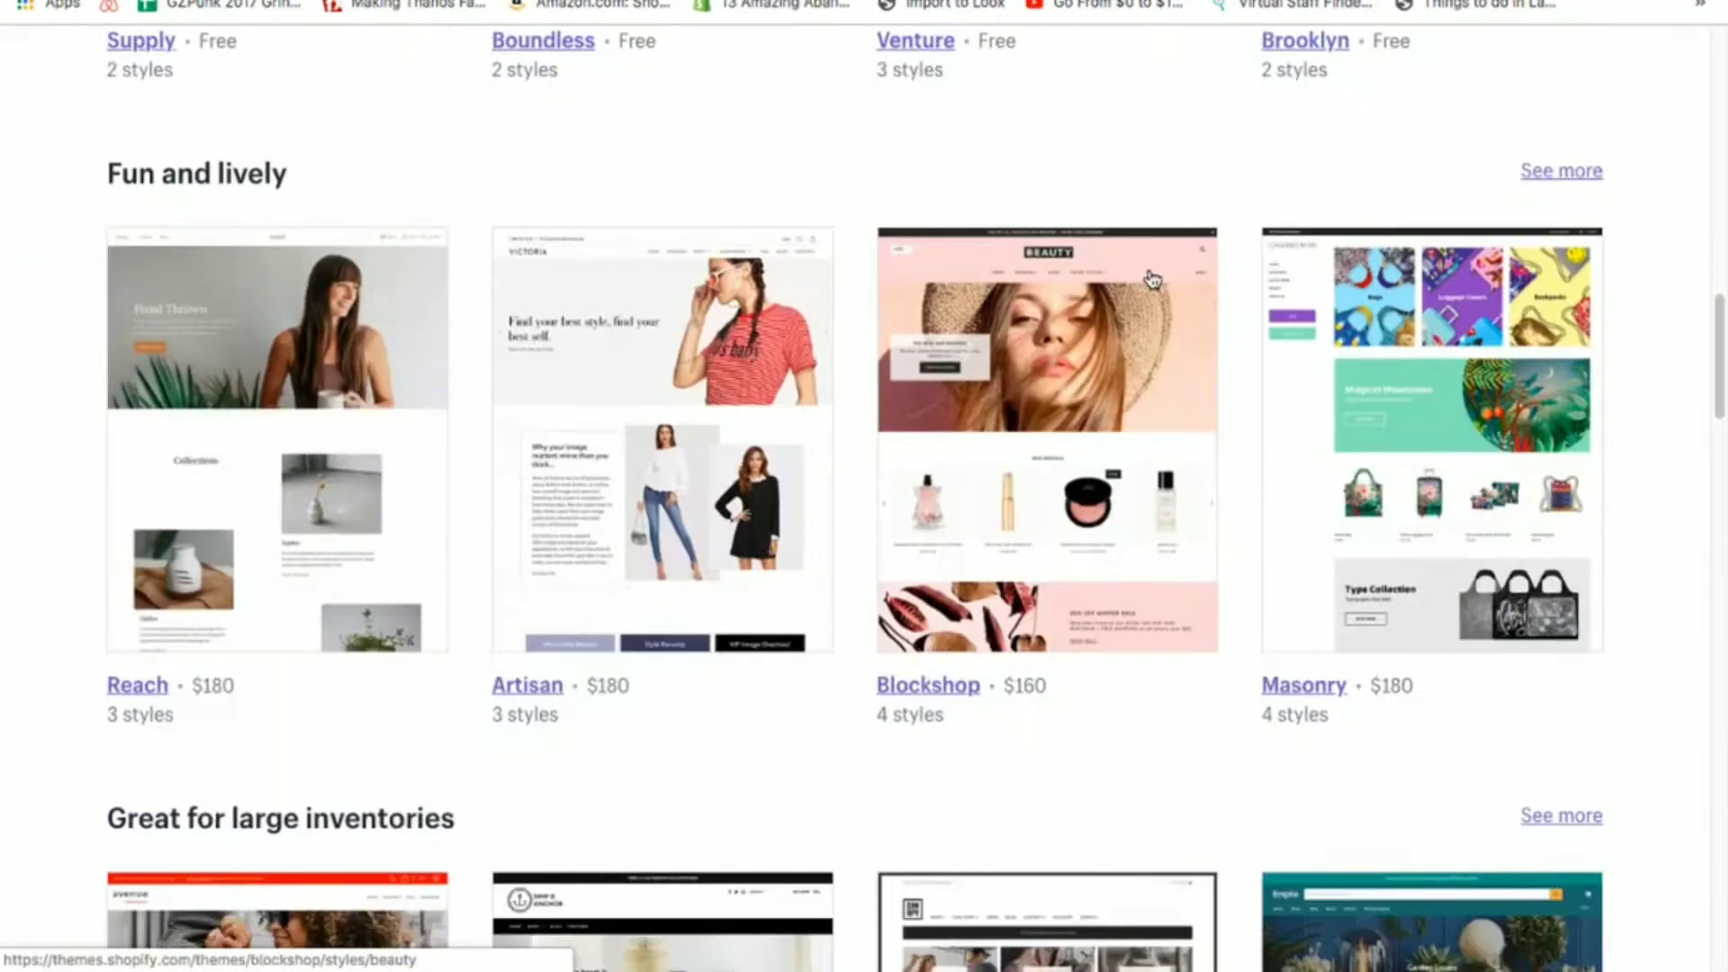
scroll(1152, 279, down, 1)
scroll(1155, 273, down, 6)
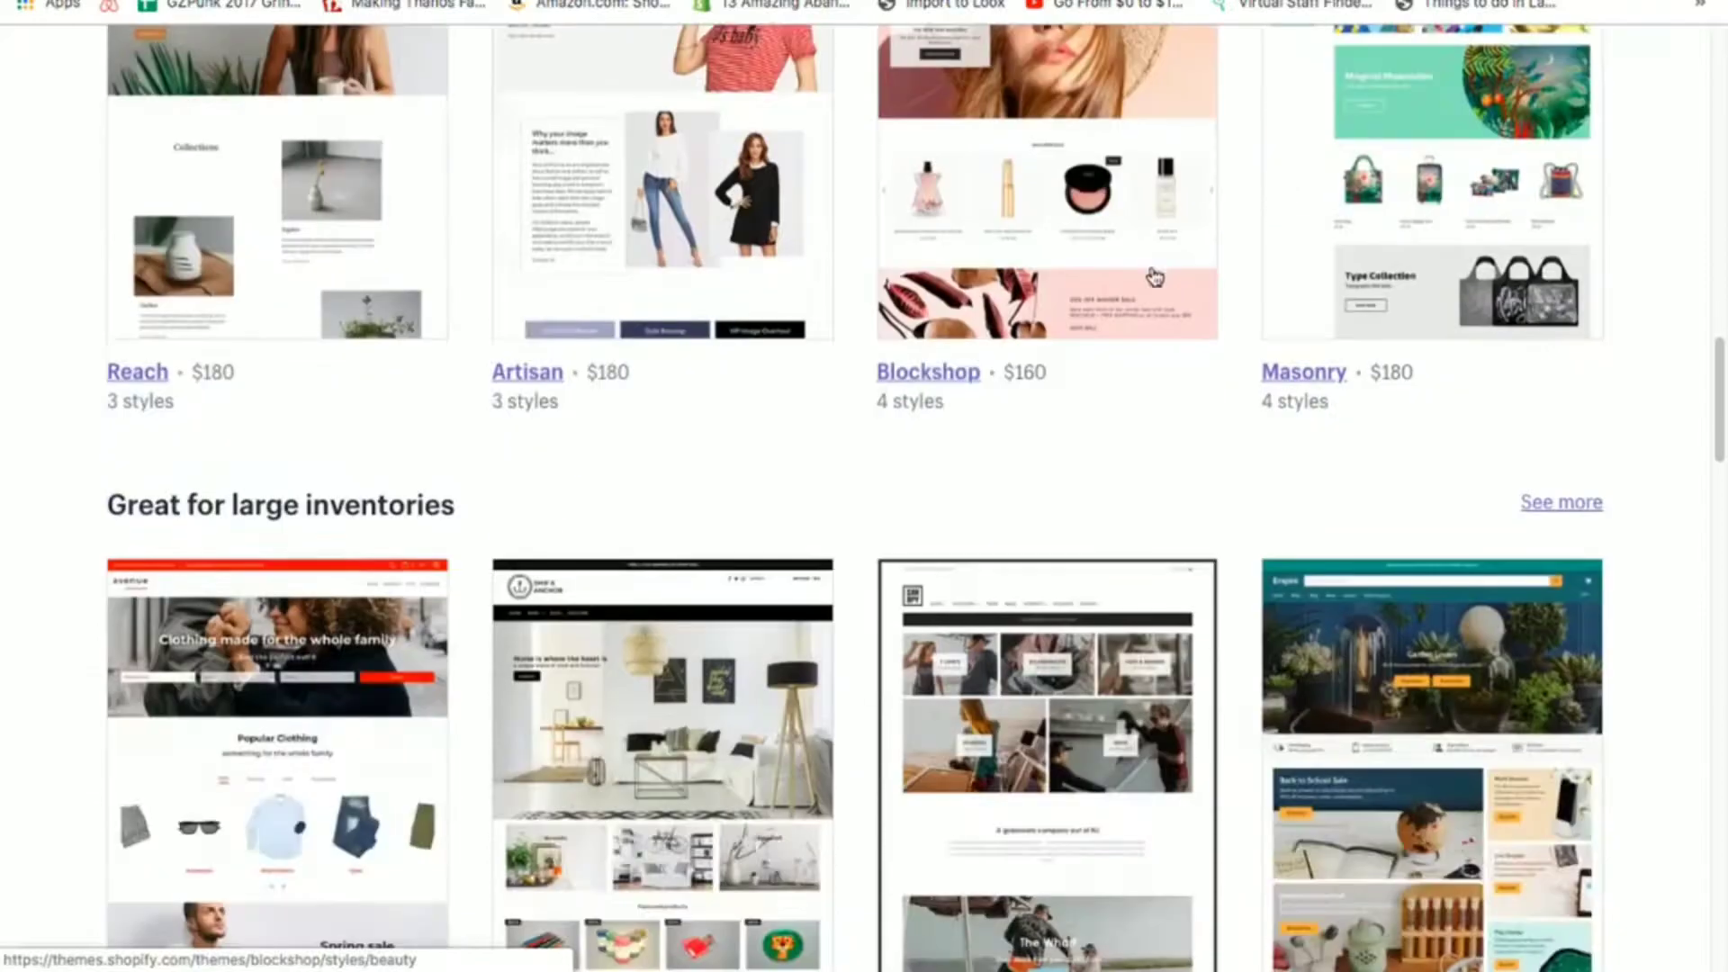
Open Blockshop's $160 theme page and look through its Beauty, Deli, Summer and Moto styles
click(1047, 191)
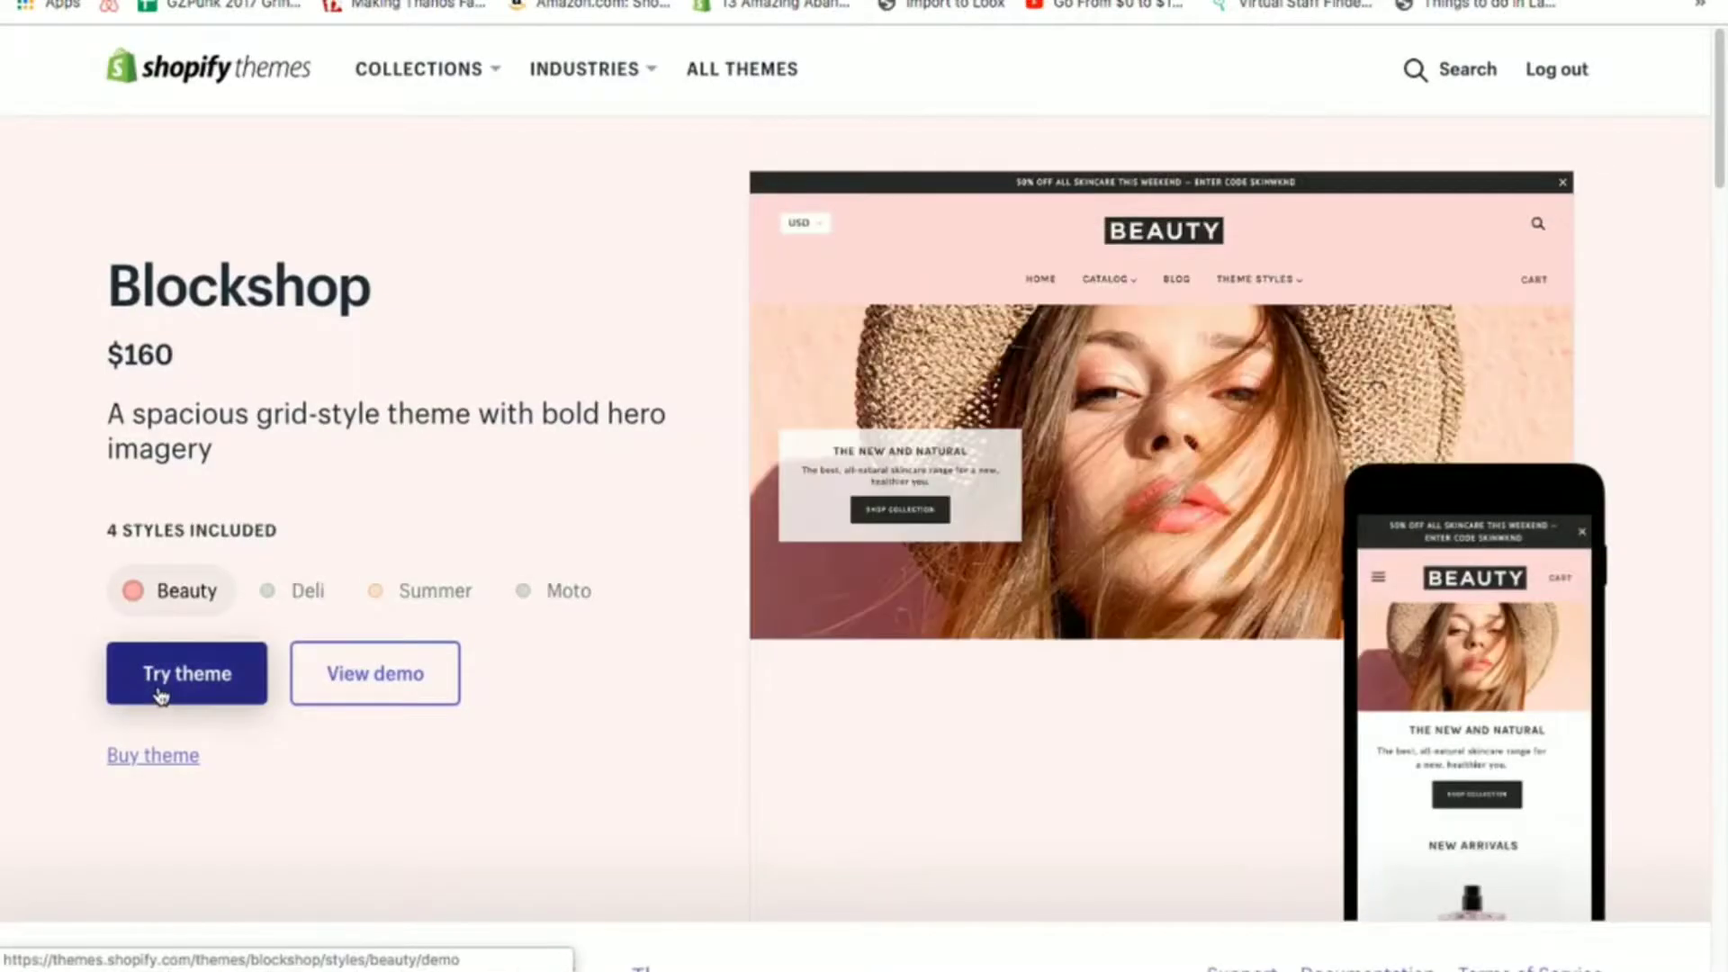
mouse_move(1084, 347)
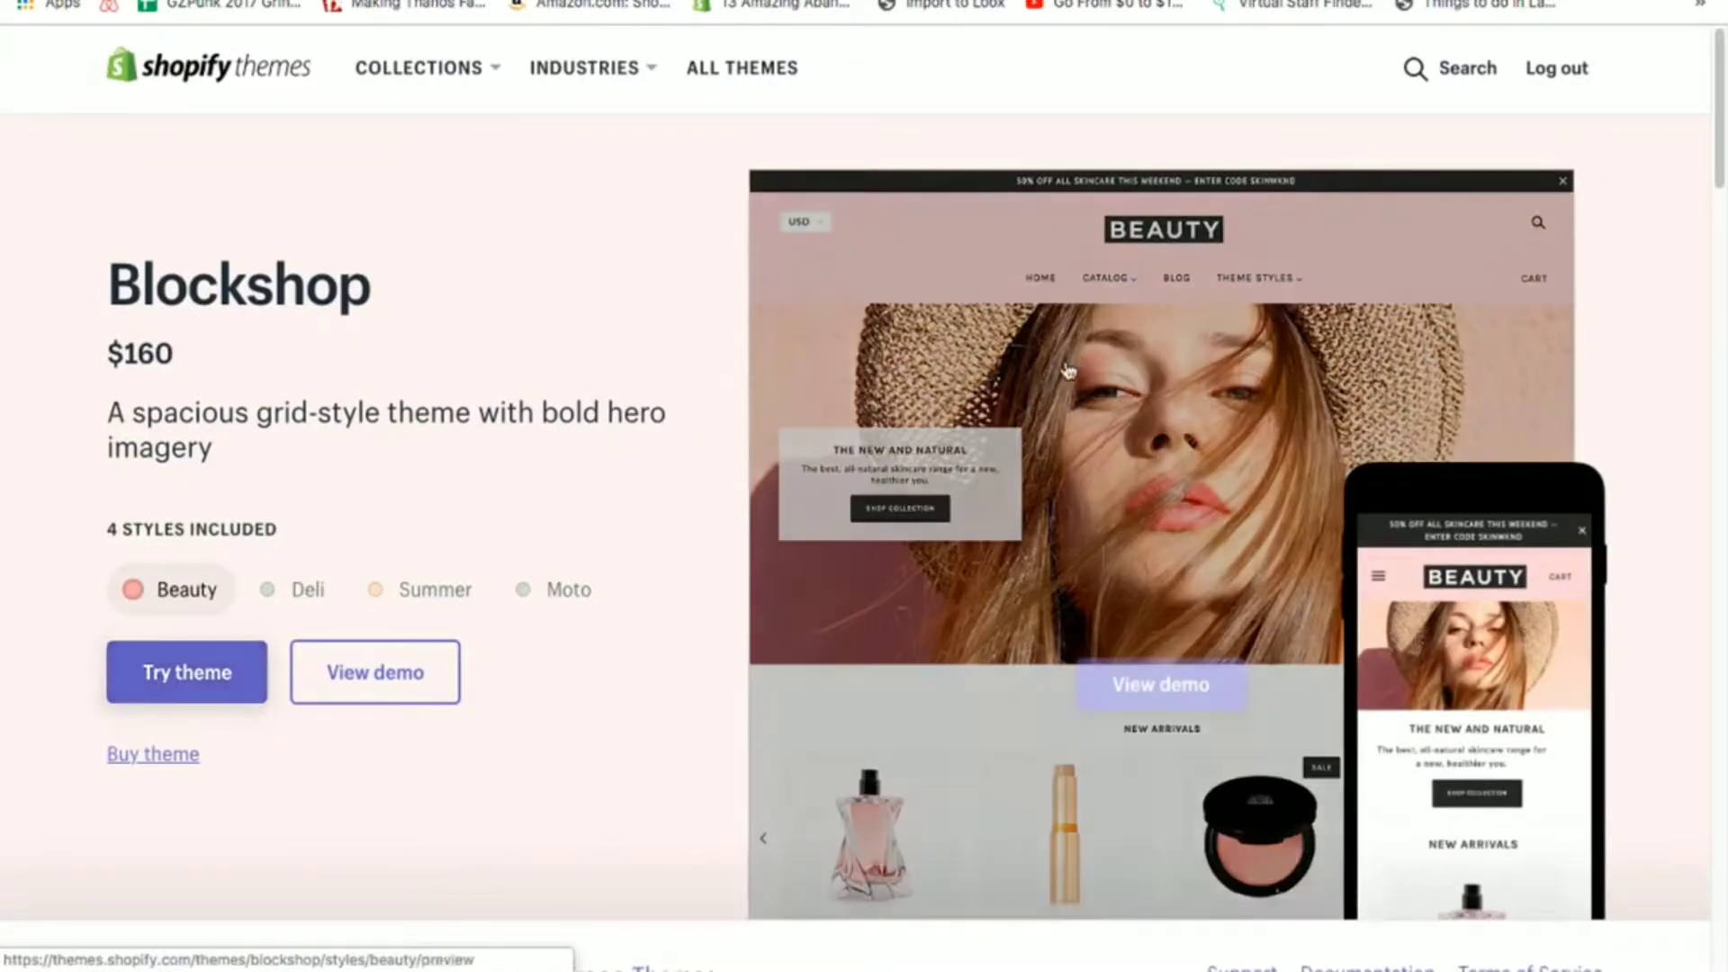
scroll(1084, 347, down, 3)
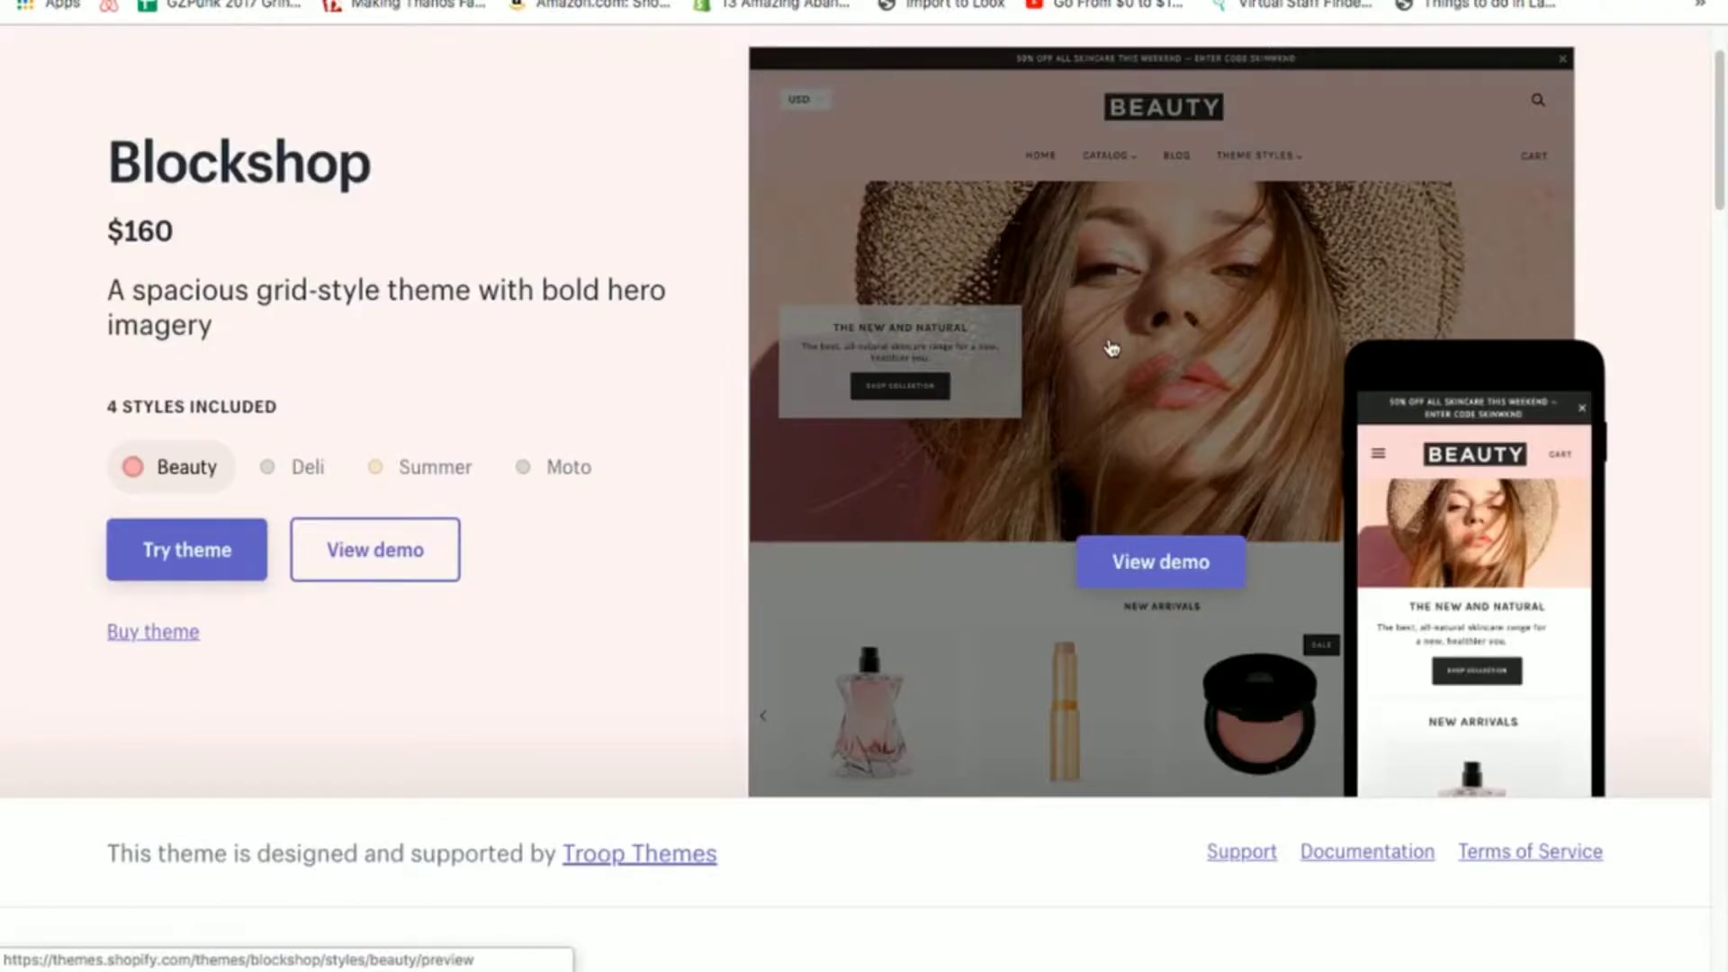
scroll(1080, 338, down, 5)
scroll(1035, 315, up, 8)
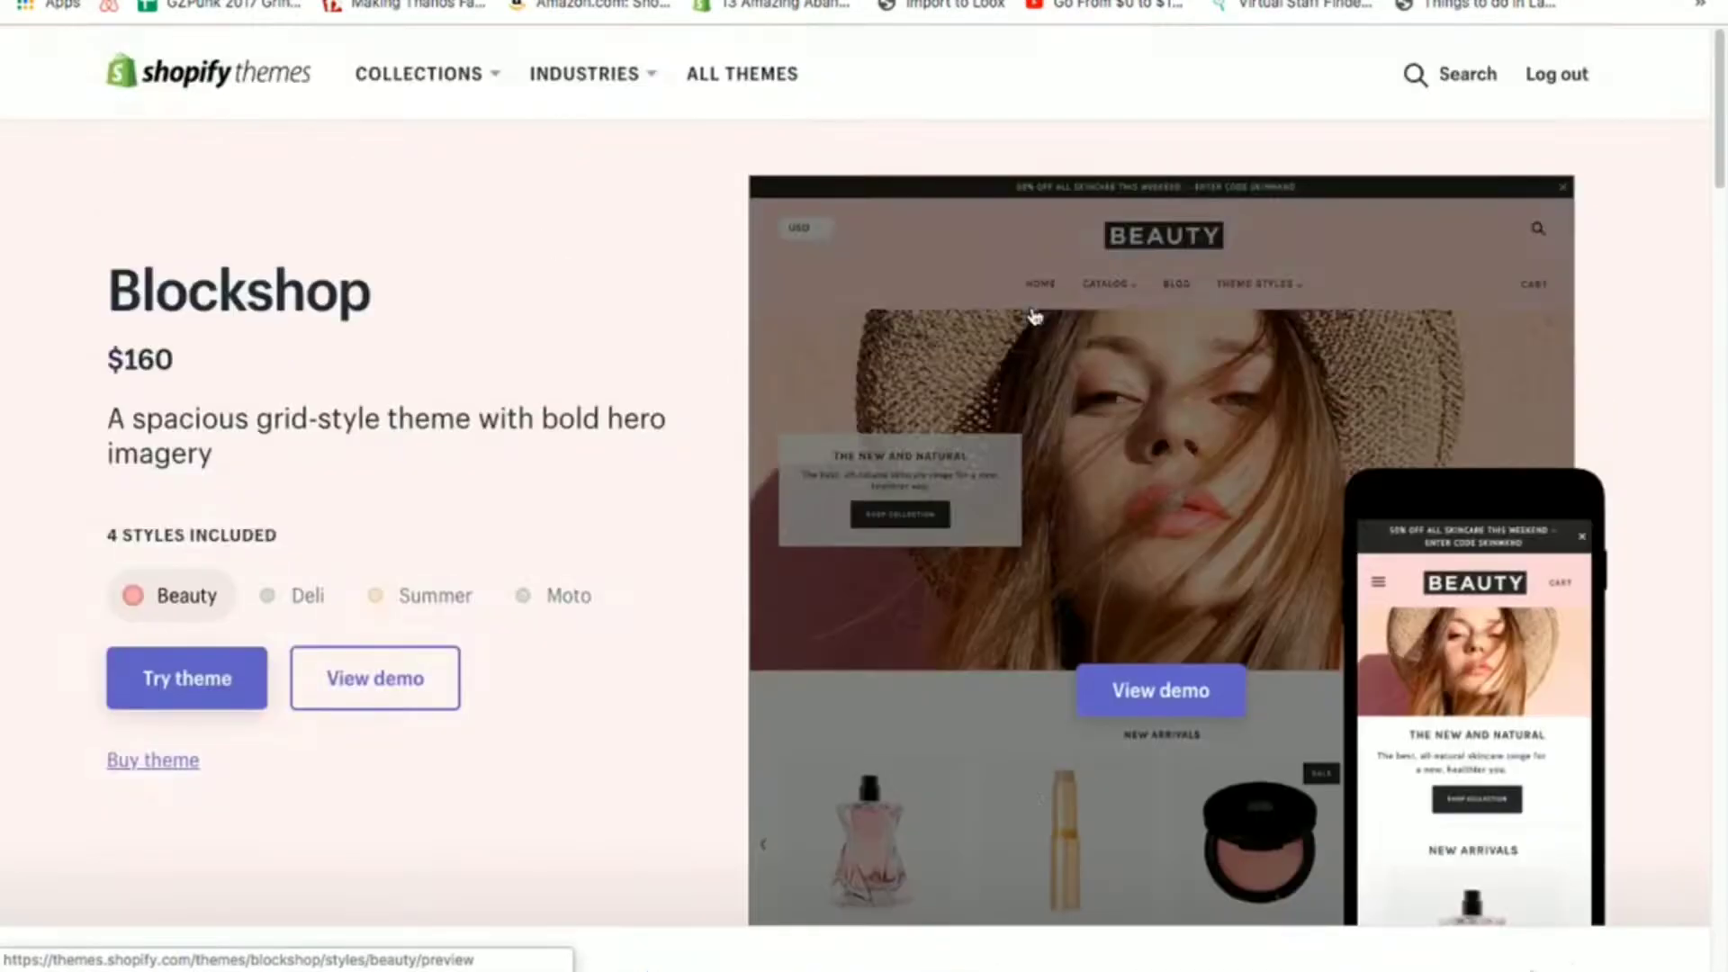
scroll(1035, 316, down, 3)
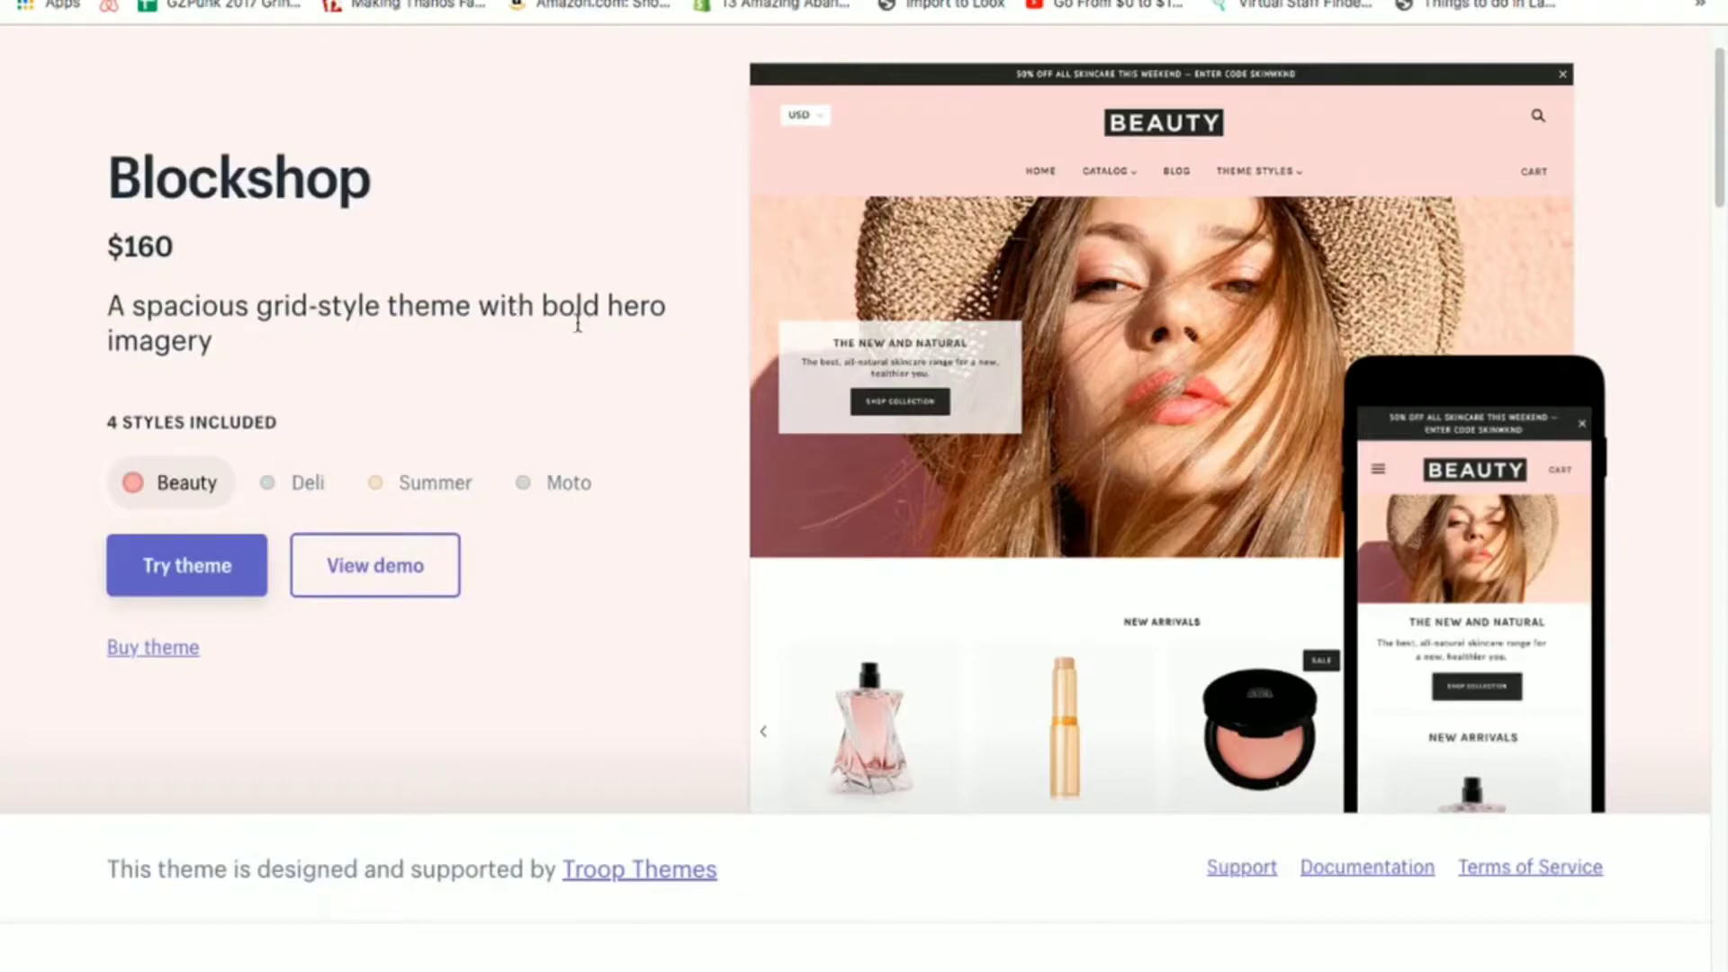
click(397, 563)
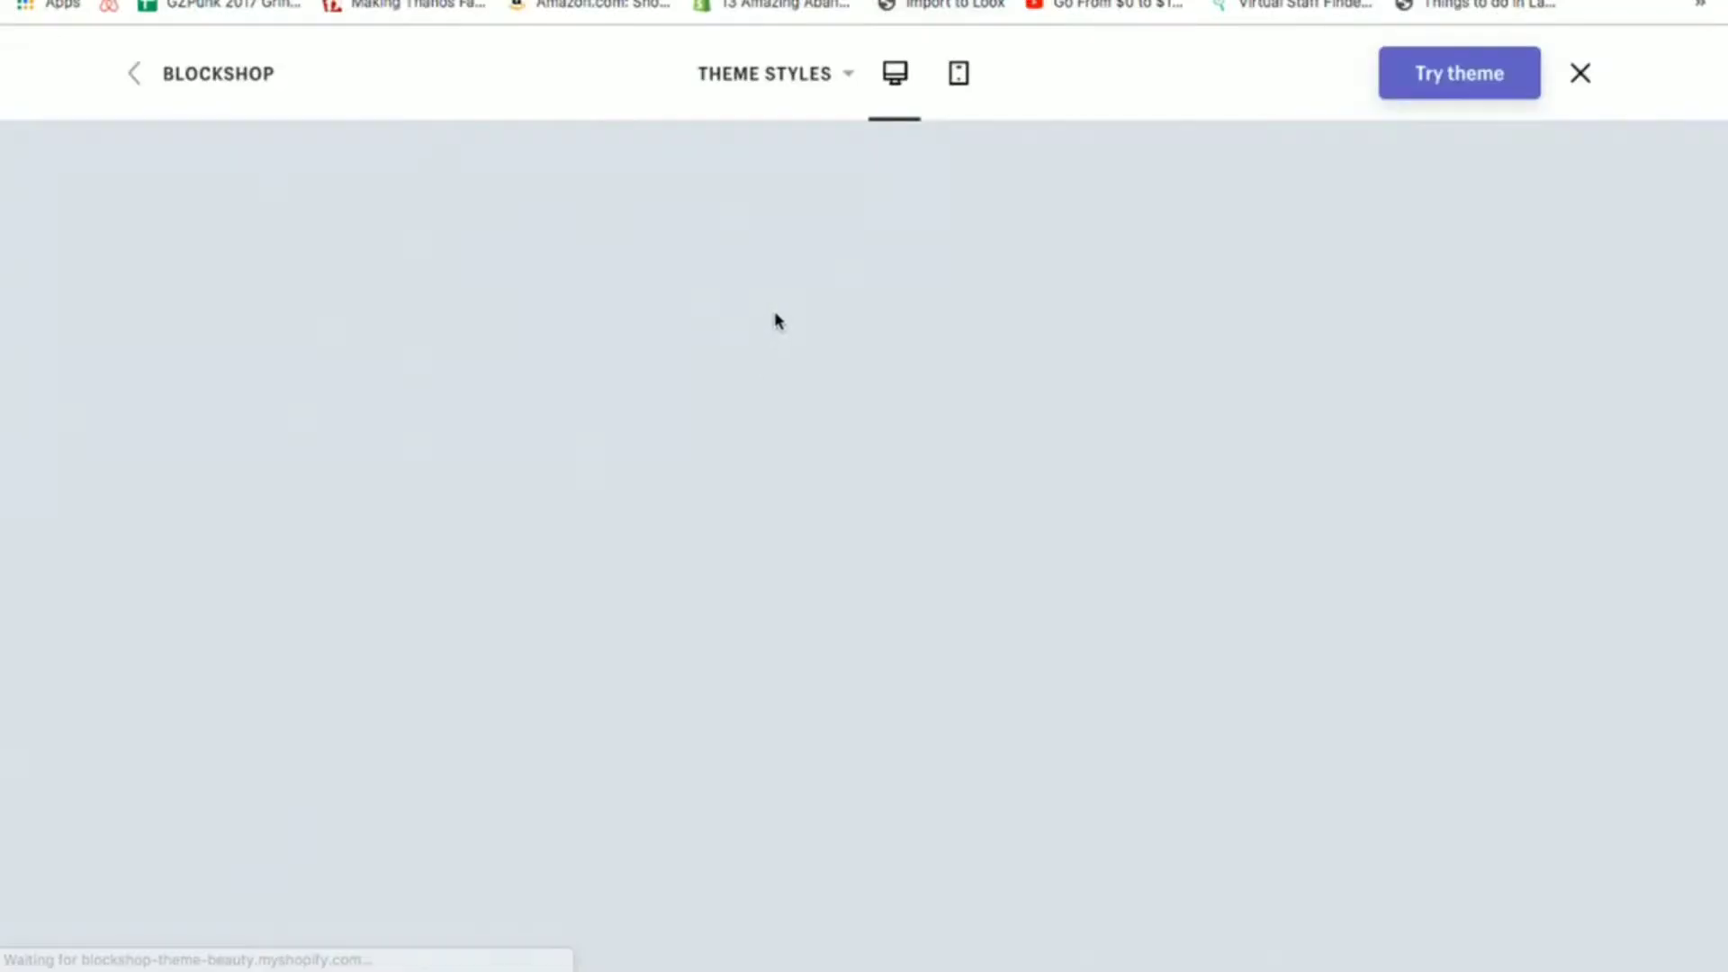
scroll(826, 338, down, 2)
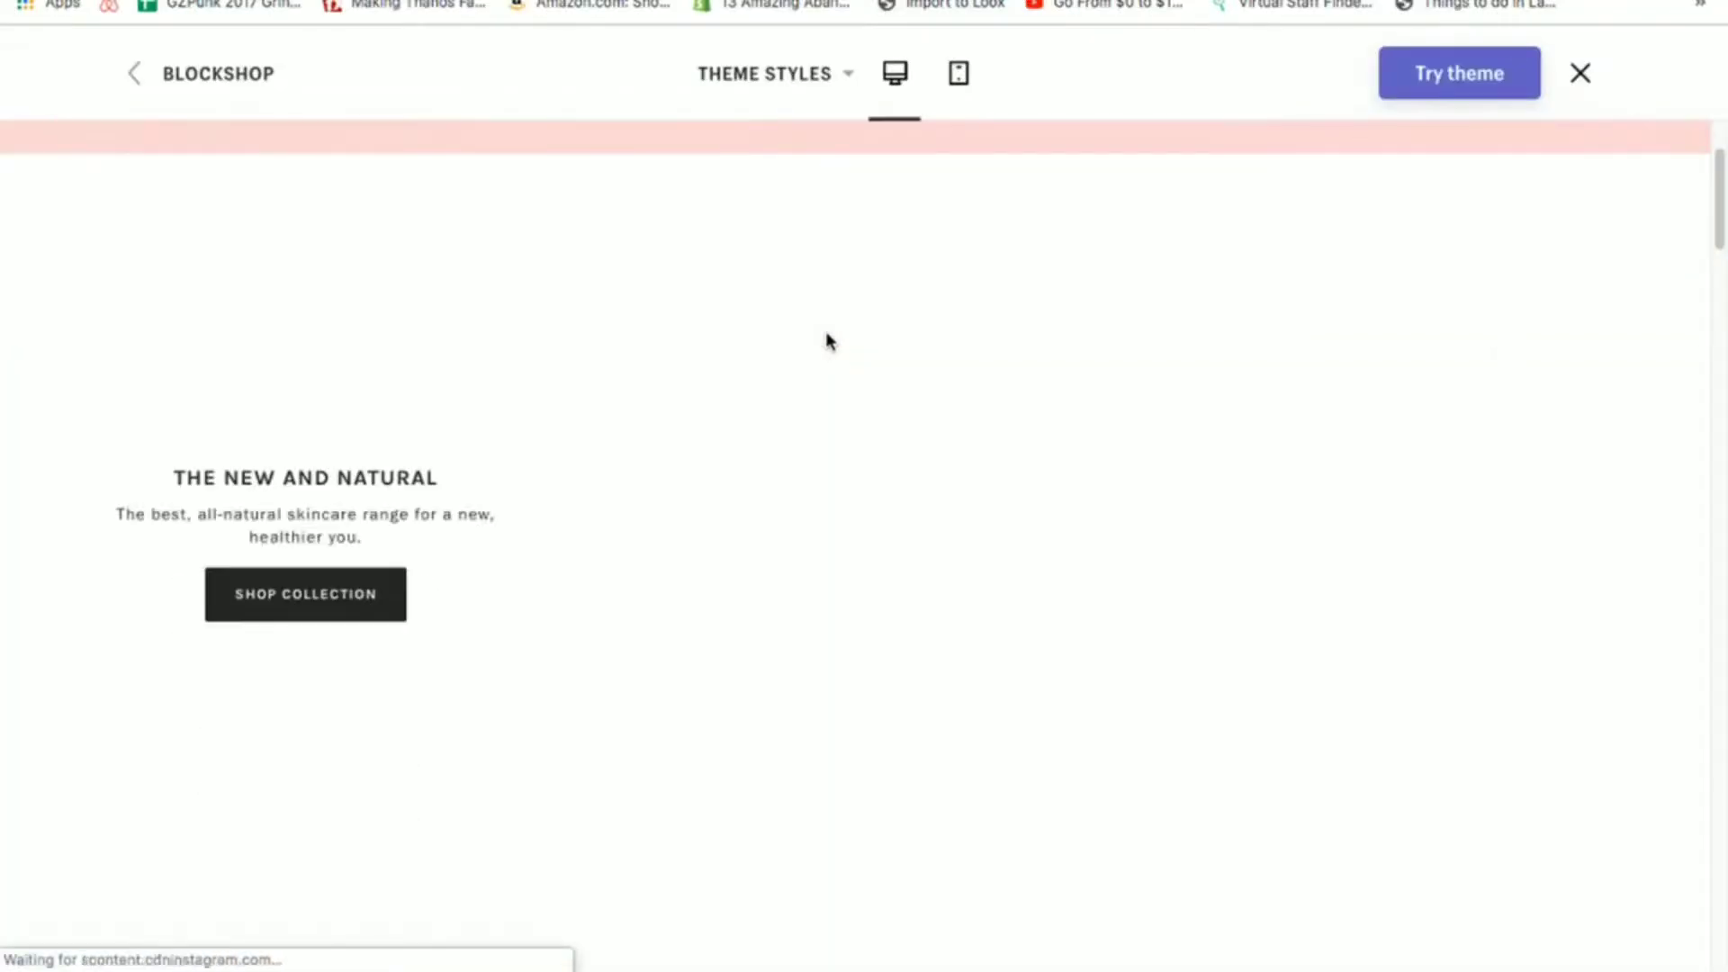
scroll(826, 337, up, 3)
scroll(1134, 670, down, 2)
click(1354, 494)
scroll(1341, 484, down, 10)
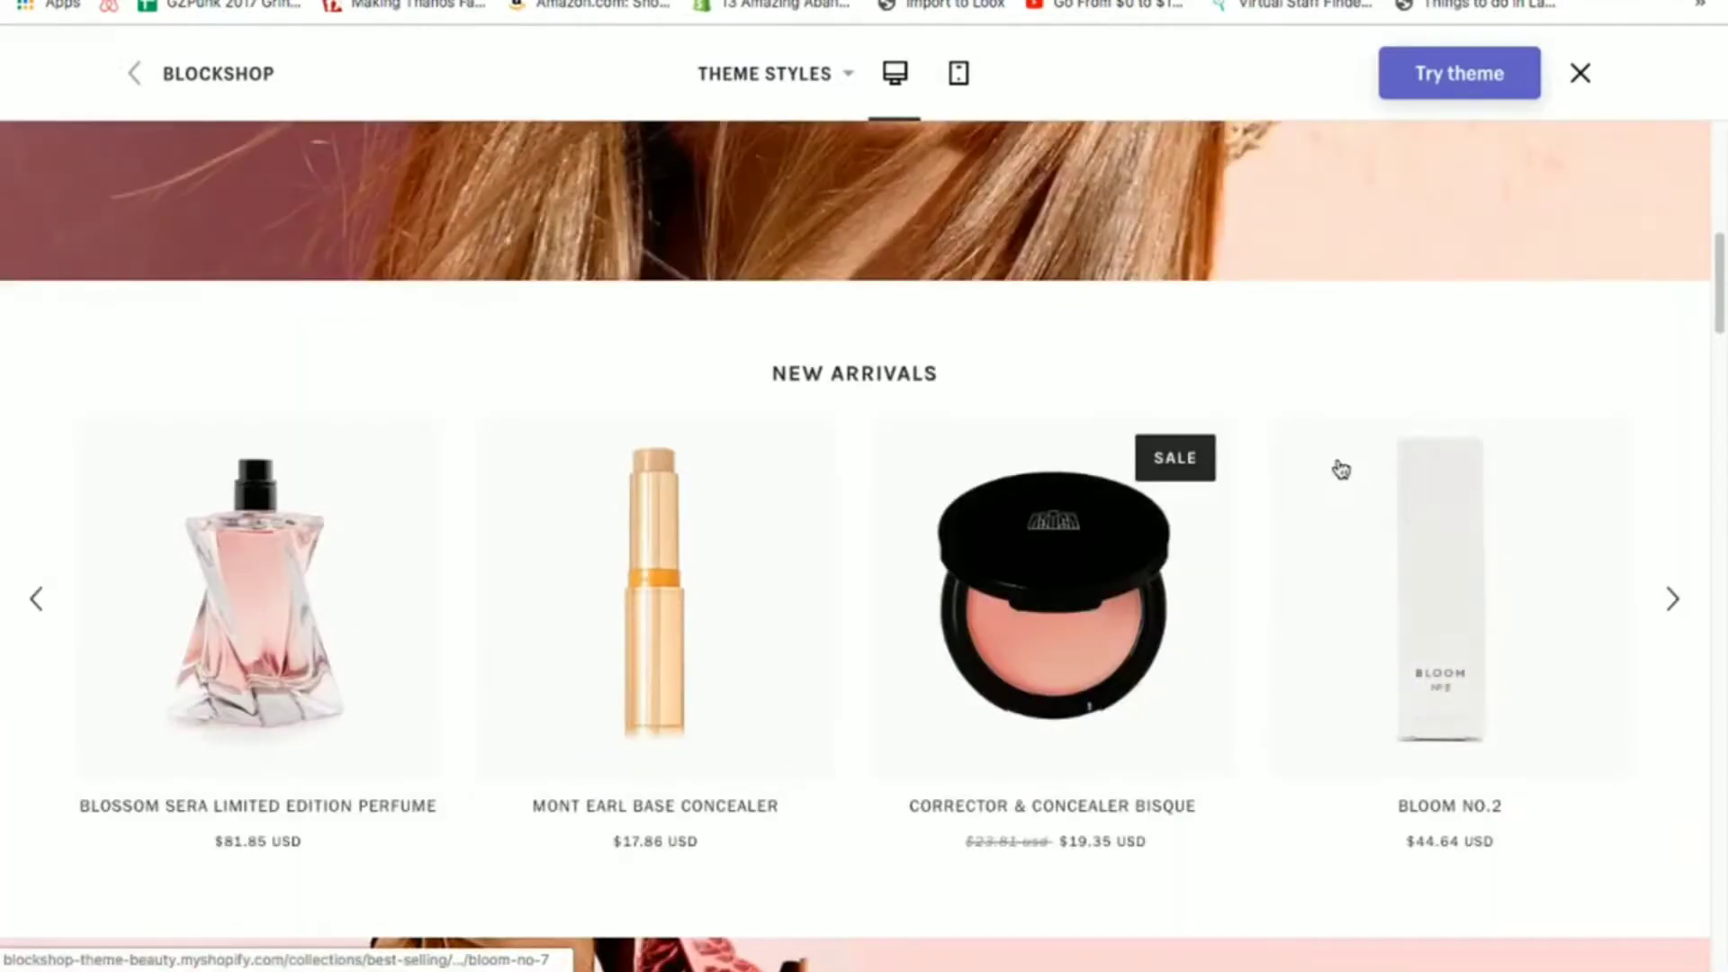
scroll(1338, 467, up, 11)
scroll(1338, 467, down, 15)
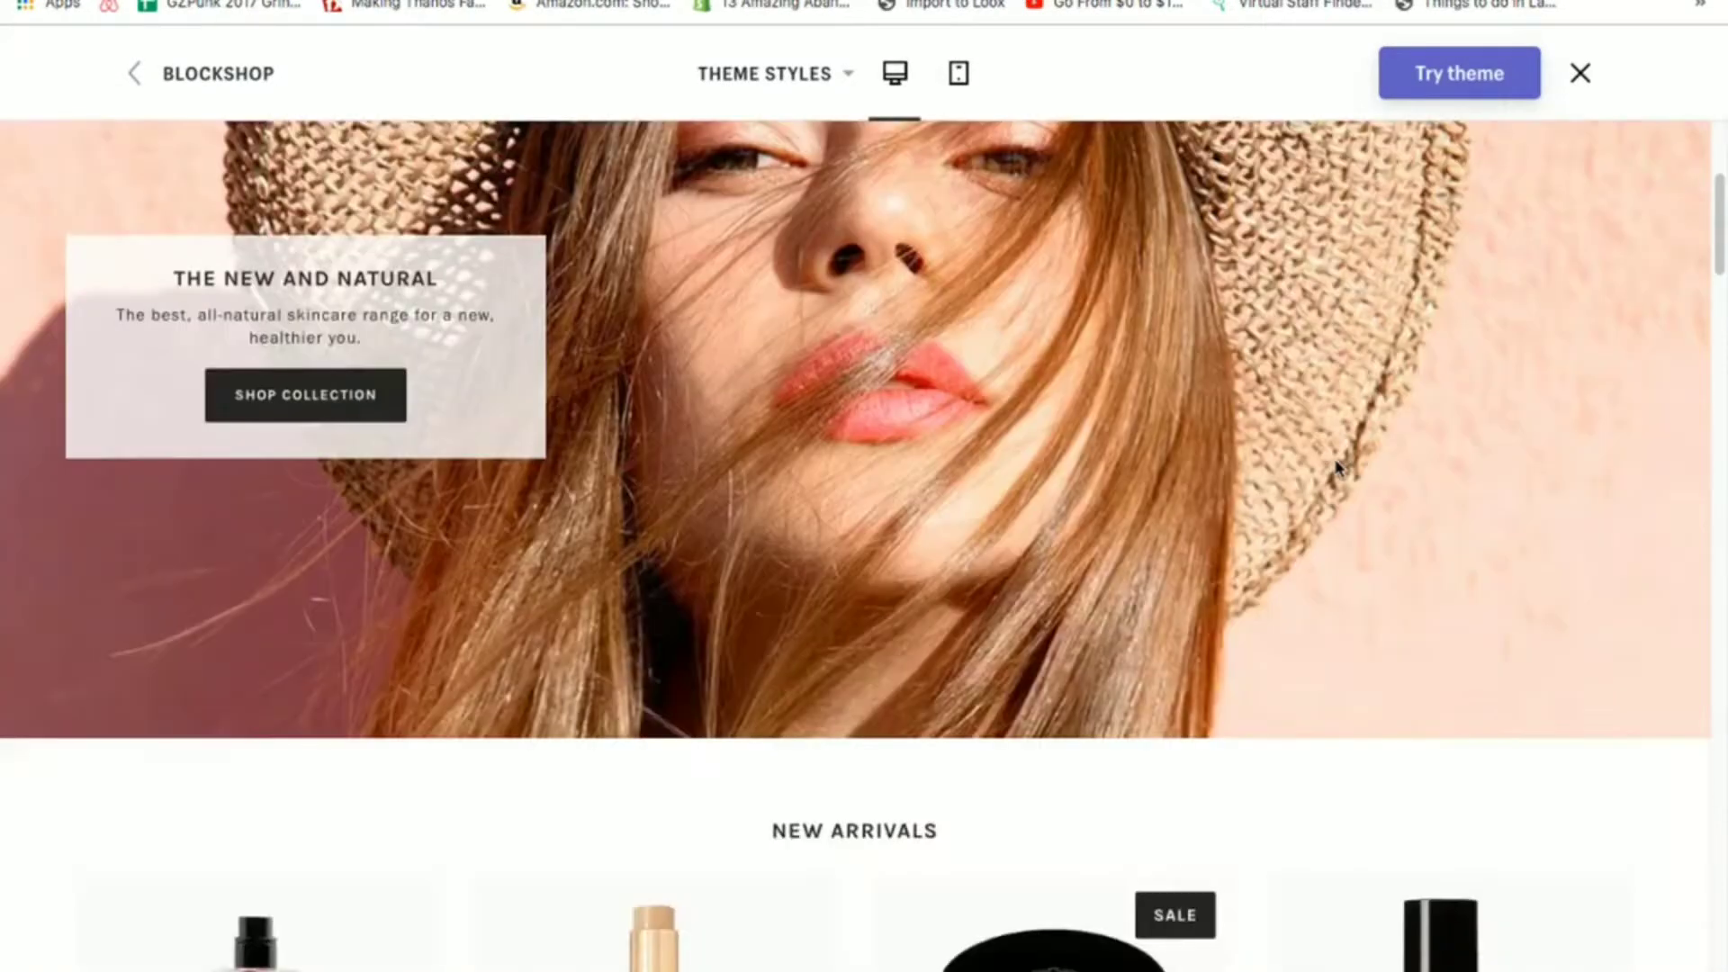
scroll(630, 504, down, 2)
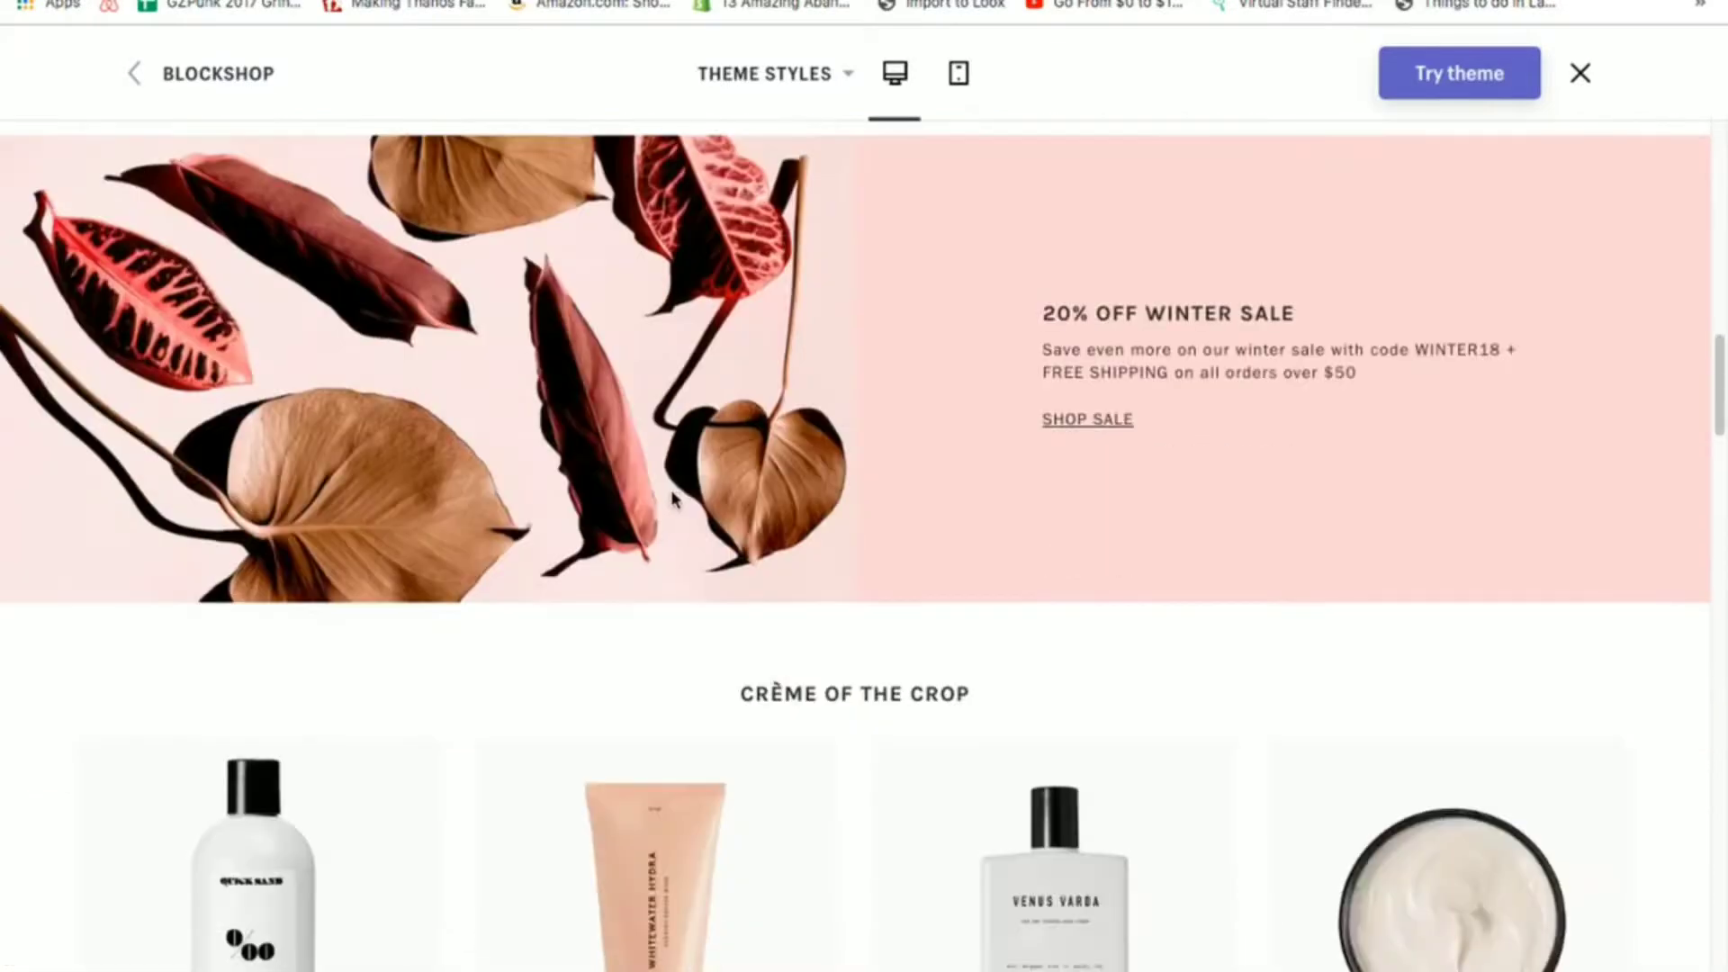
scroll(683, 502, up, 8)
scroll(756, 501, down, 7)
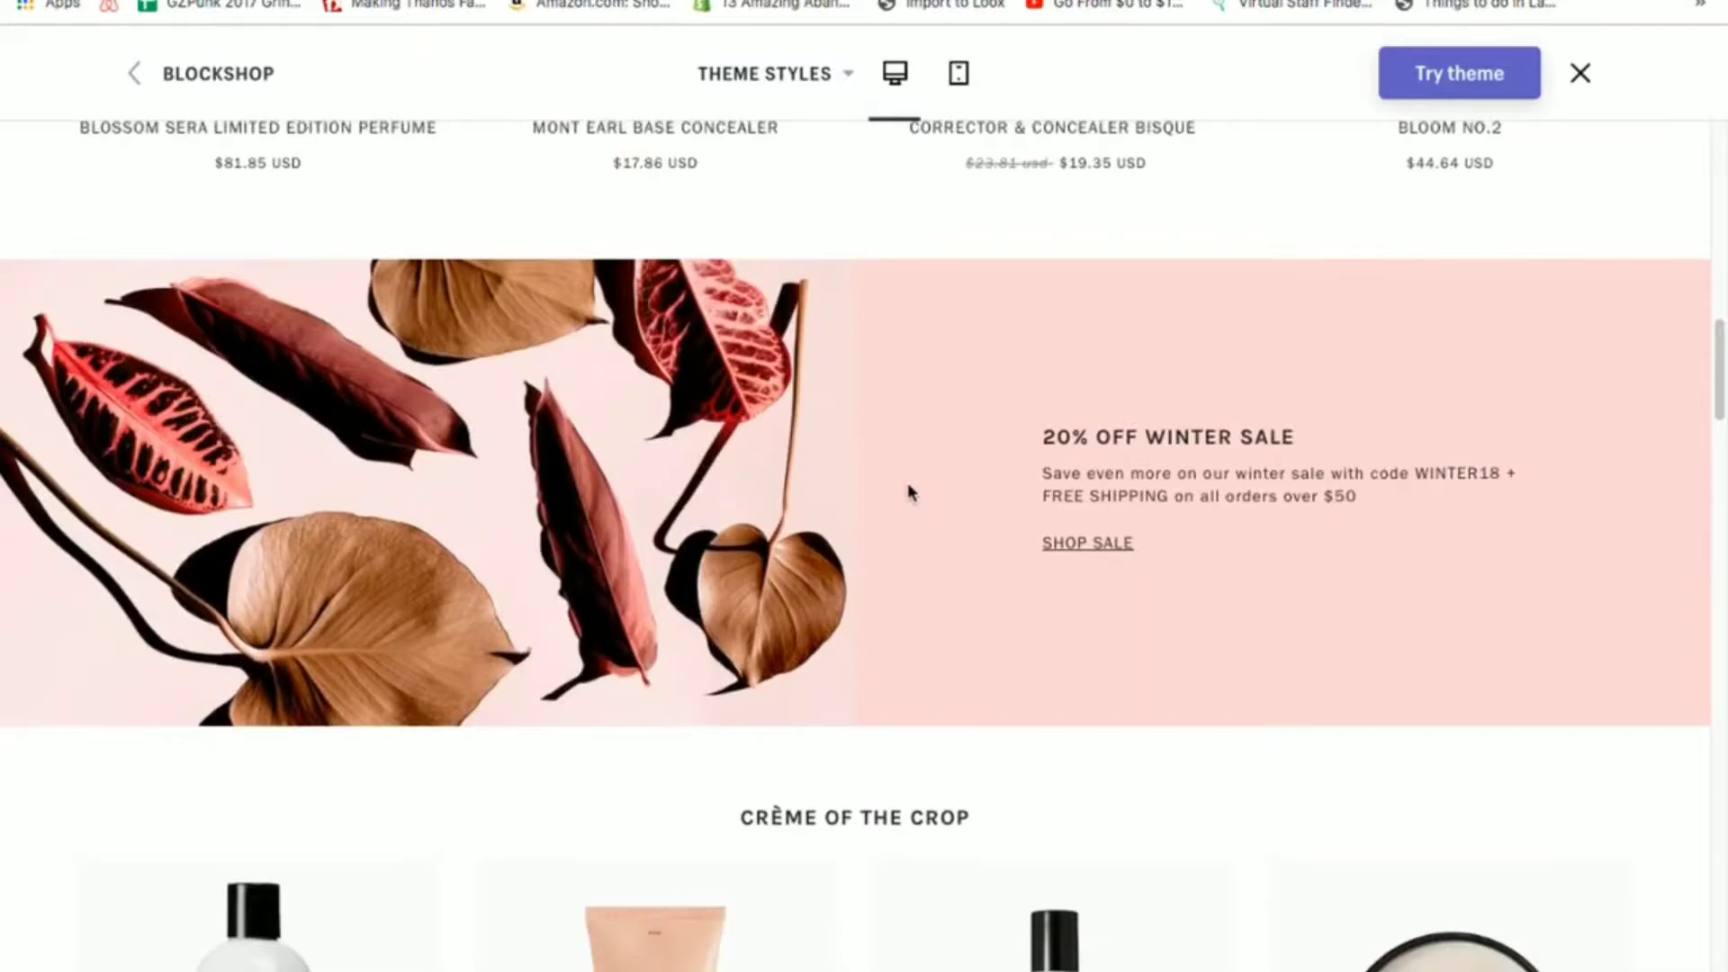
scroll(856, 474, down, 6)
scroll(850, 481, down, 1)
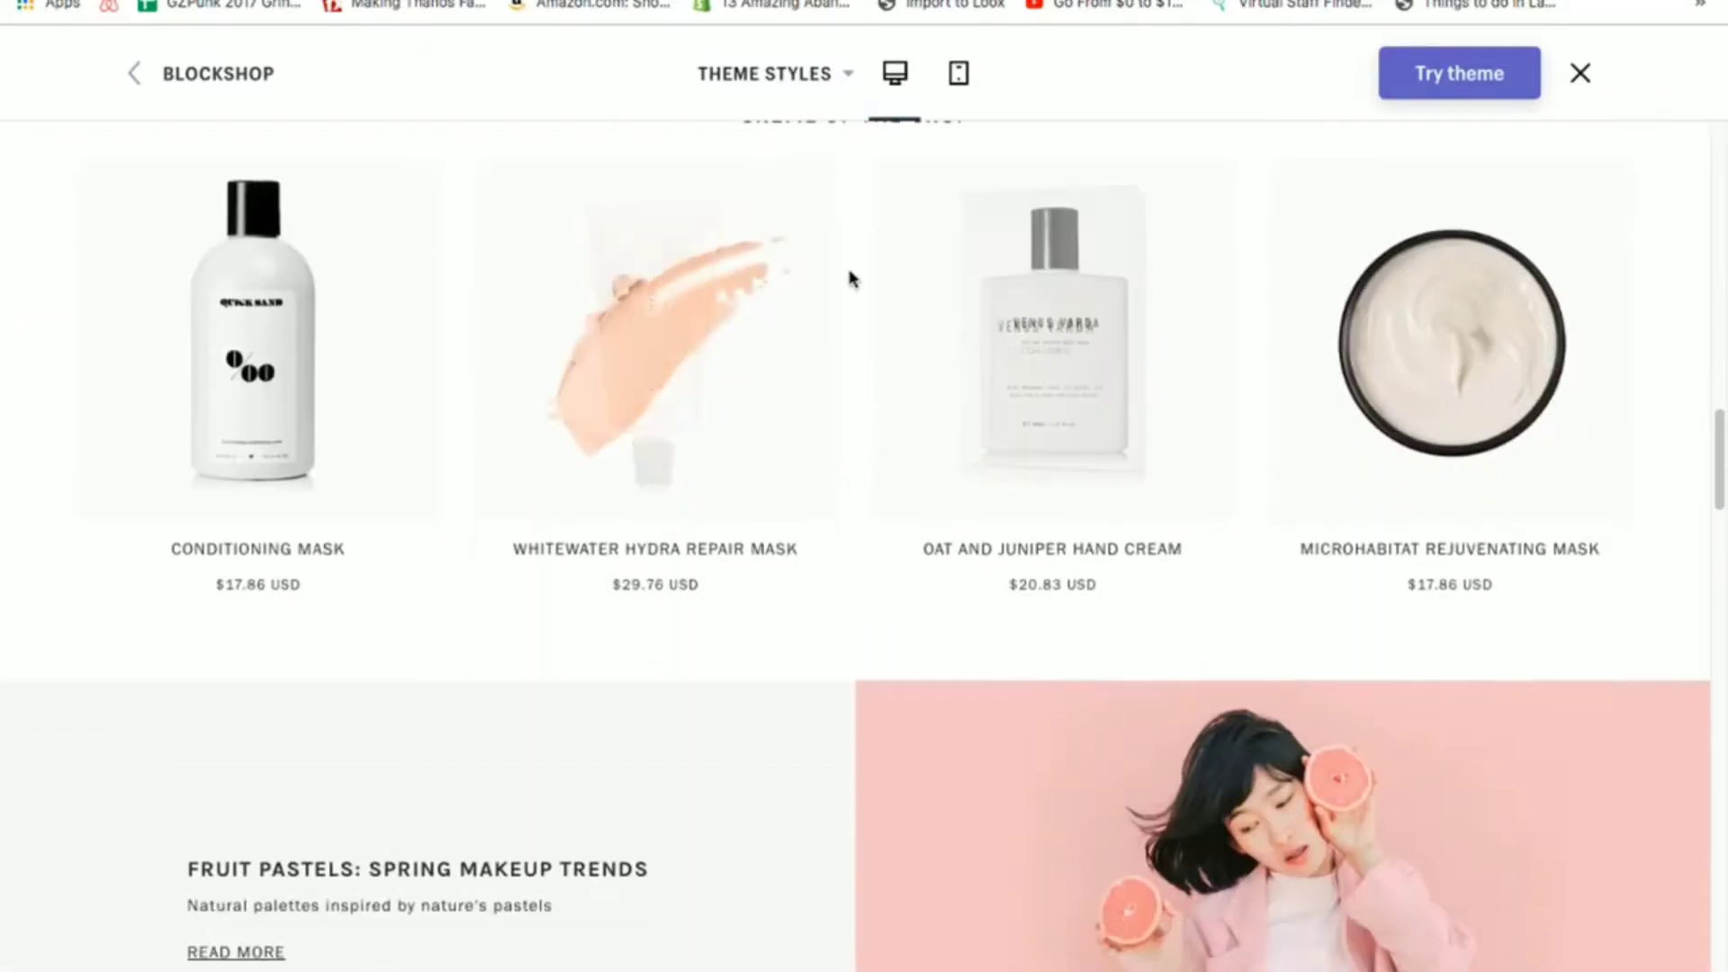
scroll(845, 328, down, 8)
scroll(854, 372, down, 16)
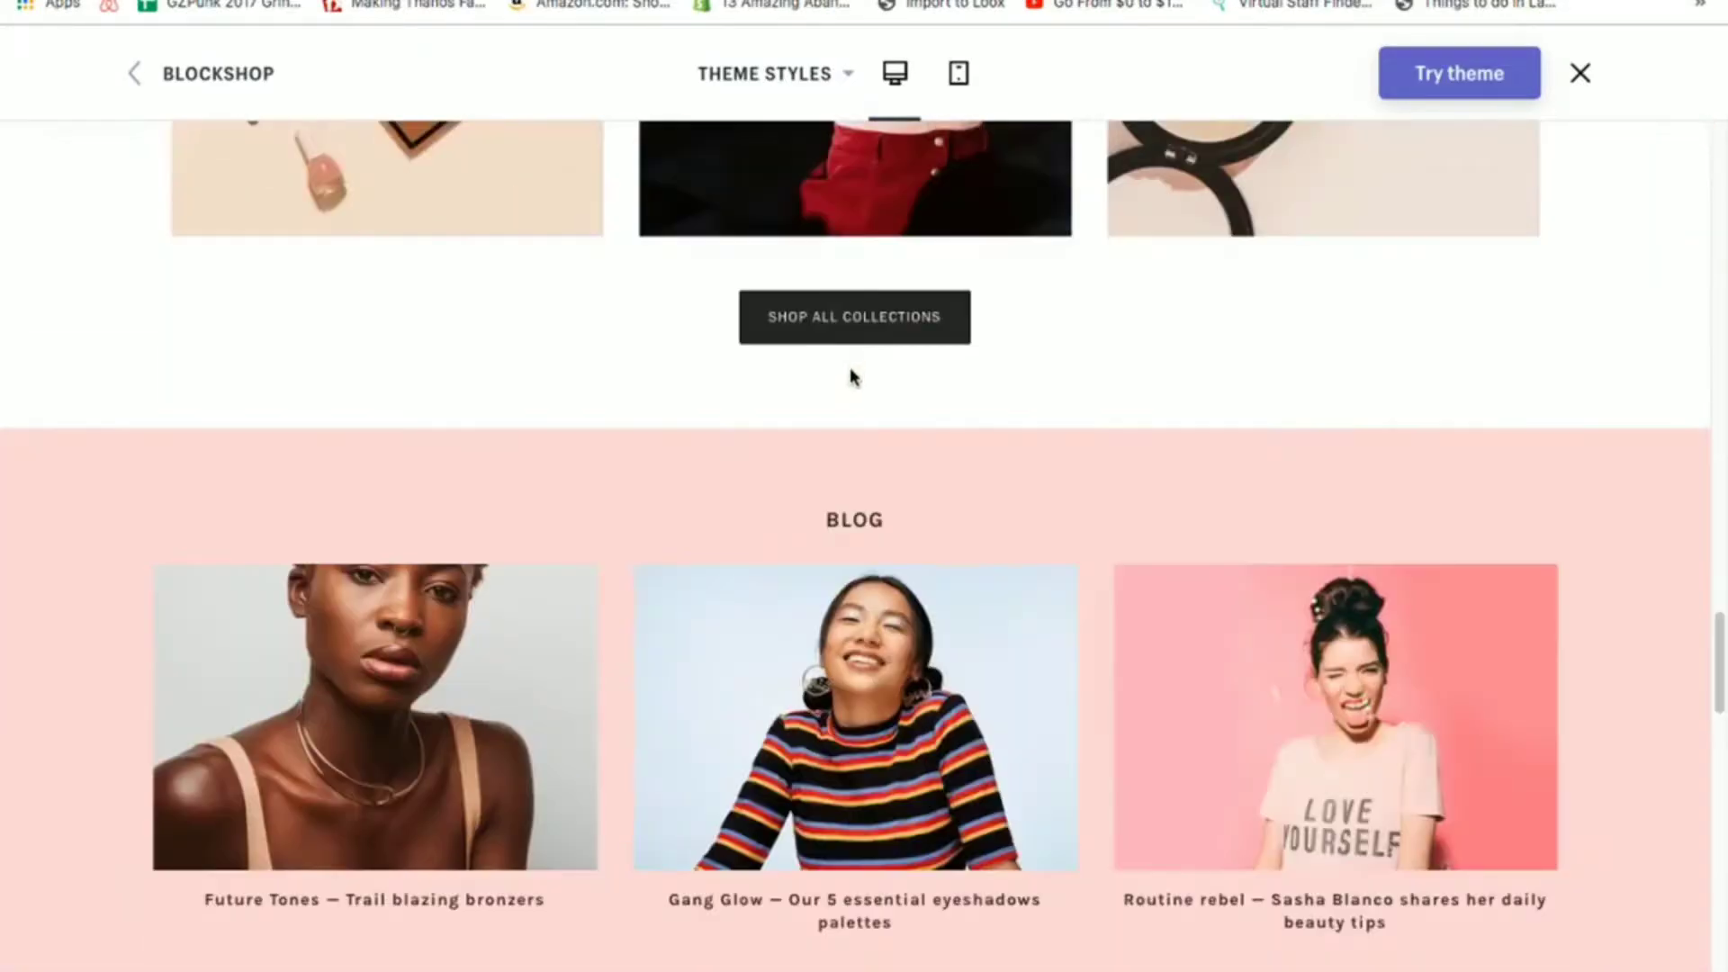
scroll(864, 396, up, 18)
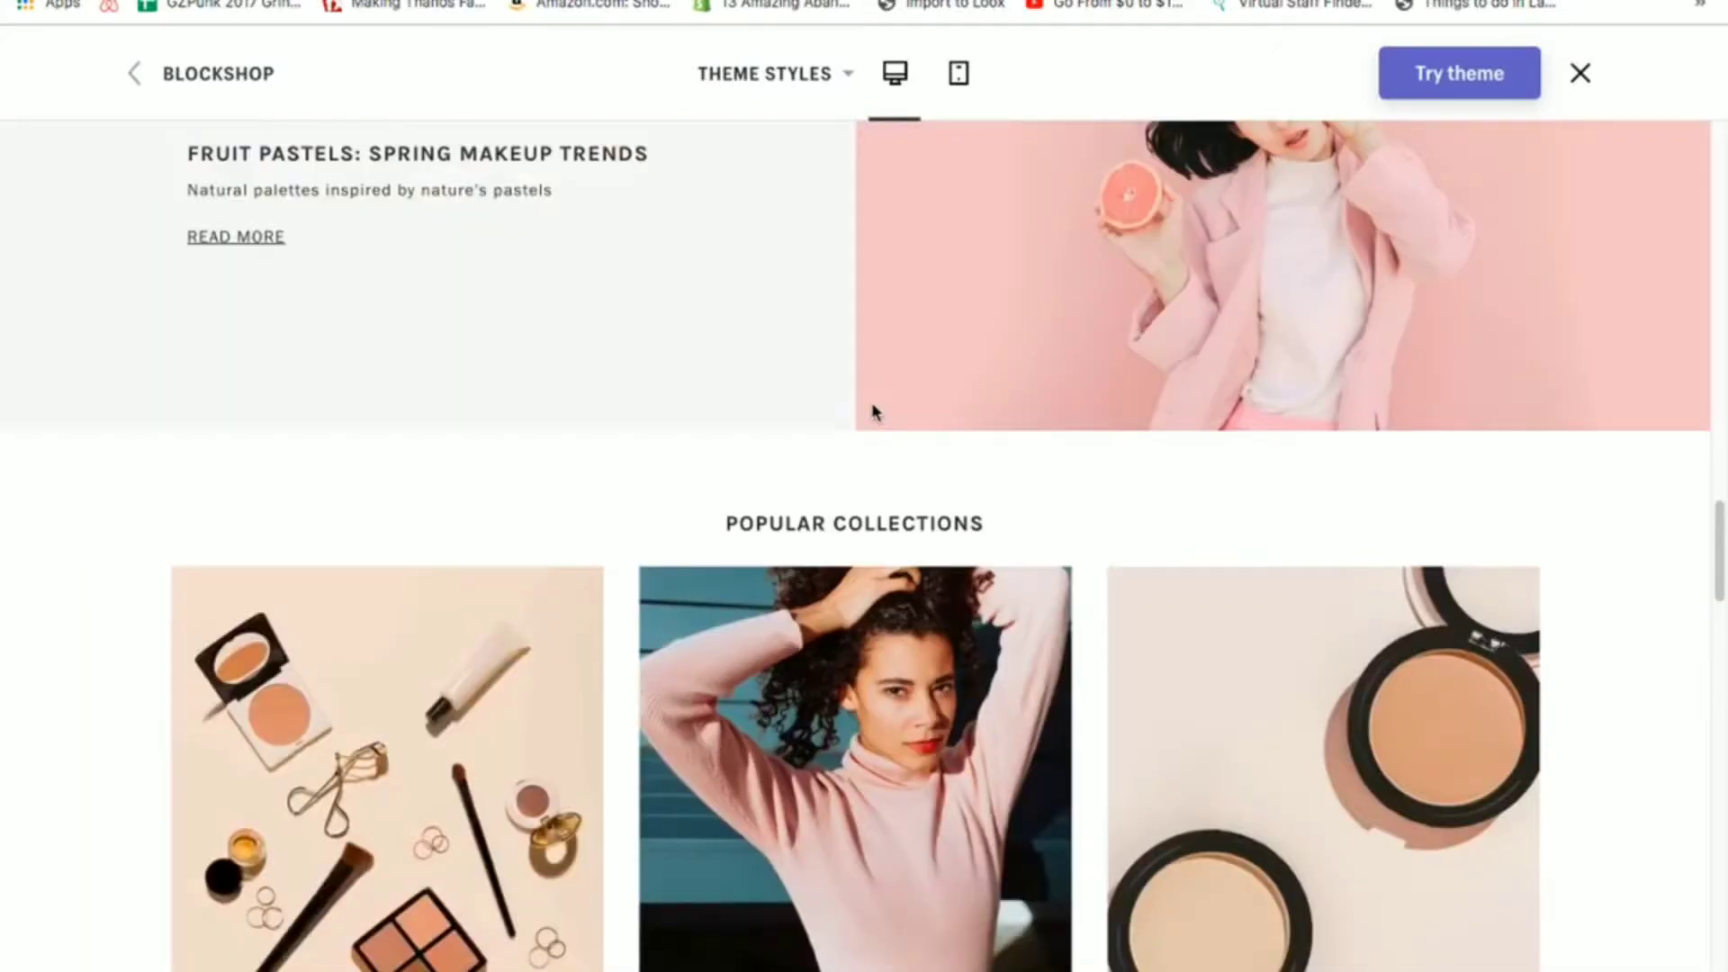
scroll(873, 412, up, 6)
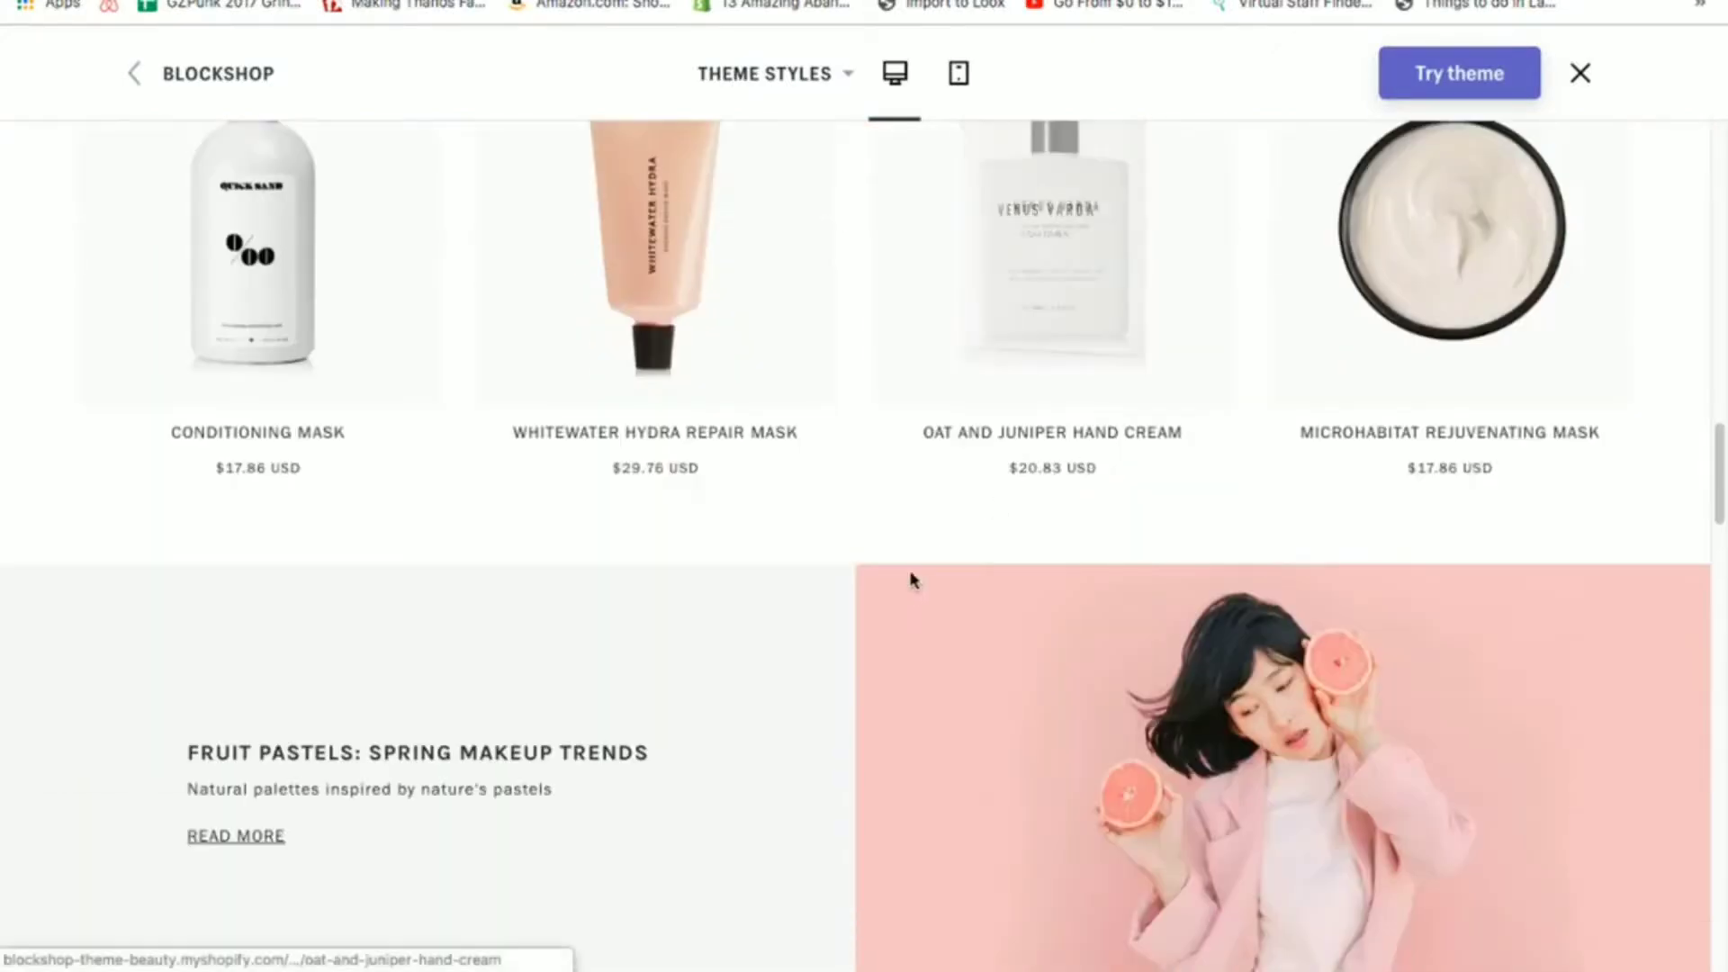
scroll(933, 551, down, 9)
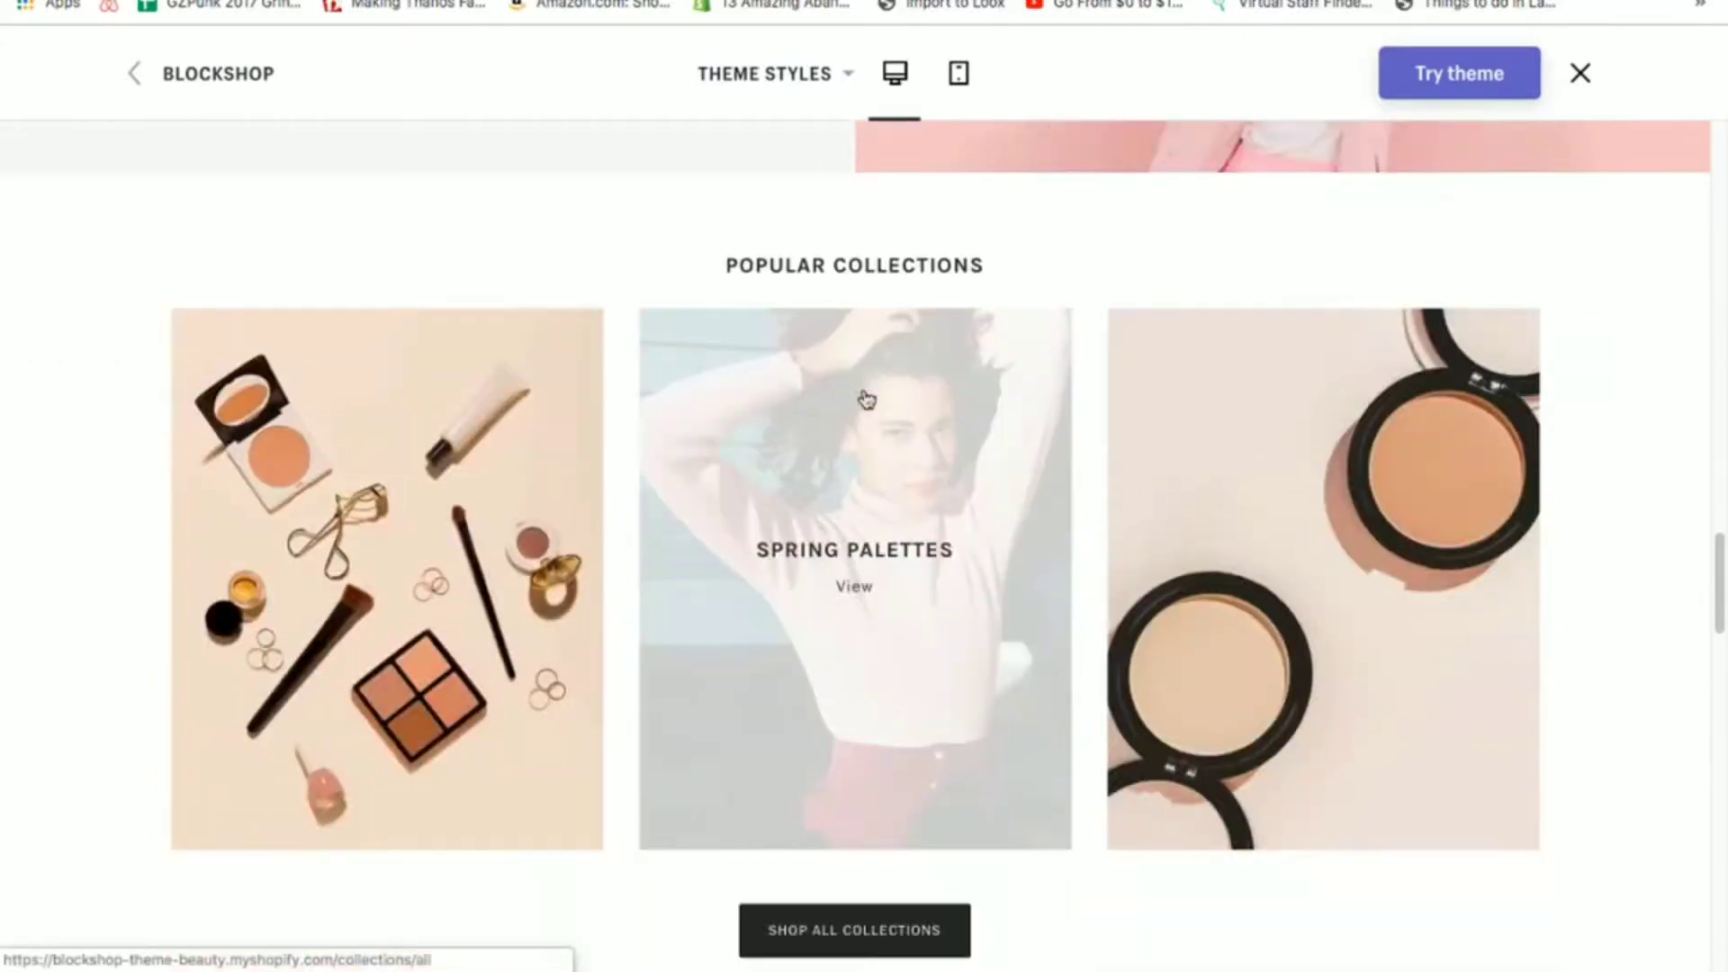
scroll(1046, 271, down, 20)
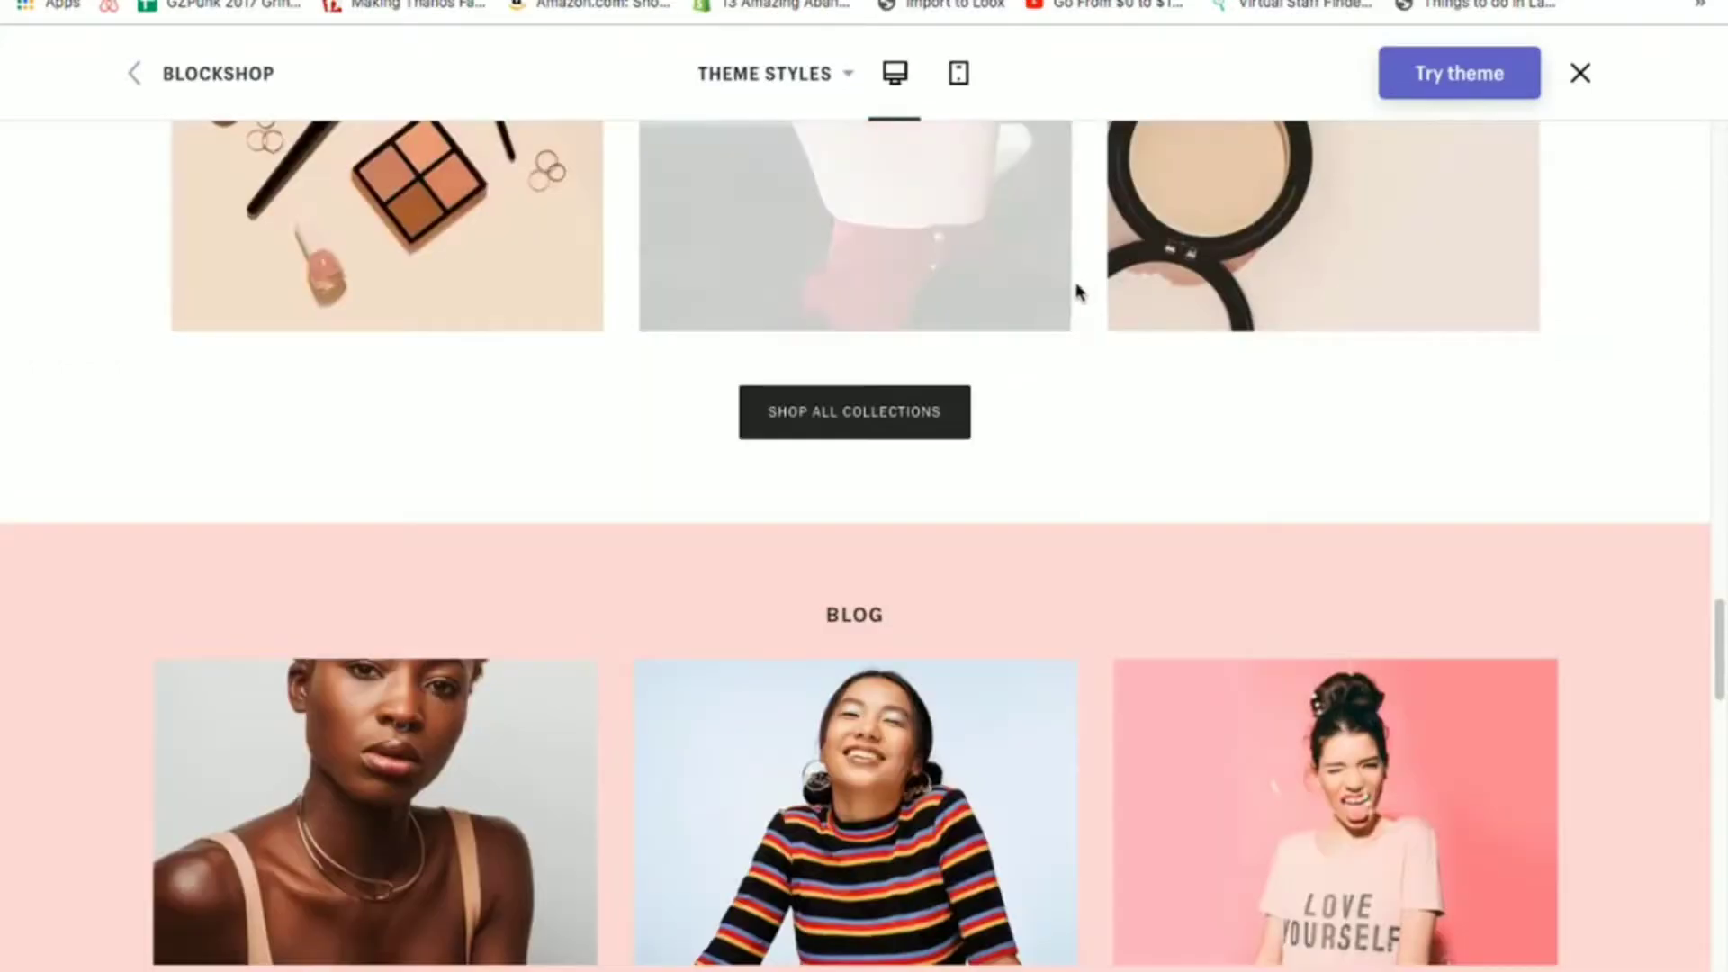
scroll(1047, 316, down, 2)
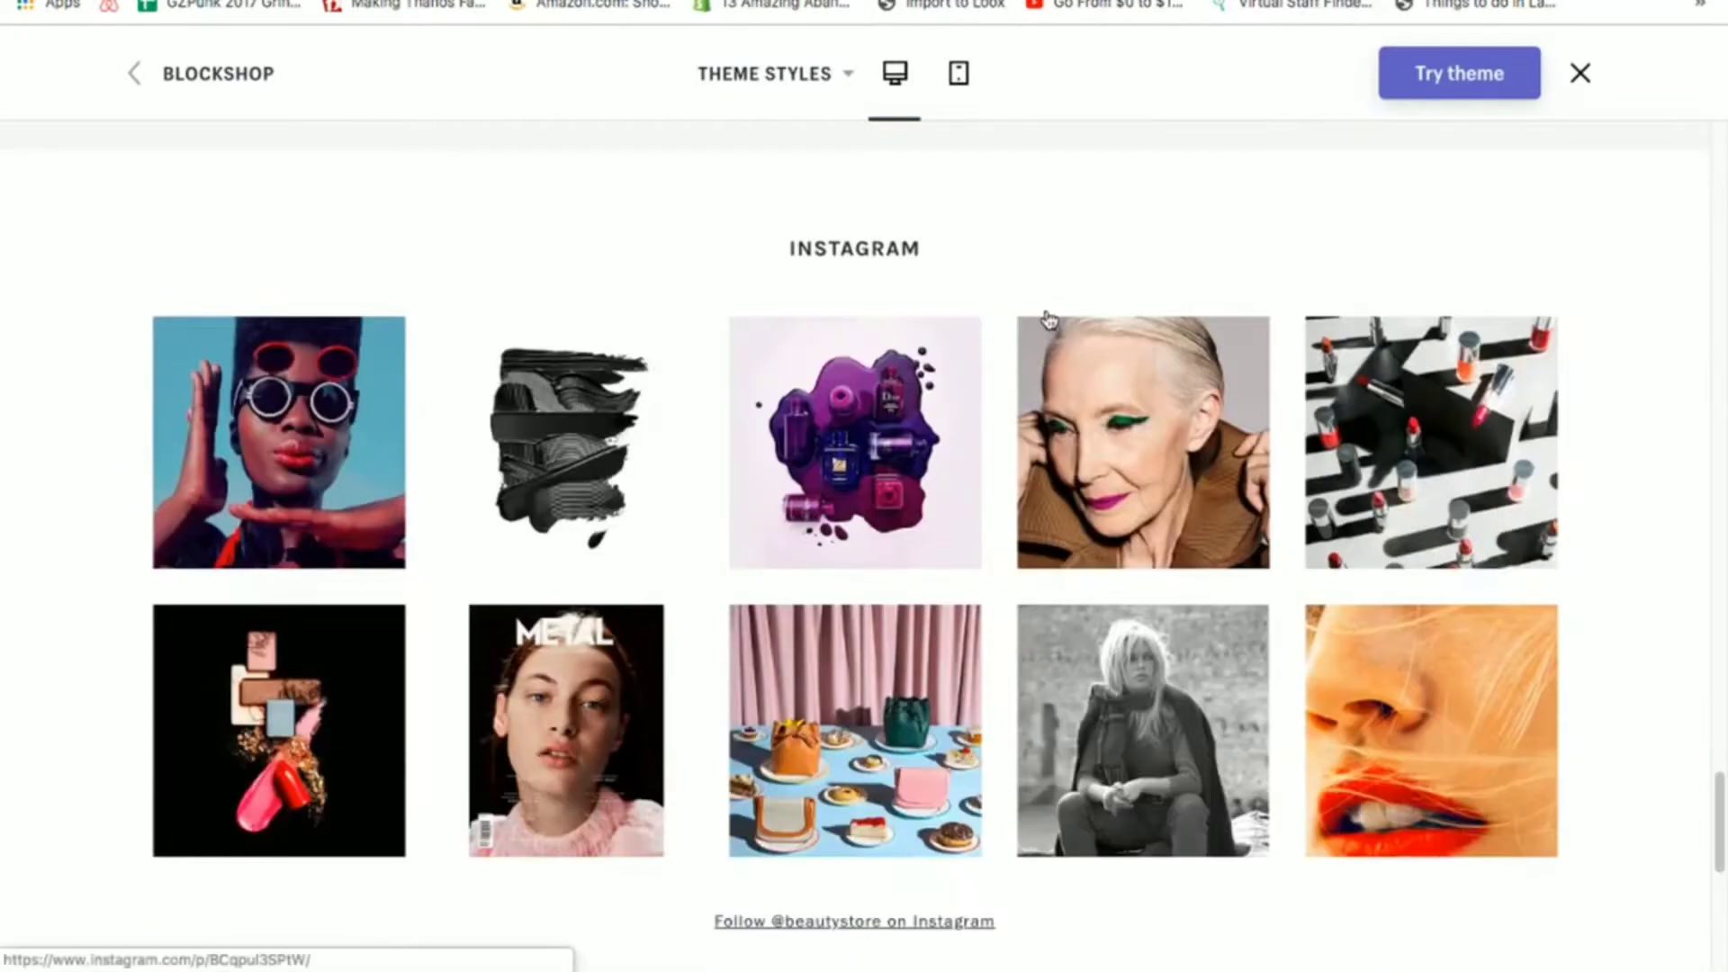
scroll(1048, 319, down, 2)
scroll(1048, 319, down, 4)
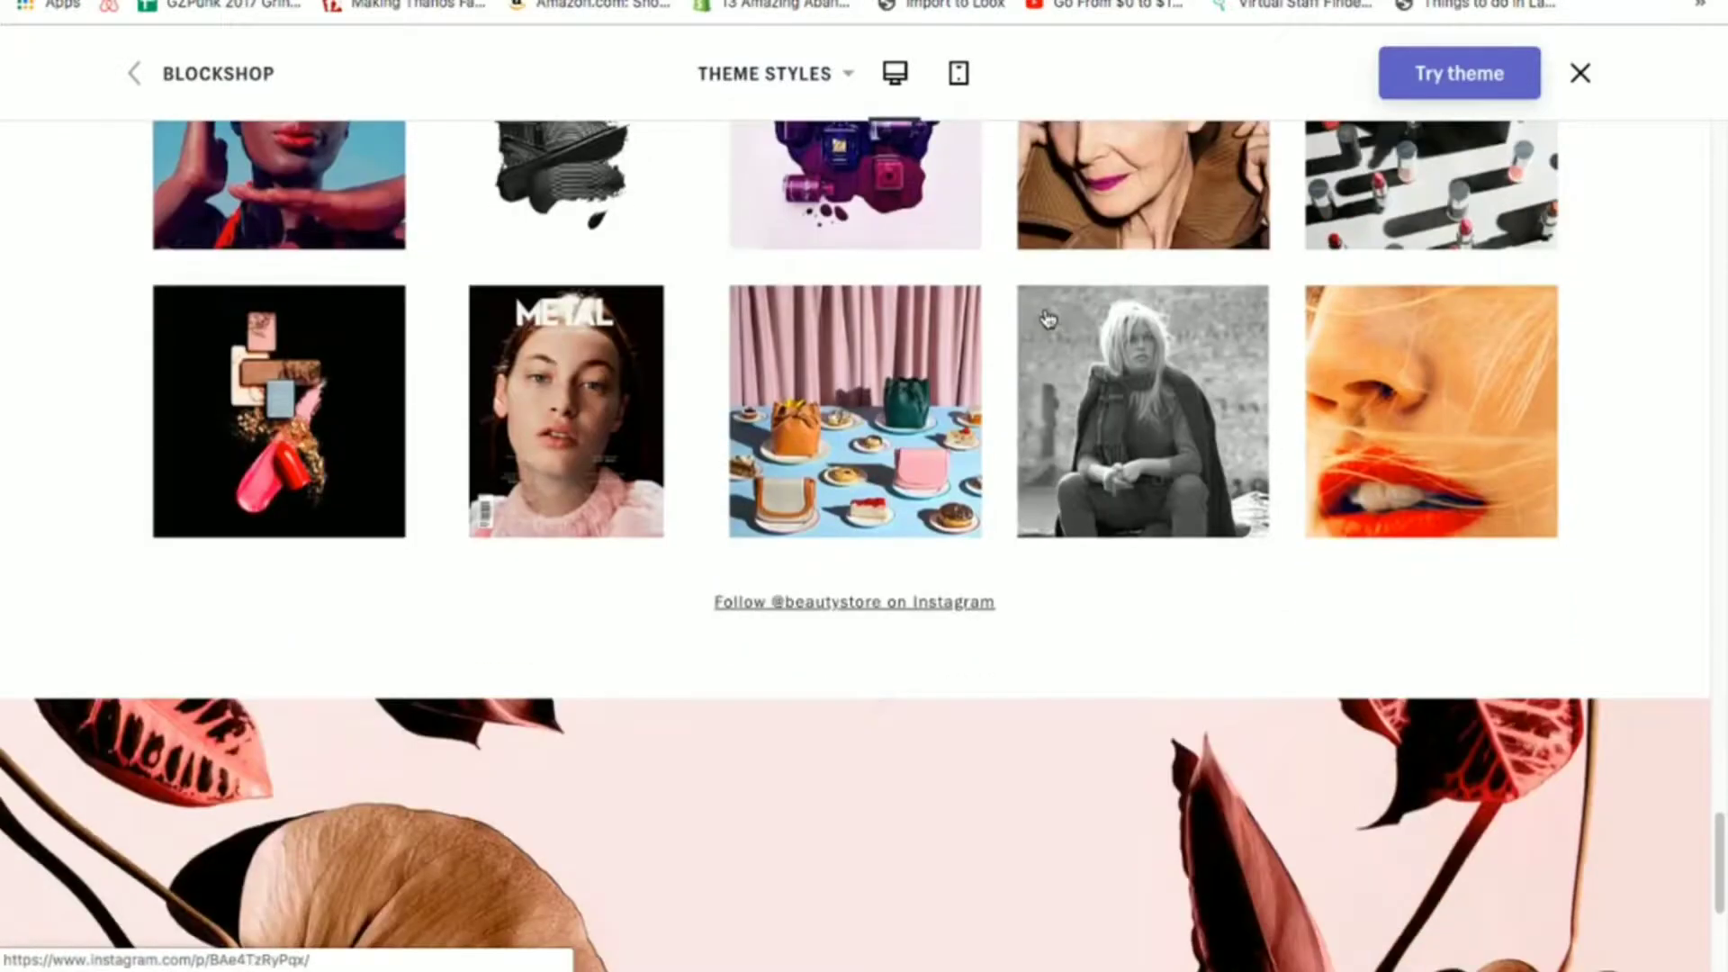
scroll(1047, 315, up, 14)
scroll(1045, 320, down, 5)
scroll(1044, 322, down, 4)
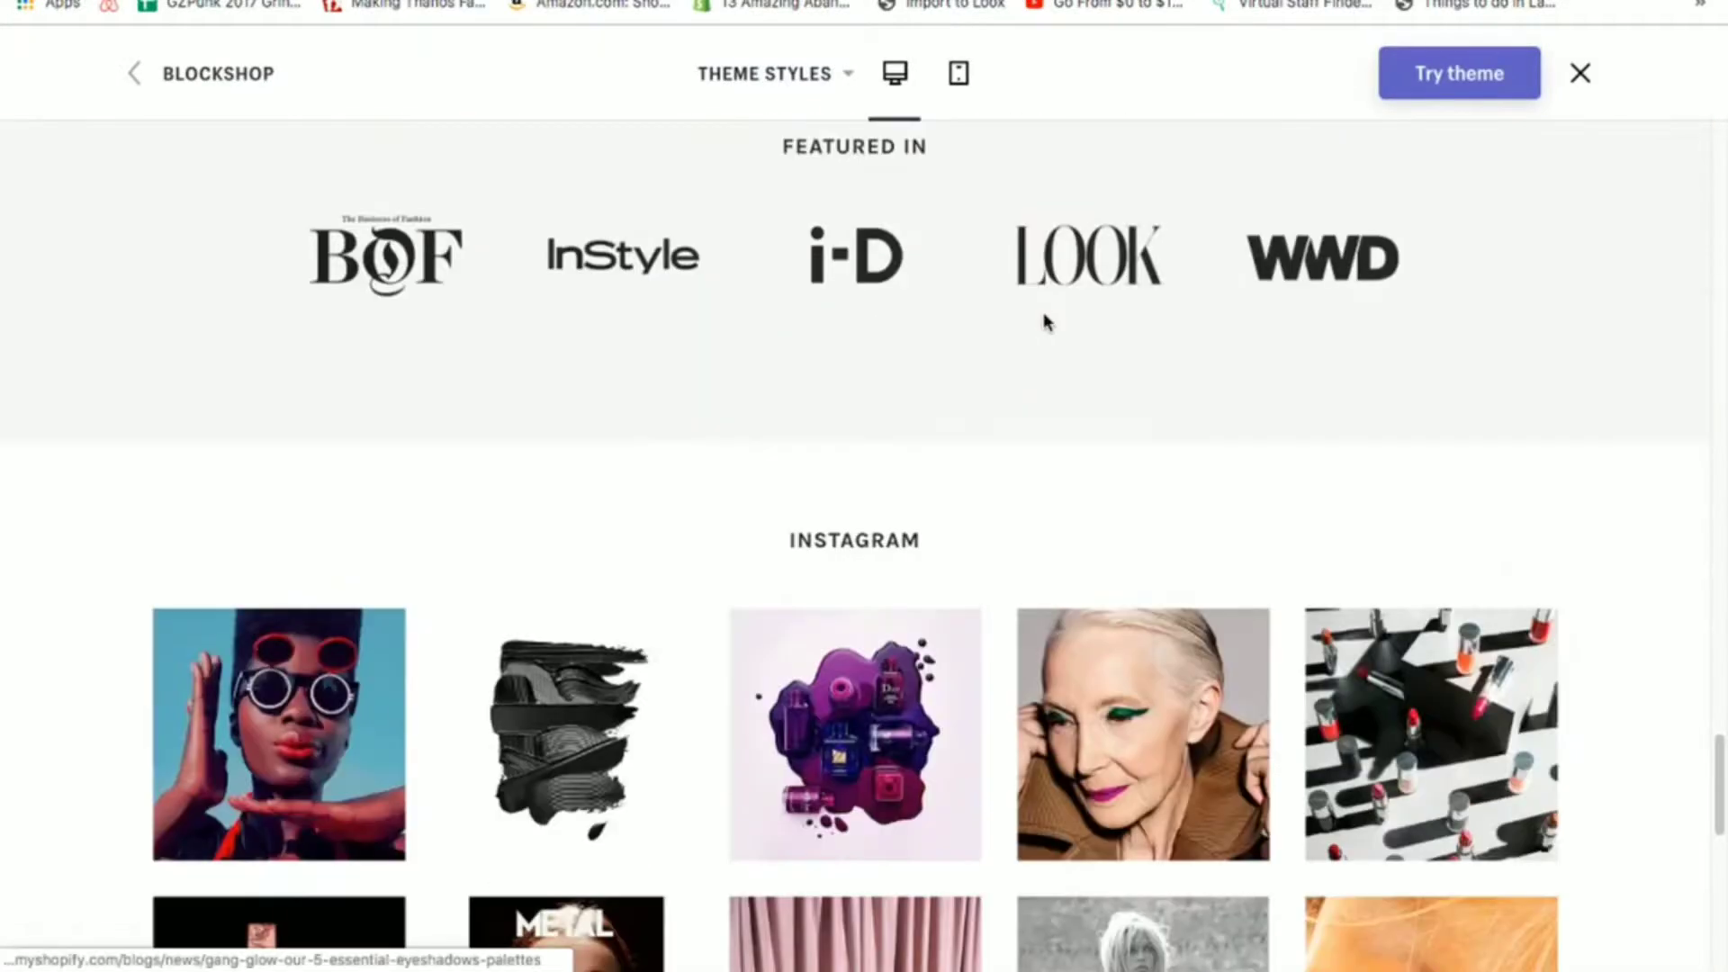
scroll(1045, 324, down, 3)
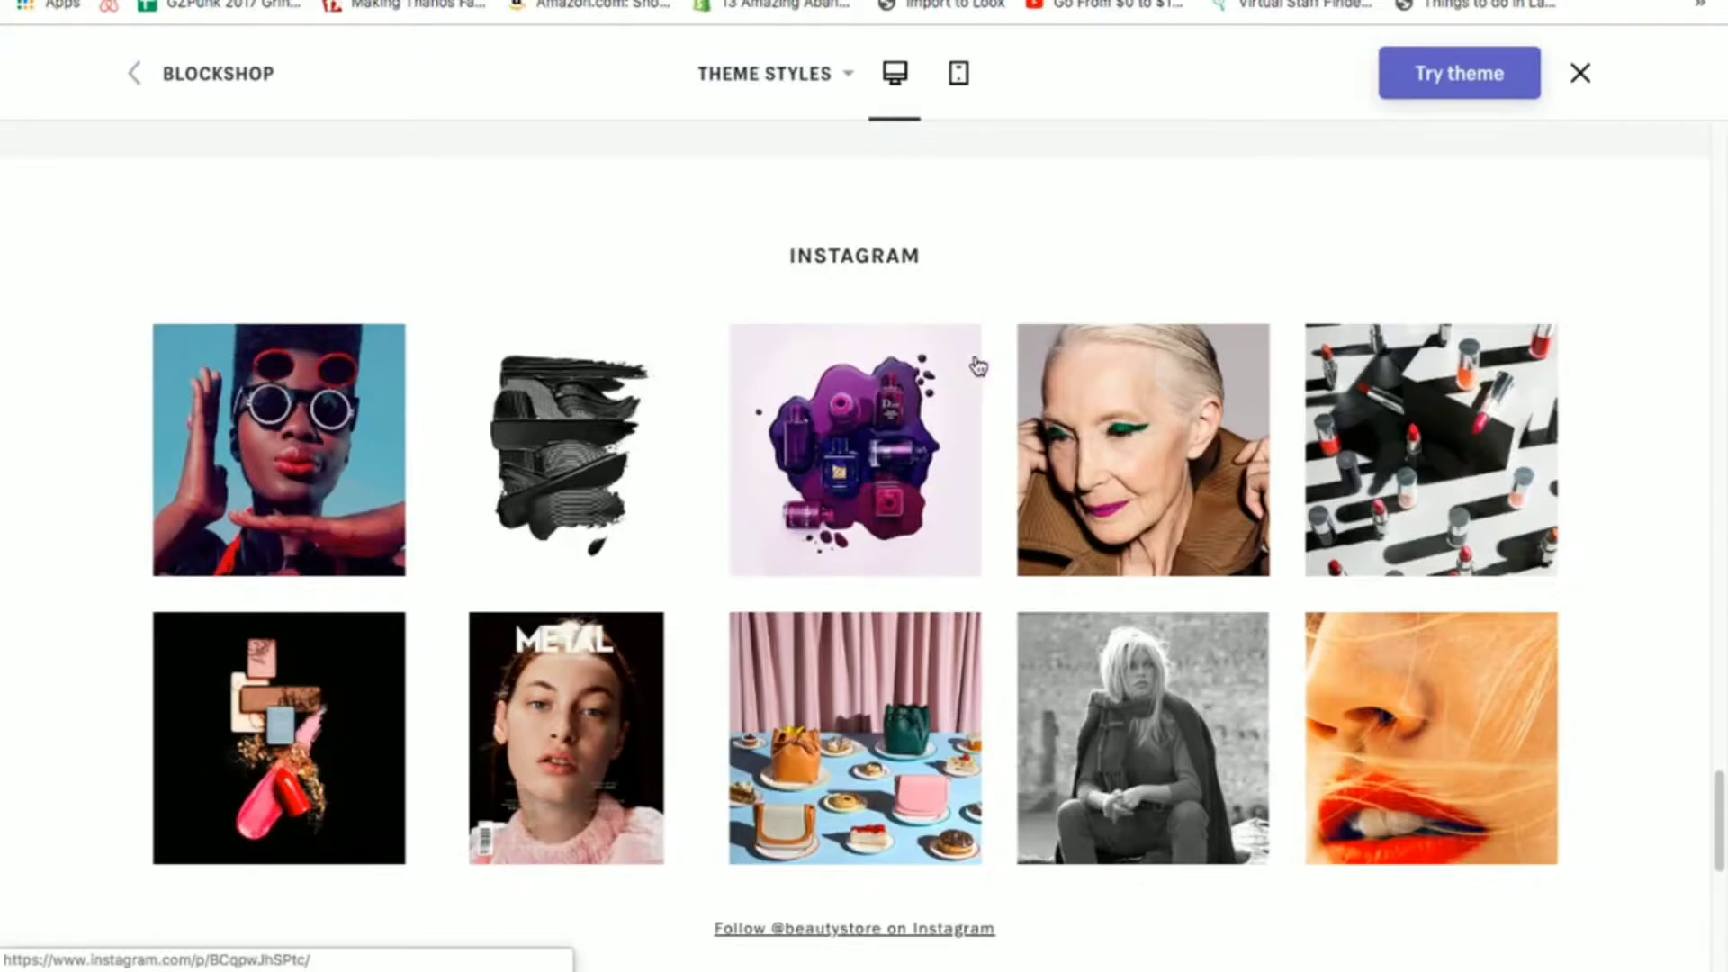
scroll(558, 396, down, 4)
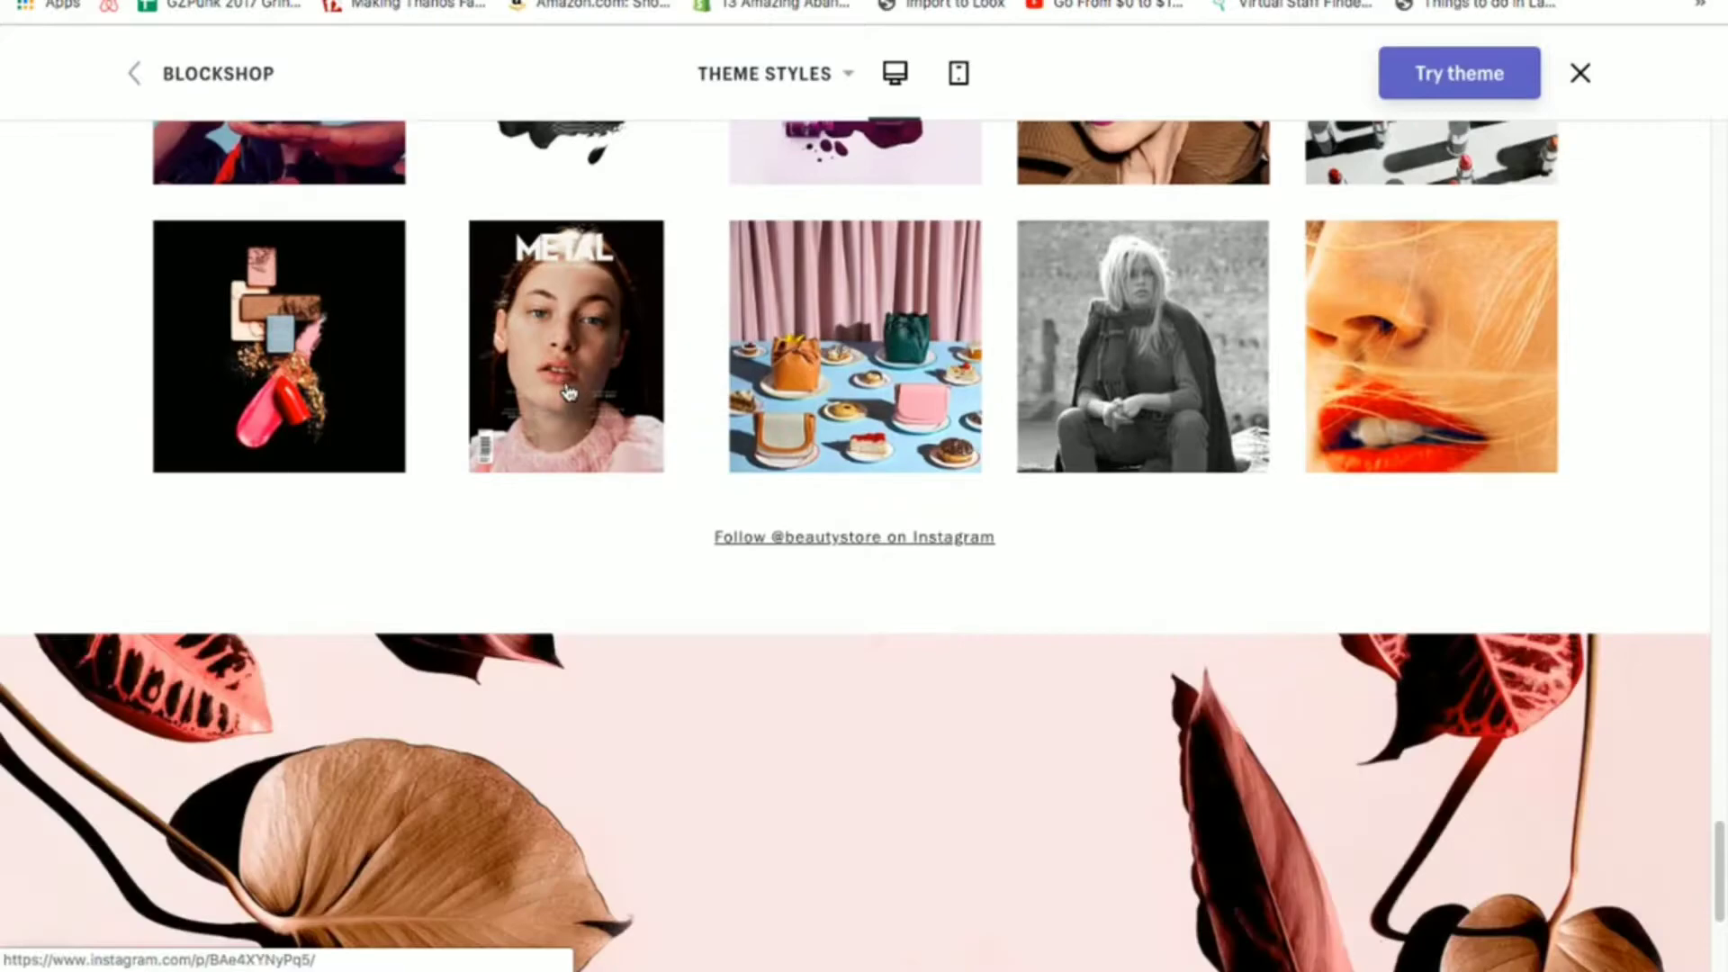
scroll(574, 403, up, 3)
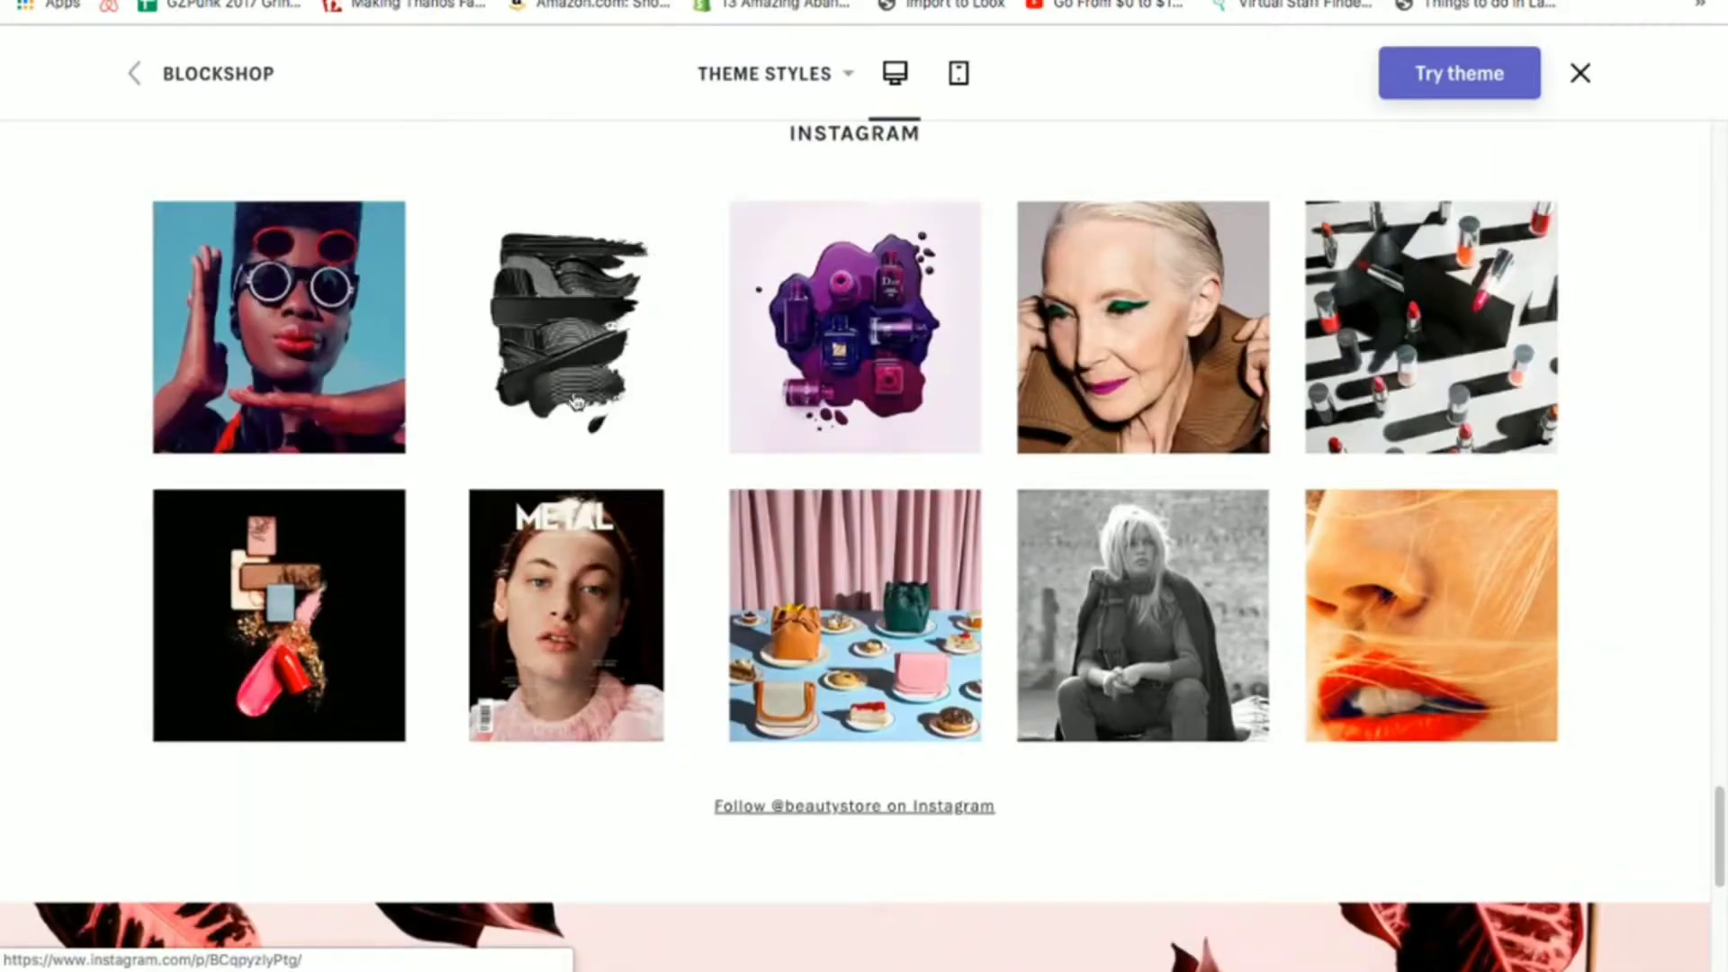
scroll(603, 396, up, 3)
scroll(610, 386, down, 2)
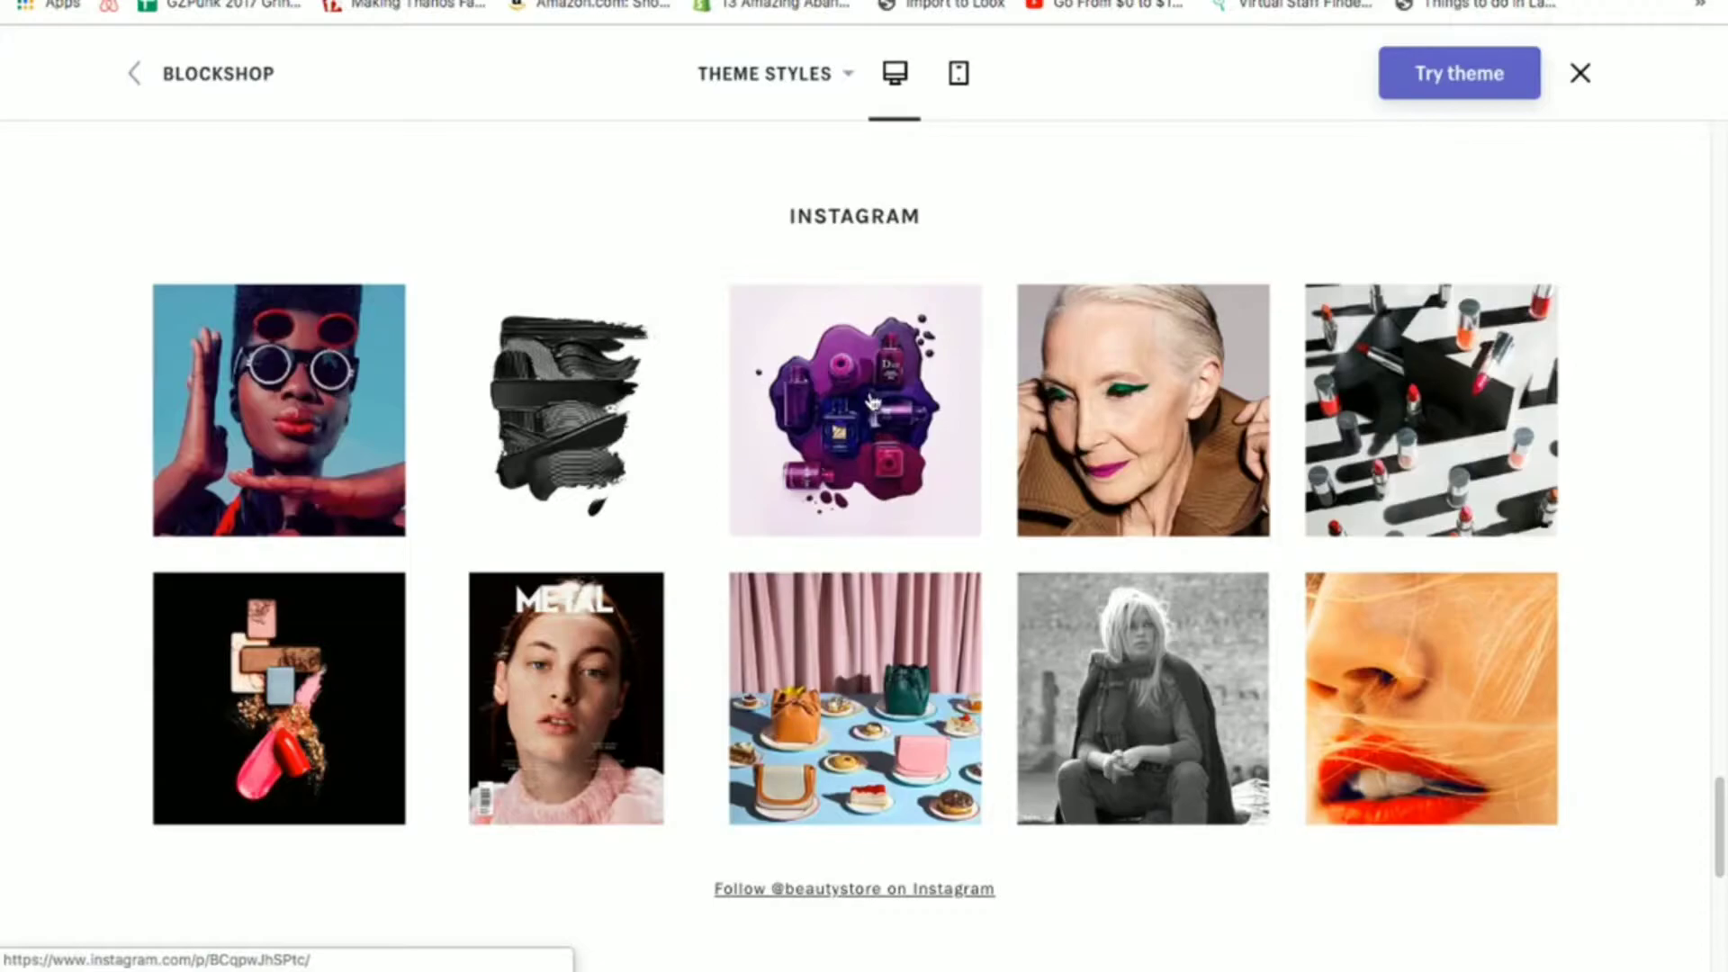
scroll(869, 396, down, 5)
scroll(867, 393, down, 3)
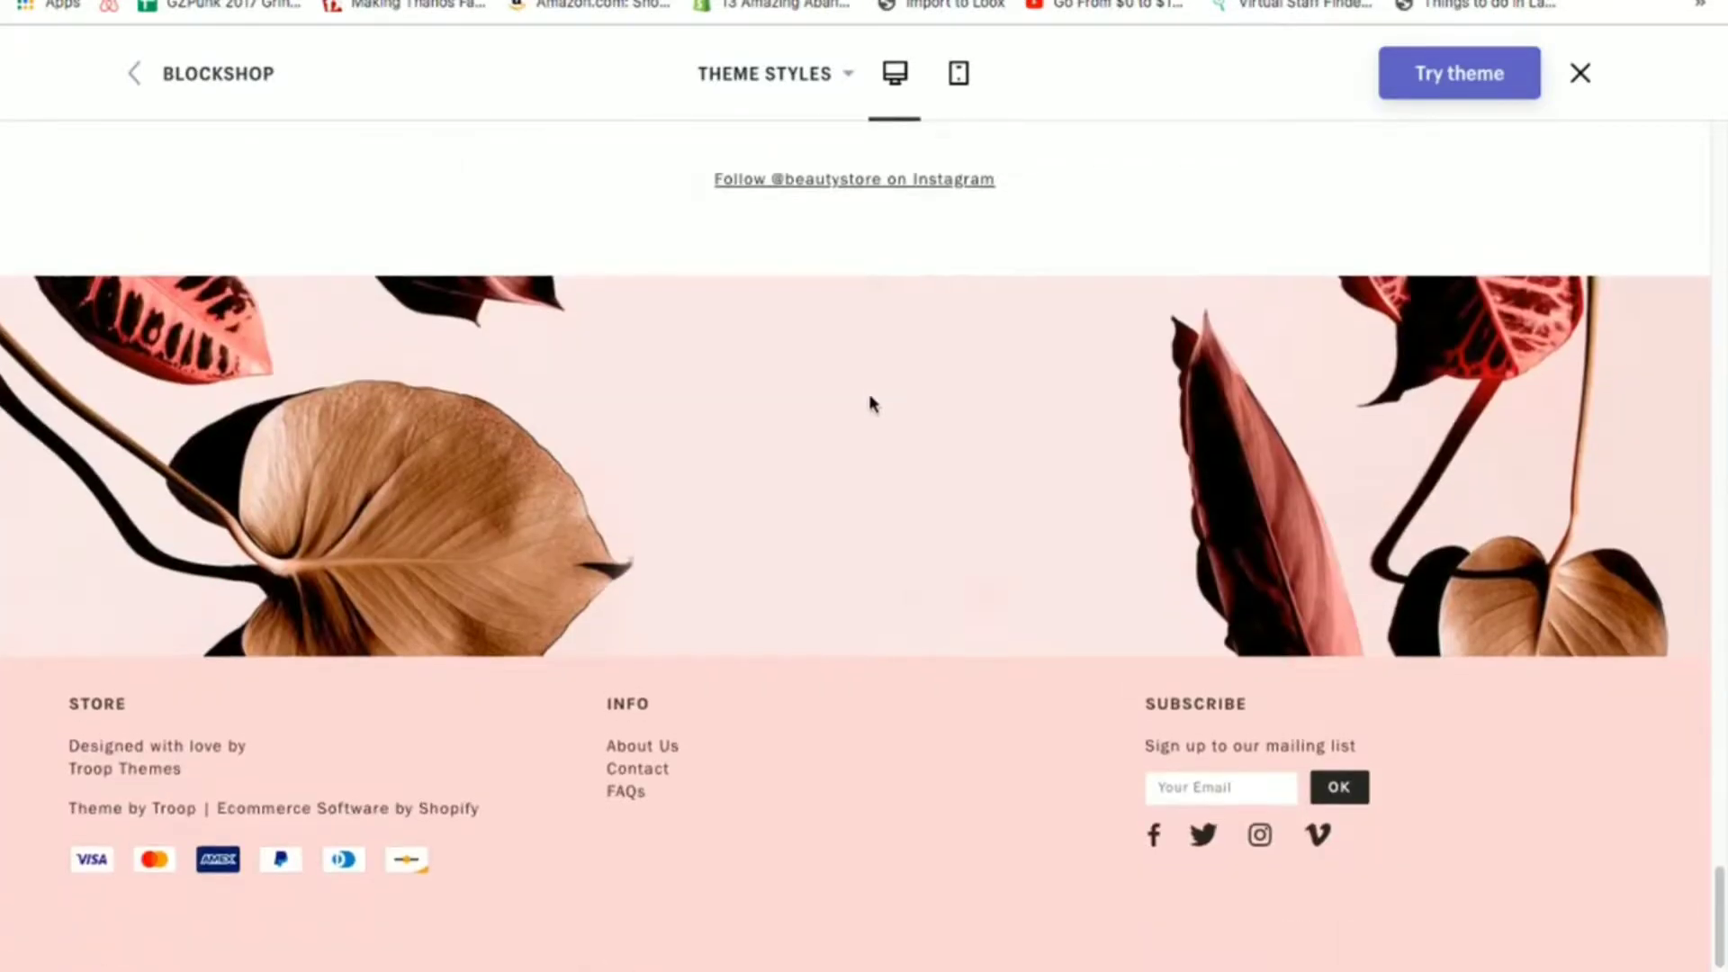
scroll(869, 392, up, 10)
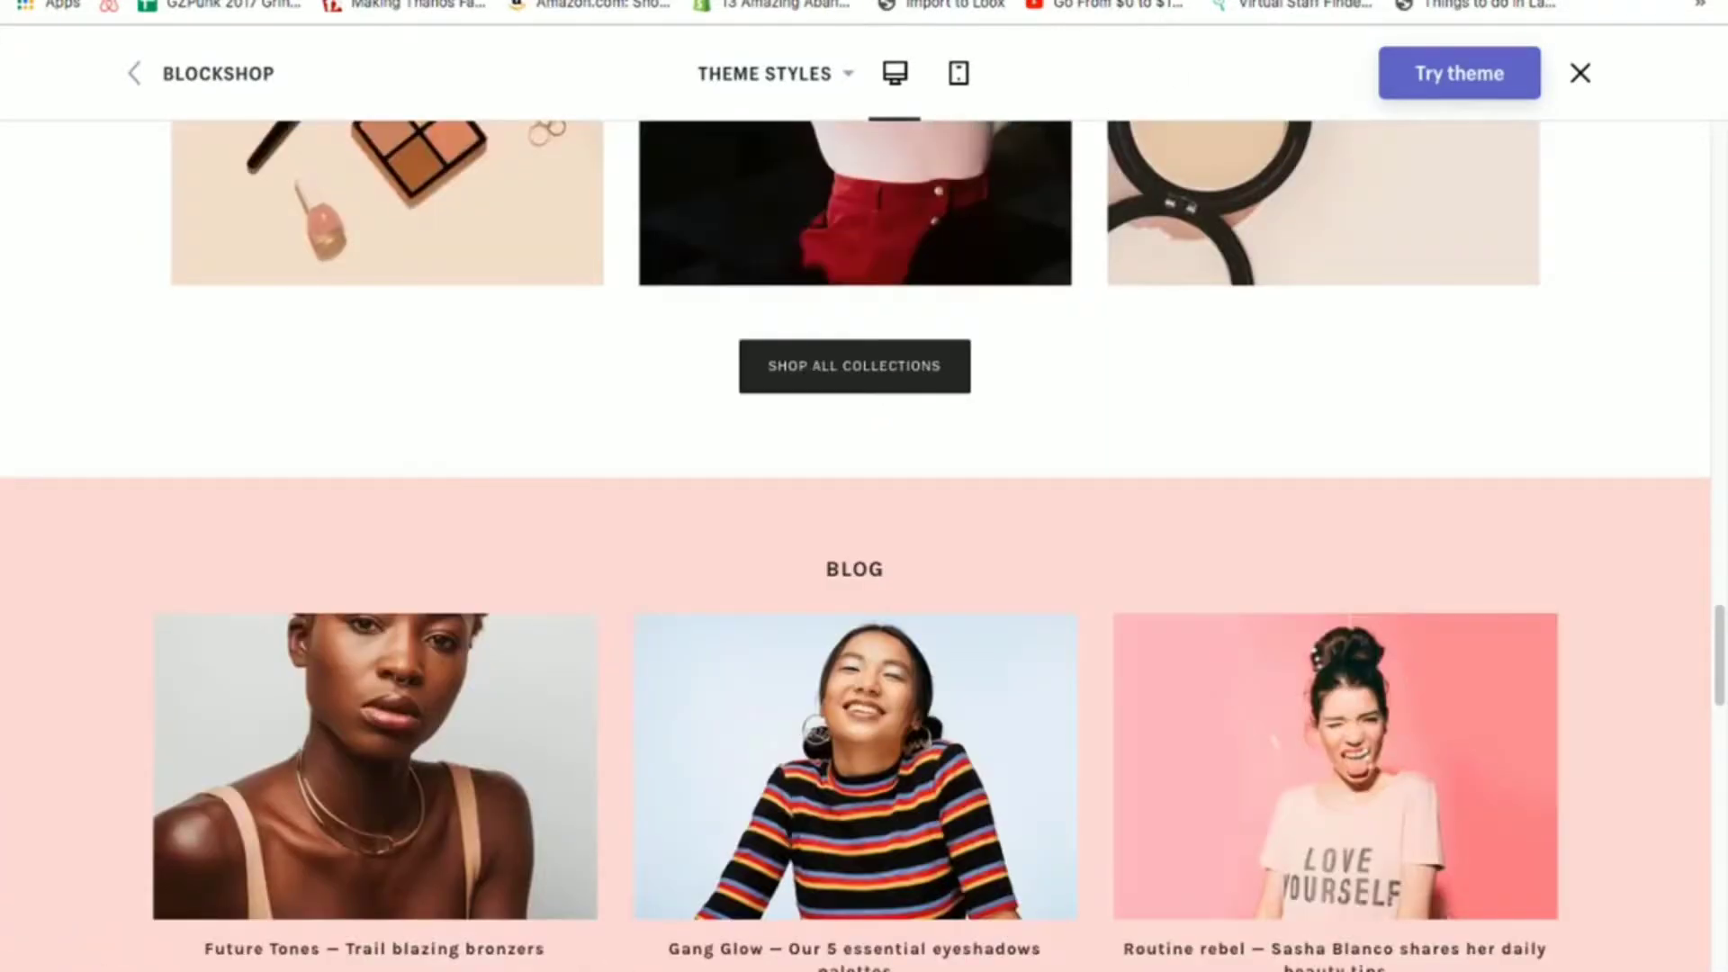
scroll(1085, 206, up, 5)
Close the Blockshop preview tab and return to the Themes page showing Debut as current
key(super+w)
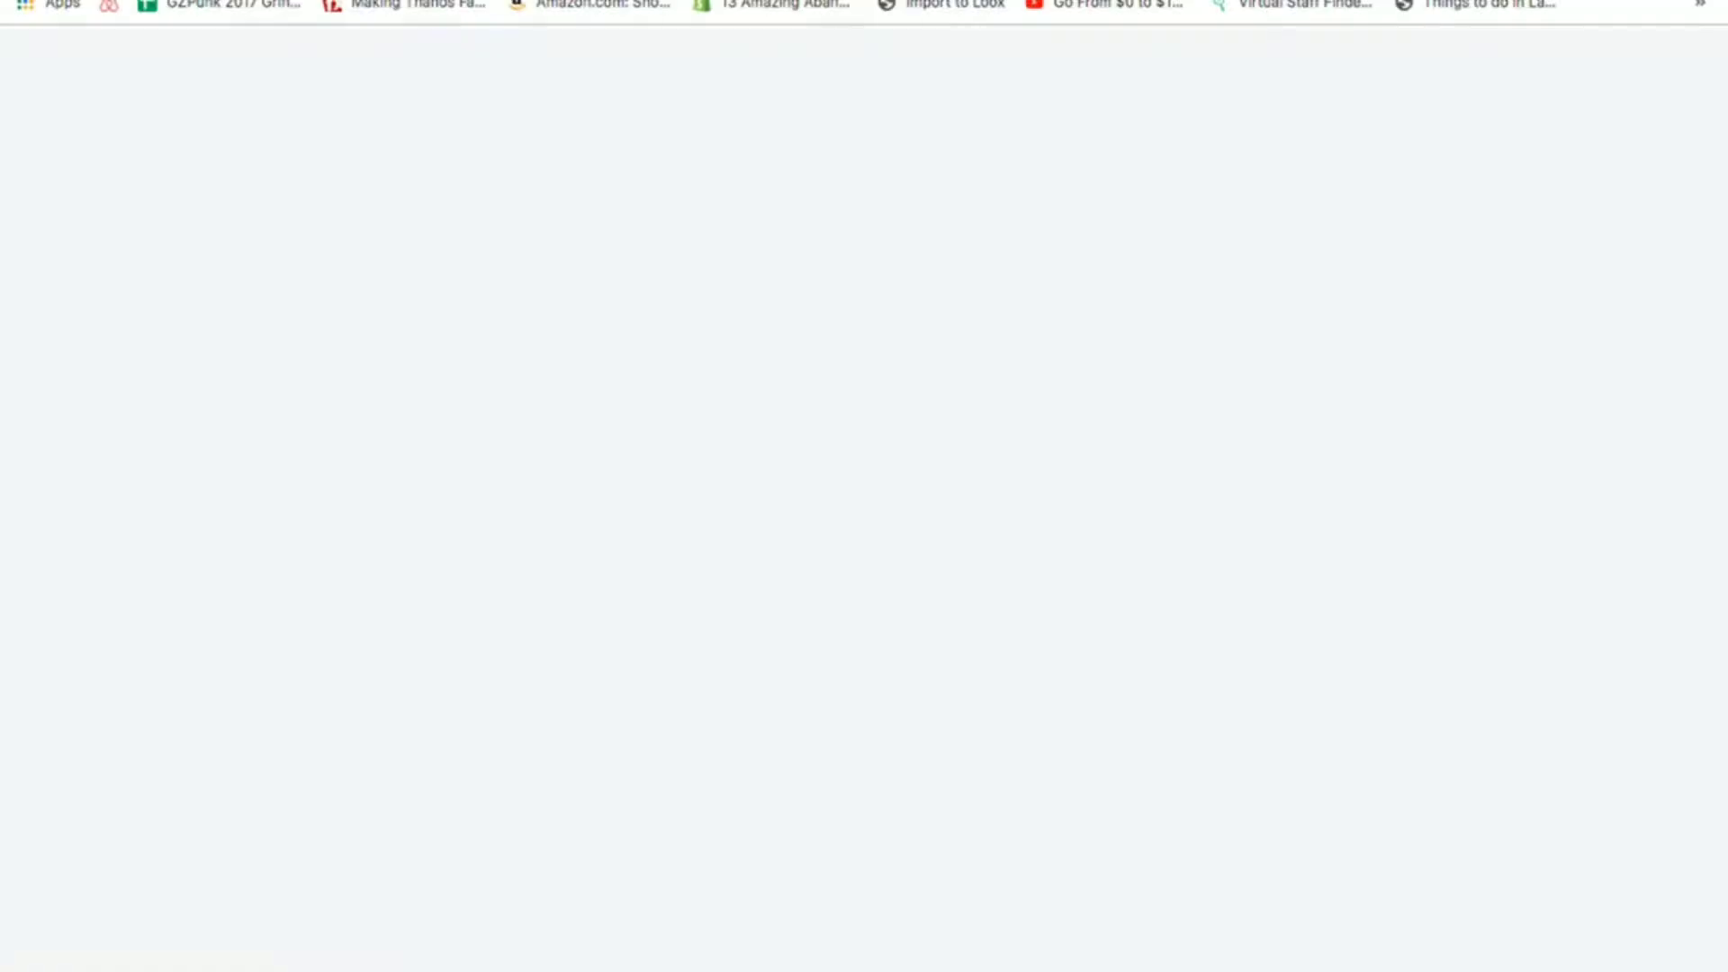
scroll(993, 265, up, 3)
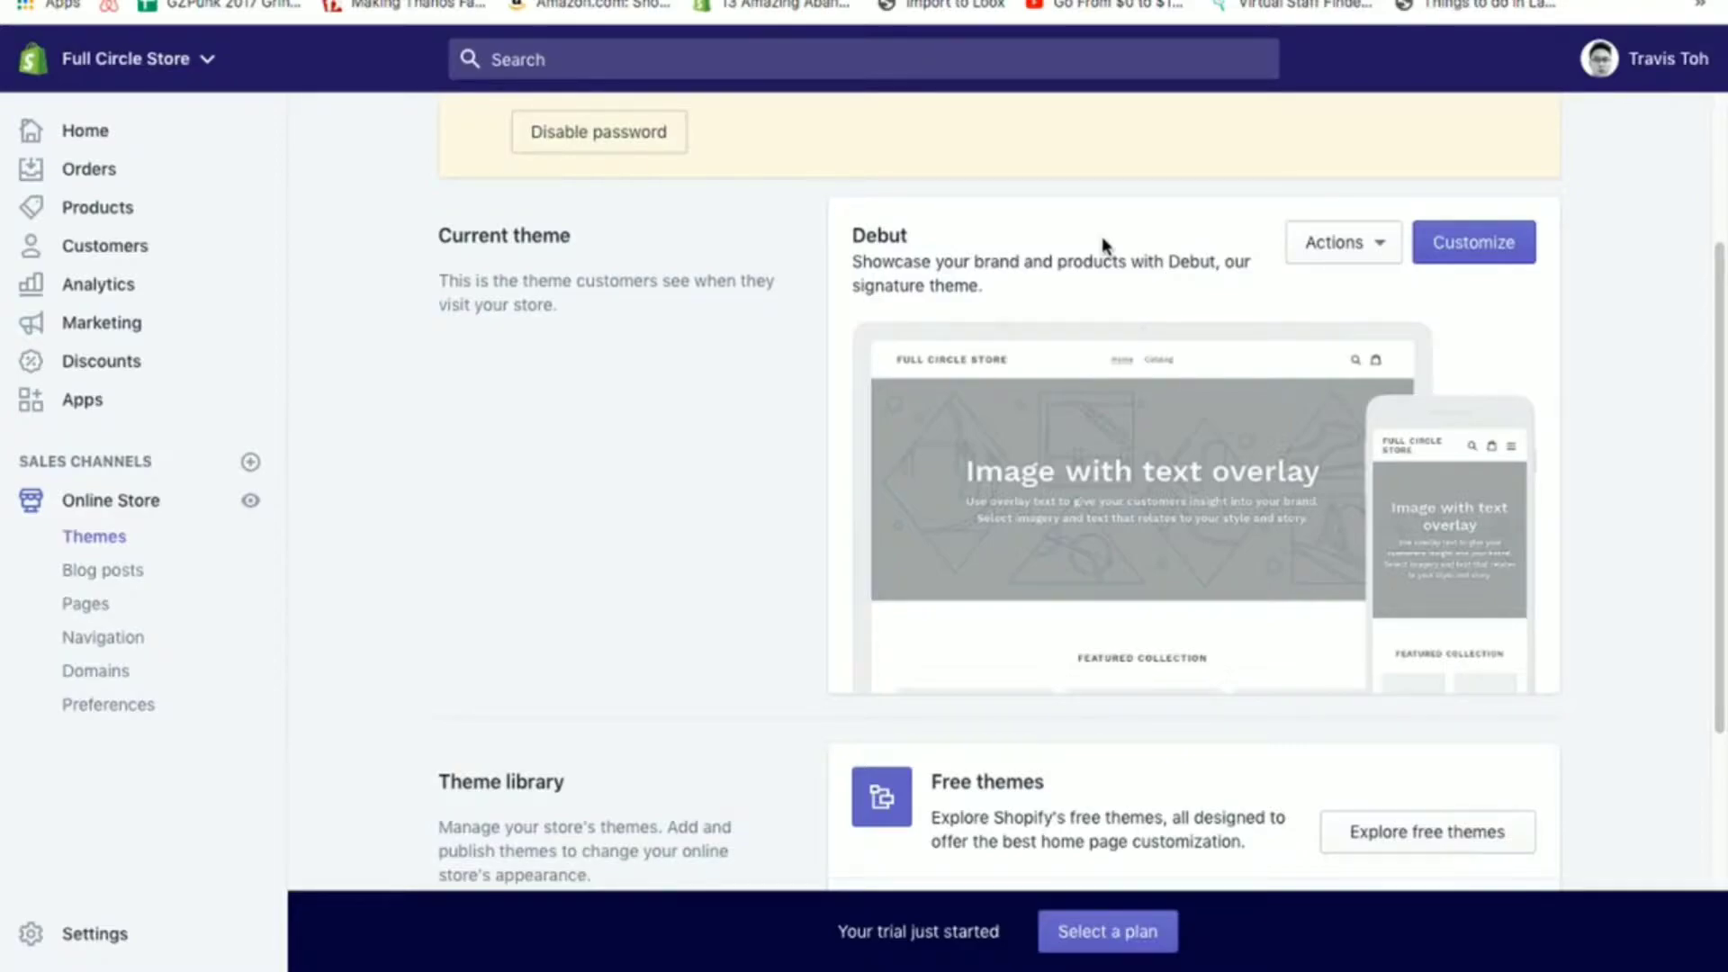
scroll(1098, 252, down, 3)
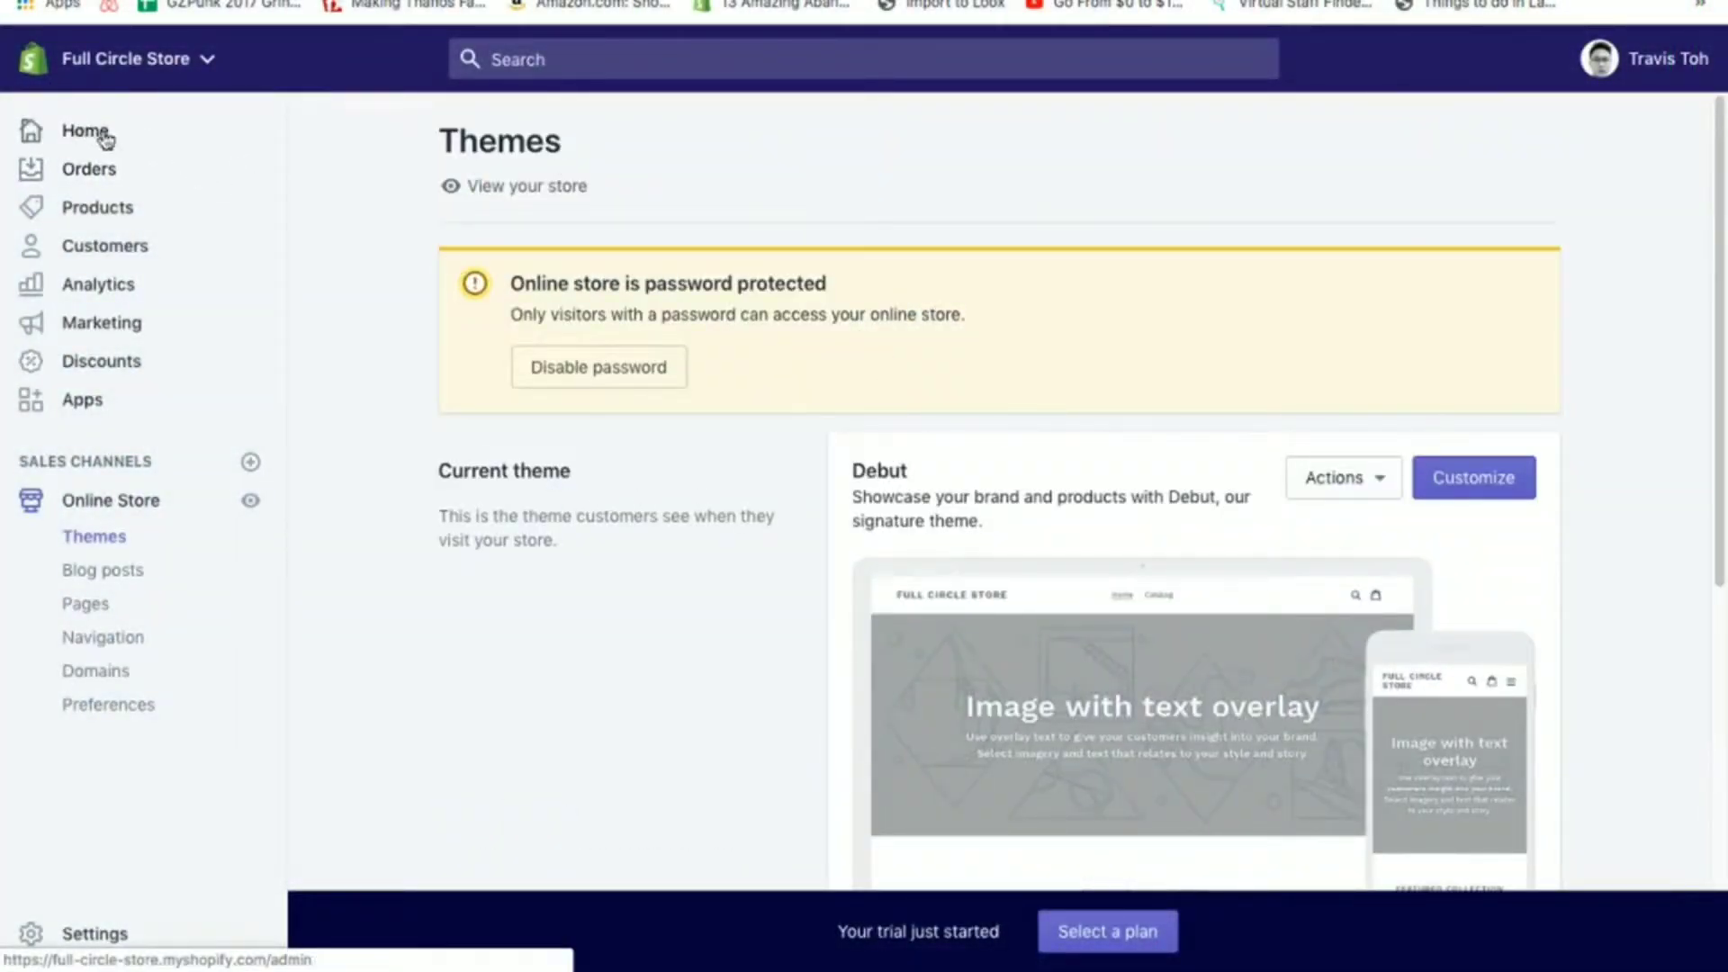
Browse the Home page getting-started tips, then go to the empty Orders page
click(104, 137)
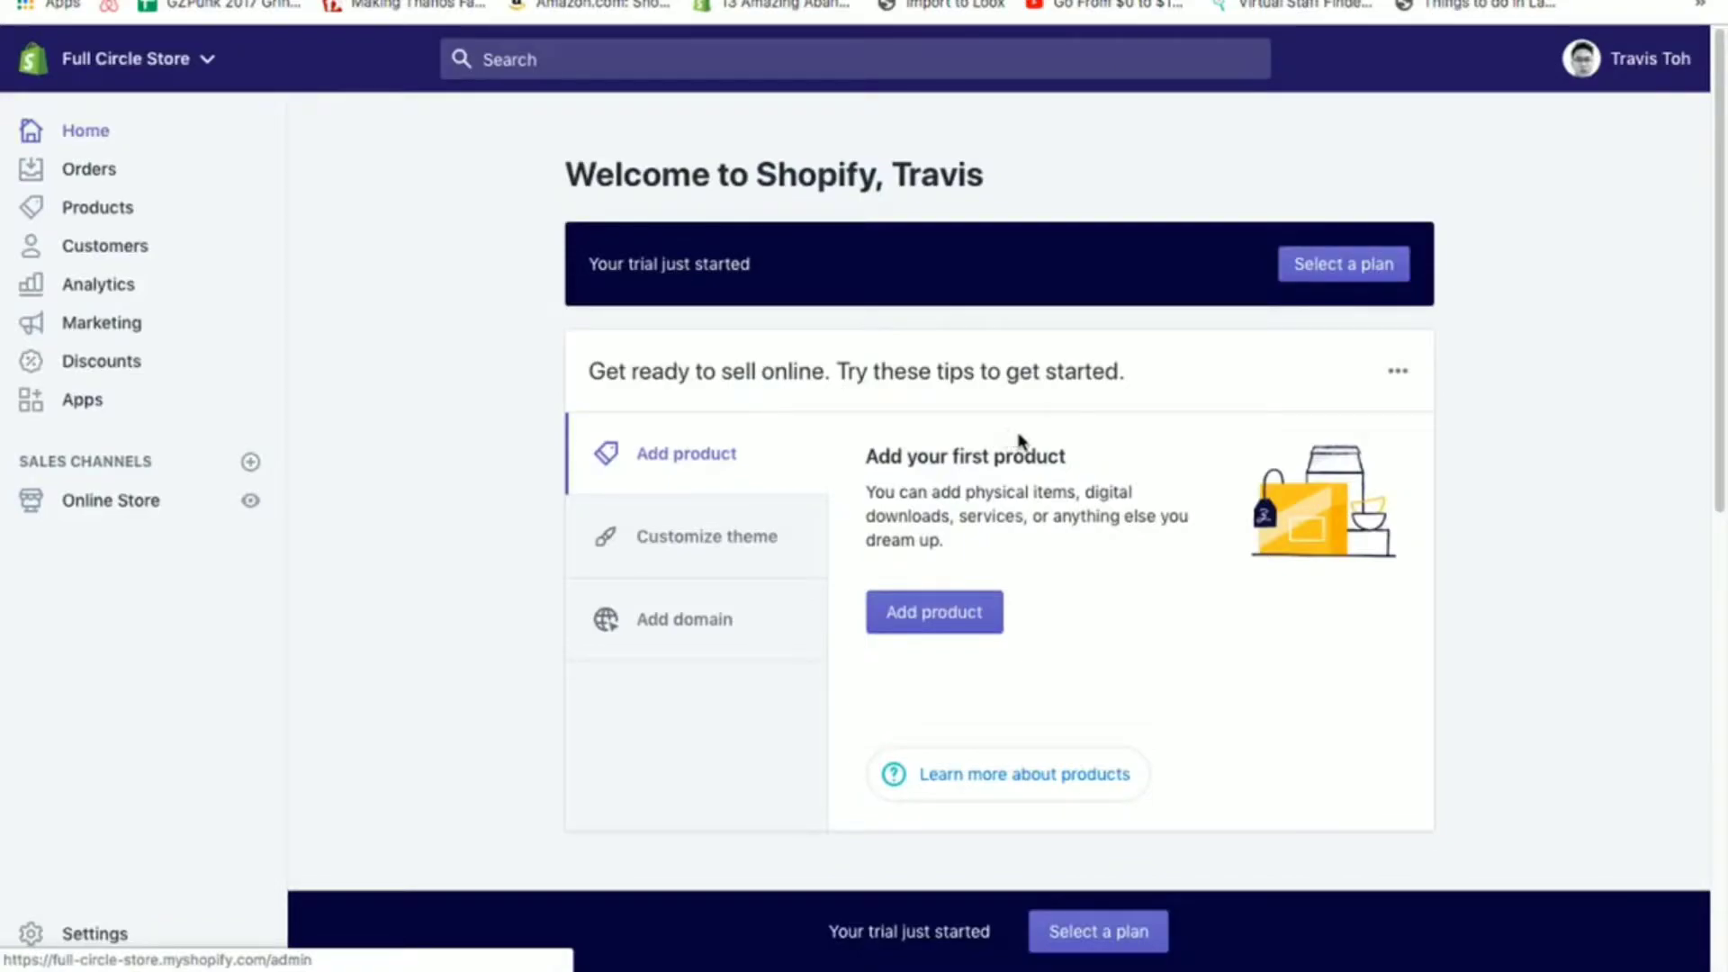
scroll(1021, 441, down, 1)
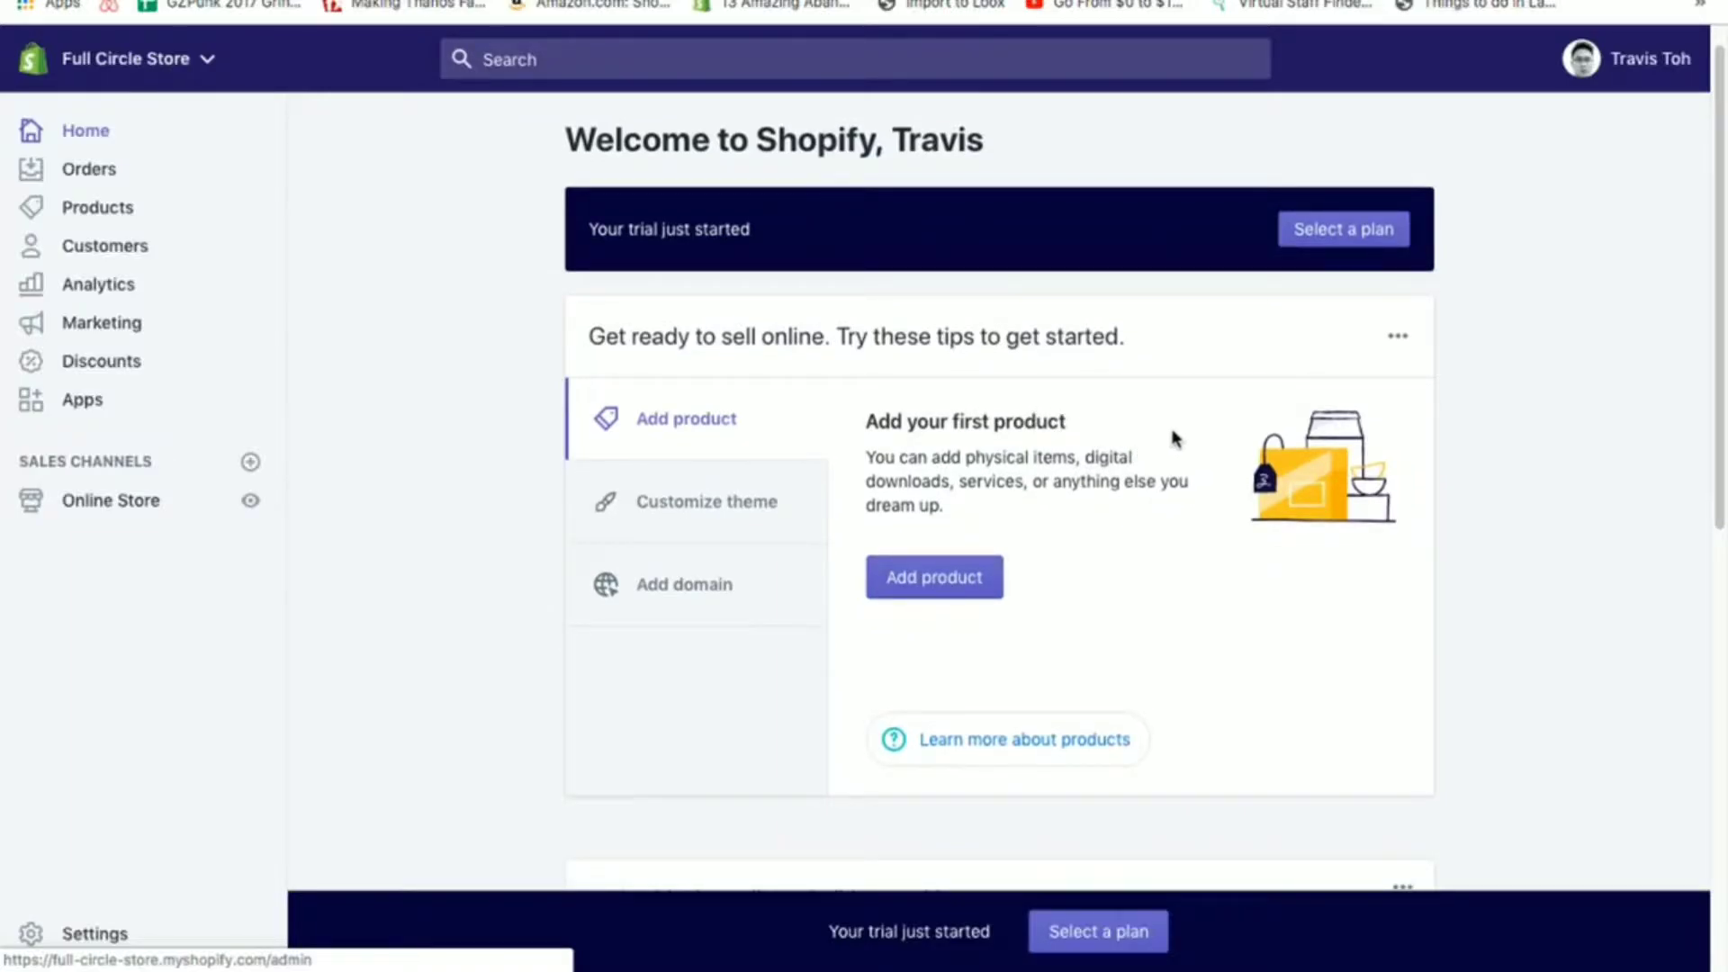
scroll(1176, 430, down, 4)
scroll(799, 340, down, 15)
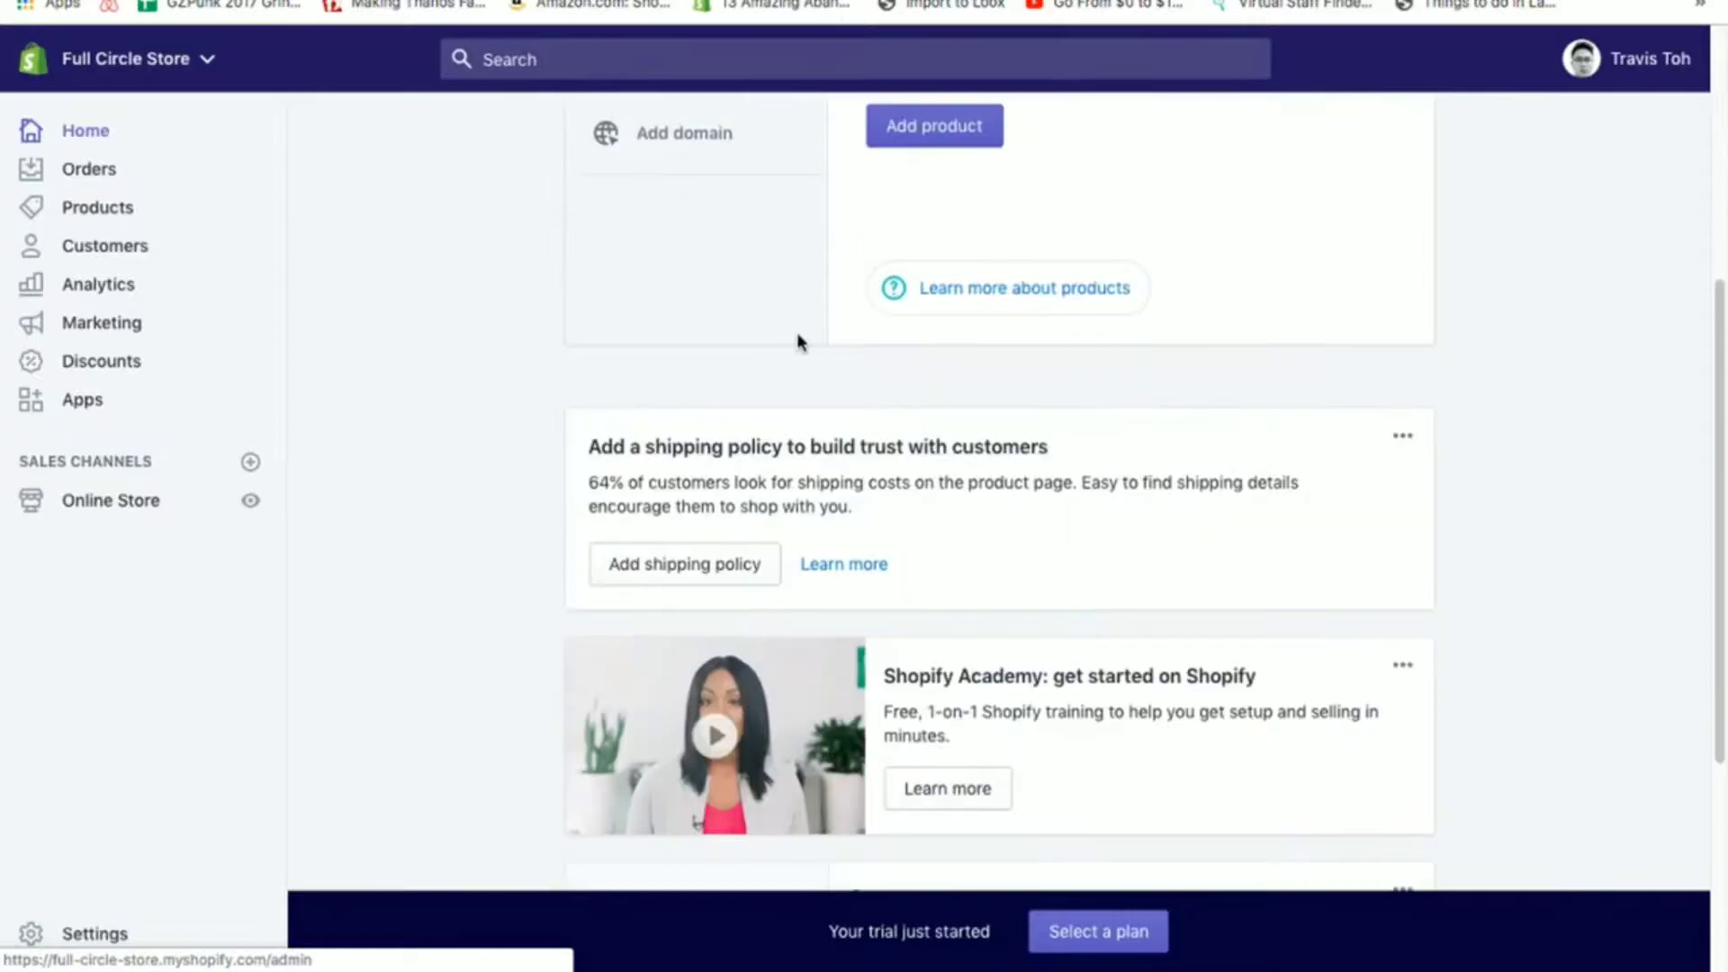
scroll(803, 356, up, 20)
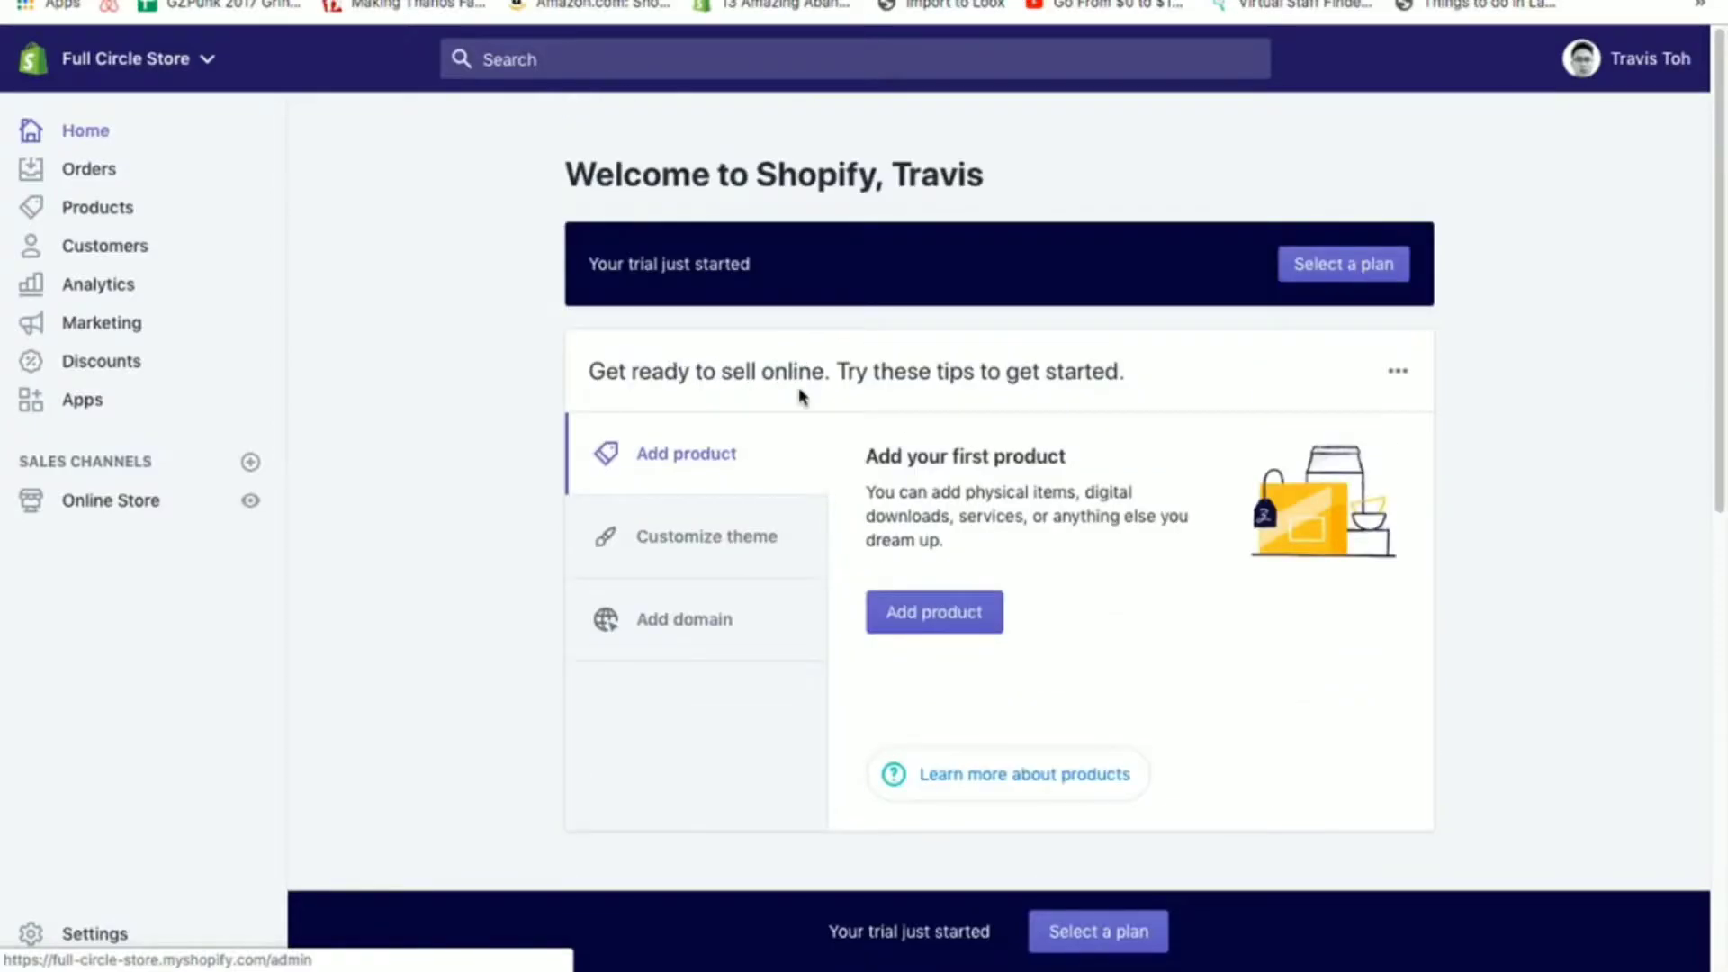
scroll(799, 396, down, 10)
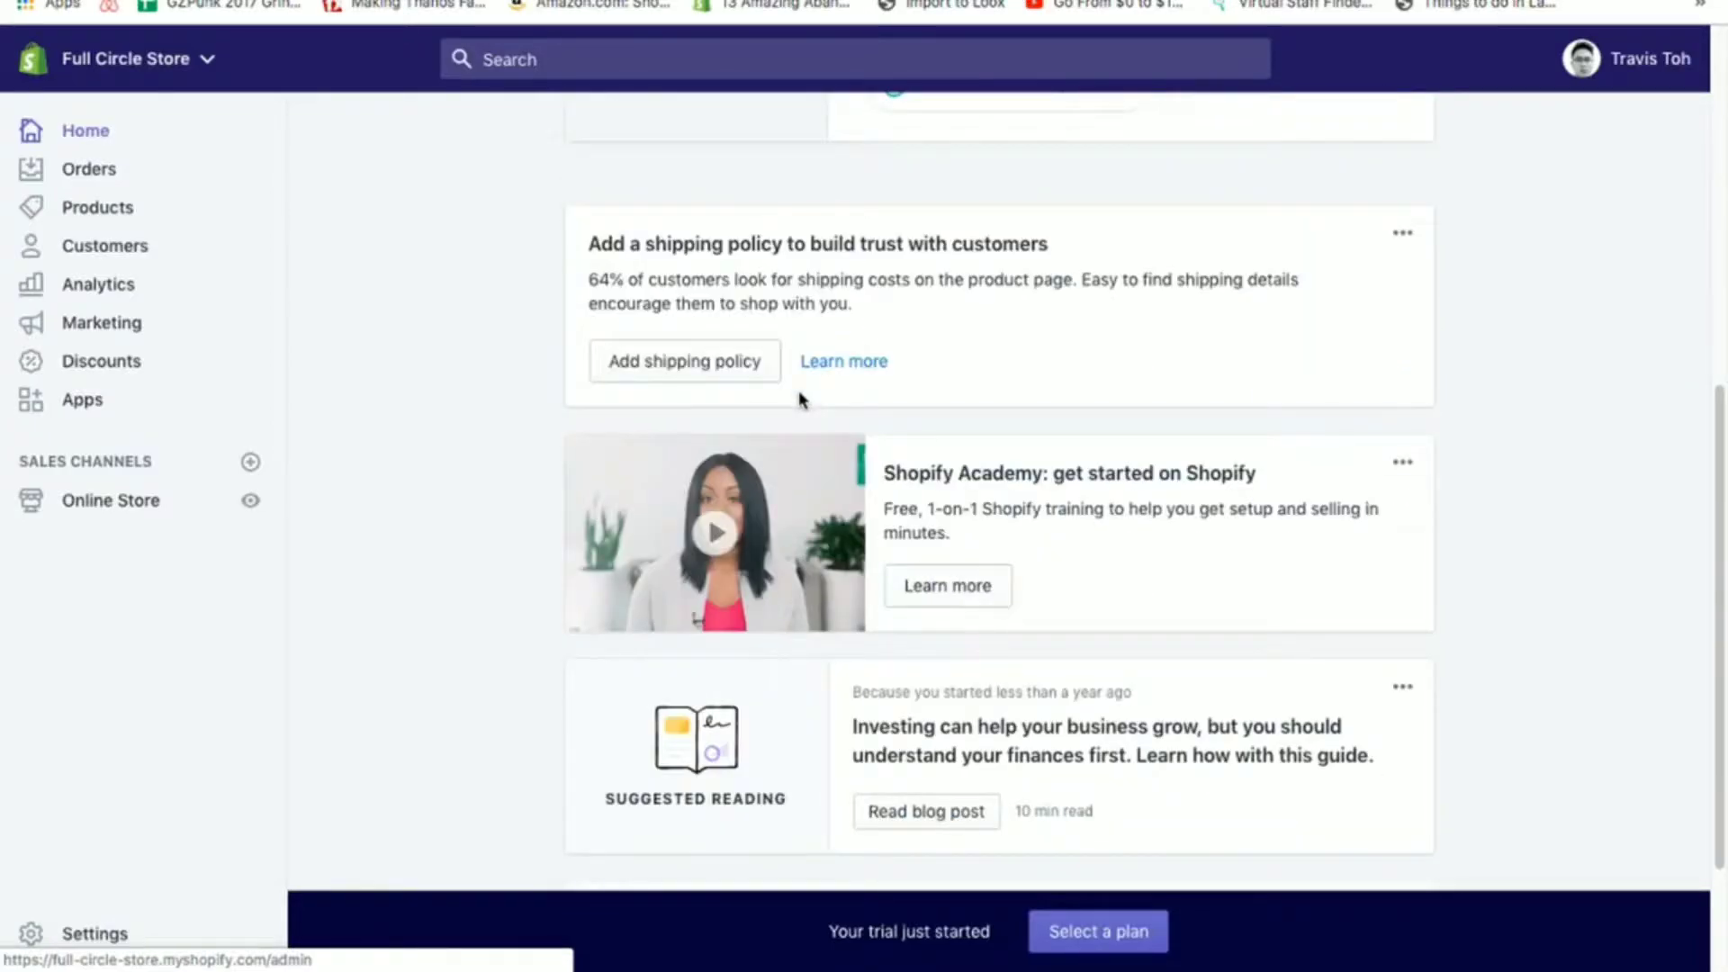
scroll(803, 410, up, 8)
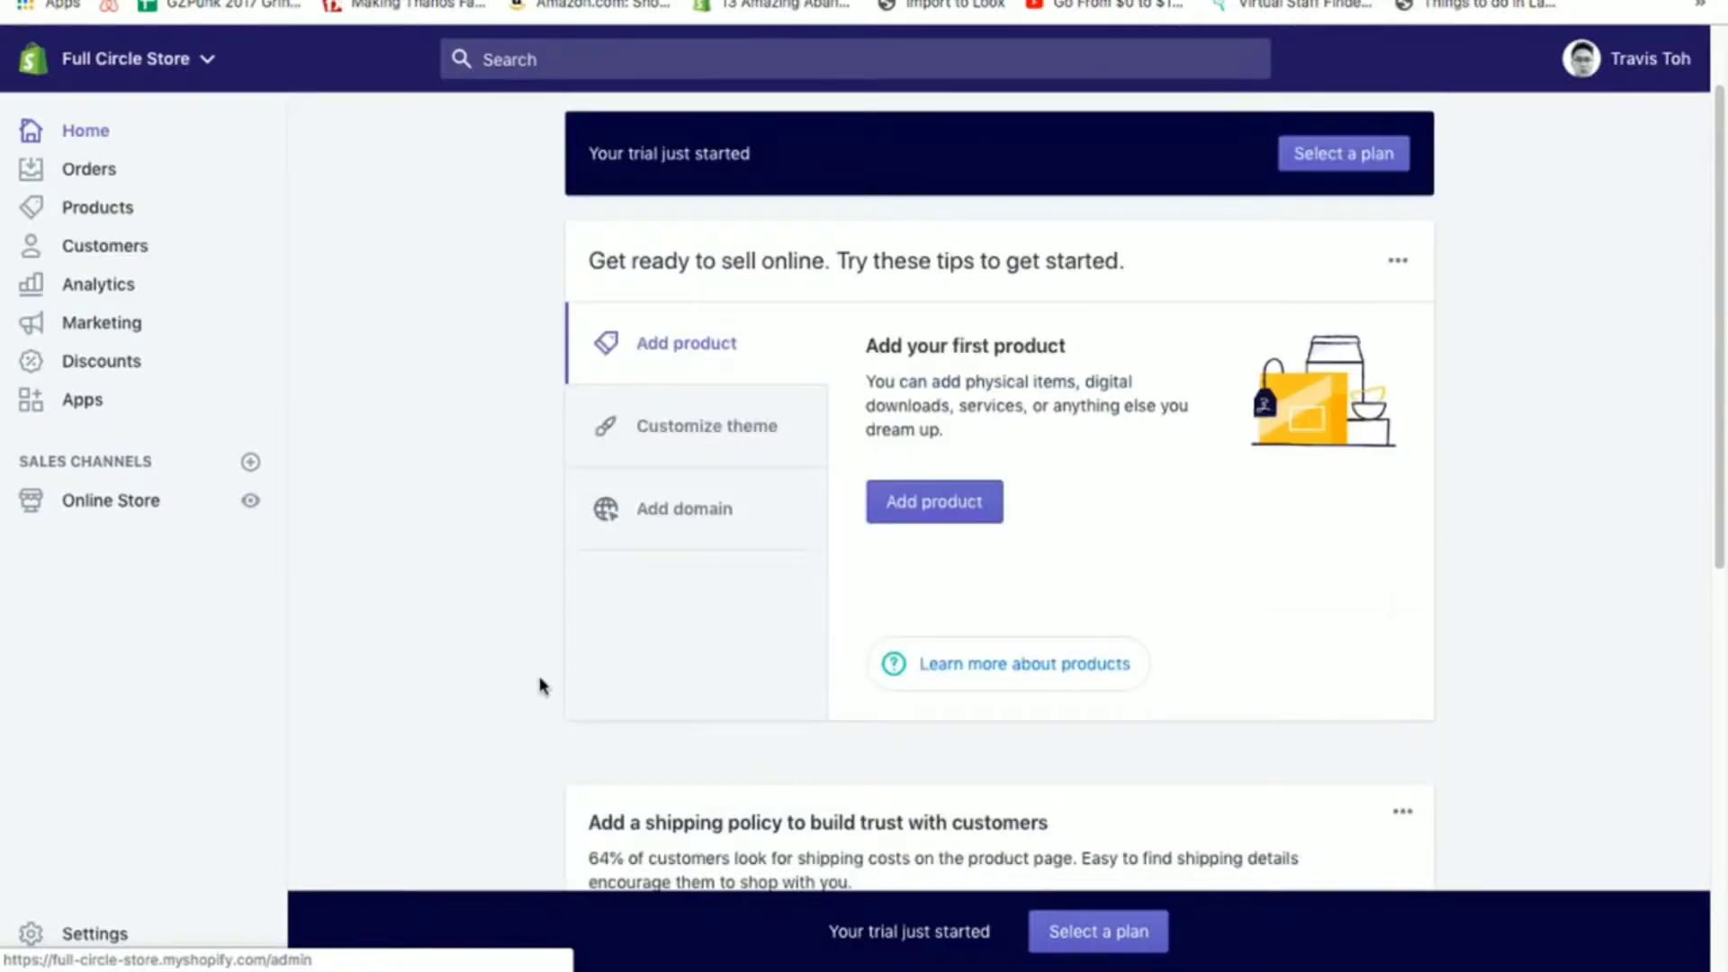
scroll(540, 686, up, 2)
scroll(536, 694, down, 13)
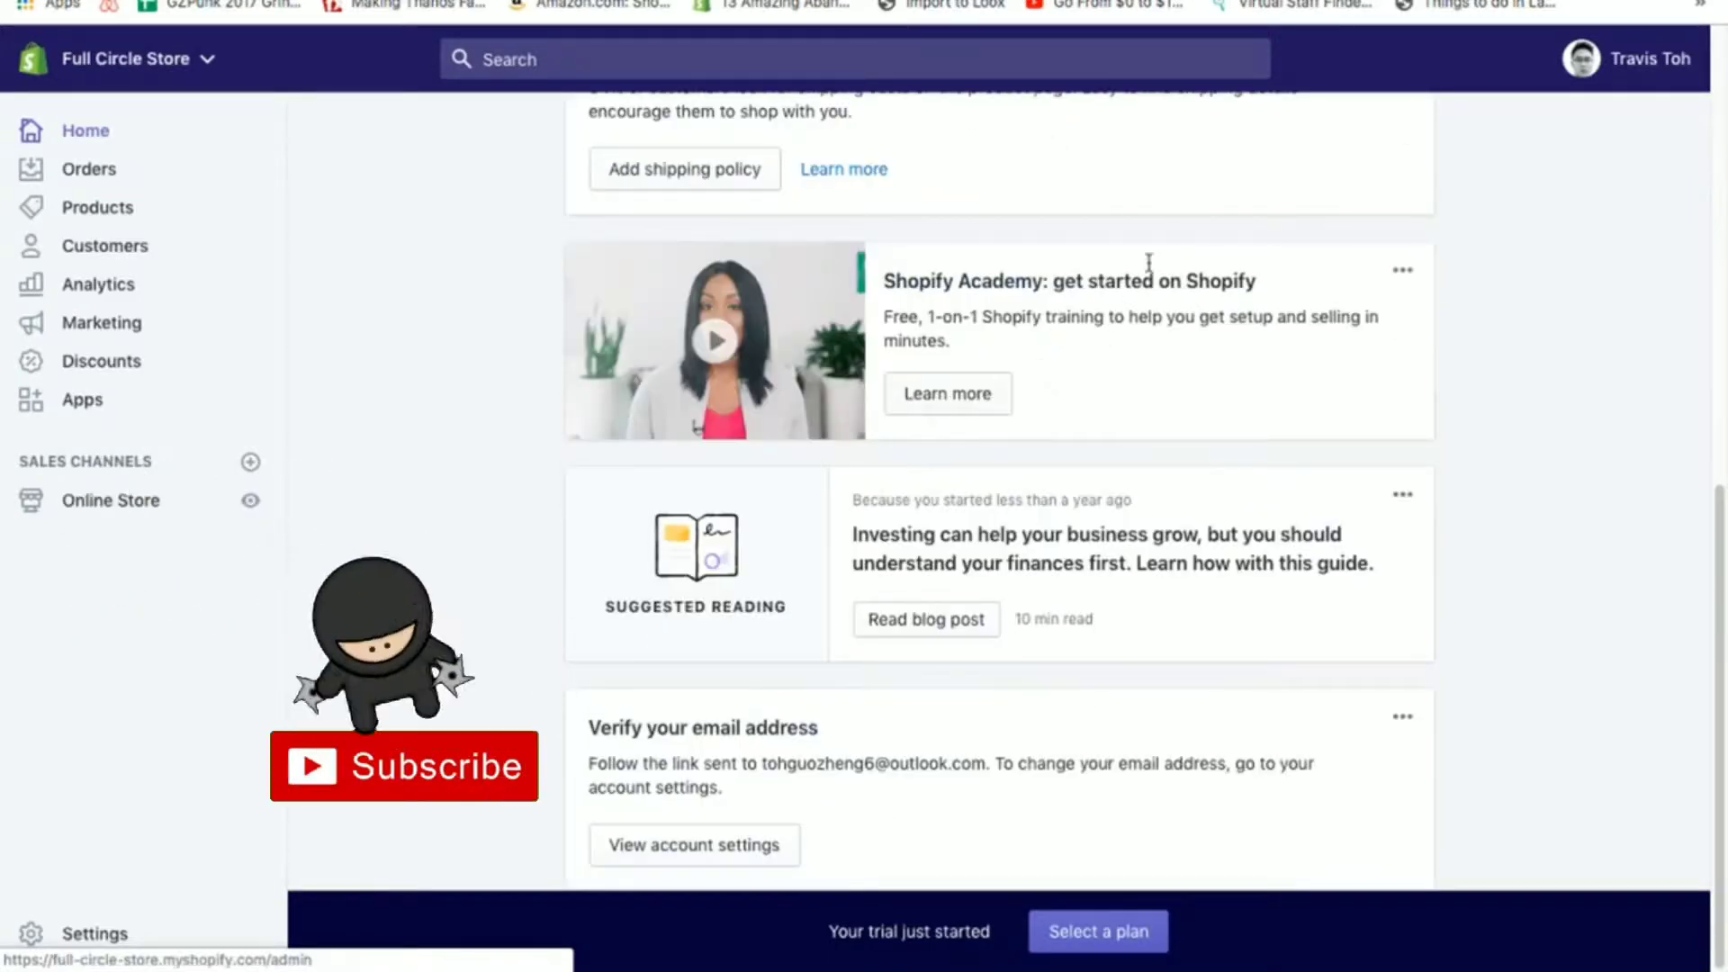
scroll(1149, 262, up, 12)
scroll(969, 303, down, 10)
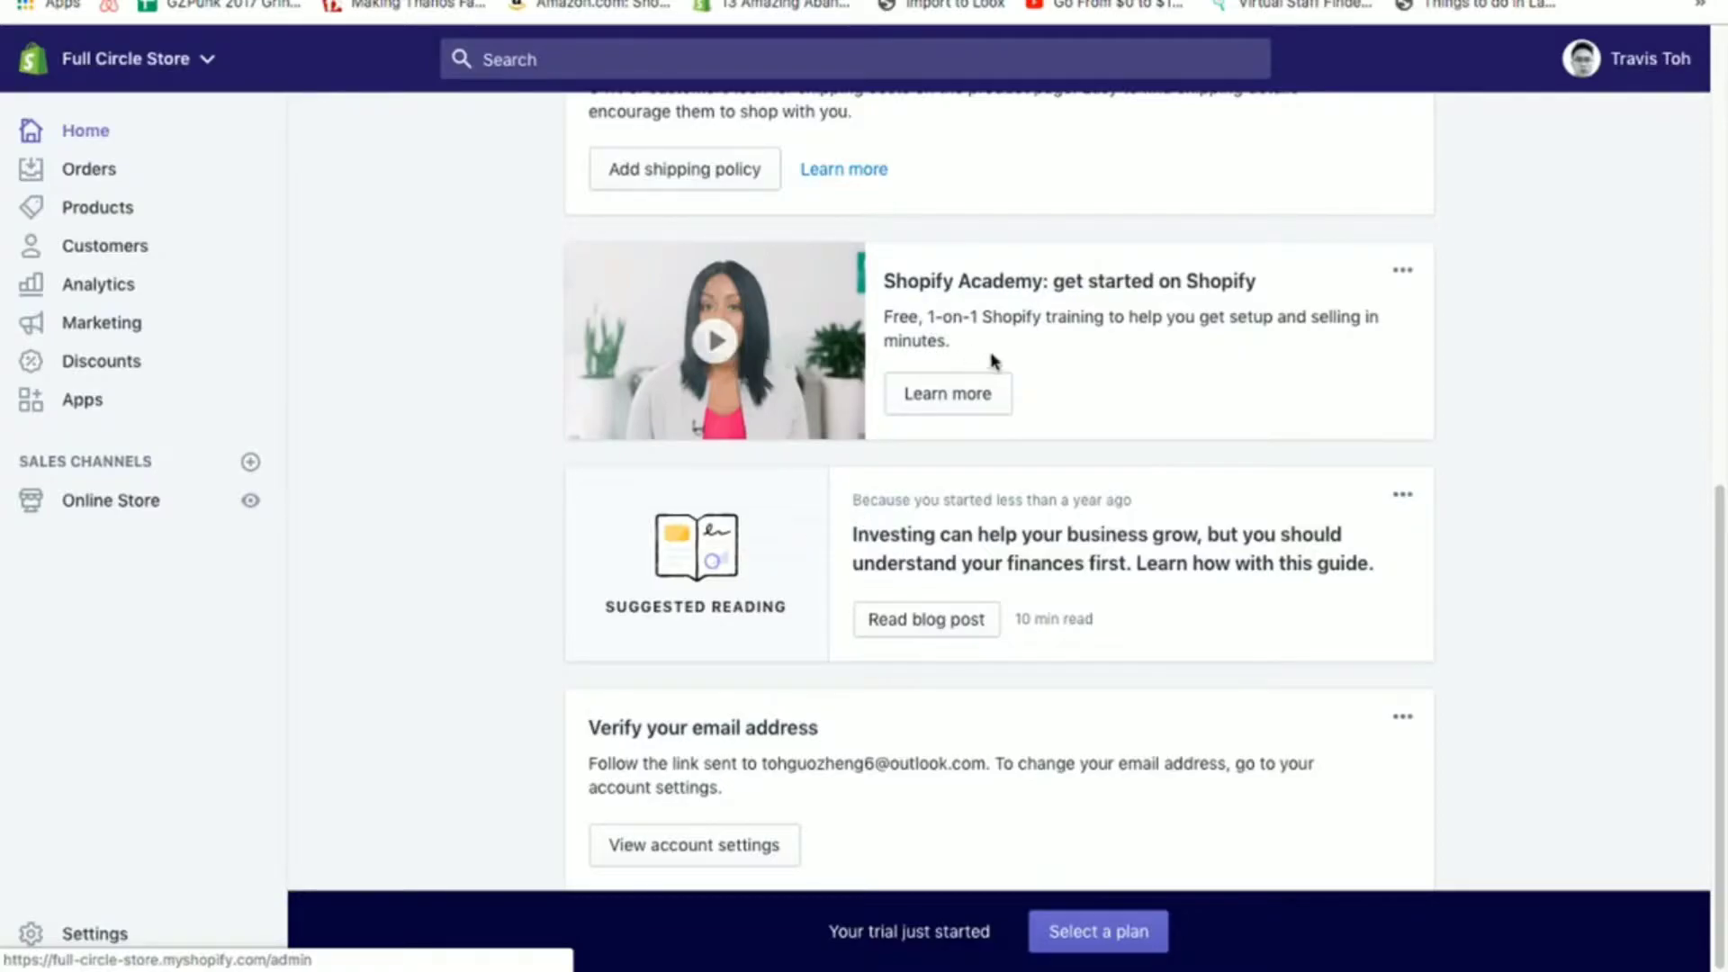
scroll(954, 438, up, 10)
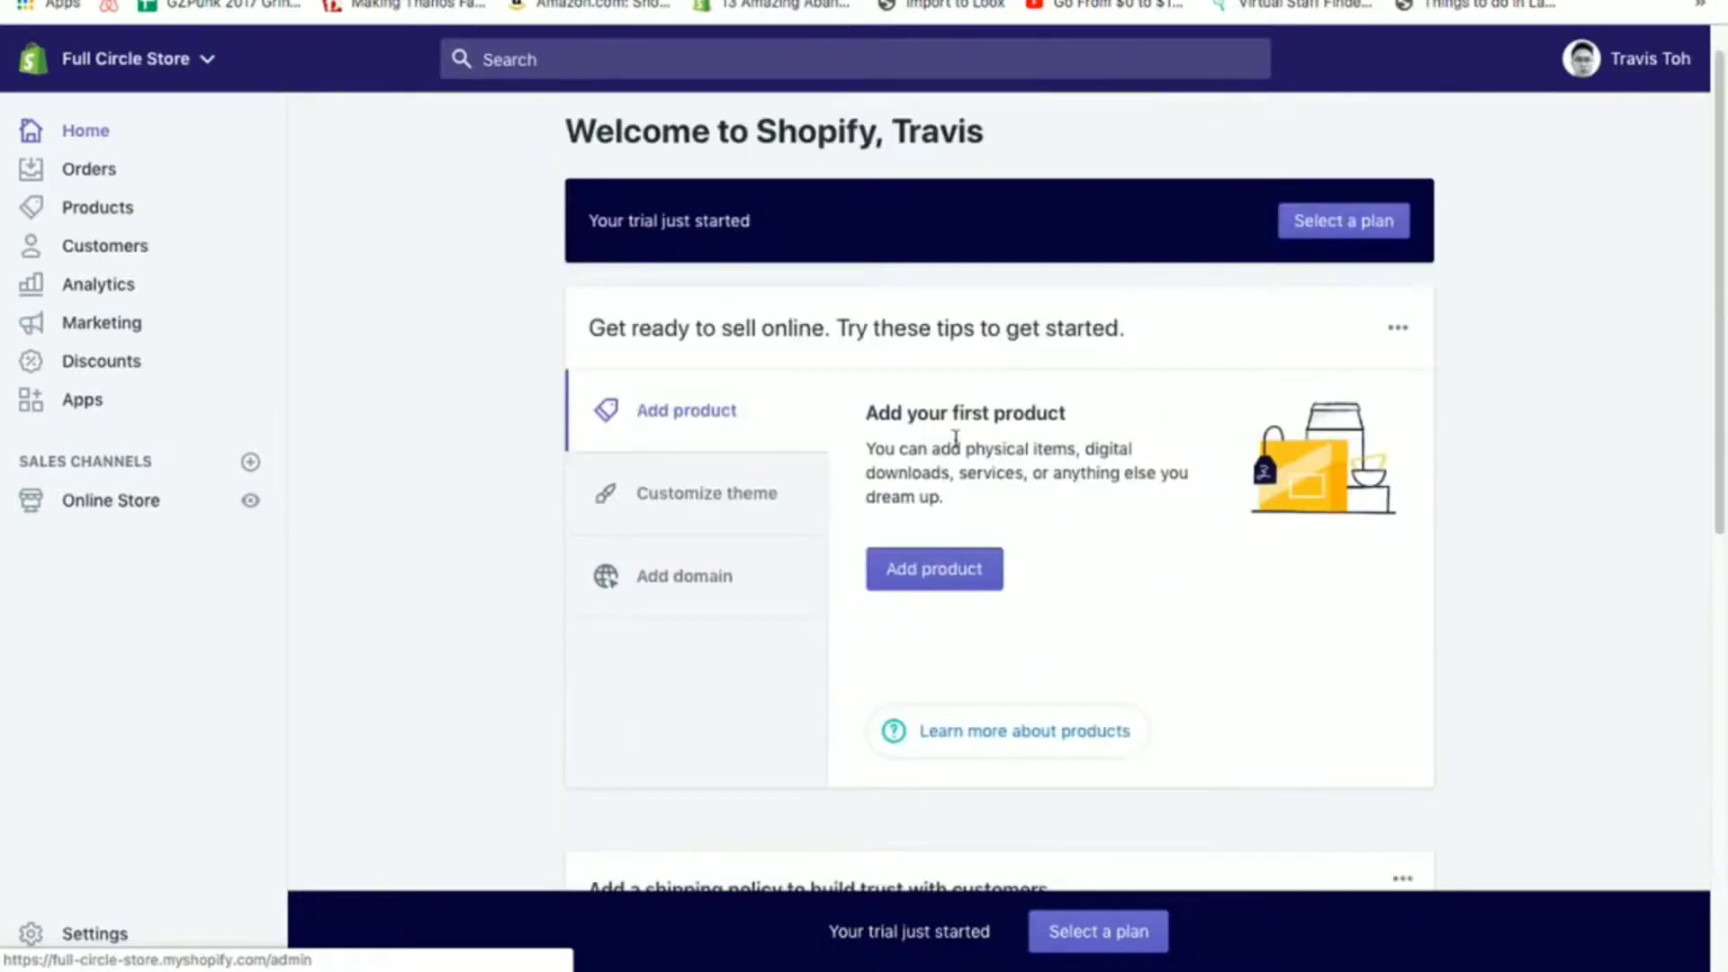
click(114, 171)
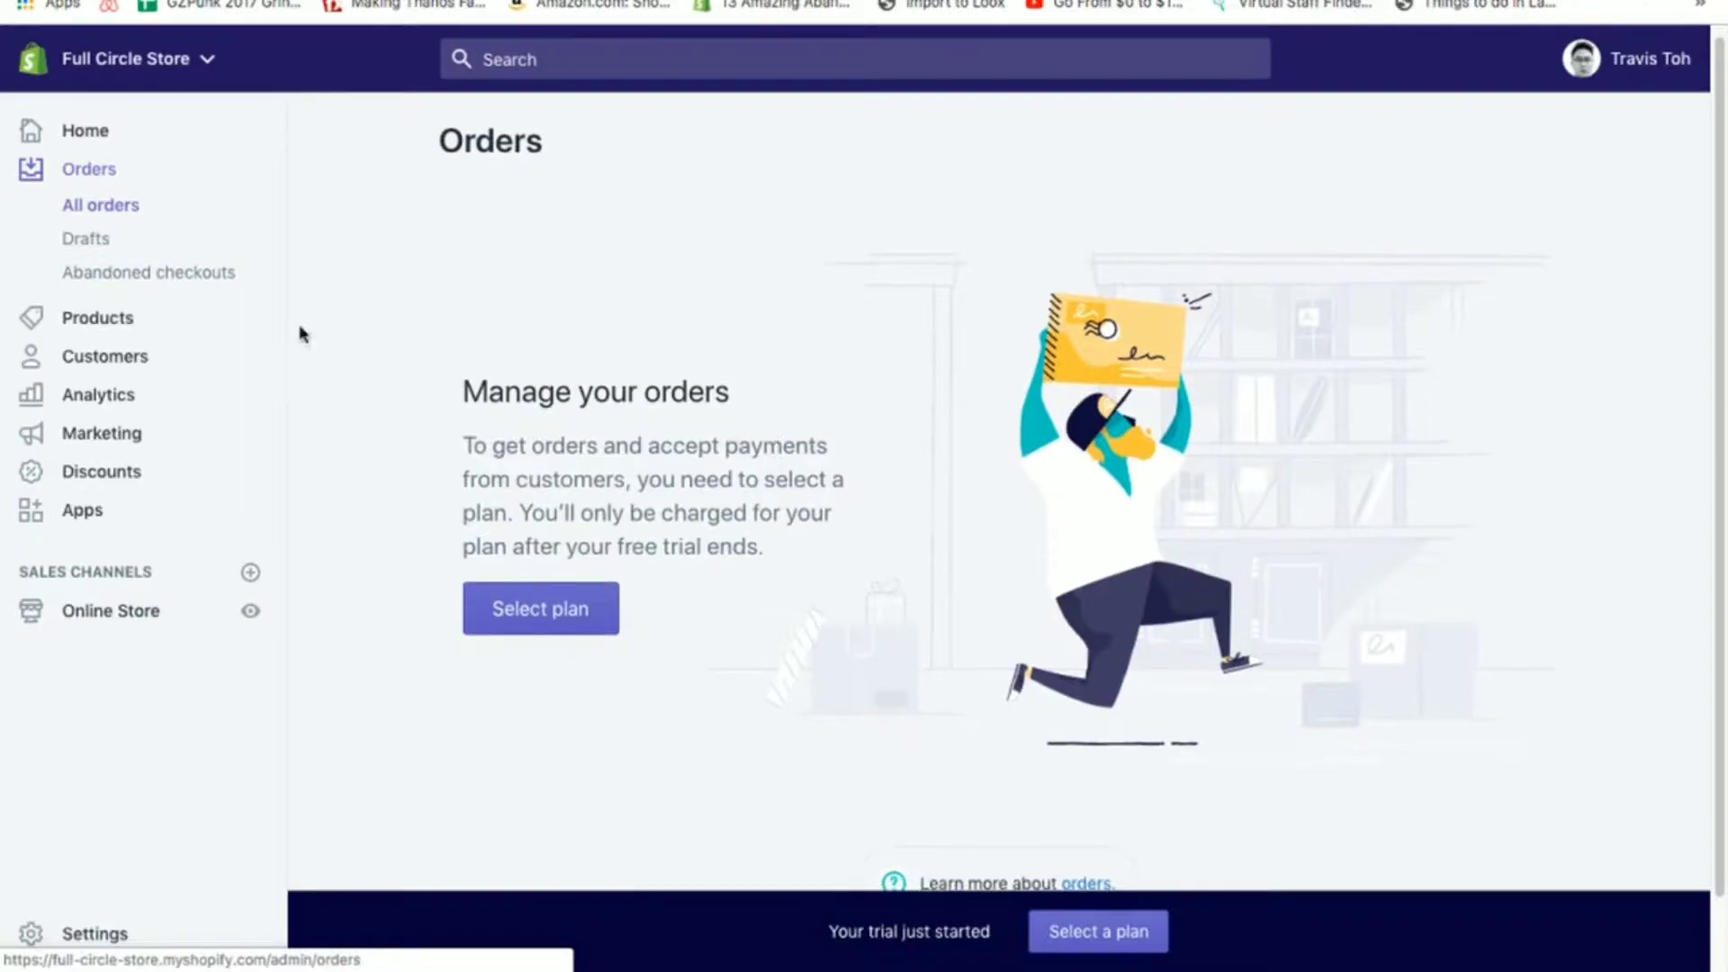
Look over Drafts and Abandoned checkouts, then open the empty Products page
click(81, 238)
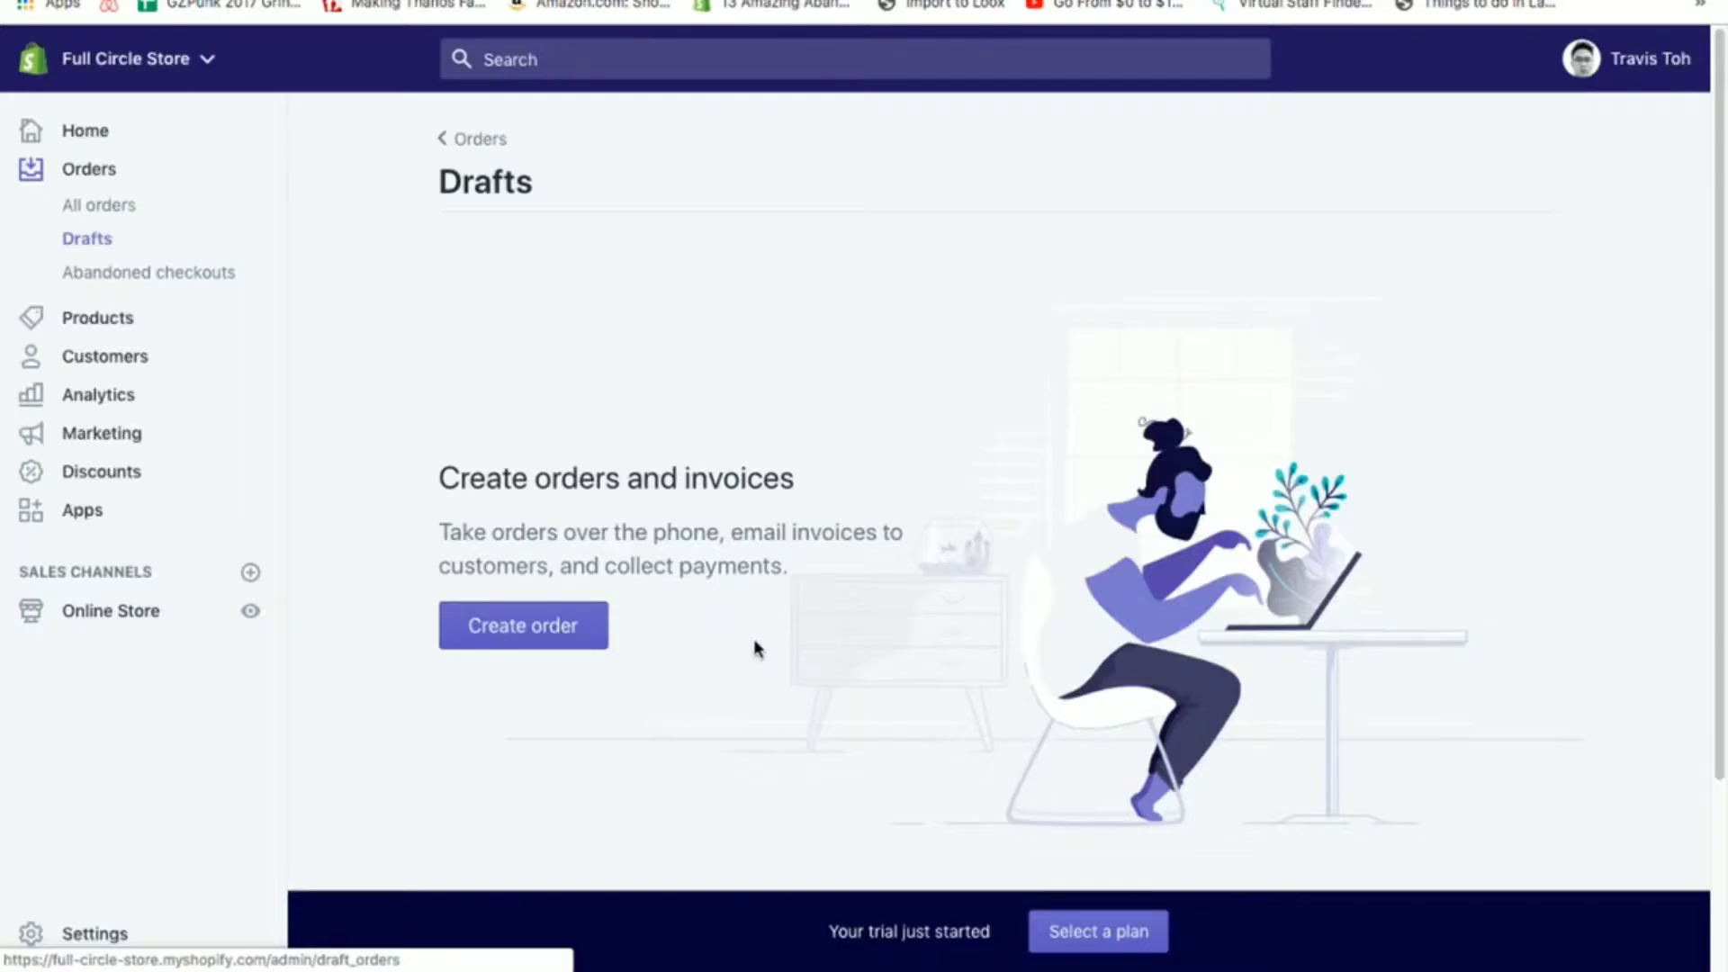
click(148, 272)
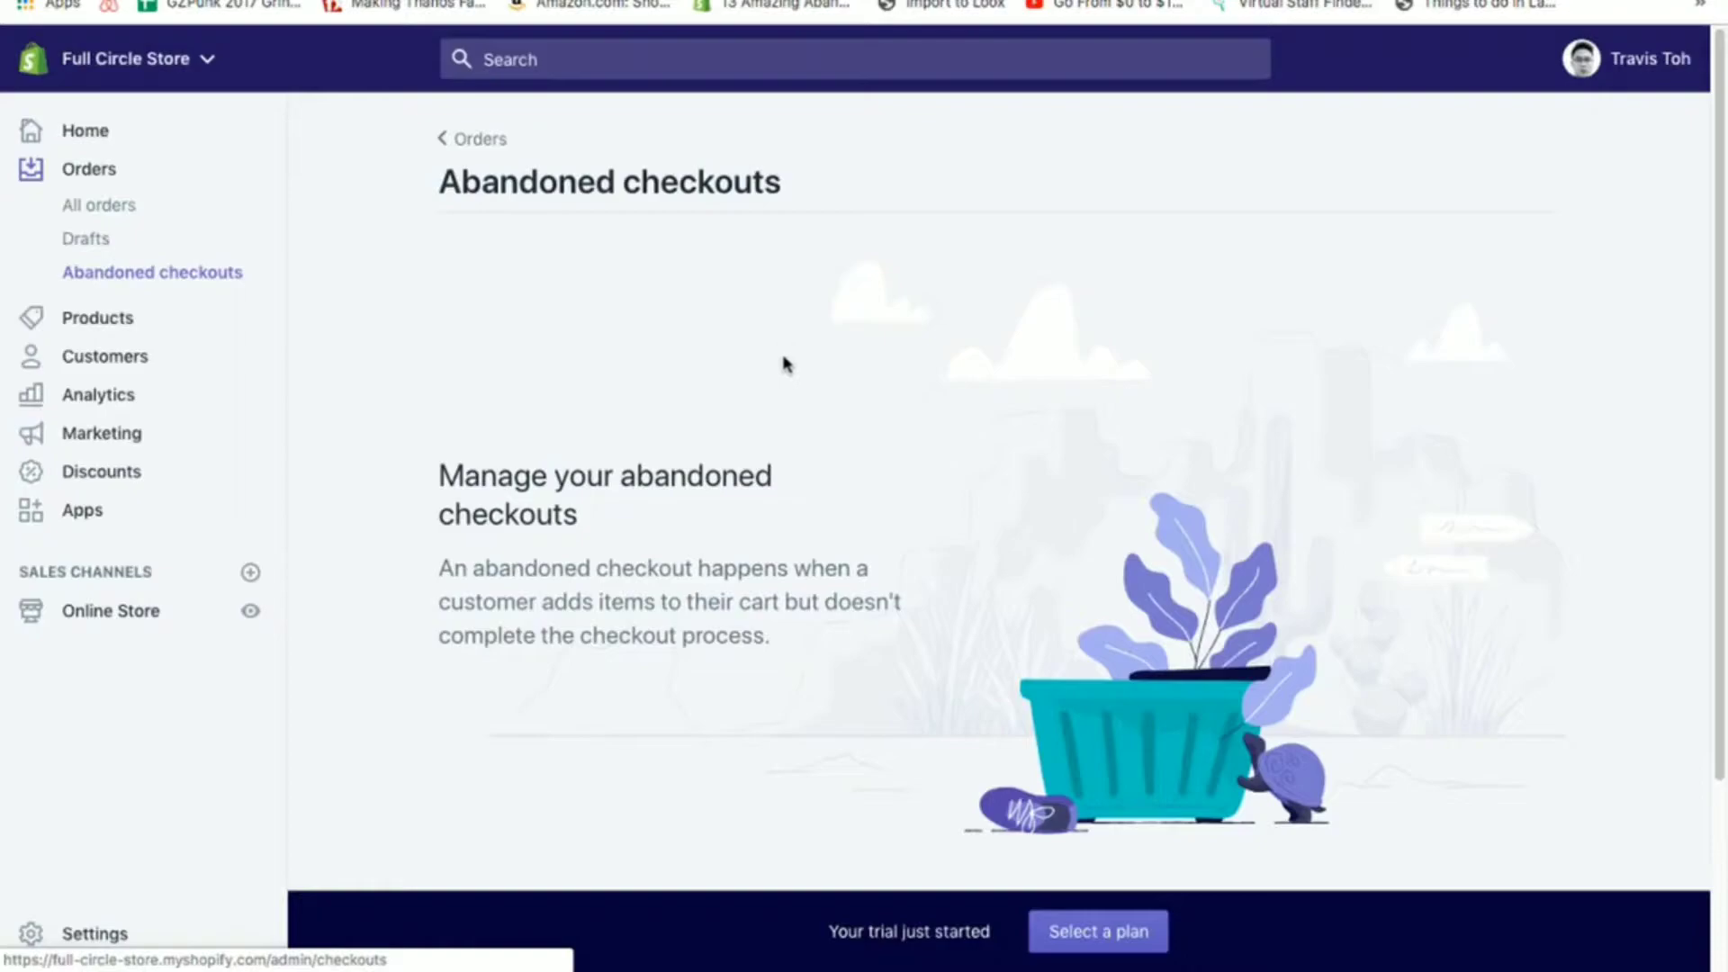
scroll(987, 468, down, 1)
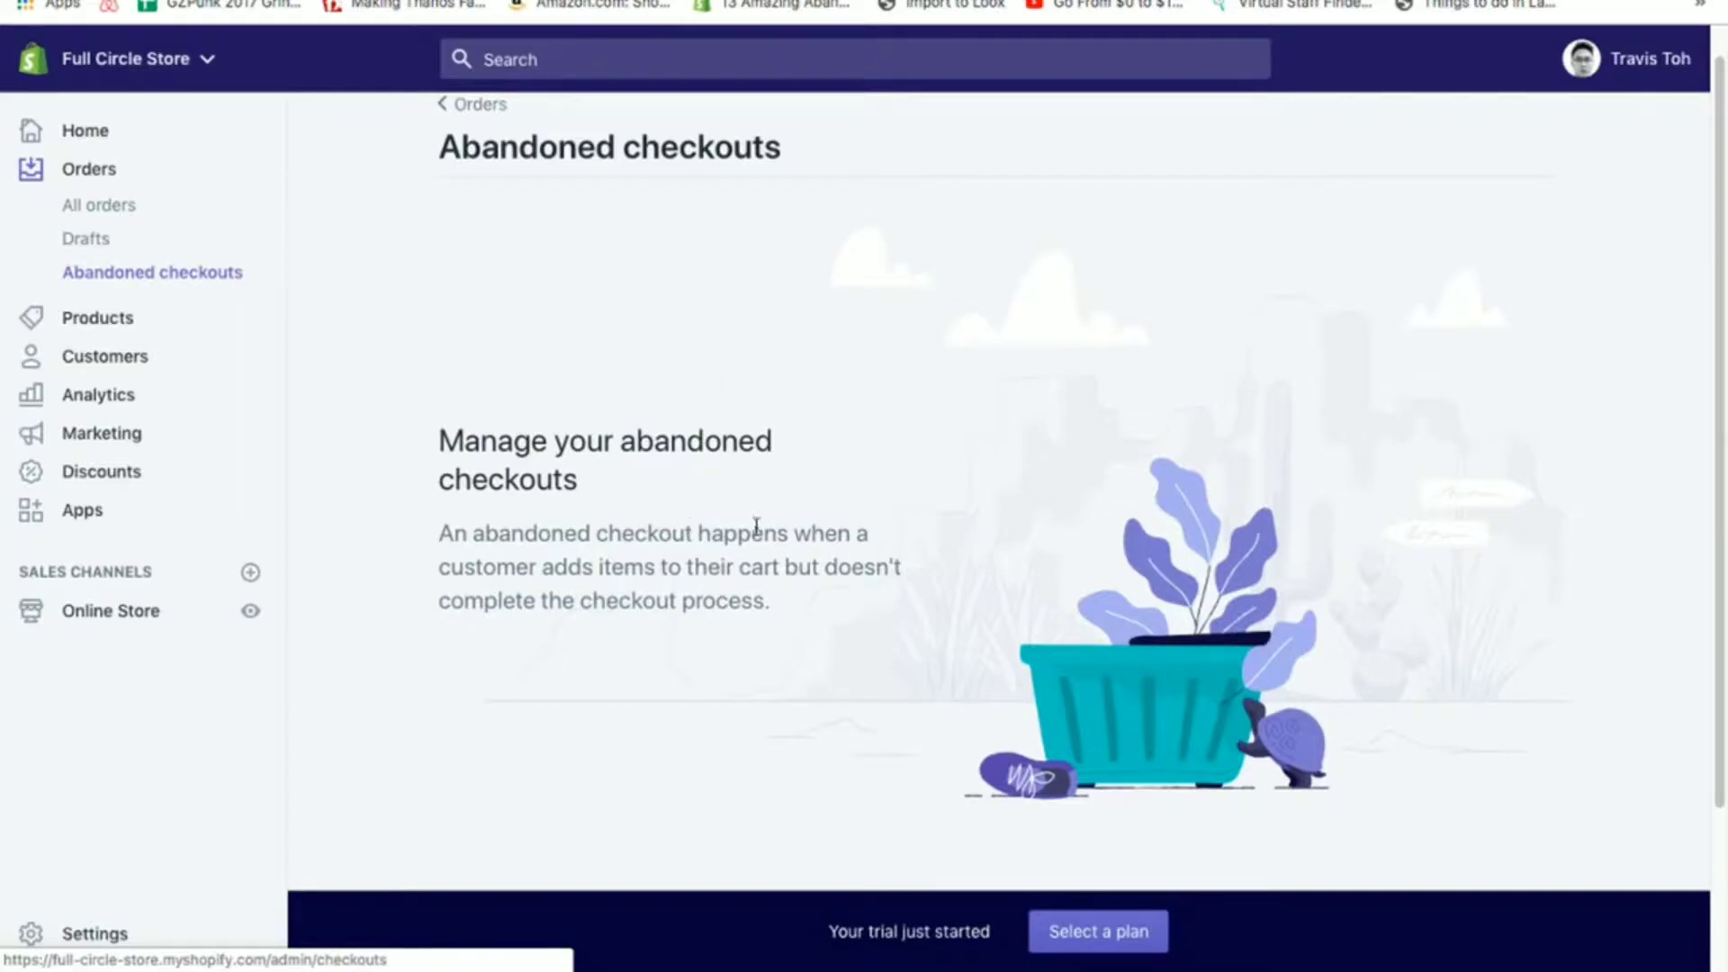
click(76, 322)
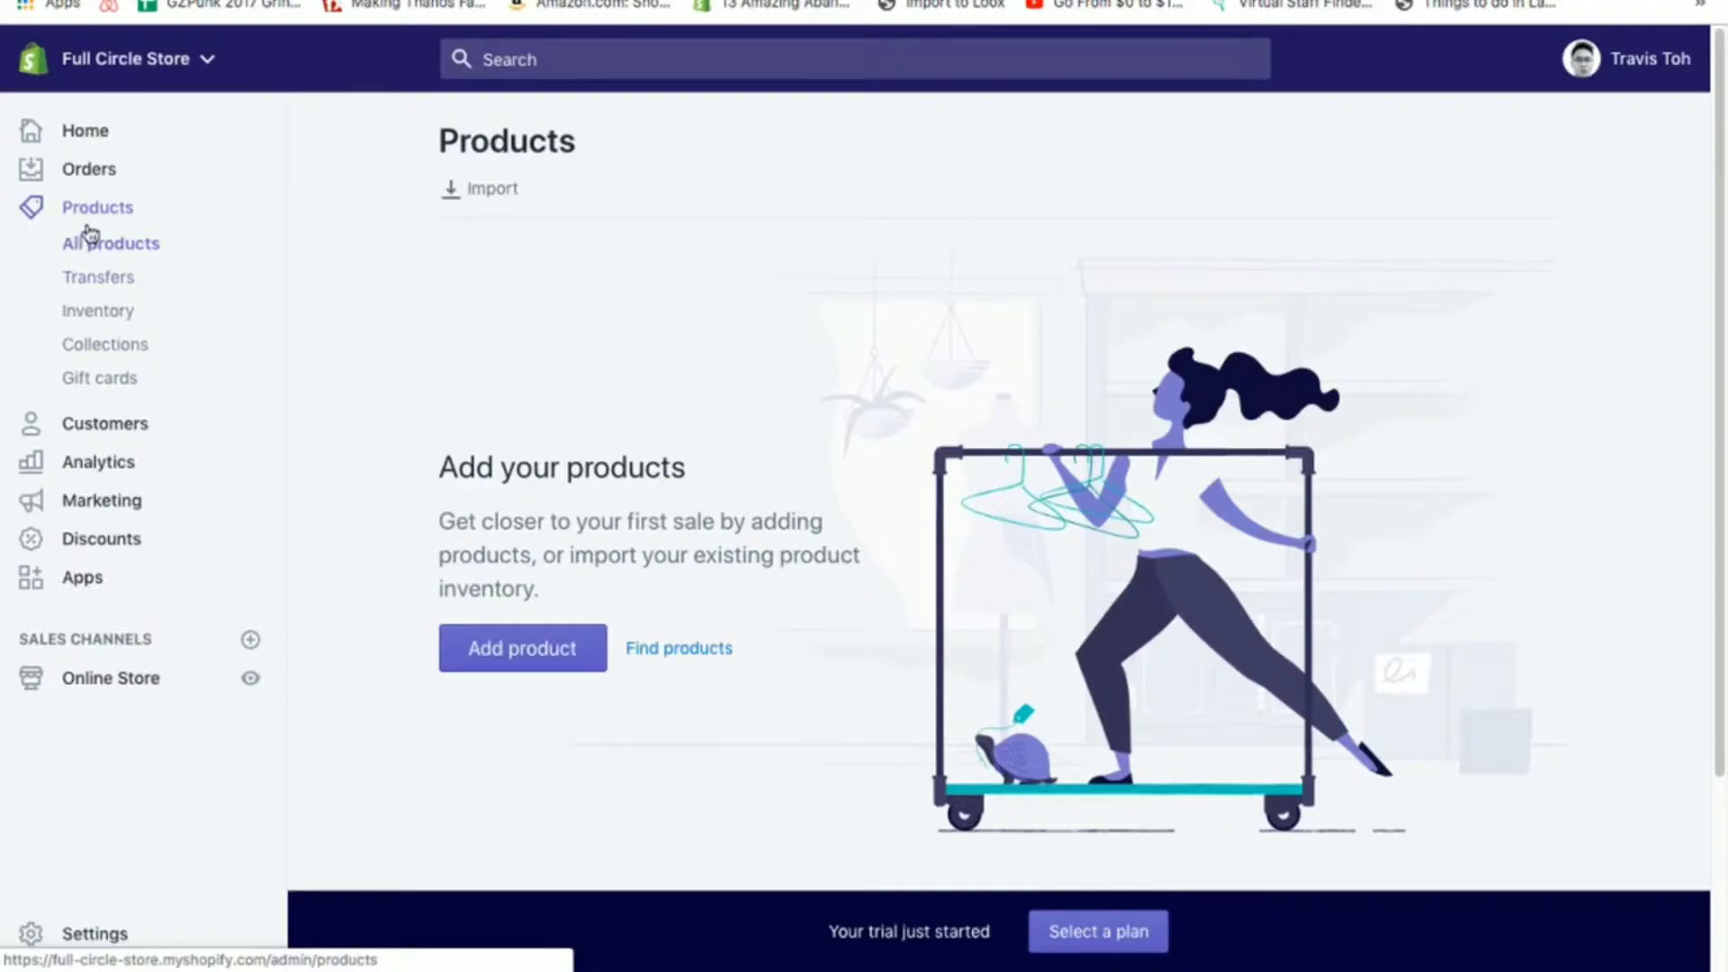
Check Collections, which holds only the Home page collection, then go to the empty Customers page
click(110, 351)
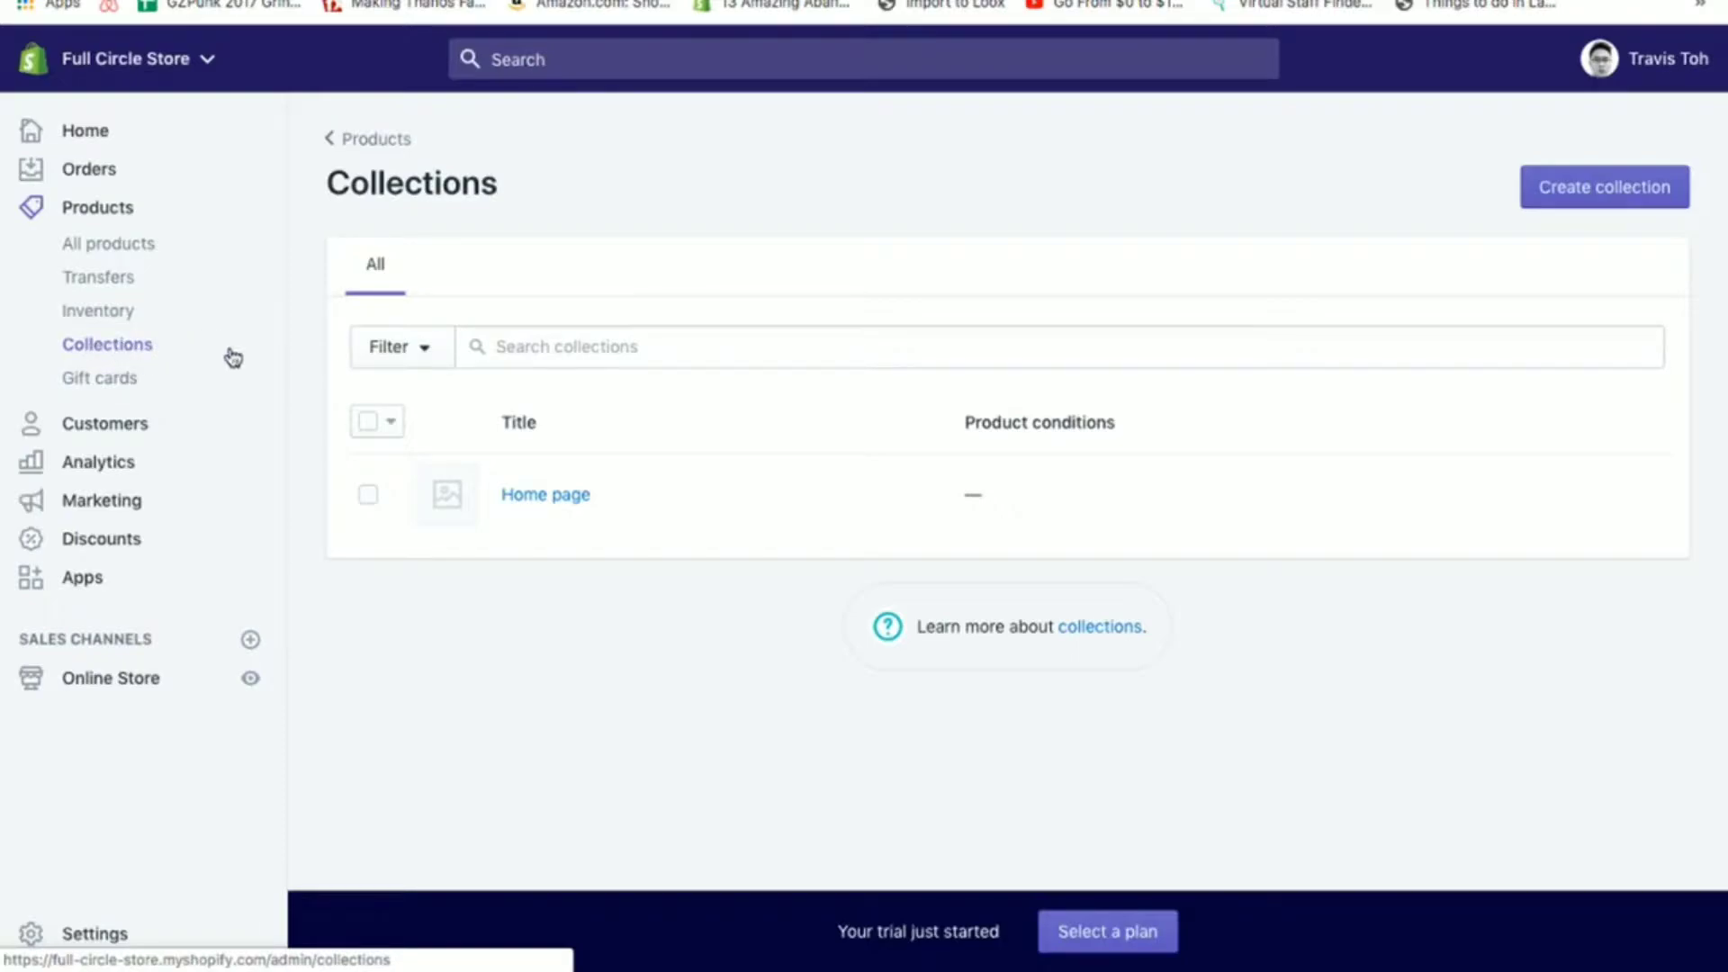
click(105, 424)
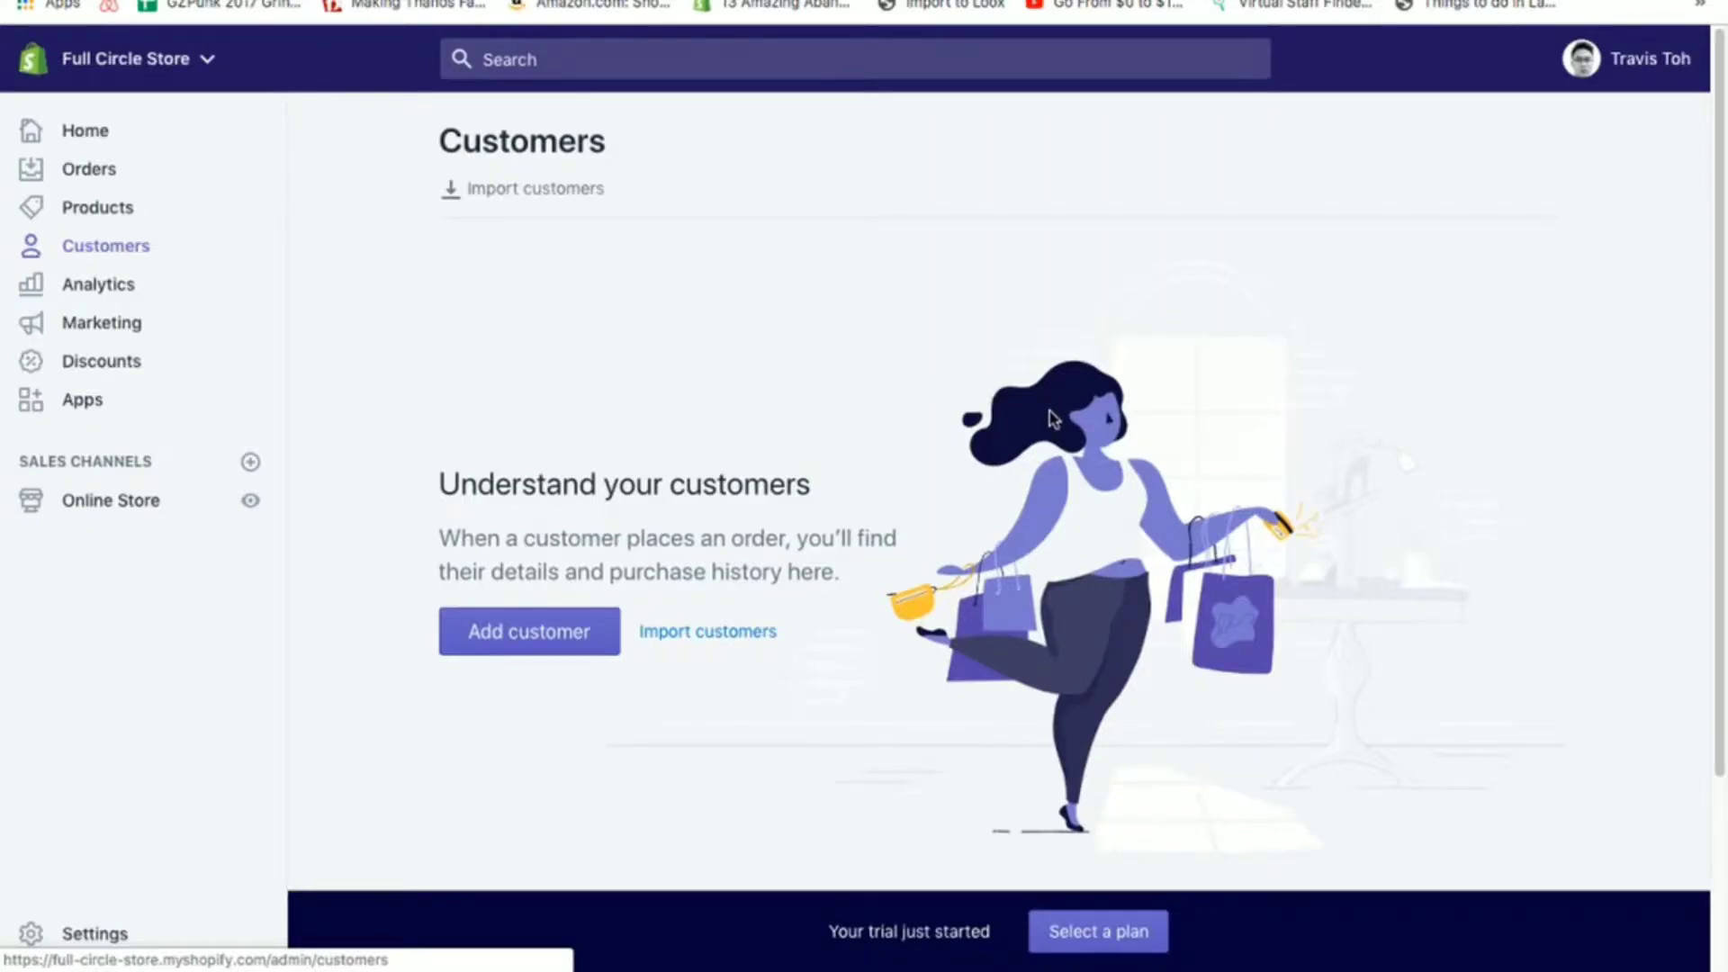
Scan the Analytics dashboard, then bring up Live View showing 0 visitors, 0 orders and $0 sales
scroll(945, 420, down, 1)
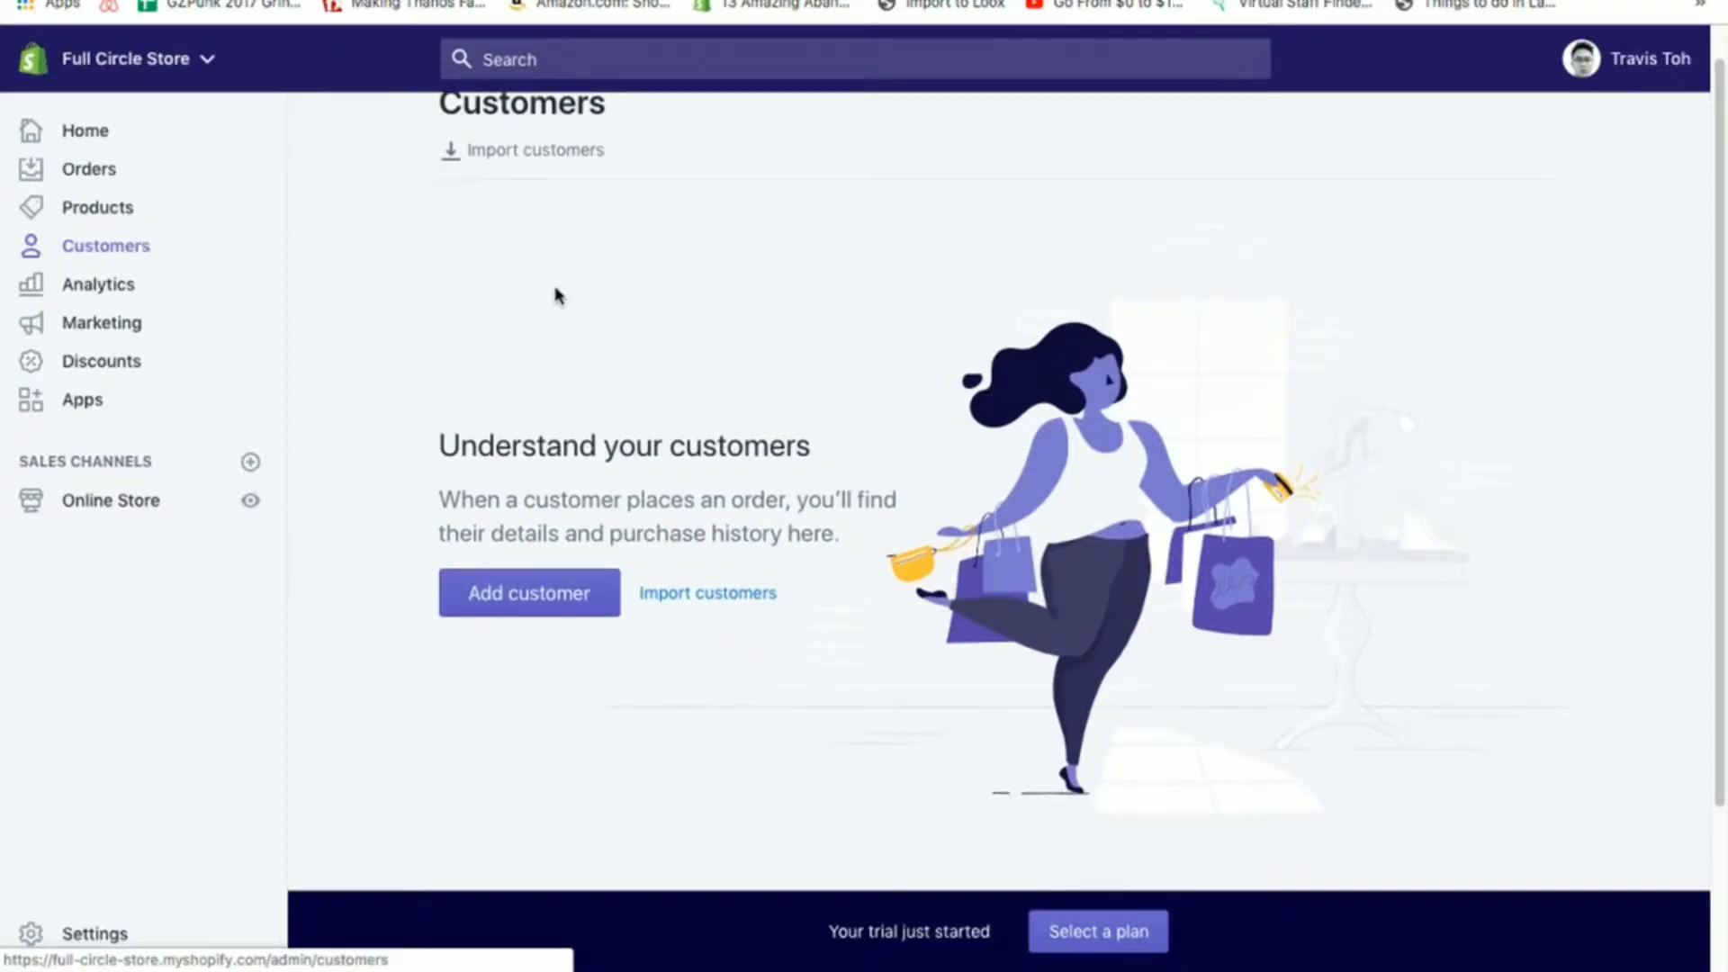
scroll(555, 315, up, 1)
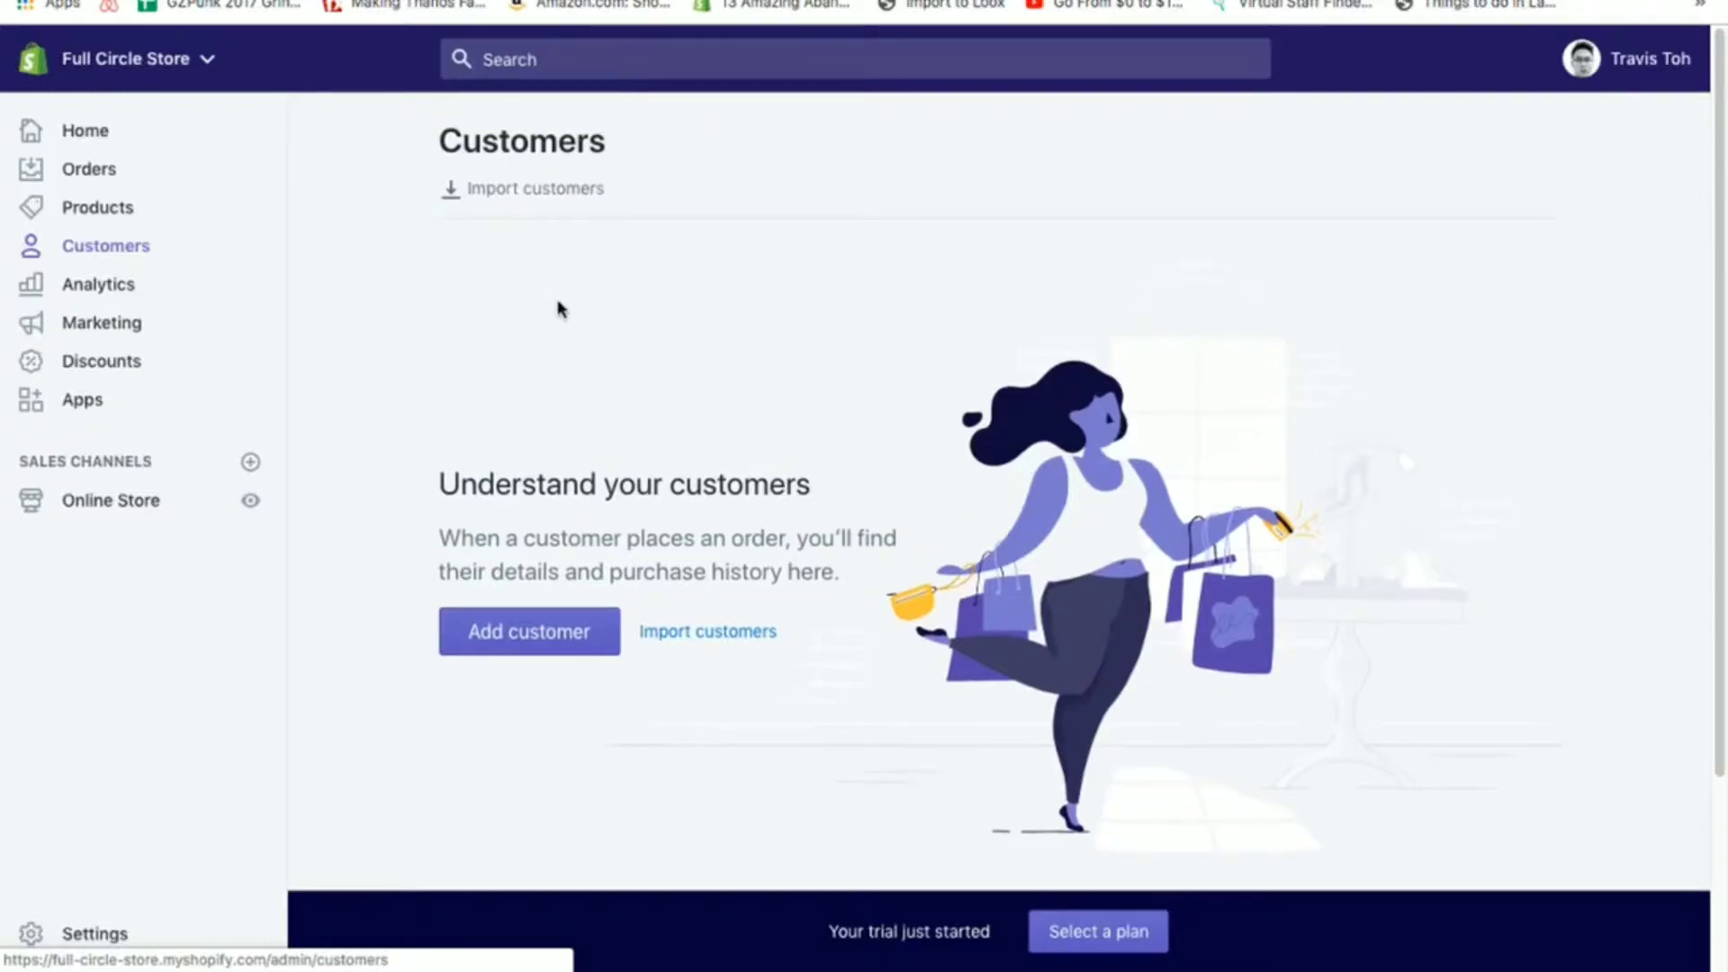
click(105, 284)
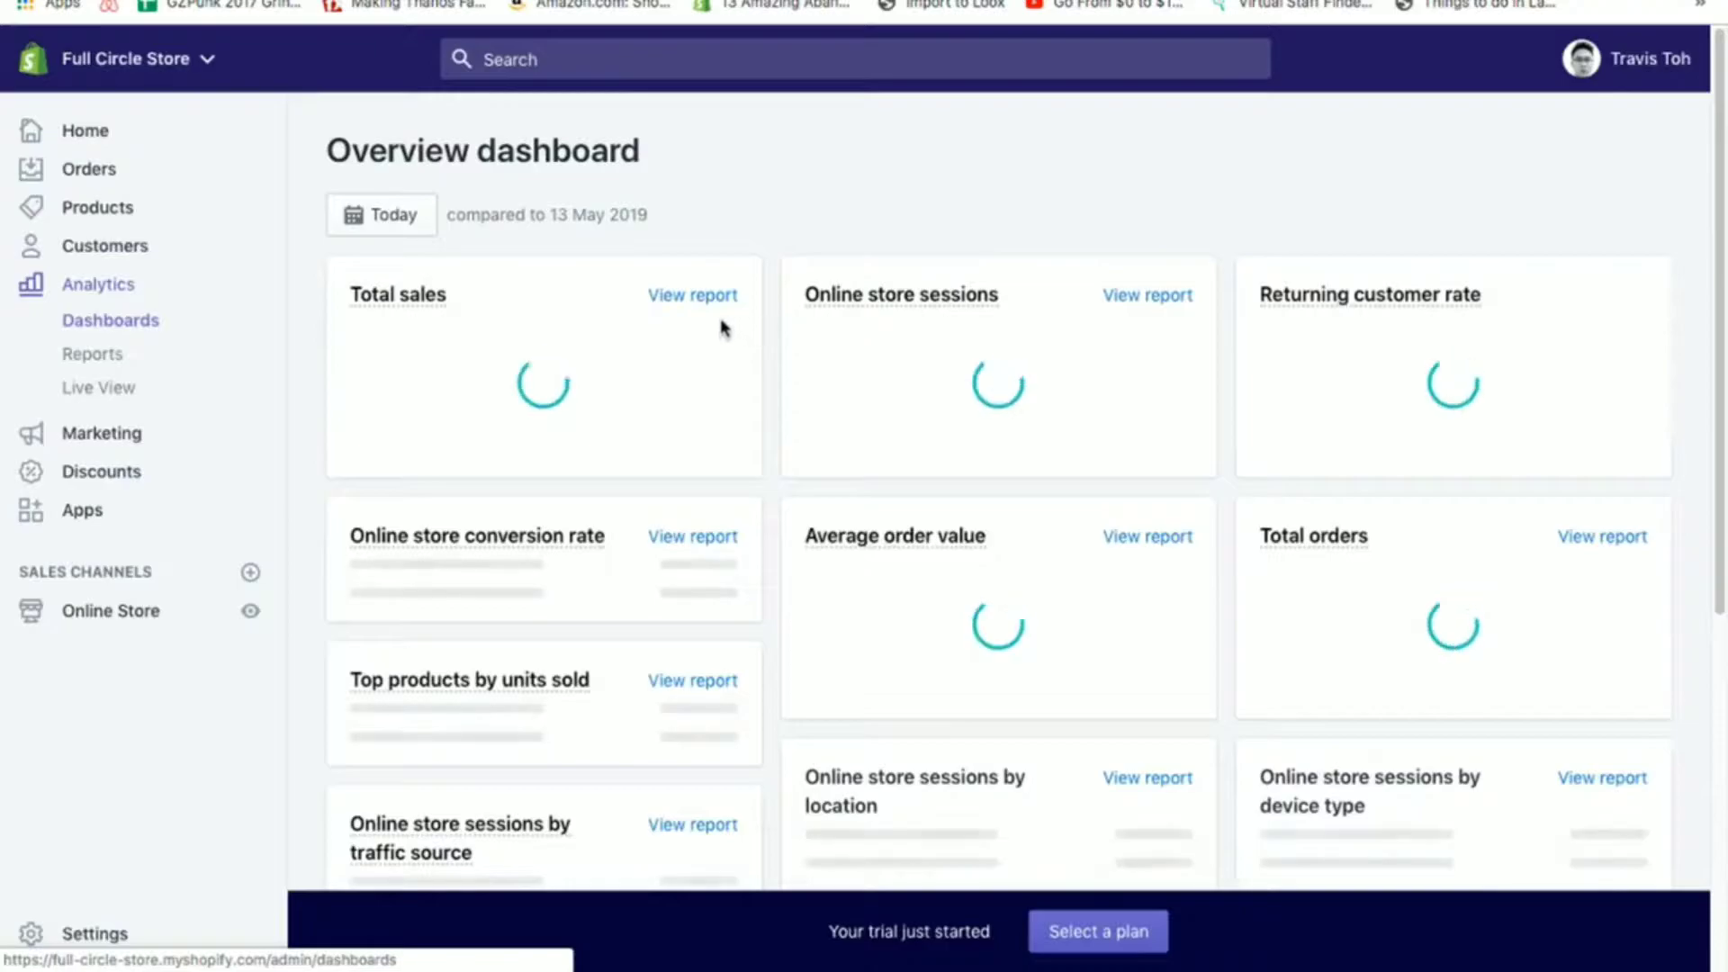
scroll(654, 337, down, 3)
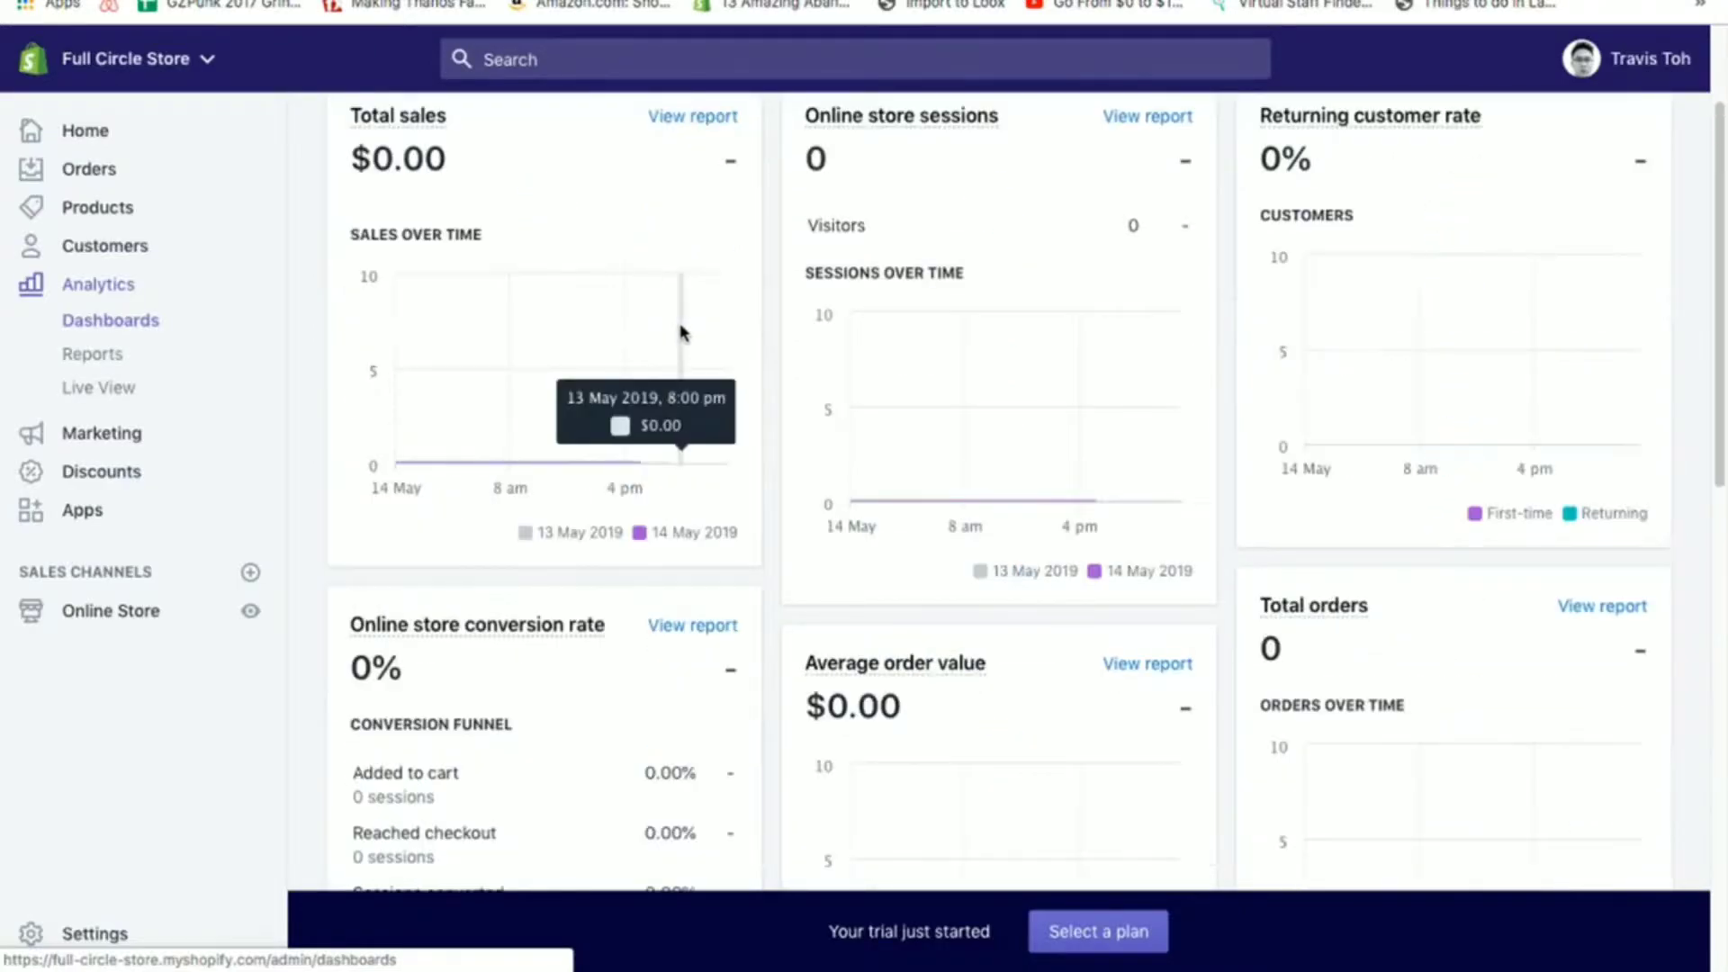
scroll(693, 354, down, 12)
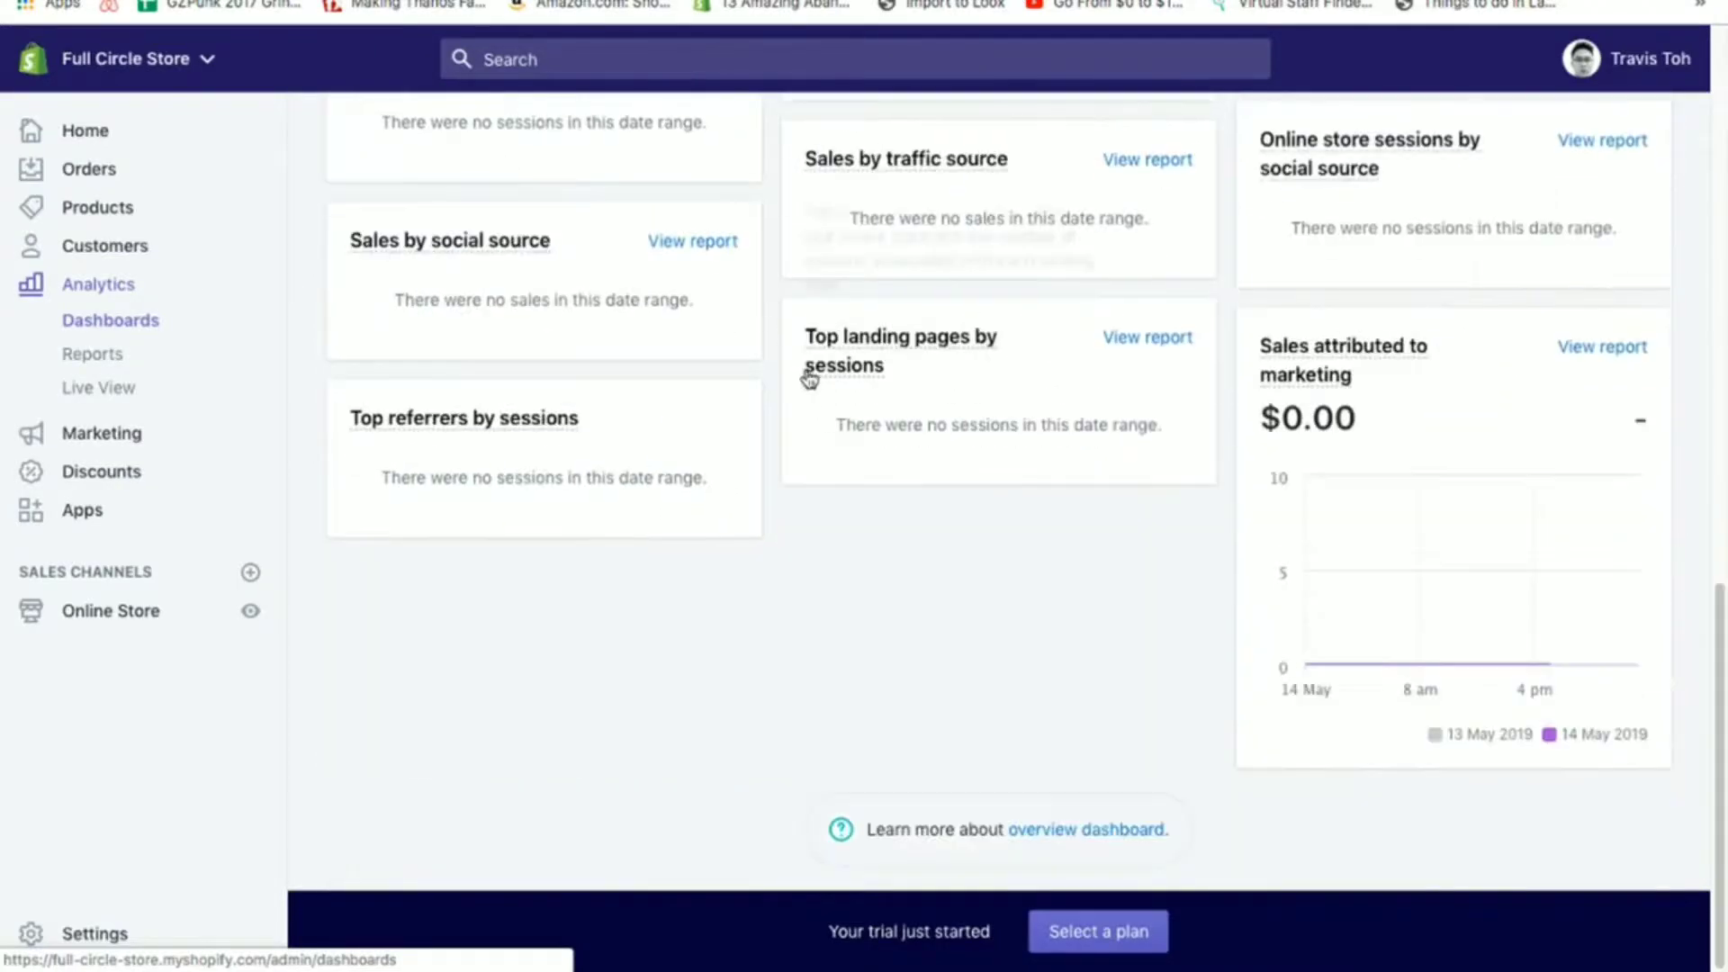
scroll(805, 373, up, 15)
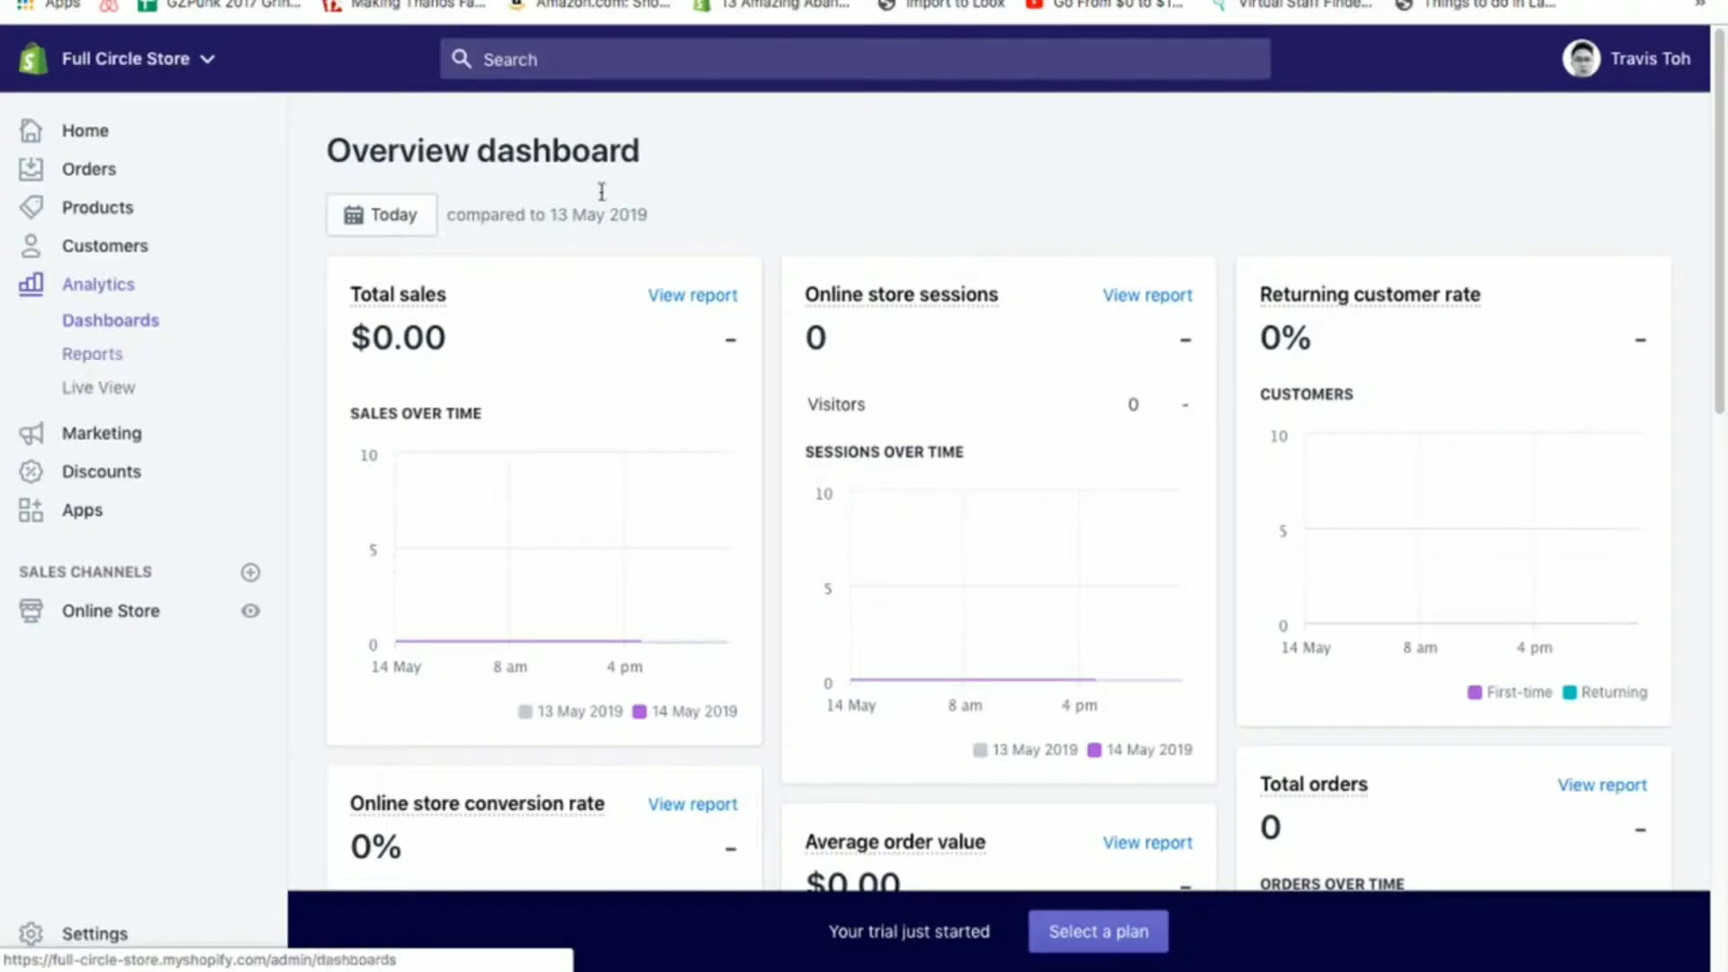
scroll(1519, 423, down, 14)
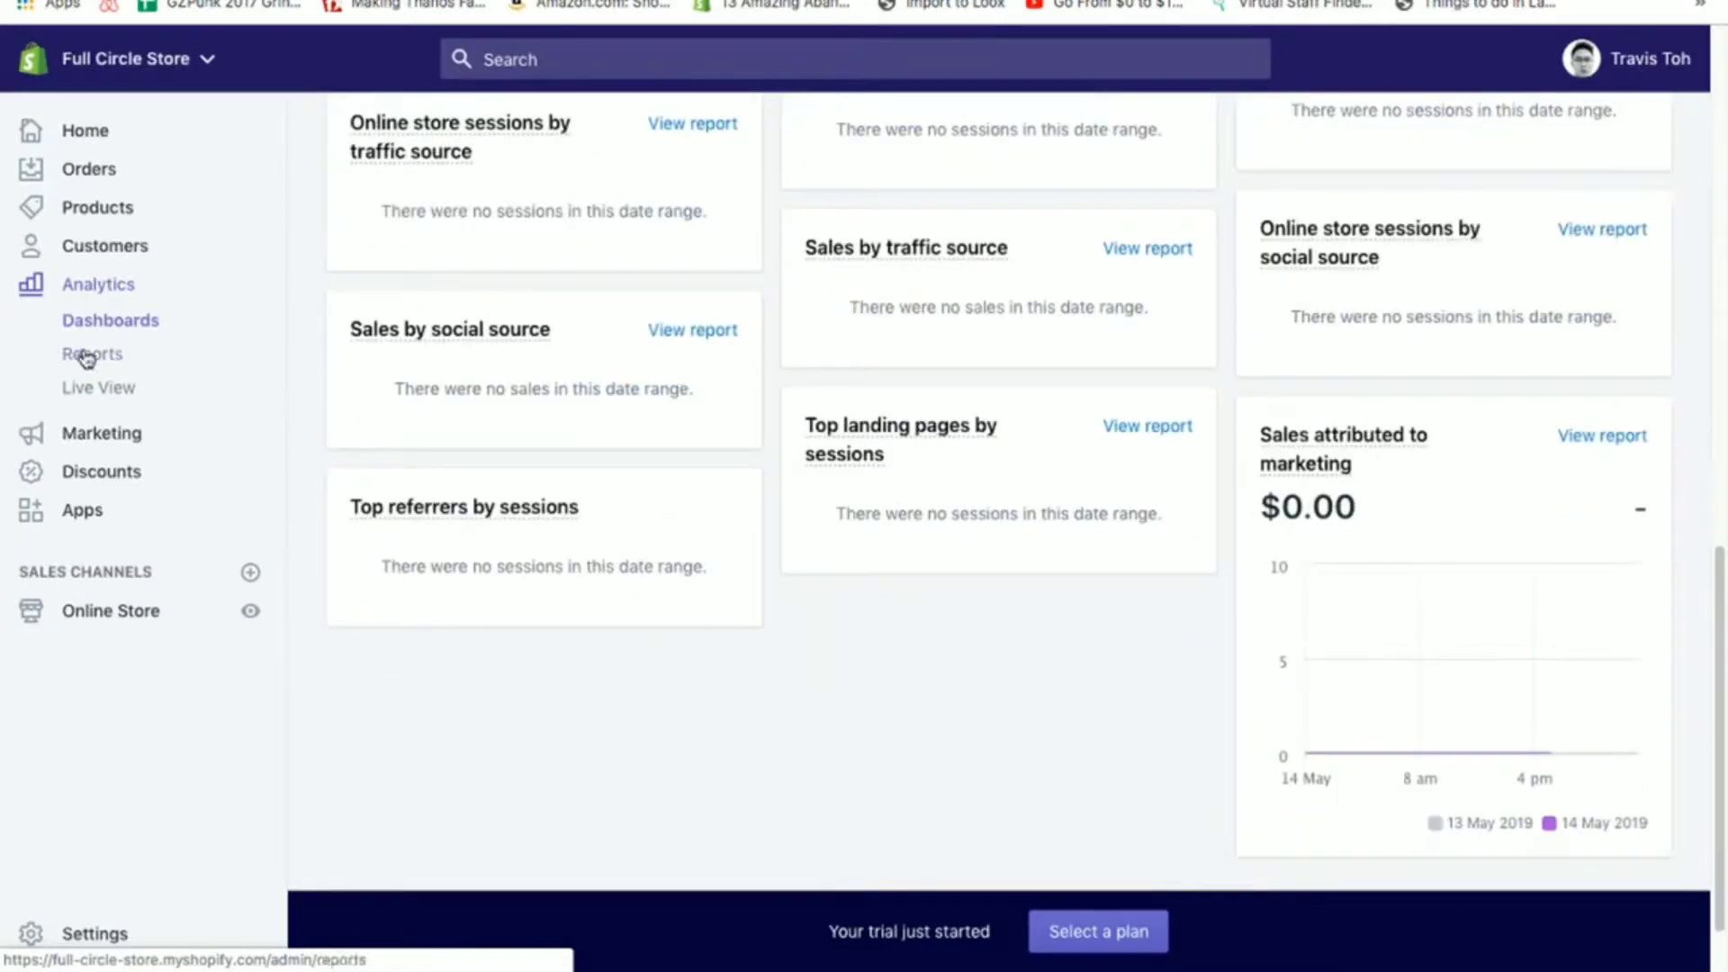
click(131, 394)
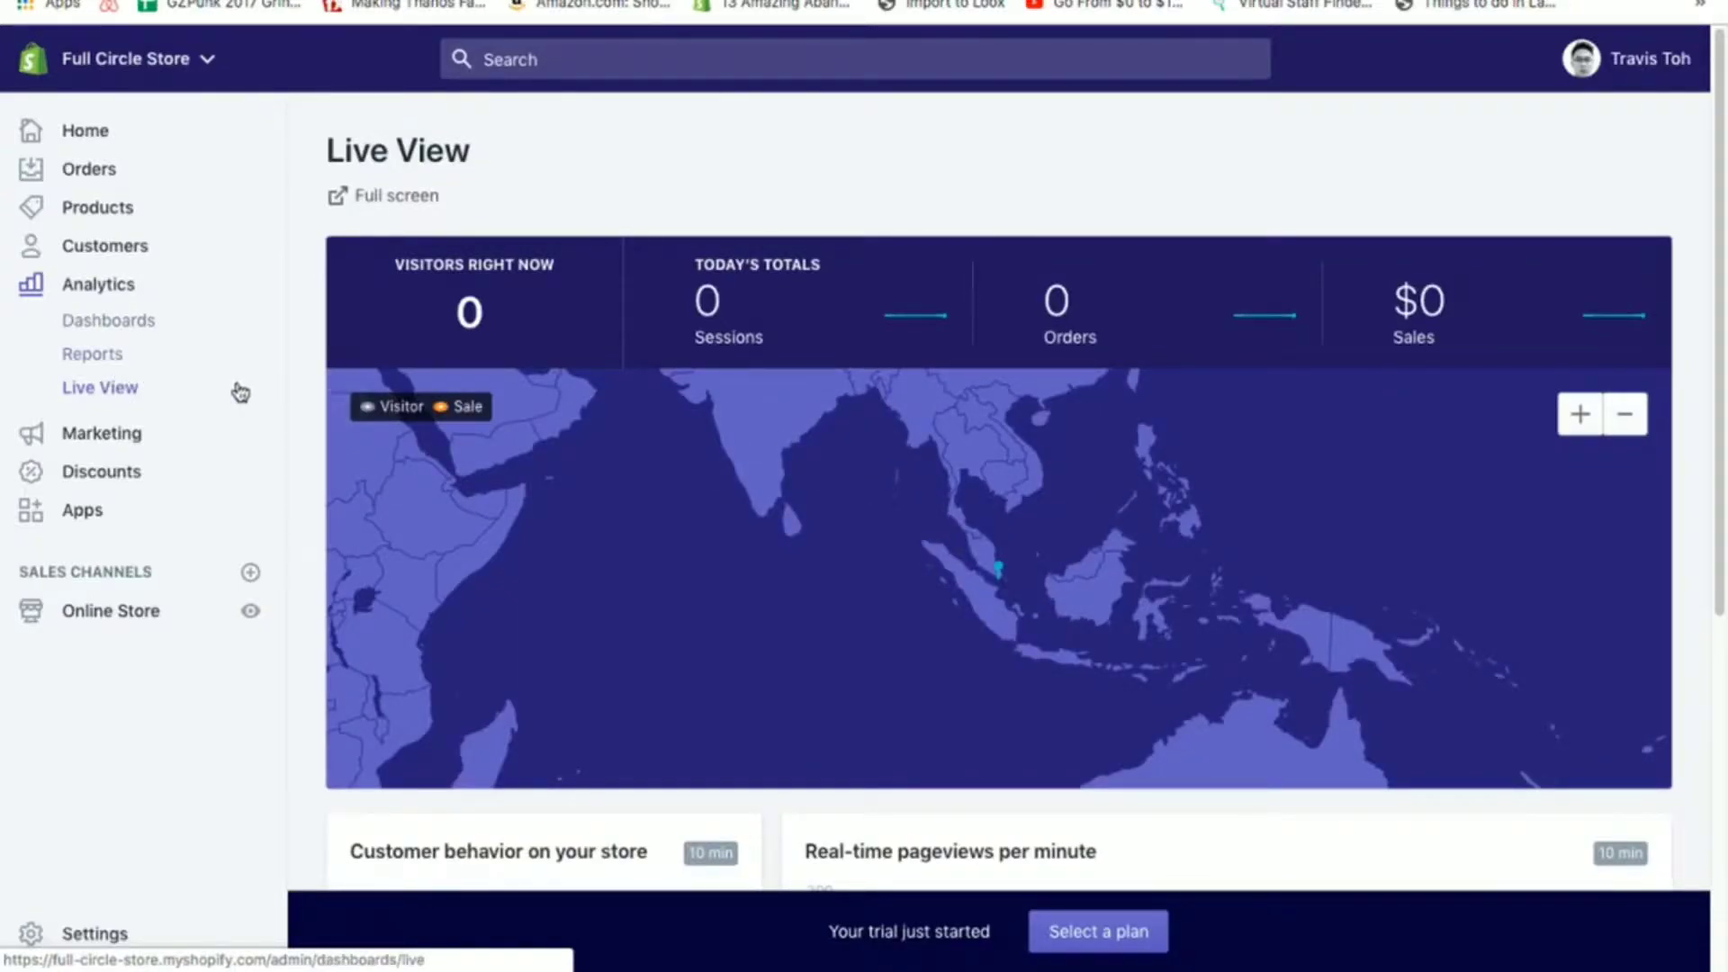
Visit Marketing and Discounts, then review the Apps page recommending Oberlo, Kit, Order Printer and Product Reviews
click(95, 434)
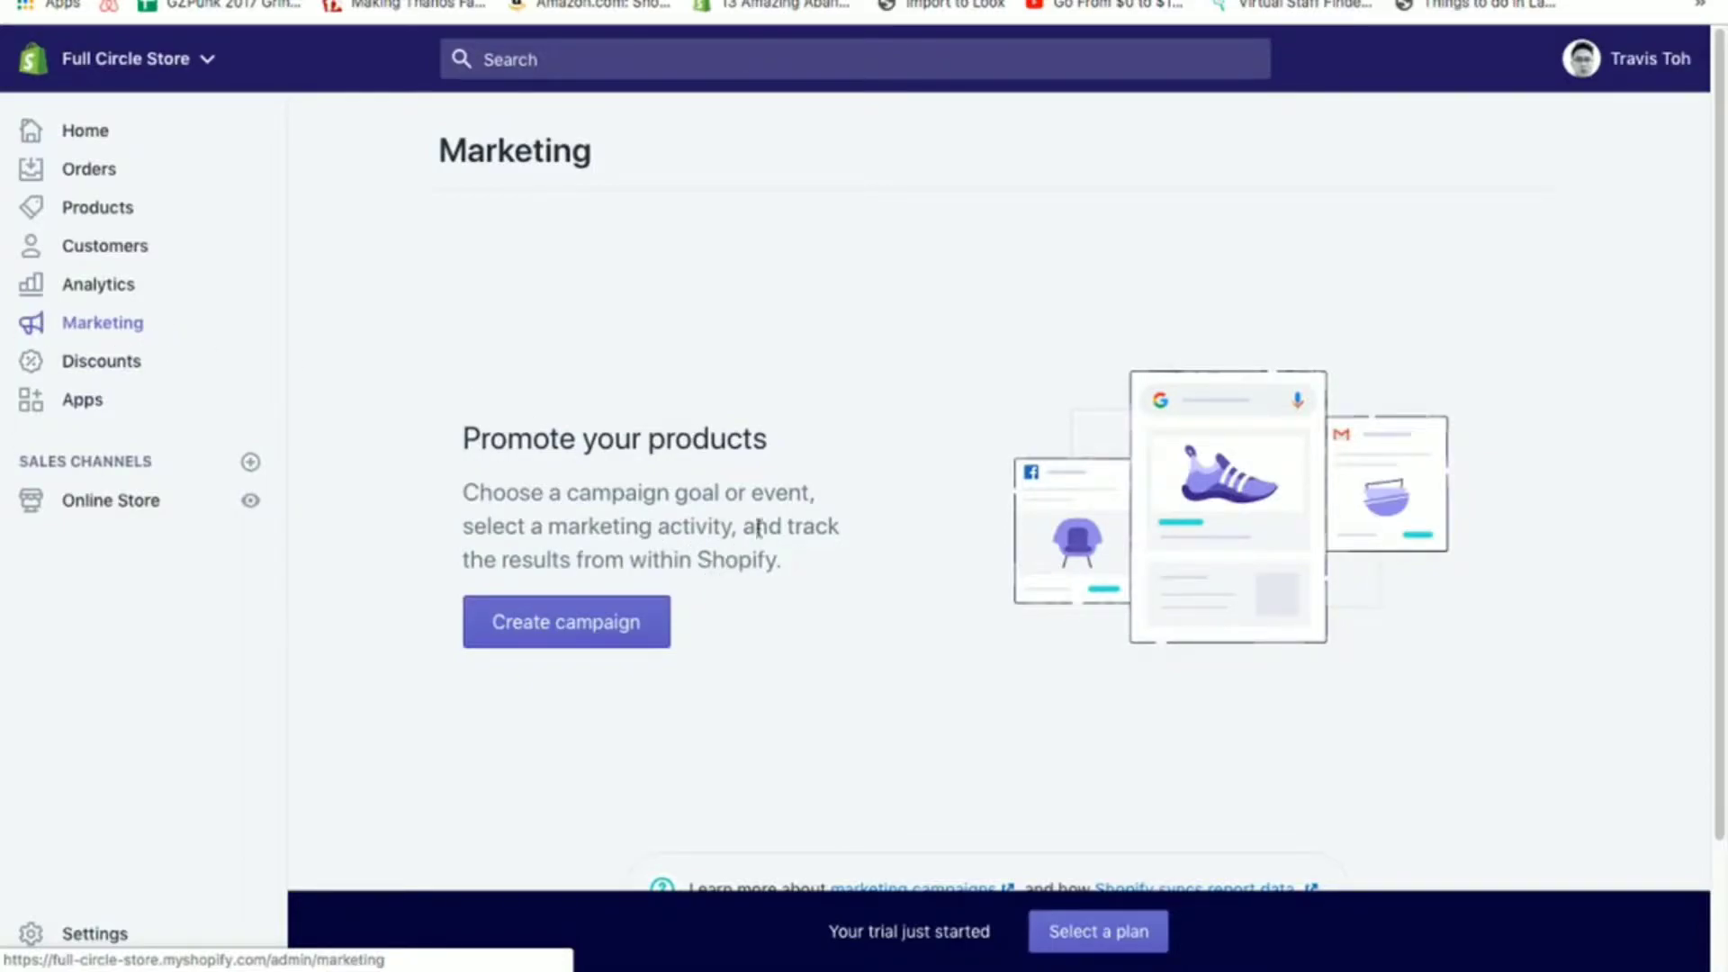
click(121, 364)
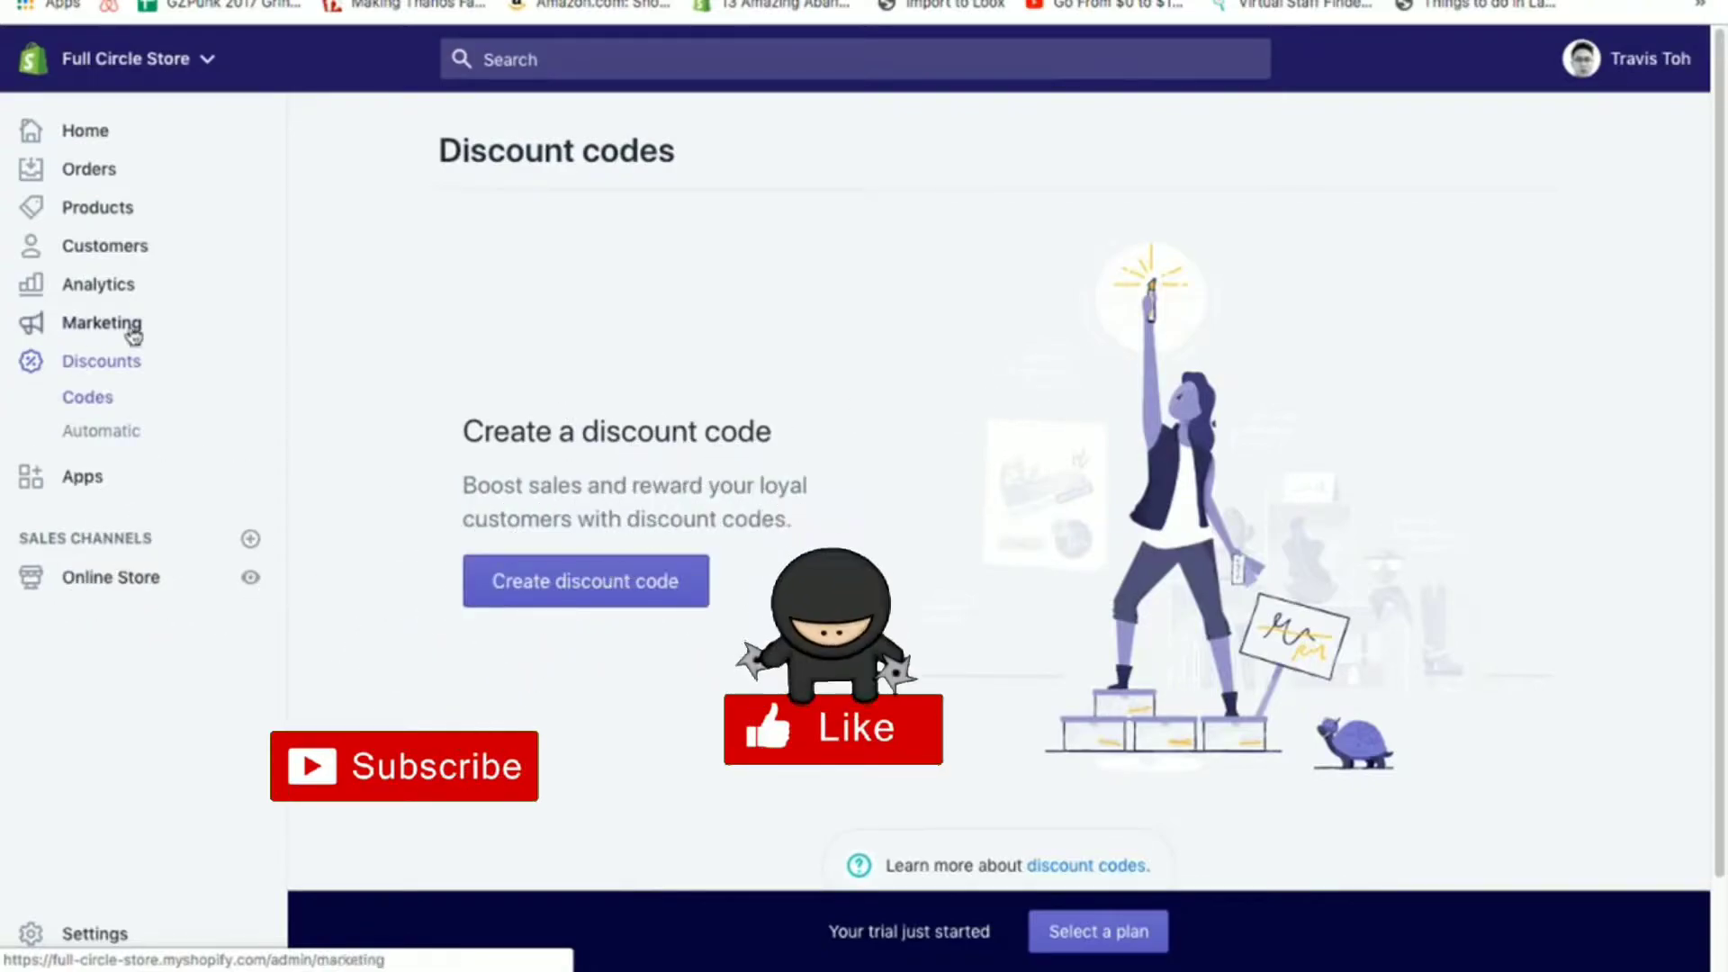
click(83, 474)
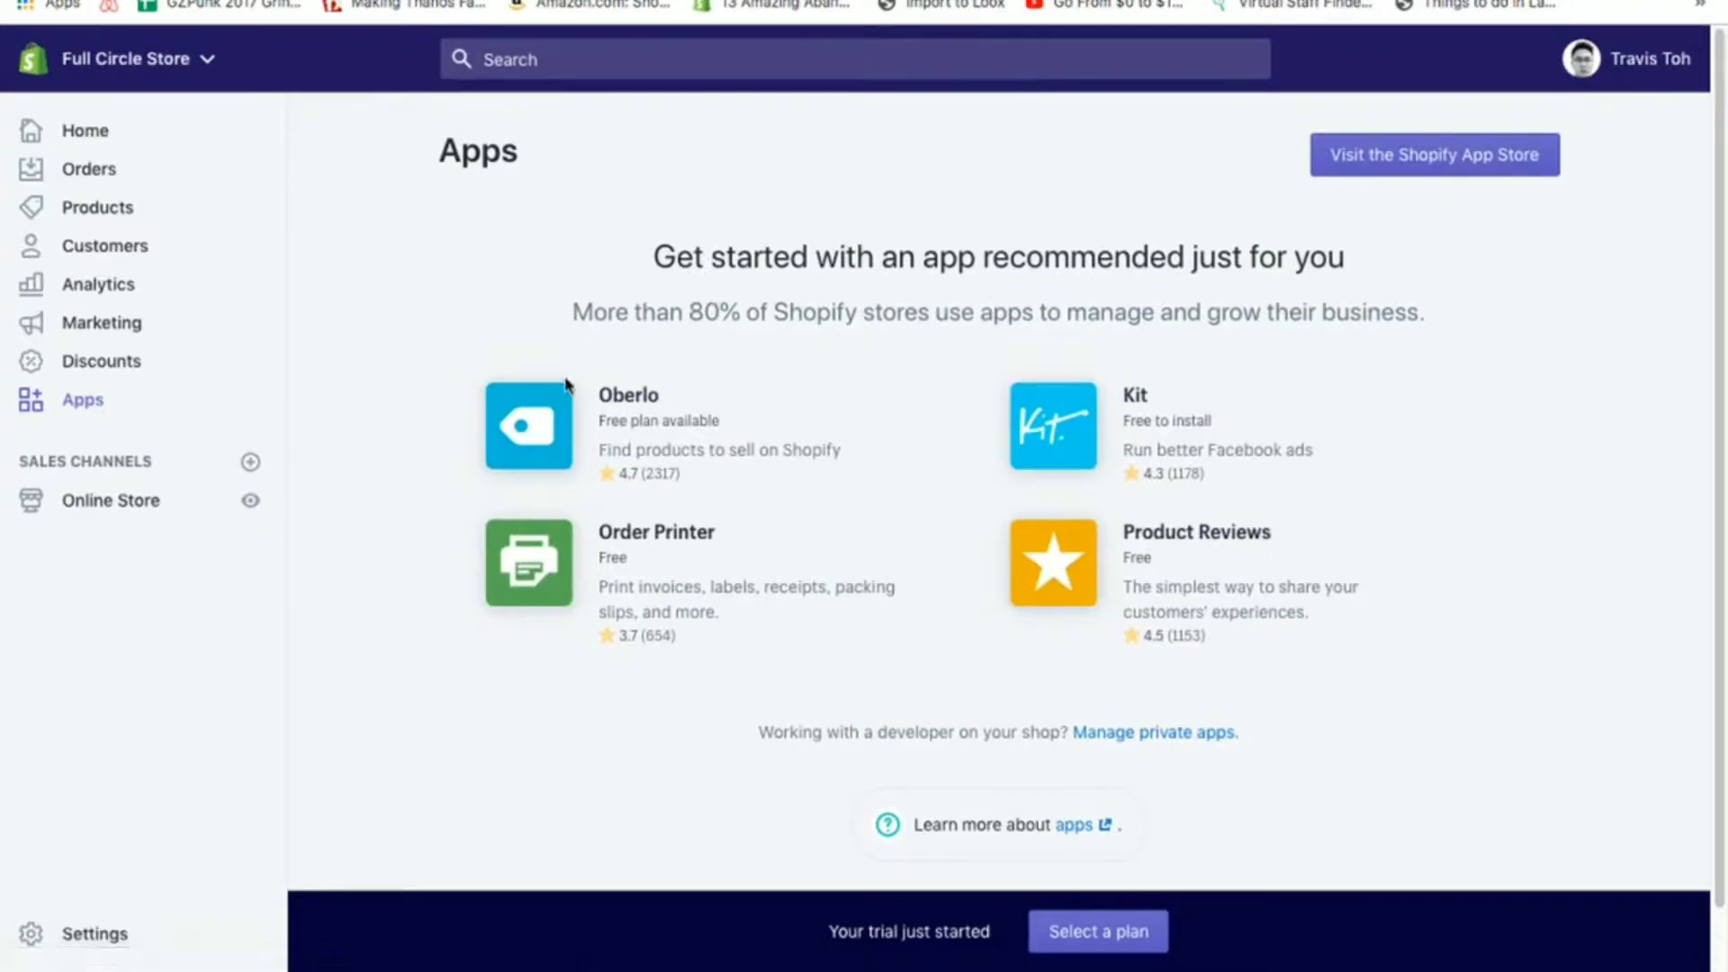
scroll(531, 396, down, 1)
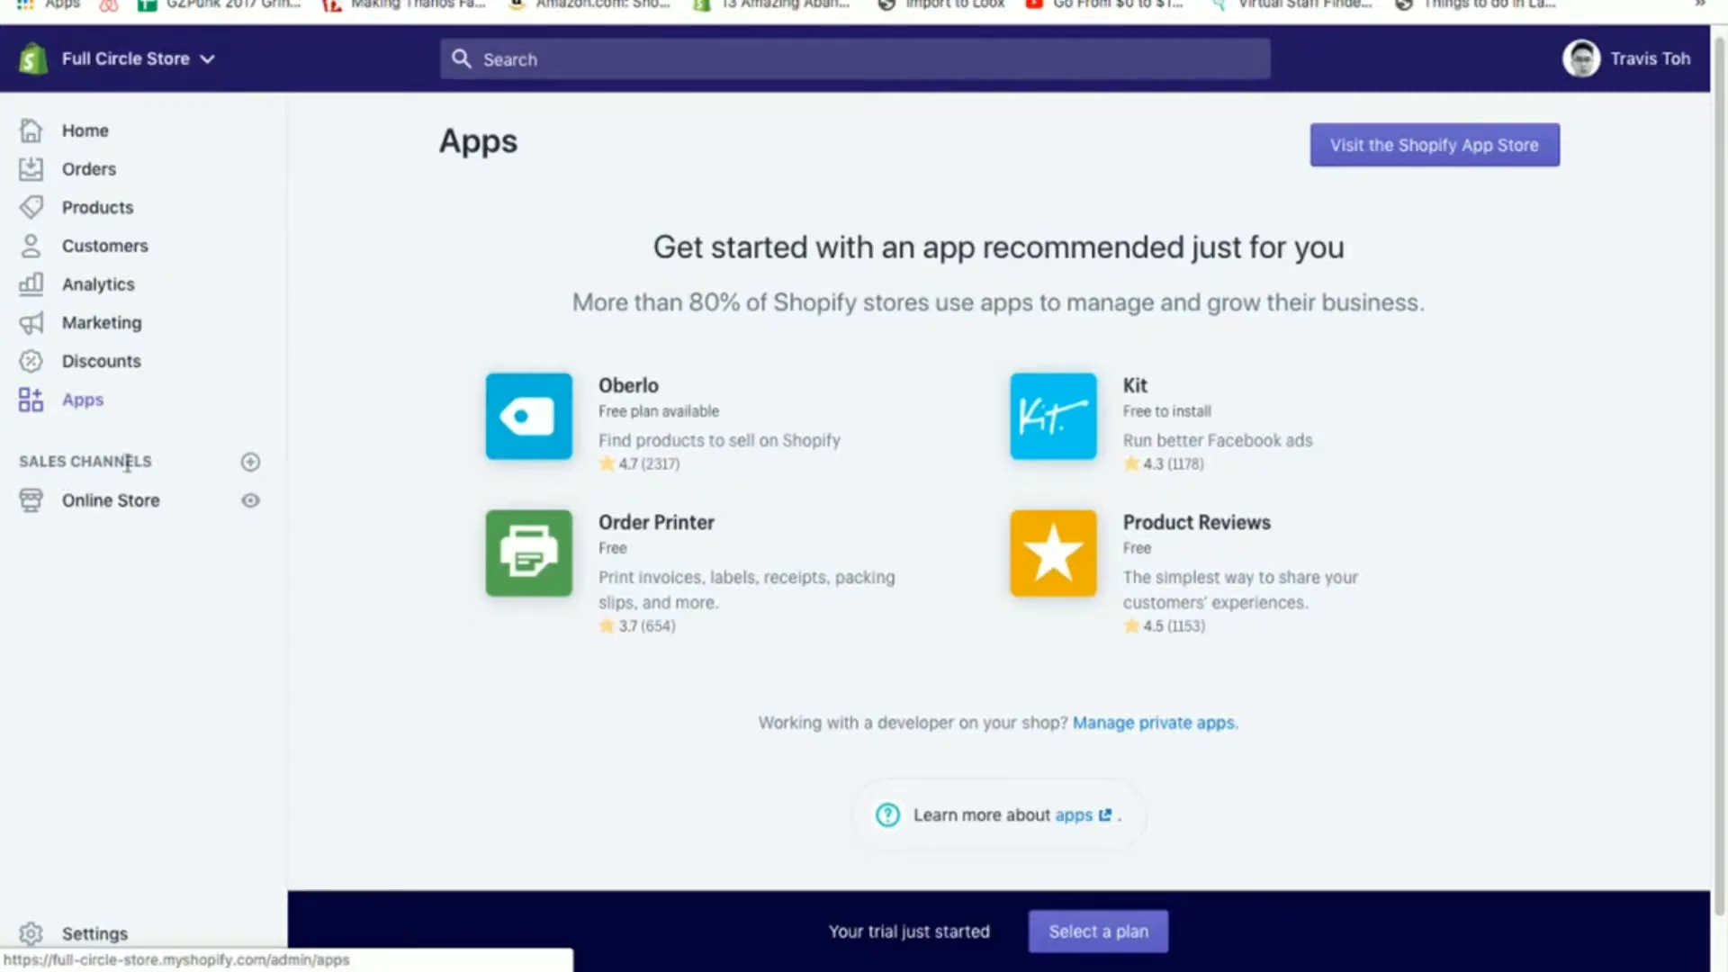
click(251, 464)
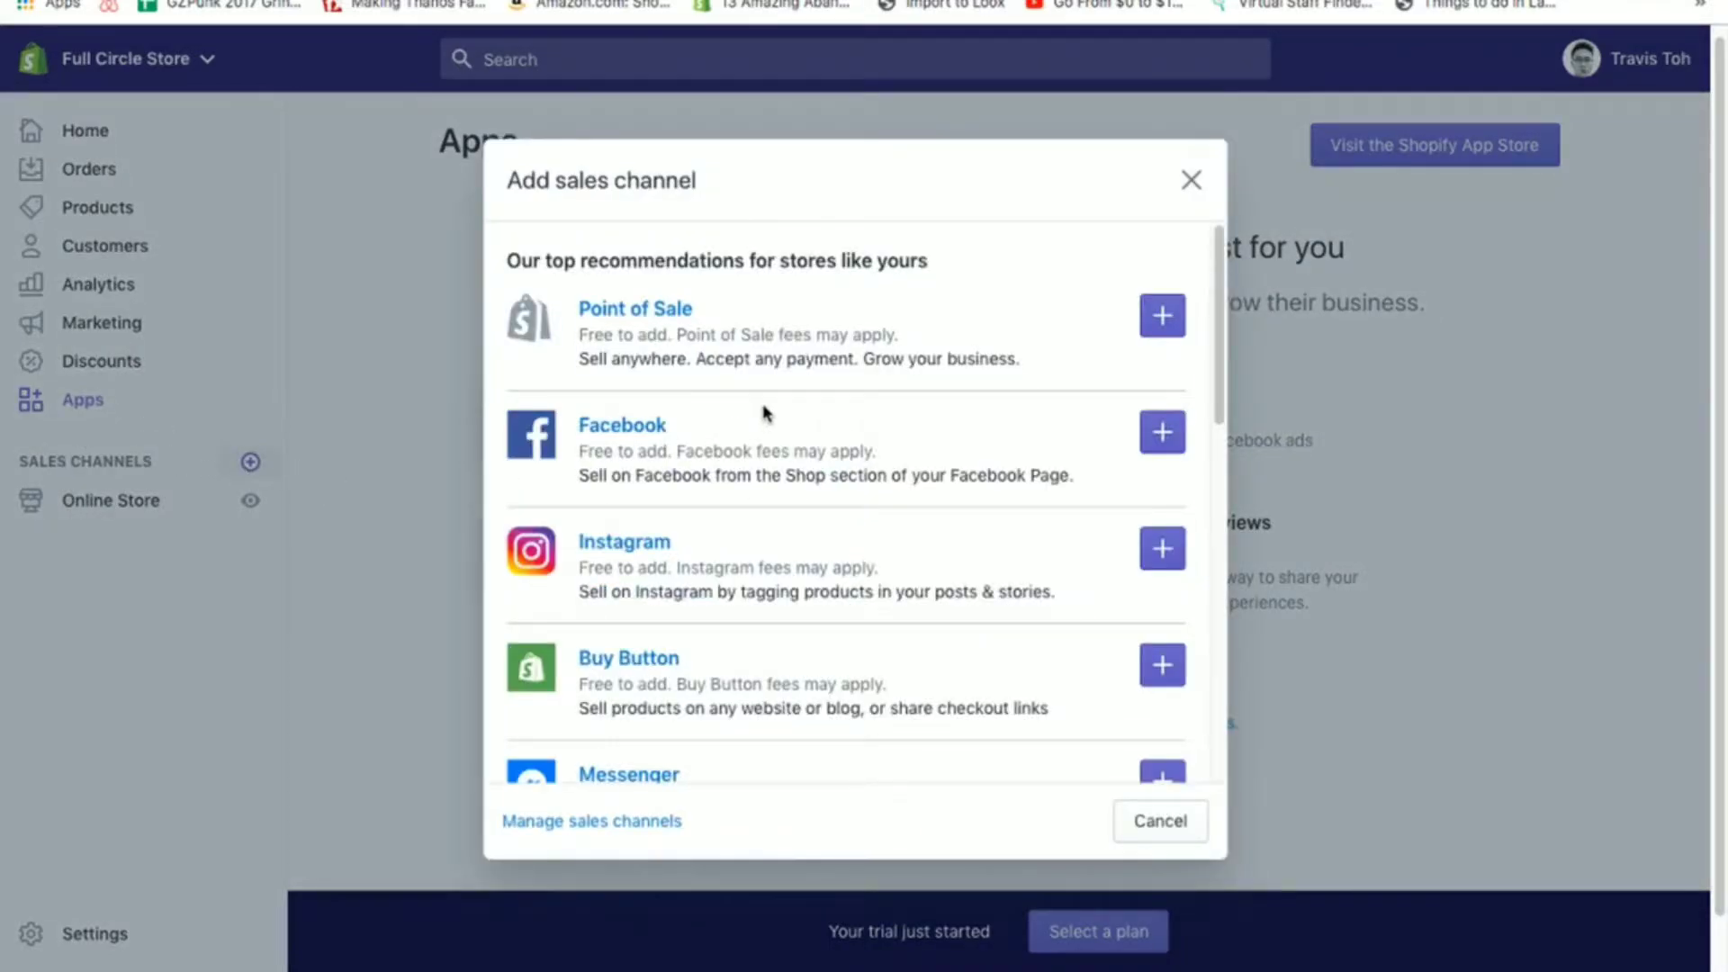
scroll(803, 427, down, 1)
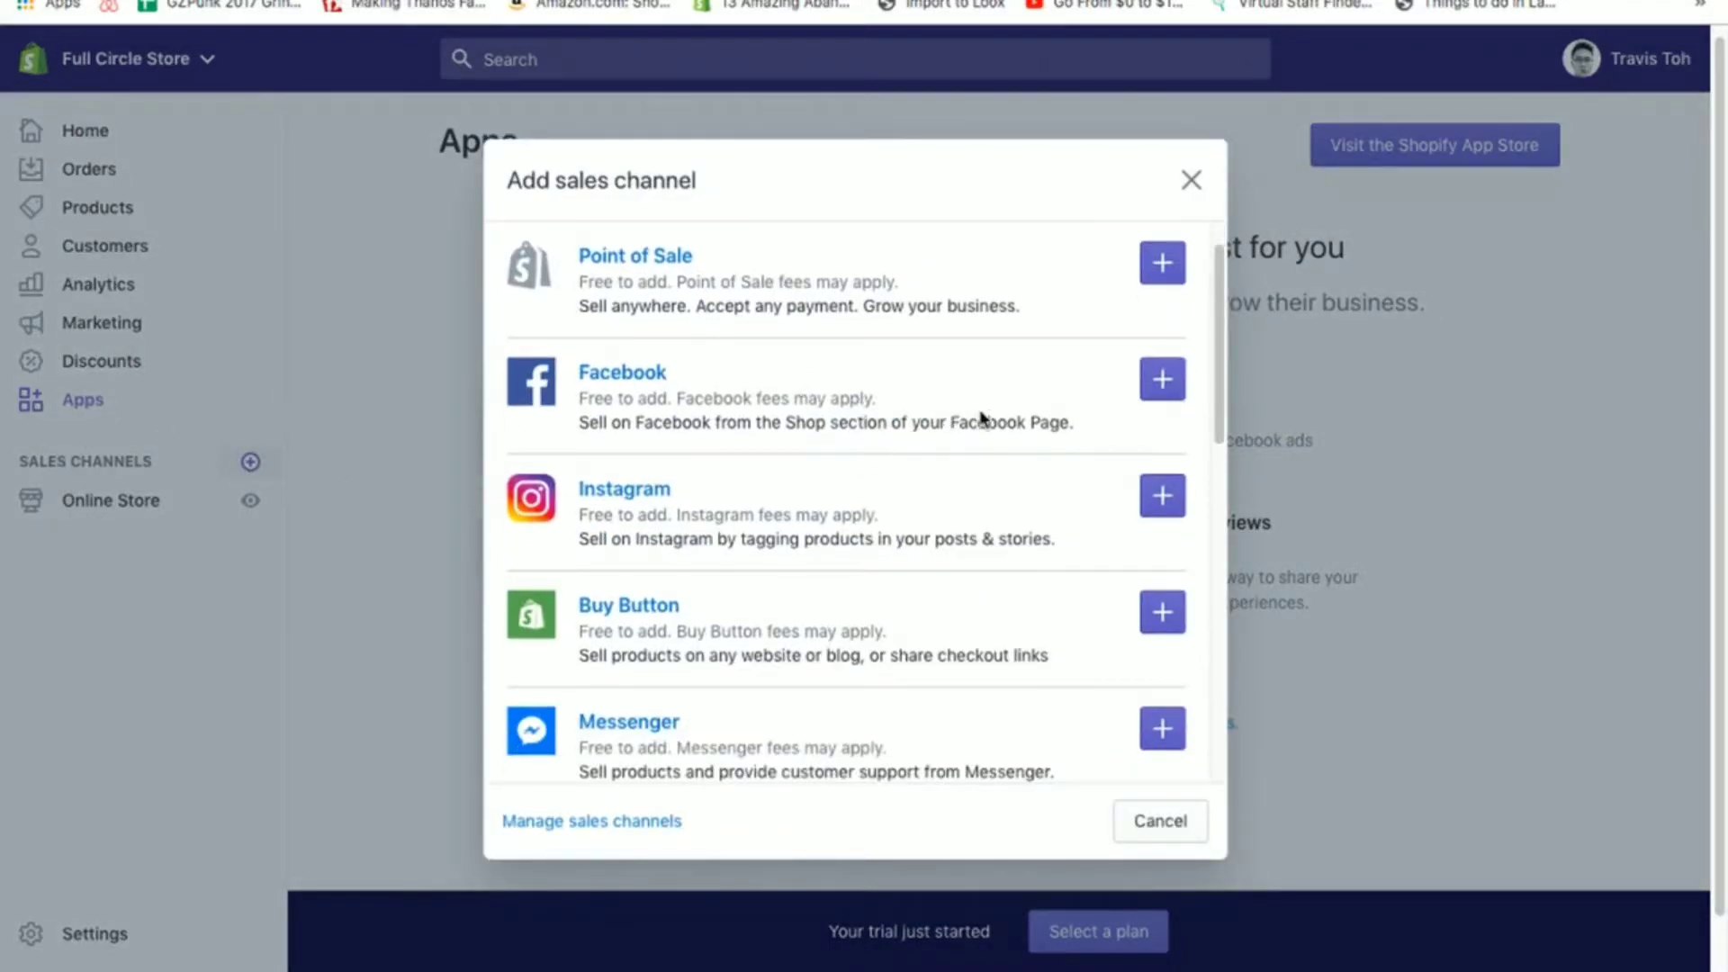
scroll(976, 423, down, 2)
scroll(945, 428, up, 2)
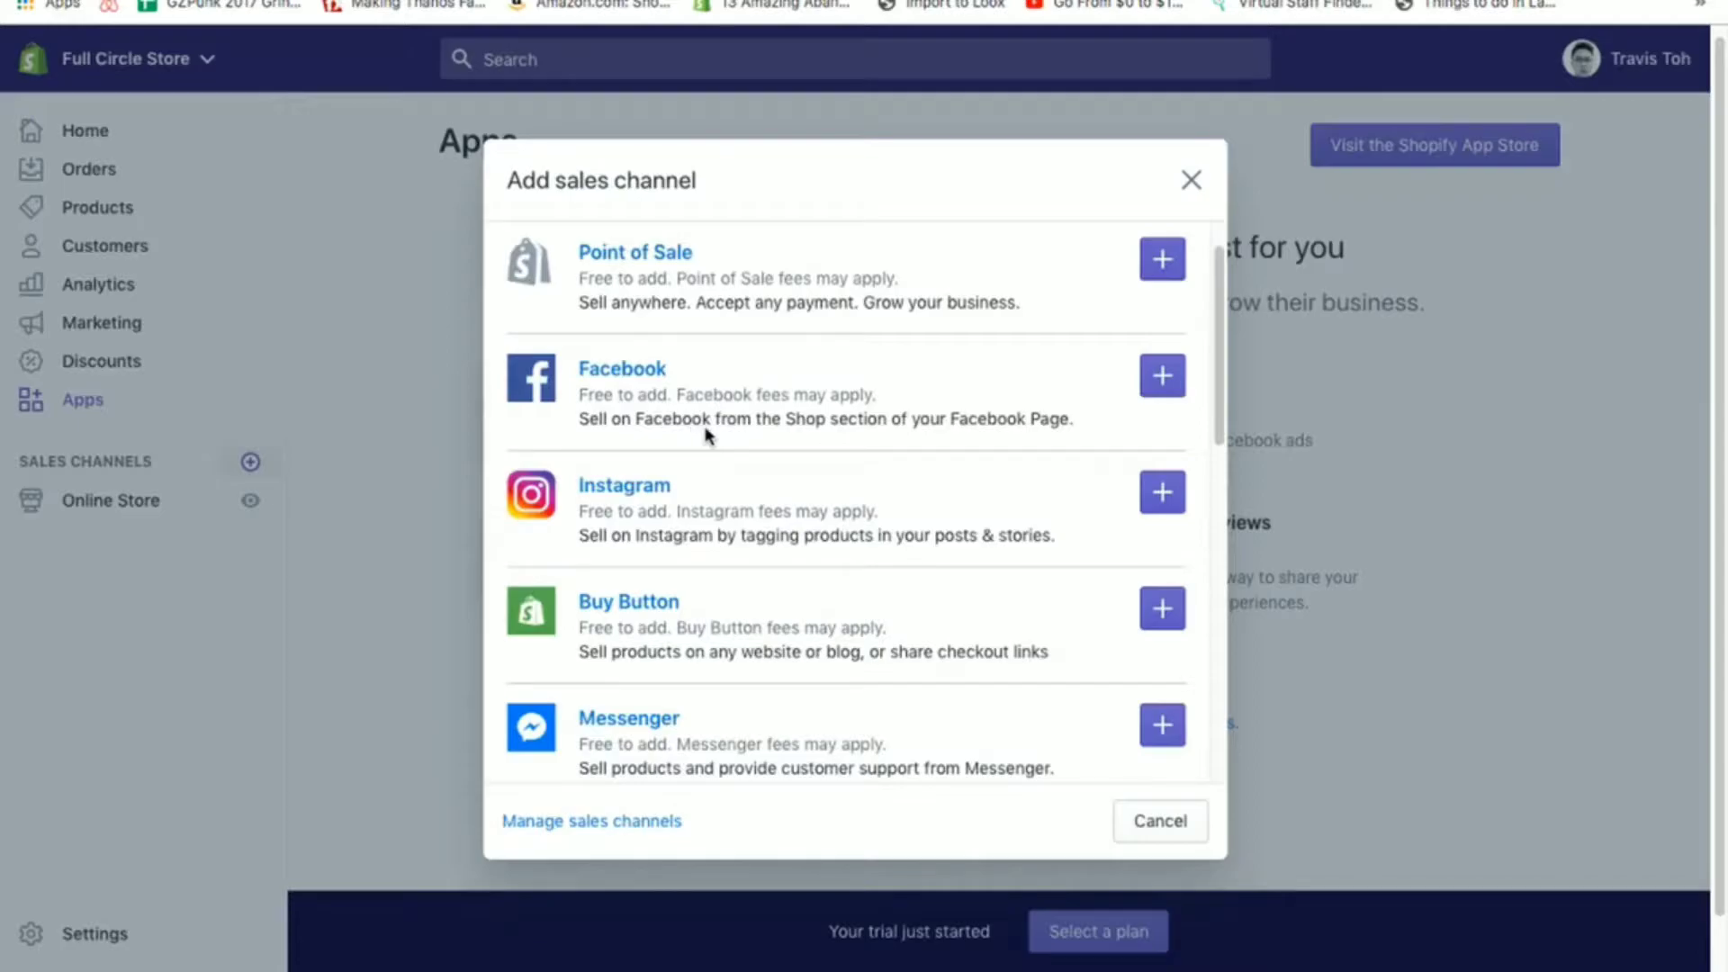
scroll(706, 434, down, 3)
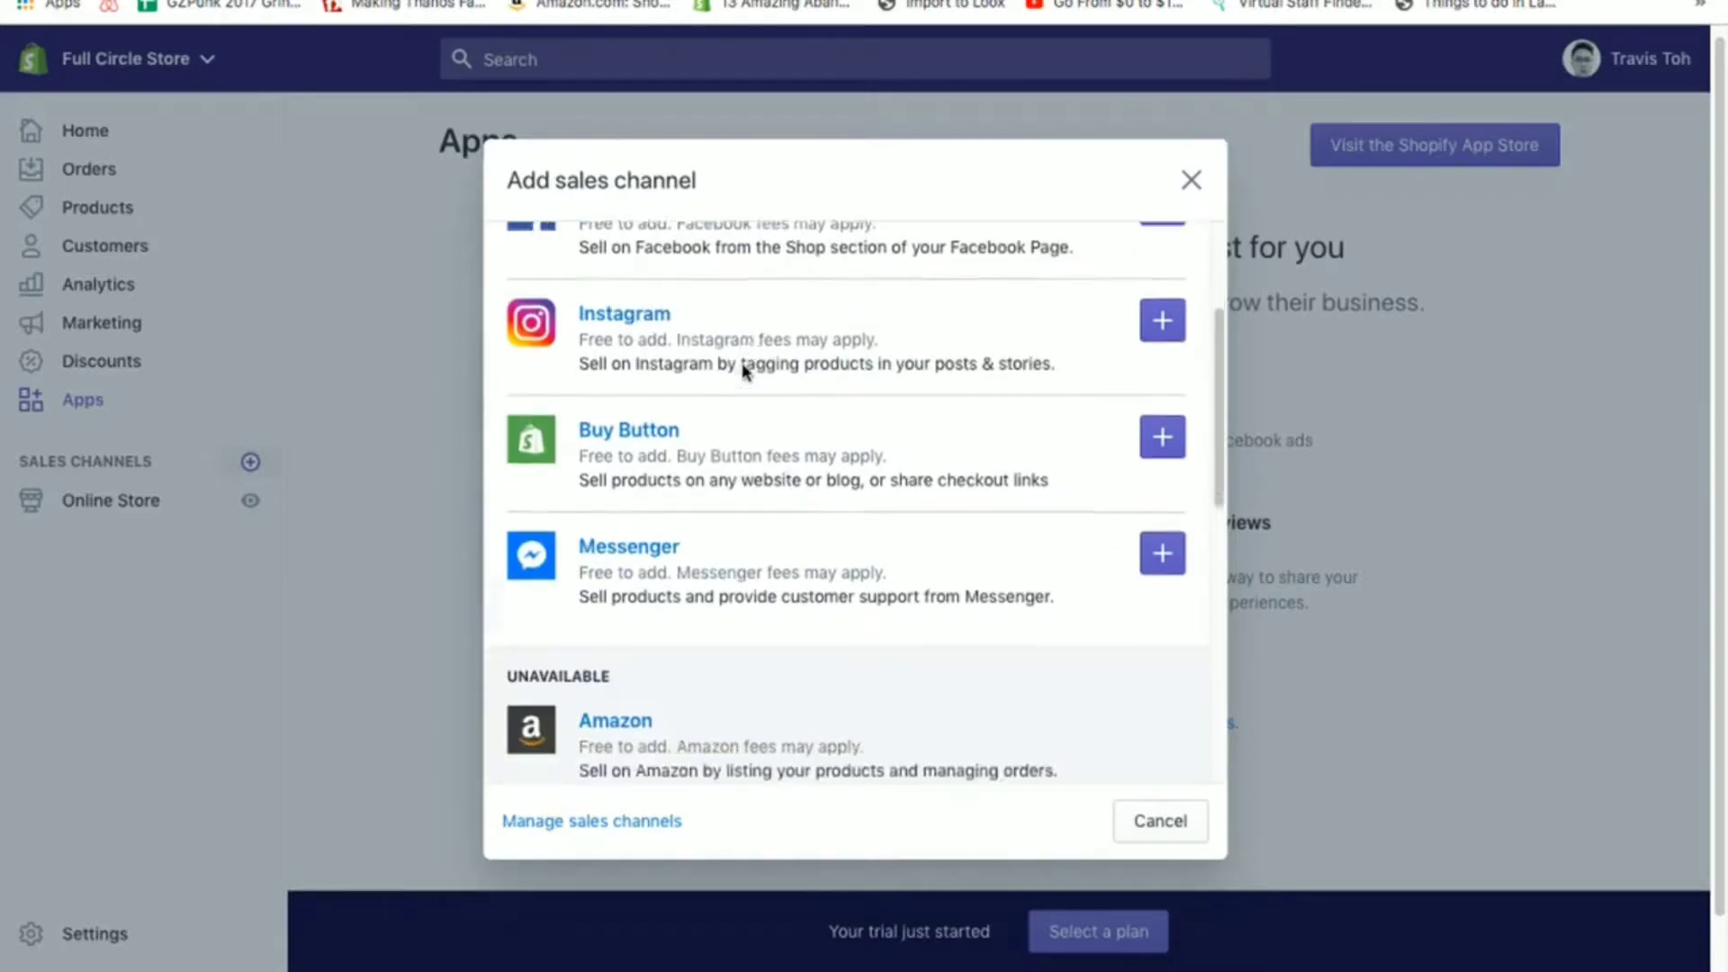
scroll(711, 432, down, 2)
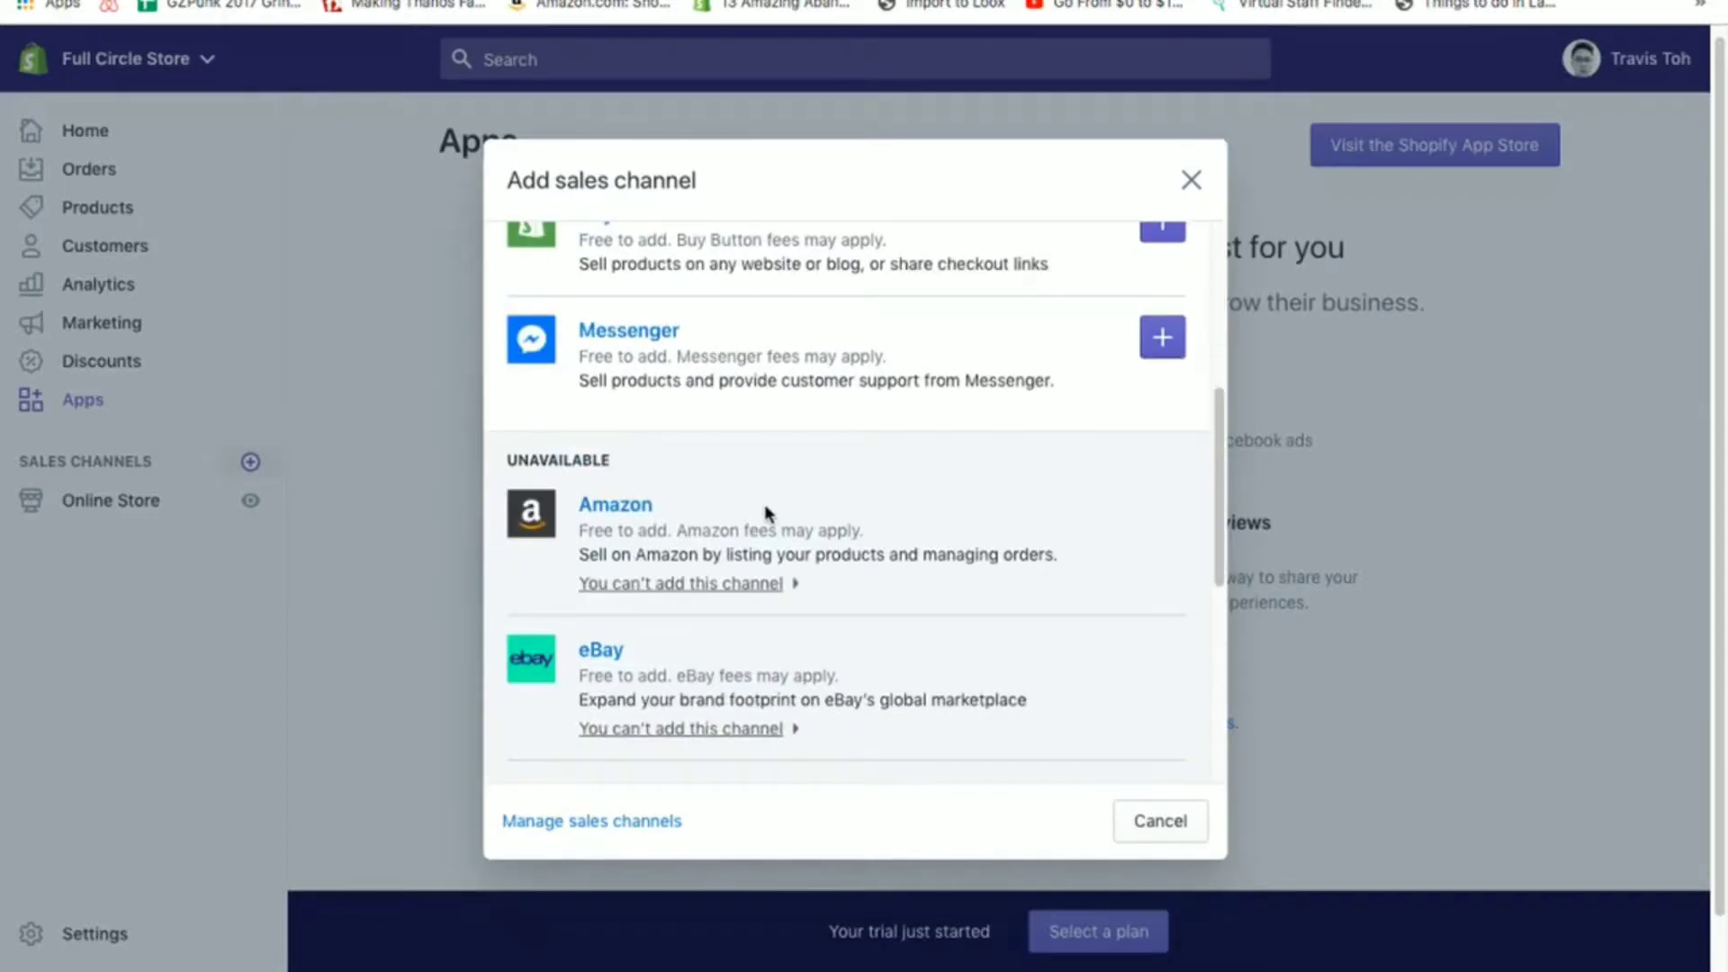
scroll(768, 513, up, 5)
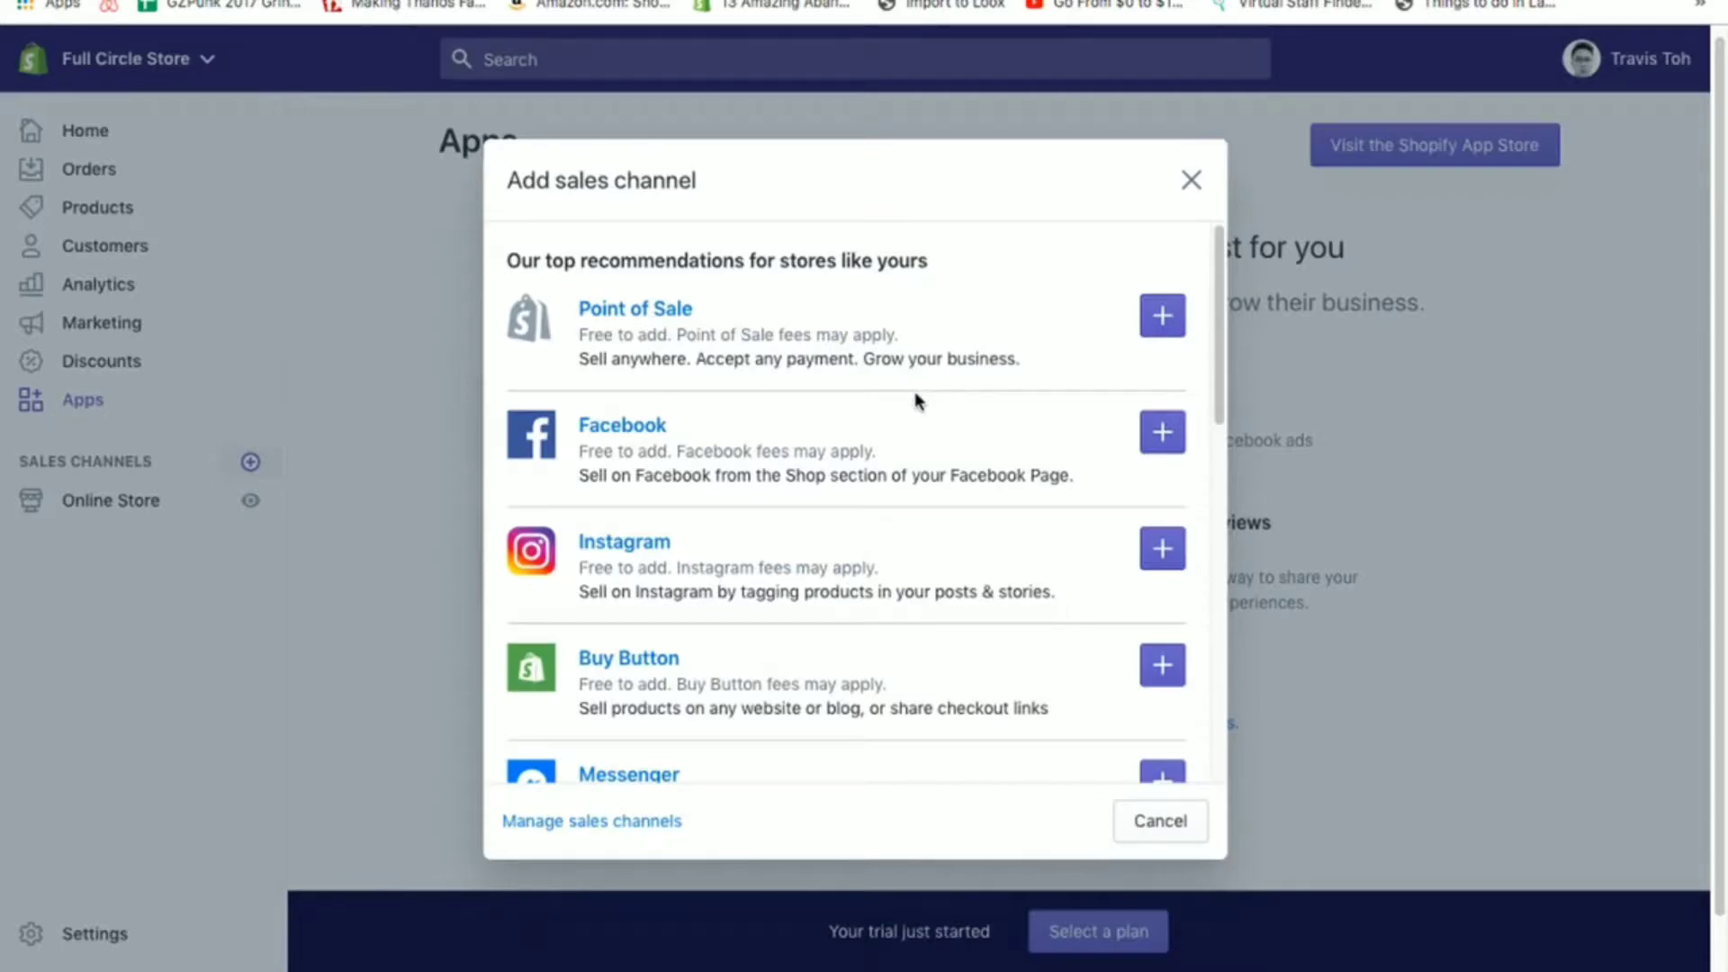
click(1193, 183)
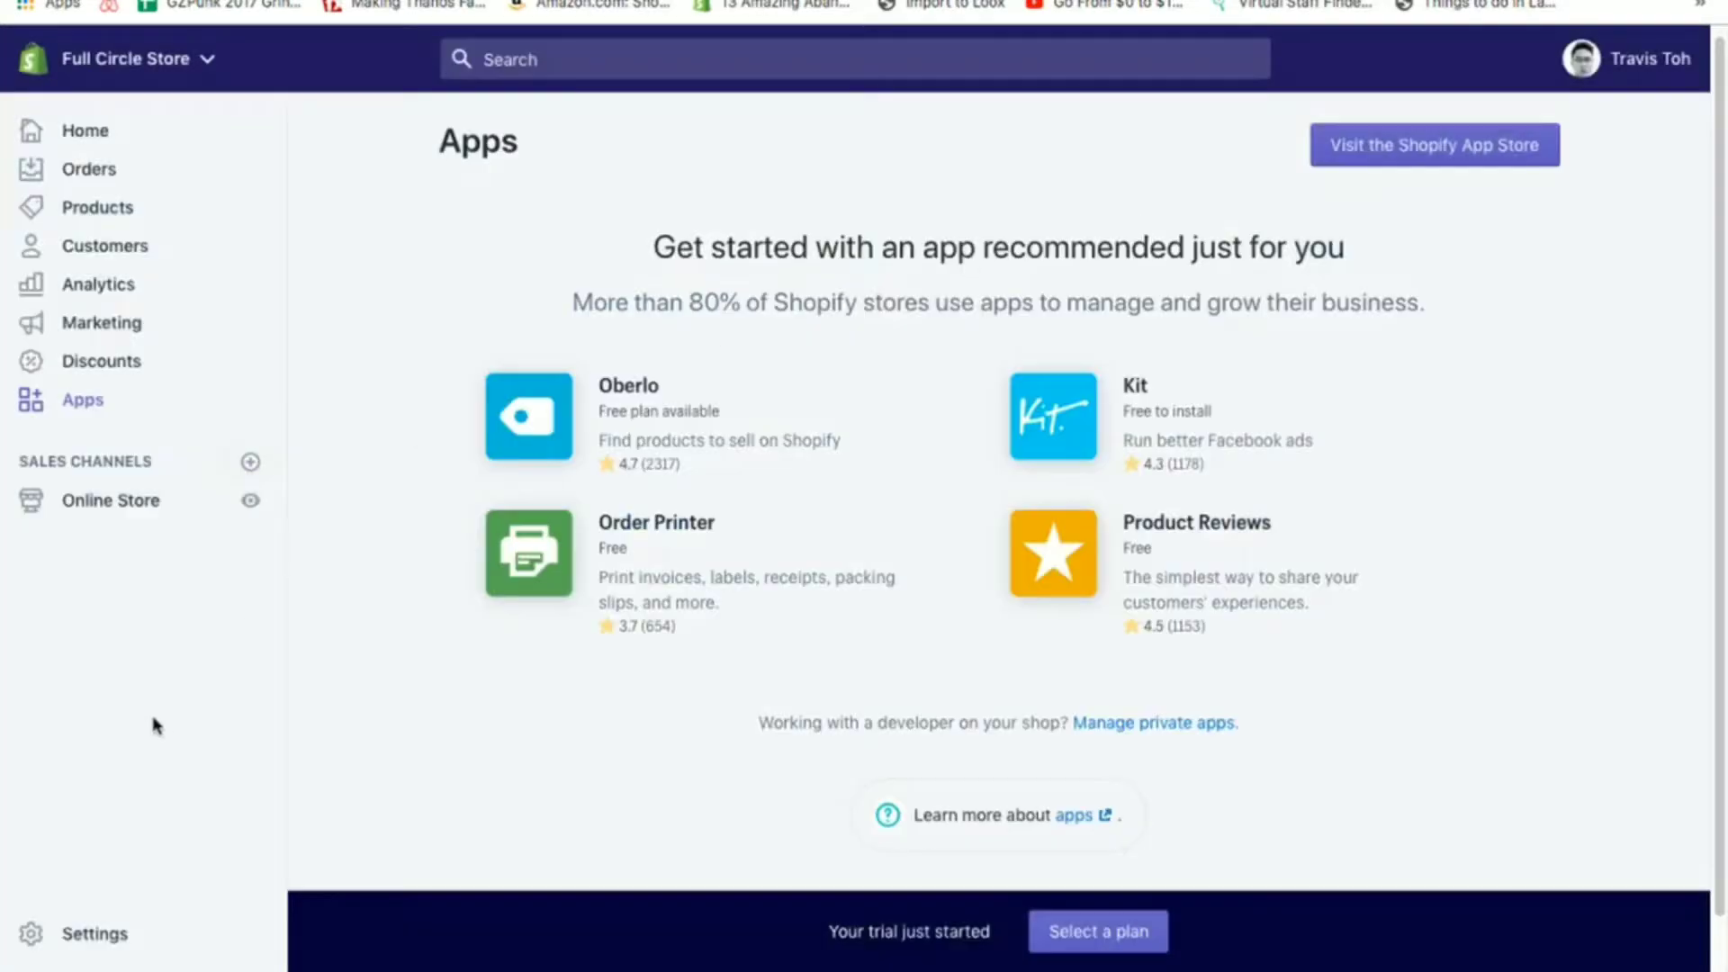
Inspect the Debut theme and its Actions list, then check Blog posts and the empty Pages section
click(99, 502)
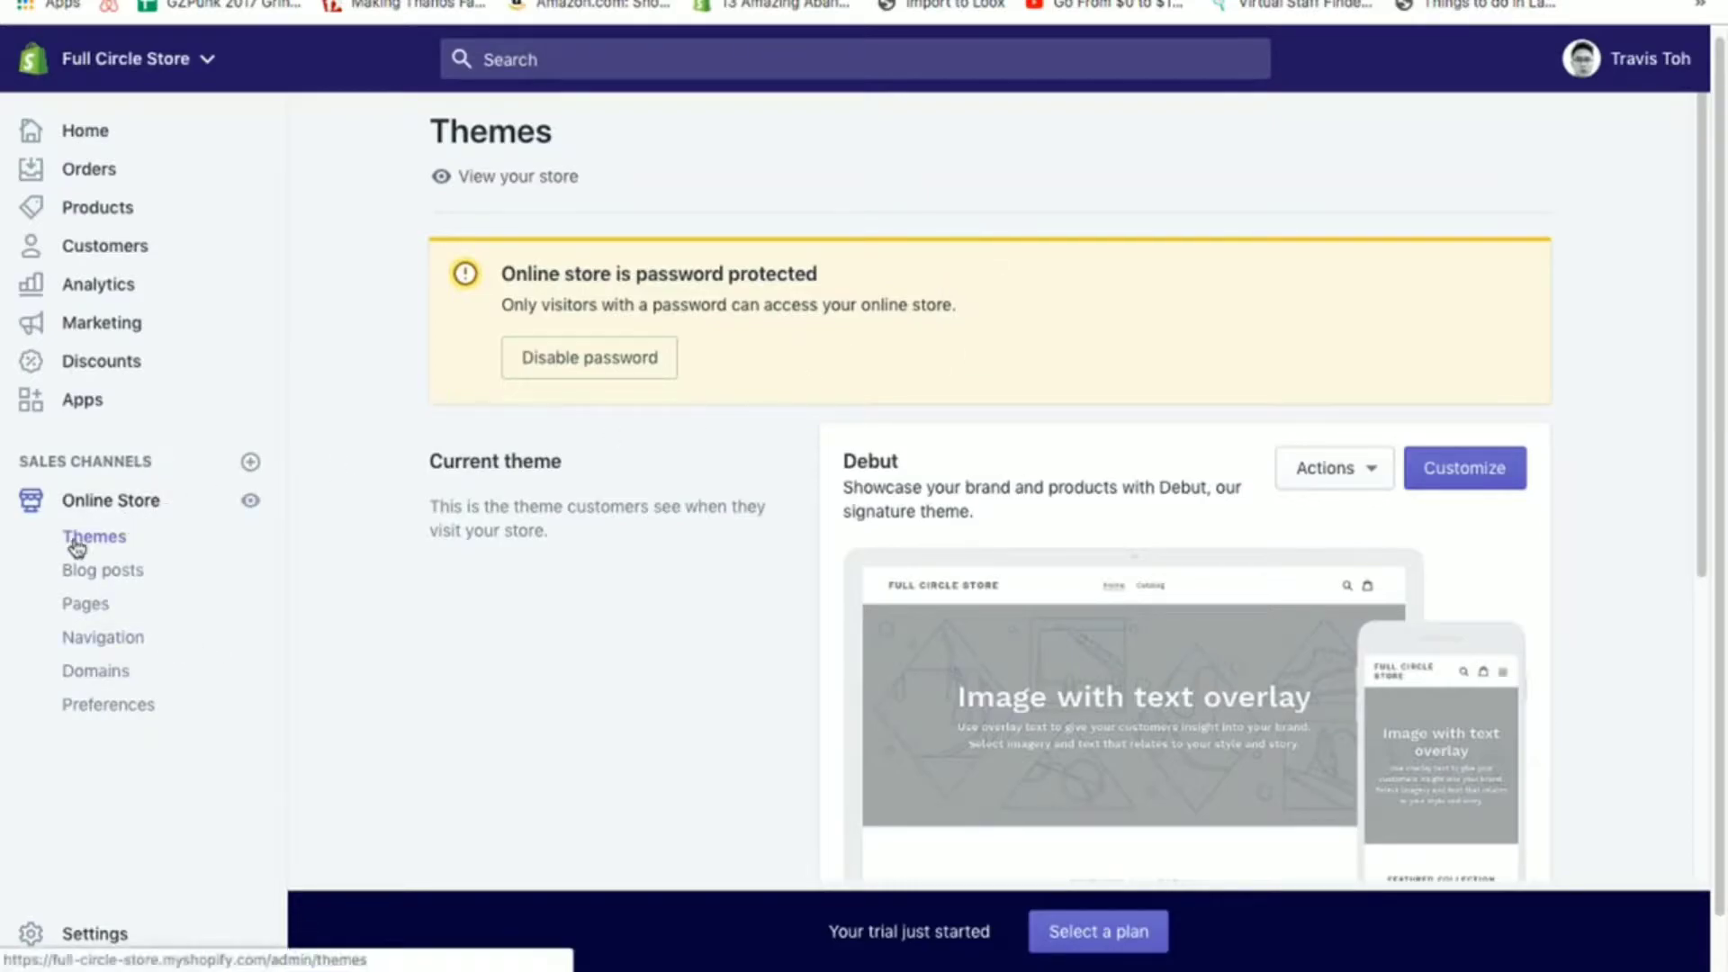
scroll(990, 558, down, 5)
scroll(834, 467, up, 5)
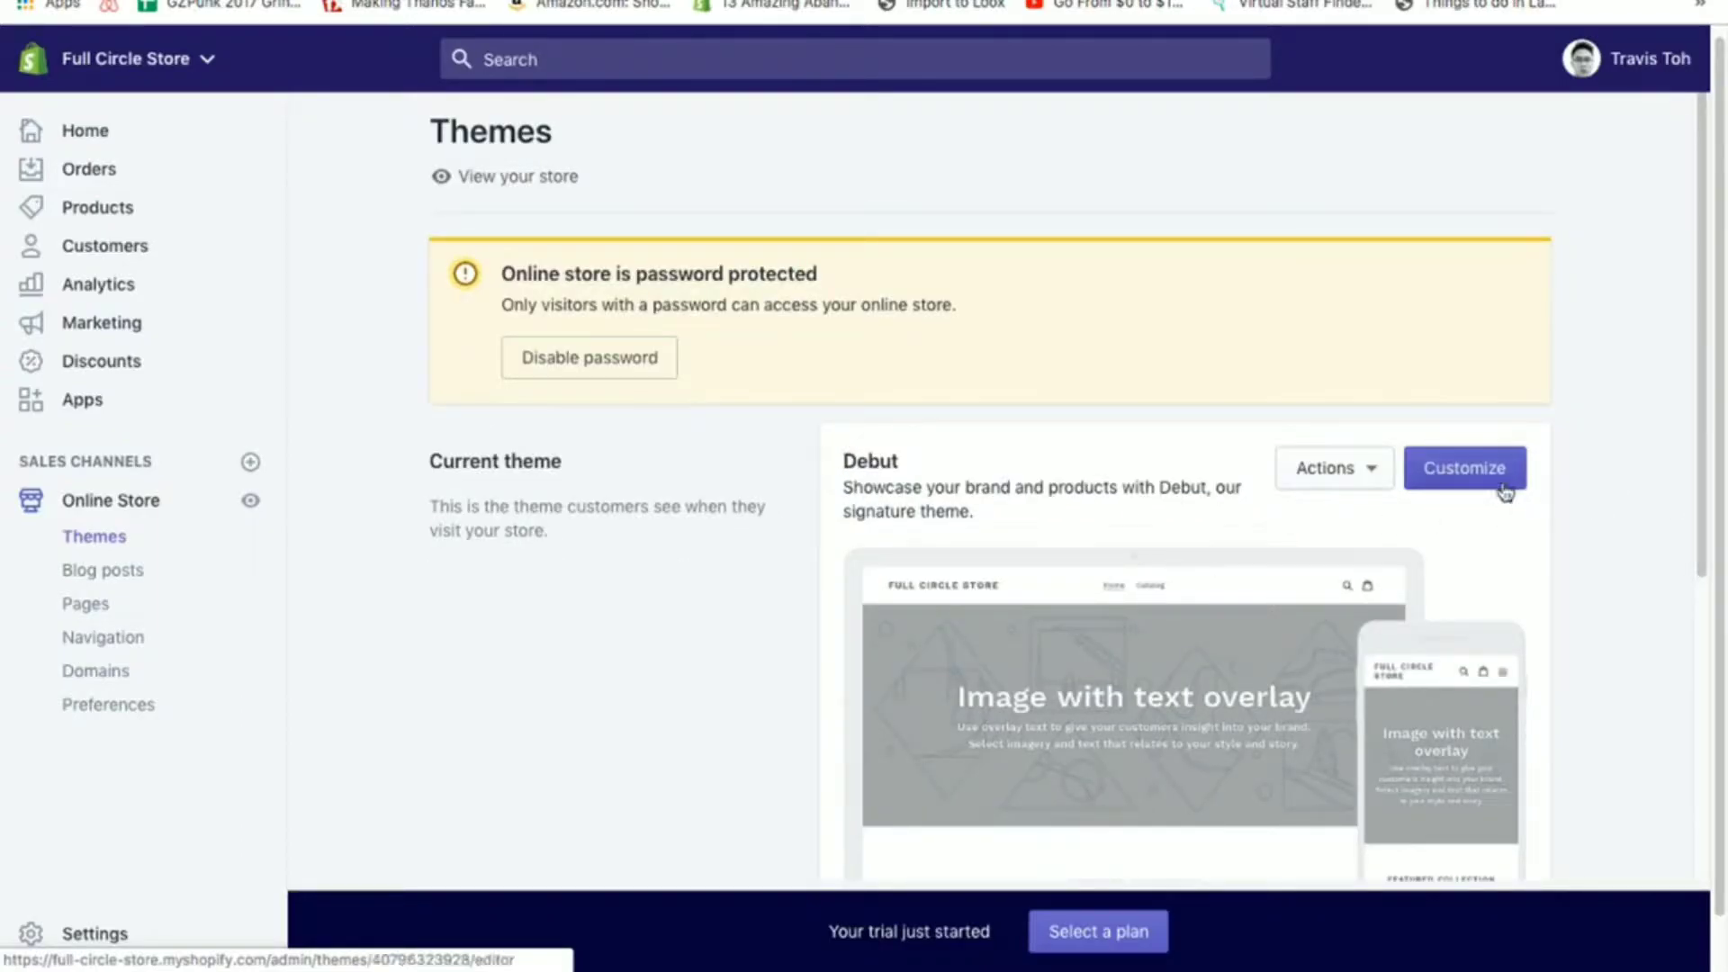
click(1316, 475)
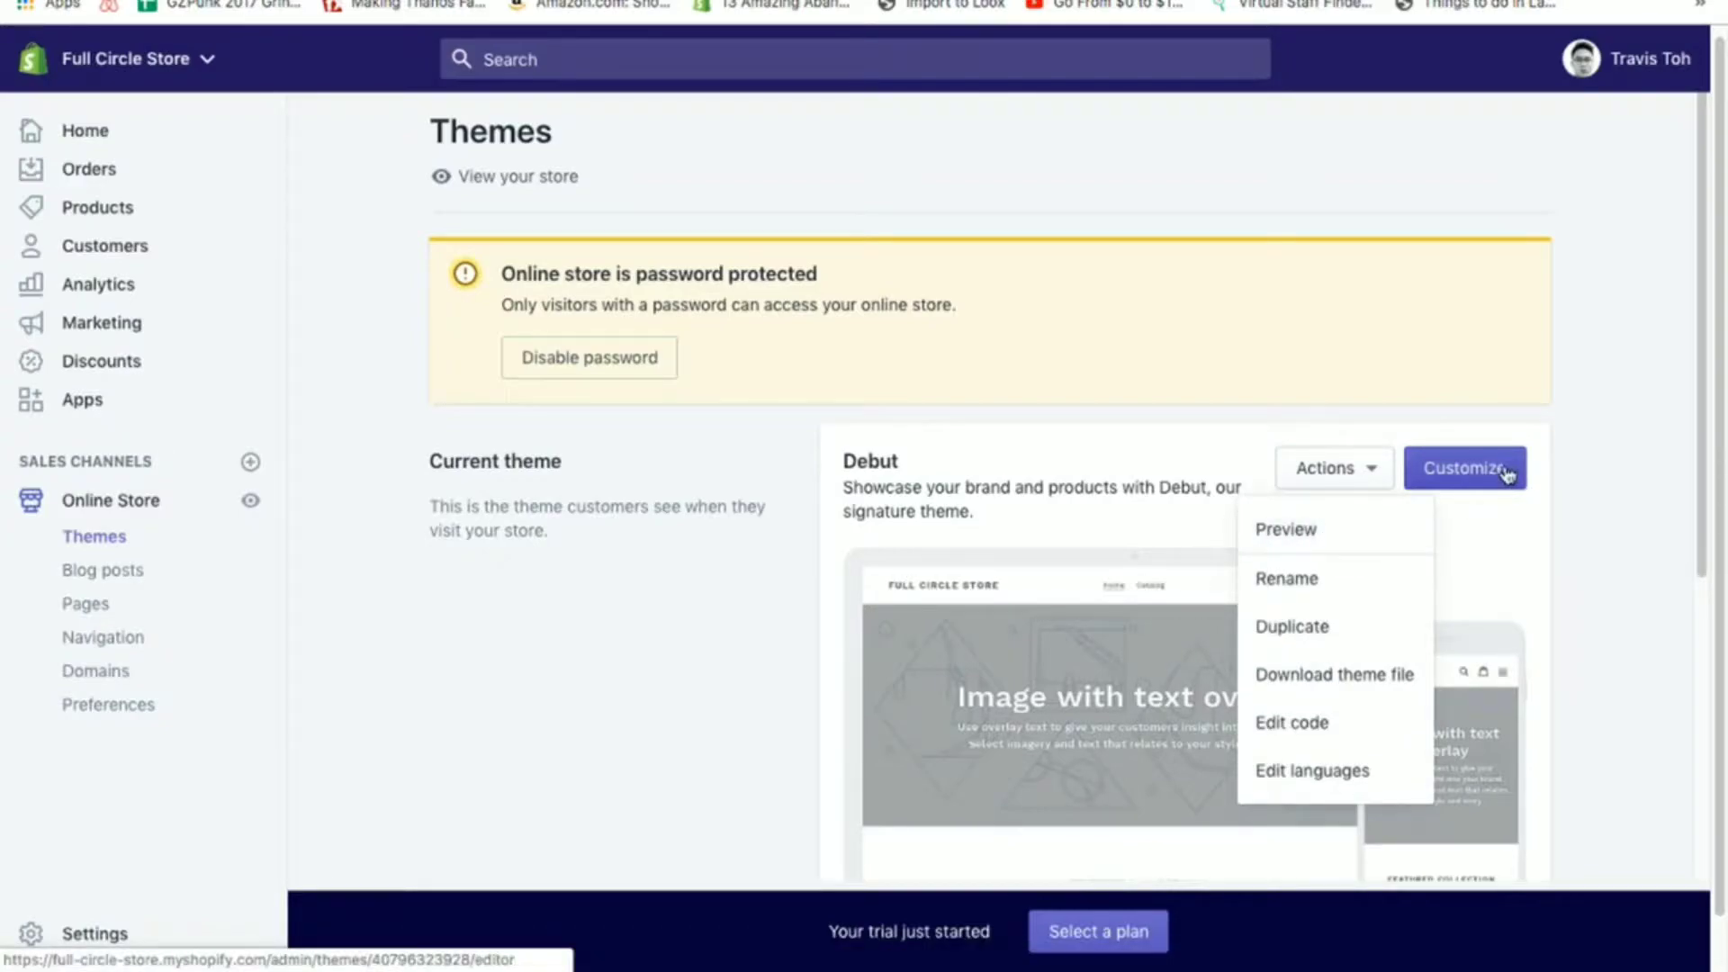
click(1552, 553)
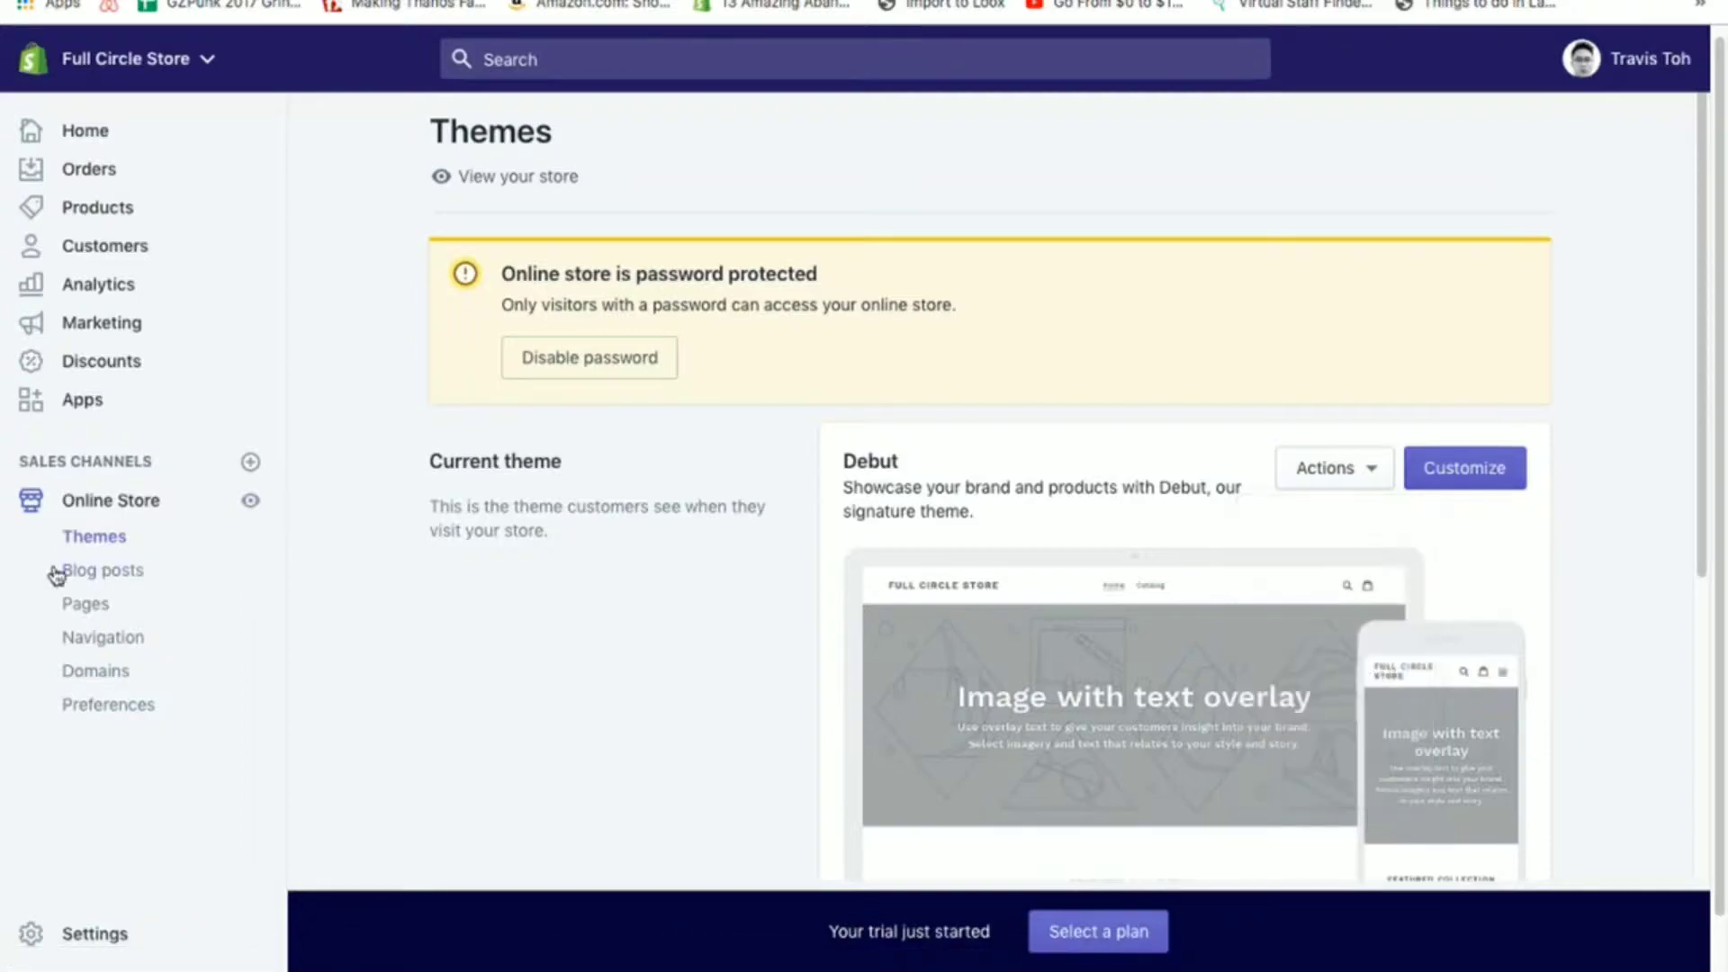
click(101, 572)
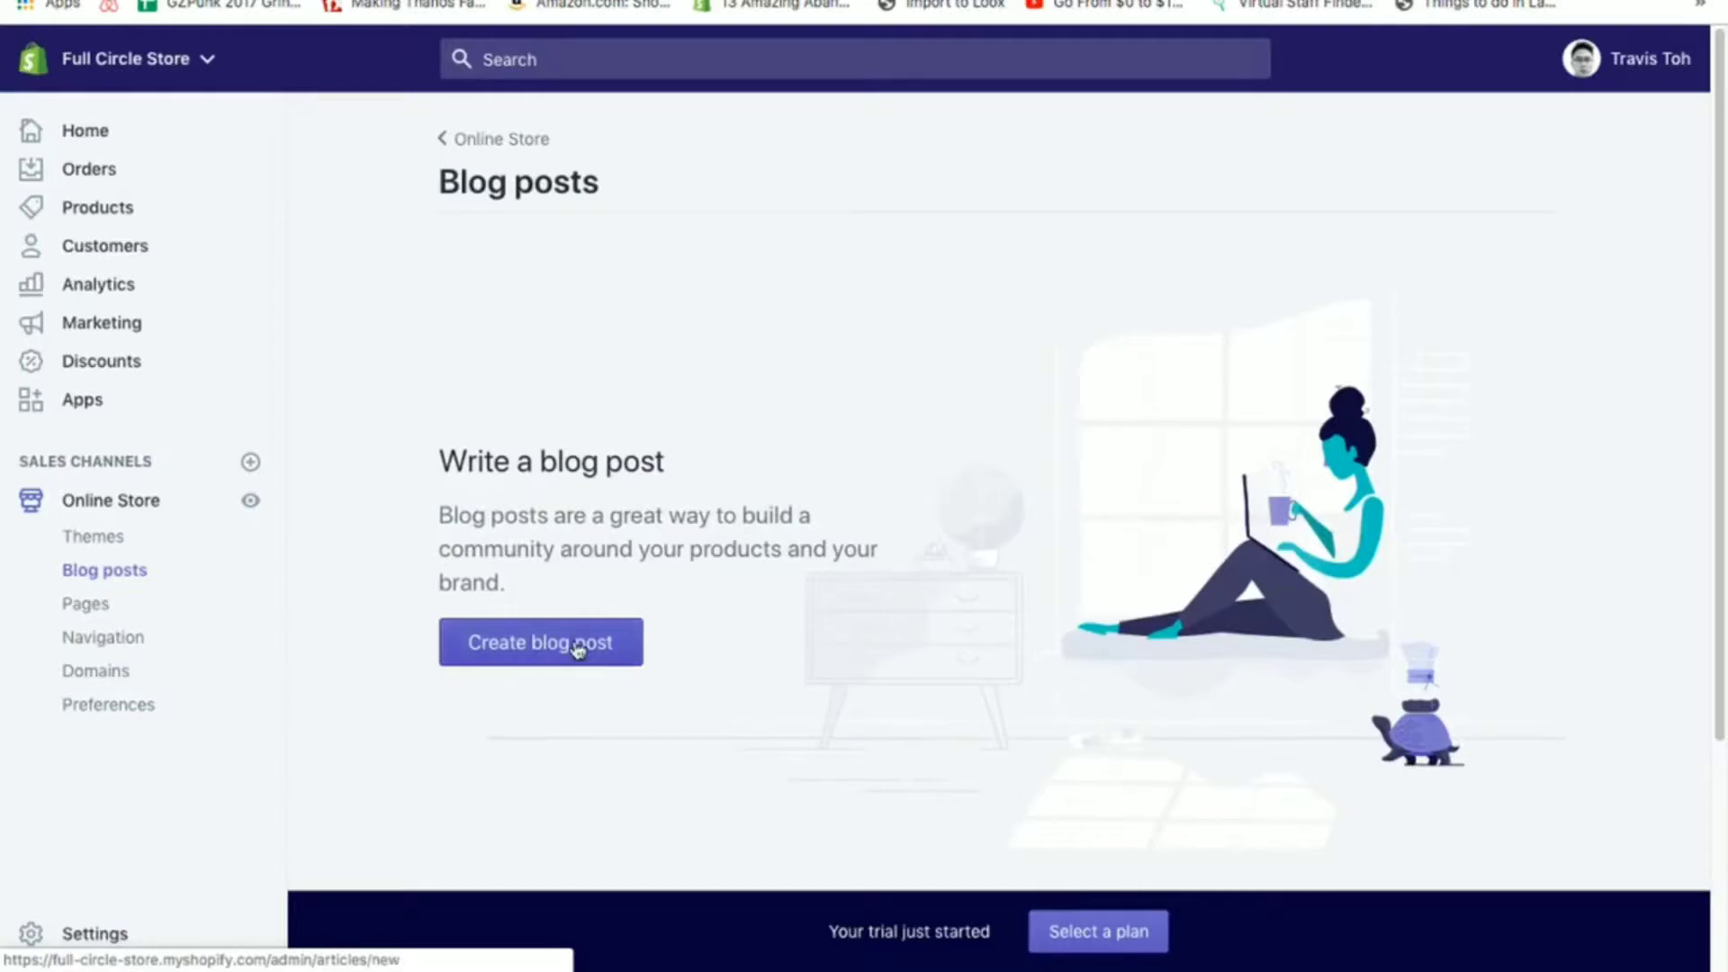
click(81, 606)
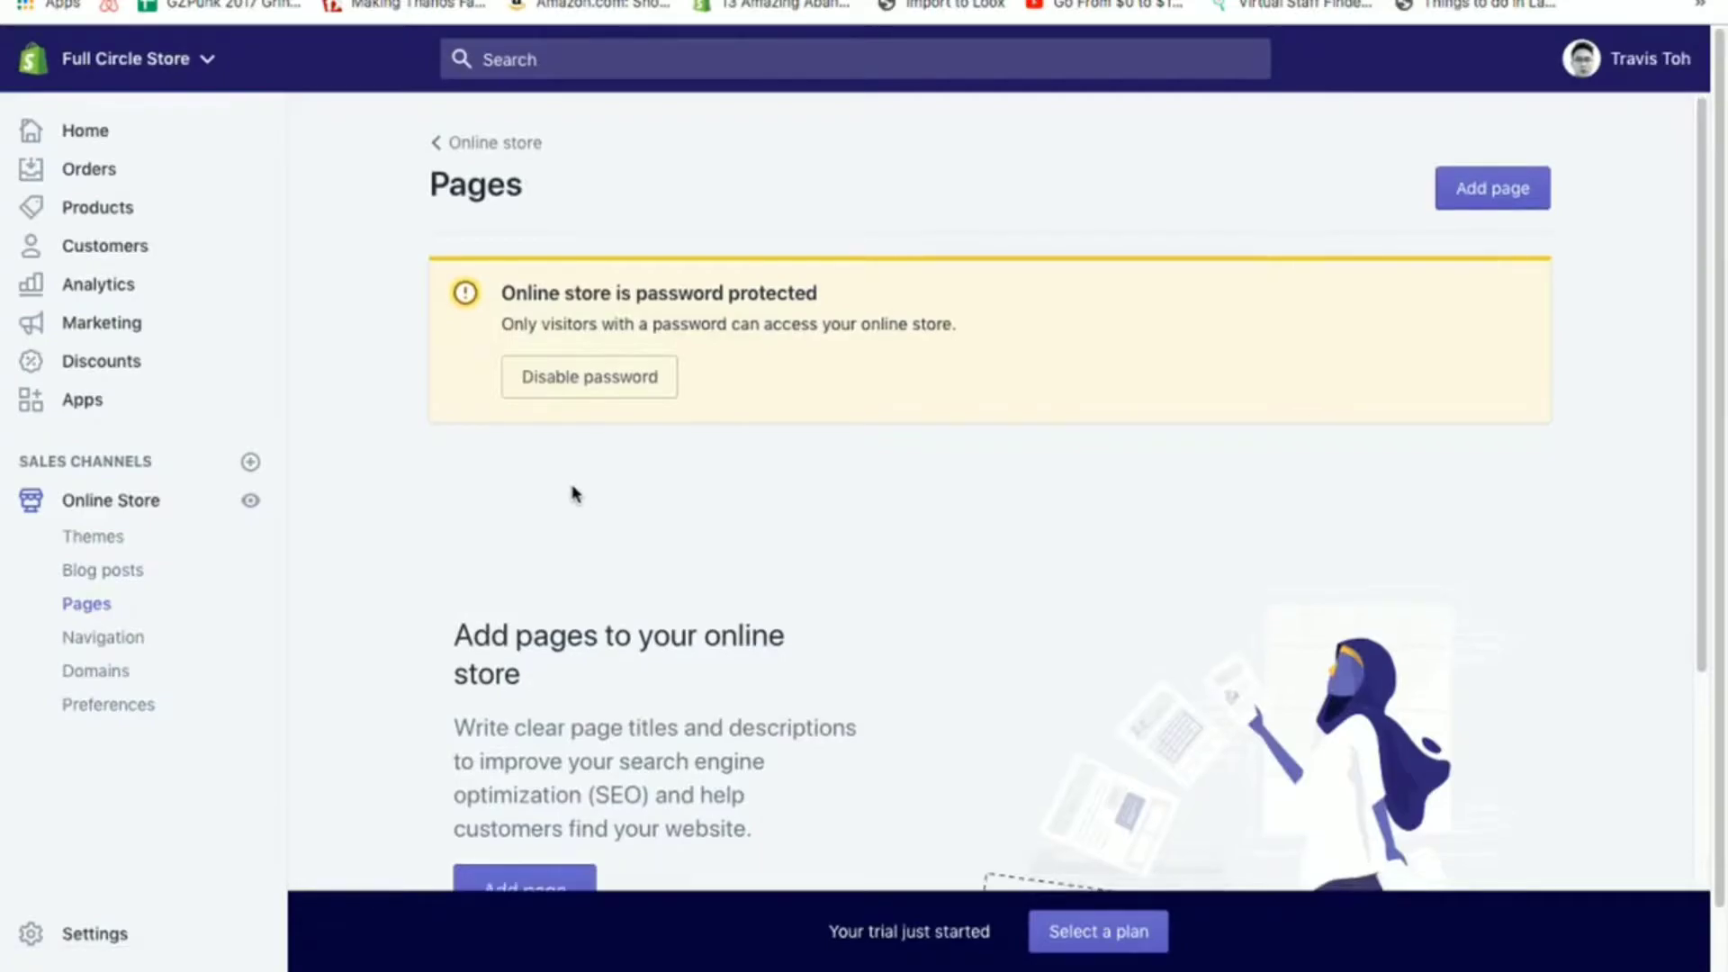
Move from the Navigation menus to the Domains settings page
scroll(586, 521, down, 4)
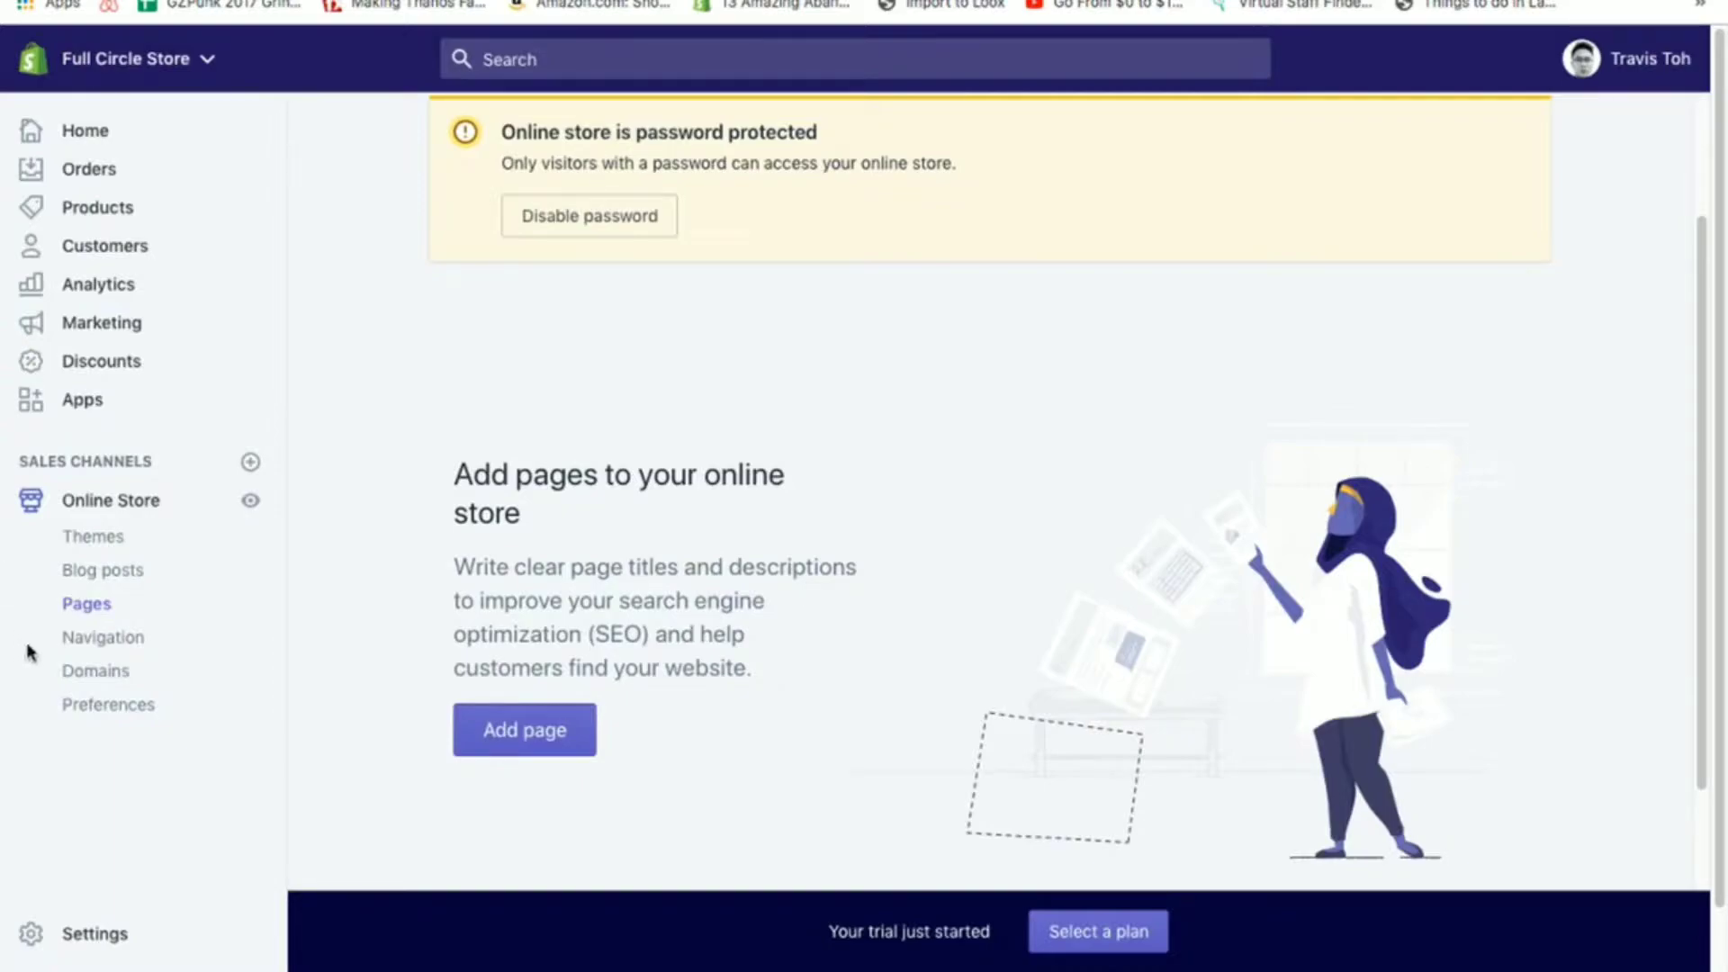
click(146, 641)
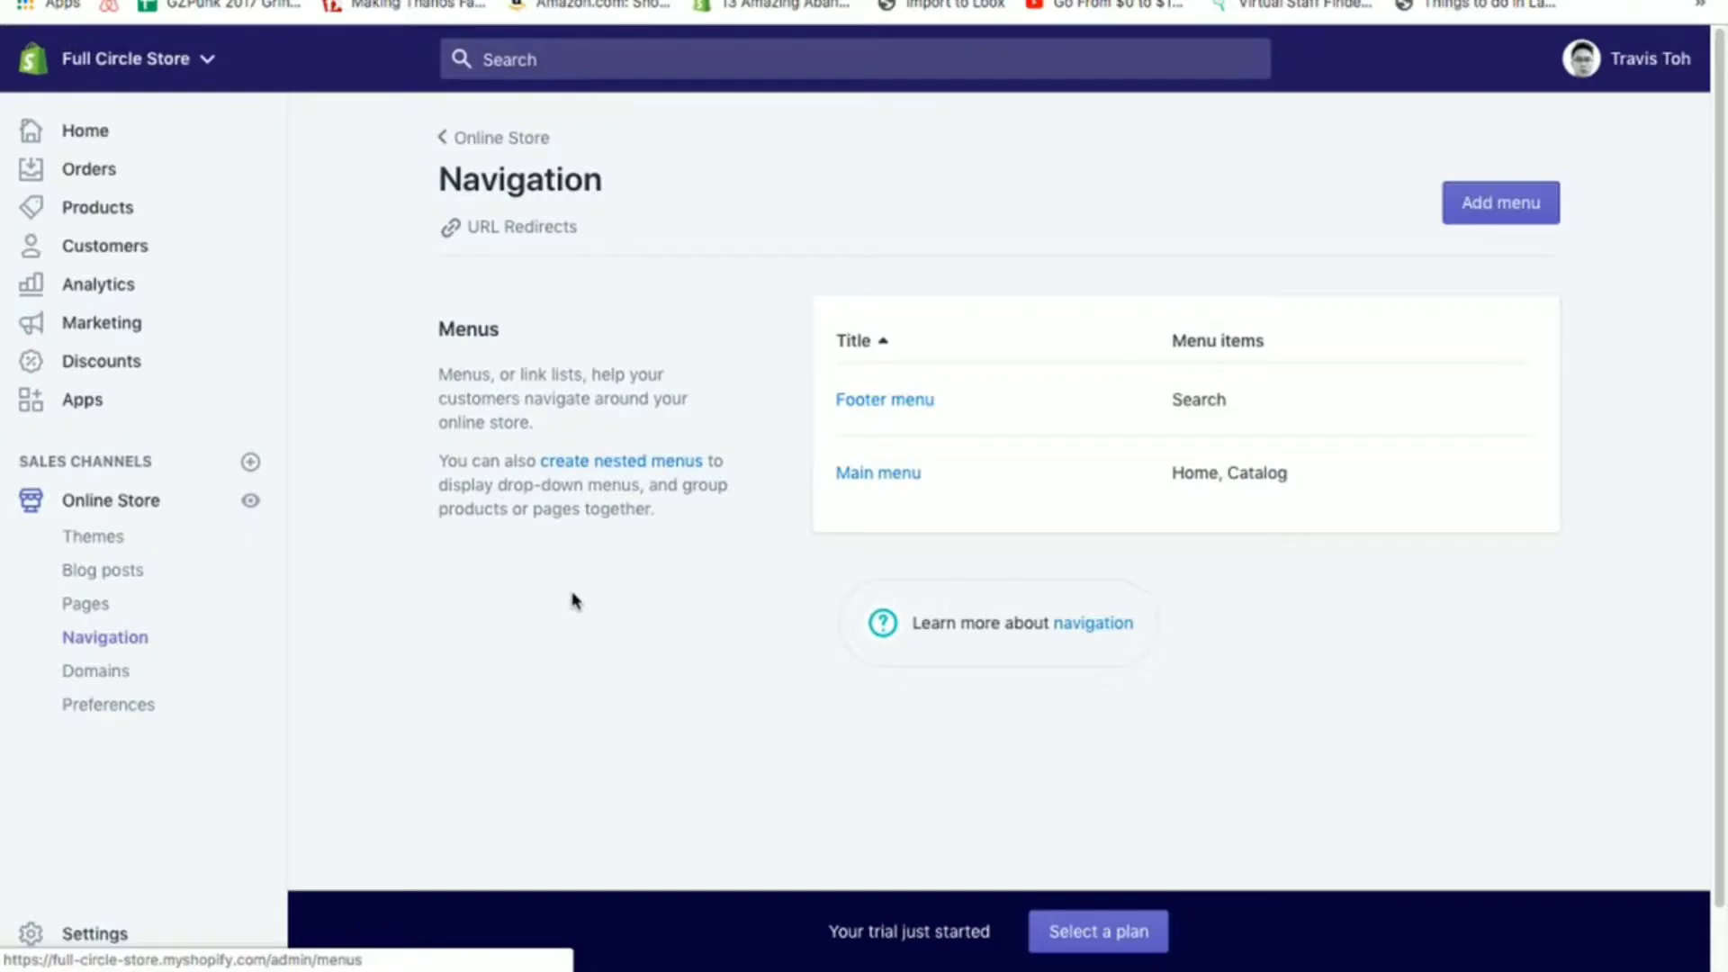
click(81, 676)
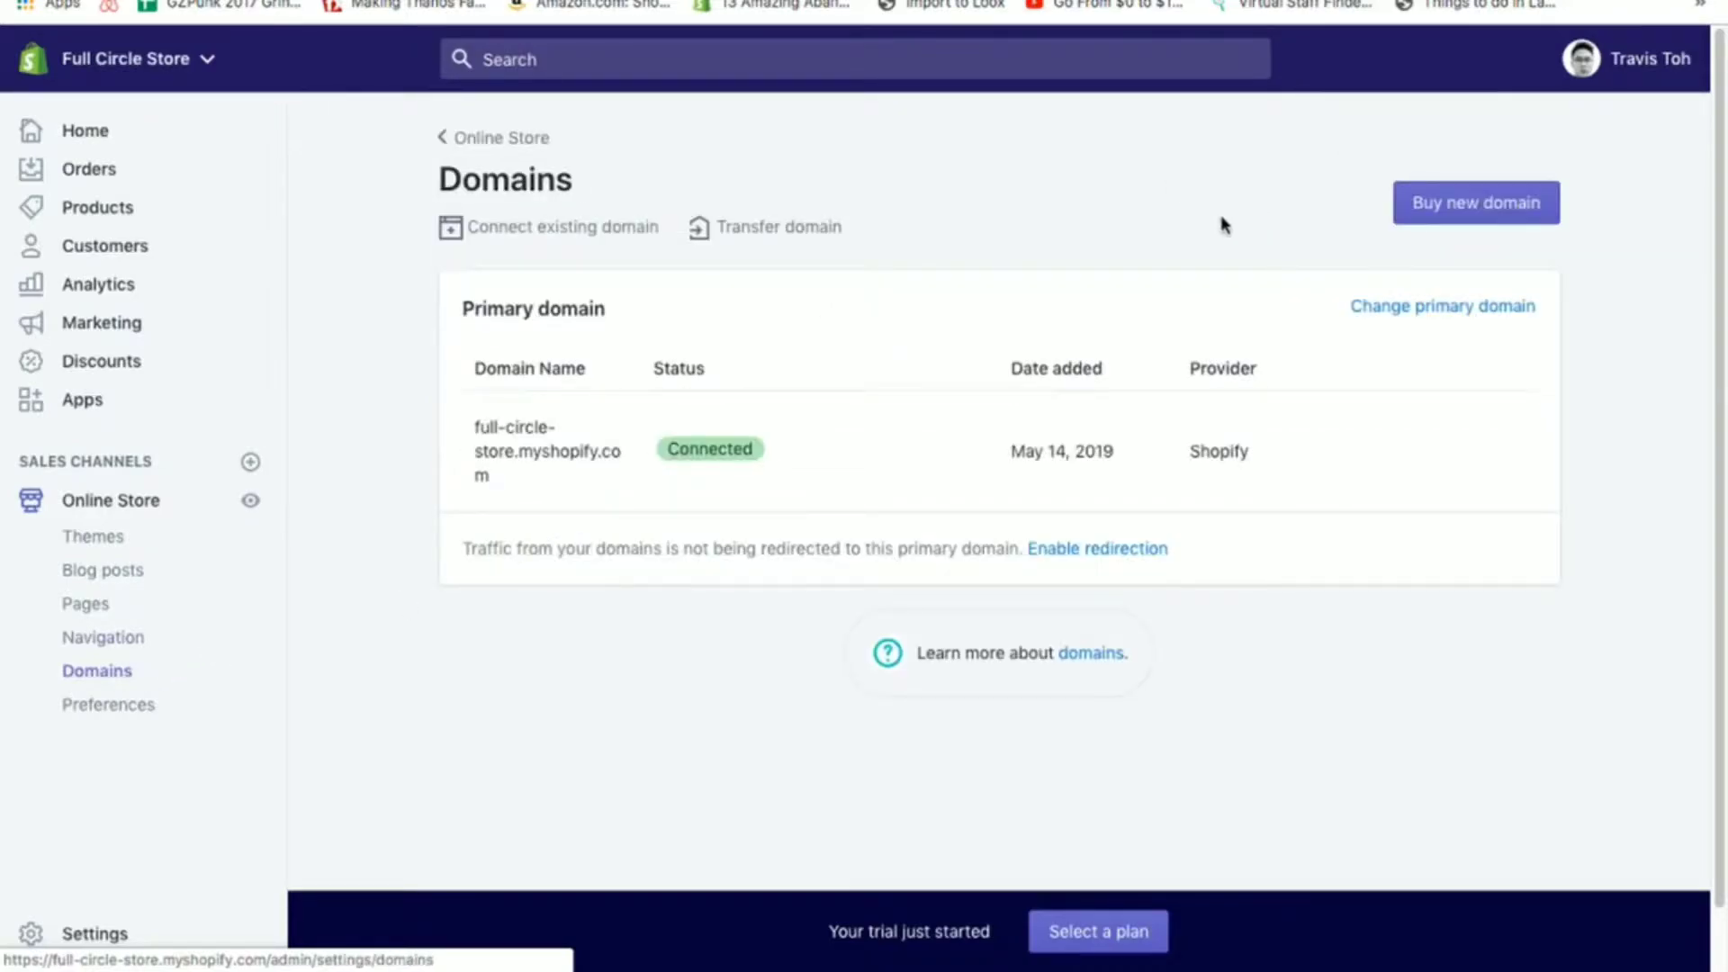
Highlight the primary domain full-circle-store.myshopify.com
drag(477, 424, 534, 484)
click(537, 481)
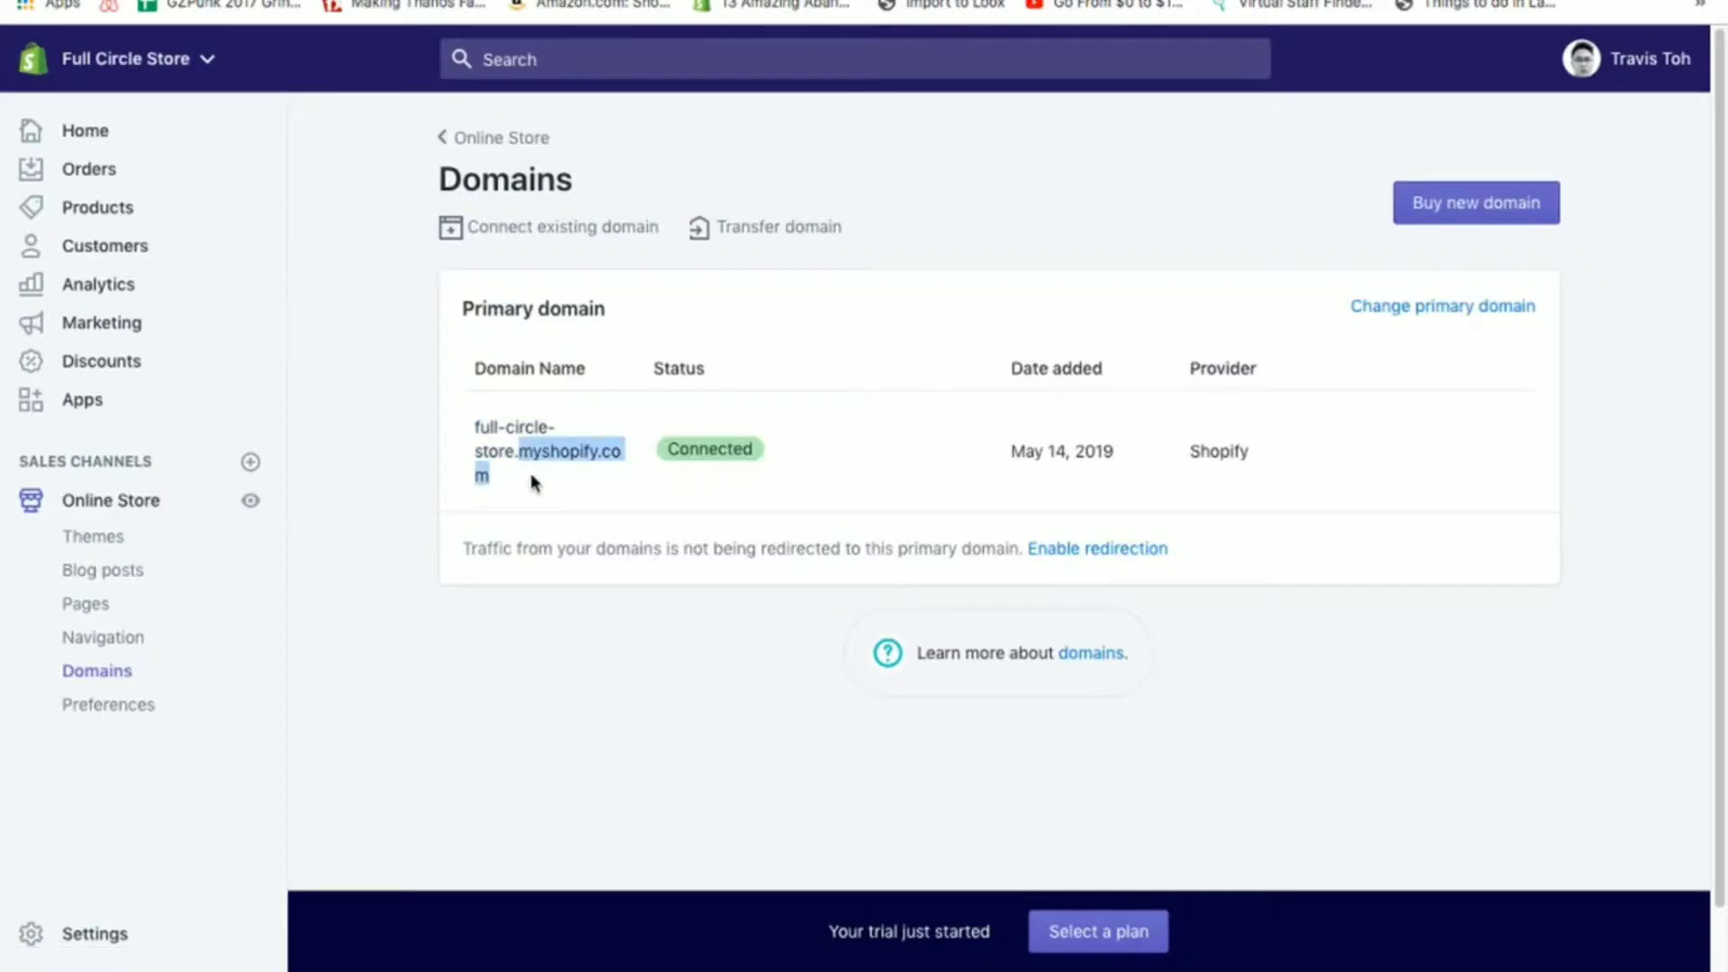
click(514, 482)
drag(514, 485, 447, 401)
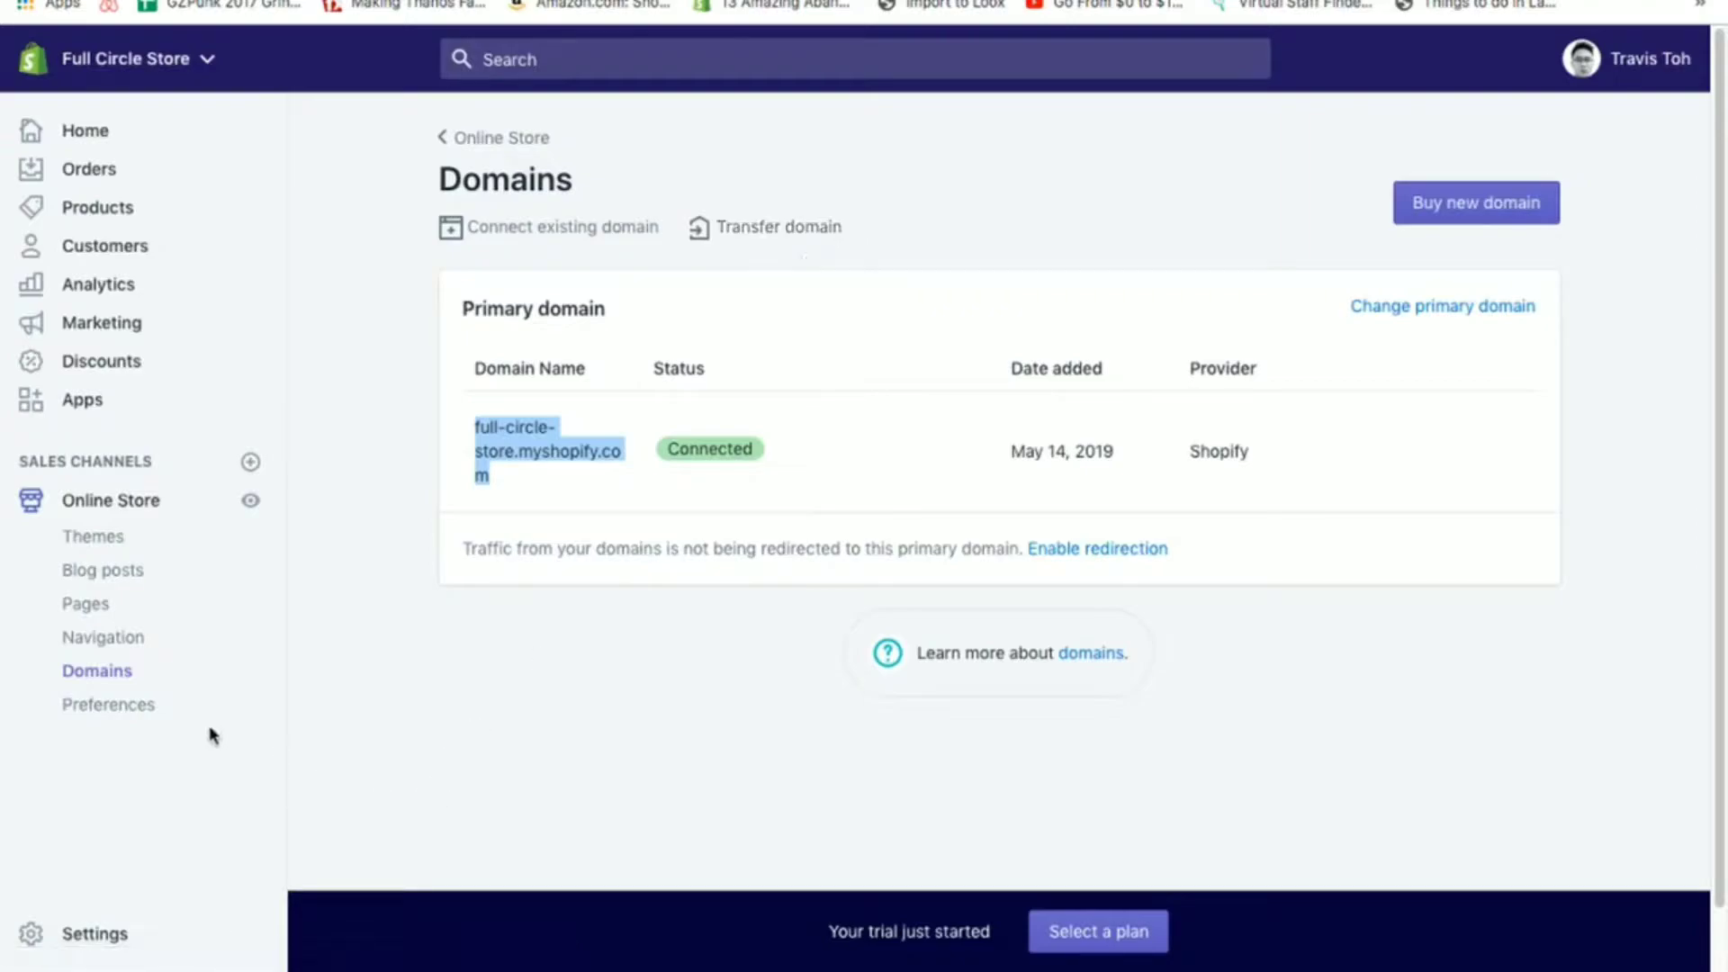
Read through Online Store Preferences, including the meta description and password protection explanations
click(124, 707)
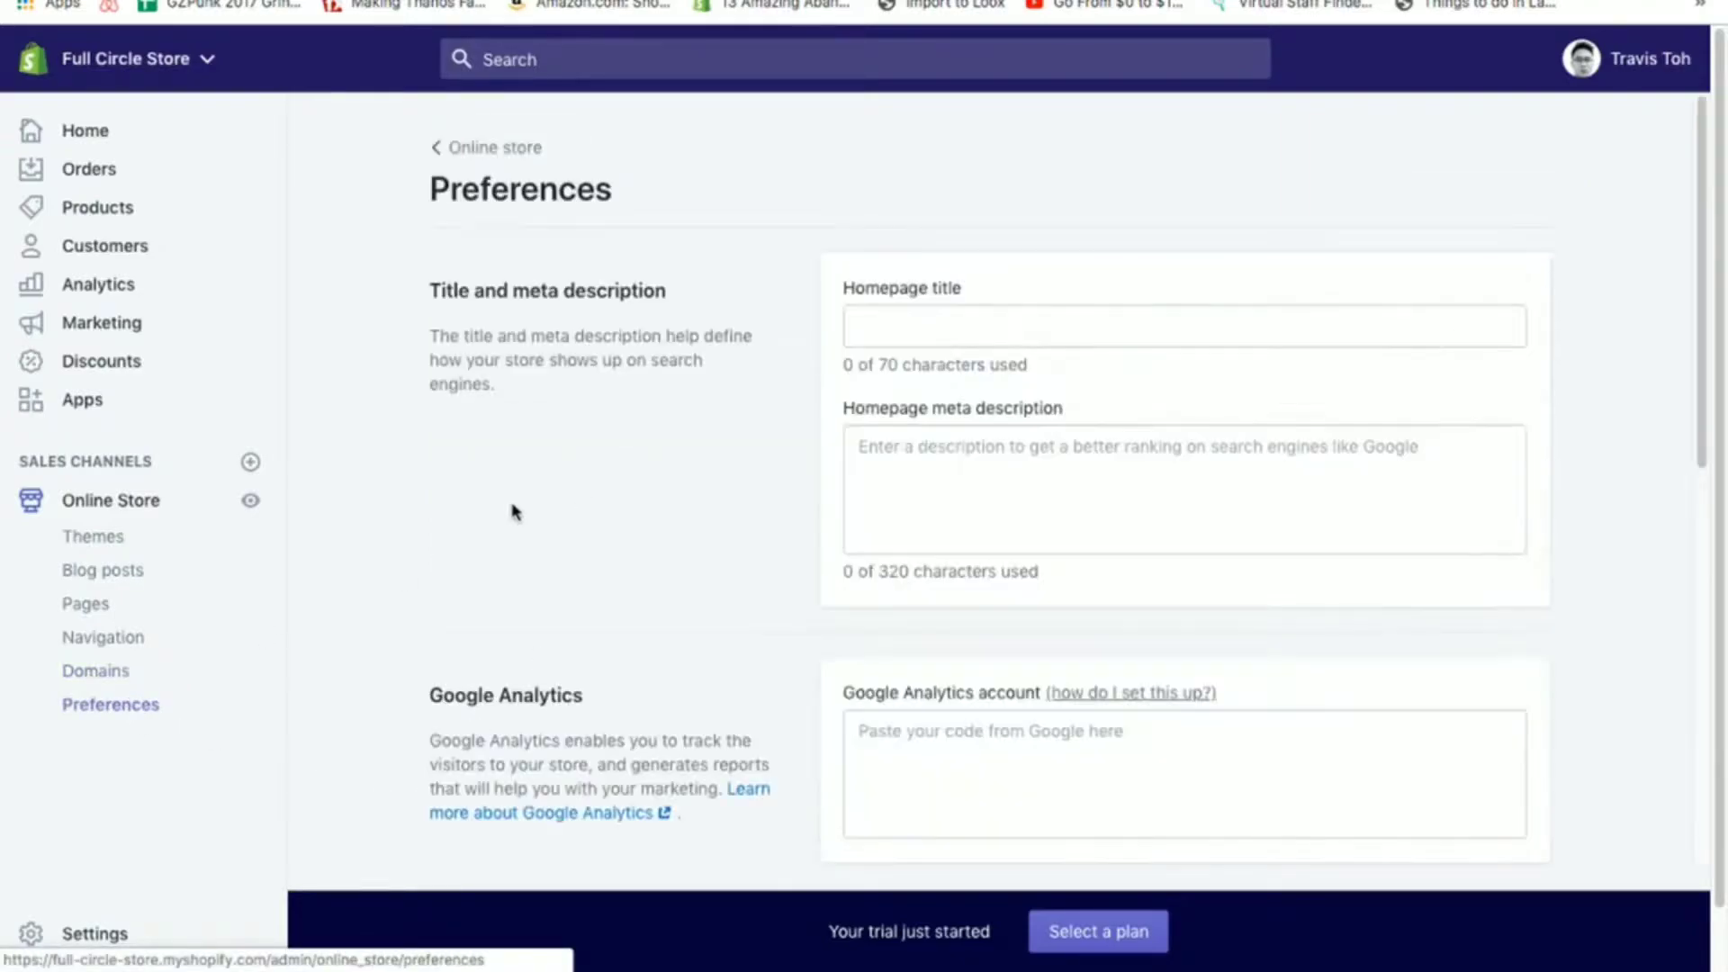
drag(440, 286, 686, 394)
click(686, 389)
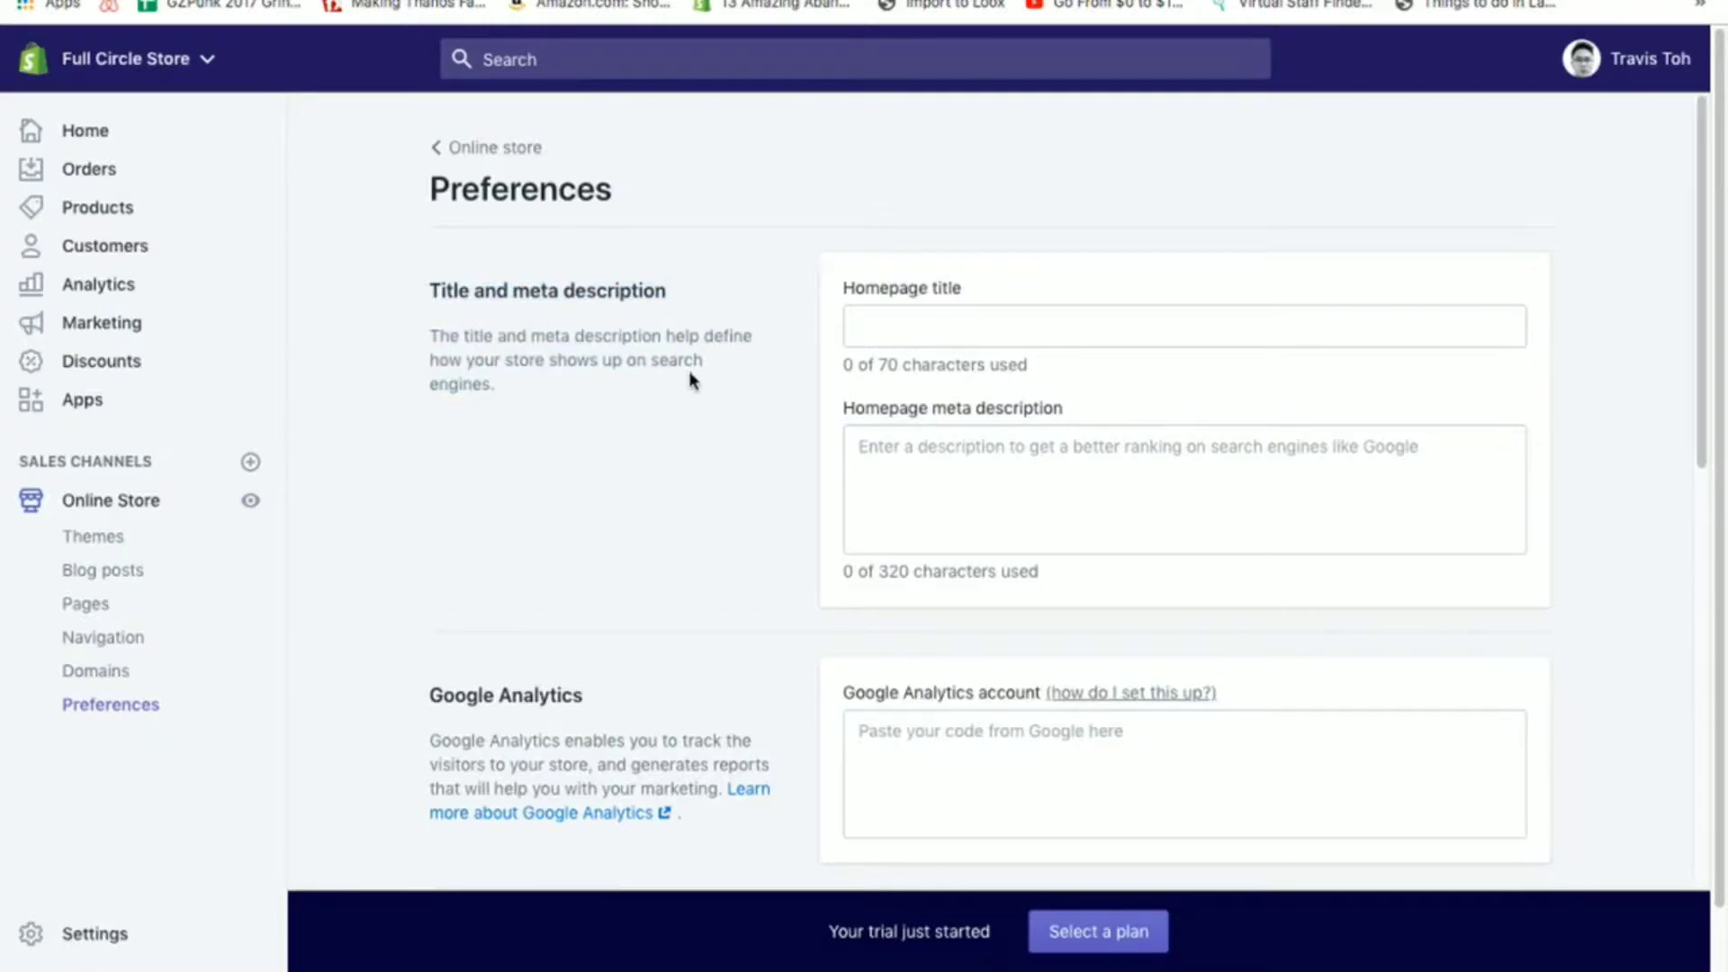
scroll(688, 376, down, 3)
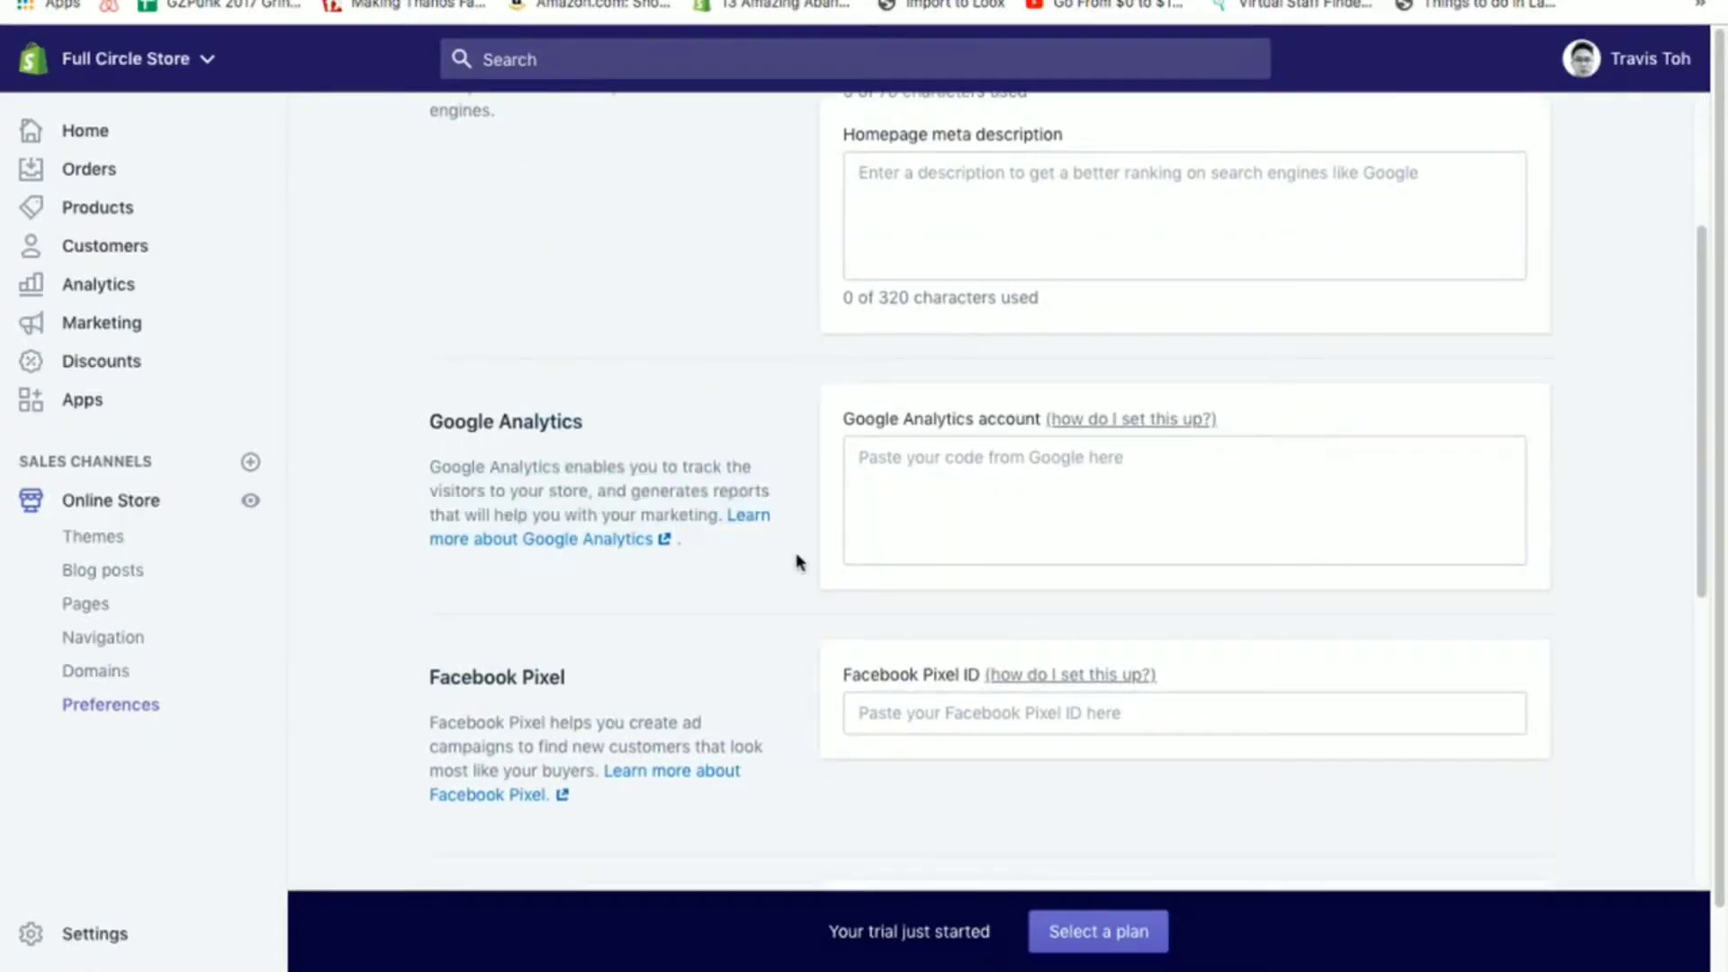
scroll(945, 477, down, 2)
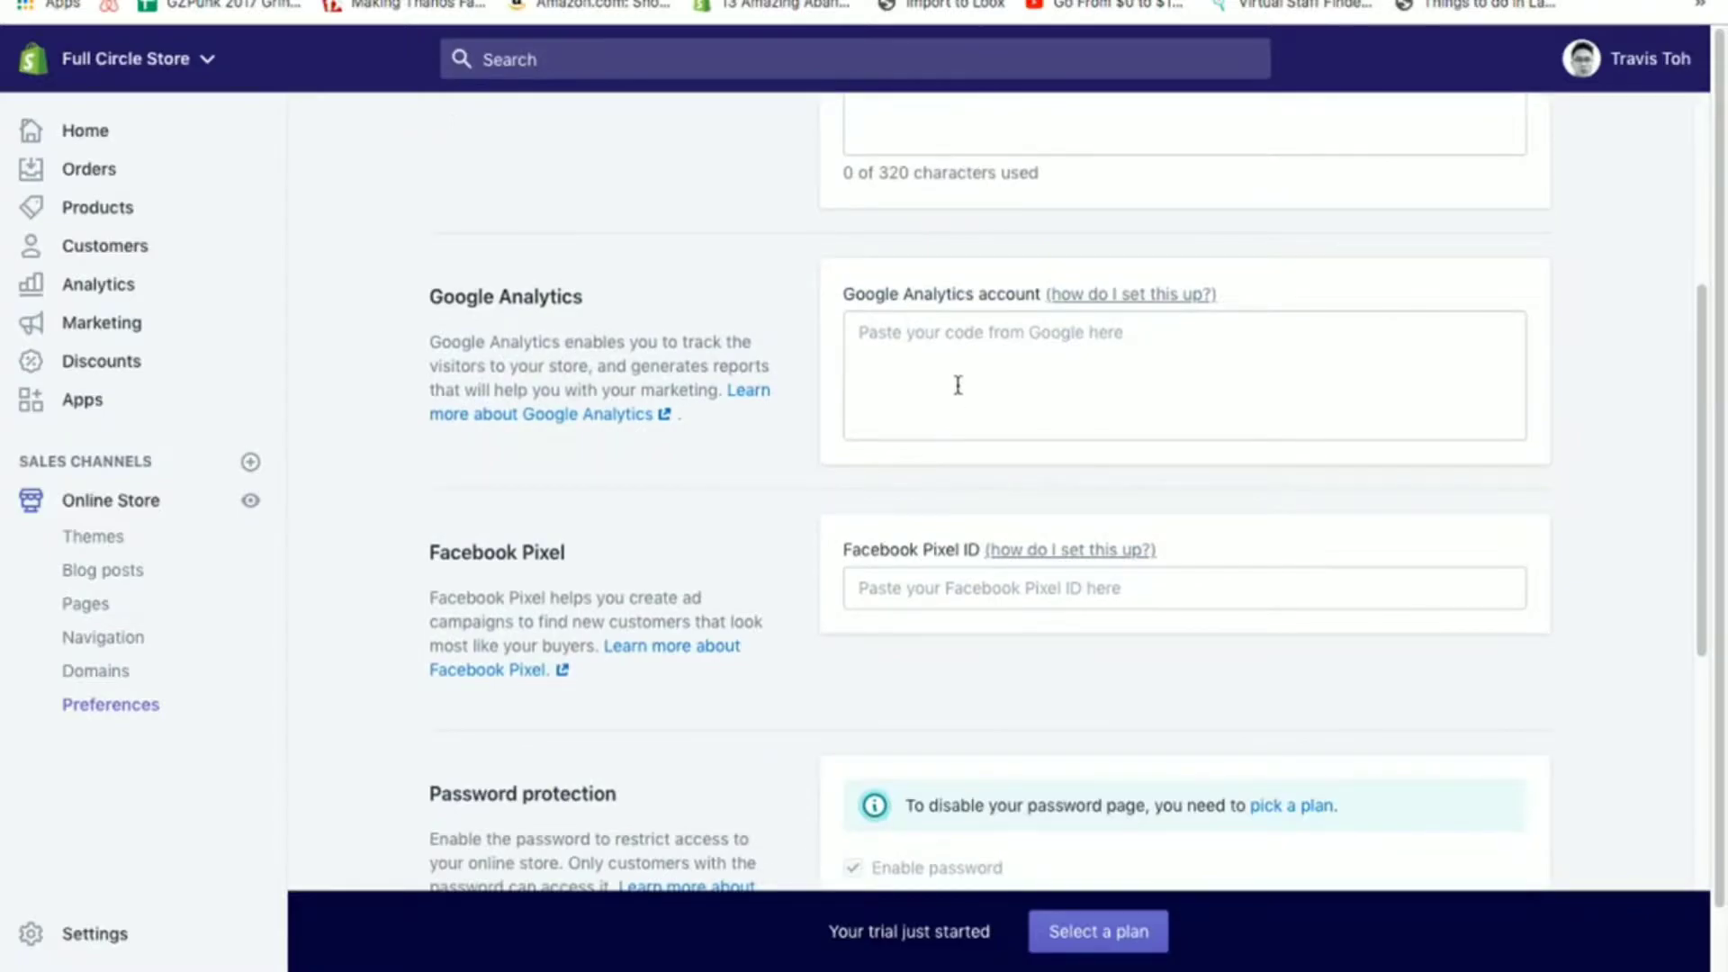
scroll(810, 431, down, 1)
scroll(837, 528, down, 1)
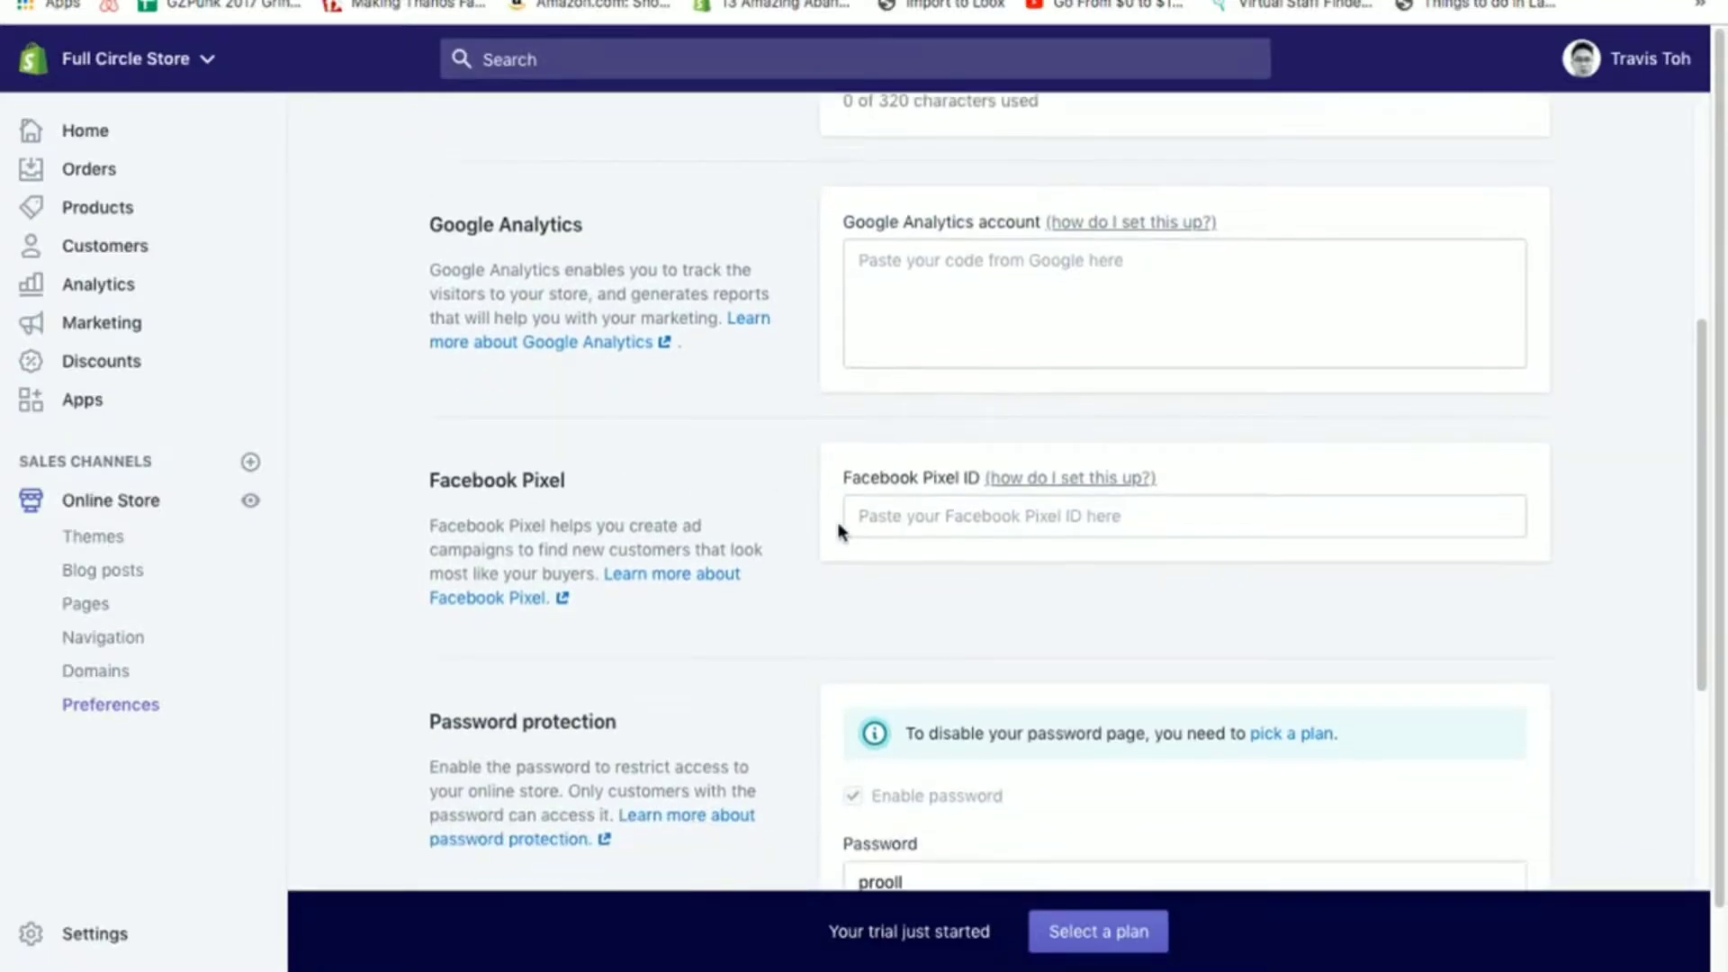
scroll(915, 543, down, 2)
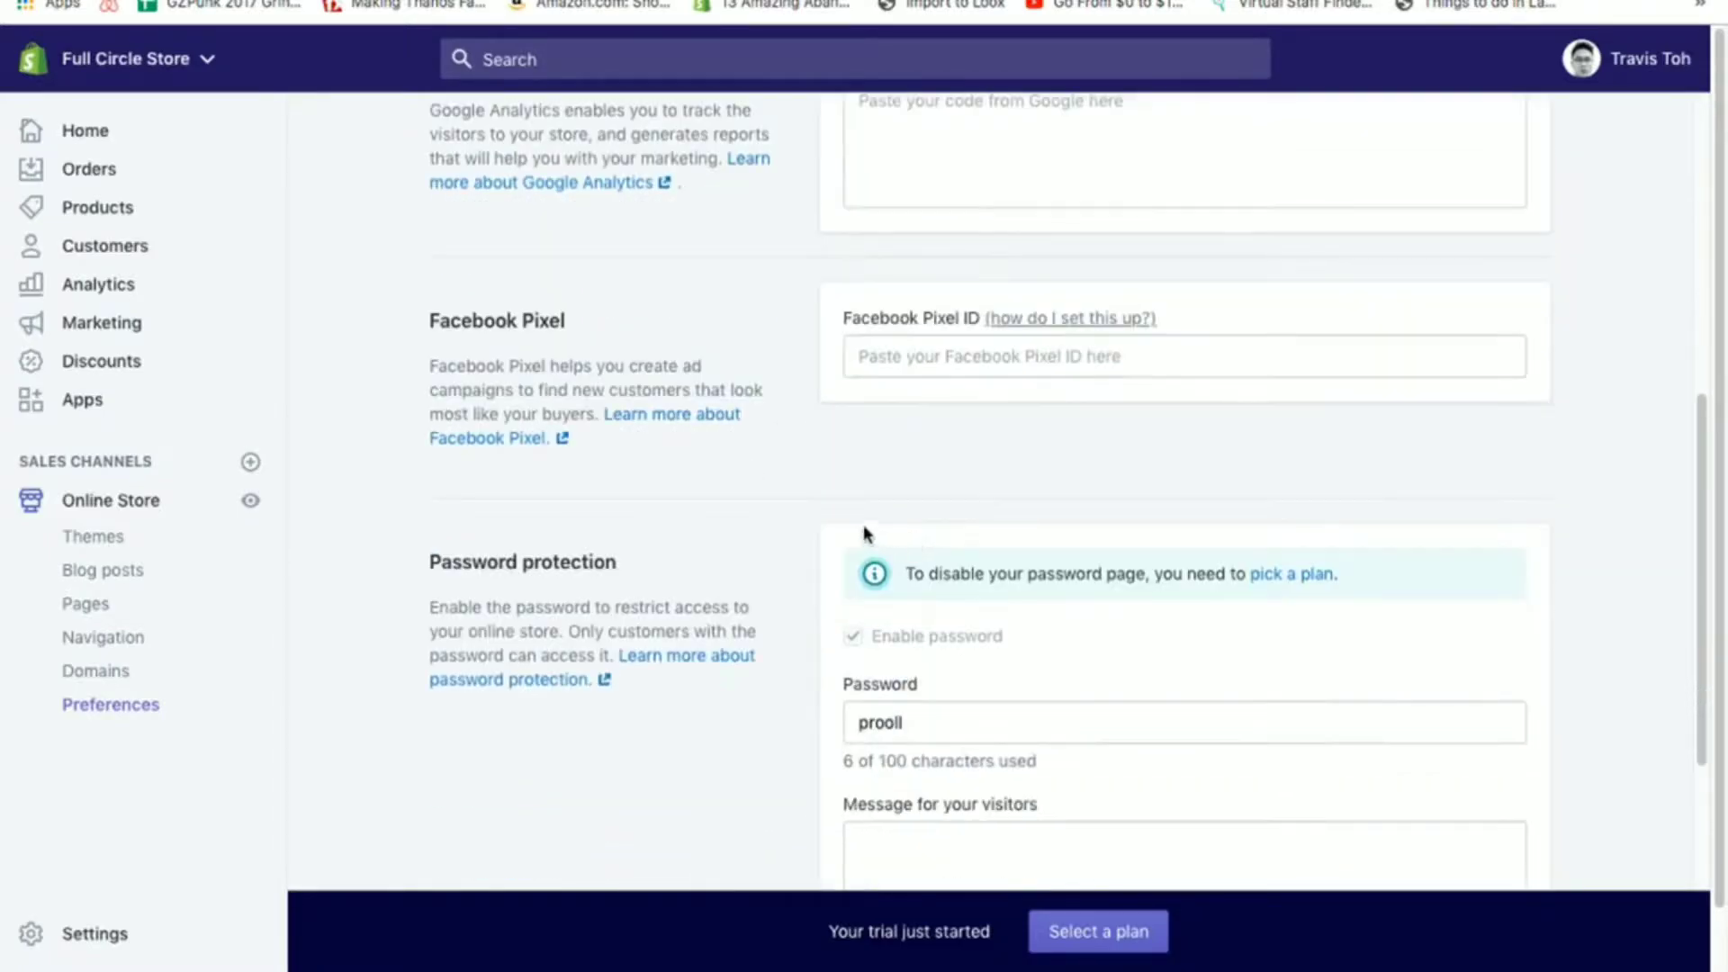
scroll(876, 436, down, 3)
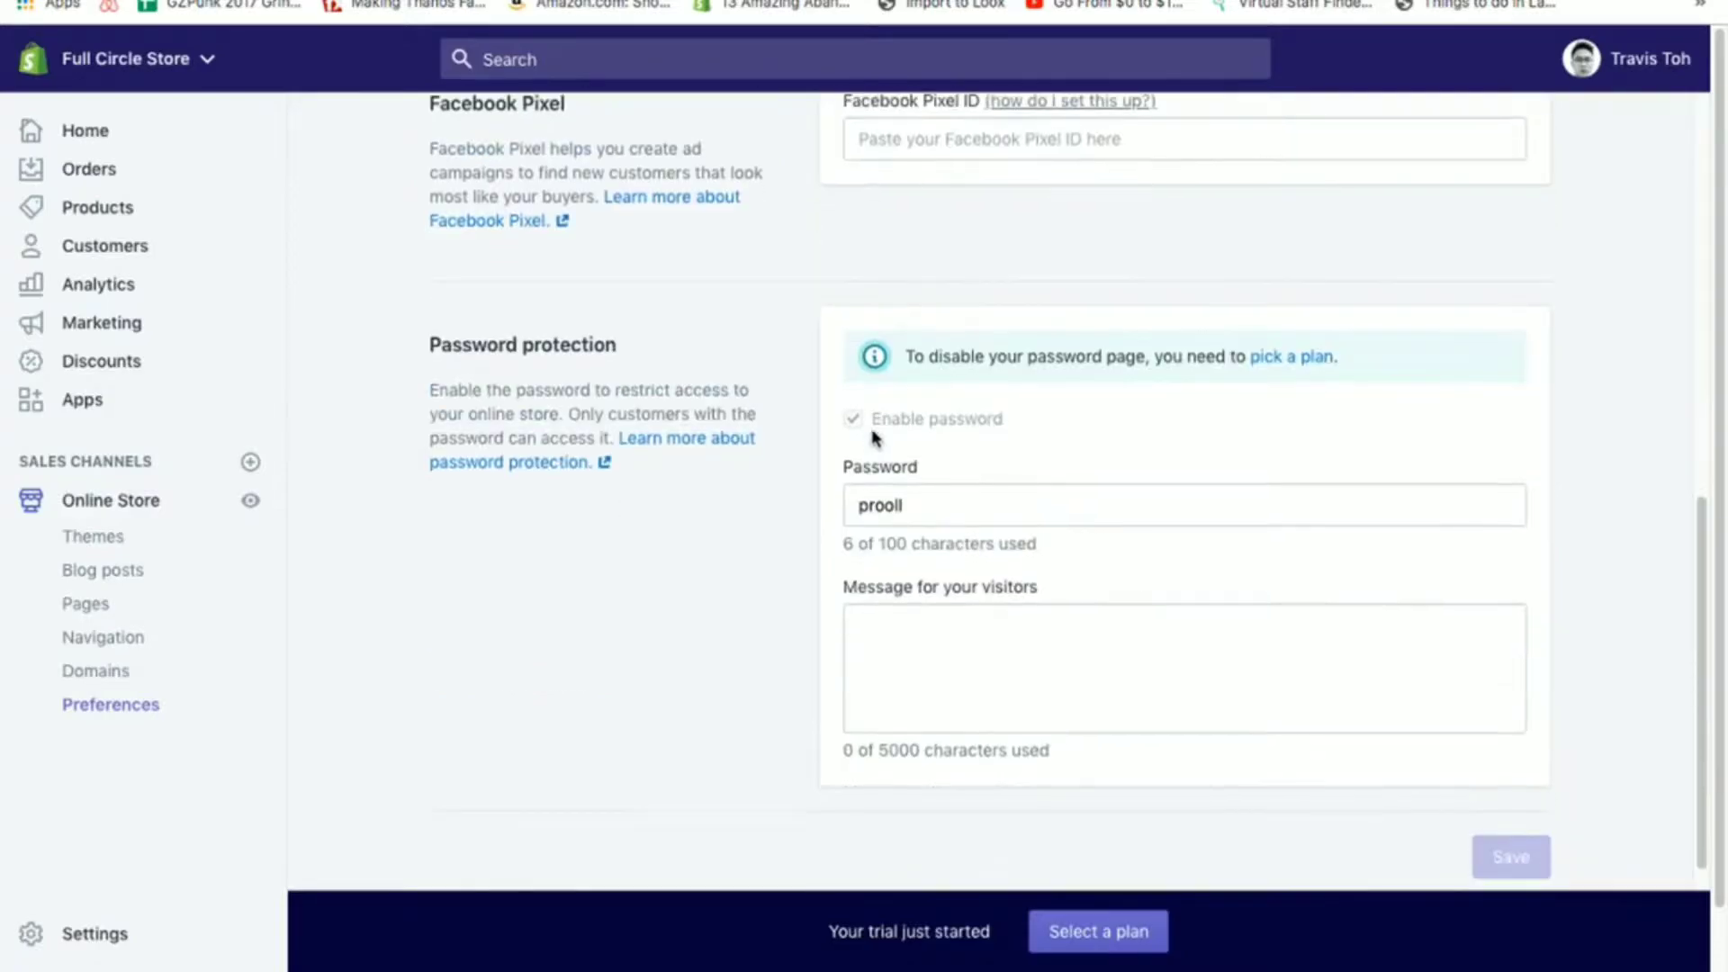
drag(378, 335, 726, 490)
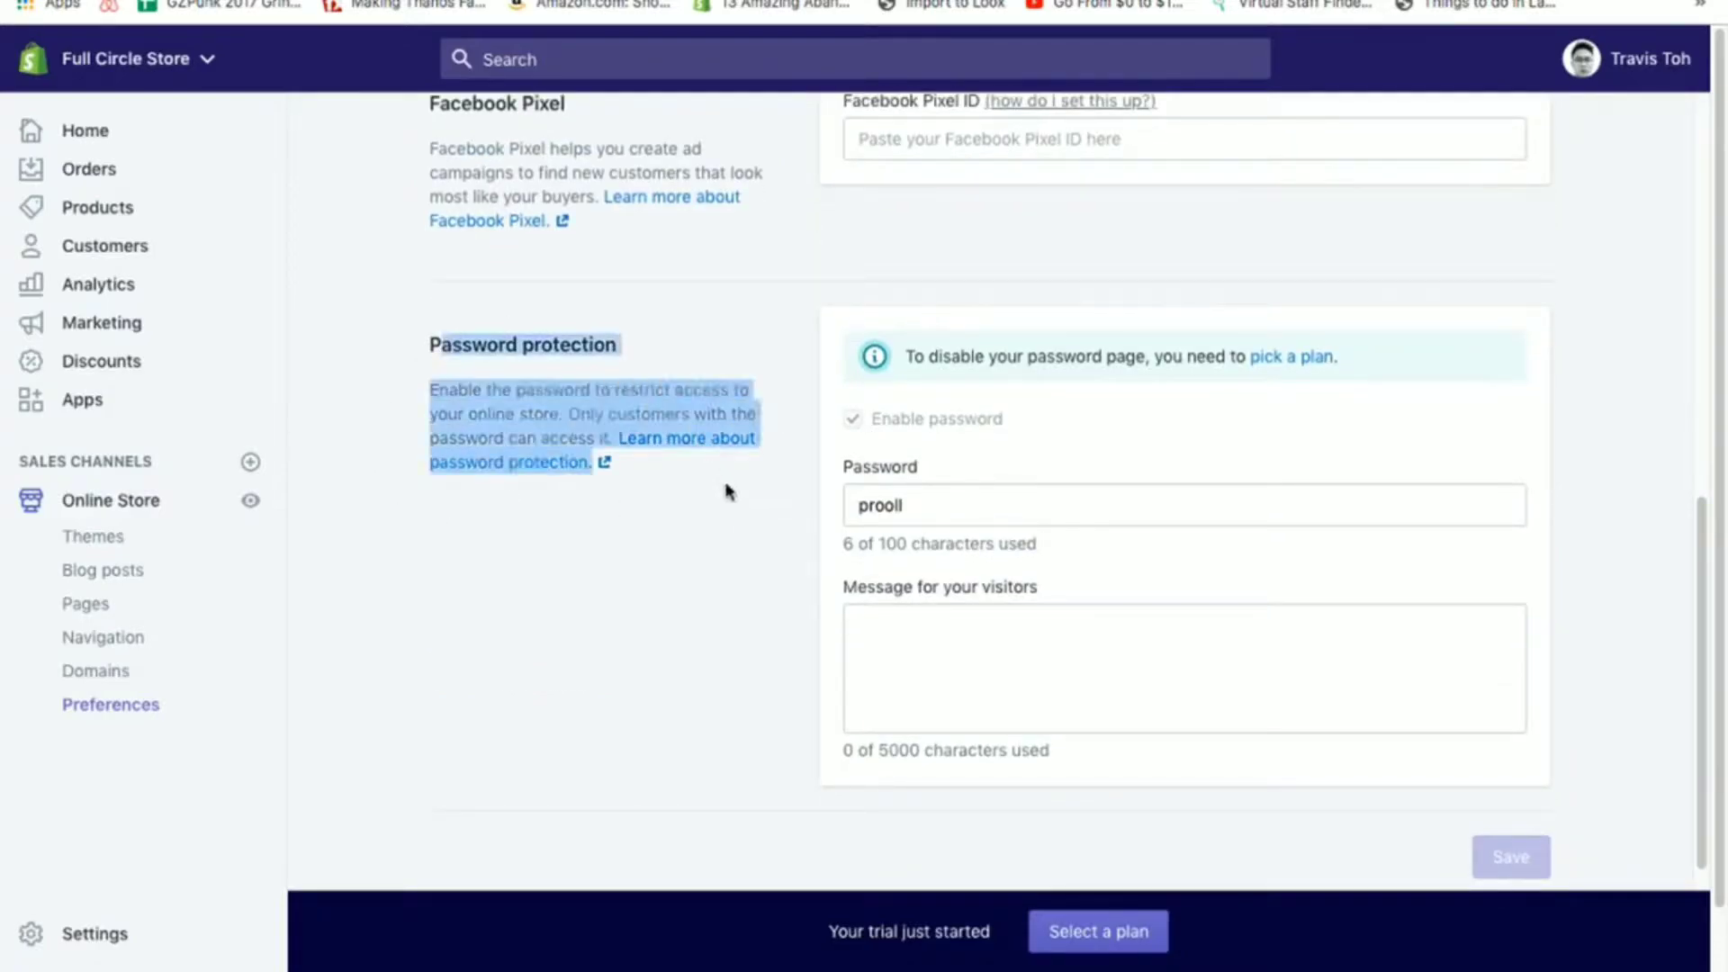
click(726, 487)
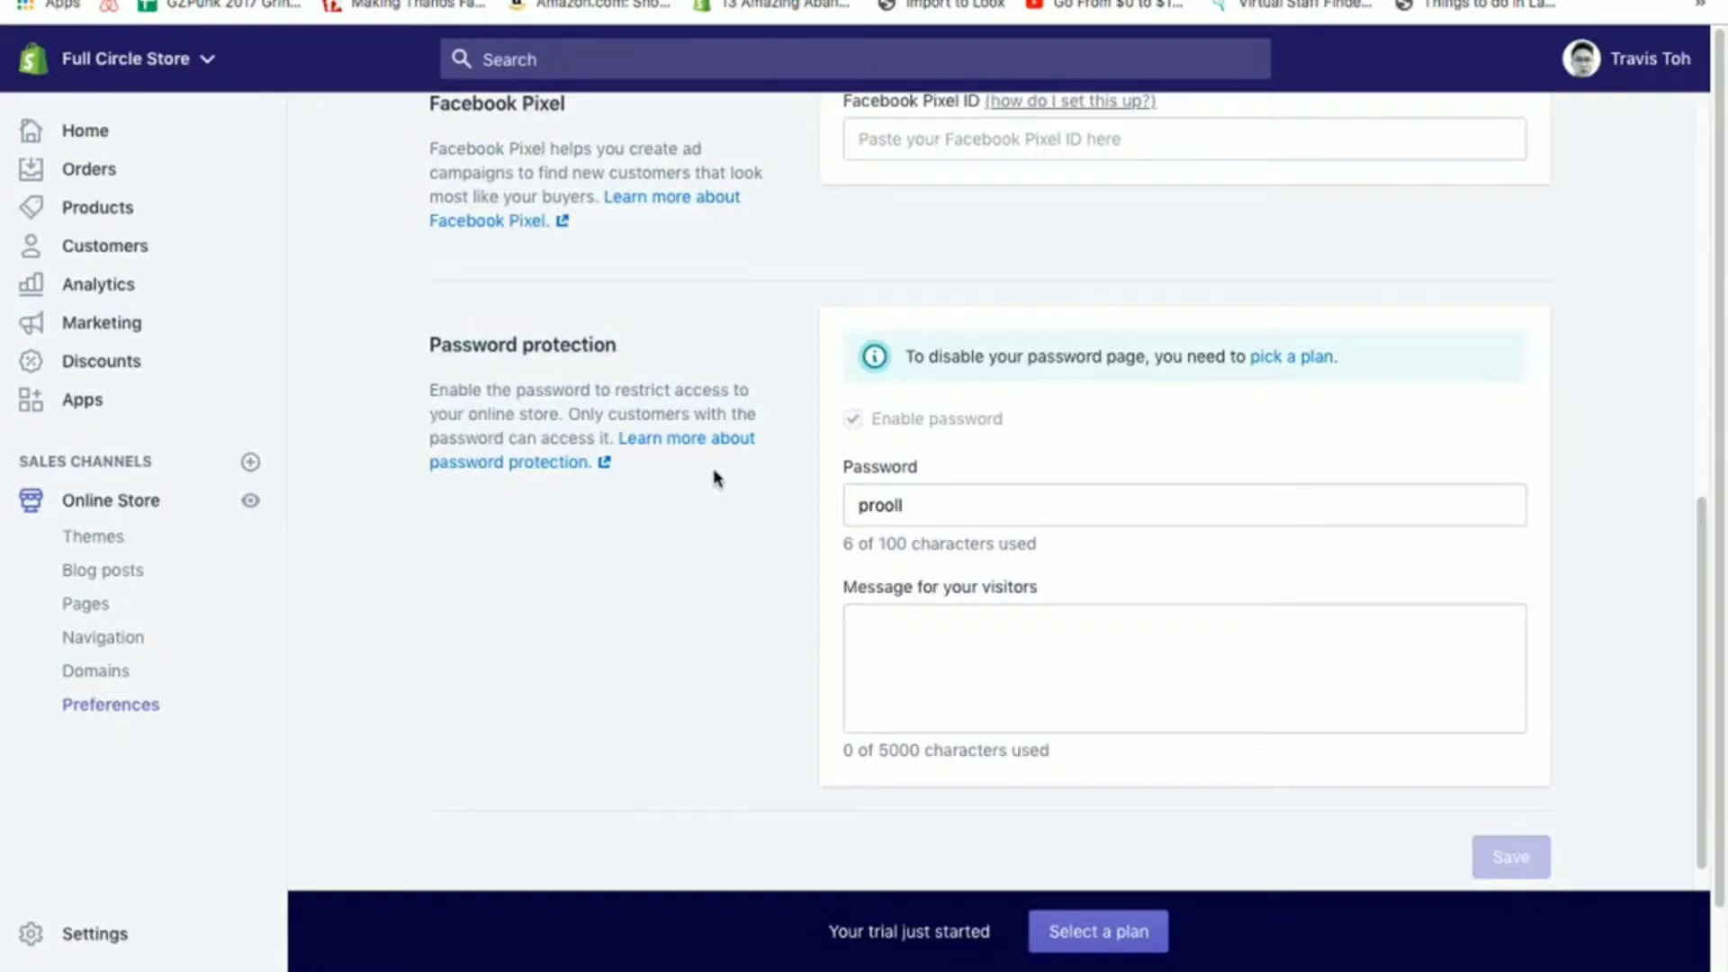
Toggle Enable password off and back on so protection stays enabled, then go to Settings
click(927, 425)
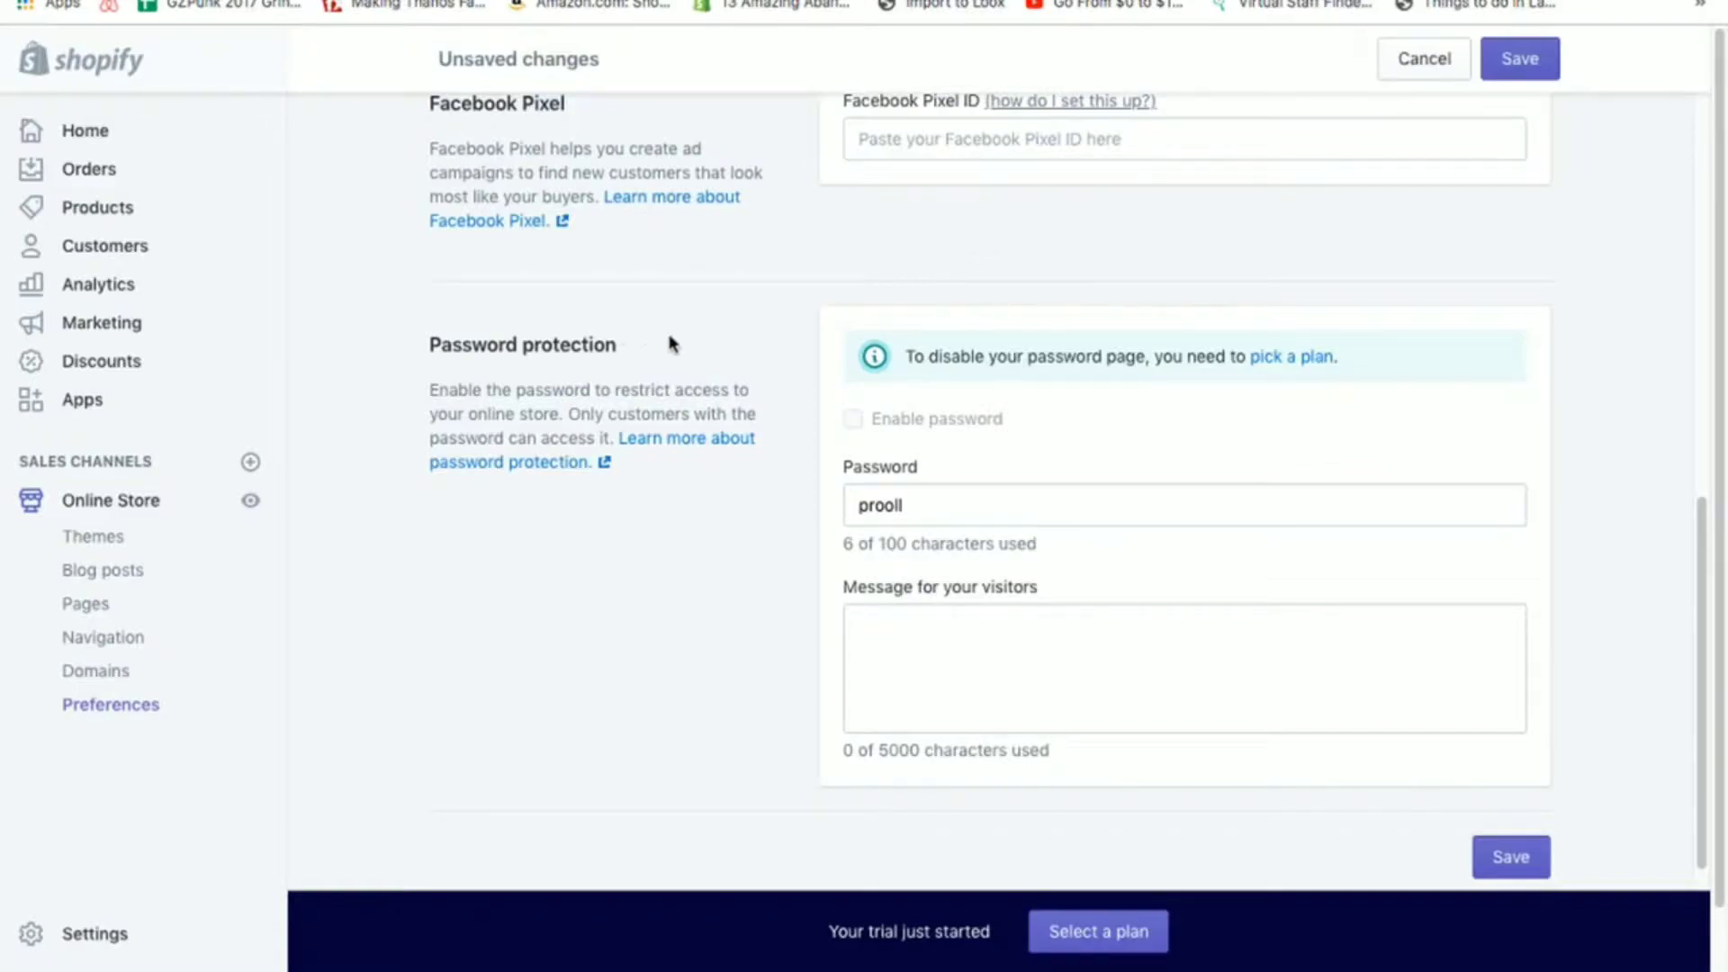
click(892, 419)
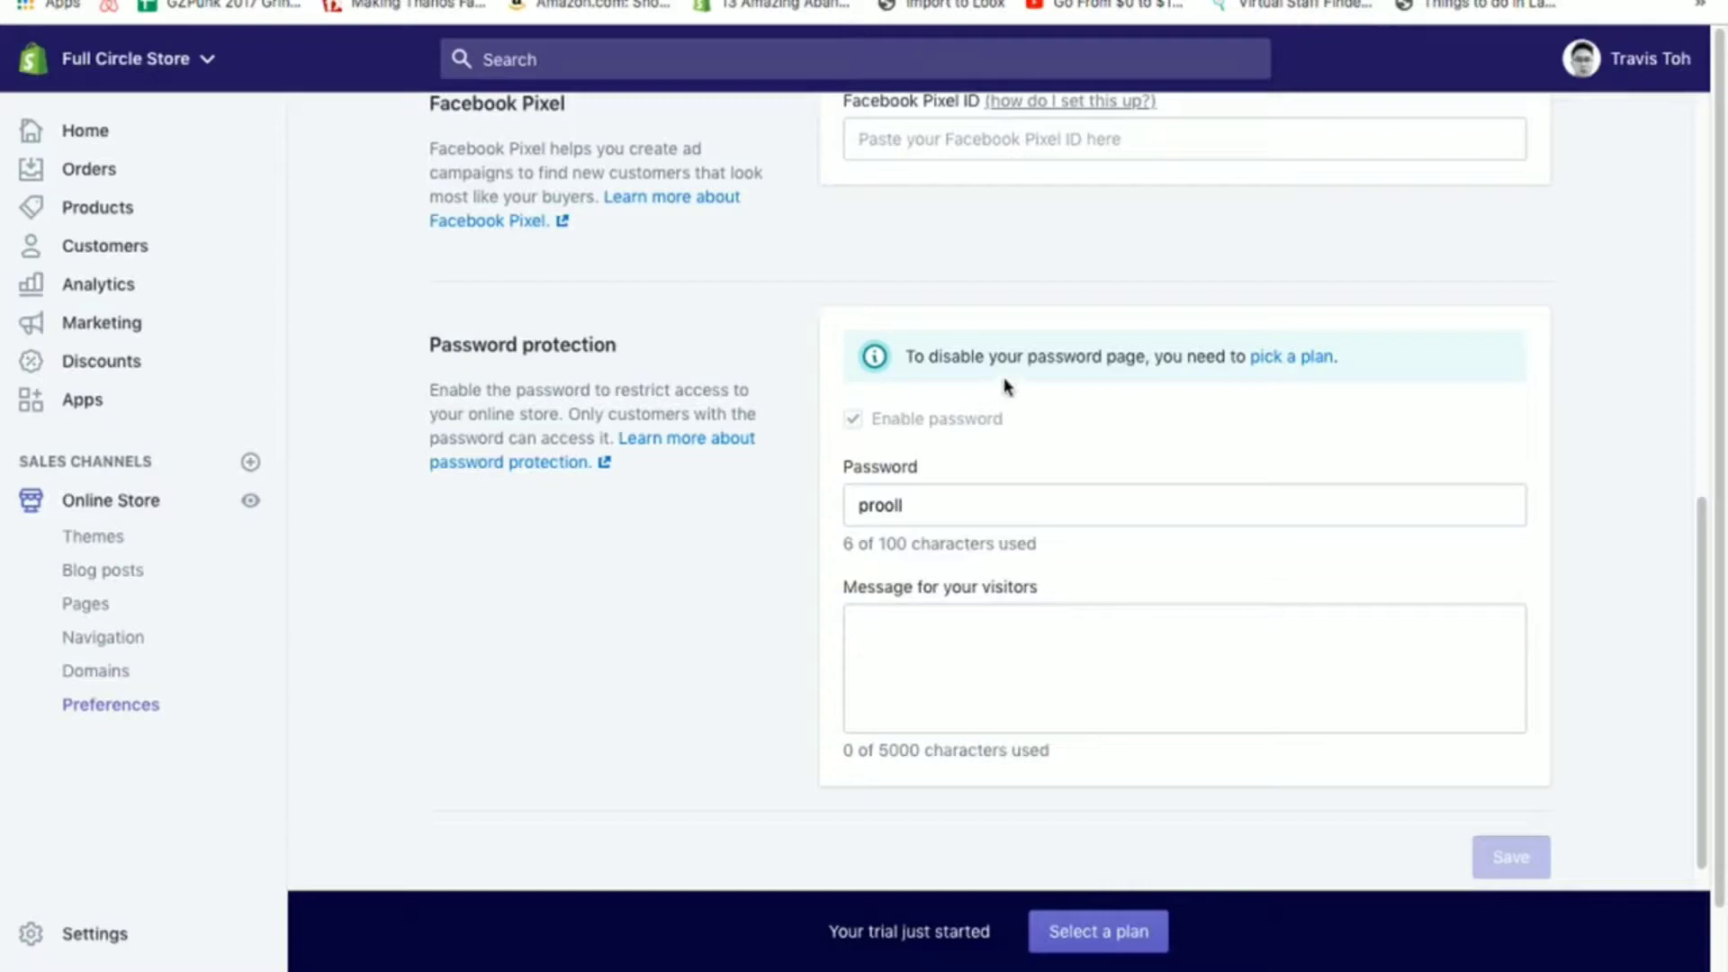
click(907, 421)
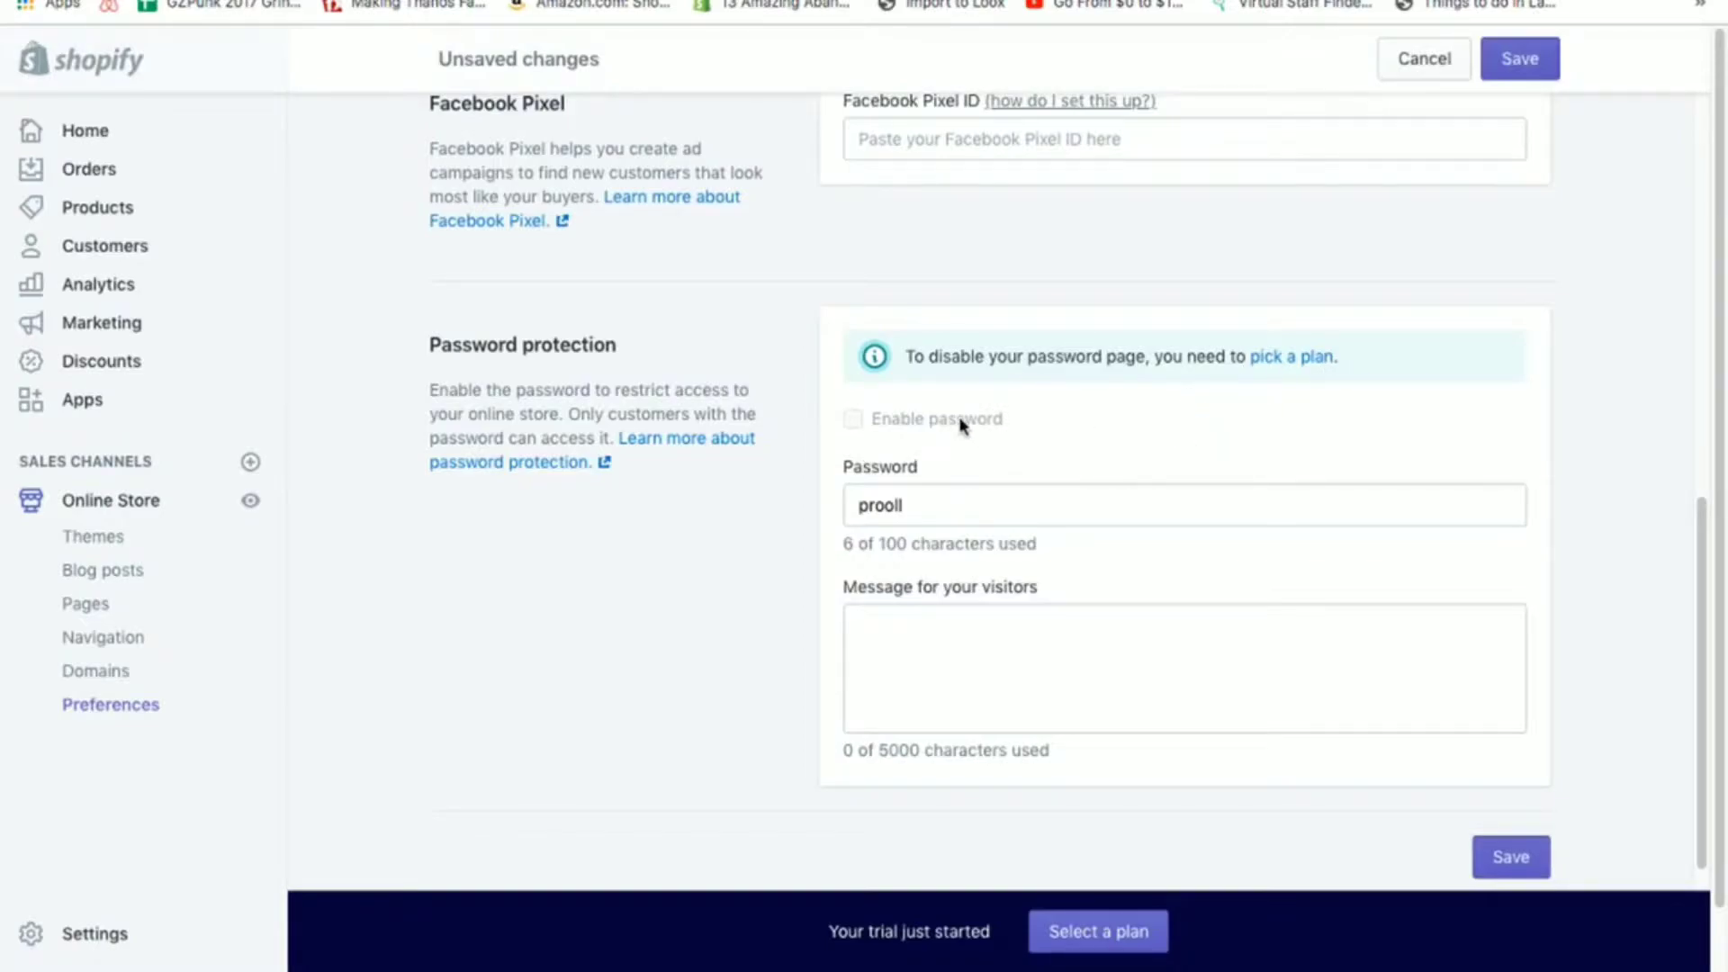
click(81, 934)
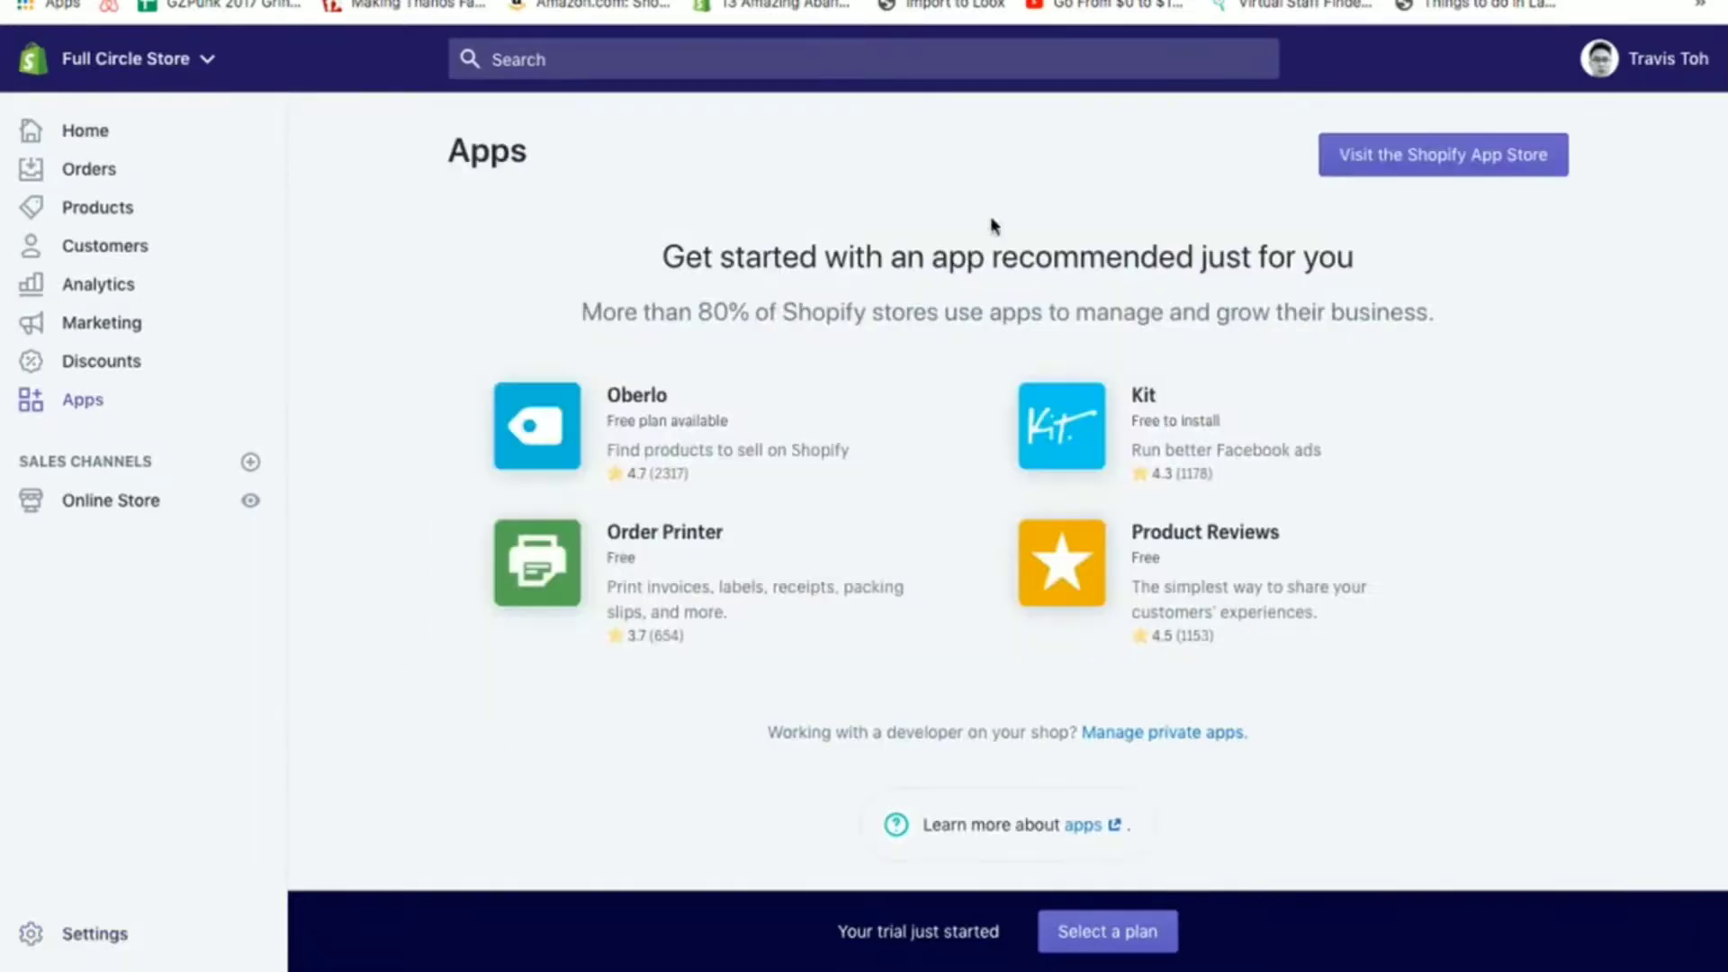
From the empty Products list, start a new product and scroll through its form
click(65, 212)
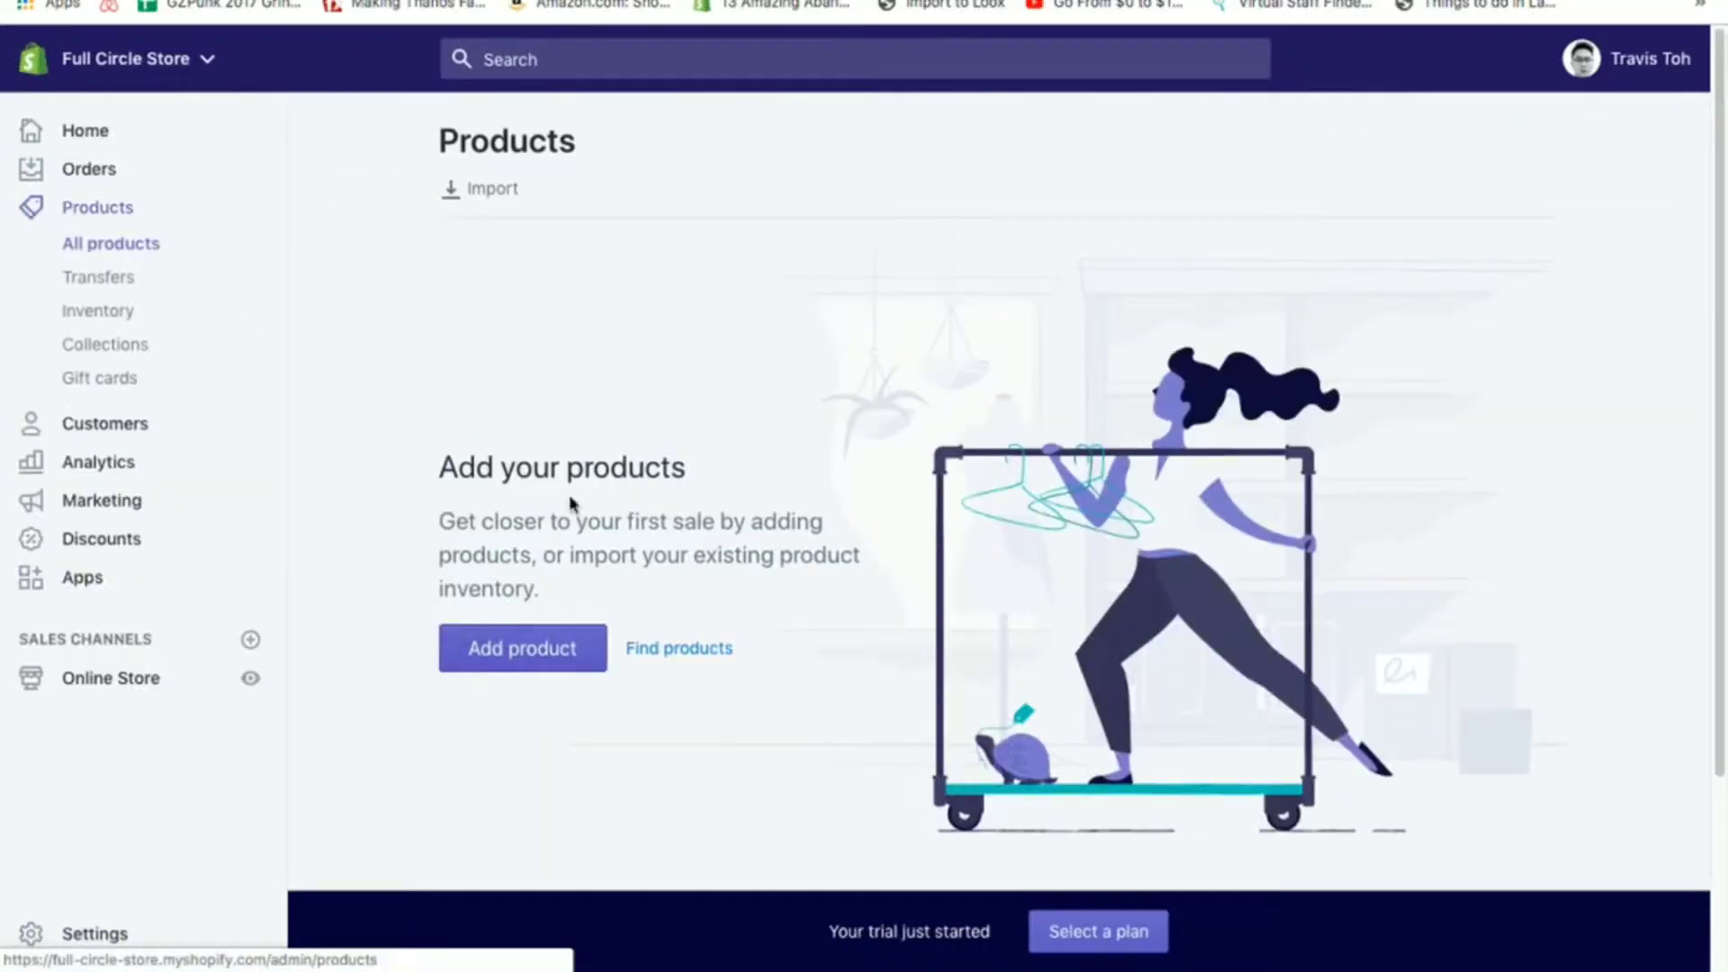
click(515, 655)
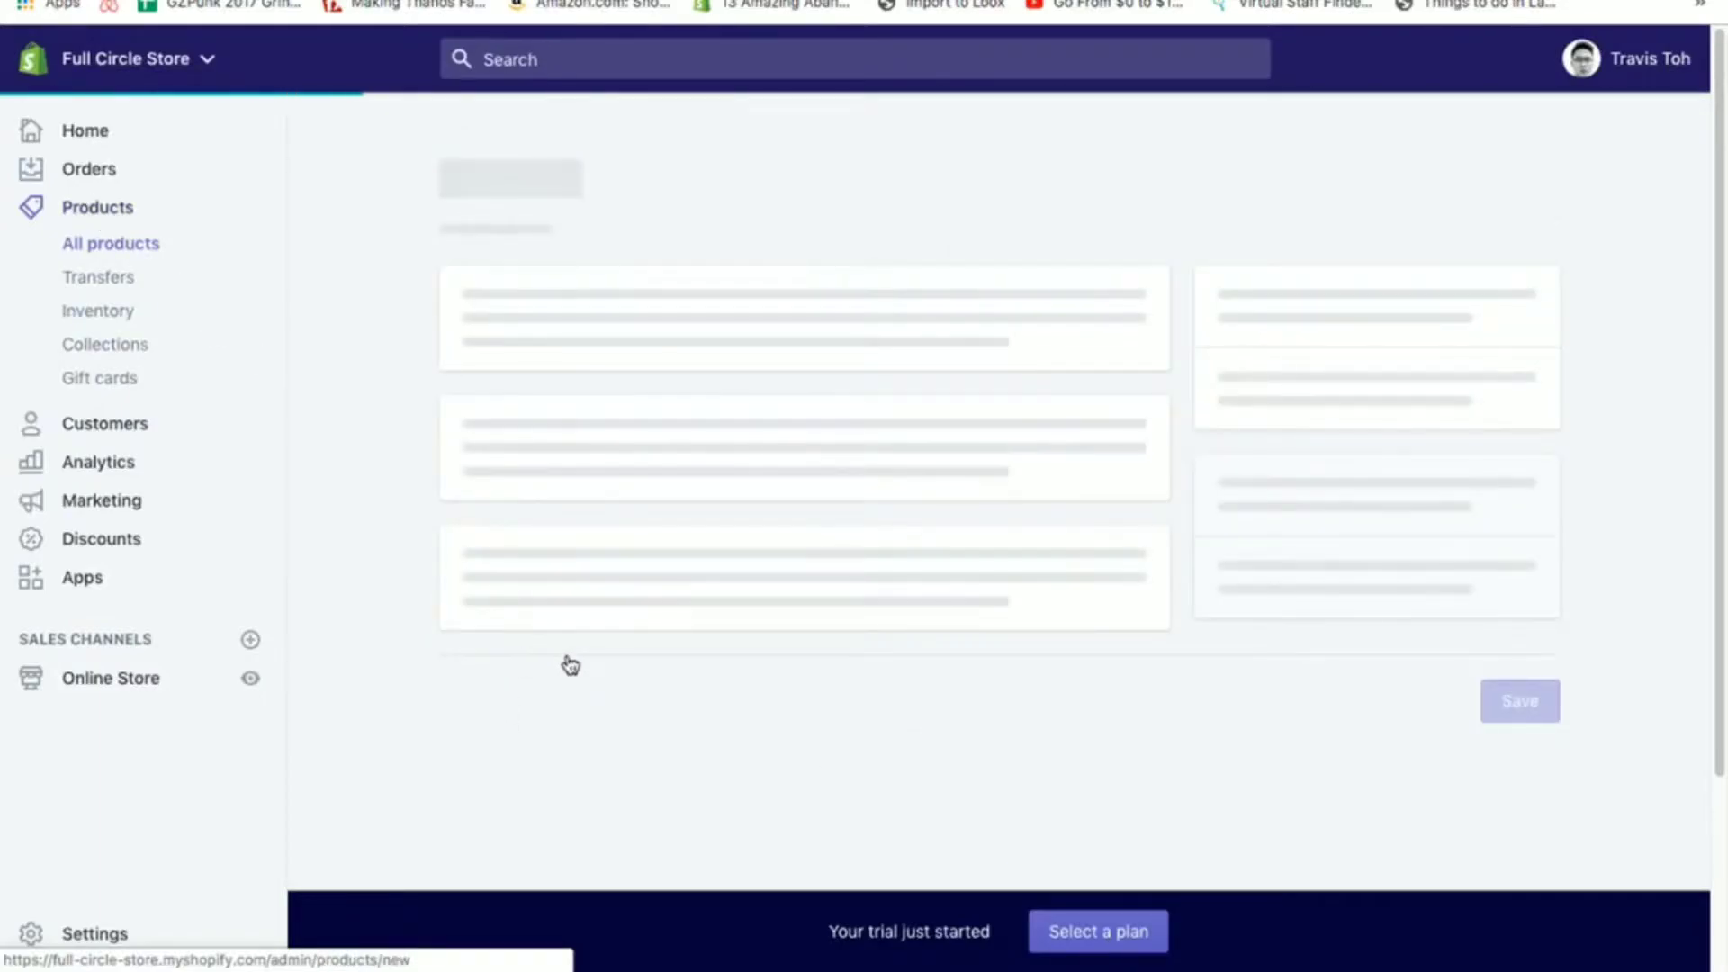
scroll(548, 346, down, 3)
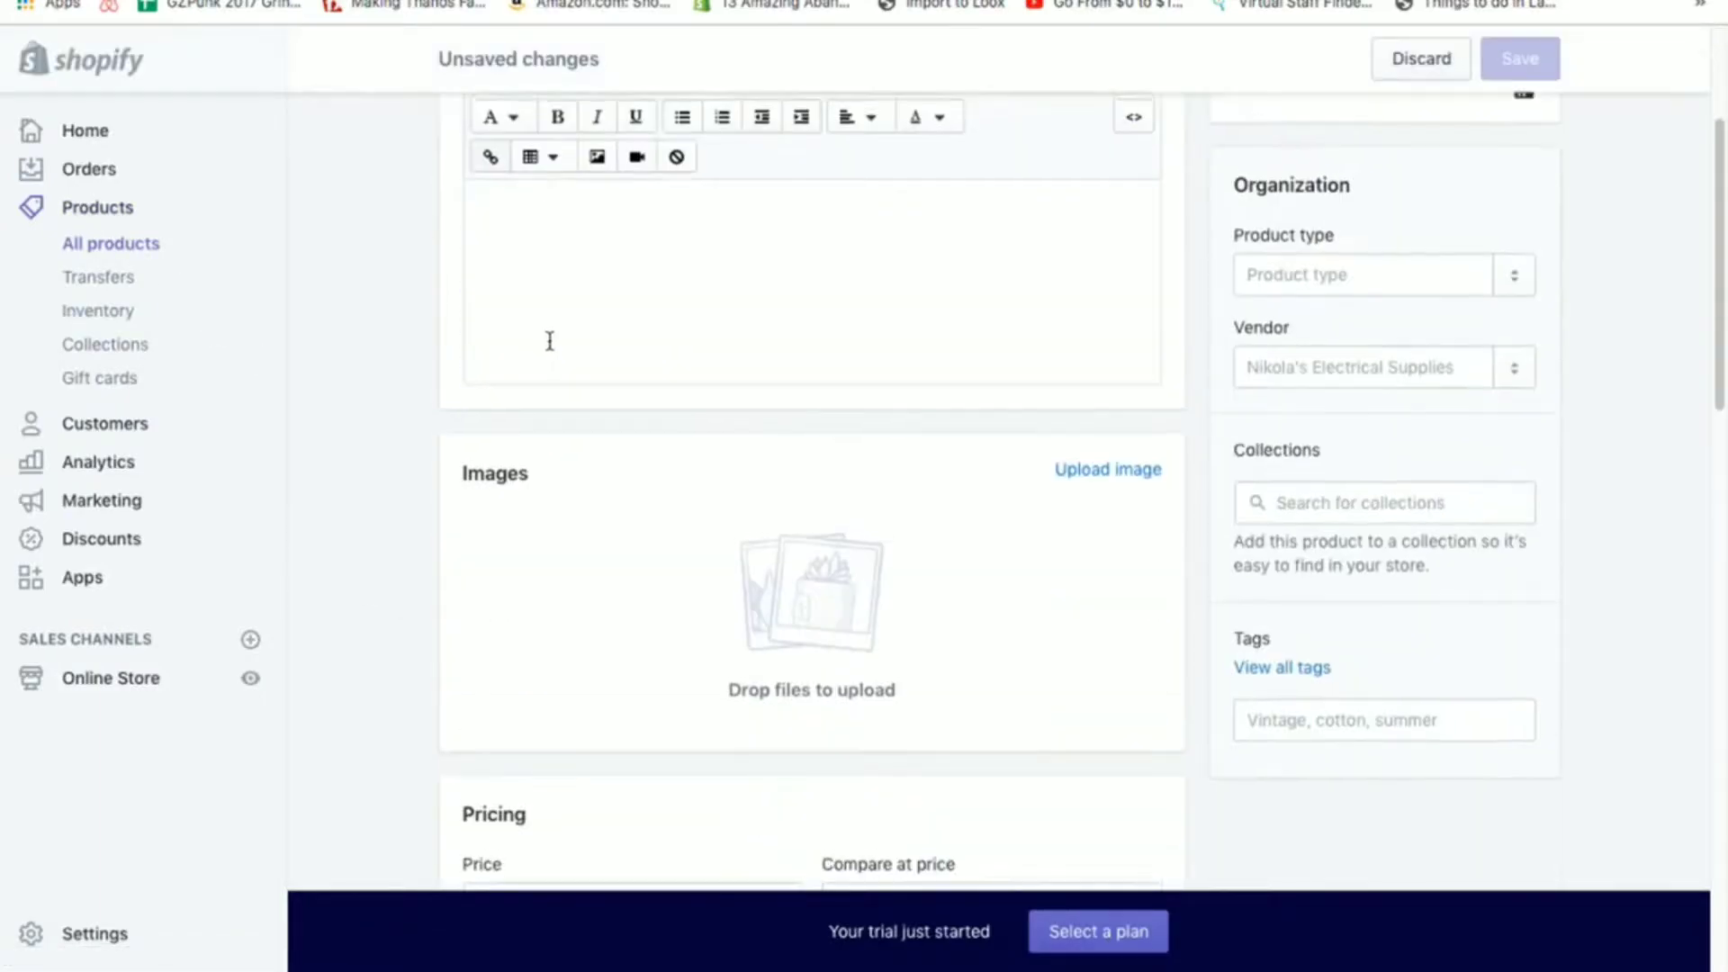
scroll(549, 344, up, 3)
scroll(615, 464, down, 15)
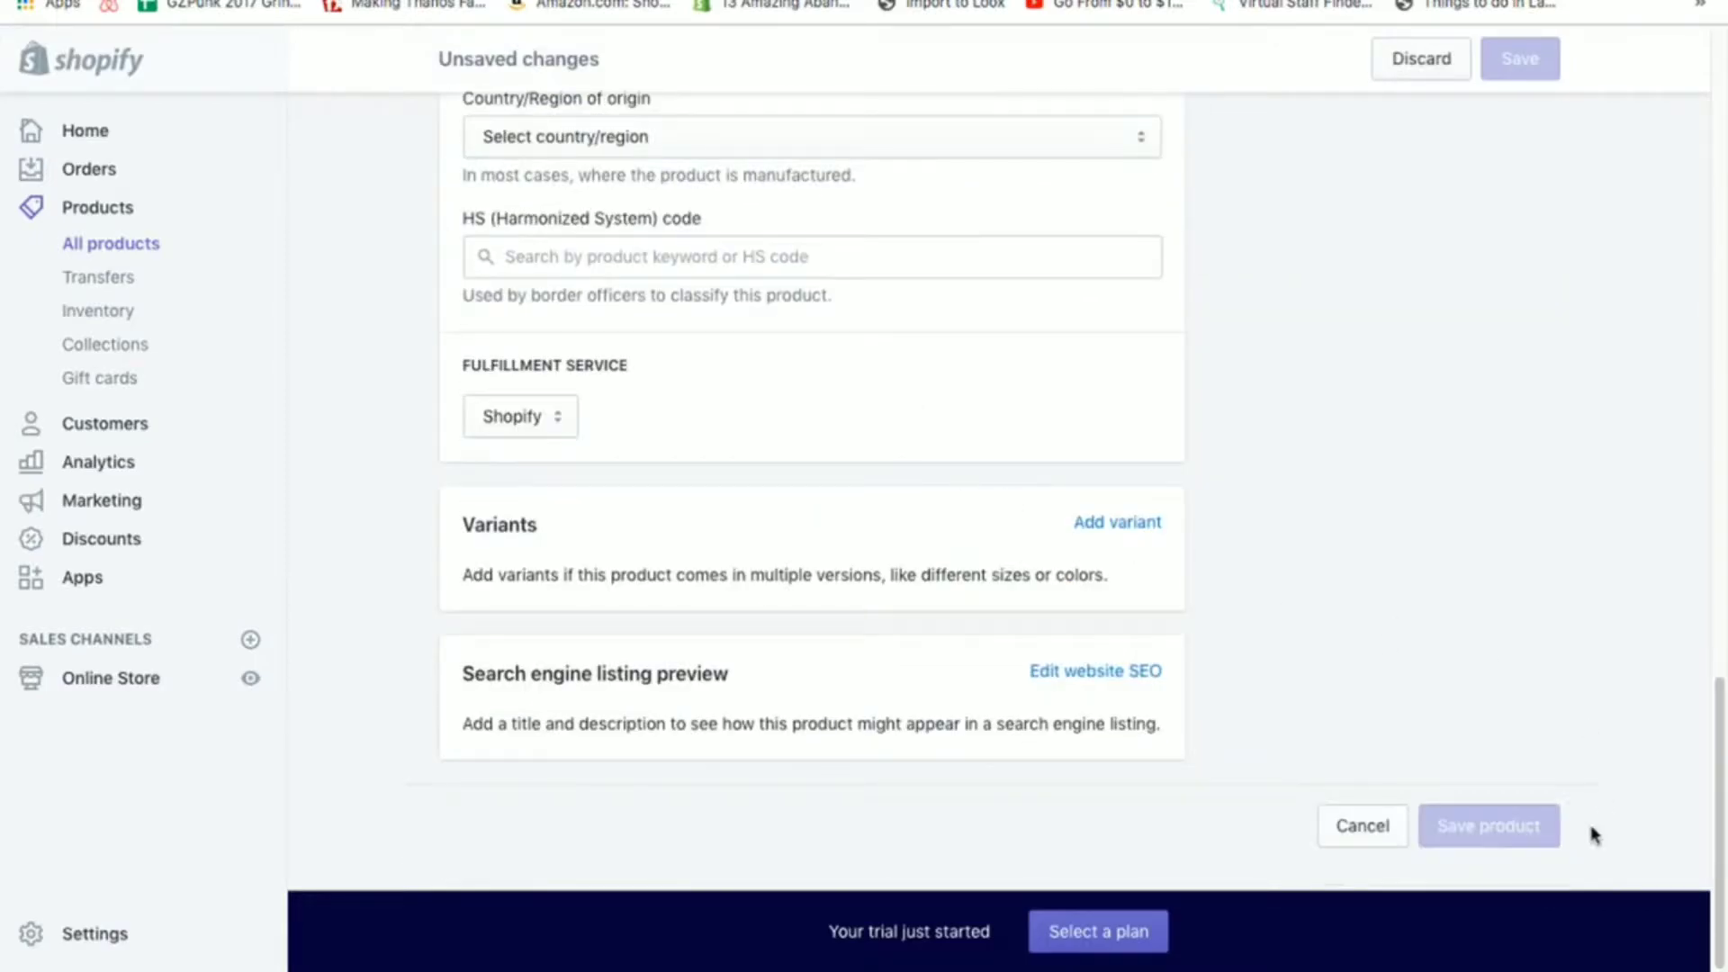
scroll(1320, 567, up, 10)
scroll(1320, 564, up, 4)
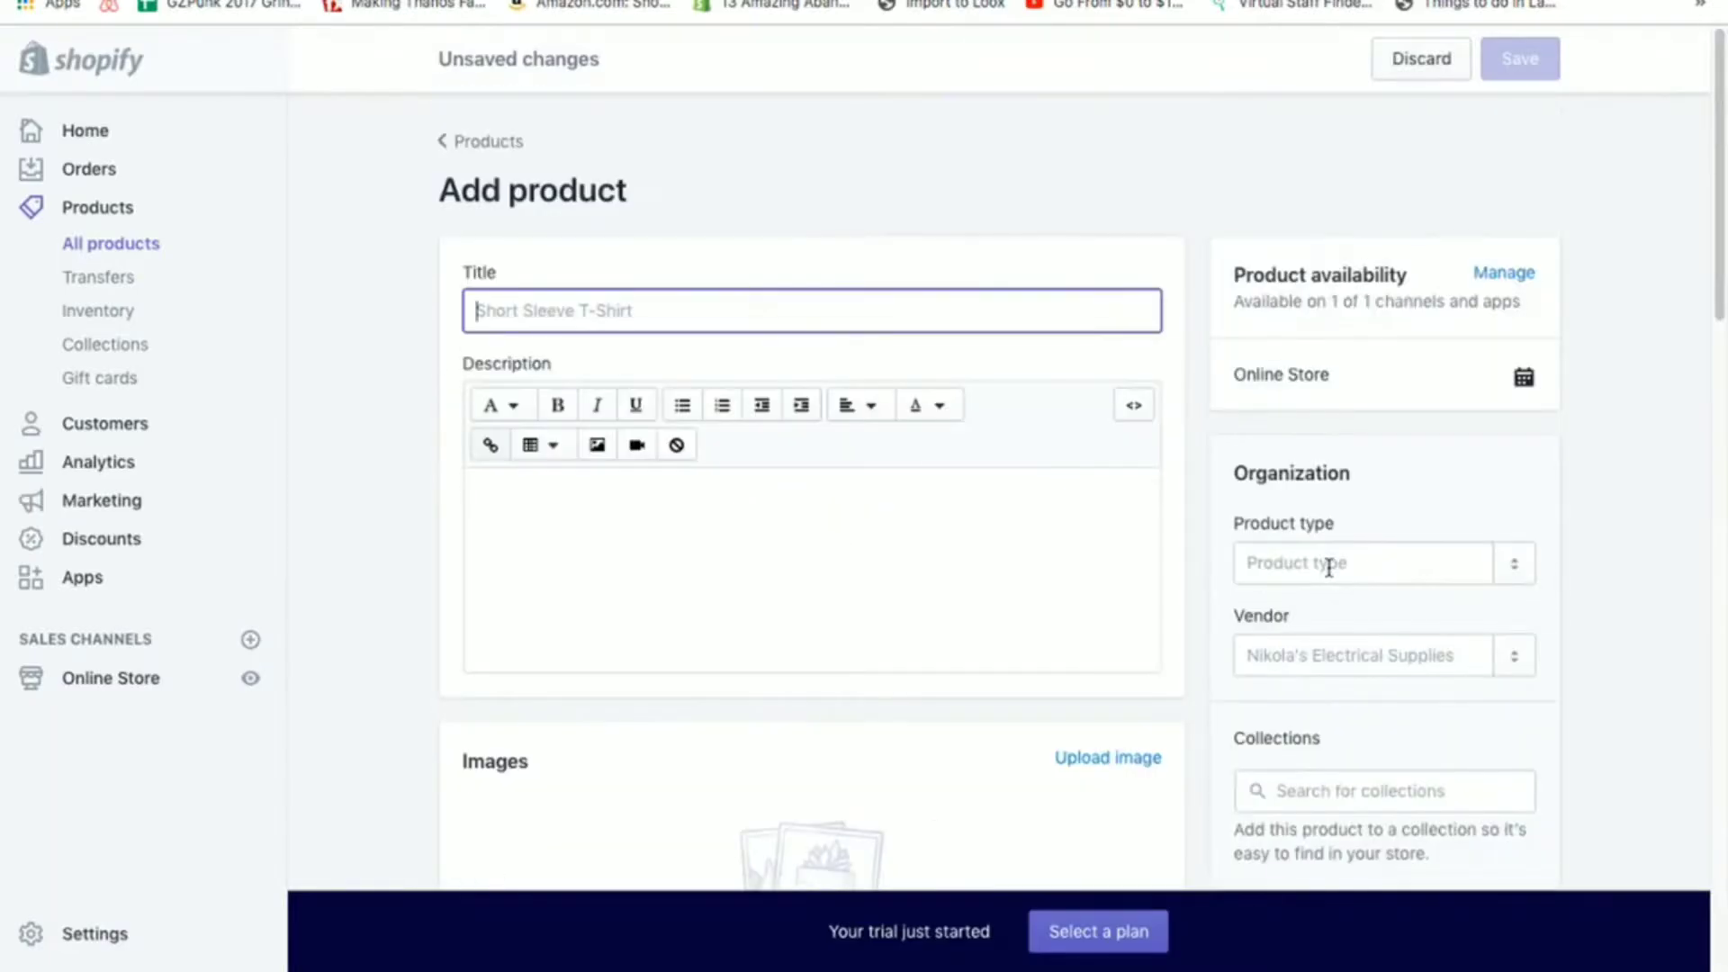
Return to Products, then pick the Oberlo listing (rated 4.7, free plan) from Apps
click(455, 142)
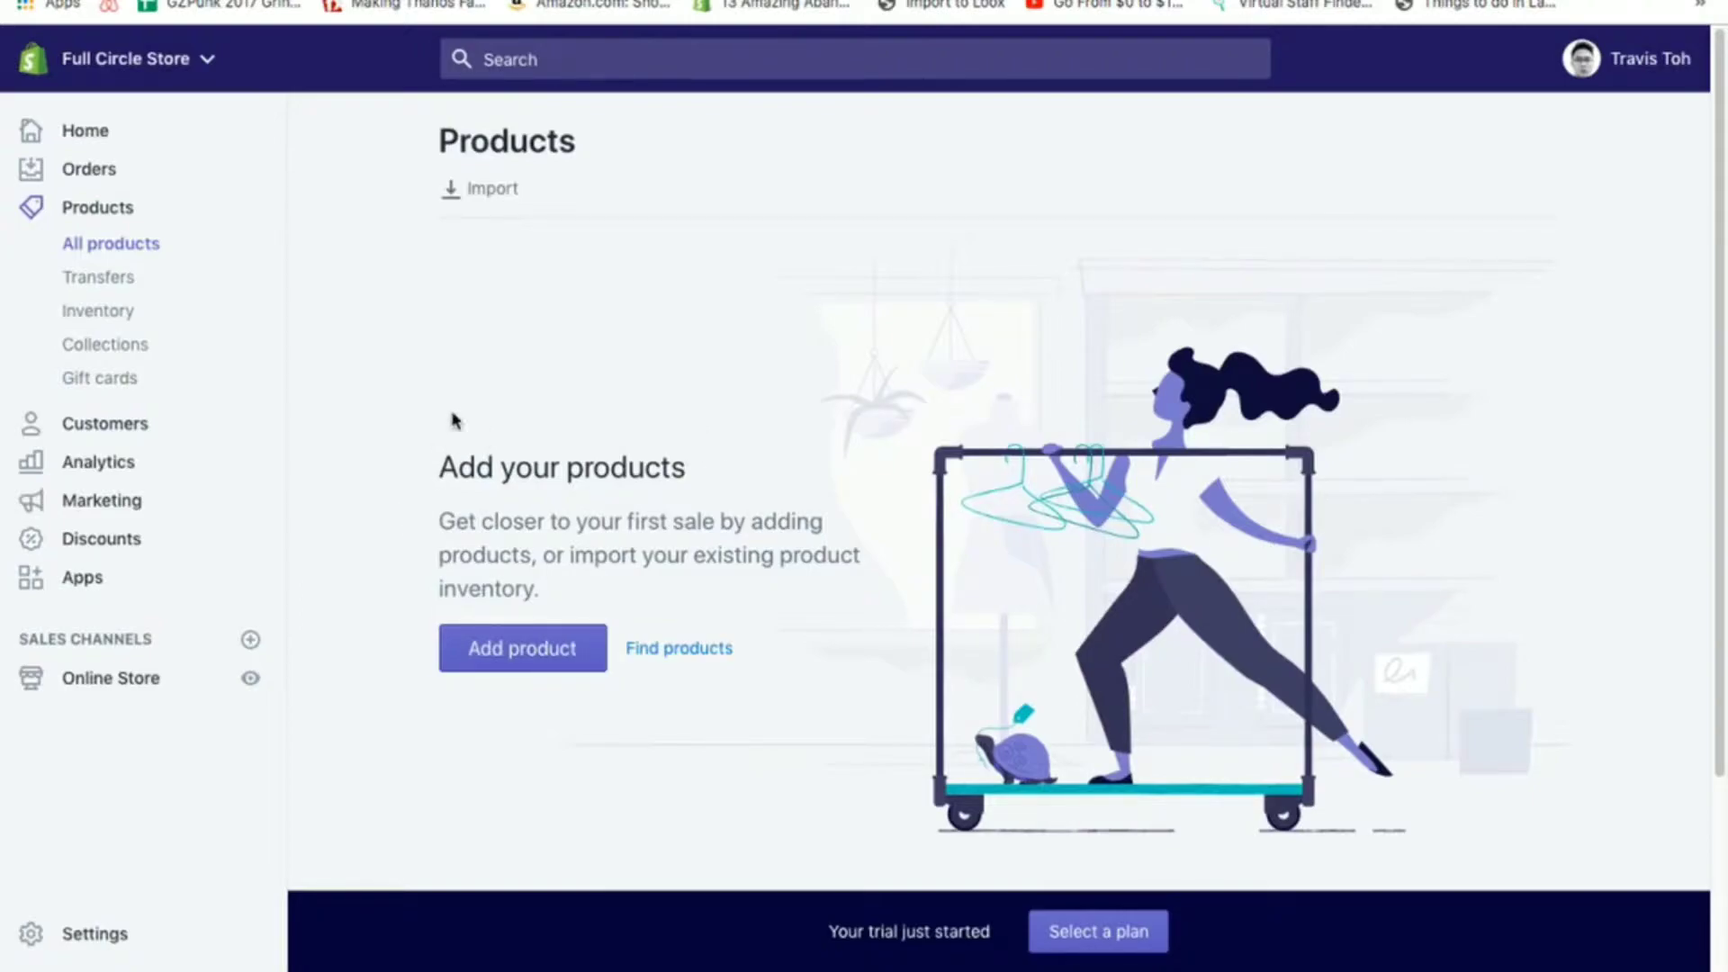
click(77, 594)
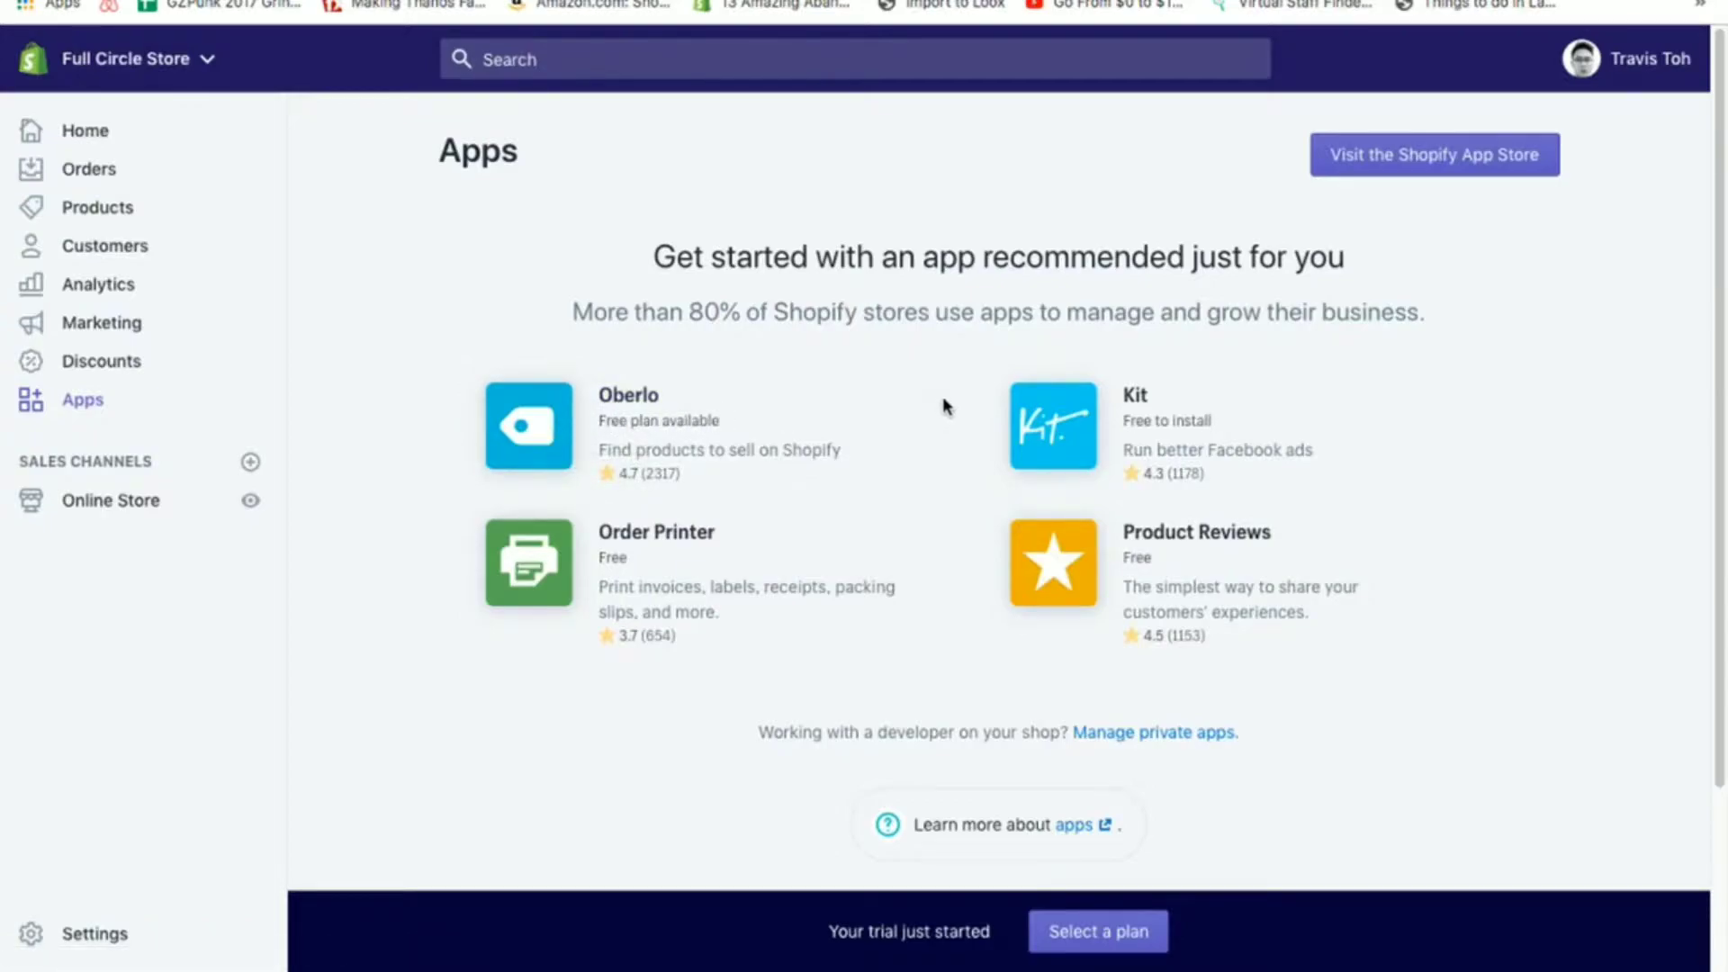
click(534, 412)
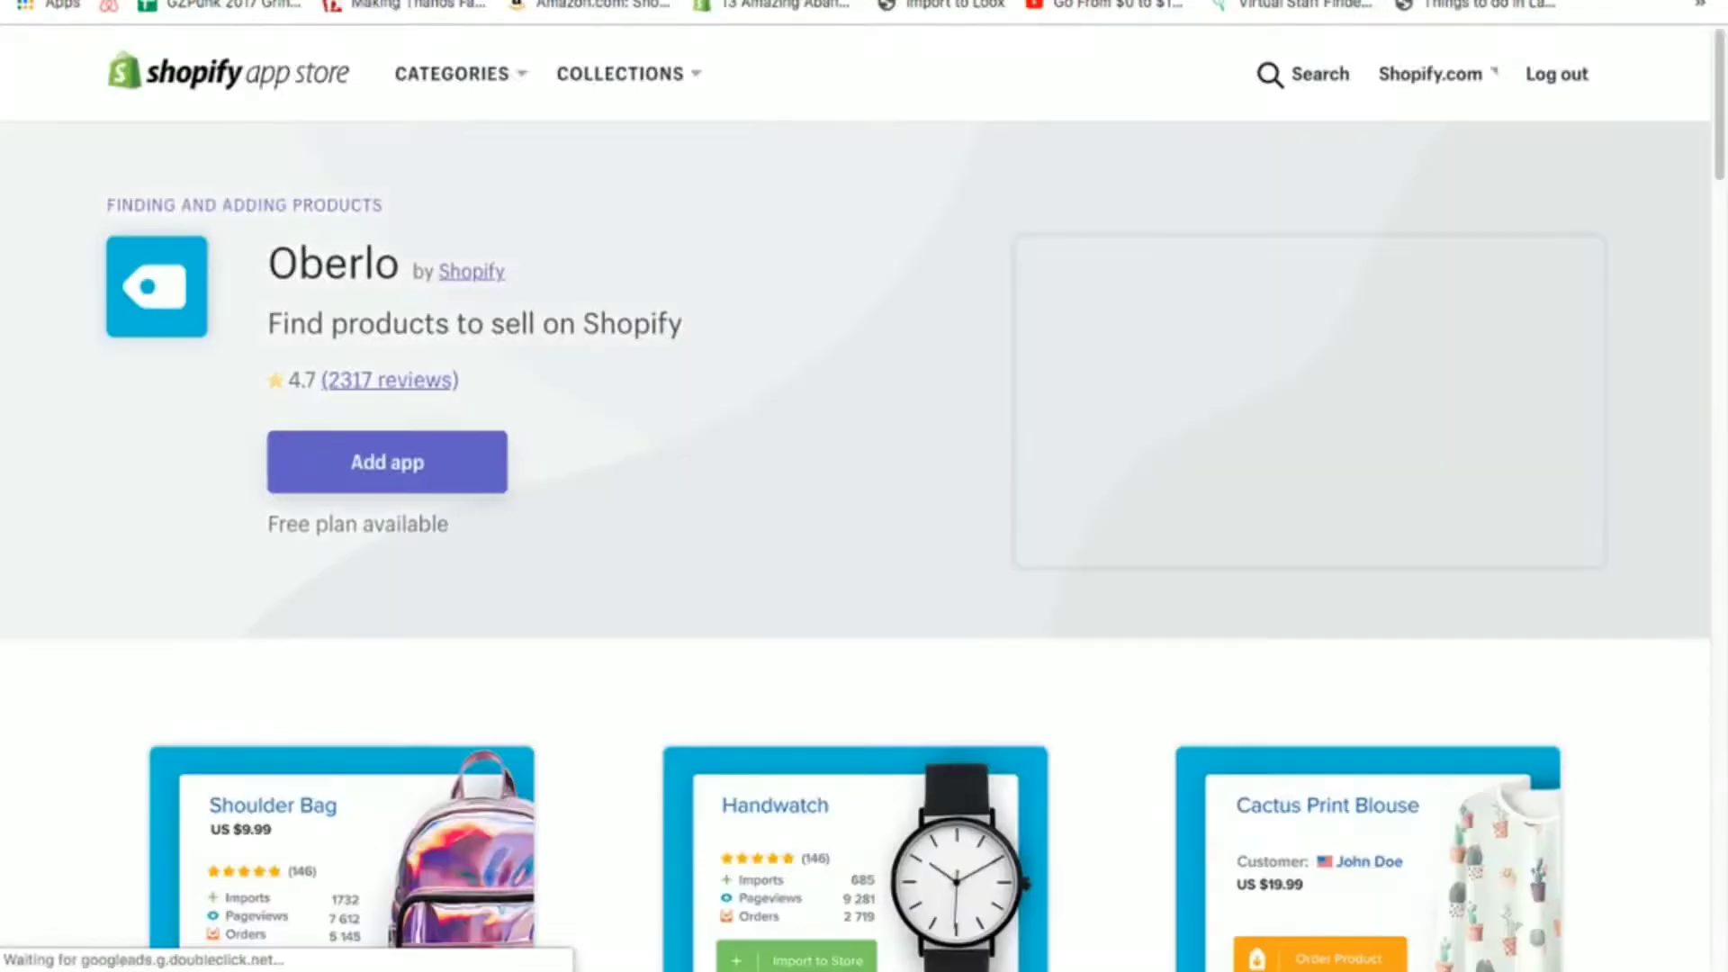
Add the Oberlo app, bringing up its dashboard with the getting-started checklist at 2/4
scroll(813, 413, down, 3)
scroll(824, 412, up, 3)
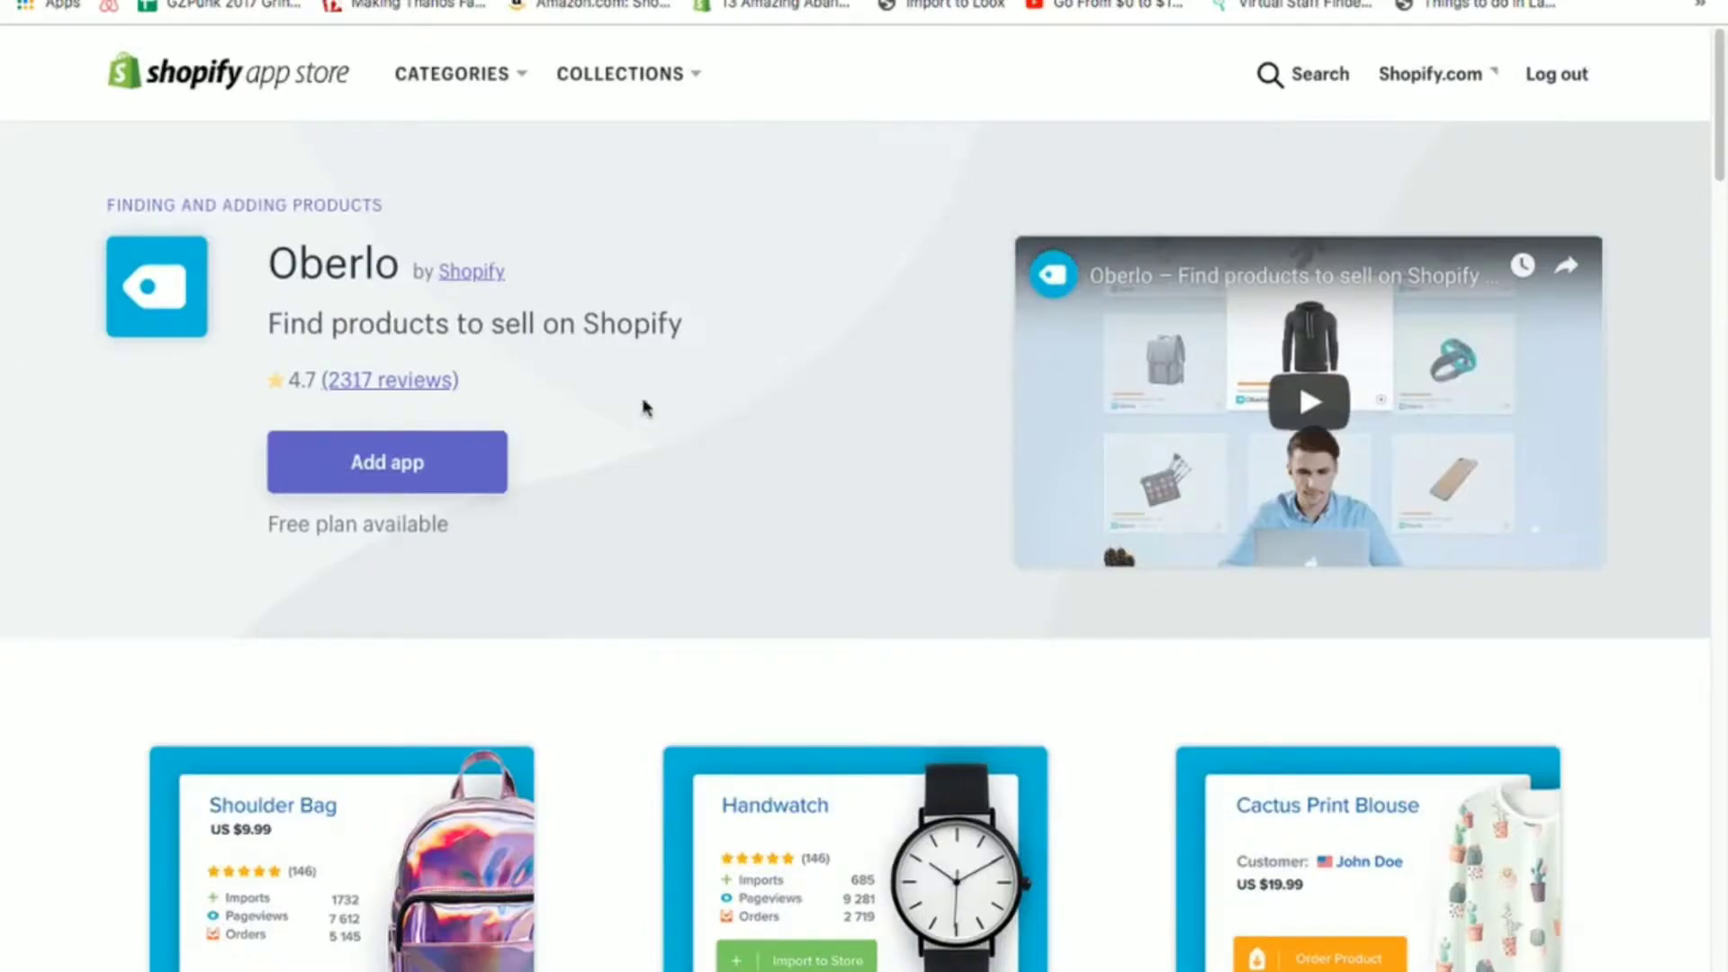
click(473, 483)
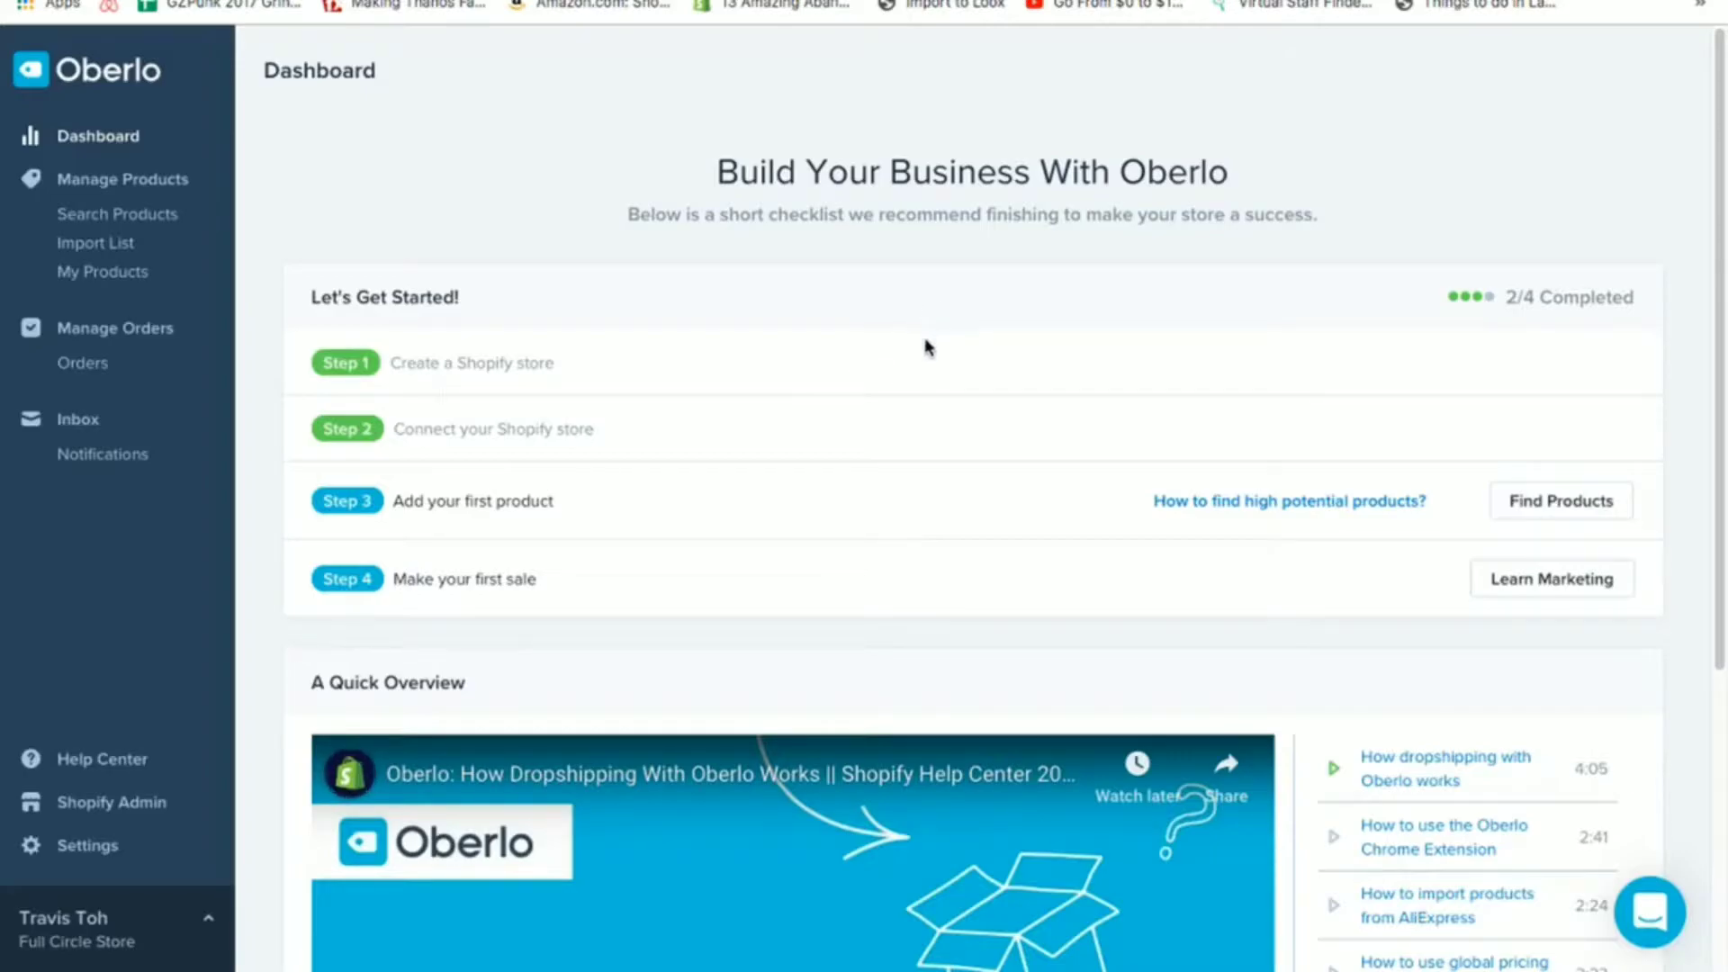
scroll(1035, 424, down, 2)
scroll(473, 243, up, 2)
Go to Find Products and browse the category grid and AliExpress best-sellers like the Eachine E58 drone
click(1584, 502)
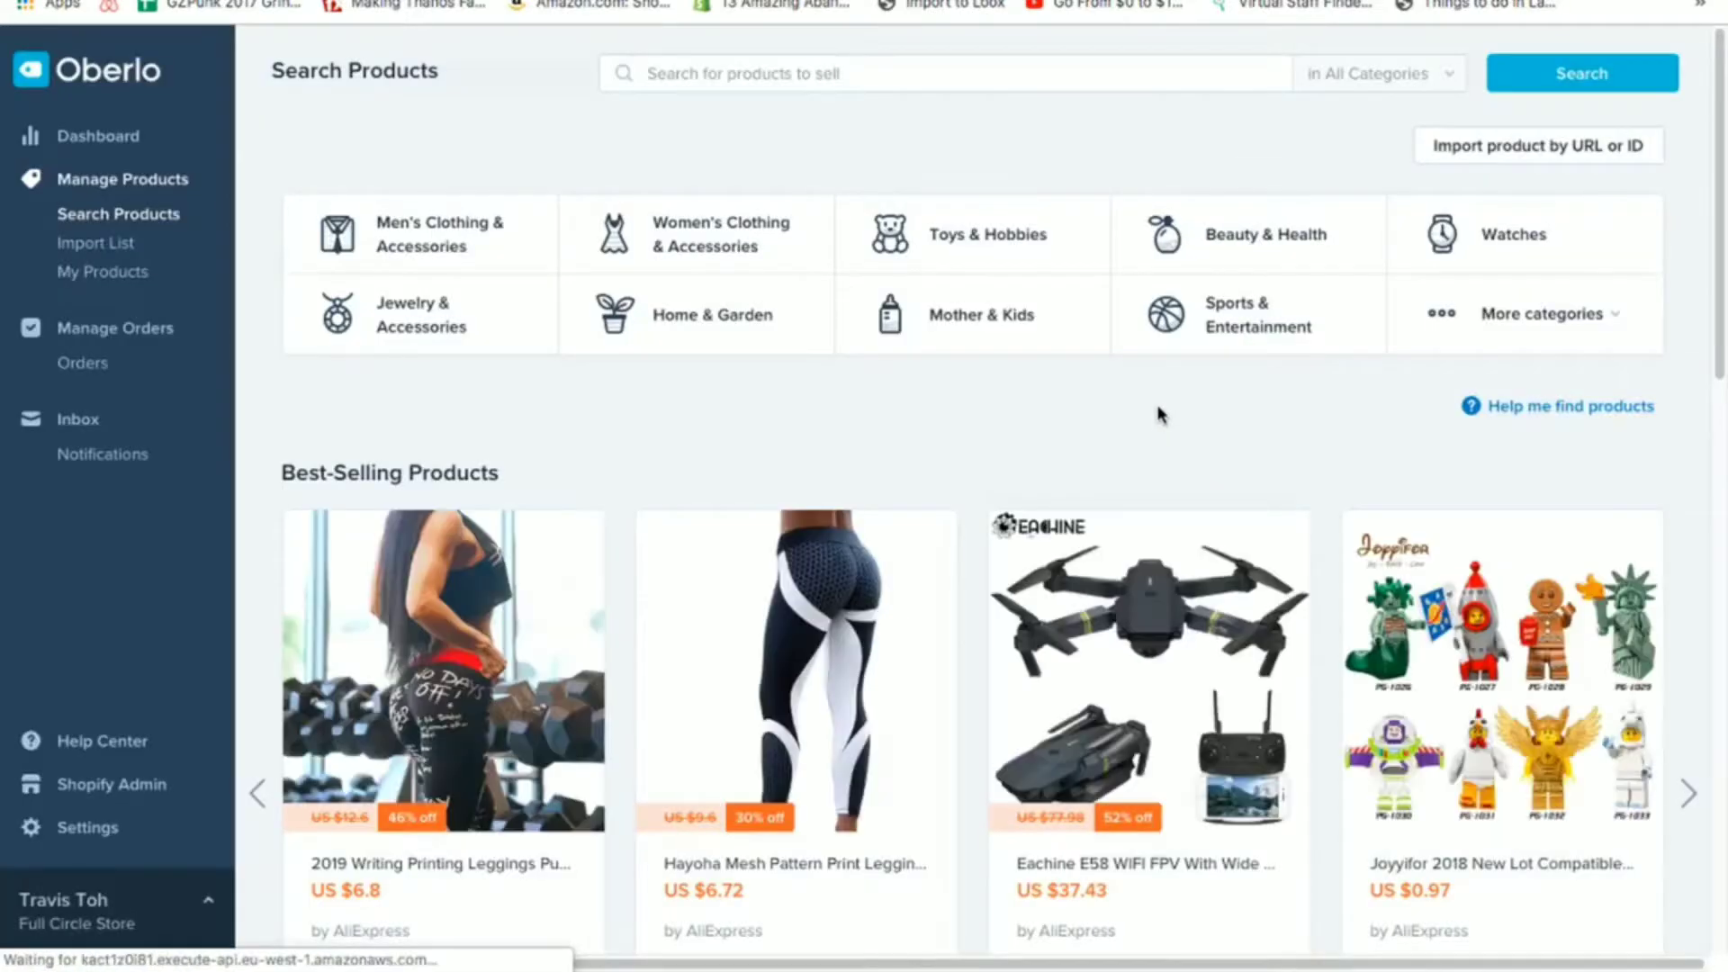
scroll(628, 340, down, 2)
scroll(671, 378, down, 2)
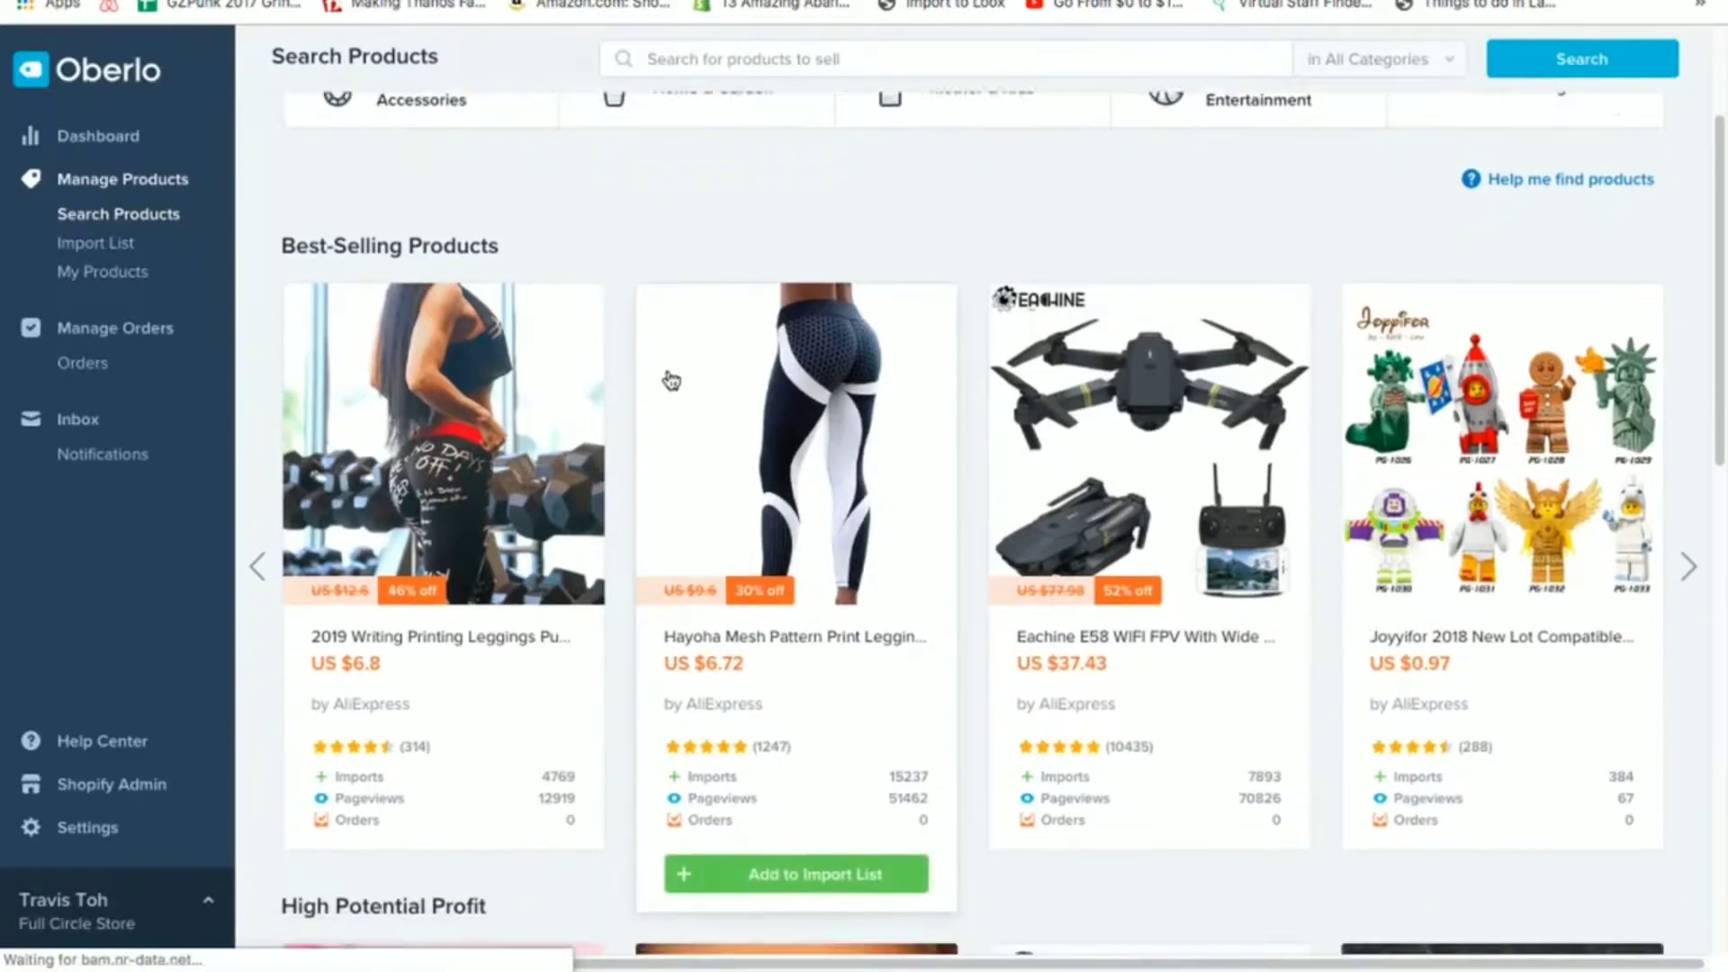
scroll(664, 385, down, 12)
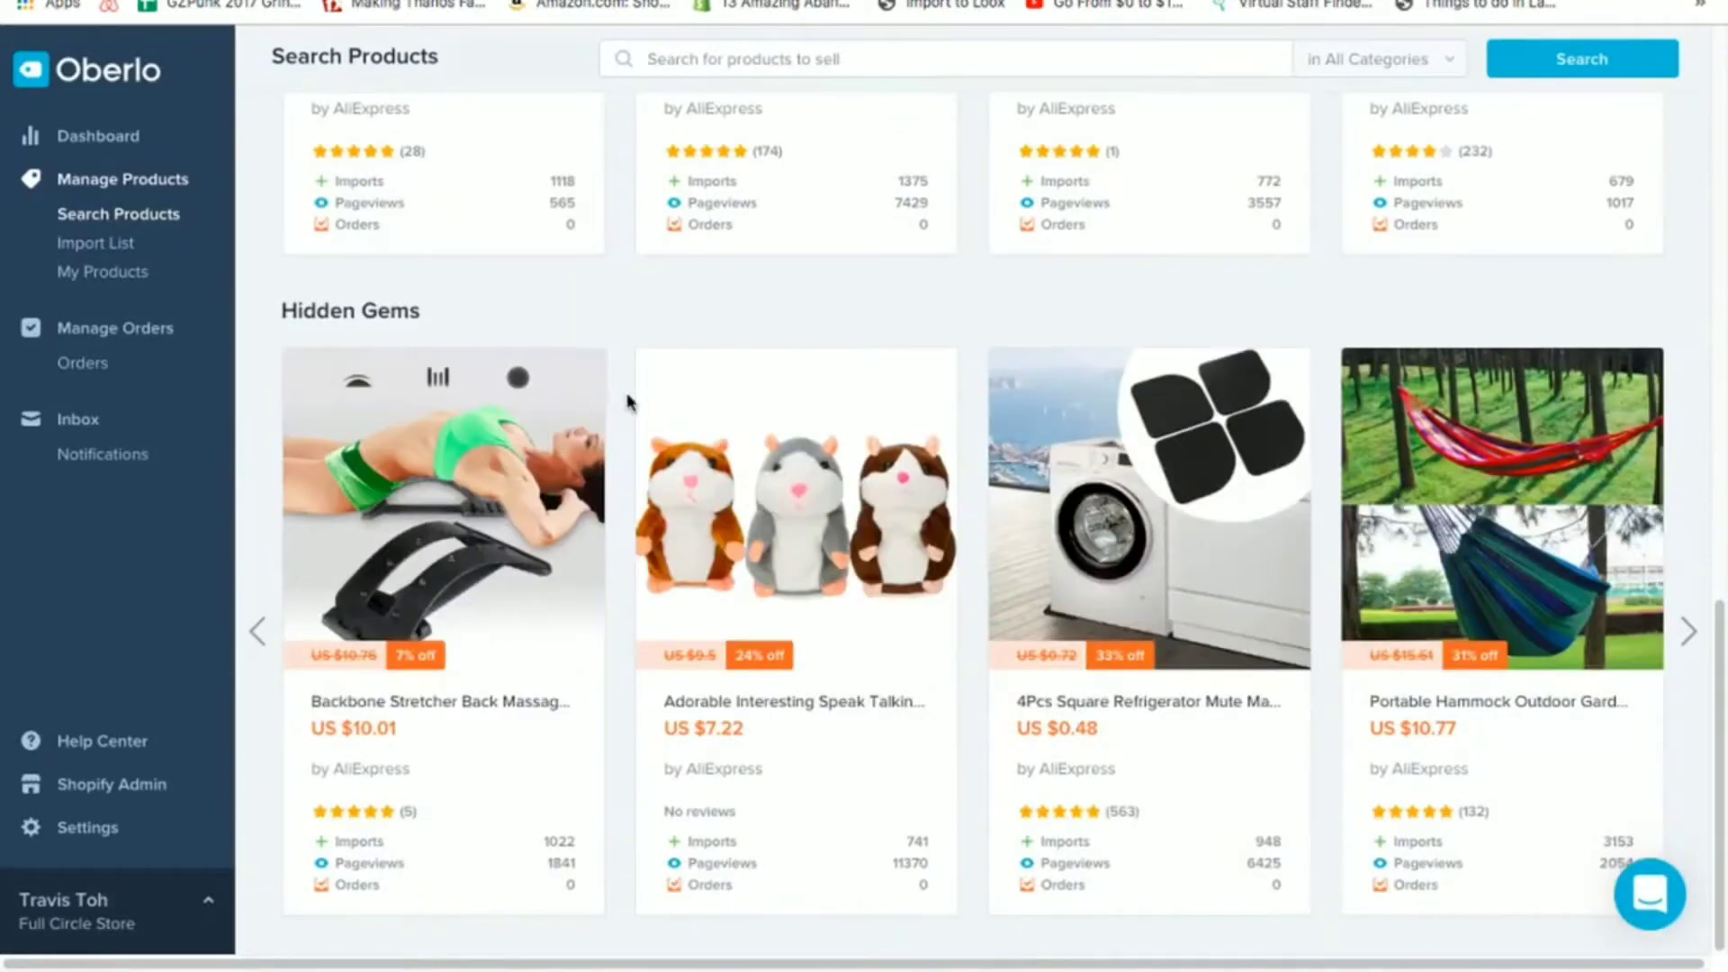
scroll(1161, 472, up, 15)
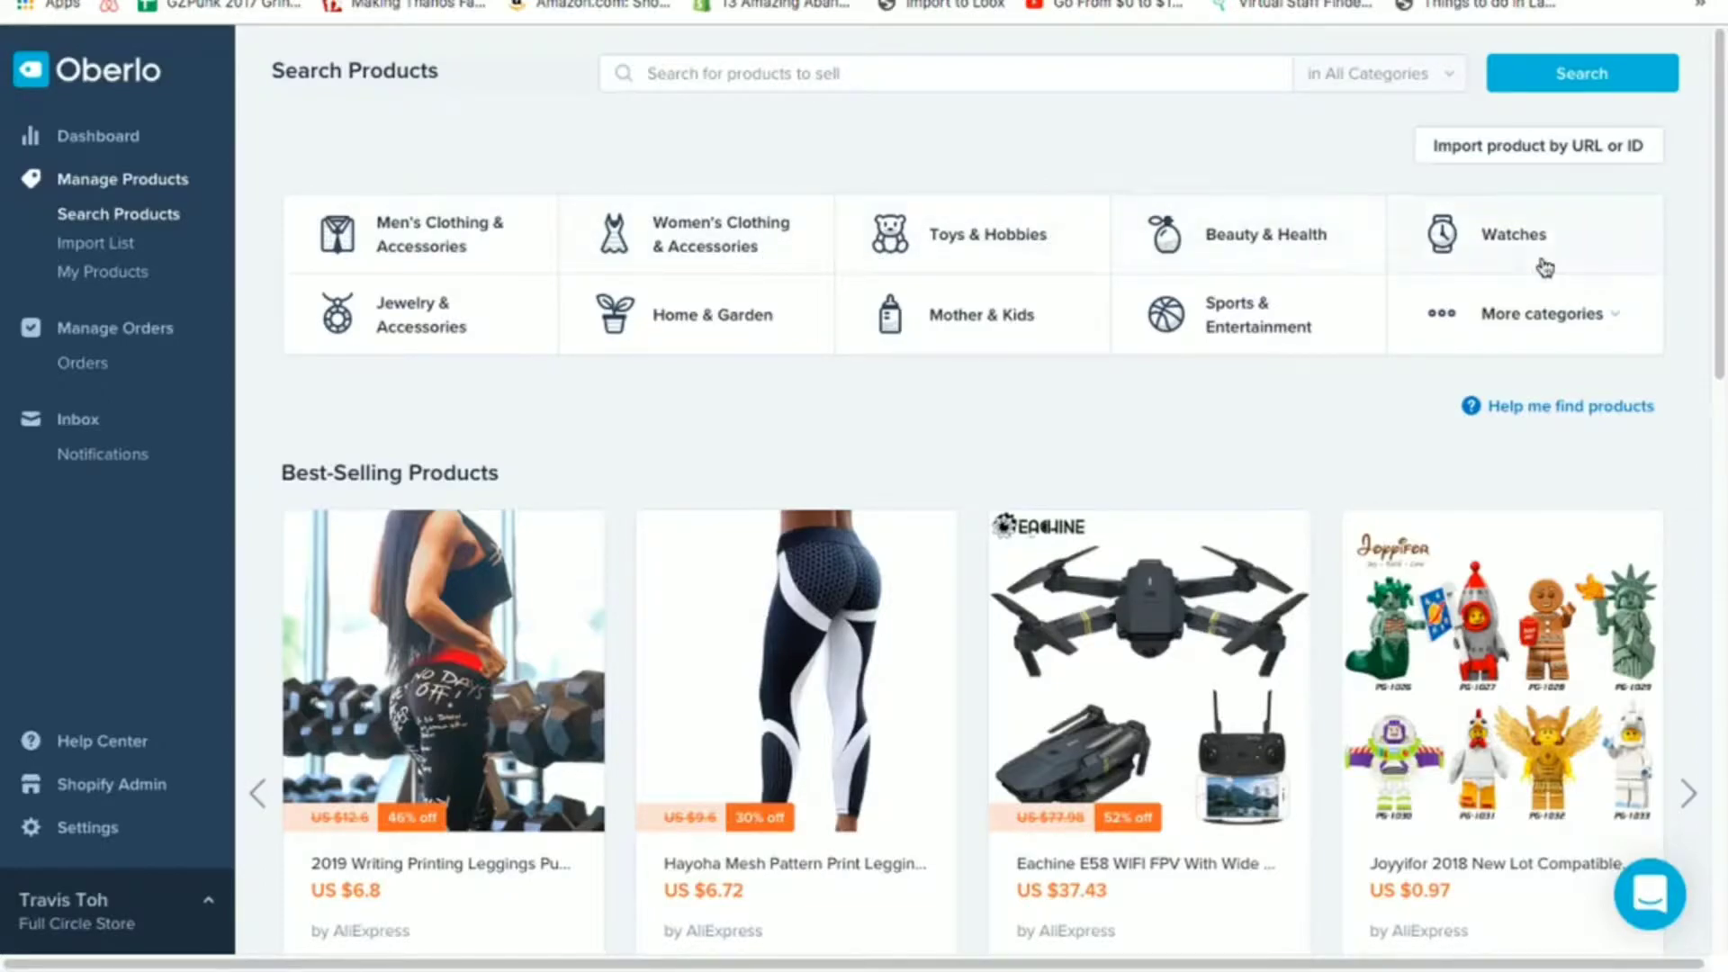
Browse Men's Clothing & Accessories and add the African suit set to the import list
click(468, 262)
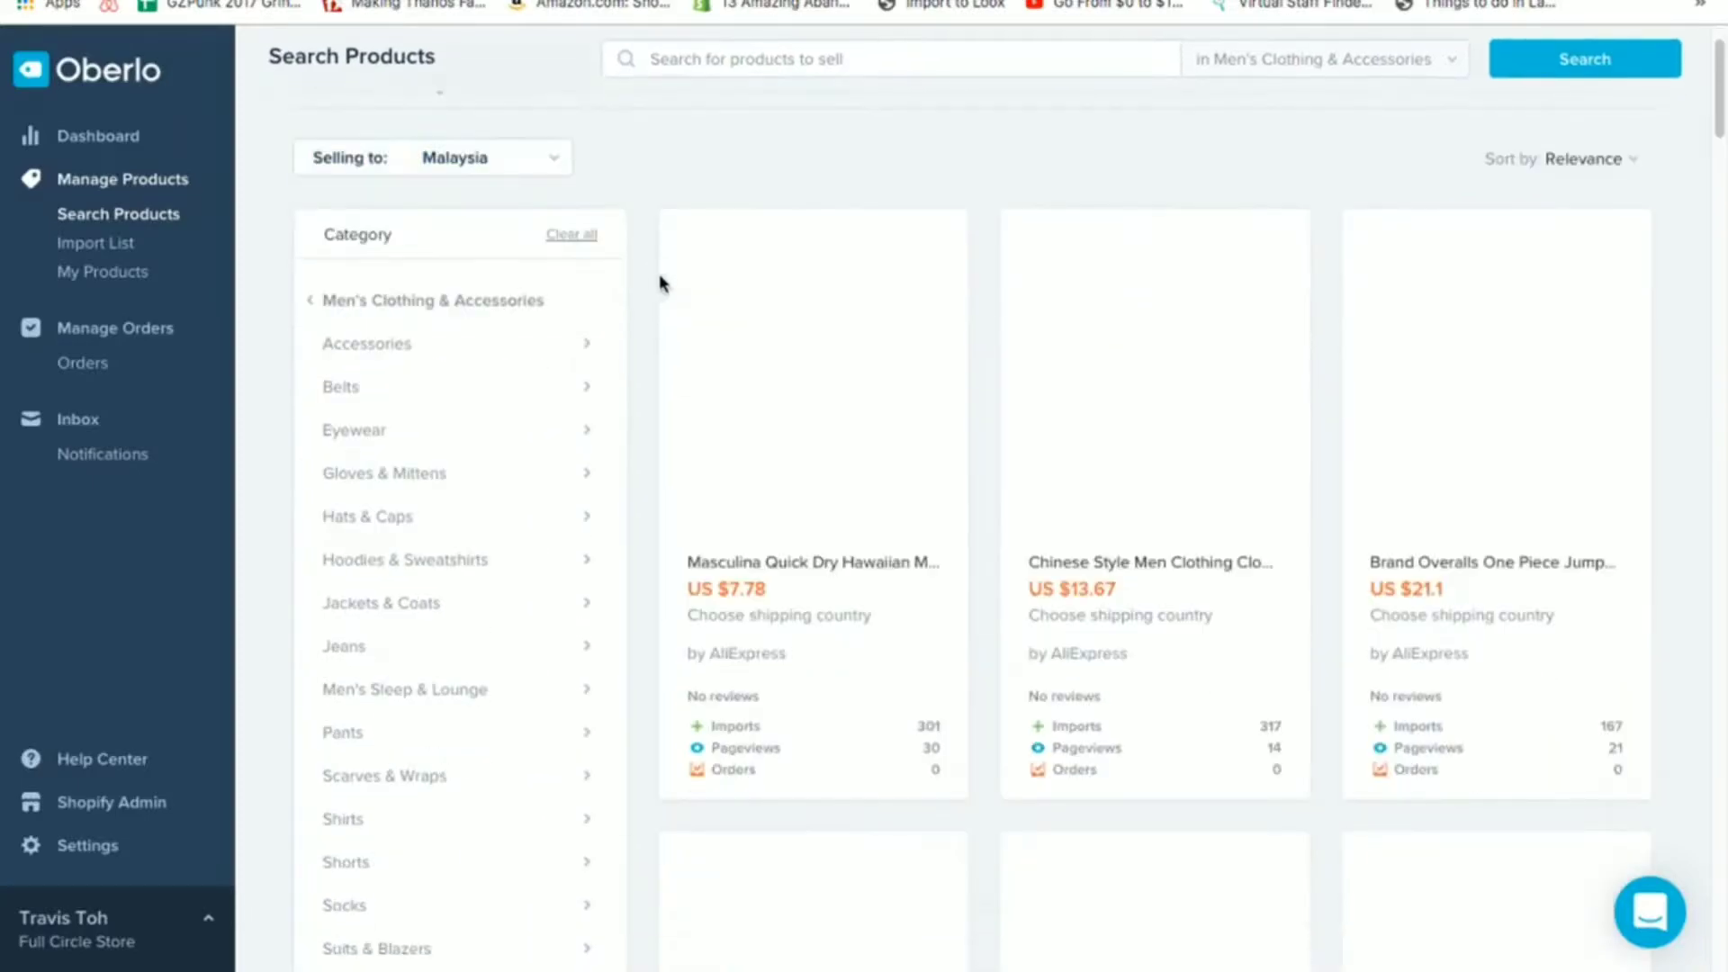
scroll(772, 225, down, 3)
scroll(1111, 329, down, 10)
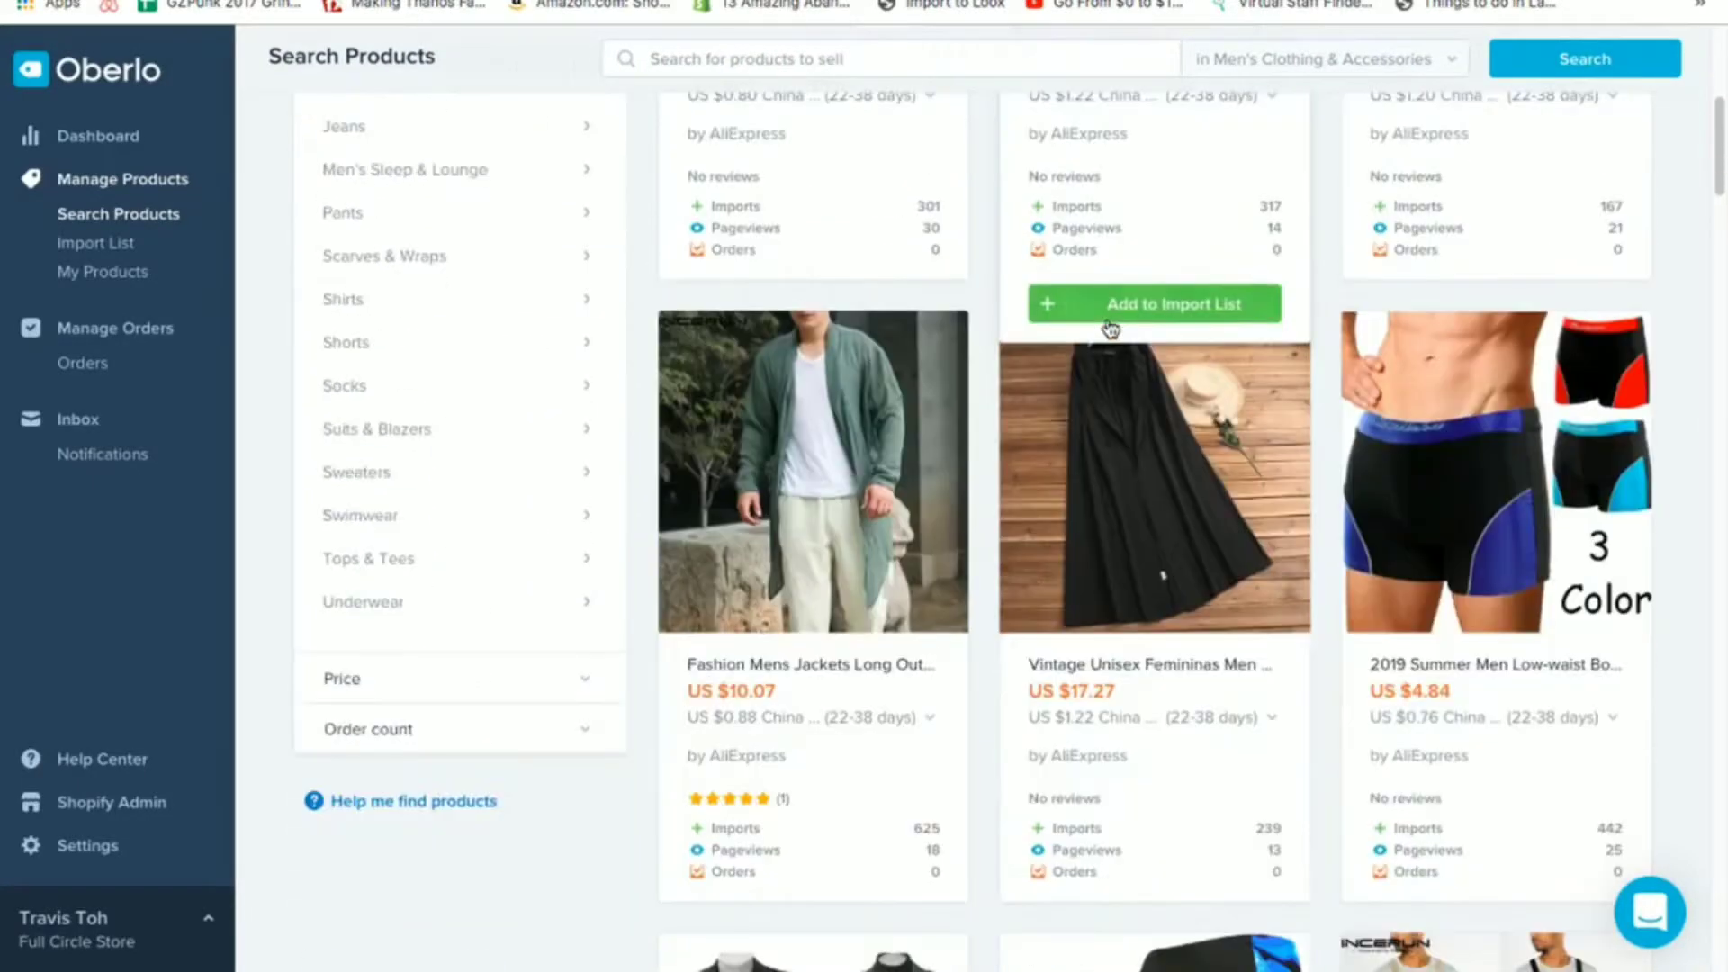
scroll(1181, 349, down, 15)
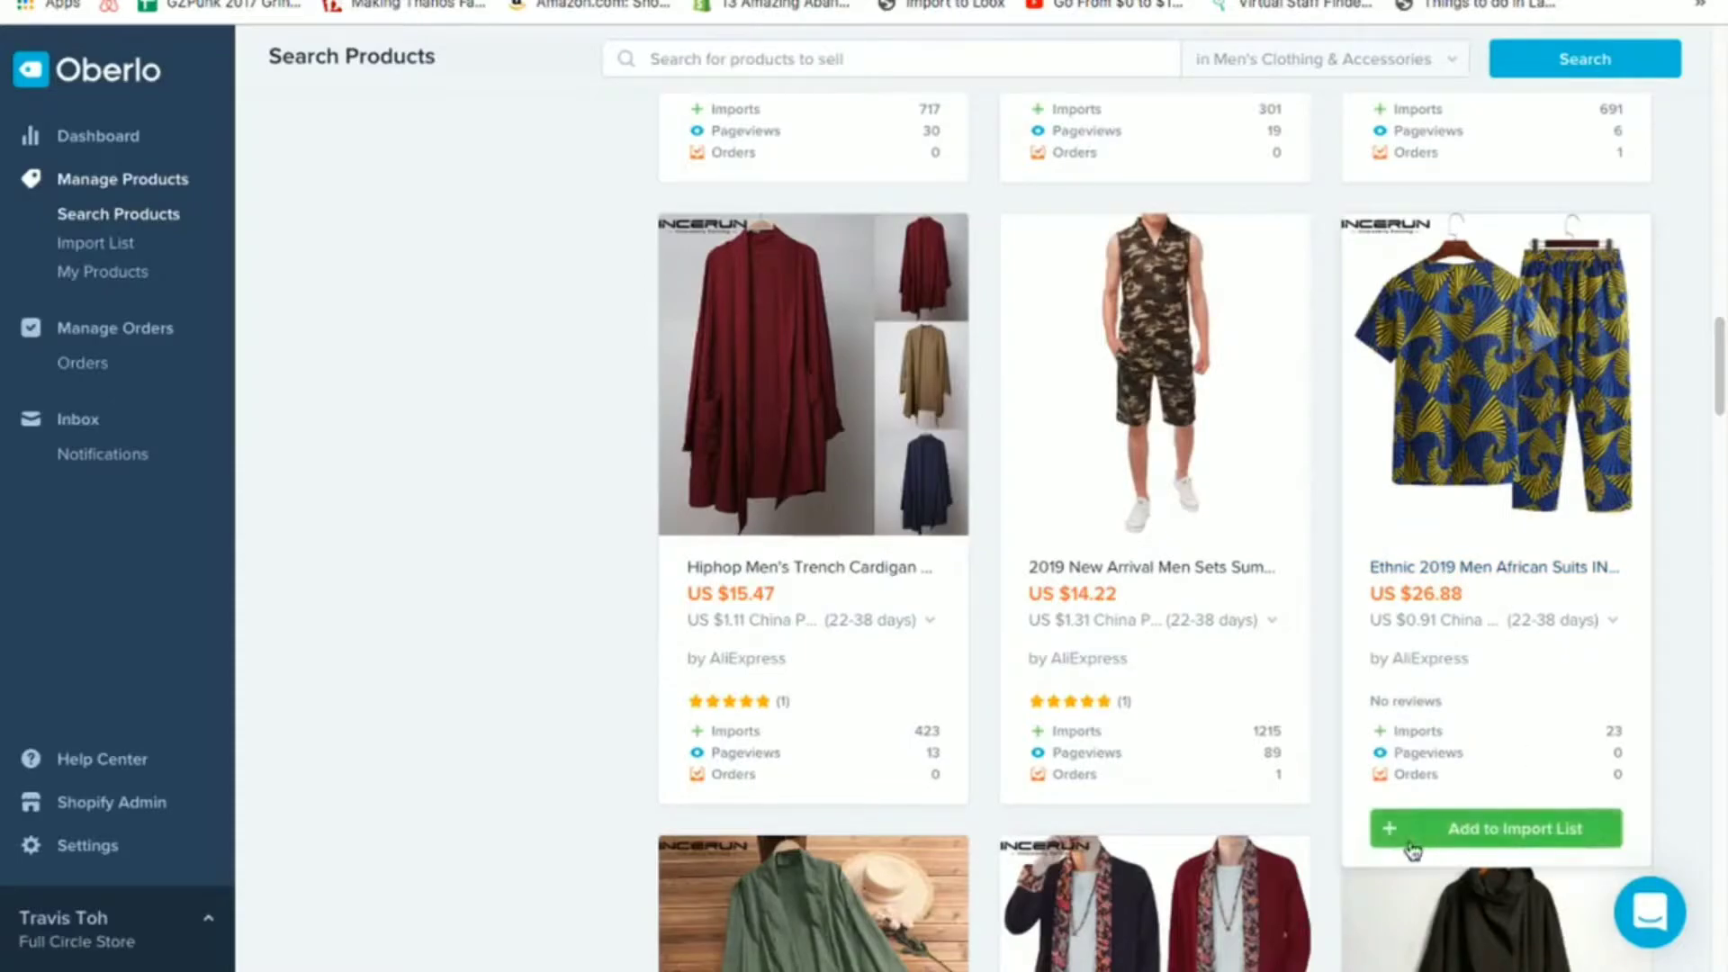
click(1519, 829)
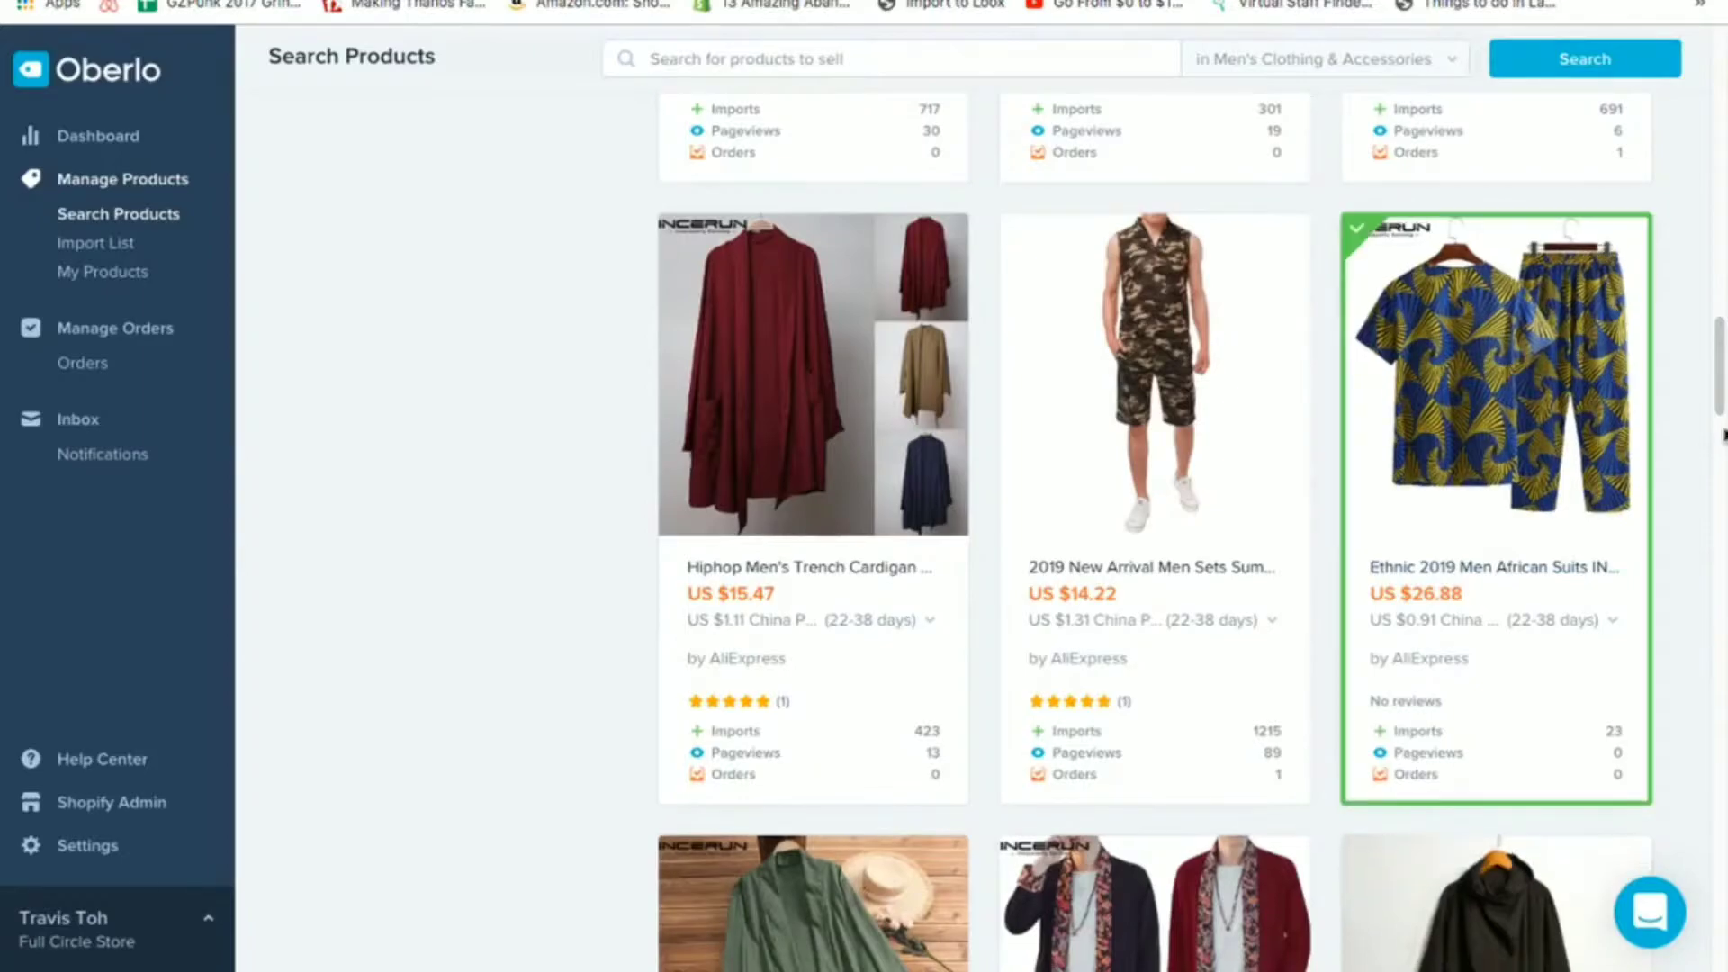
Add the men's jacket to the import list and go back to All Categories
scroll(1229, 387, up, 10)
scroll(1229, 387, down, 5)
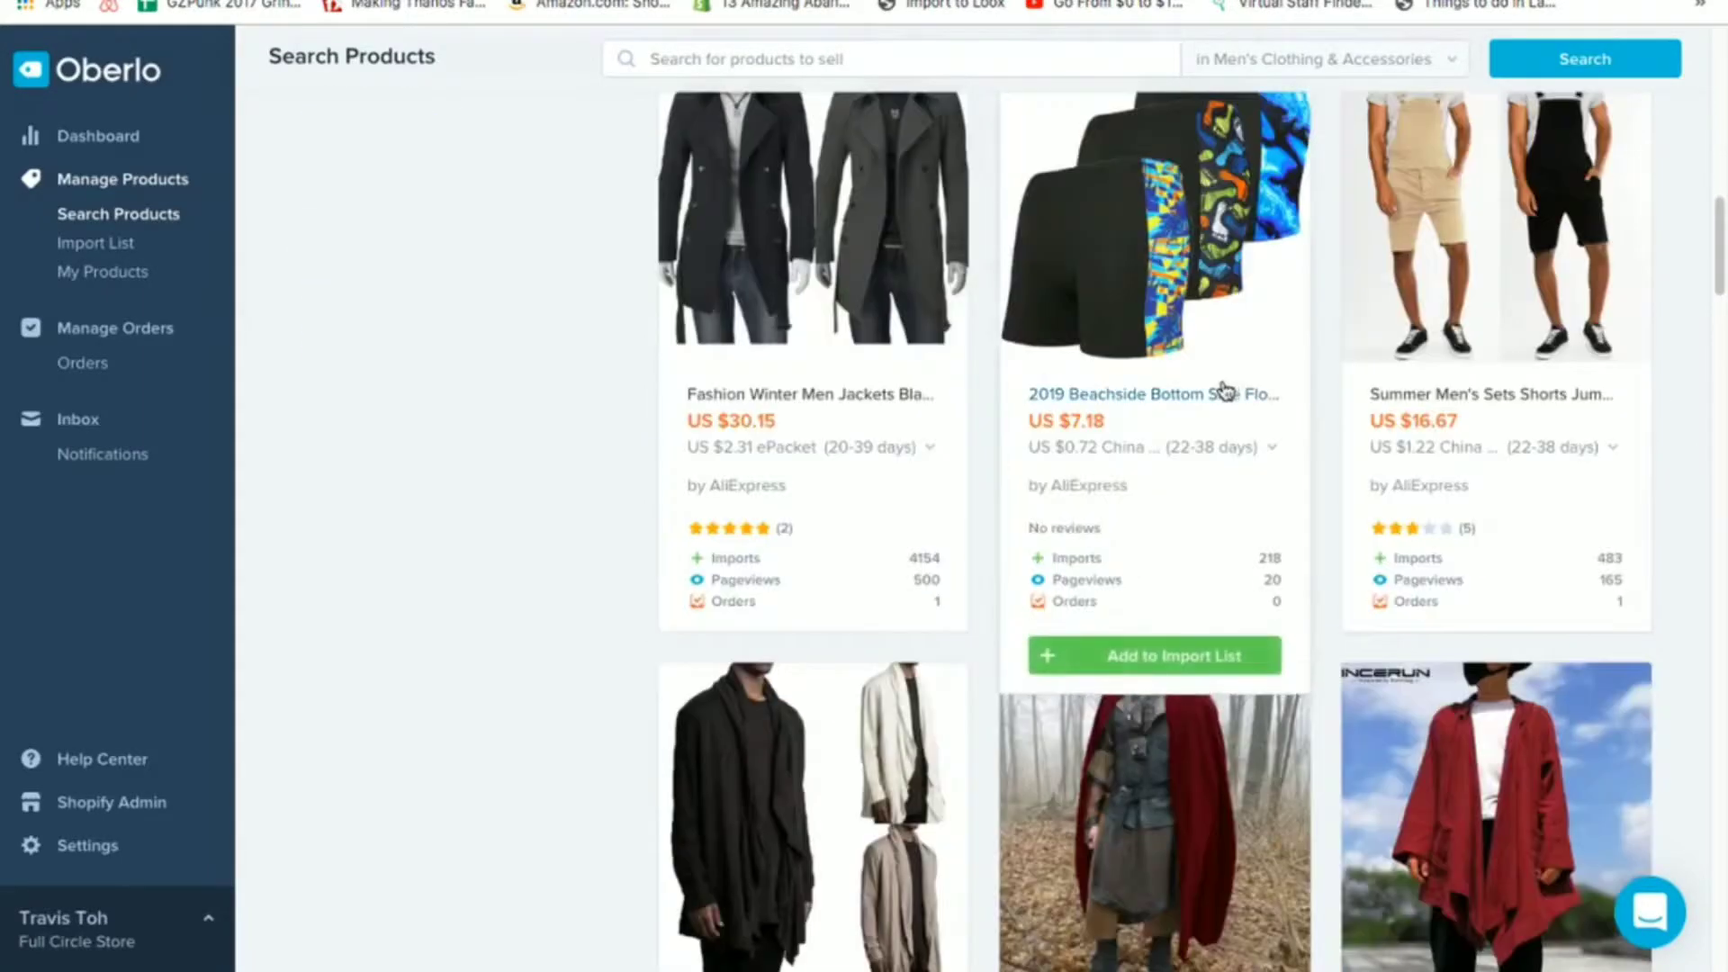
scroll(1233, 391, down, 15)
scroll(1249, 402, down, 8)
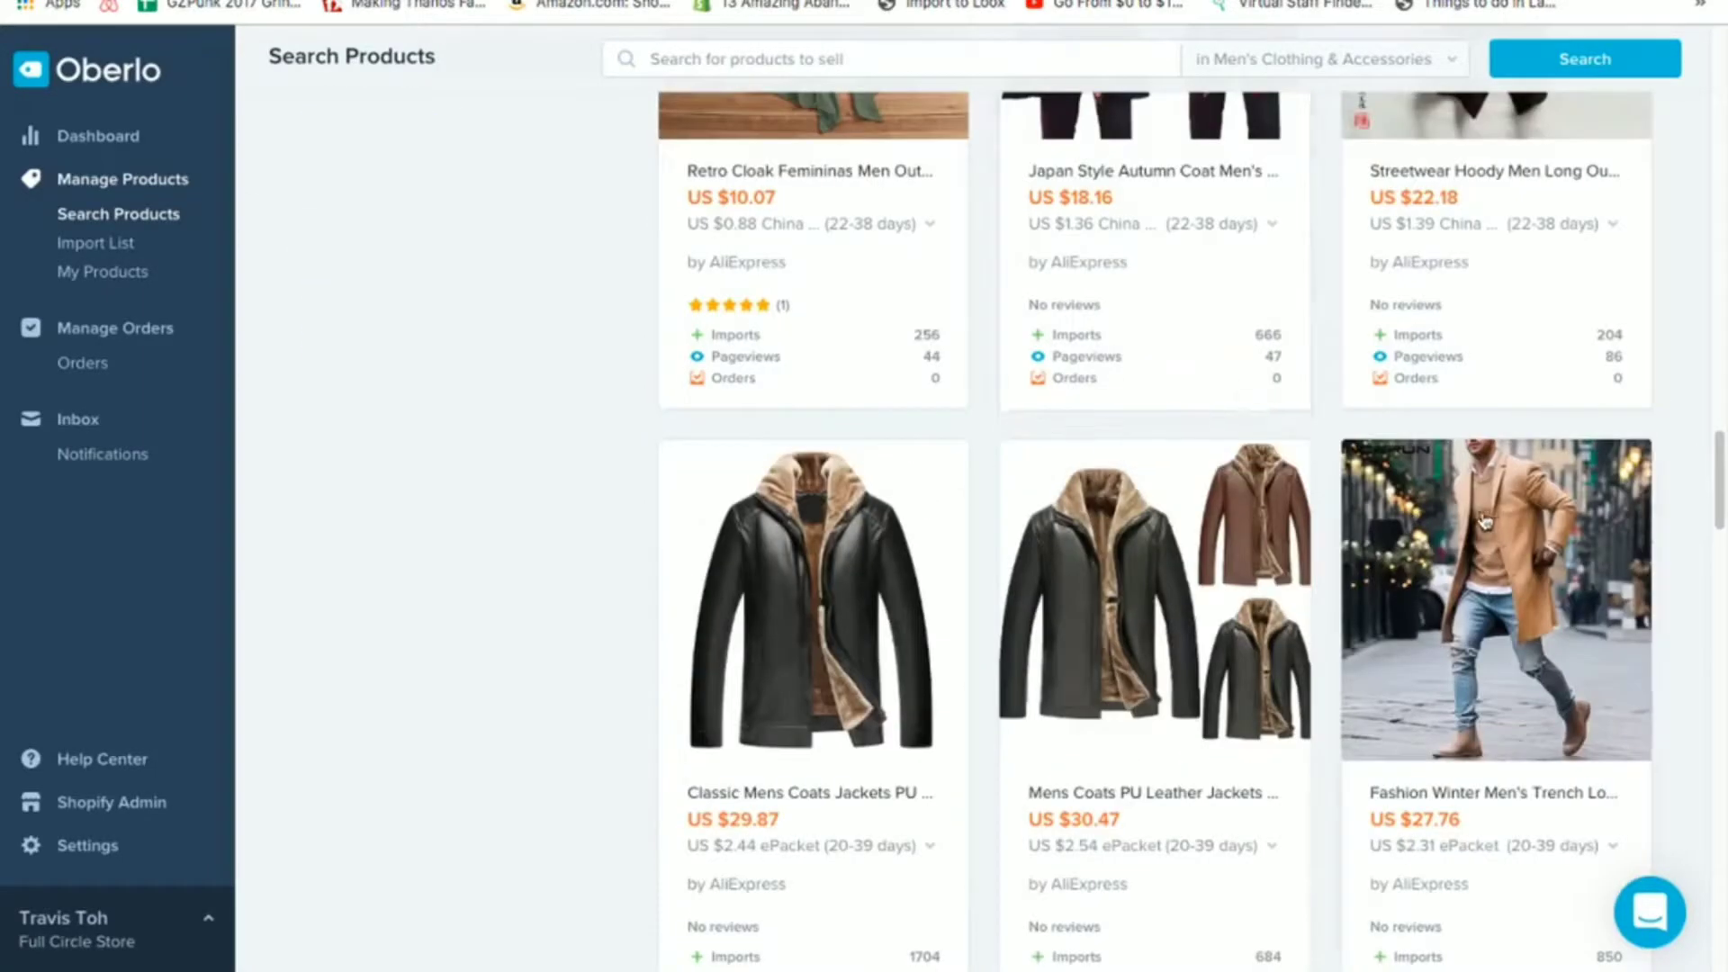
scroll(810, 792, down, 2)
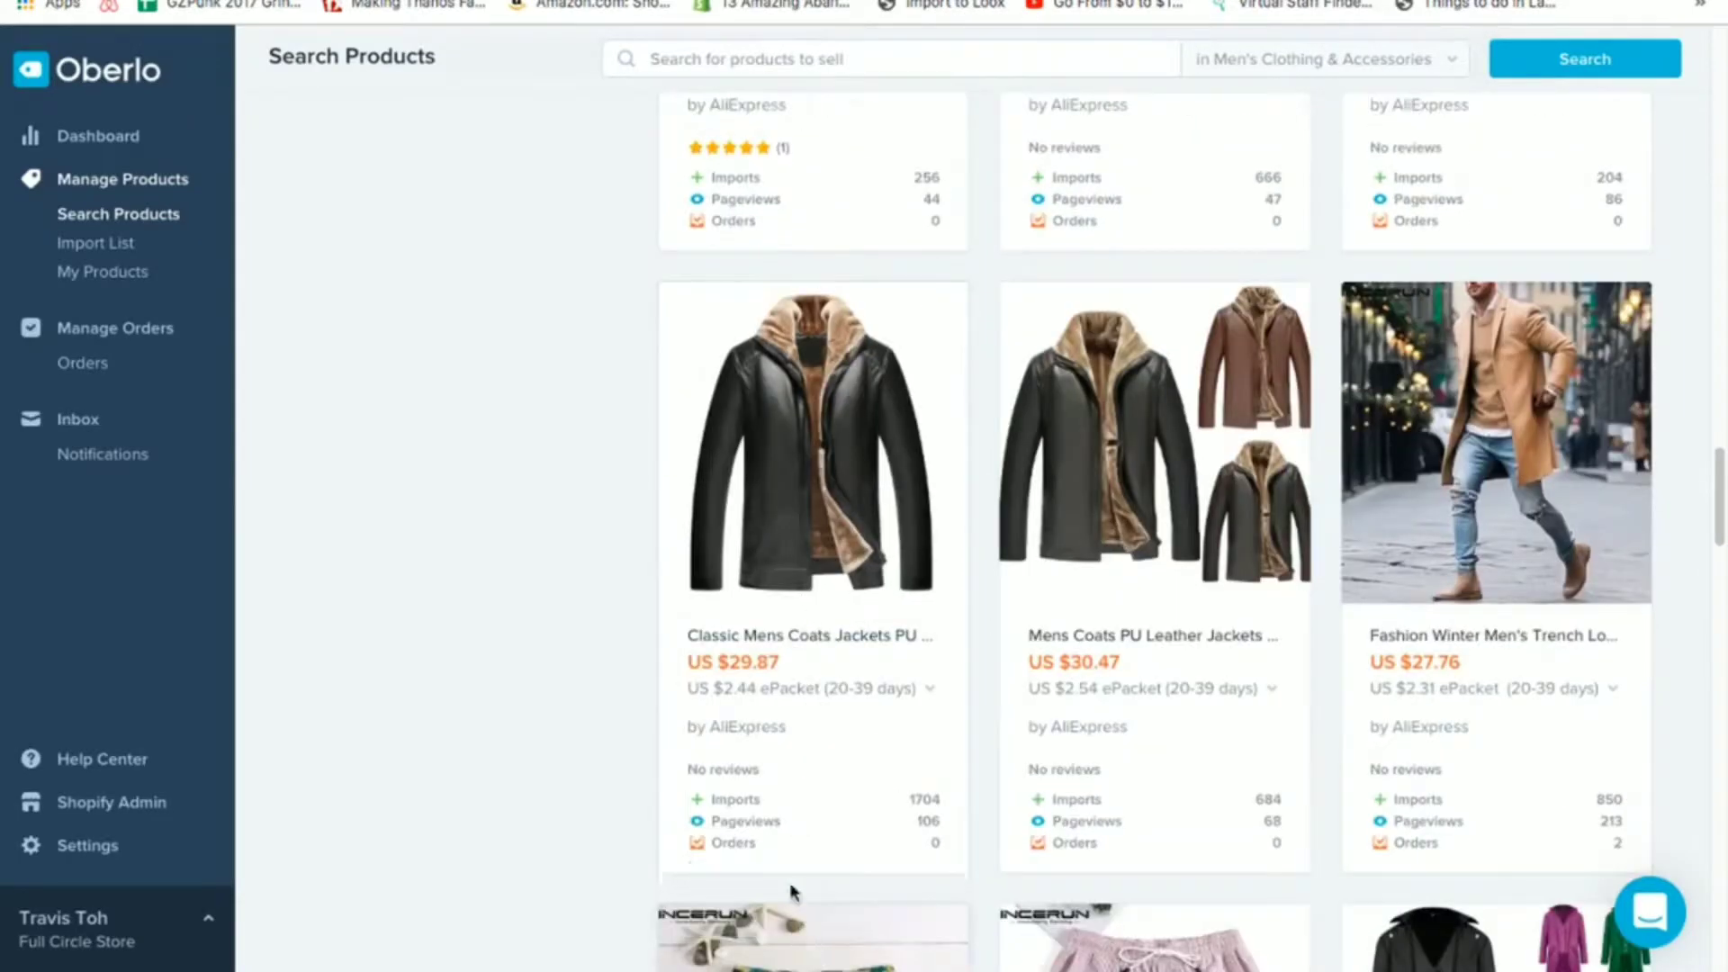
click(796, 896)
scroll(531, 545, up, 20)
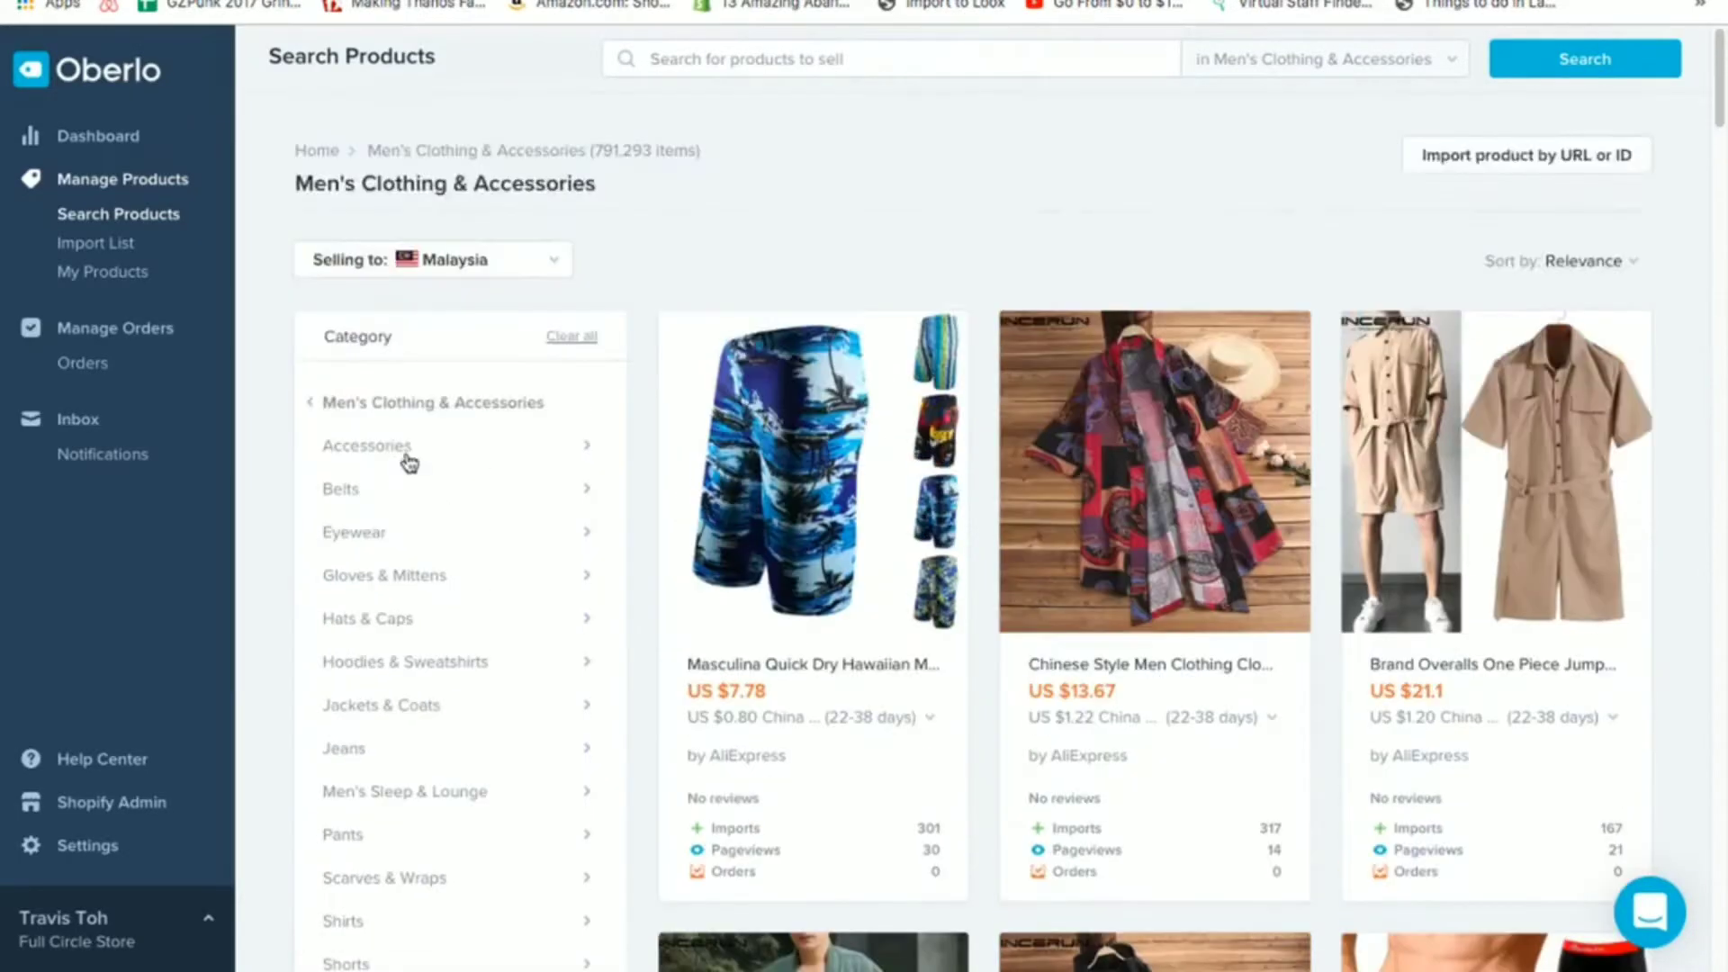
click(319, 407)
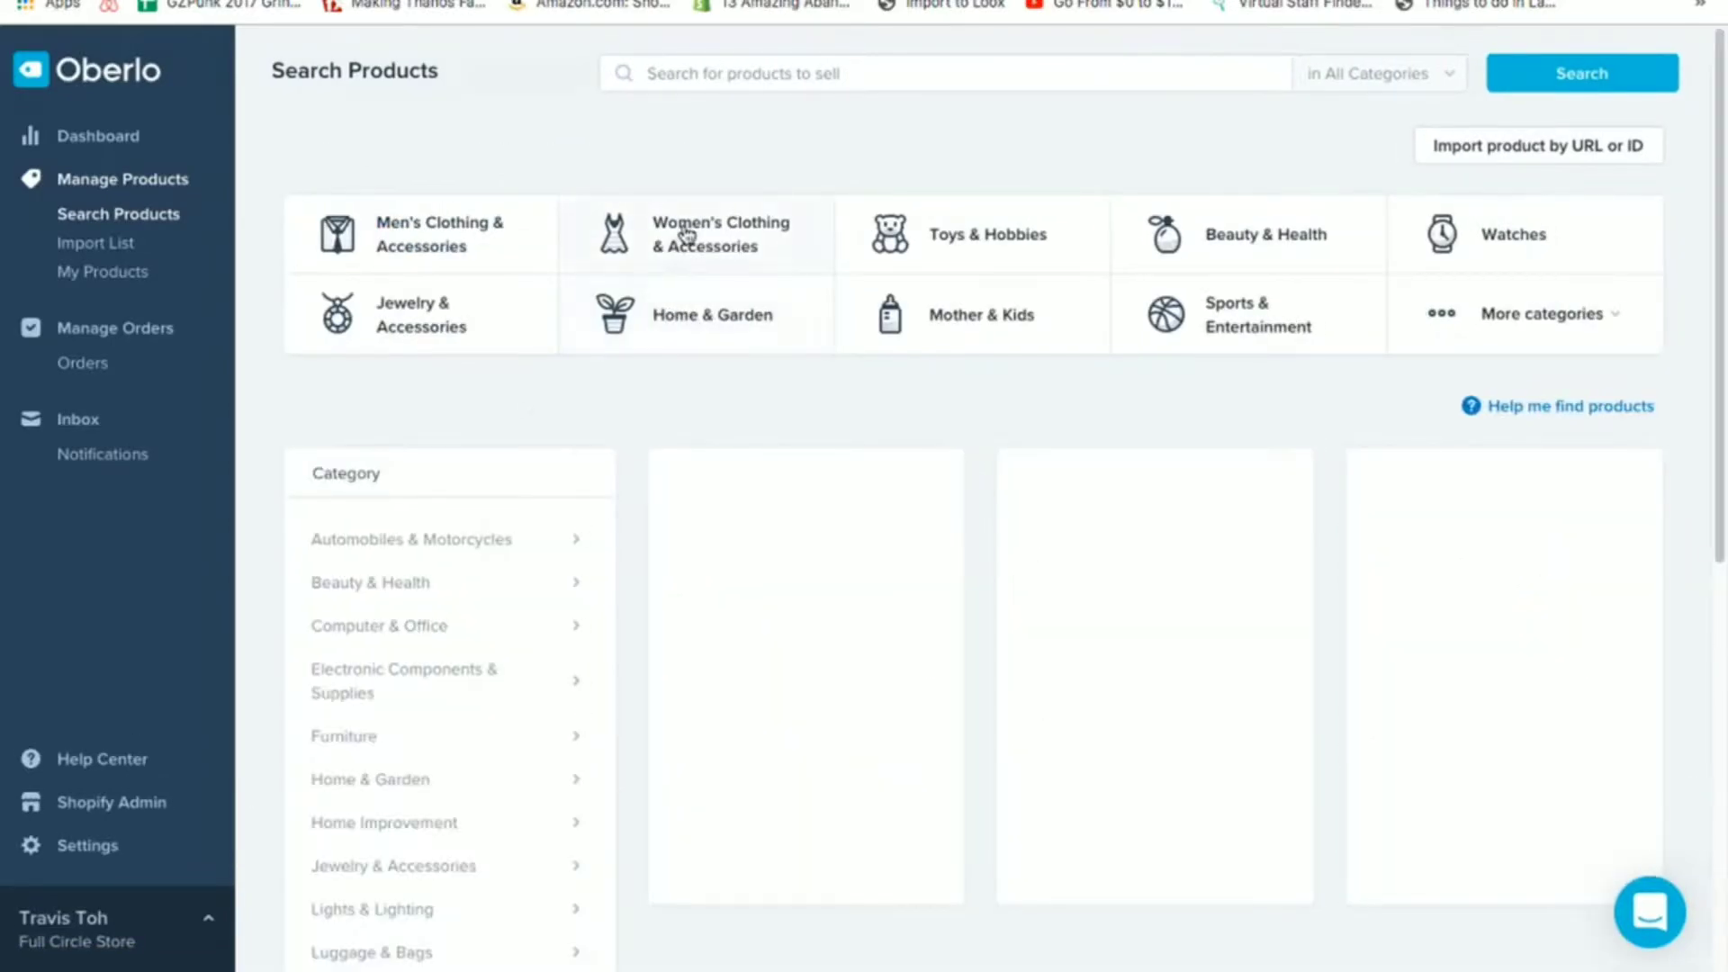
Browse Women's Clothing & Accessories and add the 2Pcs cami set to the import list
click(679, 233)
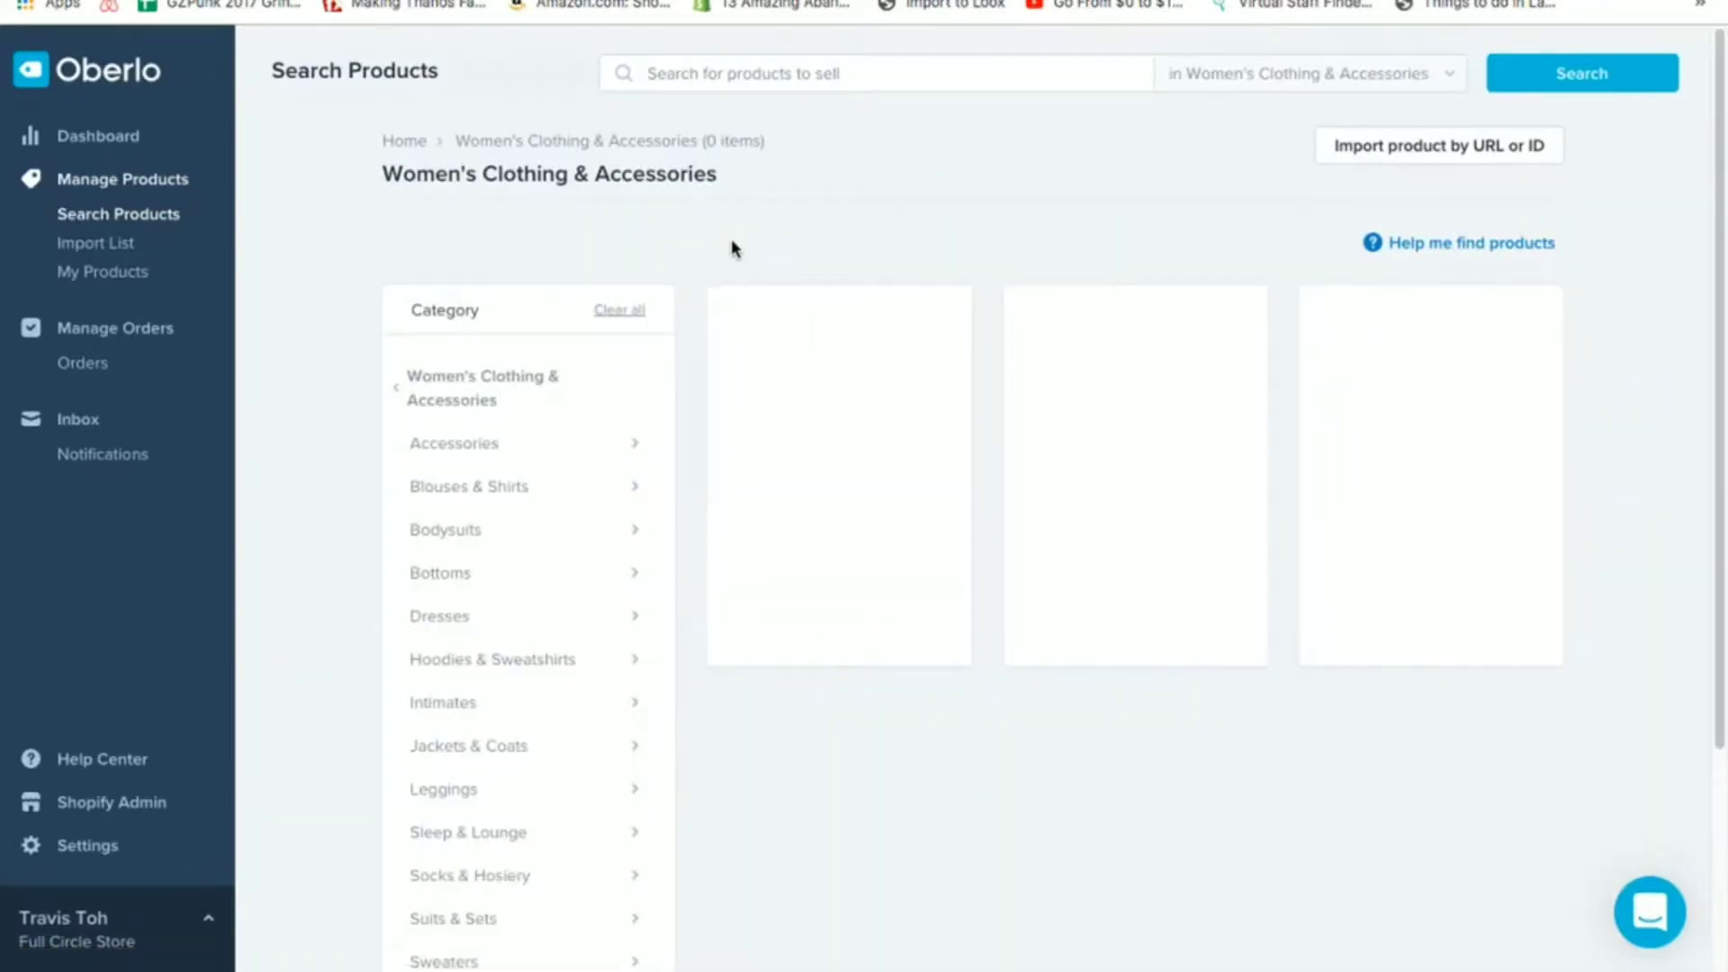
scroll(809, 351, down, 2)
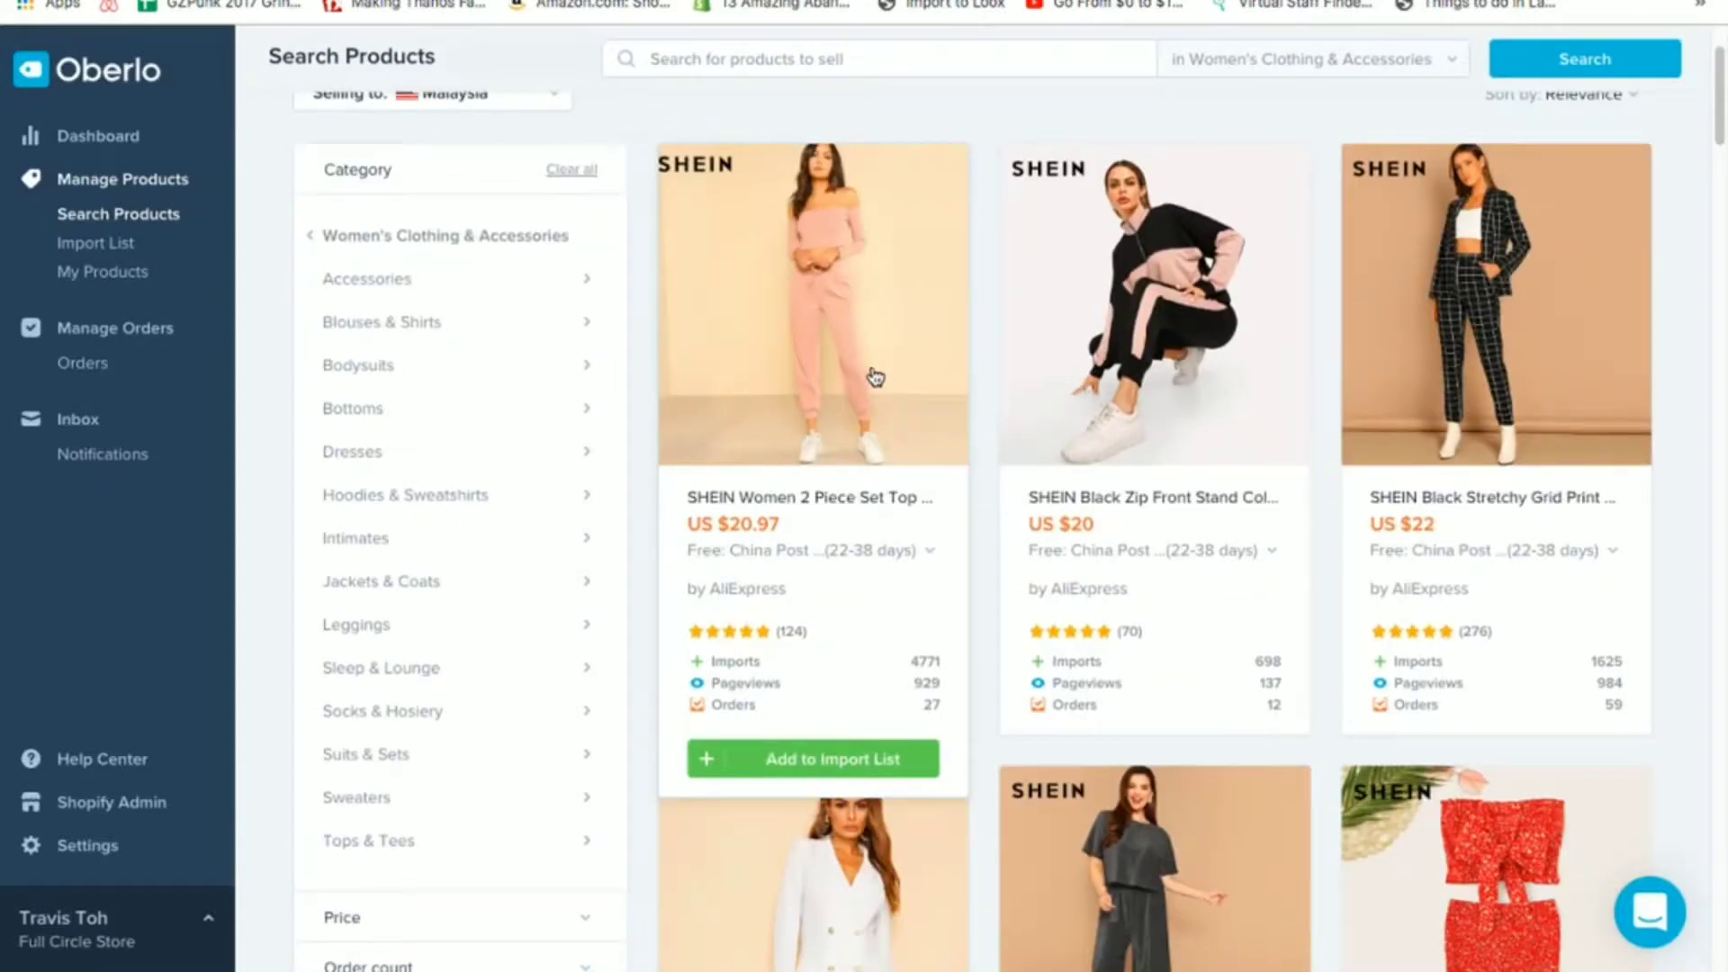
scroll(875, 376, down, 5)
scroll(965, 386, down, 10)
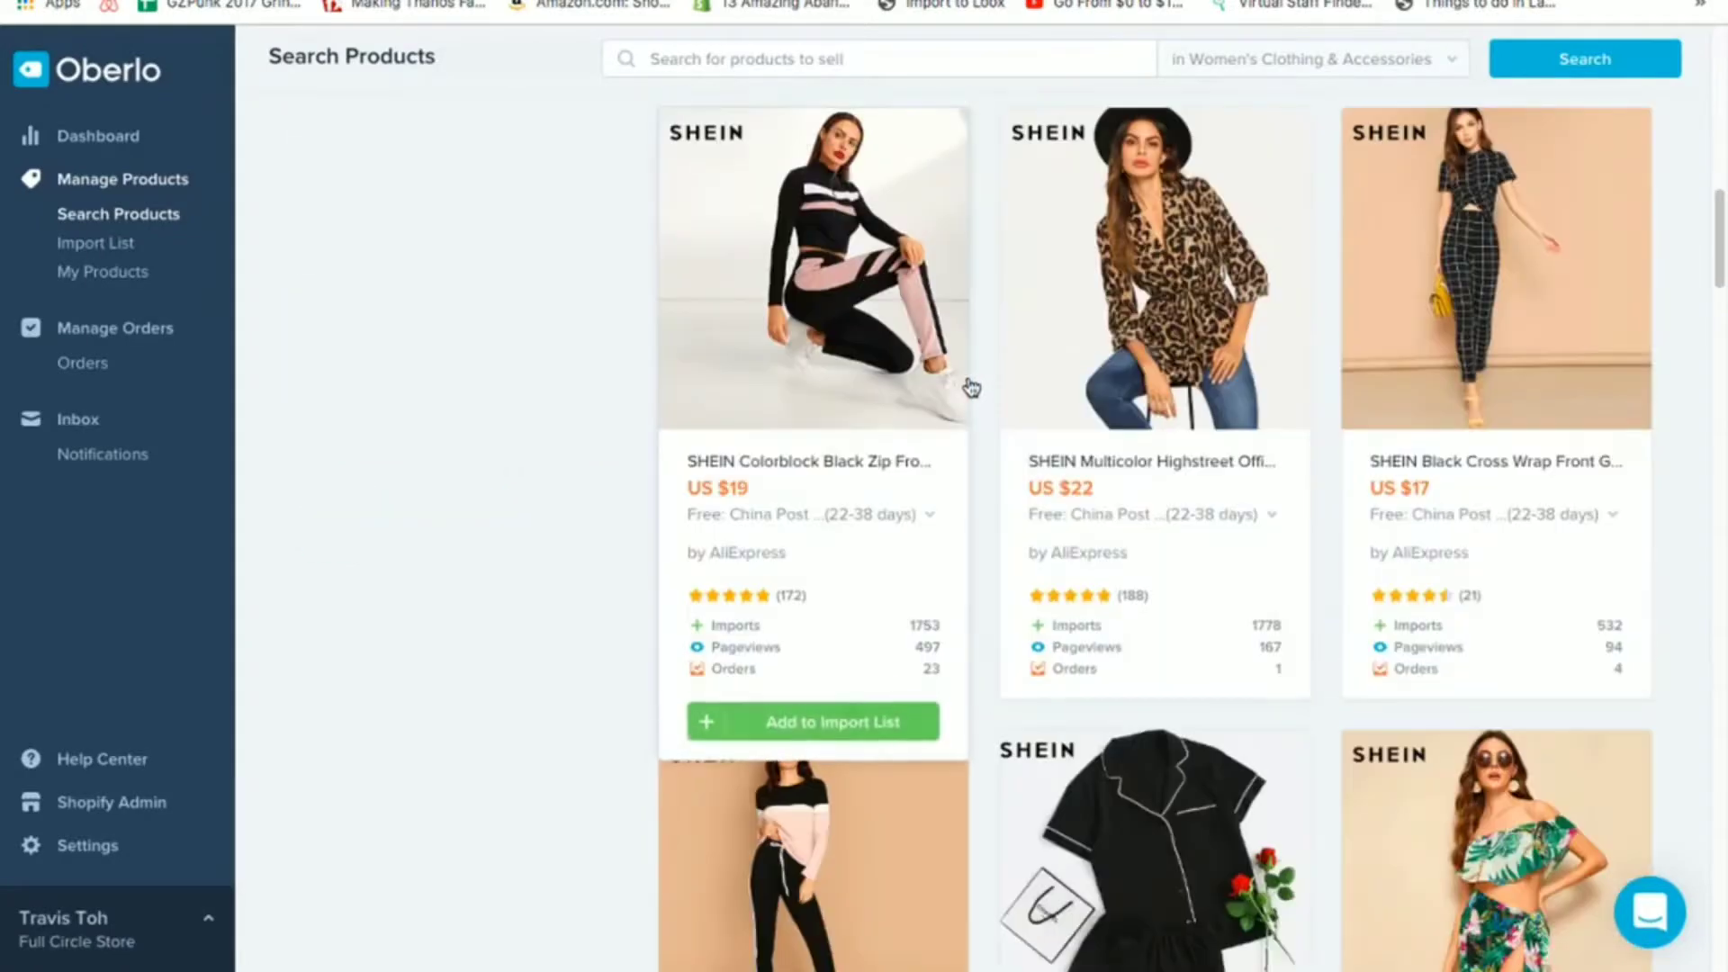
scroll(970, 387, down, 10)
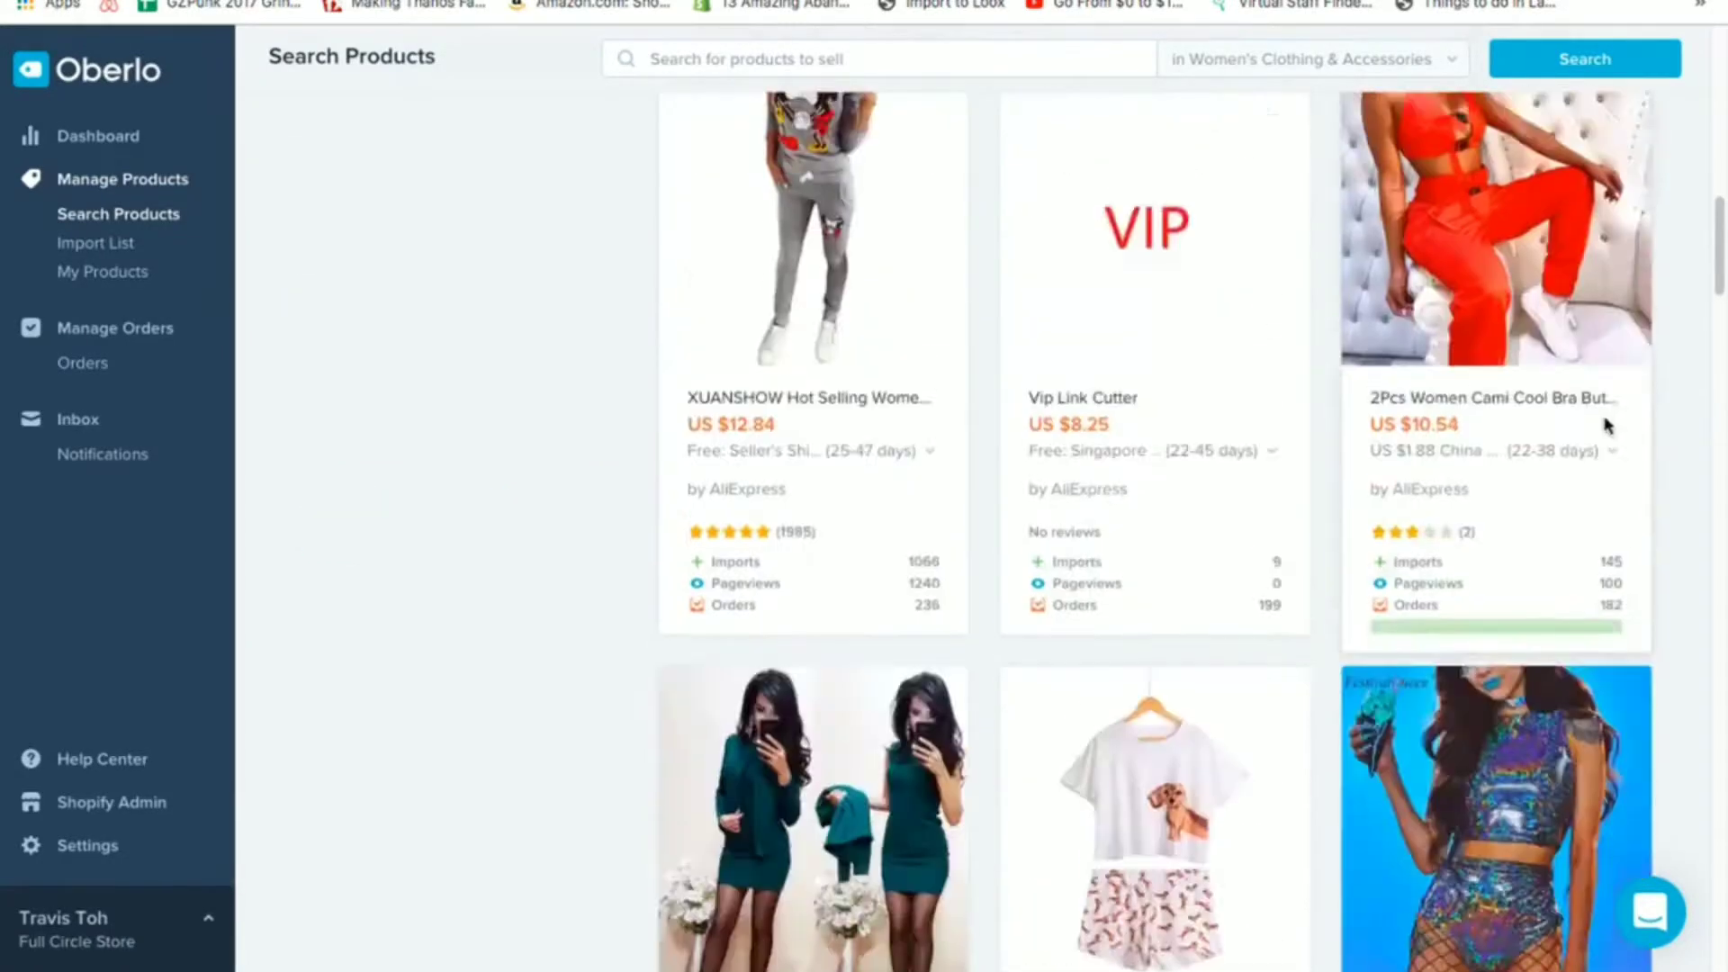
scroll(1608, 426, up, 3)
scroll(1608, 426, down, 2)
scroll(1665, 461, down, 8)
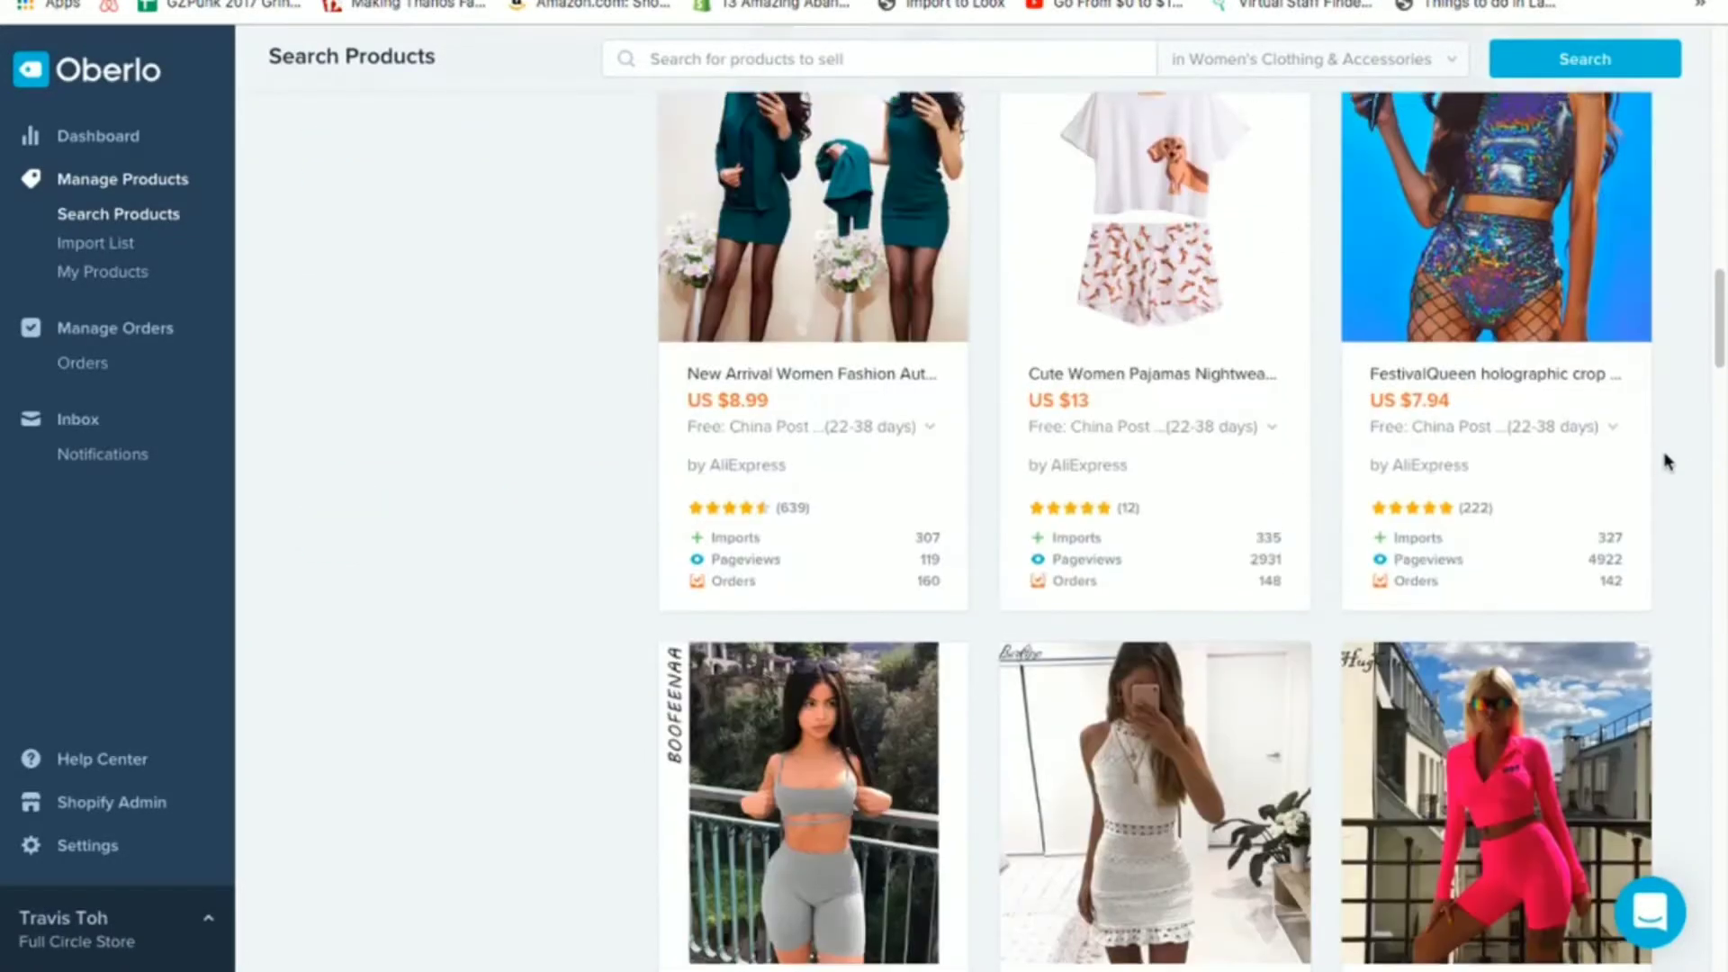
scroll(1665, 461, up, 5)
click(1462, 583)
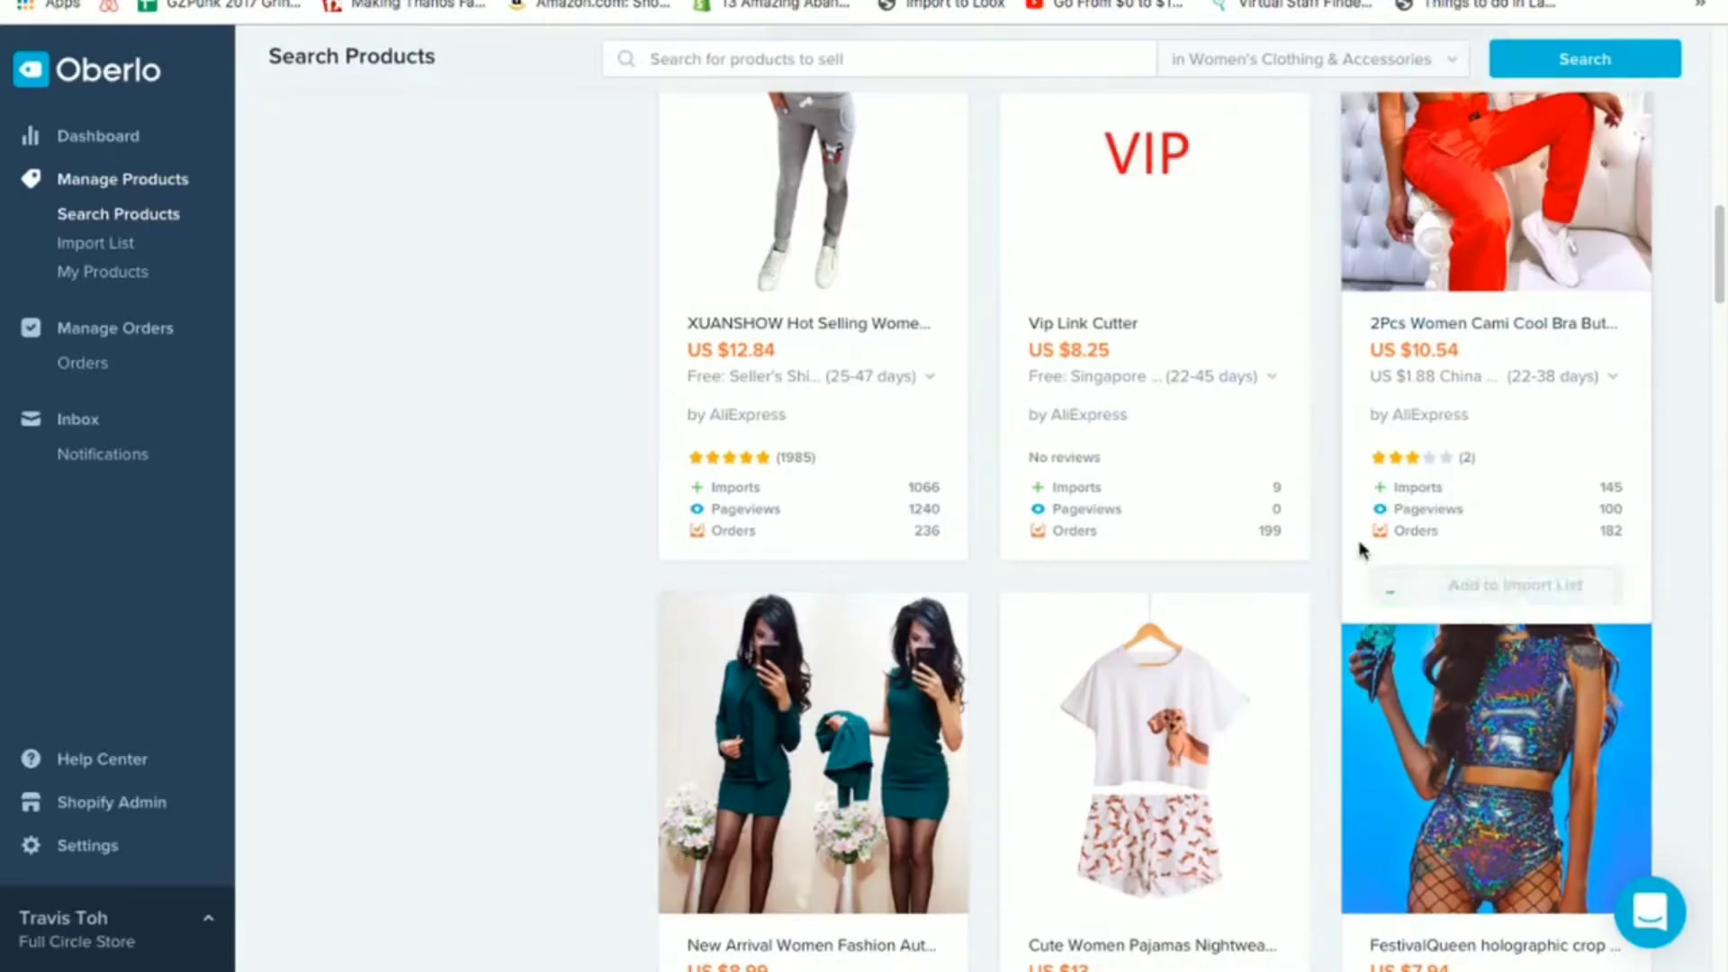
From Toys & Hobbies, add the baby crib rattle and beach sand toy trolley, then return Home
scroll(1358, 543, down, 5)
scroll(1385, 540, down, 6)
scroll(1265, 598, up, 7)
scroll(1277, 605, down, 4)
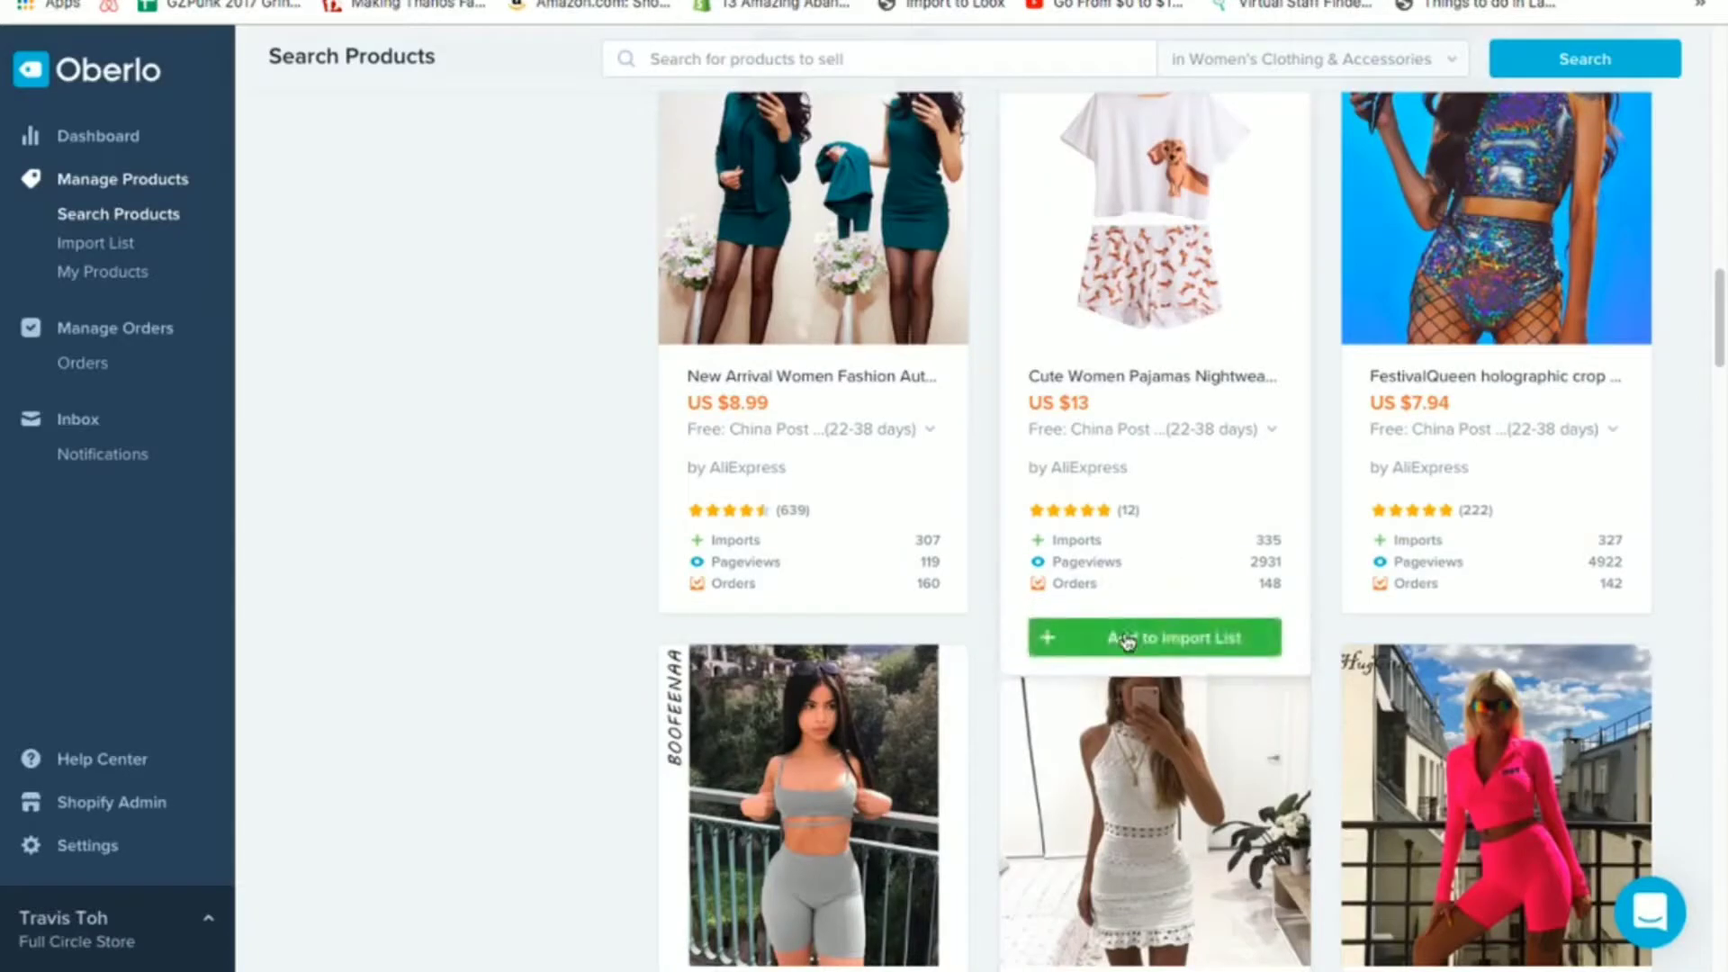
scroll(1374, 419, up, 20)
click(310, 150)
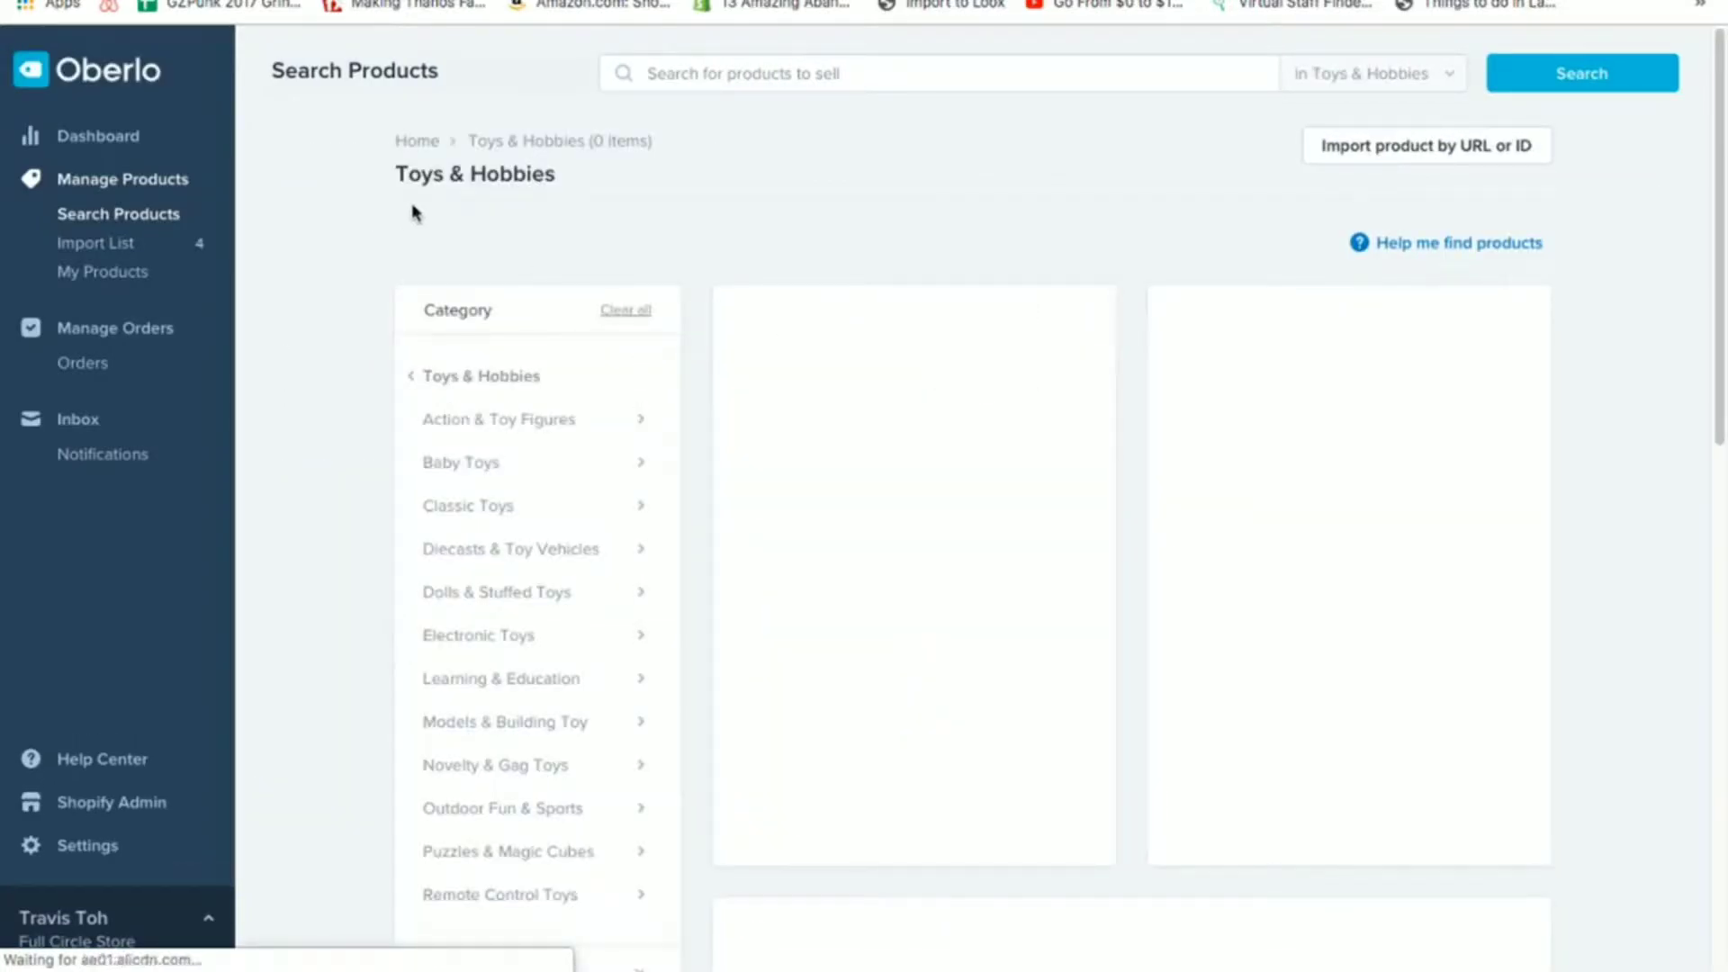
scroll(683, 309, down, 2)
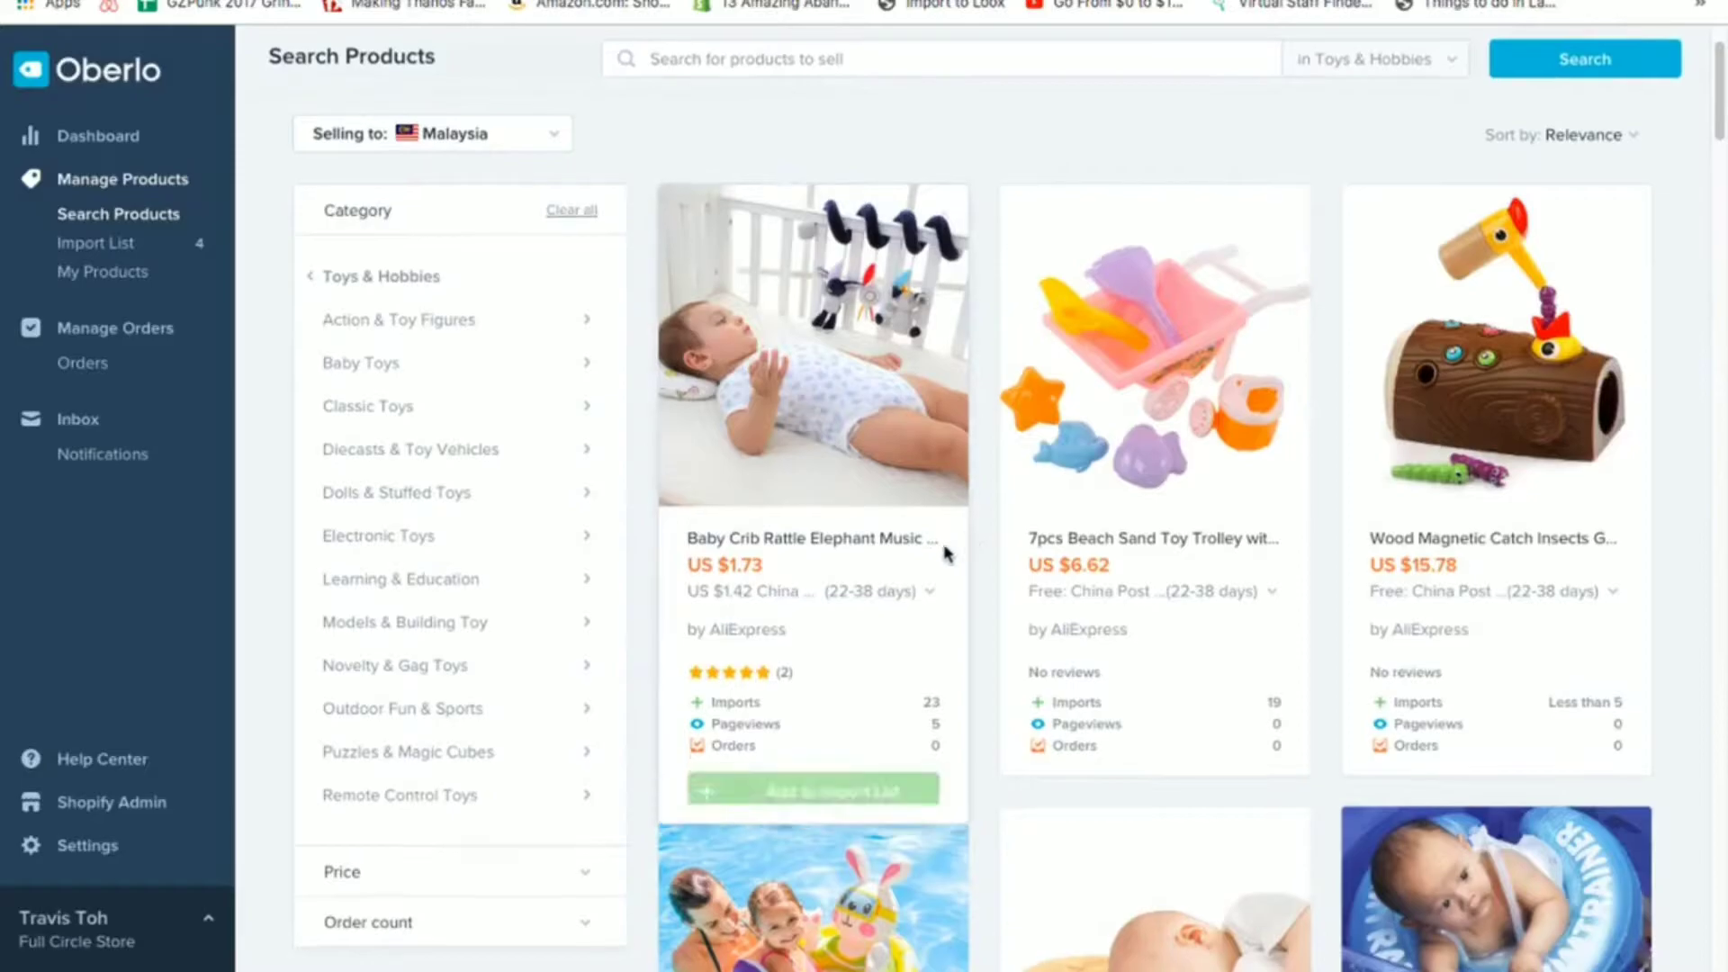
scroll(1194, 534, down, 4)
scroll(1099, 513, up, 2)
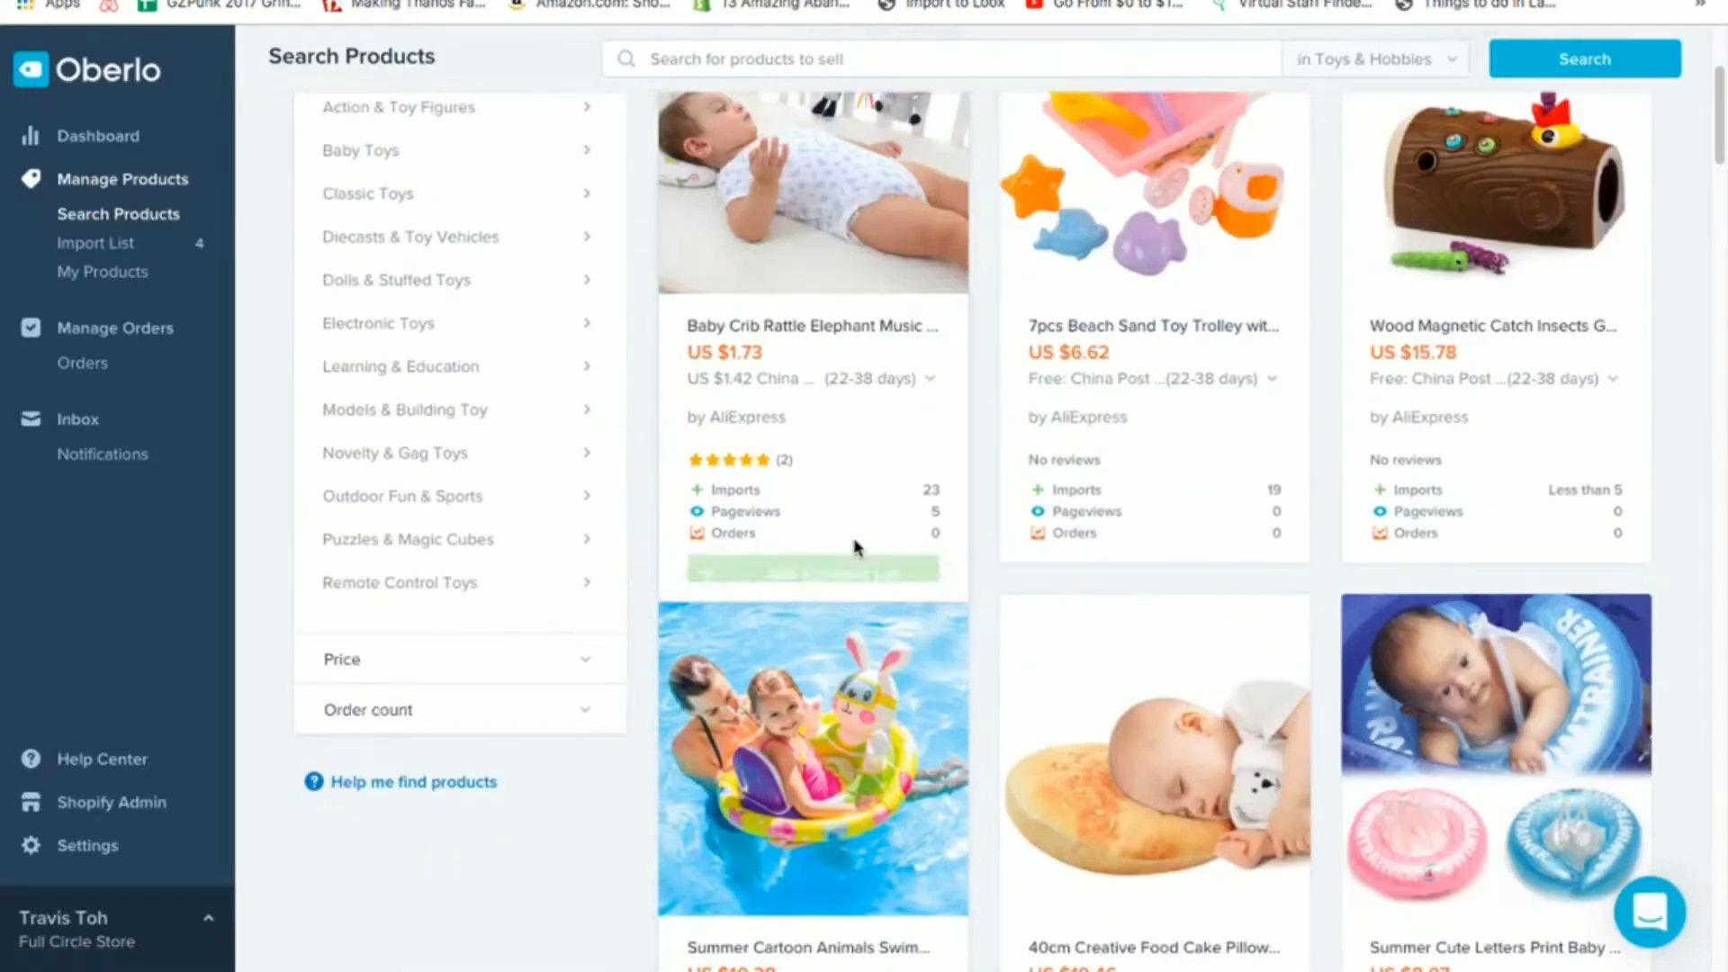
click(835, 604)
click(1142, 601)
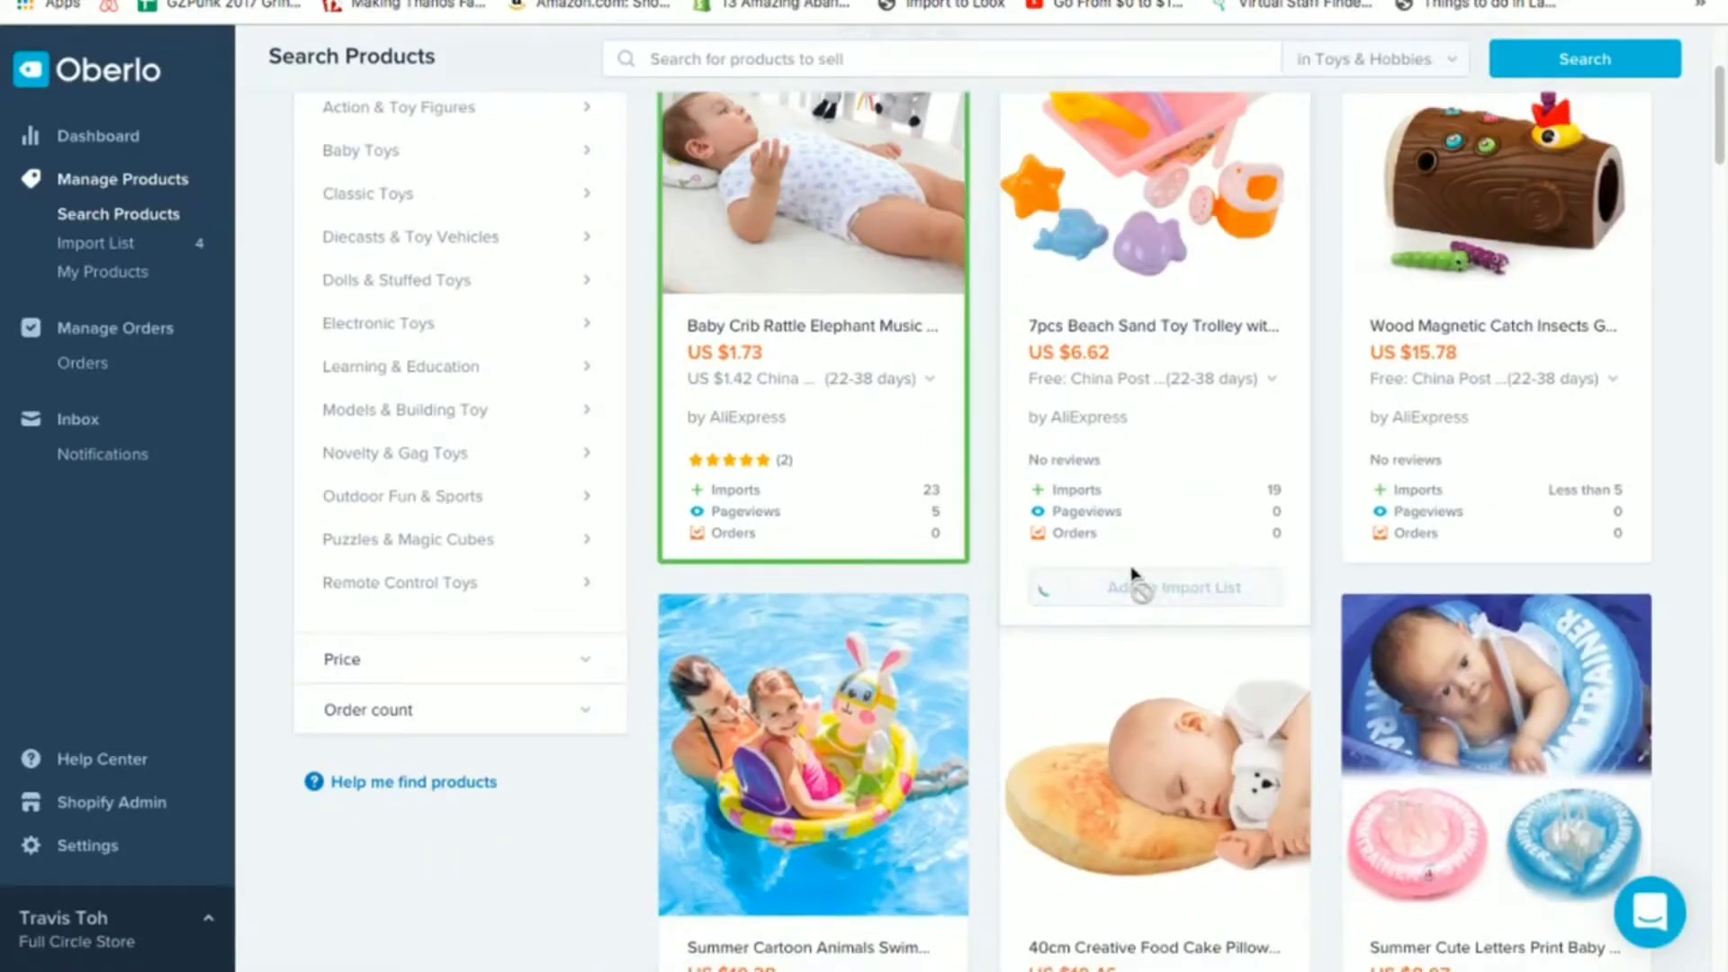
scroll(308, 209, up, 4)
click(332, 153)
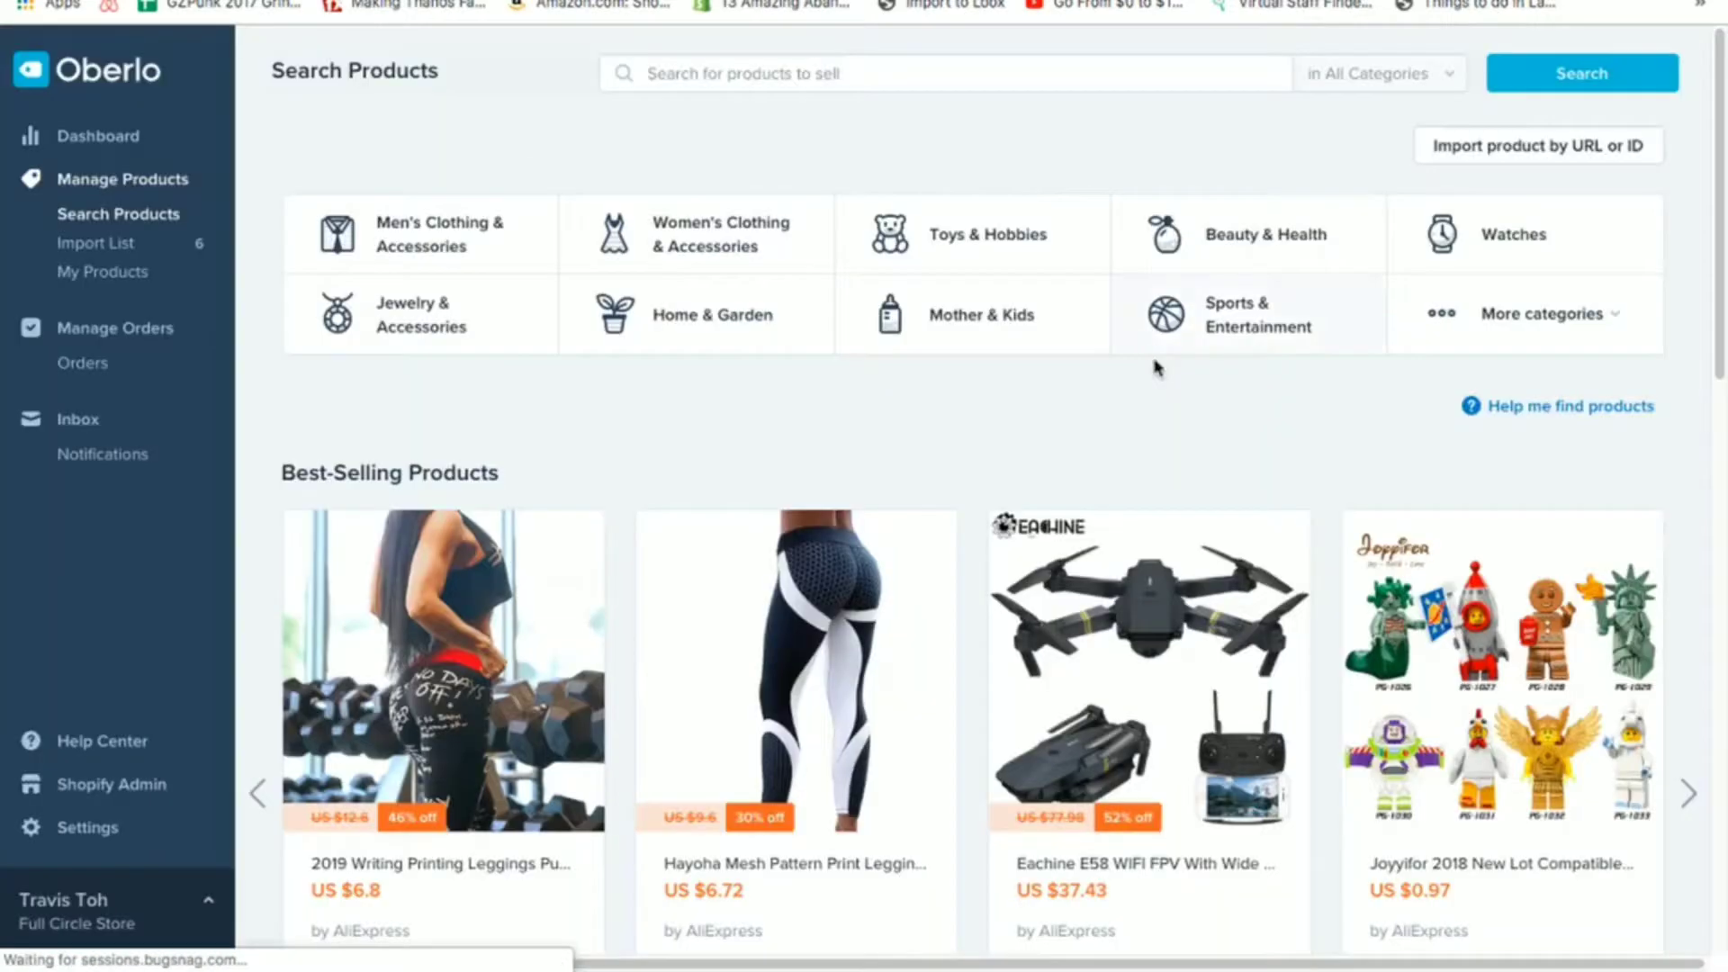
In Beauty & Health, add the nail decoration glue and false nail tips display stand to the import list
click(1266, 236)
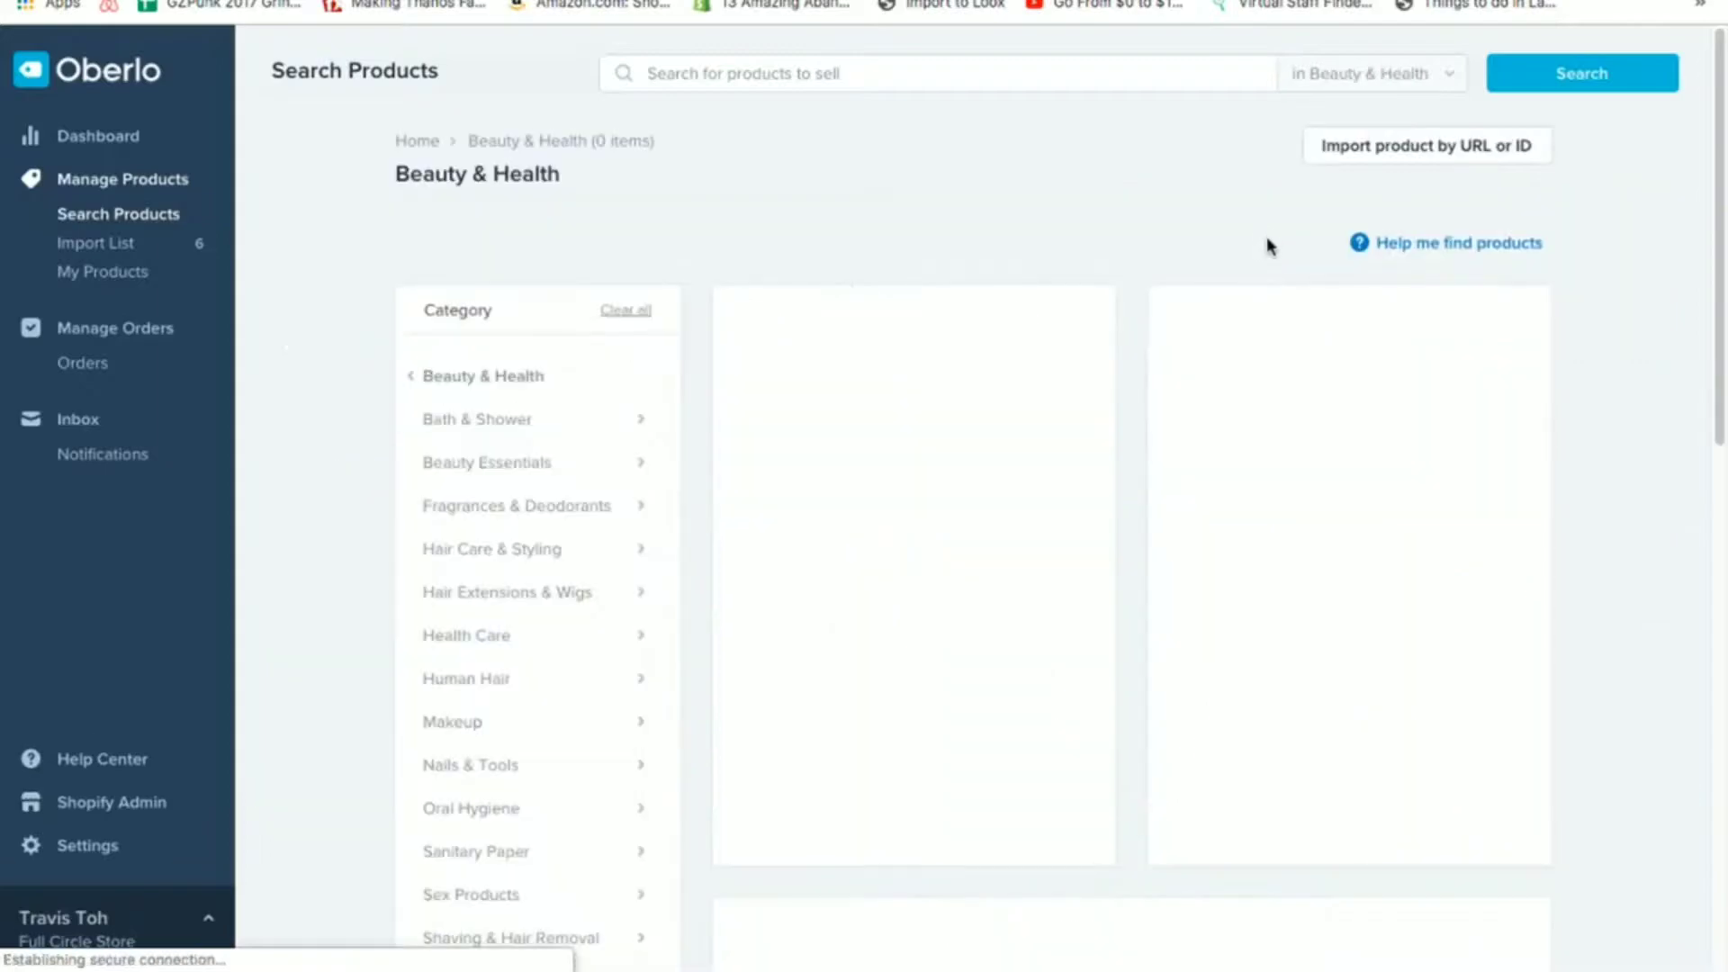
scroll(1389, 397, down, 4)
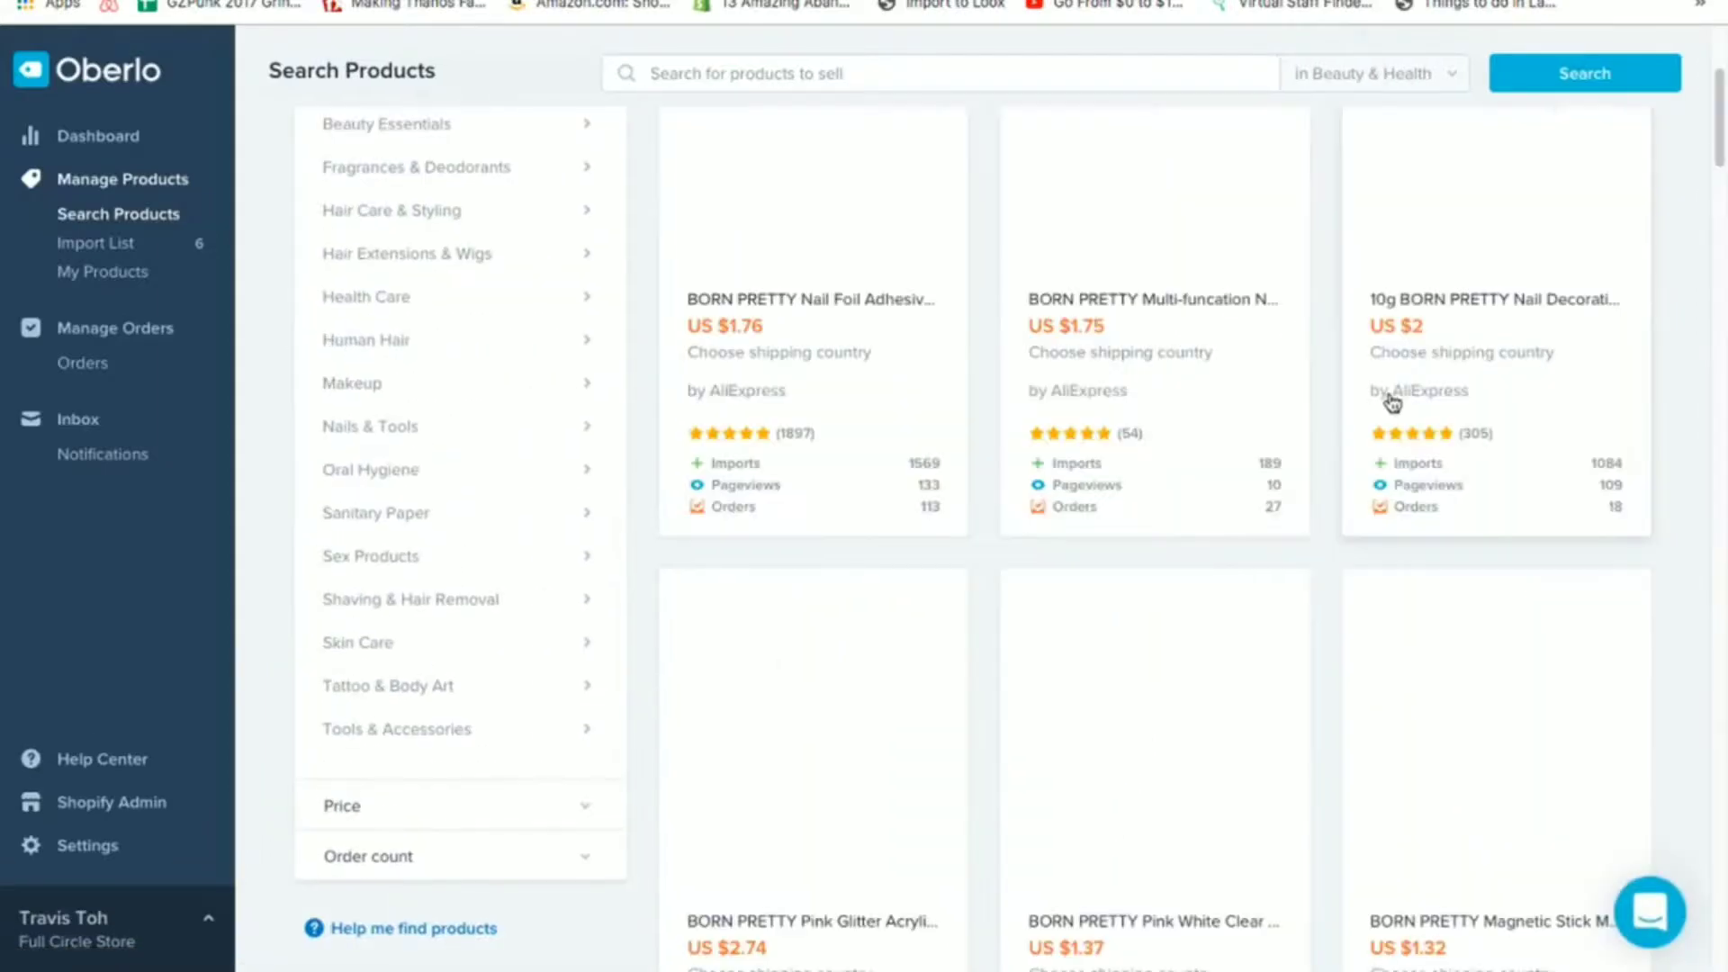
scroll(1033, 378, down, 5)
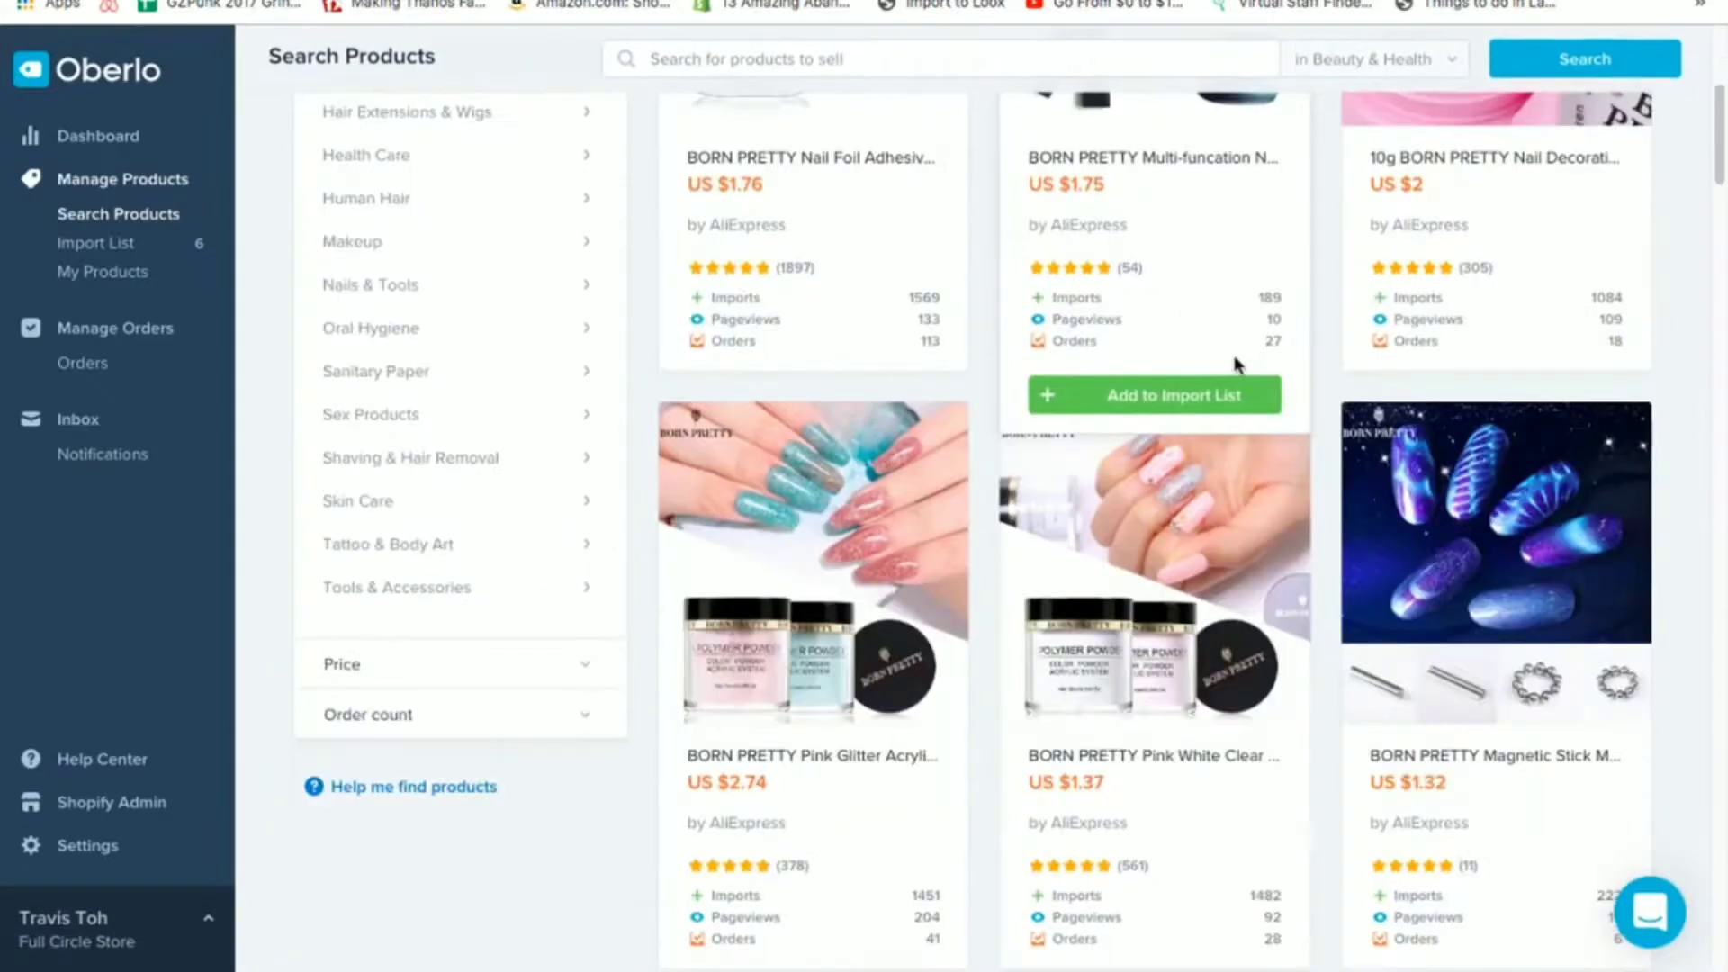
scroll(1304, 386, down, 6)
scroll(1304, 387, up, 10)
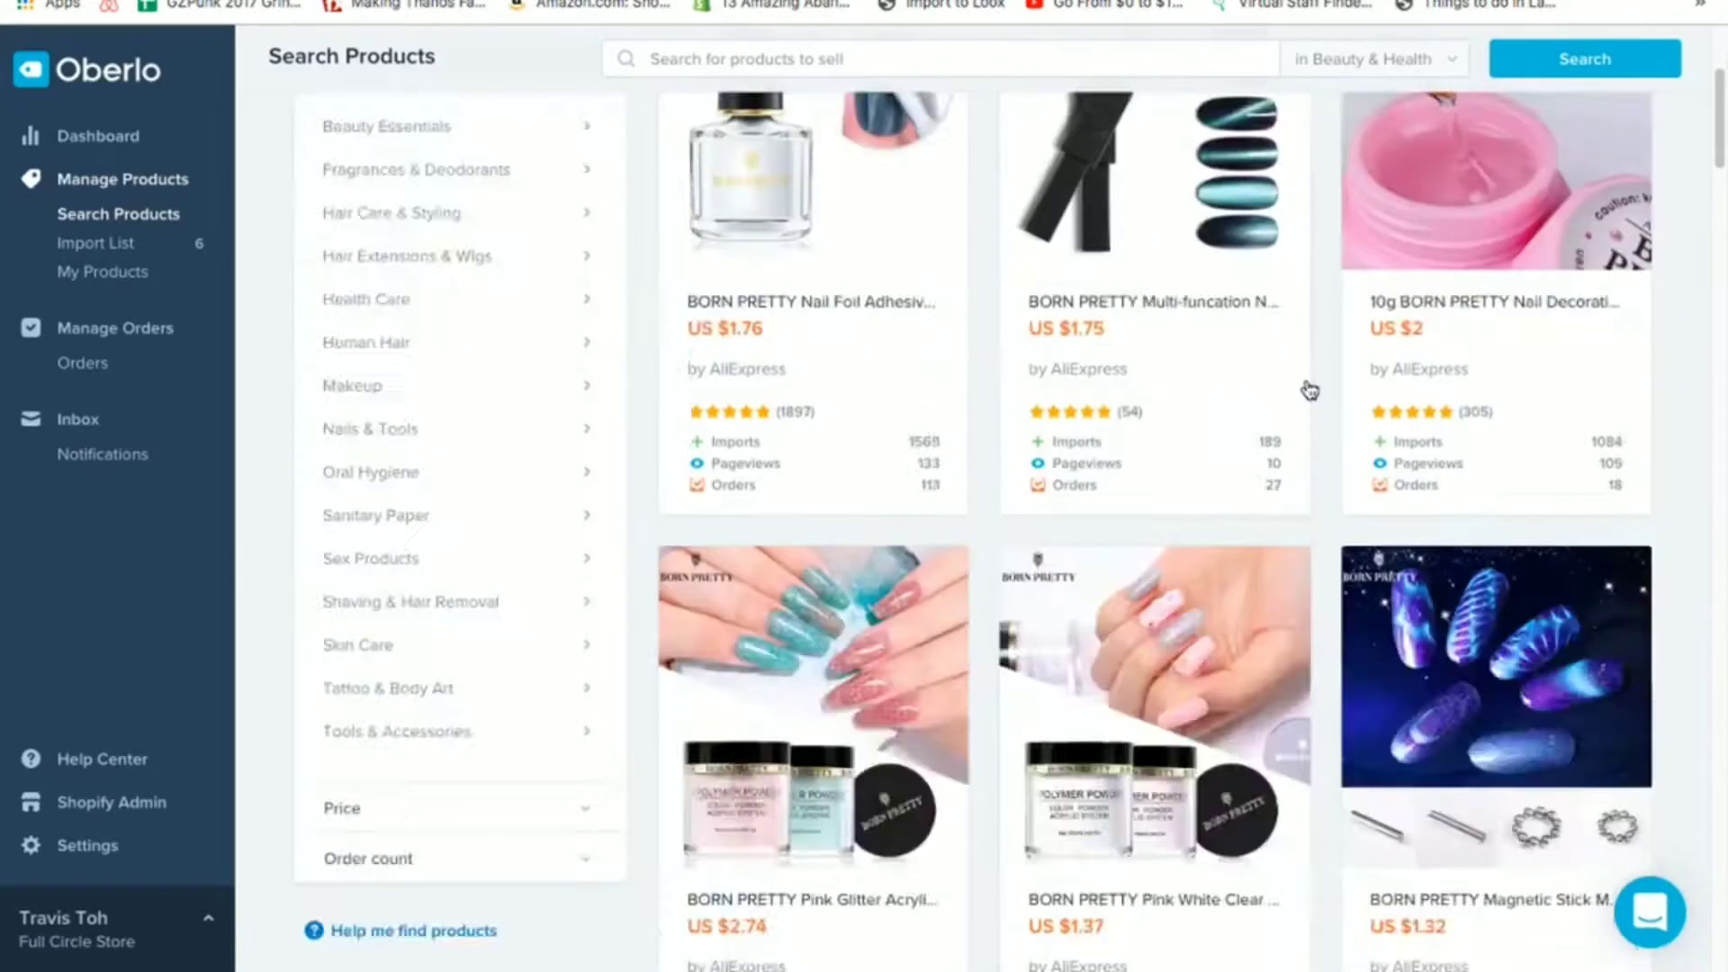
scroll(1170, 540, down, 1)
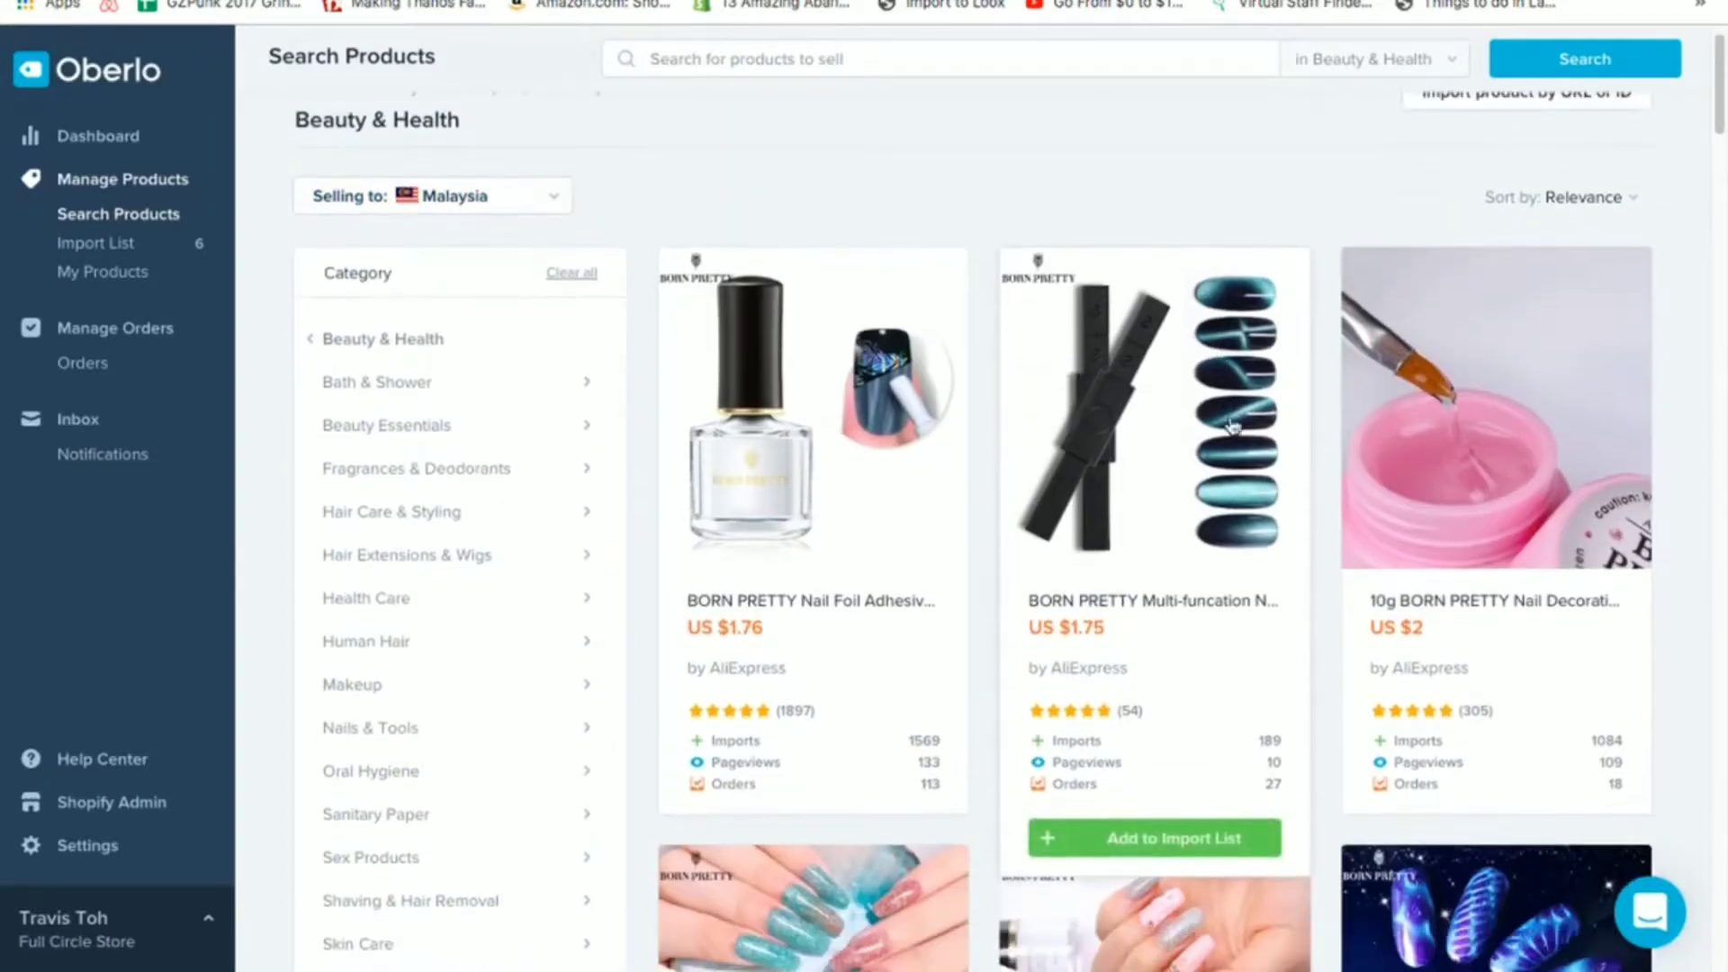
scroll(1500, 781, down, 5)
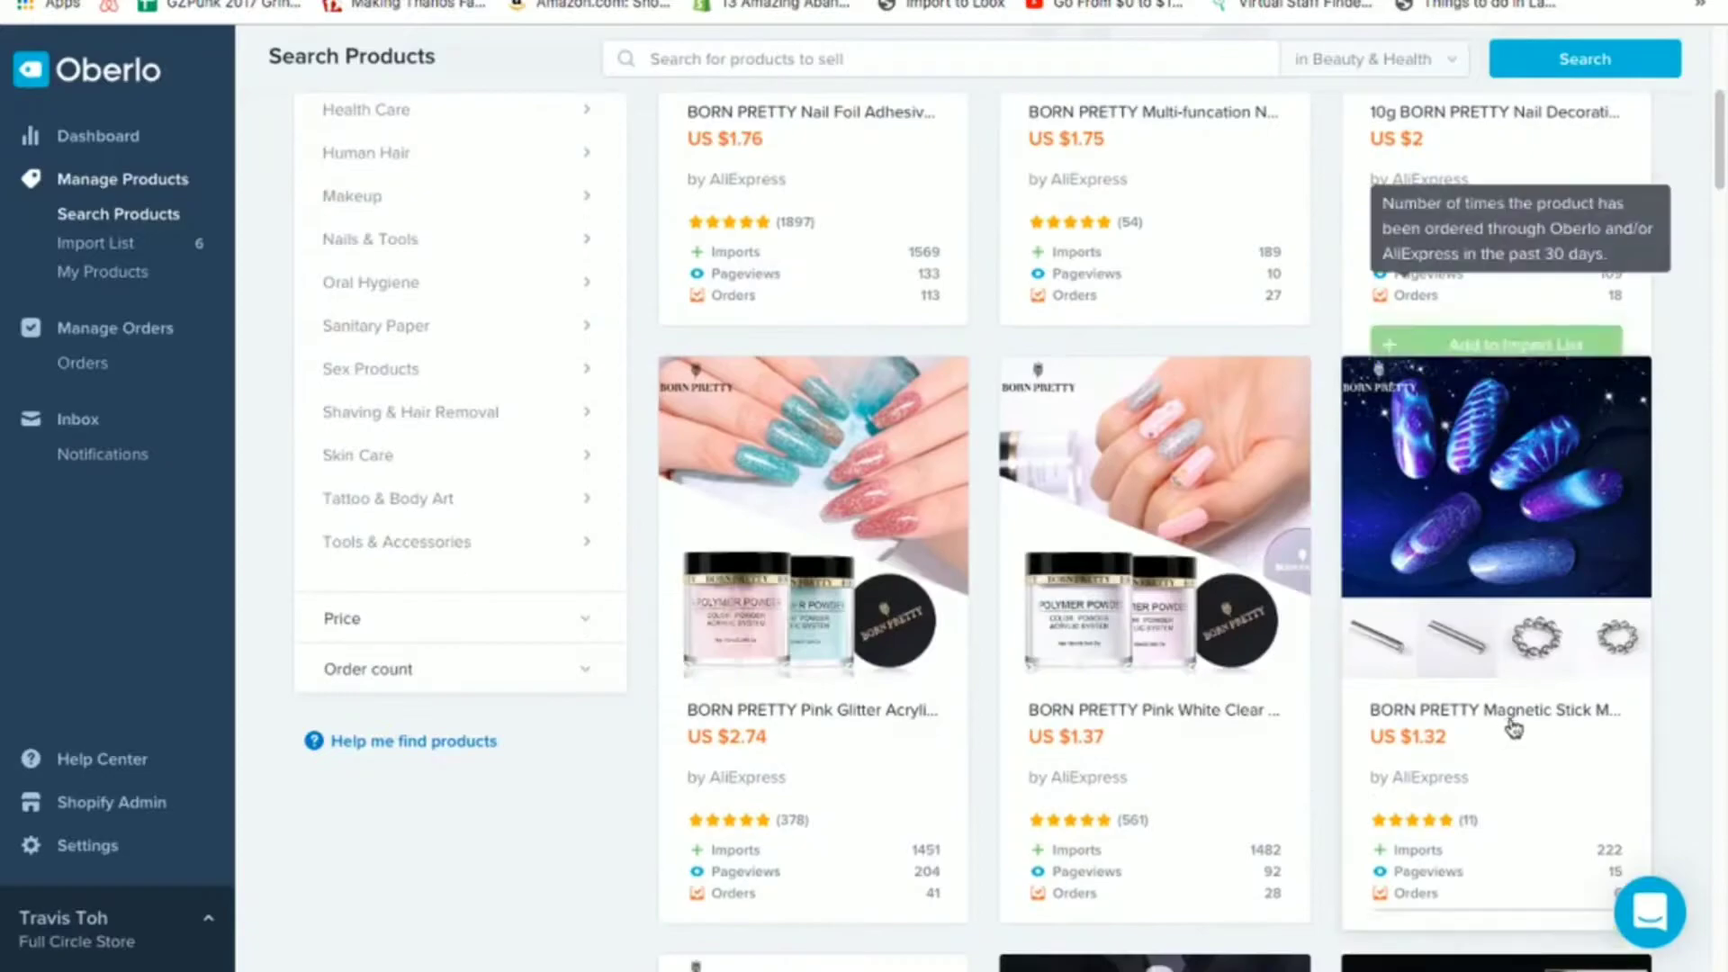
scroll(1503, 720, down, 10)
scroll(1480, 718, down, 9)
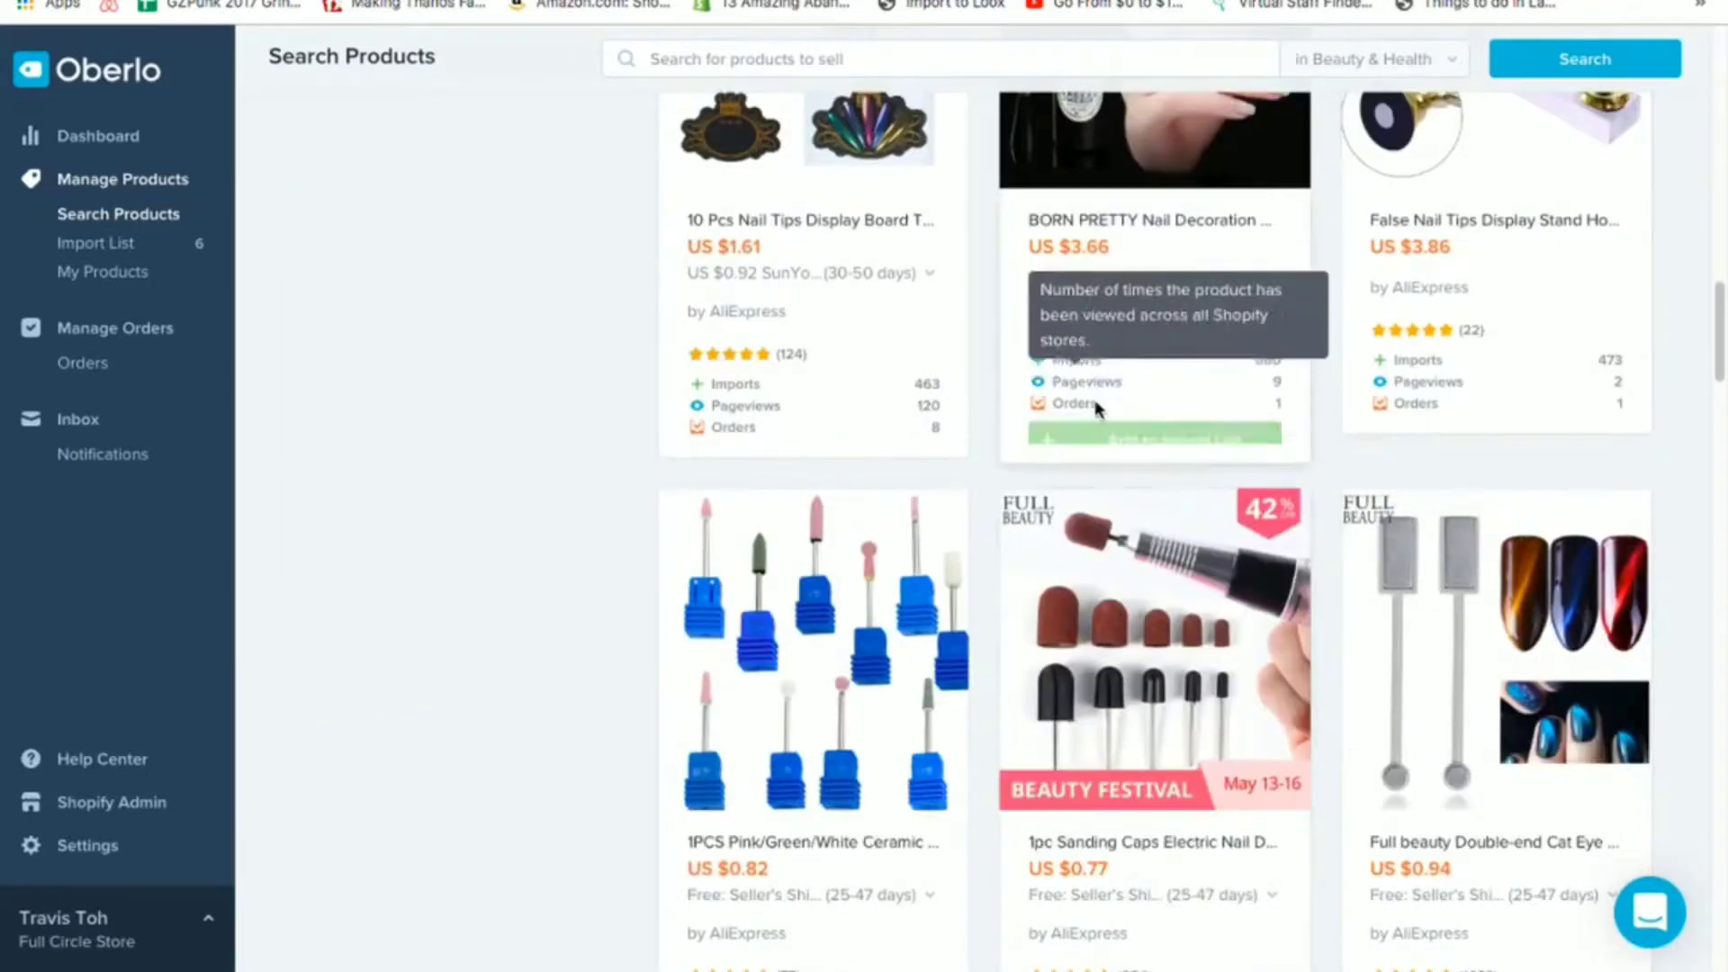
click(1116, 459)
scroll(1134, 540, down, 20)
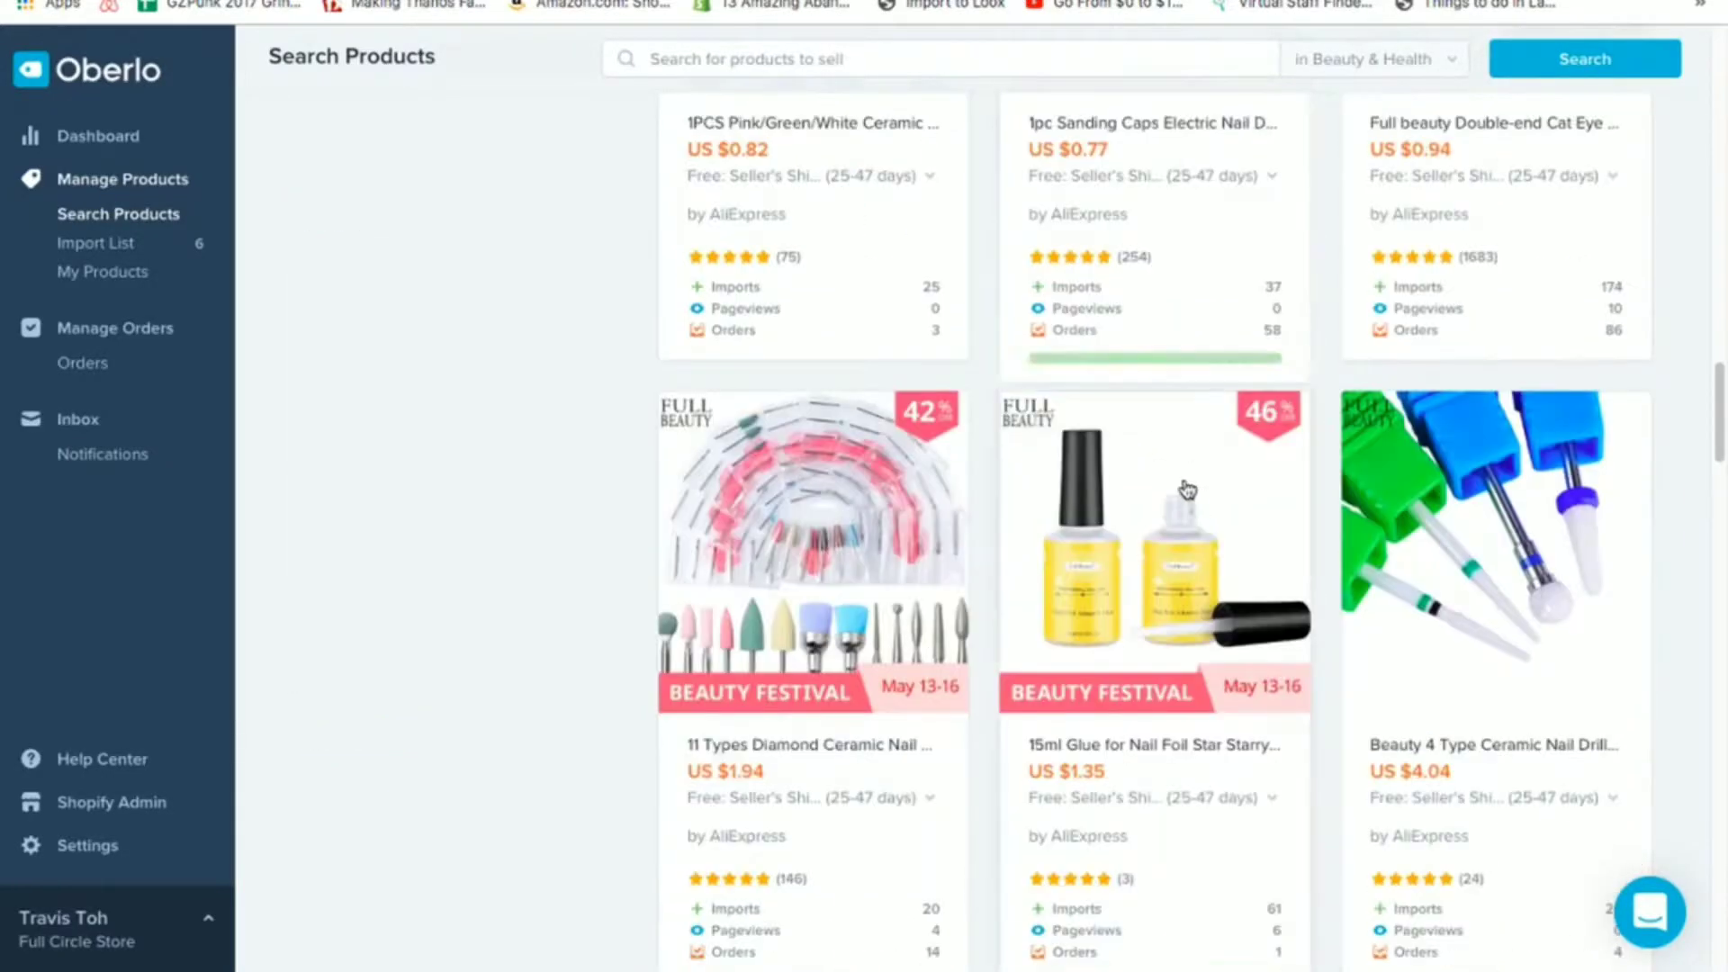
scroll(1644, 607, down, 20)
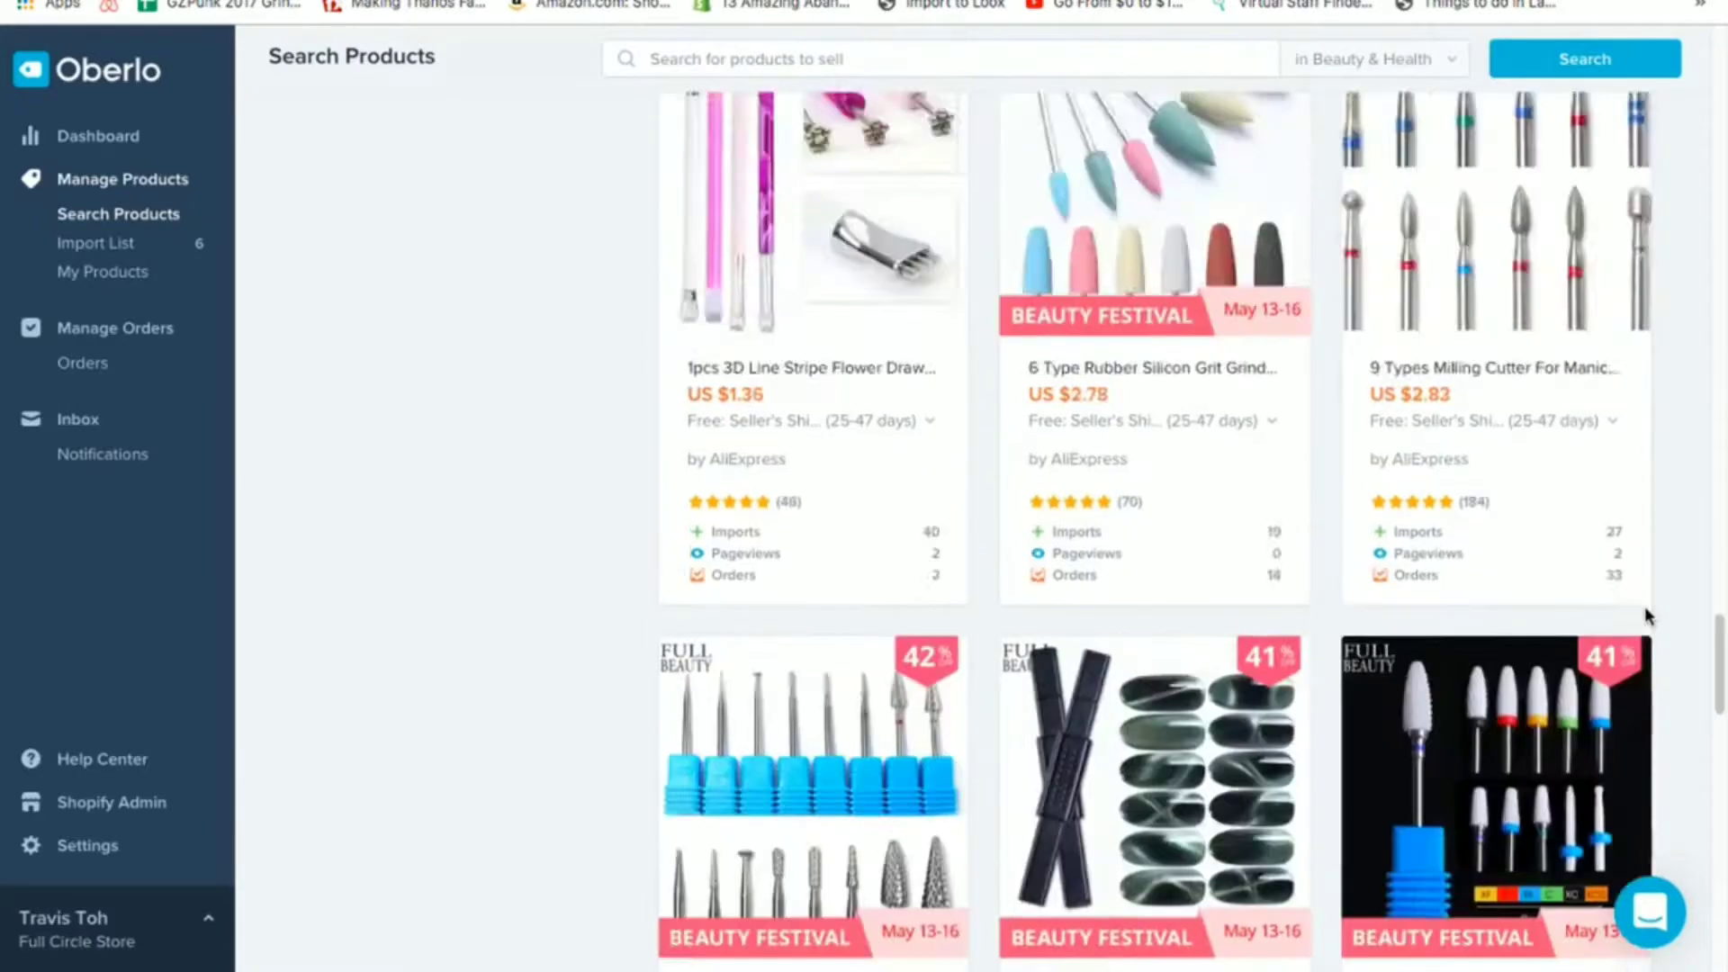
scroll(1721, 717, up, 3)
scroll(1629, 472, up, 20)
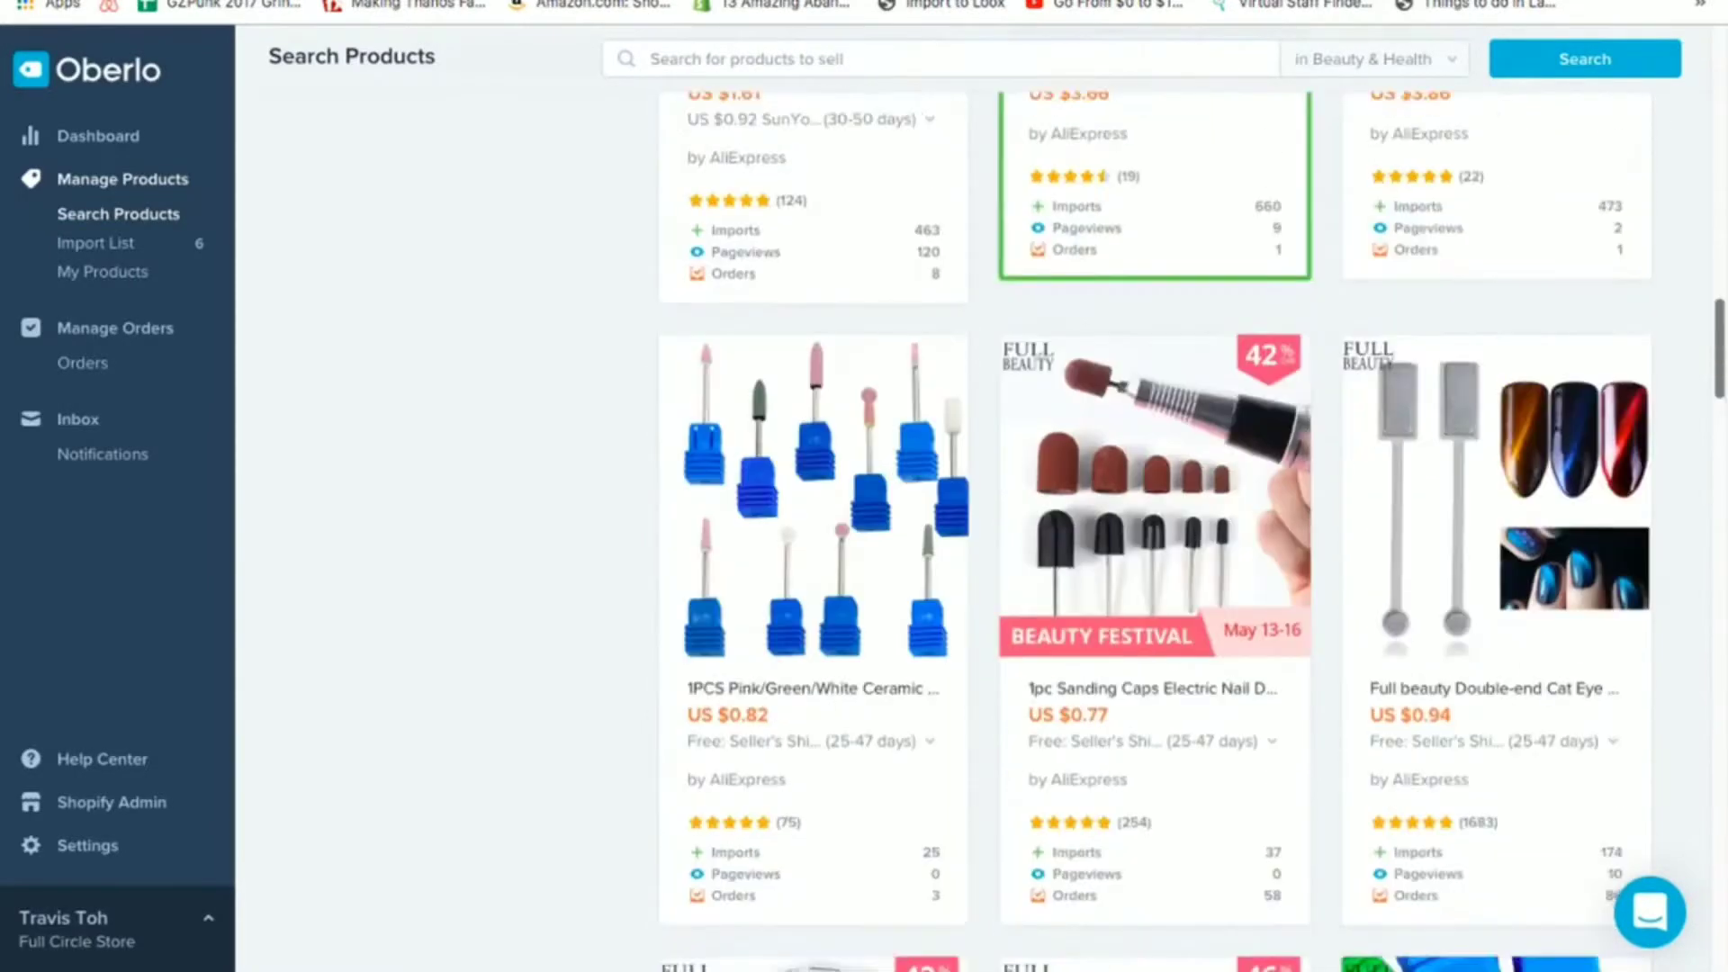
mouse_move(1629, 472)
scroll(1629, 472, up, 1)
click(1515, 910)
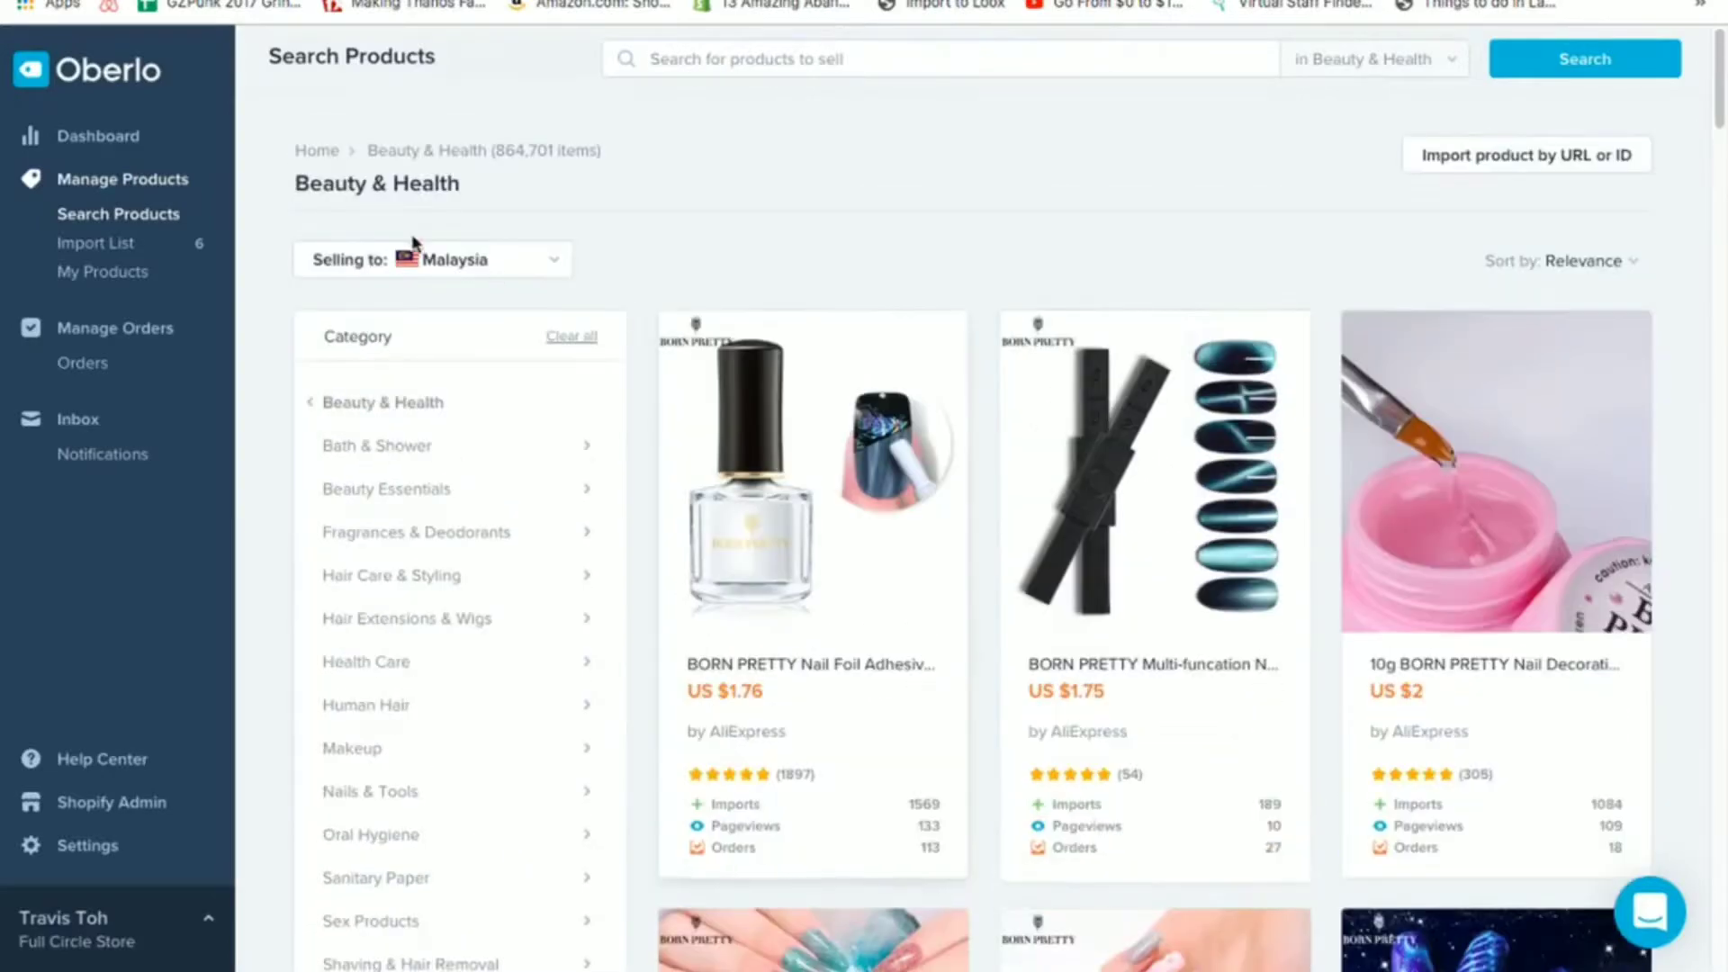
From the Watches category, add the Harry Potter watch and women's wrist quartz watch
click(315, 153)
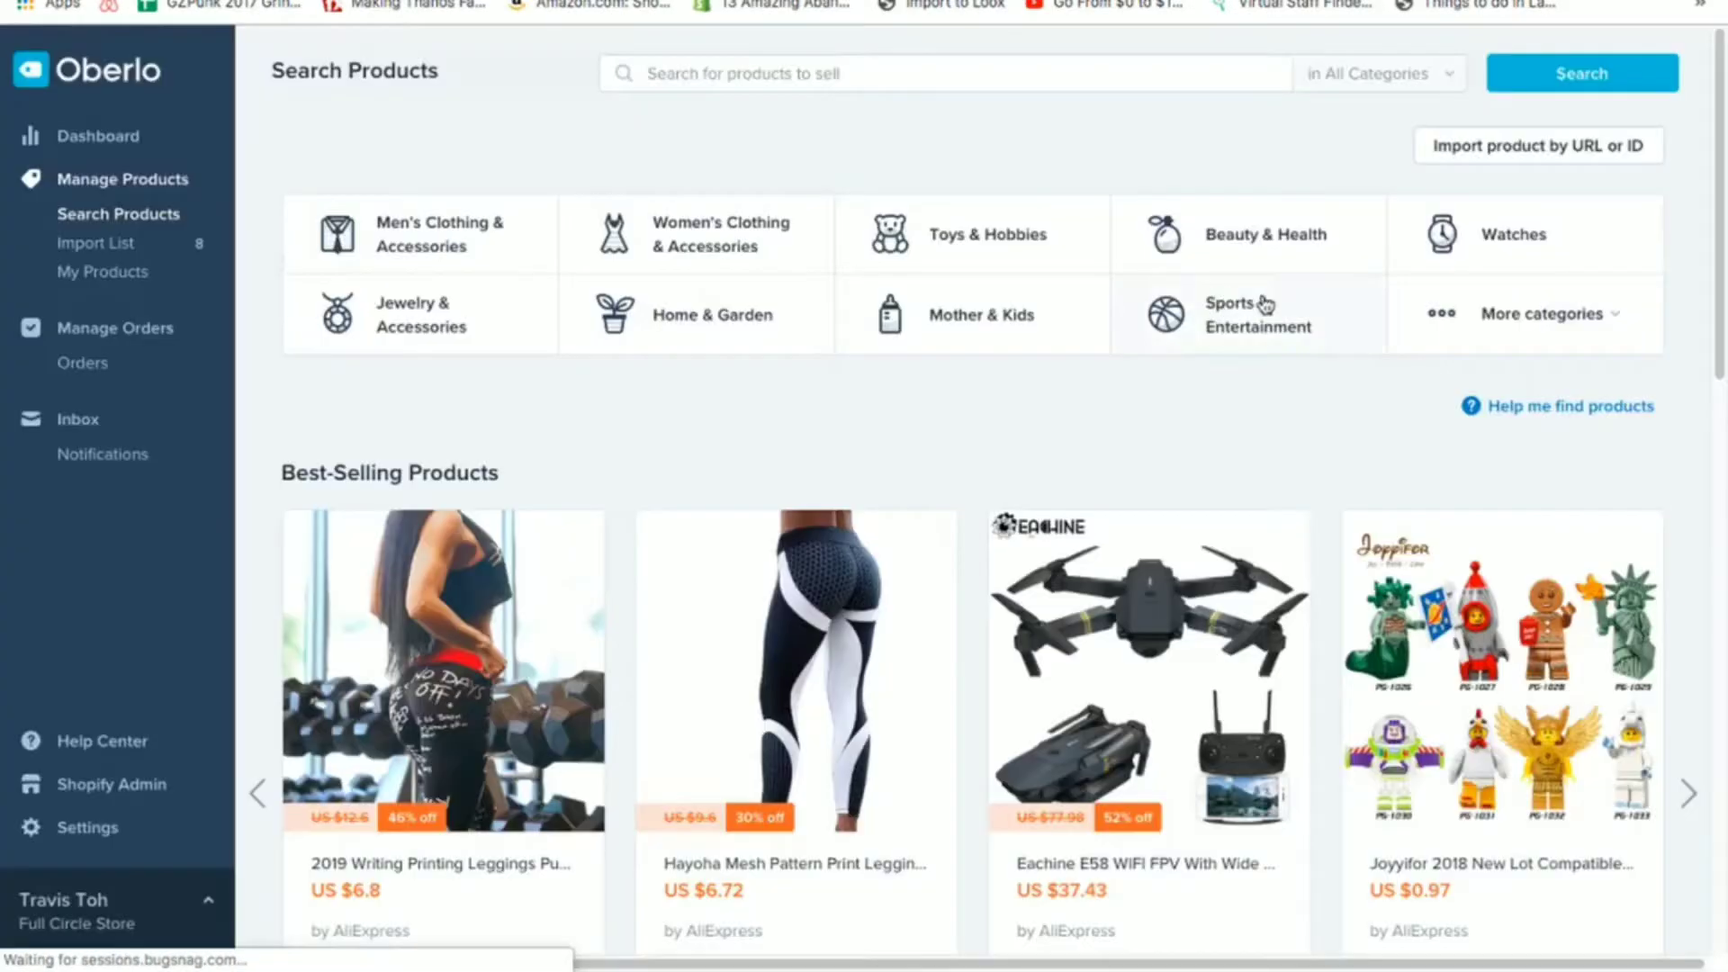
click(1557, 248)
scroll(1234, 440, down, 5)
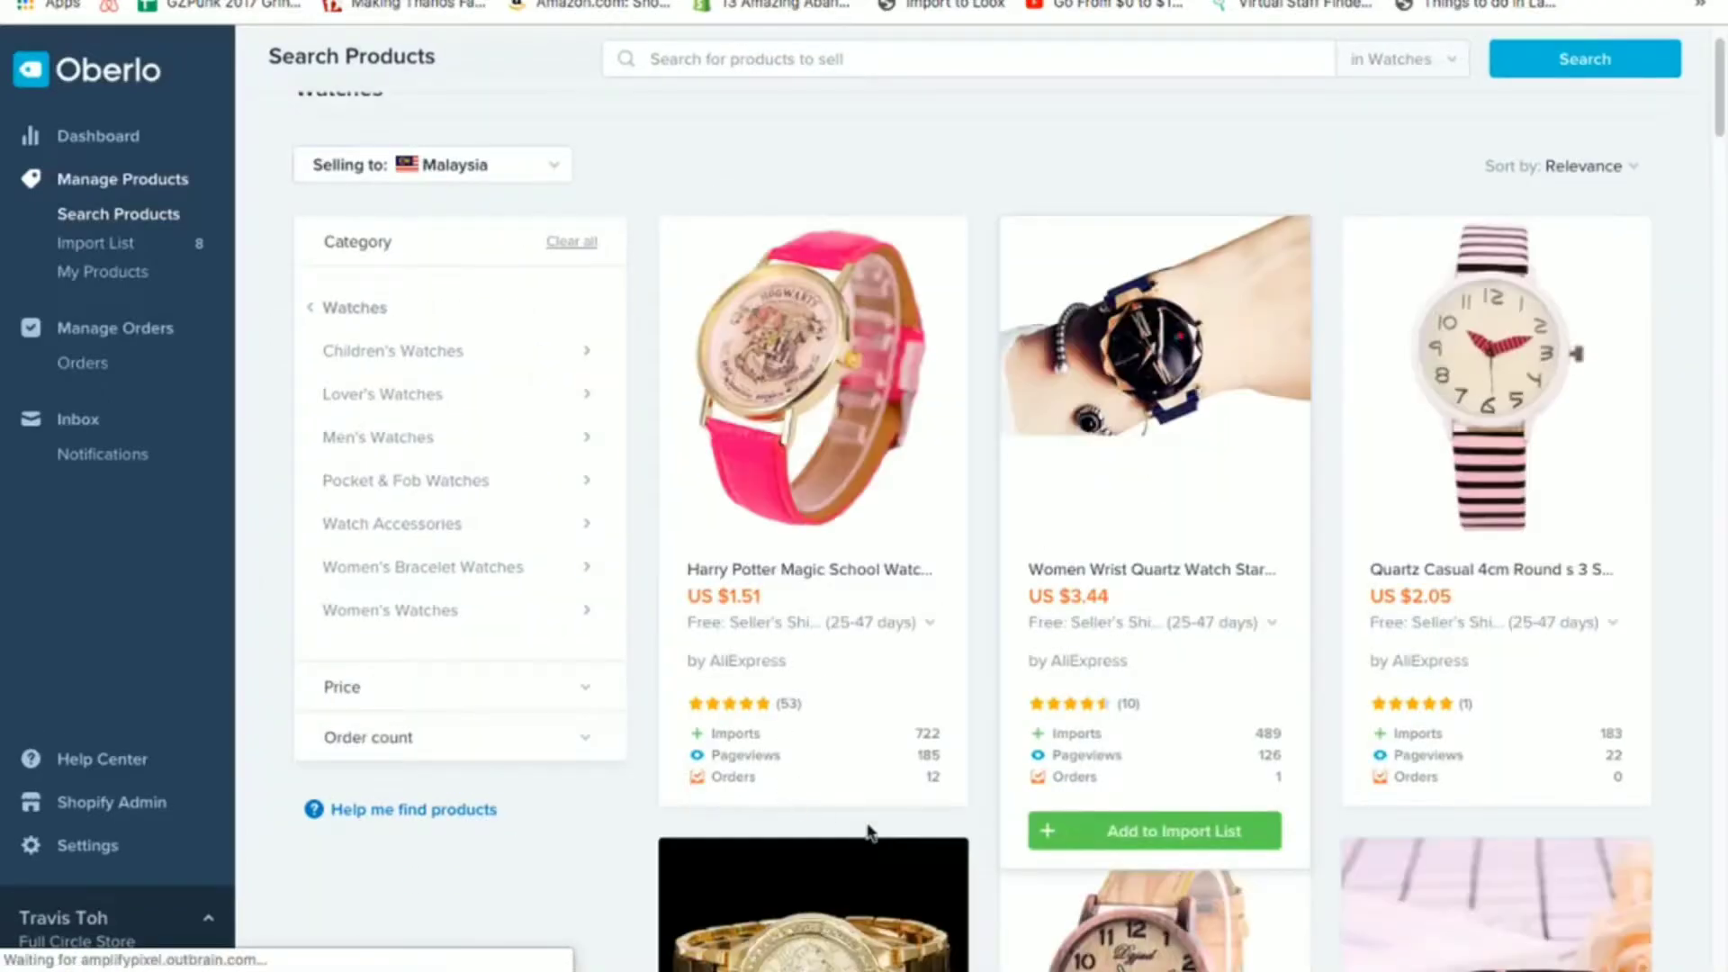
scroll(900, 634, down, 1)
click(810, 780)
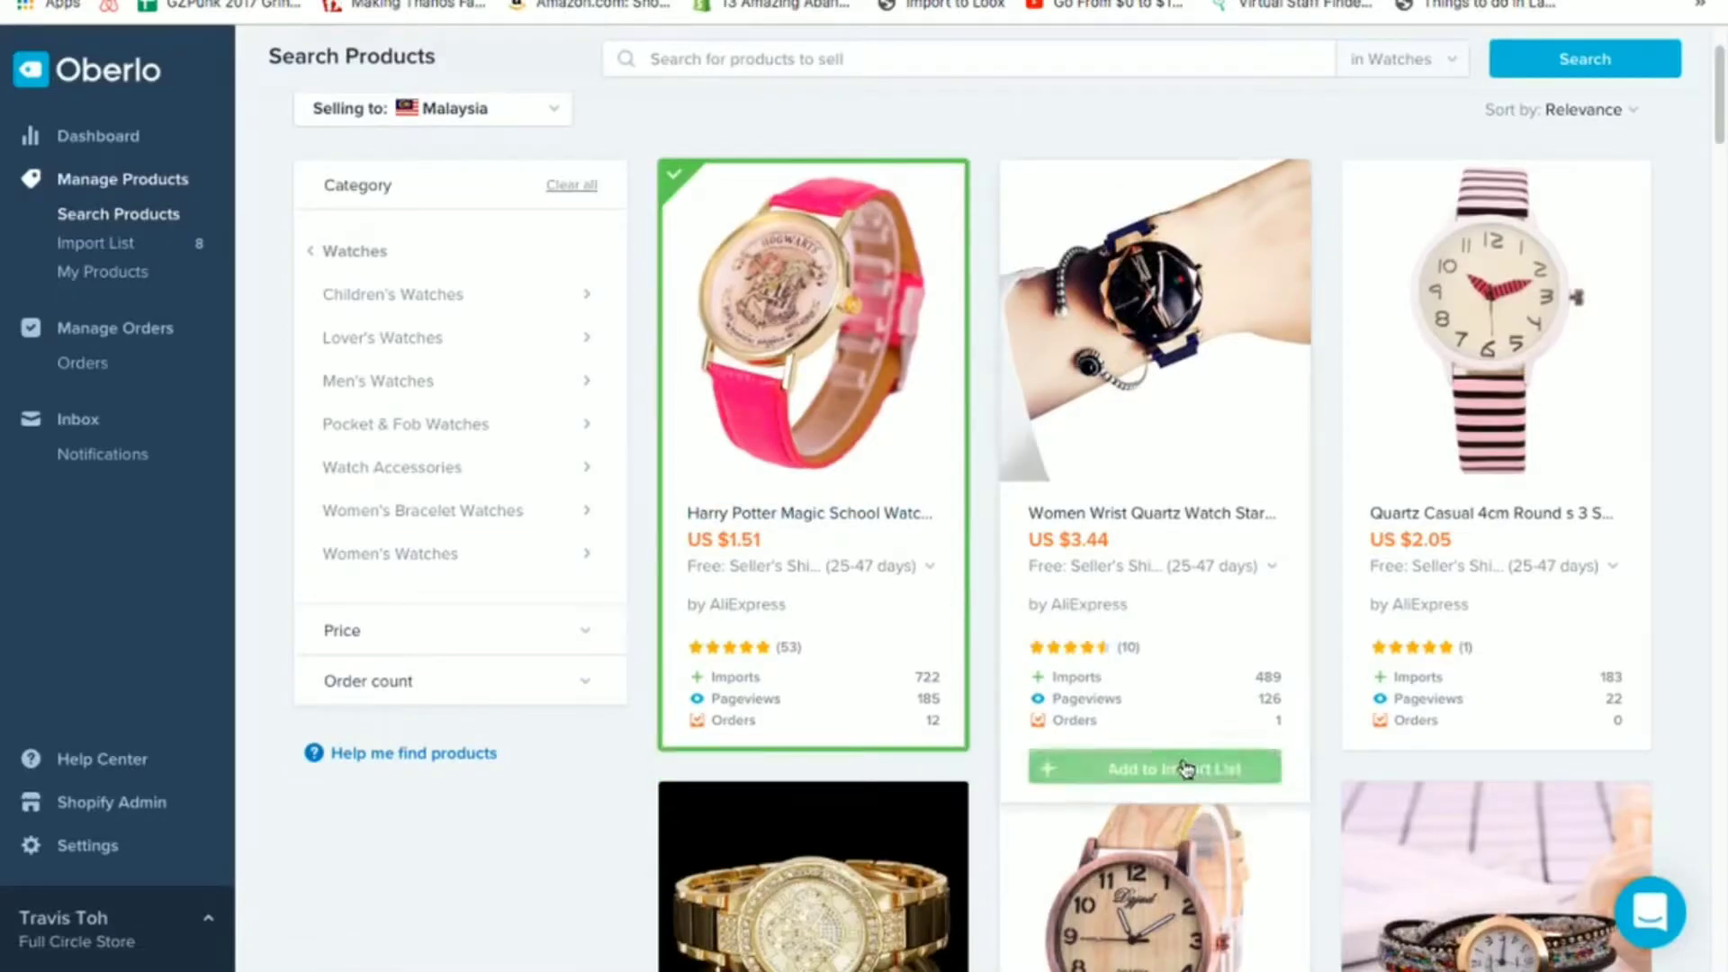
click(1160, 772)
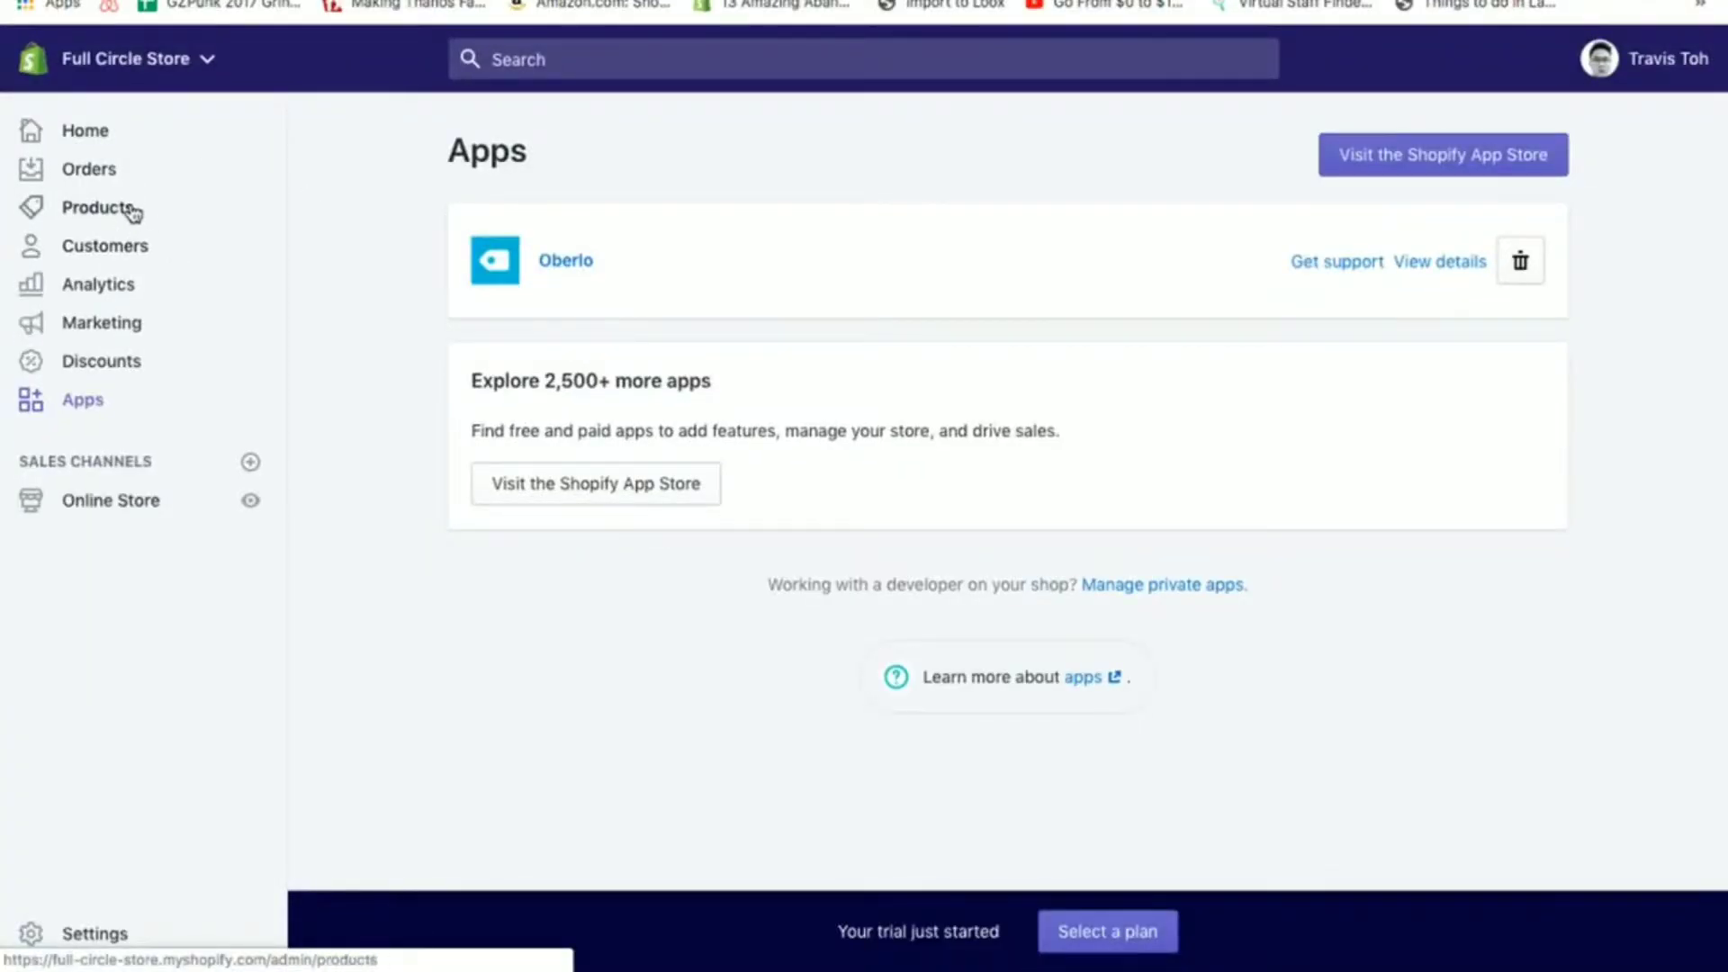
Open the store's products list, briefly selecting and then deselecting all products
click(132, 212)
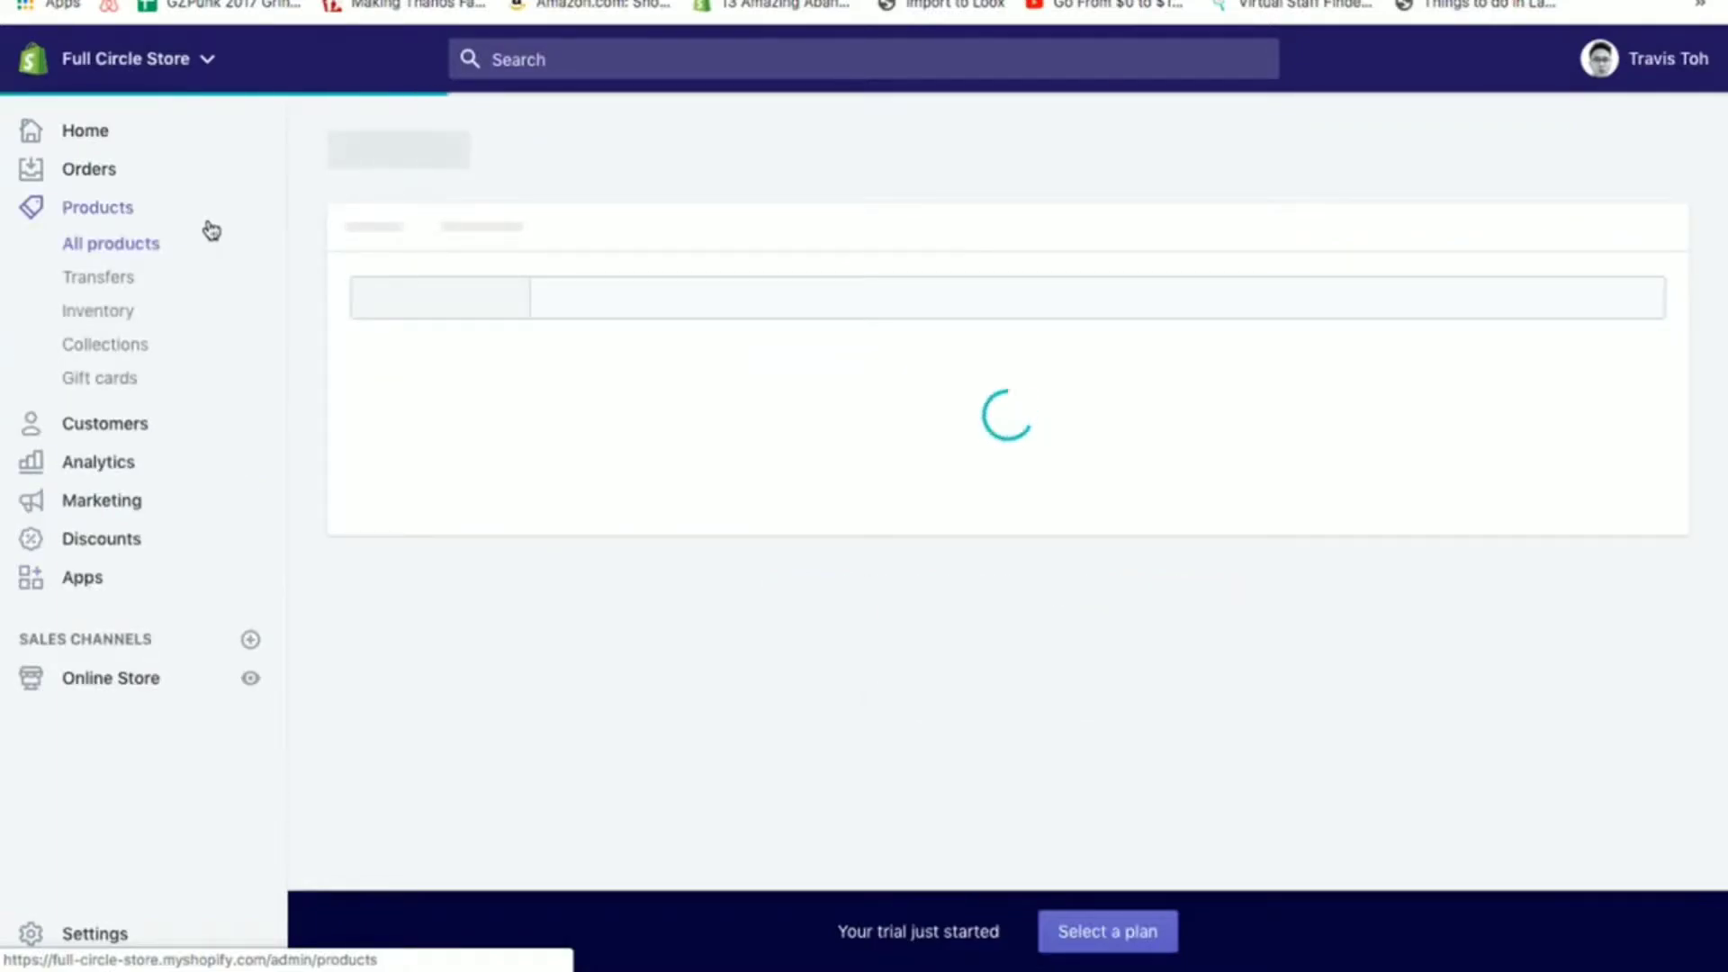
scroll(459, 283, down, 2)
scroll(486, 290, down, 1)
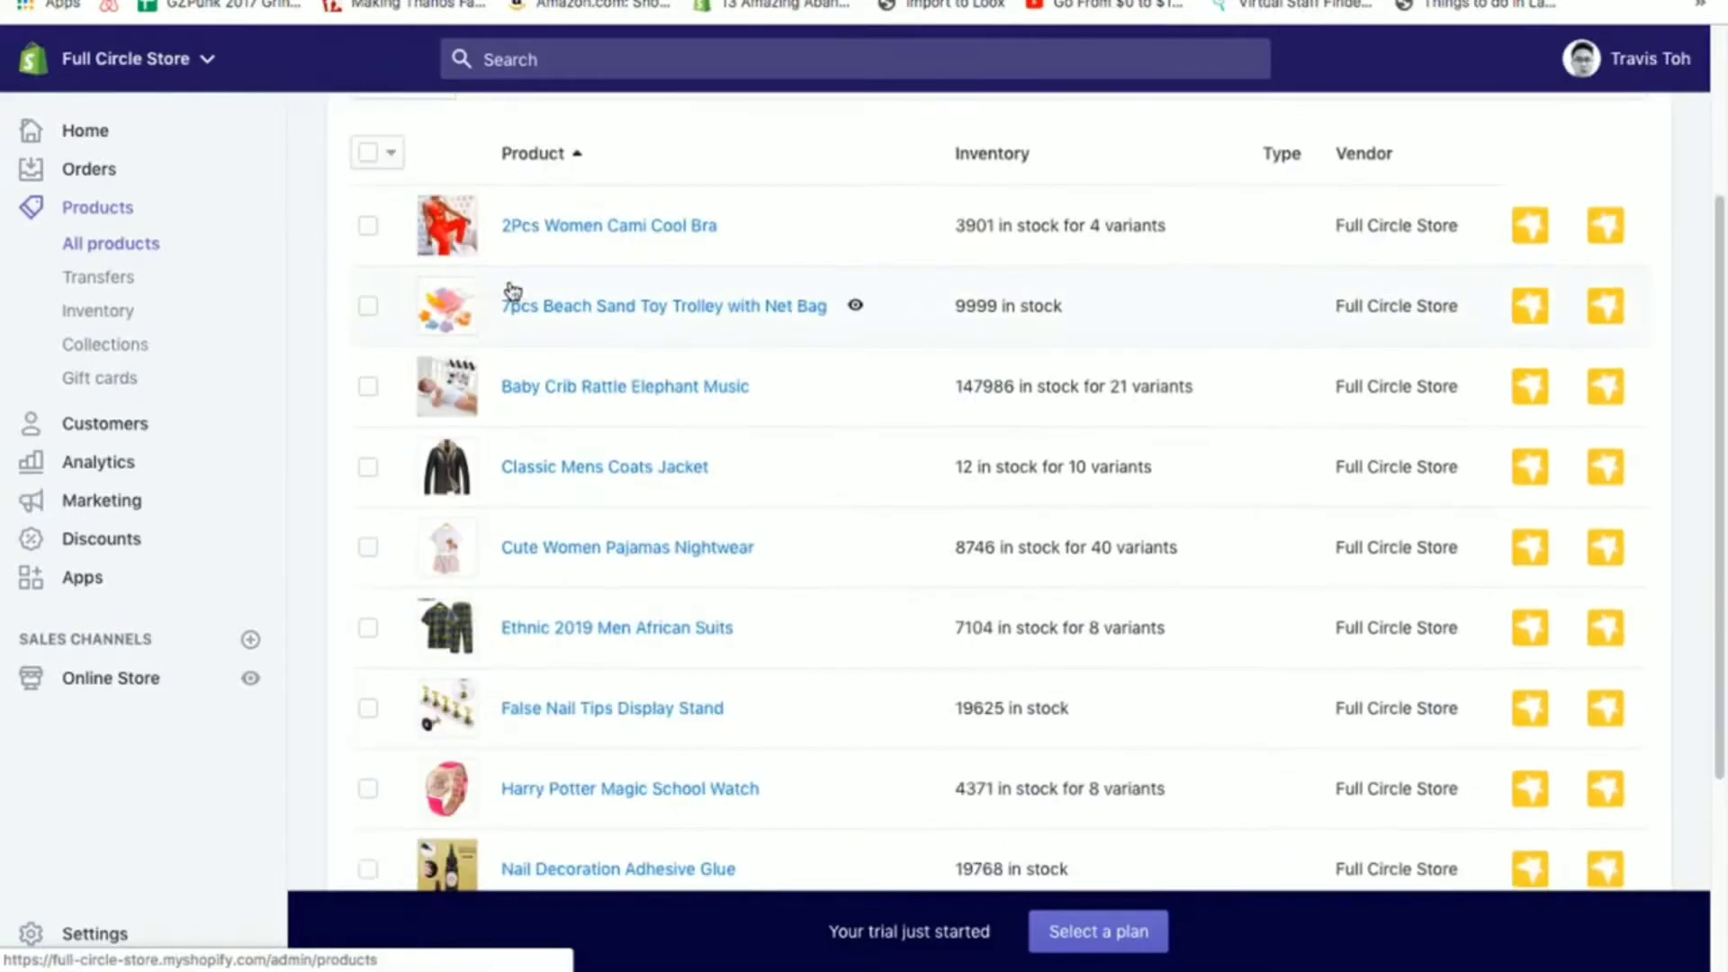
scroll(576, 297, down, 3)
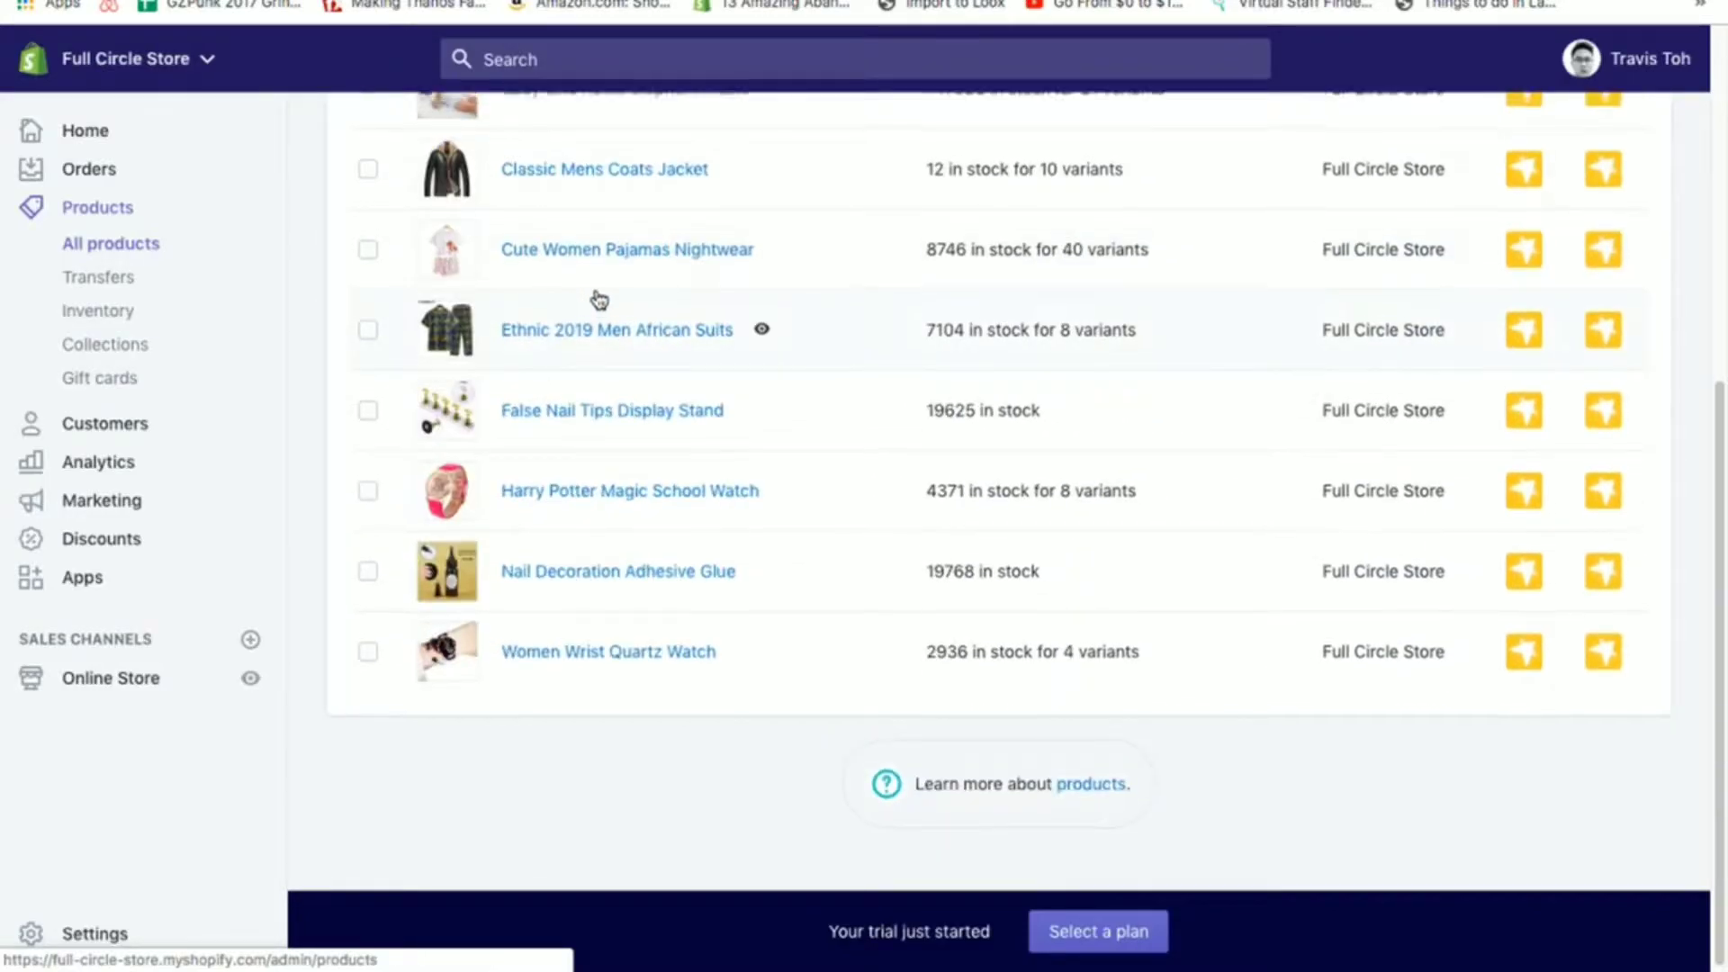
scroll(558, 306, up, 6)
click(372, 423)
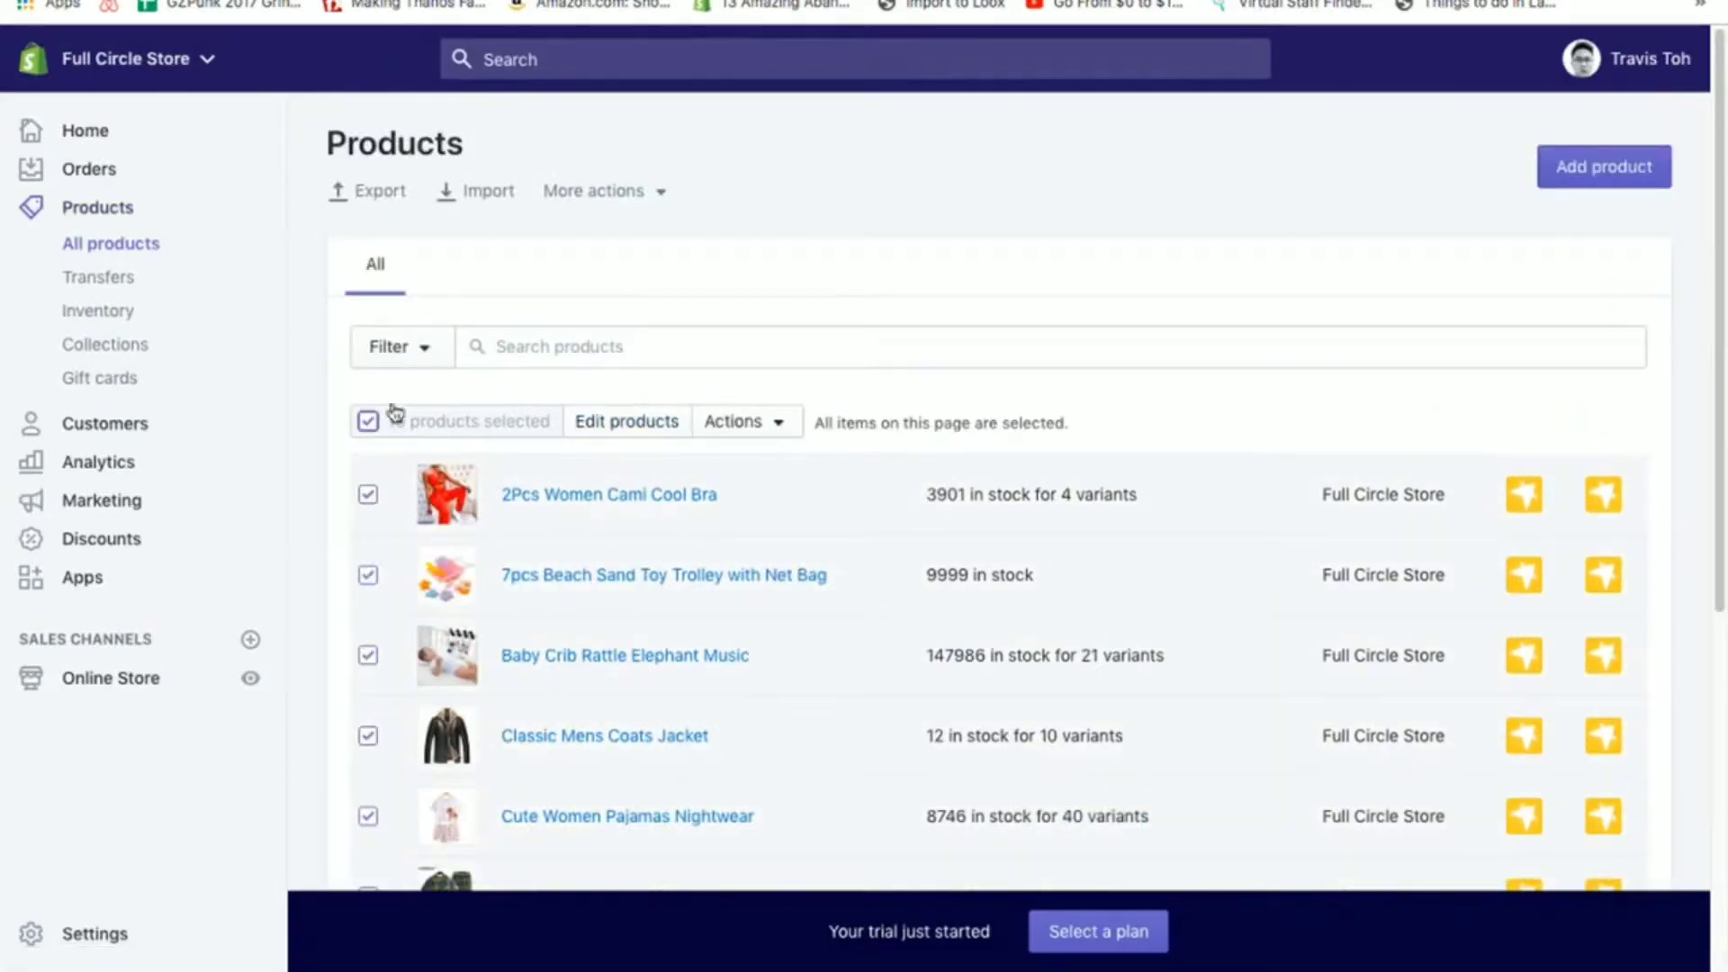
click(368, 422)
Find and open the 2Pcs Women Cami Cool Bra product page
scroll(368, 425, down, 3)
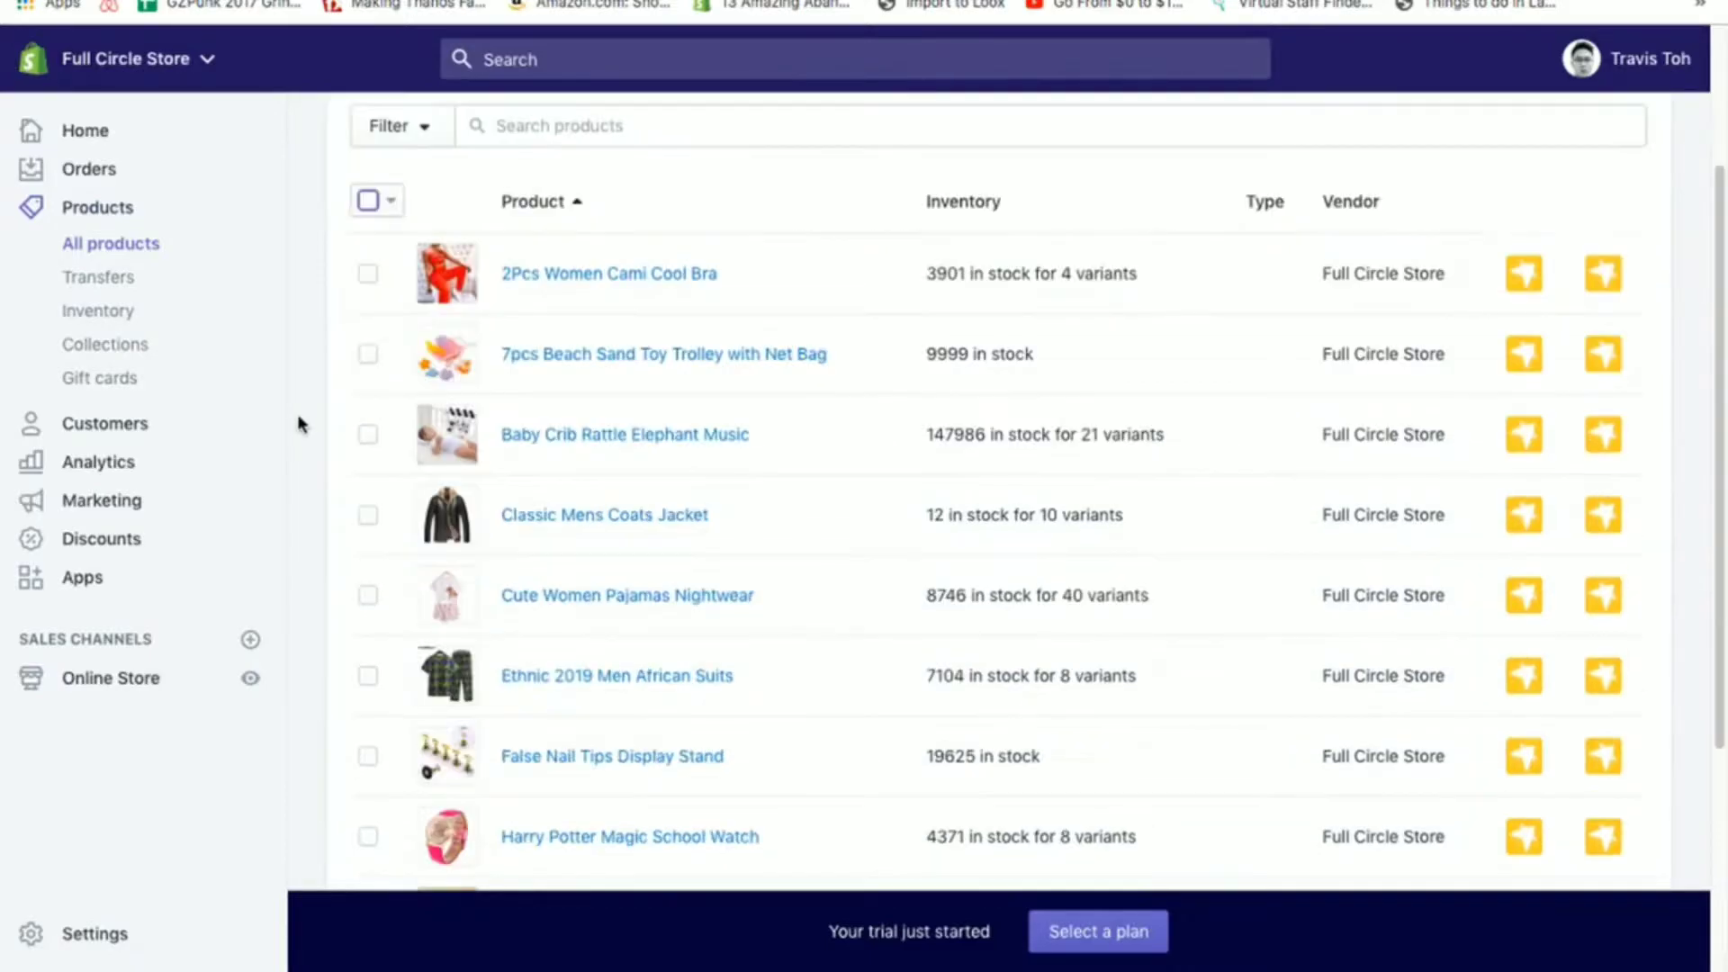
scroll(943, 412, down, 1)
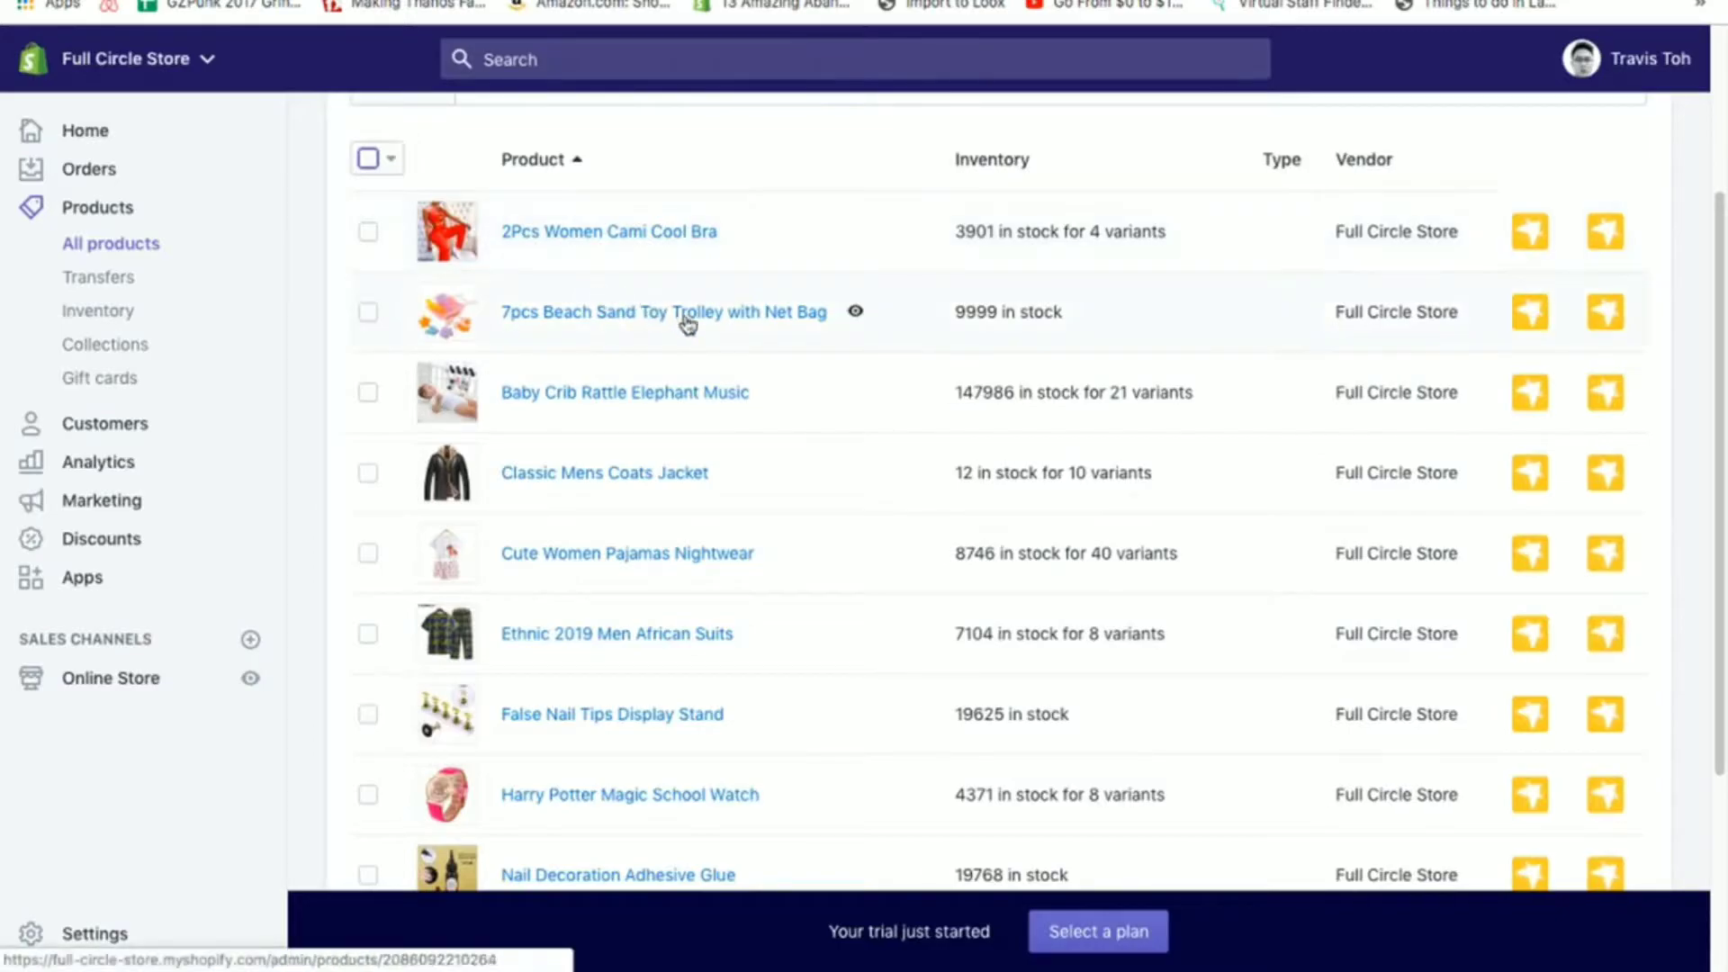
scroll(671, 402, down, 4)
scroll(670, 402, up, 7)
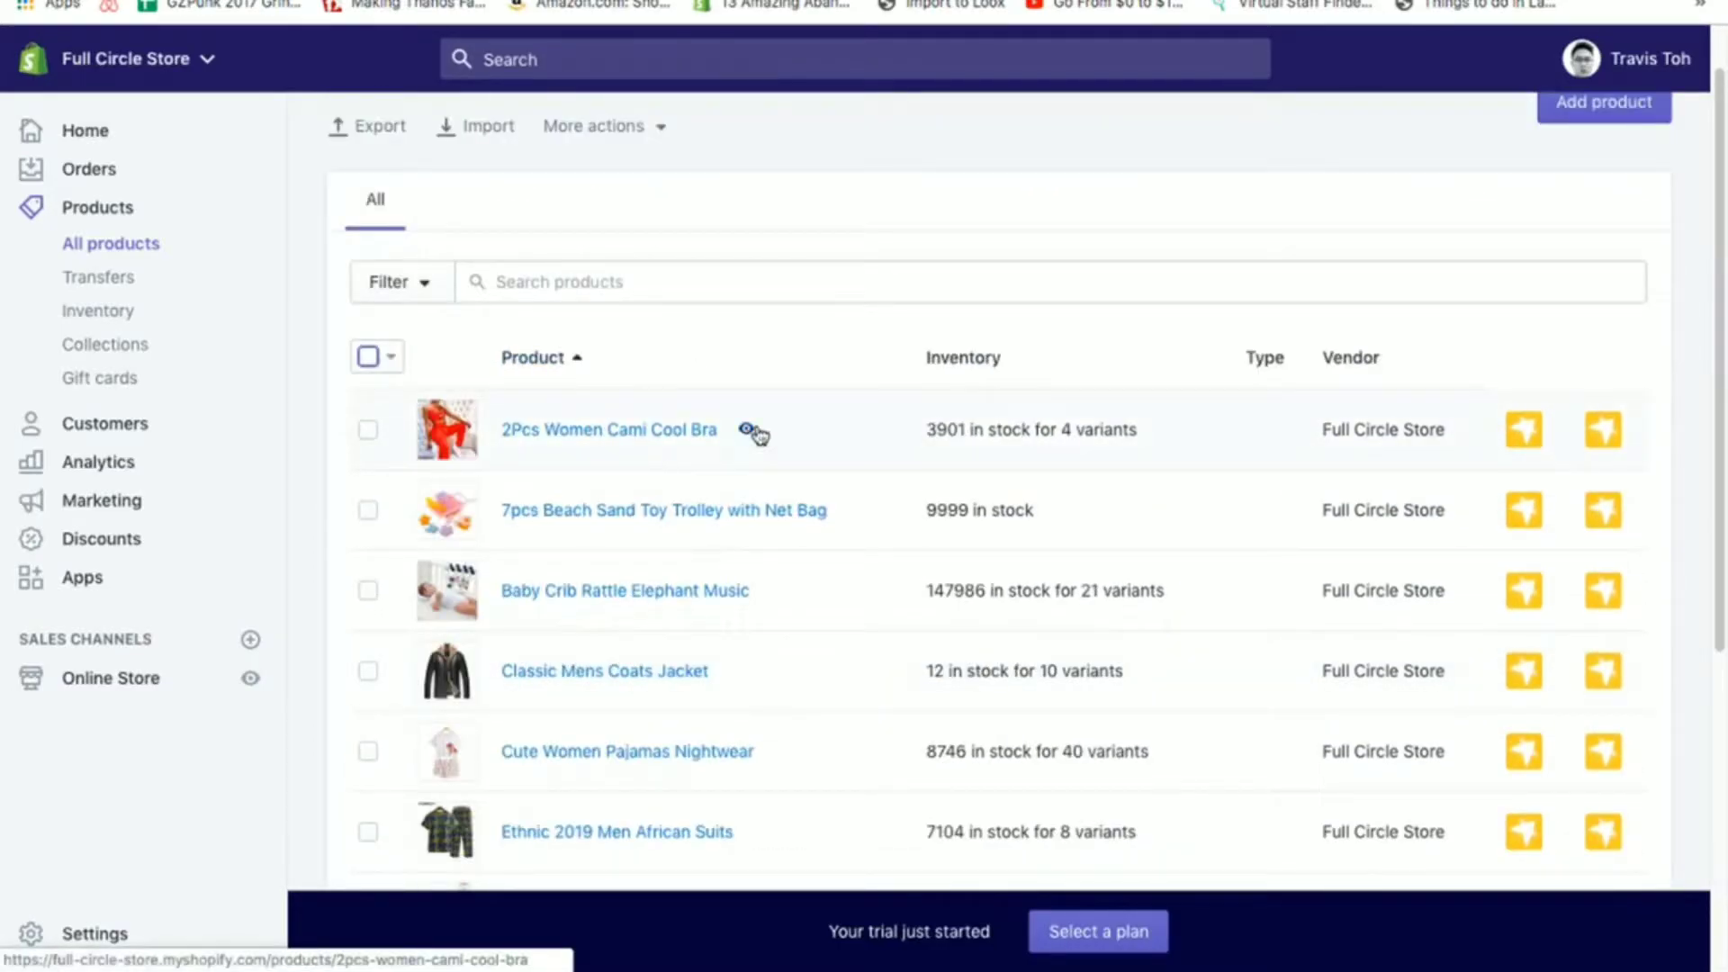
scroll(684, 319, down, 1)
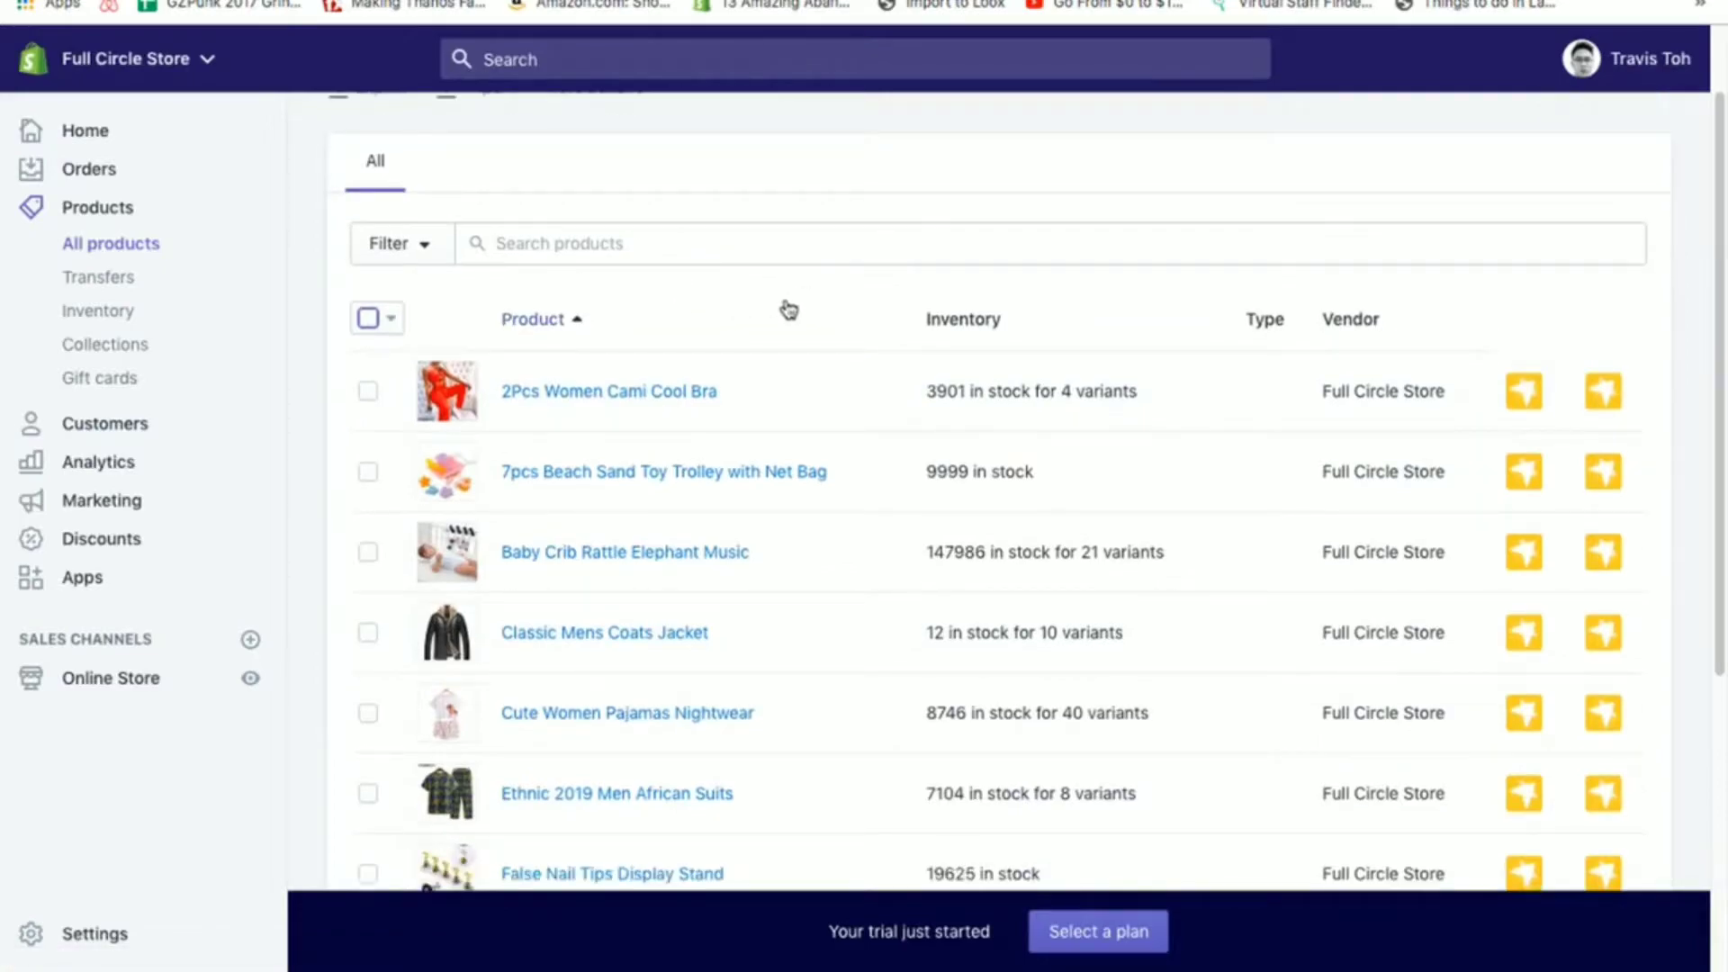
click(617, 392)
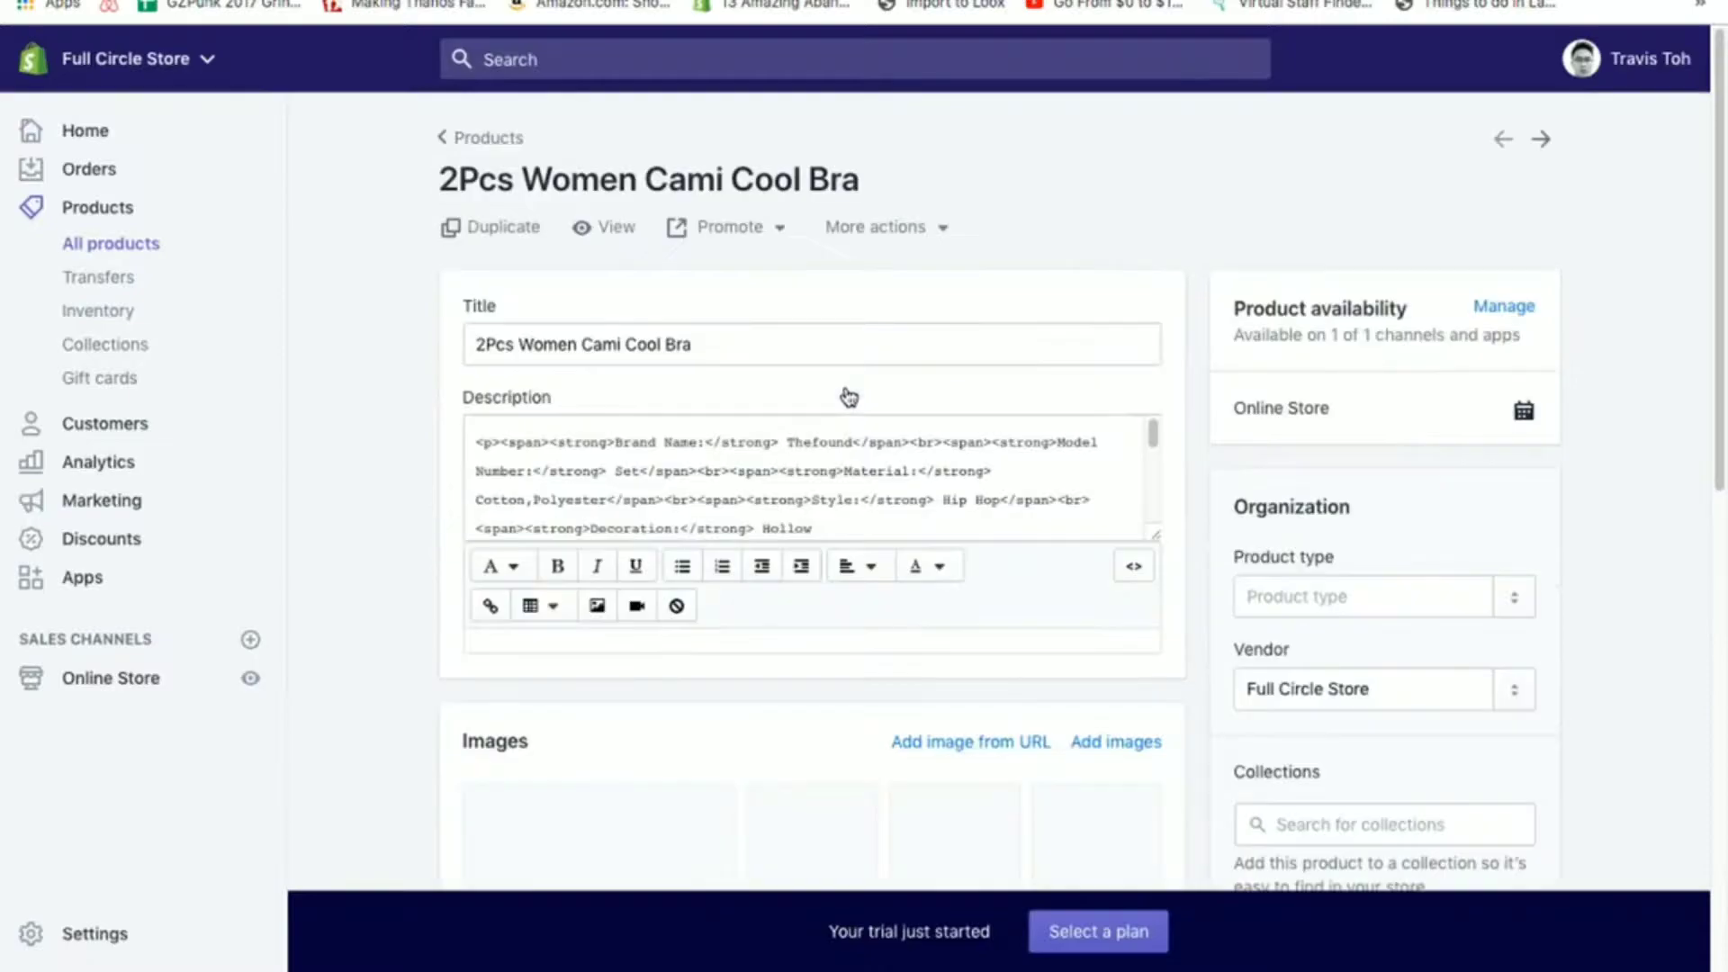
scroll(360, 353, down, 1)
click(624, 306)
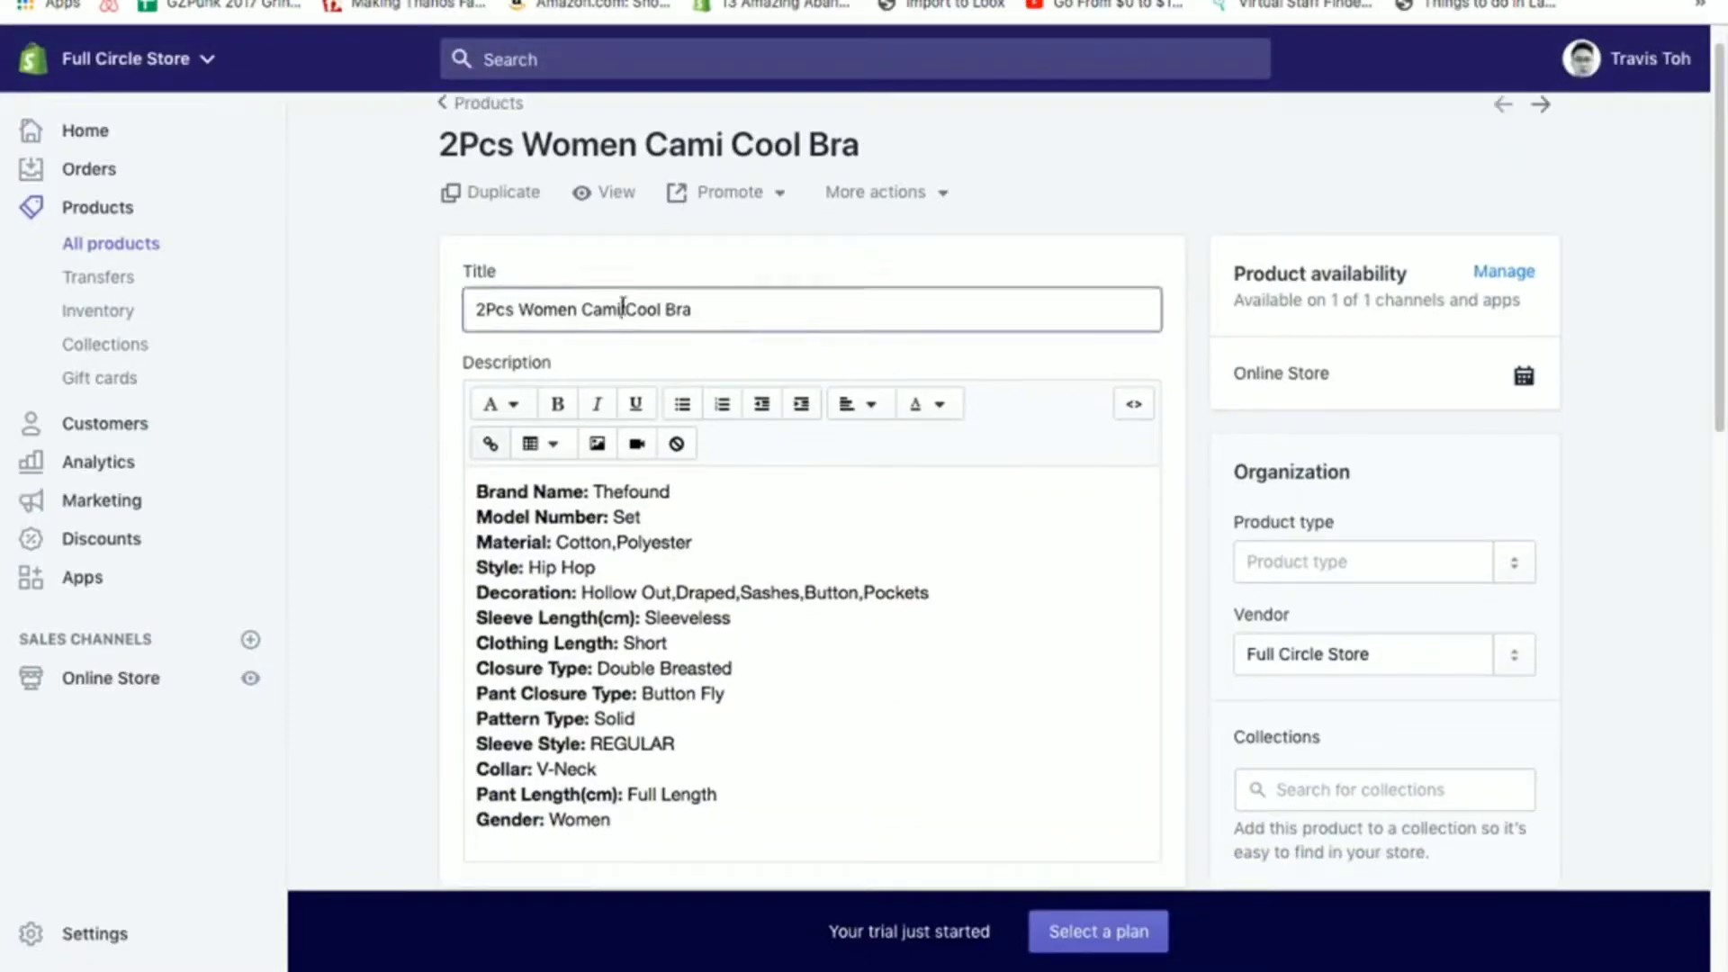
key(ctrl+a)
click(795, 313)
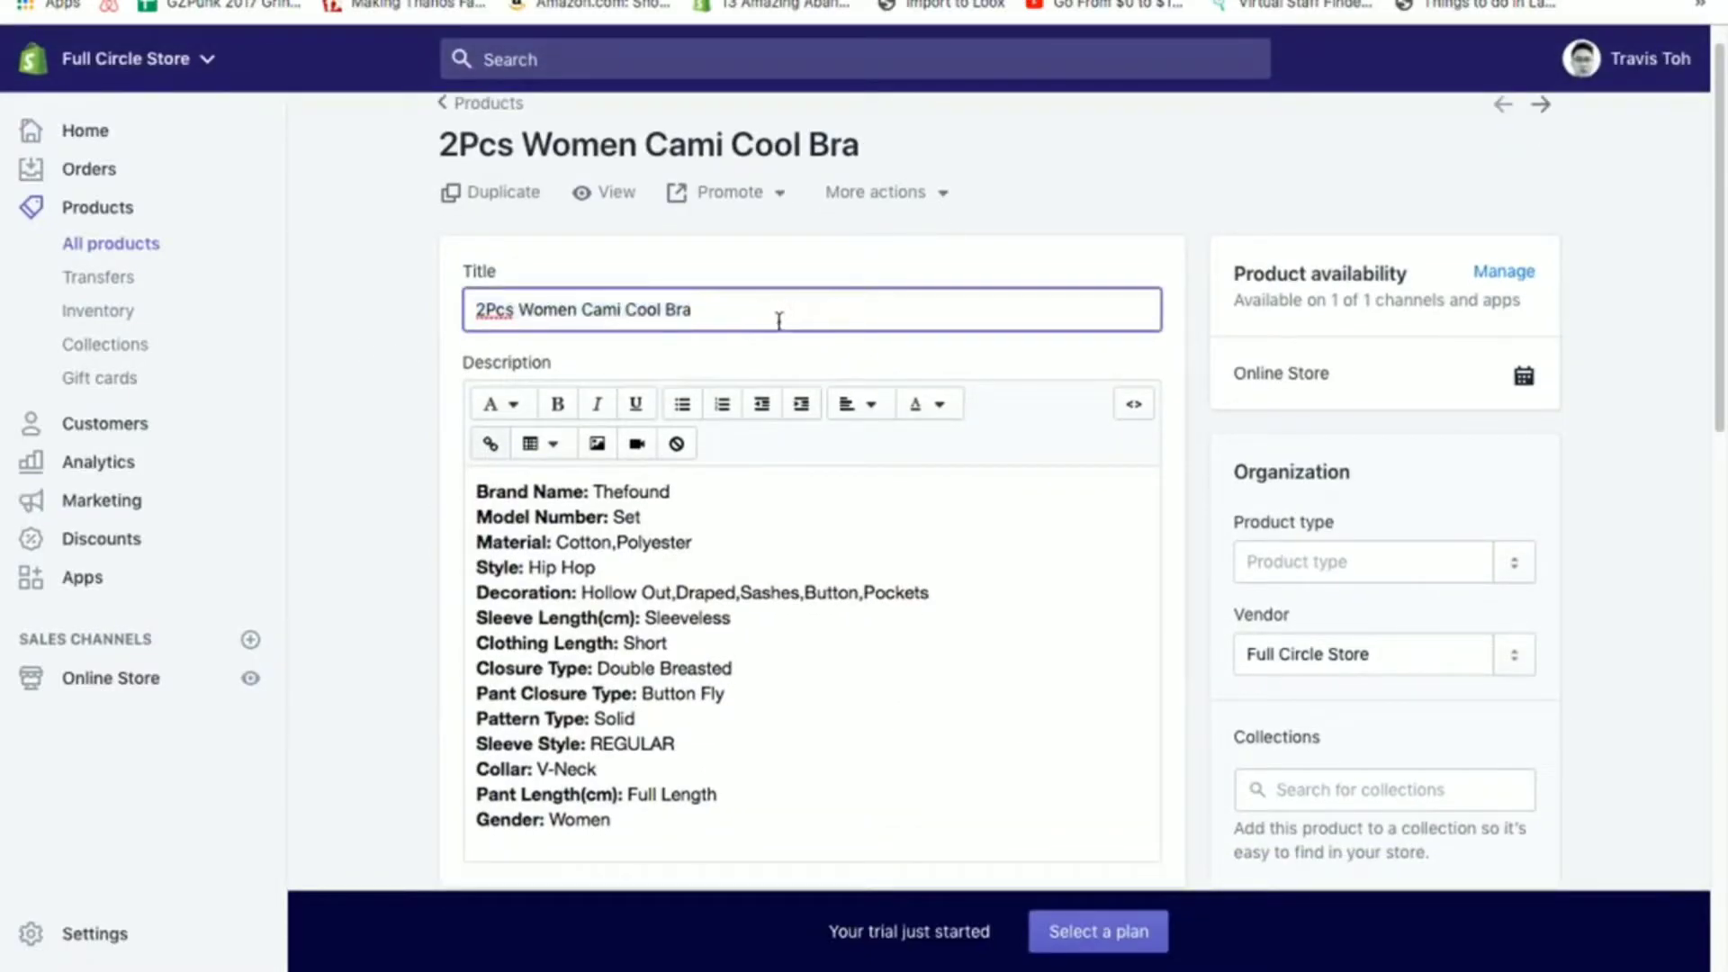
scroll(630, 405, down, 3)
click(602, 435)
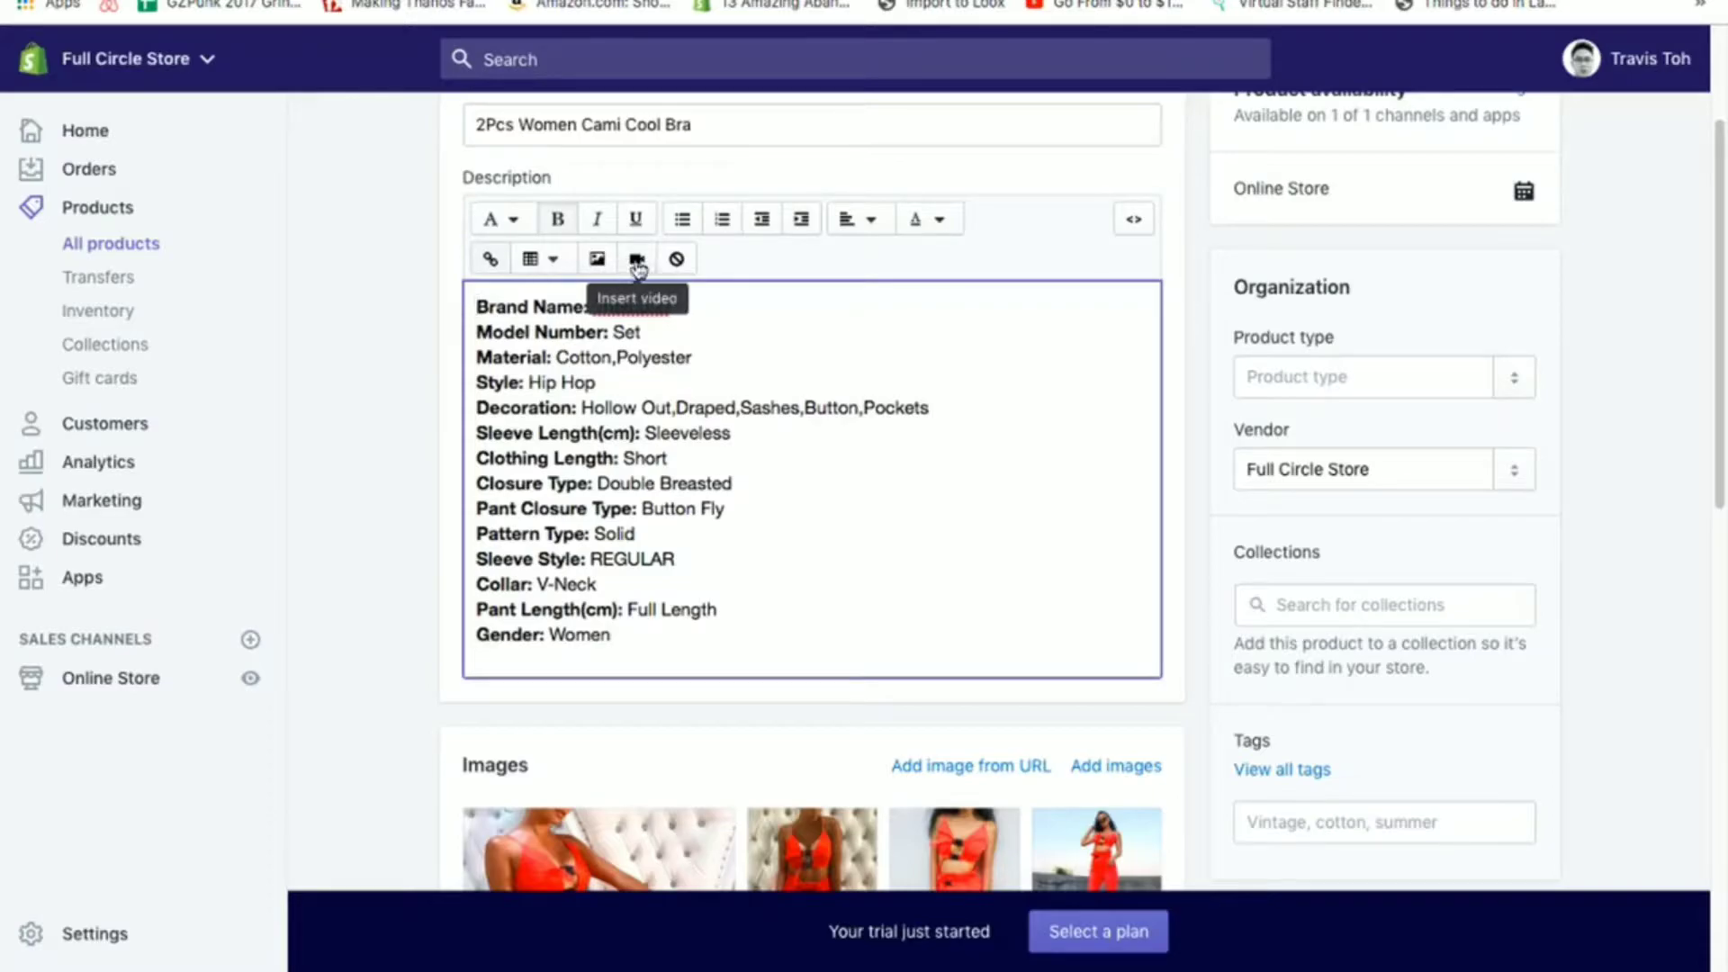
scroll(424, 358, down, 6)
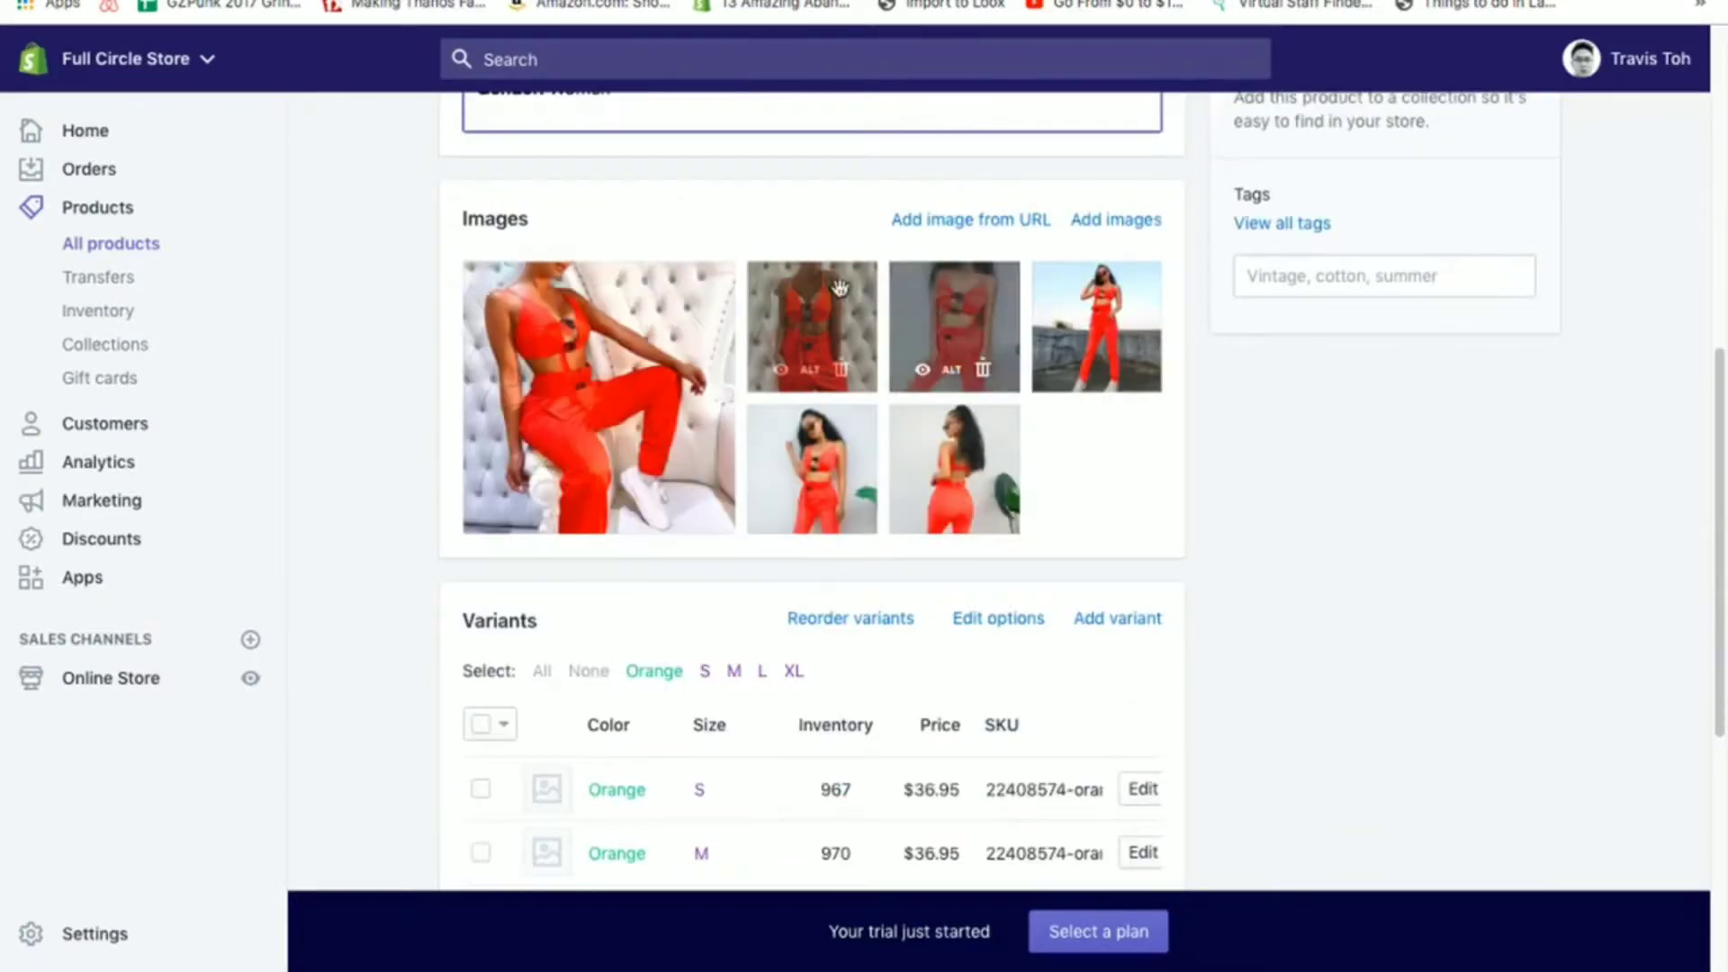
Drag the second, then the fifth photo into the main slot, making the standing-pose shot the main image
drag(808, 299, 588, 337)
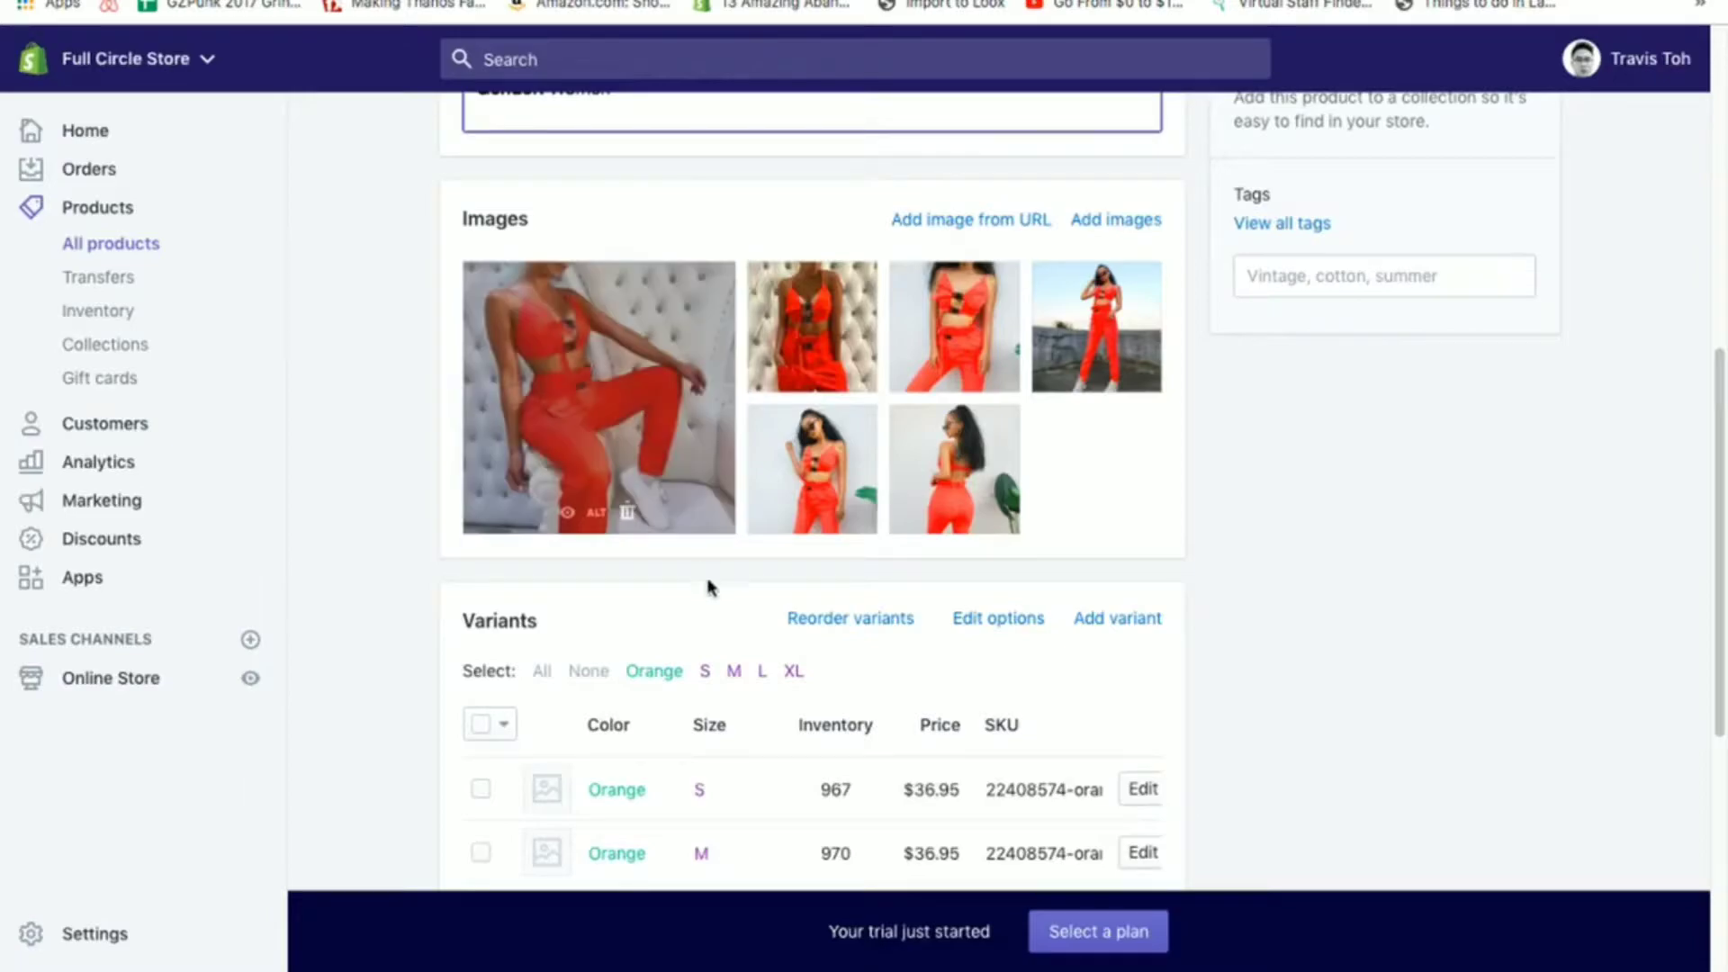
drag(823, 468, 580, 353)
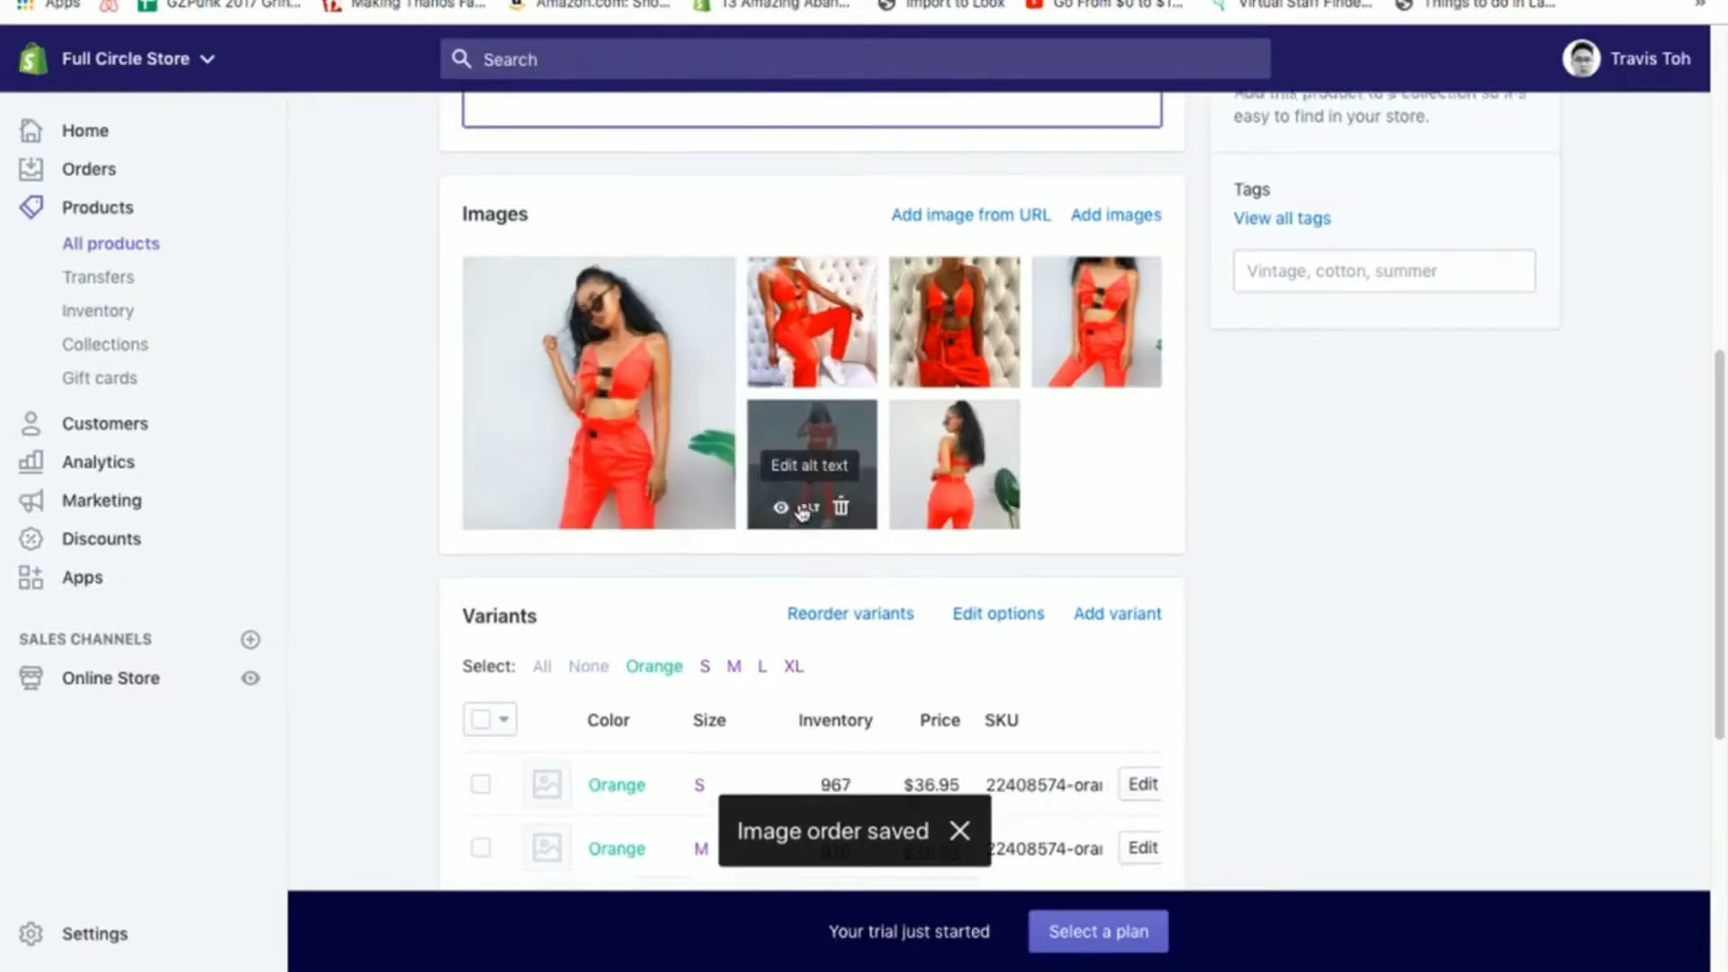
scroll(796, 486, down, 3)
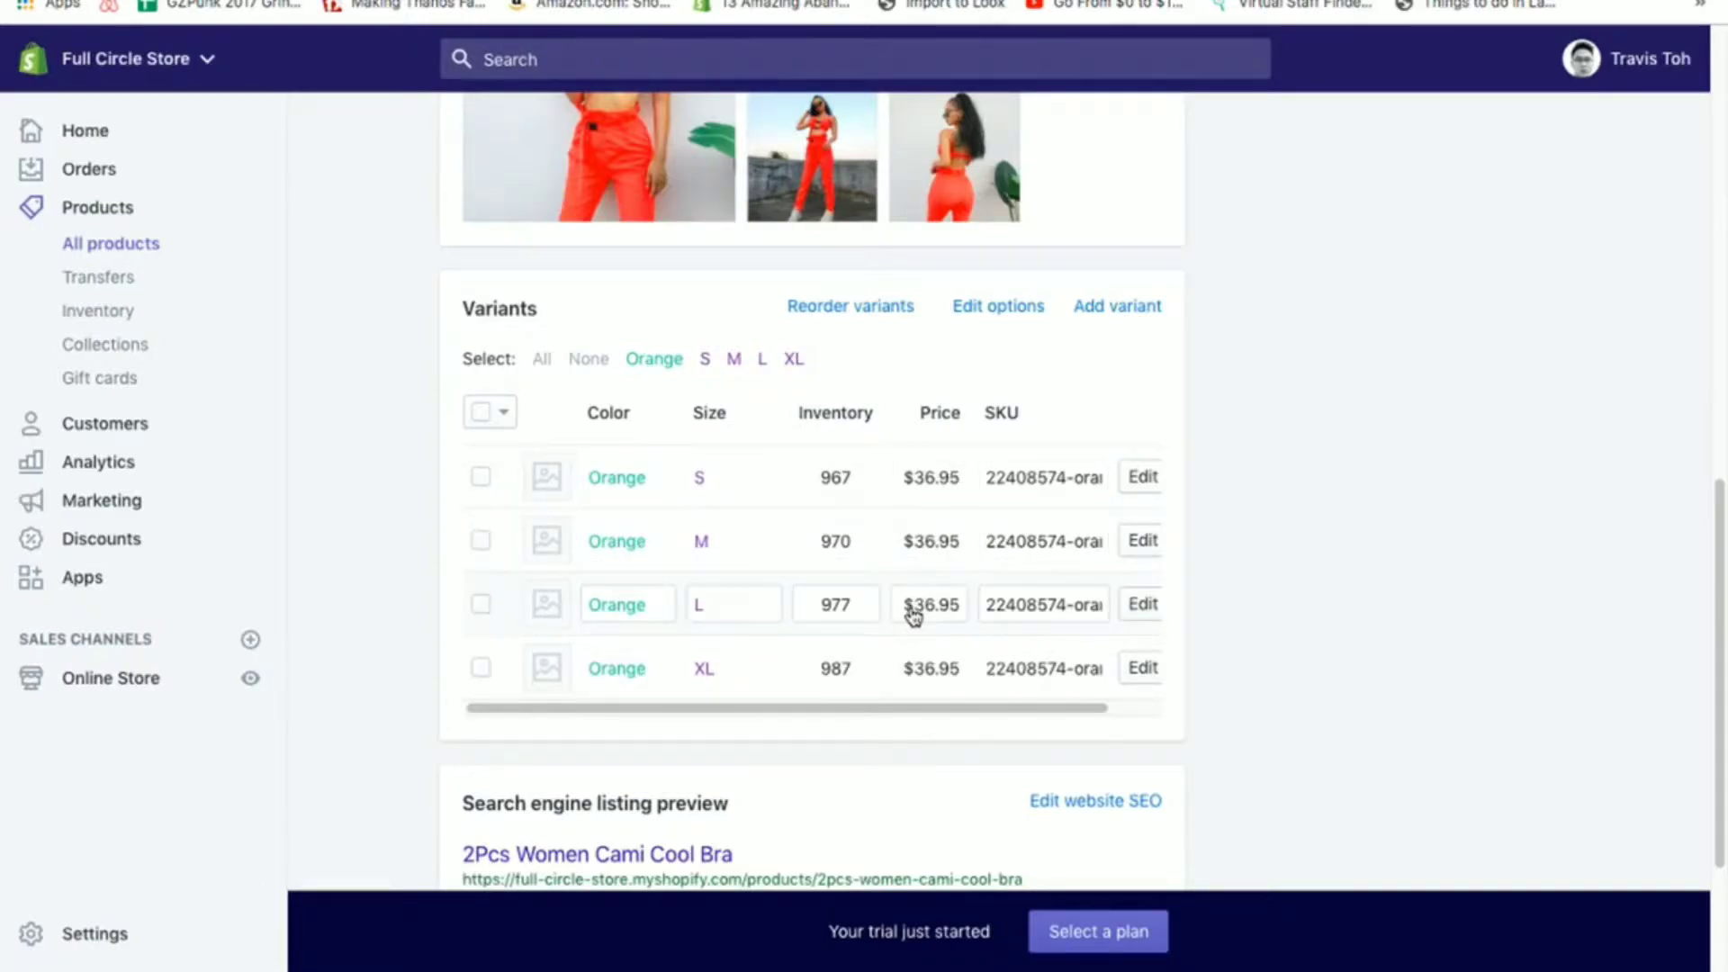
Scroll through the Cami Cool Bra page's Variants section
scroll(927, 630, down, 3)
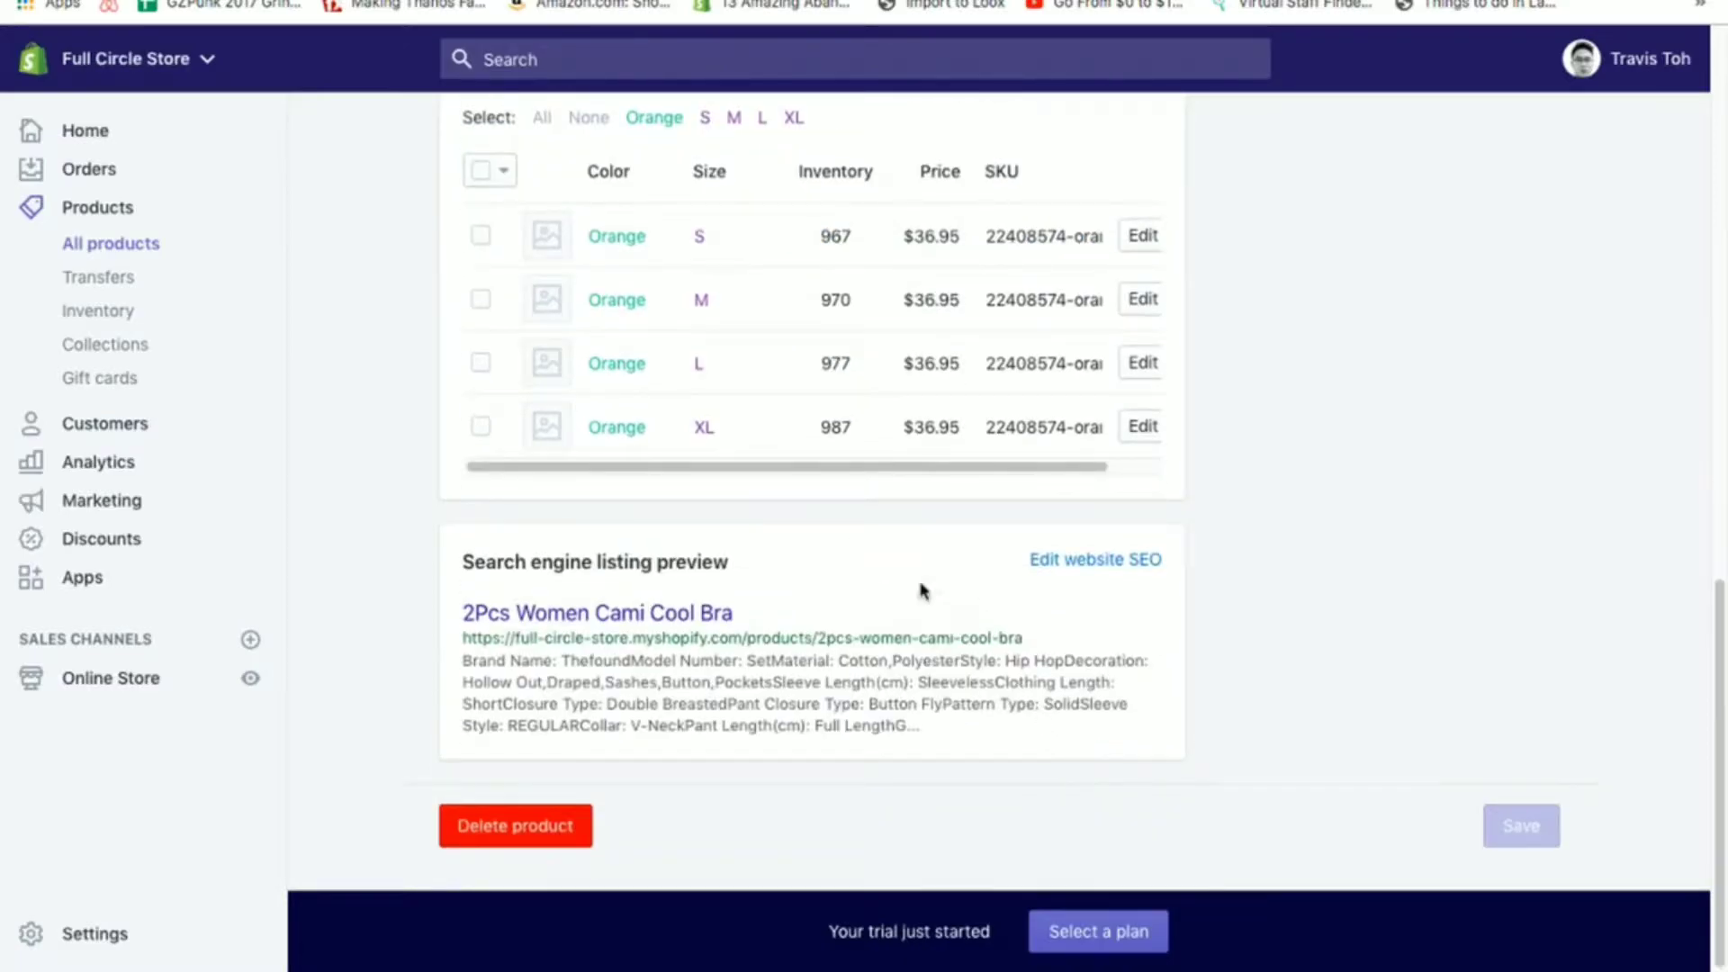
scroll(900, 580, up, 5)
scroll(828, 571, down, 2)
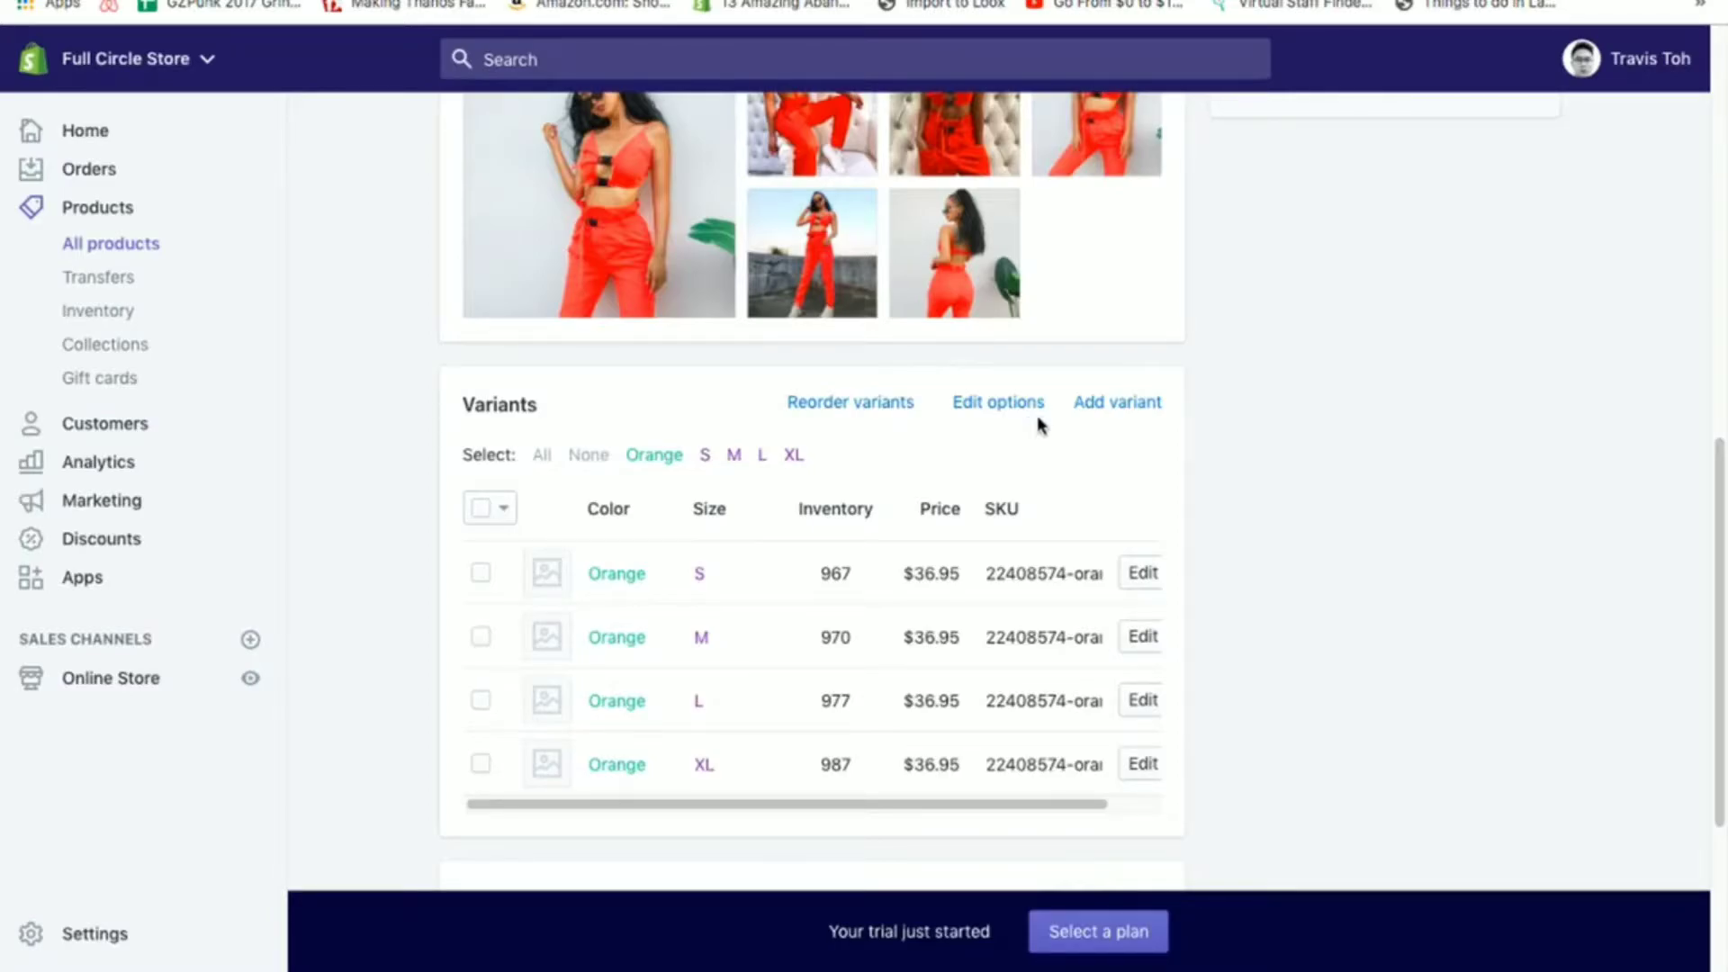
scroll(1049, 443, down, 4)
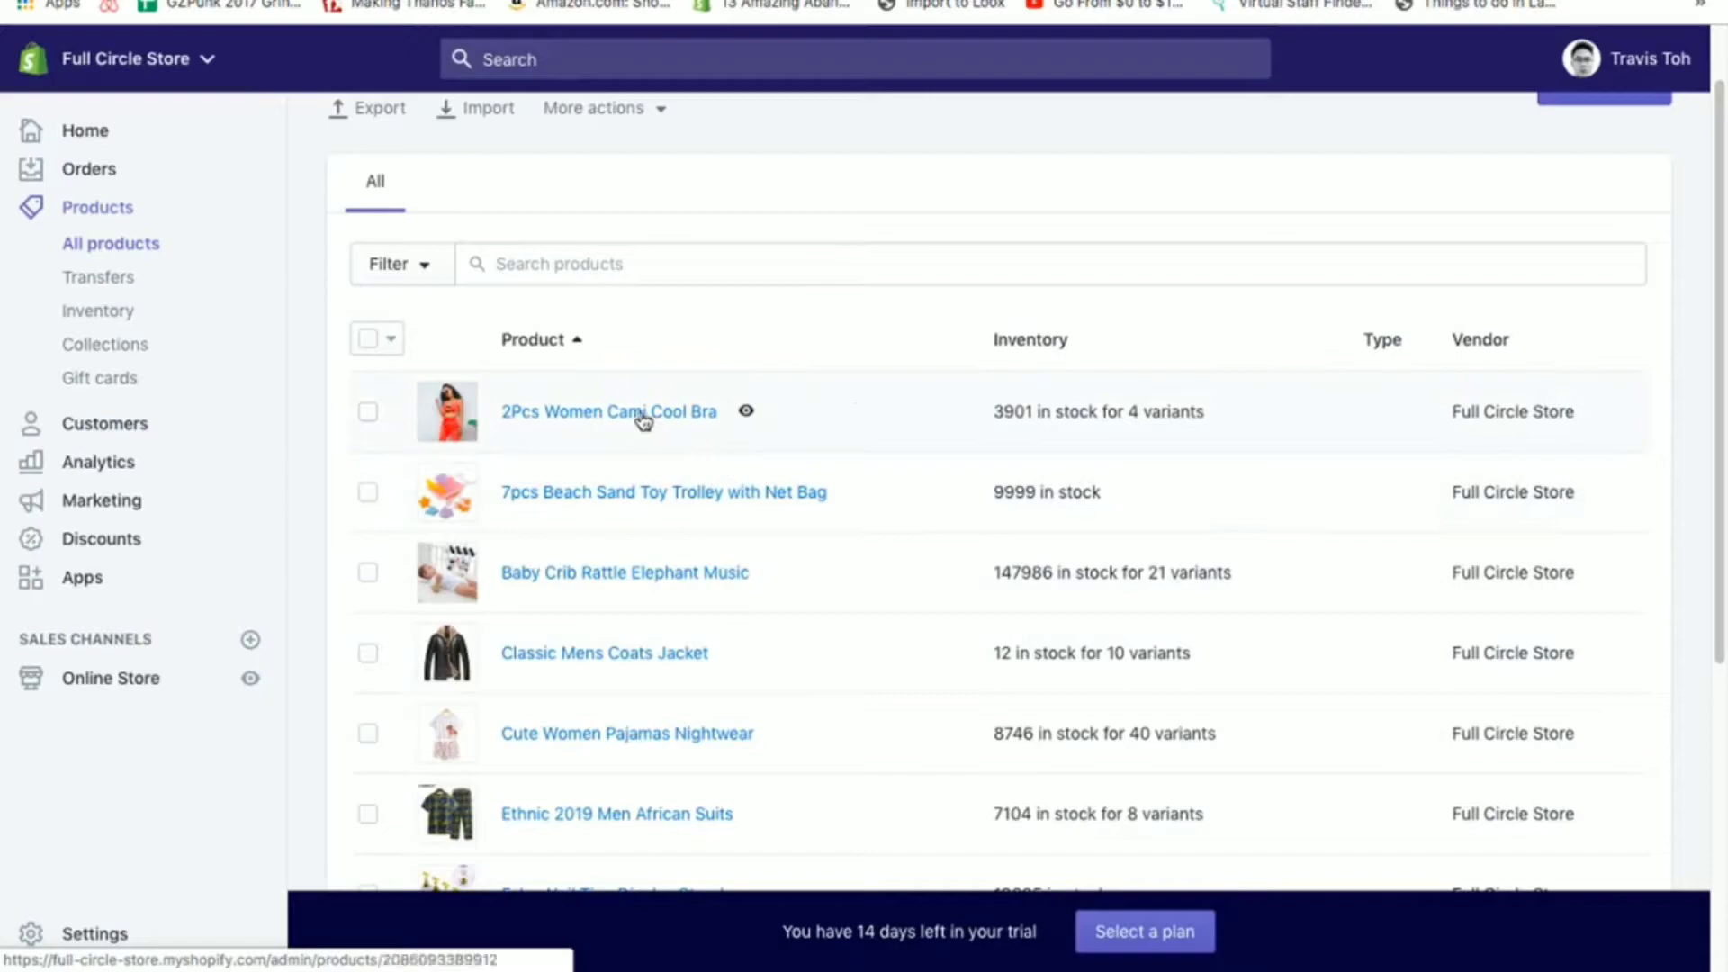
Select all 10 products and open them in the Bulk editor
scroll(560, 546, down, 1)
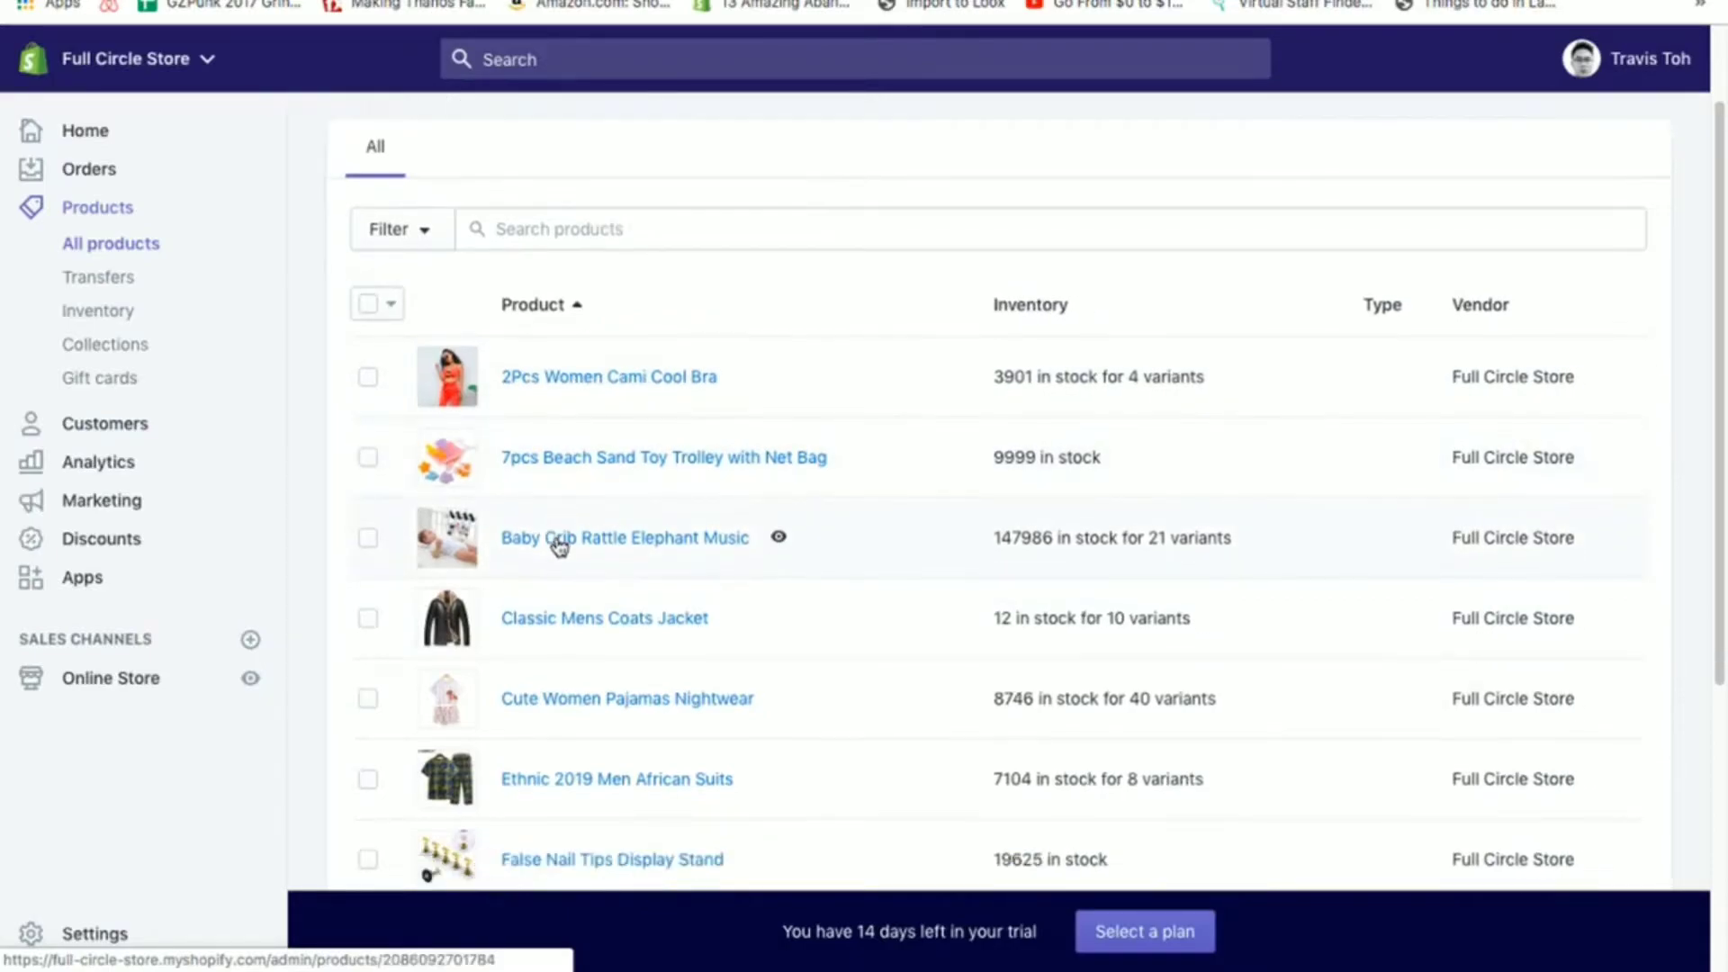
scroll(569, 549, up, 1)
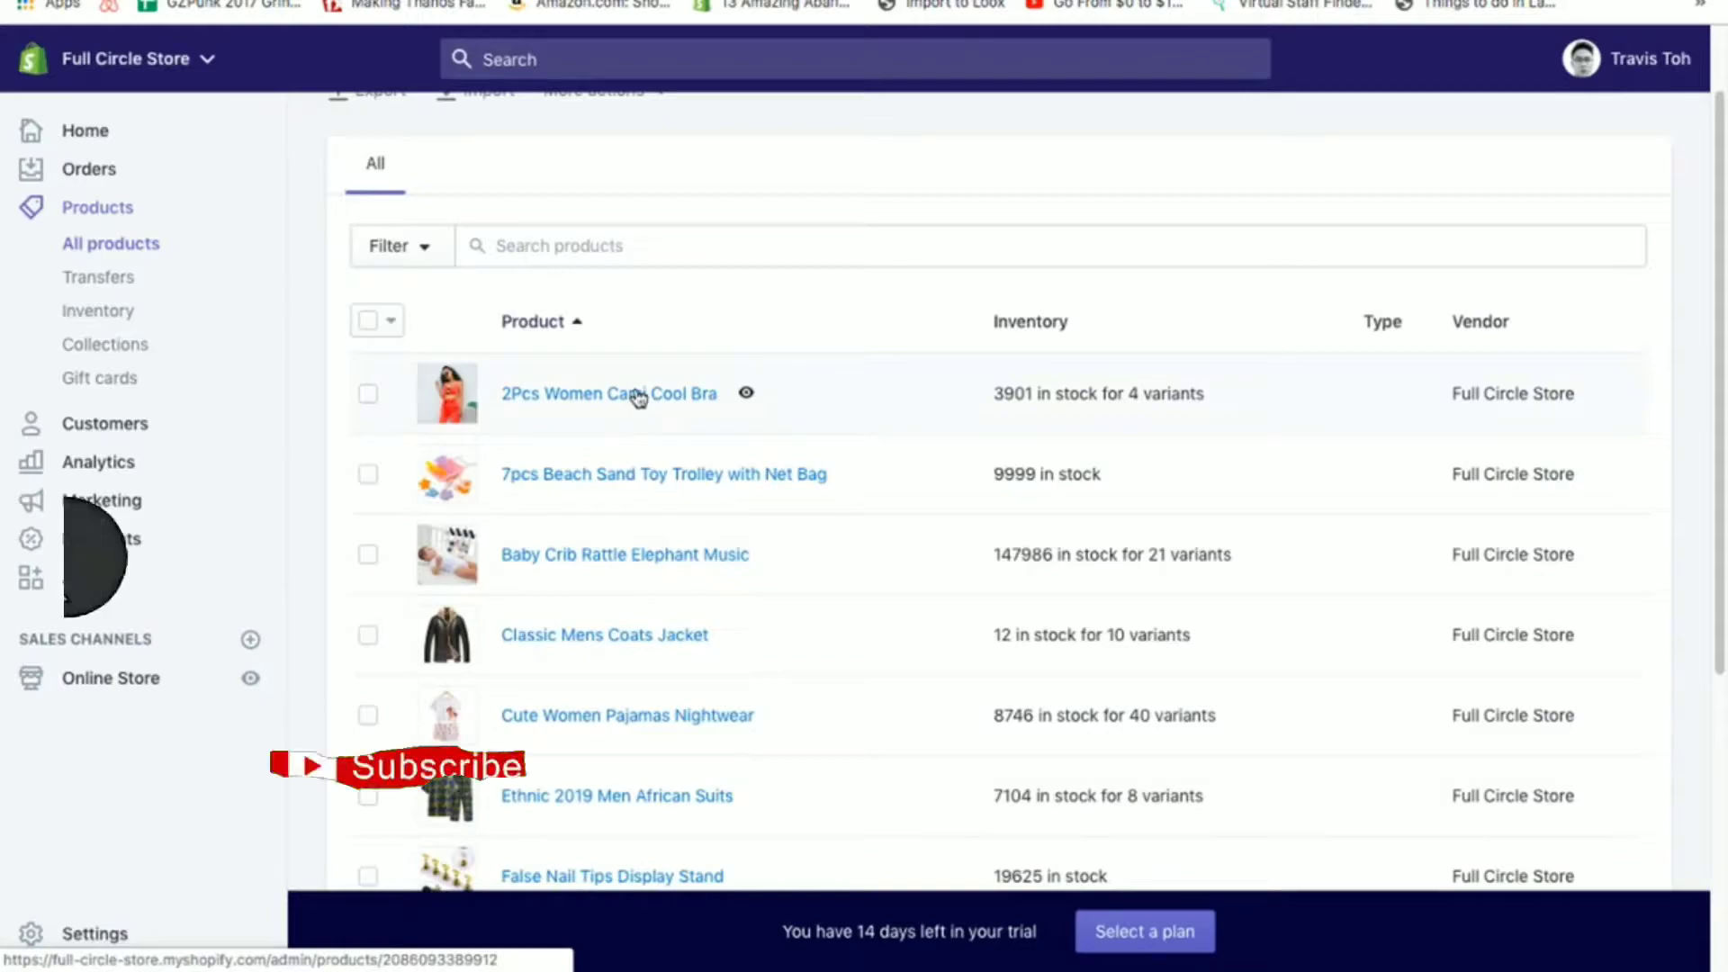
scroll(385, 356, up, 1)
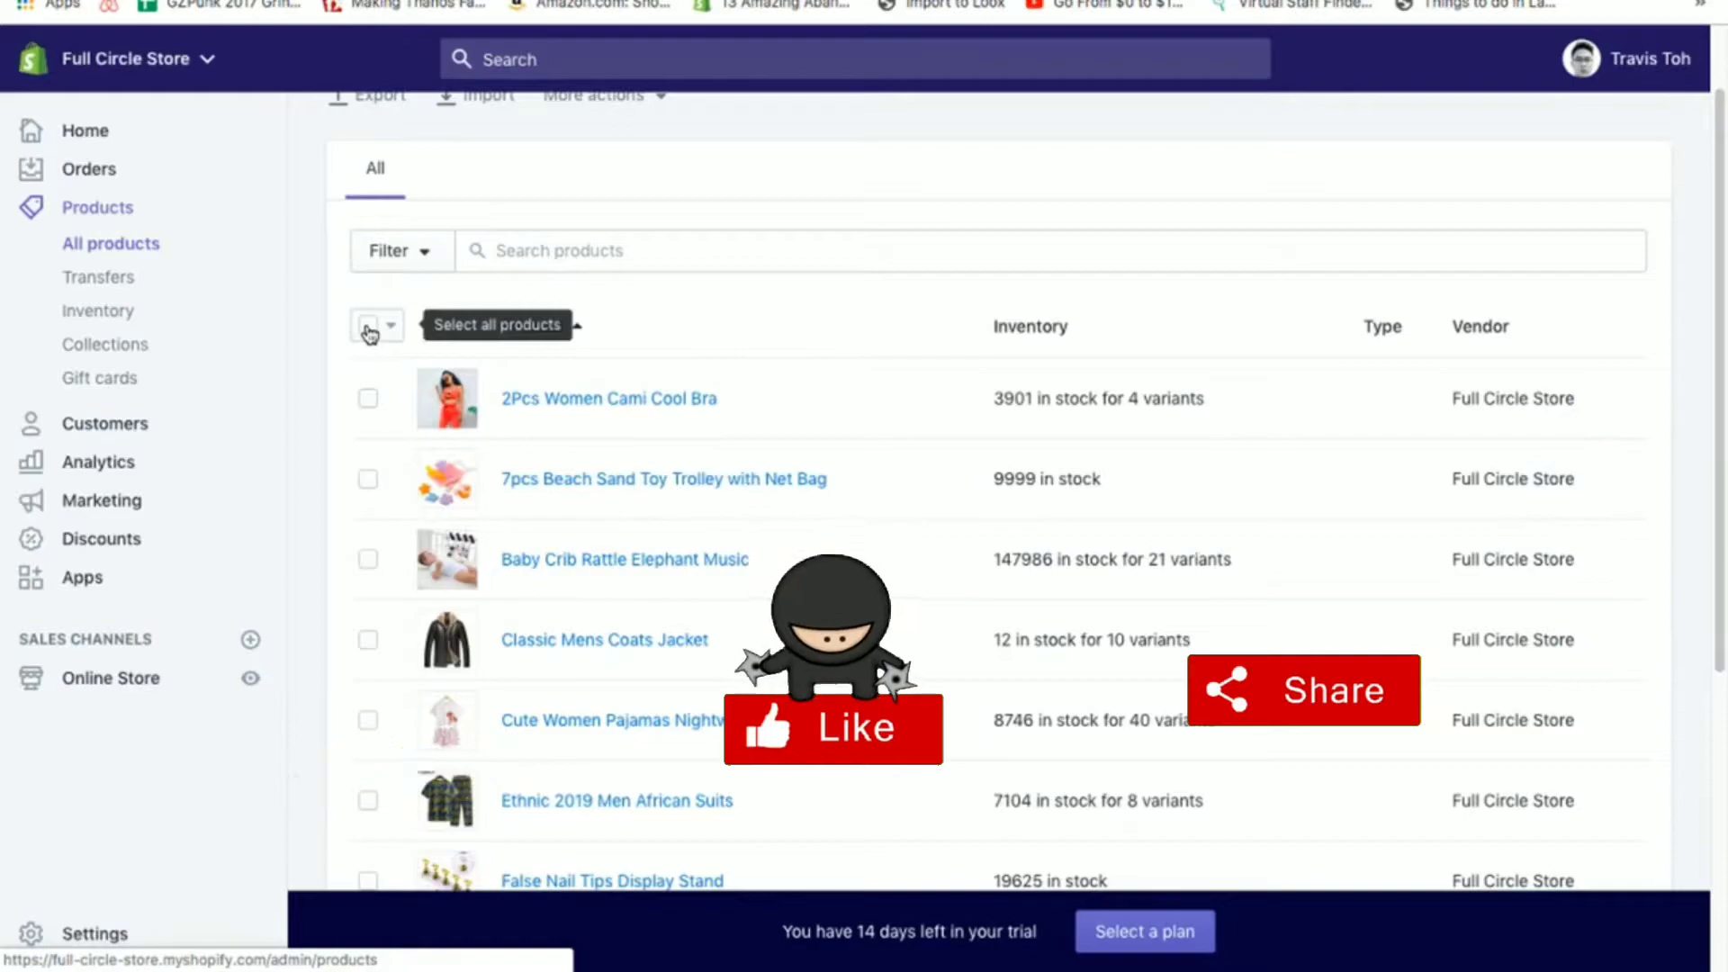
click(368, 326)
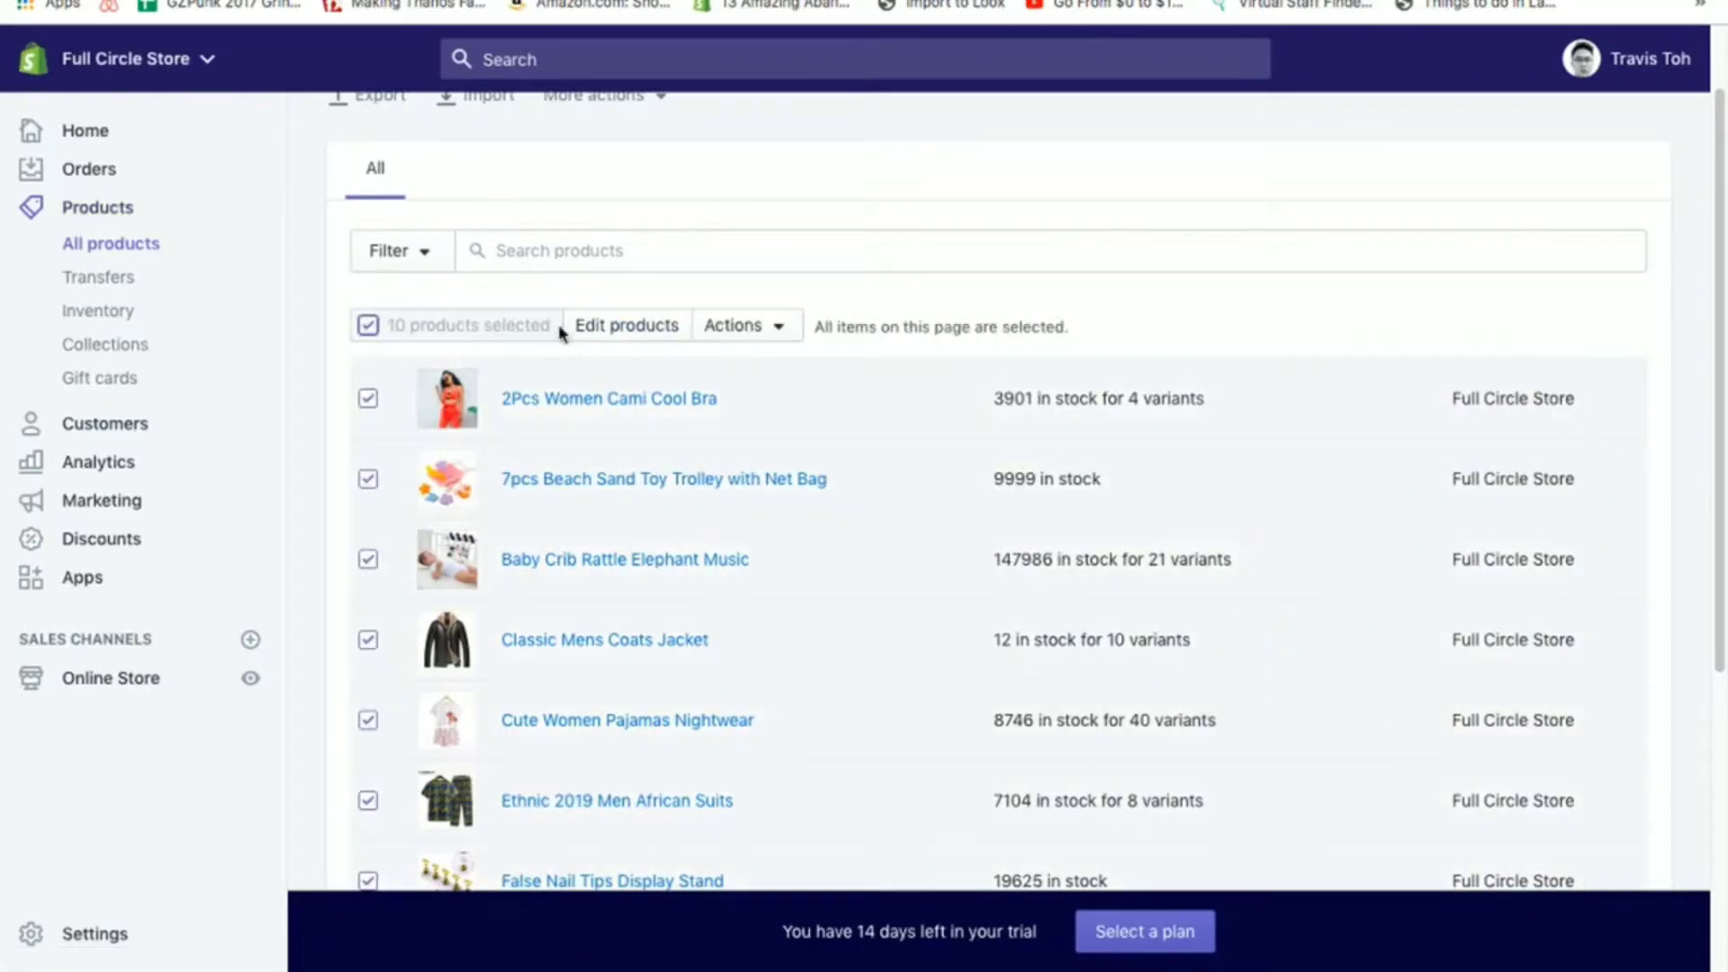
click(627, 326)
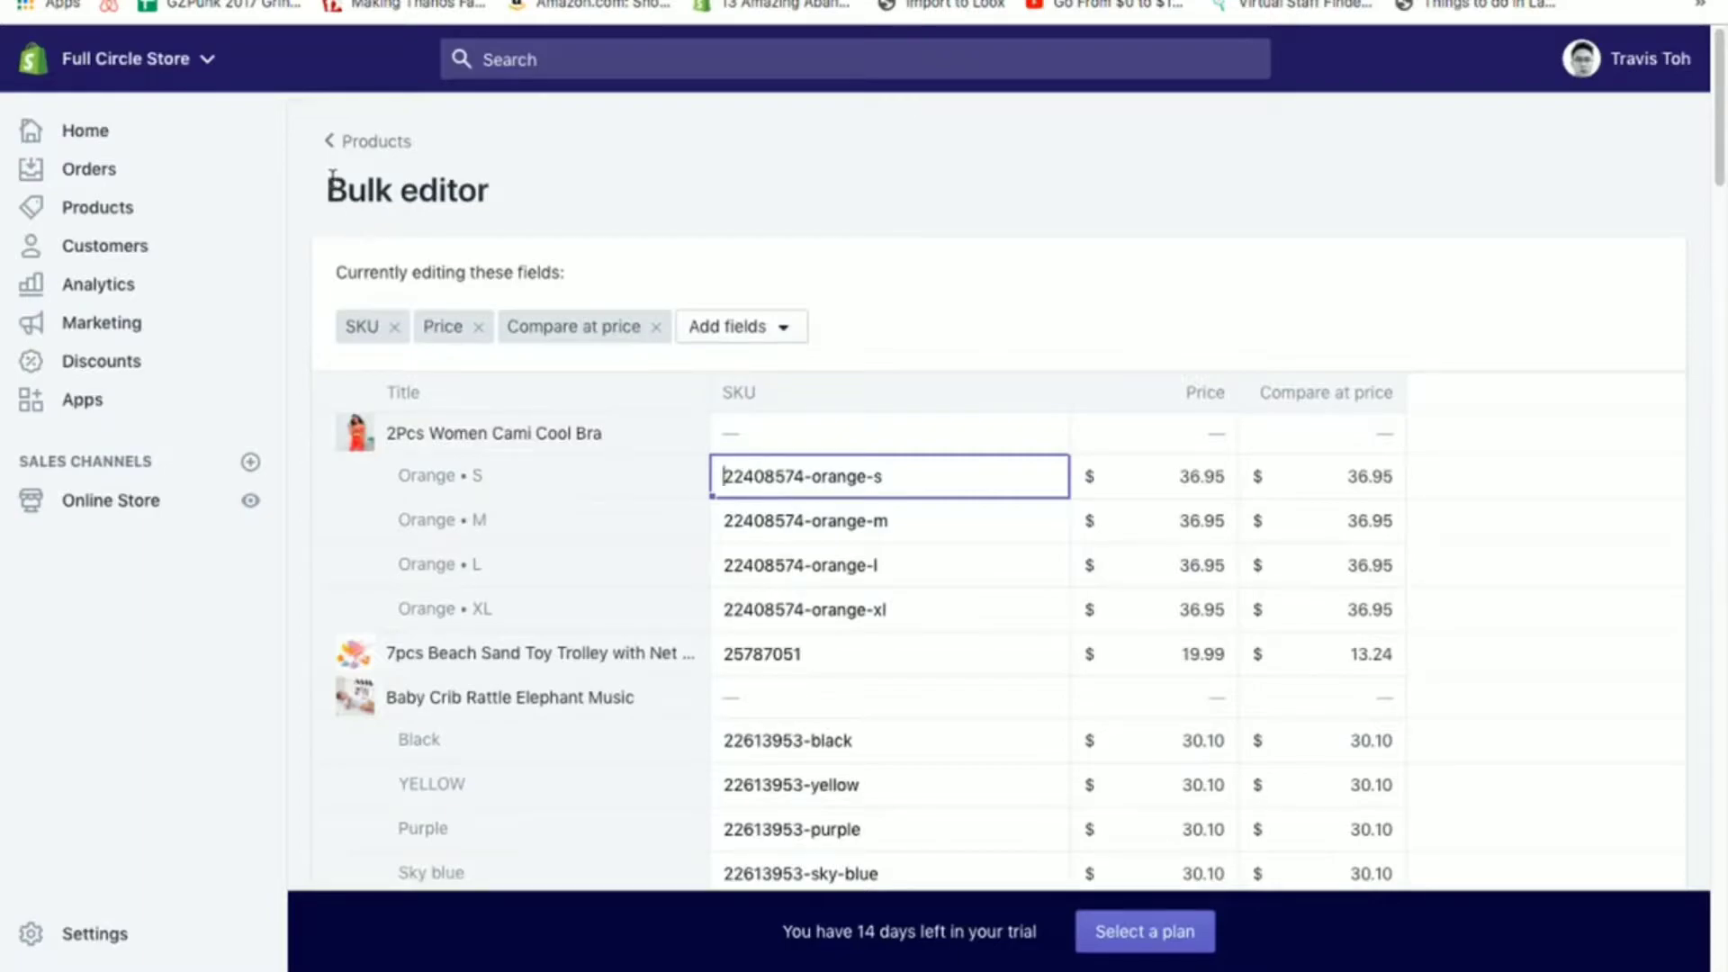
Check the Add fields list, then drop the SKU, Price and Compare at price columns
click(774, 330)
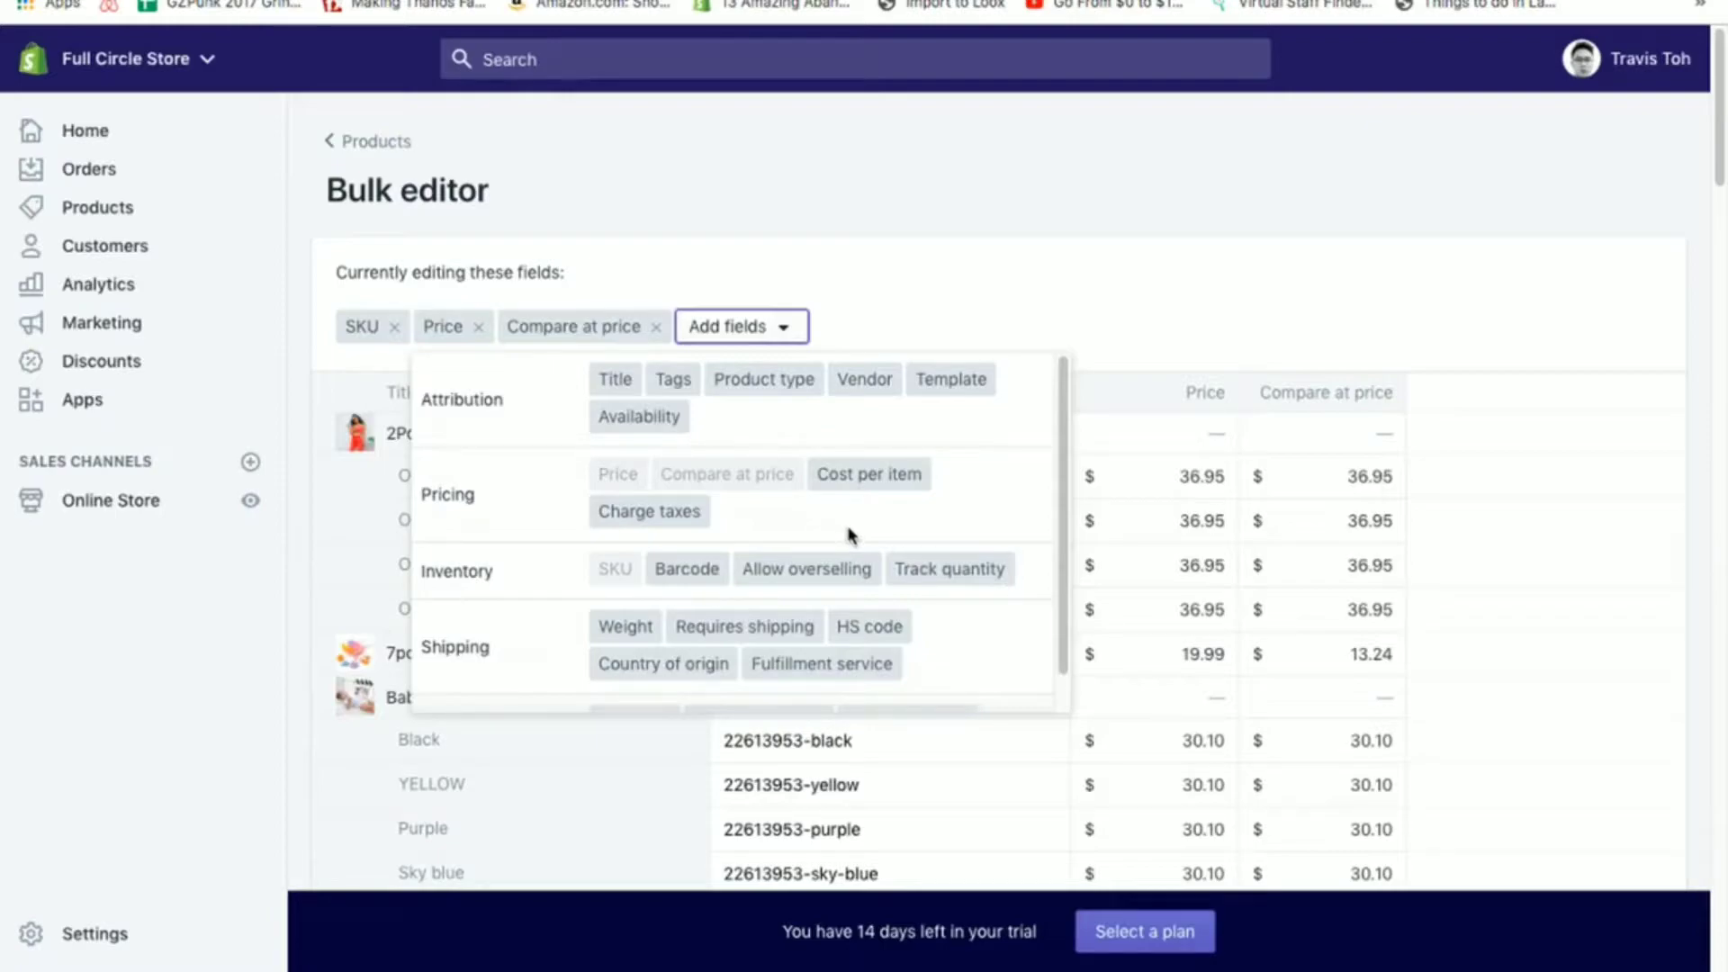
click(663, 243)
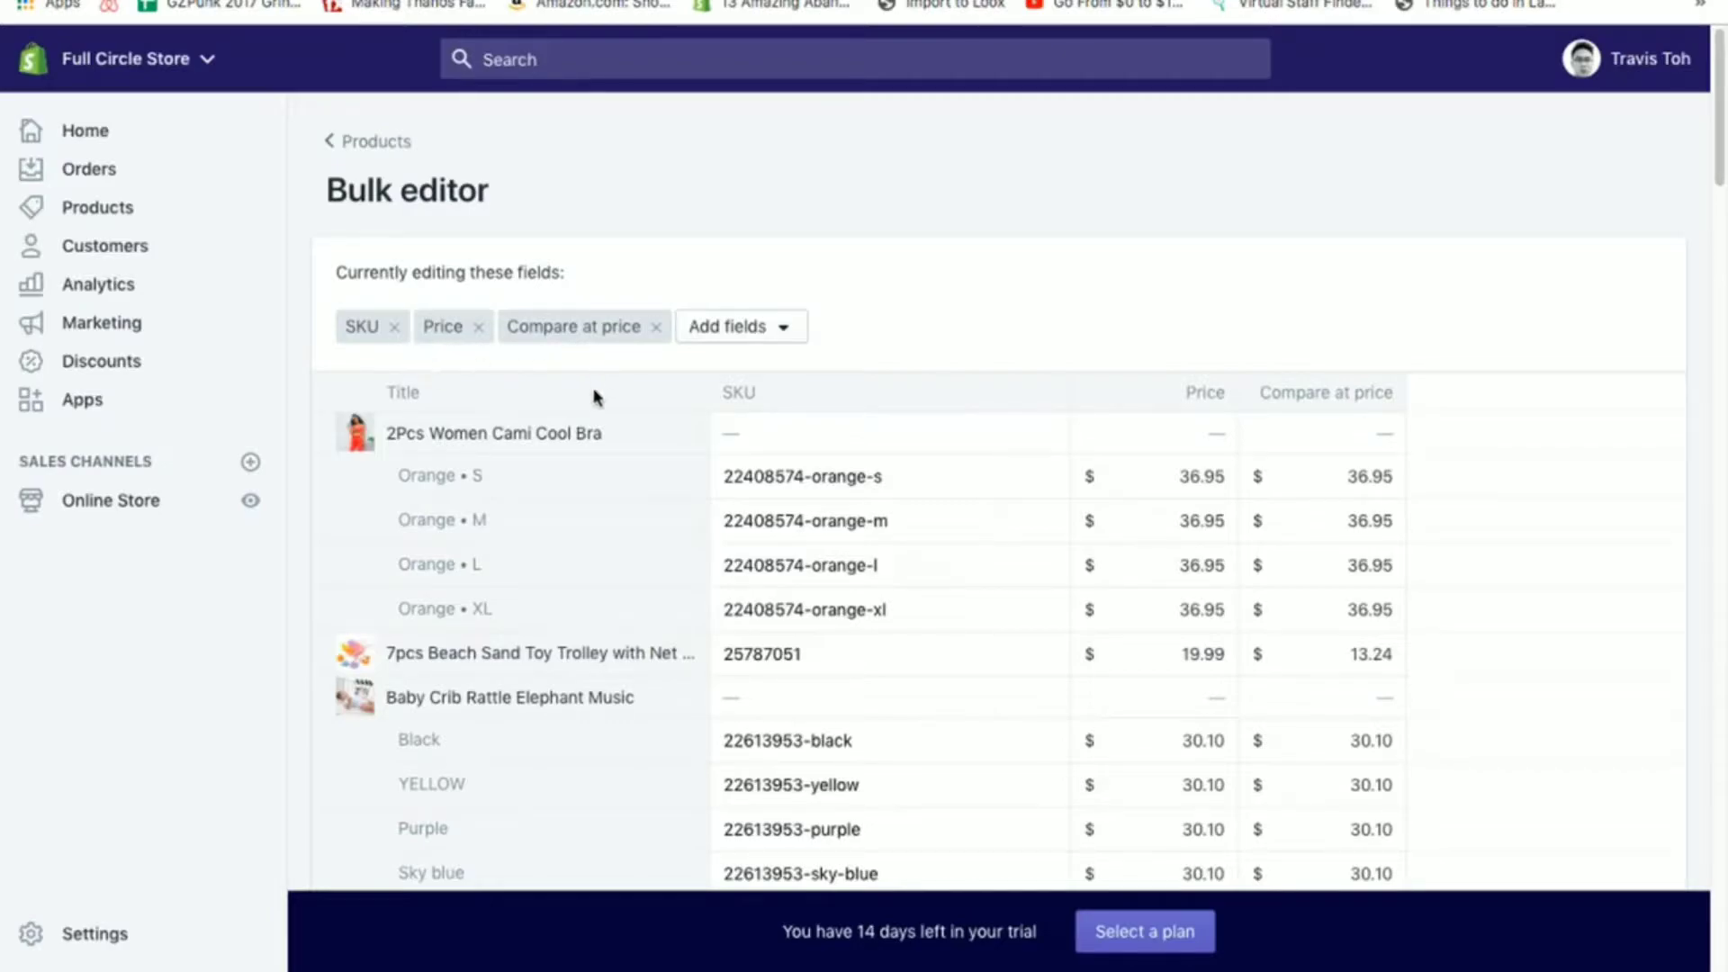
click(394, 327)
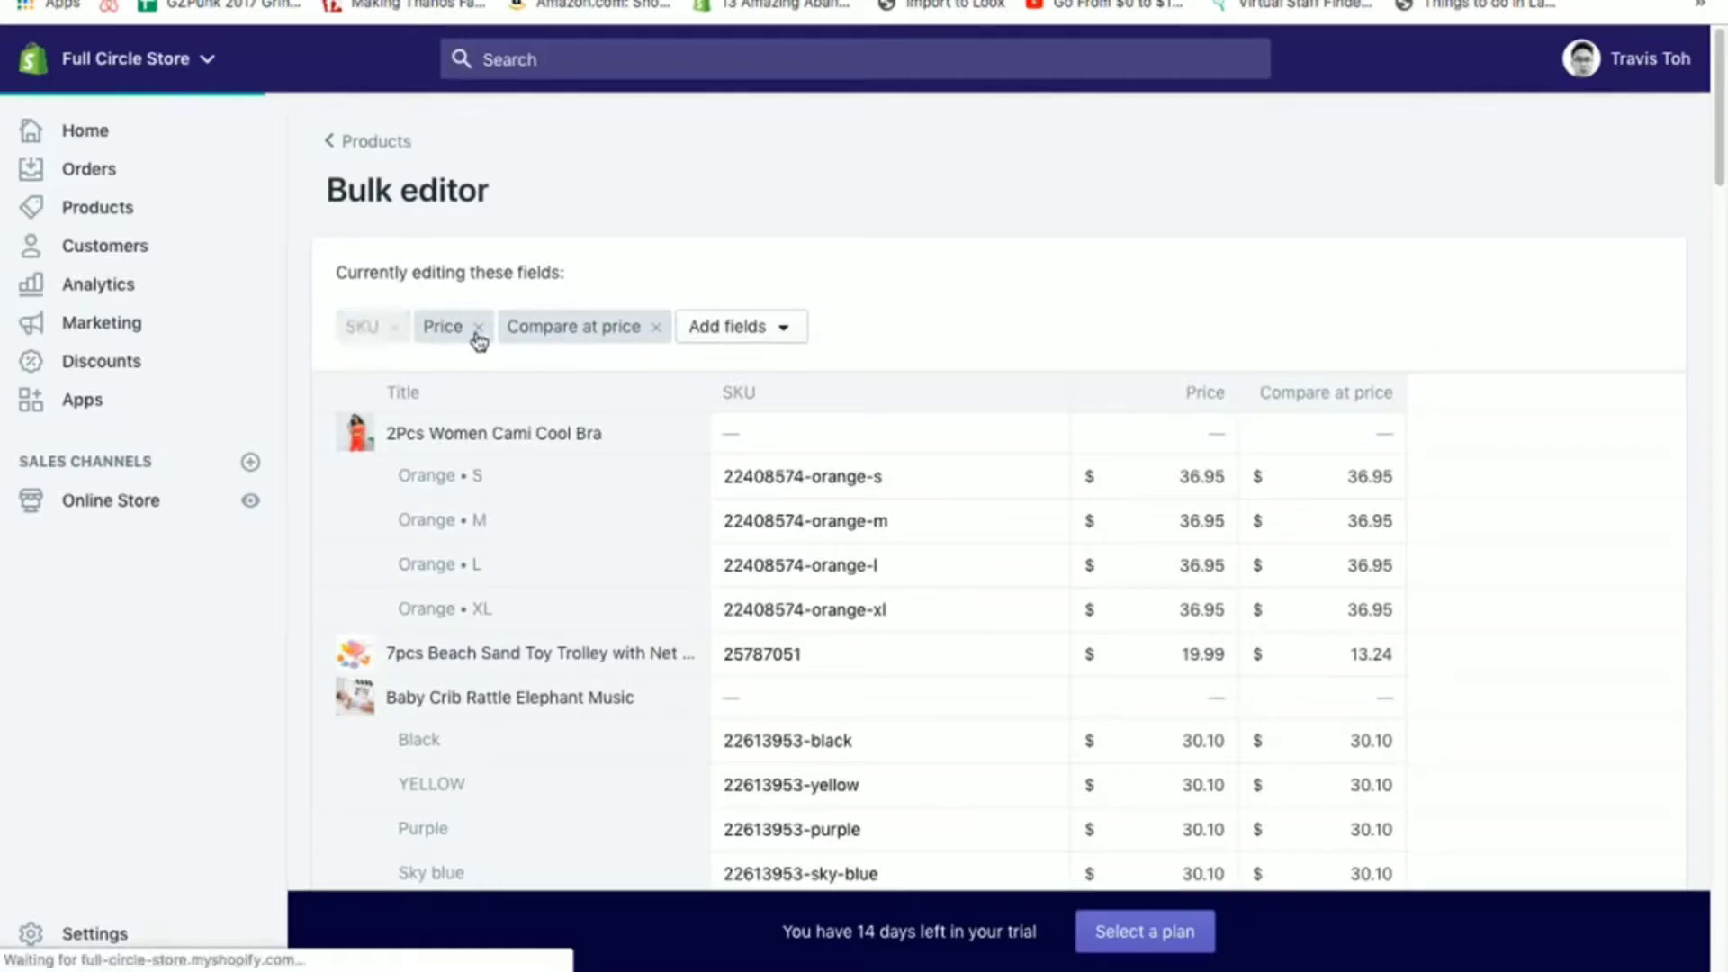
click(477, 328)
click(655, 327)
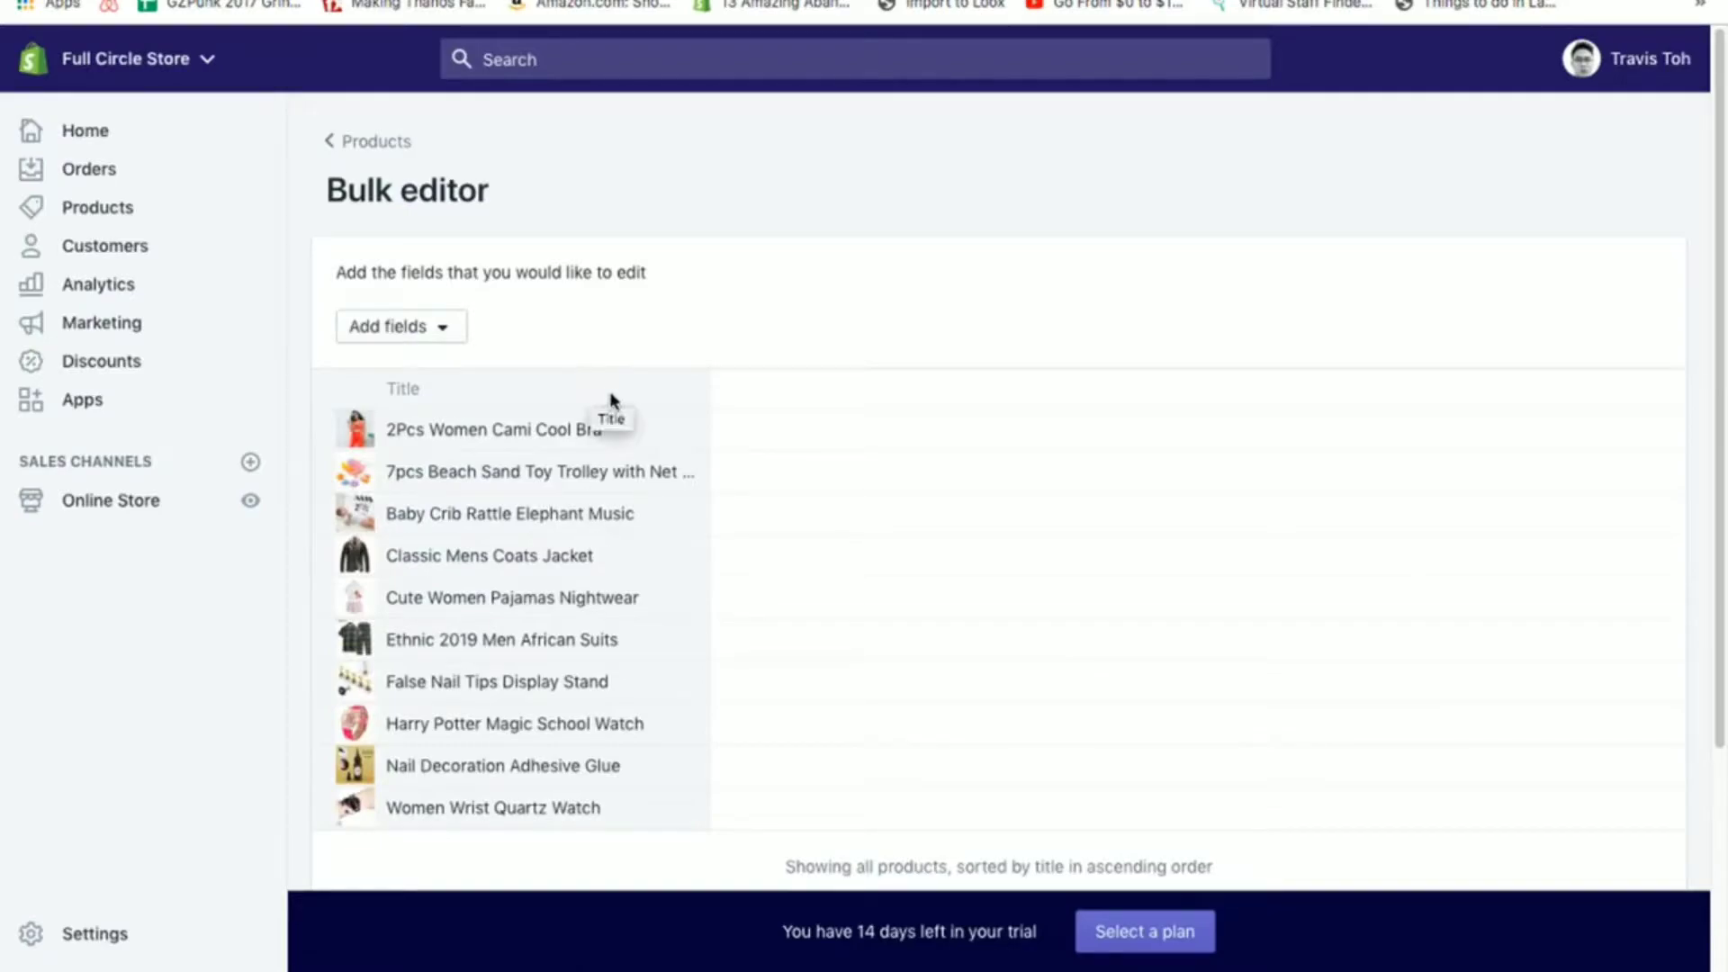
Add a Tags column and open the tag entry box for 2Pcs Women Cami Cool Bra
click(432, 329)
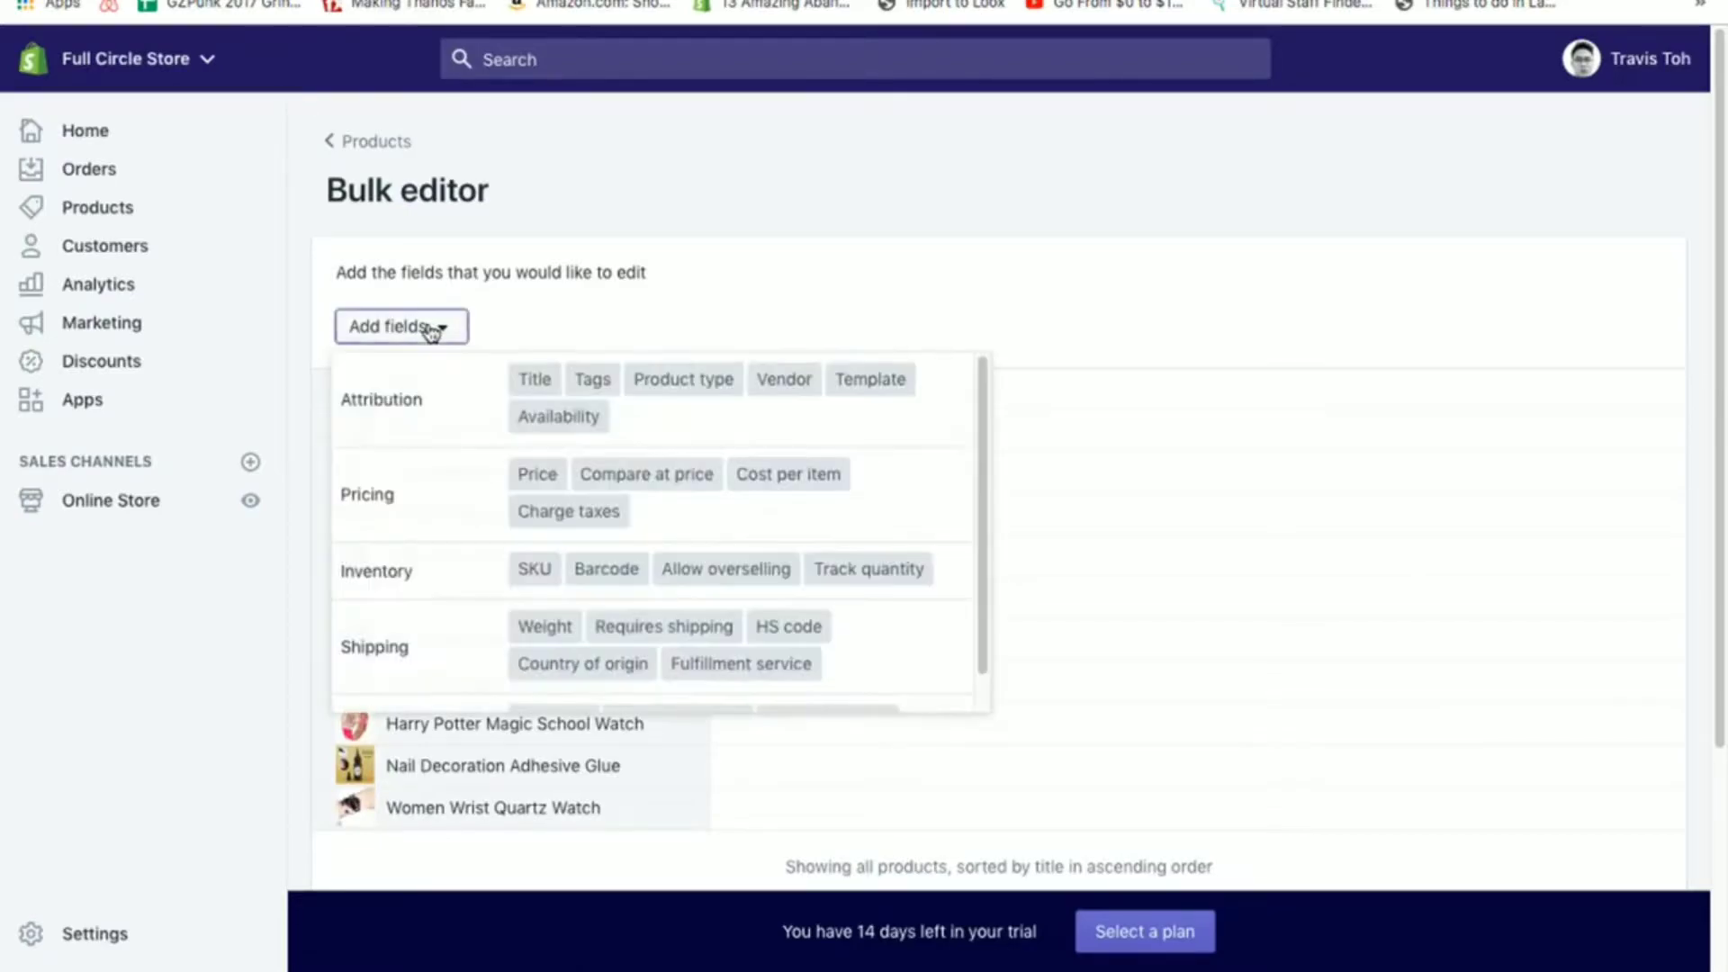
click(600, 385)
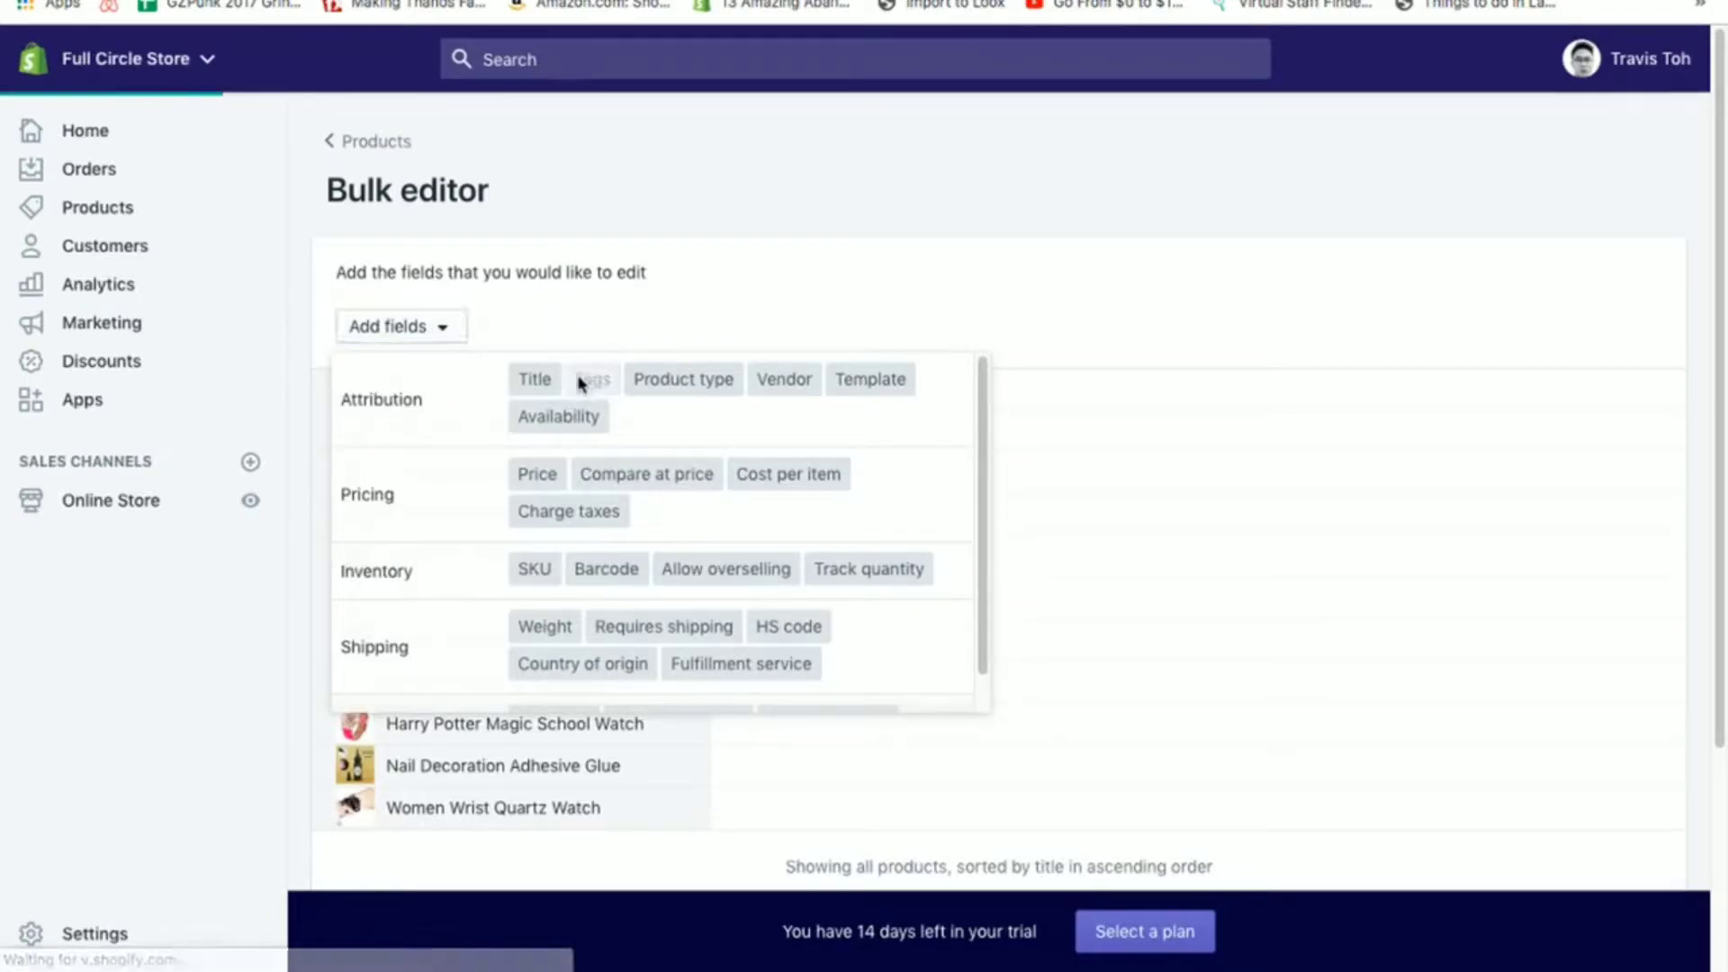
click(681, 270)
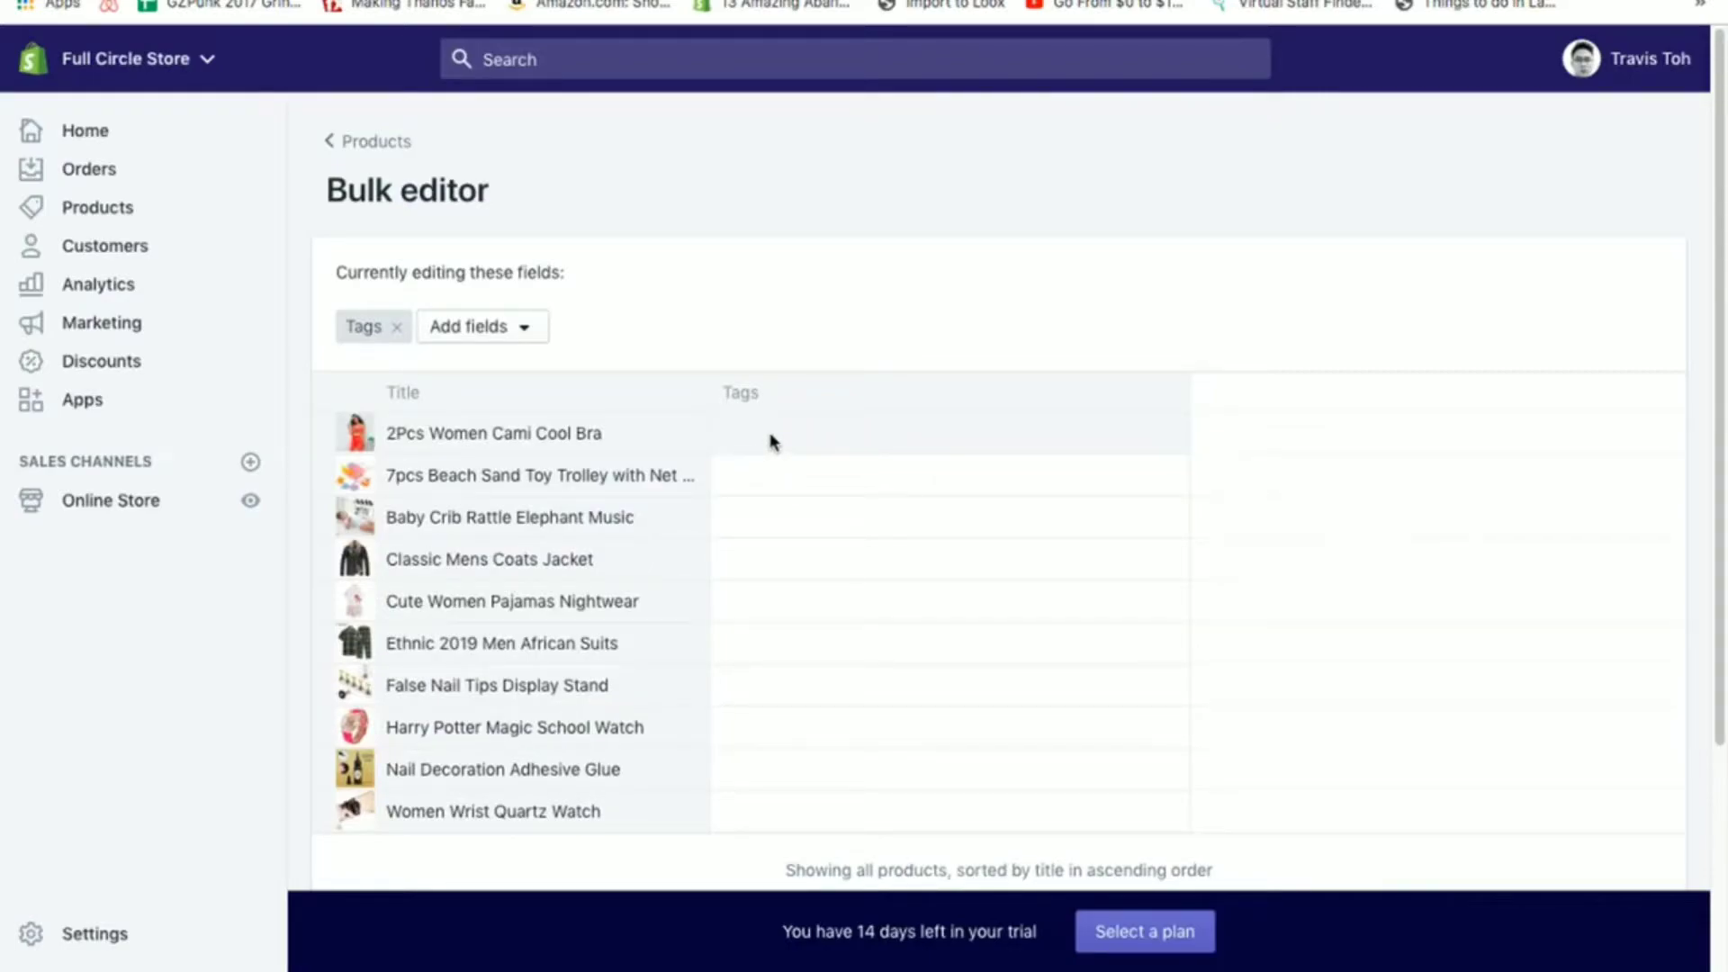
click(771, 442)
click(794, 528)
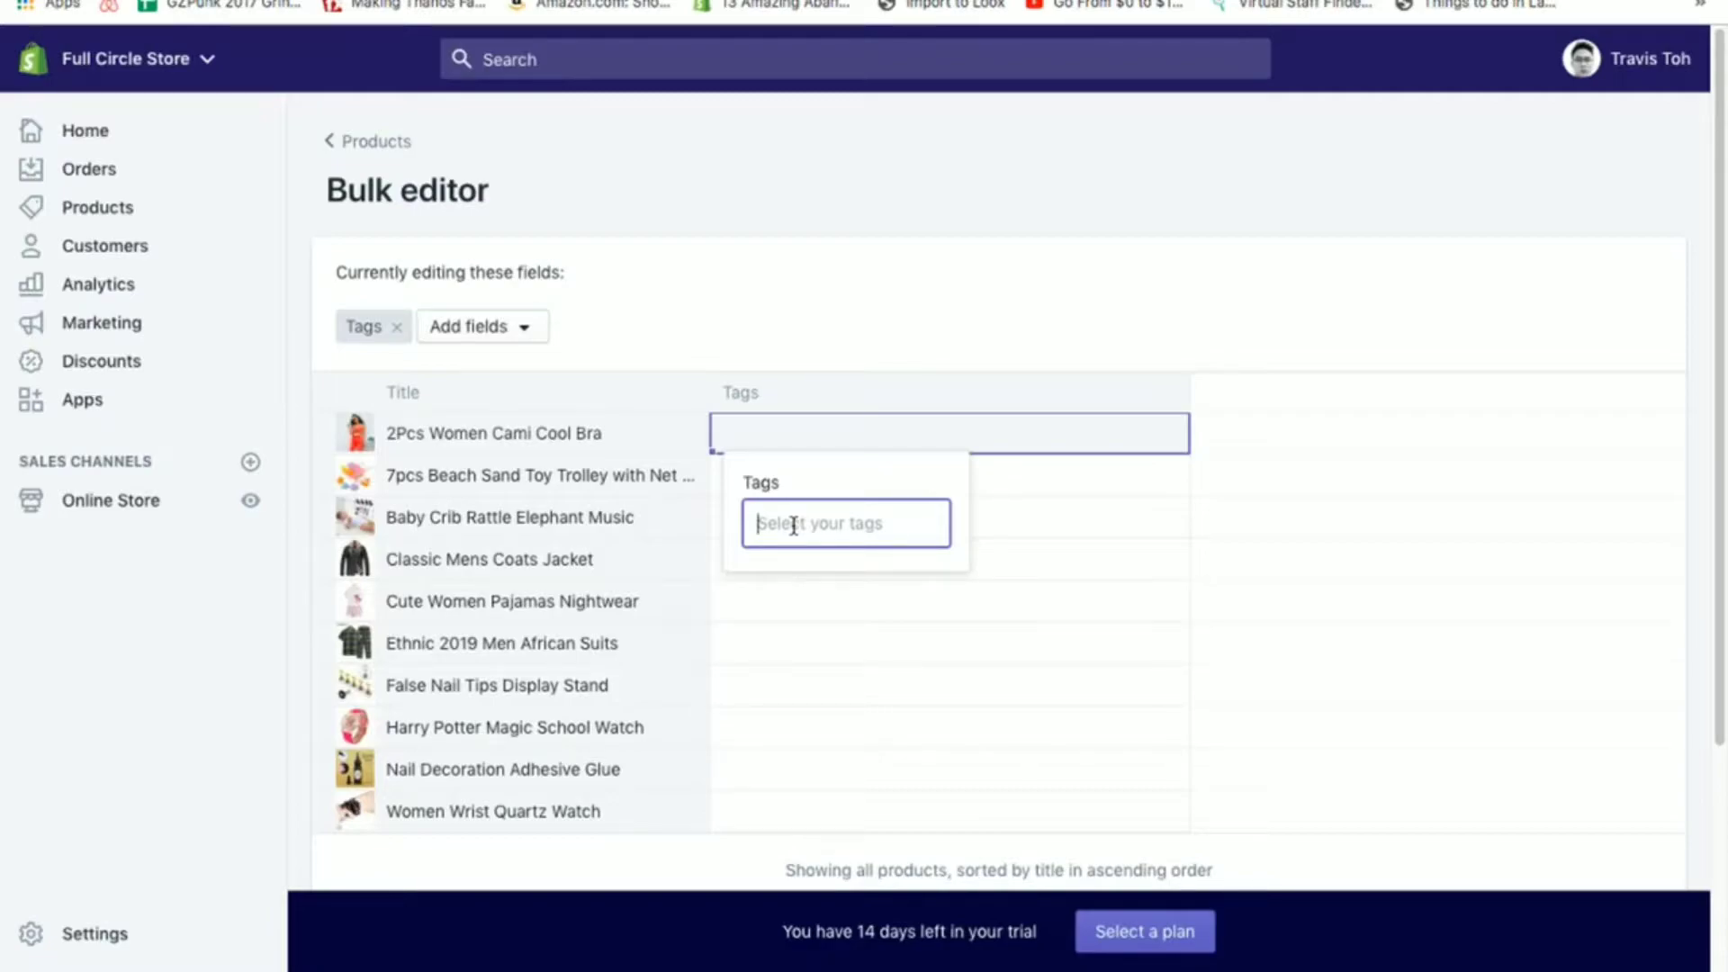
Tag the first product 'bra' and the beach trolley 'toy'
text(bra)
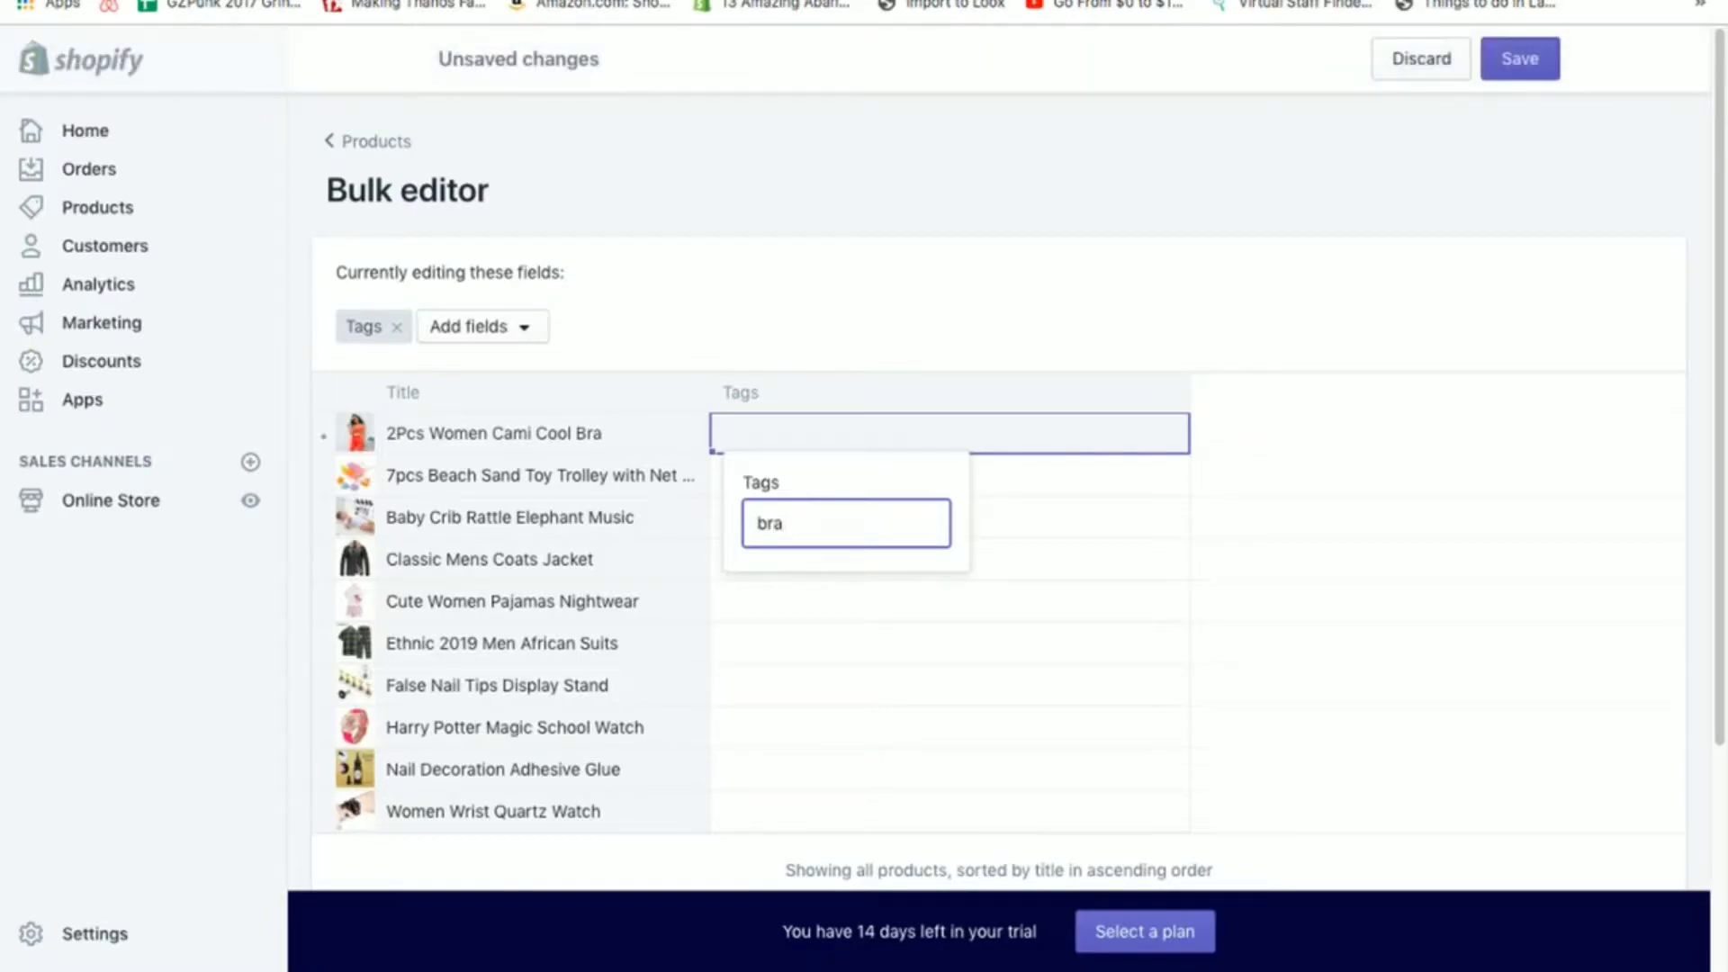
key(Return)
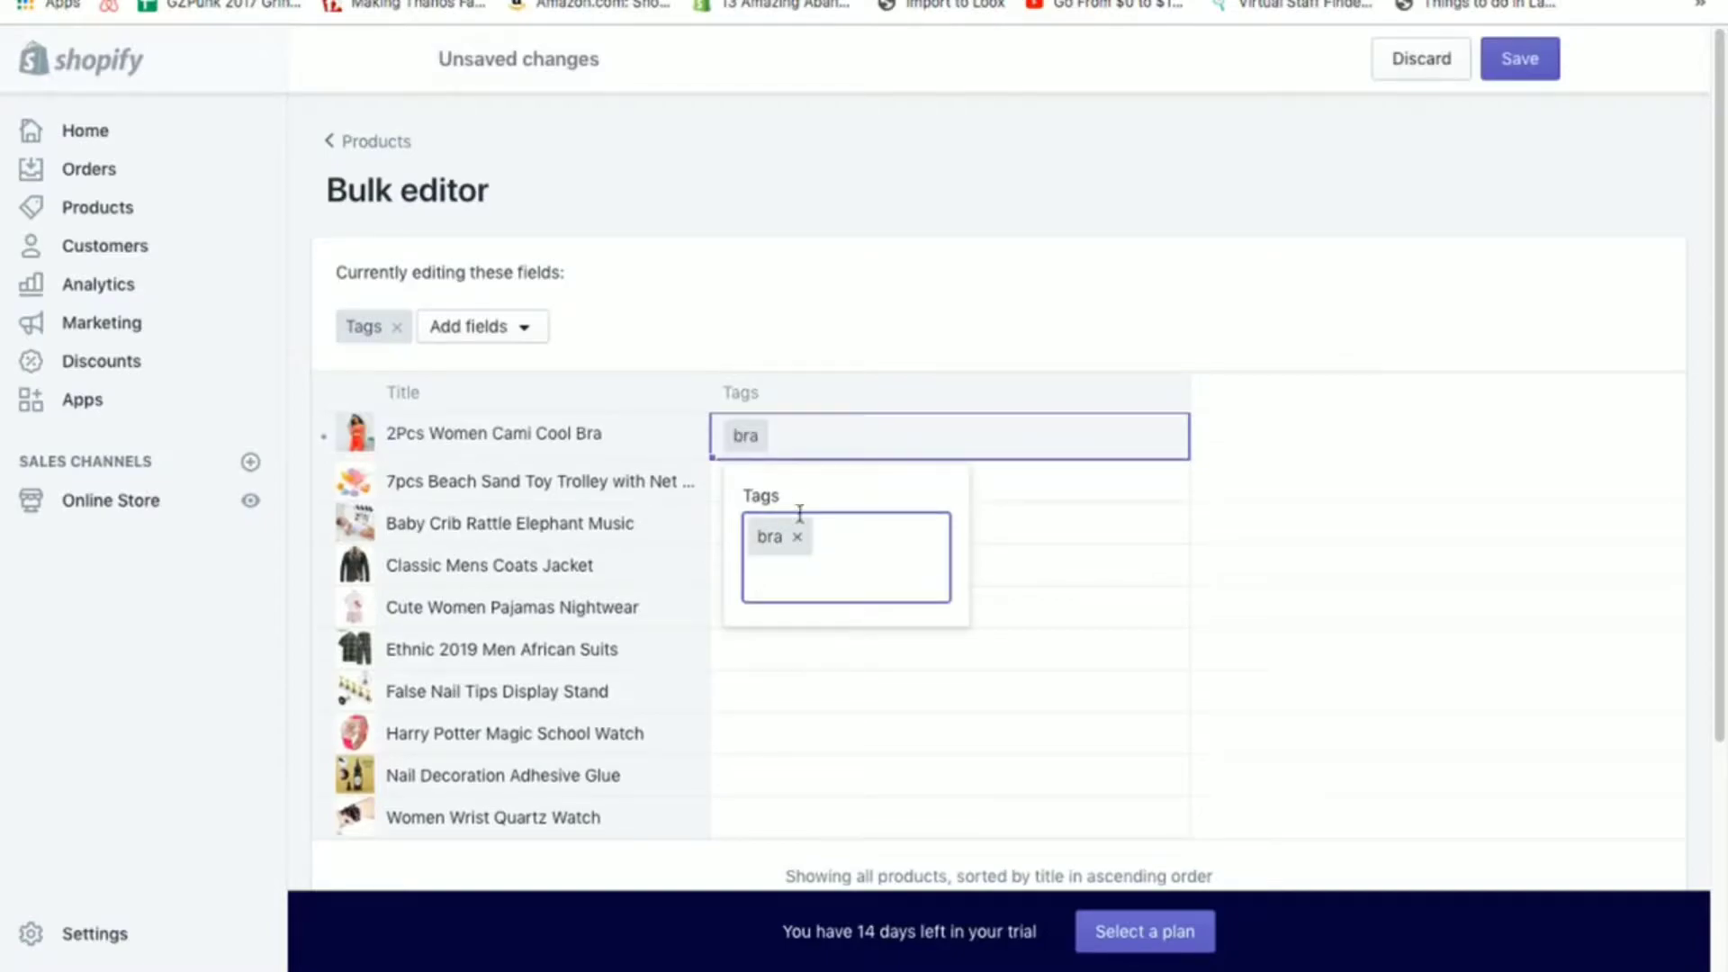
click(519, 435)
click(830, 486)
click(830, 486)
text(t)
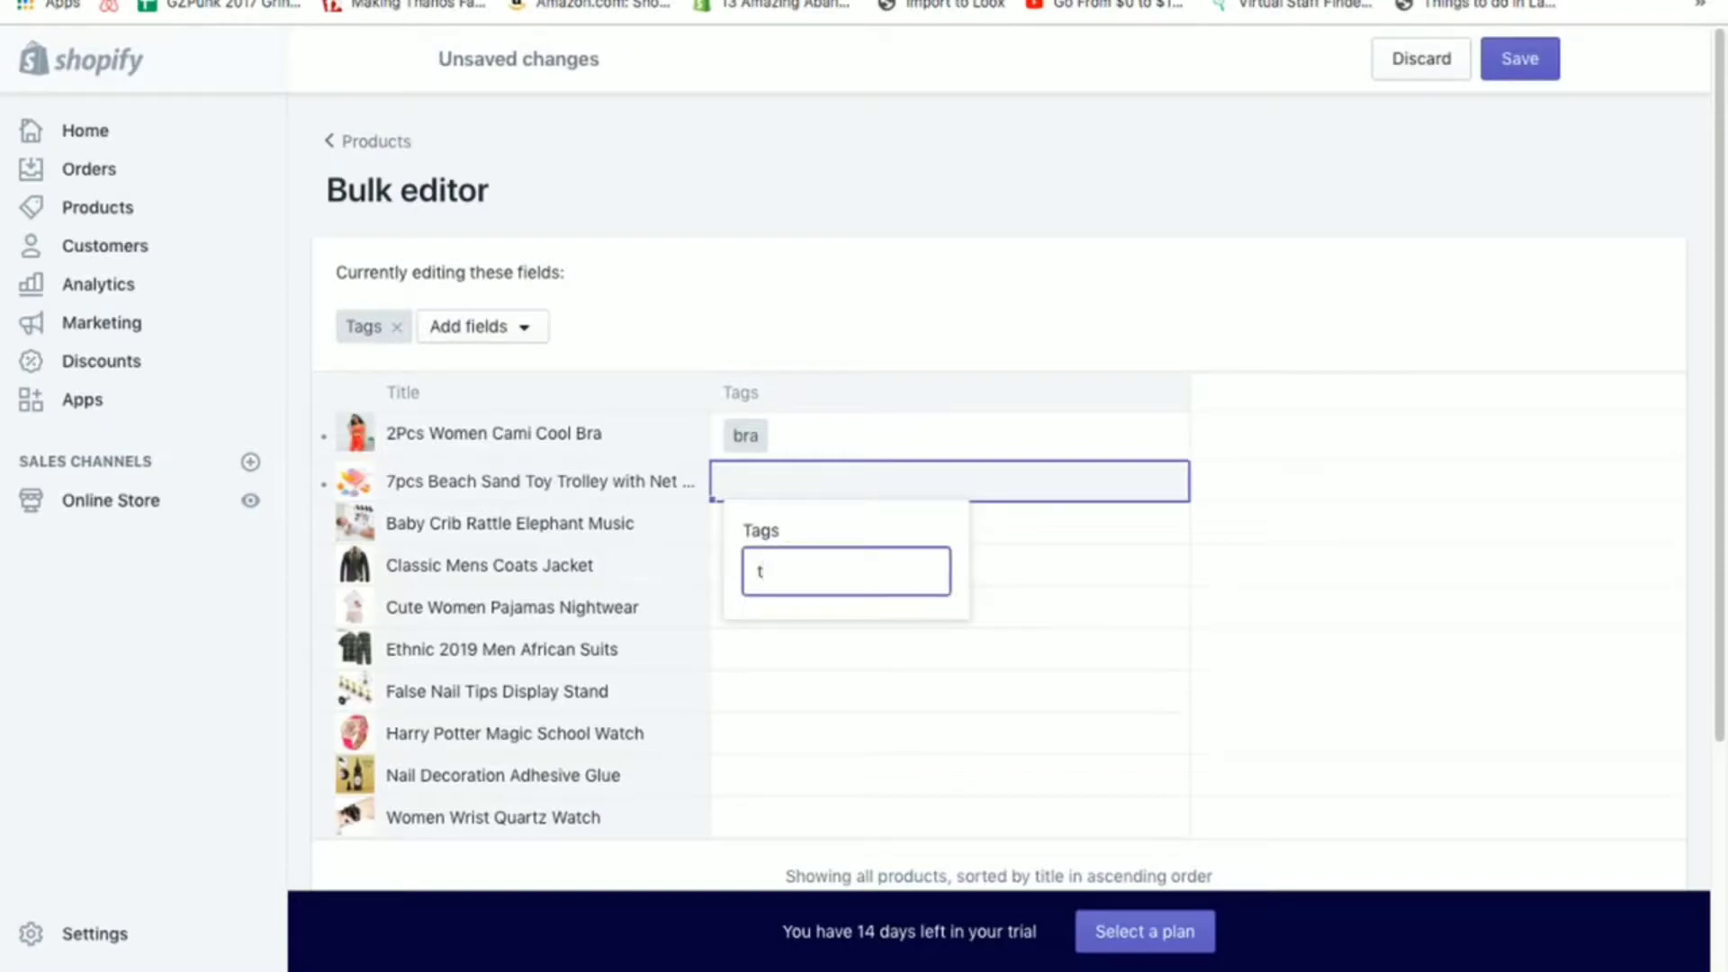
text(yoy)
key(Return)
click(672, 459)
Tag the baby rattle 'toy' and the mens coat 'jacket'
click(812, 539)
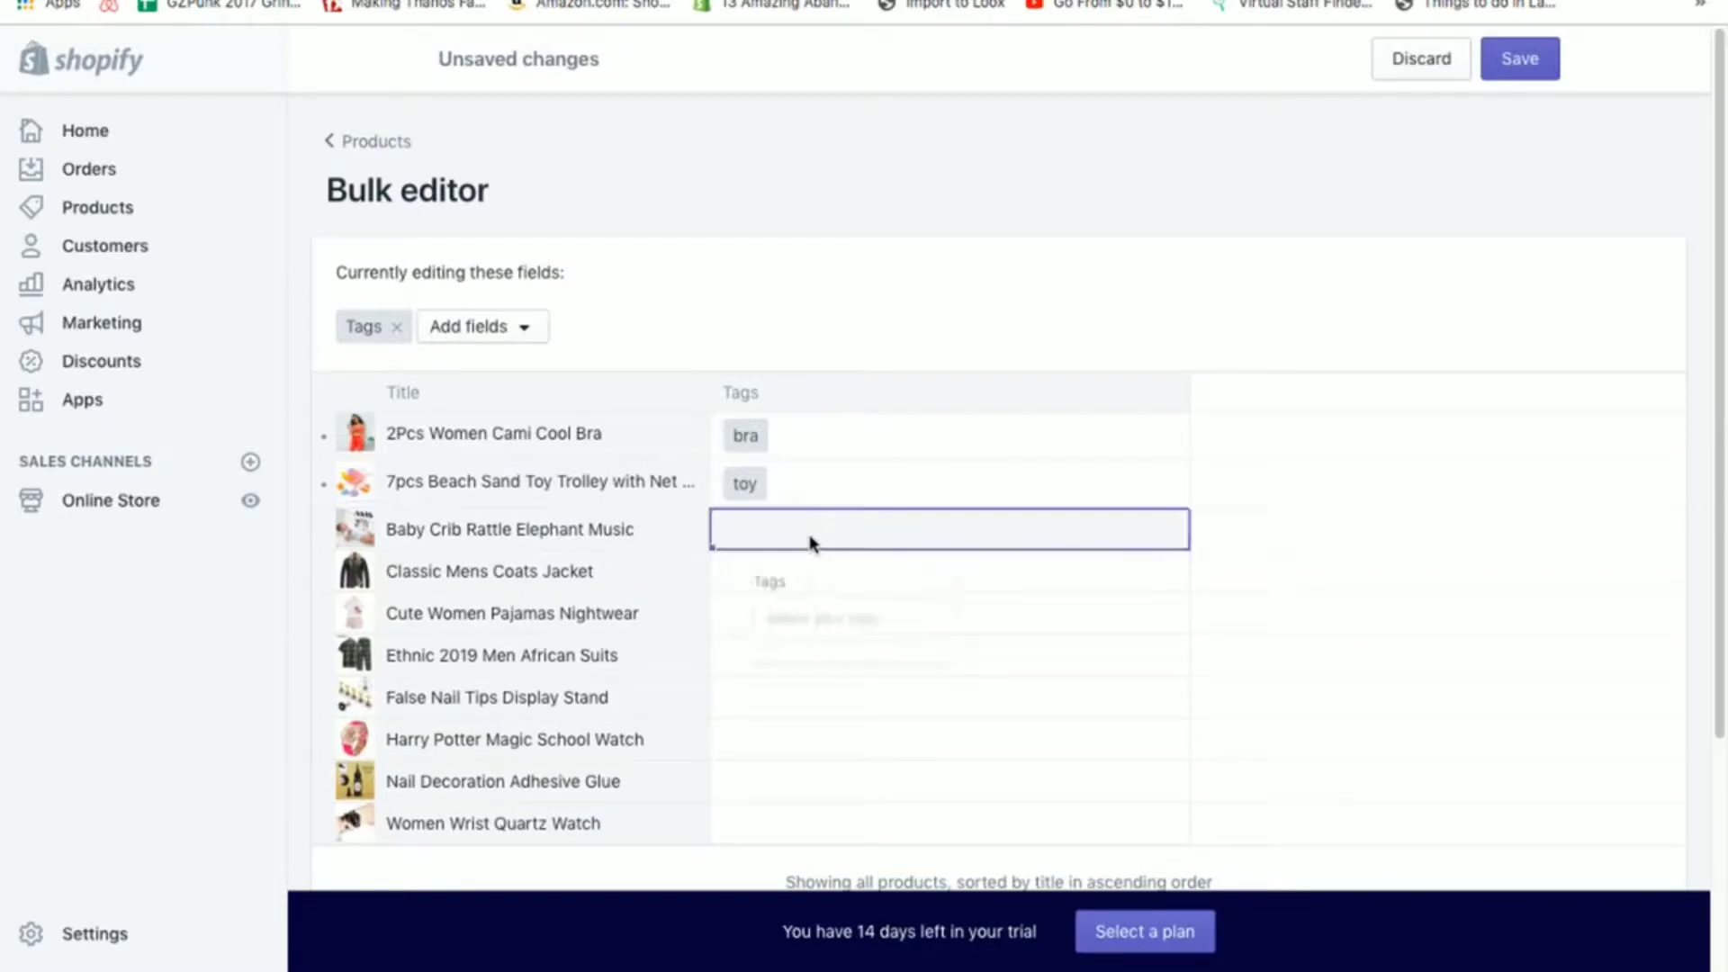
text(toy)
key(Return)
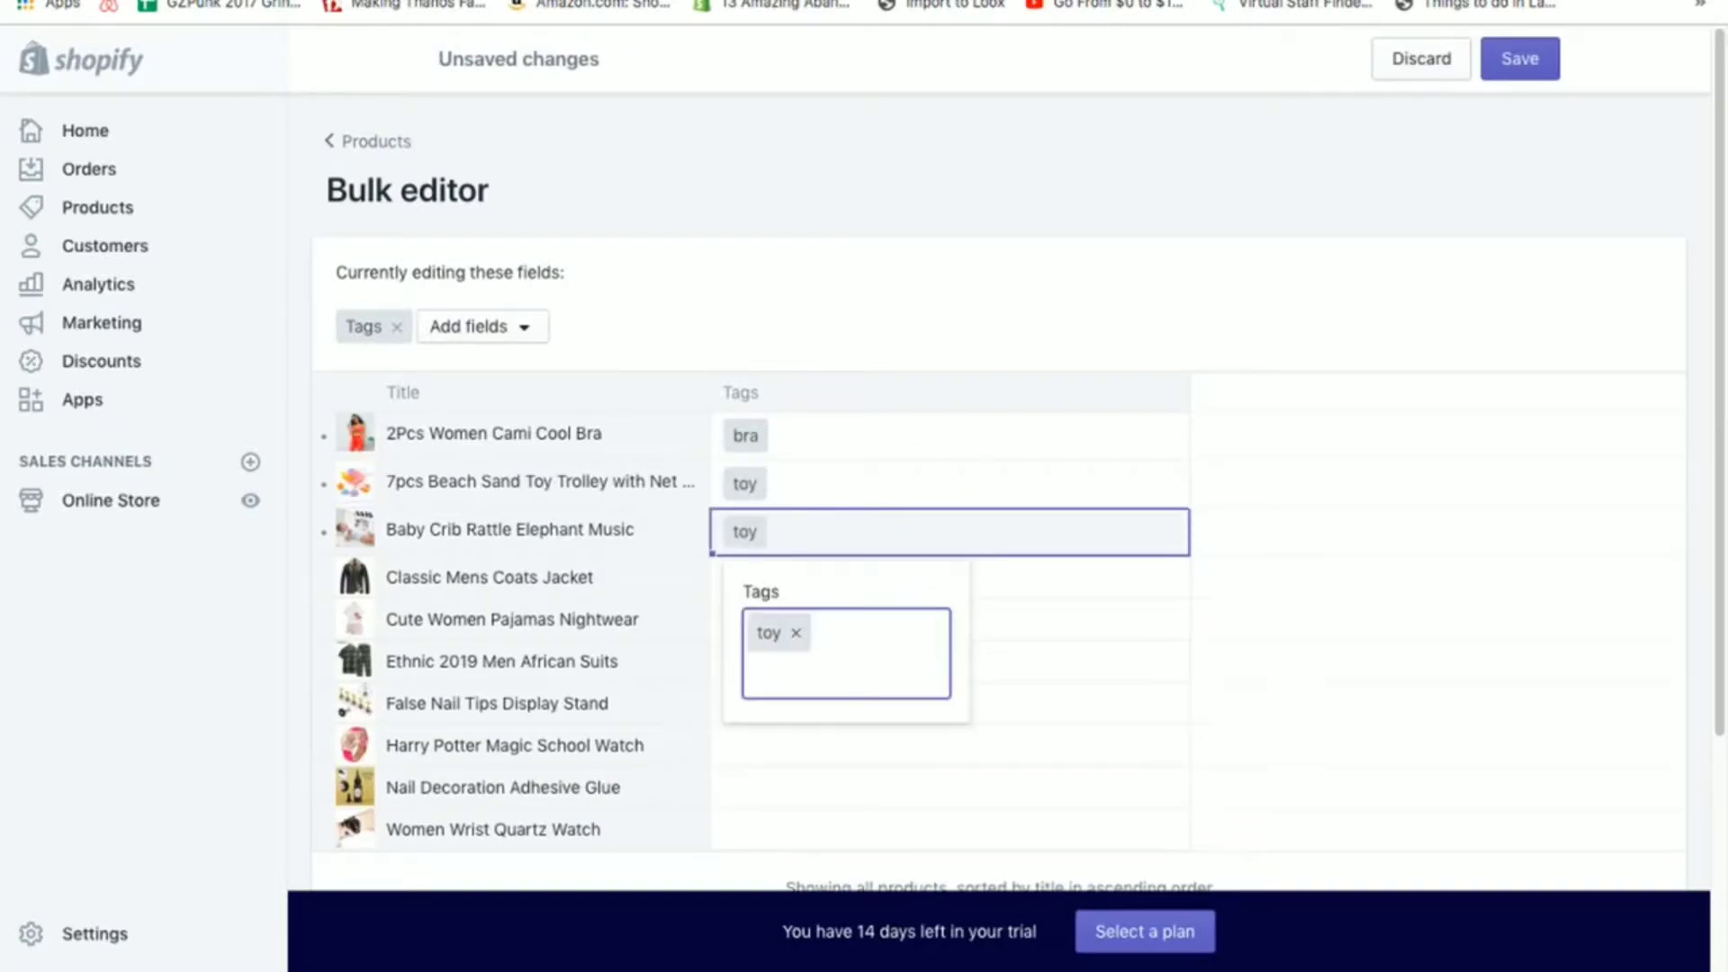
click(720, 601)
click(749, 580)
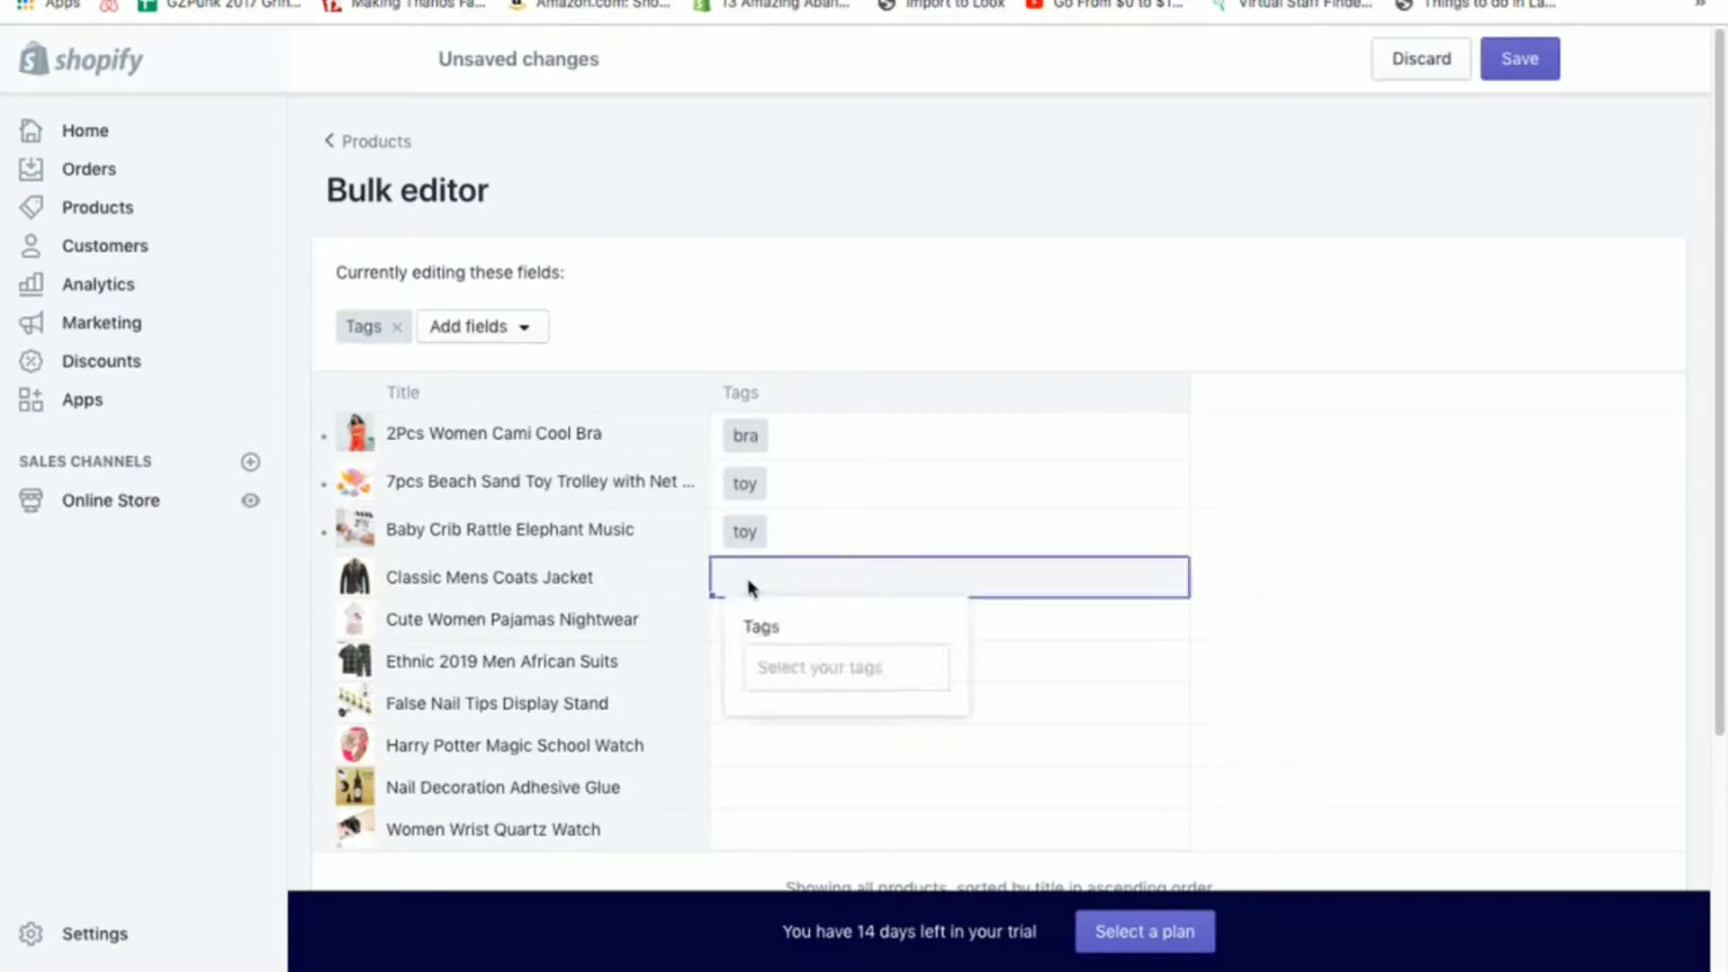
text(jacket)
key(Return)
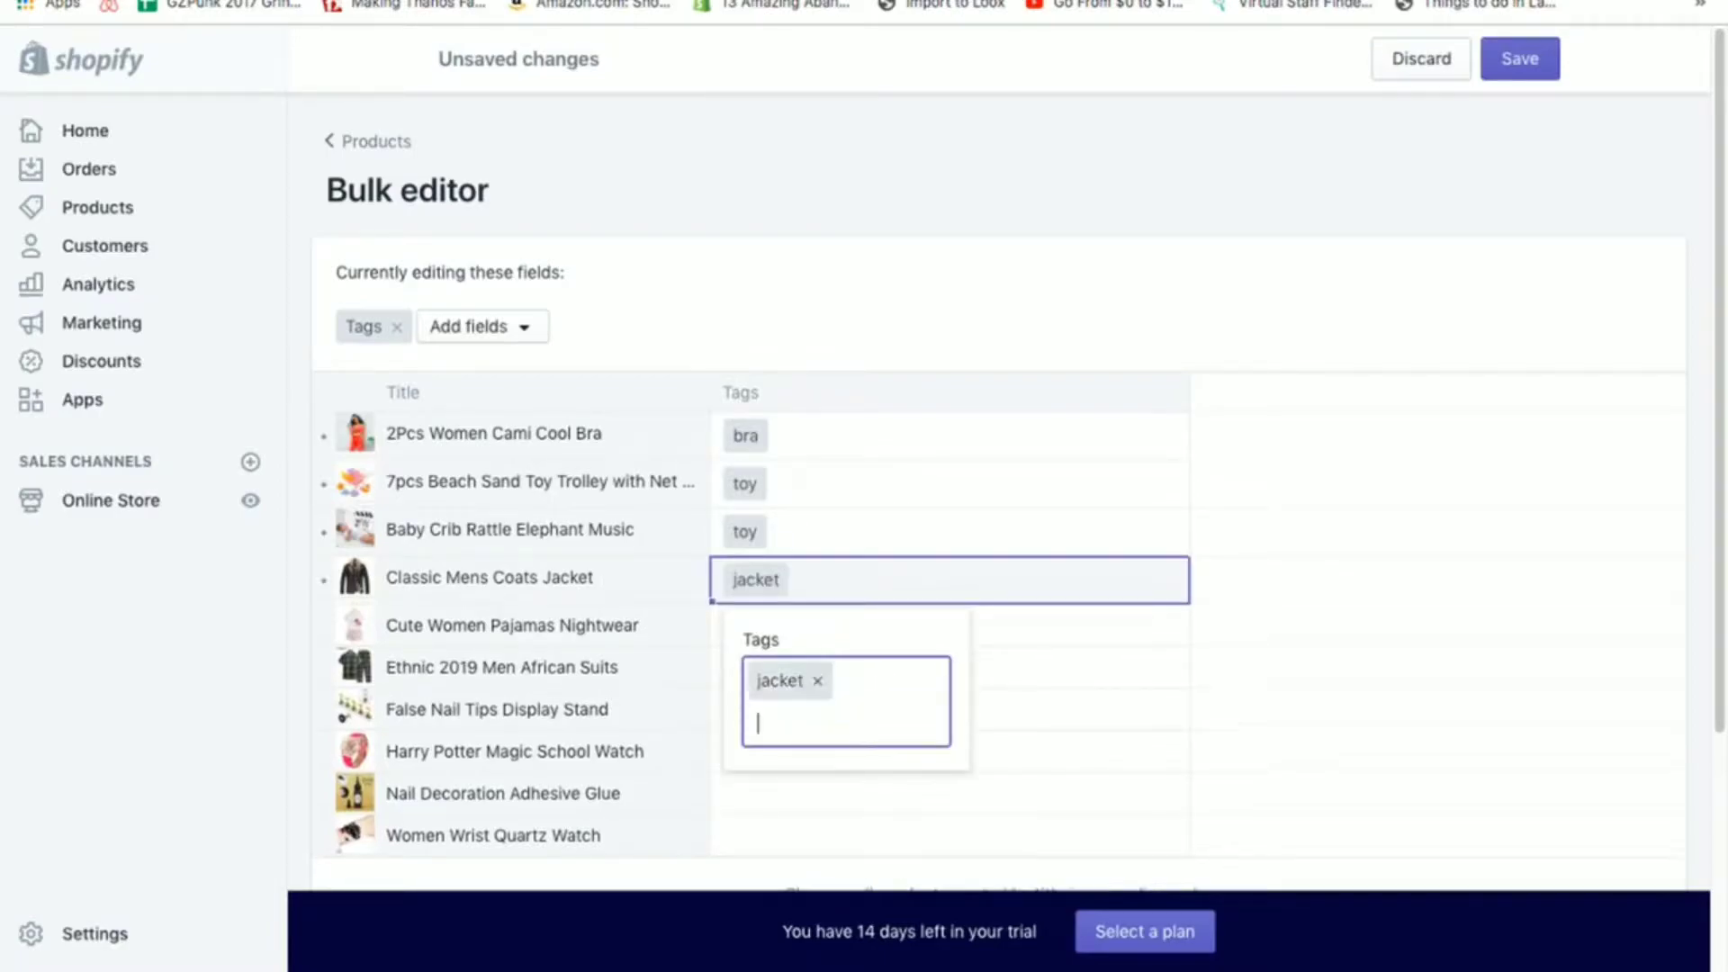
click(812, 551)
click(717, 595)
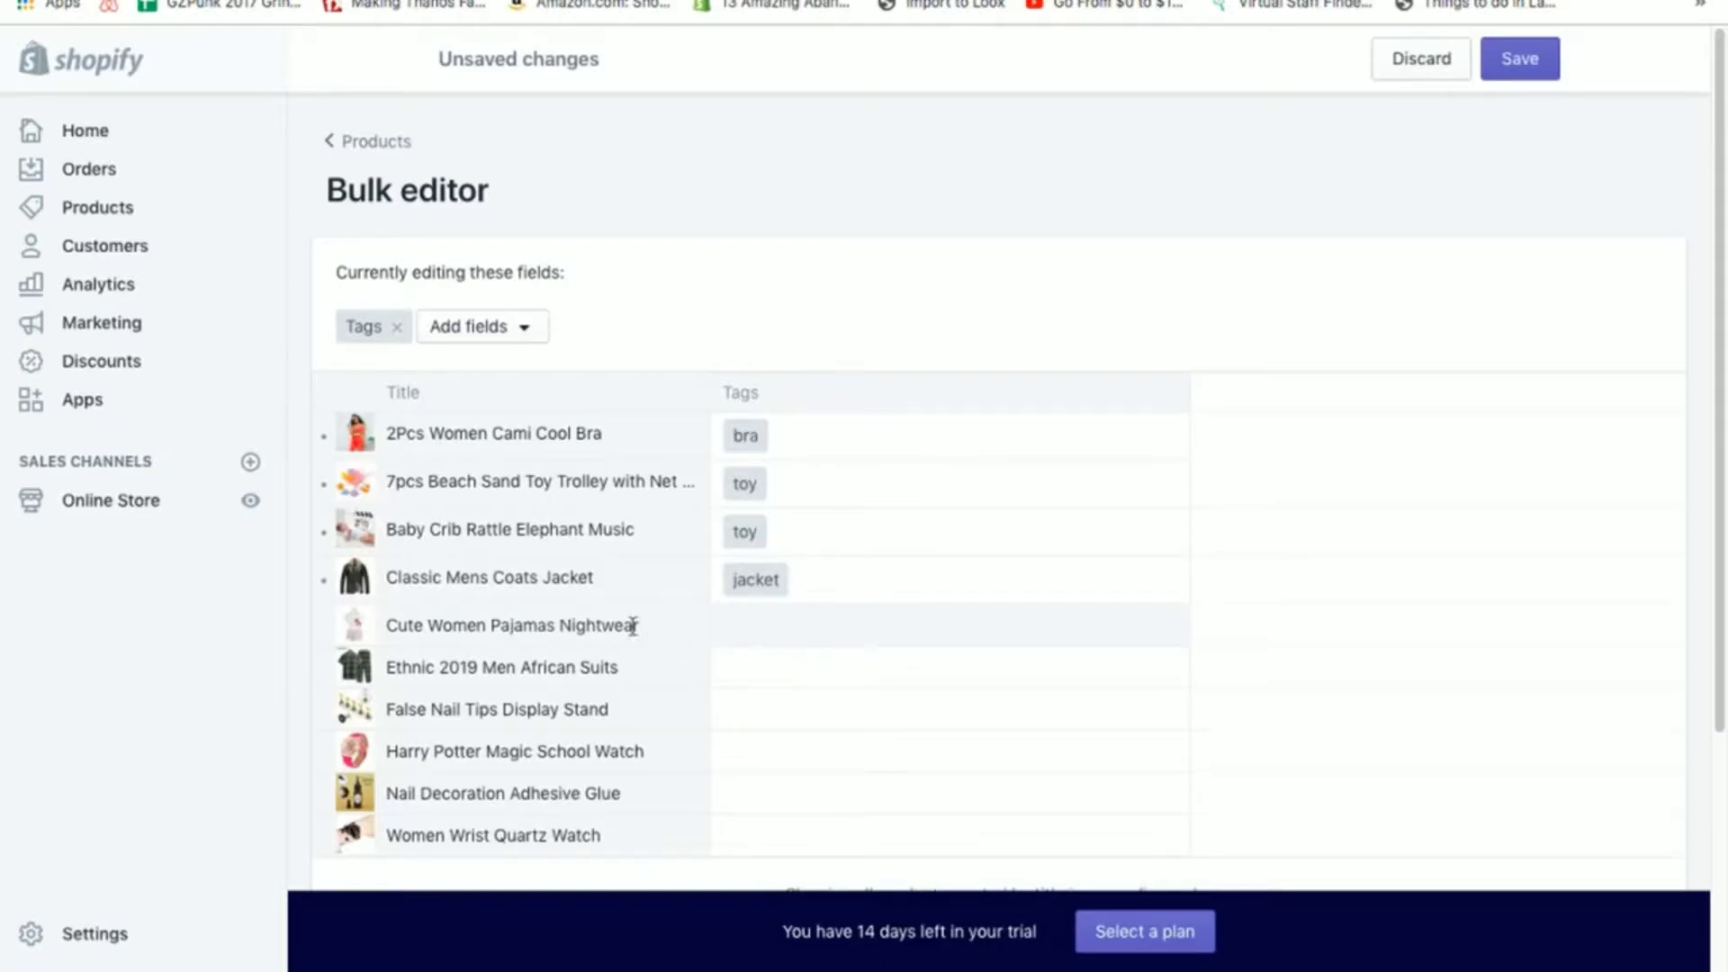
Tag the pajamas 'women' and the African suits 'suit'
click(799, 633)
click(779, 727)
text(women)
key(Return)
click(743, 688)
text(sui)
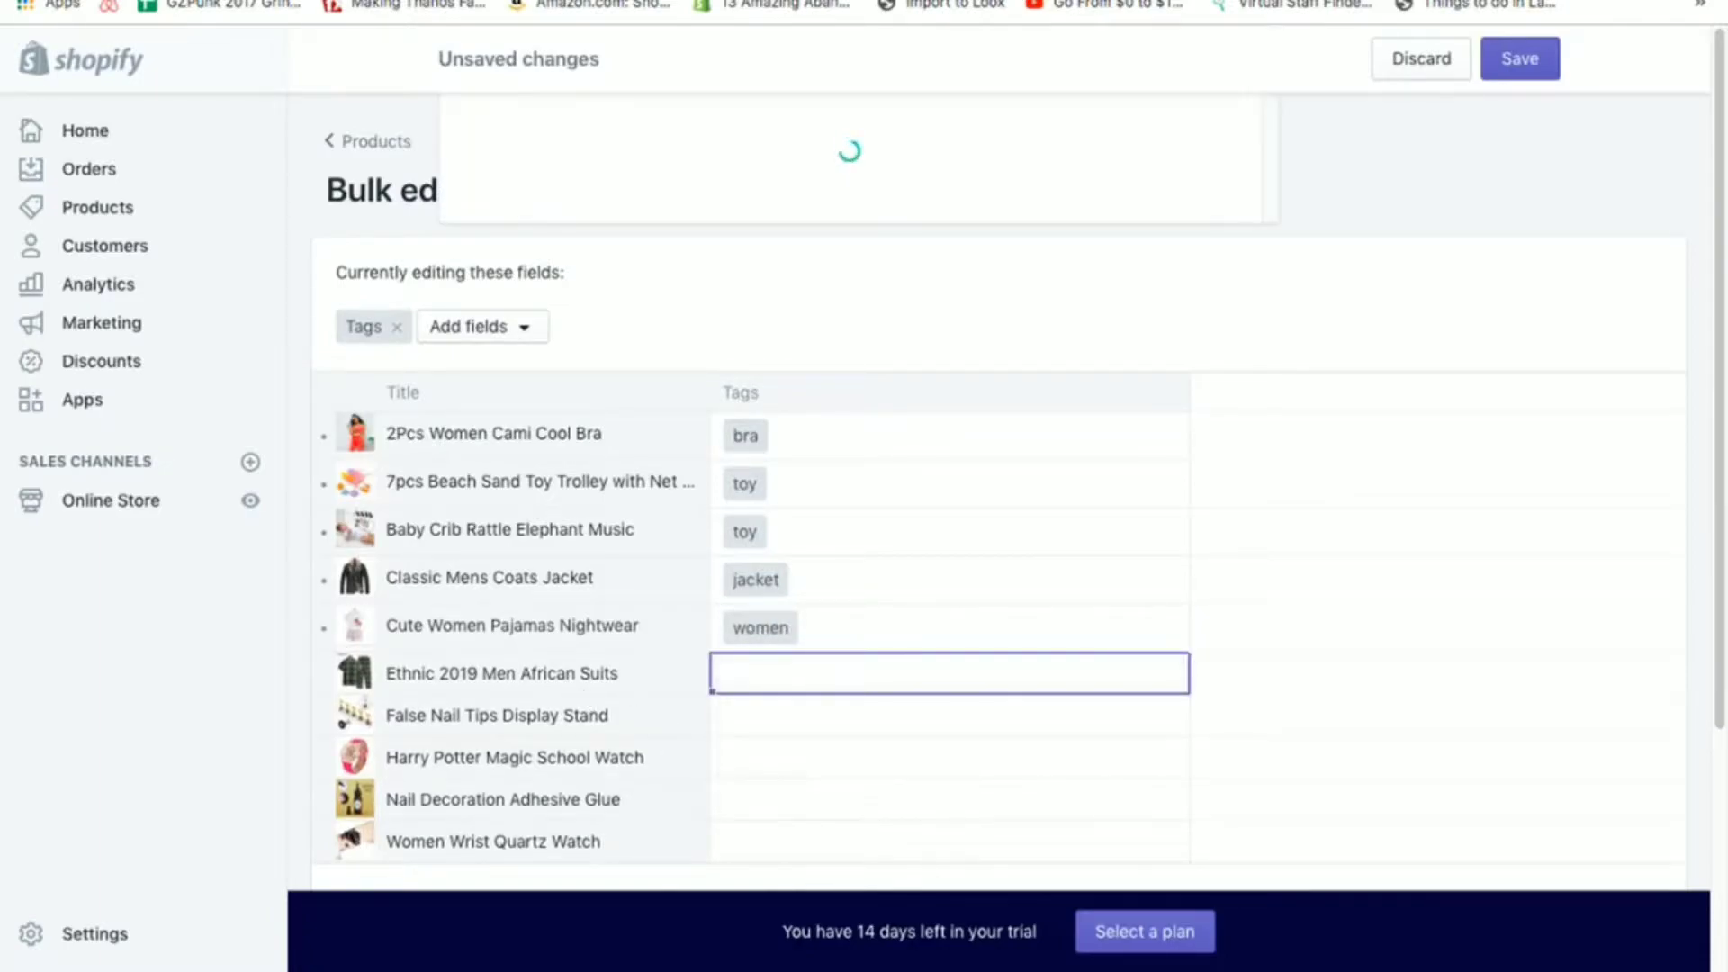
click(785, 681)
click(785, 684)
click(762, 760)
text(suit)
key(Return)
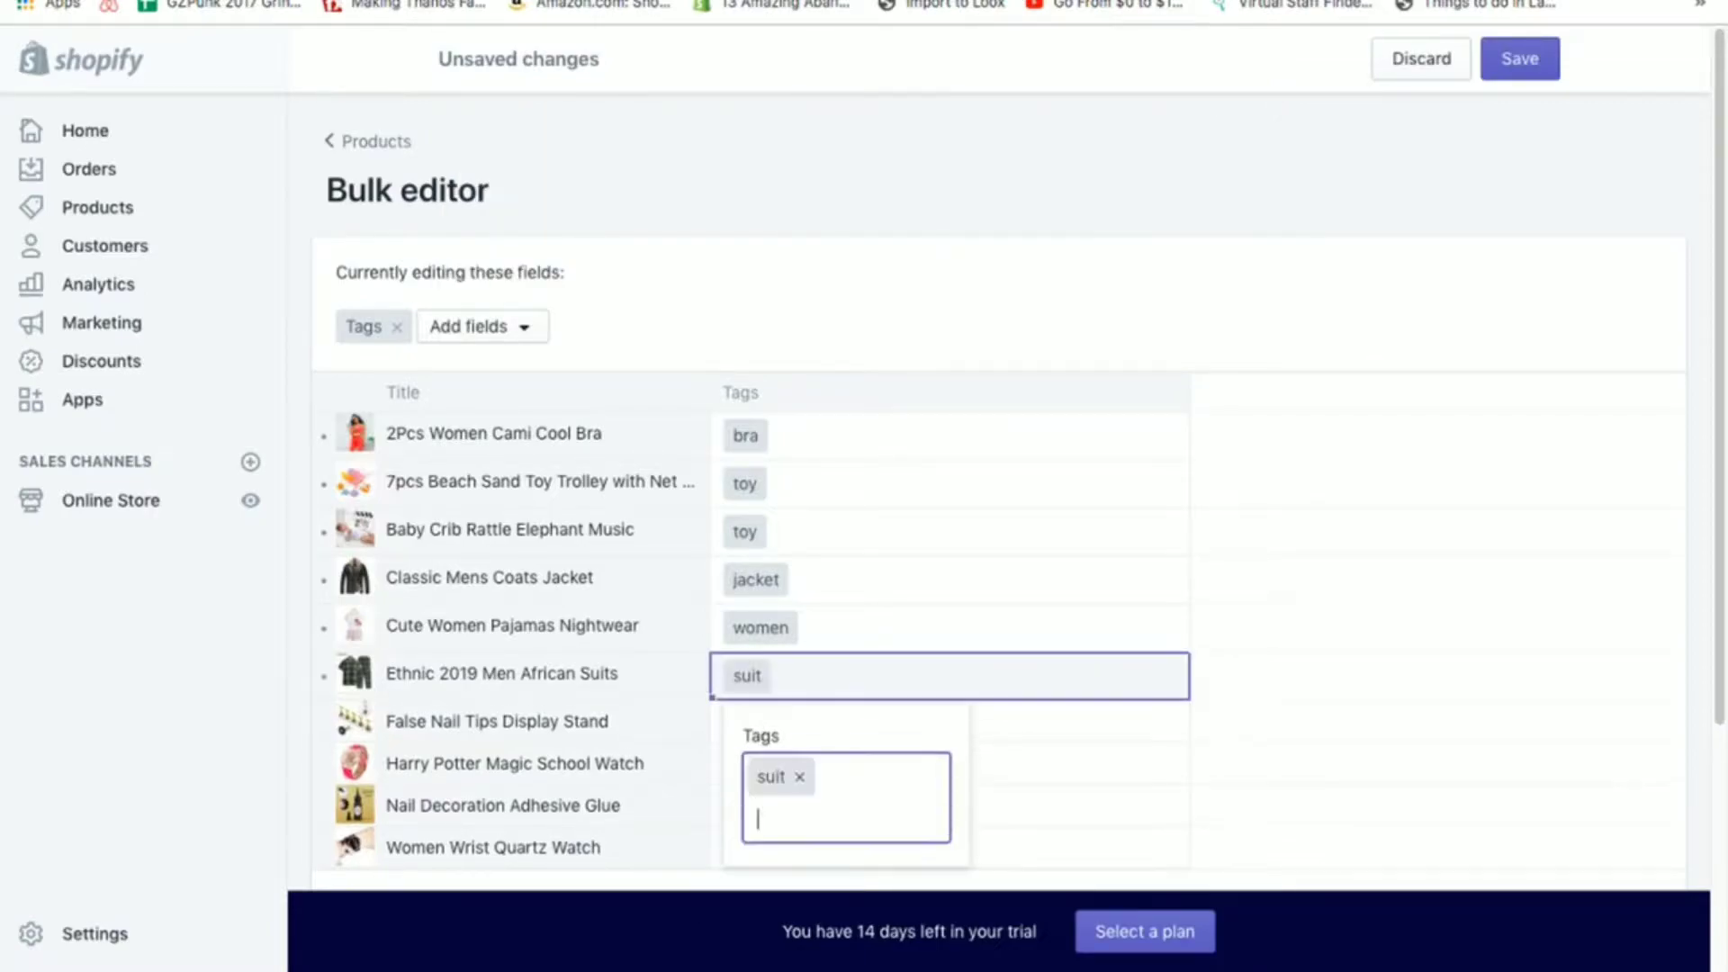
key(Escape)
Tag the false nail tips 'false nail' and the Harry Potter watch 'watch'
click(746, 740)
click(779, 806)
text(false nail)
key(Return)
click(715, 774)
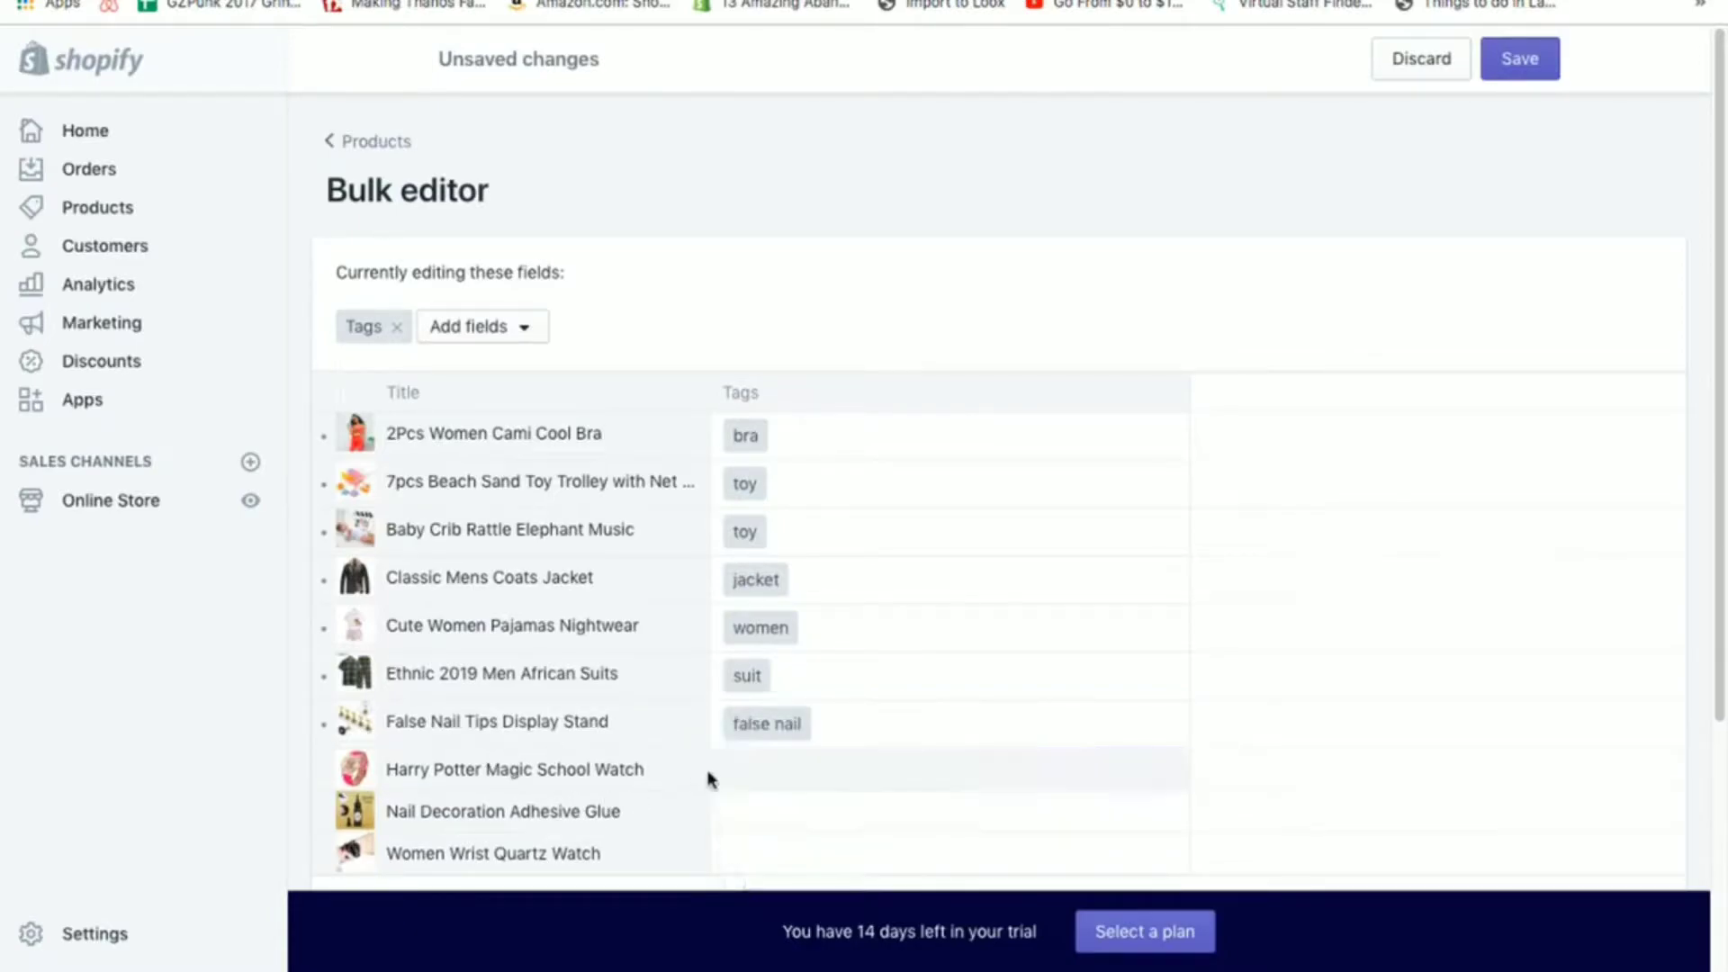
scroll(628, 754, down, 1)
click(772, 820)
text(watchm)
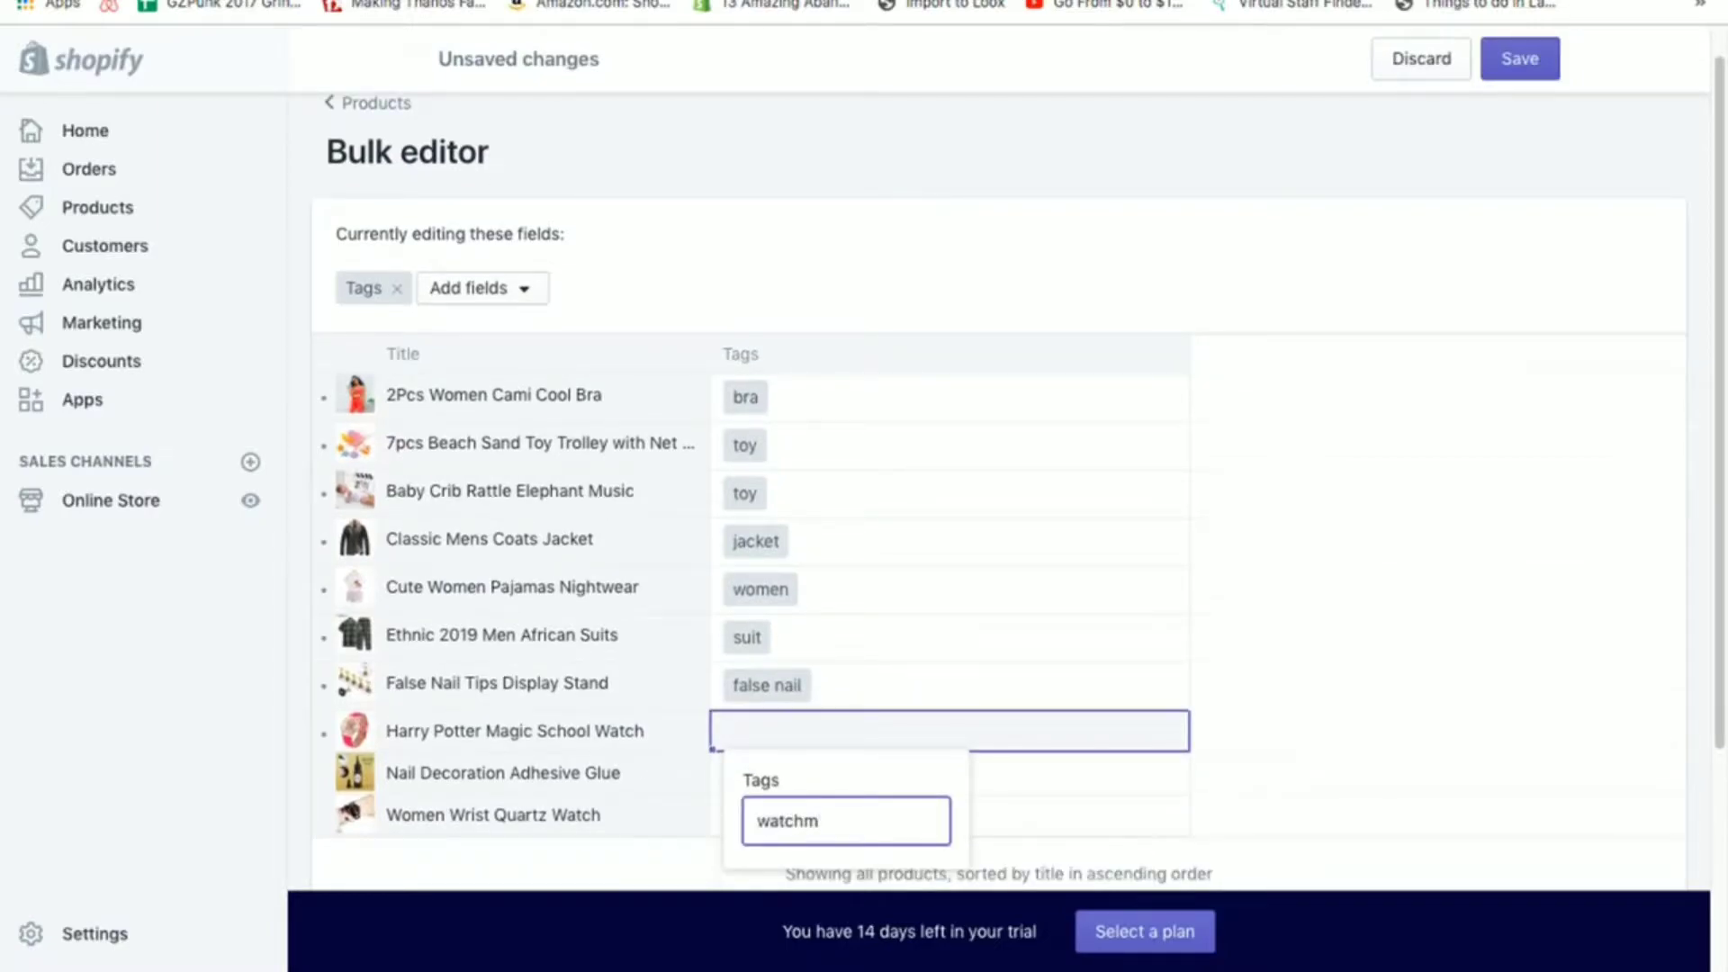
key(BackSpace)
key(Return)
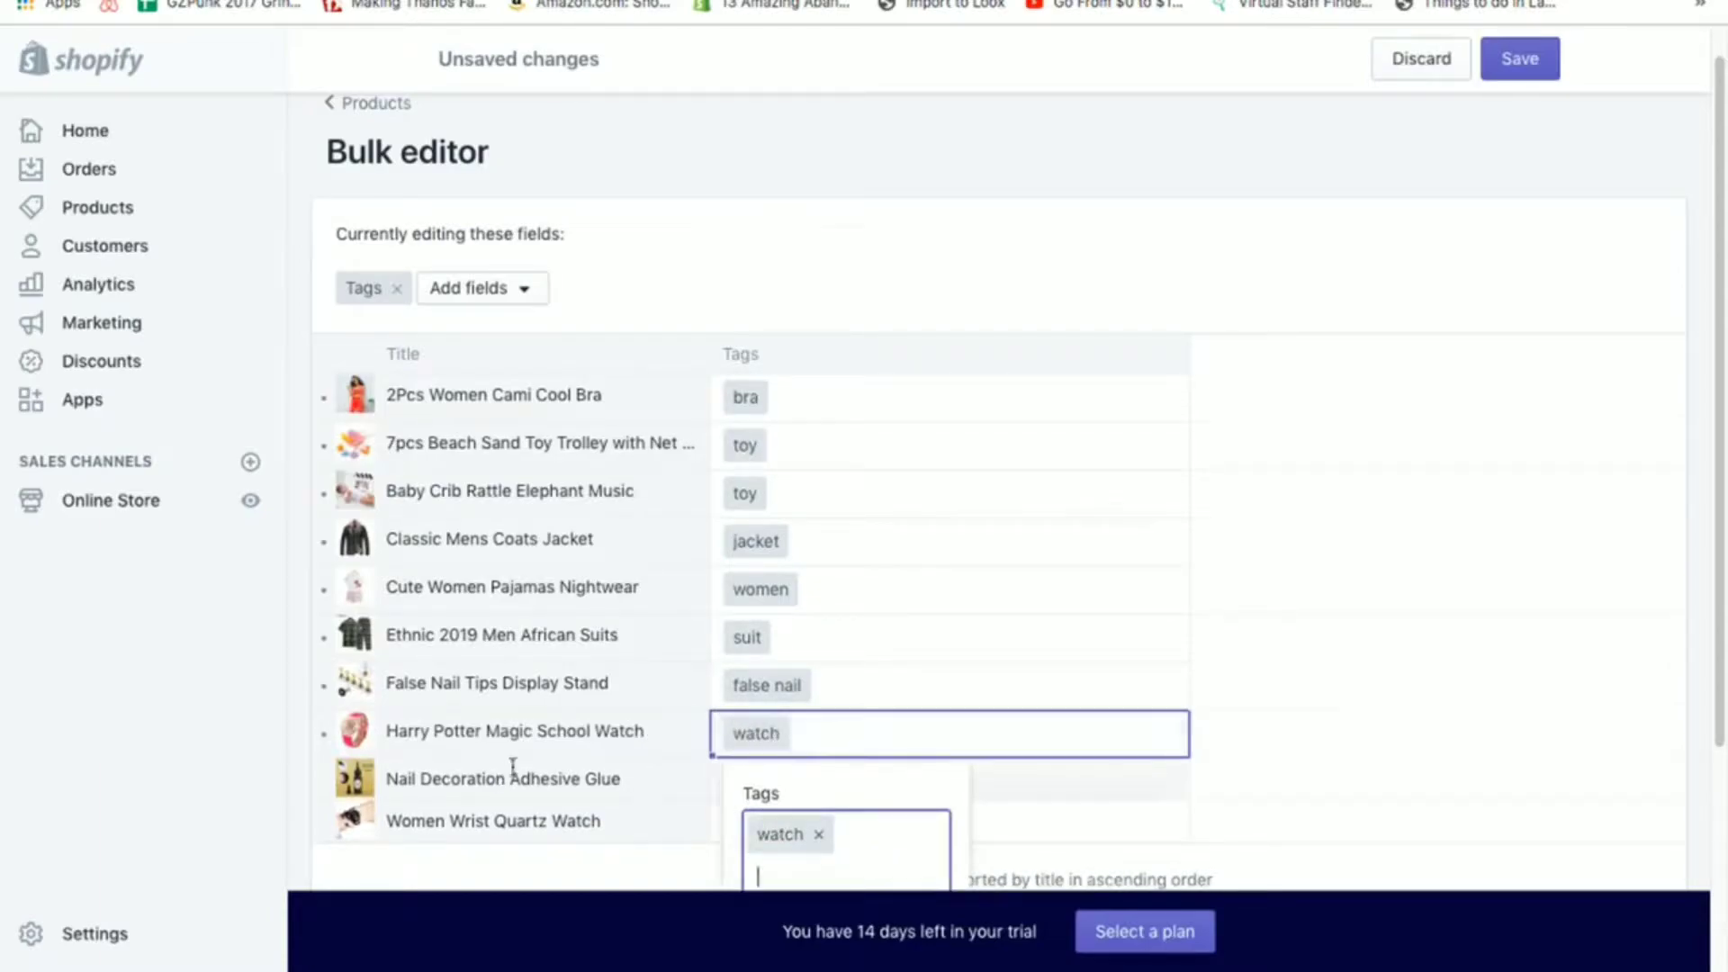
click(709, 780)
Tag the nail glue 'nail' and the quartz watch 'watch', then save the bulk edits
click(796, 789)
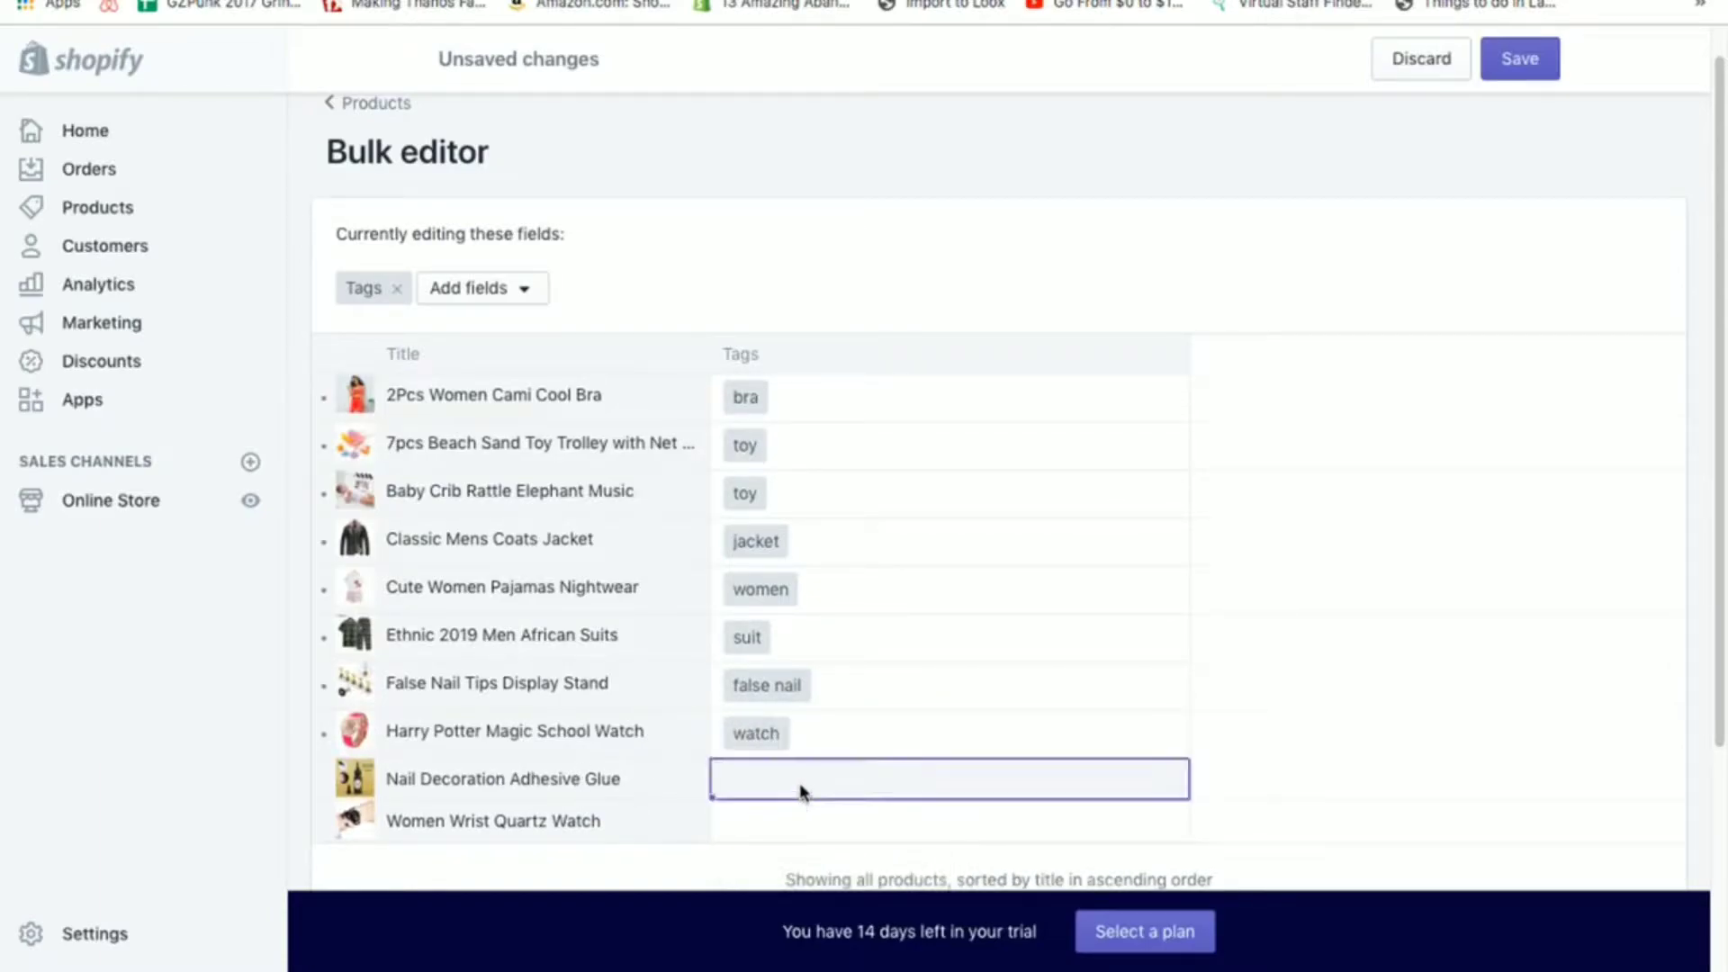
click(798, 787)
click(776, 847)
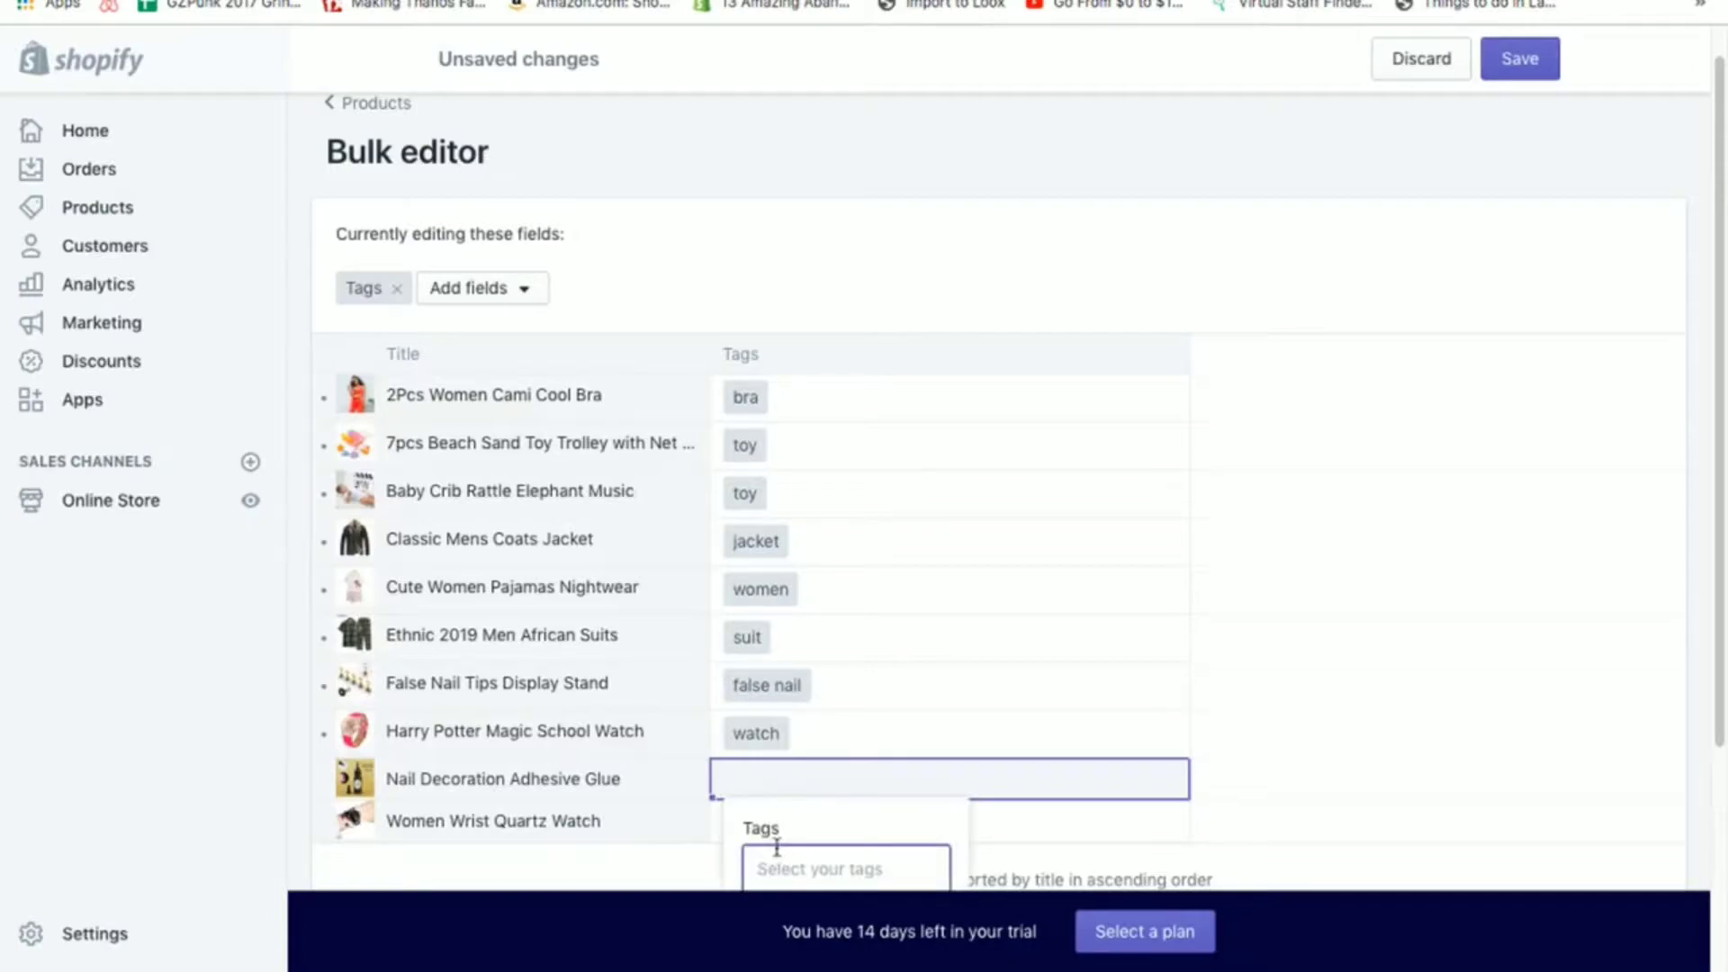
text(nail)
key(Return)
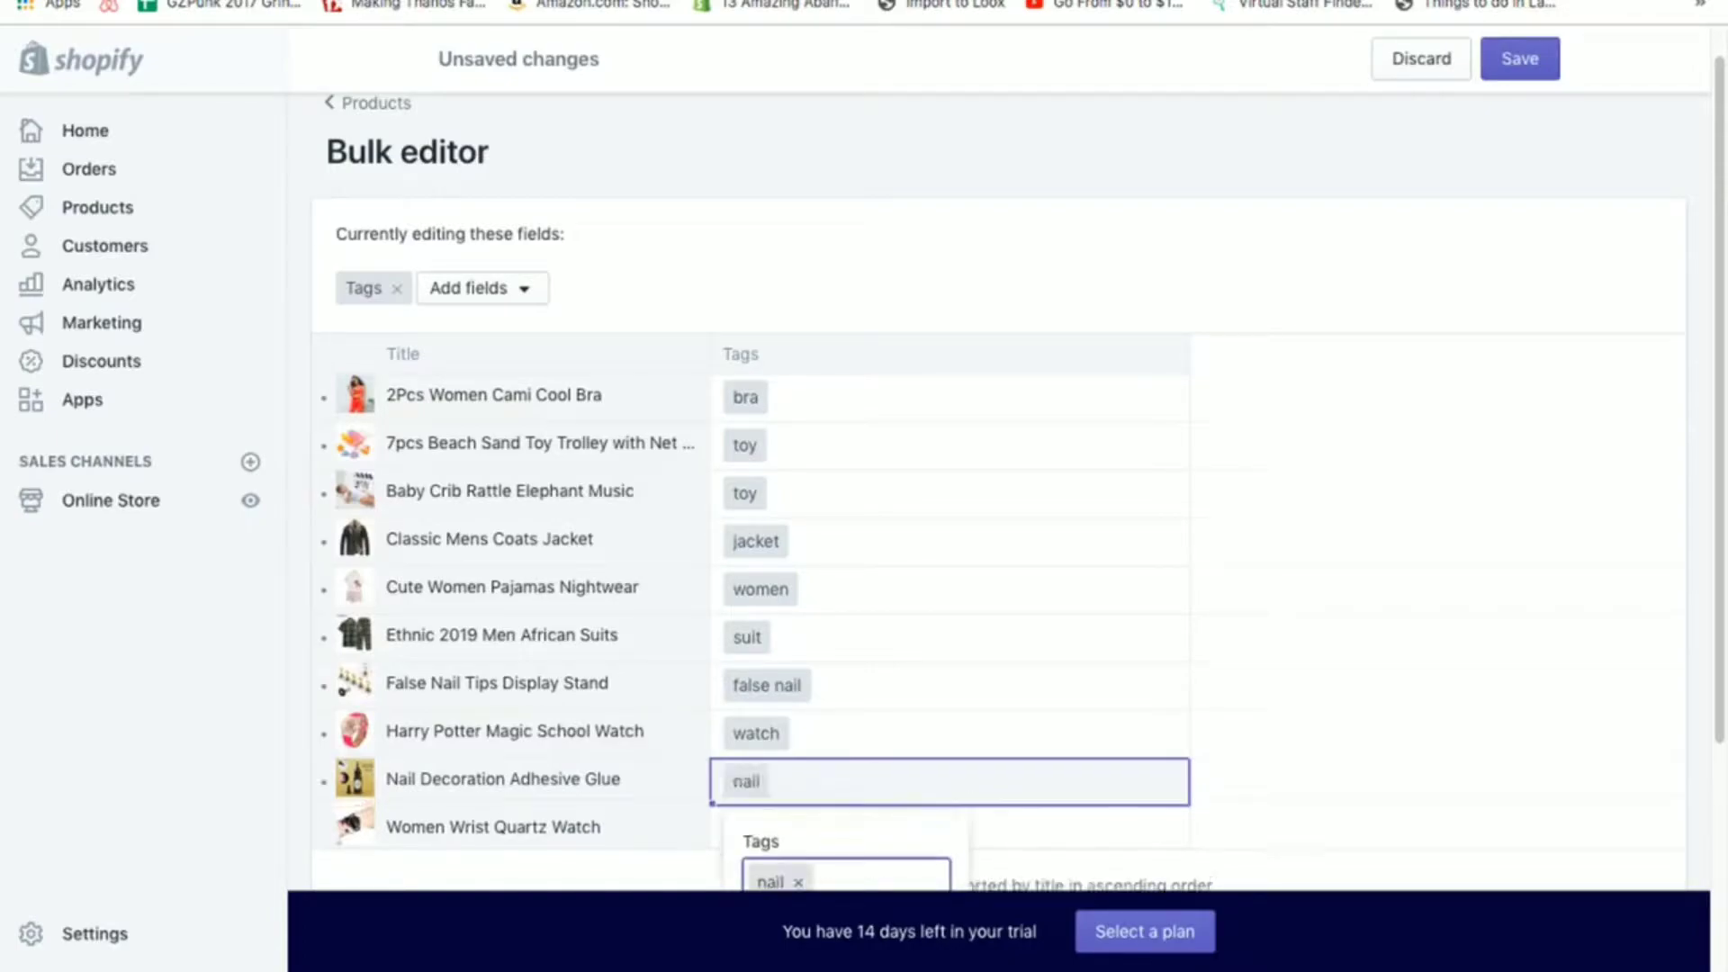
click(686, 837)
click(781, 837)
click(781, 837)
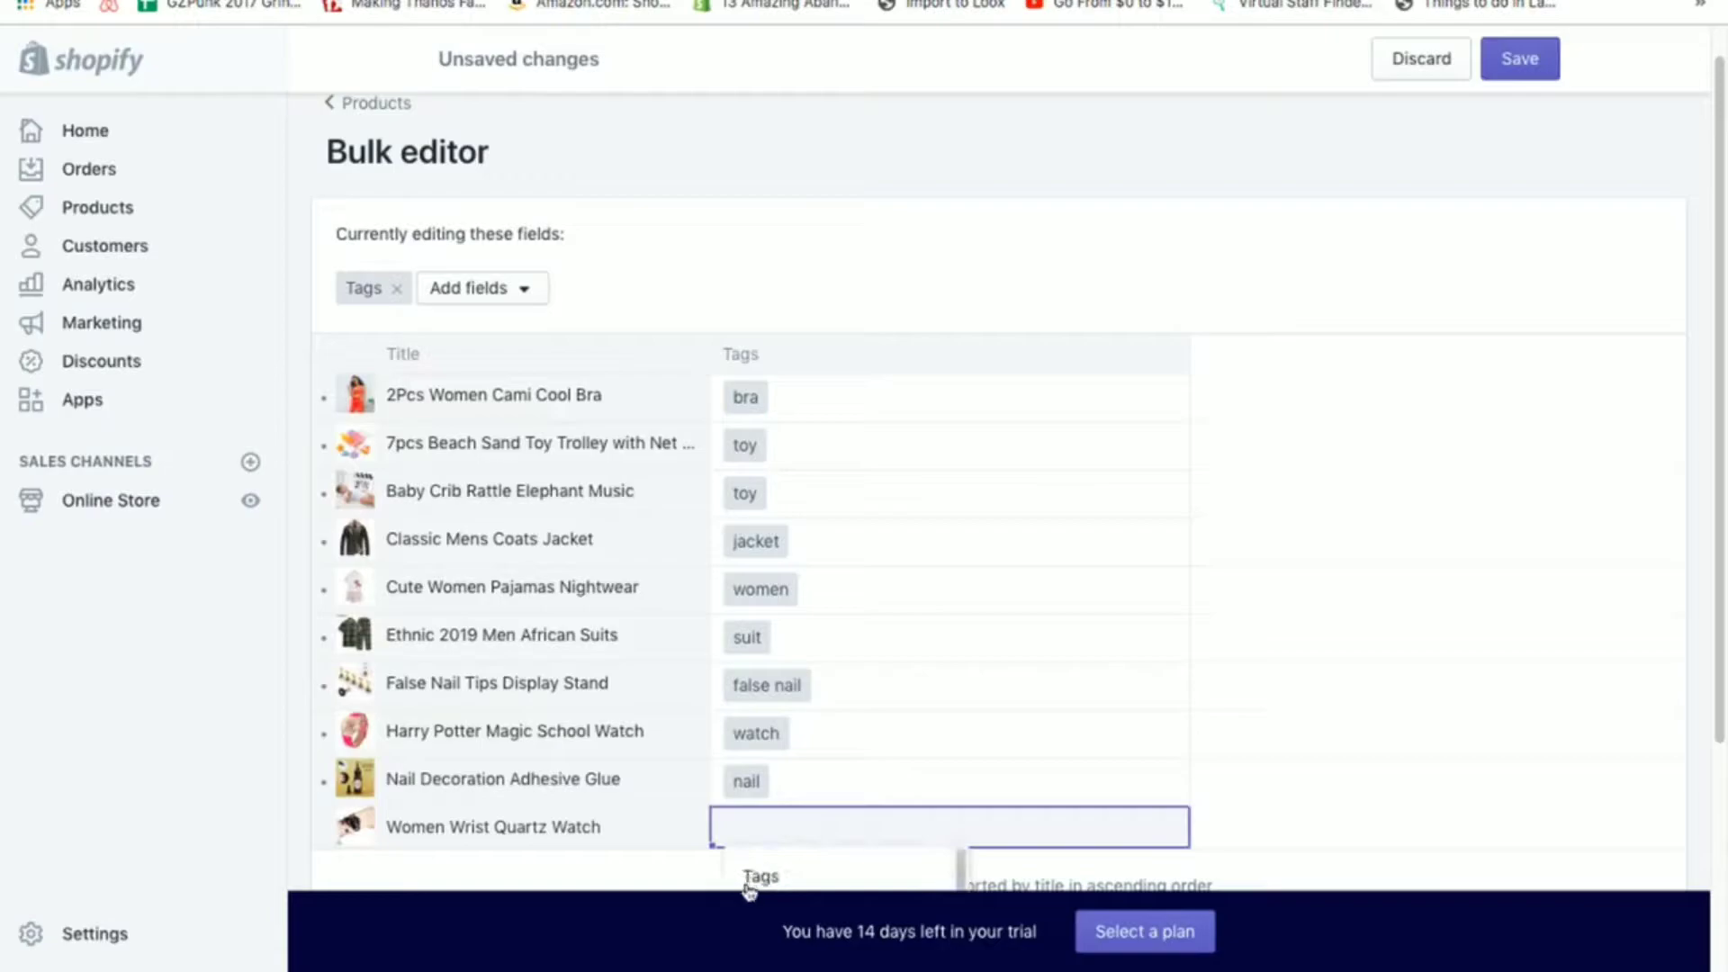
click(813, 882)
text(watchm)
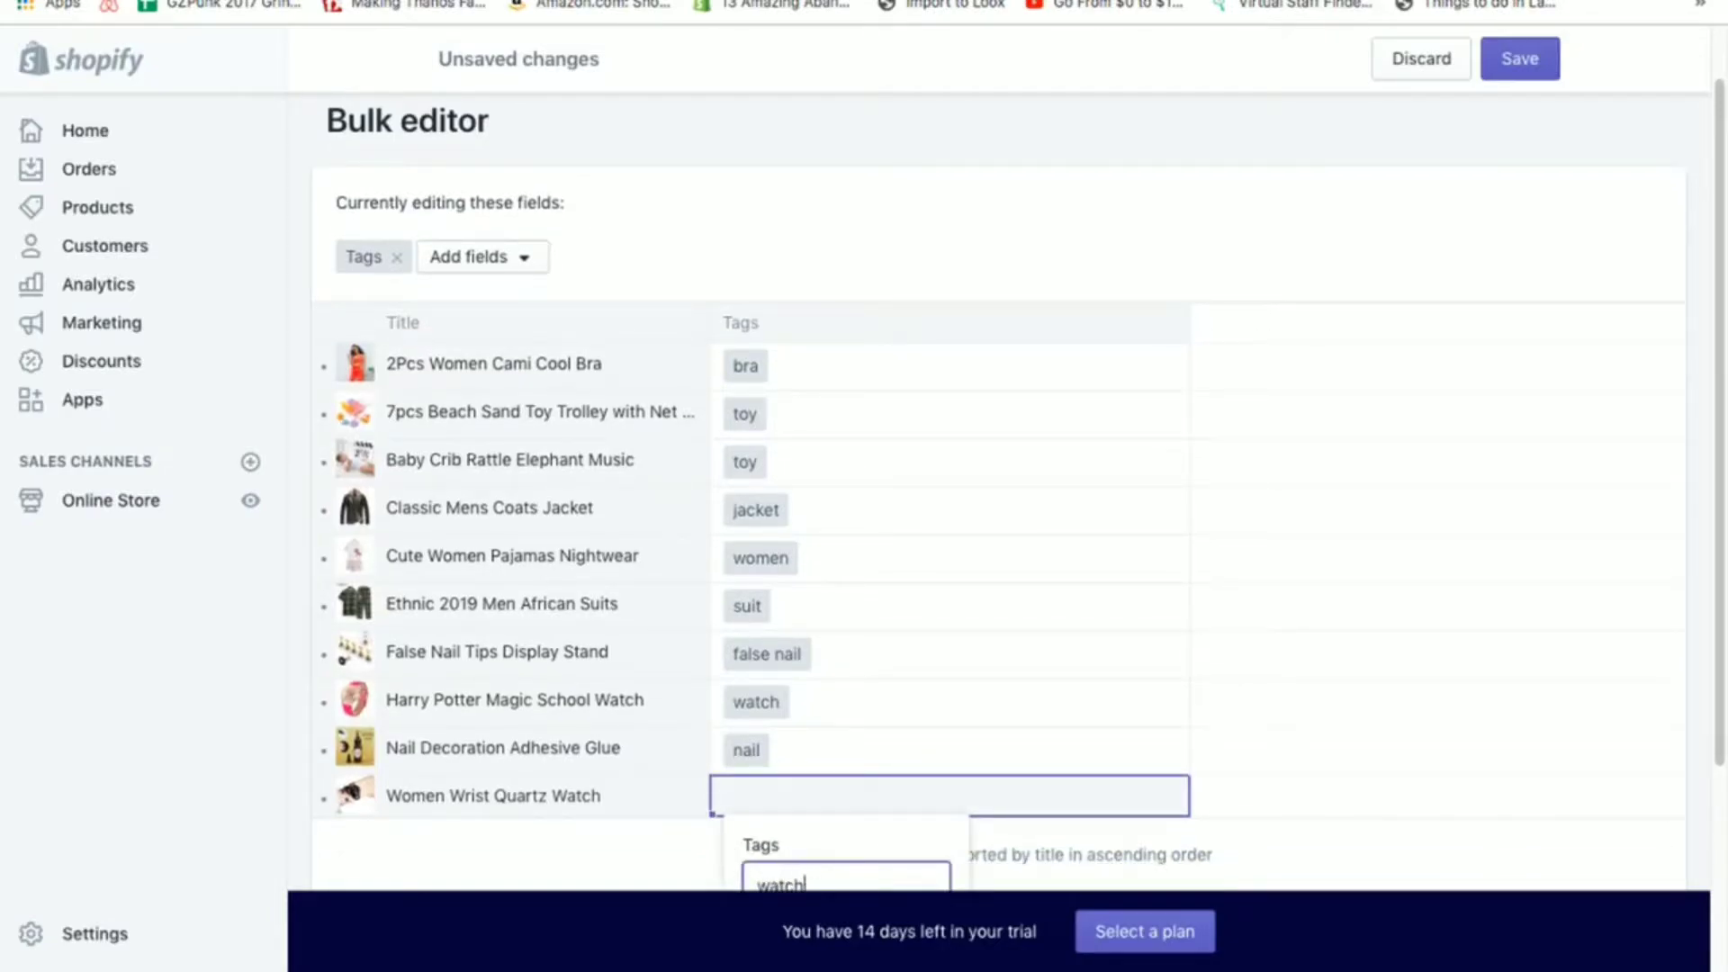
key(Return)
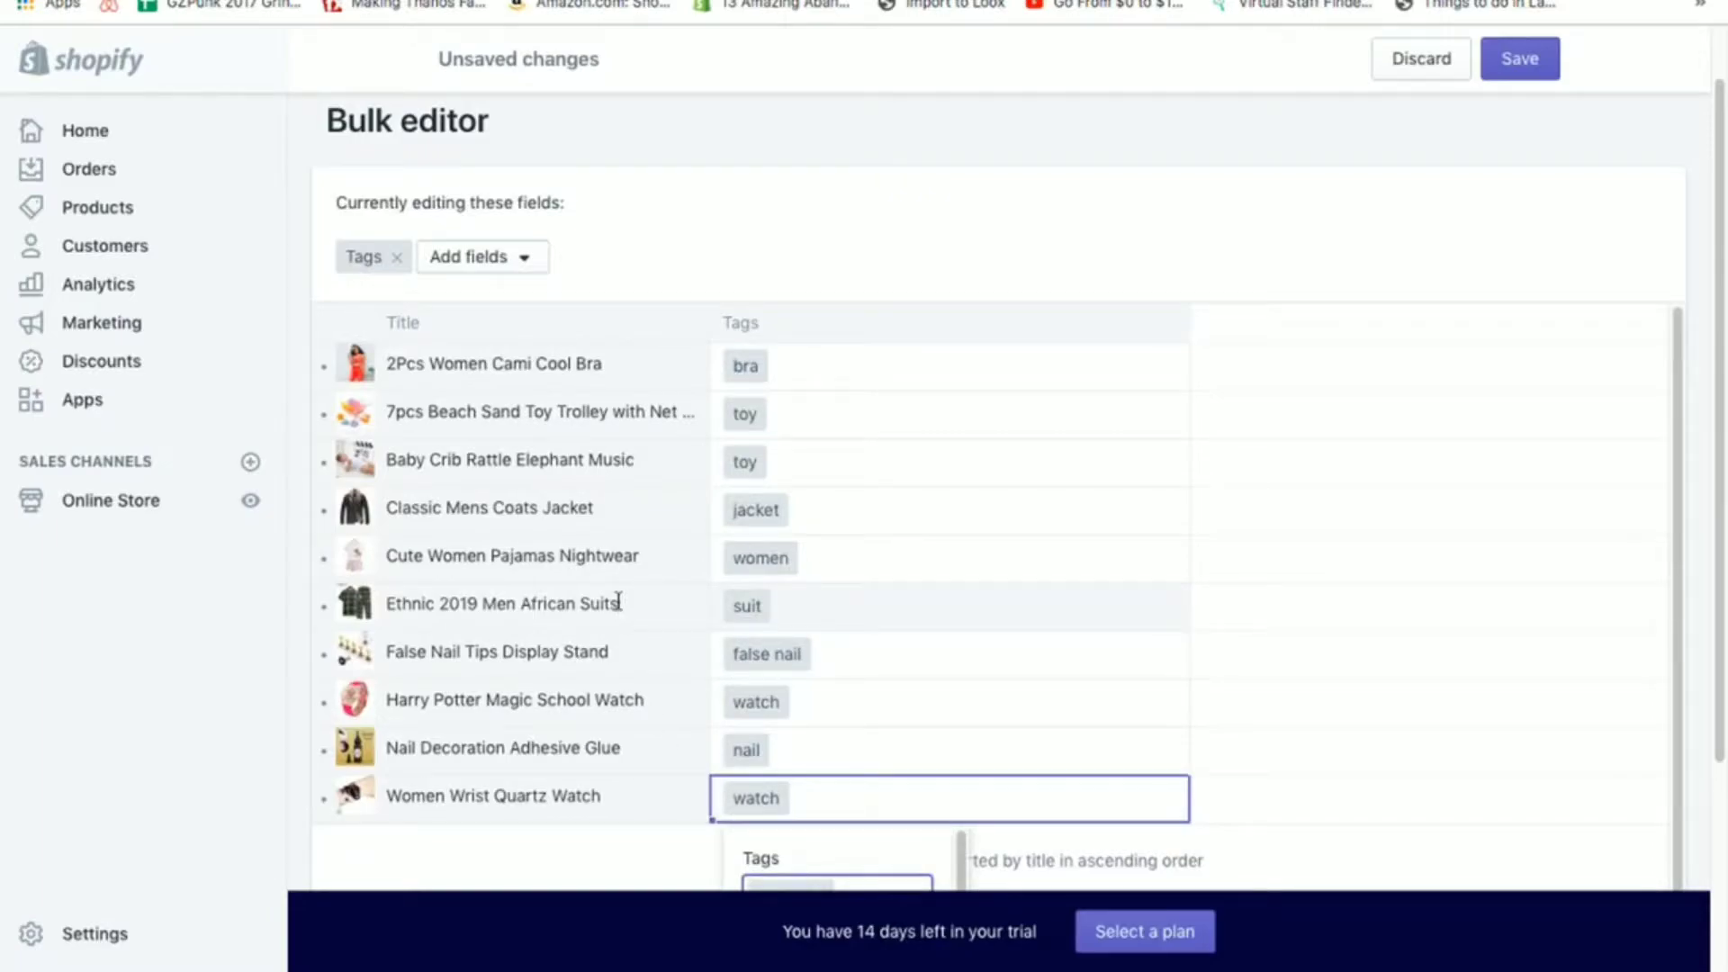
click(697, 263)
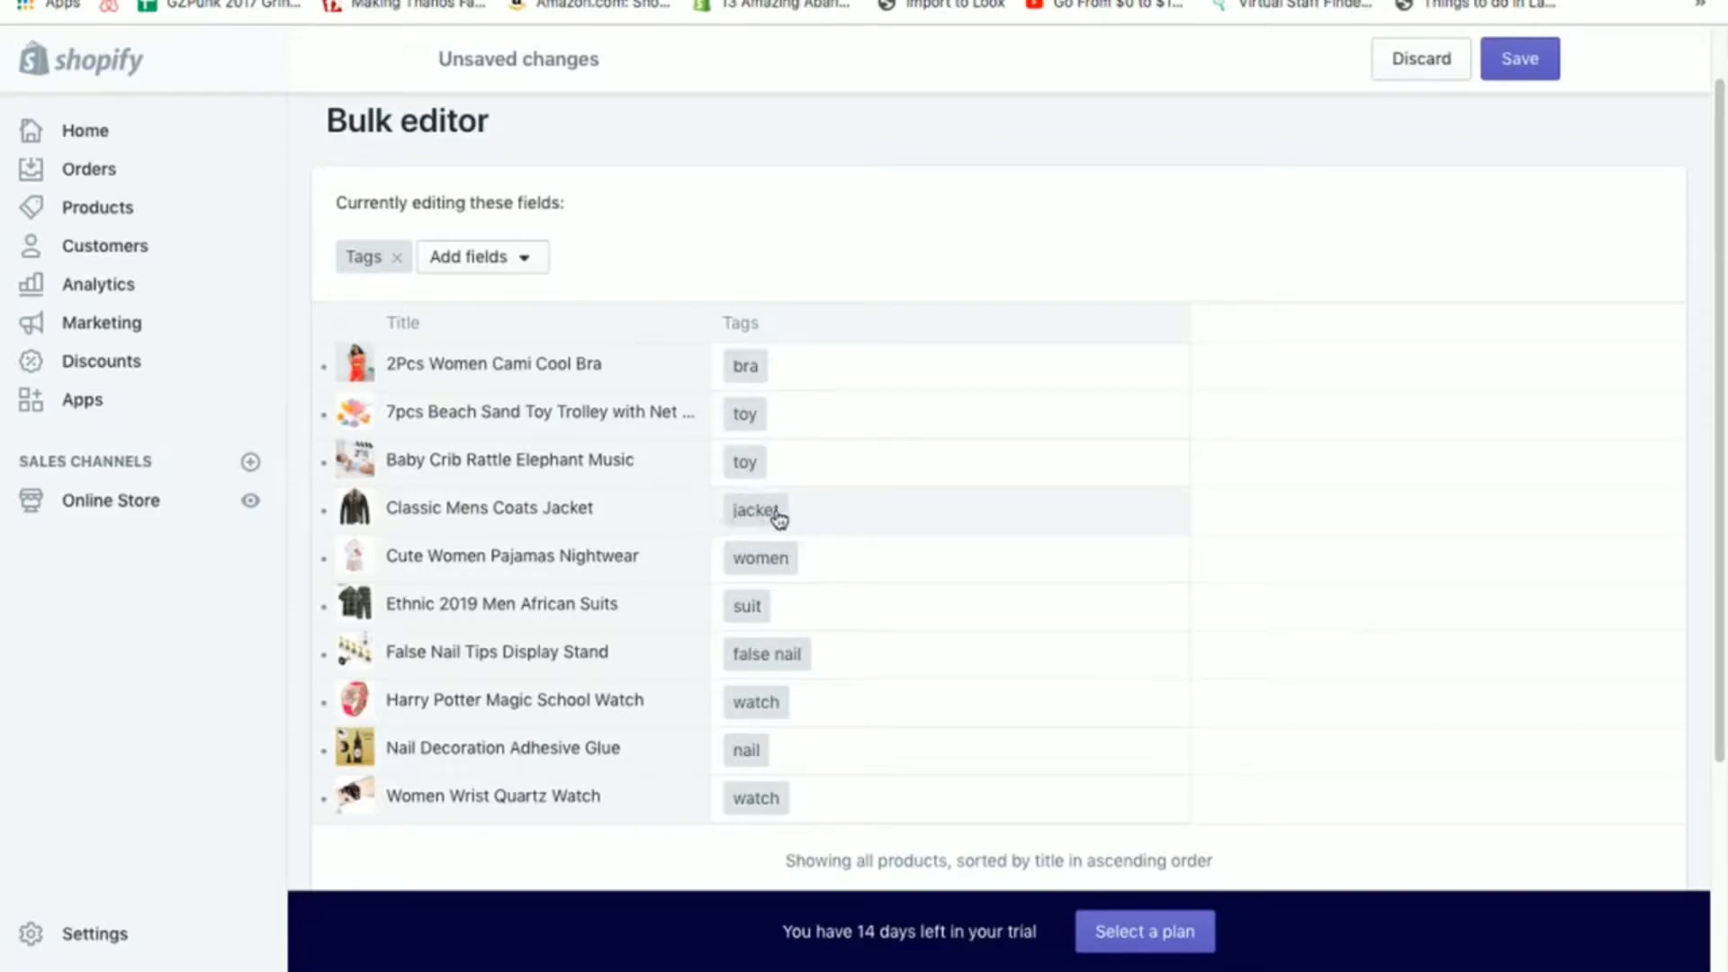
click(1523, 65)
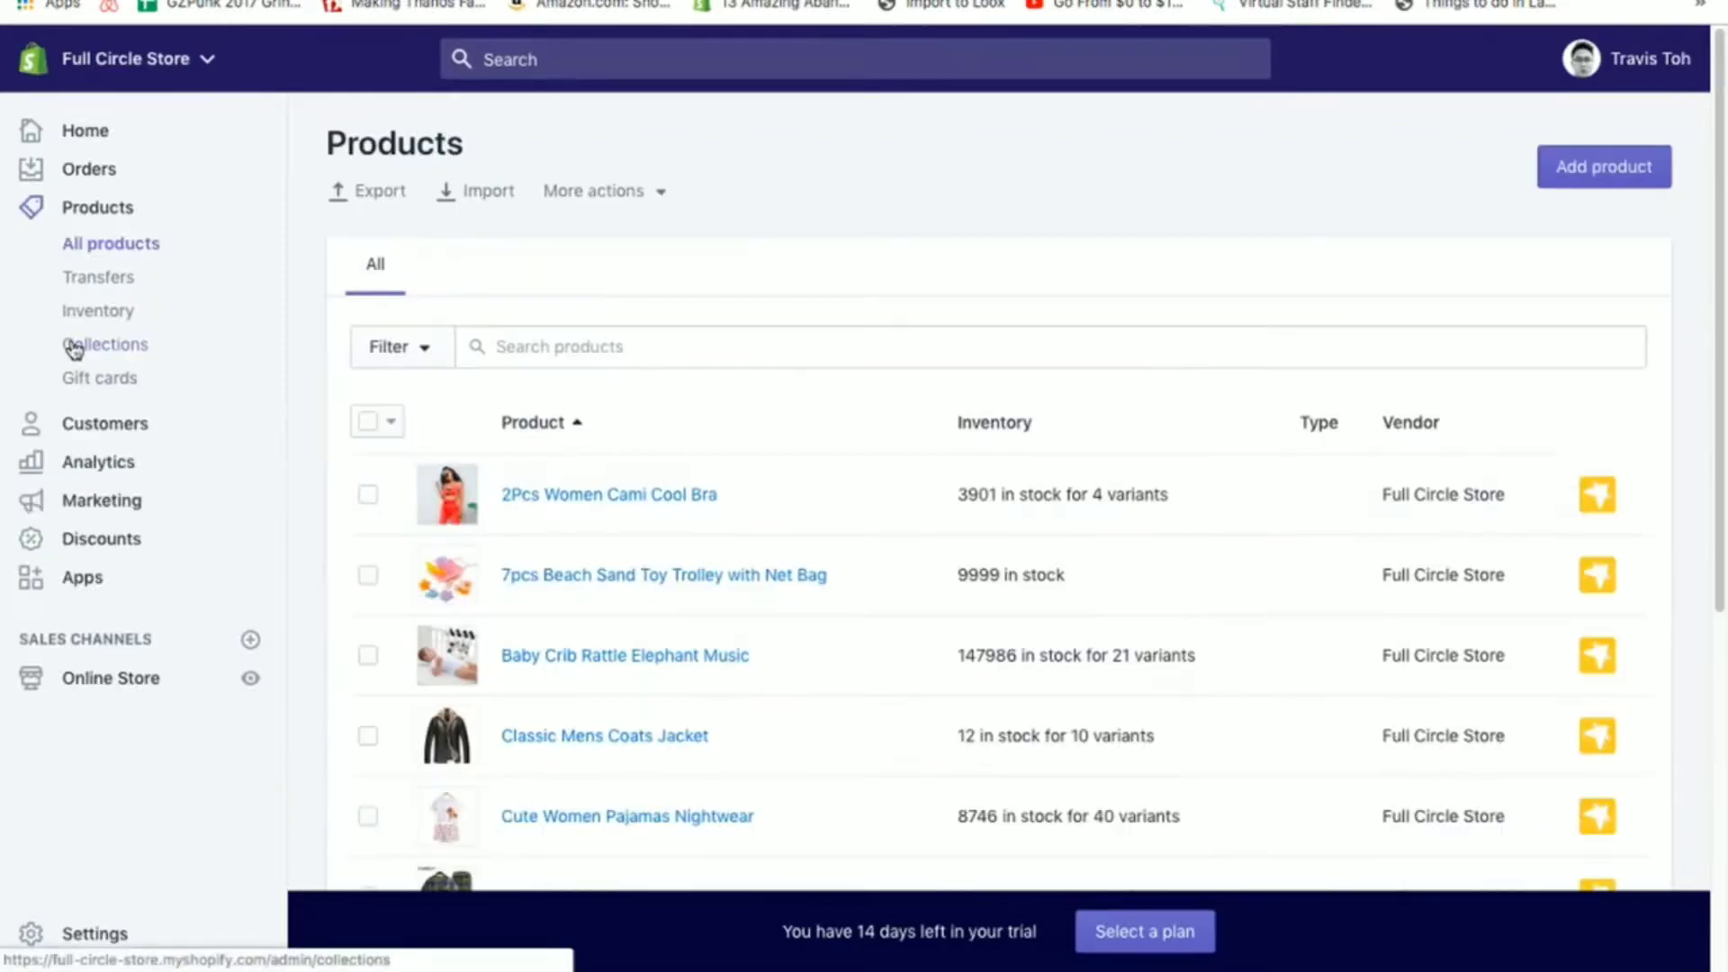
Go to Collections, create a new collection and focus its Title field
click(74, 347)
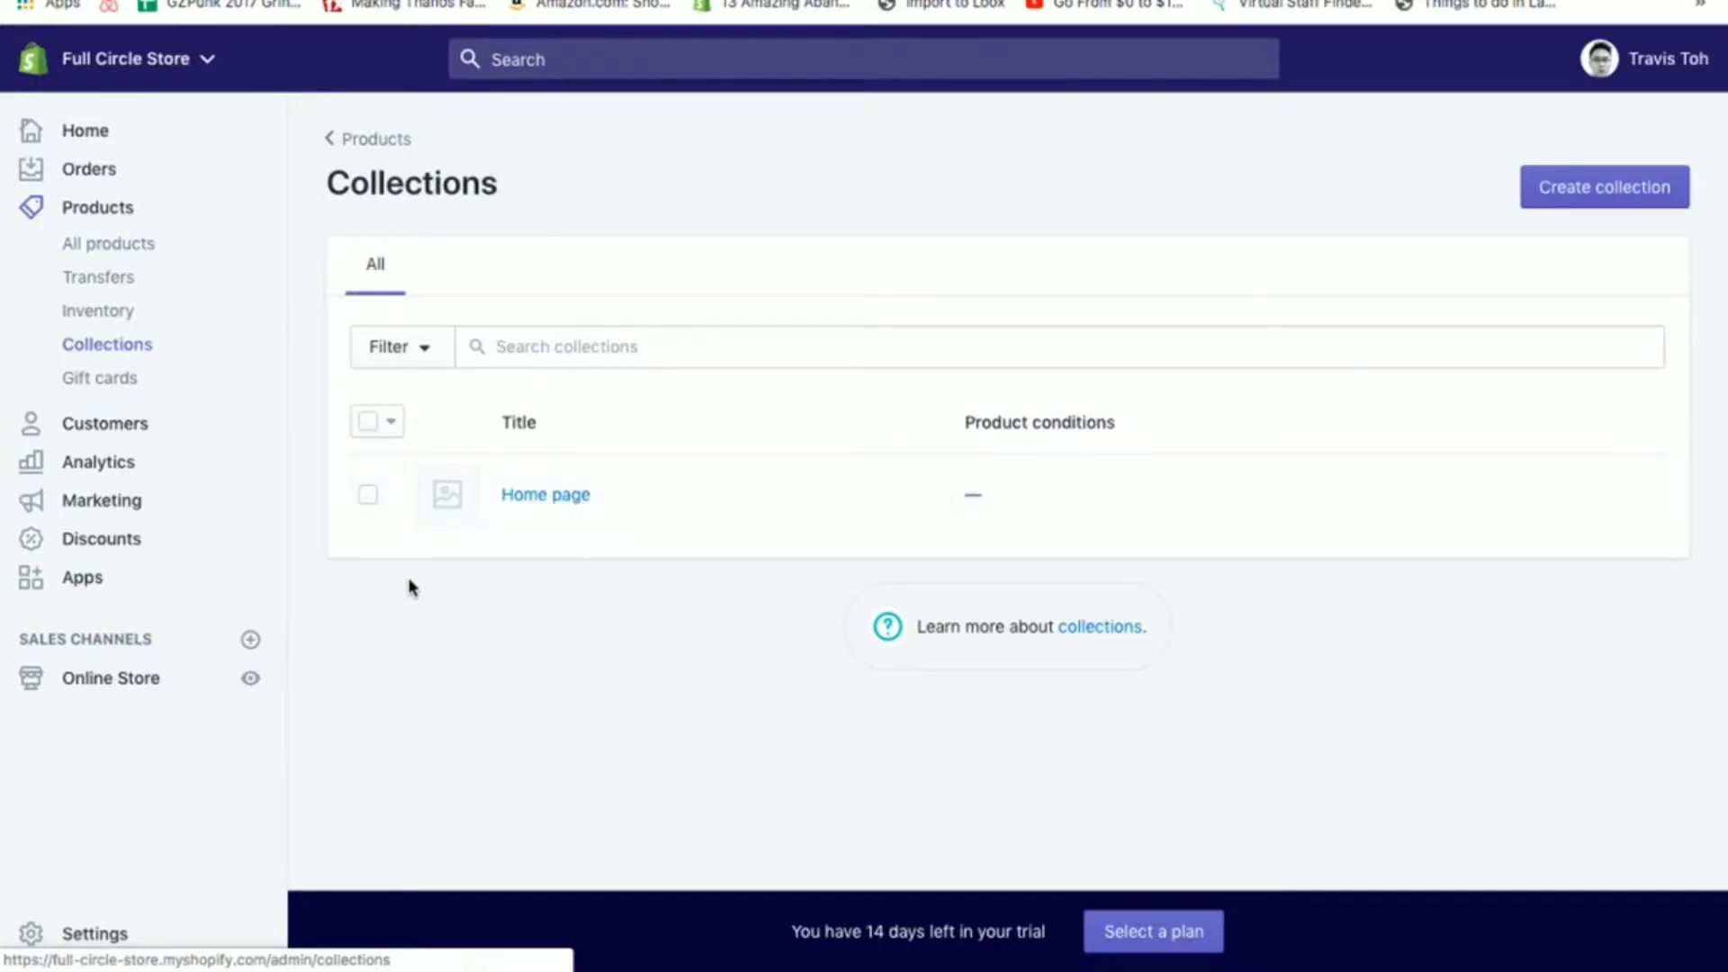
click(1631, 196)
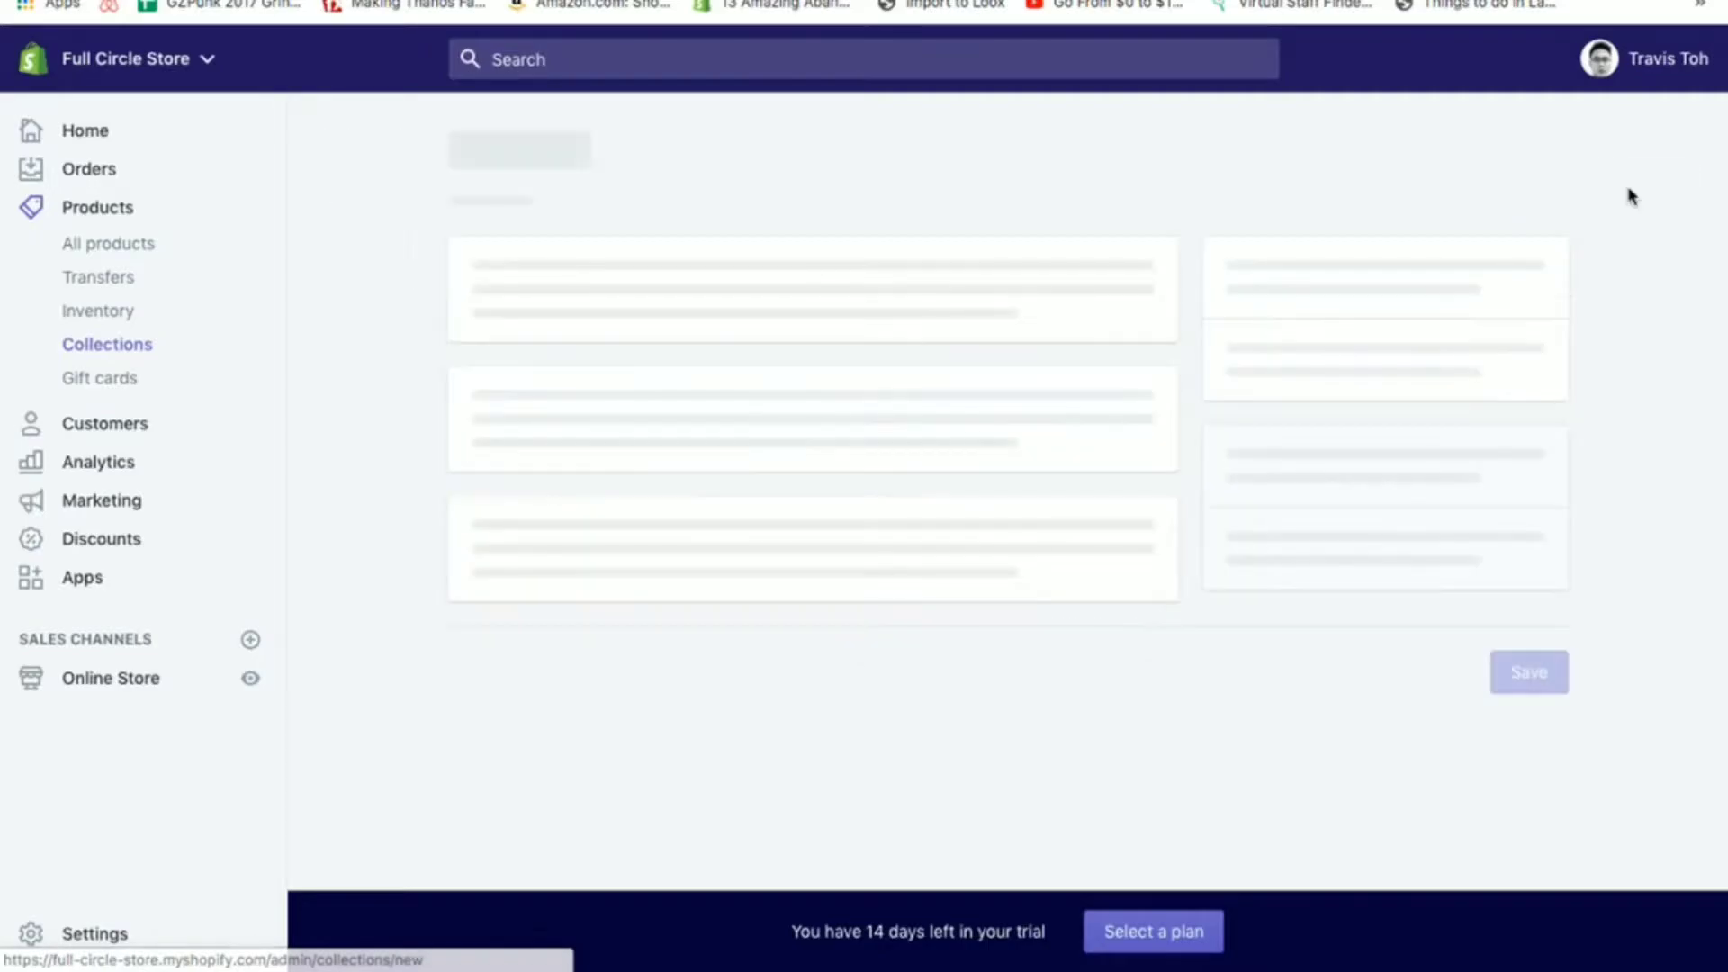
scroll(648, 347, down, 5)
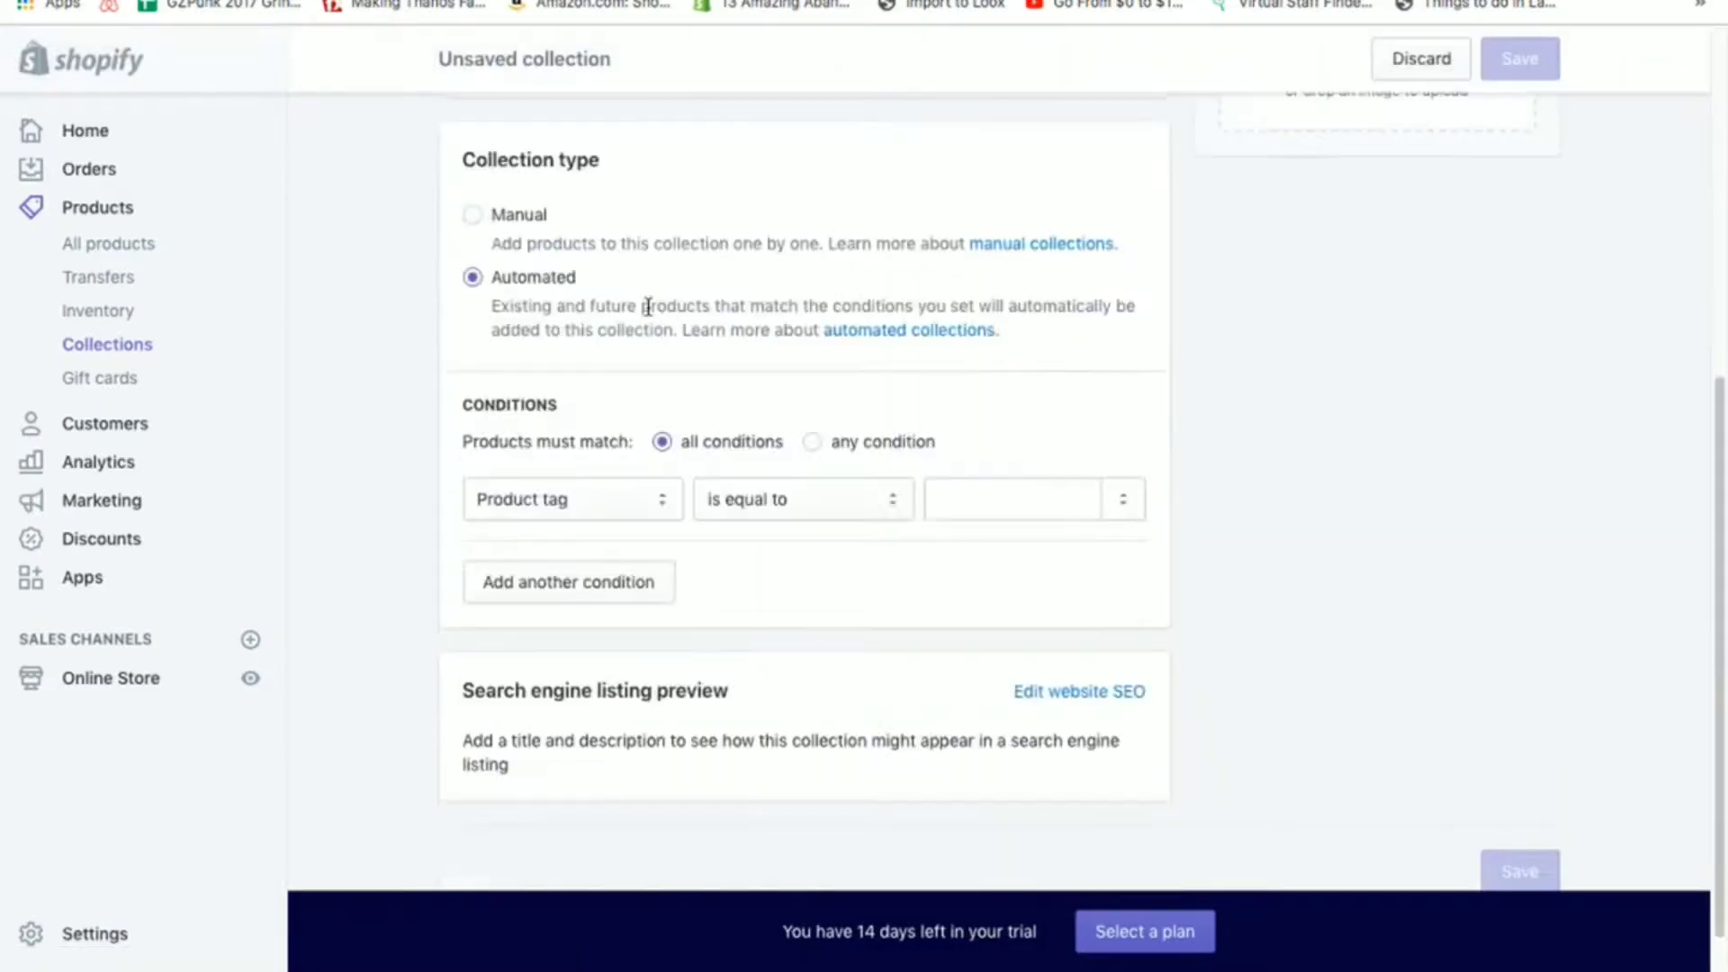
scroll(646, 373, up, 5)
click(664, 310)
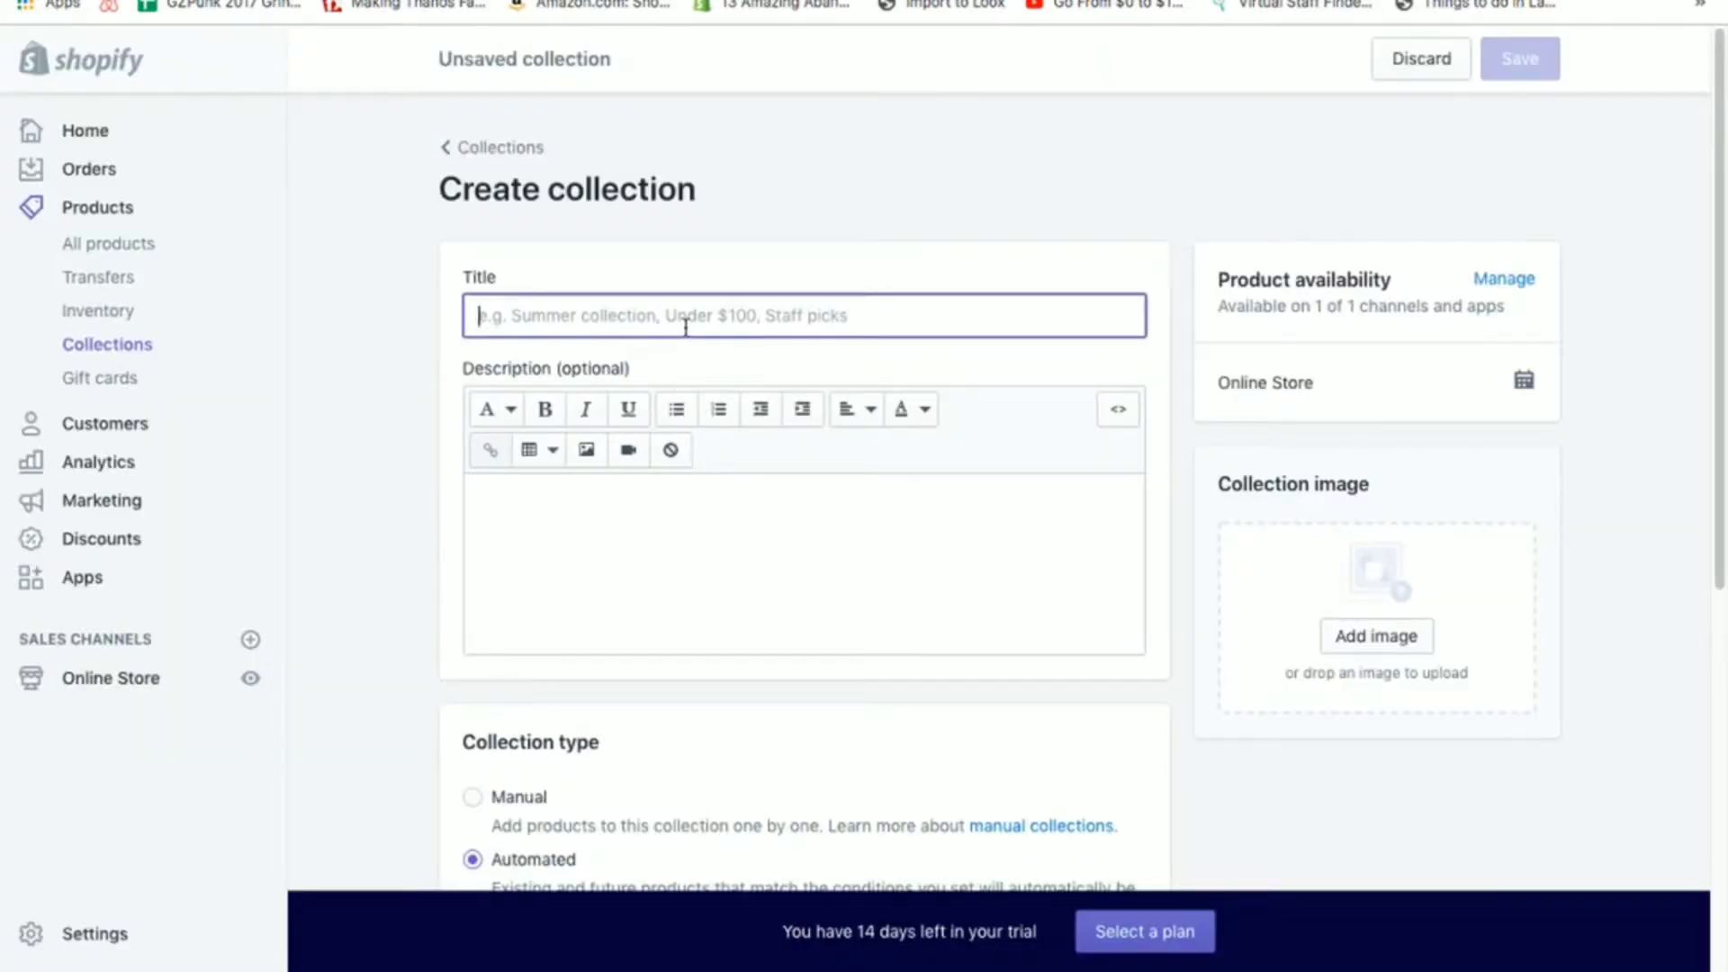
Title the collection 'For Him' and describe it as 'Shop our best and most fashionable styles for him in 2019.'
text(For Him)
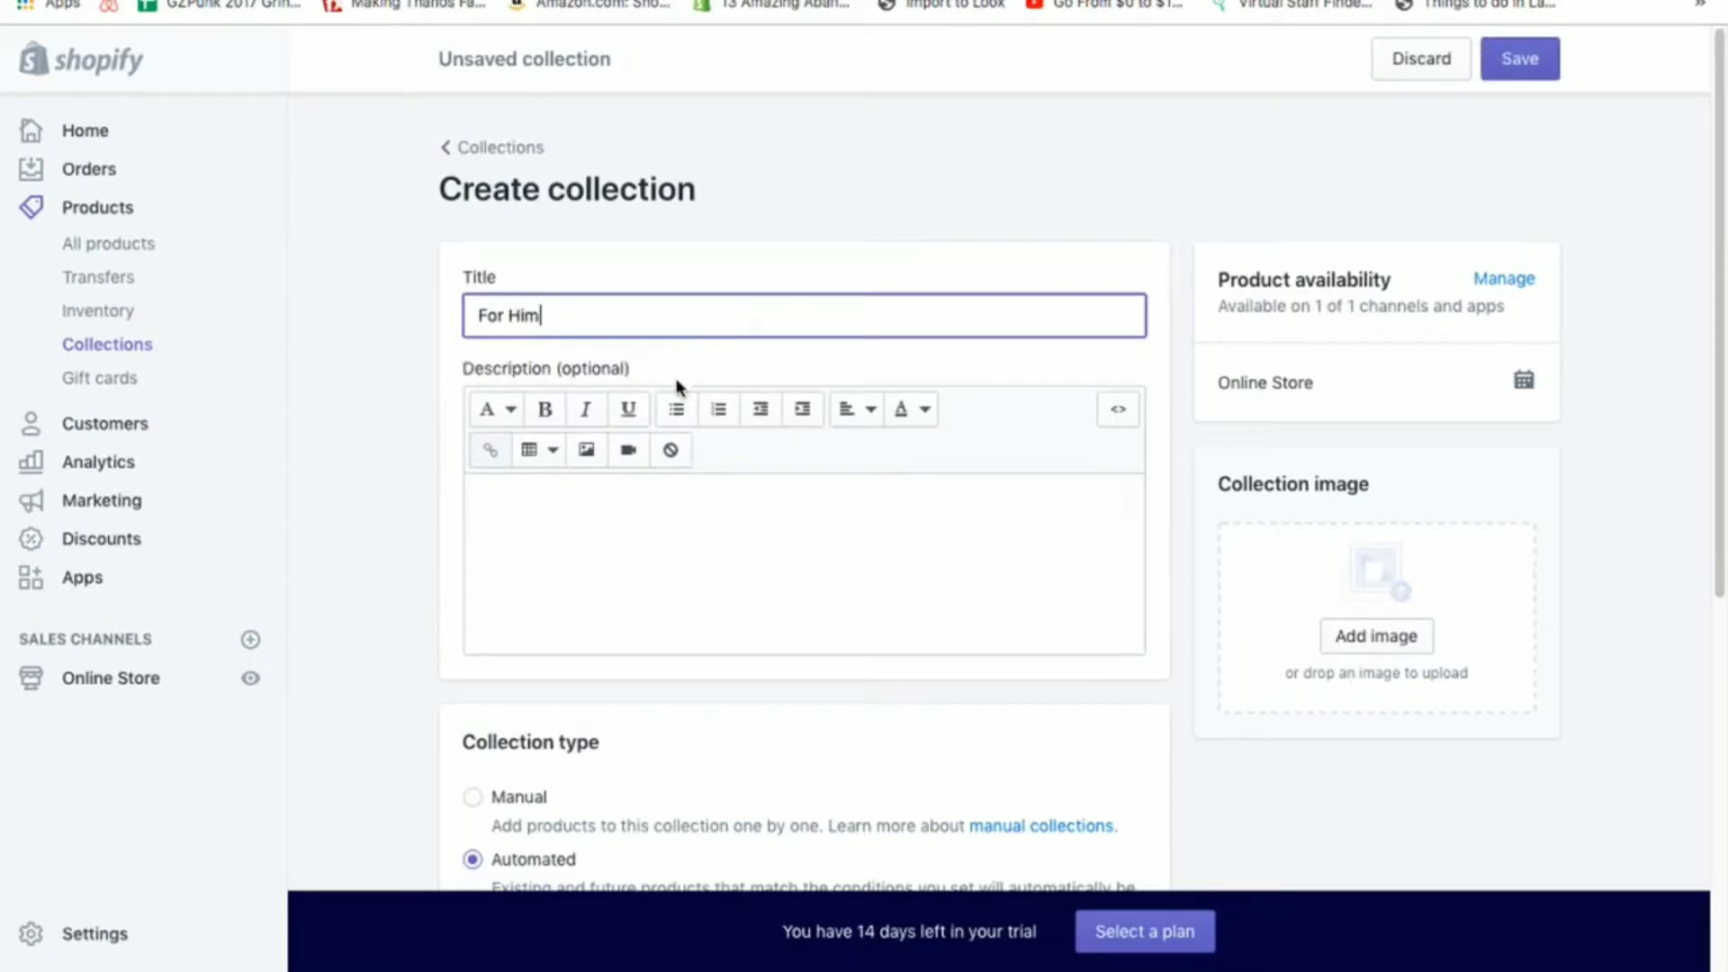
scroll(450, 421, down, 5)
scroll(405, 430, up, 5)
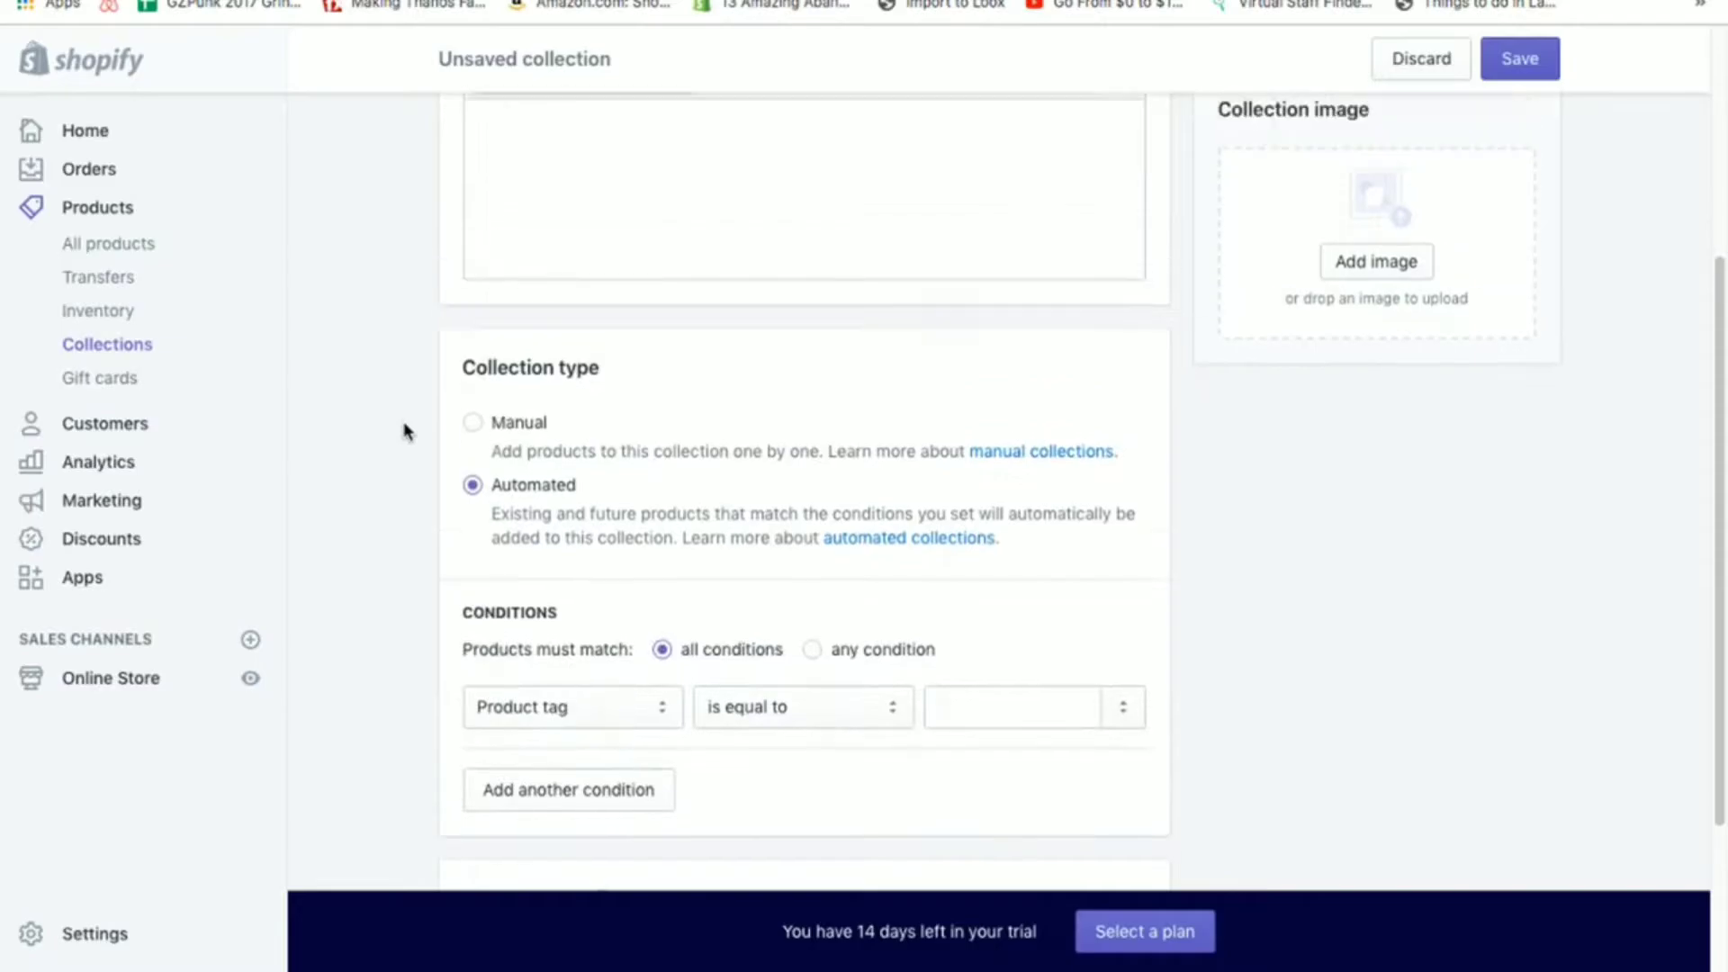
click(629, 539)
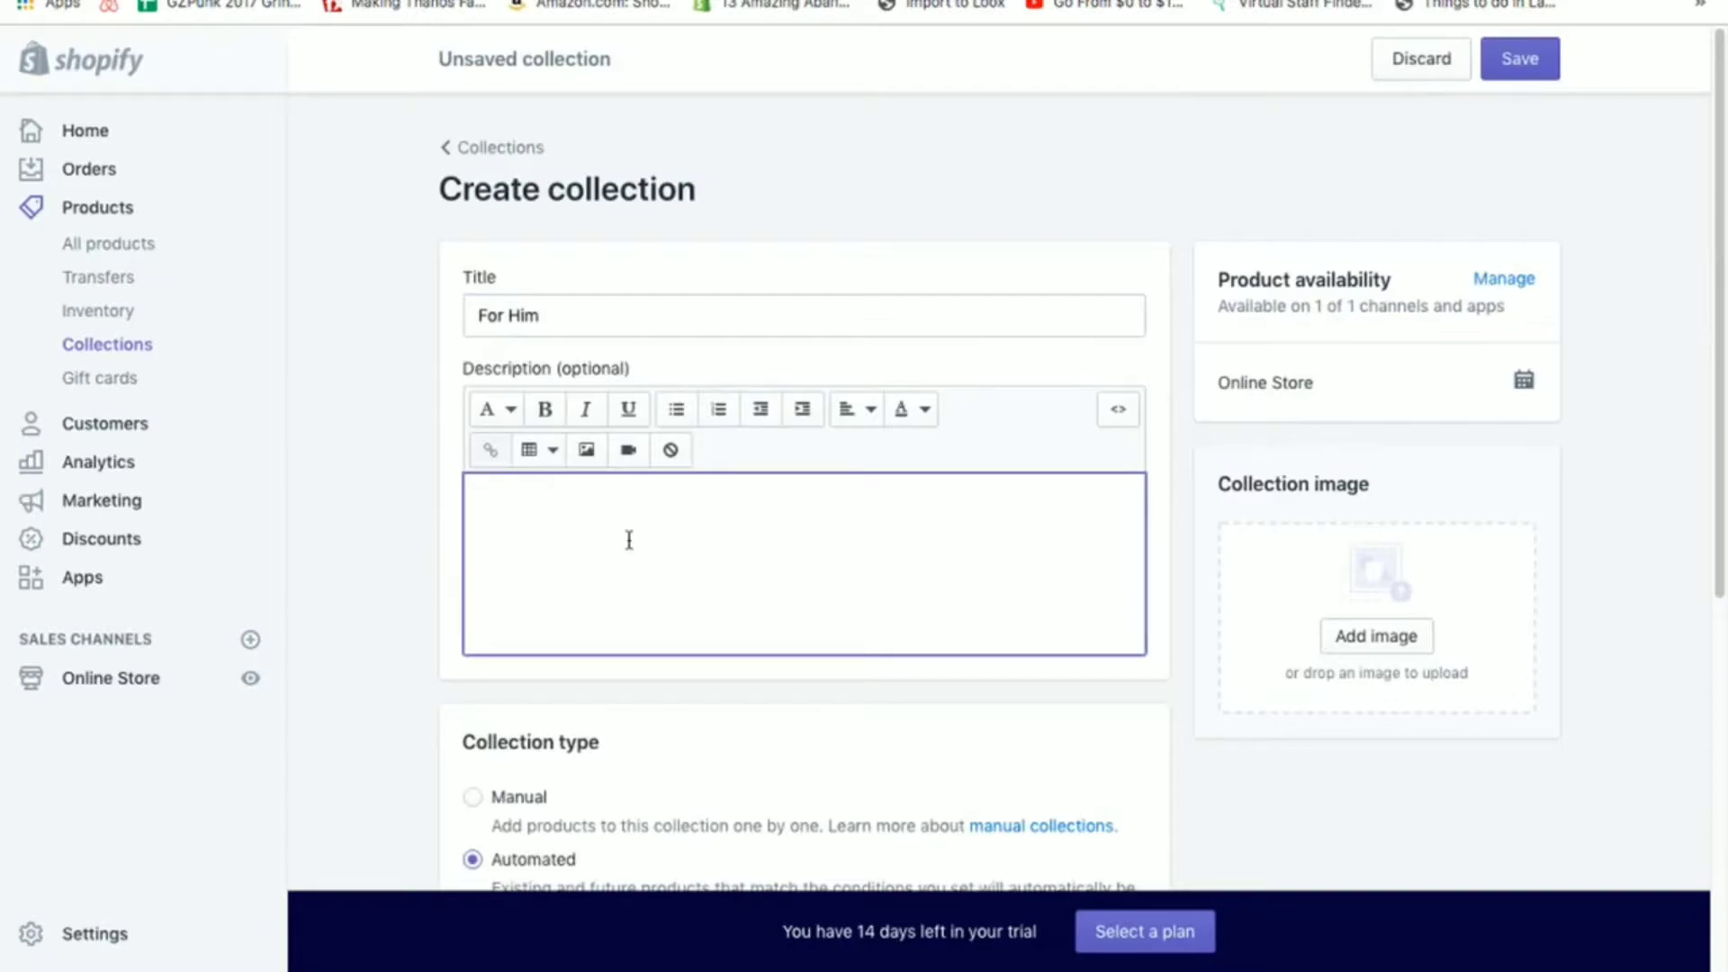
text(Shop out  best and most fash)
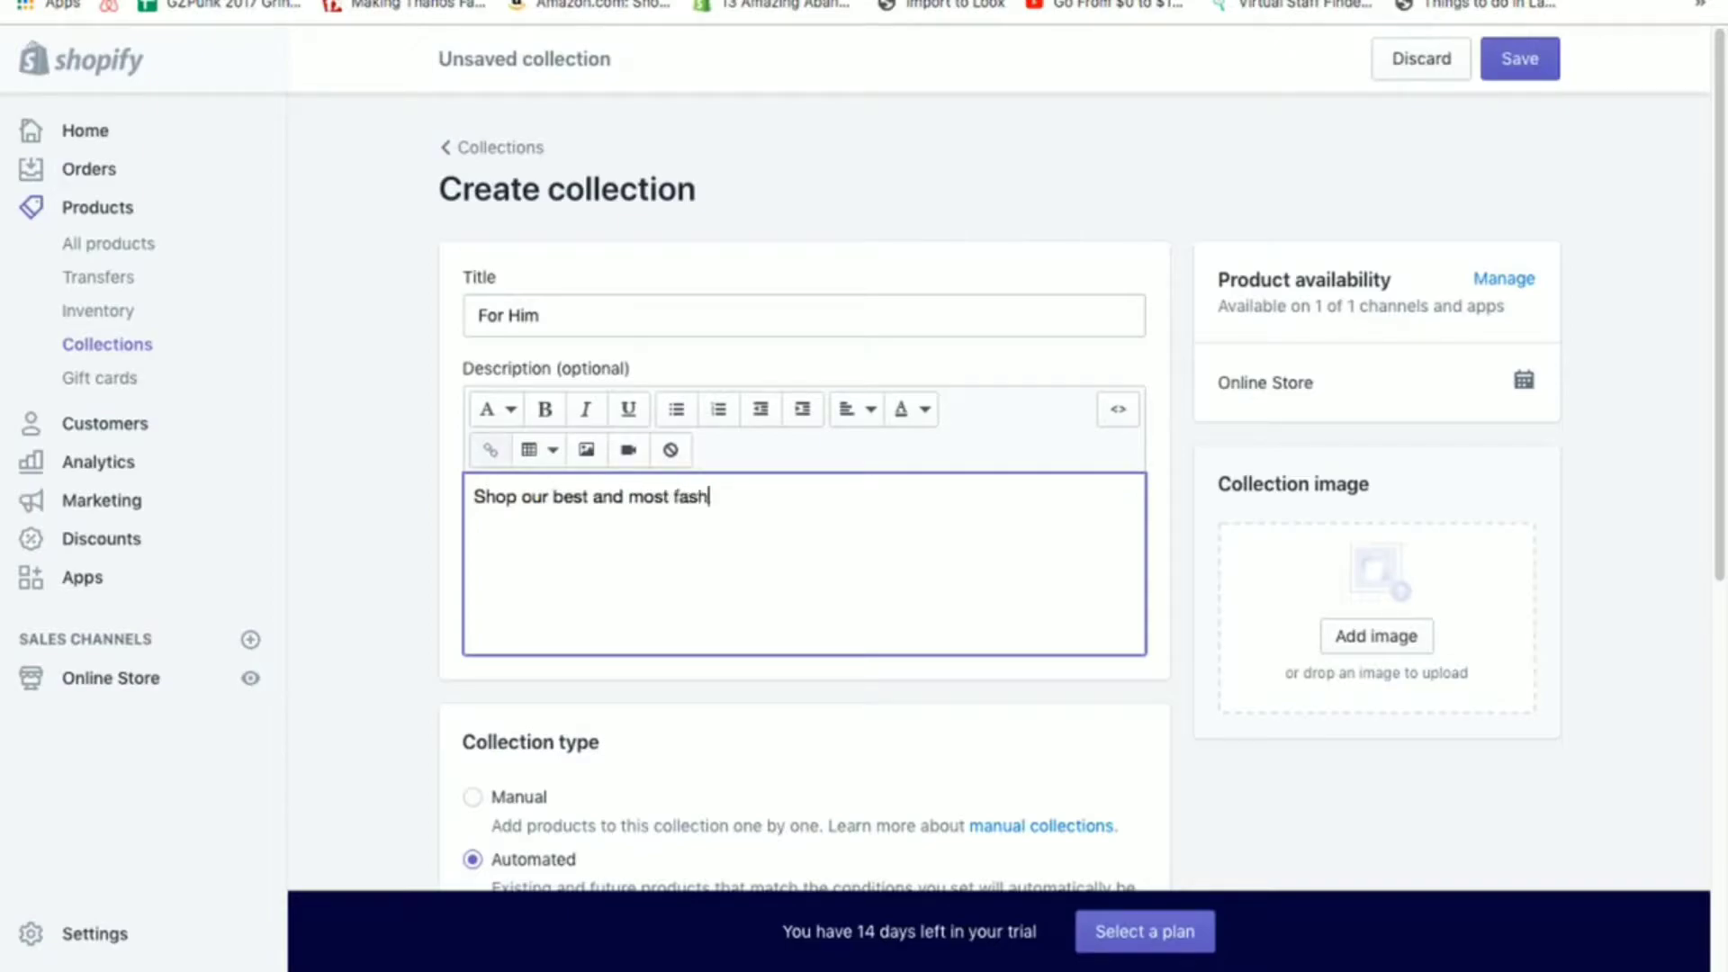
text(ionable styles for him in2)
key(BackSpace)
text(2019.)
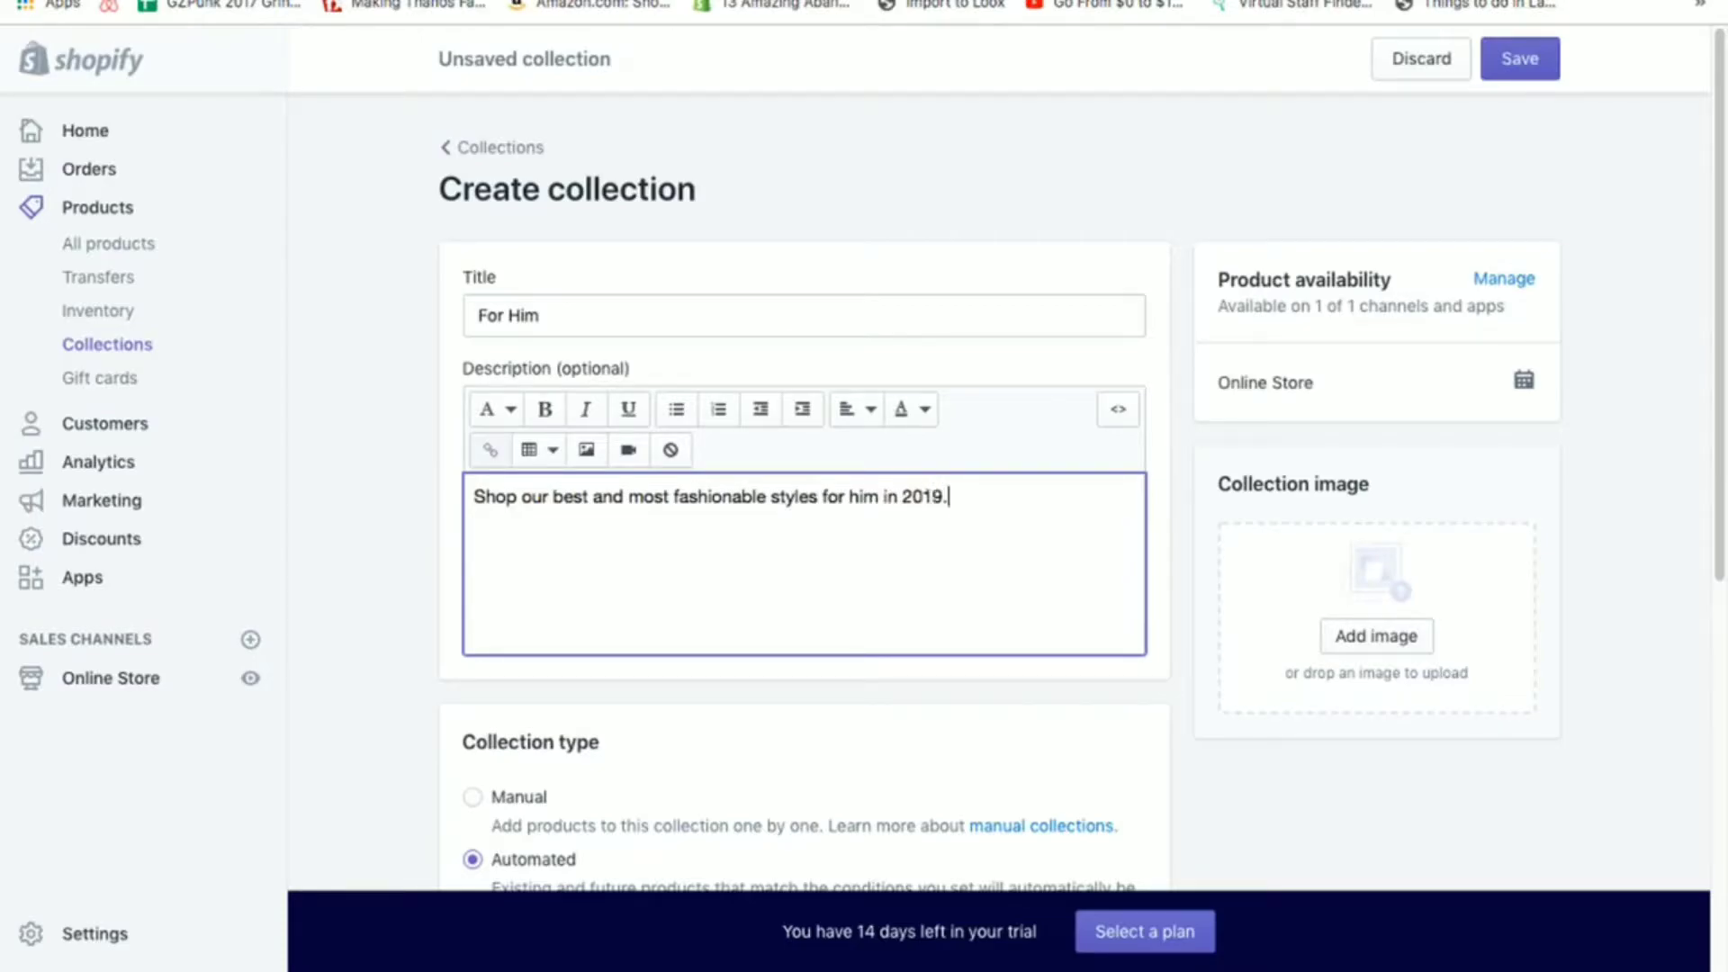
scroll(648, 597, down, 3)
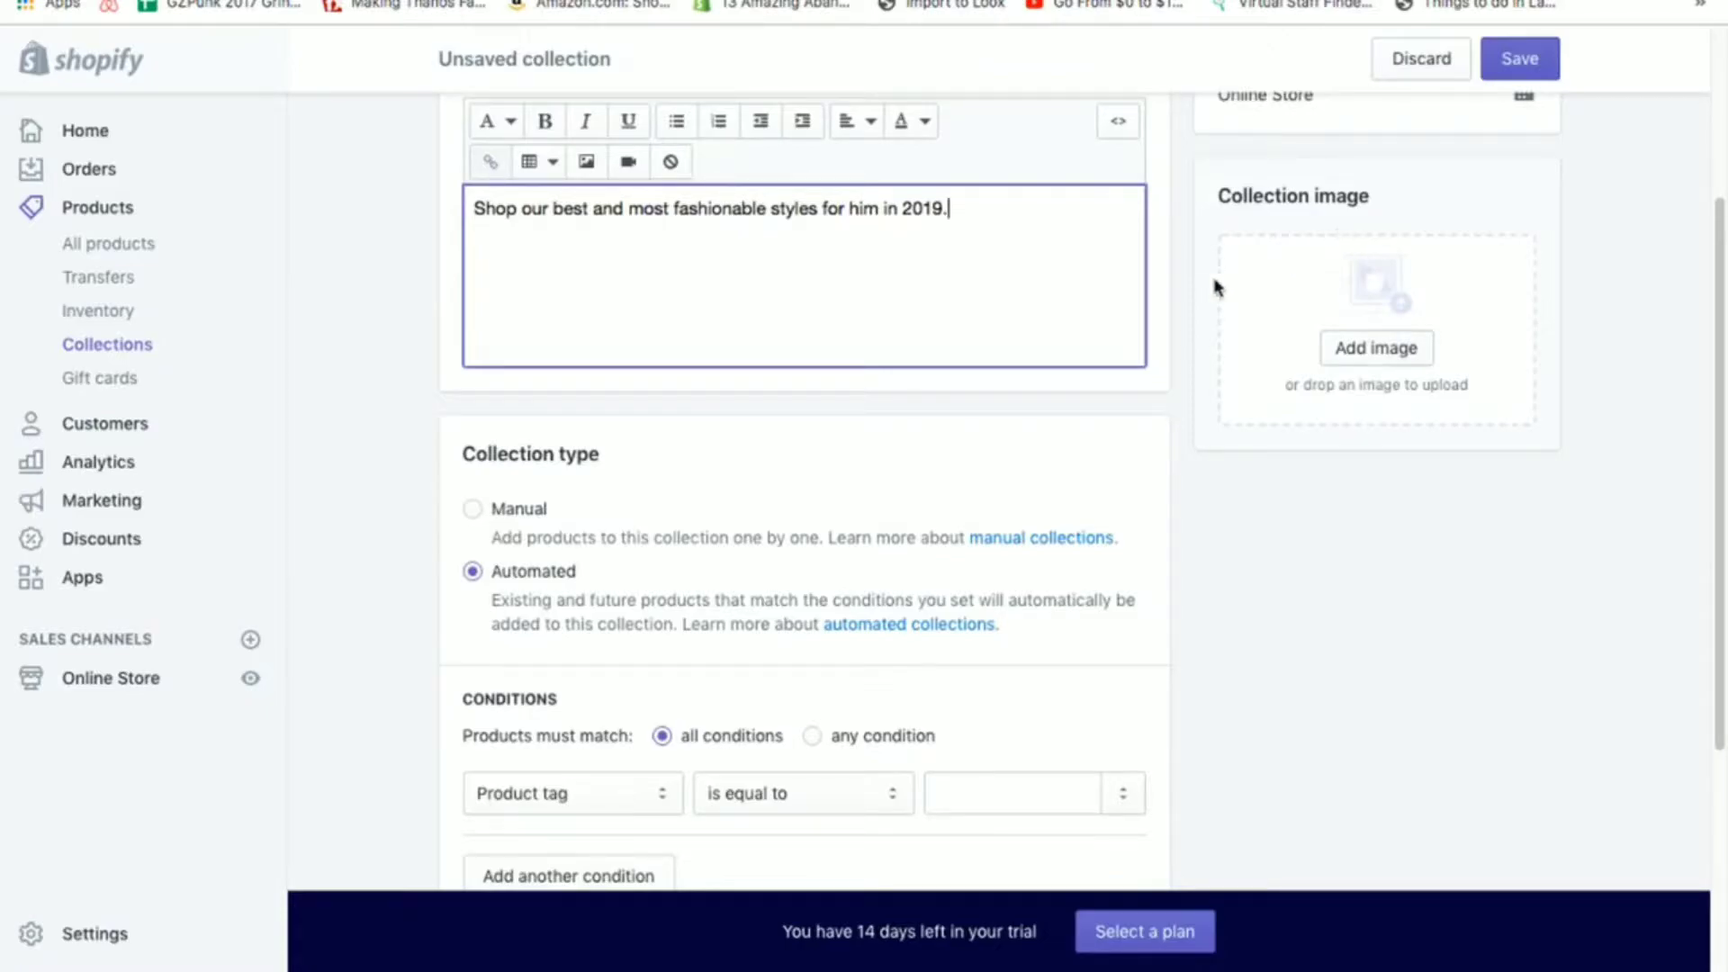
scroll(698, 456, down, 4)
scroll(896, 444, up, 3)
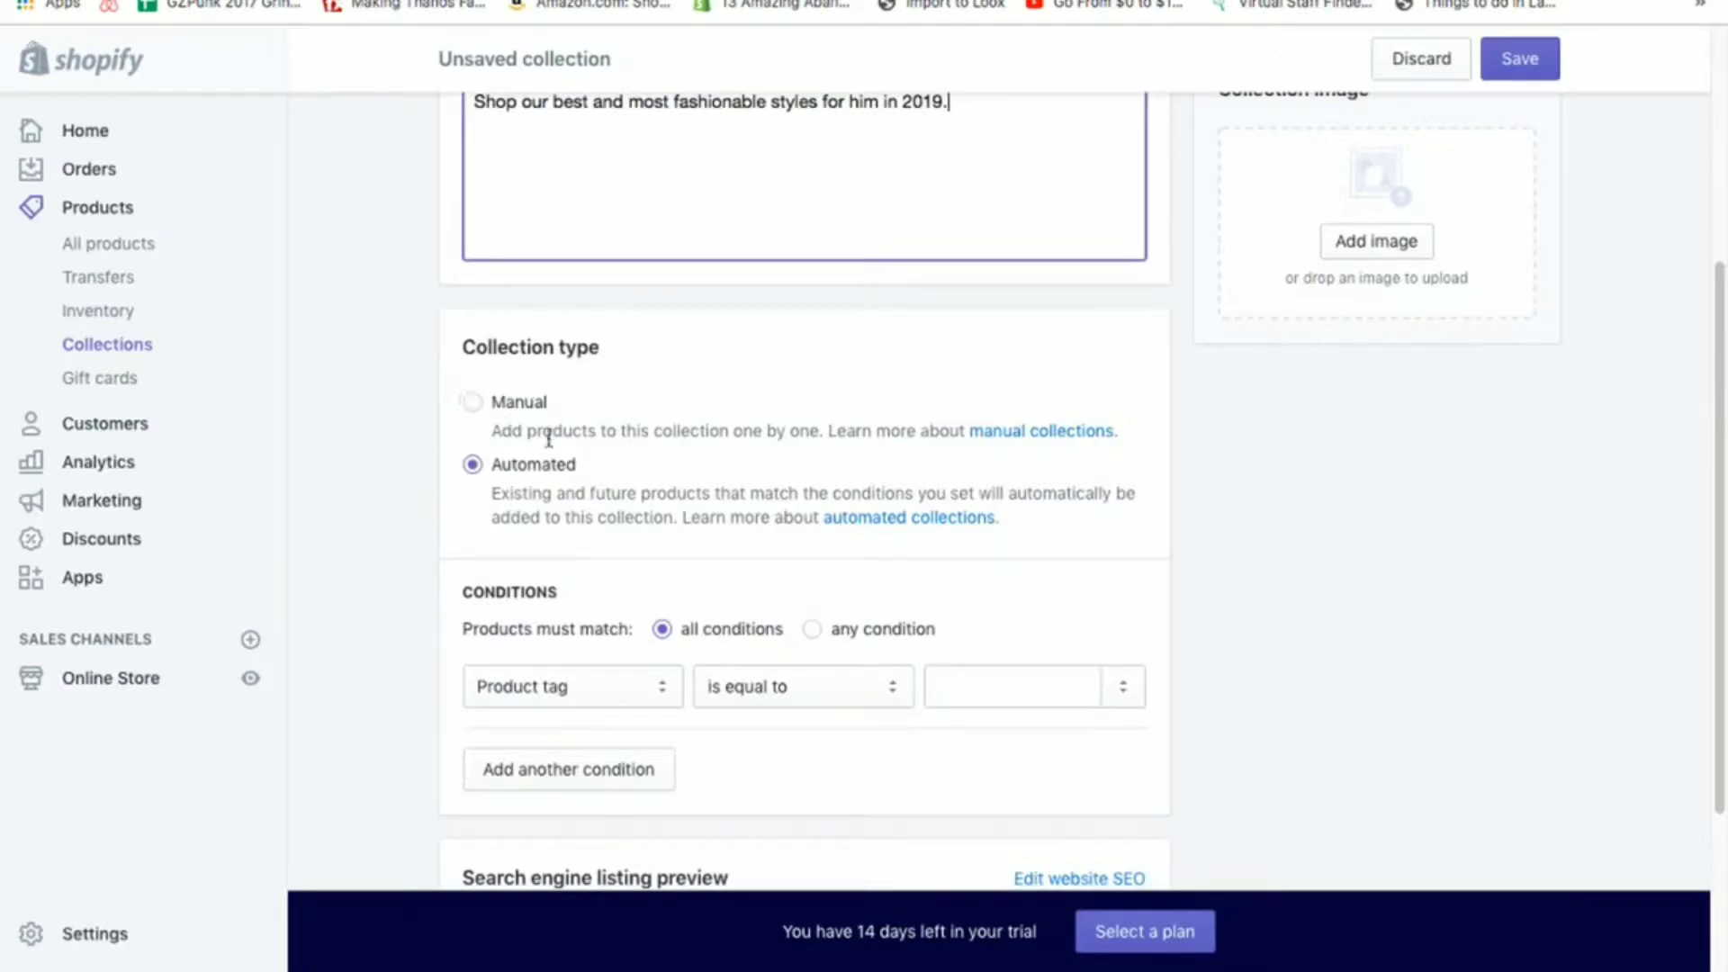
scroll(805, 494, down, 1)
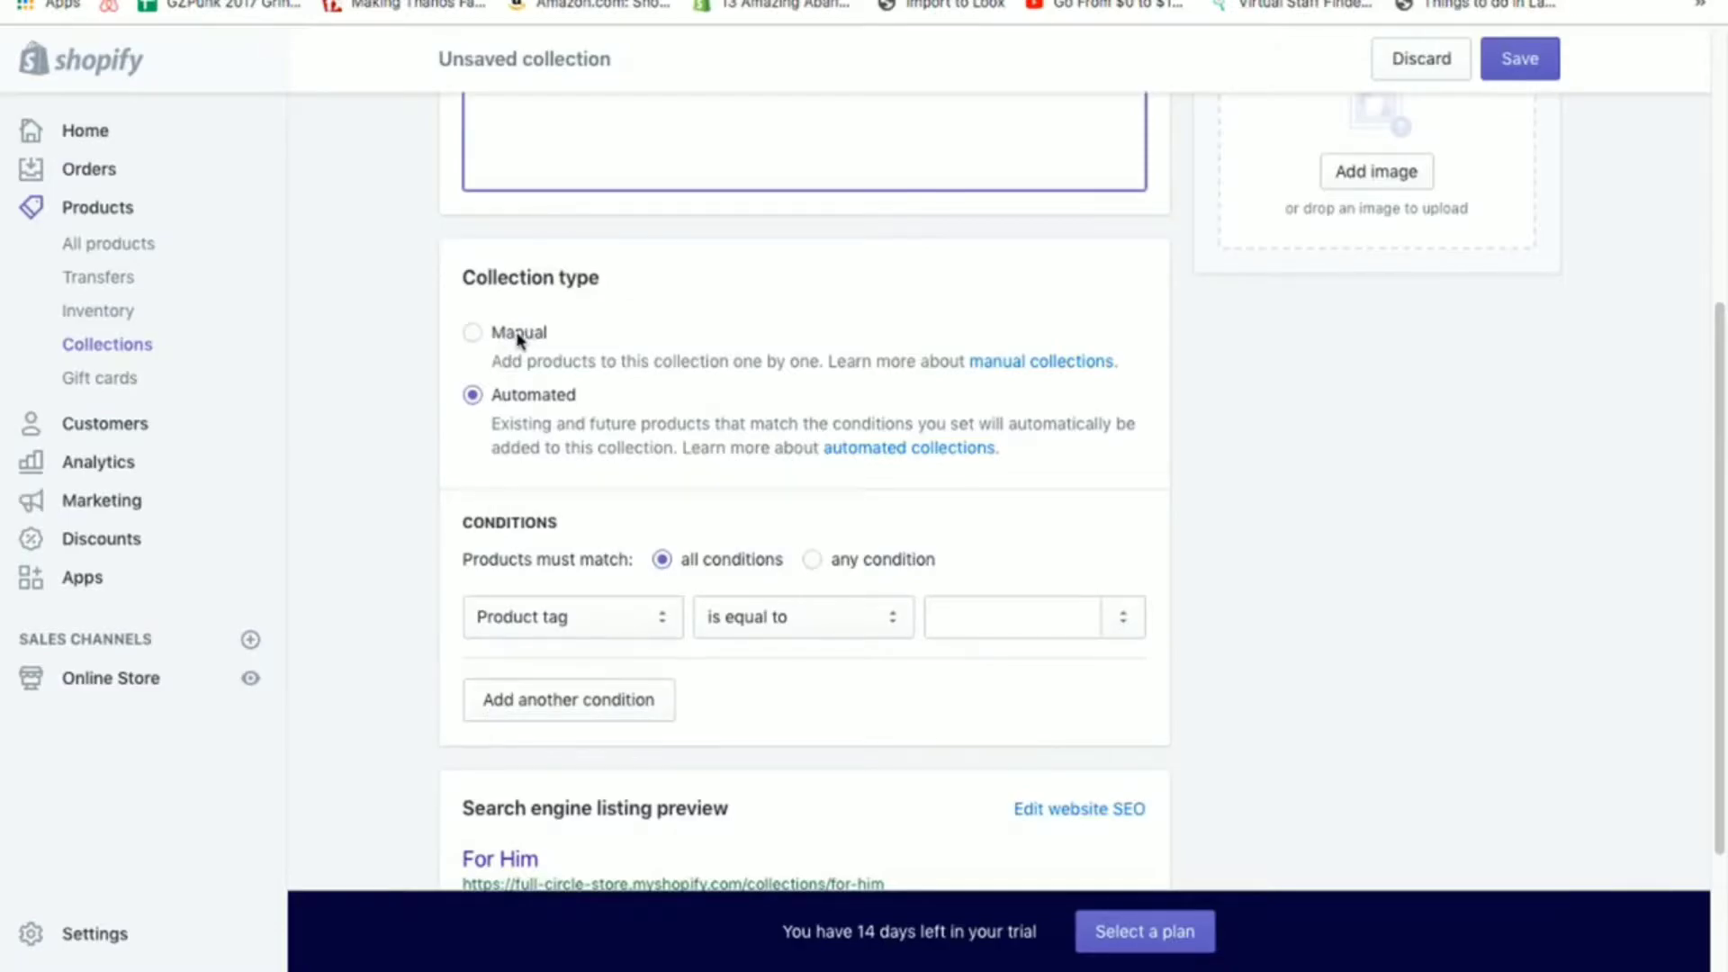
Switch the collection type to Automated
click(518, 335)
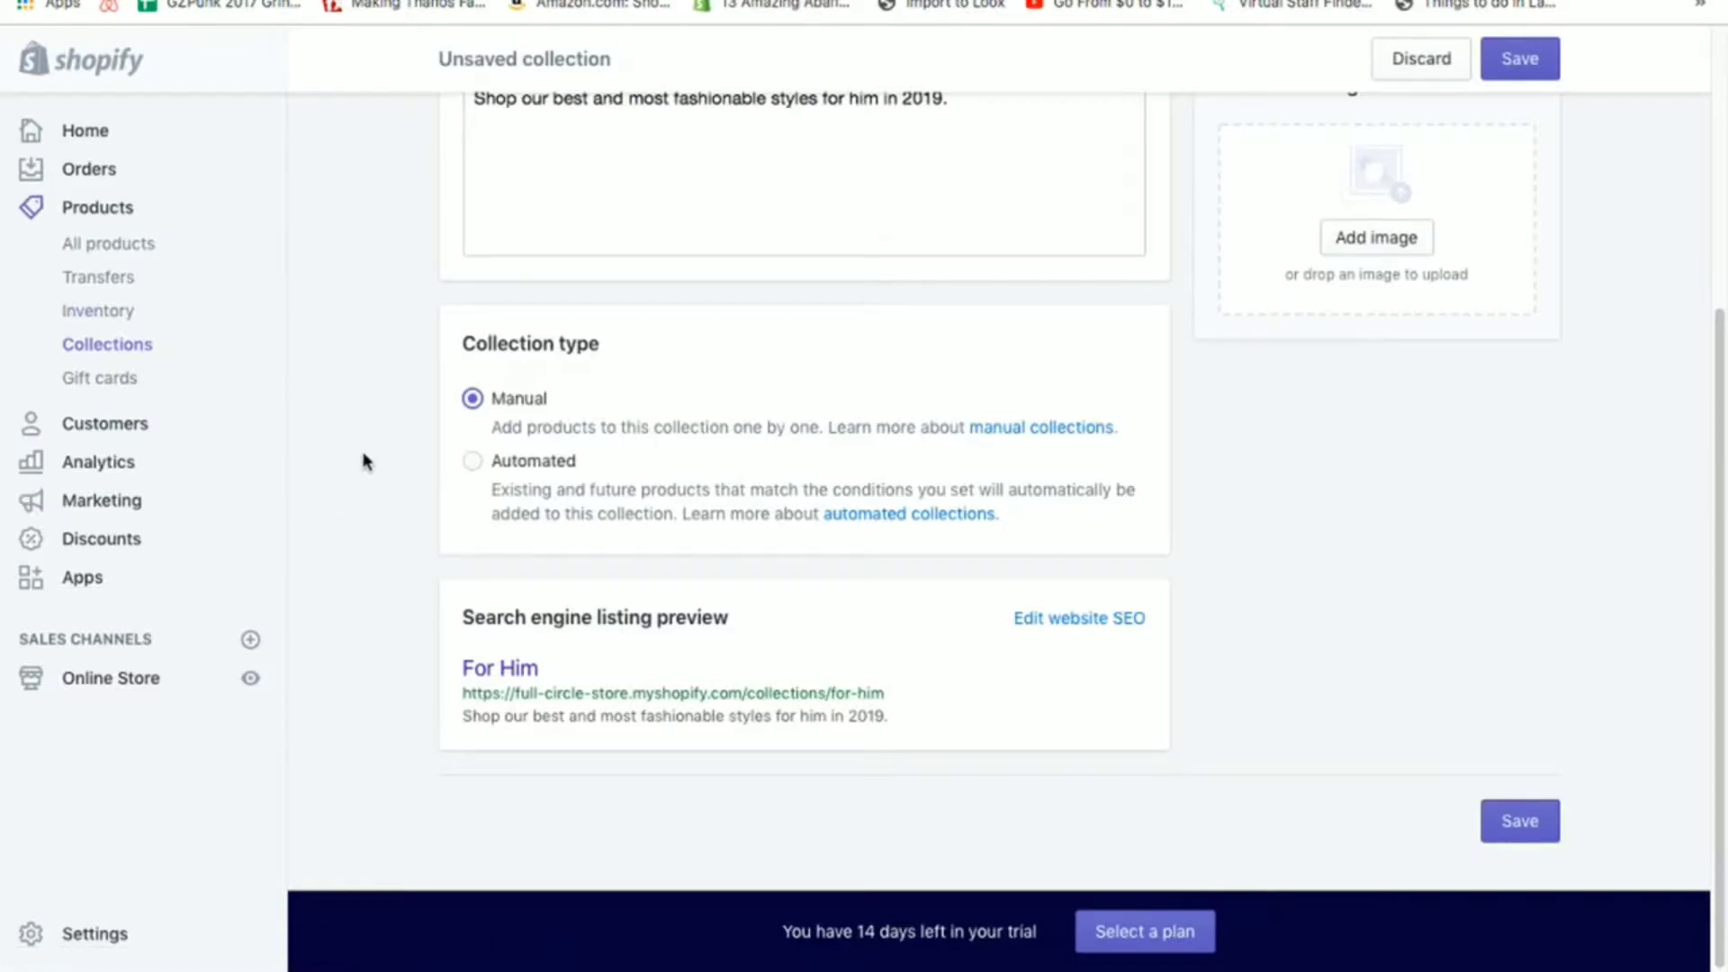
click(475, 463)
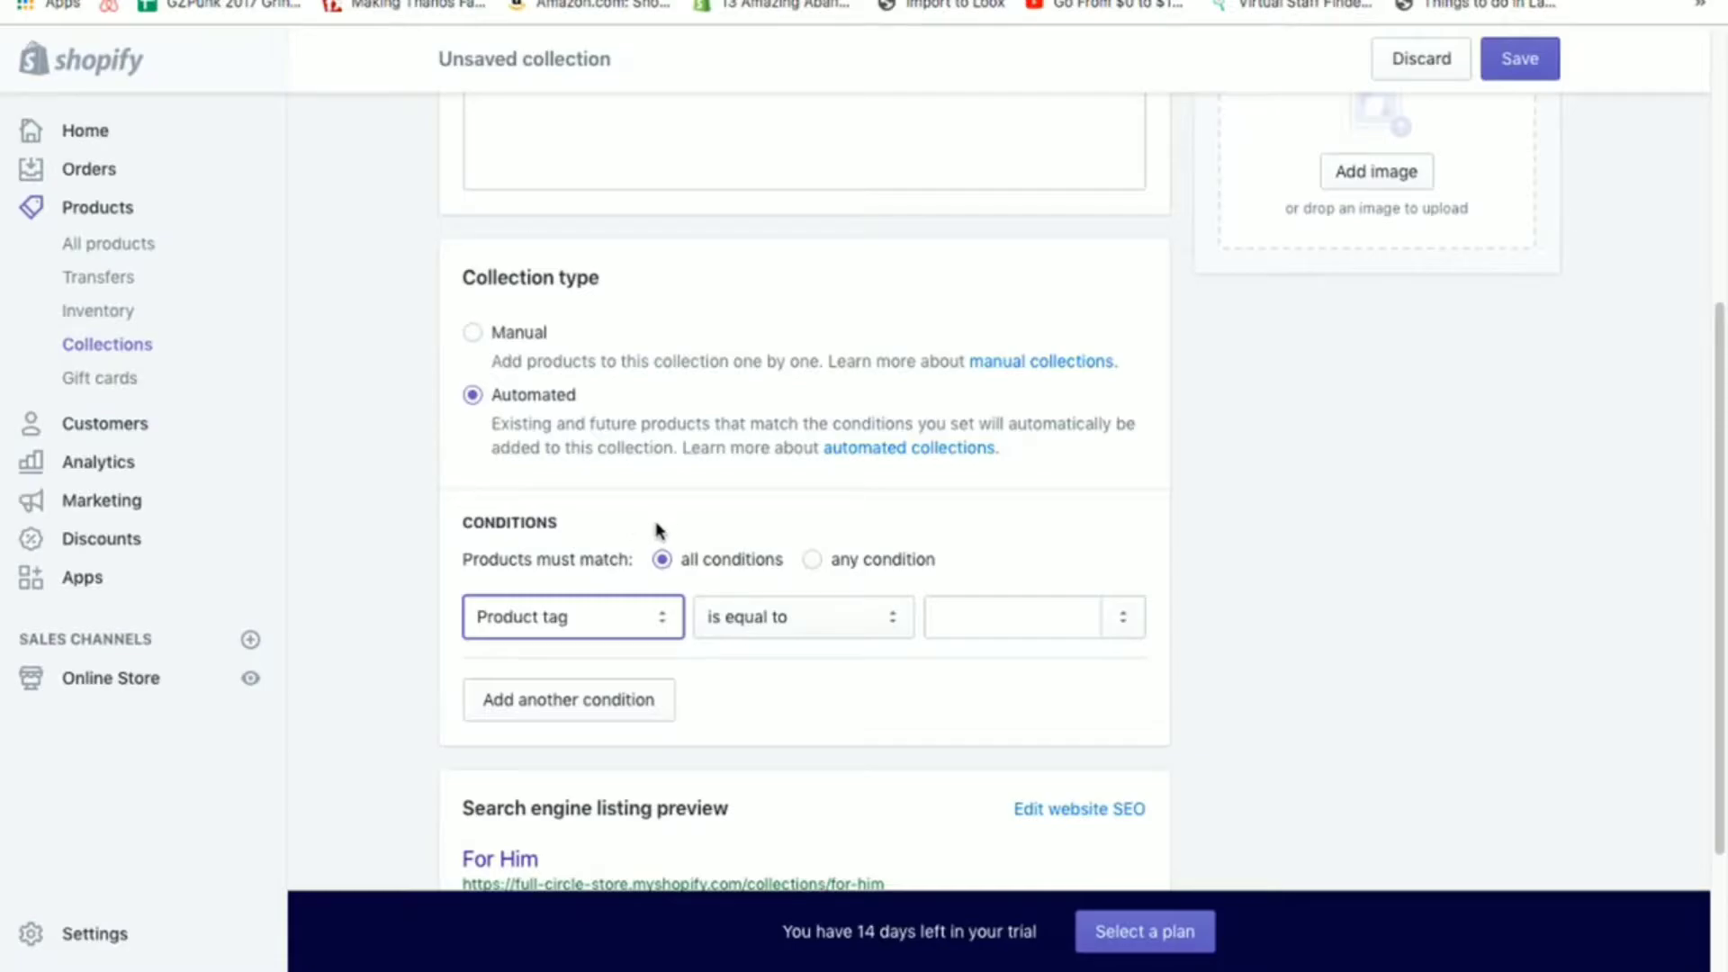
scroll(703, 356, up, 1)
scroll(630, 306, up, 5)
scroll(591, 317, down, 7)
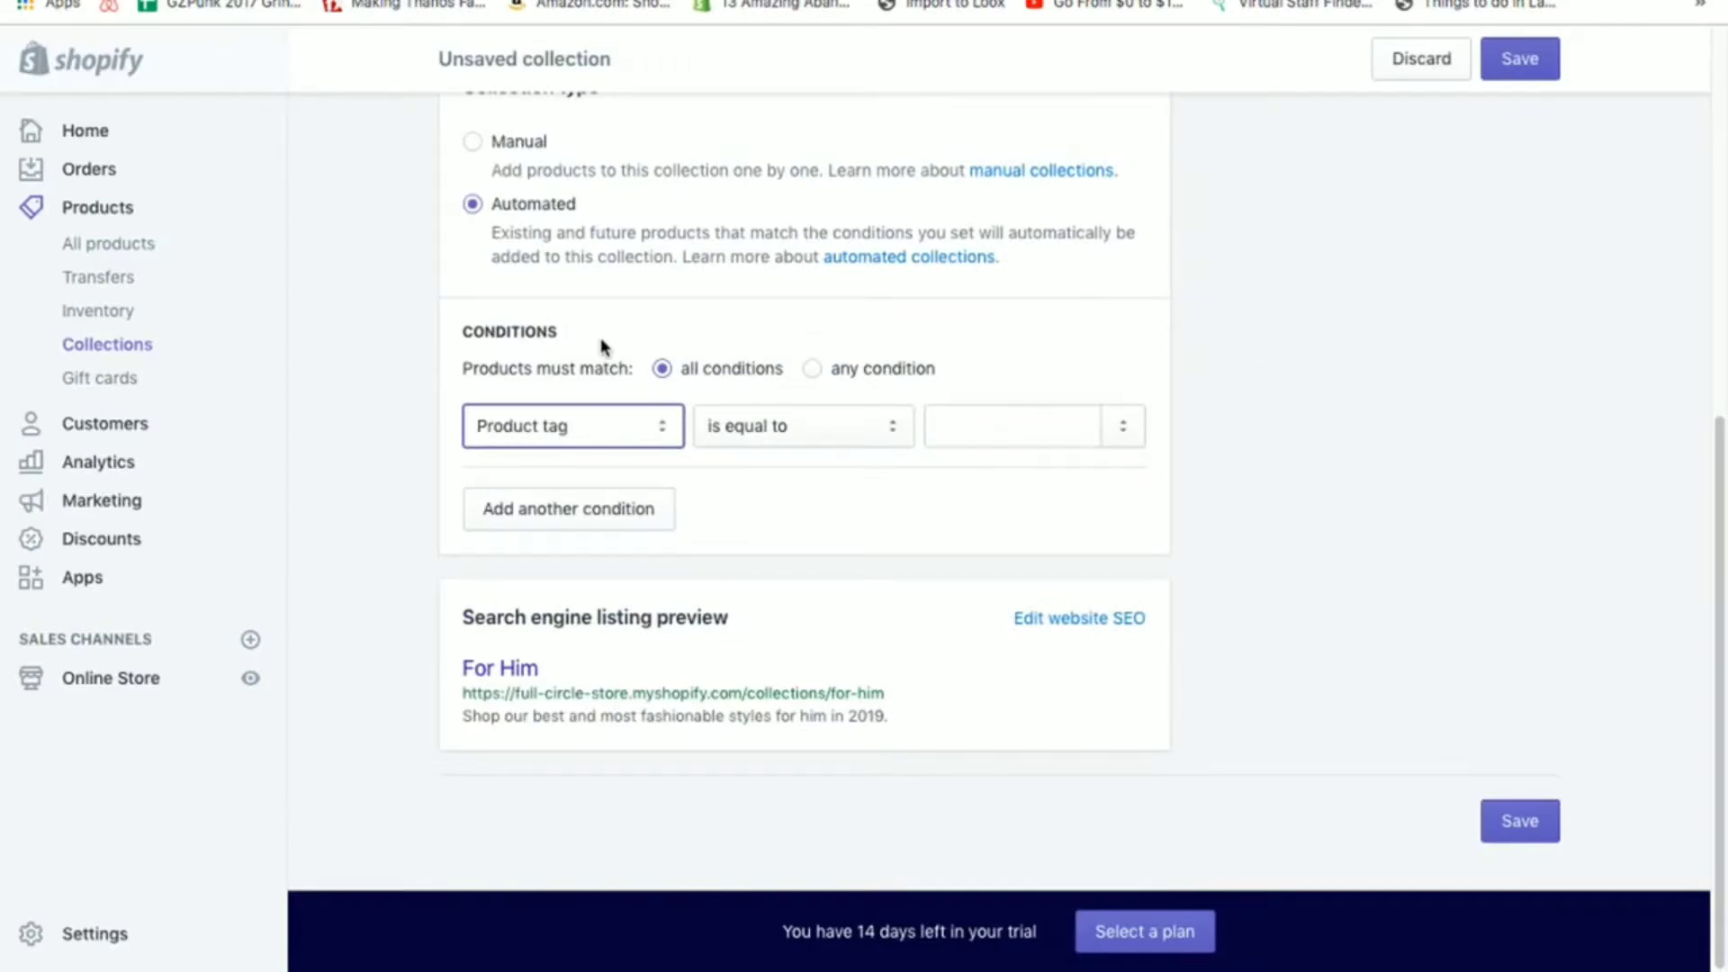
scroll(643, 347, up, 1)
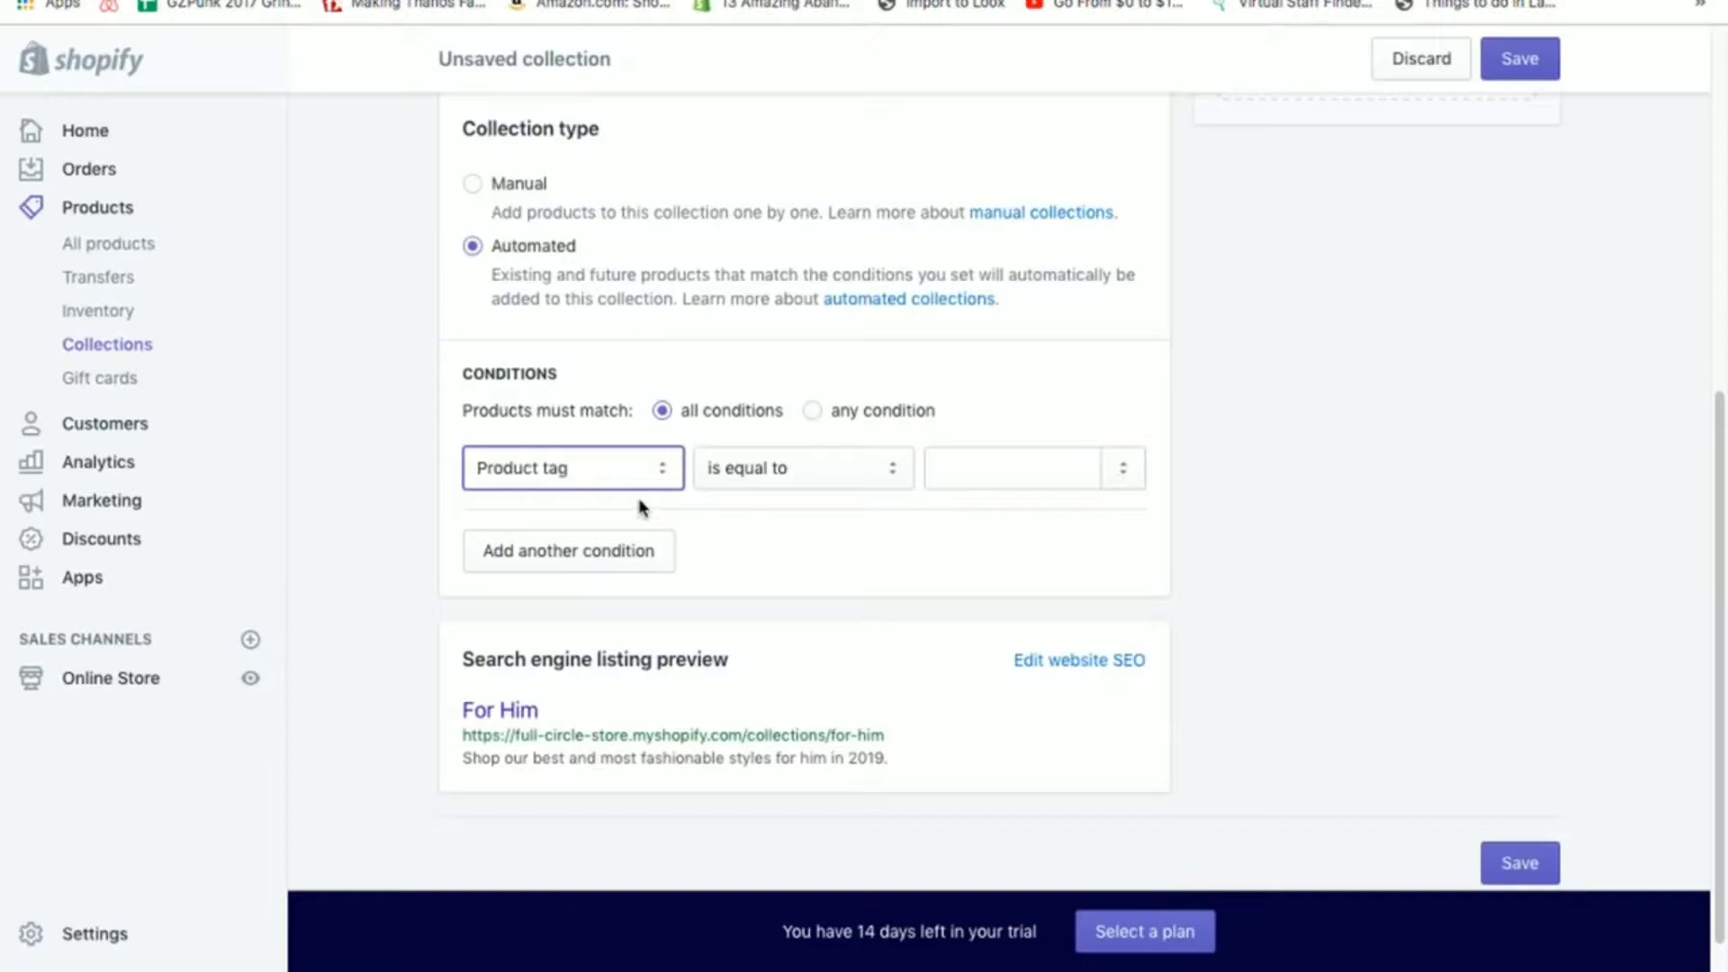
Set the first condition to Product tag is equal to and focus its value field
click(563, 473)
click(565, 467)
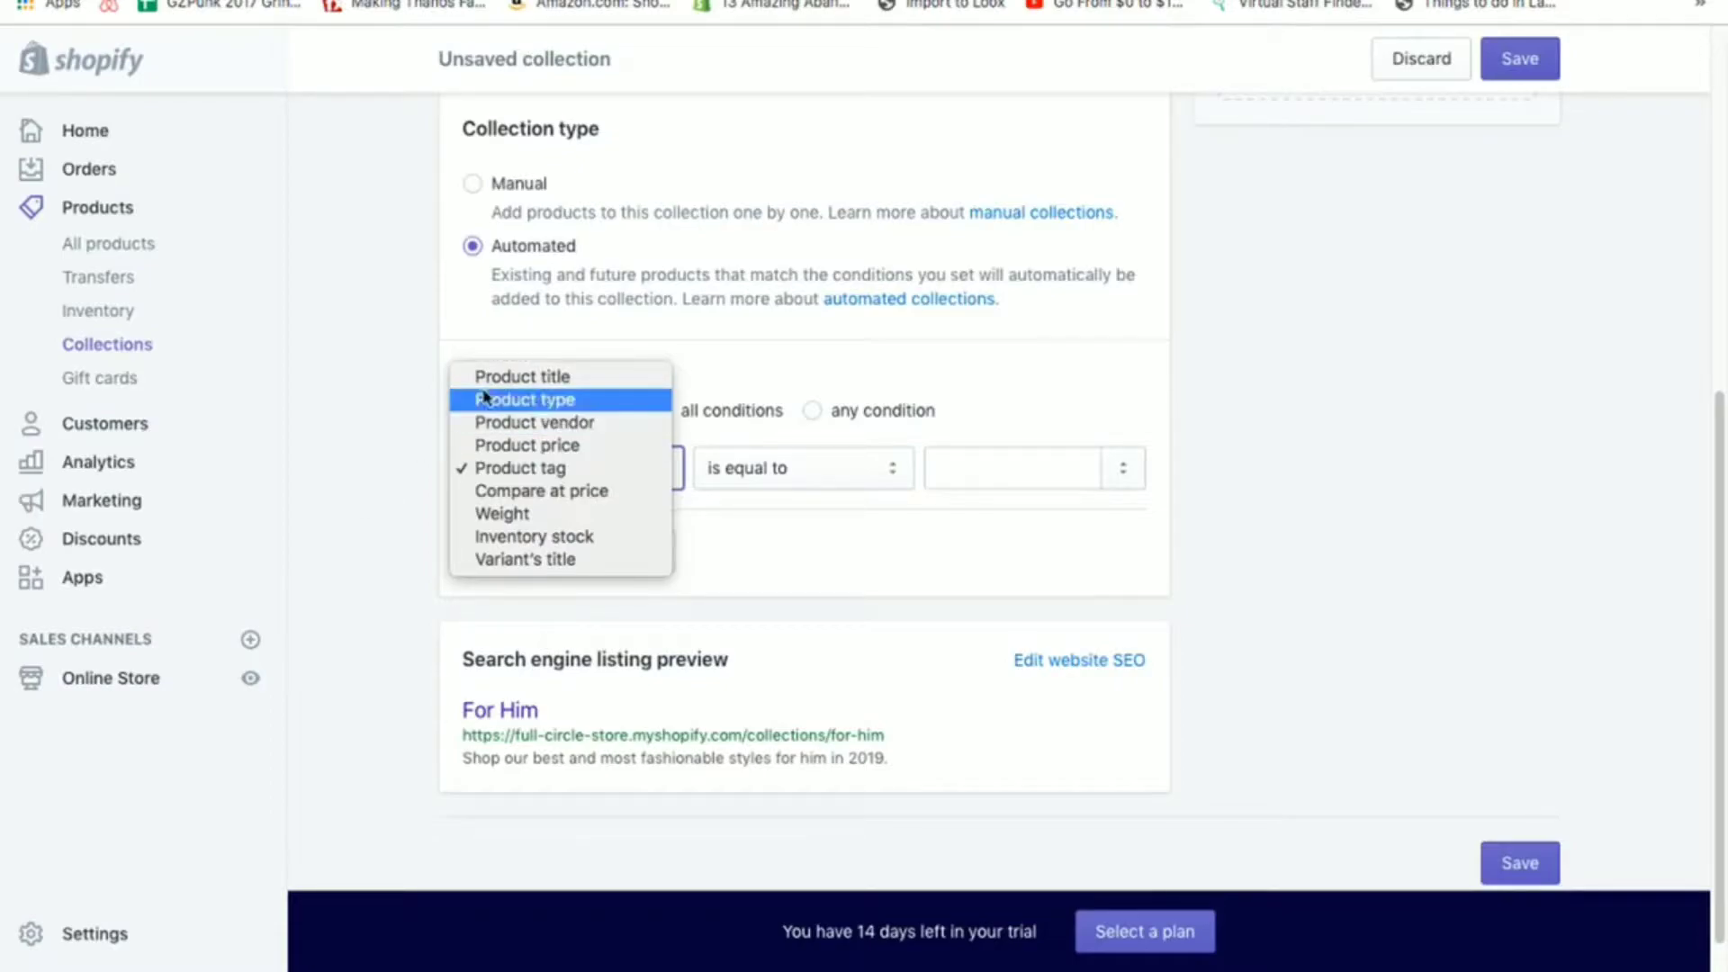
click(376, 417)
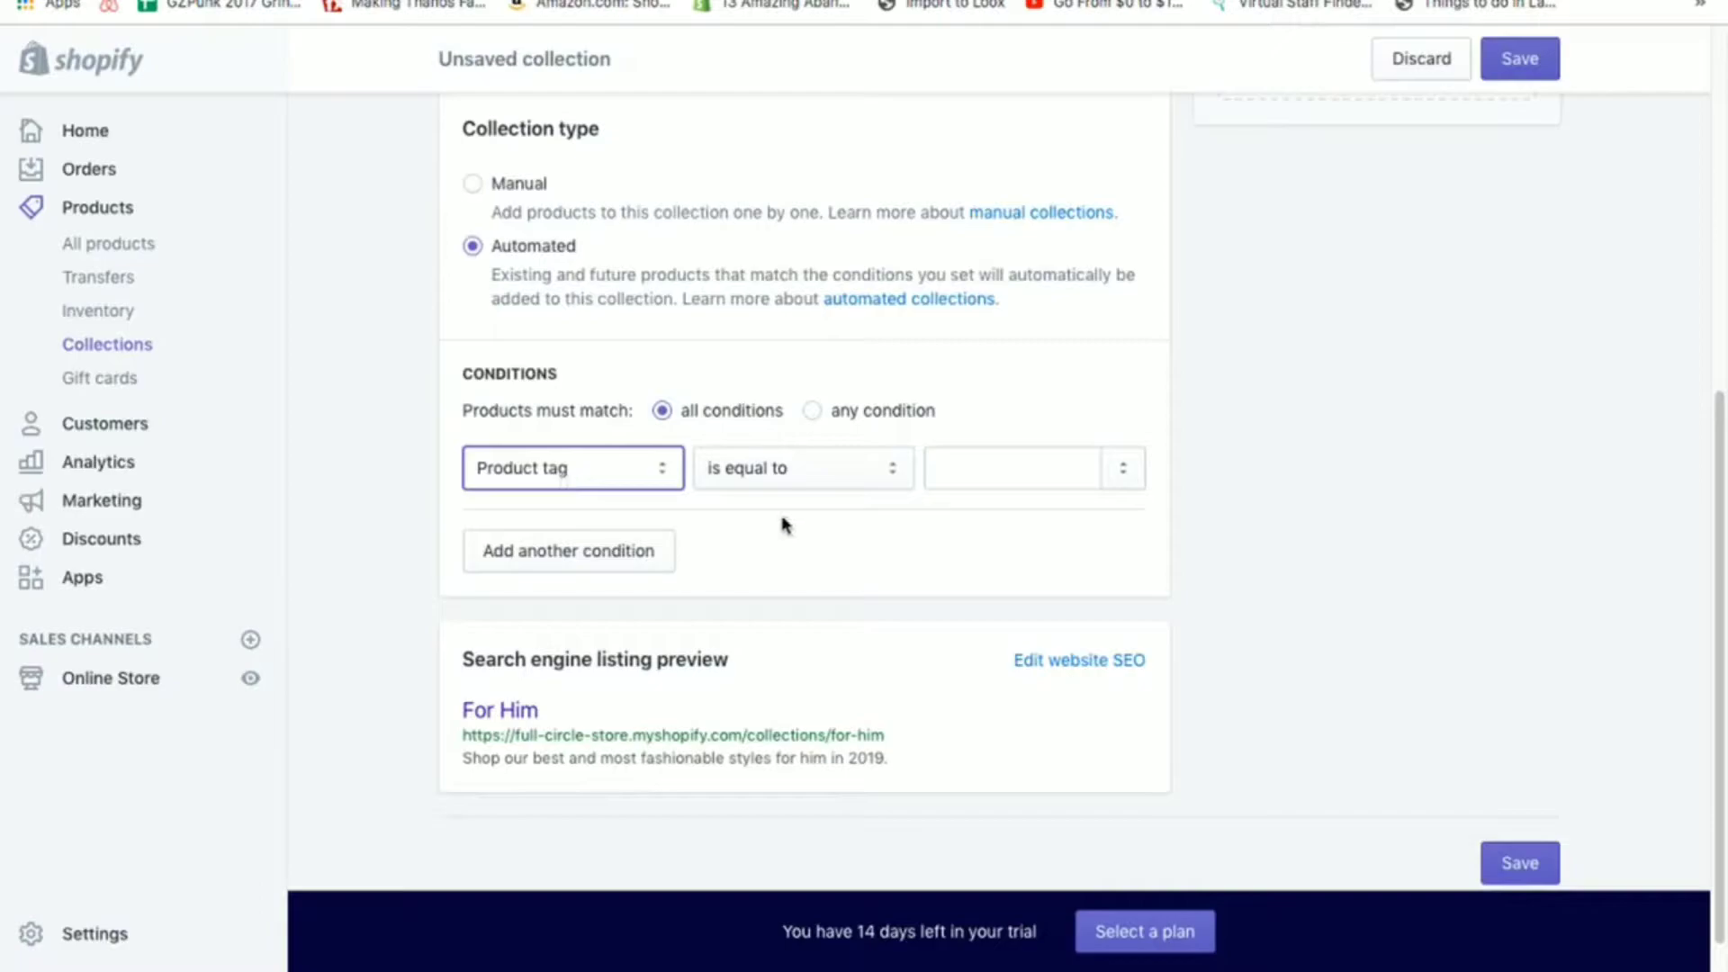
click(763, 470)
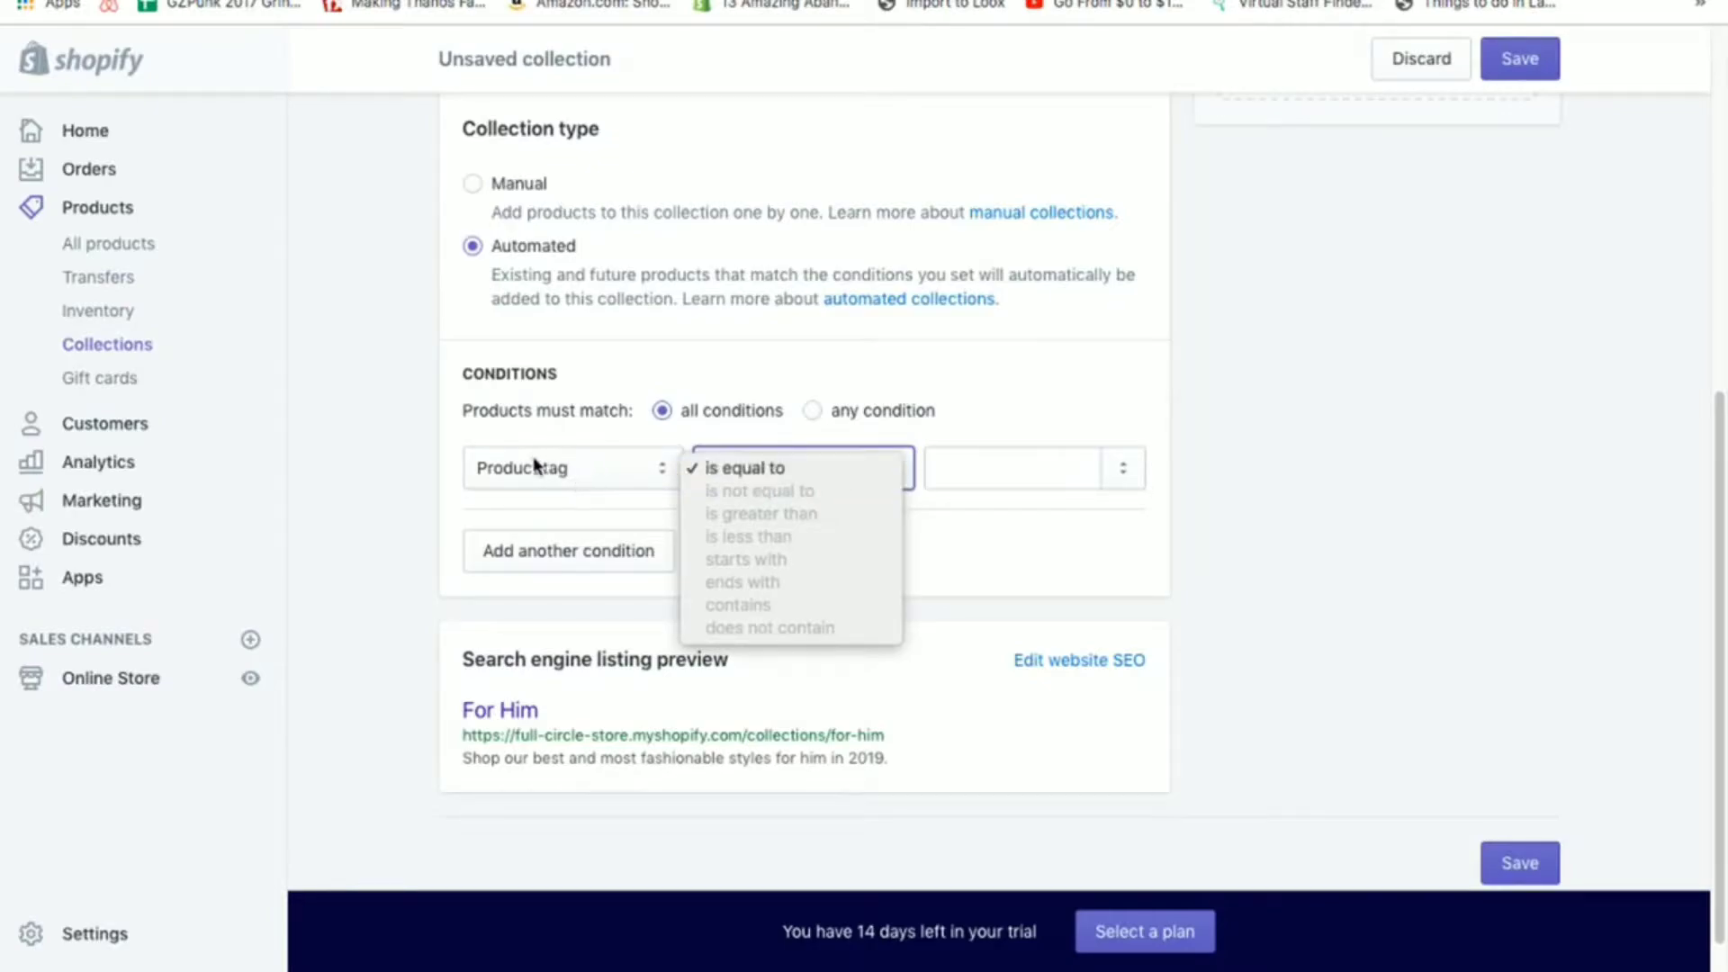
click(1053, 545)
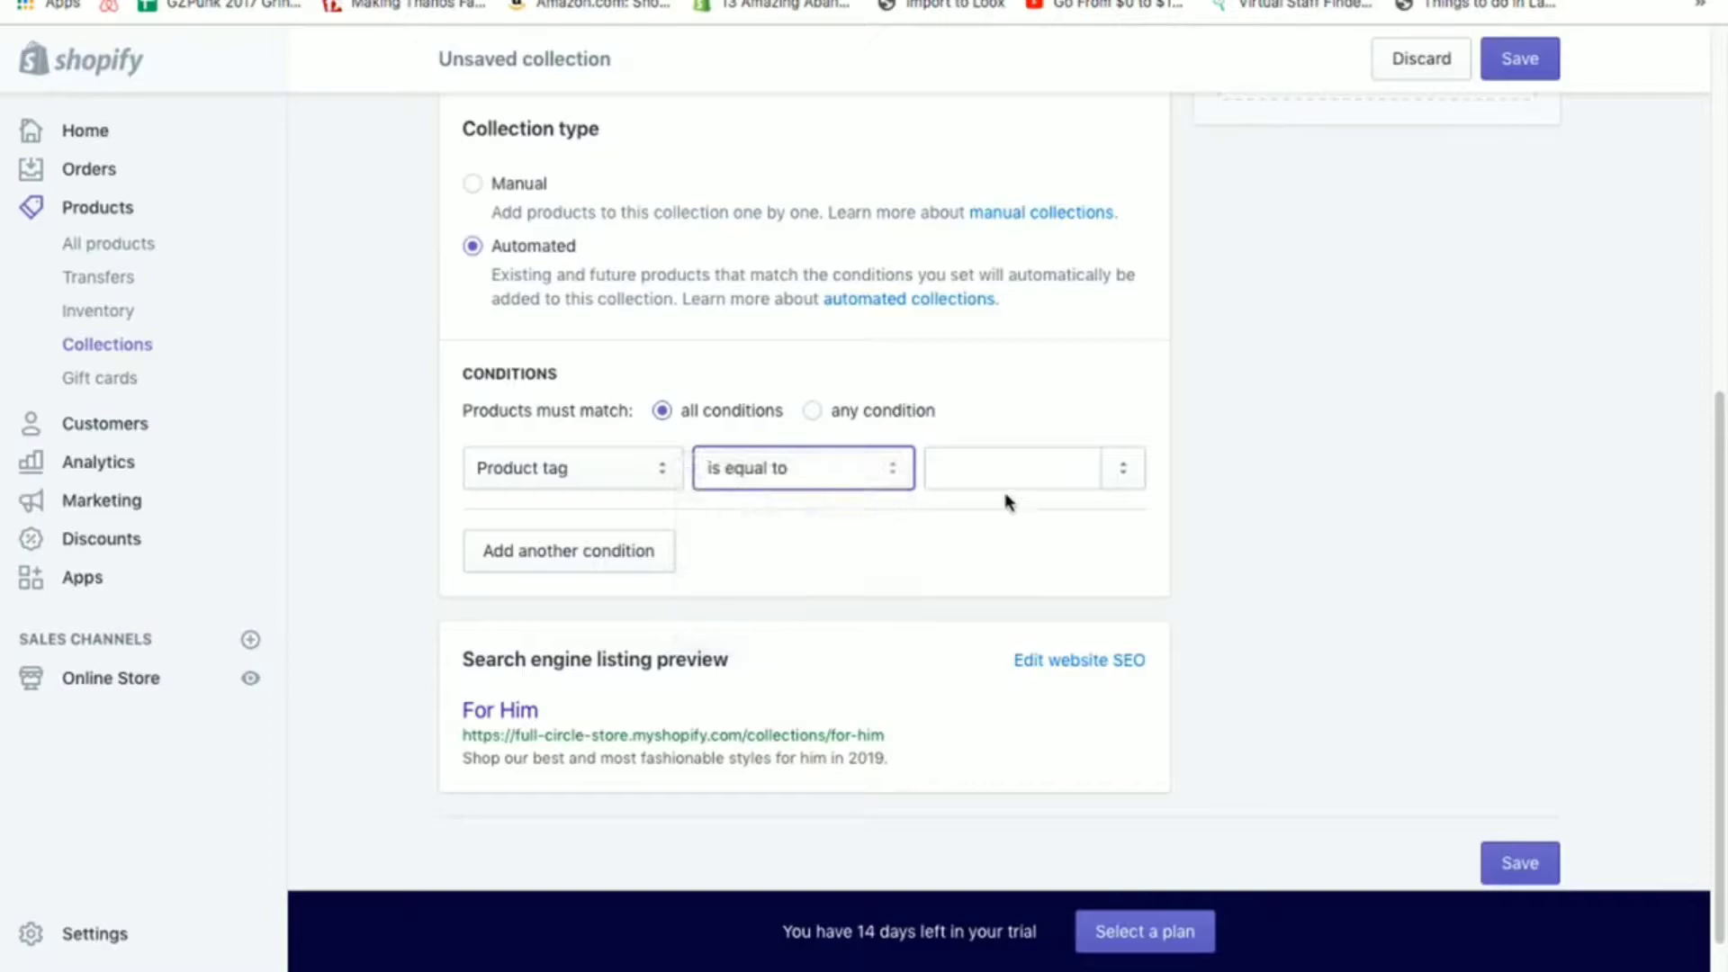
click(998, 474)
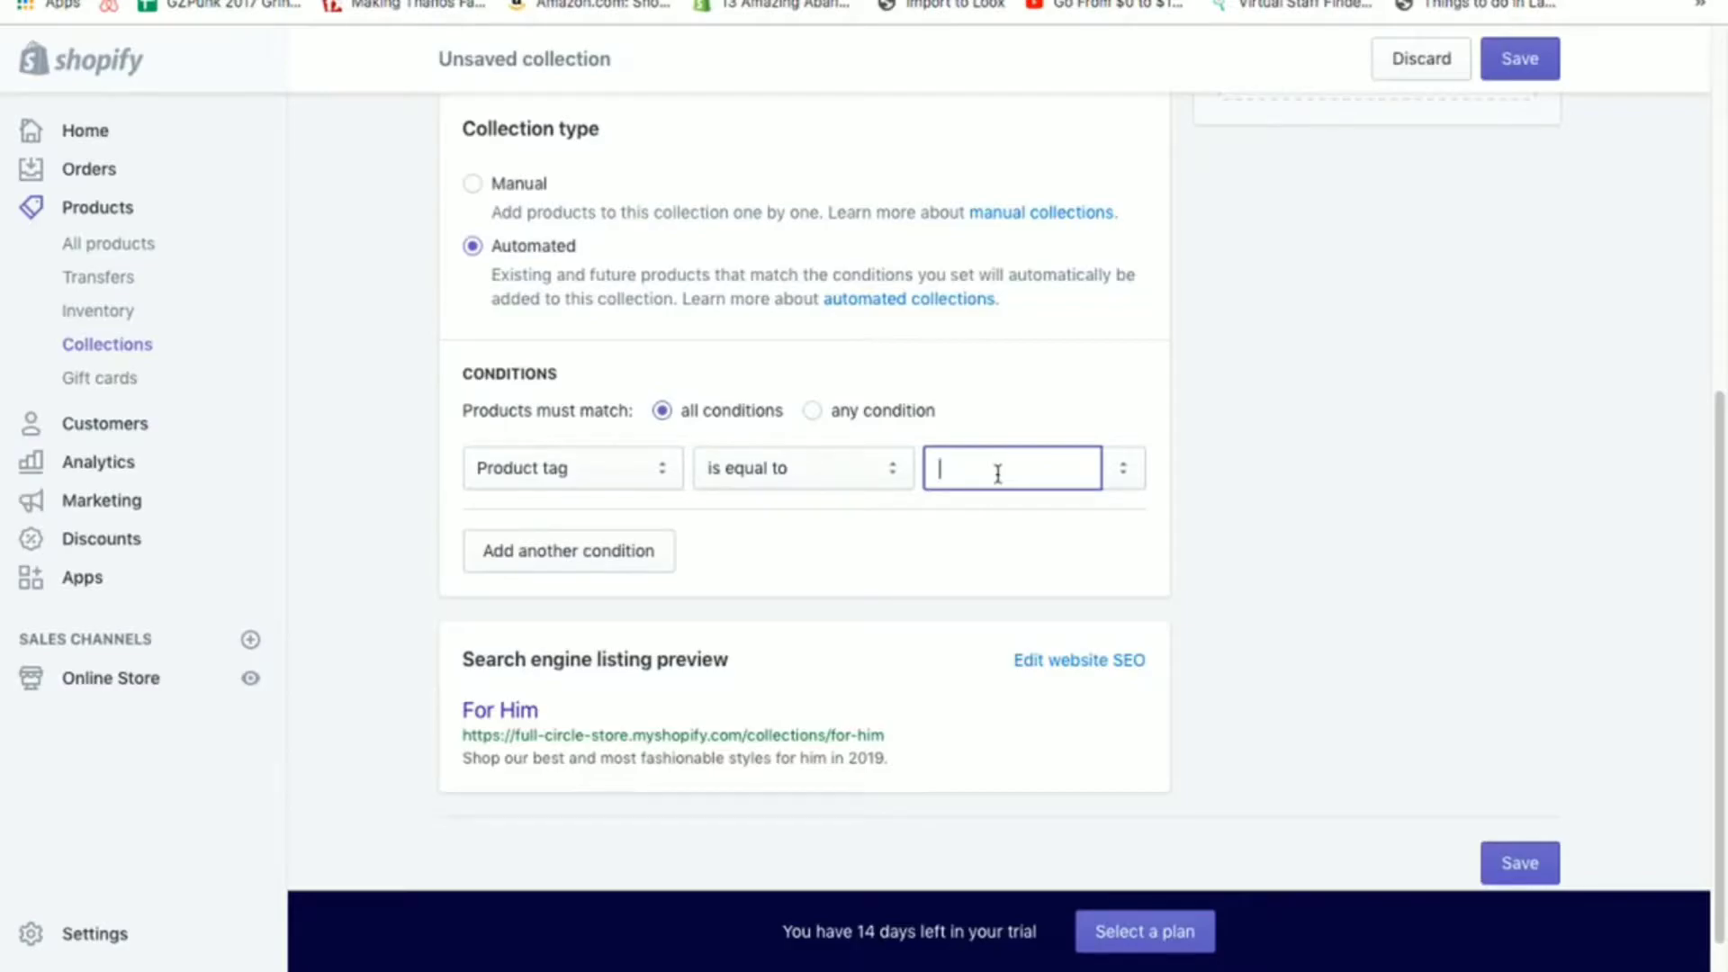
Match Product tag equal to 'jacket' or 'suit' on any condition, and save the collection
scroll(997, 474, up, 2)
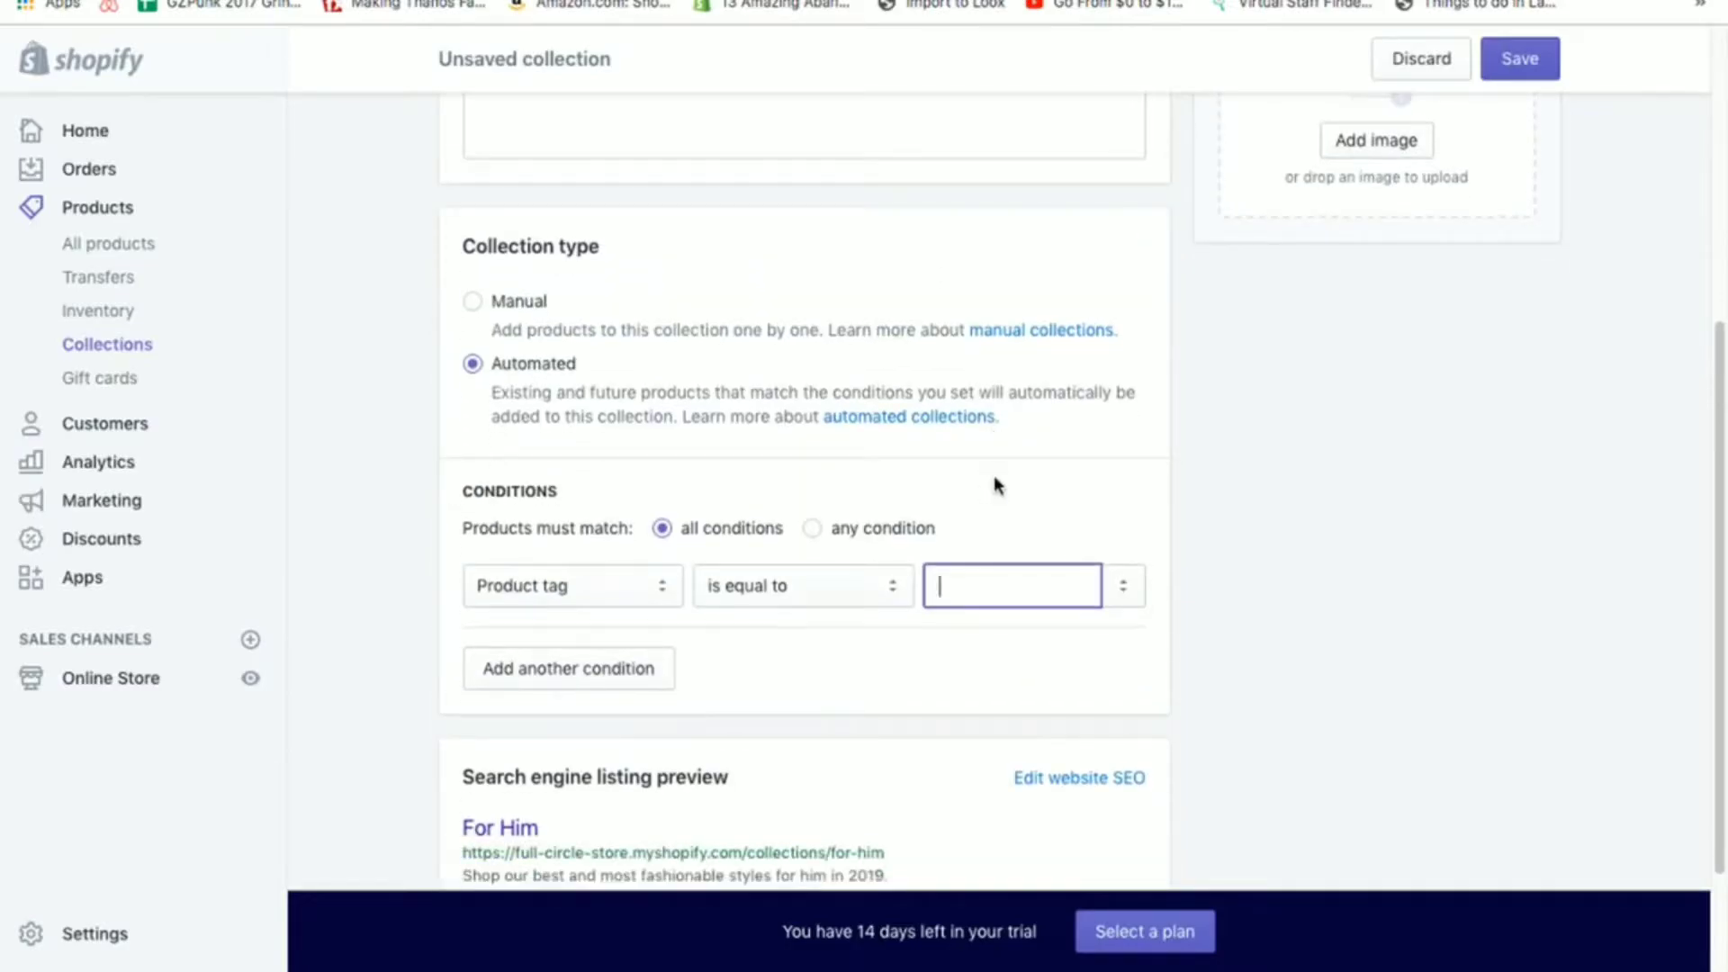
text(jacket)
scroll(992, 586, up, 5)
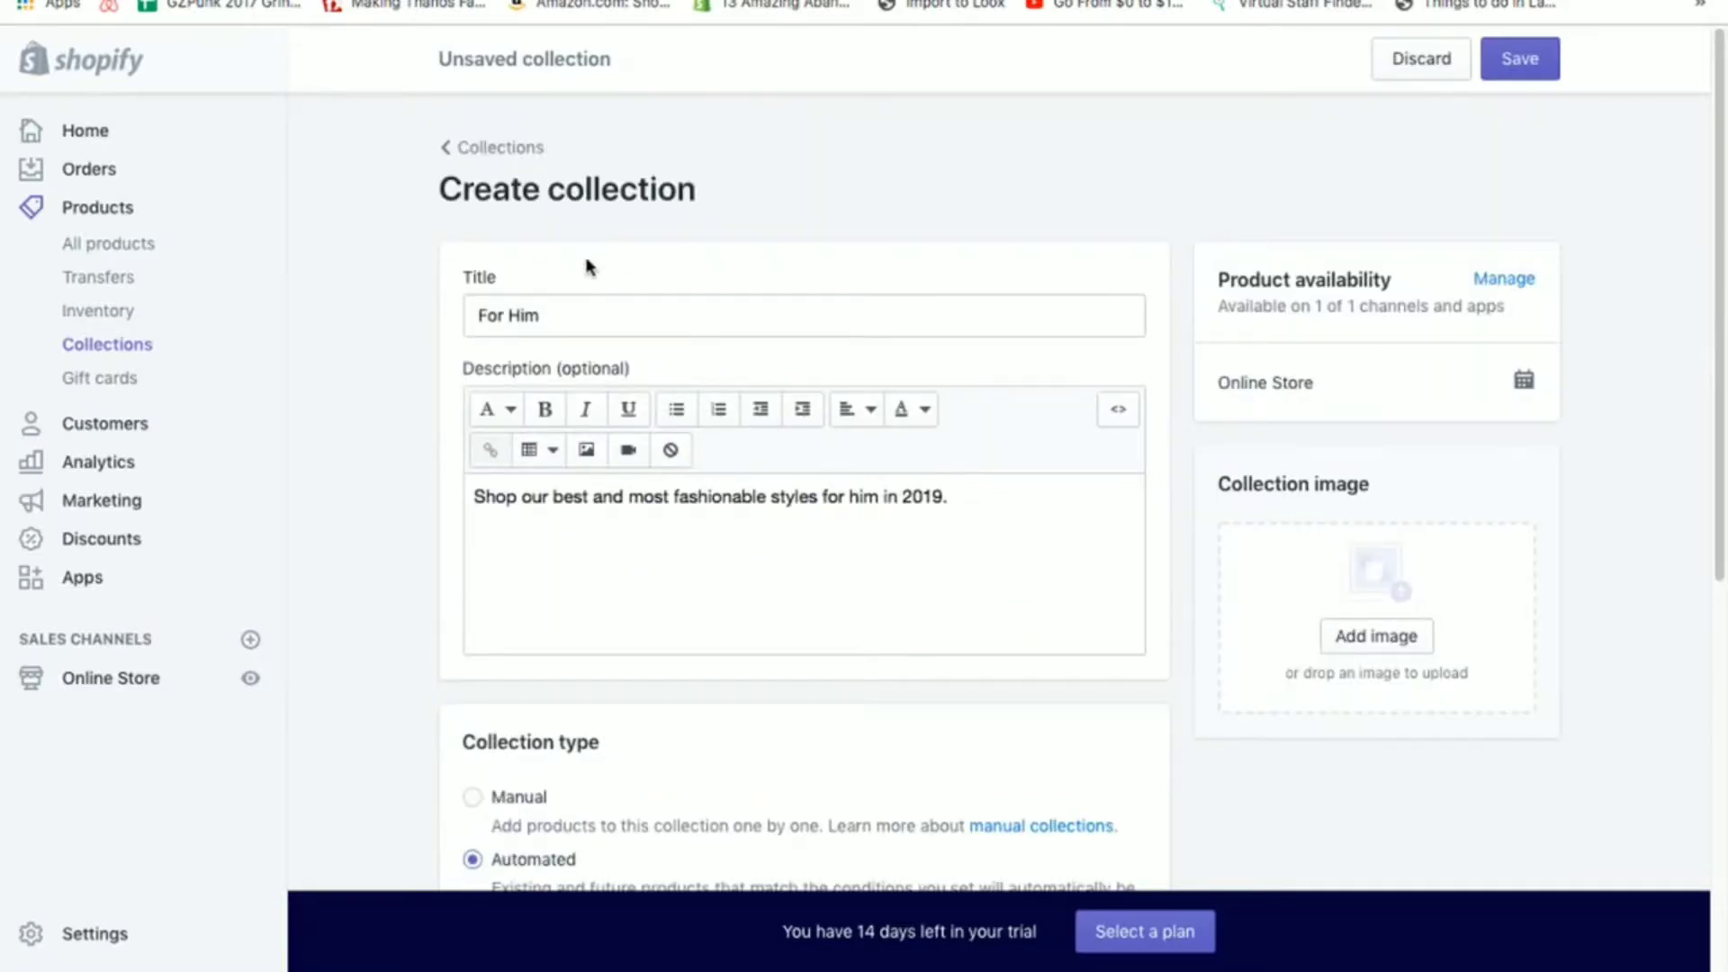
scroll(590, 267, down, 7)
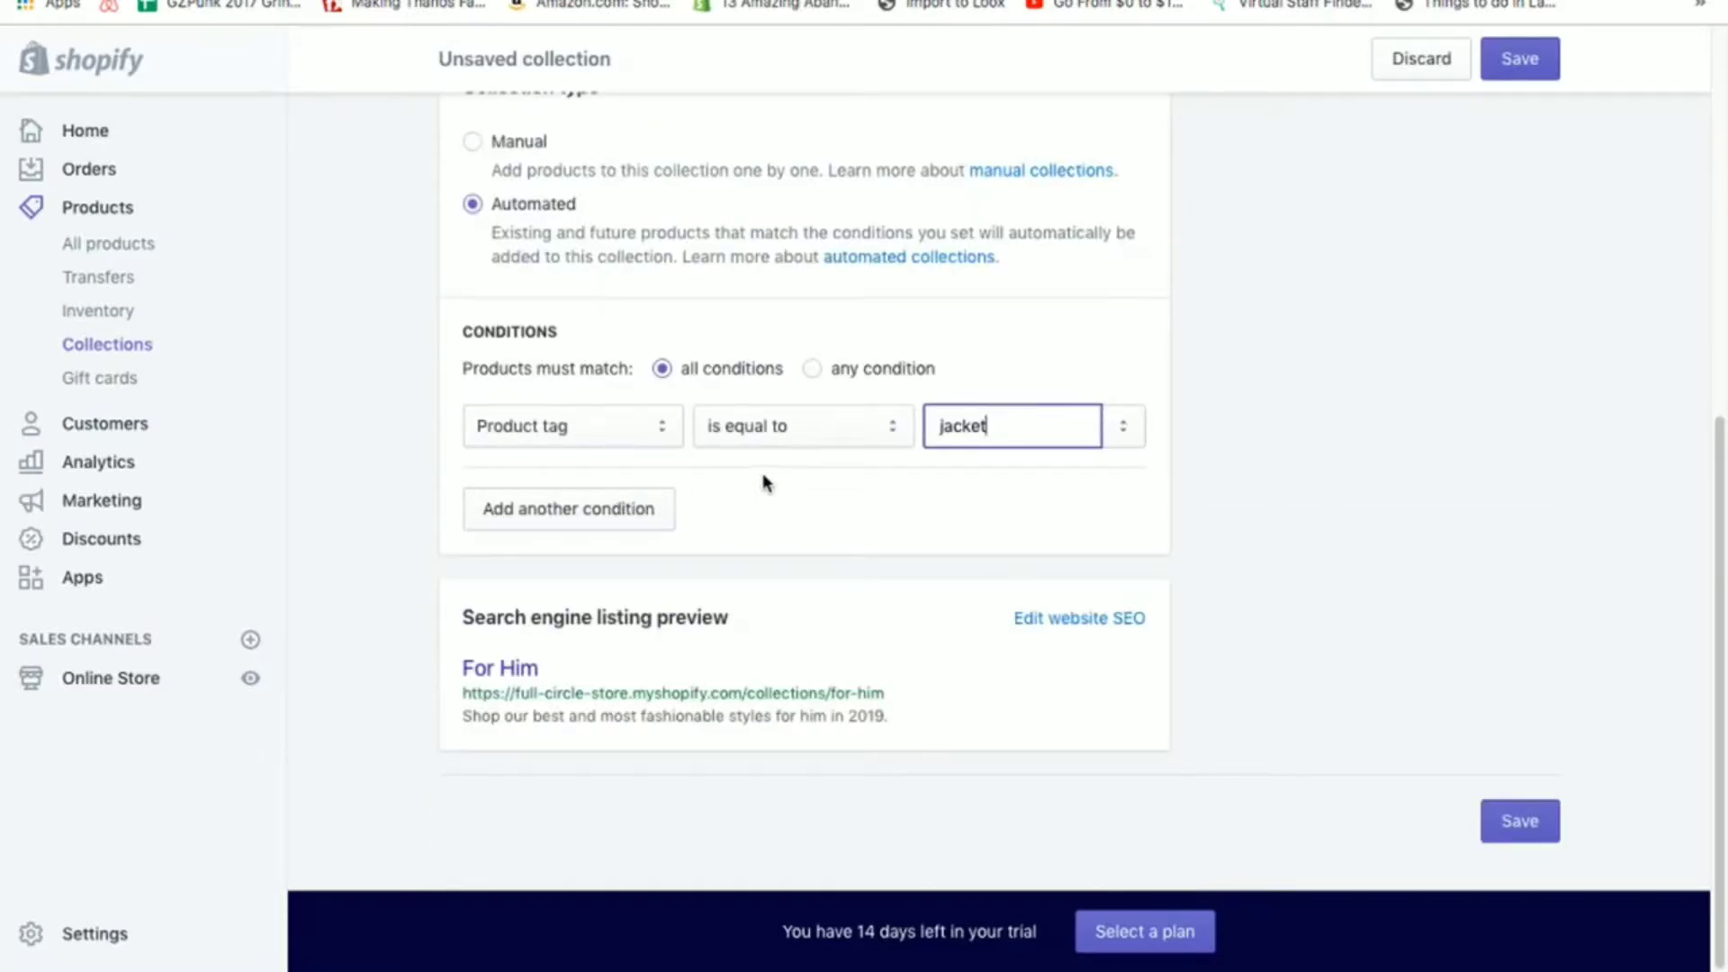
click(558, 515)
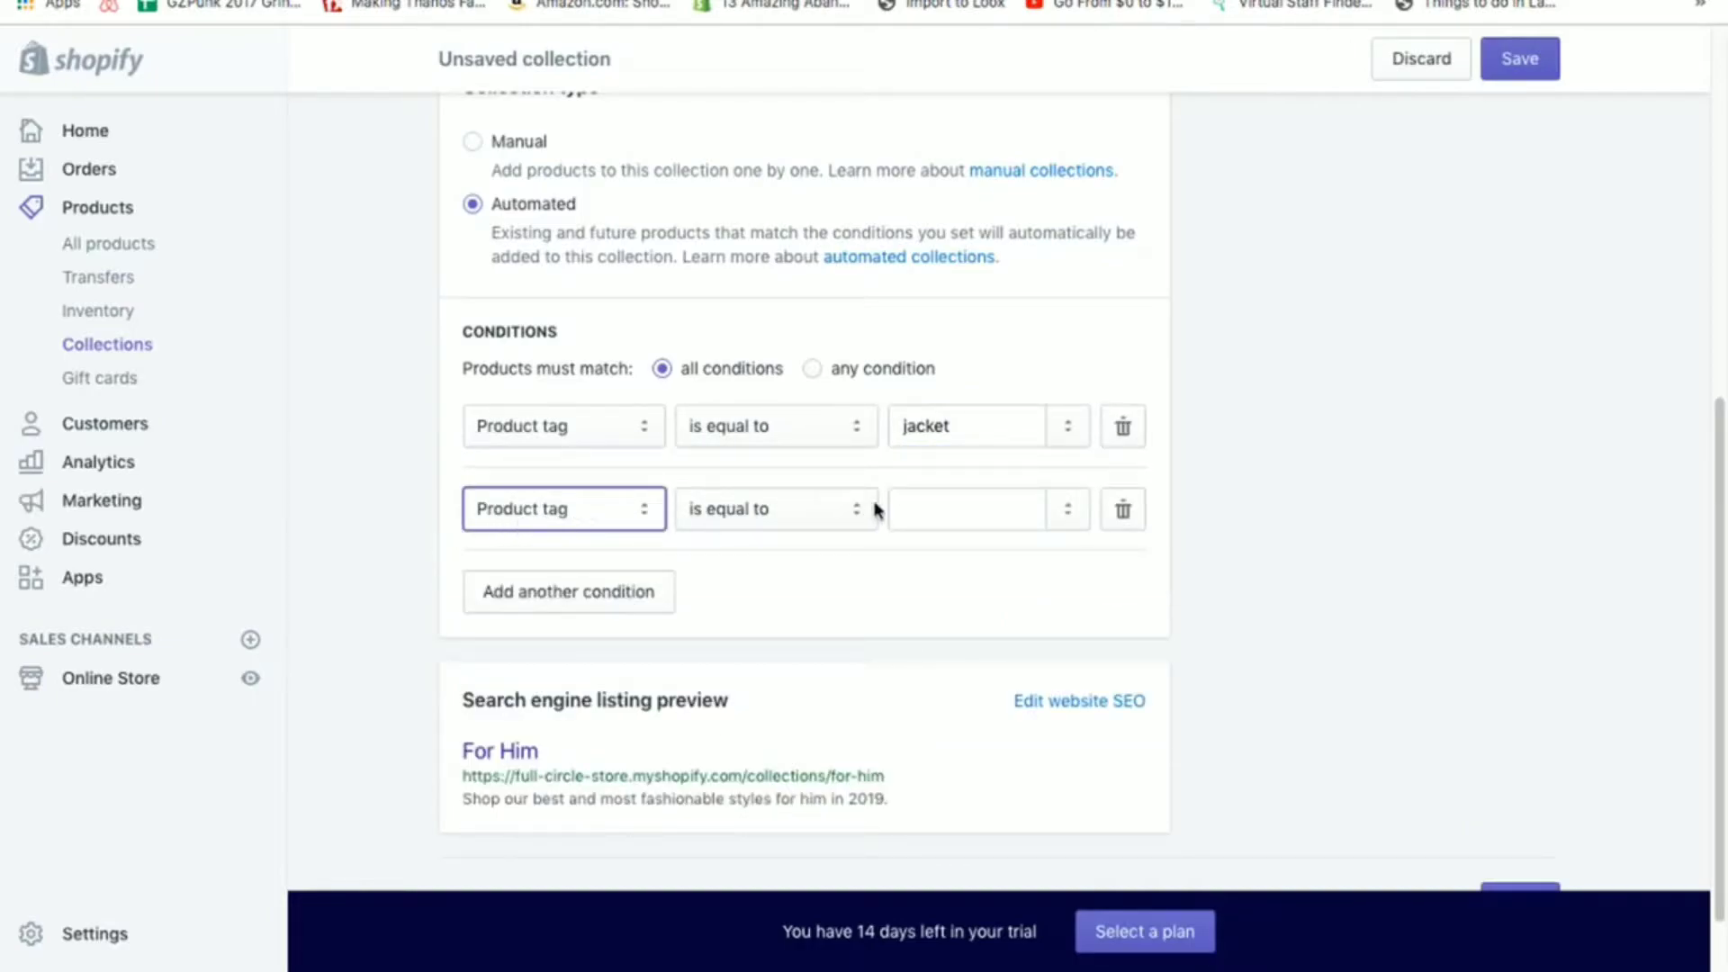
click(952, 509)
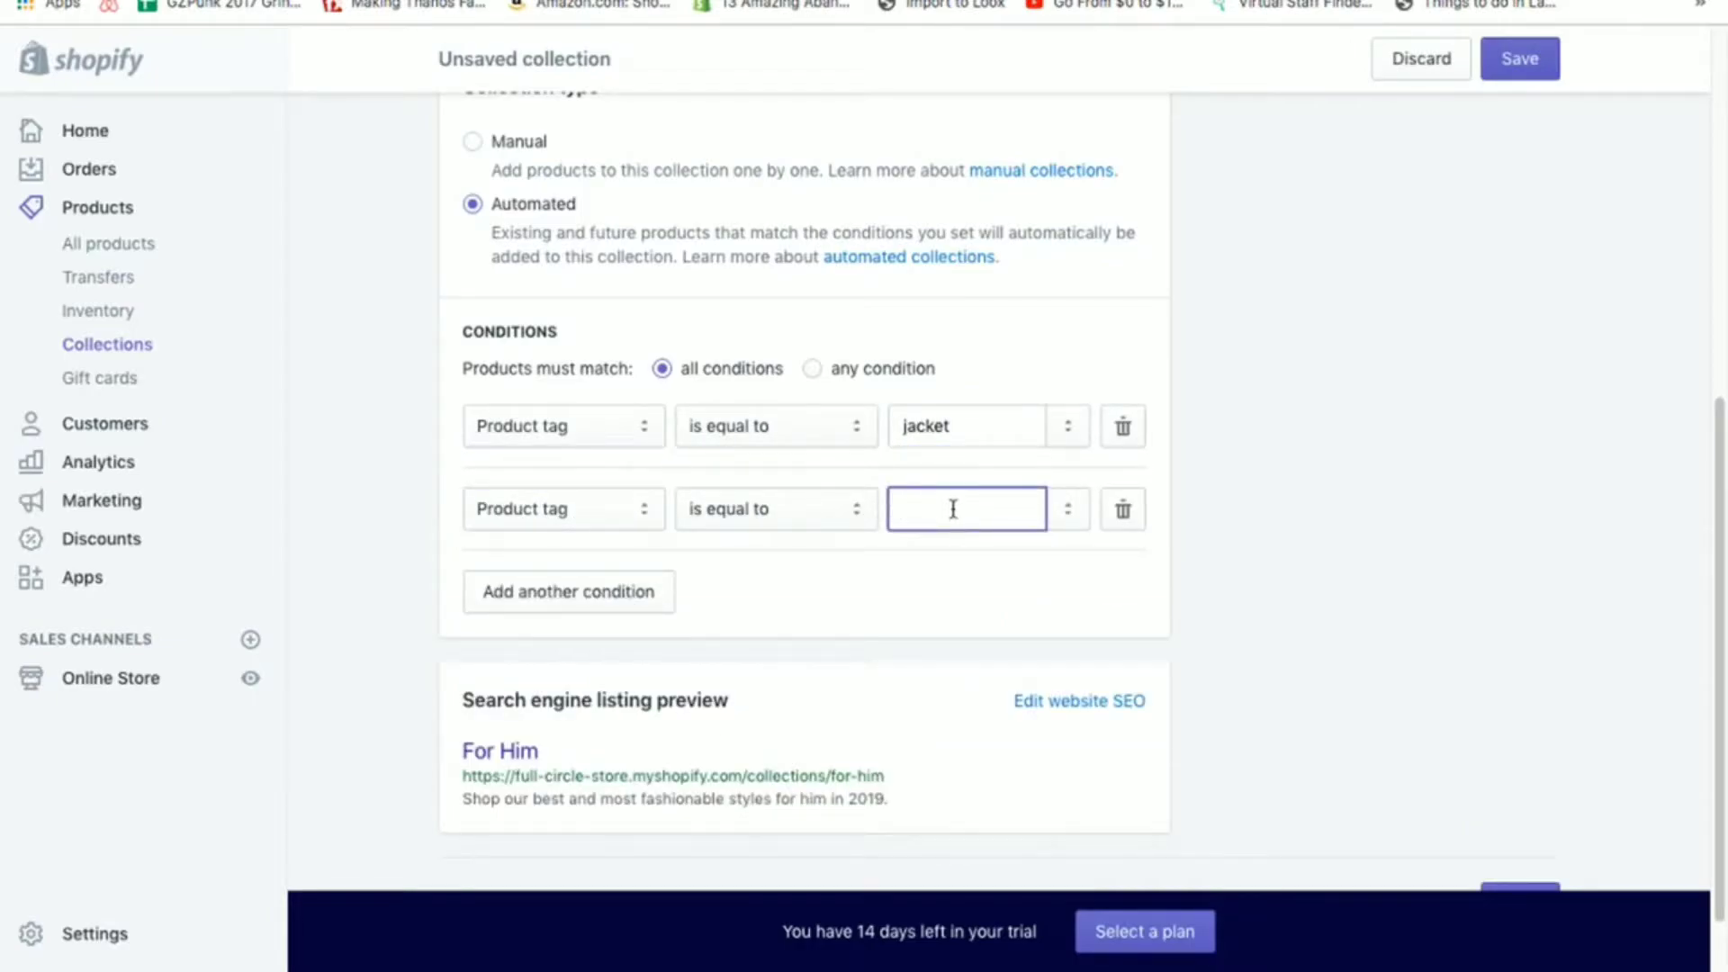
text(suit)
click(813, 370)
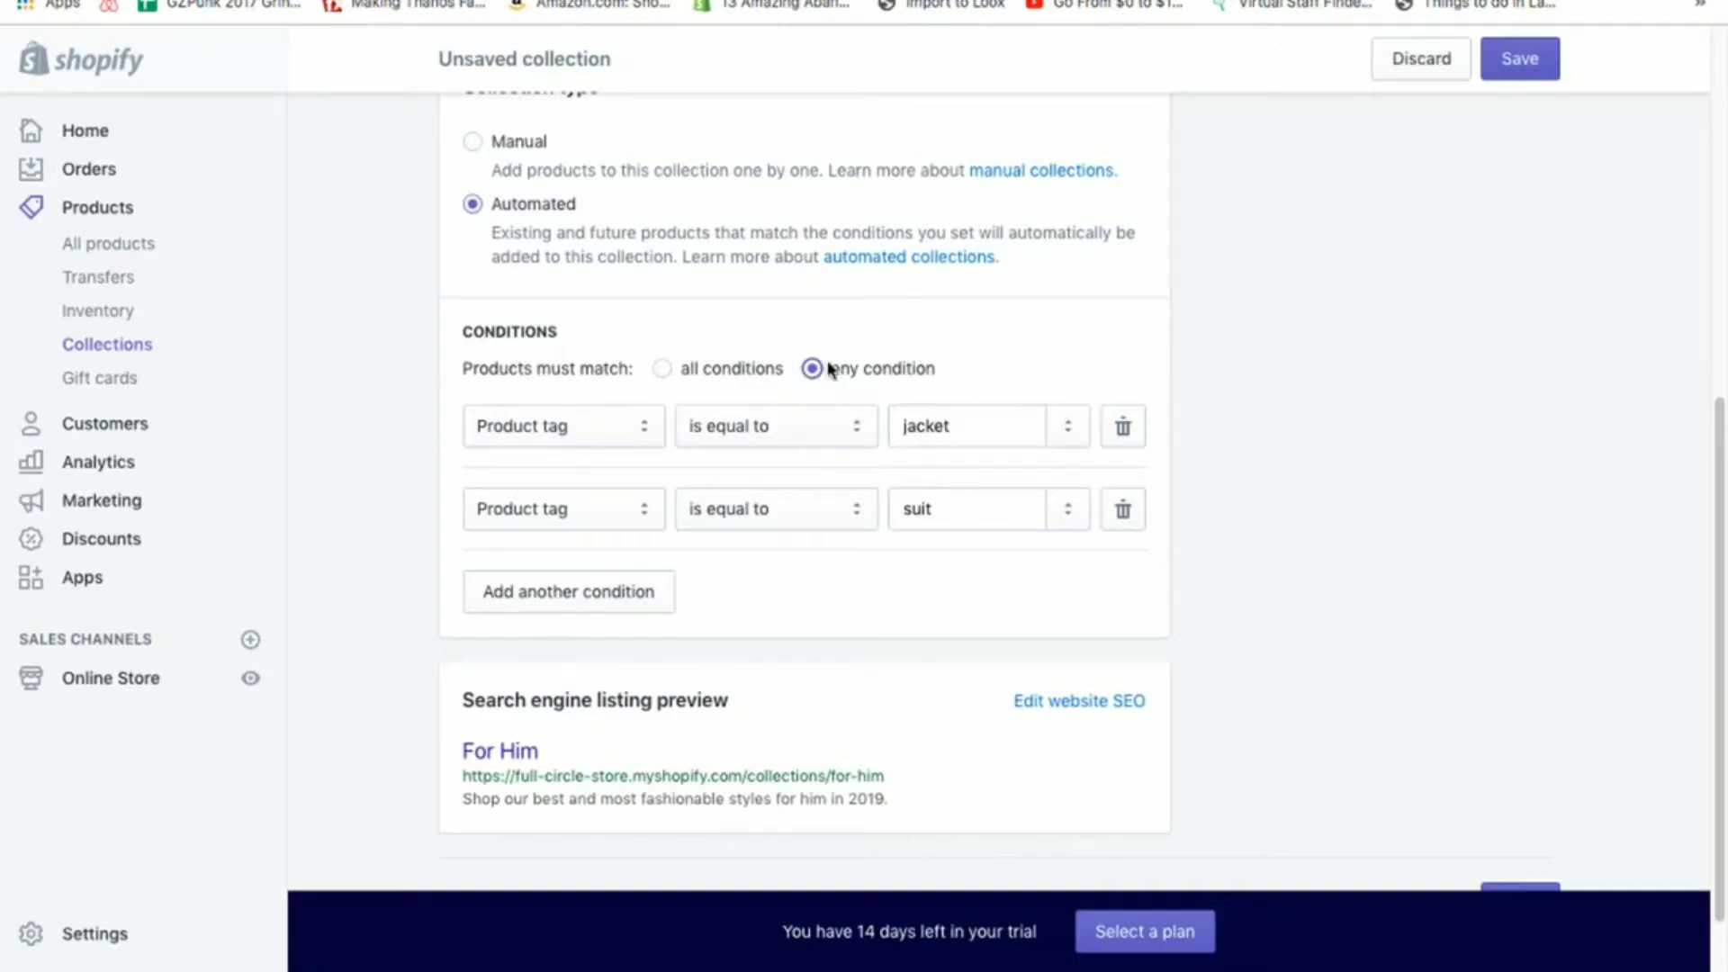
click(1520, 59)
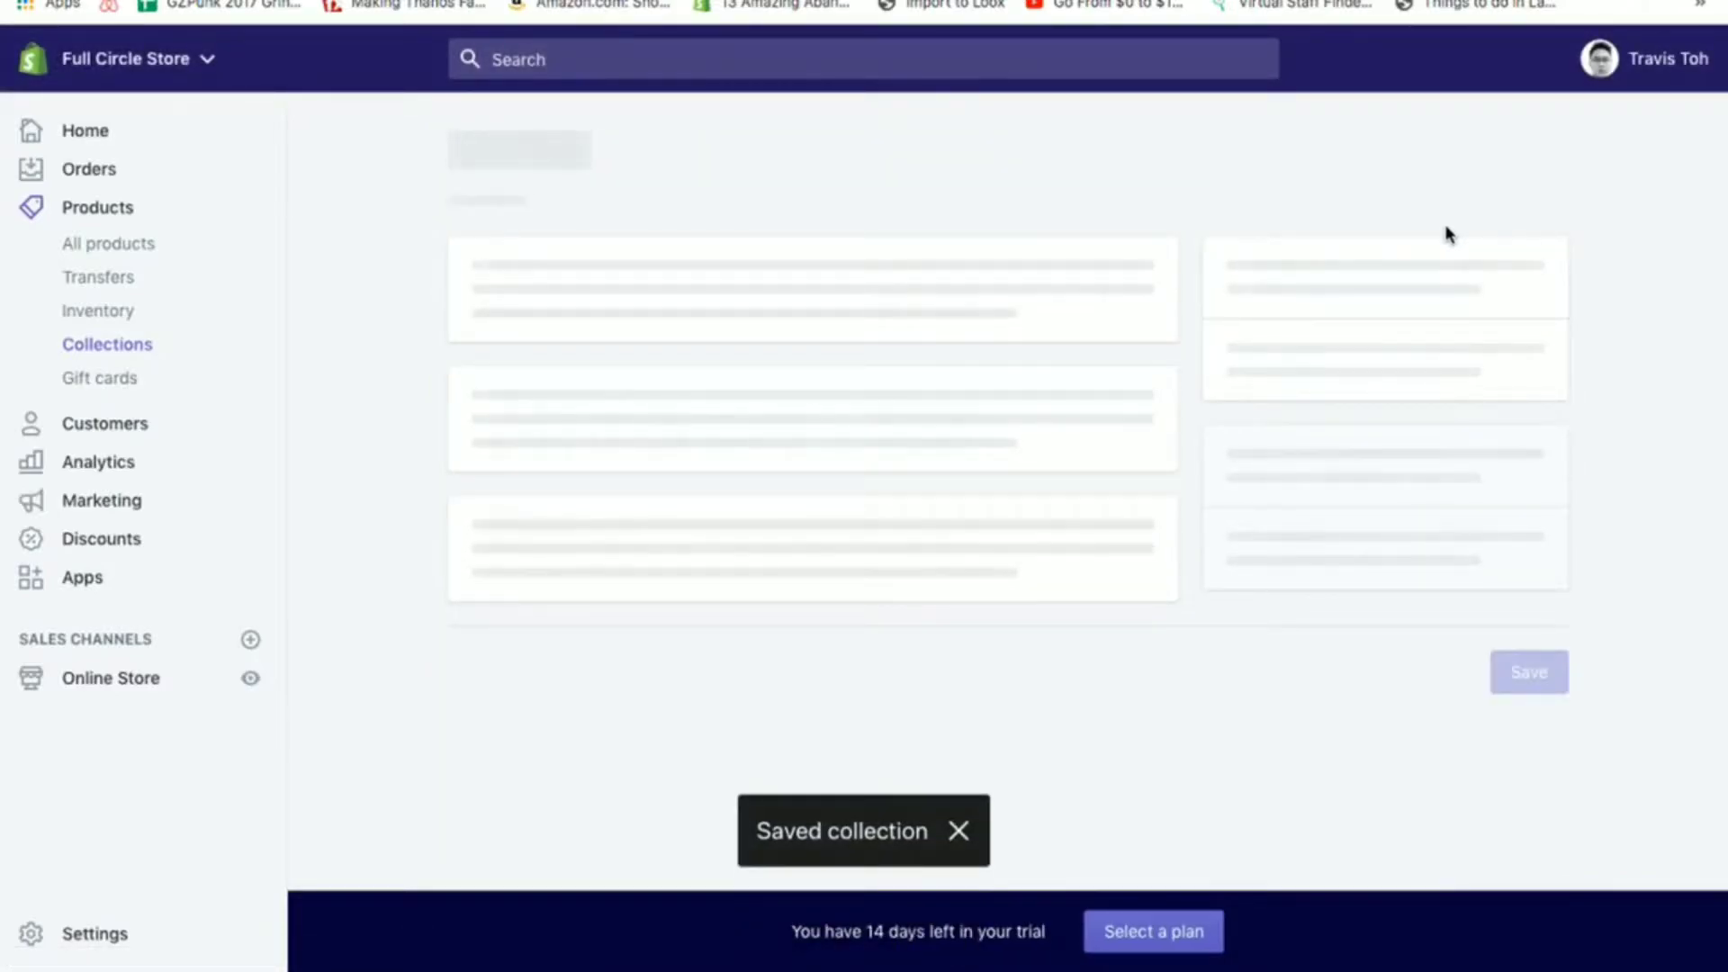
scroll(687, 505, down, 8)
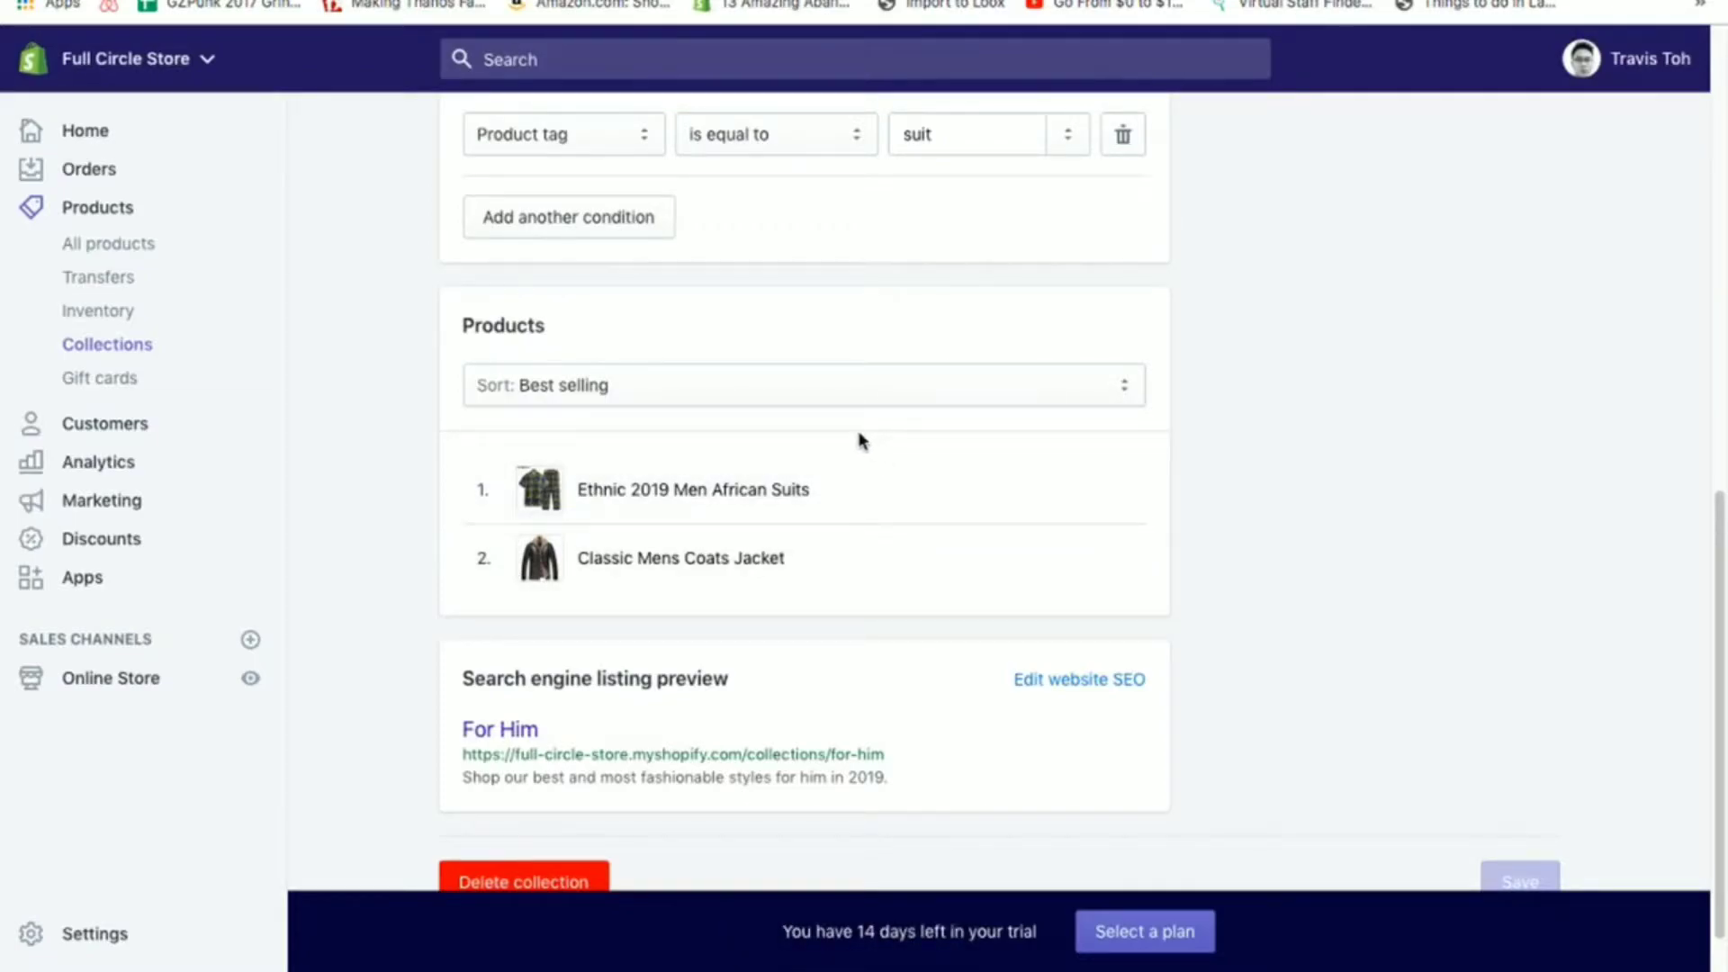
scroll(837, 450, up, 9)
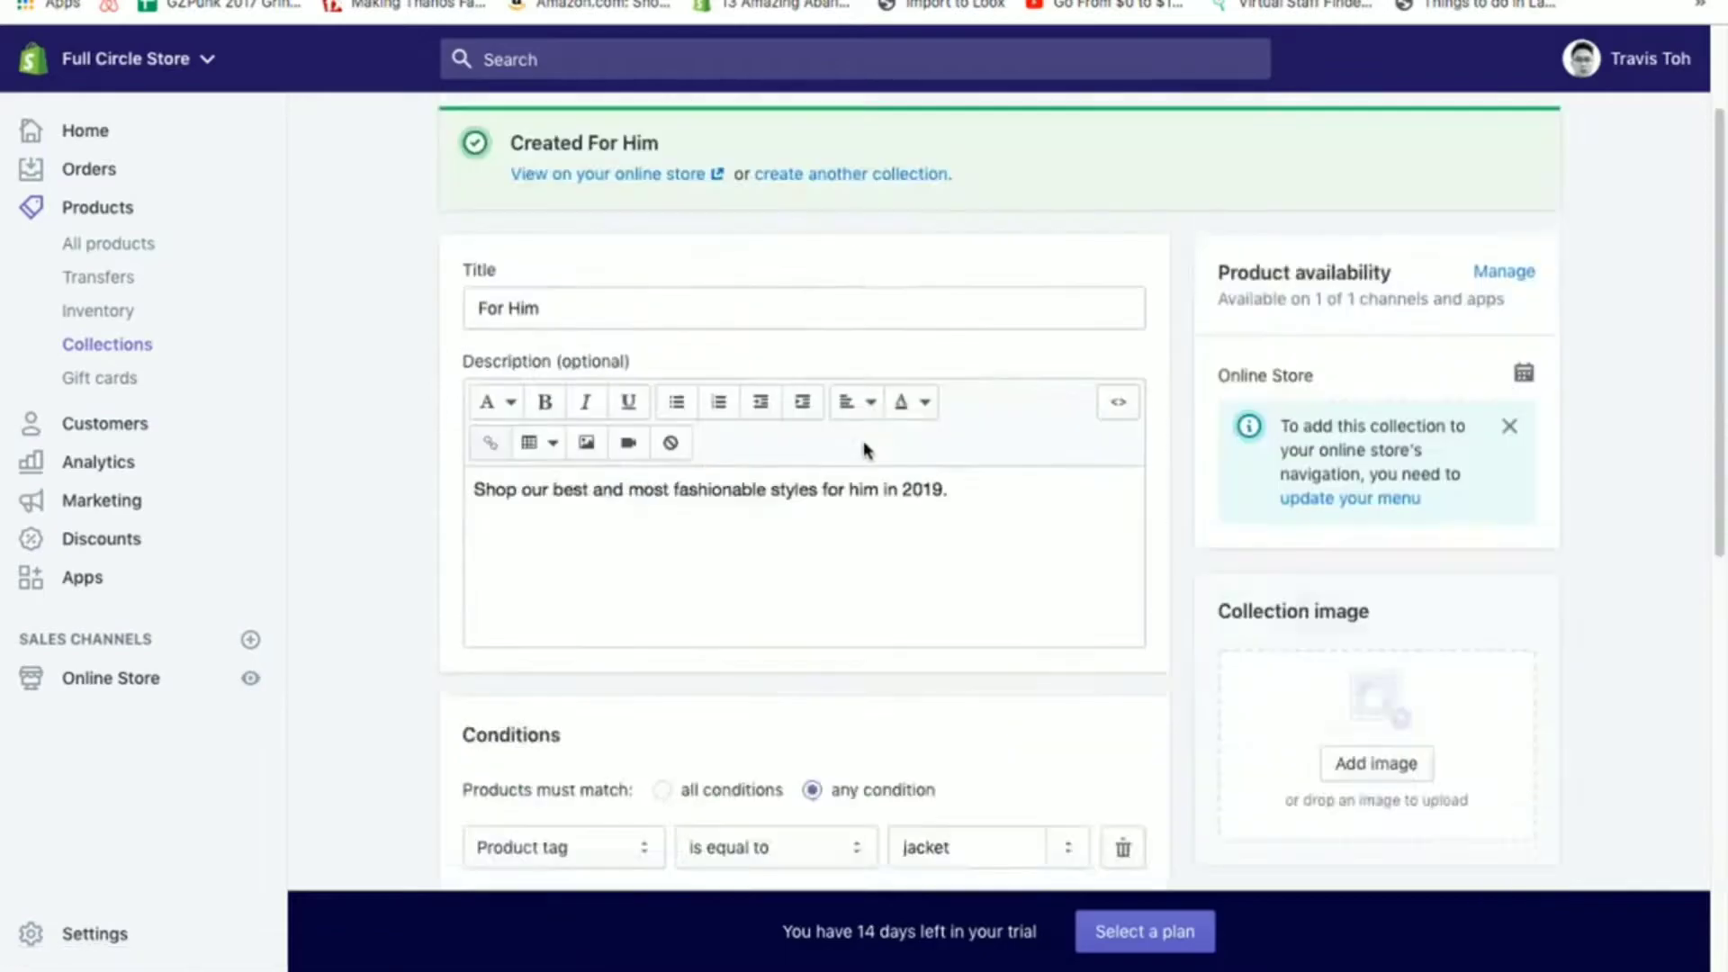
scroll(862, 440, down, 3)
scroll(867, 450, down, 6)
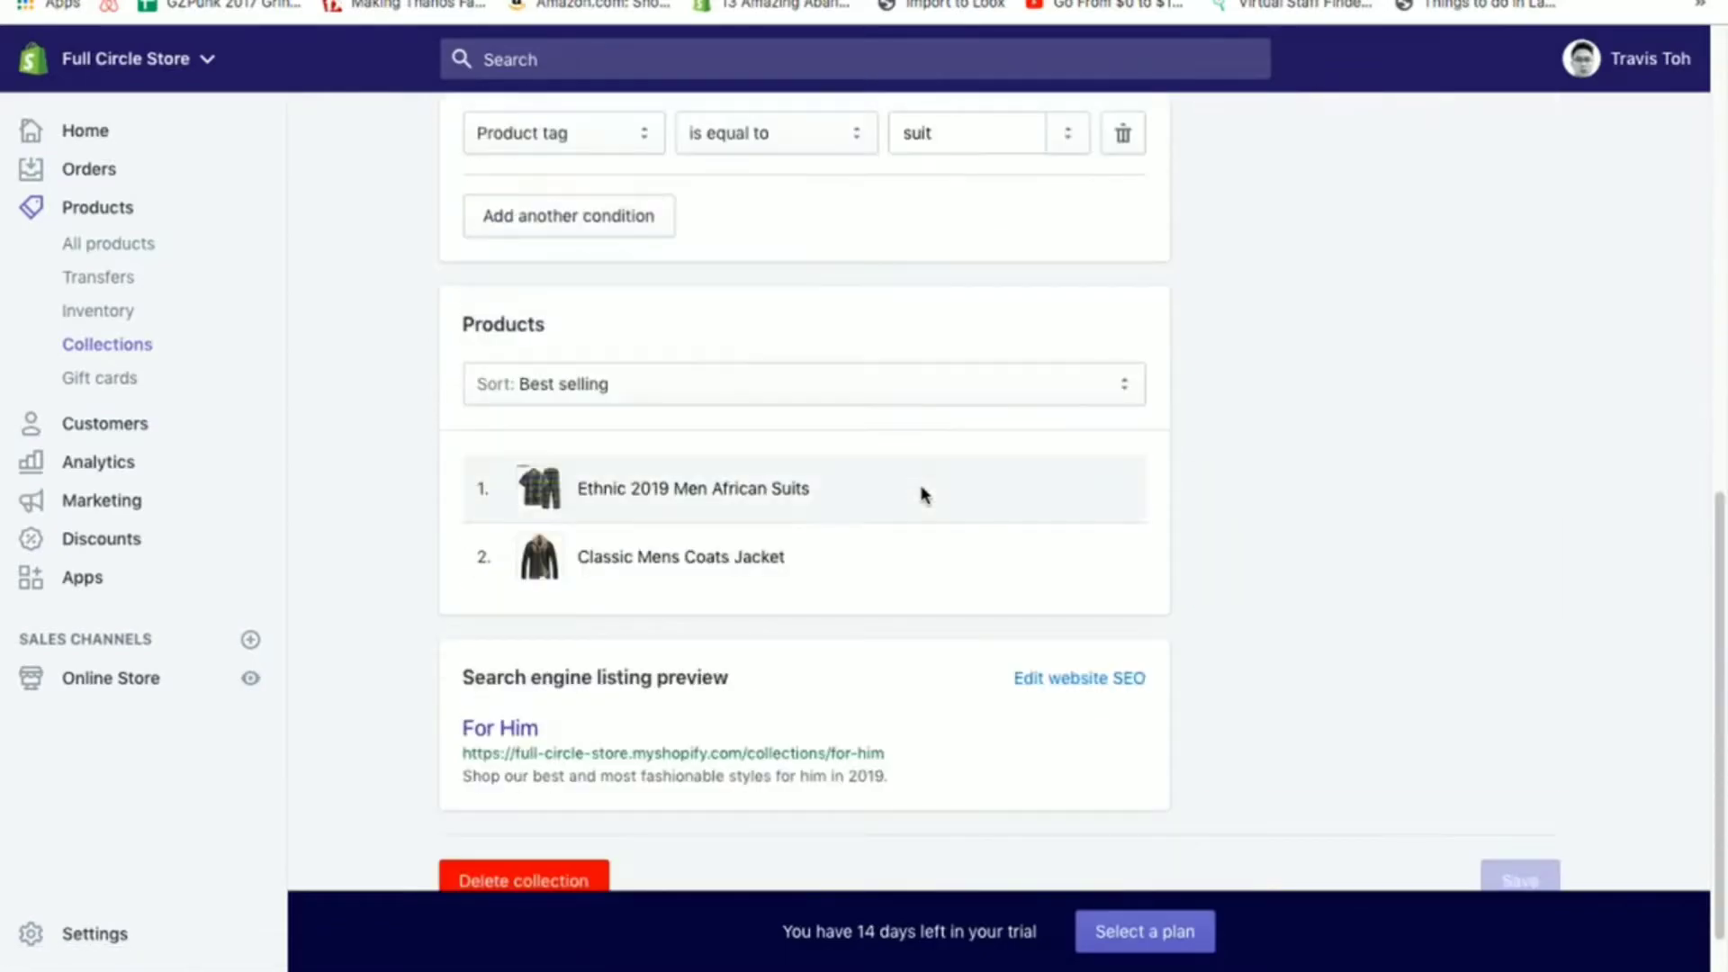
scroll(924, 495, up, 1)
scroll(924, 495, down, 3)
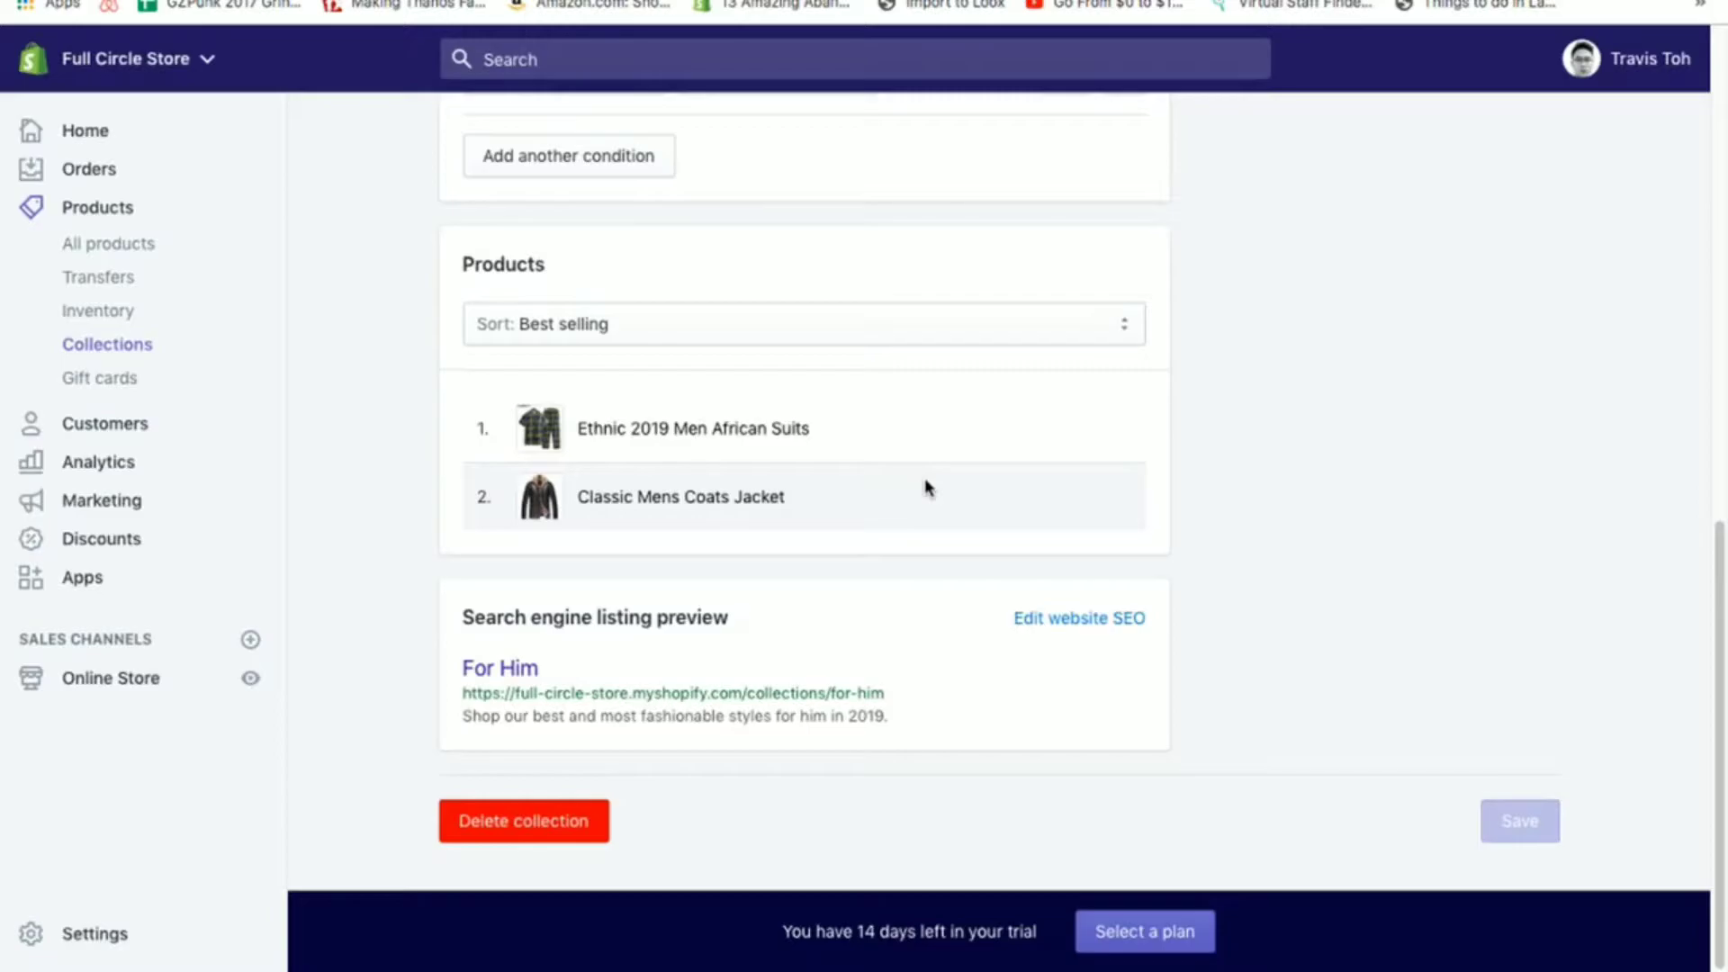
scroll(927, 489, up, 2)
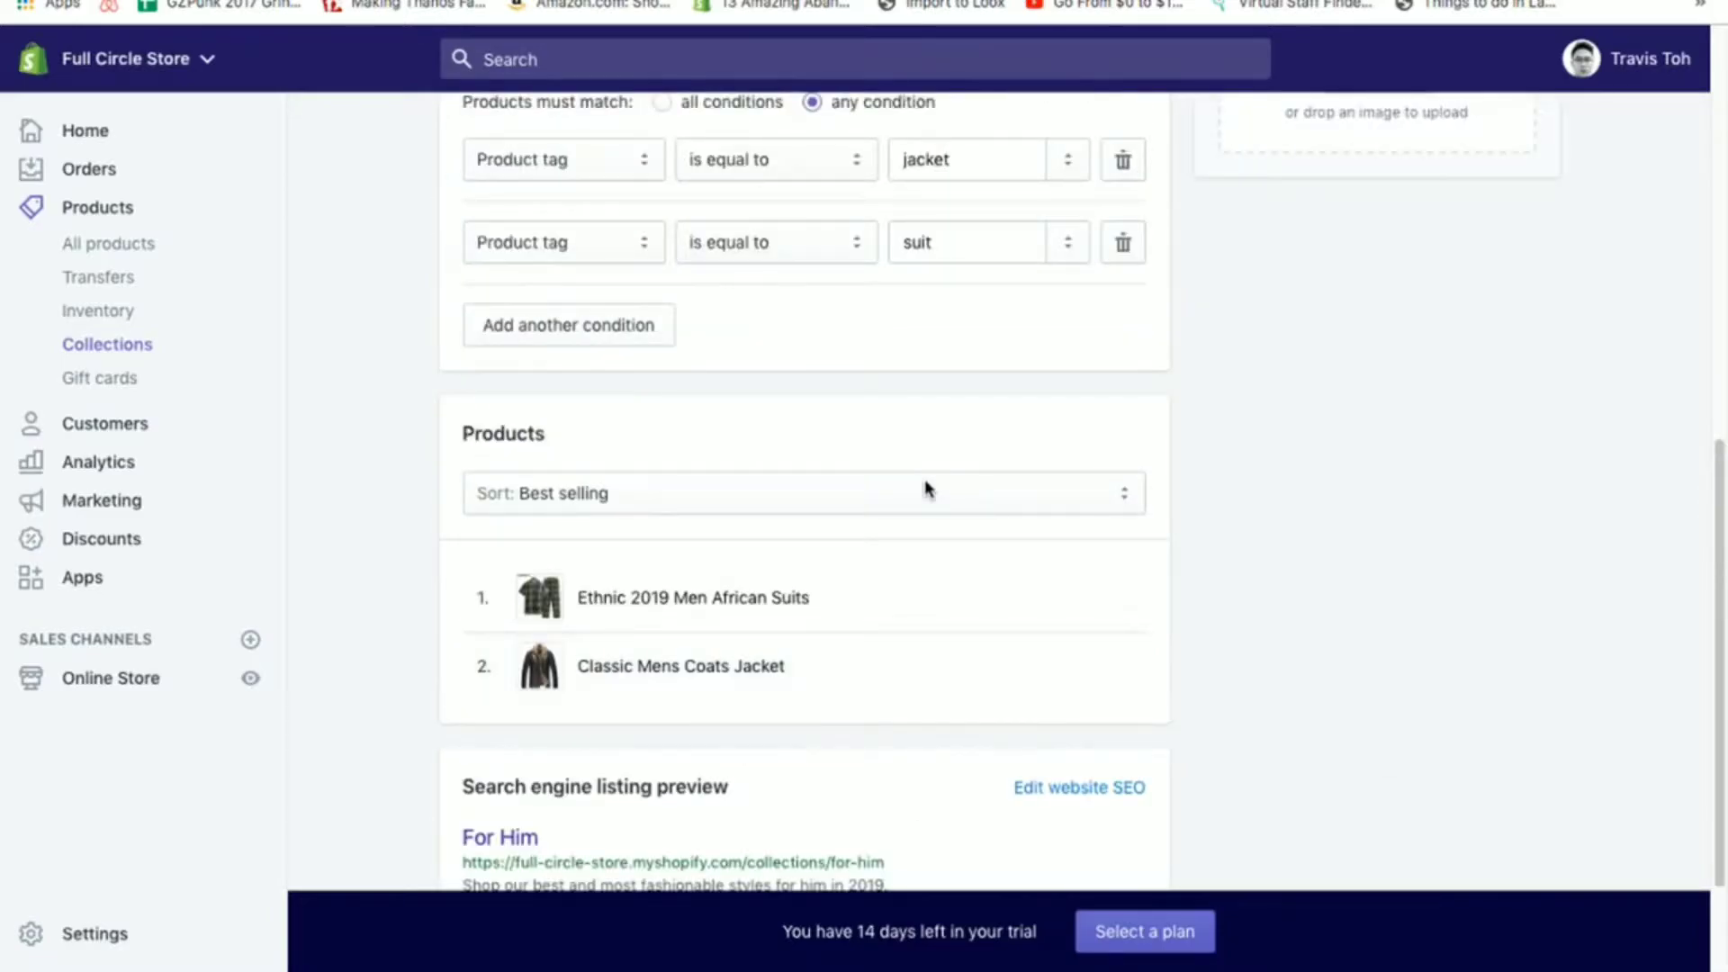
scroll(927, 489, down, 2)
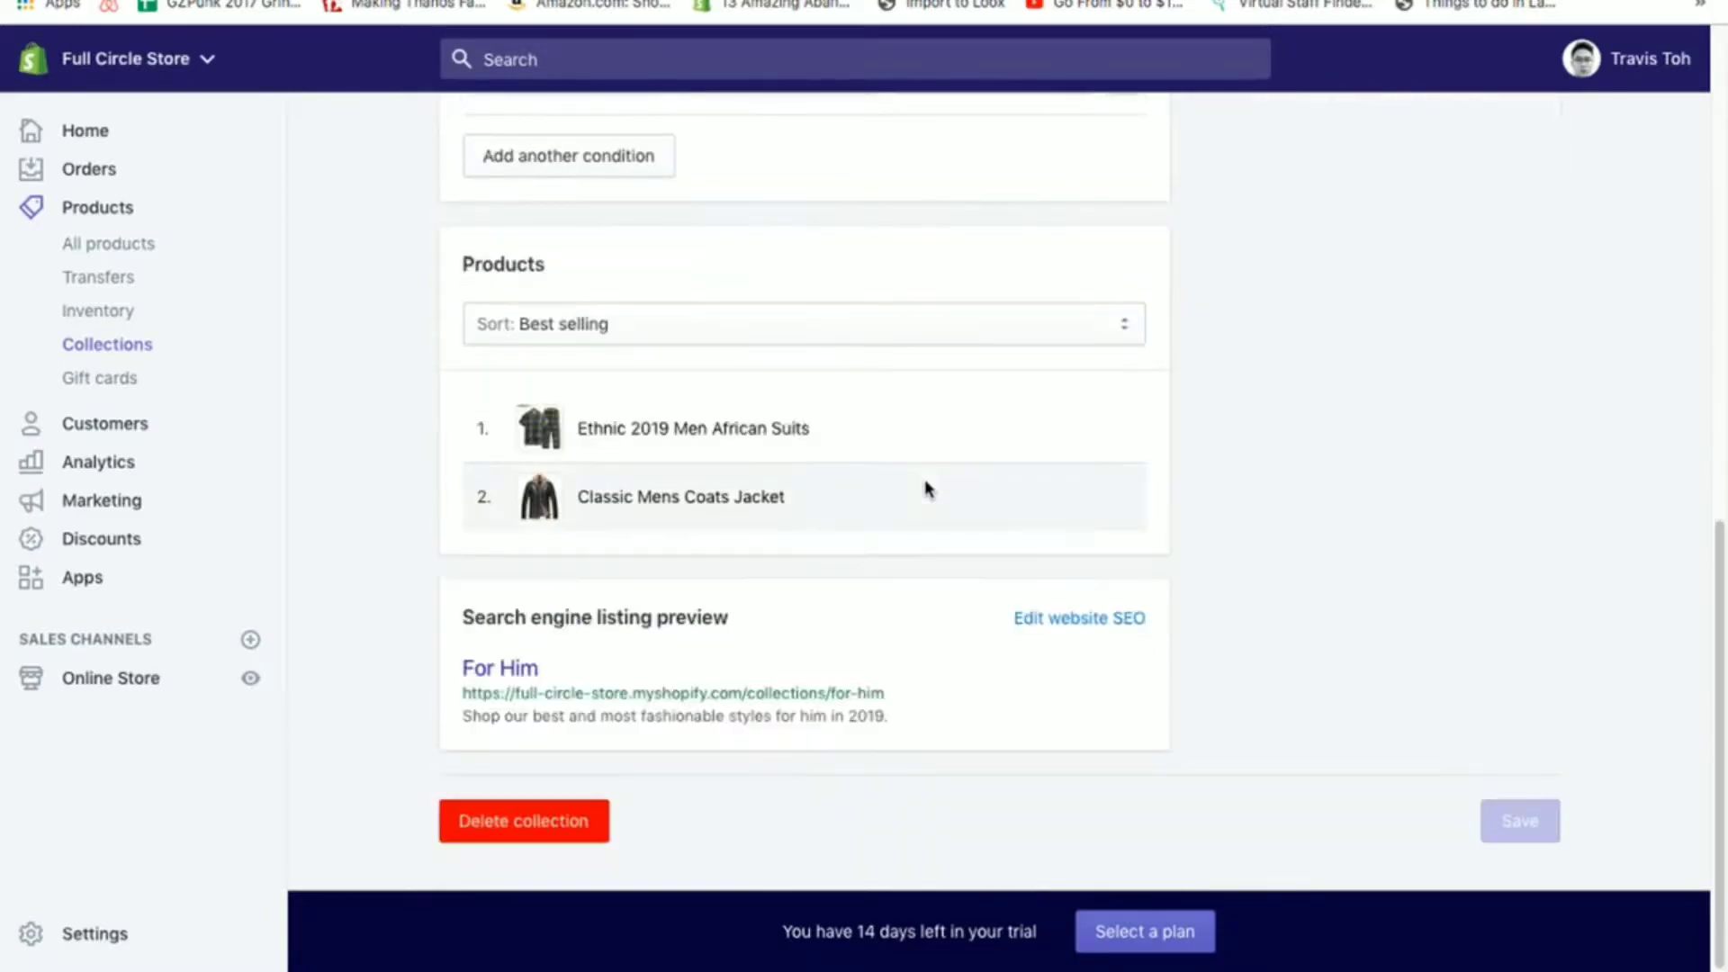
scroll(927, 489, up, 9)
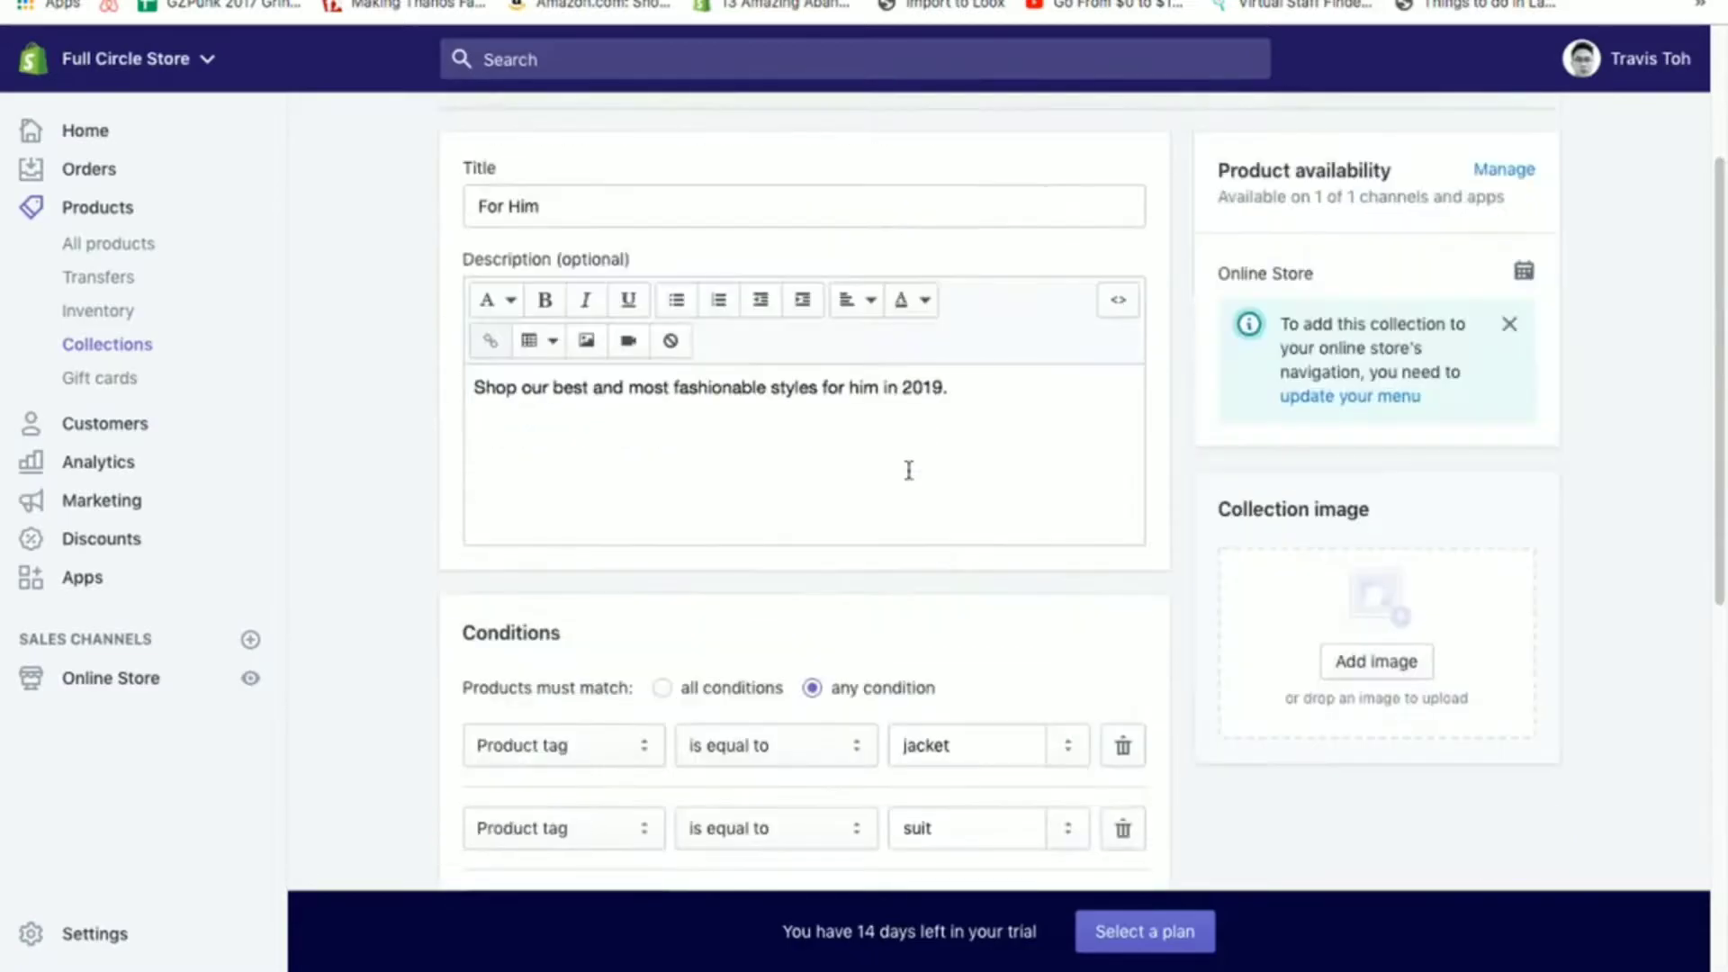
scroll(909, 471, down, 5)
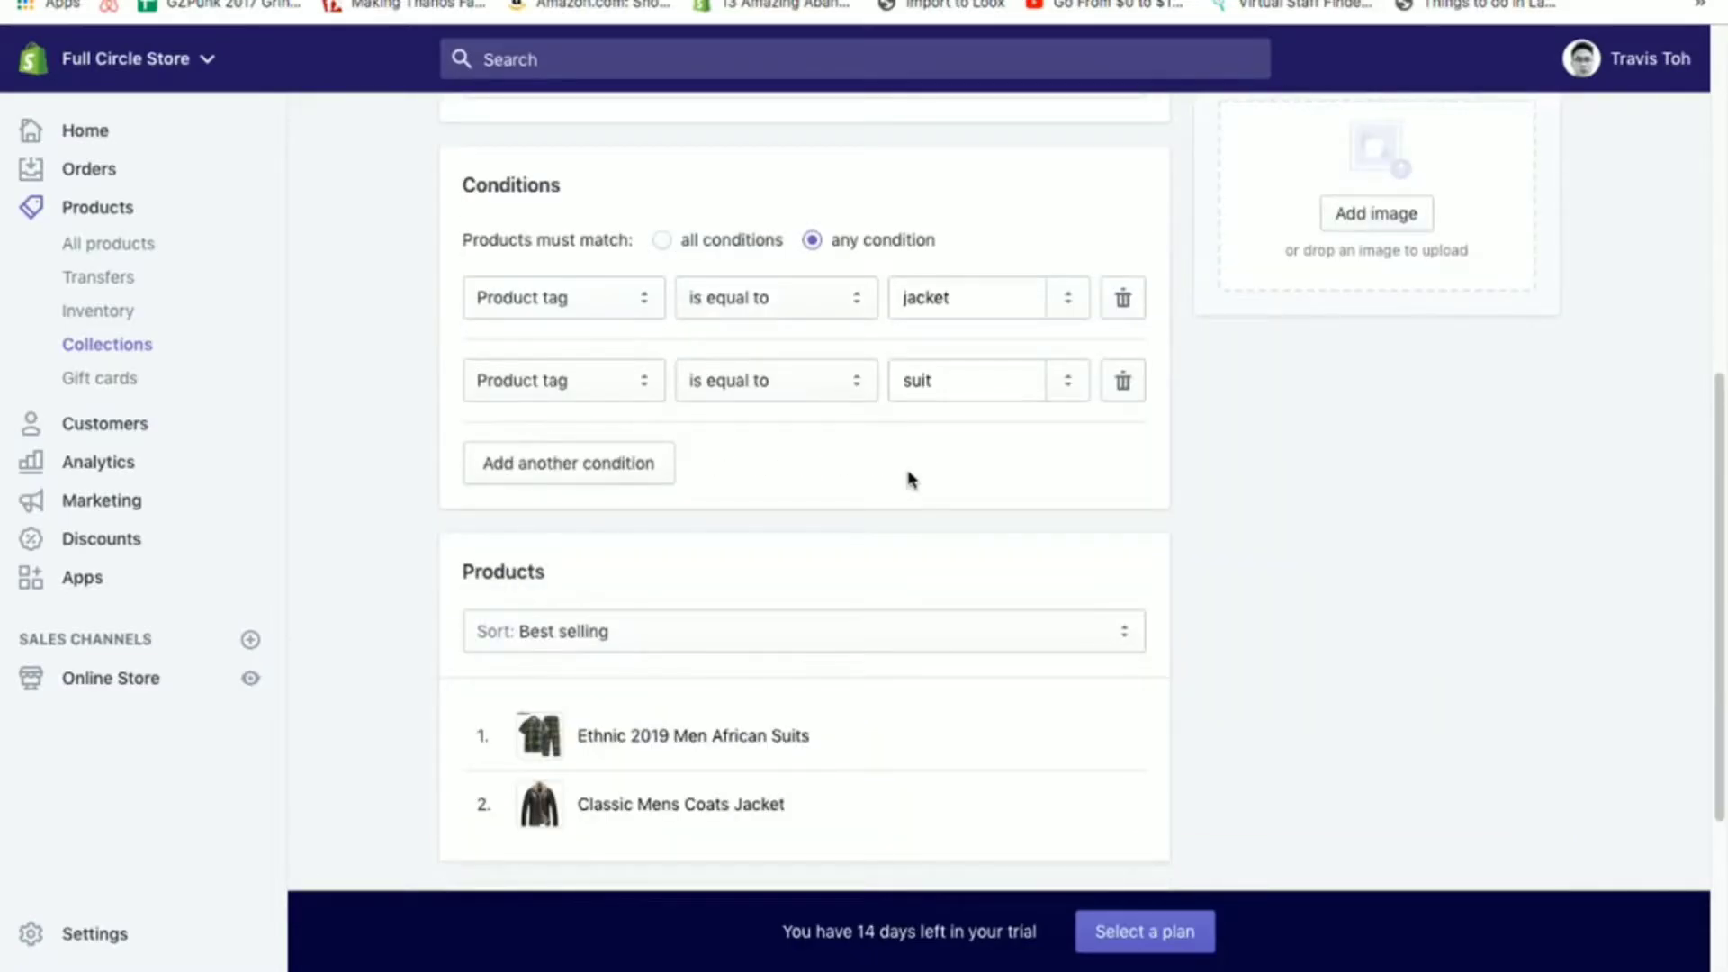
scroll(909, 477, up, 3)
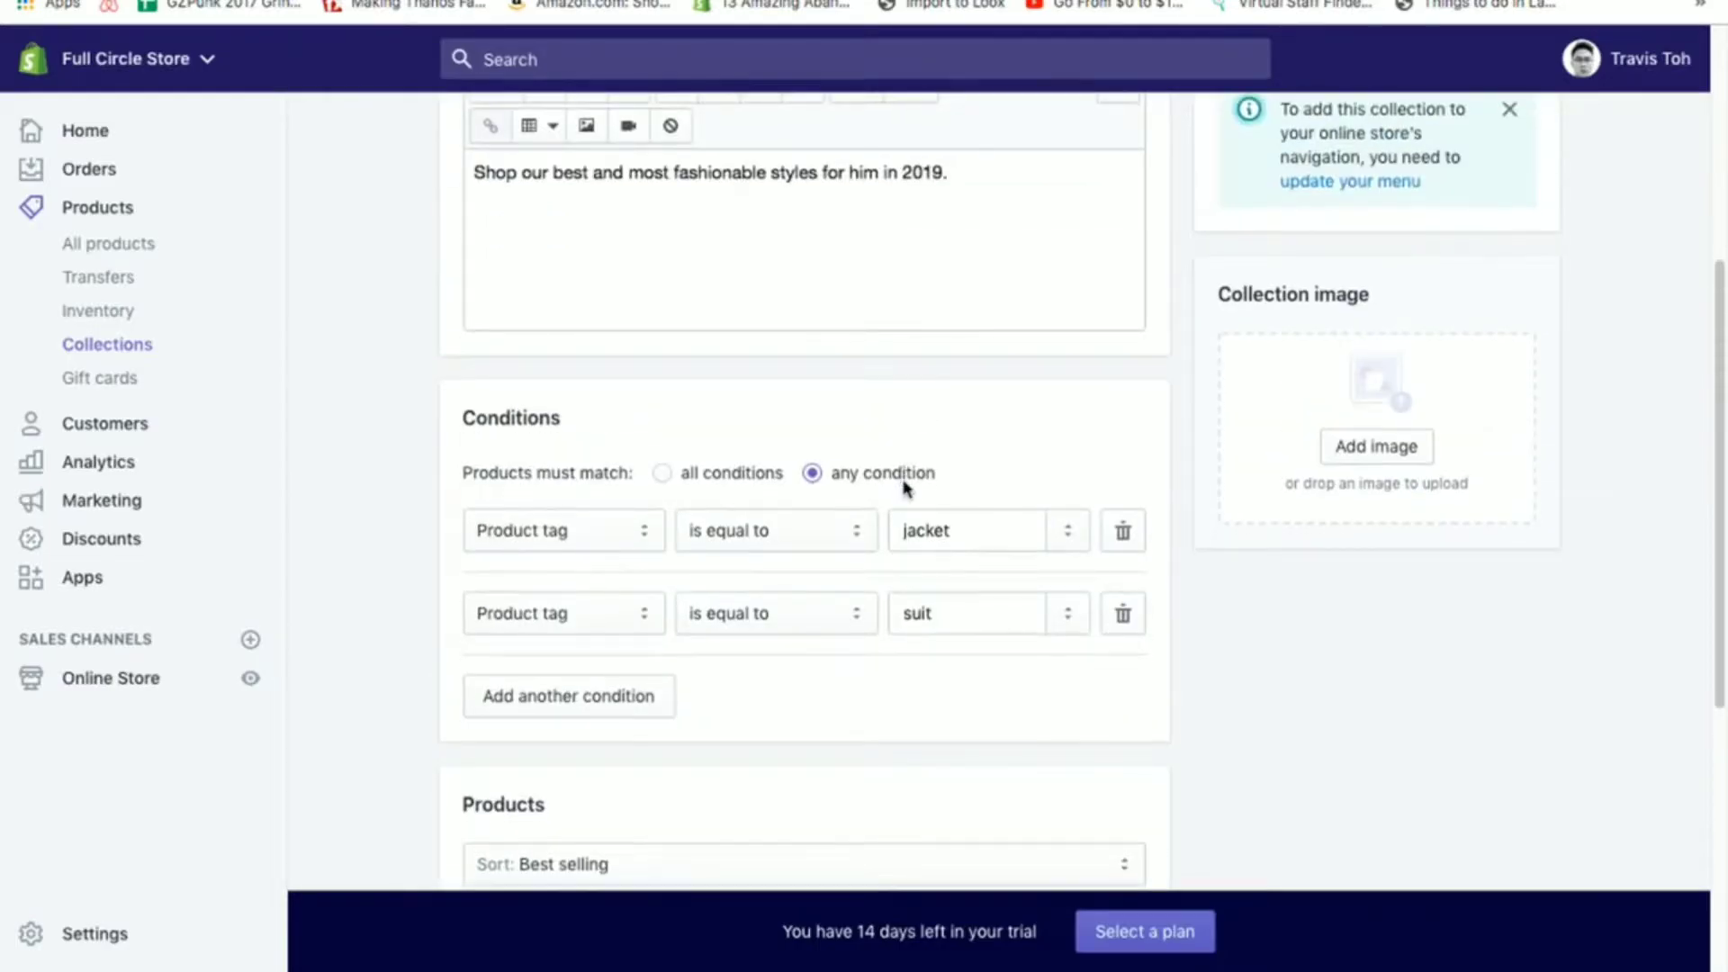
scroll(907, 486, up, 6)
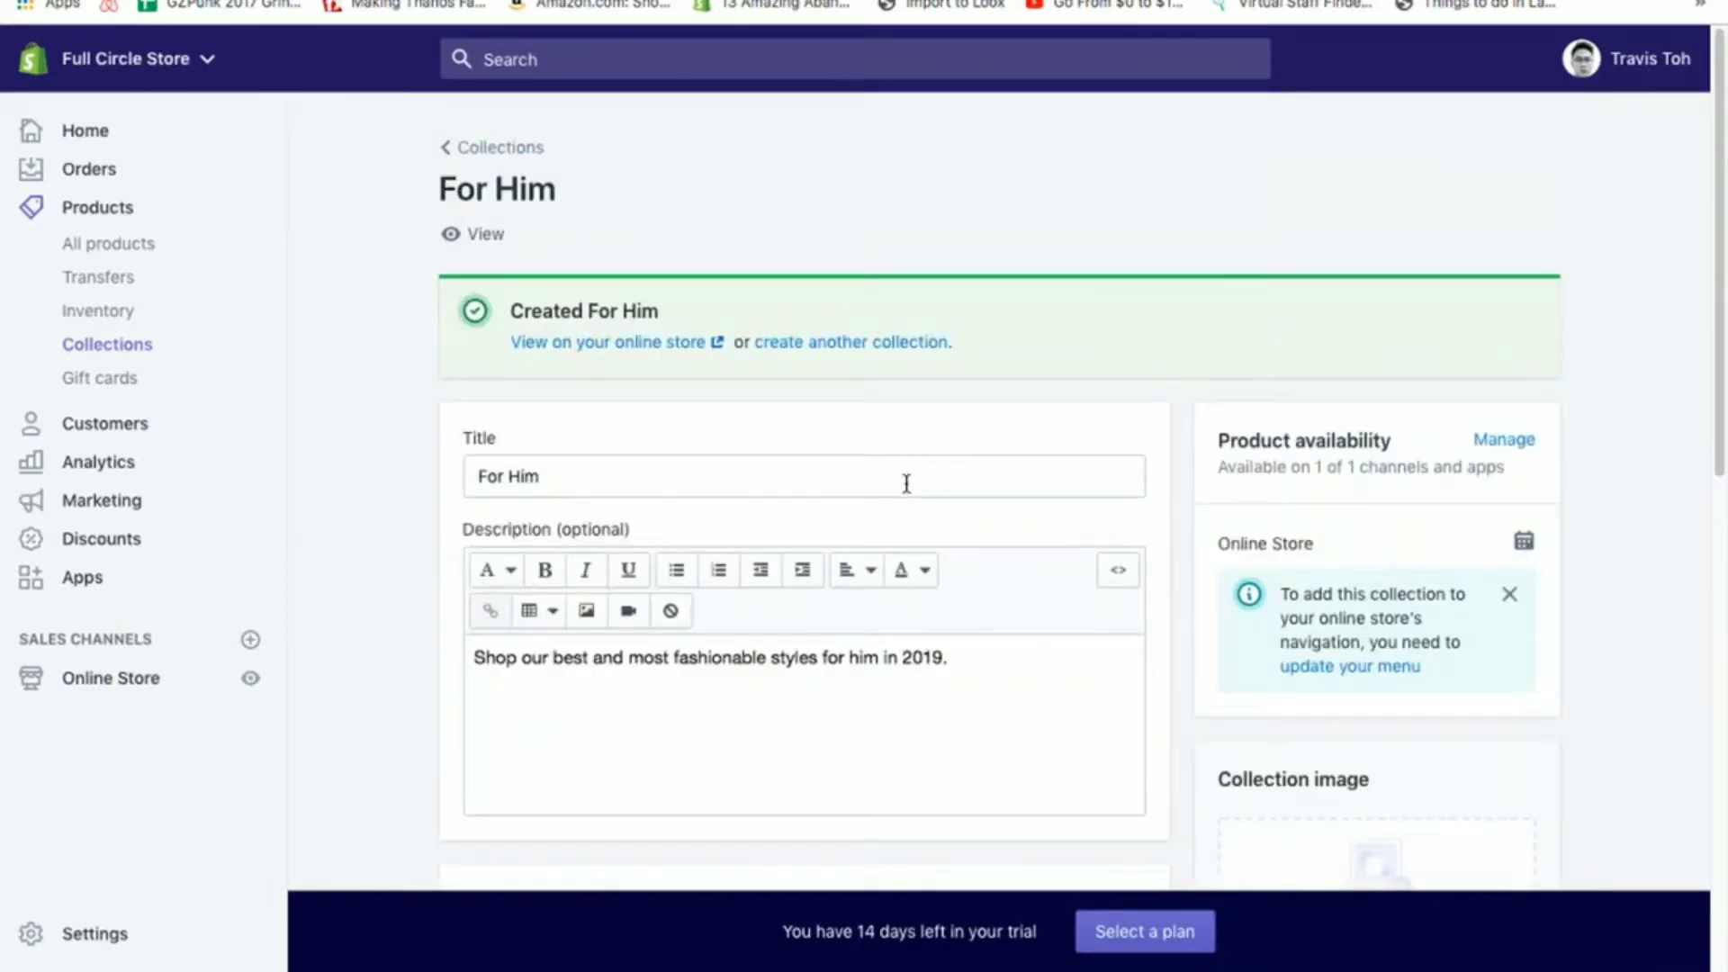
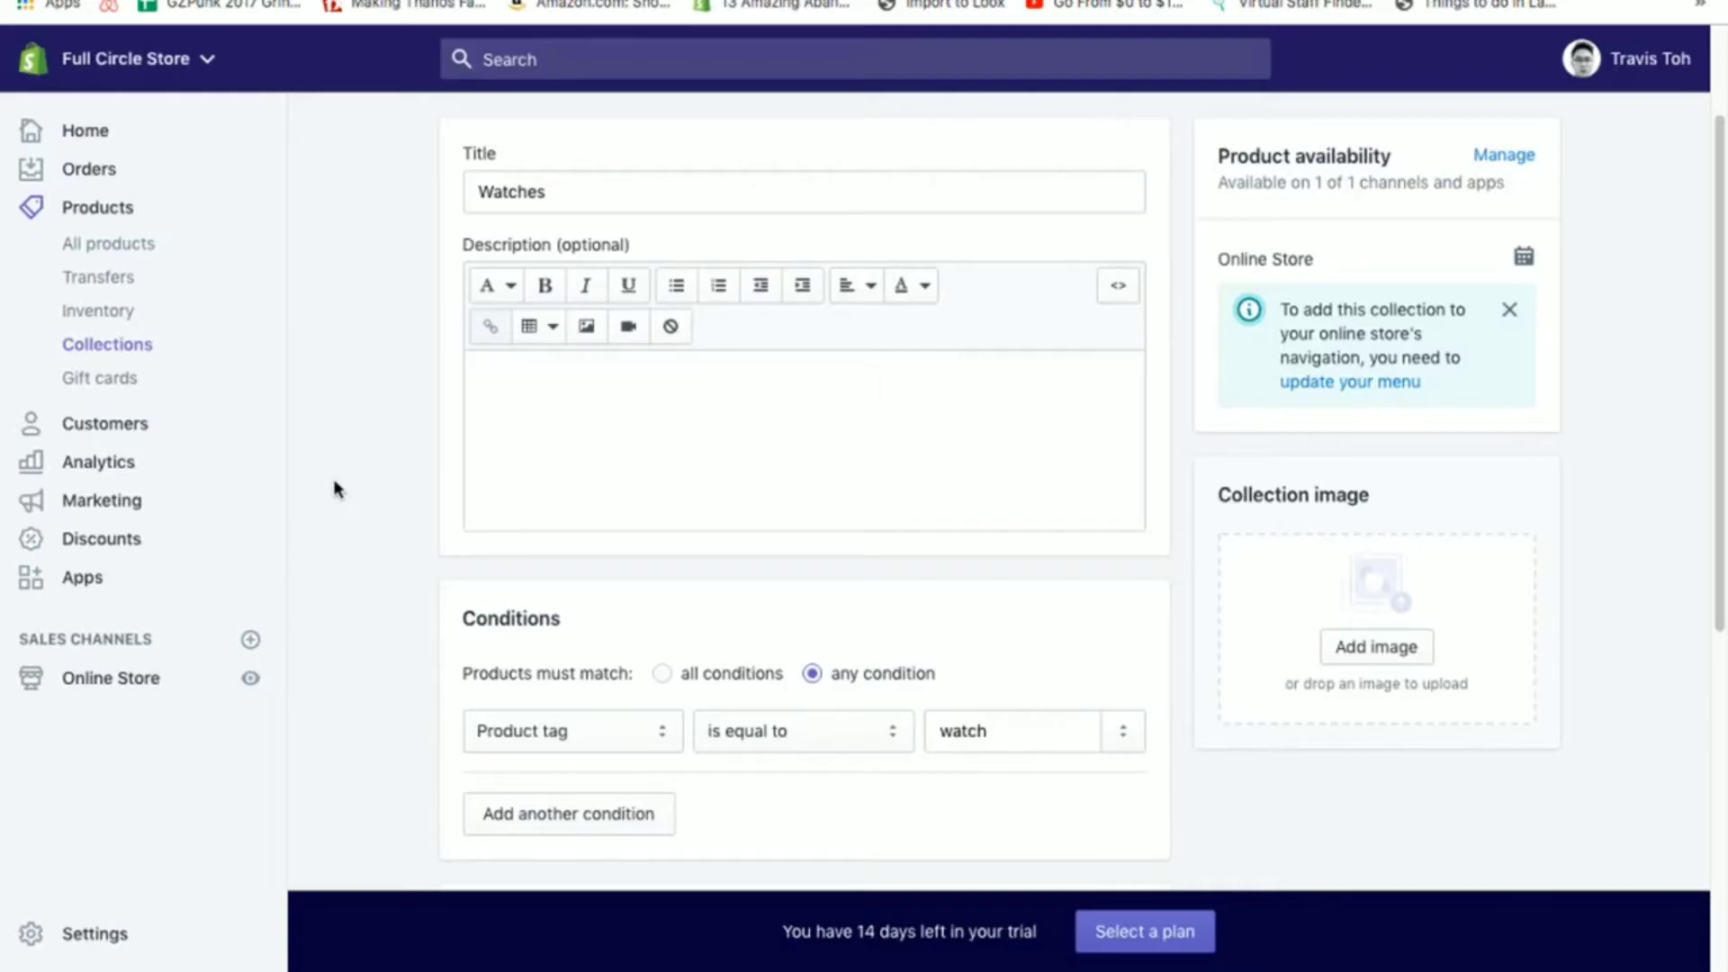
Start a new collection from the collections list and title it 'Best Sellers'
scroll(251, 427, up, 2)
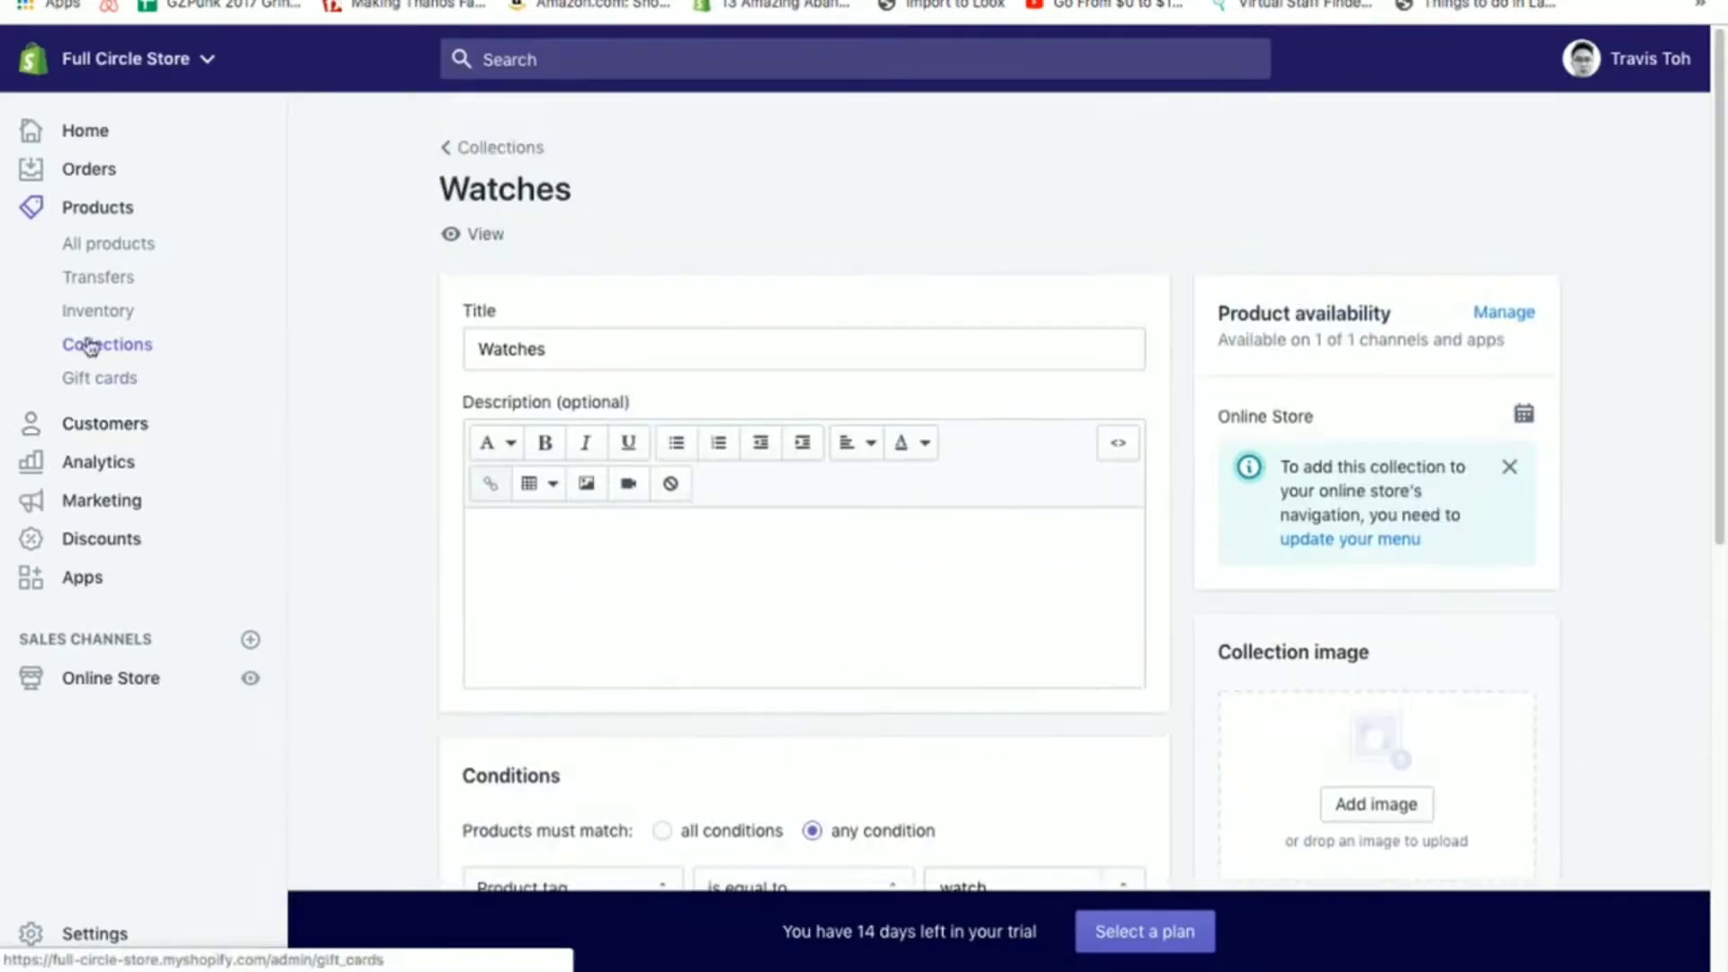
click(126, 345)
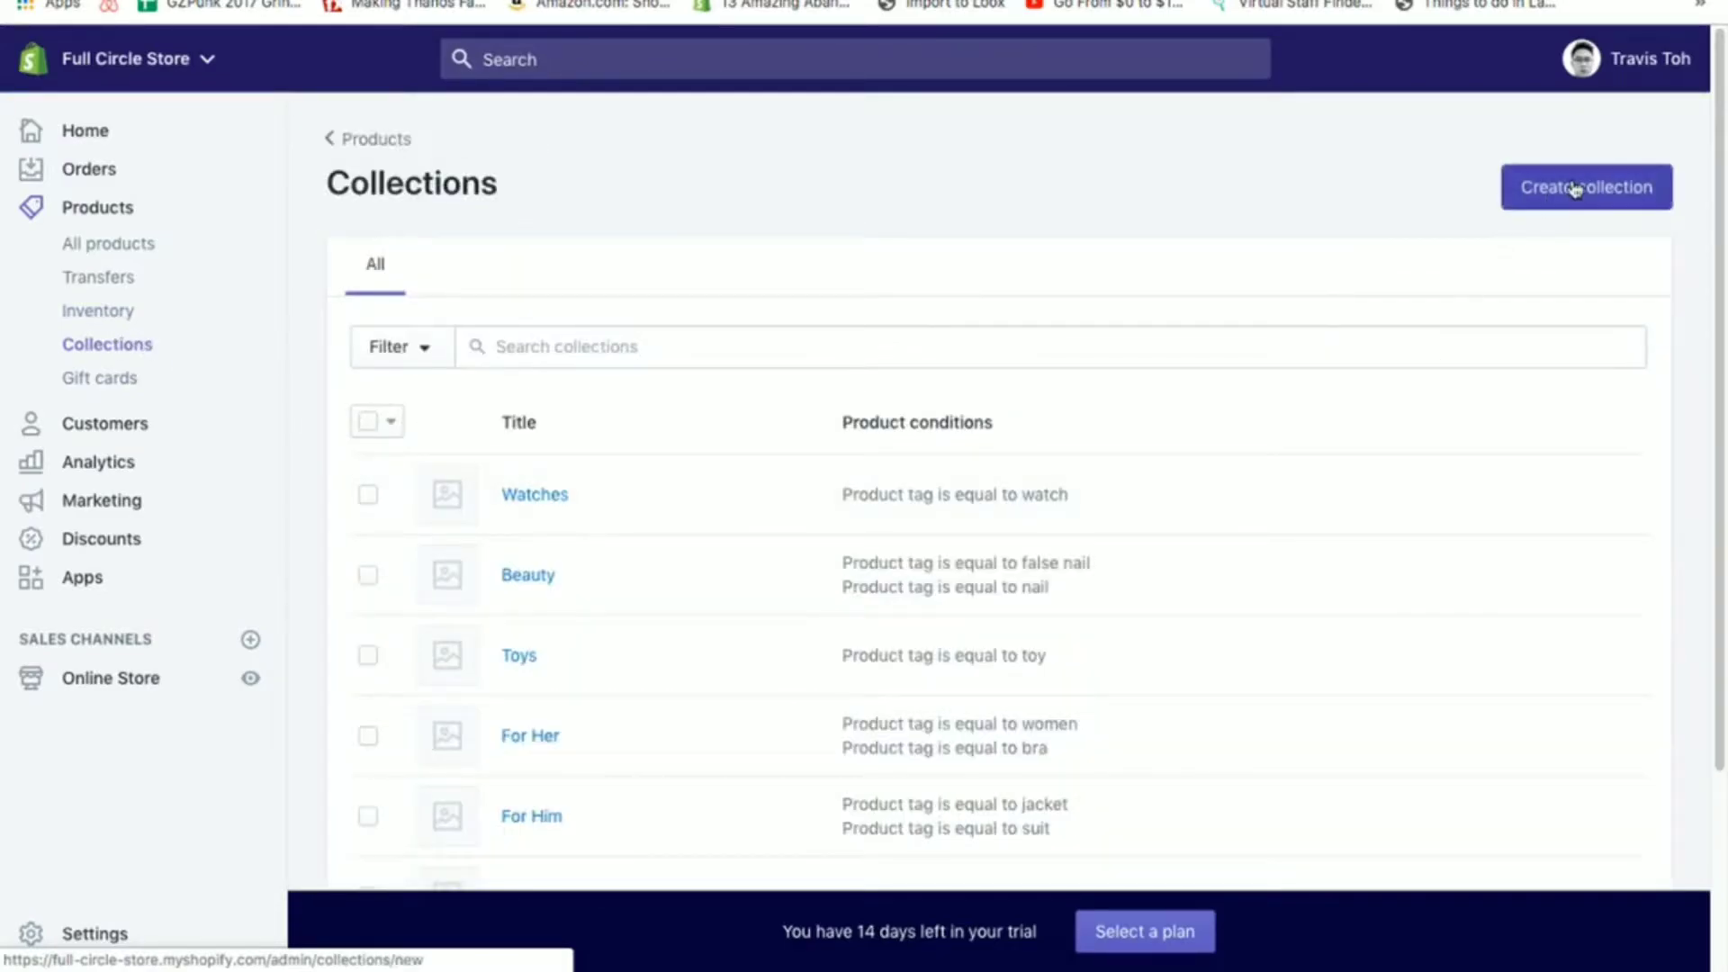
click(1575, 189)
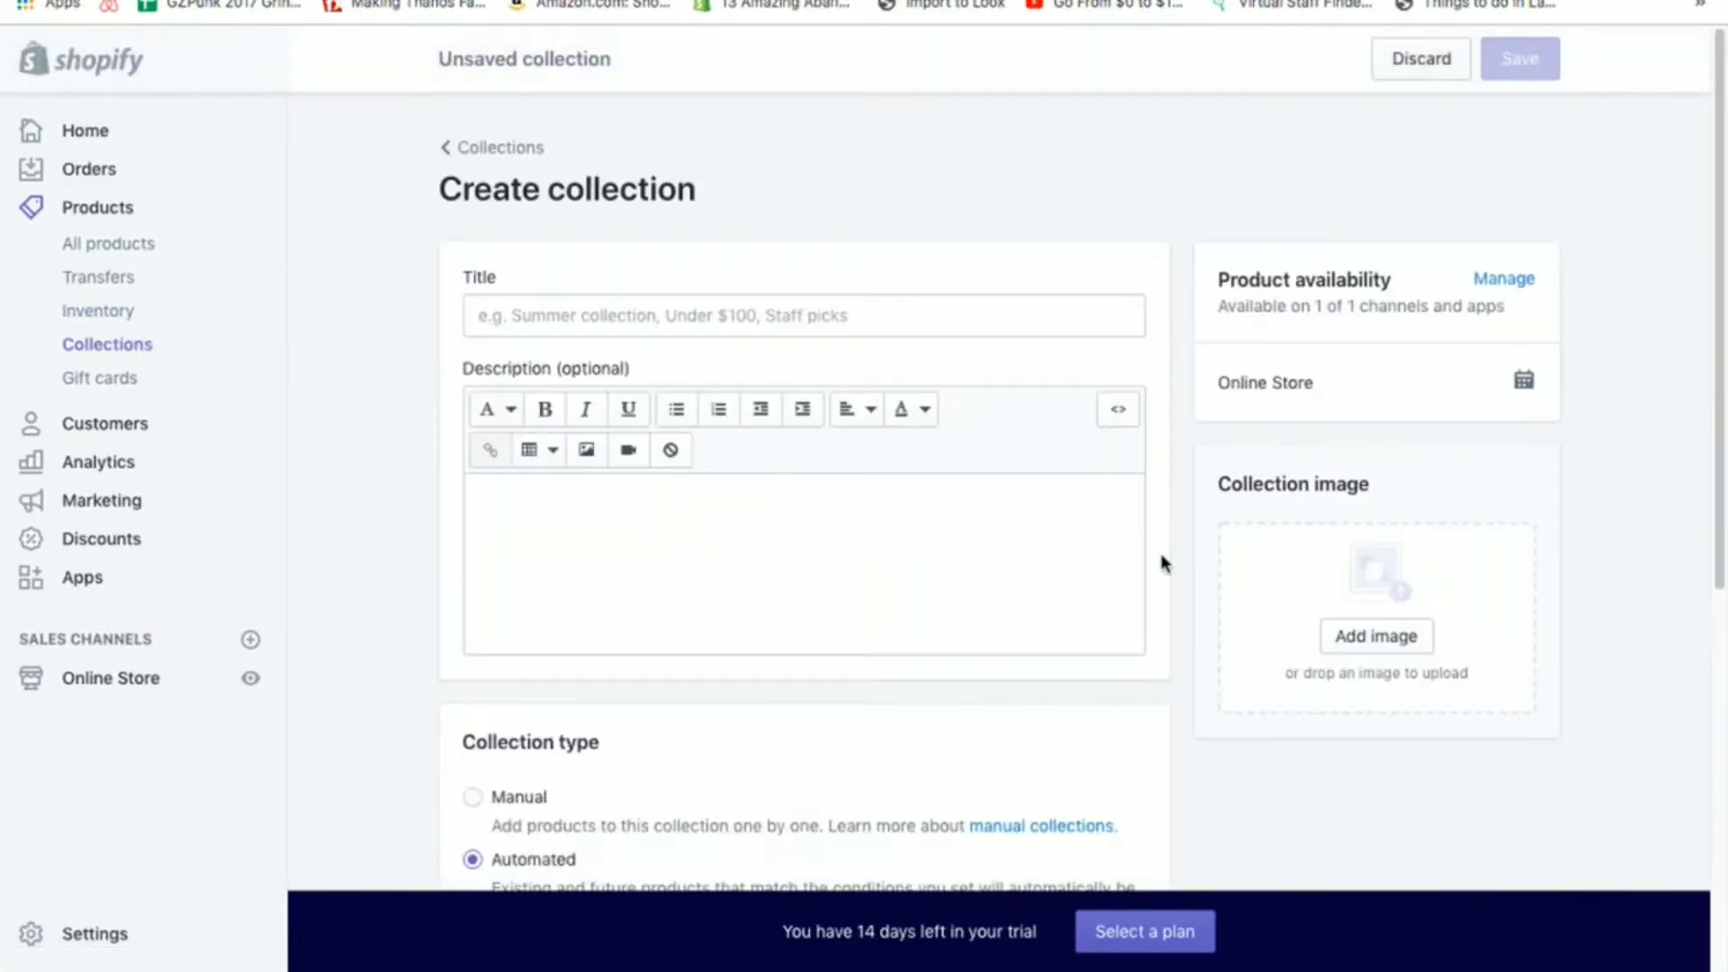
click(776, 309)
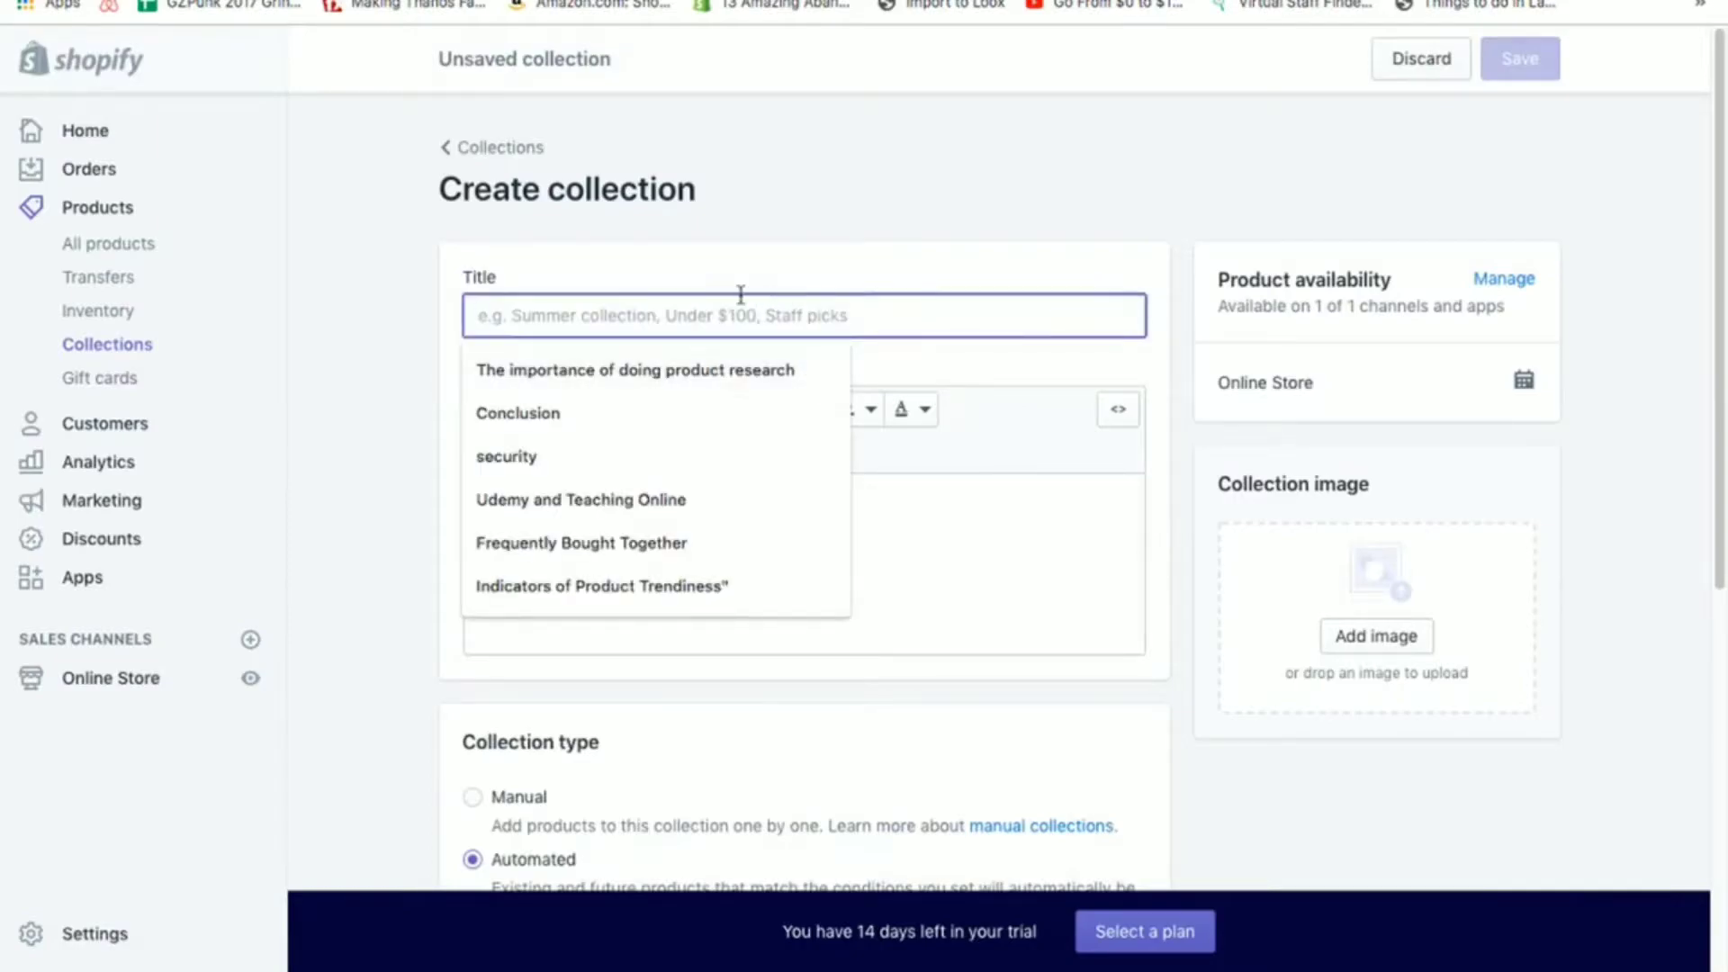
text(Best Sellers)
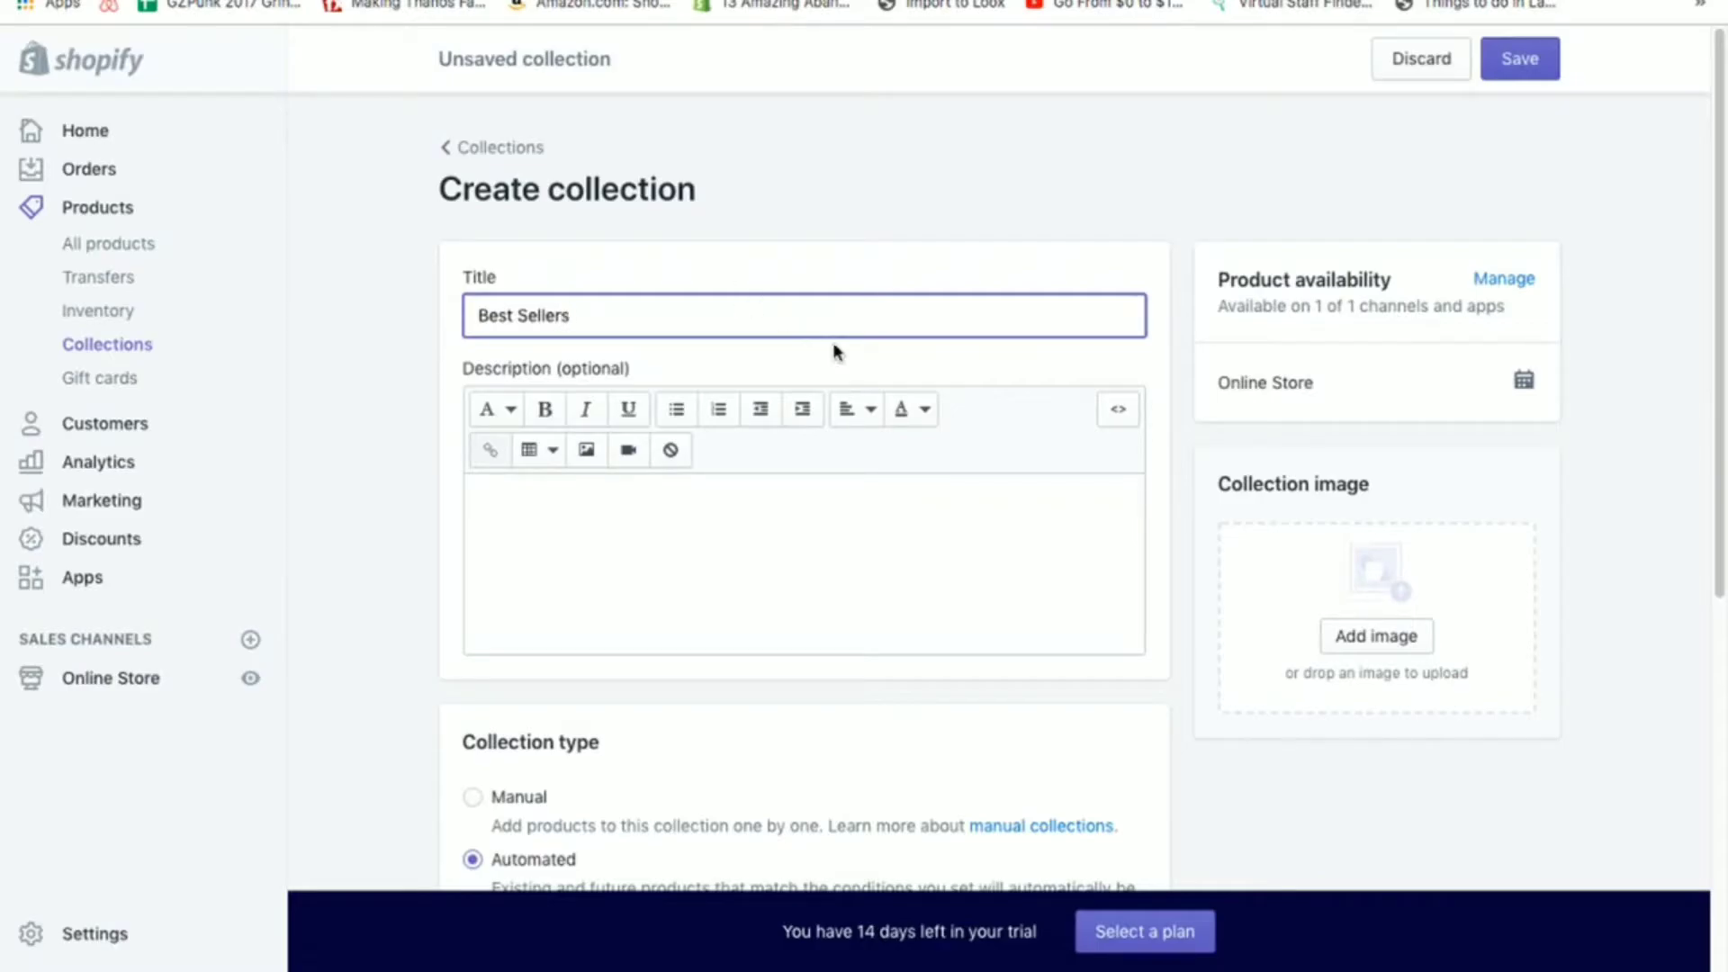
Set the collection type to Manual and save the collection
scroll(837, 351, down, 3)
scroll(320, 432, down, 4)
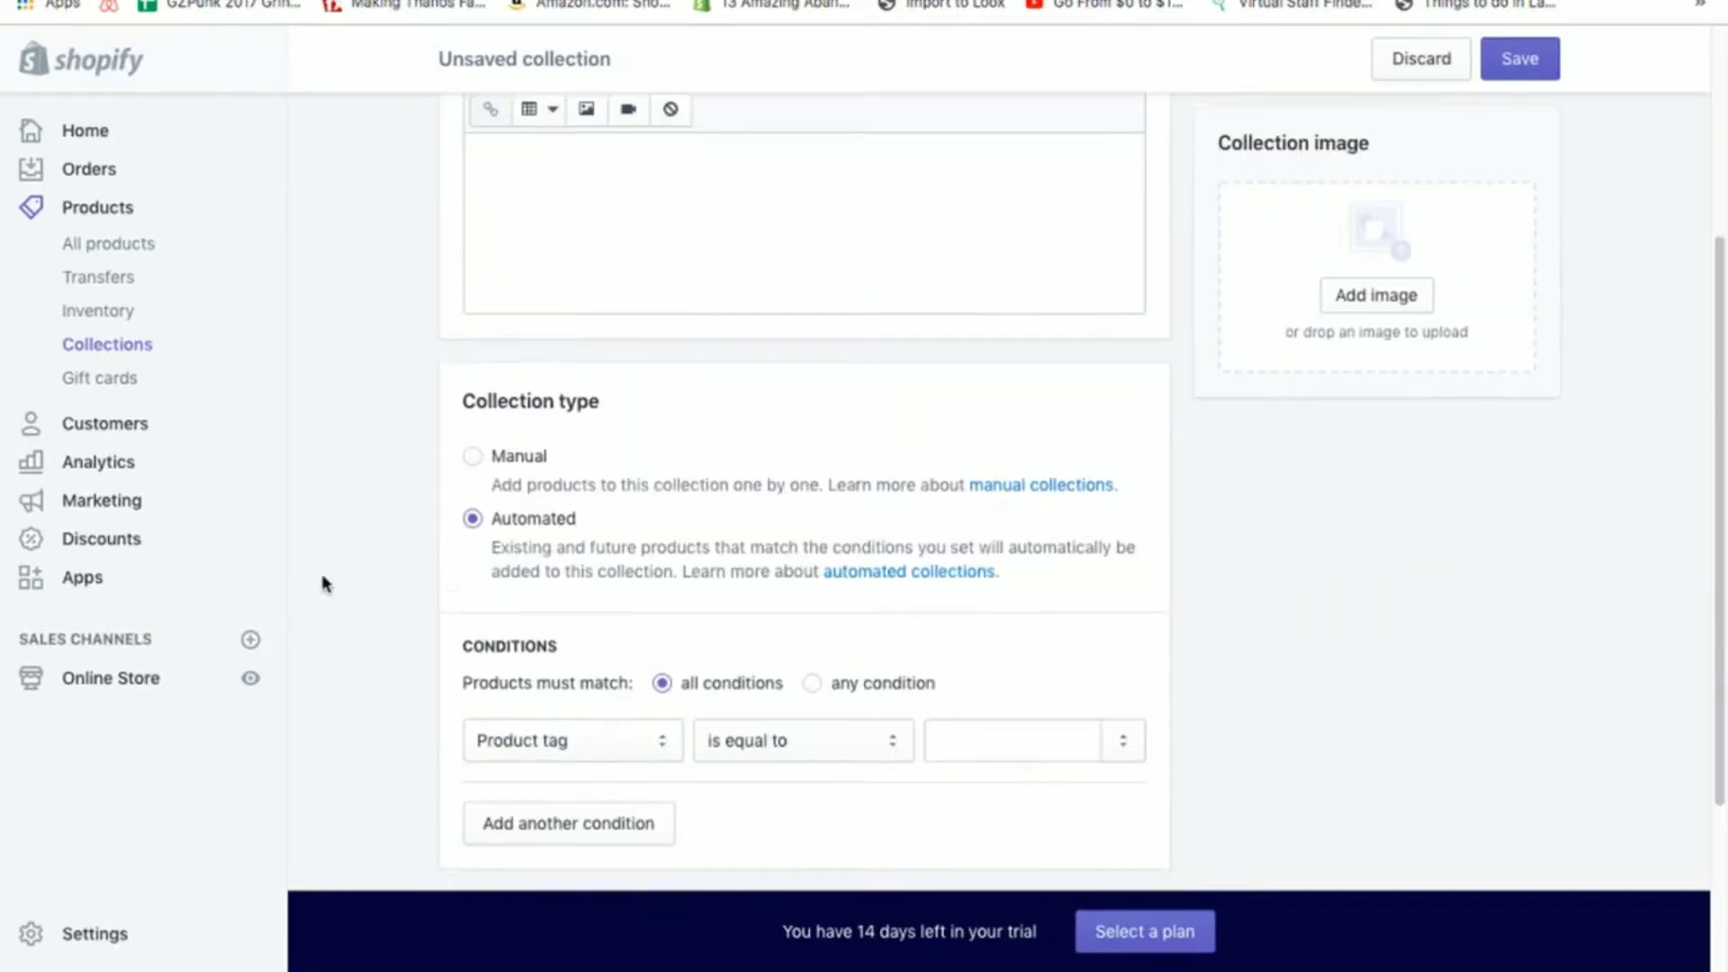
scroll(512, 450, down, 2)
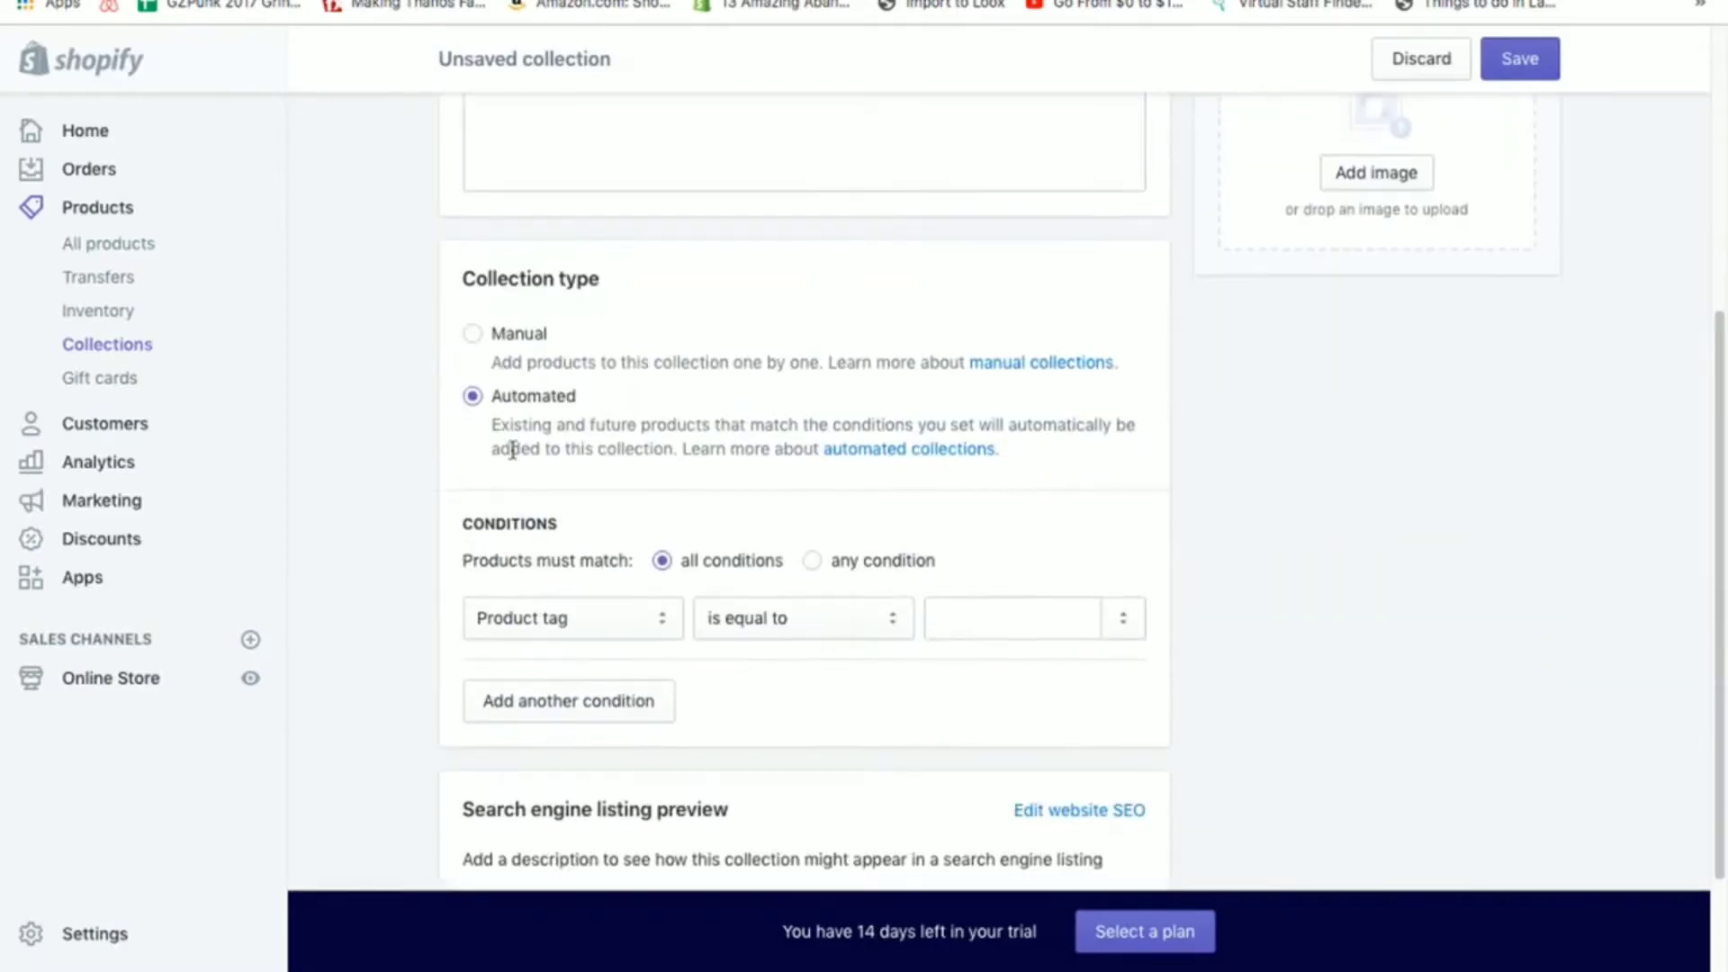
click(474, 339)
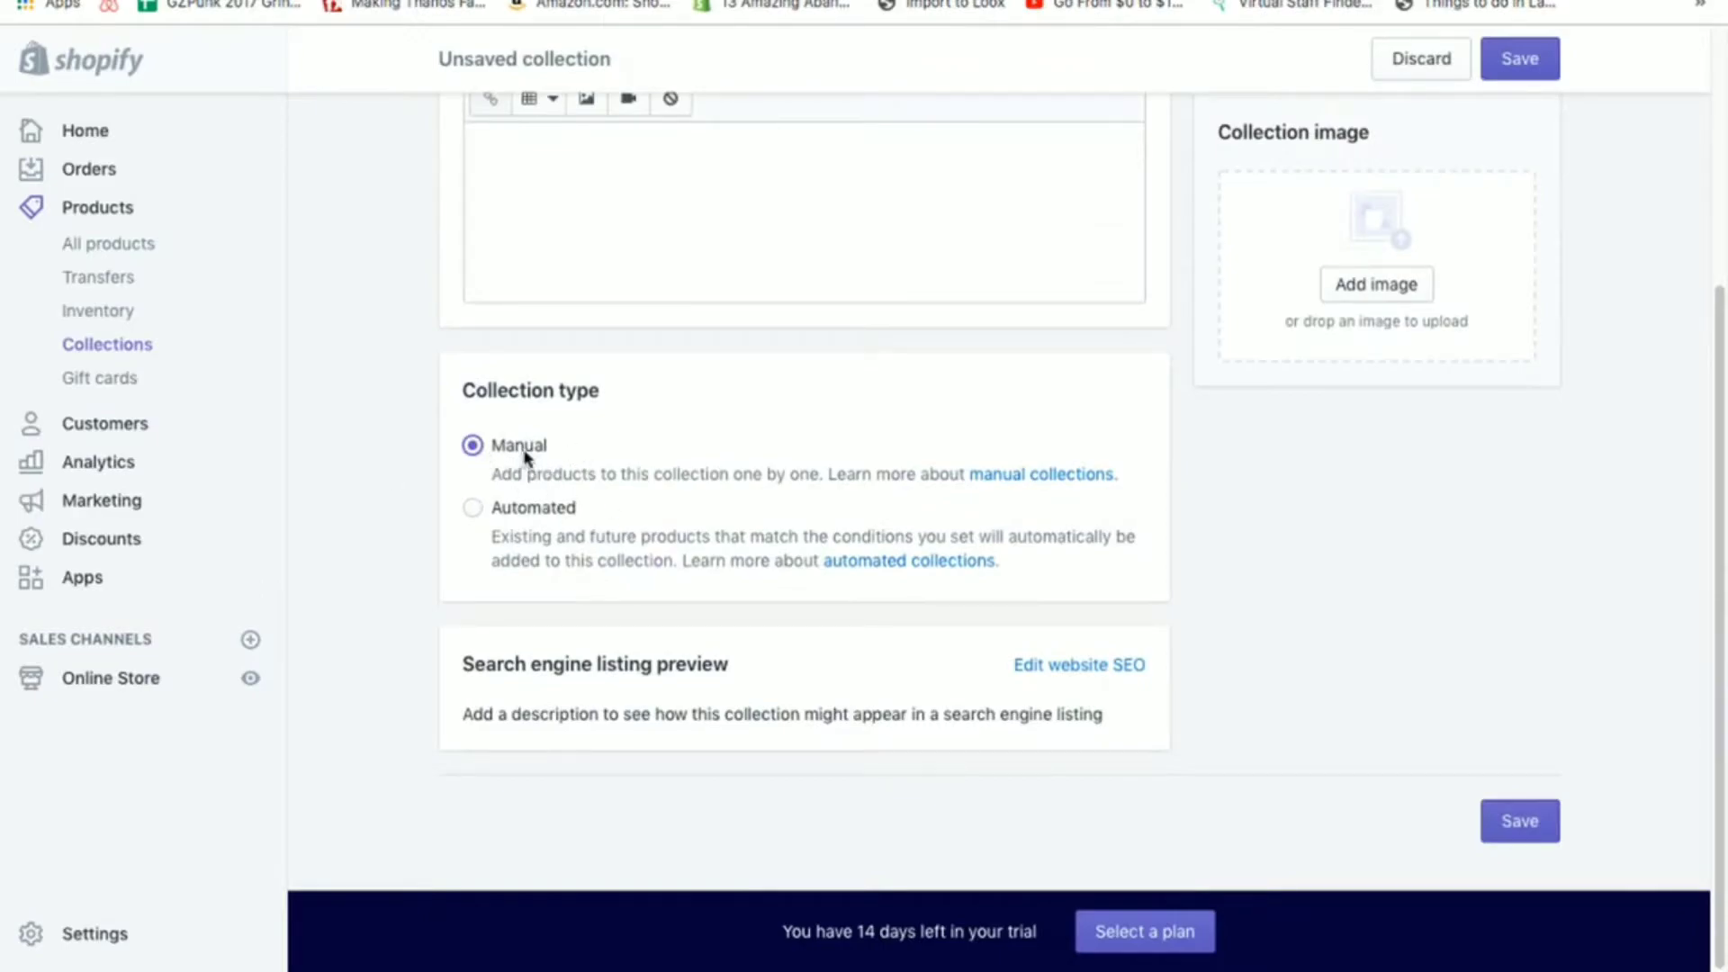
click(1529, 65)
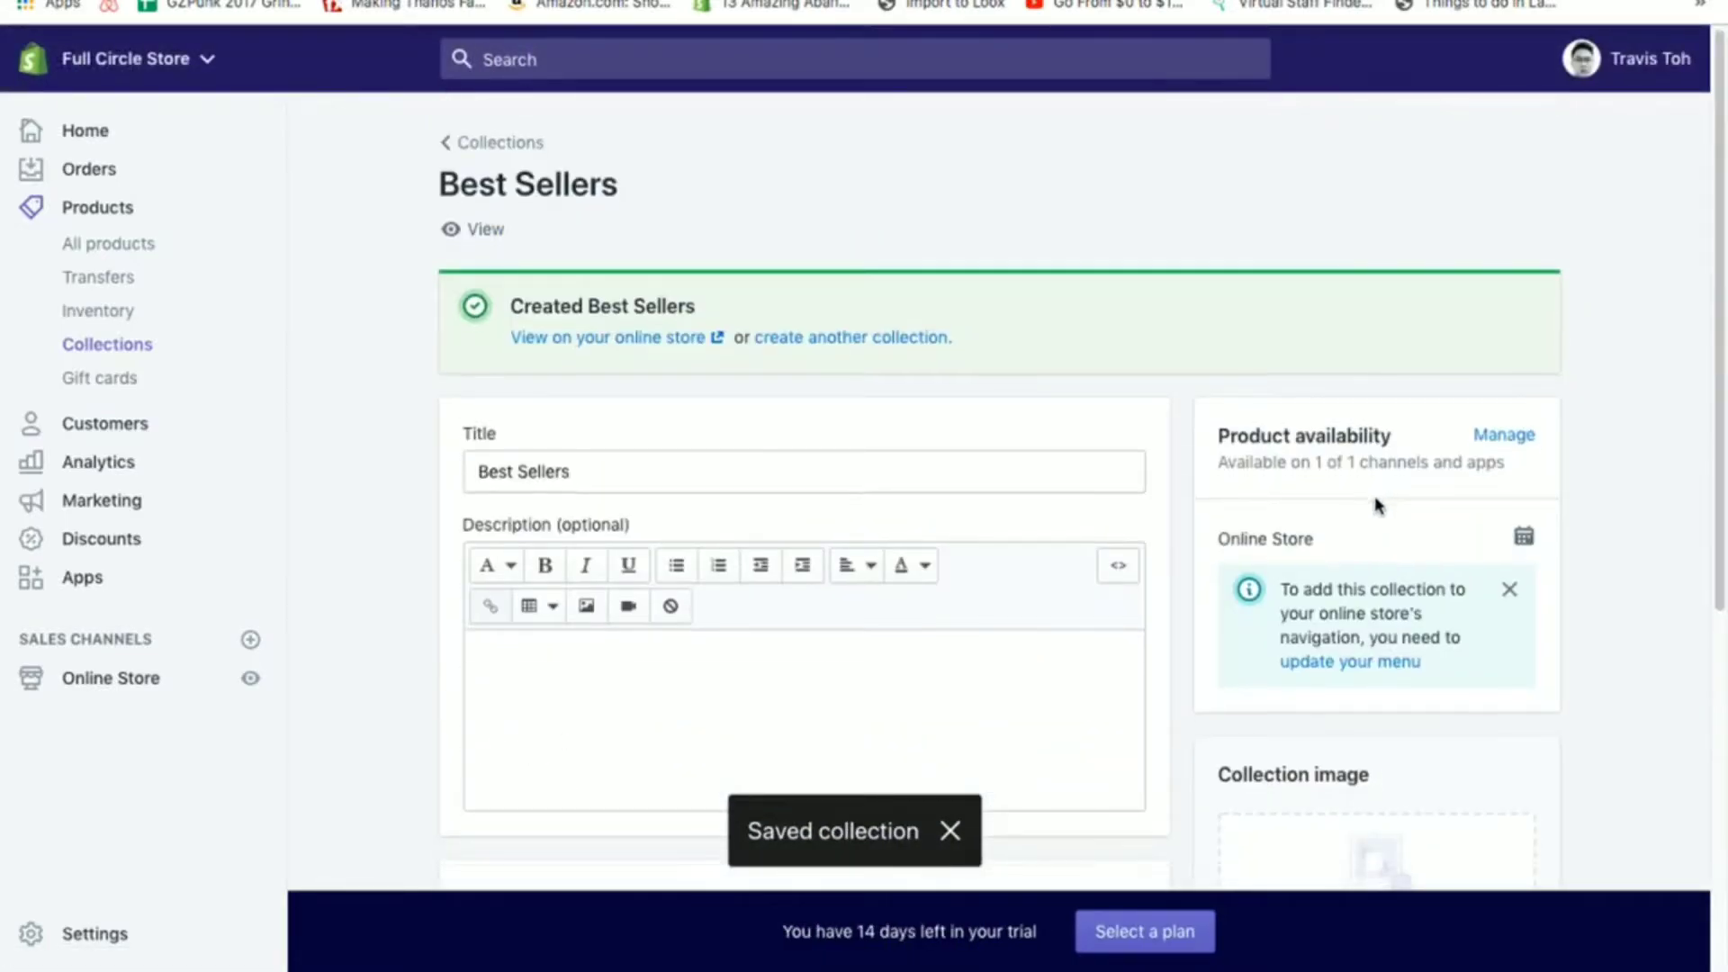
Enter the collection description 'Check out these best sellers!'
scroll(1375, 501, down, 6)
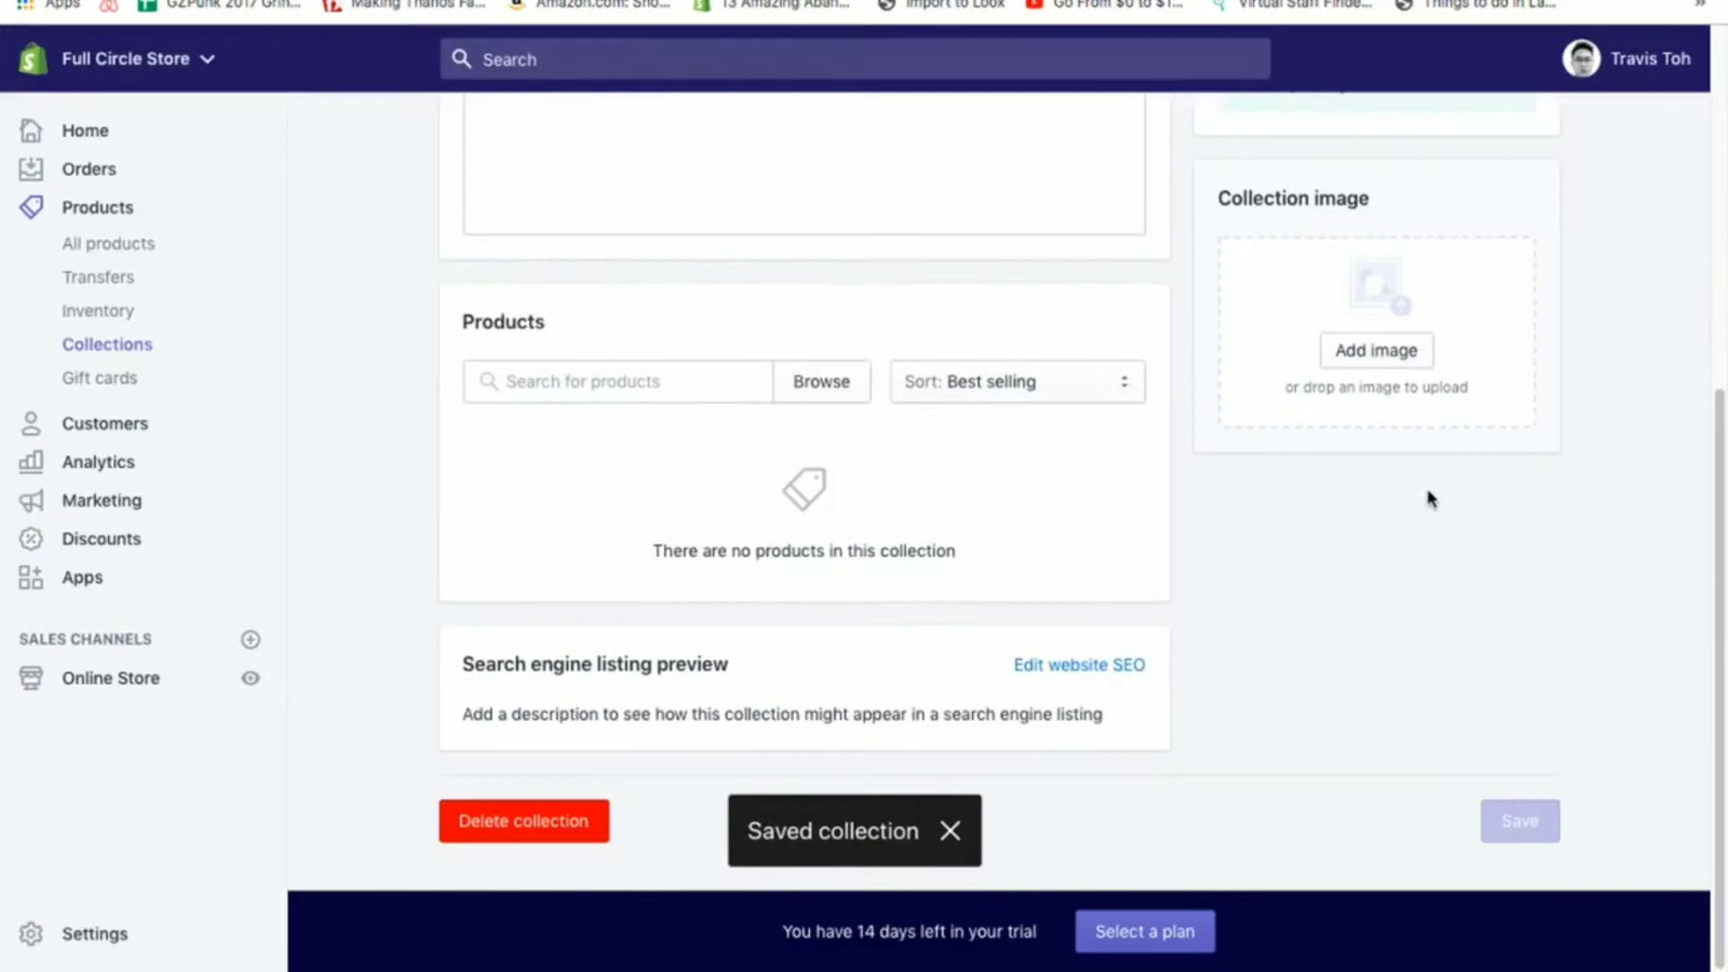
click(554, 388)
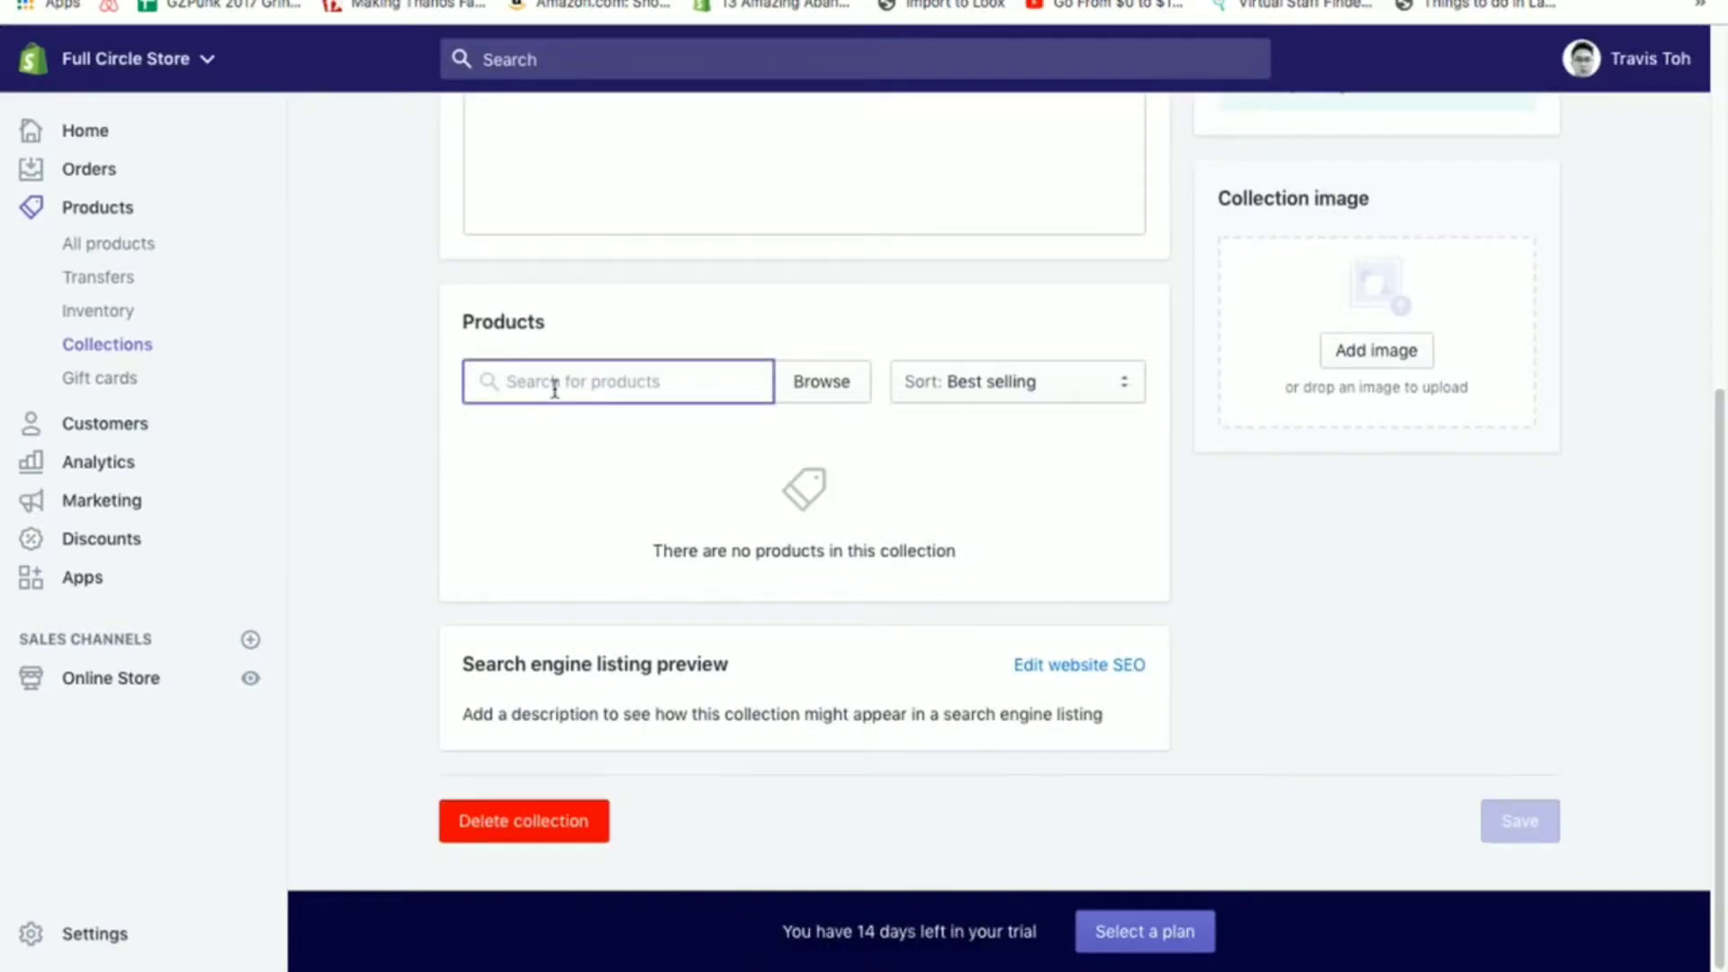
click(799, 386)
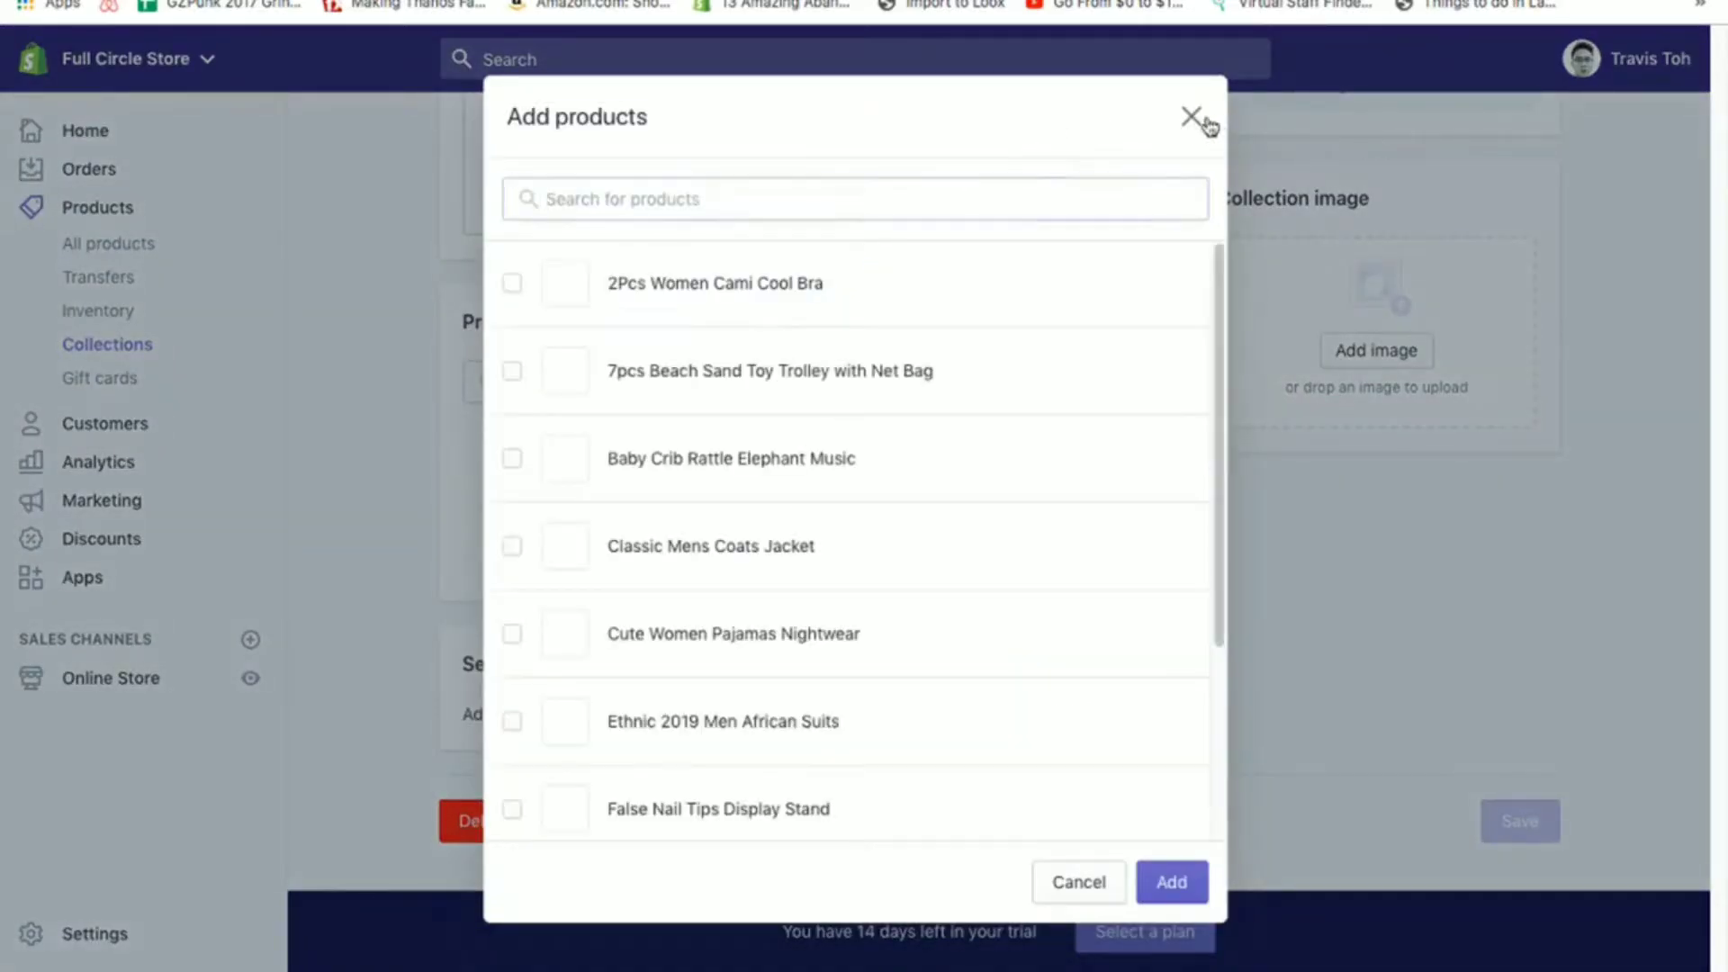
click(1191, 116)
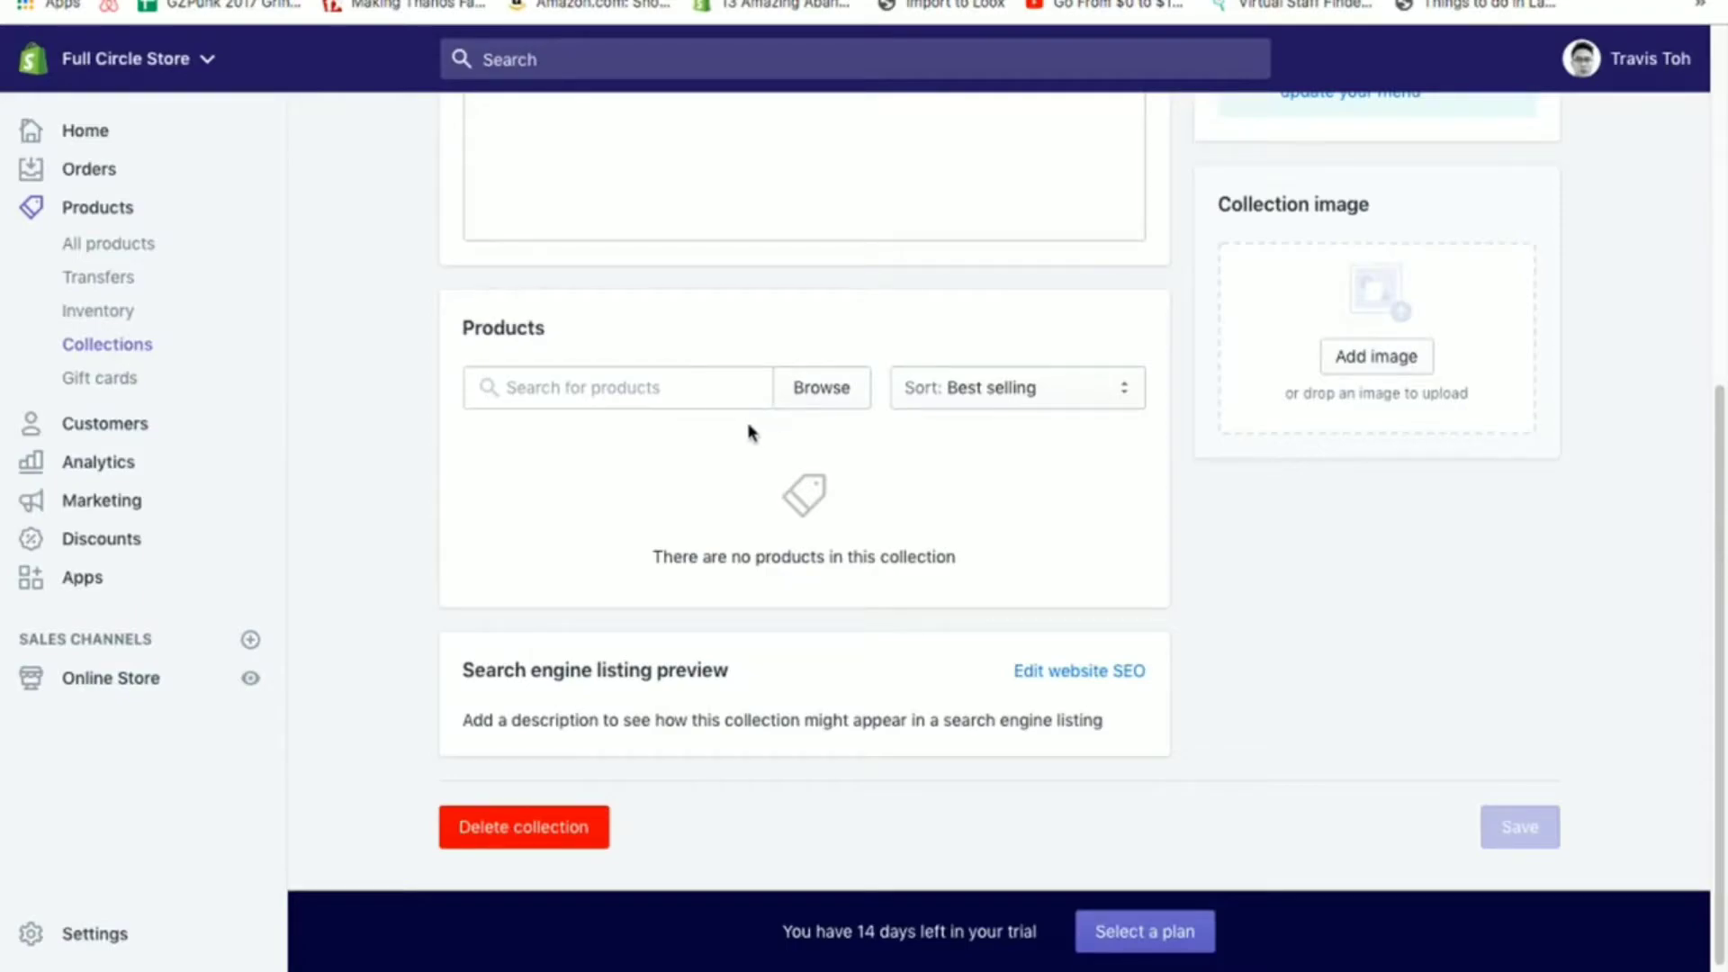
scroll(716, 445, up, 2)
scroll(738, 540, up, 1)
click(683, 393)
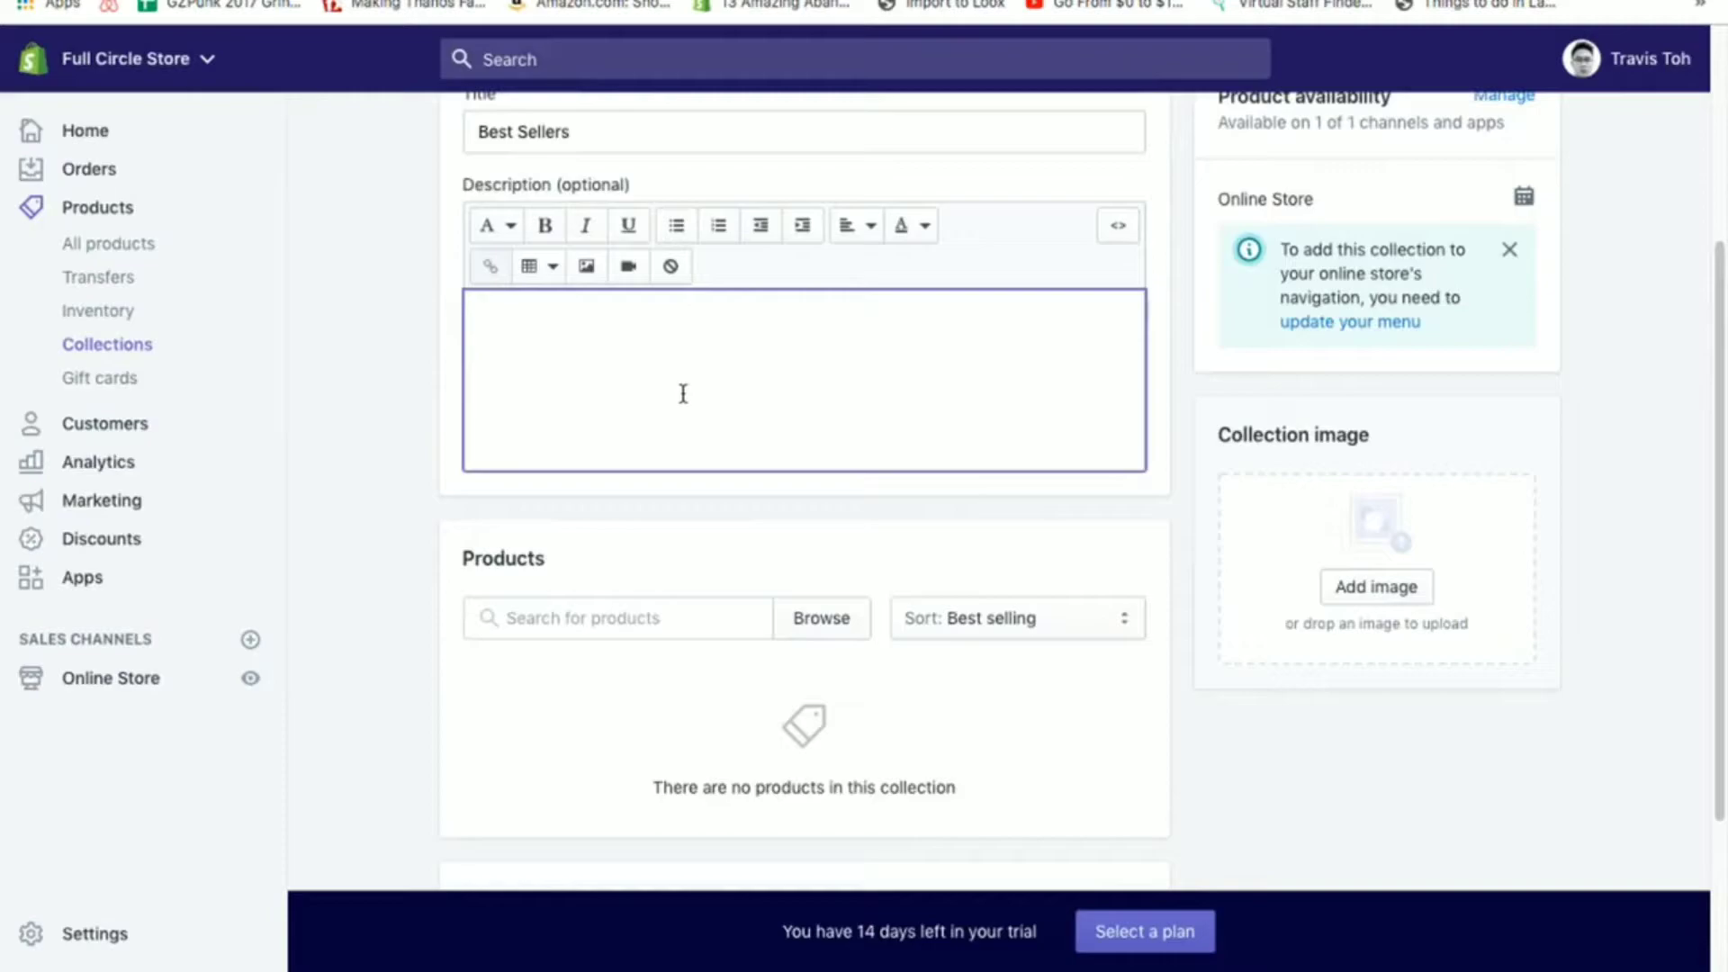
text(Check out these best sellers!)
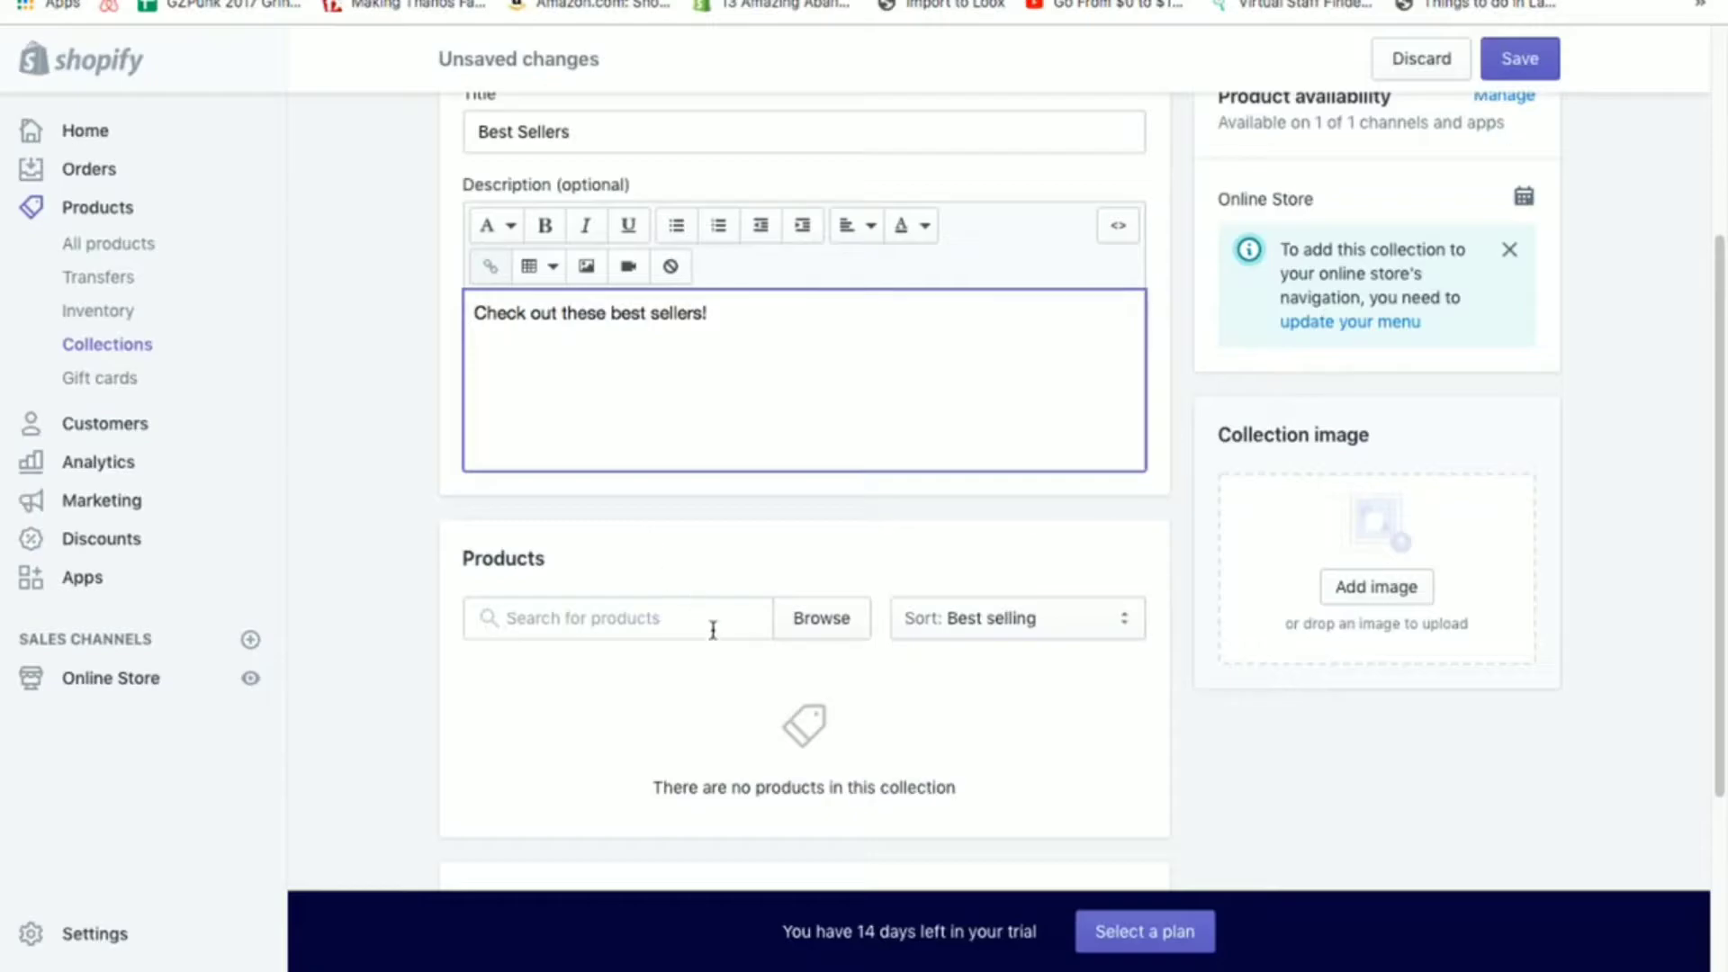
Add Classic Mens Coats Jacket, Baby Crib Rattle Elephant Music and Women Wrist Quartz Watch to the collection
click(711, 628)
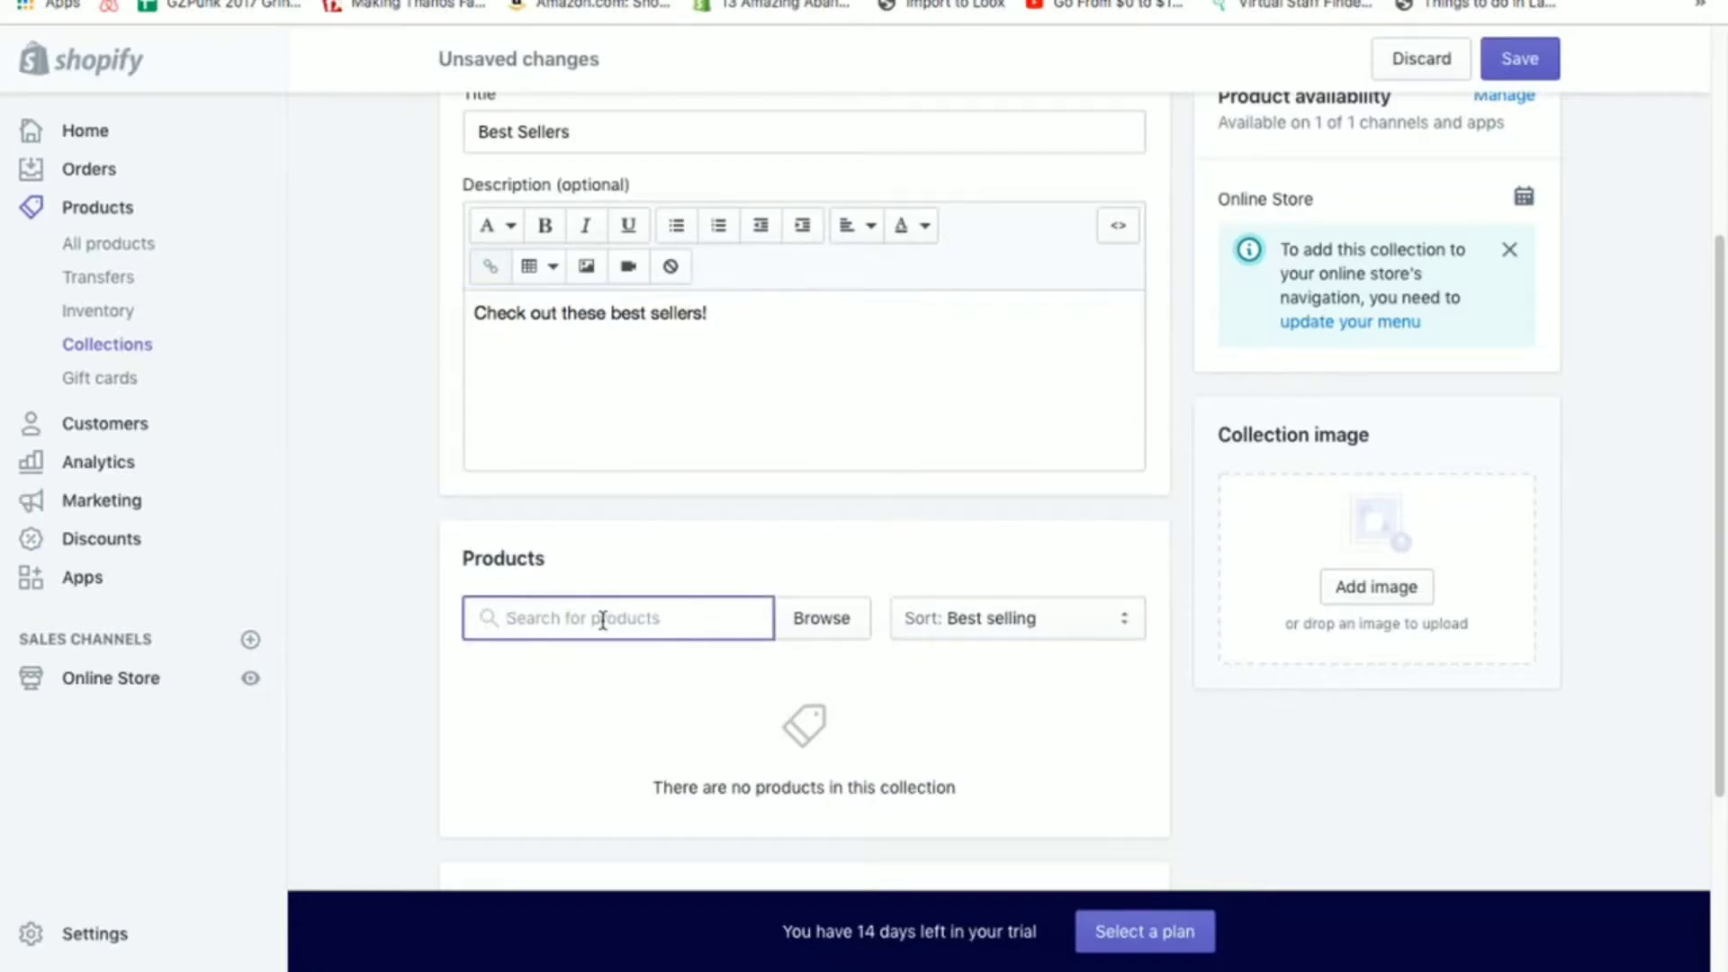
click(815, 621)
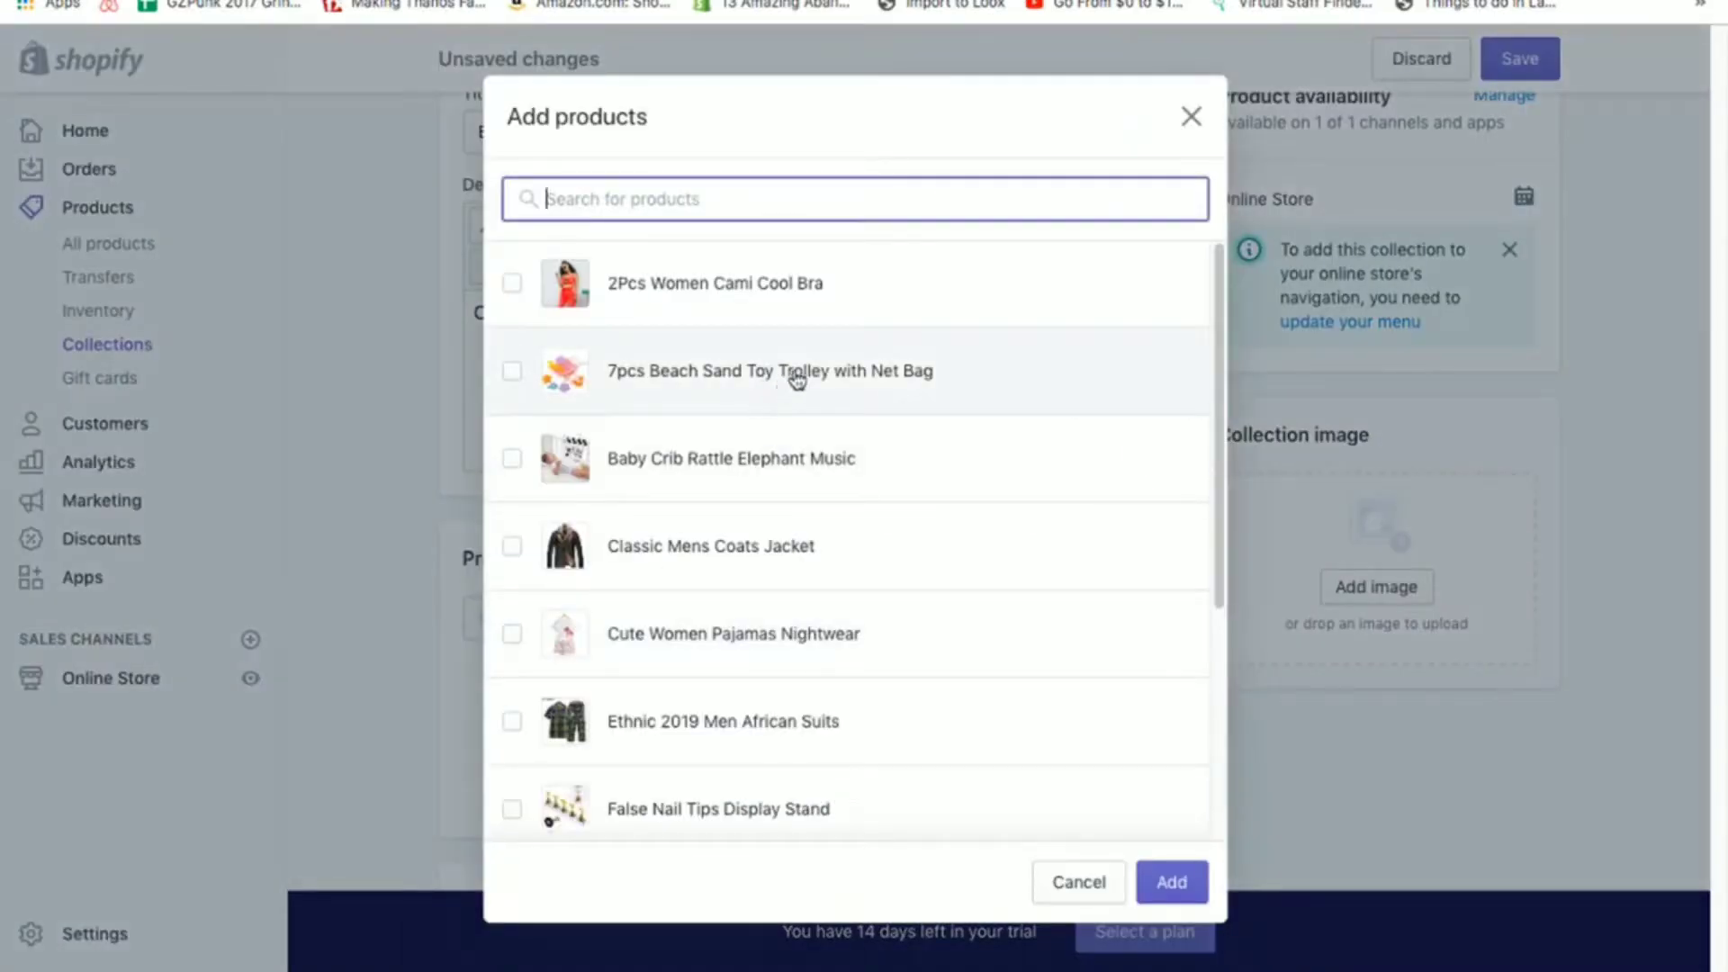
scroll(833, 401, down, 2)
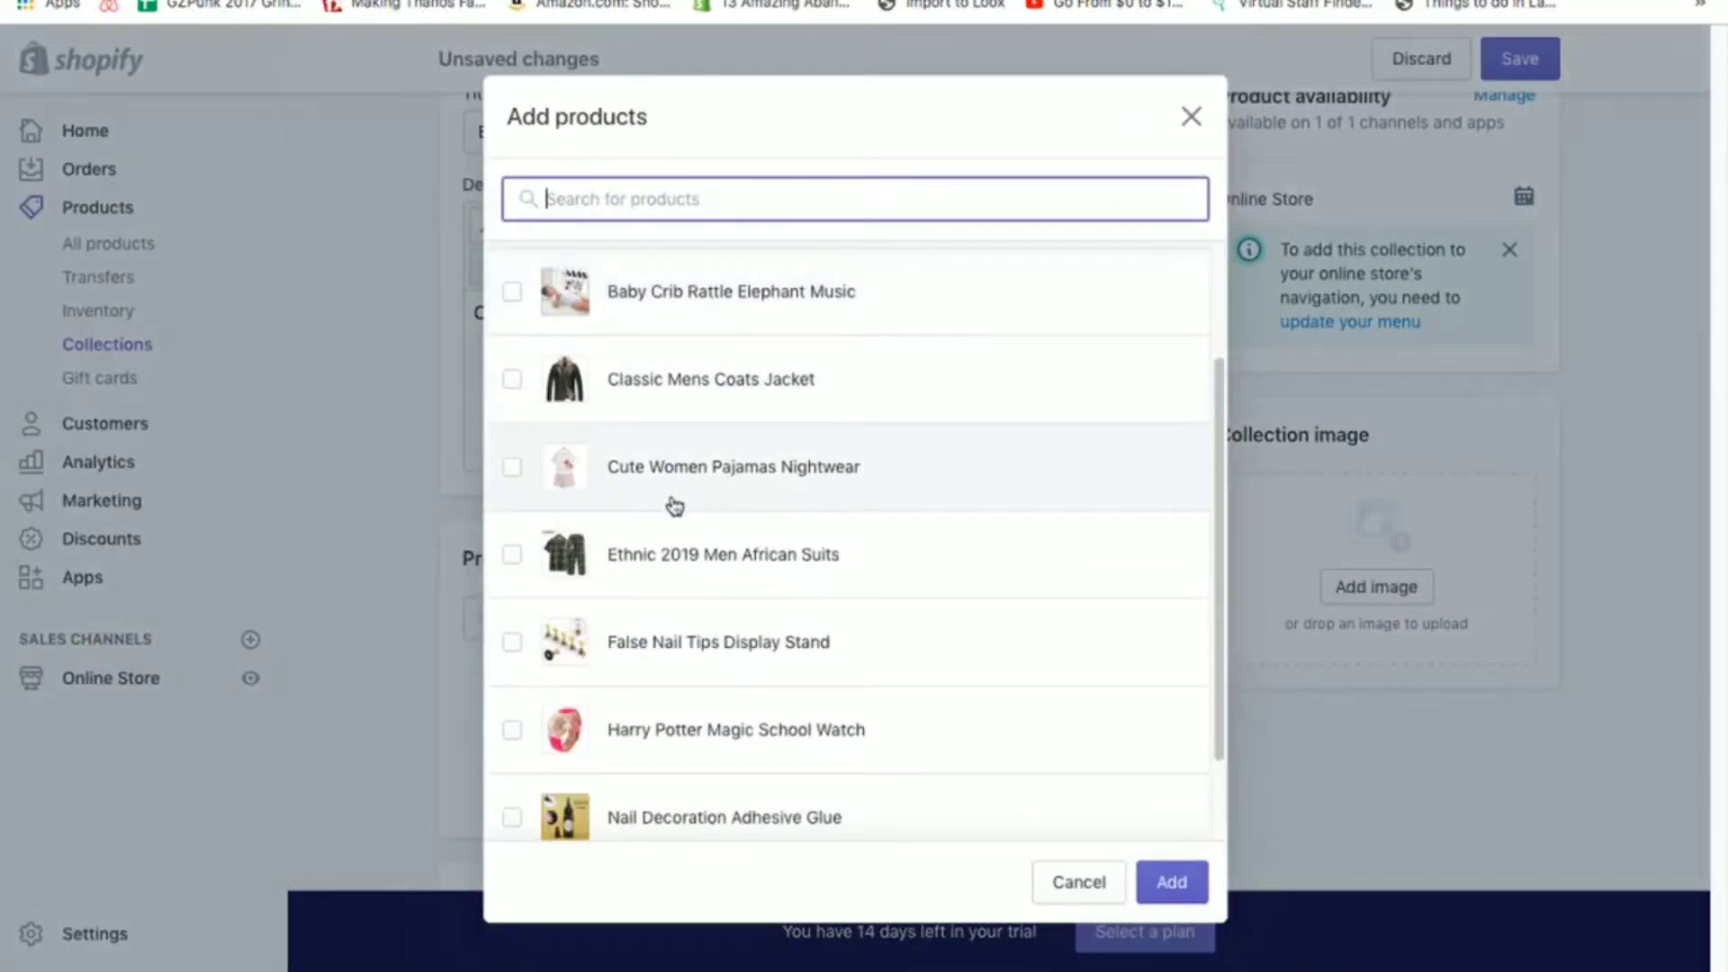
click(670, 390)
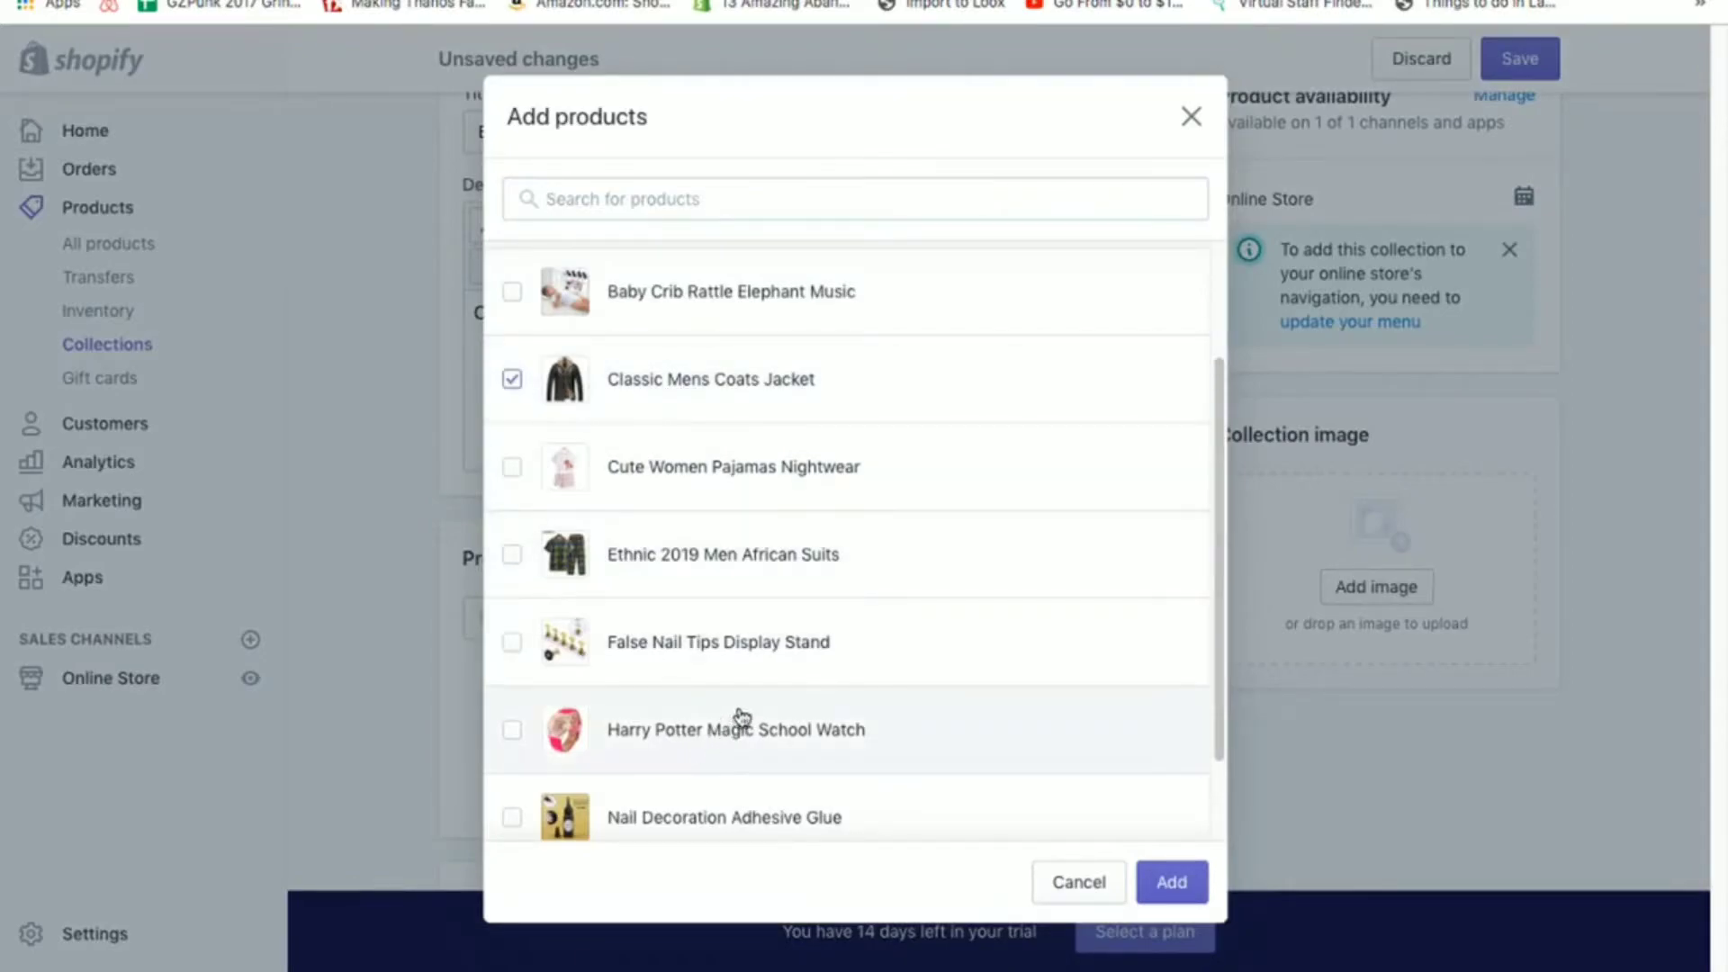
scroll(721, 775, down, 1)
scroll(729, 500, up, 3)
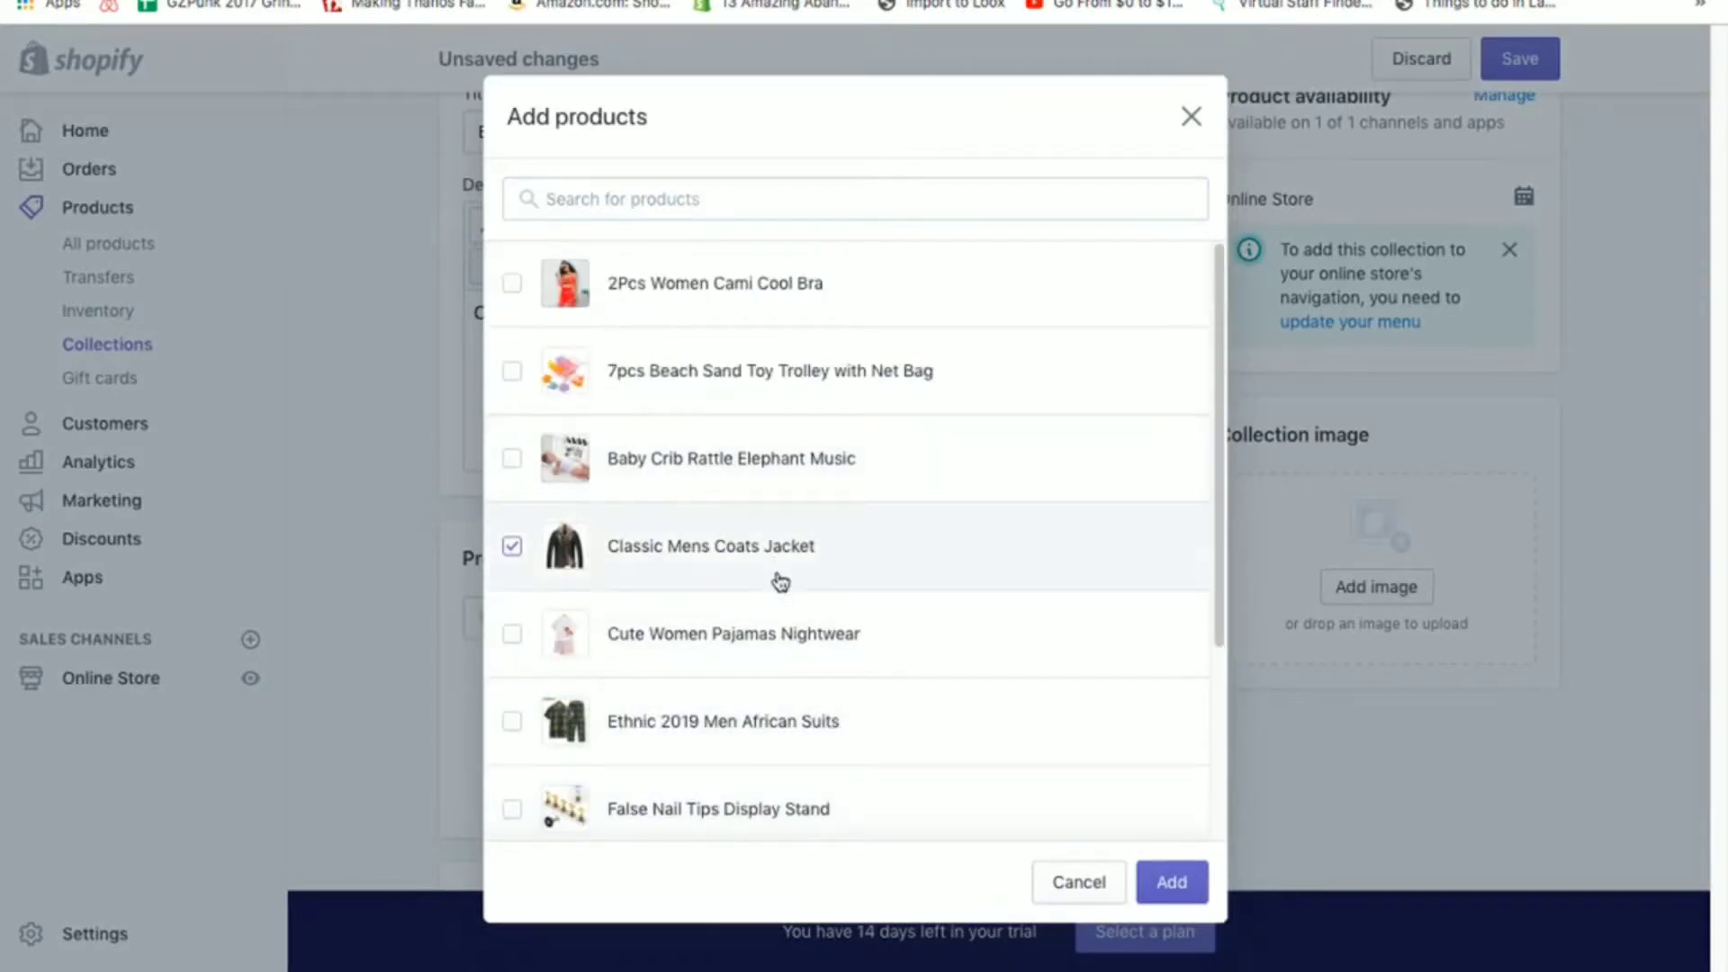
scroll(733, 501, down, 1)
click(678, 424)
scroll(640, 641, down, 2)
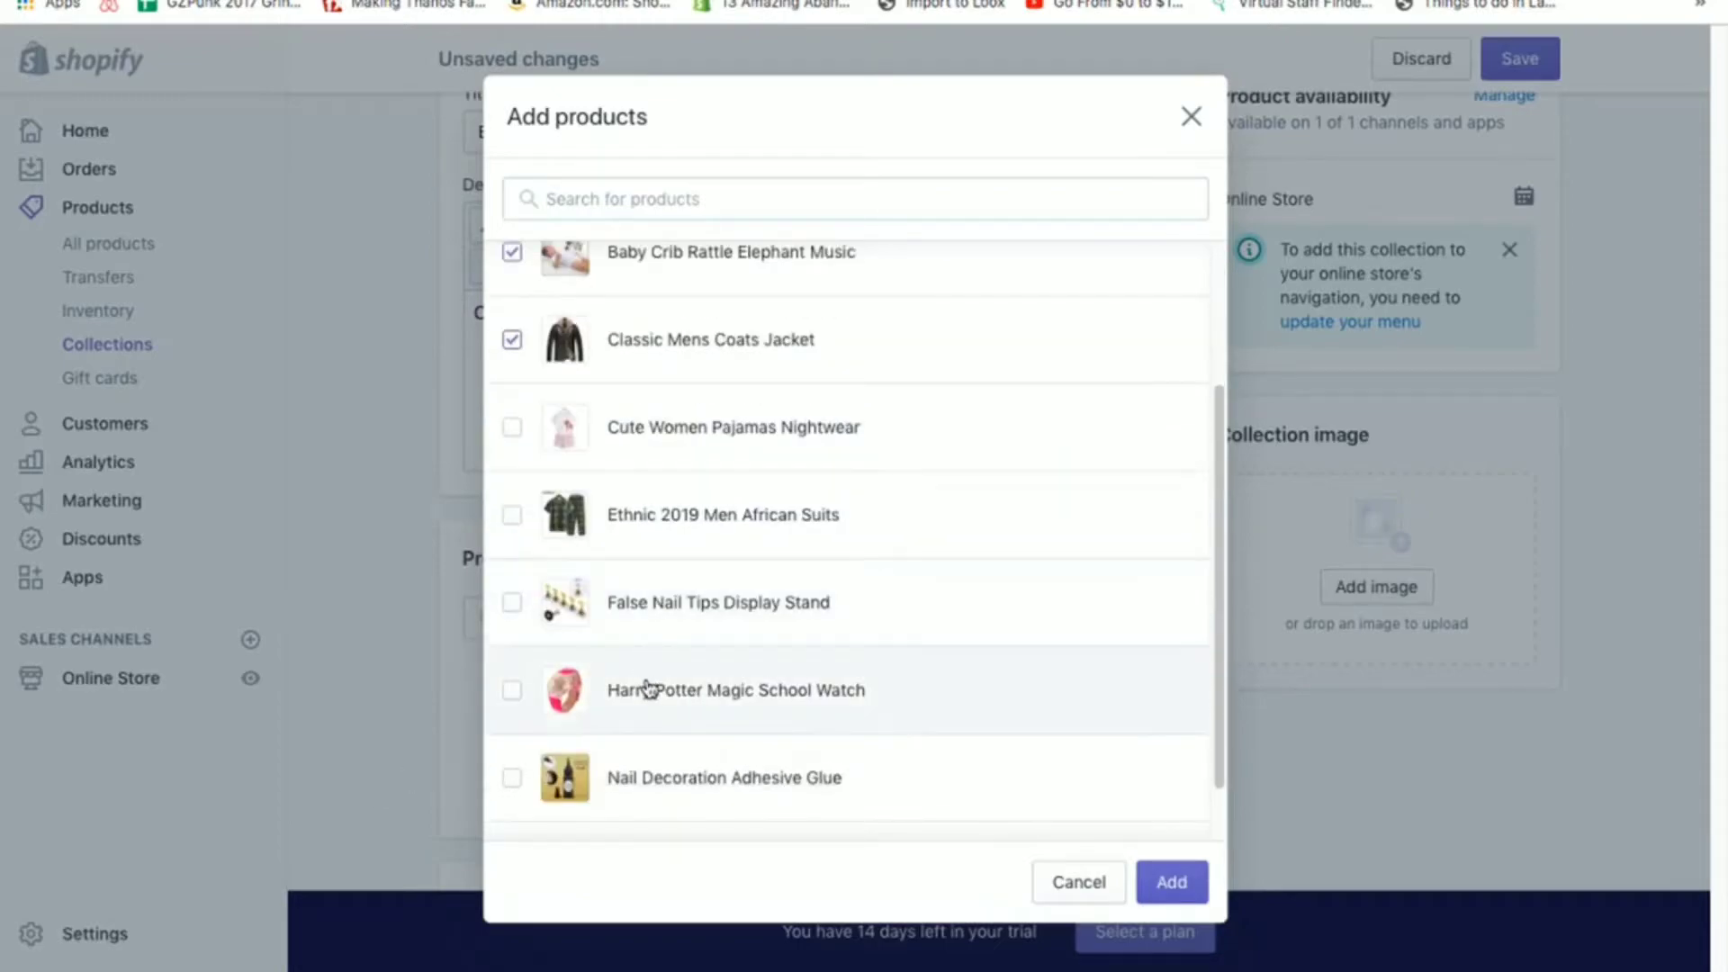
scroll(678, 772, down, 1)
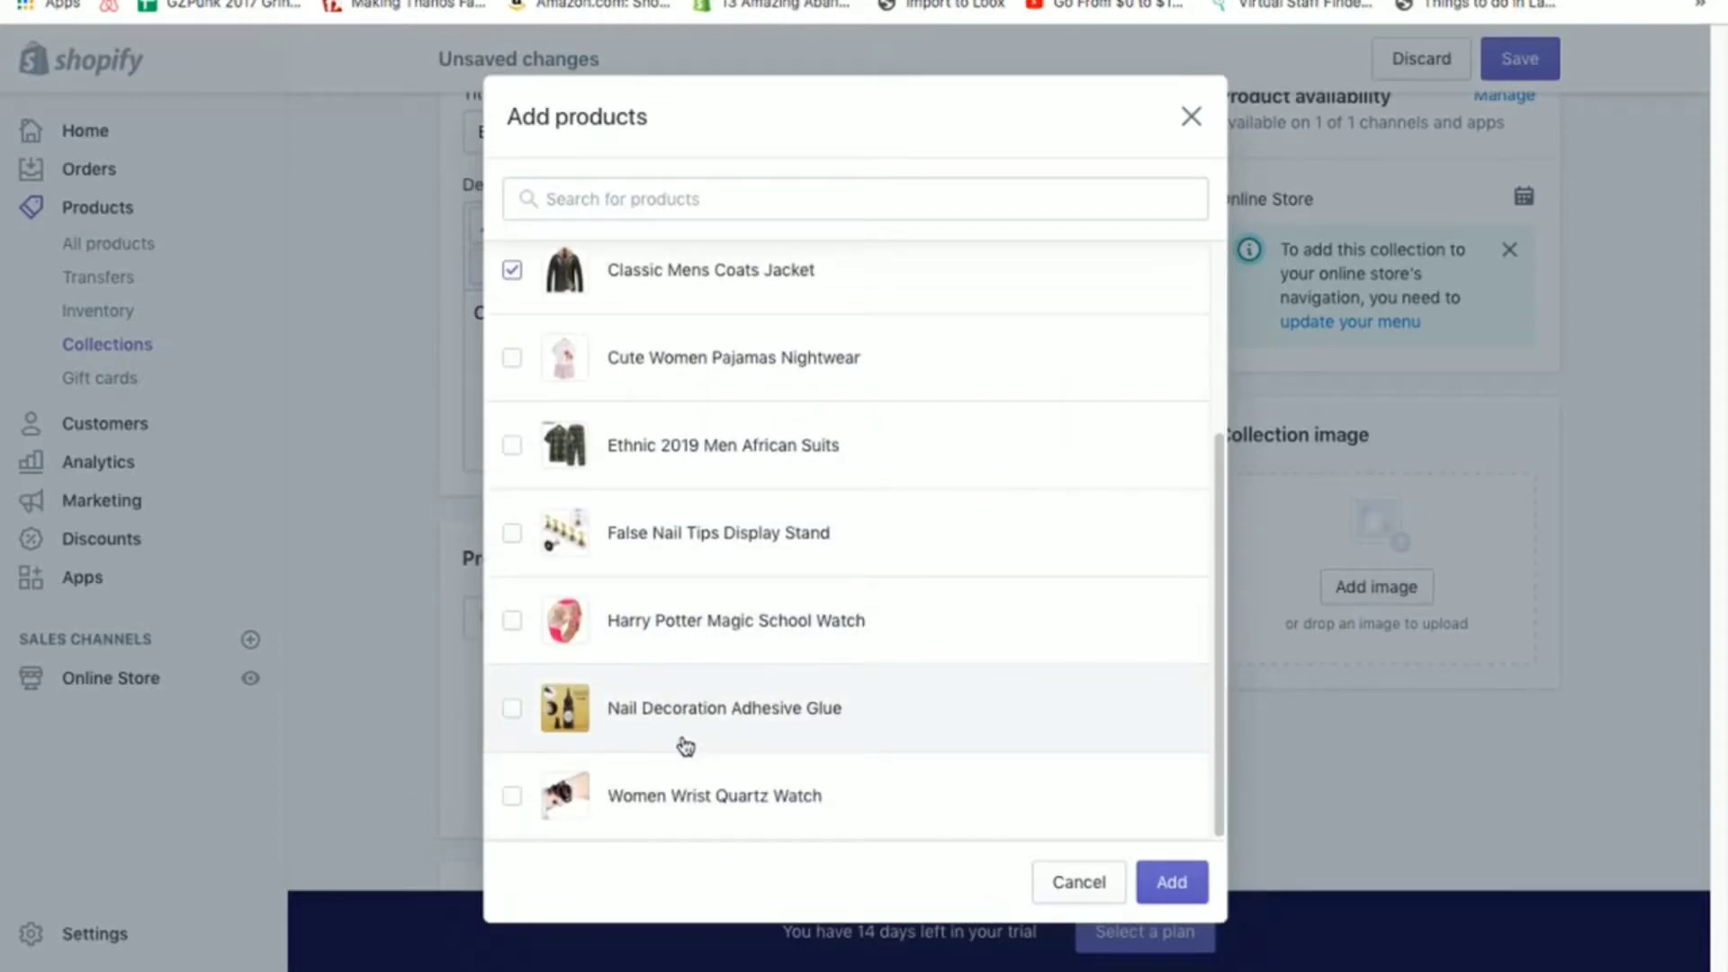
click(640, 803)
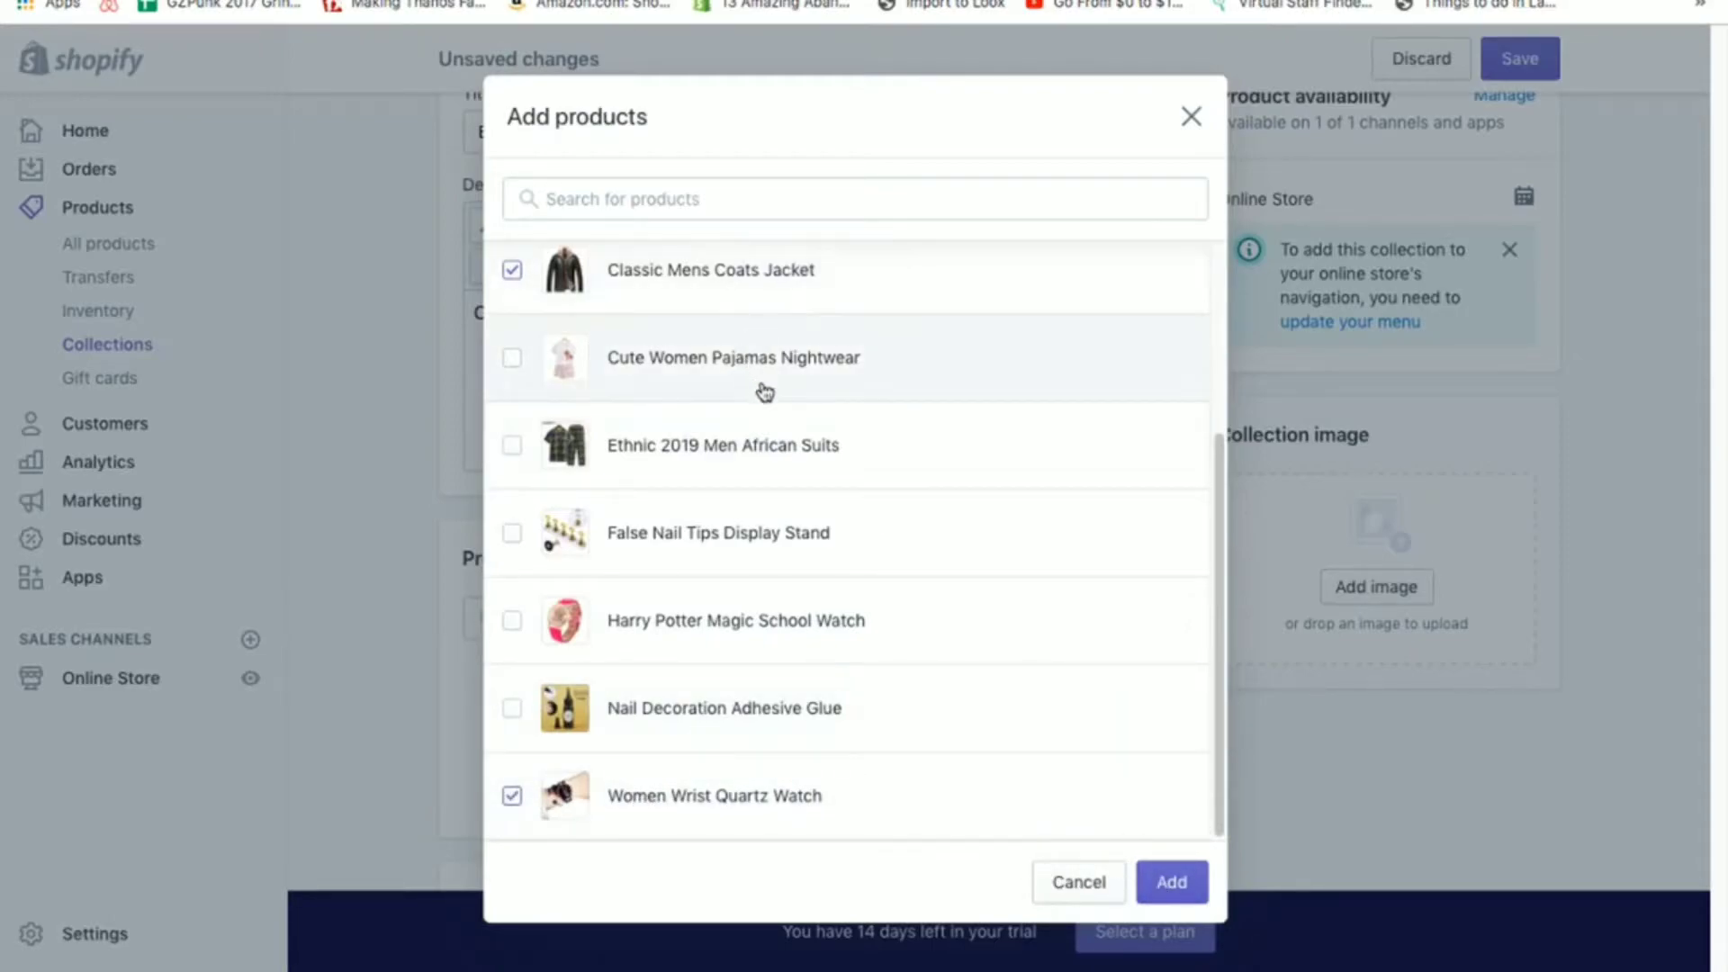
click(1170, 882)
scroll(725, 745, down, 3)
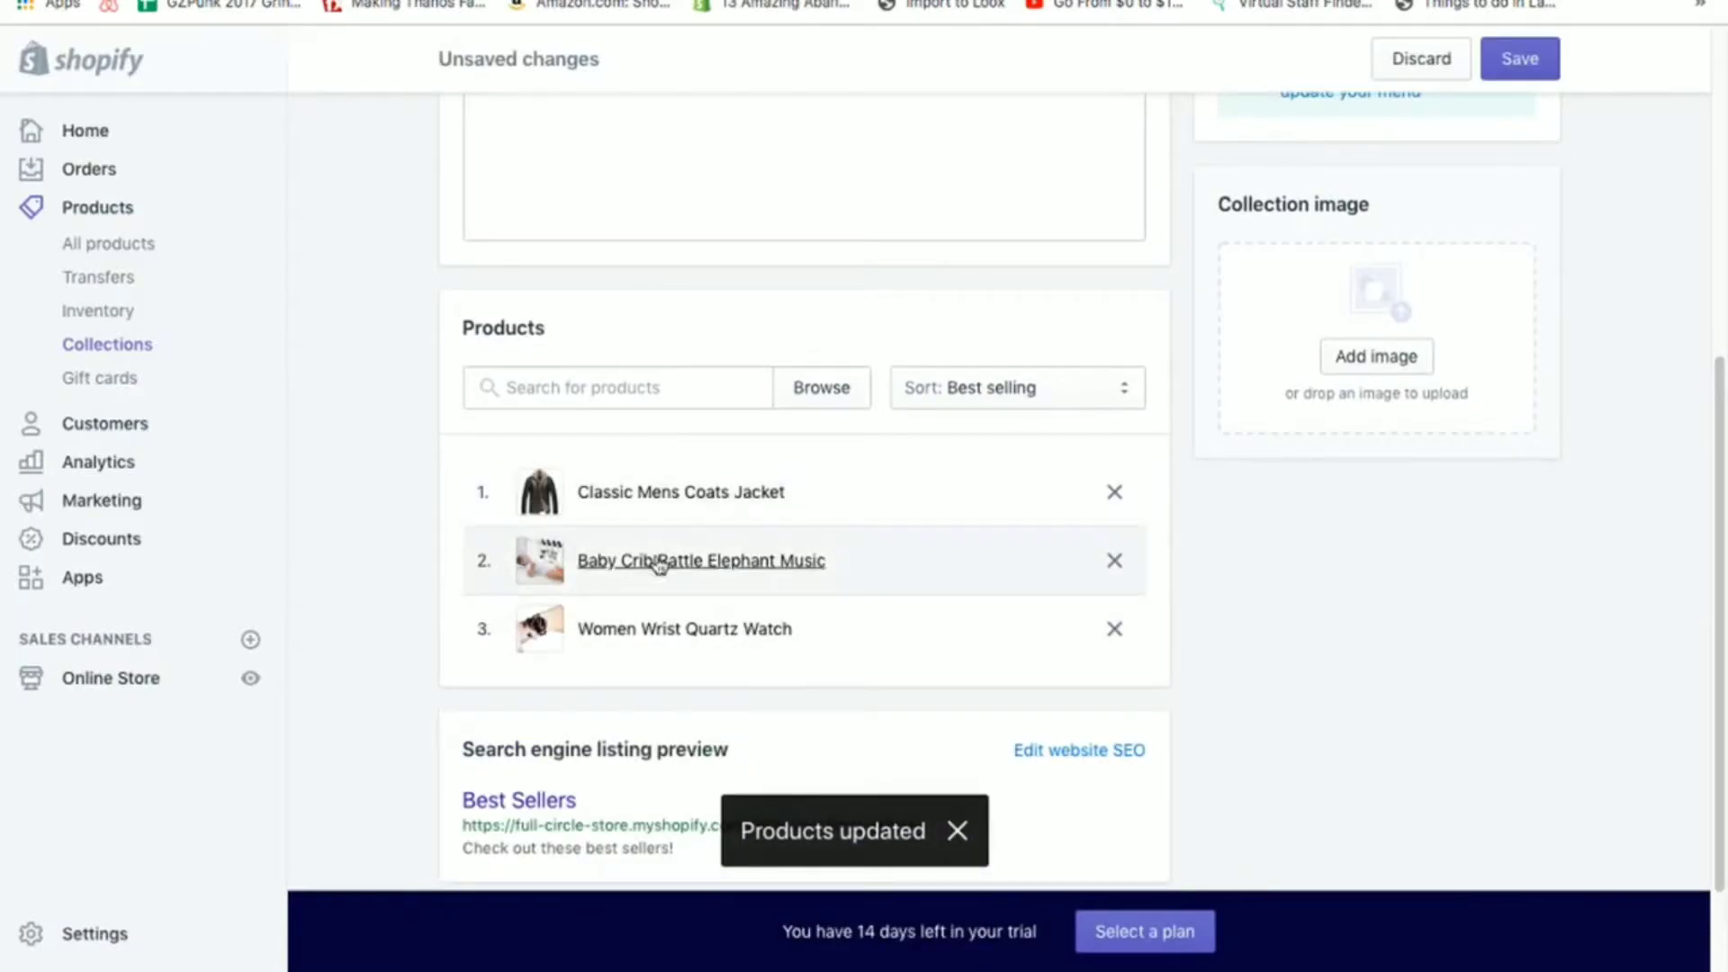
Save the collection and set its product sort order to Manually
click(1499, 70)
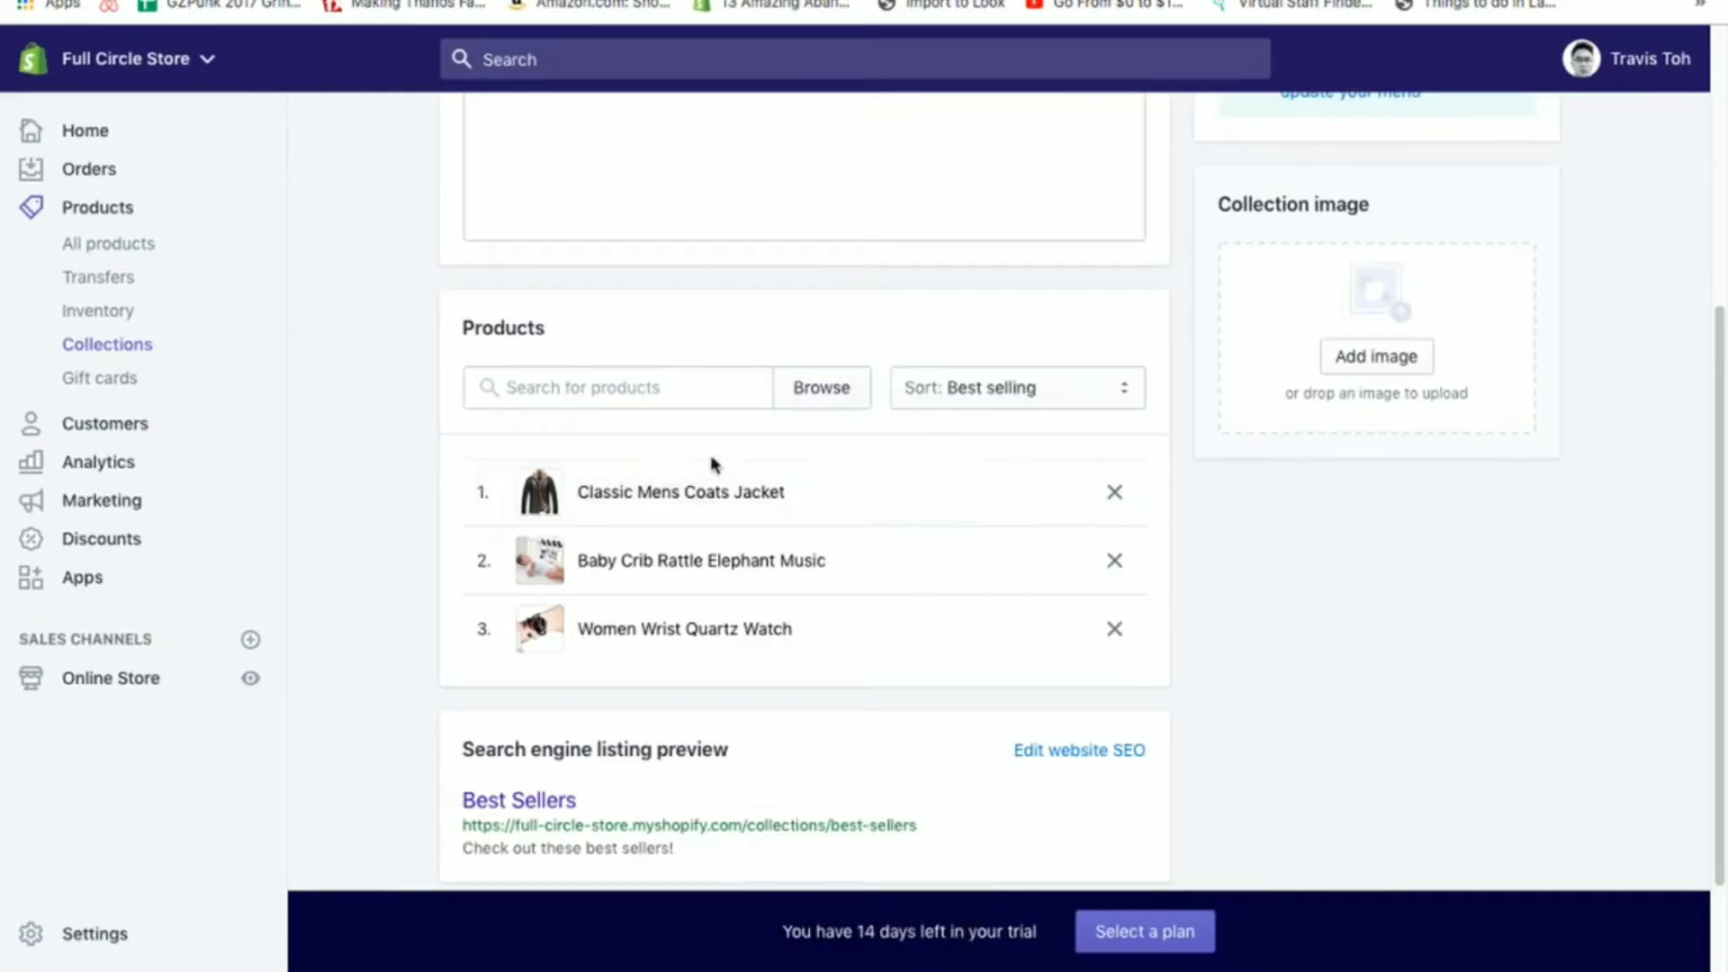
click(1028, 407)
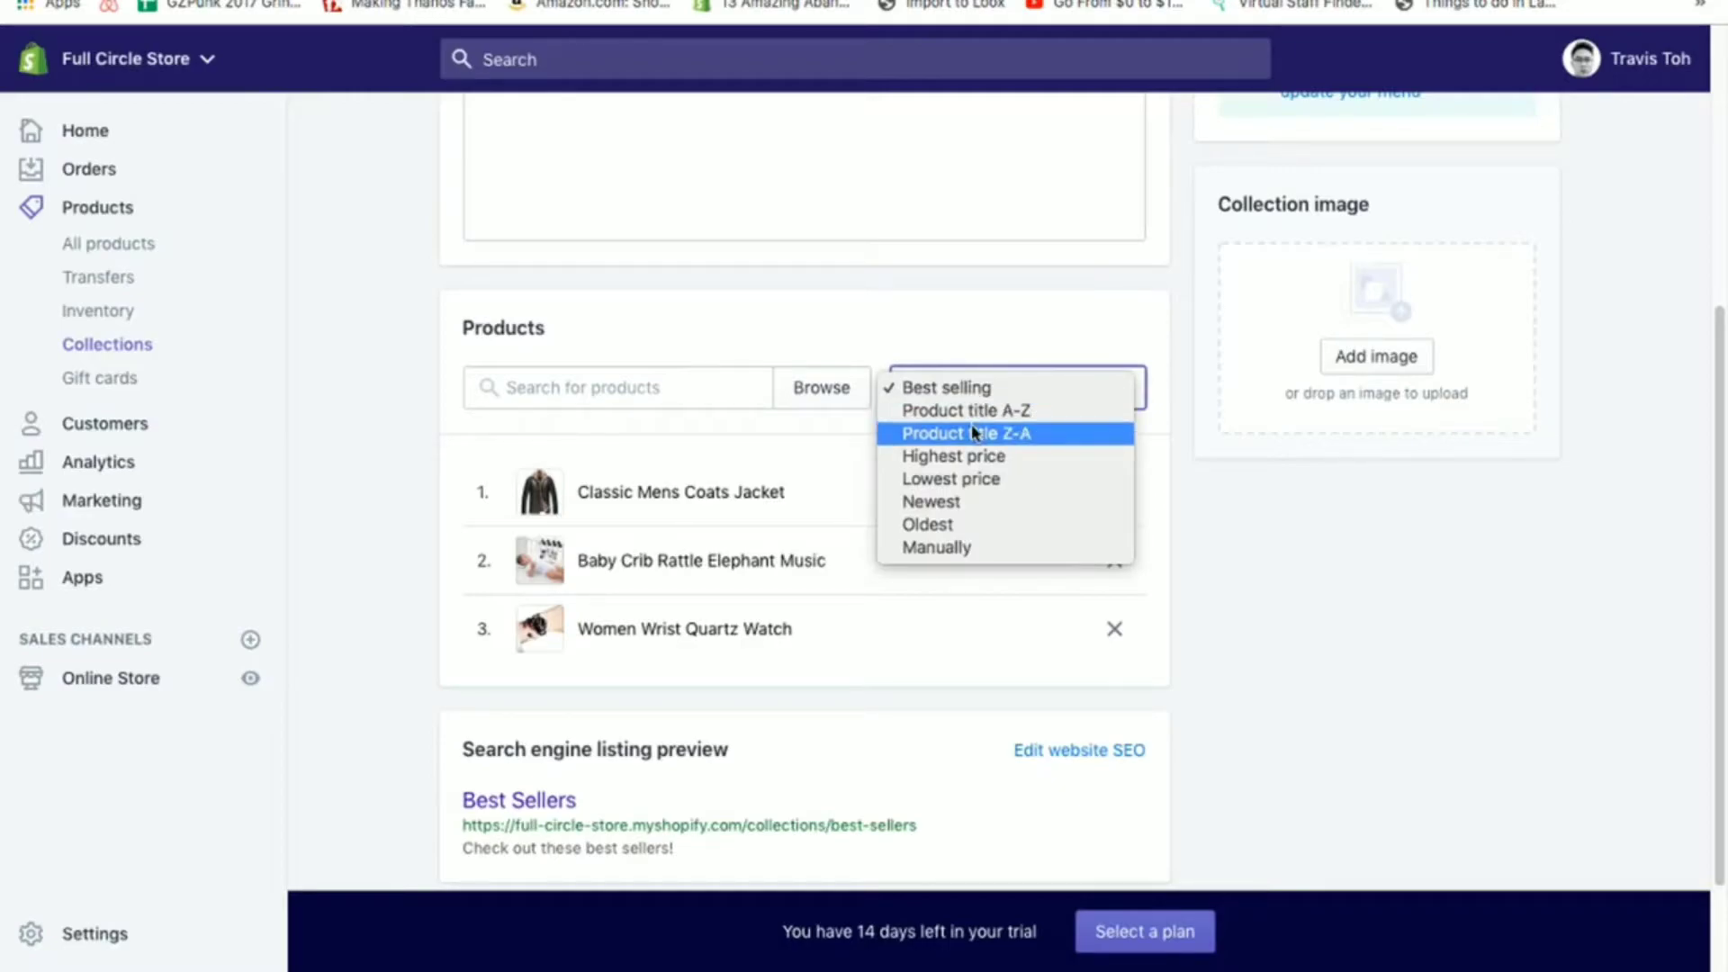
click(929, 548)
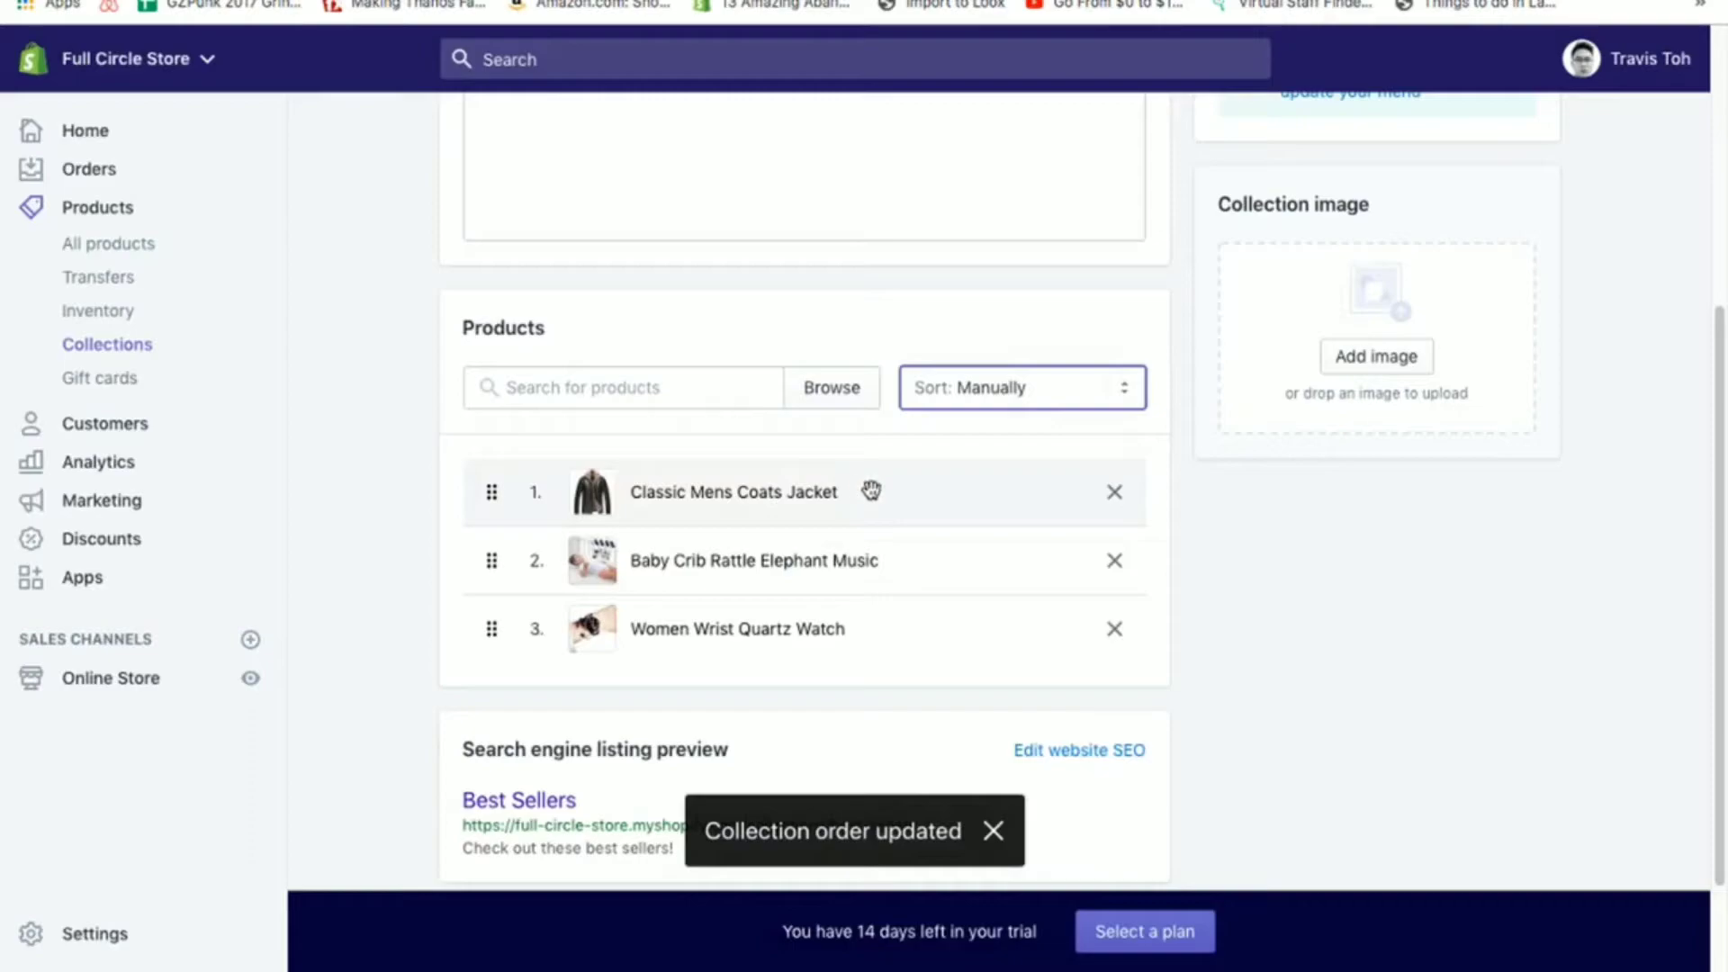
click(973, 387)
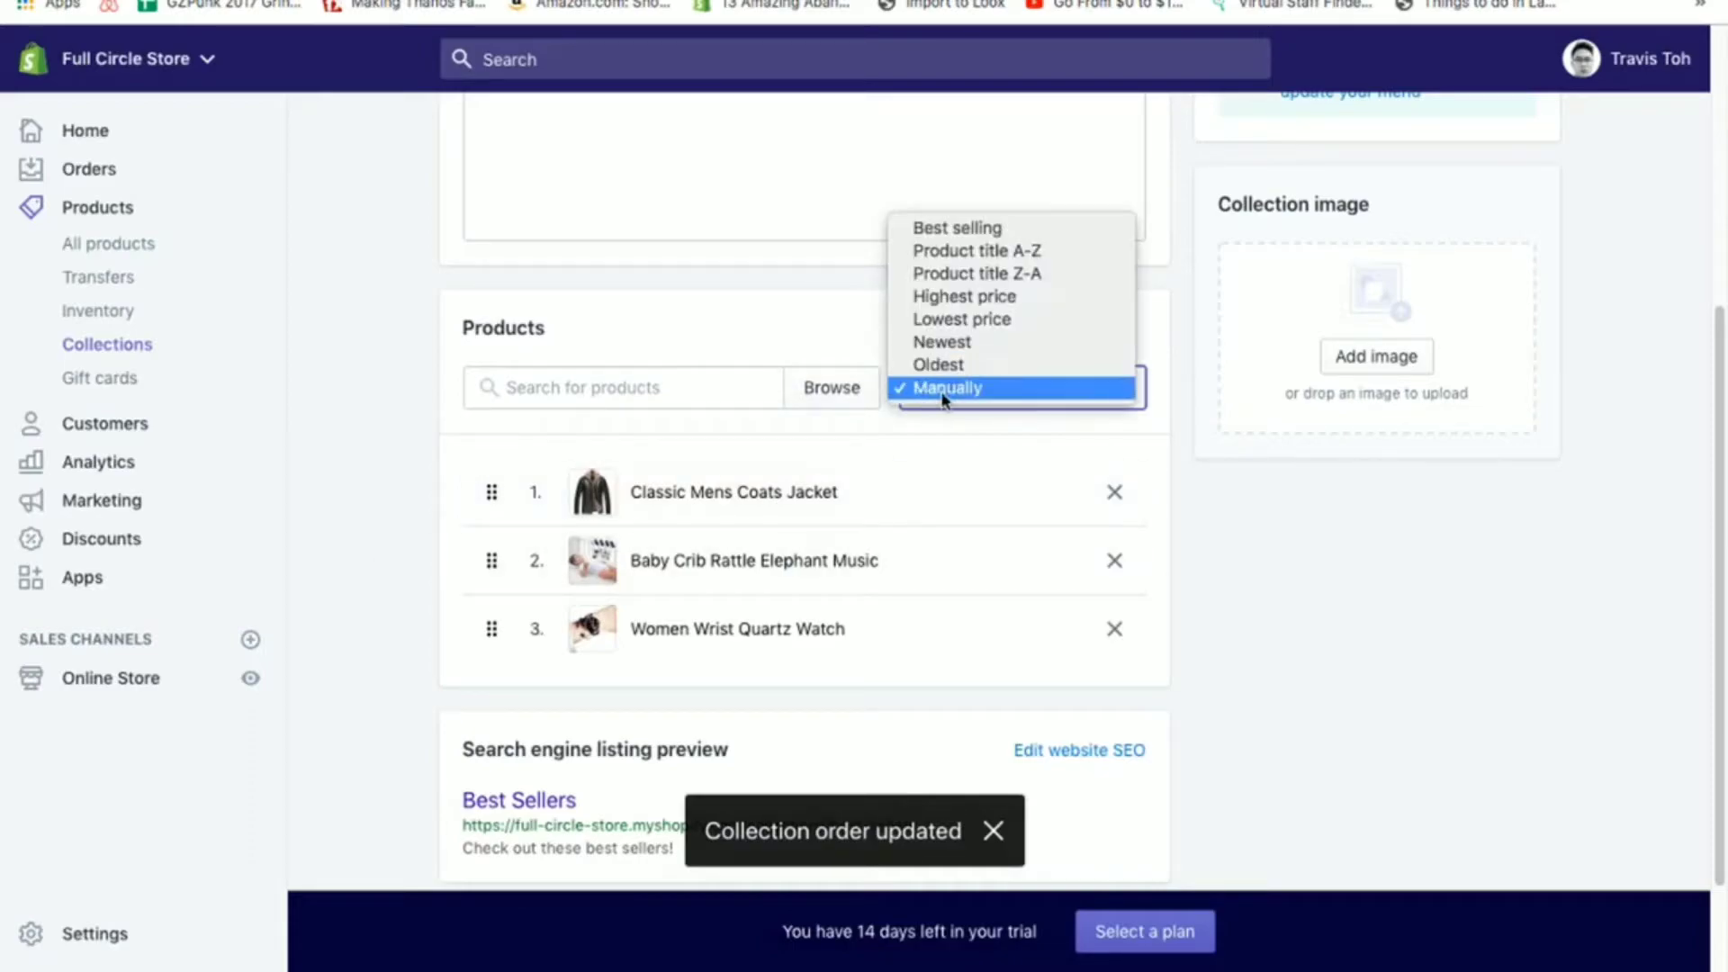
click(944, 390)
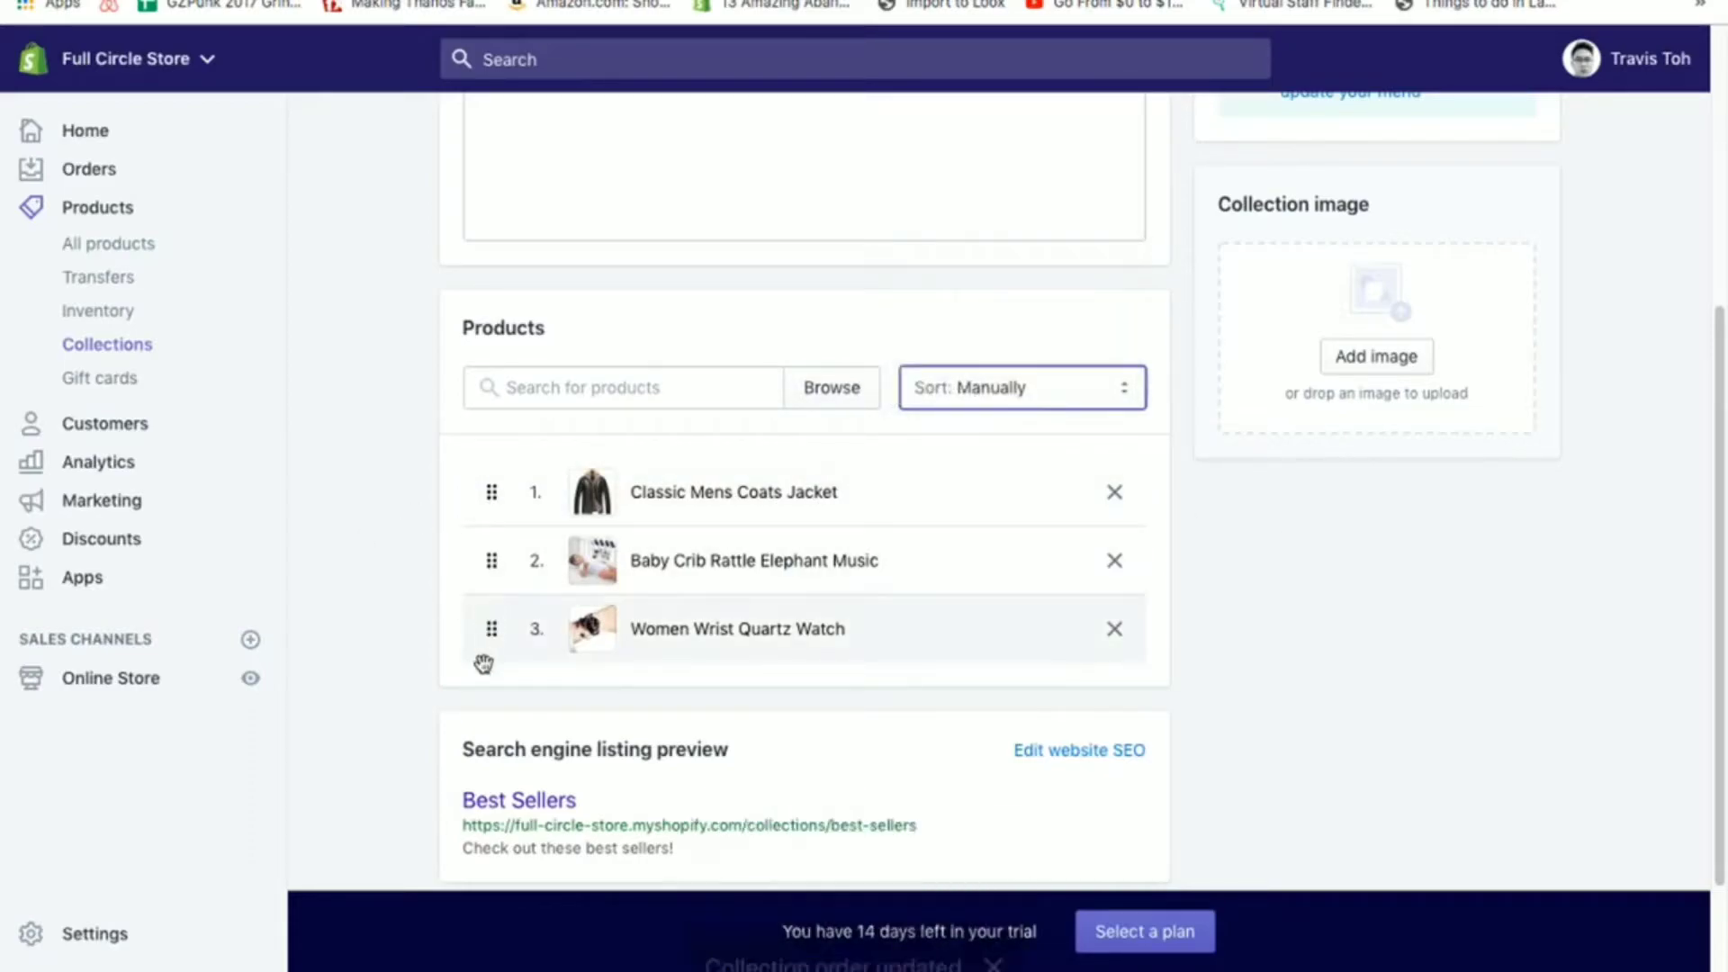
Drag the products into the order jacket, quartz watch, elephant rattle
drag(491, 637, 490, 484)
drag(474, 650, 491, 560)
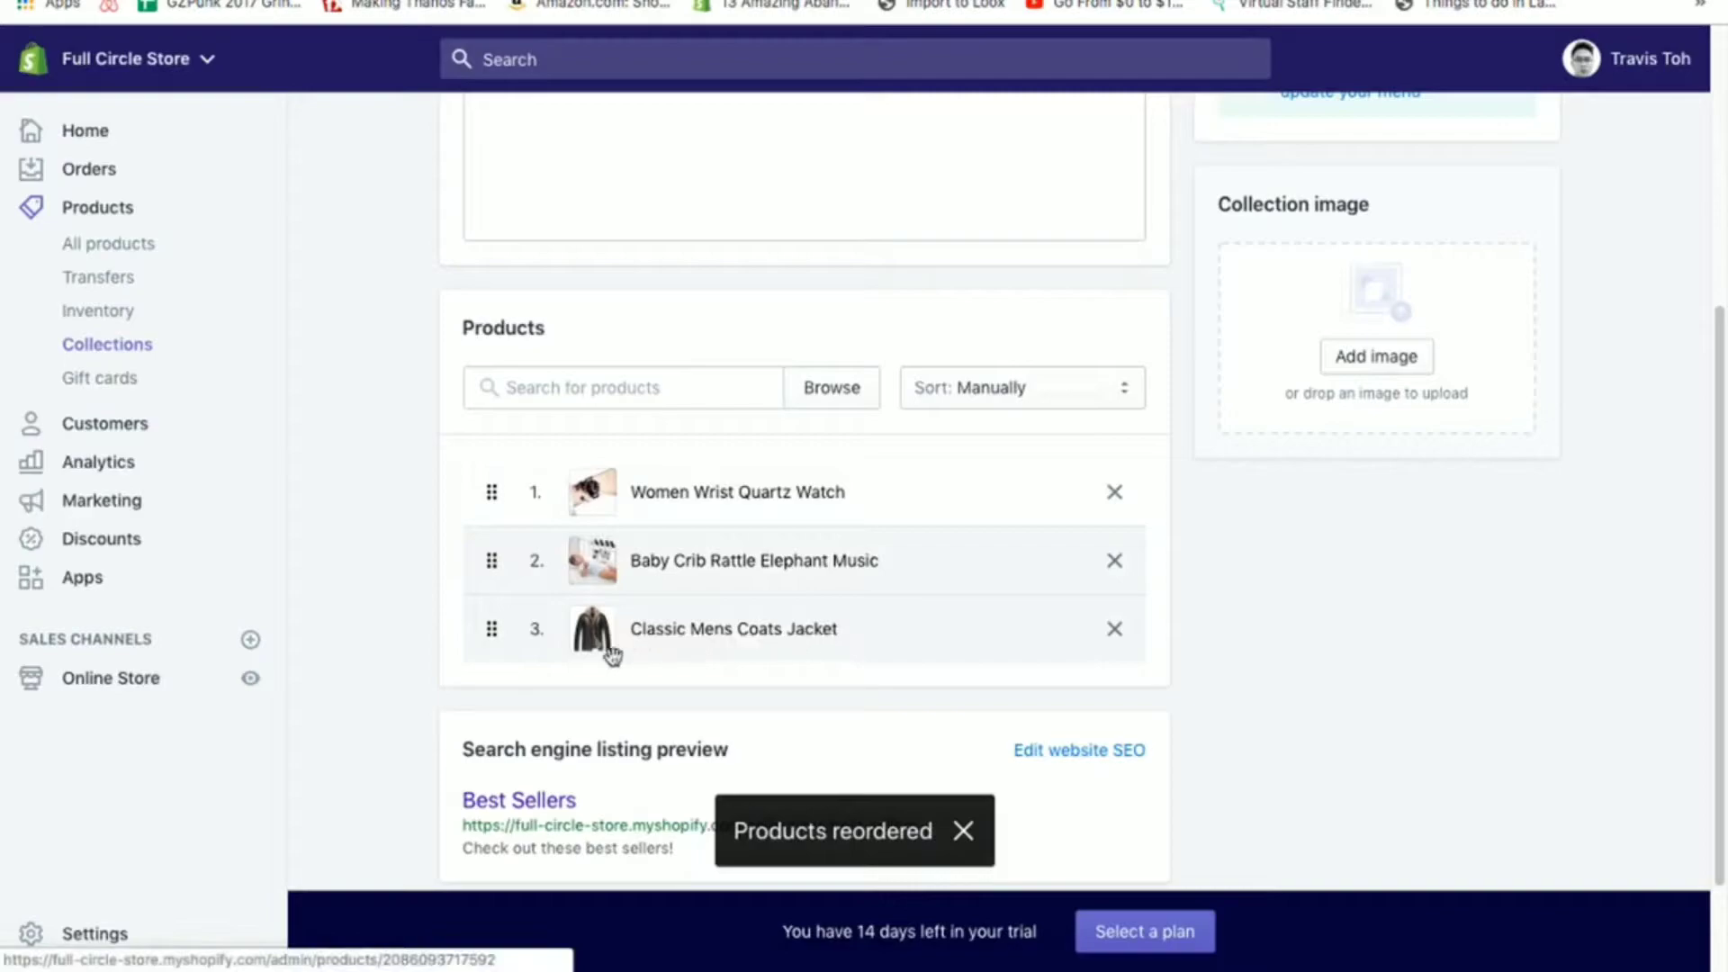
mouse_move(487, 509)
mouse_down()
mouse_move(475, 594)
mouse_move(478, 505)
mouse_up()
drag(484, 646, 474, 565)
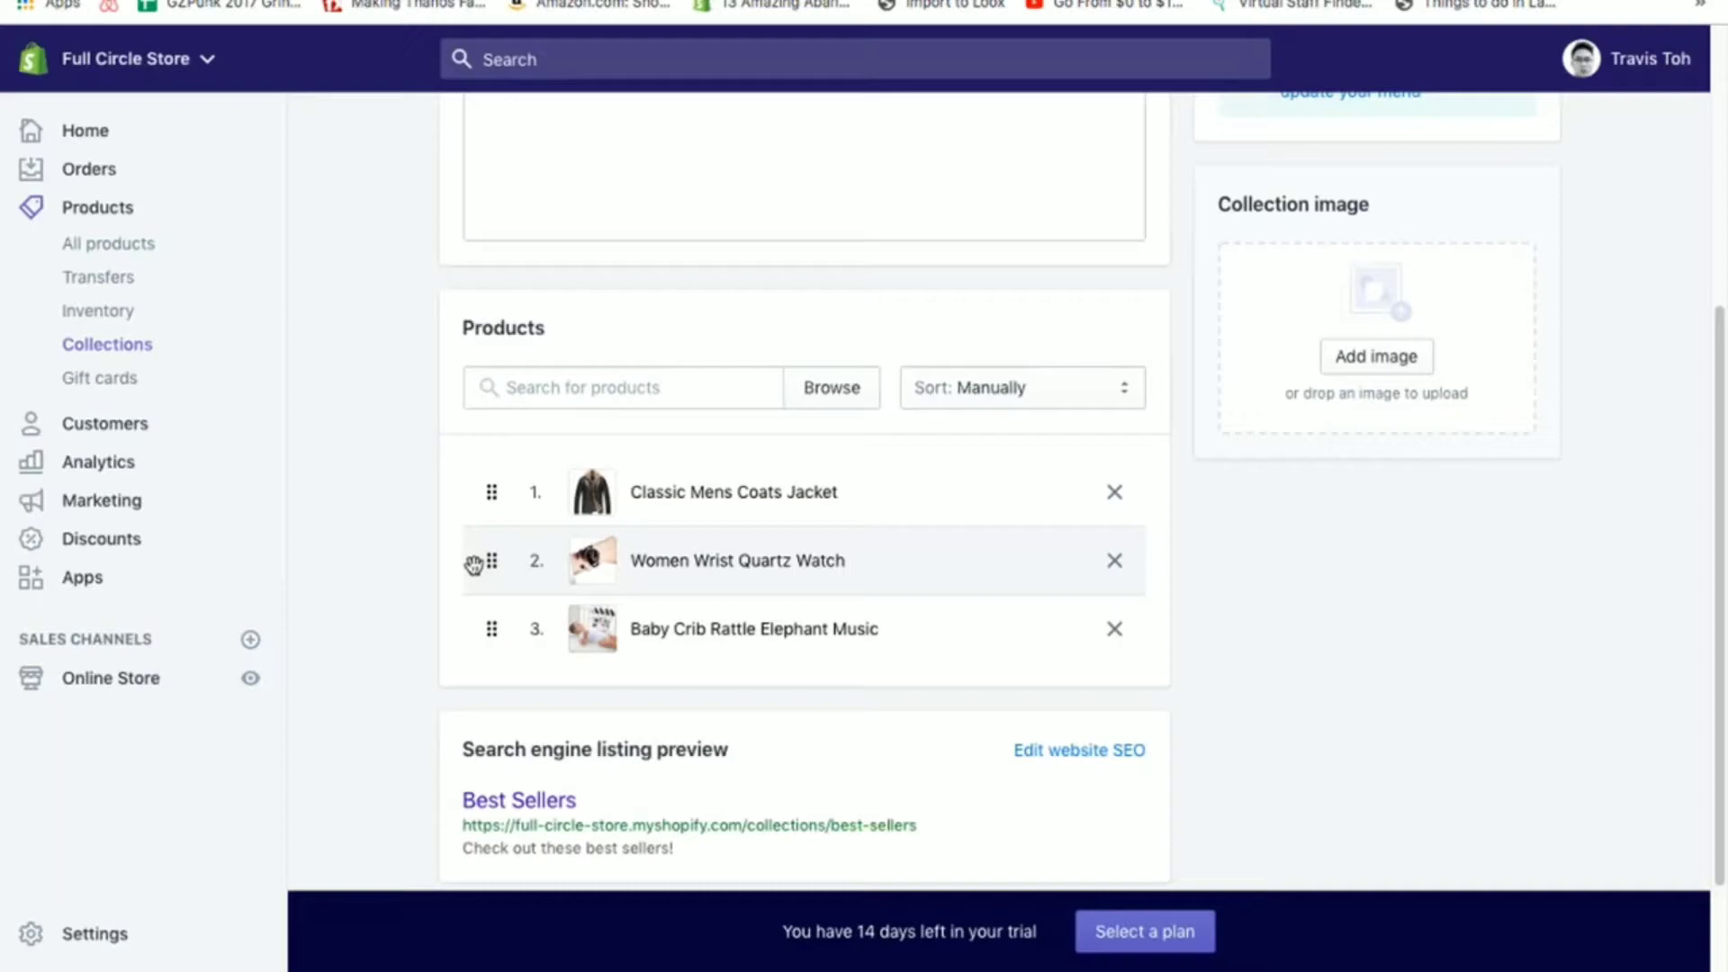
scroll(473, 564, up, 1)
scroll(474, 565, up, 1)
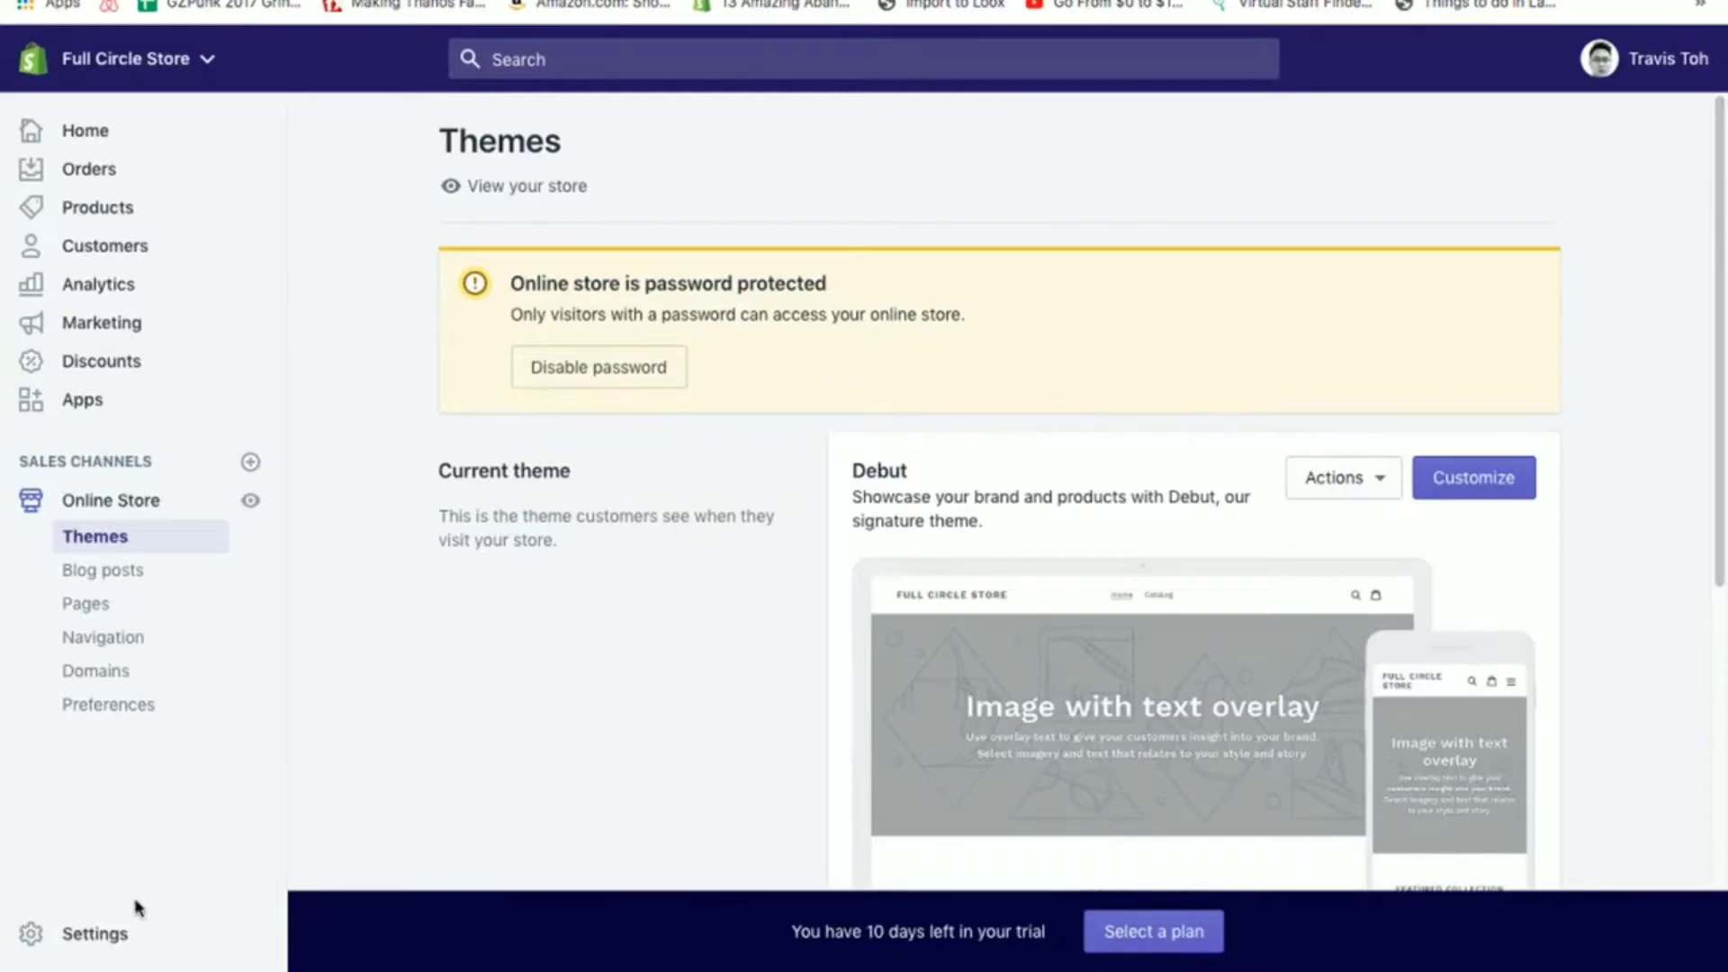
Open the store's Legal settings page
click(54, 939)
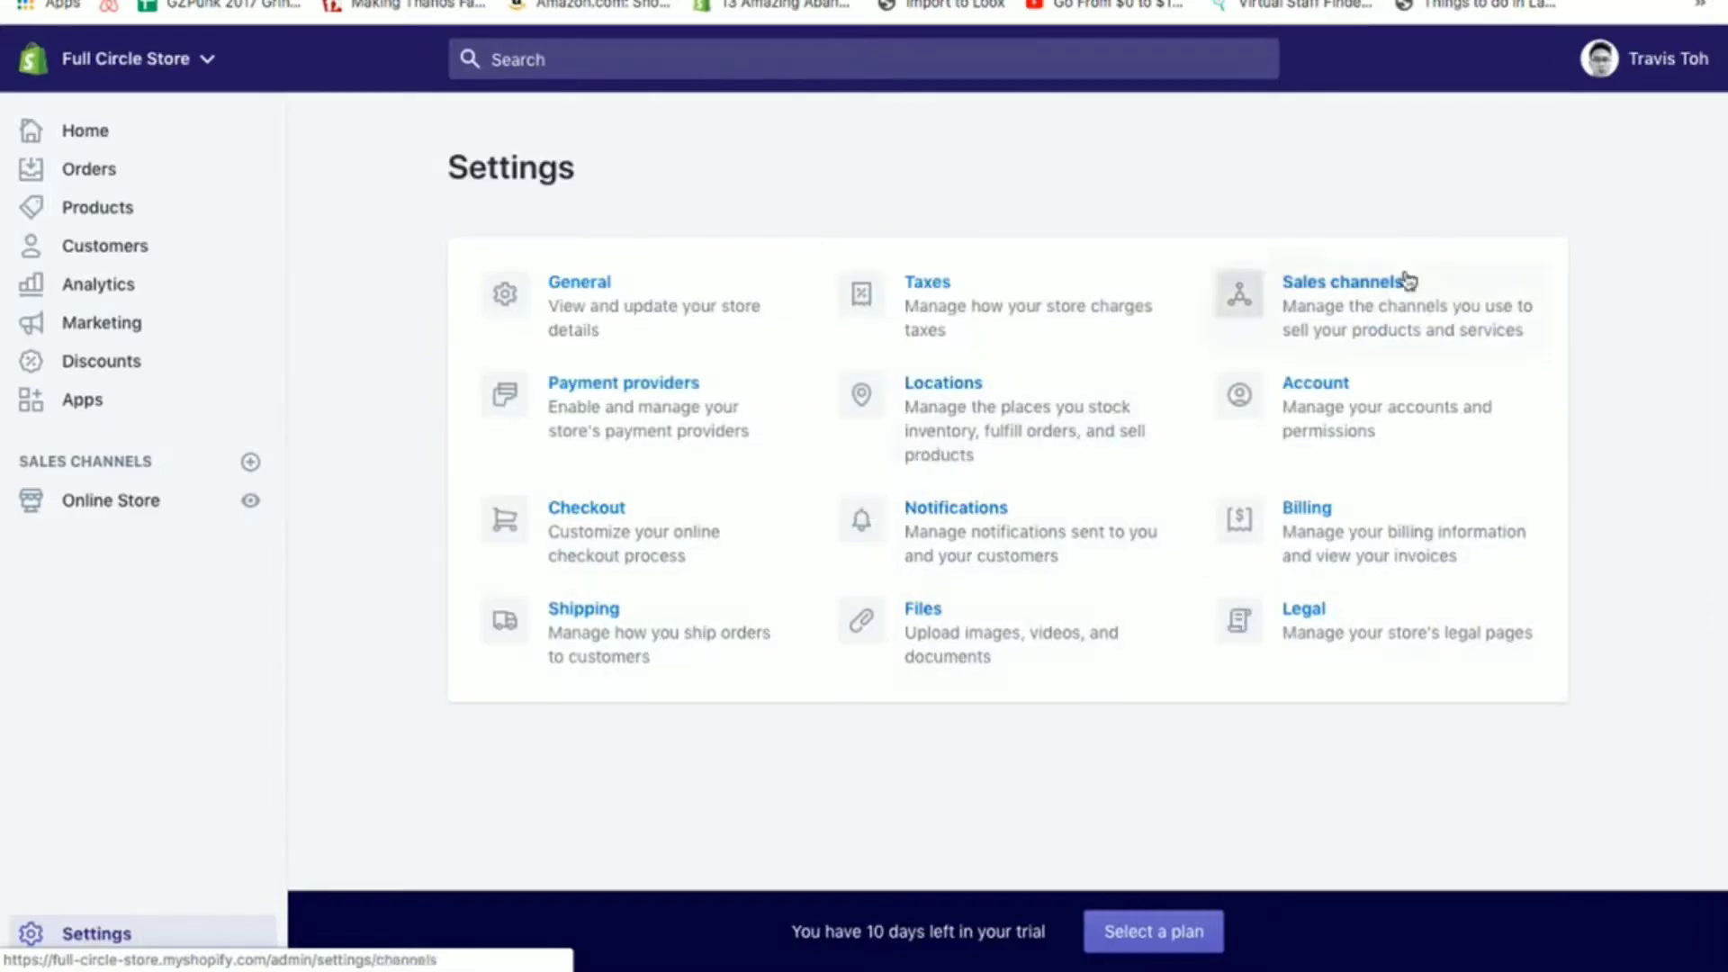
click(1358, 619)
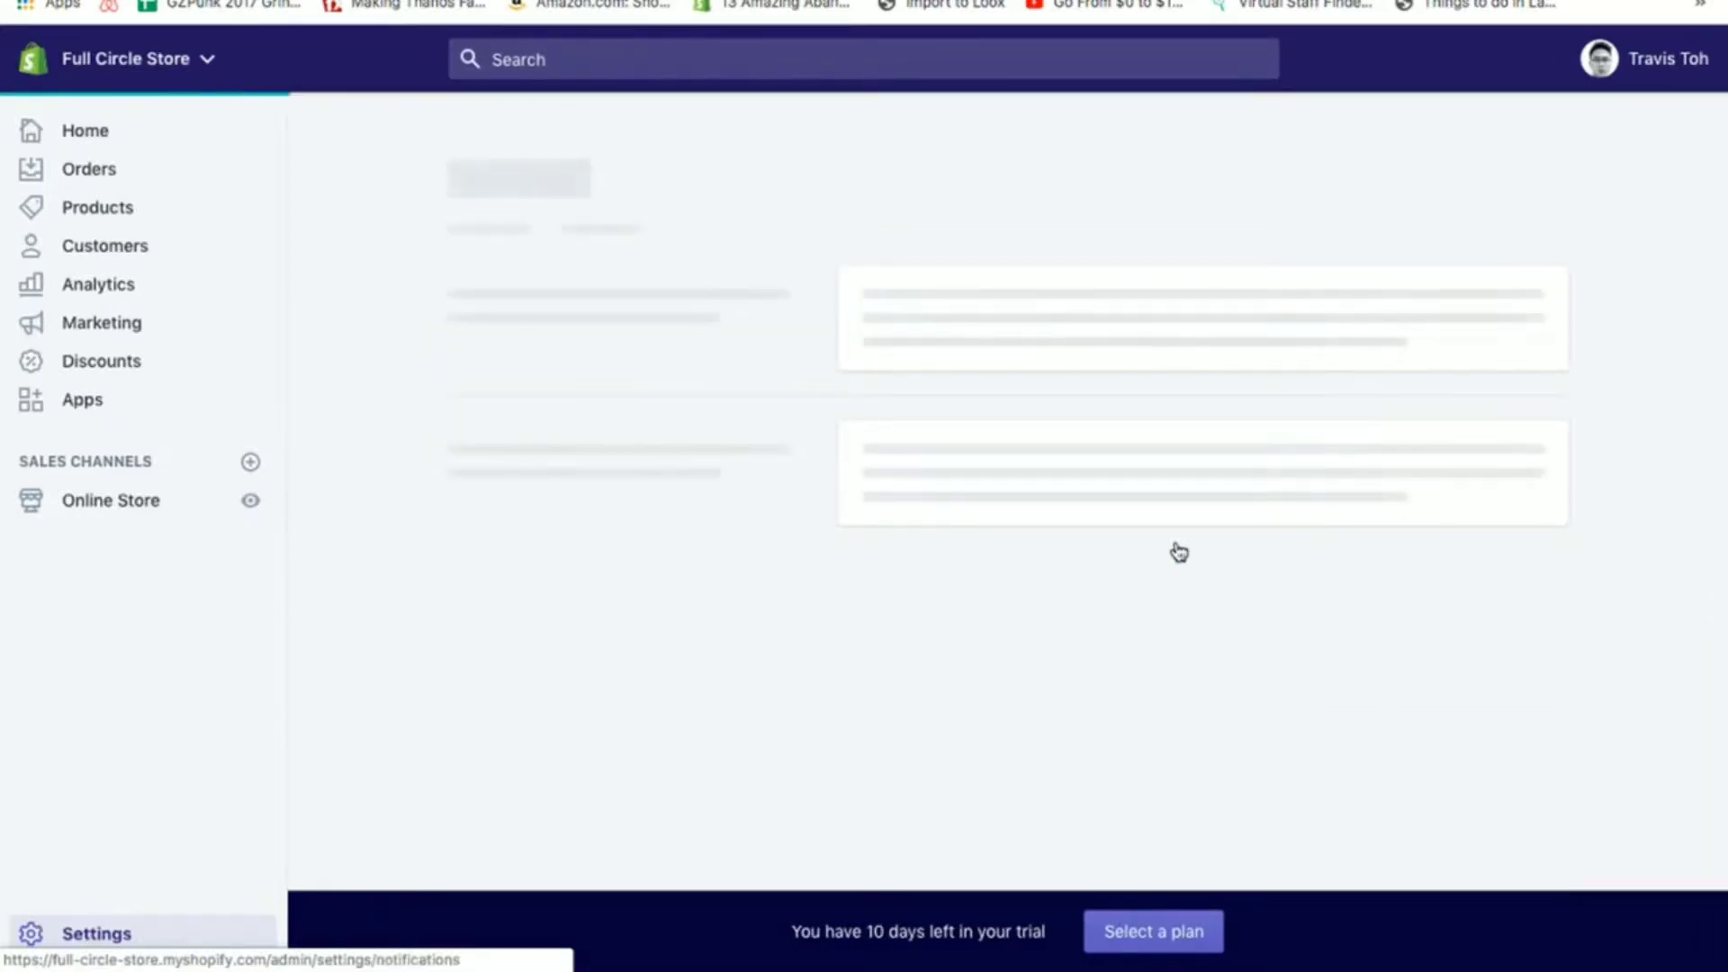
scroll(711, 490, down, 1)
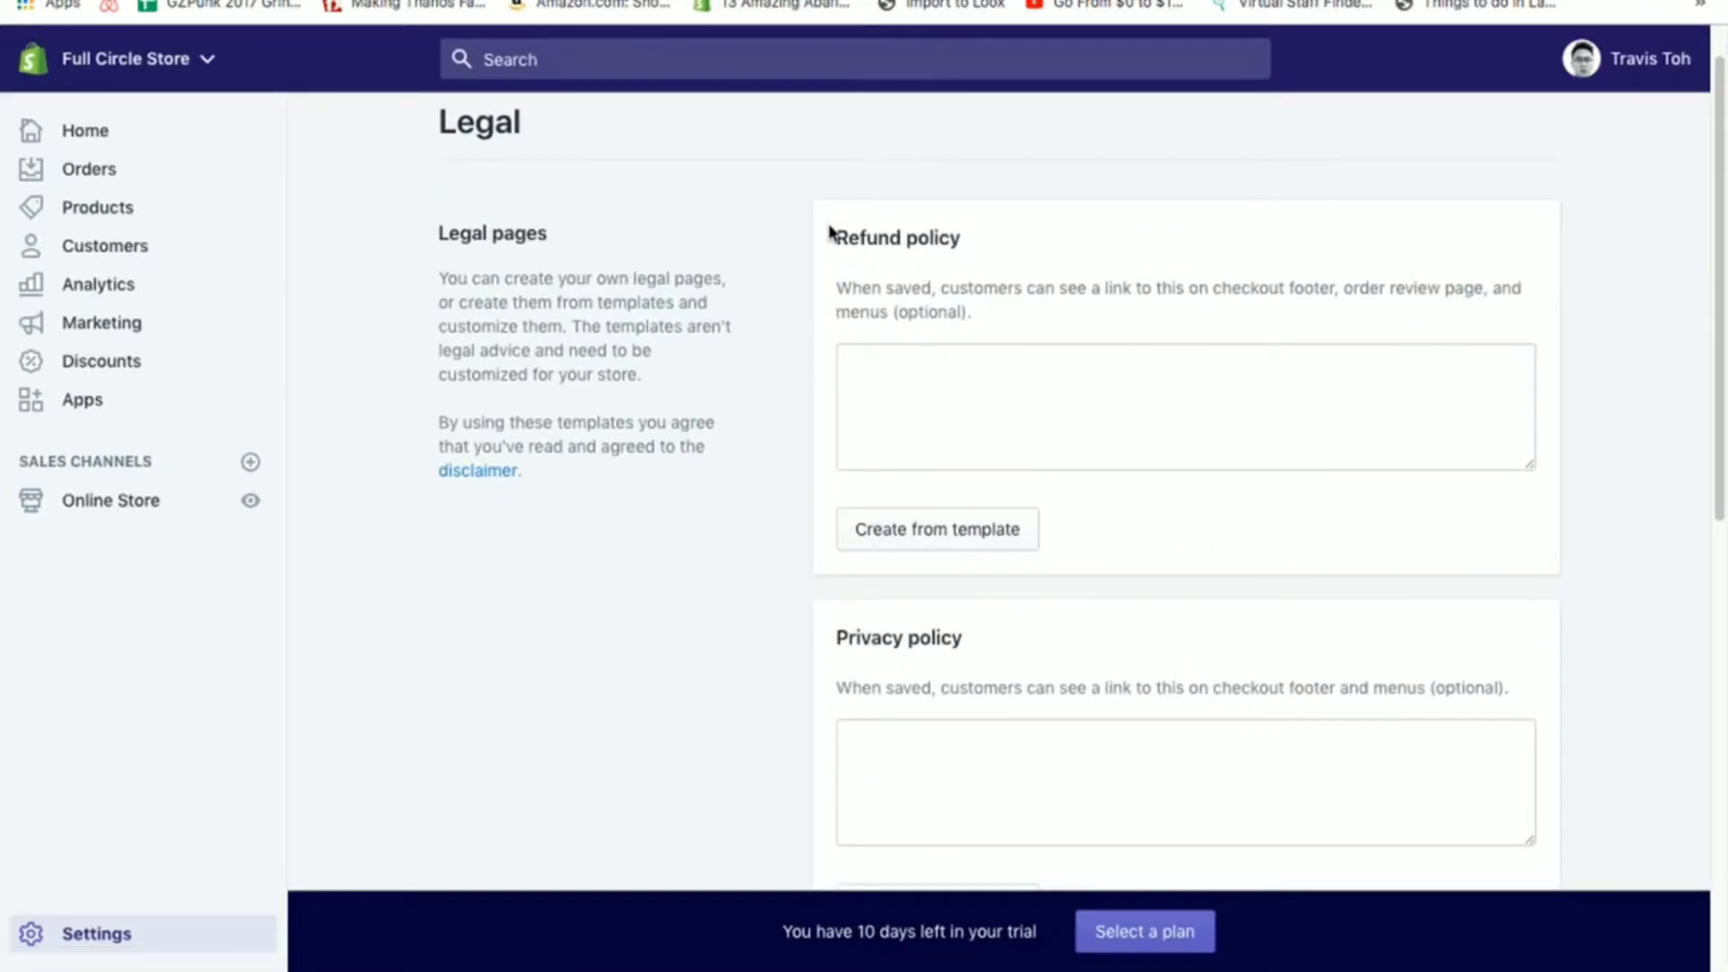
scroll(826, 239, down, 6)
scroll(802, 463, down, 1)
scroll(802, 463, up, 6)
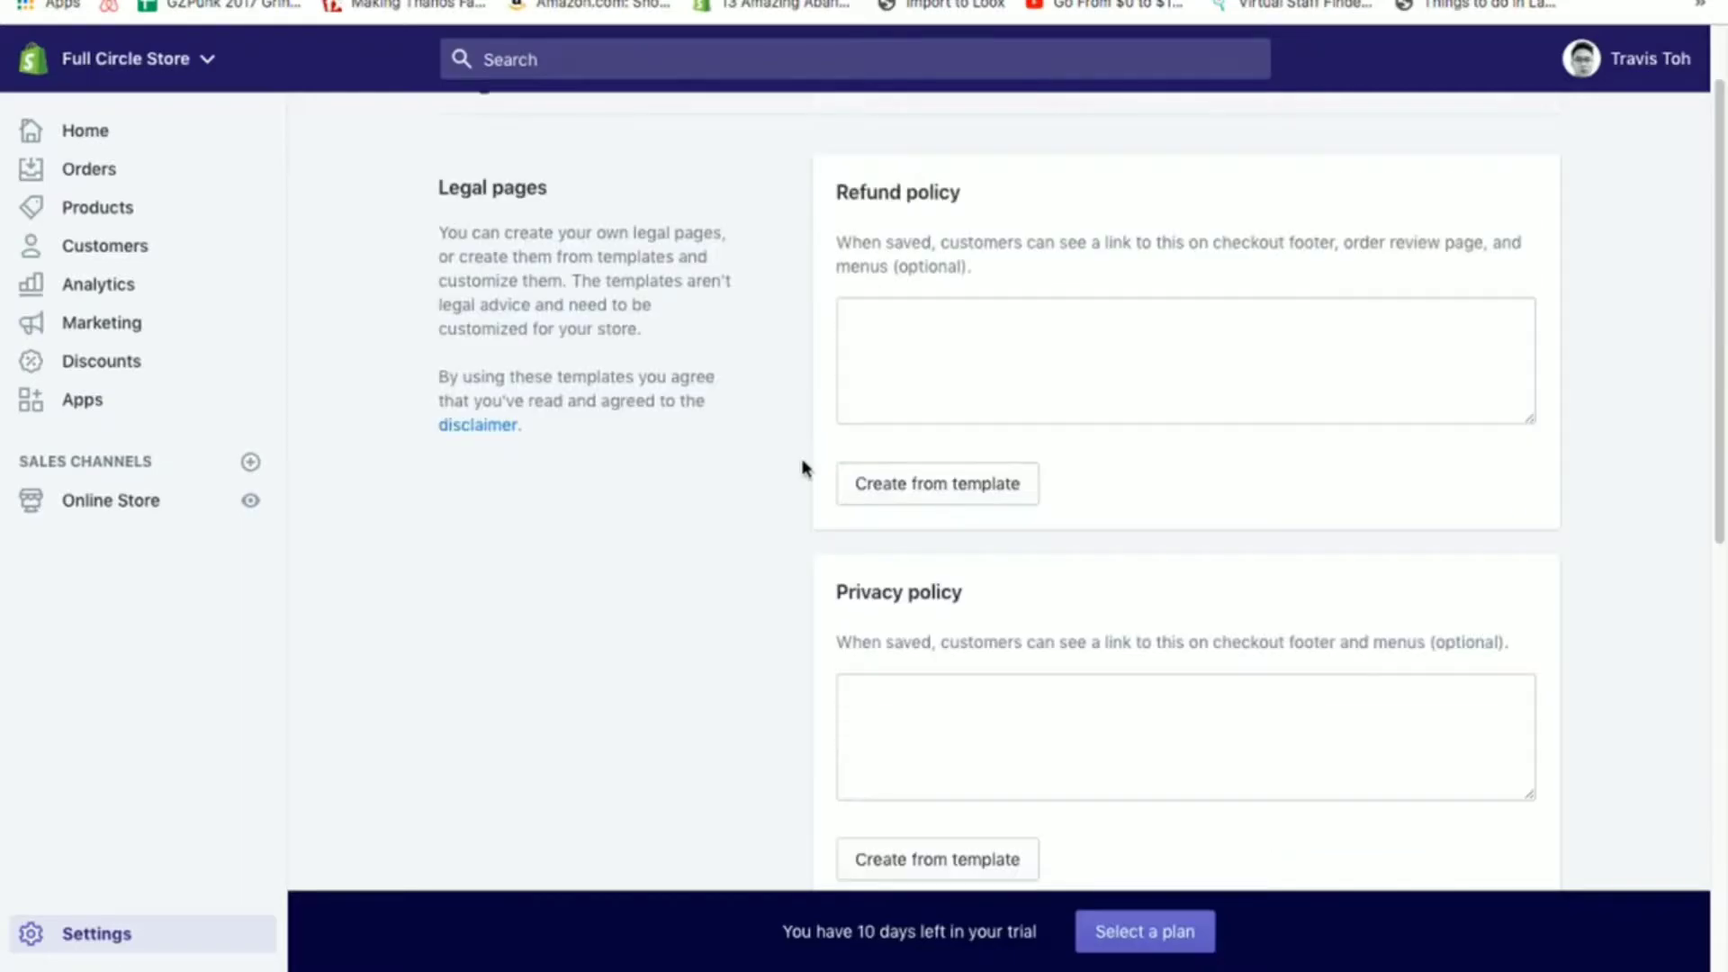
Fill the refund, privacy and terms of service policies from templates
click(891, 493)
scroll(783, 522, down, 5)
click(884, 567)
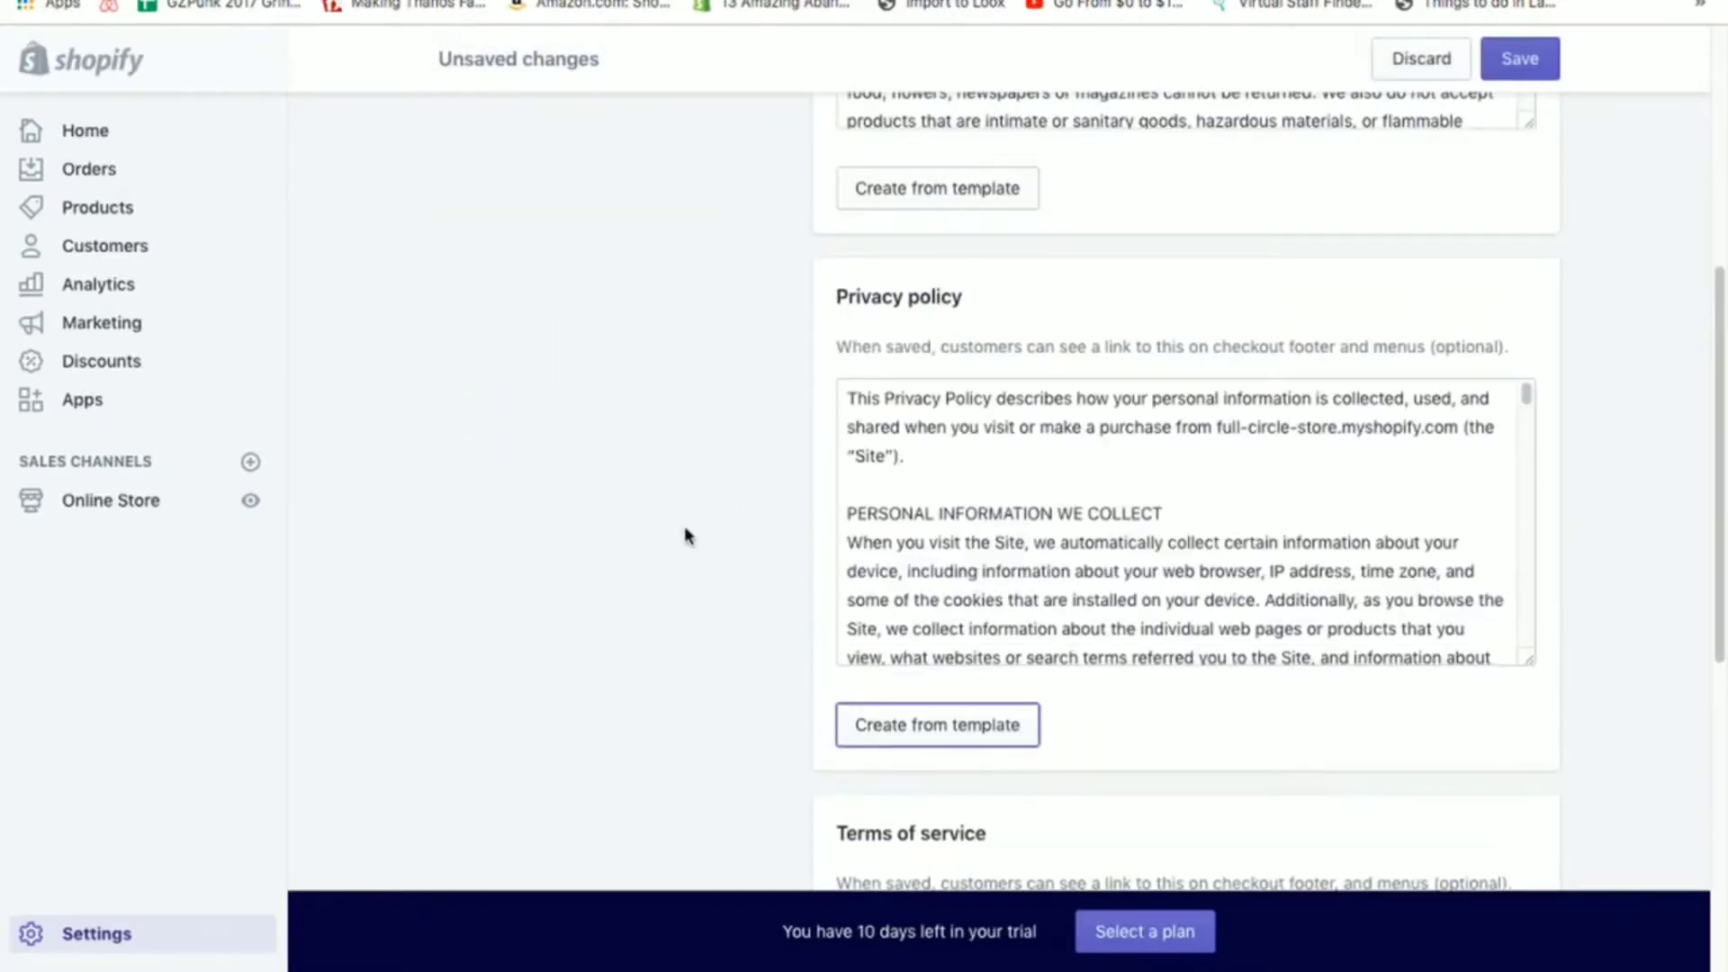
scroll(687, 536, down, 5)
click(890, 633)
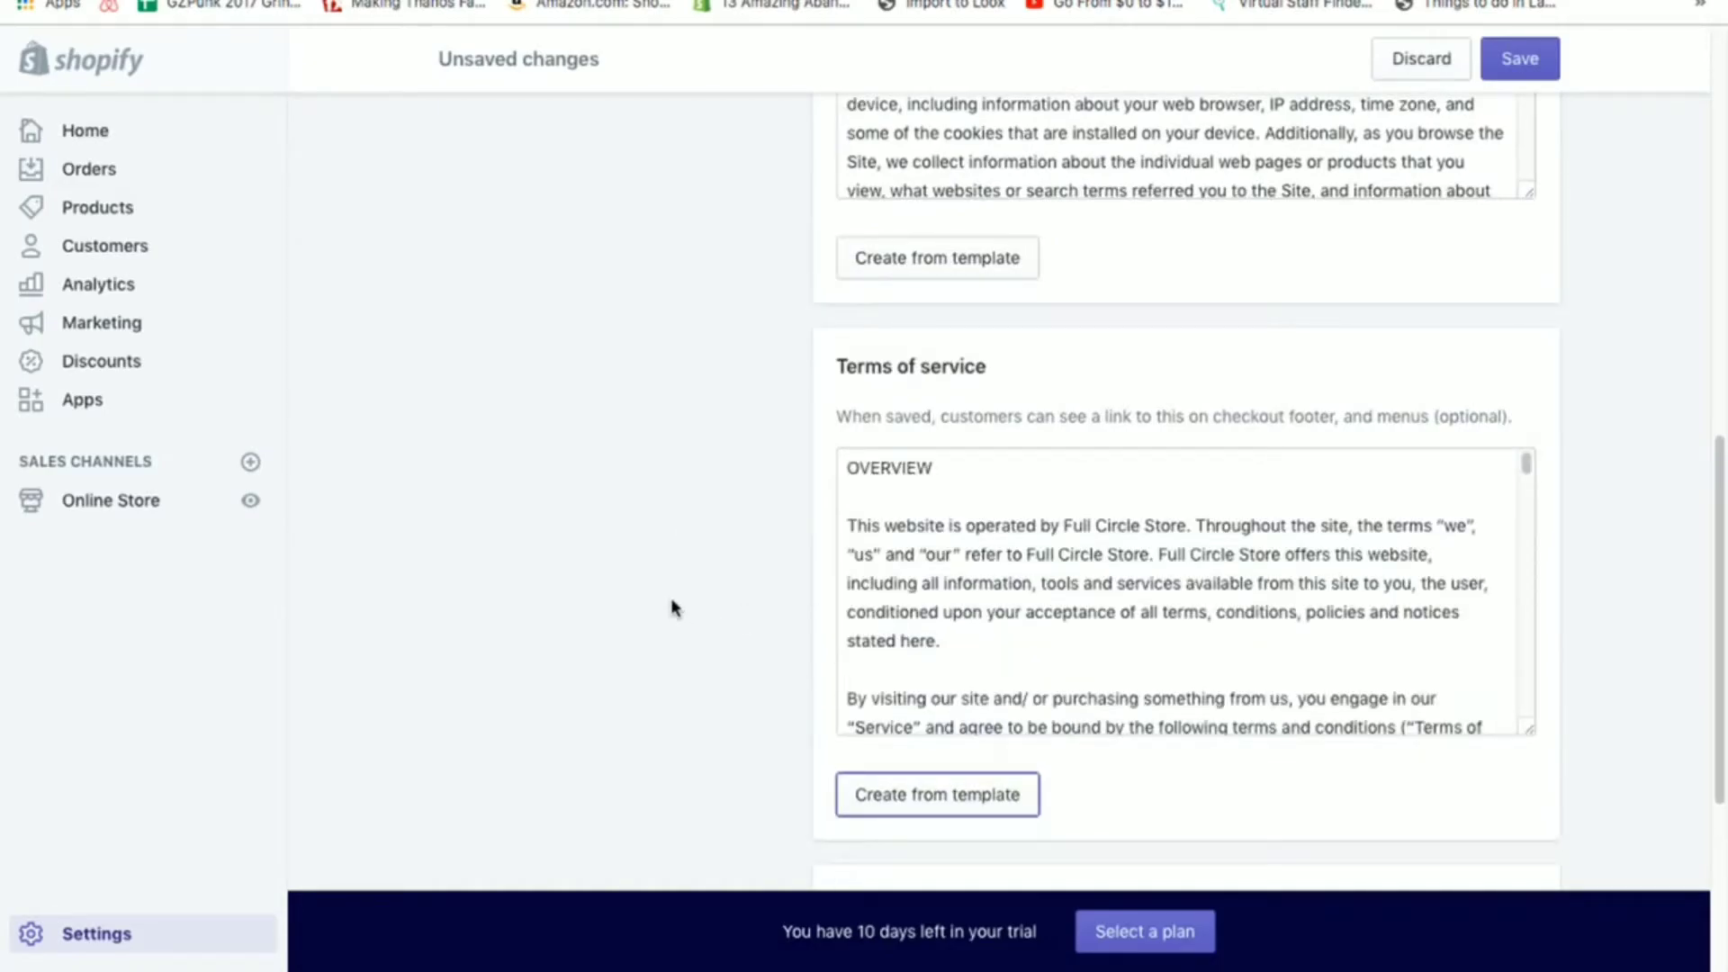
scroll(684, 603, down, 2)
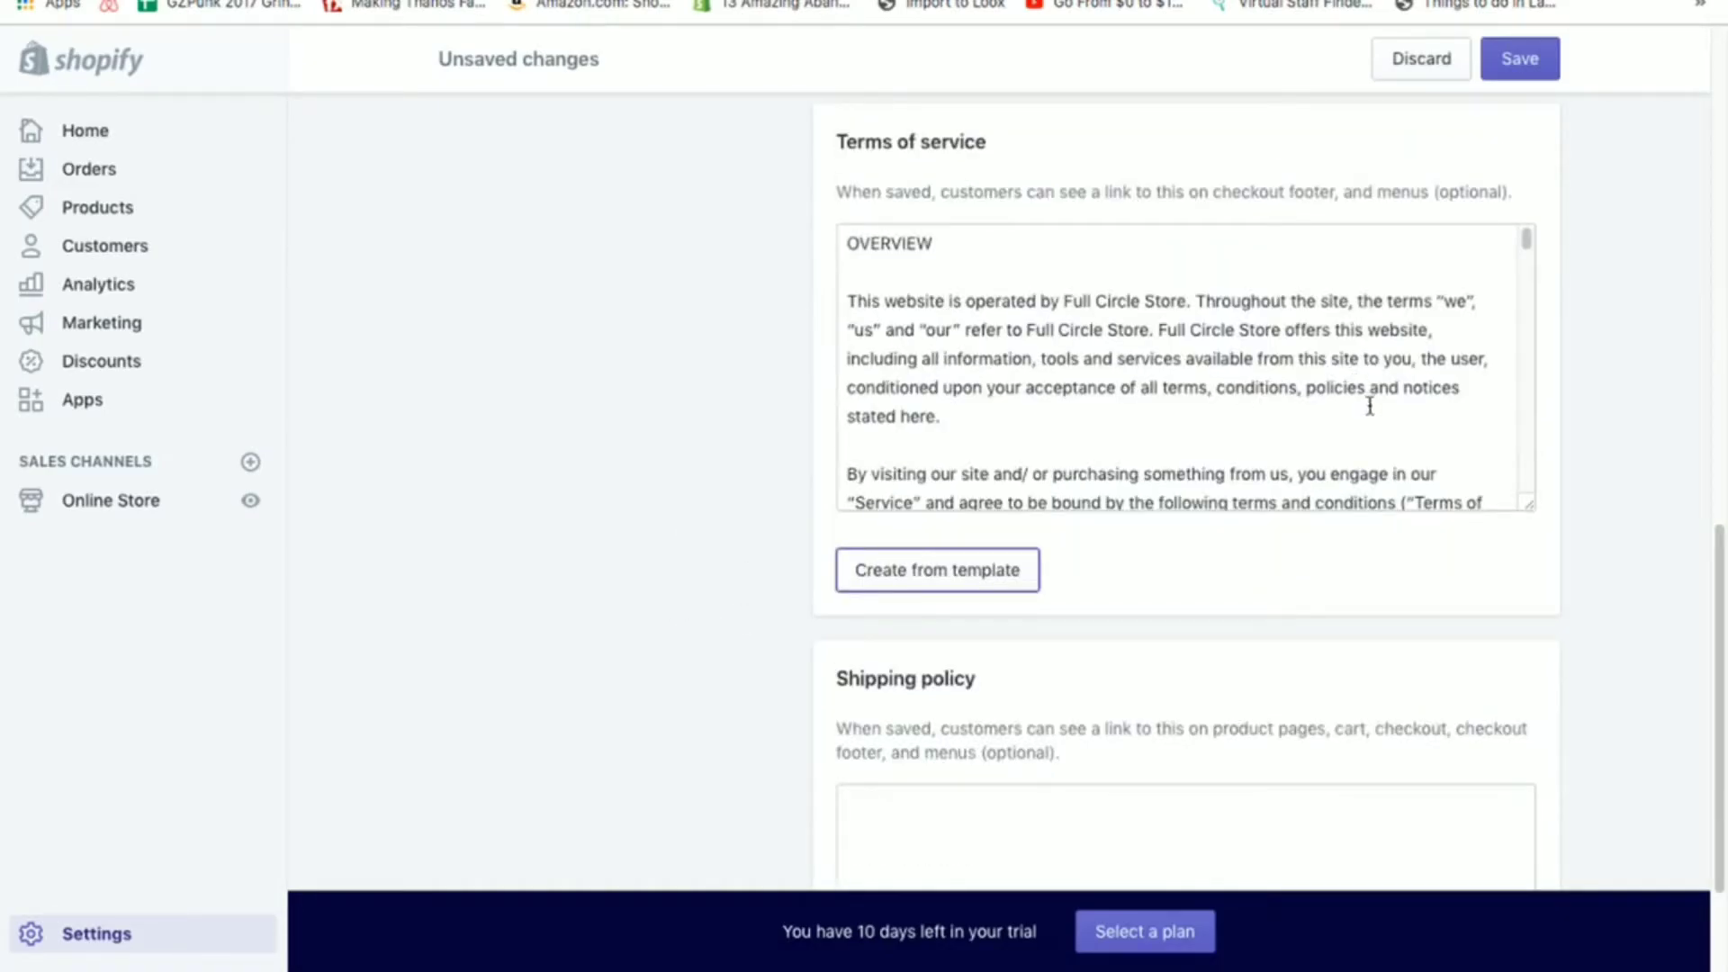
scroll(1368, 387, down, 3)
drag(1528, 247, 1527, 474)
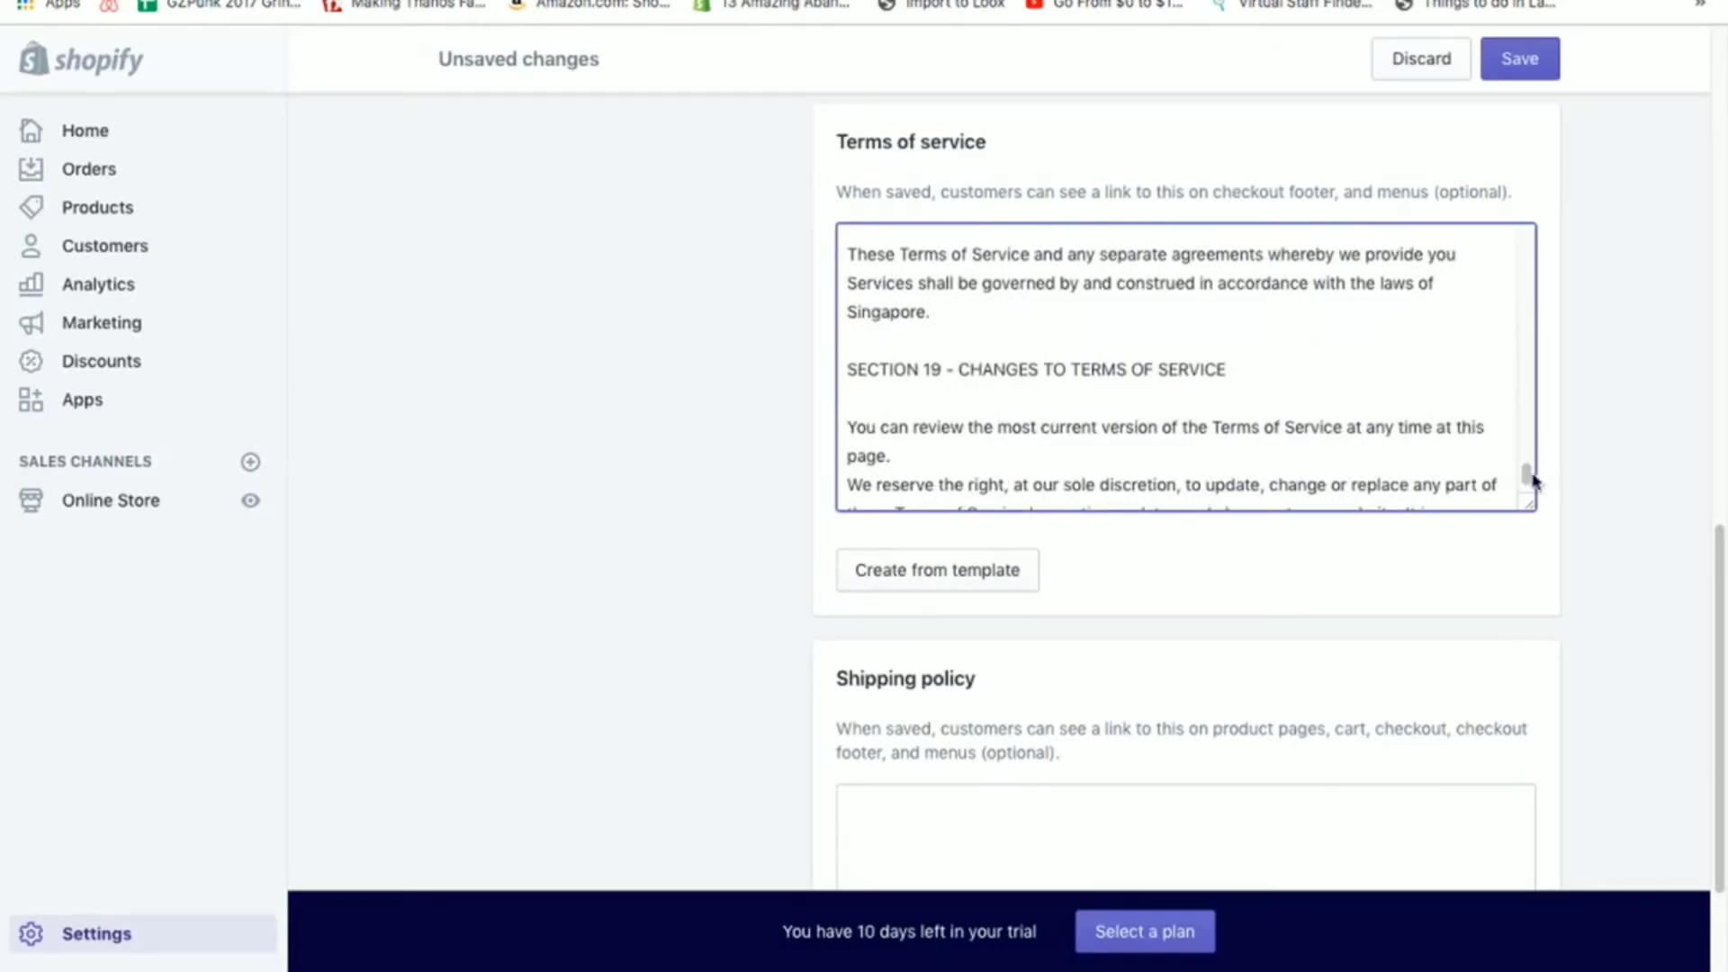
drag(1524, 471, 1525, 484)
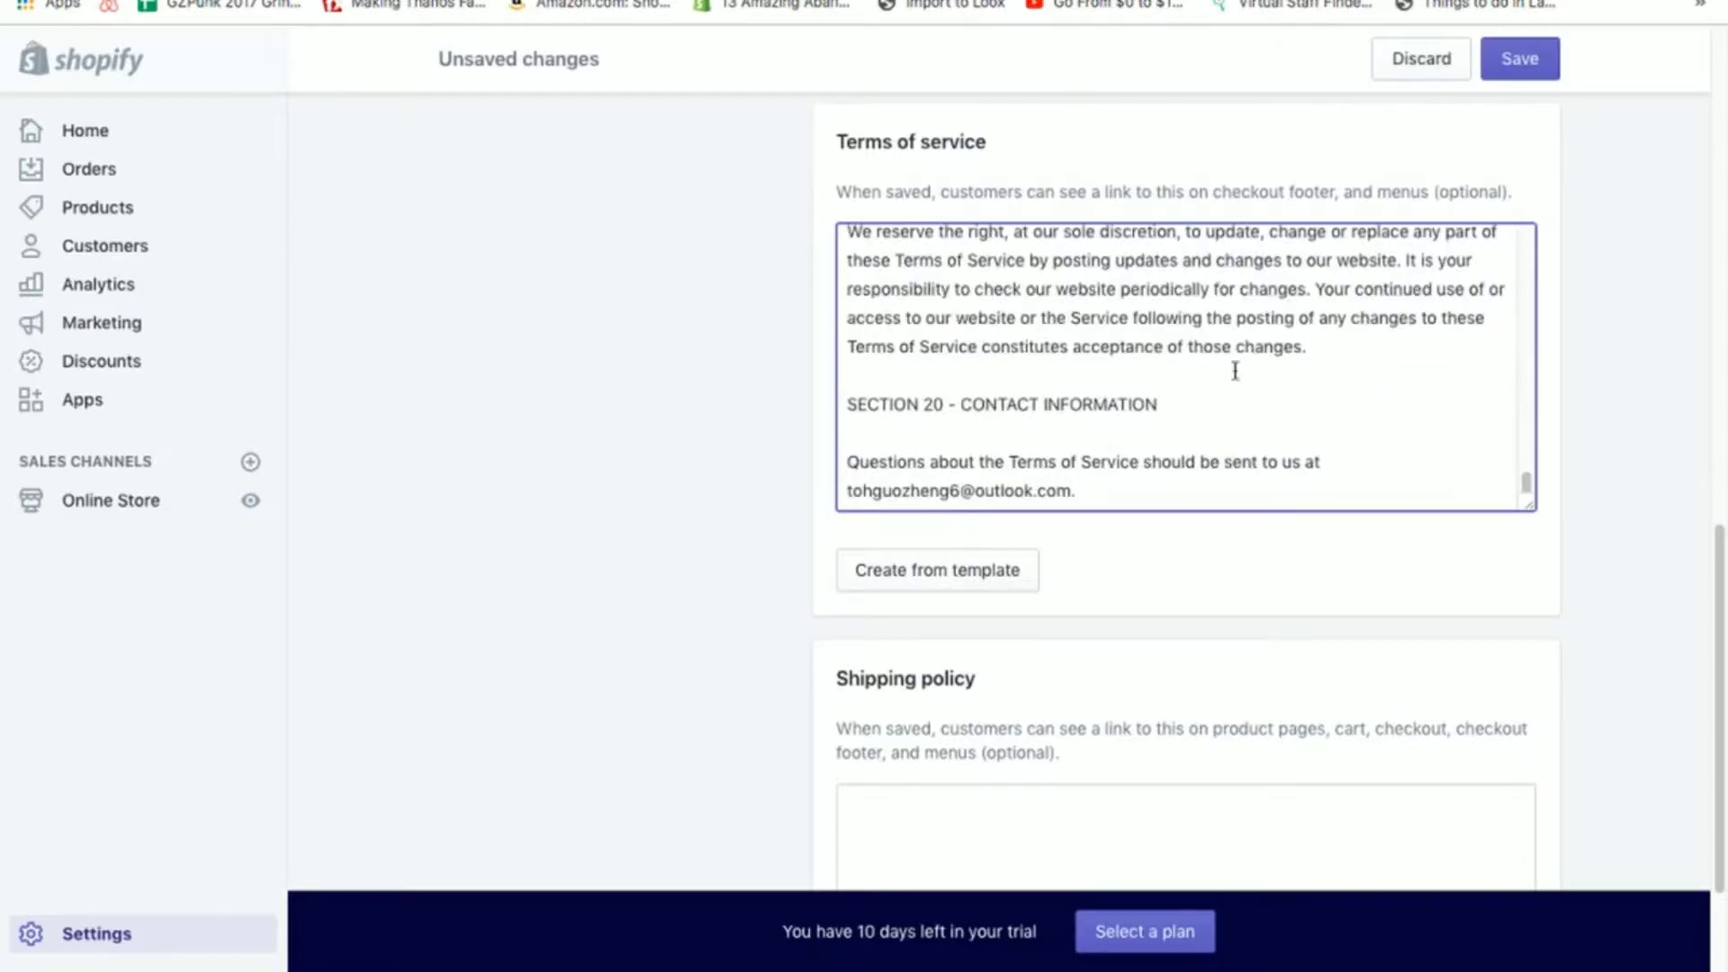
Review the policy texts, leave the shipping policy empty, and save the legal pages
scroll(1198, 339, up, 1)
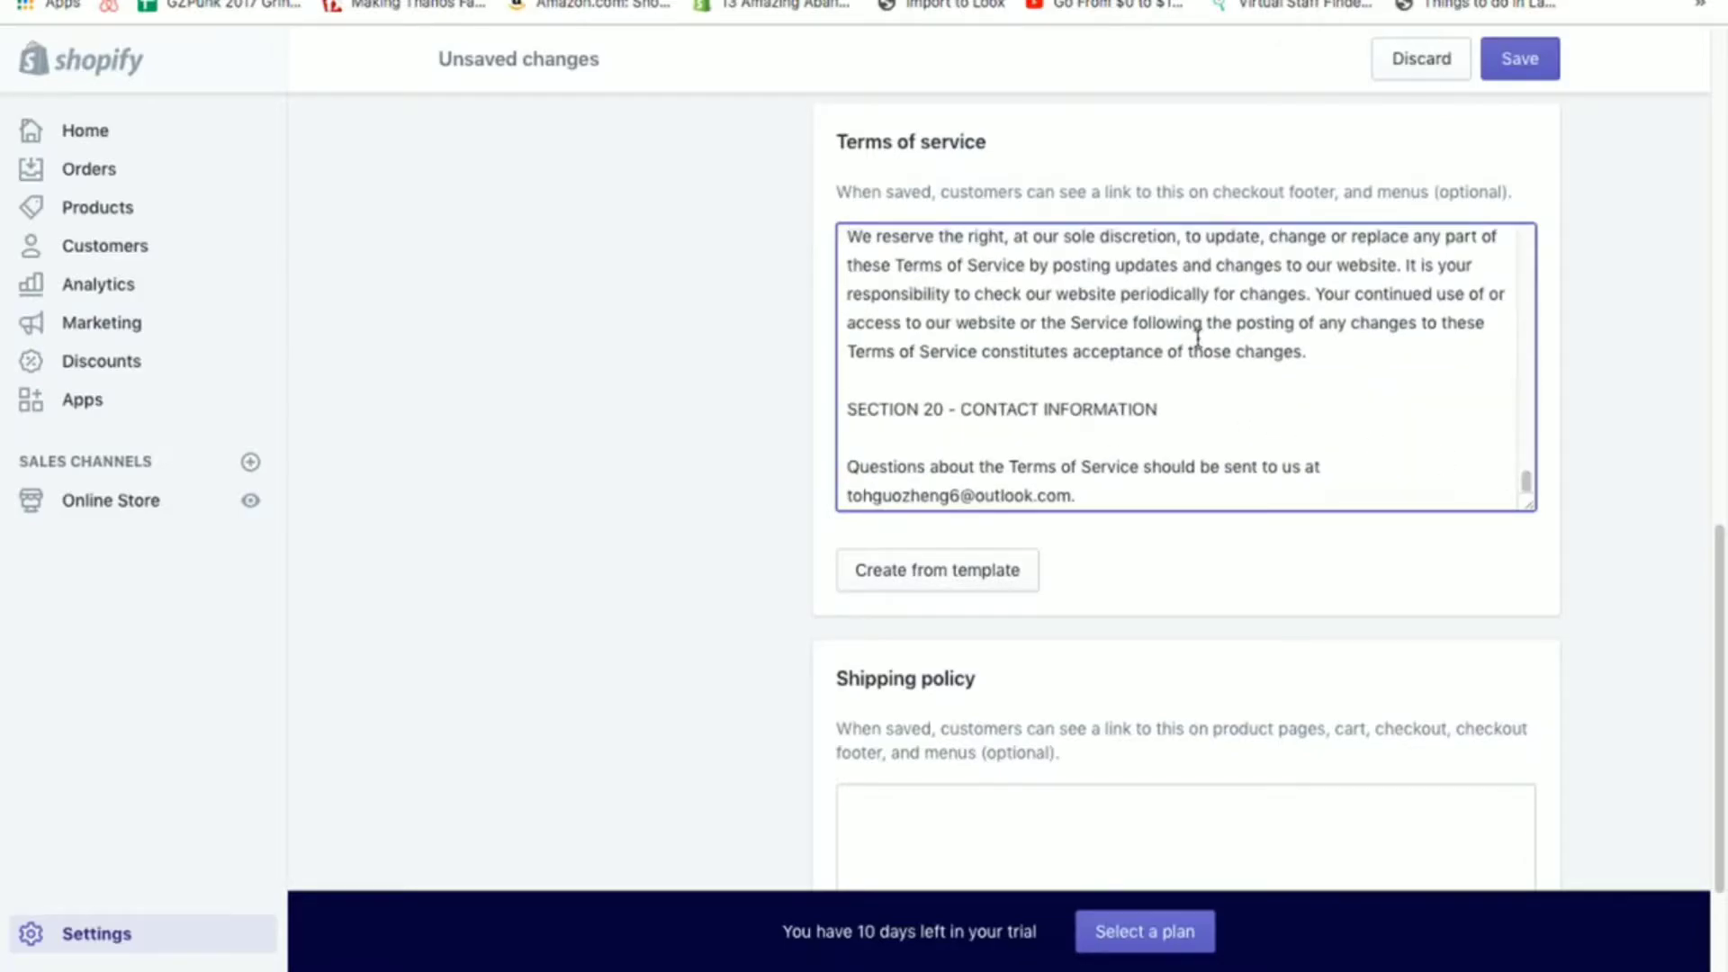
scroll(1198, 338, up, 3)
scroll(1286, 364, down, 3)
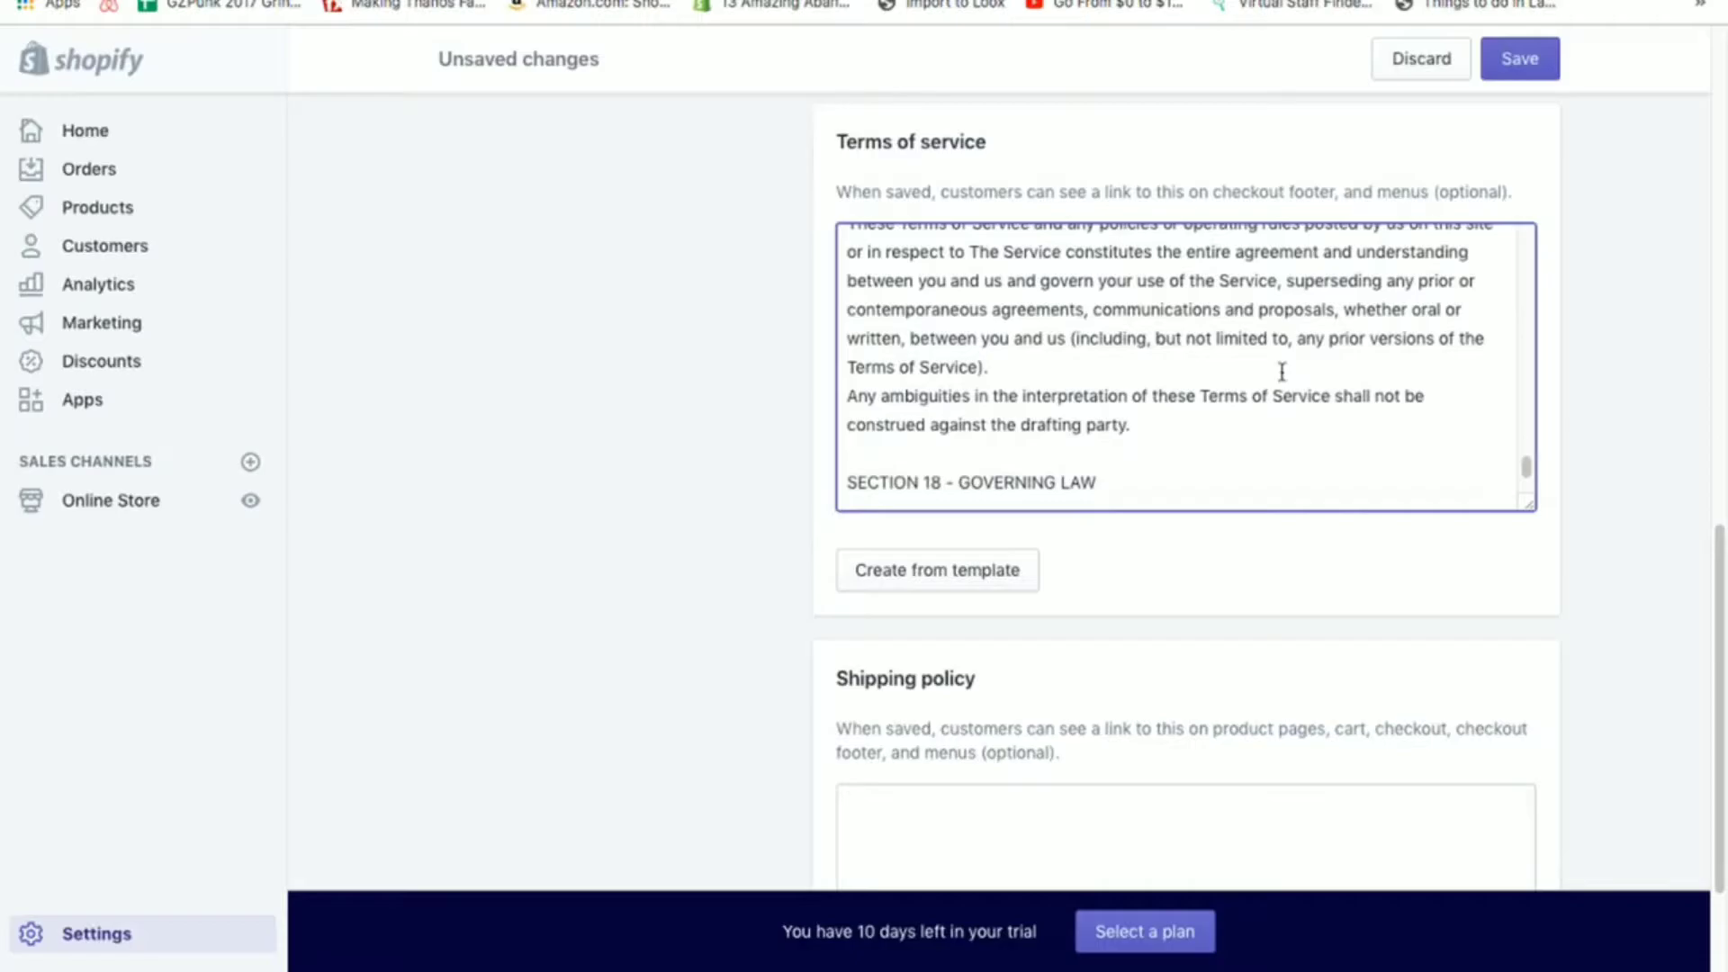
scroll(745, 370, up, 3)
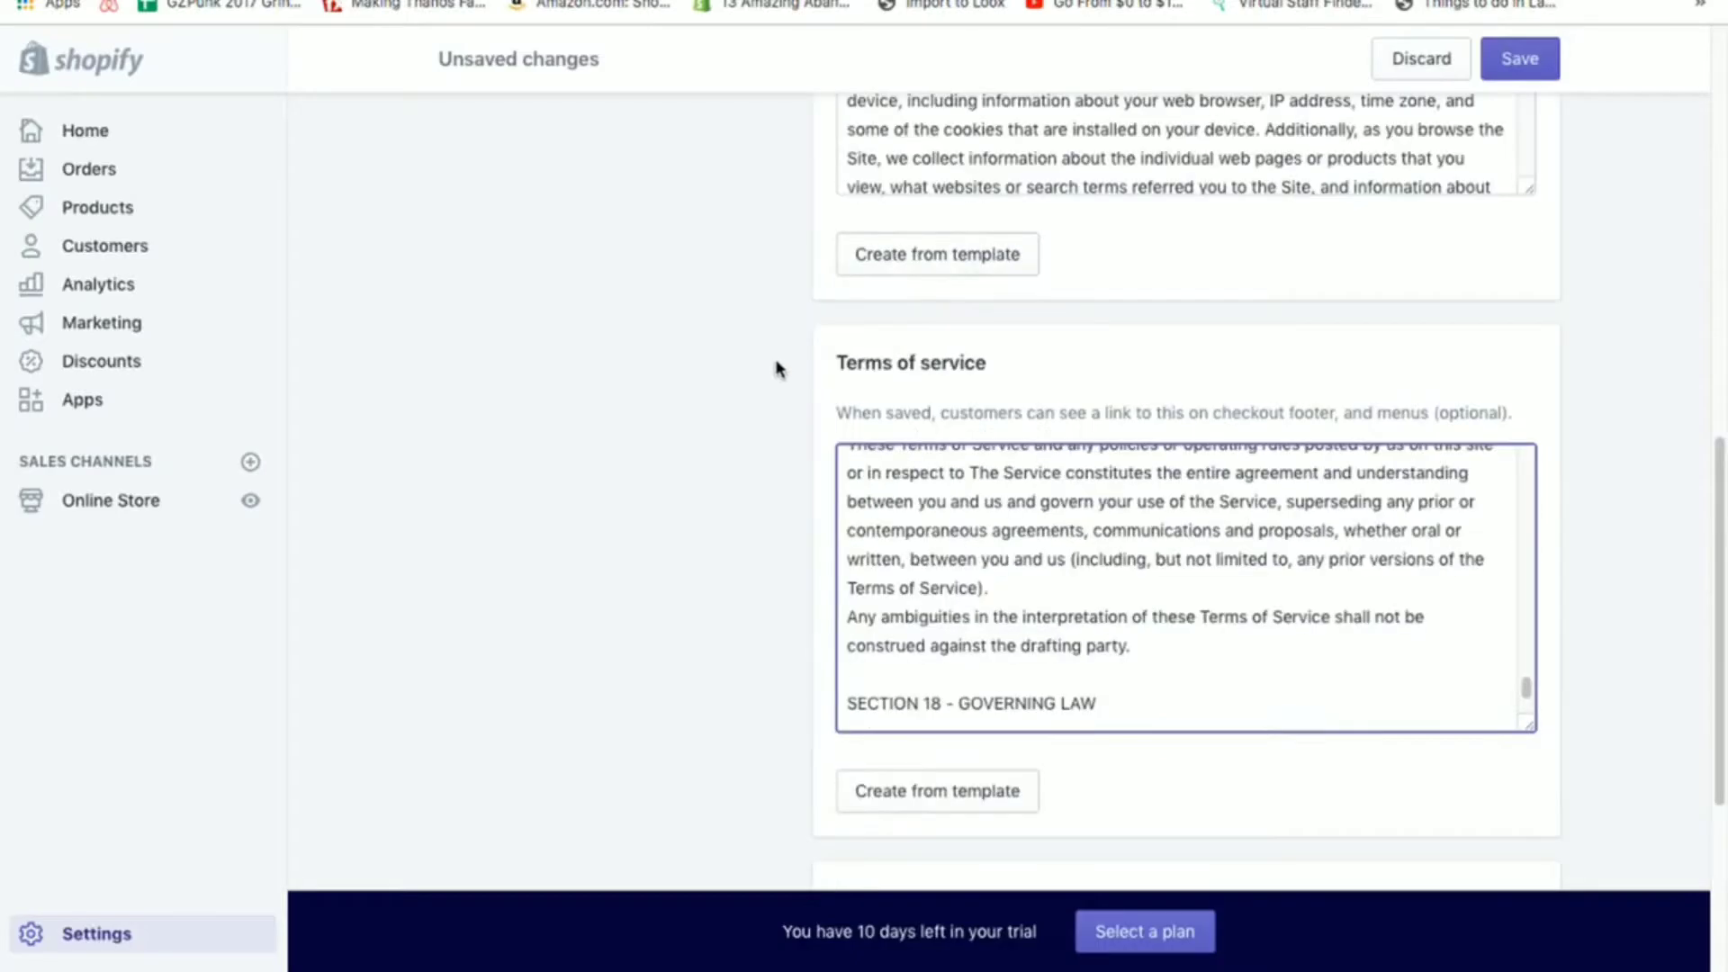
scroll(1025, 441, up, 14)
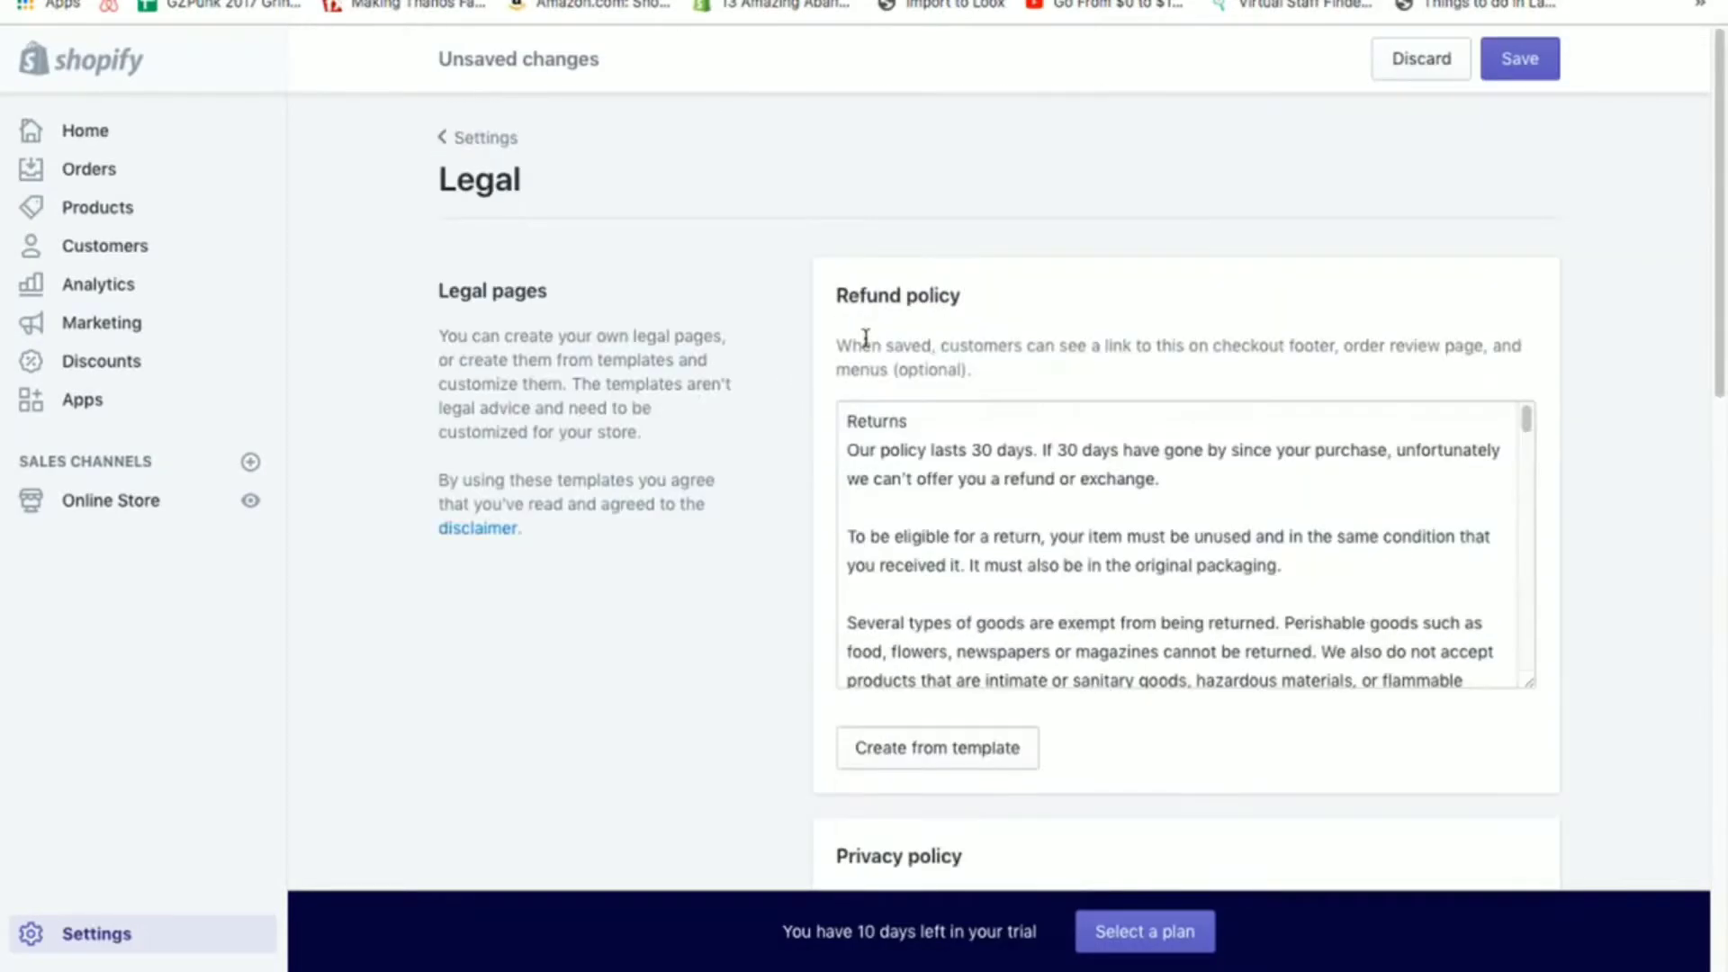
scroll(865, 340, down, 2)
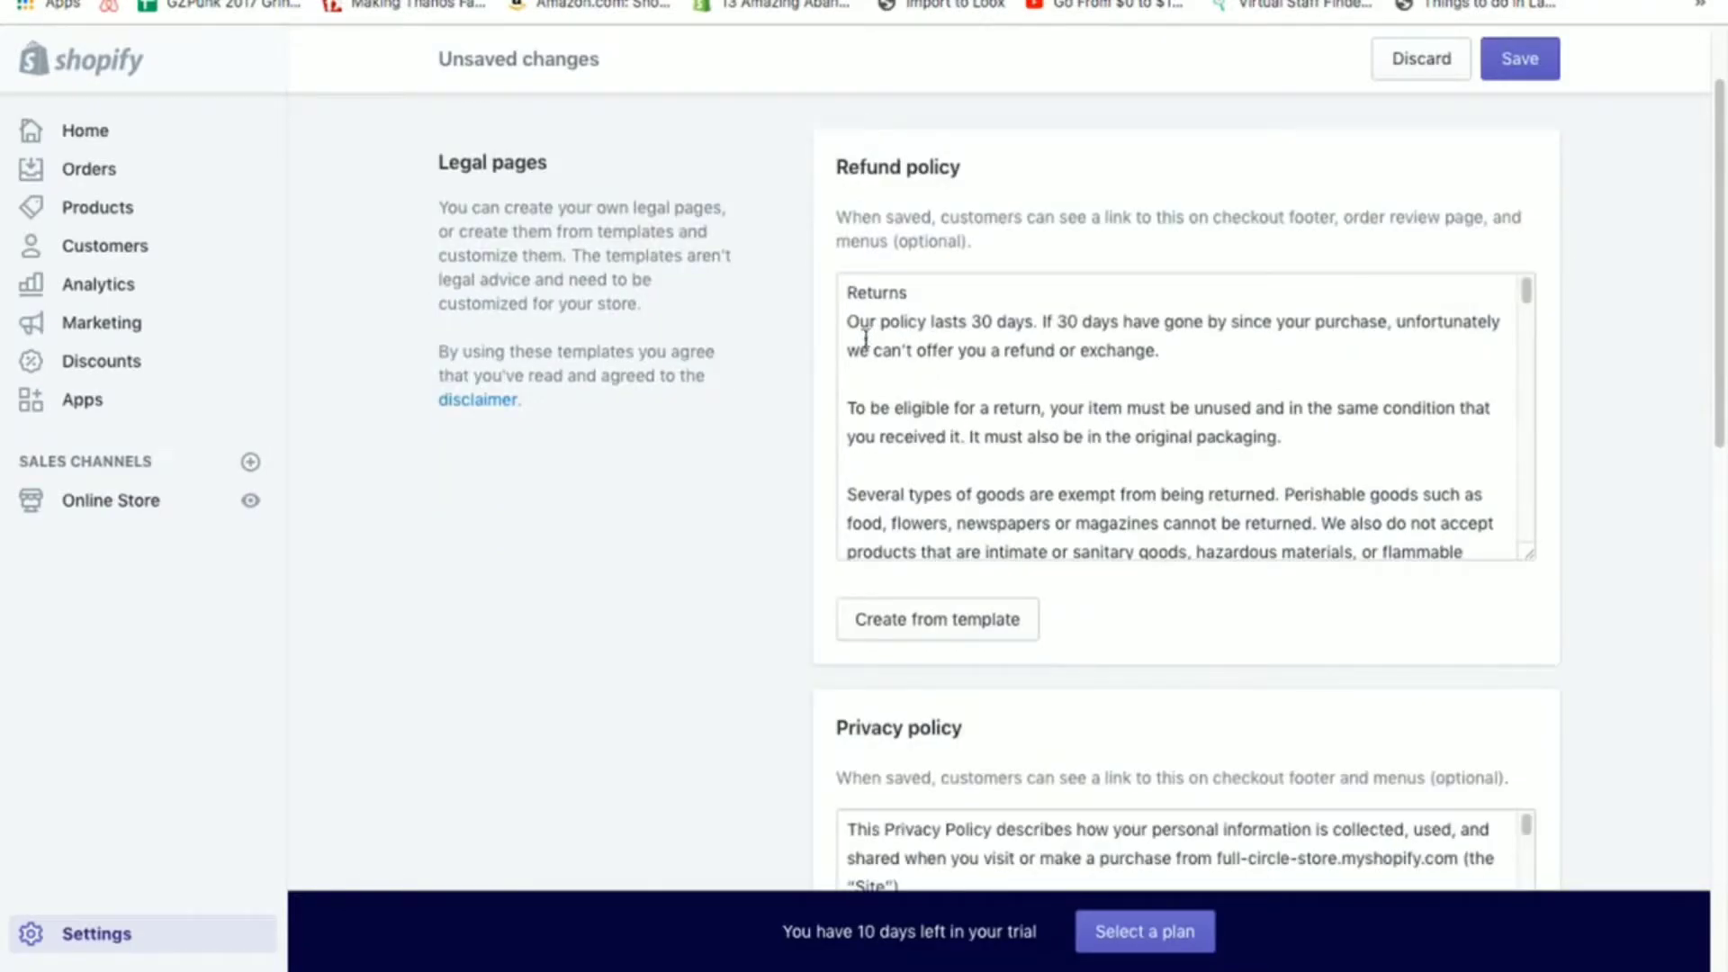
scroll(658, 340, down, 10)
scroll(666, 342, down, 7)
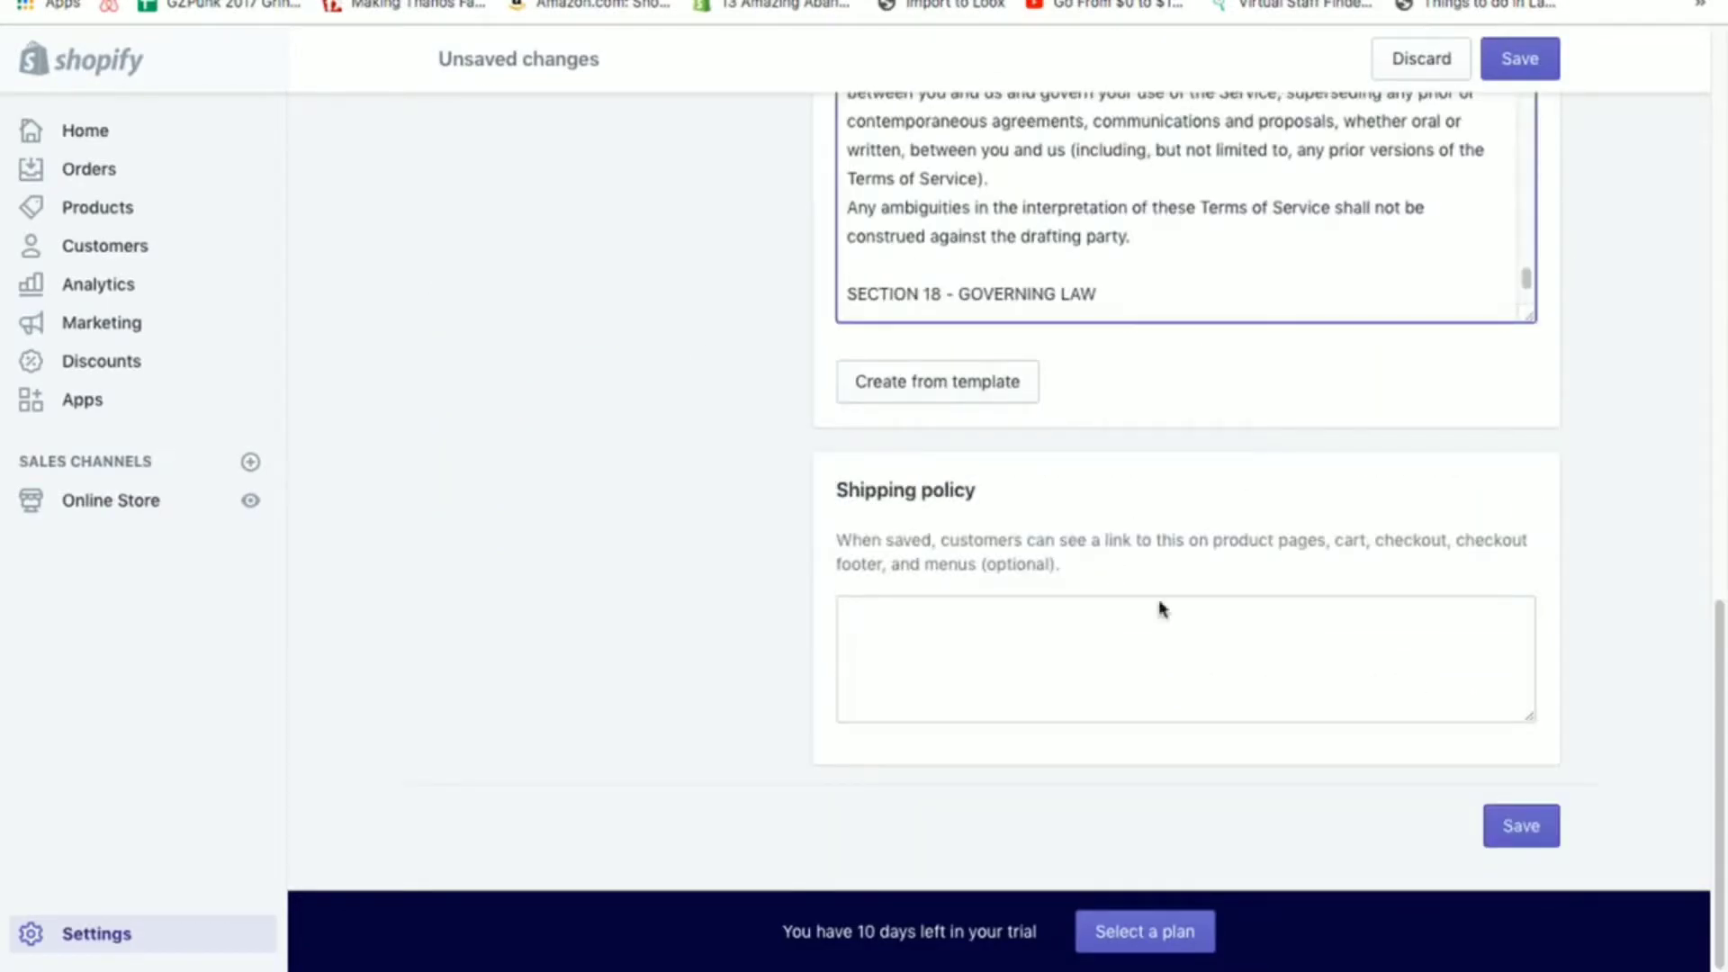
click(920, 638)
scroll(990, 567, up, 20)
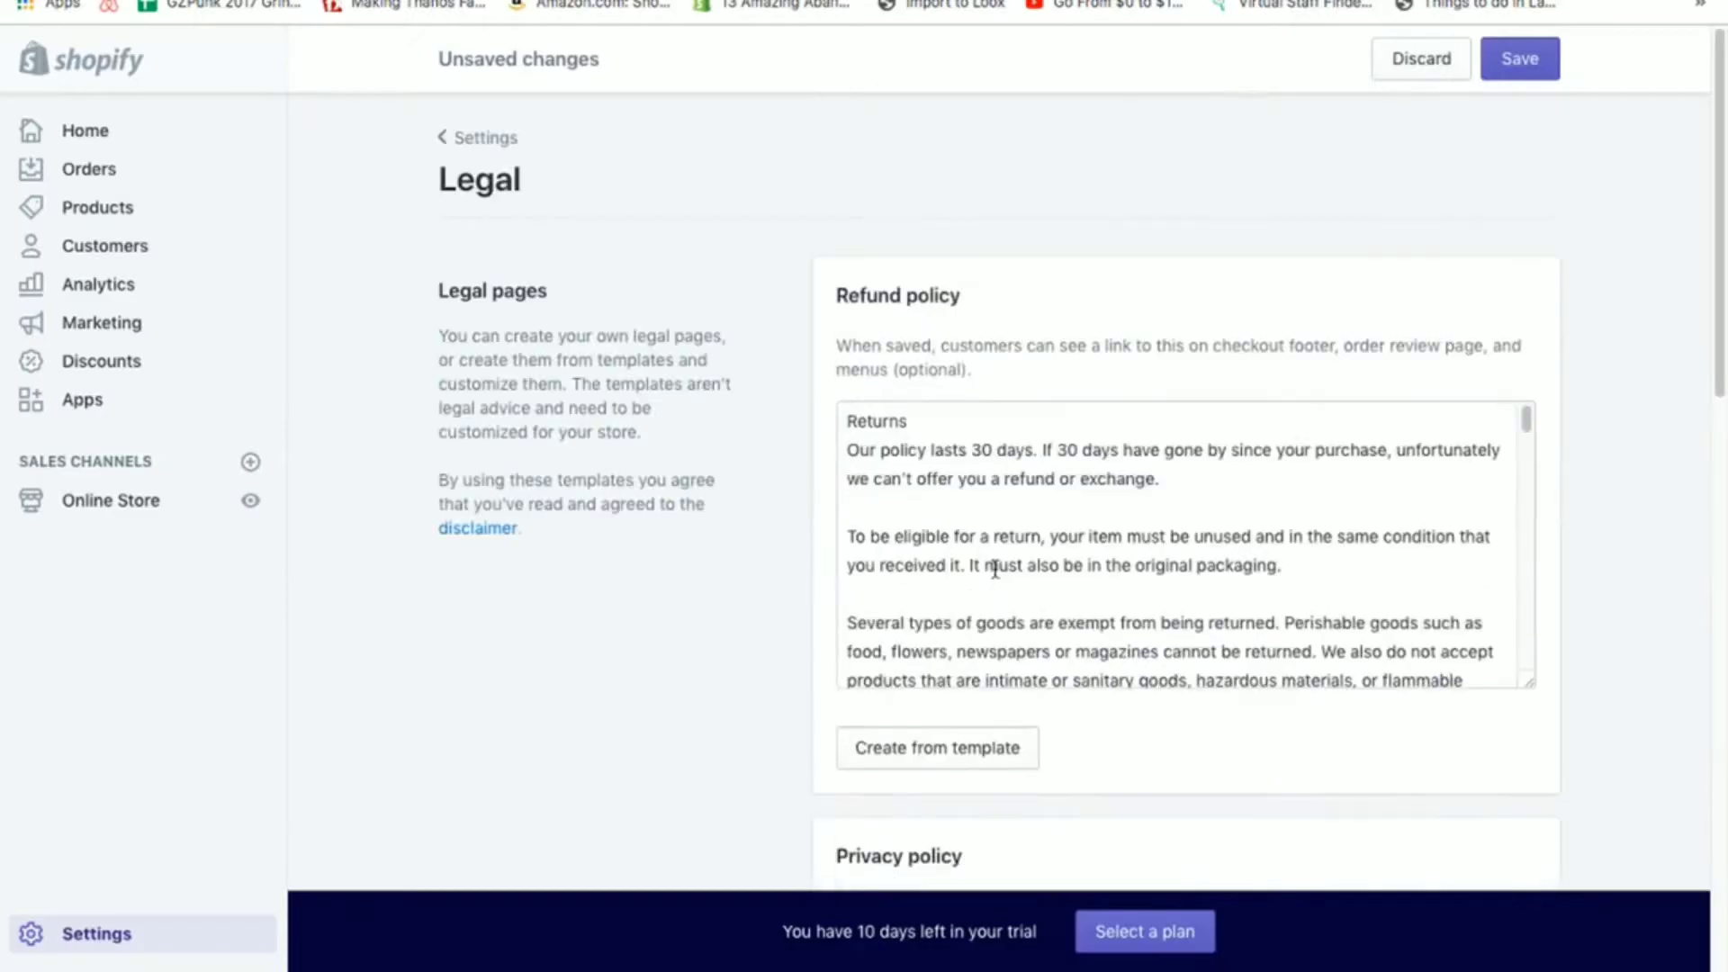
scroll(960, 520, down, 18)
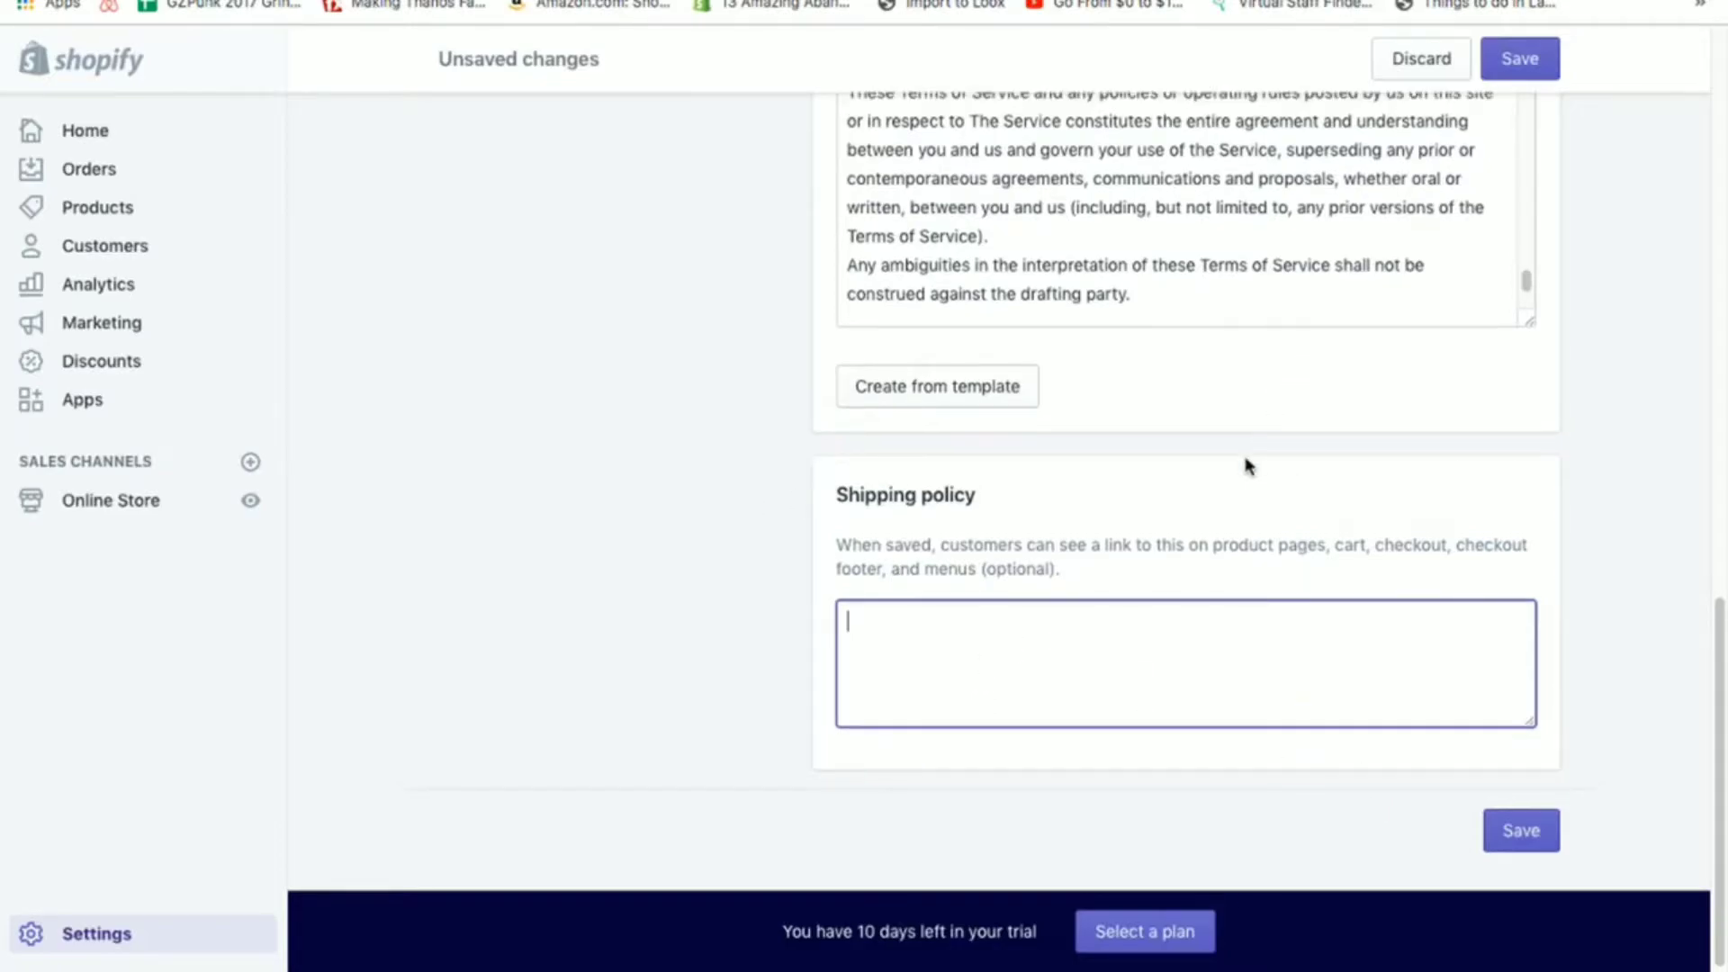
scroll(1261, 456, up, 20)
click(1525, 63)
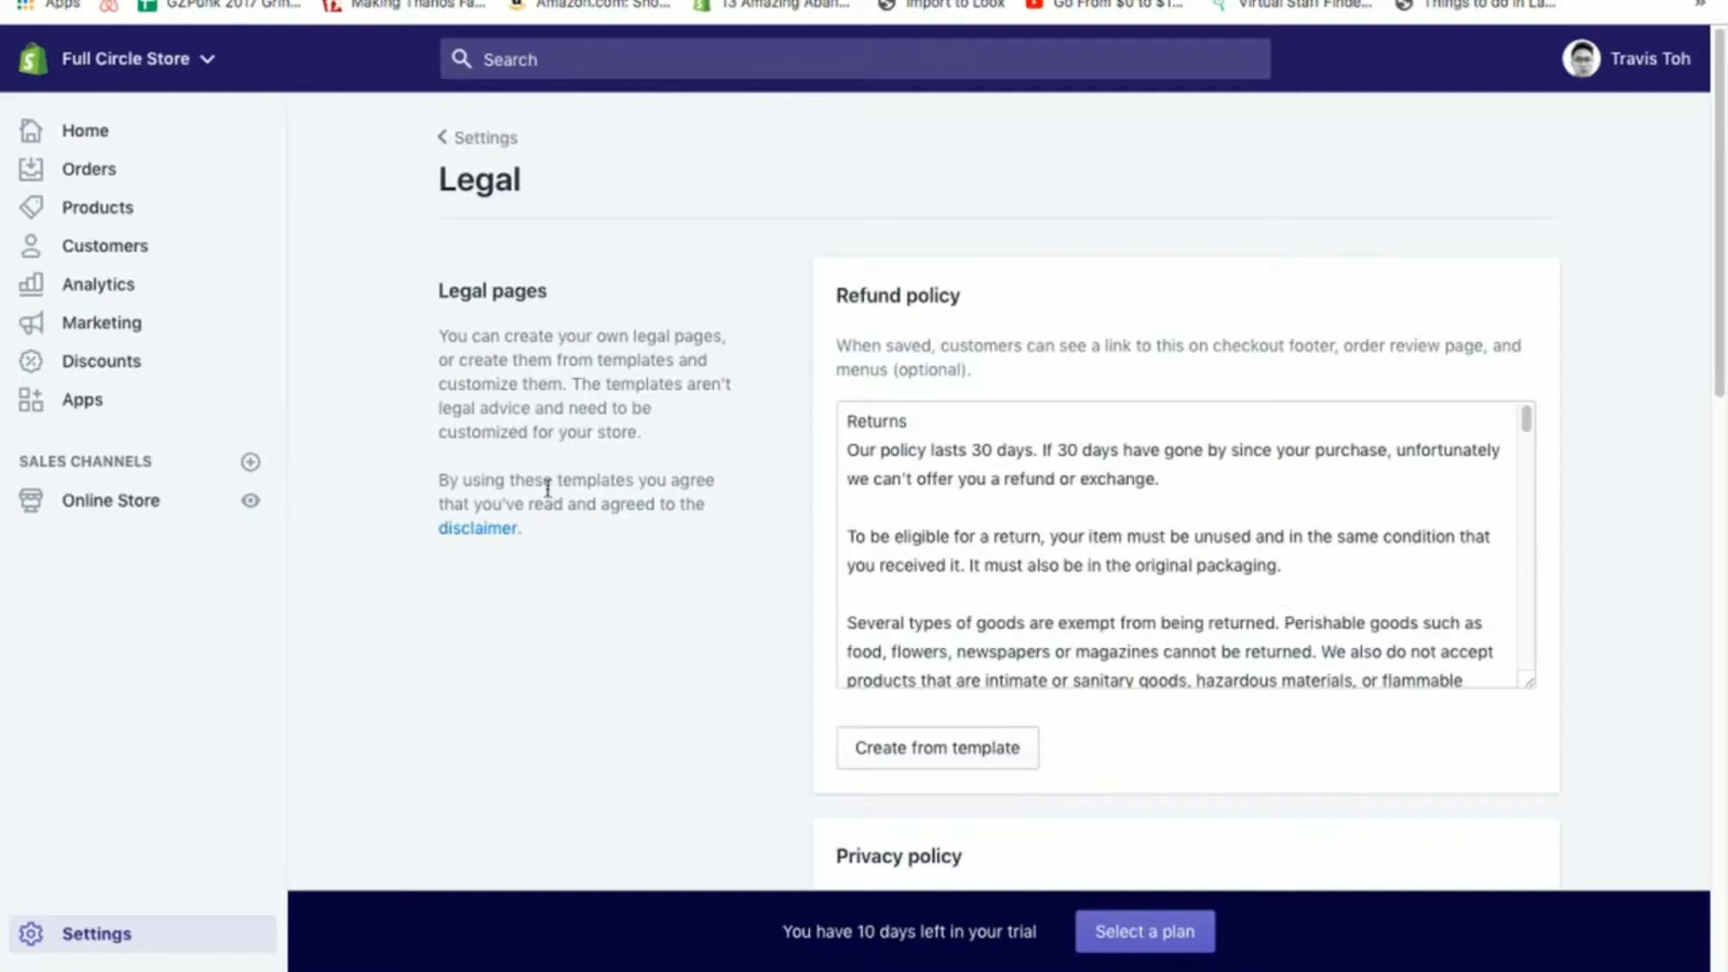
Go to Online Store > Pages and start a new page
click(115, 504)
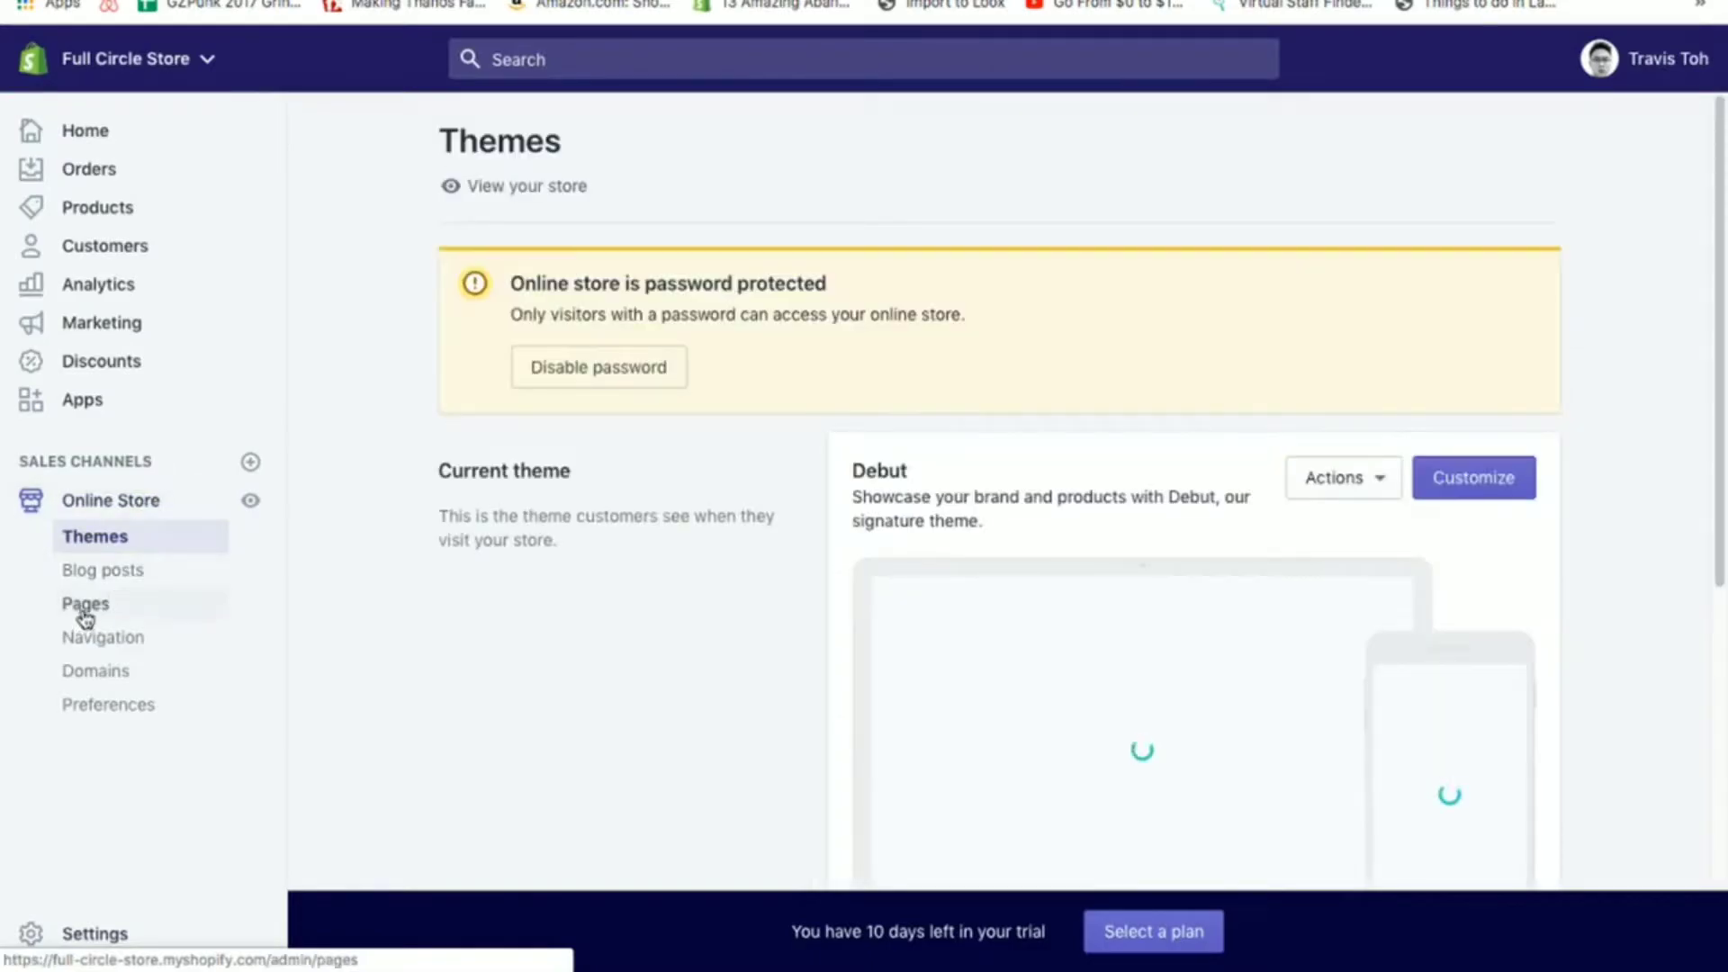
click(86, 612)
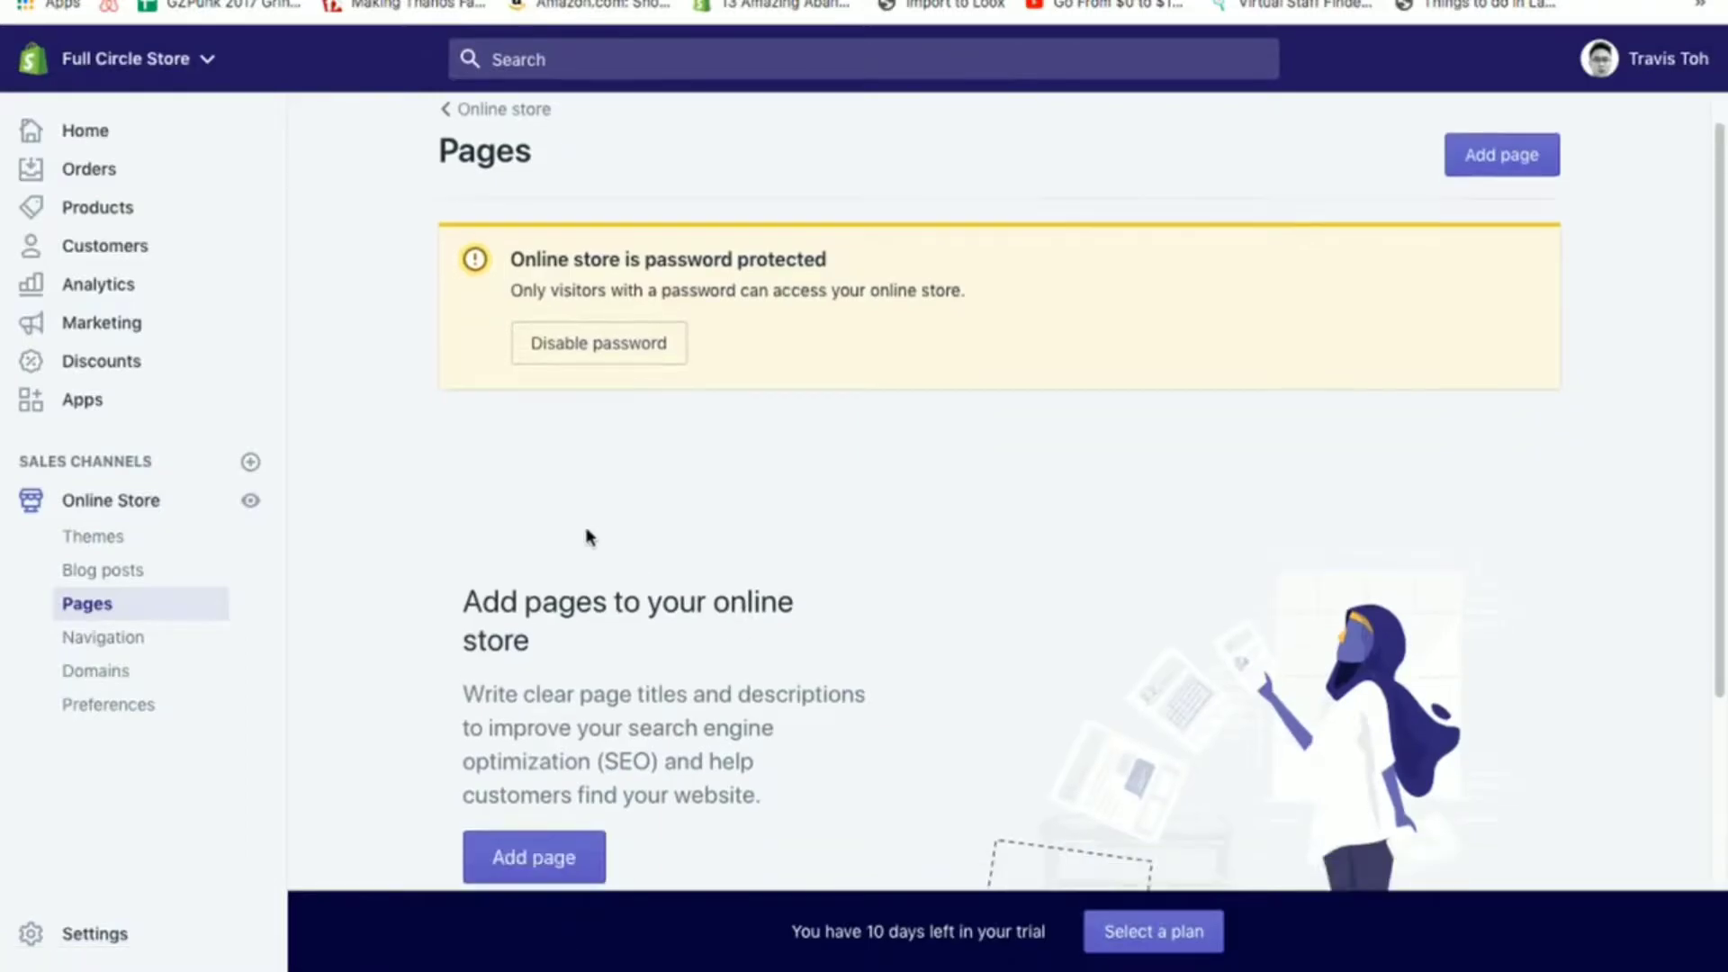
key(super+Tab)
key(Escape)
scroll(855, 450, down, 3)
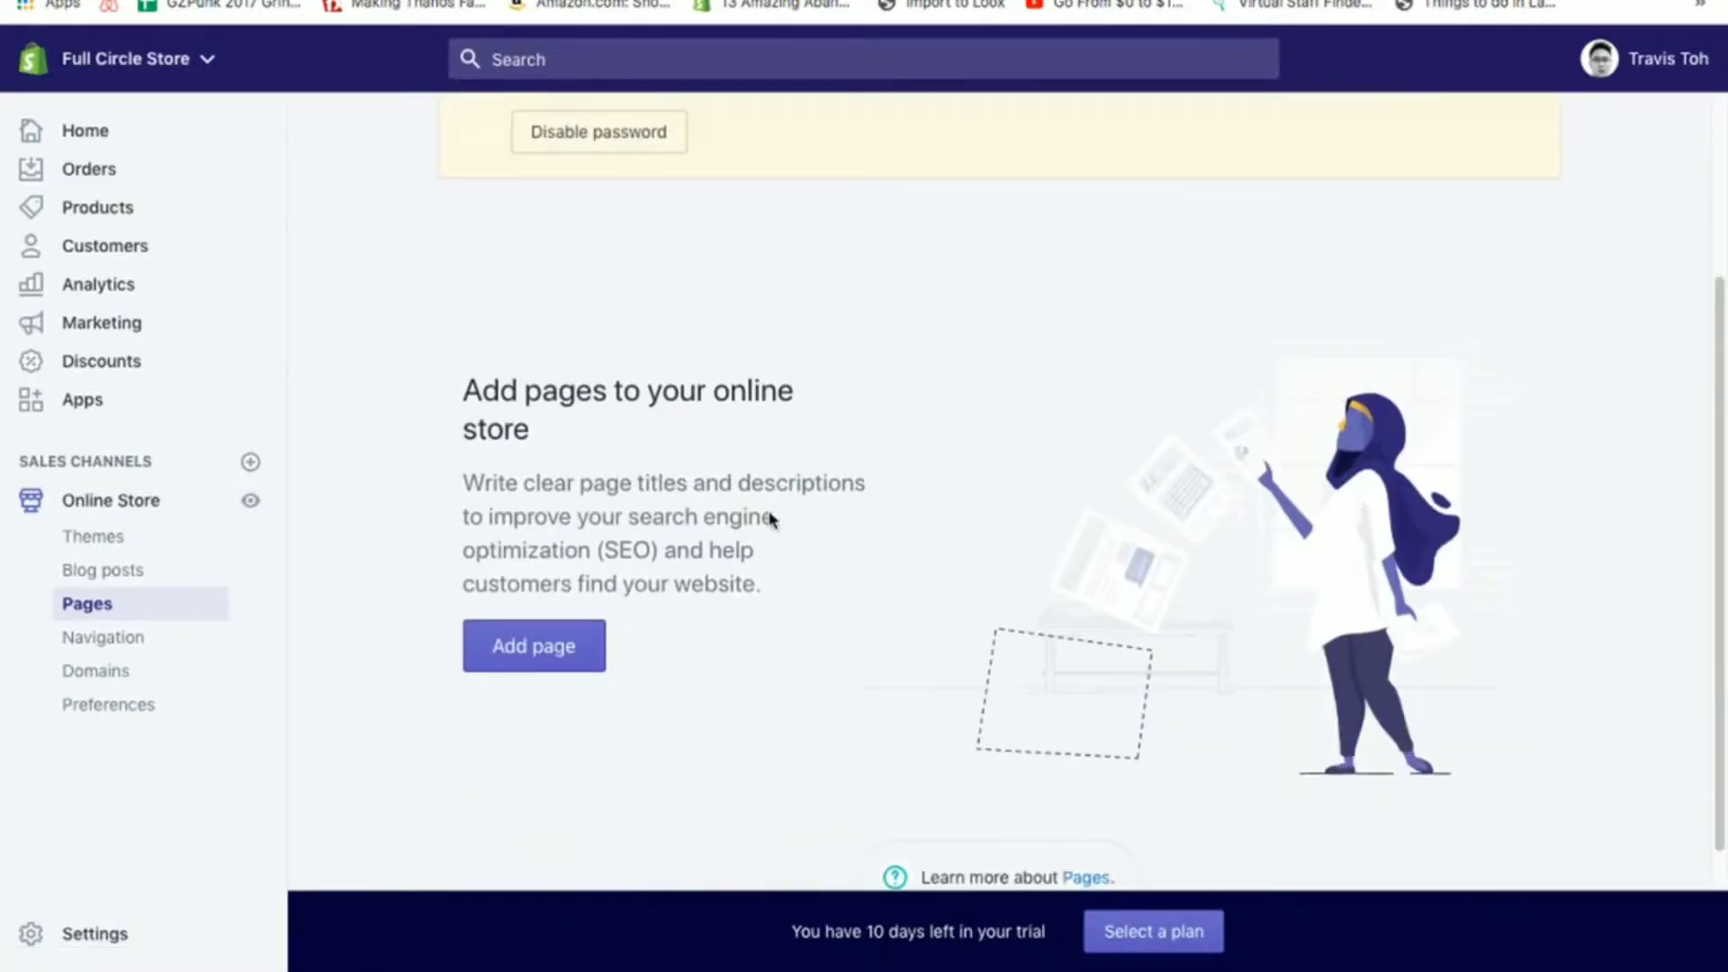
click(543, 656)
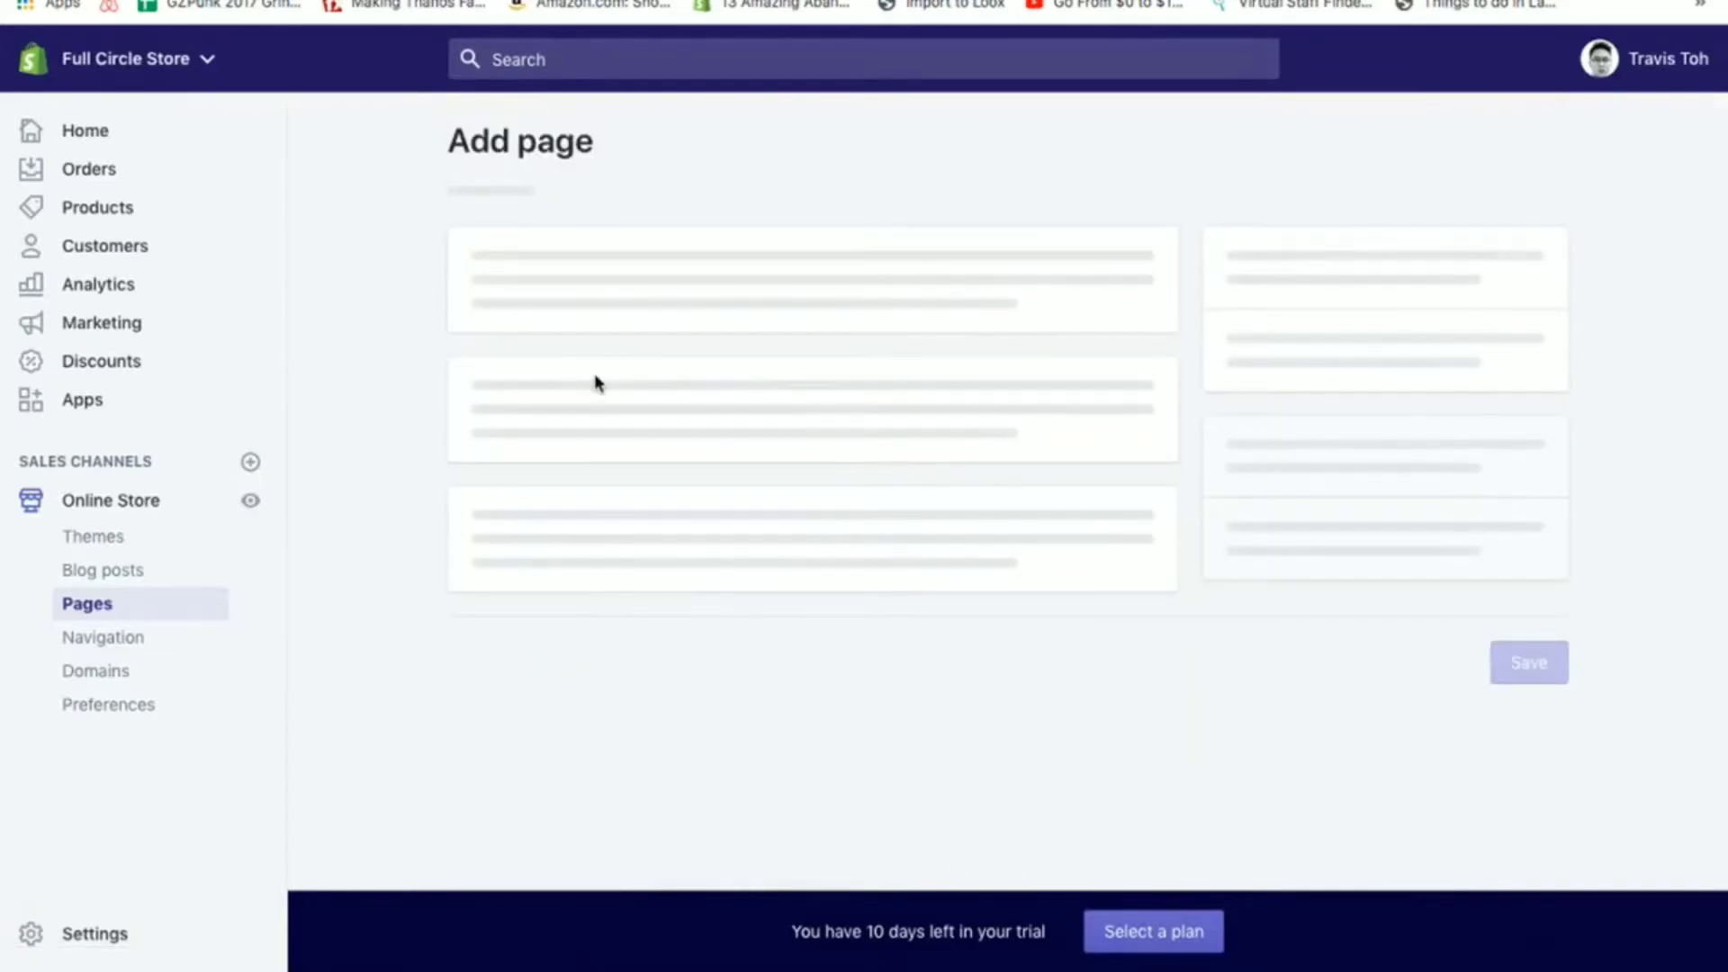
Title the page 'Our Story', paste the Full Circle Store welcome text, and save
click(635, 367)
text(A)
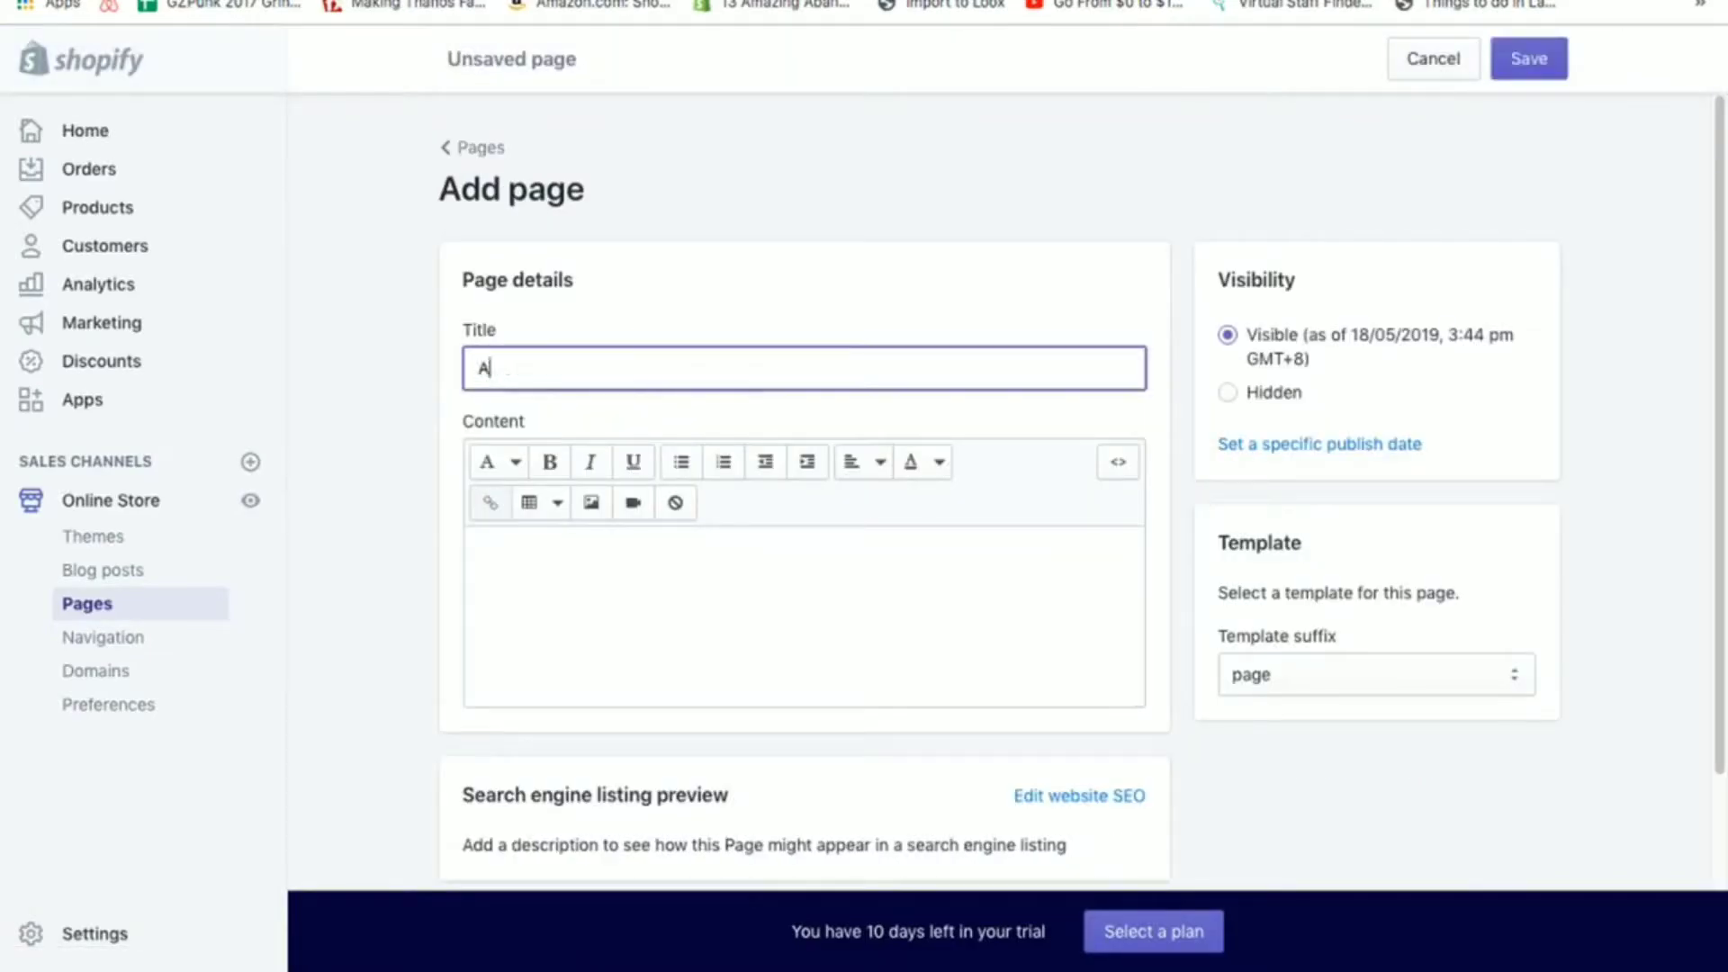
text(bout Us)
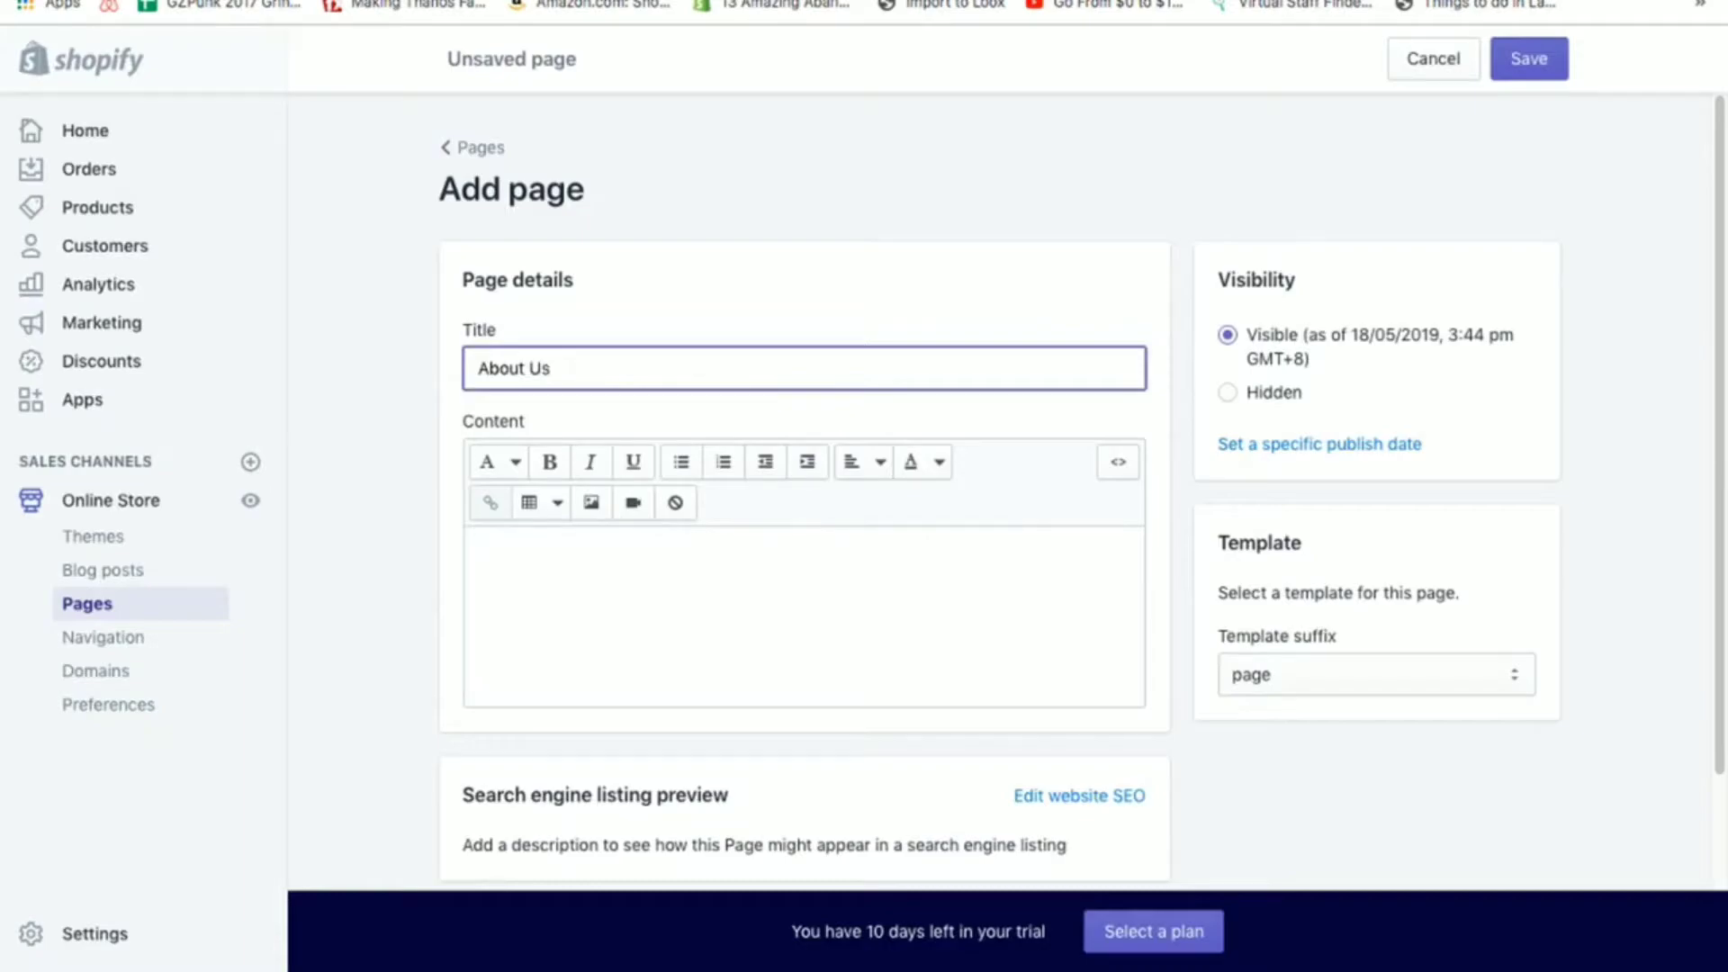
key(ctrl+a)
text(Our Story)
click(774, 596)
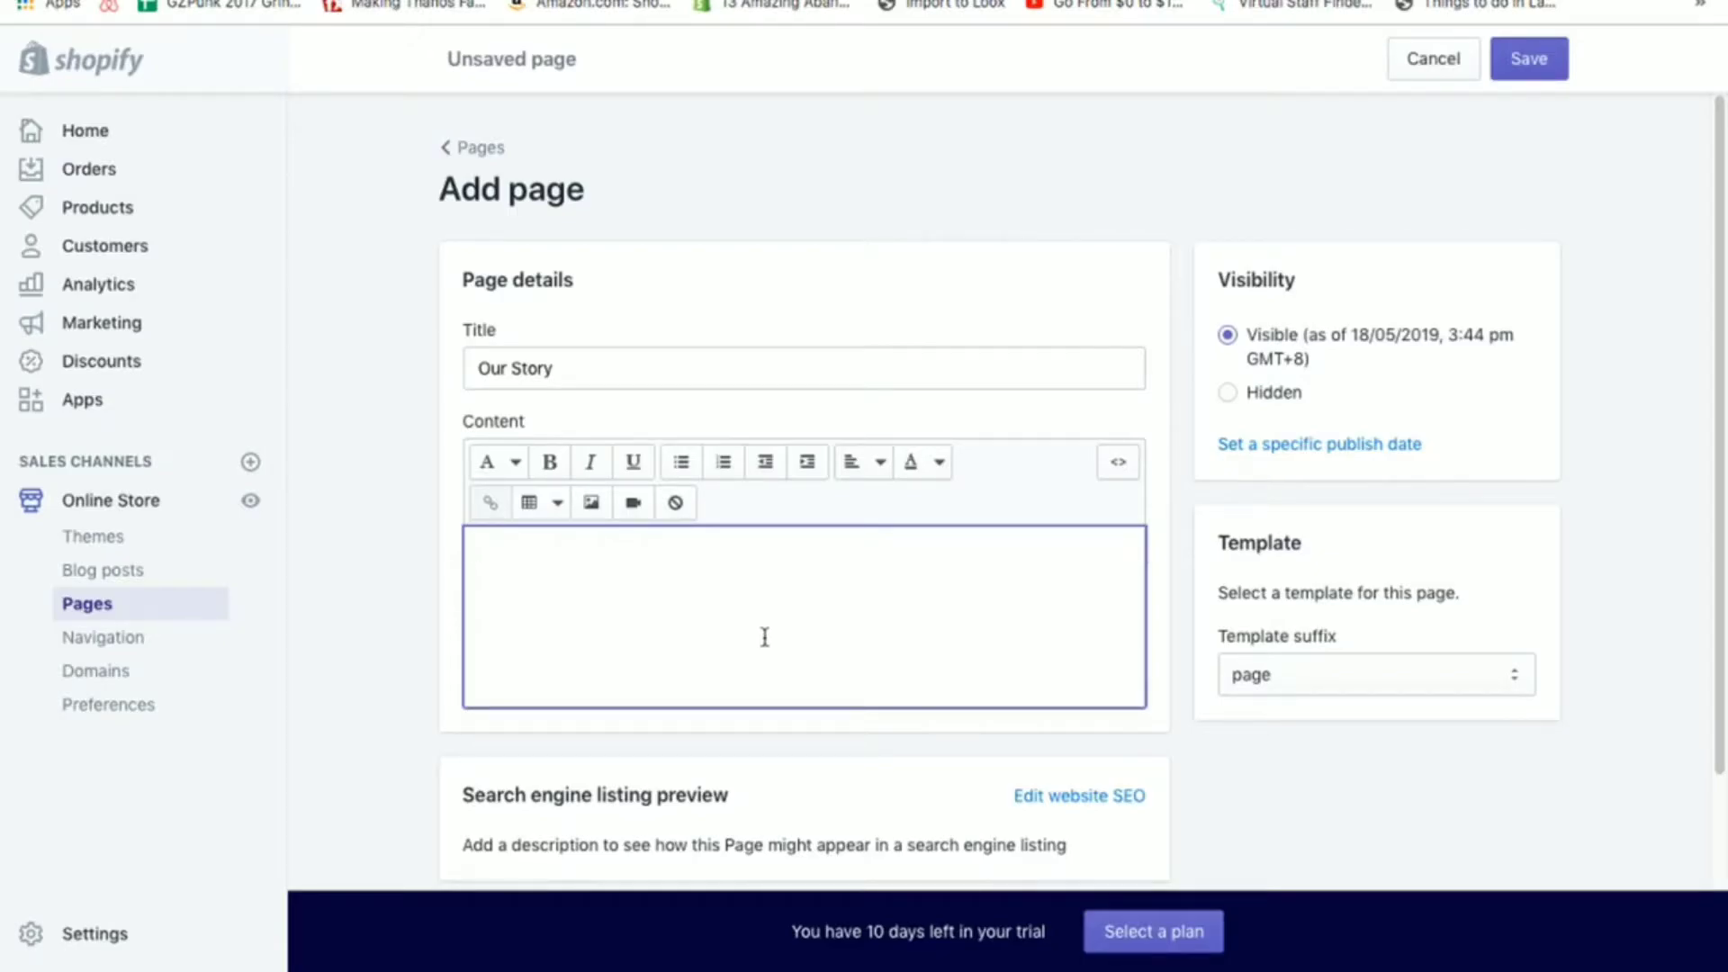
text(Thank you for visiting Full Circle Store! We are on a mission to bring our customers the best in online shopping. We love discovering the new and upcoming variety of cool, innovative, but powerful products that aid in your daily life. With this goal, we seek to bring our shoppers the same fun and excitement through our range of carefully curated products. Sometimes, quirky ideas make the best products and we're delighted to showcase them, making your shopping experience a wonderful one. Above all else, we offer world class customer service and fanatical attention to detail with fast delivery. We are very proud of what has been achieved to date and hope to build a loyal base of customers who enjoy shopping with us and benefit from fun events such as sales, competitions, and giveaways. Please let us know if you have any questions or suggestions. We will do everything possible to ensure that your experience with us will the best possible.)
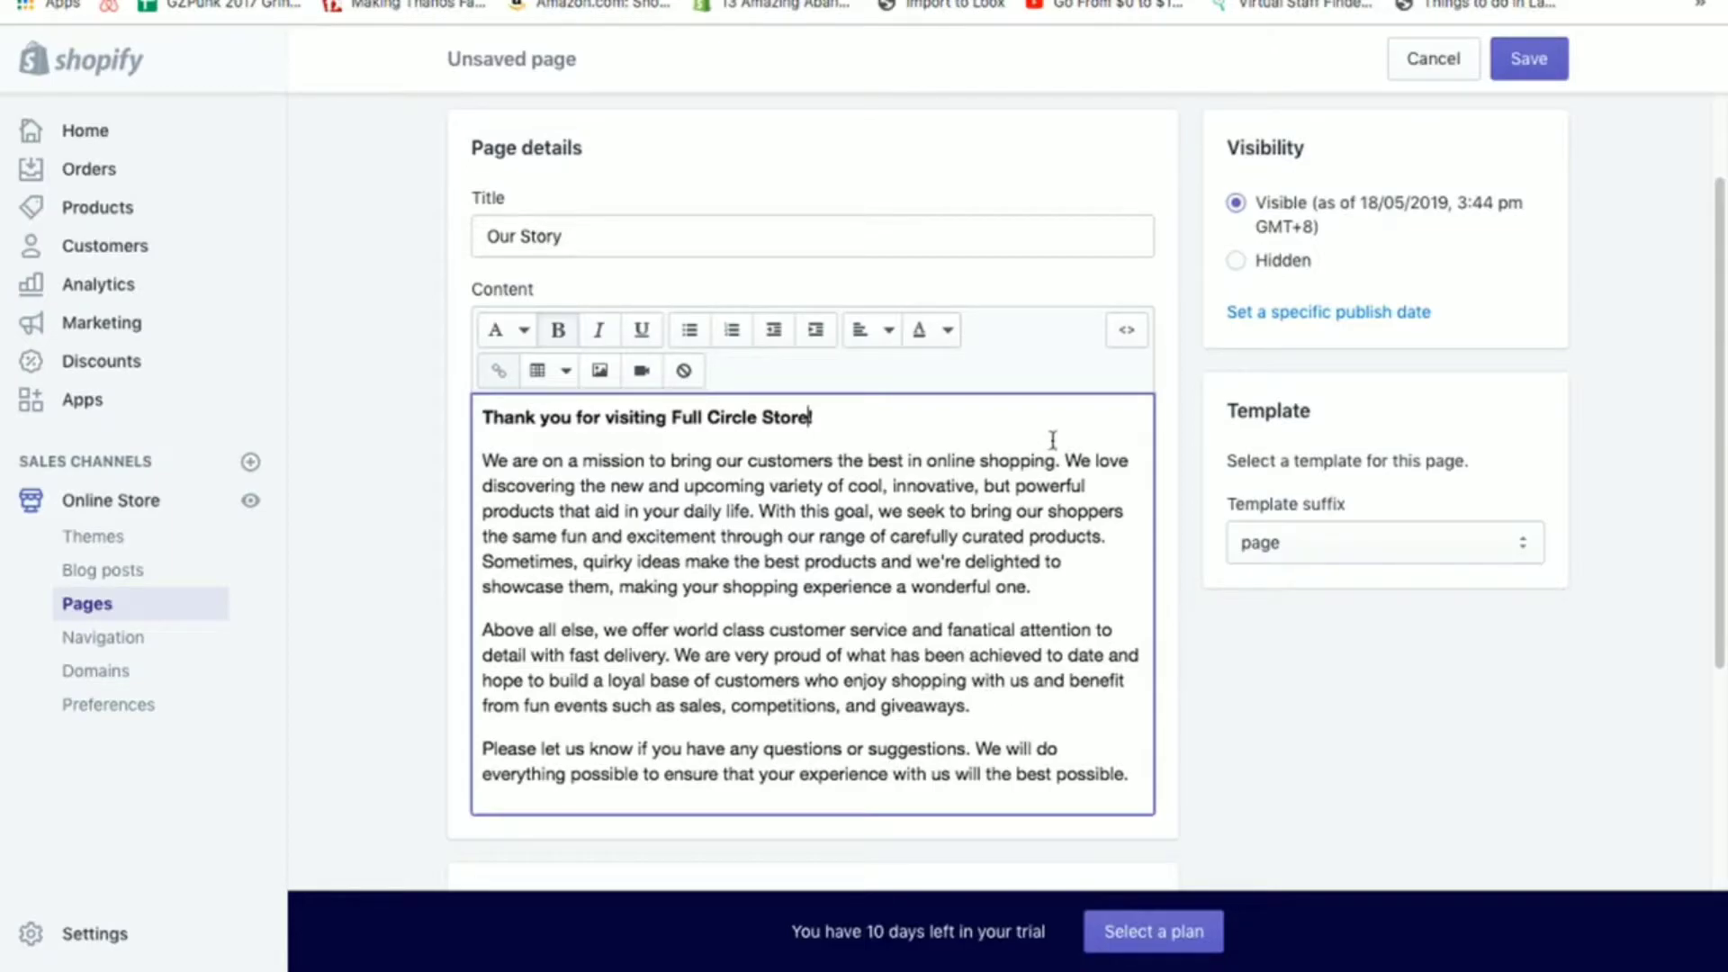
click(1526, 60)
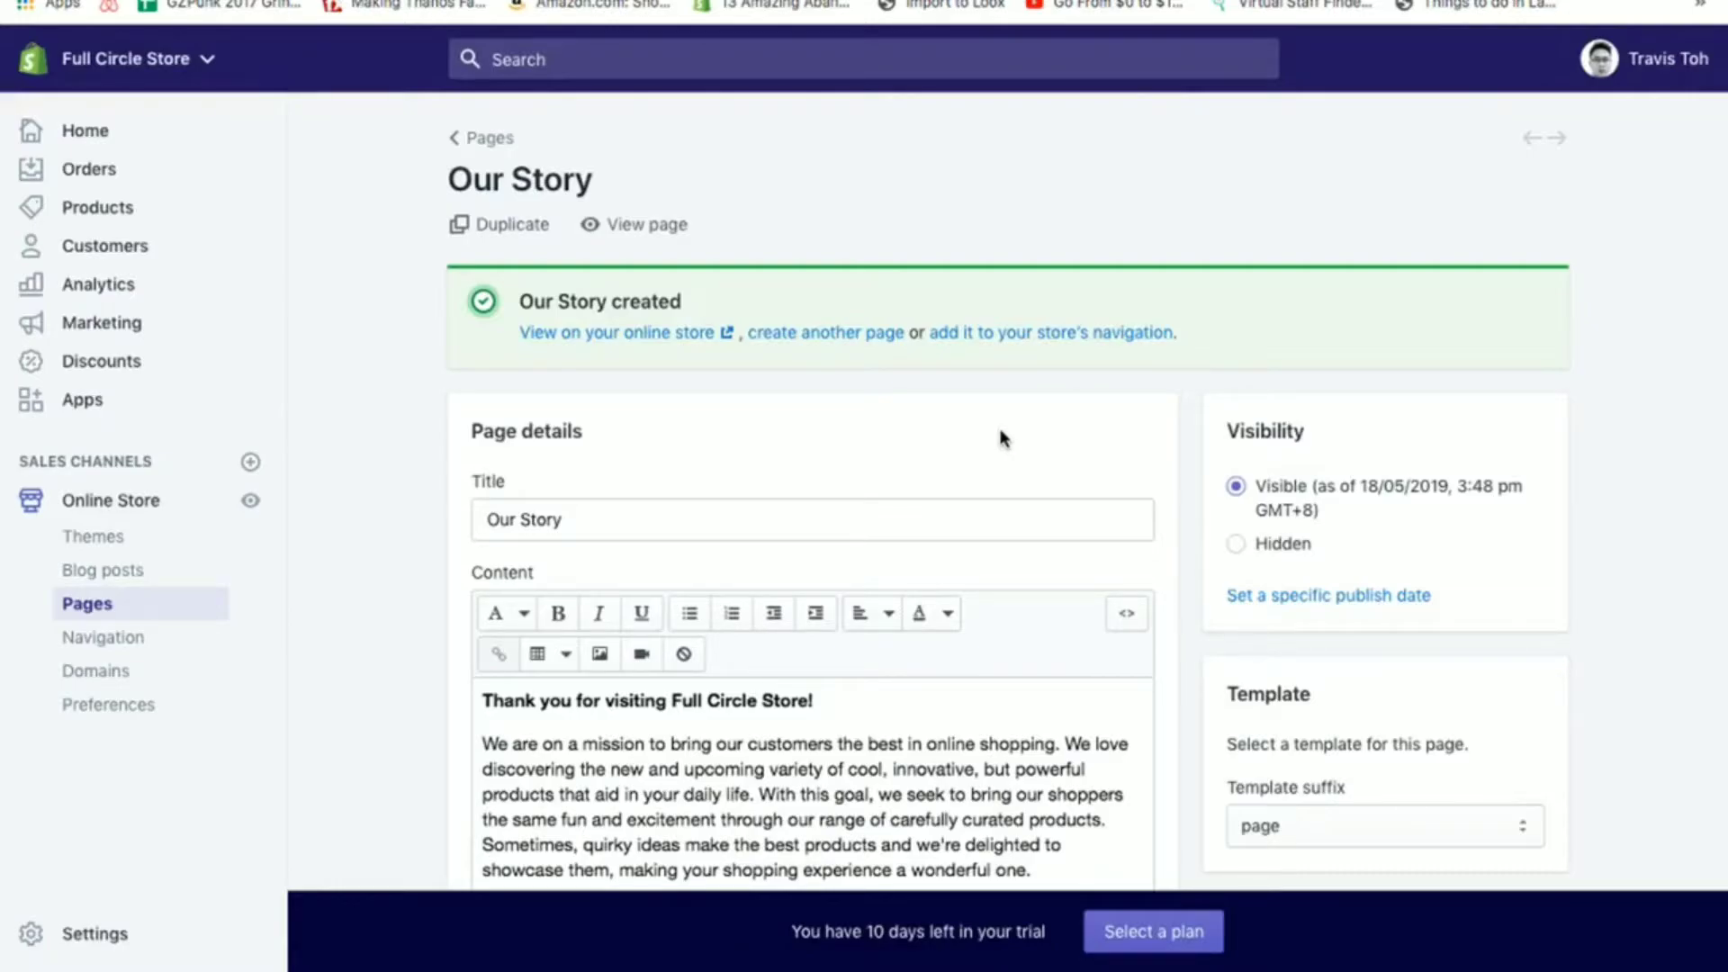
Start a new page titled 'Contact' using the page.contact template
click(868, 340)
click(791, 367)
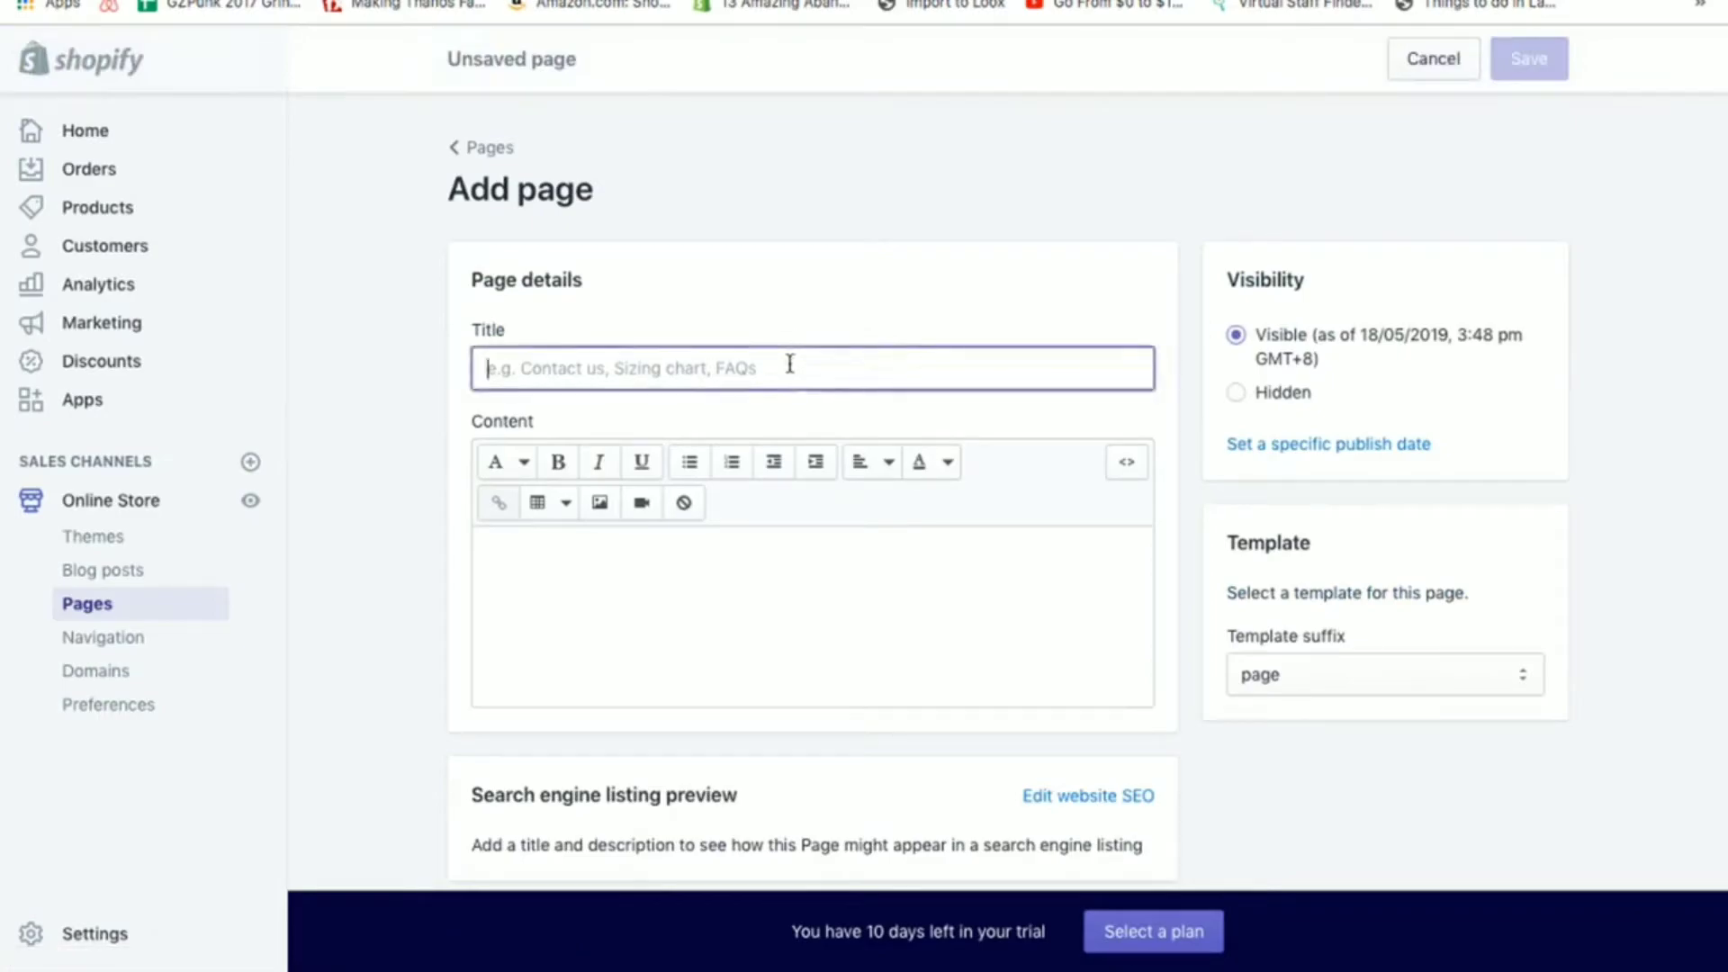
text(Contact)
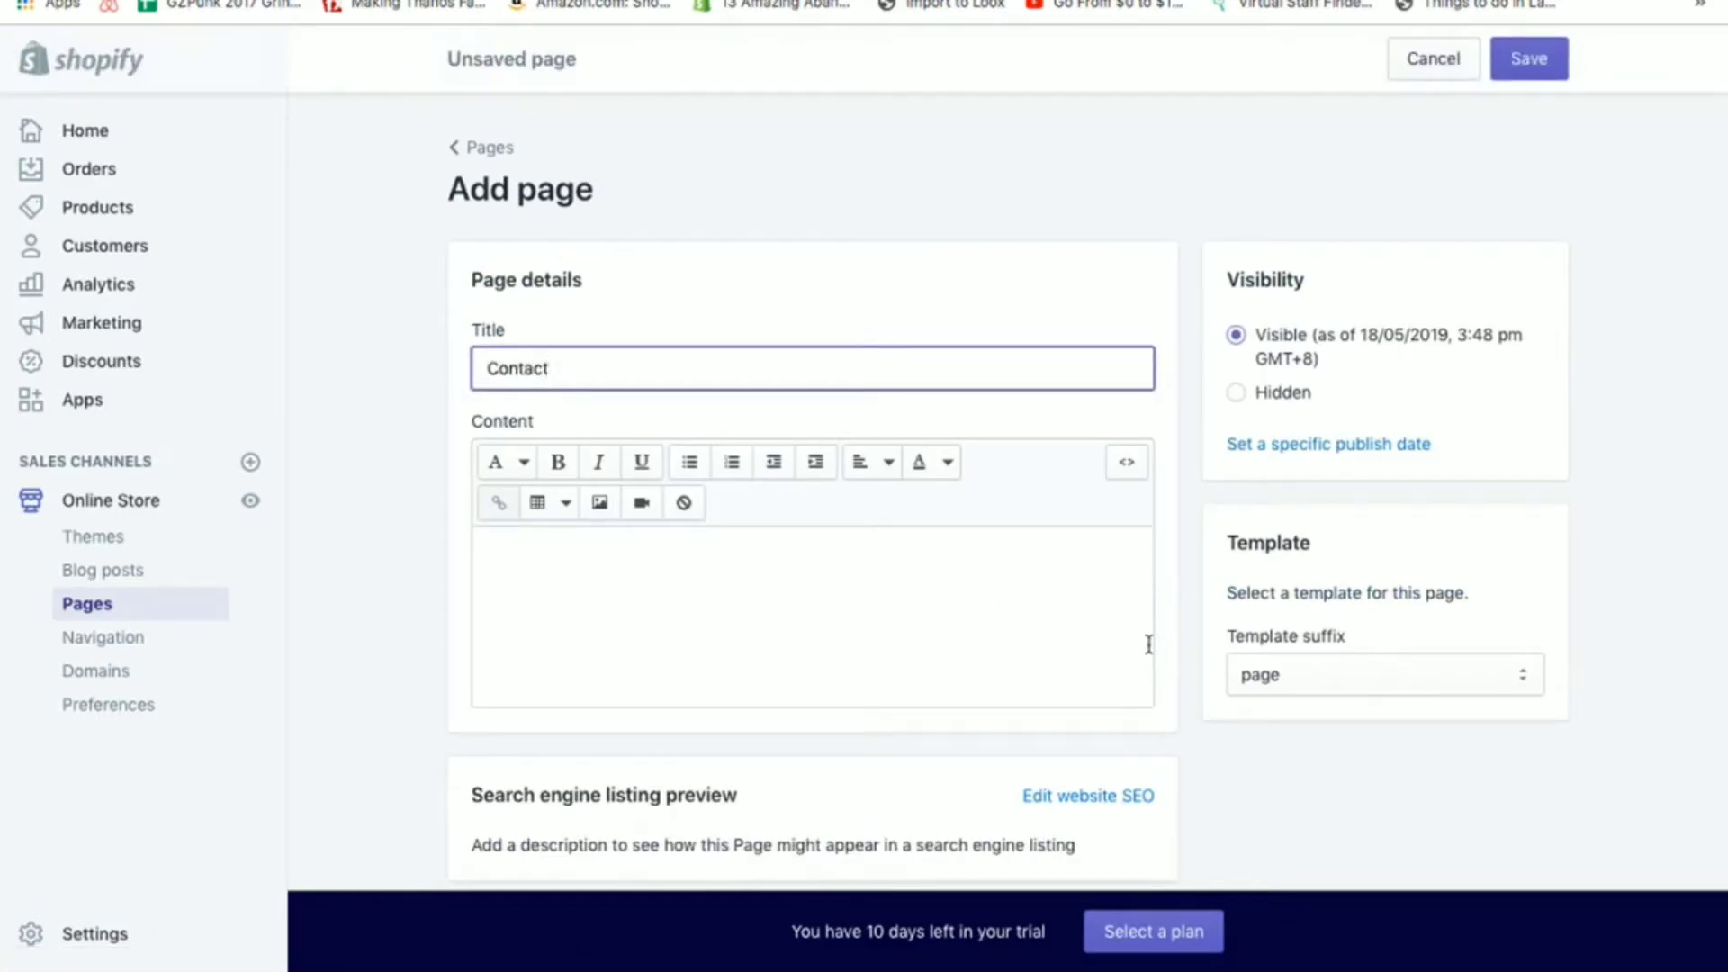
click(1401, 691)
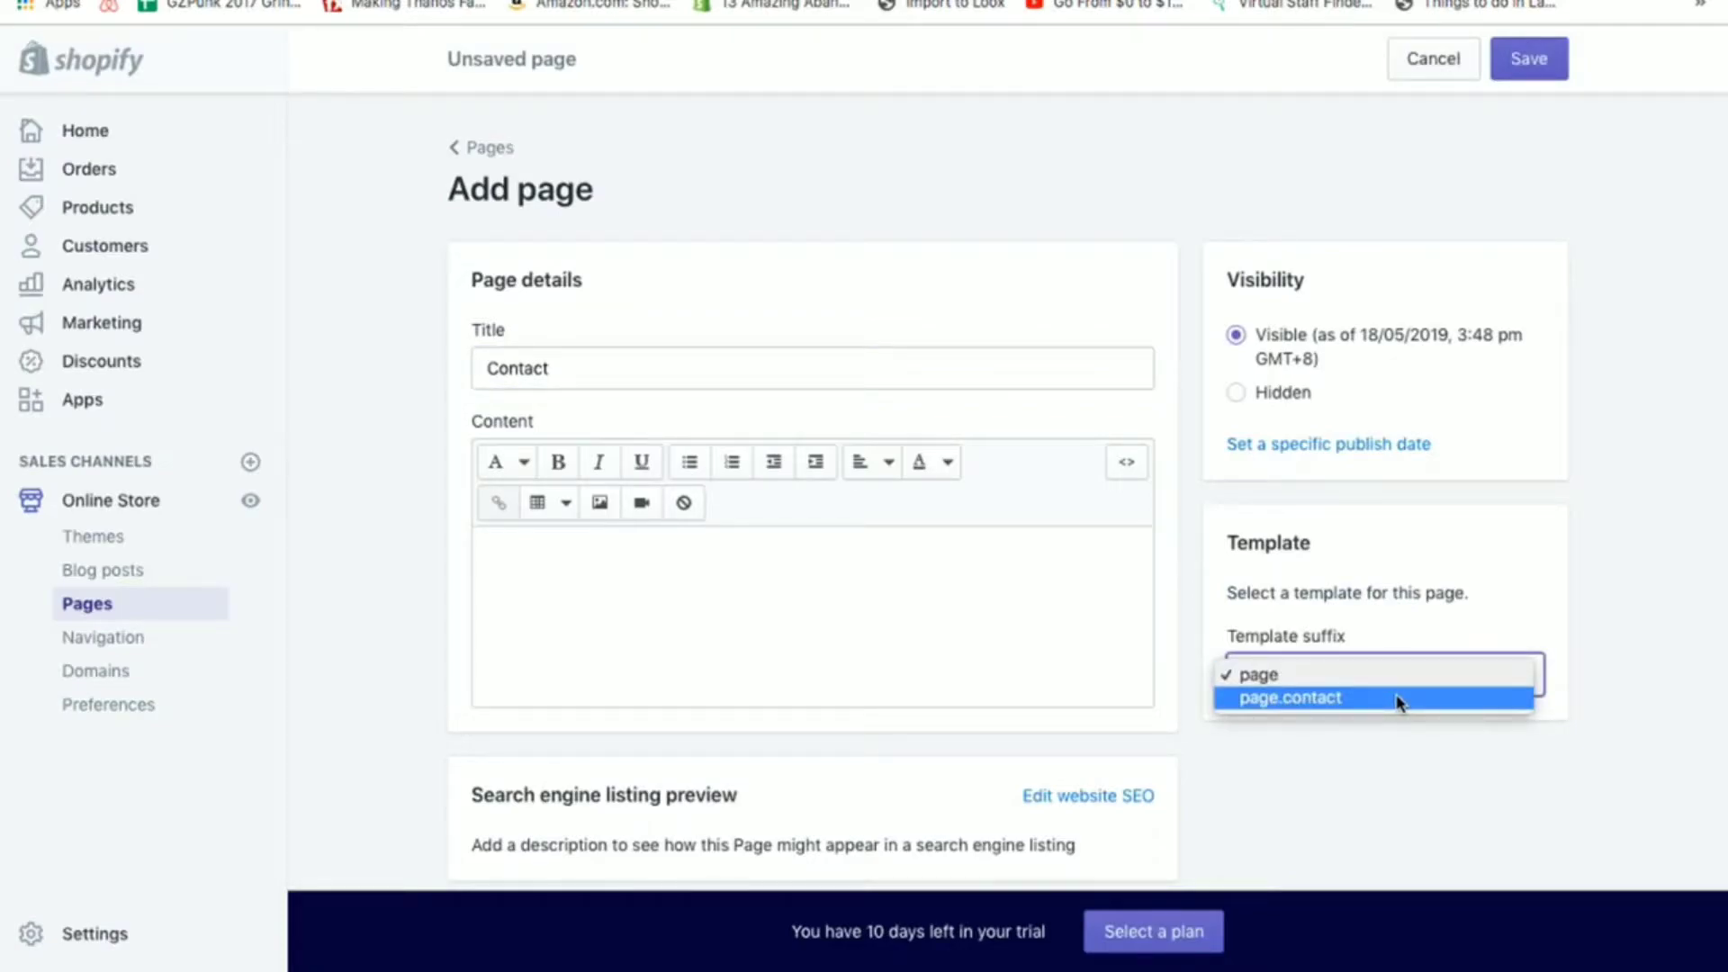
click(1400, 703)
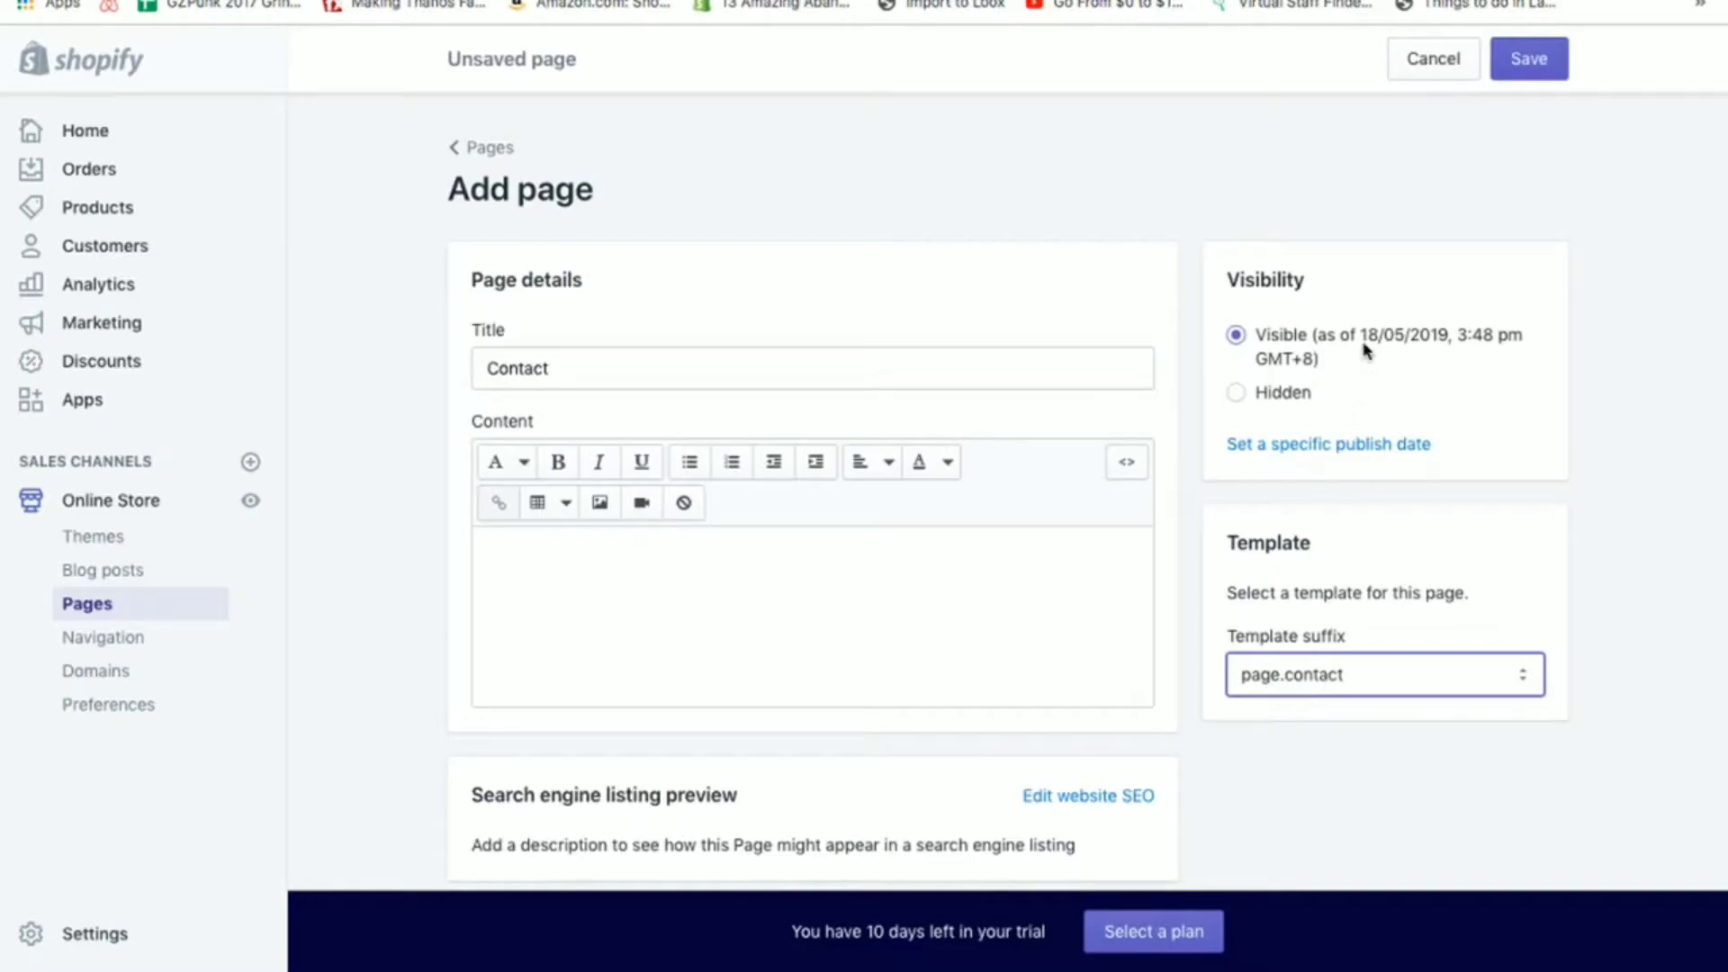
Save the Contact page and begin another blank page
click(915, 609)
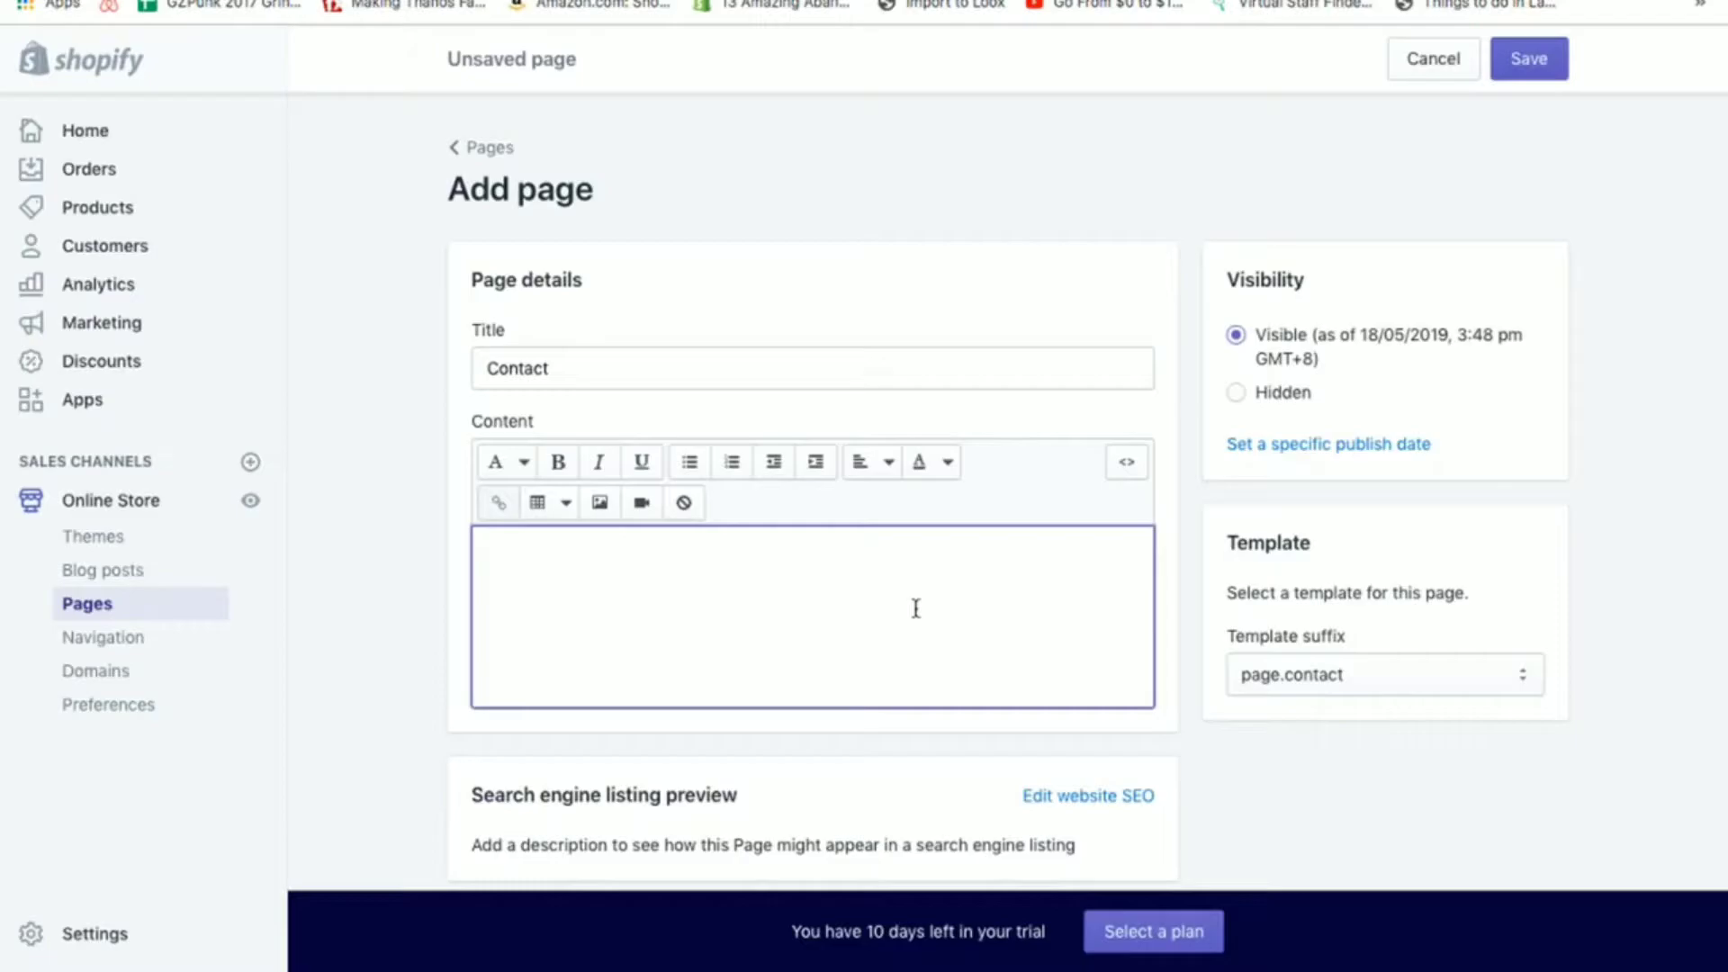
click(1550, 58)
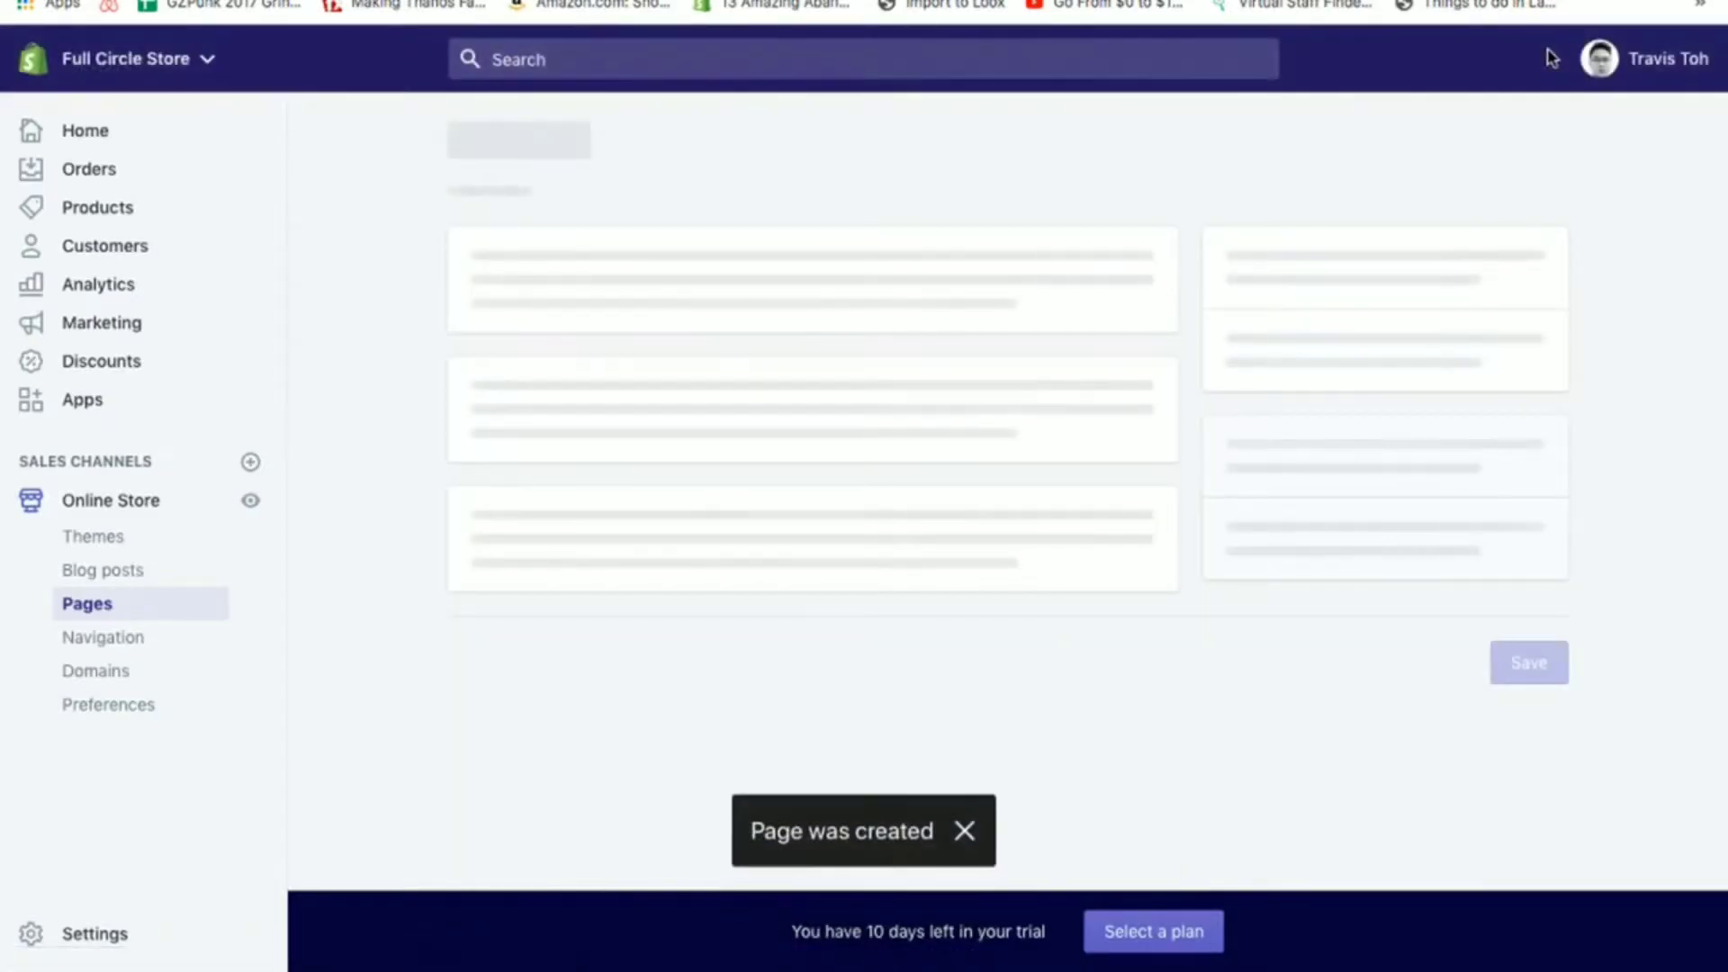
key(super+Tab)
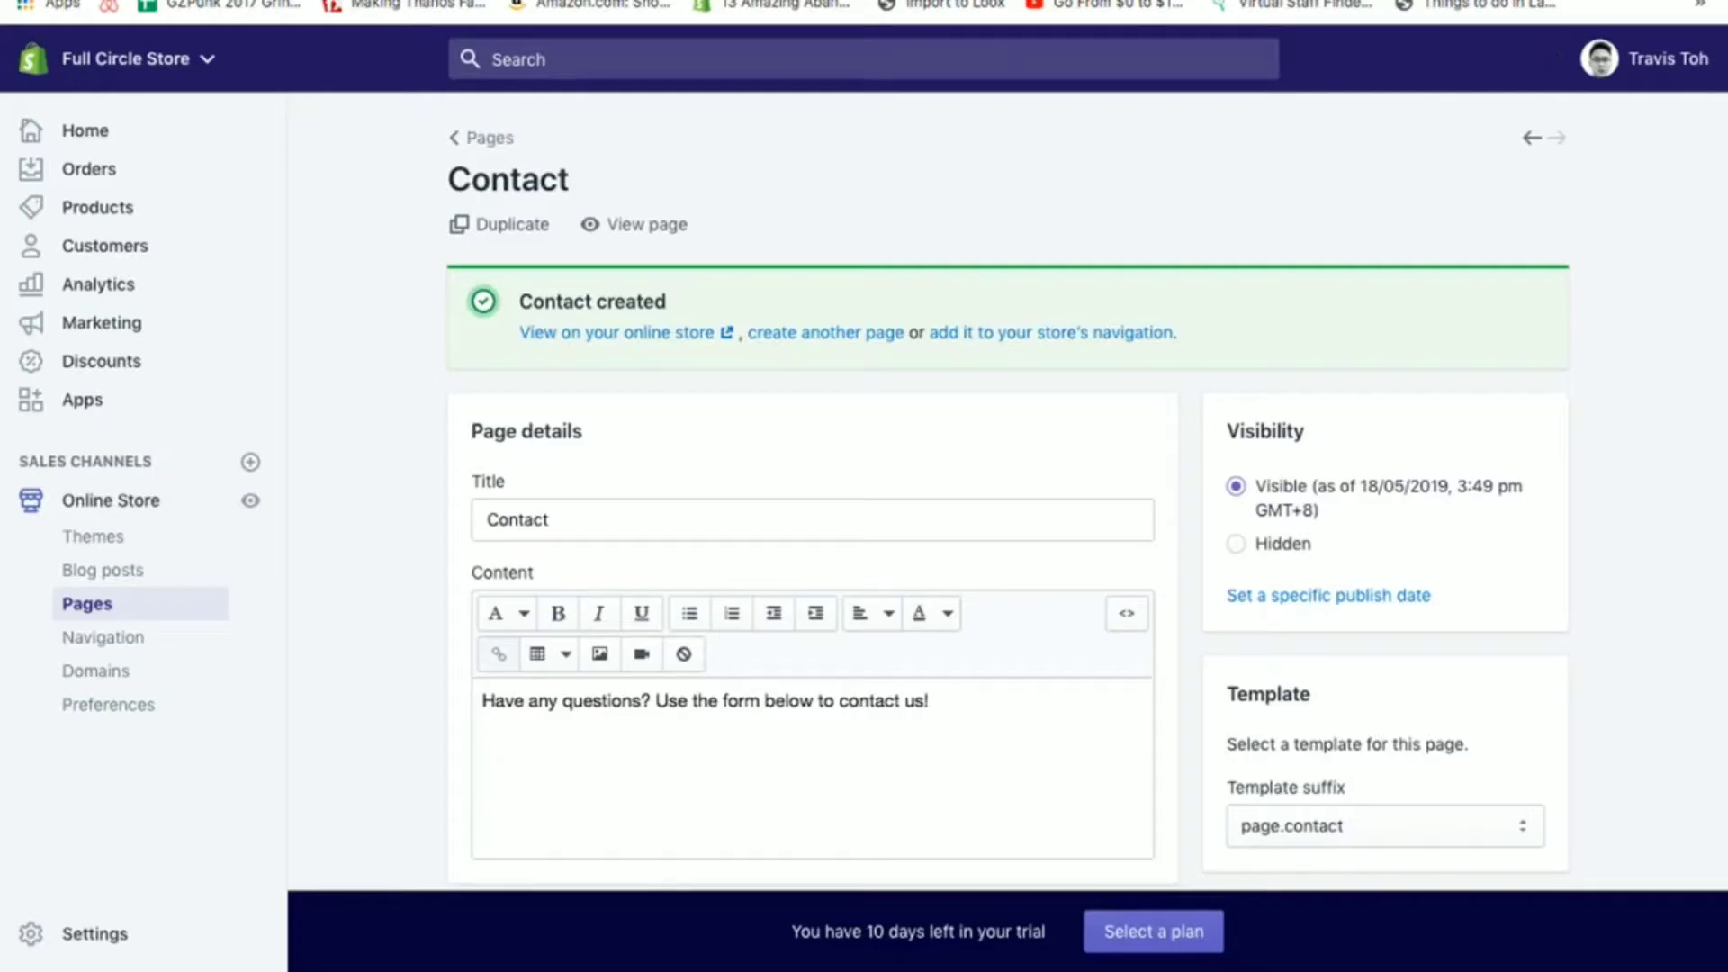
click(855, 331)
key(super+Tab)
Title the page 'FAQ' and paste in the prepared FAQ text
click(780, 379)
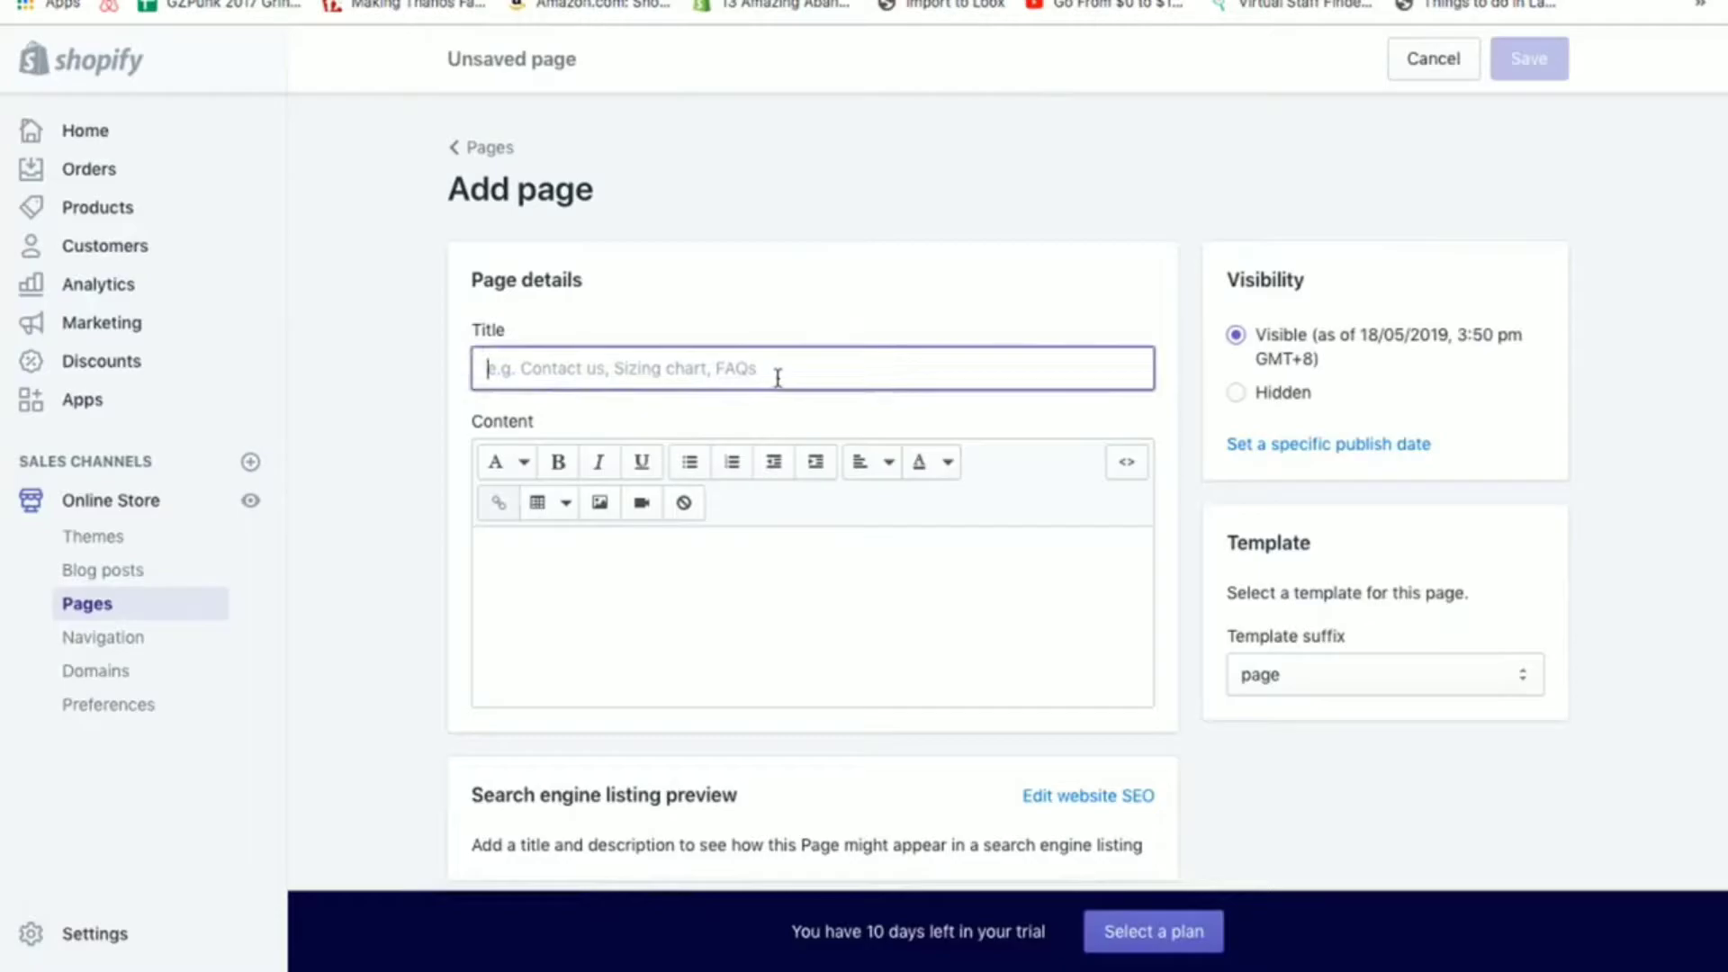
text(FAQ)
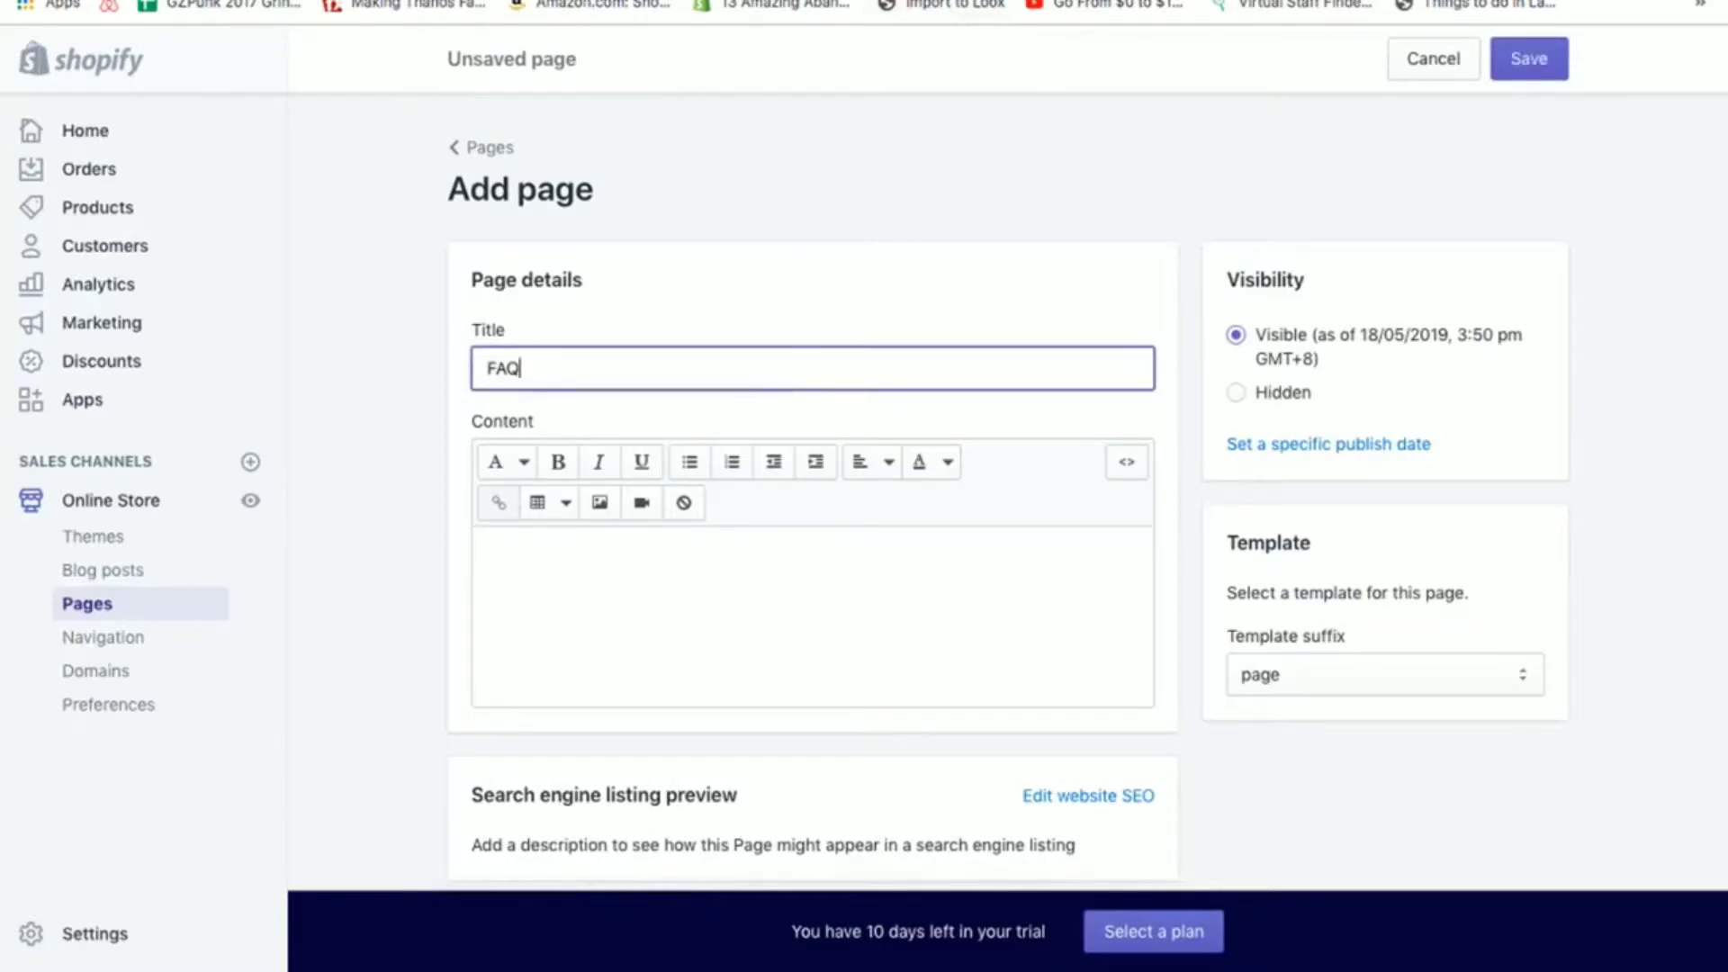
click(687, 540)
key(super+v)
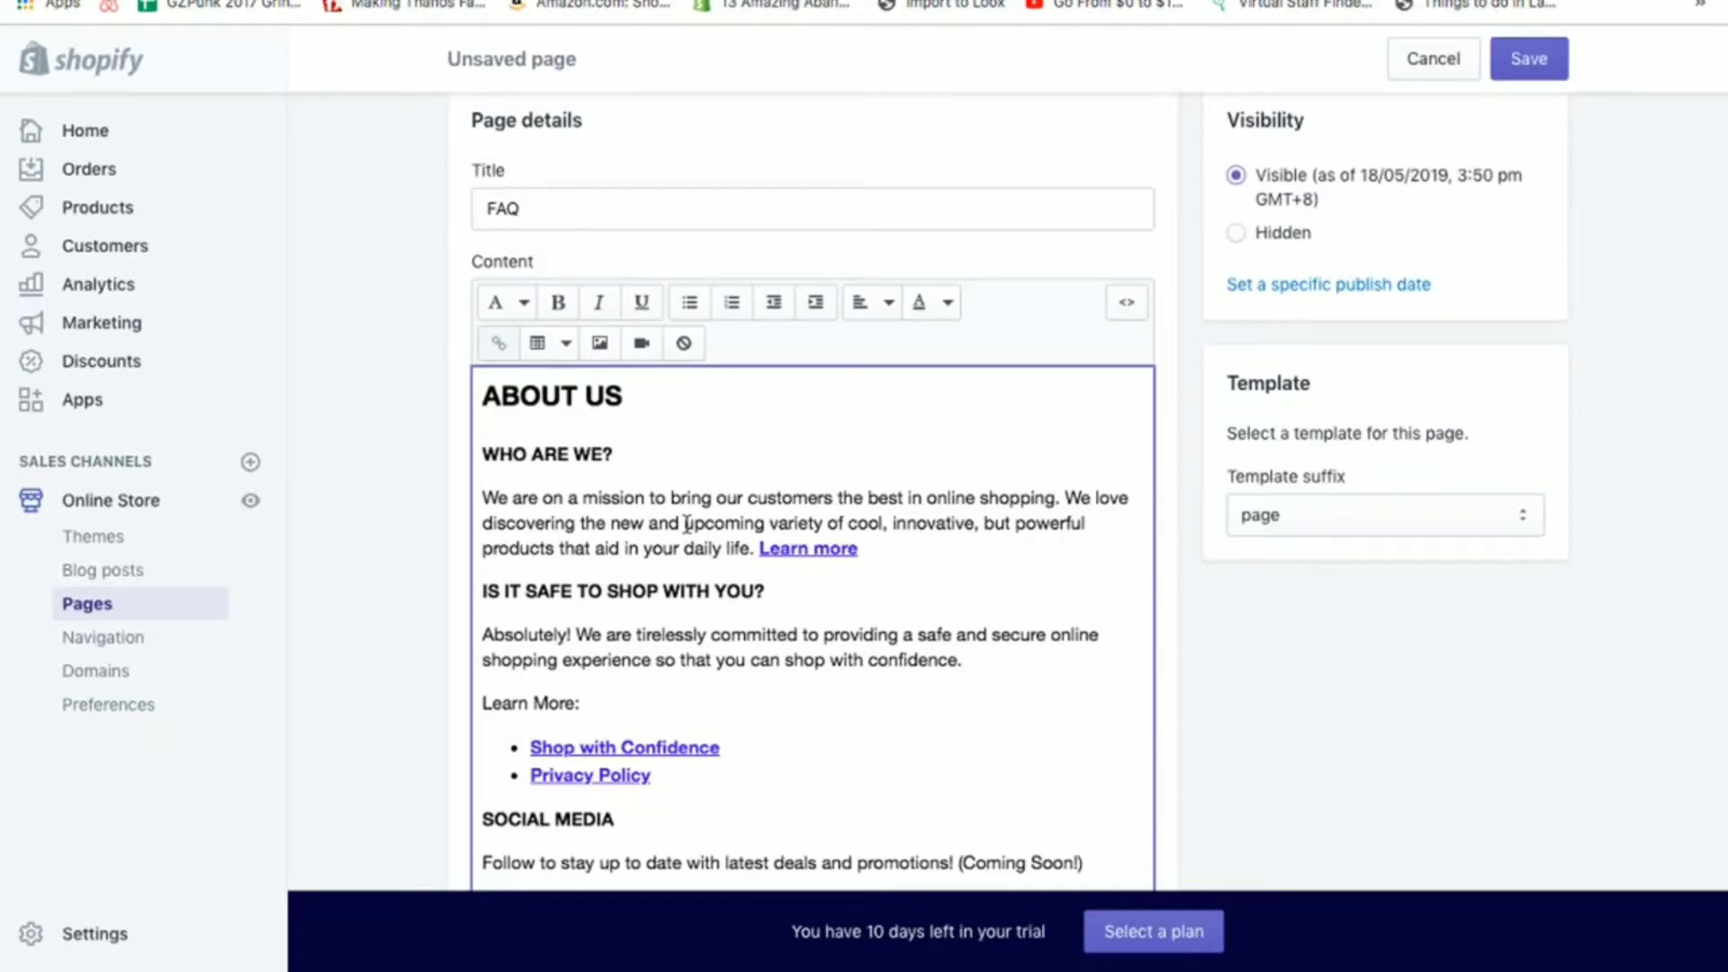
scroll(687, 524, down, 5)
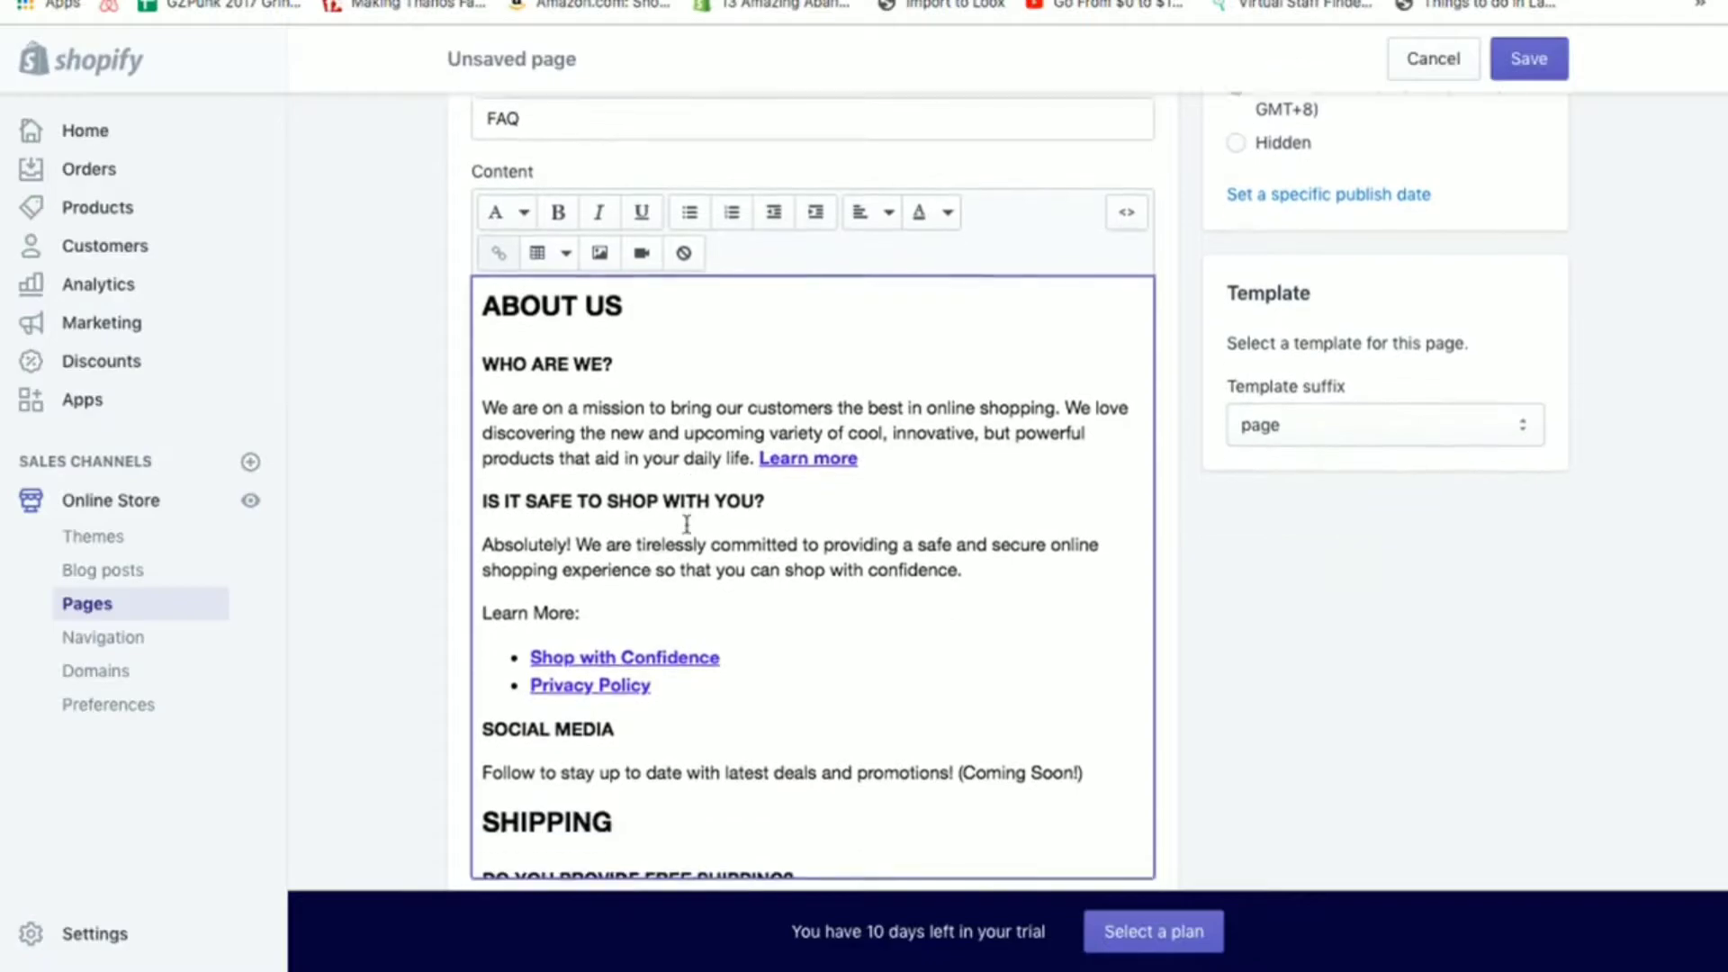
right_click(747, 535)
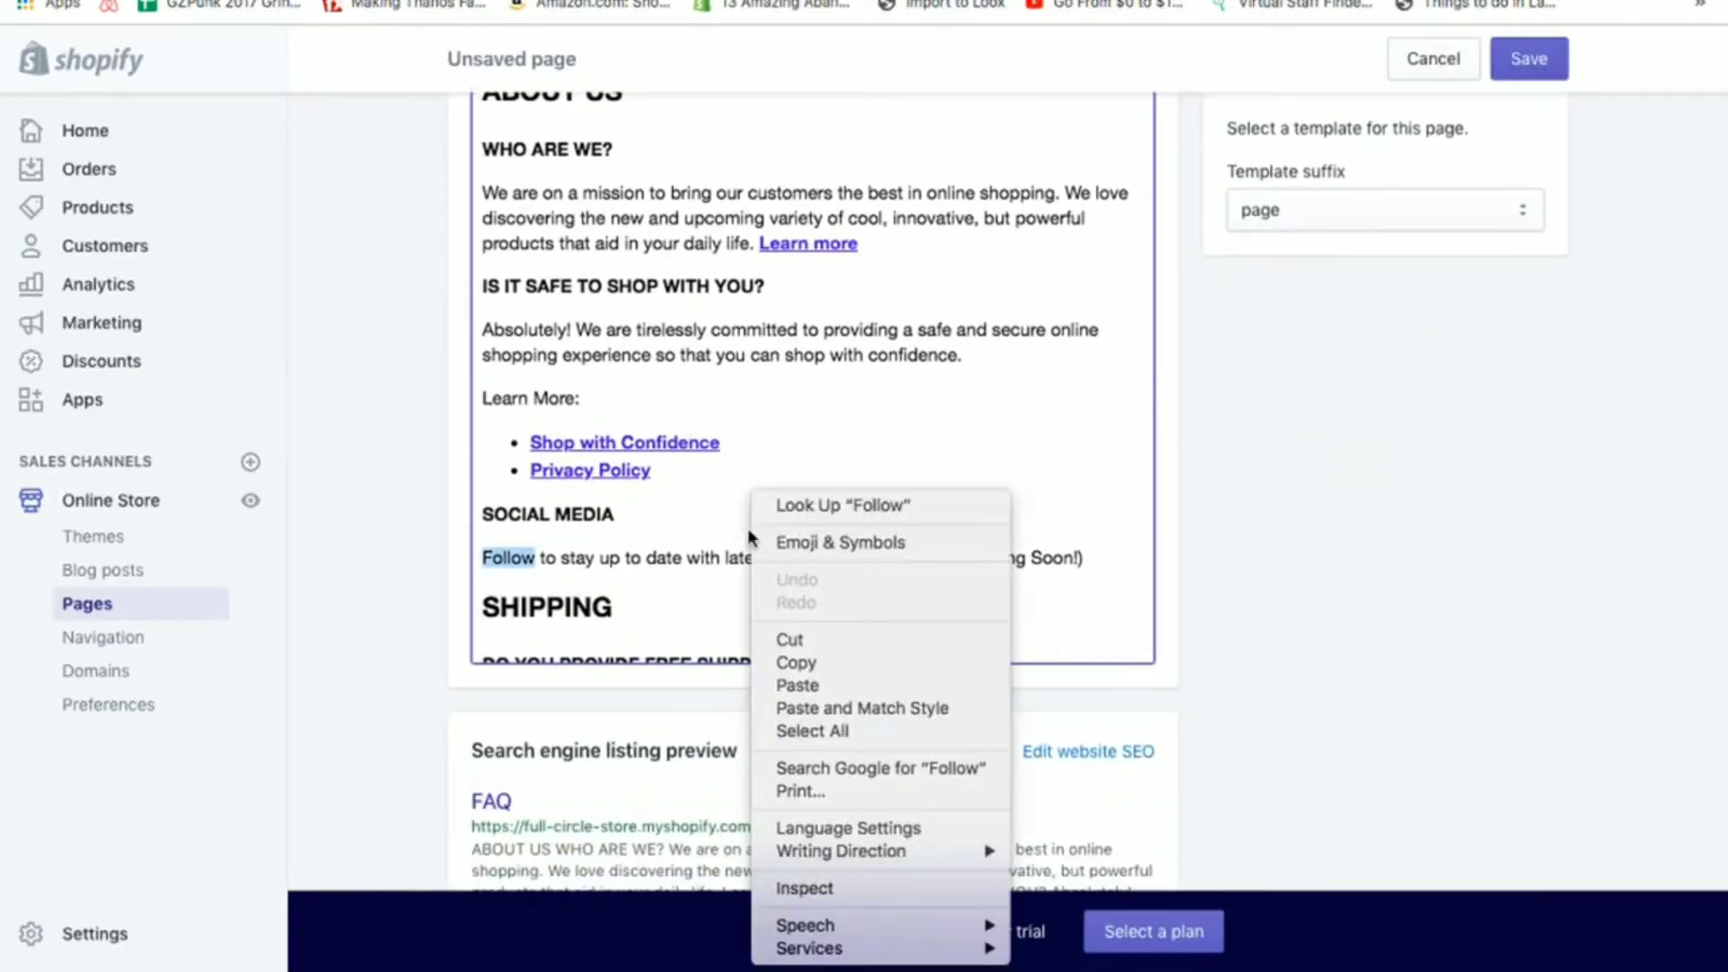
click(695, 555)
click(699, 555)
scroll(700, 551, down, 3)
scroll(699, 551, down, 10)
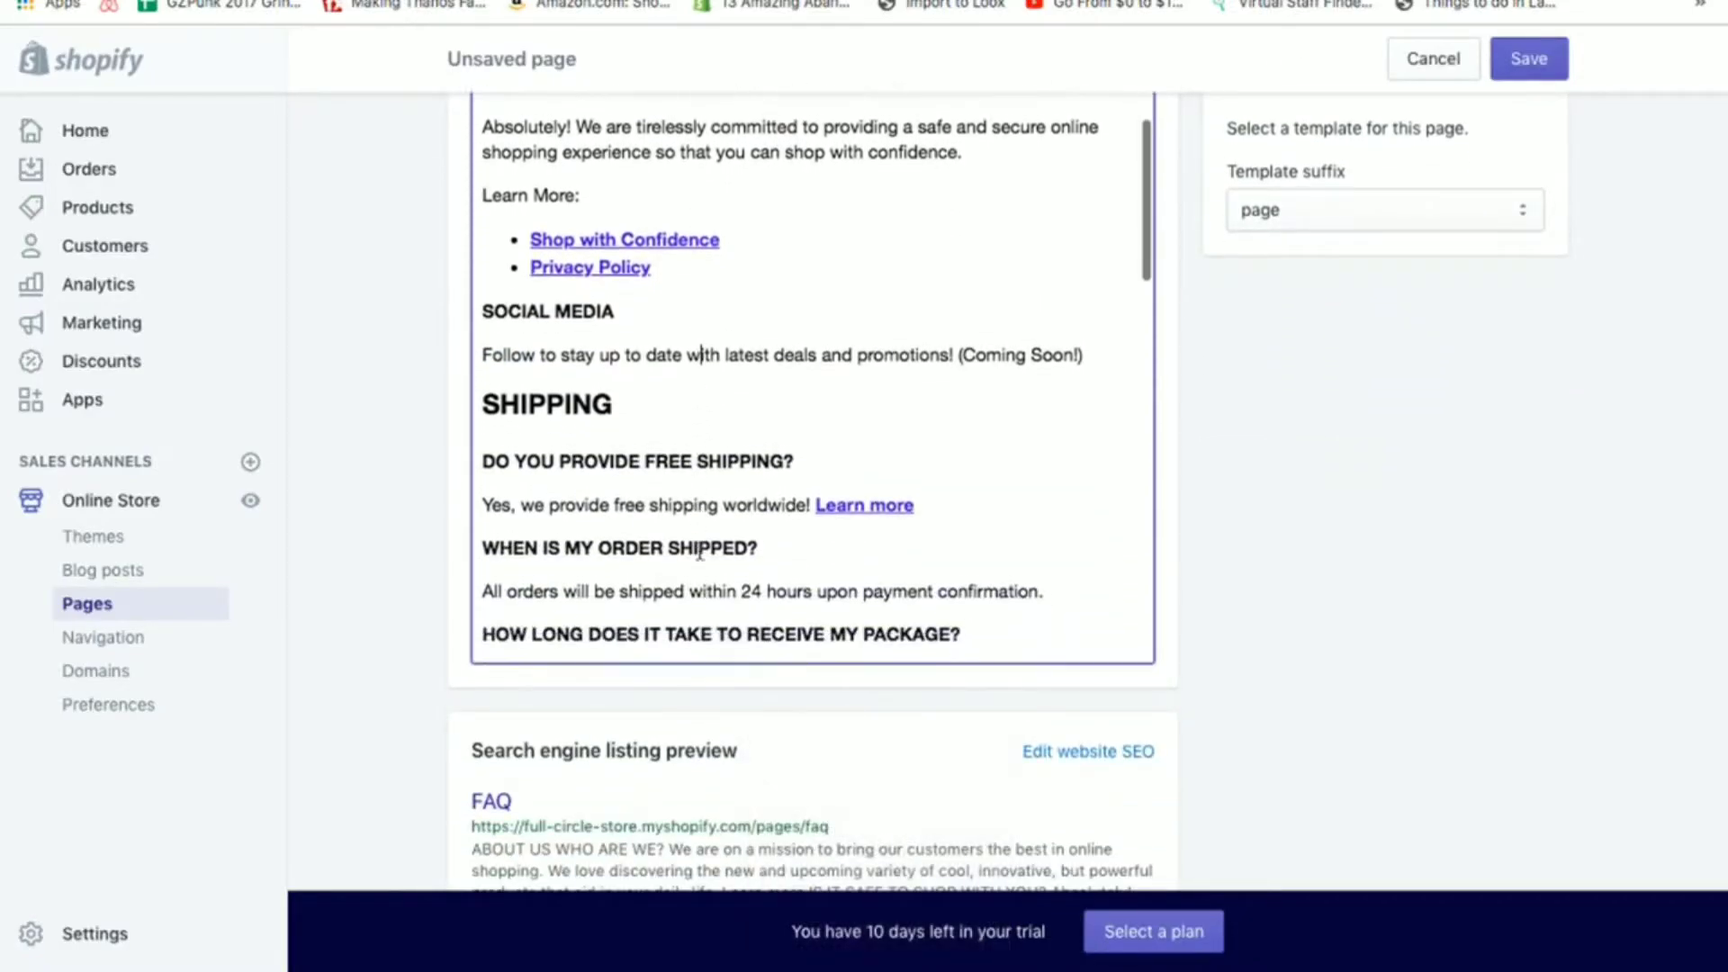
scroll(700, 551, up, 2)
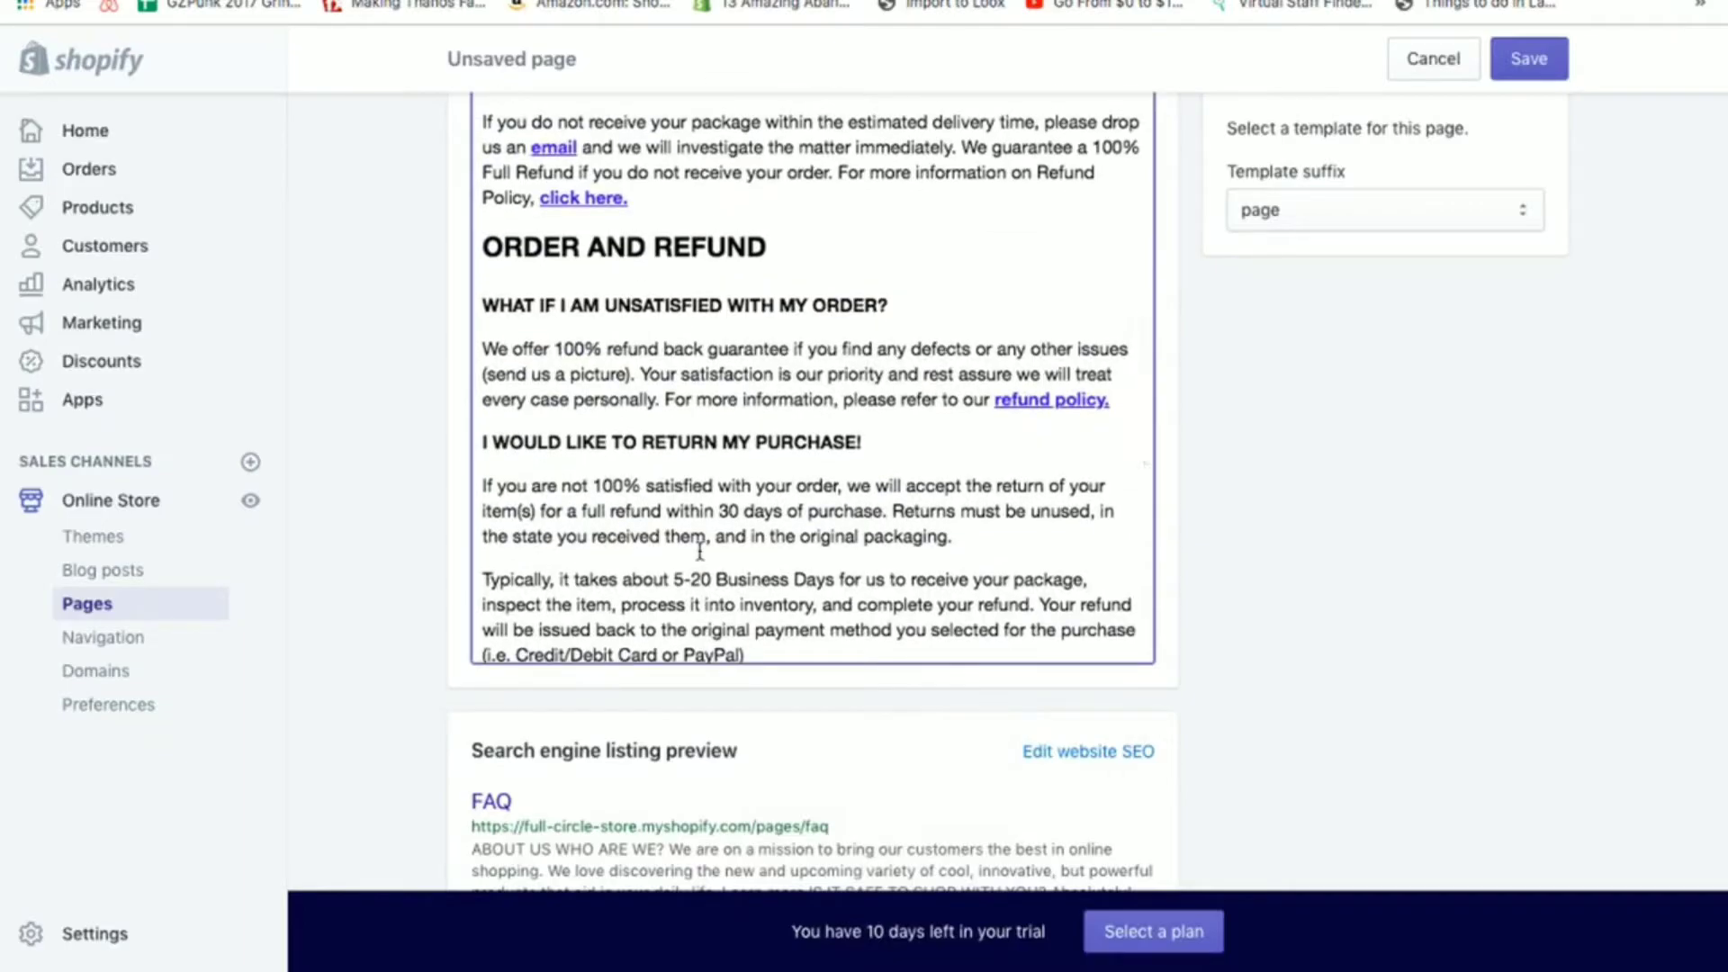
scroll(699, 551, down, 7)
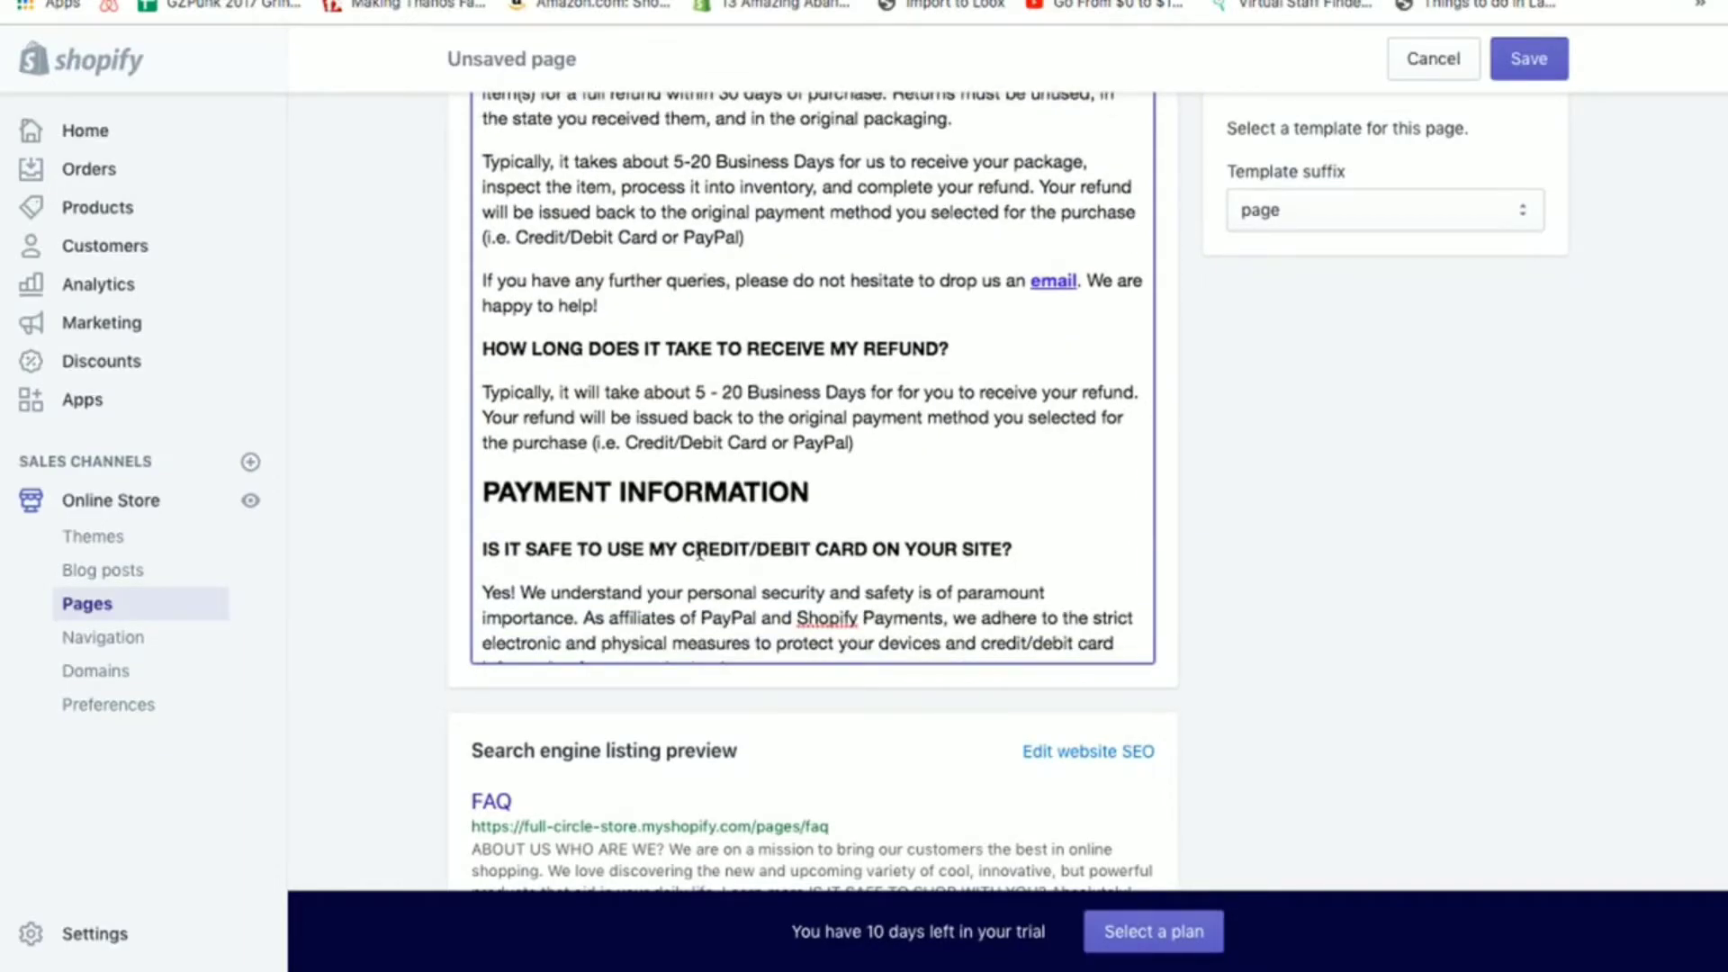
scroll(699, 550, up, 20)
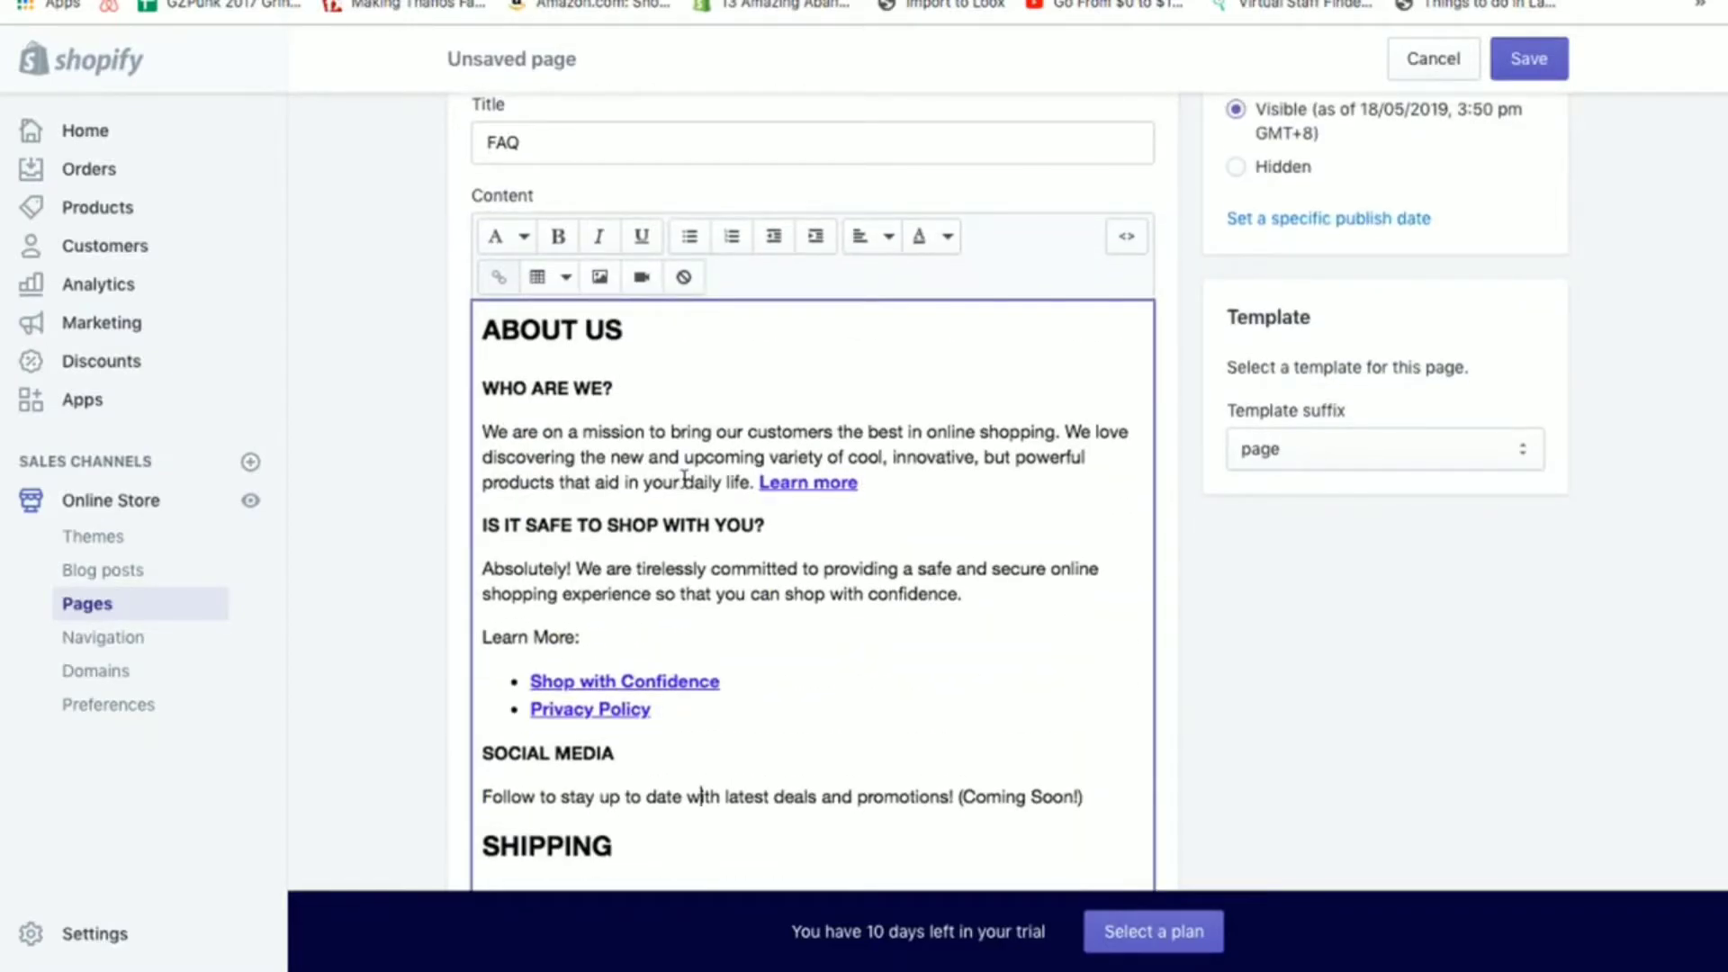
scroll(686, 478, down, 1)
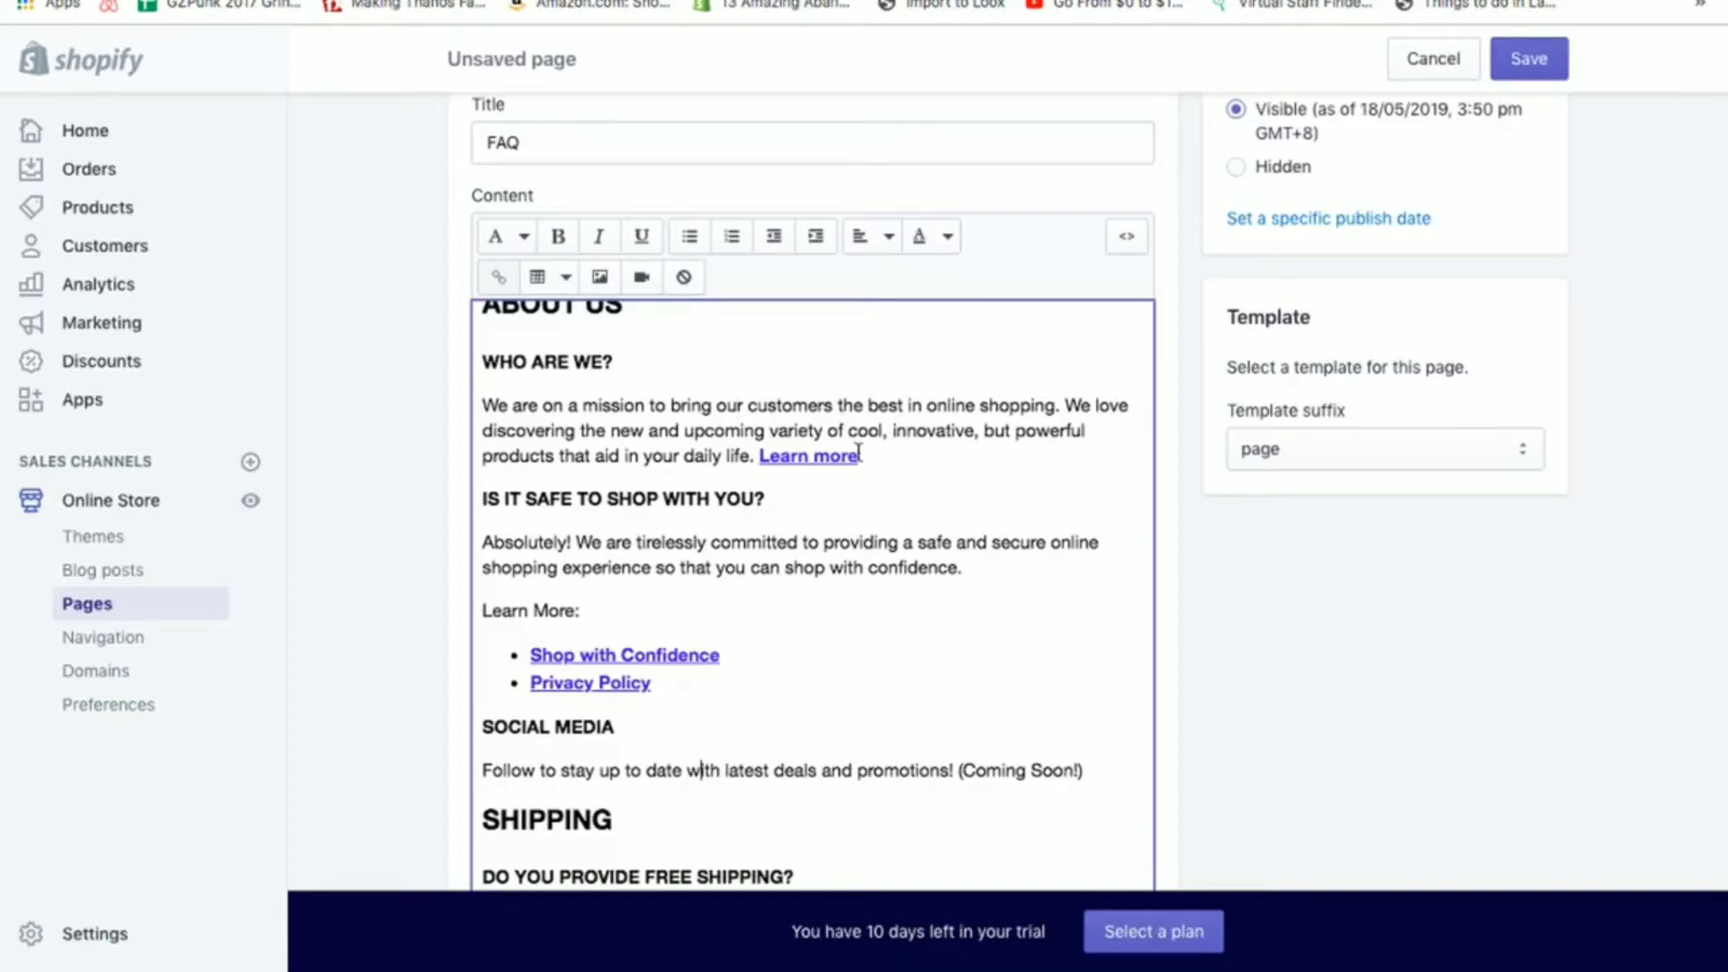
Inspect the first Learn more link, then copy the Our Story page address
drag(859, 456, 761, 452)
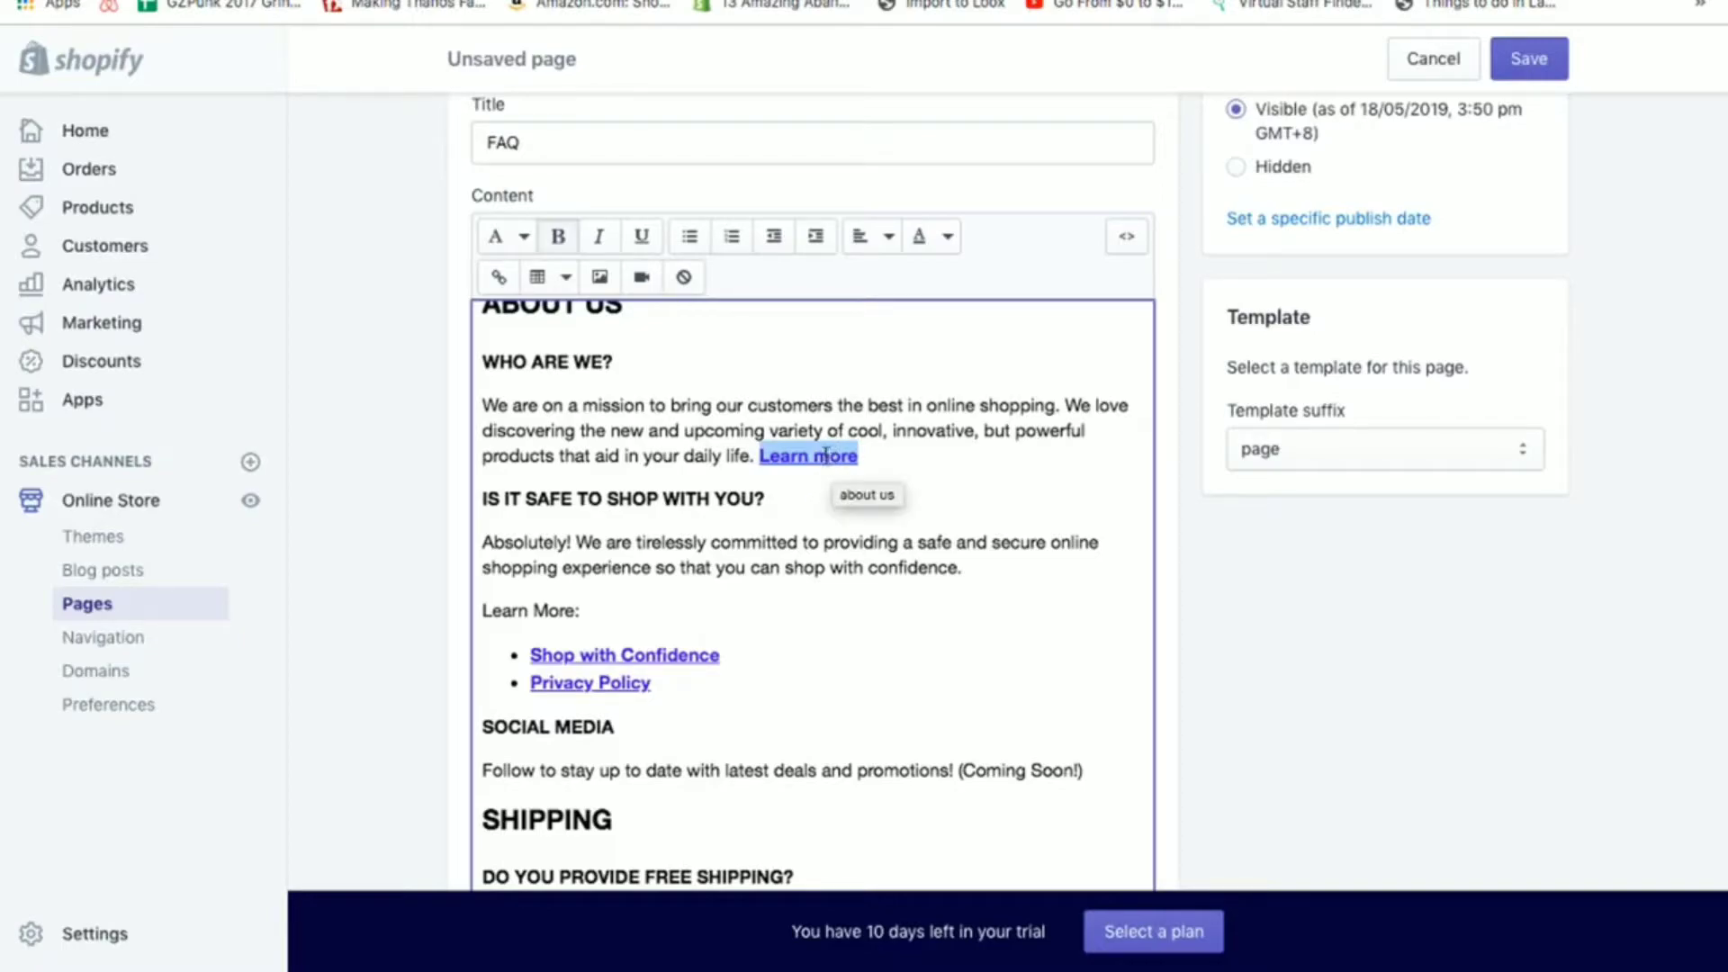
click(501, 278)
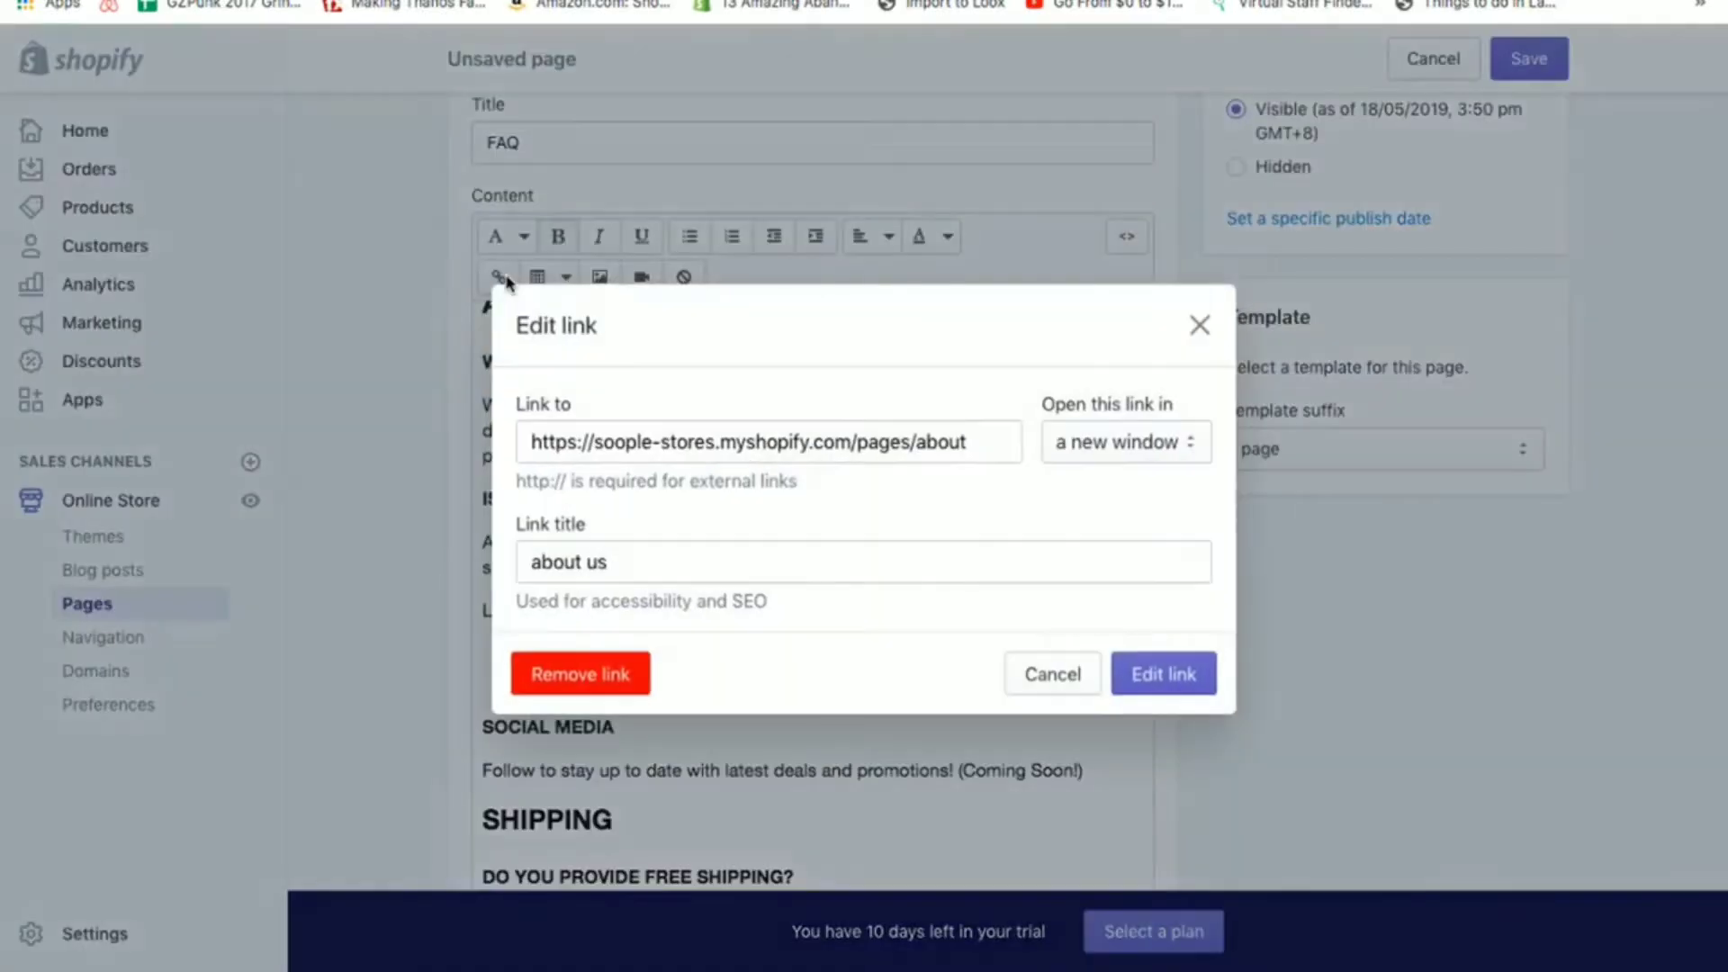
triple_click(807, 449)
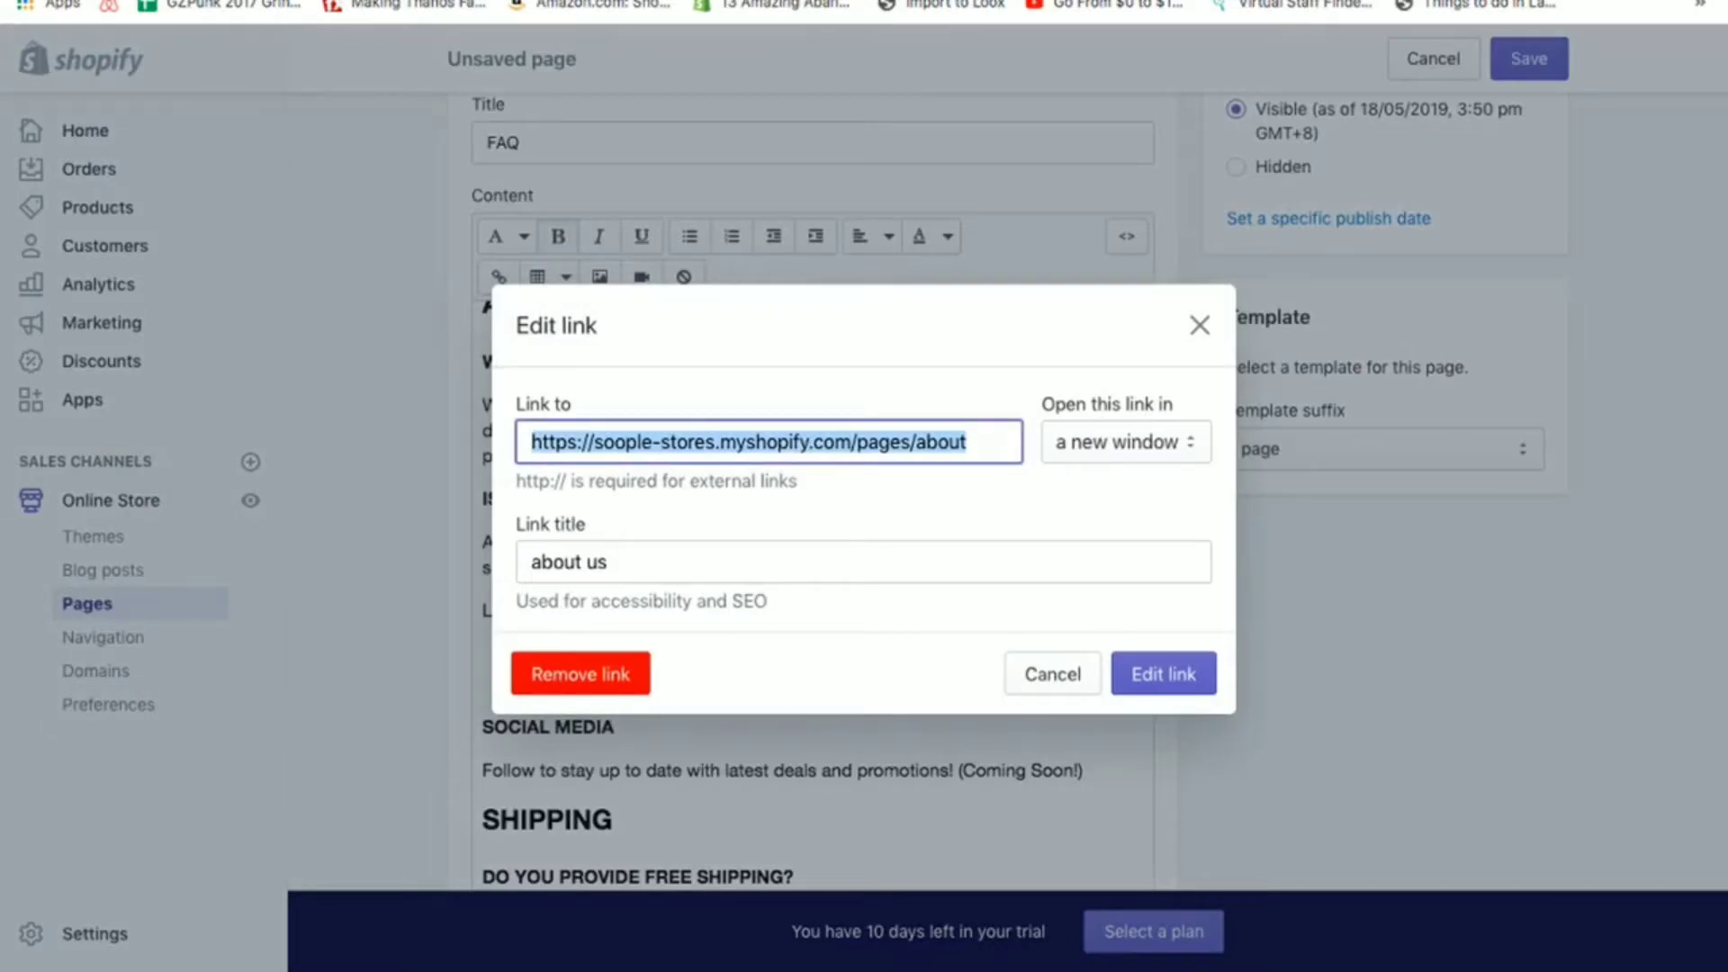
click(1200, 325)
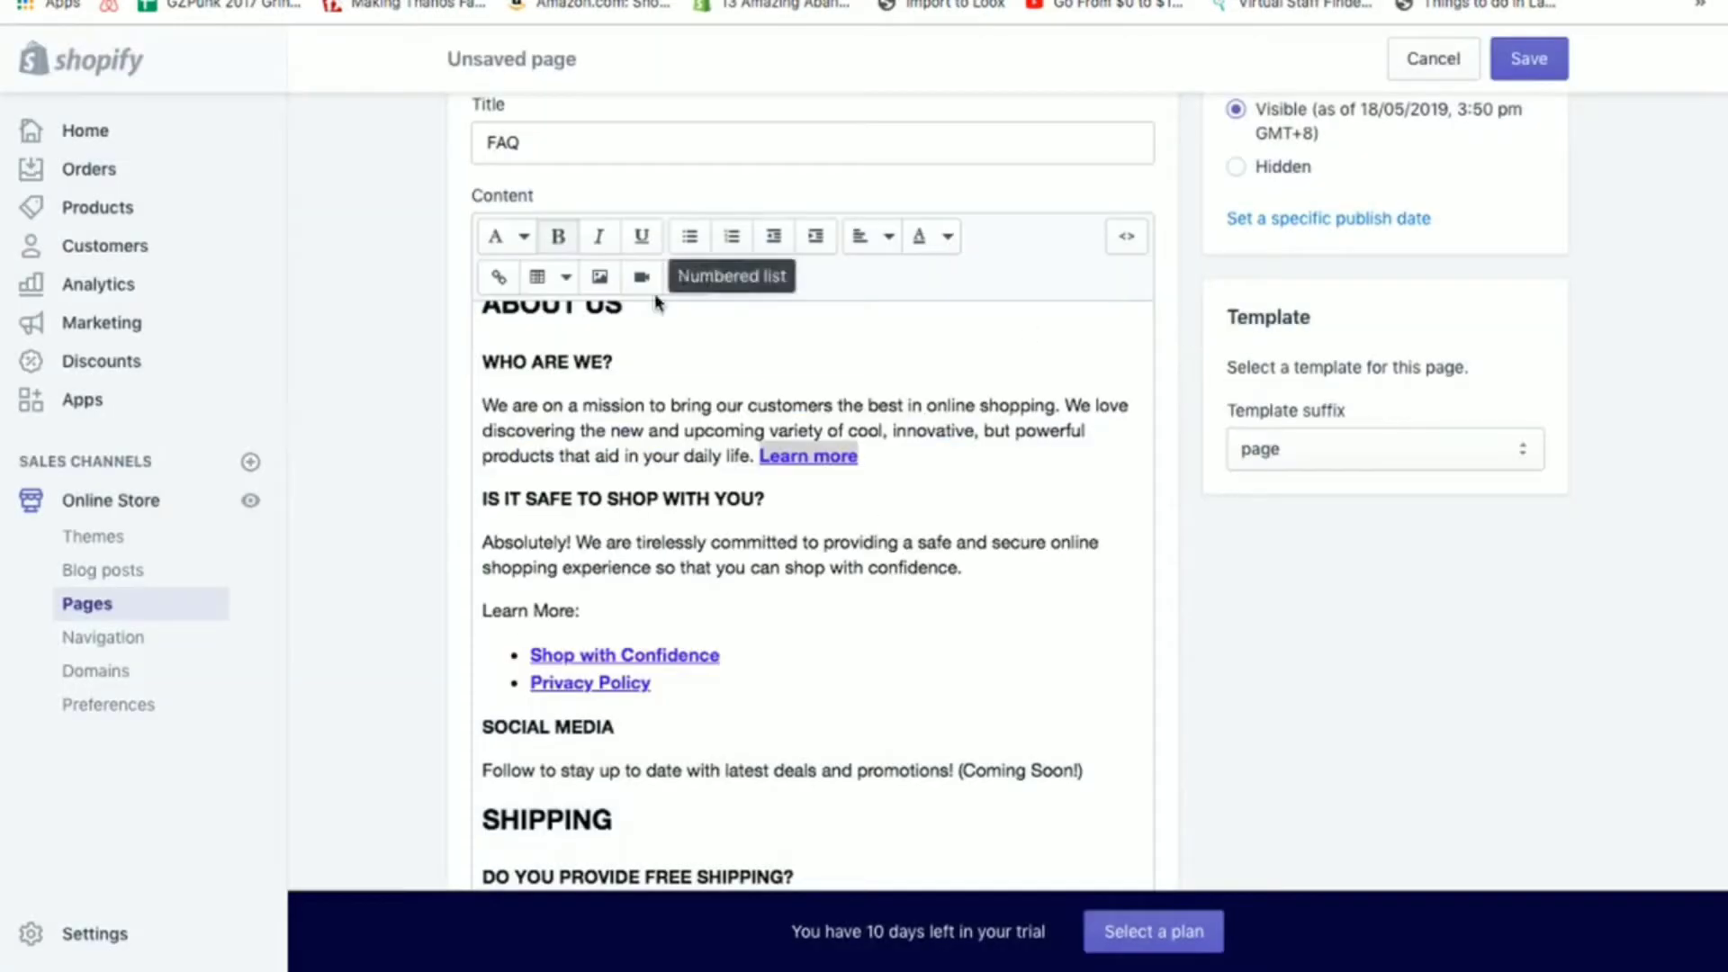
click(108, 605)
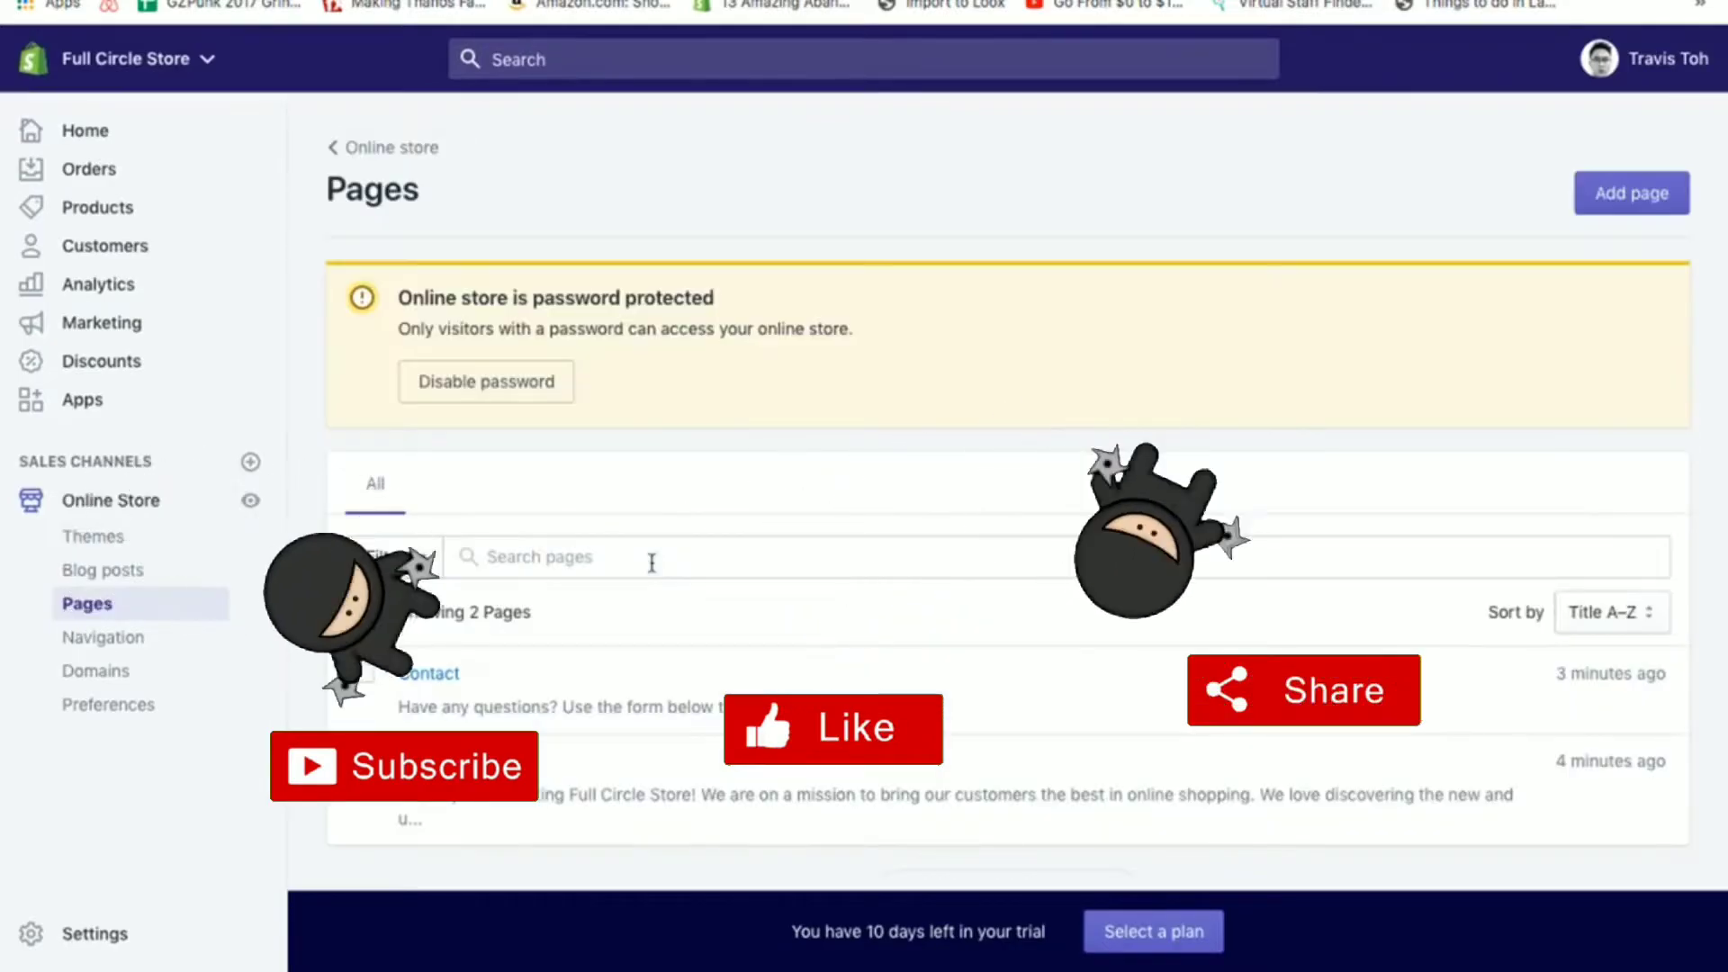
scroll(653, 567, down, 1)
click(452, 686)
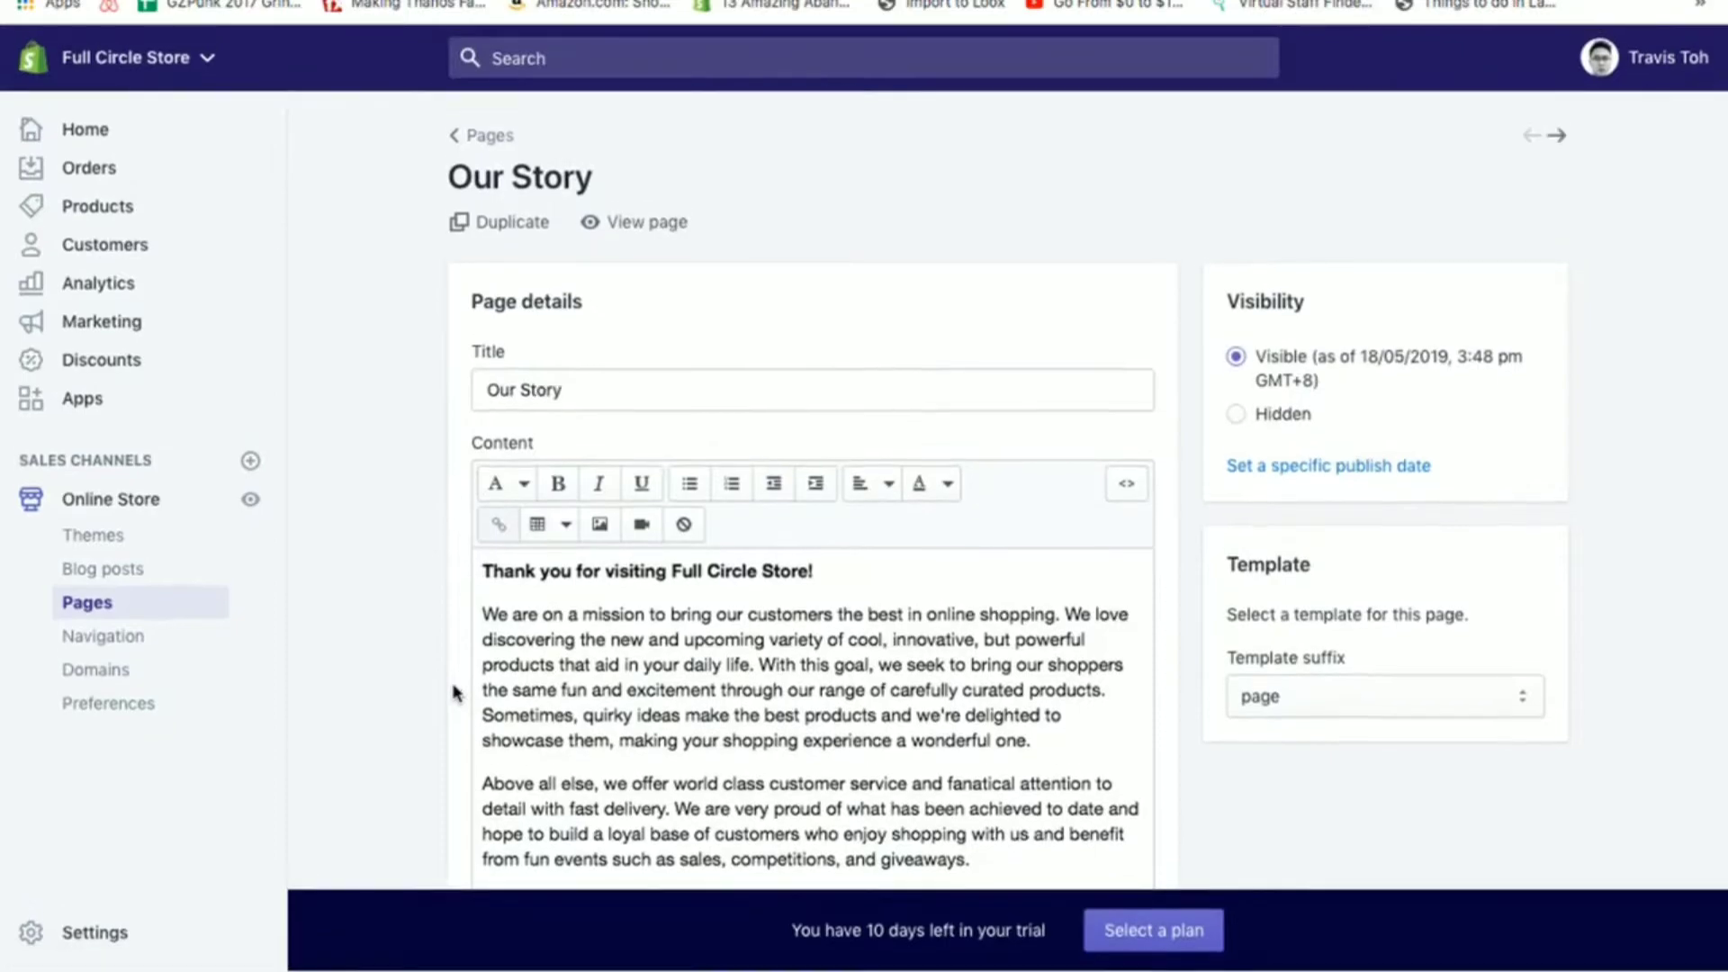
scroll(453, 691, down, 5)
double_click(760, 627)
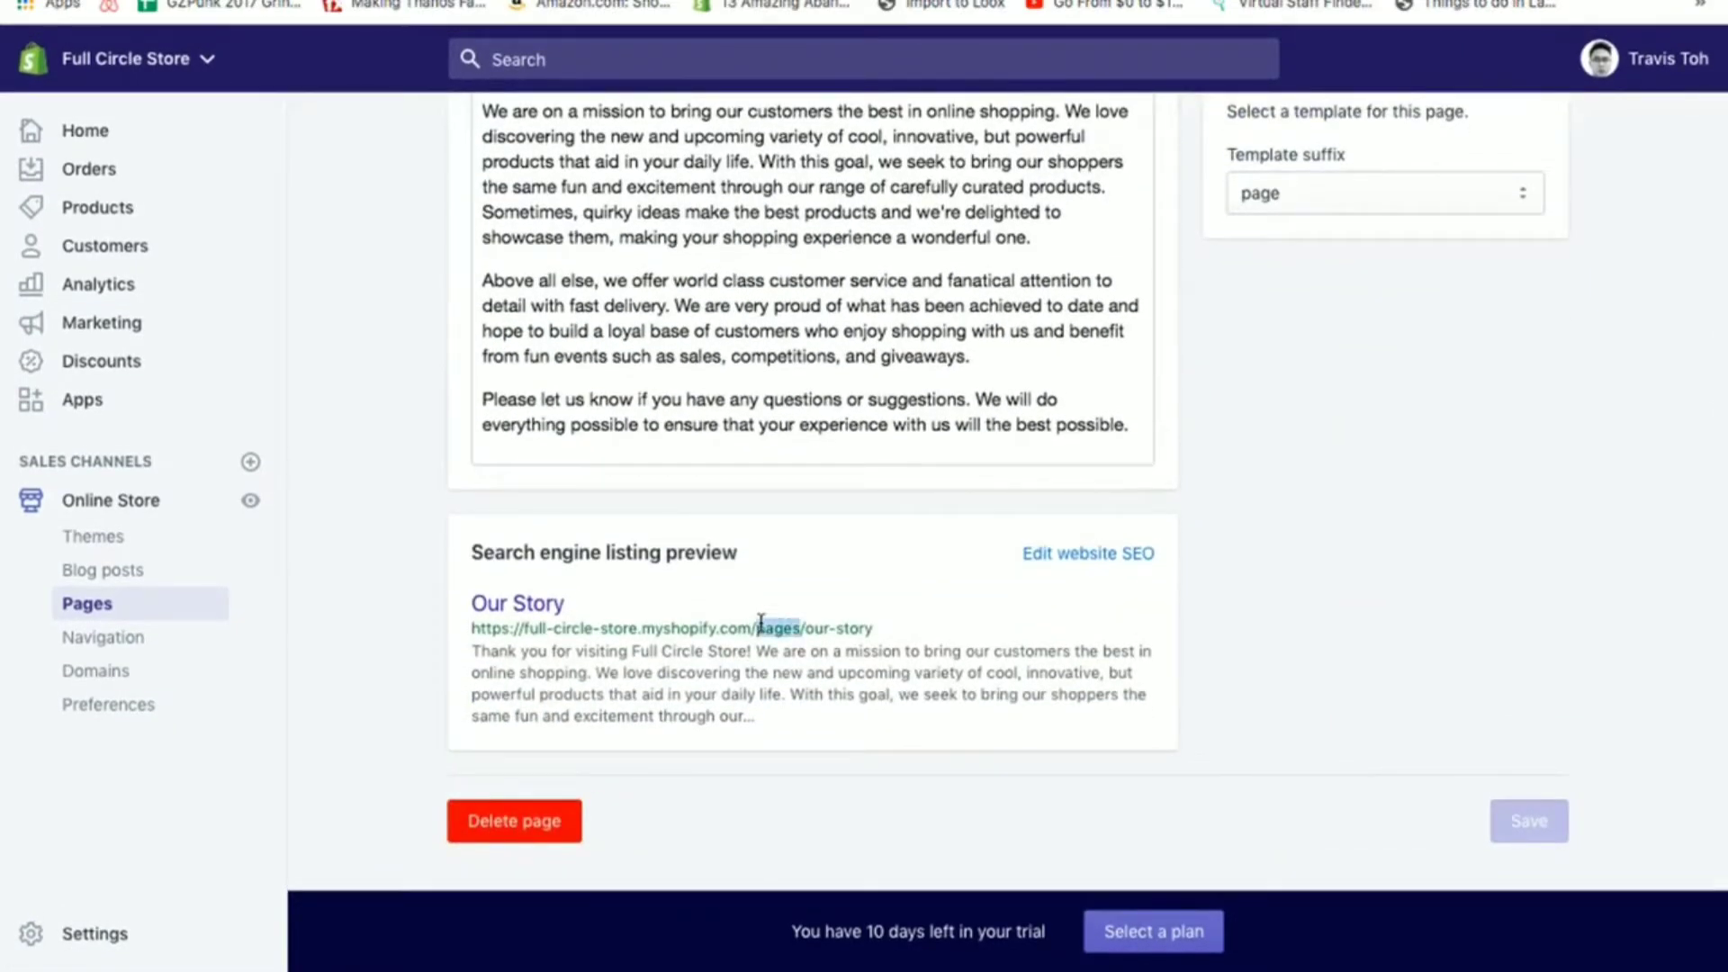
triple_click(761, 627)
key(ctrl+c)
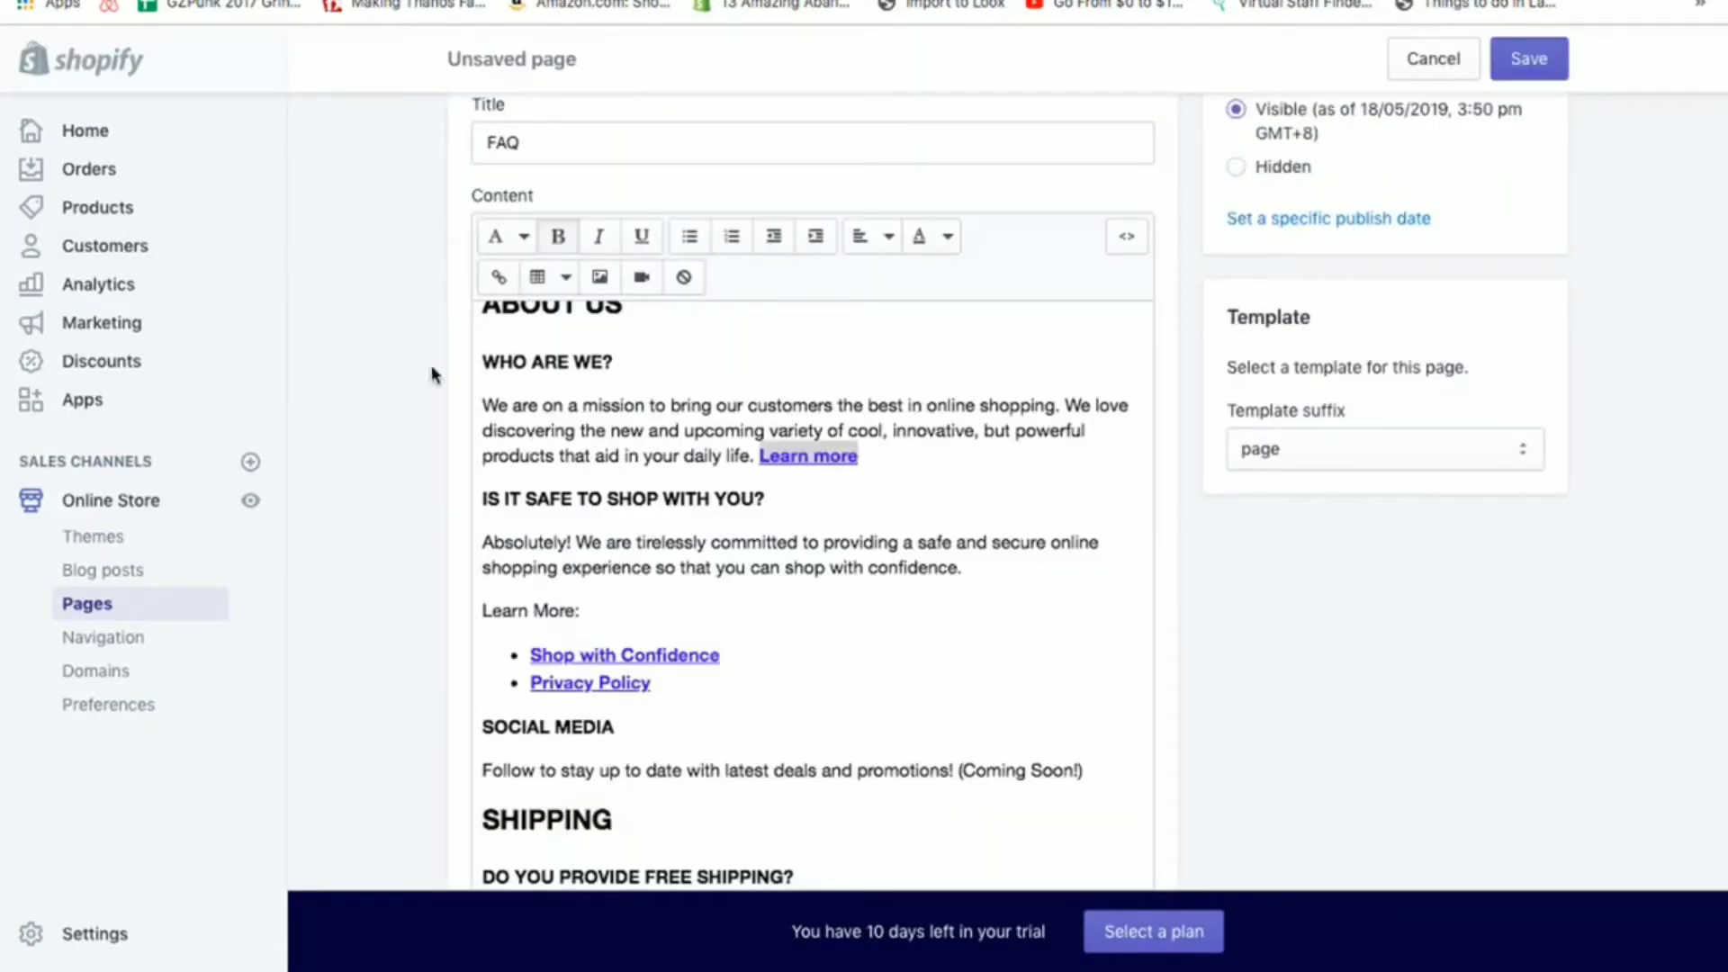
Point the first Learn more link to the Our Story page address and underline it
click(882, 454)
click(855, 453)
drag(874, 456, 763, 451)
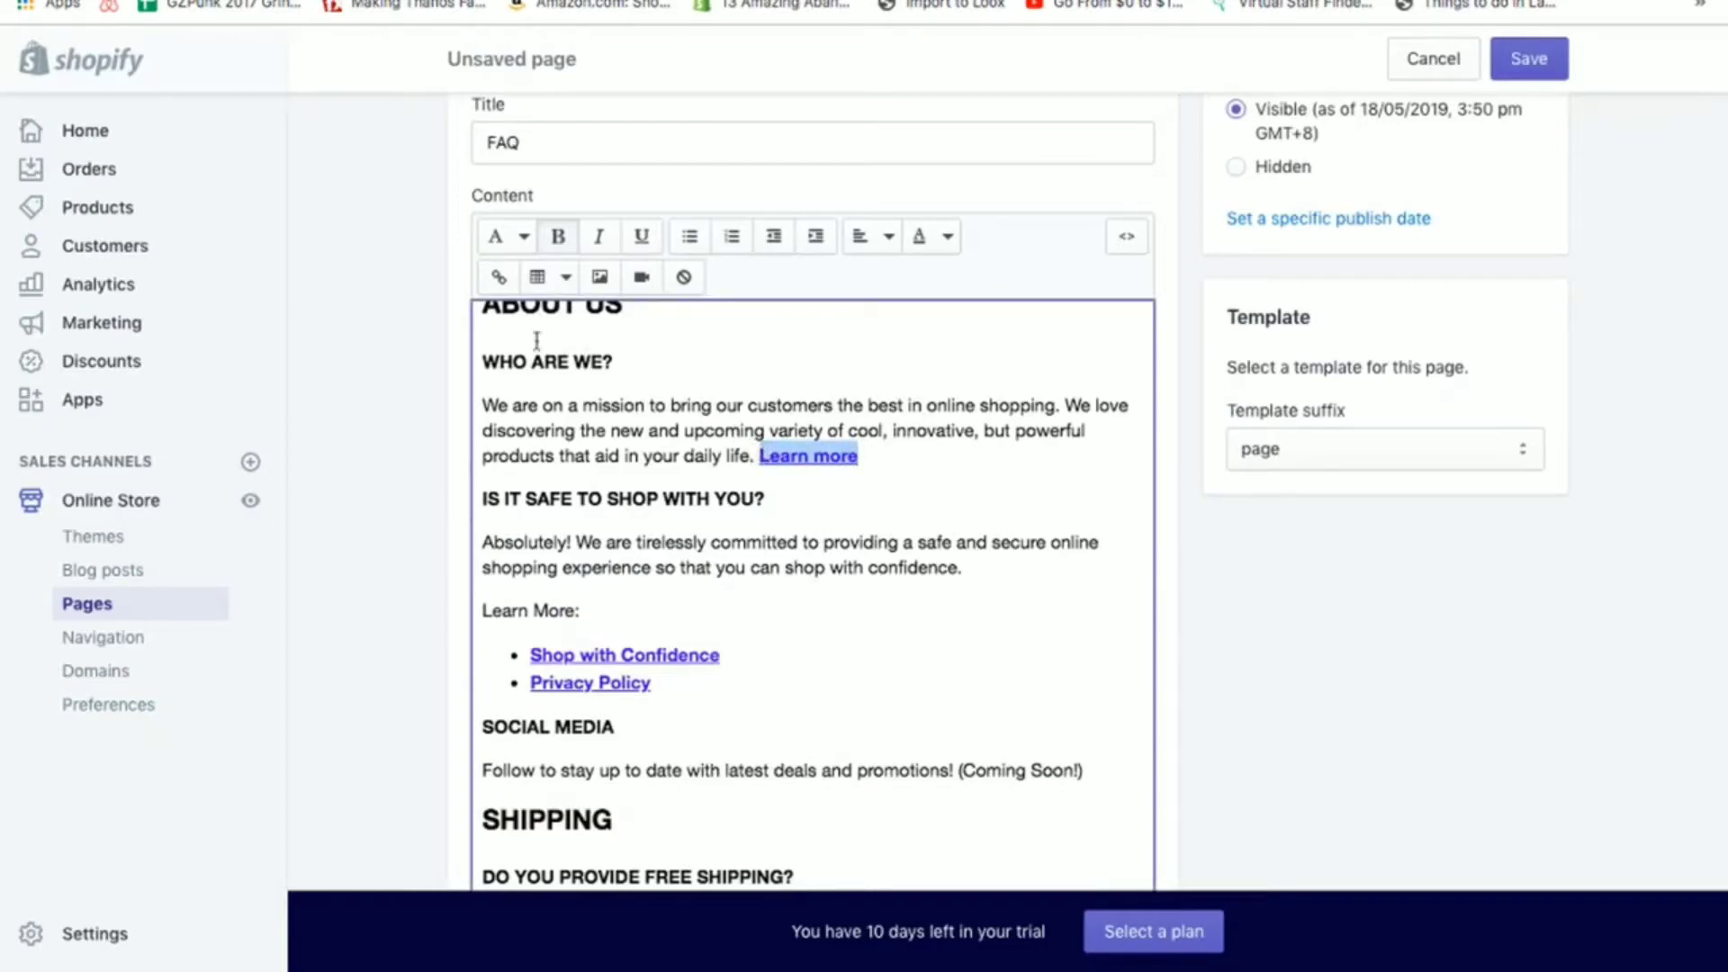
click(497, 277)
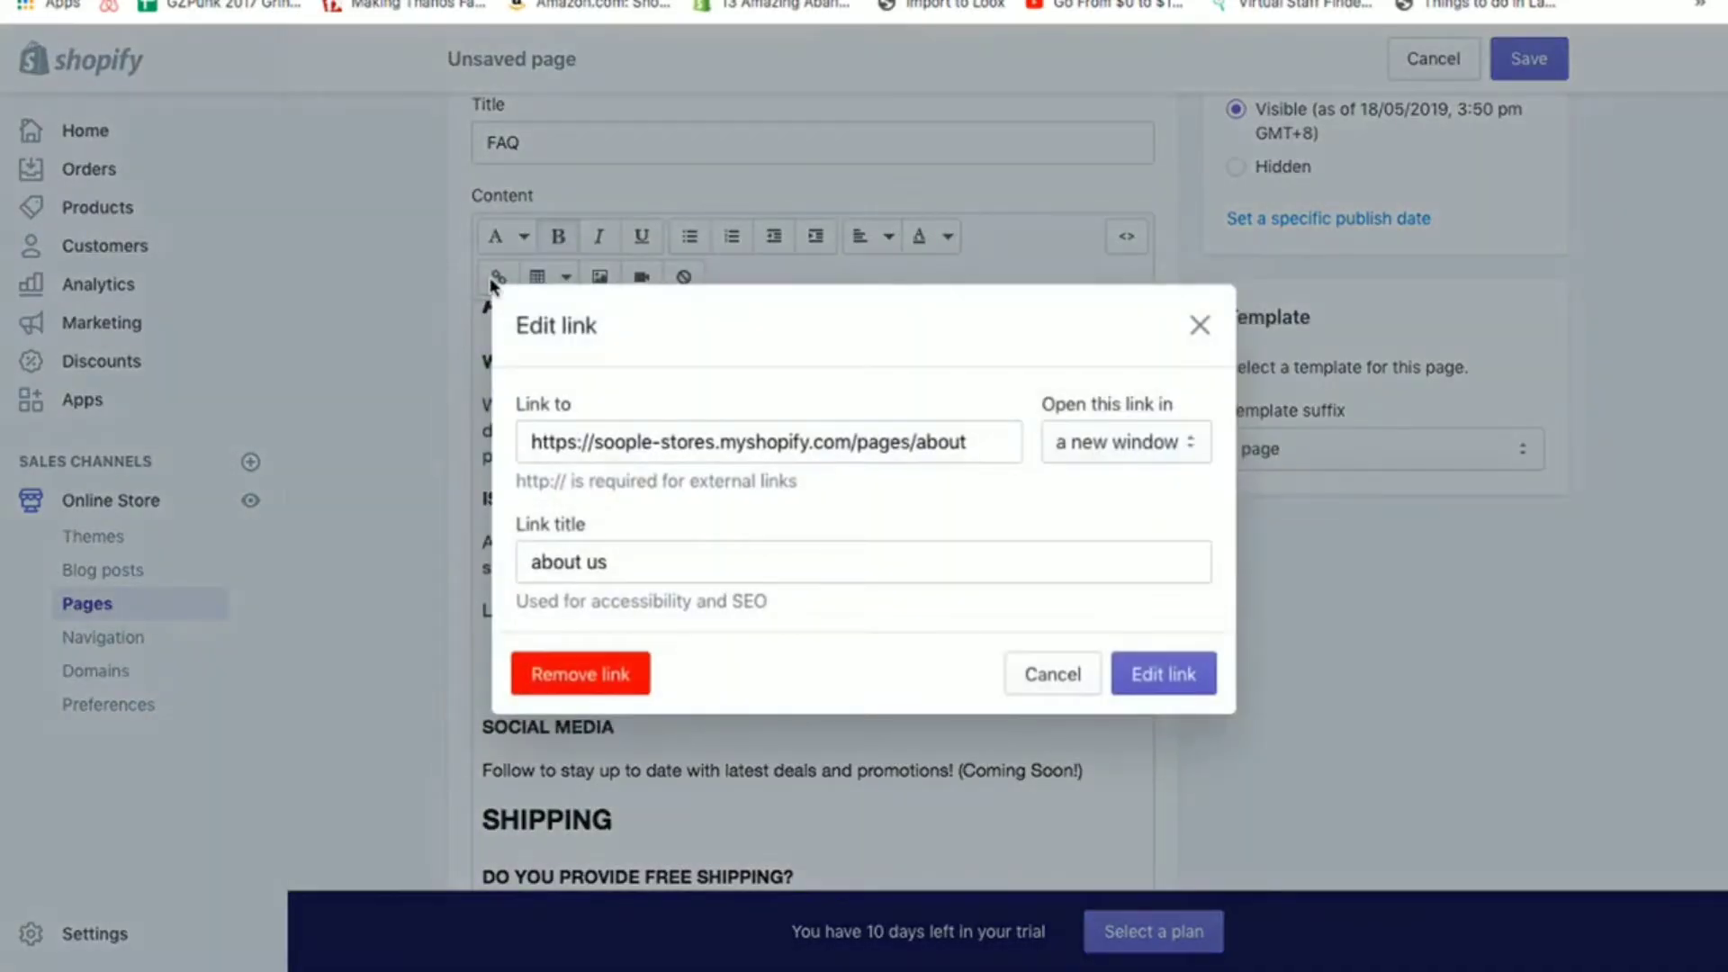
key(alt+shift+Left)
triple_click(635, 438)
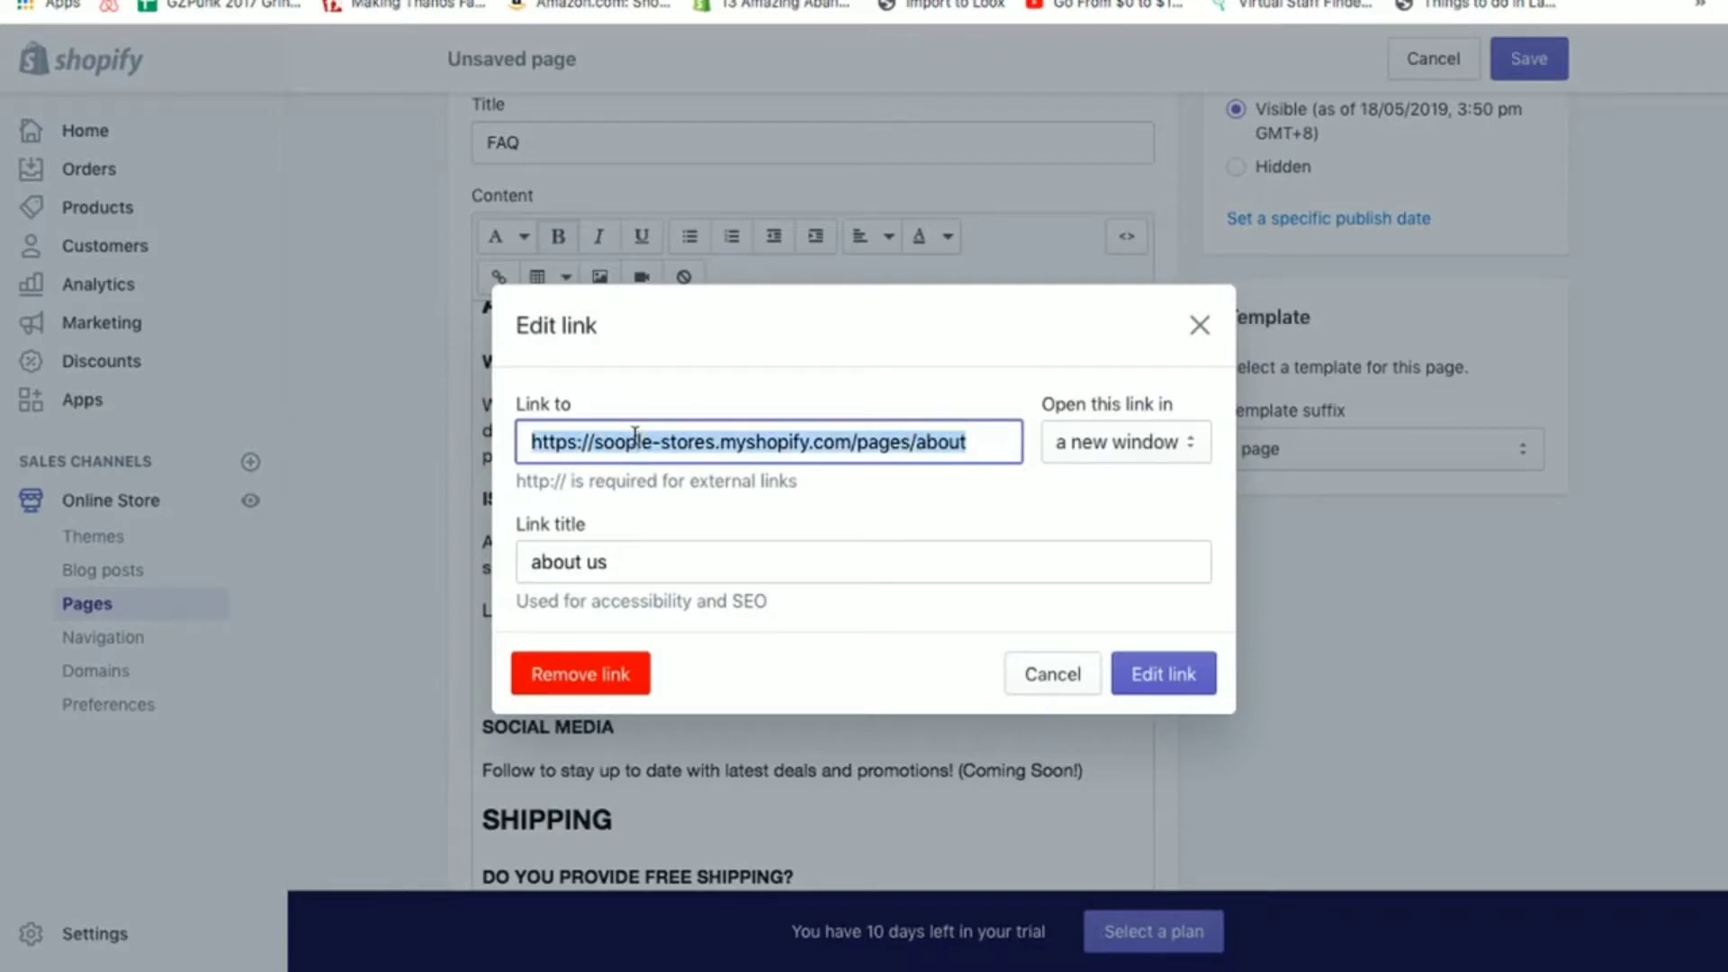
key(ctrl+v)
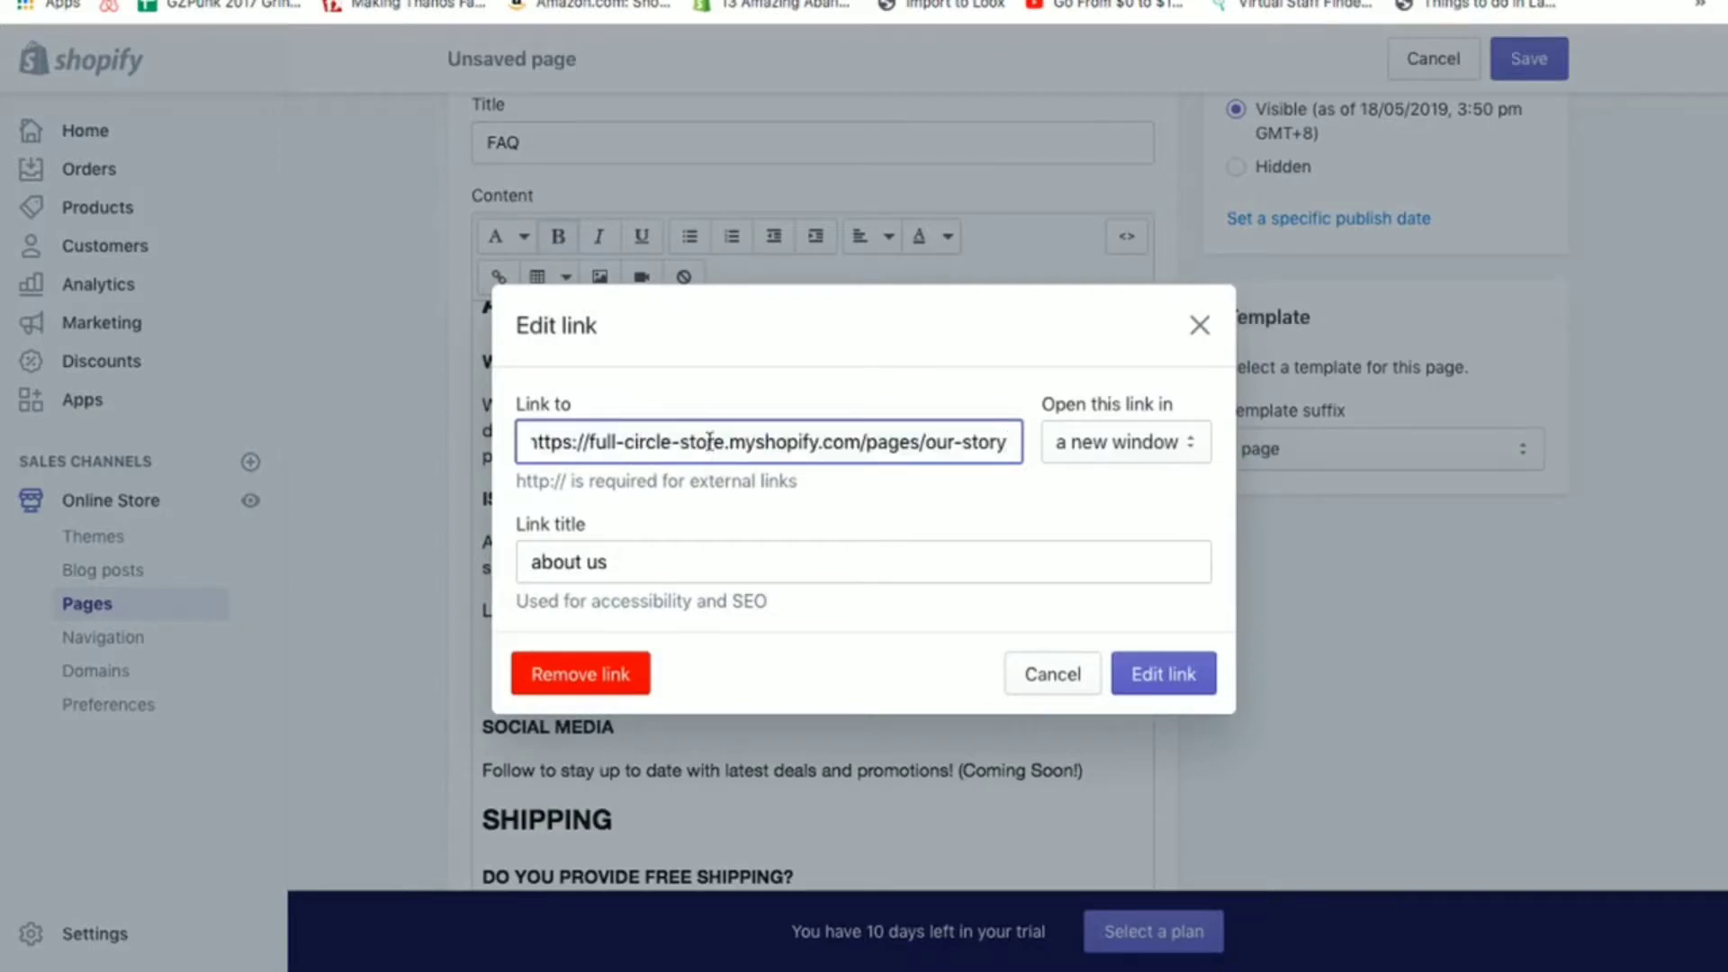
click(1166, 686)
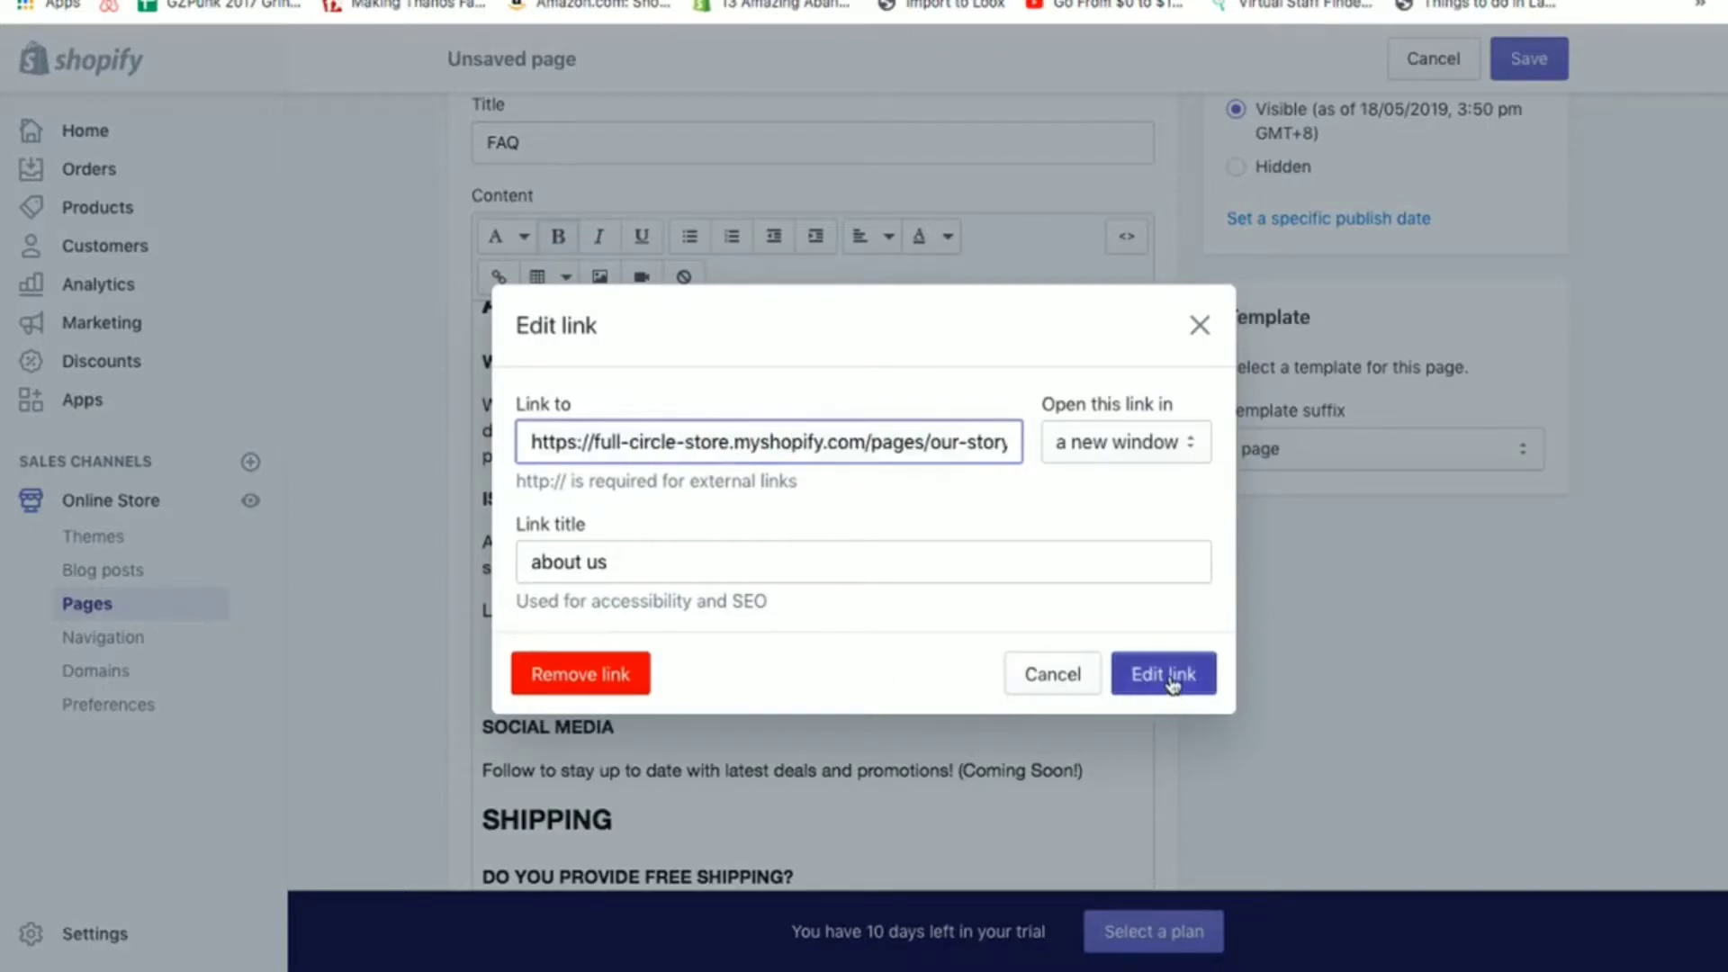
drag(867, 459, 761, 445)
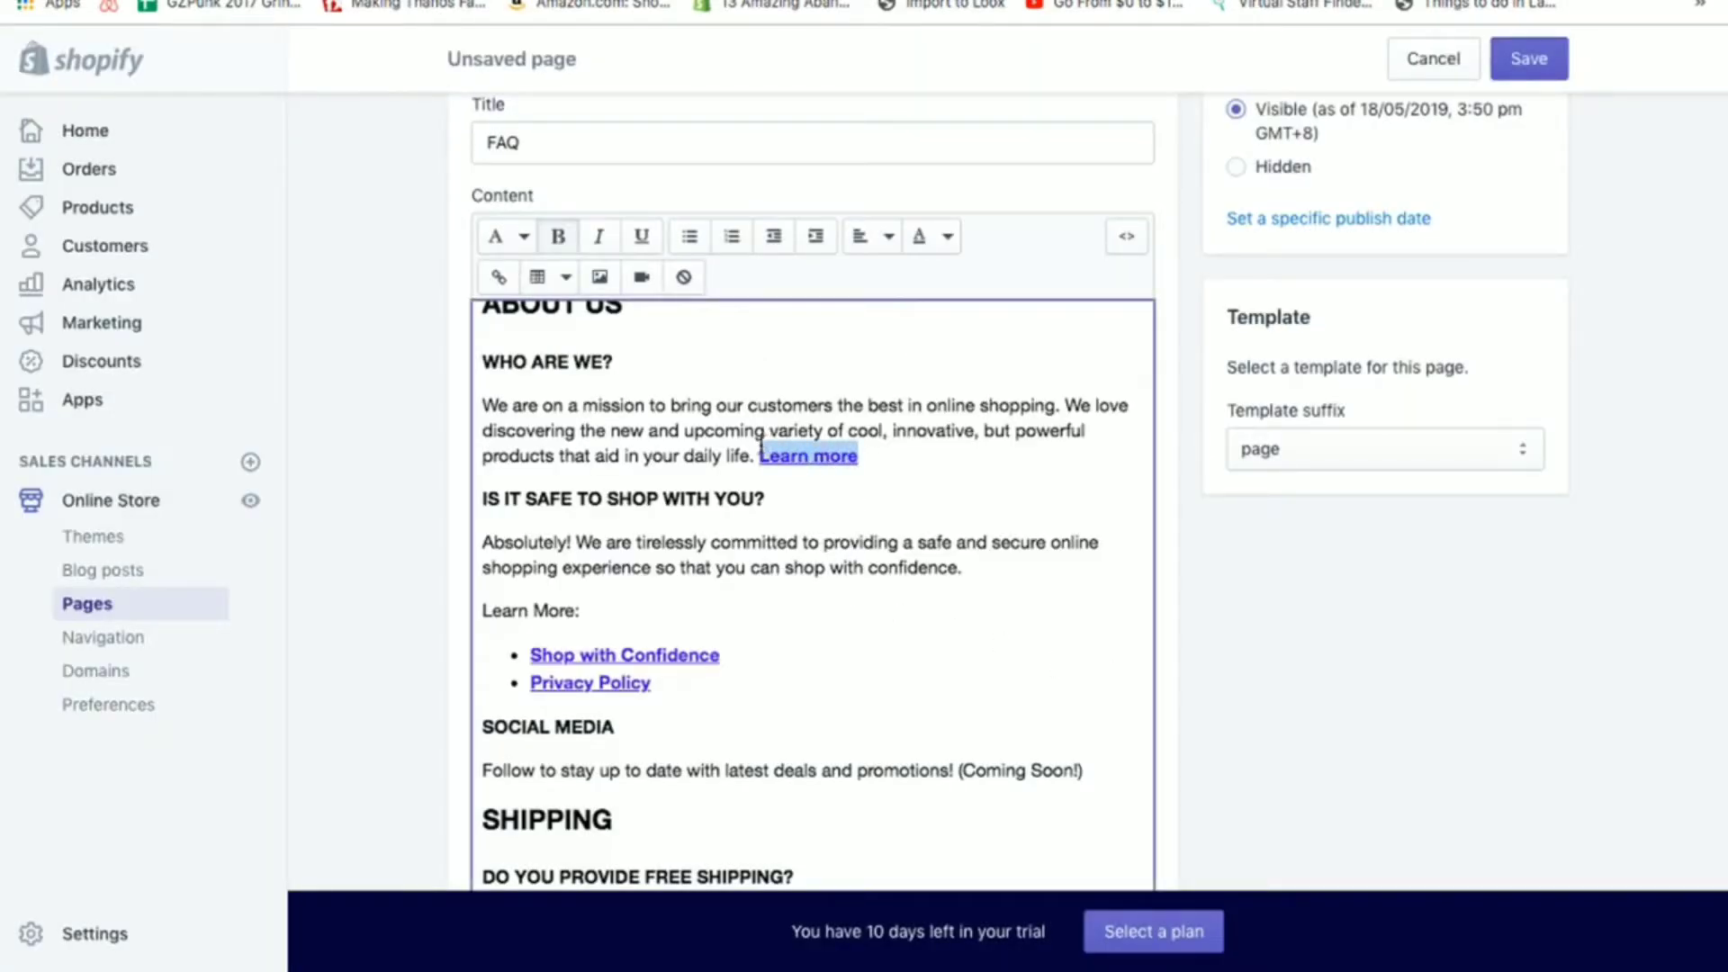
click(641, 236)
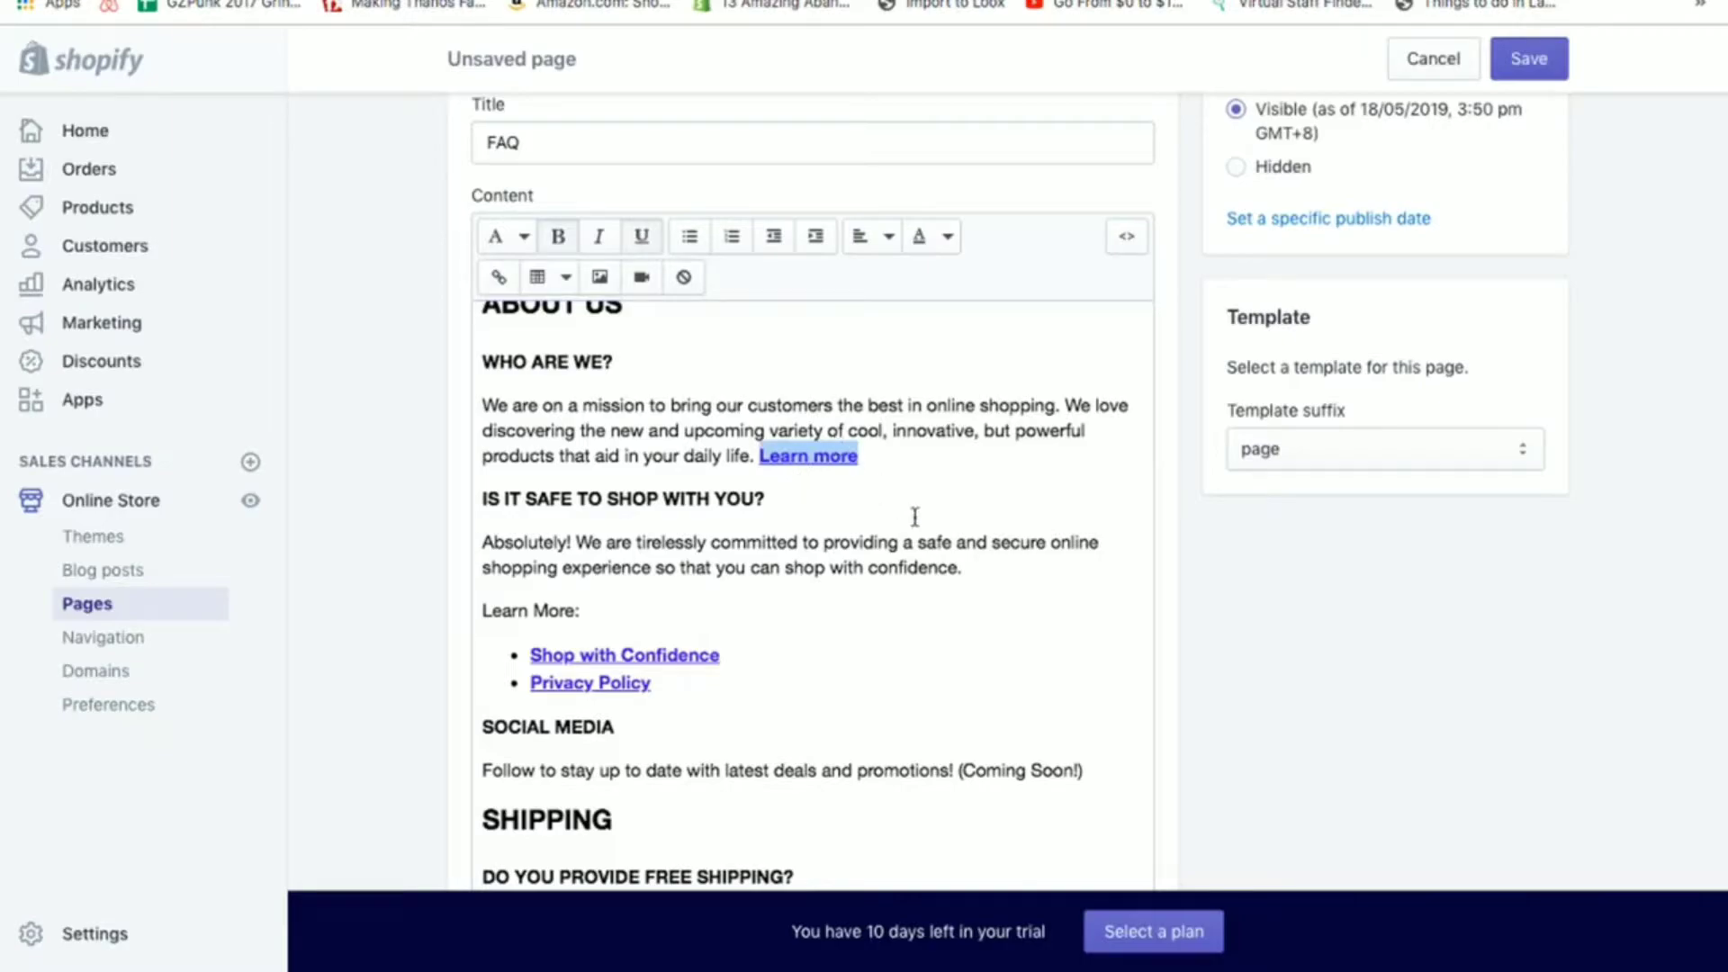
click(930, 433)
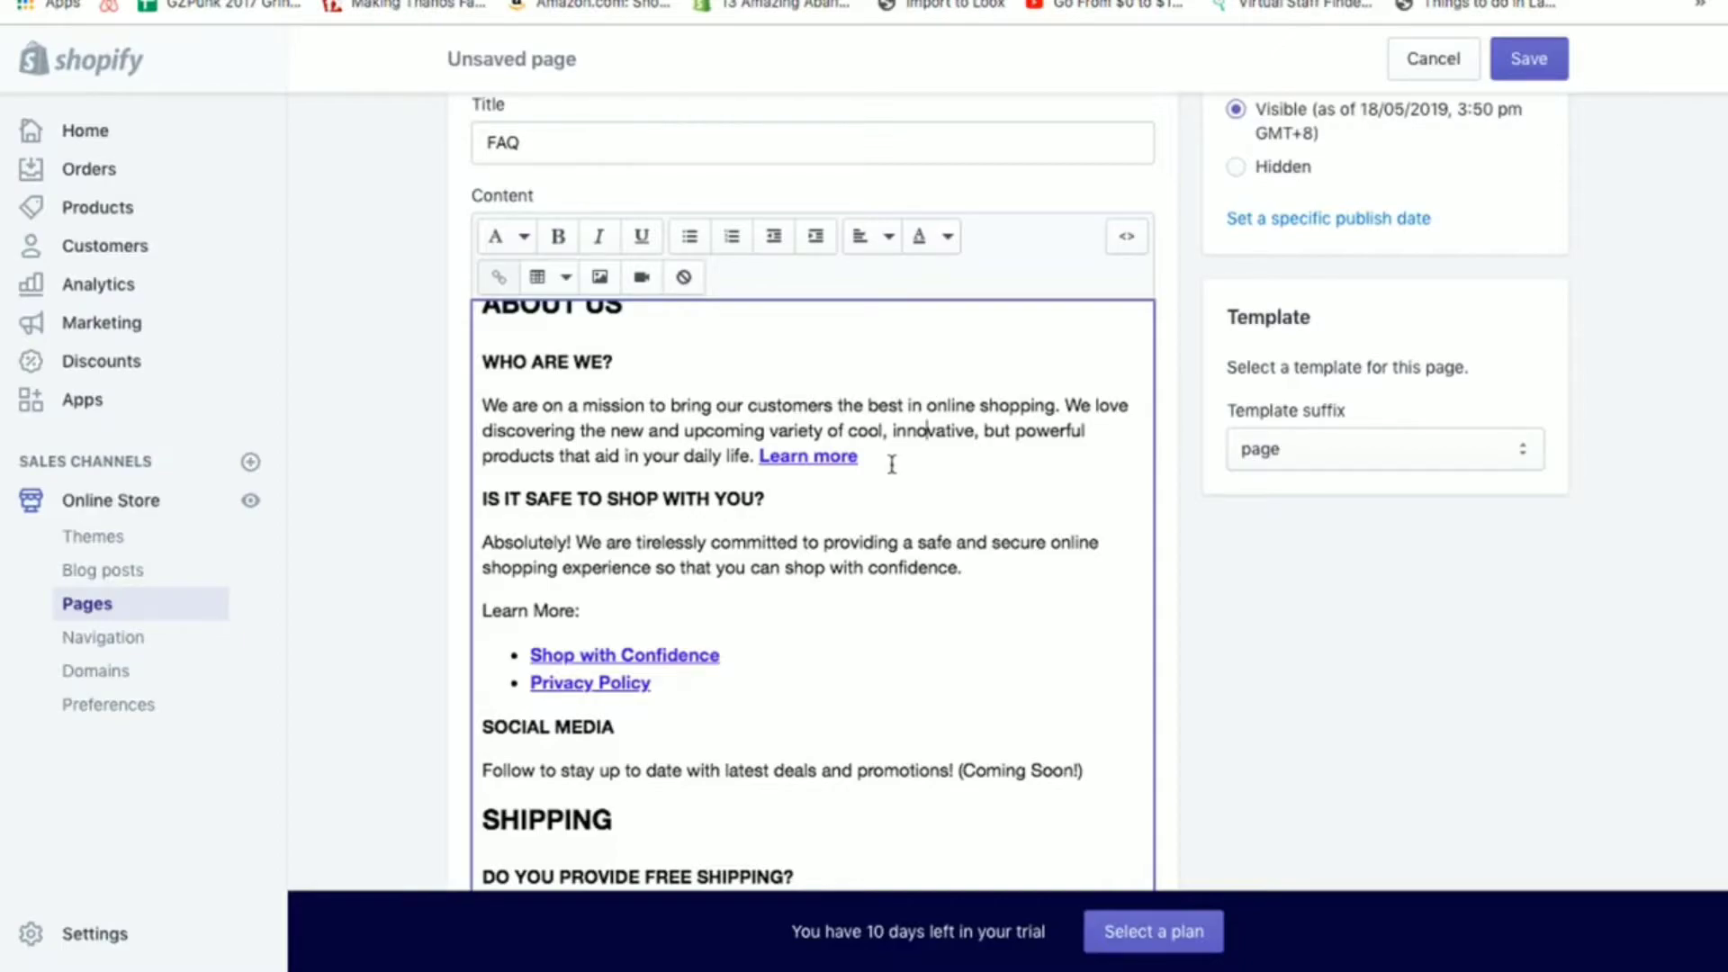
Check the Shop with Confidence and Privacy Policy link texts in the FAQ content
scroll(838, 577, down, 1)
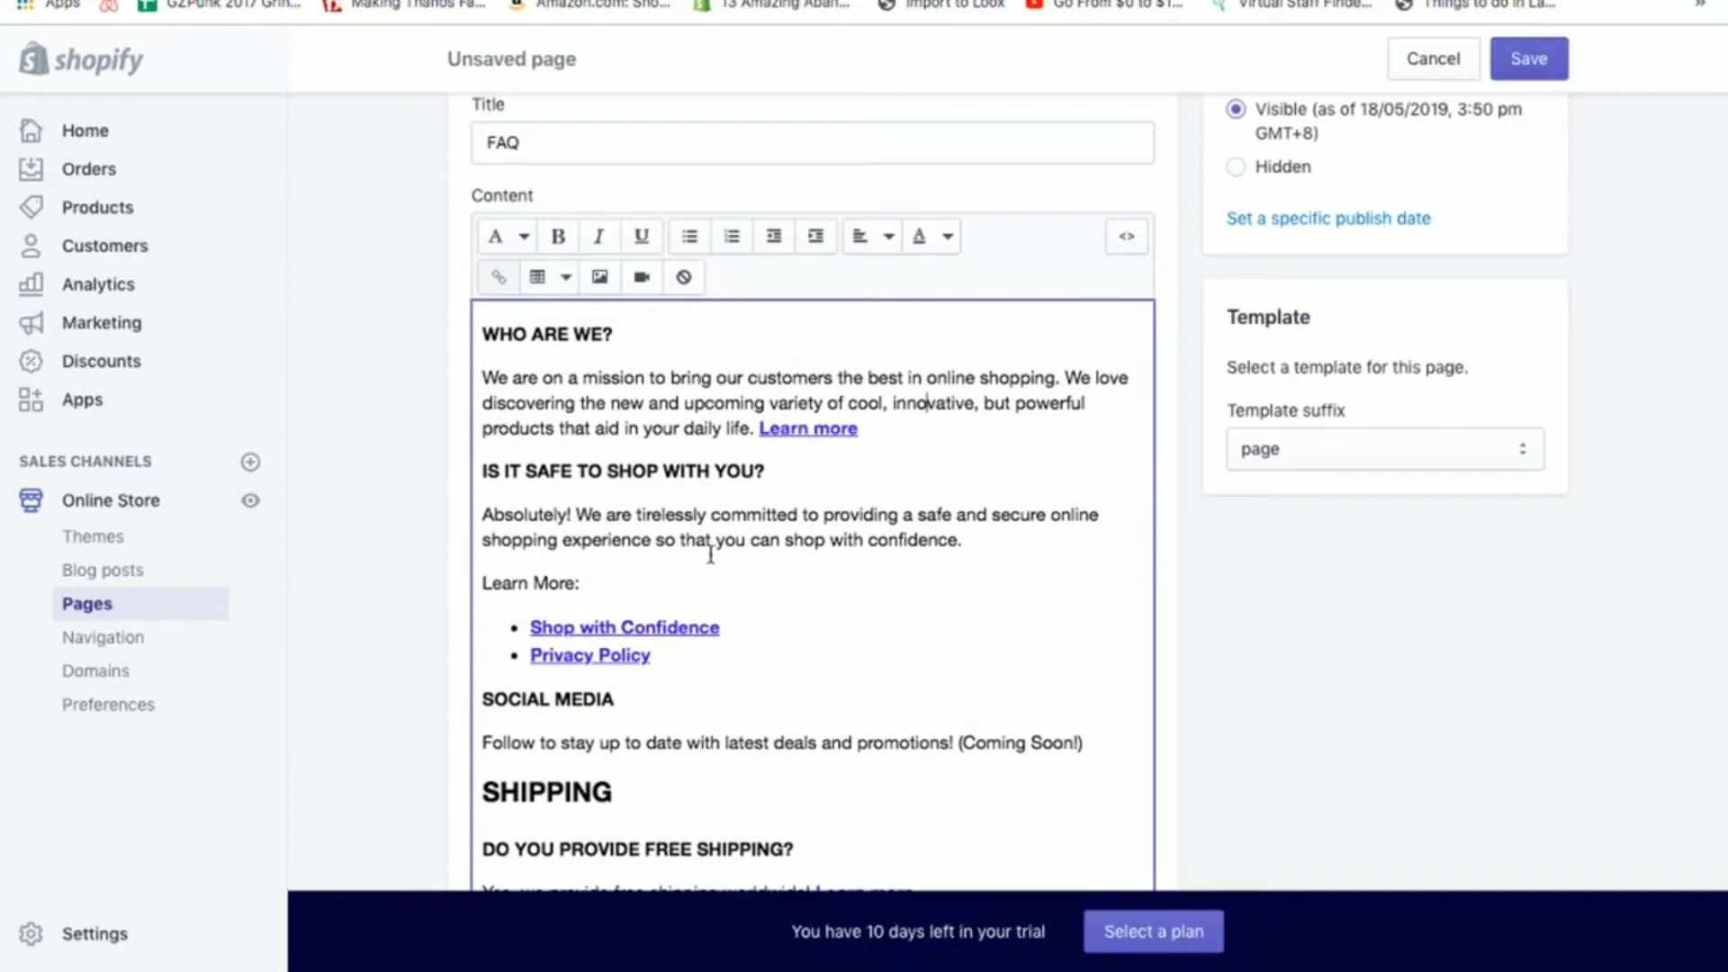
scroll(611, 542, down, 1)
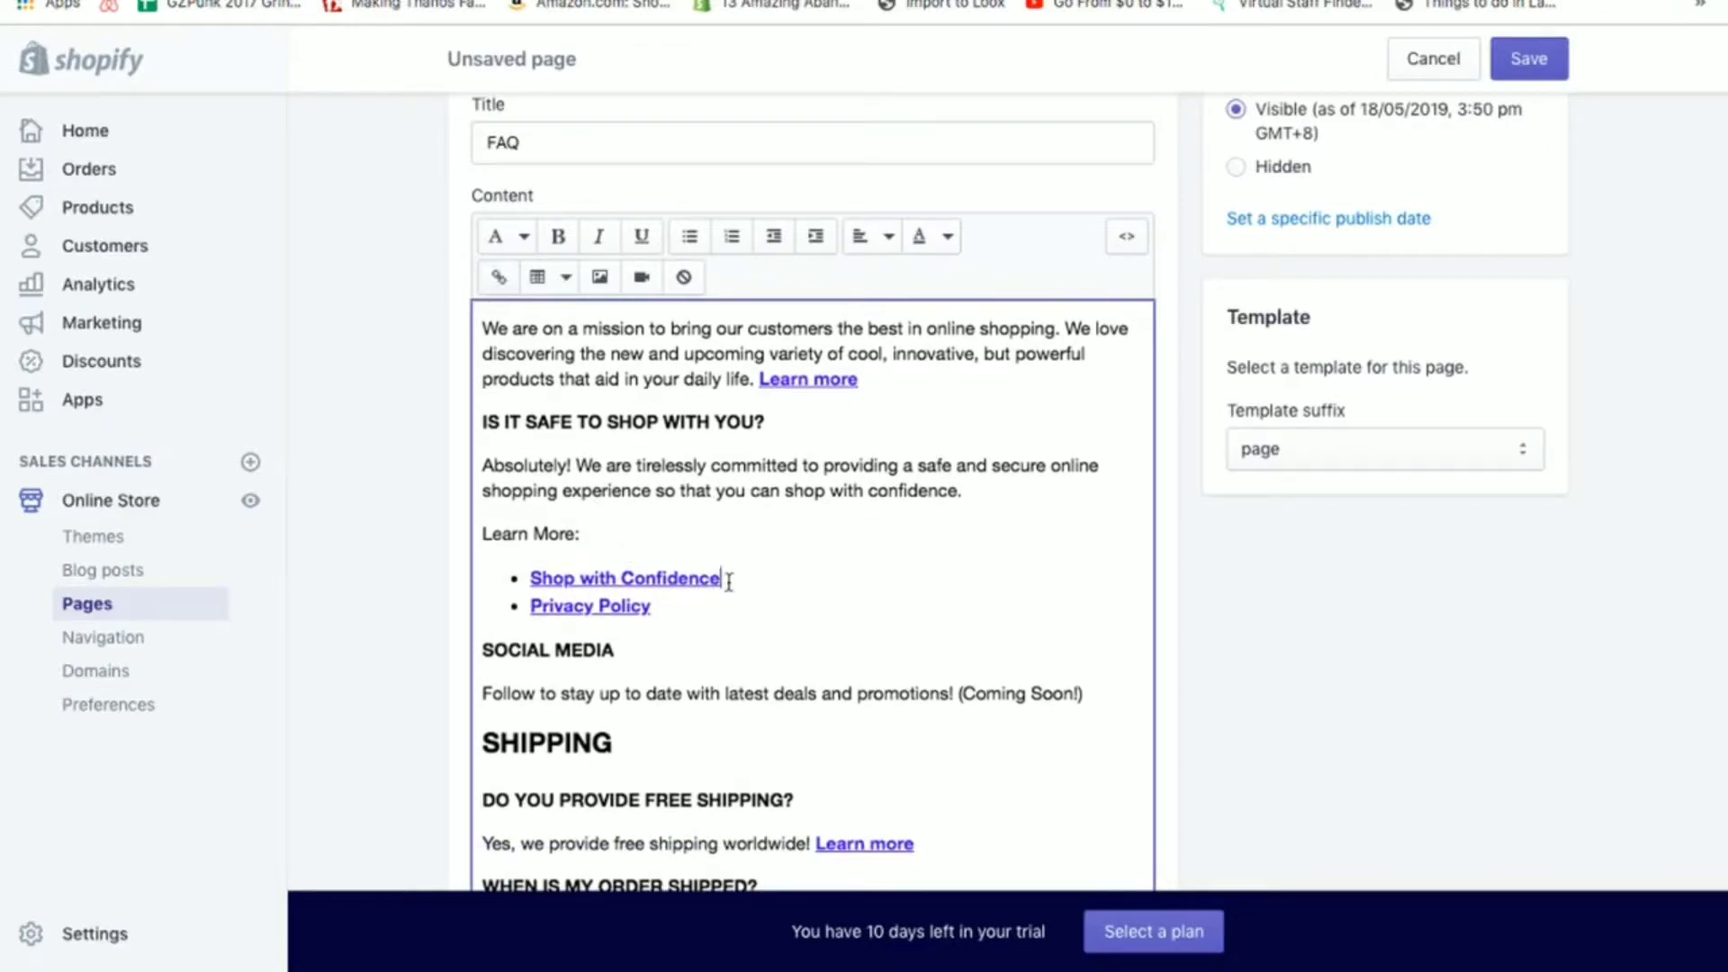
drag(727, 579, 527, 567)
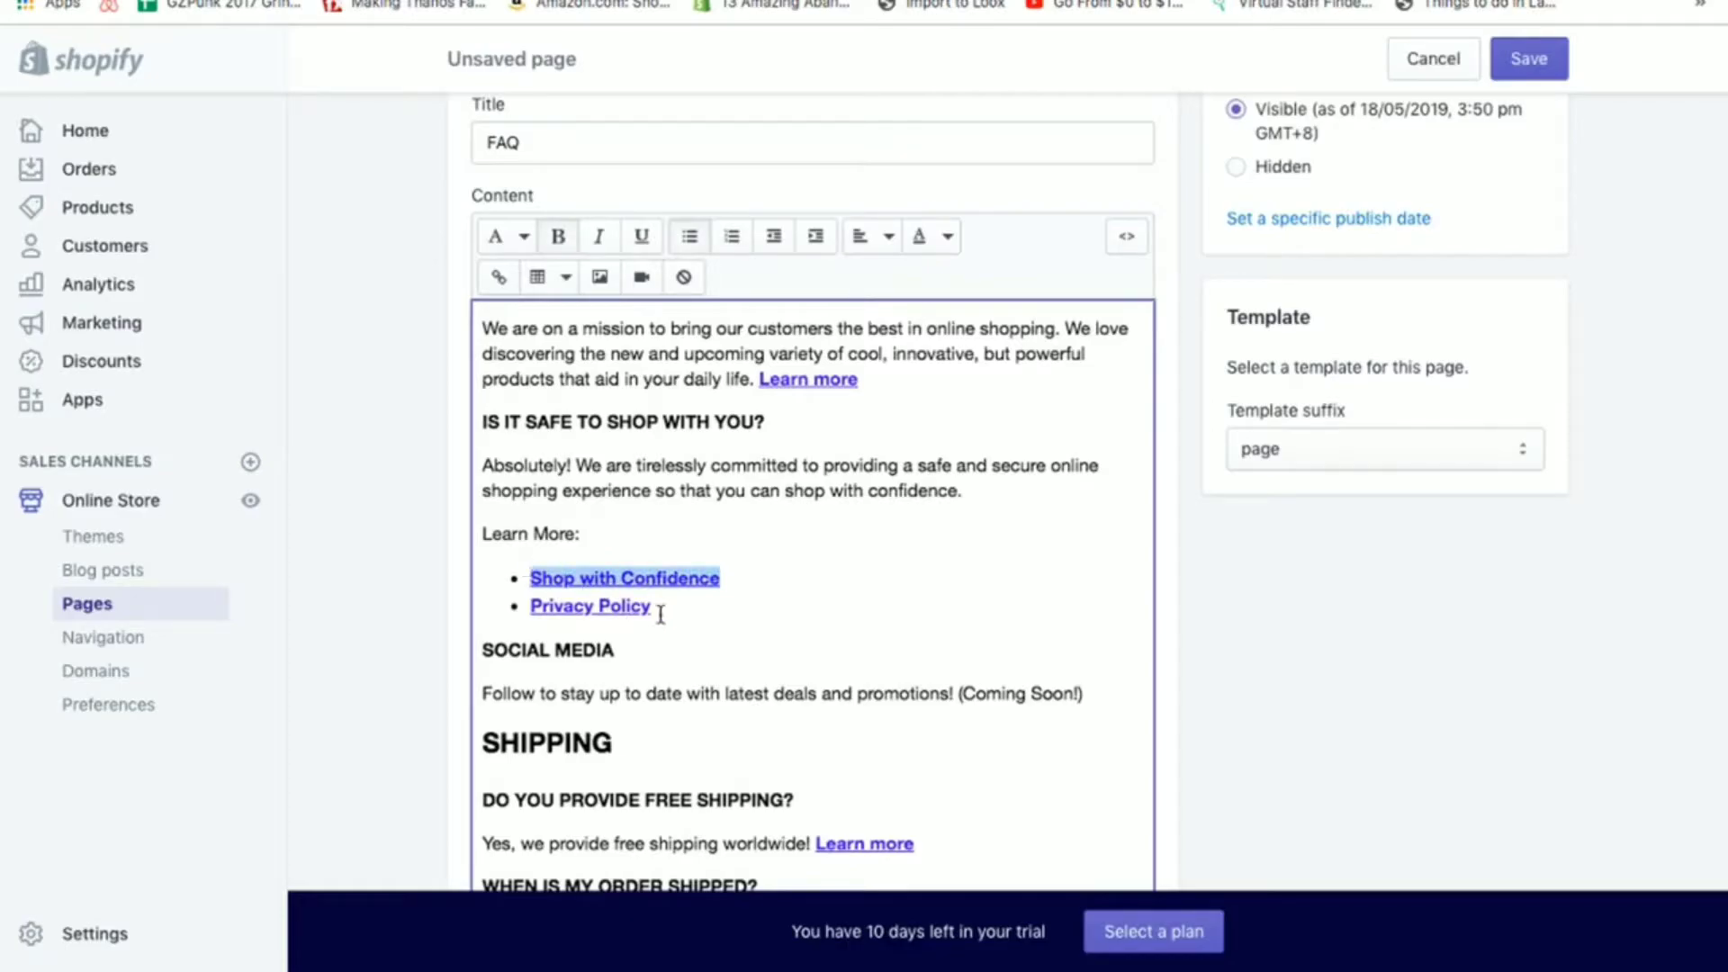
drag(666, 611, 528, 605)
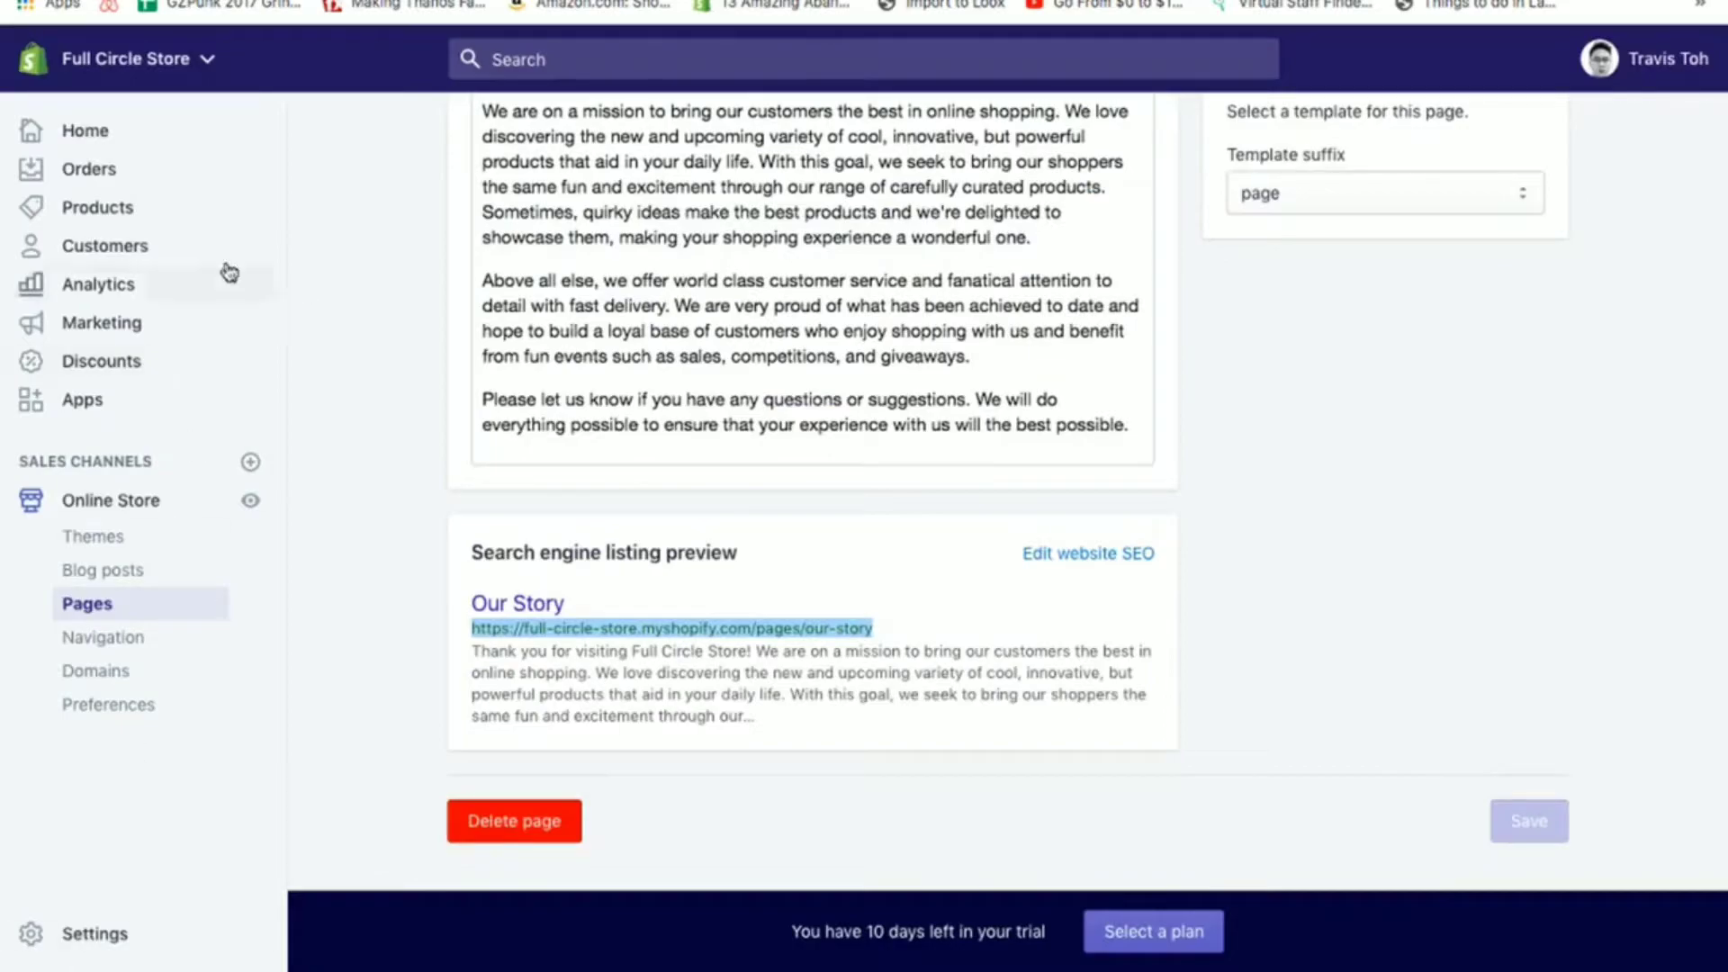
click(124, 644)
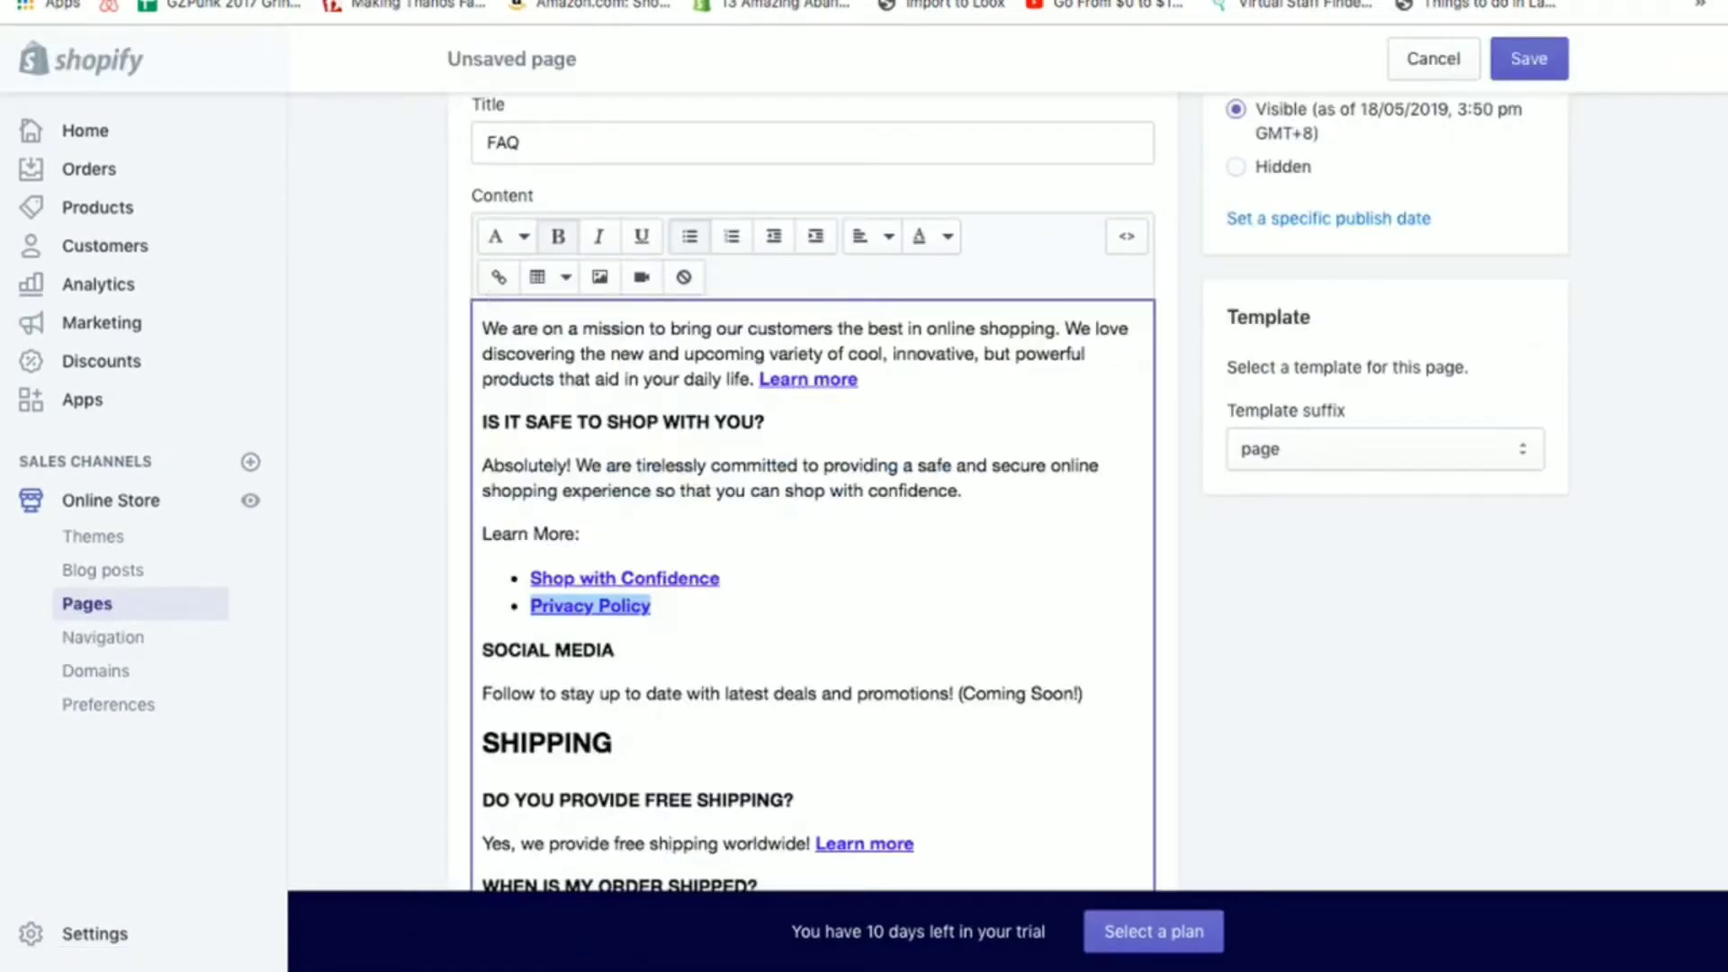
Review the remaining FAQ sections and save the FAQ page
scroll(618, 176, down, 5)
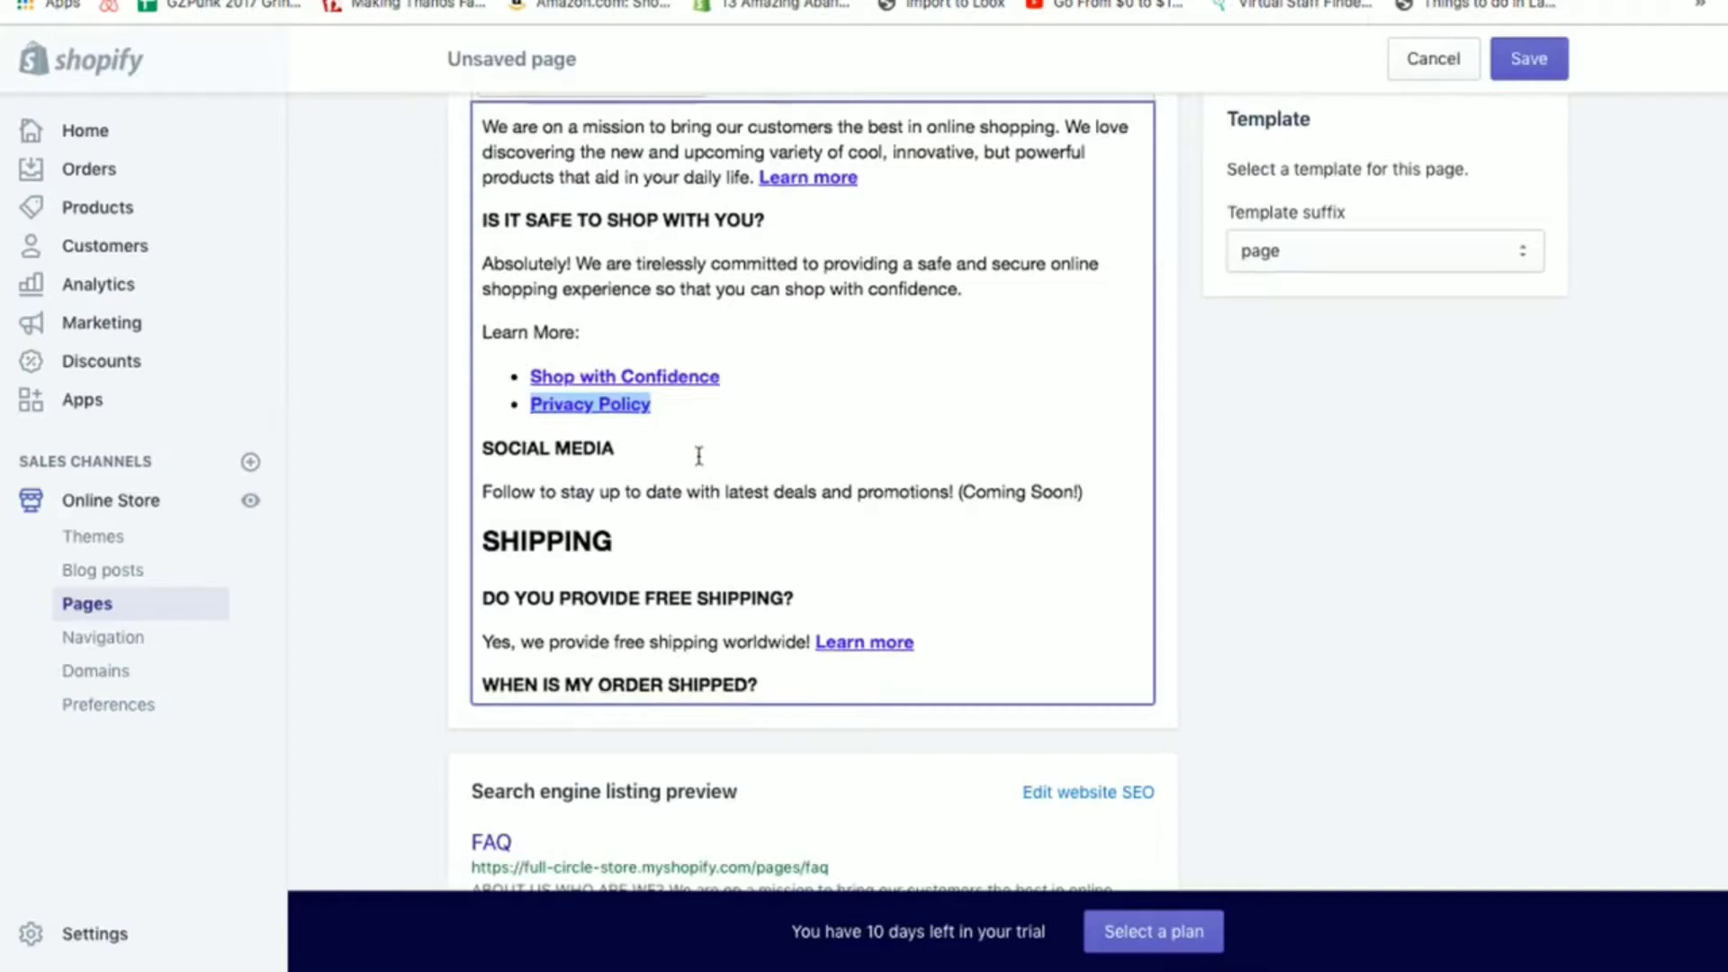
scroll(698, 457, down, 10)
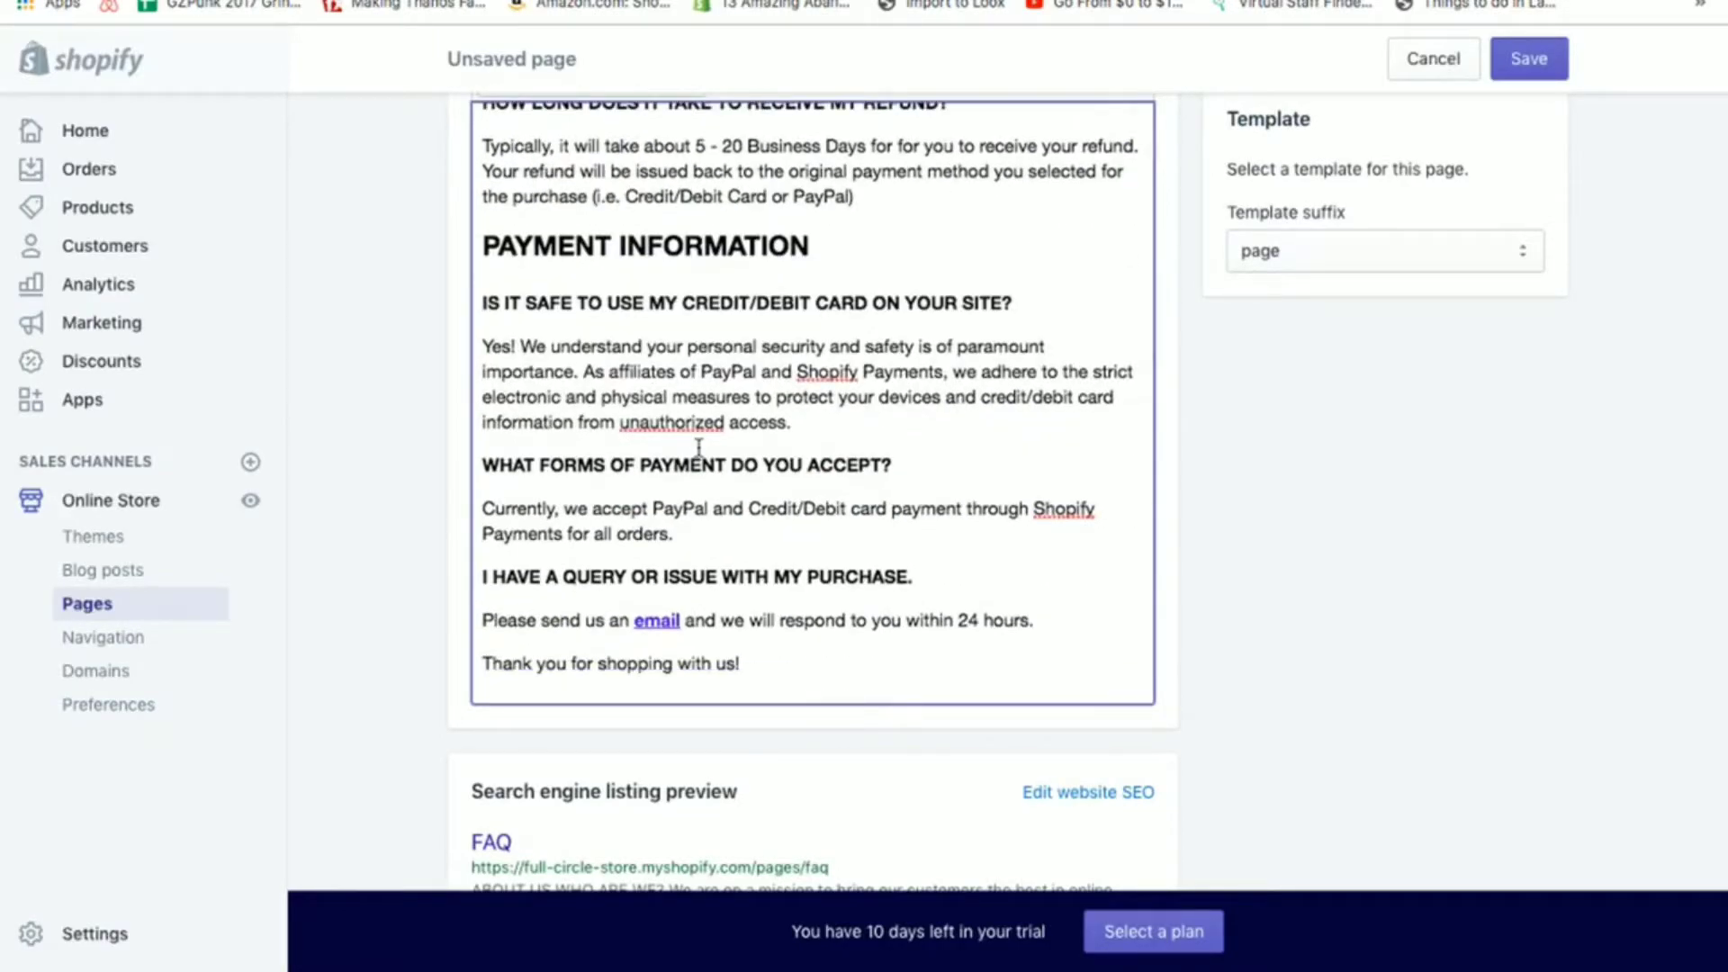
scroll(699, 448, up, 5)
scroll(699, 450, down, 5)
scroll(698, 427, up, 15)
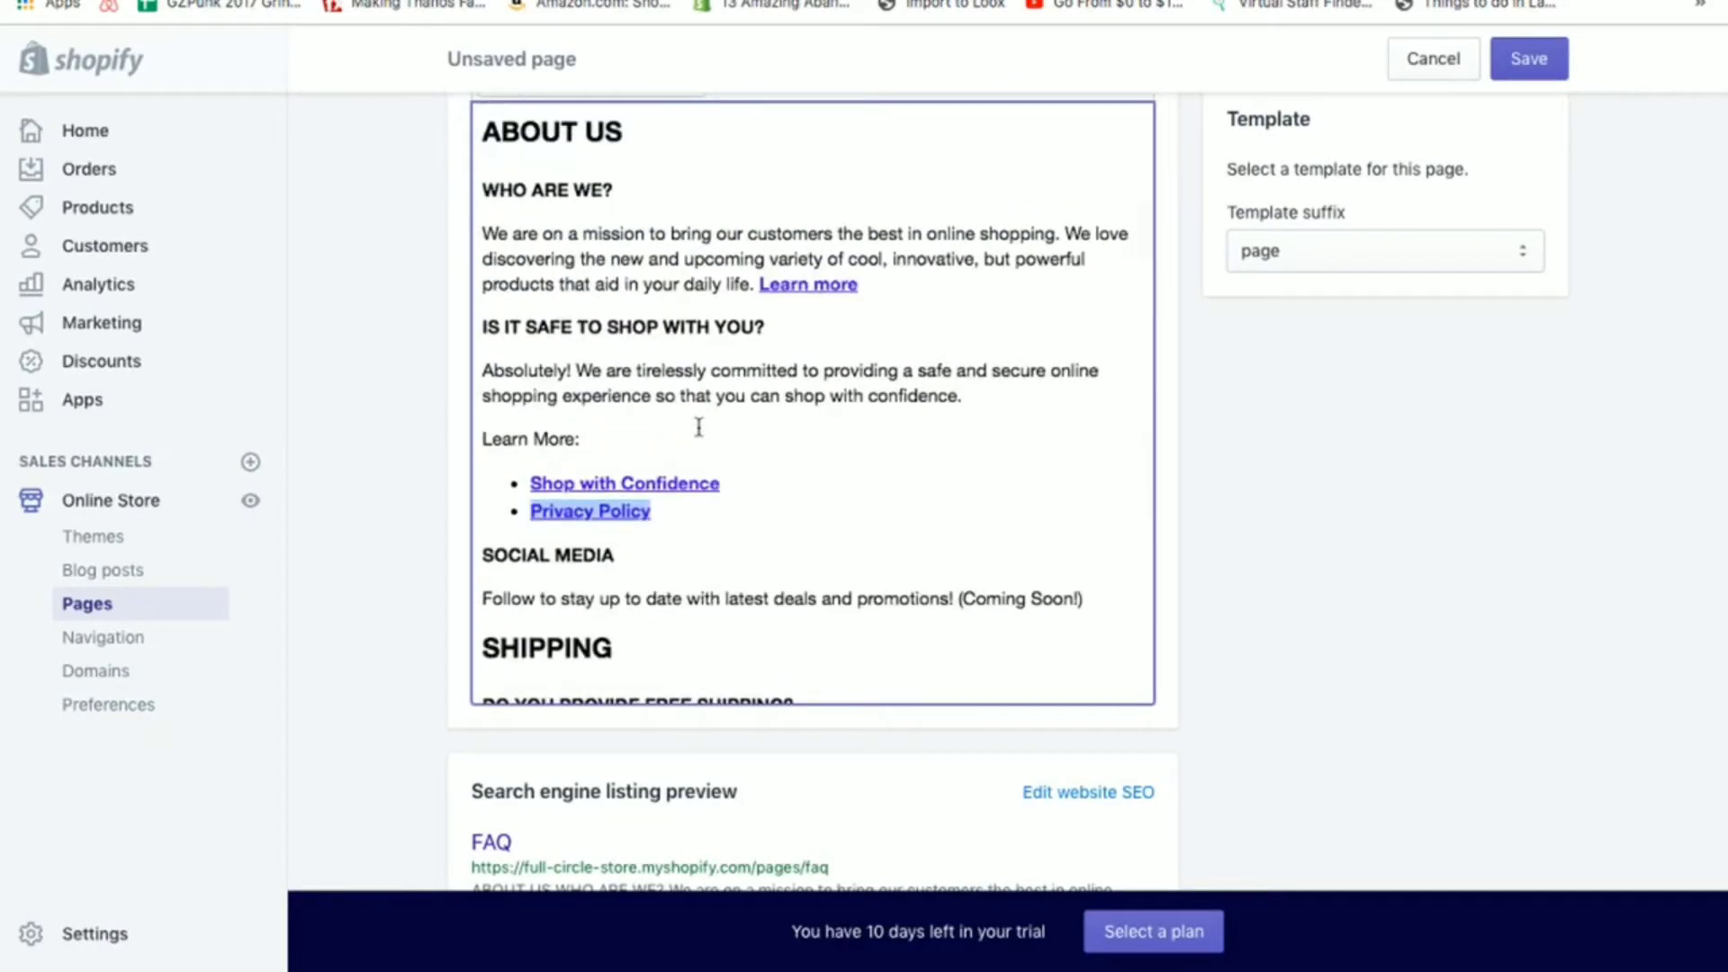
scroll(698, 427, down, 15)
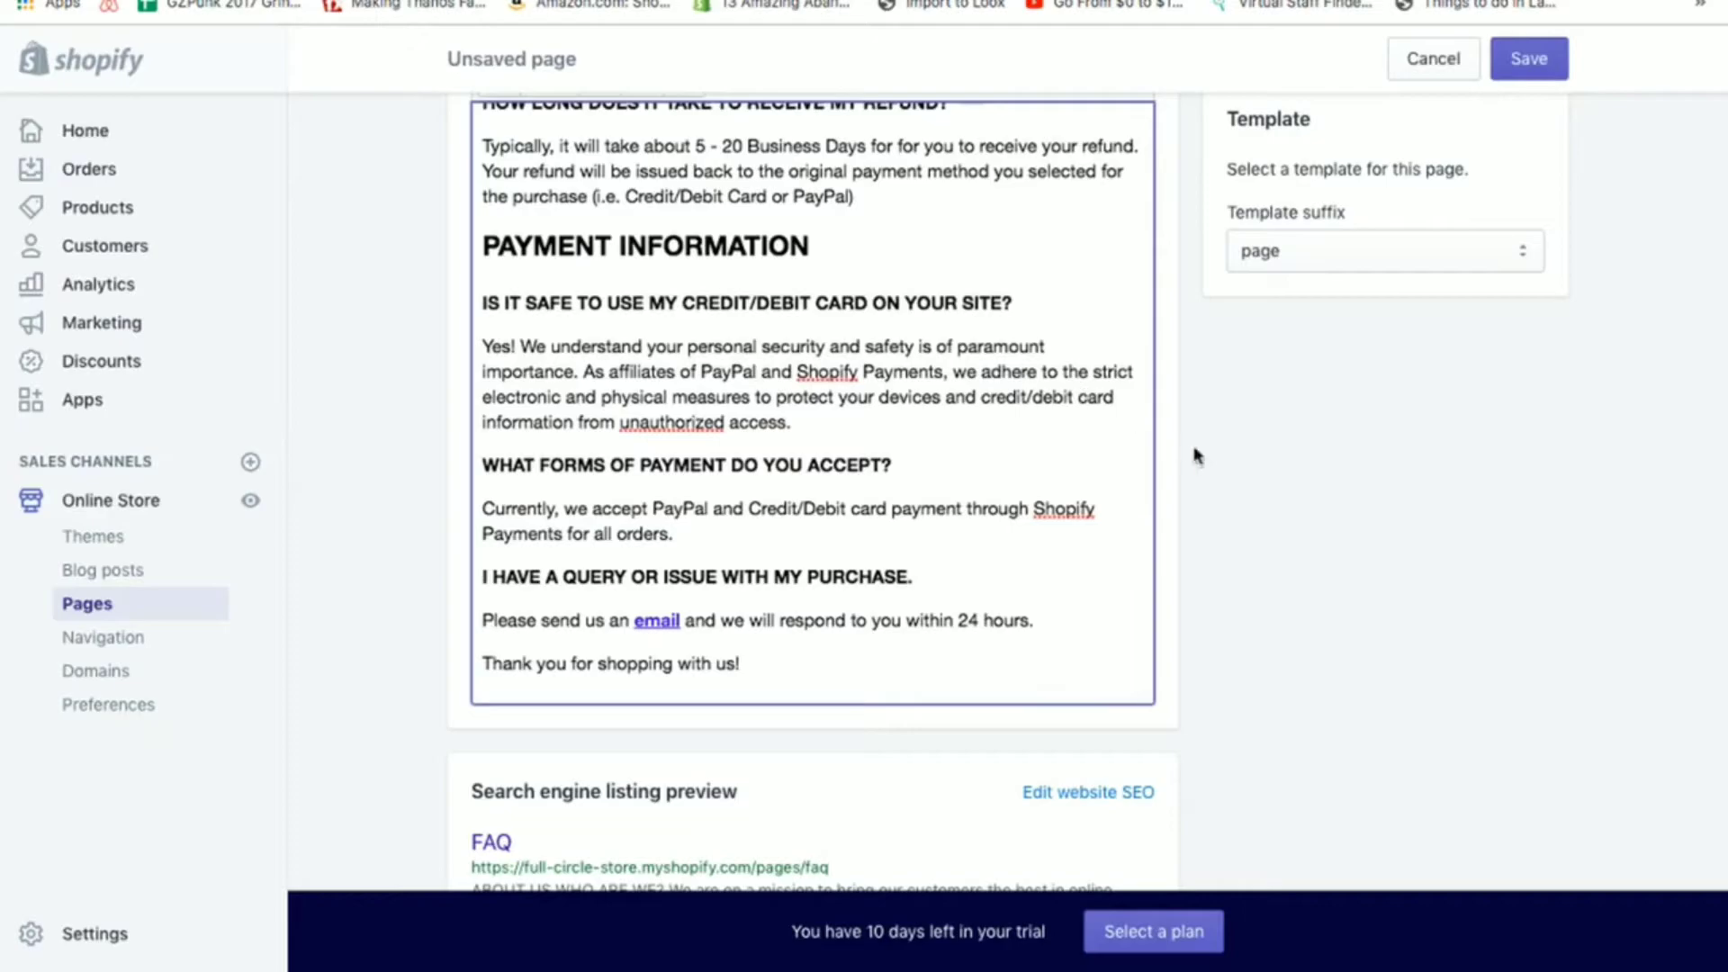
click(1523, 69)
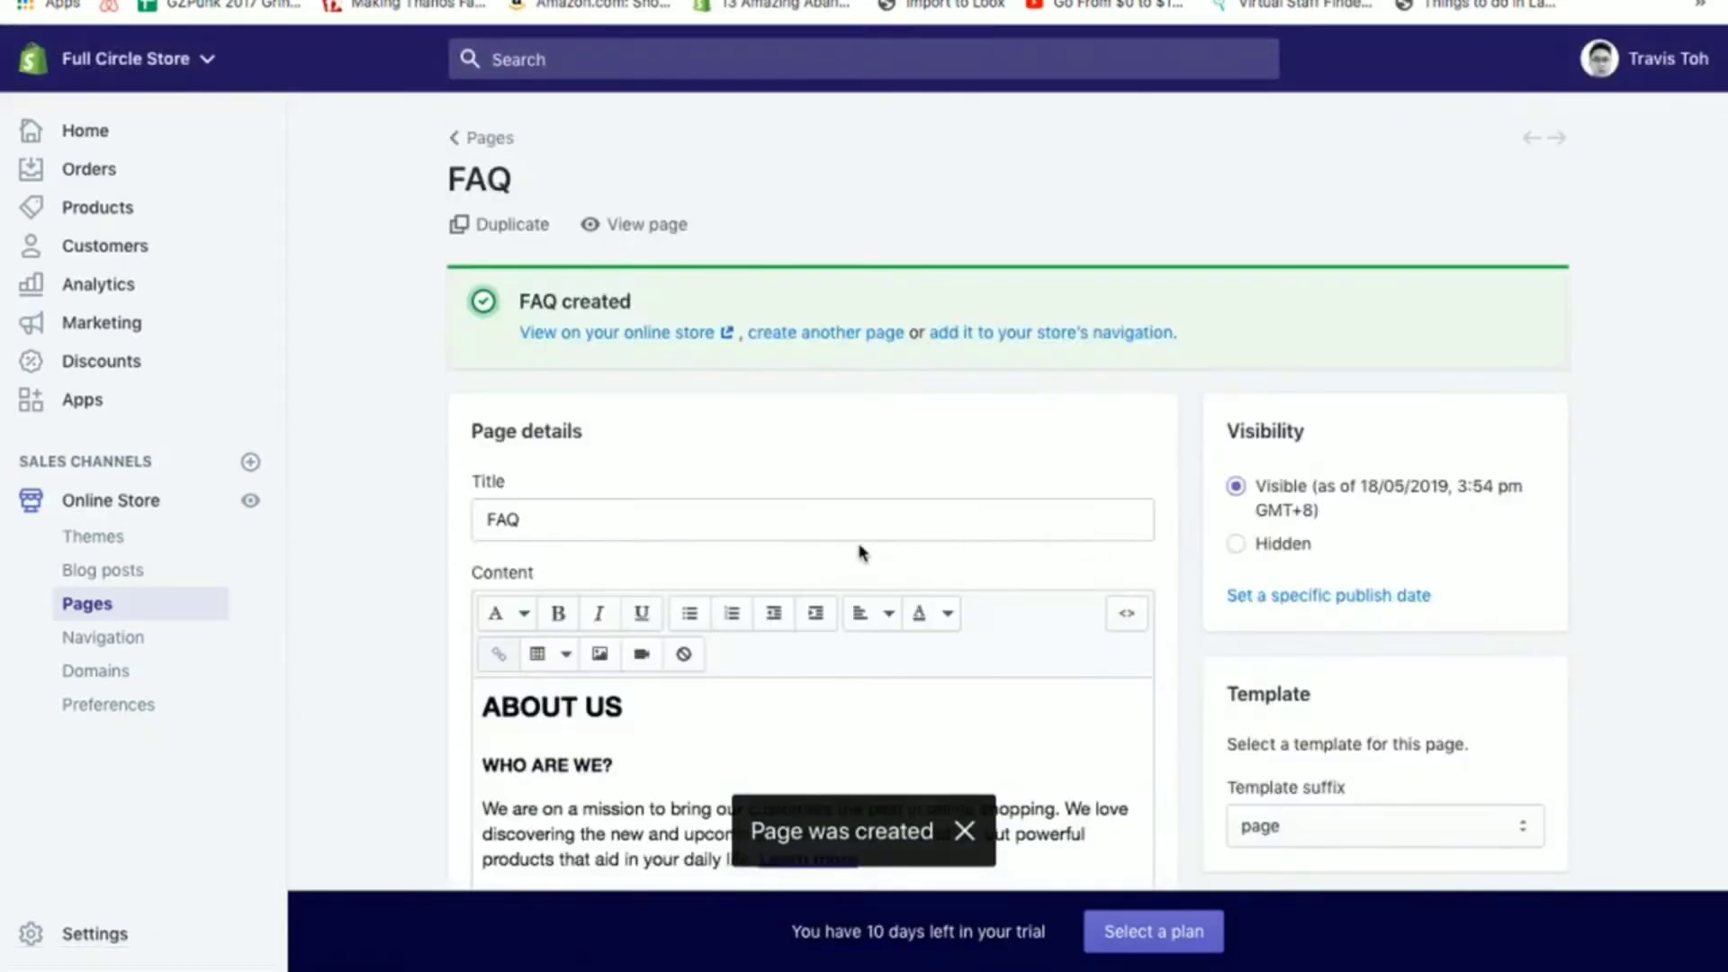
Create a new page titled 'Shop With Confidence' and paste the prepared security policy text
click(800, 335)
click(763, 369)
text(Shop With Confidence)
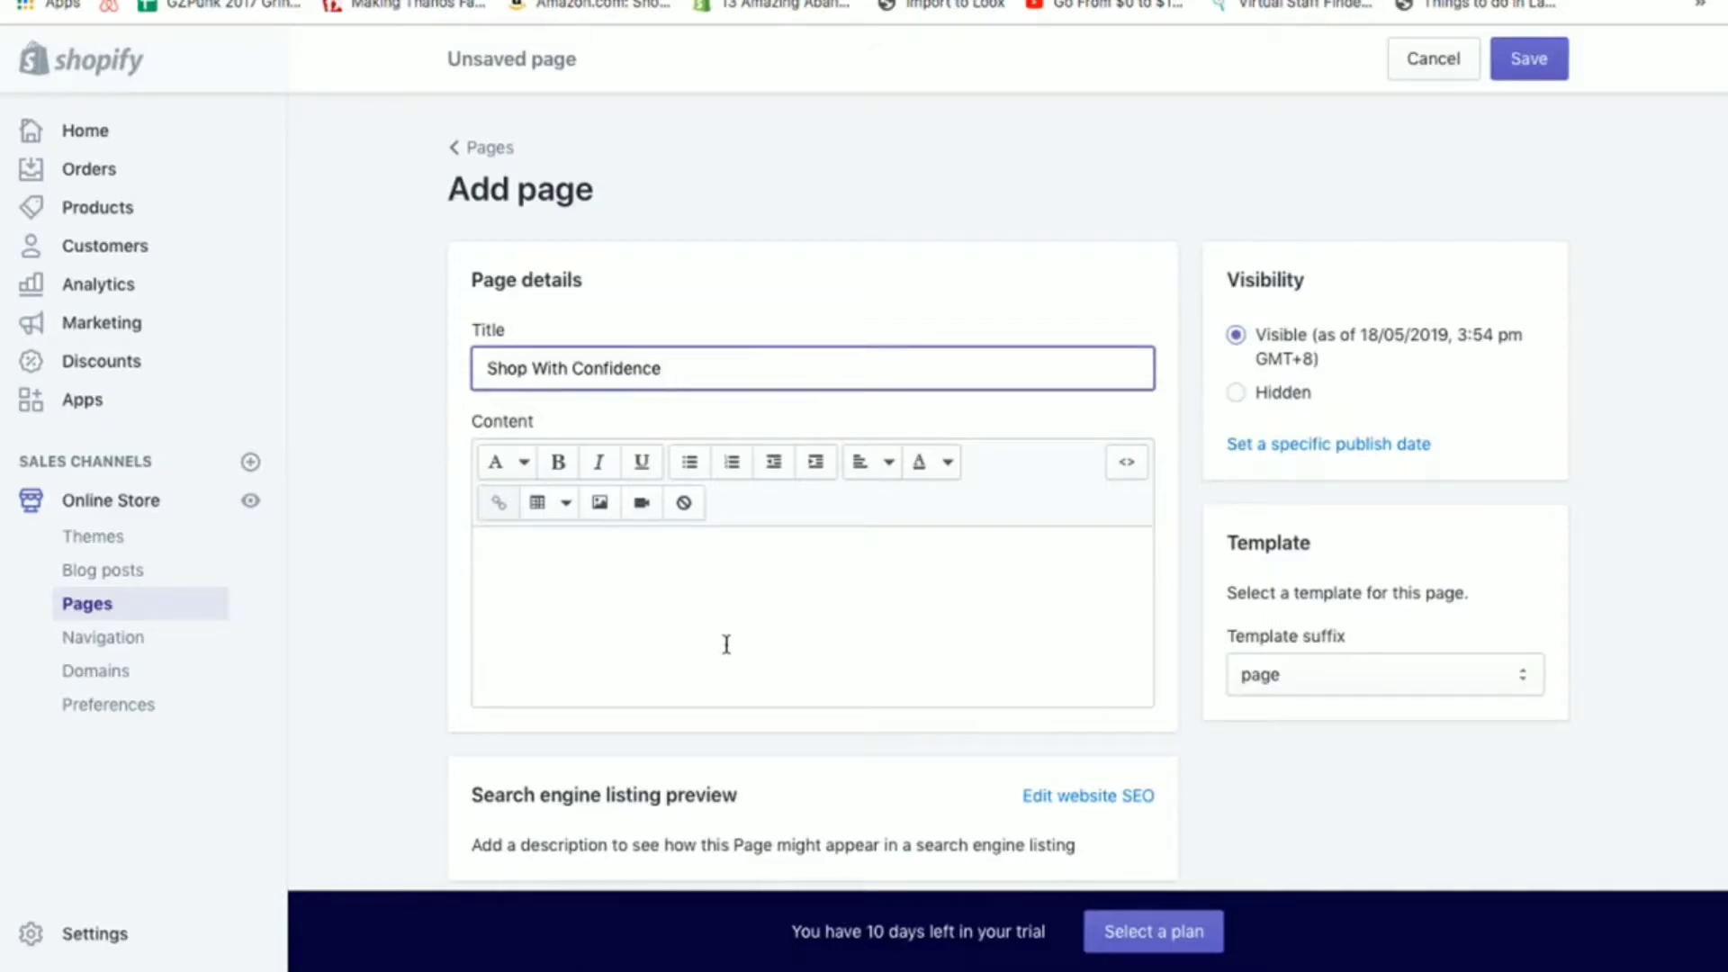
click(513, 597)
key(ctrl+v)
scroll(511, 605, up, 10)
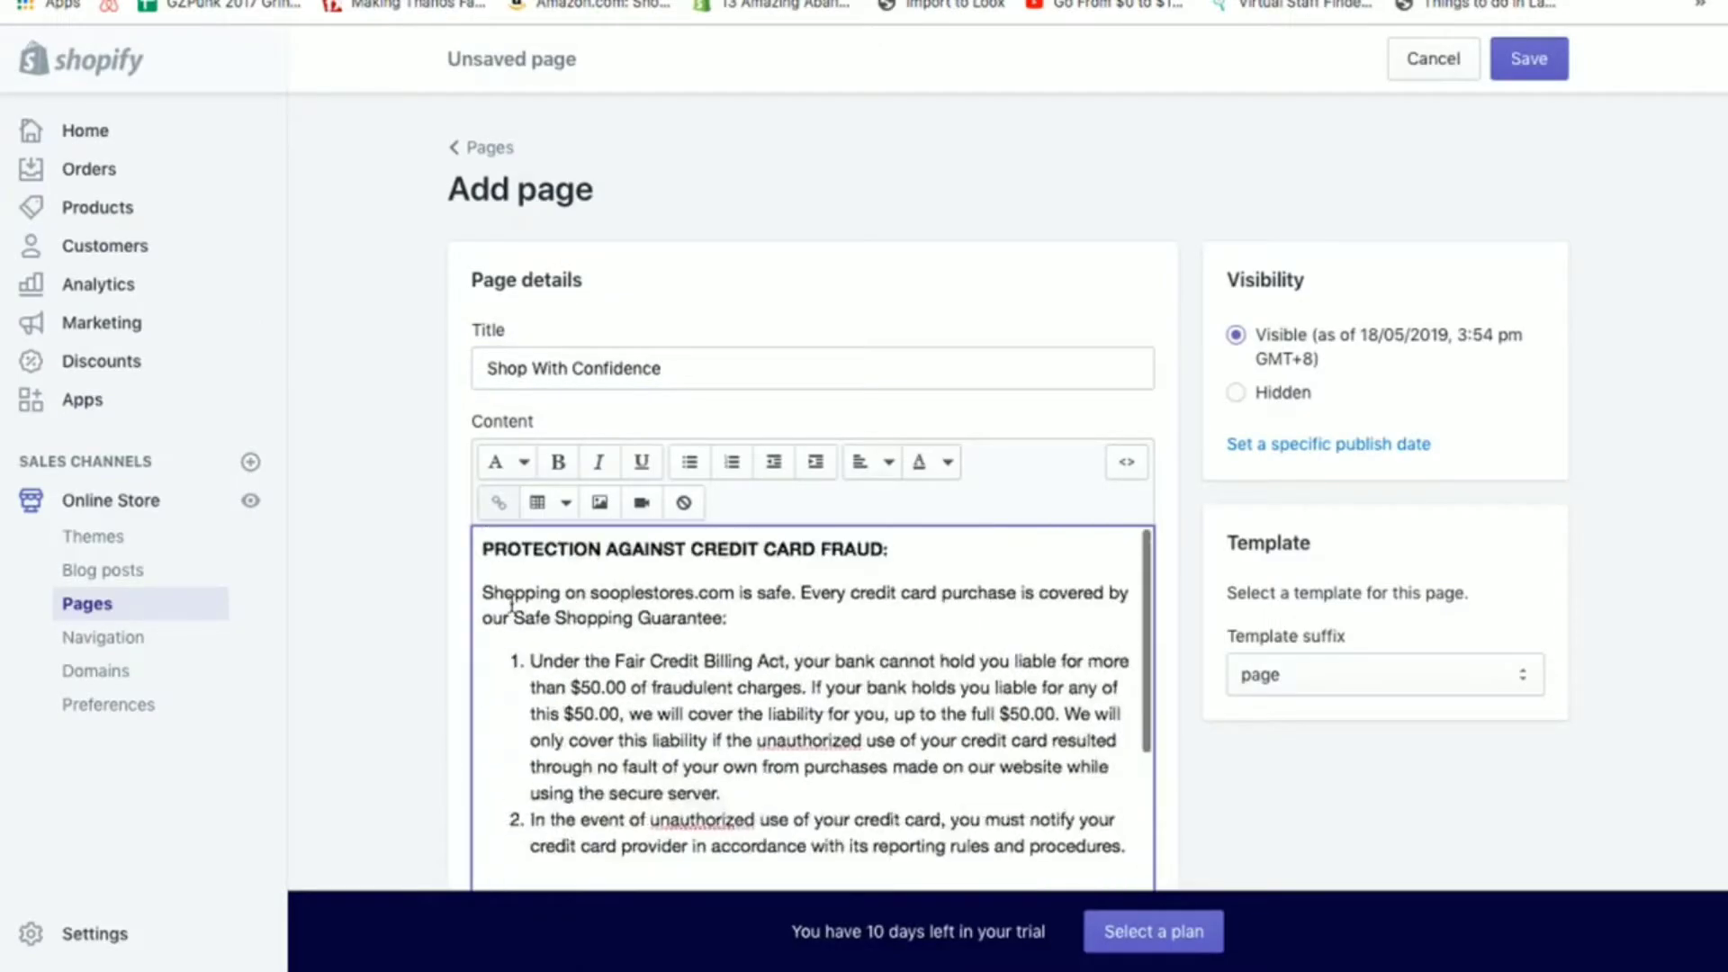
scroll(374, 661, down, 3)
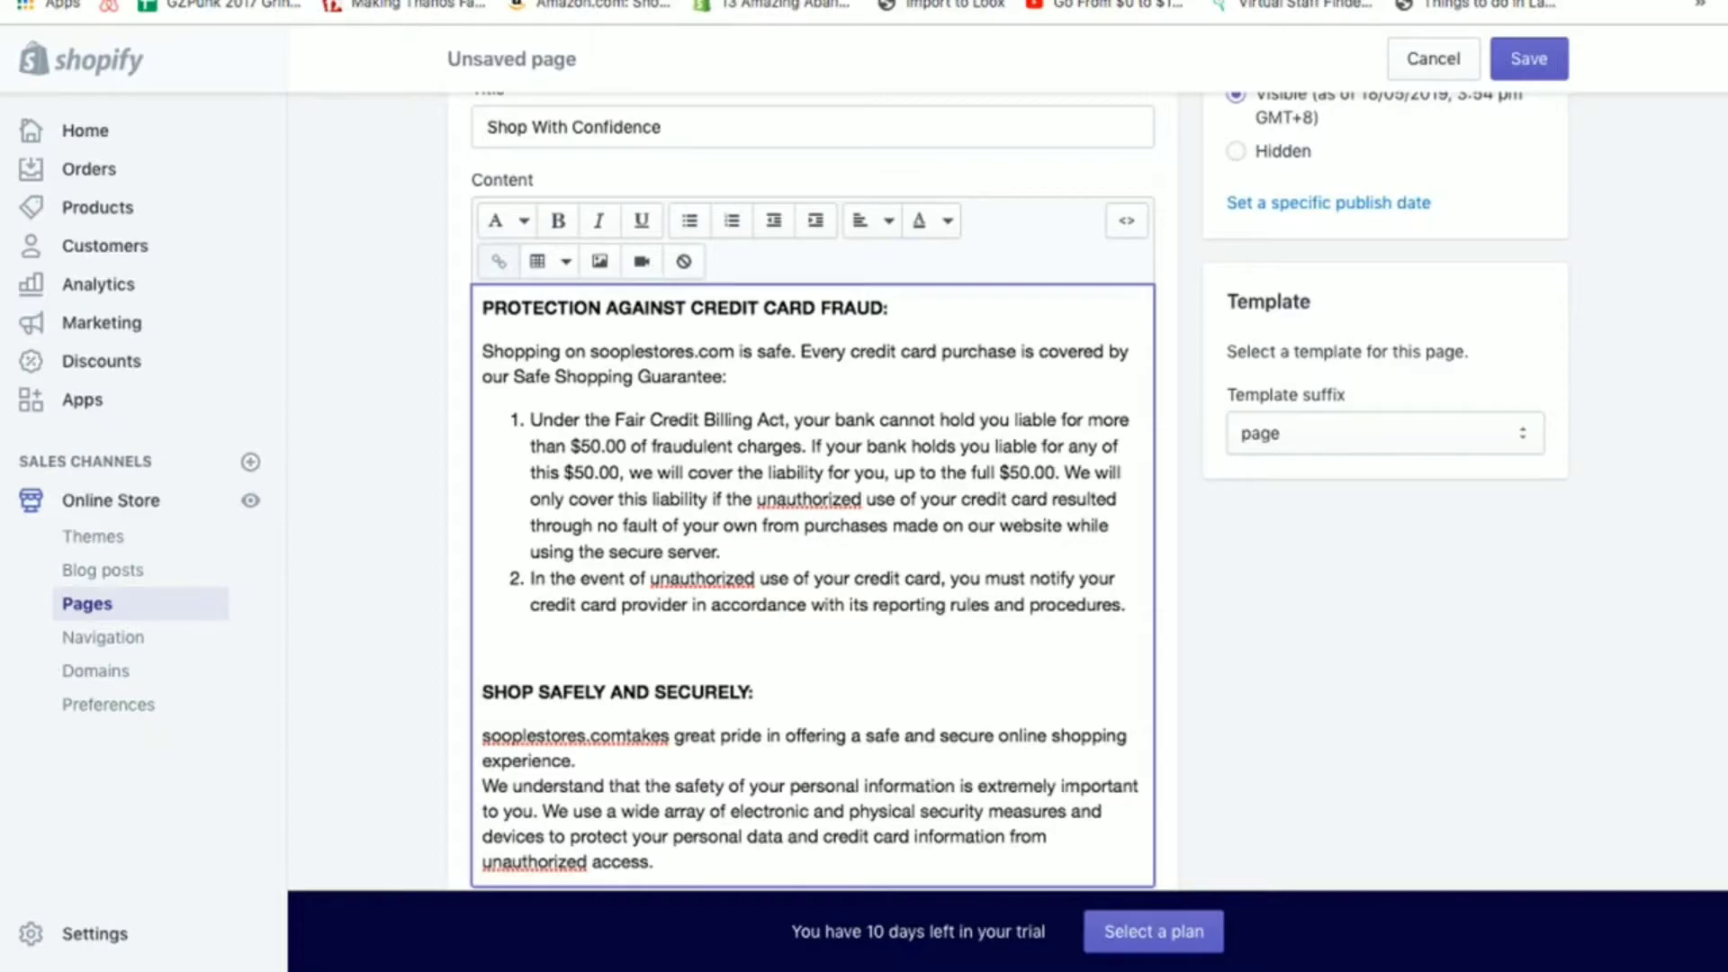
Replace every sooplestores.com in the policy text with full-circle-store.myshopify.com
drag(590, 351, 734, 342)
text(full-circle-store.myshopify.com)
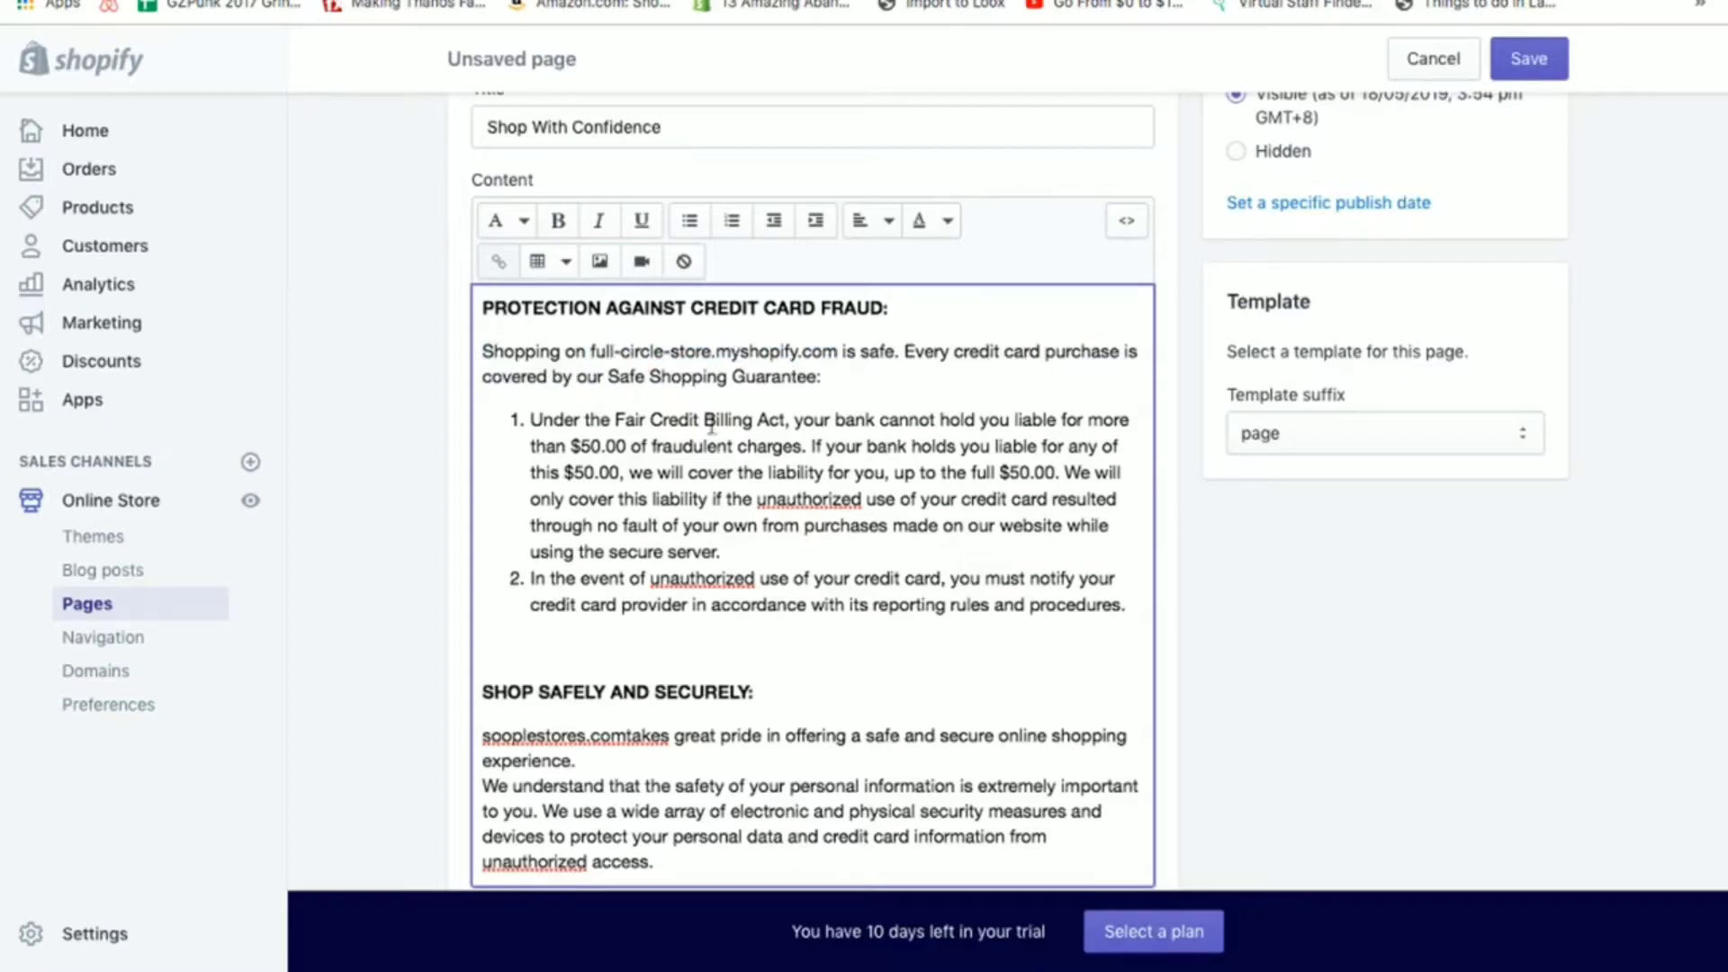
scroll(707, 468, down, 2)
drag(627, 625, 446, 629)
text(full-circle-store.myshopify.com)
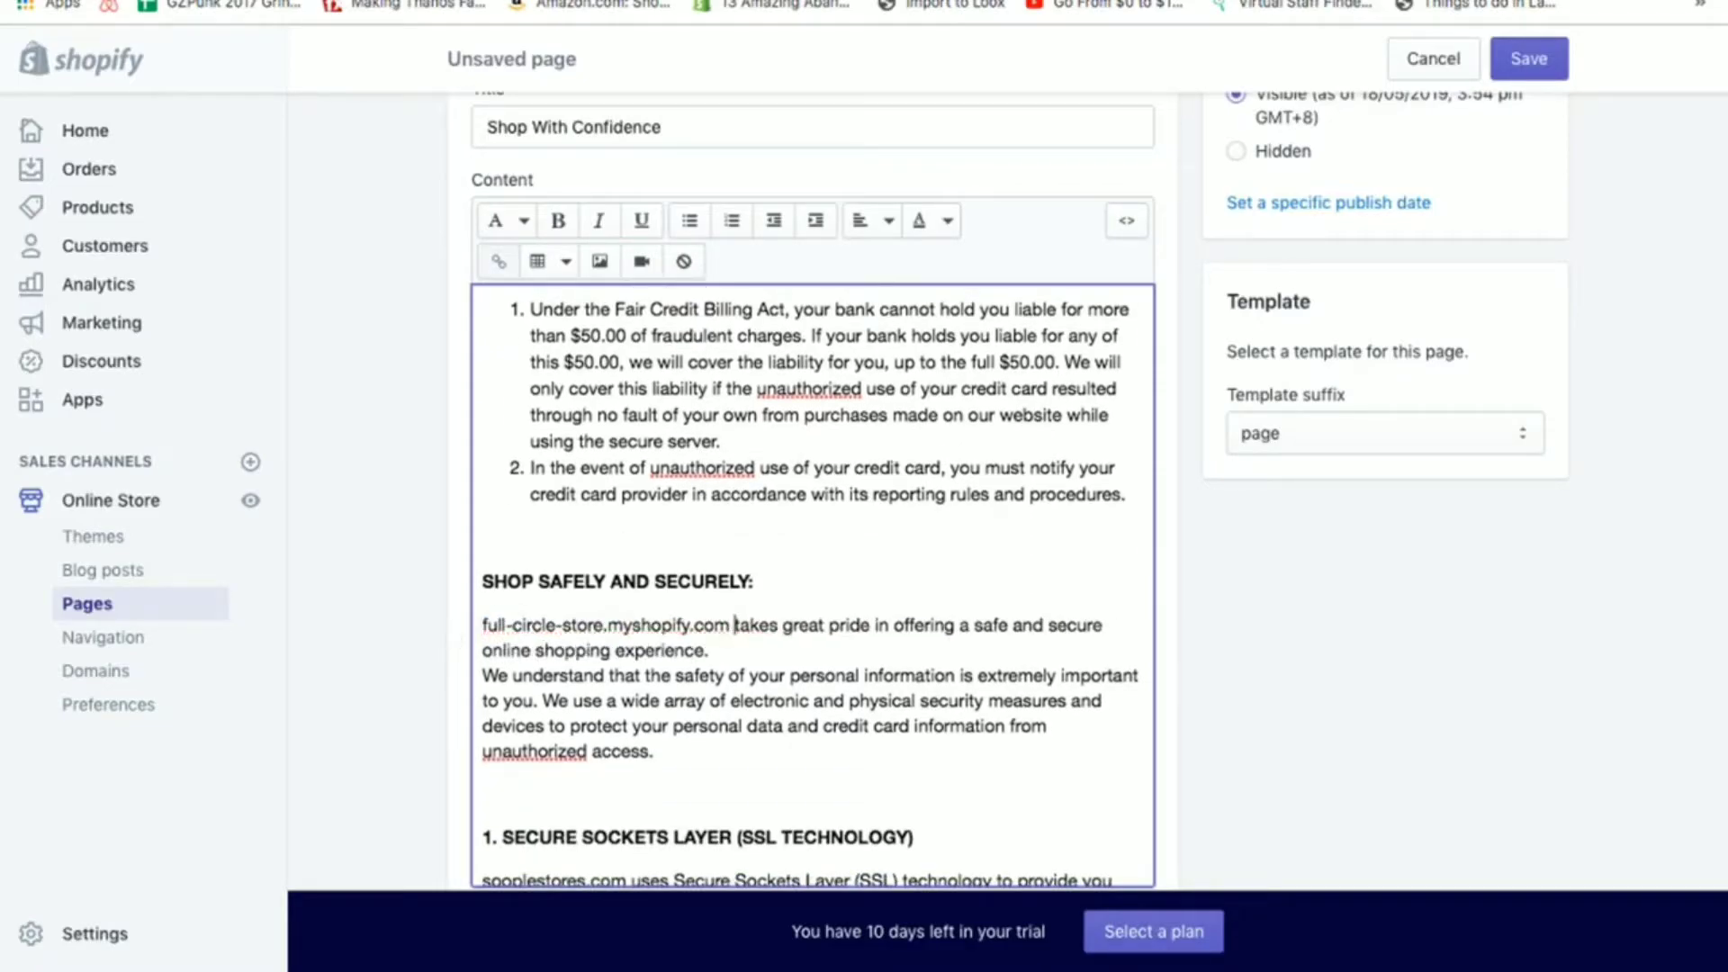
scroll(664, 648, down, 5)
drag(627, 601, 466, 615)
text(full-circle-store.myshopify.com)
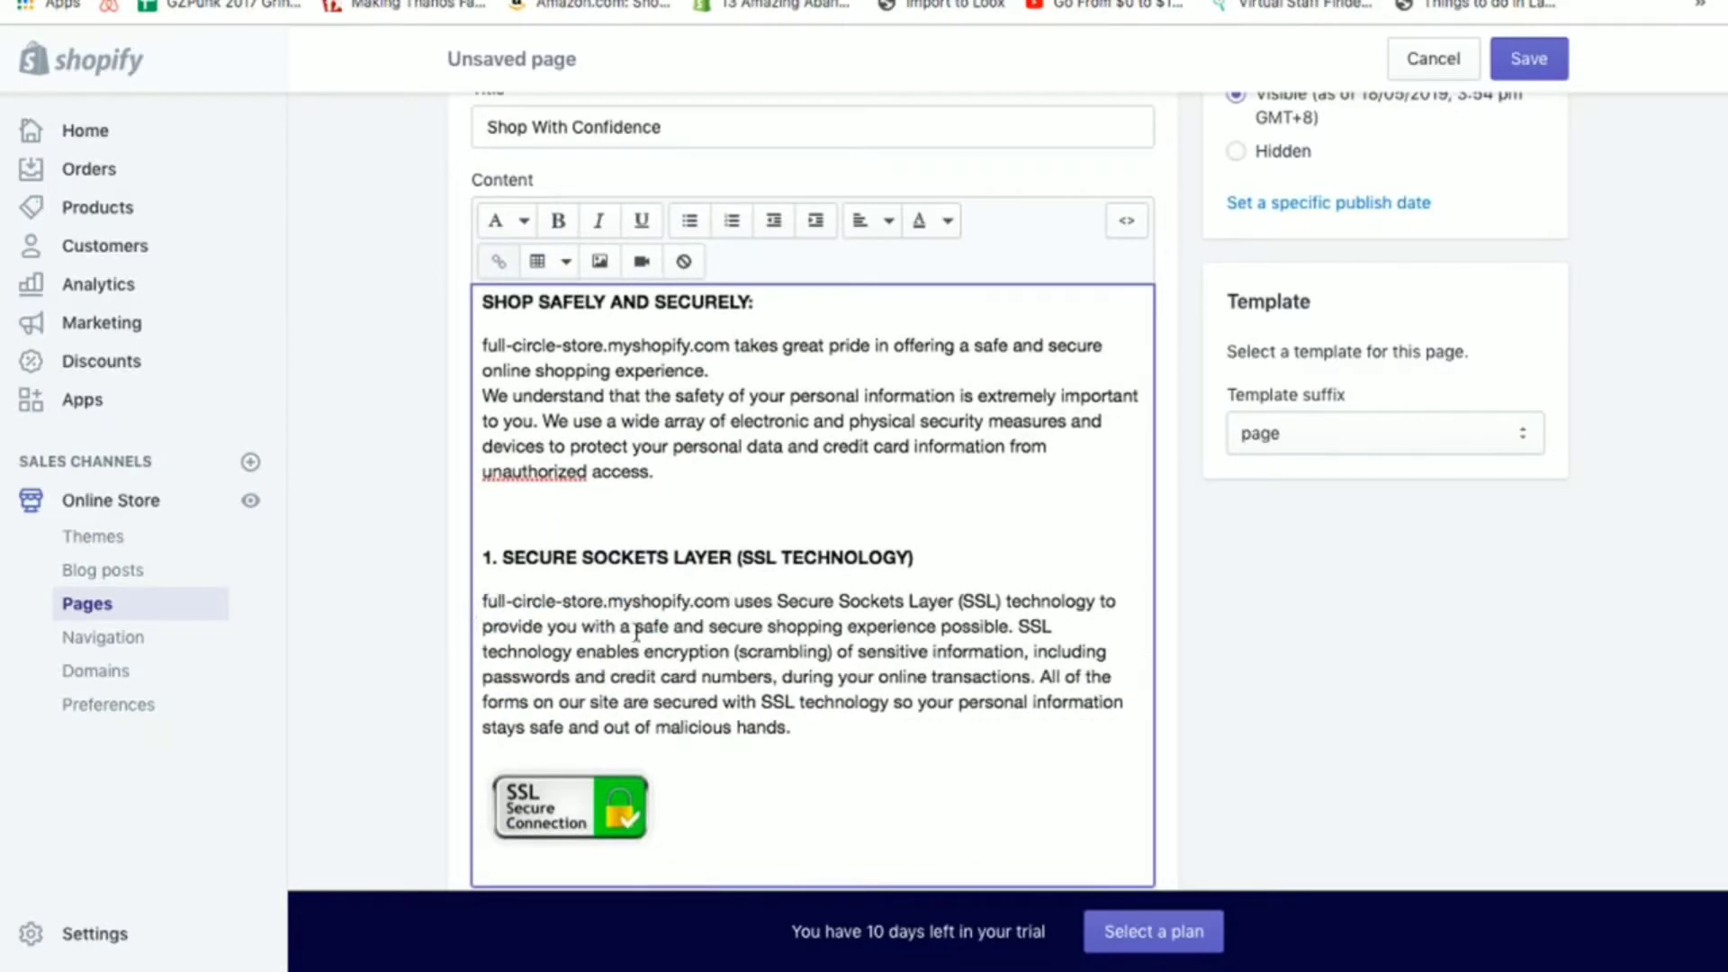
scroll(636, 632, down, 6)
scroll(636, 632, down, 1)
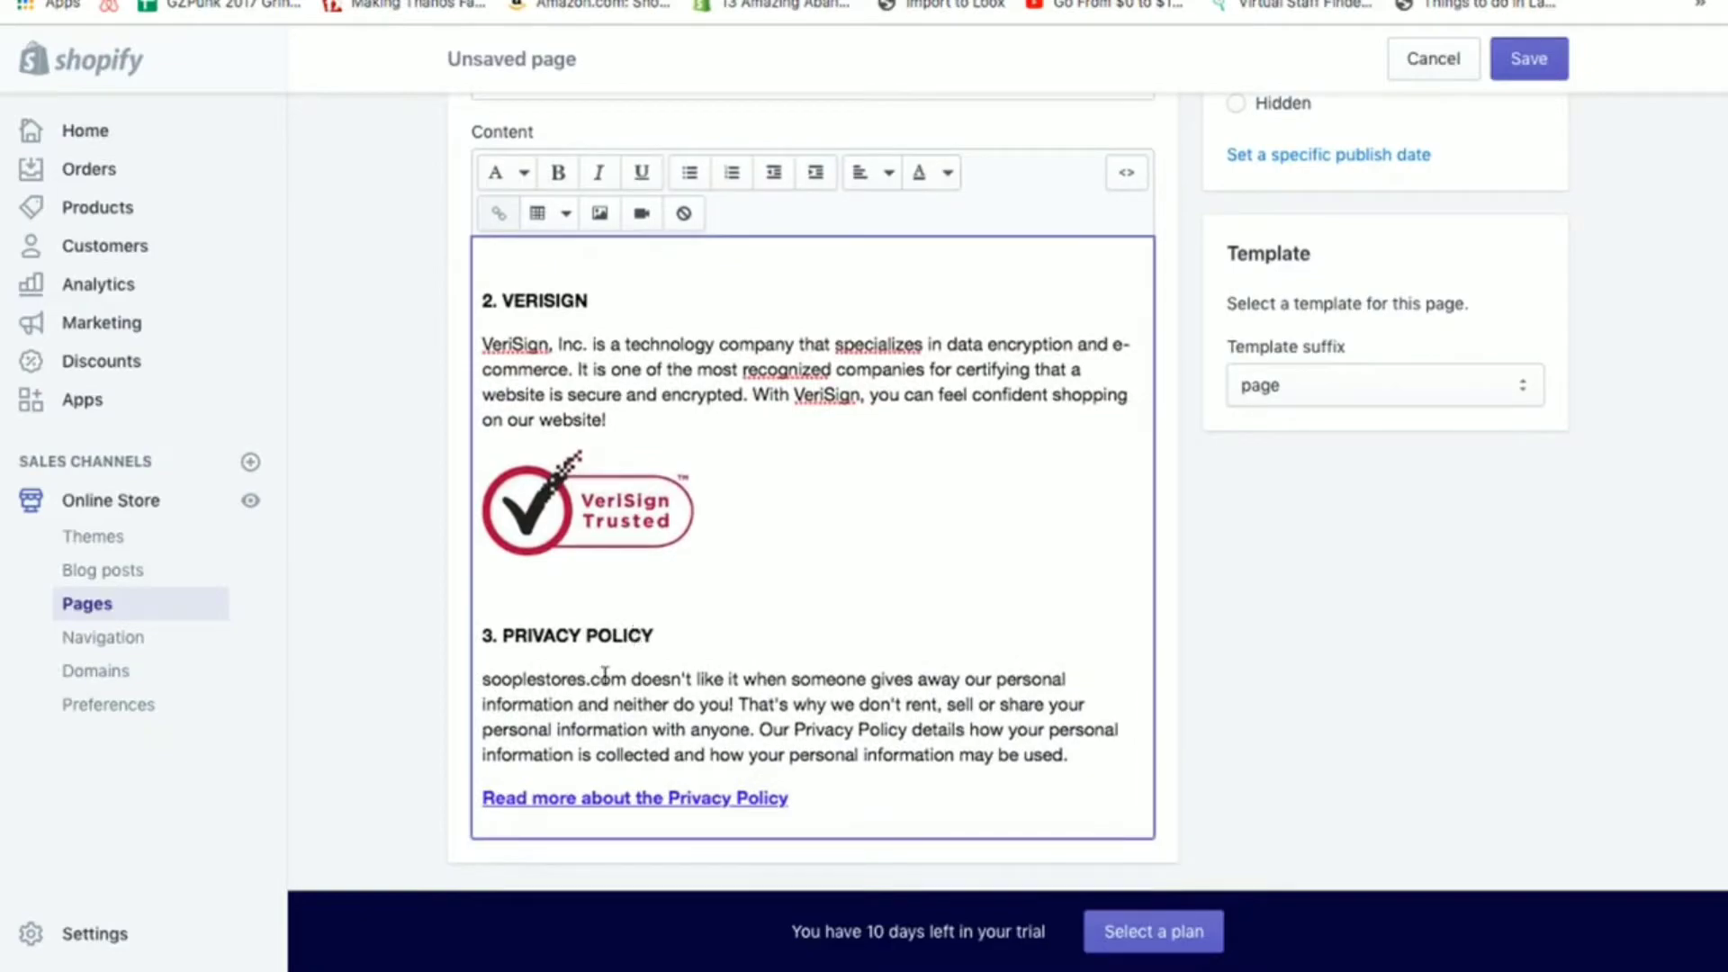
drag(627, 681, 455, 679)
text(full-circle-store.myshopify.com)
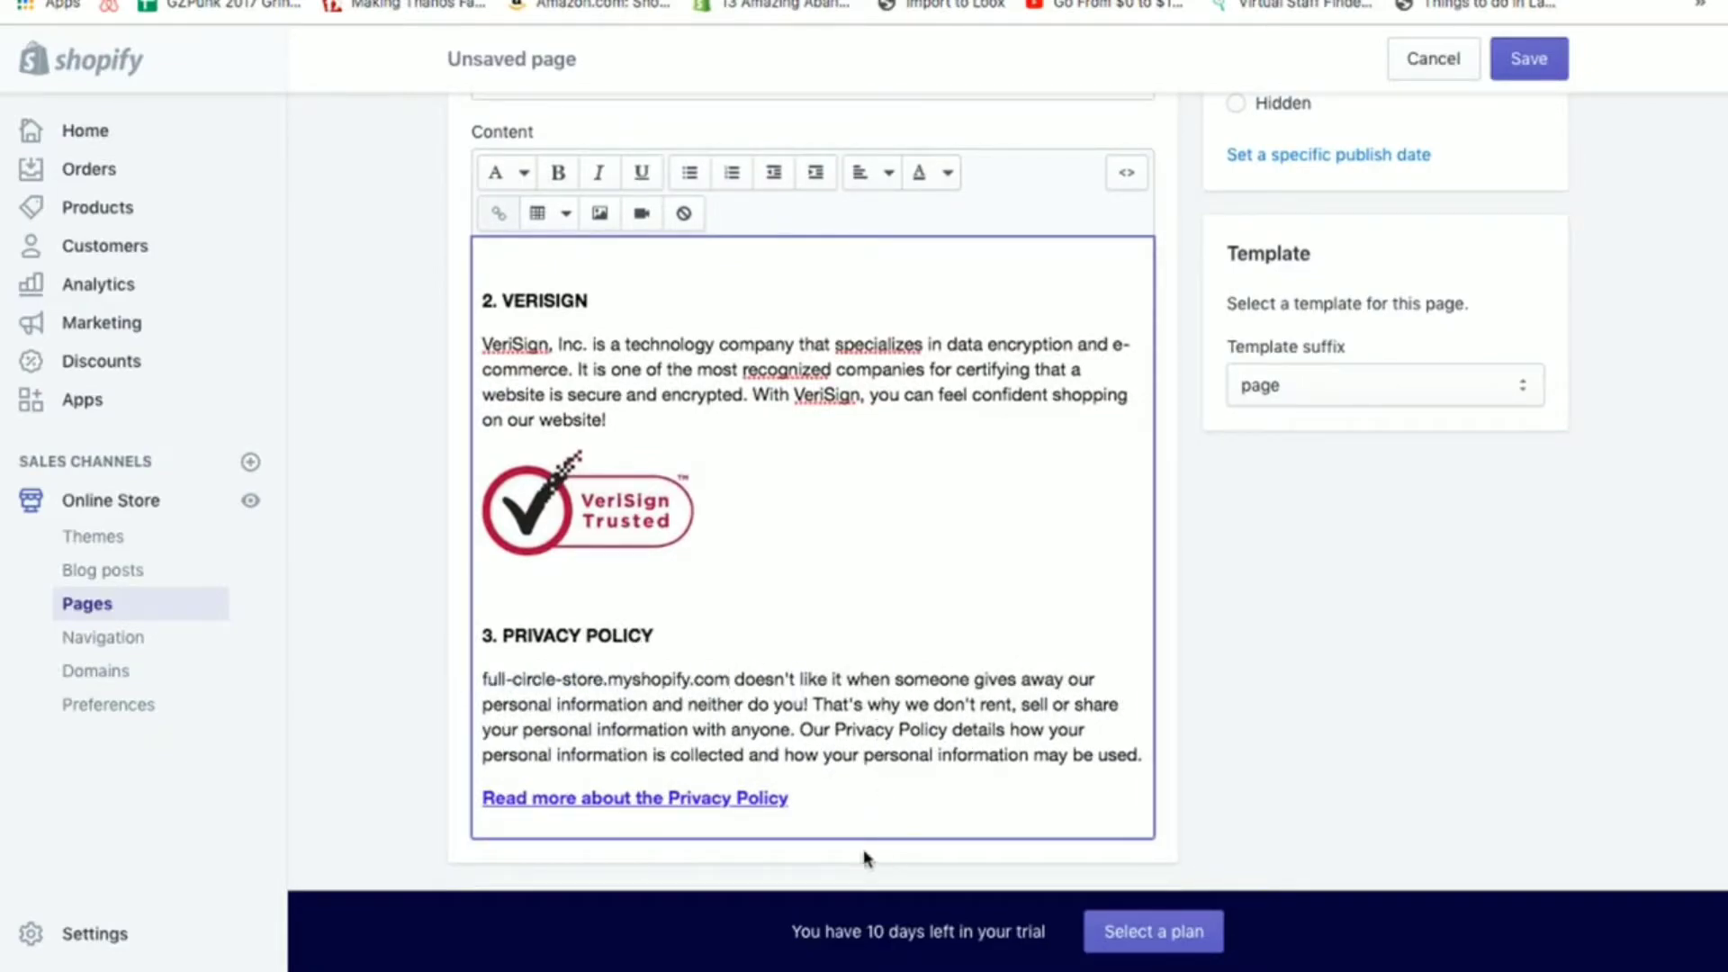
drag(829, 801, 580, 793)
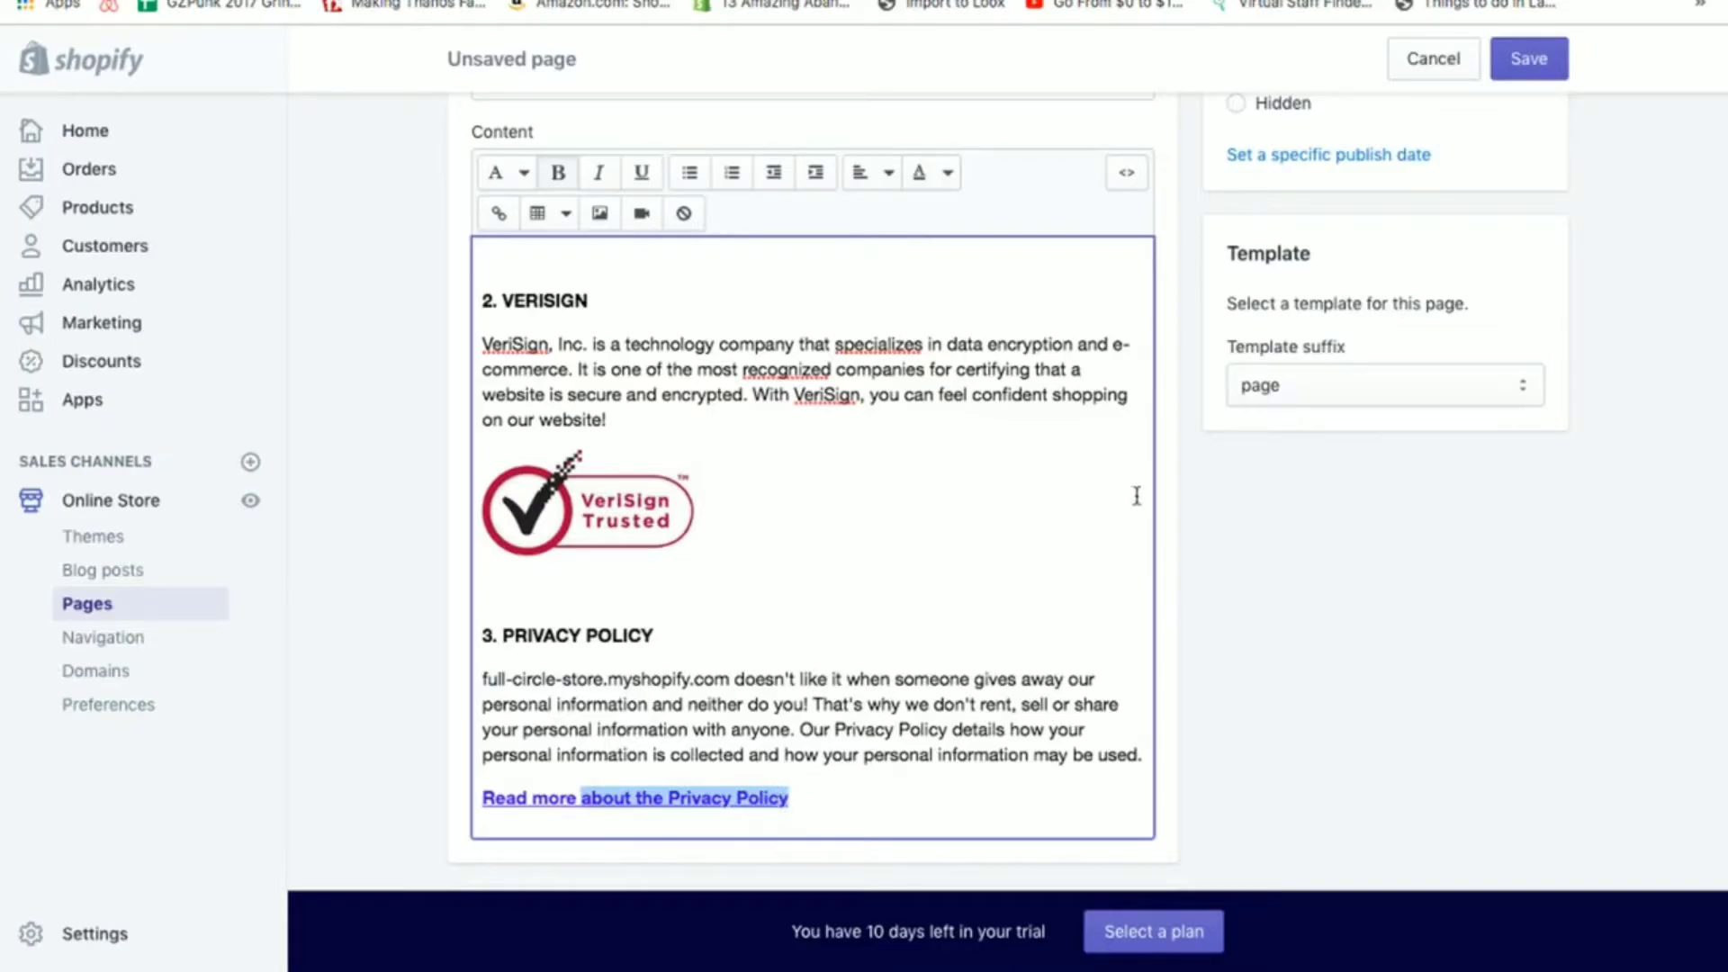
Save the Shop With Confidence page, retrying after the server error
scroll(1136, 498, up, 3)
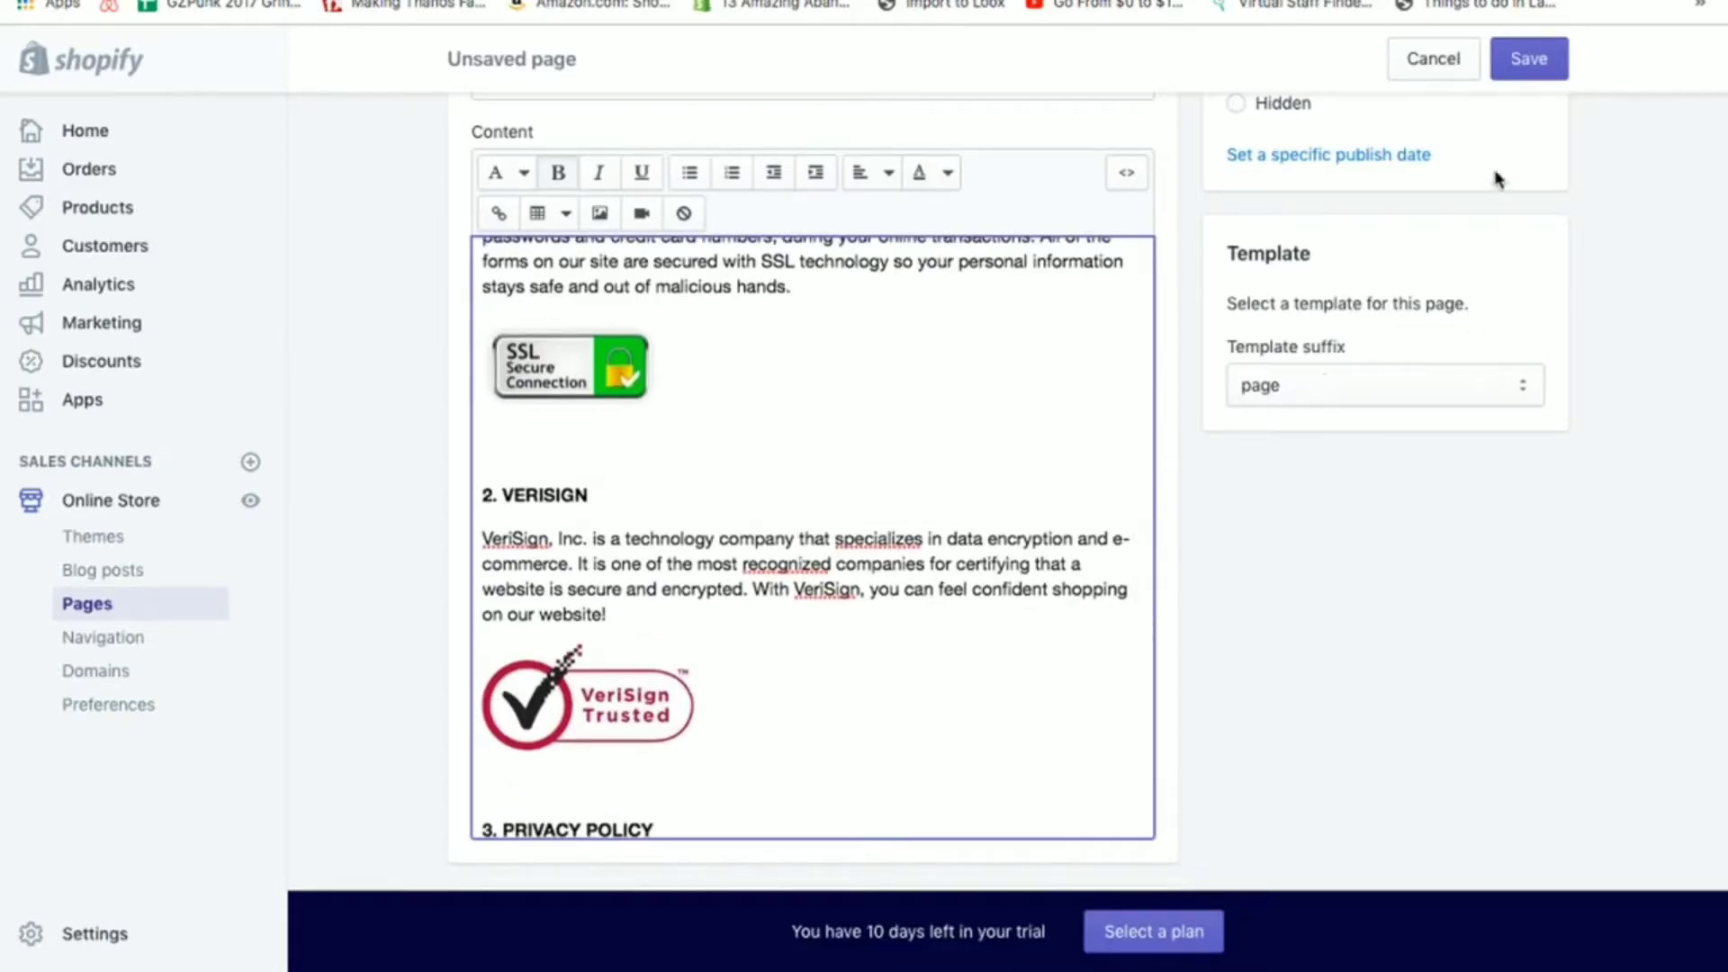
click(1524, 62)
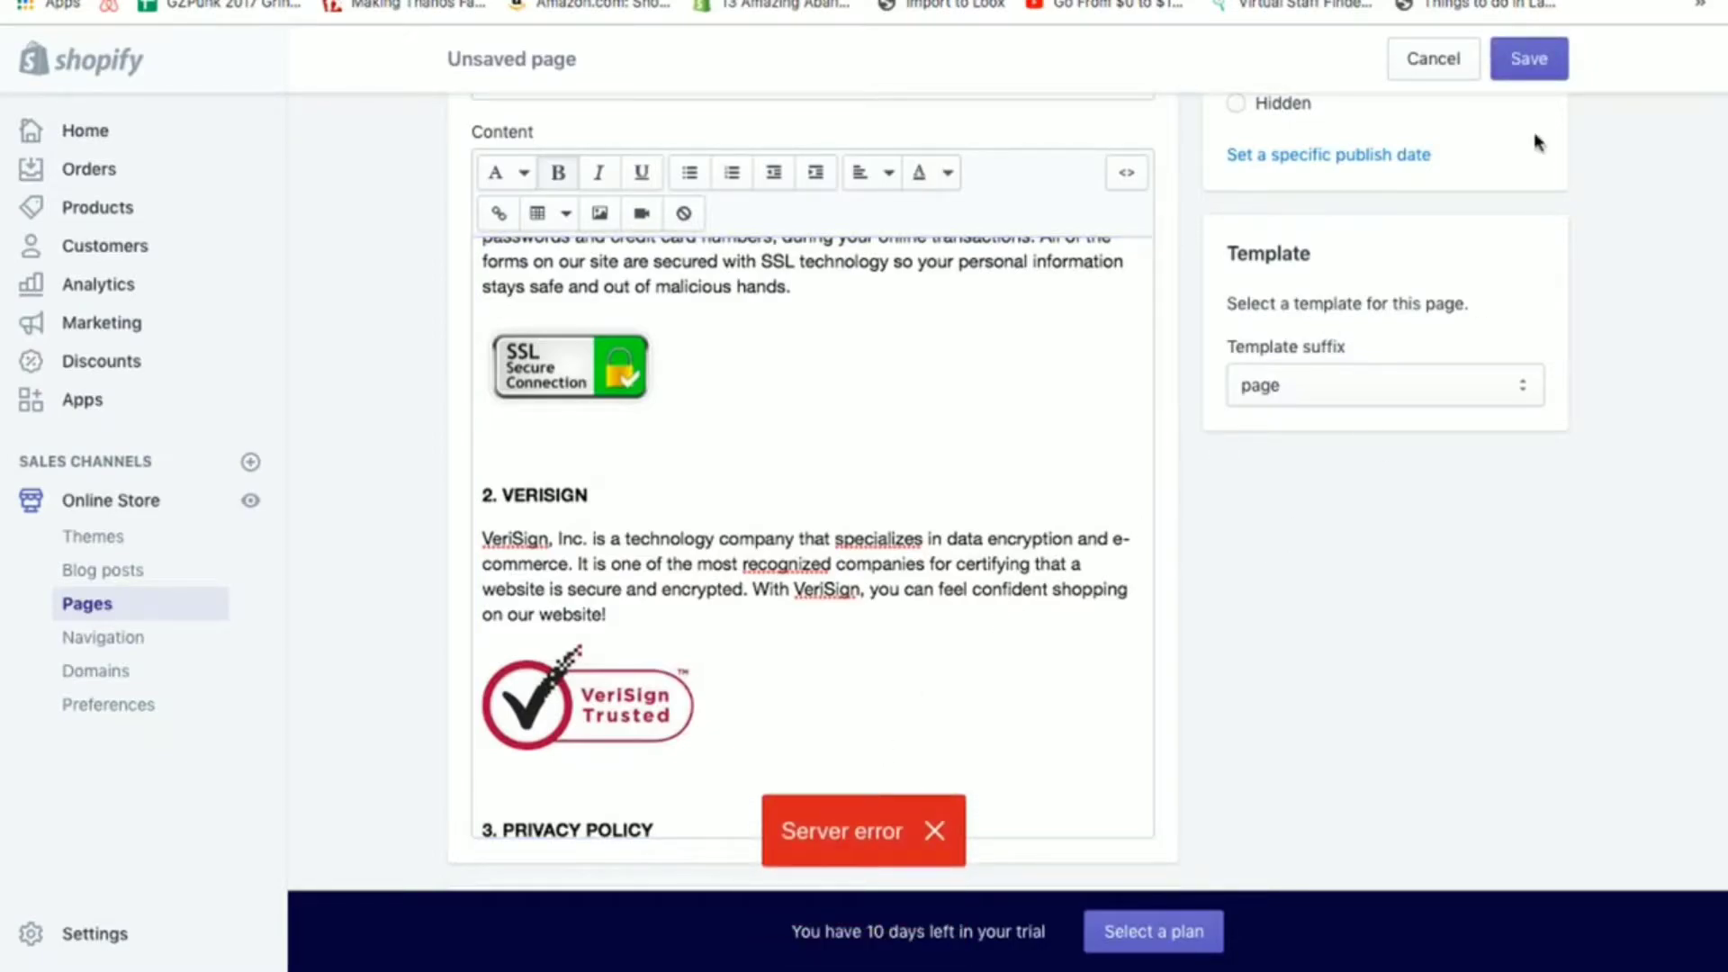
click(1532, 58)
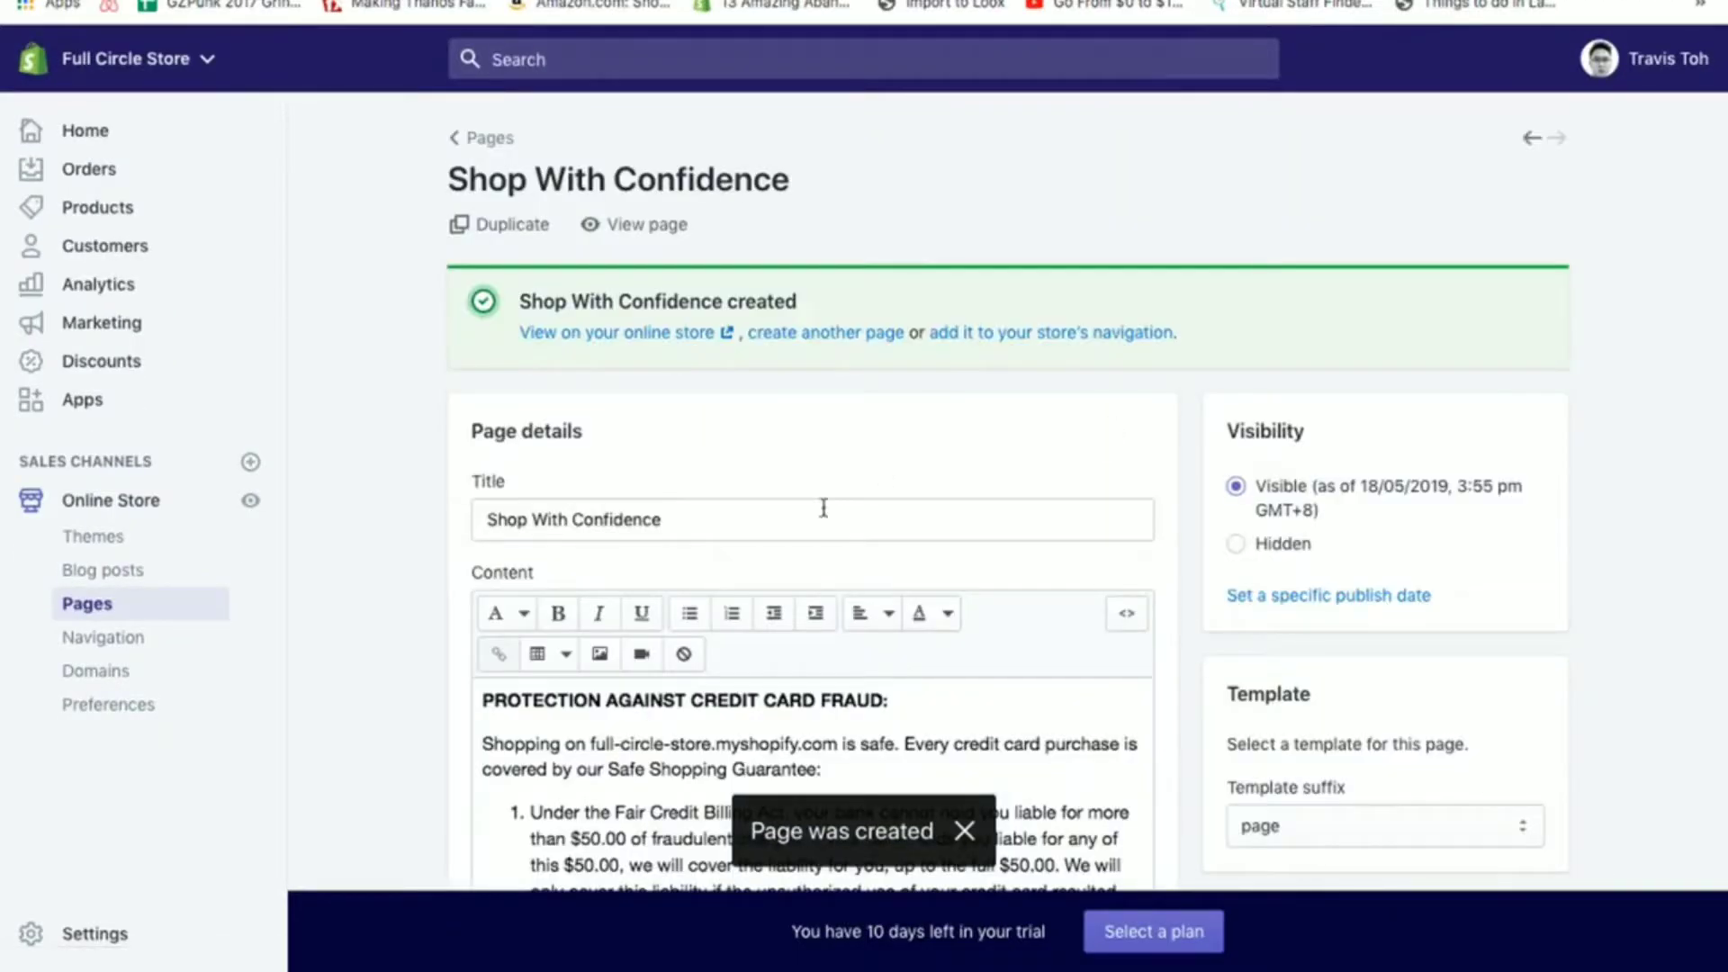
Create a 'Shipping Information' page with the pasted shipping text and a blank line above ABOUT SHIPPING RATES
click(813, 333)
click(691, 375)
text(Shipping Information)
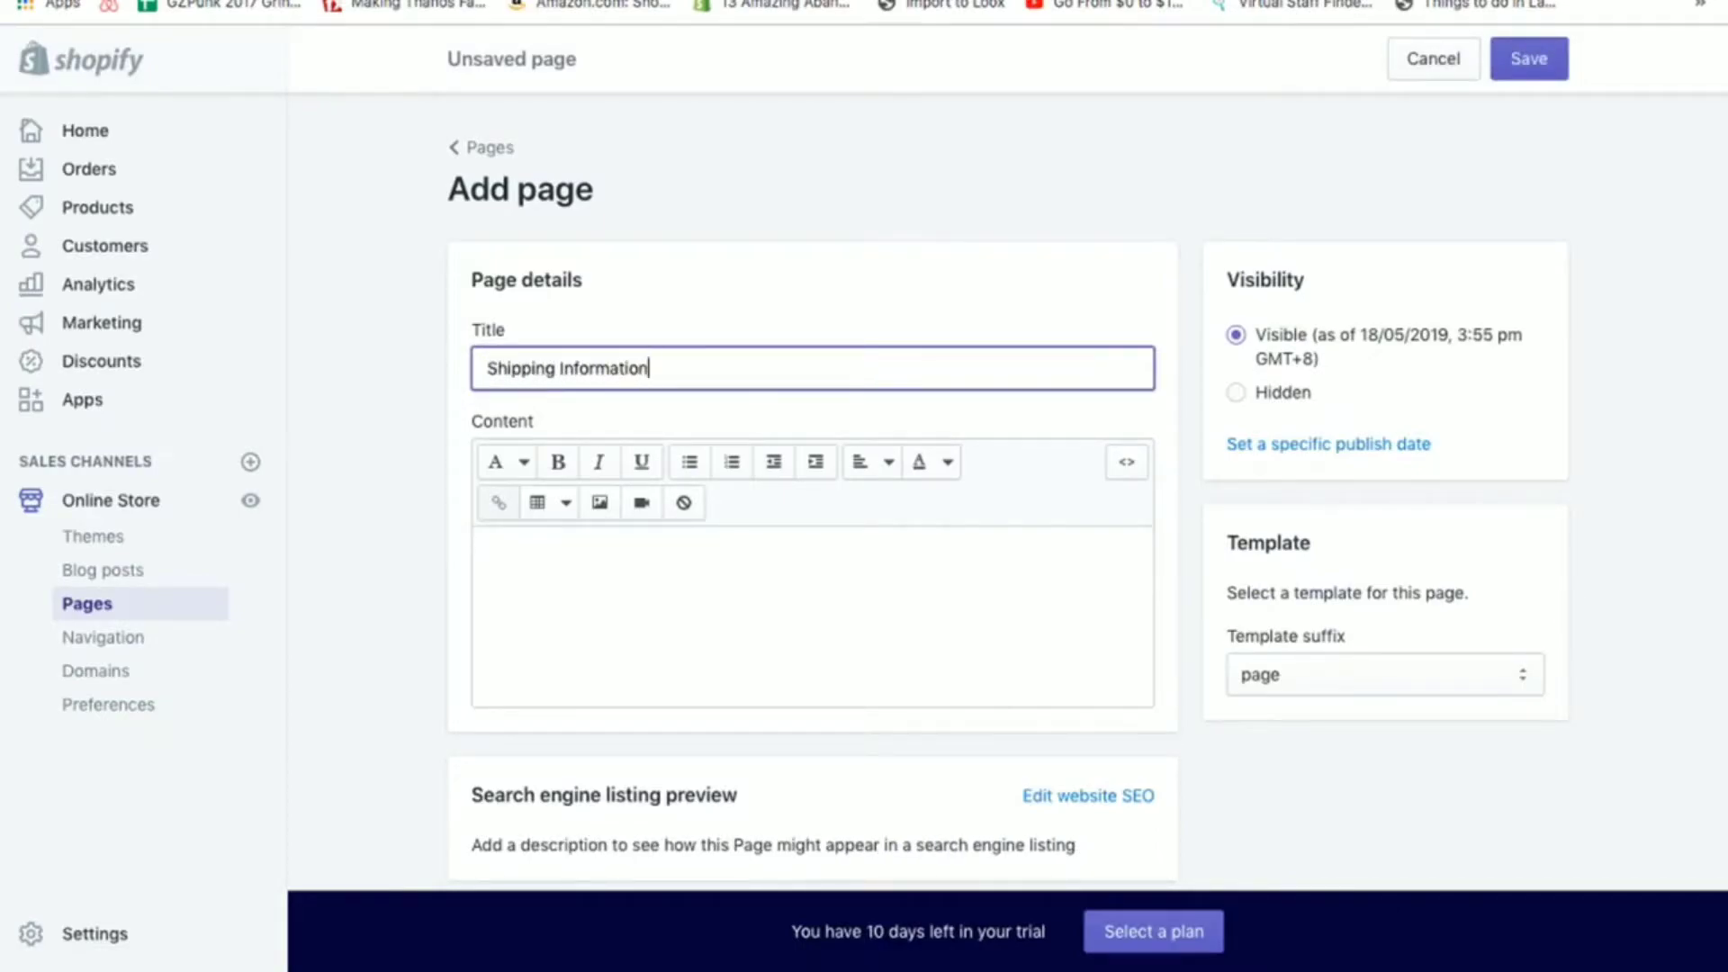
click(624, 628)
text(ABOUT SHIPPING RATES We ship worldwide. For a limited time only, enjoy 100% FREE SHIPPING off the entire store! ABOUT DELIVERY The items ordered will ship as they become available. Once your order has been given processed, you will receive a shipment notification email with an estimated delivery date. This is calculated based on distance from the warehouse location to your address. Please ensure you provide the correct contact details and delivery address. If you do not receive your products within 21 days from the purchase date please email us!)
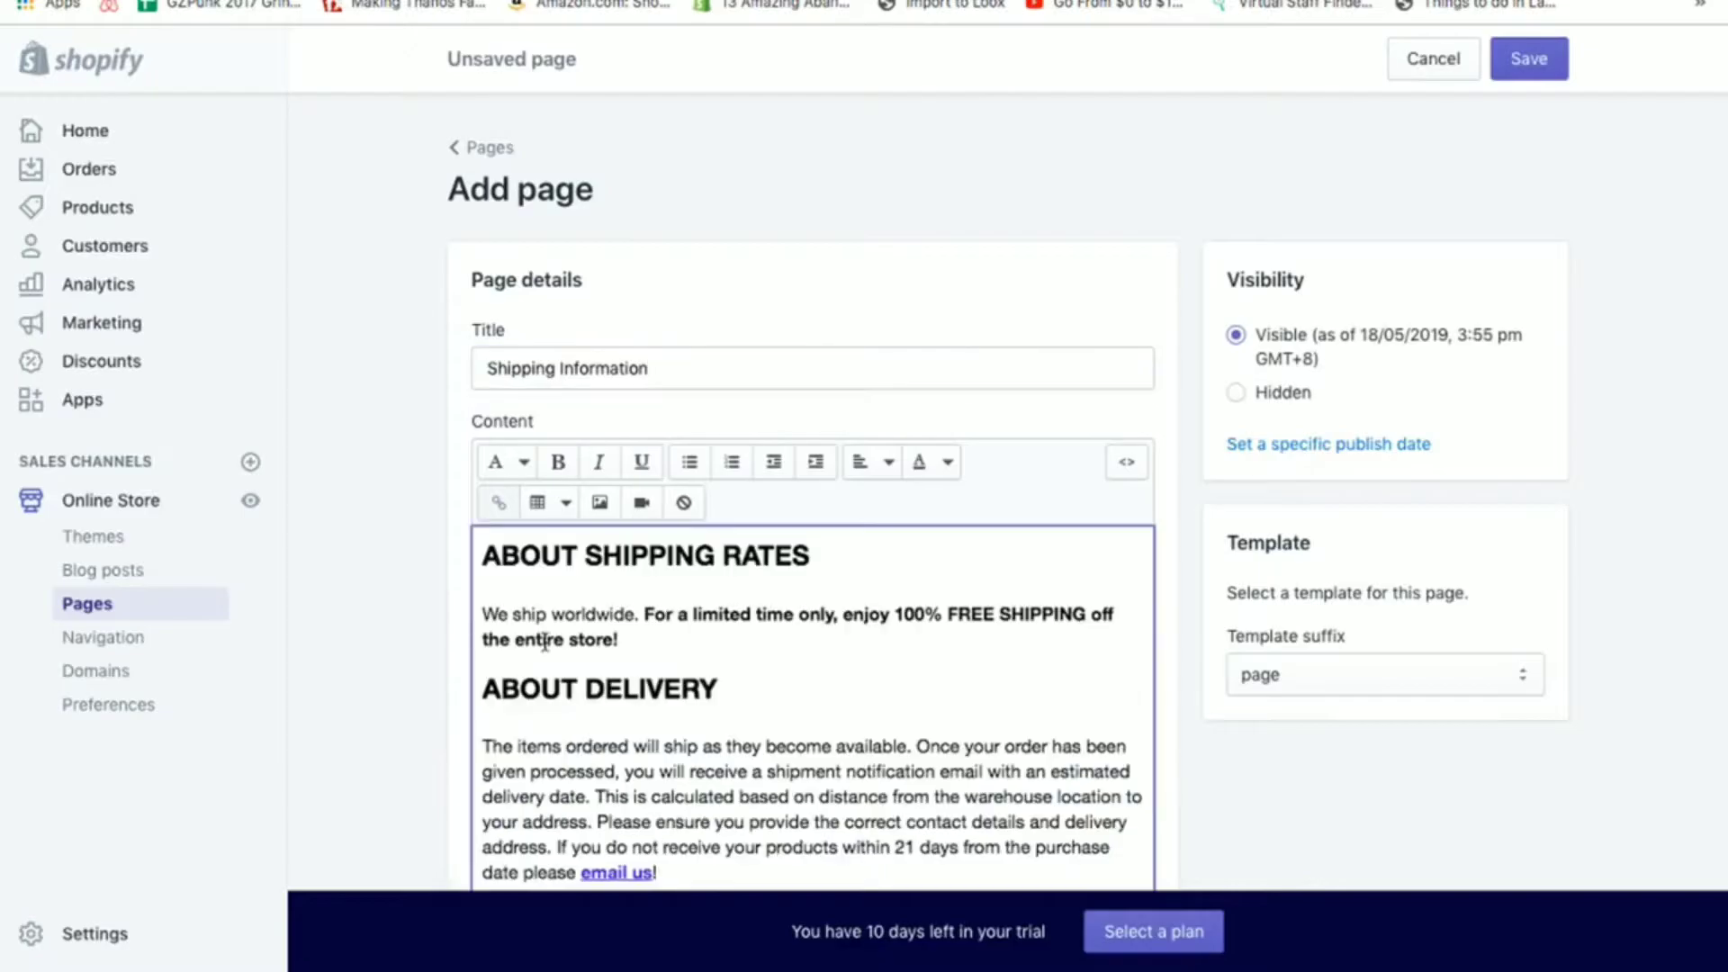
scroll(624, 627, down, 1)
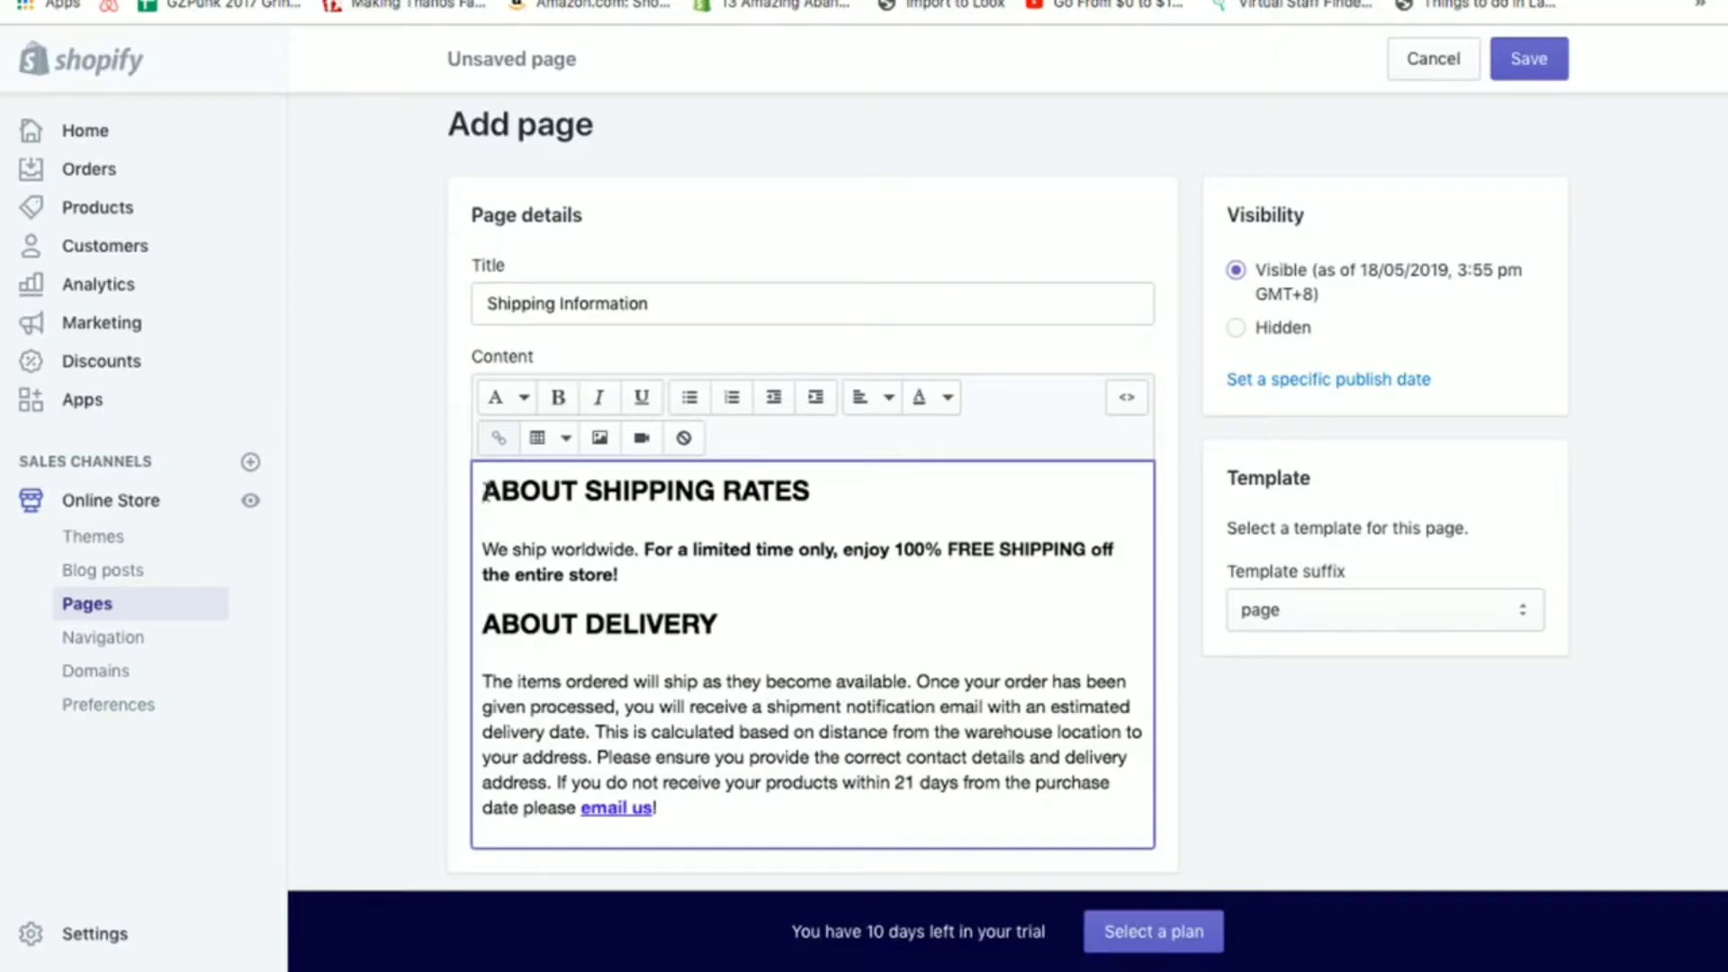
key(Return)
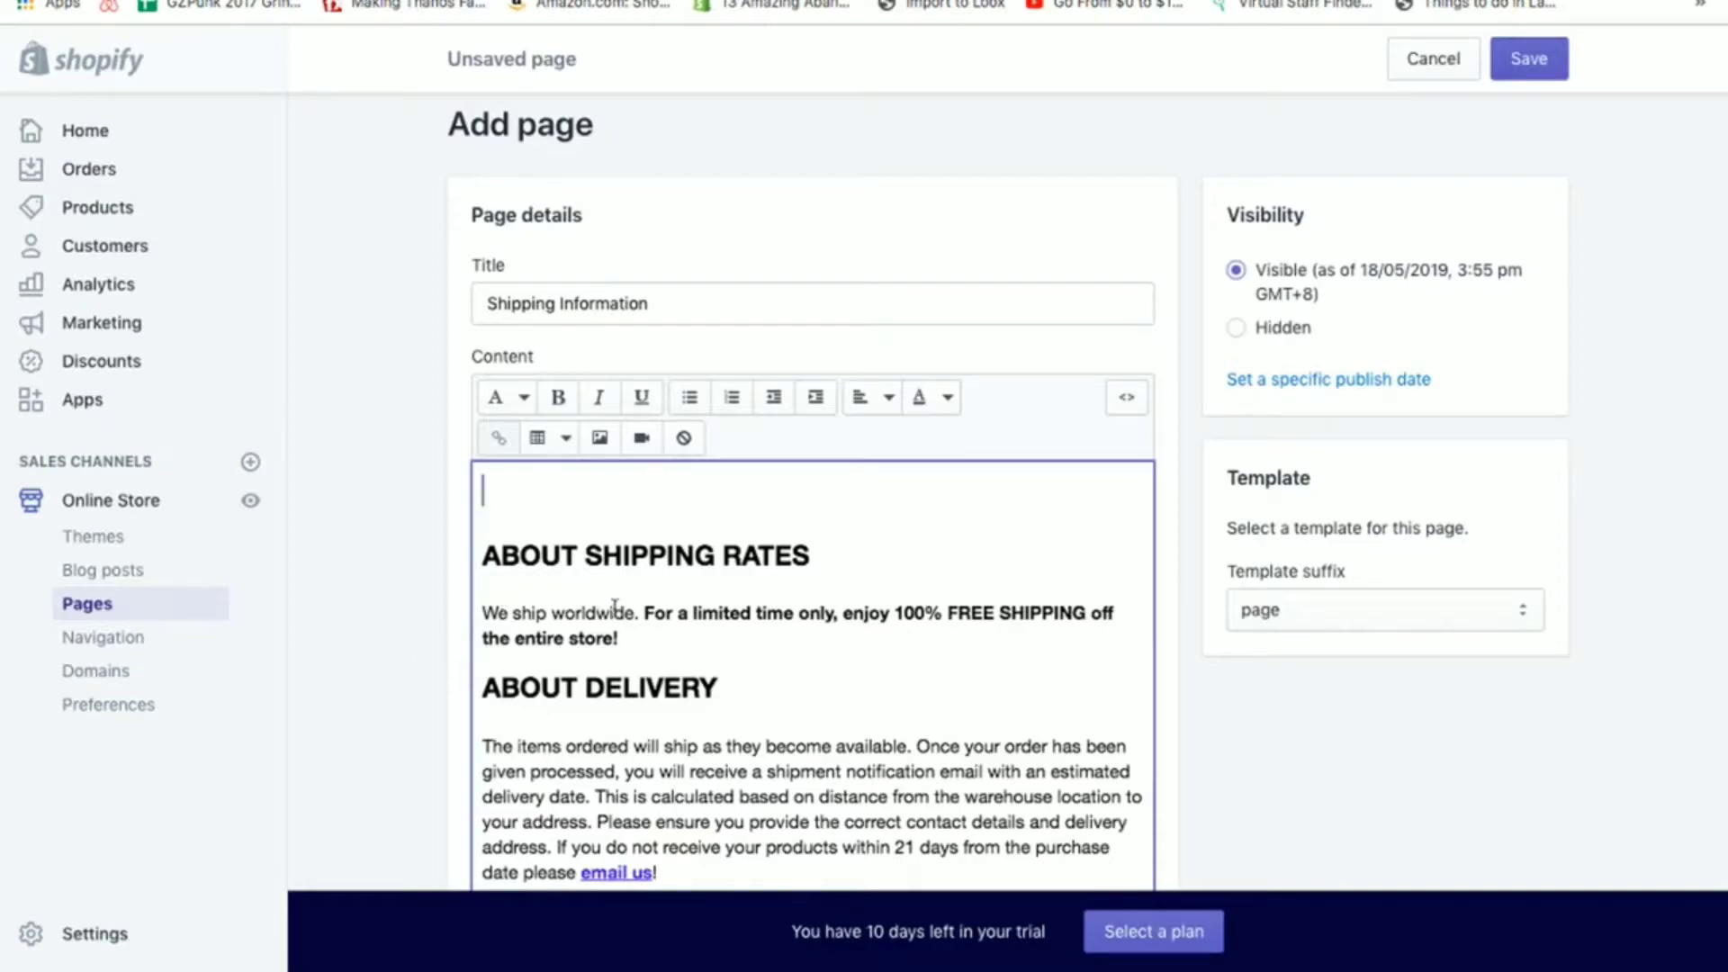
Try inserting an empty table at the top of the content, then open a new browser tab
scroll(371, 522, down, 1)
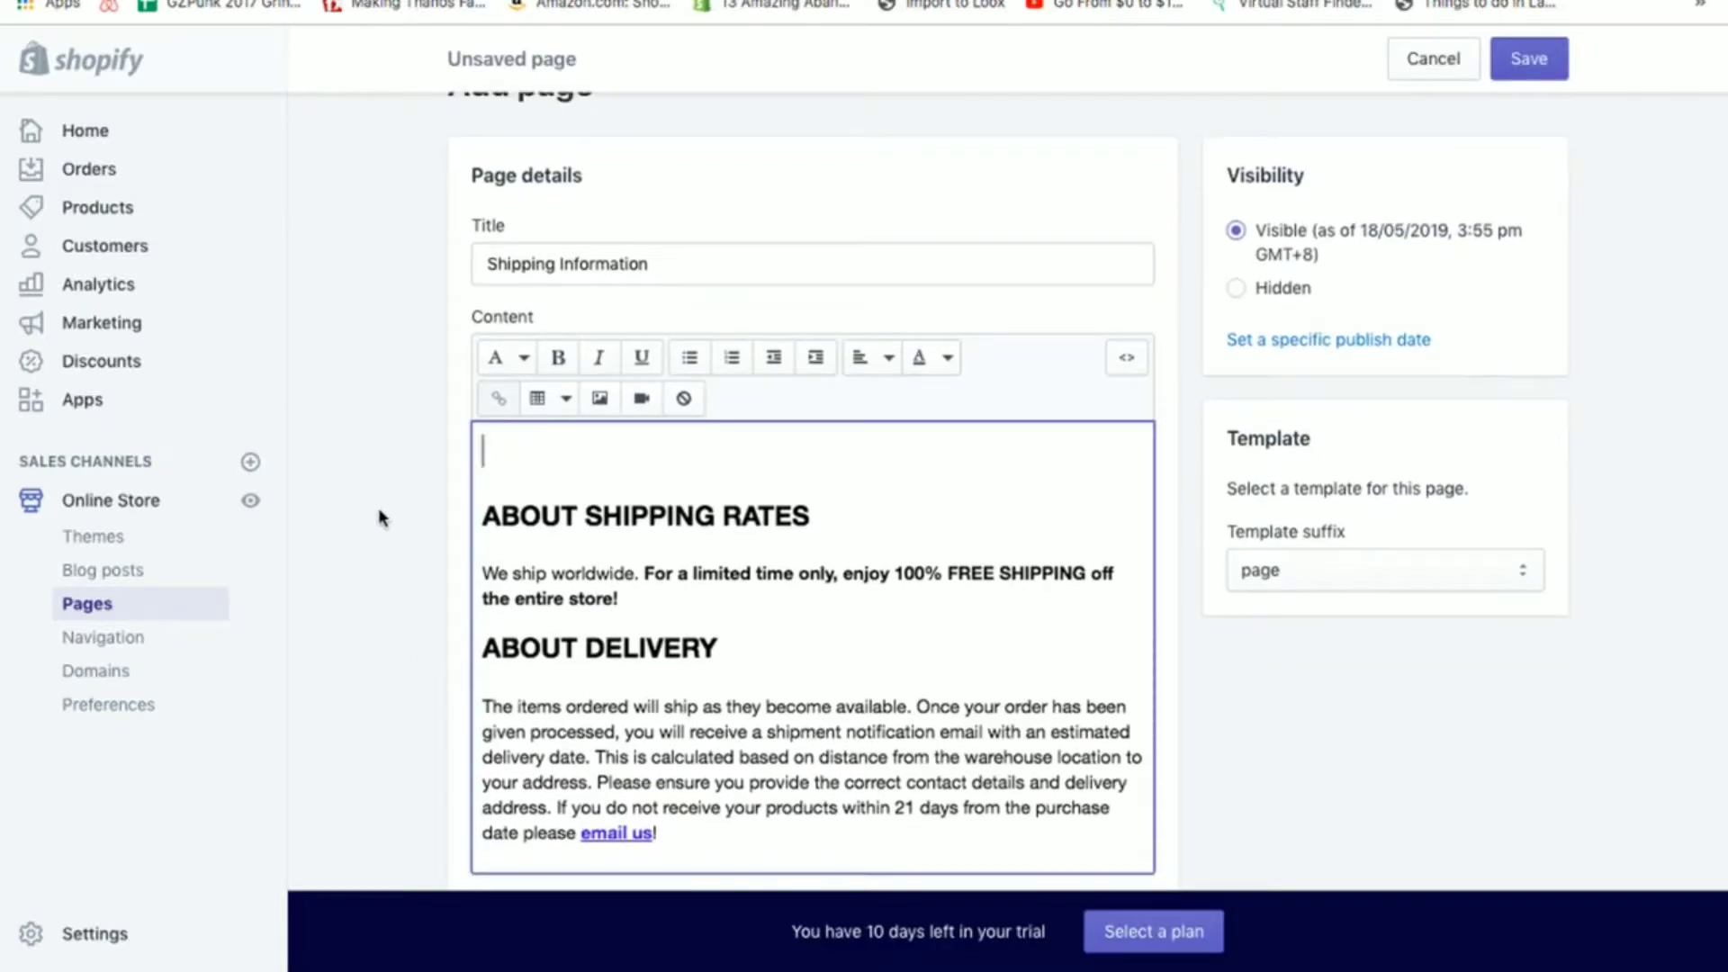
click(551, 398)
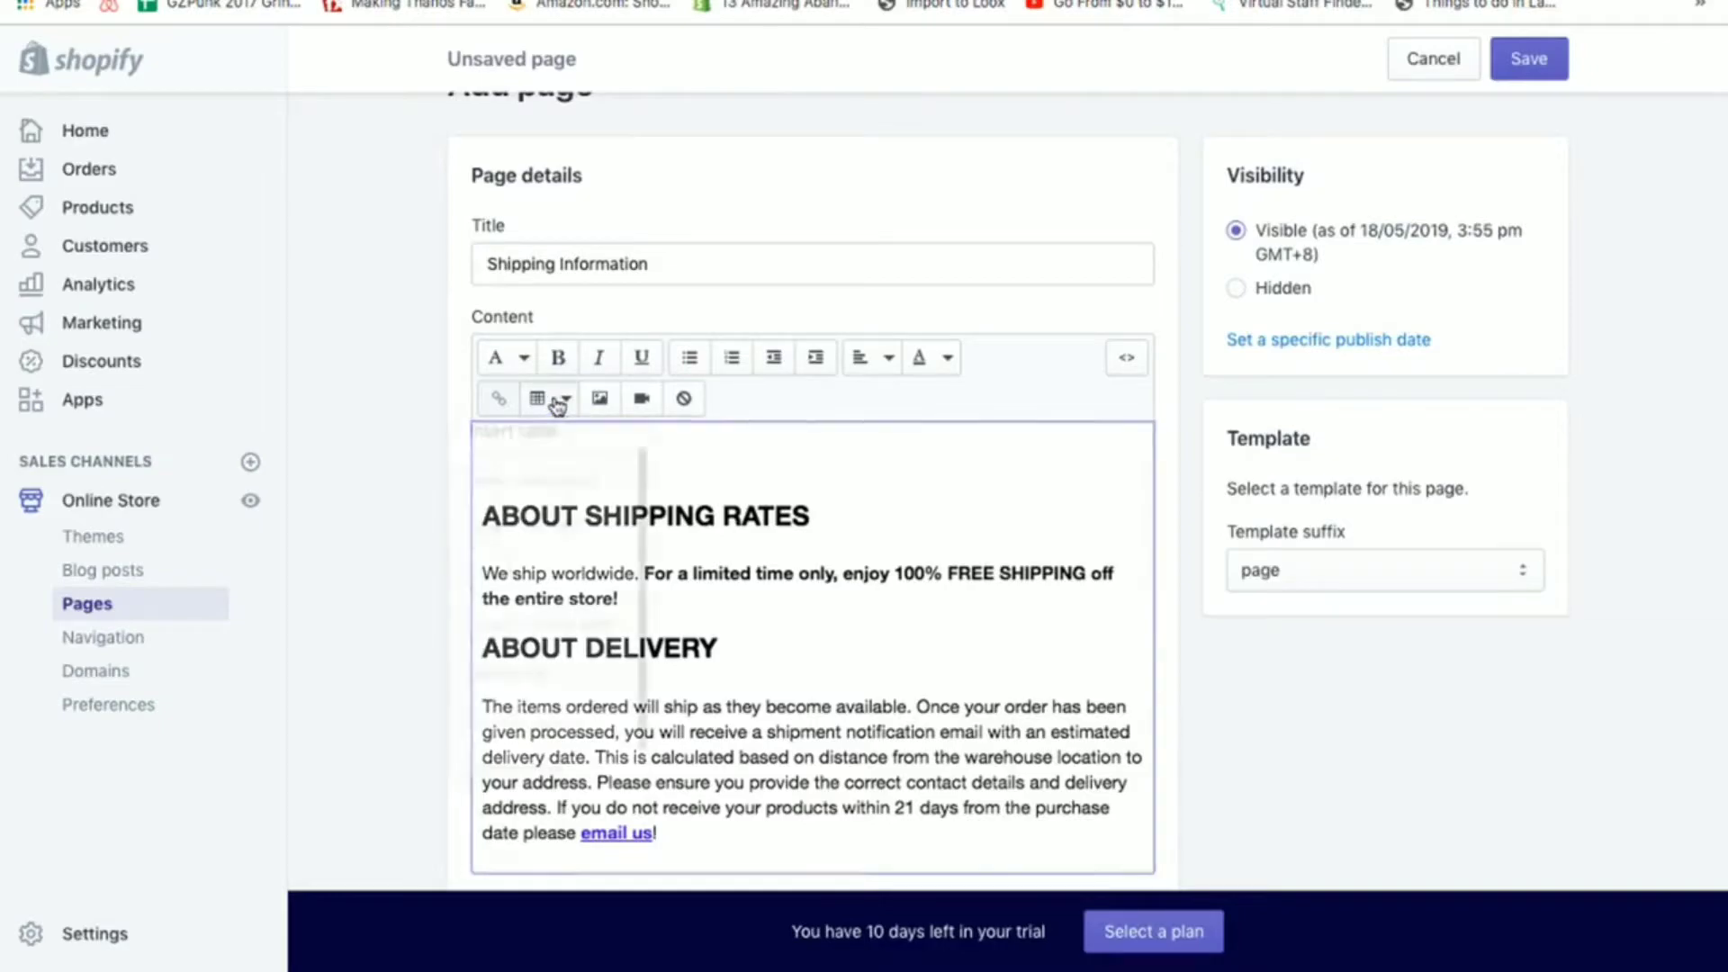
click(540, 457)
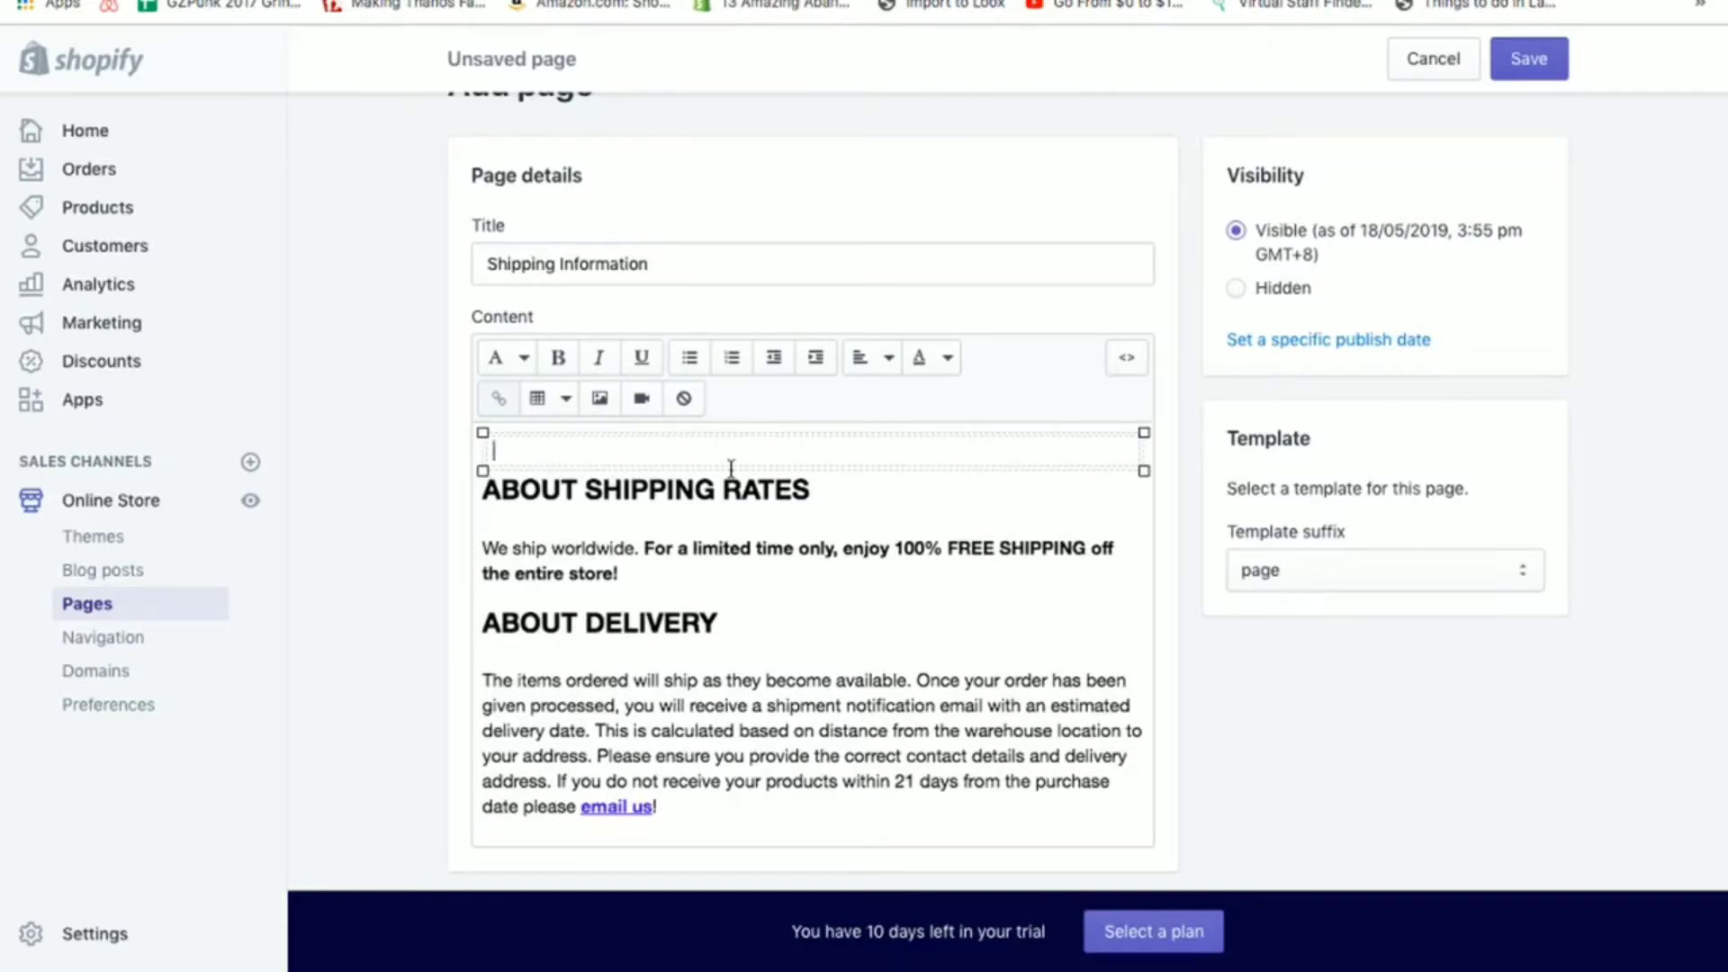
key(Return)
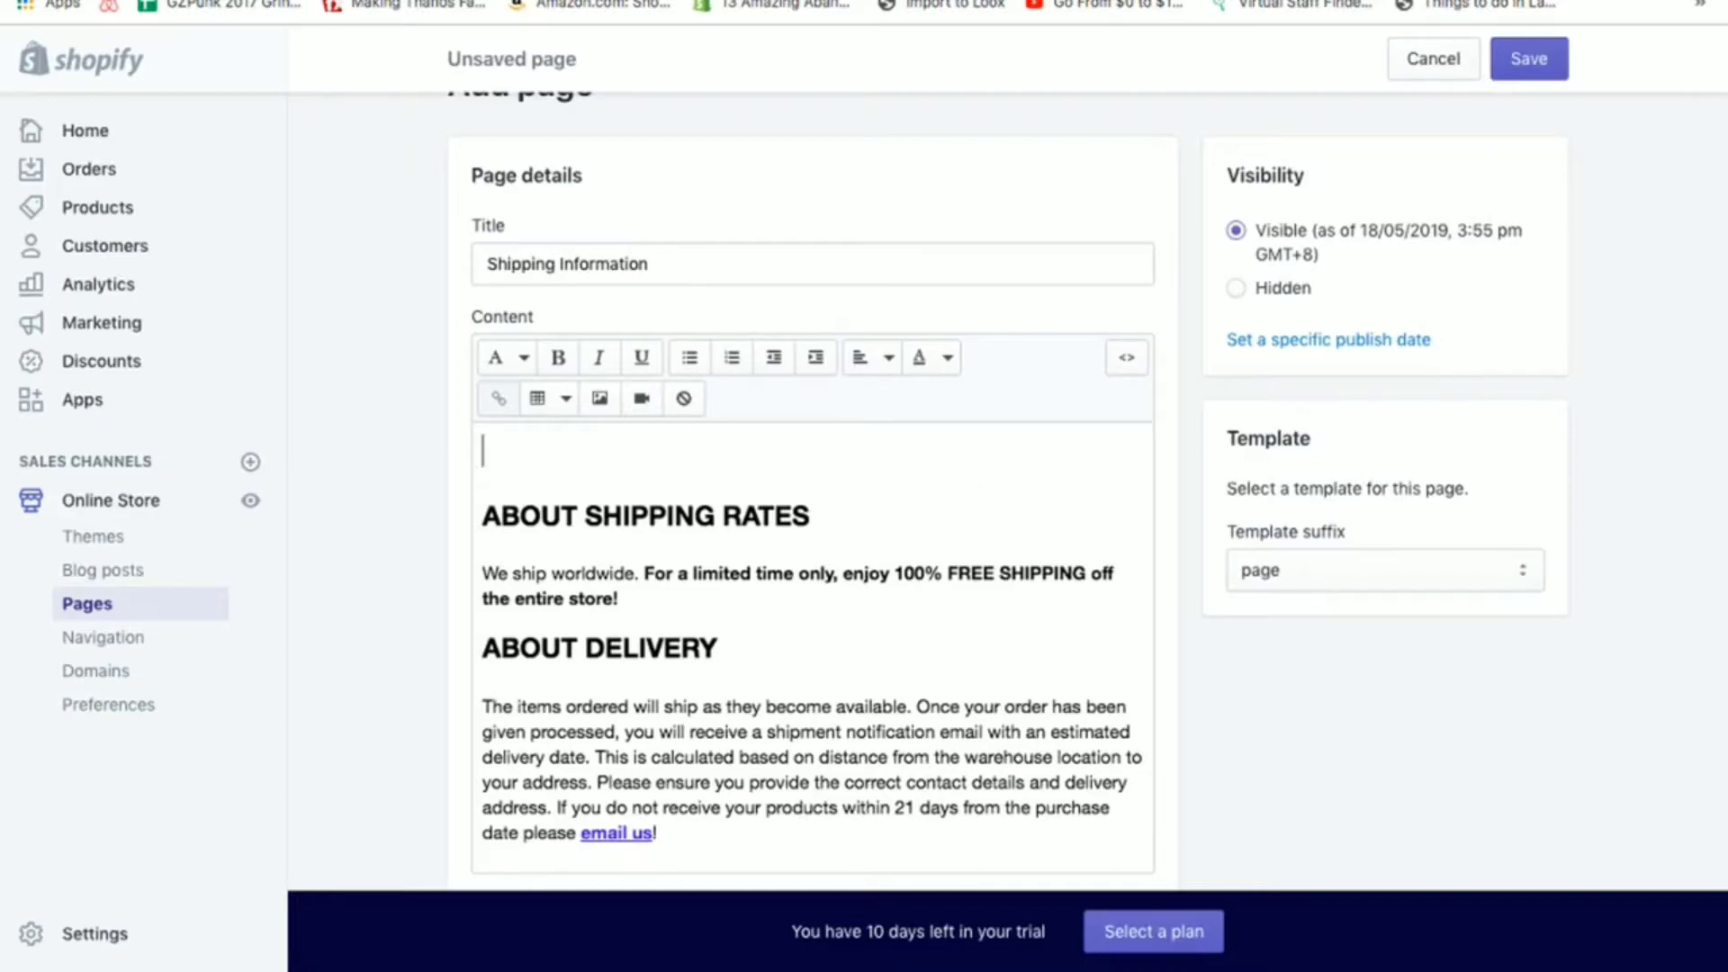
key(super+t)
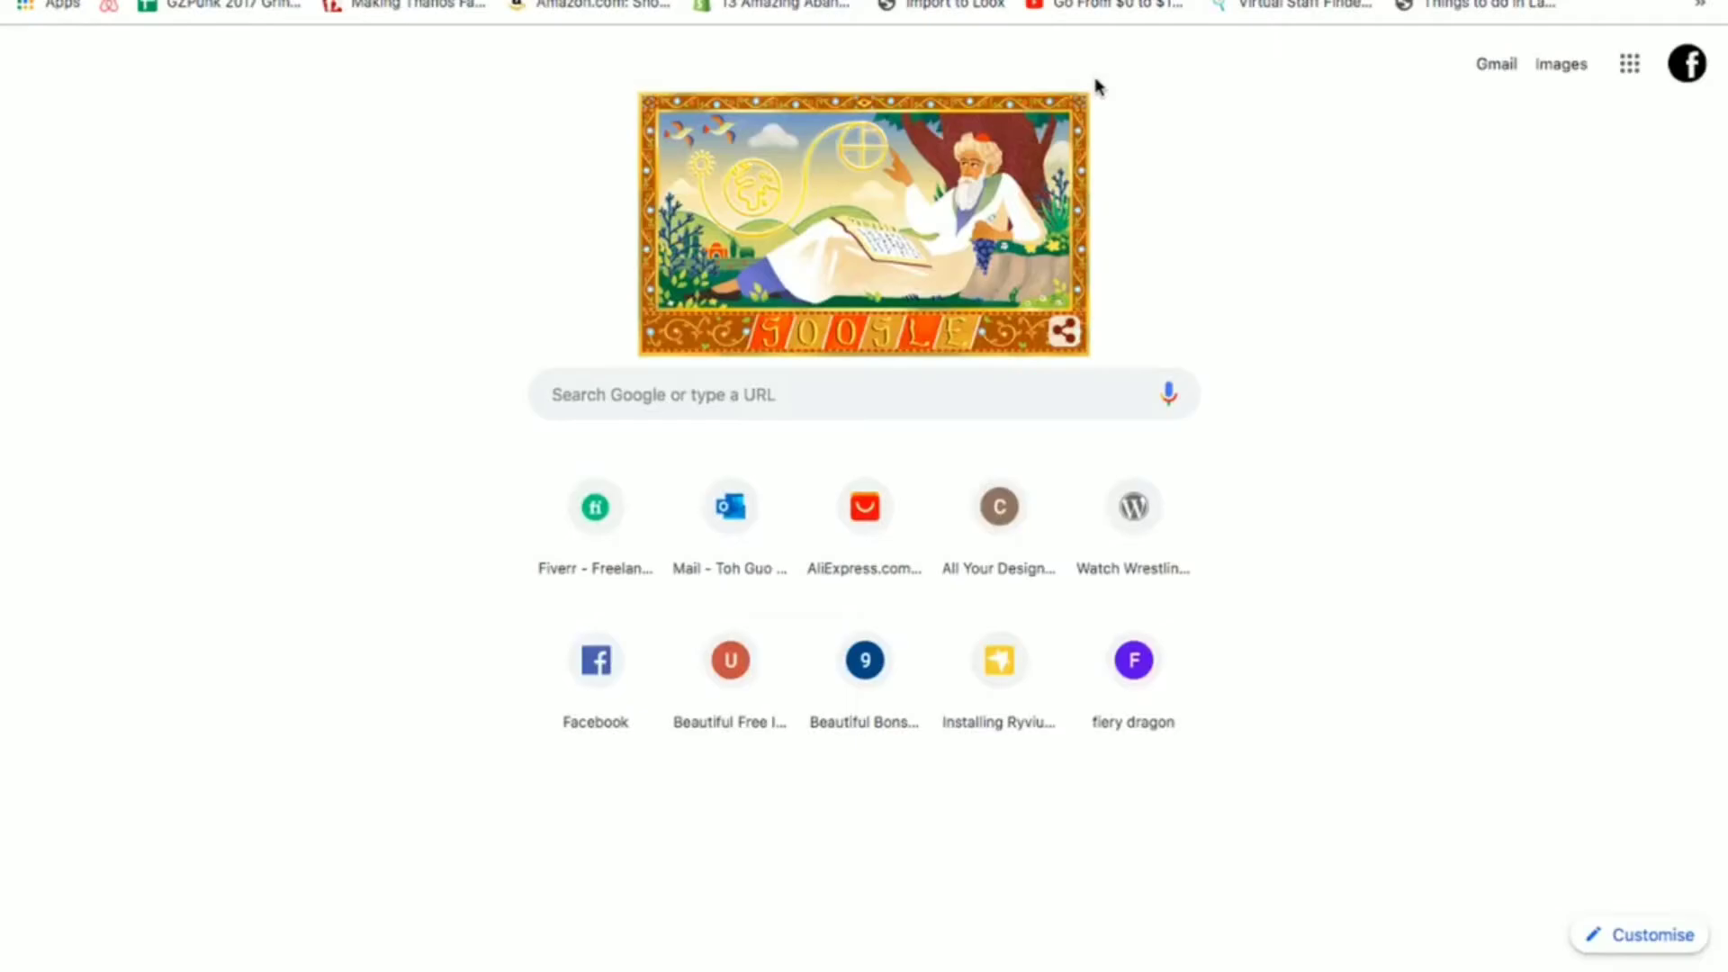
Search Google for 'table generator' and look through the results
text(table generator)
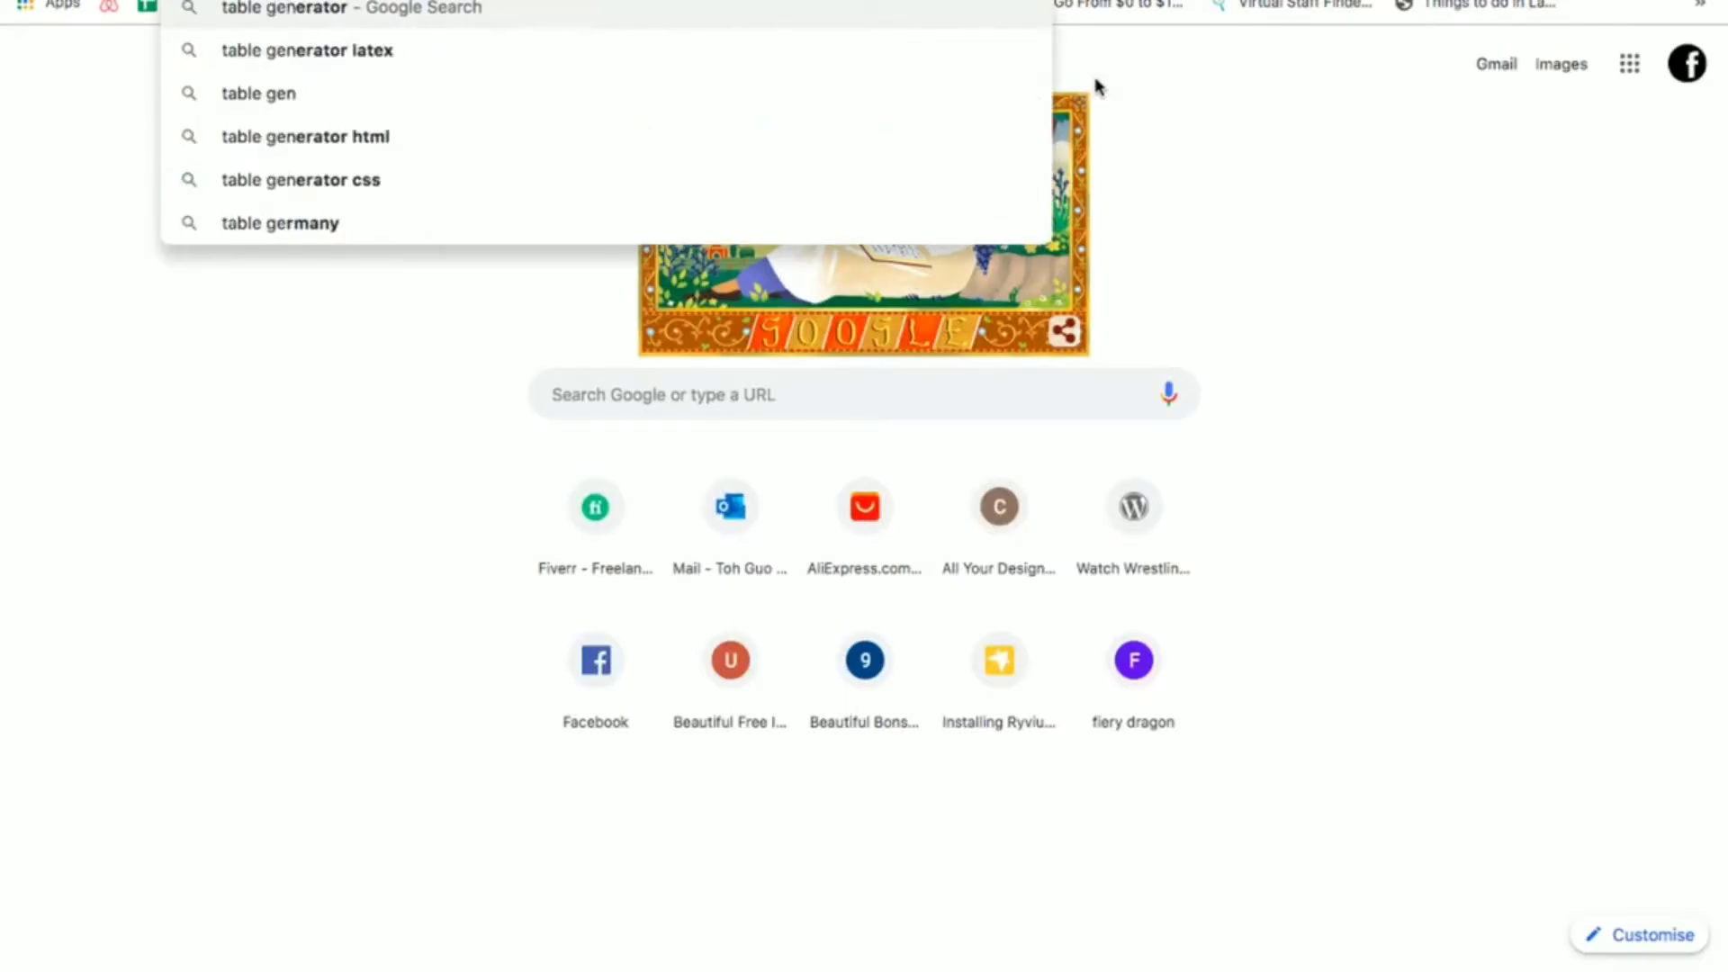
key(Return)
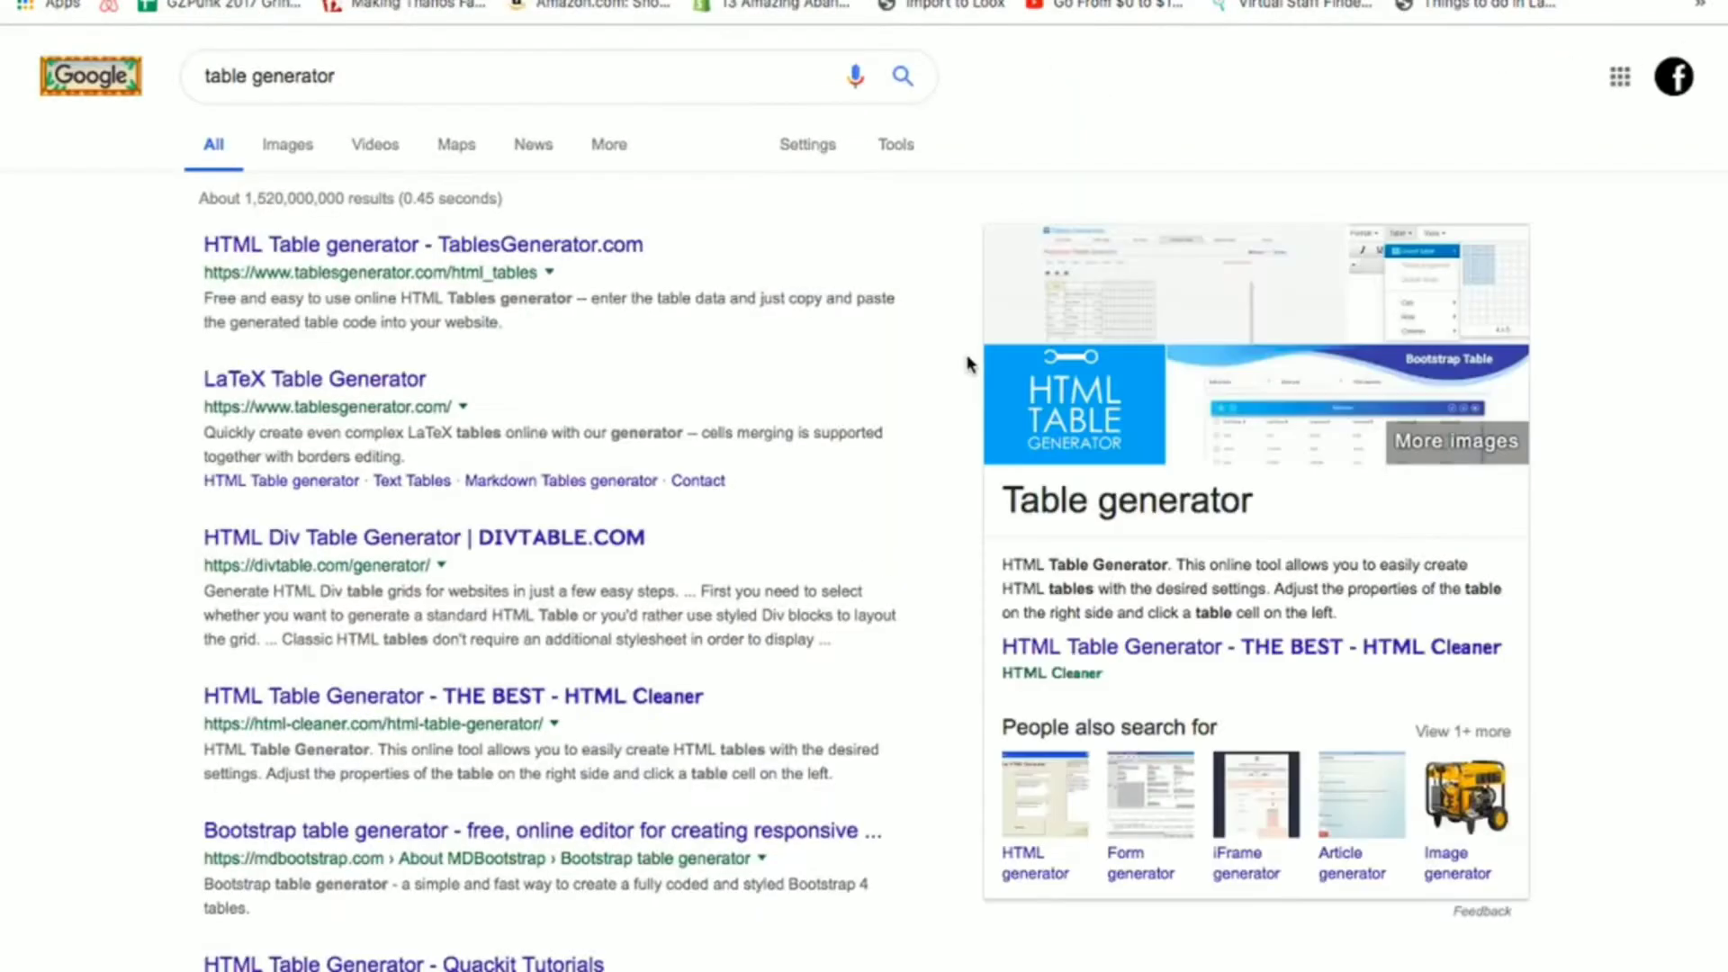
scroll(968, 364, down, 1)
scroll(475, 221, down, 1)
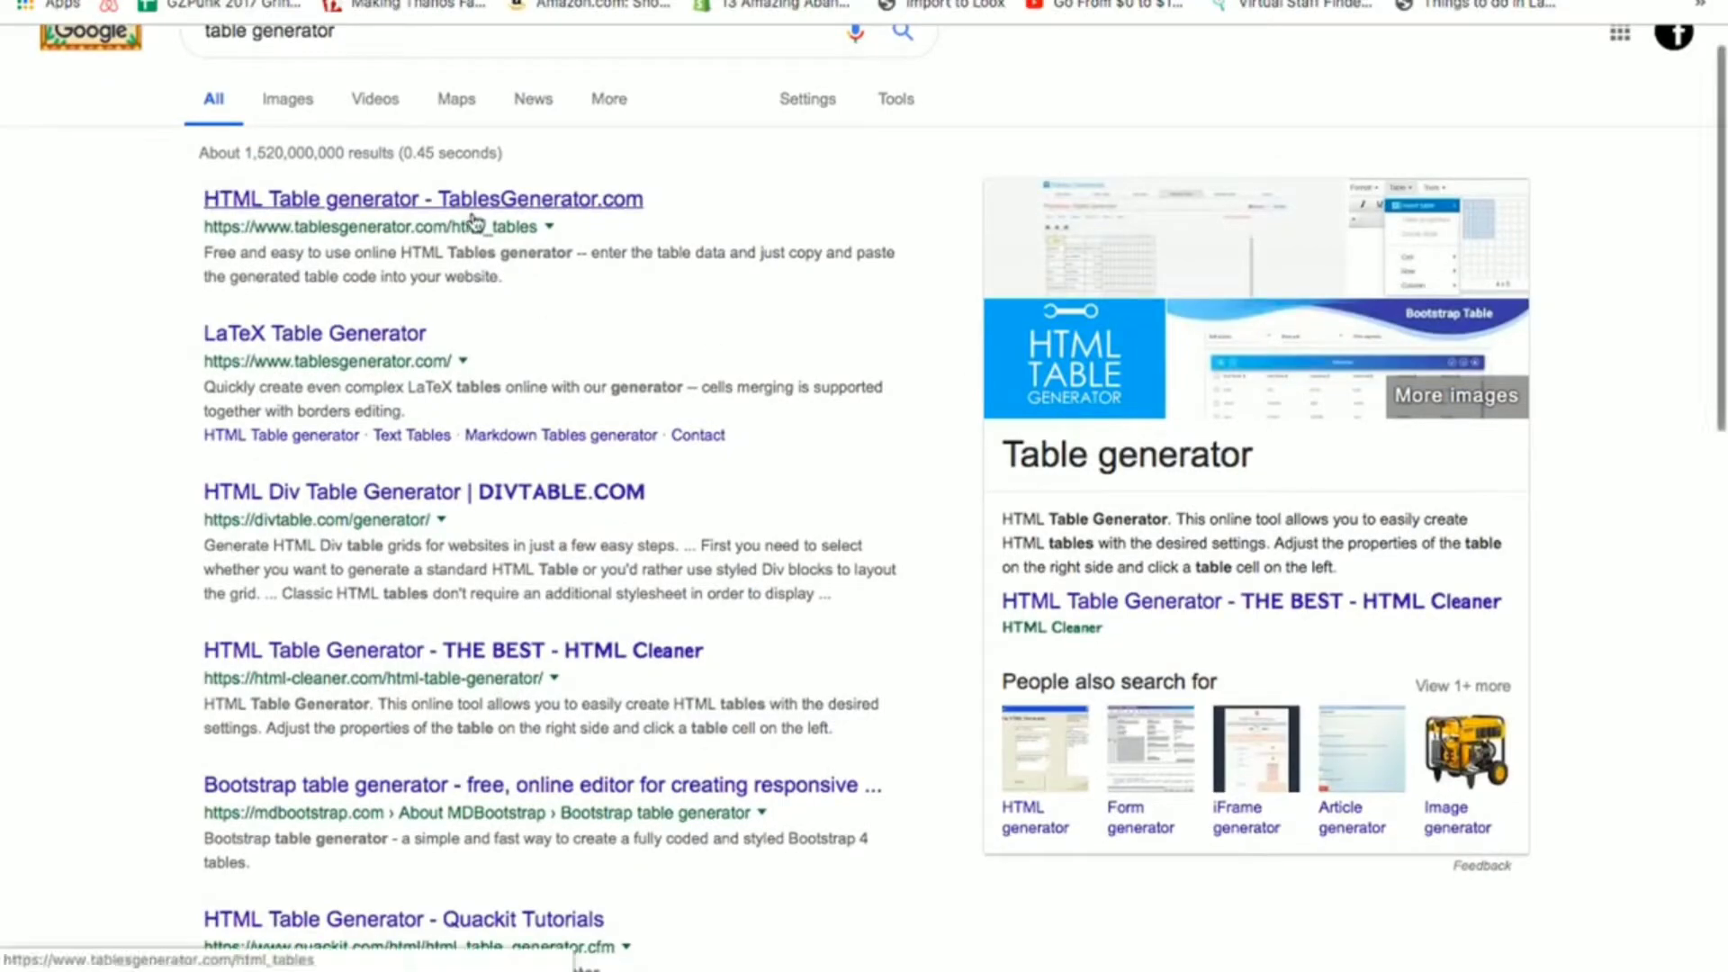
Open TablesGenerator.com's HTML table generator and scroll to the shipping table and its Result code
click(300, 204)
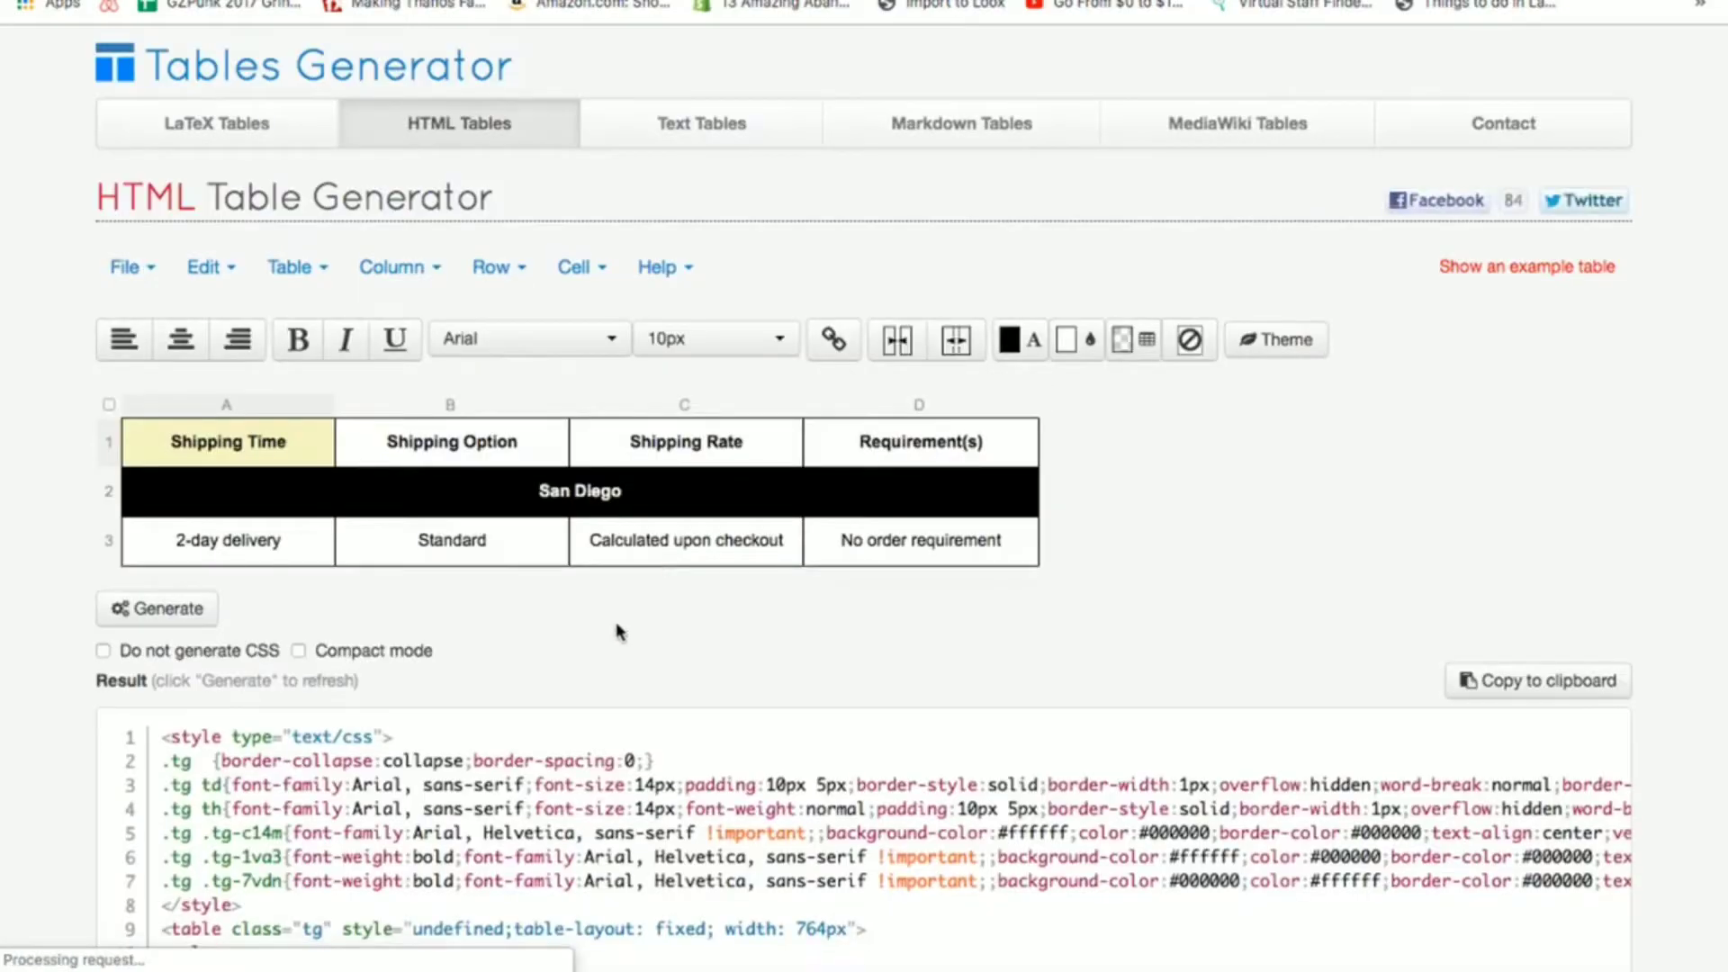
scroll(724, 616, down, 2)
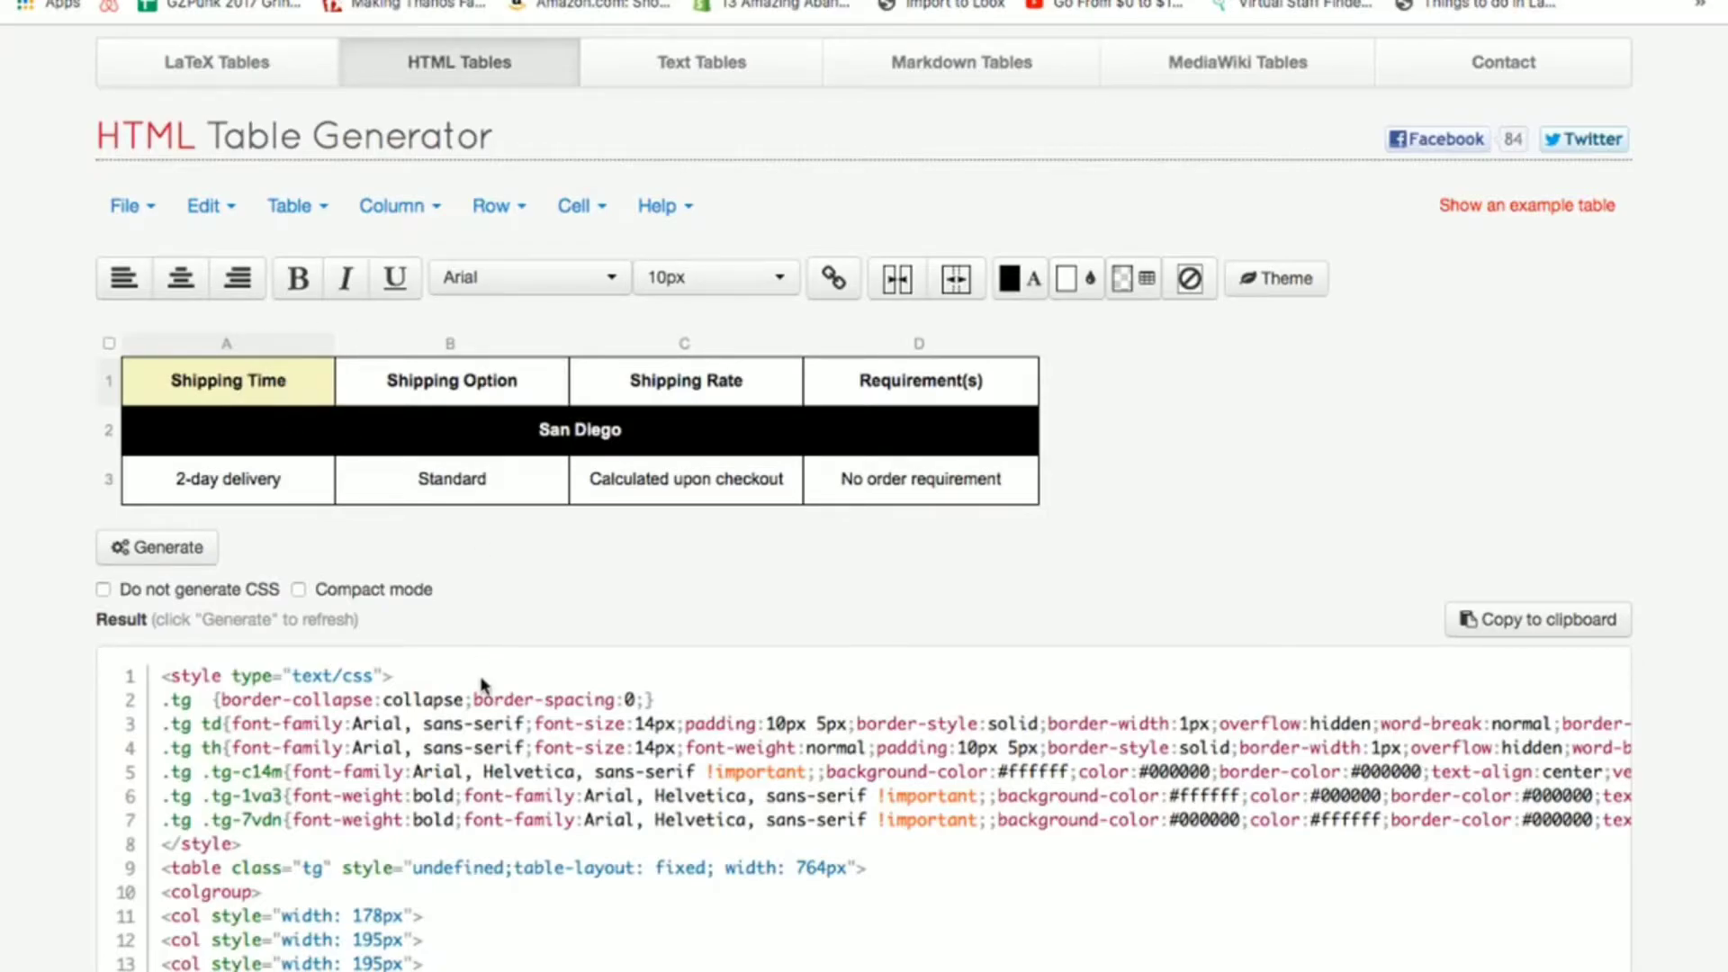
scroll(484, 688, down, 2)
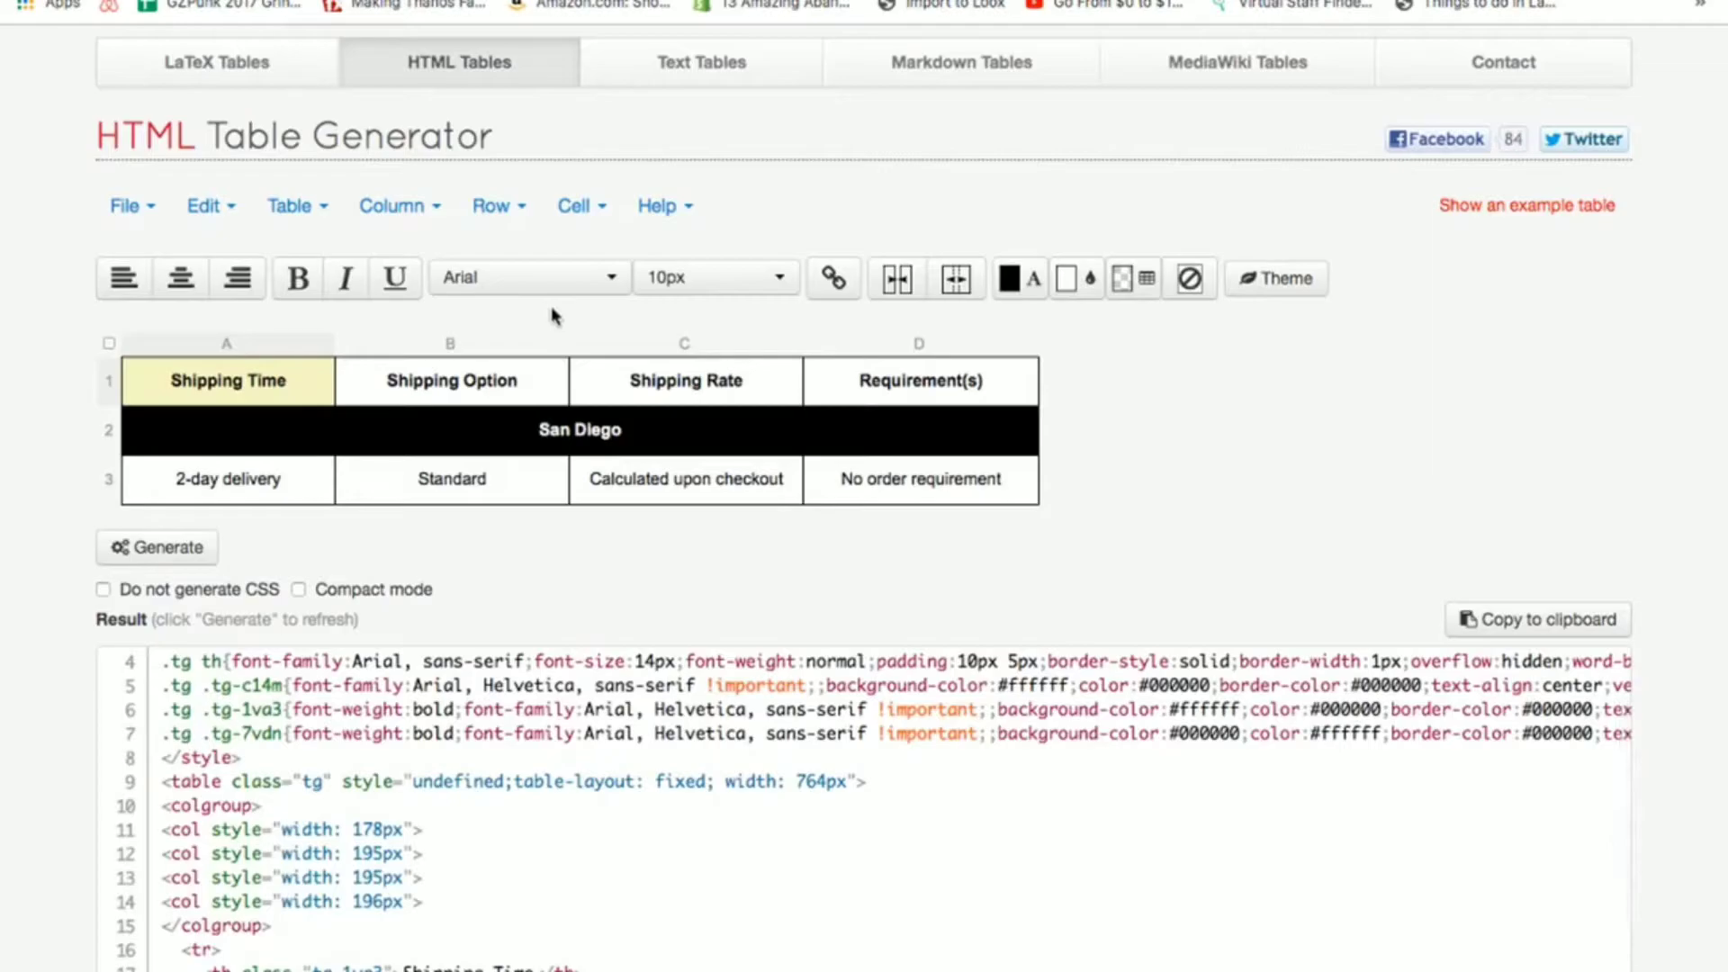
scroll(550, 308, down, 3)
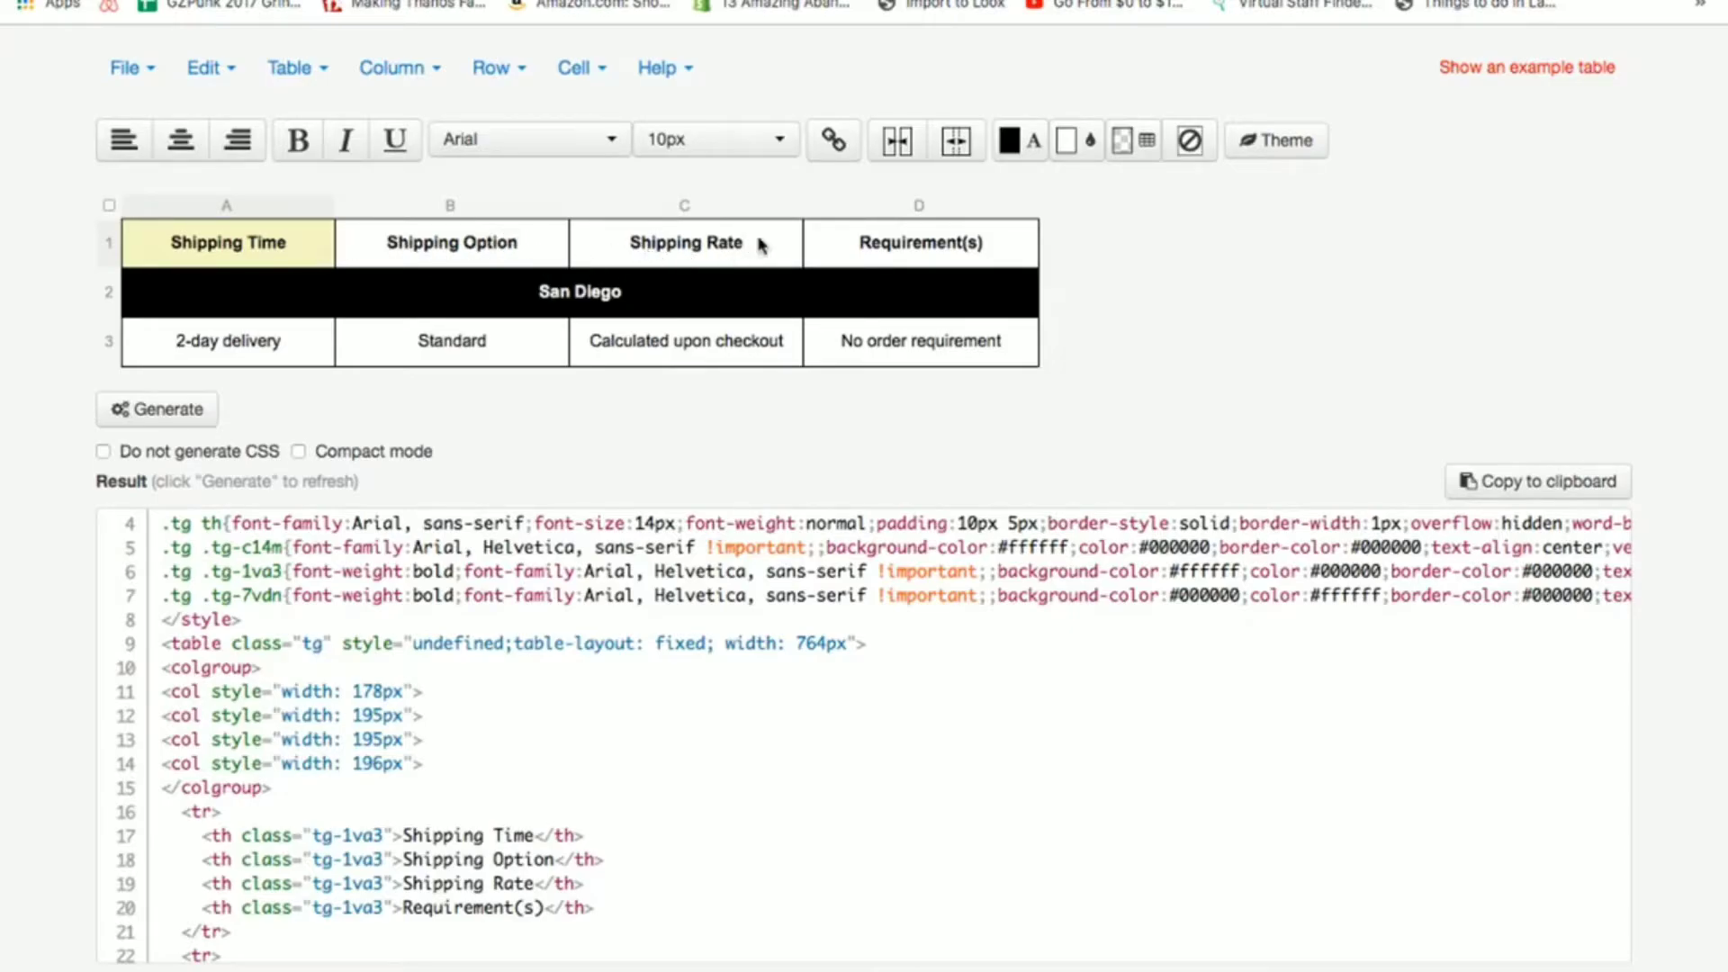
Relabel the merged San Diego row as Worldwide
click(594, 296)
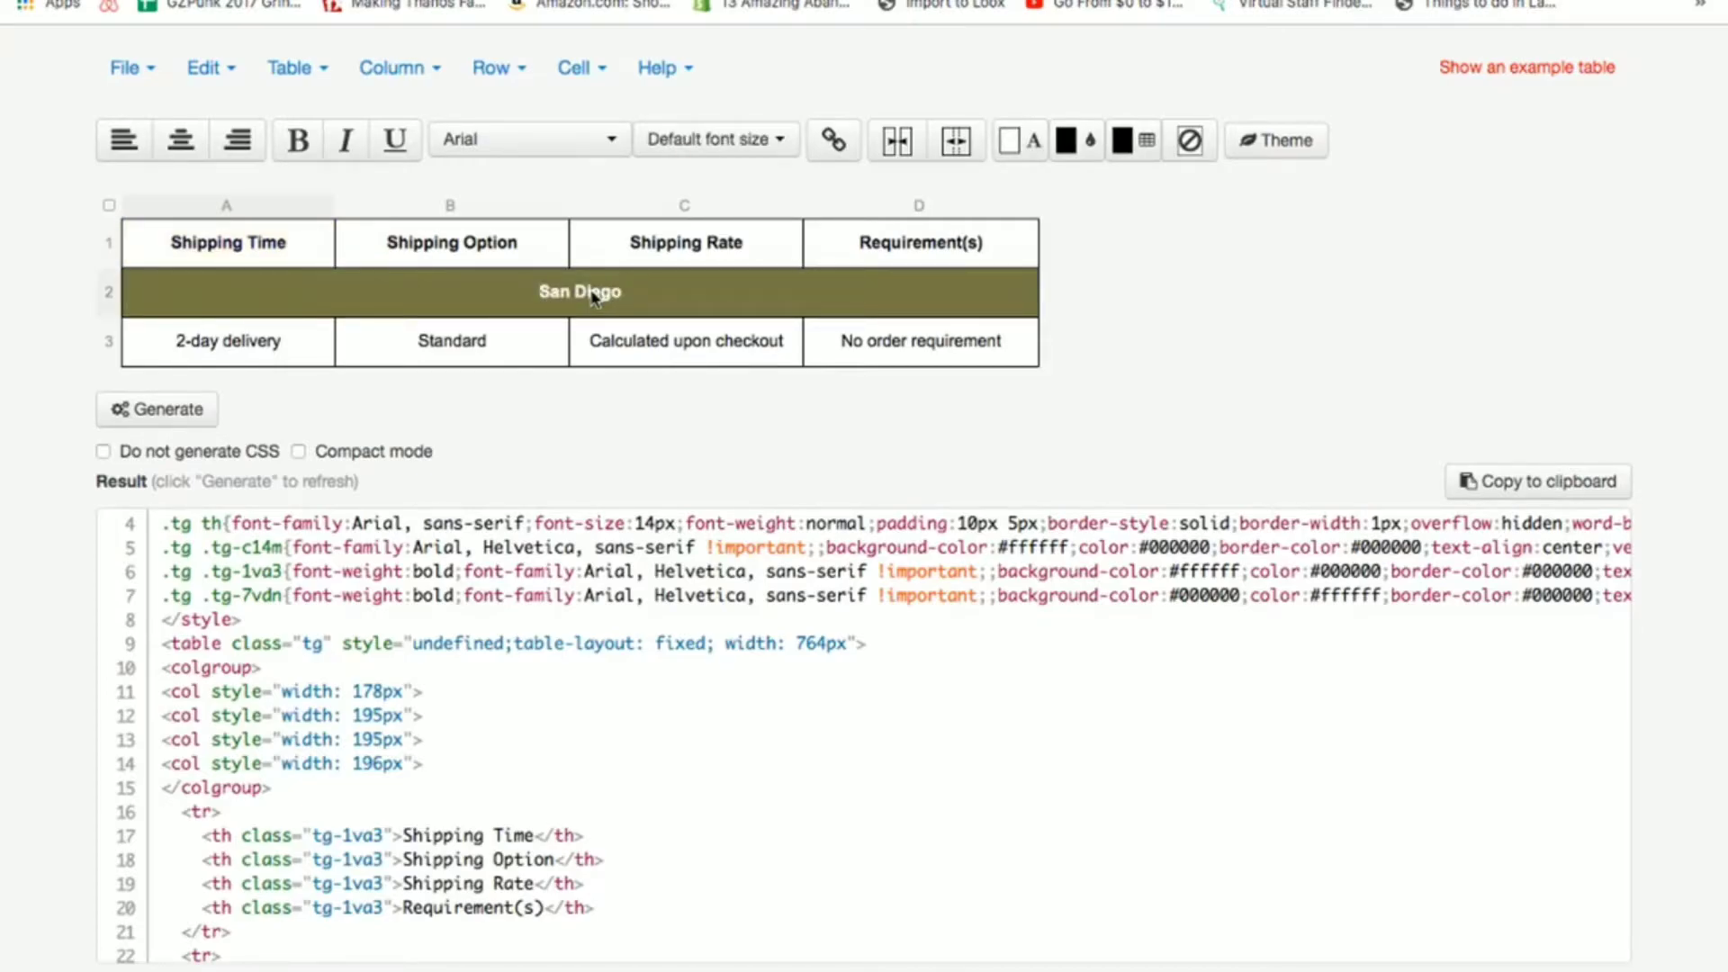
double_click(593, 294)
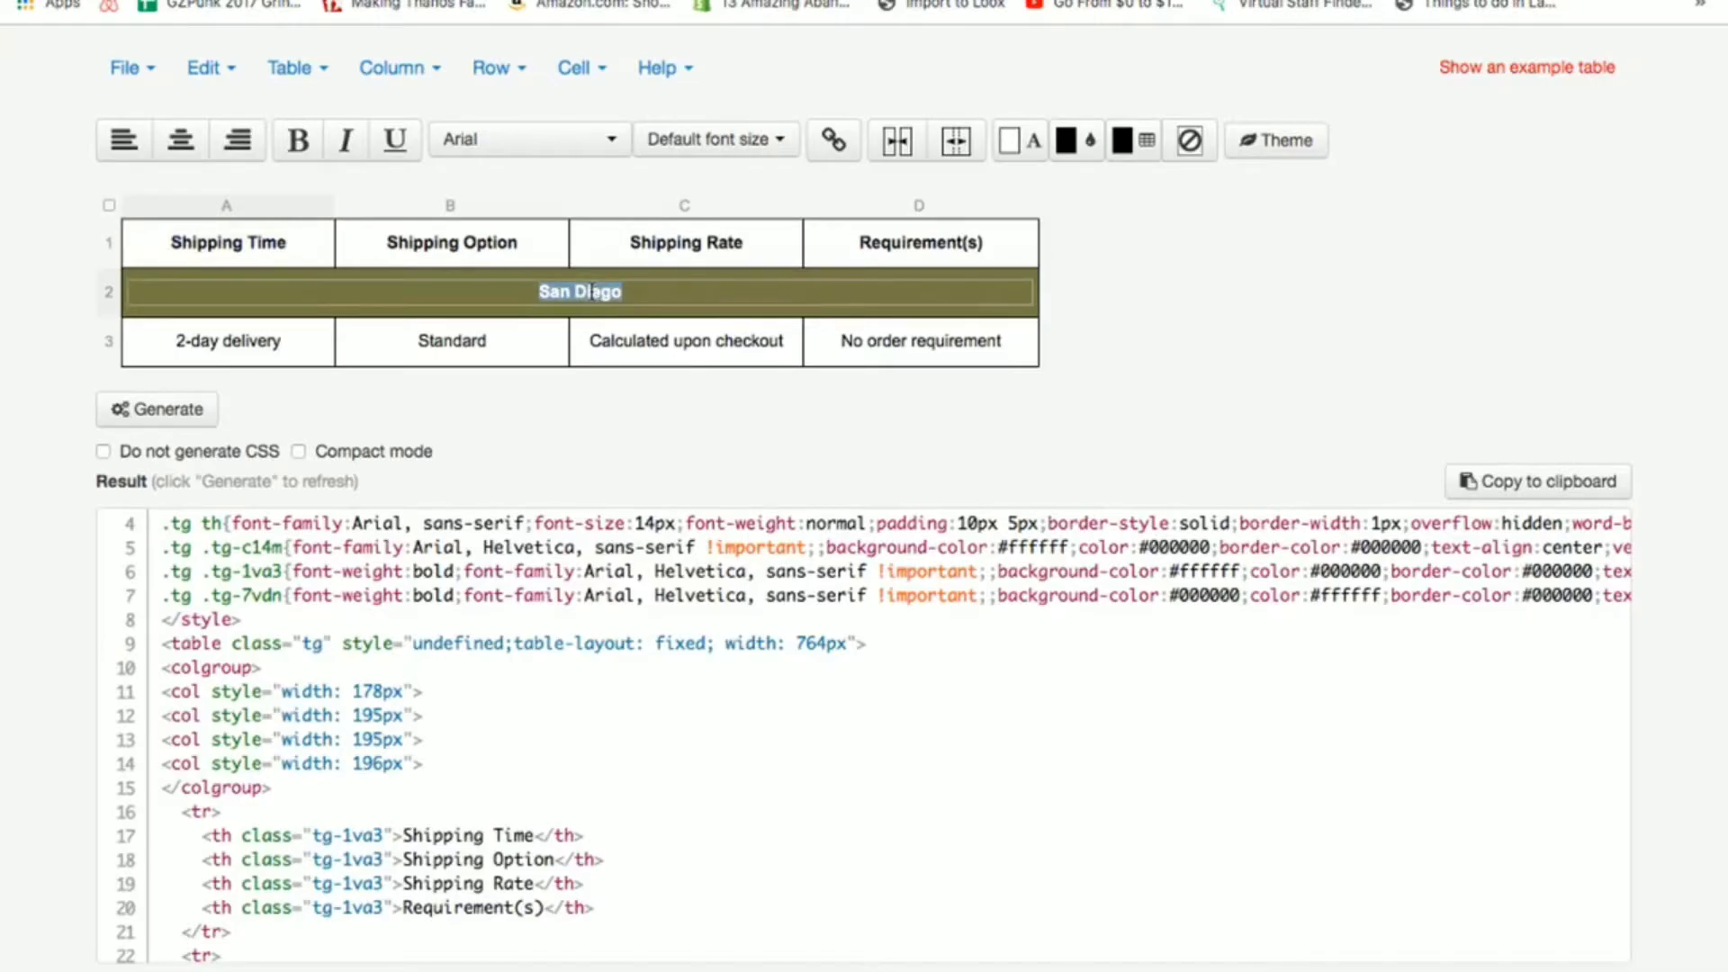
text(Worldwide)
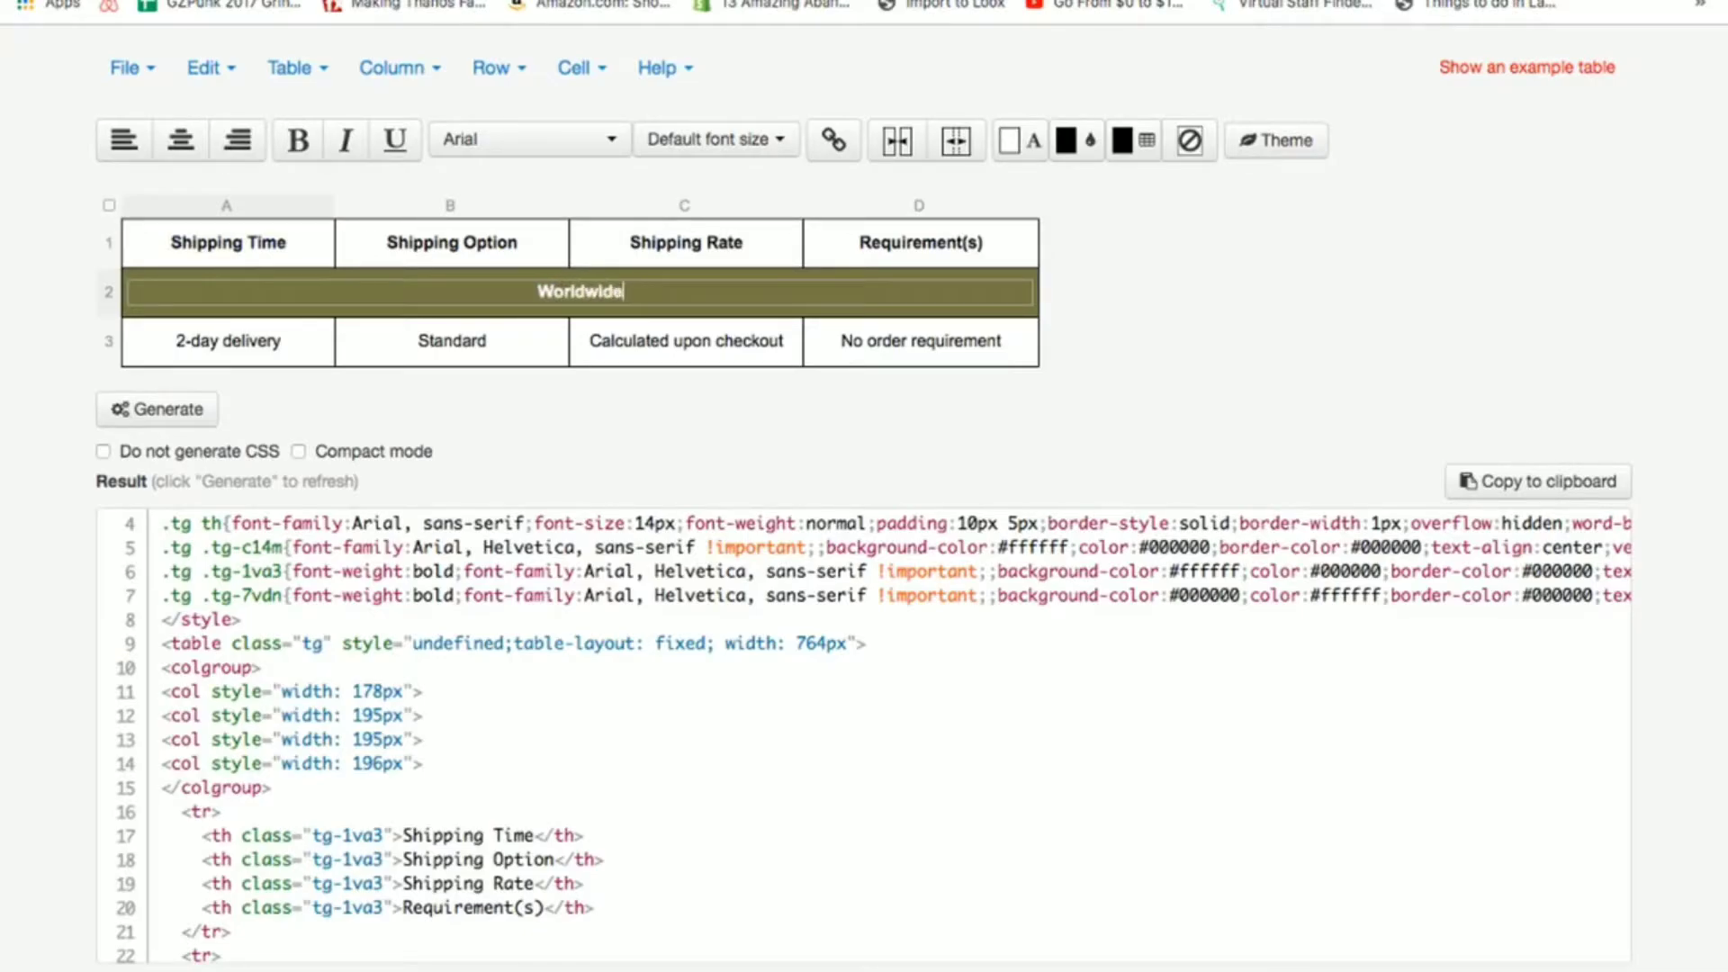
click(246, 342)
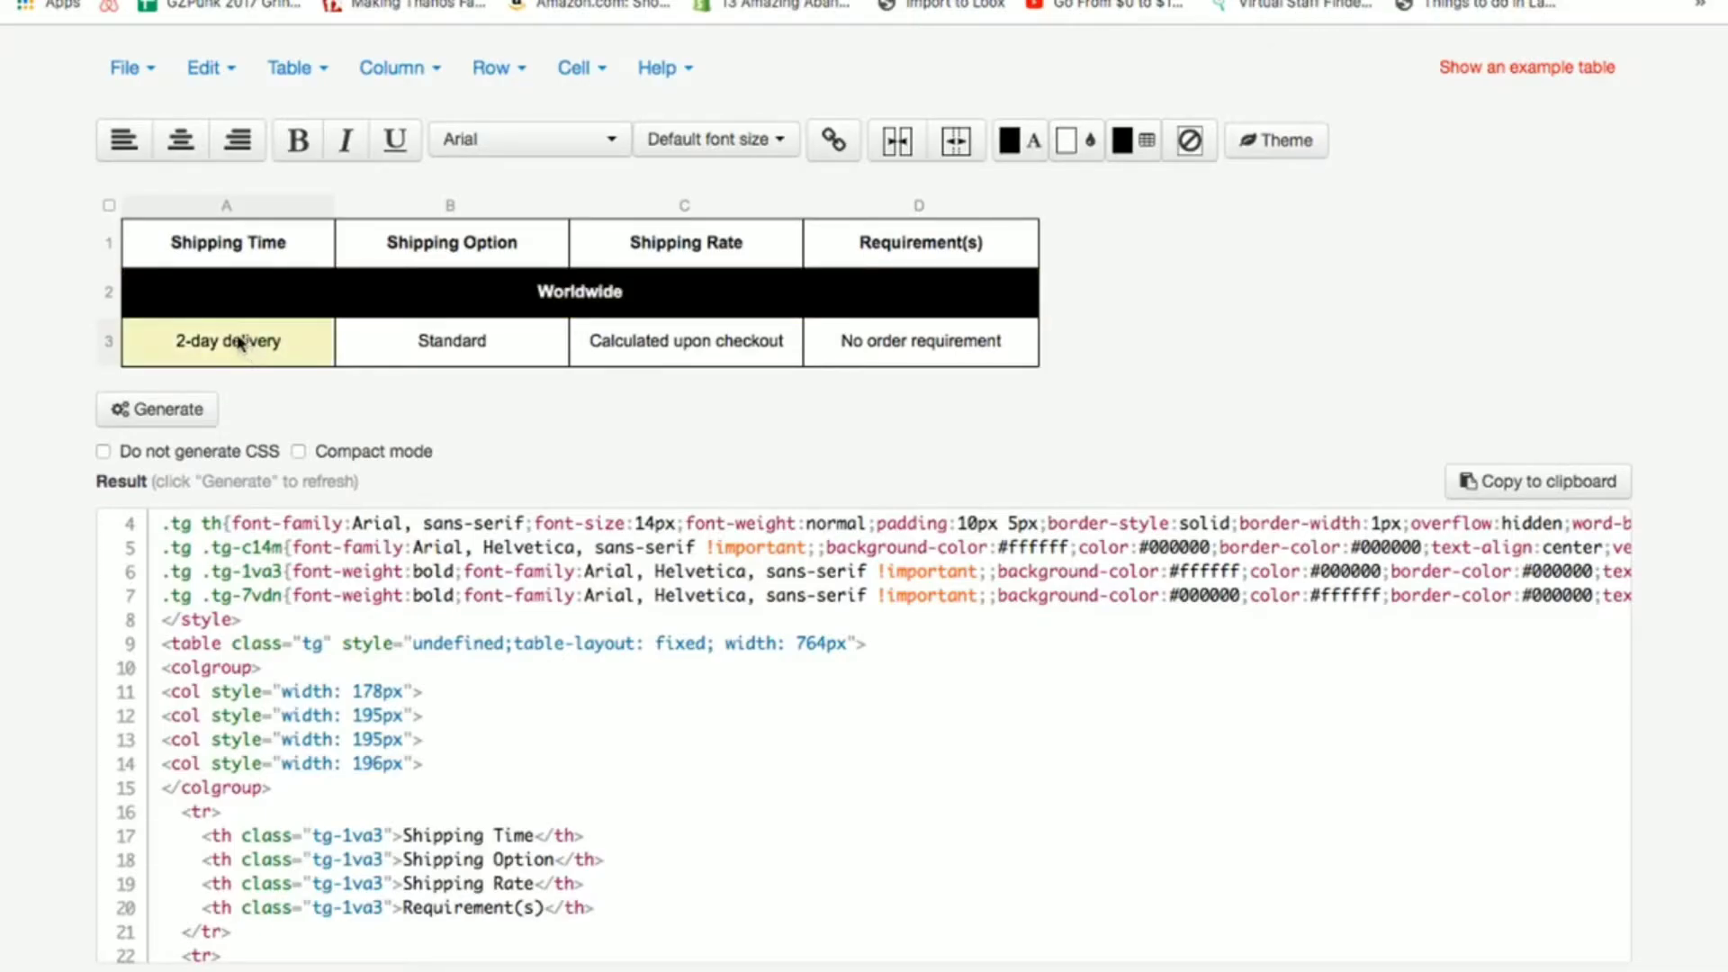
Change the '2-day delivery' shipping time cell to '3-21 days'
double_click(232, 342)
click(212, 342)
drag(224, 342, 115, 351)
text(3-1)
key(BackSpace)
text(21 days)
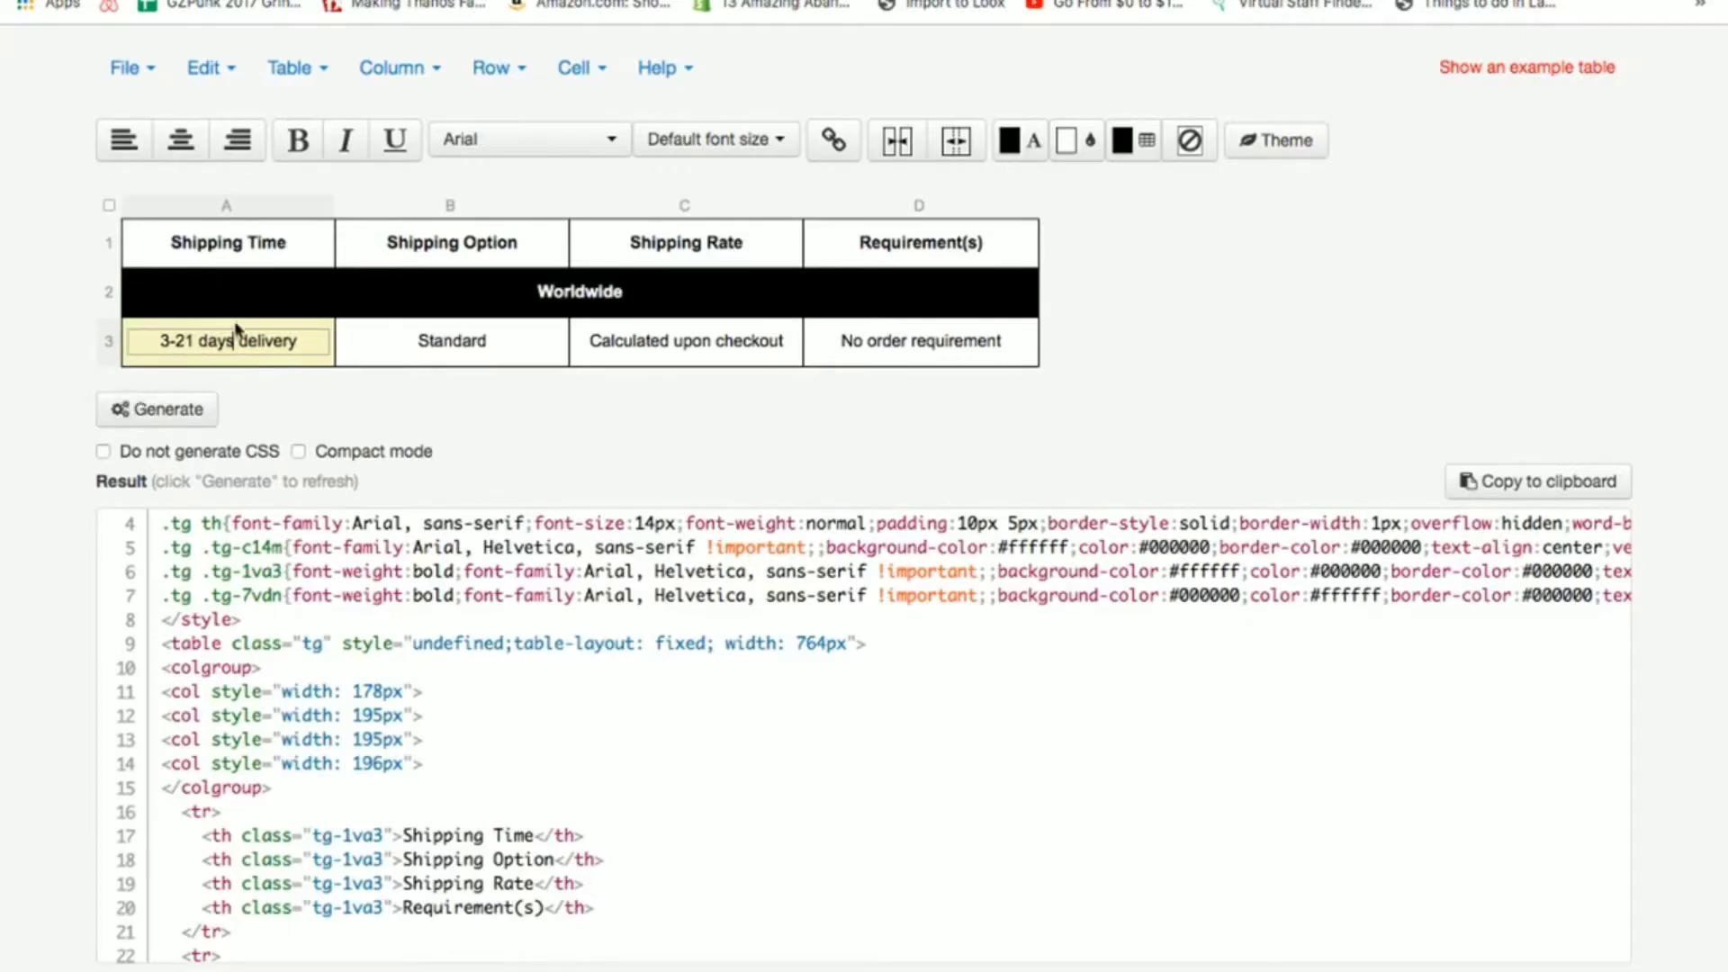
drag(239, 342, 332, 355)
key(BackSpace)
Set the Standard option cell and the Calculated upon checkout rate cell both to Free
click(432, 340)
double_click(434, 339)
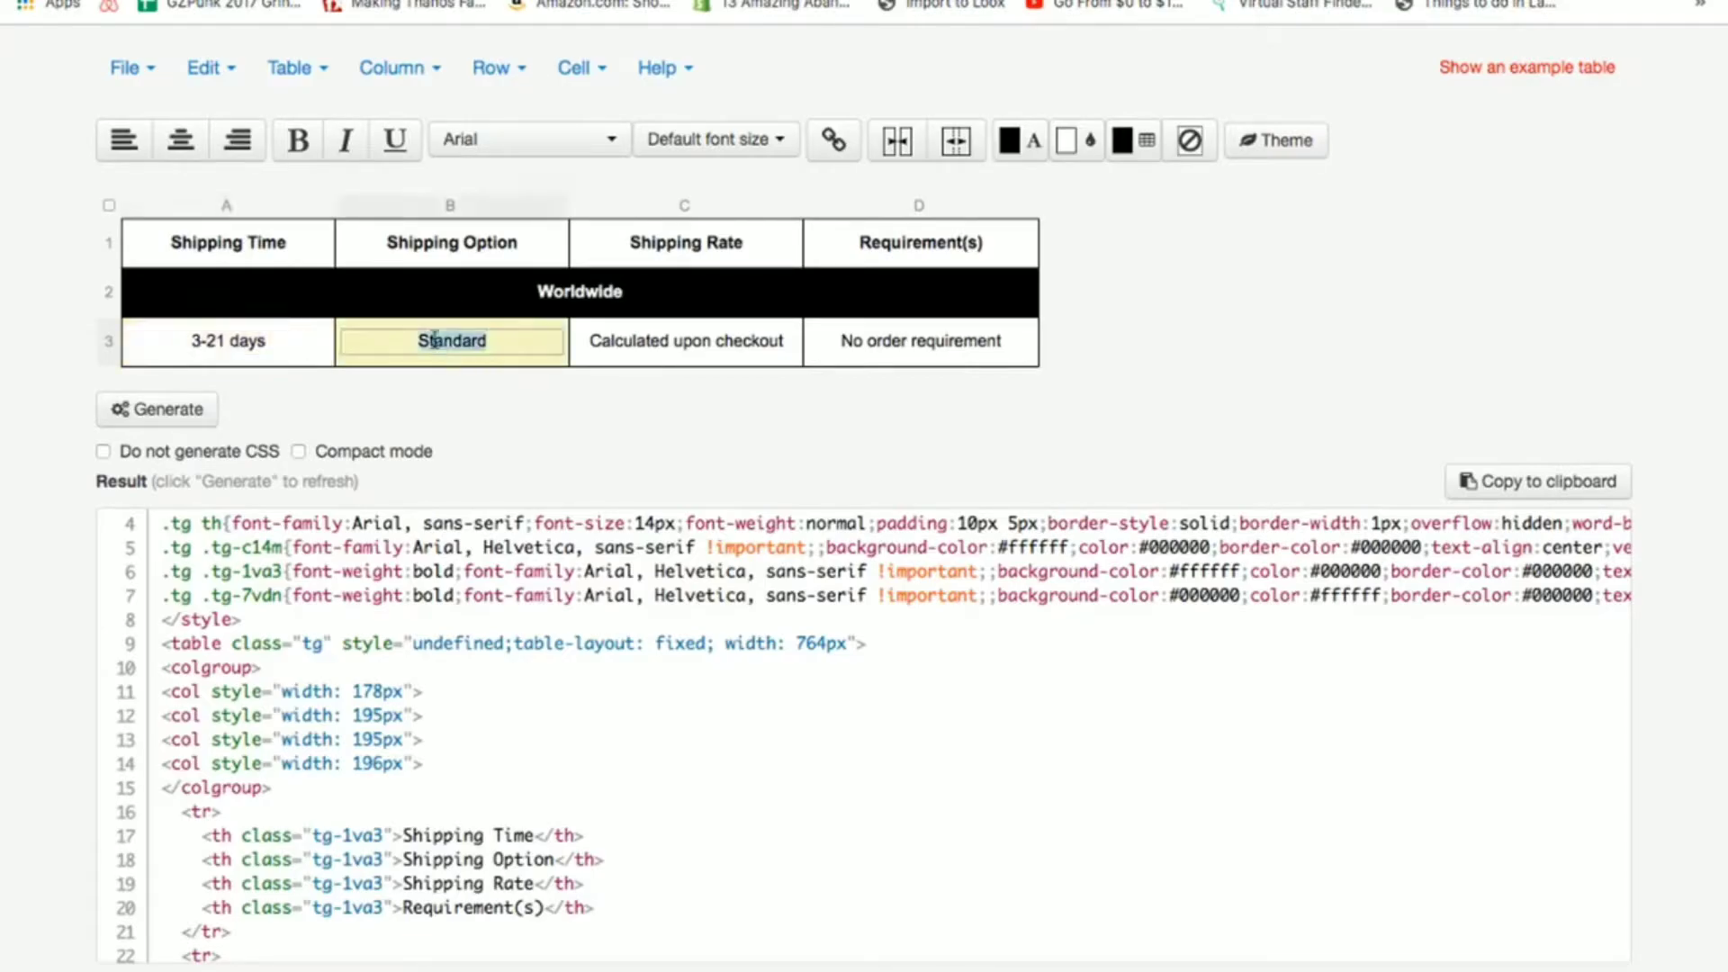
text(Free)
key(Tab)
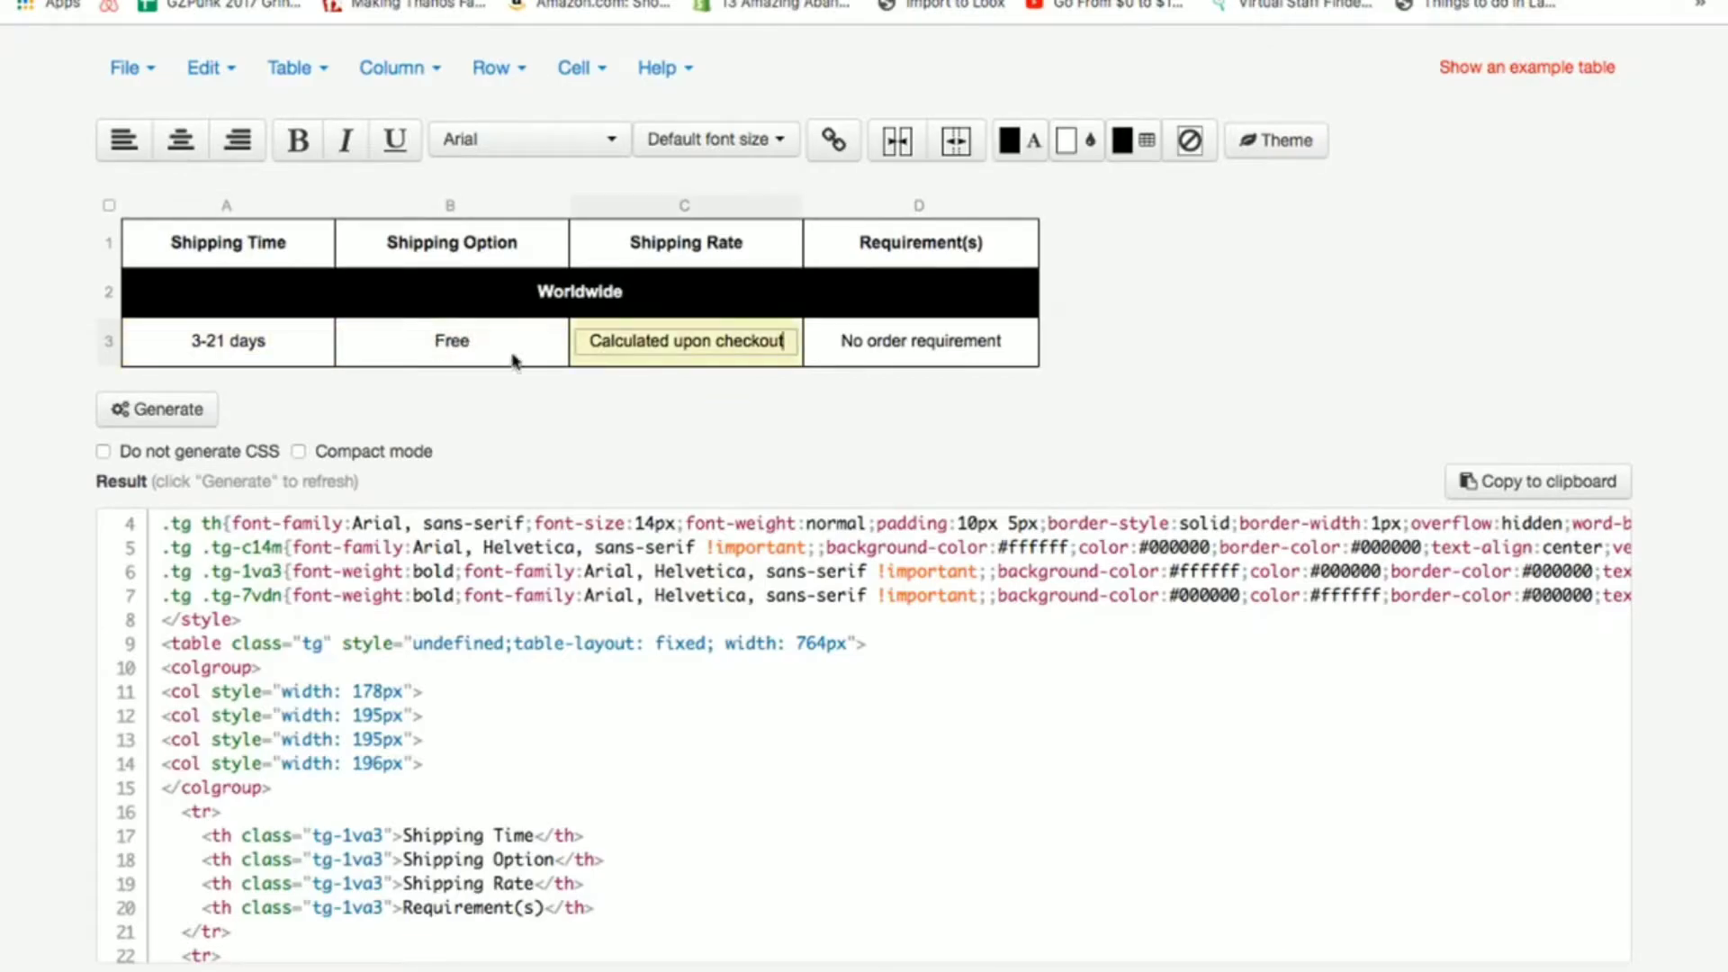
triple_click(610, 349)
text(Free)
key(Tab)
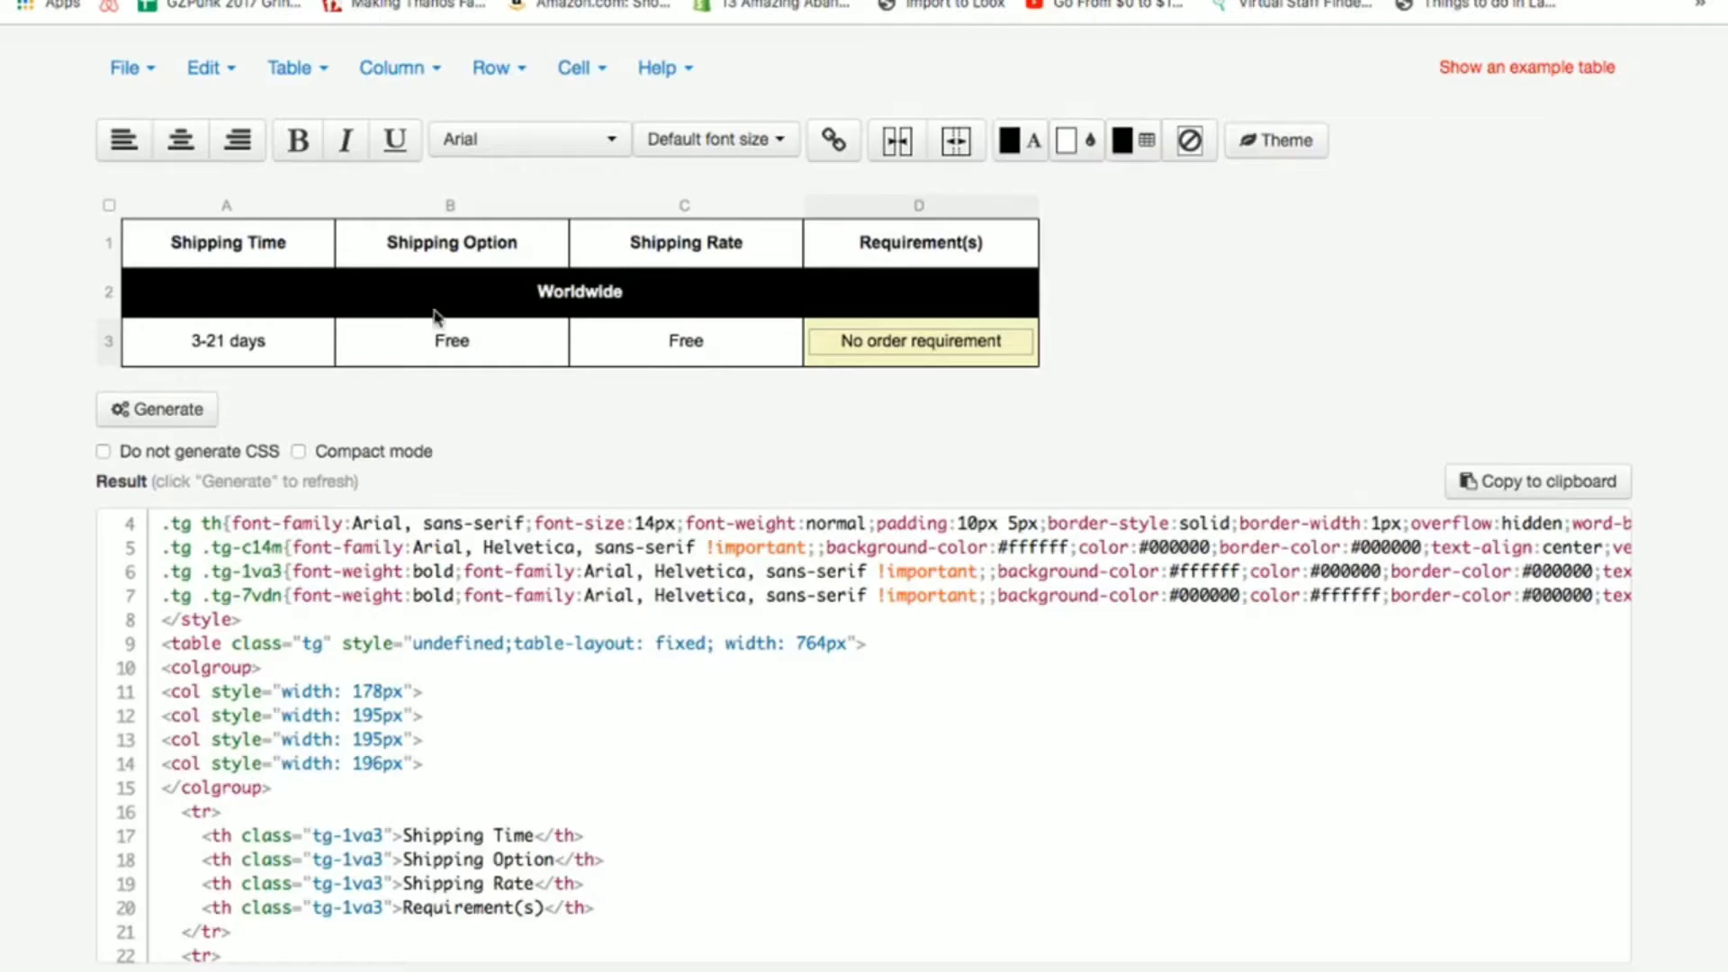
Regenerate the HTML code, copy it to the clipboard, and return to the Shopify editor
click(152, 422)
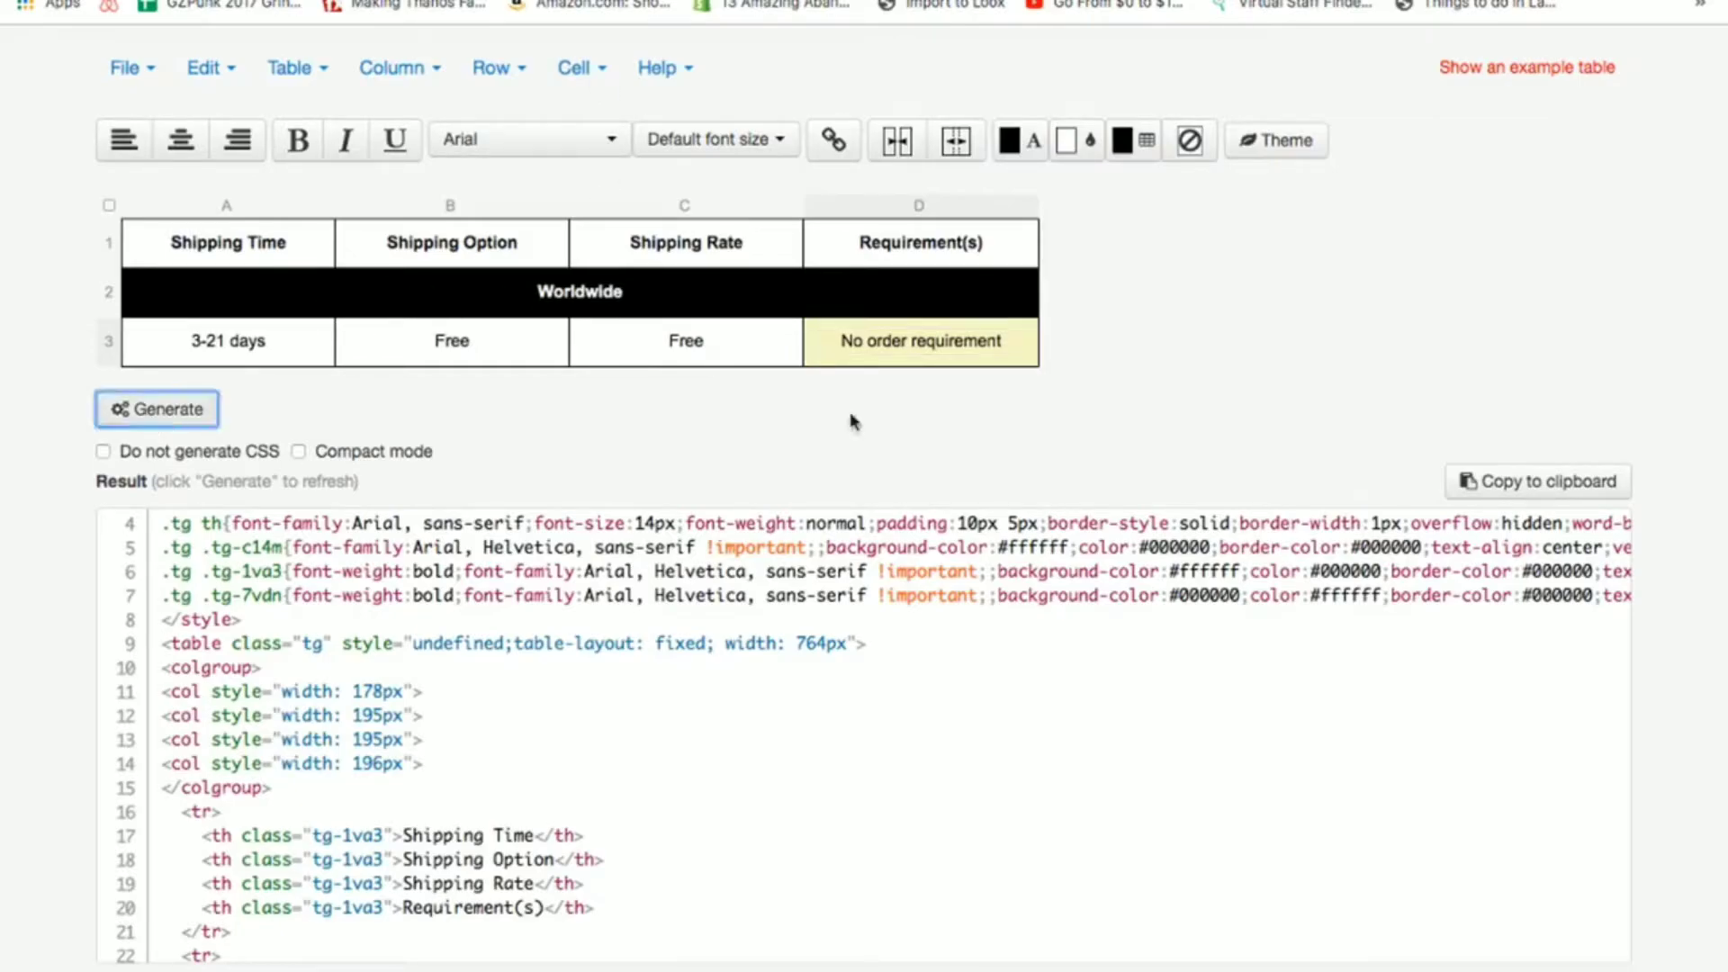
scroll(815, 792, down, 2)
scroll(819, 837, down, 2)
scroll(764, 765, up, 5)
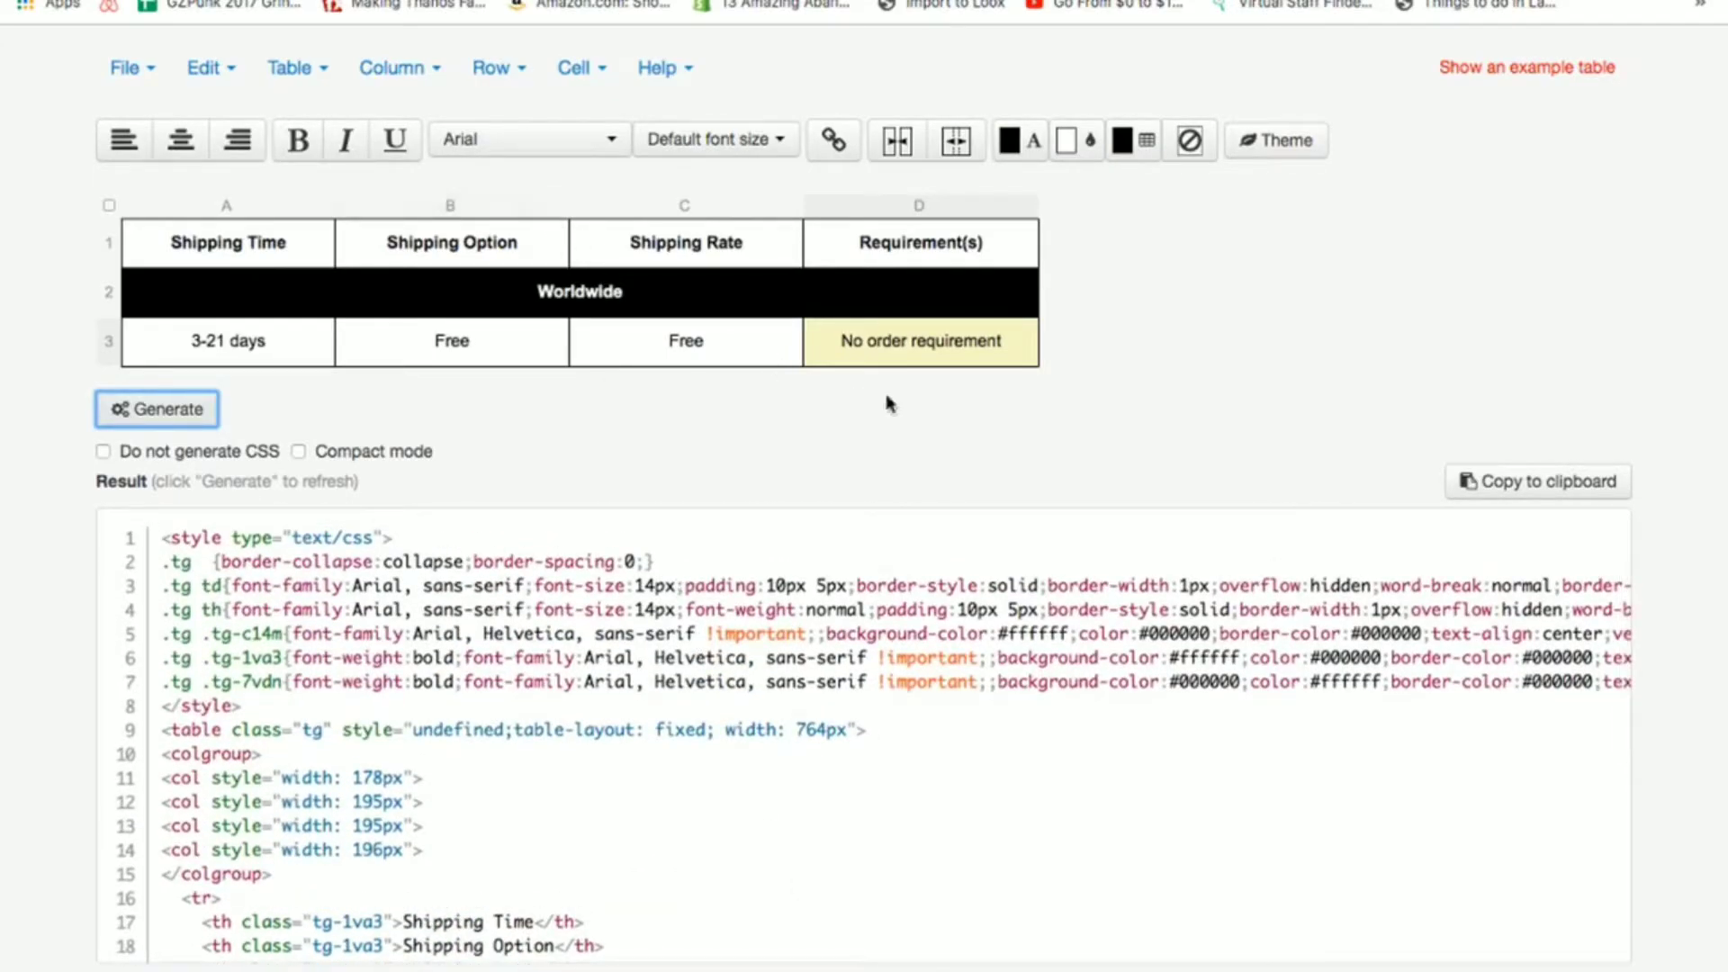
click(1535, 482)
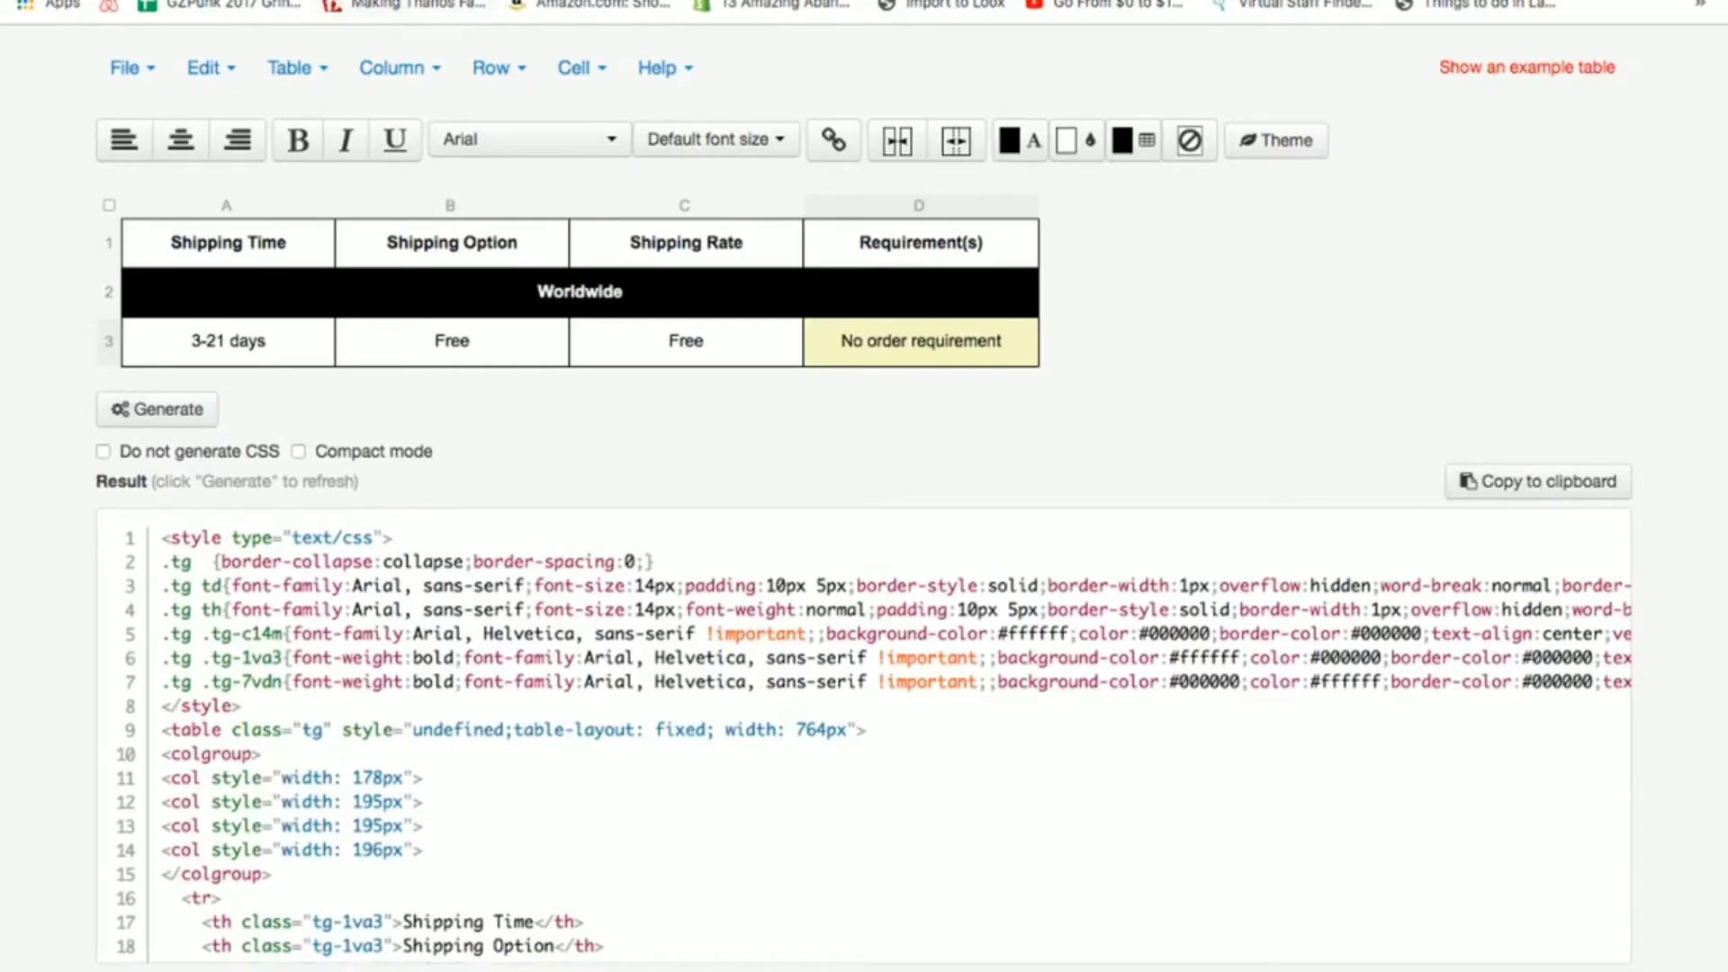
key(ctrl+Tab)
key(ctrl+Tab)
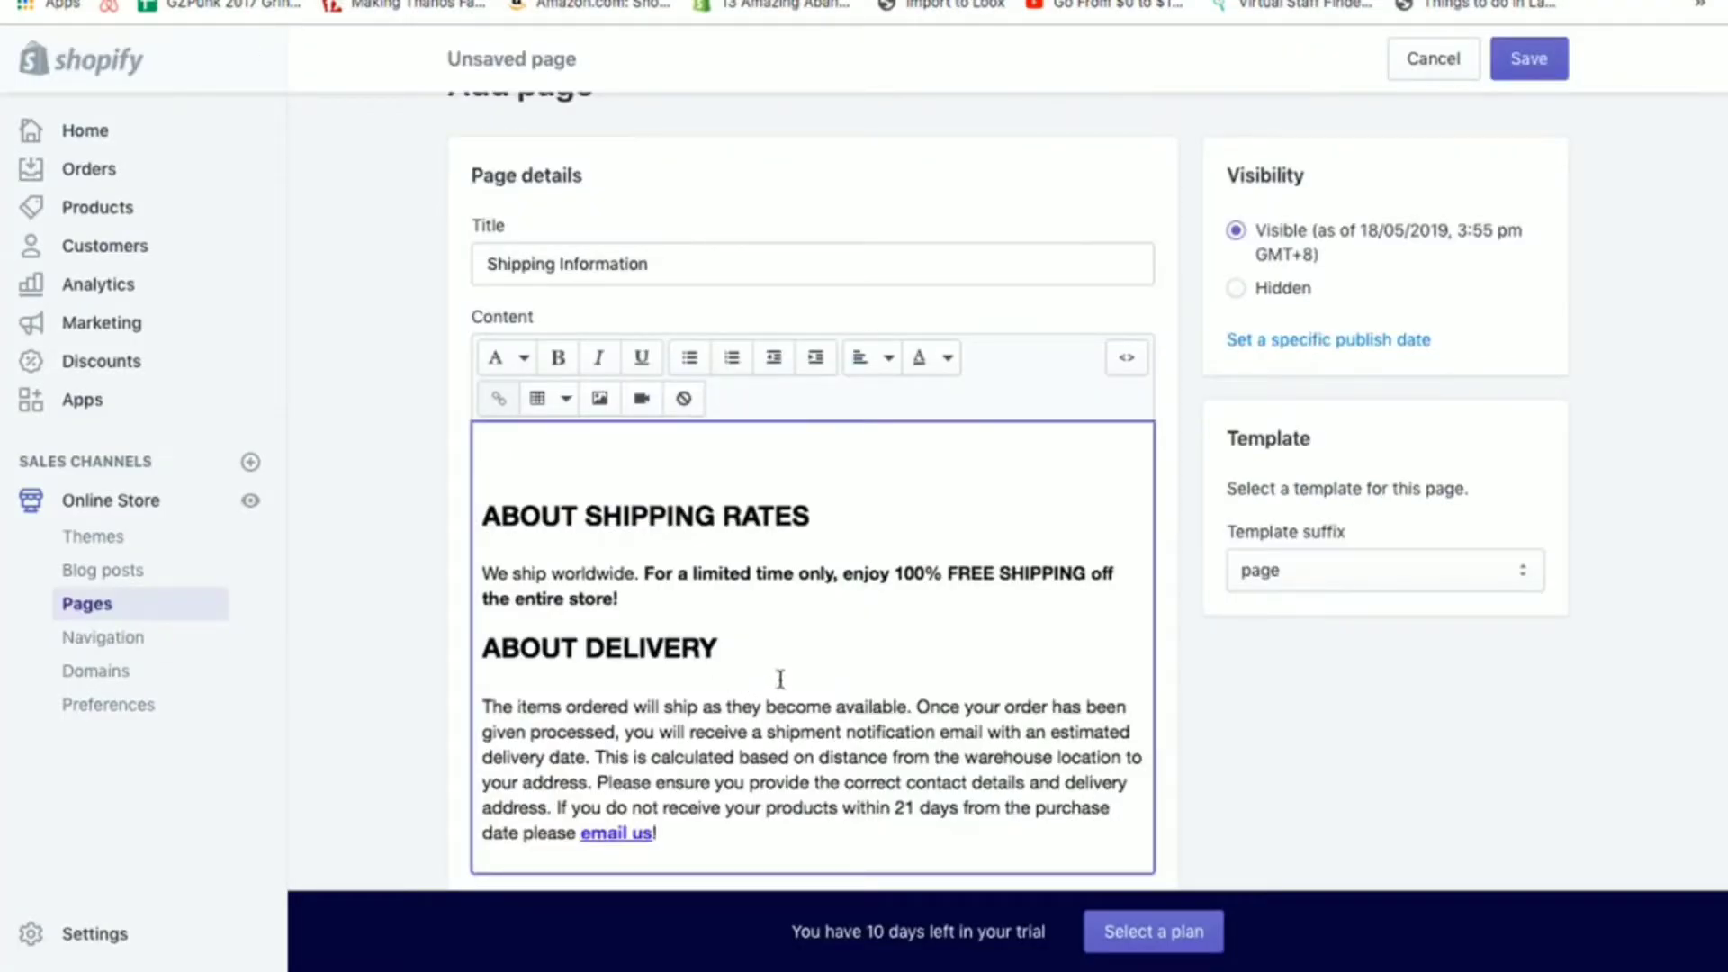
Paste the copied Worldwide table HTML on a new first line of the page's HTML source
click(661, 457)
key(ctrl+v)
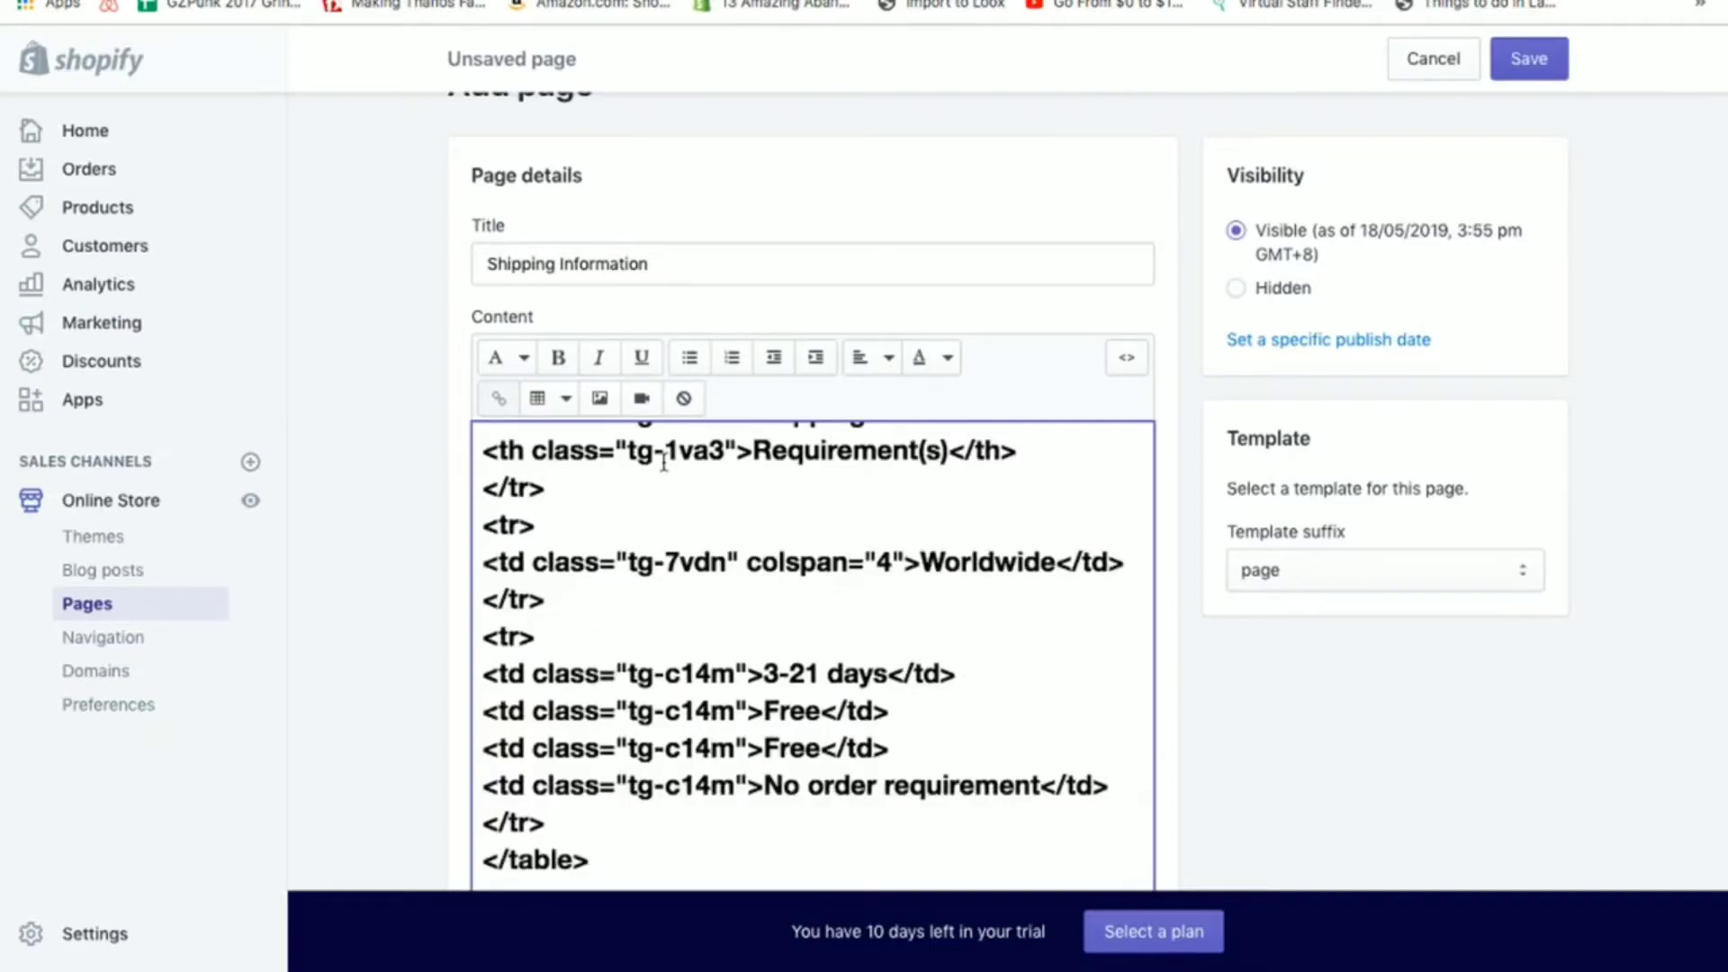
key(ctrl+z)
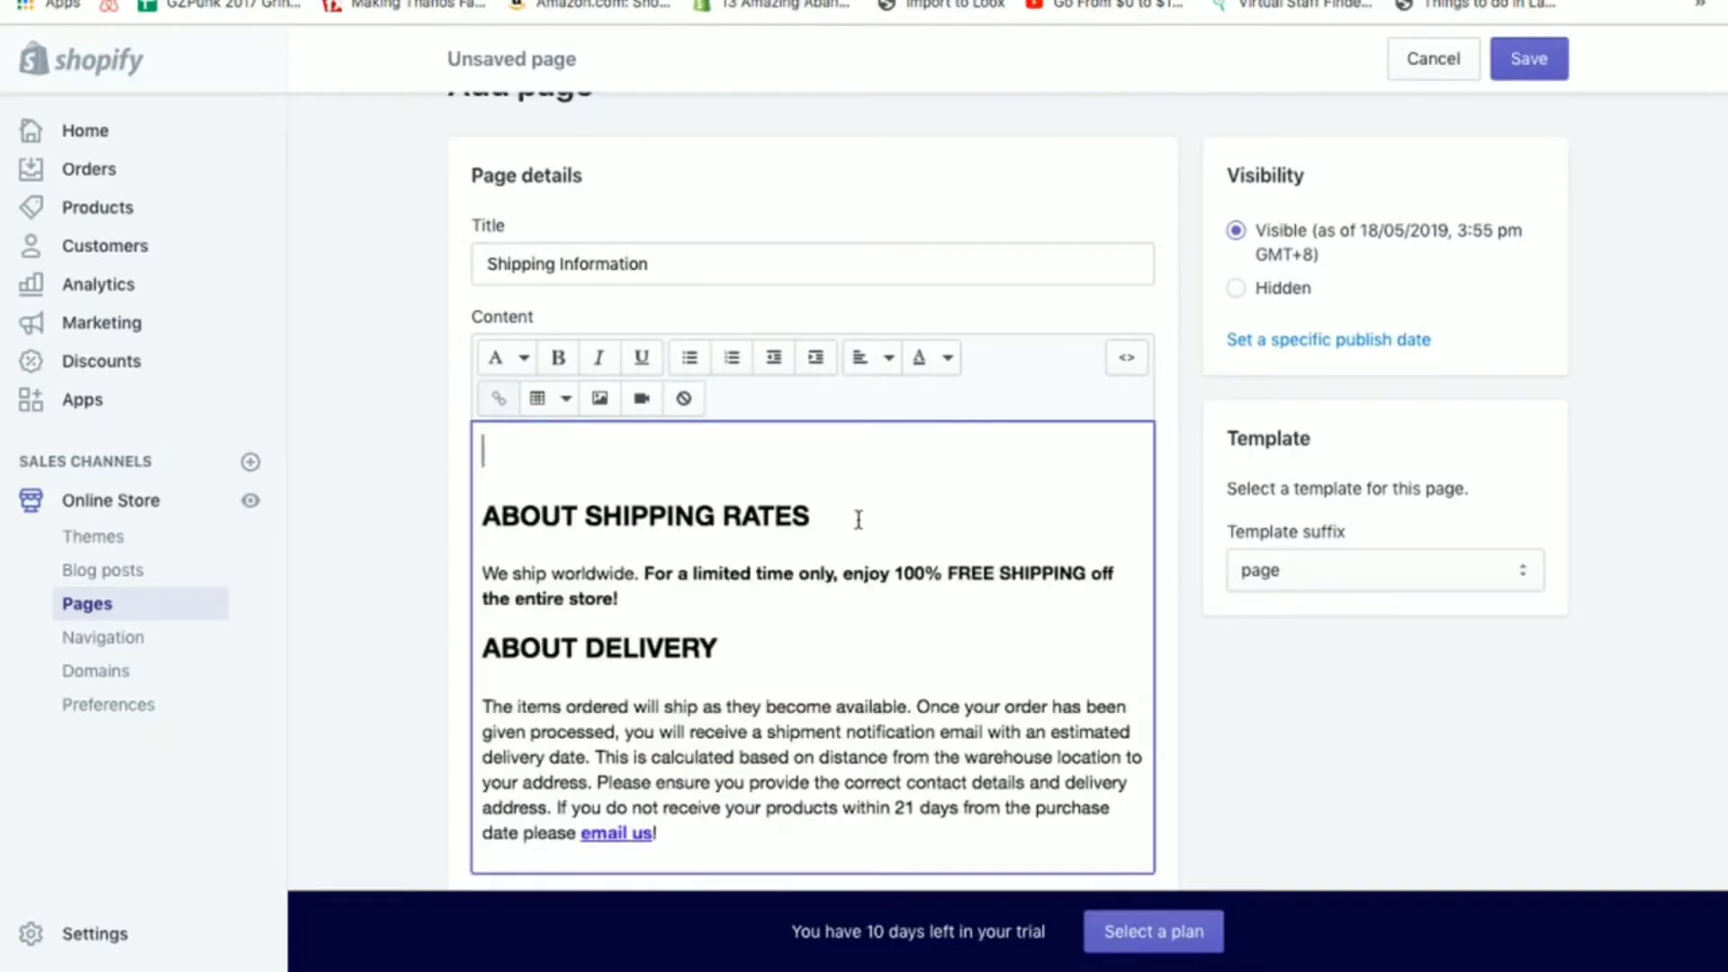
click(1127, 362)
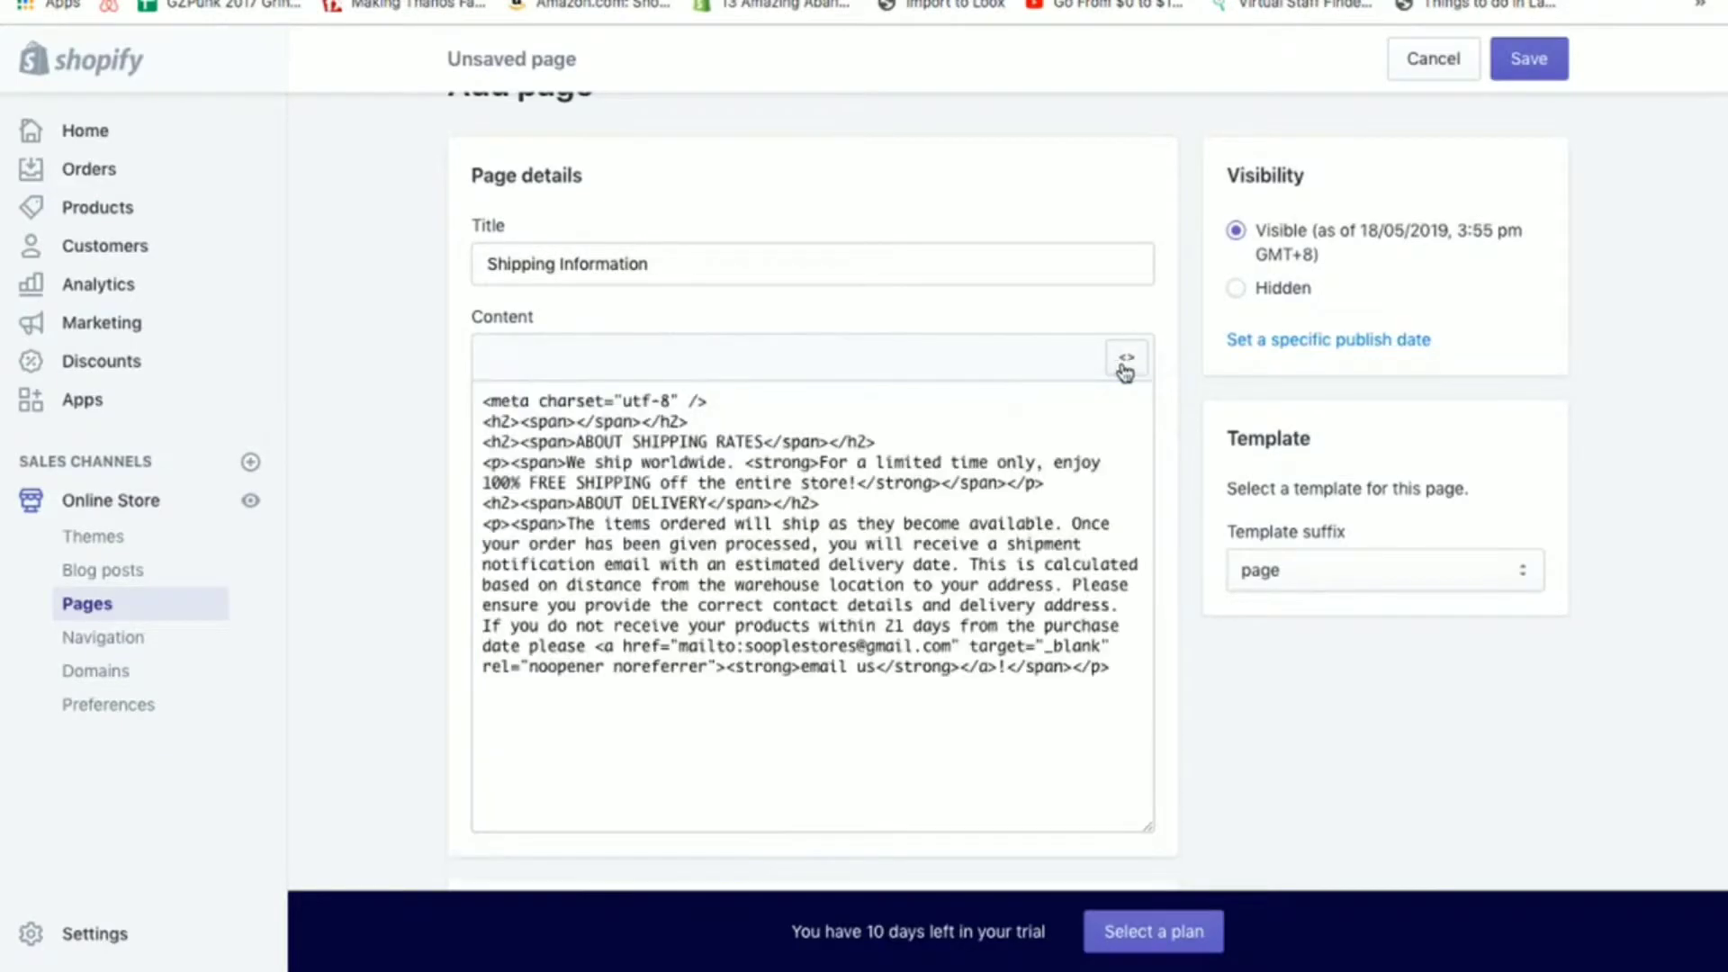
click(487, 405)
key(Return)
key(ctrl+v)
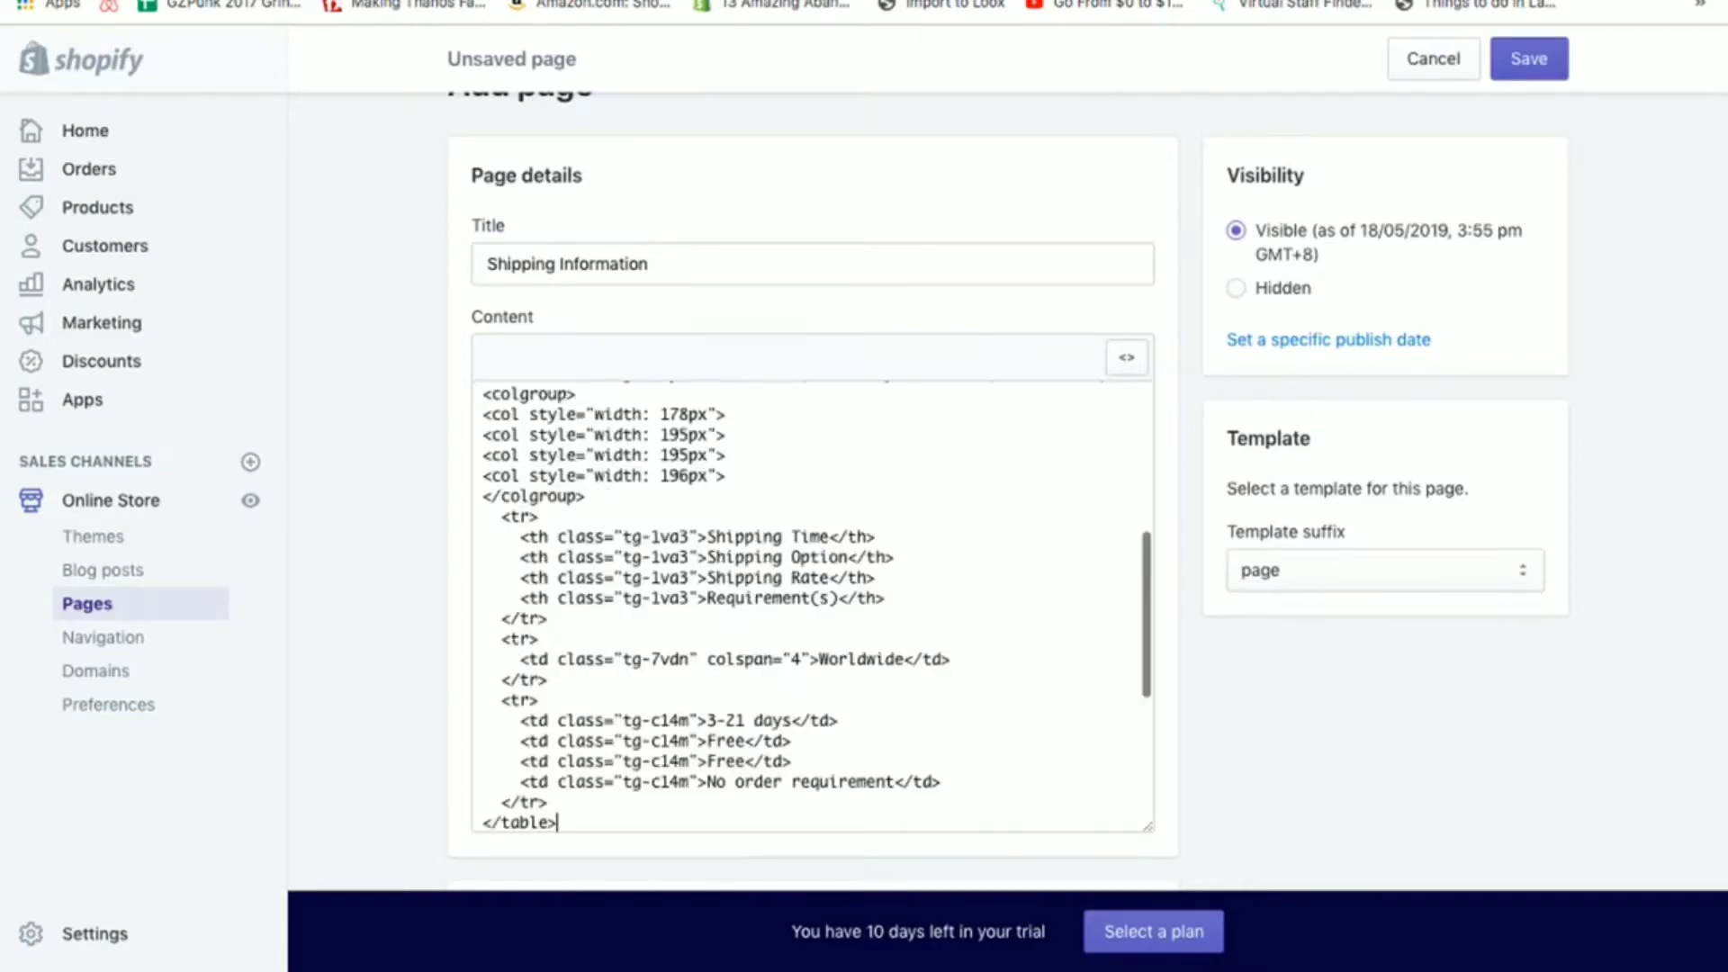
click(1125, 364)
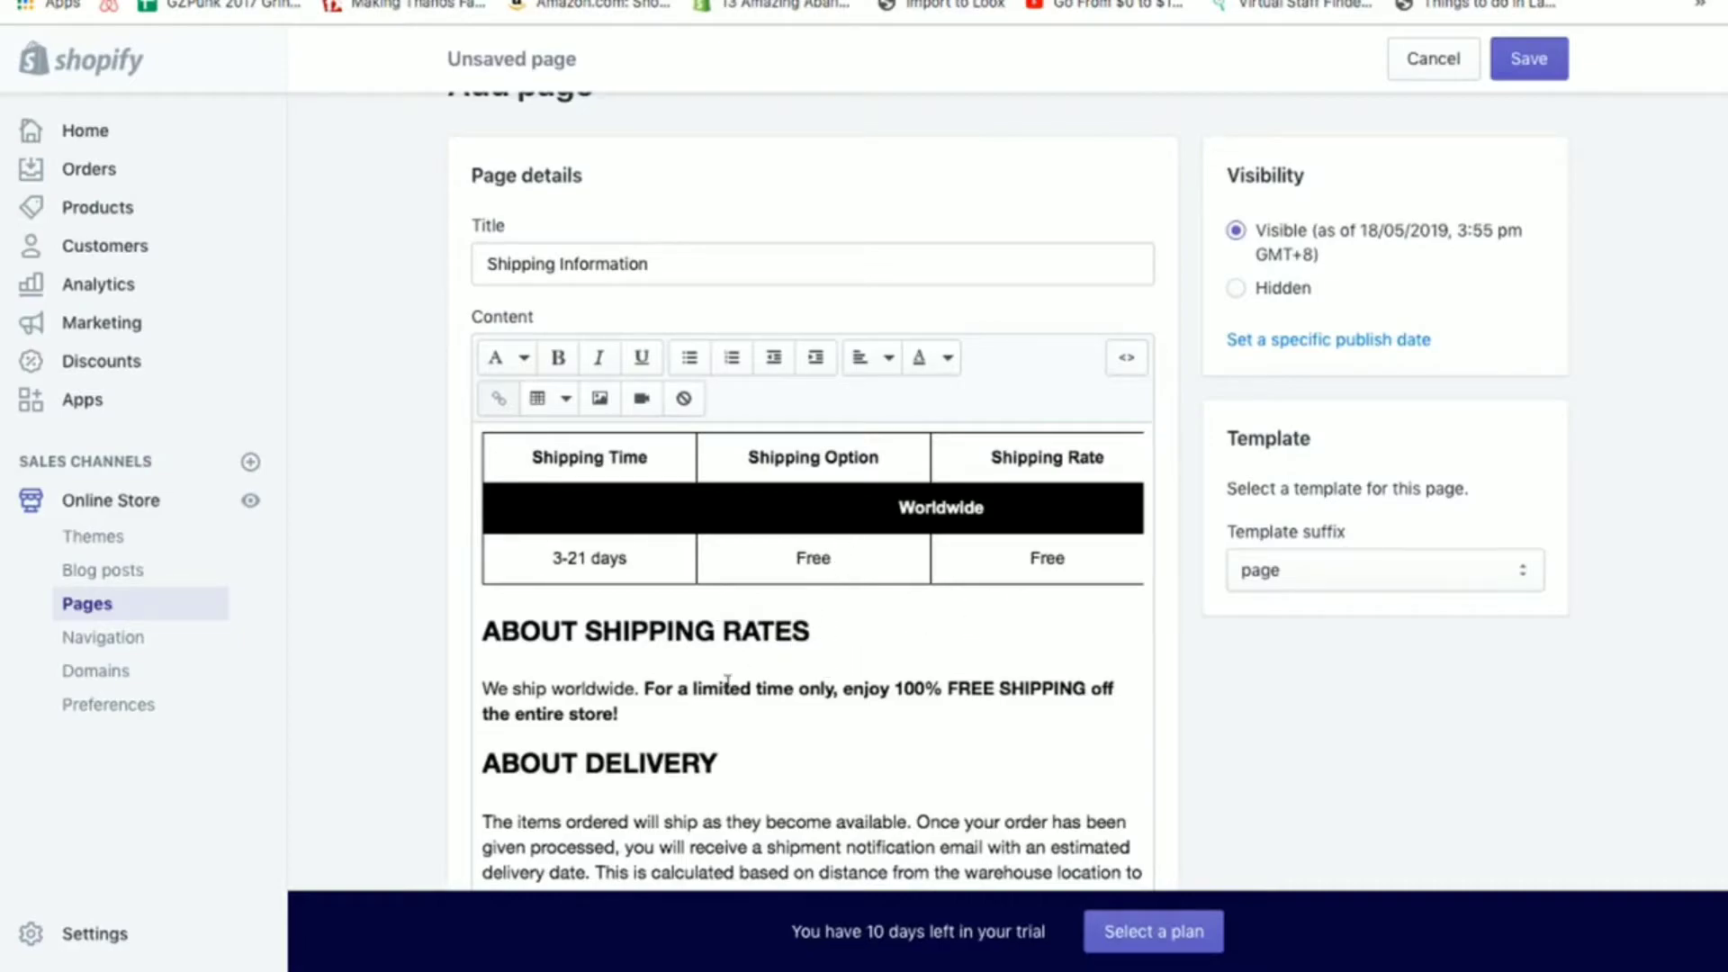
scroll(656, 717, down, 3)
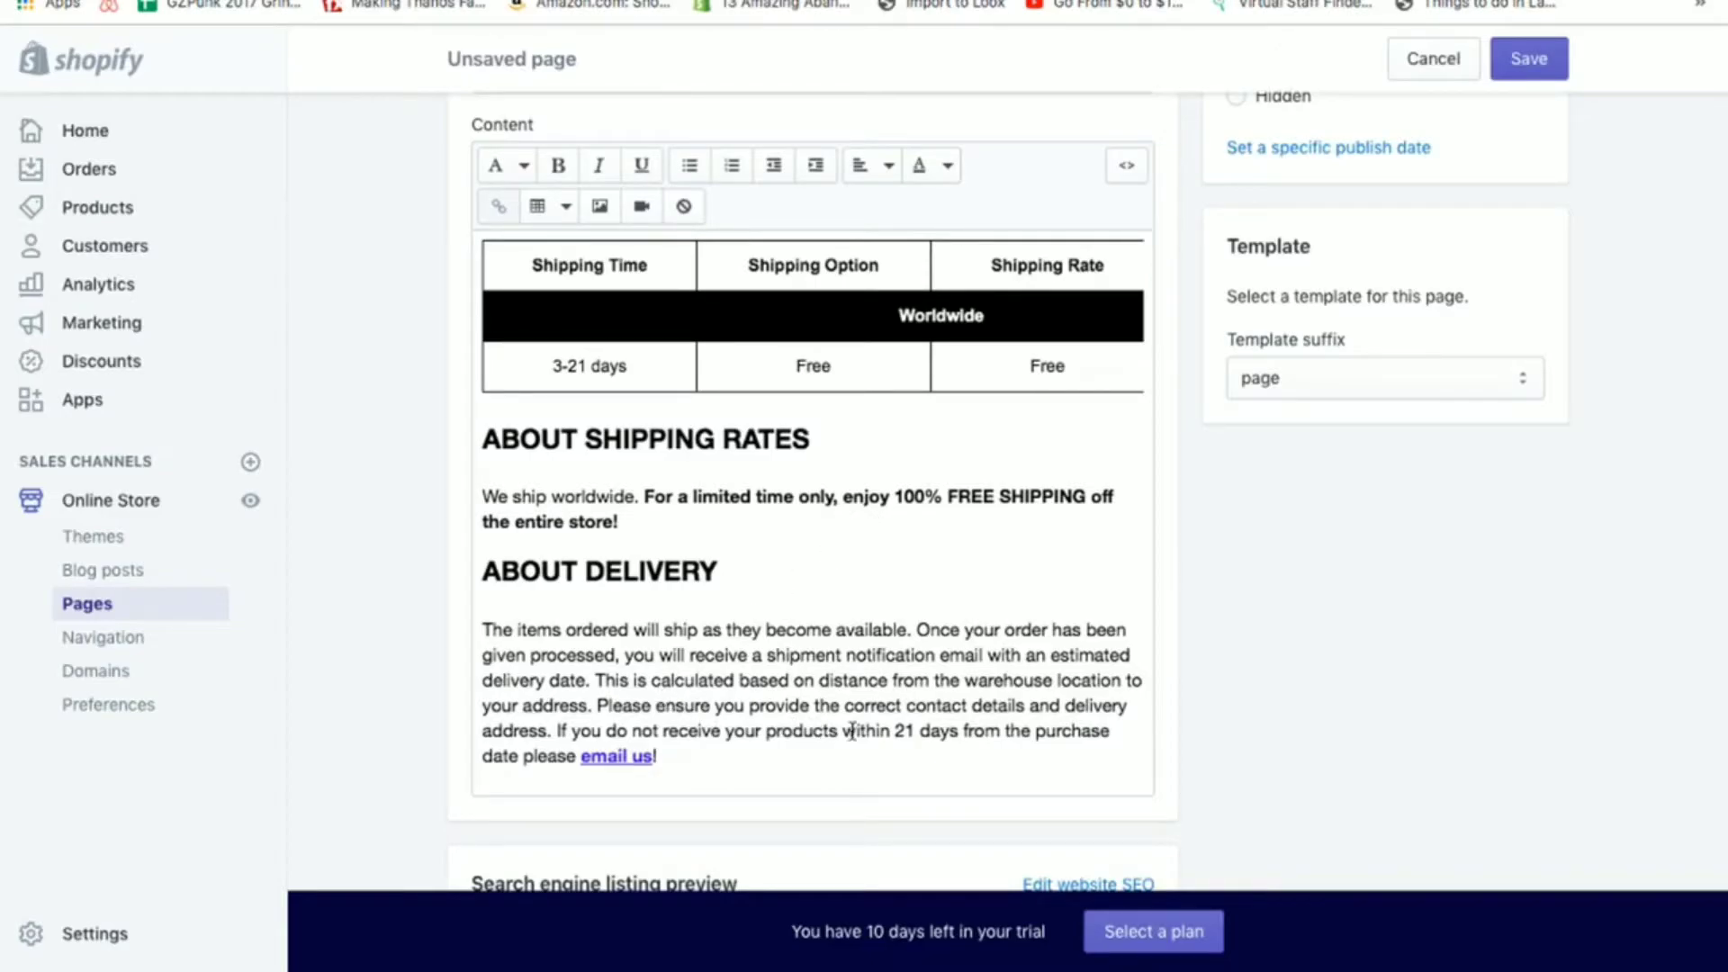
scroll(732, 744, up, 3)
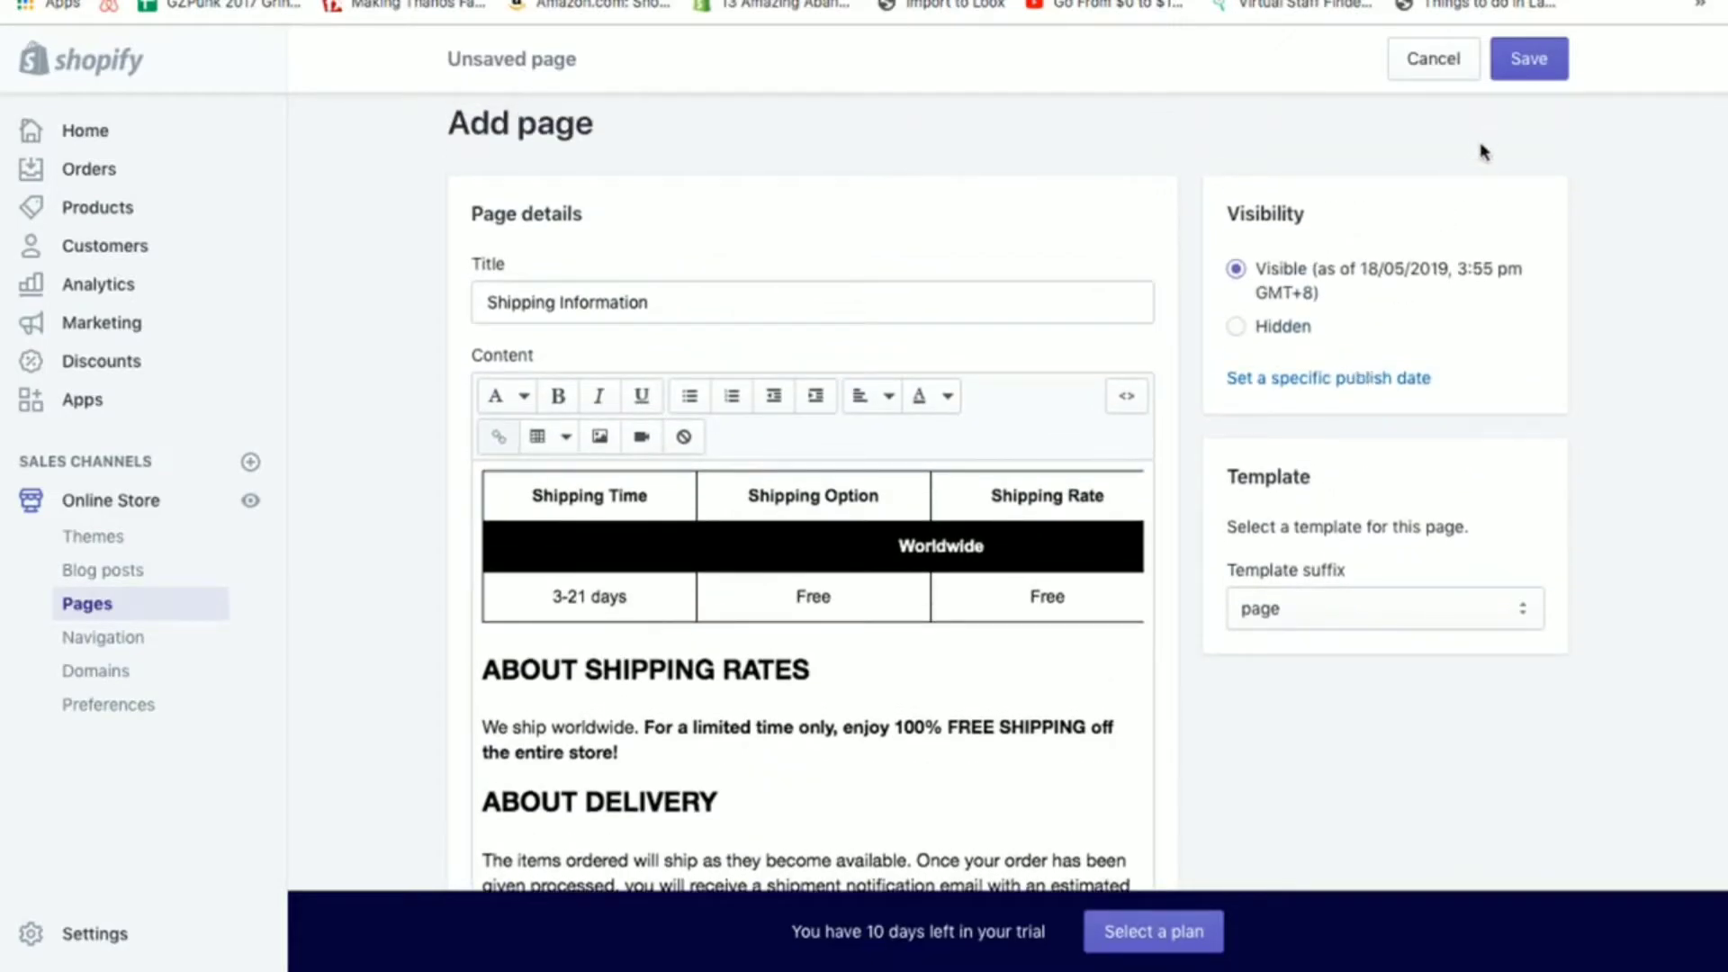
Save the Shipping Information page and check it on the online store
click(1539, 61)
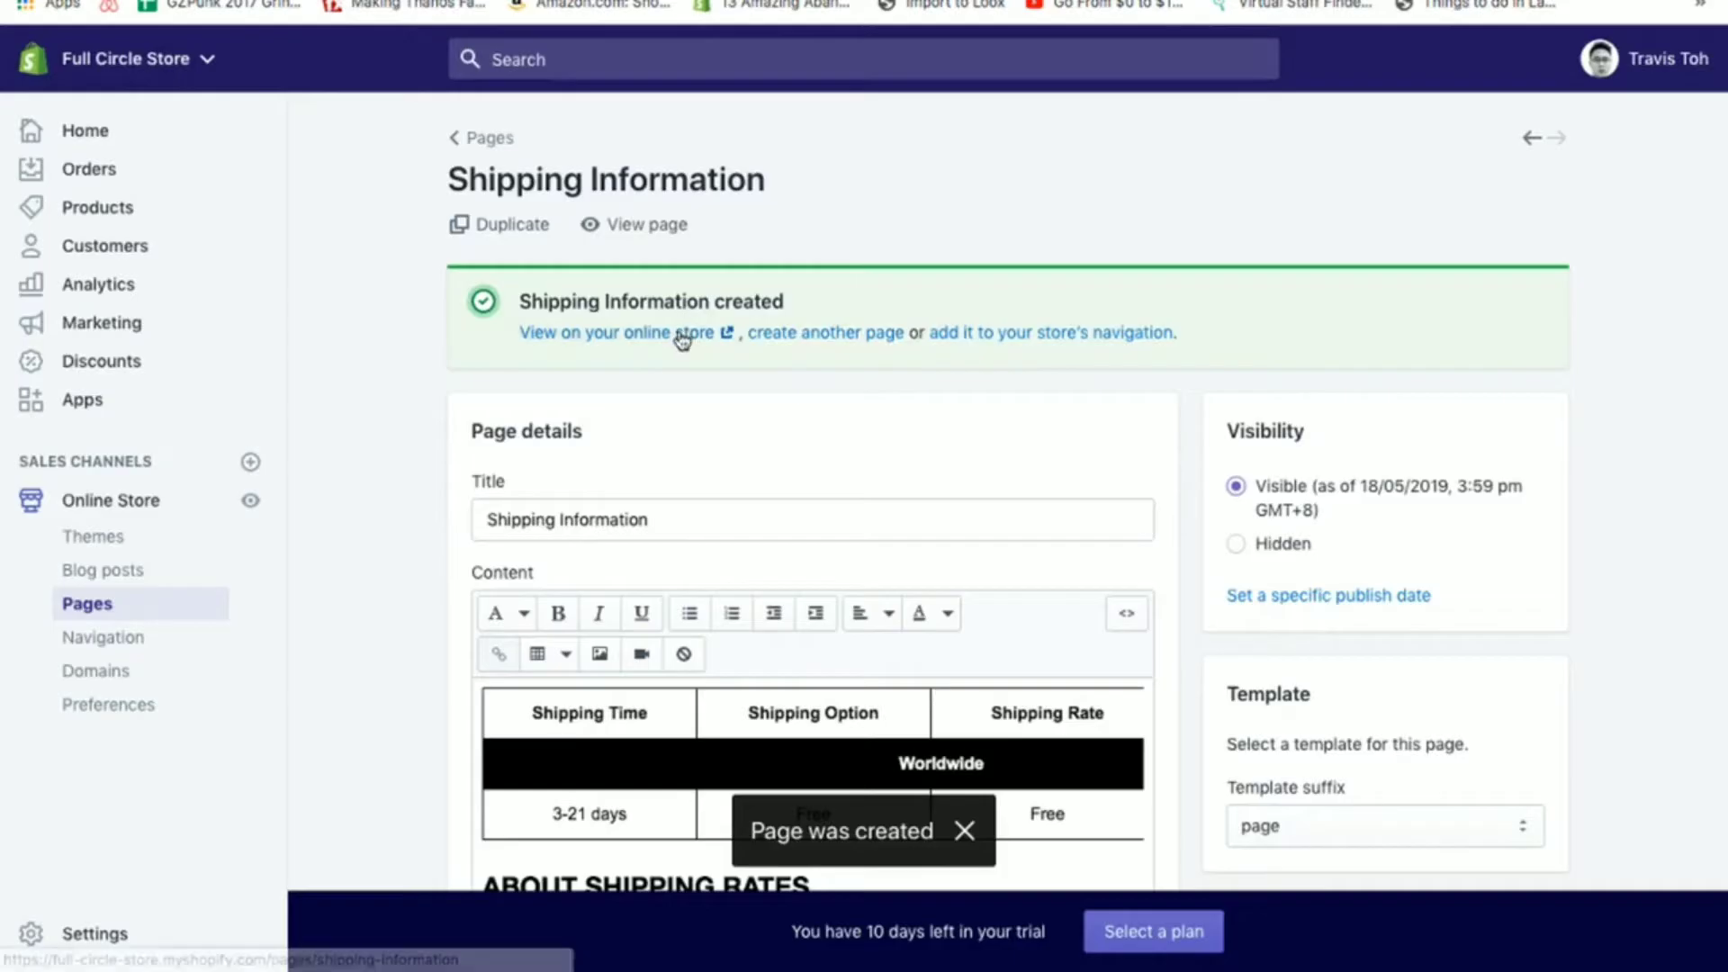
click(682, 336)
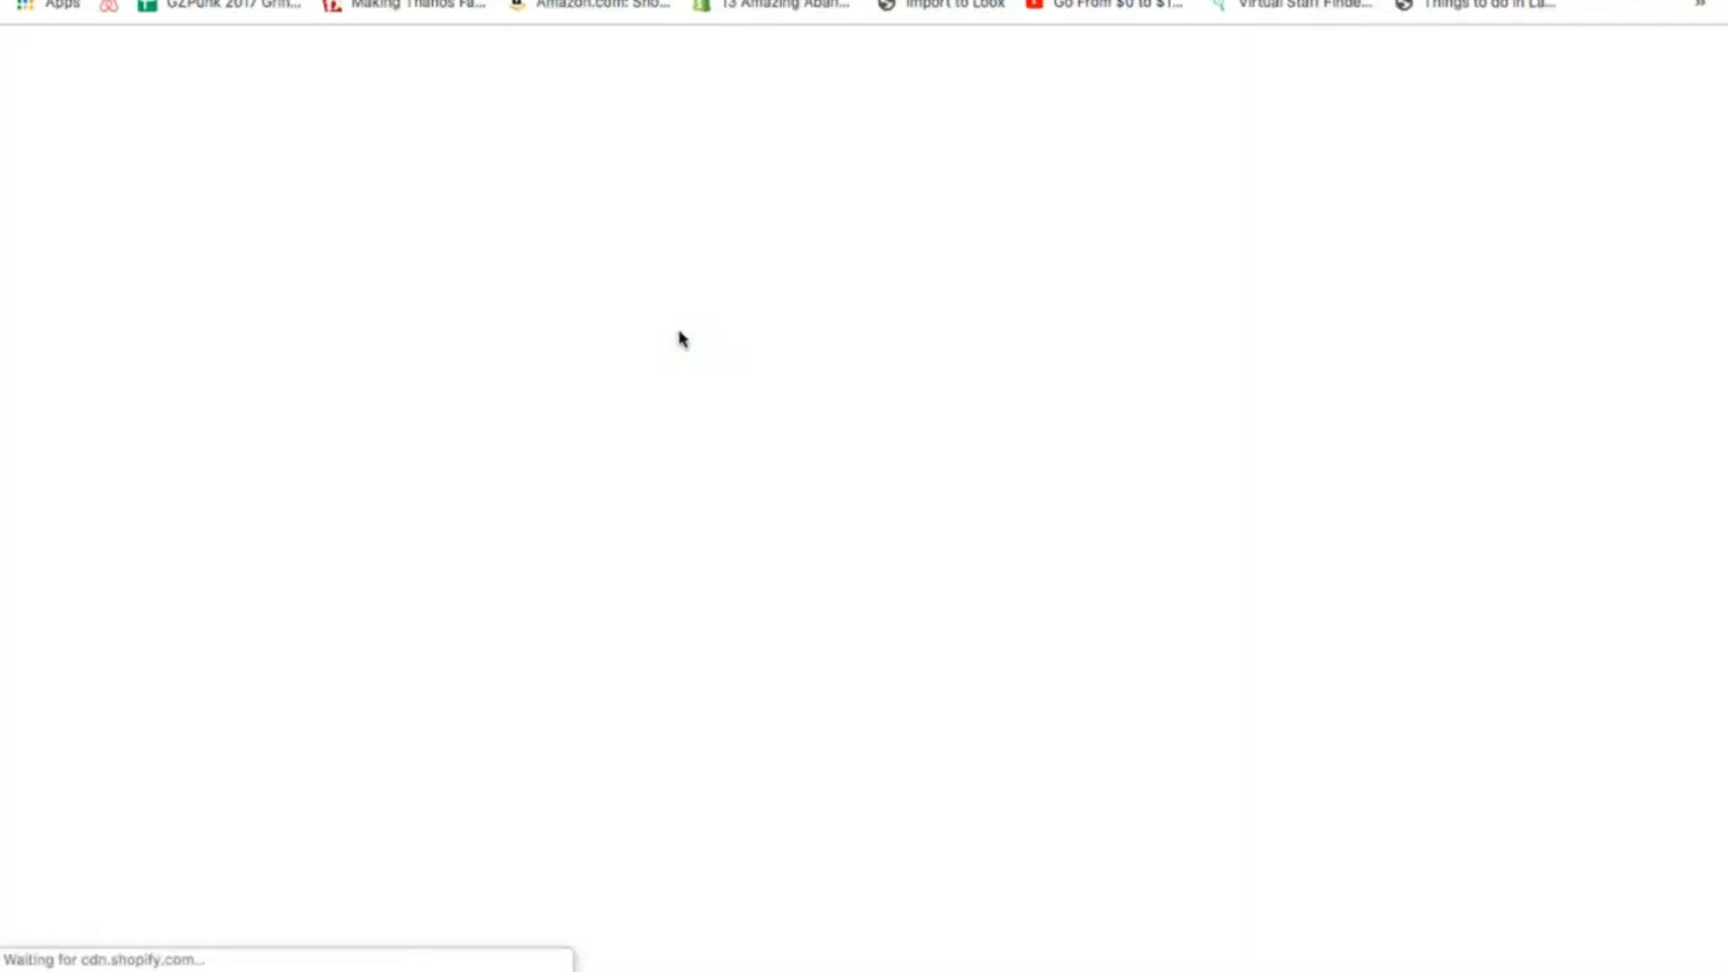
scroll(640, 222, down, 2)
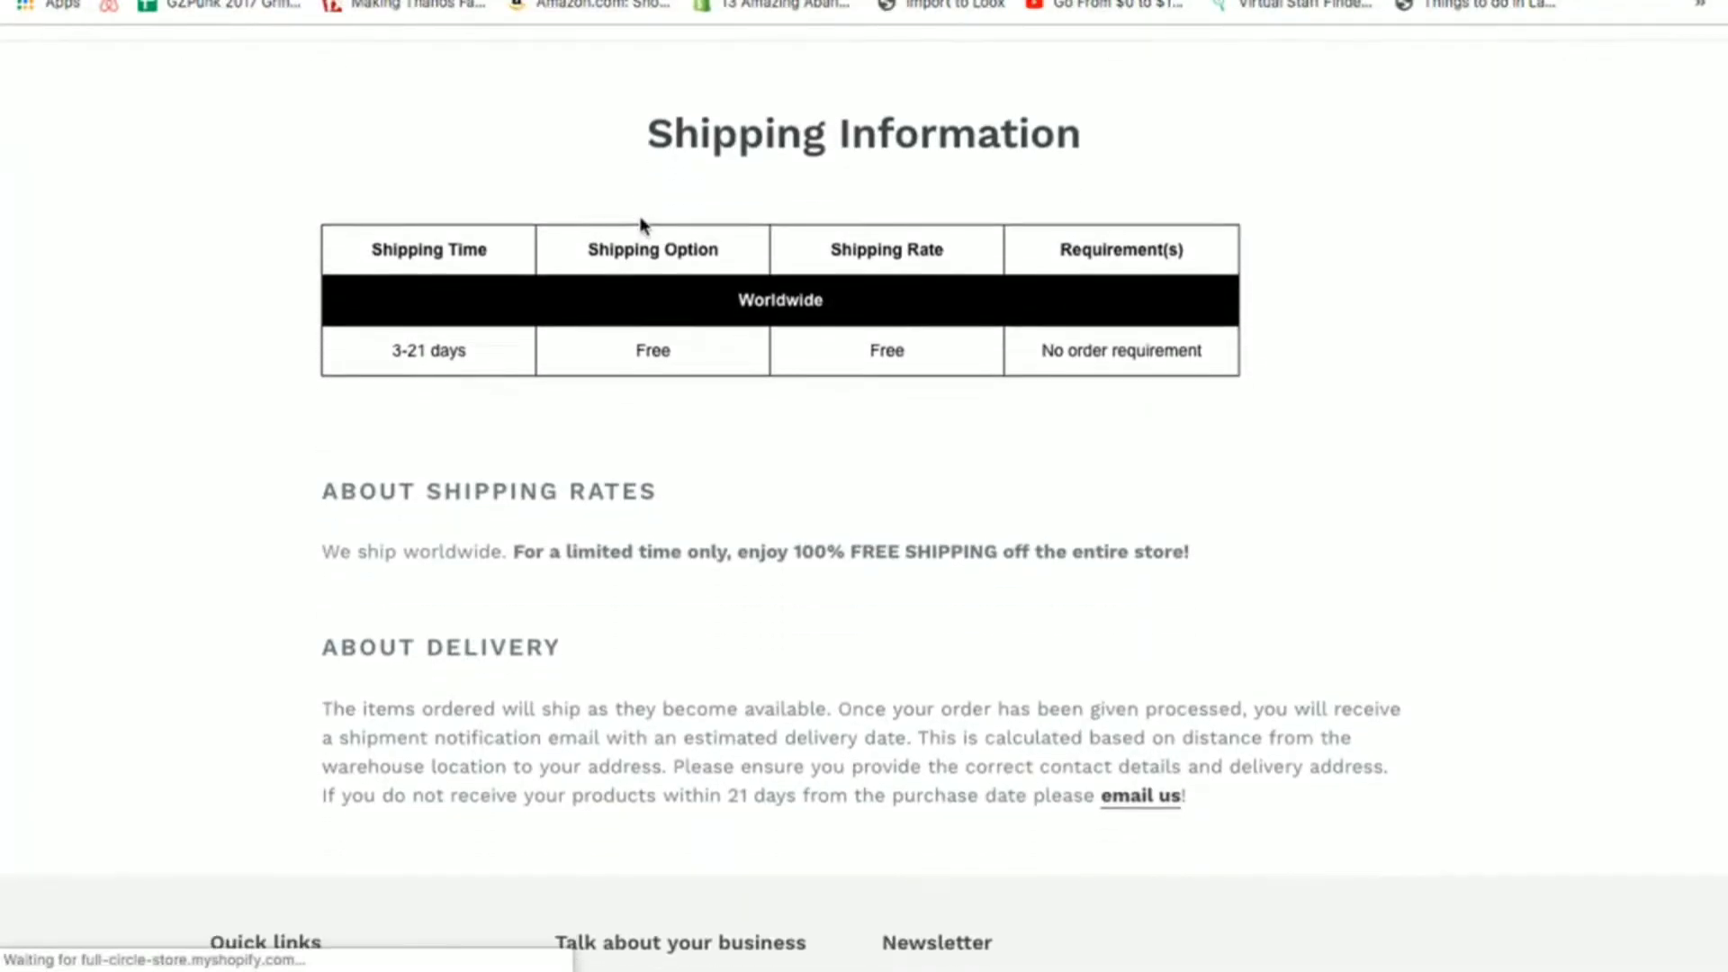
scroll(640, 222, down, 1)
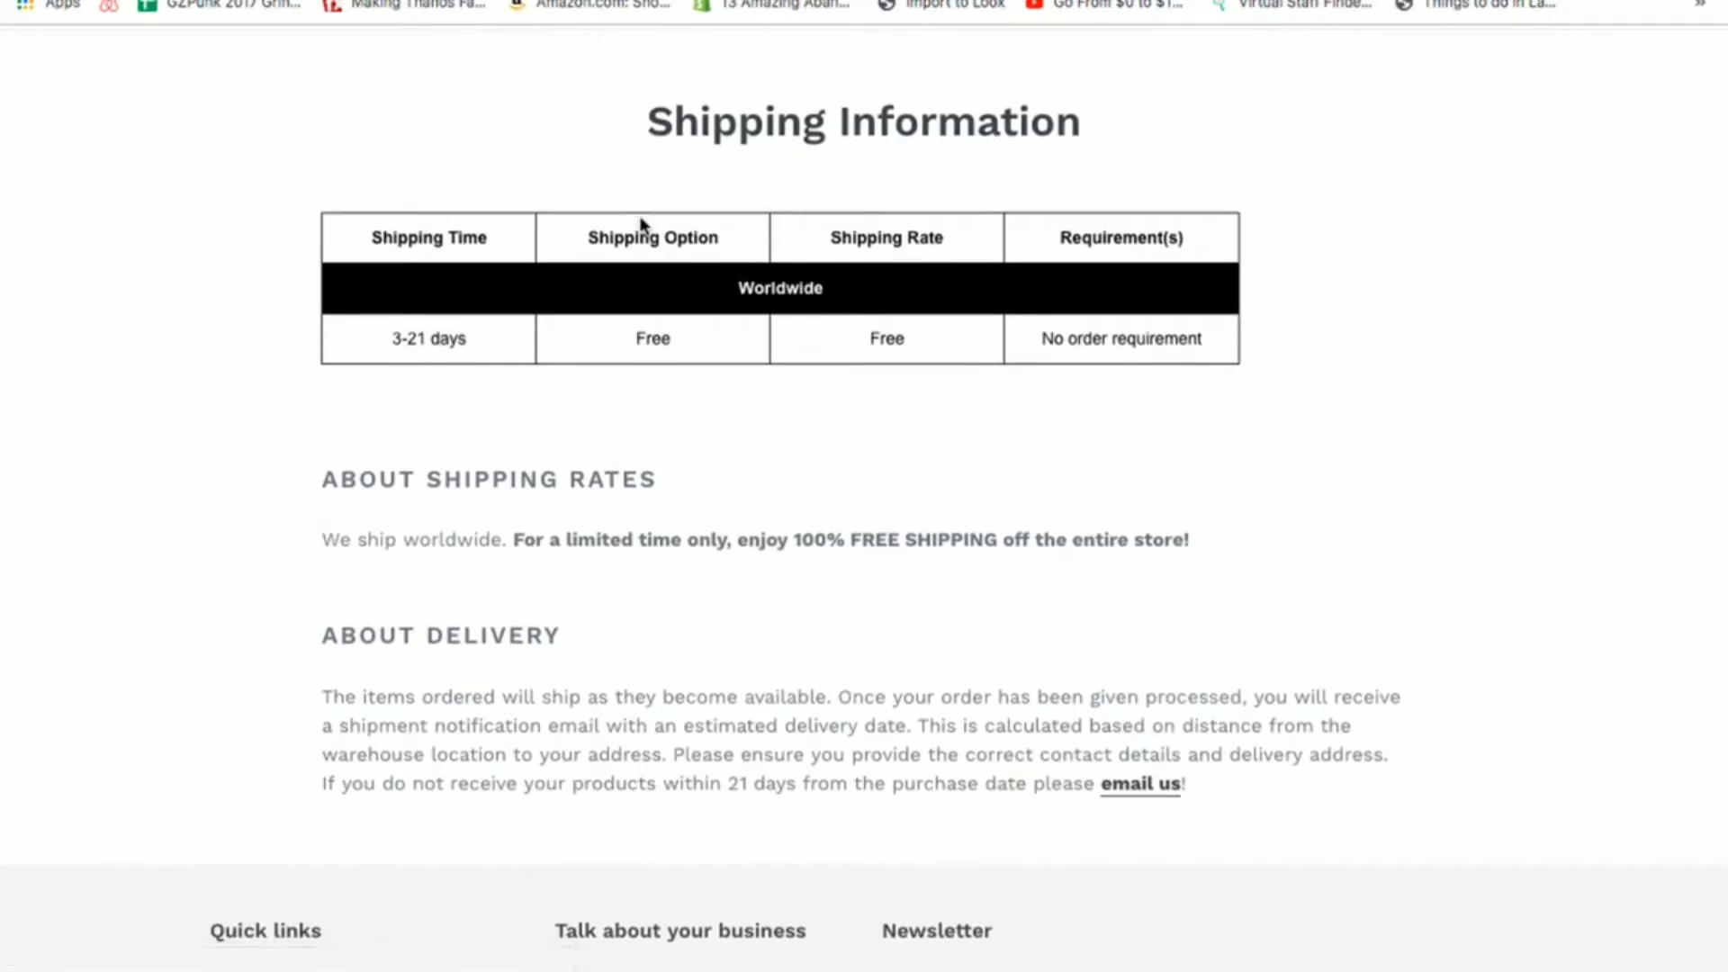
scroll(640, 221, up, 1)
scroll(425, 500, down, 2)
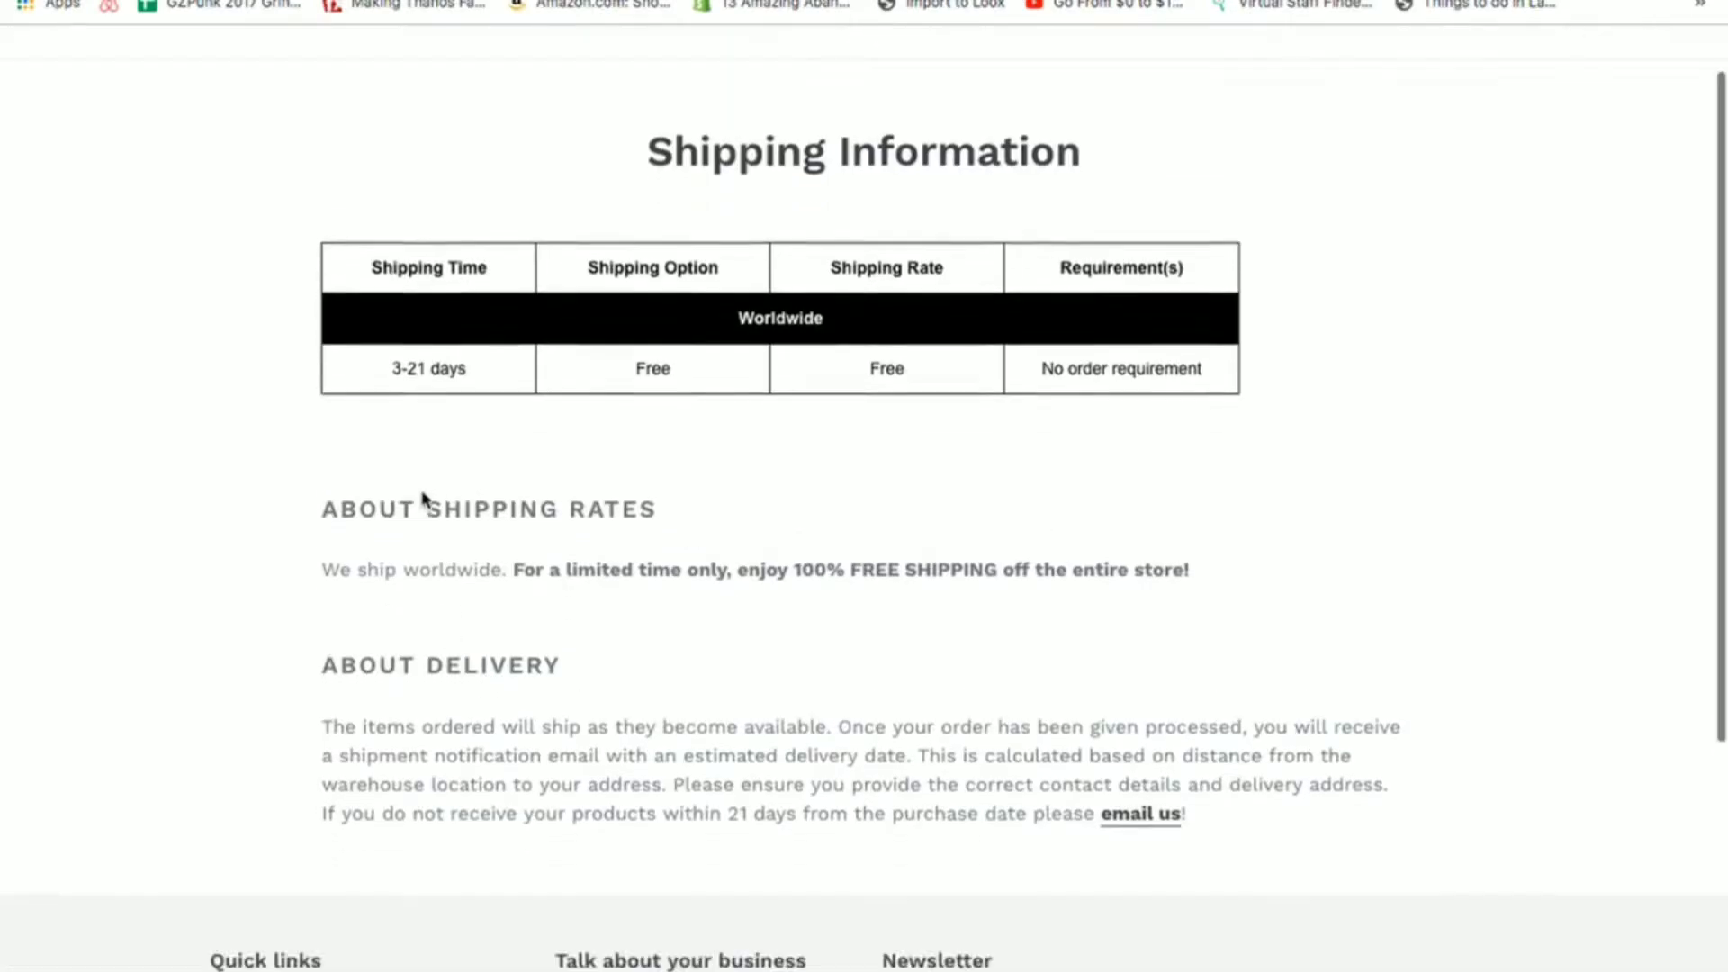
scroll(425, 499, up, 3)
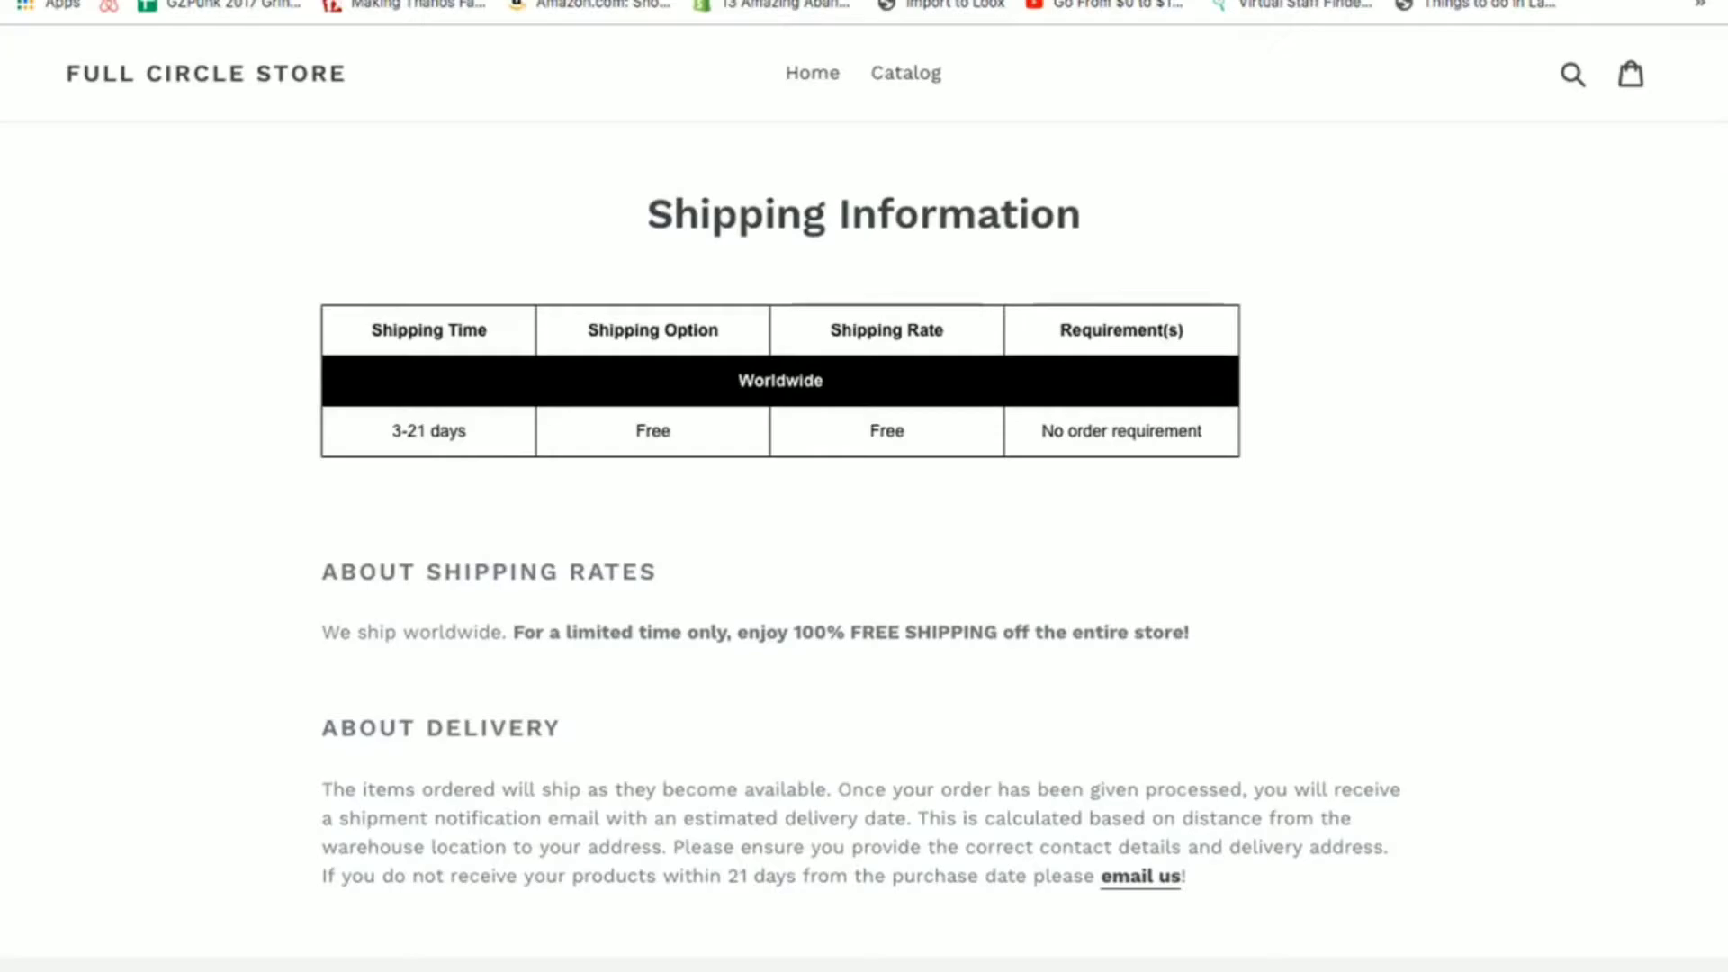
Return to the admin and open the Pages list showing all five pages
click(540, 2)
click(126, 615)
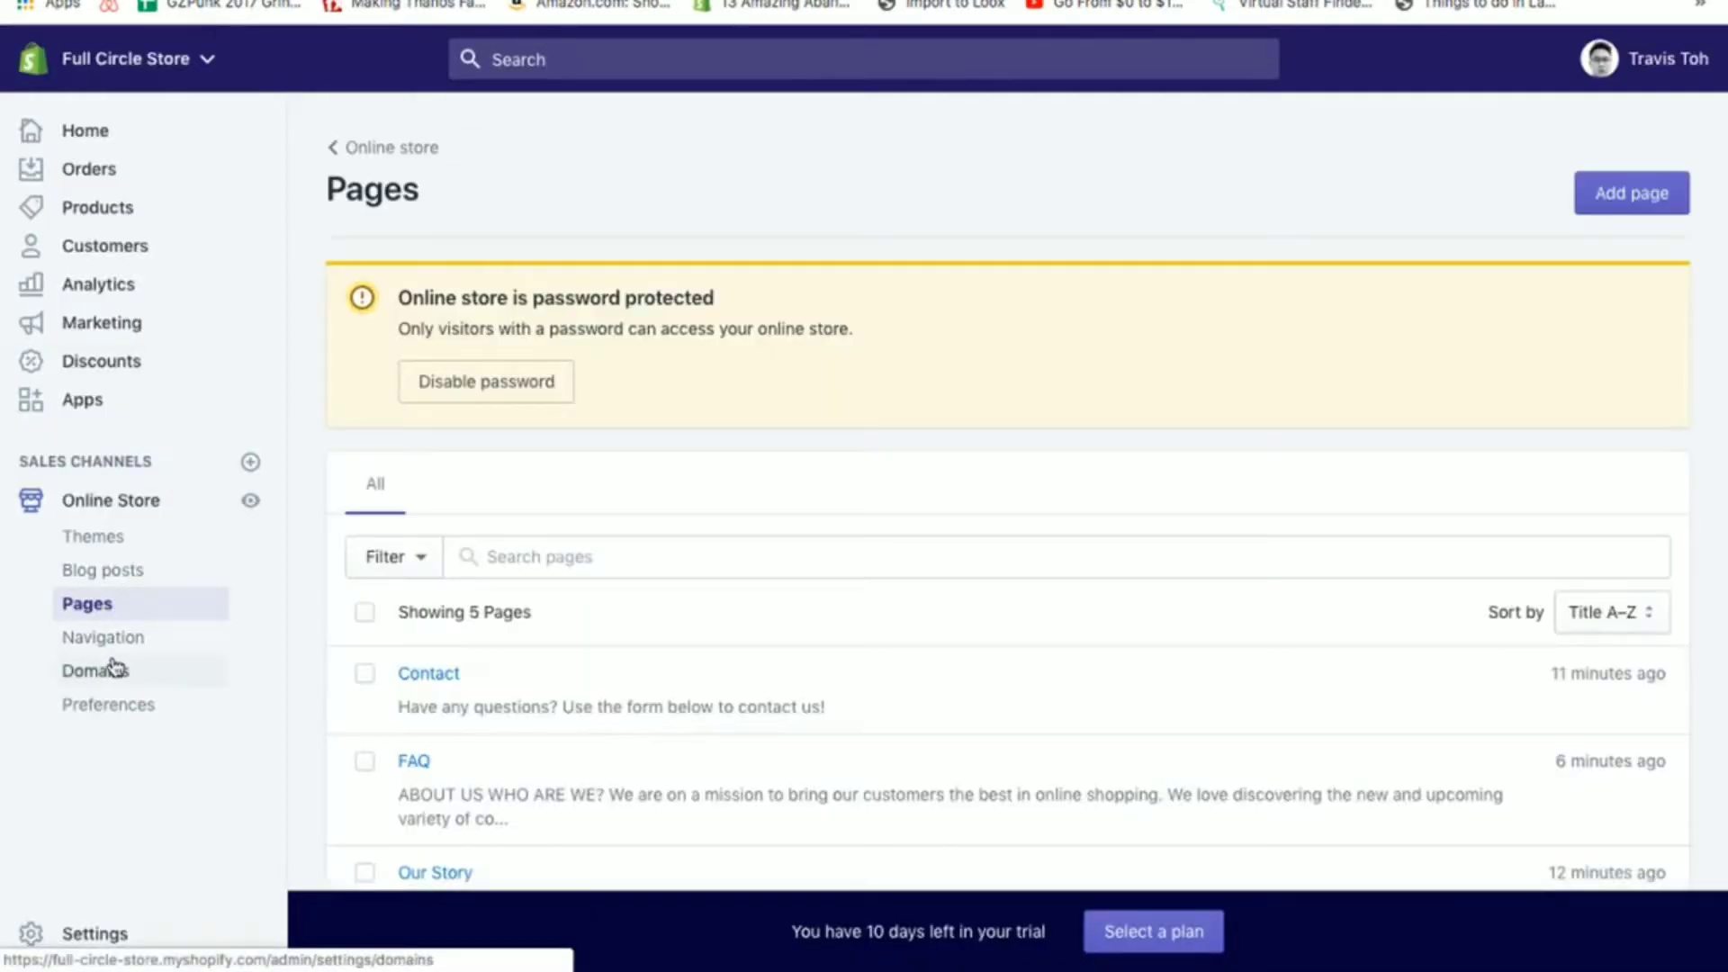
scroll(413, 715, down, 3)
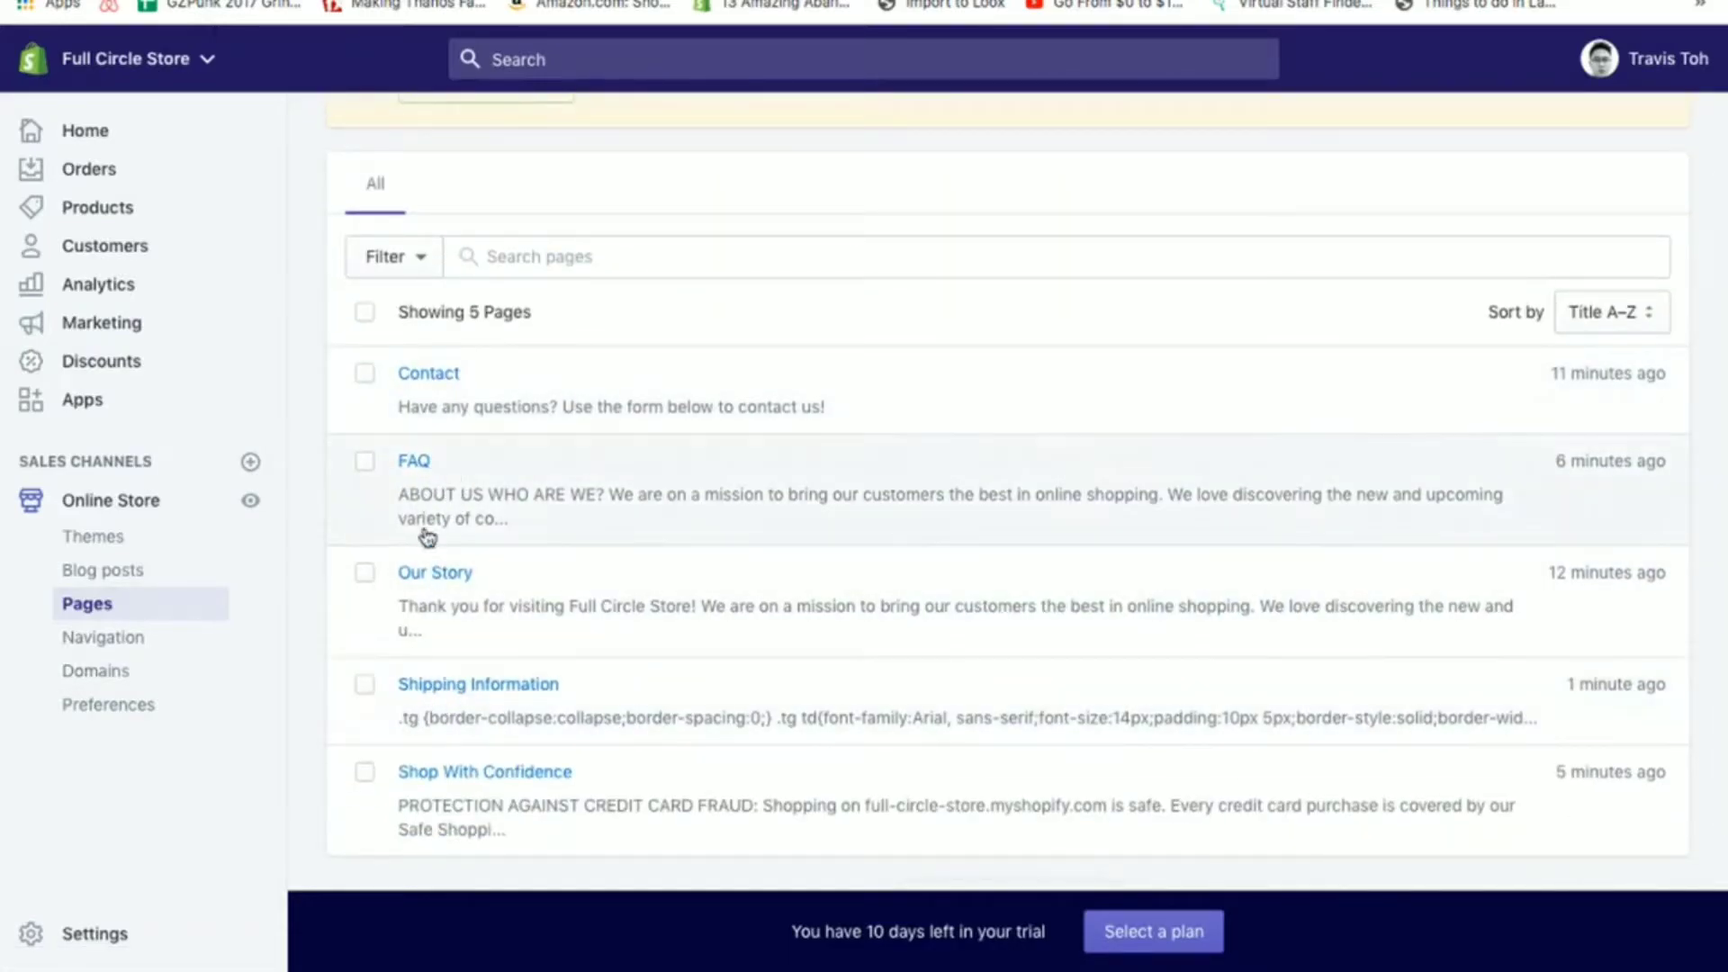
scroll(448, 574, down, 1)
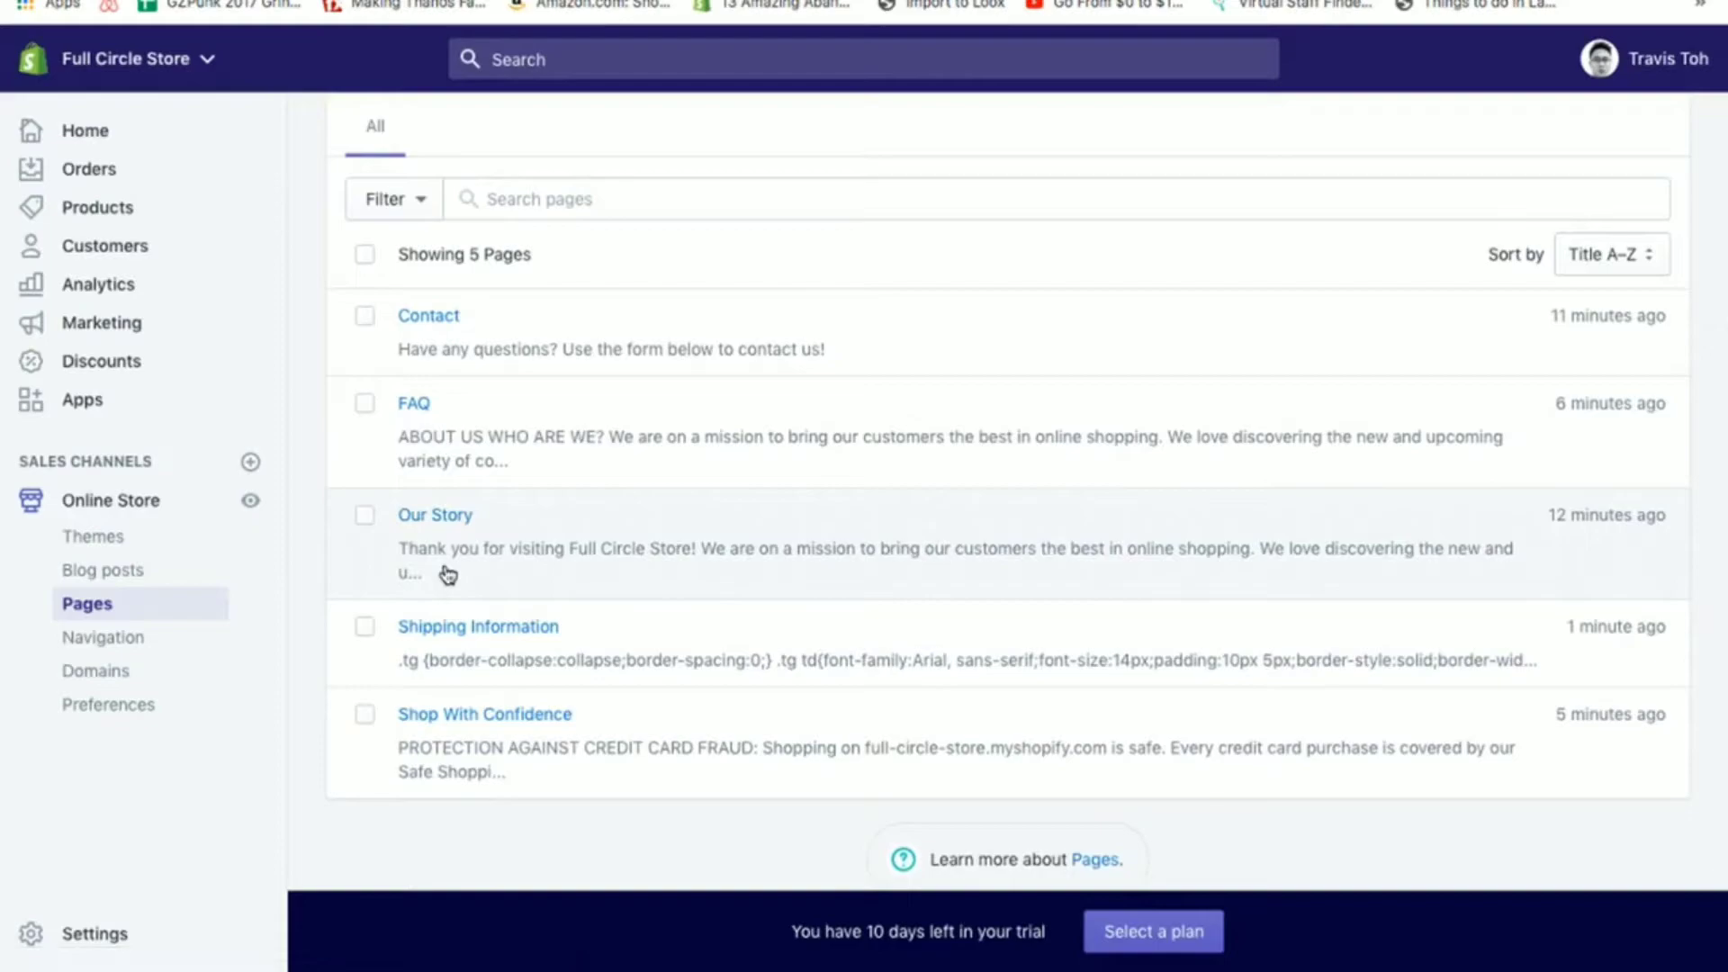
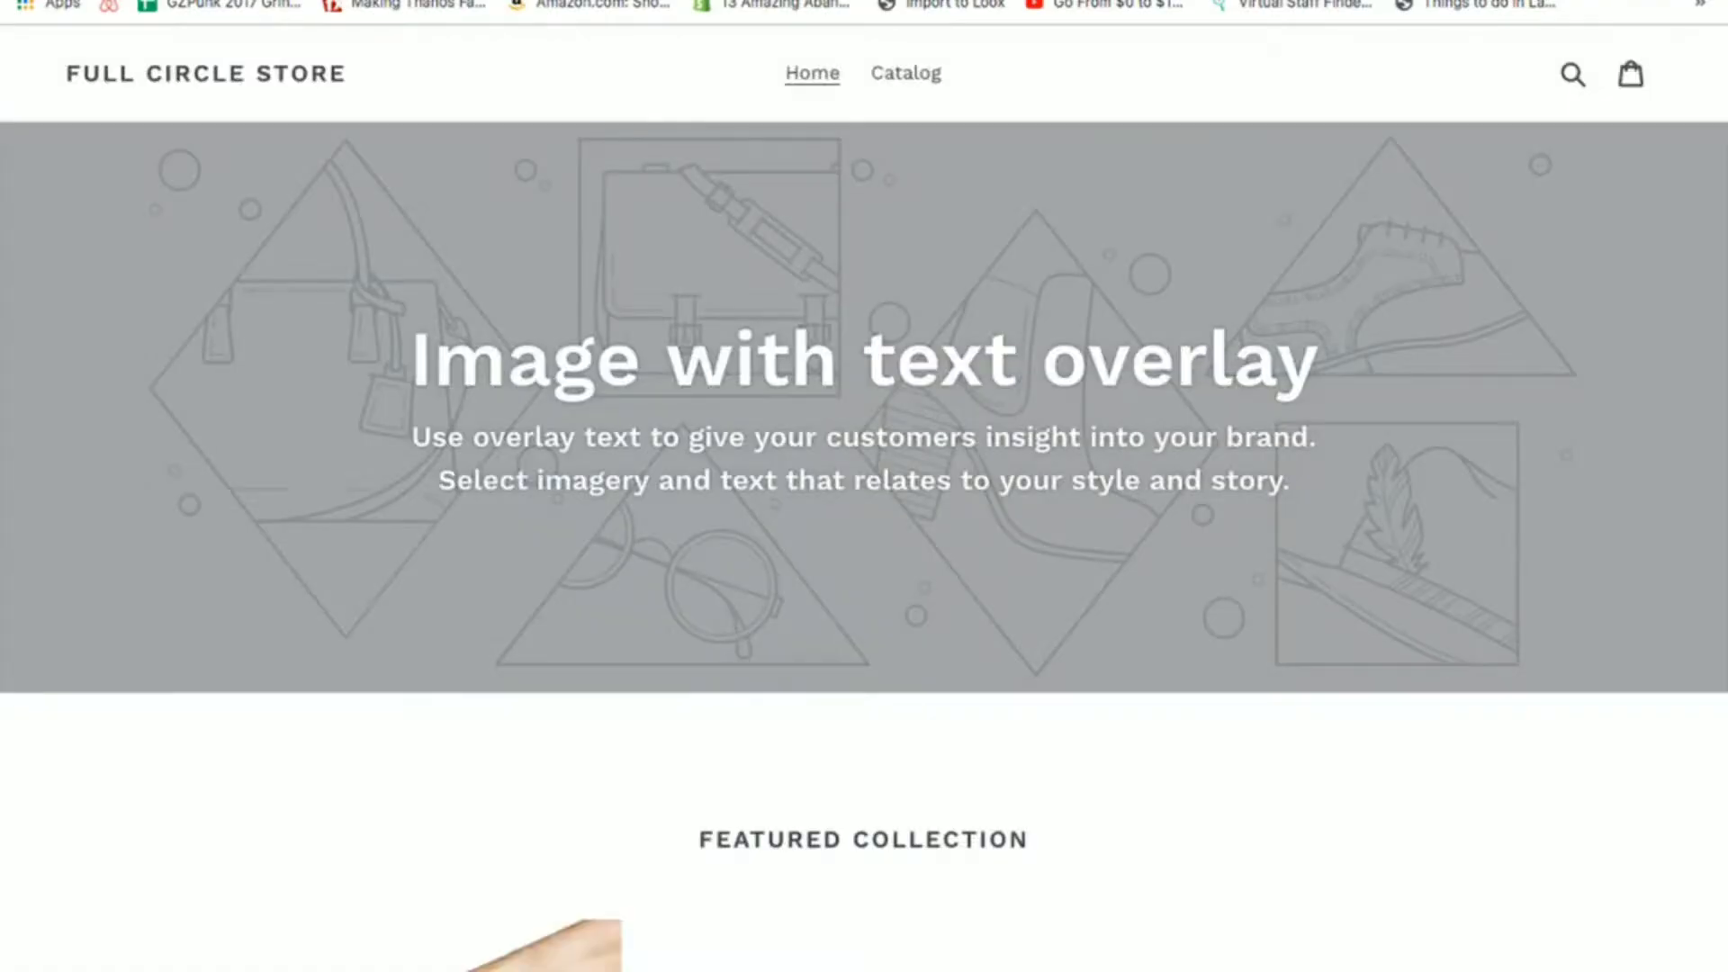
From the Navigation page, open the Footer menu and retitle it 'Support'
scroll(502, 634, down, 2)
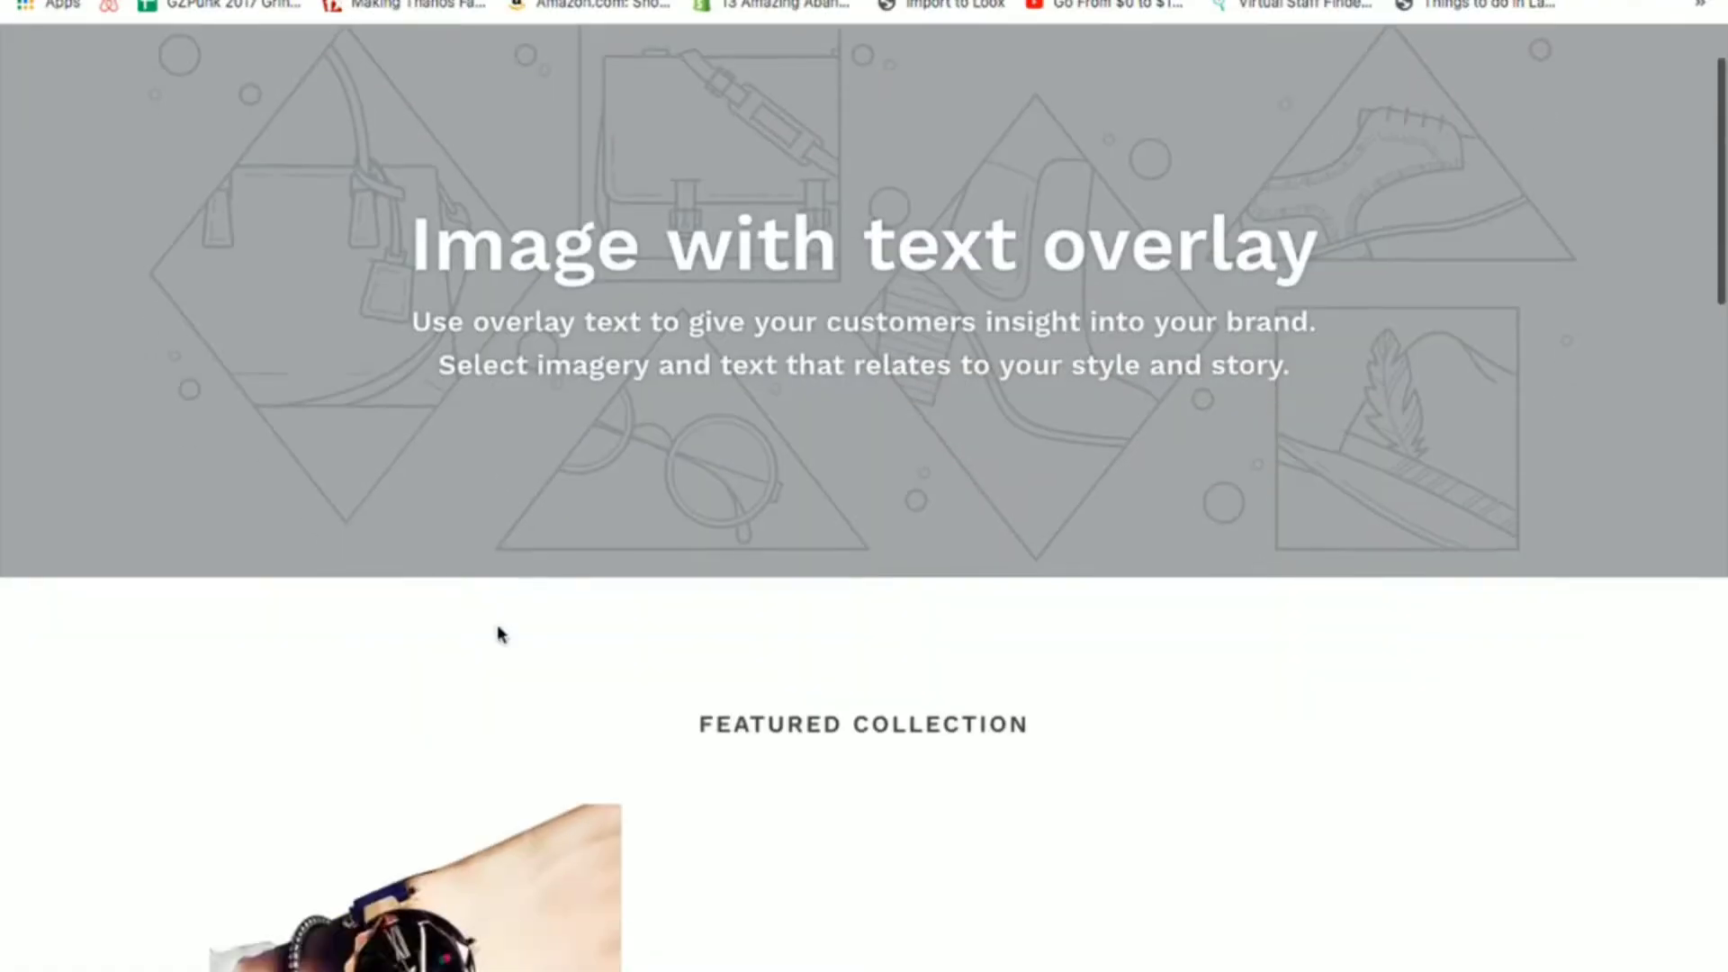
scroll(502, 634, up, 2)
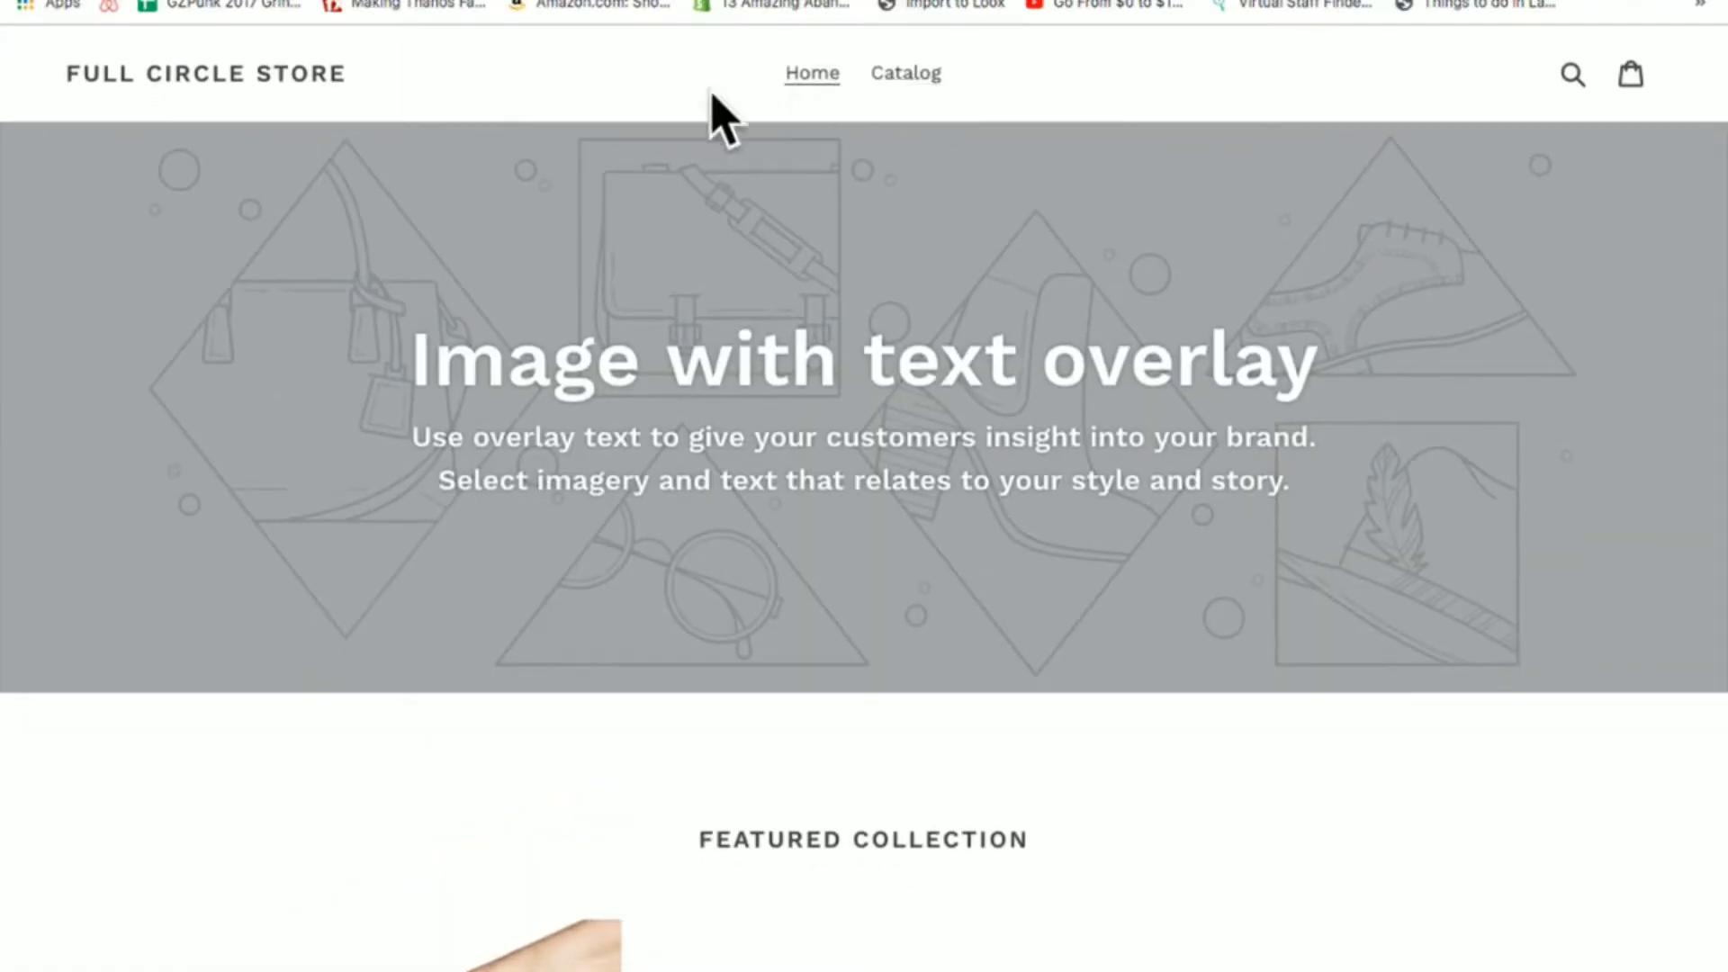
scroll(768, 108, down, 15)
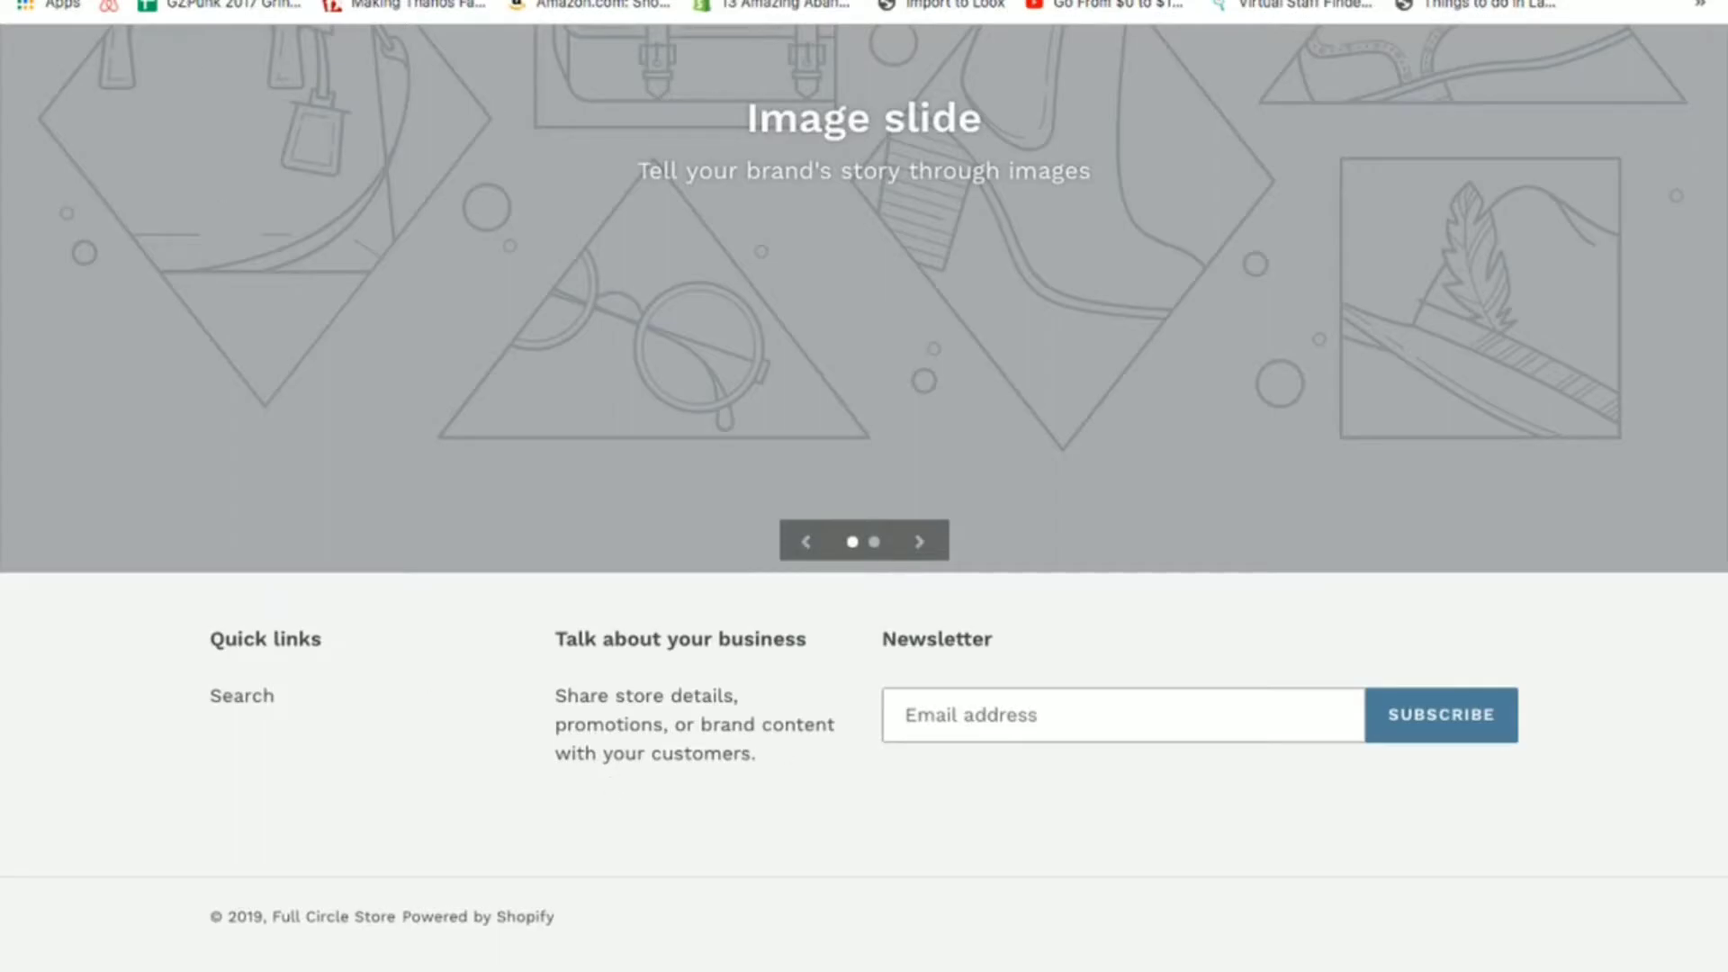
click(235, 1)
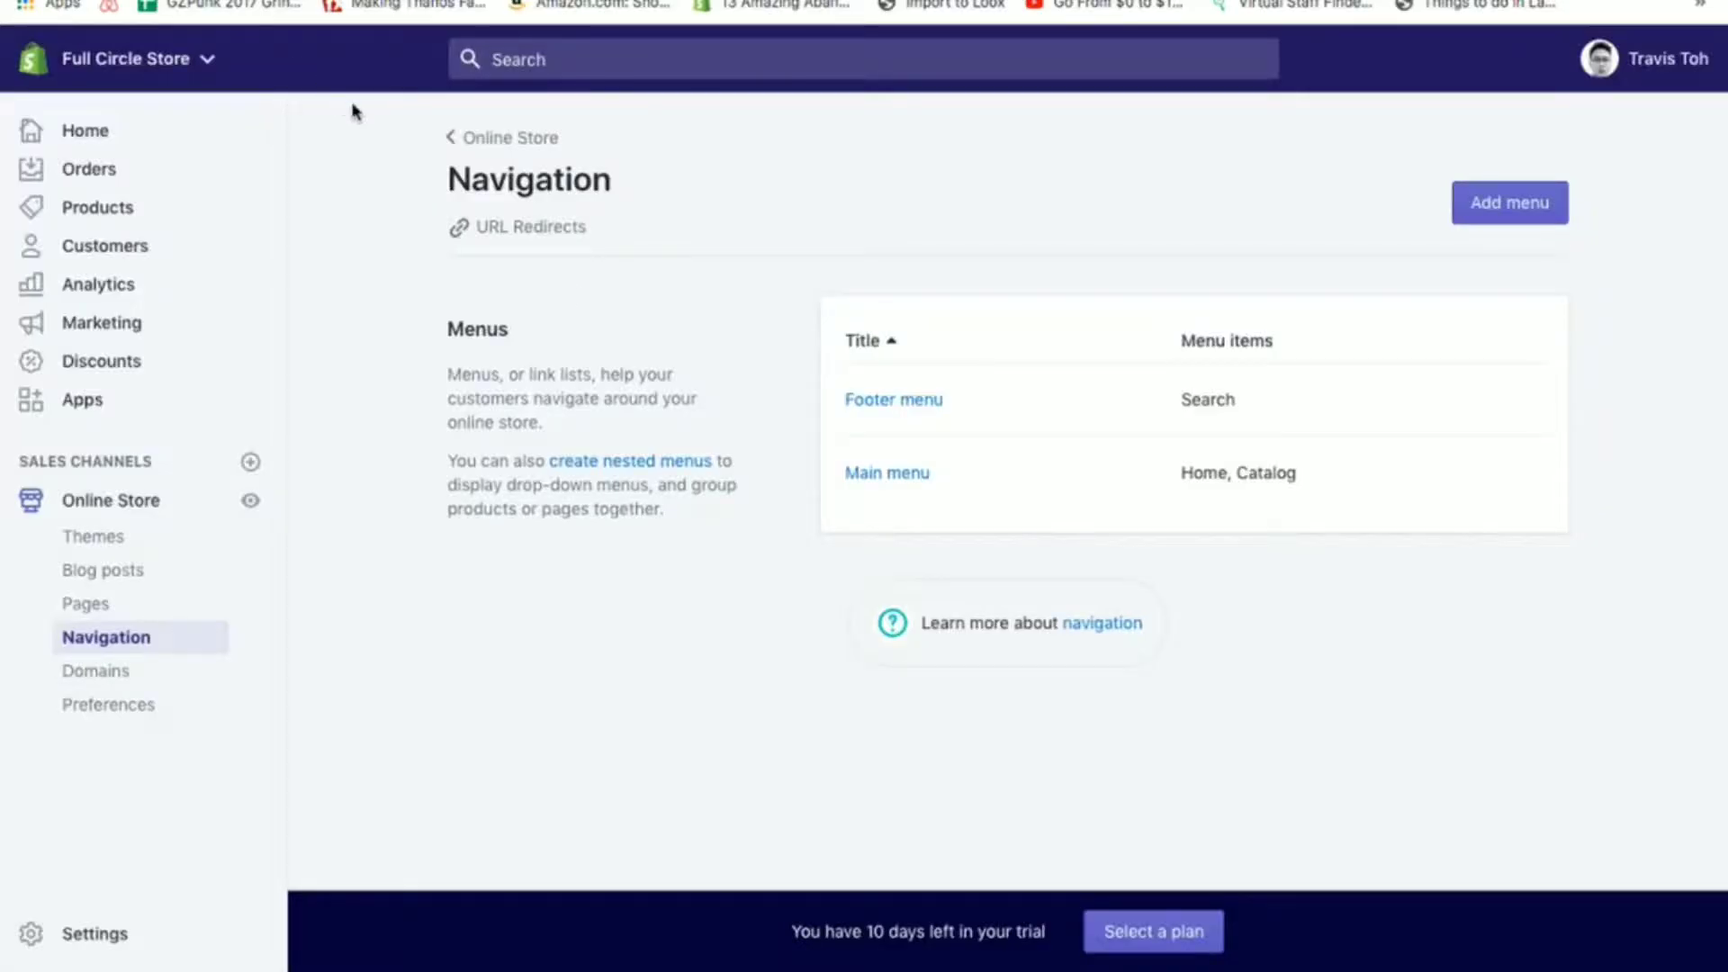
click(905, 410)
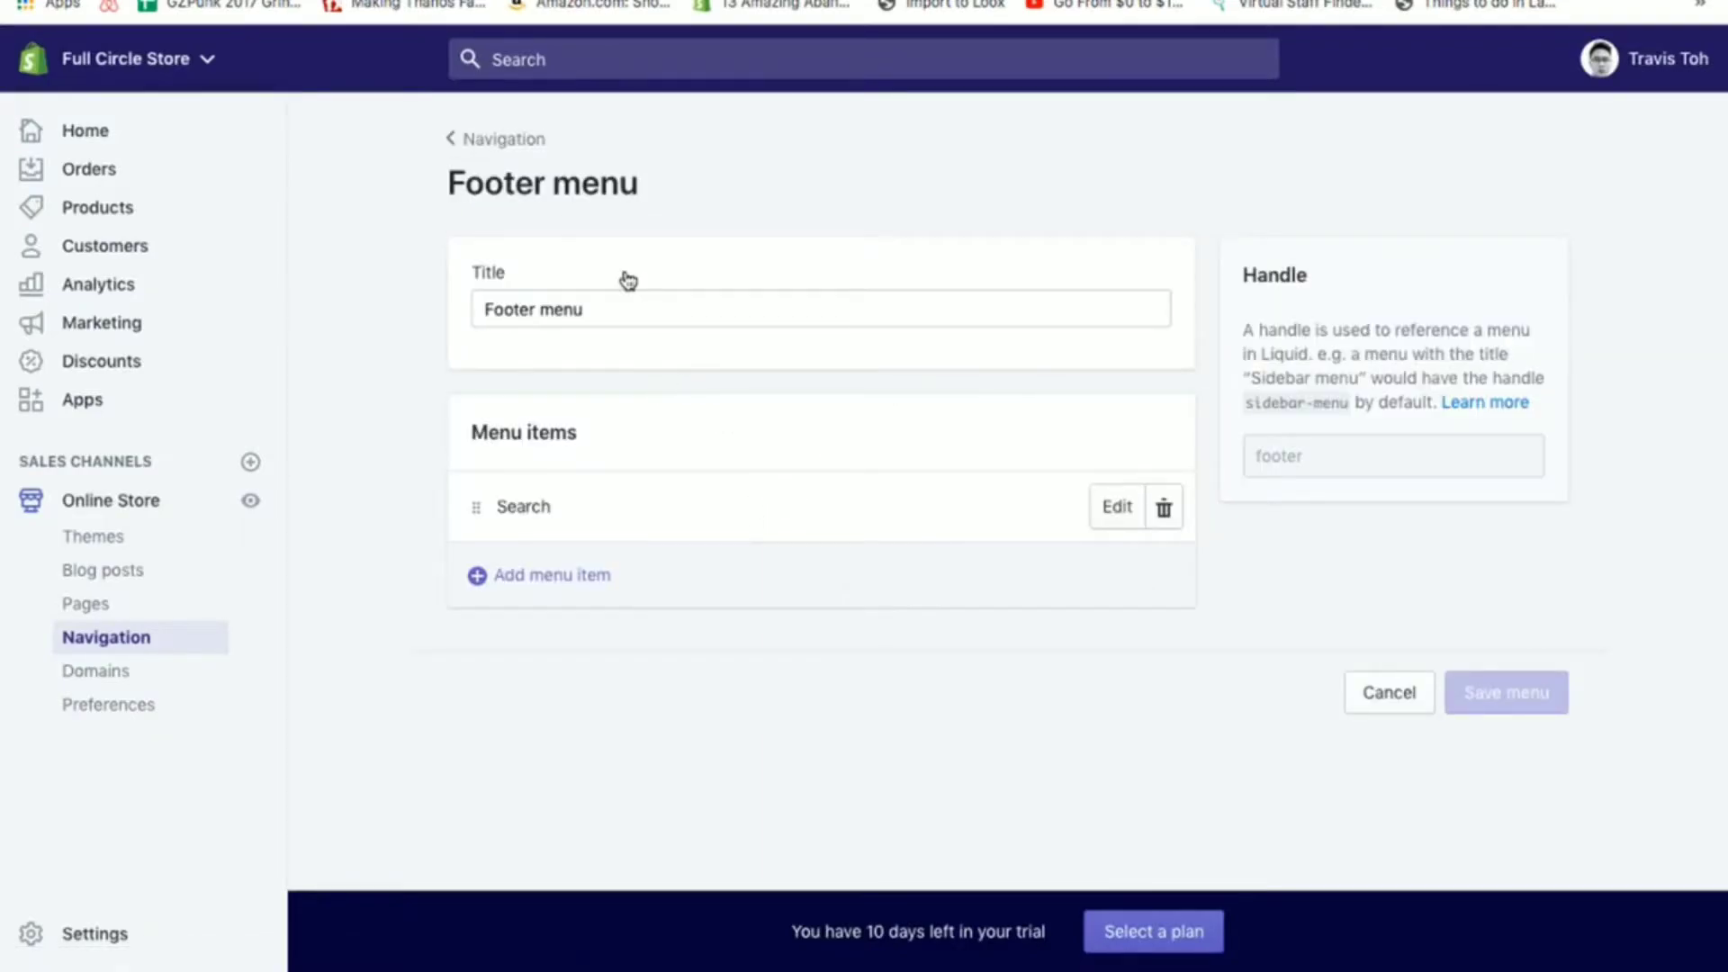
triple_click(609, 300)
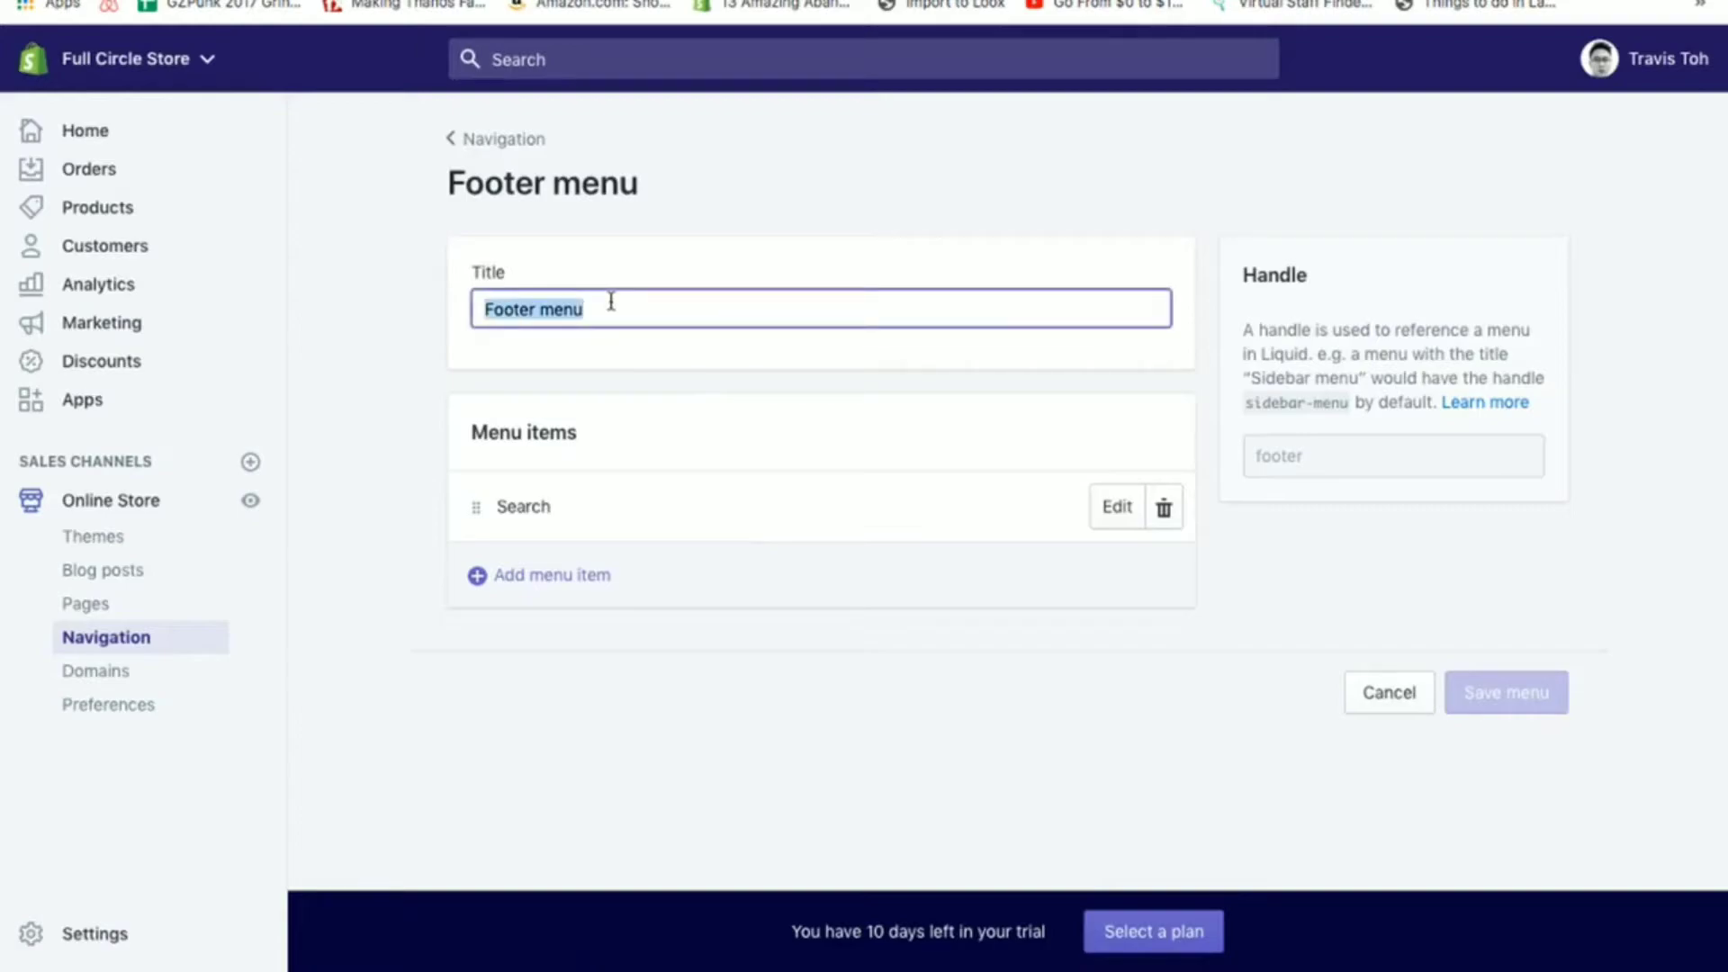
text(Support)
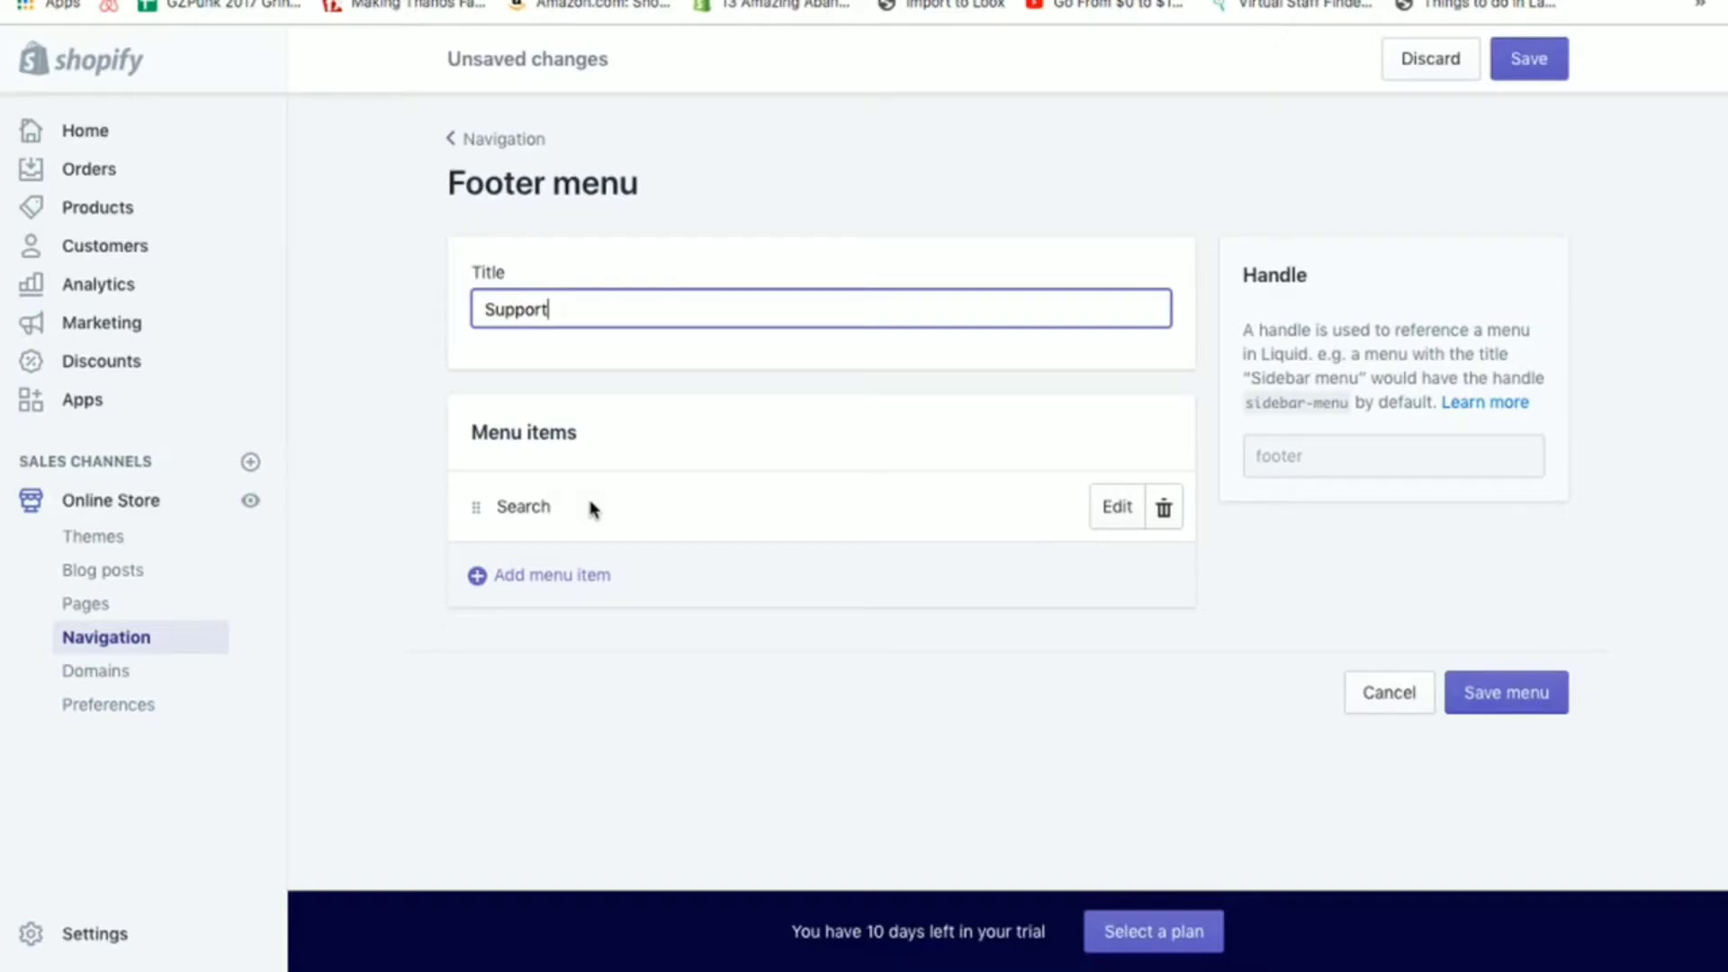
Add a Privacy Policy link to the Support menu after Search
click(594, 577)
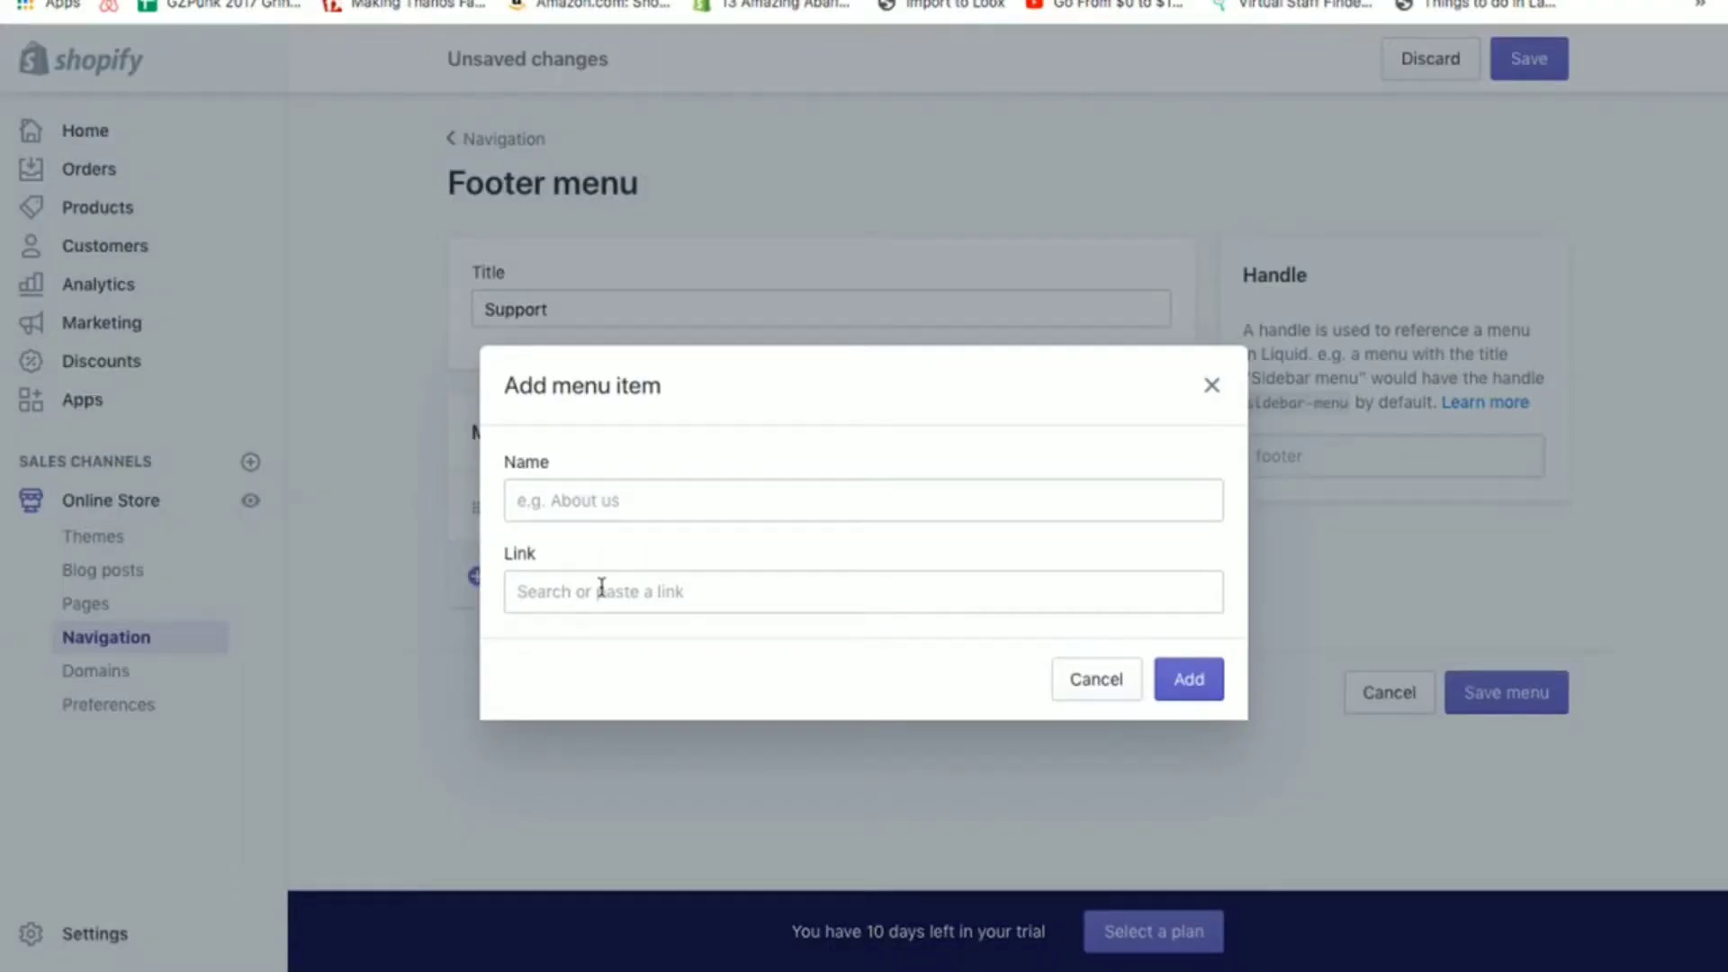
click(601, 587)
scroll(666, 461, down, 1)
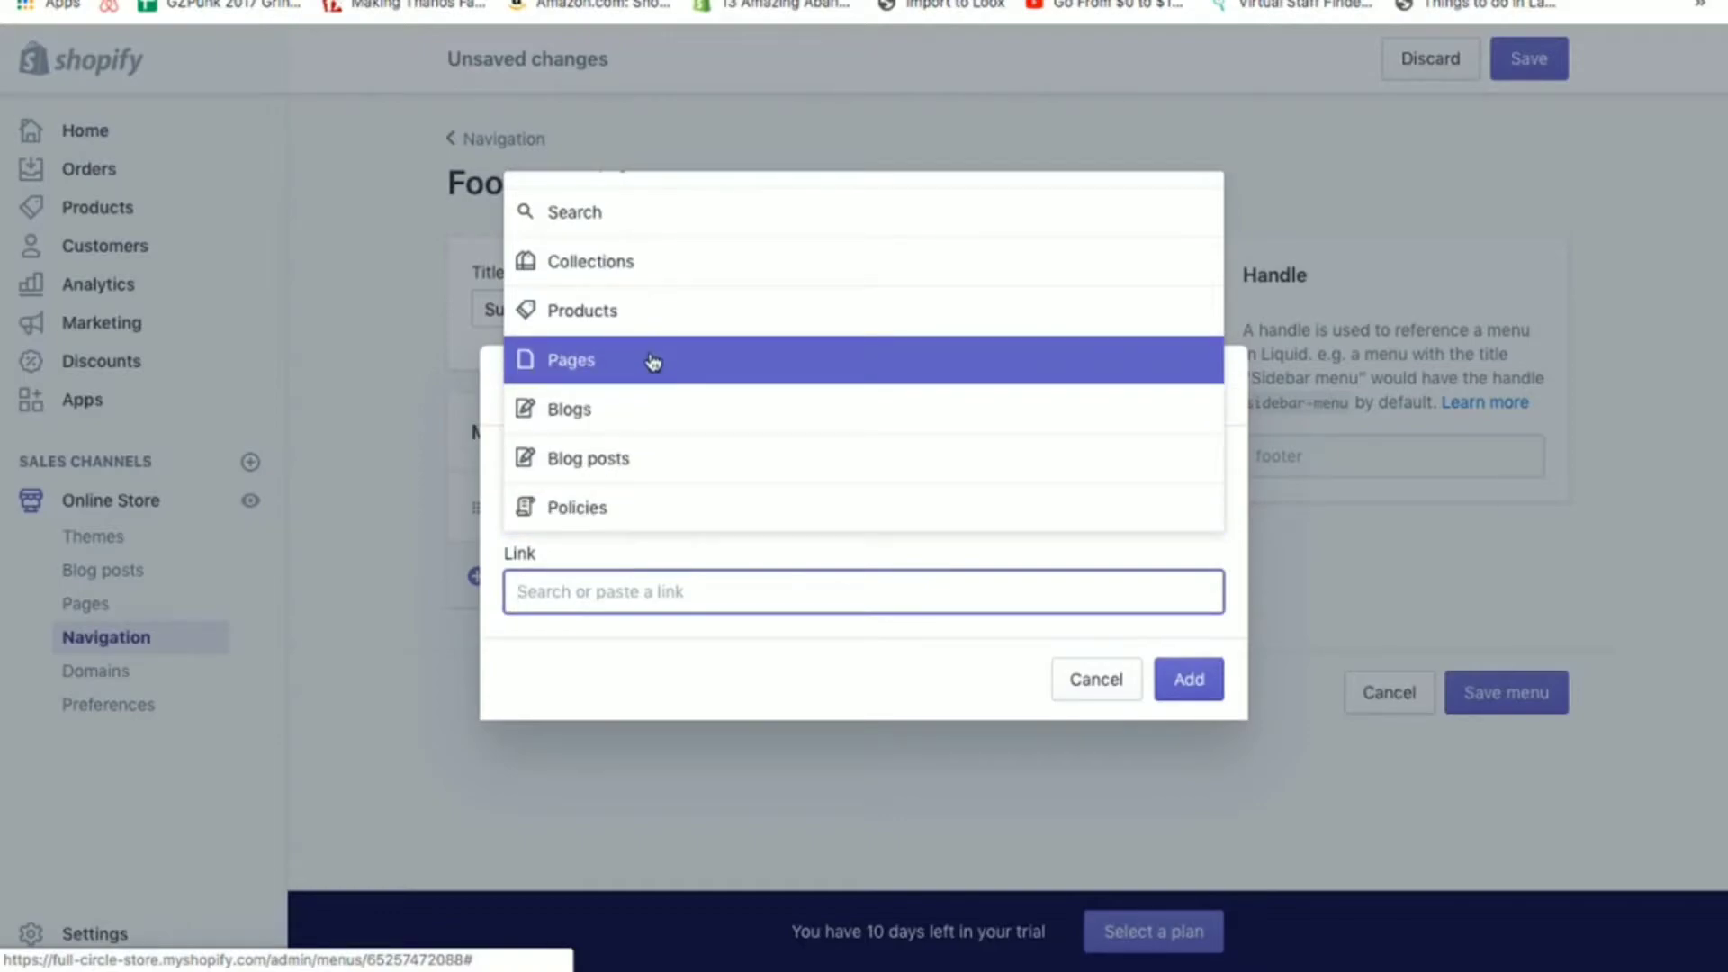
click(643, 509)
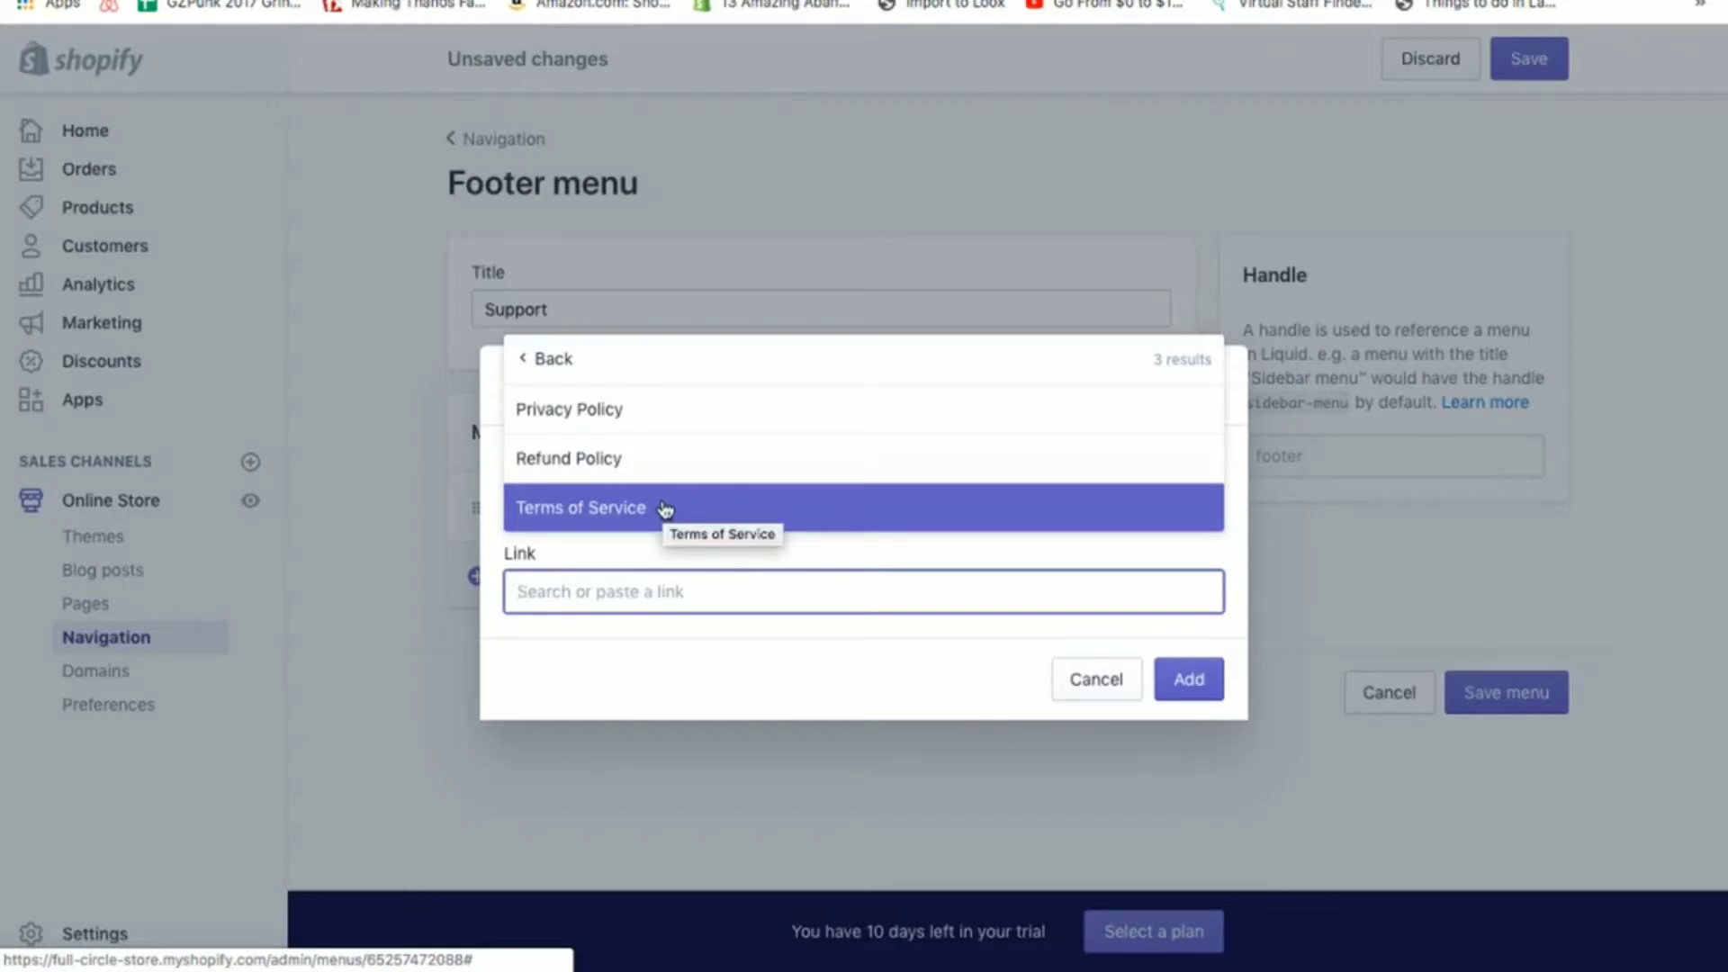
click(663, 409)
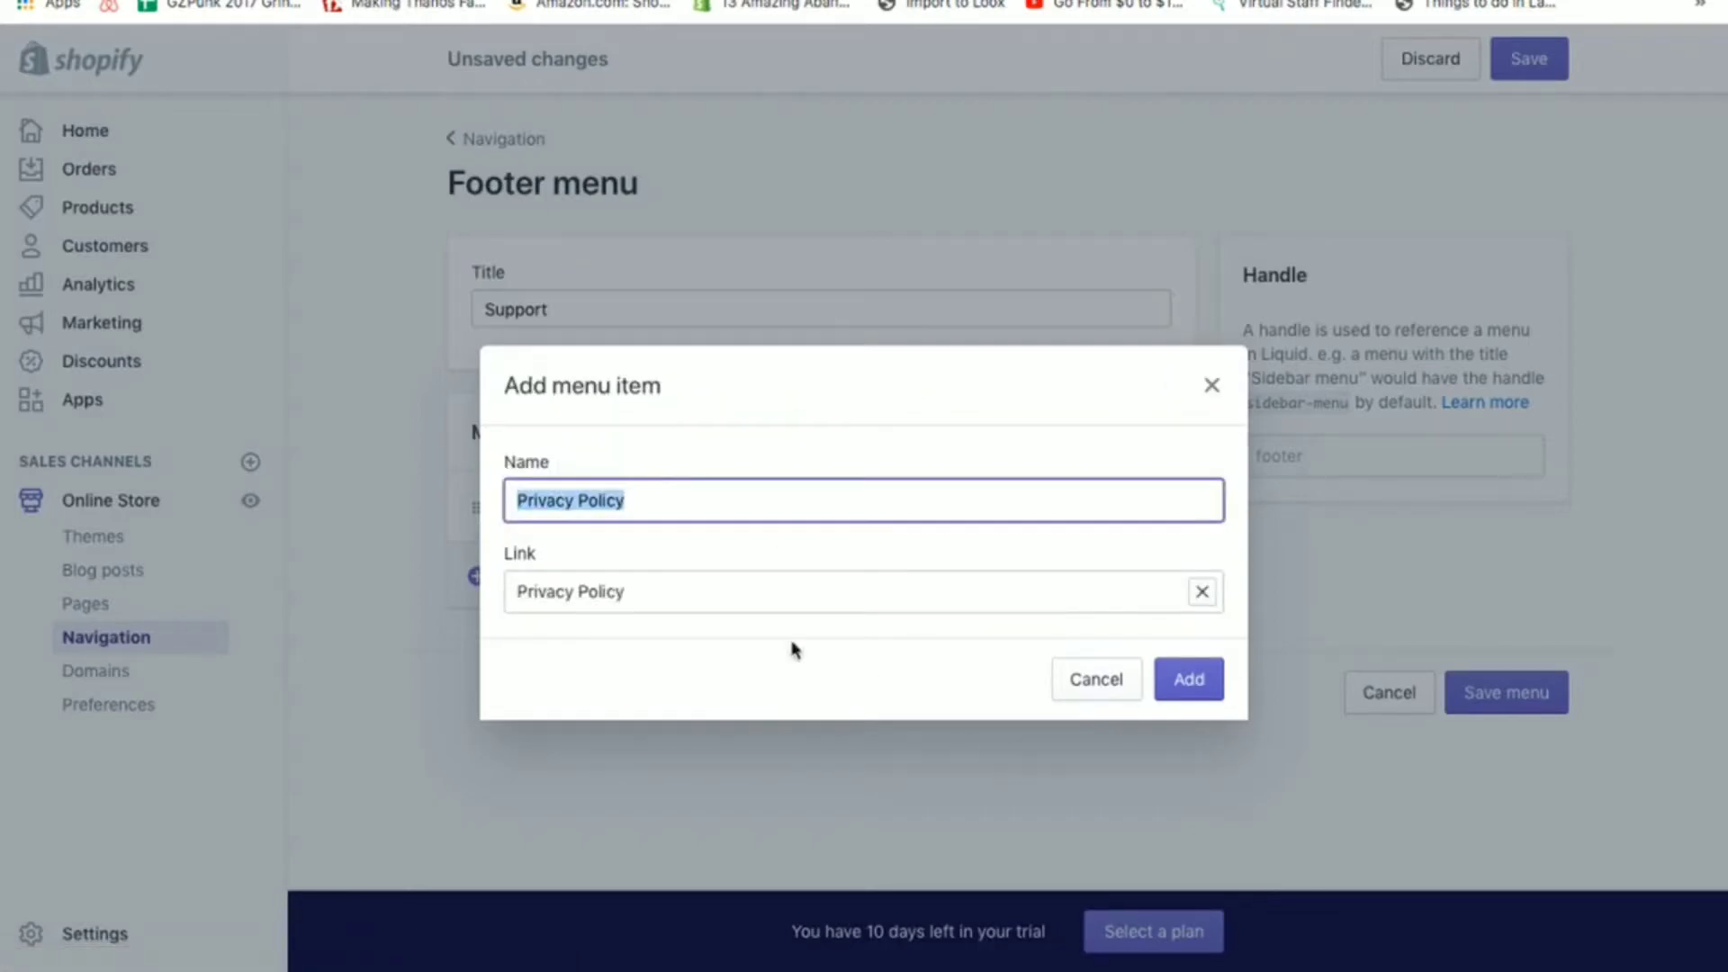
click(1201, 686)
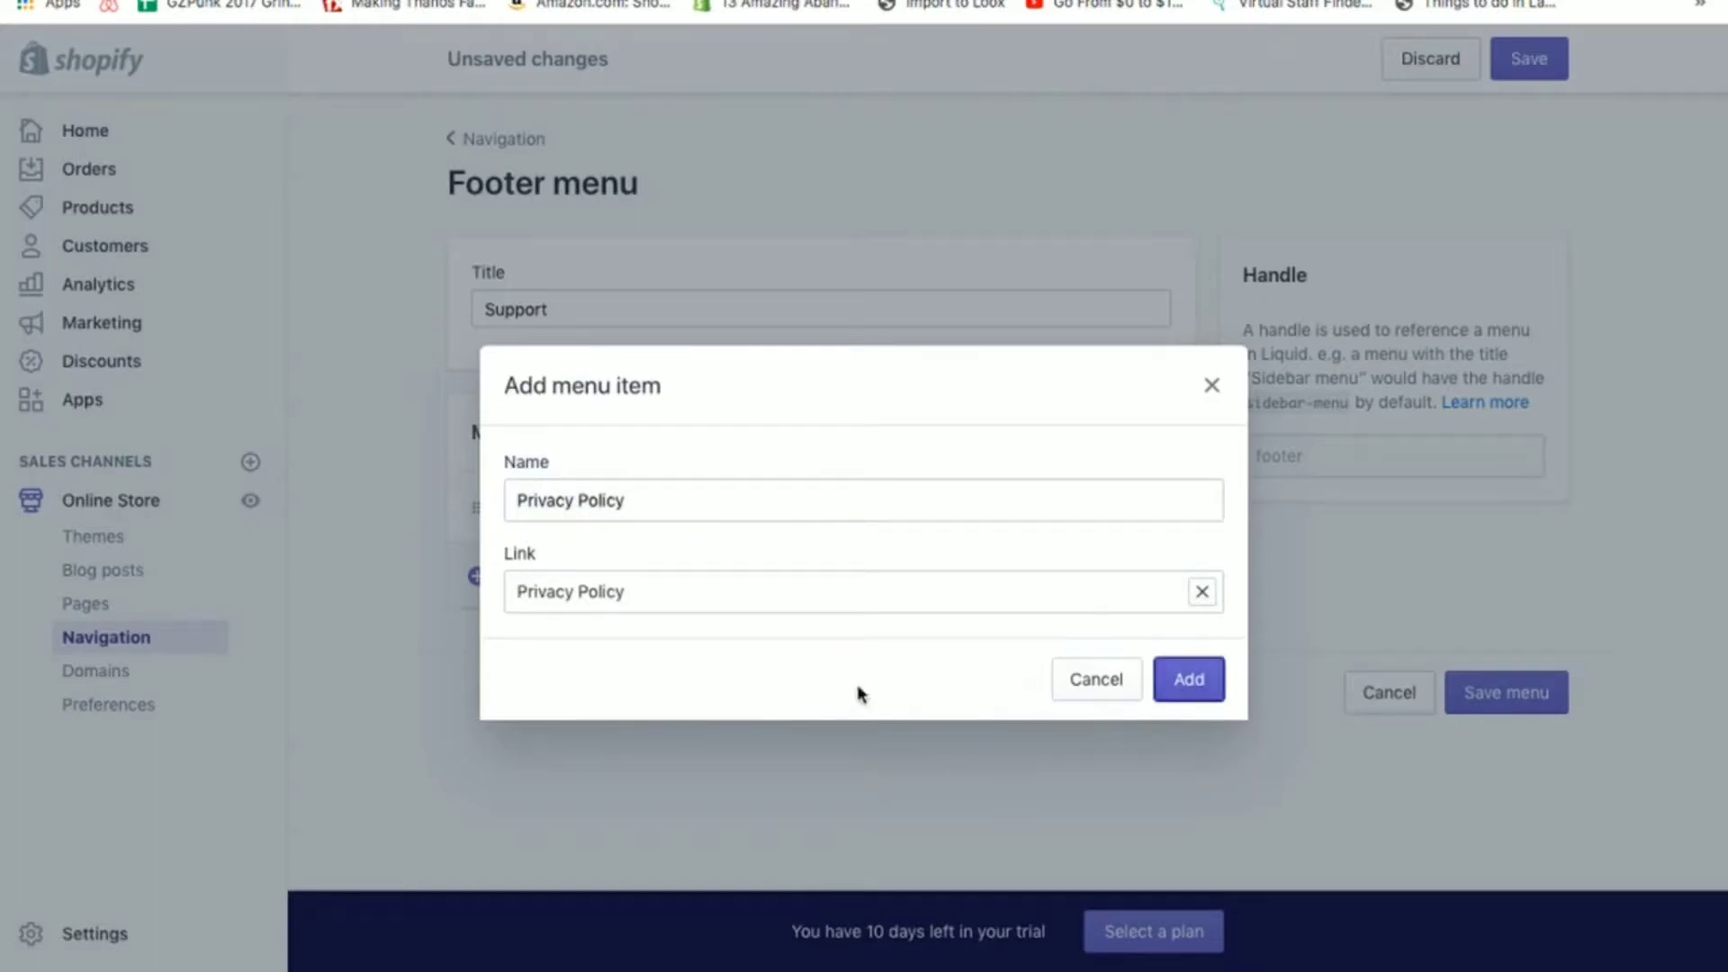
Add Refund Policy and Terms of Service policy links to the menu
click(713, 671)
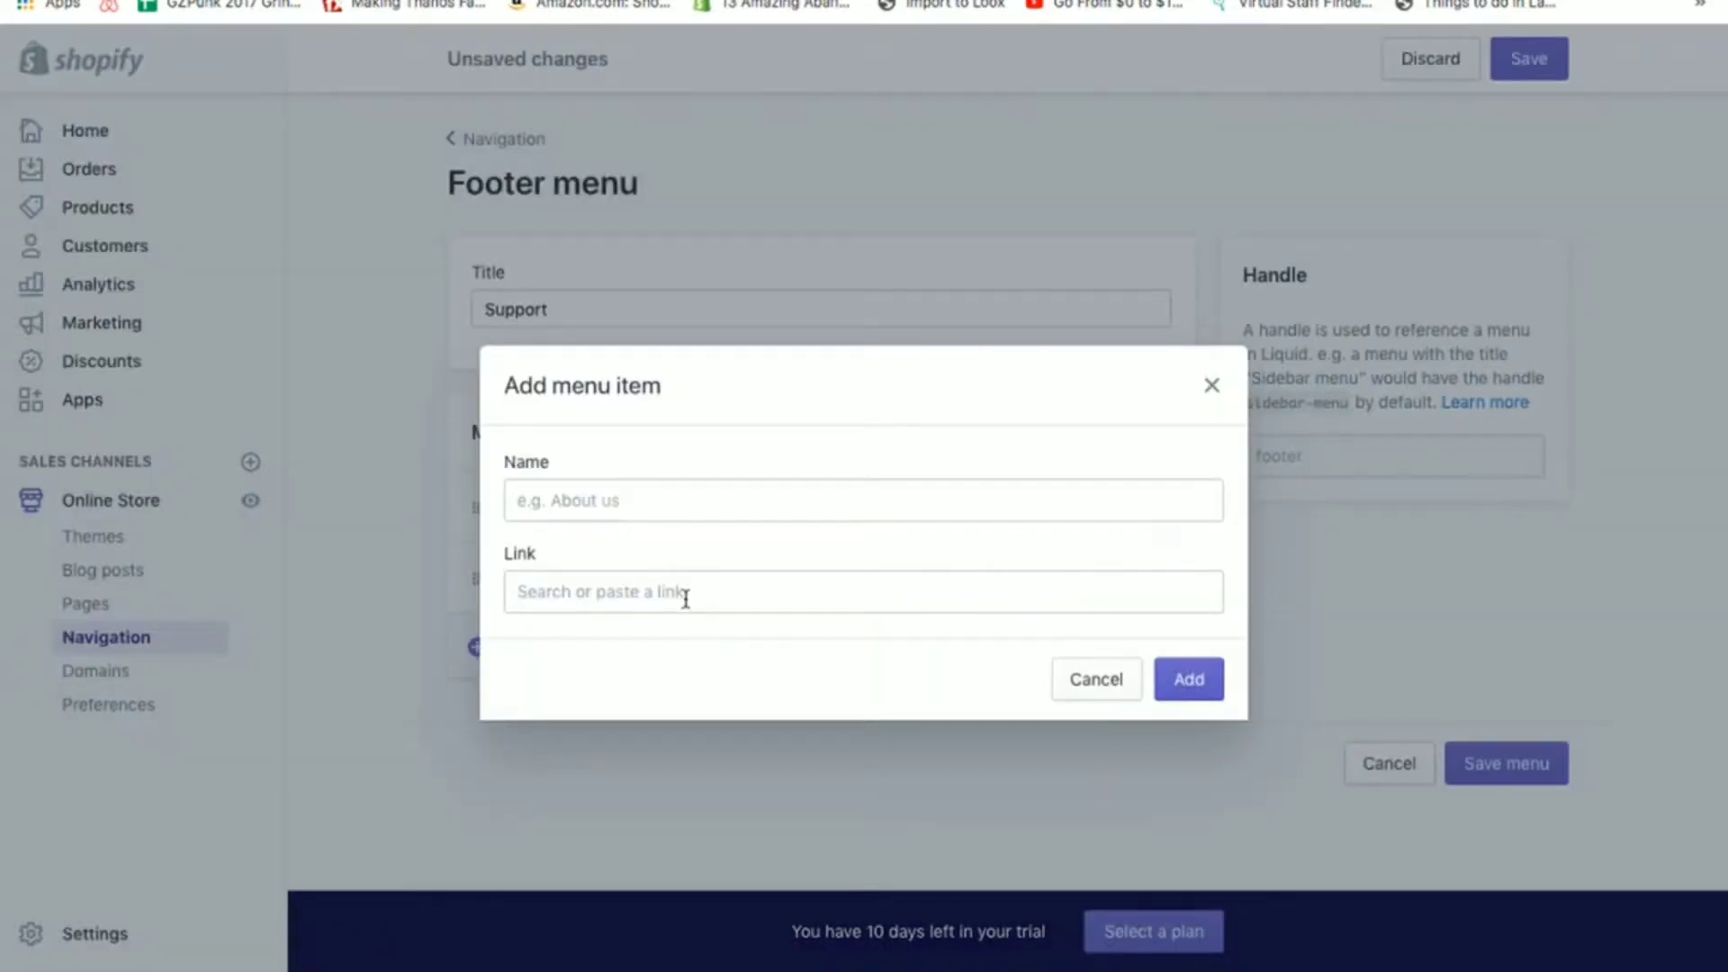
click(685, 599)
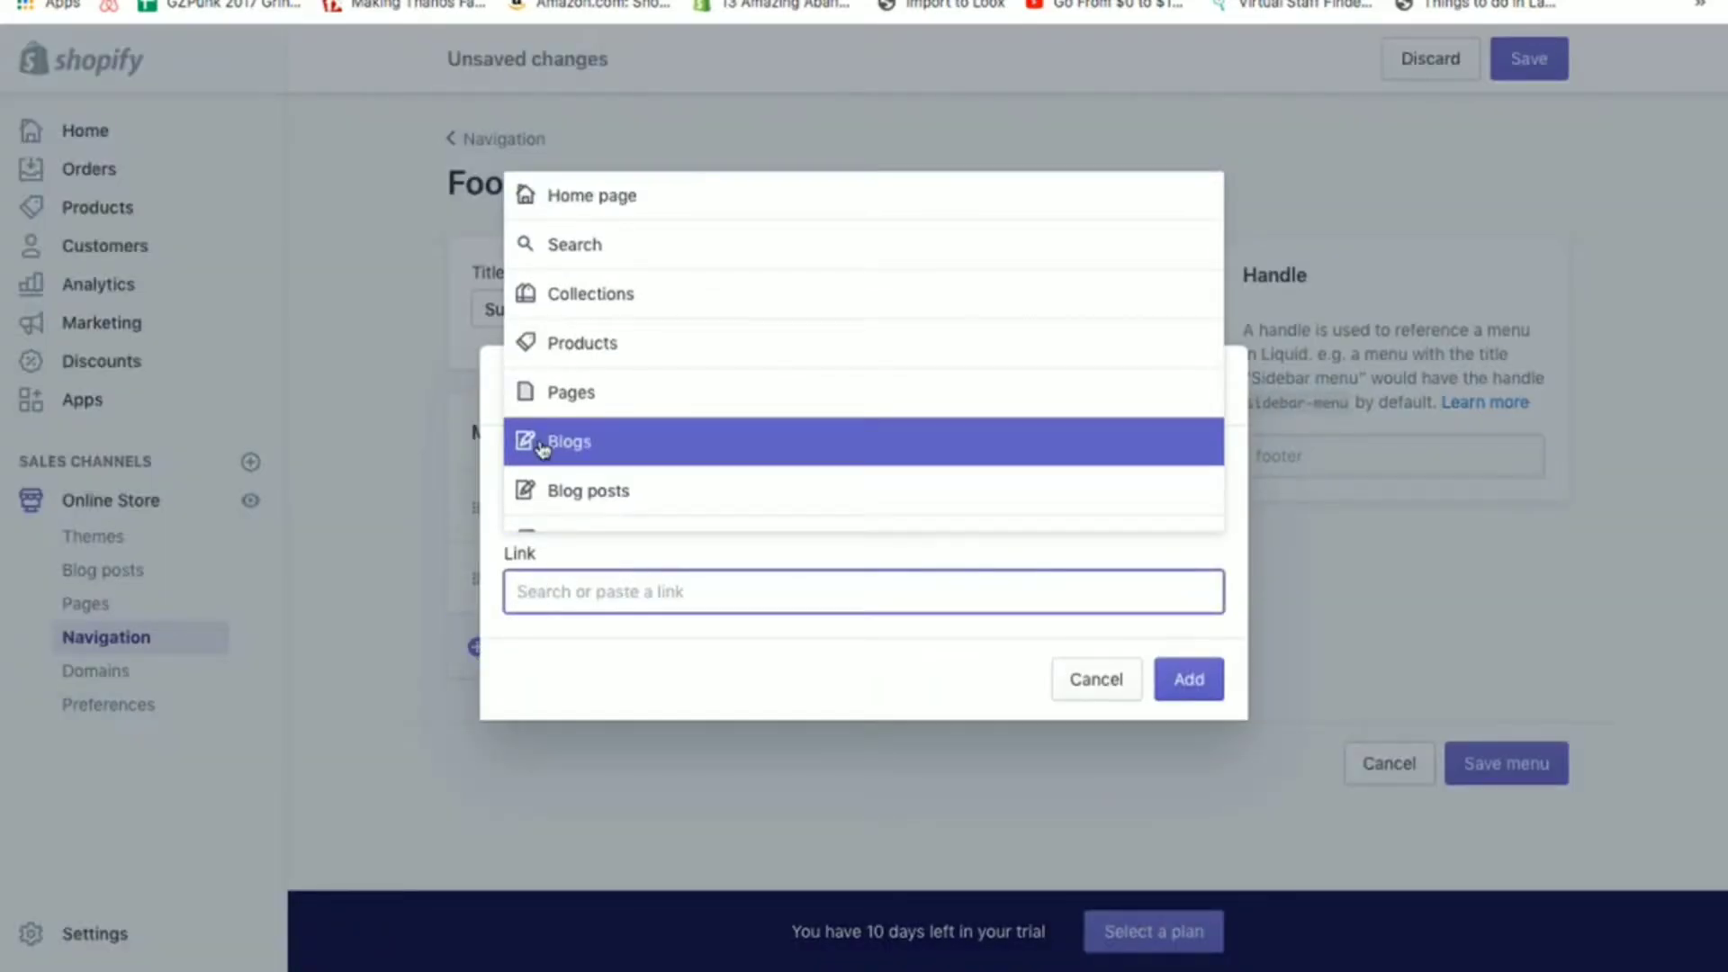
scroll(543, 448, down, 1)
click(600, 500)
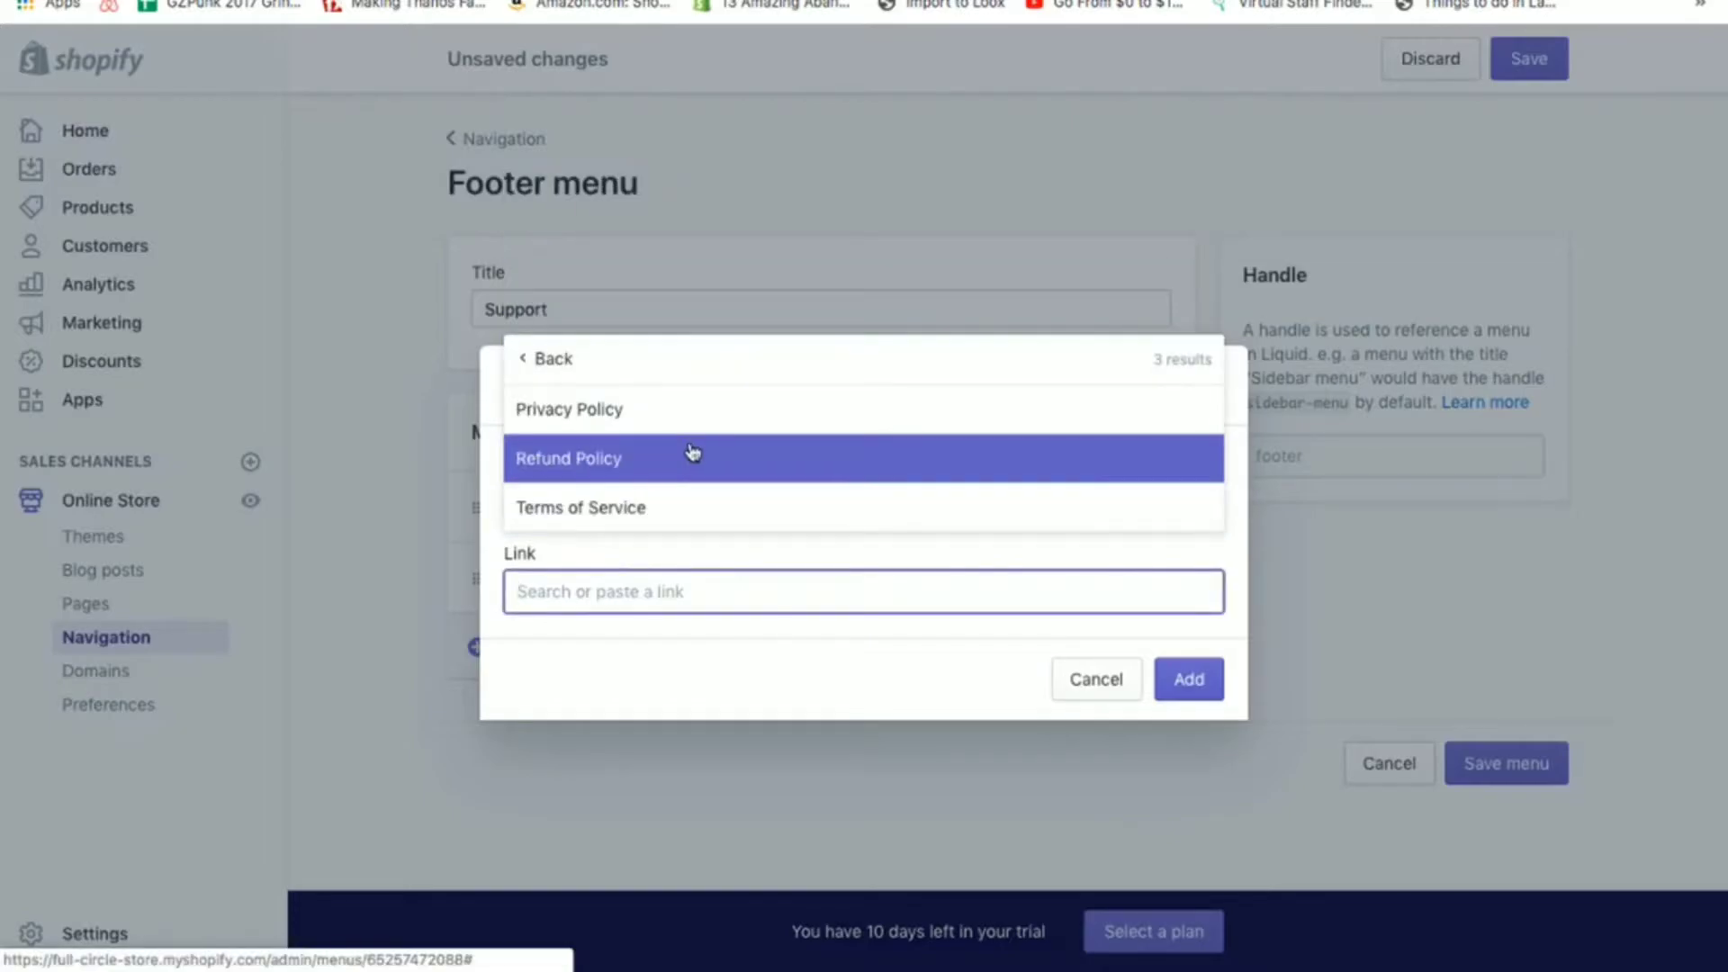
click(692, 452)
click(1188, 680)
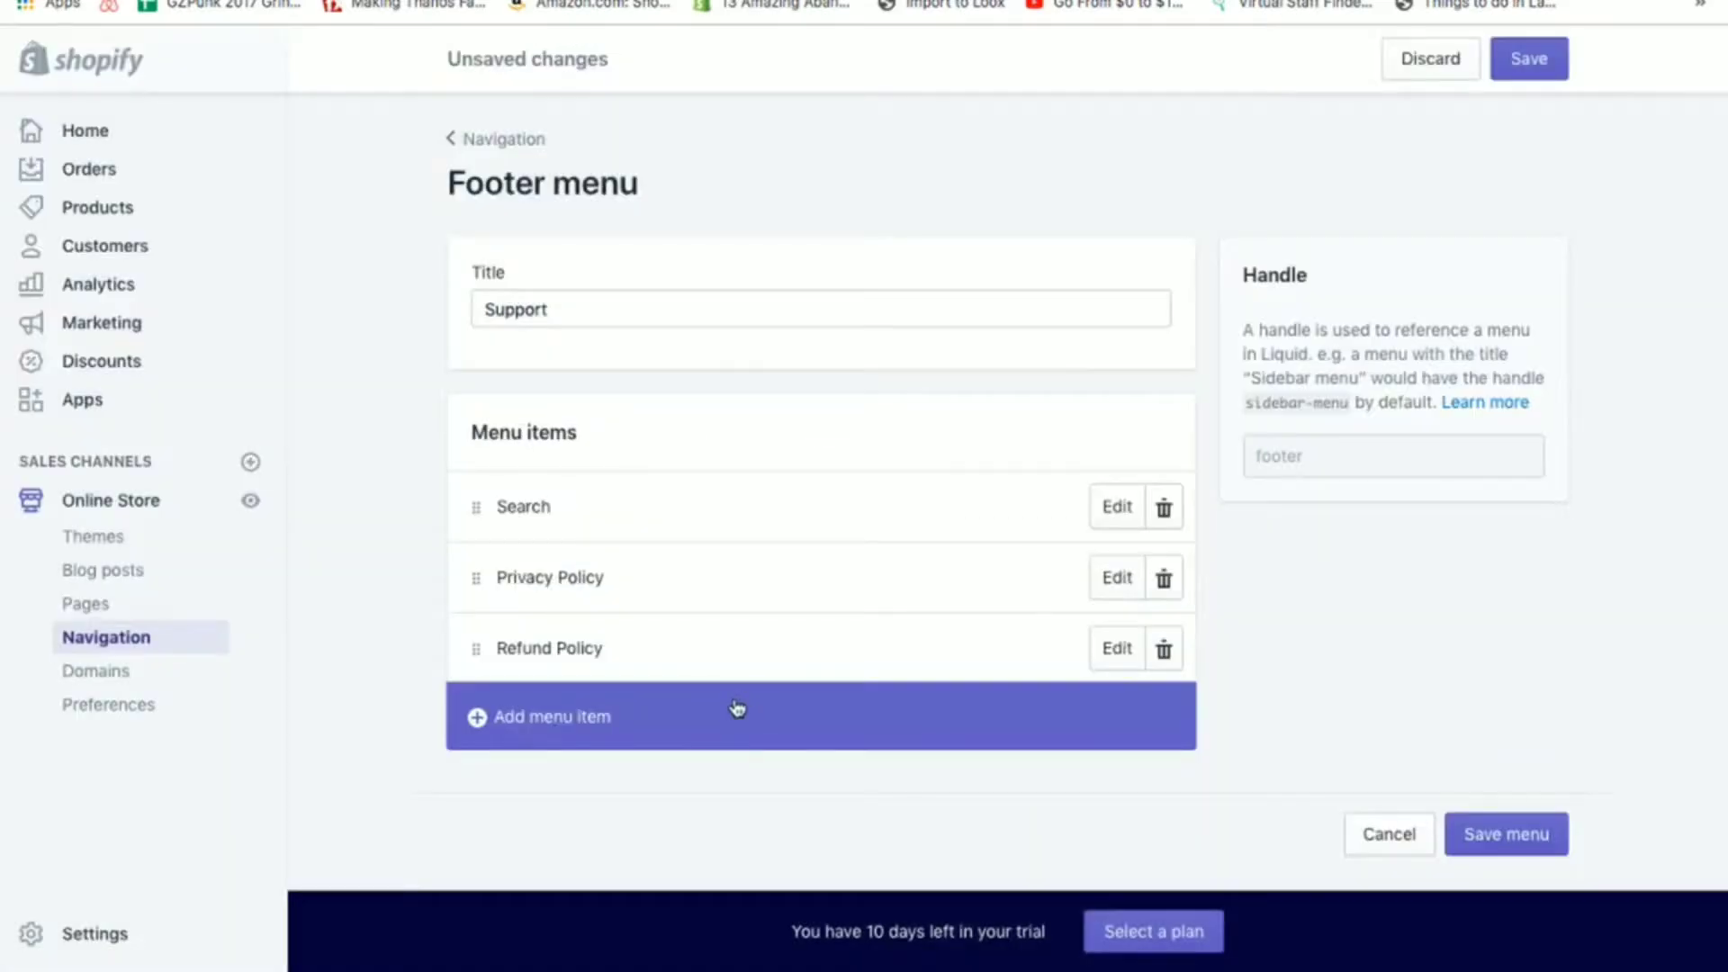
click(737, 709)
click(777, 580)
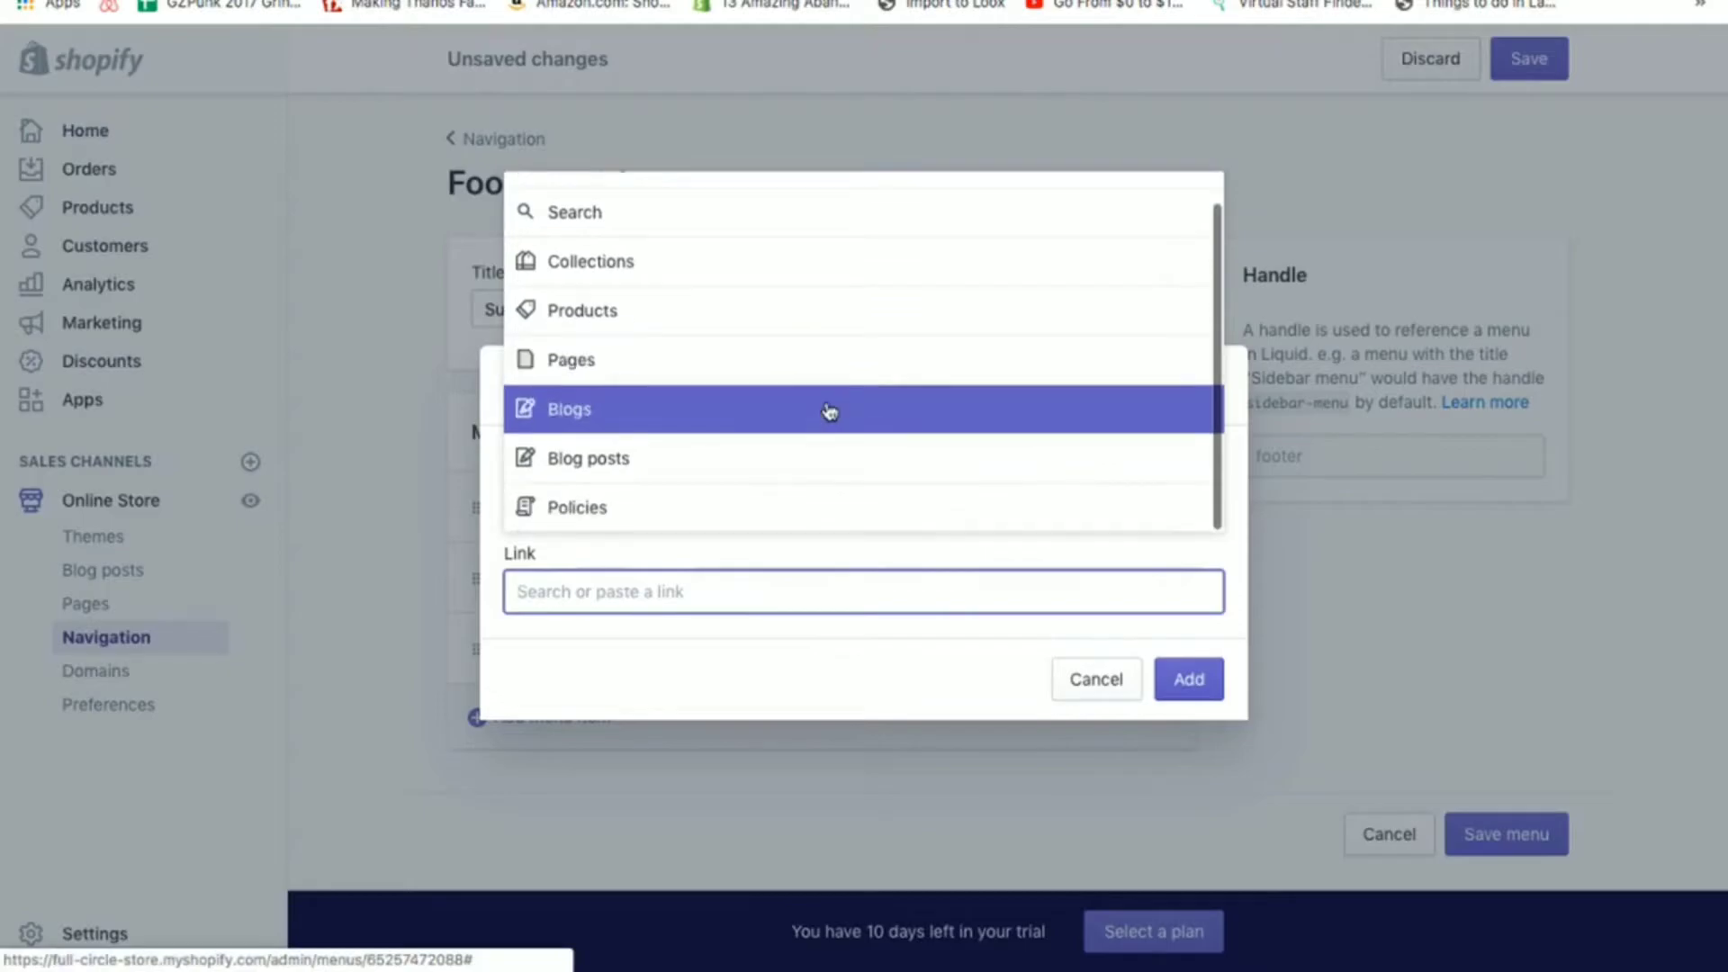
click(804, 520)
click(764, 510)
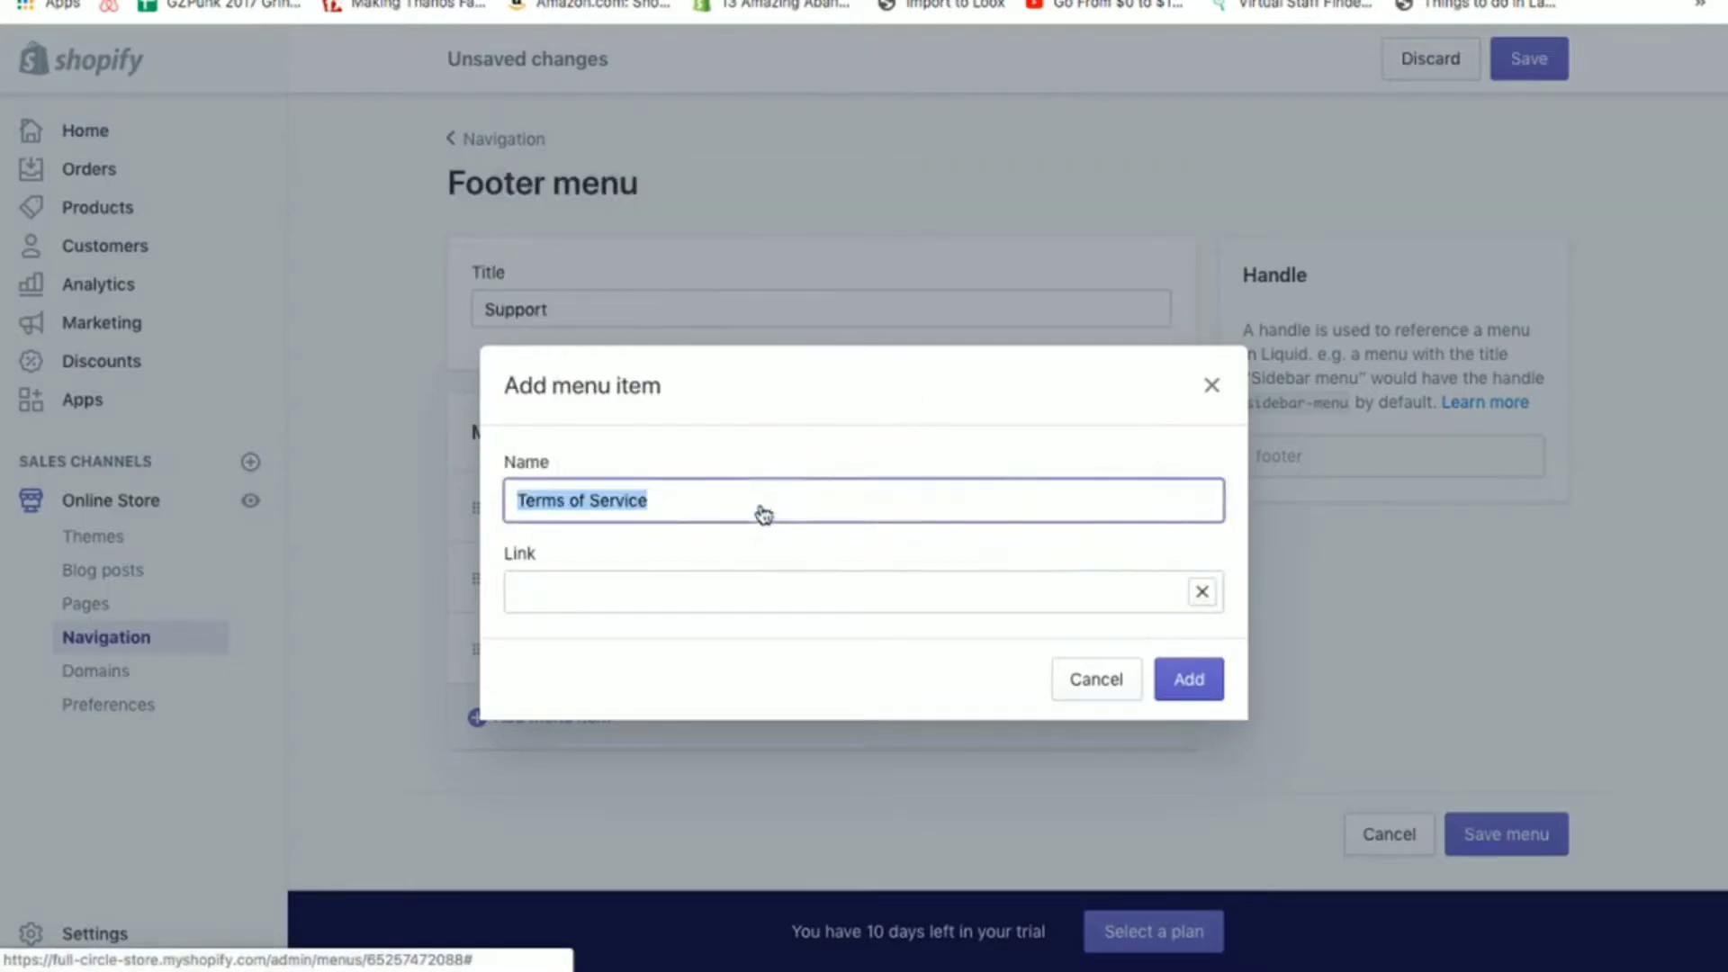
click(1188, 680)
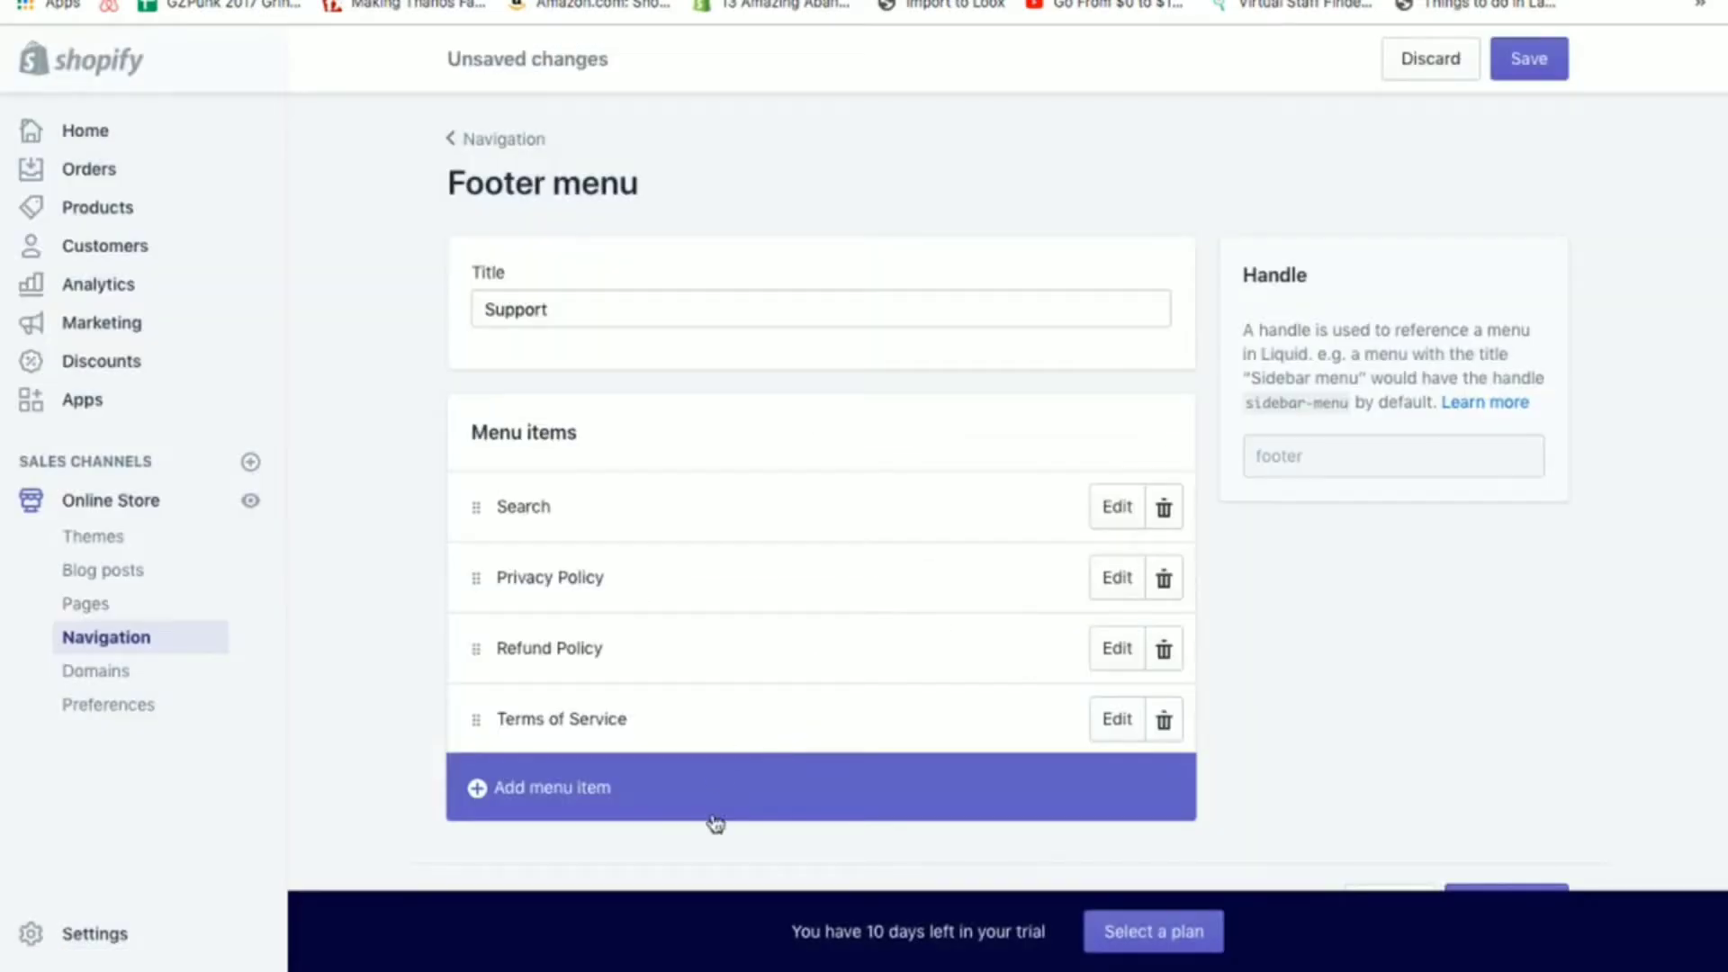
click(714, 814)
click(850, 592)
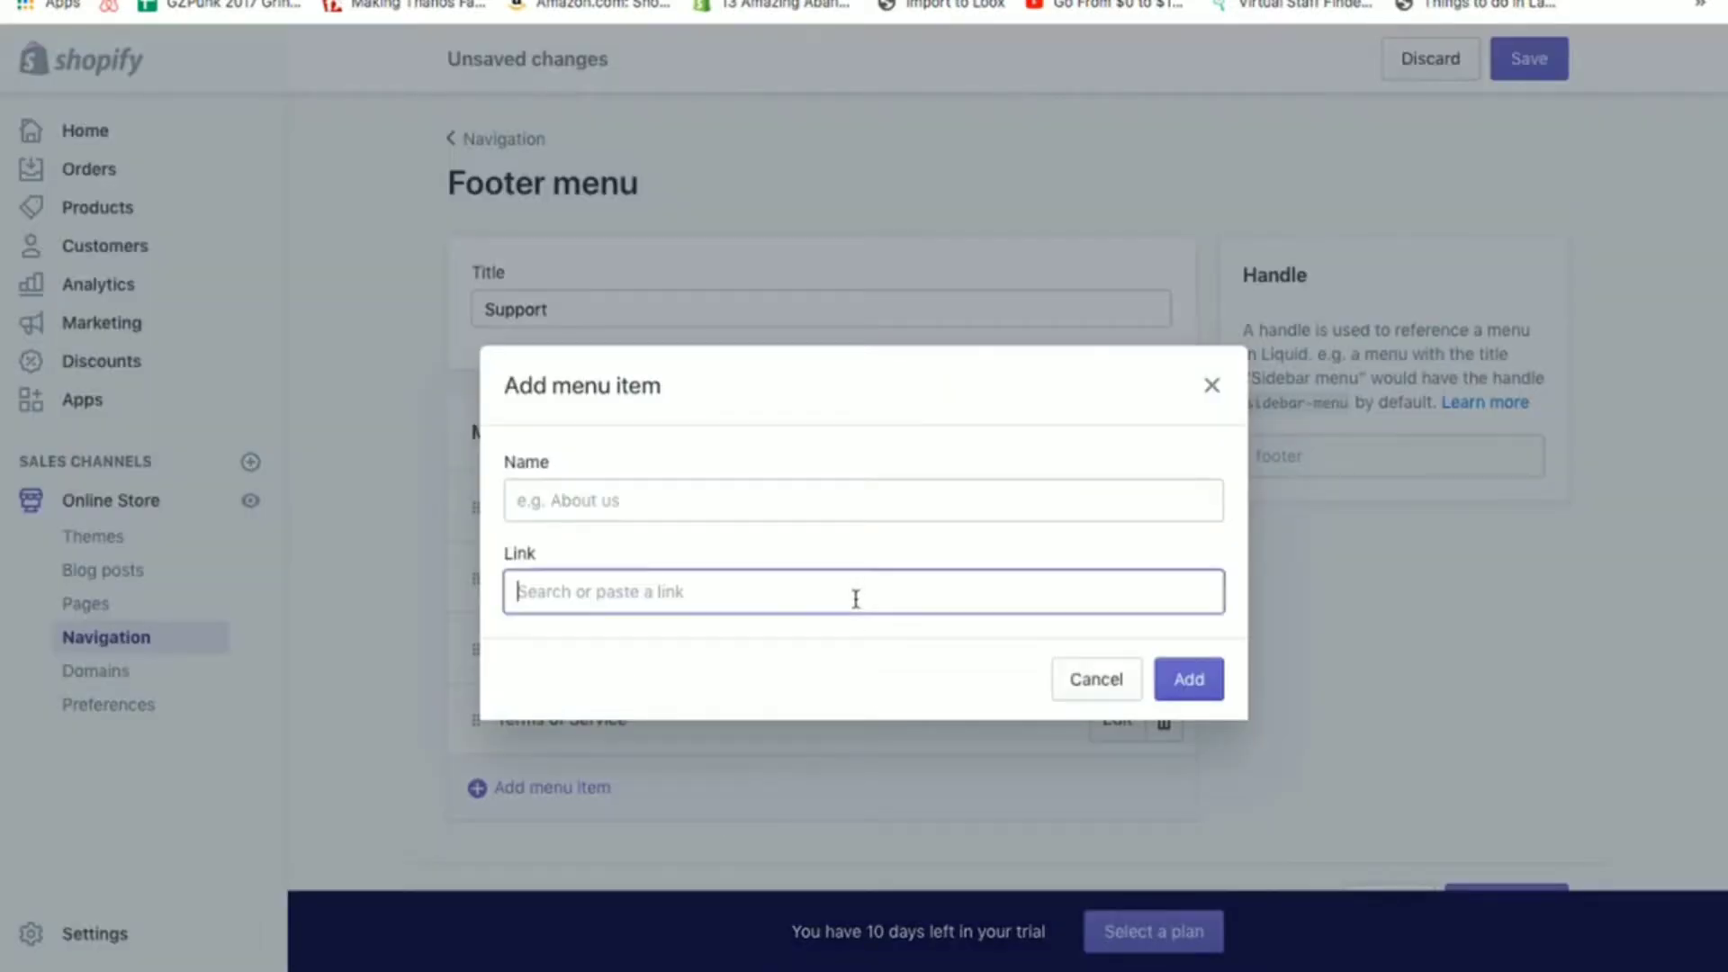
Add the FAQ and Contact pages as Support menu items
click(900, 860)
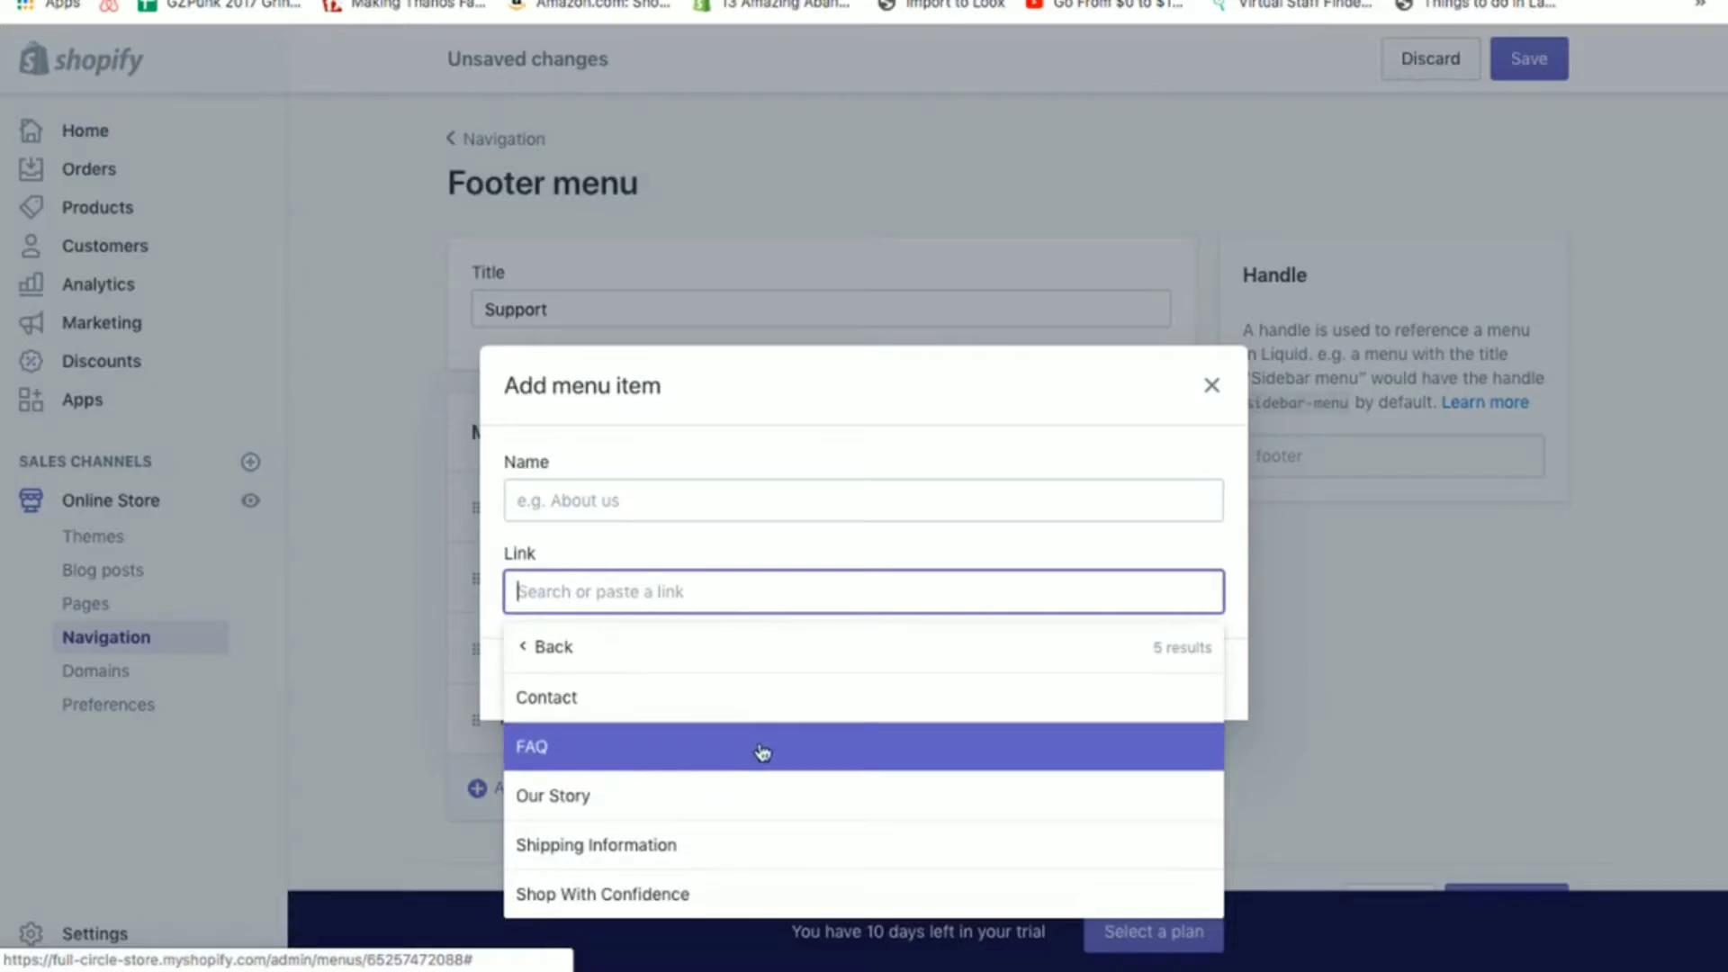
click(760, 748)
click(1188, 692)
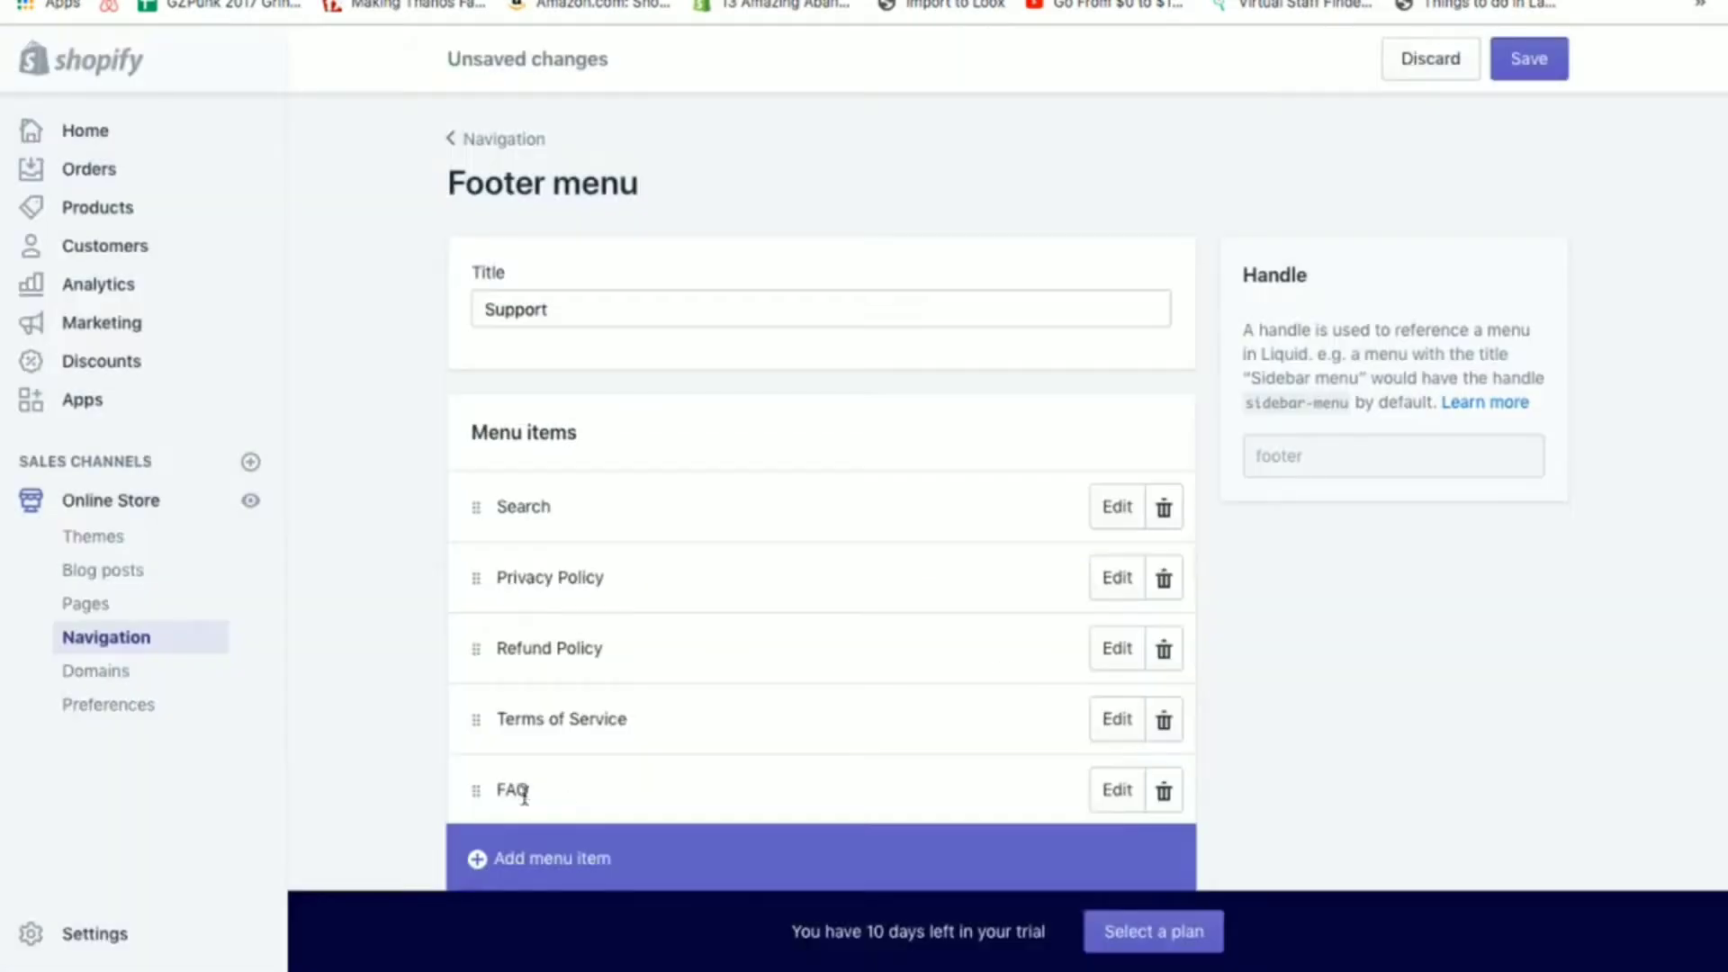
click(540, 858)
click(621, 590)
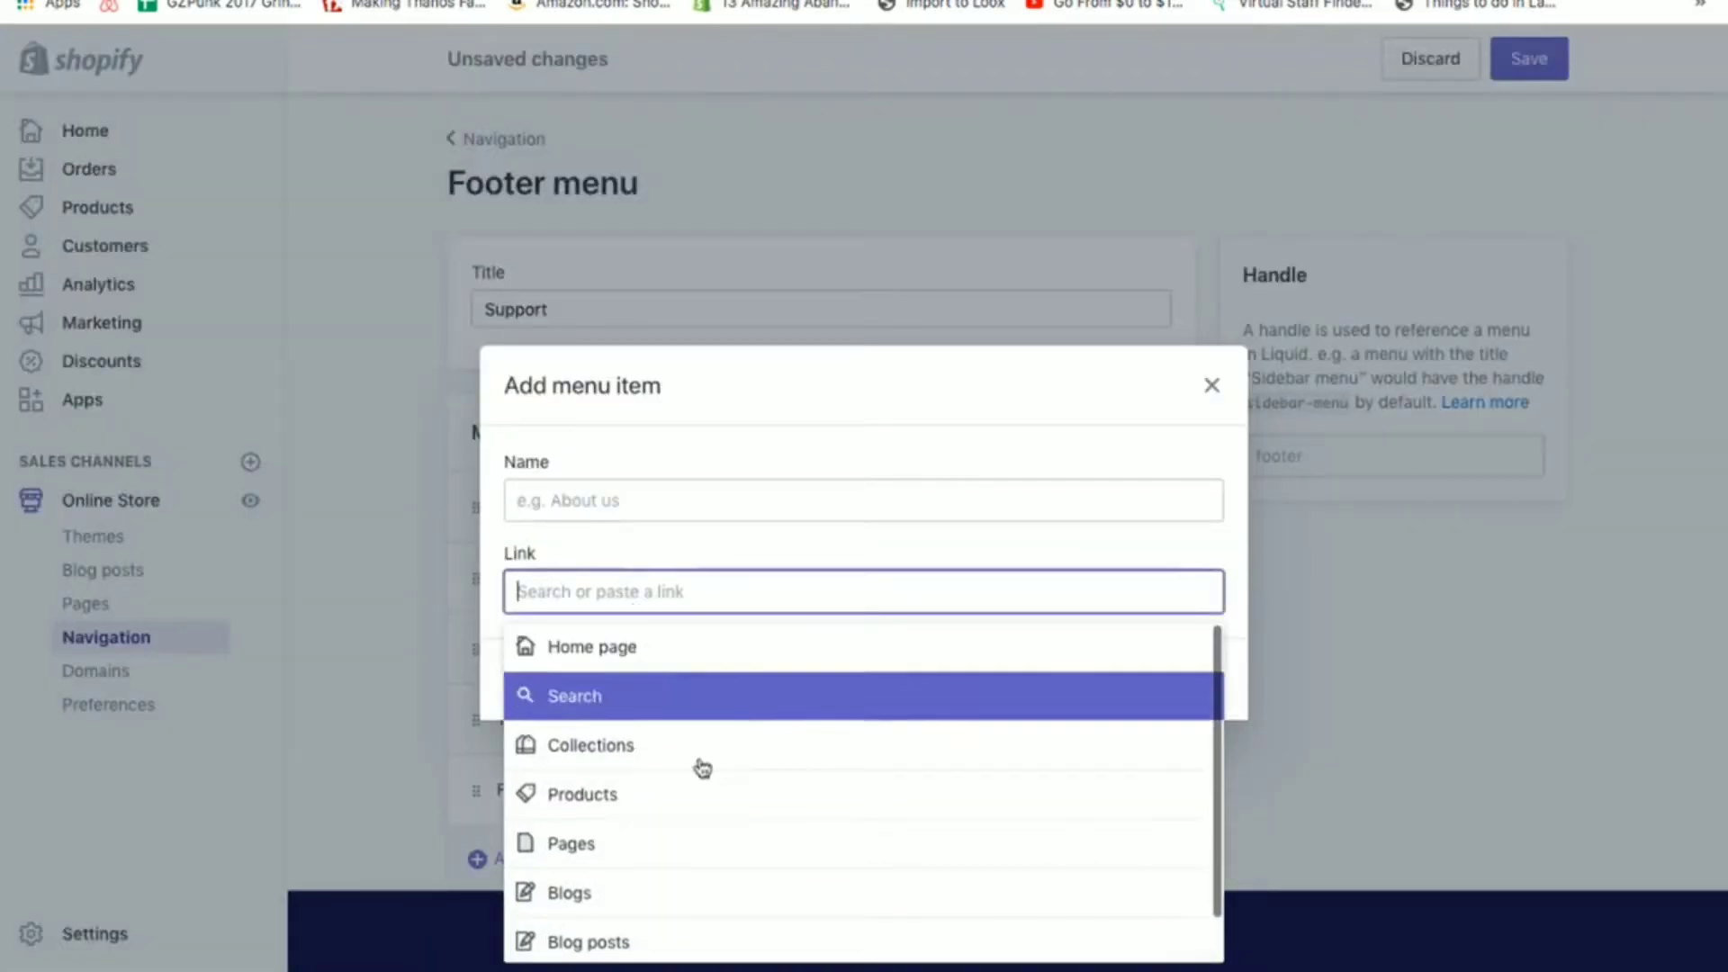
click(730, 837)
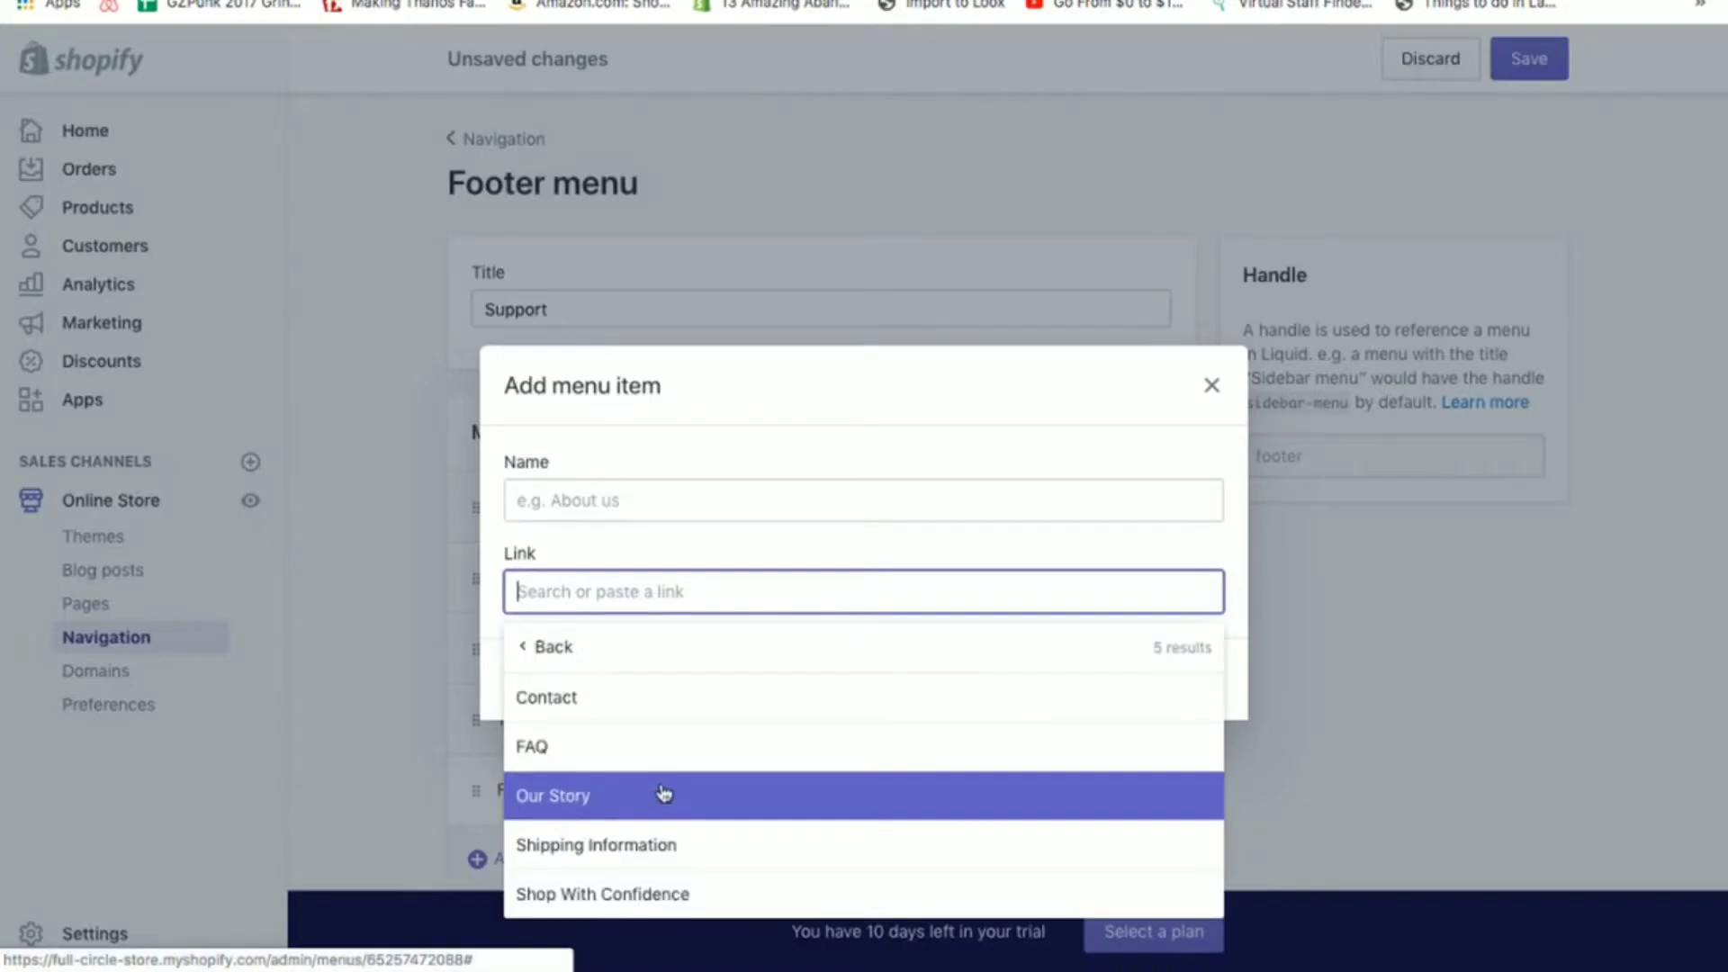
click(683, 699)
click(1186, 689)
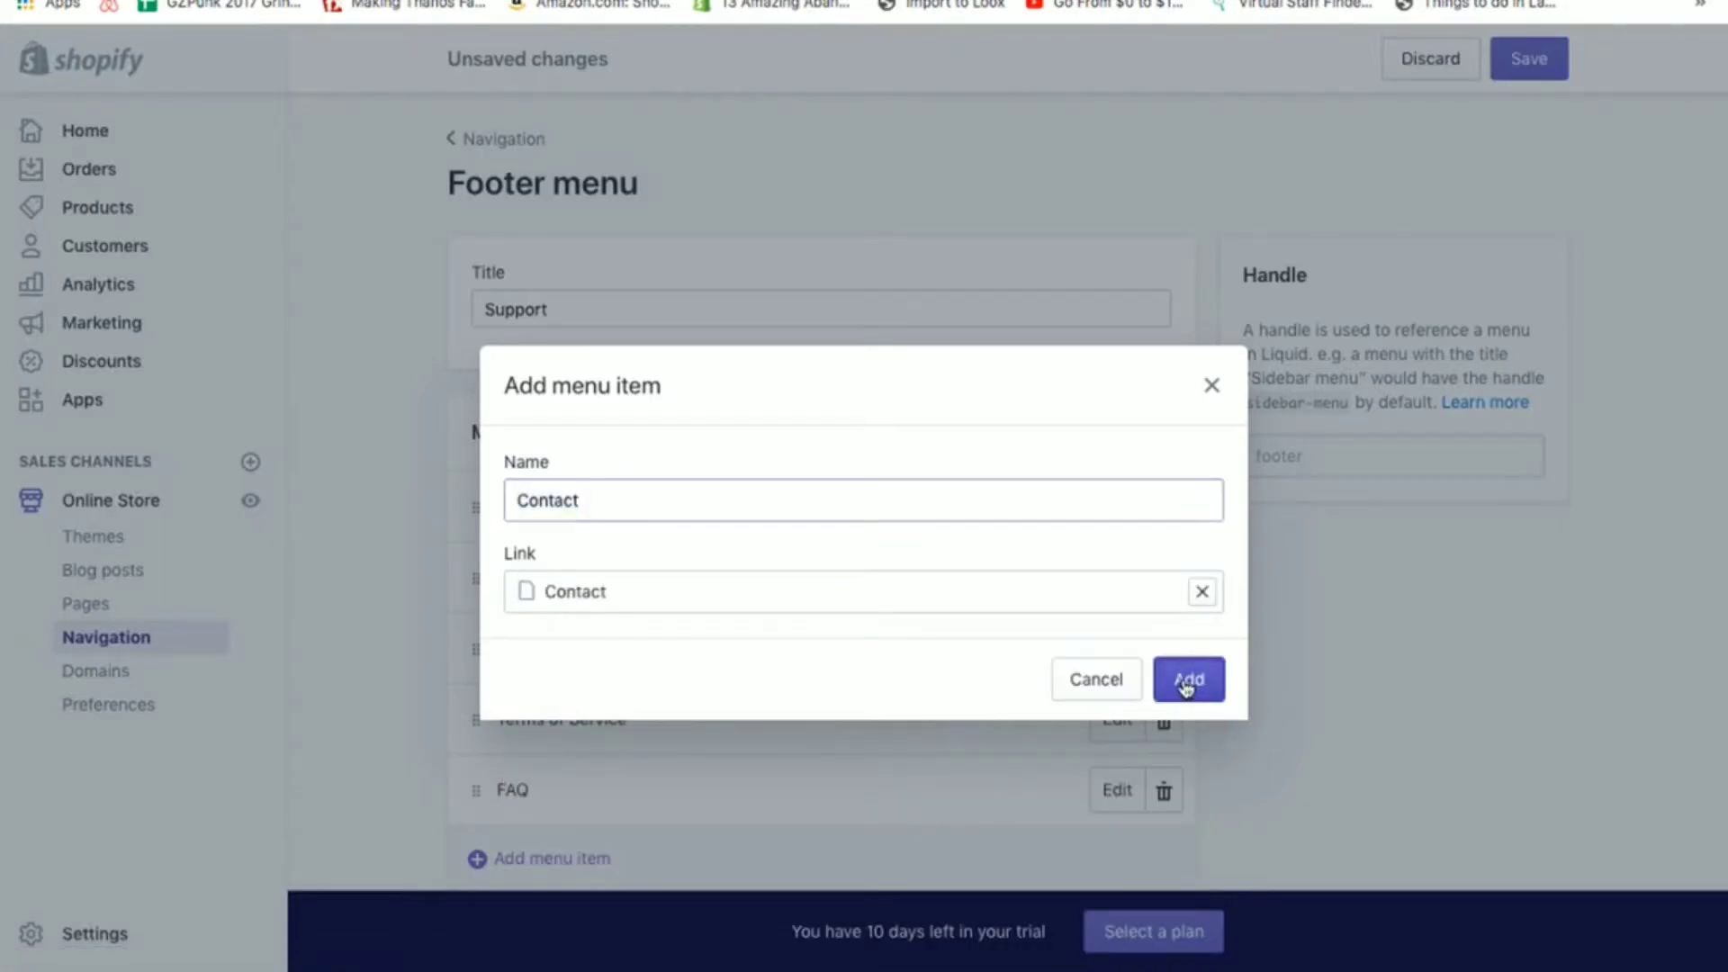
Add the Shipping Information and Shop With Confidence pages as menu items
scroll(1186, 686, down, 3)
click(991, 702)
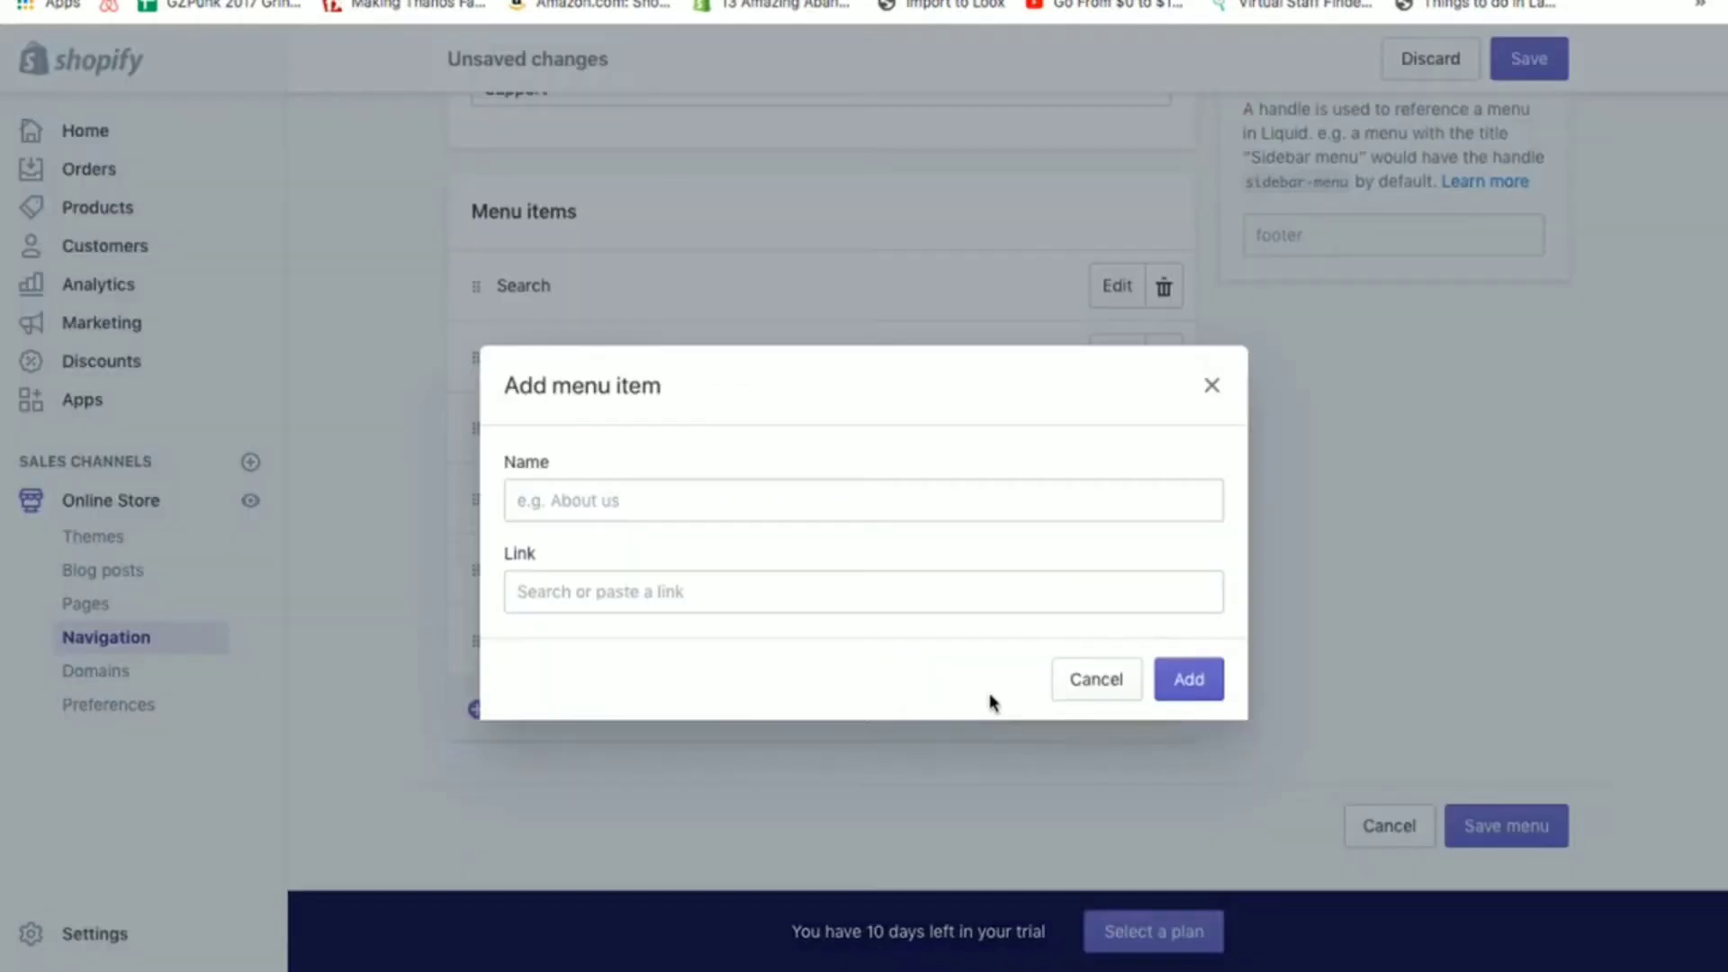
click(984, 594)
click(837, 394)
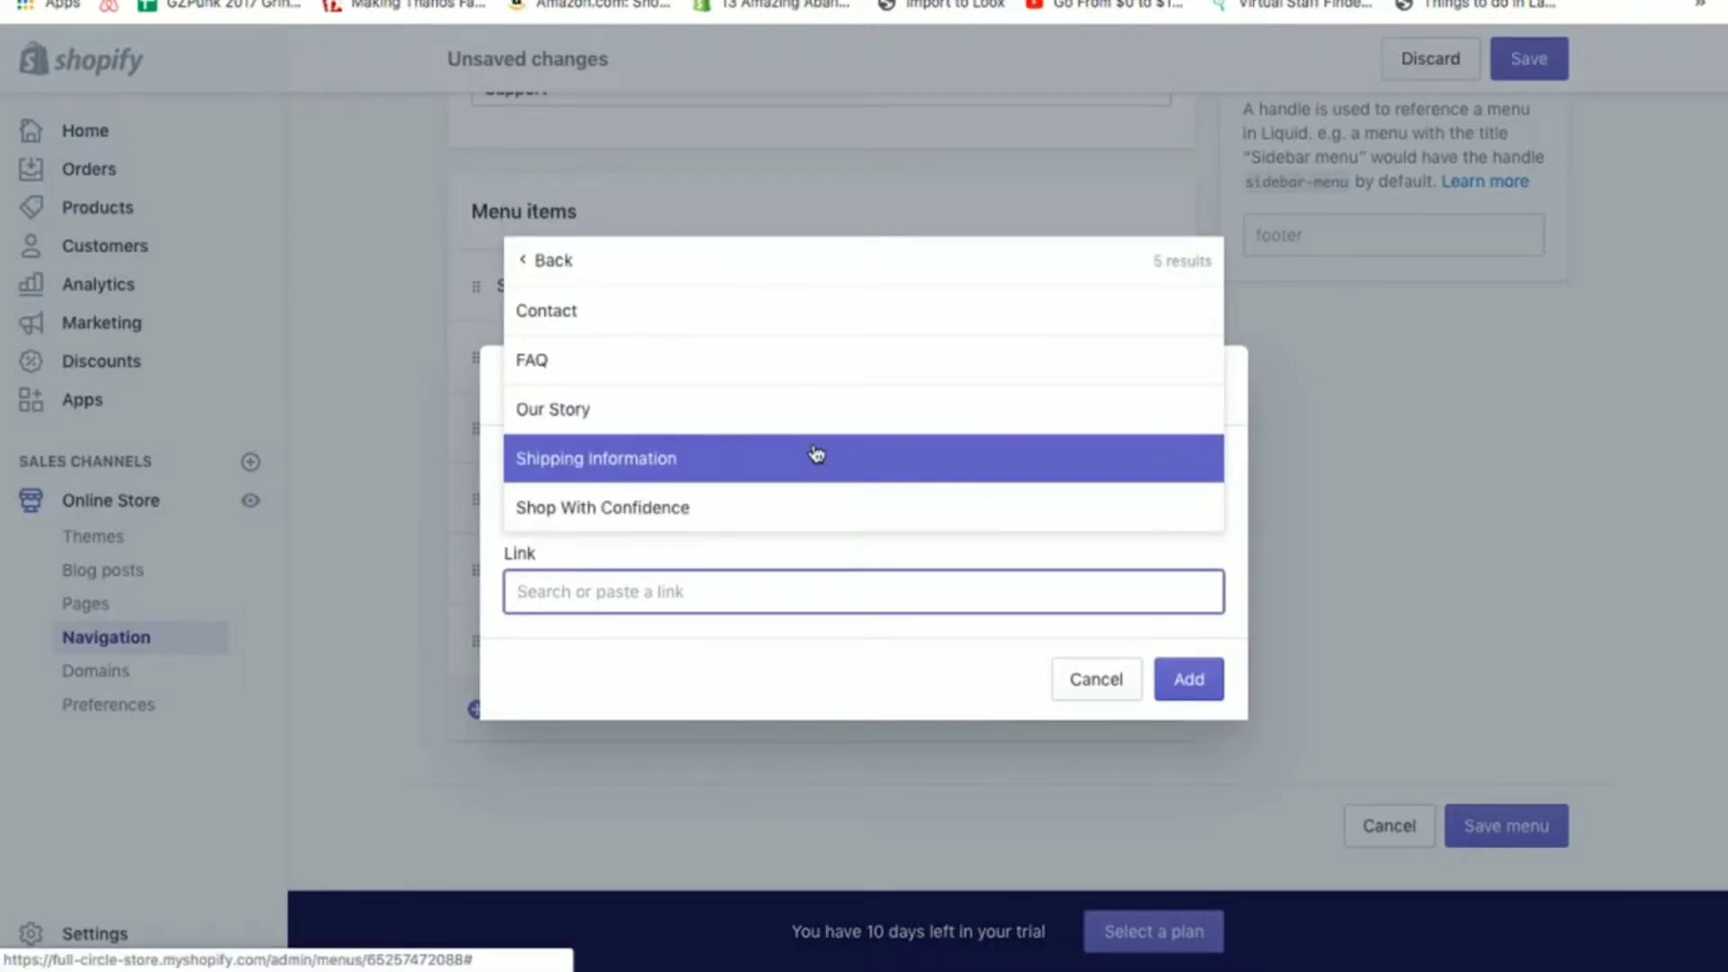
click(816, 451)
click(1184, 677)
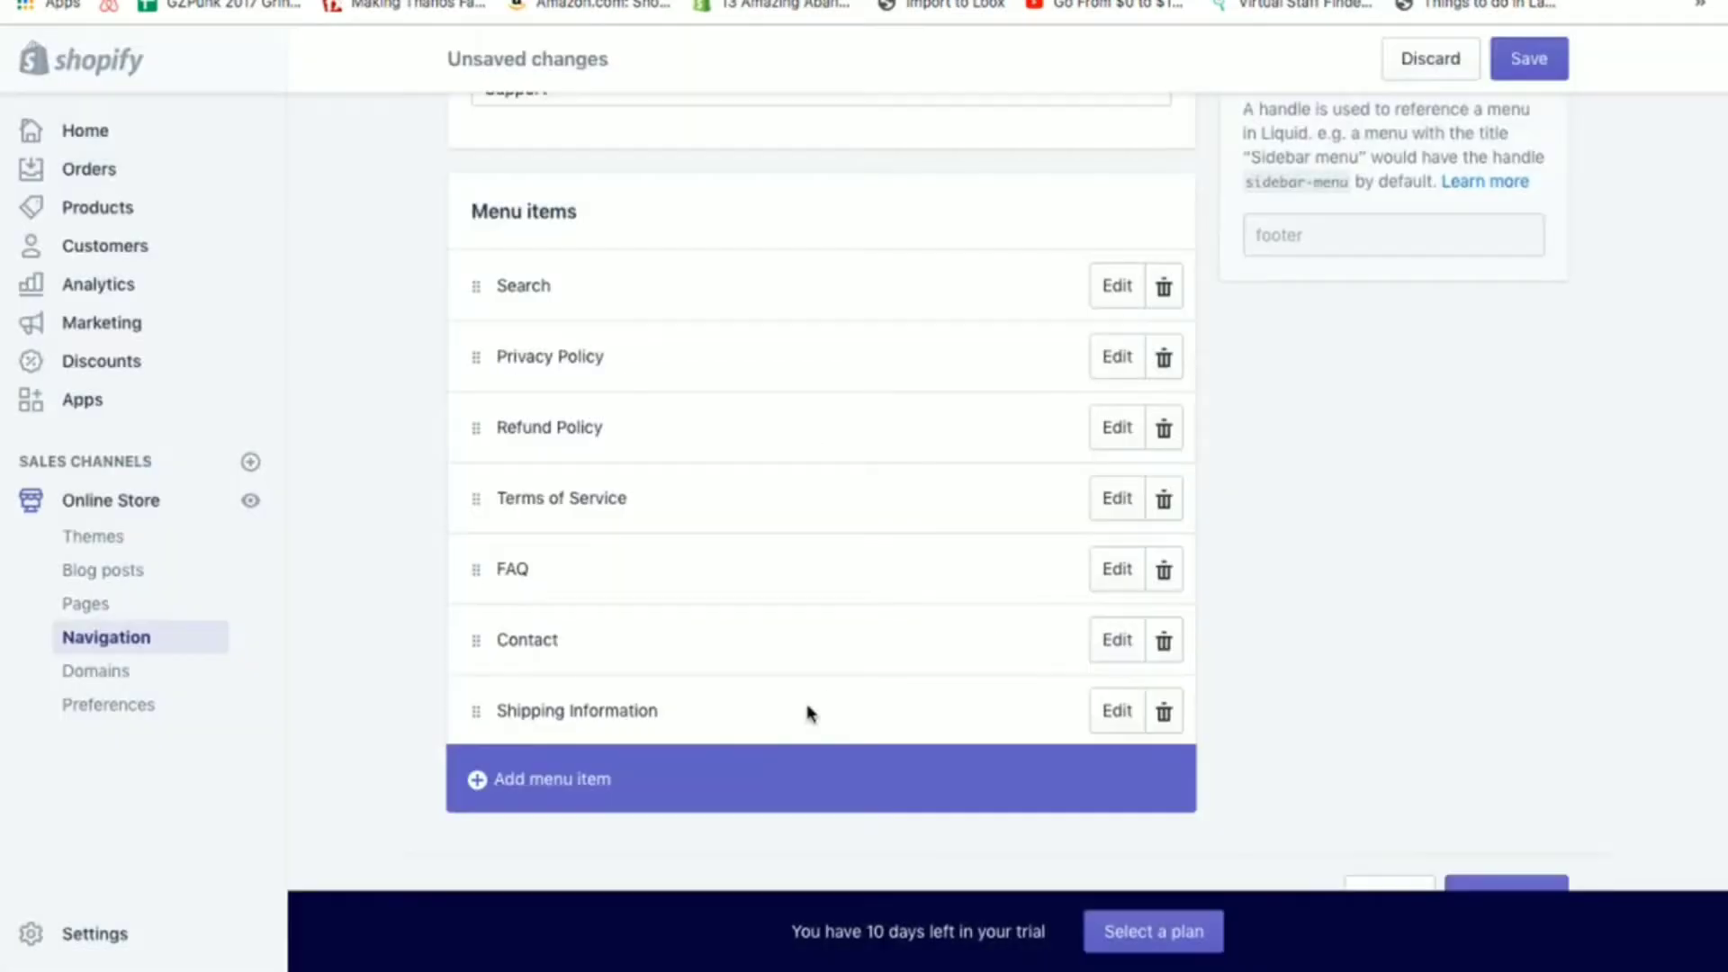
click(791, 767)
click(776, 597)
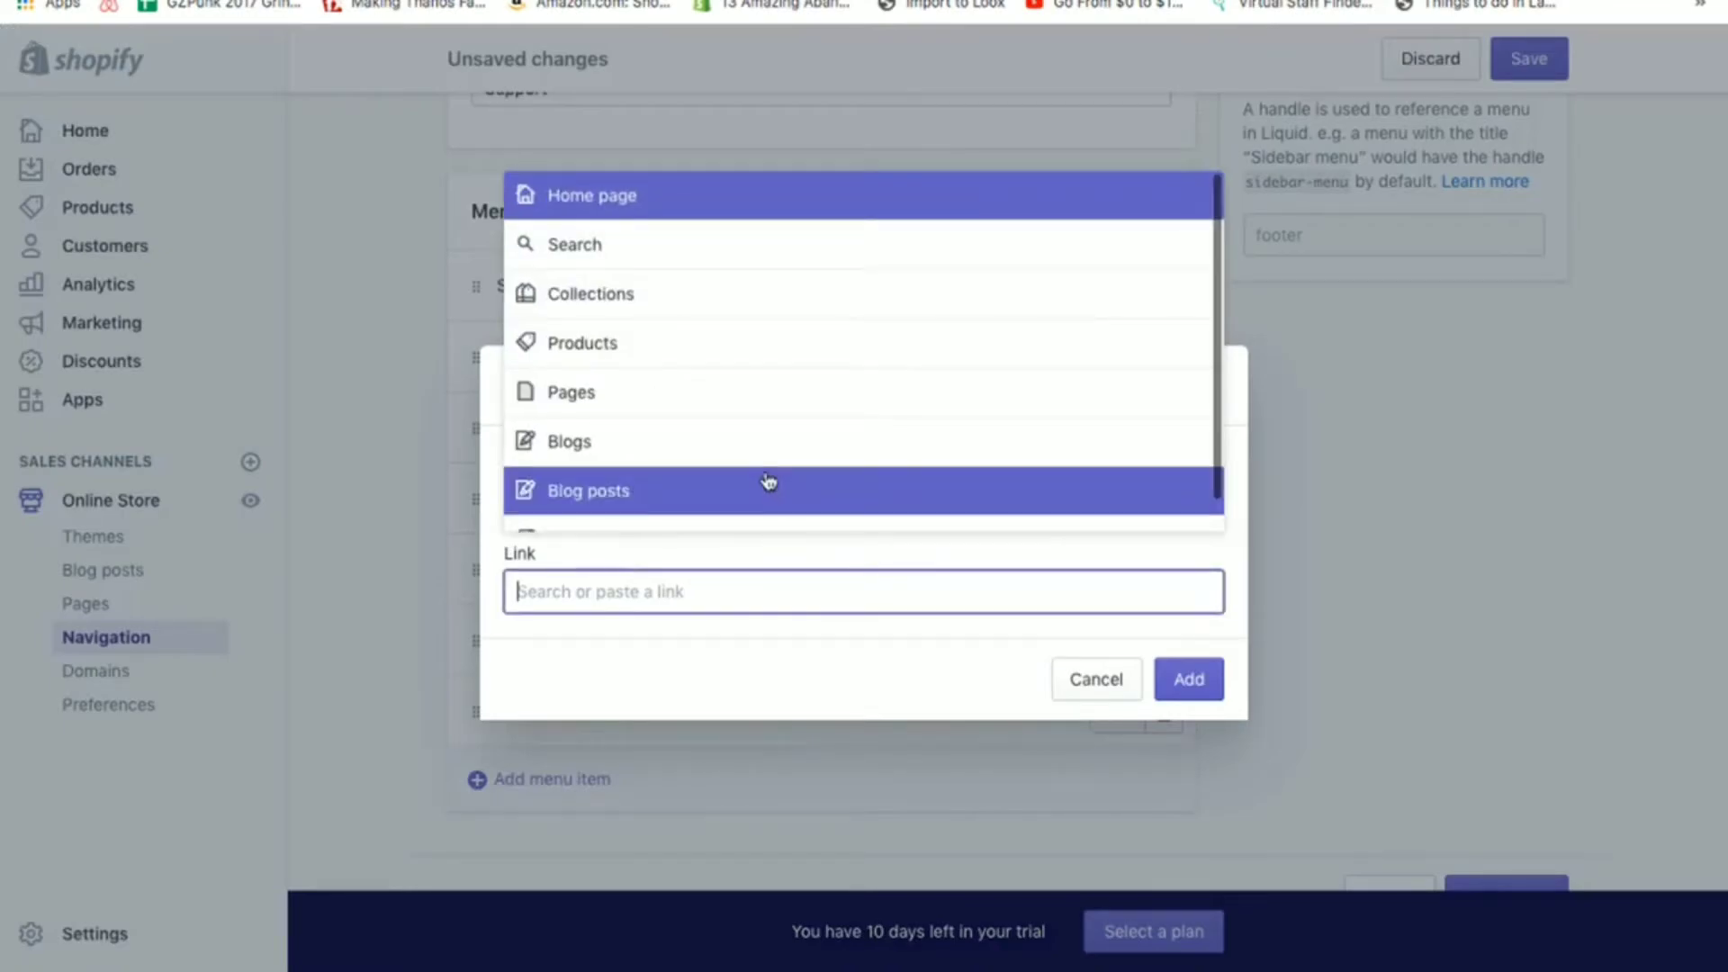
scroll(769, 480, down, 1)
click(734, 363)
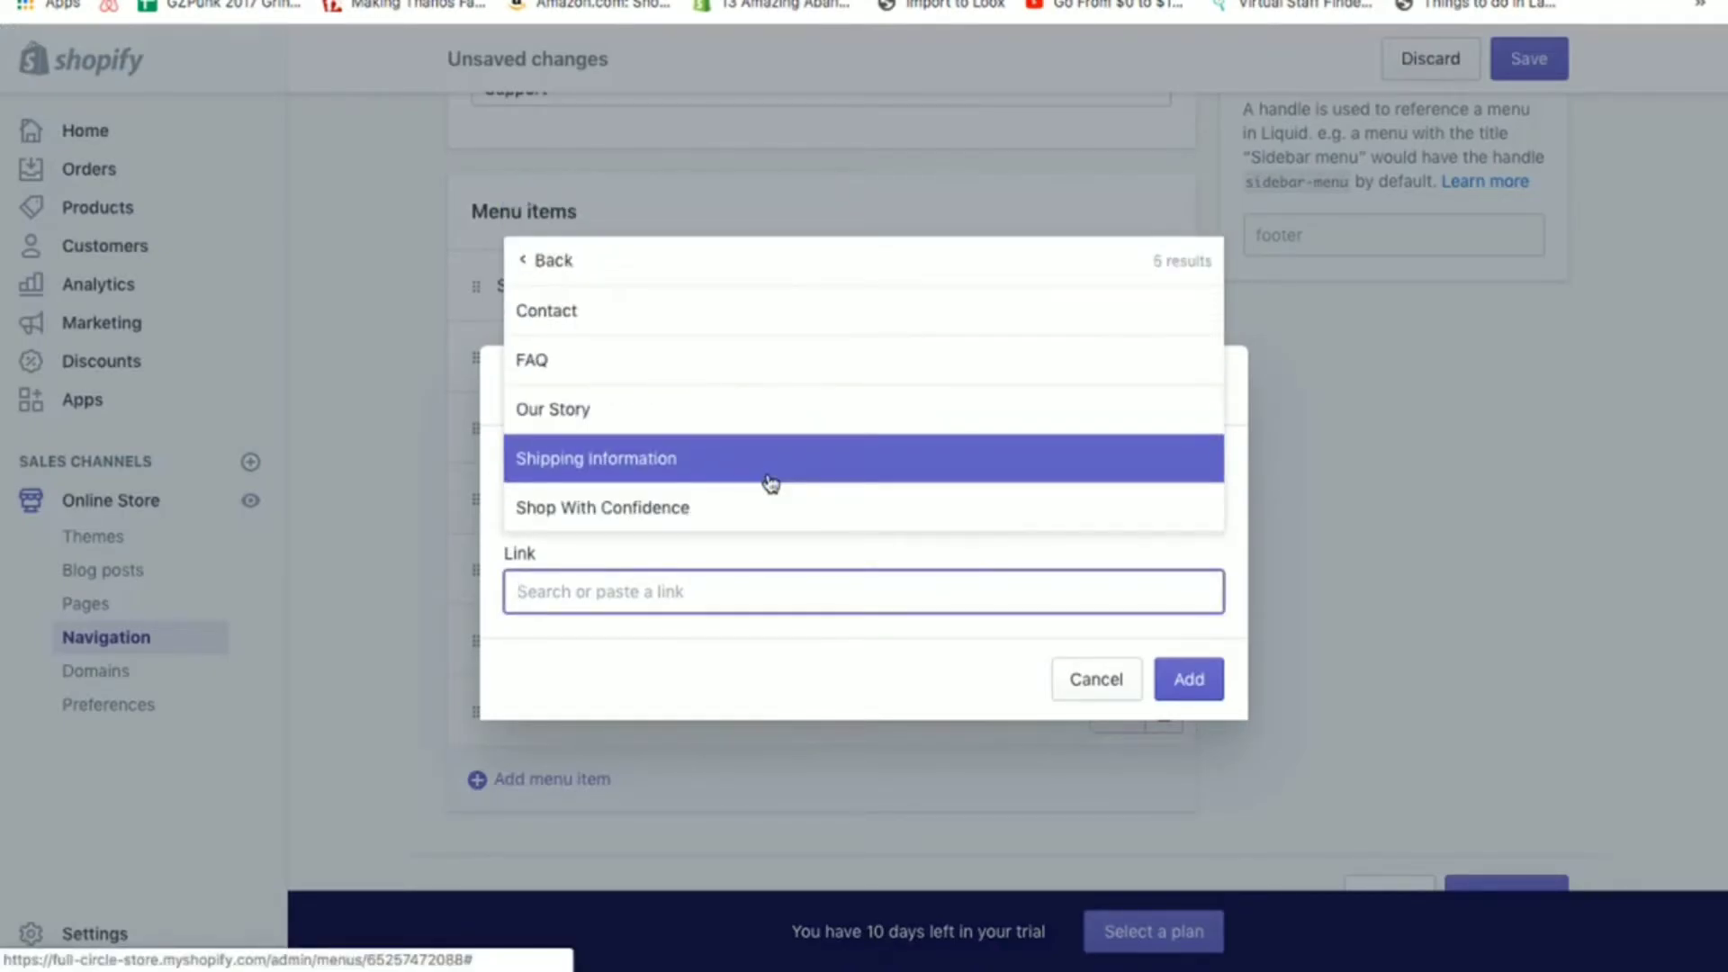
click(784, 520)
click(1204, 680)
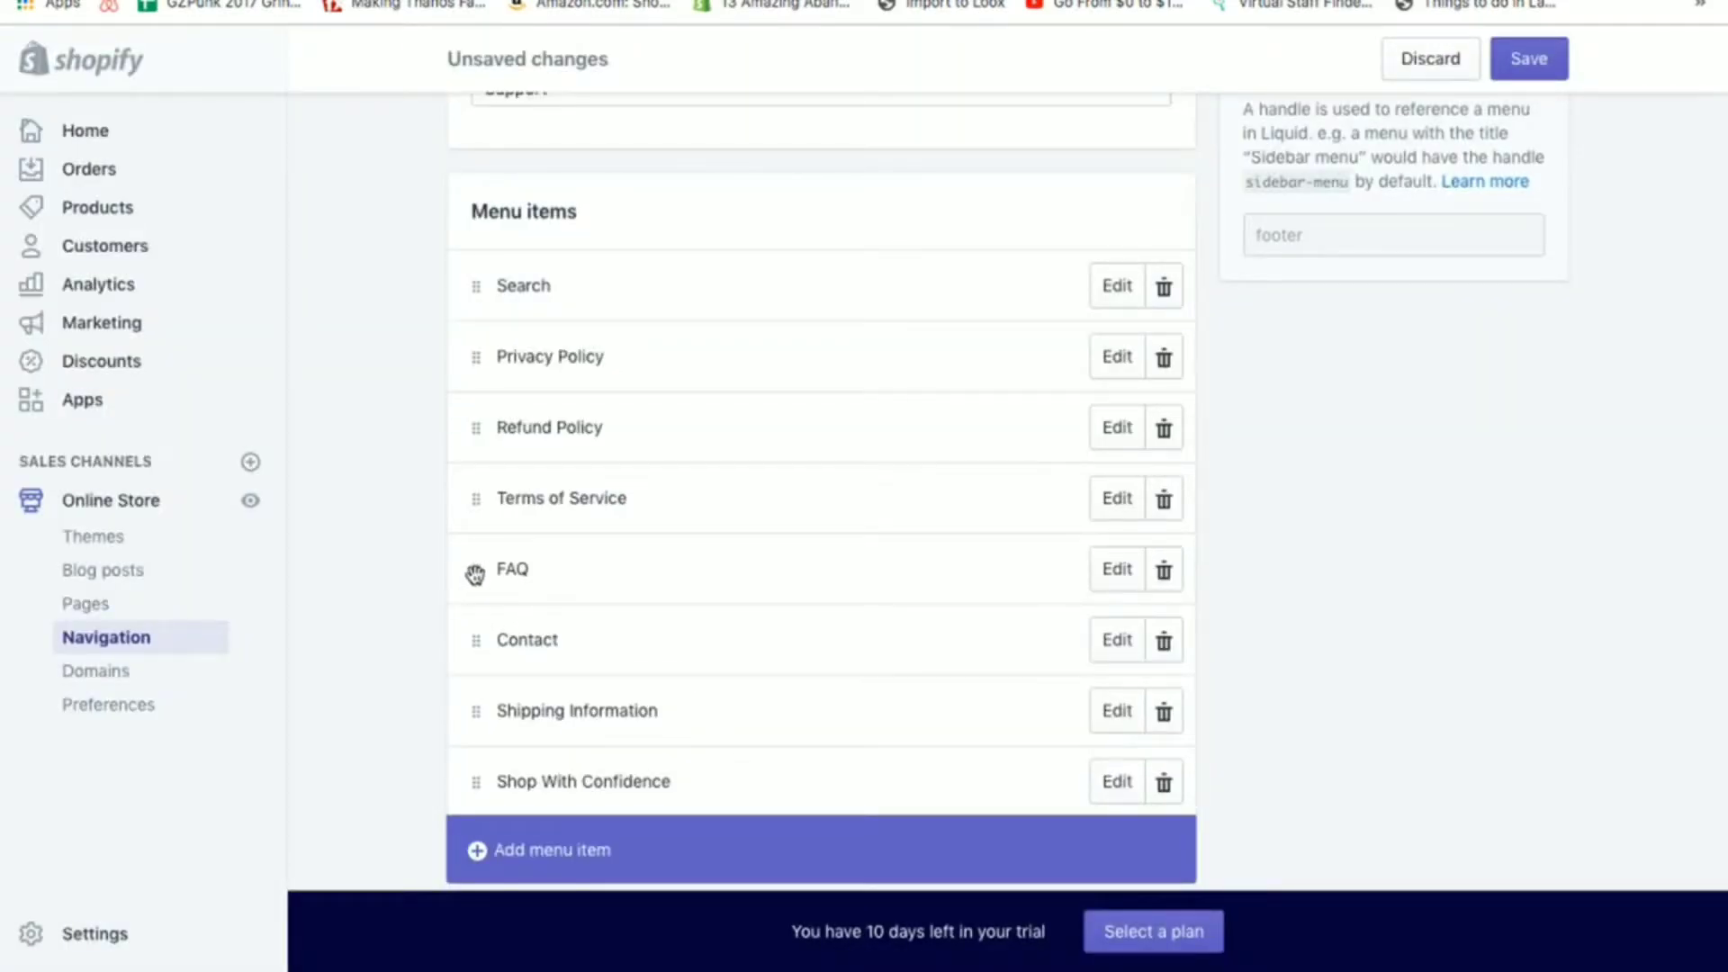
Move FAQ and Contact right under Search, save the Support menu, and return to Navigation
drag(476, 574, 474, 338)
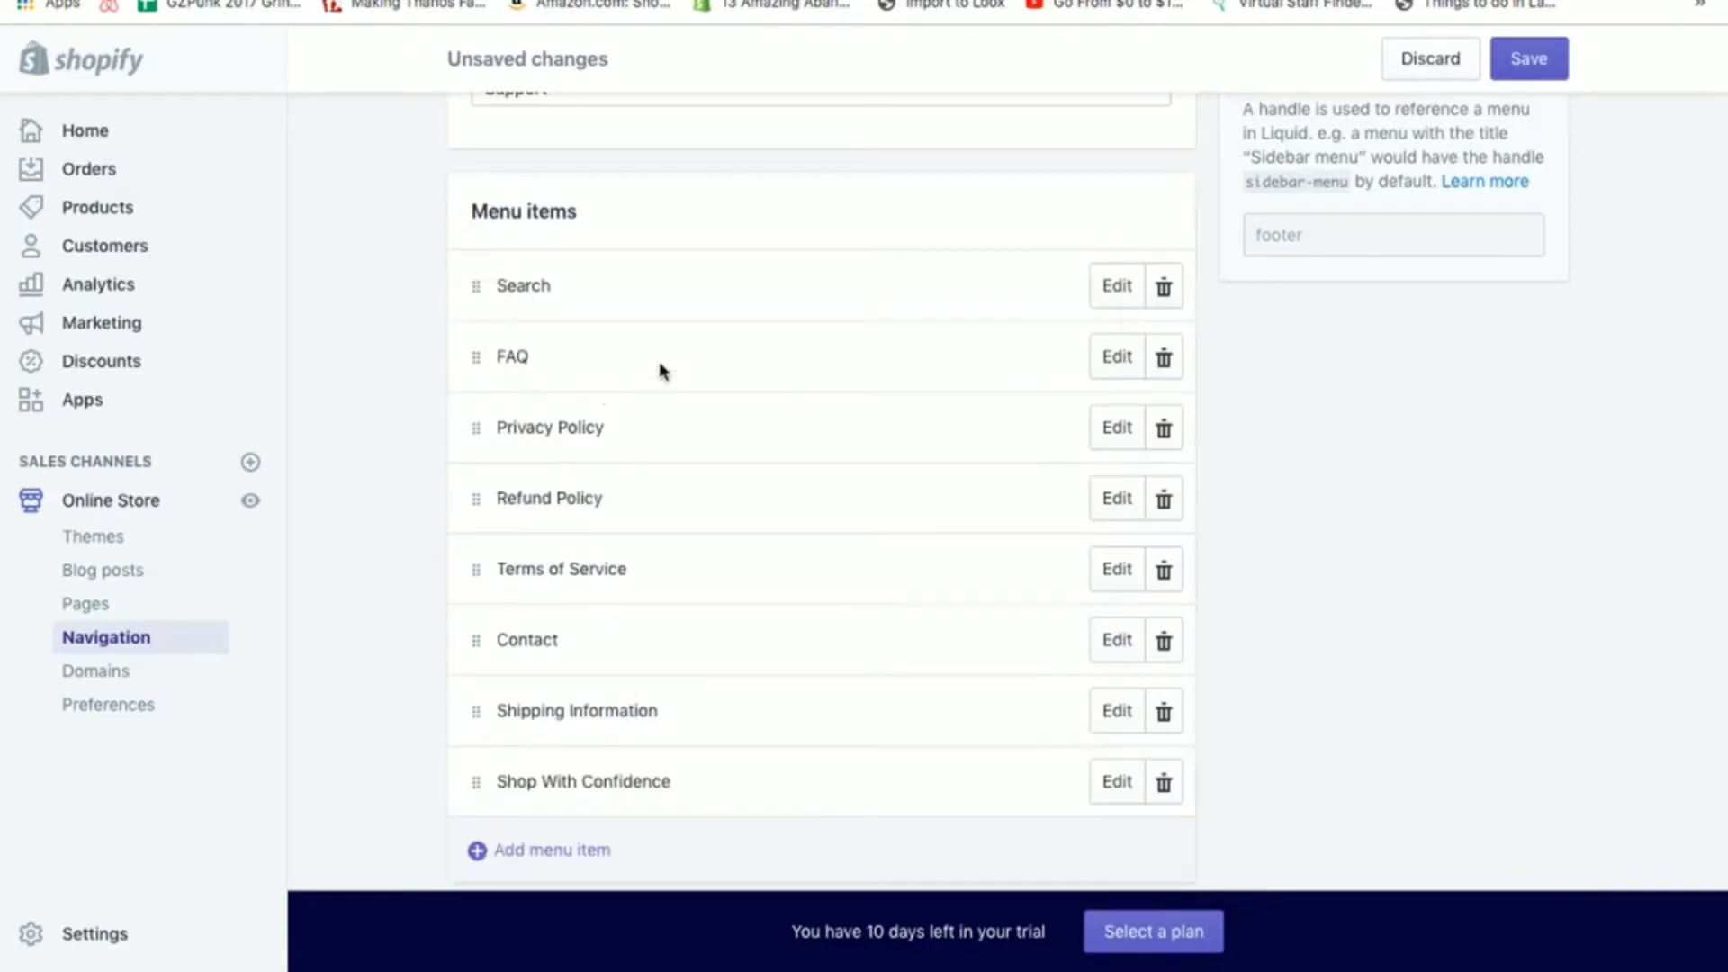
drag(475, 640, 491, 380)
scroll(621, 531, down, 3)
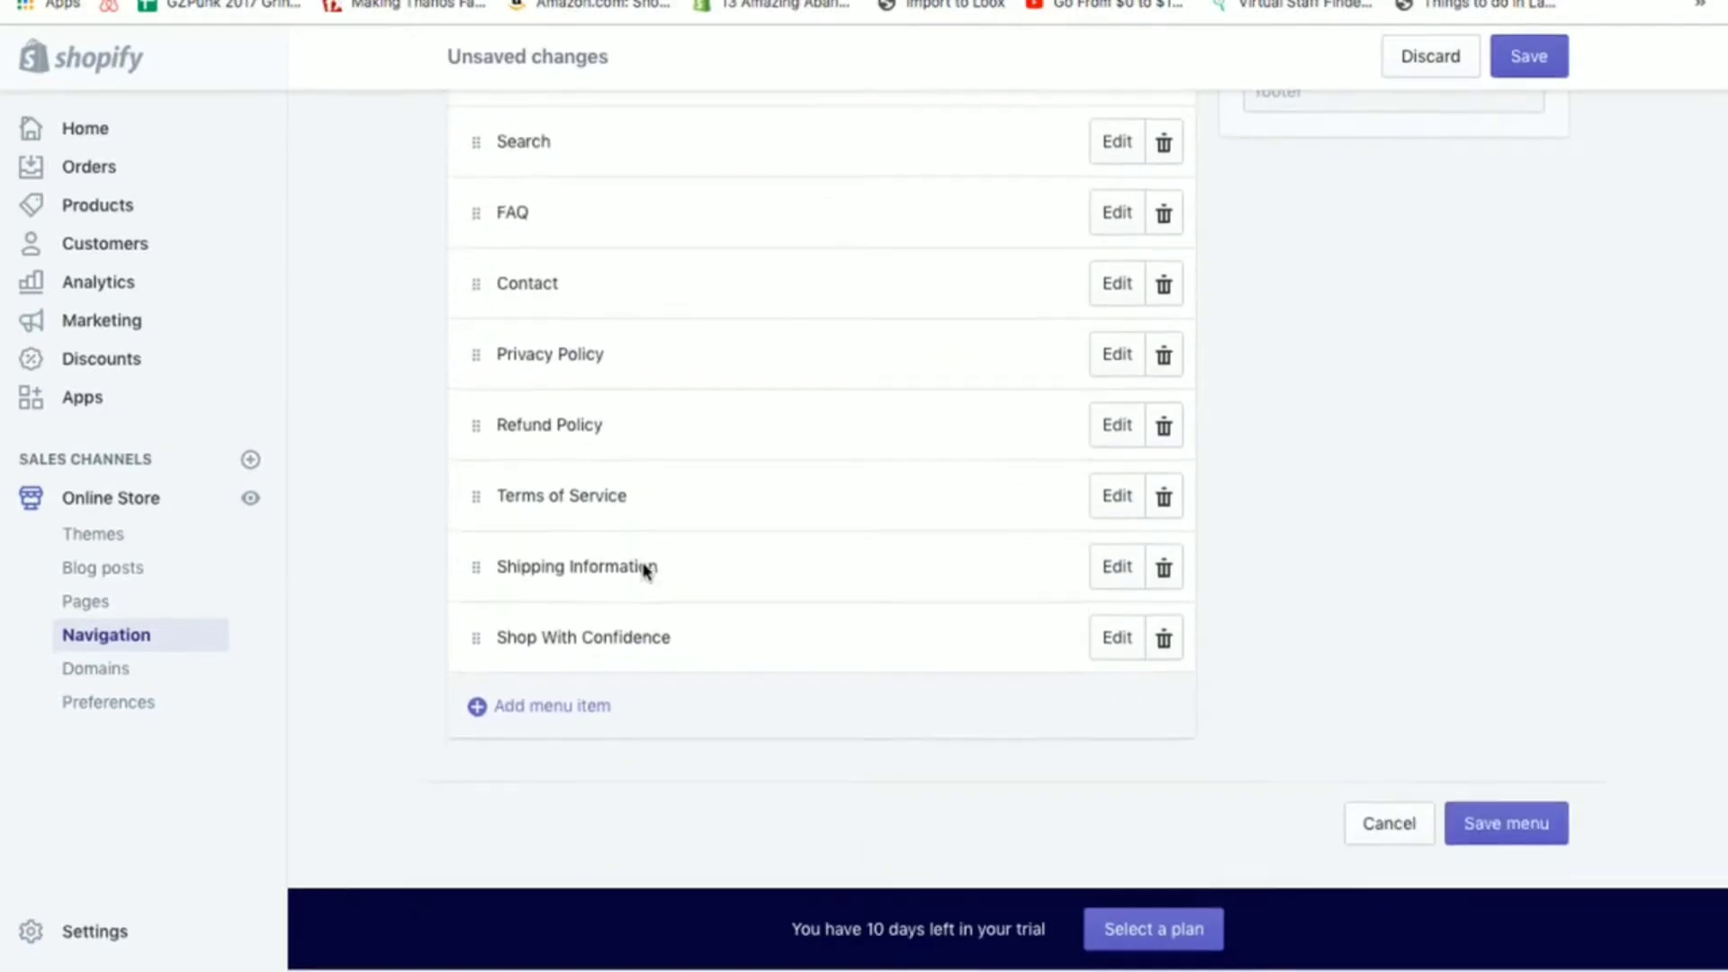
scroll(621, 648, up, 5)
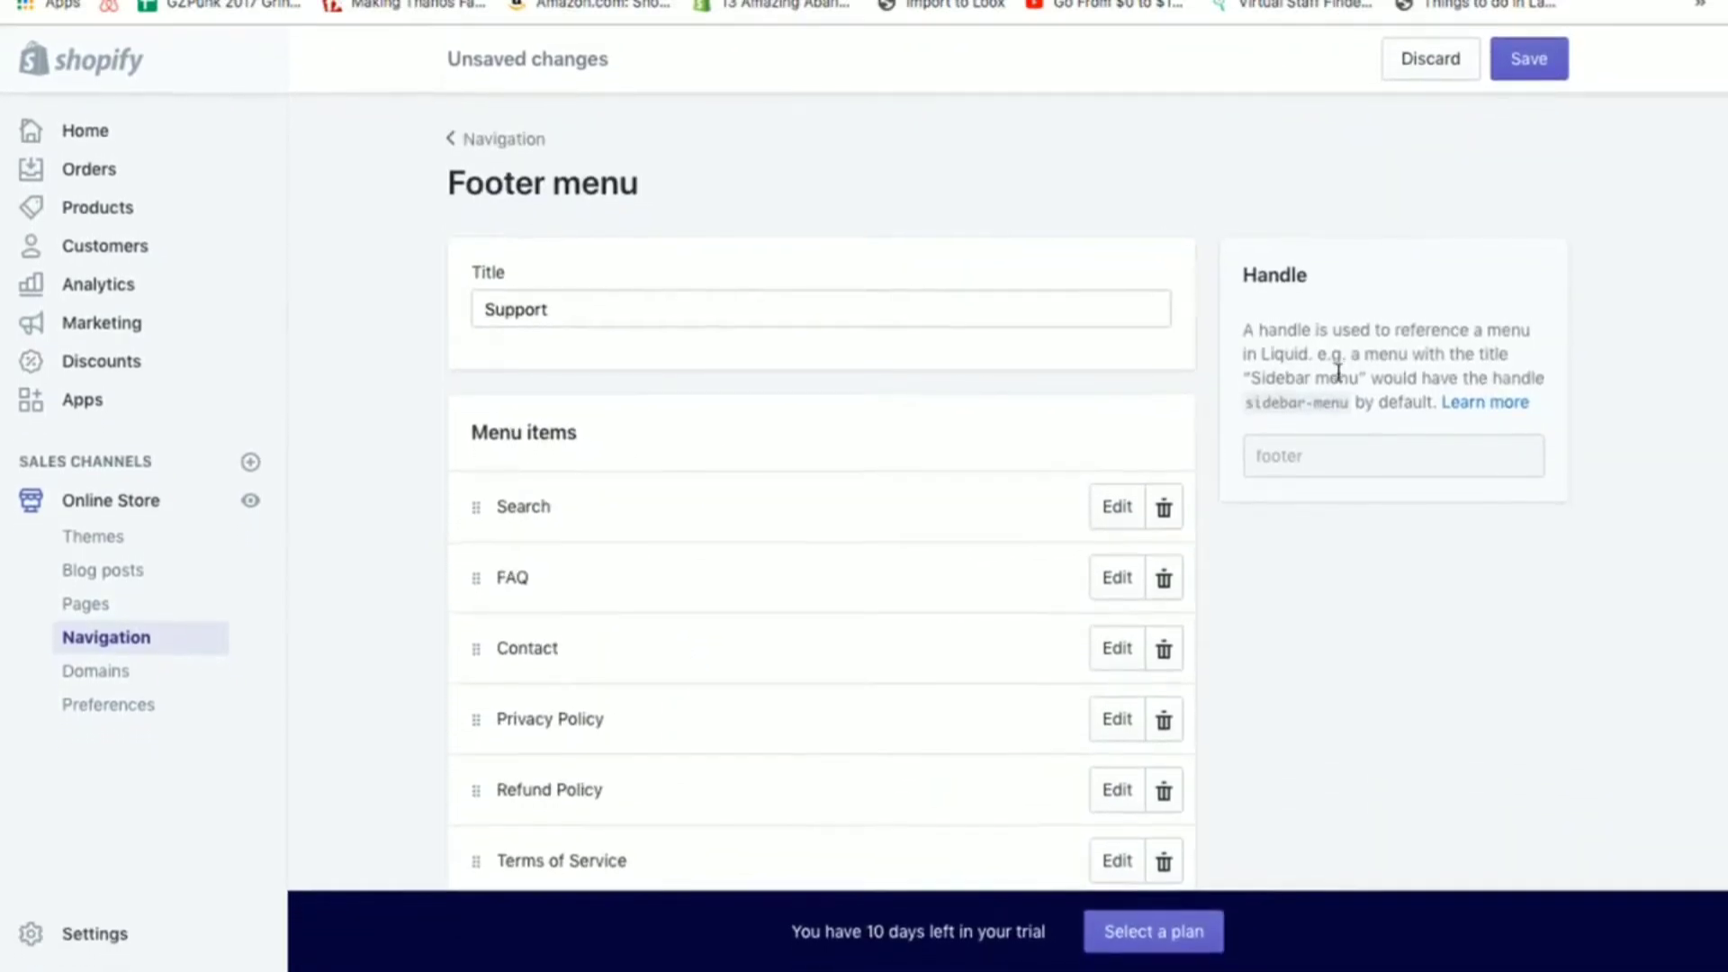
click(1529, 61)
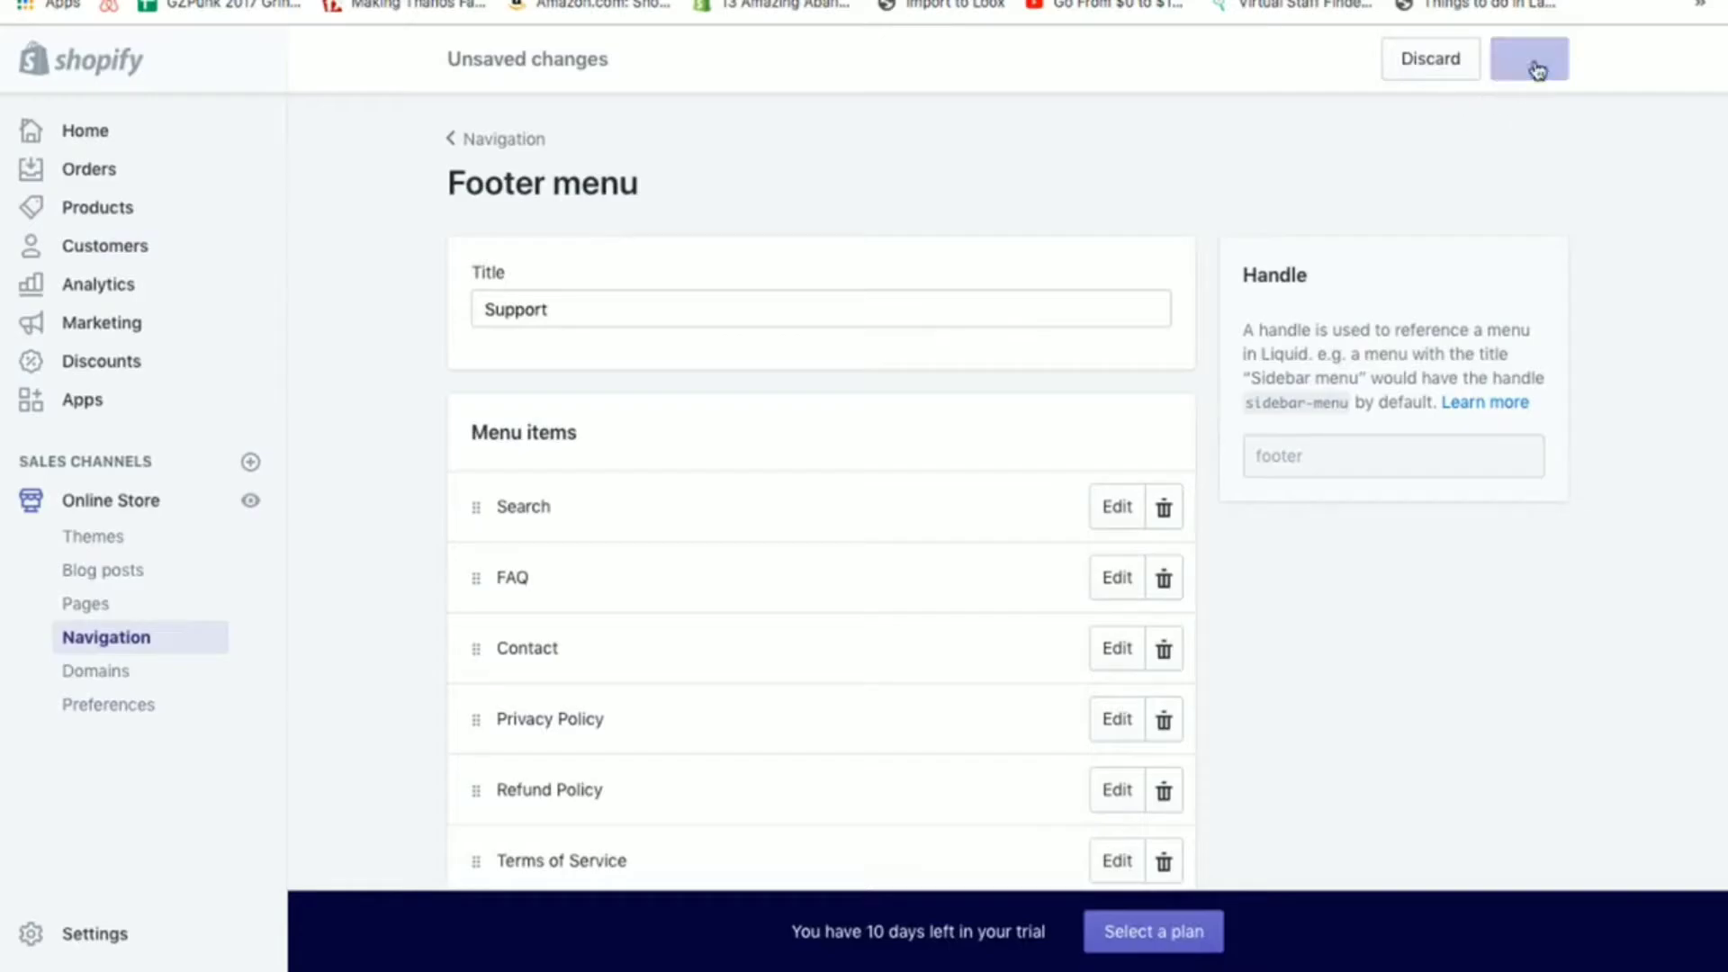
scroll(968, 570, down, 3)
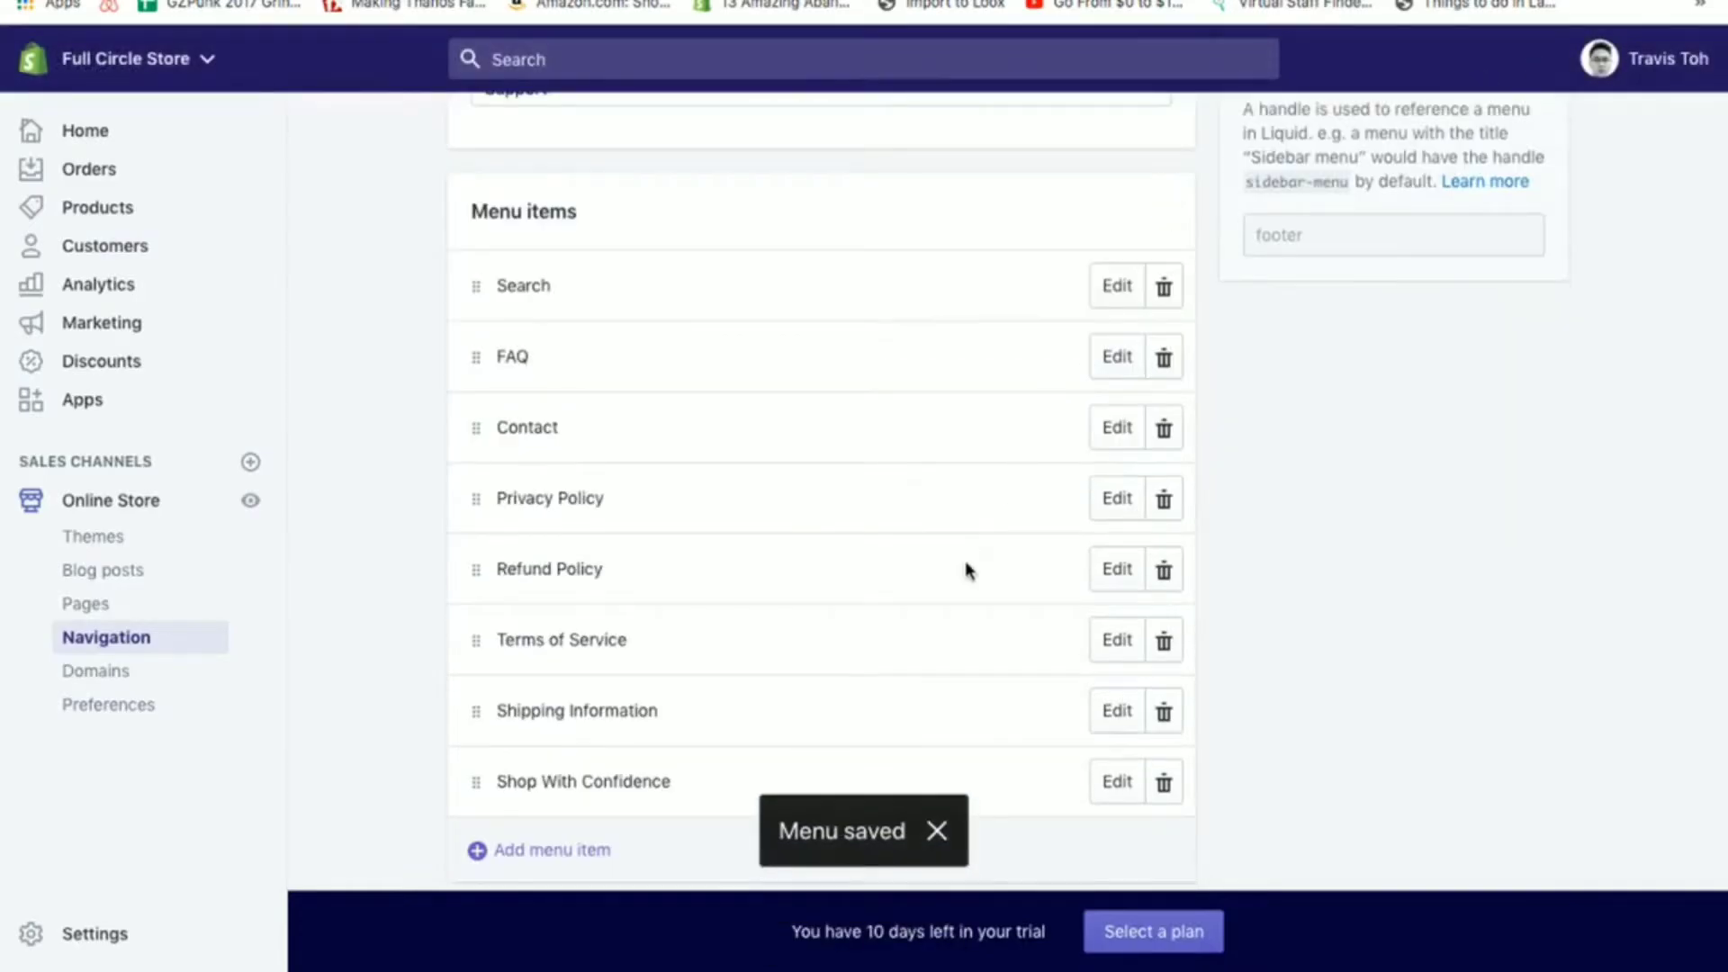
scroll(967, 571, up, 4)
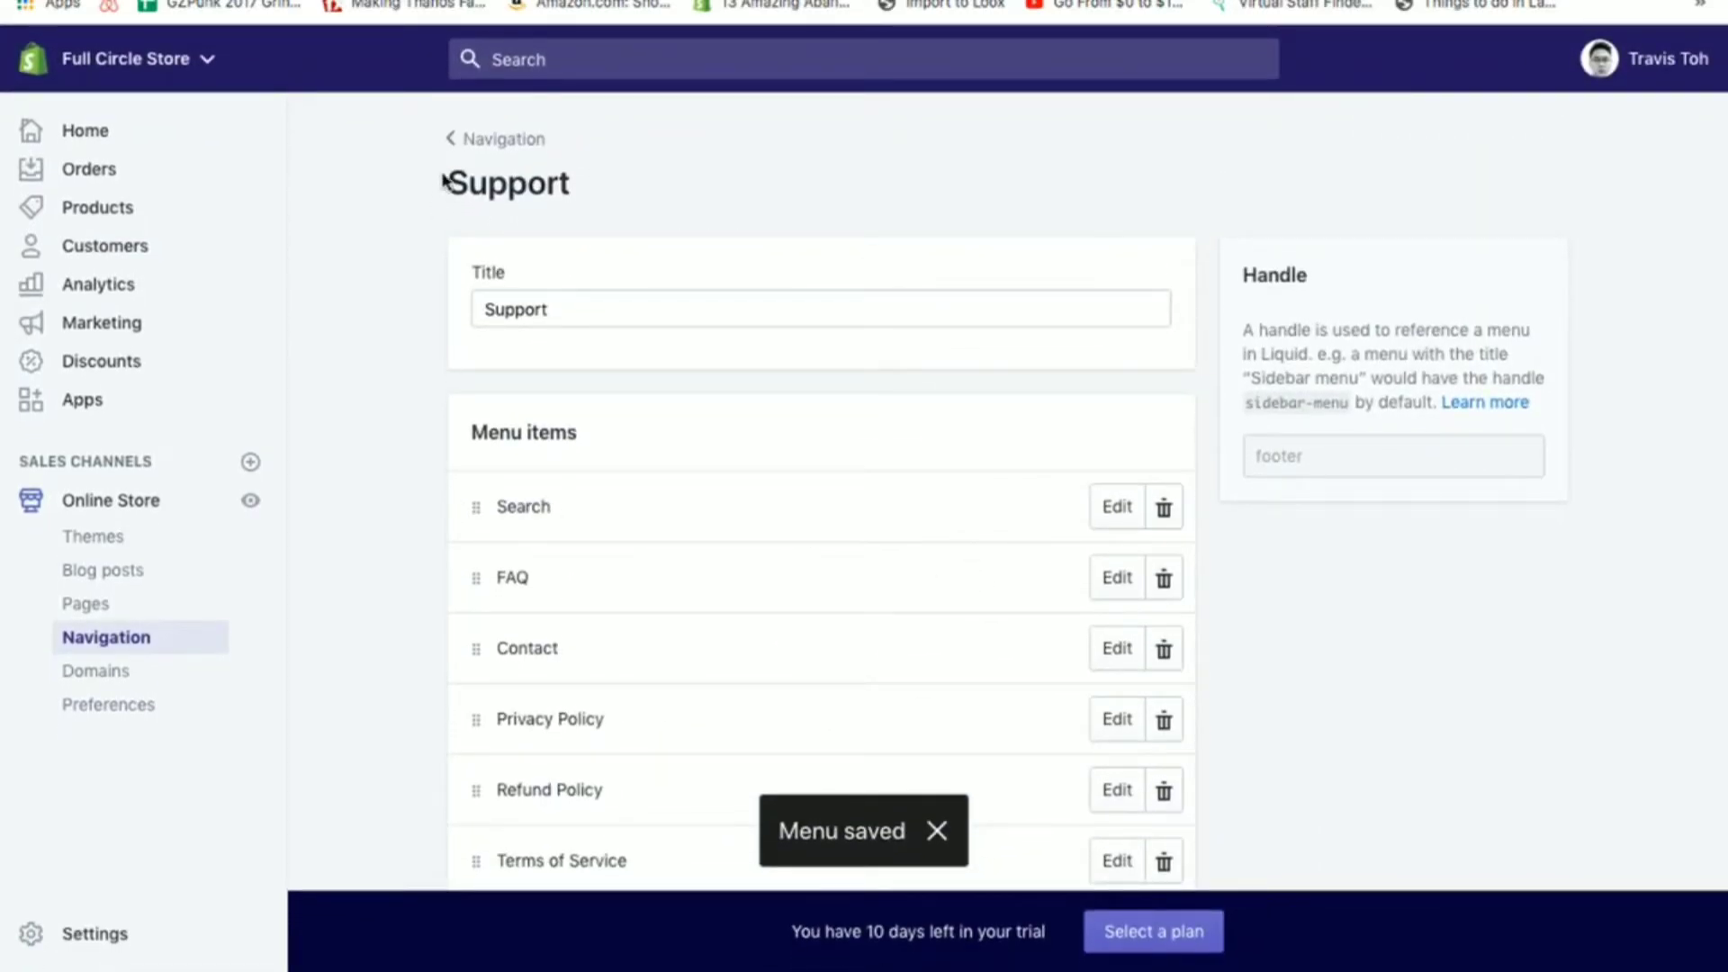
click(474, 153)
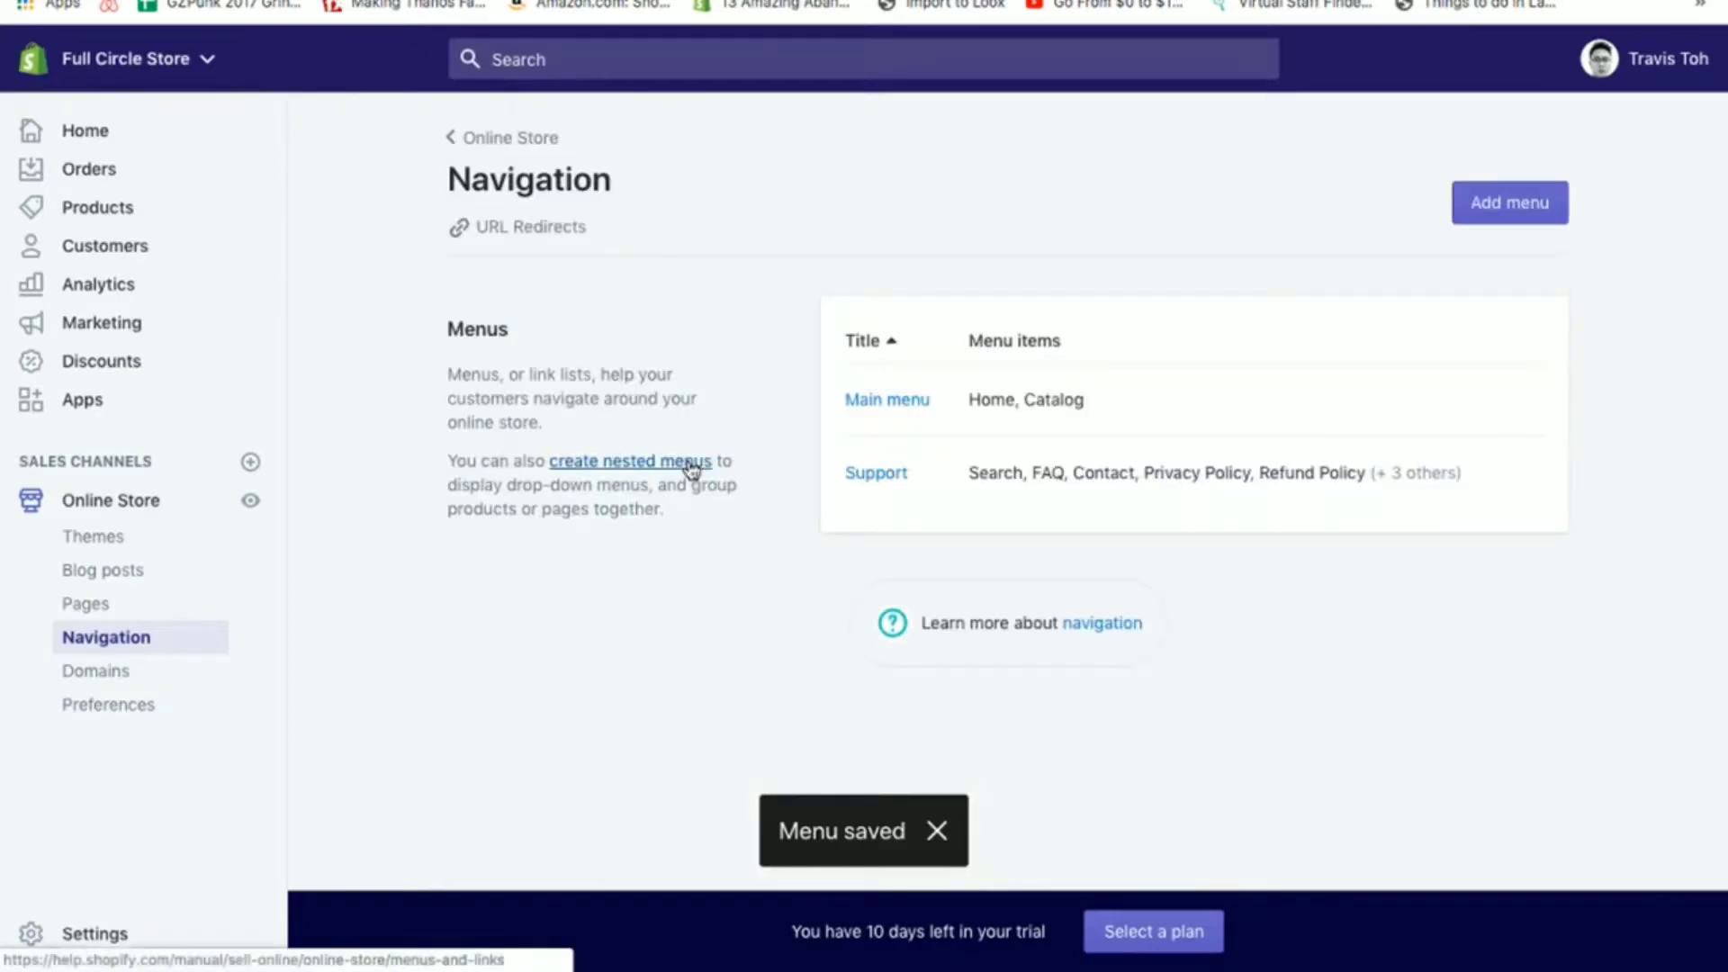
Open the Main menu from the Navigation page
click(912, 411)
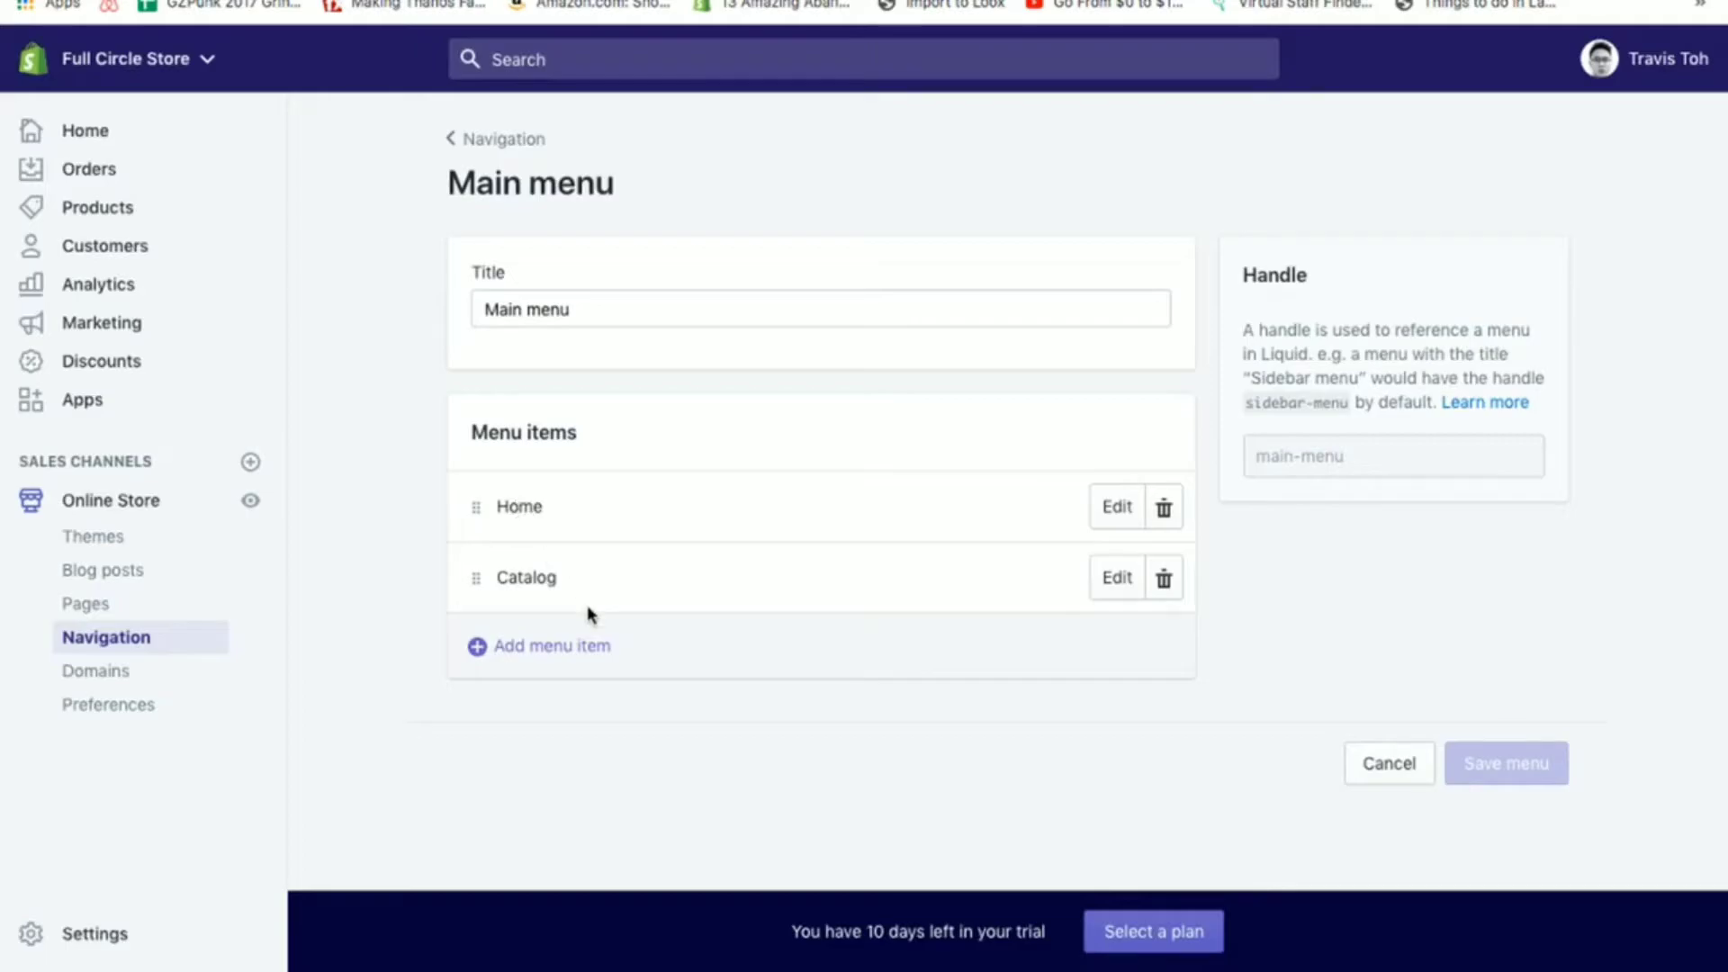
Add the Our Story page to the Main menu and place it above Catalog
click(591, 661)
click(695, 585)
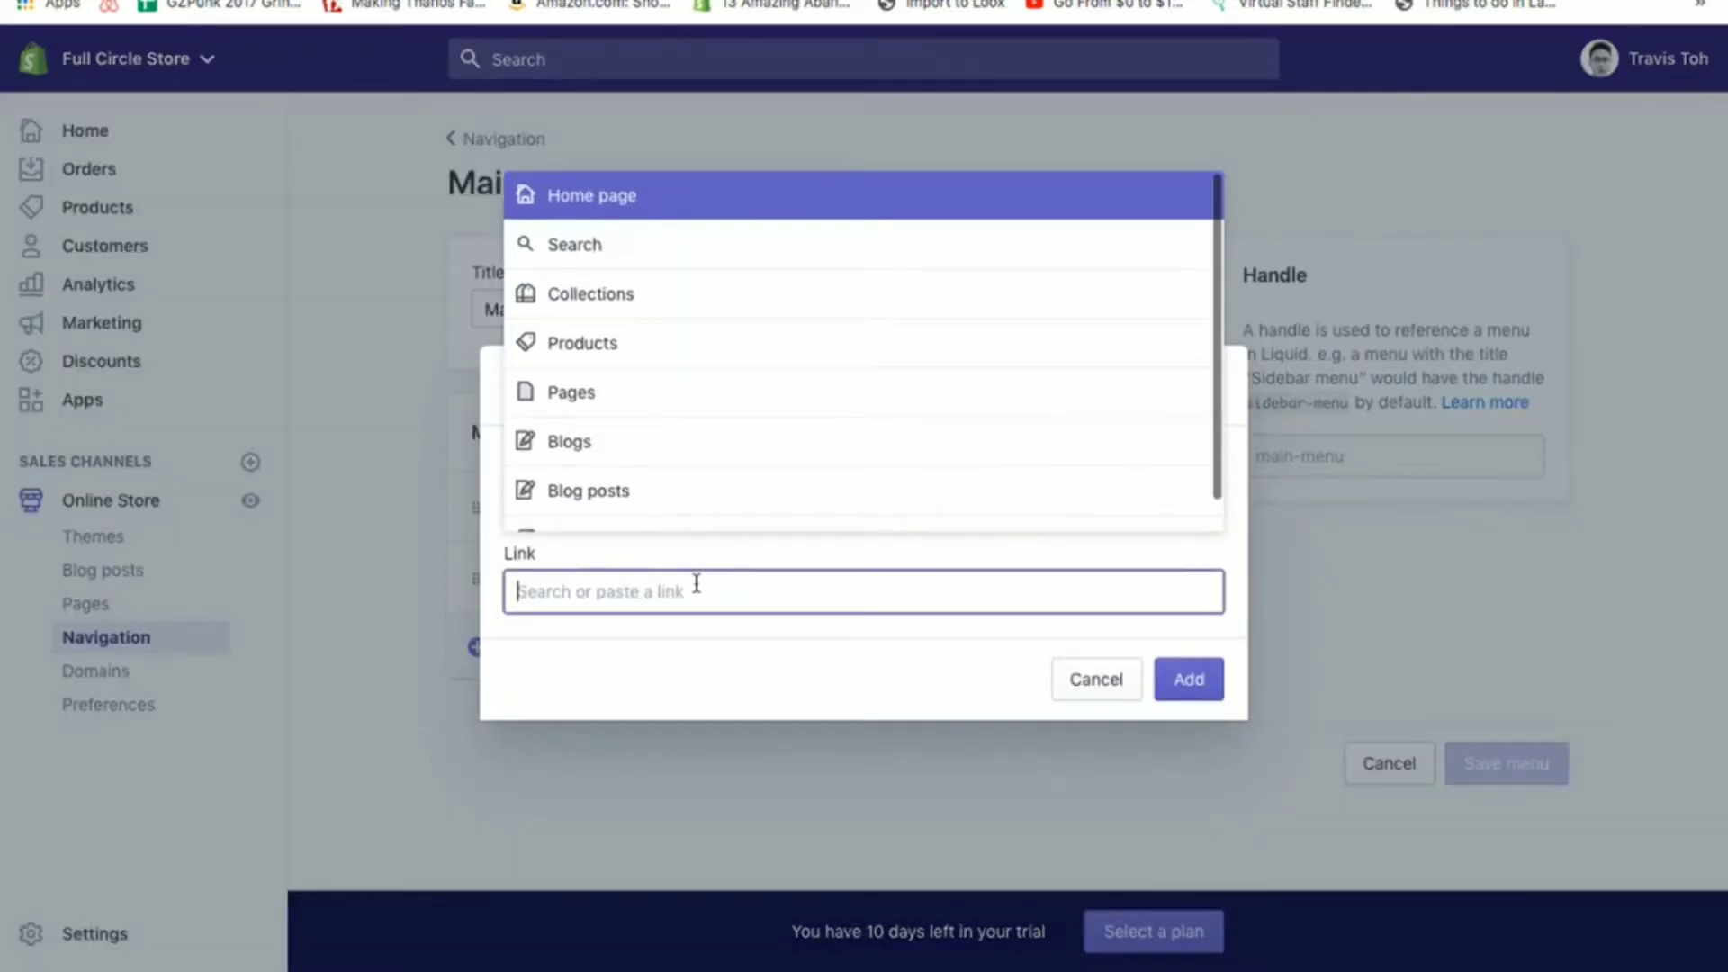
click(763, 414)
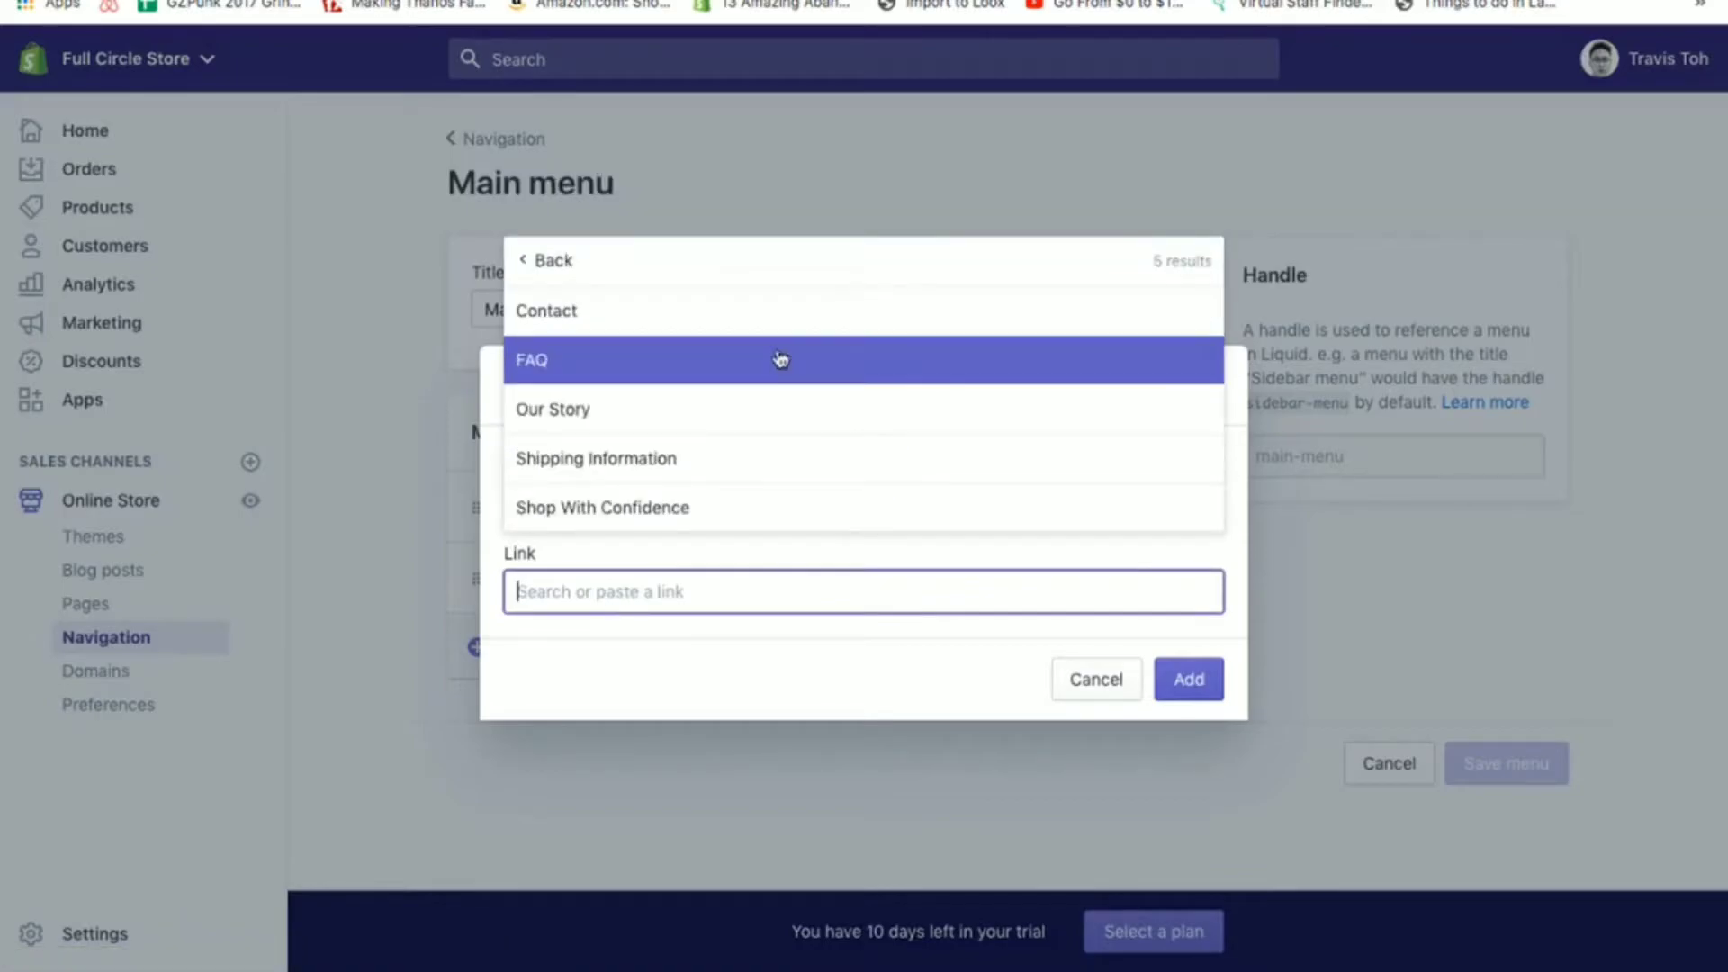
click(781, 406)
click(1186, 679)
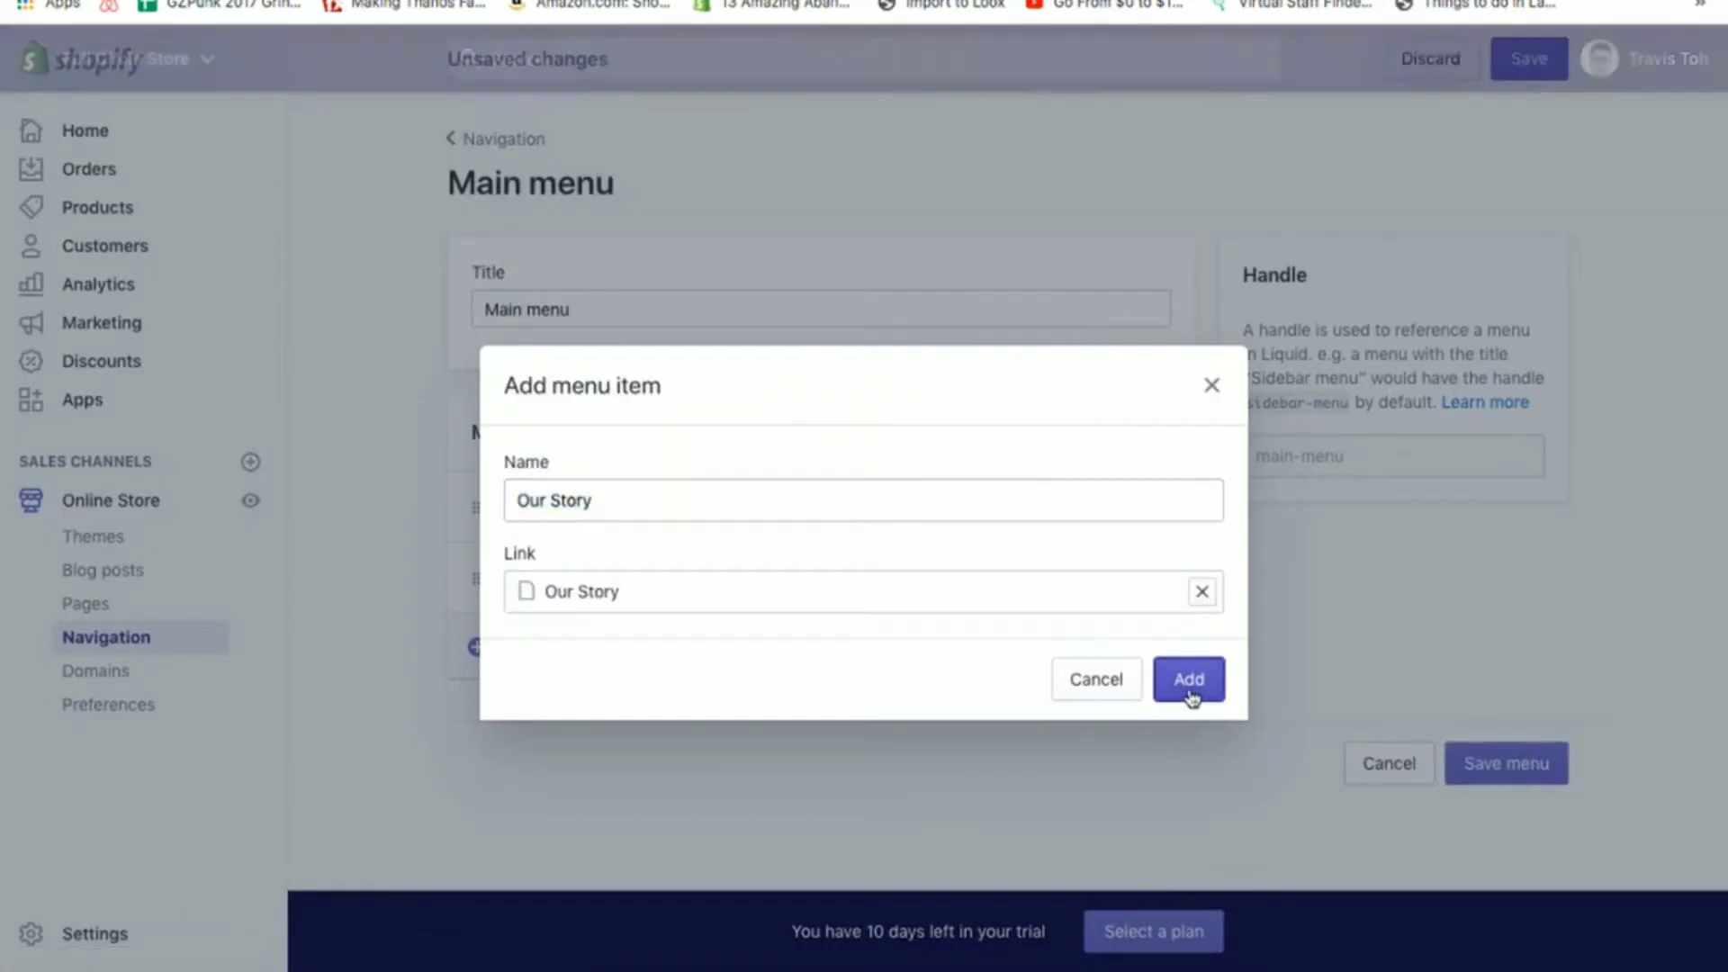
drag(461, 648, 459, 531)
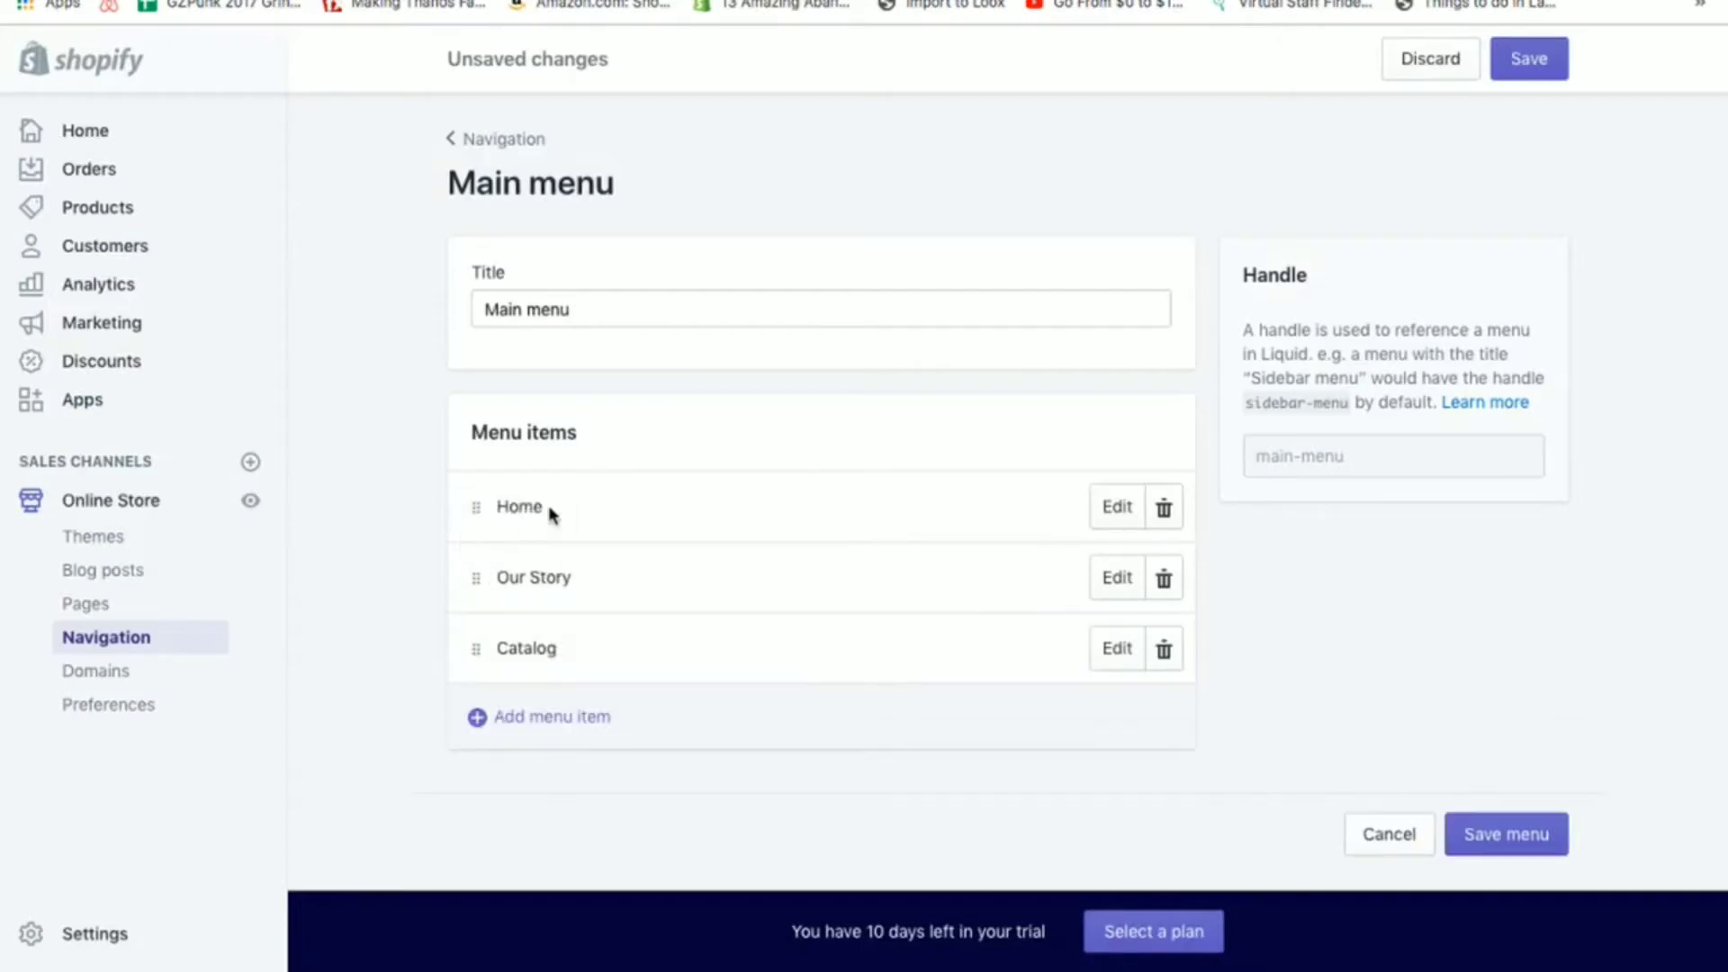
Add the FAQ and Contact pages to the Main menu after Catalog
click(579, 720)
click(694, 591)
click(720, 390)
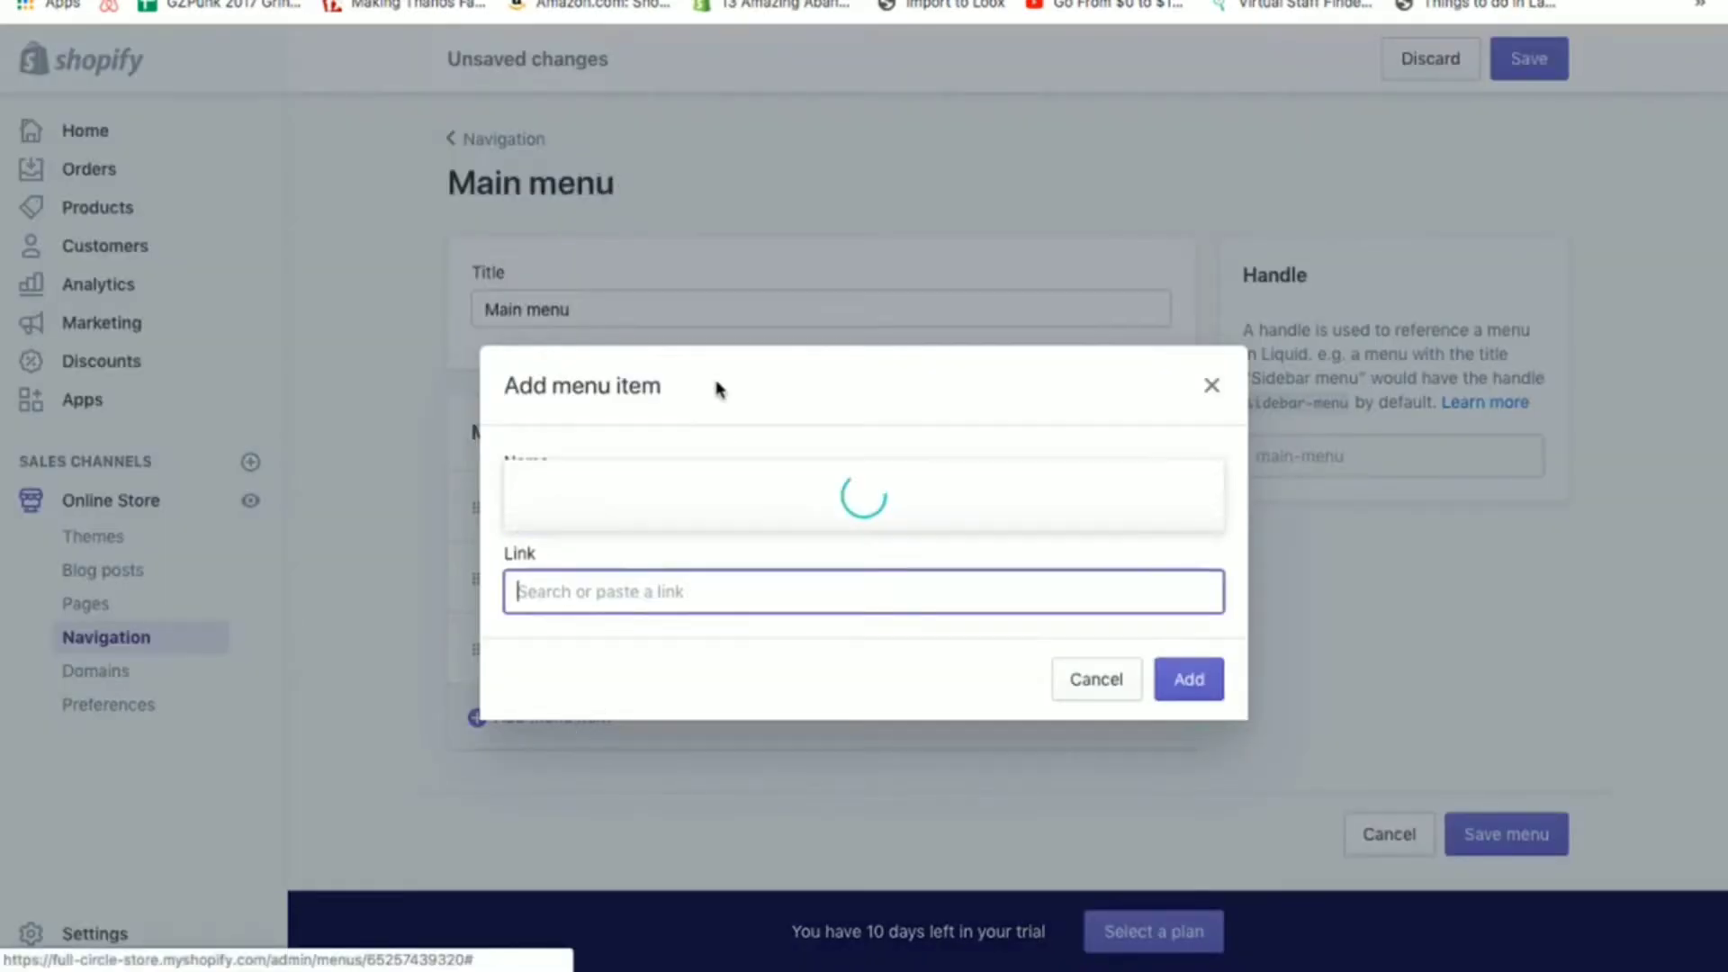
click(732, 370)
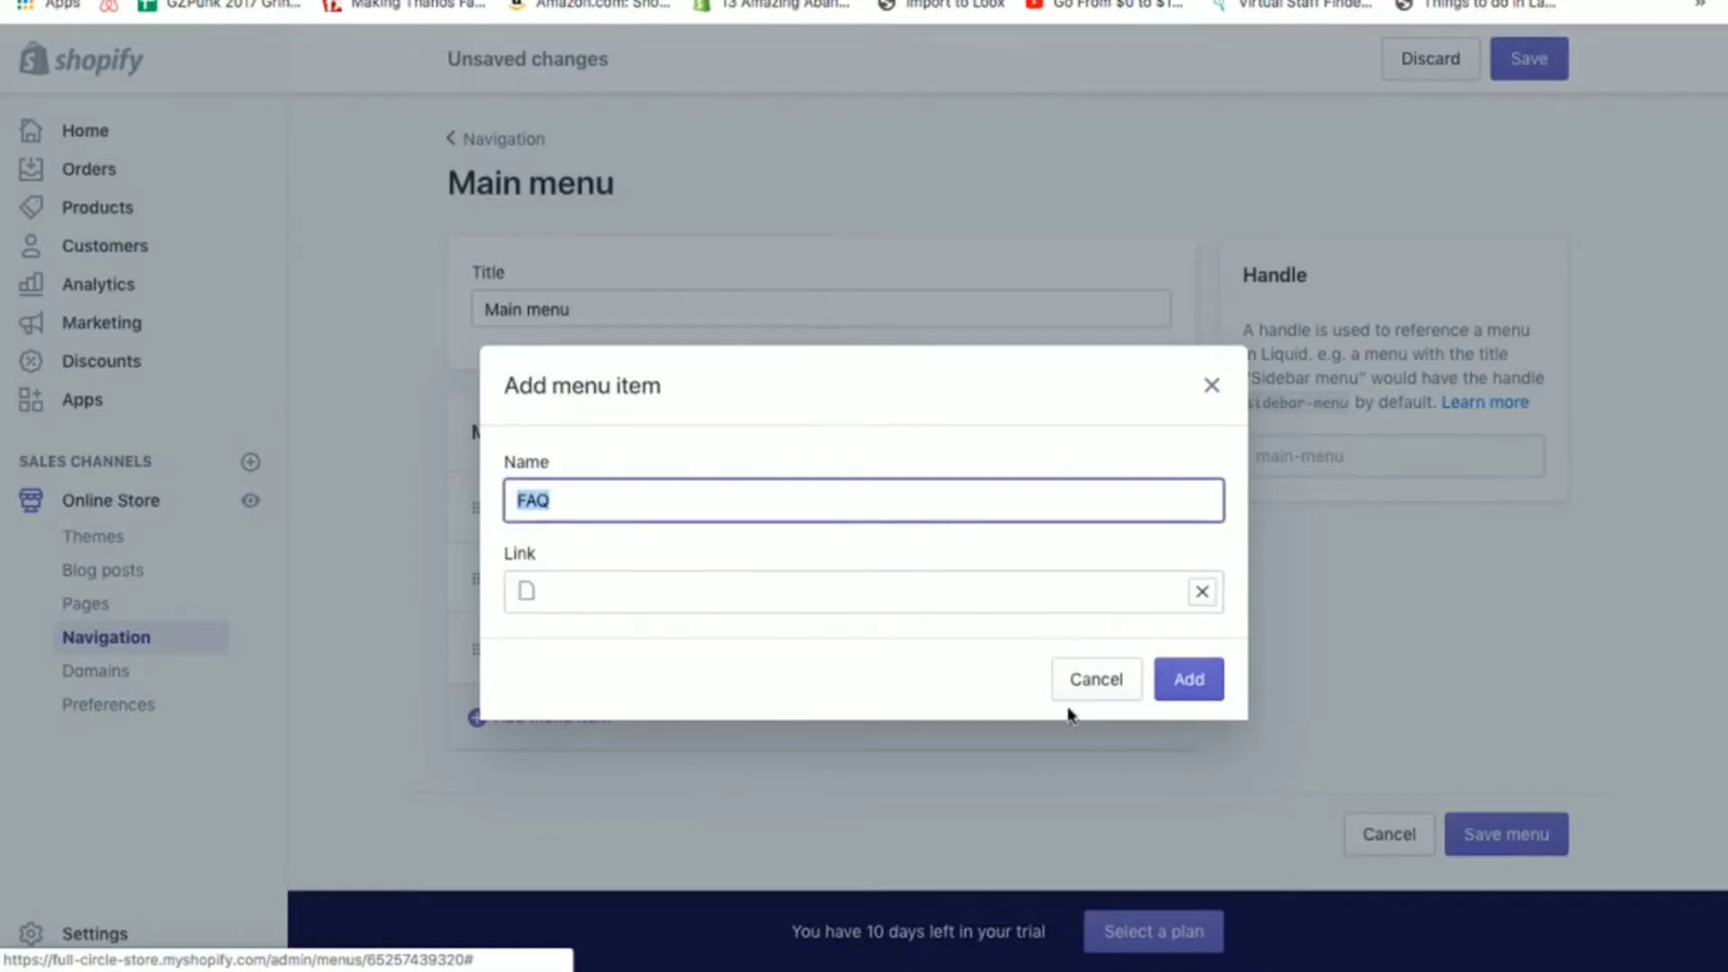
click(1188, 679)
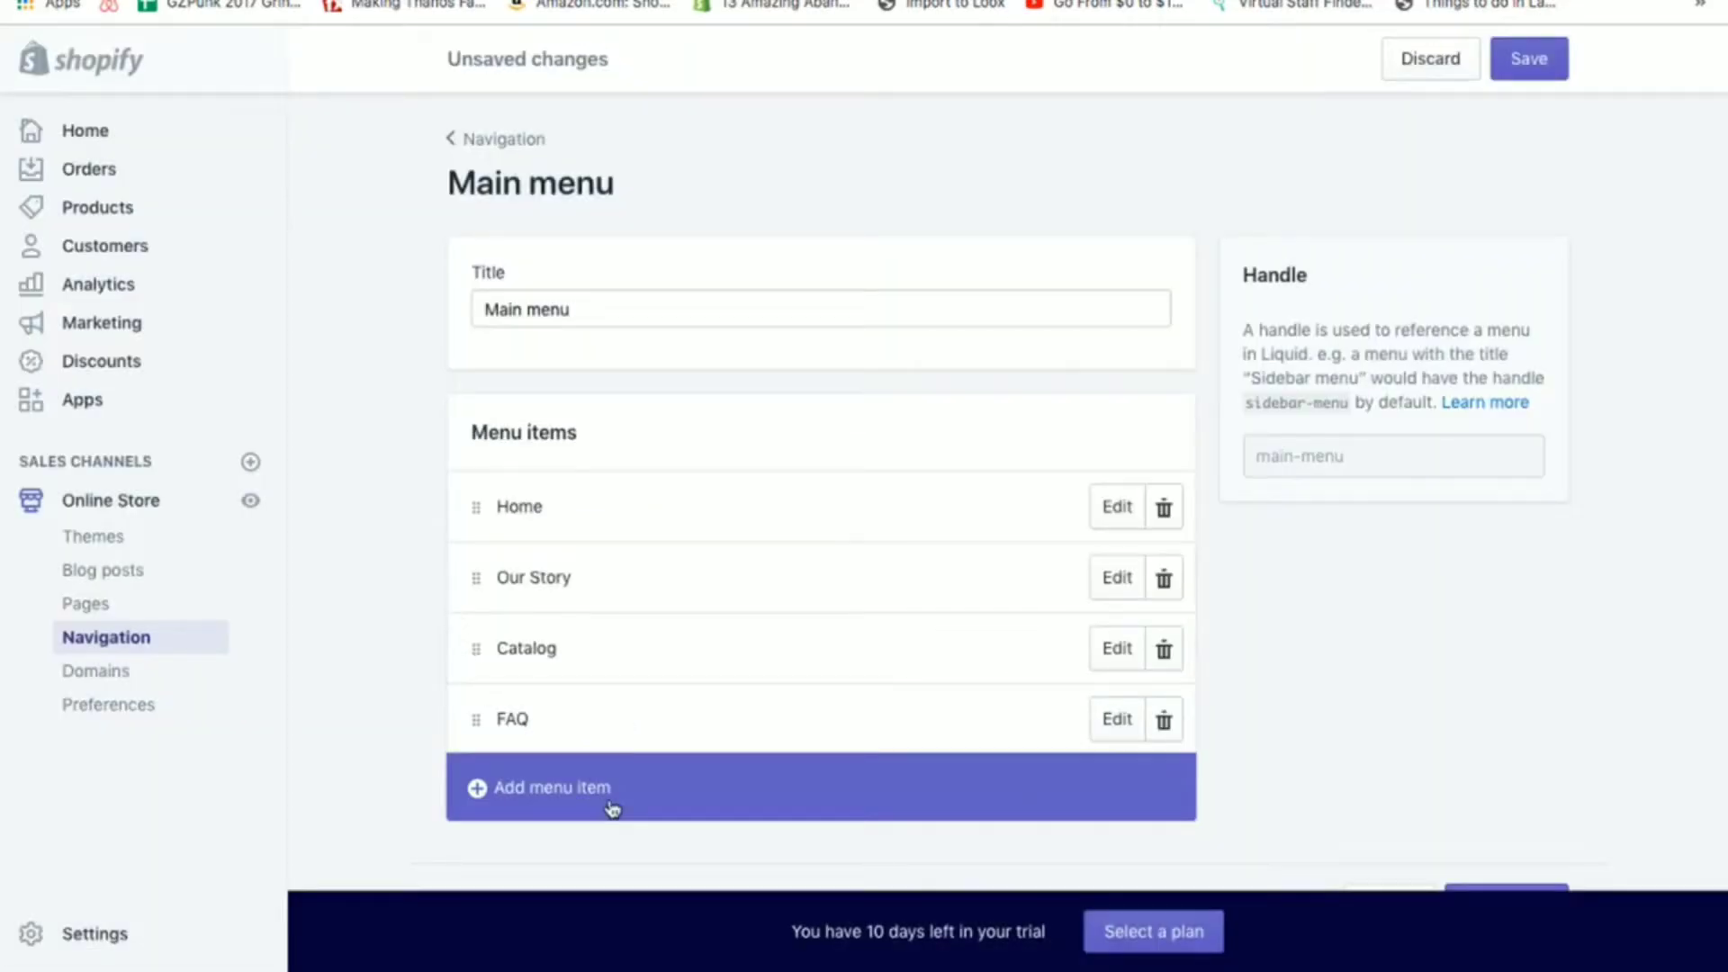
click(607, 805)
click(752, 600)
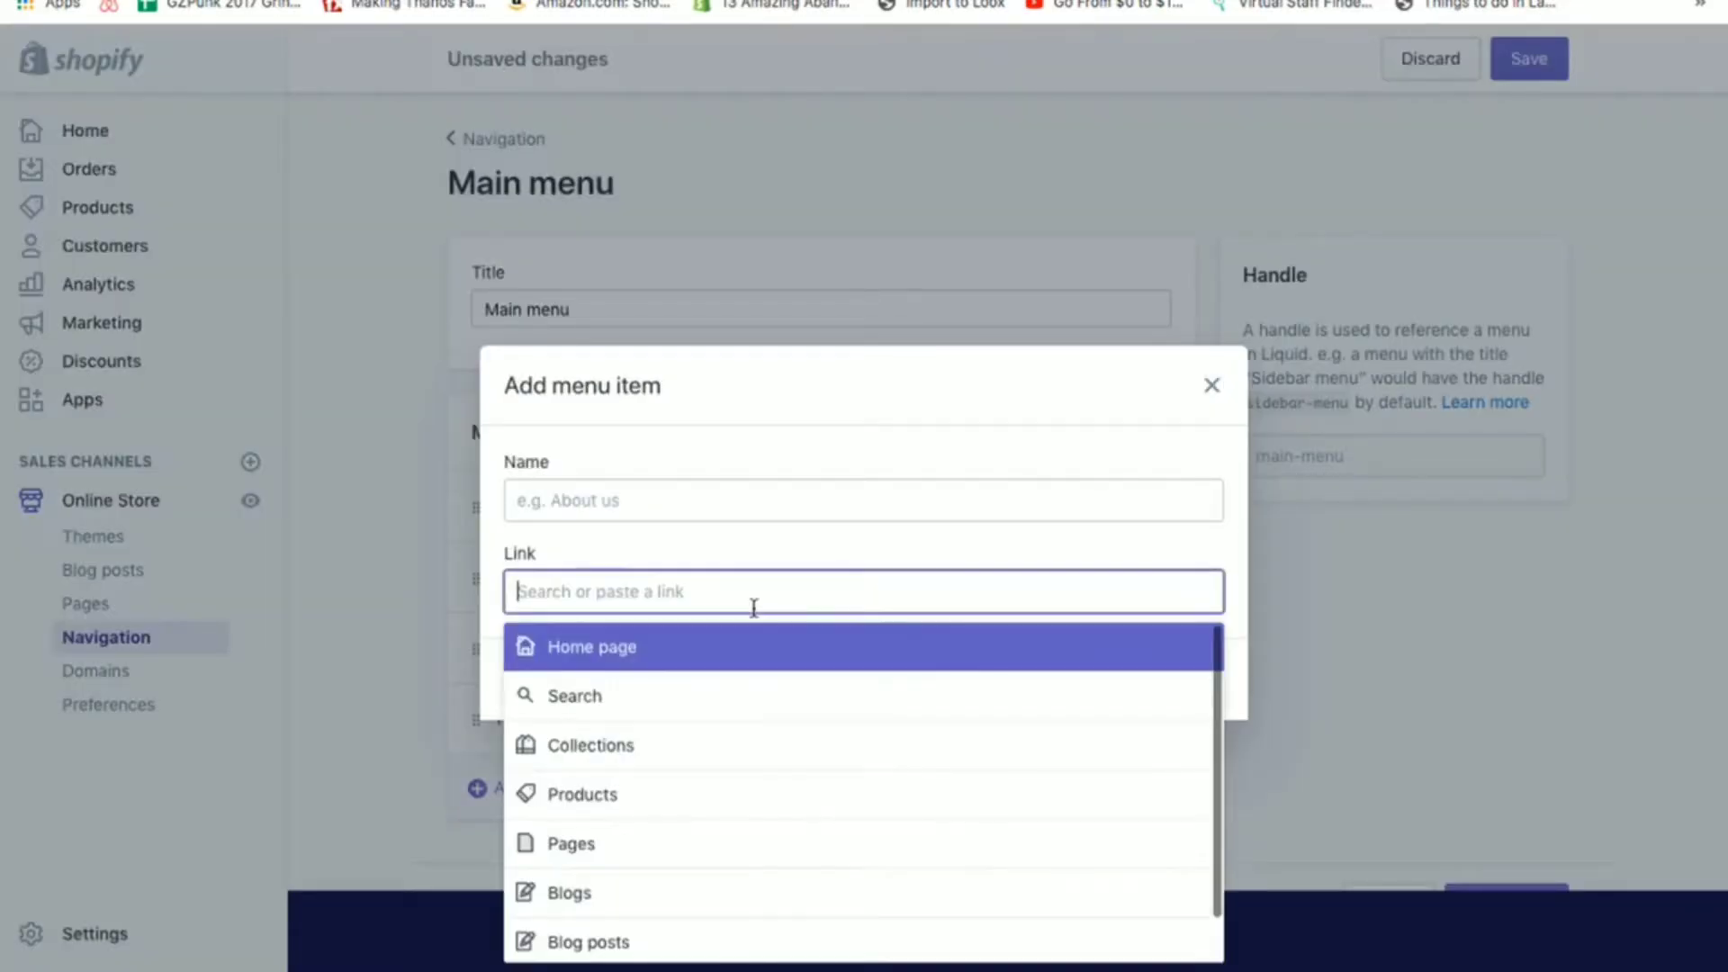
click(690, 845)
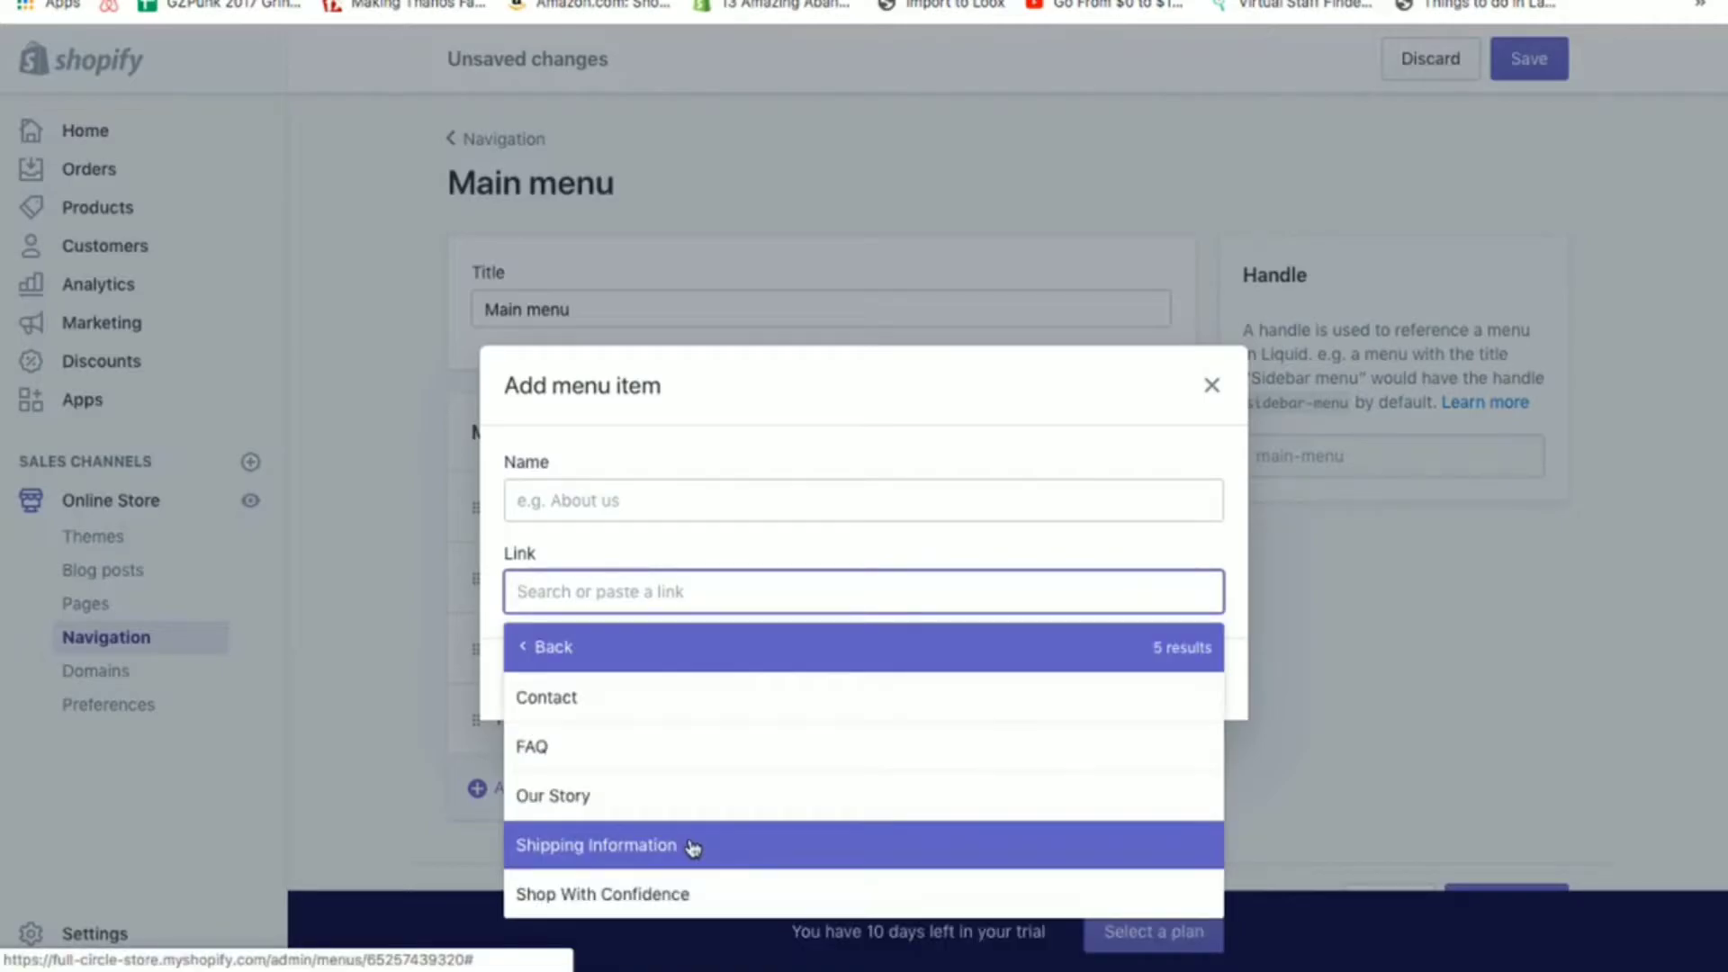
click(684, 701)
click(1184, 677)
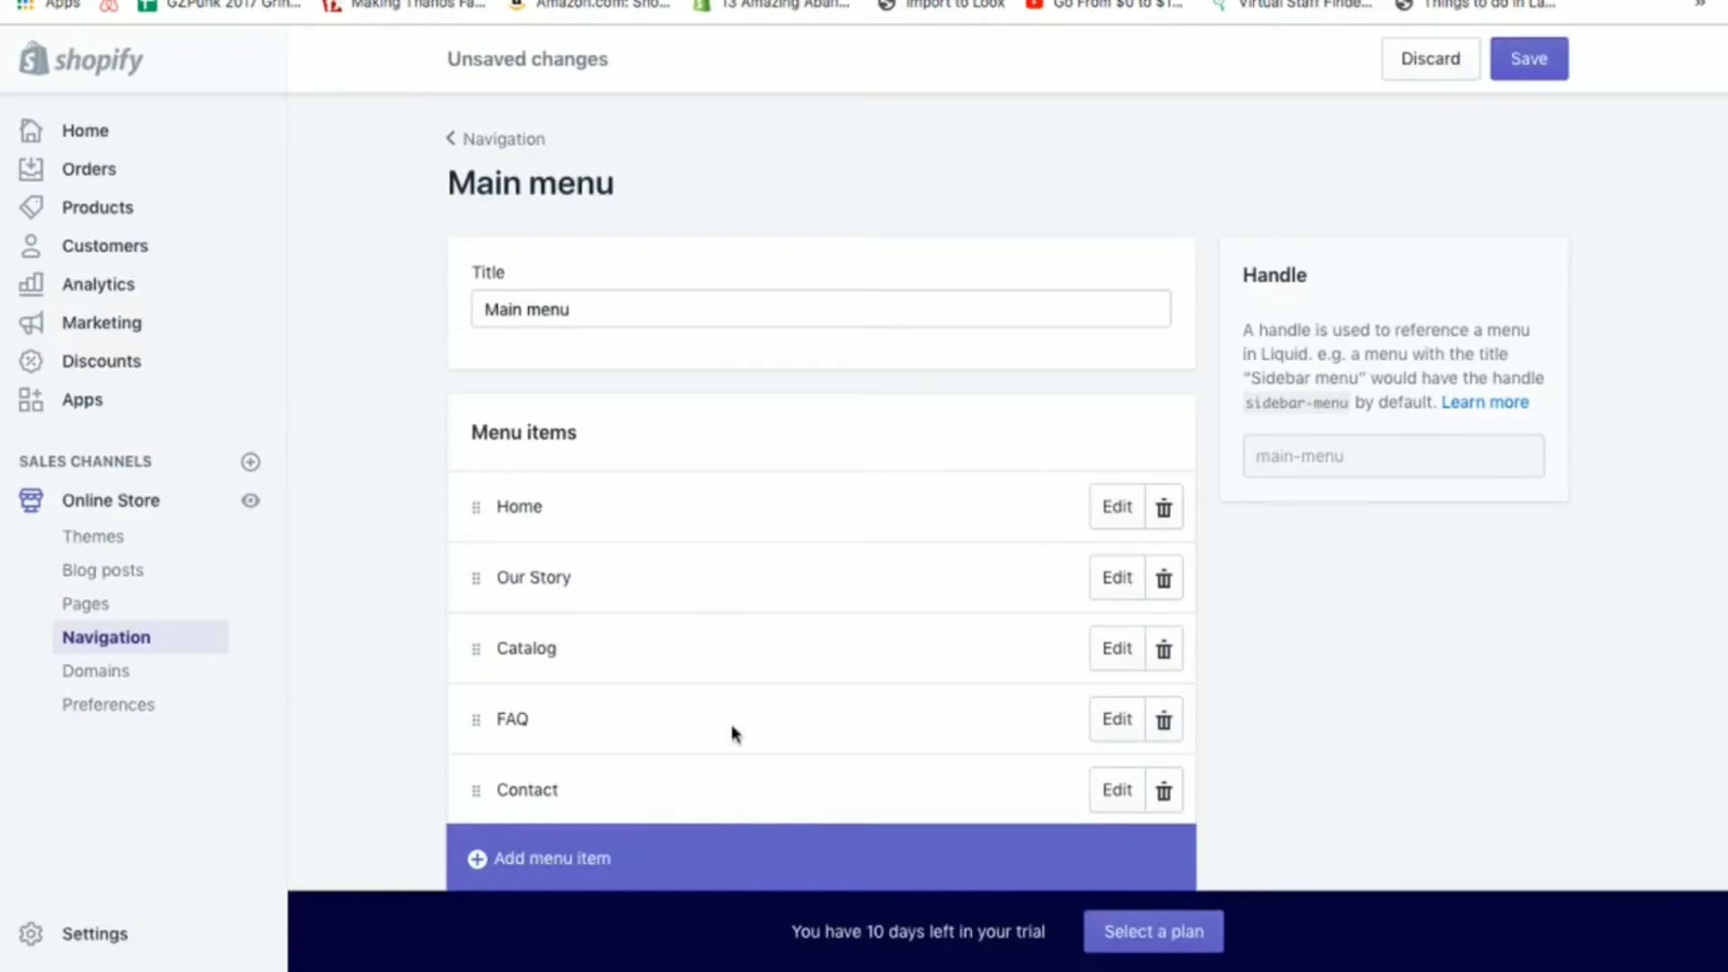
scroll(660, 825, down, 2)
scroll(662, 828, up, 2)
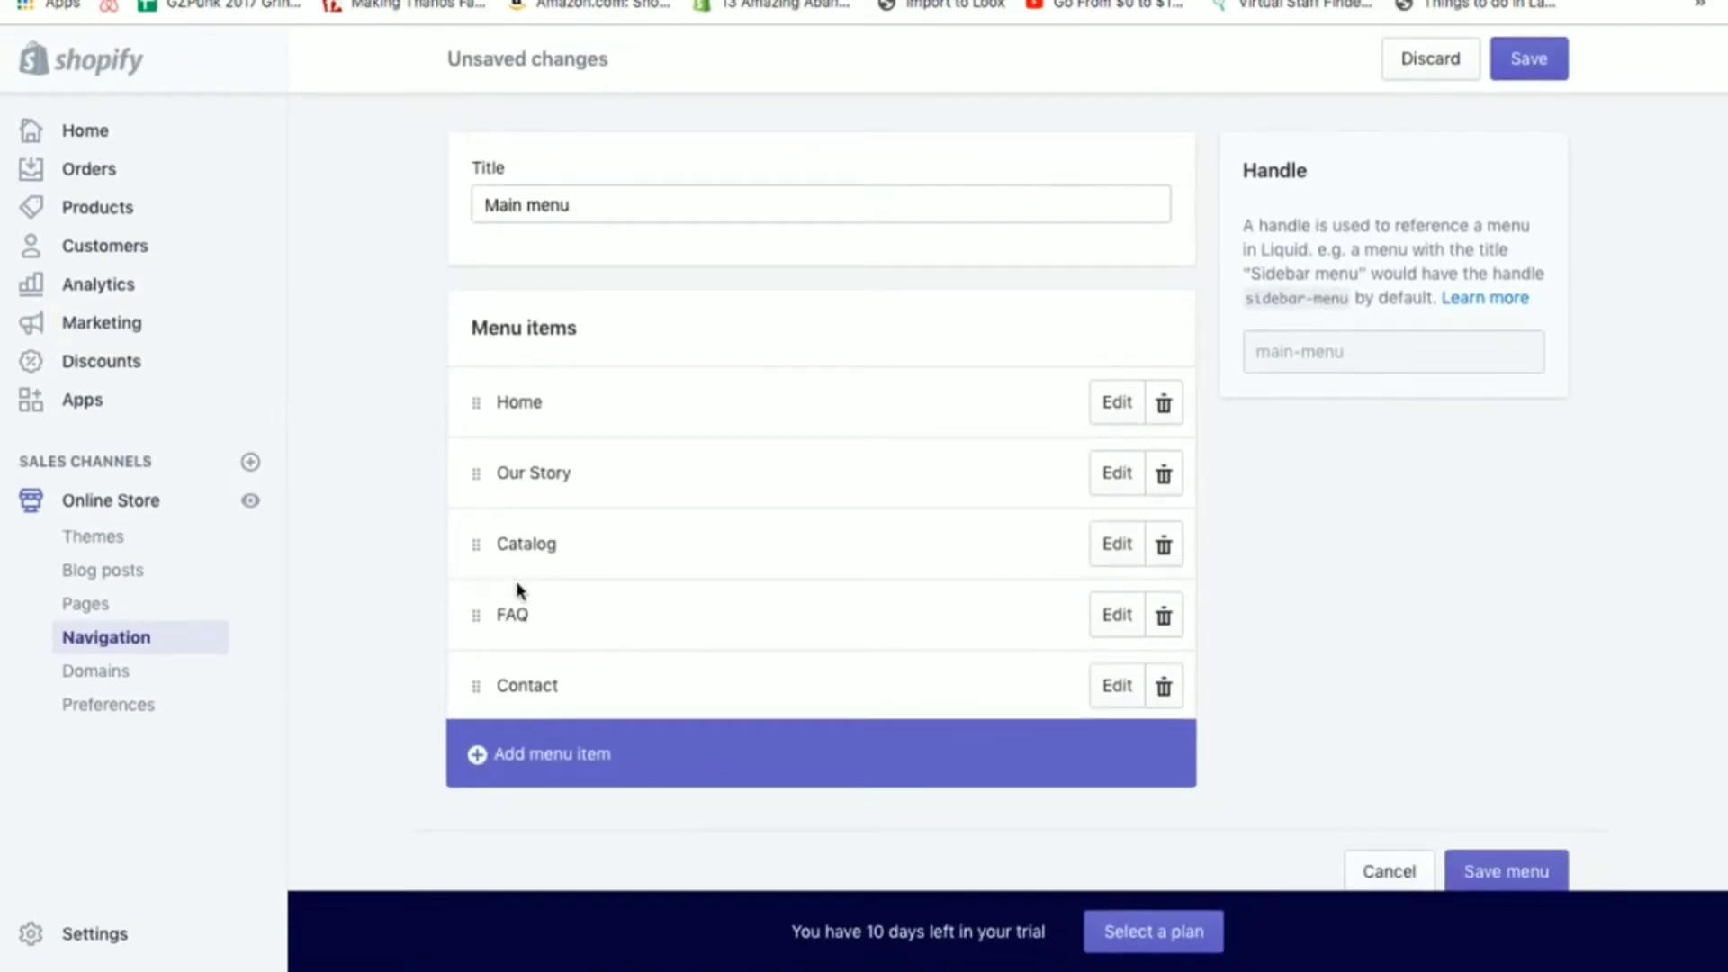
click(550, 755)
Add the Best Sellers collection to the Main menu, placed below Our Story
click(654, 598)
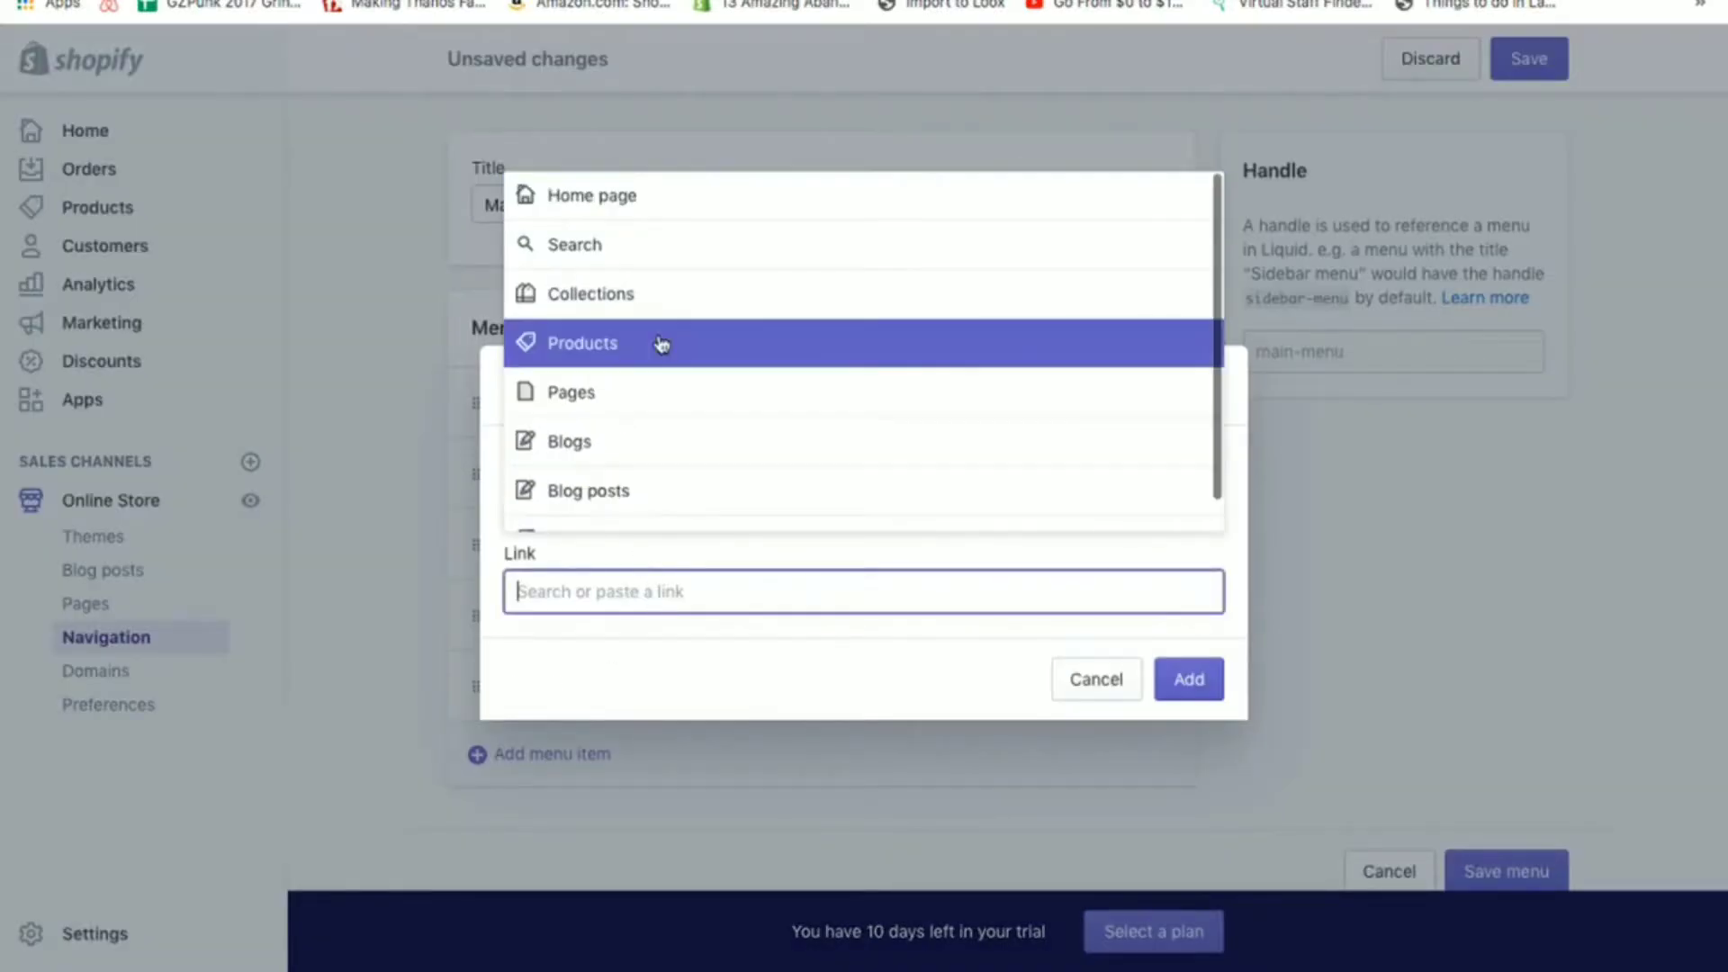
click(675, 294)
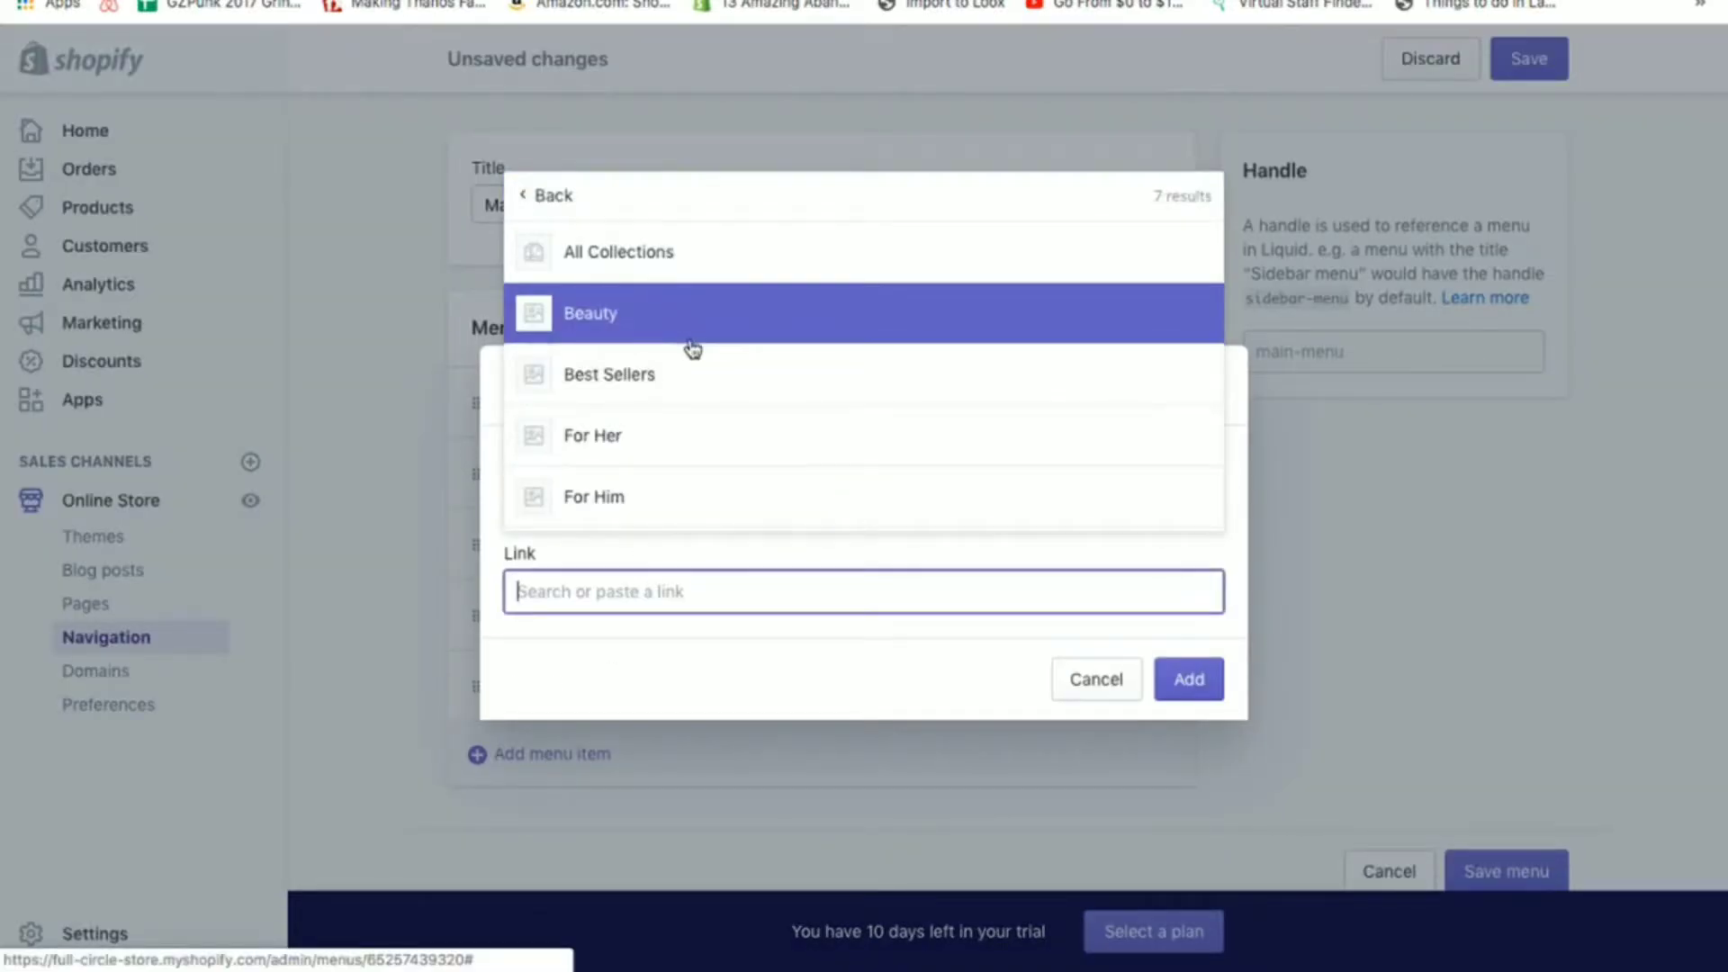
click(548, 195)
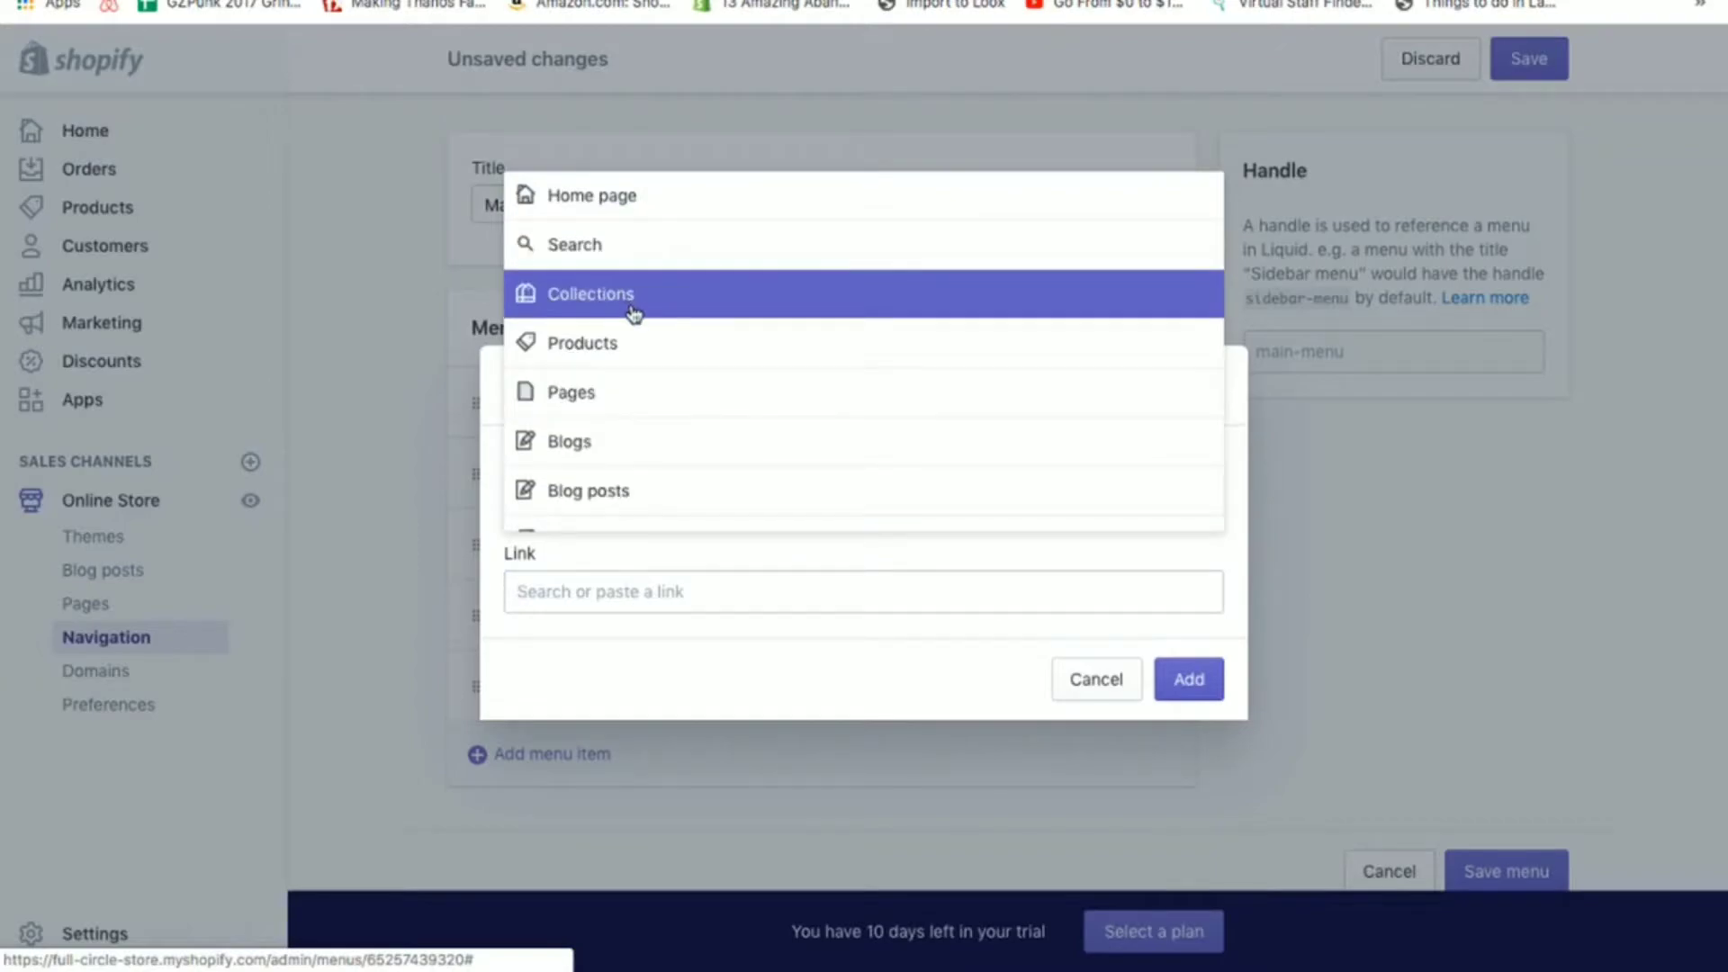
scroll(638, 483, down, 1)
scroll(635, 486, up, 1)
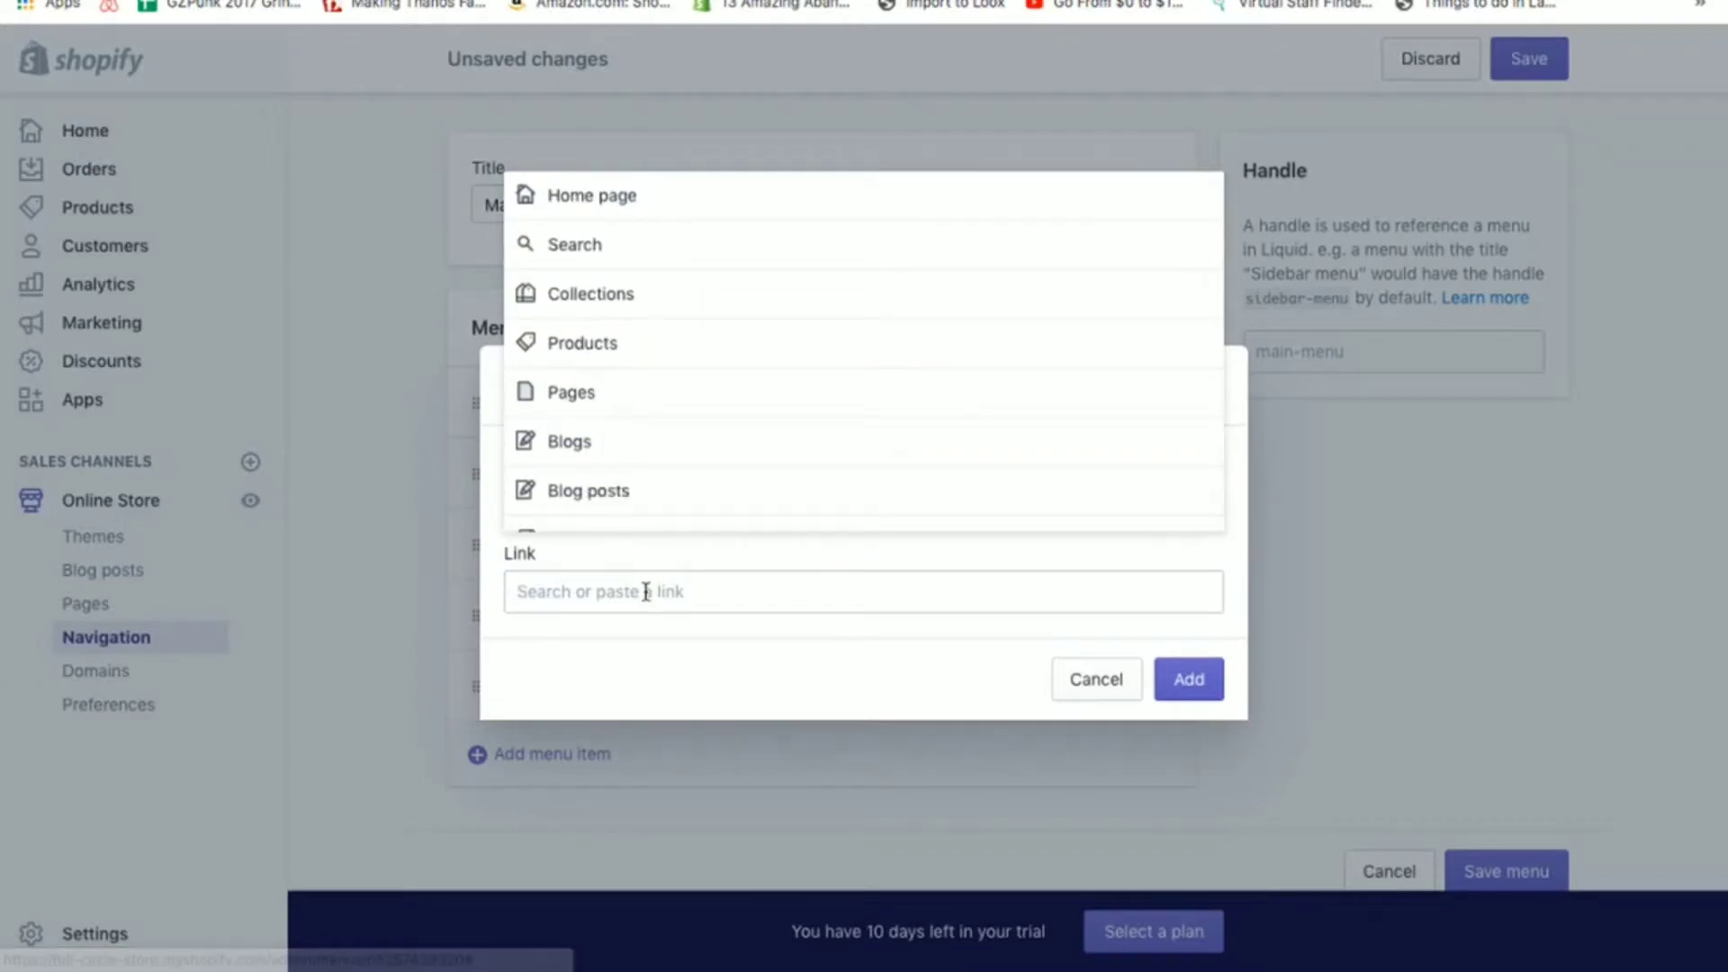
click(587, 309)
scroll(586, 309, down, 3)
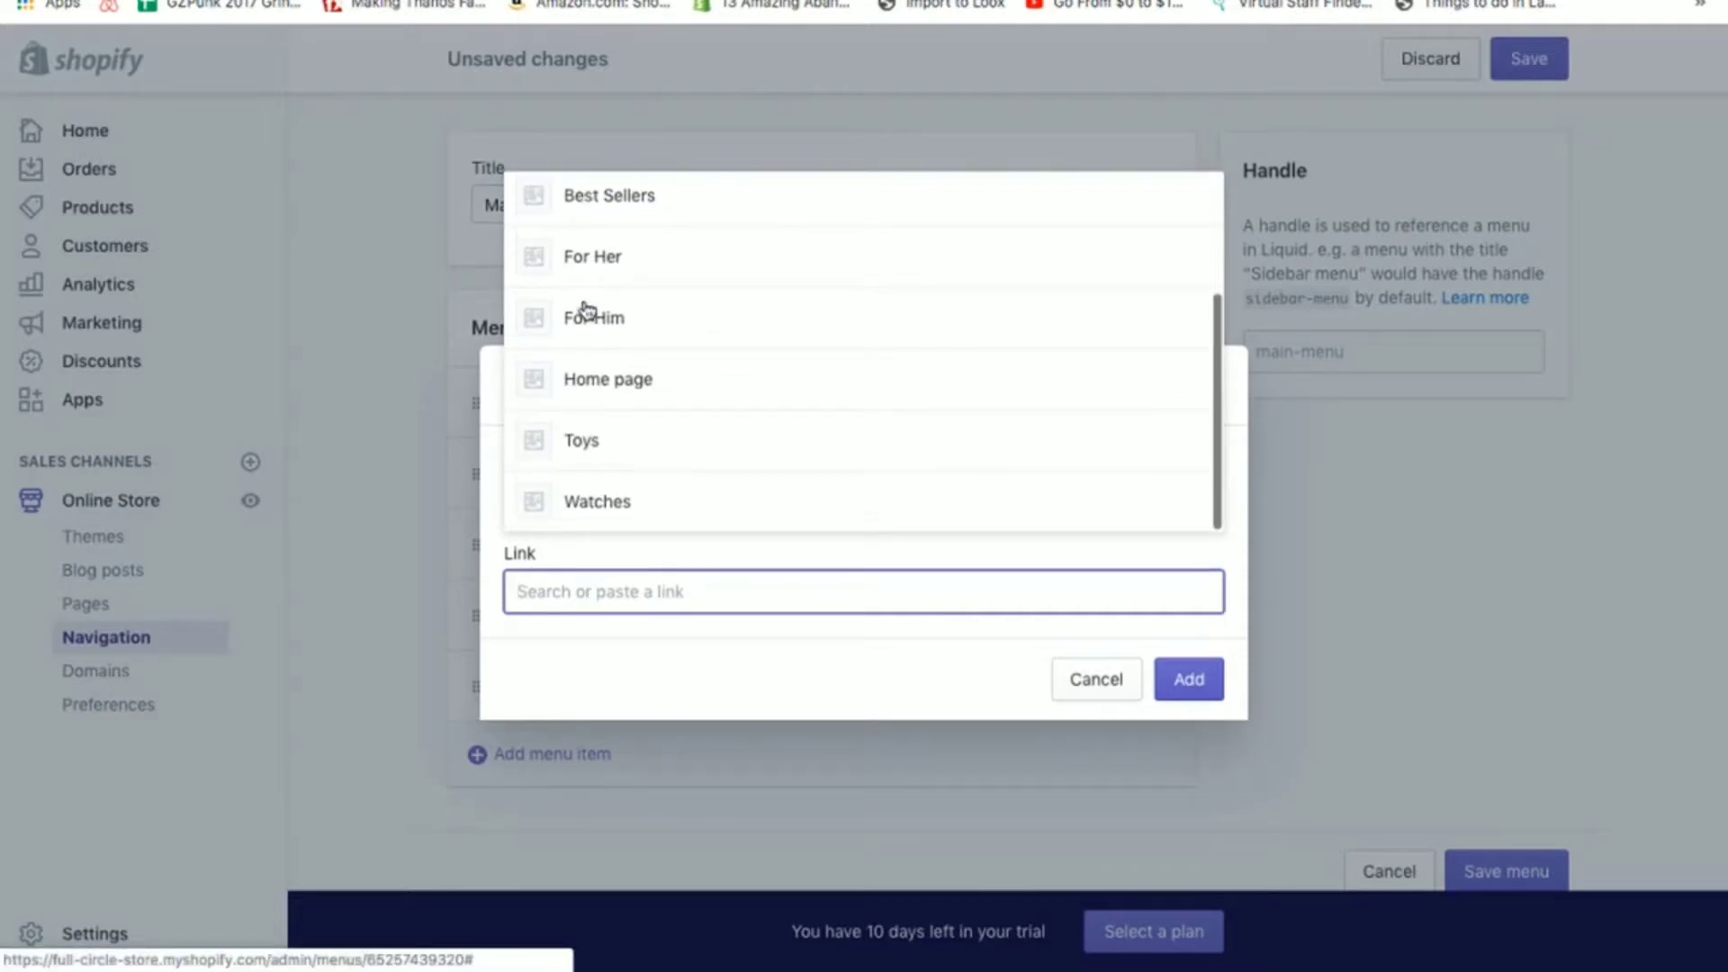
scroll(586, 309, up, 3)
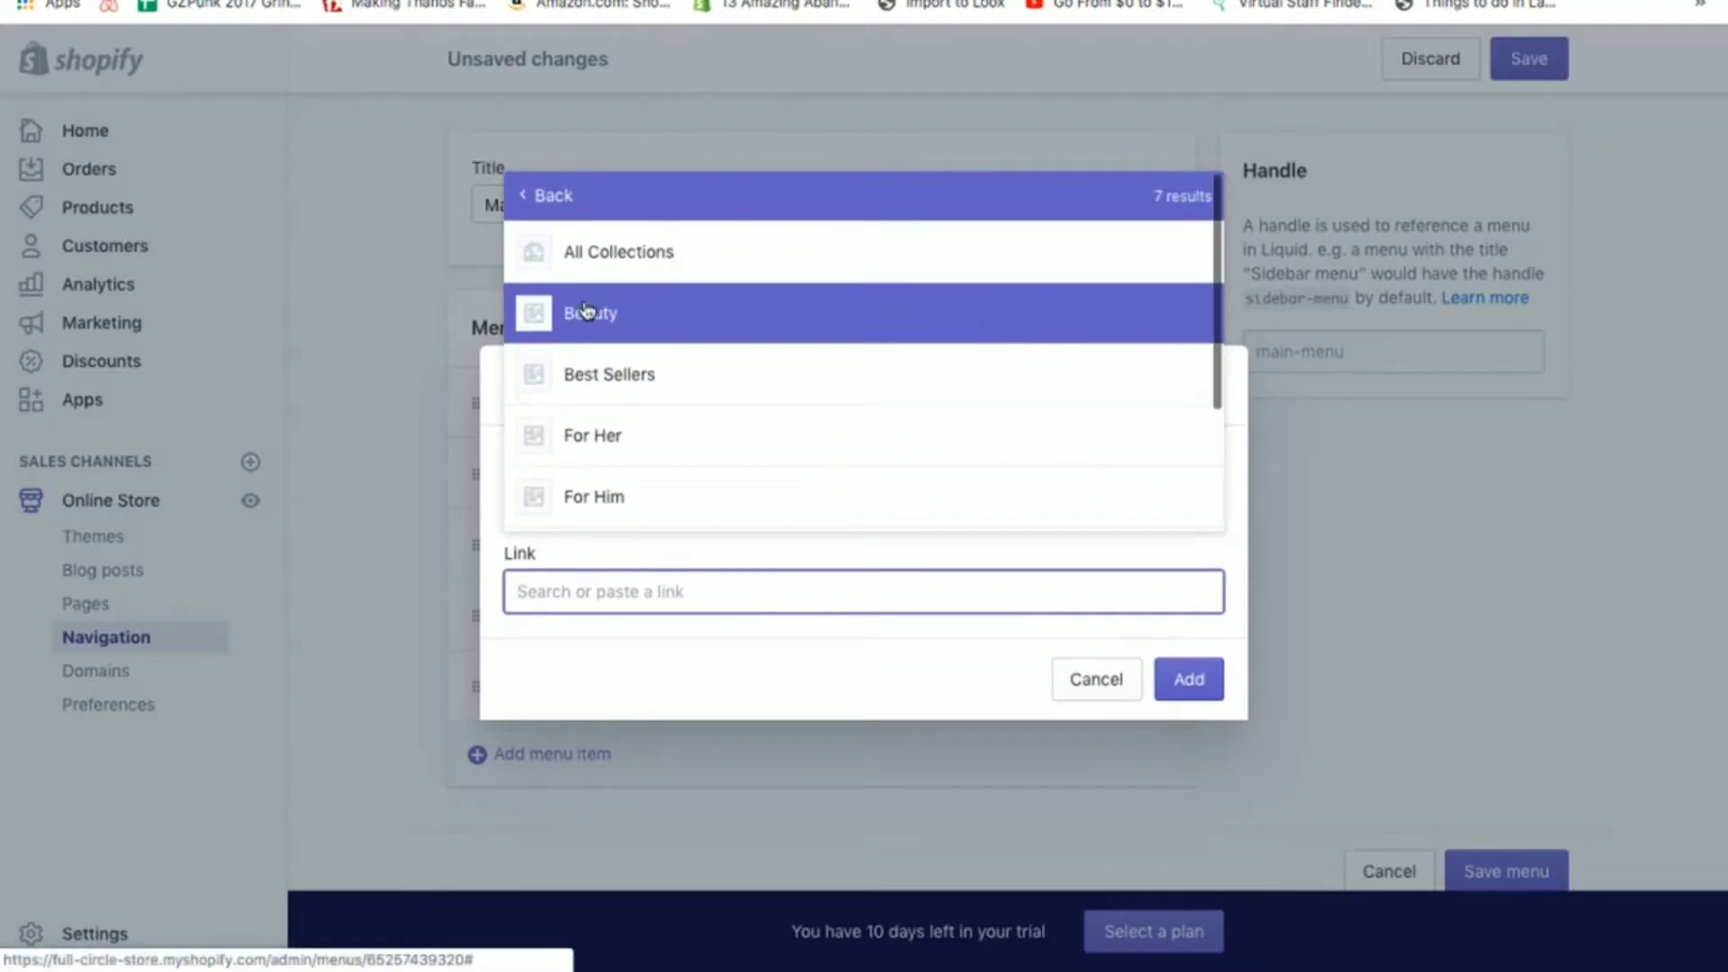
click(654, 391)
click(1189, 727)
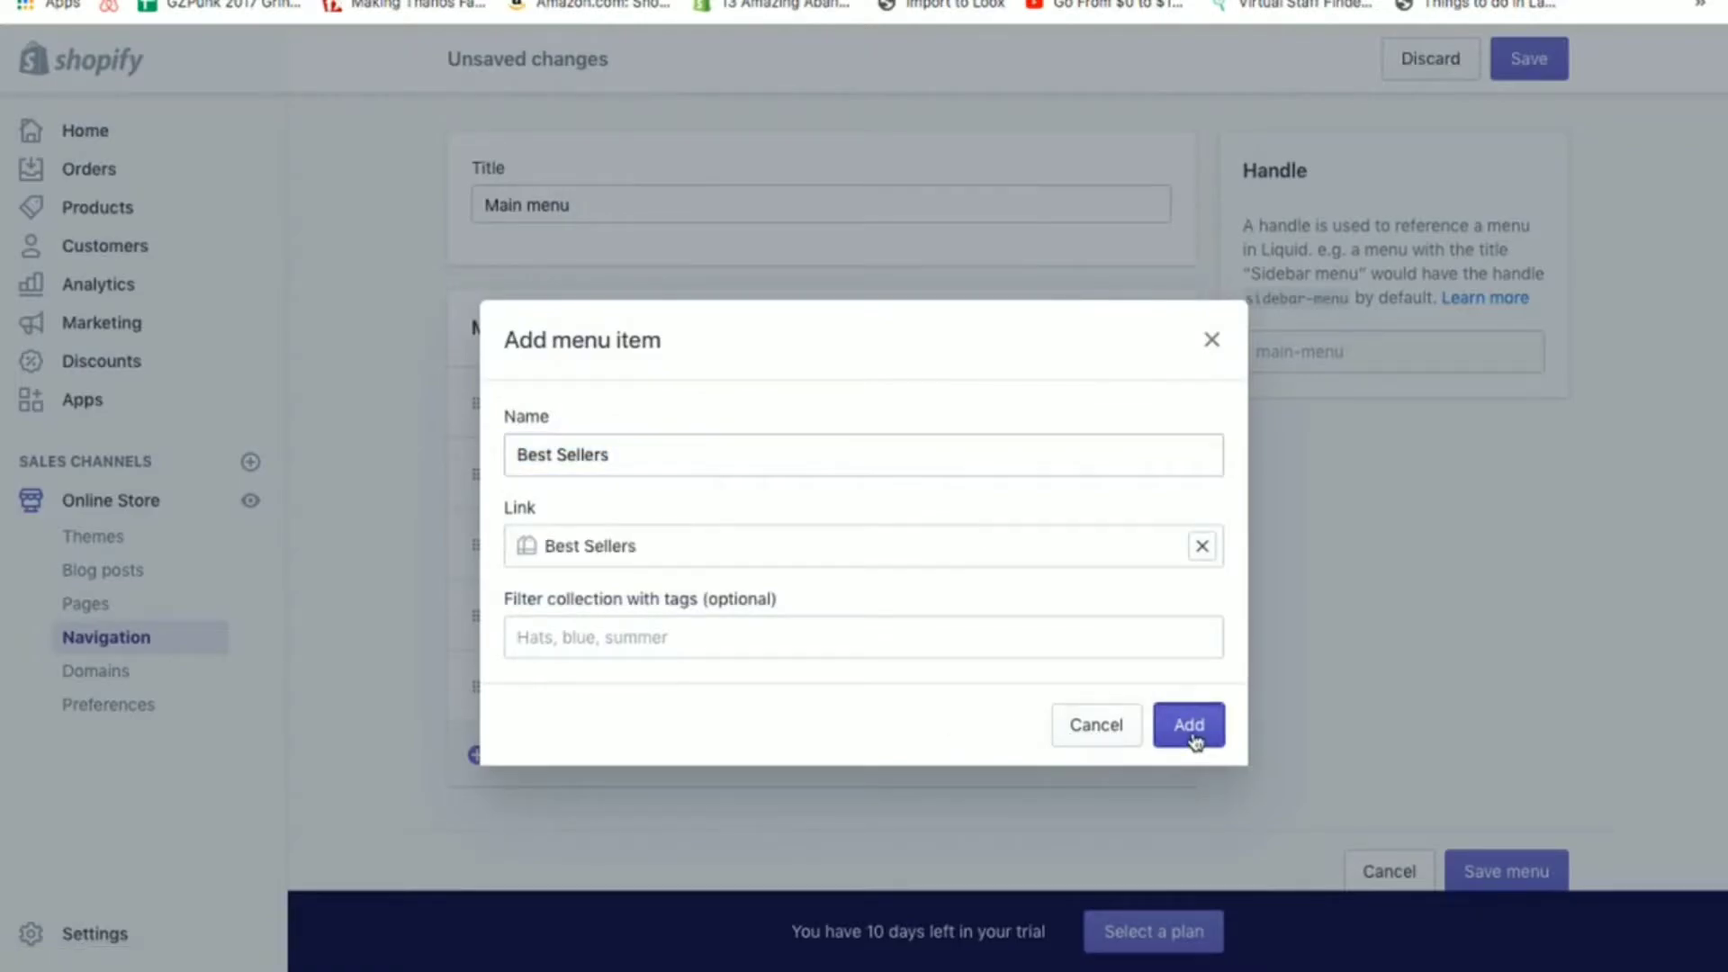
drag(470, 747, 479, 506)
Add the Beauty collection and nest it under Catalog
click(605, 843)
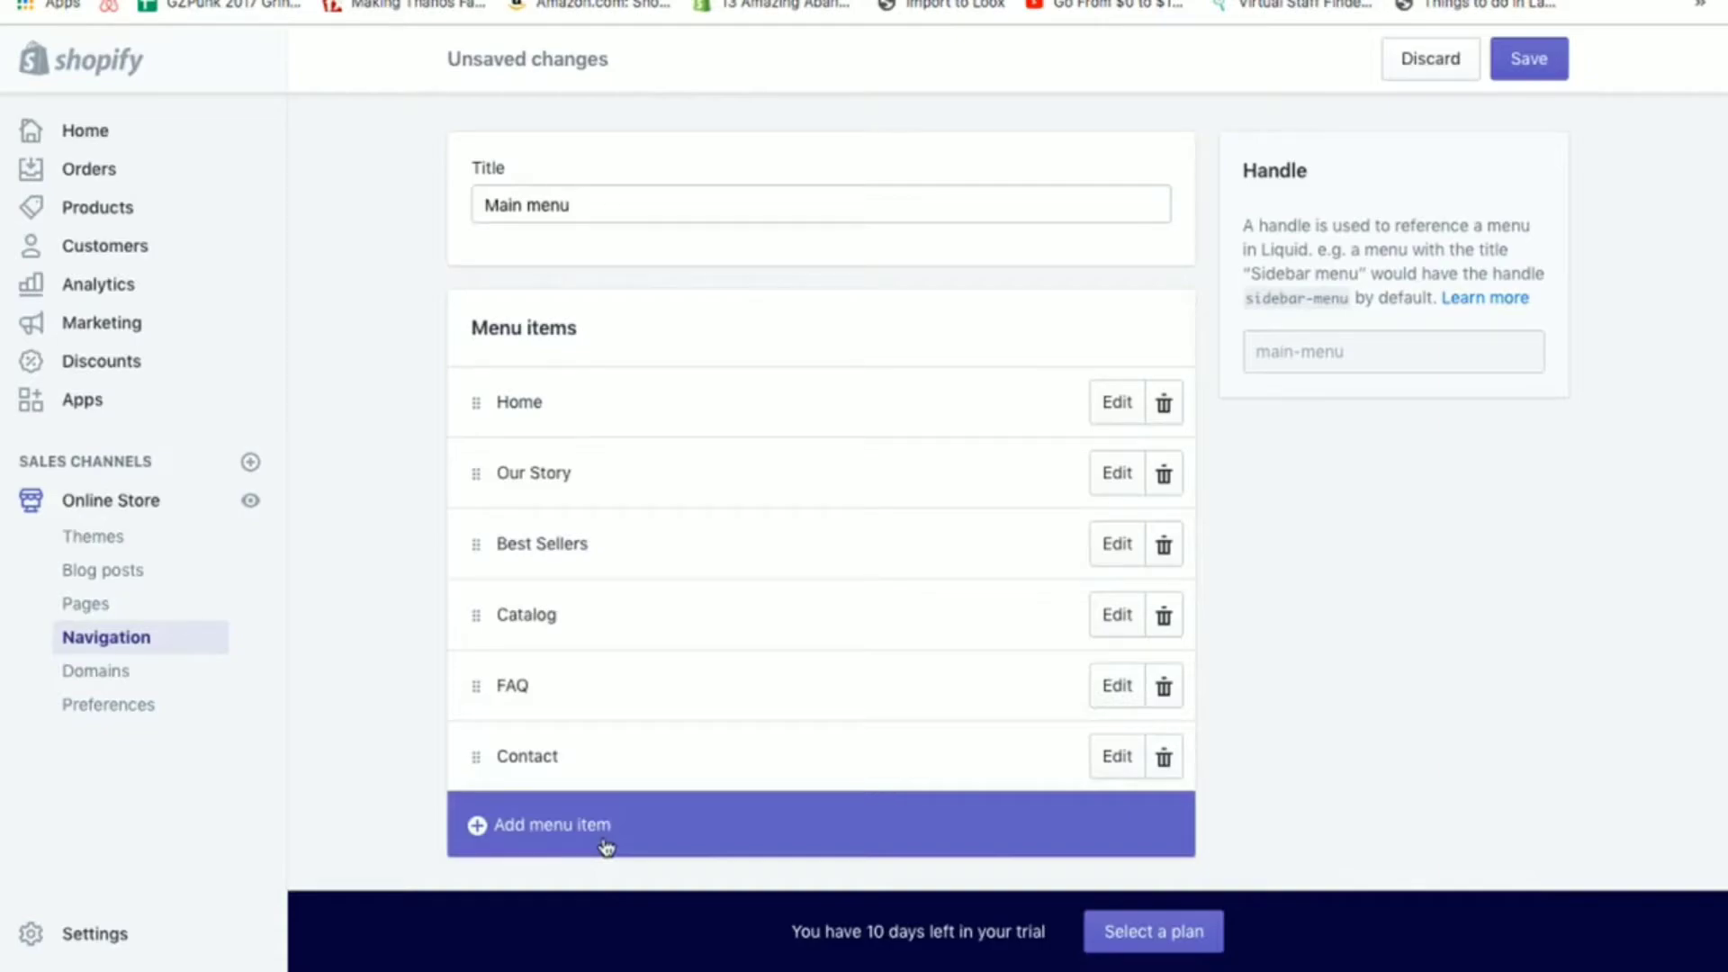
click(604, 844)
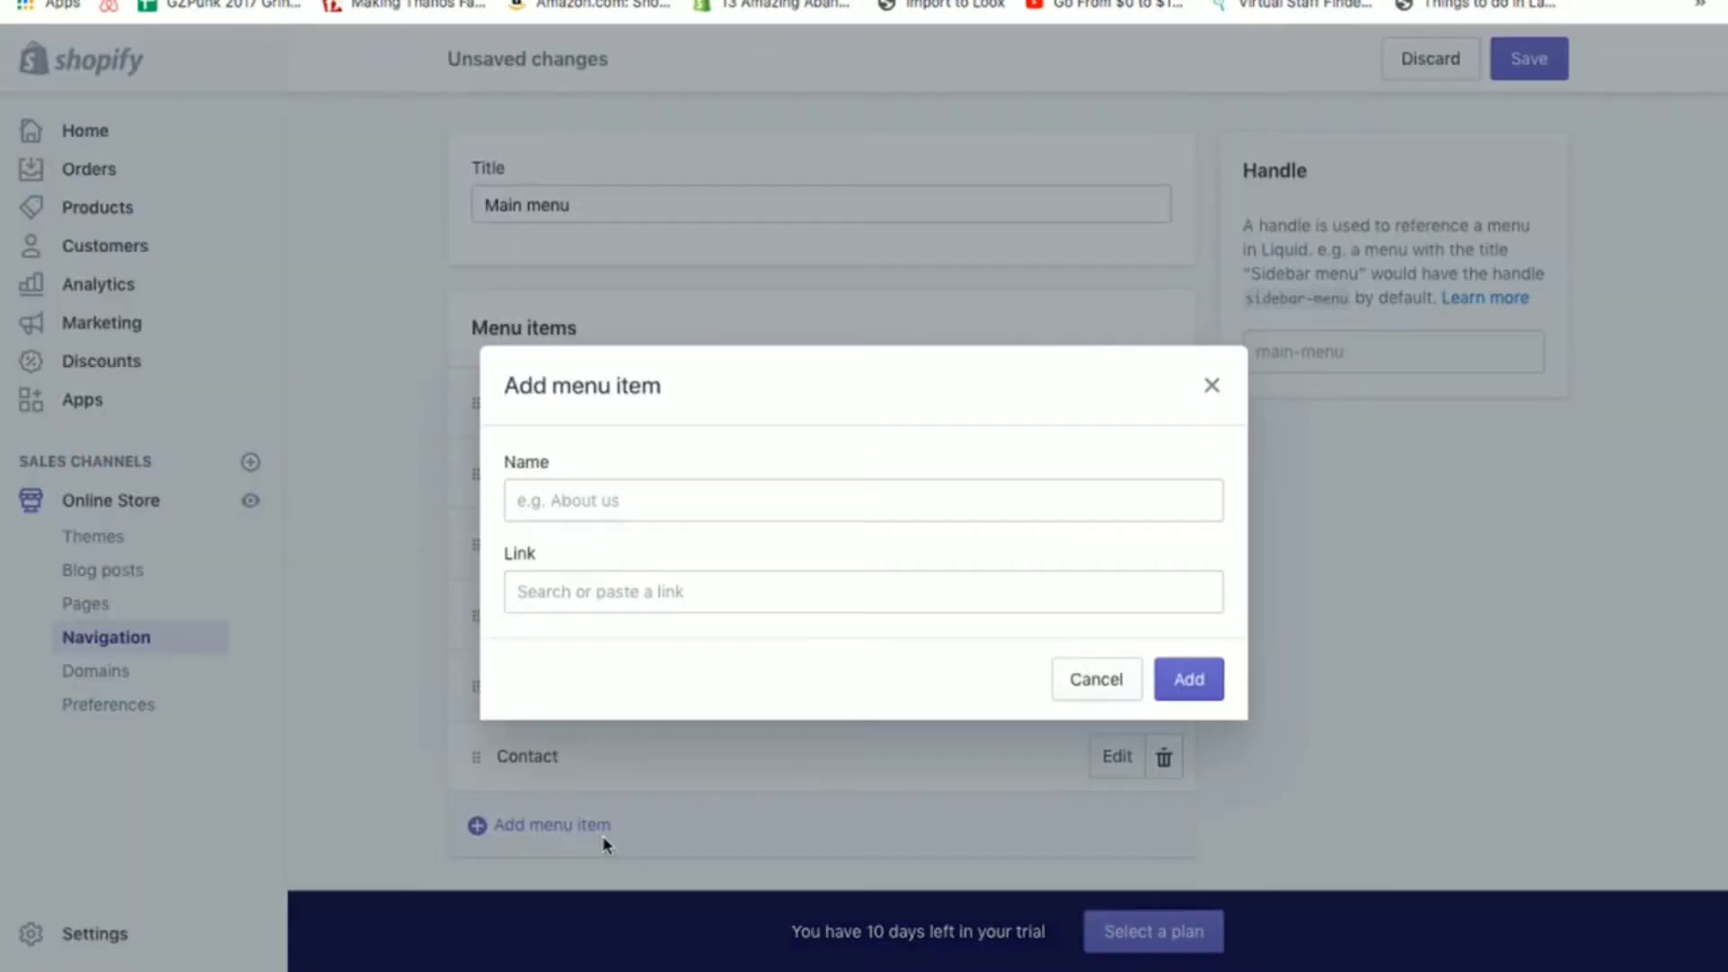
click(717, 593)
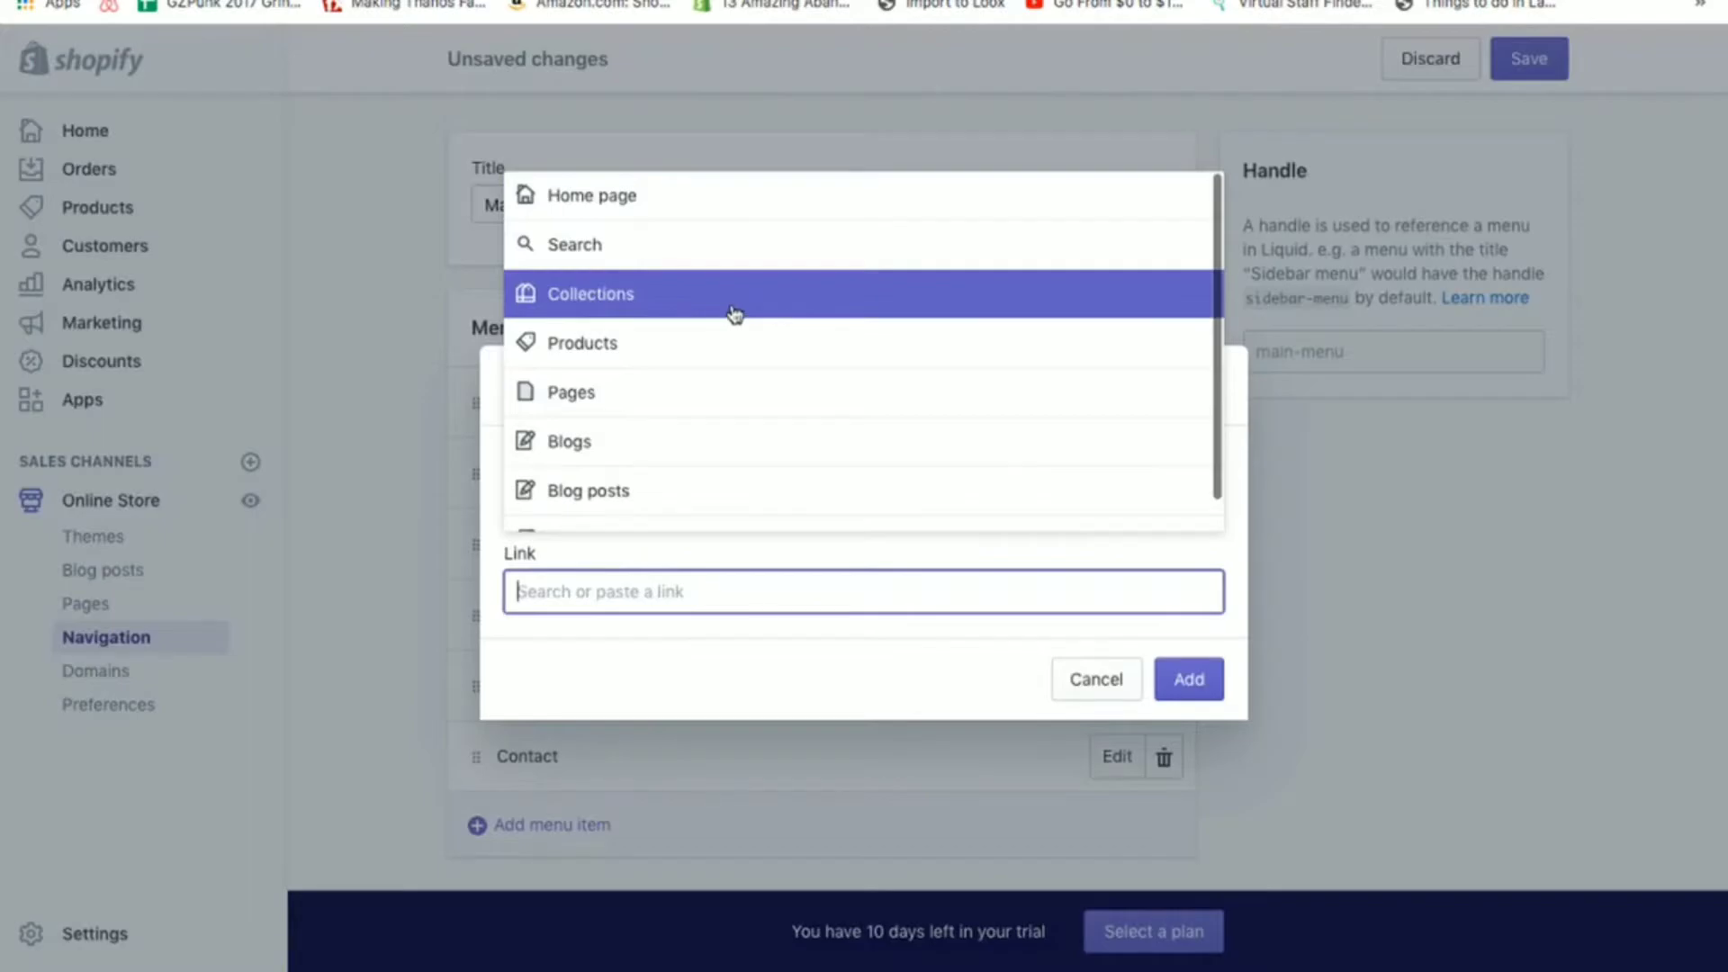
click(730, 311)
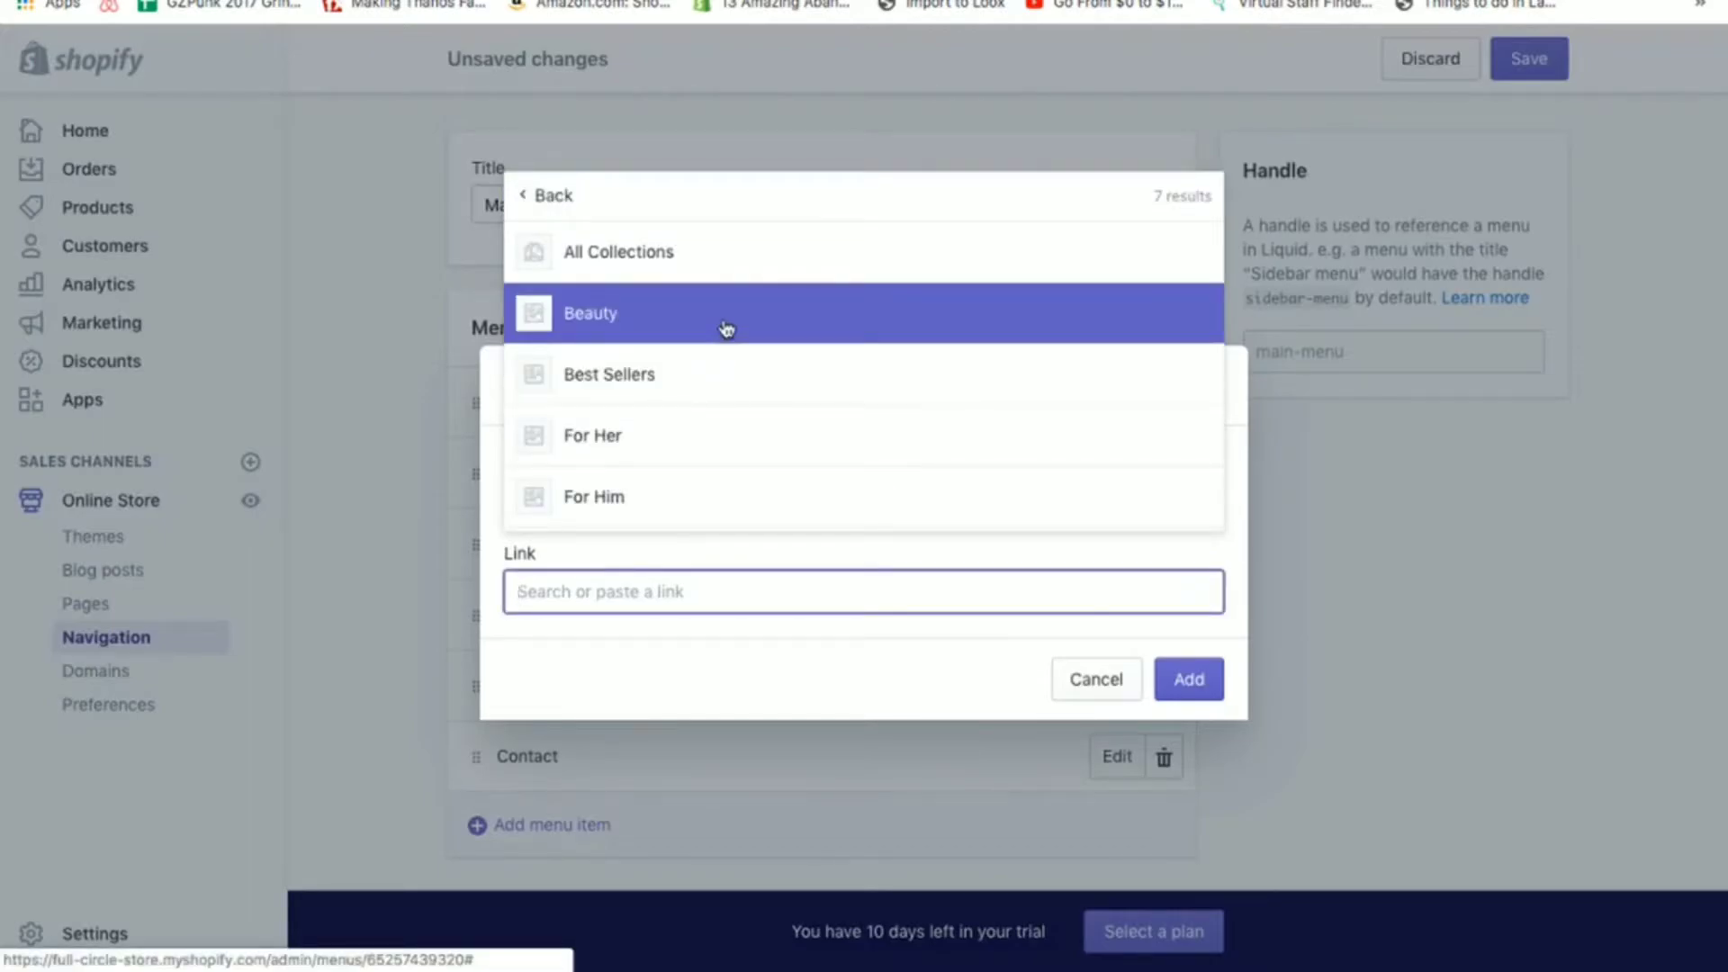
click(727, 330)
click(1188, 731)
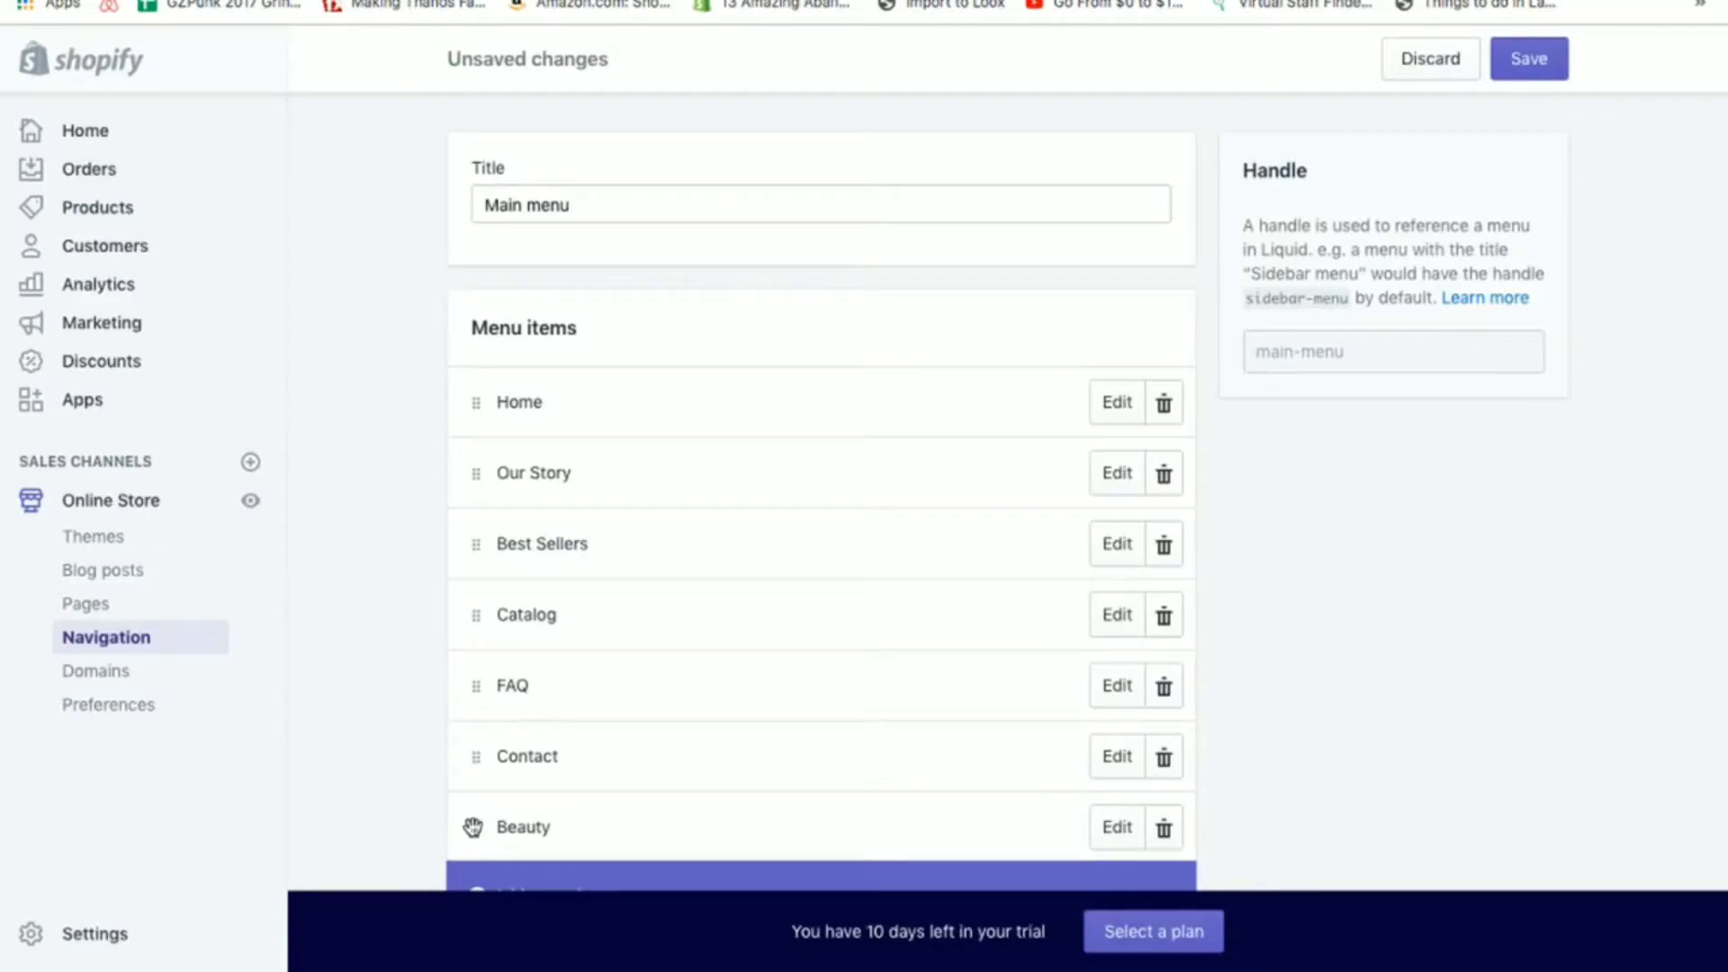
drag(473, 827, 522, 637)
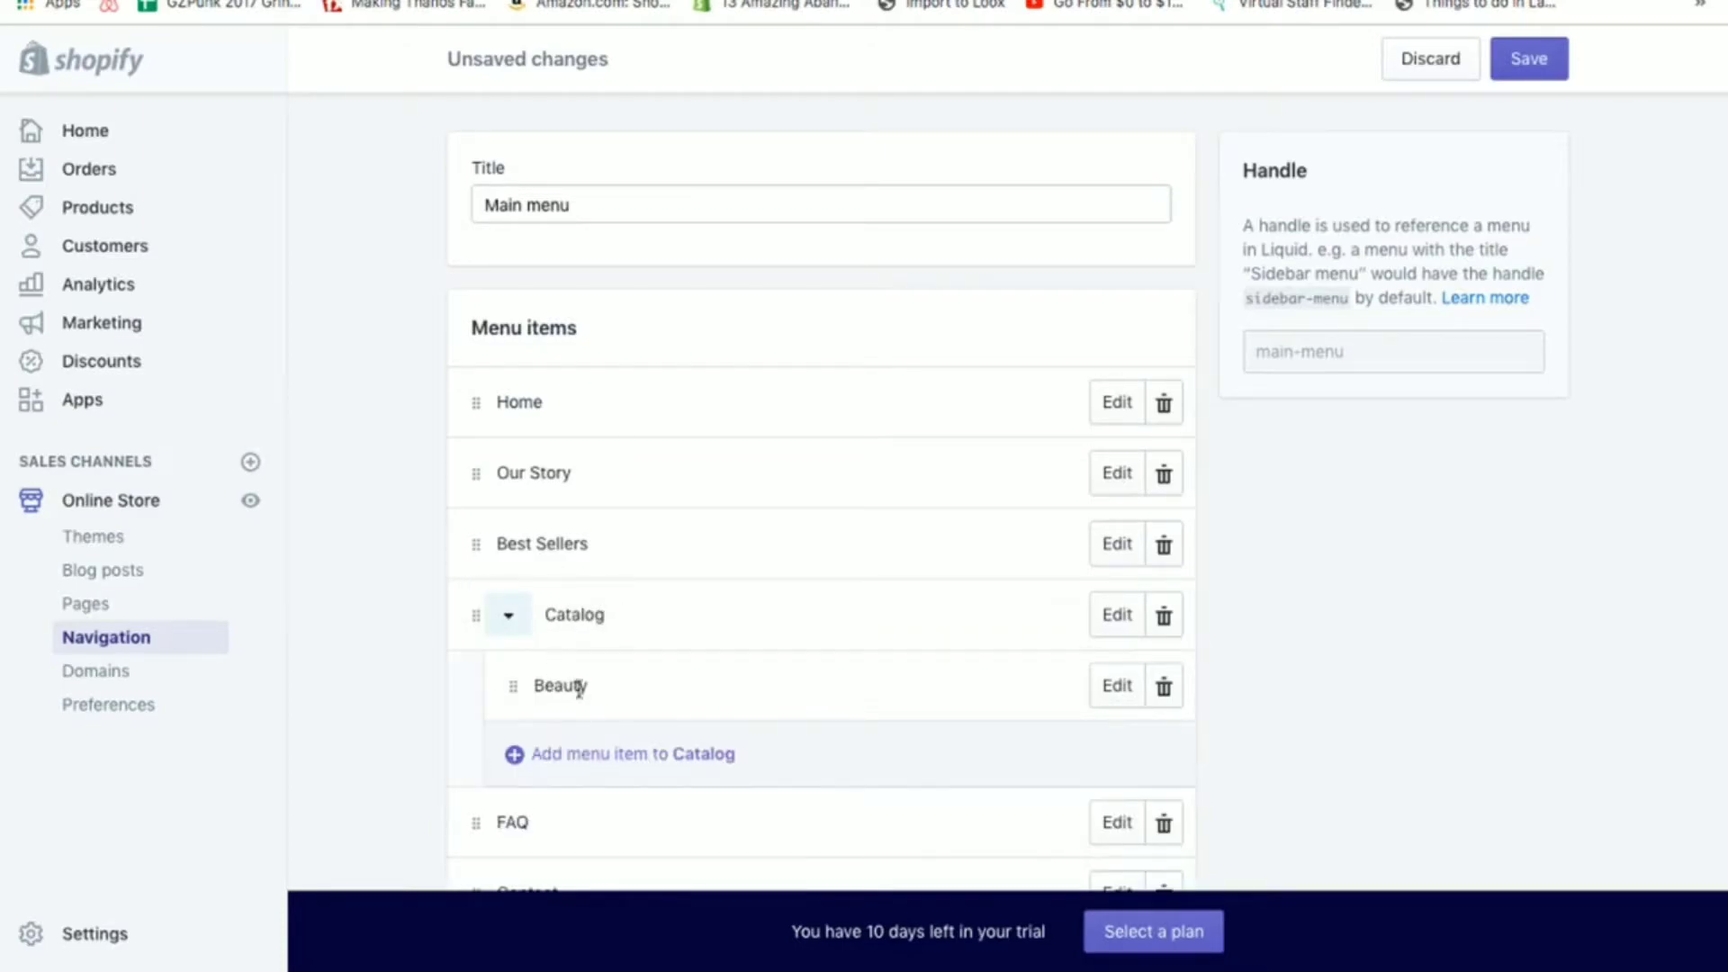
Add the For Her and For Him collections as sub-items under Catalog
scroll(540, 684, down, 2)
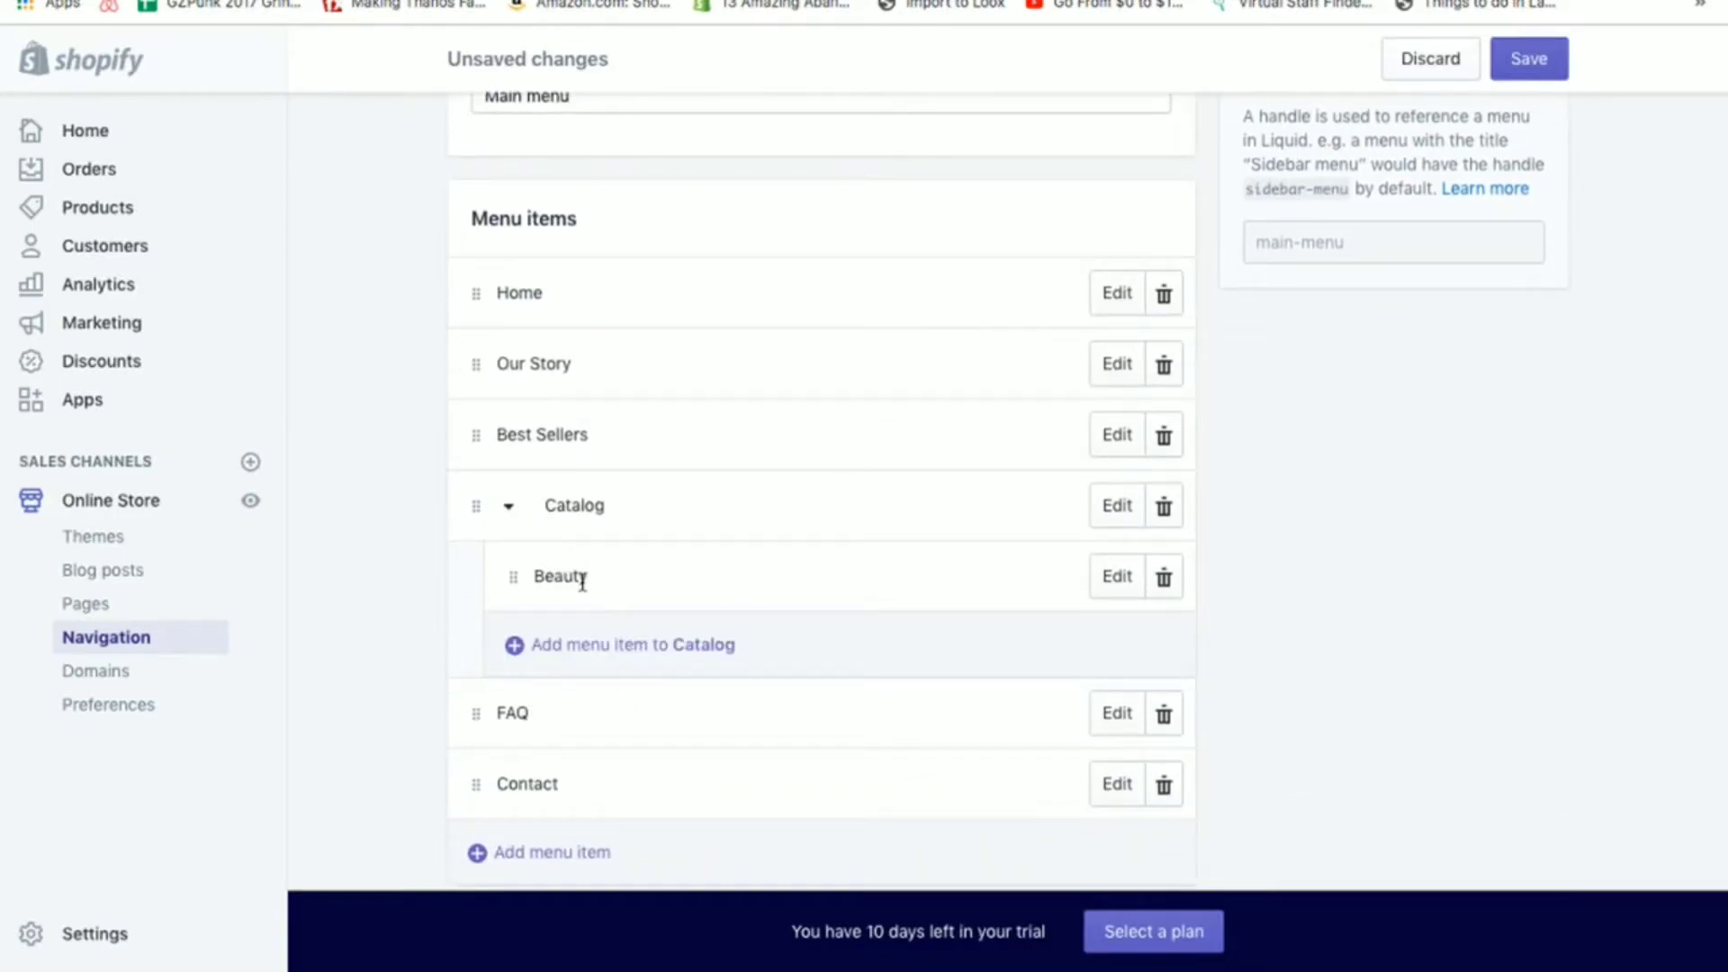
click(568, 627)
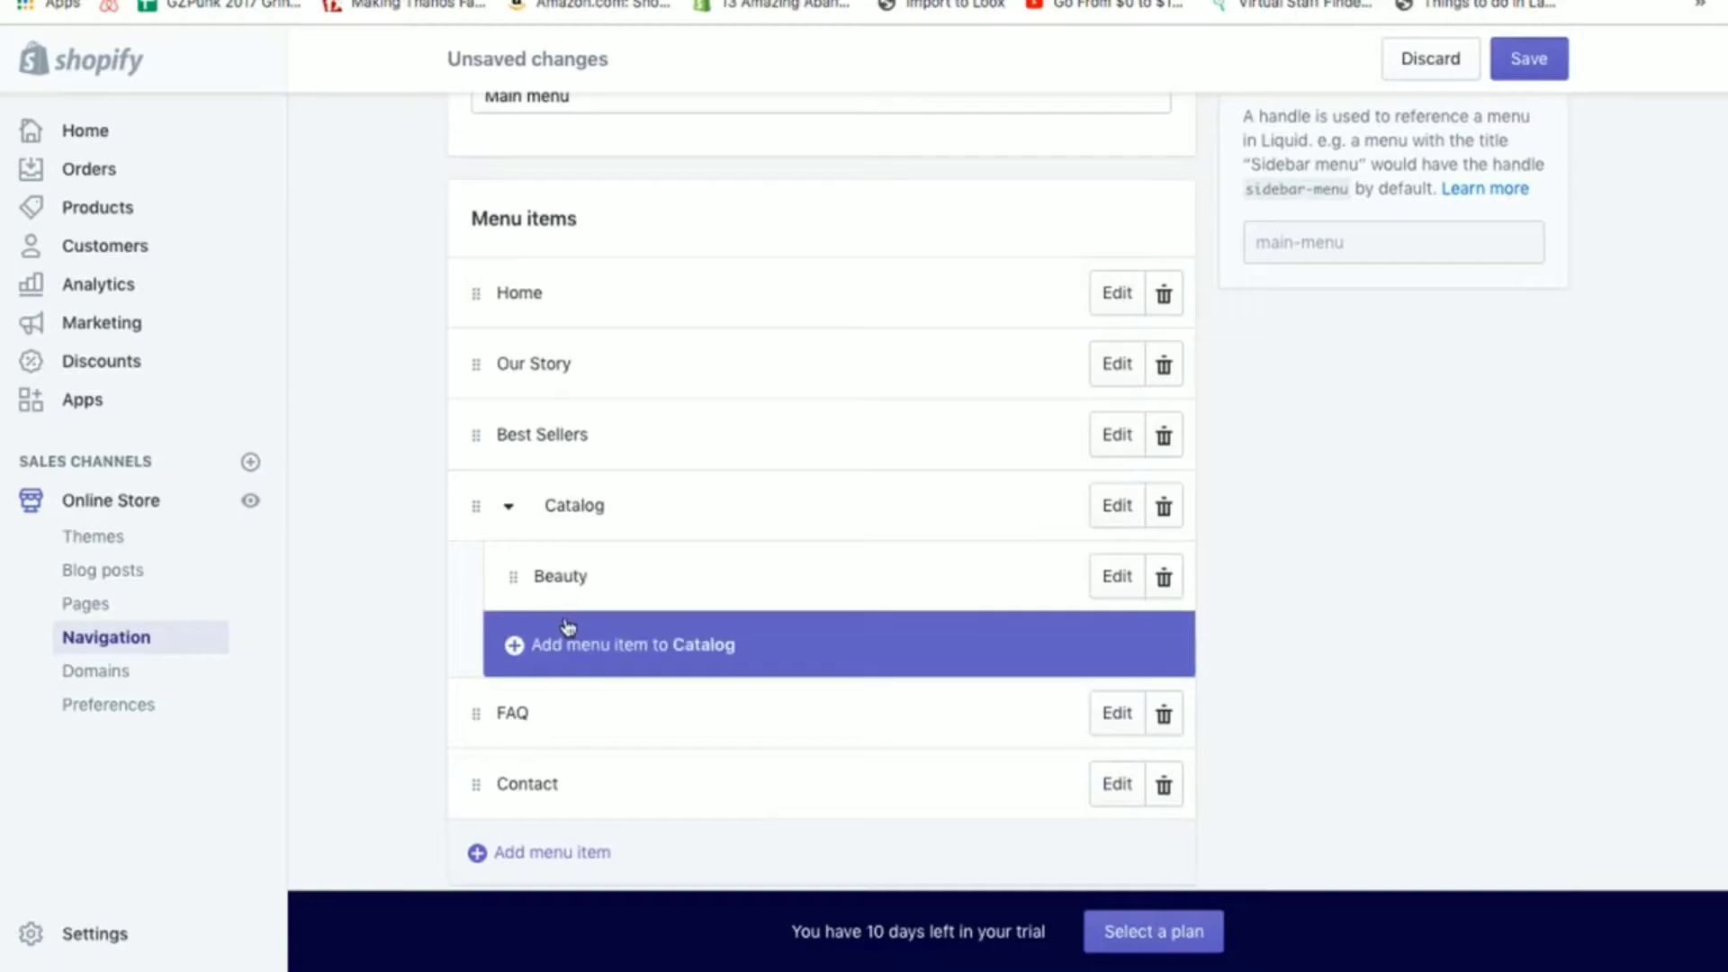
click(644, 656)
click(647, 590)
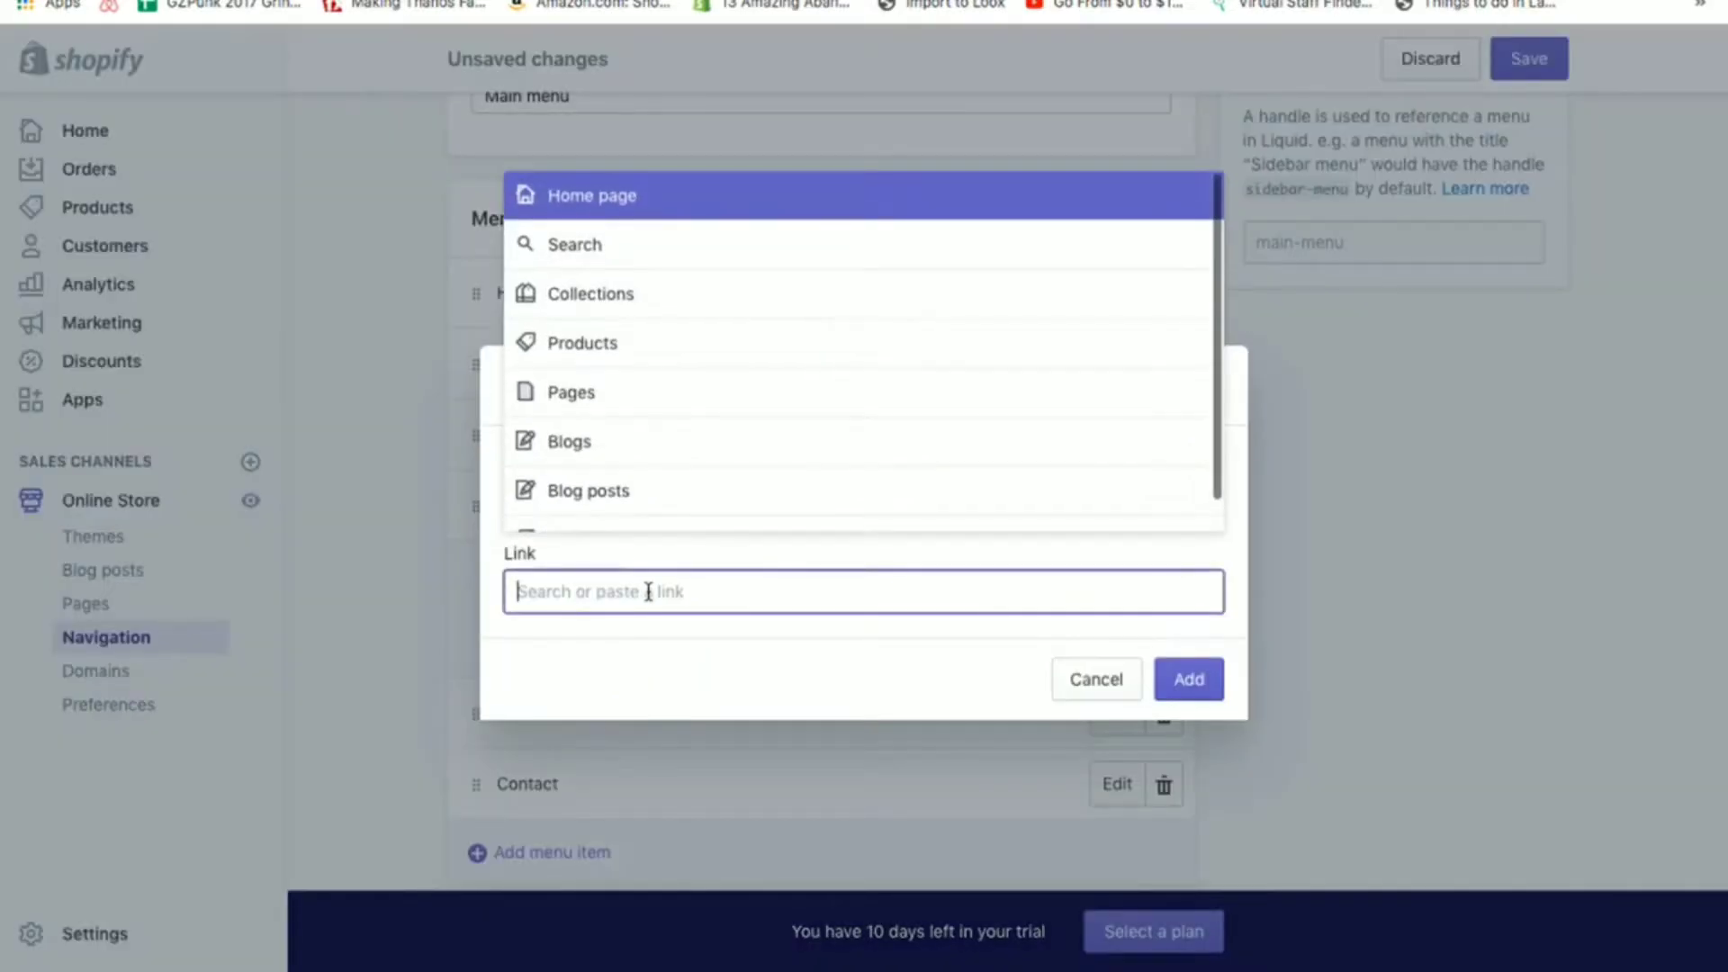
click(656, 281)
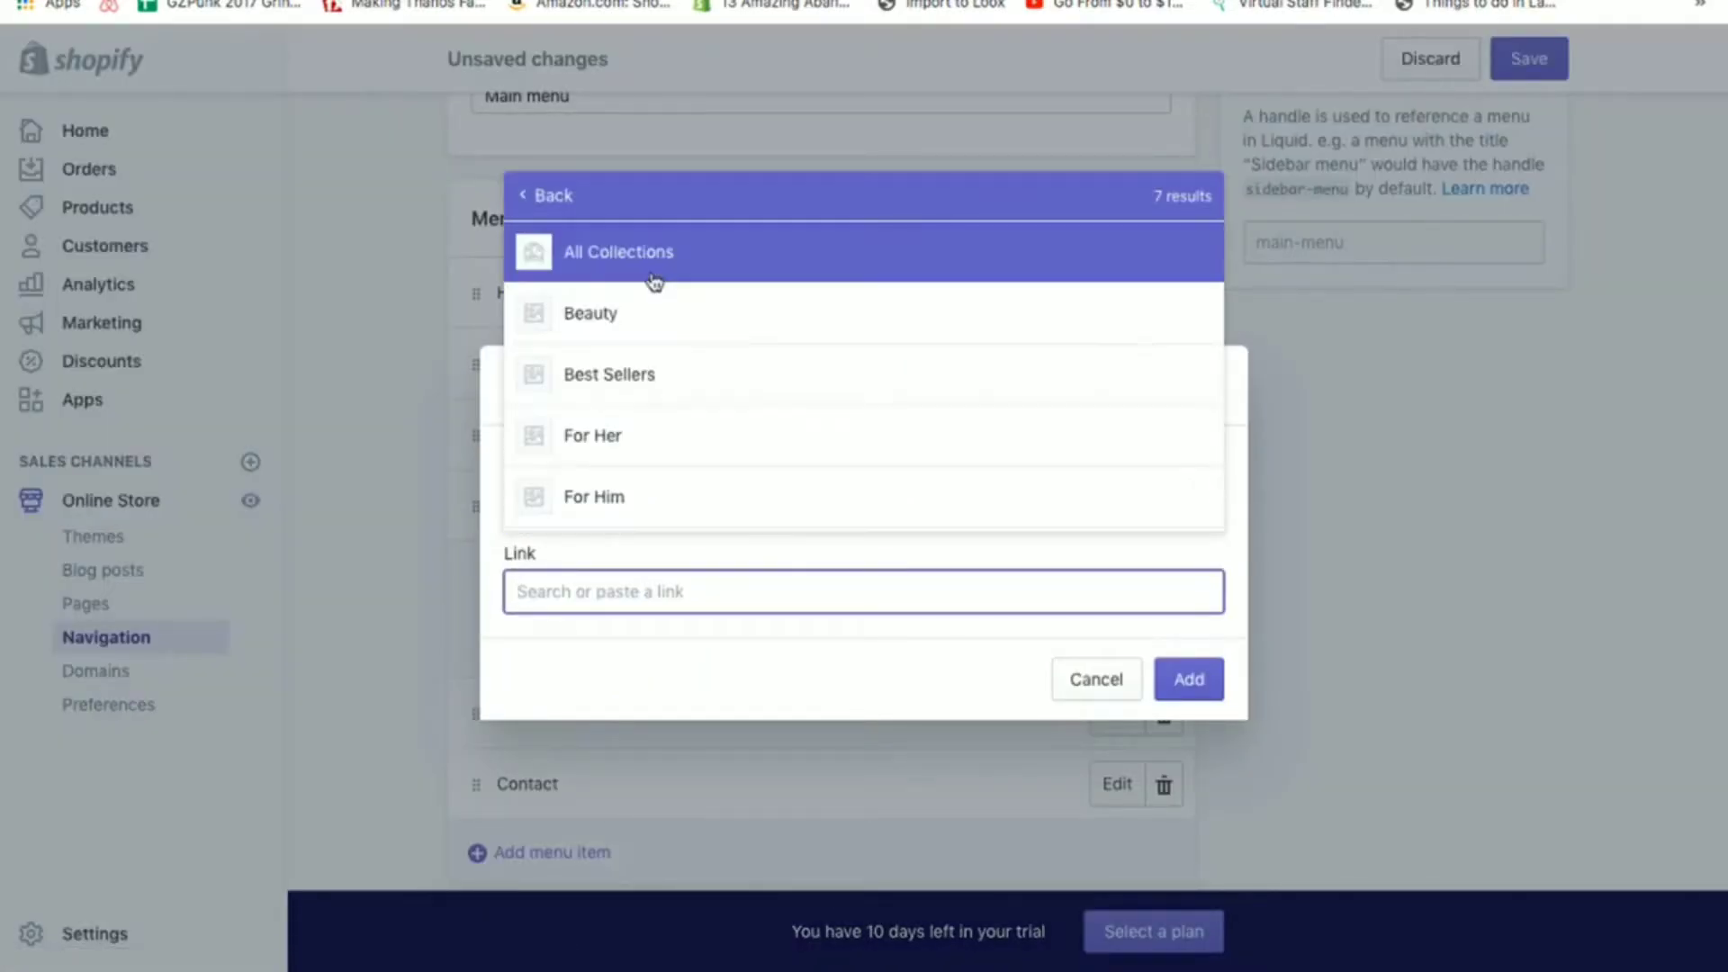
click(656, 441)
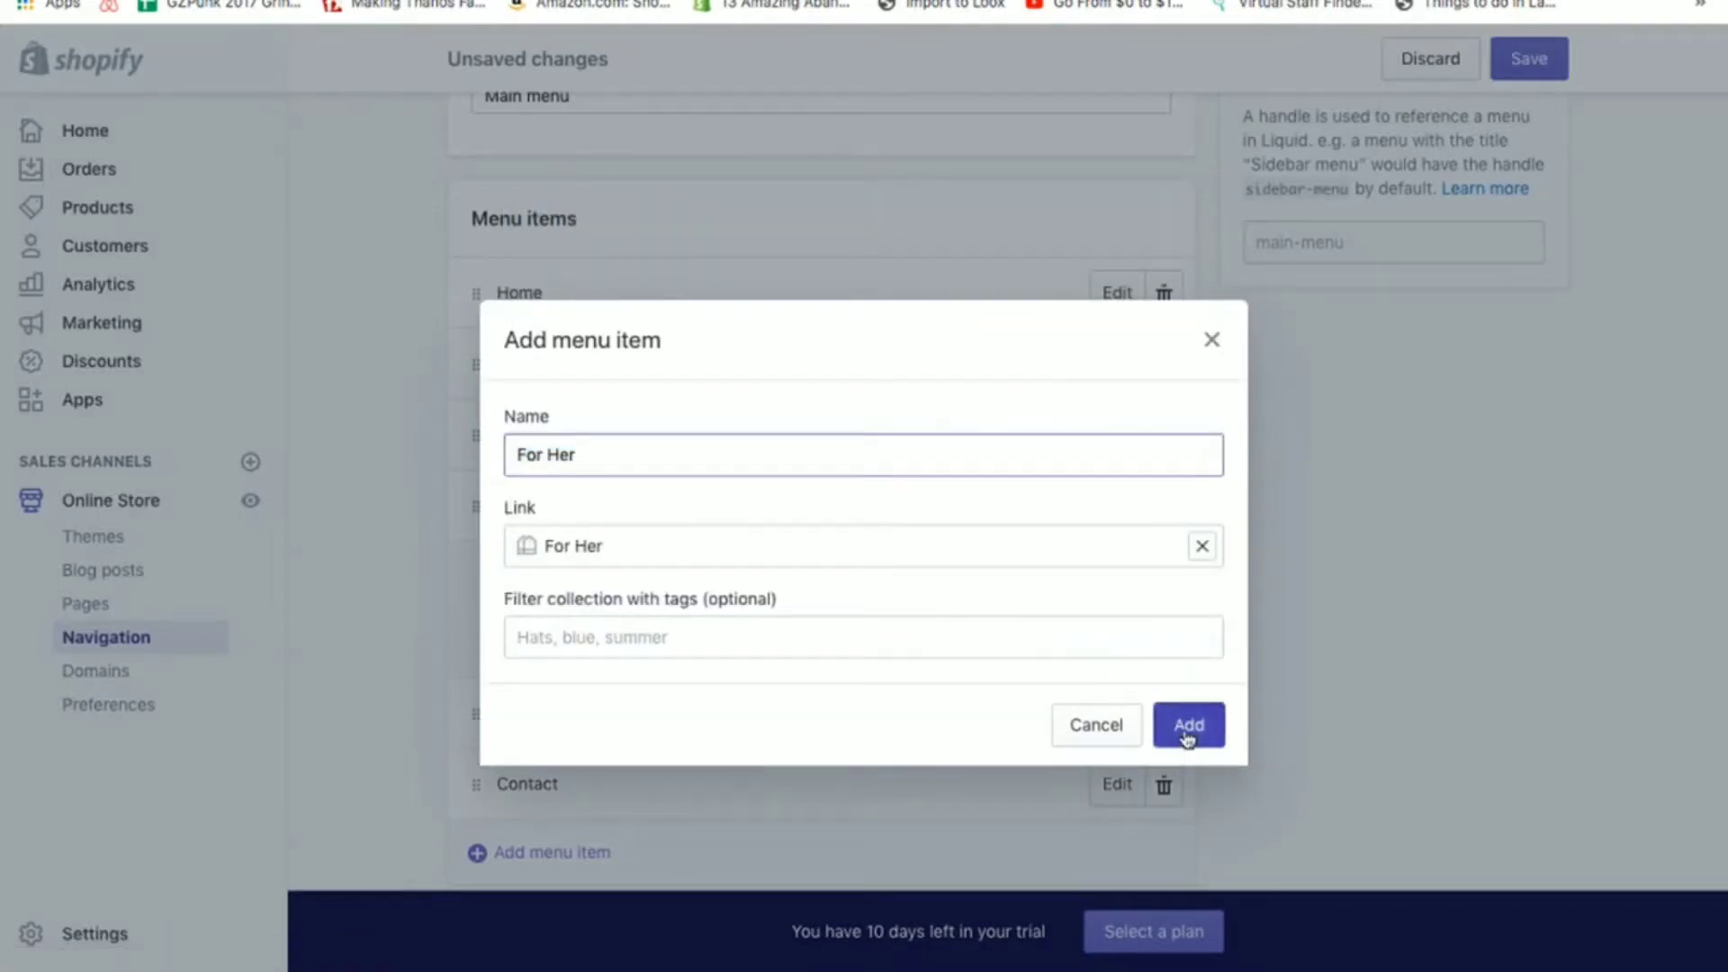
click(1188, 729)
click(644, 724)
click(683, 591)
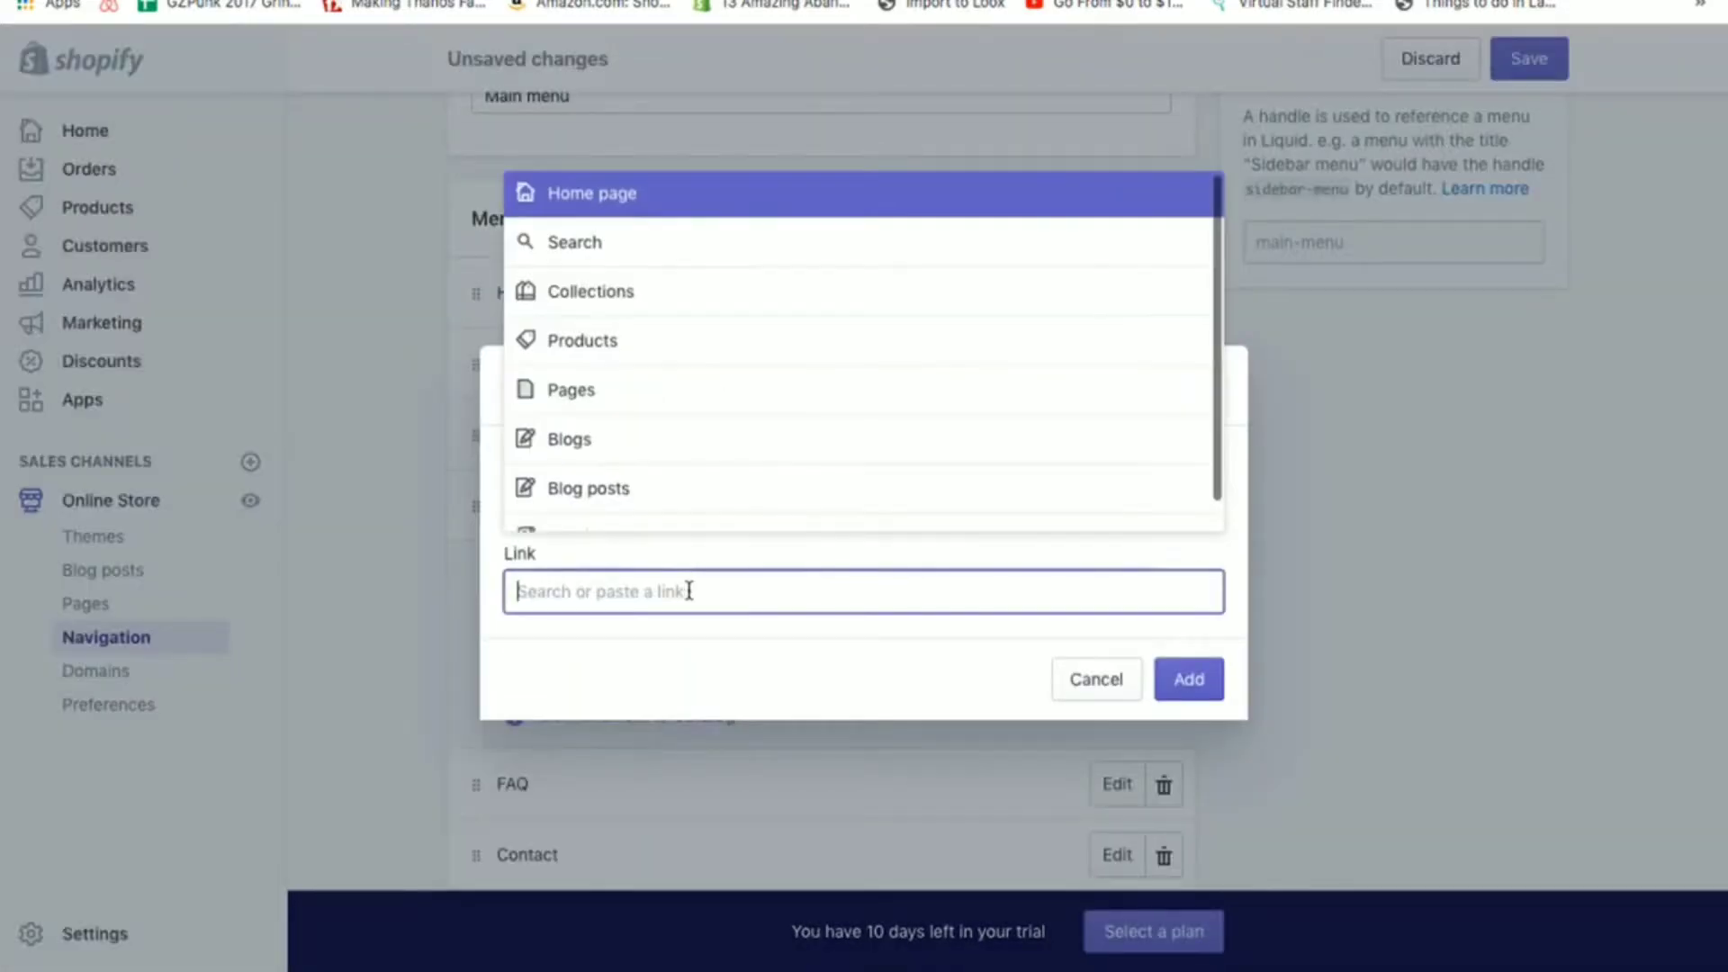
click(649, 292)
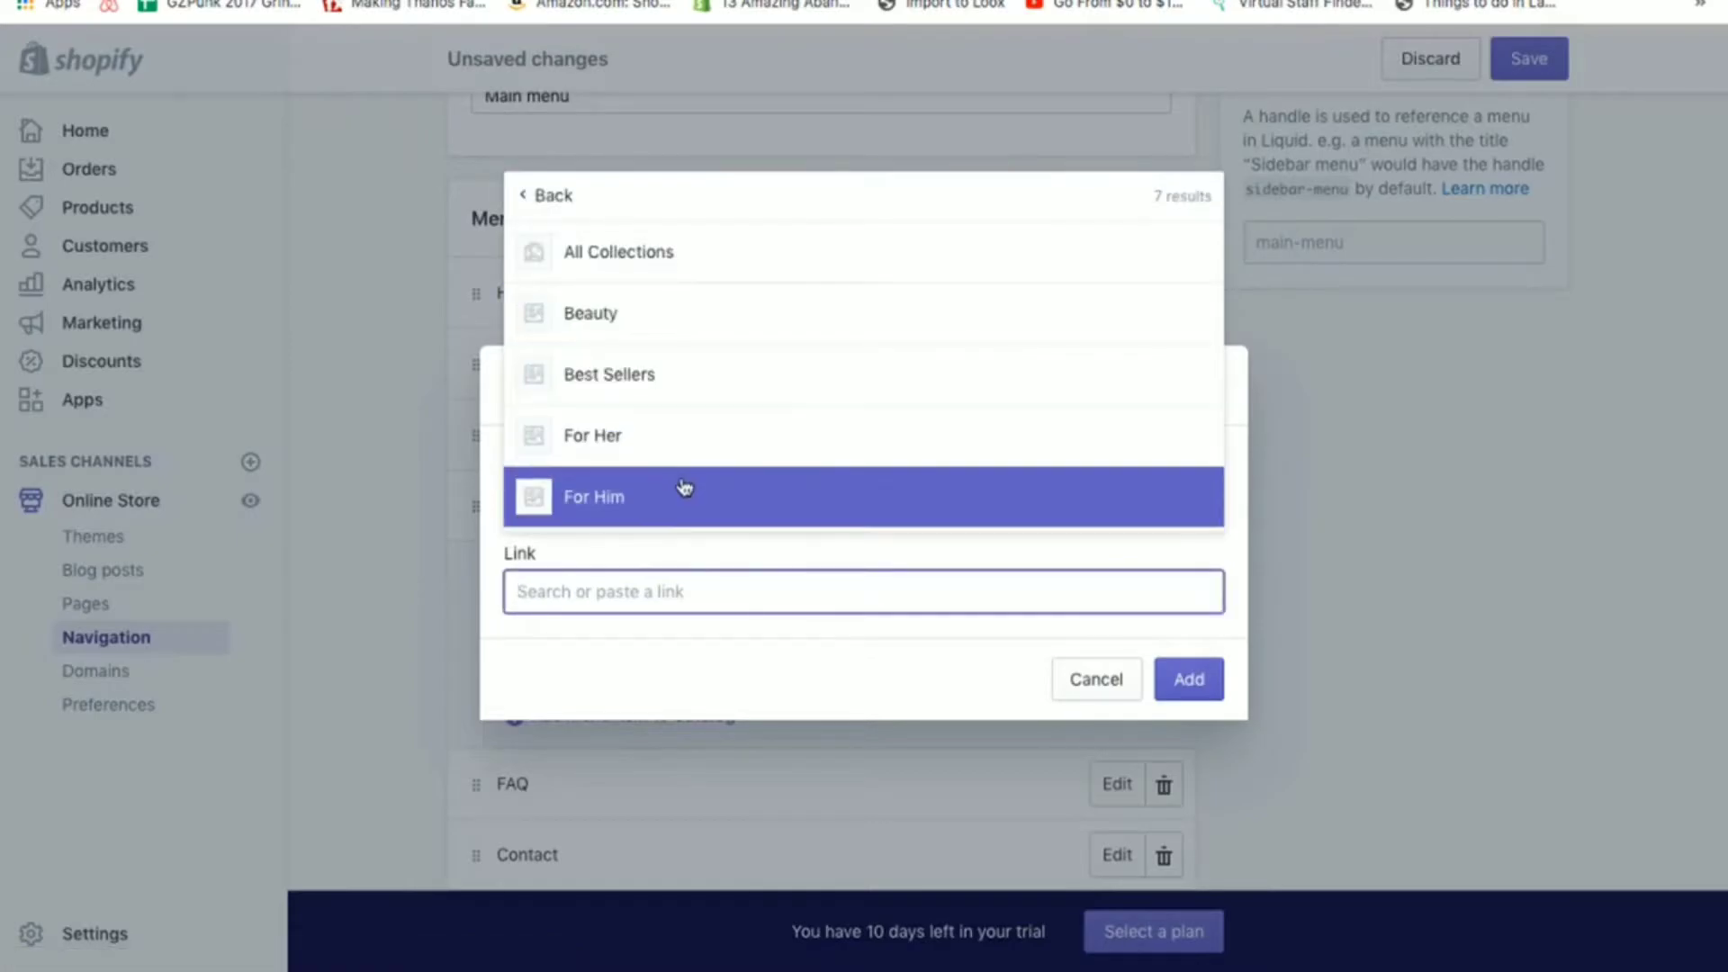
click(683, 494)
click(1188, 725)
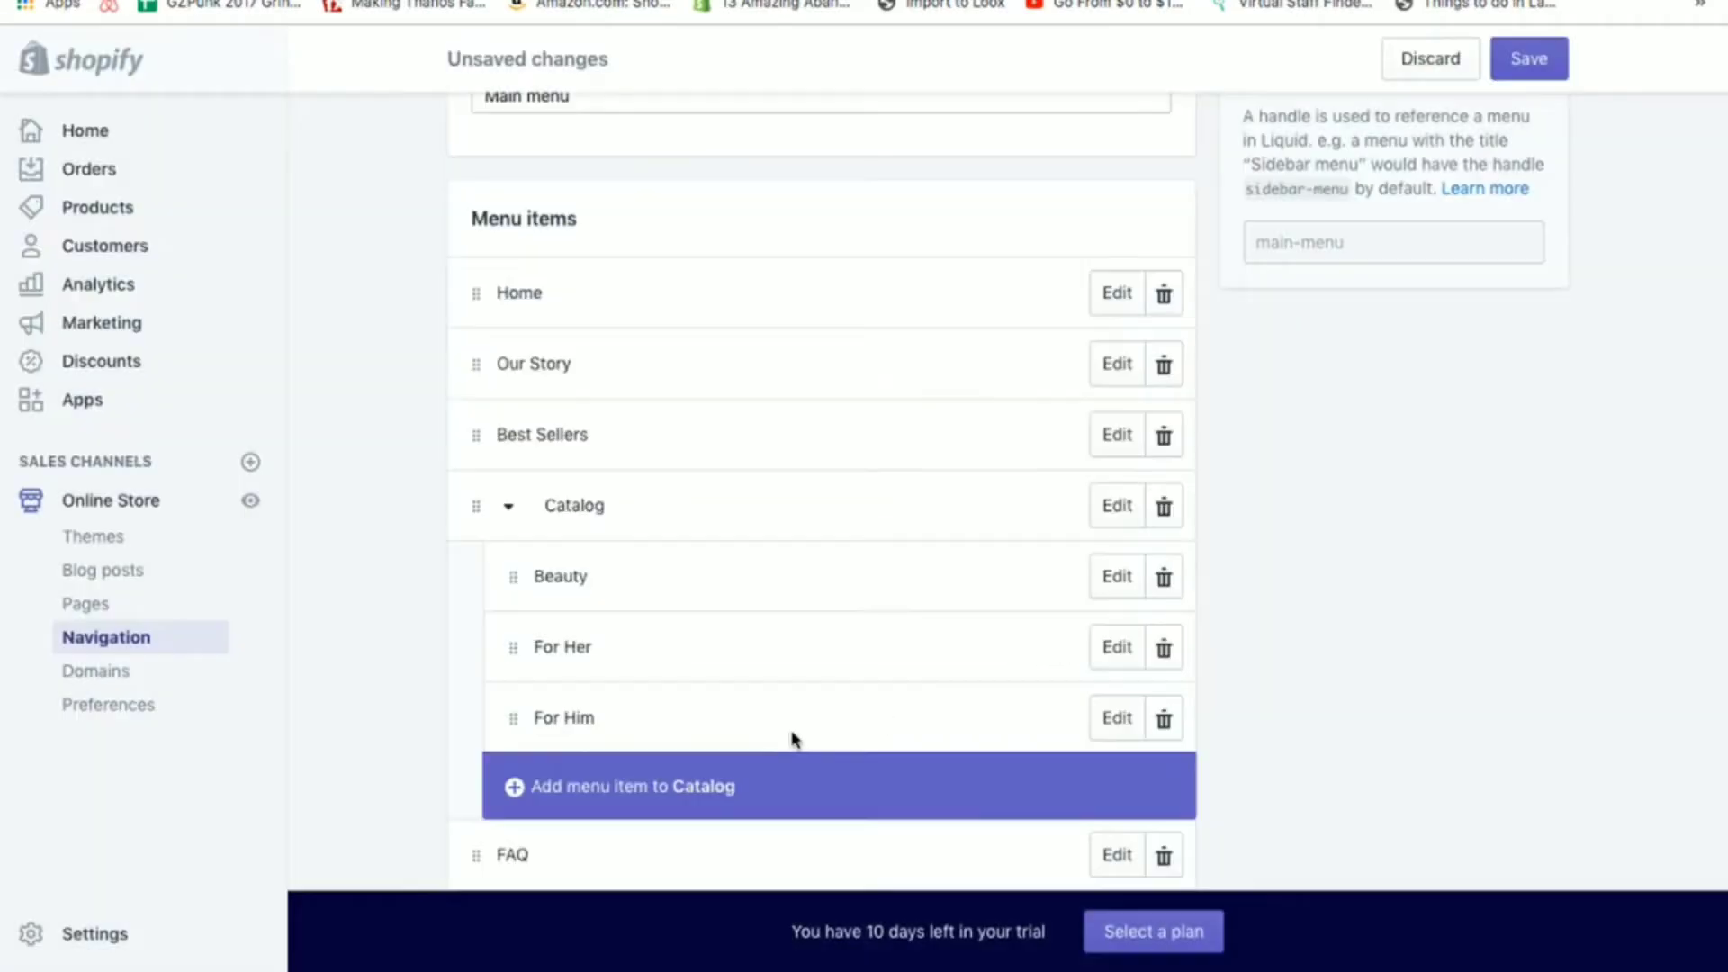
Add the Toys and Watches collections under Catalog
click(818, 770)
click(861, 580)
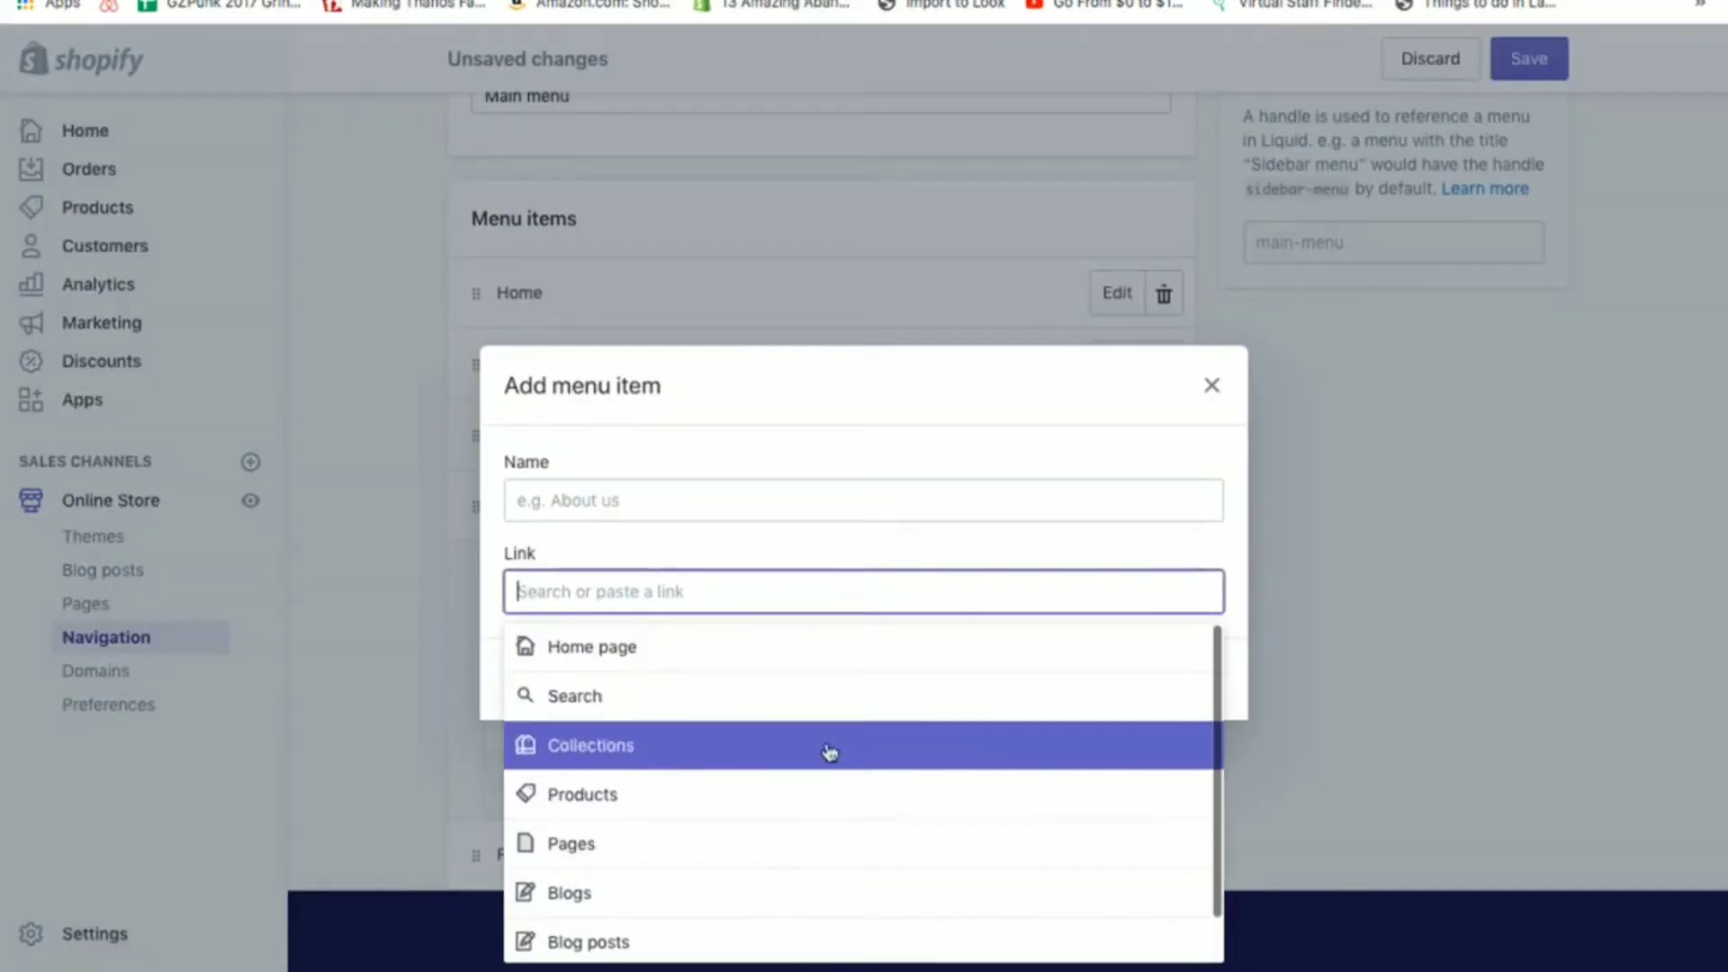
click(837, 756)
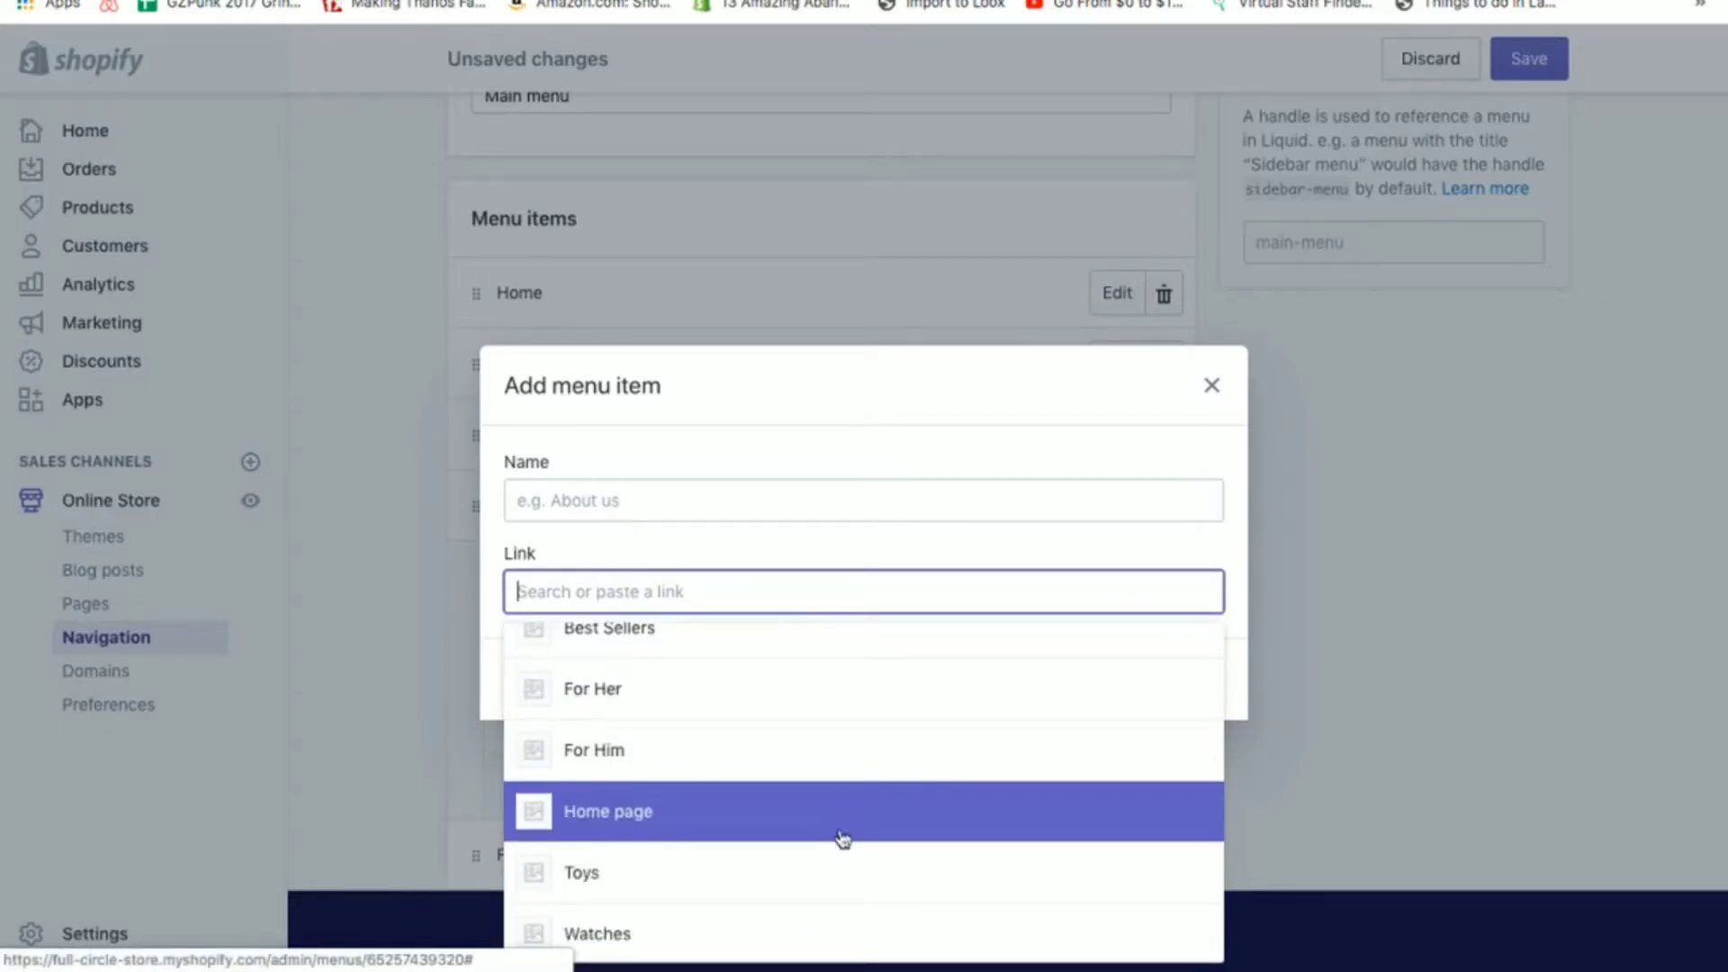
click(842, 869)
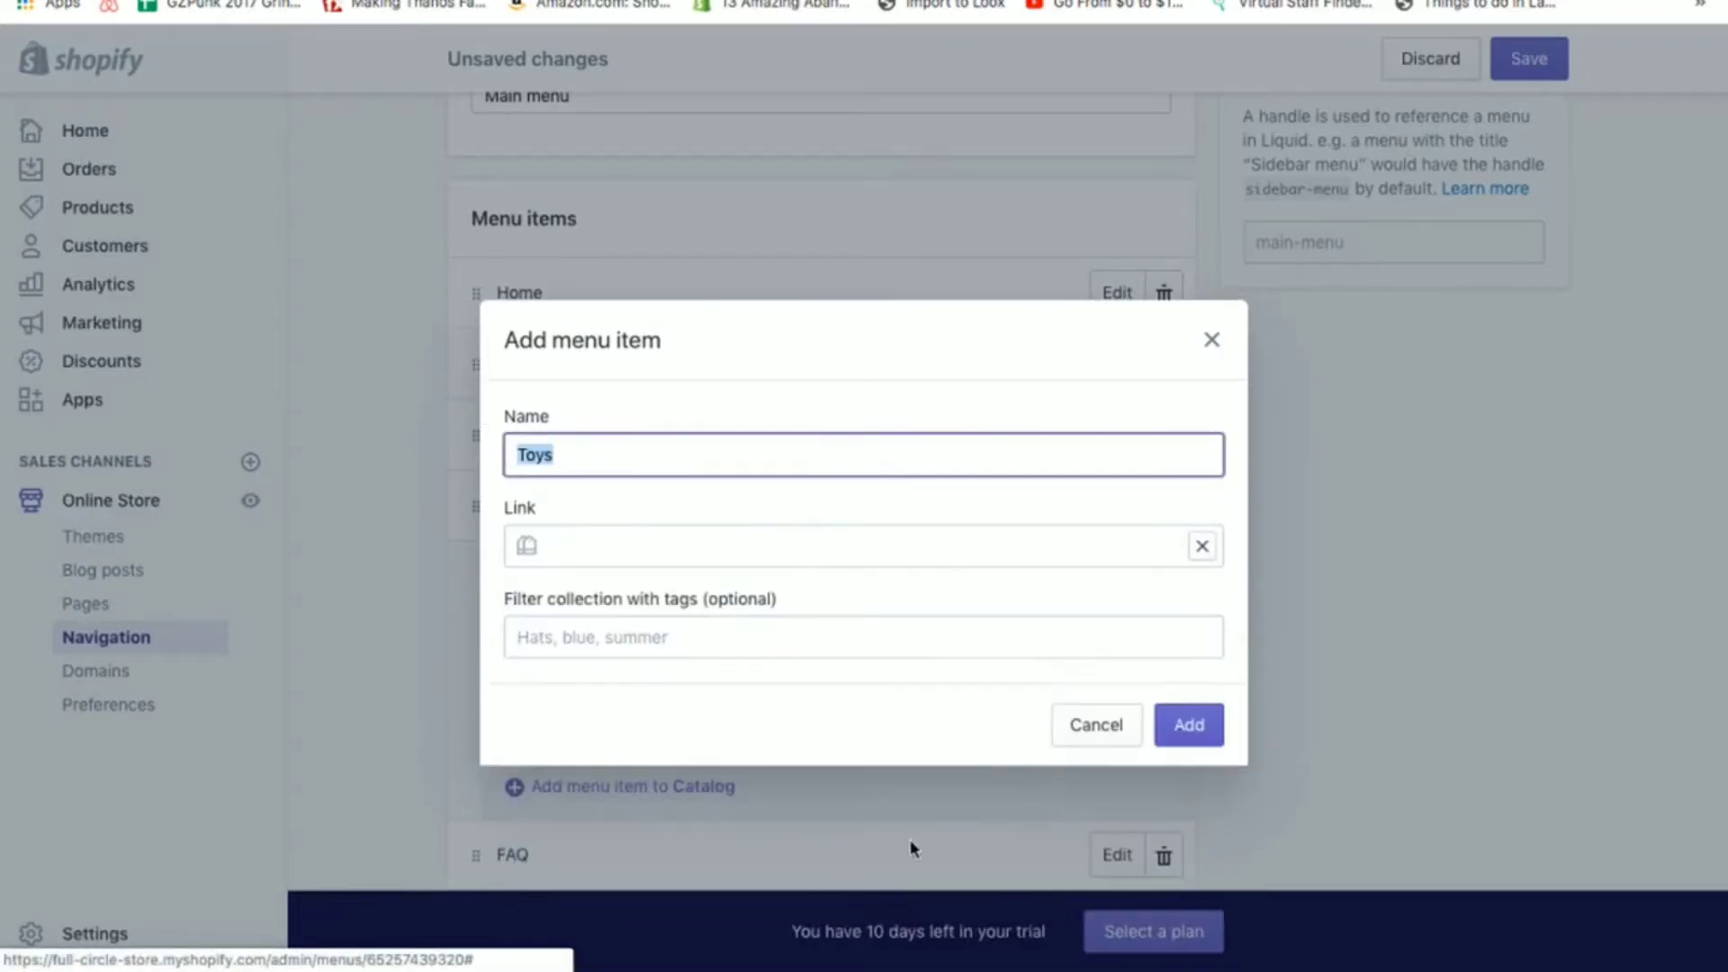
click(1186, 721)
scroll(1180, 744, down, 2)
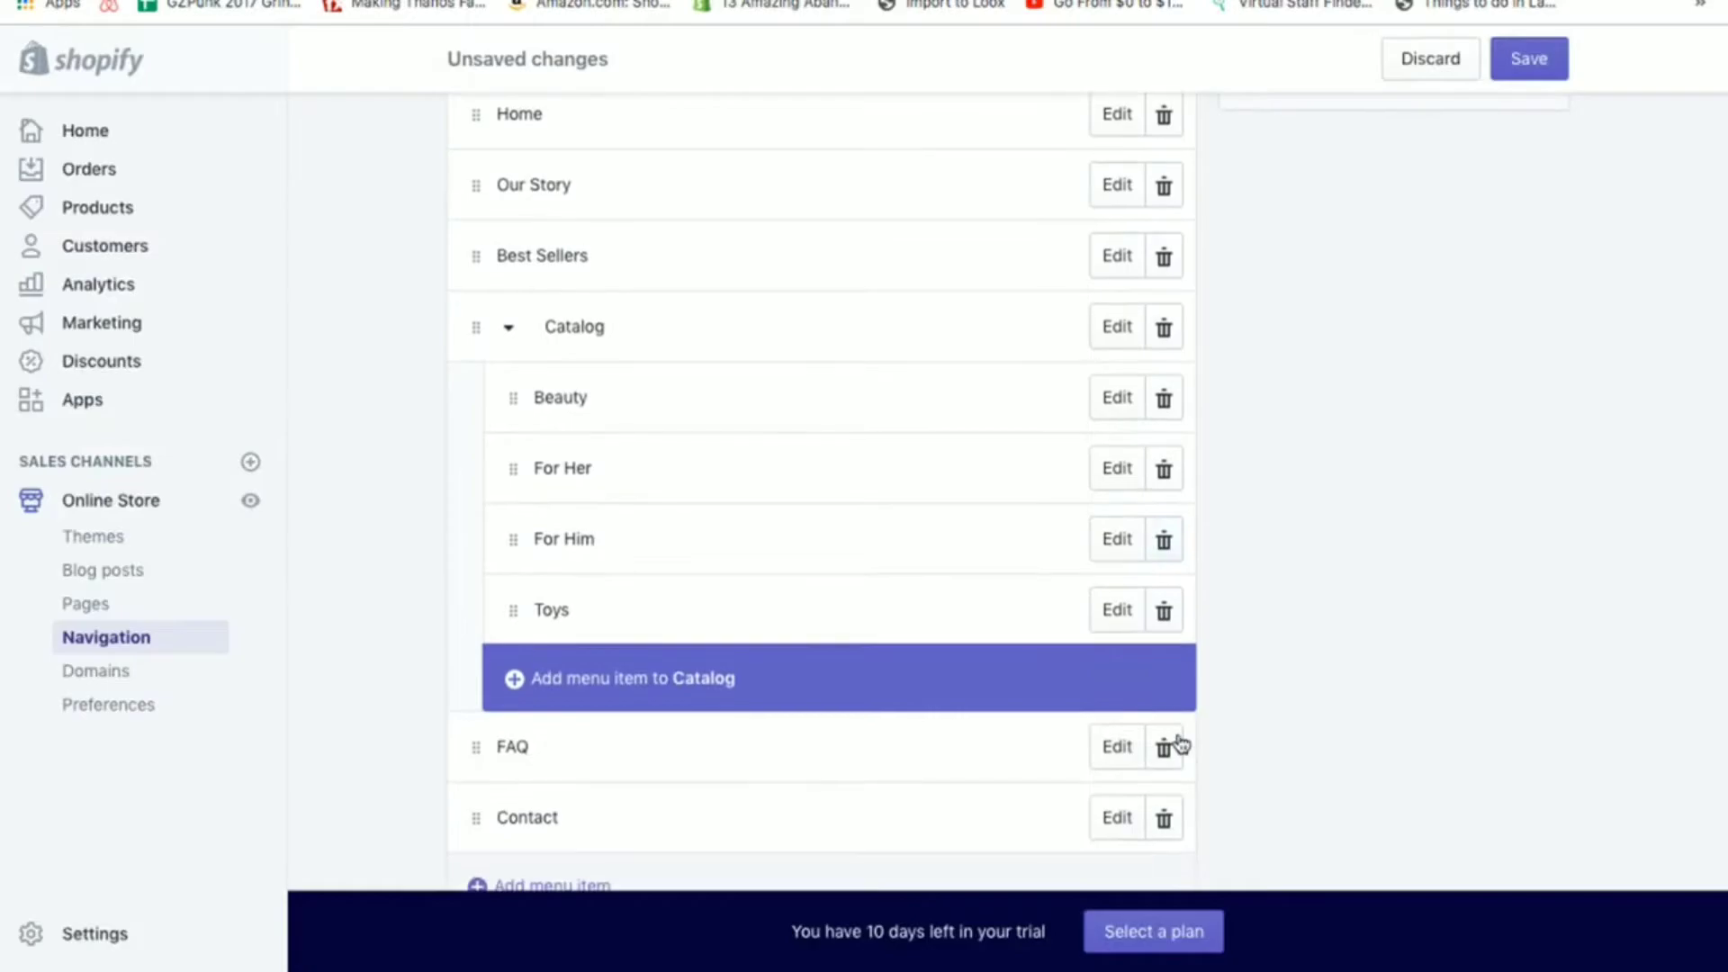
click(837, 665)
click(842, 596)
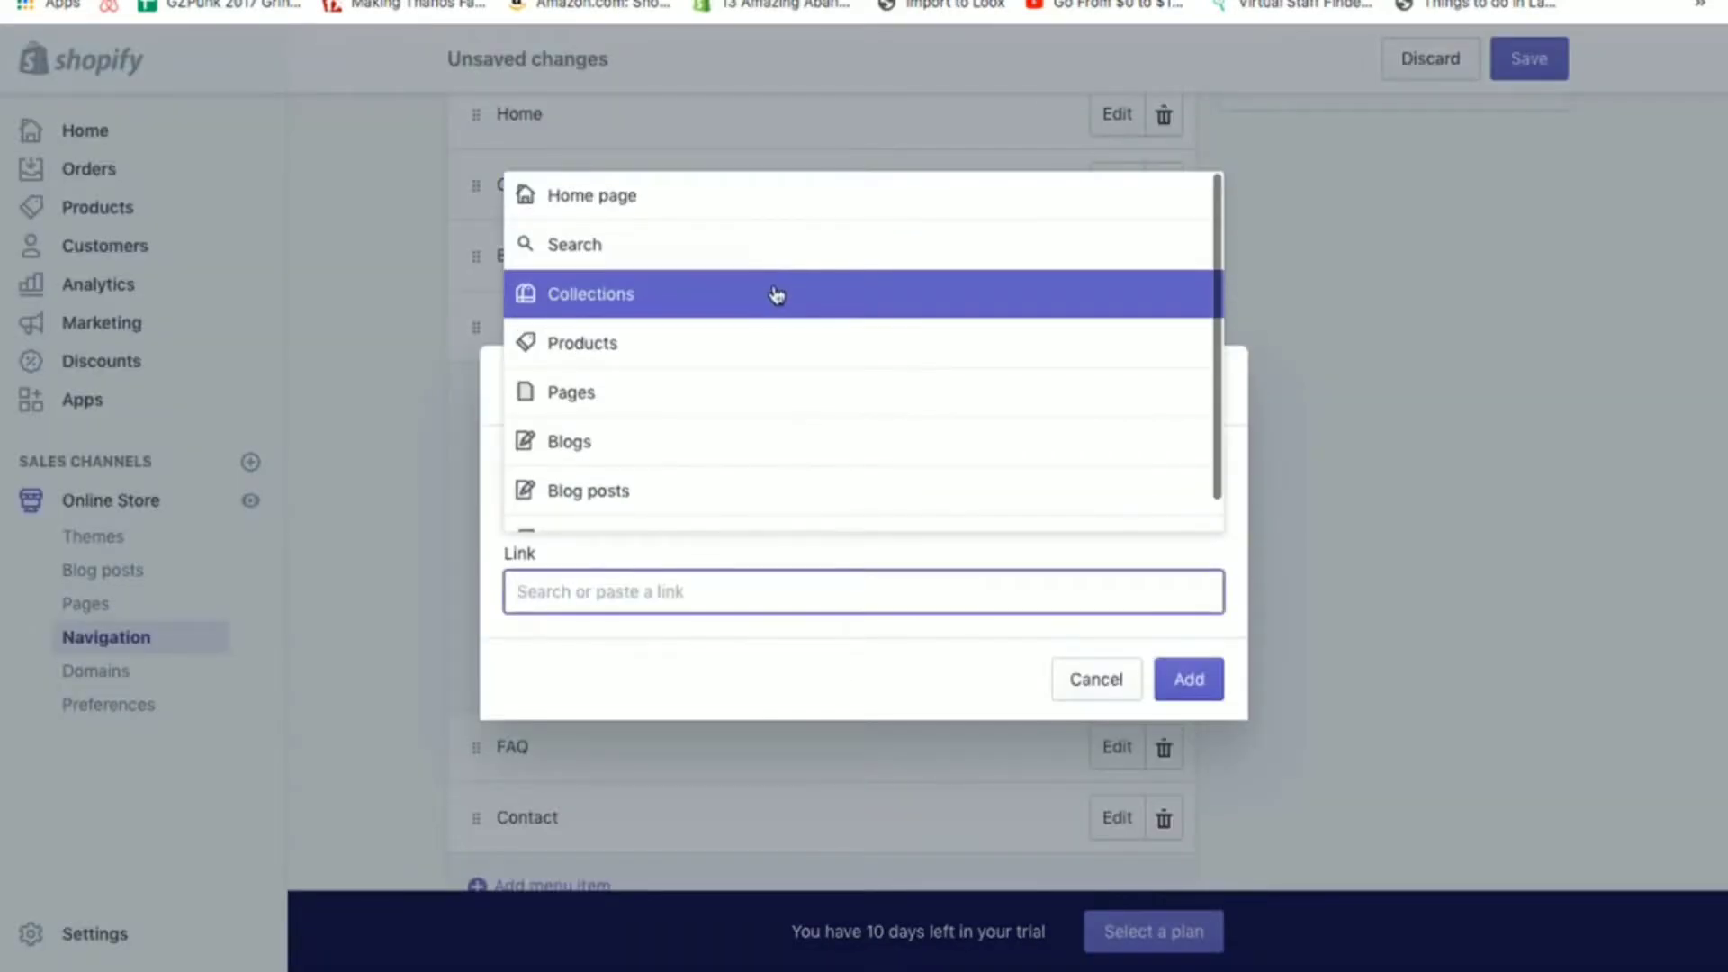
click(773, 293)
scroll(806, 406, down, 3)
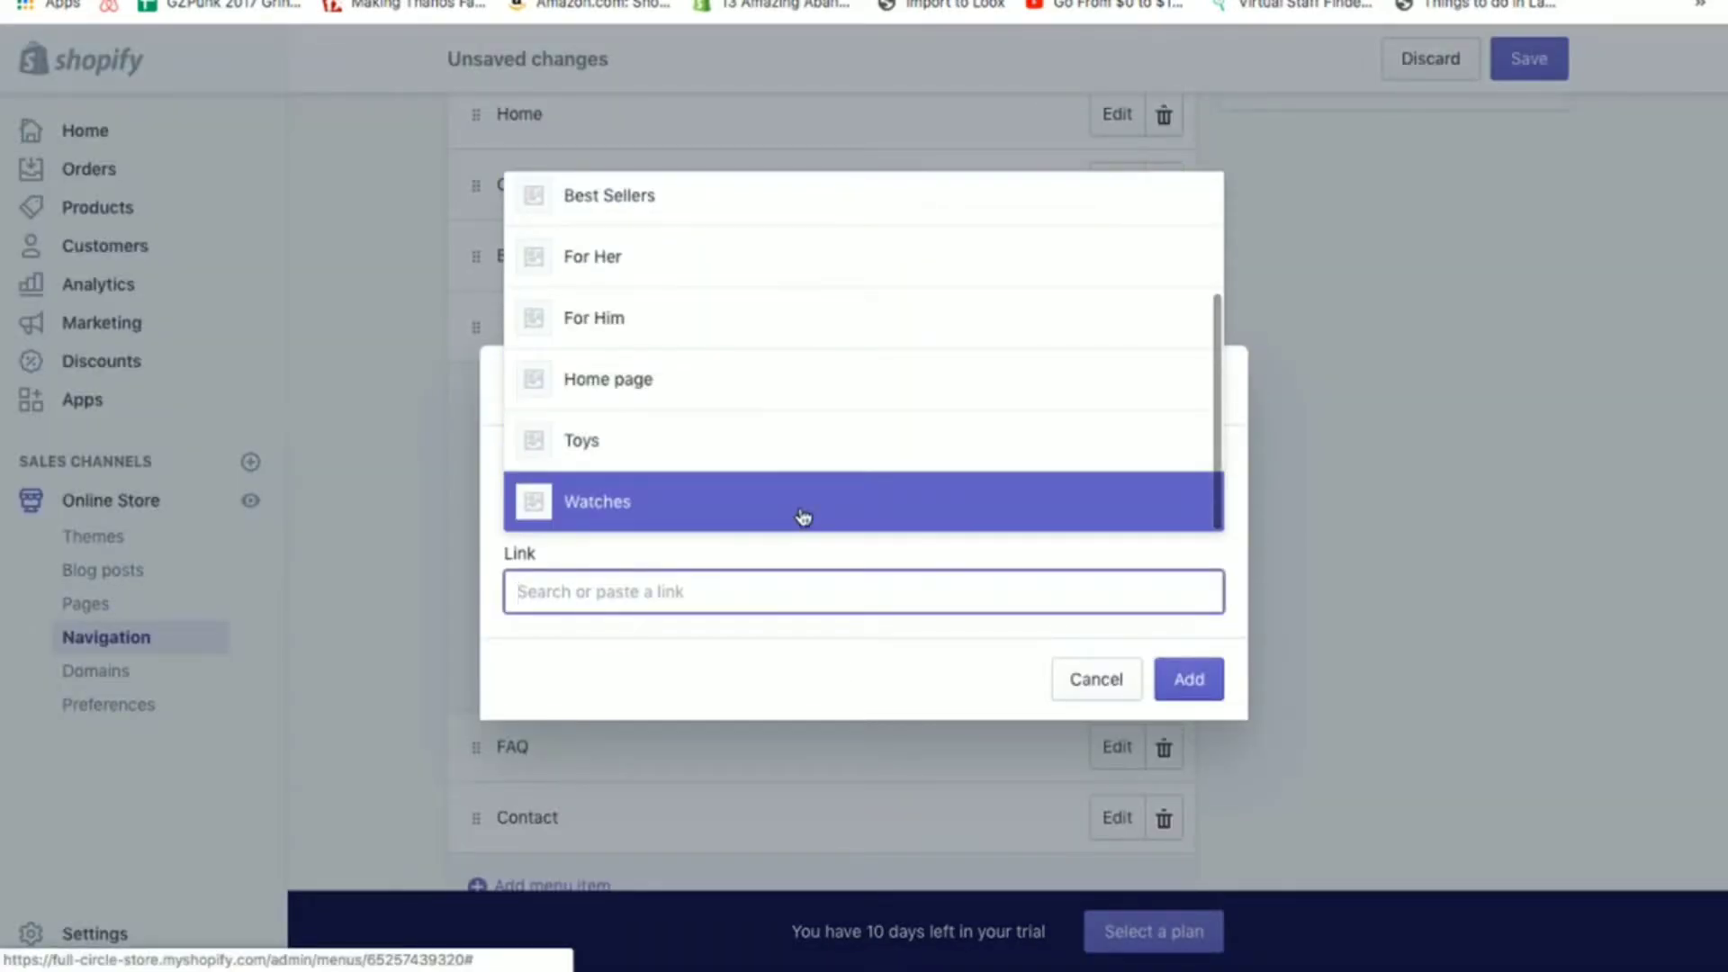
click(801, 513)
click(1188, 724)
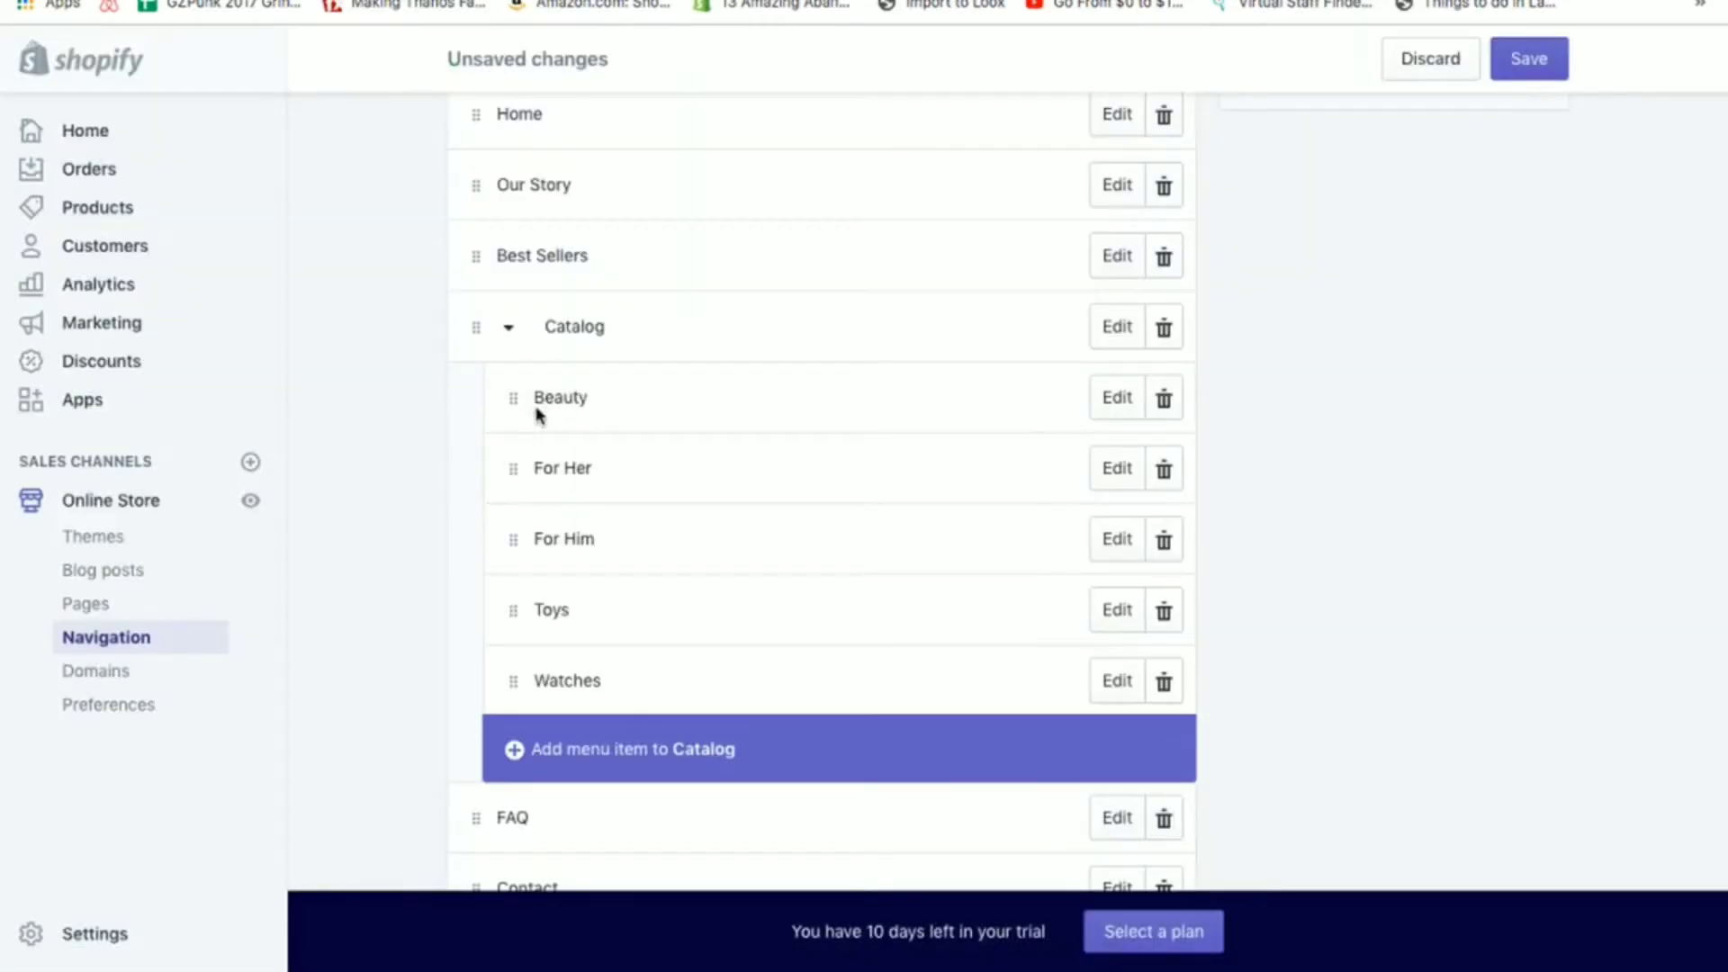
Cancel an extra sub-item, collapse Catalog, and save the Main menu
click(598, 775)
click(601, 578)
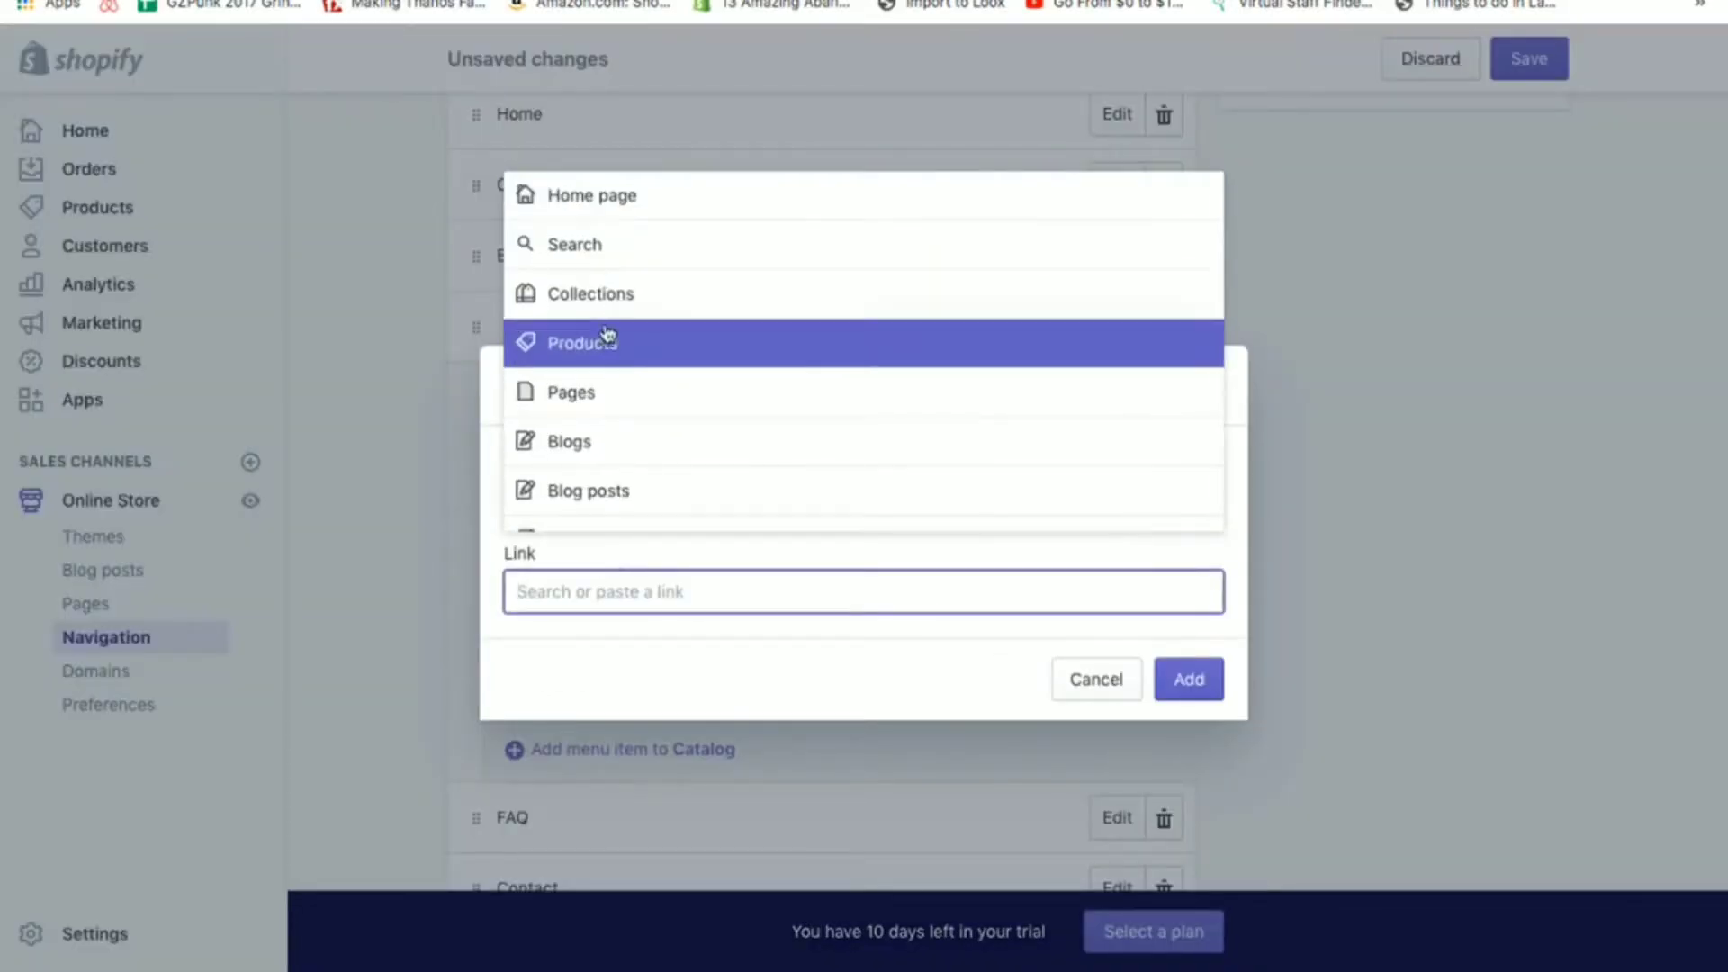
click(610, 296)
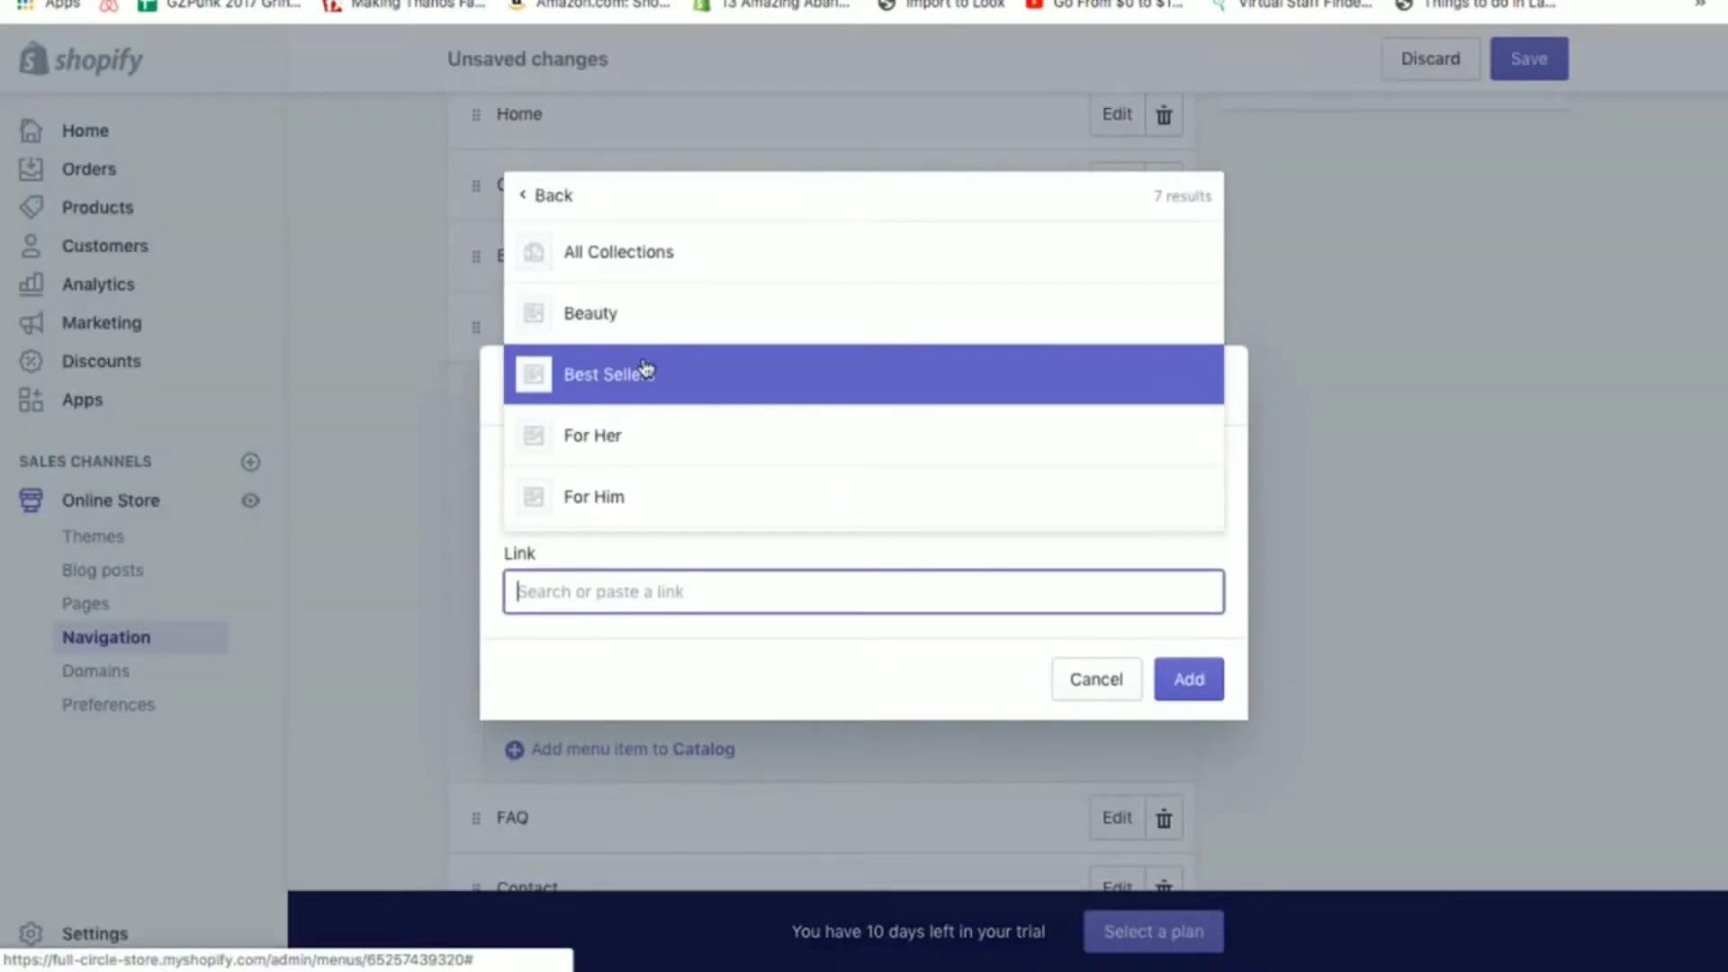
scroll(644, 367, down, 3)
scroll(644, 367, up, 3)
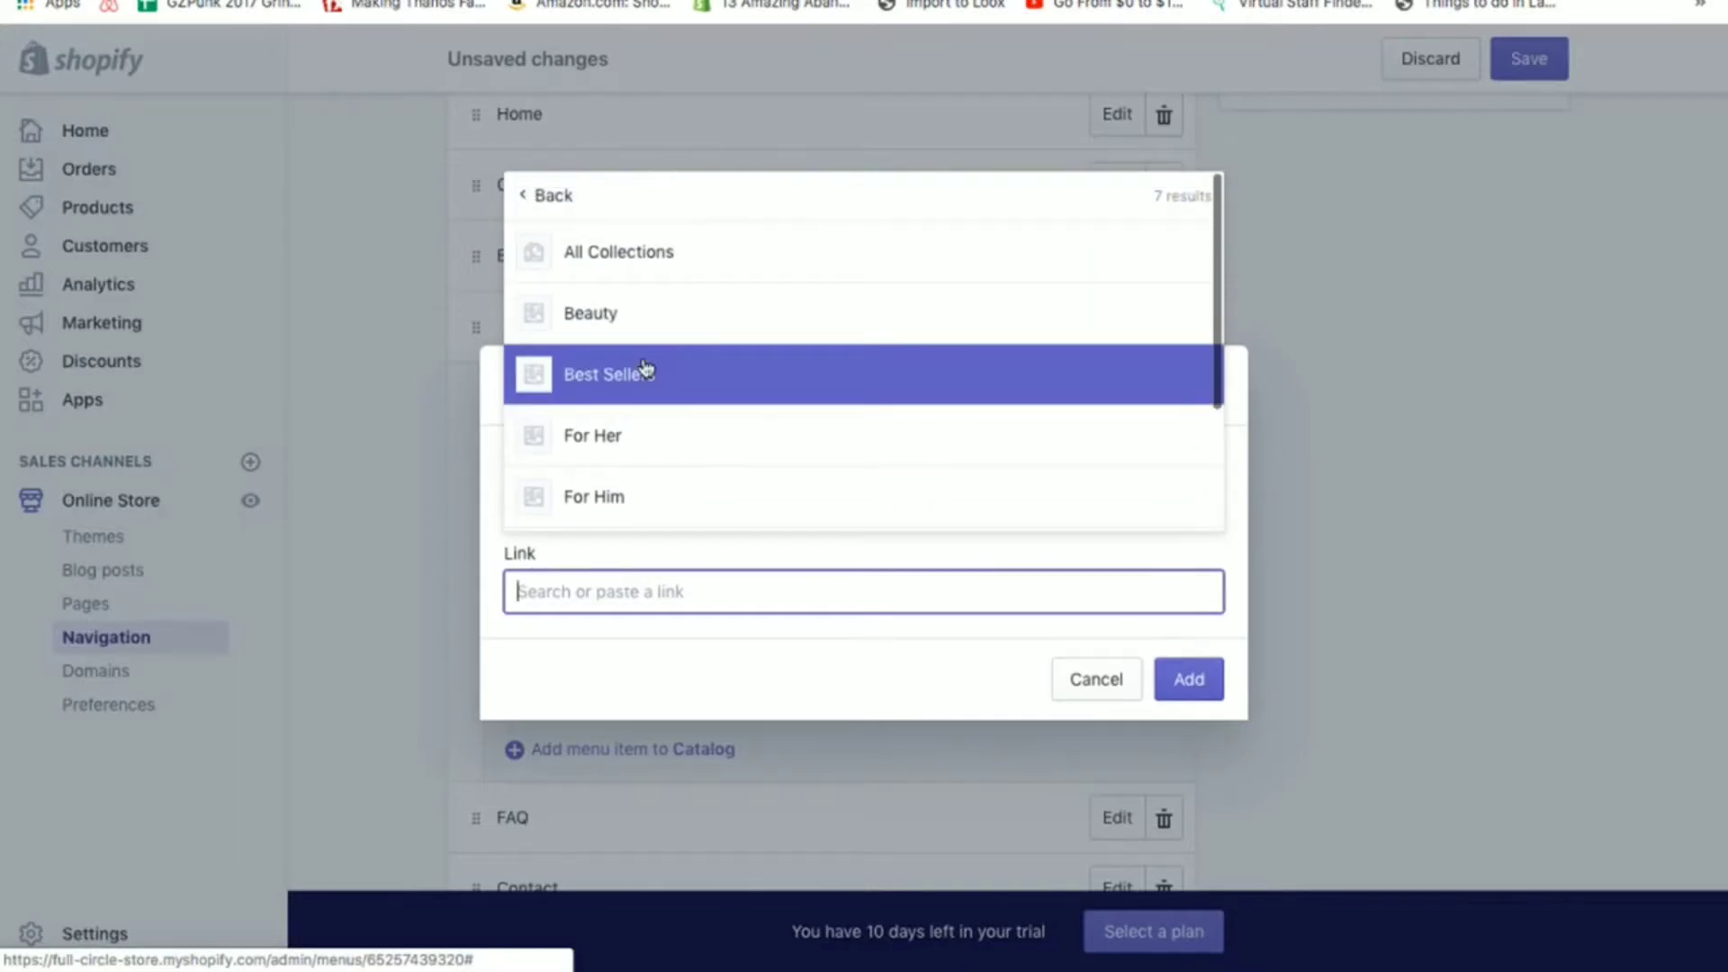
scroll(646, 370, down, 1)
scroll(646, 371, up, 1)
click(1119, 683)
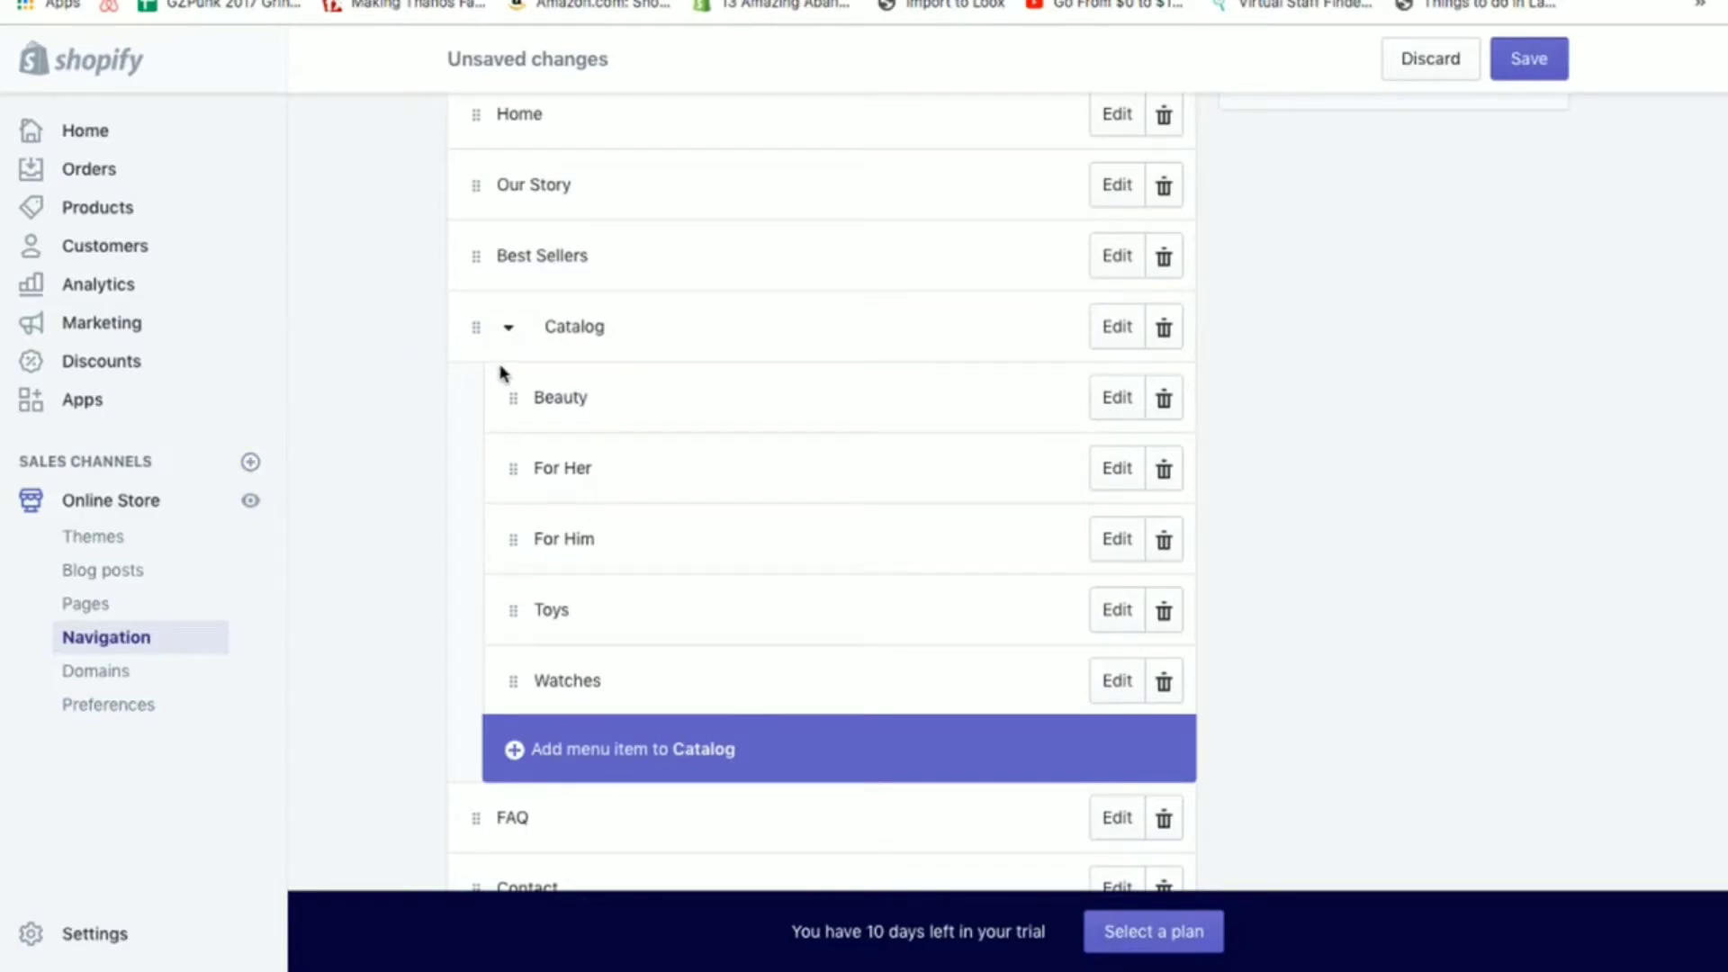
click(502, 327)
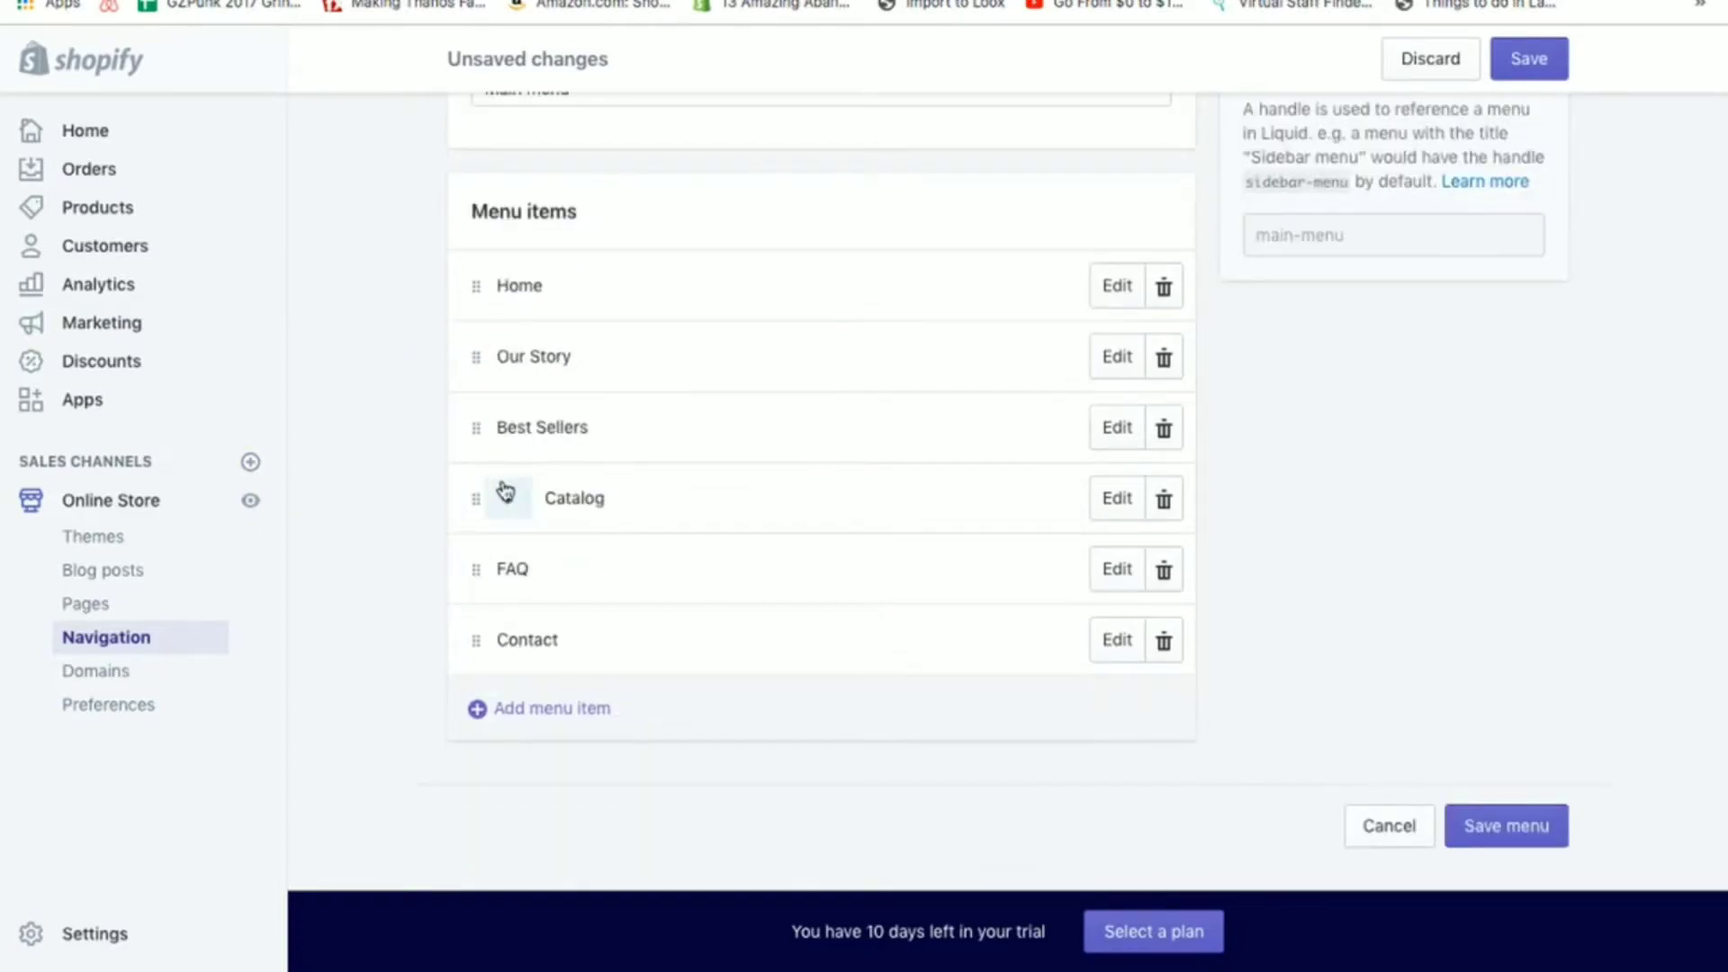
click(505, 494)
click(508, 327)
click(1527, 58)
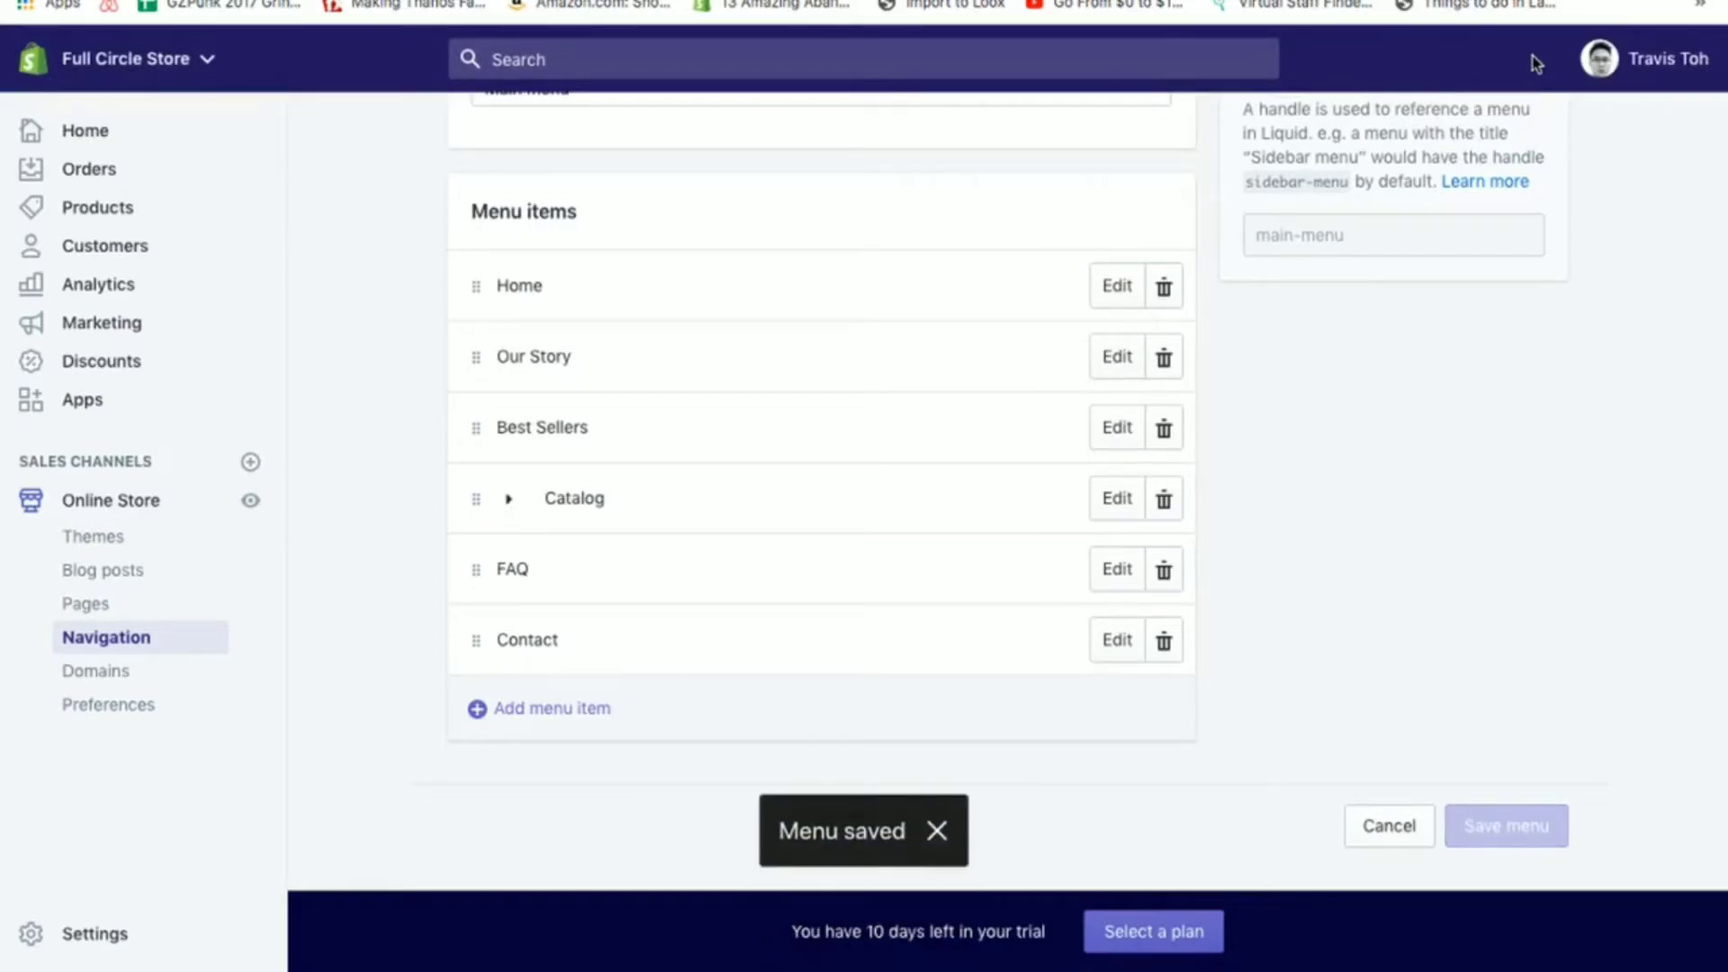
Reload the storefront and check the new header menu, Catalog dropdown and footer links
scroll(1195, 370, up, 5)
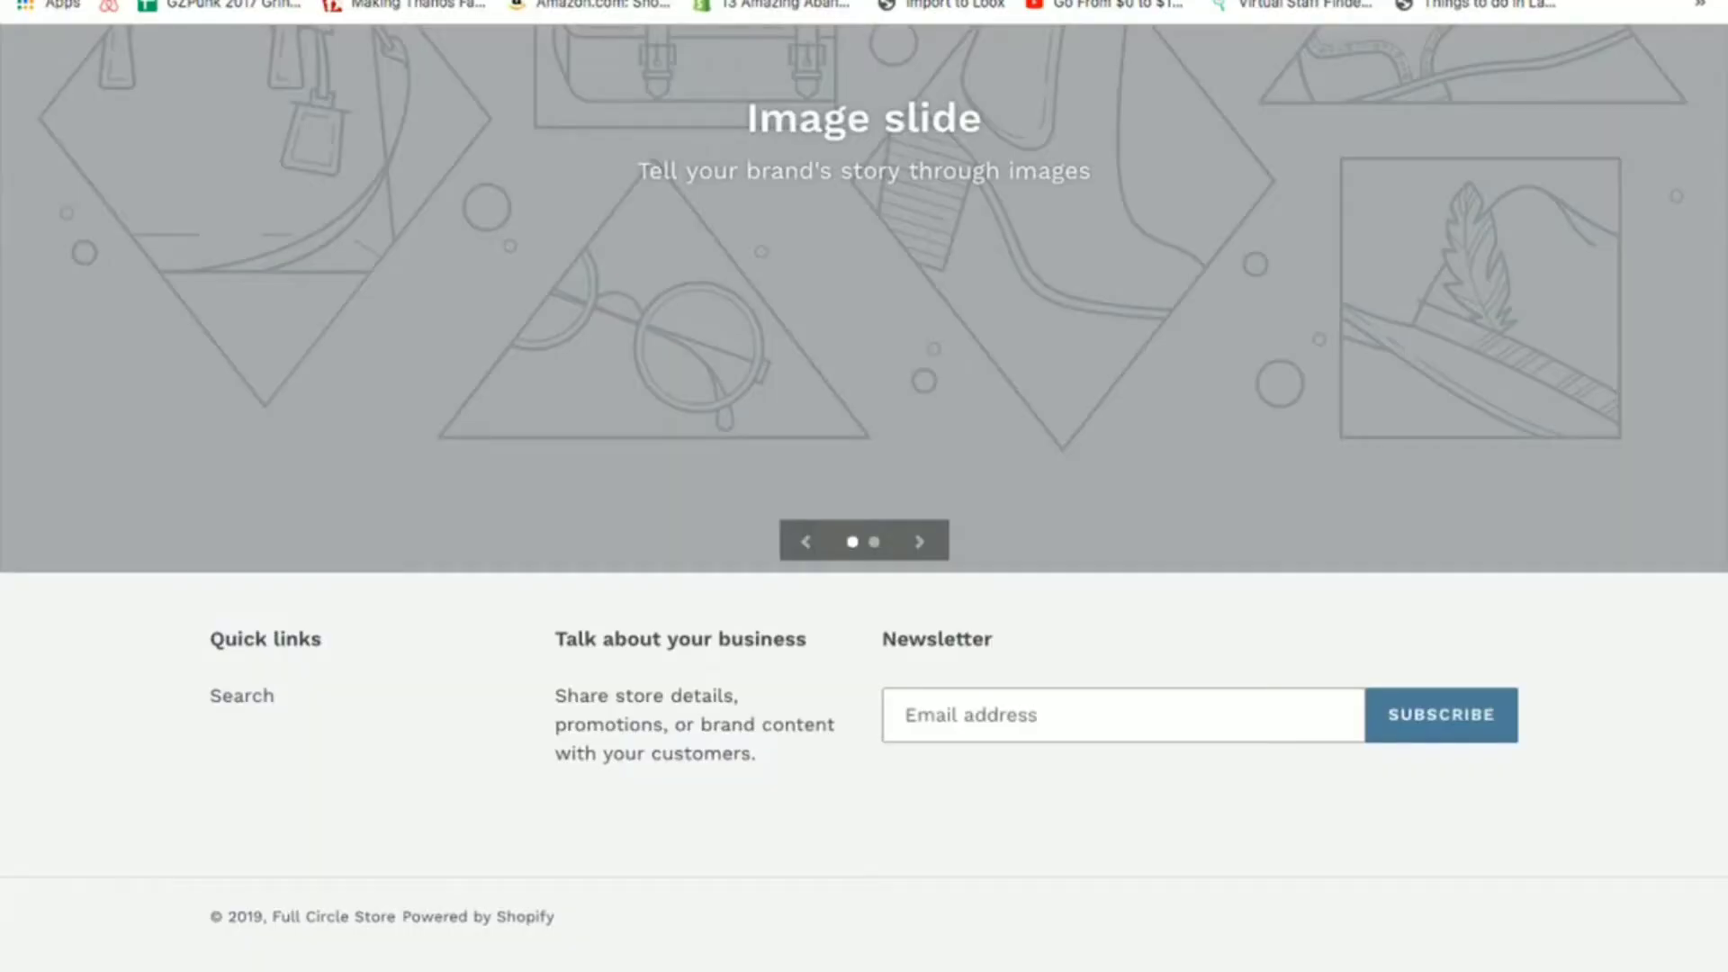
scroll(508, 488, up, 5)
scroll(509, 489, up, 10)
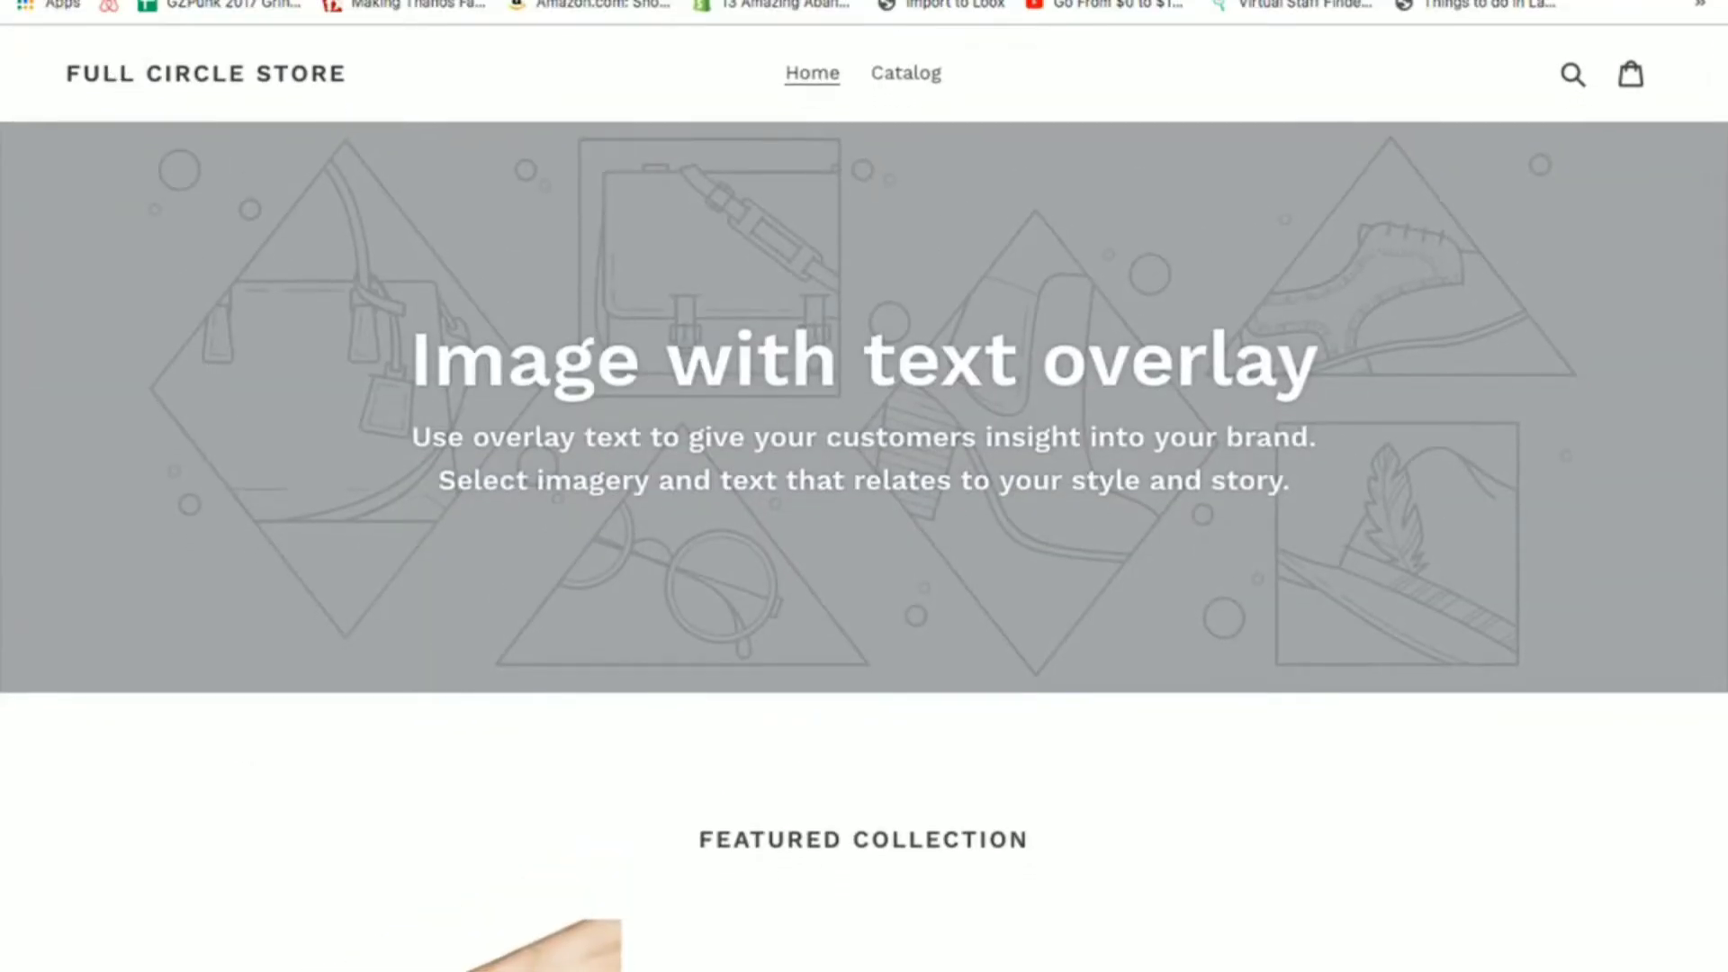
key(super+r)
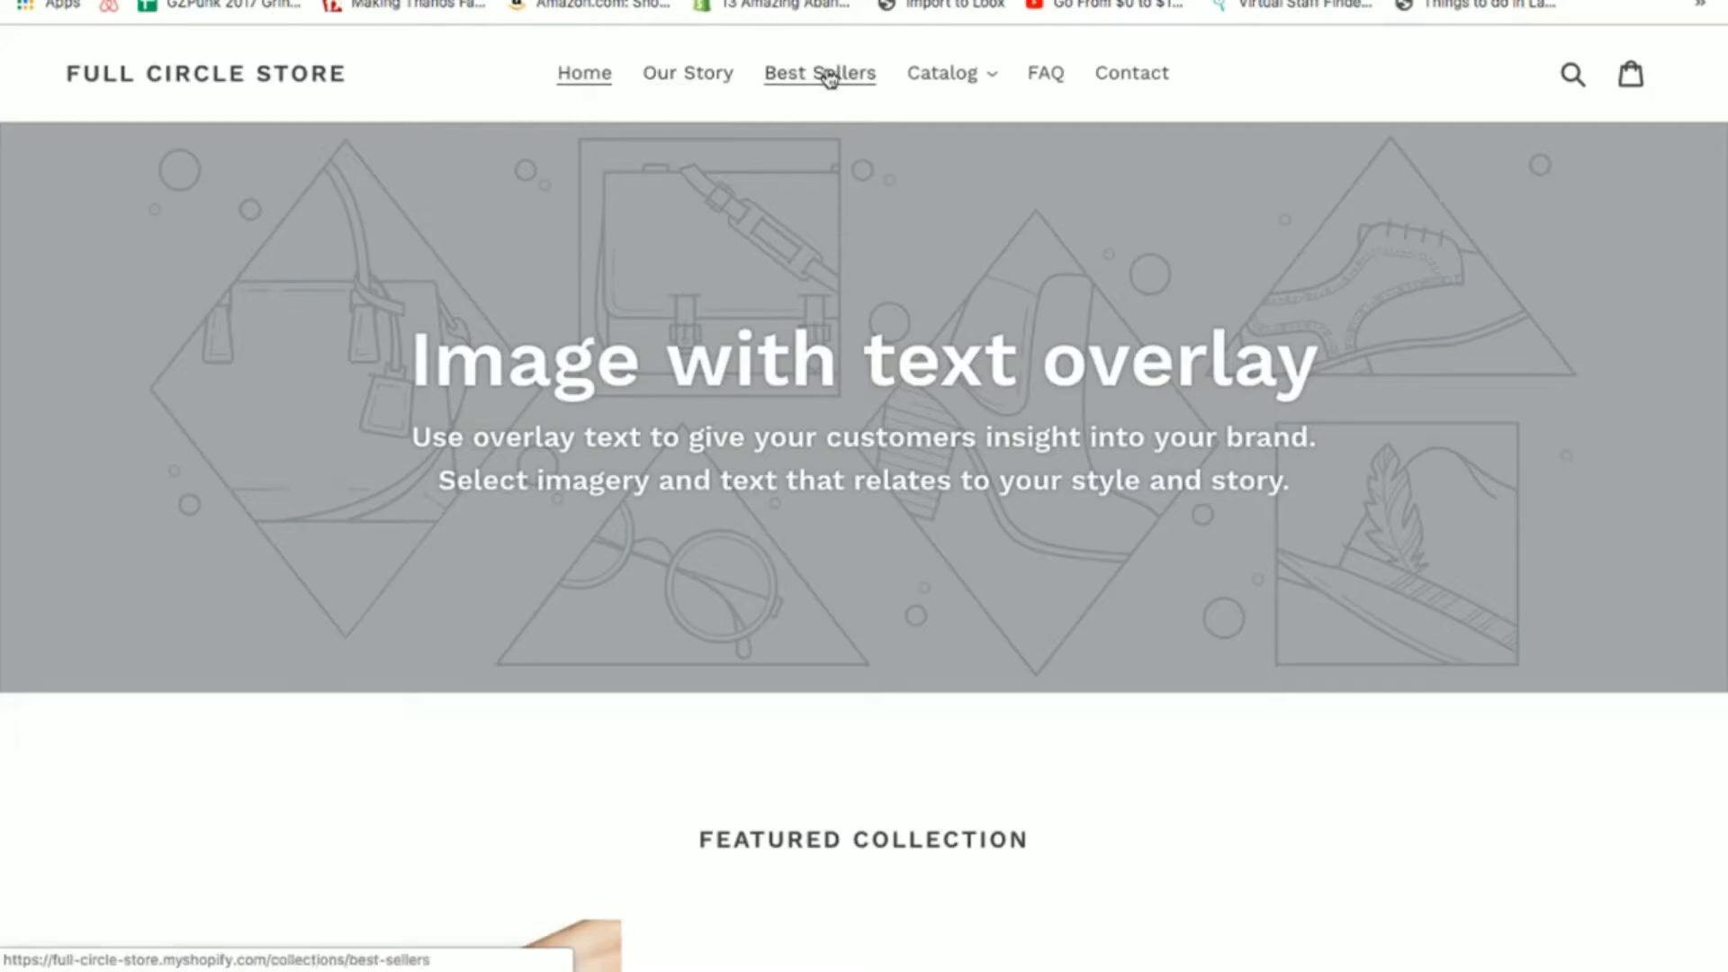
click(997, 84)
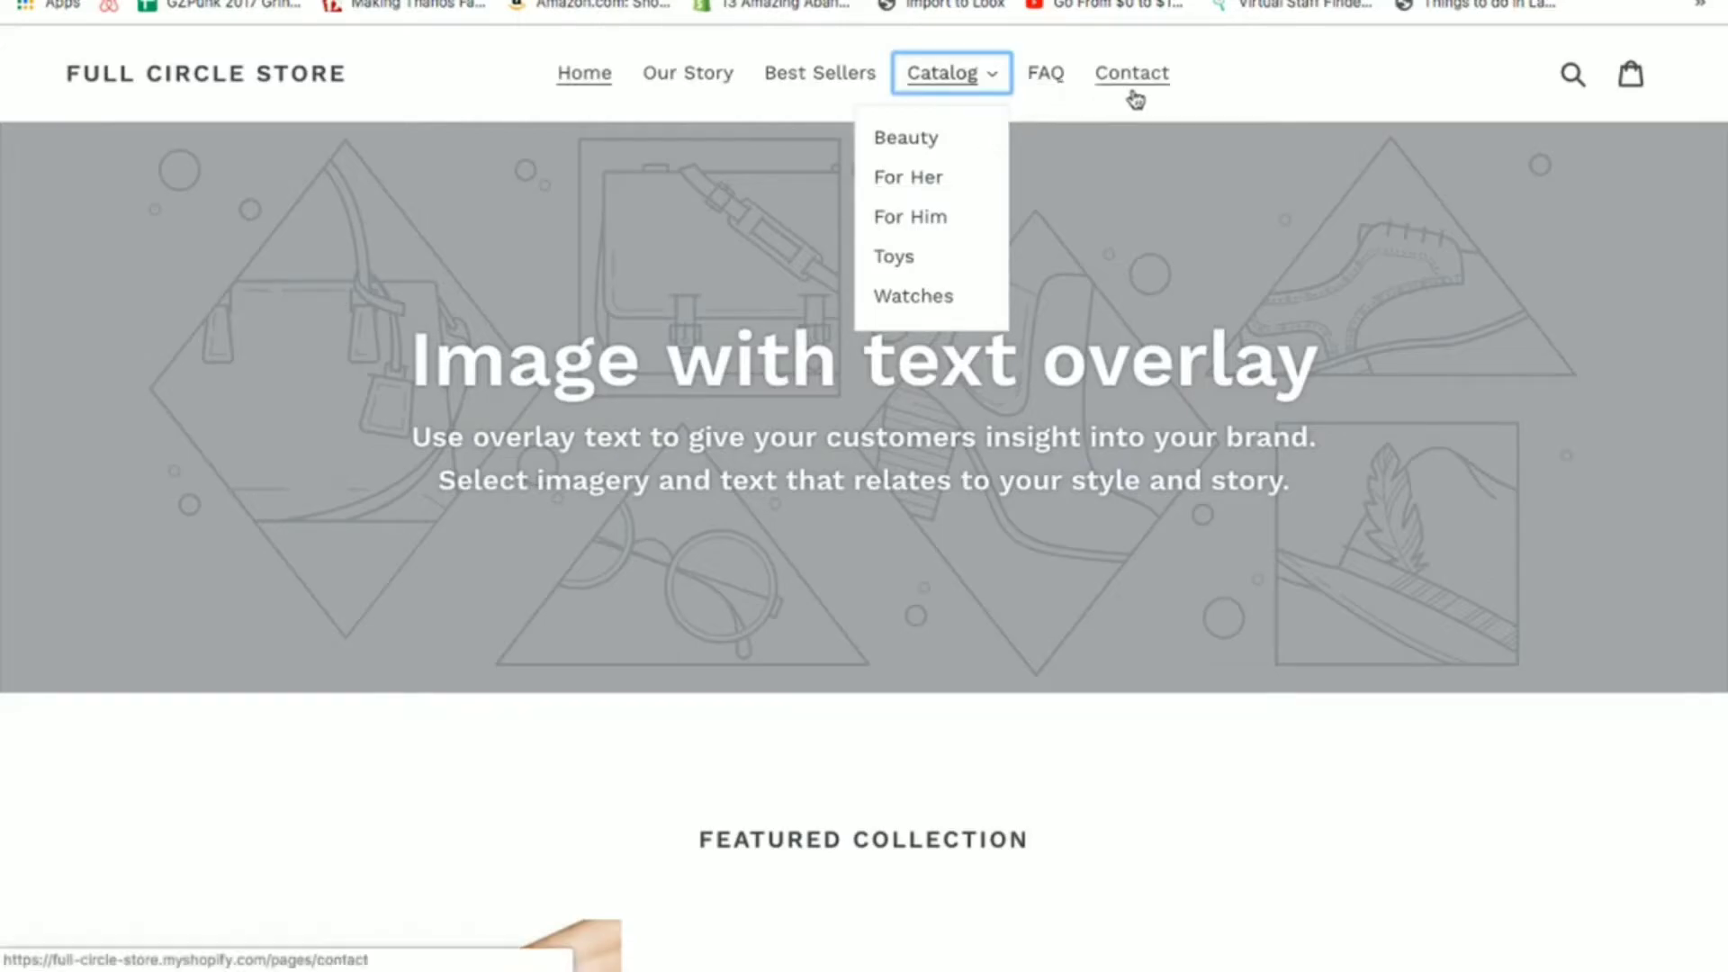
scroll(1168, 272, down, 20)
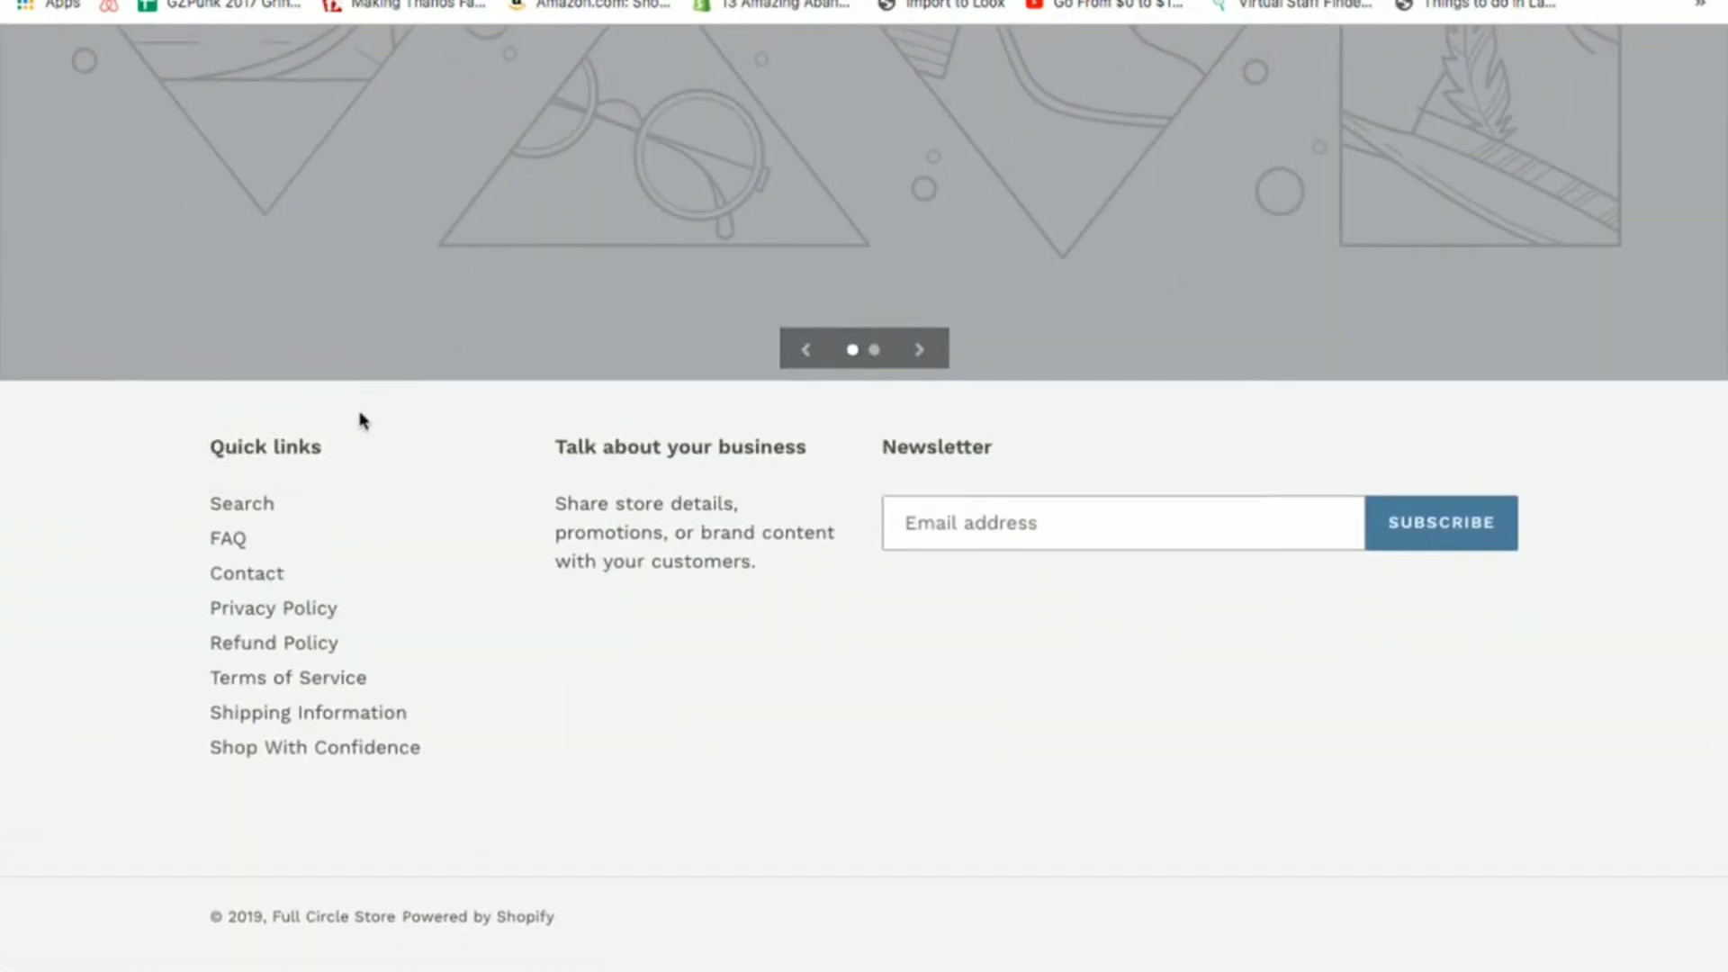
triple_click(351, 441)
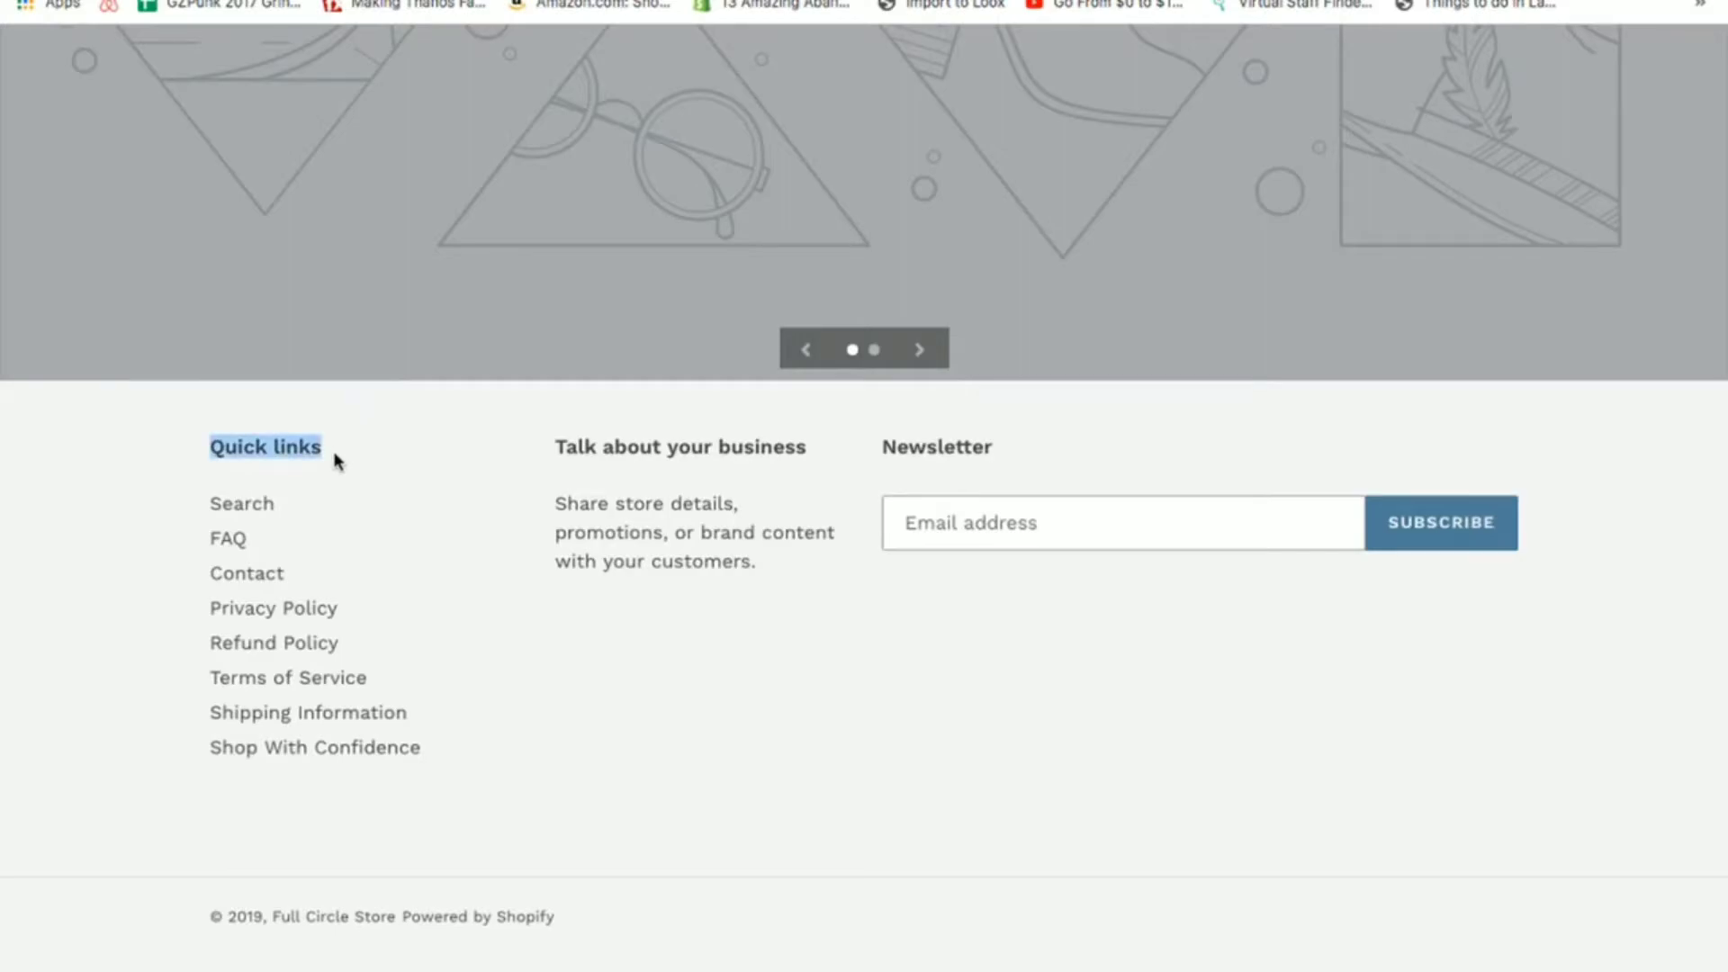
click(182, 528)
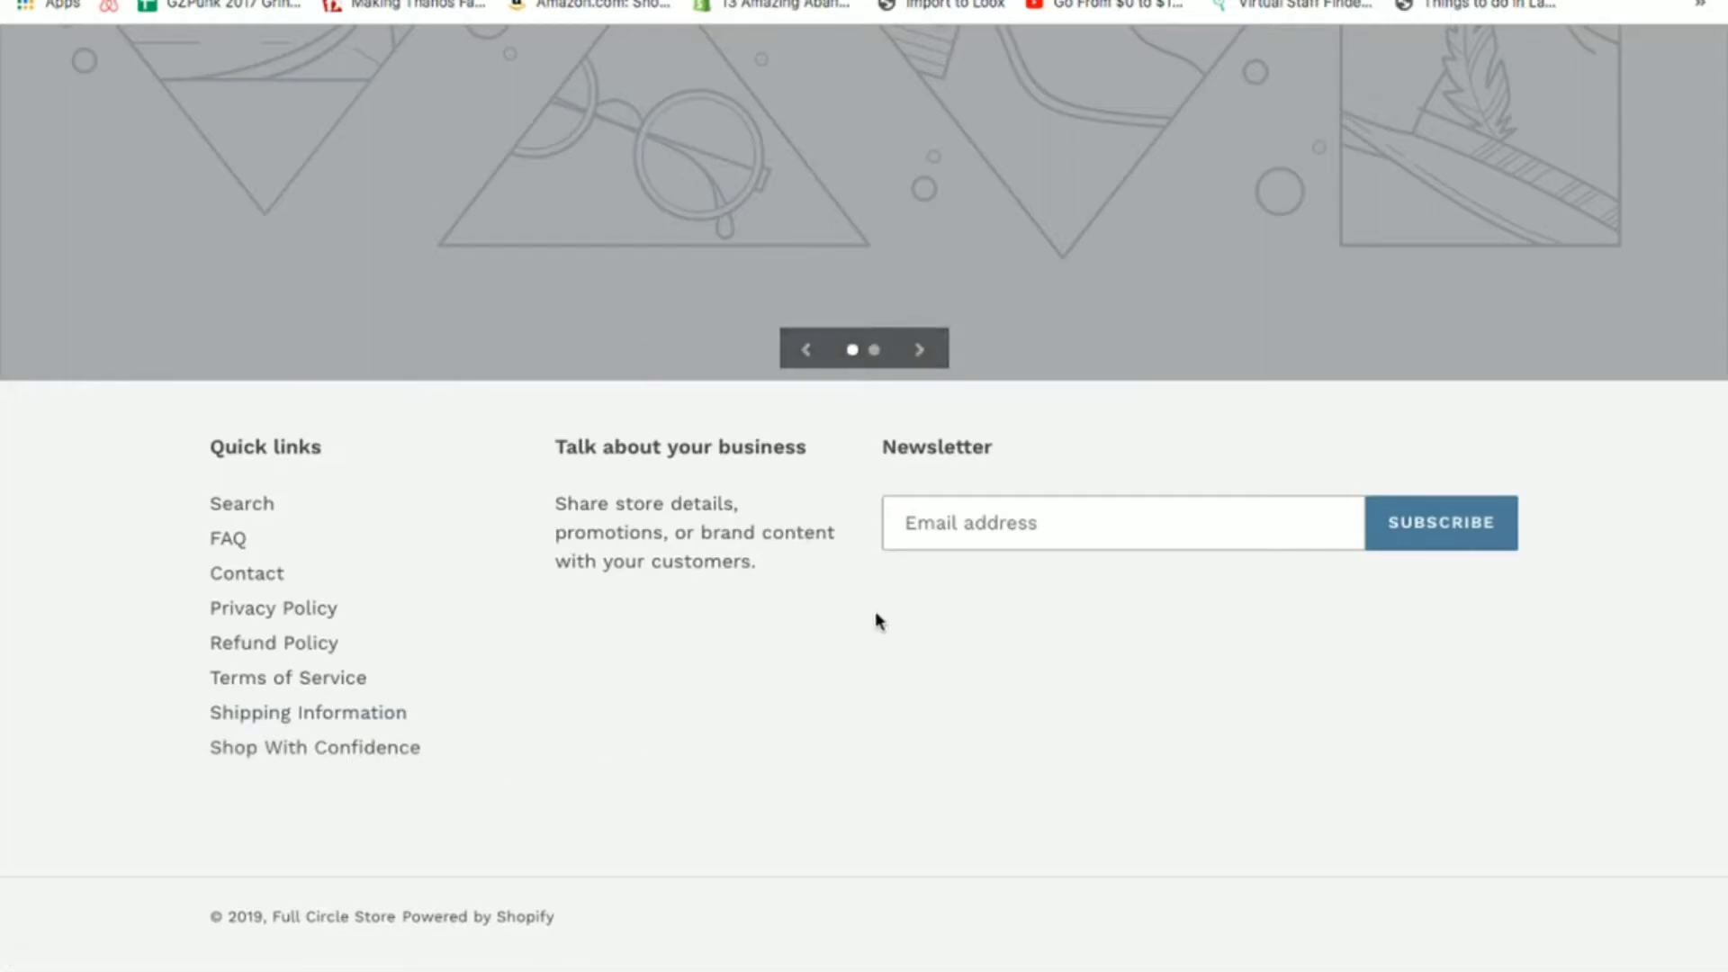
Go back to the admin and open the Online Store Themes page
scroll(836, 507, up, 20)
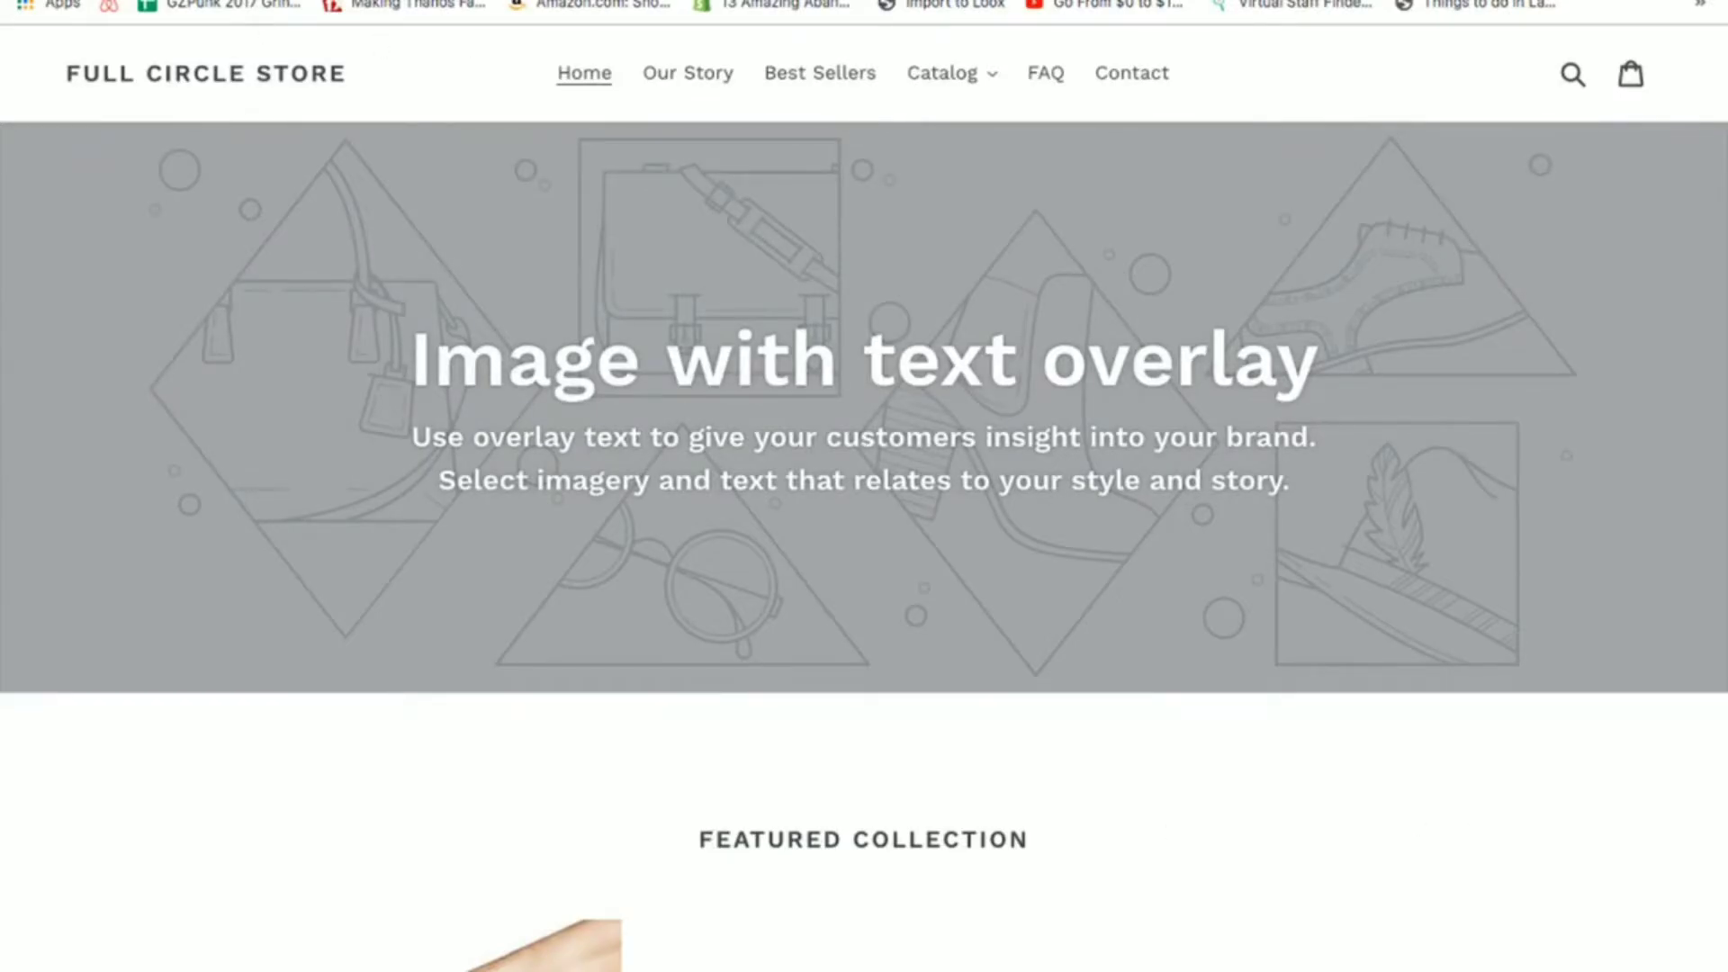
click(180, 1)
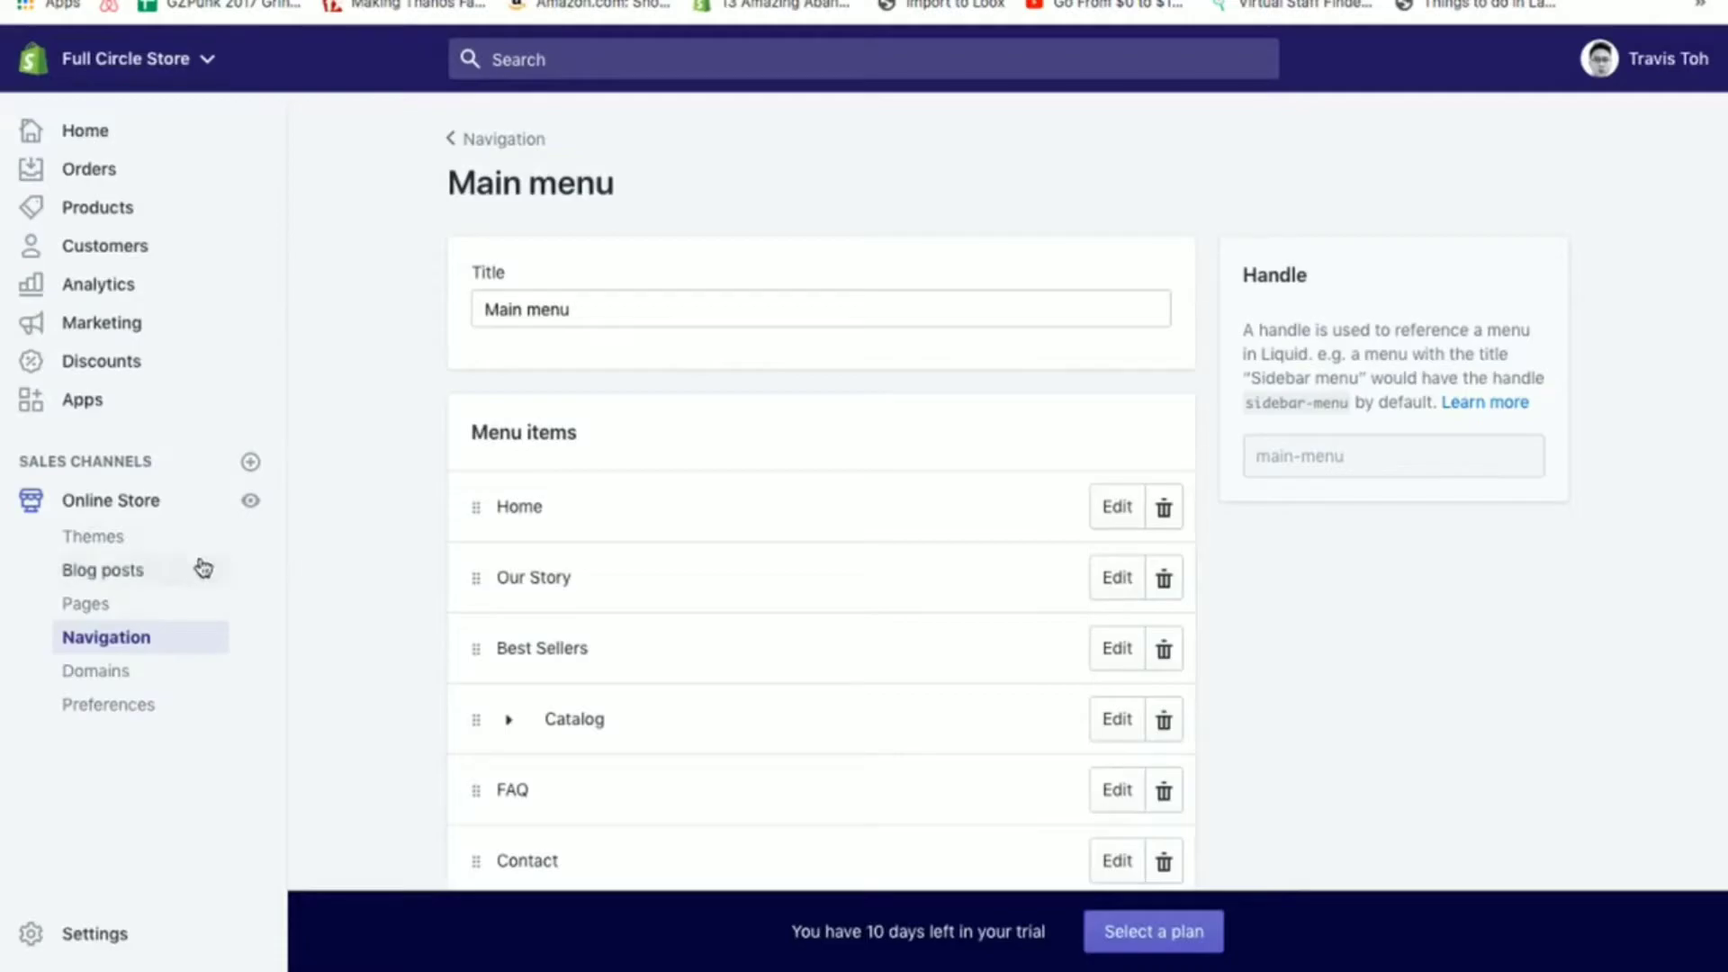
click(135, 501)
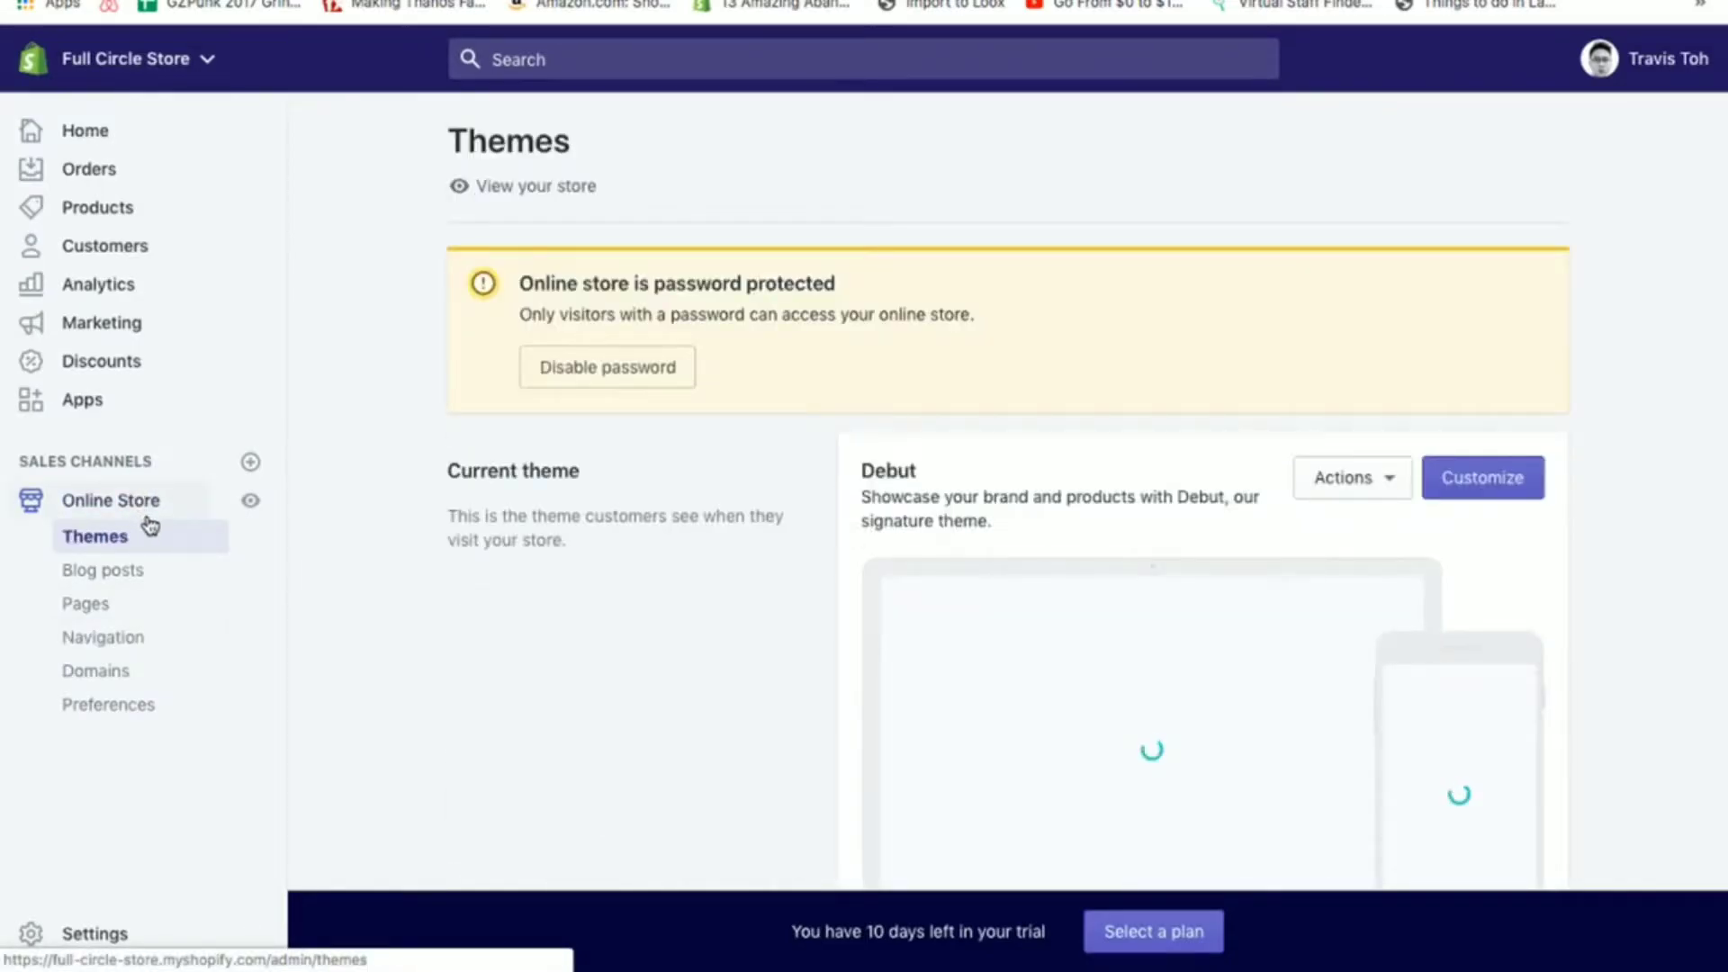
scroll(736, 686, down, 2)
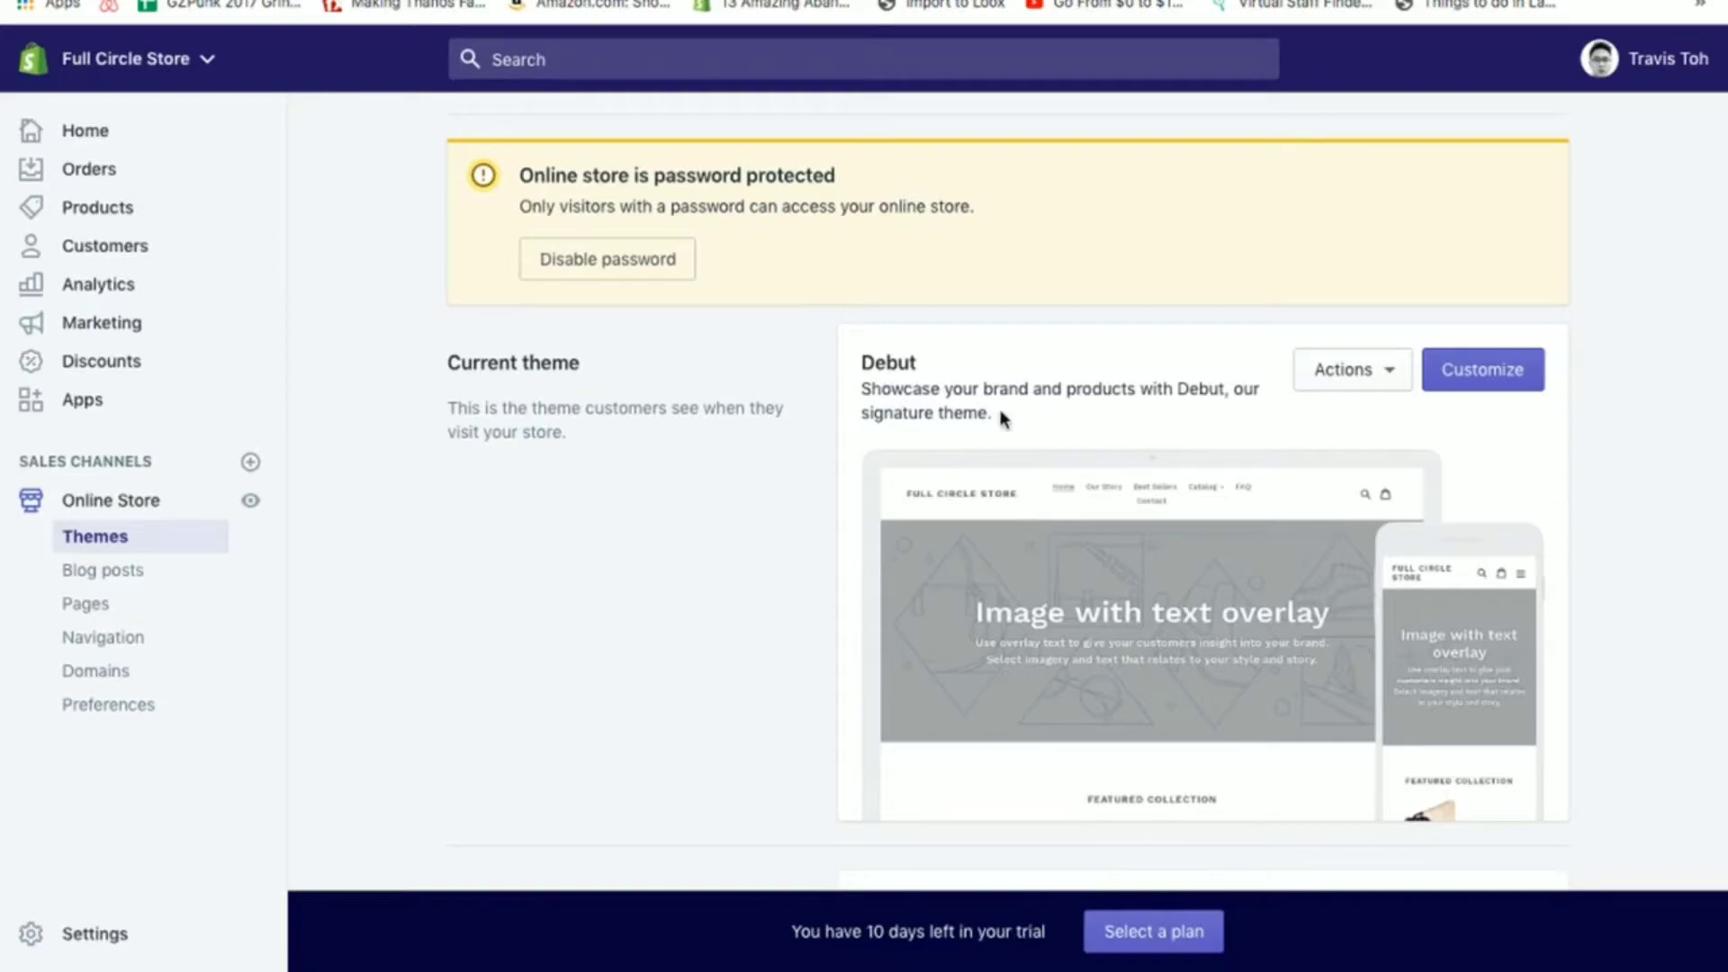
scroll(1001, 419, down, 3)
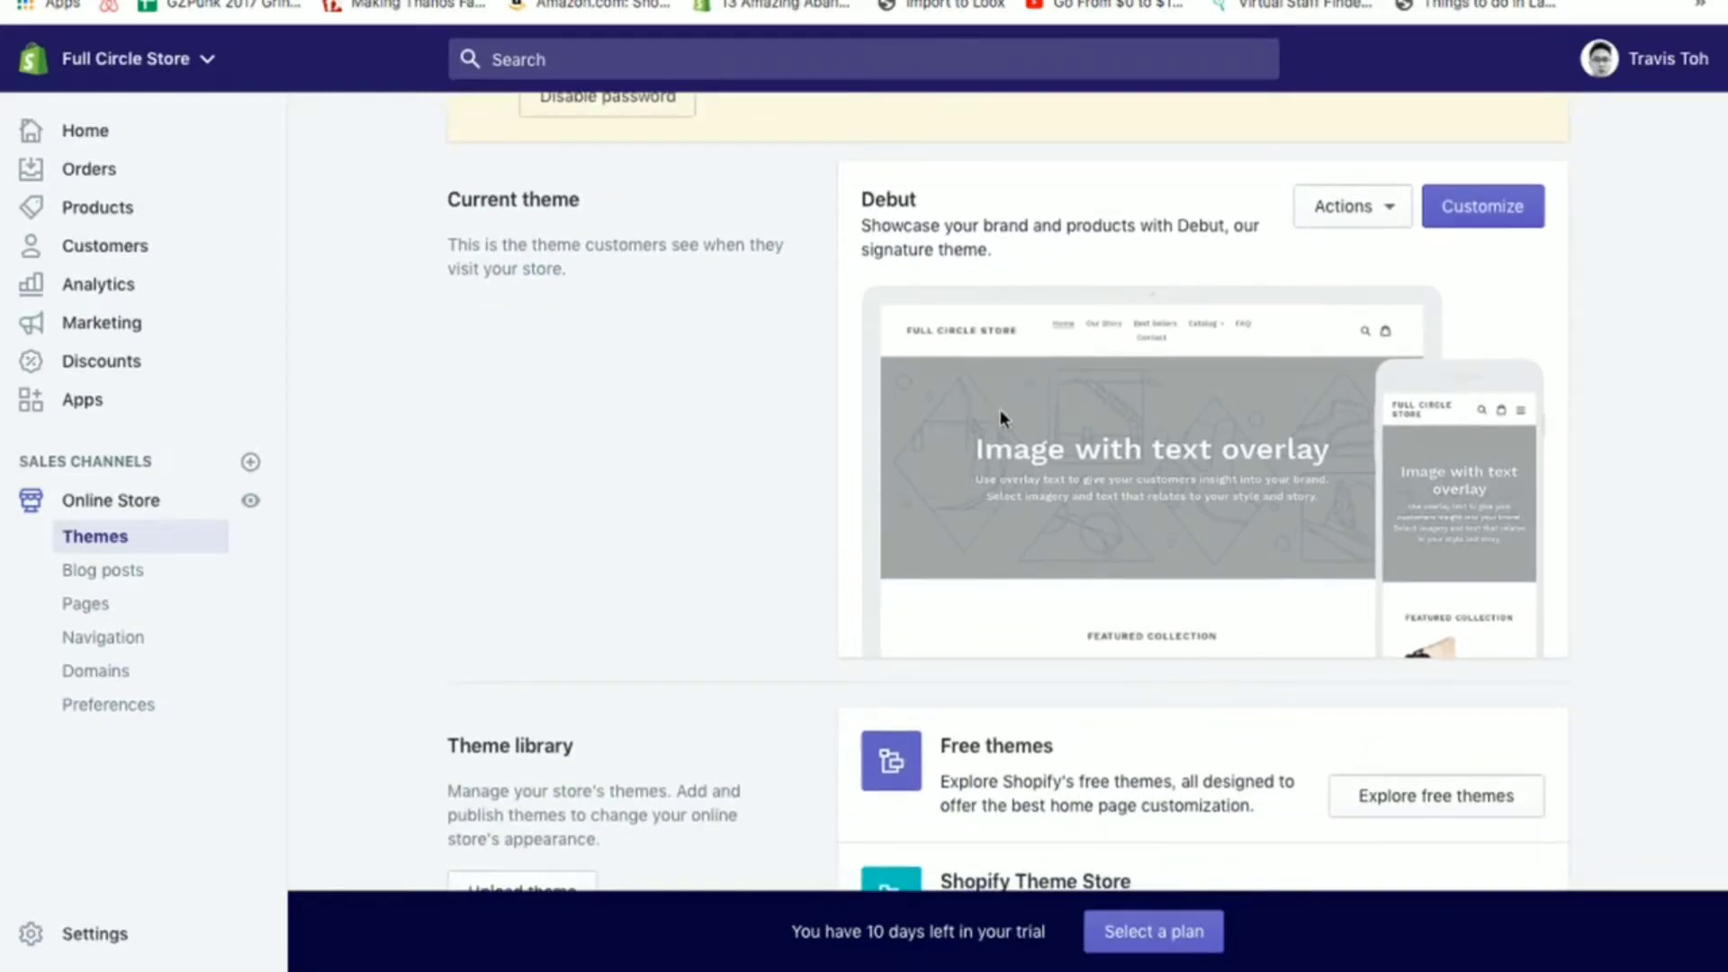
click(1520, 204)
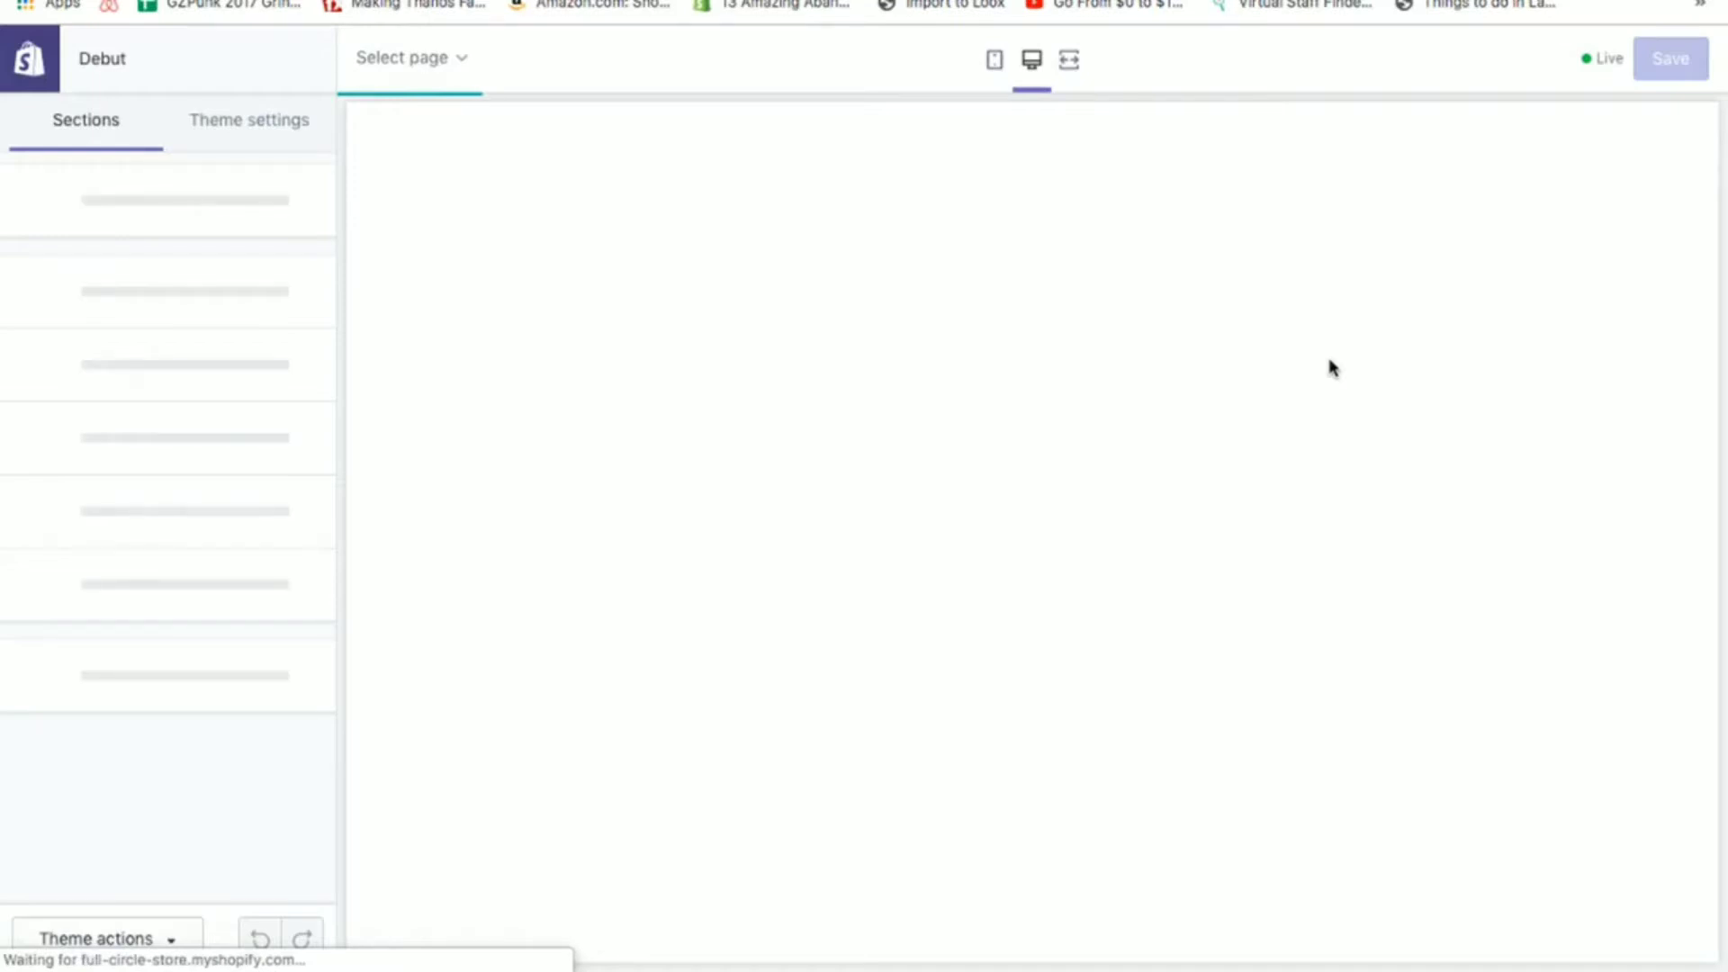
Compare the home page preview at mobile, desktop and full width, then open the page templates list
scroll(1331, 368, down, 8)
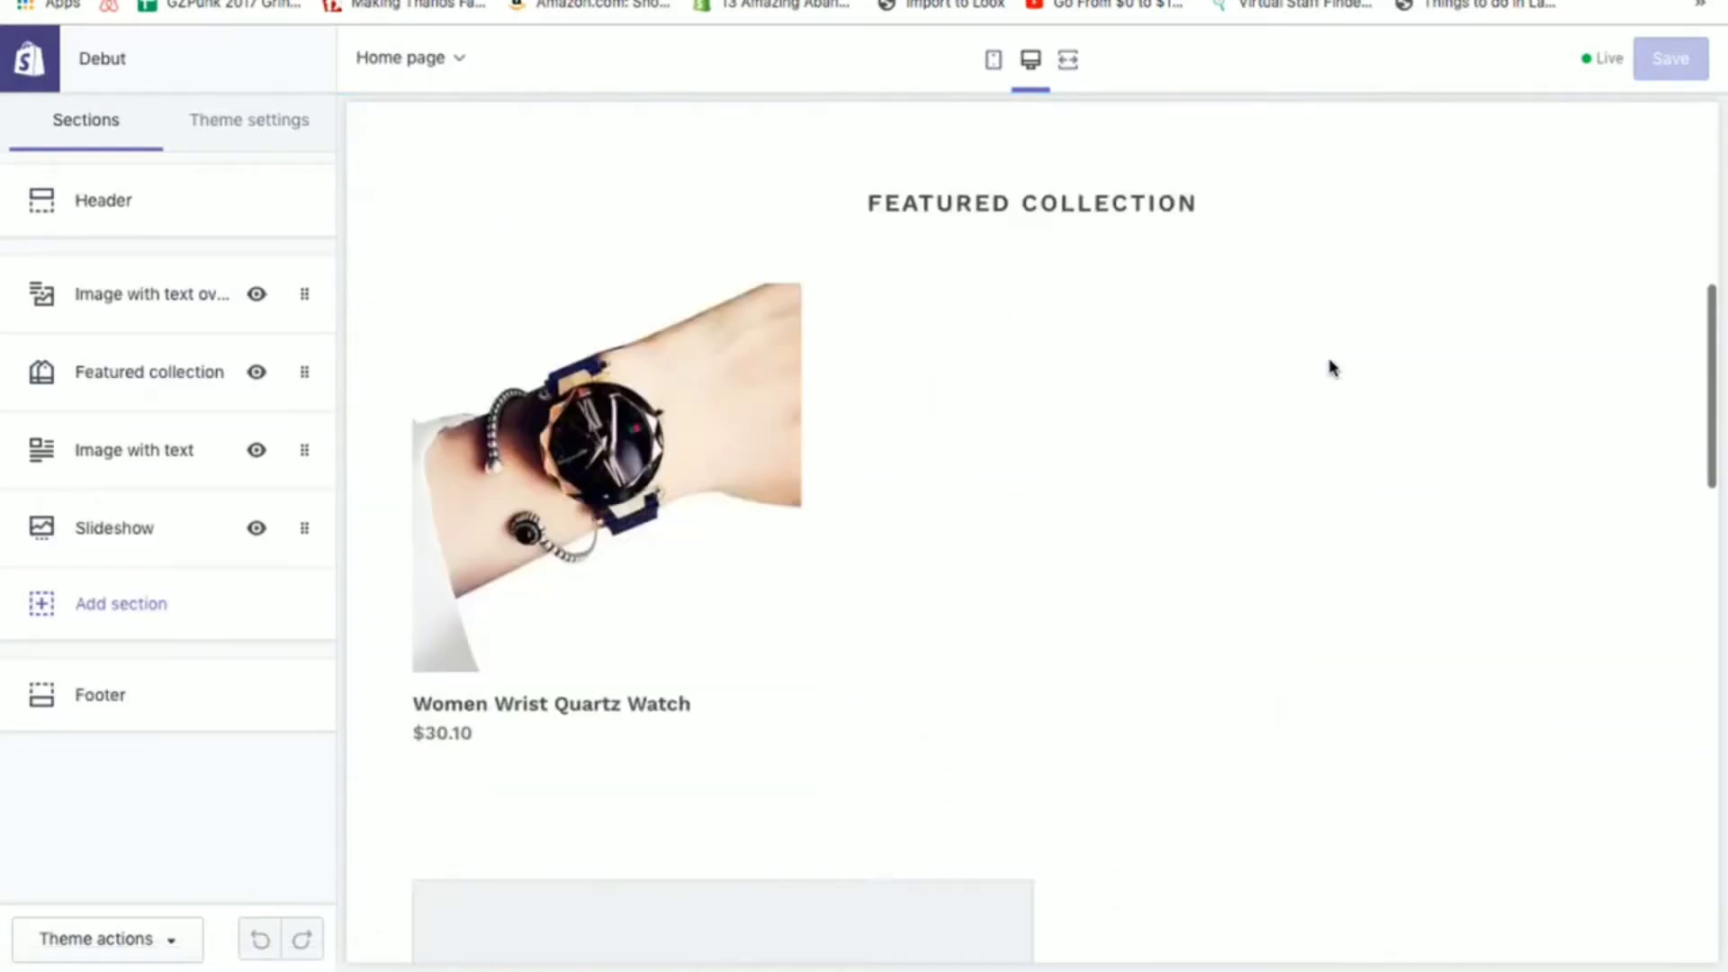
scroll(1332, 367, down, 10)
scroll(1332, 367, up, 20)
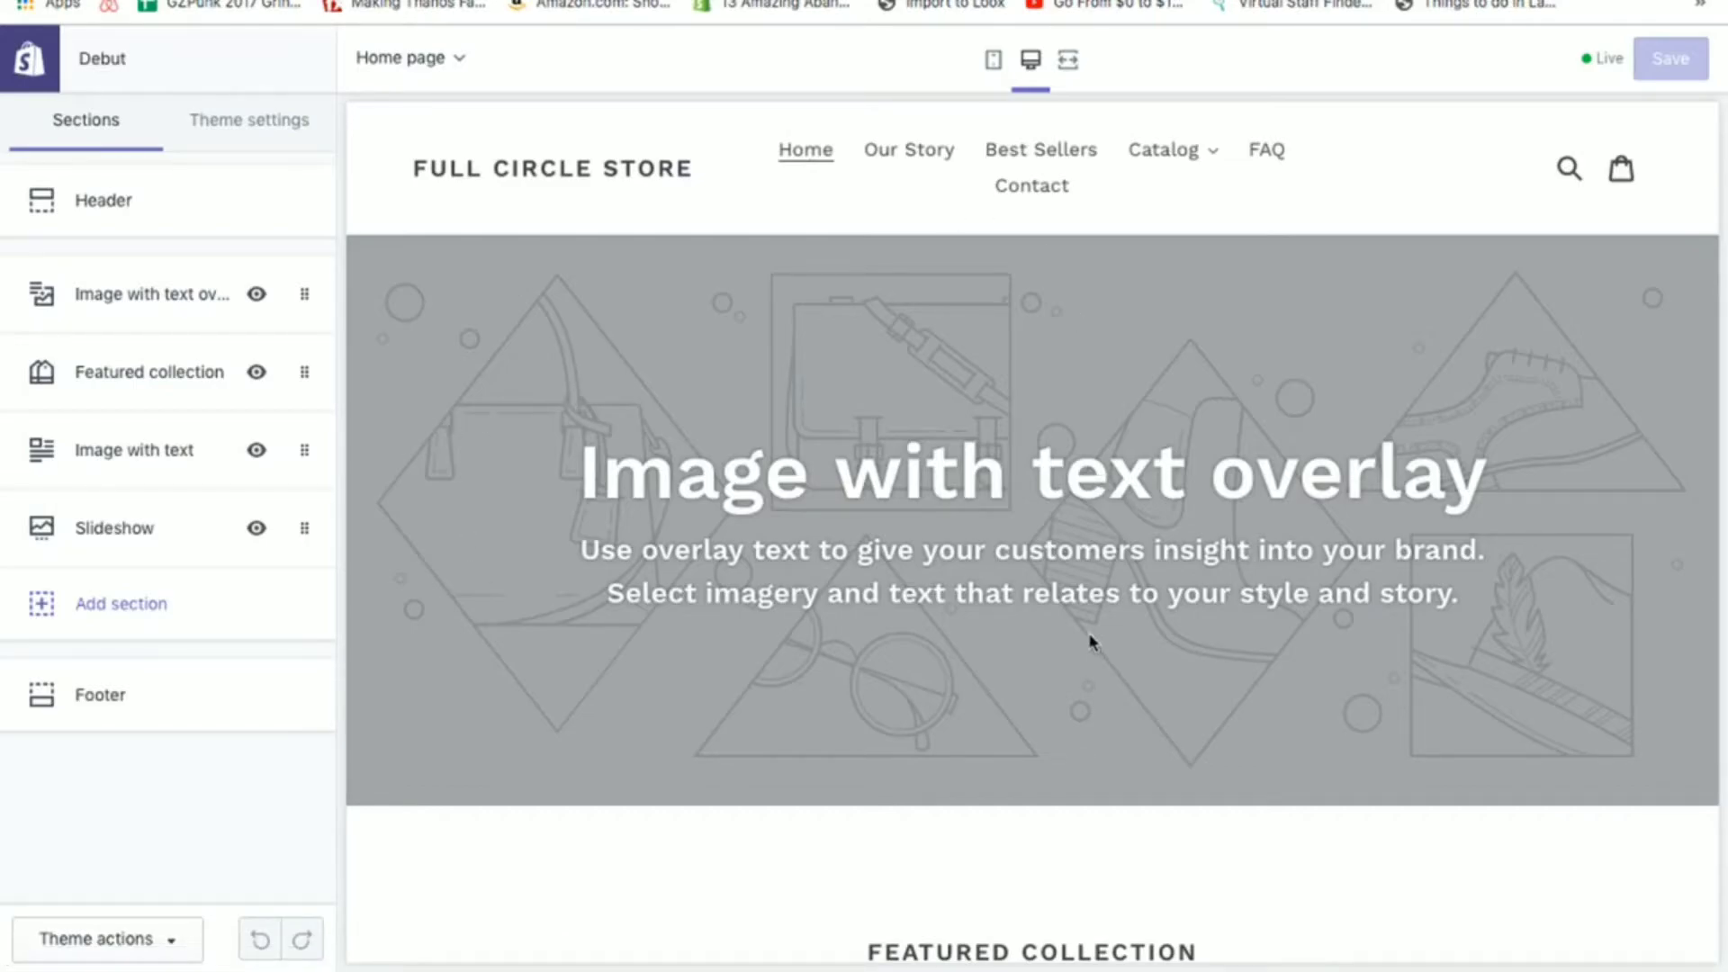
click(994, 63)
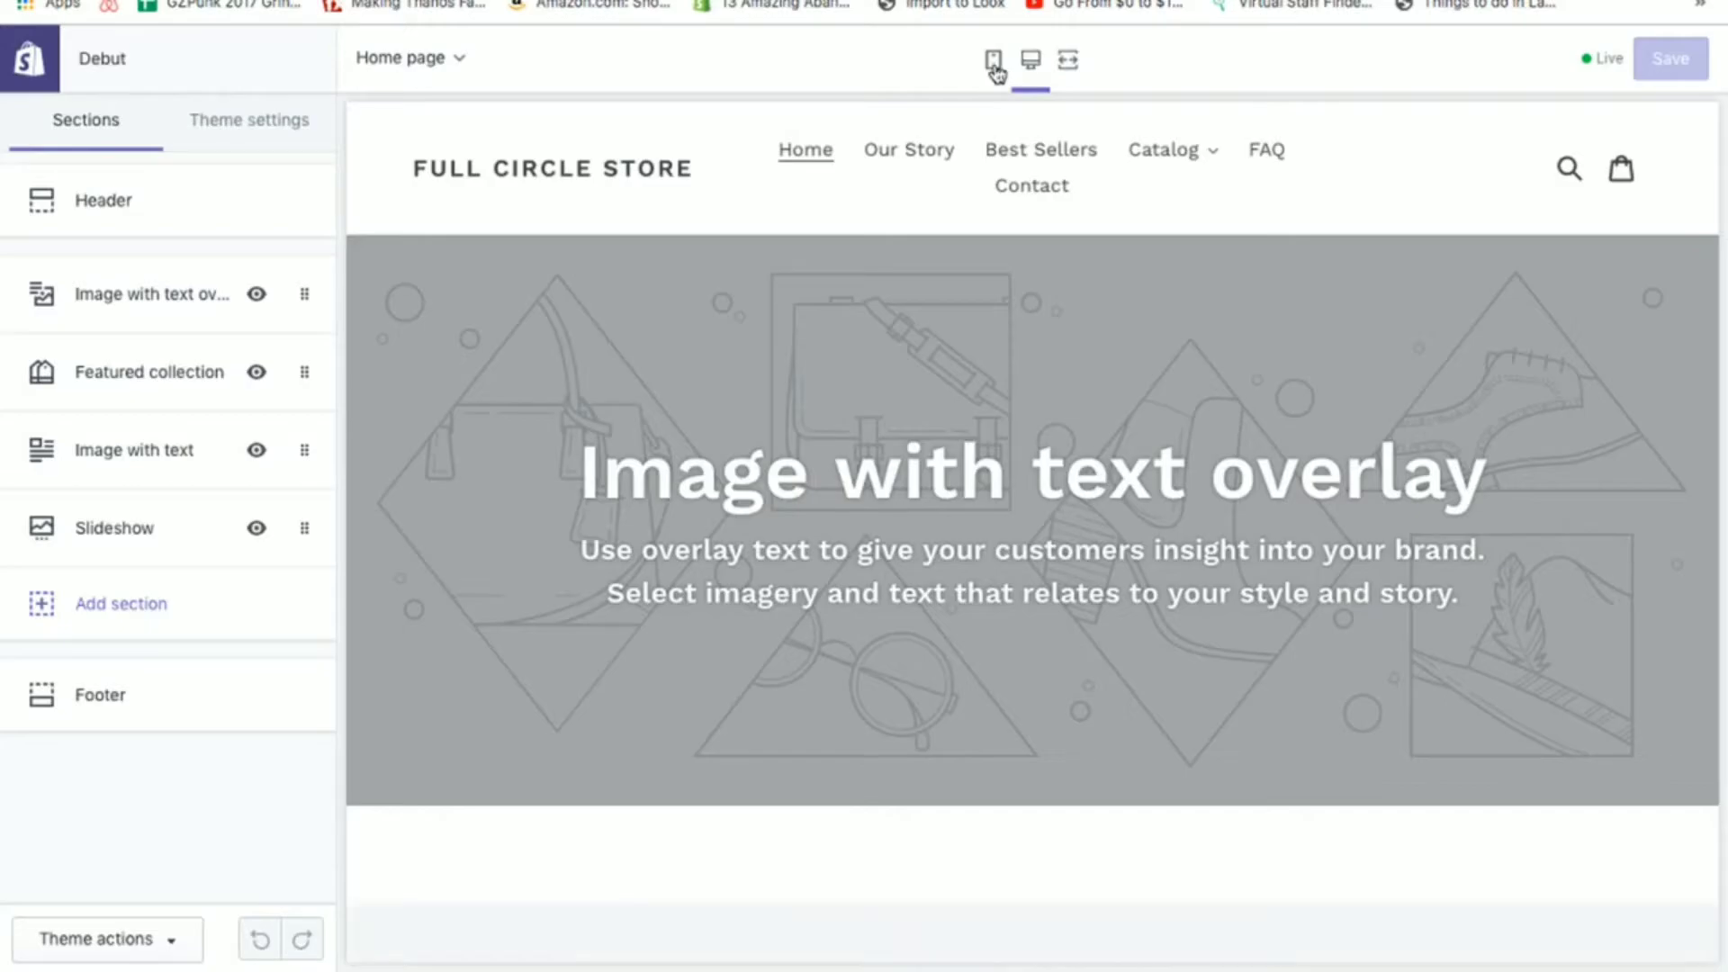
click(1032, 75)
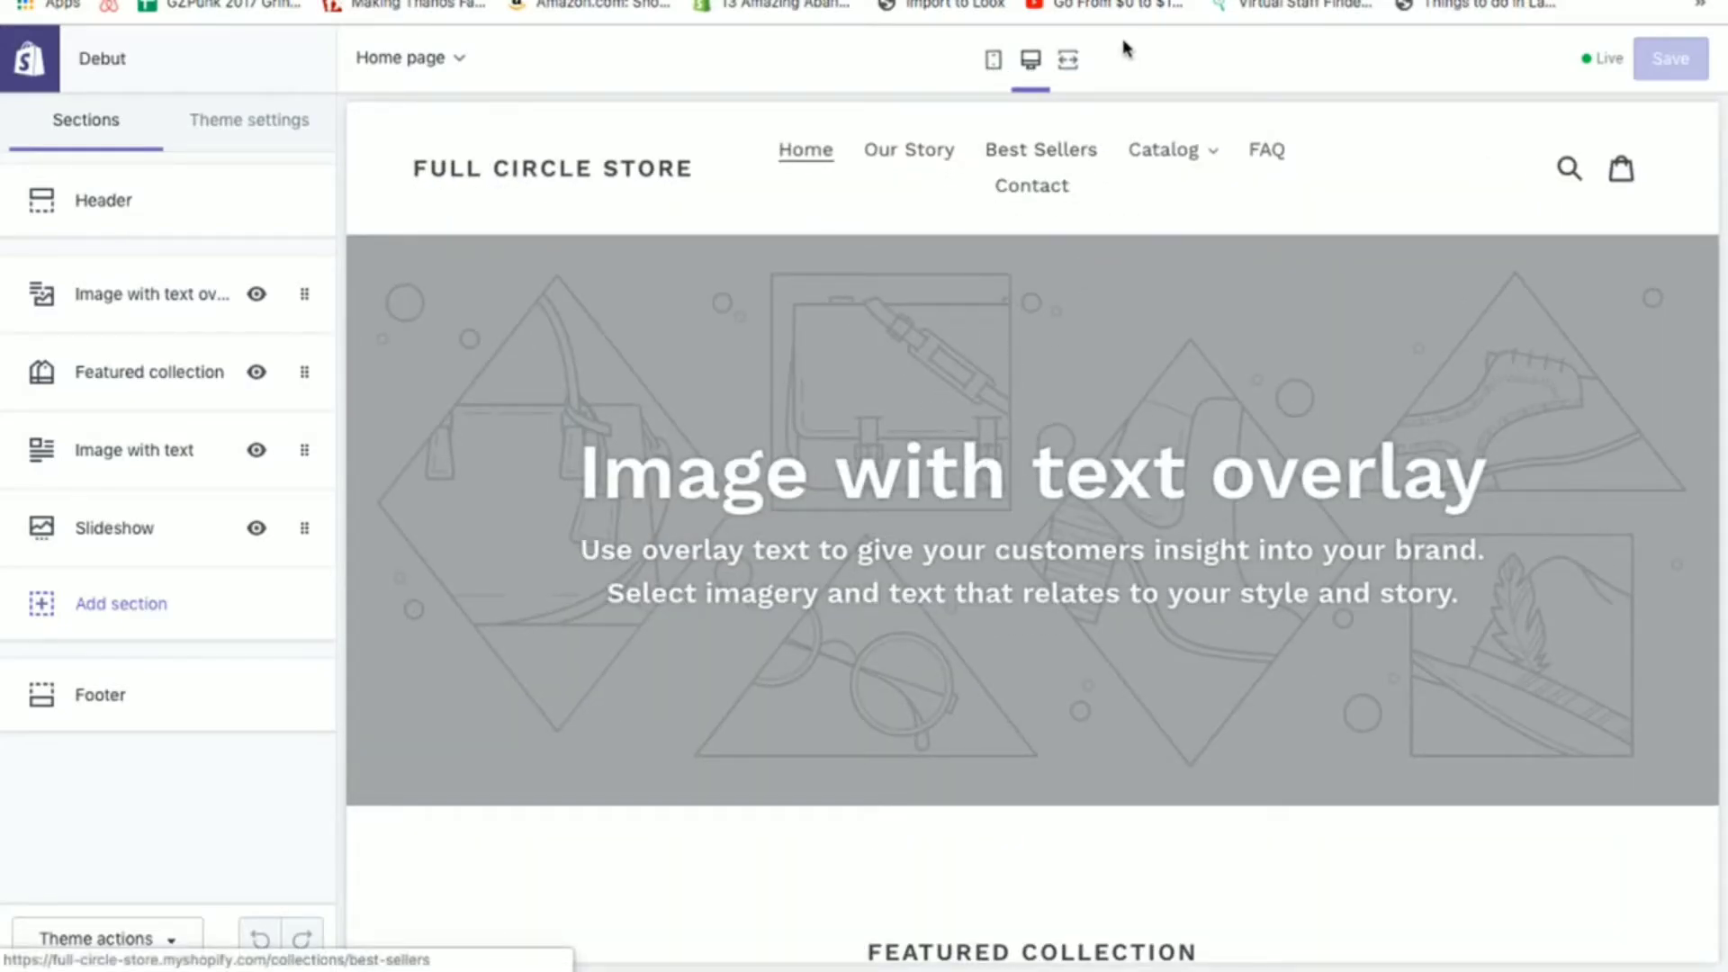
click(1070, 65)
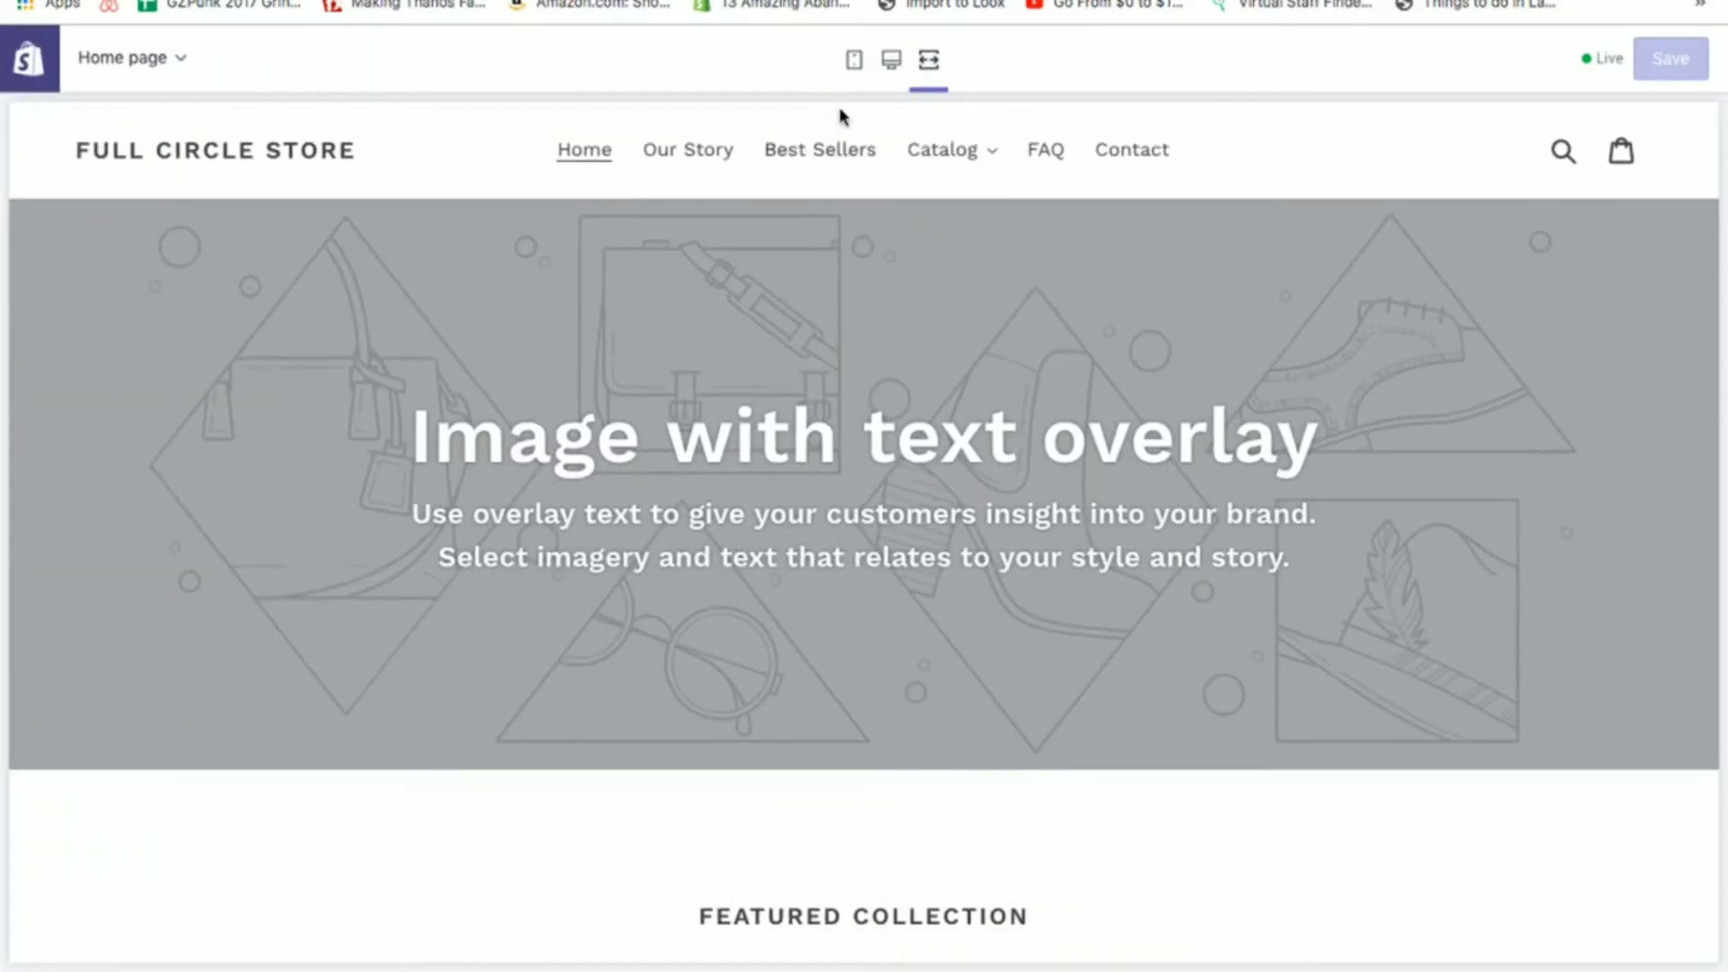
click(889, 64)
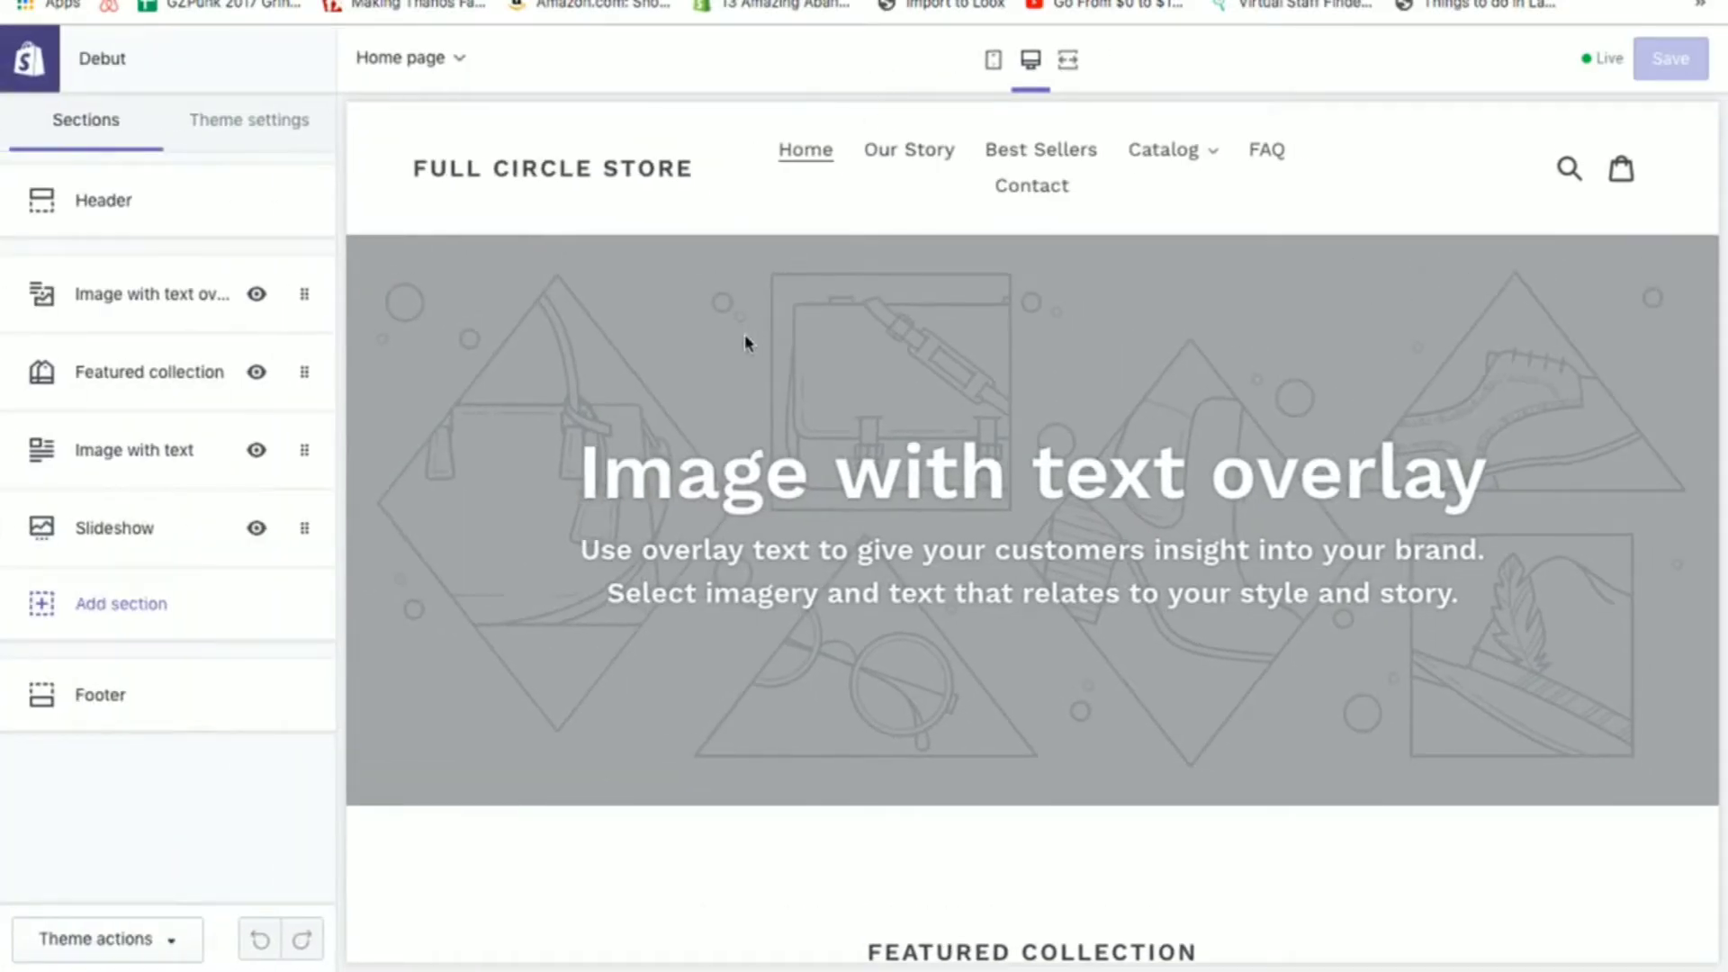
click(441, 63)
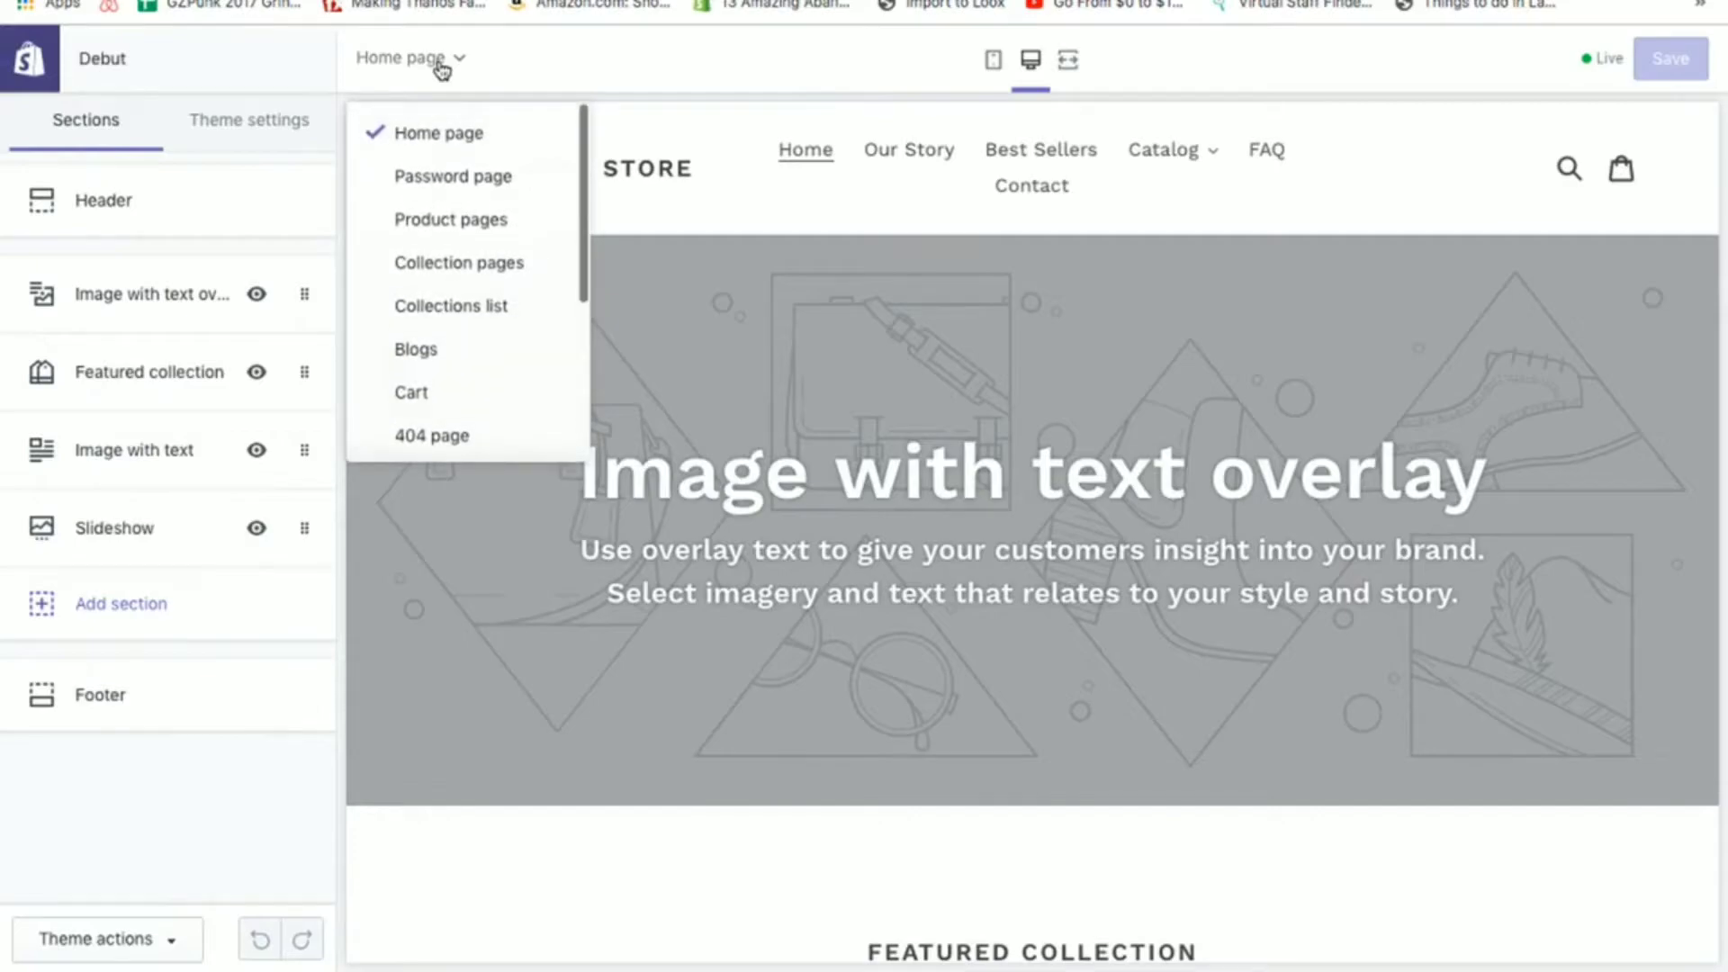
scroll(417, 225, down, 5)
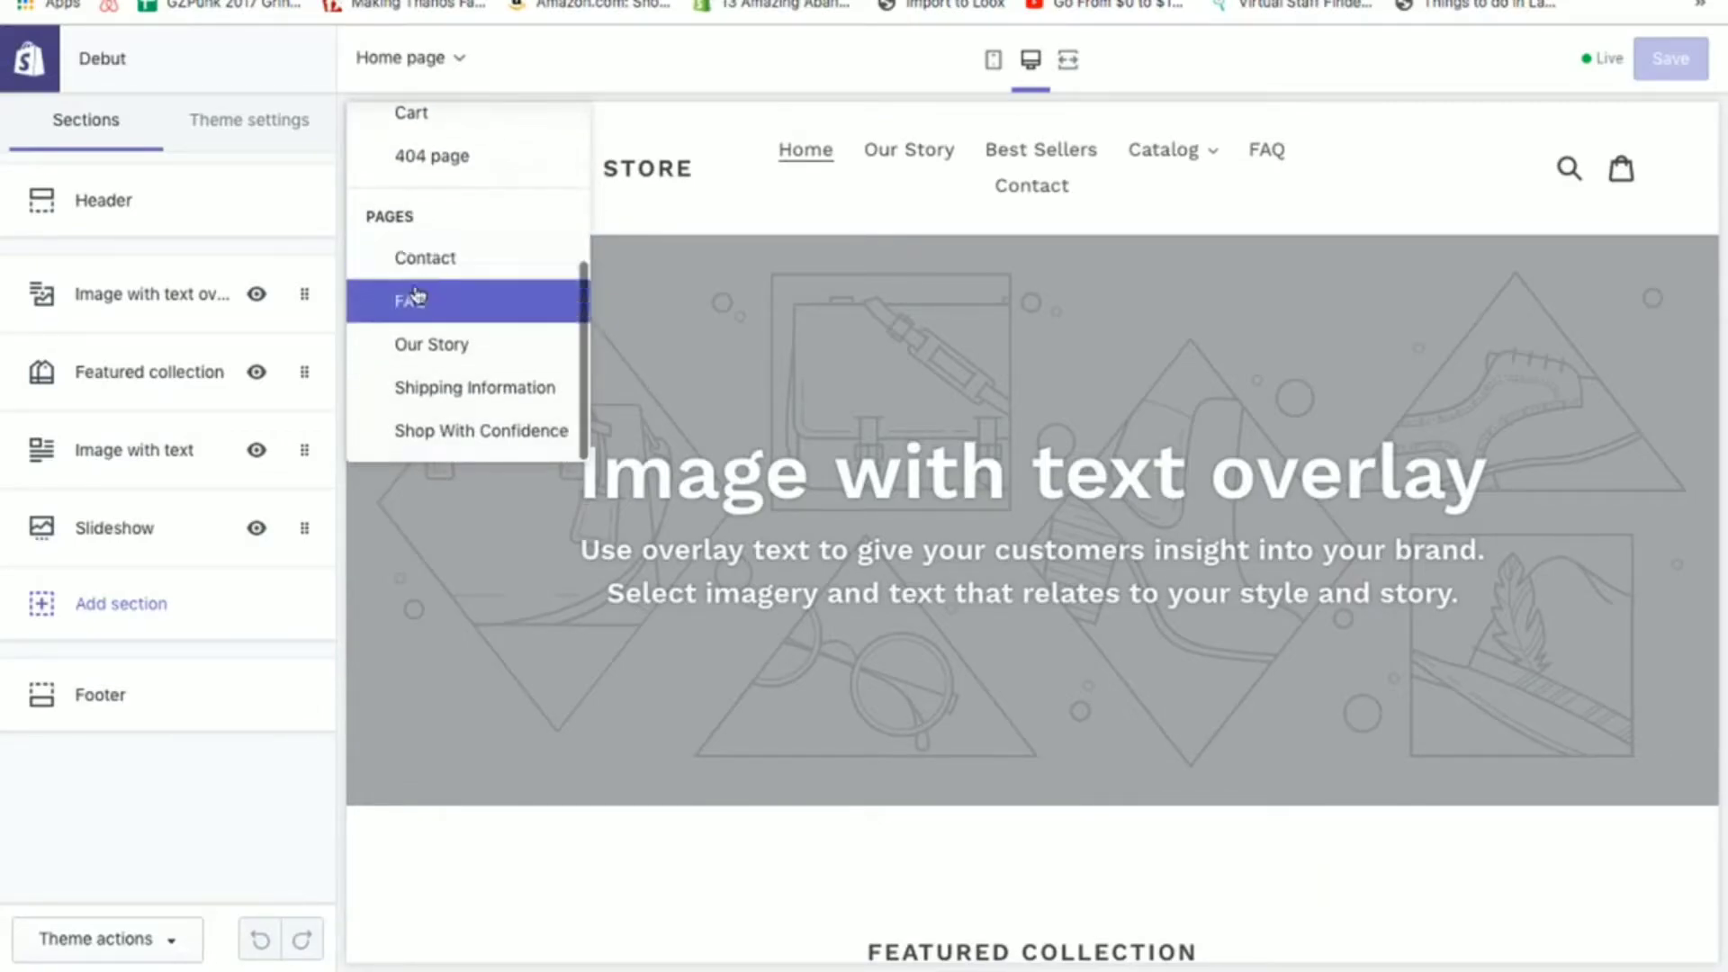
scroll(416, 295, up, 3)
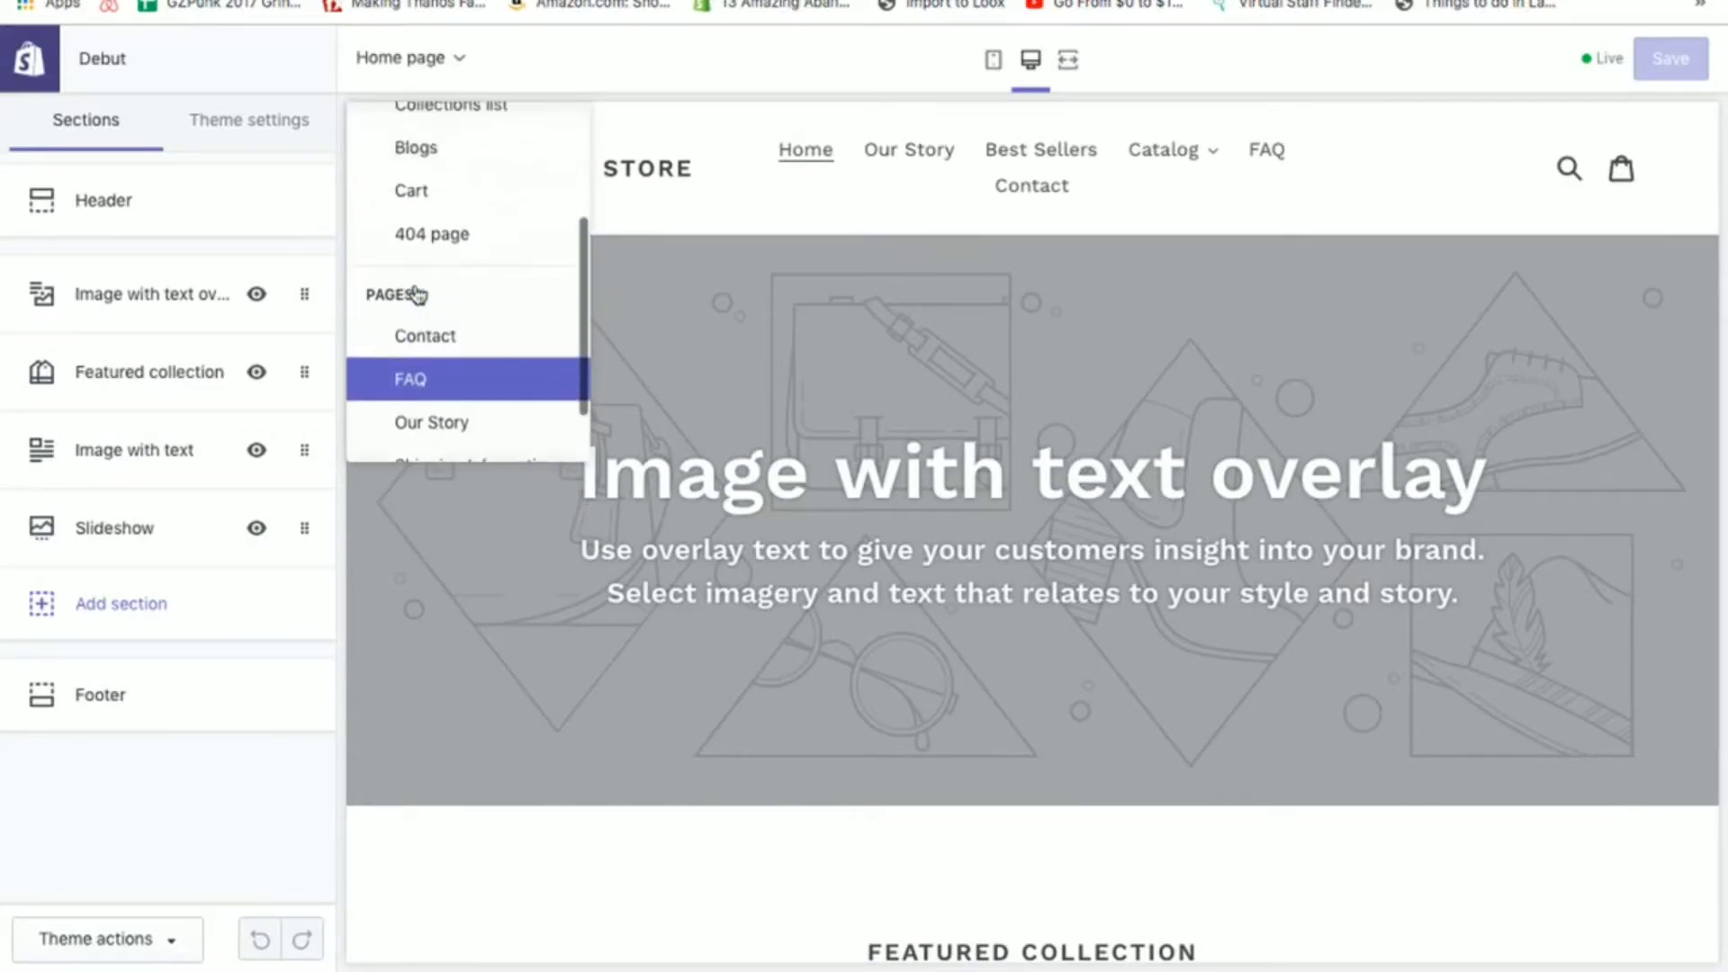
click(514, 52)
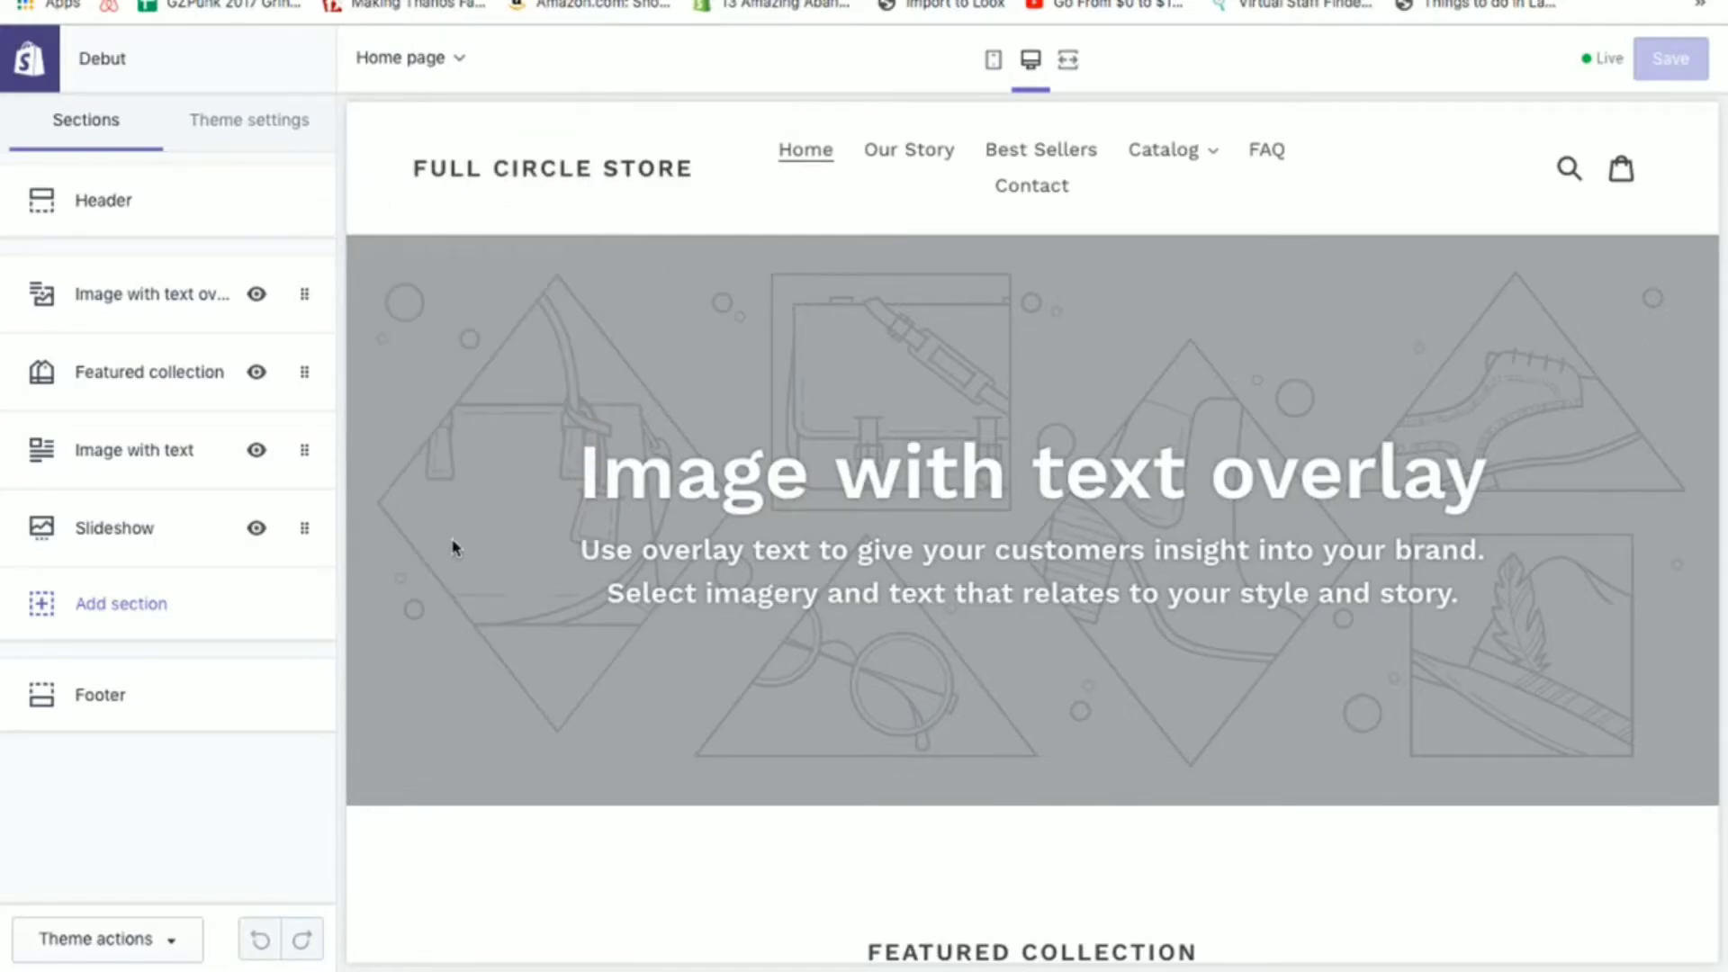
scroll(452, 546, down, 5)
scroll(451, 545, down, 10)
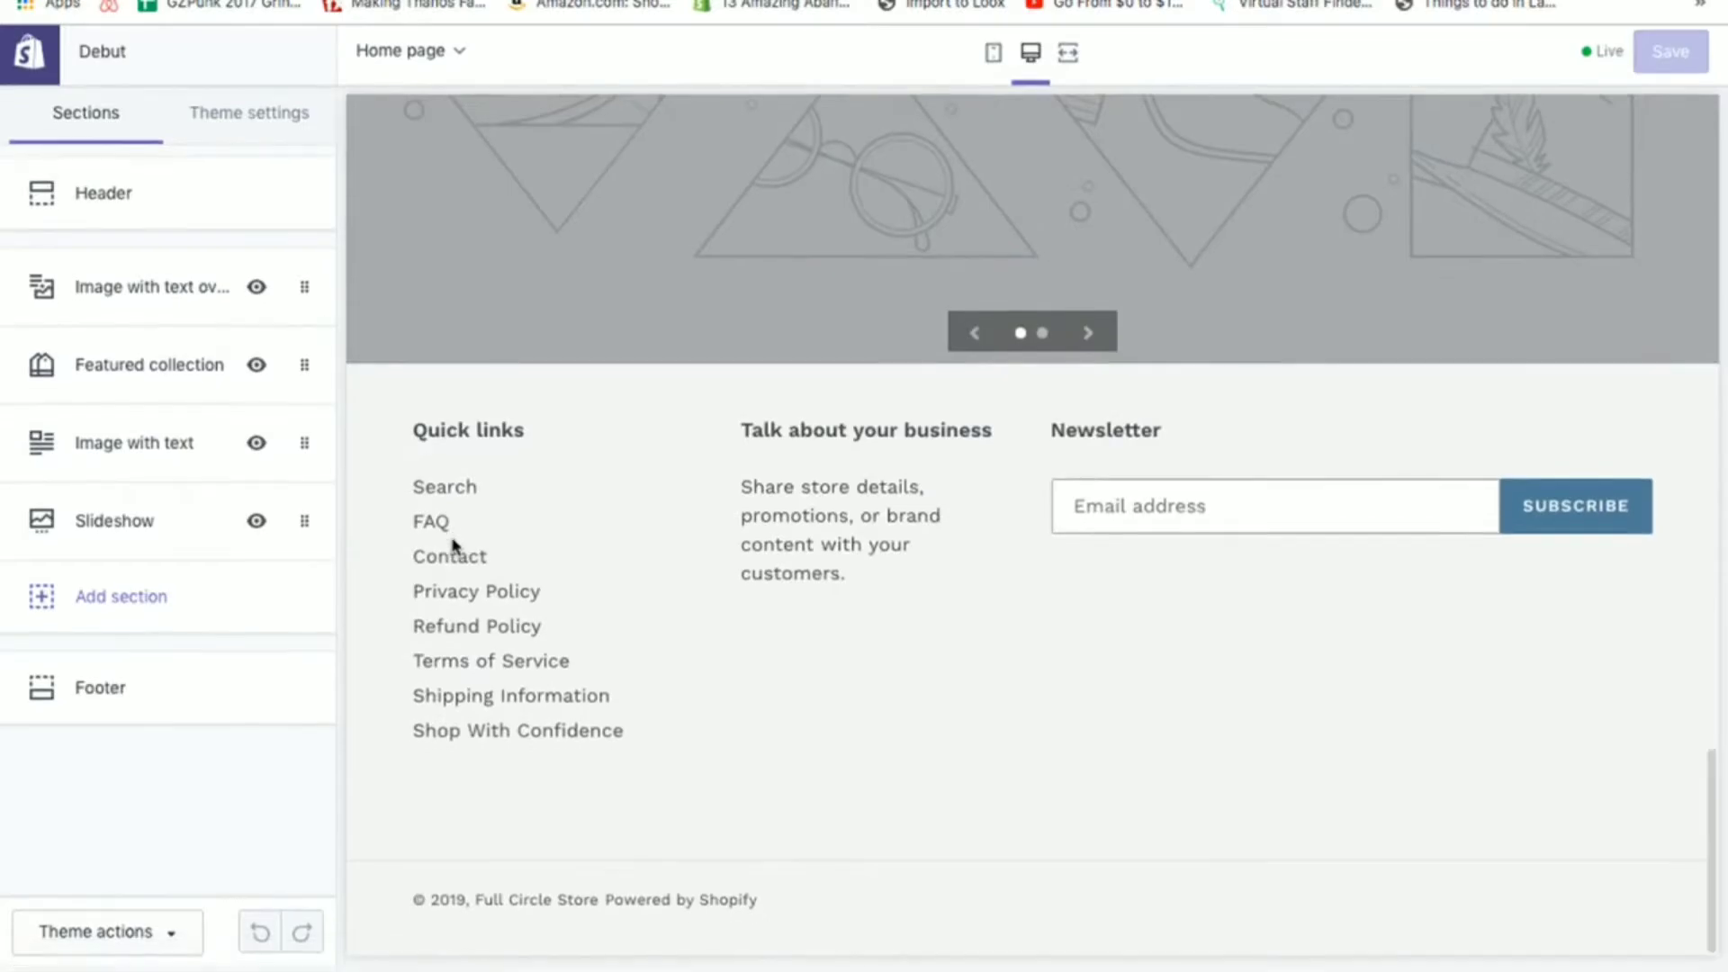
scroll(452, 546, up, 6)
scroll(452, 546, up, 10)
scroll(452, 545, down, 3)
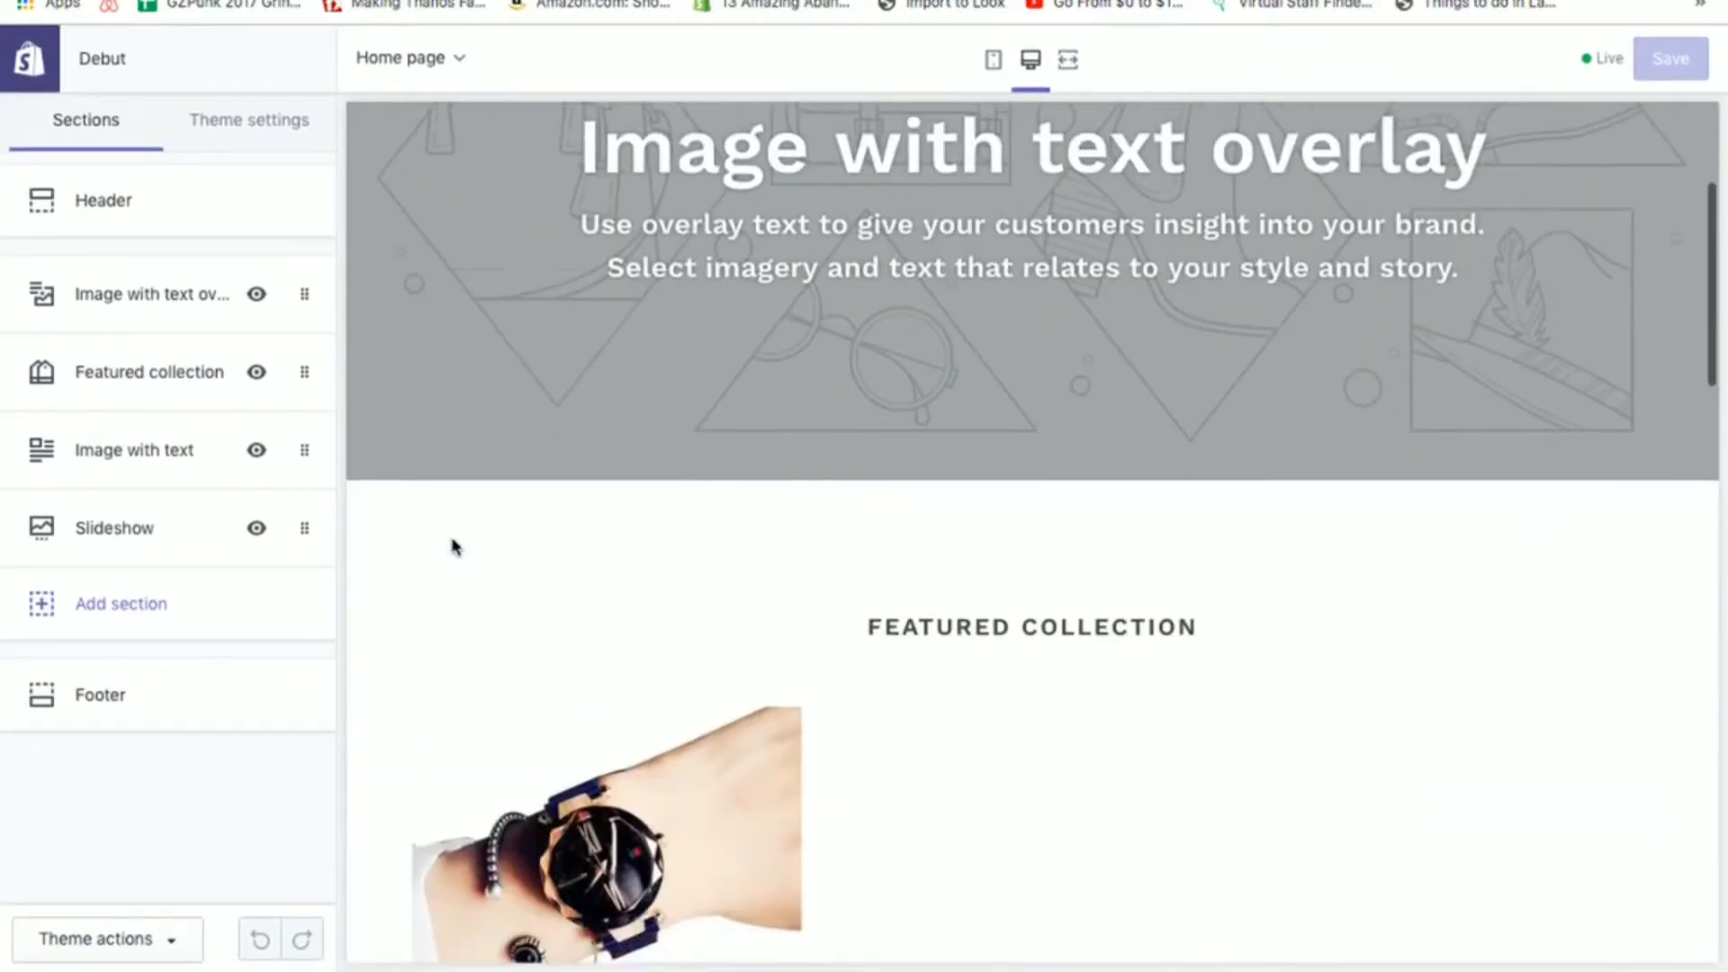
scroll(452, 546, up, 3)
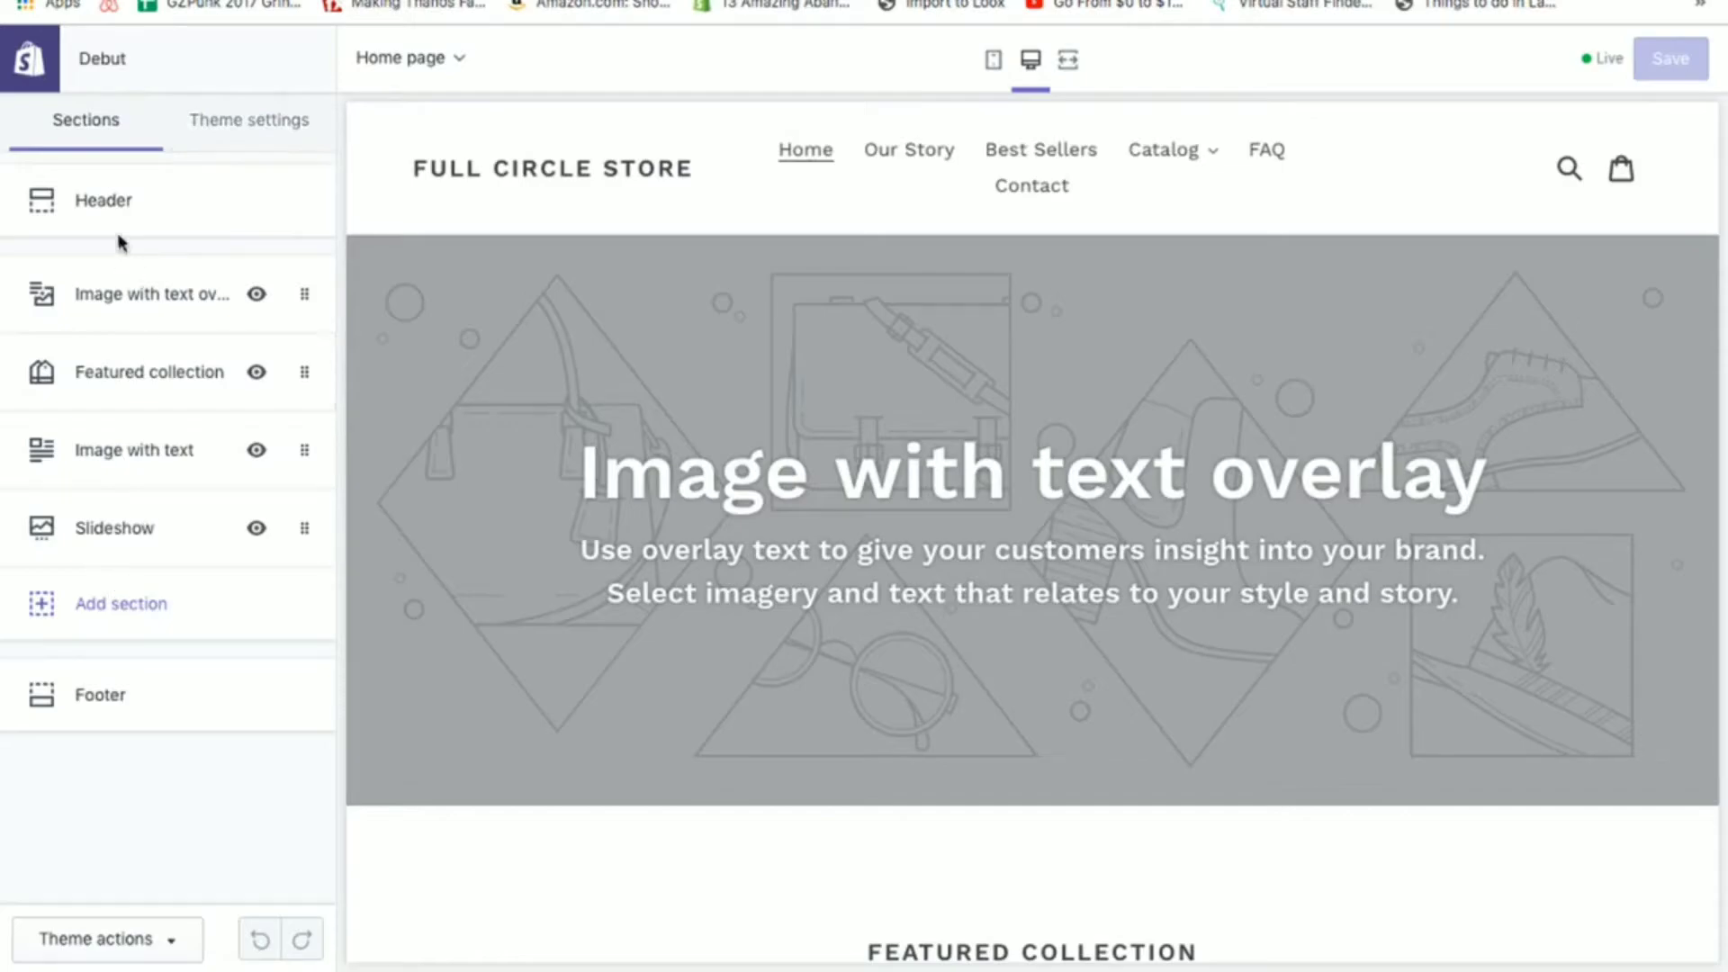
click(410, 65)
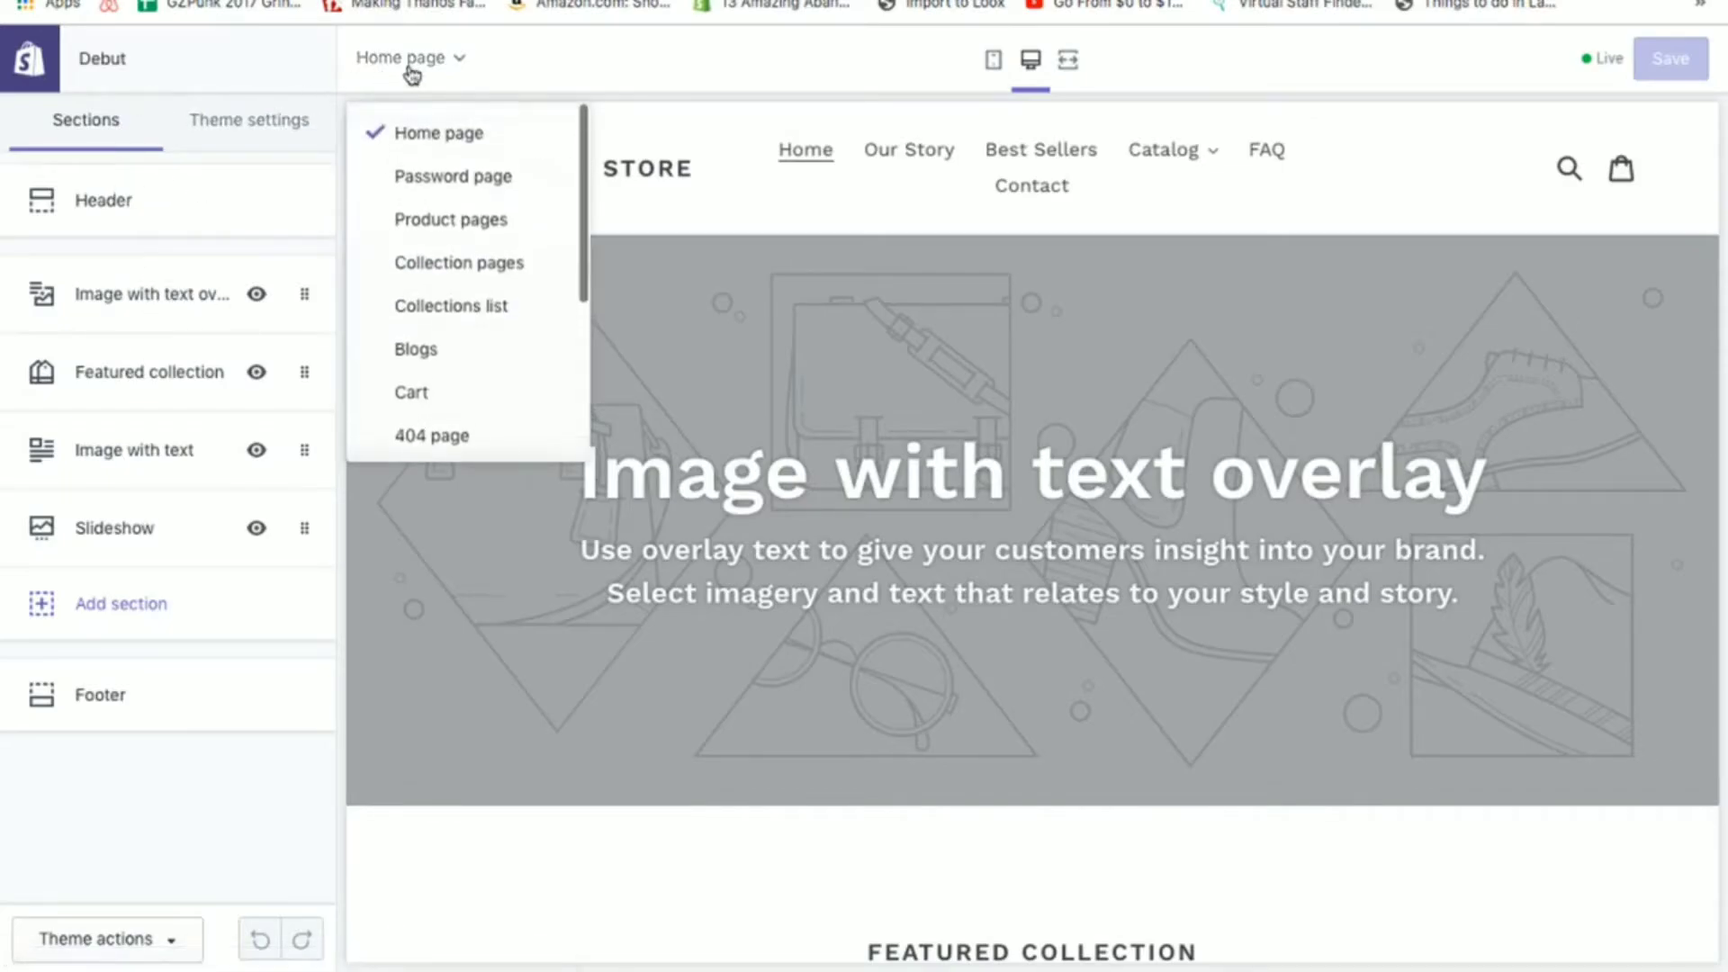
click(462, 225)
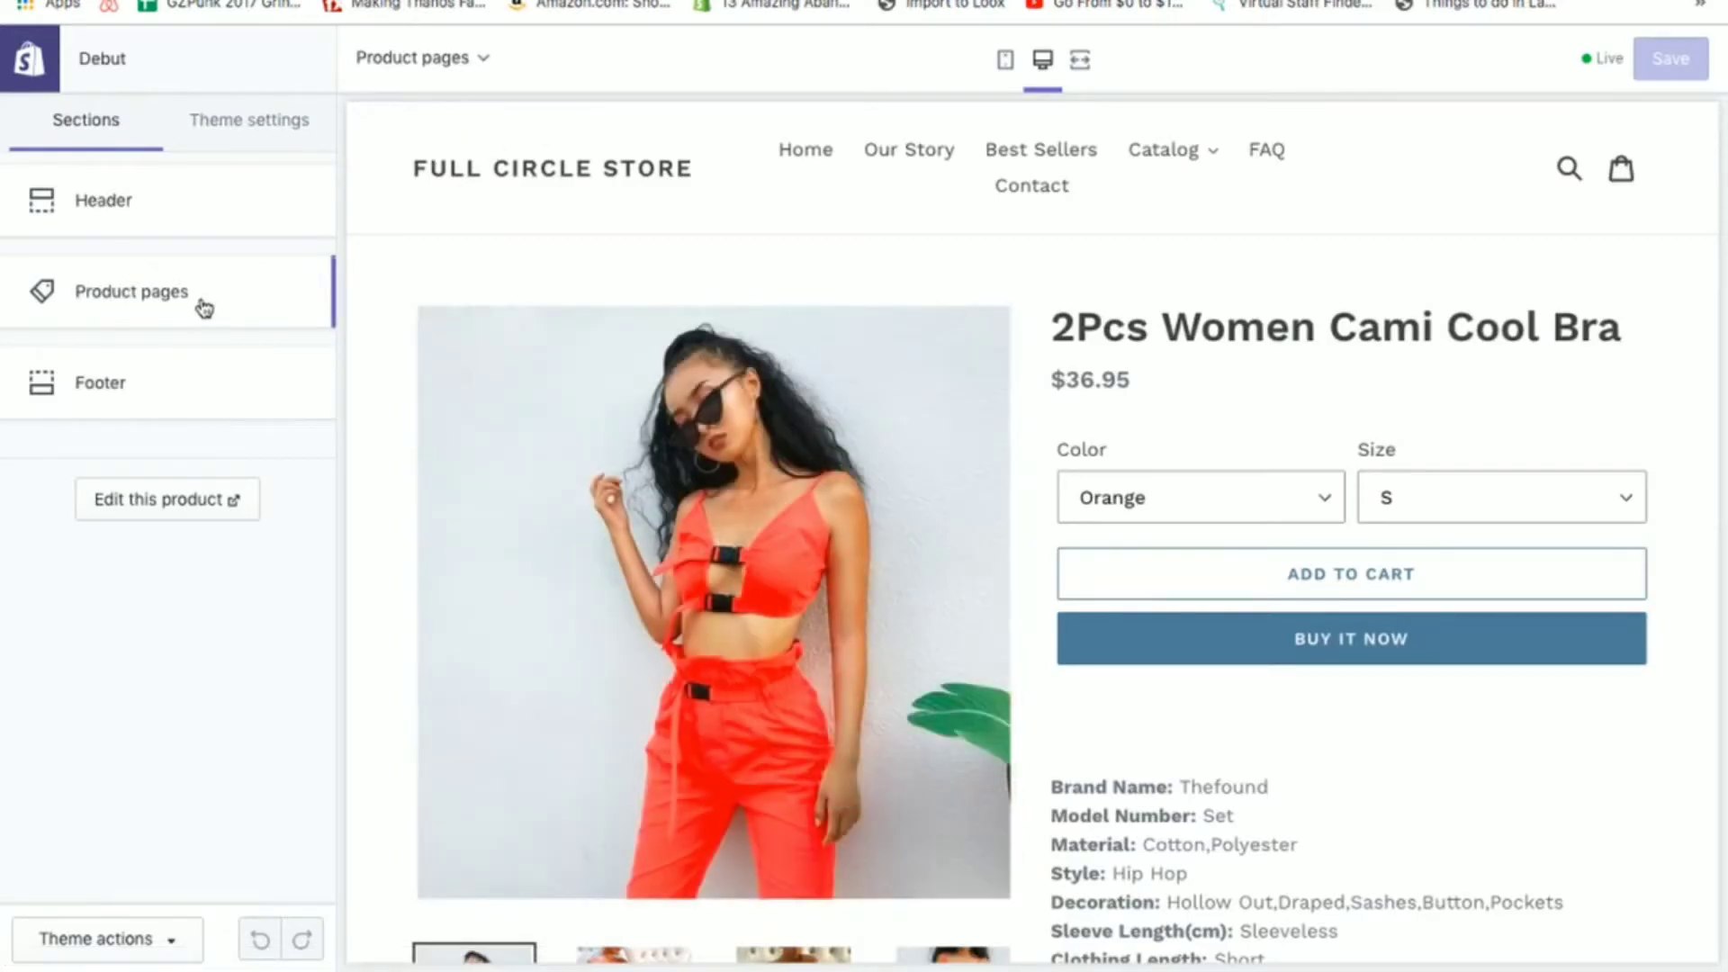
click(450, 70)
scroll(486, 348, down, 1)
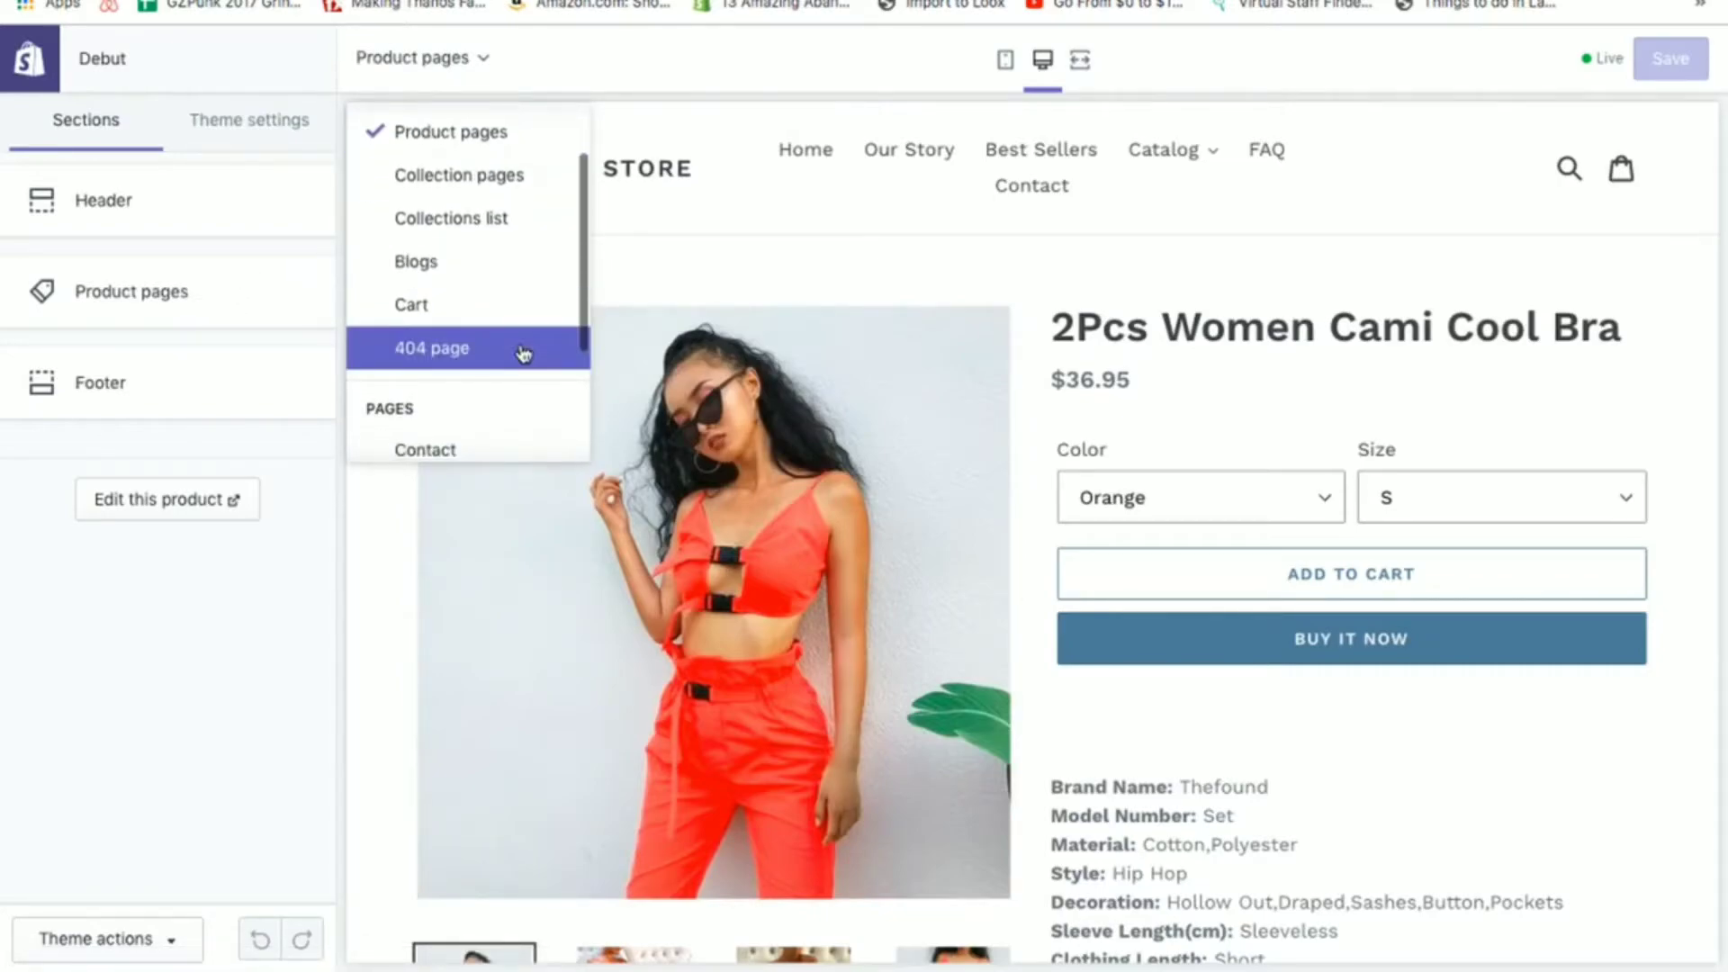
click(521, 447)
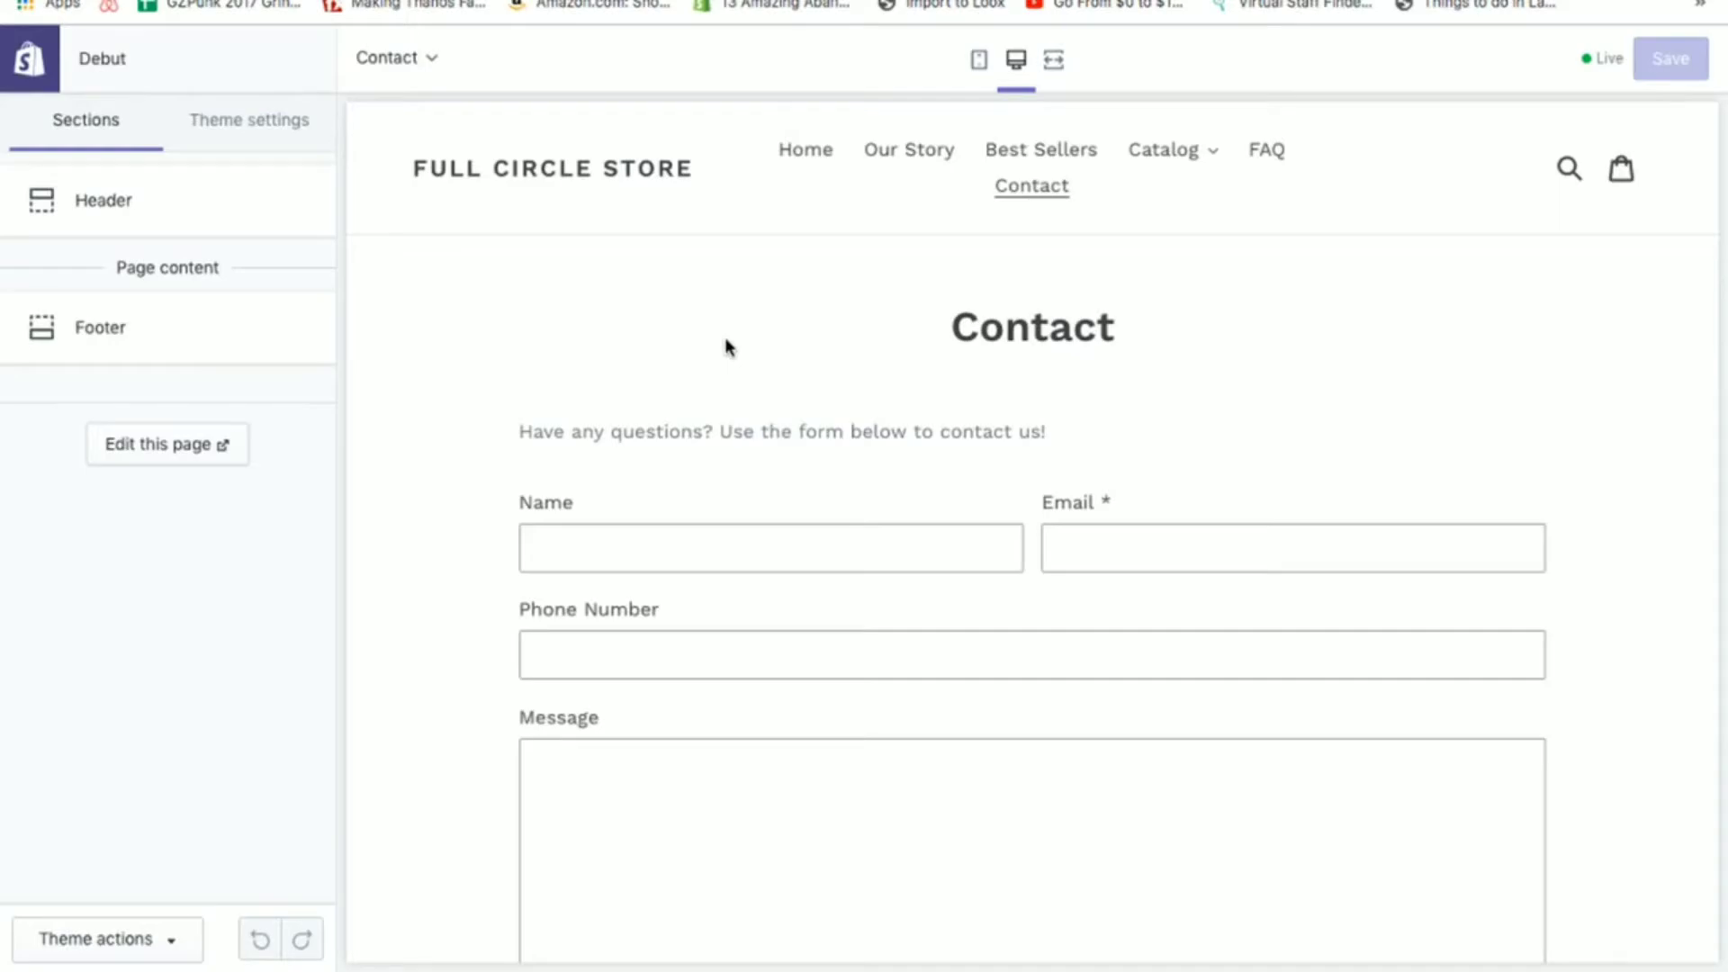
scroll(779, 478, down, 3)
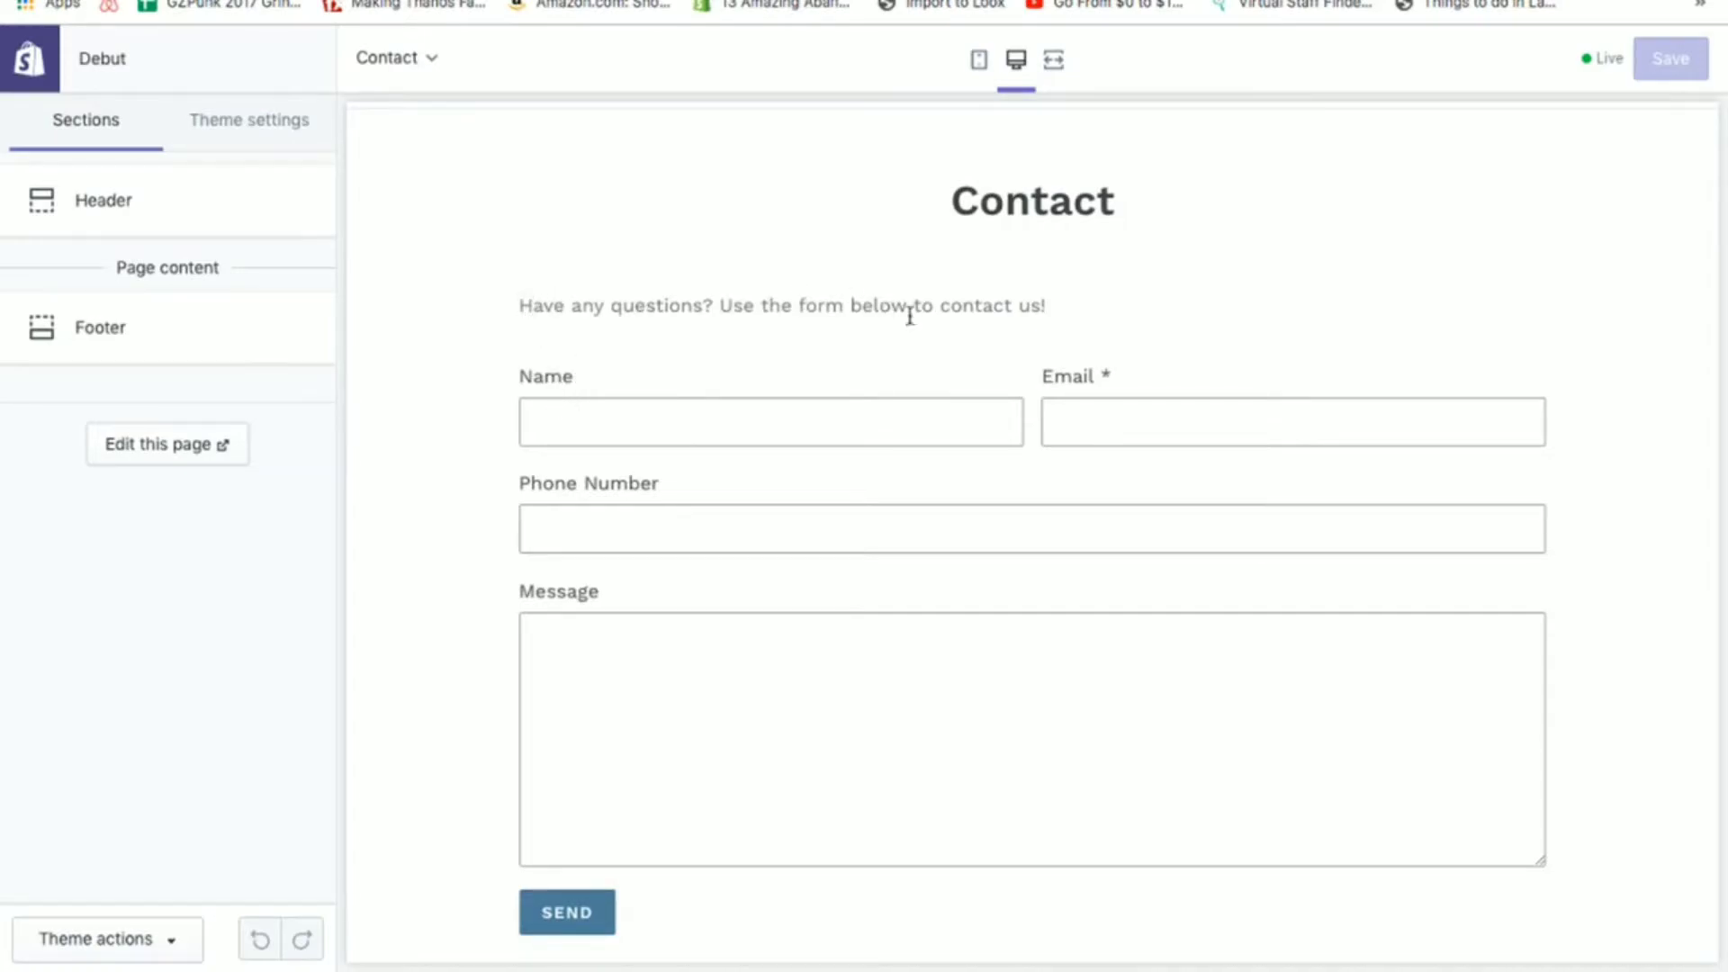
scroll(848, 376, down, 2)
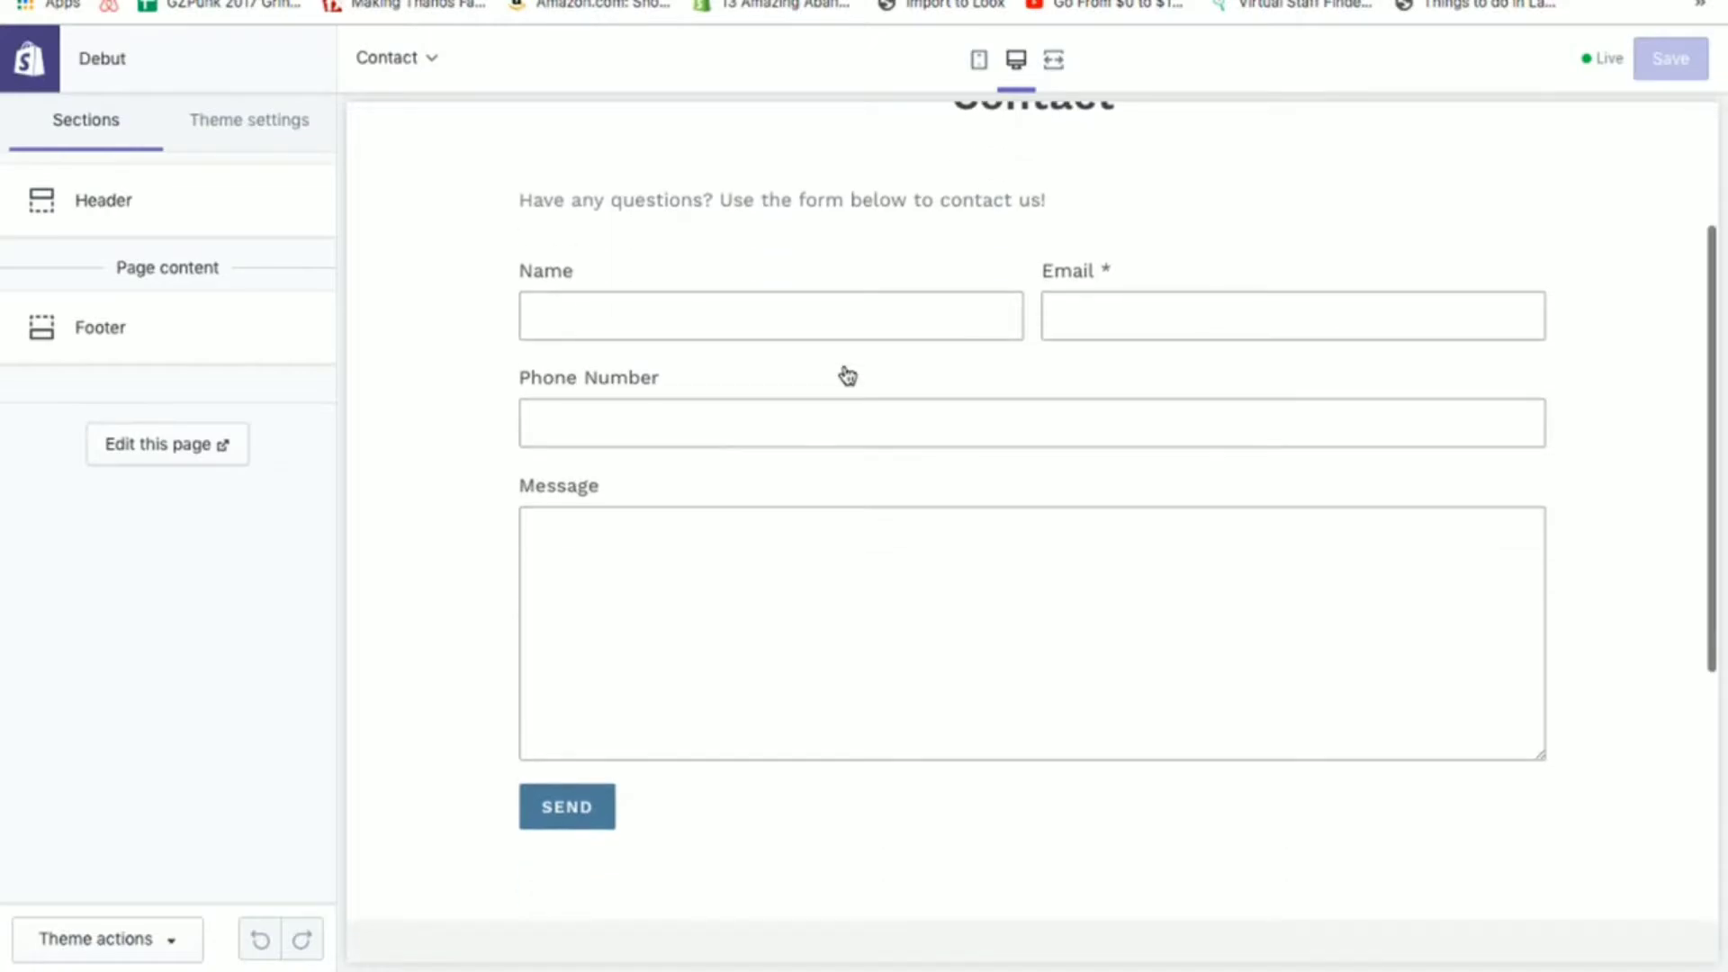
scroll(848, 376, up, 3)
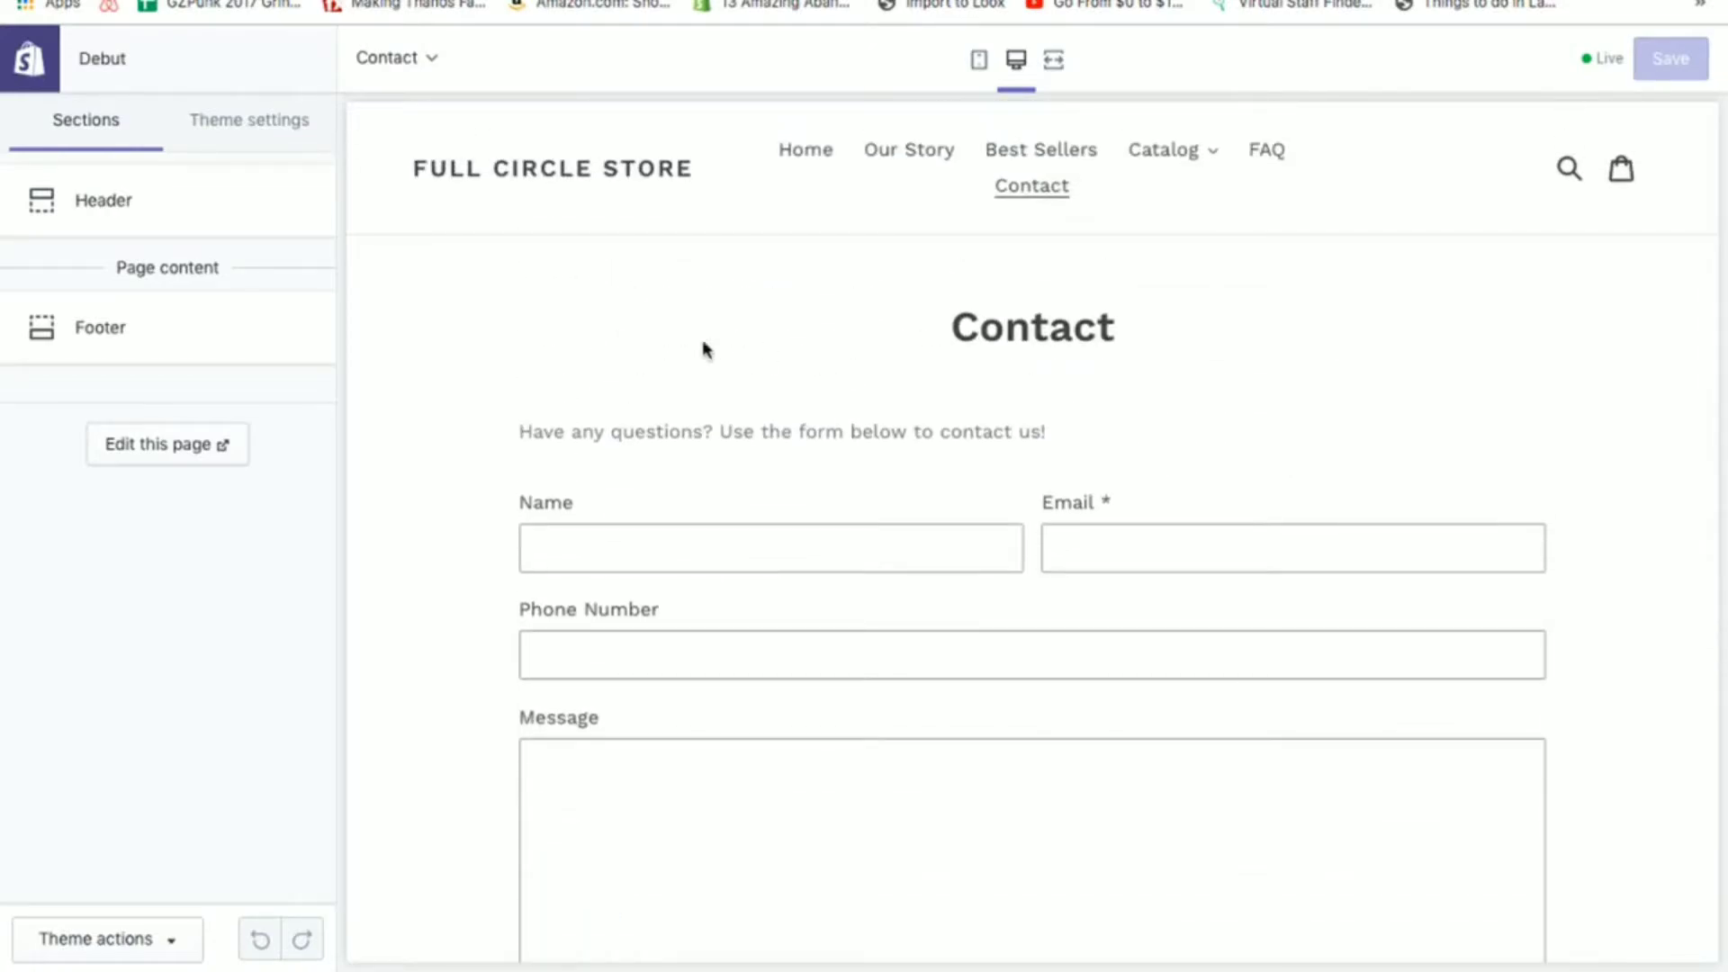
click(431, 61)
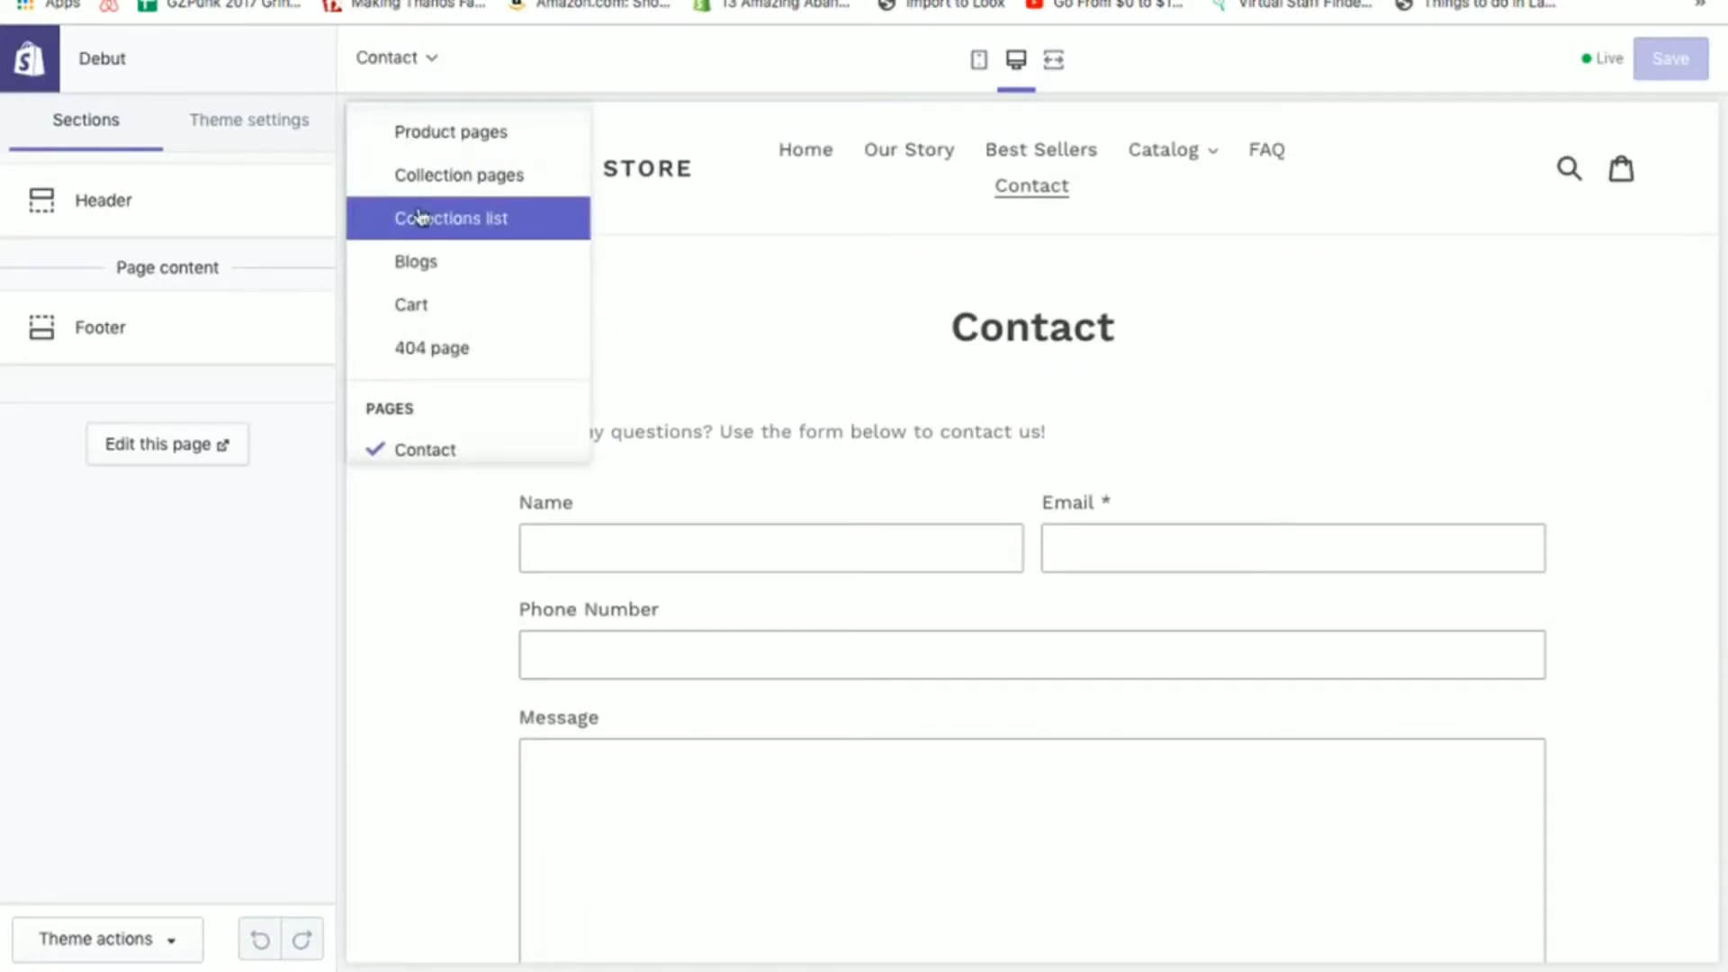
scroll(419, 216, up, 2)
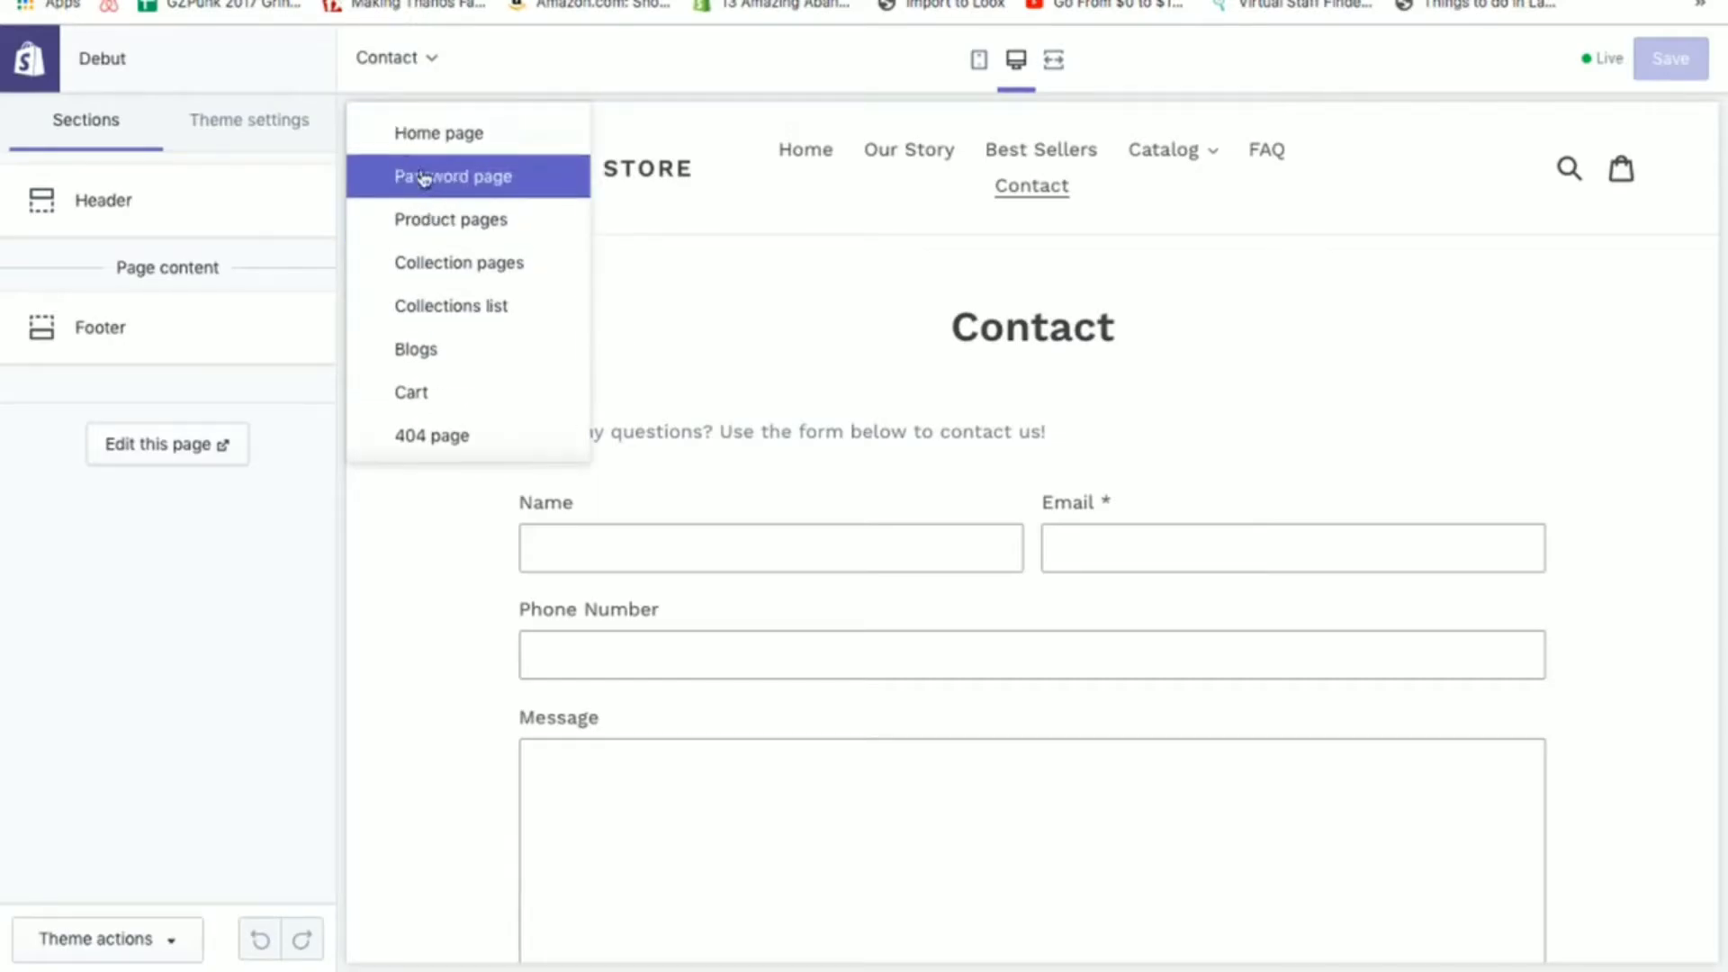
click(456, 133)
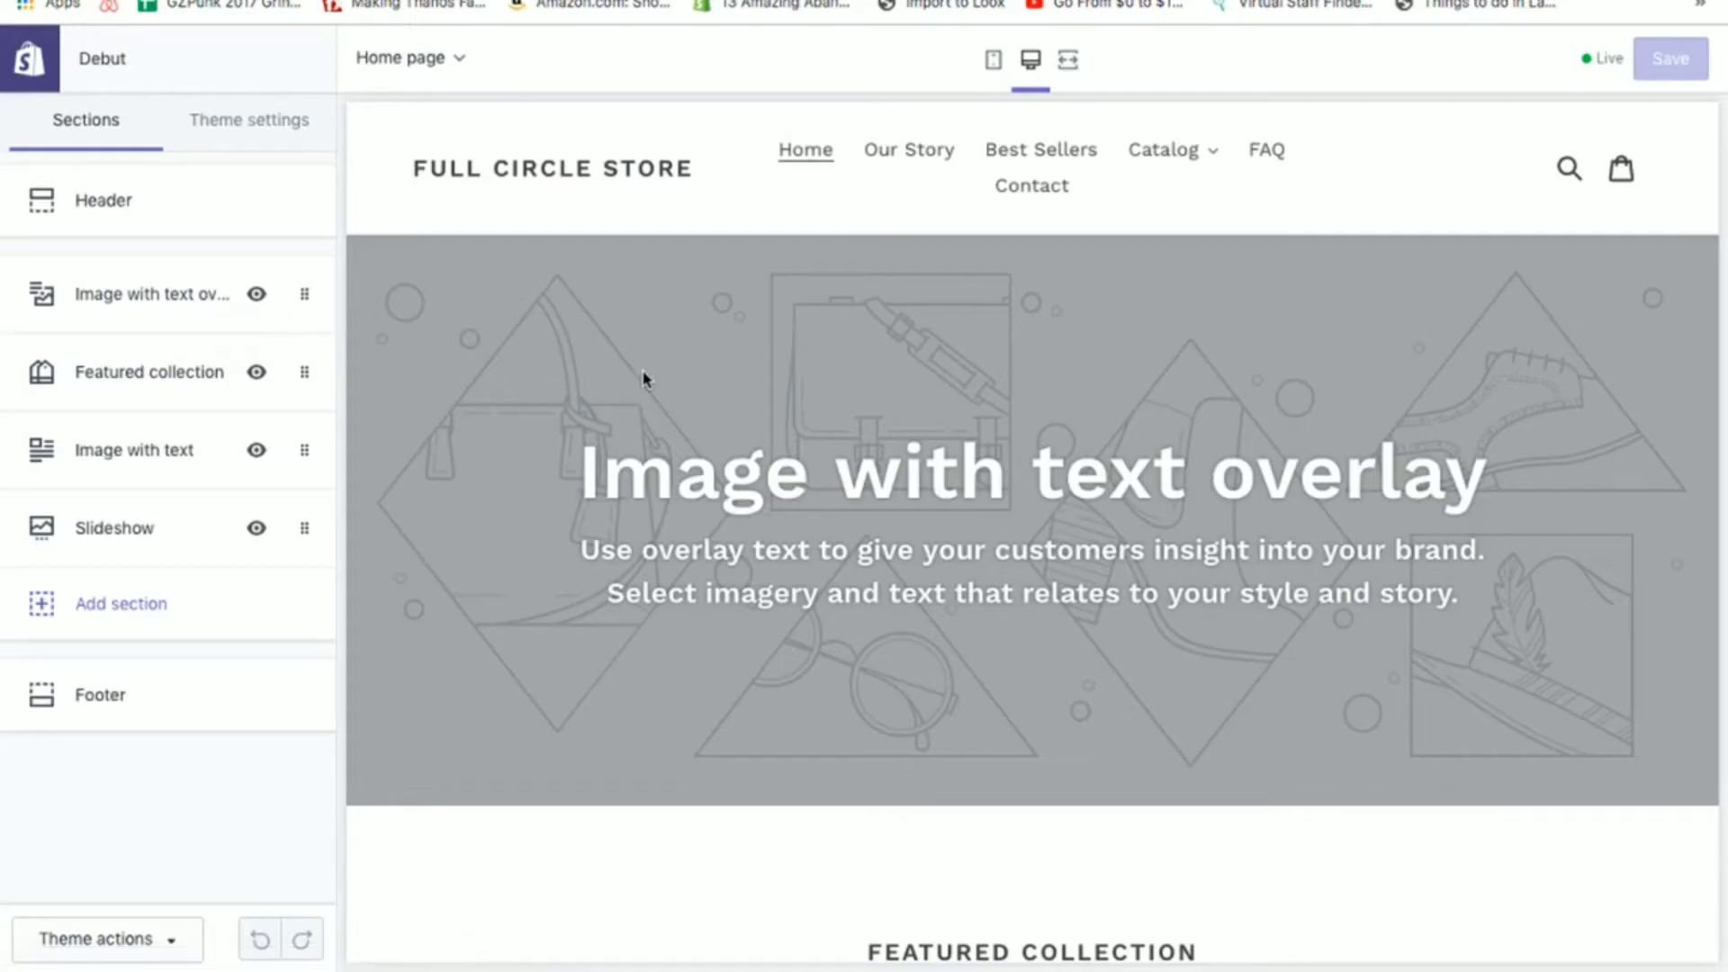
click(157, 322)
click(28, 60)
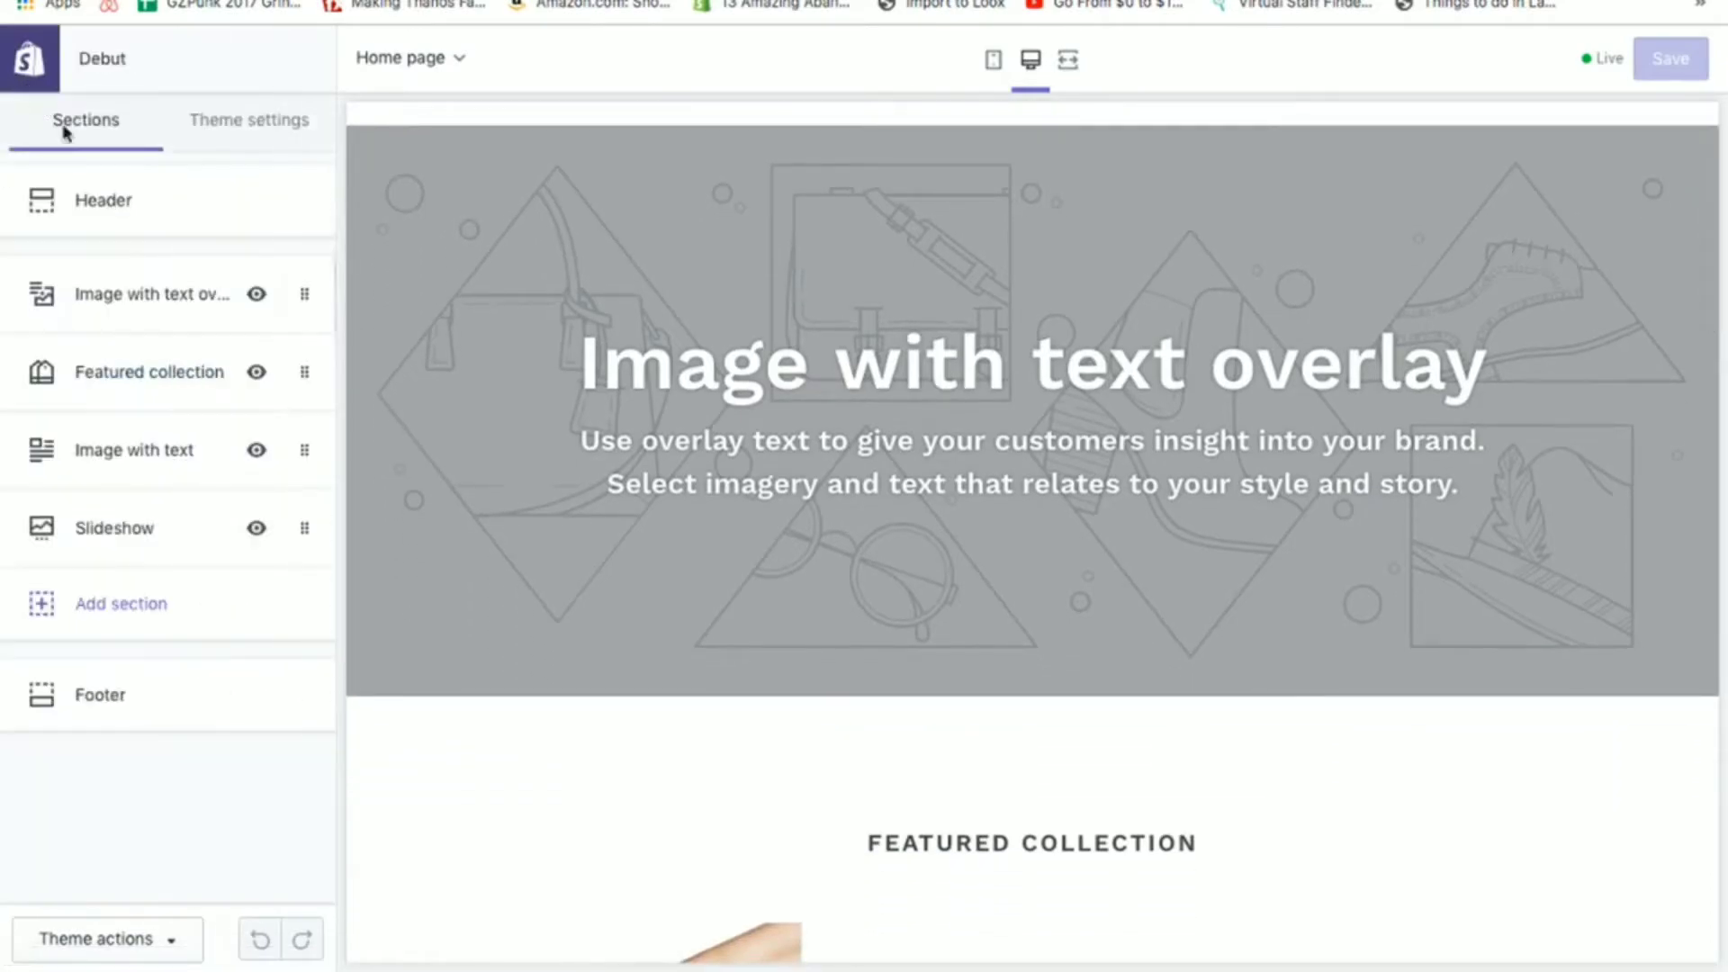
click(162, 302)
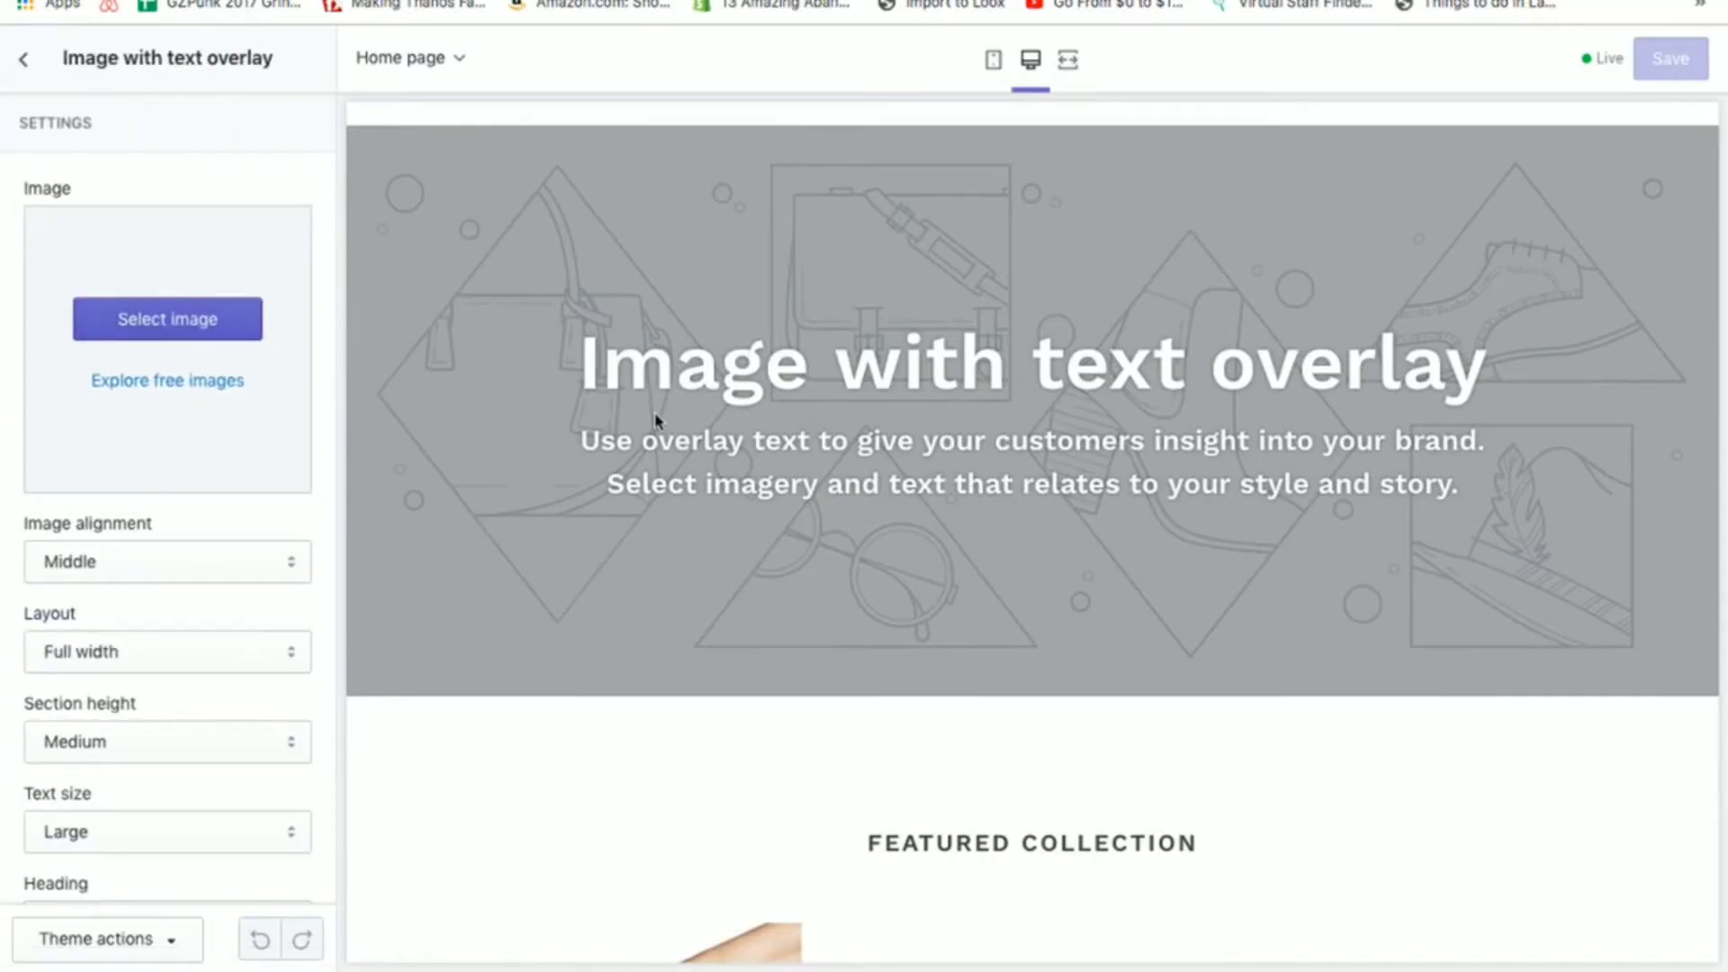
scroll(656, 419, up, 2)
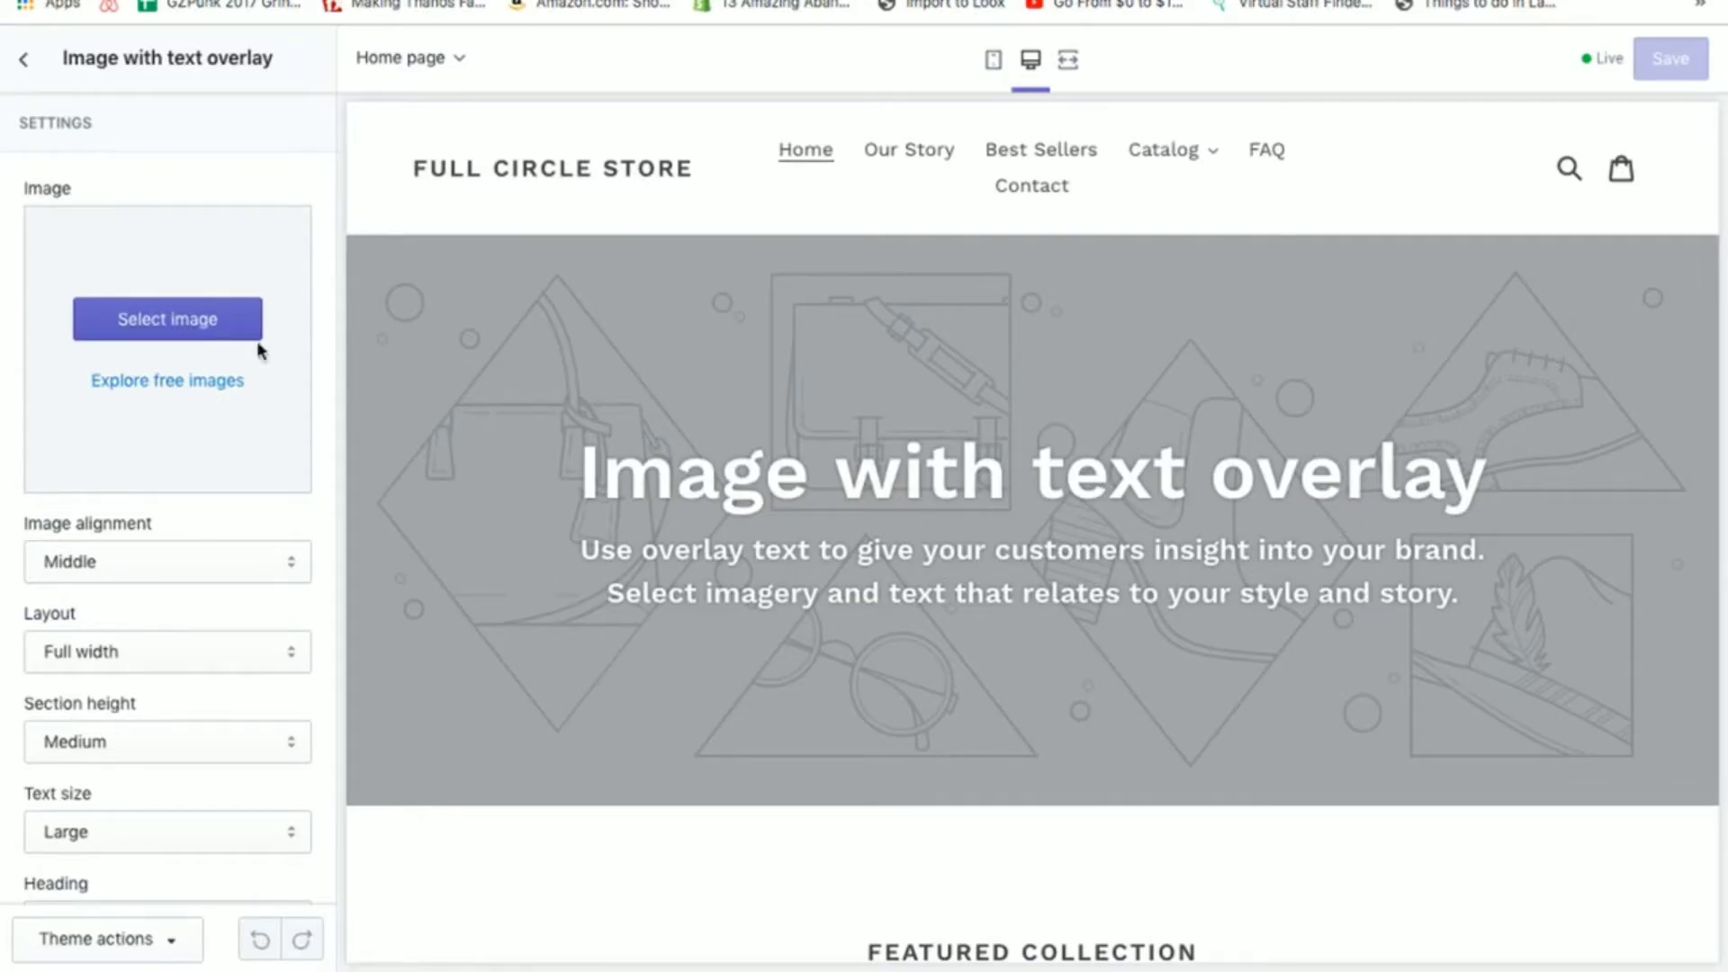
click(27, 60)
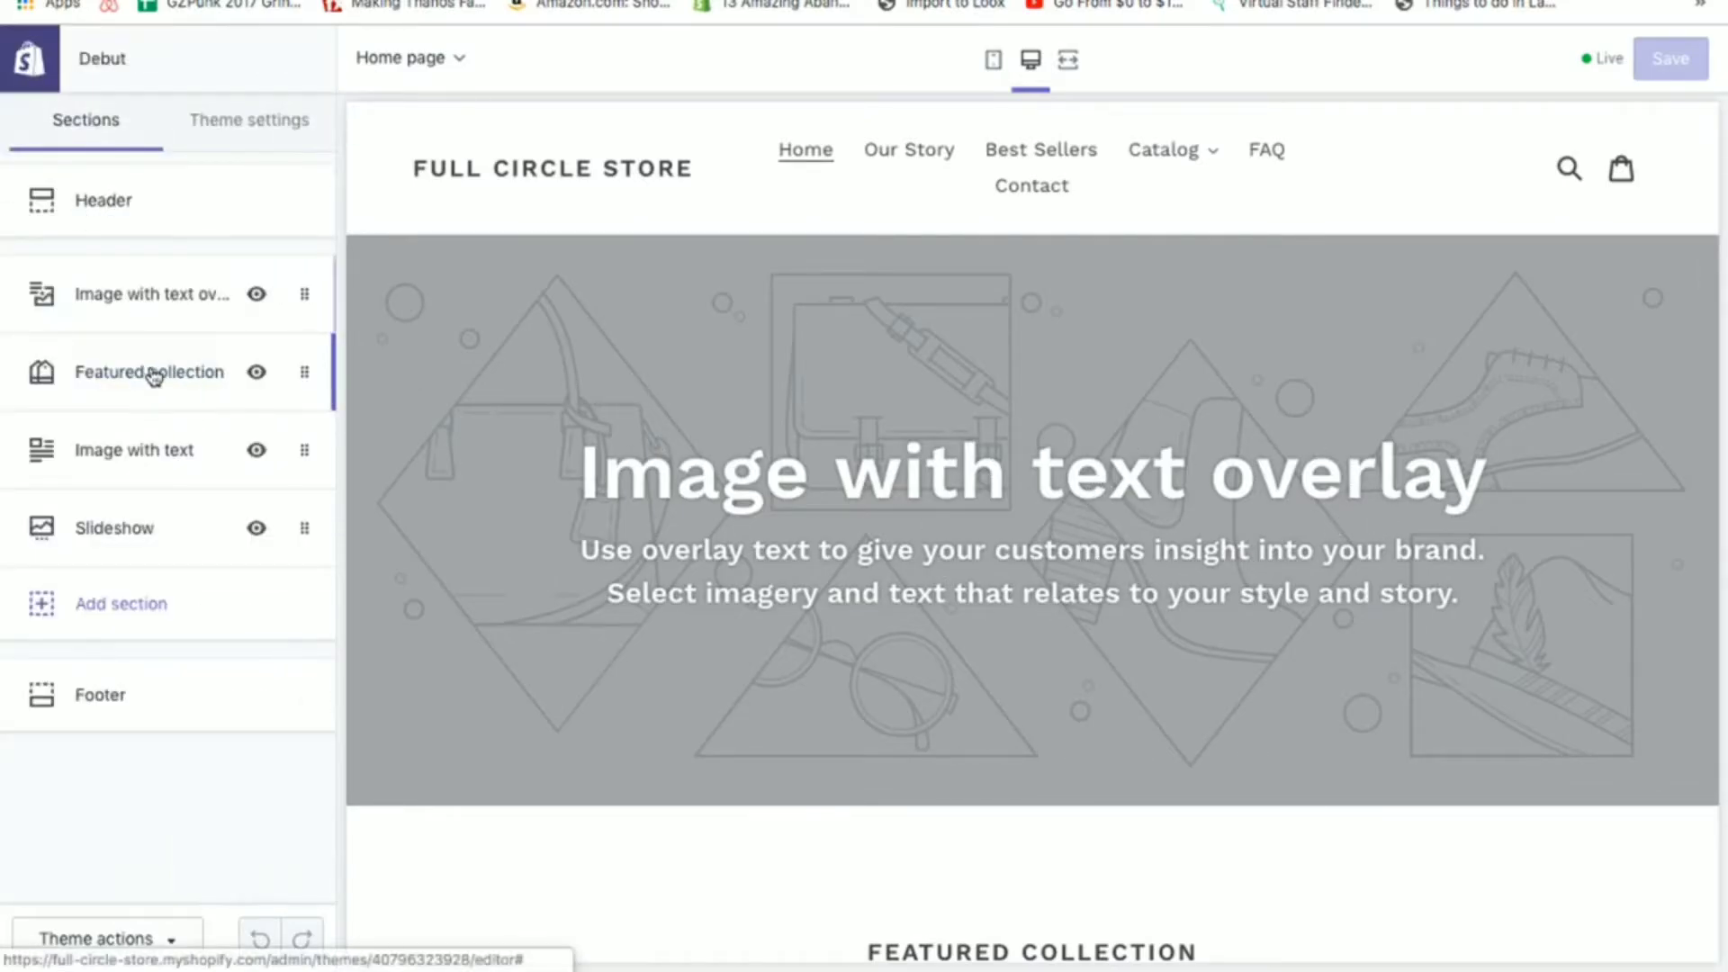
click(154, 376)
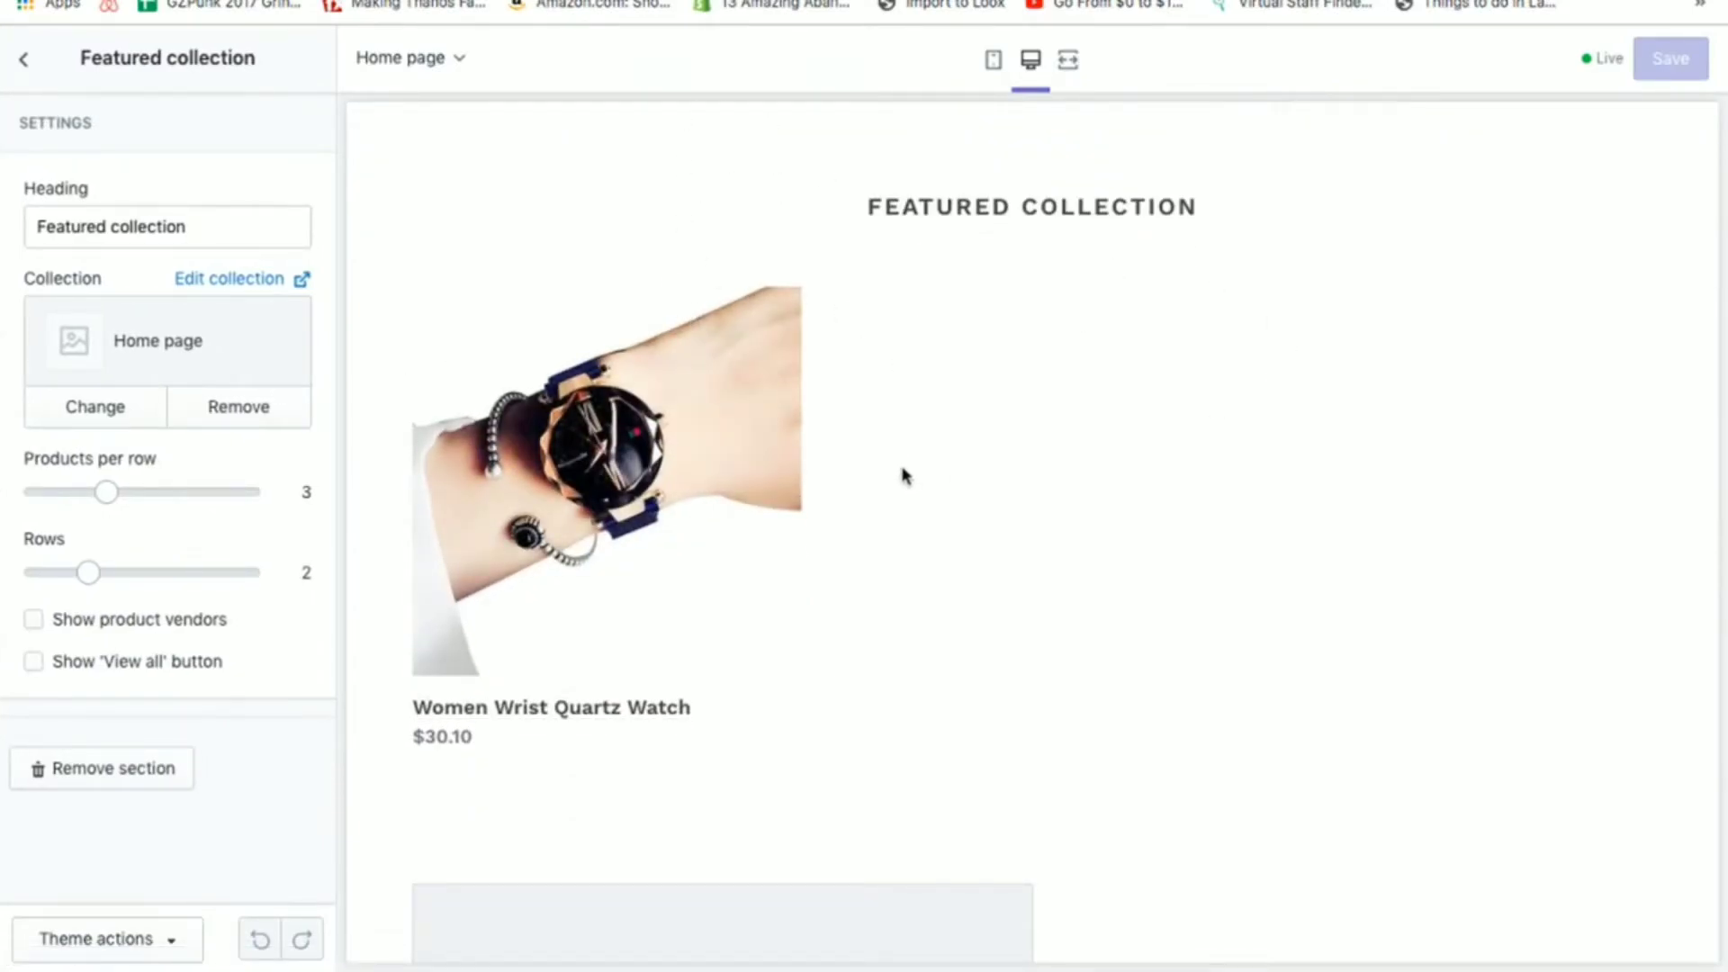
click(26, 63)
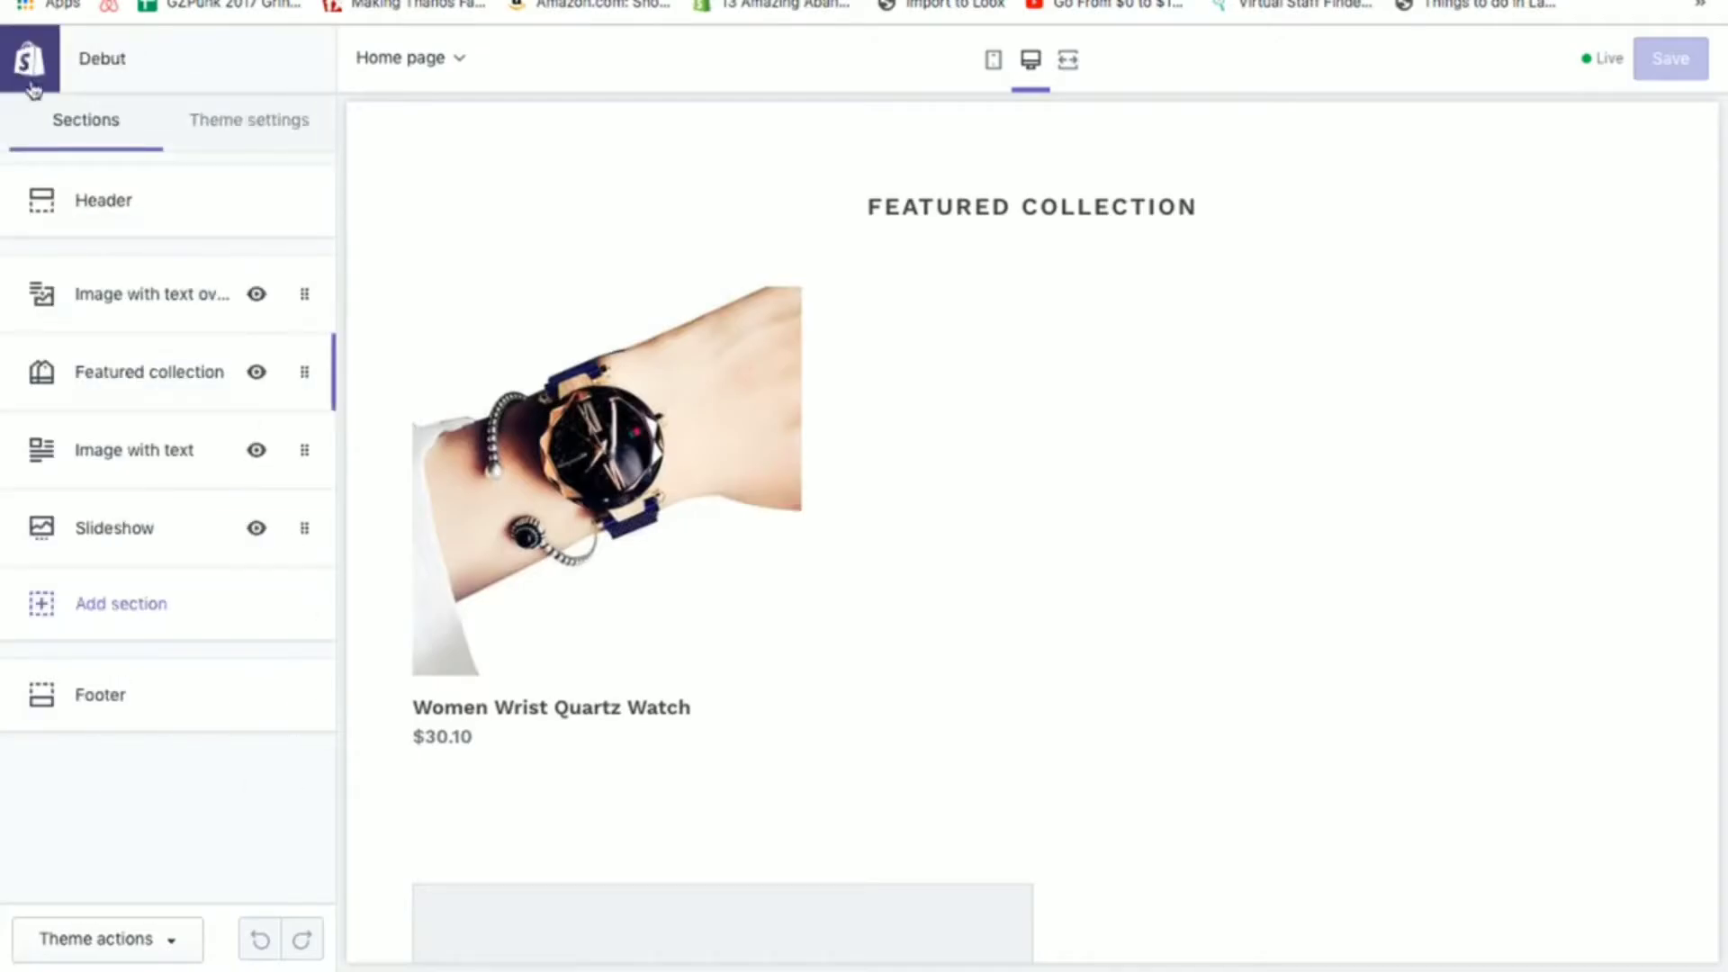
click(155, 540)
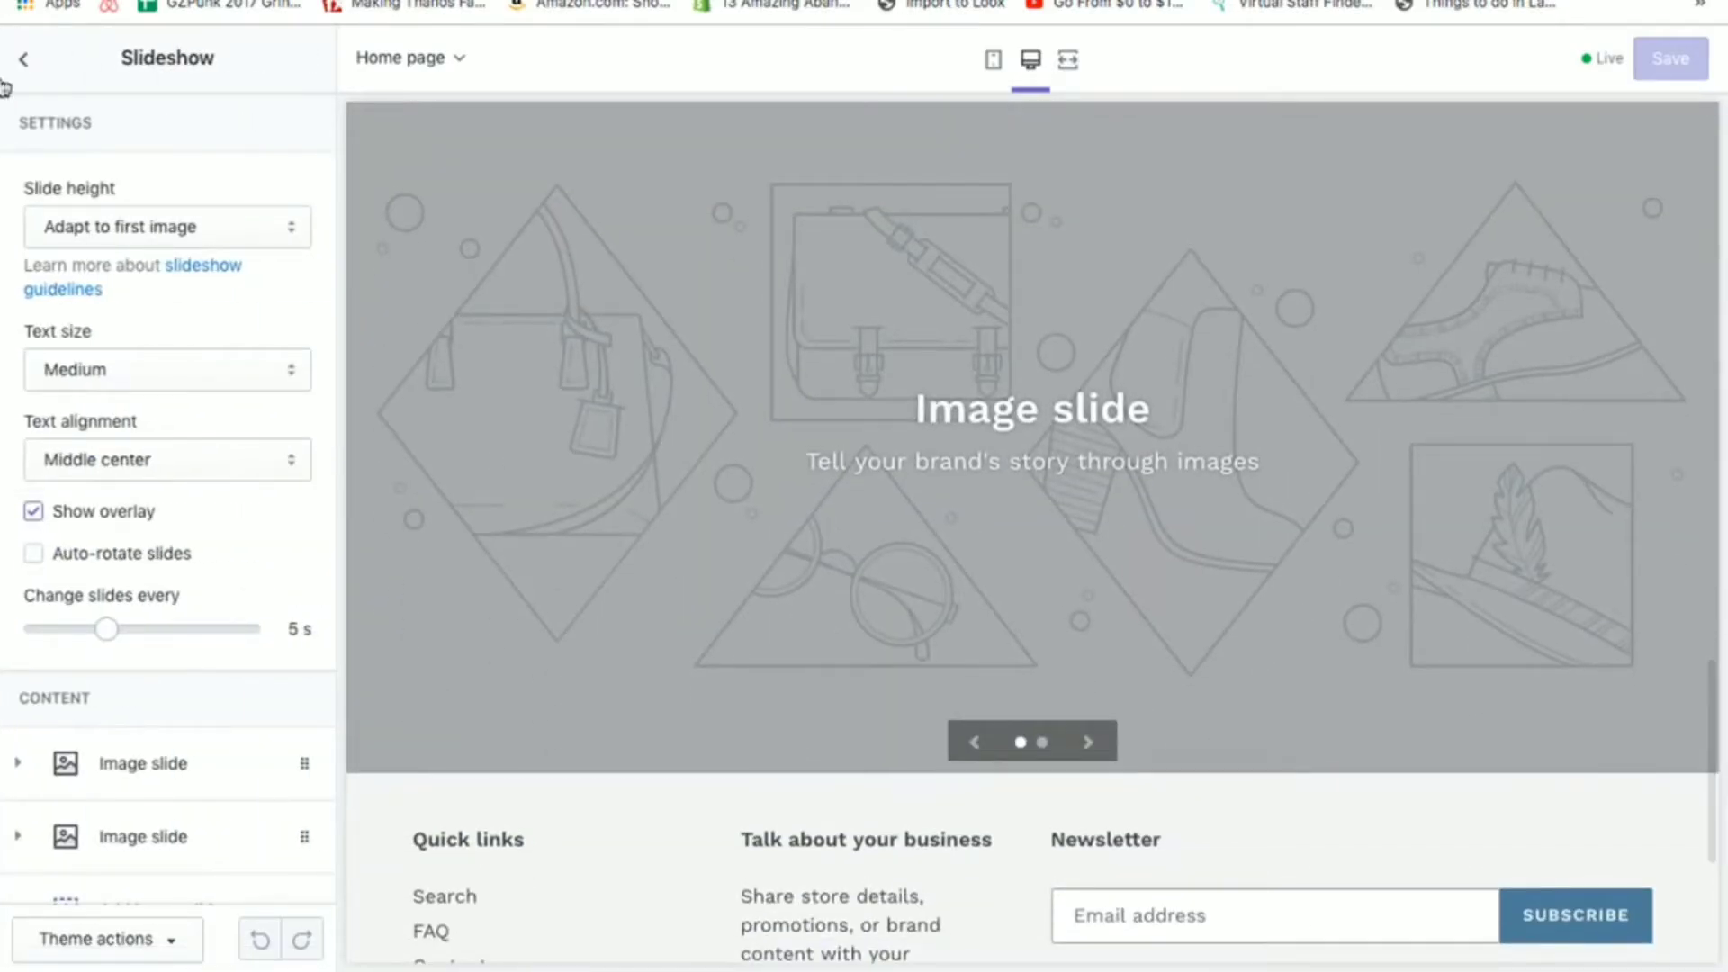
click(23, 59)
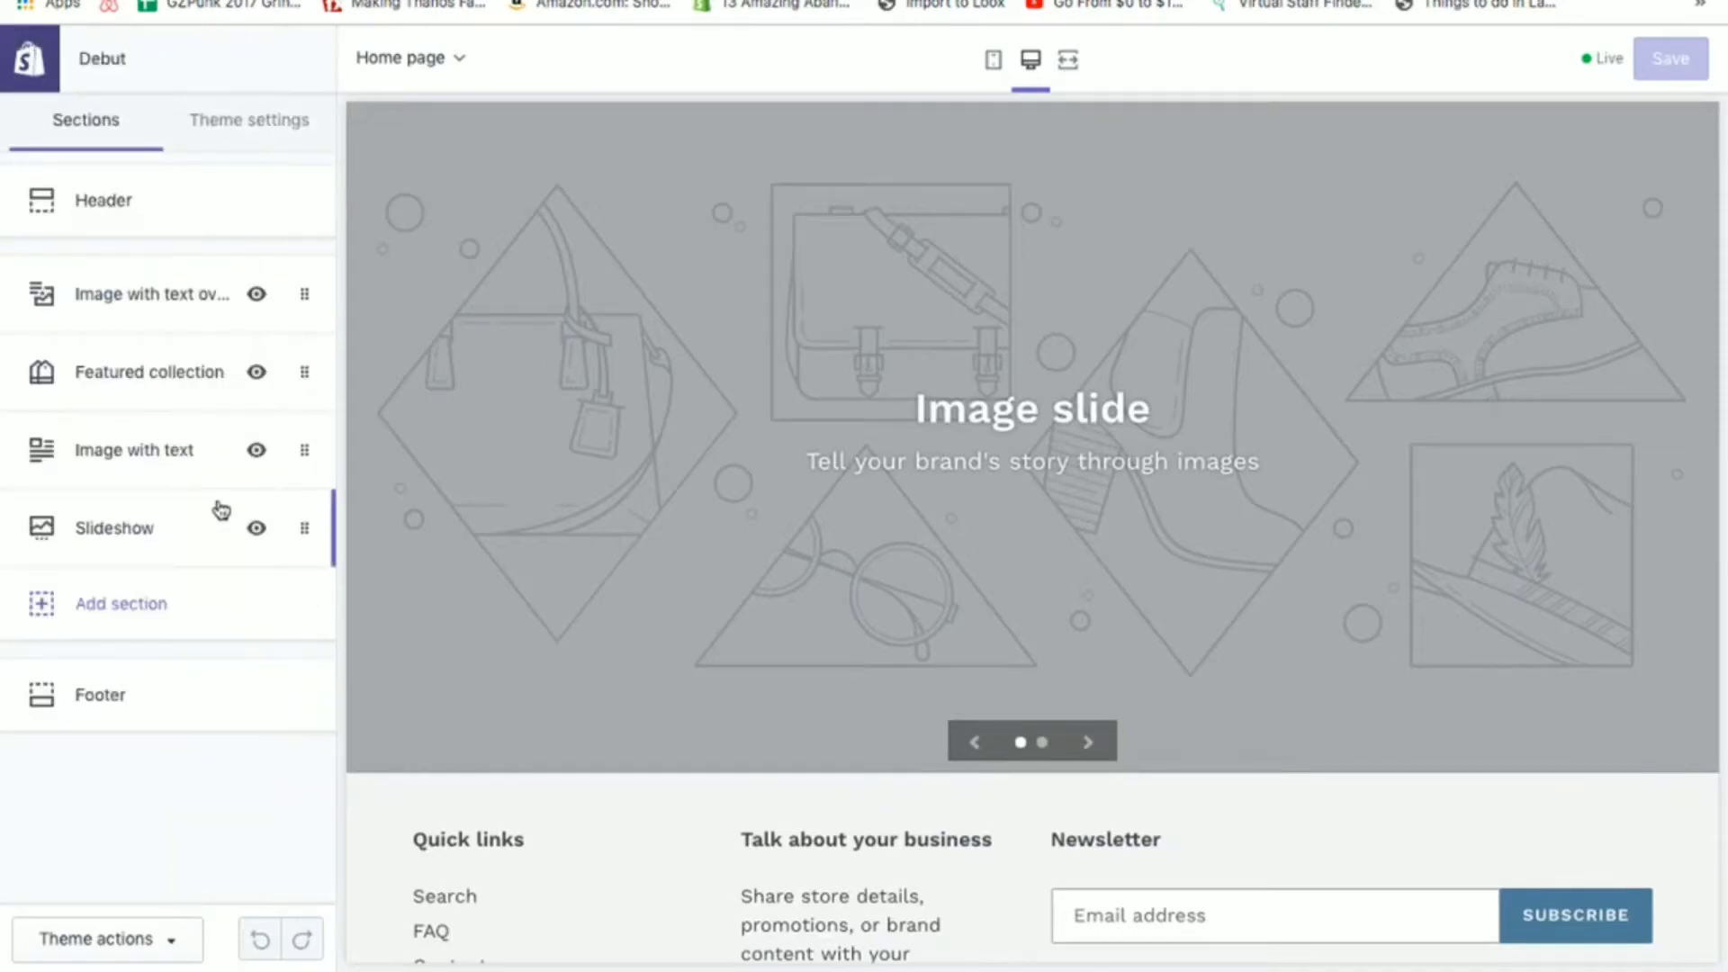
click(173, 604)
scroll(177, 610, down, 2)
scroll(174, 610, down, 3)
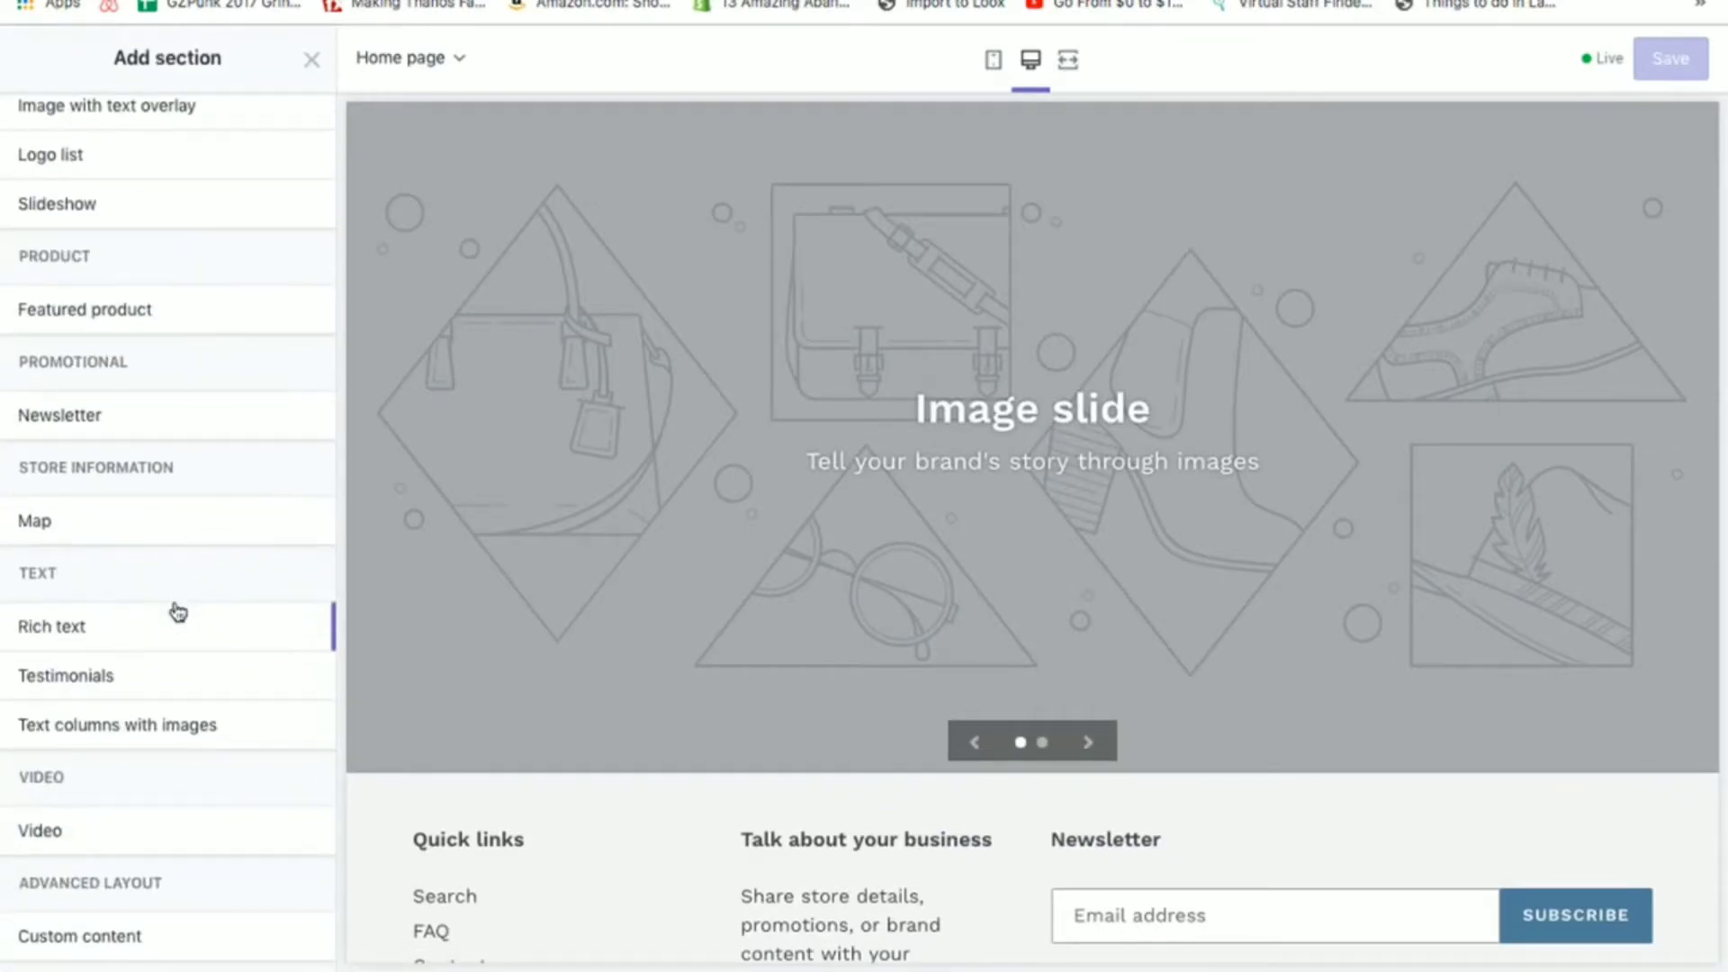
scroll(176, 610, up, 5)
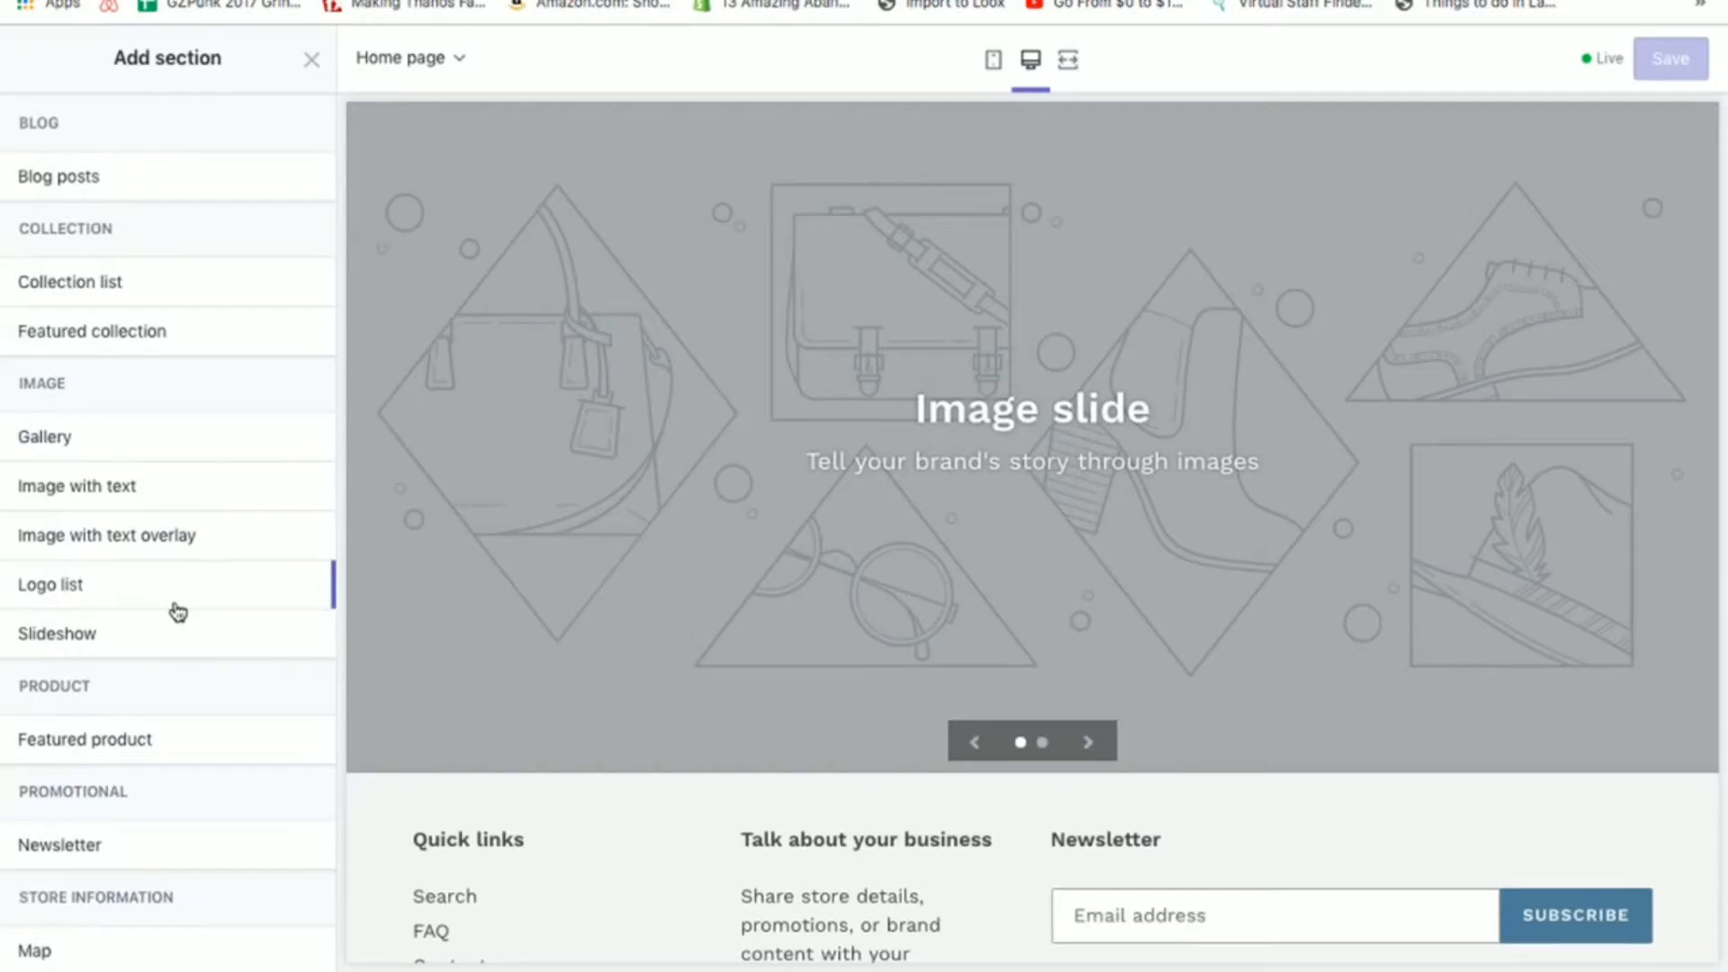
scroll(247, 301, down, 3)
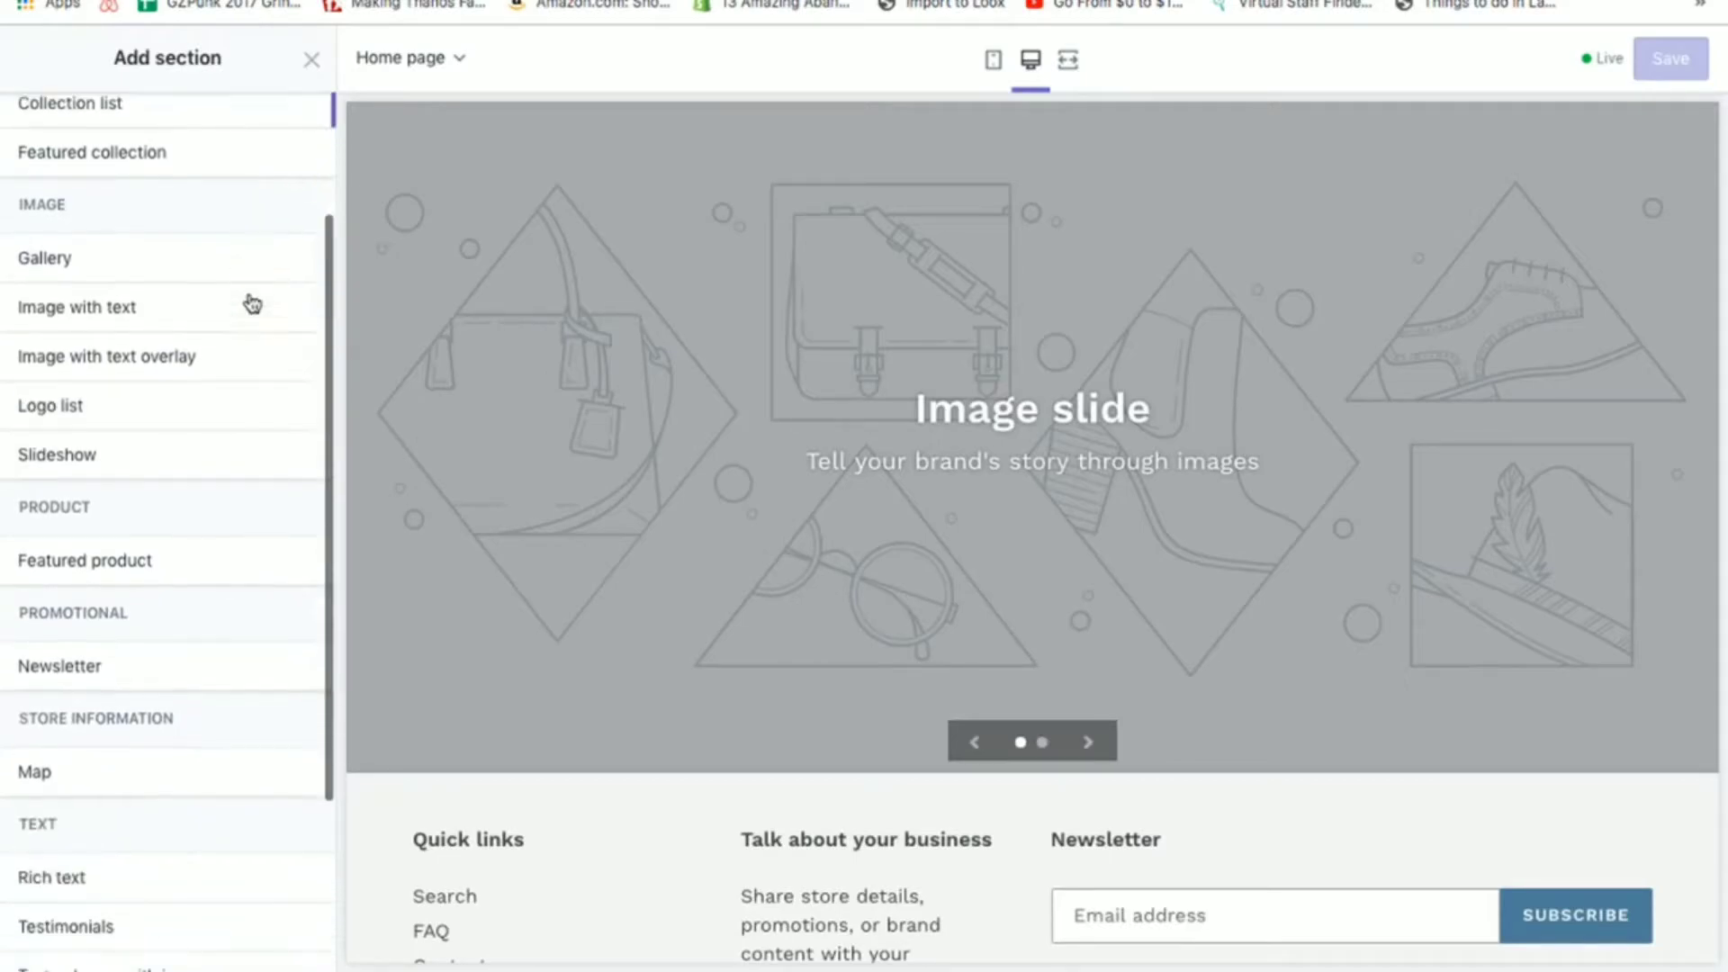
scroll(214, 551, up, 3)
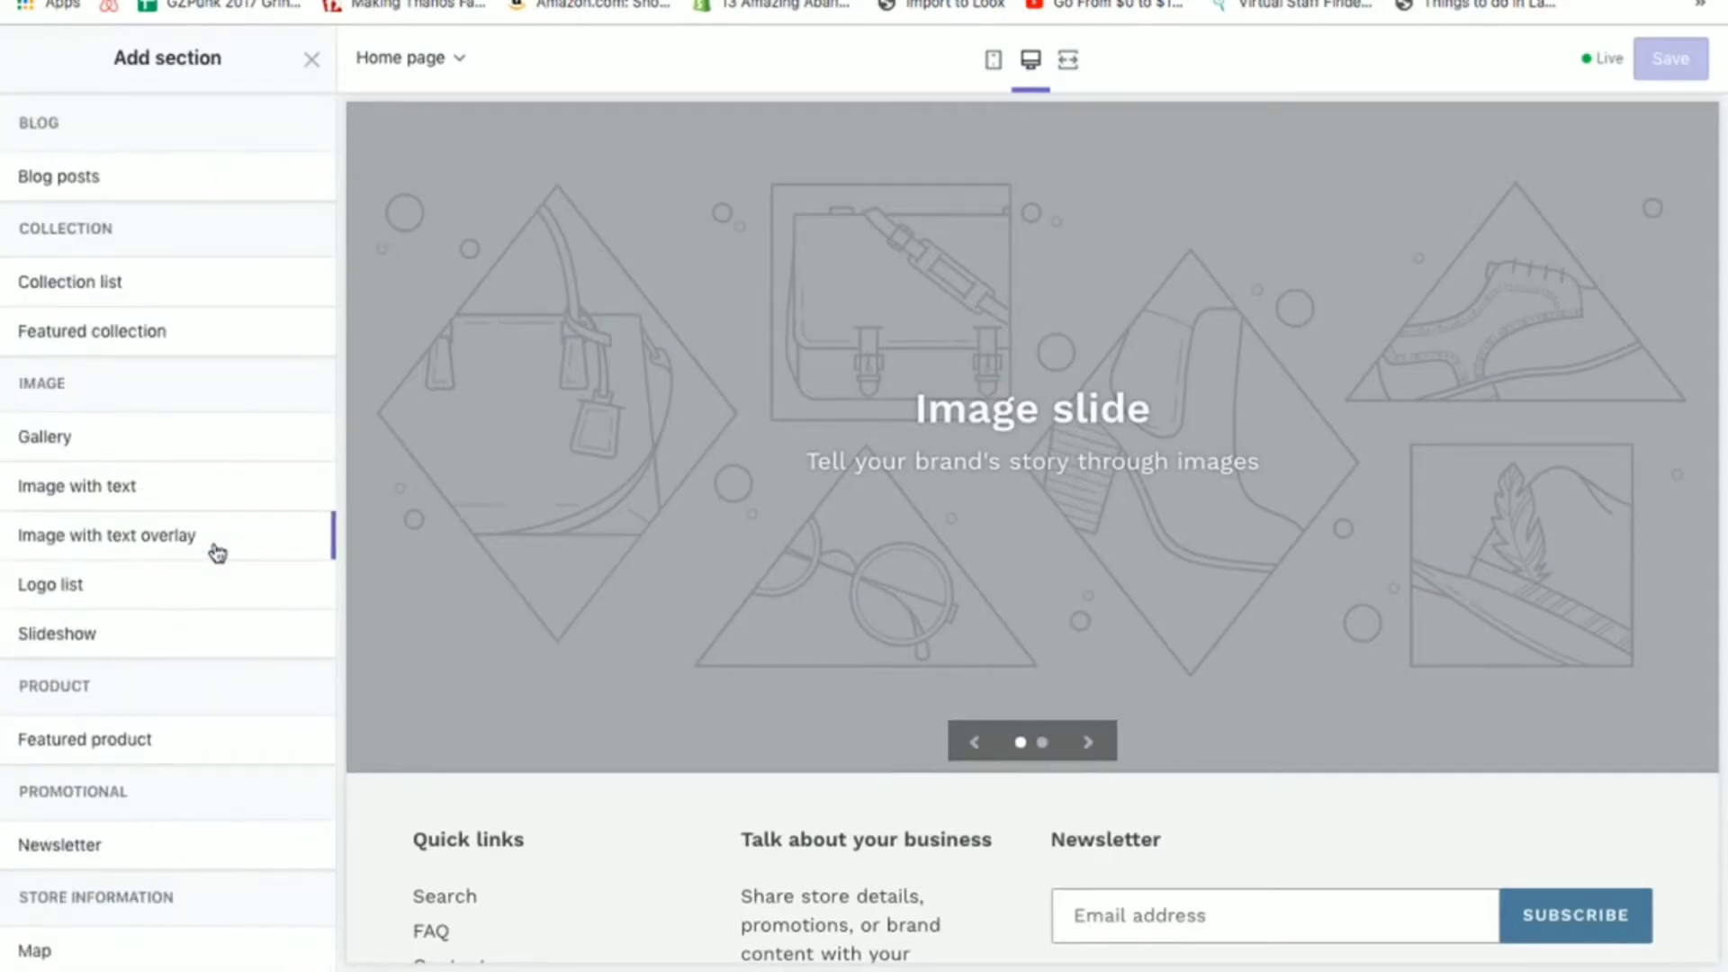
click(311, 59)
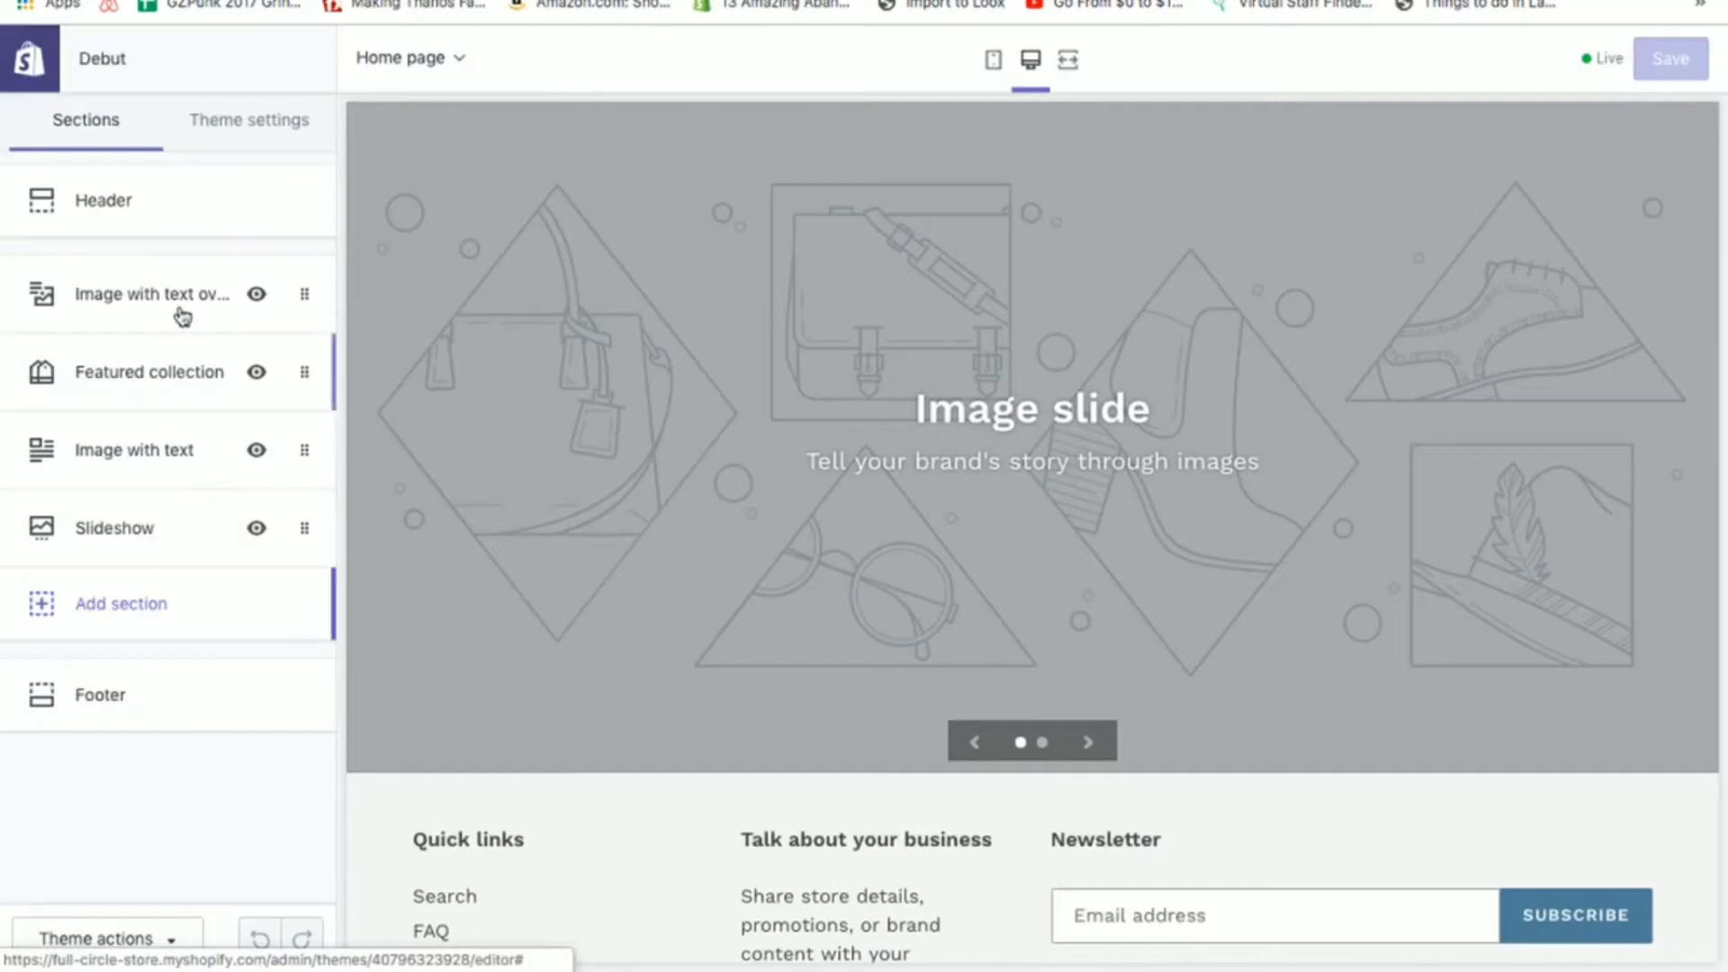
click(193, 226)
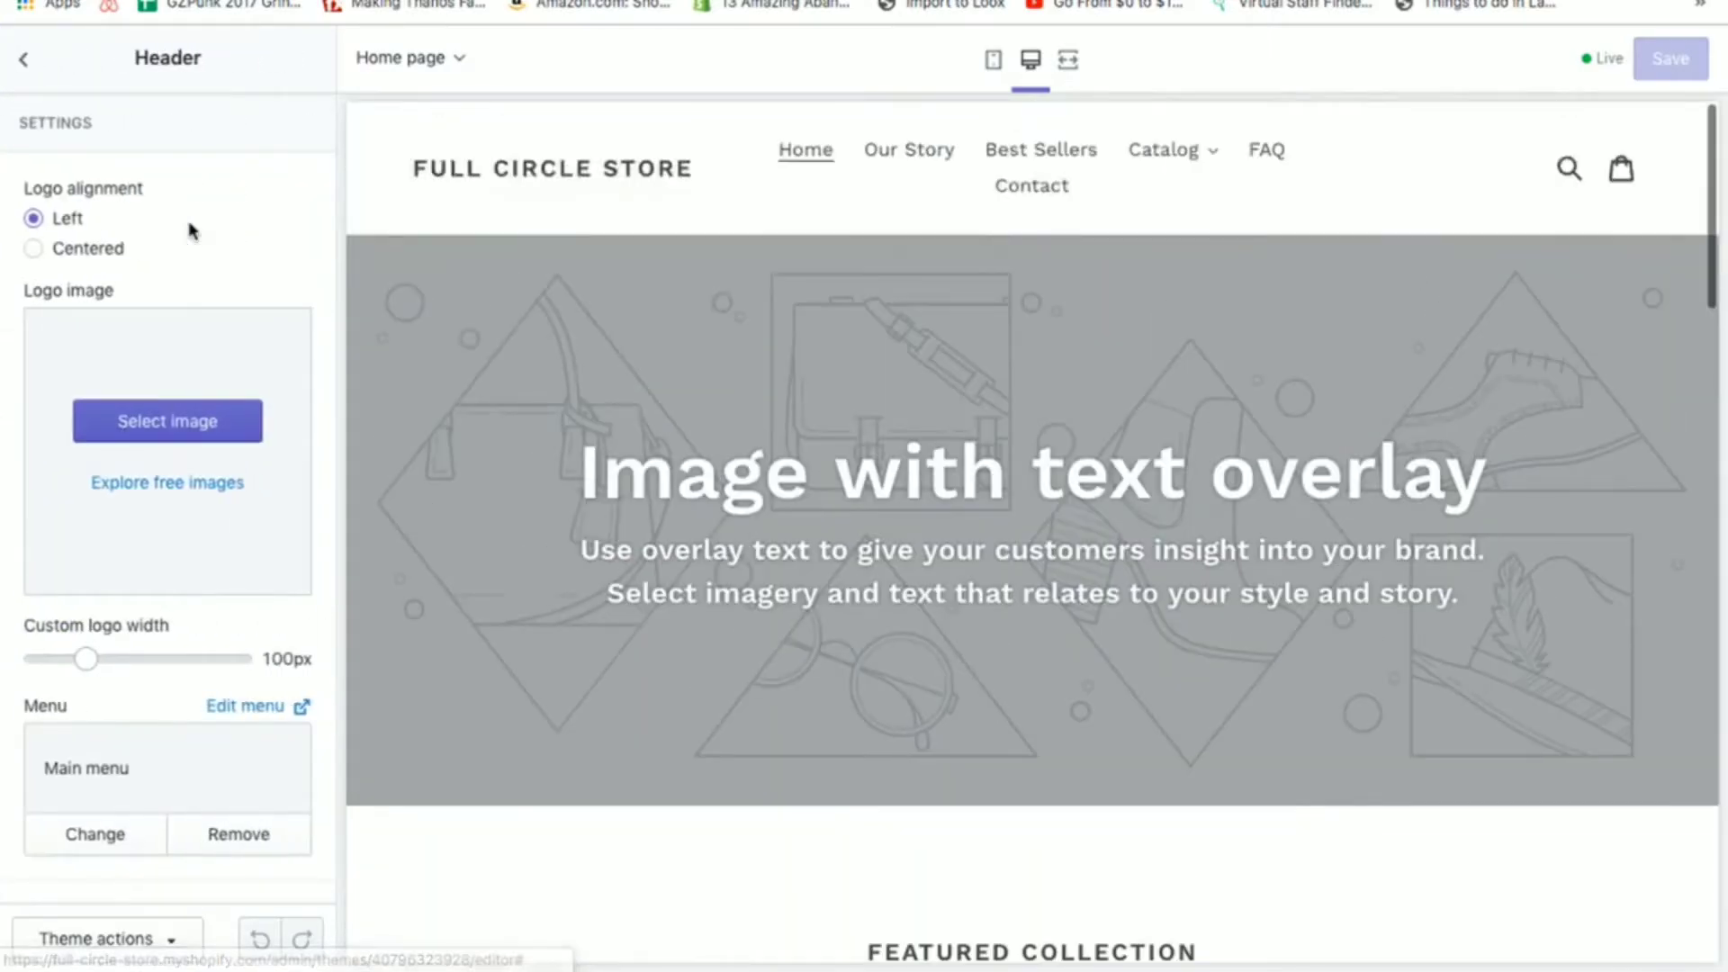
scroll(752, 388, down, 15)
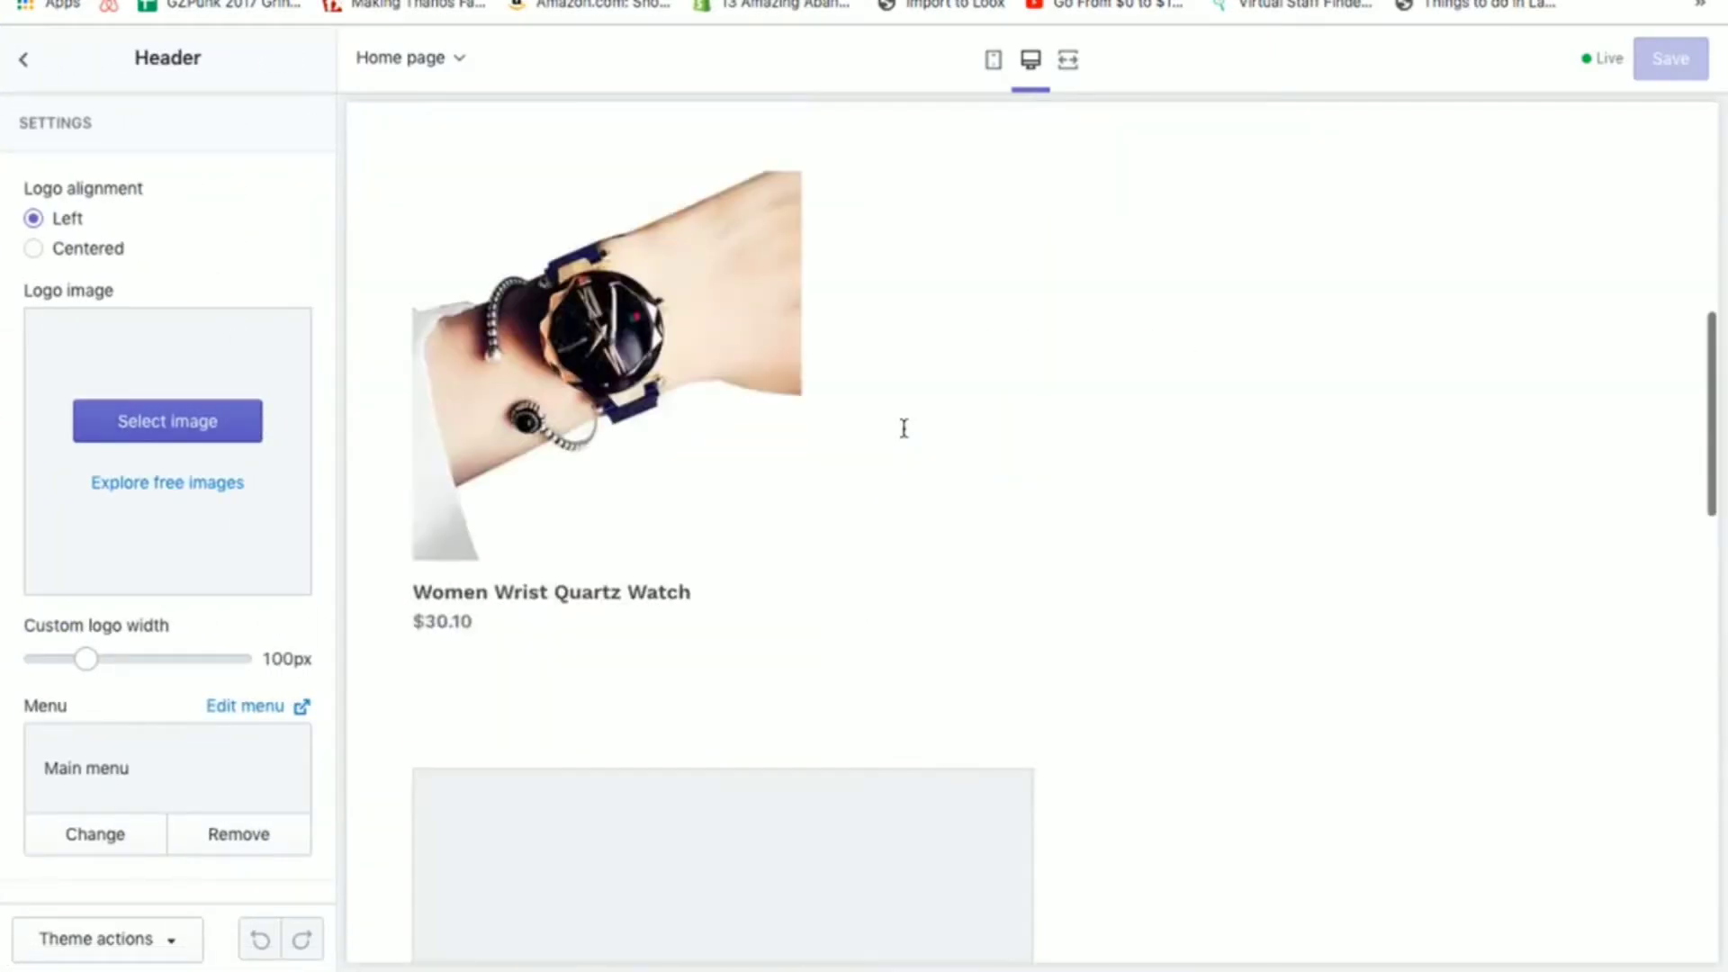
click(20, 58)
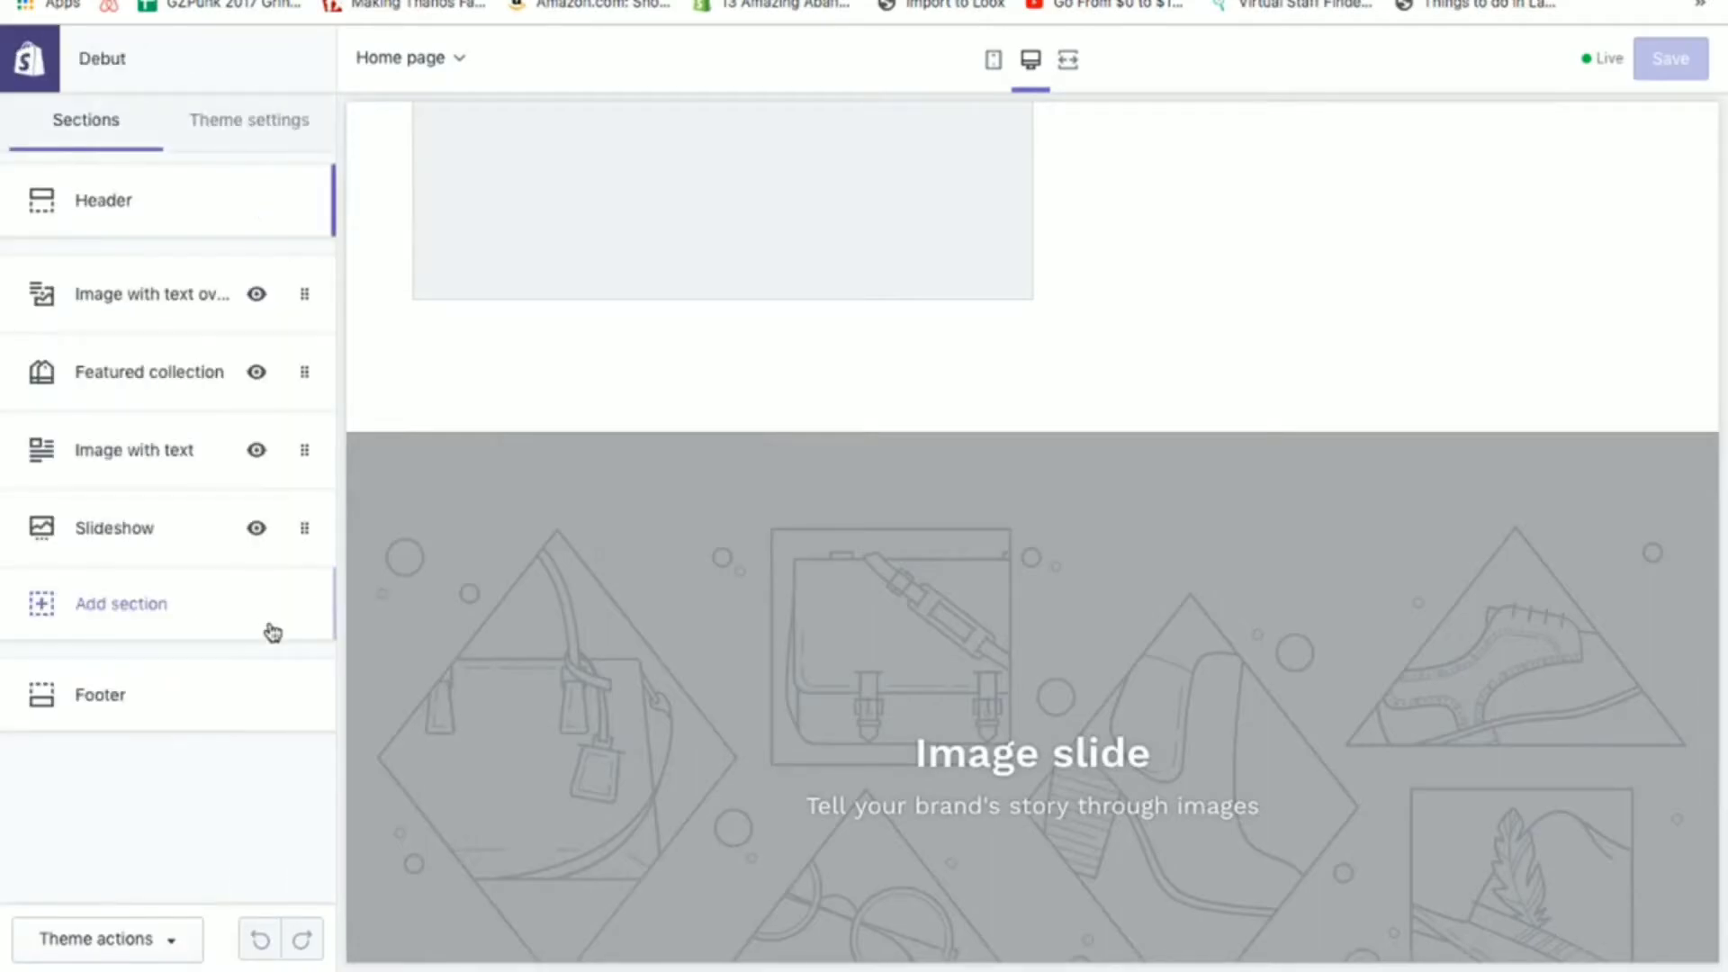
click(236, 695)
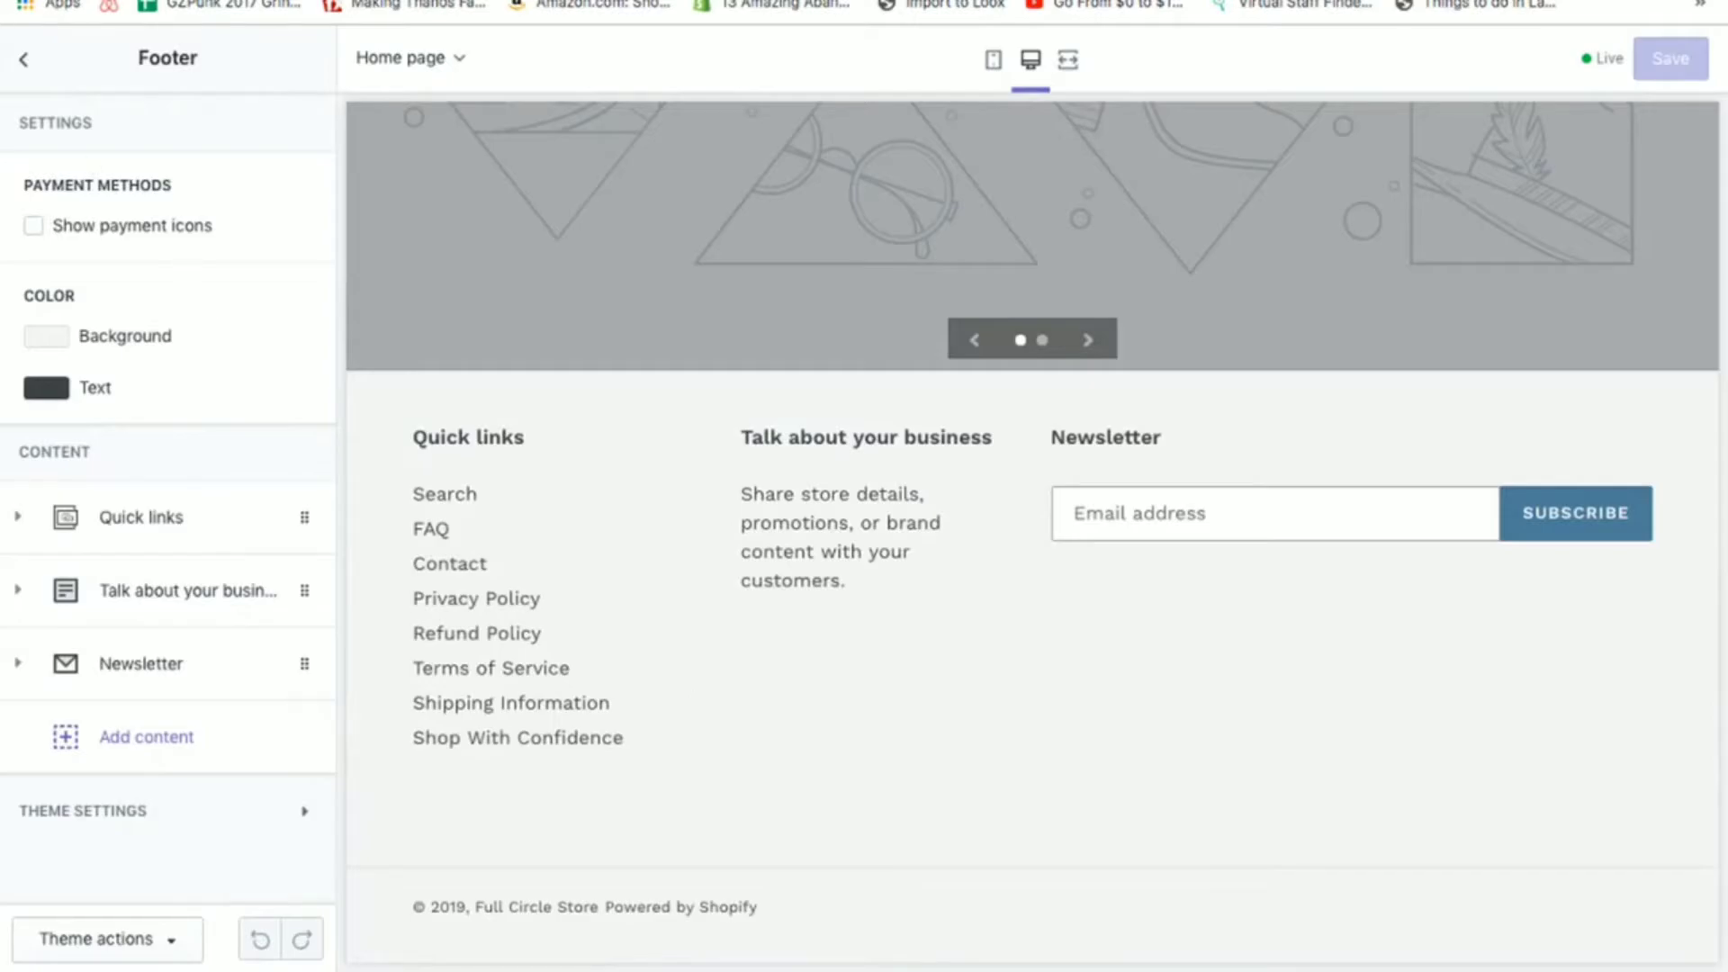
click(41, 63)
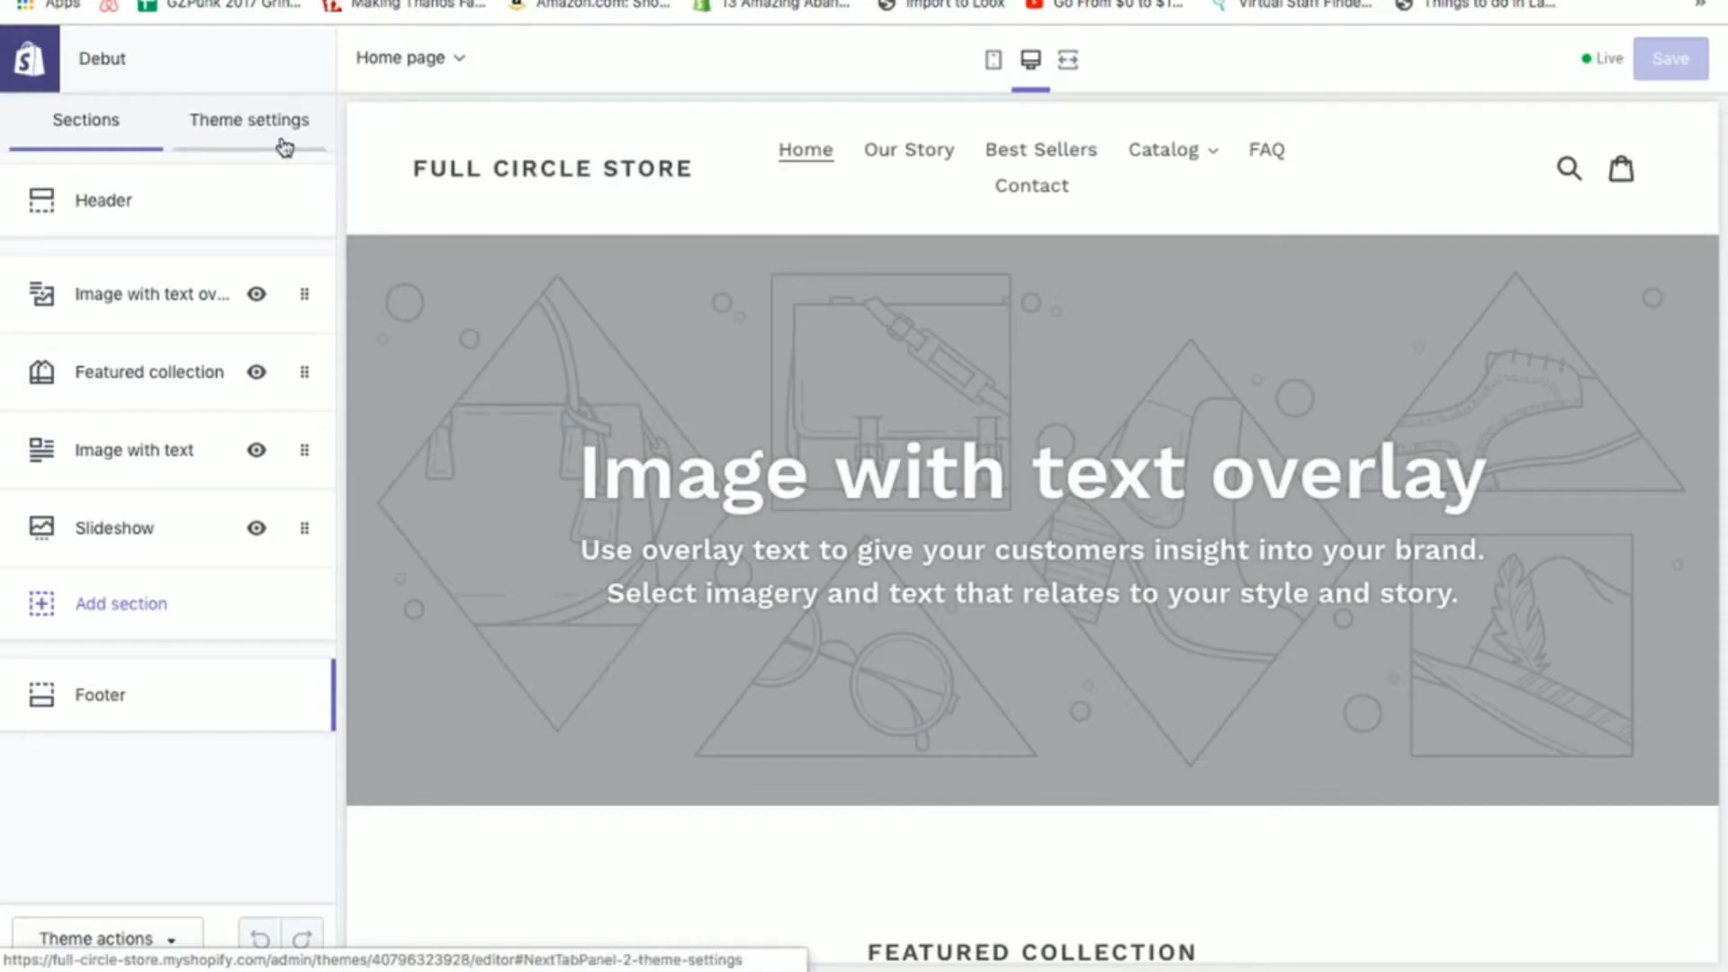
click(284, 145)
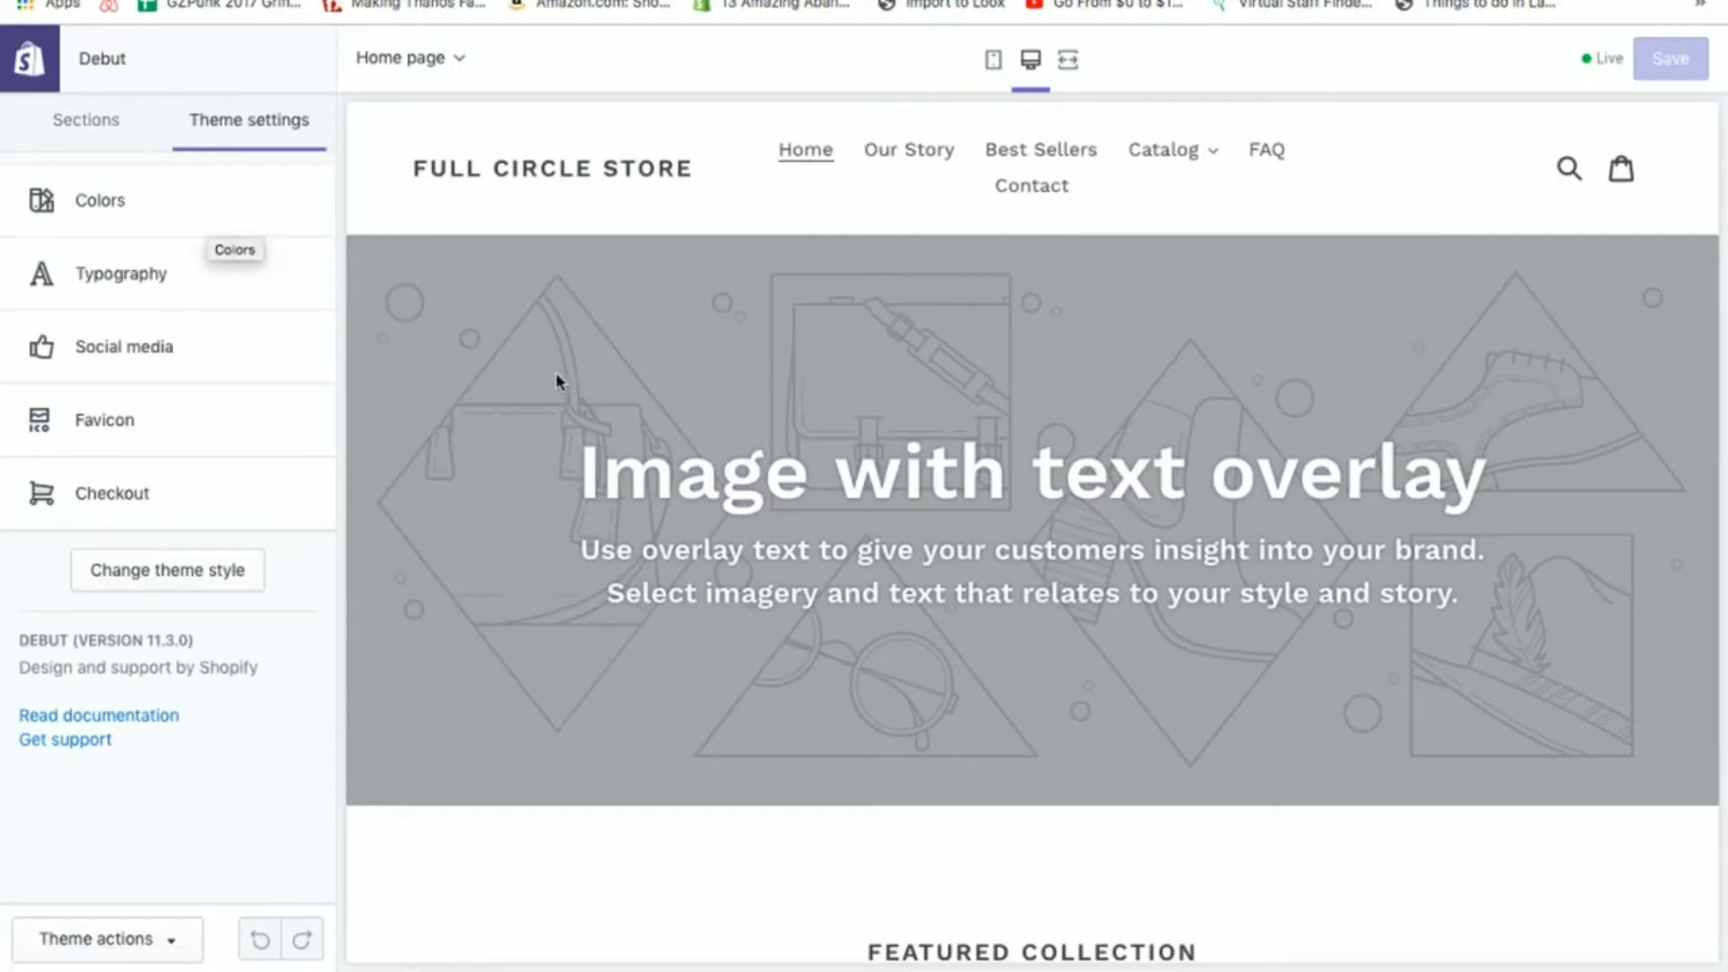
scroll(735, 419, down, 2)
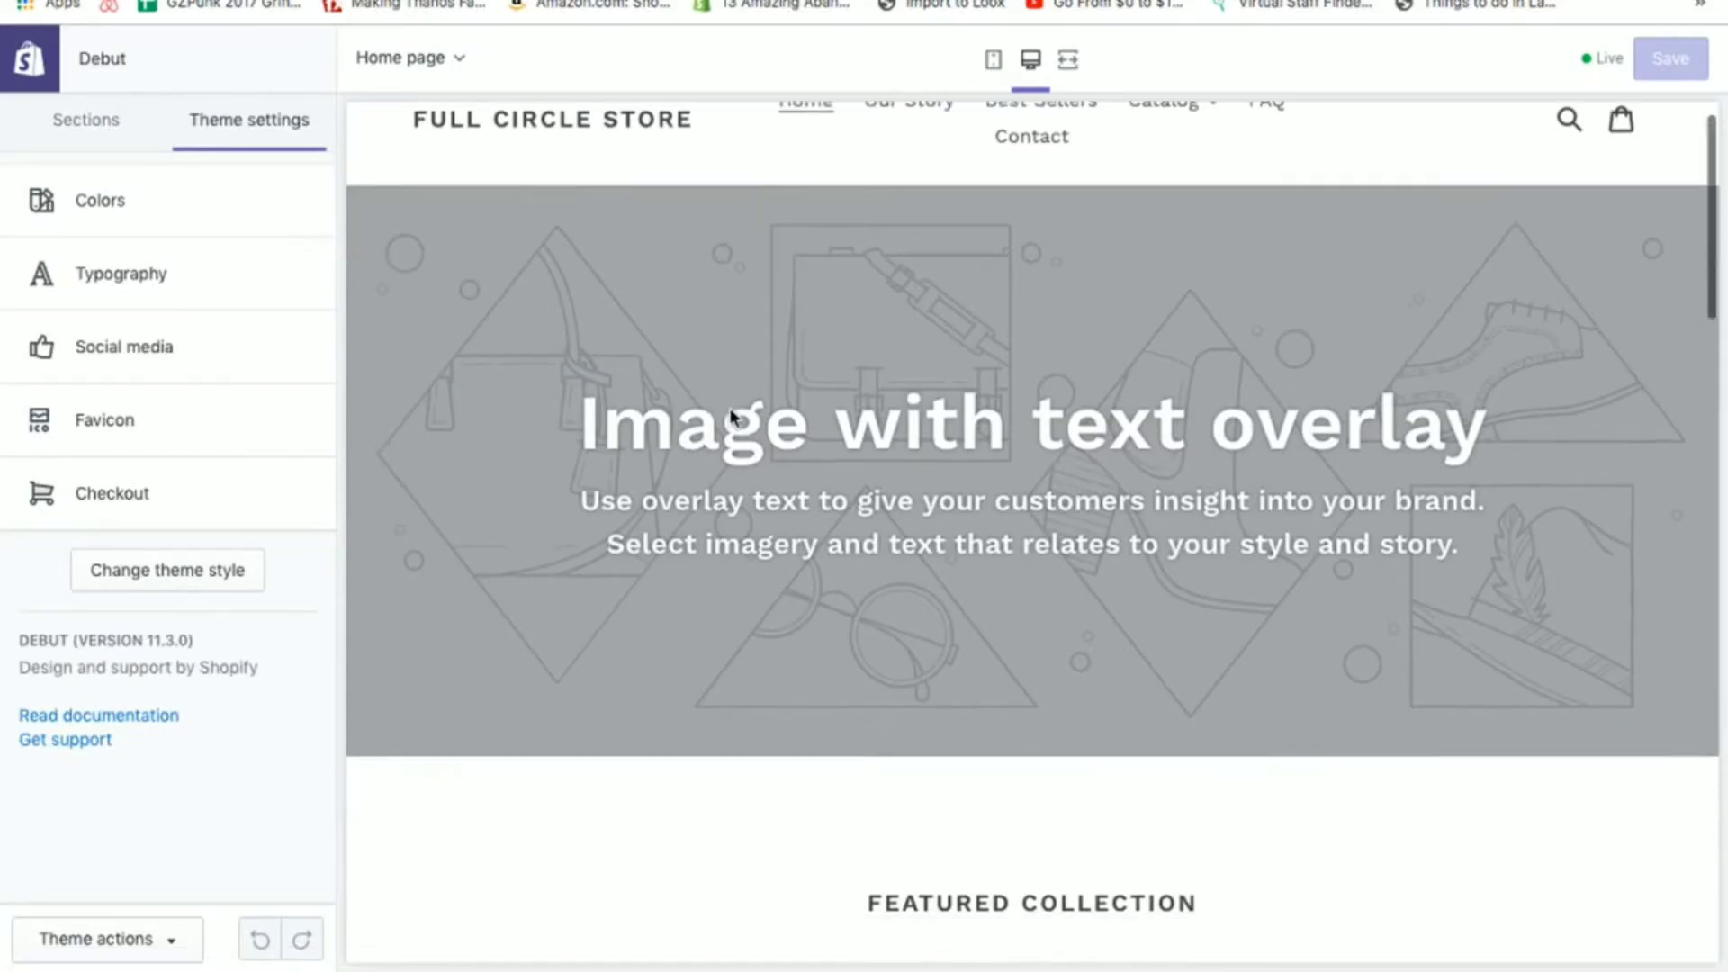
scroll(735, 419, up, 2)
scroll(744, 487, down, 1)
scroll(744, 487, down, 10)
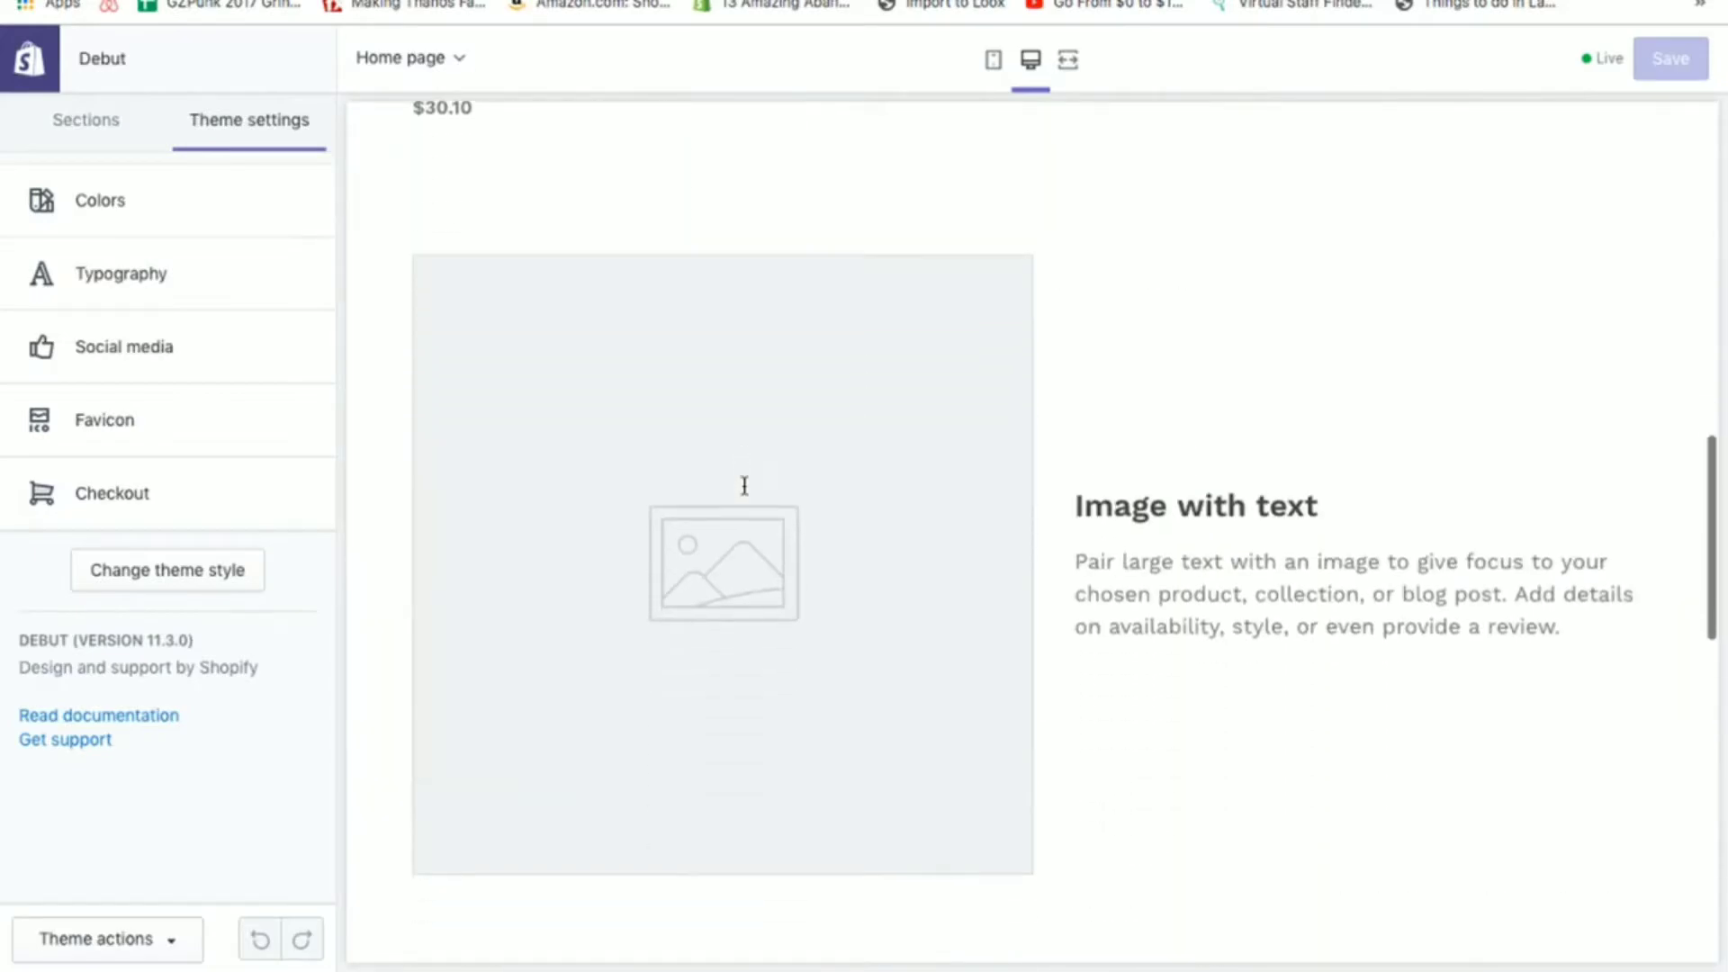
scroll(744, 486, up, 8)
scroll(745, 486, up, 4)
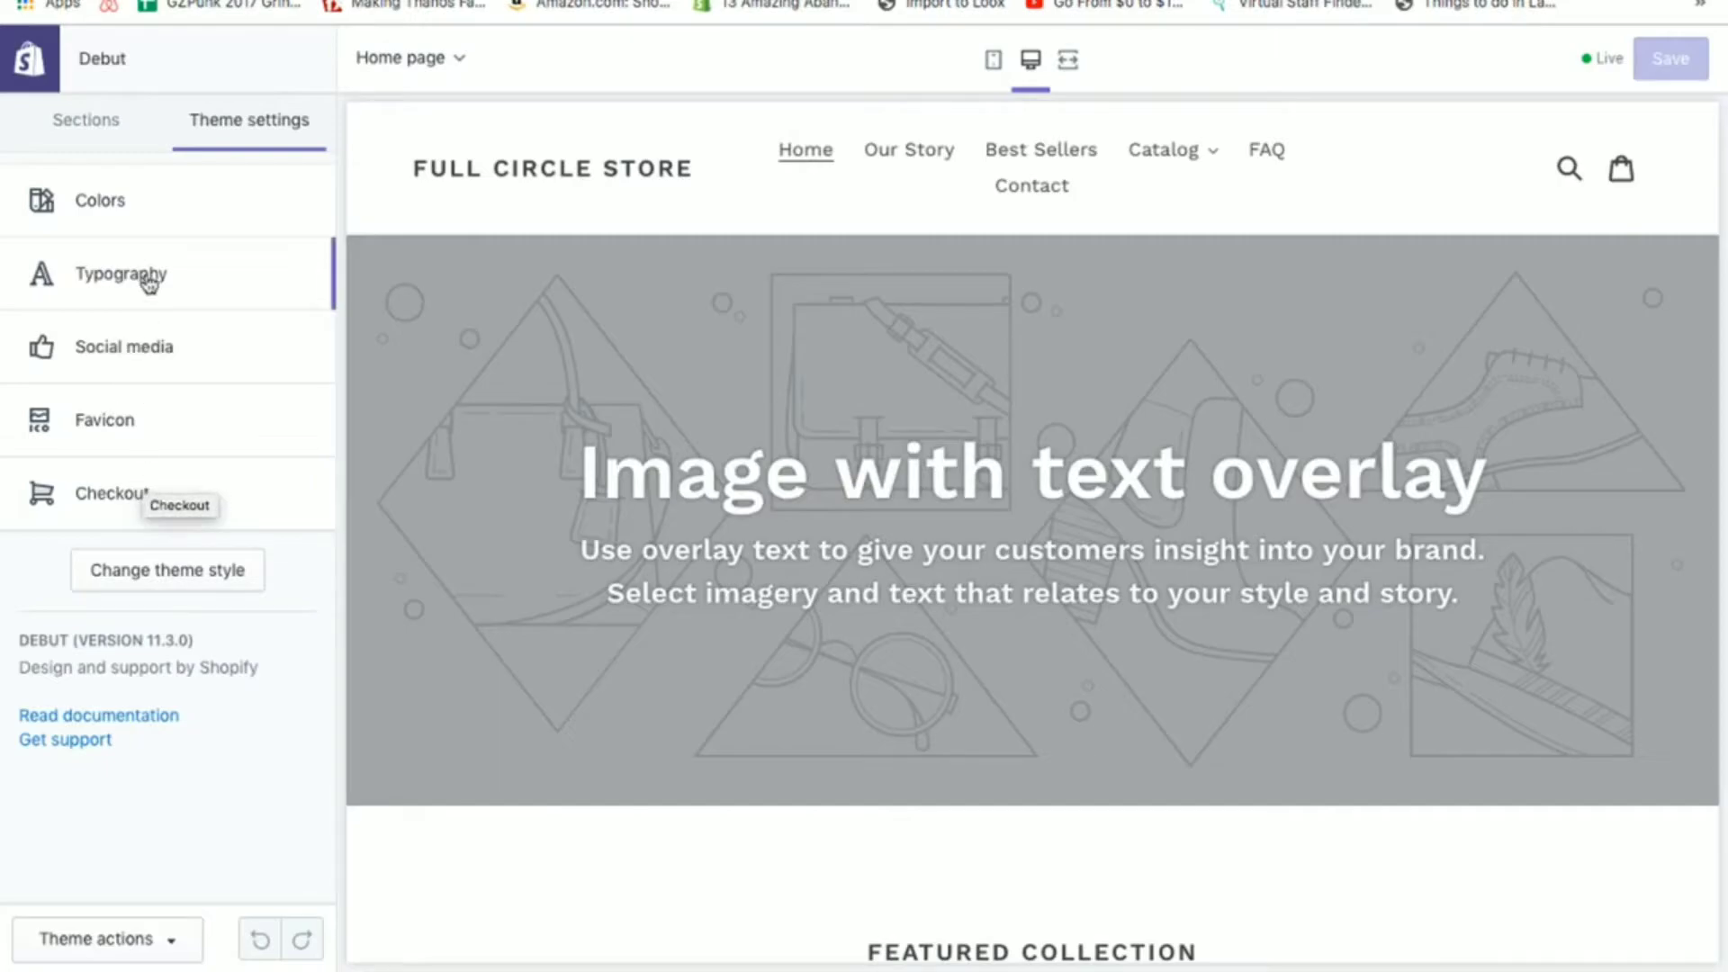
click(124, 132)
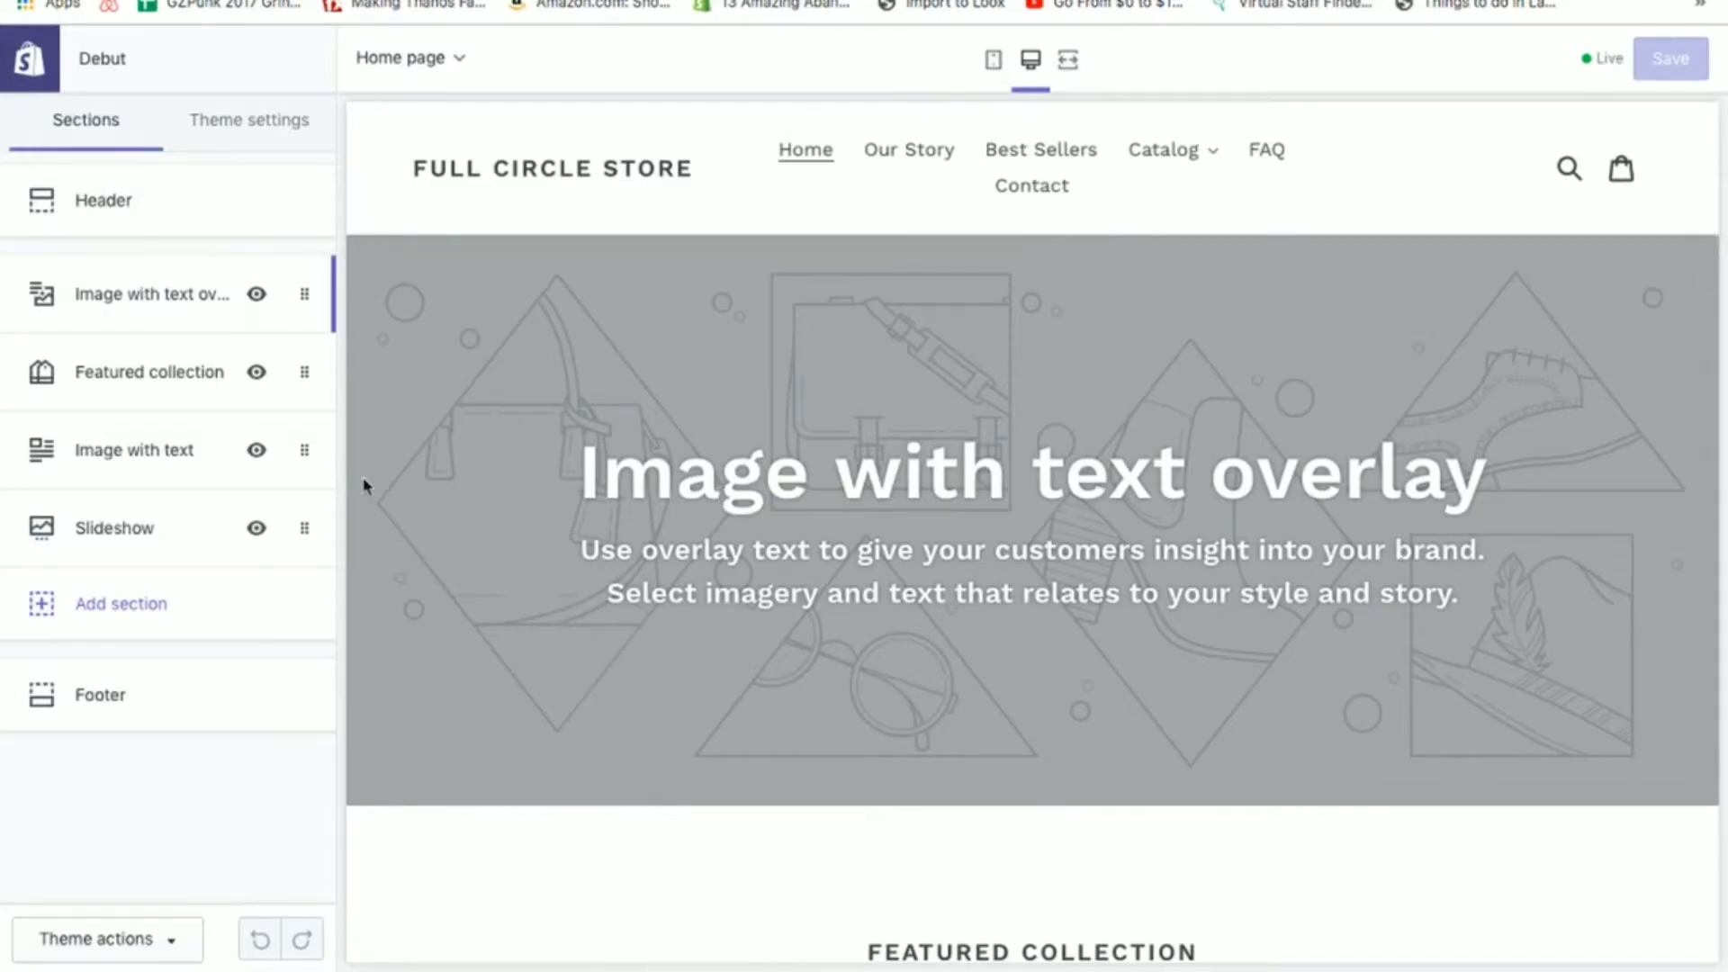
Upload the round Full Circle Store logo file and use it as the header logo image
click(132, 201)
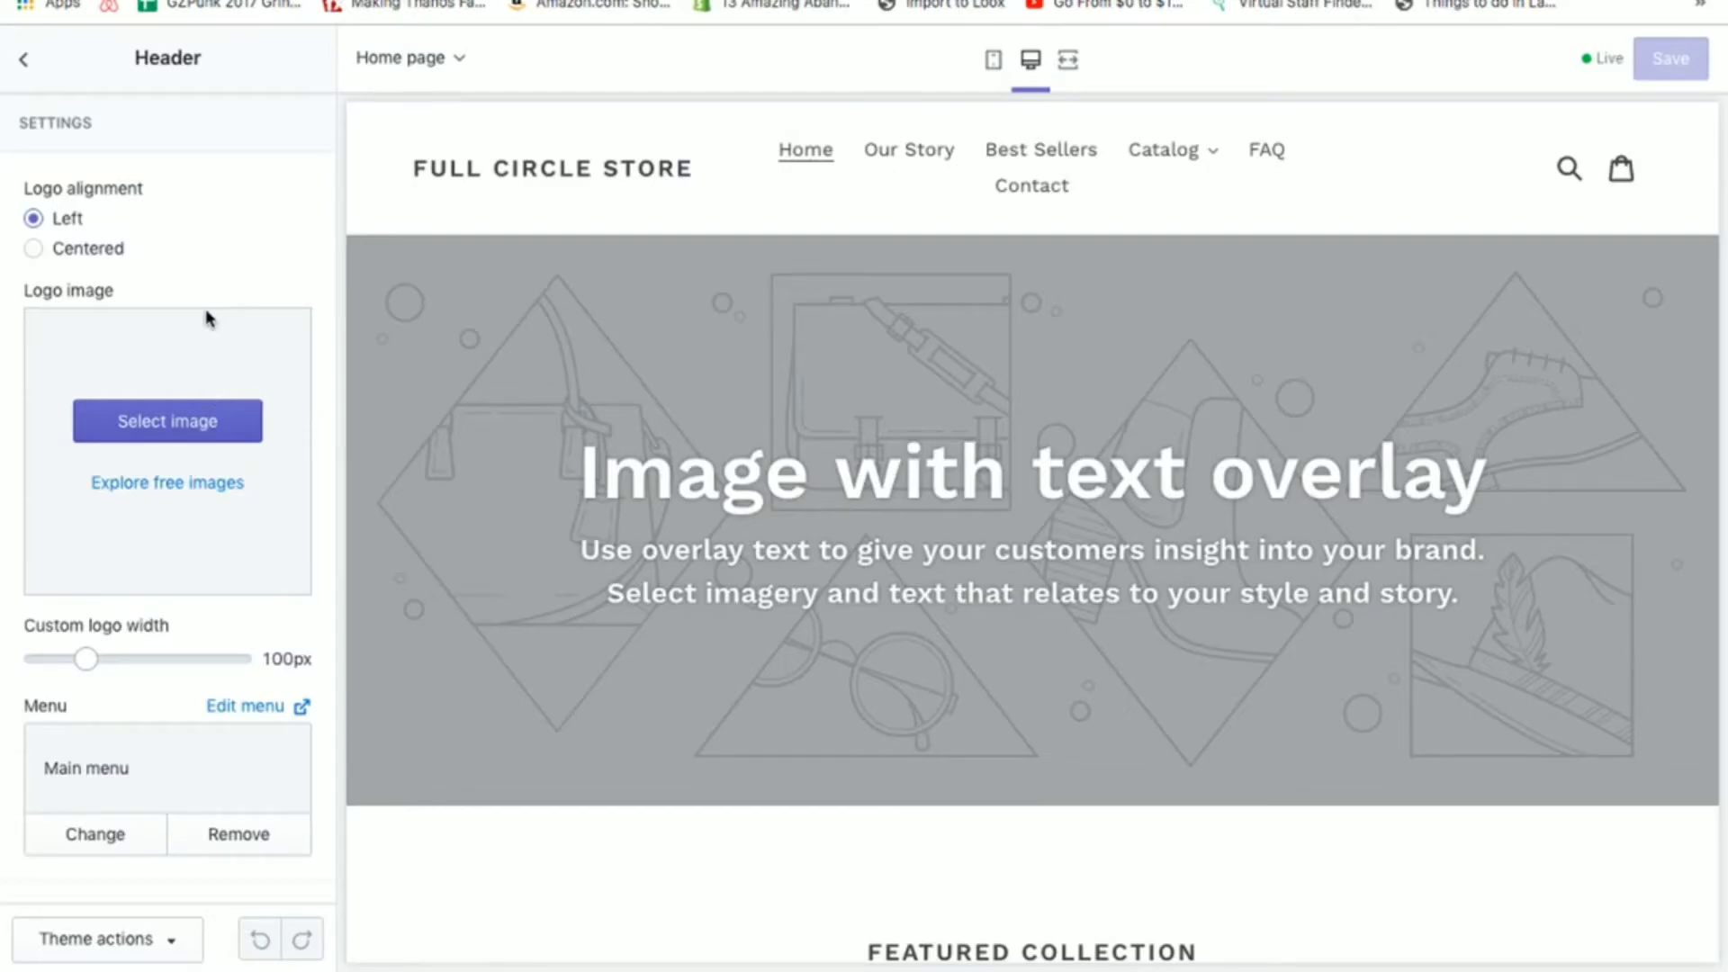
click(144, 436)
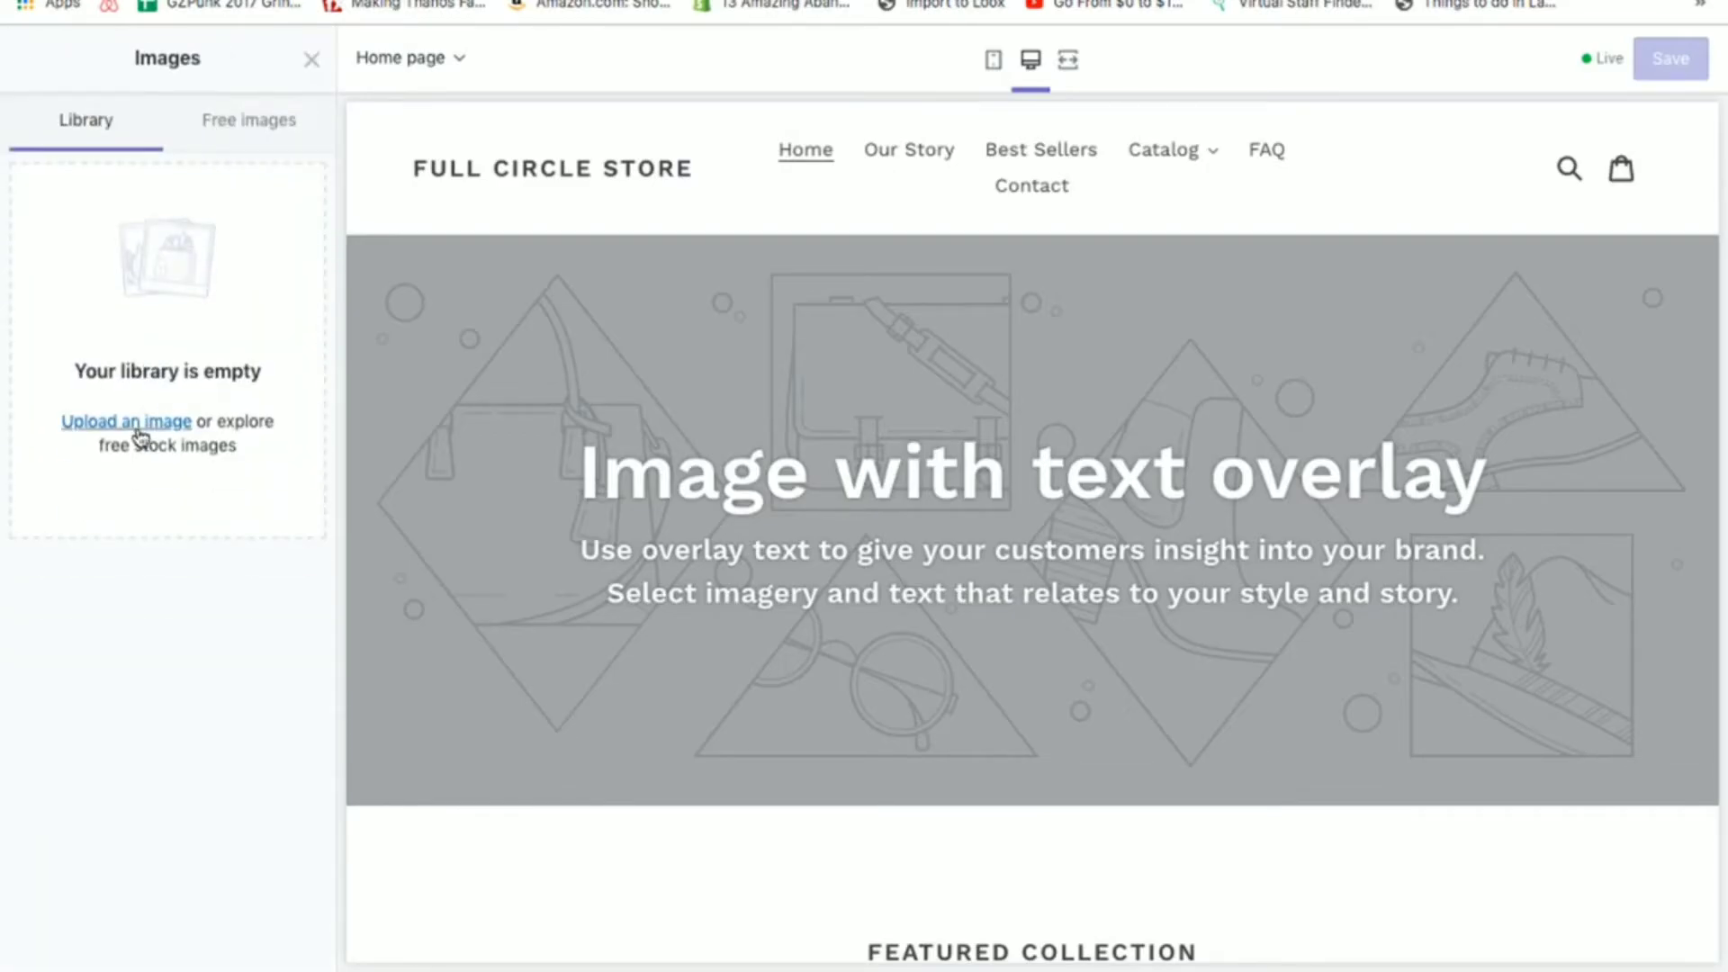
click(126, 420)
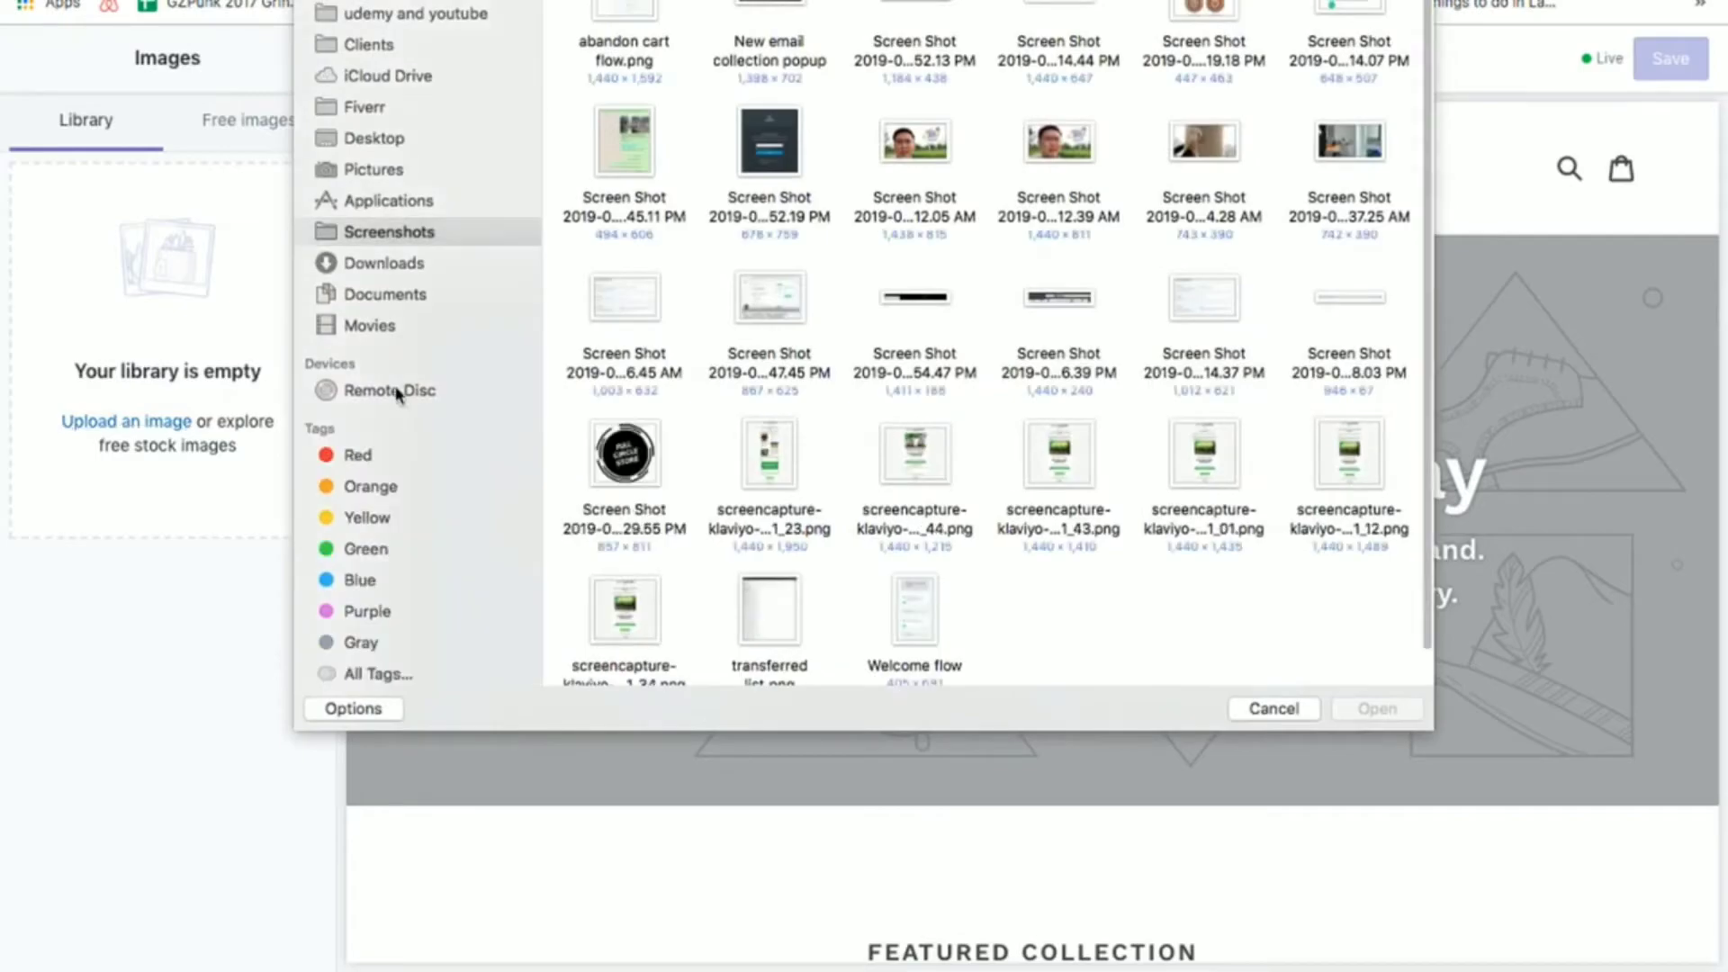
double_click(614, 464)
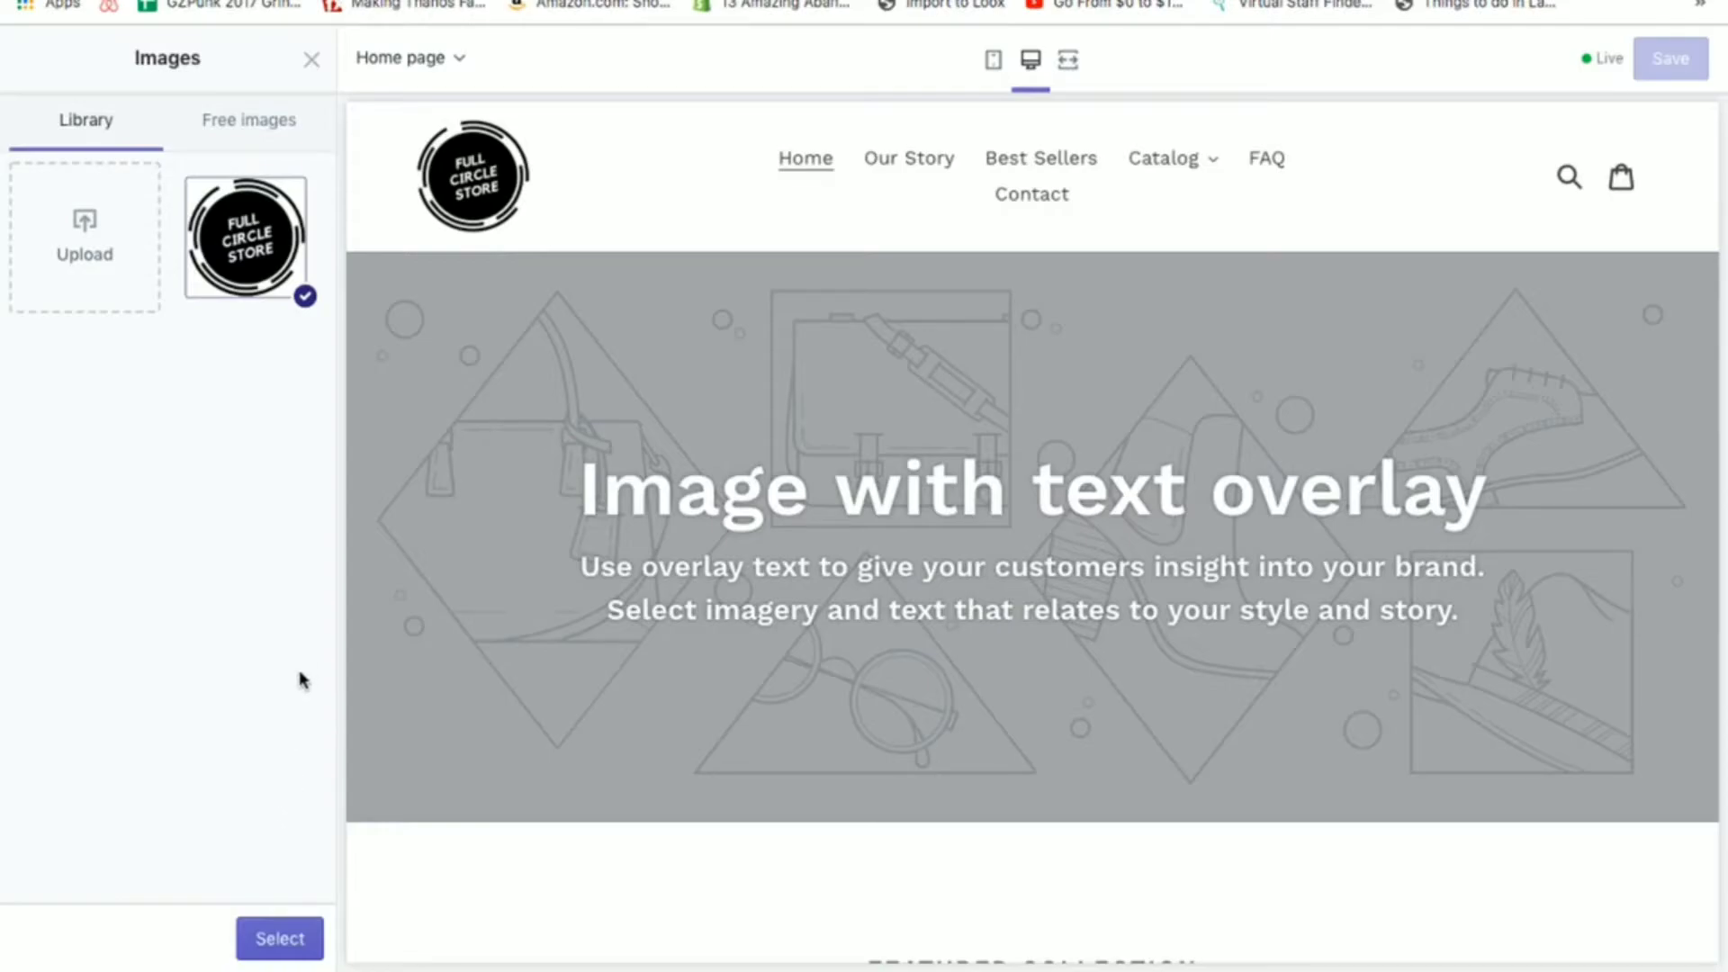
click(266, 940)
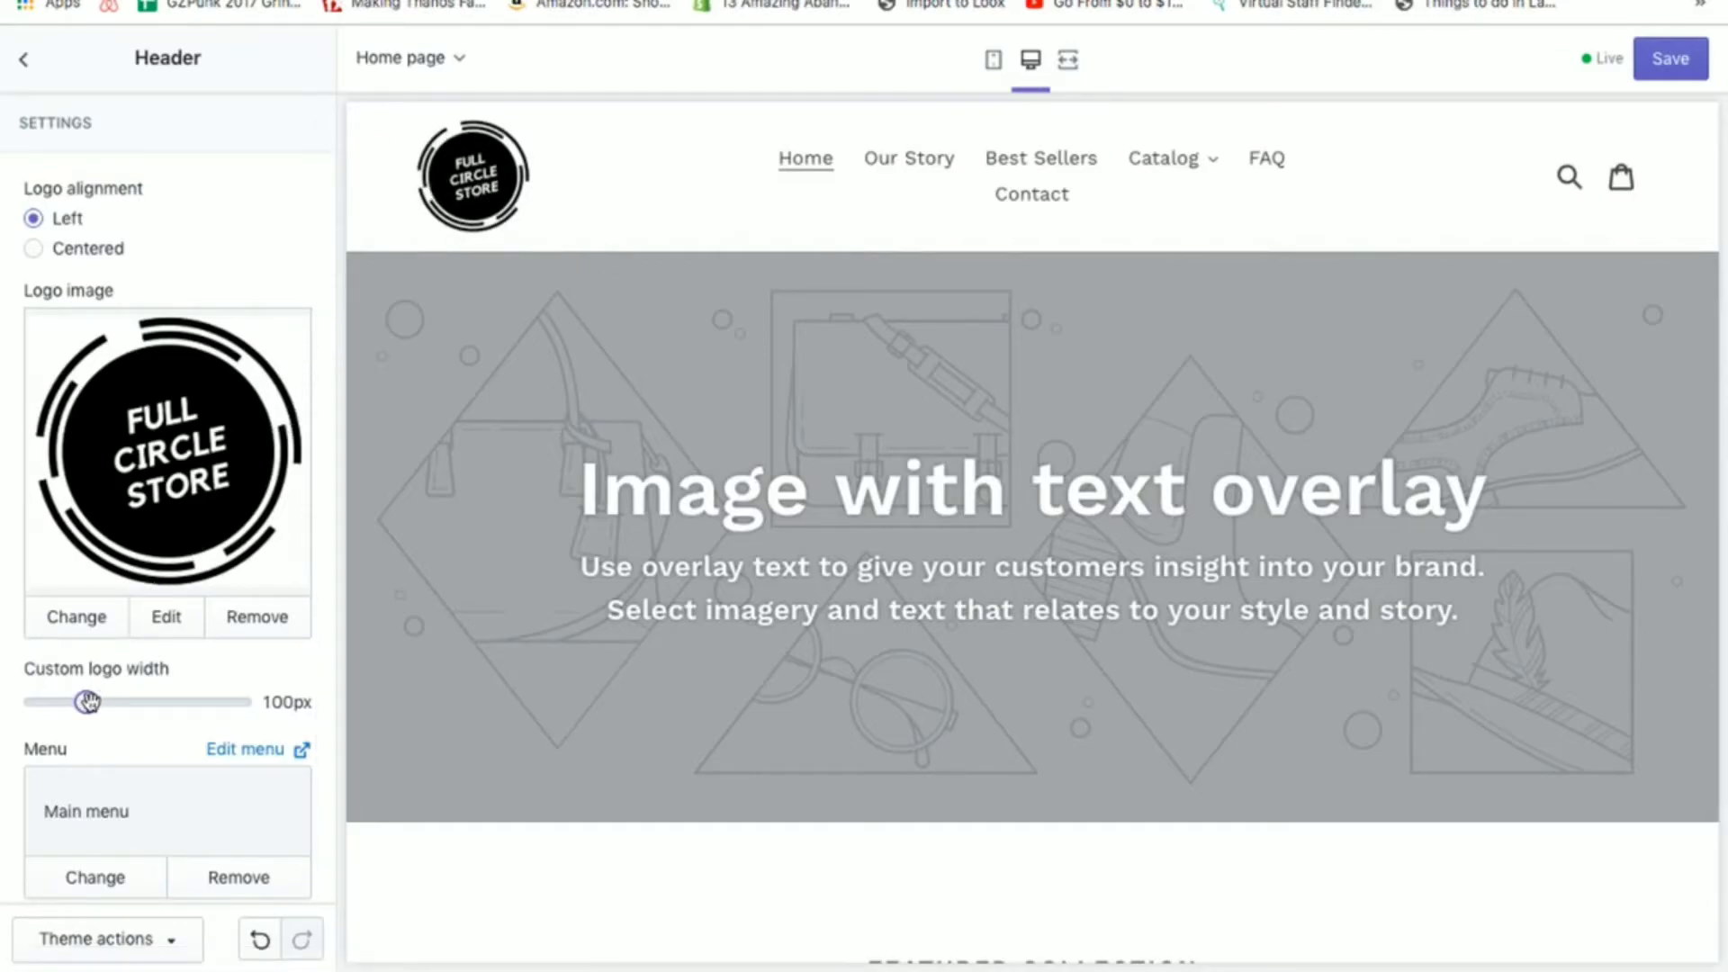
drag(87, 701, 148, 702)
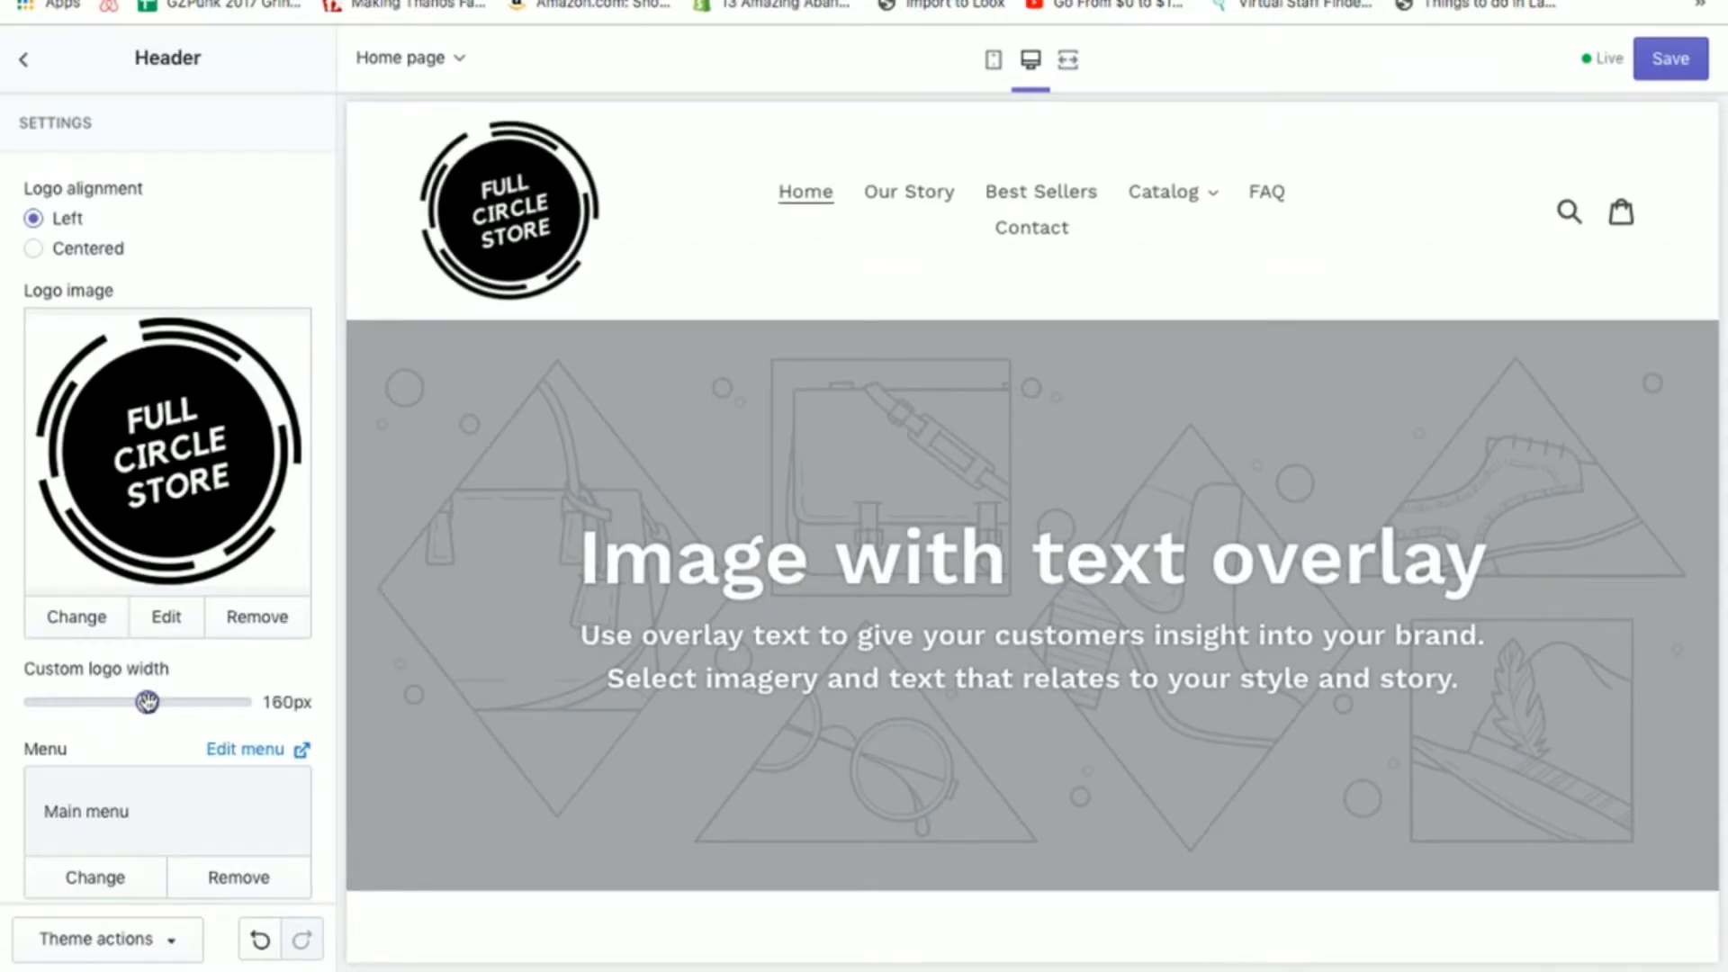
scroll(216, 608, down, 1)
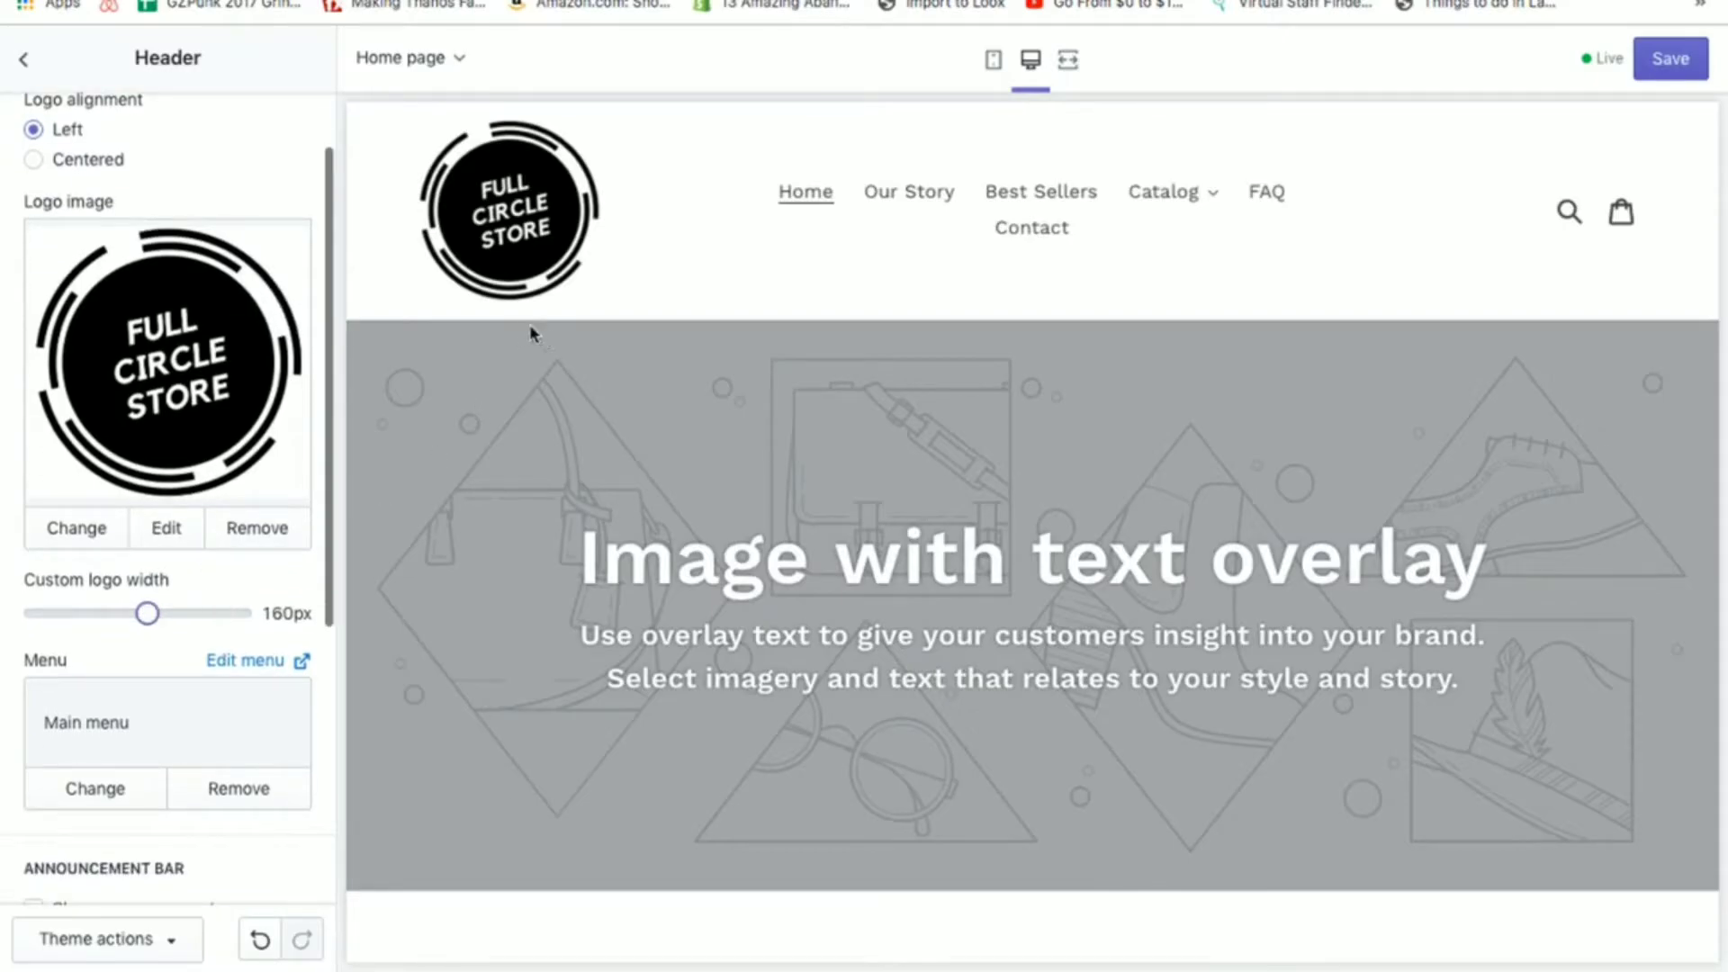
click(995, 60)
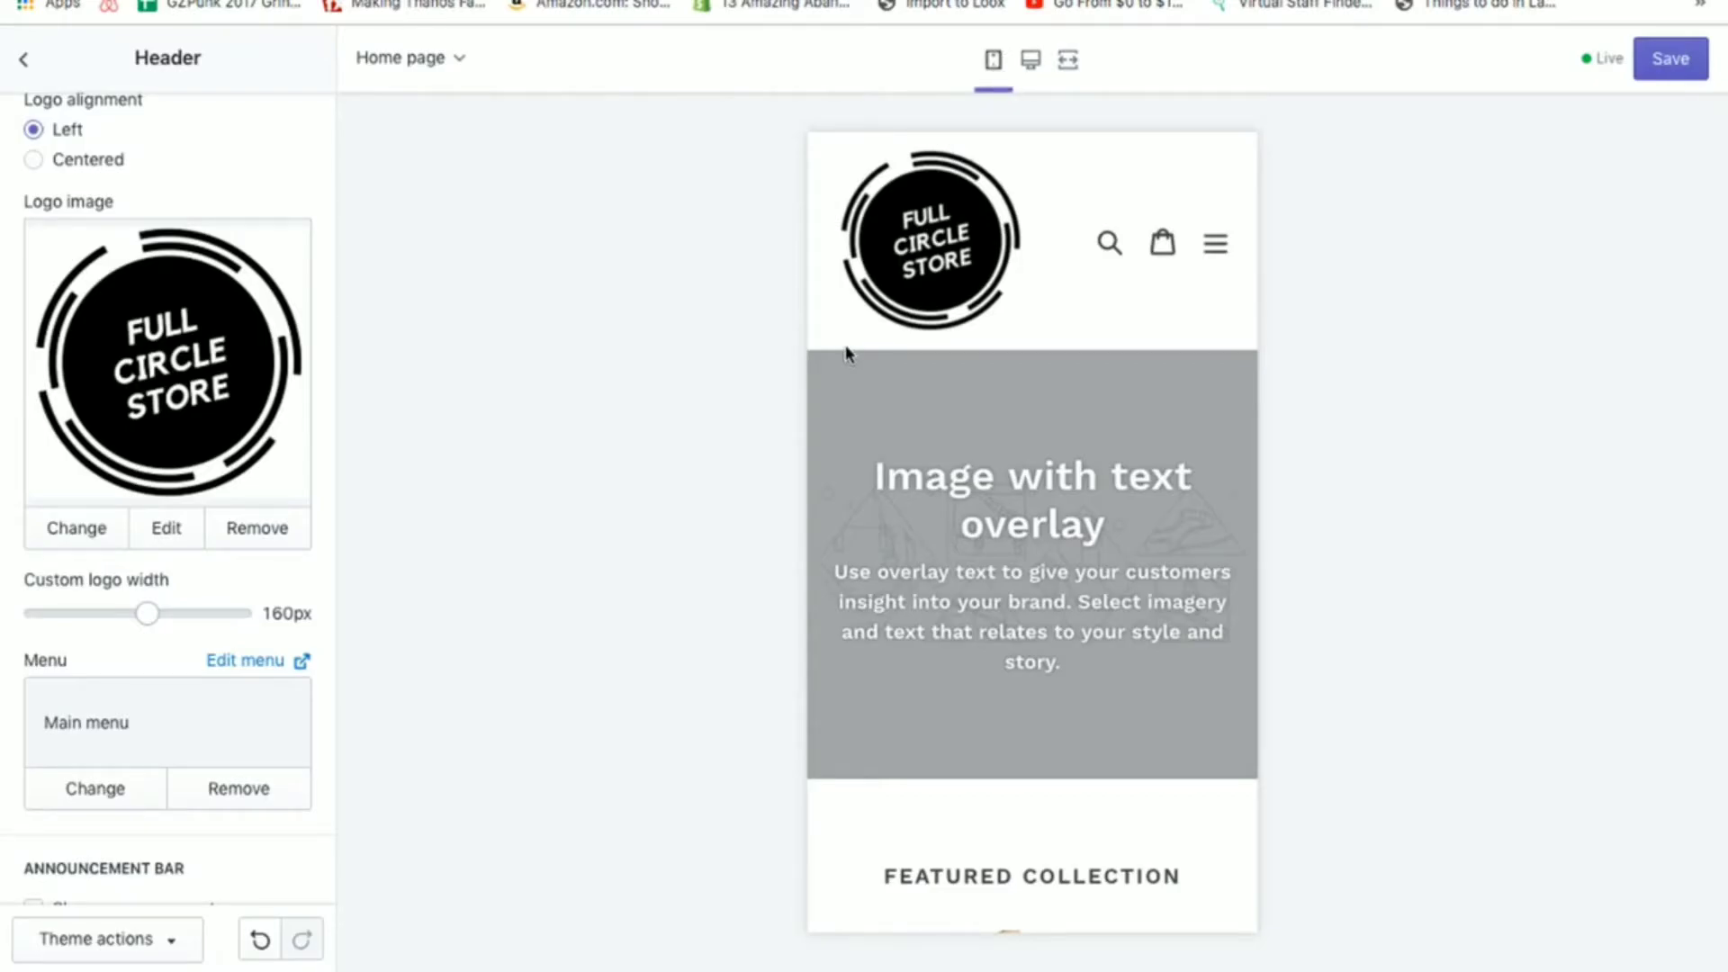
click(1068, 59)
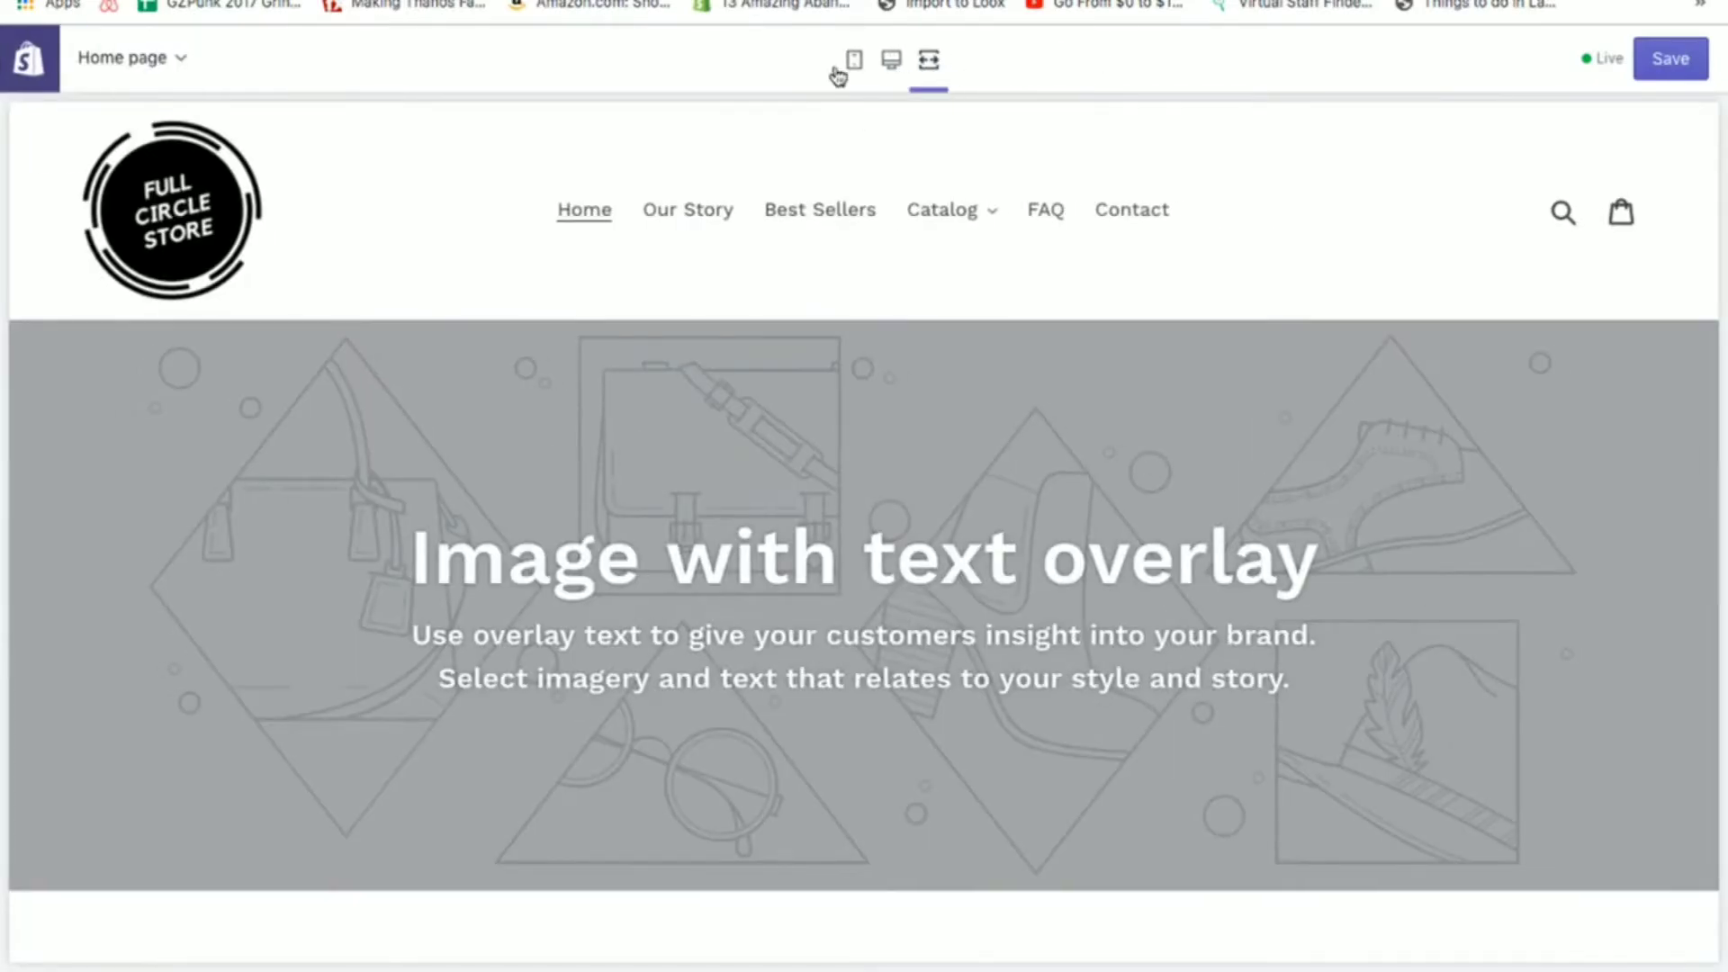
click(890, 61)
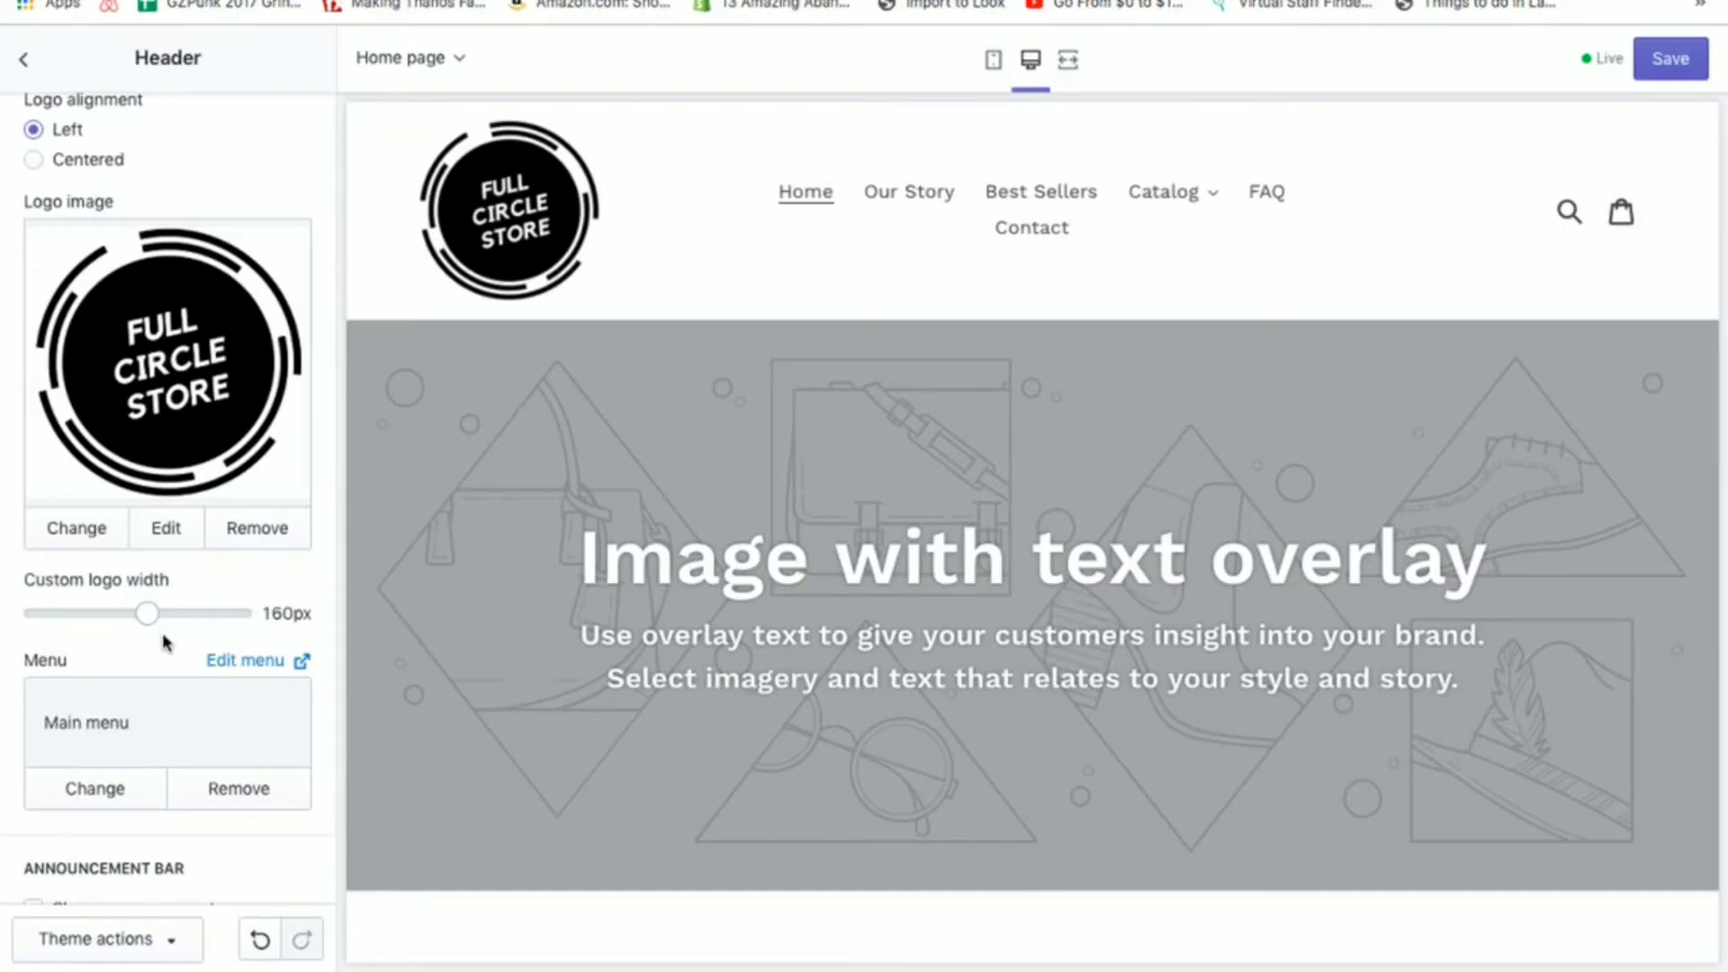
Turn on the announcement bar with text 'We Ship Wroldwide | 100% Free Shipping | No Taxes | Easy Returns'
scroll(164, 641, up, 1)
scroll(69, 590, down, 2)
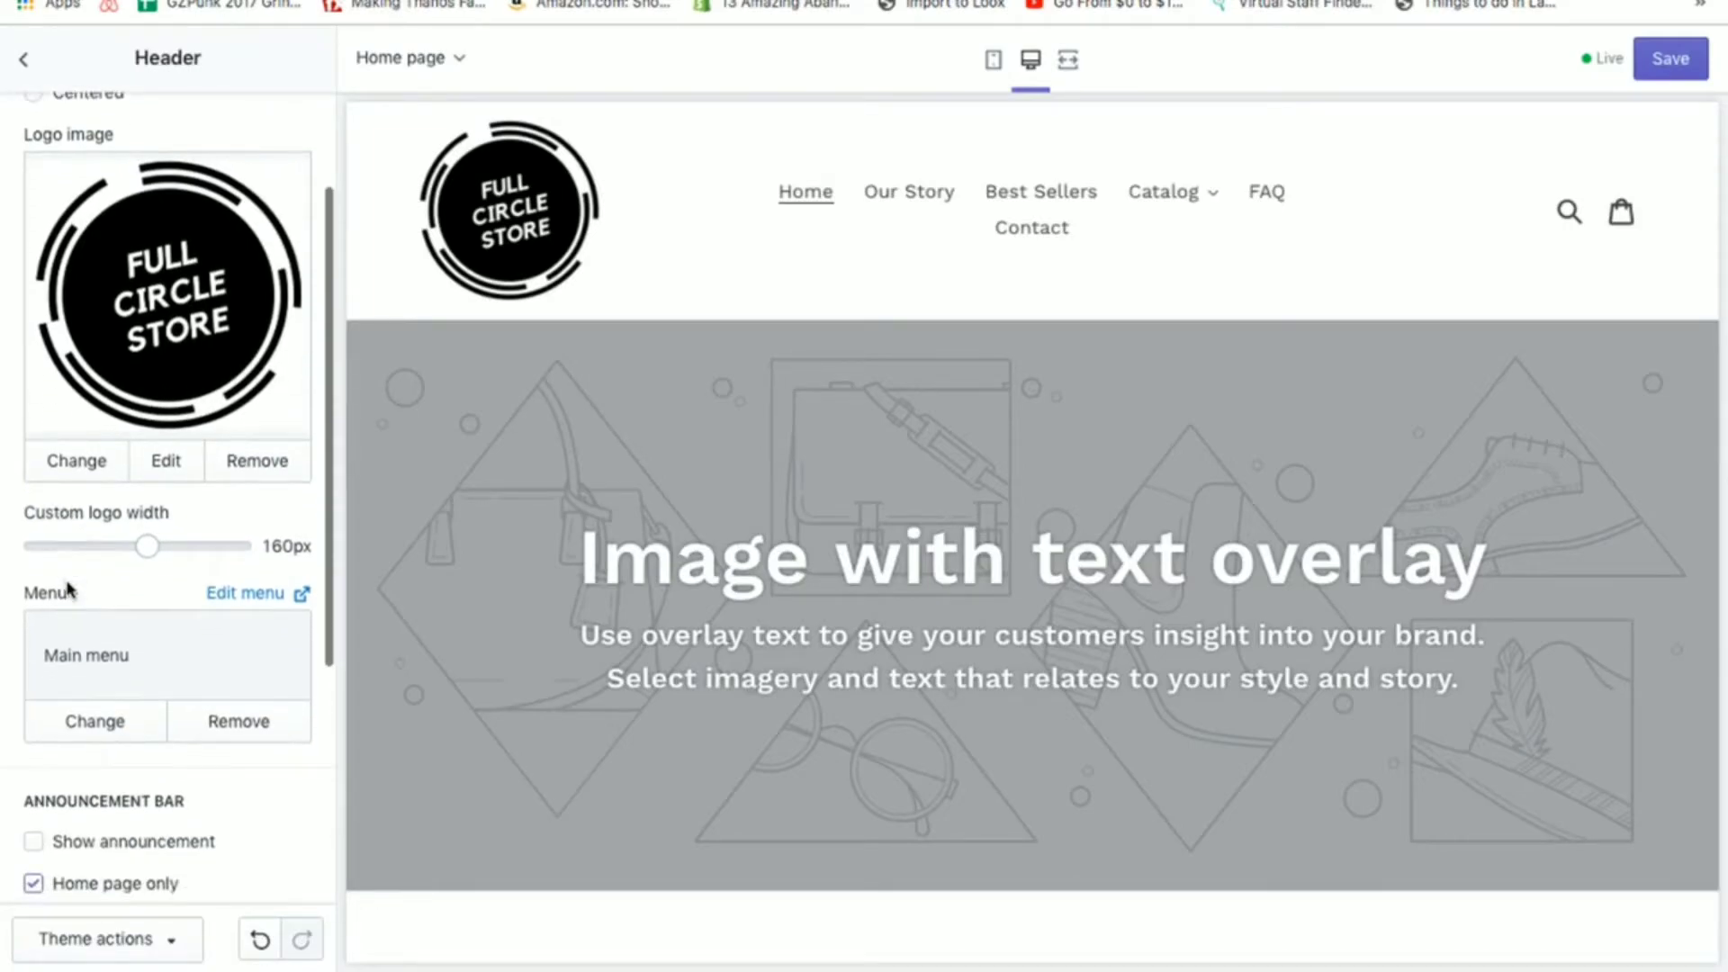
scroll(58, 656, down, 2)
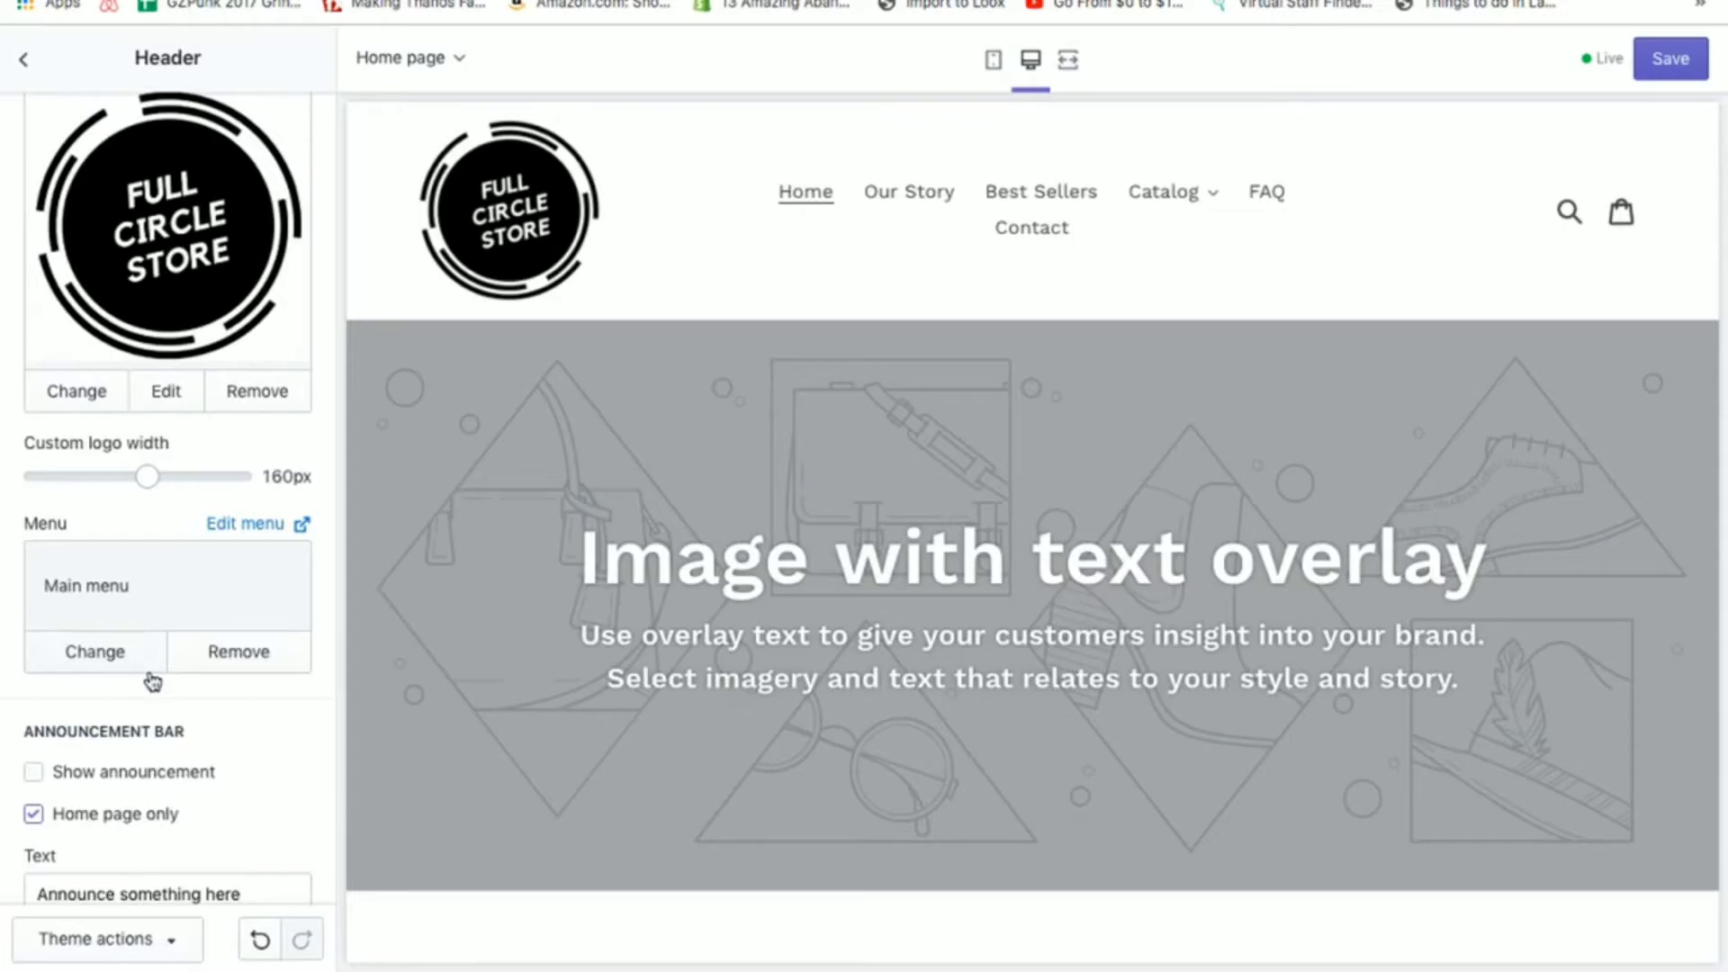
scroll(153, 681, down, 2)
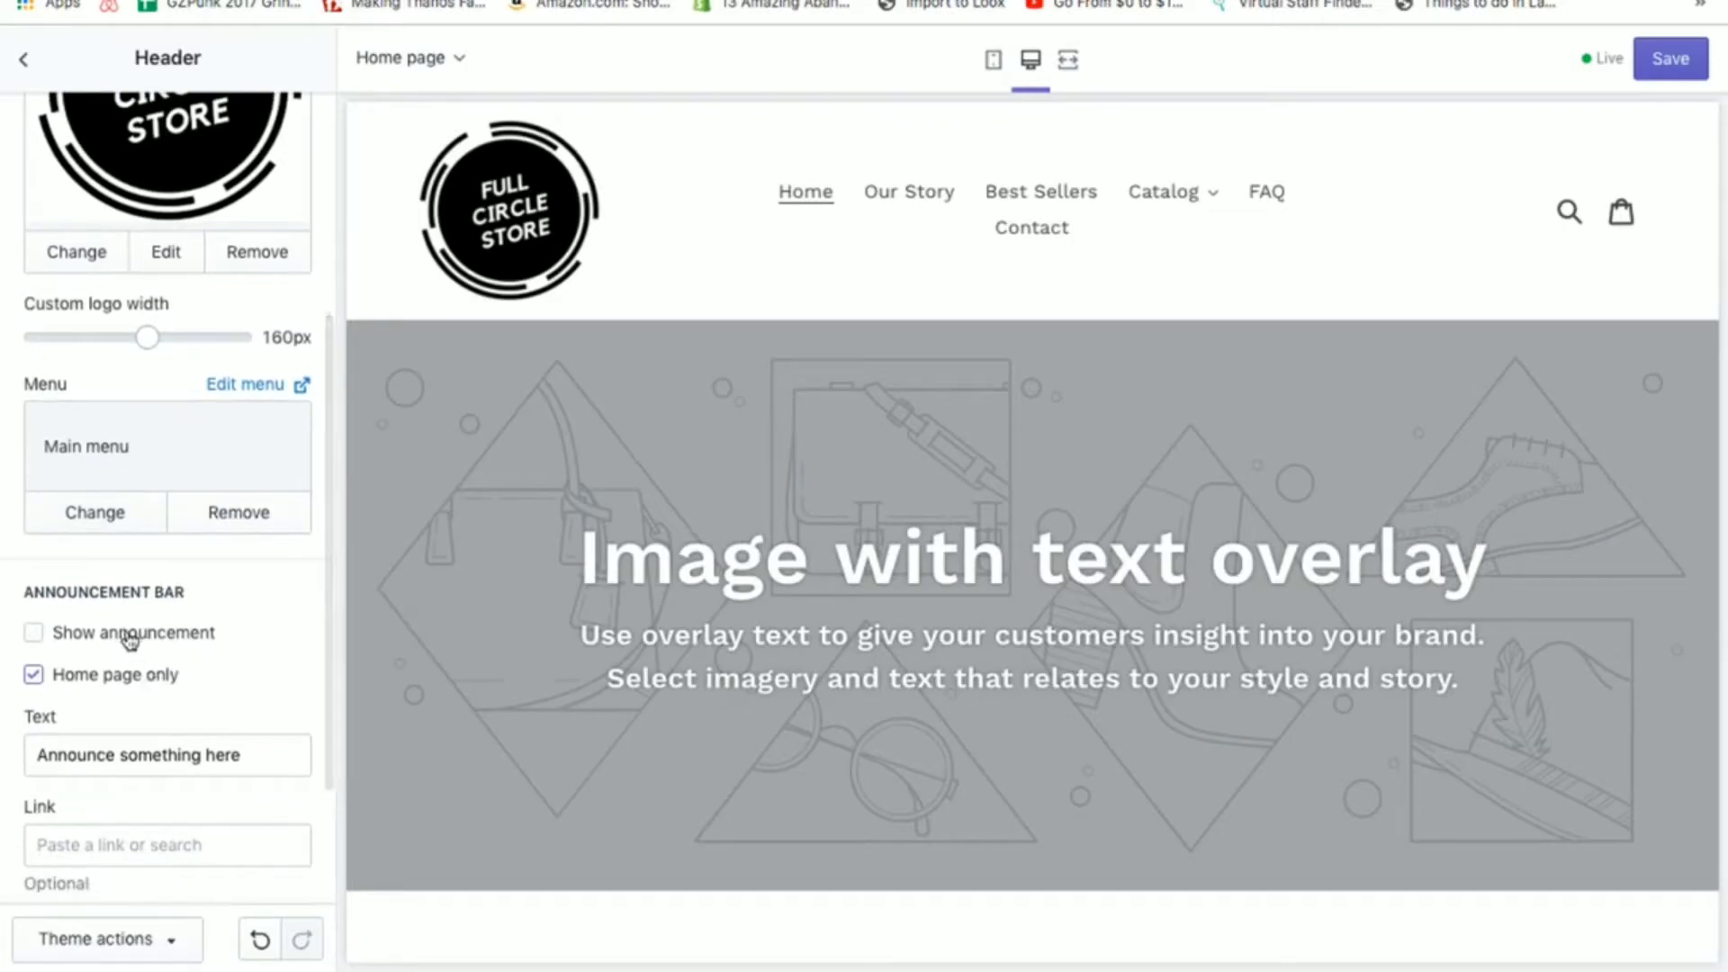
click(130, 638)
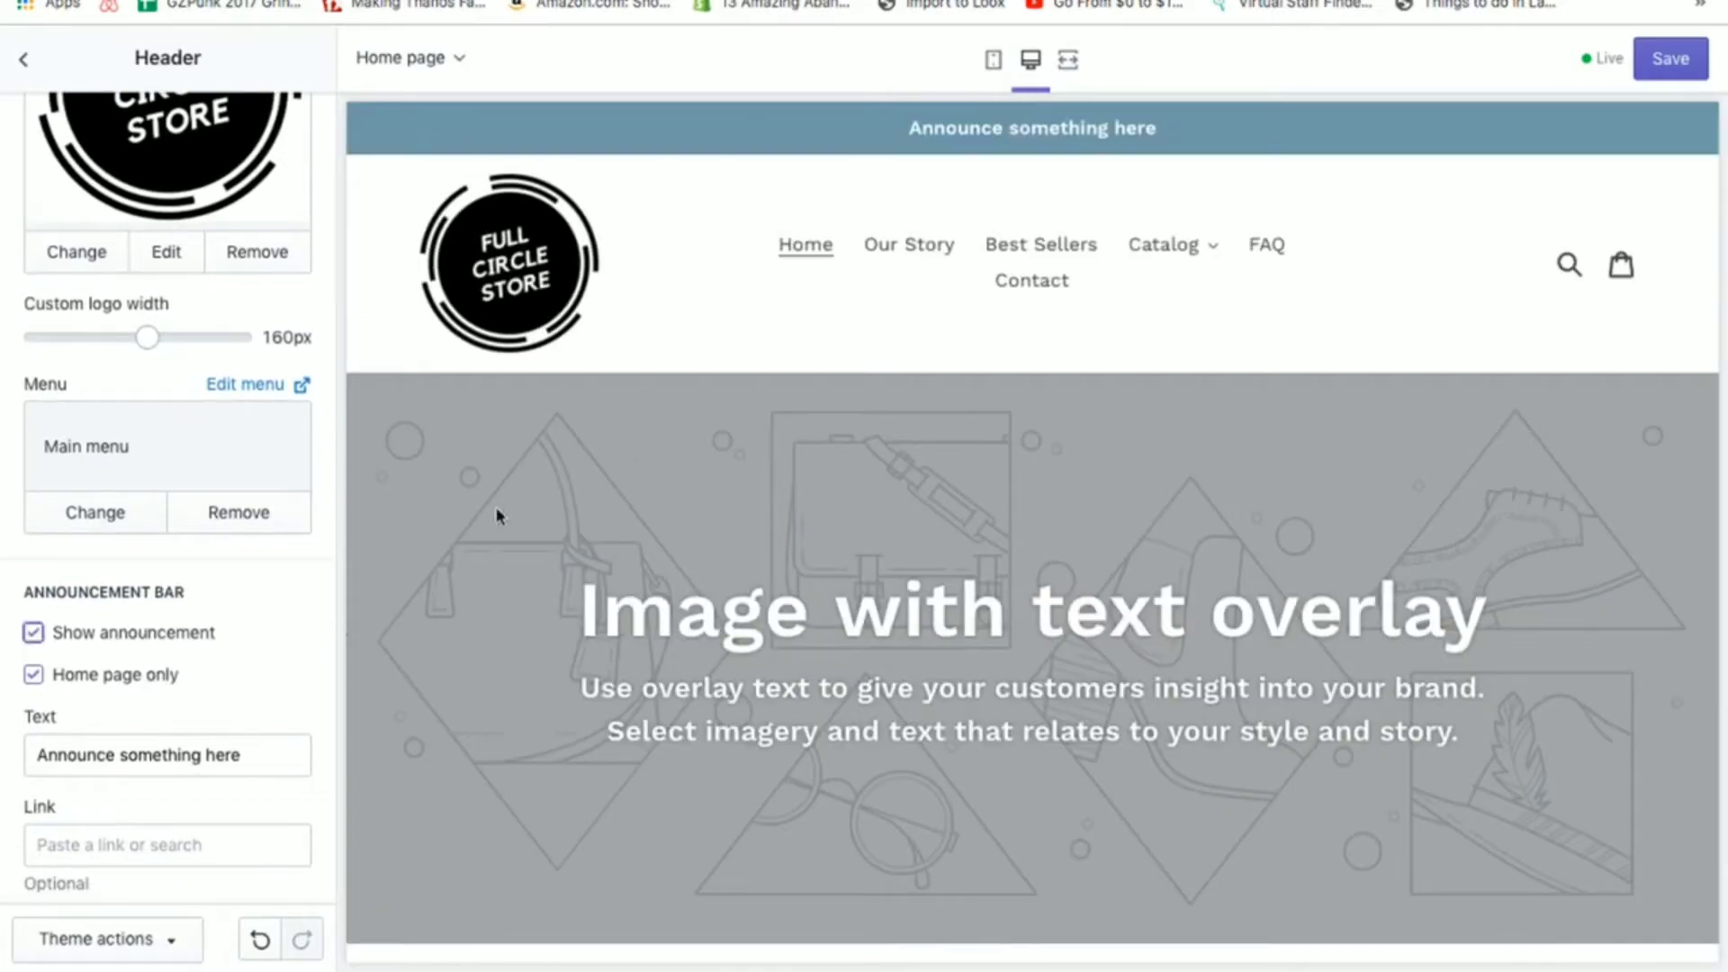
click(208, 748)
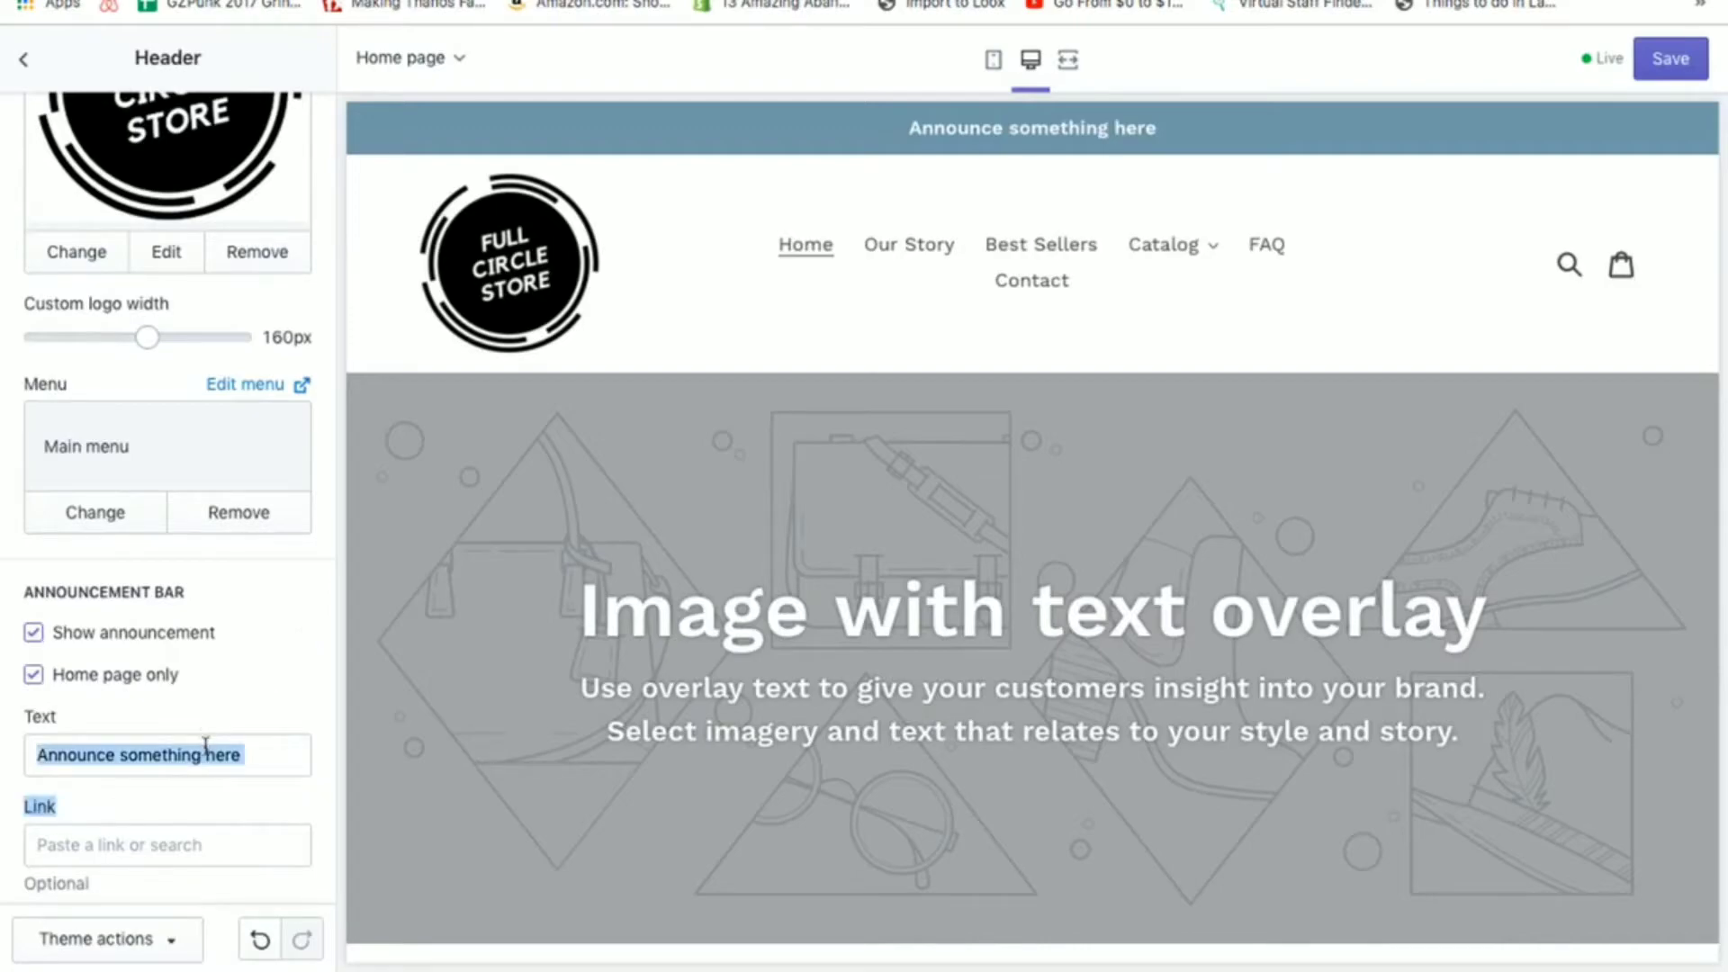
double_click(206, 749)
triple_click(206, 748)
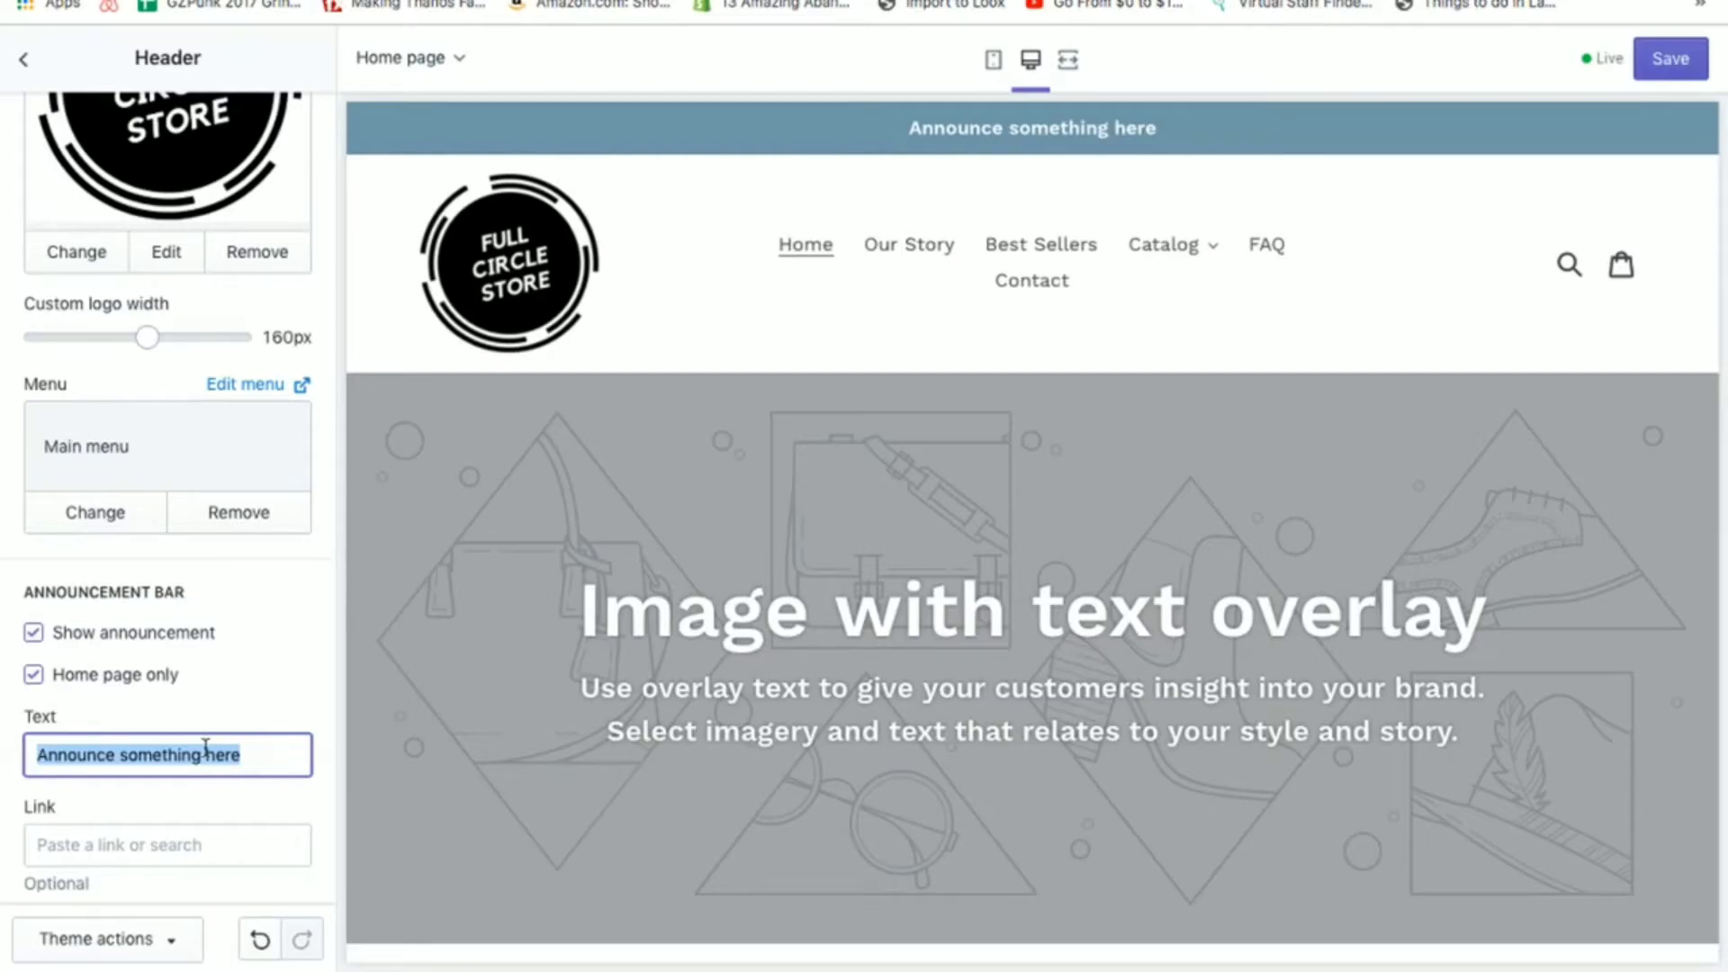
text(We Ship Wro)
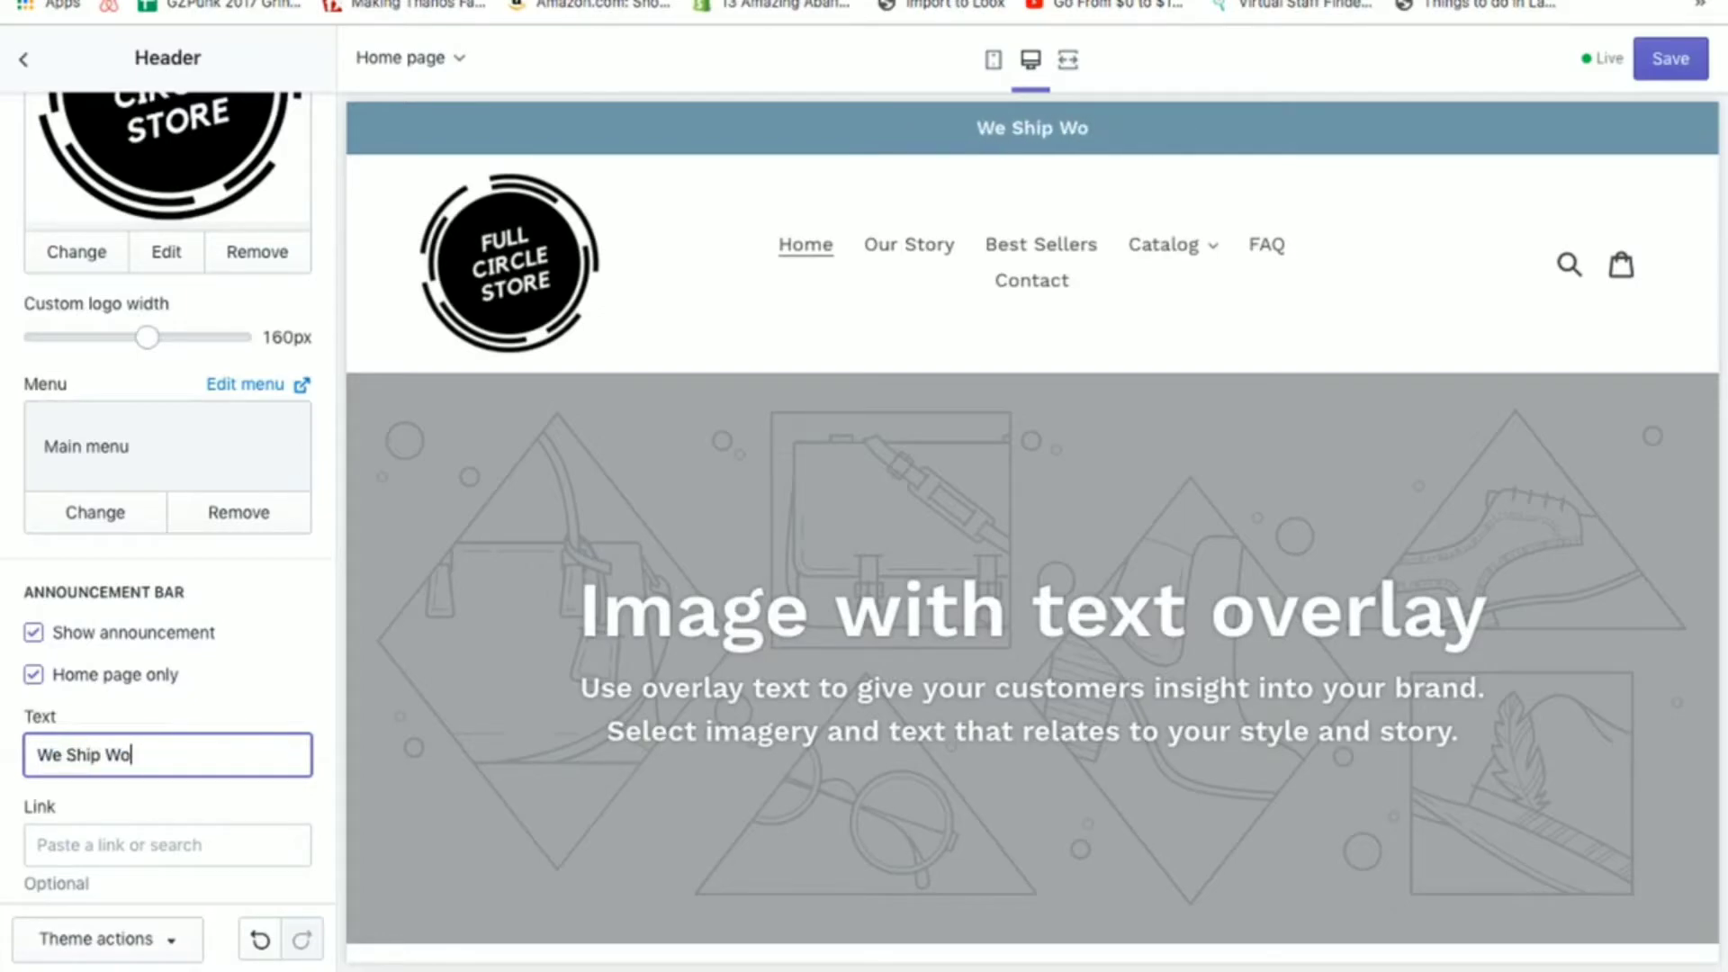
text(ldwide )
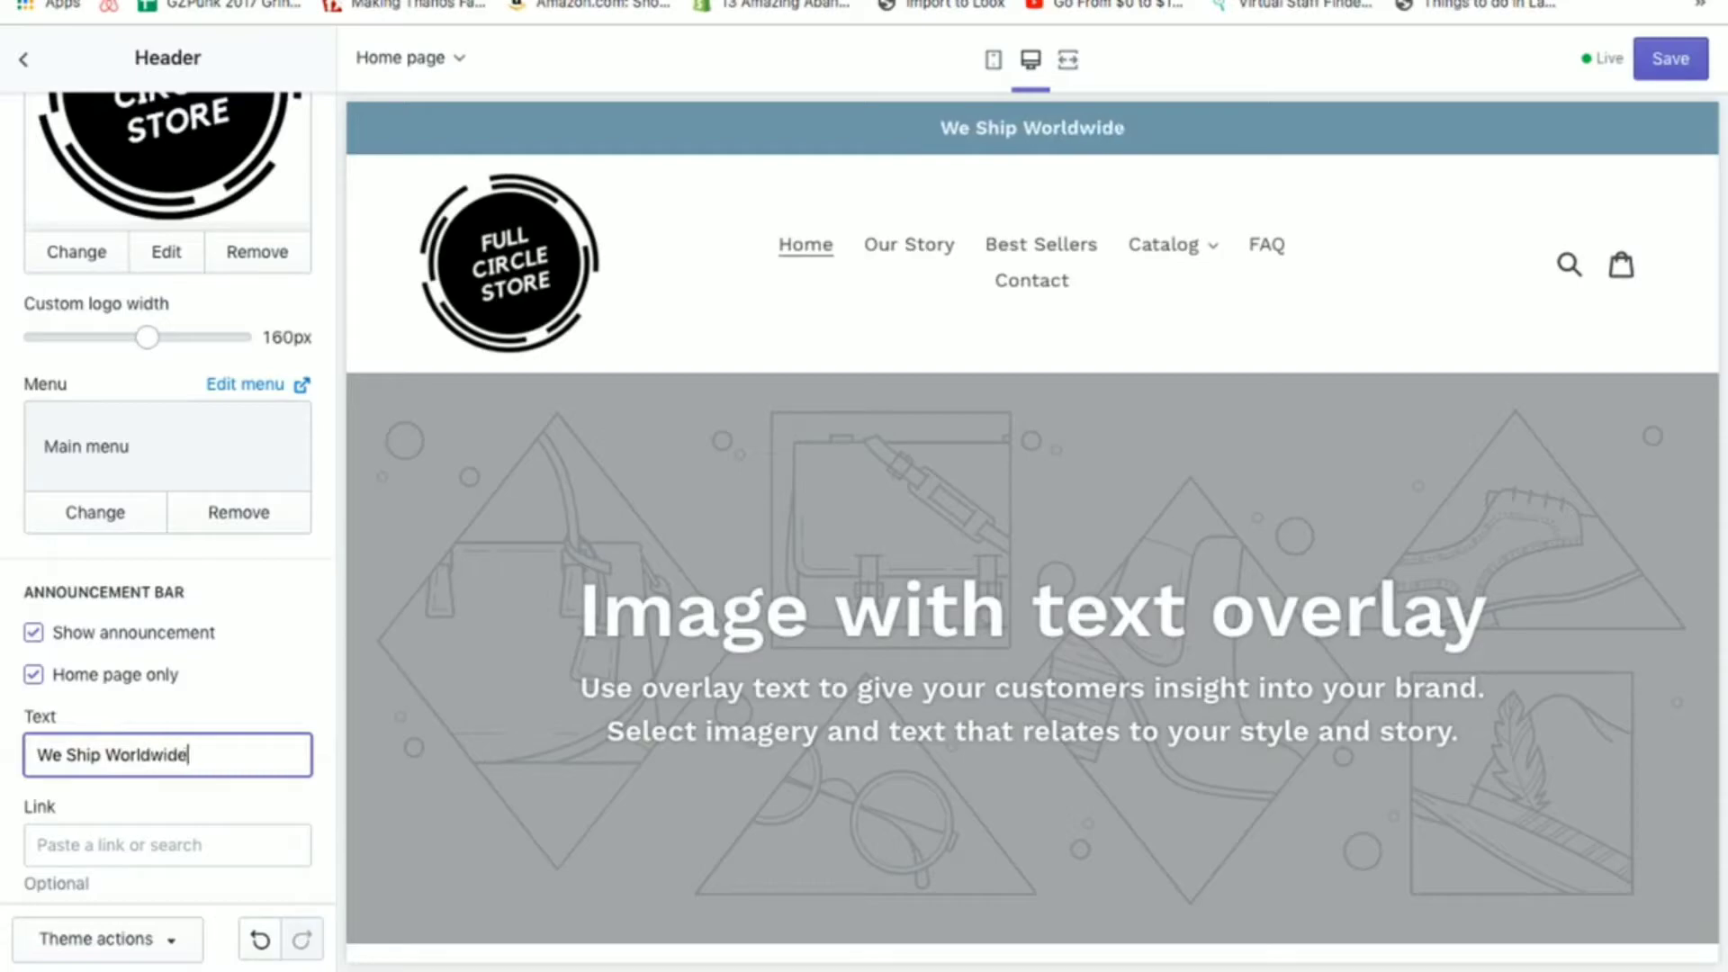
text(| 100%)
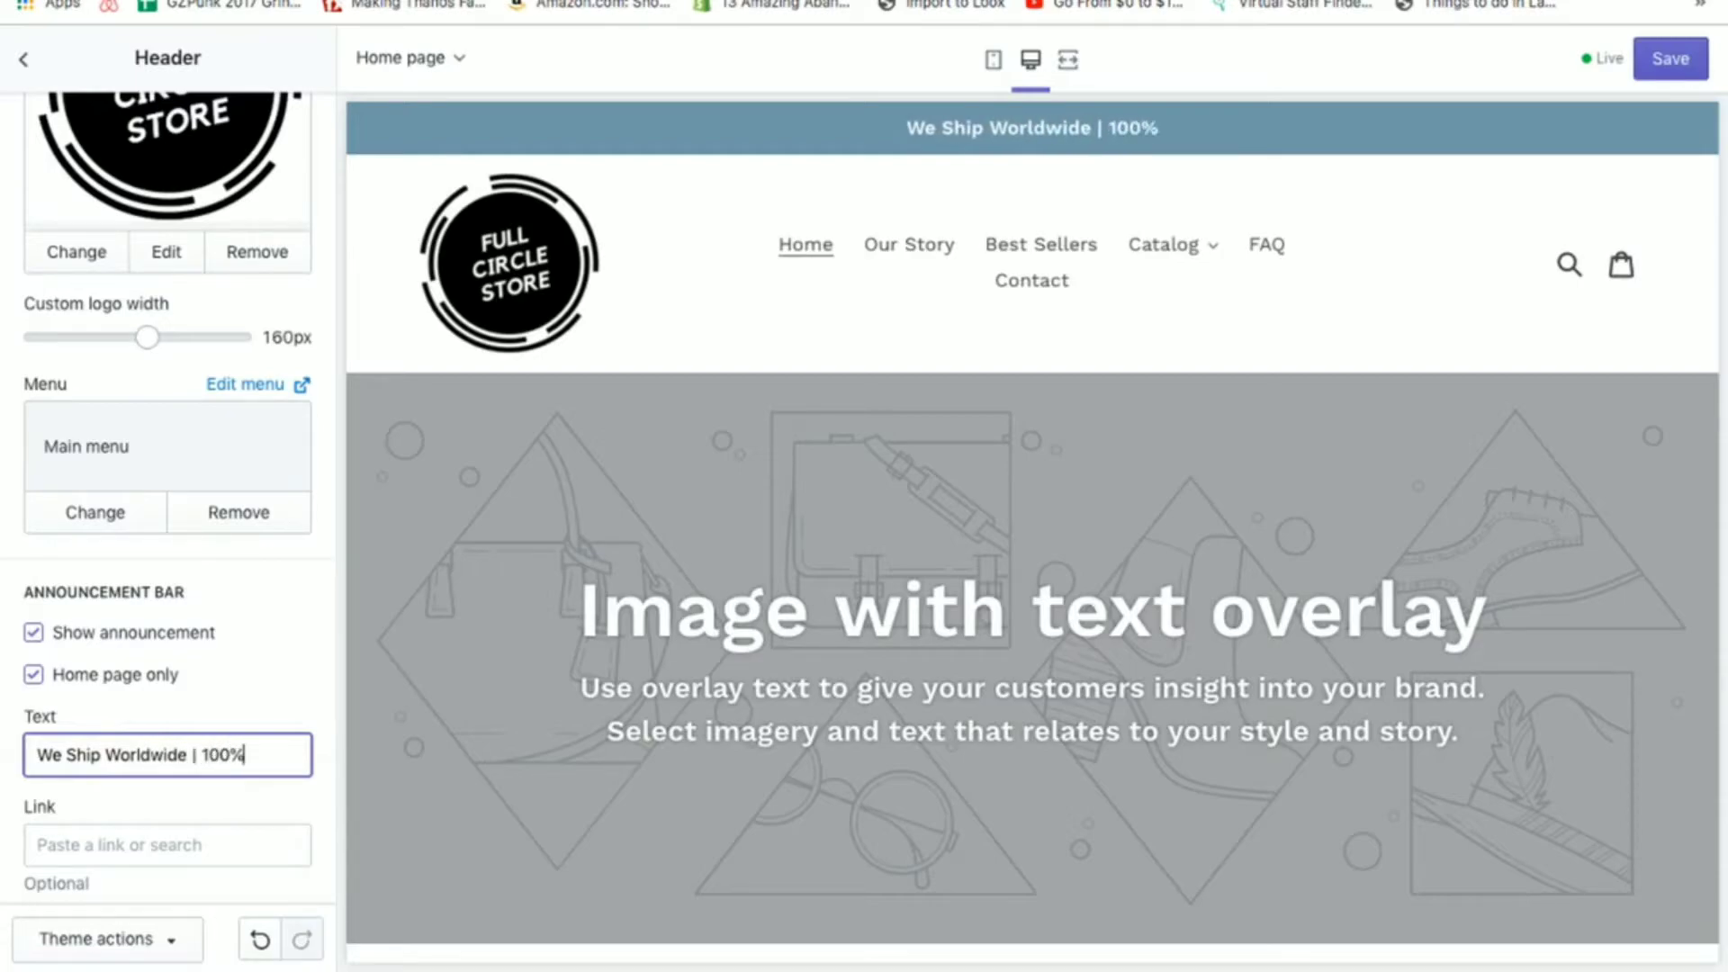
text( Free Shipp)
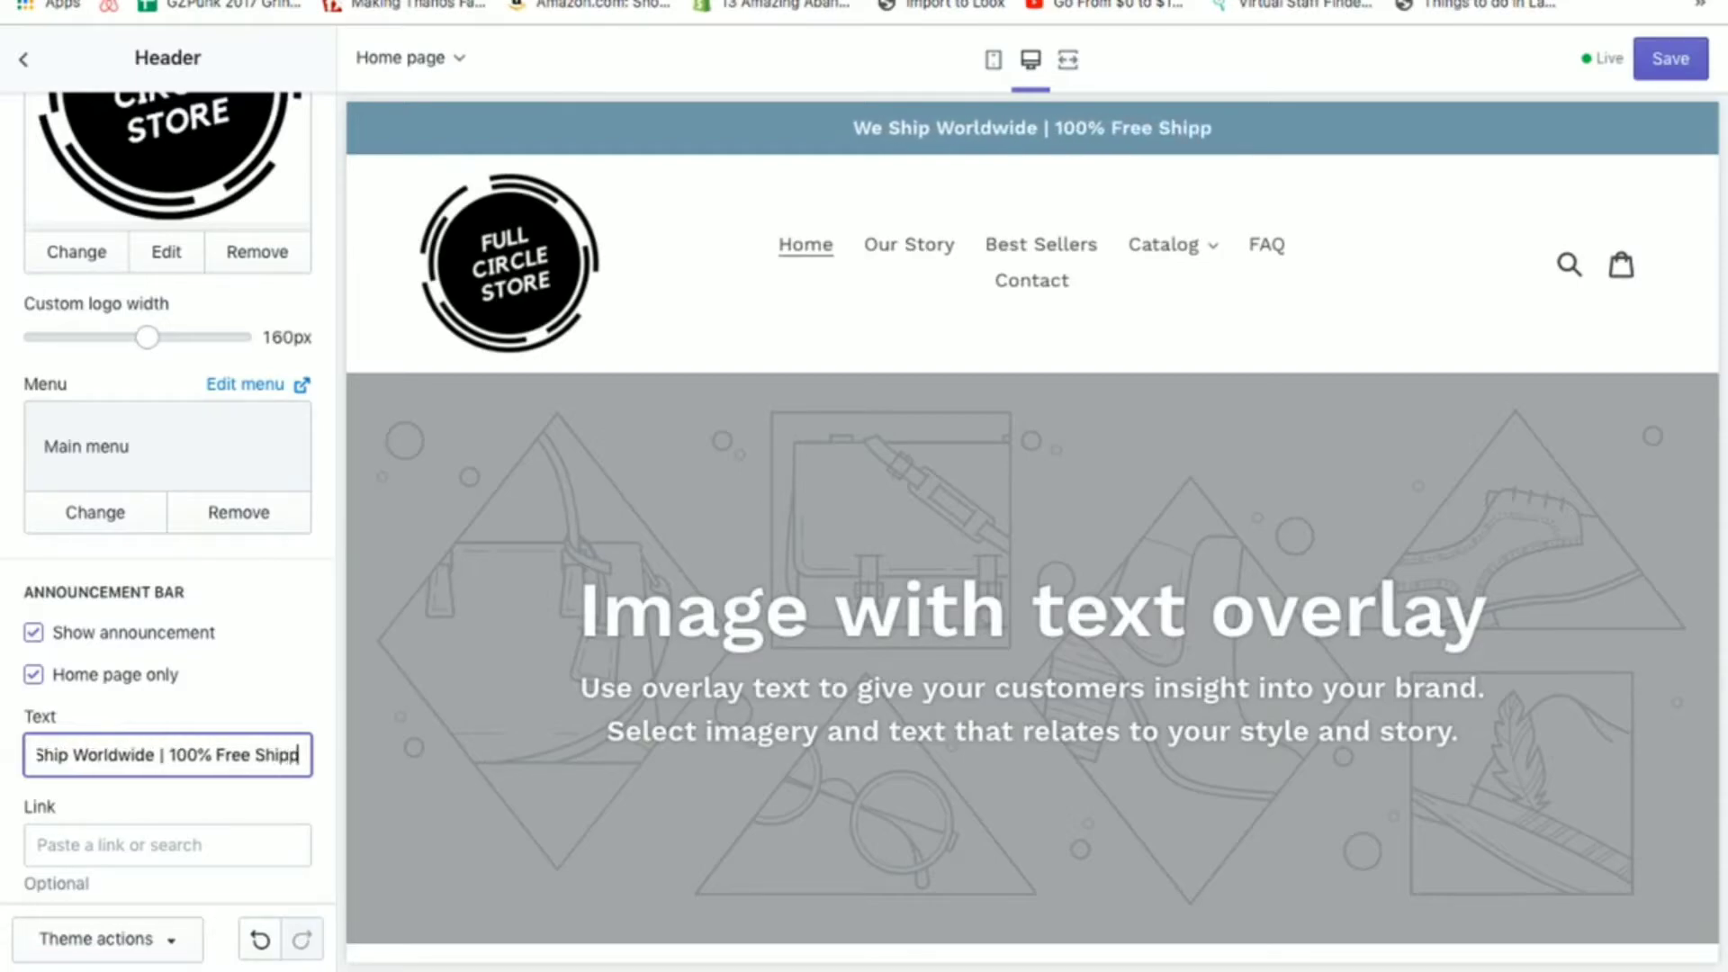
text(ing |)
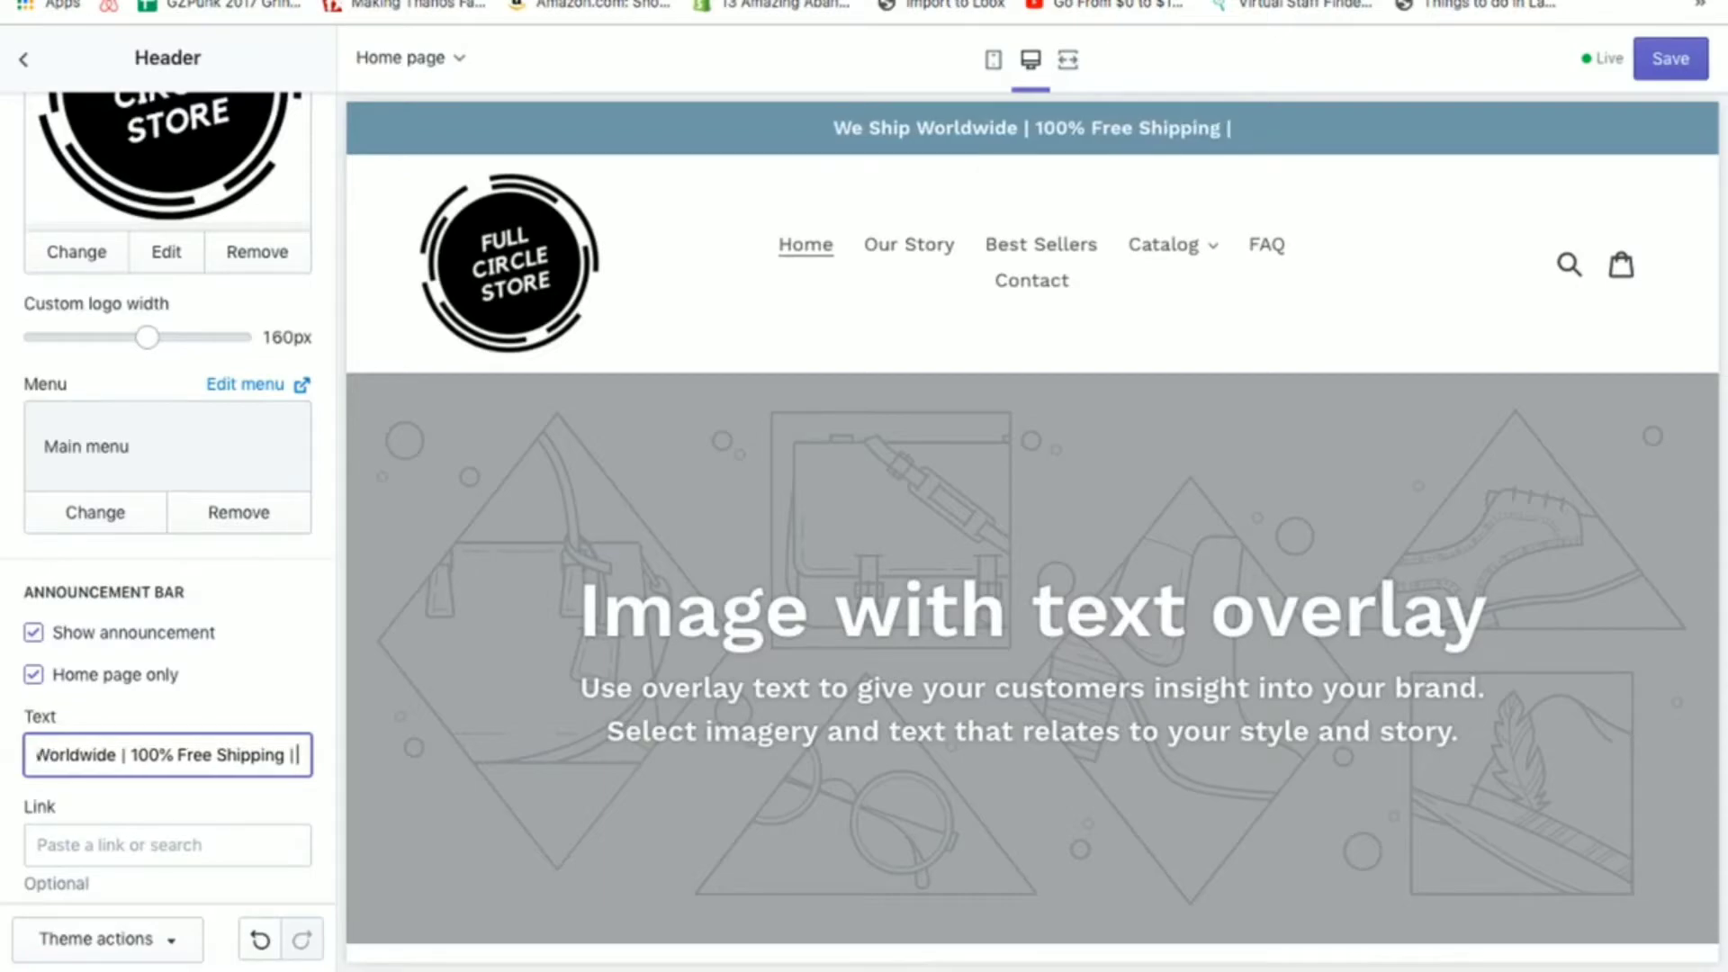
text( No Taxes)
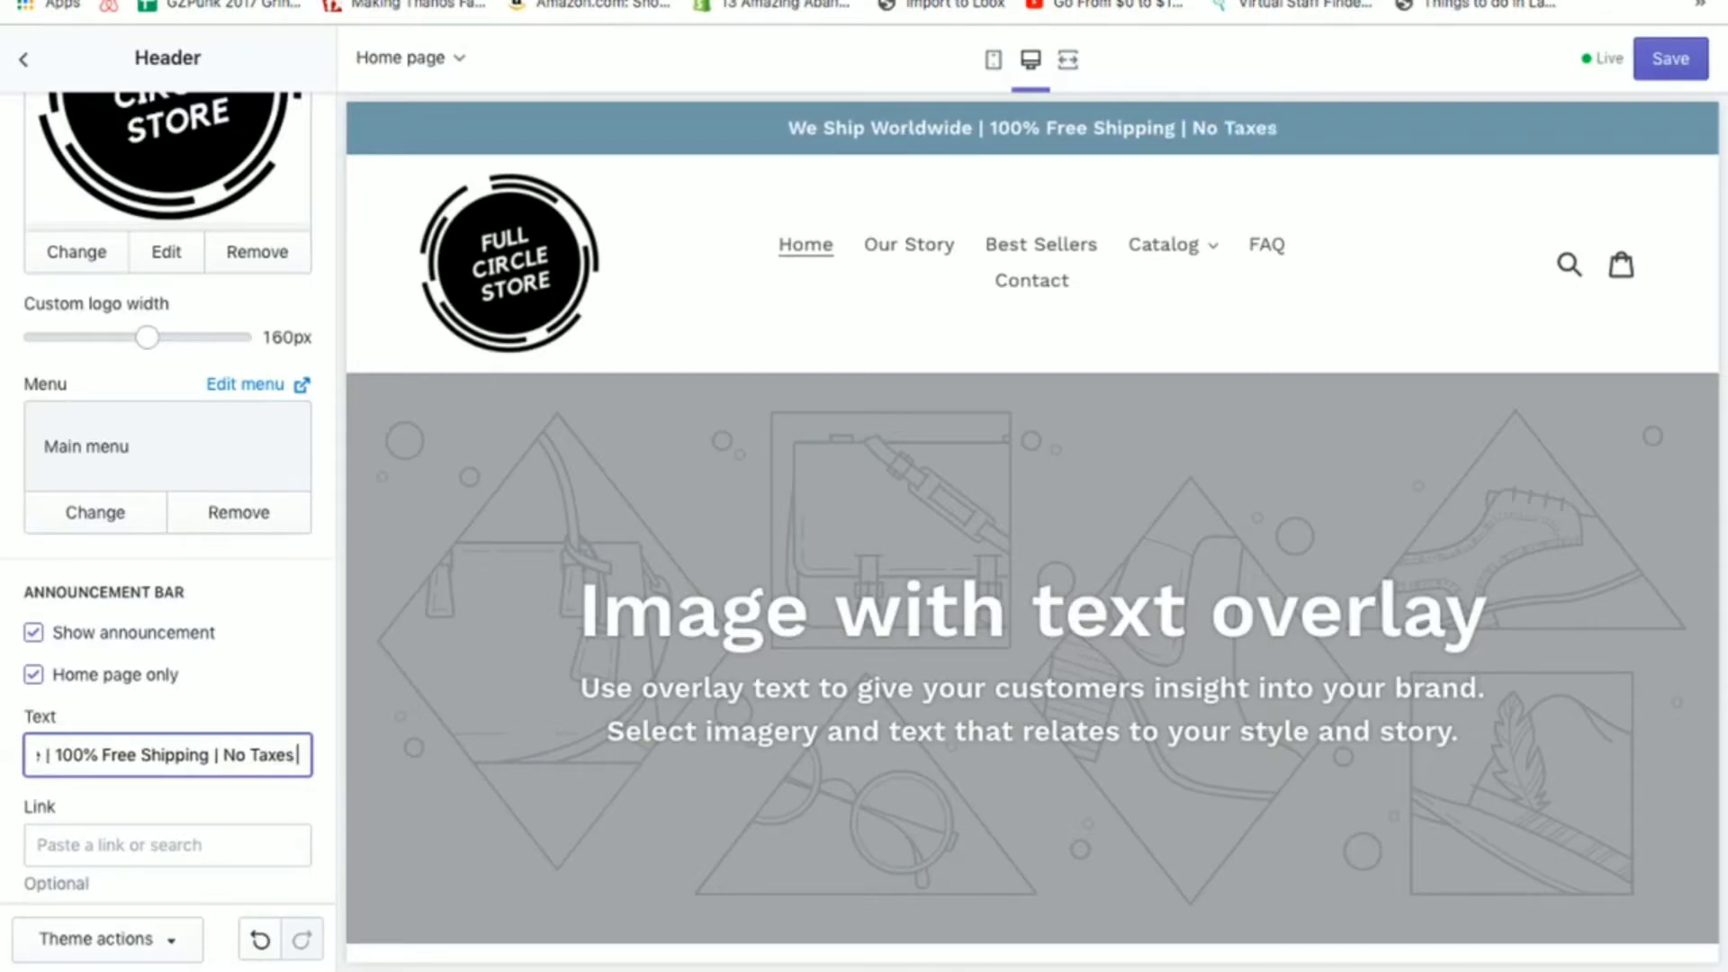
text( | Easy)
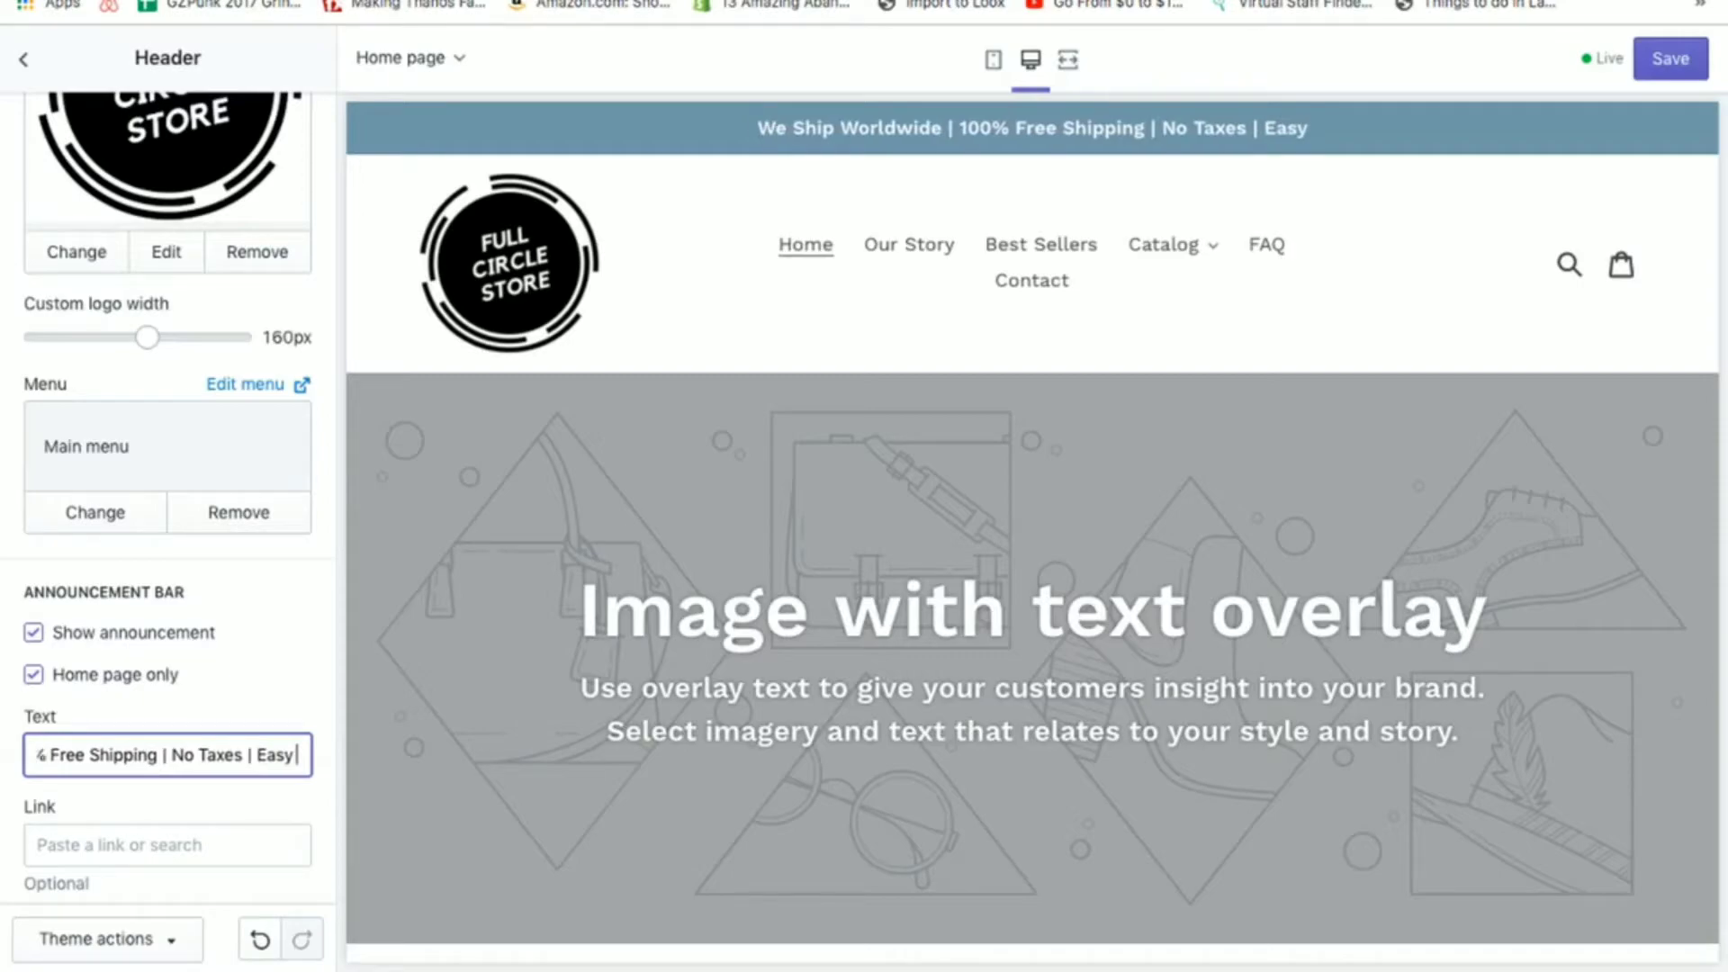
text( Returns)
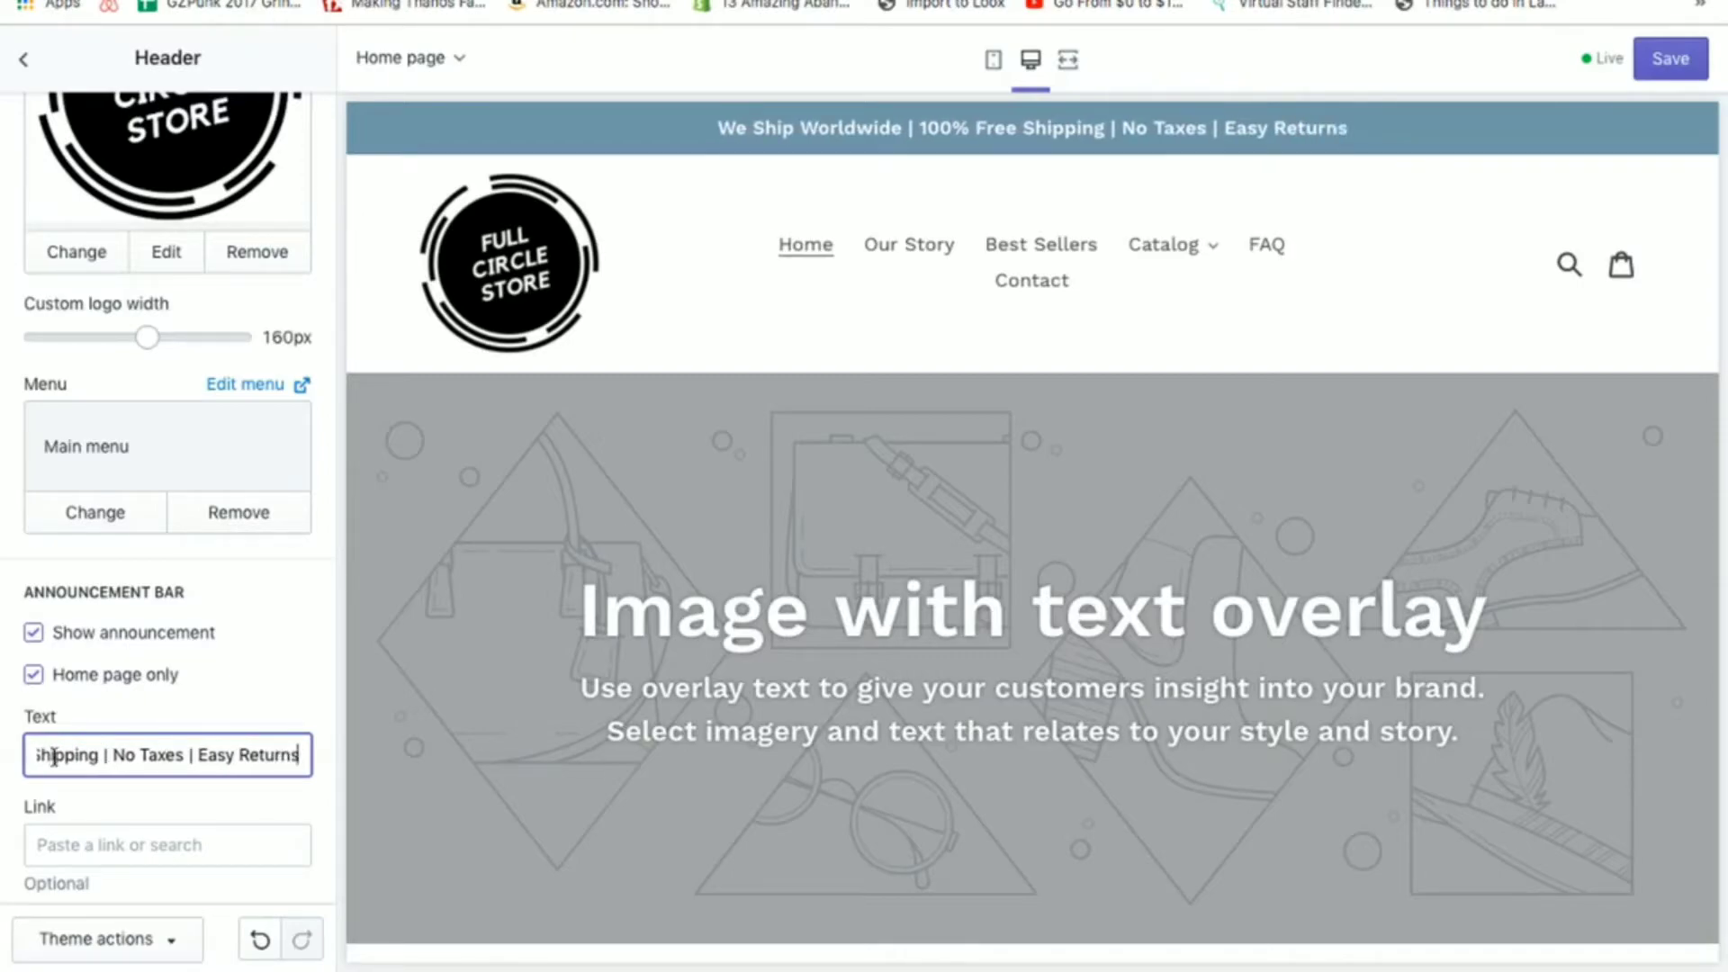
scroll(72, 743, down, 3)
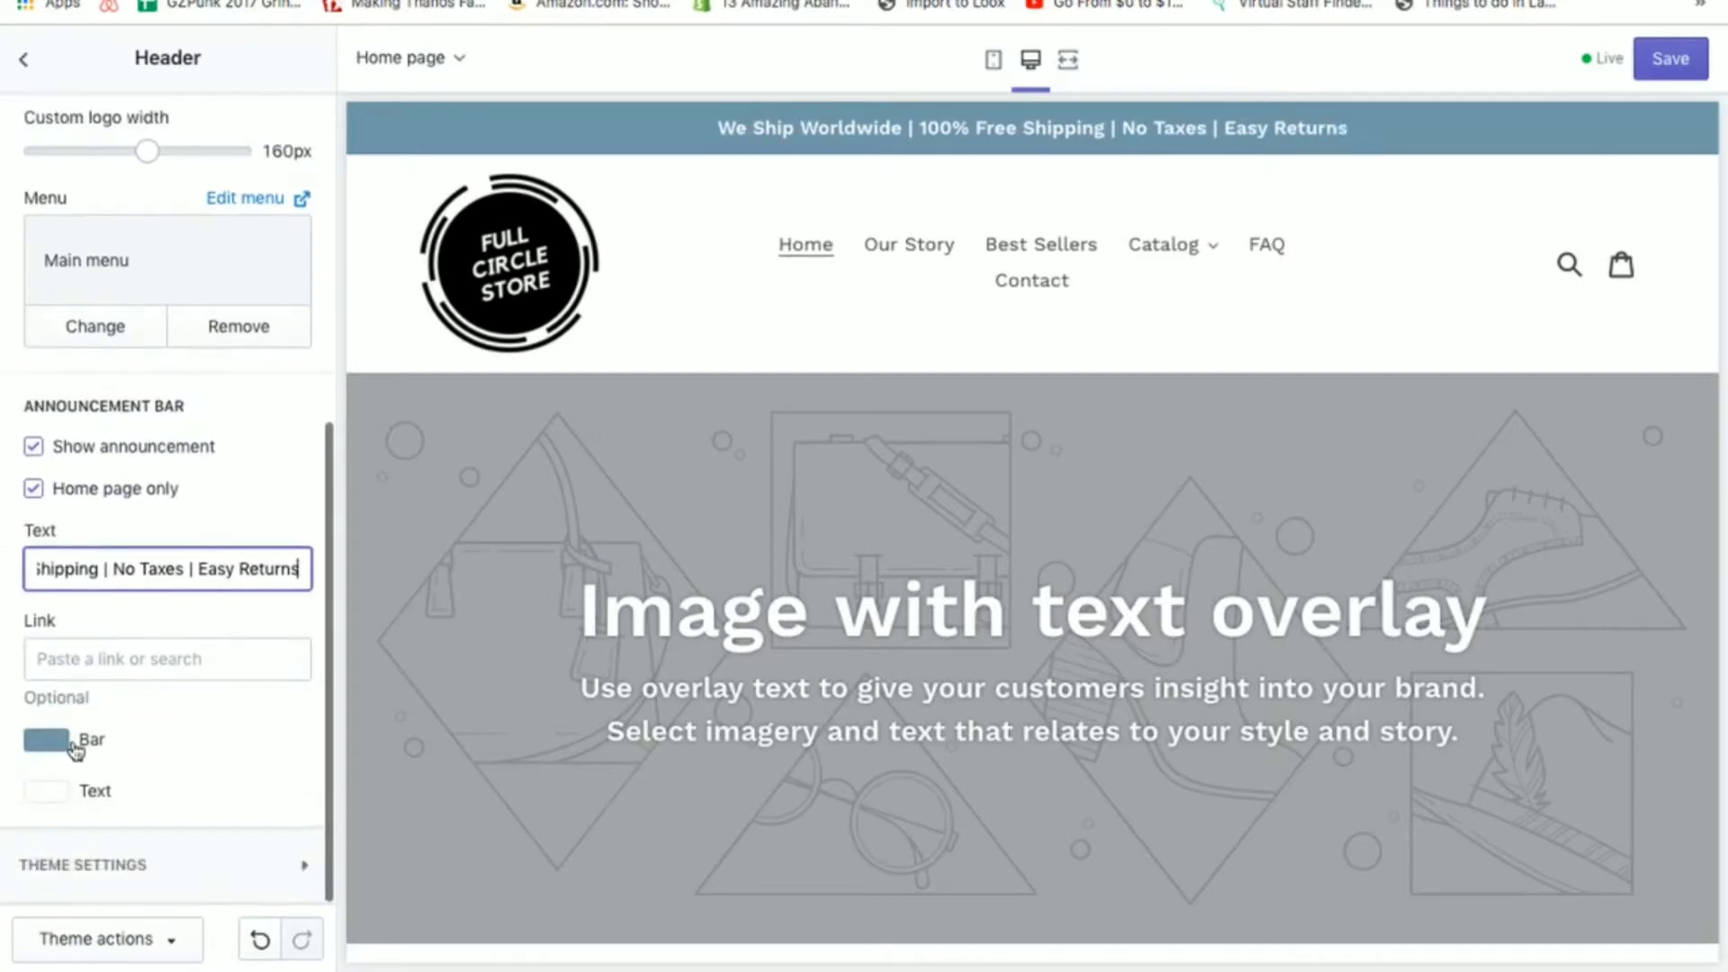
click(106, 652)
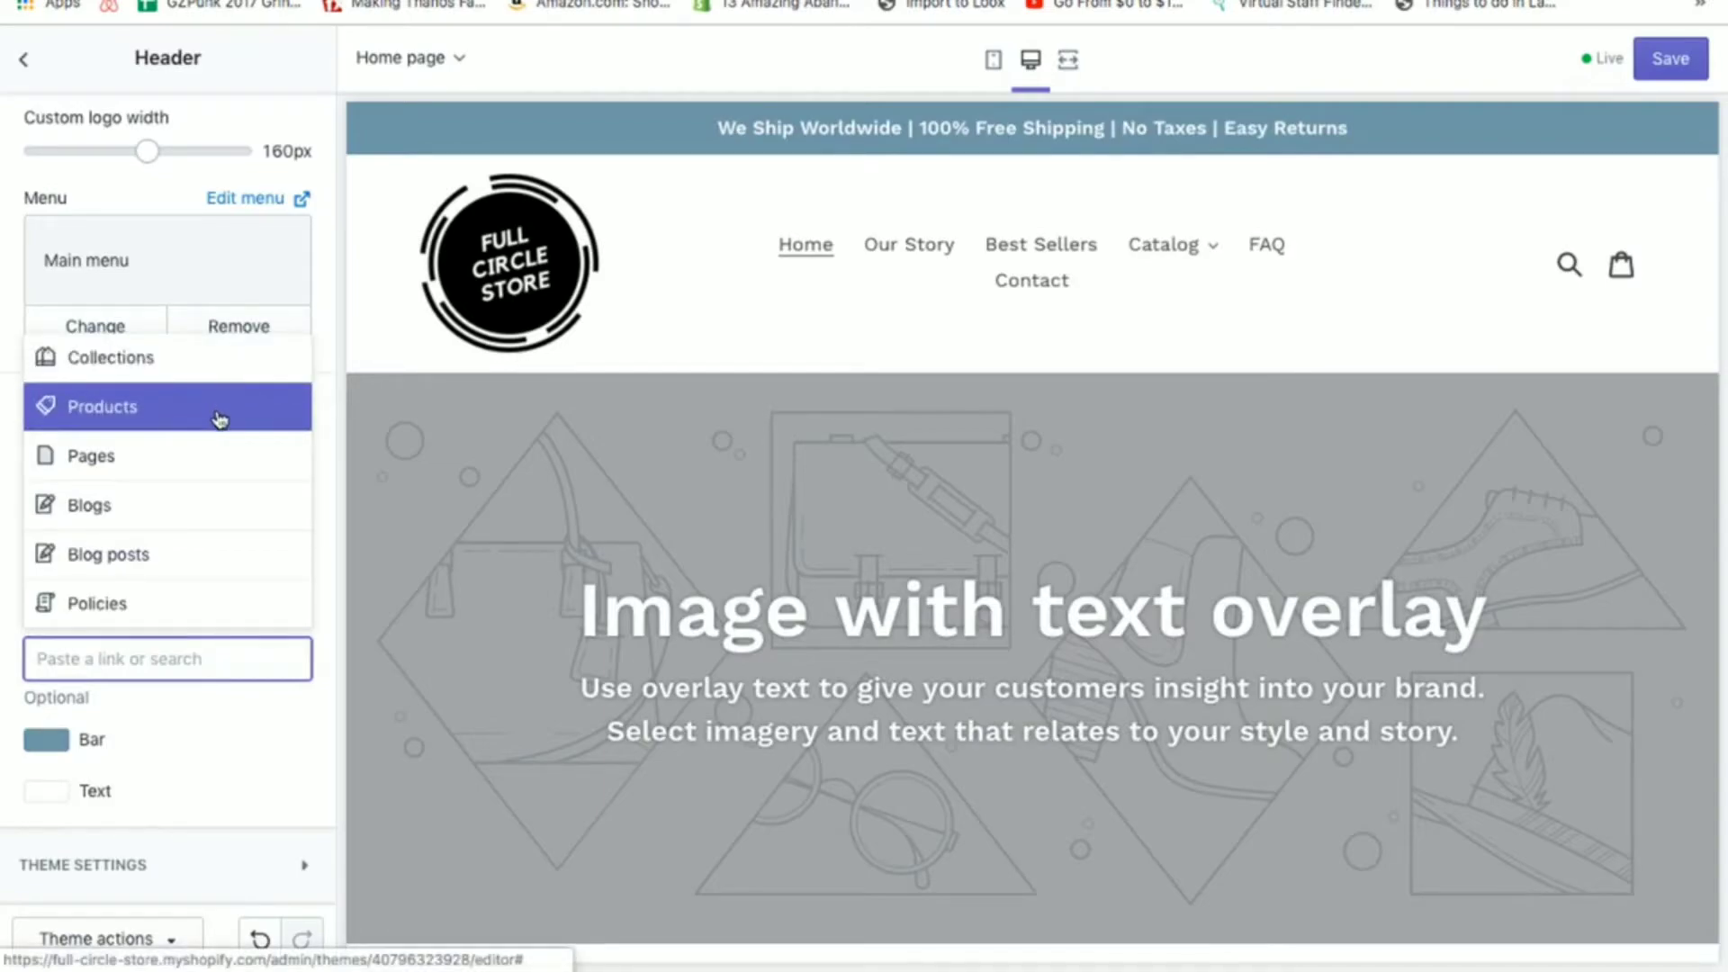
Link the announcement bar to All Collections and set its bar colour to black
click(219, 374)
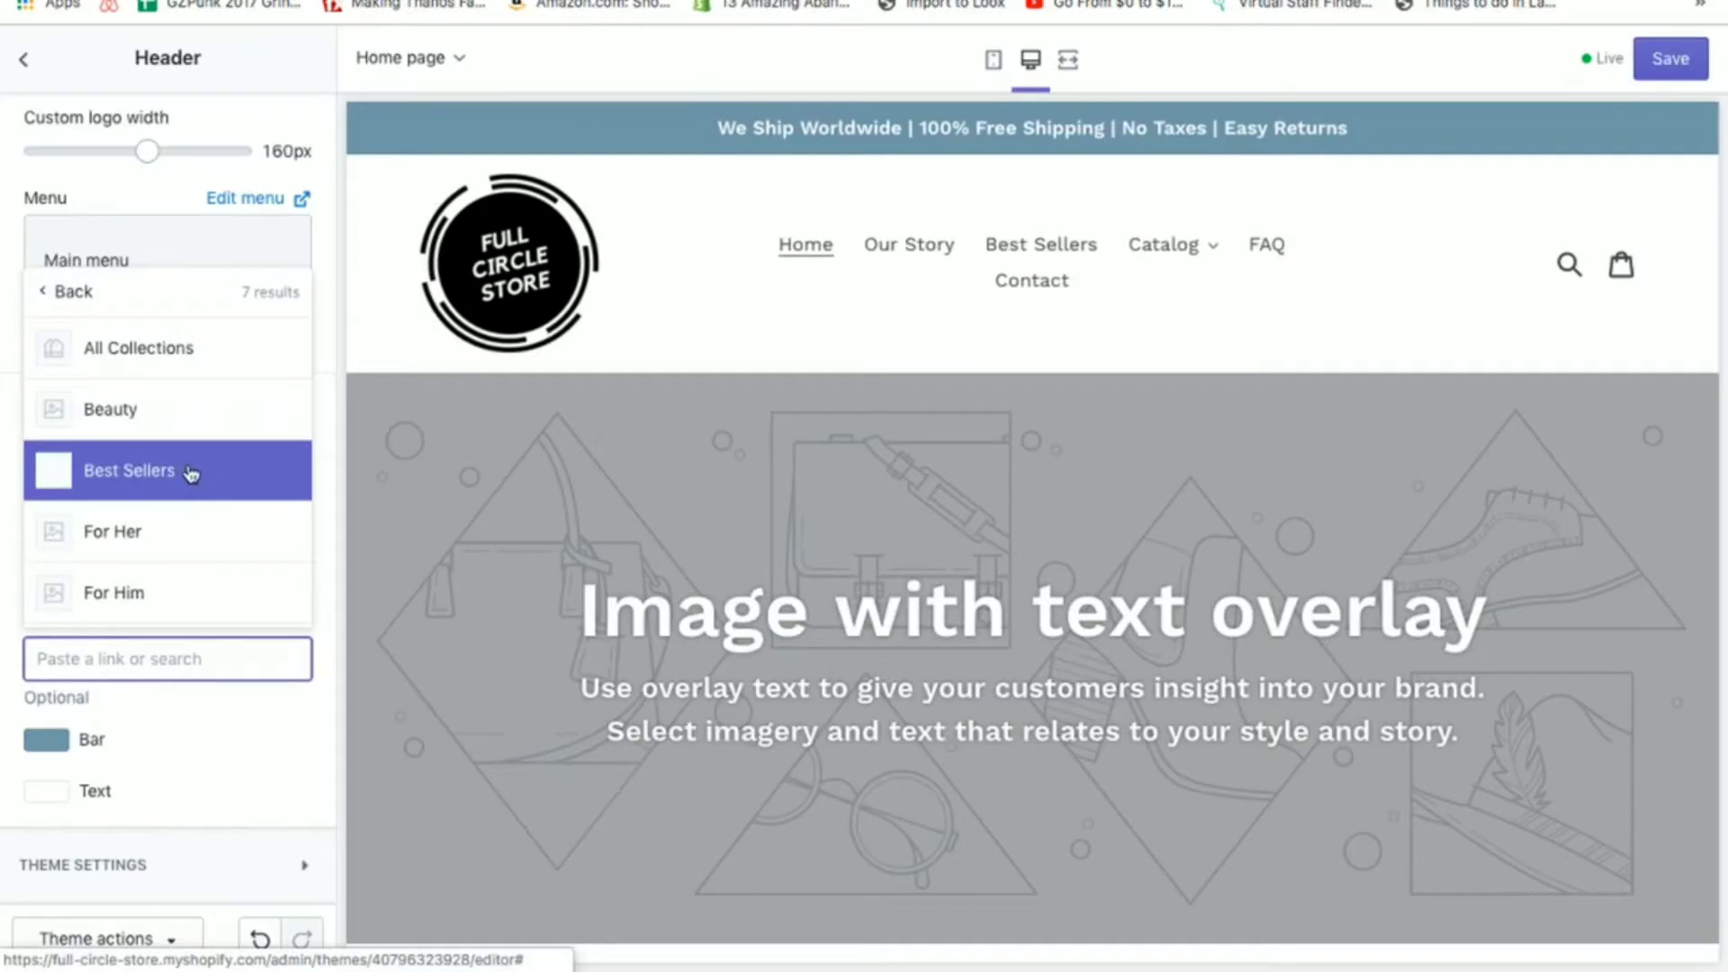
click(179, 345)
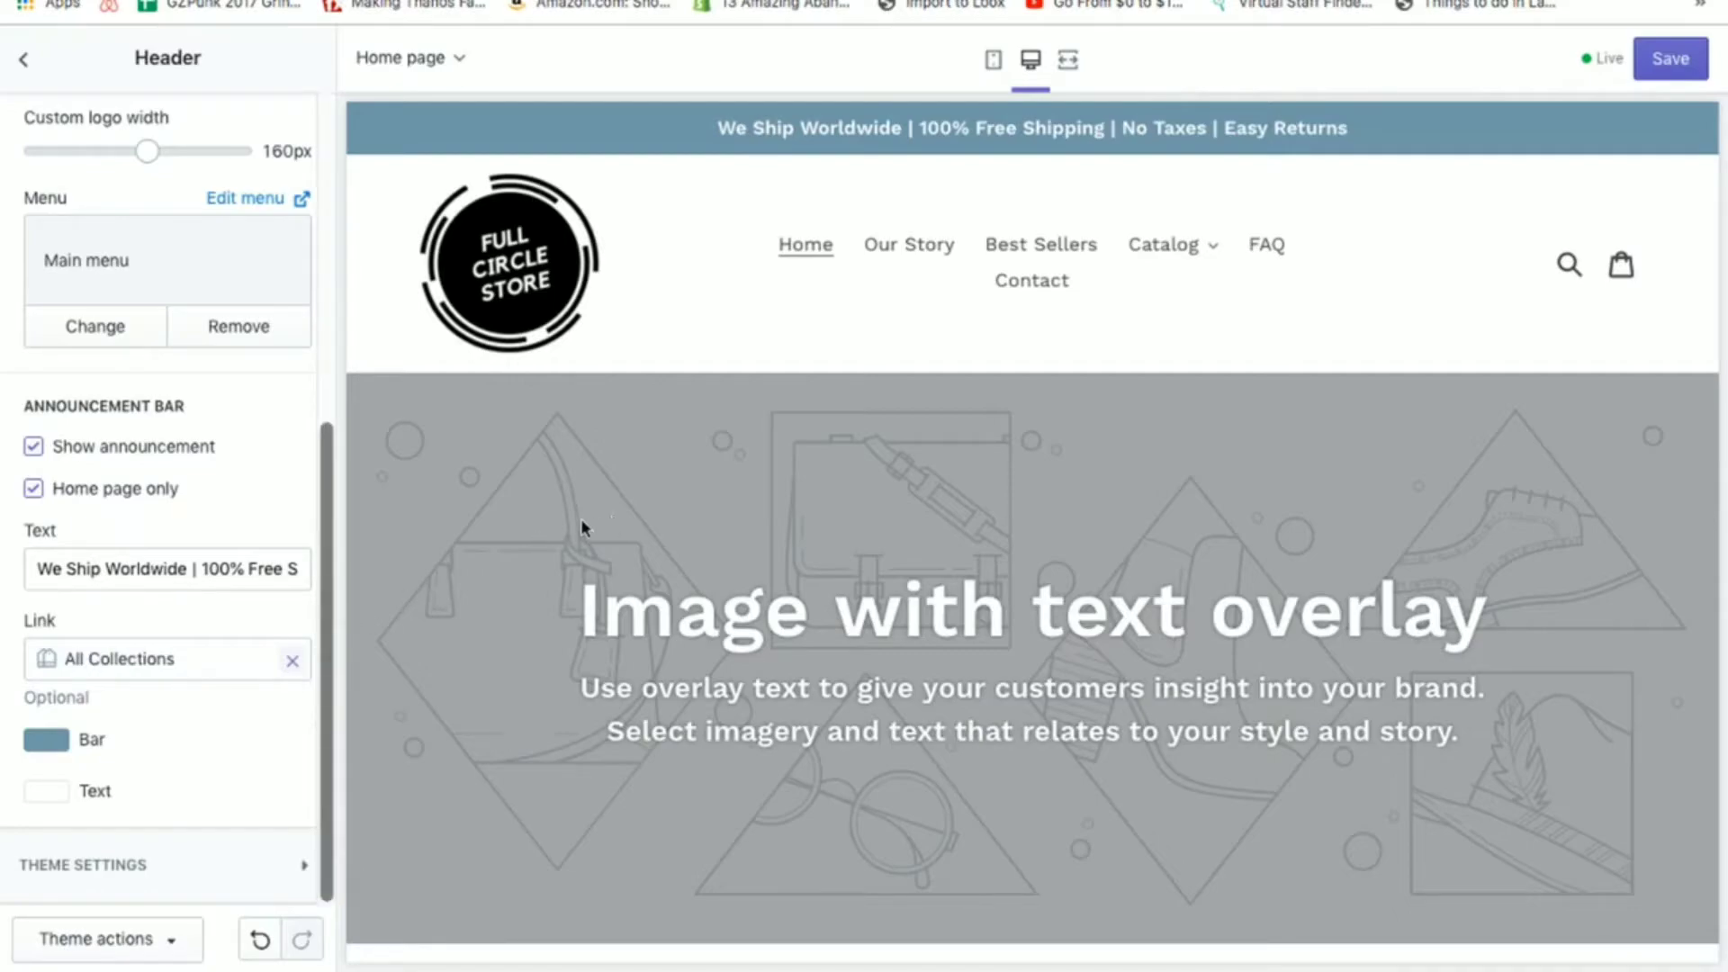
click(47, 739)
scroll(96, 621, down, 1)
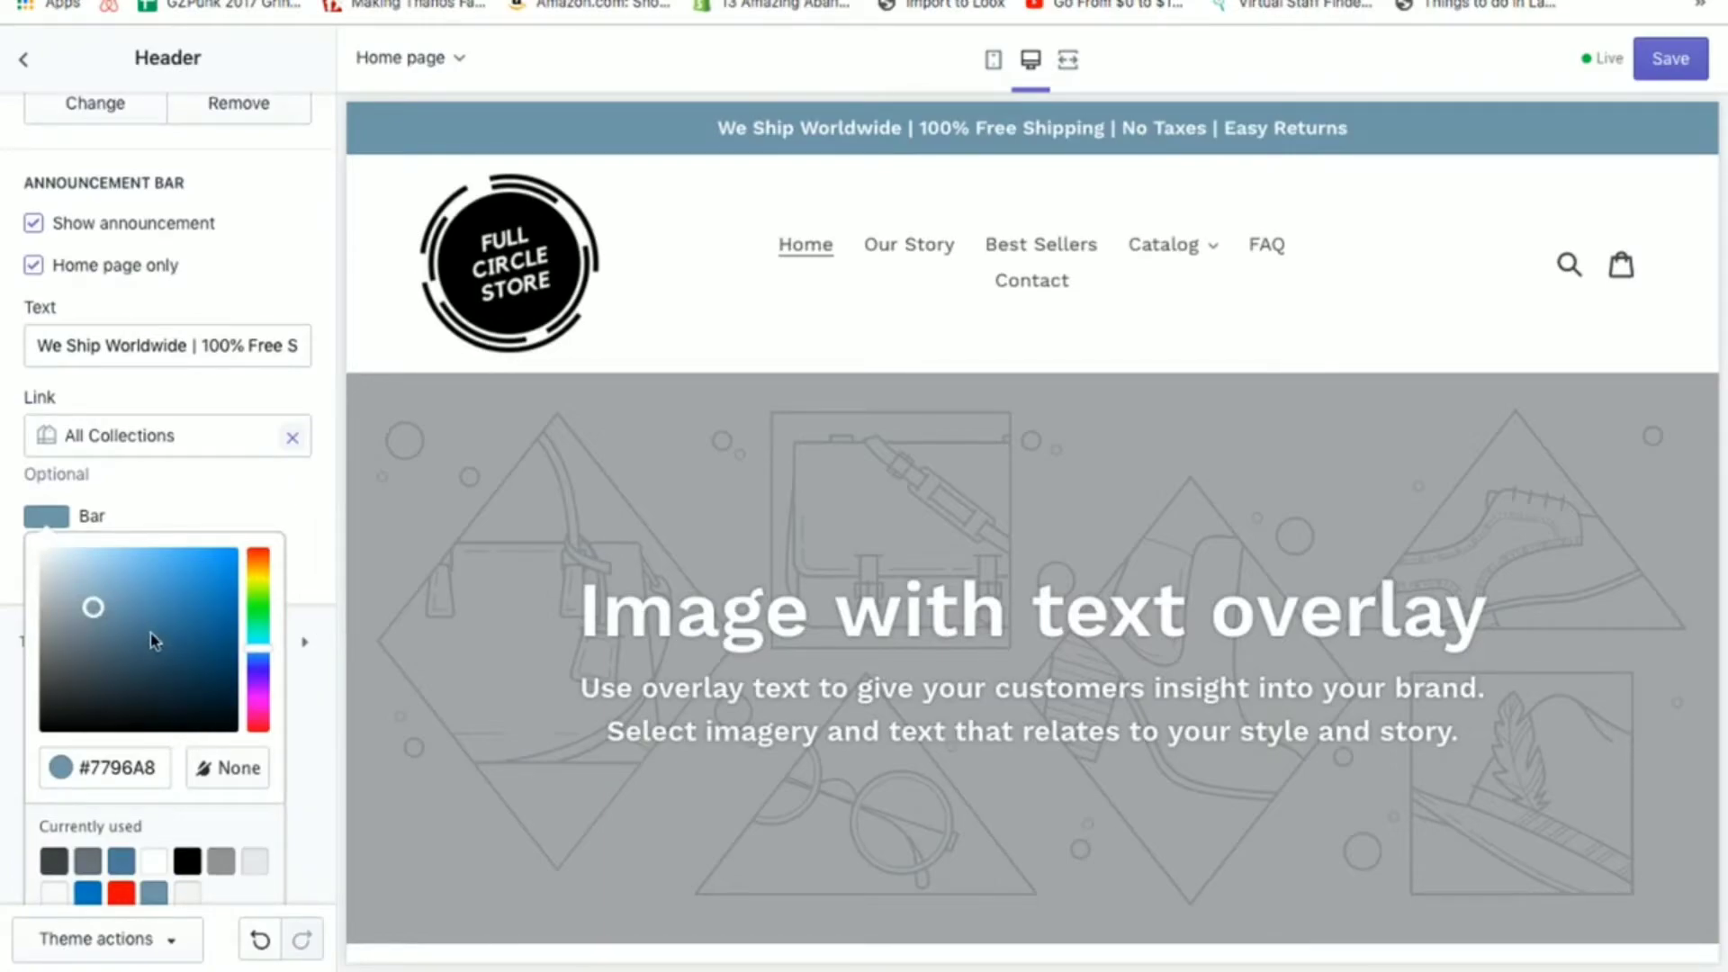
drag(153, 639, 316, 791)
click(316, 791)
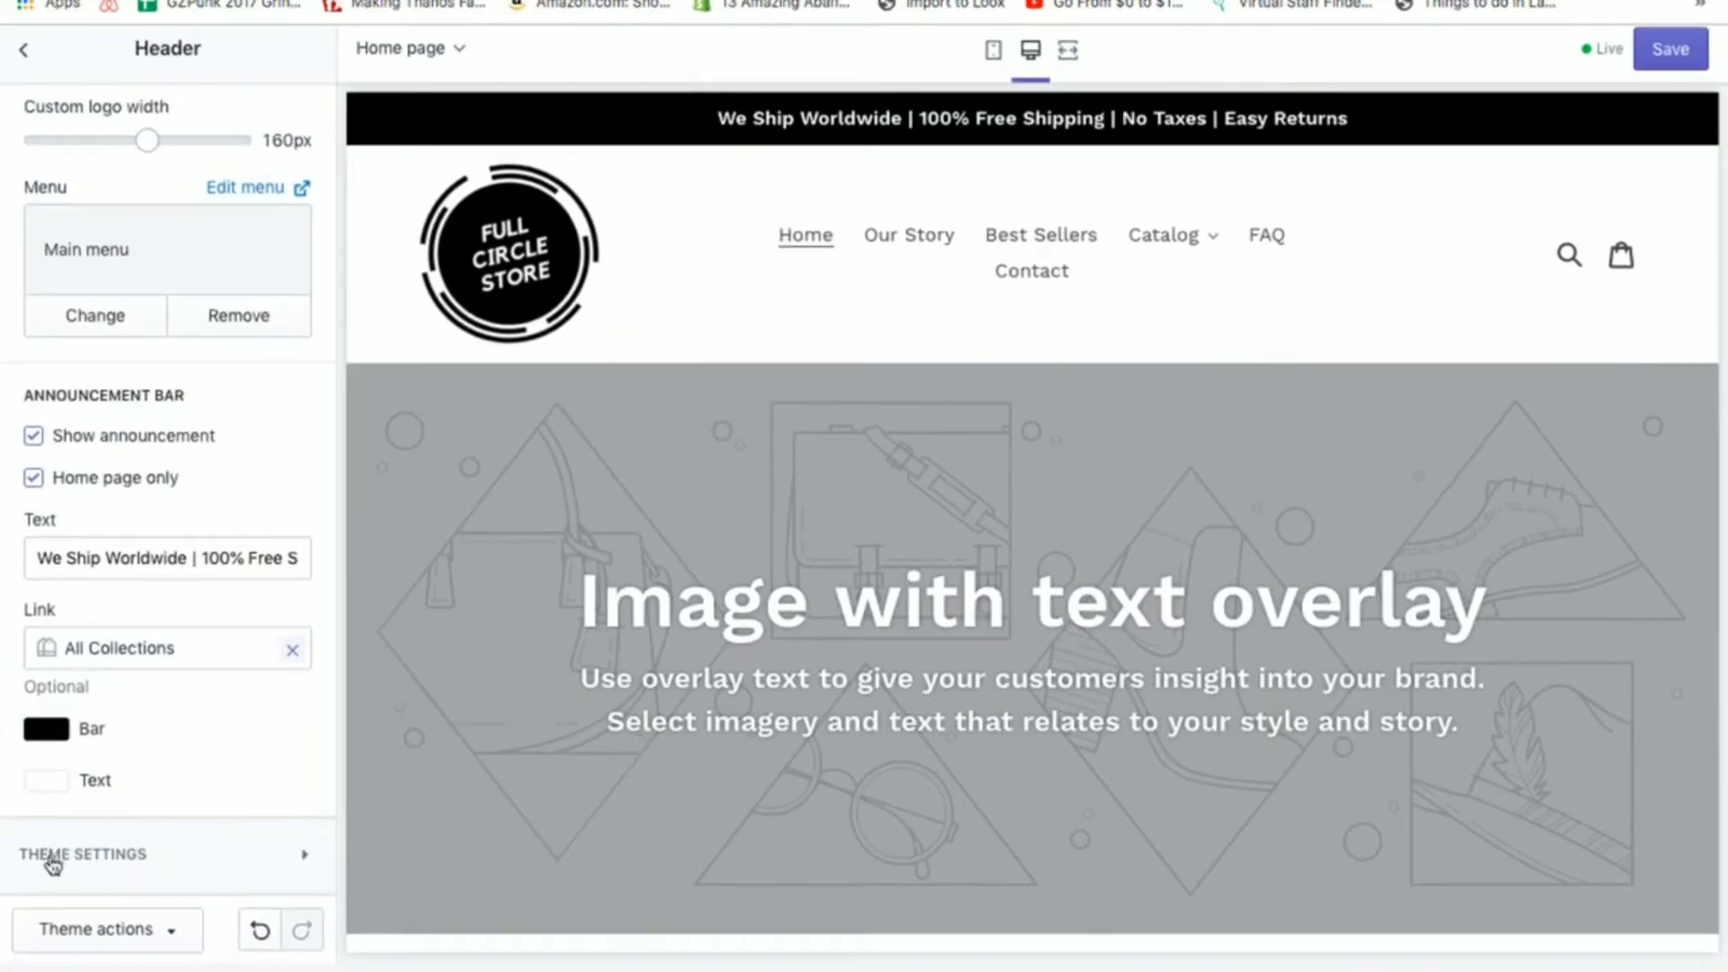
Check the theme-wide social link settings, then save the theme changes
click(95, 866)
scroll(95, 868, down, 12)
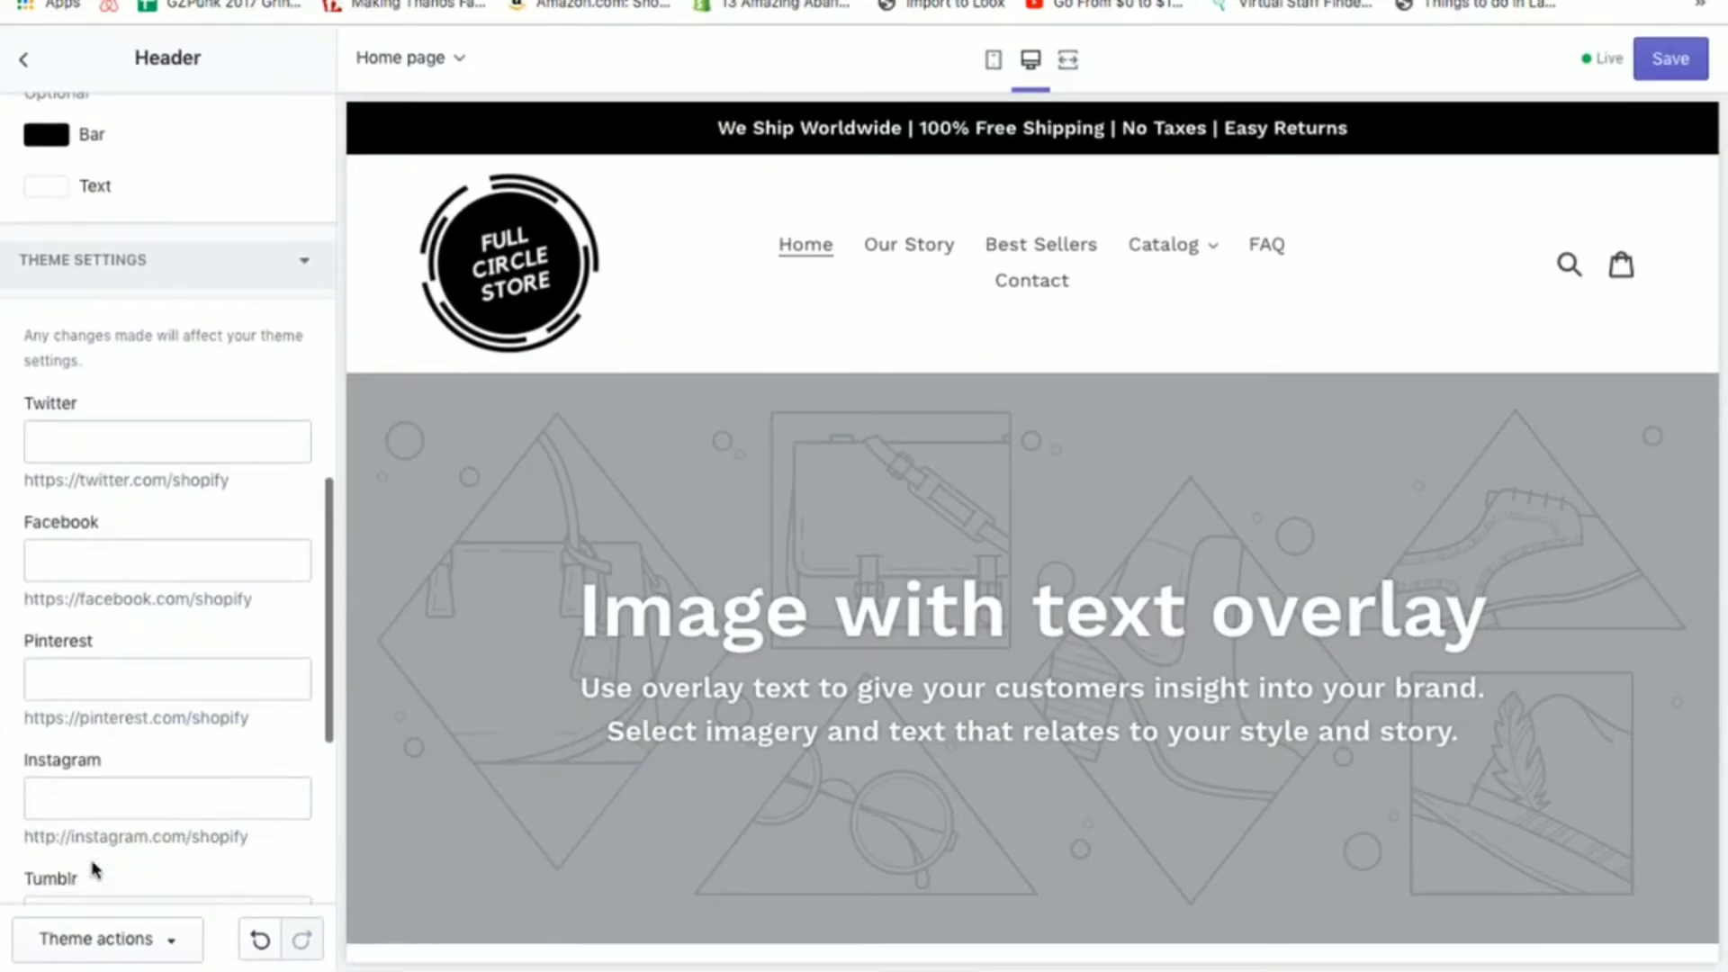
scroll(123, 613, up, 4)
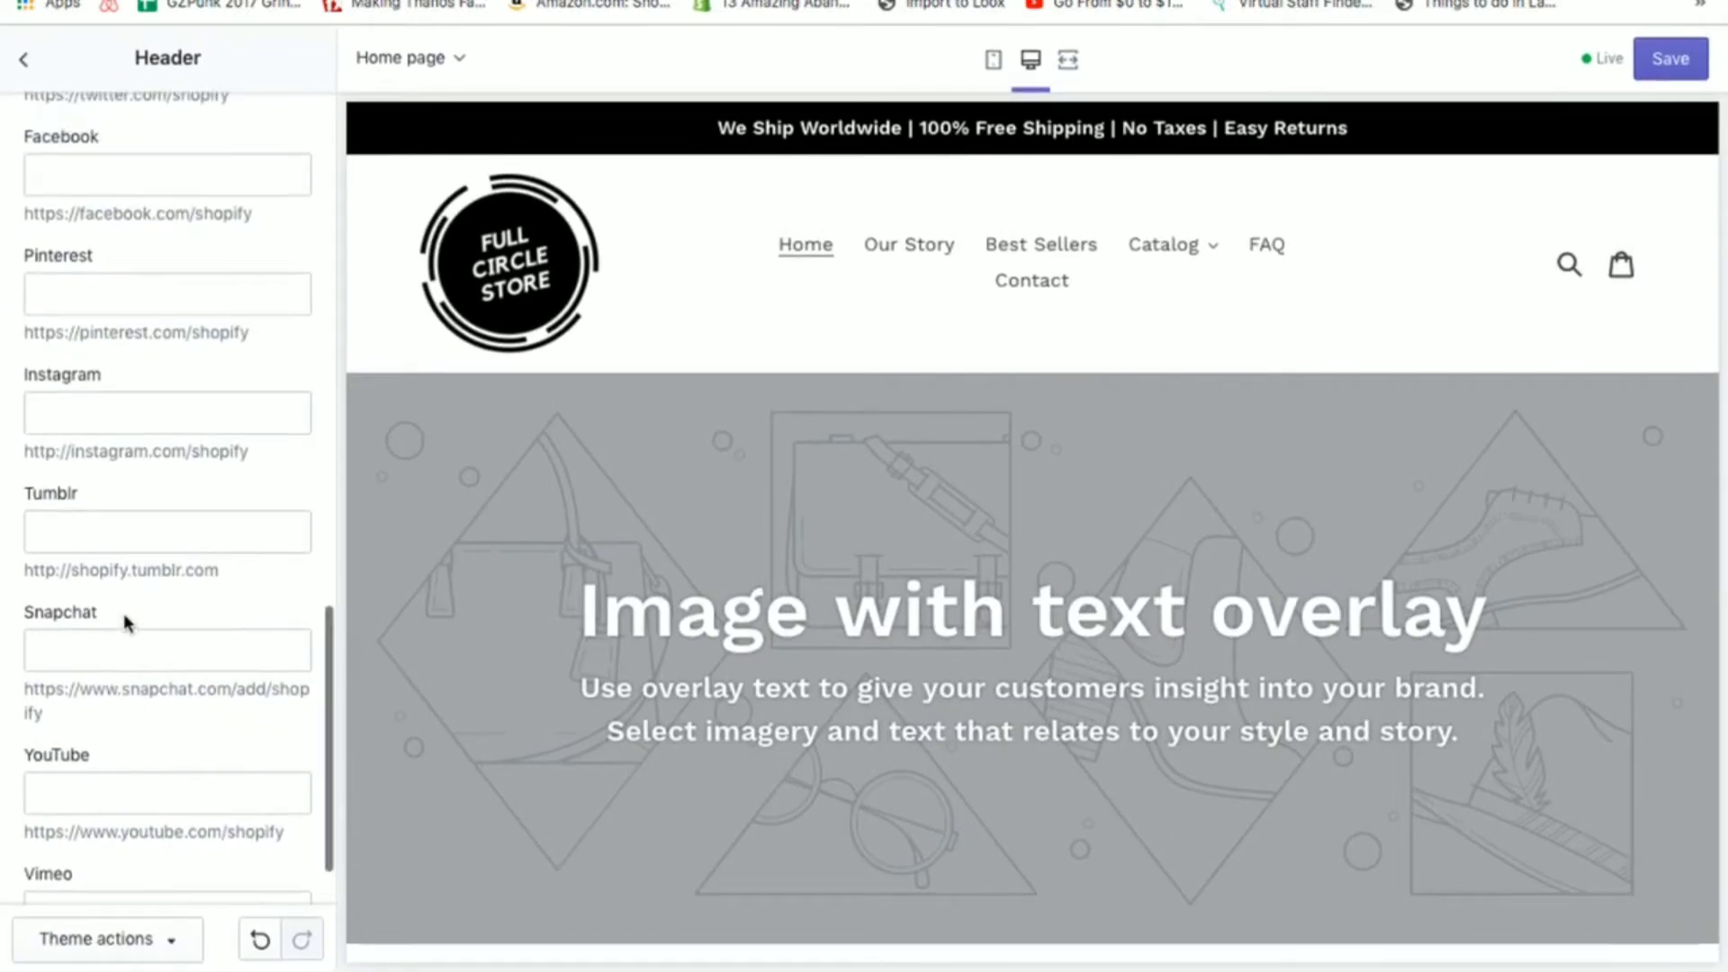
scroll(125, 616, up, 4)
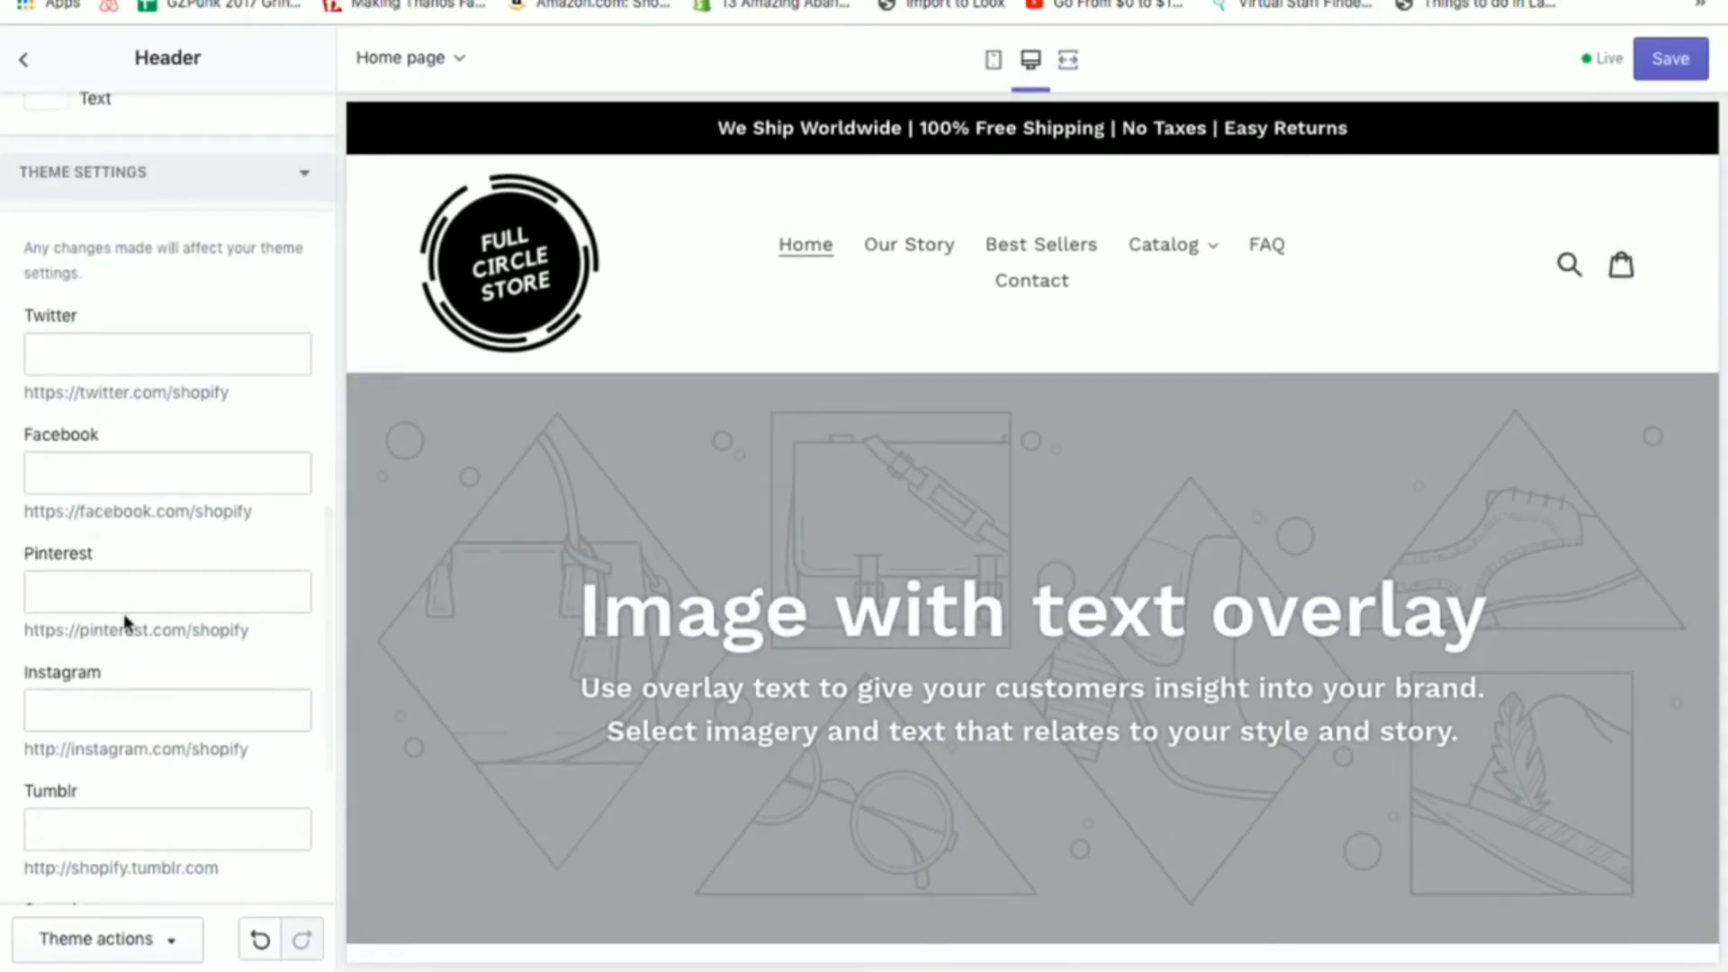
scroll(125, 616, up, 2)
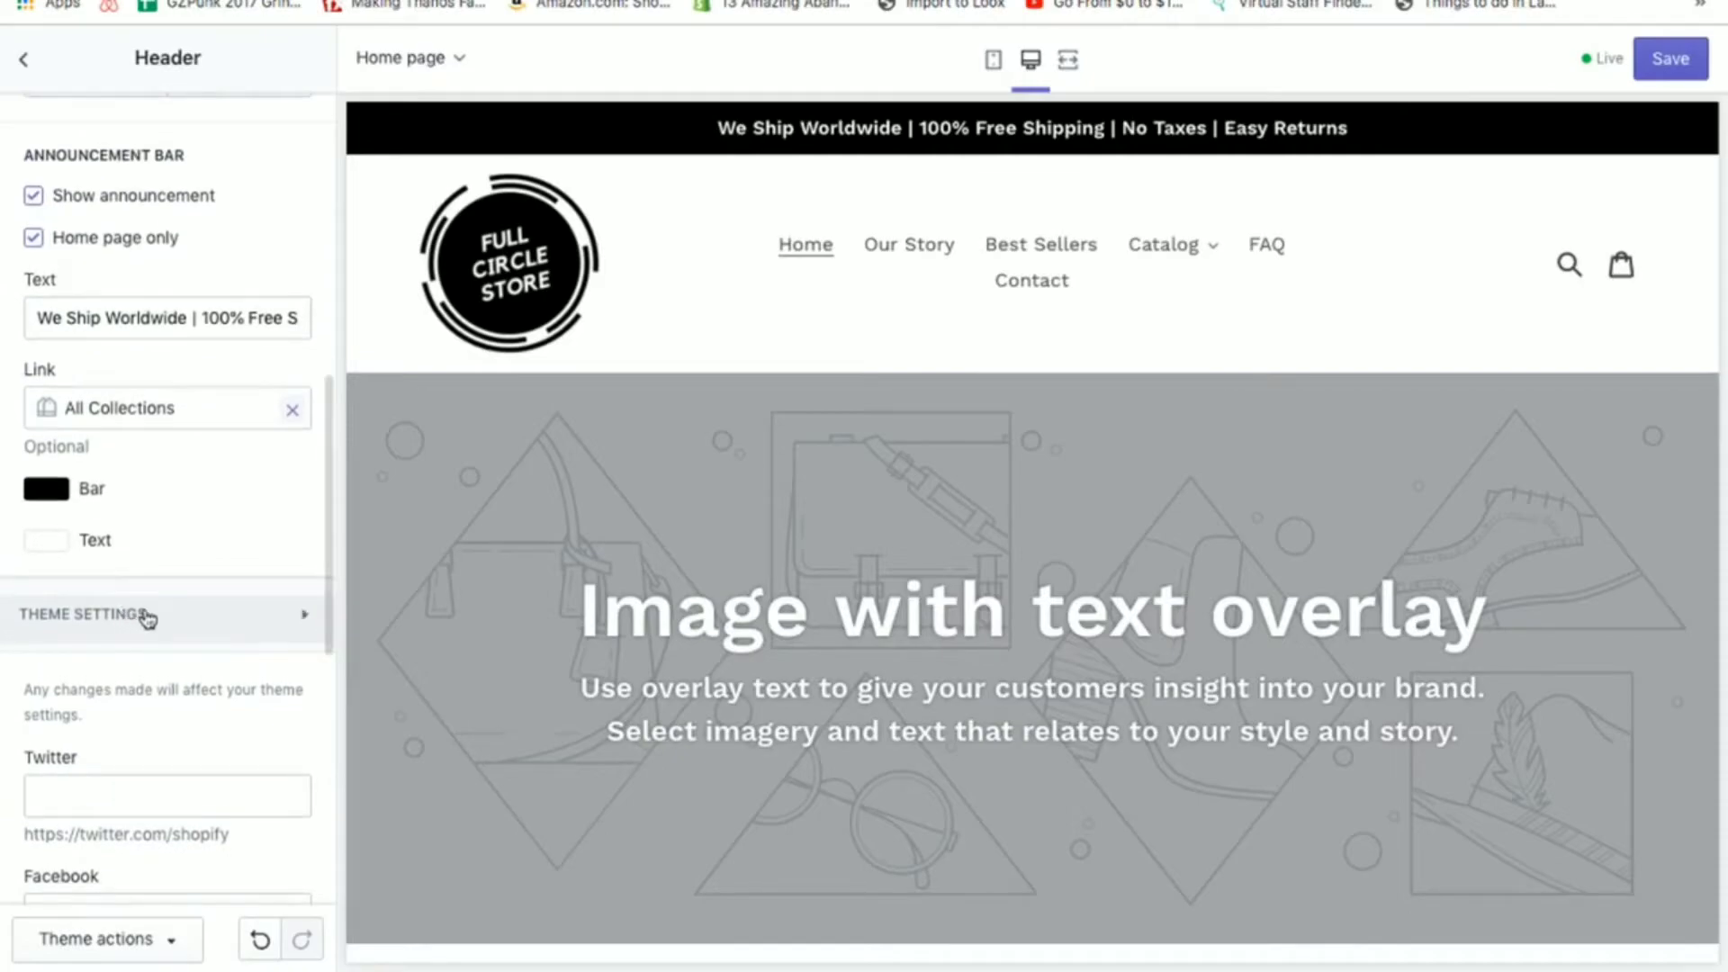
click(141, 614)
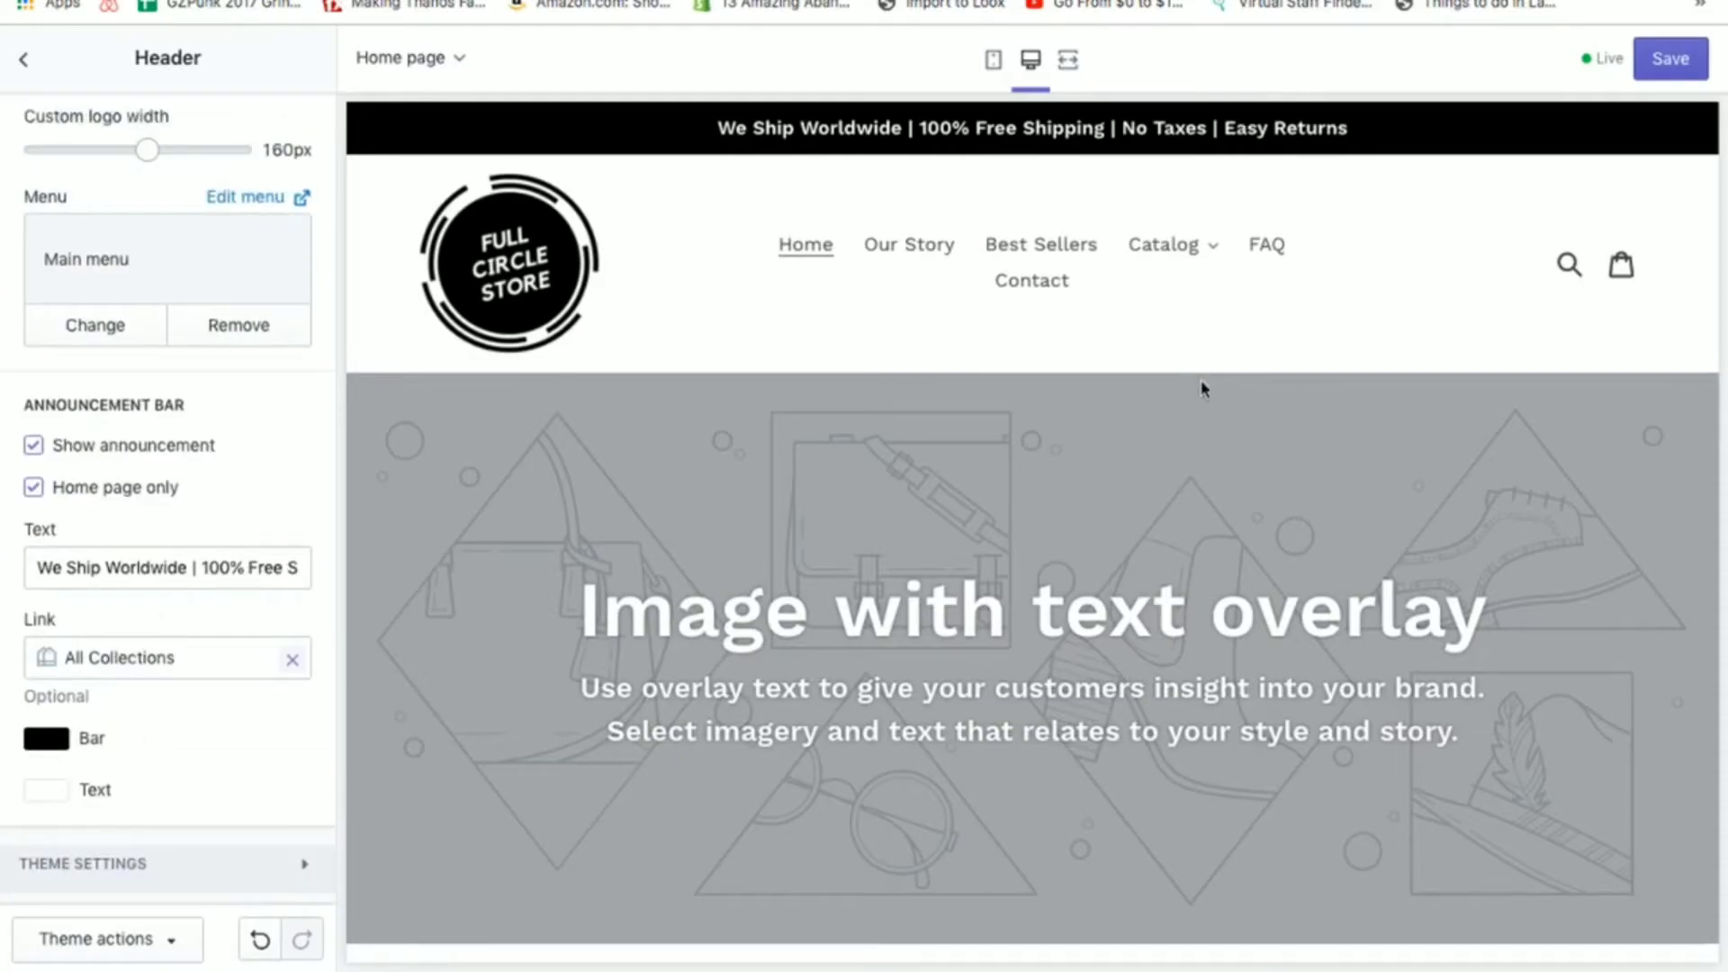
click(1667, 60)
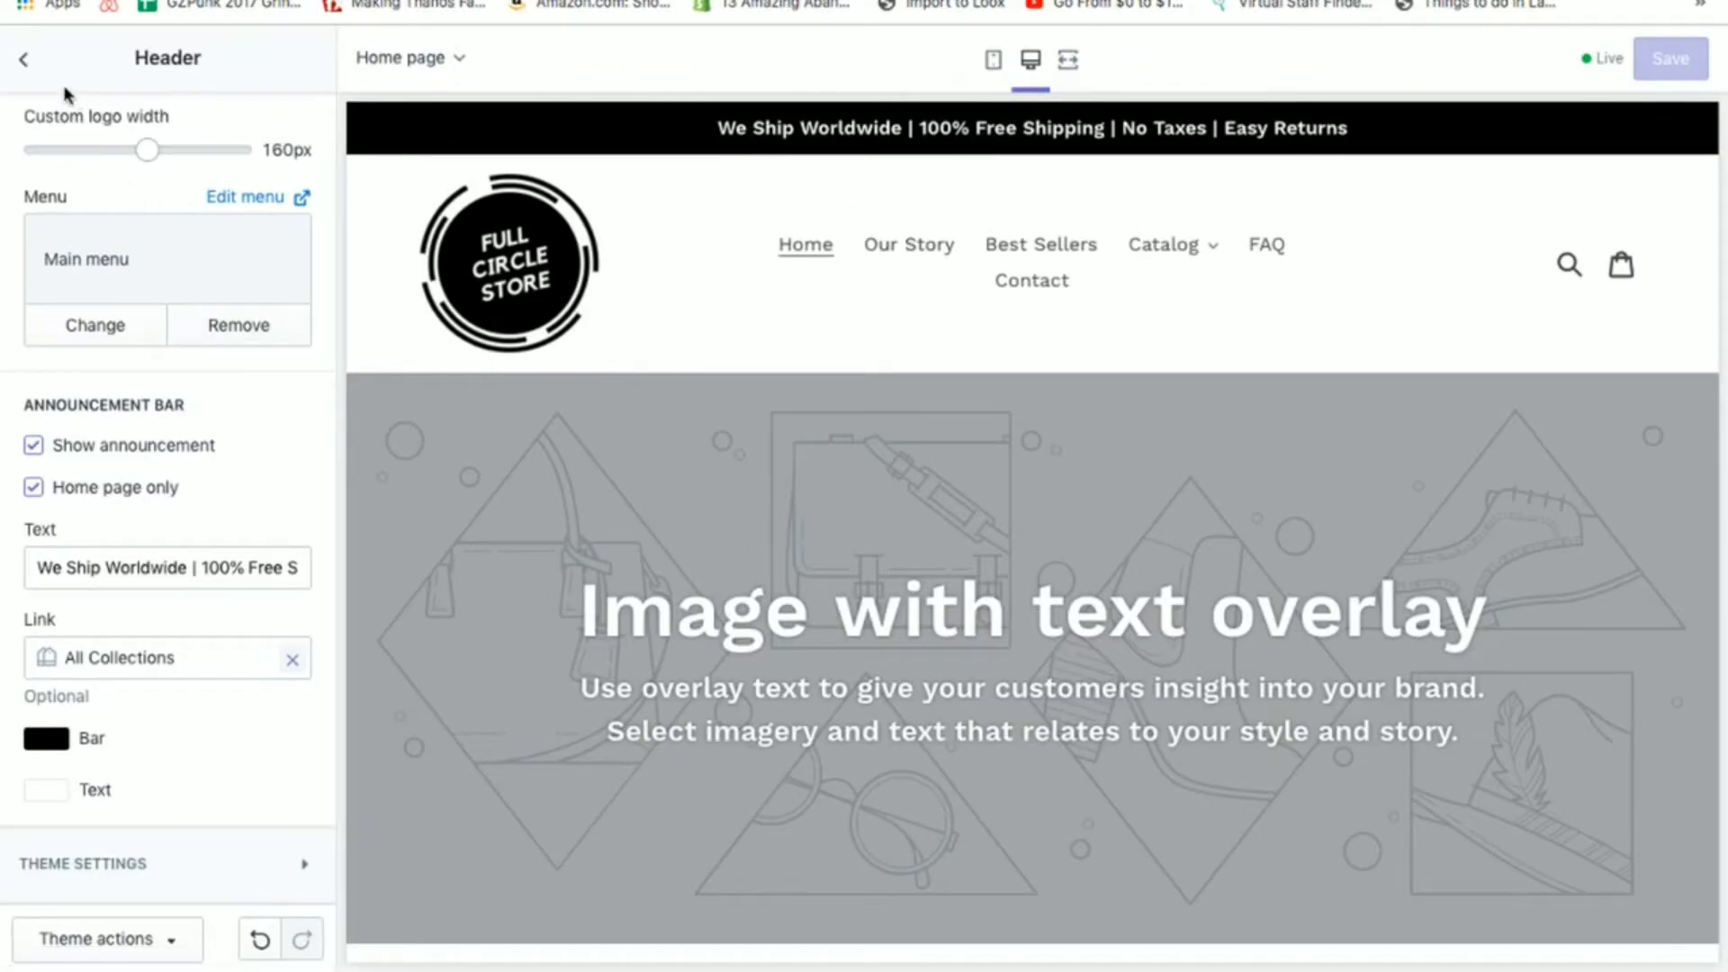
Open the settings of the home page's Image with text overlay section
click(31, 59)
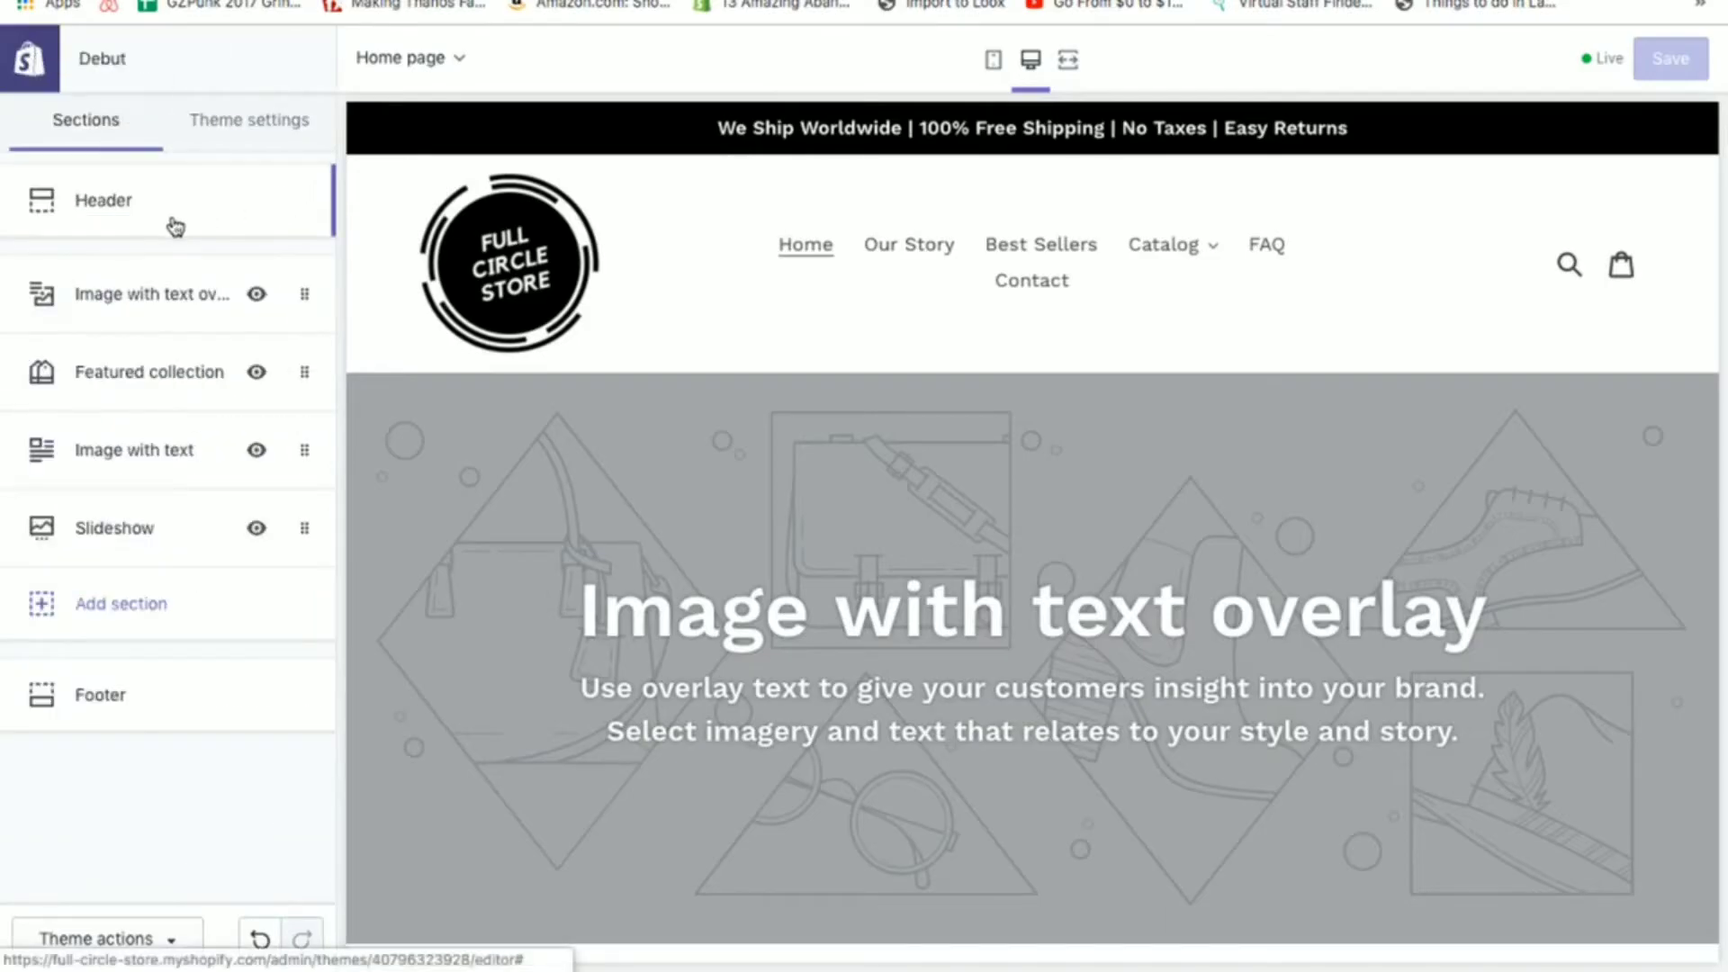
click(123, 220)
scroll(146, 569, down, 6)
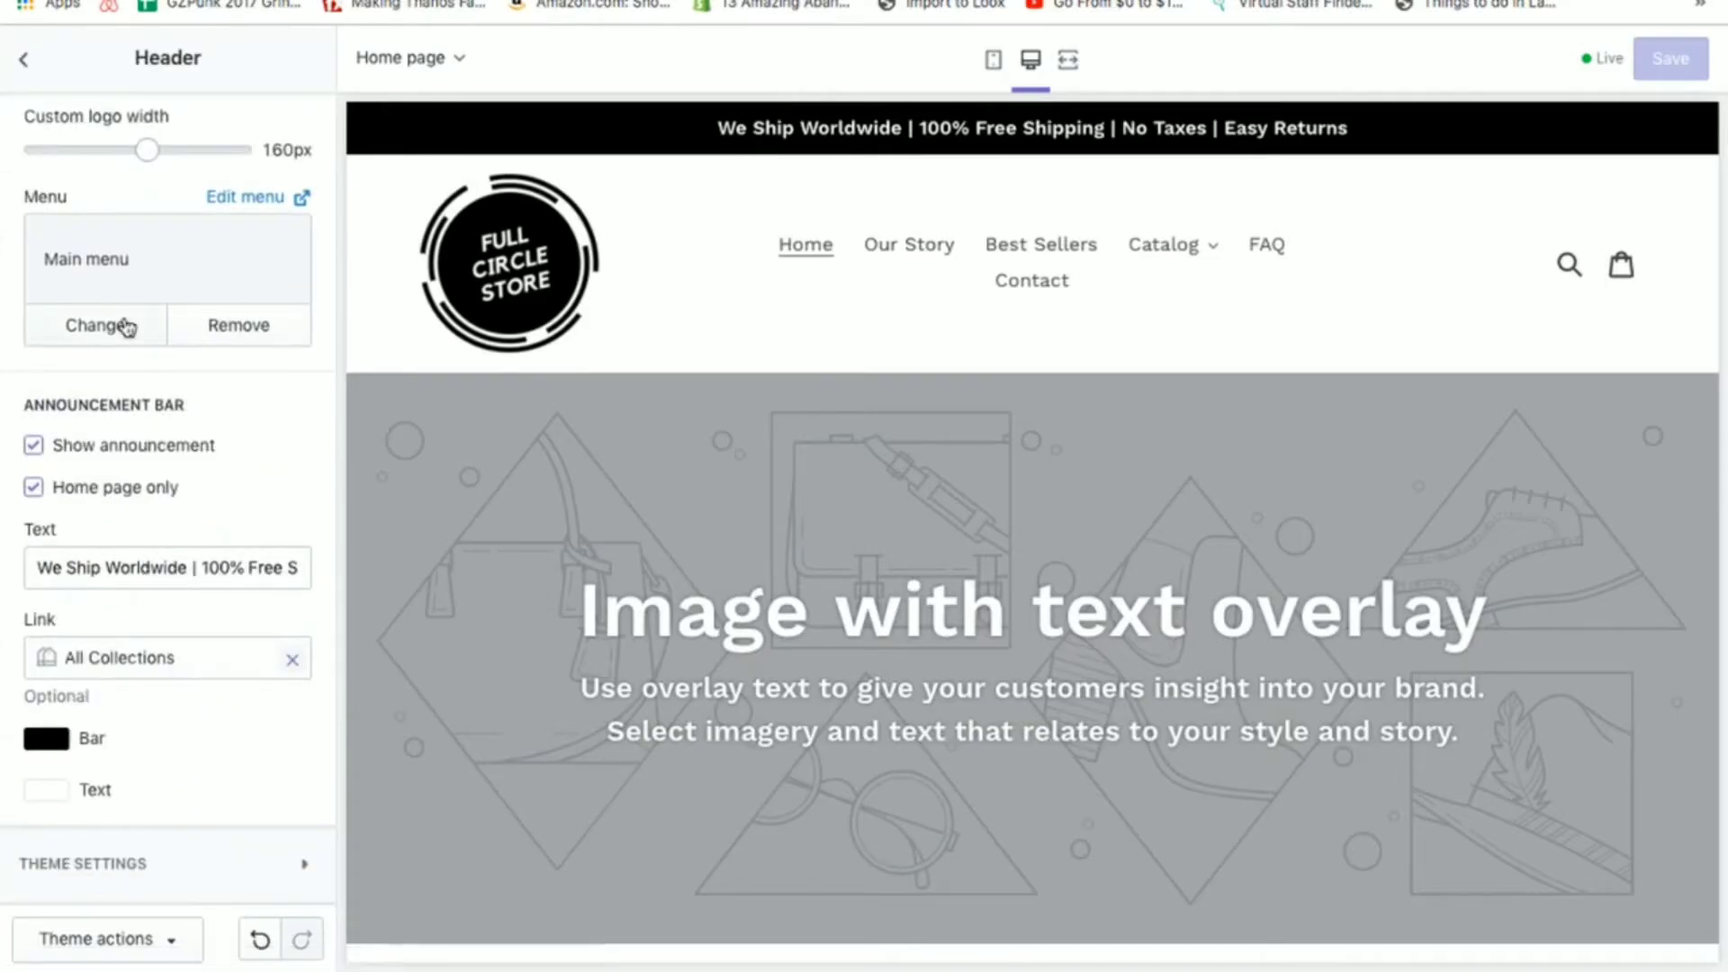
click(21, 58)
click(184, 311)
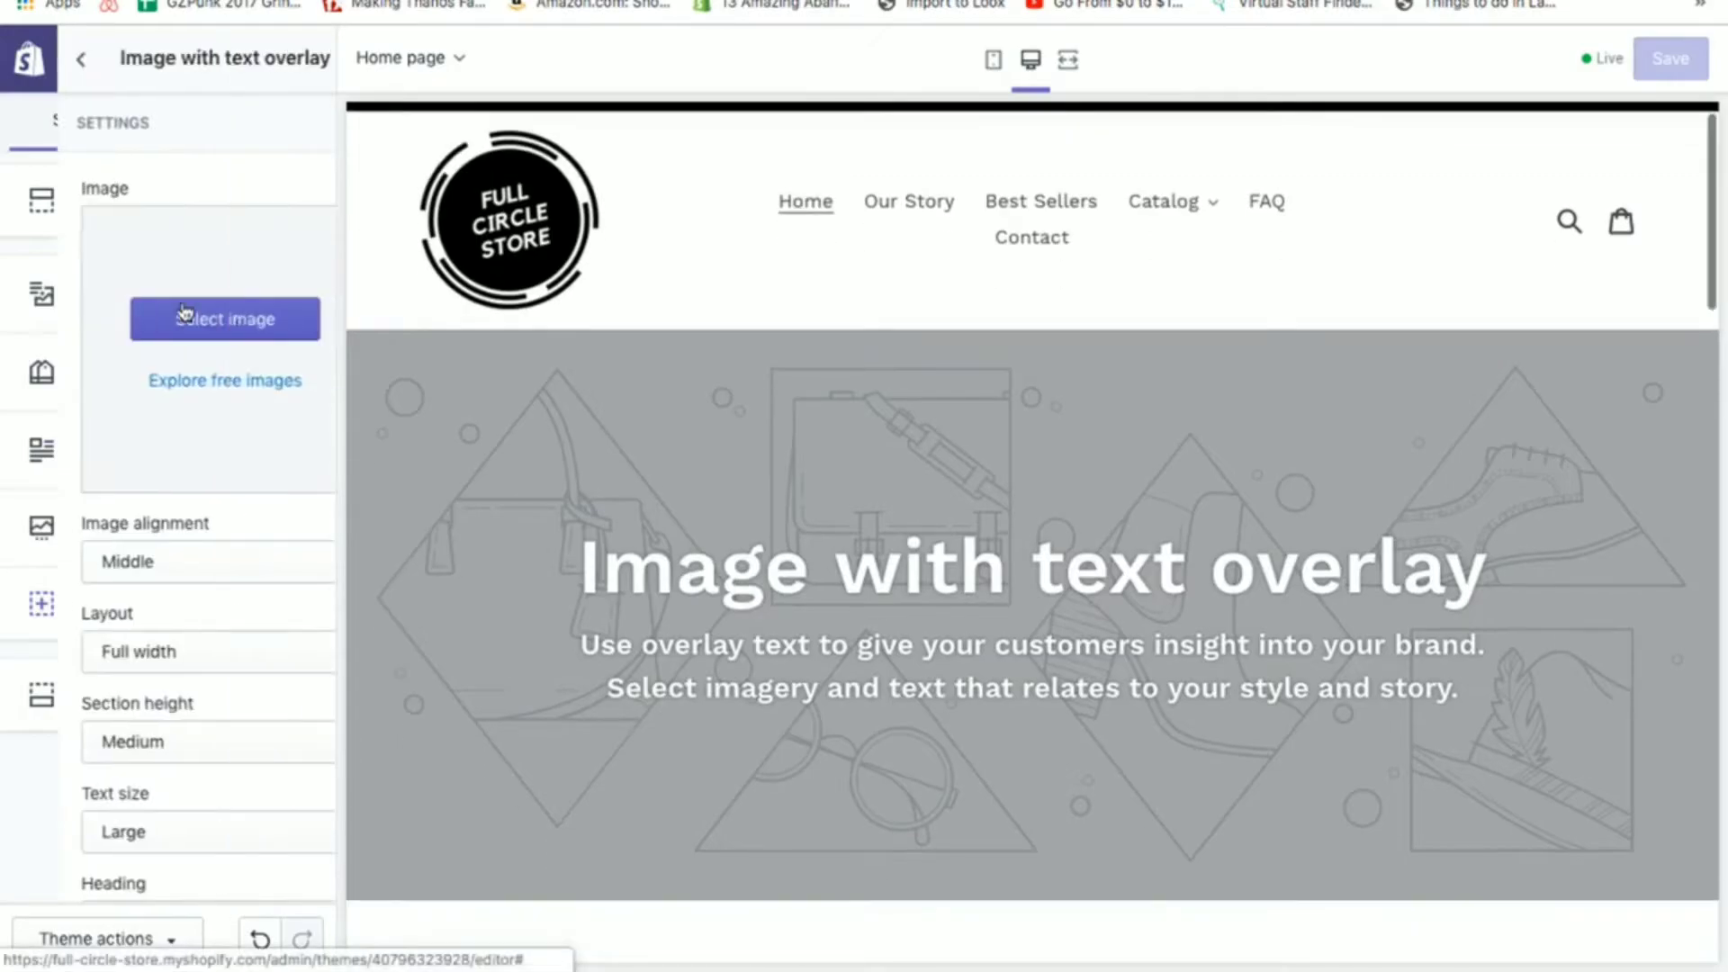
scroll(918, 432, up, 3)
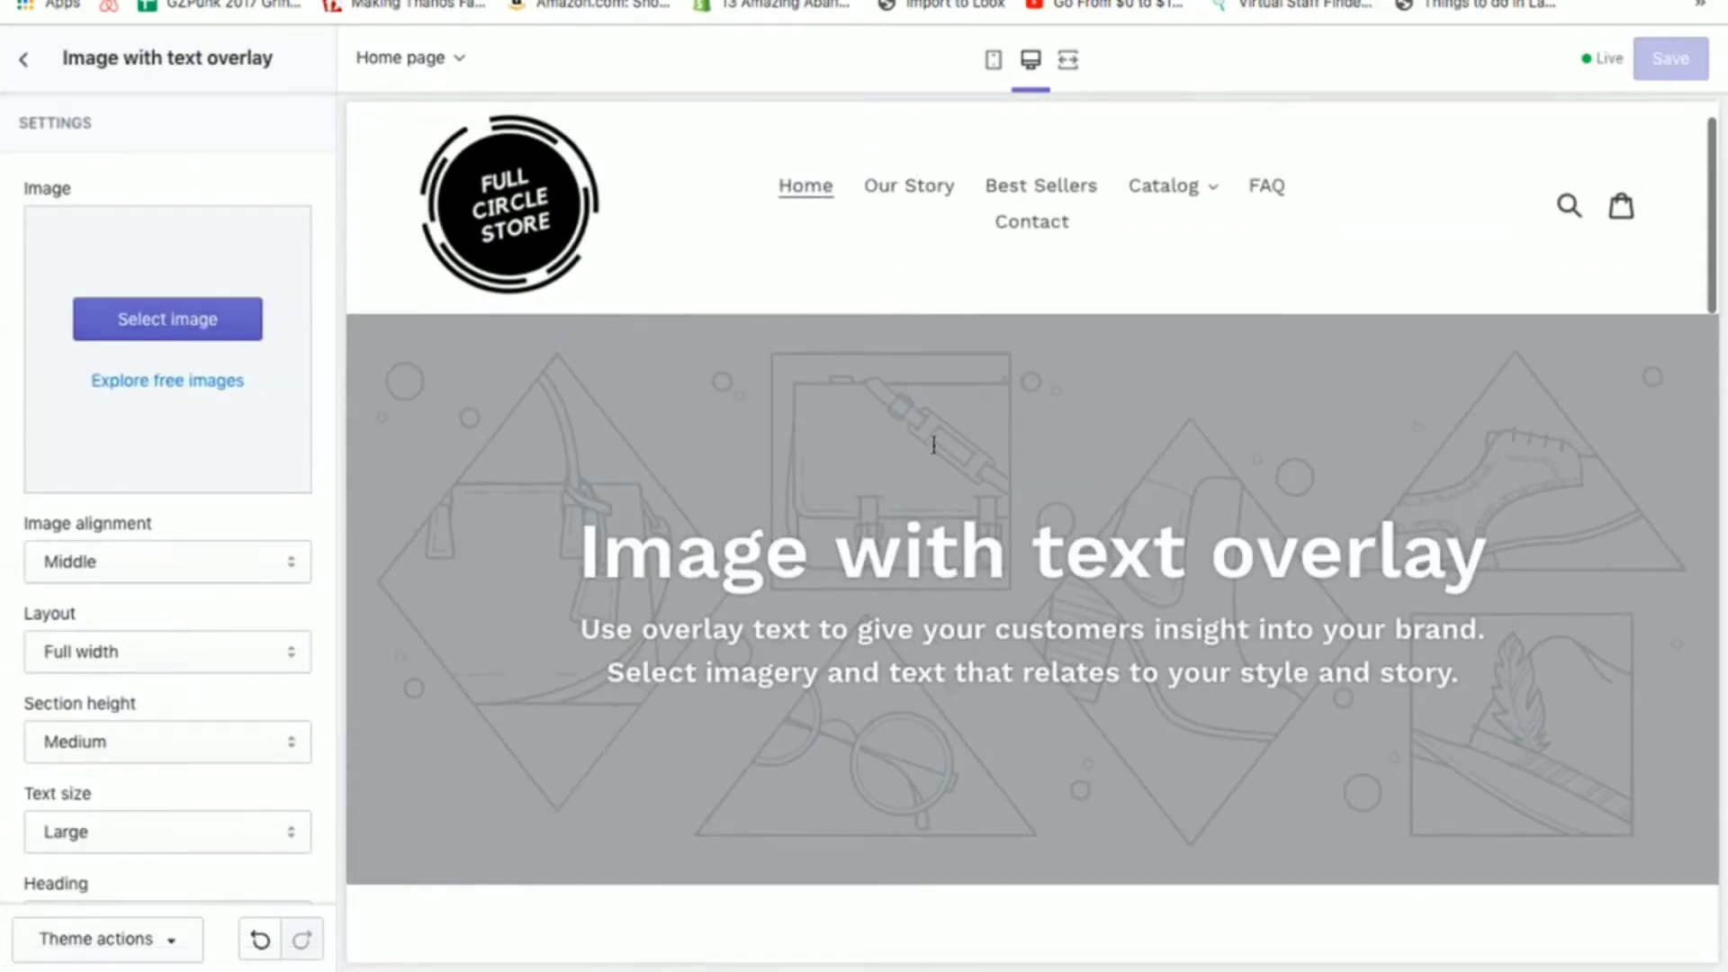
Set the hero image to the mountain hiker photo from the free Men's Fashion images
click(200, 382)
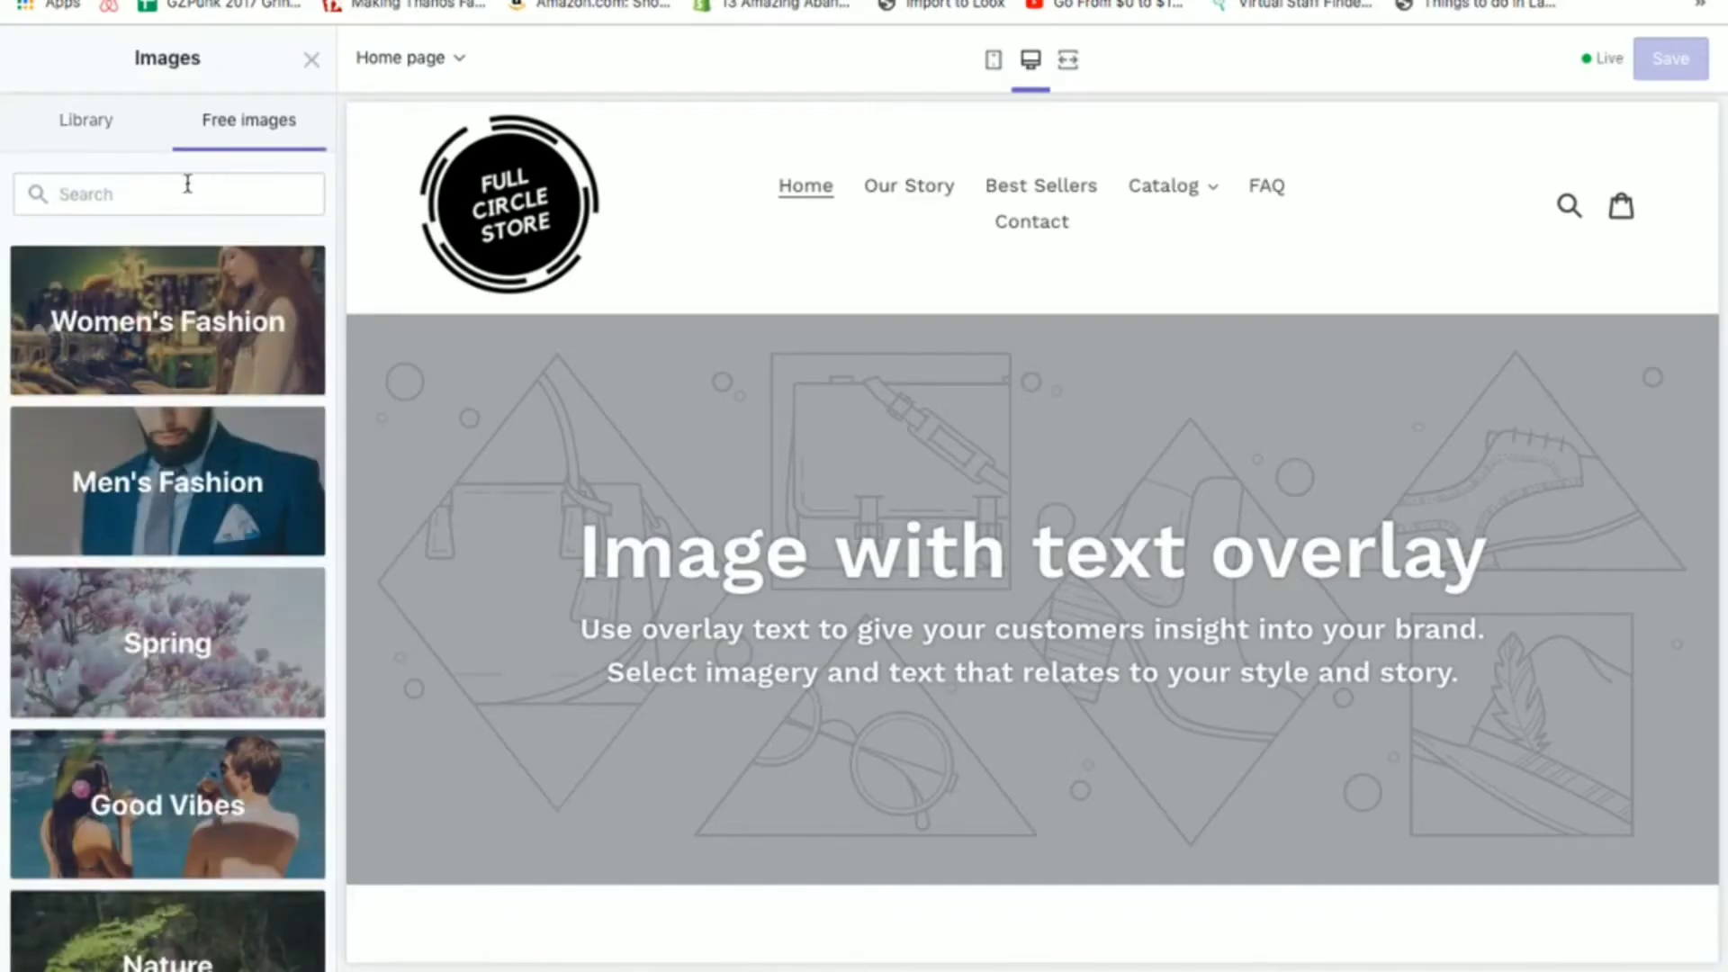
click(113, 440)
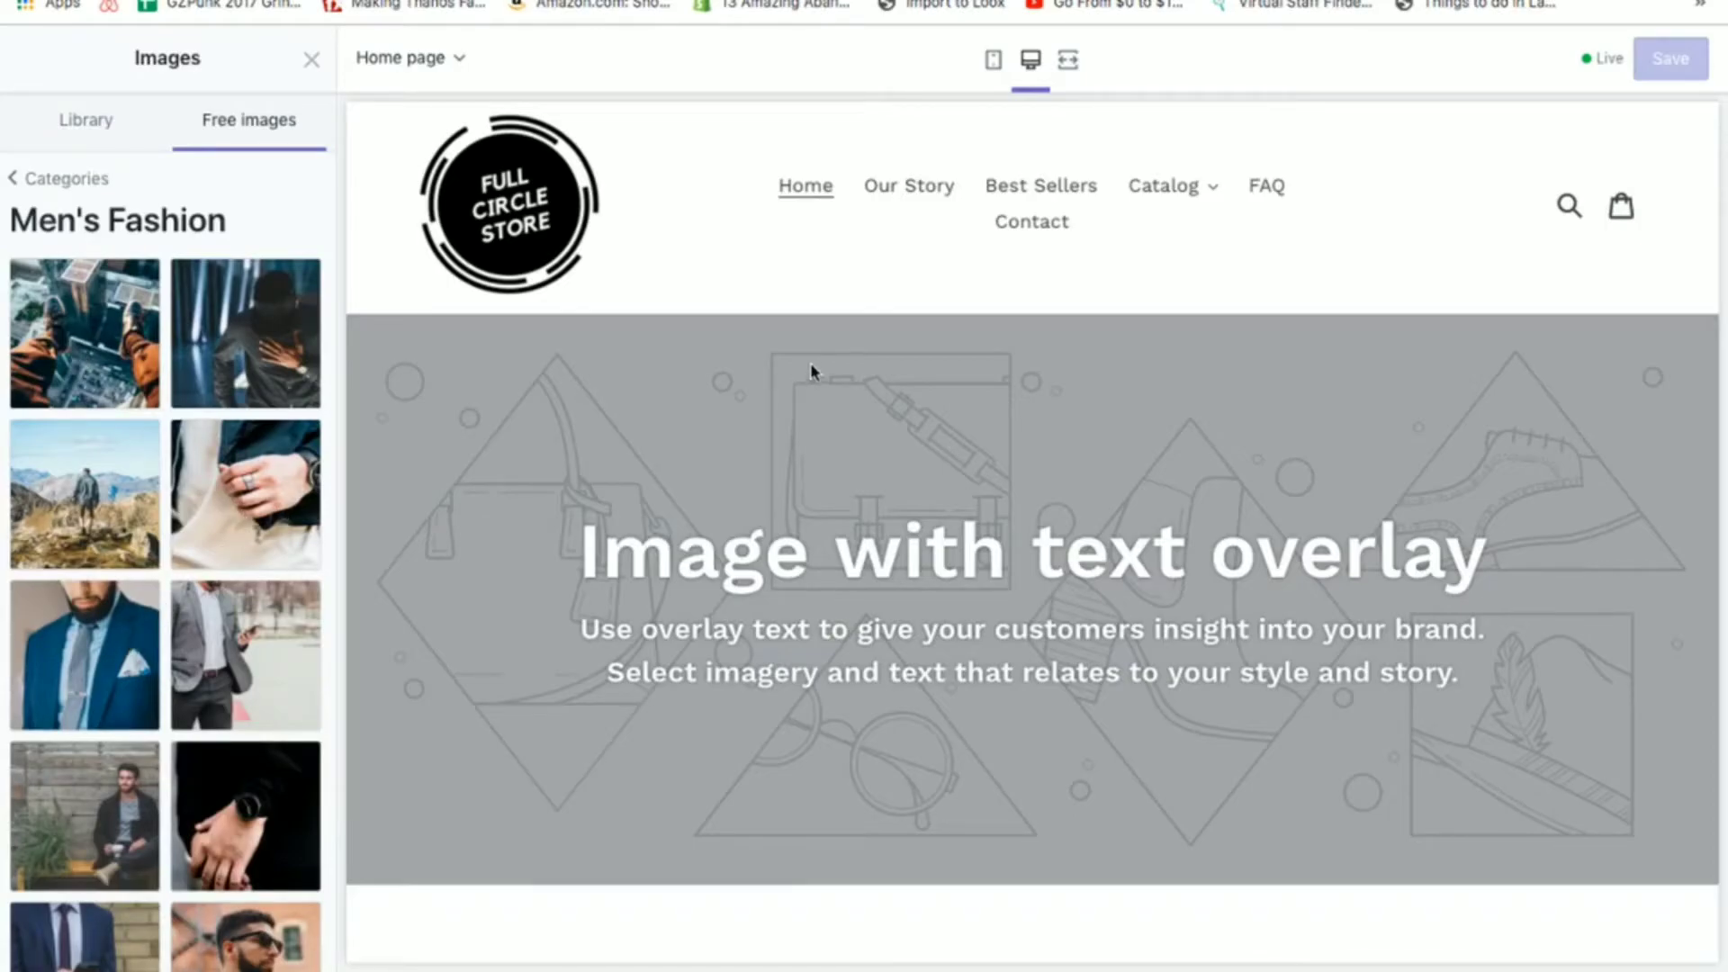
click(79, 662)
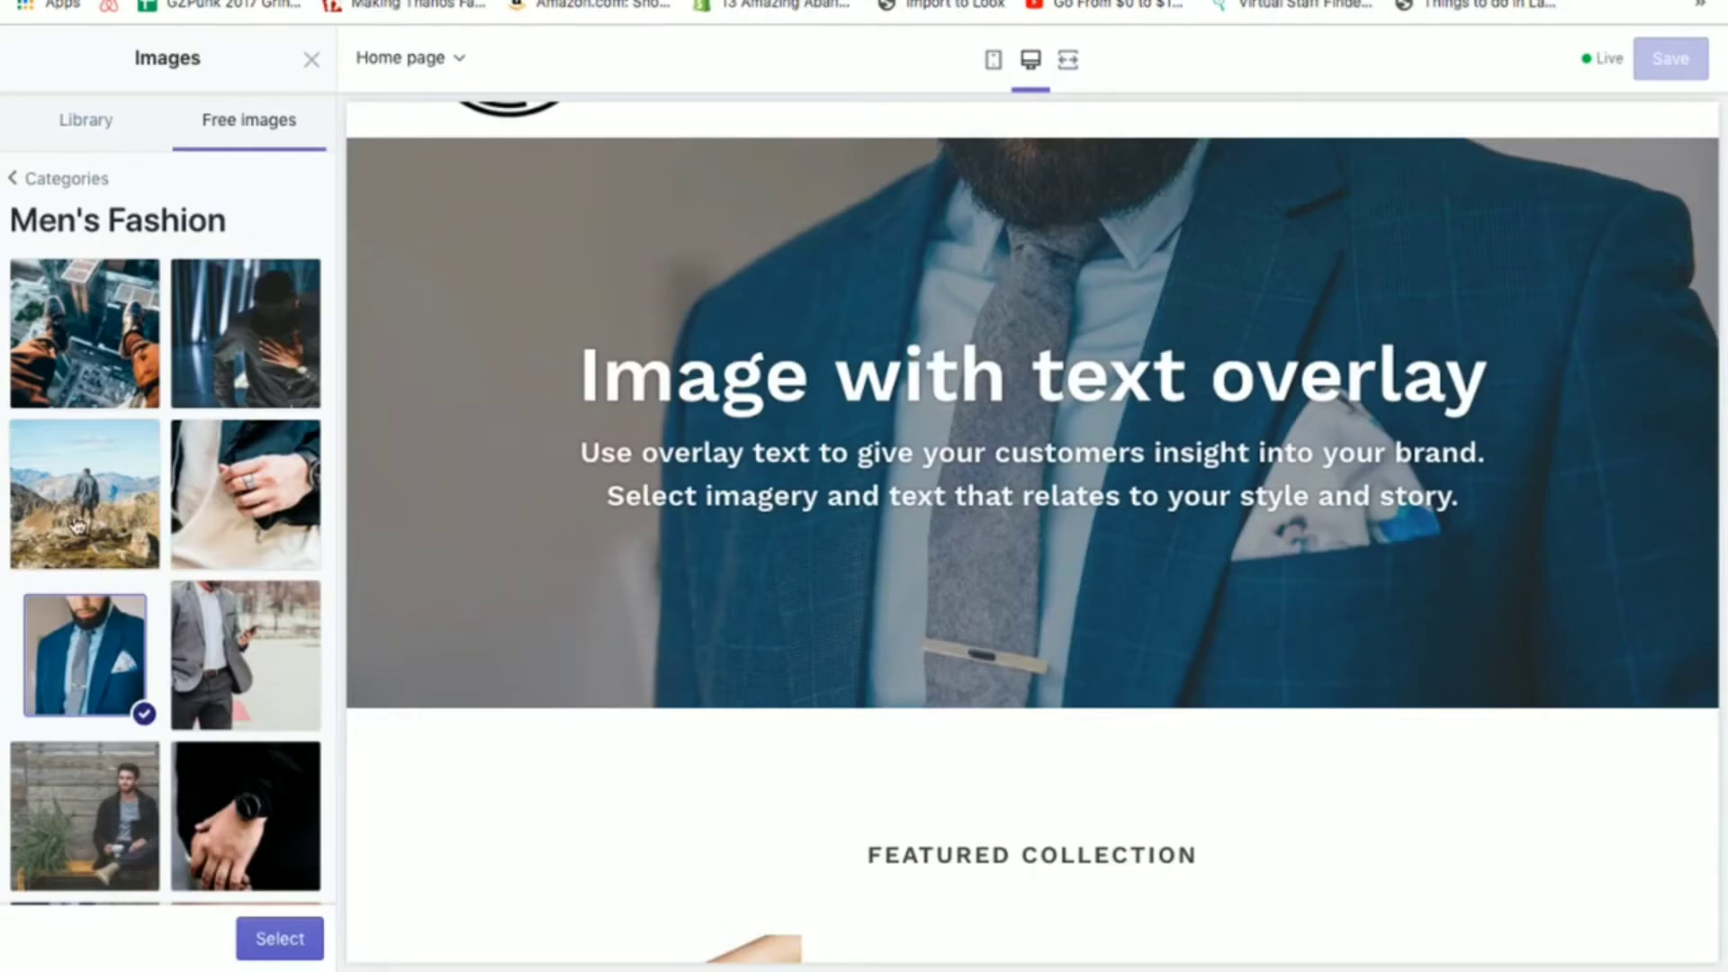
scroll(85, 531, down, 4)
scroll(90, 513, up, 4)
click(91, 460)
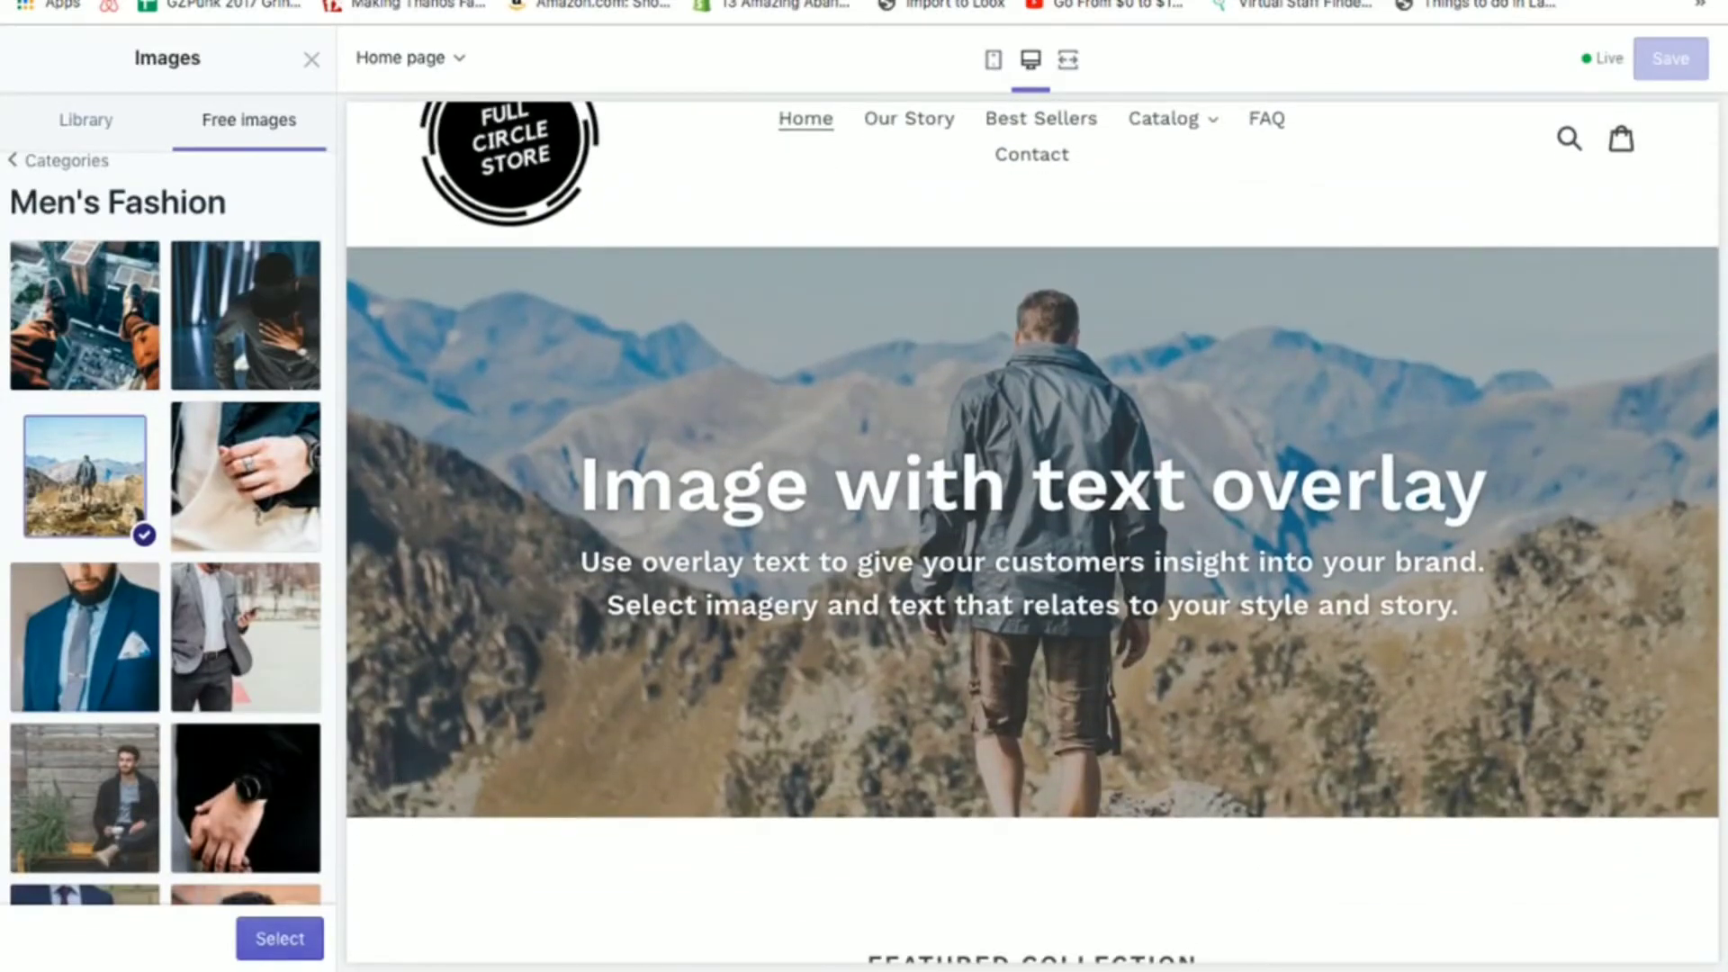
click(281, 939)
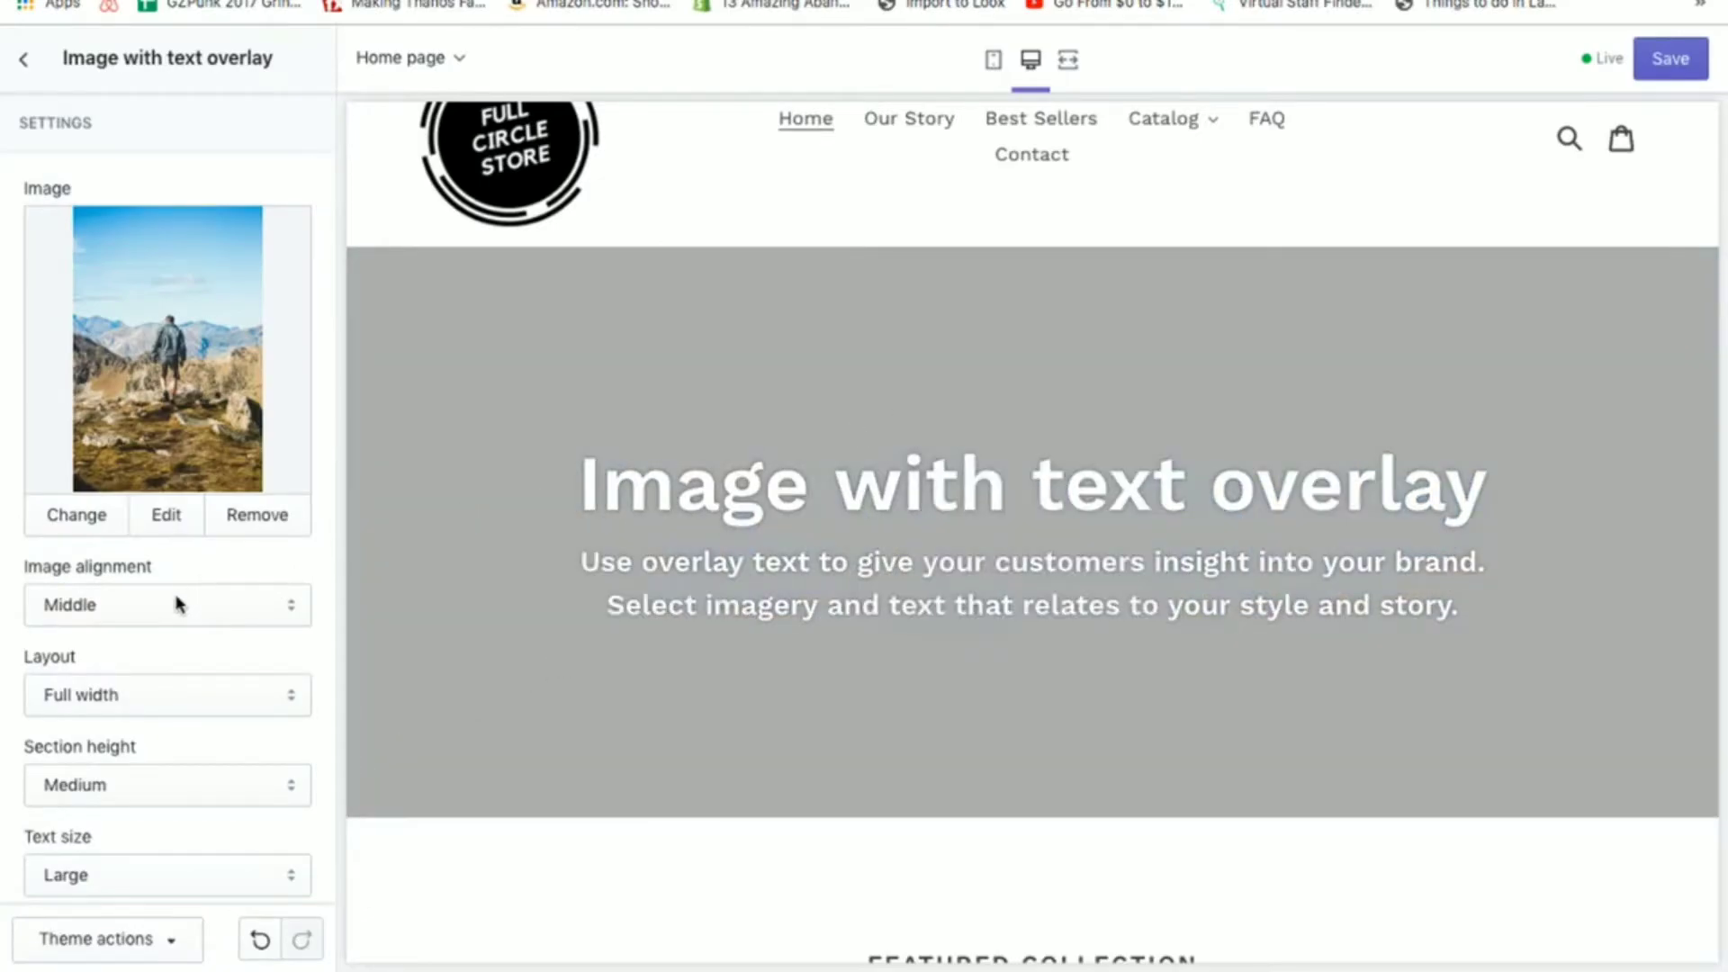
Change the hero heading to 'Get The Best in Men's Fashion'
scroll(183, 619, down, 2)
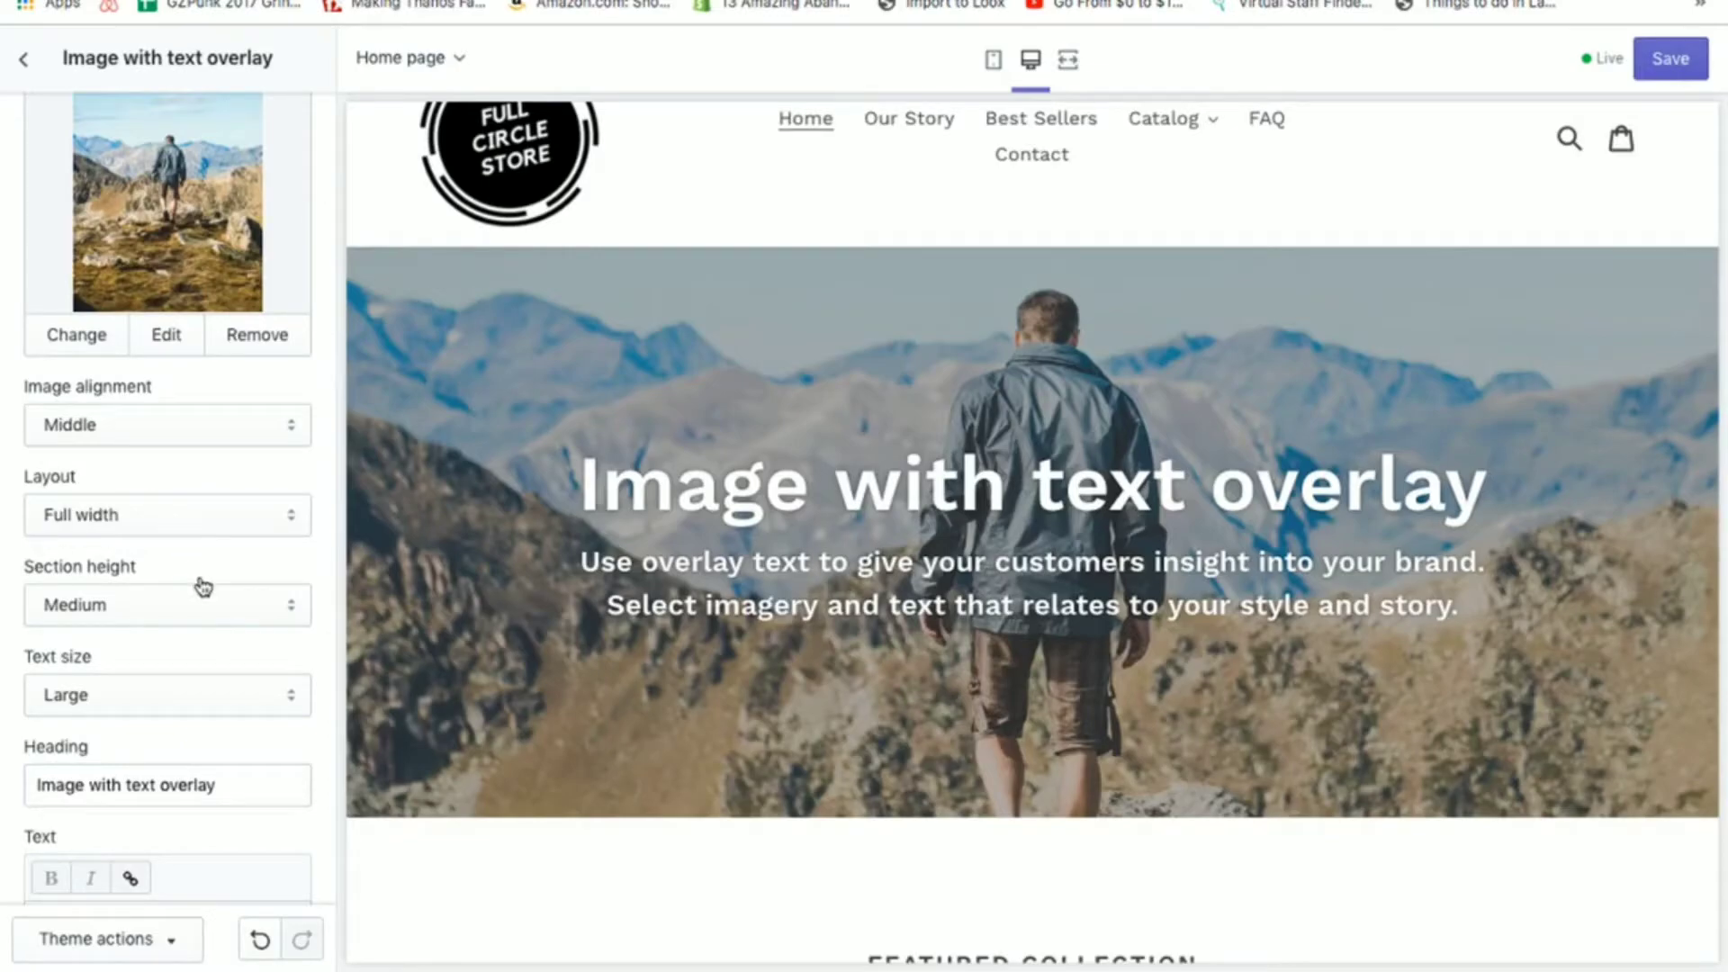
scroll(224, 711, down, 2)
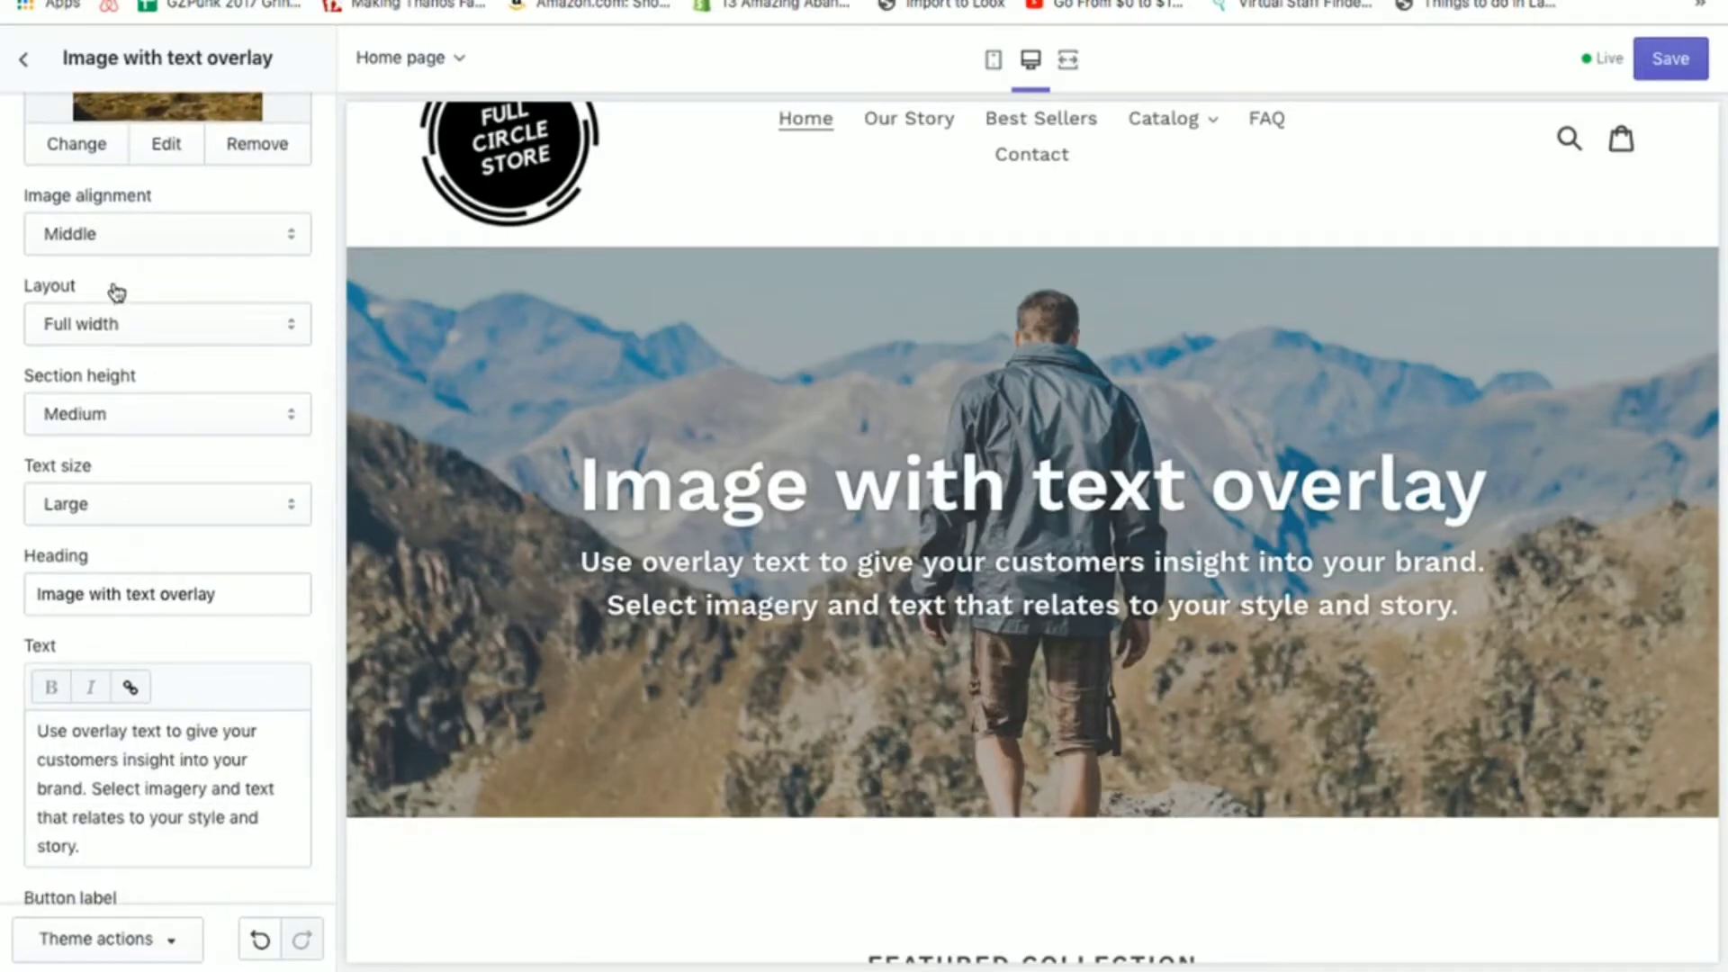
triple_click(173, 585)
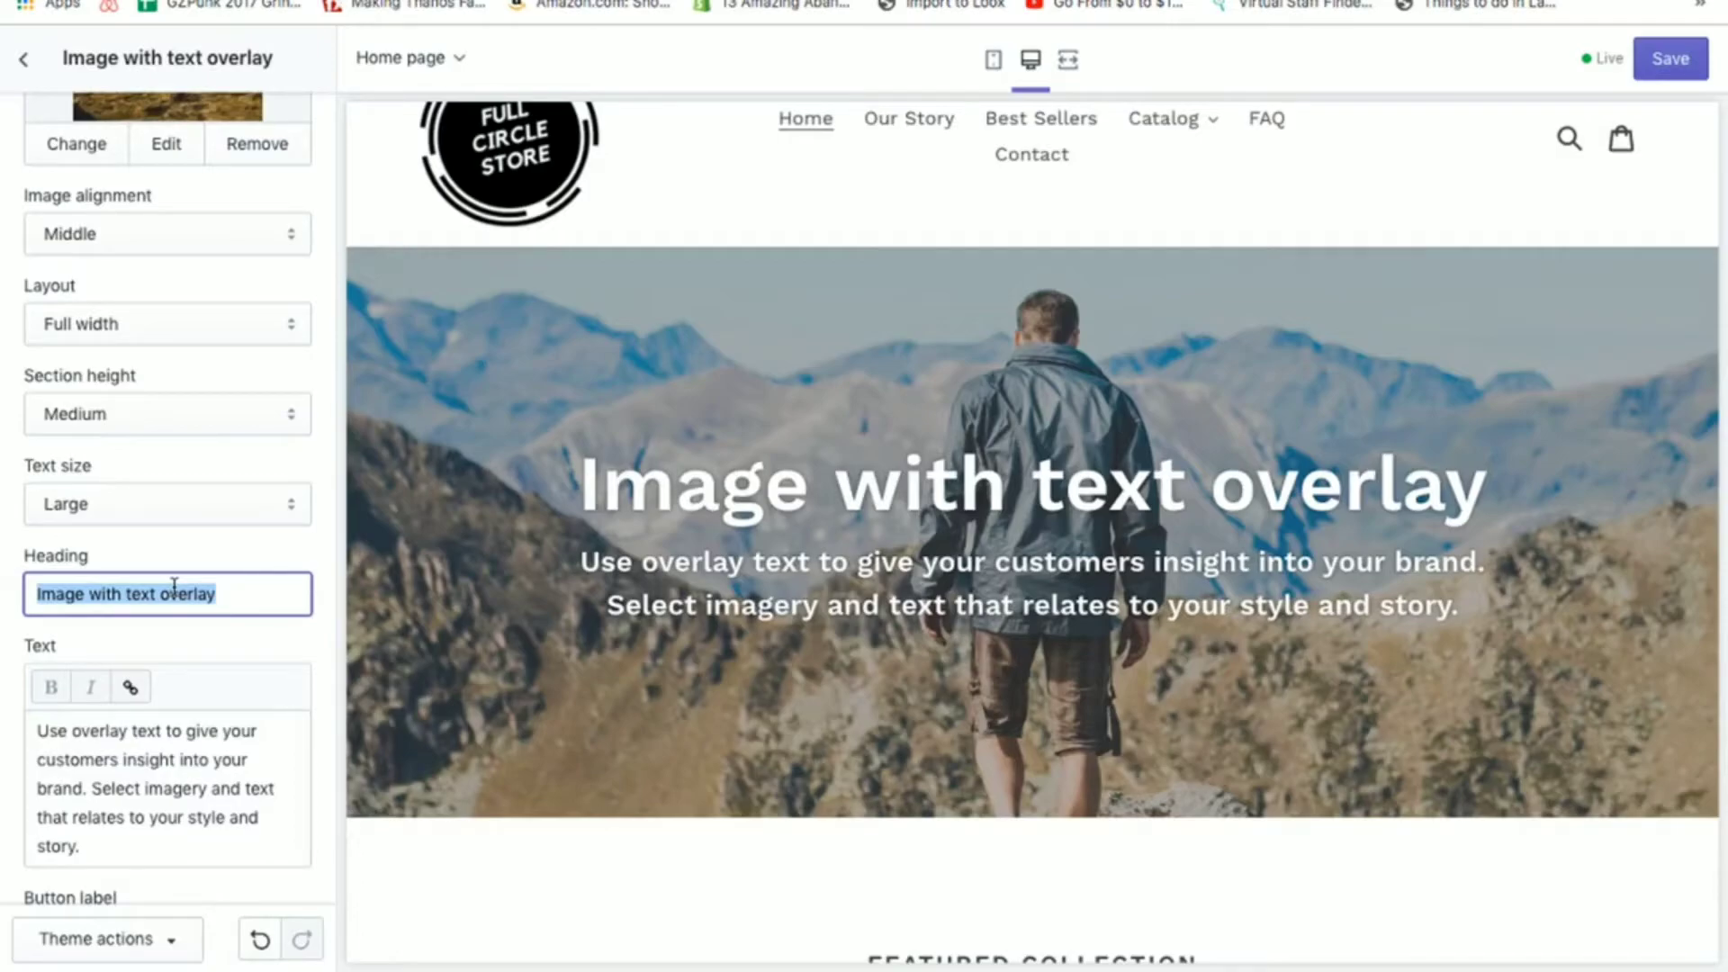
text(Get The Best )
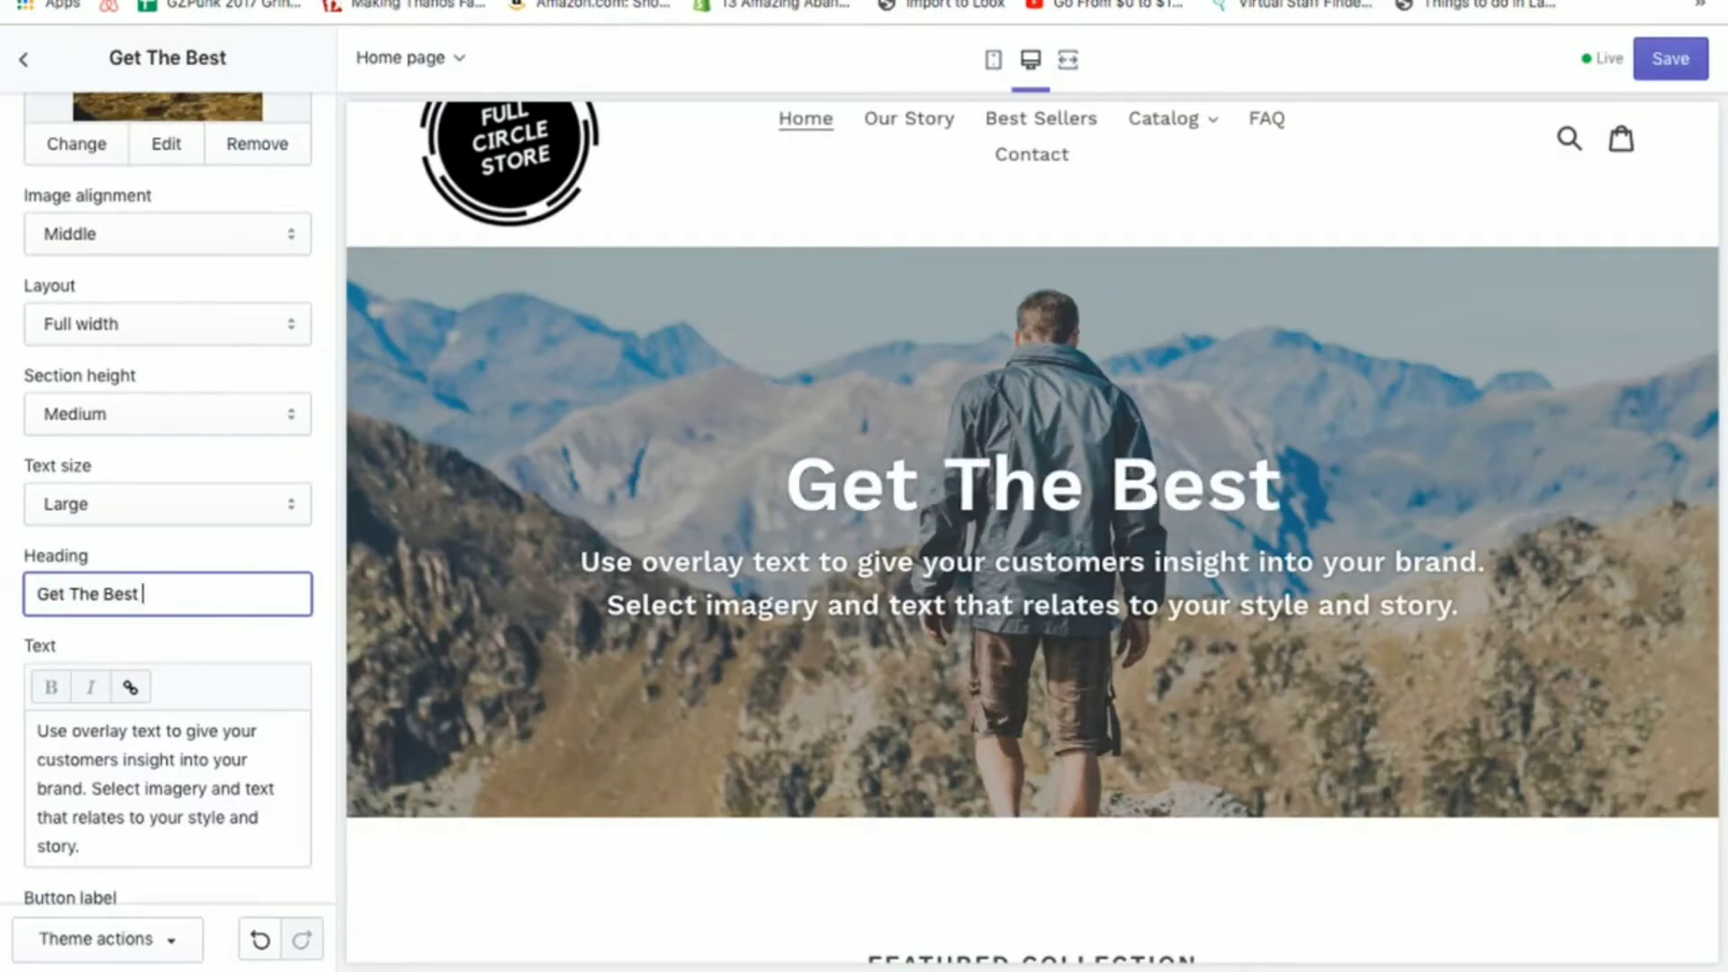
text(in Men's Fash)
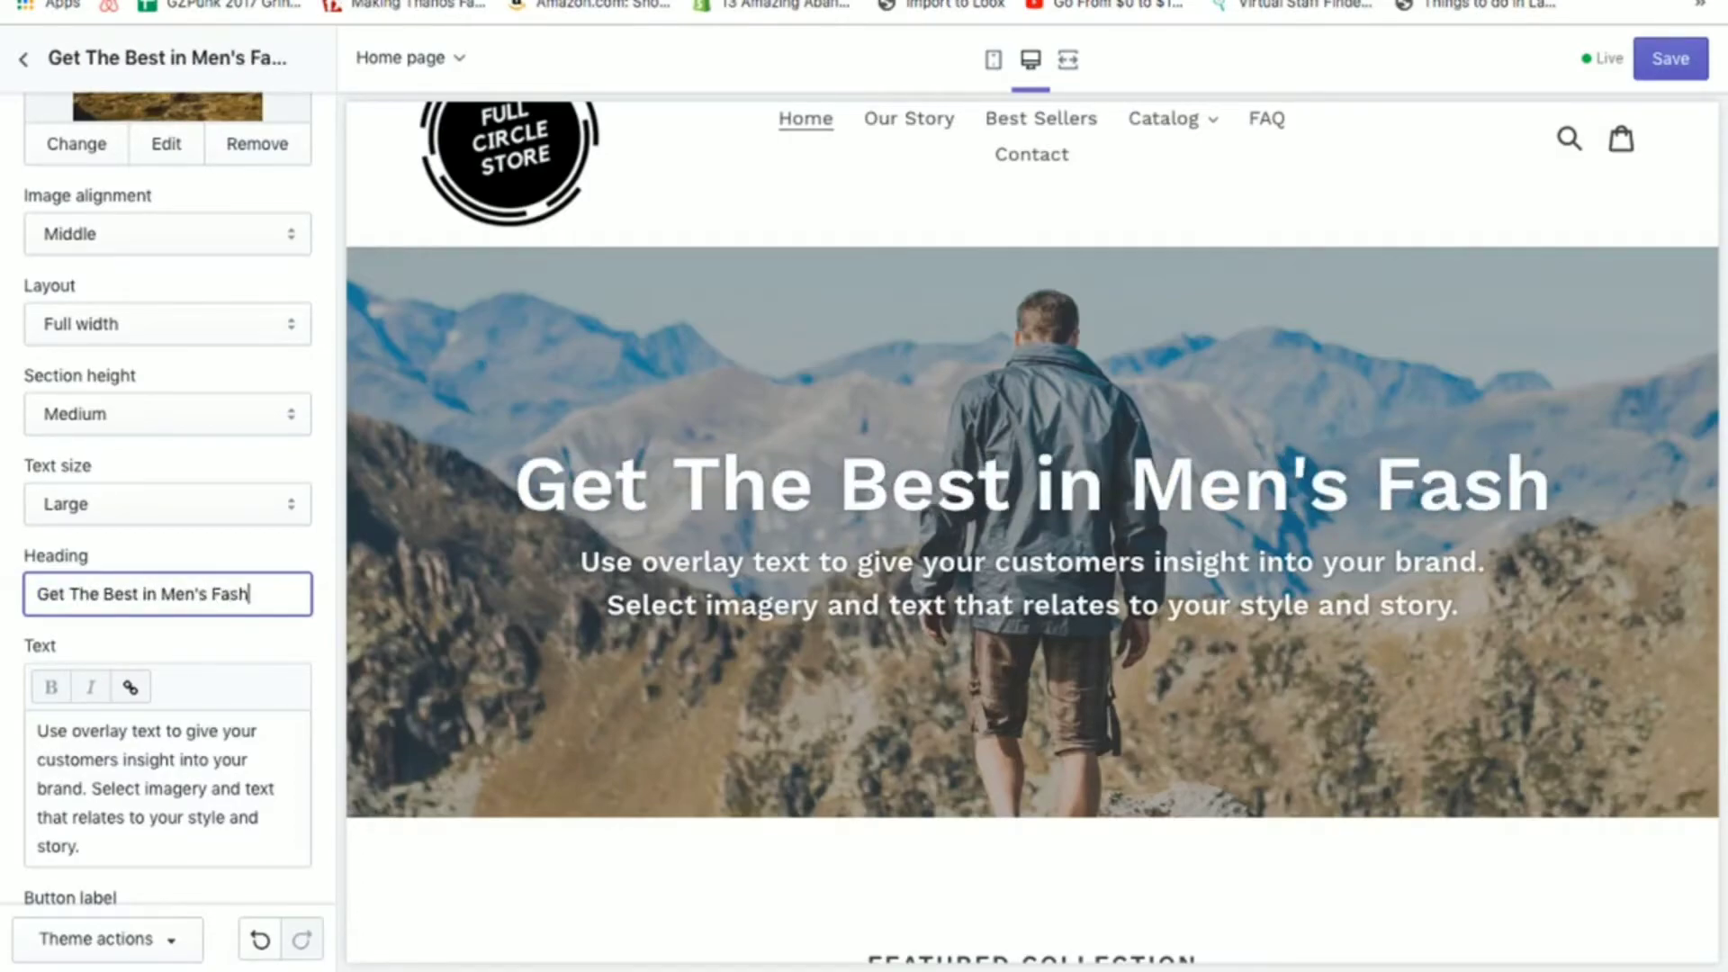
text(ion)
Replace the hero body text with 'Shop our perfectly curated range of men's accessories and clothing.'
click(133, 788)
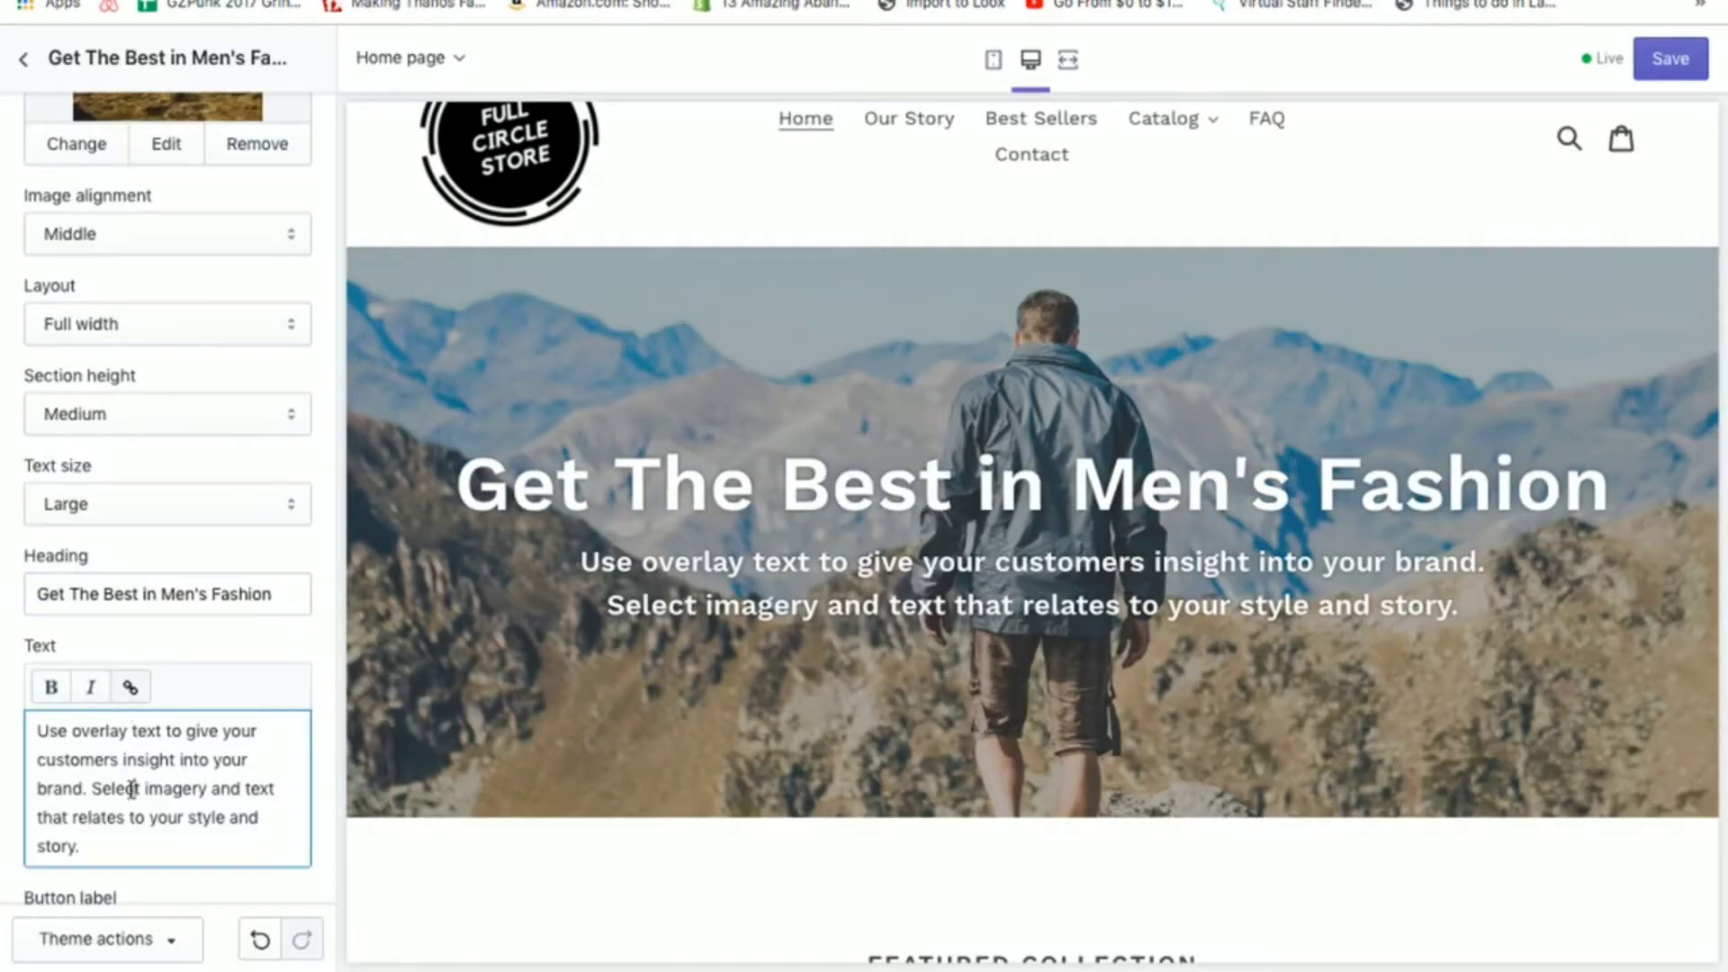
key(ctrl+a)
text(Shop our )
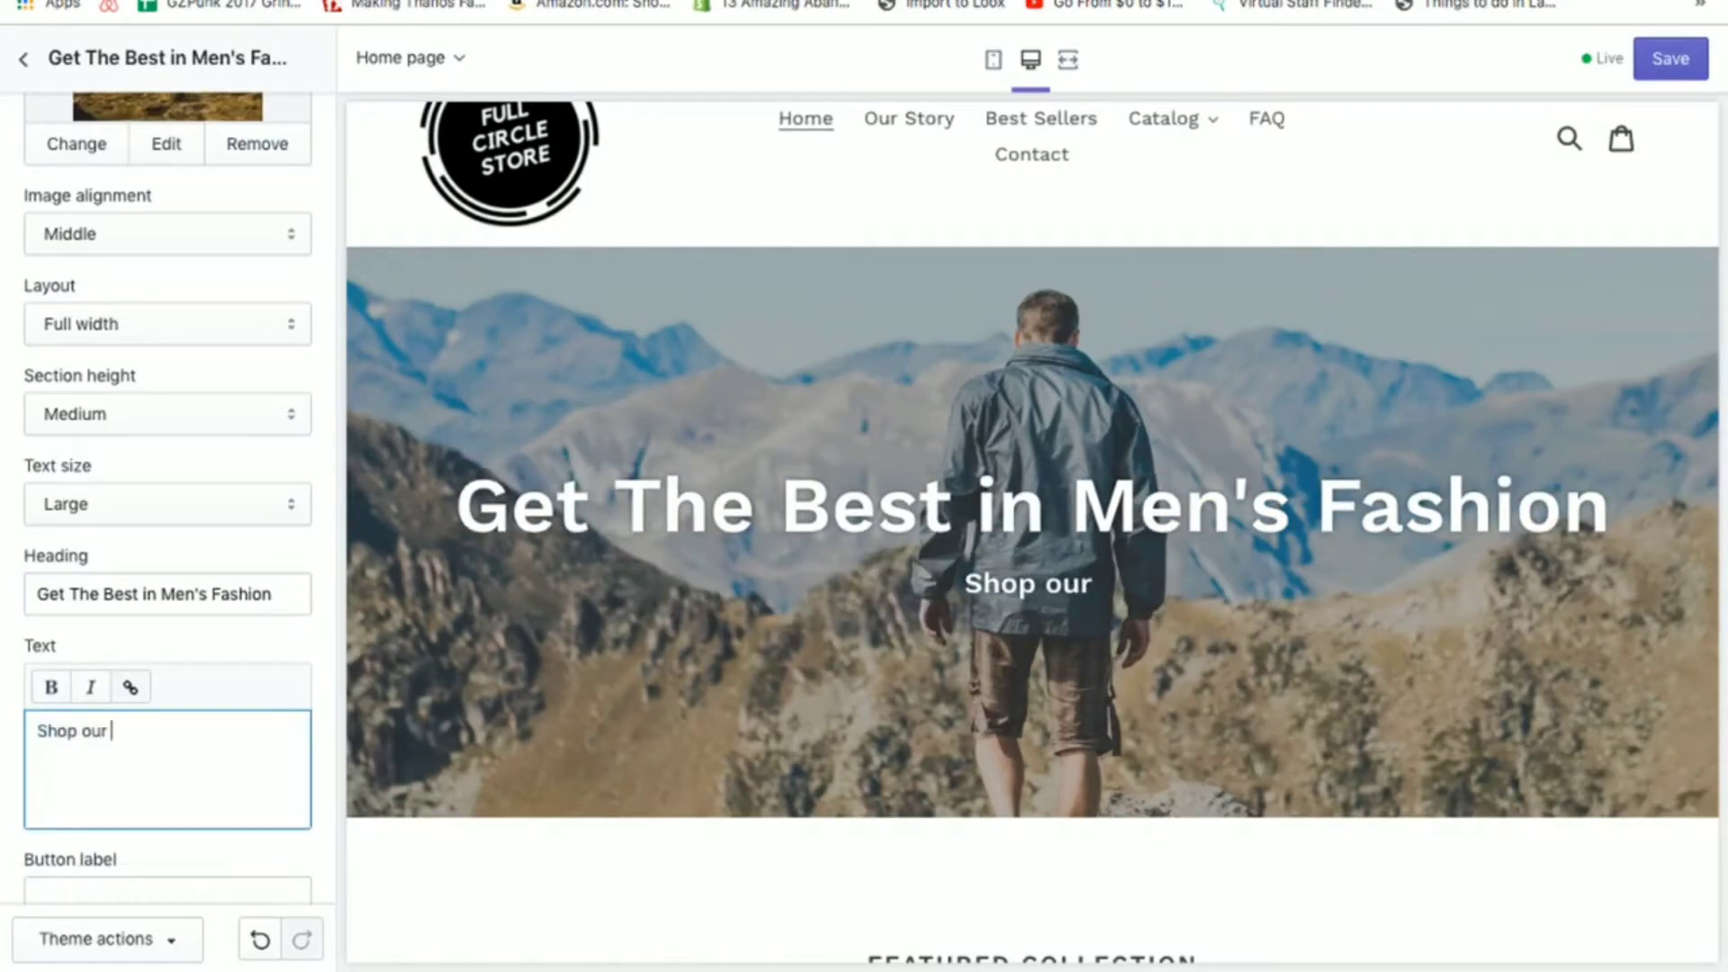
text(perfectly)
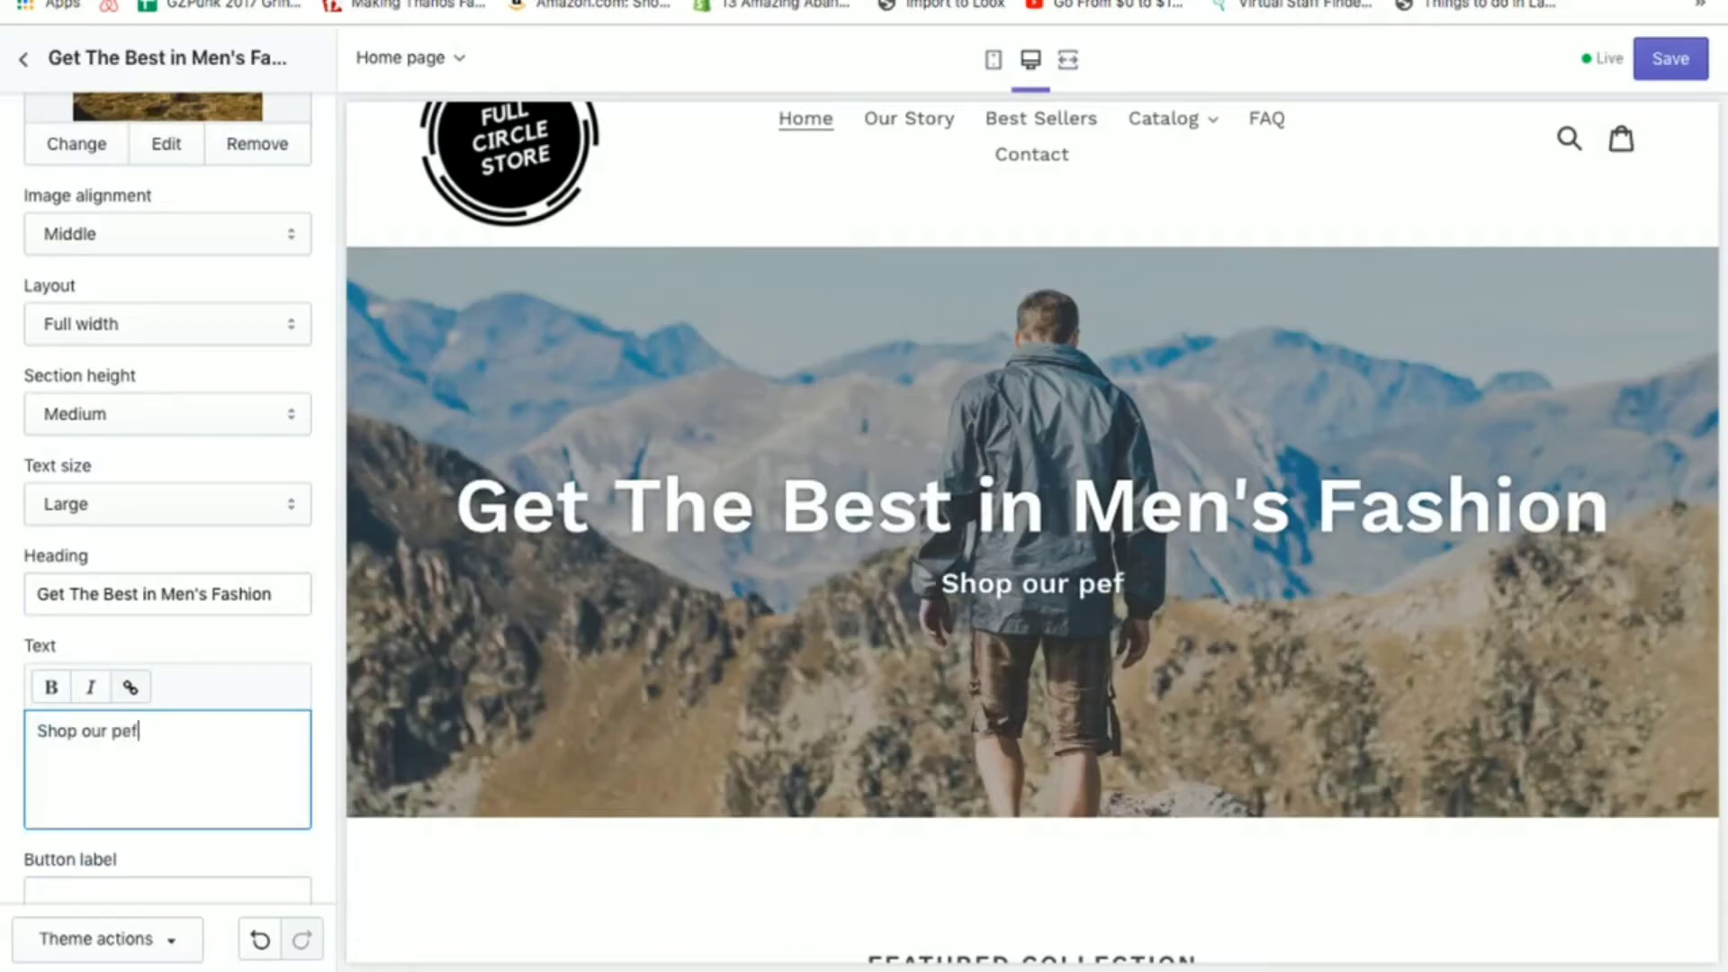
text( cu)
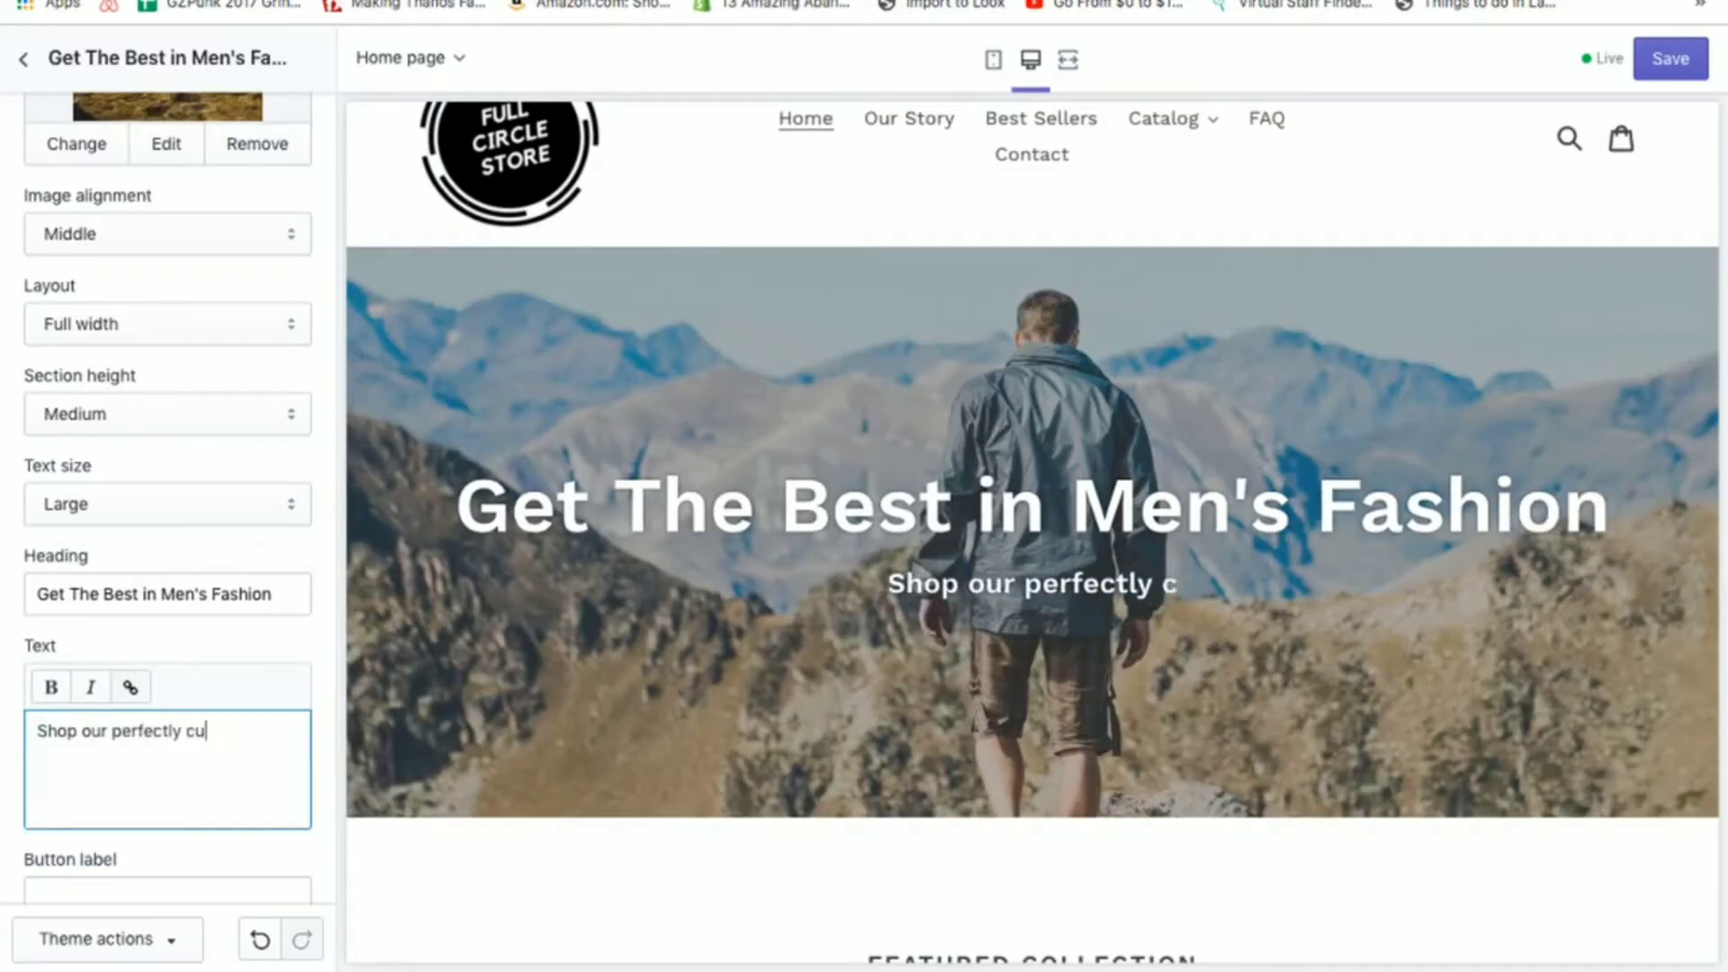
text(rated range )
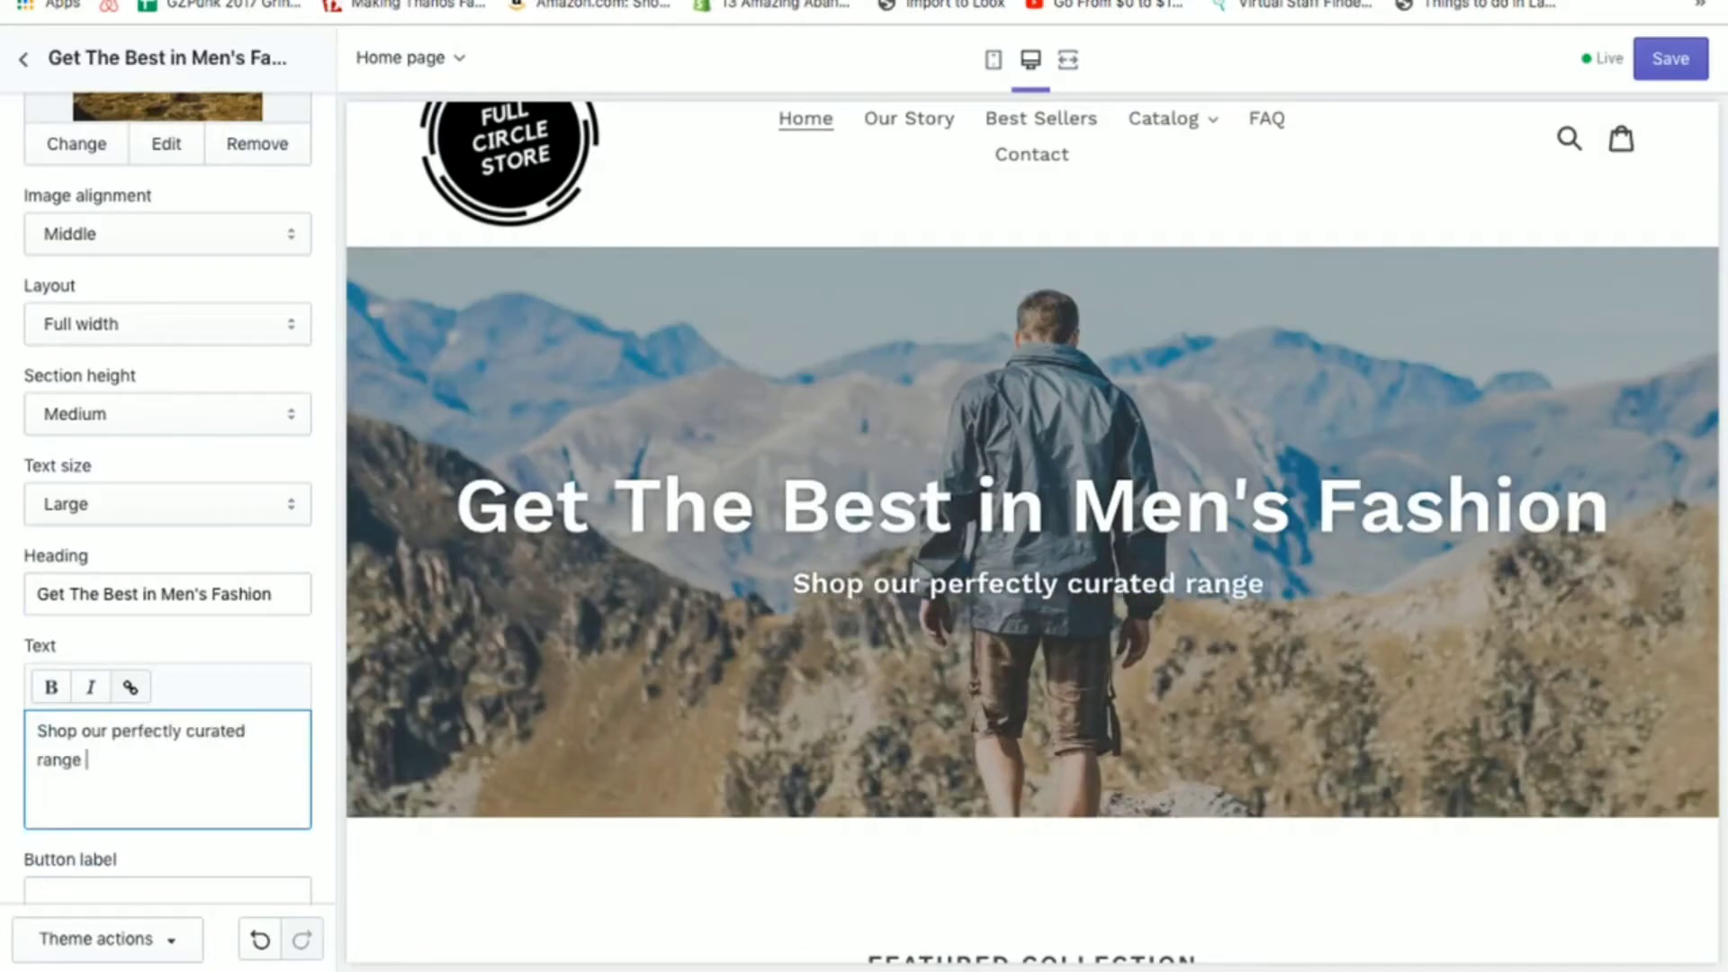
text(of men's acc)
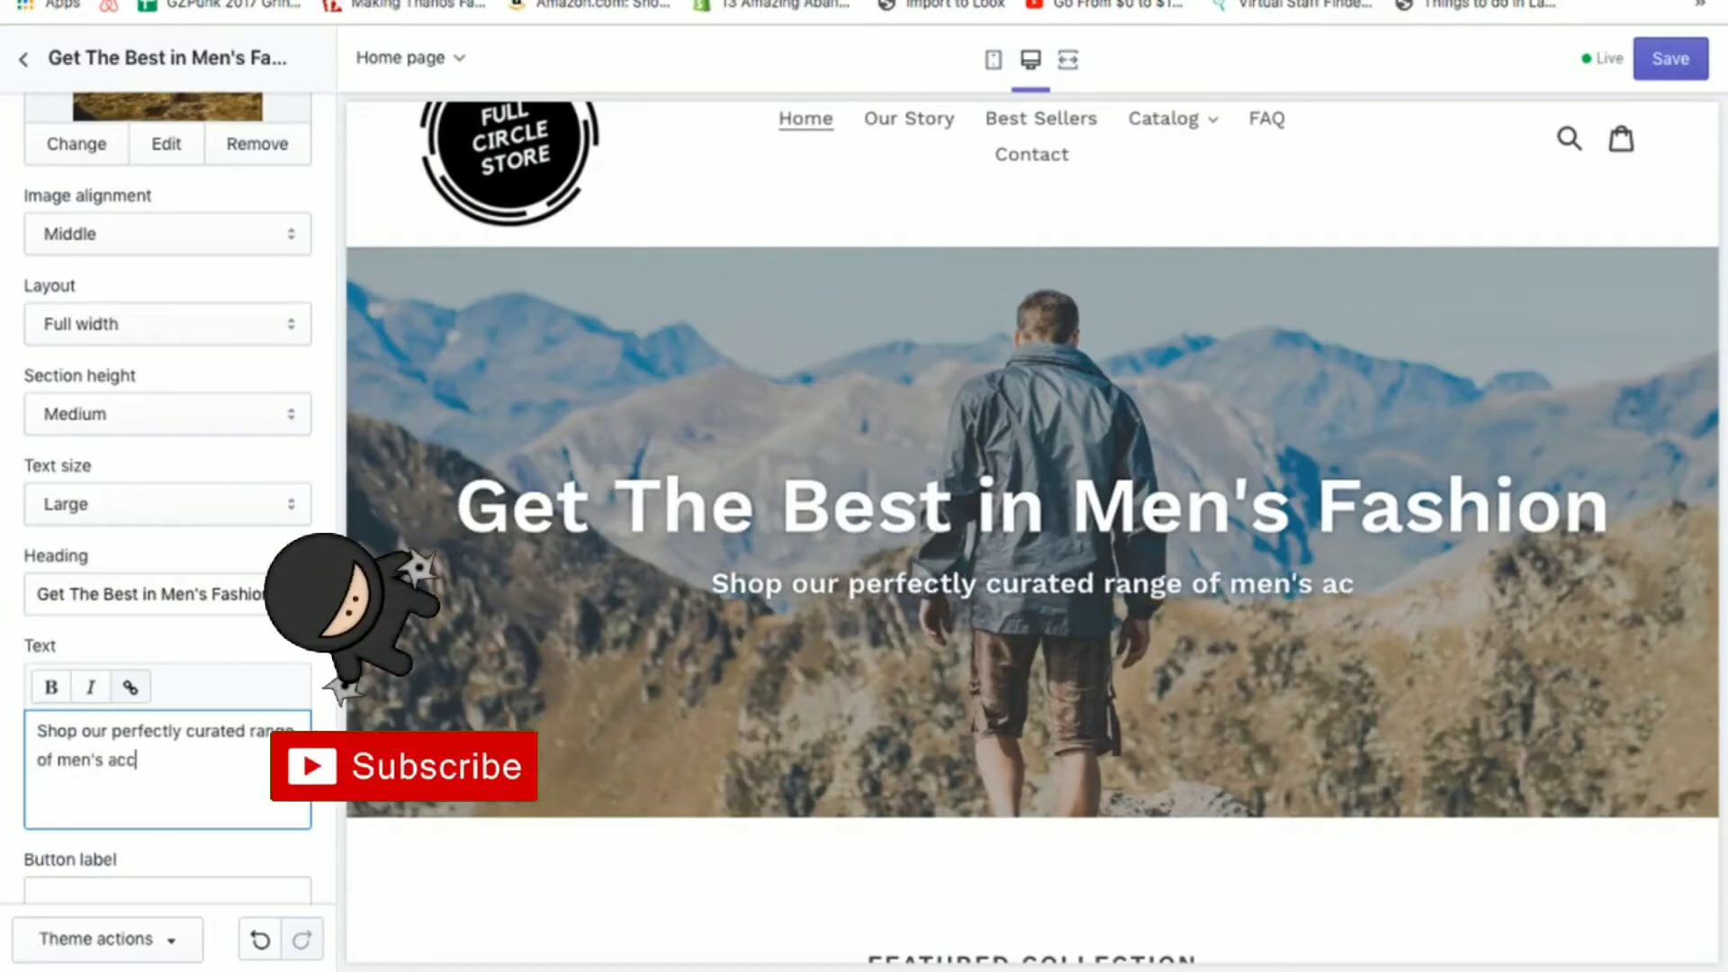
text(essories and clothing.)
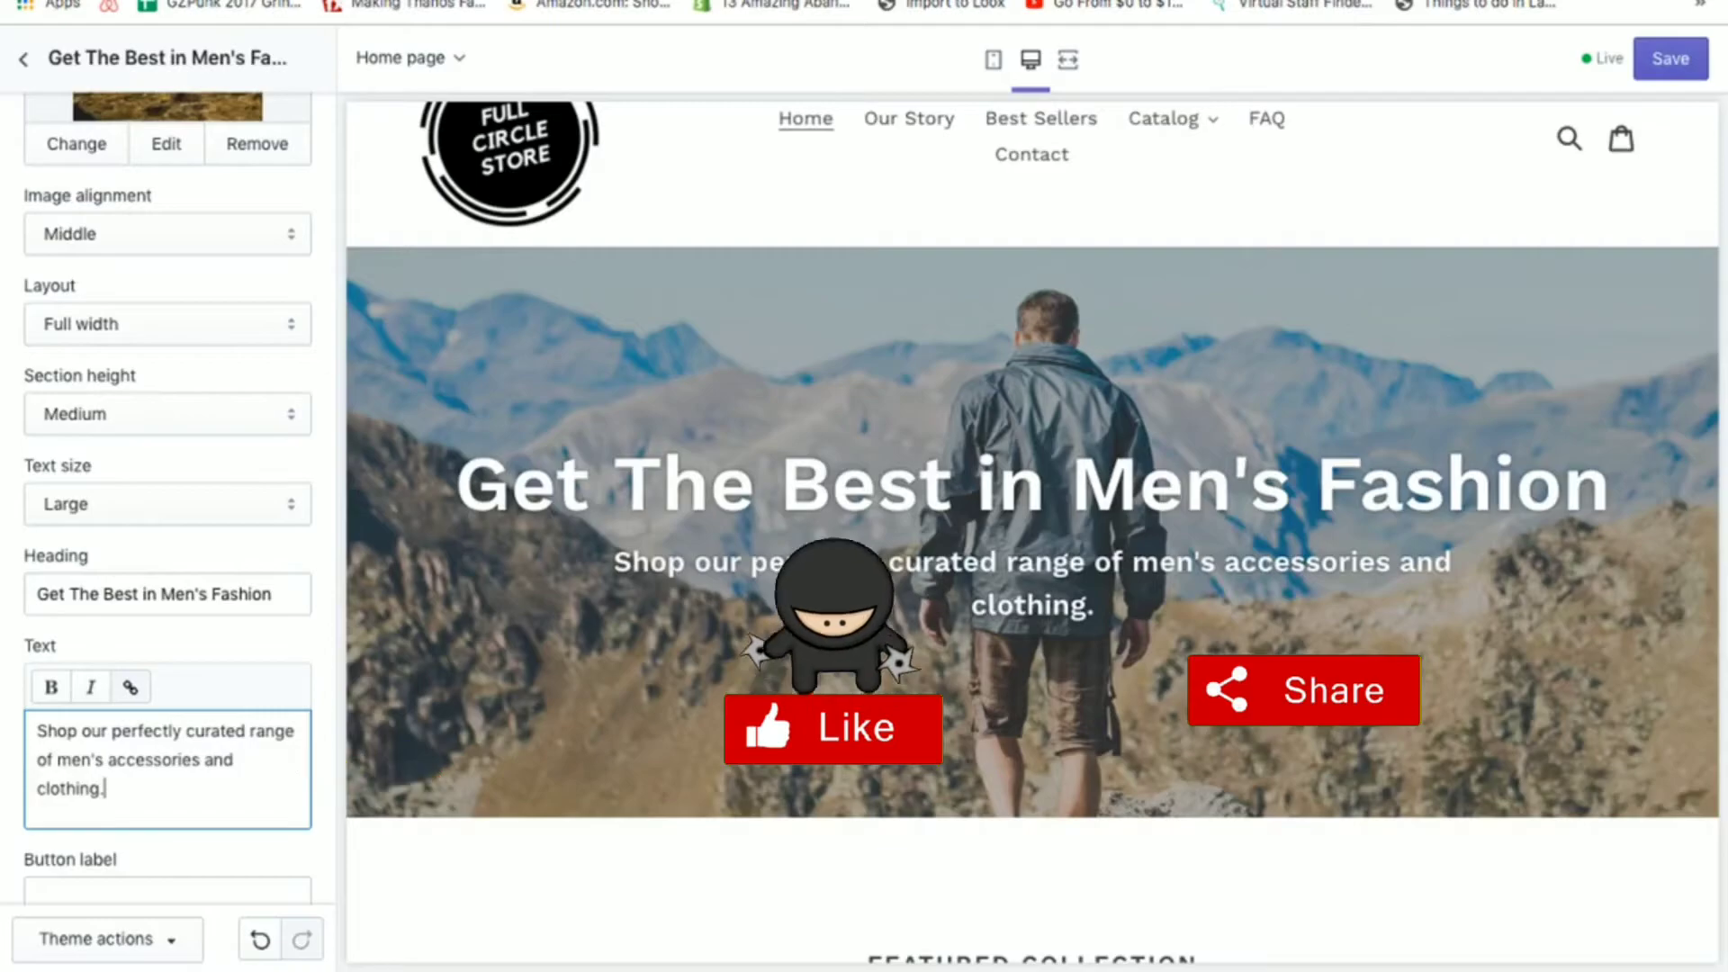
scroll(167, 540, down, 3)
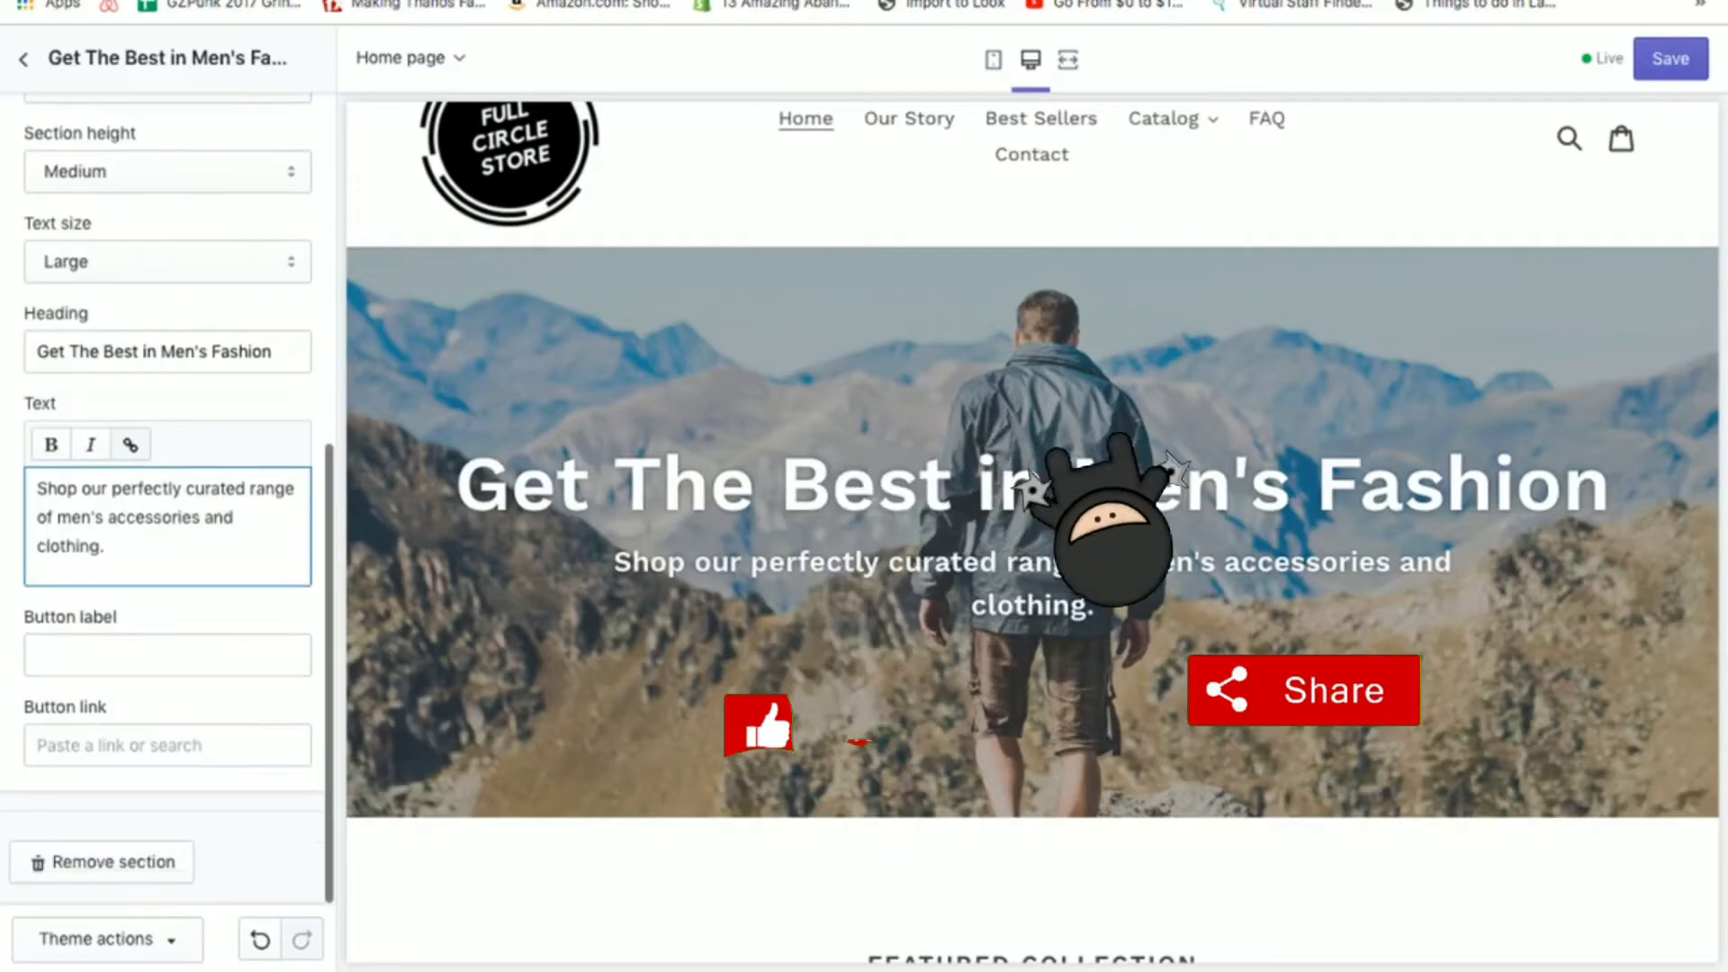
Label the hero button 'Explore' and link it to the For Him collection
click(192, 649)
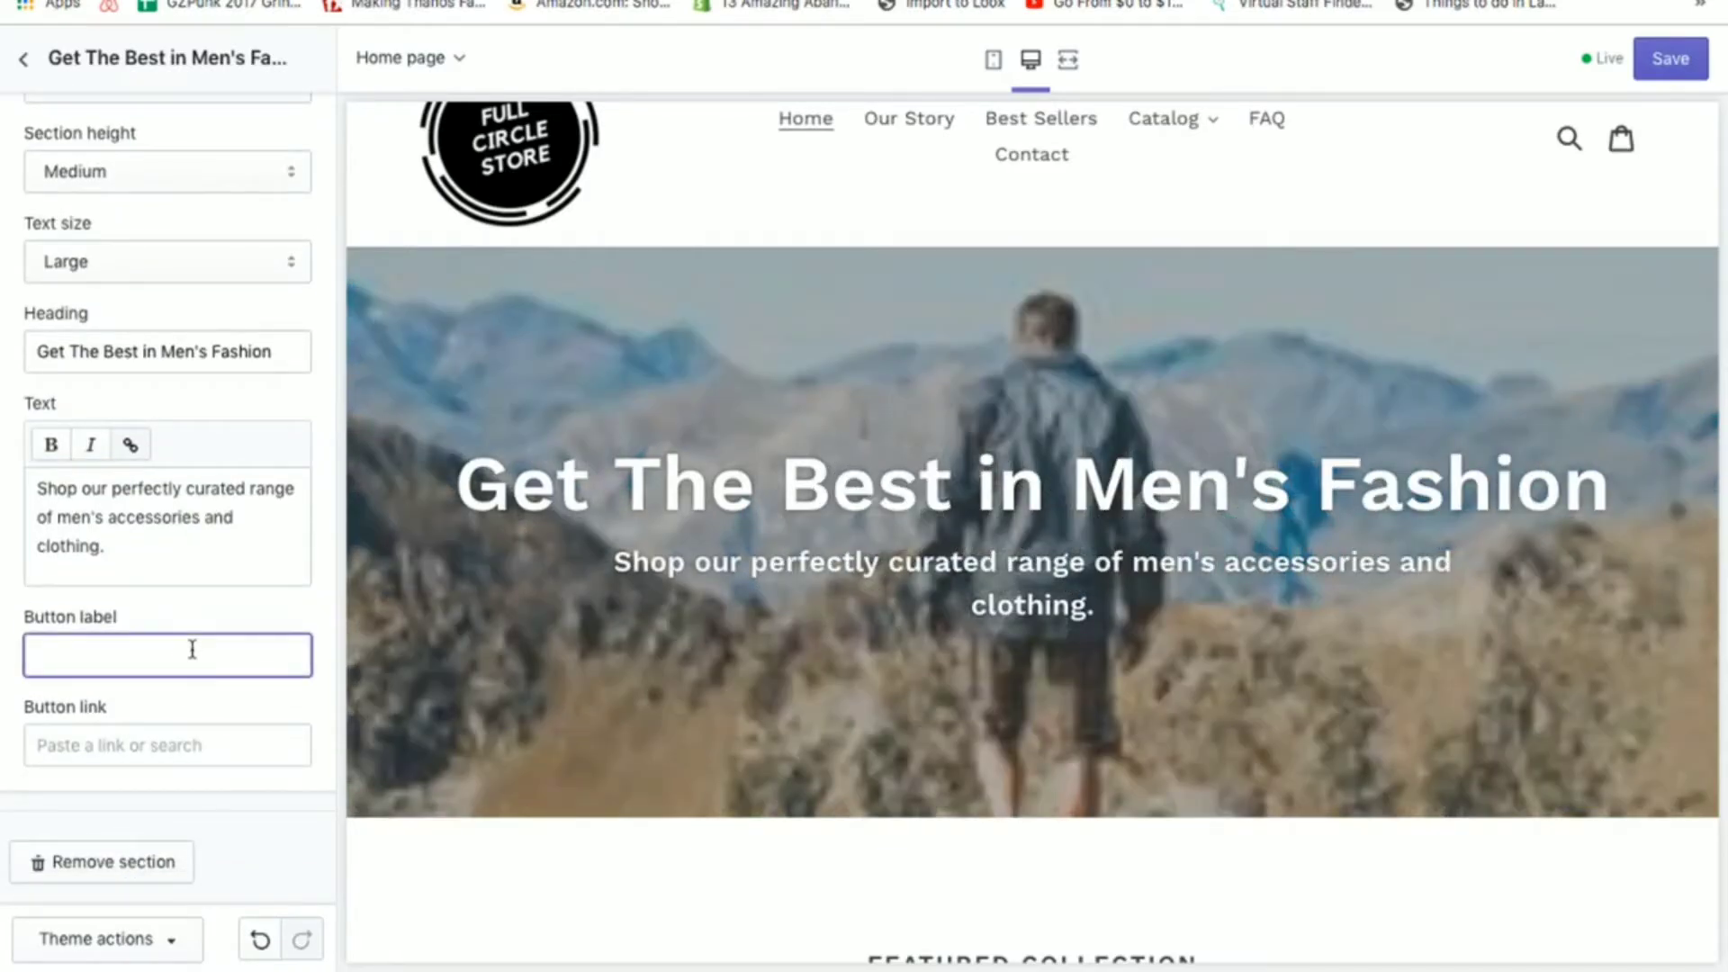
text(Explore)
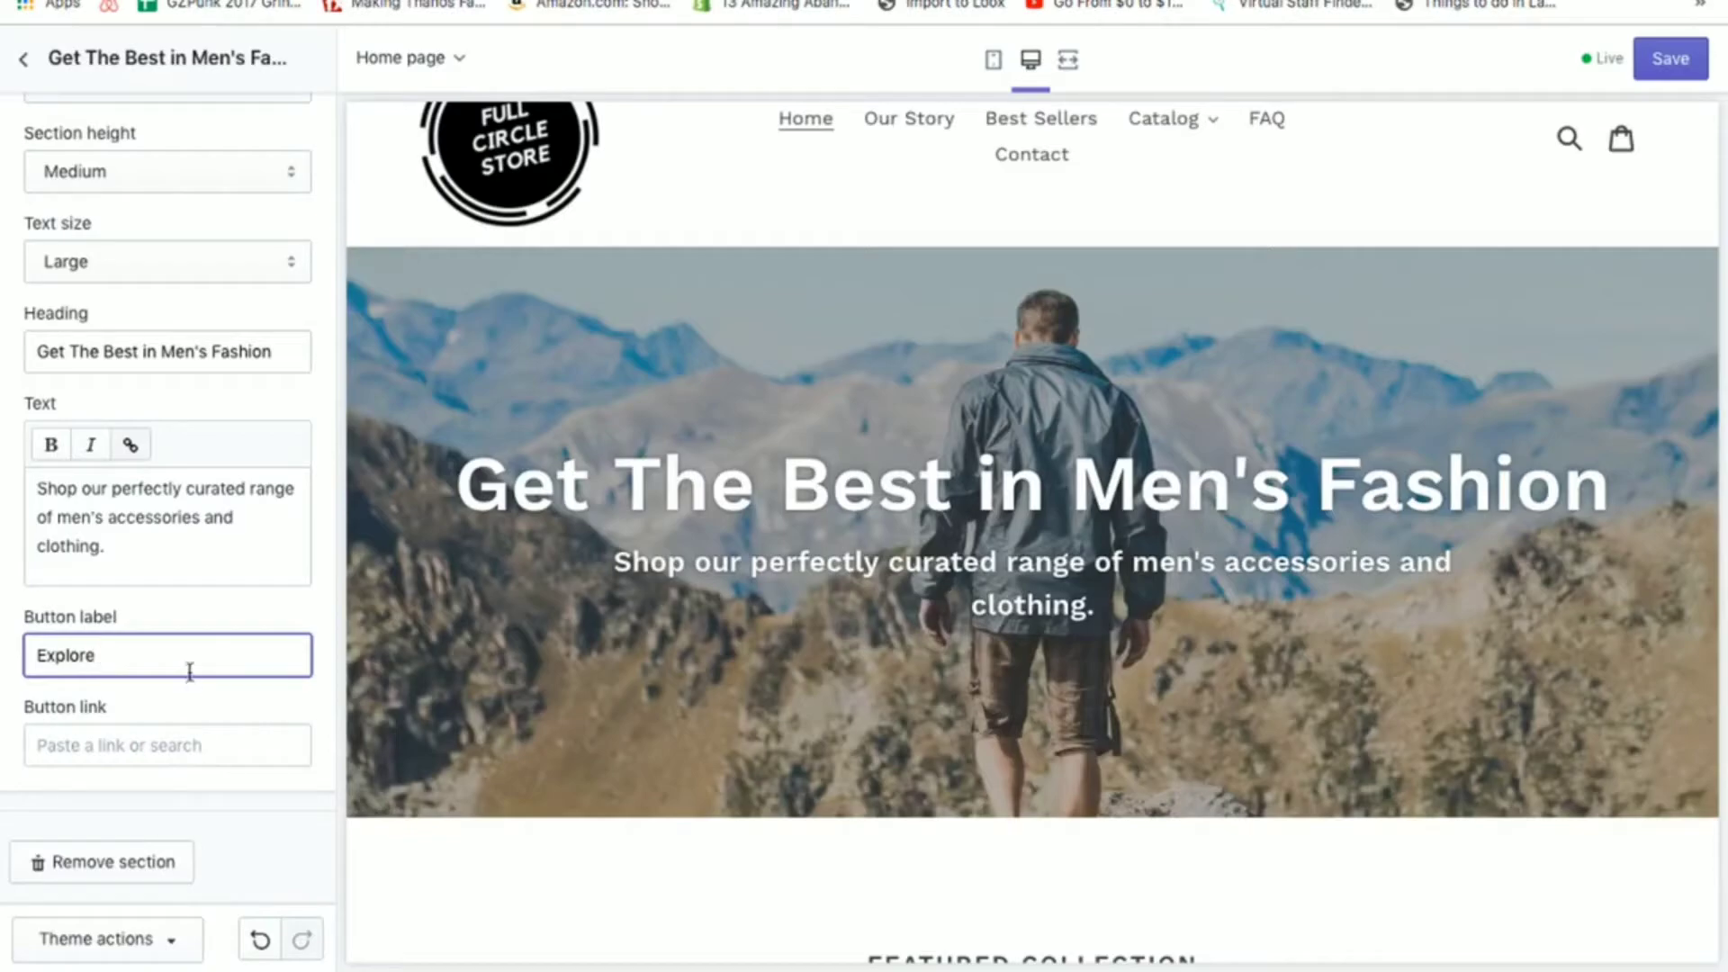
click(165, 726)
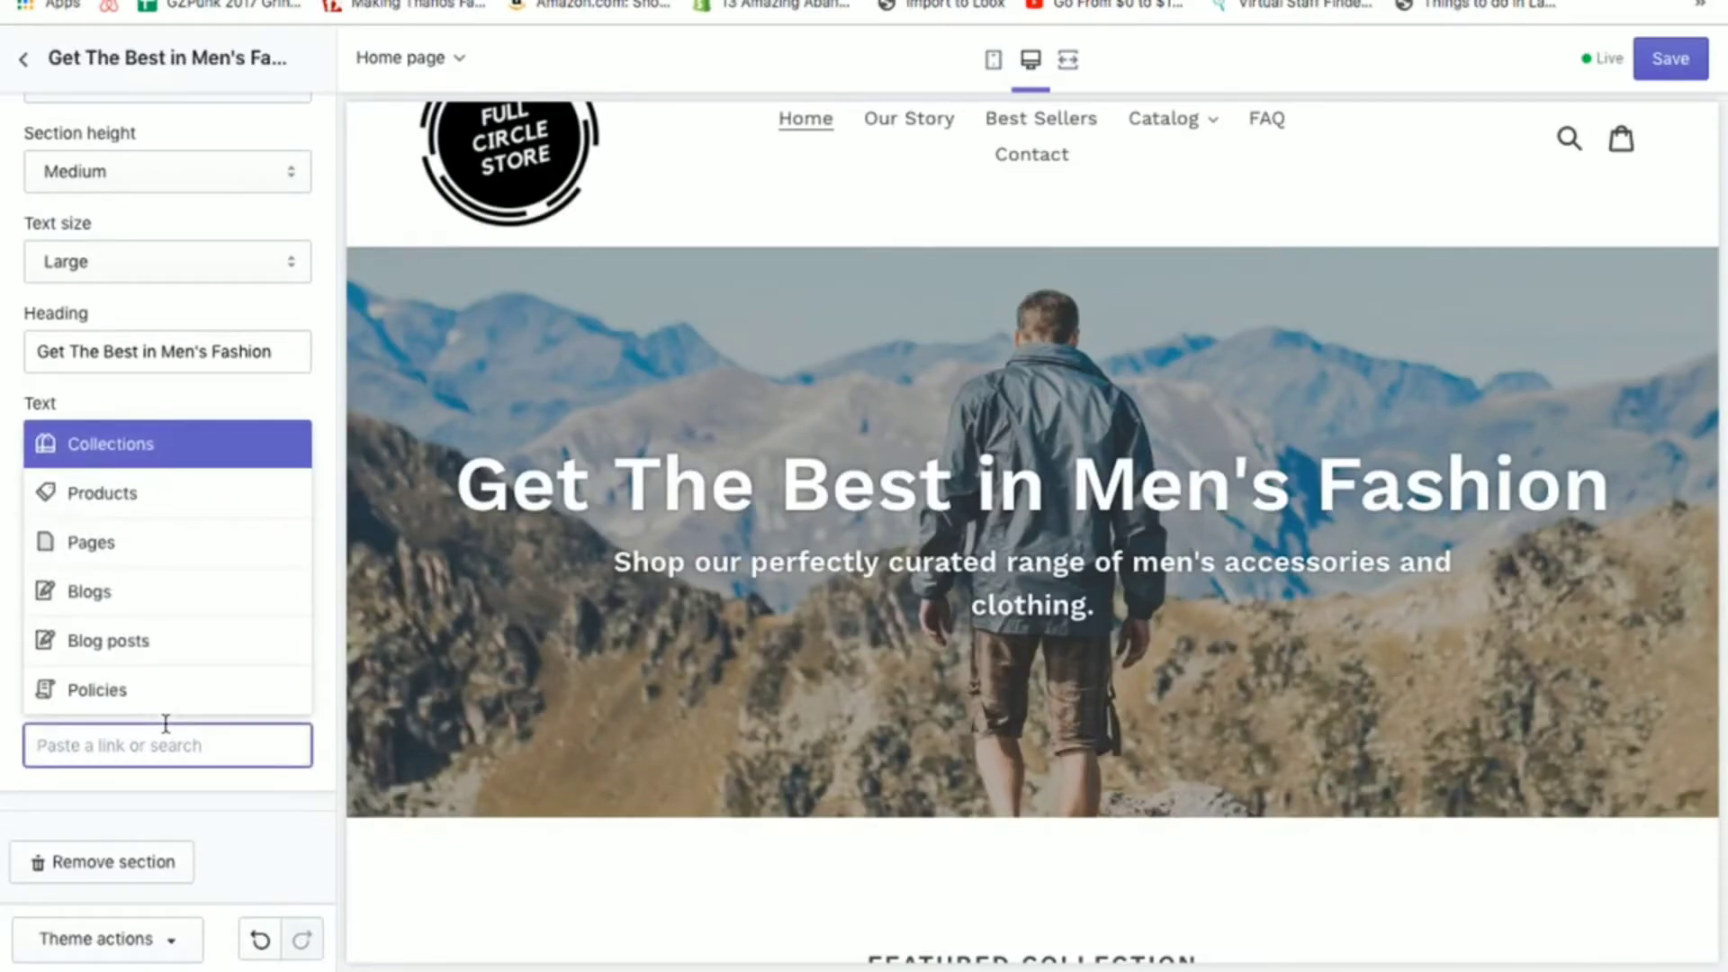
click(54, 794)
click(116, 745)
click(129, 456)
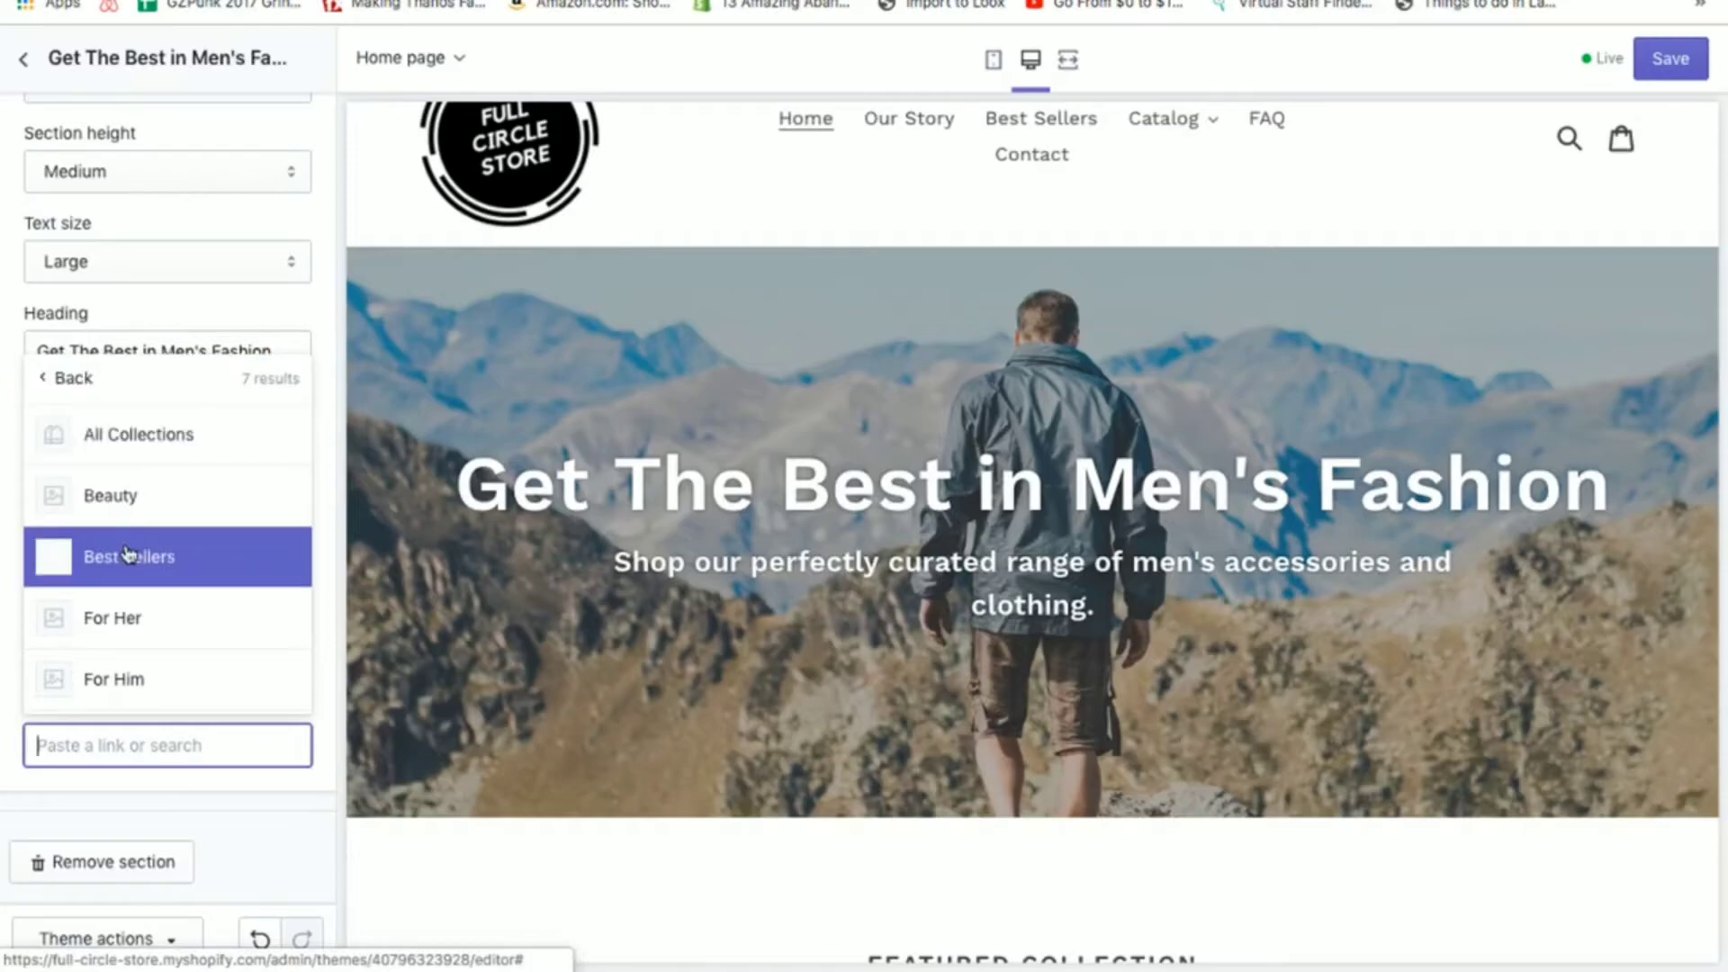
scroll(141, 571, down, 2)
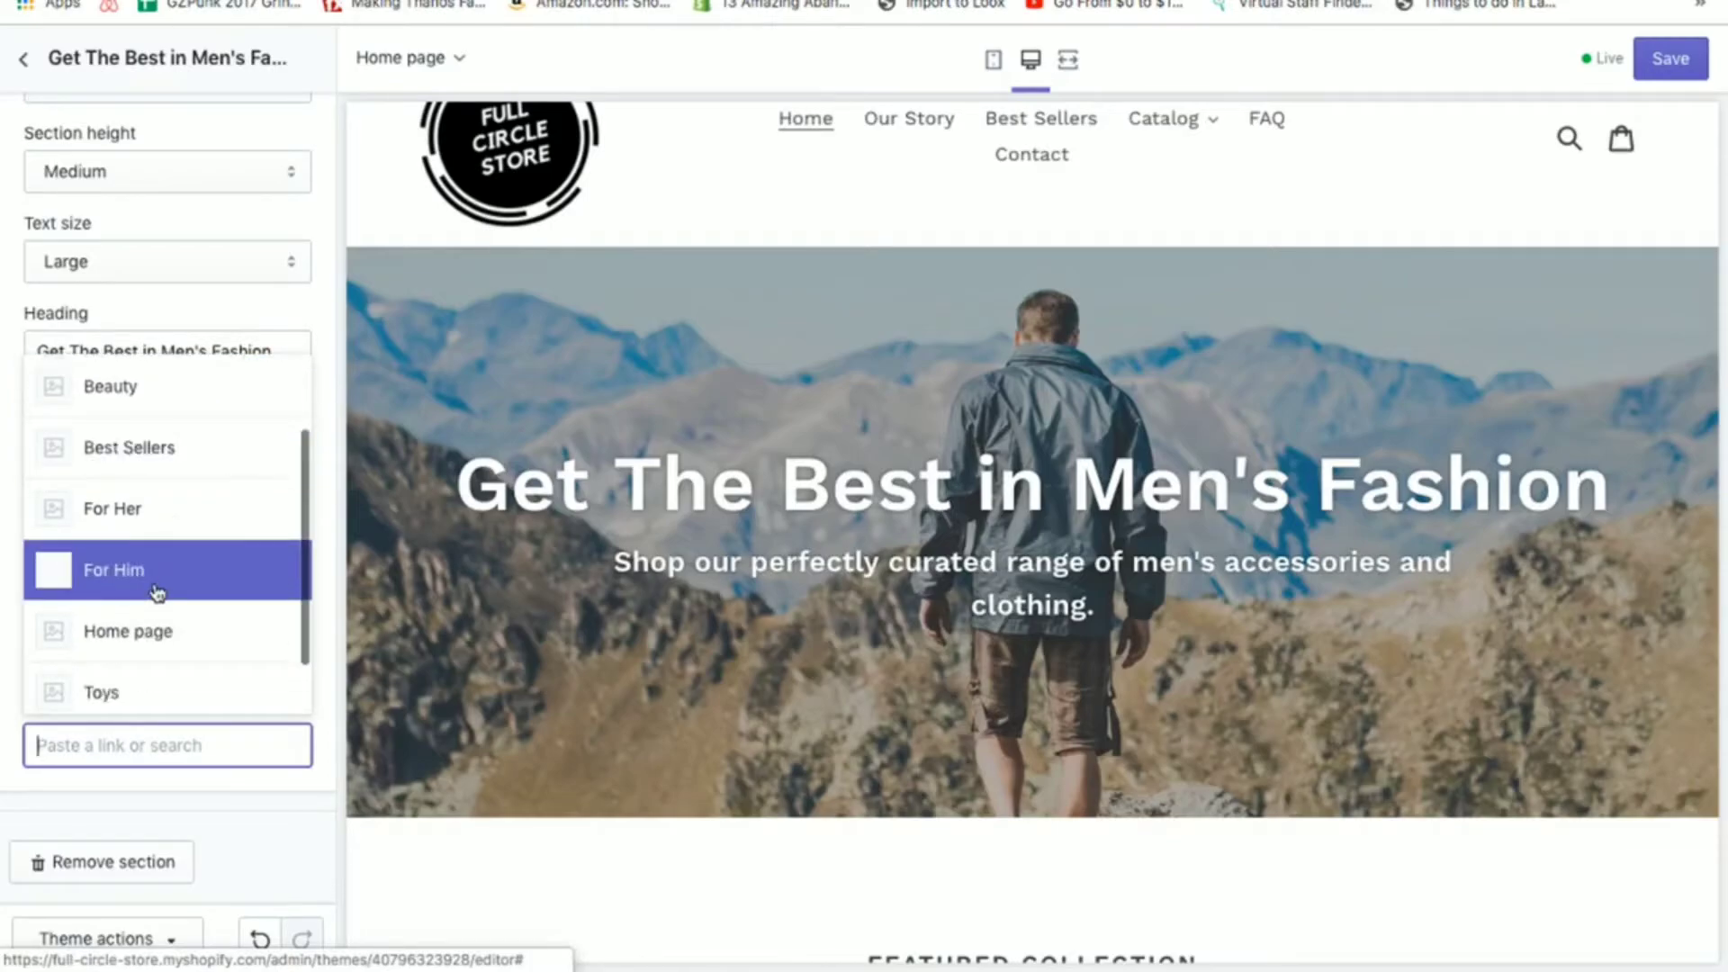
click(144, 576)
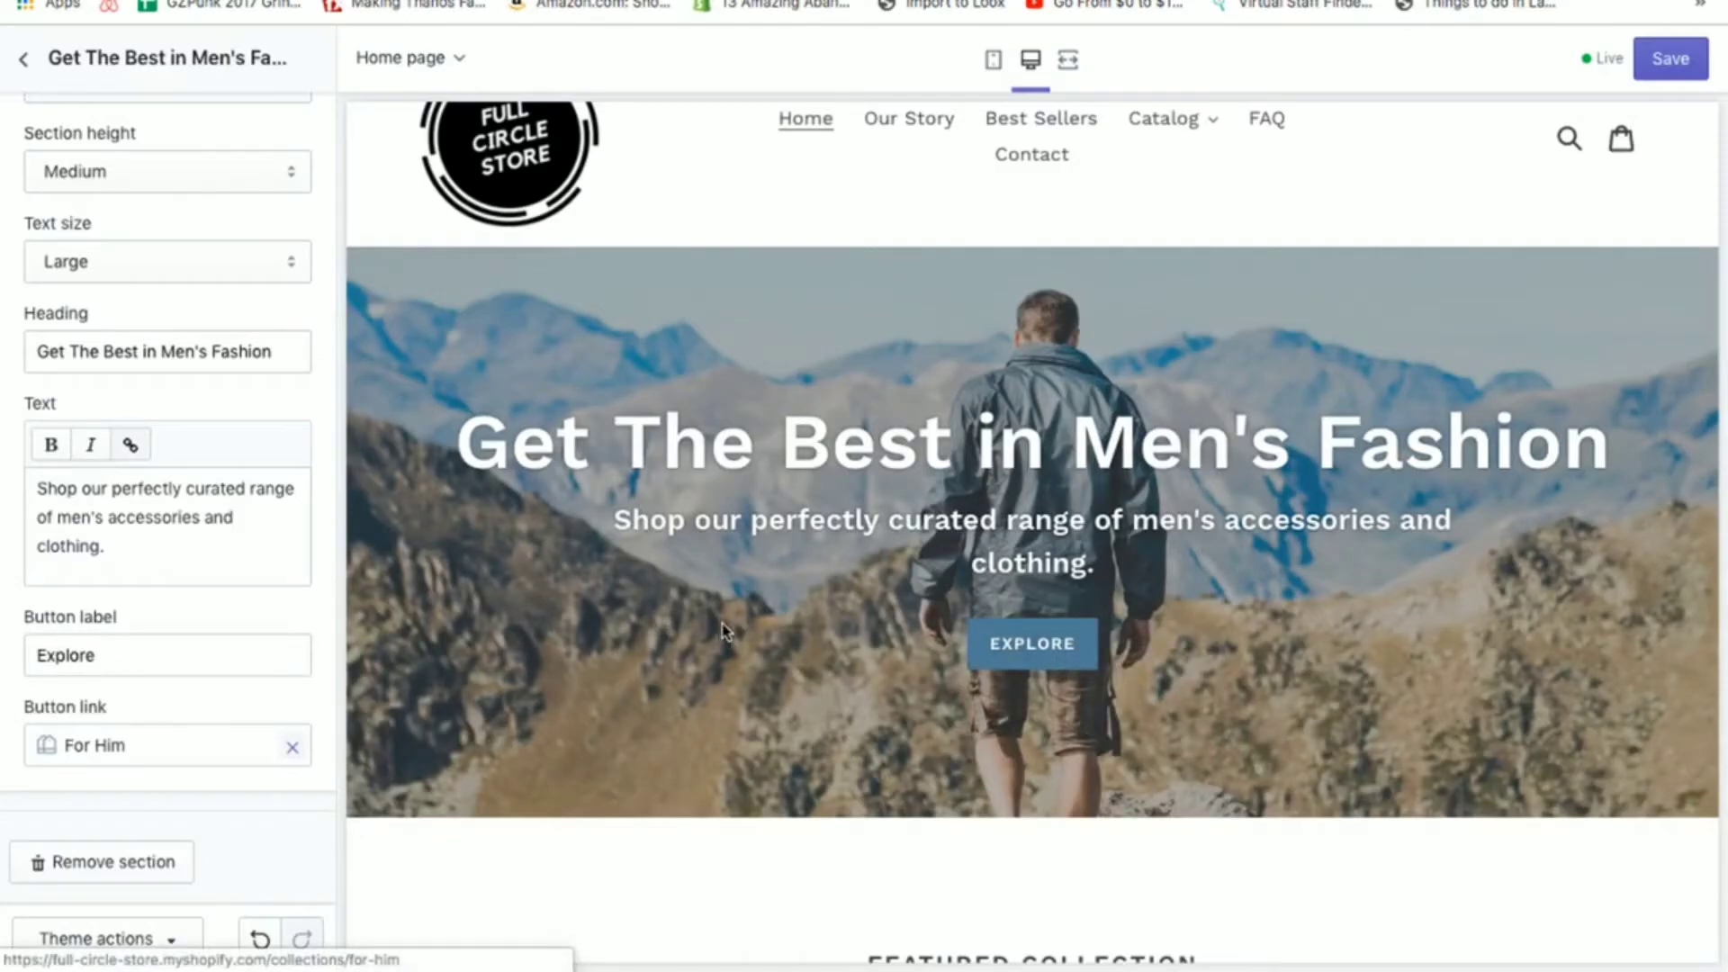
scroll(724, 630, up, 3)
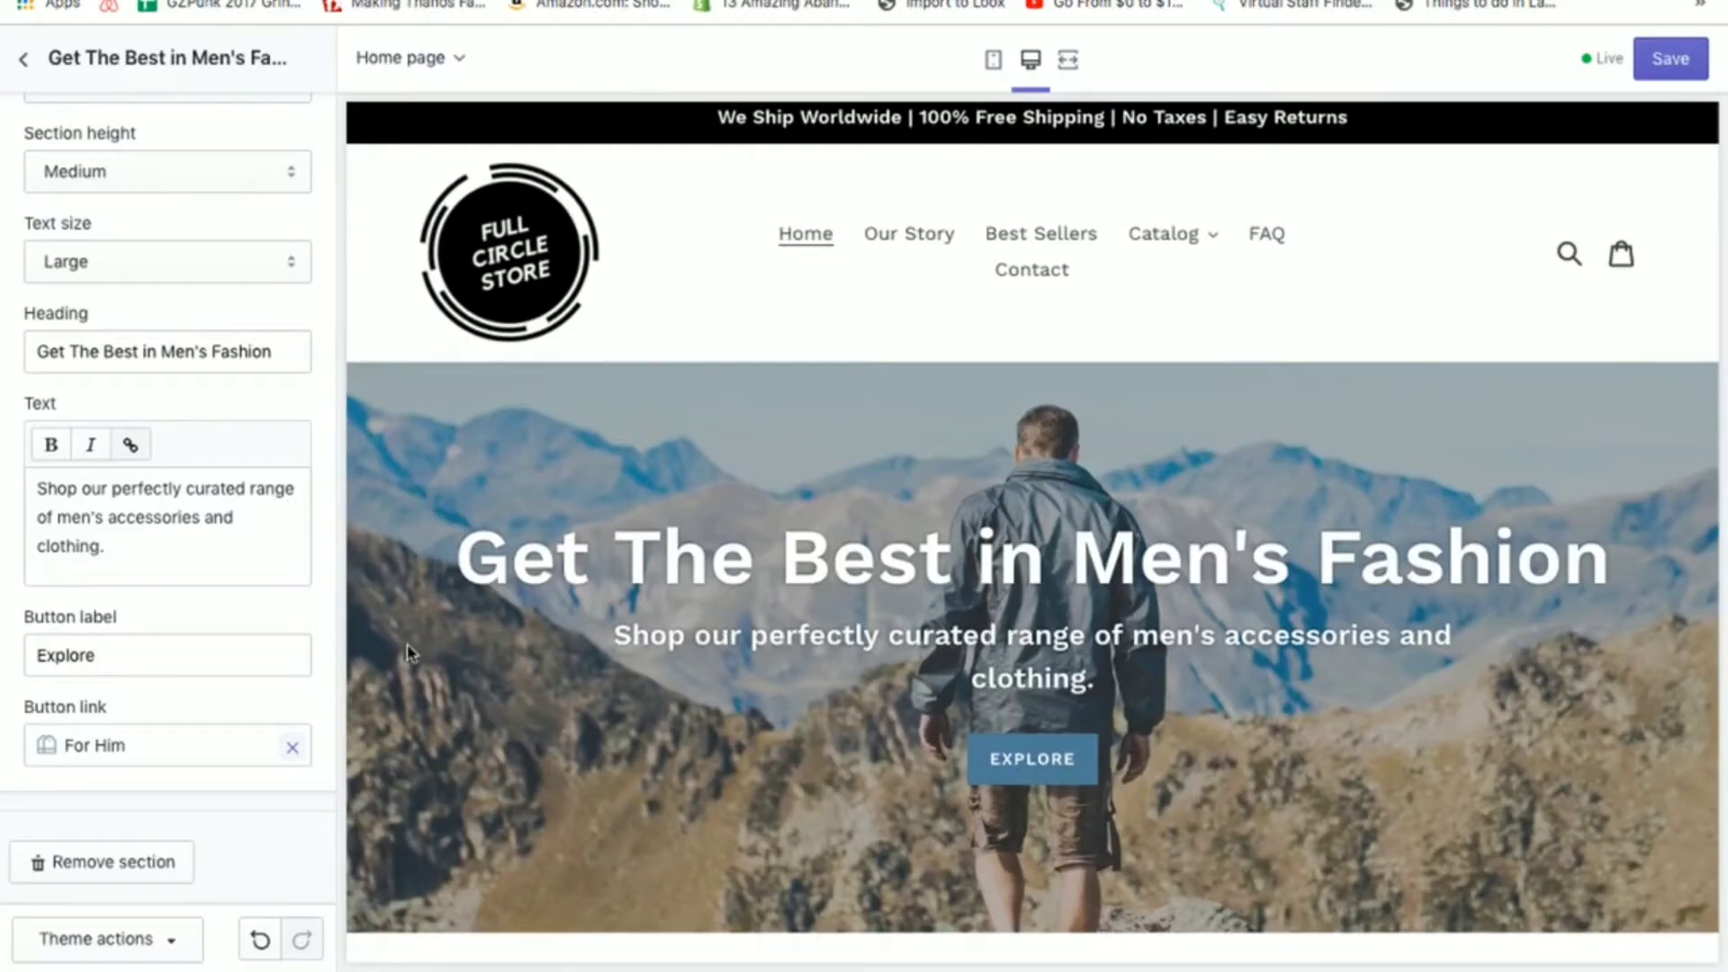
scroll(790, 733, down, 5)
scroll(790, 733, up, 5)
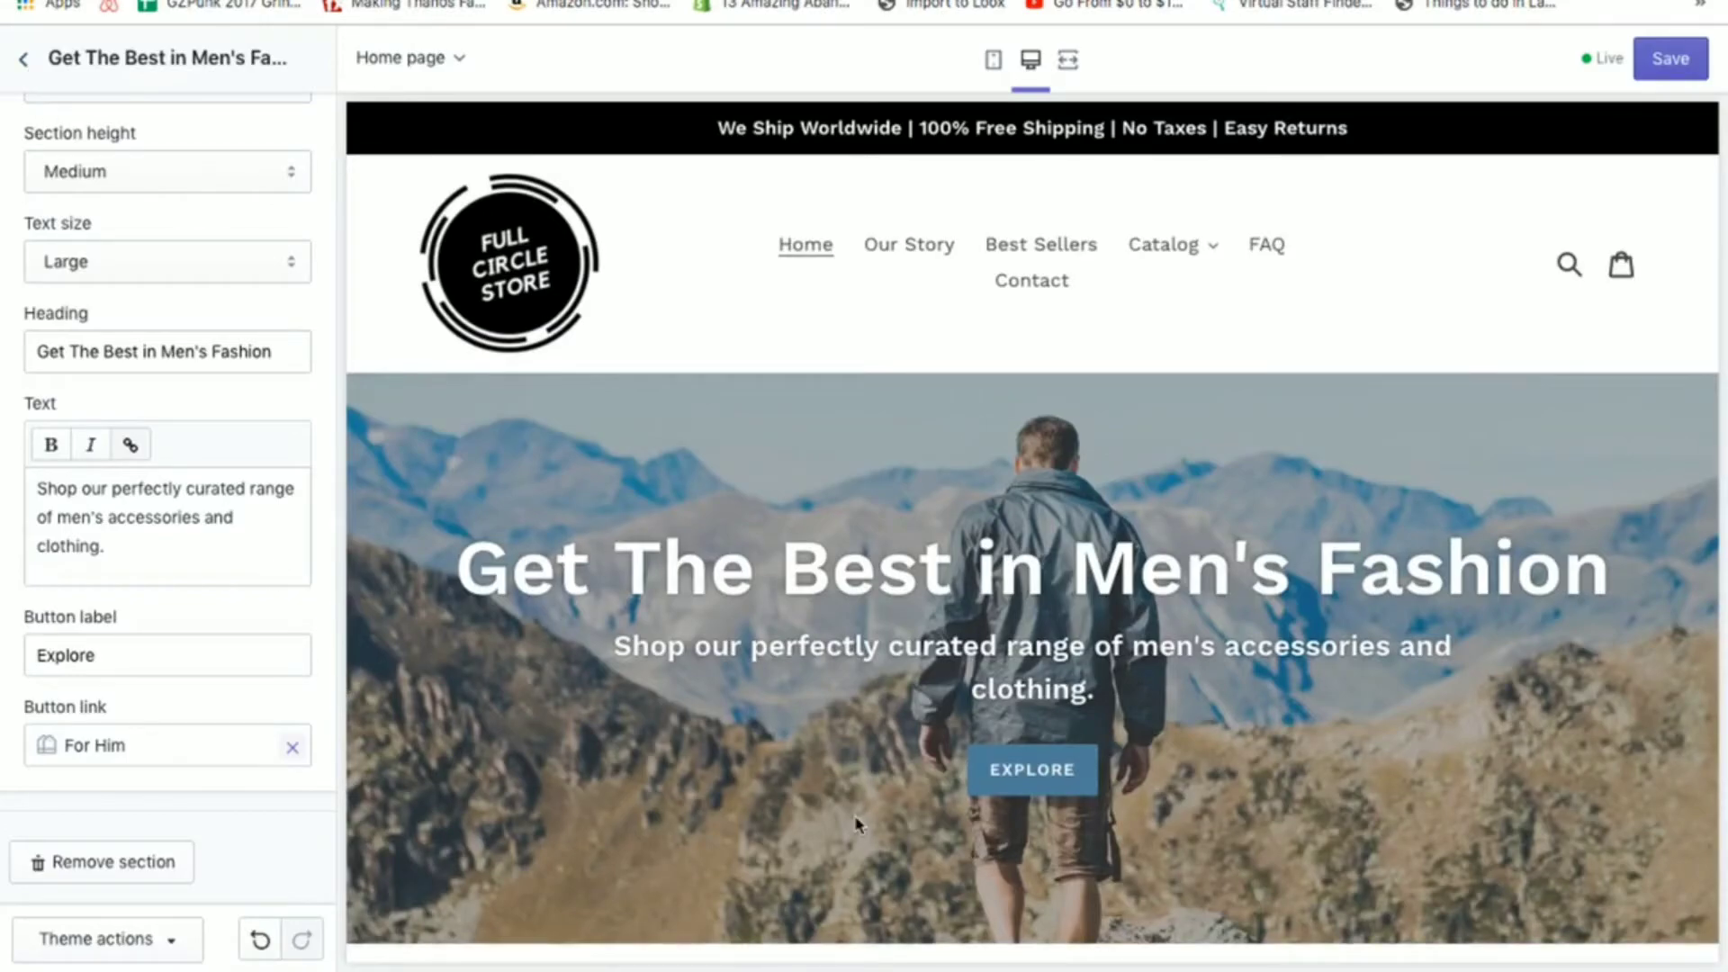
Set the primary button colour to black (#000000) in Theme settings Colors and save
click(25, 60)
click(246, 126)
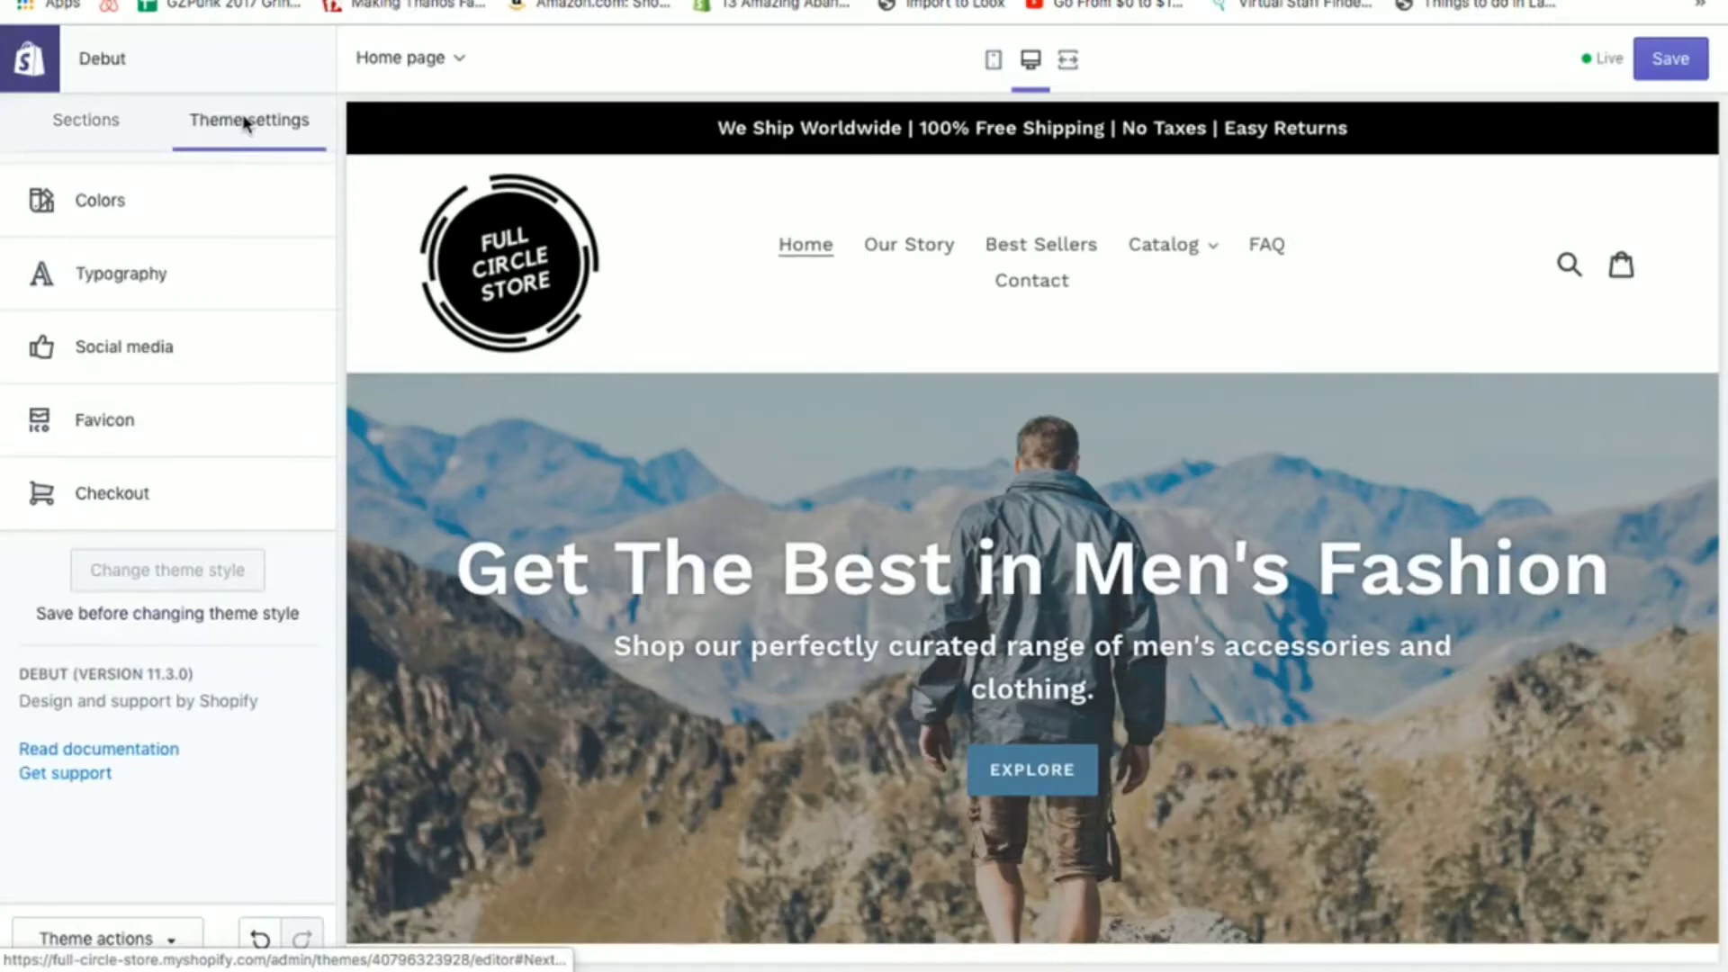
click(142, 218)
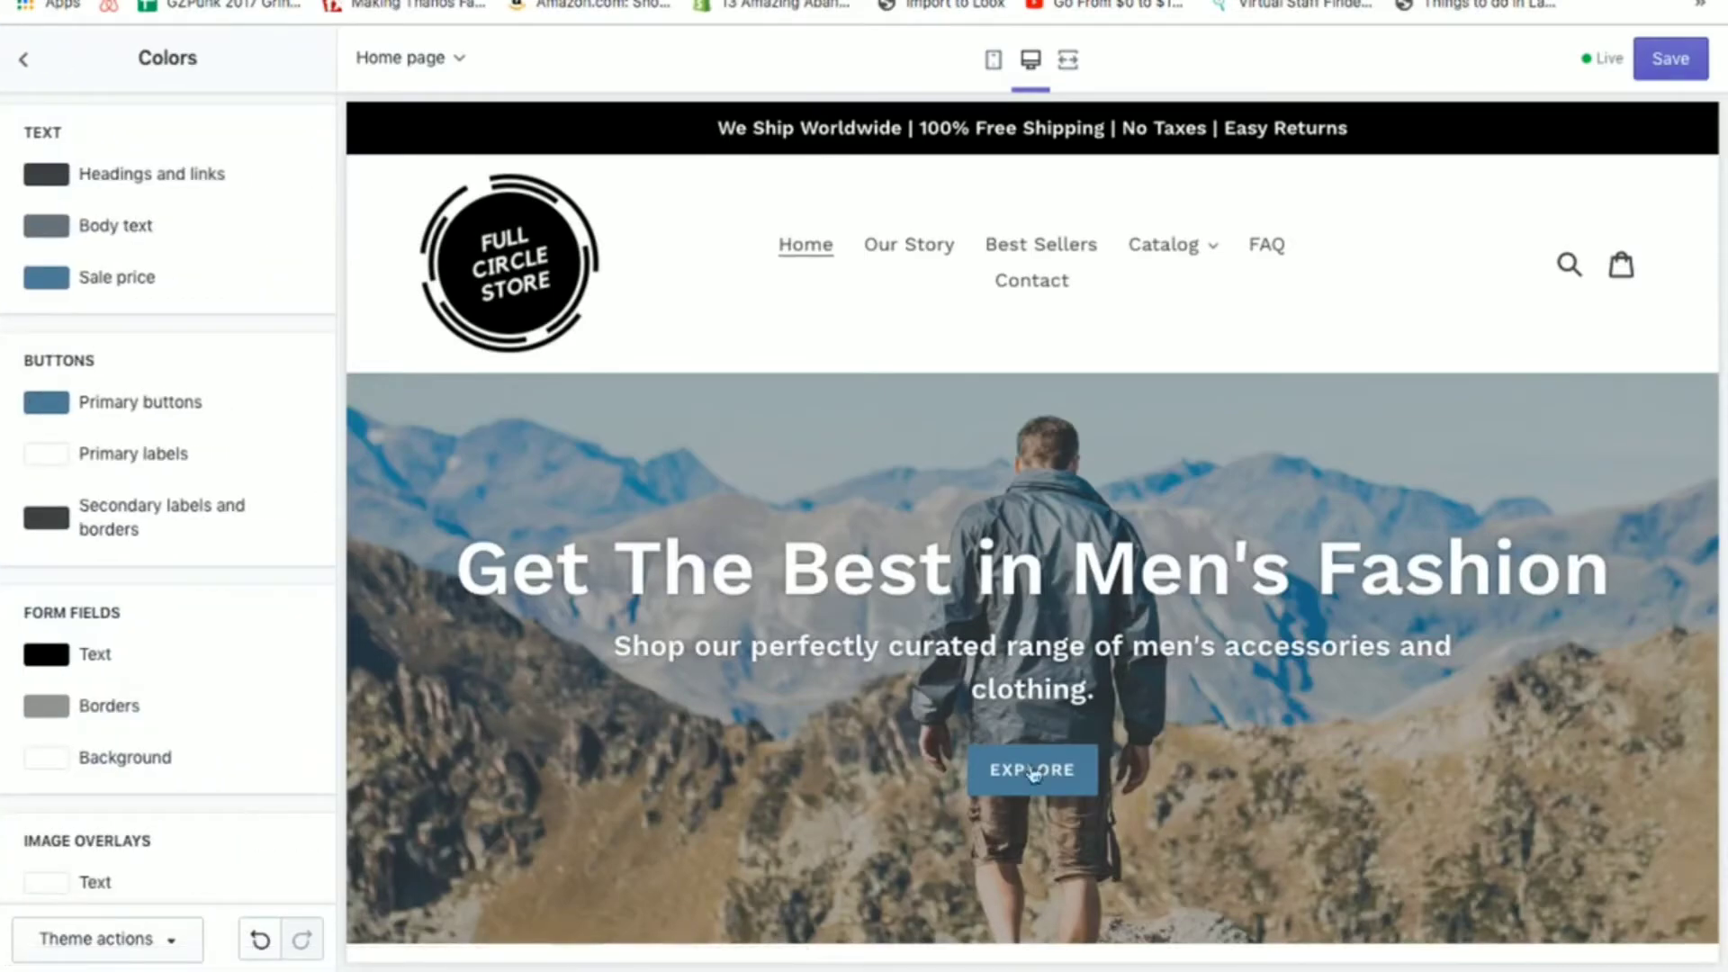
click(52, 412)
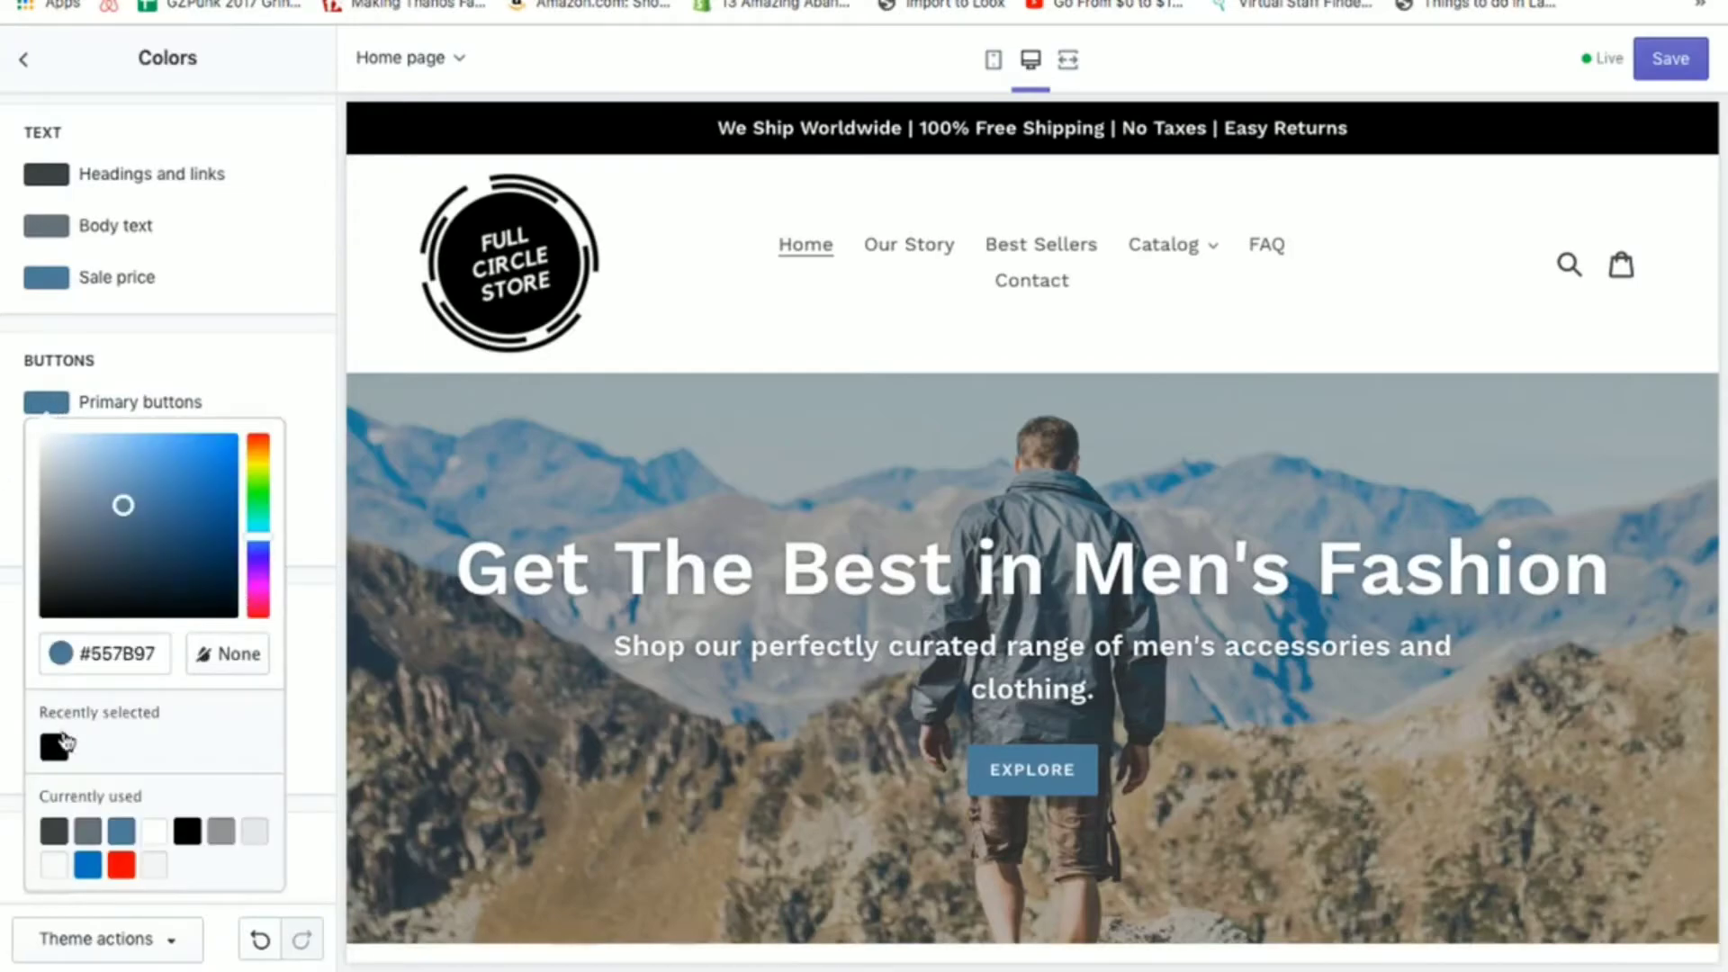
click(55, 746)
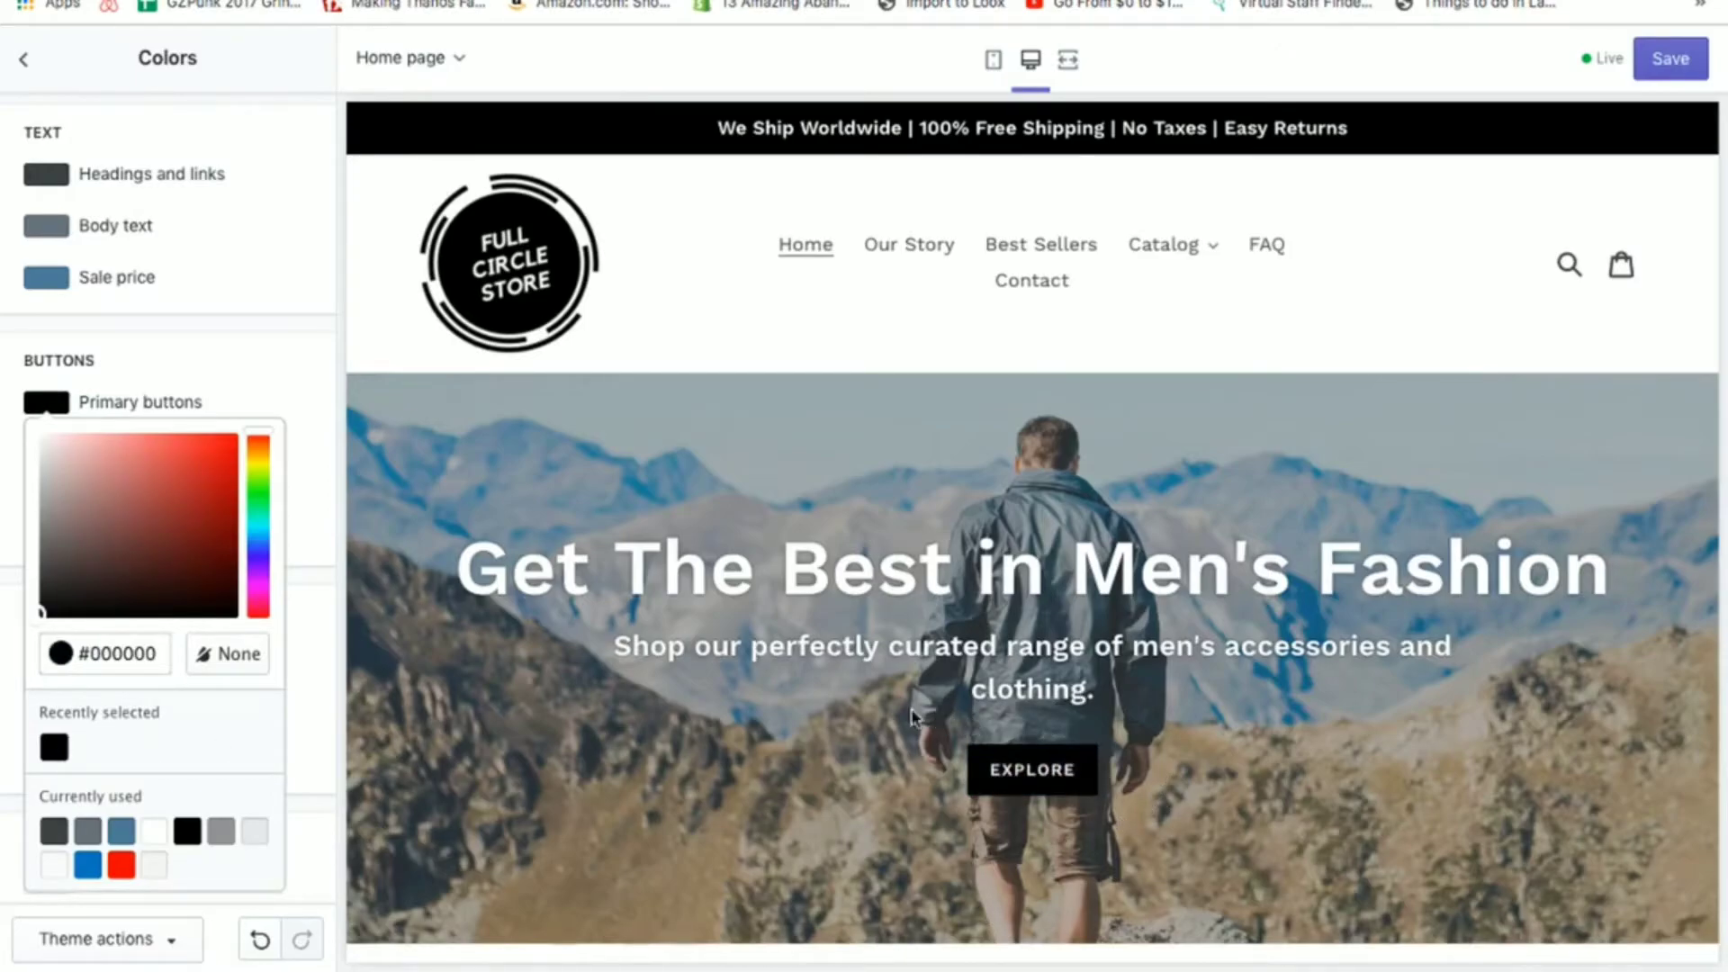
click(5, 591)
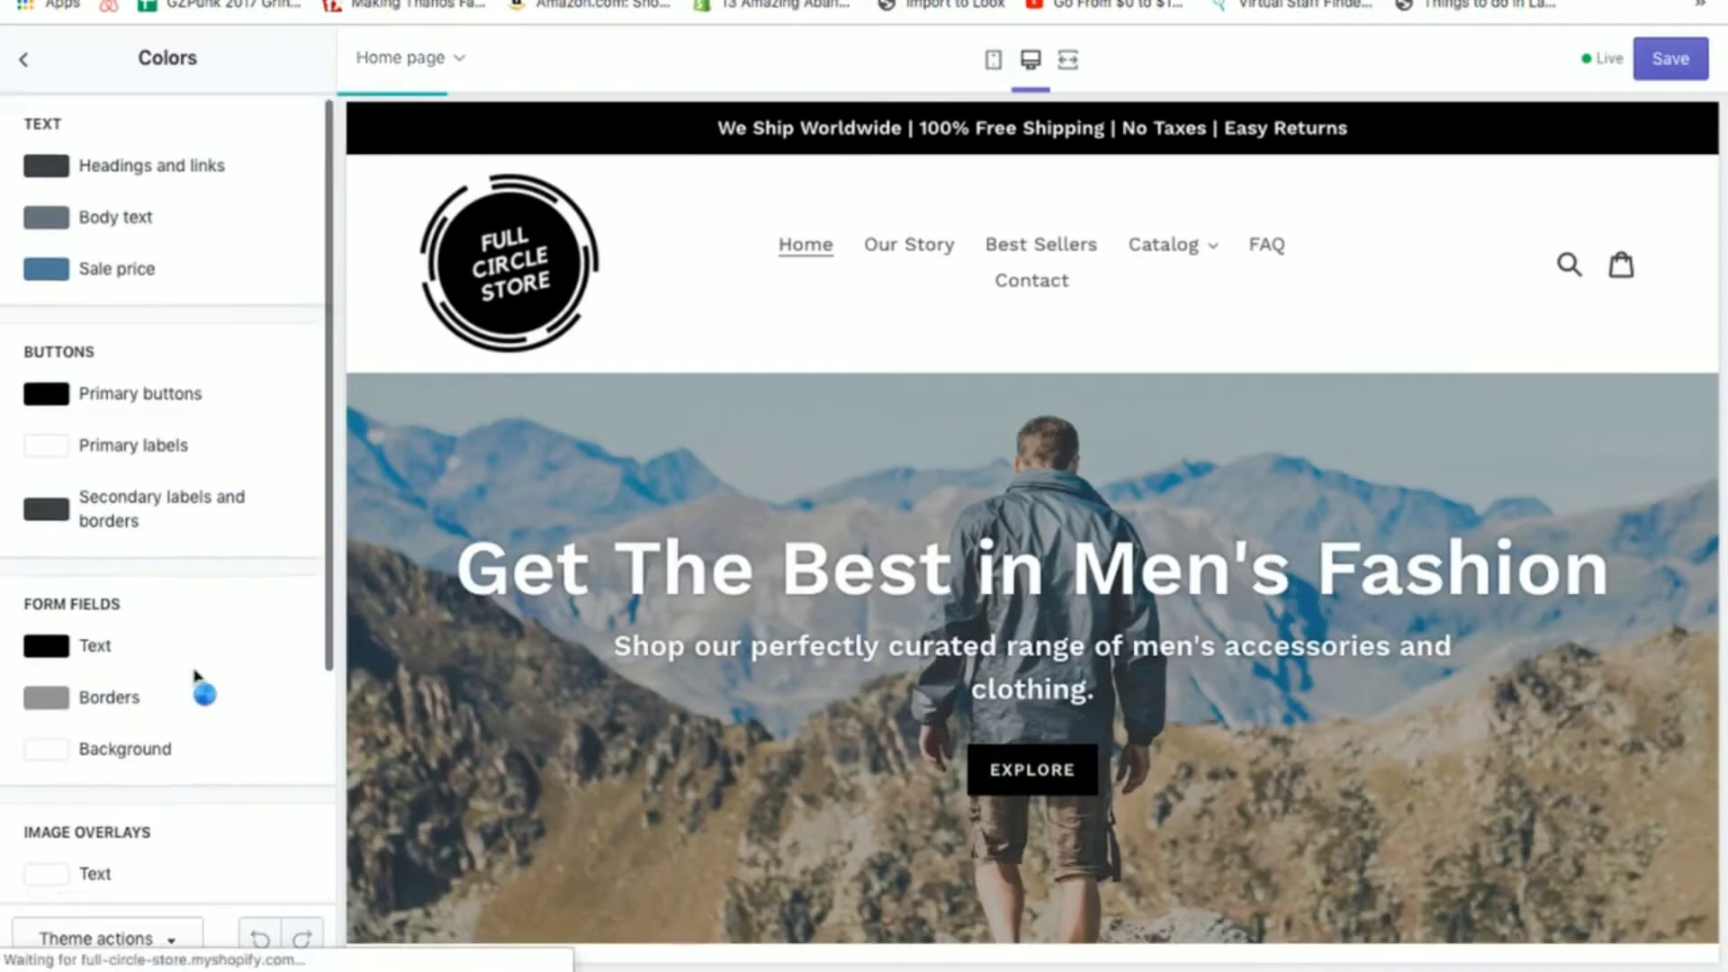
scroll(198, 684, down, 5)
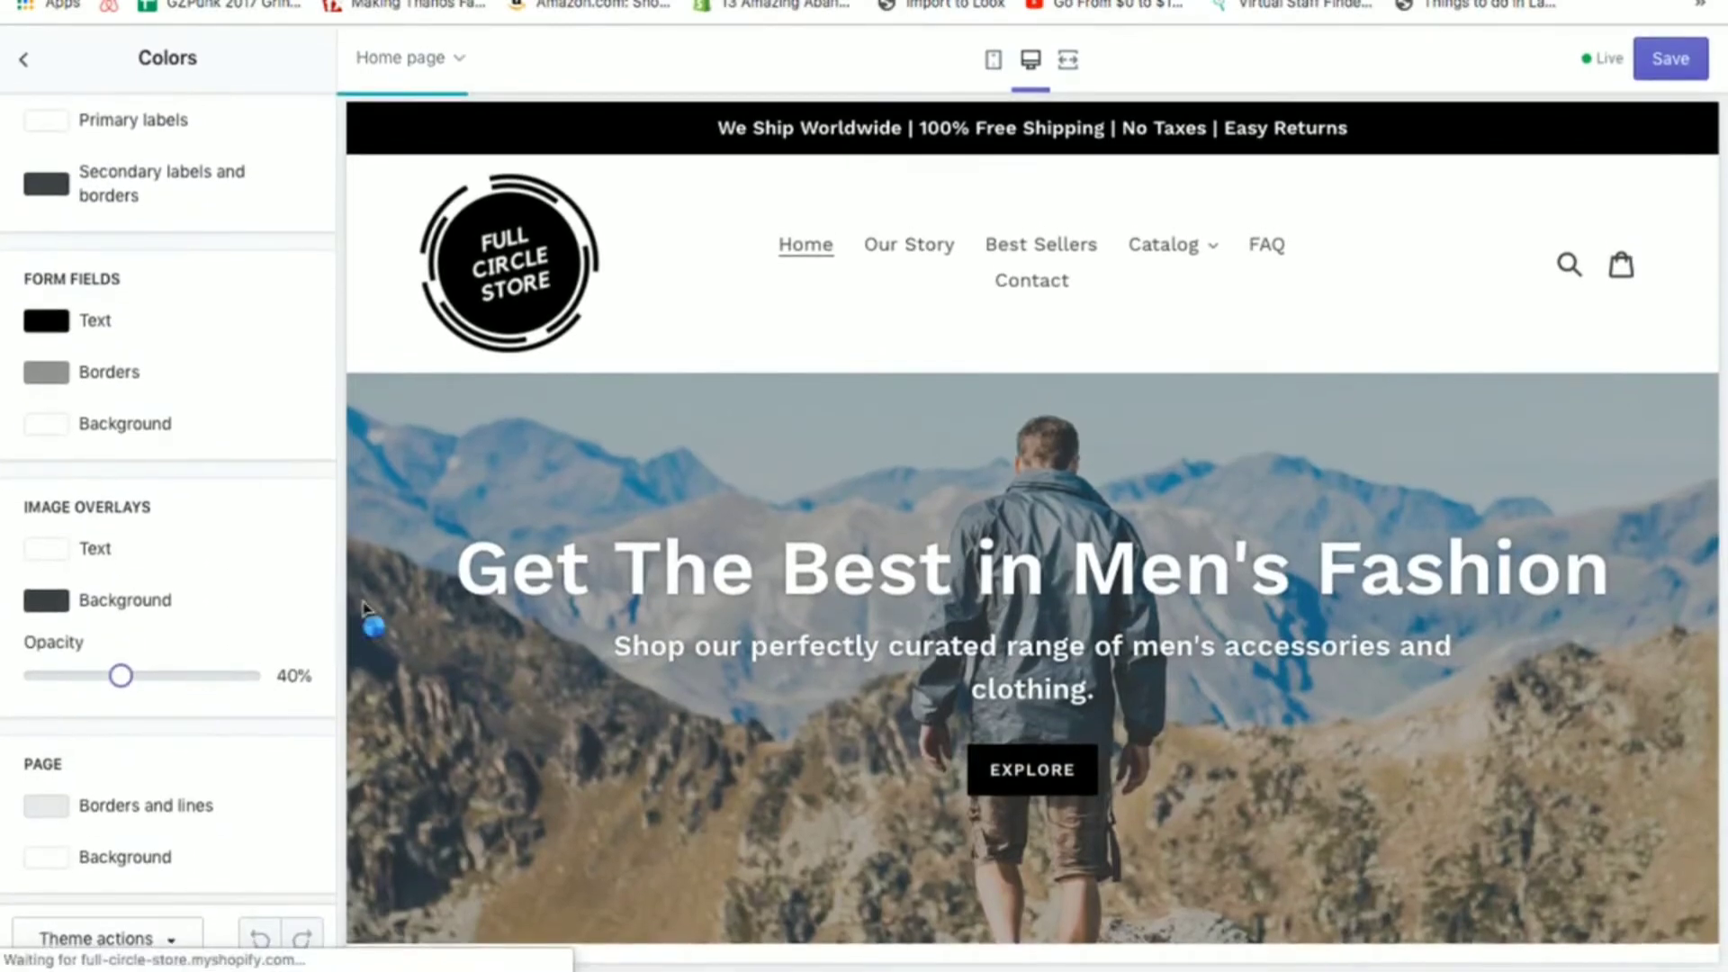
click(1670, 59)
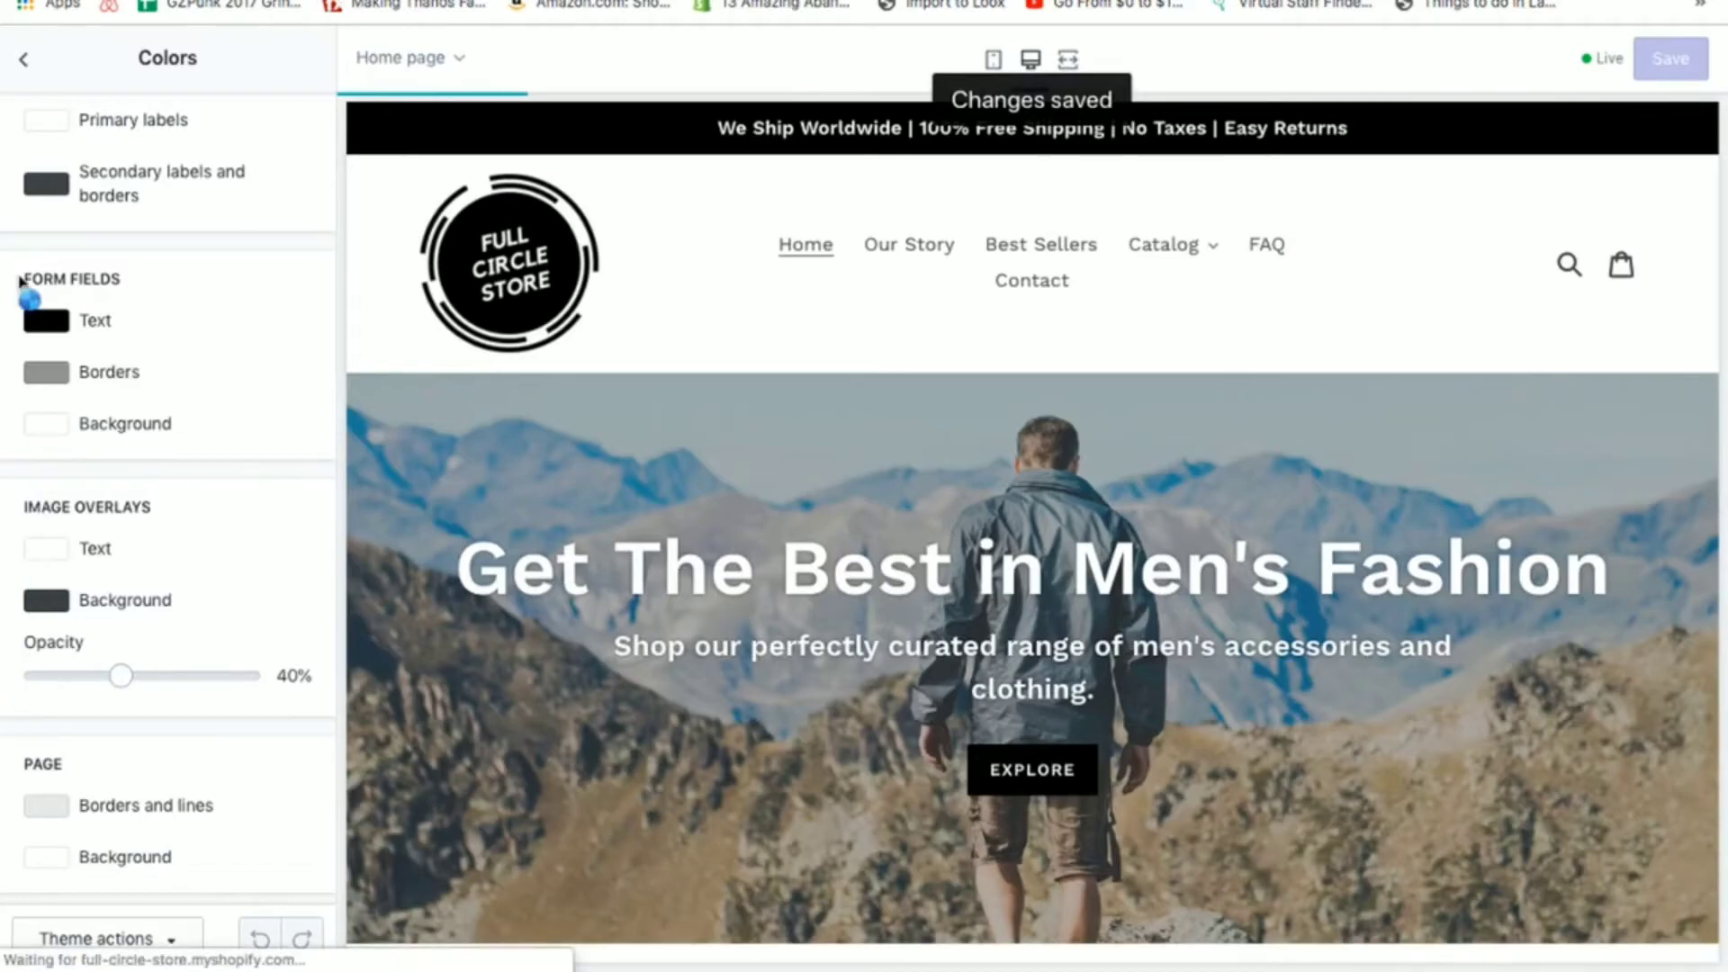
click(24, 59)
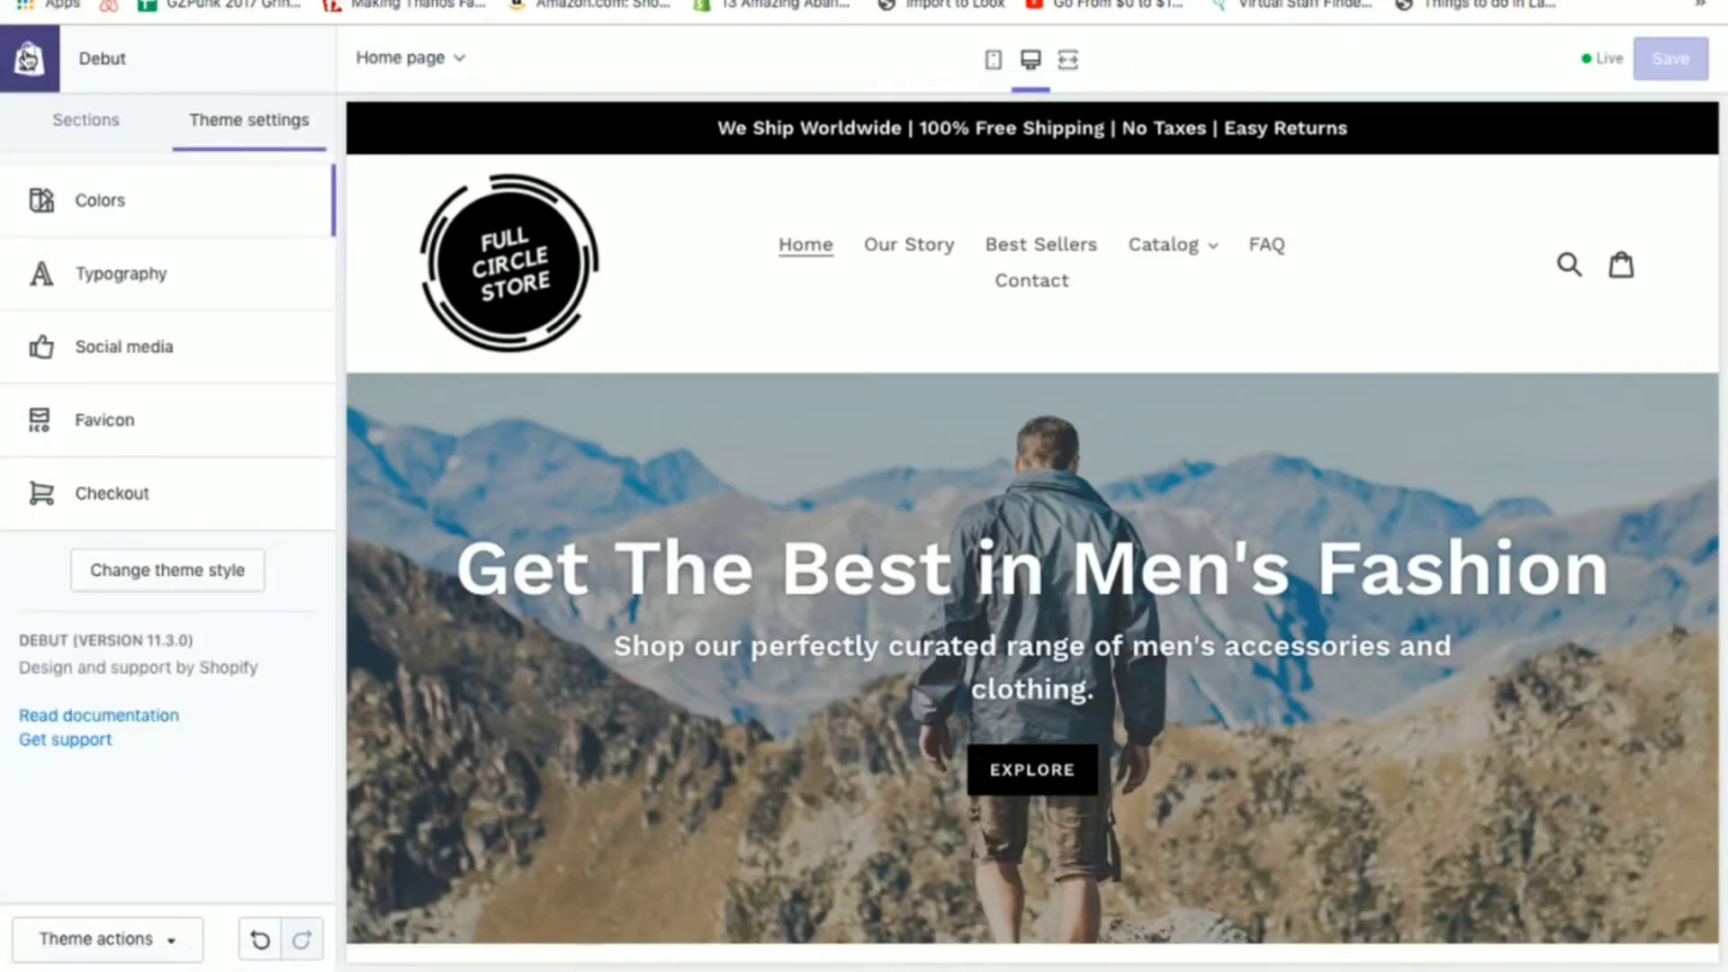
Scroll the home page sections list and open the catalogue of section types to add
click(86, 123)
scroll(520, 465, down, 5)
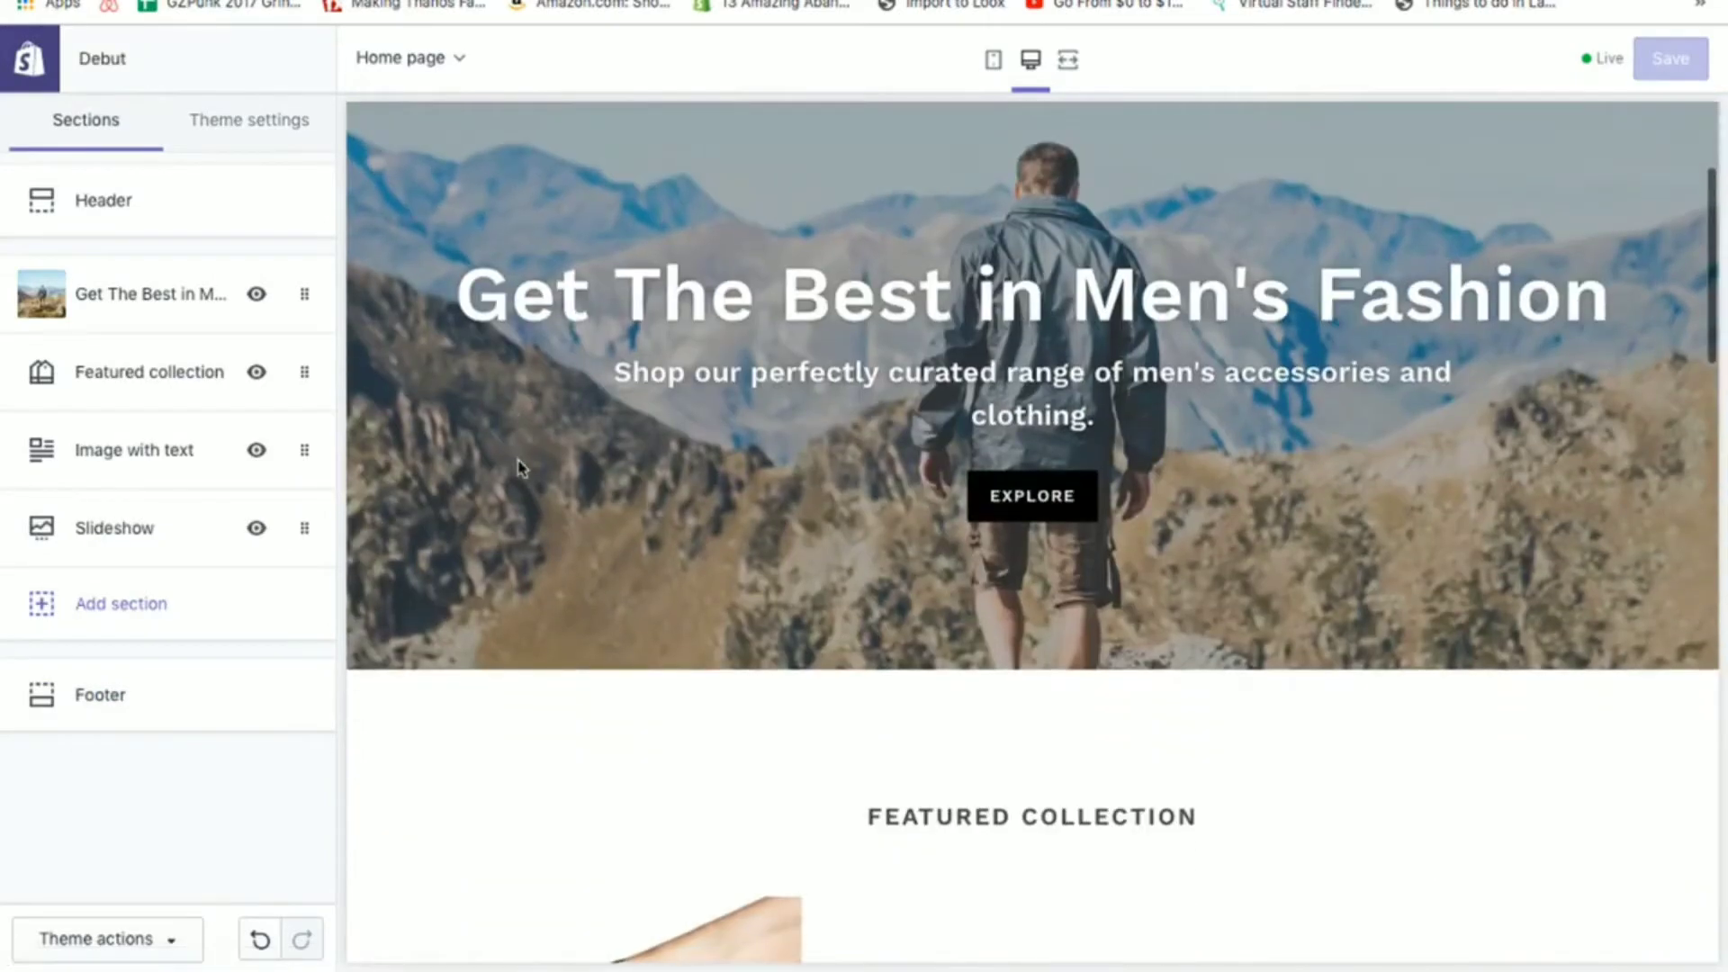
scroll(519, 465, down, 5)
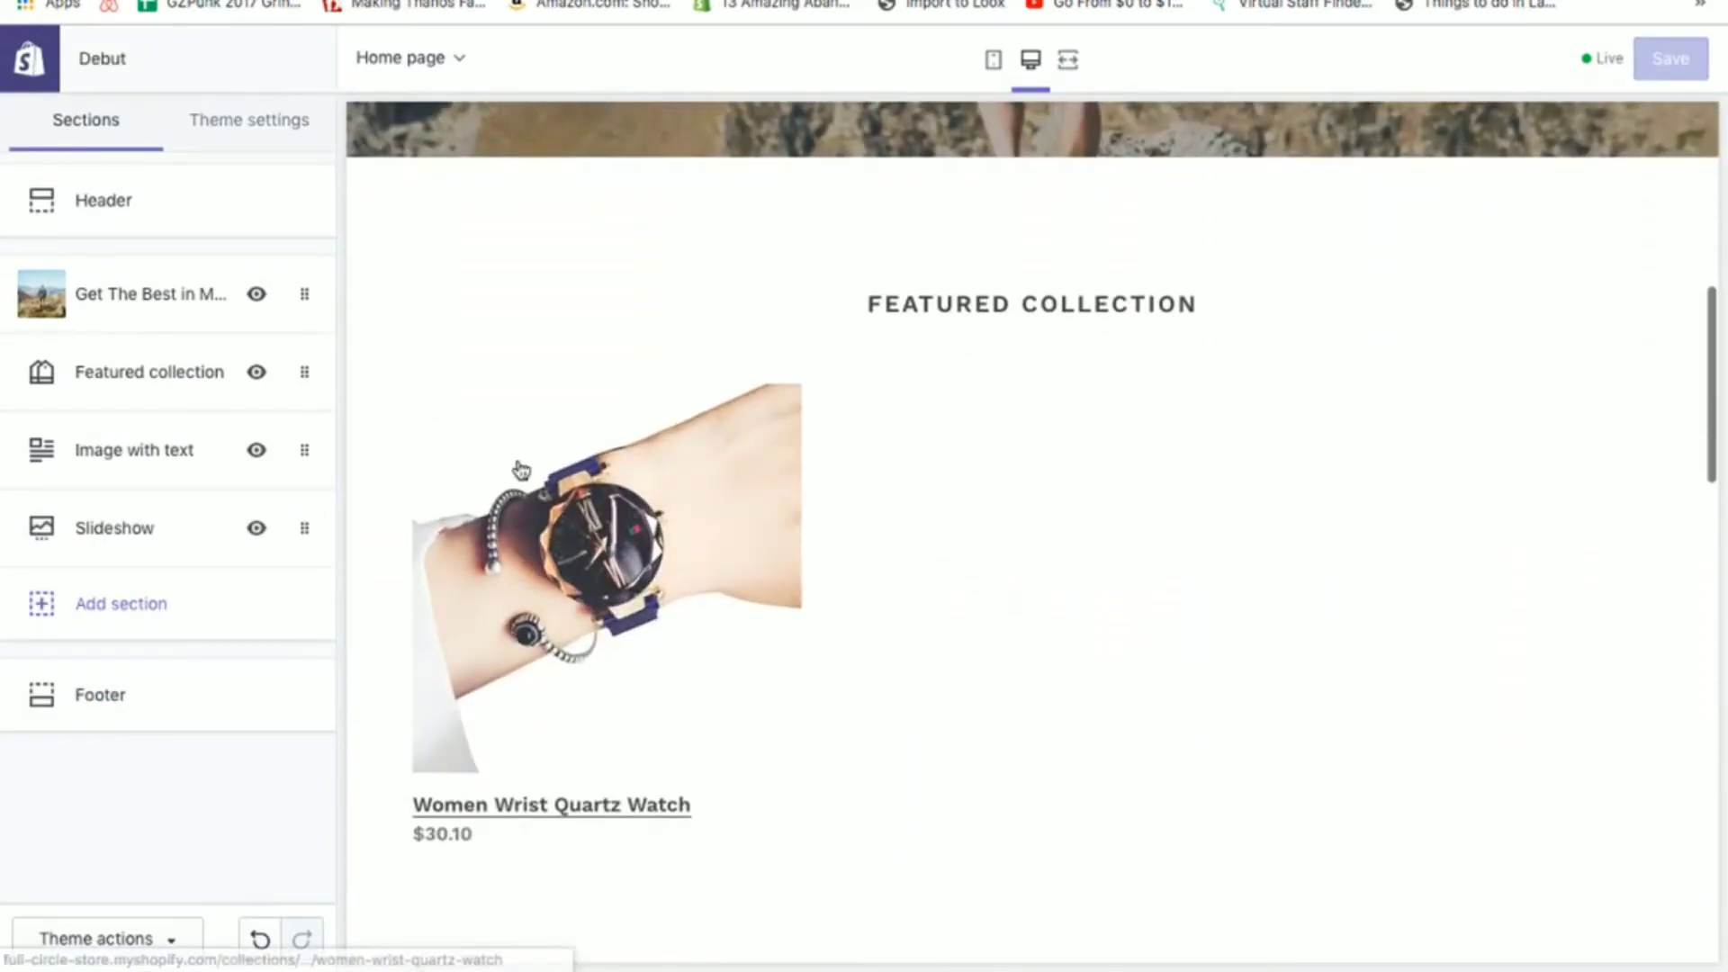
scroll(520, 466, up, 5)
scroll(519, 465, down, 1)
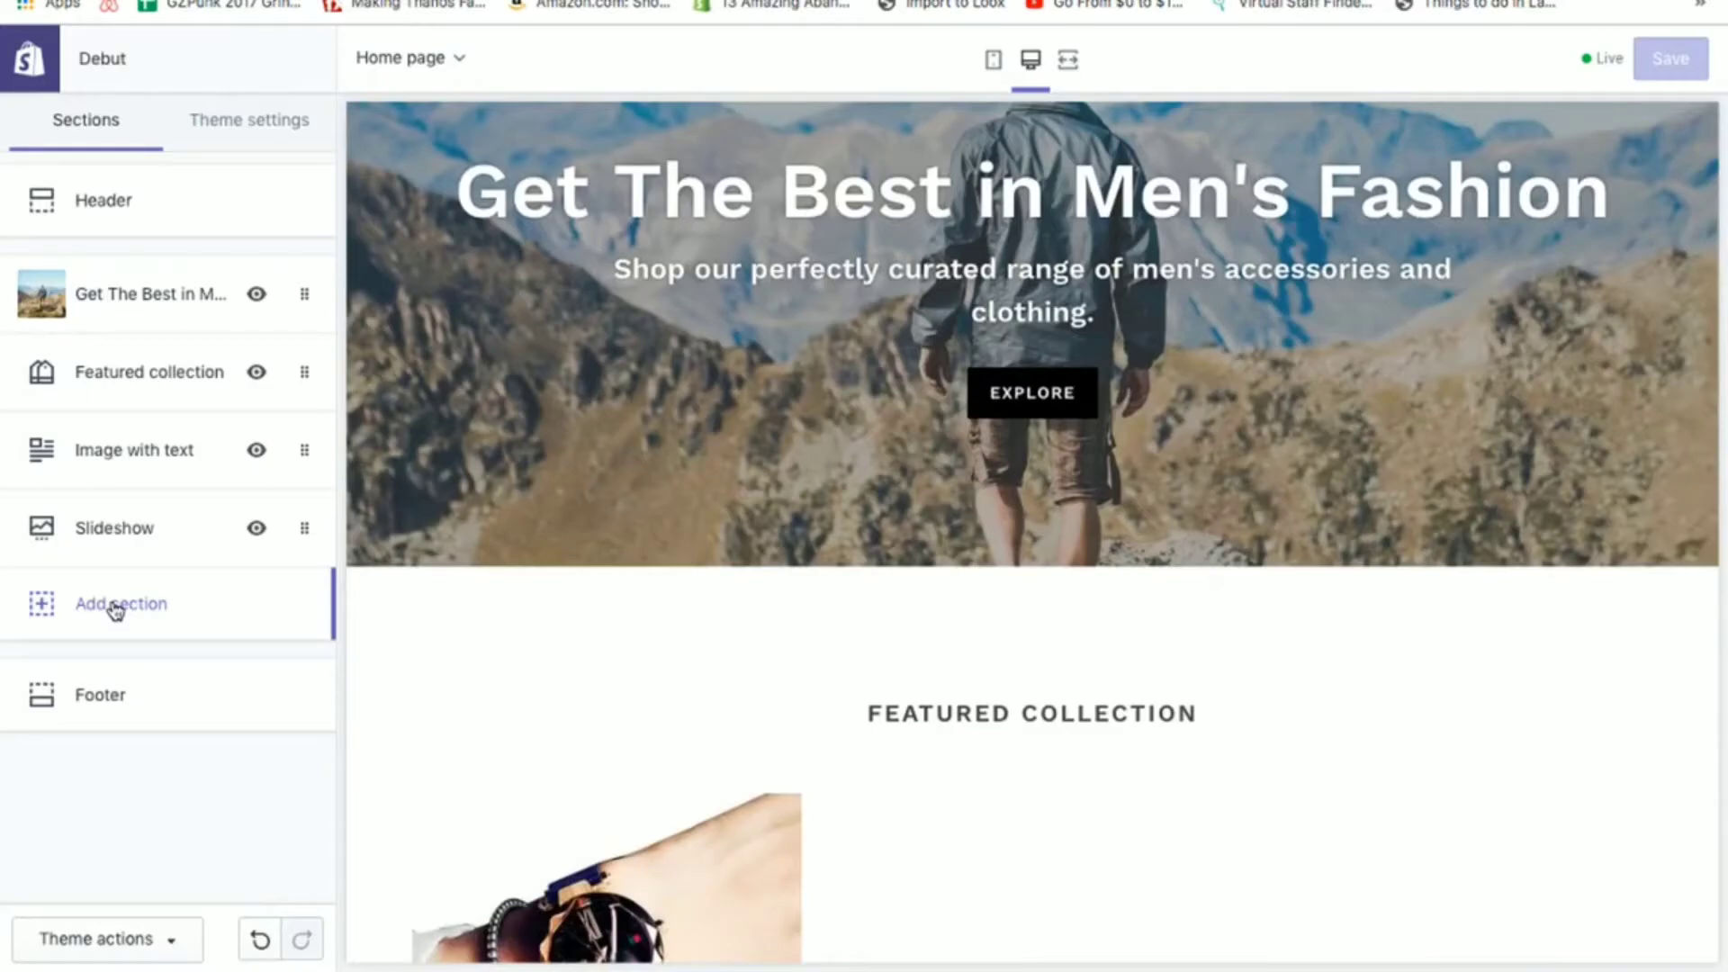
scroll(677, 553, up, 5)
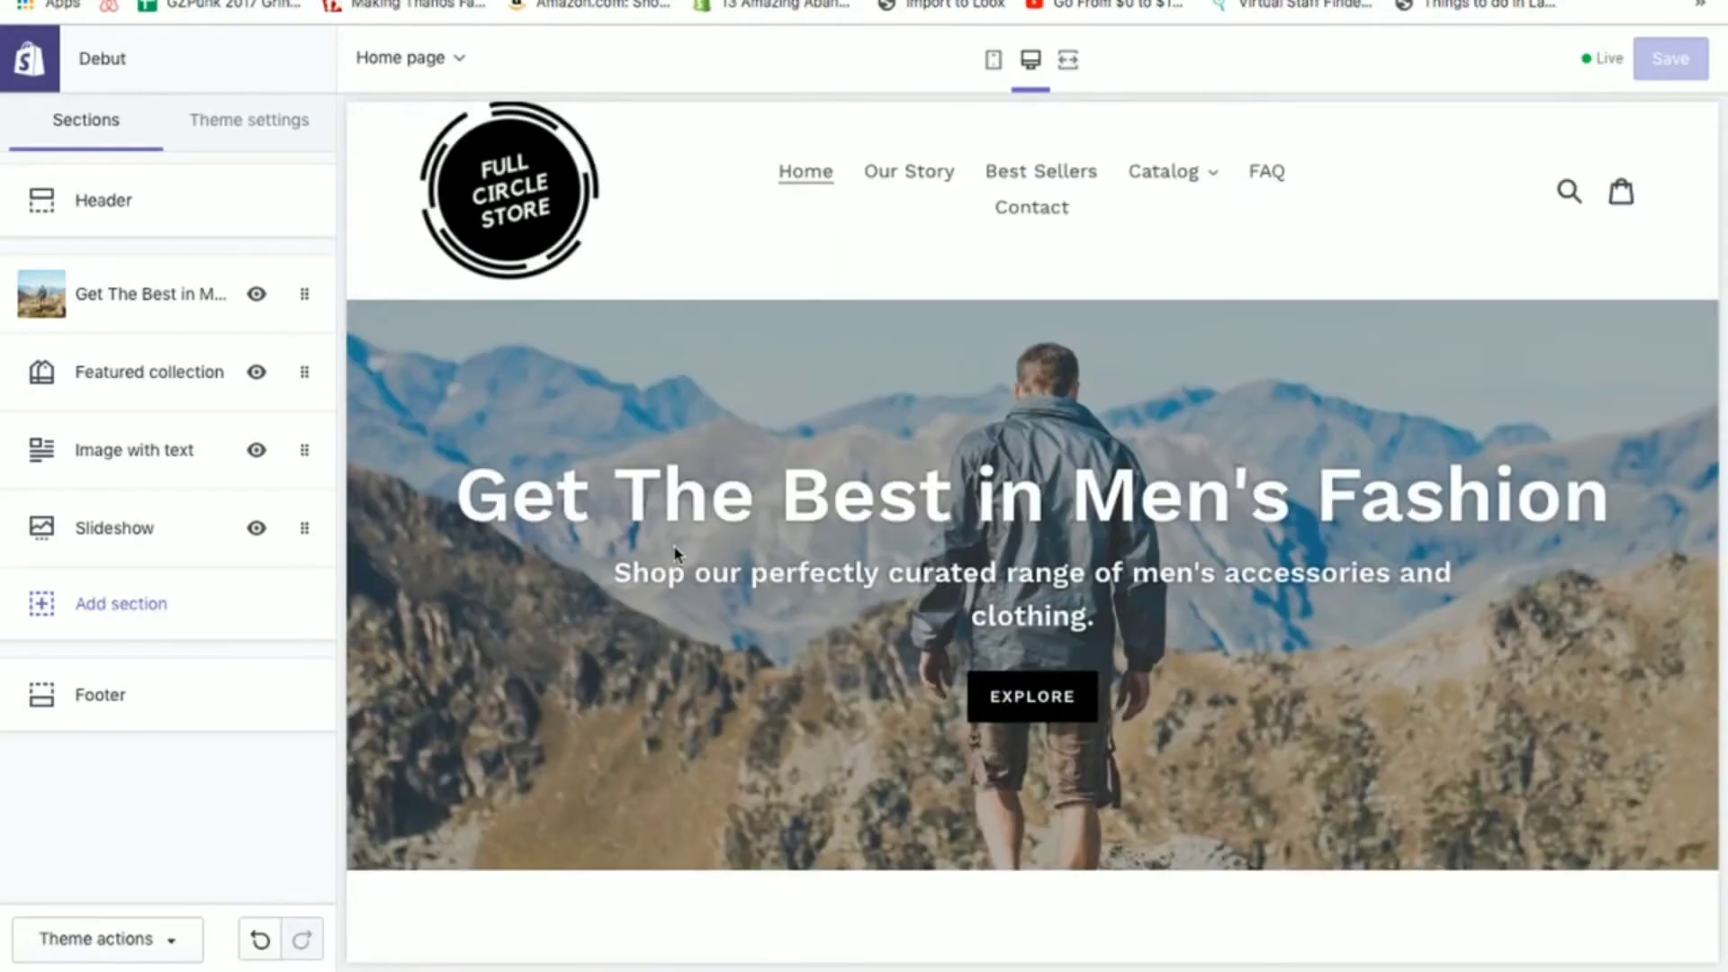
scroll(638, 578, down, 2)
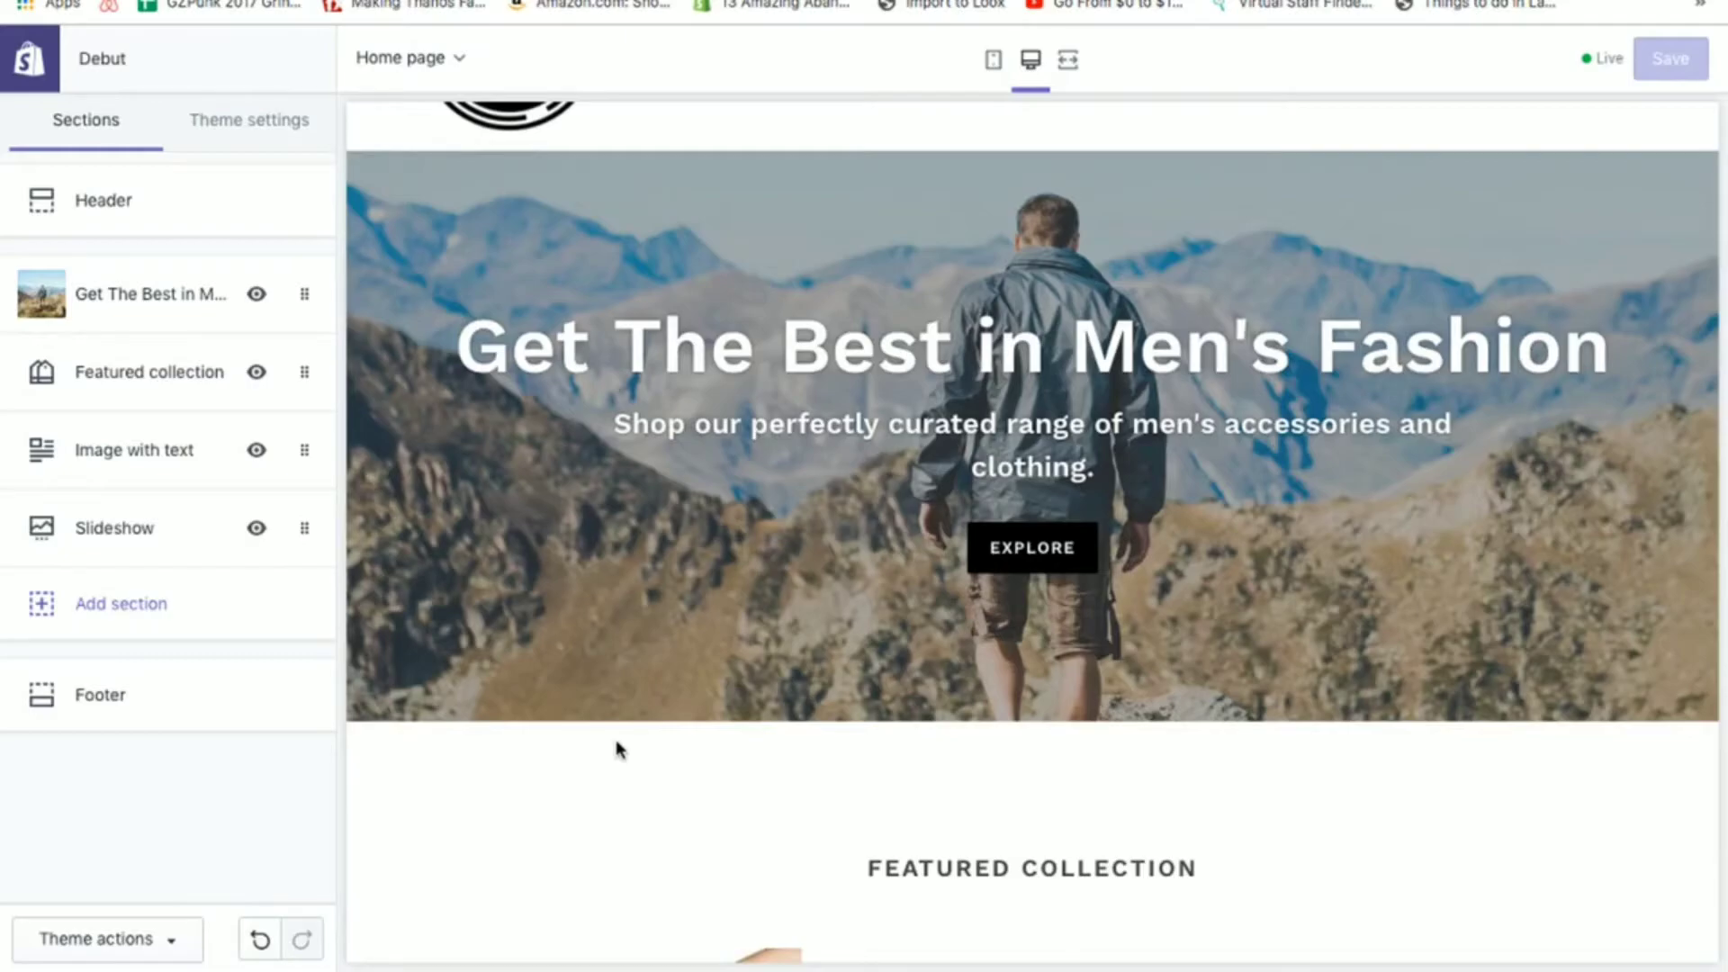
click(147, 602)
scroll(146, 605, down, 5)
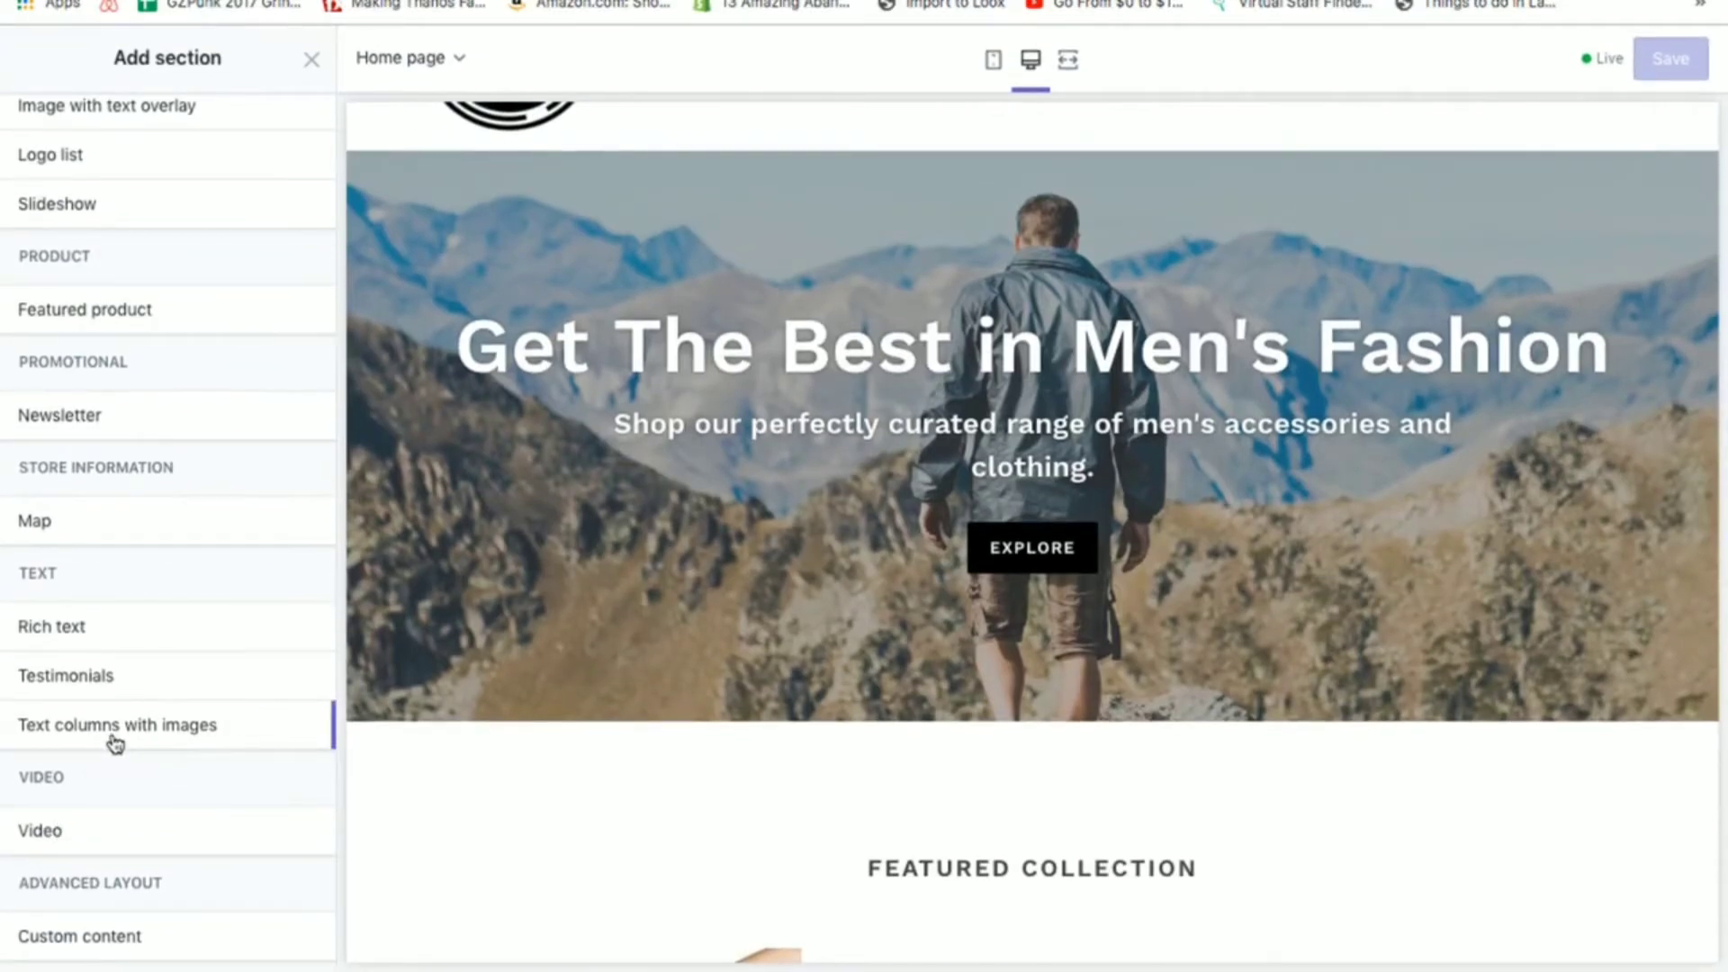
Add a Text columns with images section, heading it '3 reasons to buy from us', centred alignment
mouse_move(115, 742)
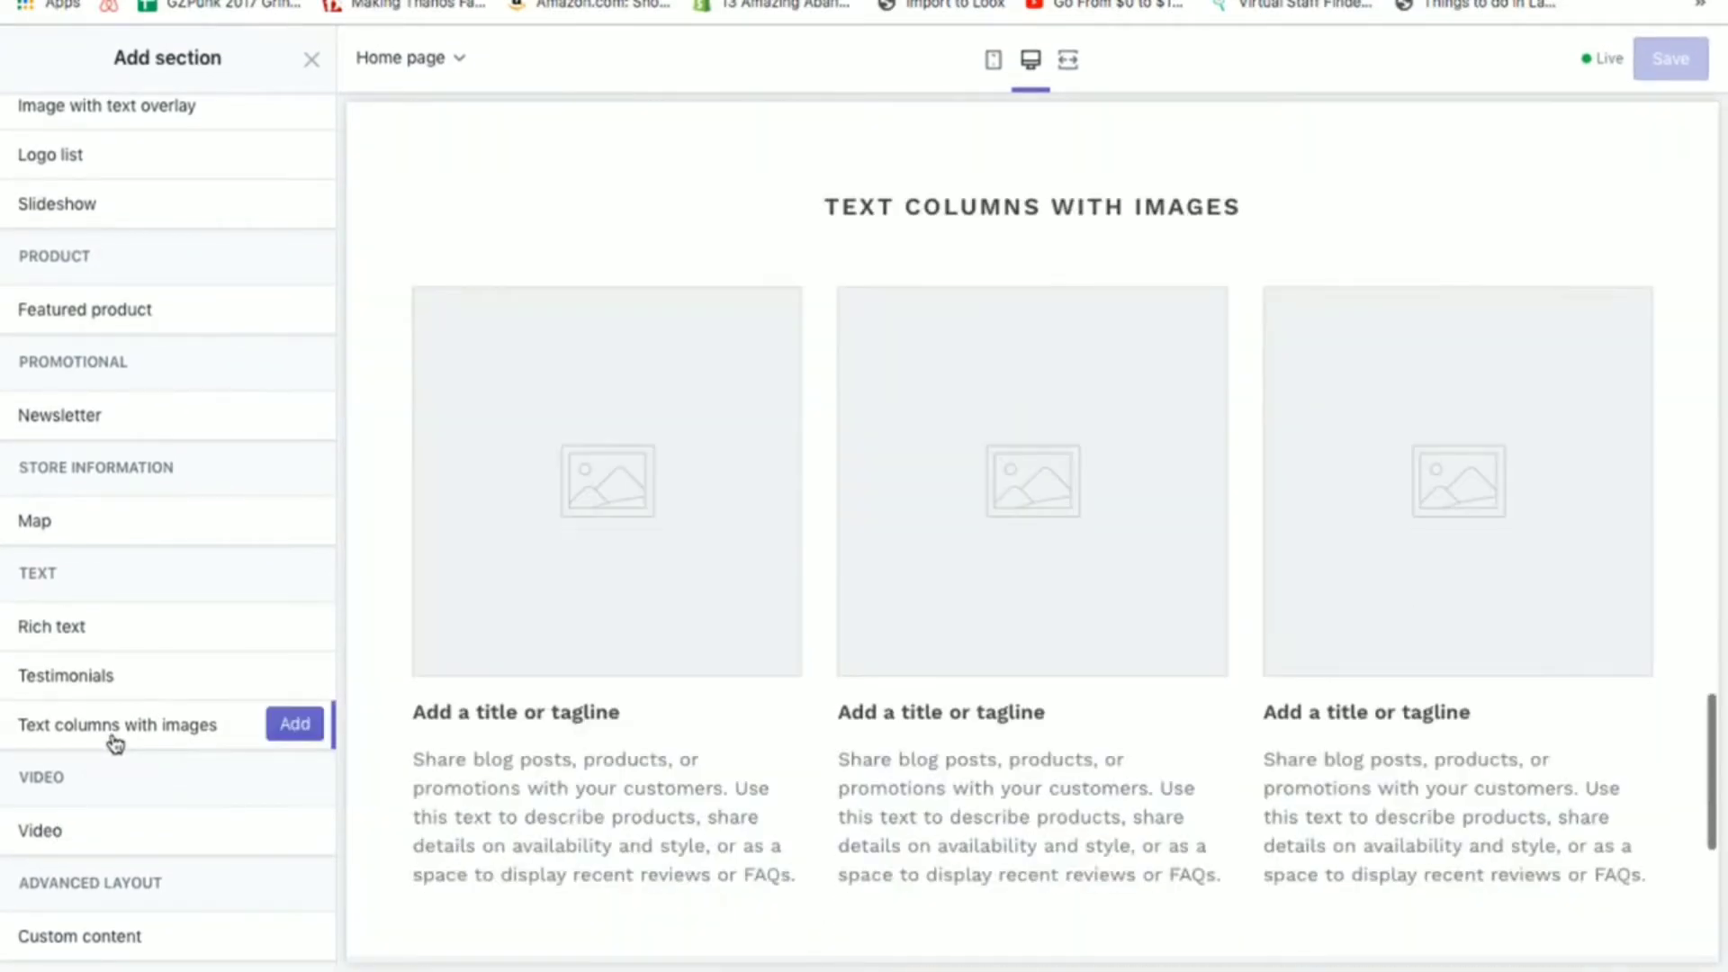
click(293, 725)
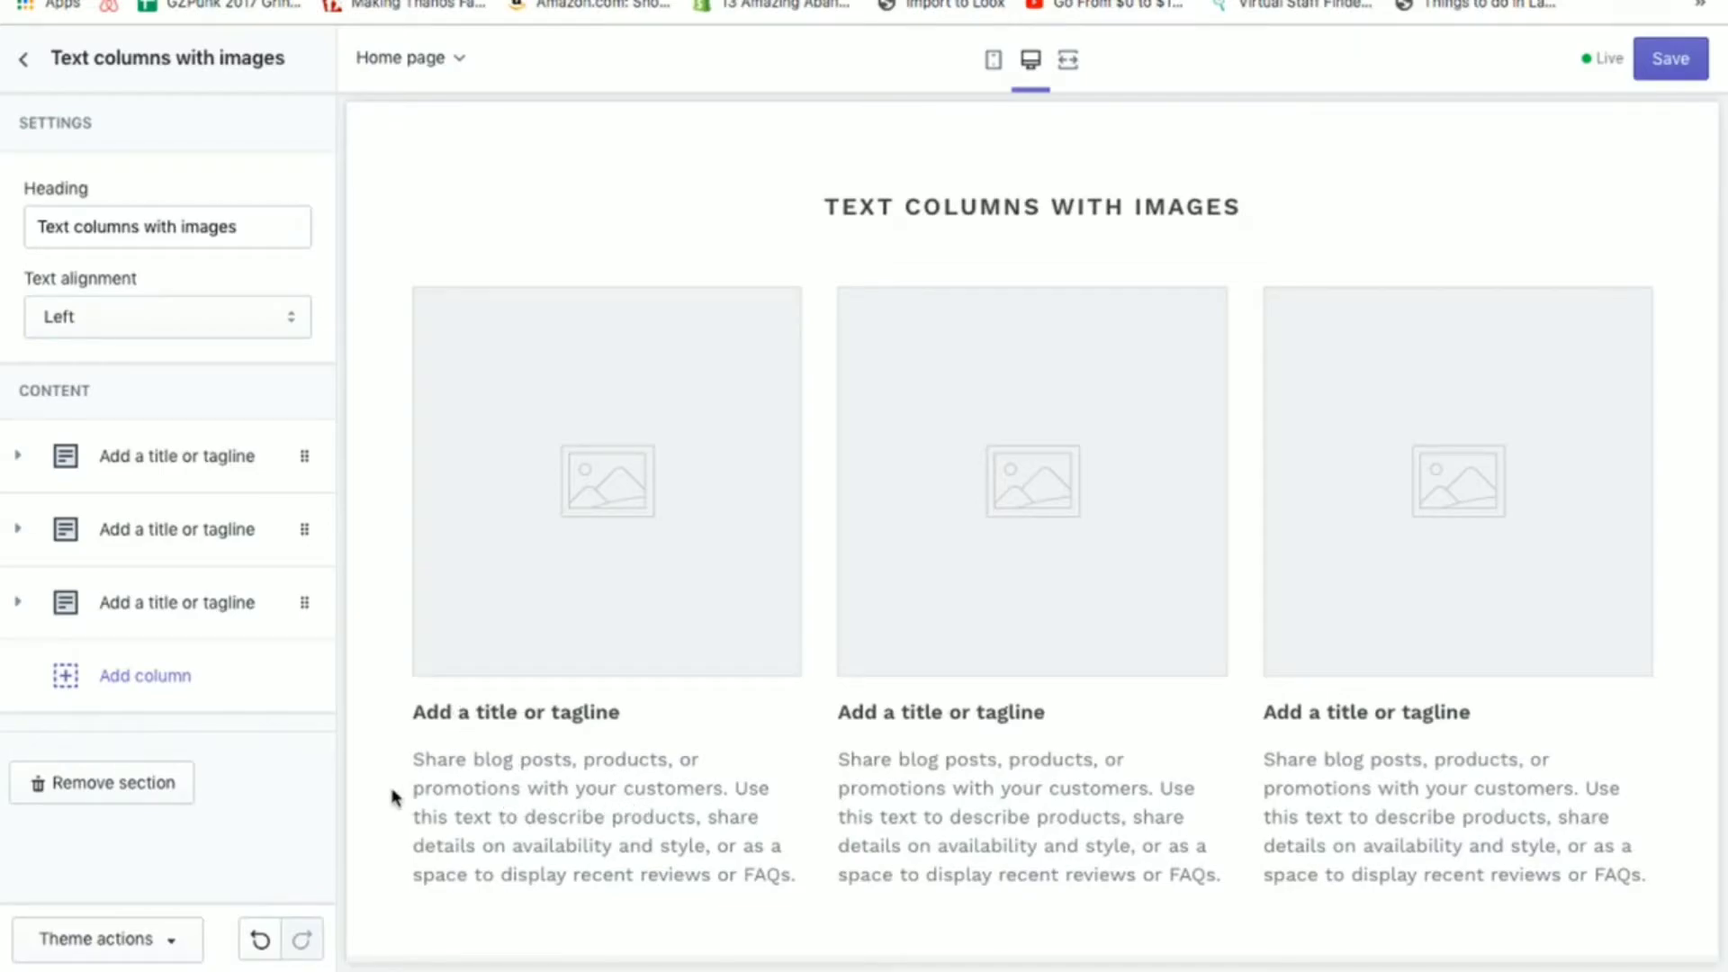
double_click(119, 227)
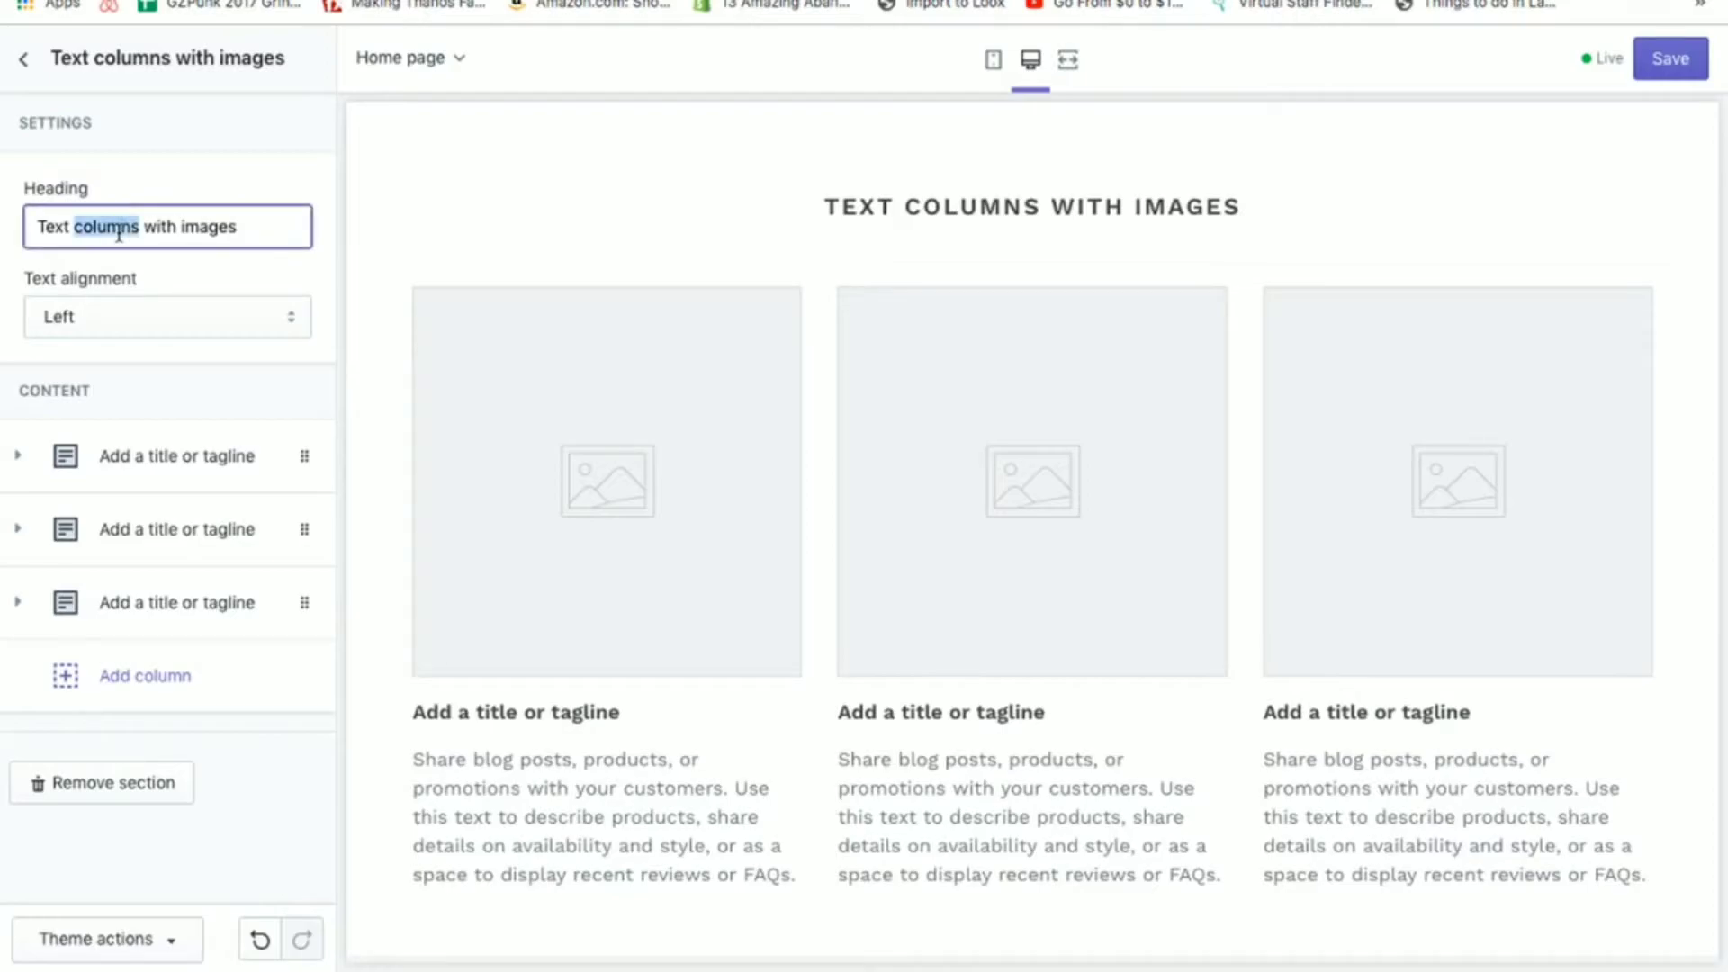
text(3)
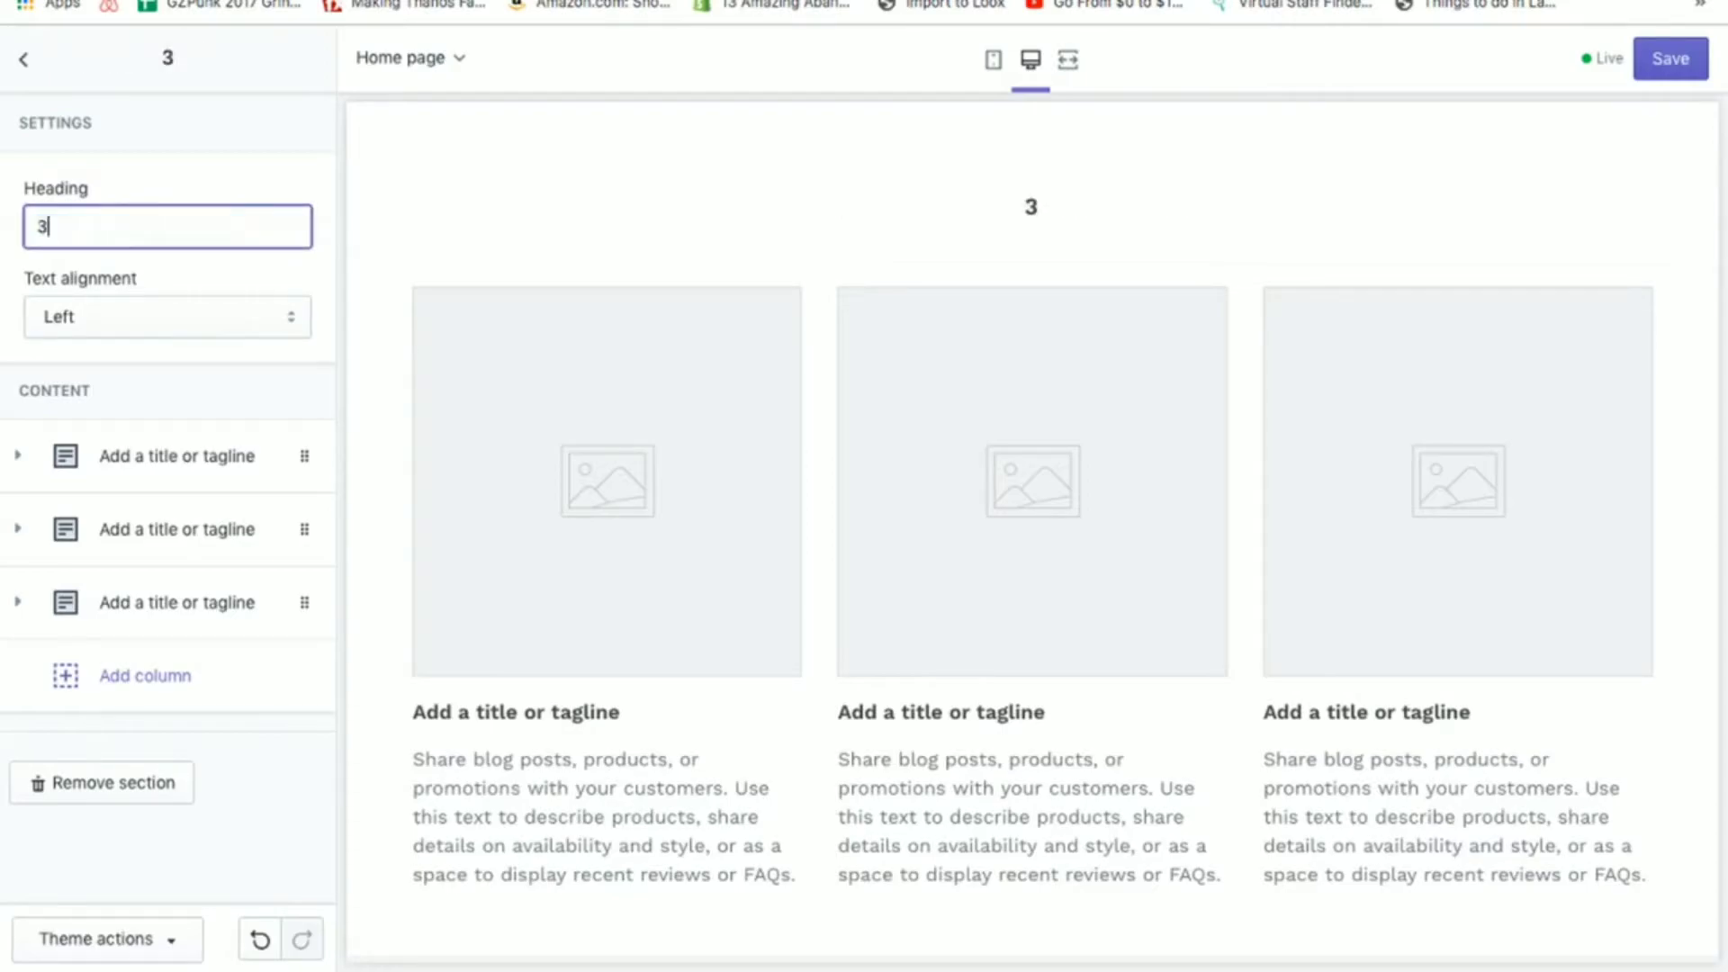
text( reasons to )
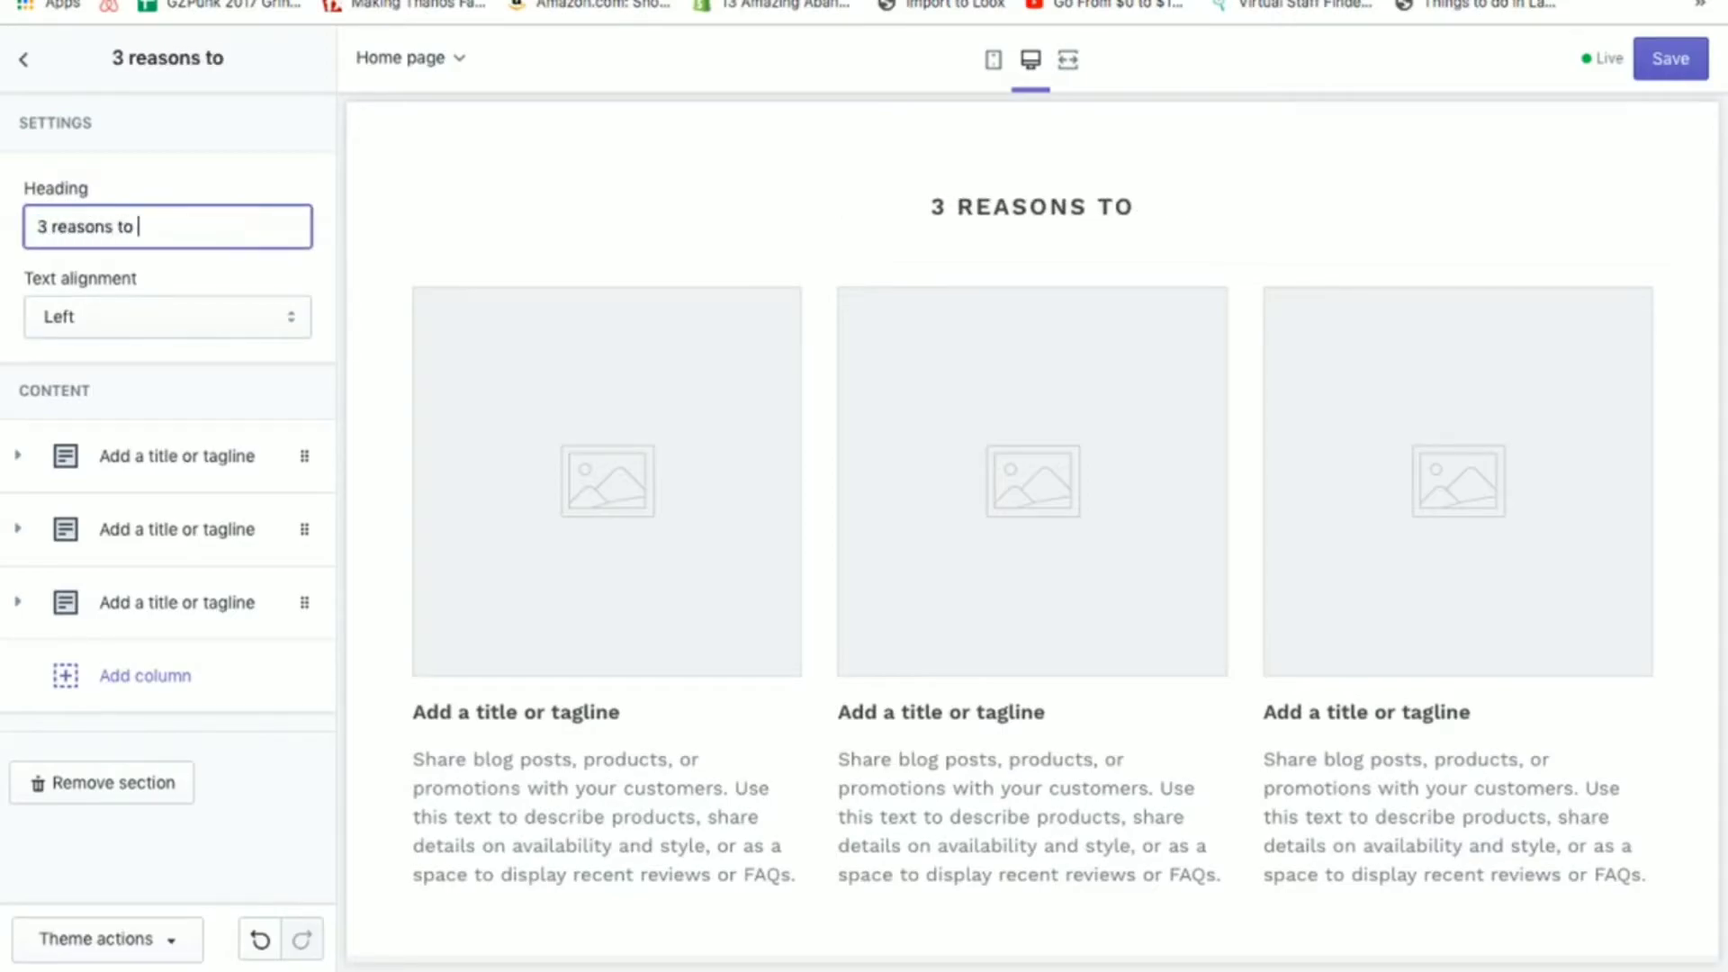
text(buy from us)
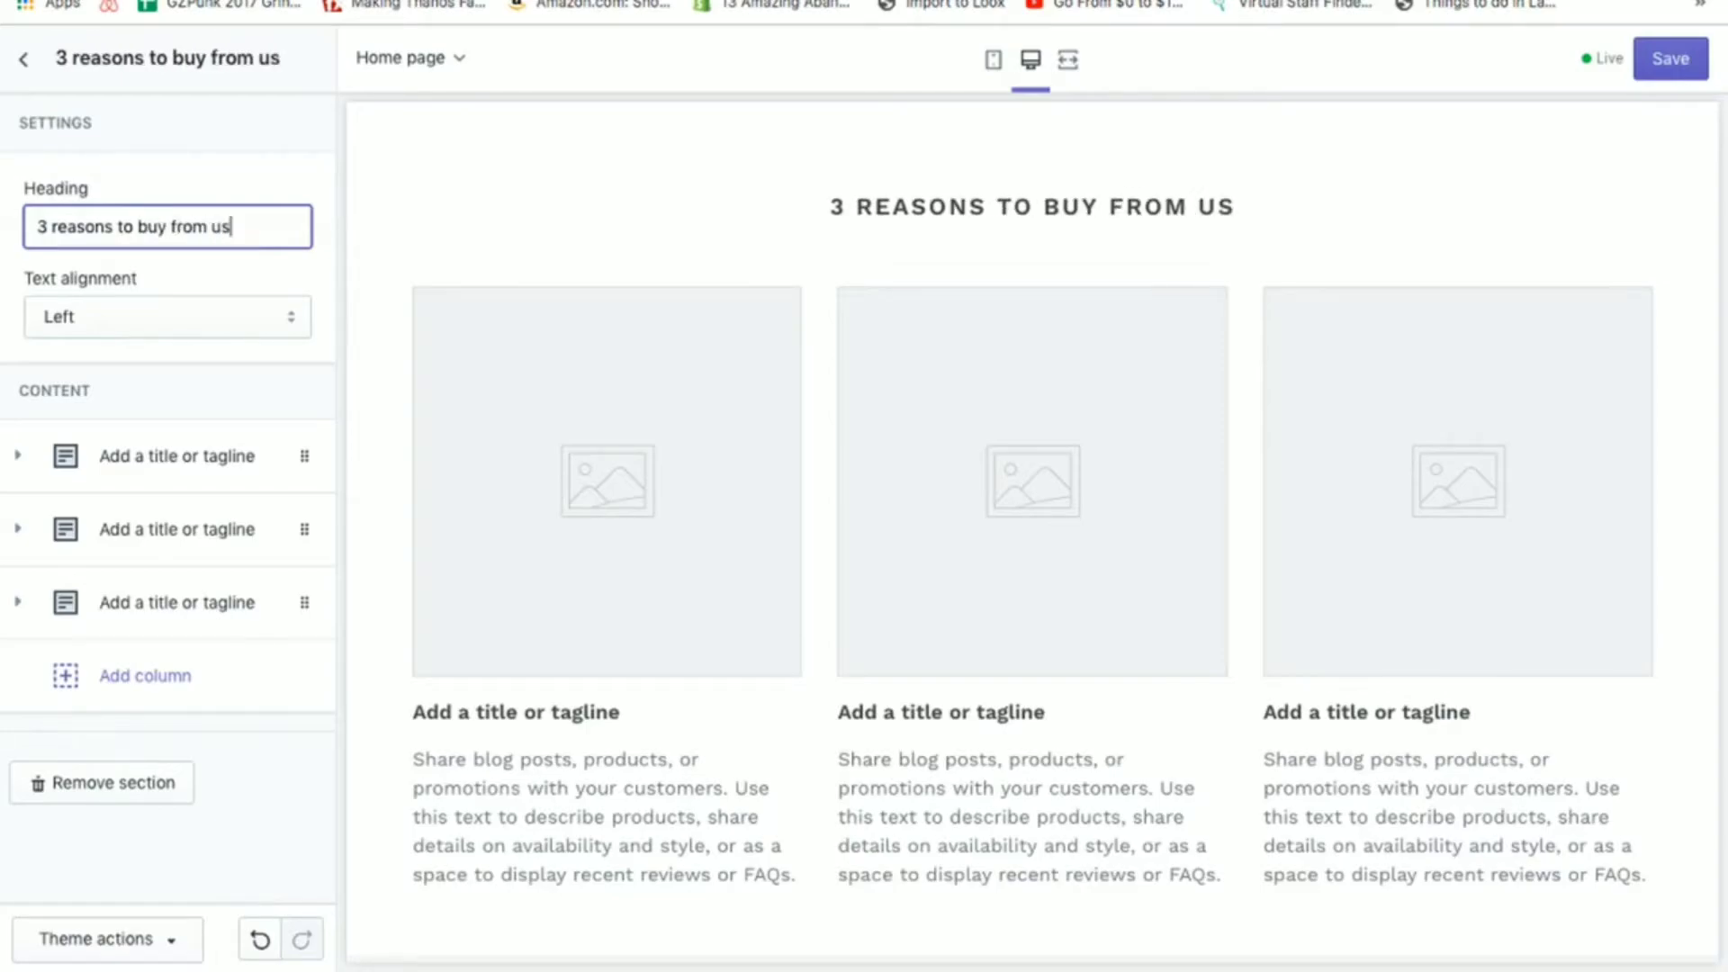
click(111, 330)
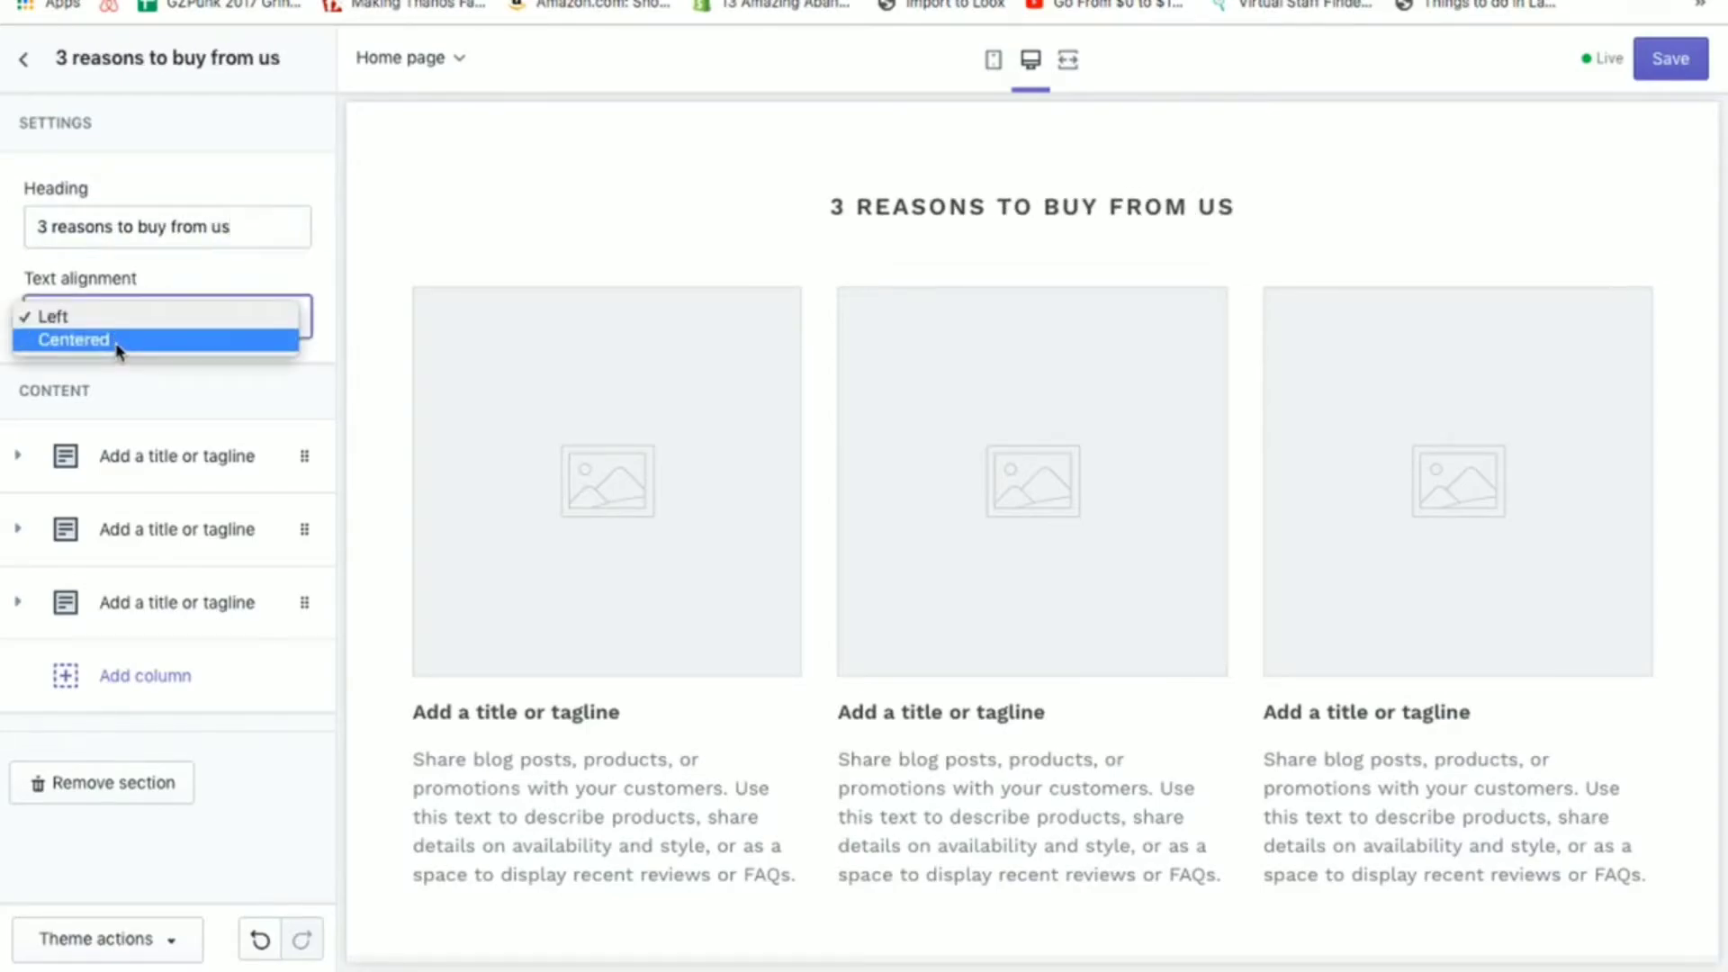
click(115, 347)
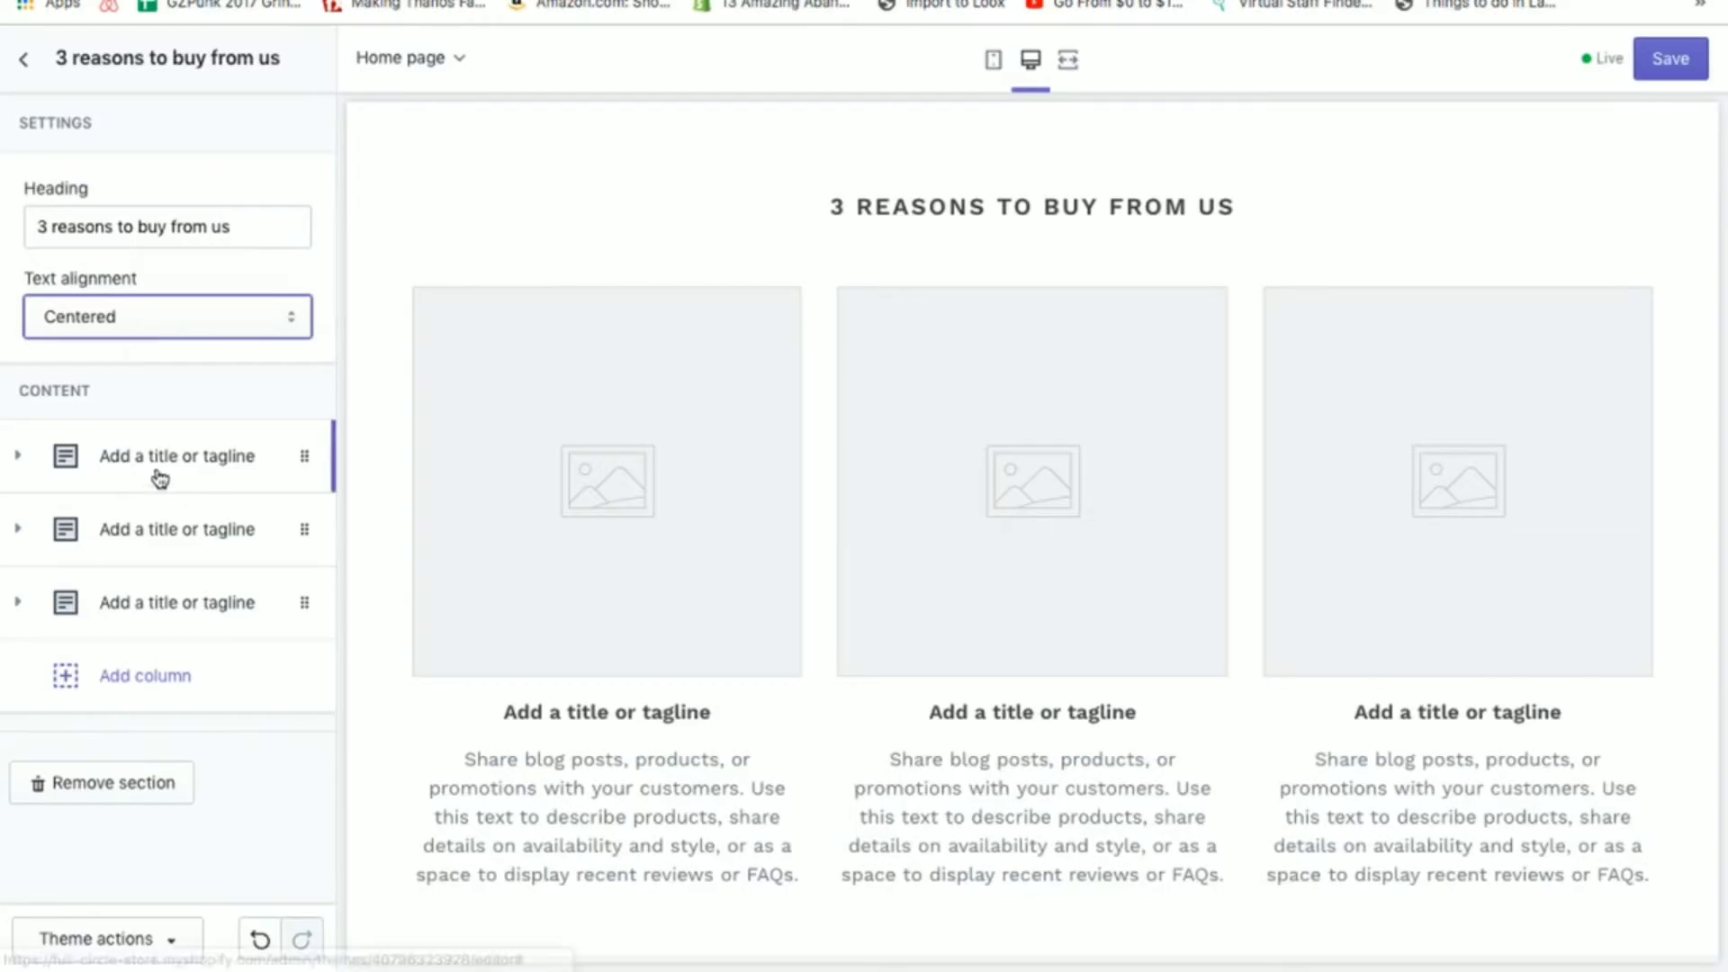
scroll(995, 540, up, 3)
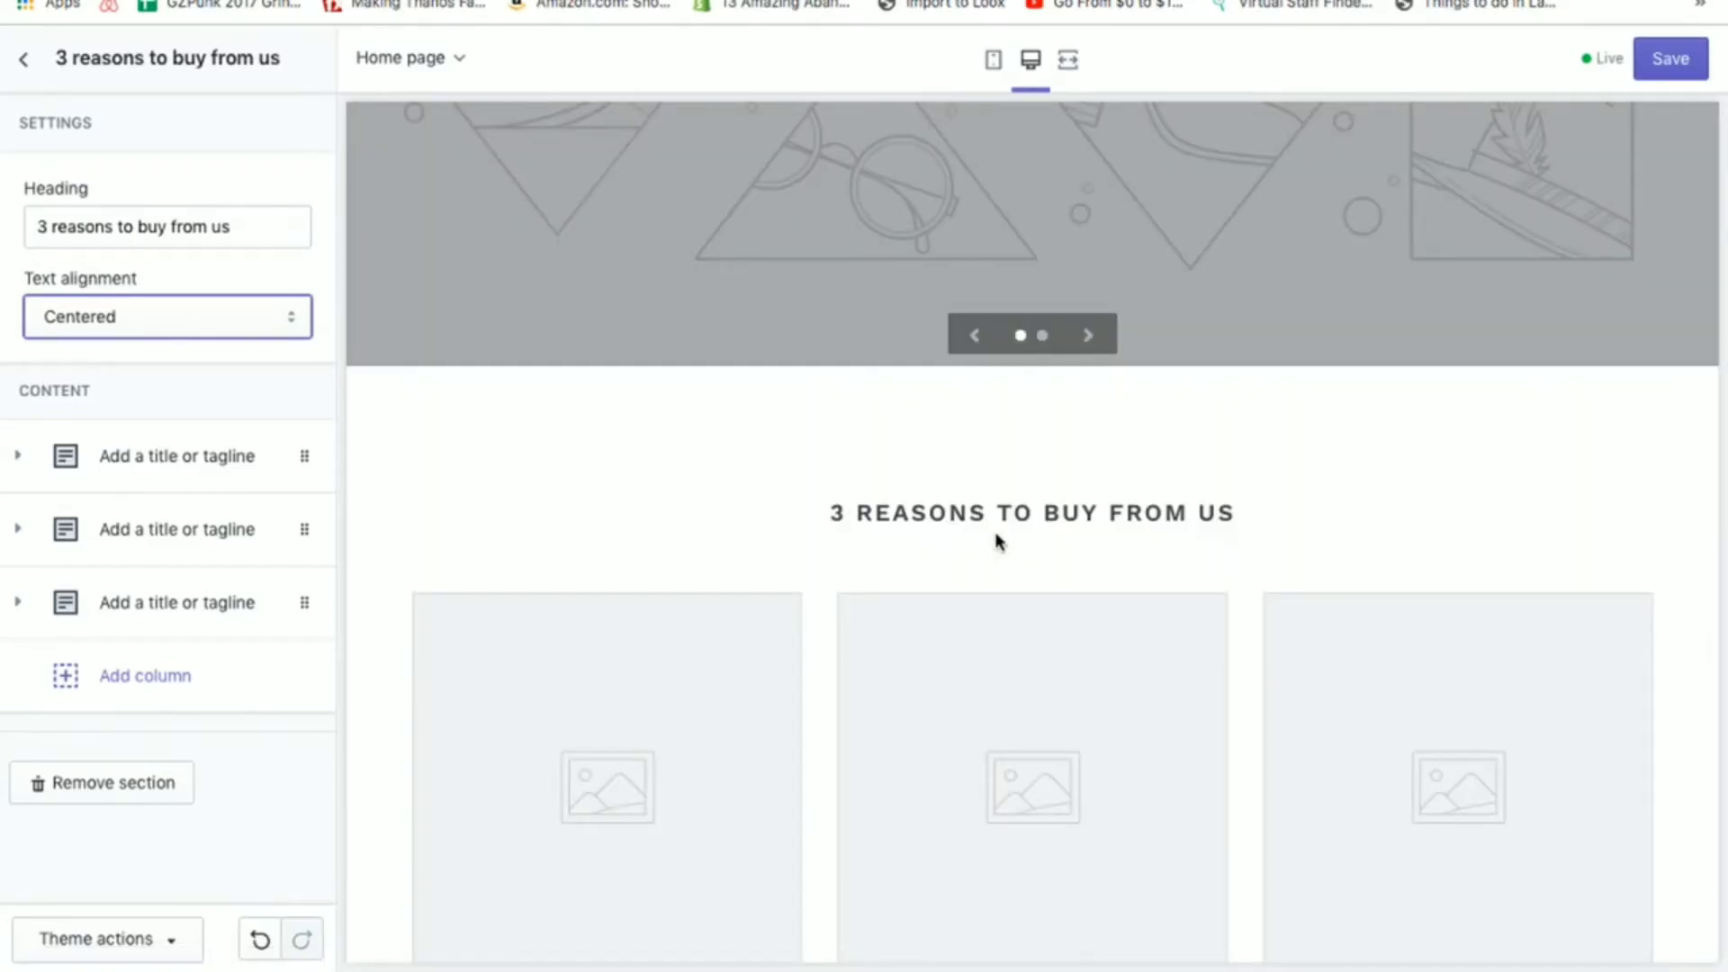
scroll(996, 540, down, 3)
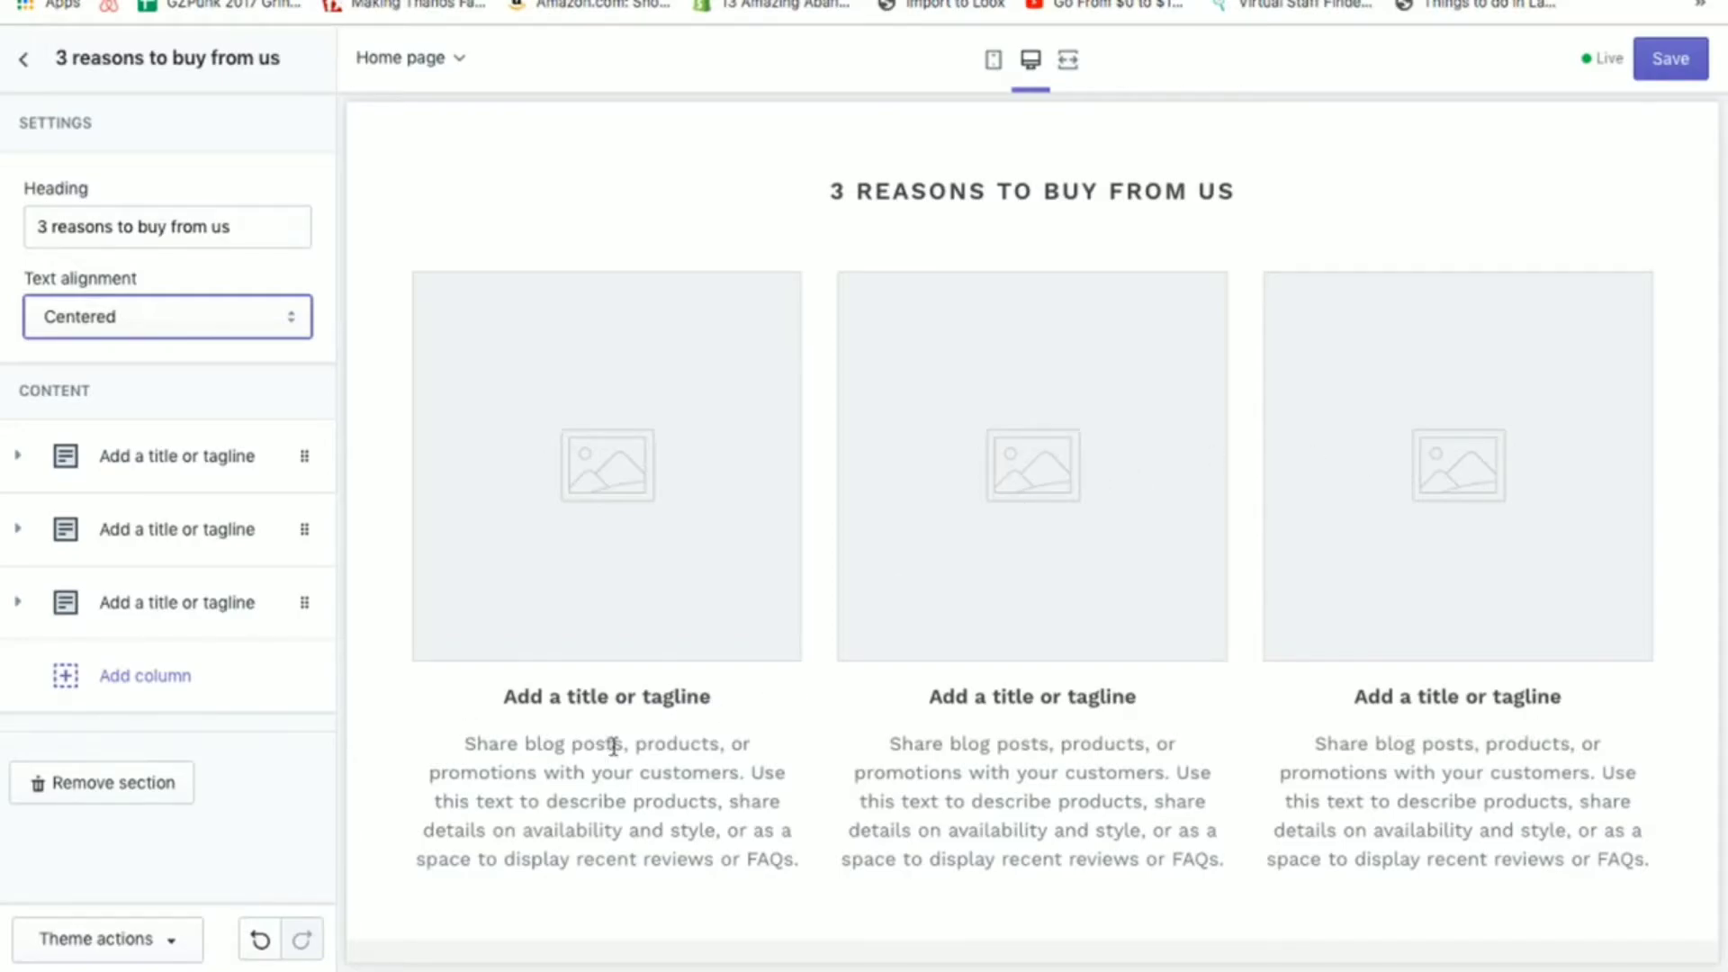
Change the first column's heading to '100% Free Shipping'
click(139, 468)
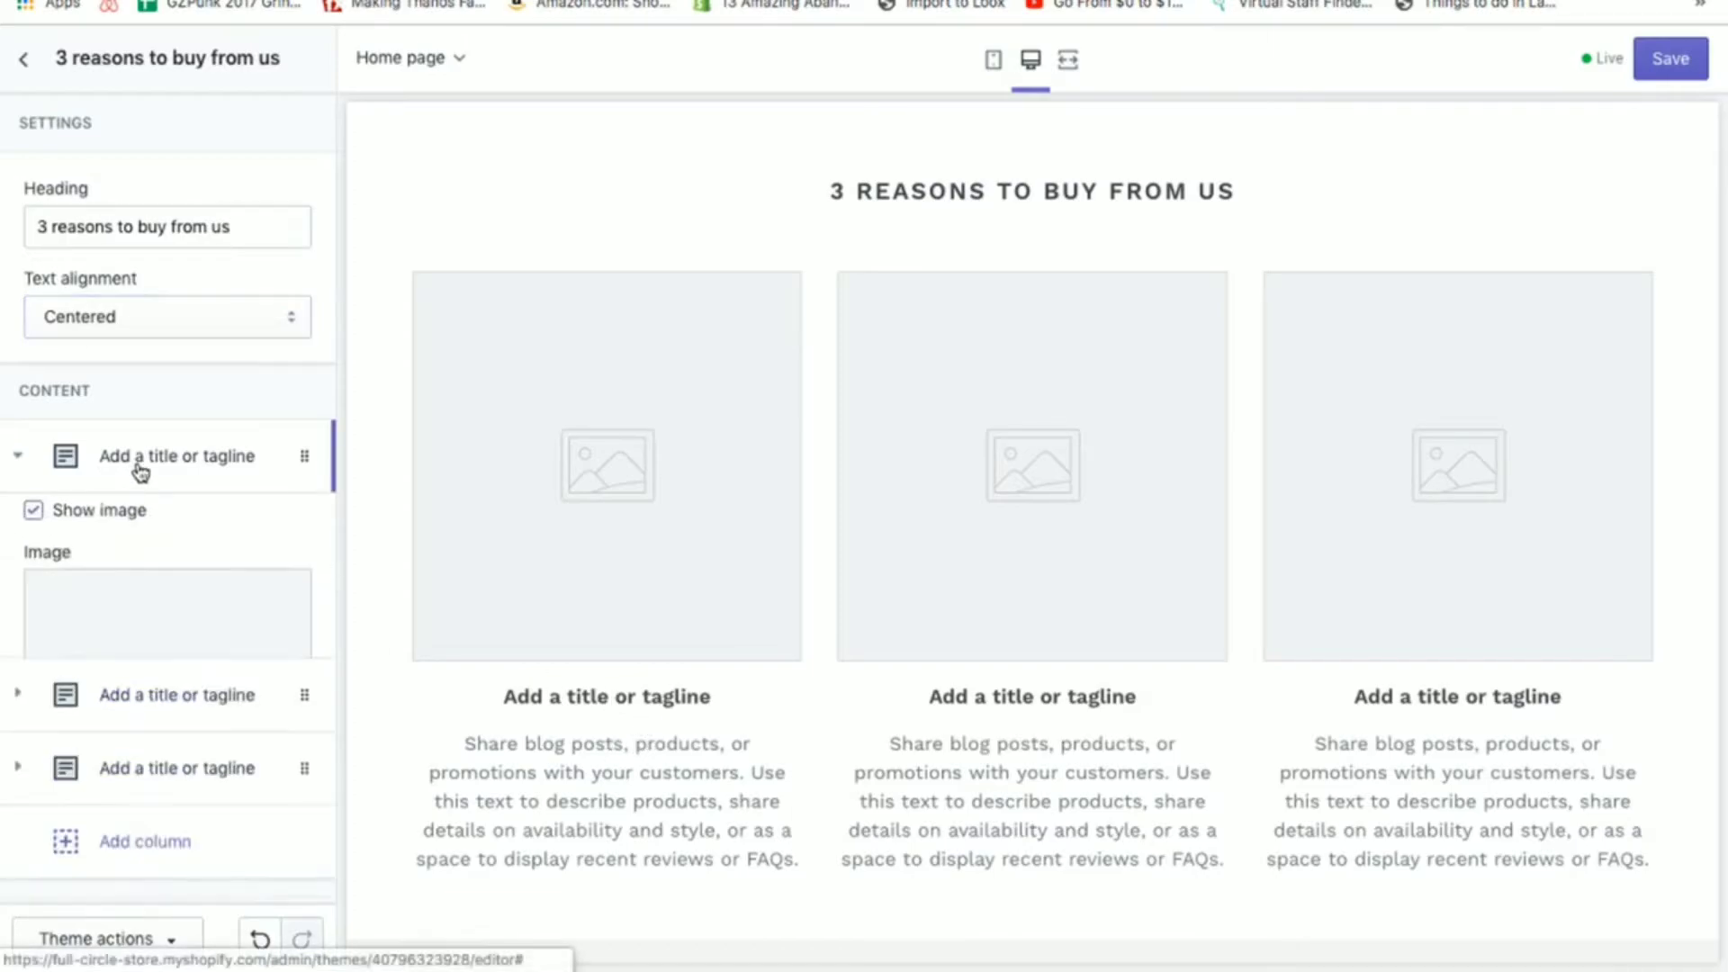
scroll(169, 630, down, 5)
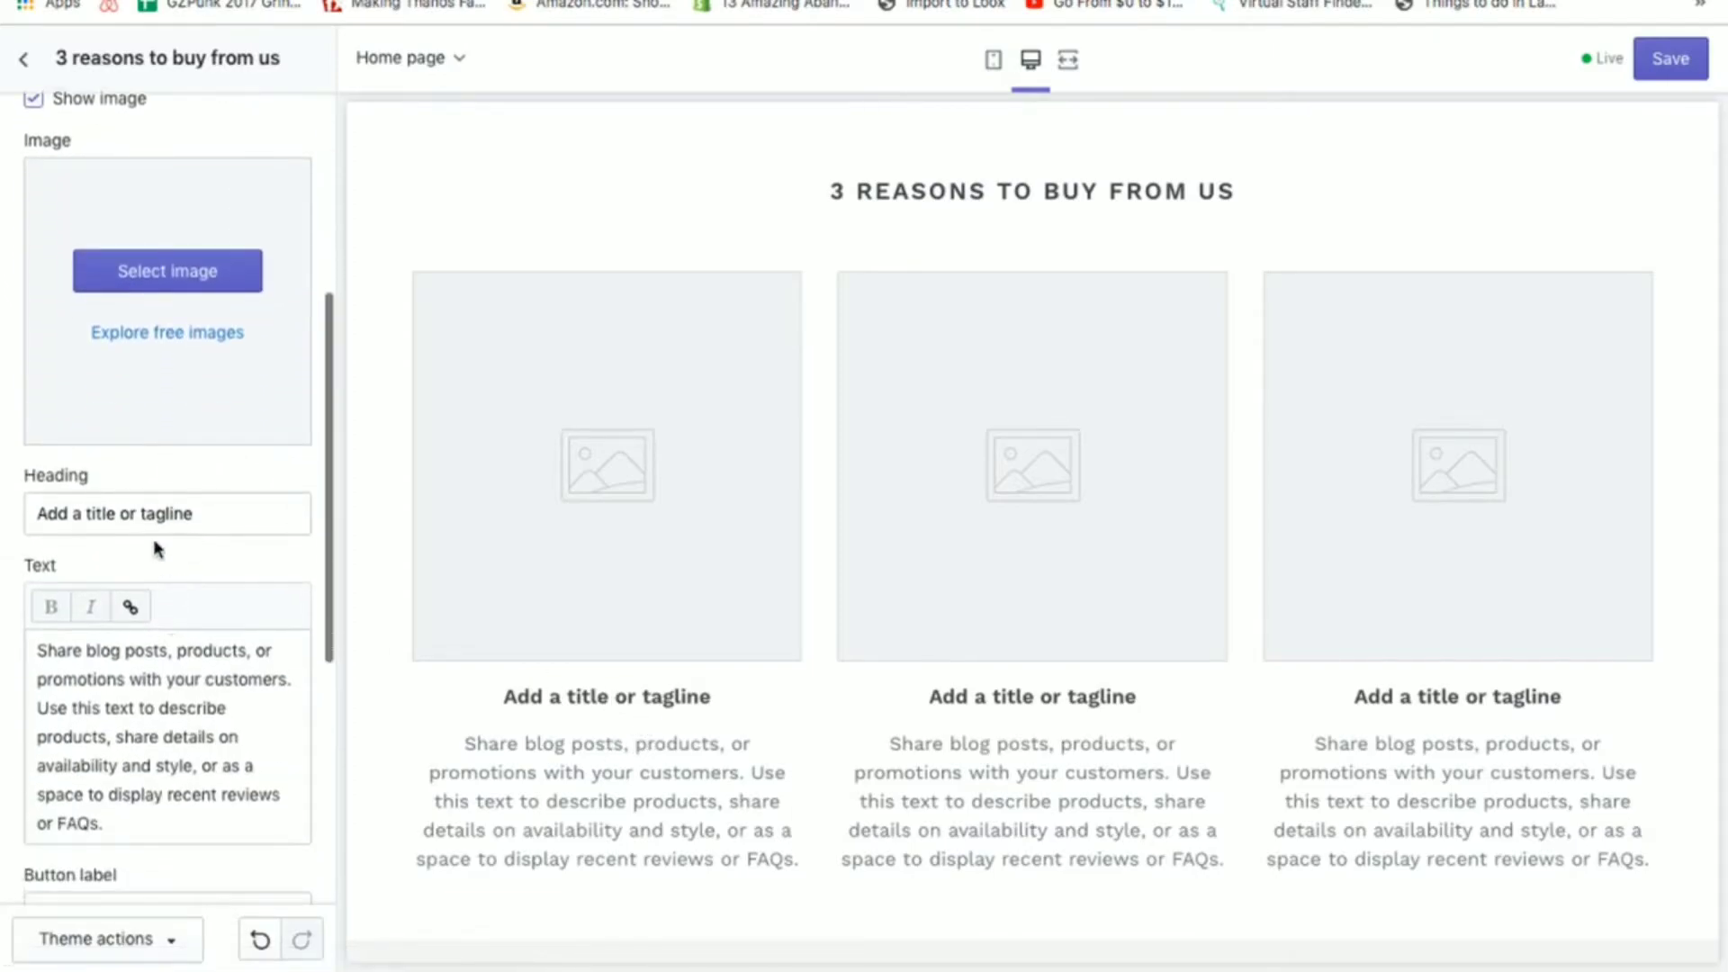
triple_click(170, 512)
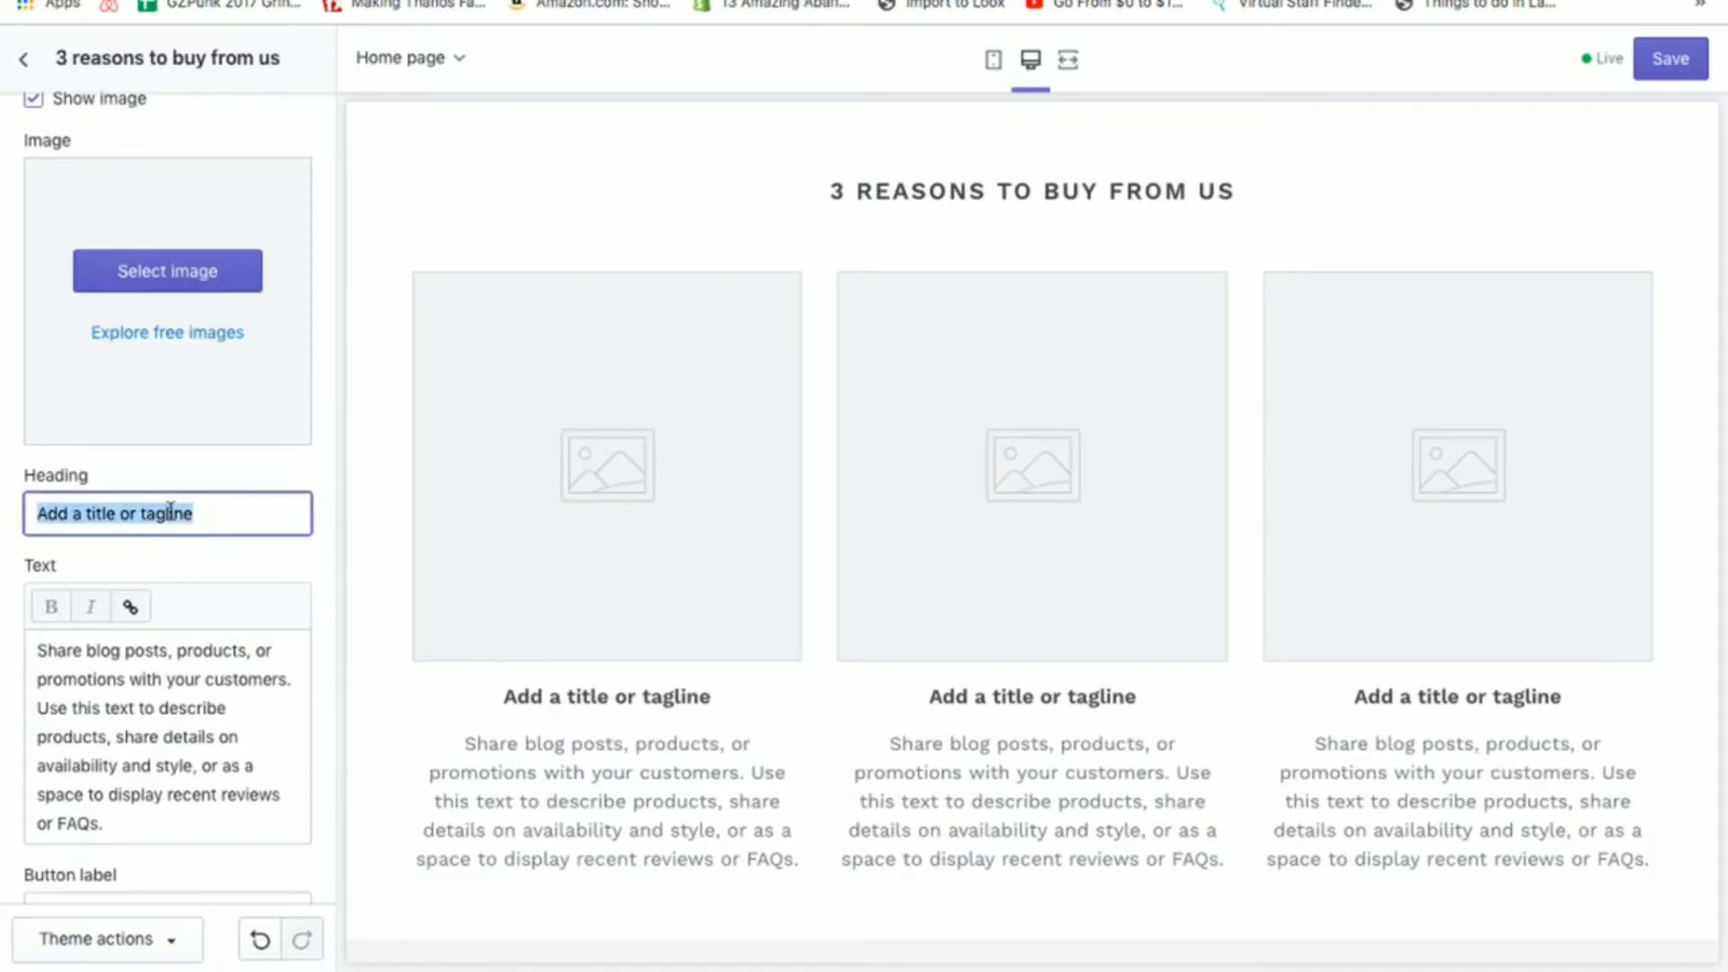
text(Free Shippi)
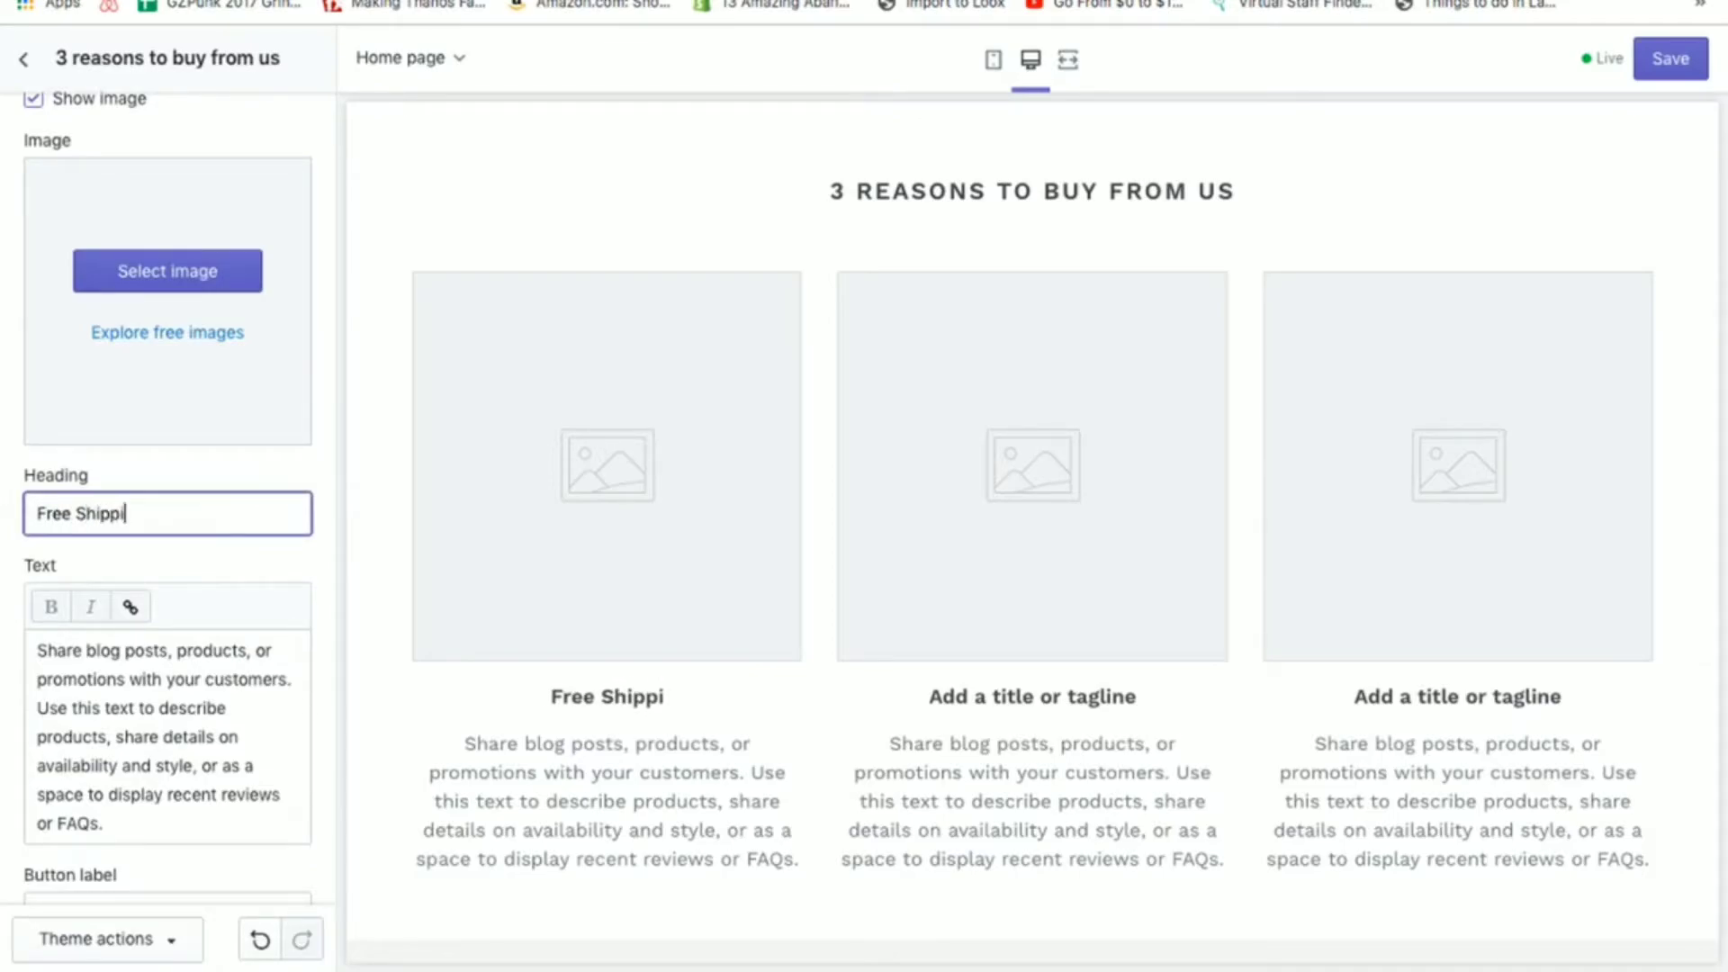
text(ng)
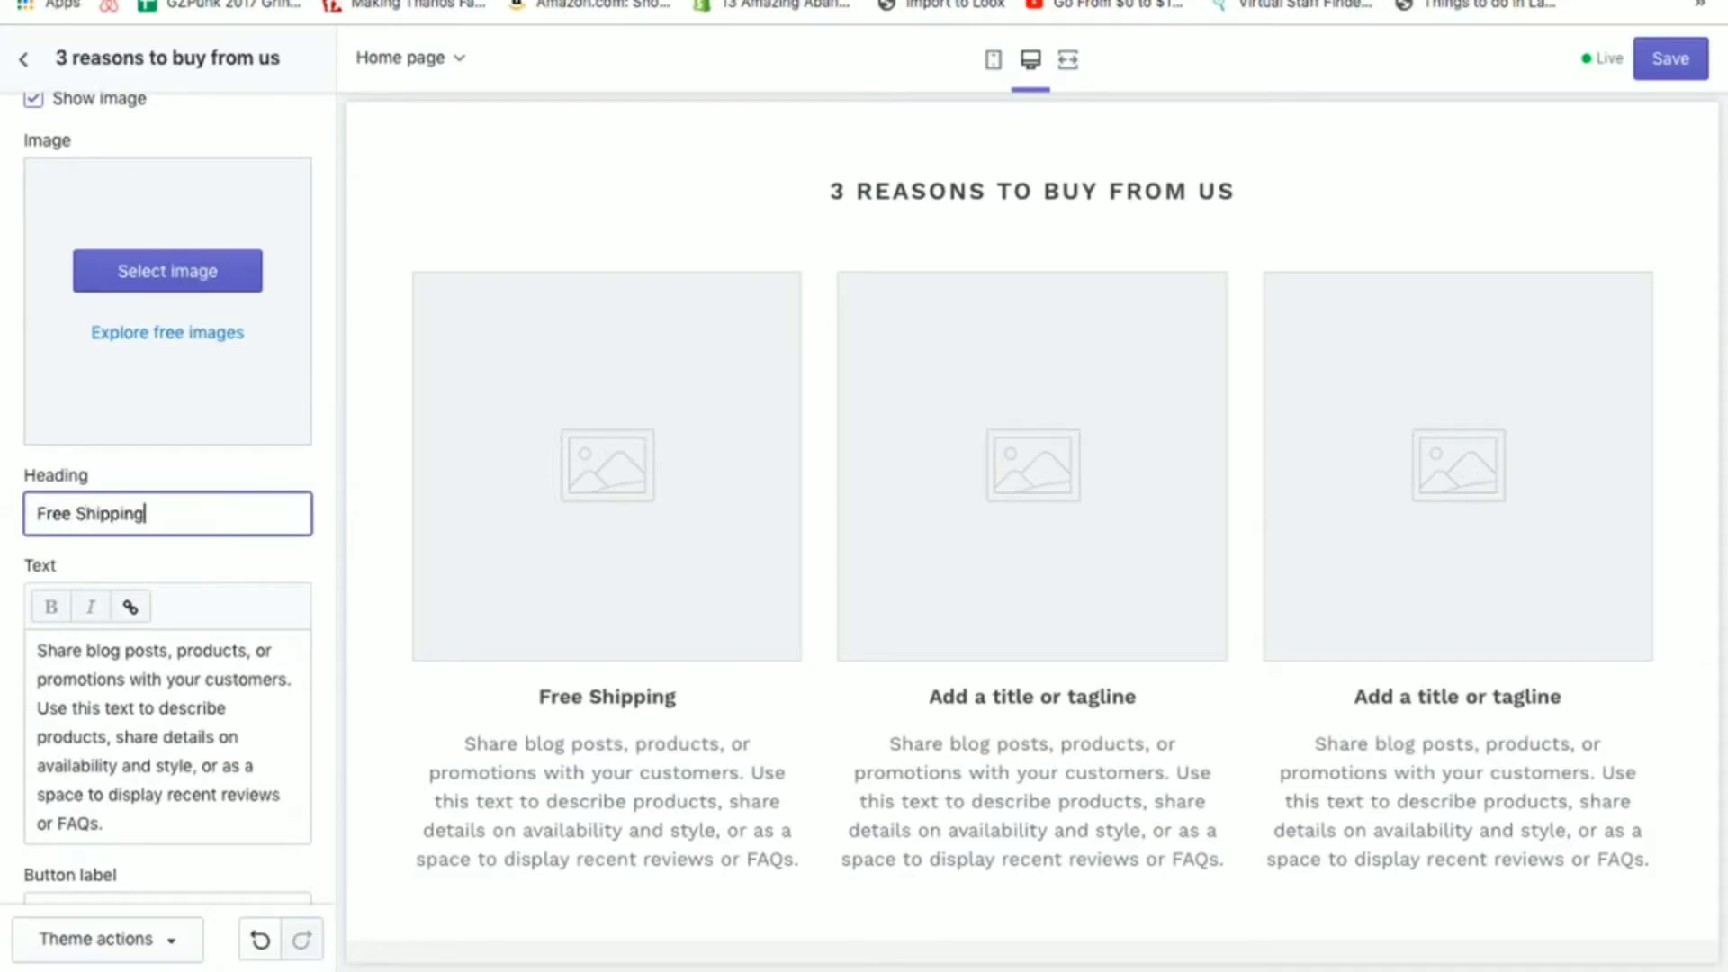
click(36, 514)
text(100%)
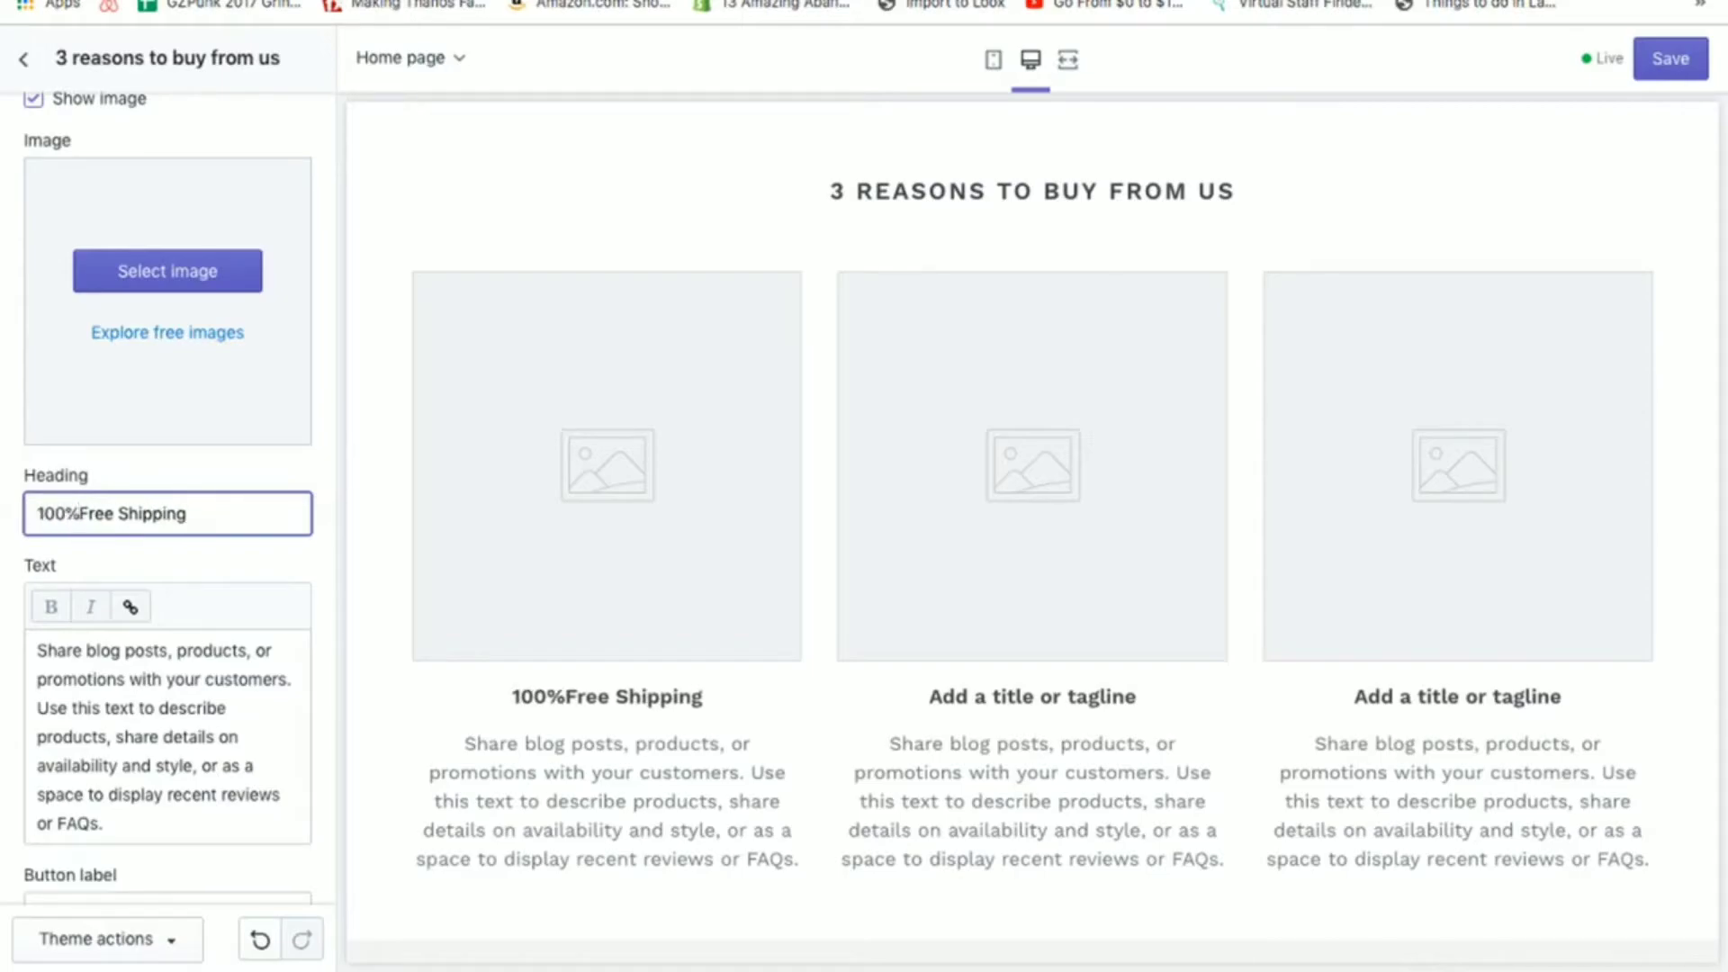
Replace the first column's text with the no-strings-attached free-shipping description
click(181, 754)
key(ctrl+a)
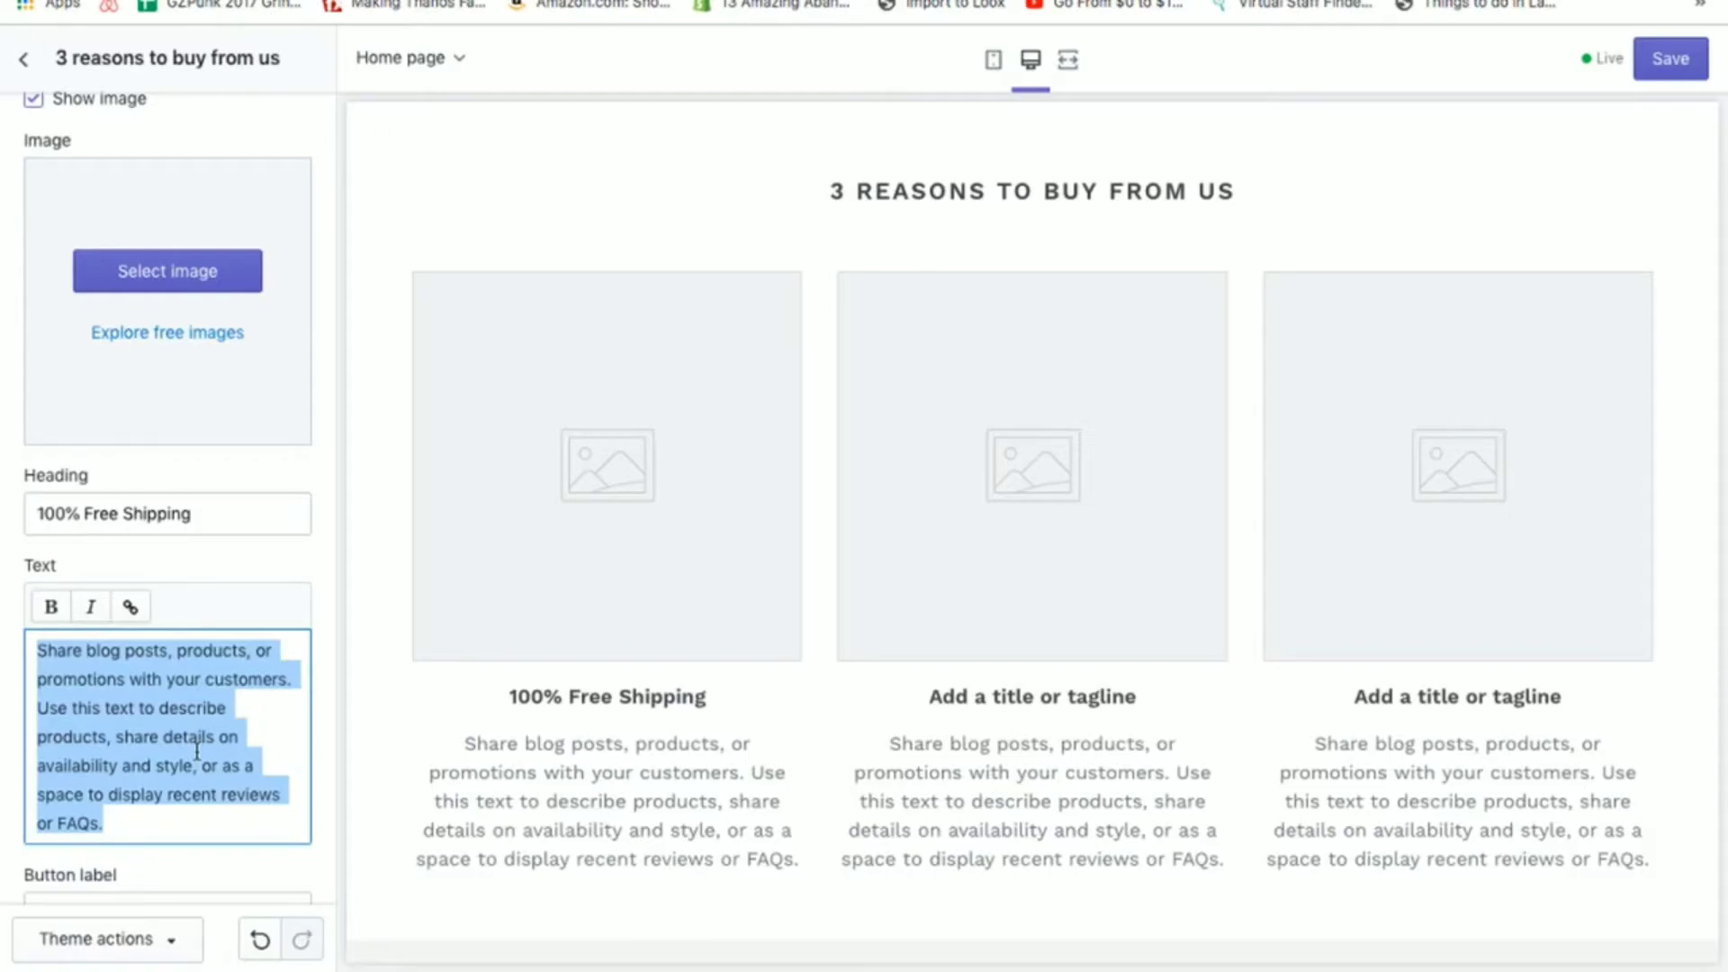
text(We hate shi)
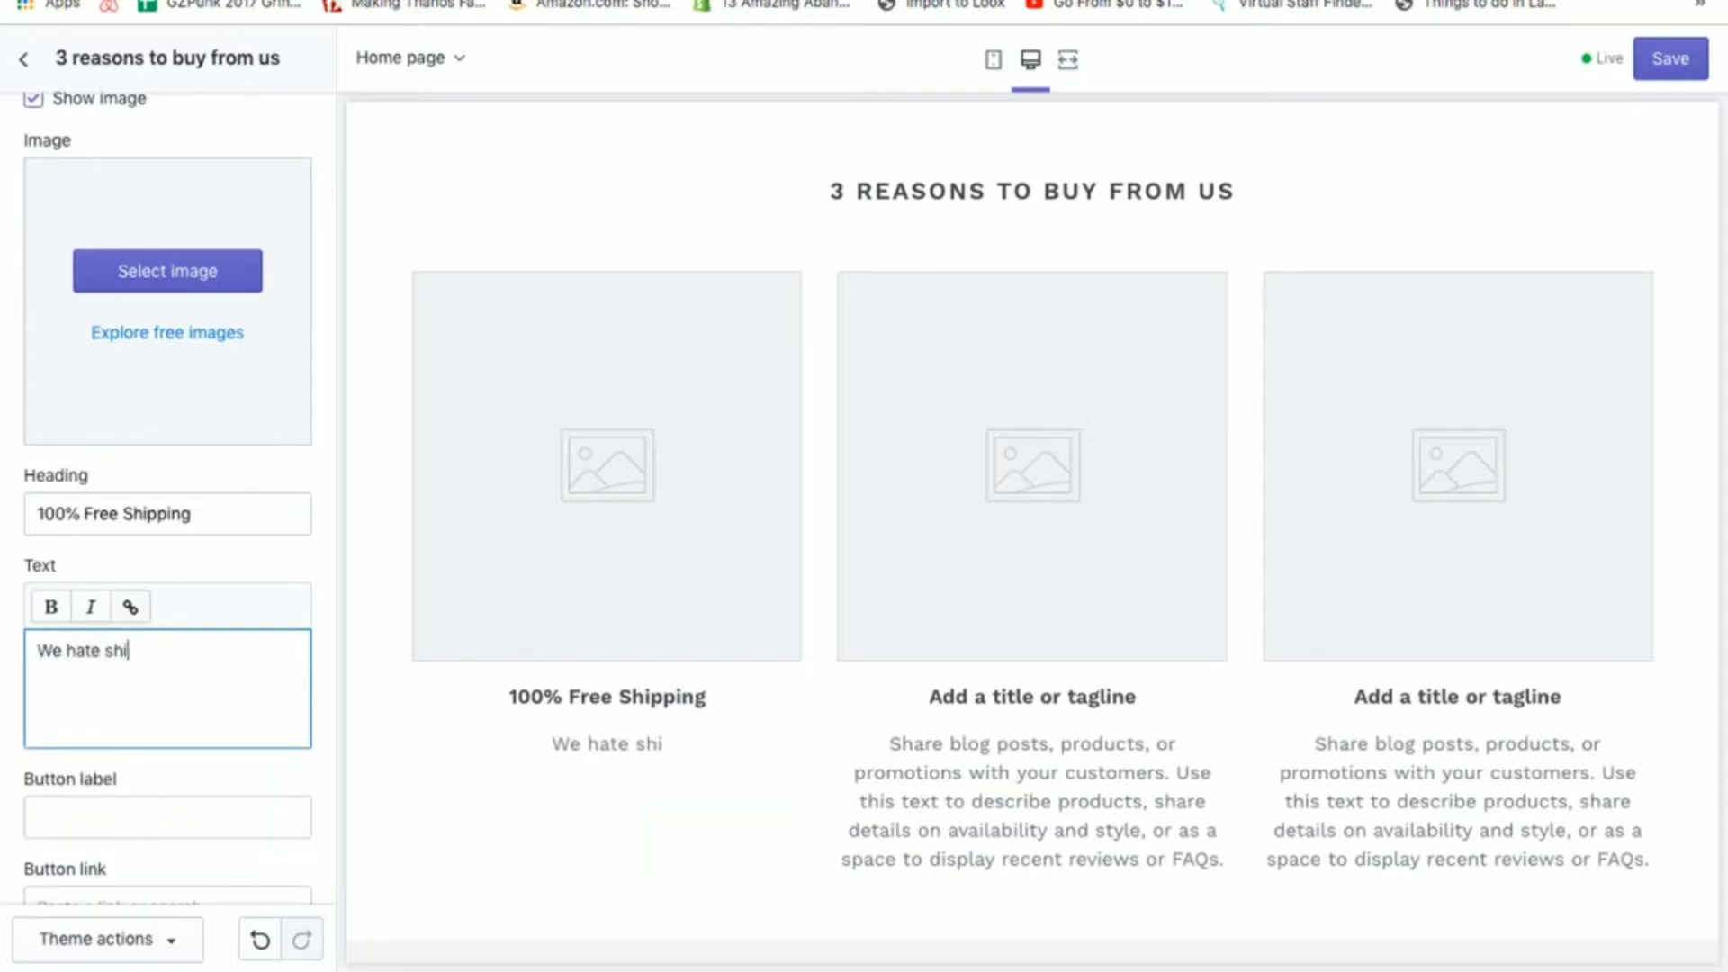
text(pping fees a)
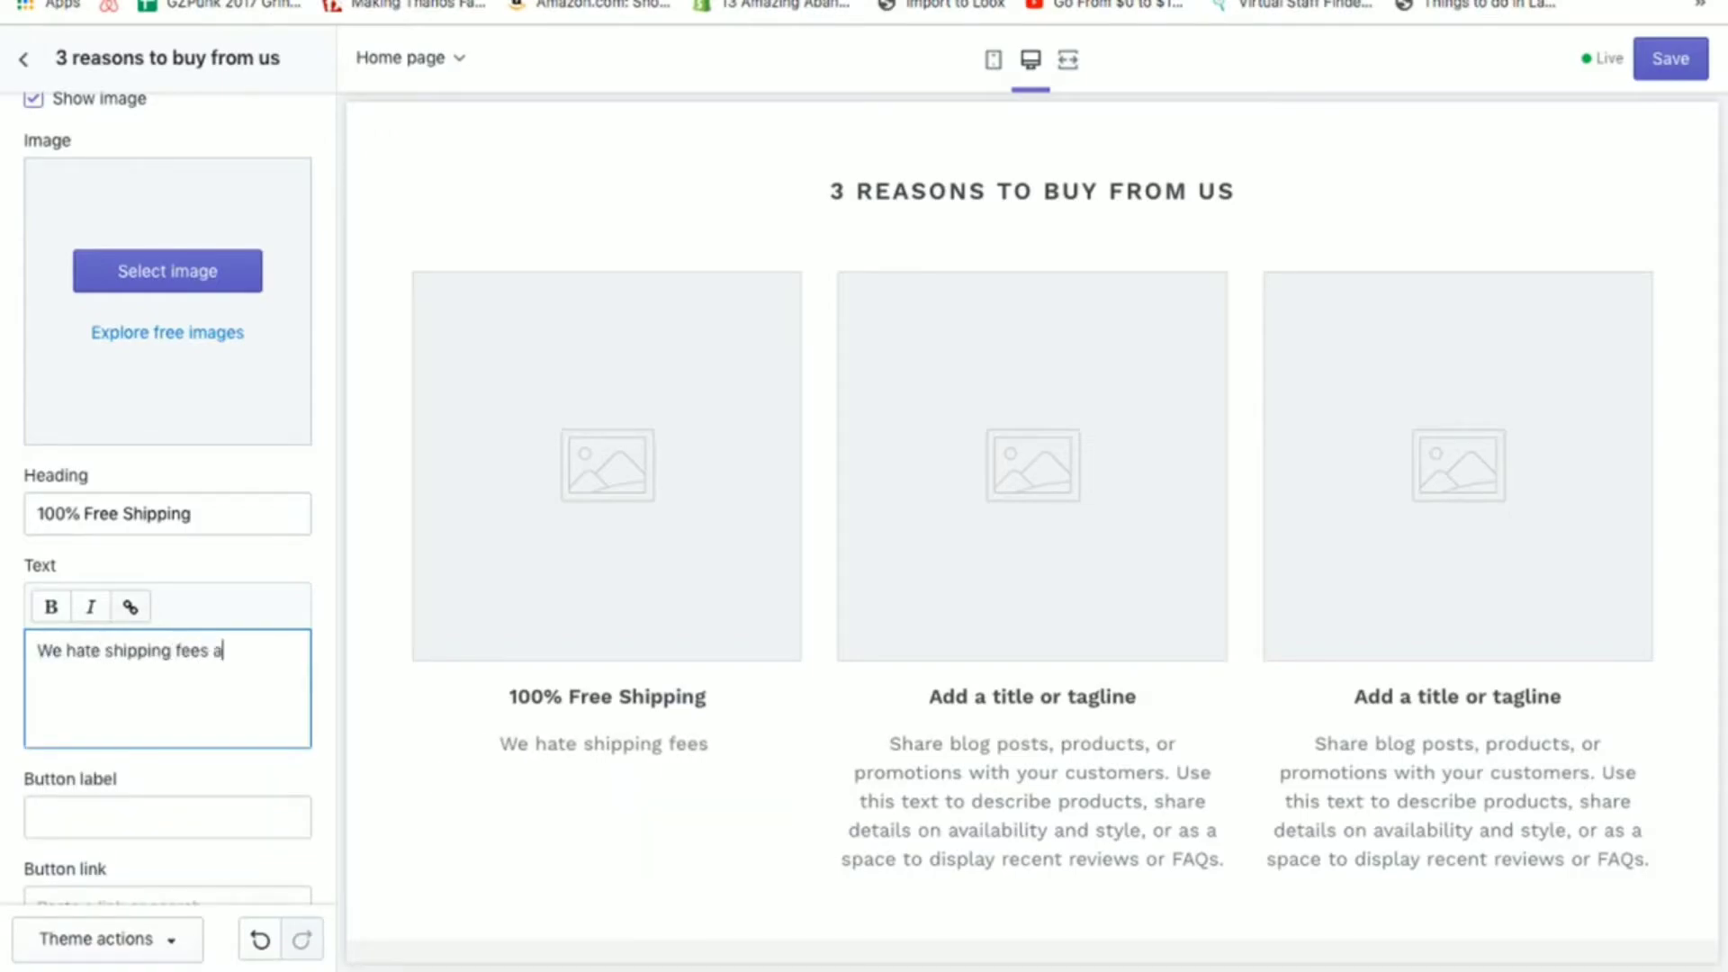
text(s much as you)
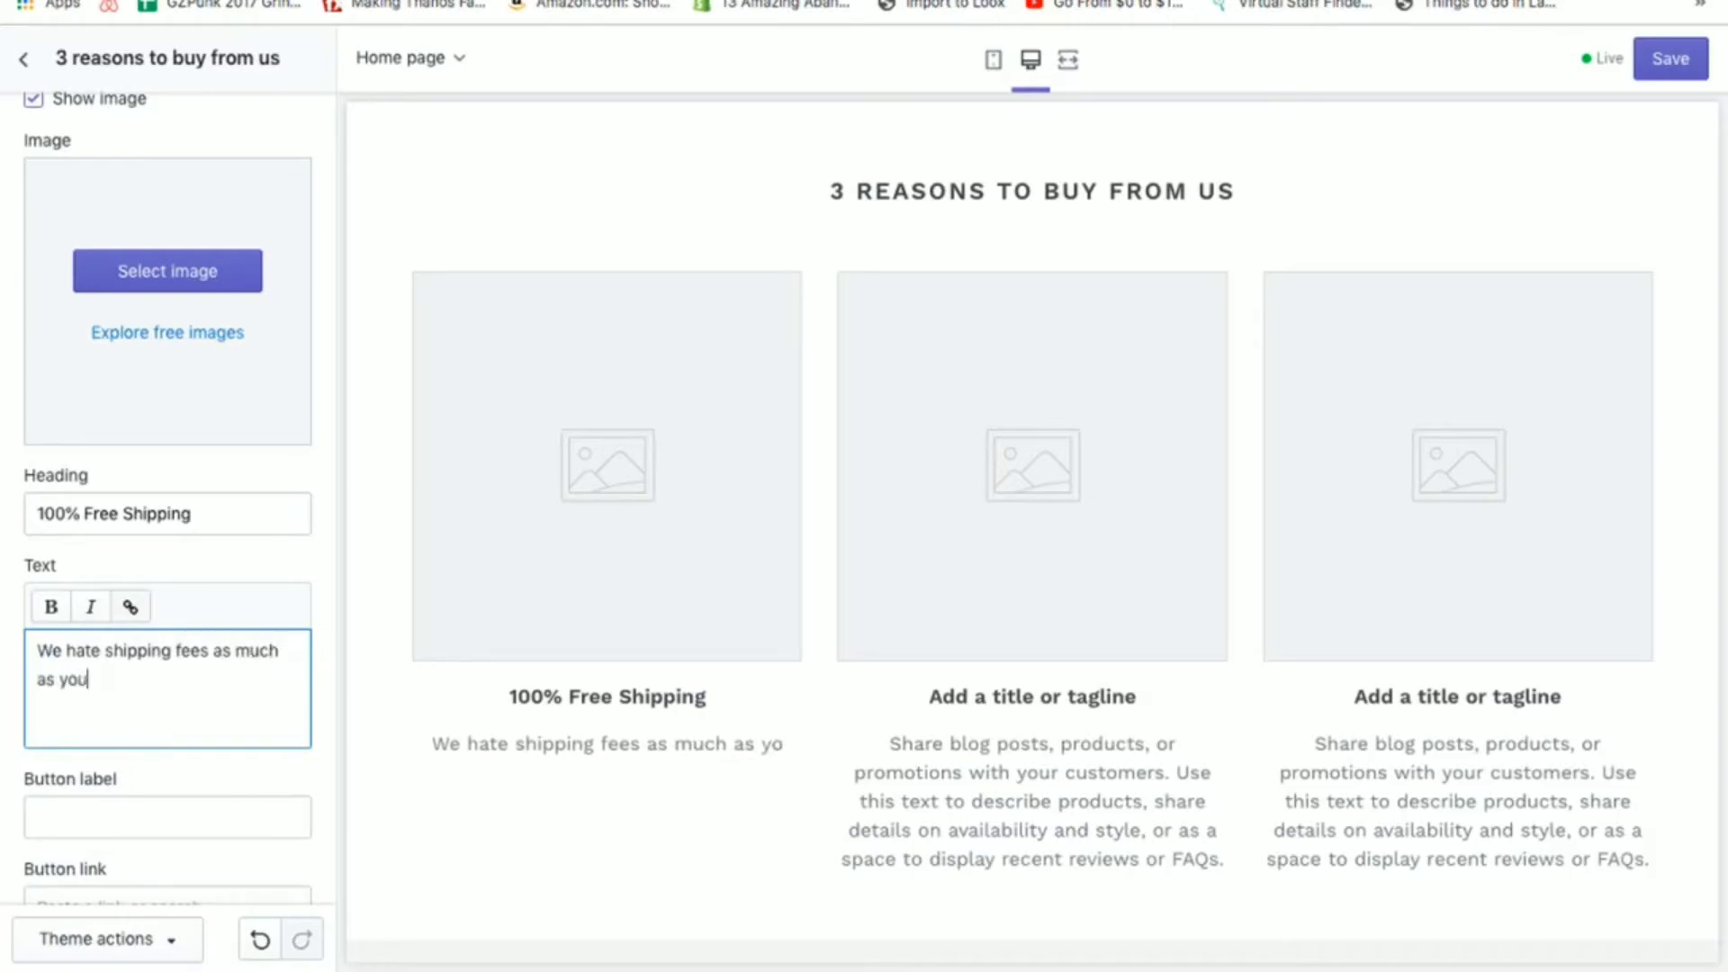
text( do. So, w)
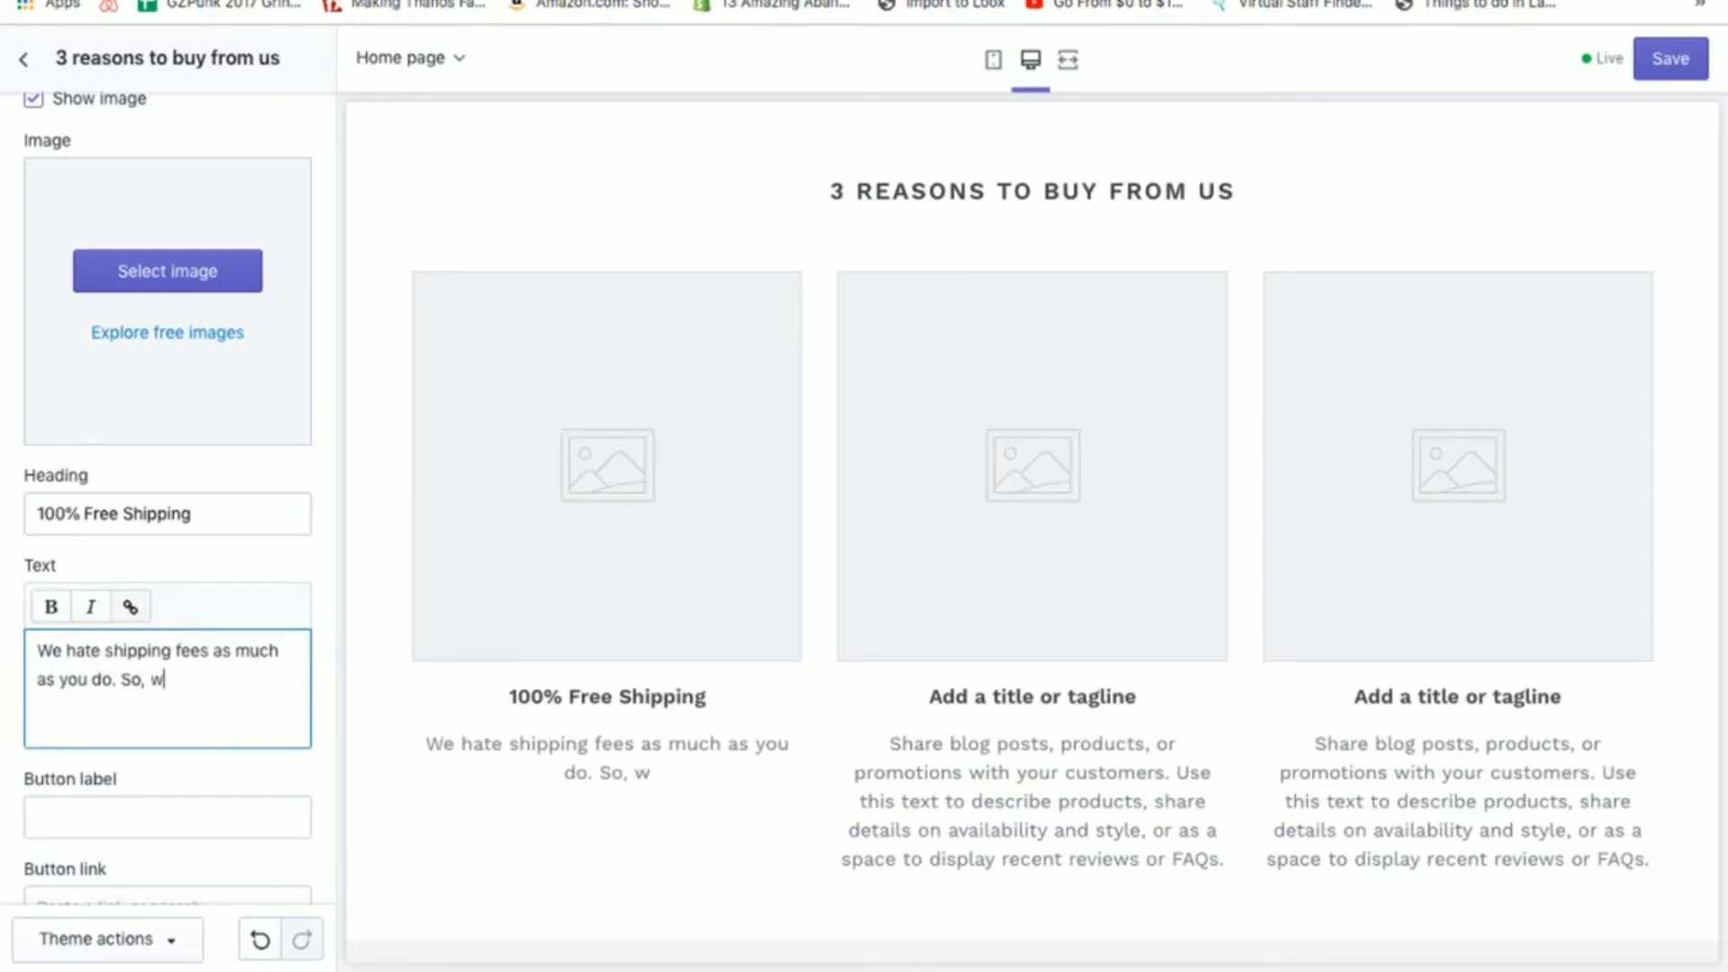
text(e'vecomp)
key(BackSpace)
key(BackSpace)
key(BackSpace)
key(BackSpace)
key(BackSpace)
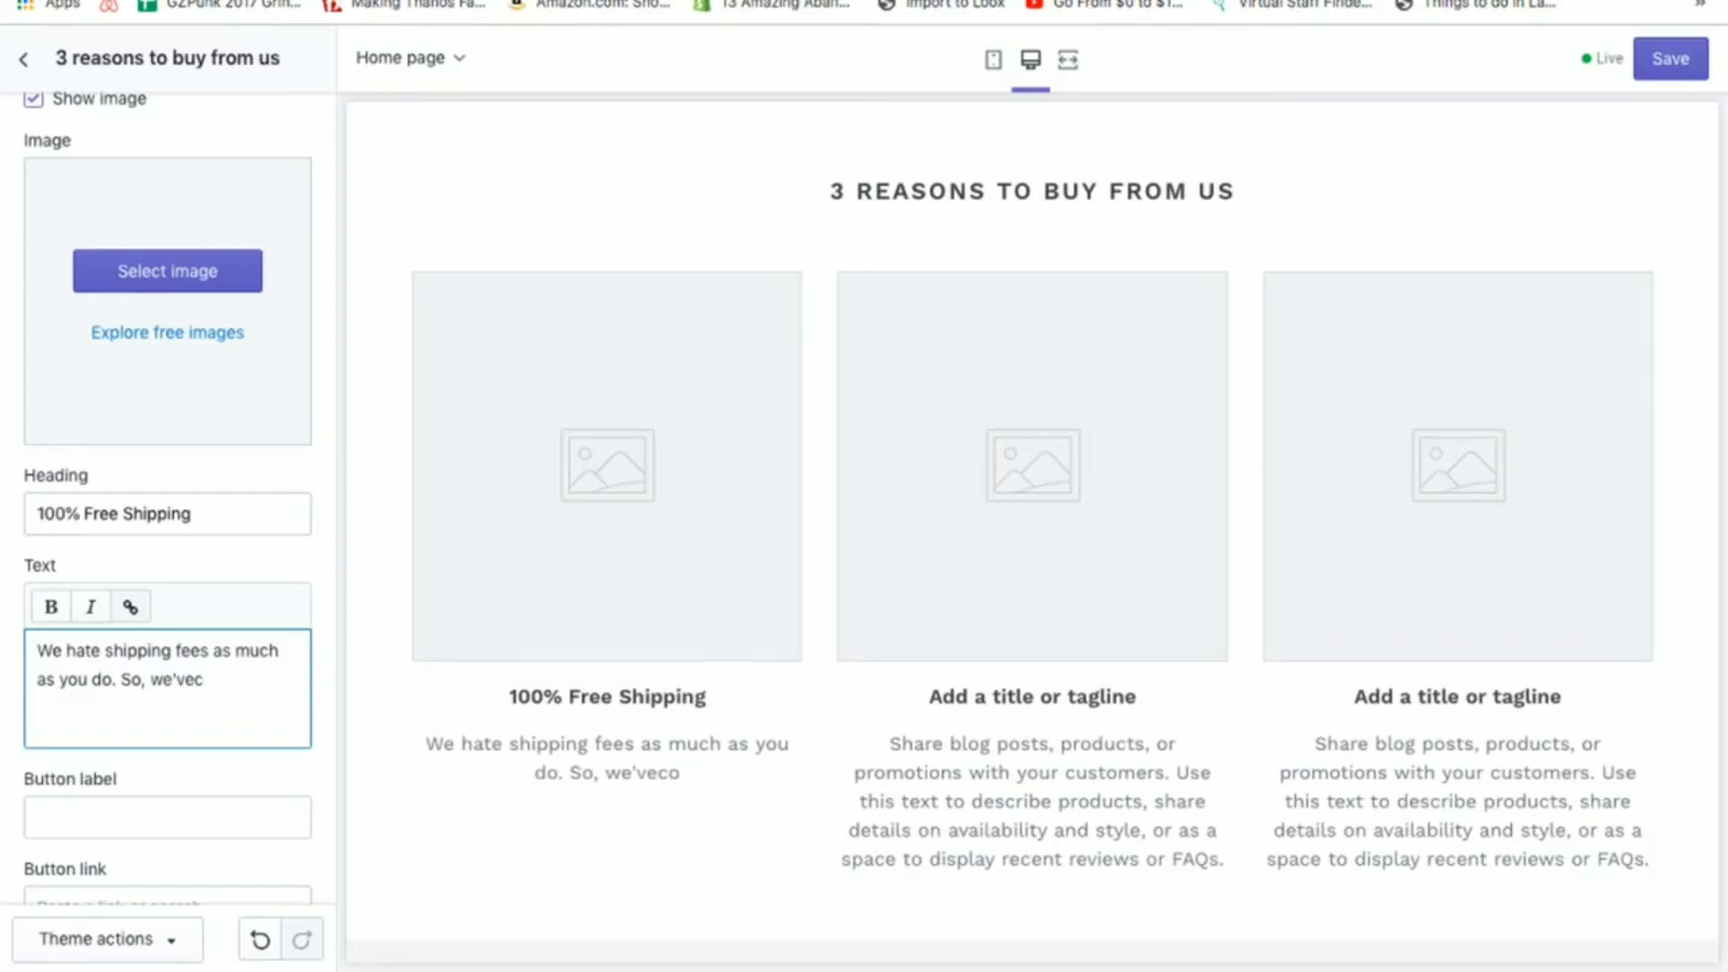
text(e completelu)
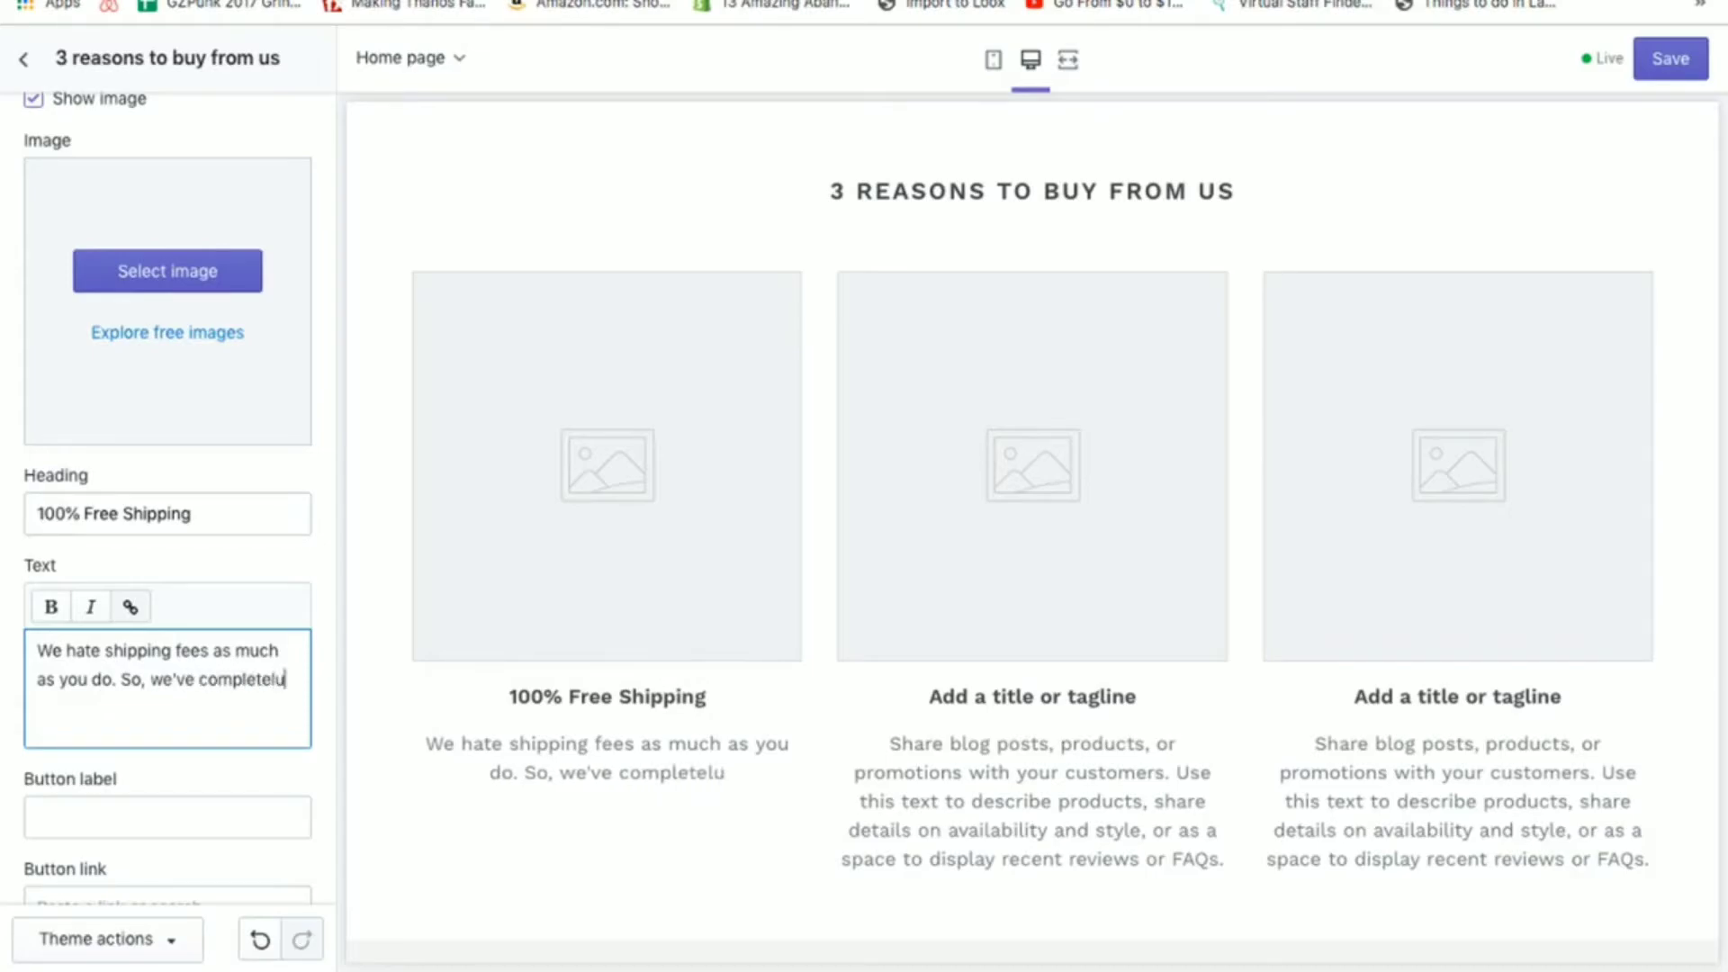
key(BackSpace)
text(y eli)
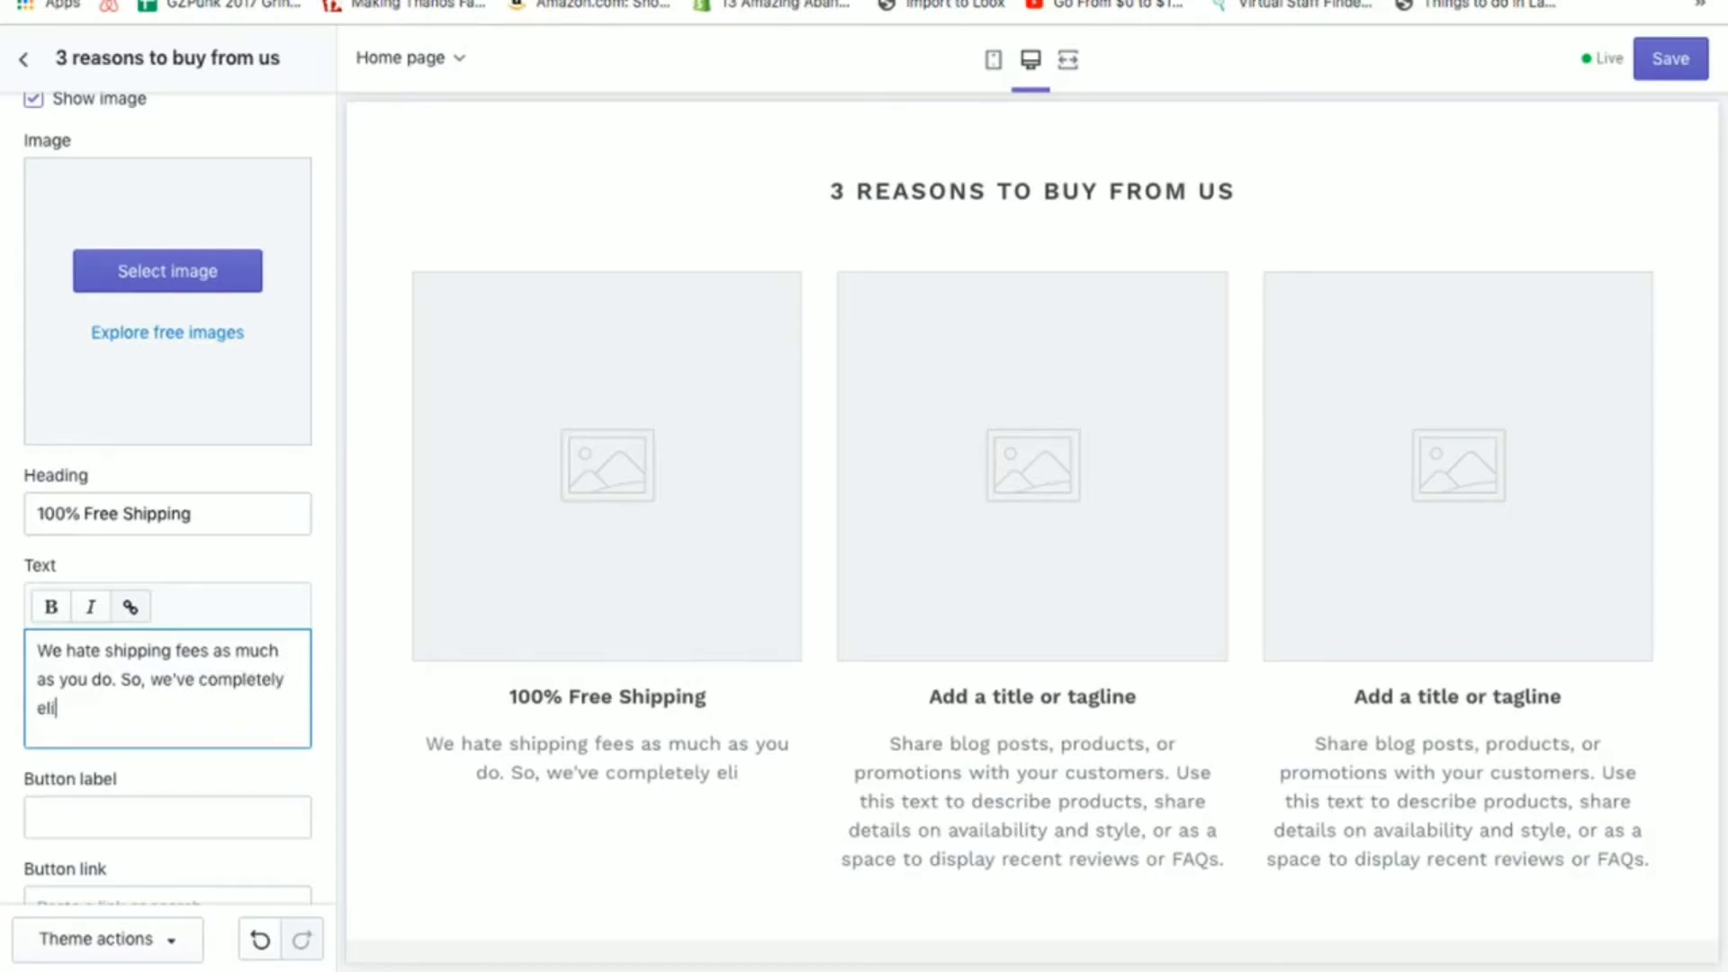
text(minated tha)
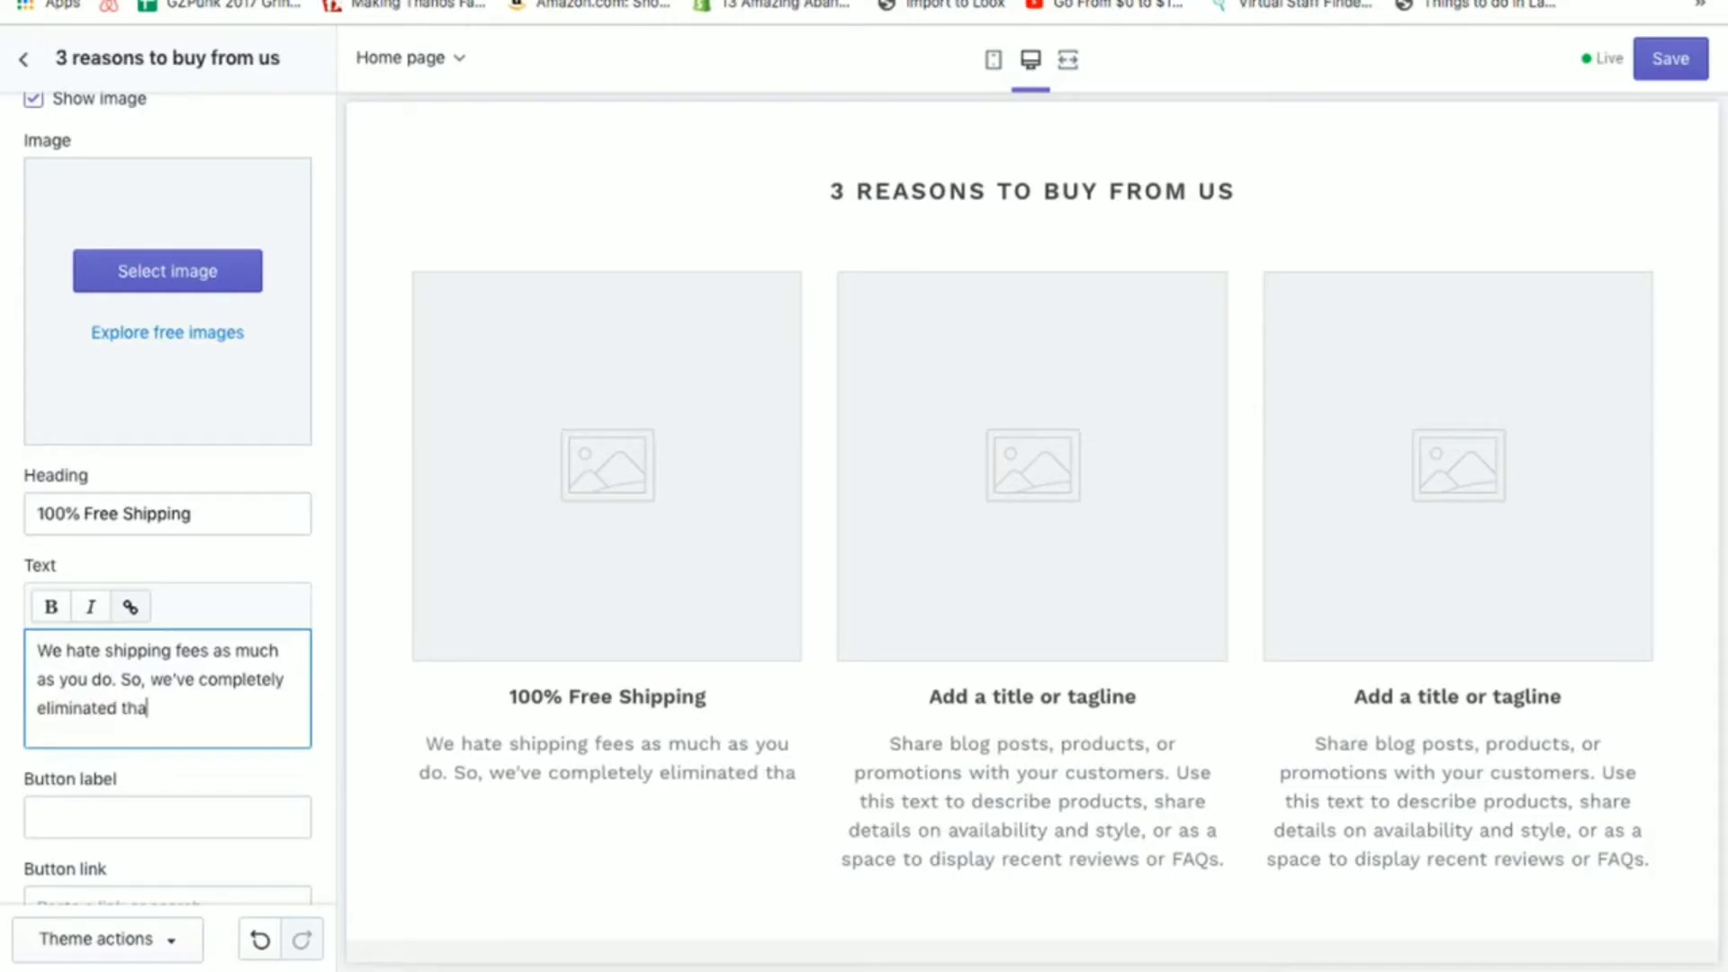
text(t an)
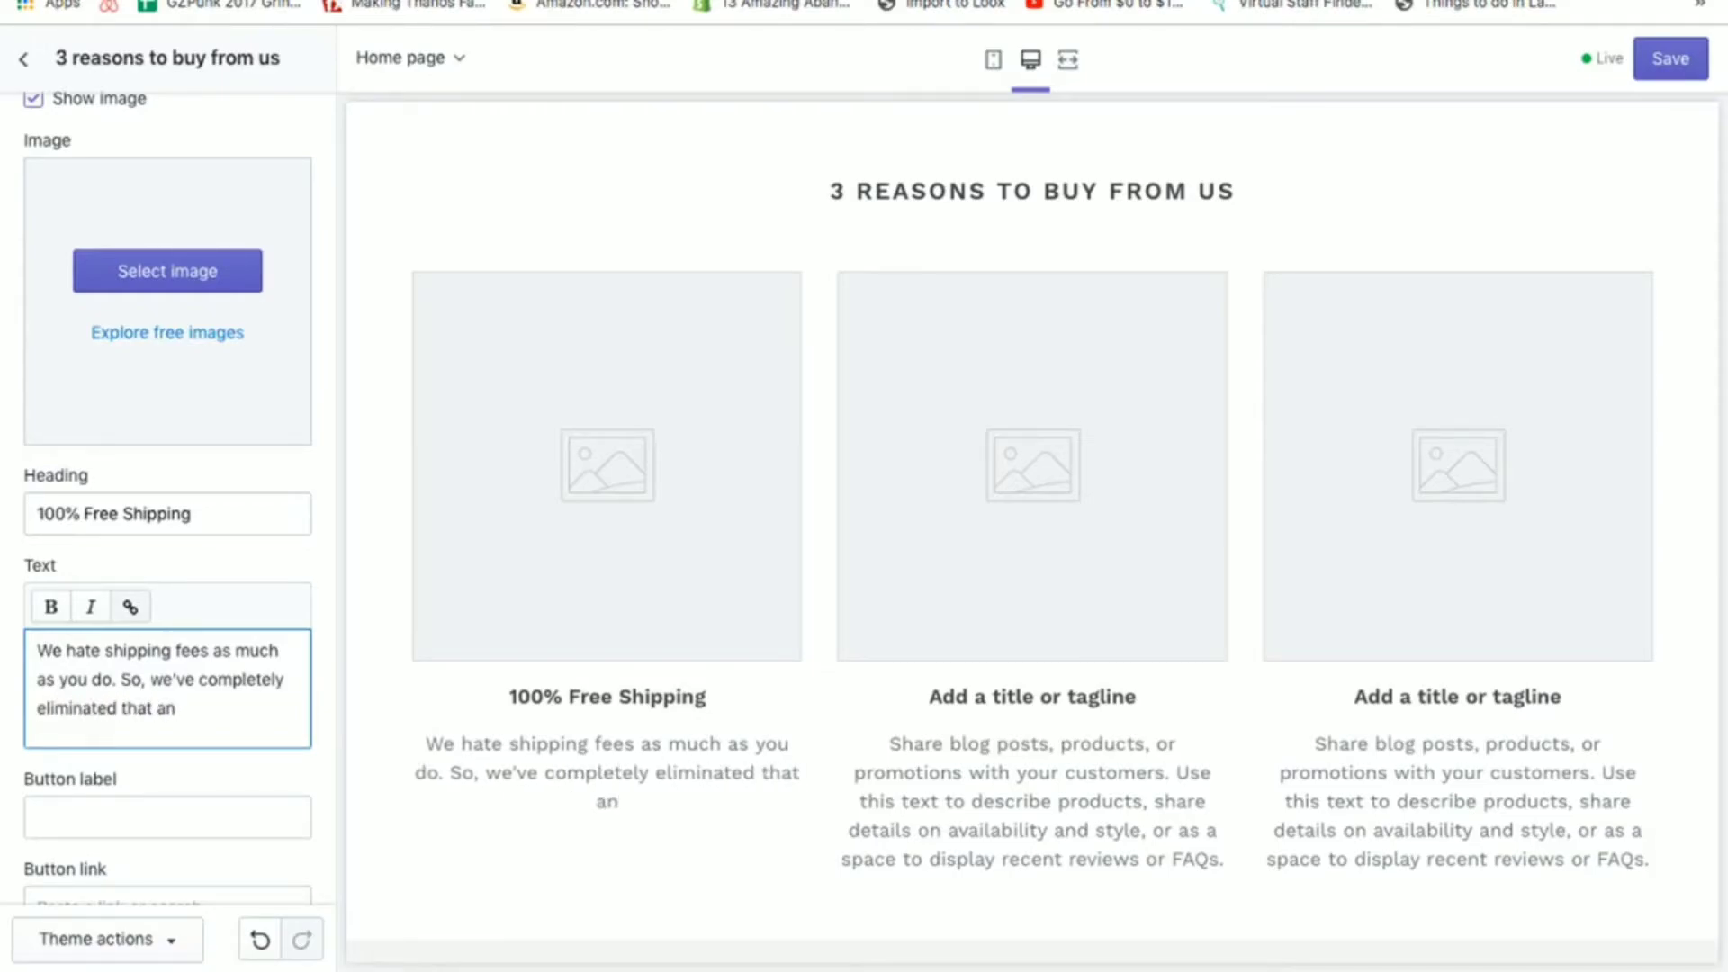
text(d you get)
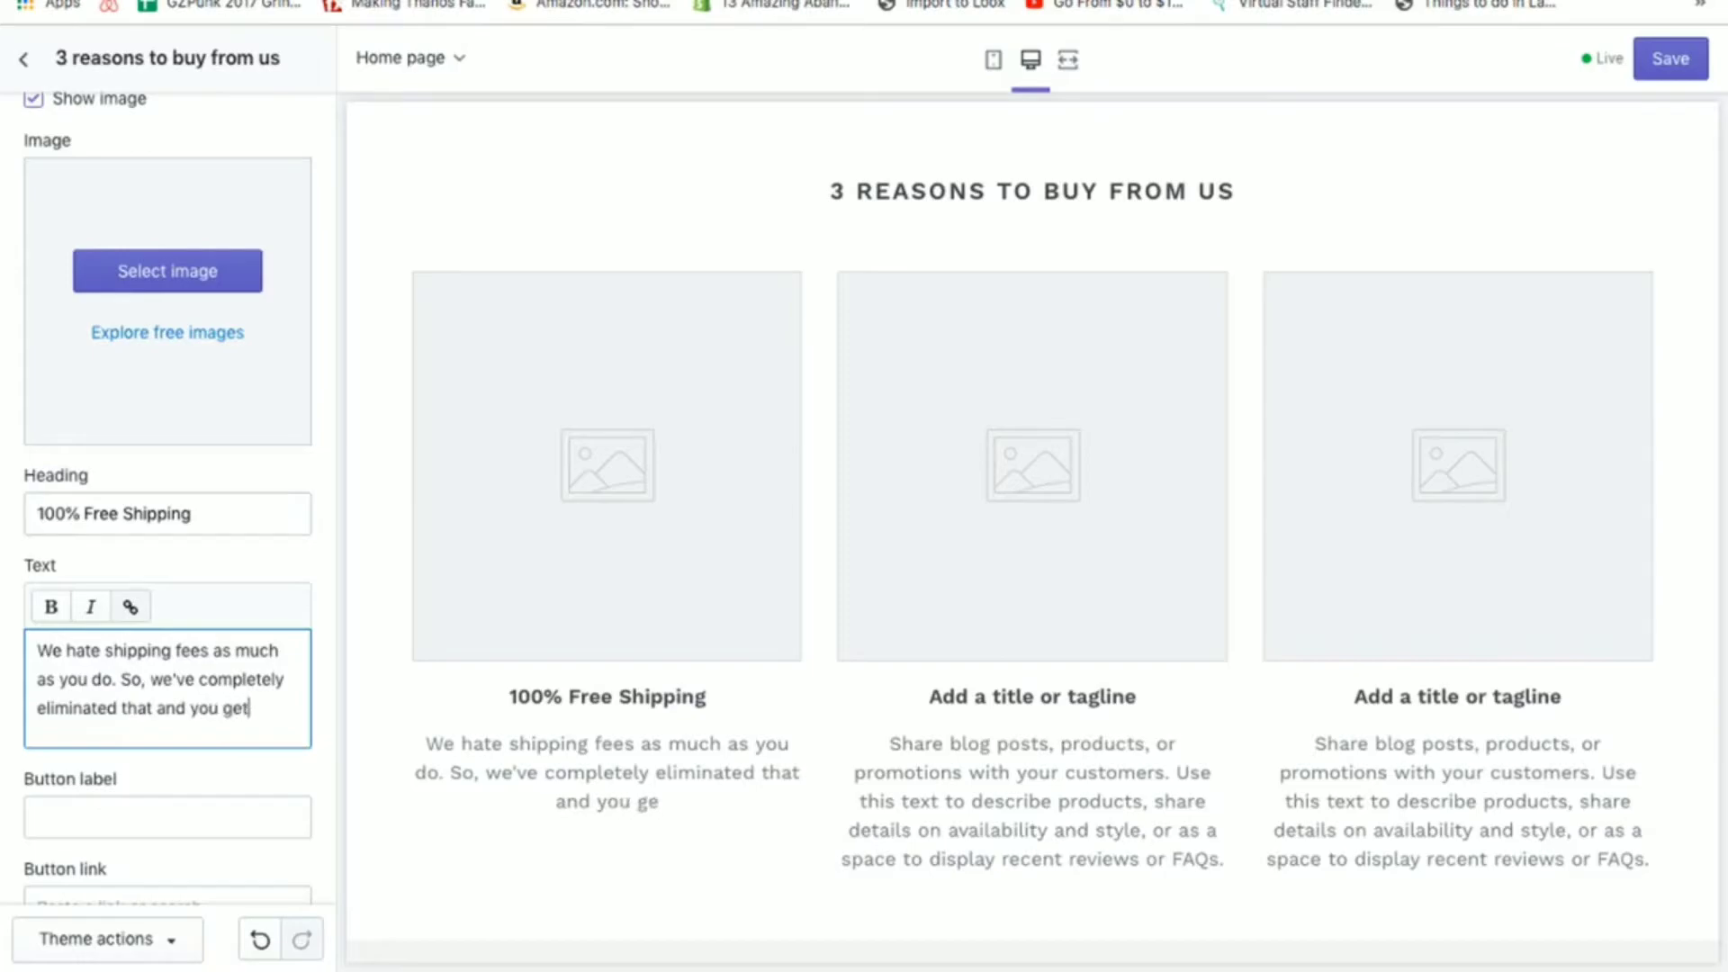
text( to enjoy f)
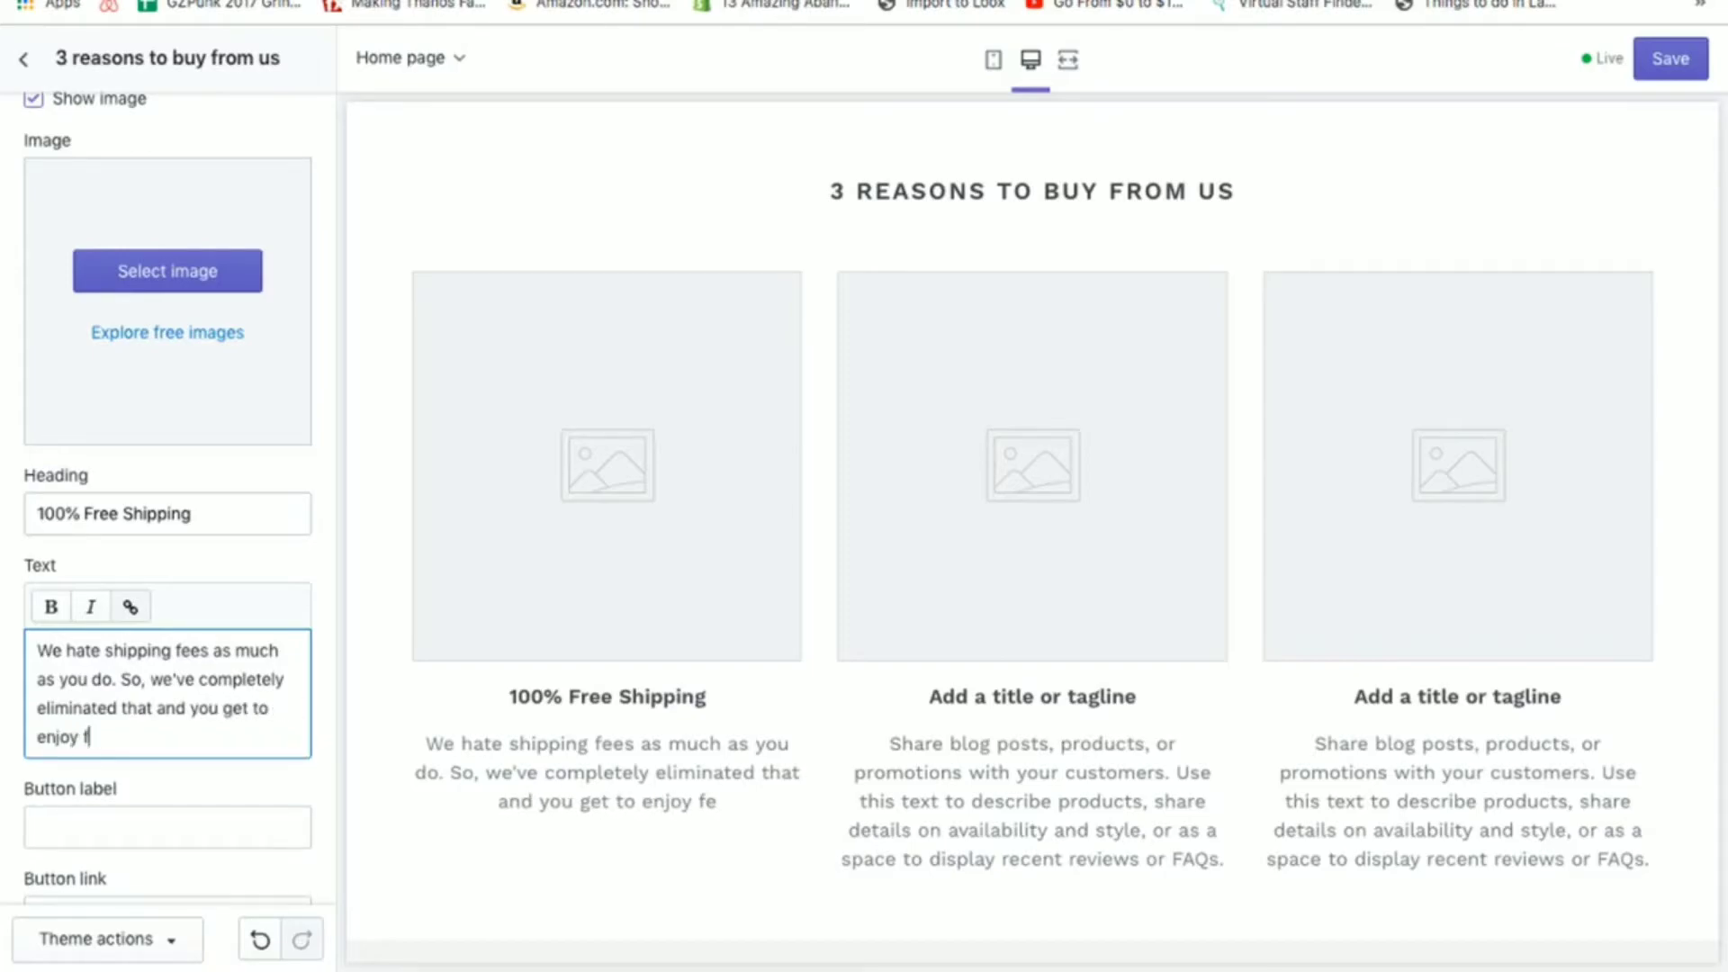
text(ree )
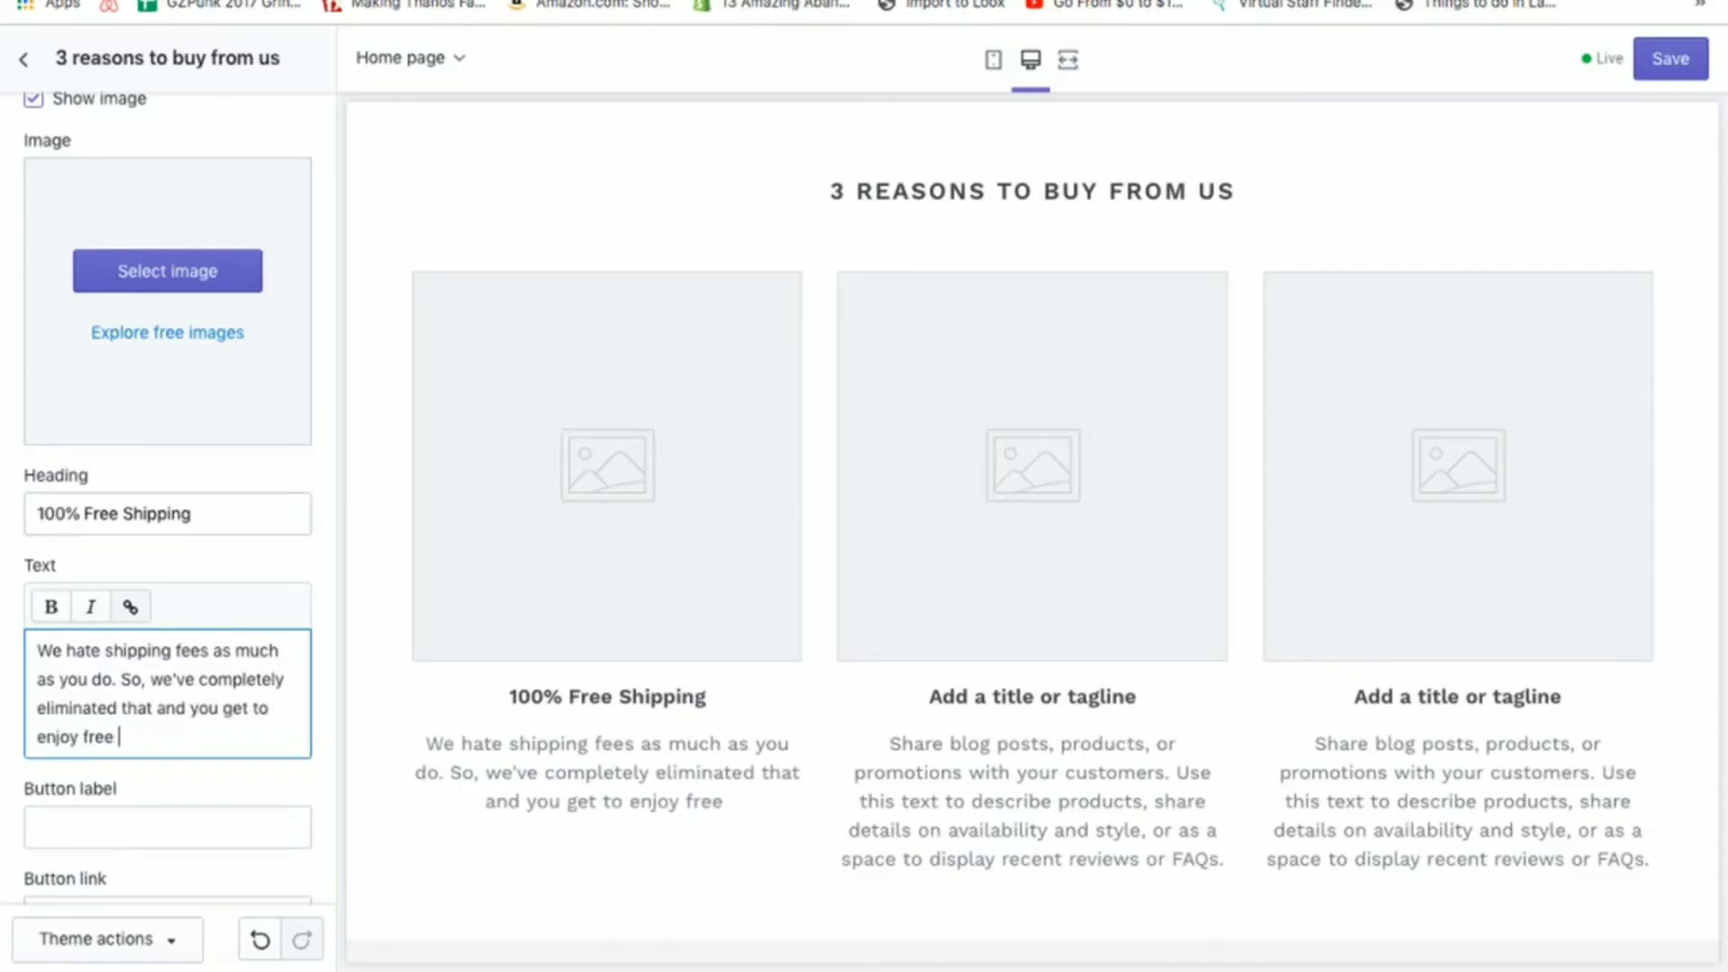
text(shipping w)
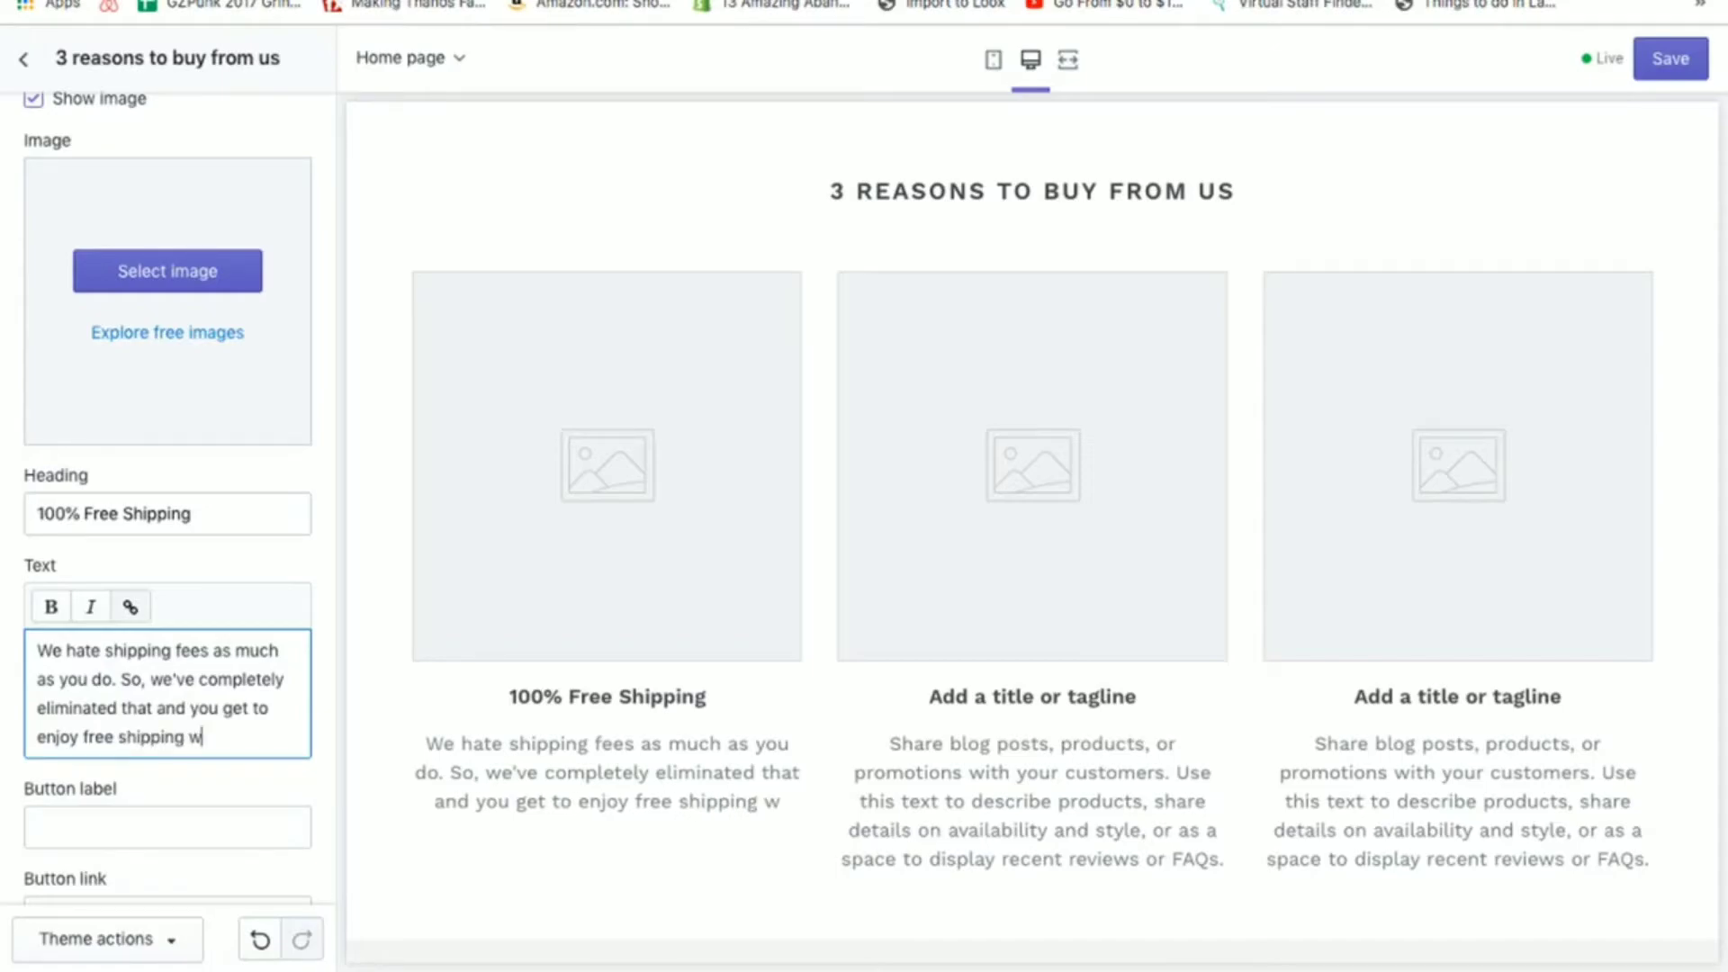
key(BackSpace)
text(, no string)
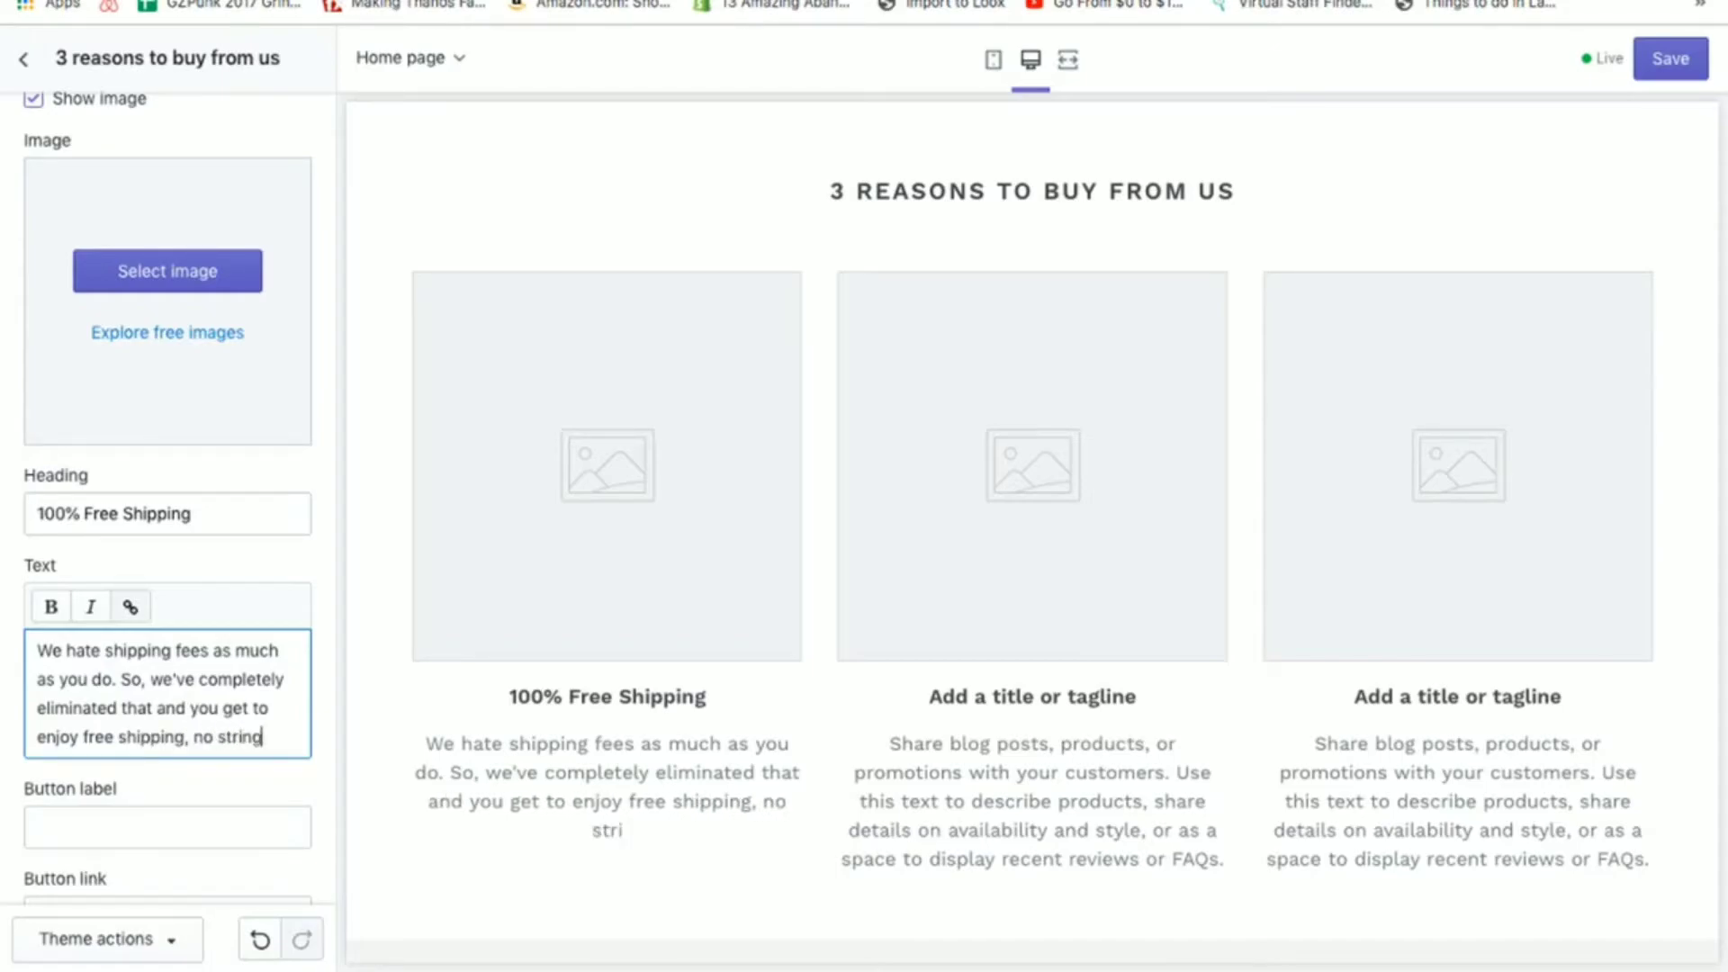
text(s attached)
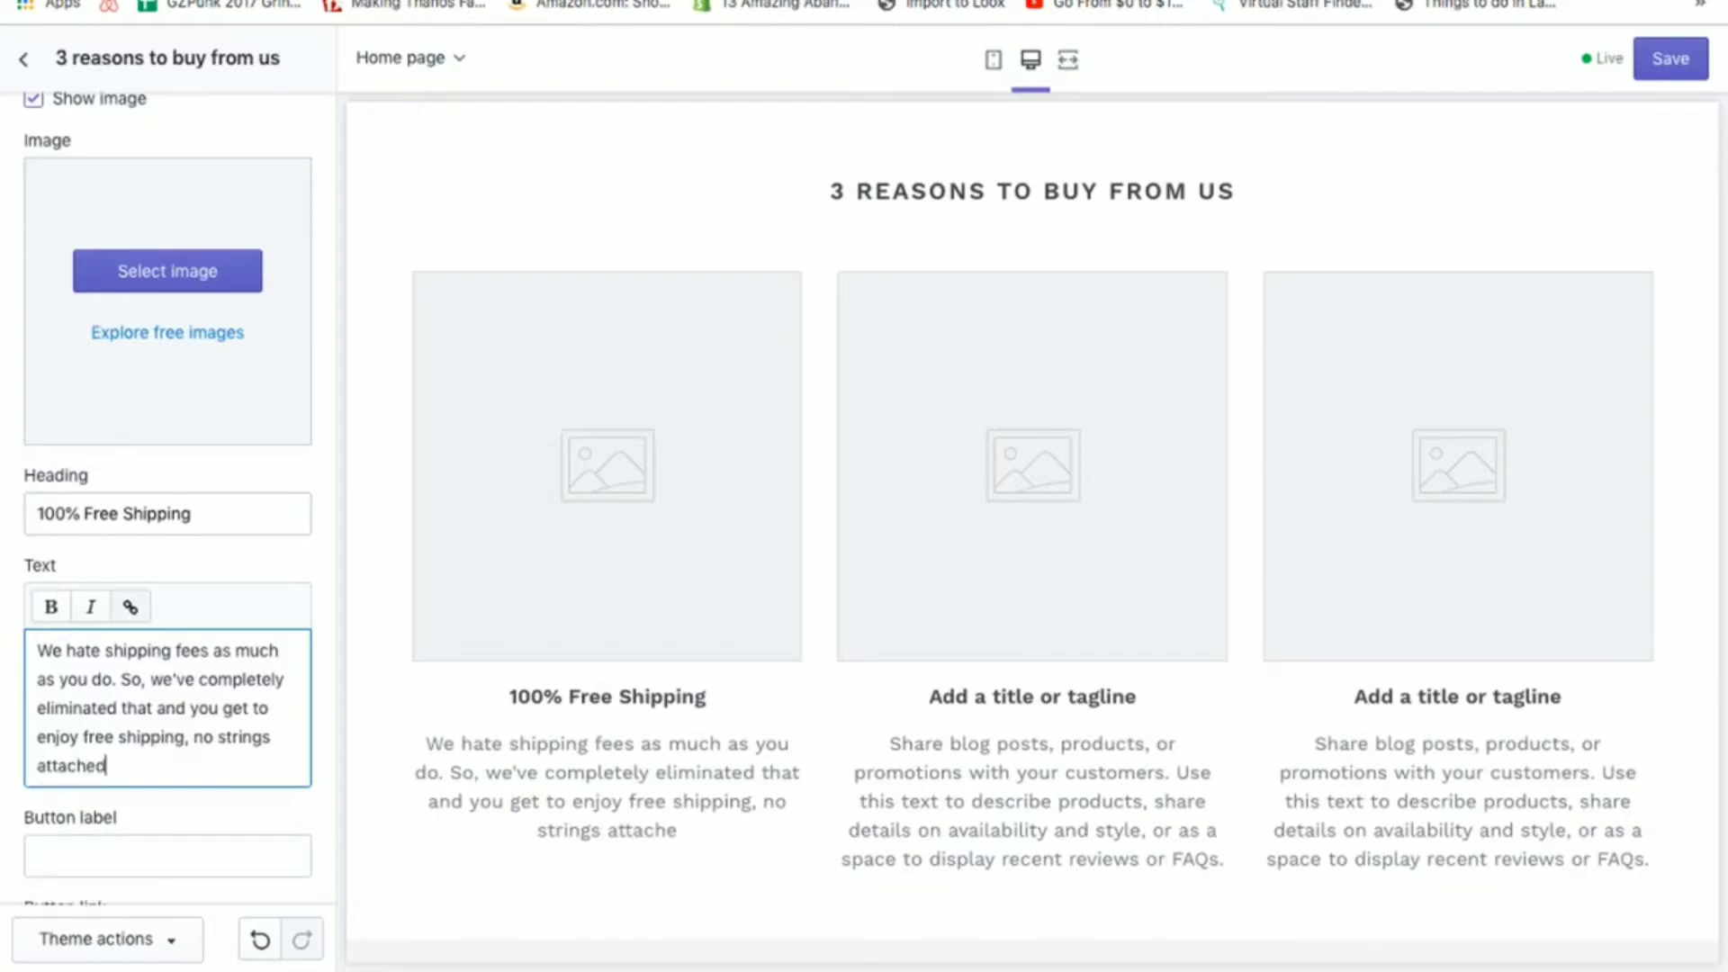
text(.)
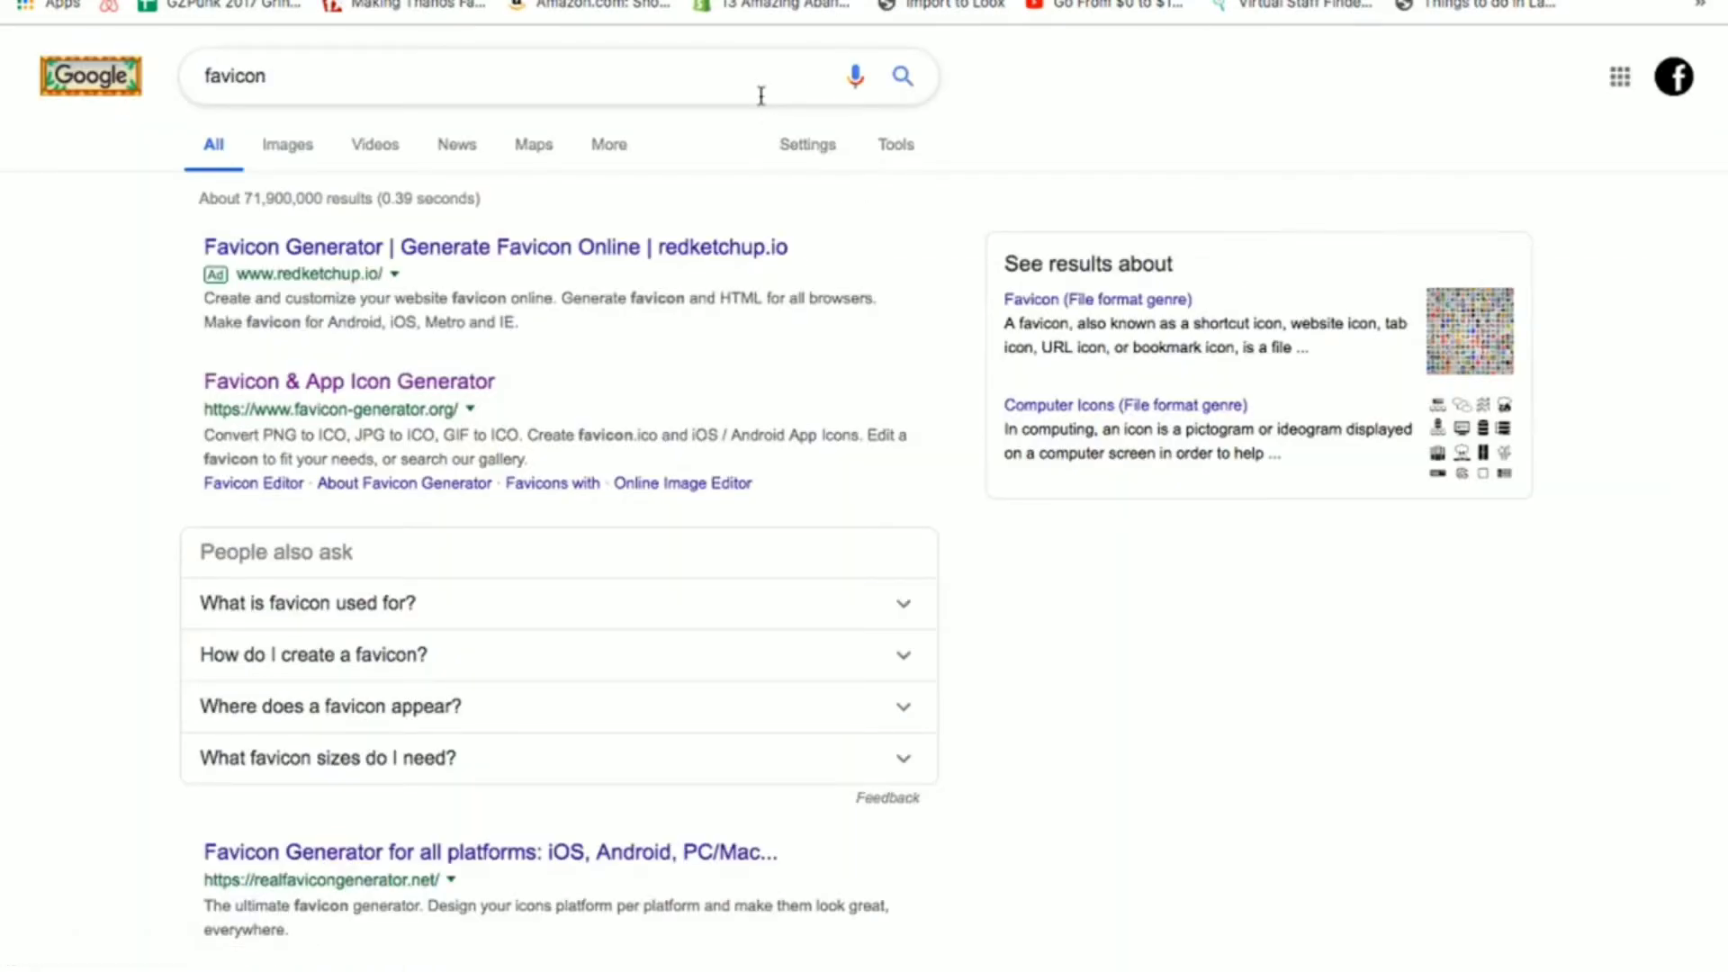
Search Google for 'flaticon' and open the Flaticon website
click(760, 95)
text(flaticon)
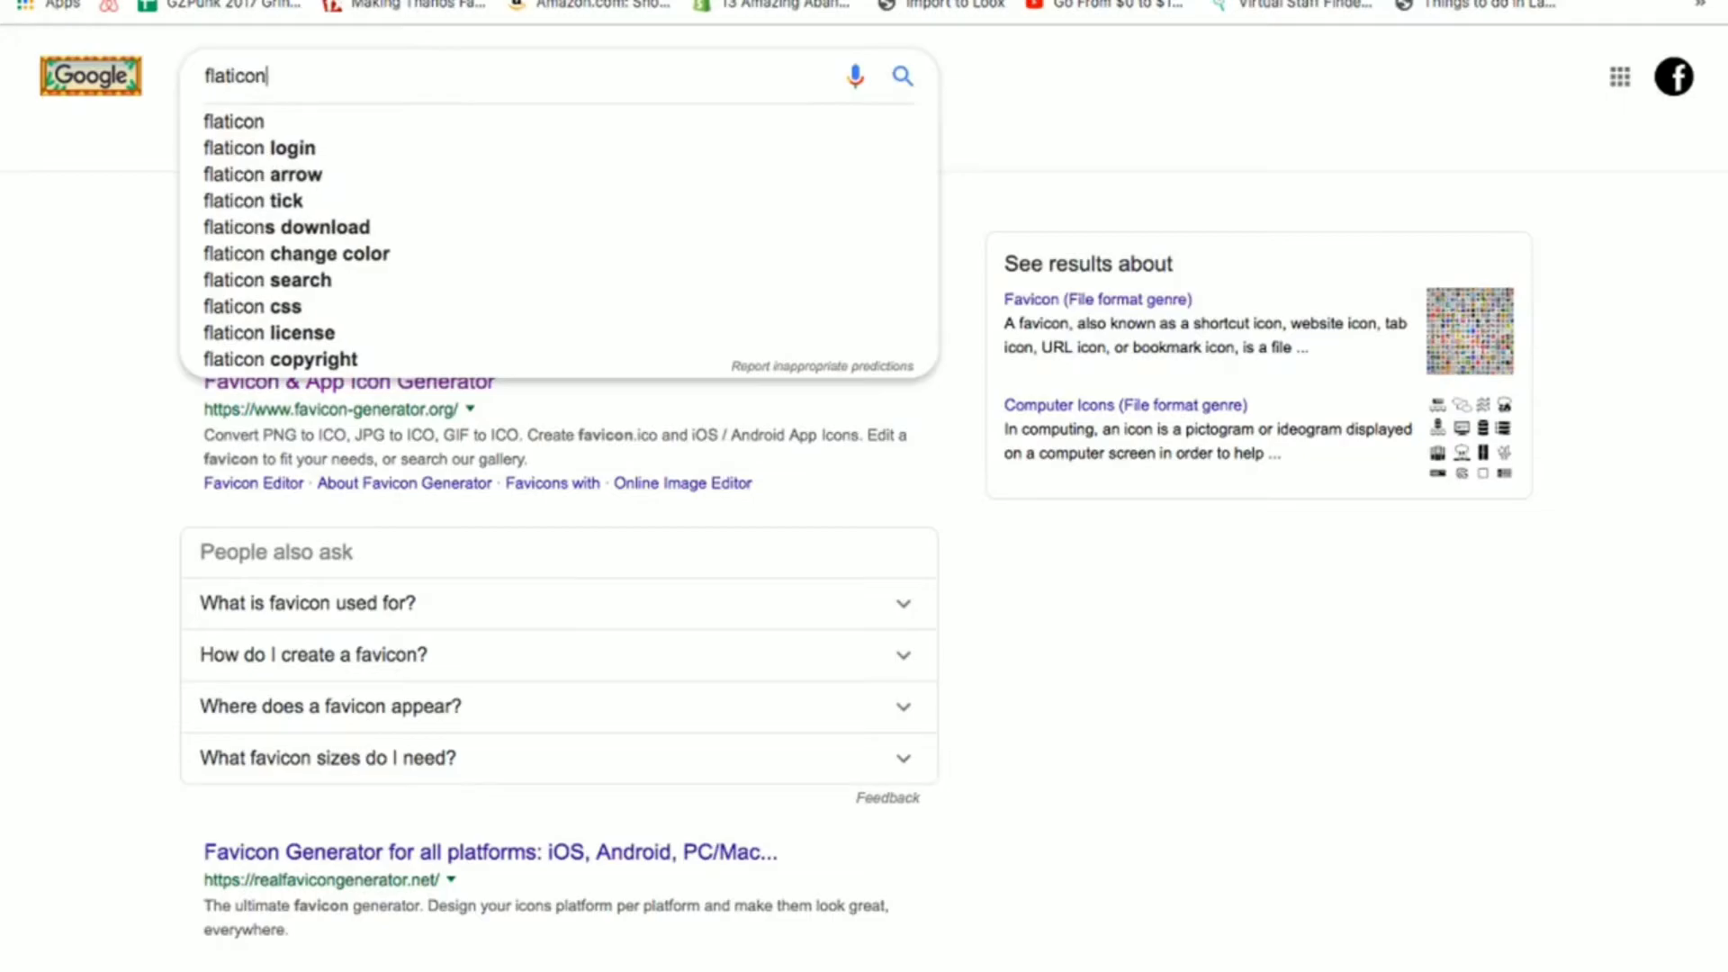
key(Return)
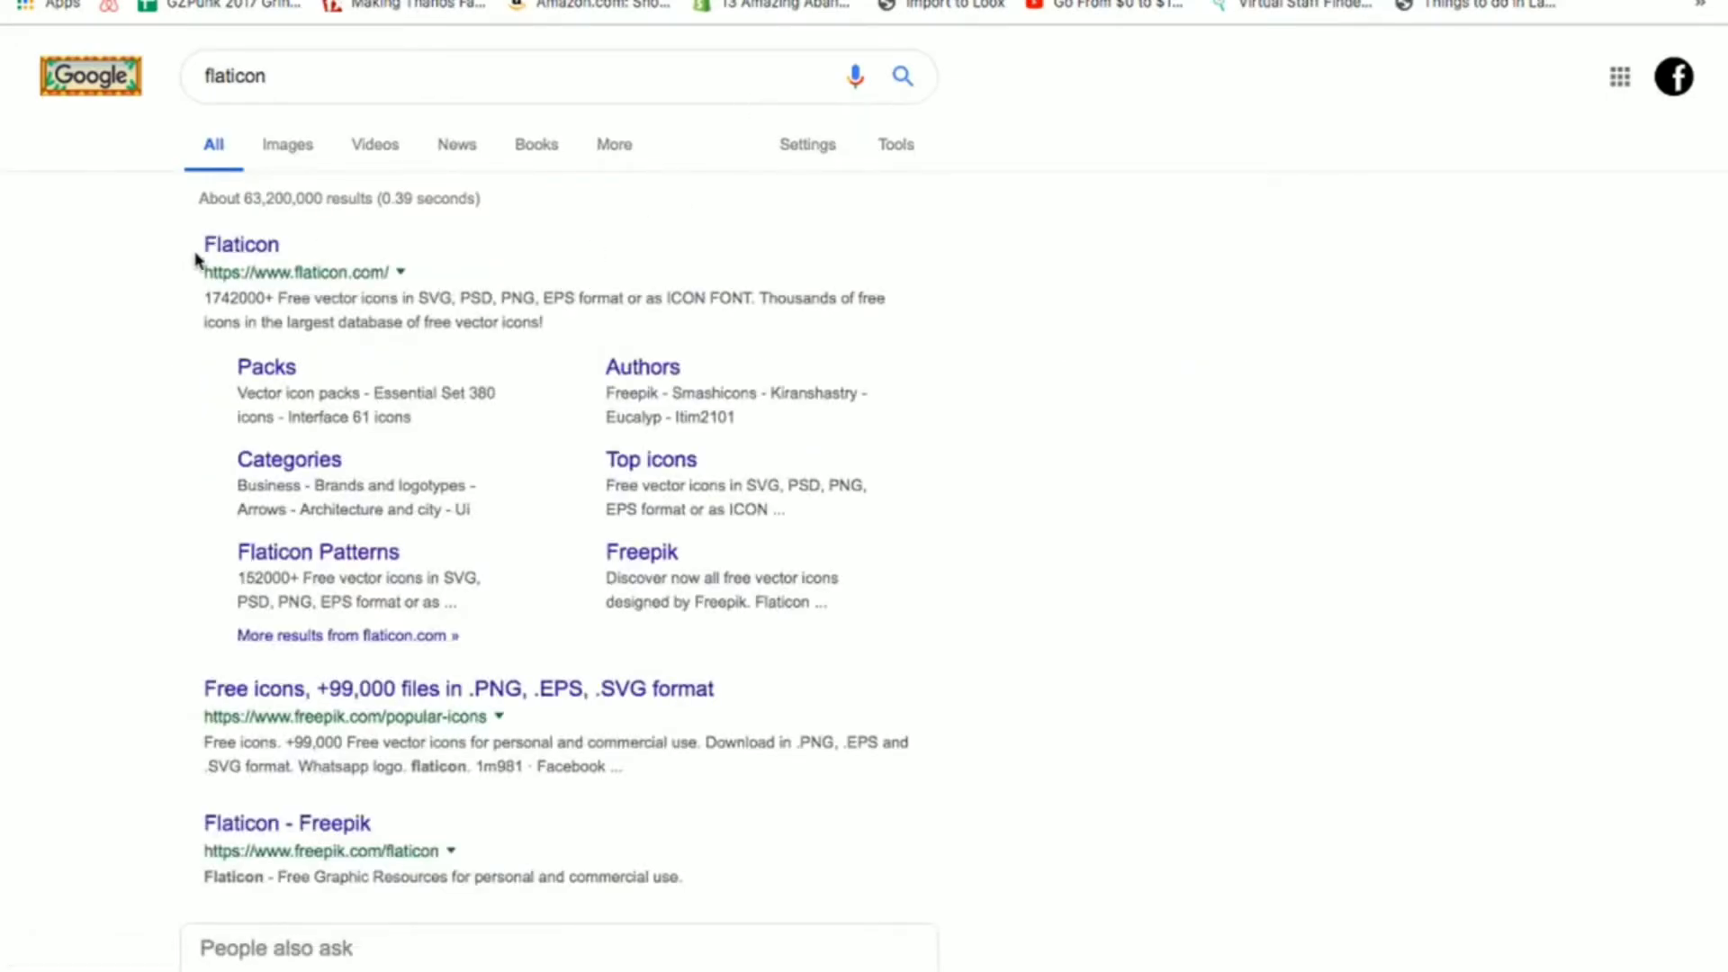
click(252, 255)
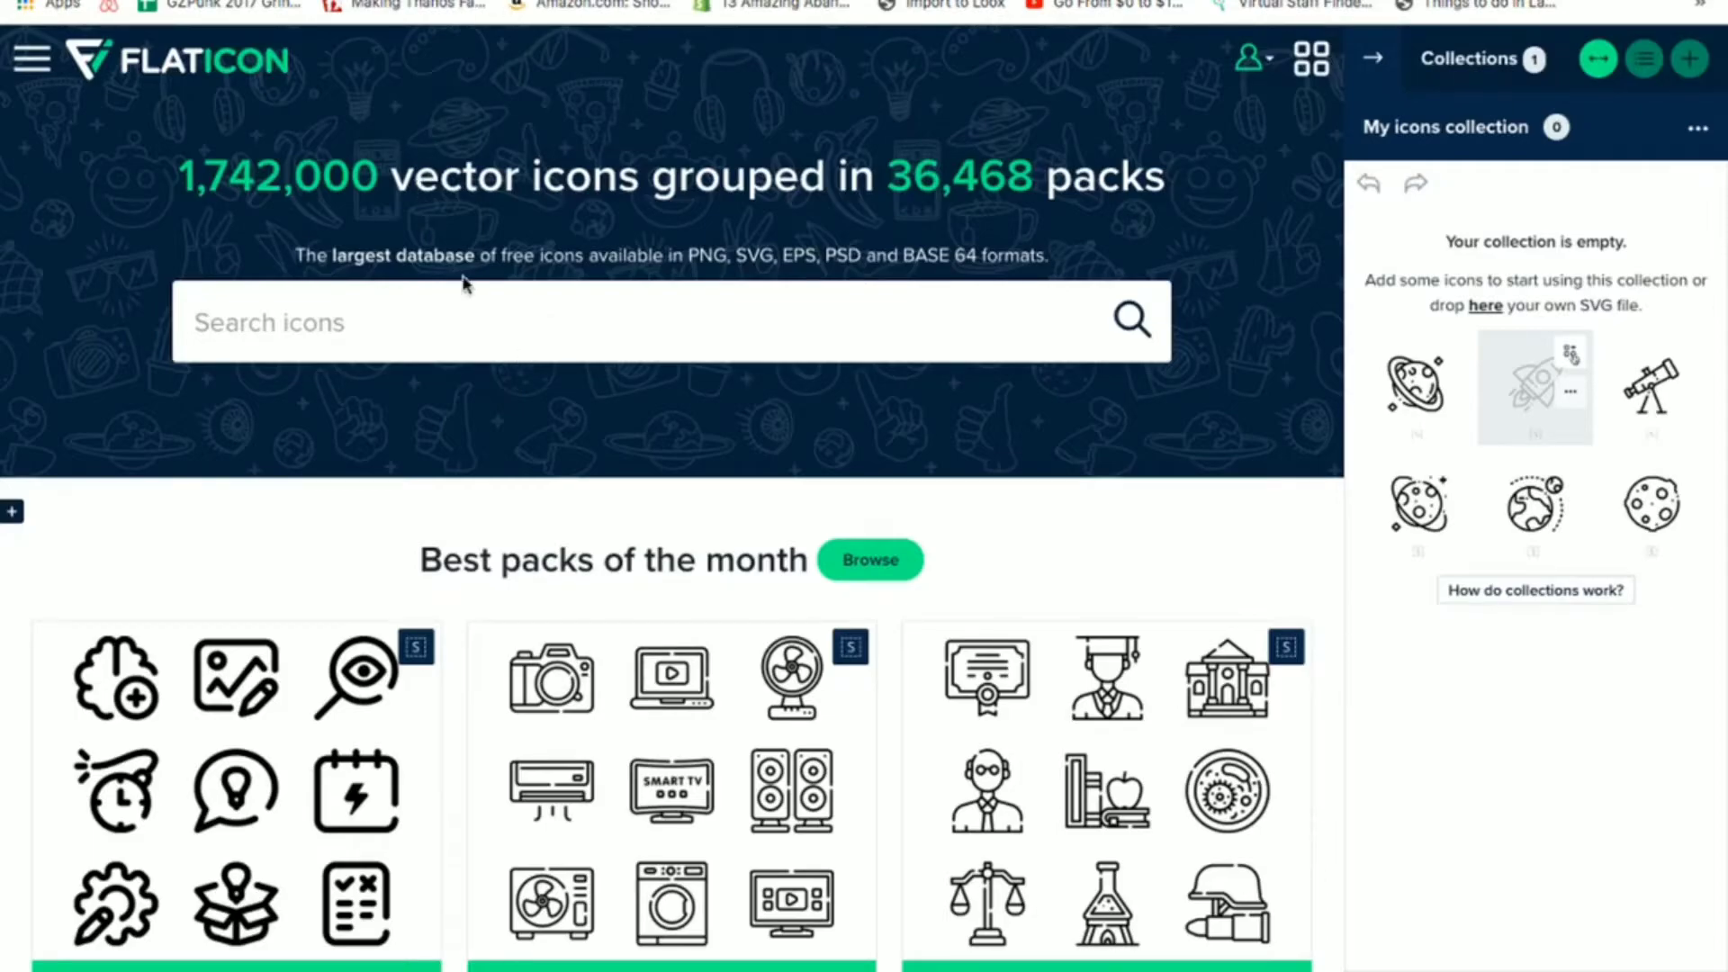
Search the Flaticon icon library for 'free' and browse the results
click(486, 357)
text(free)
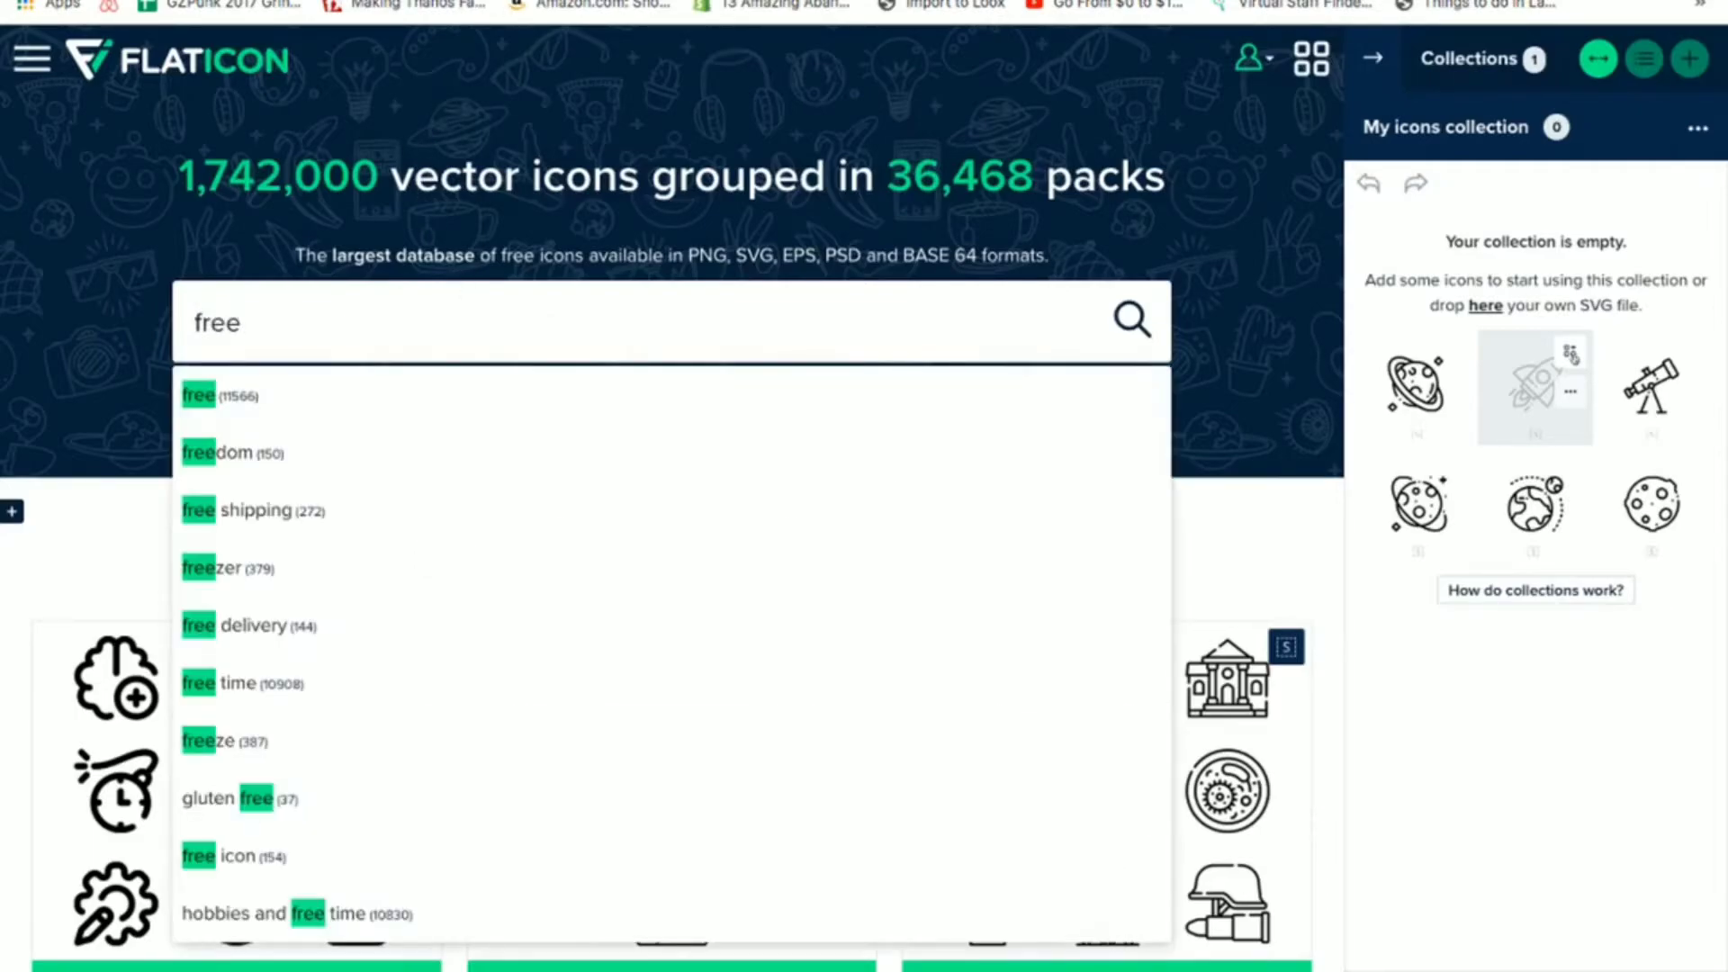
key(Return)
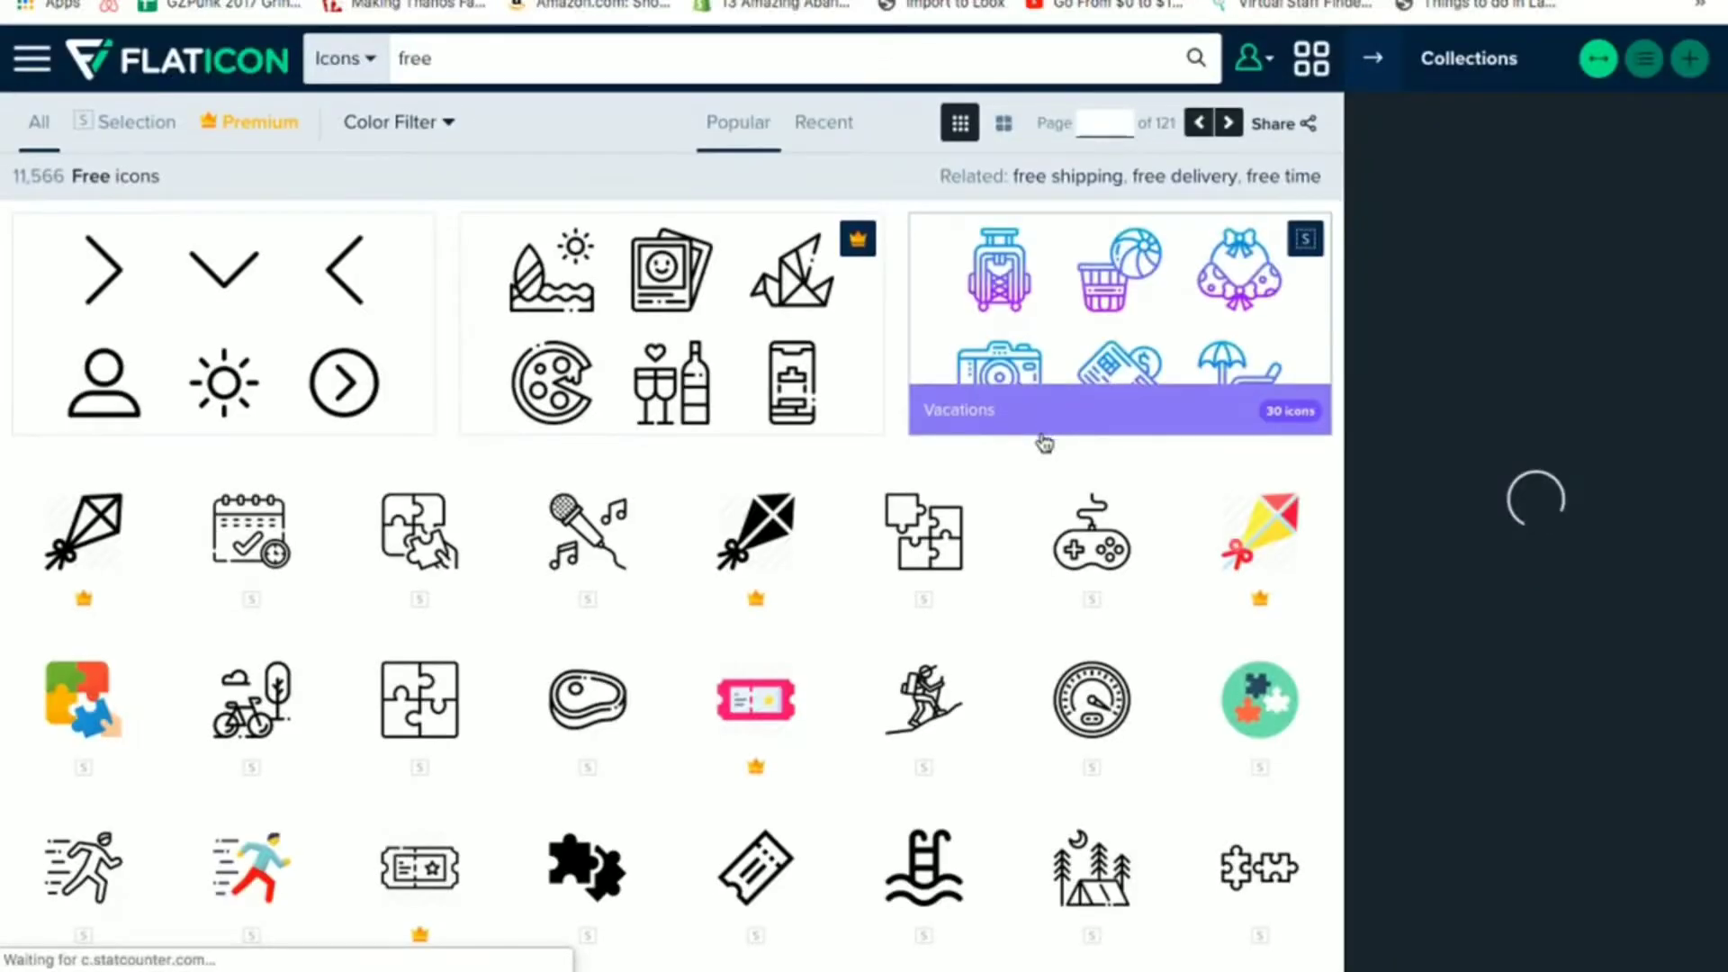
scroll(1044, 446, down, 2)
scroll(1055, 511, up, 1)
scroll(1055, 513, down, 2)
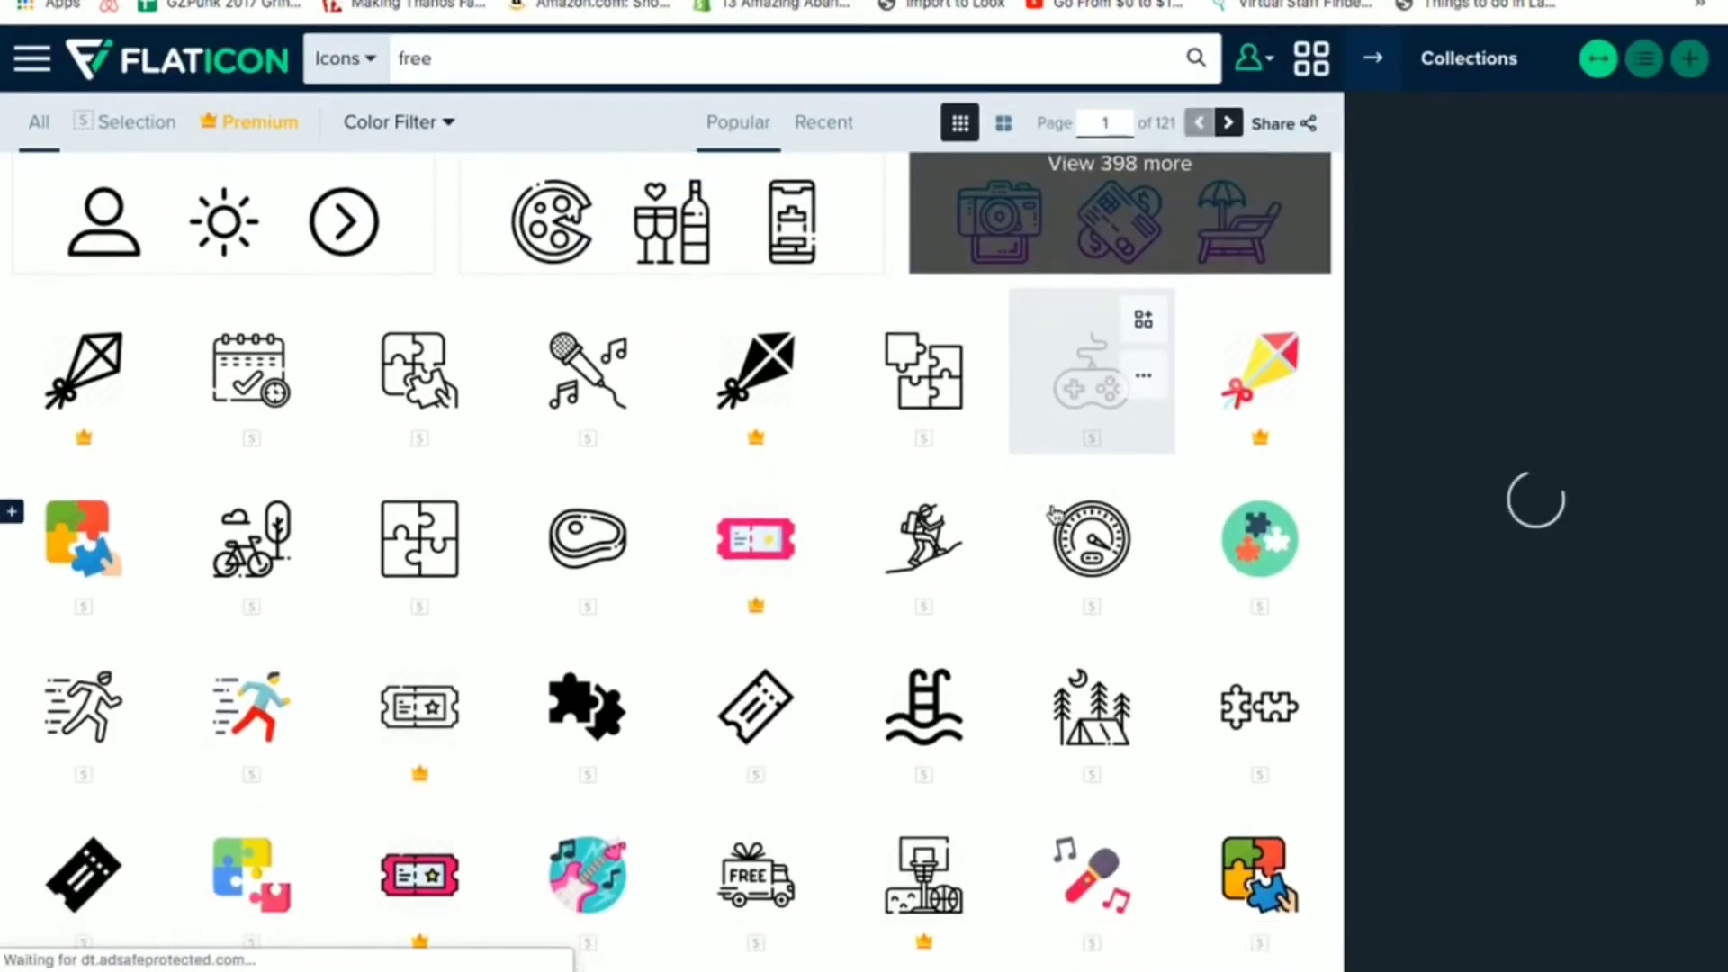
scroll(586, 552, down, 3)
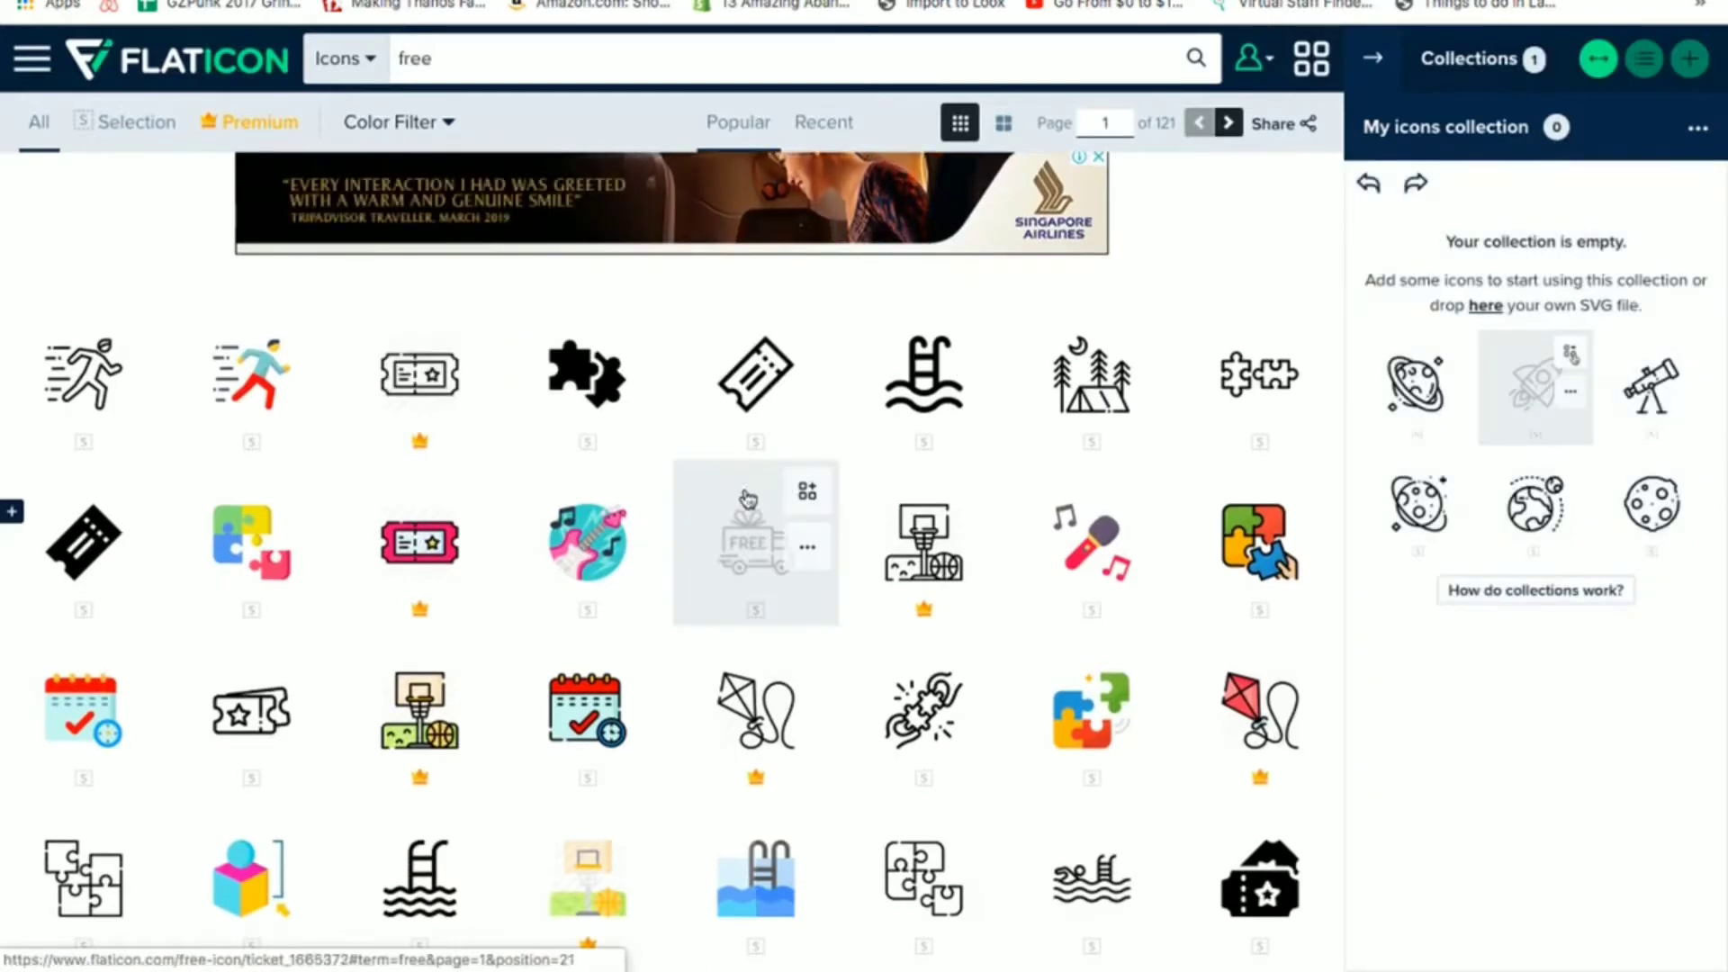
Download the Free delivery truck icon as a free PNG
click(752, 535)
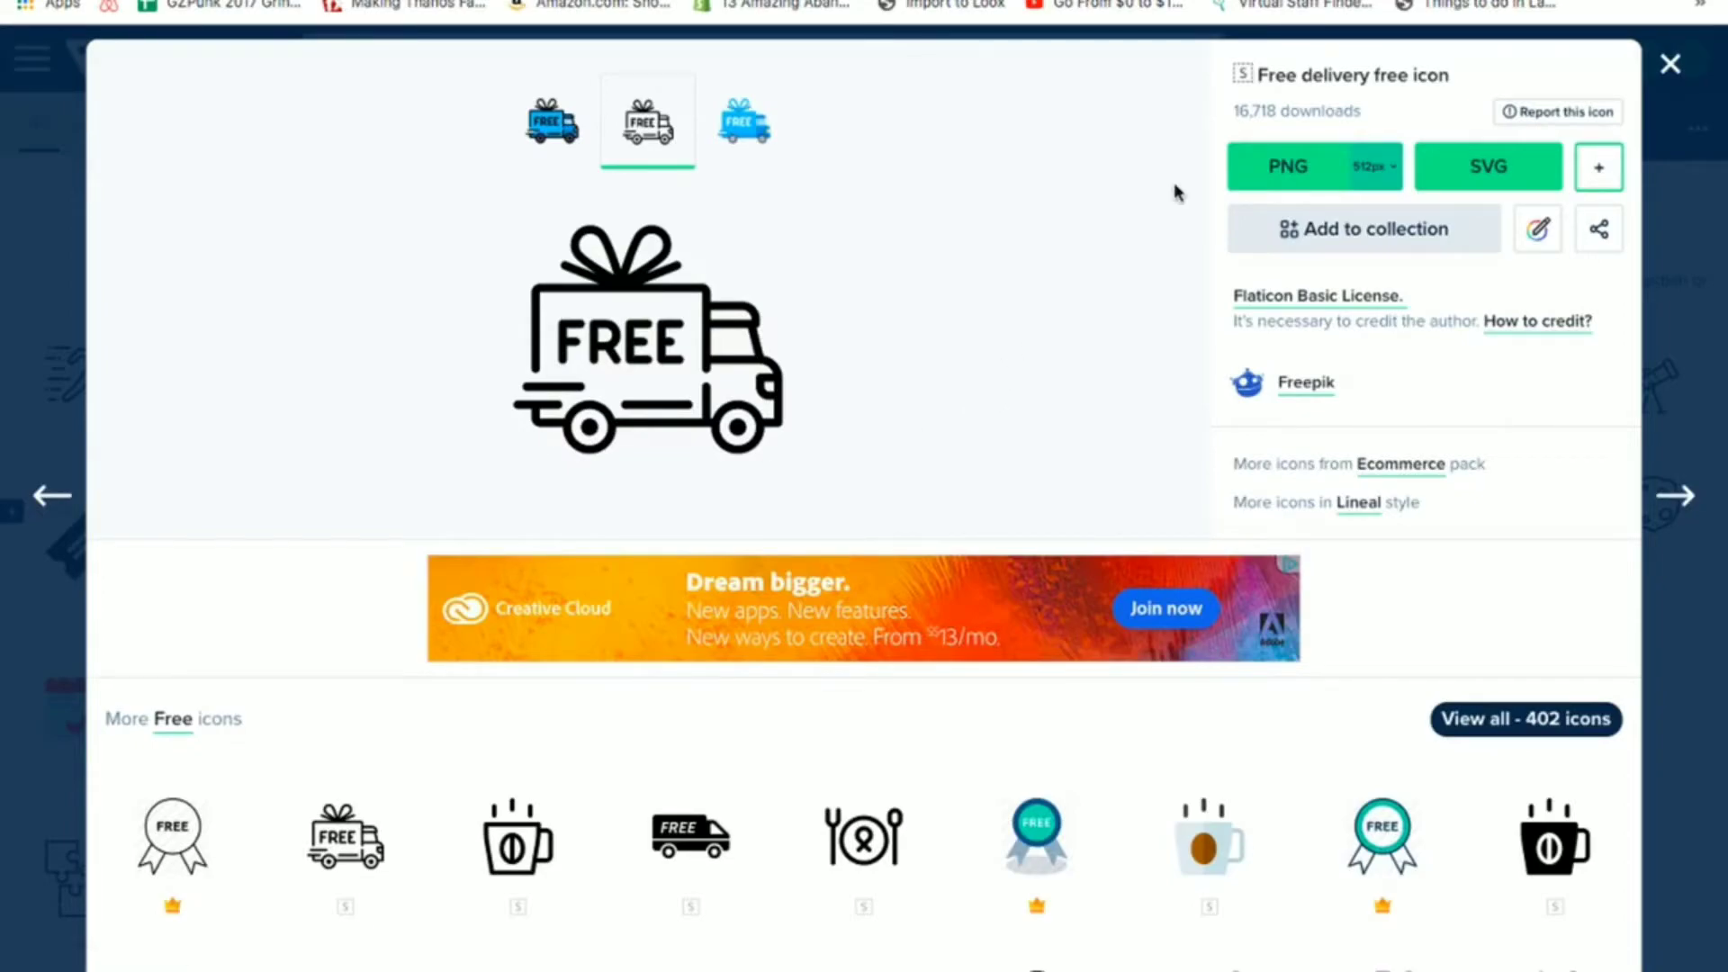
click(1312, 178)
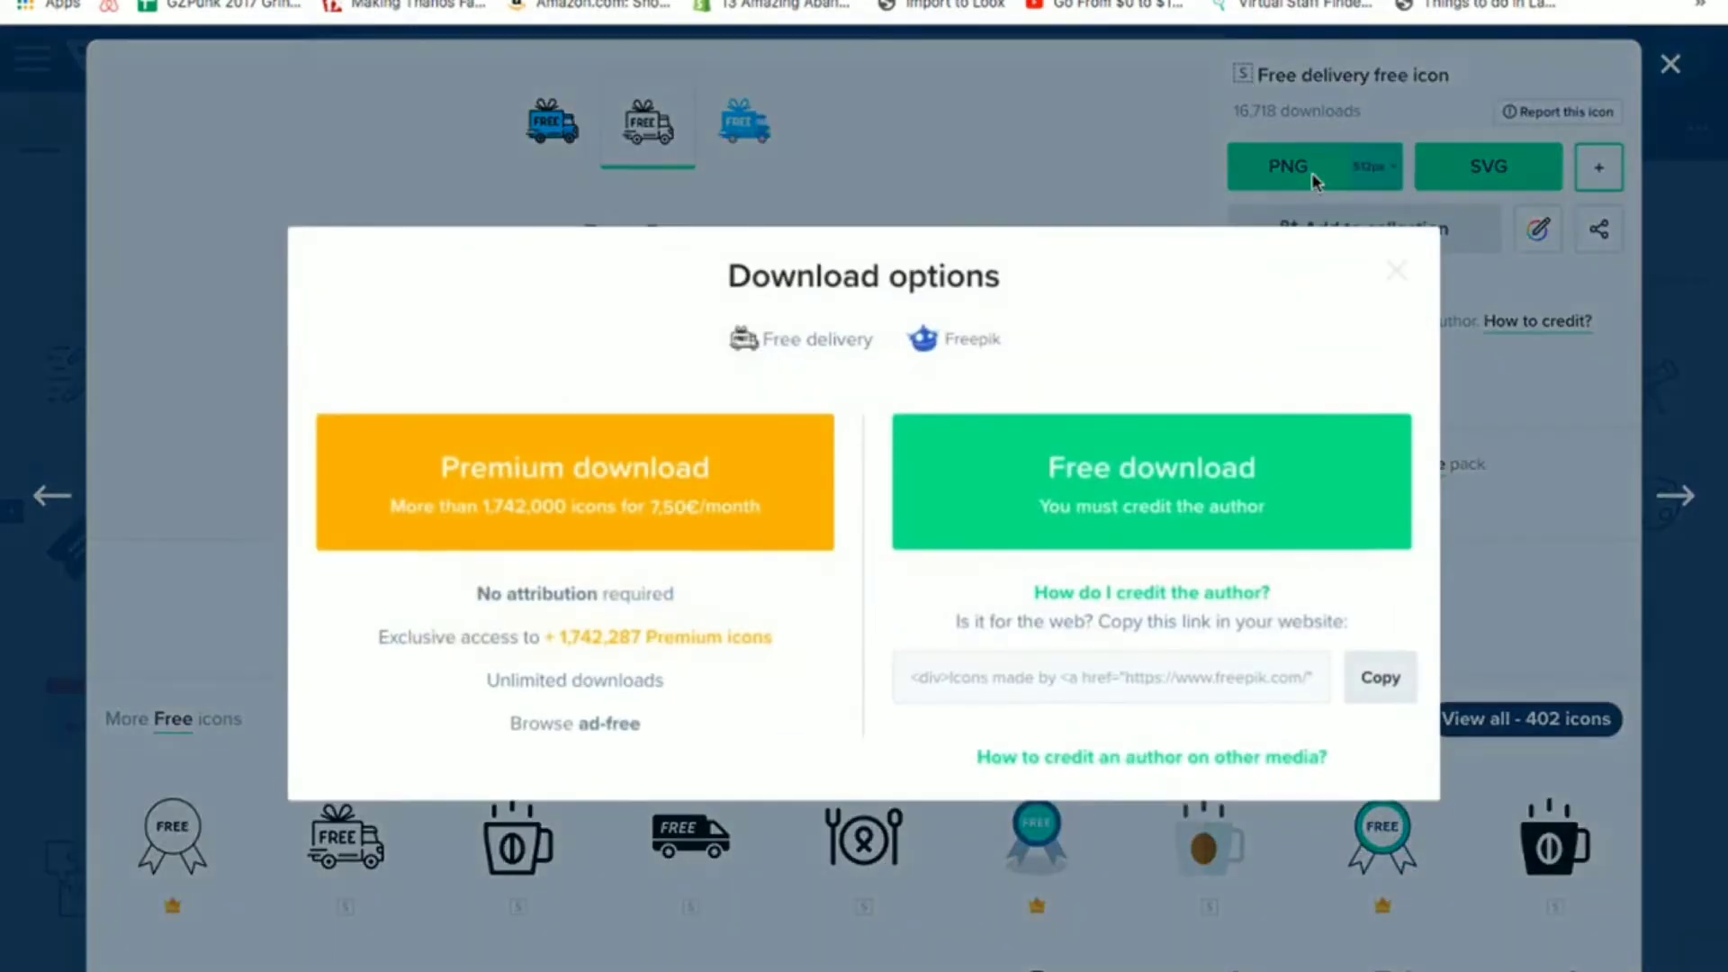
click(1079, 529)
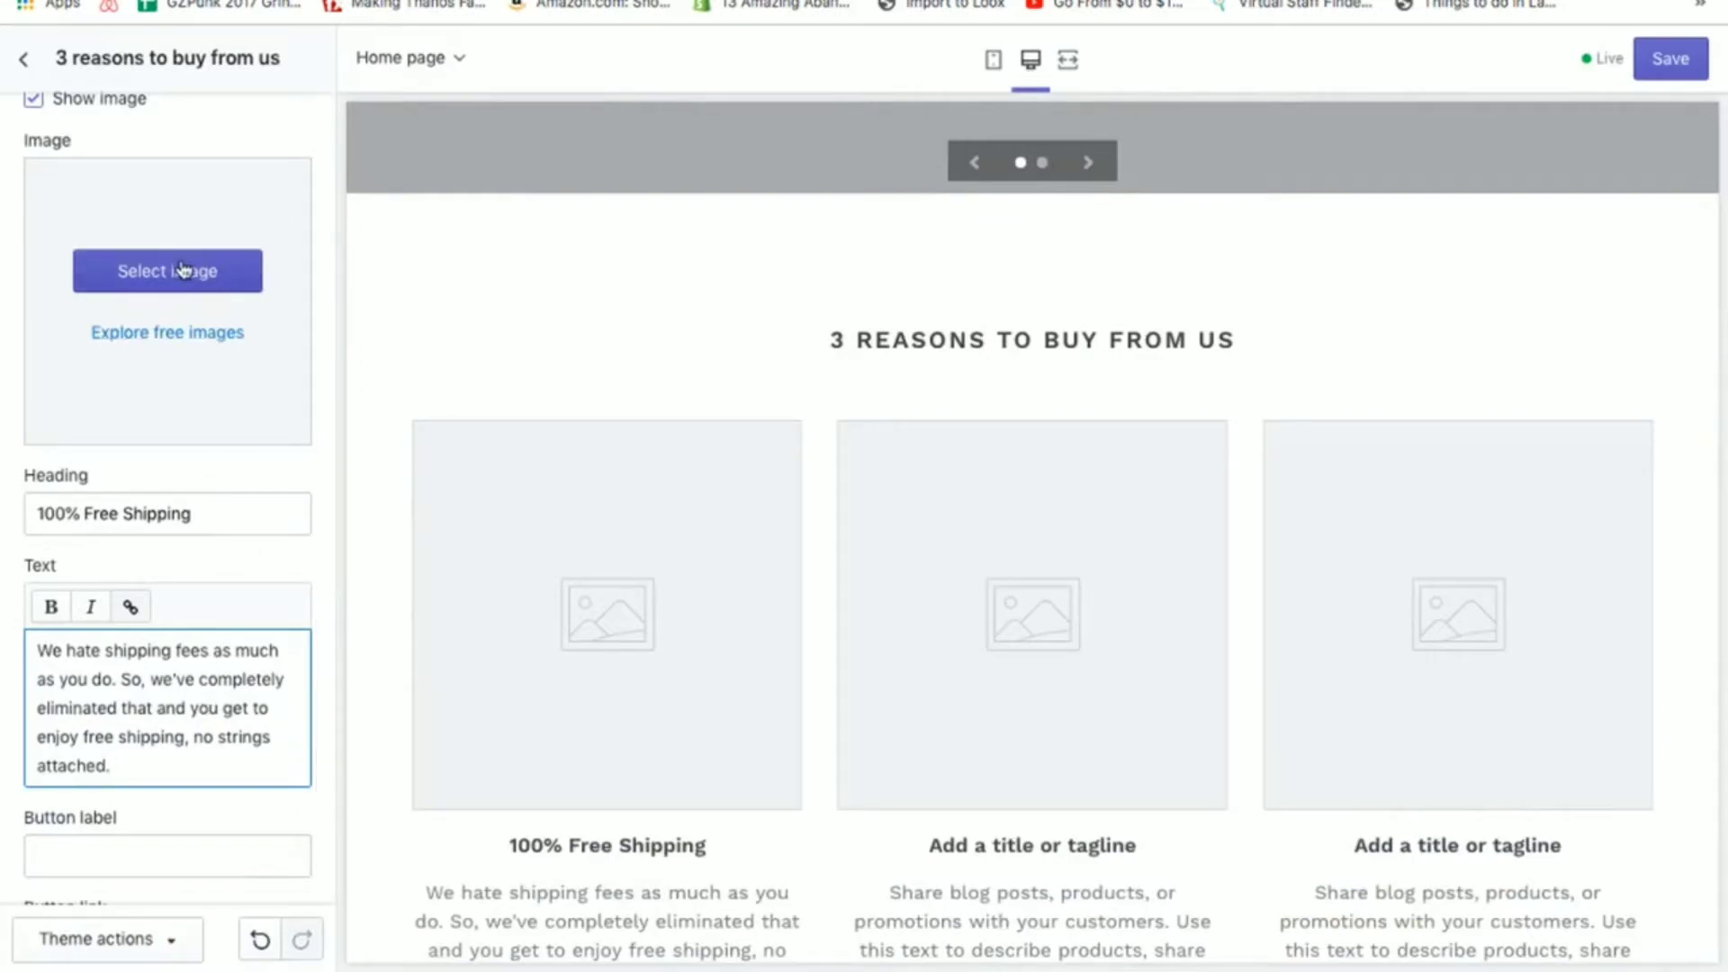
Upload the downloaded delivery truck icon as the Free Shipping column's image
scroll(182, 276, up, 1)
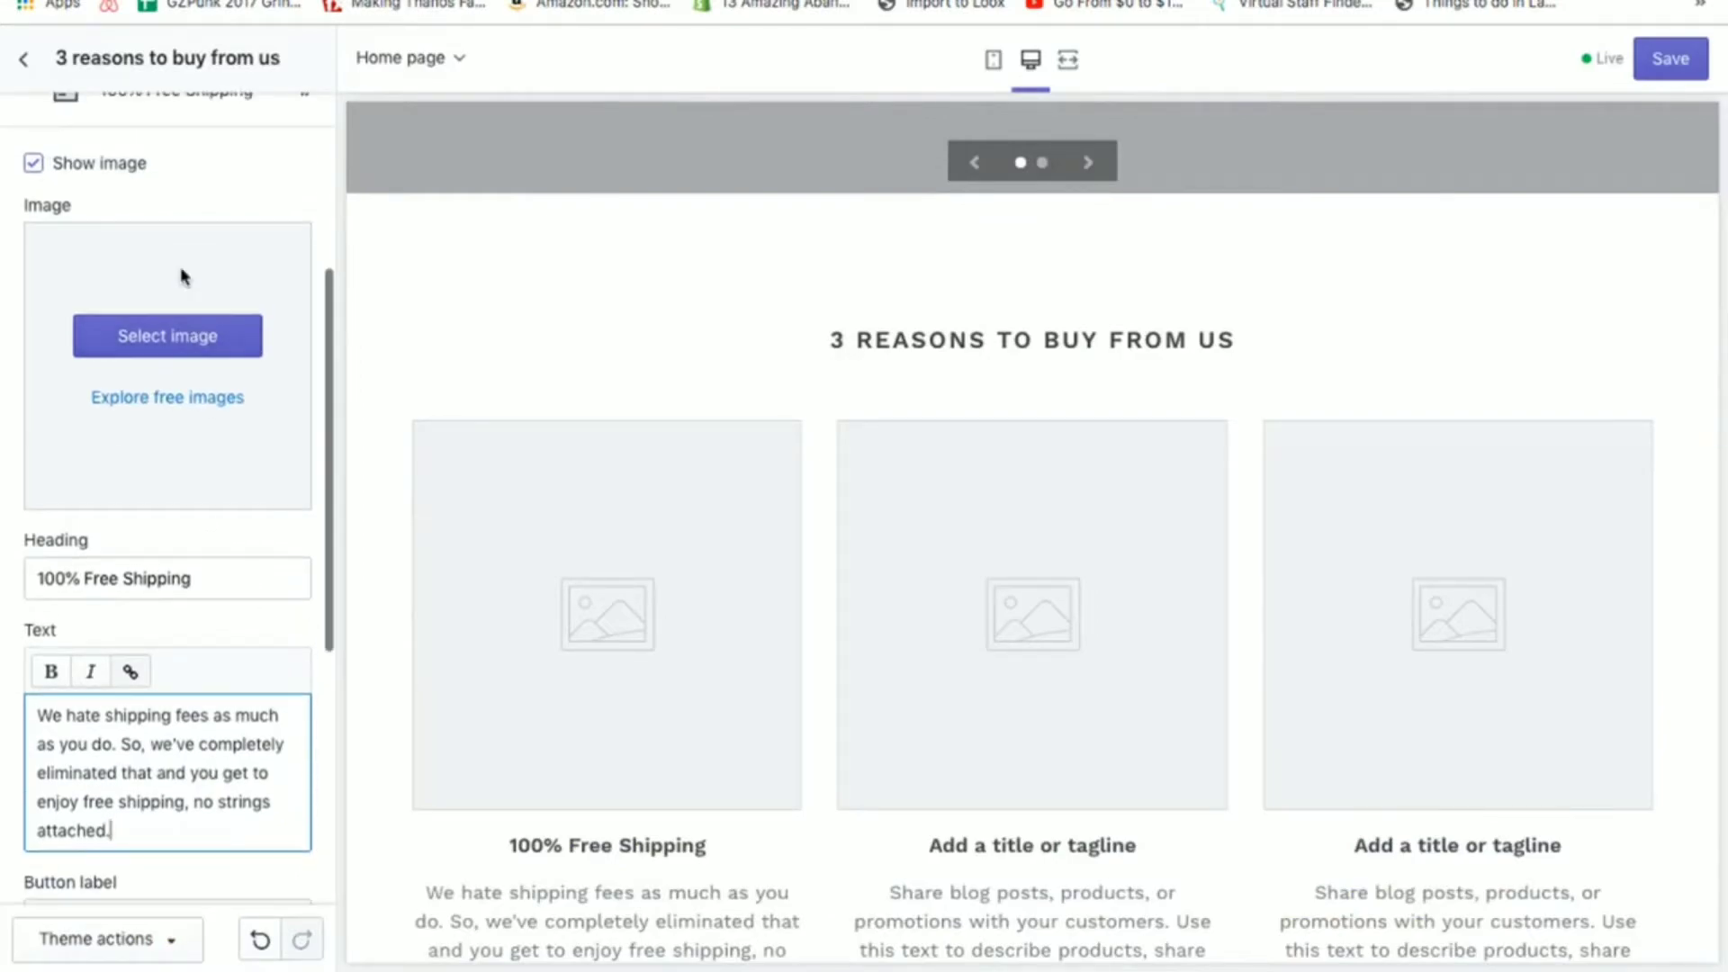
click(144, 337)
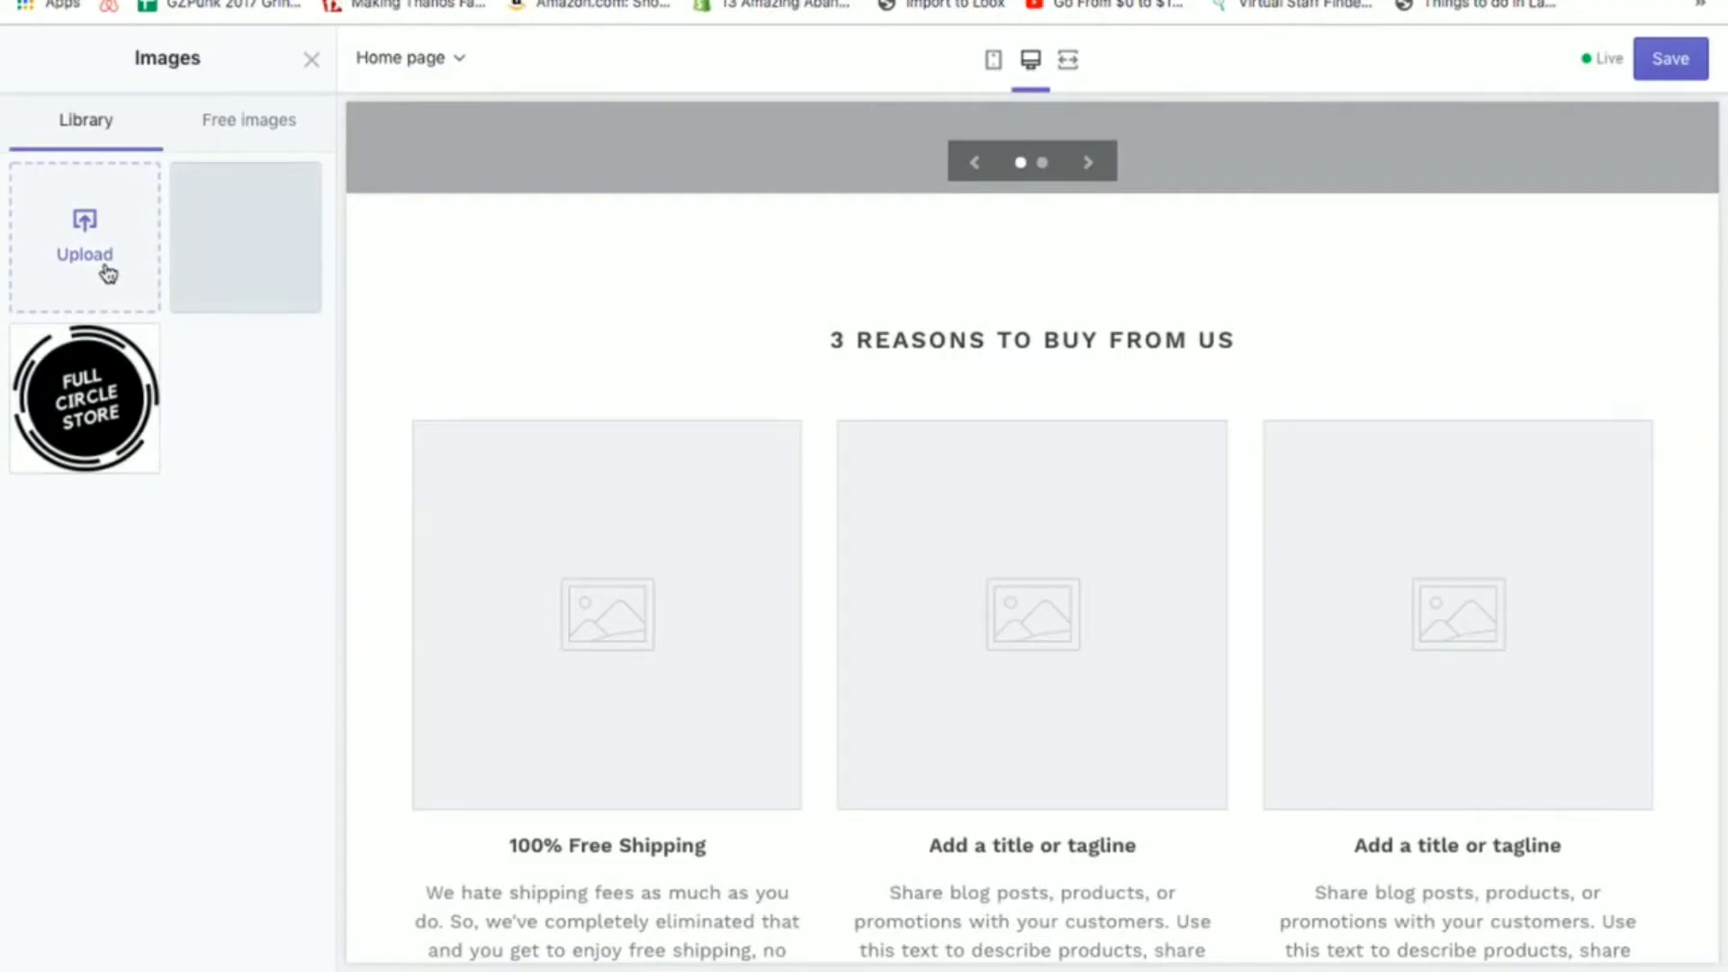
click(107, 273)
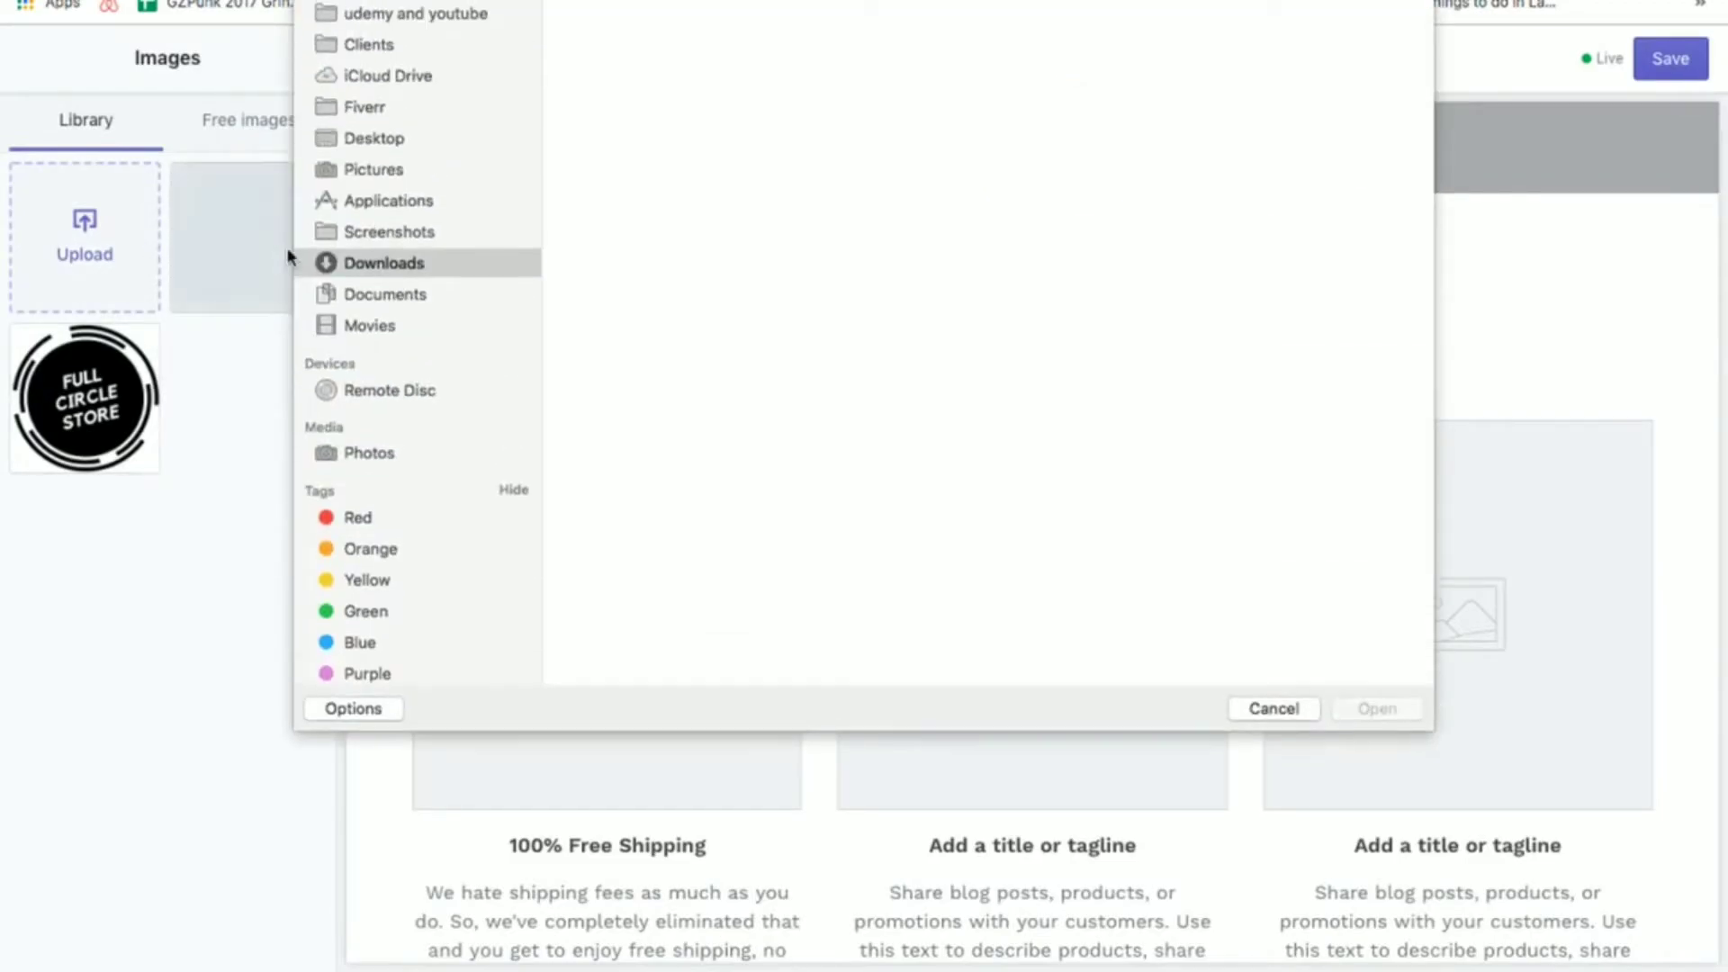
click(385, 304)
click(394, 261)
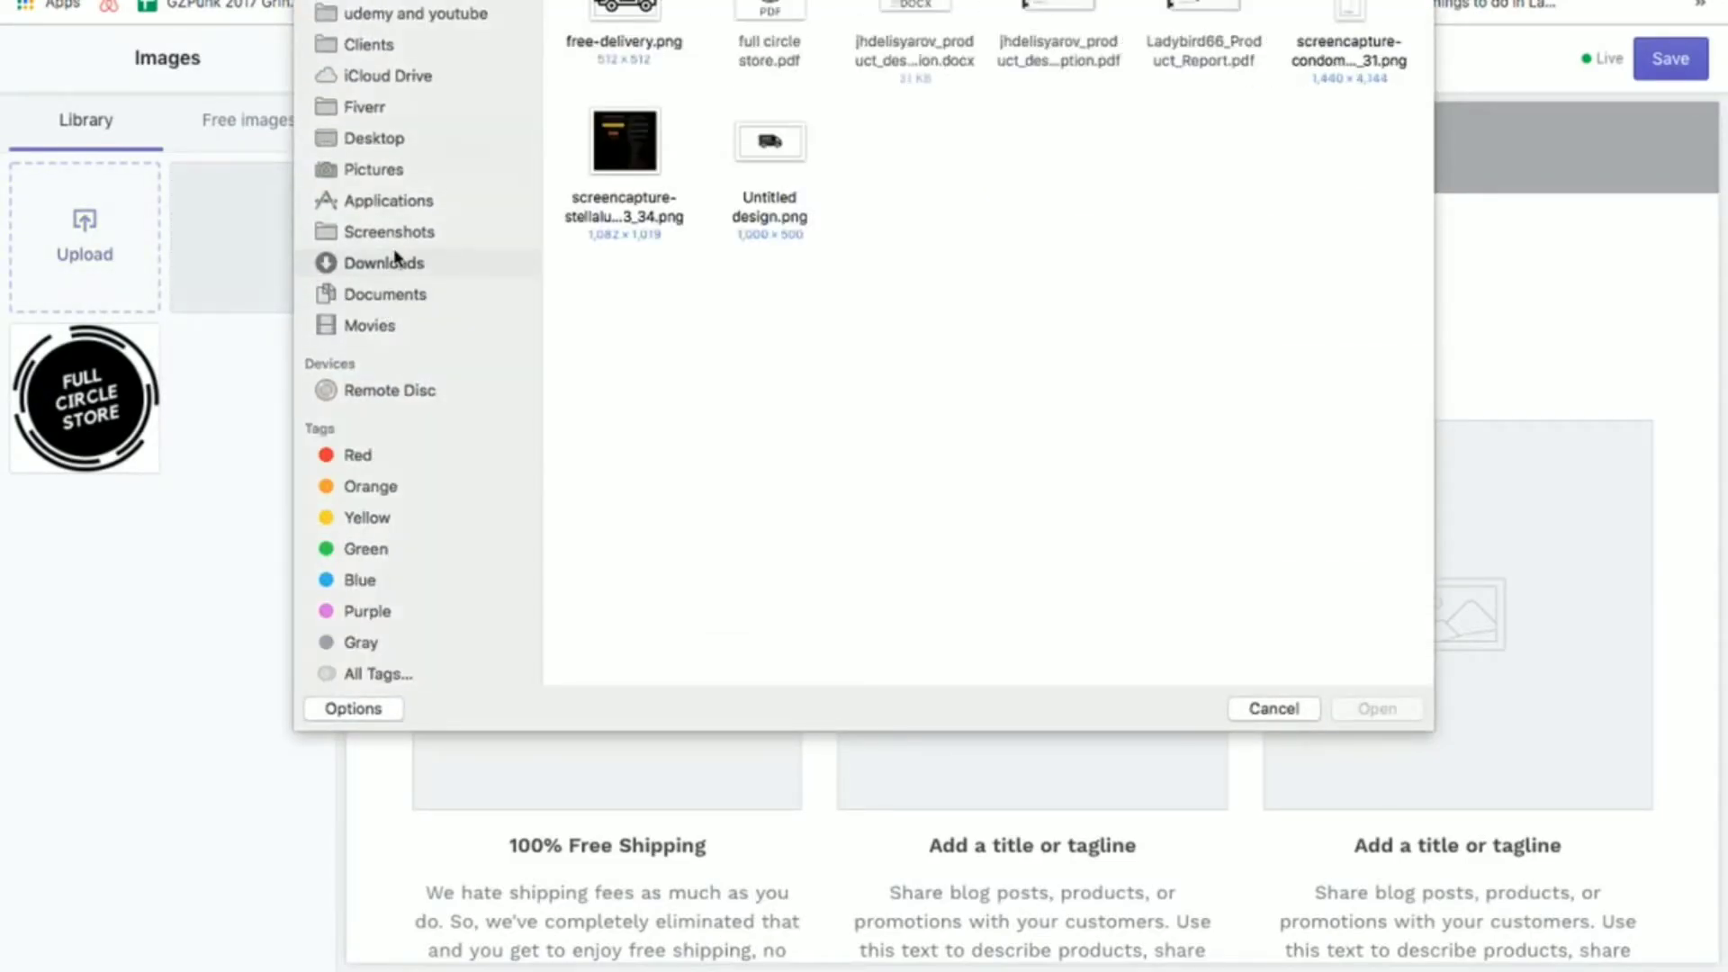
double_click(785, 146)
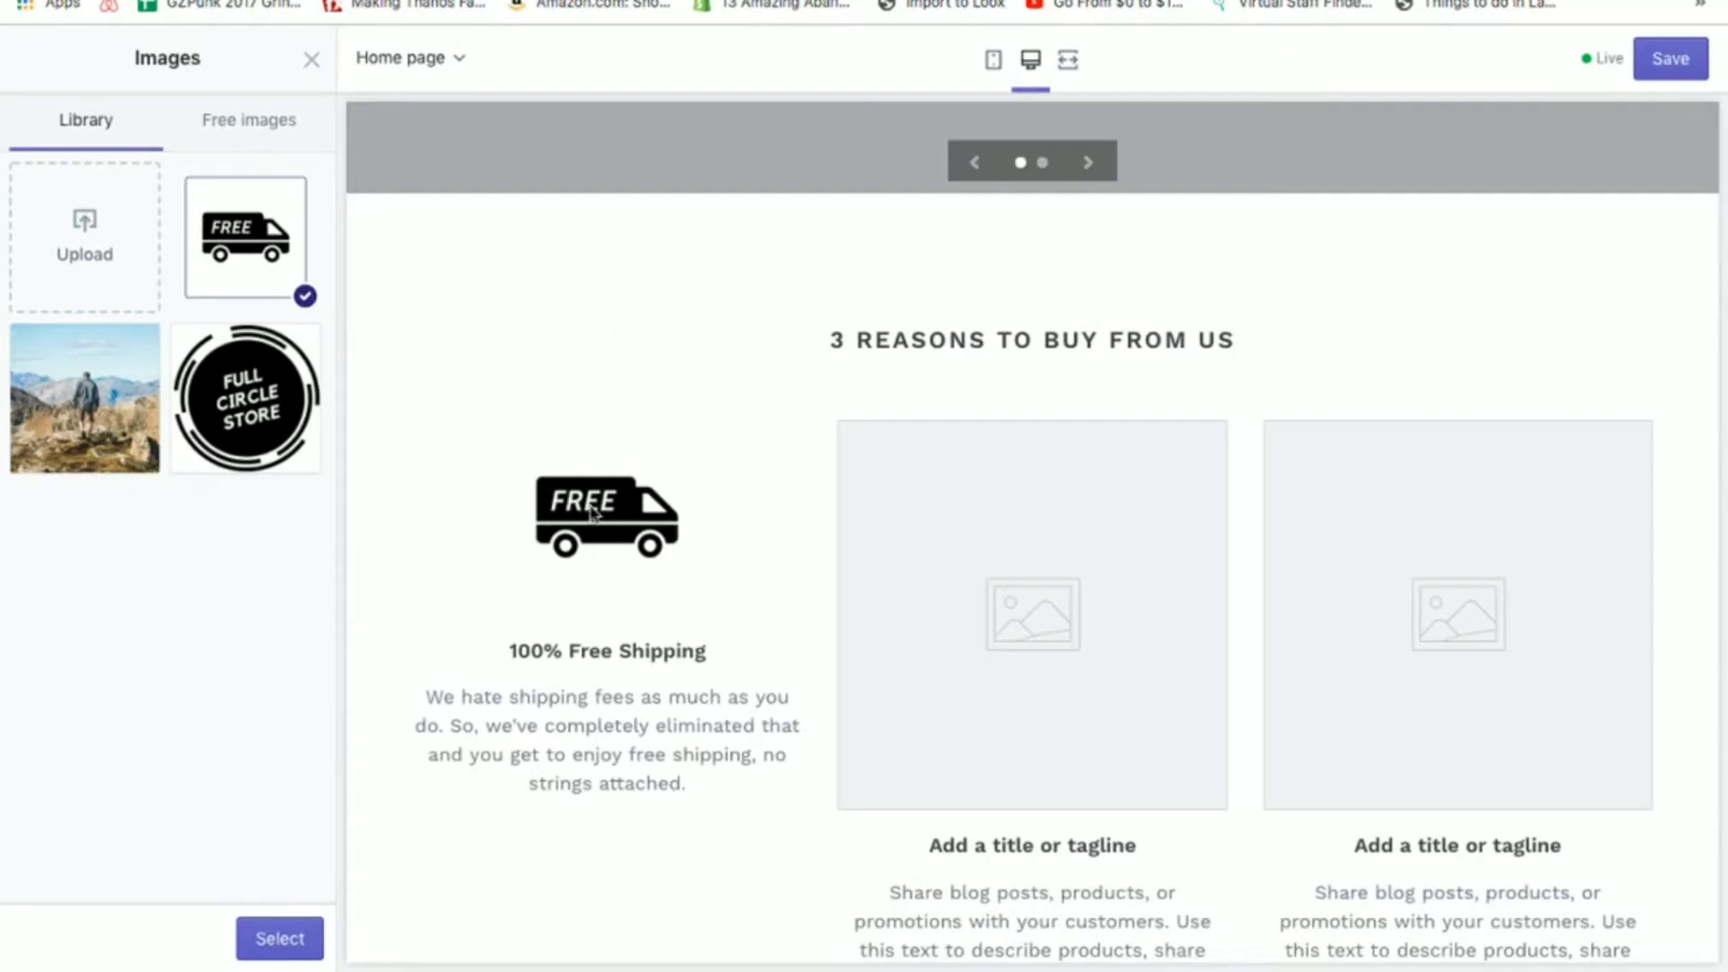
click(279, 937)
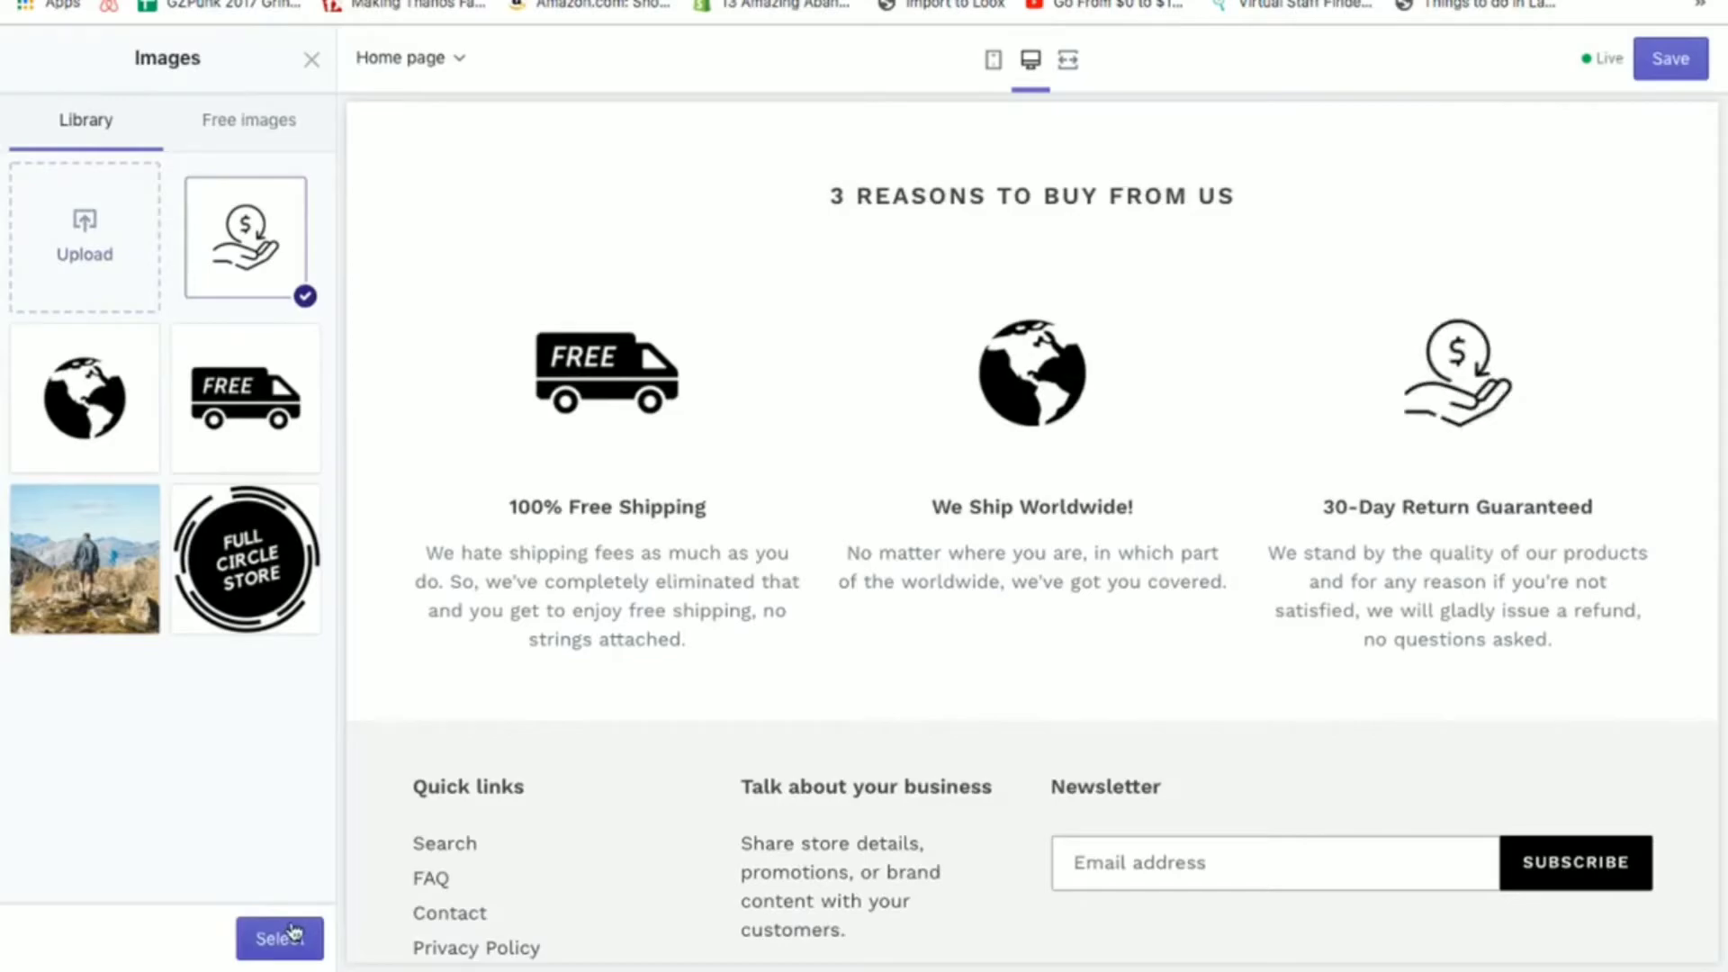
Apply the hand-and-dollar icon to the returns column
click(293, 931)
scroll(1109, 496, up, 3)
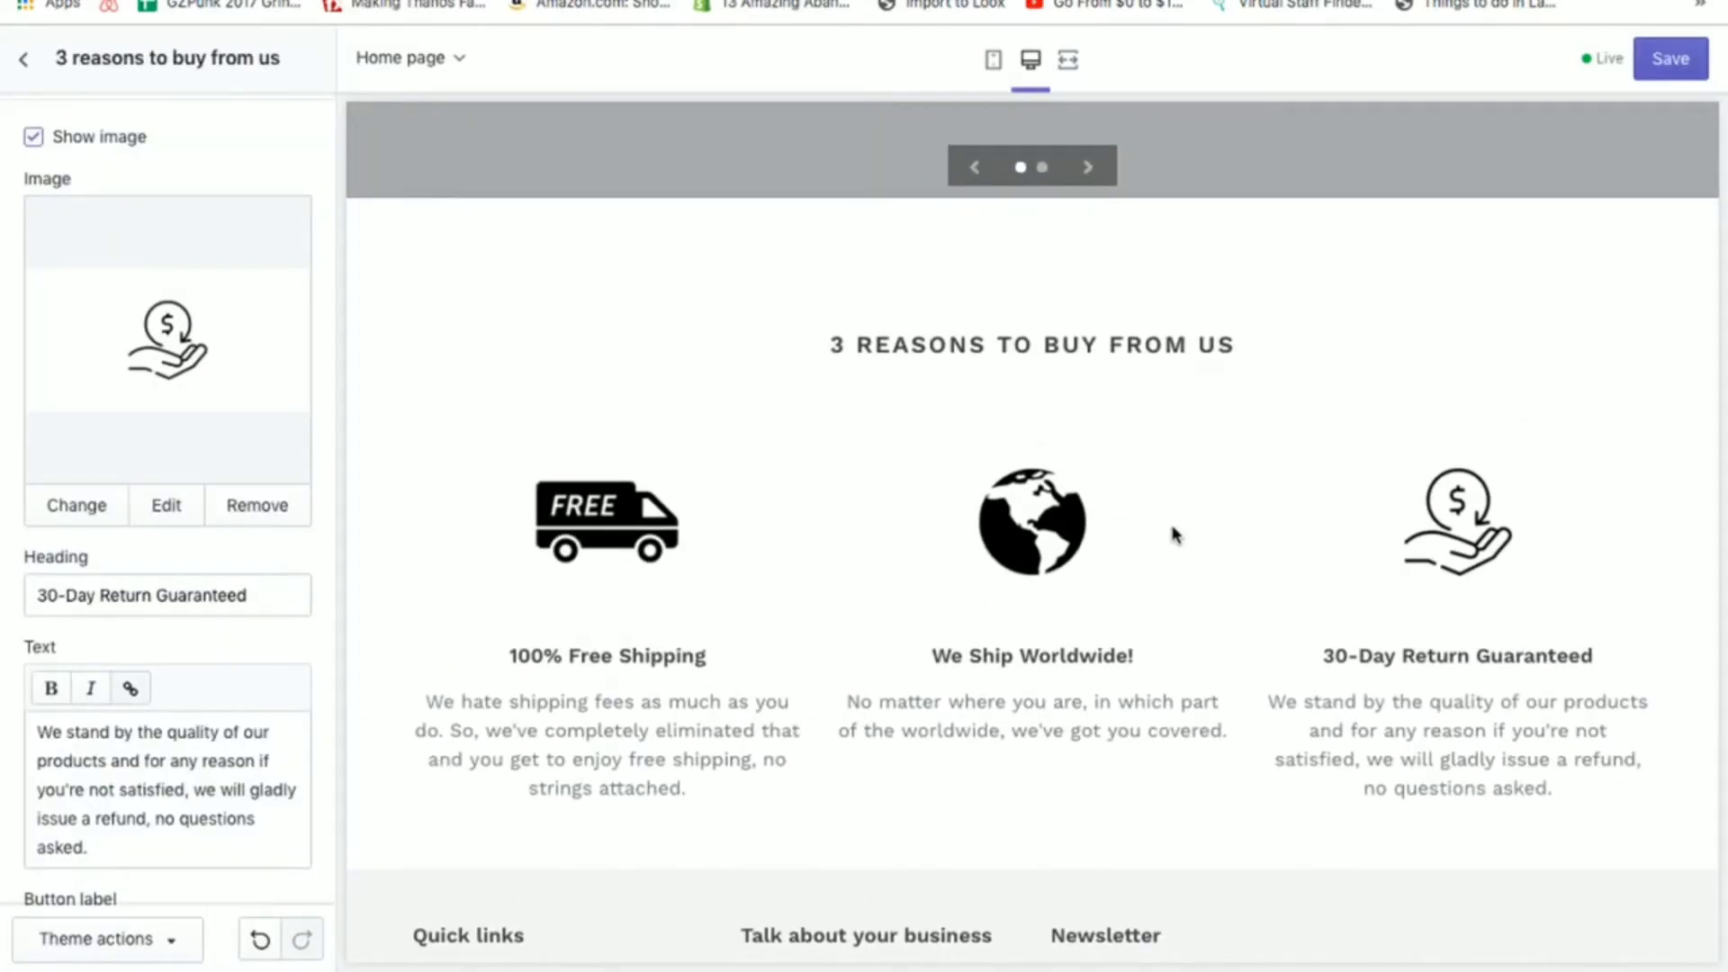
scroll(1173, 533, down, 3)
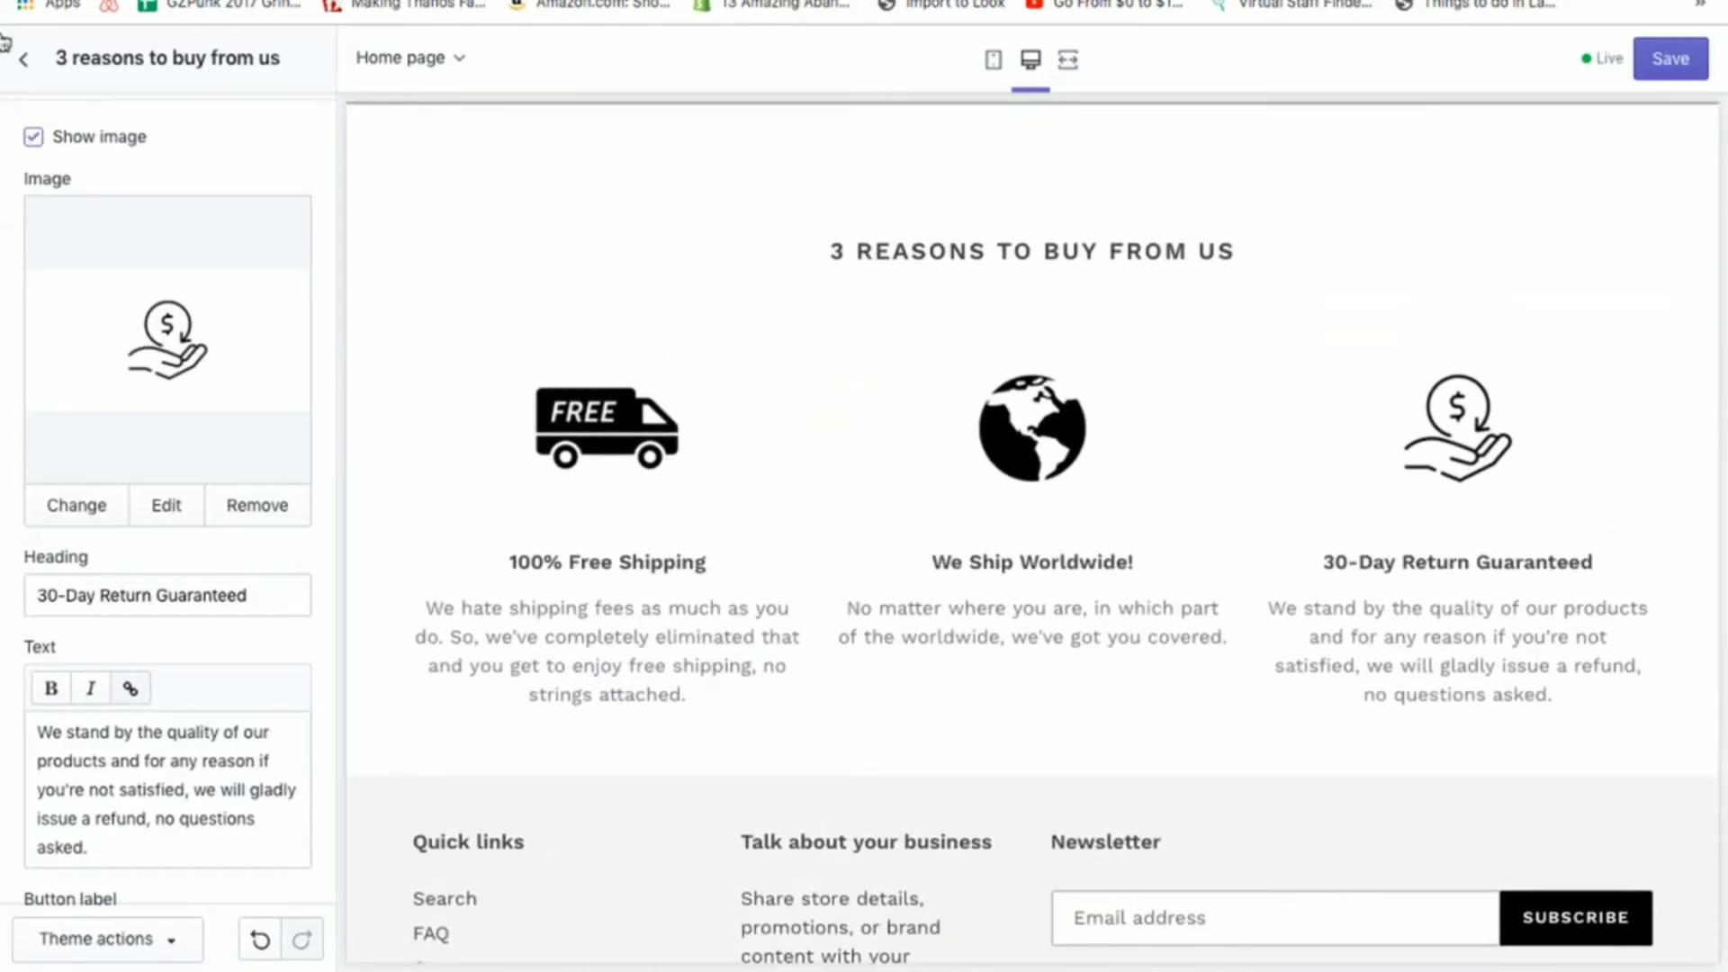
Move the 3 reasons section directly below the top banner
click(18, 60)
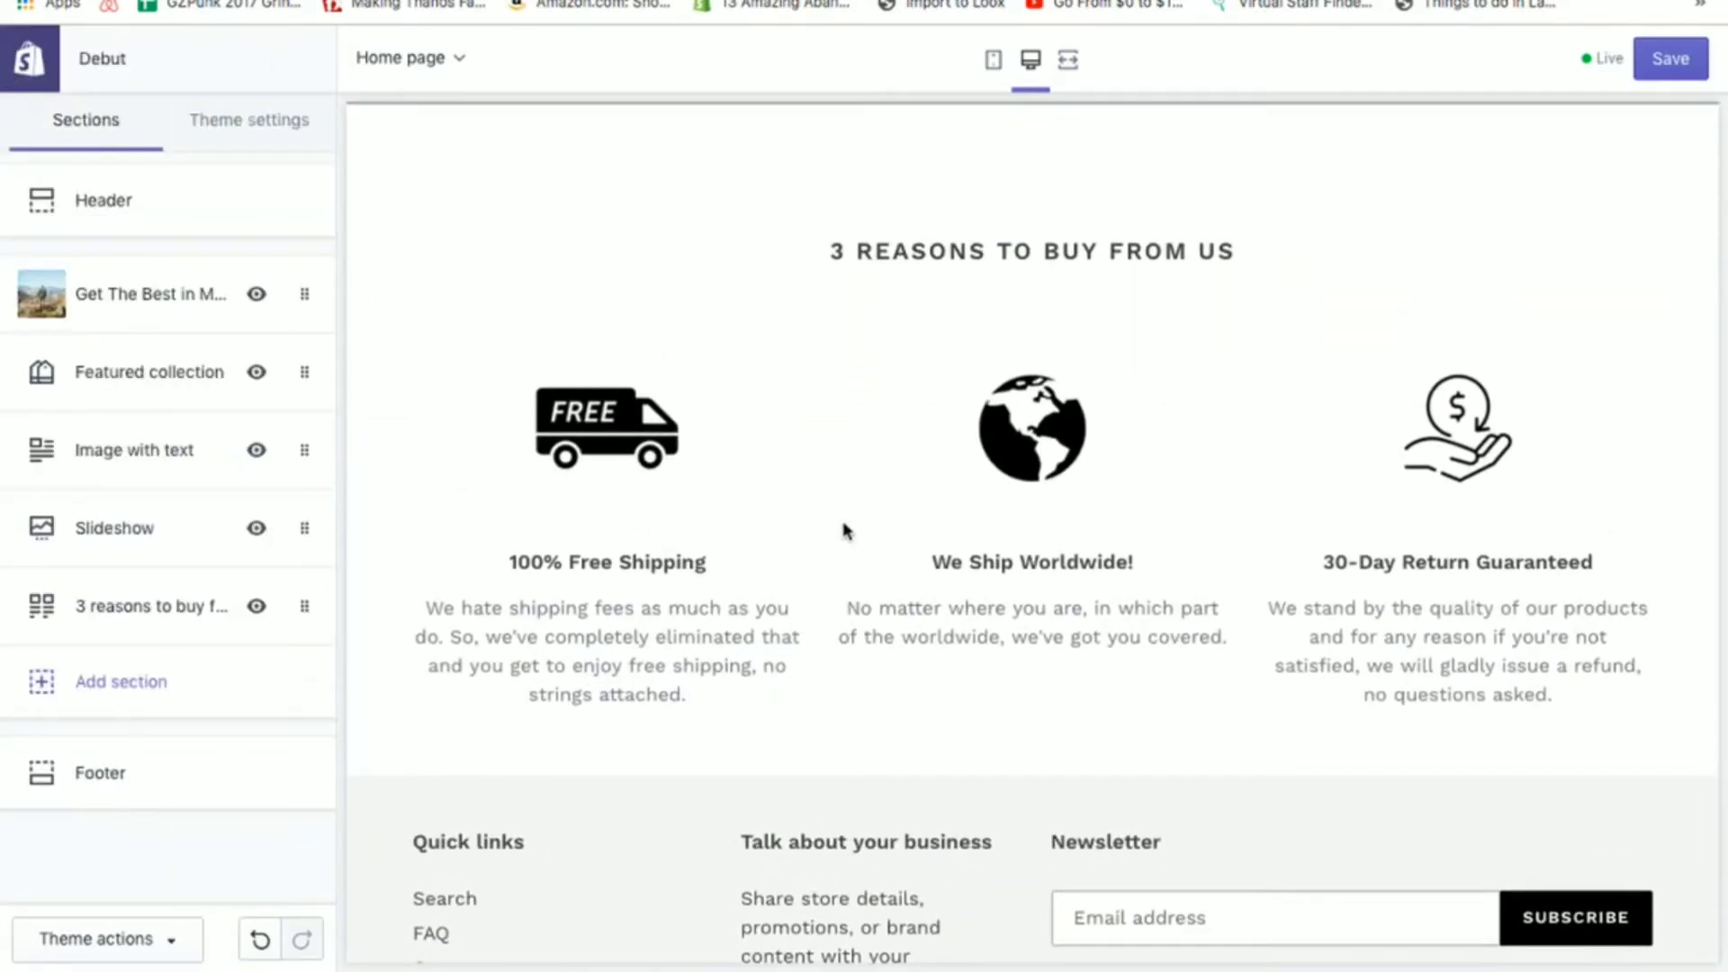
scroll(846, 531, up, 12)
scroll(846, 531, down, 16)
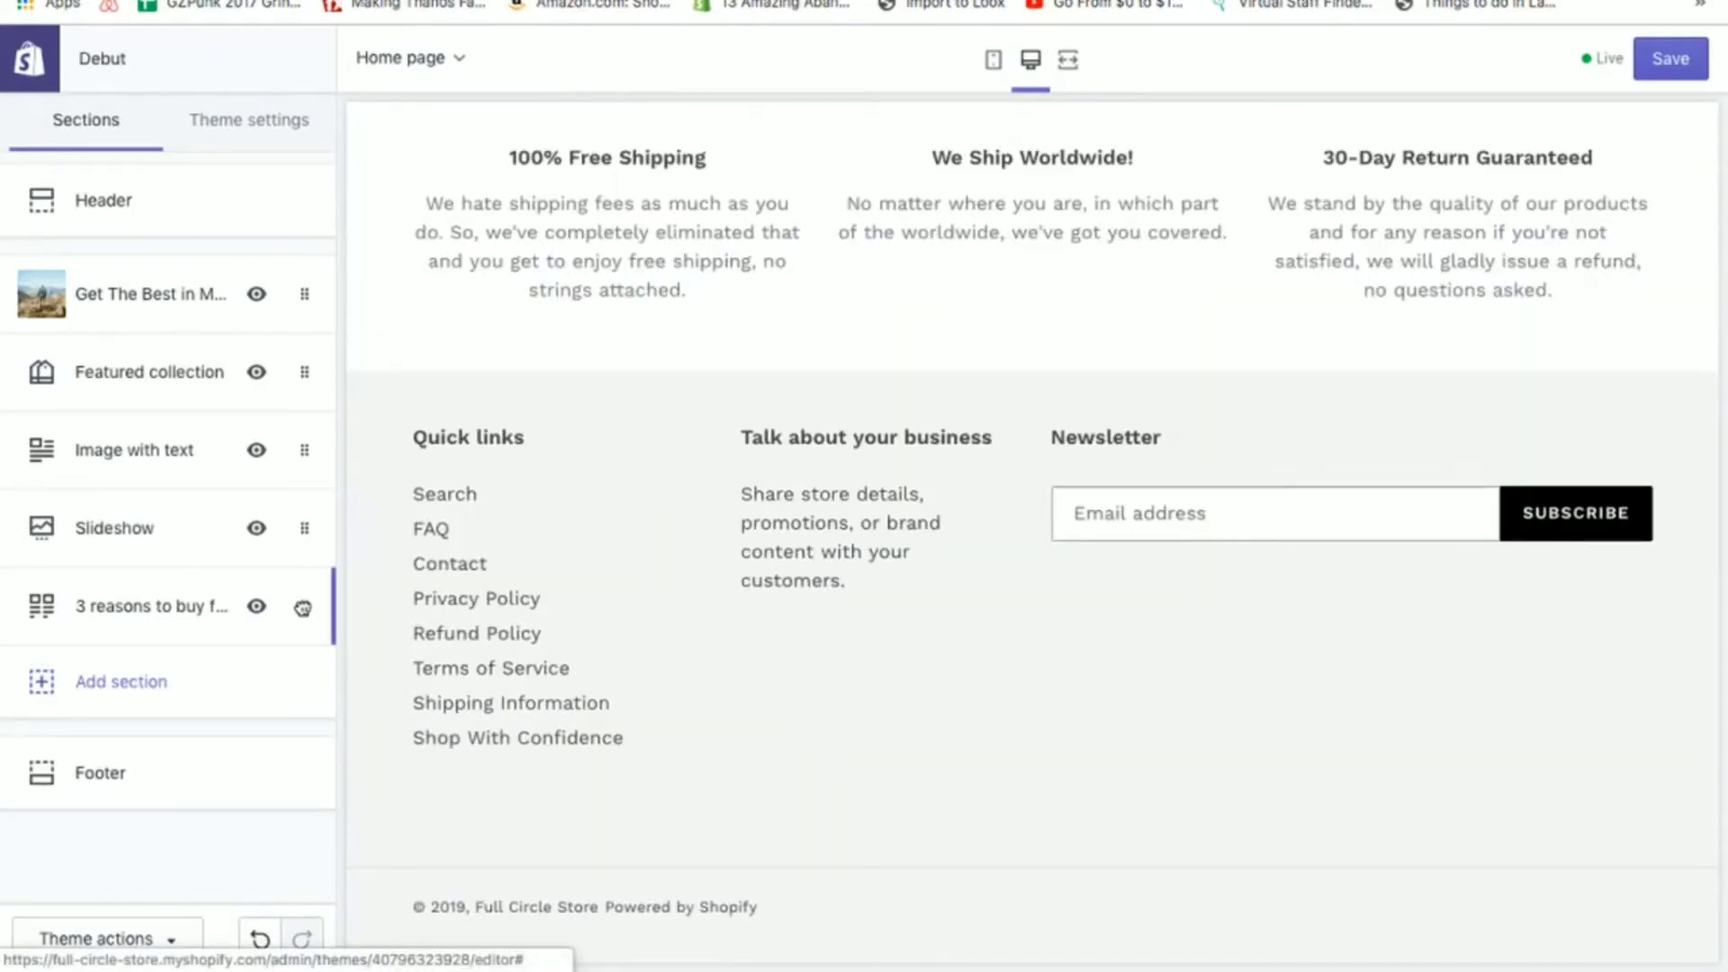
drag(302, 607, 290, 364)
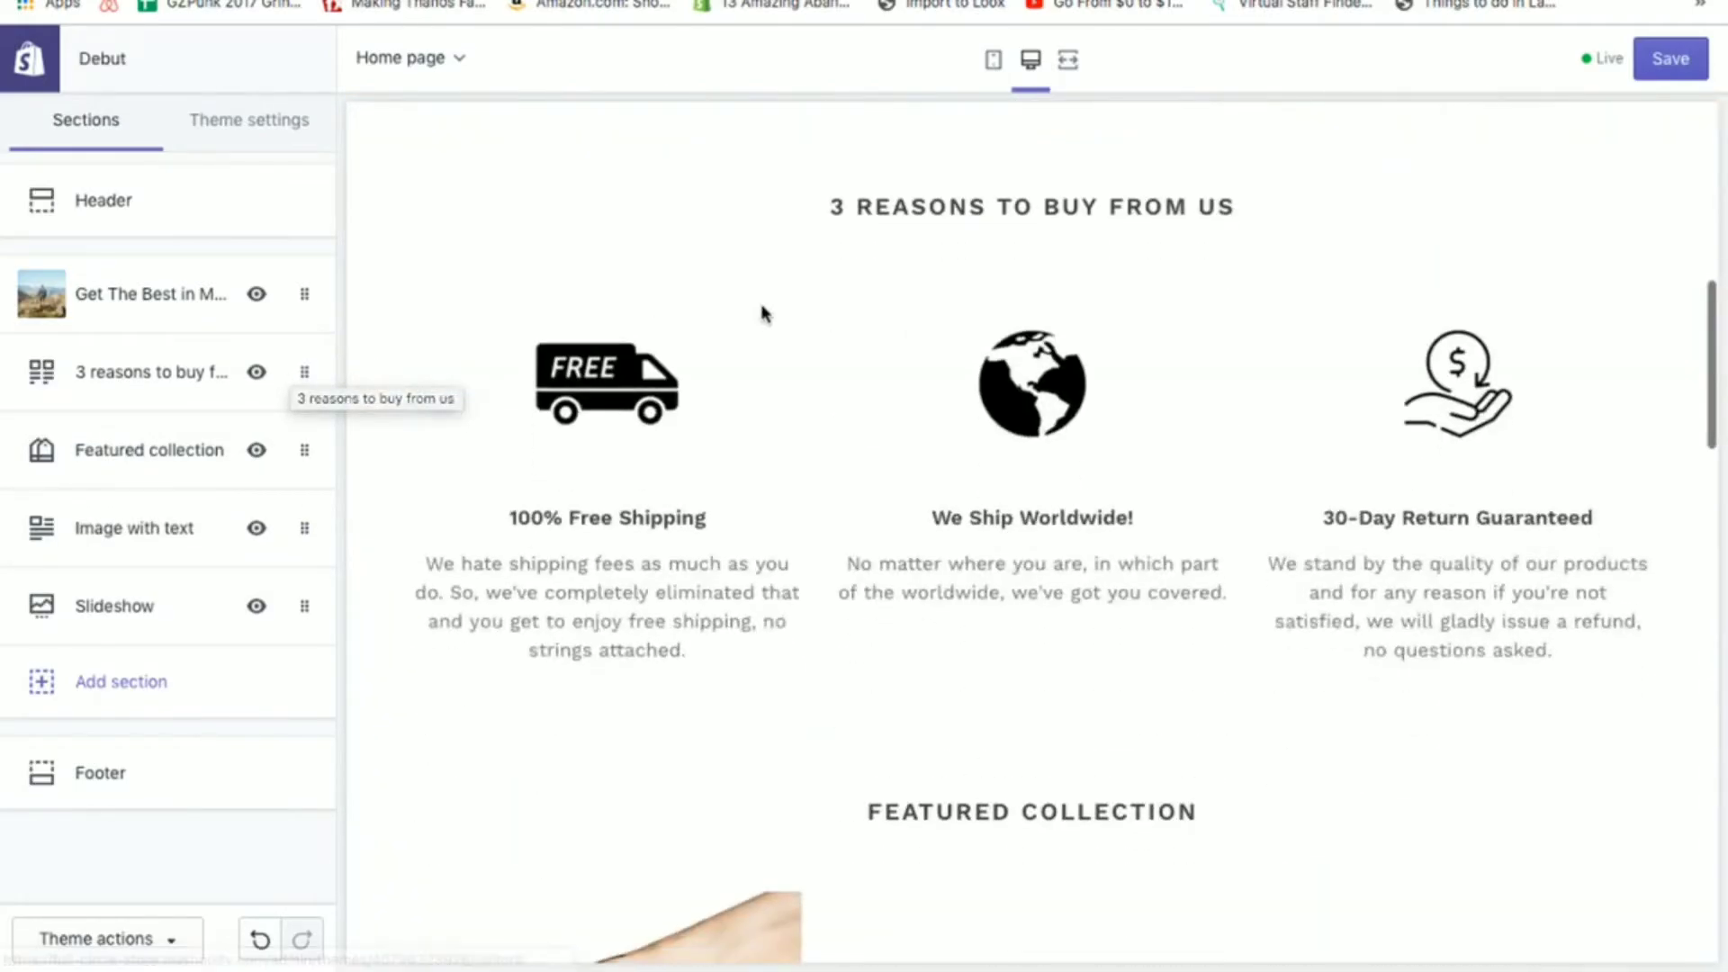
Save the theme changes and bring up the Add section list
scroll(761, 312, up, 4)
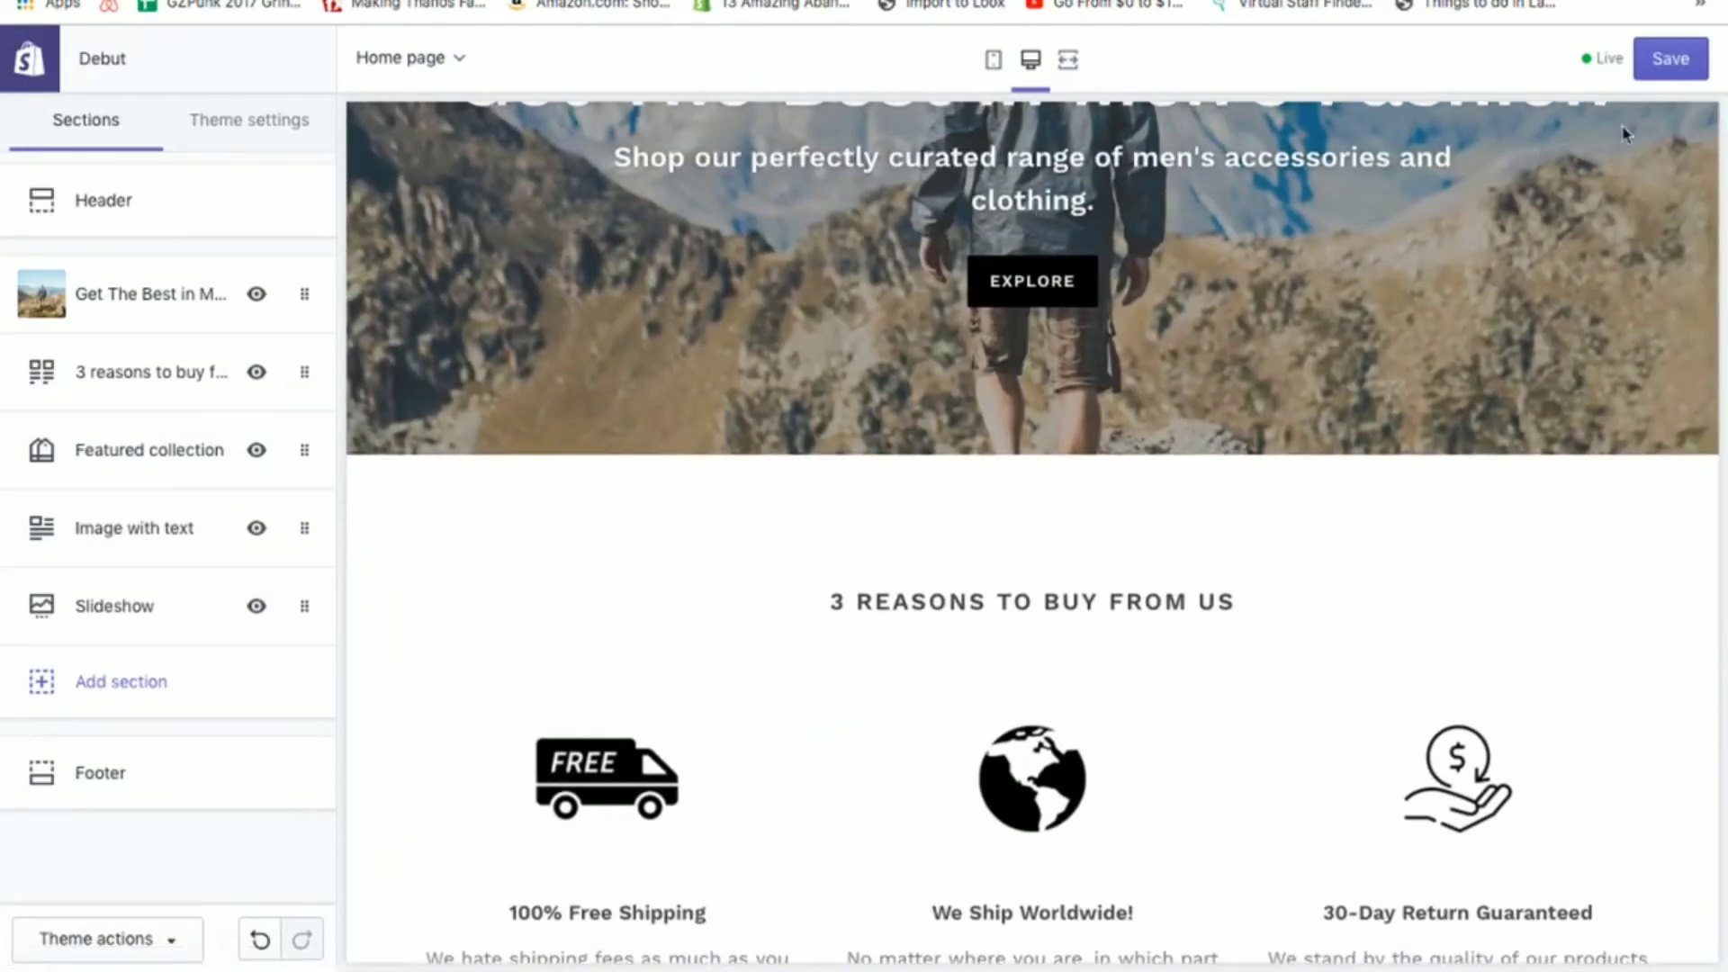
click(1680, 59)
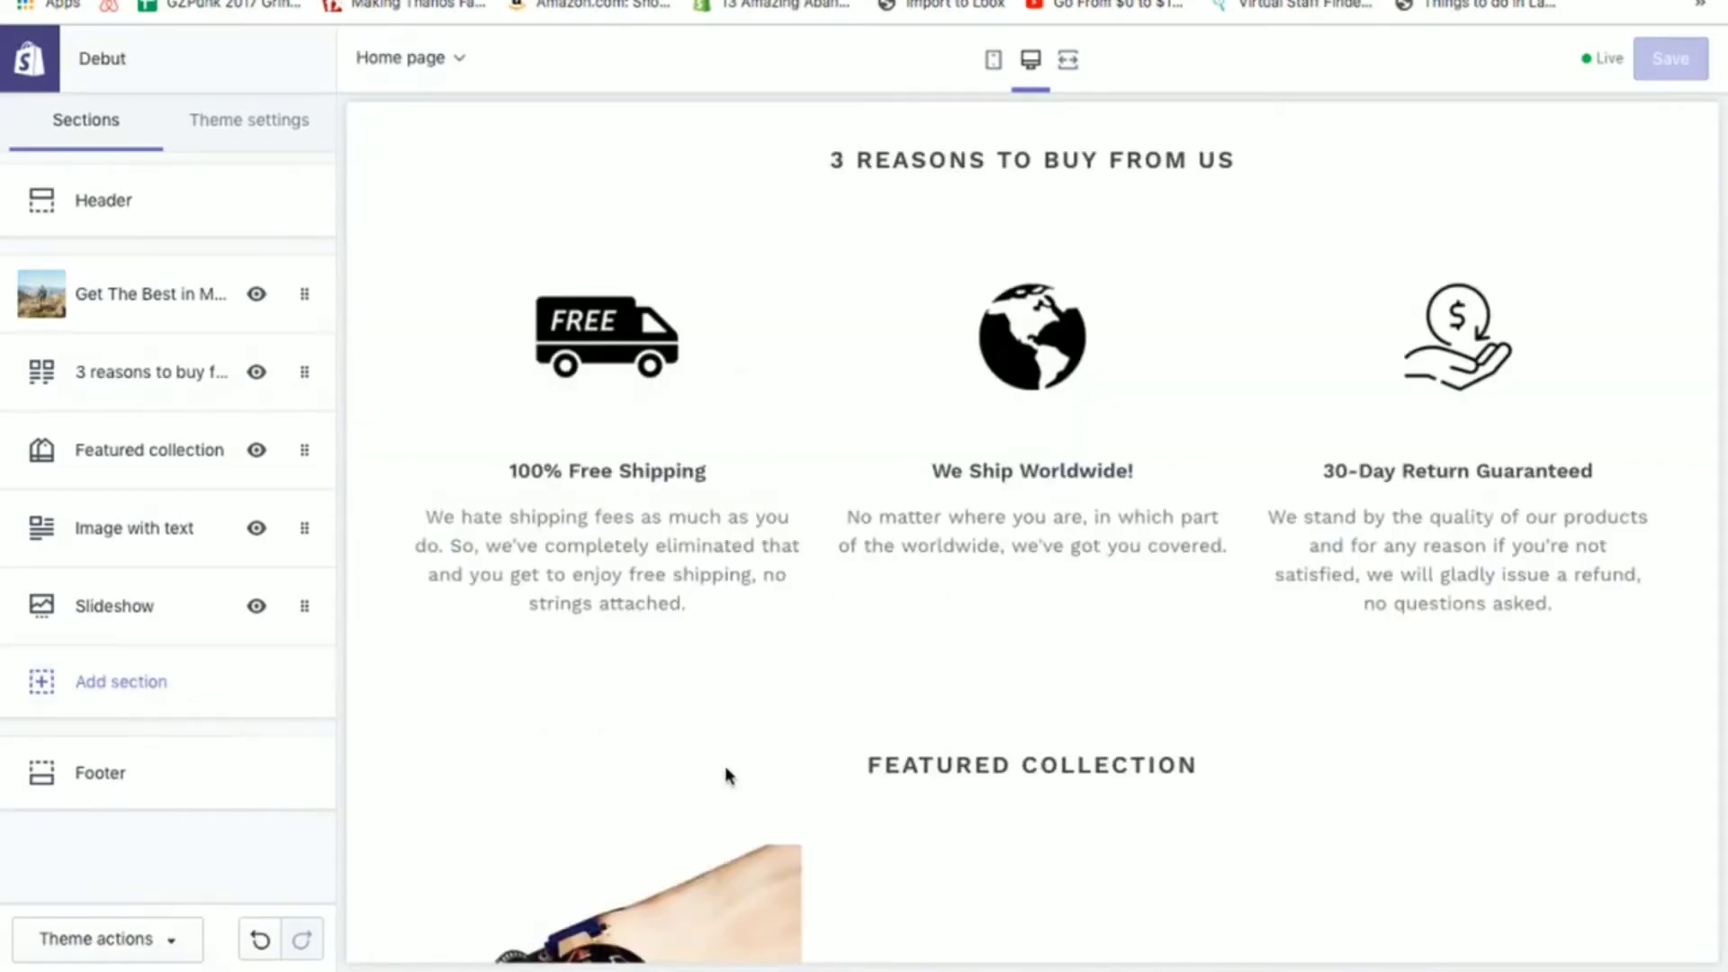
click(168, 702)
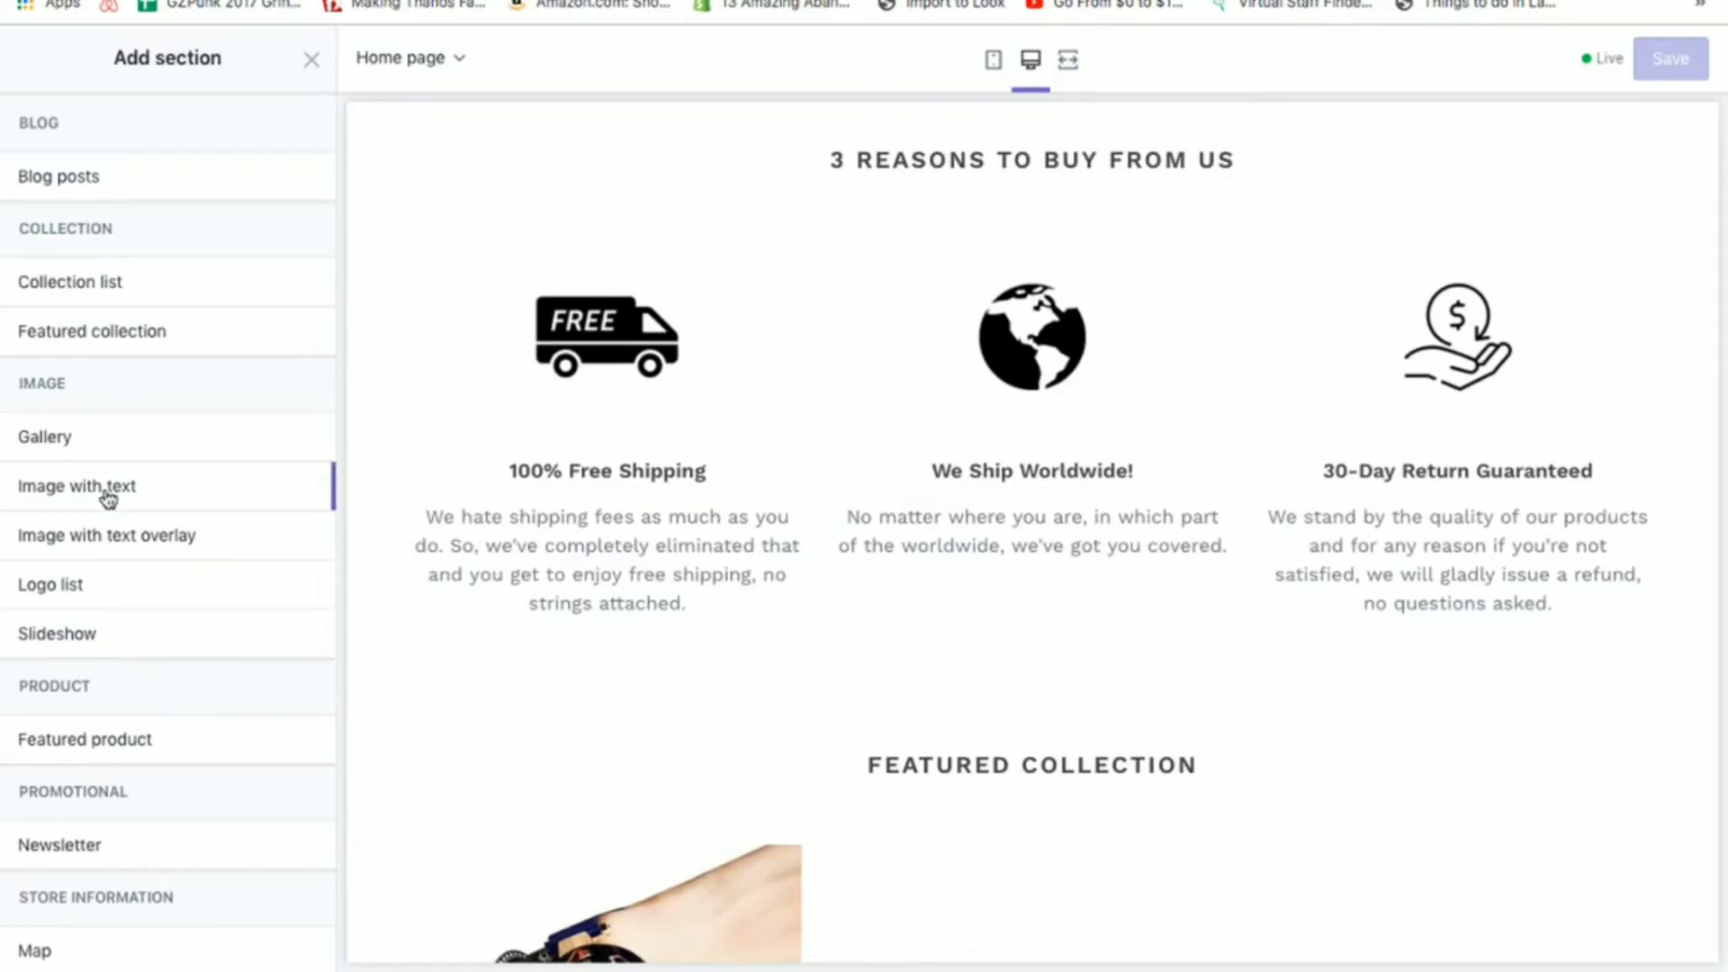
Add a Gallery section at Medium height and expand its first image block
scroll(108, 495, down, 3)
scroll(108, 494, up, 2)
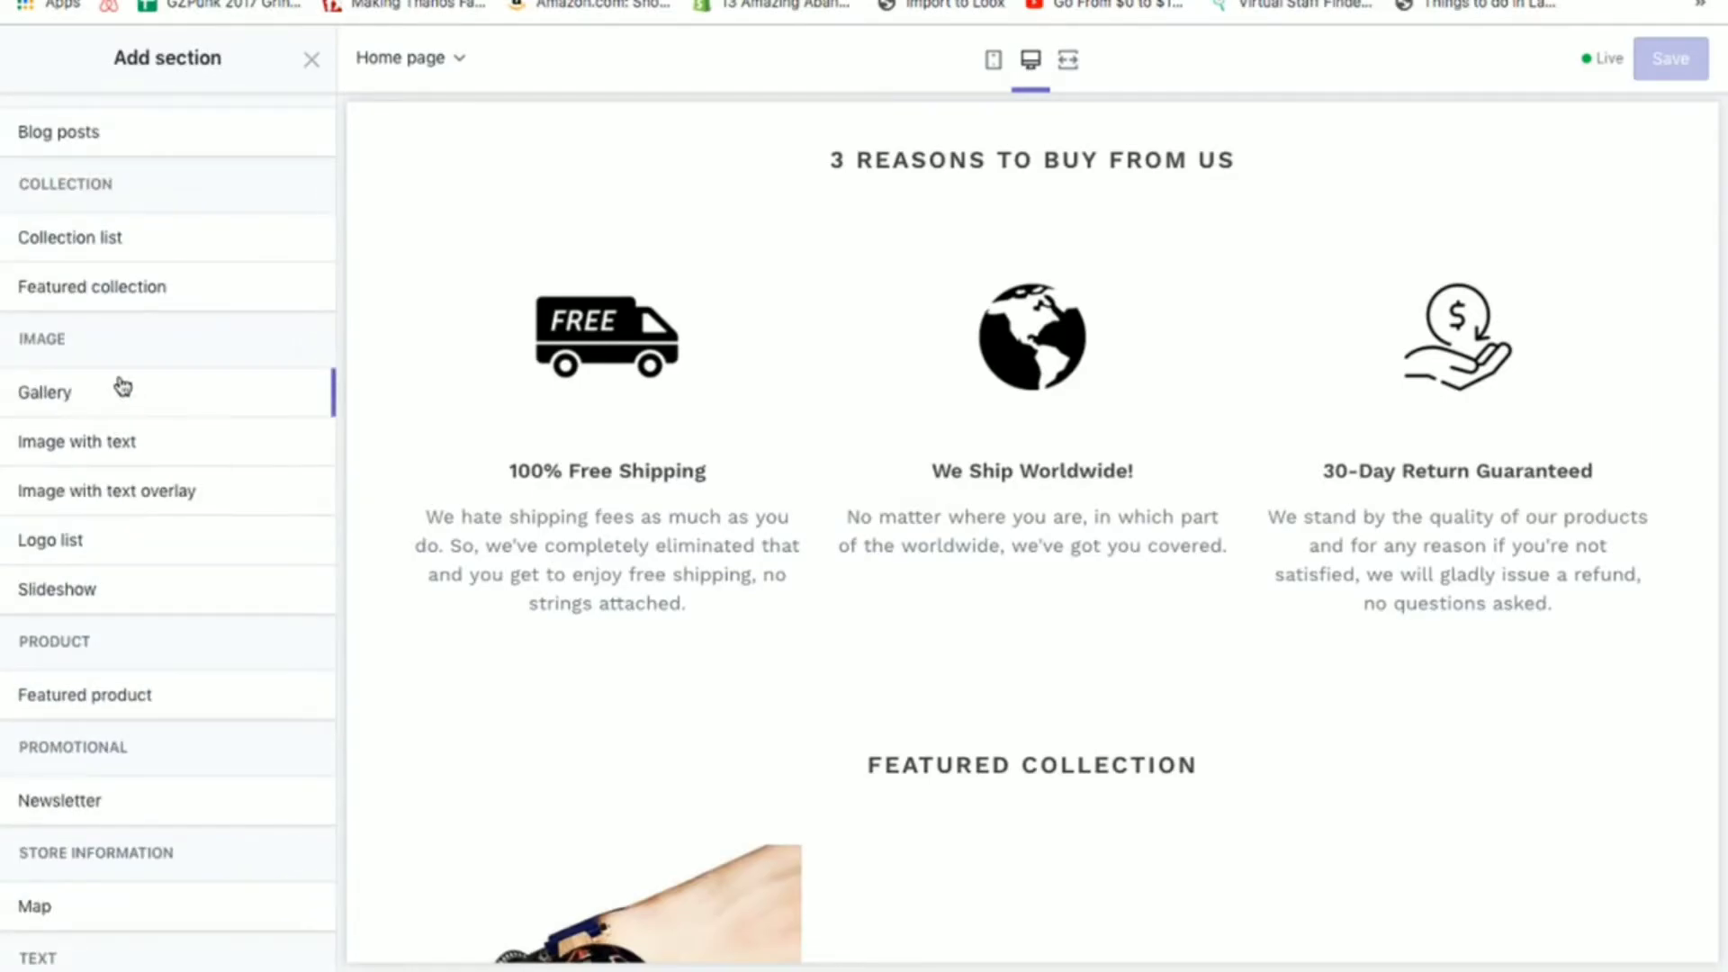
mouse_move(119, 387)
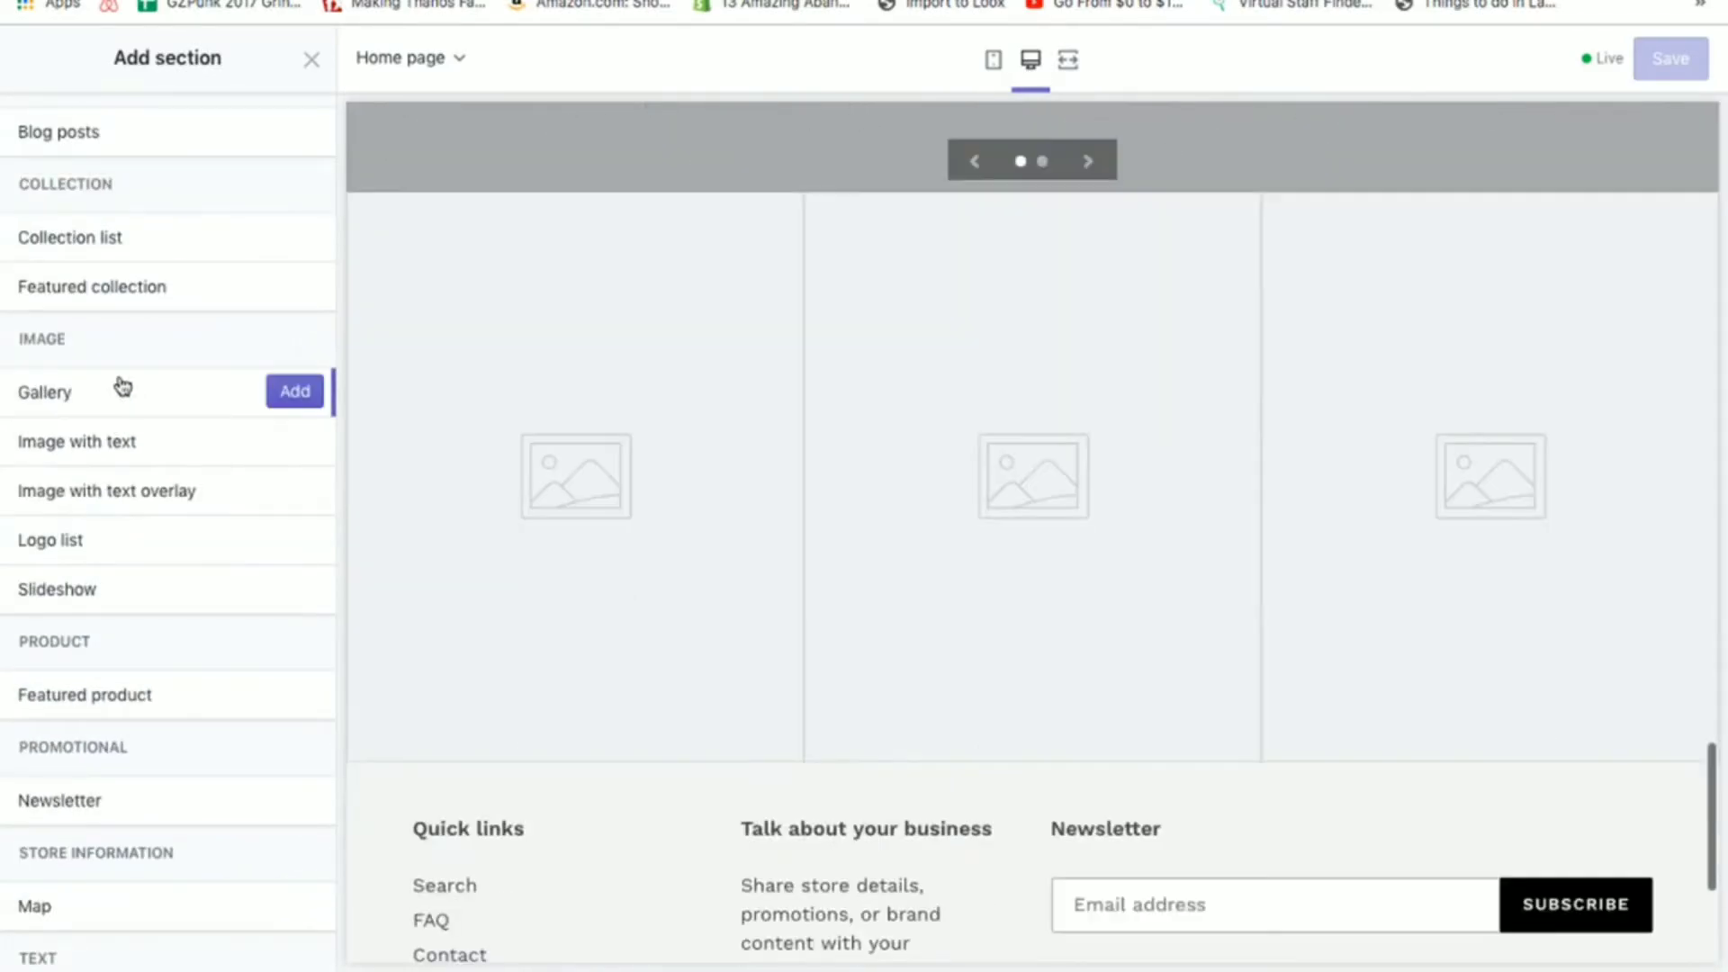
click(288, 396)
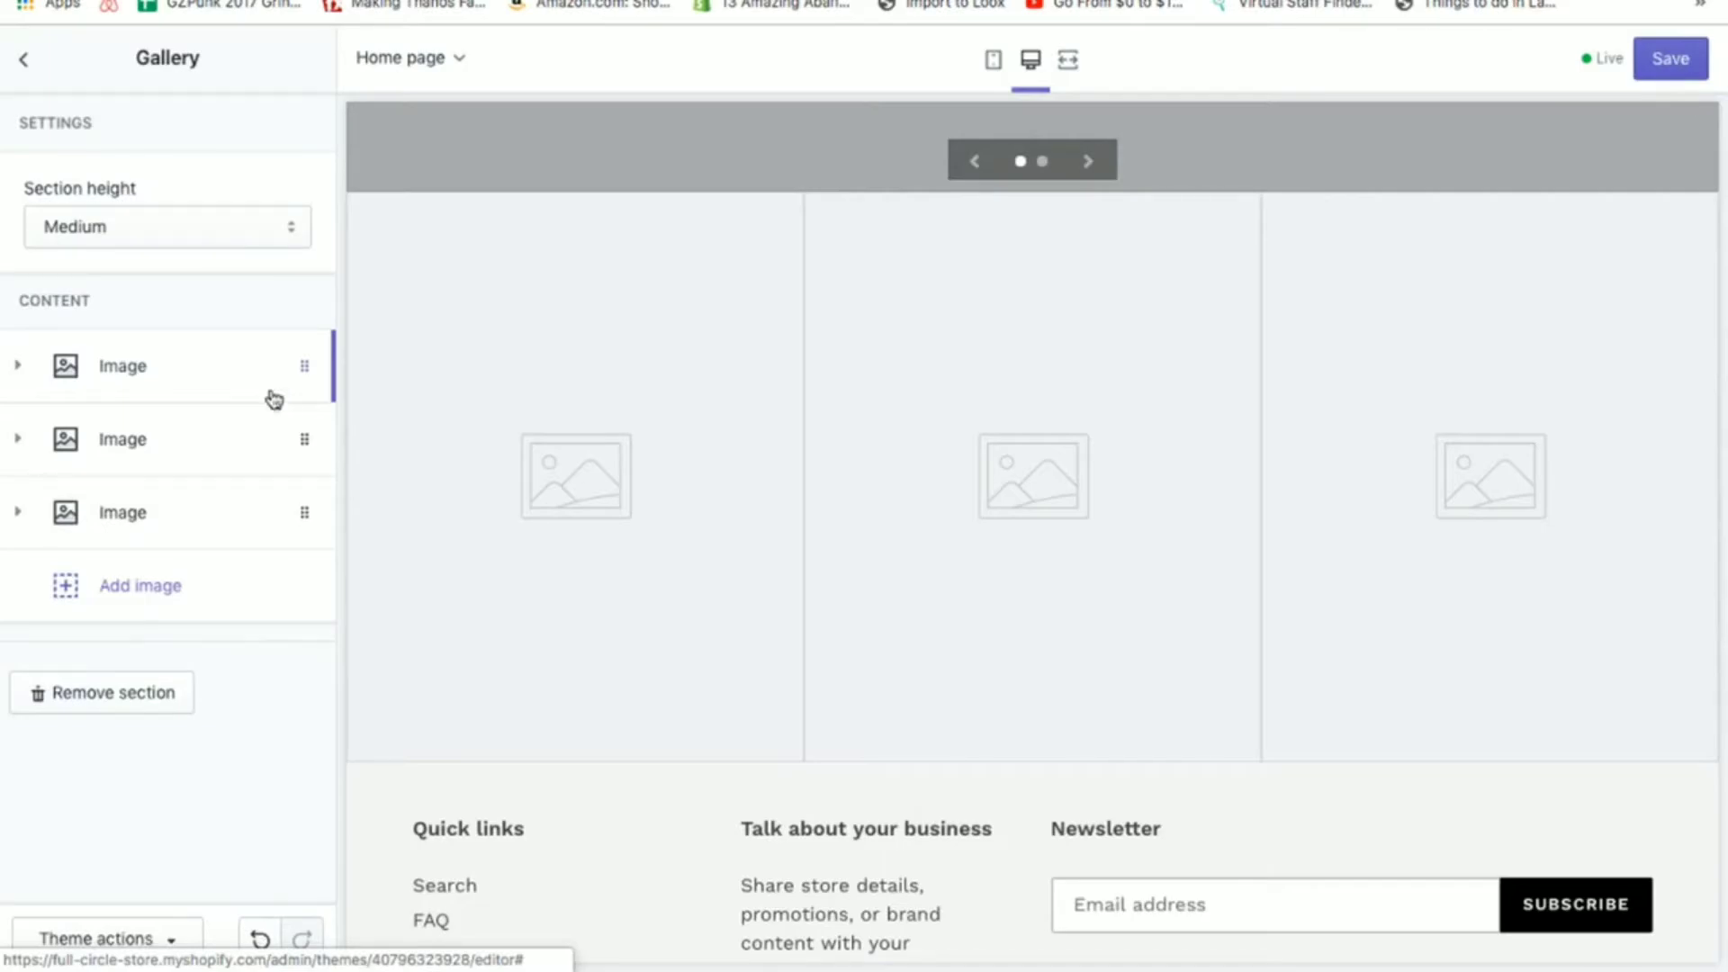
click(148, 232)
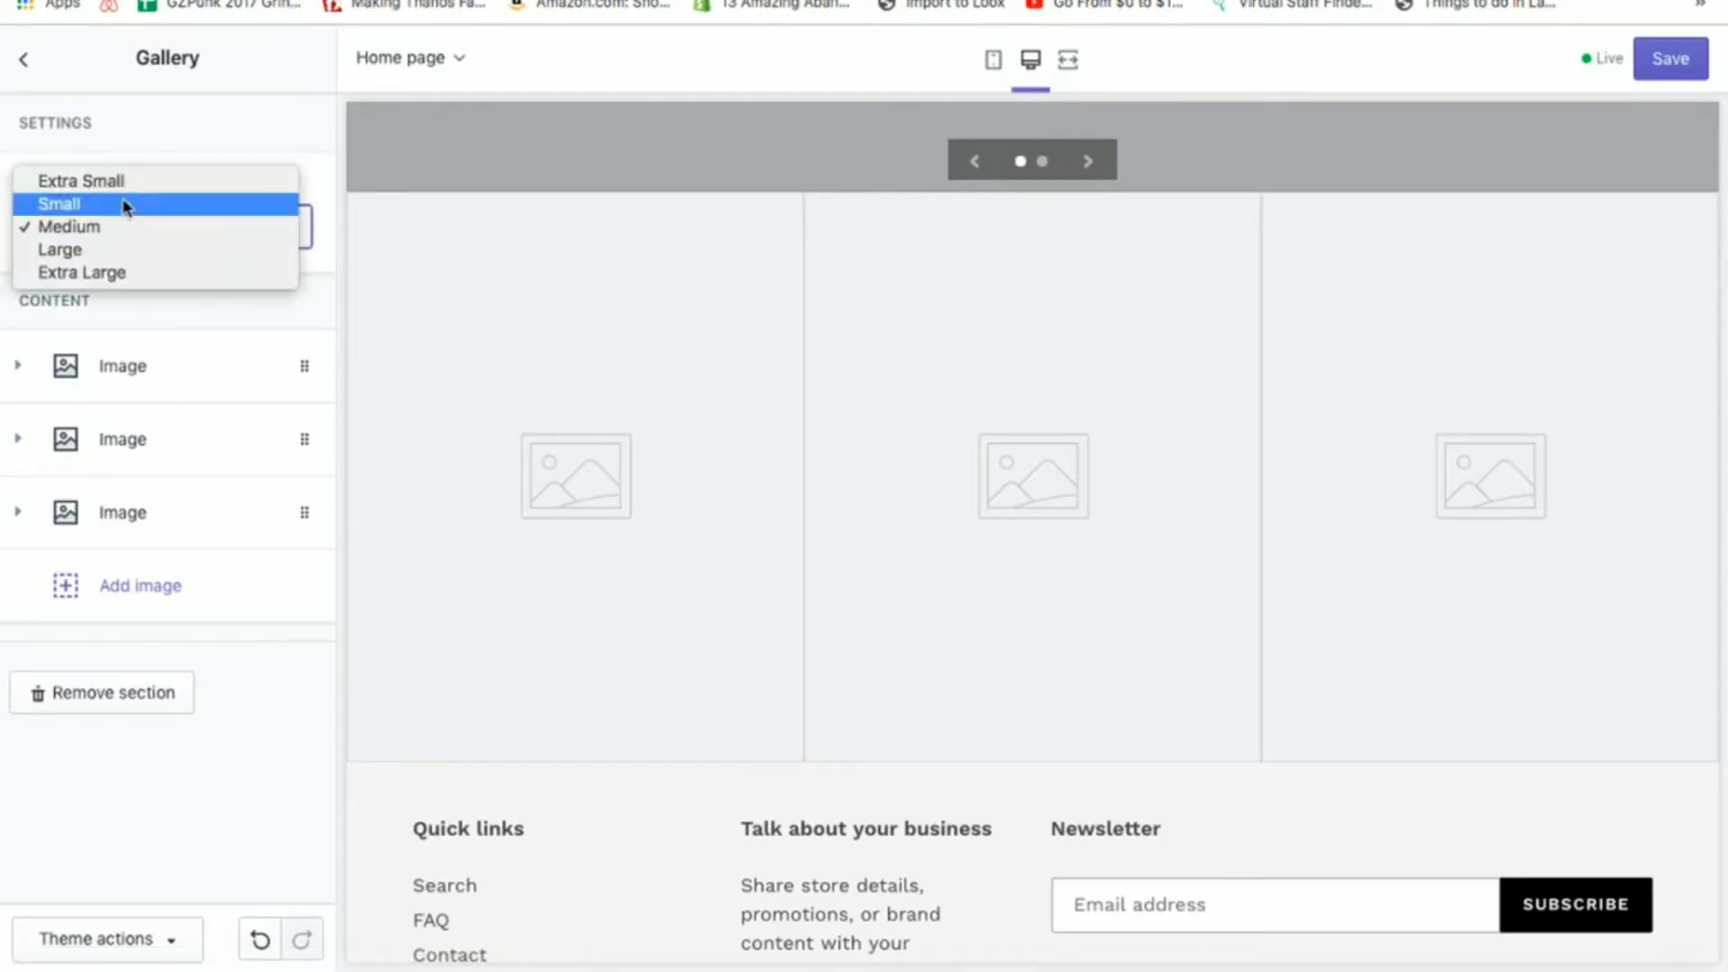
click(124, 207)
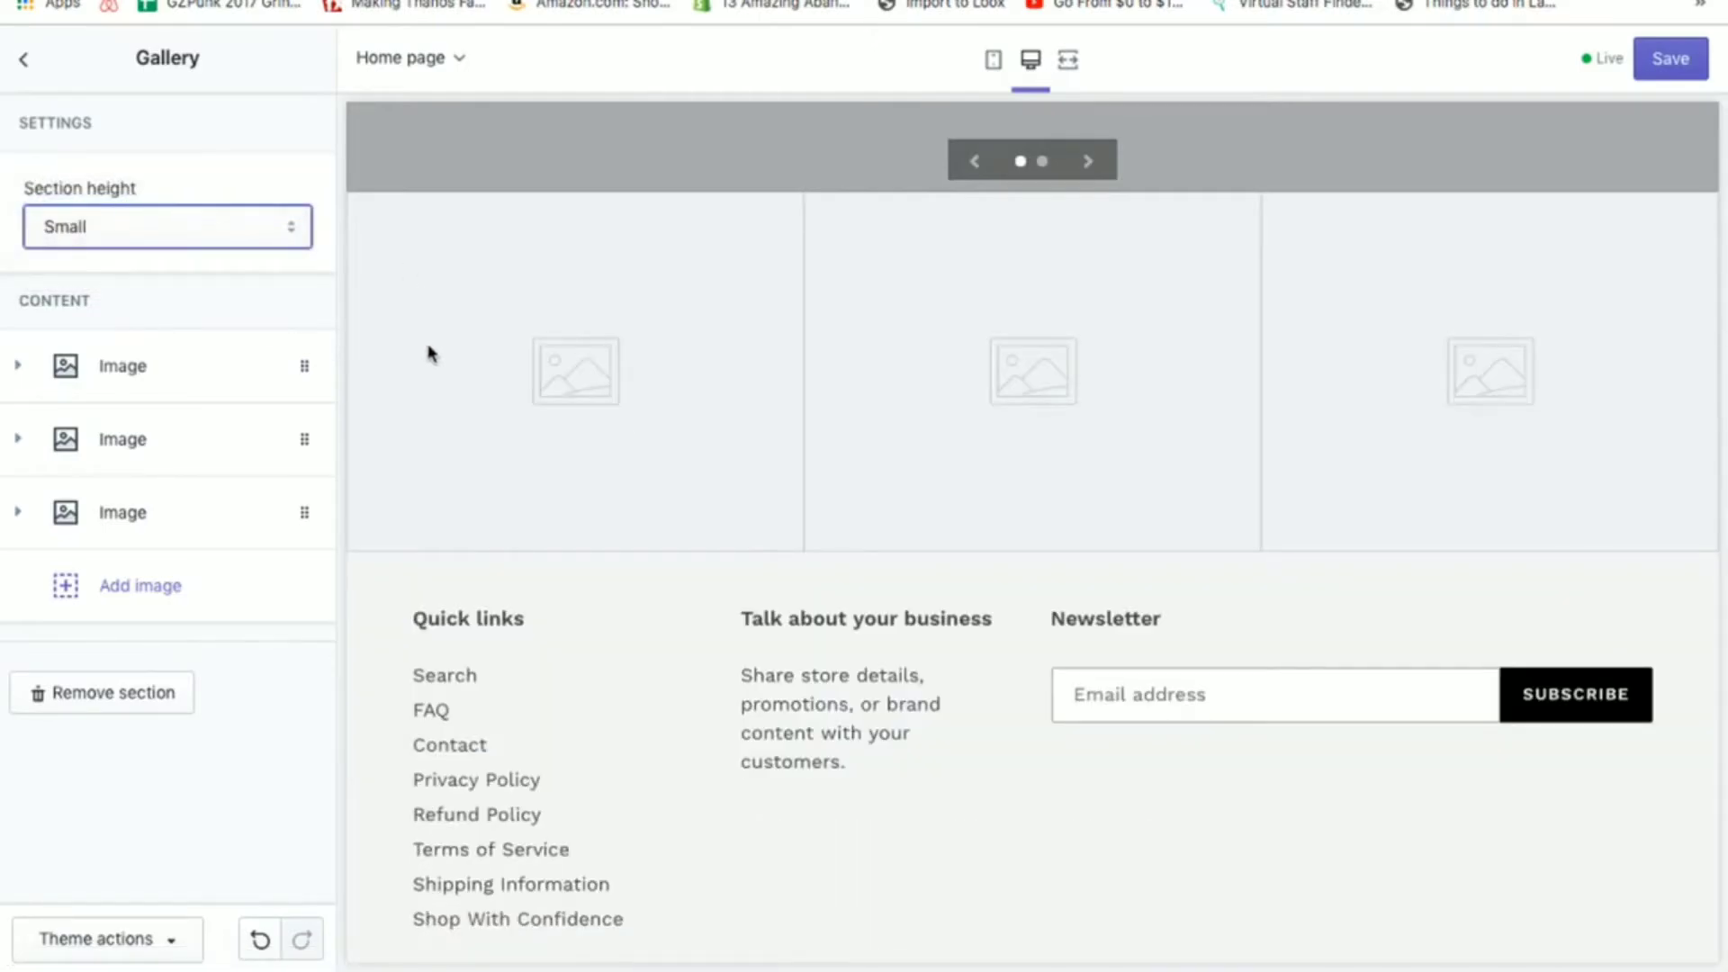
click(264, 232)
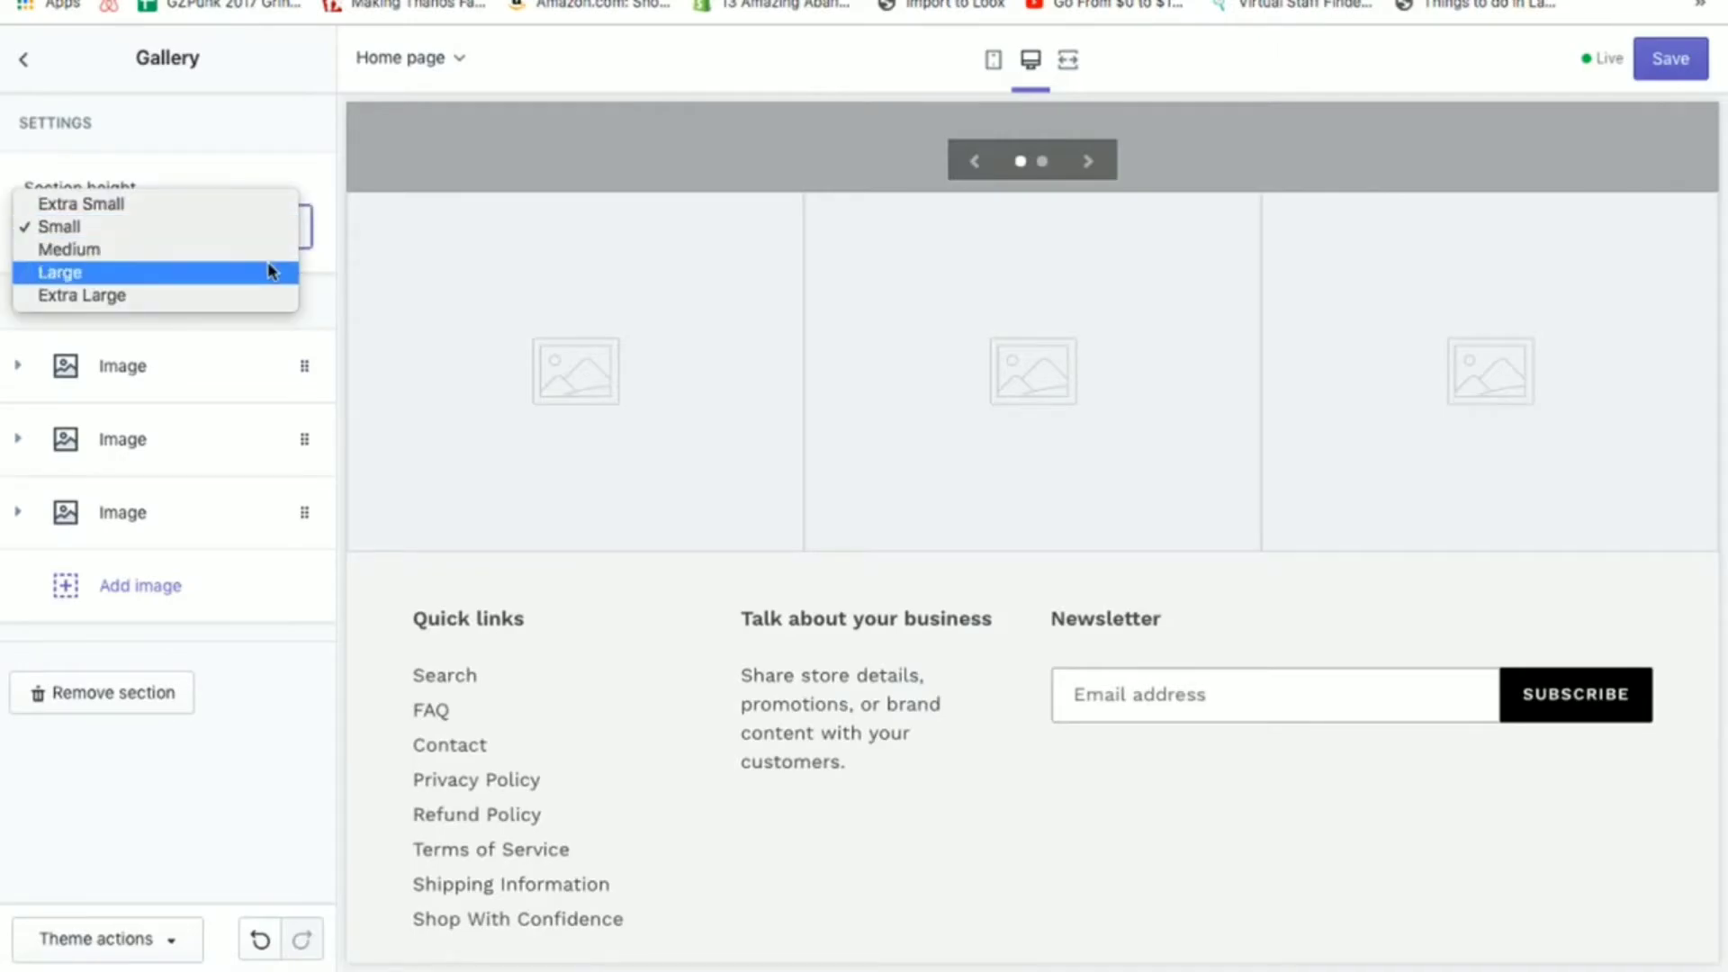
click(267, 251)
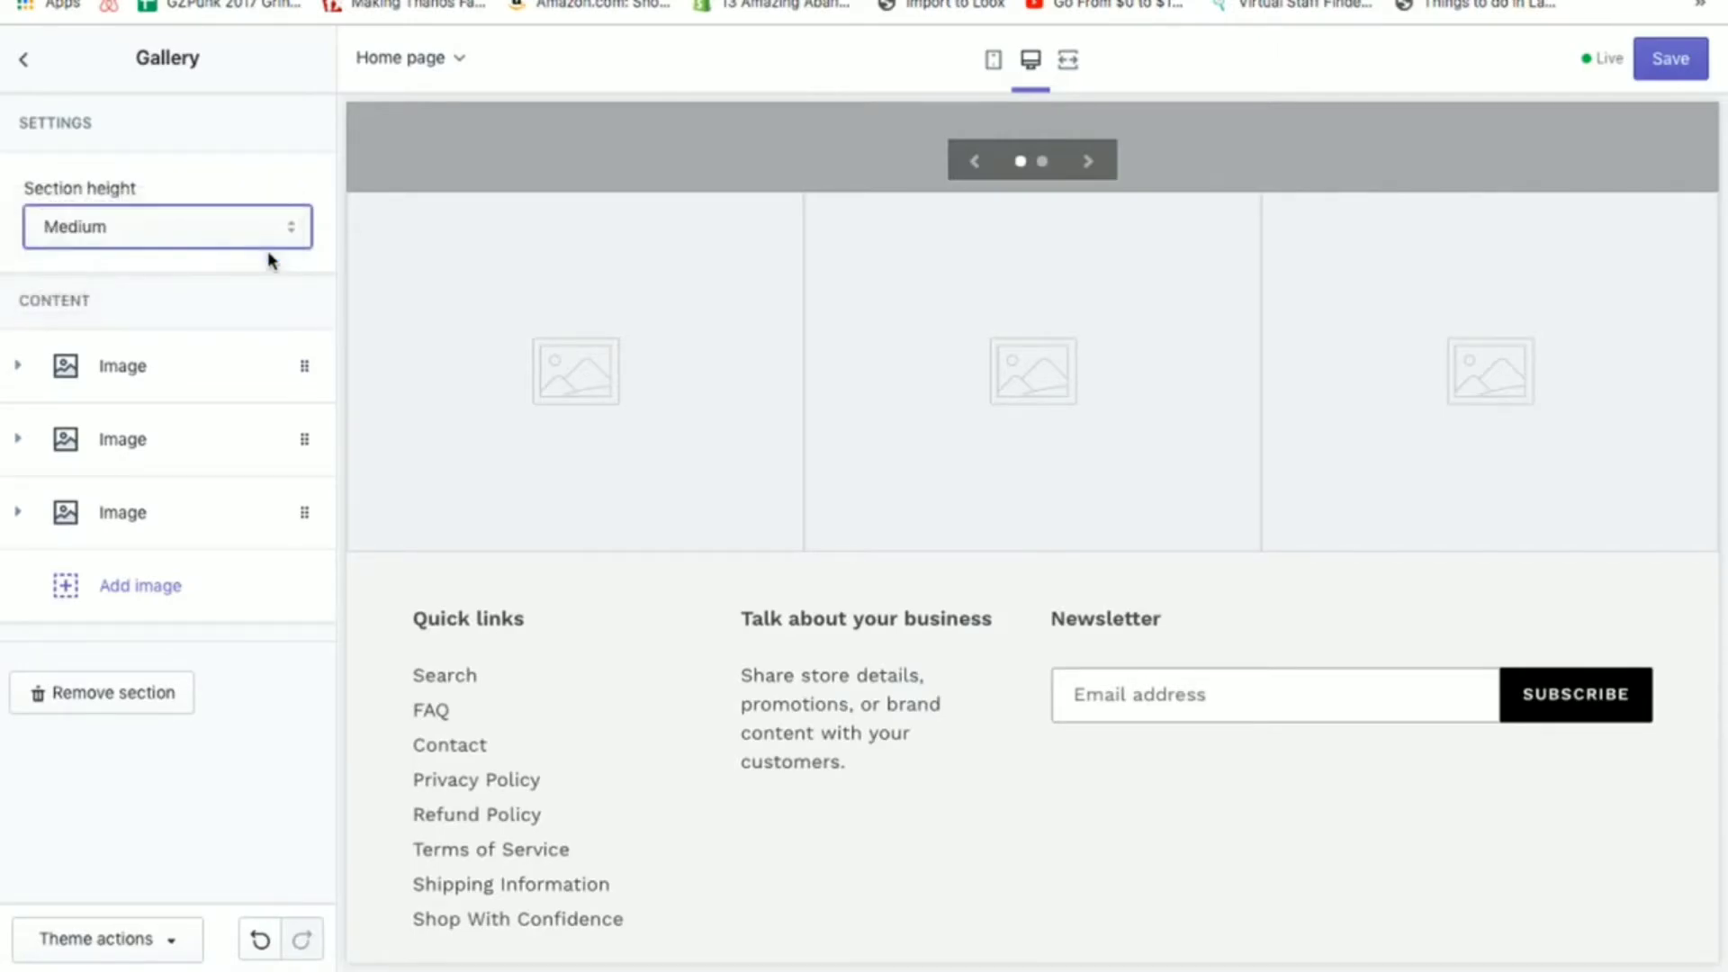
click(180, 373)
scroll(189, 551, down, 3)
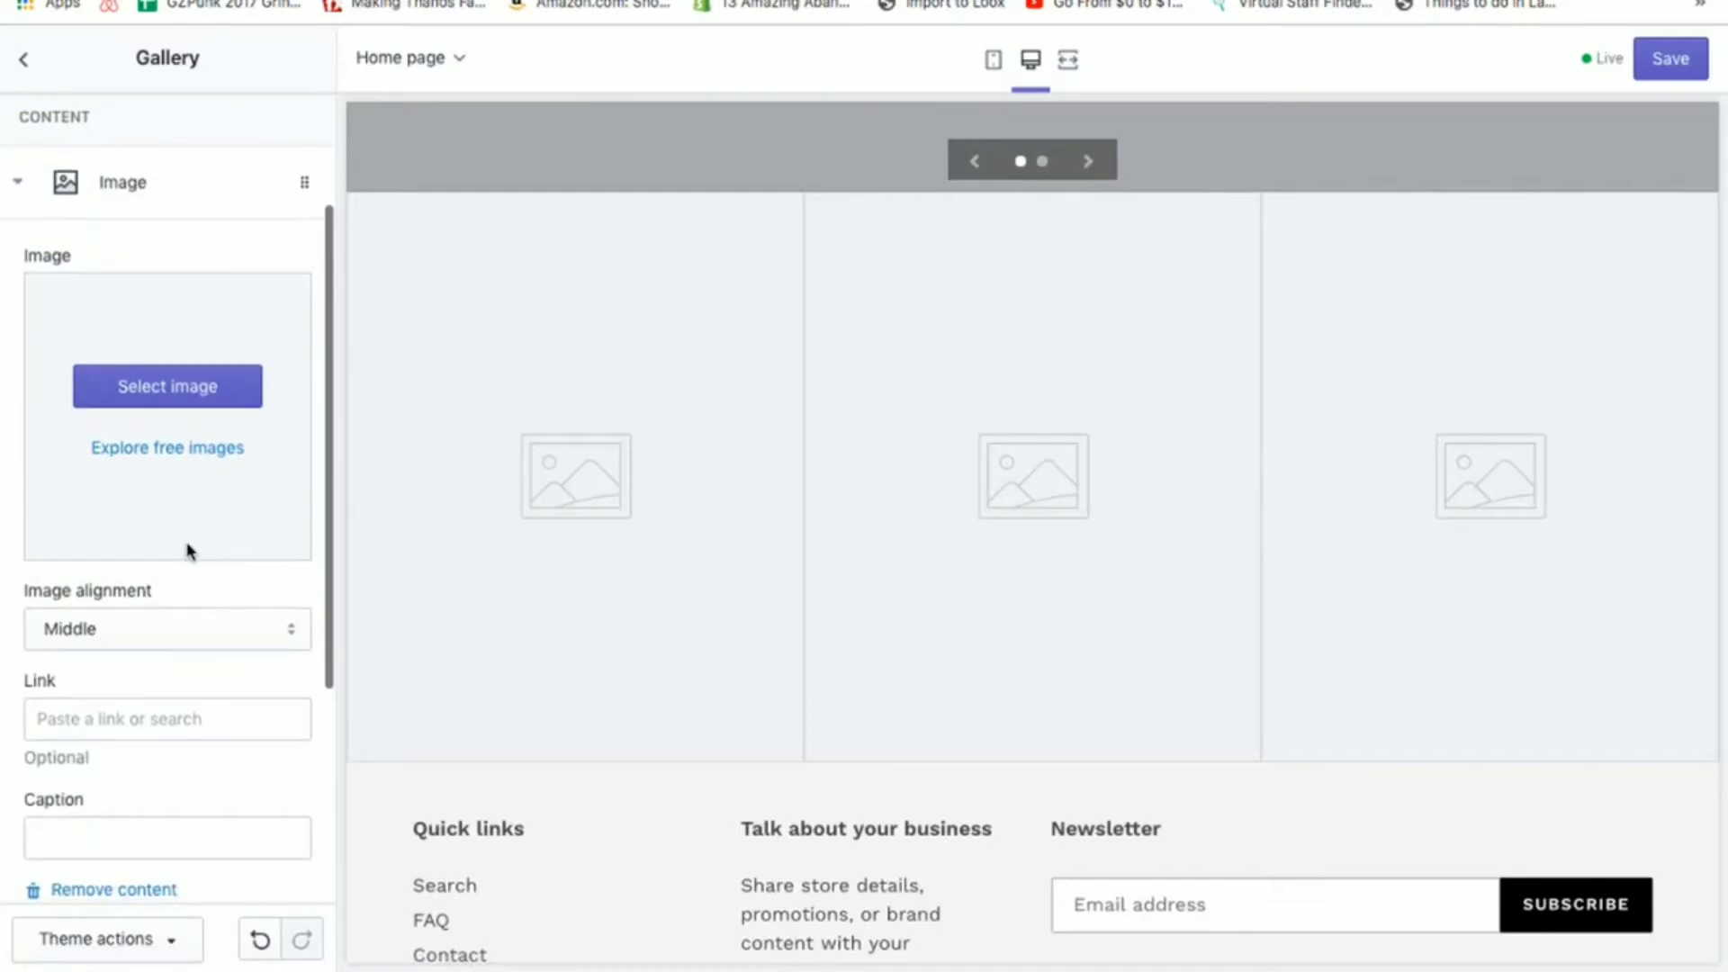
Link the first gallery image to the Beauty collection
scroll(187, 551, down, 1)
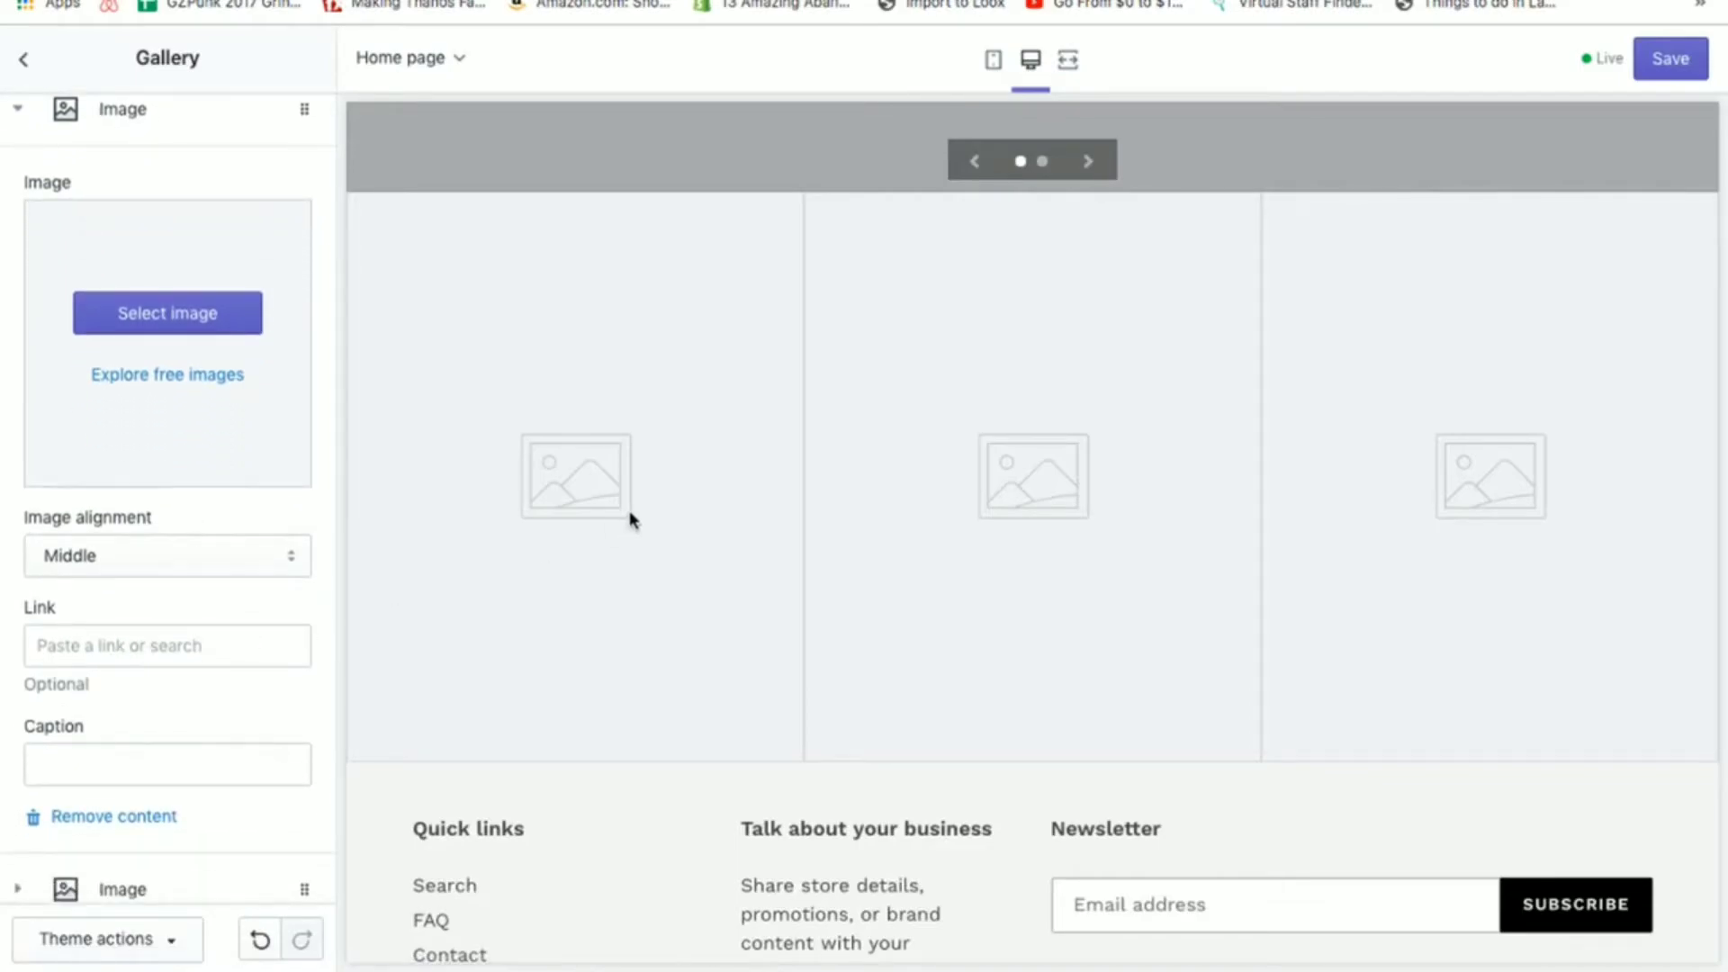
click(238, 641)
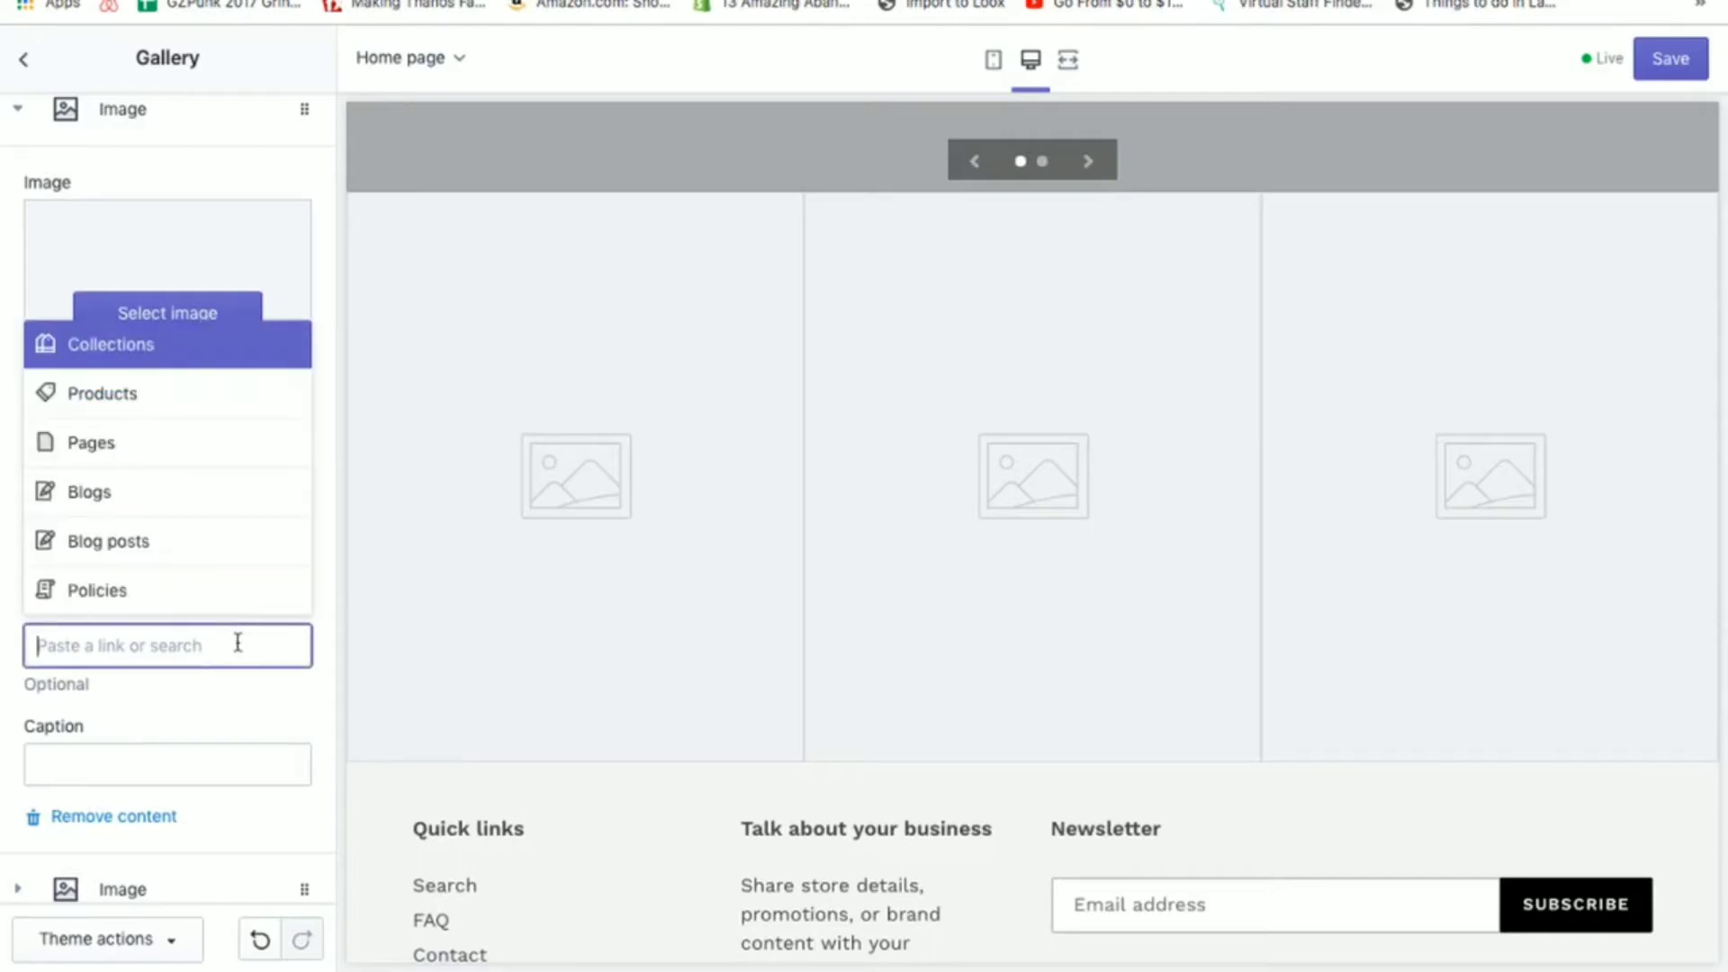
click(150, 367)
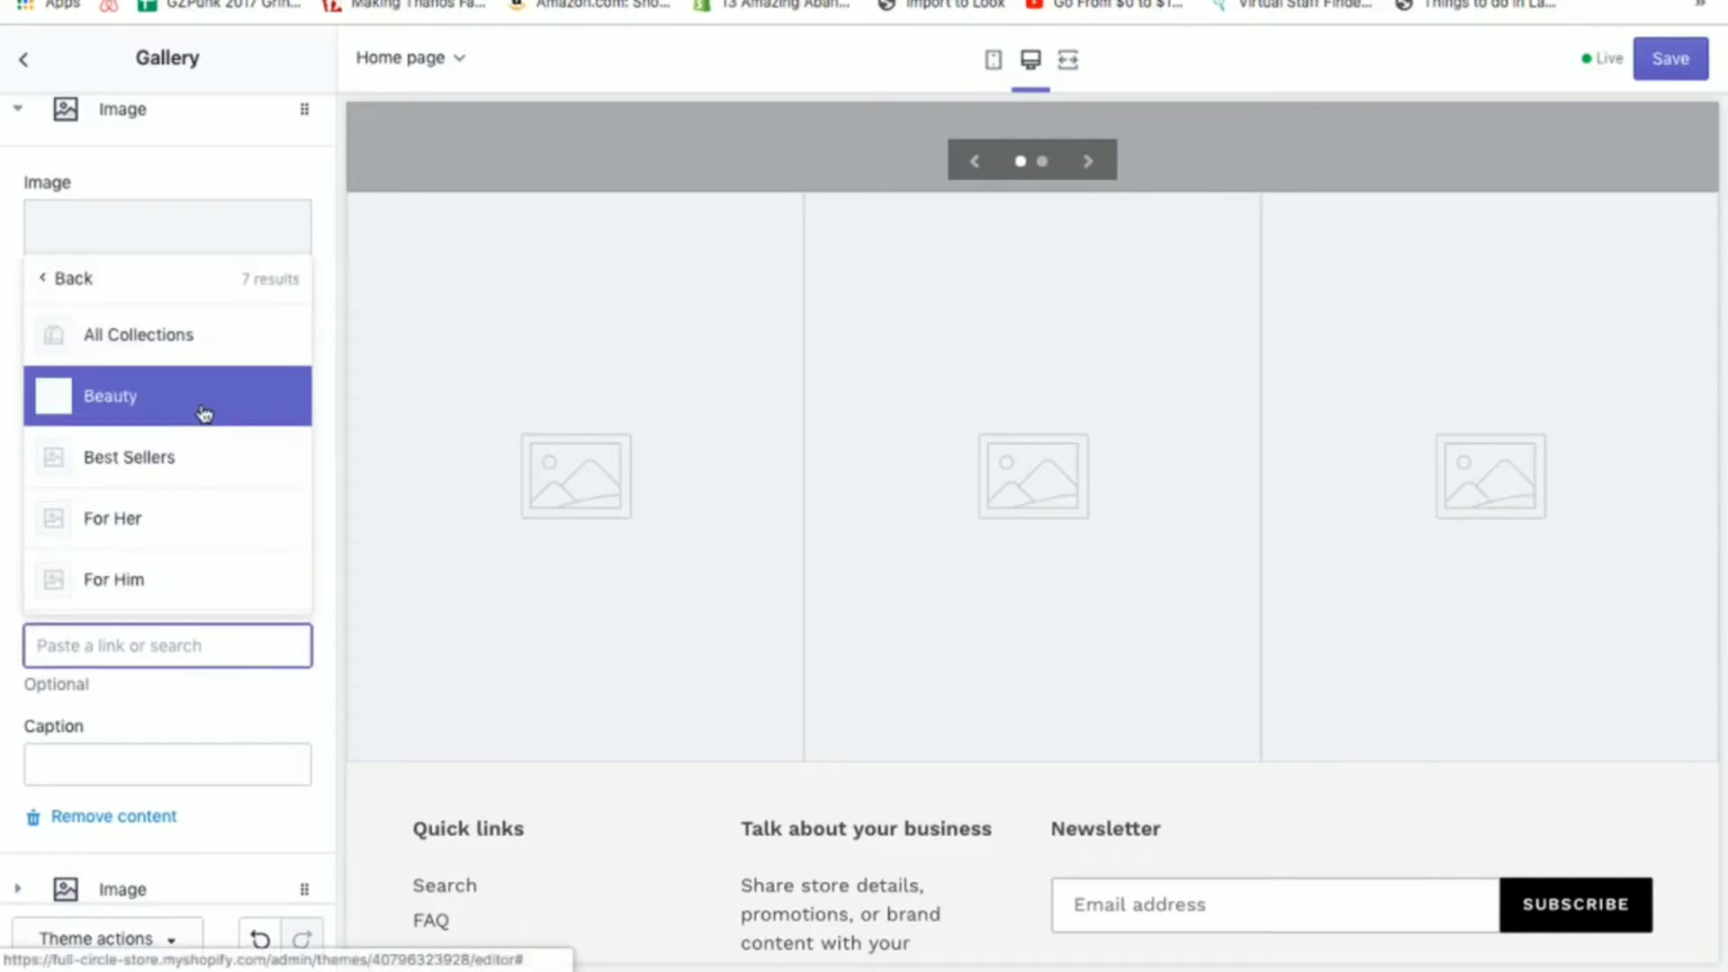
click(205, 413)
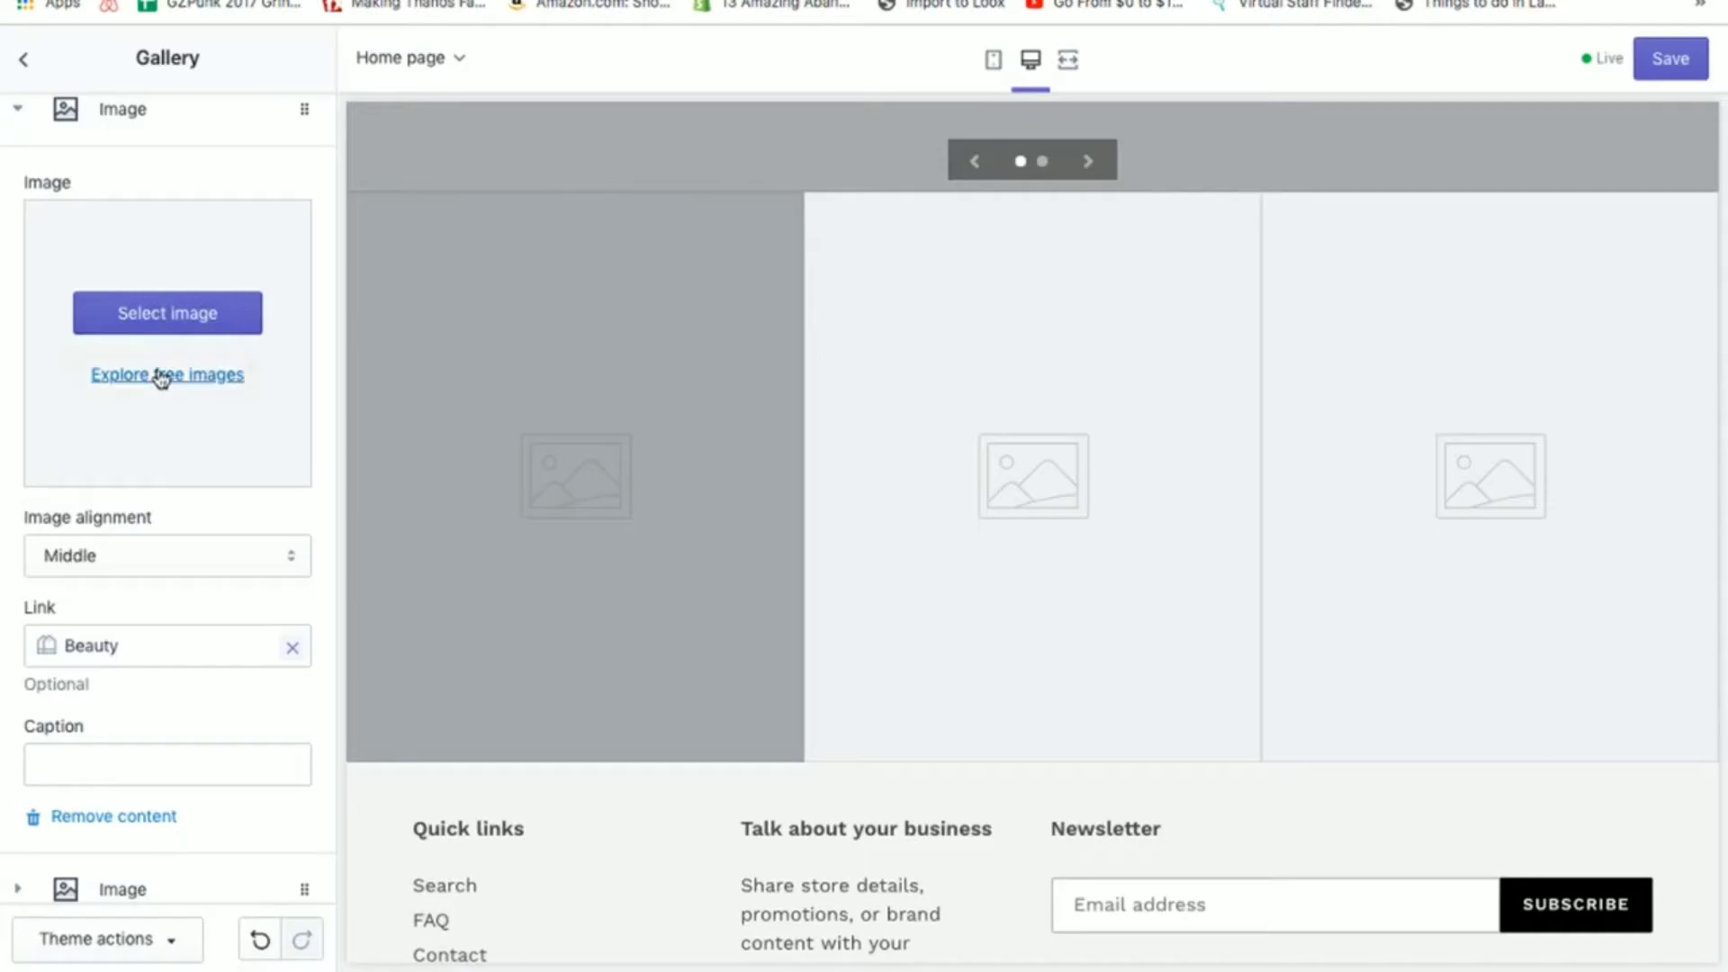
Give the first panel a free makeup-brushes stock photo and caption it 'Beauty'
click(161, 376)
scroll(156, 393, down, 9)
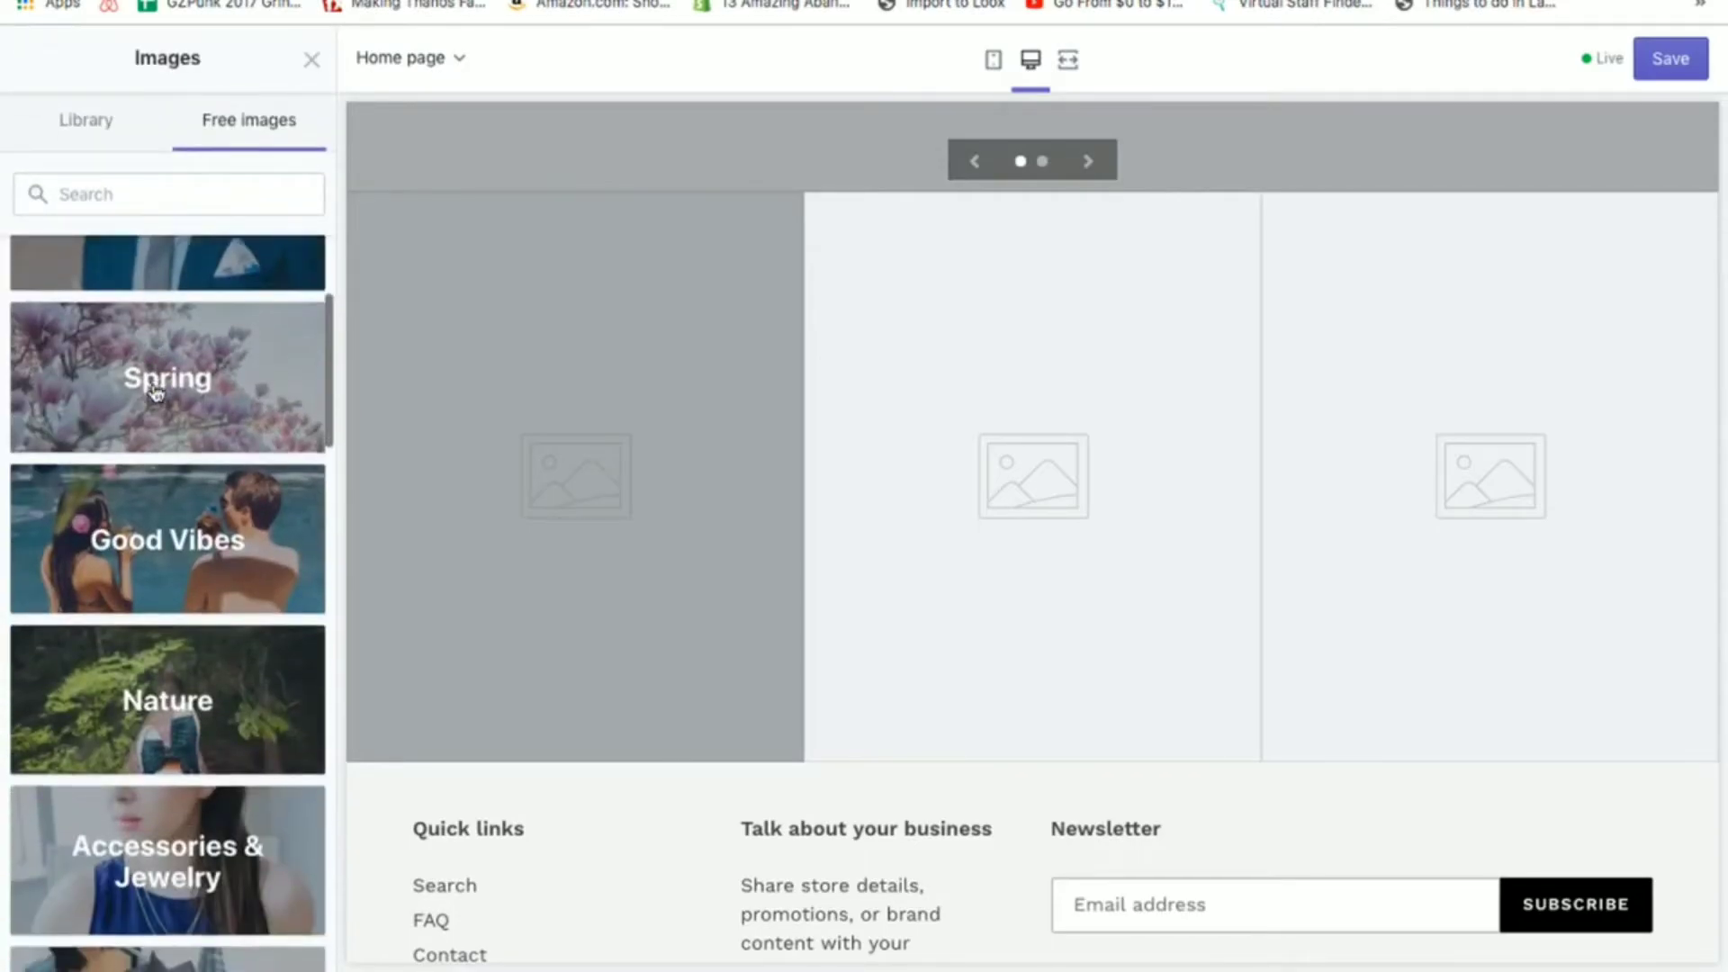
click(178, 189)
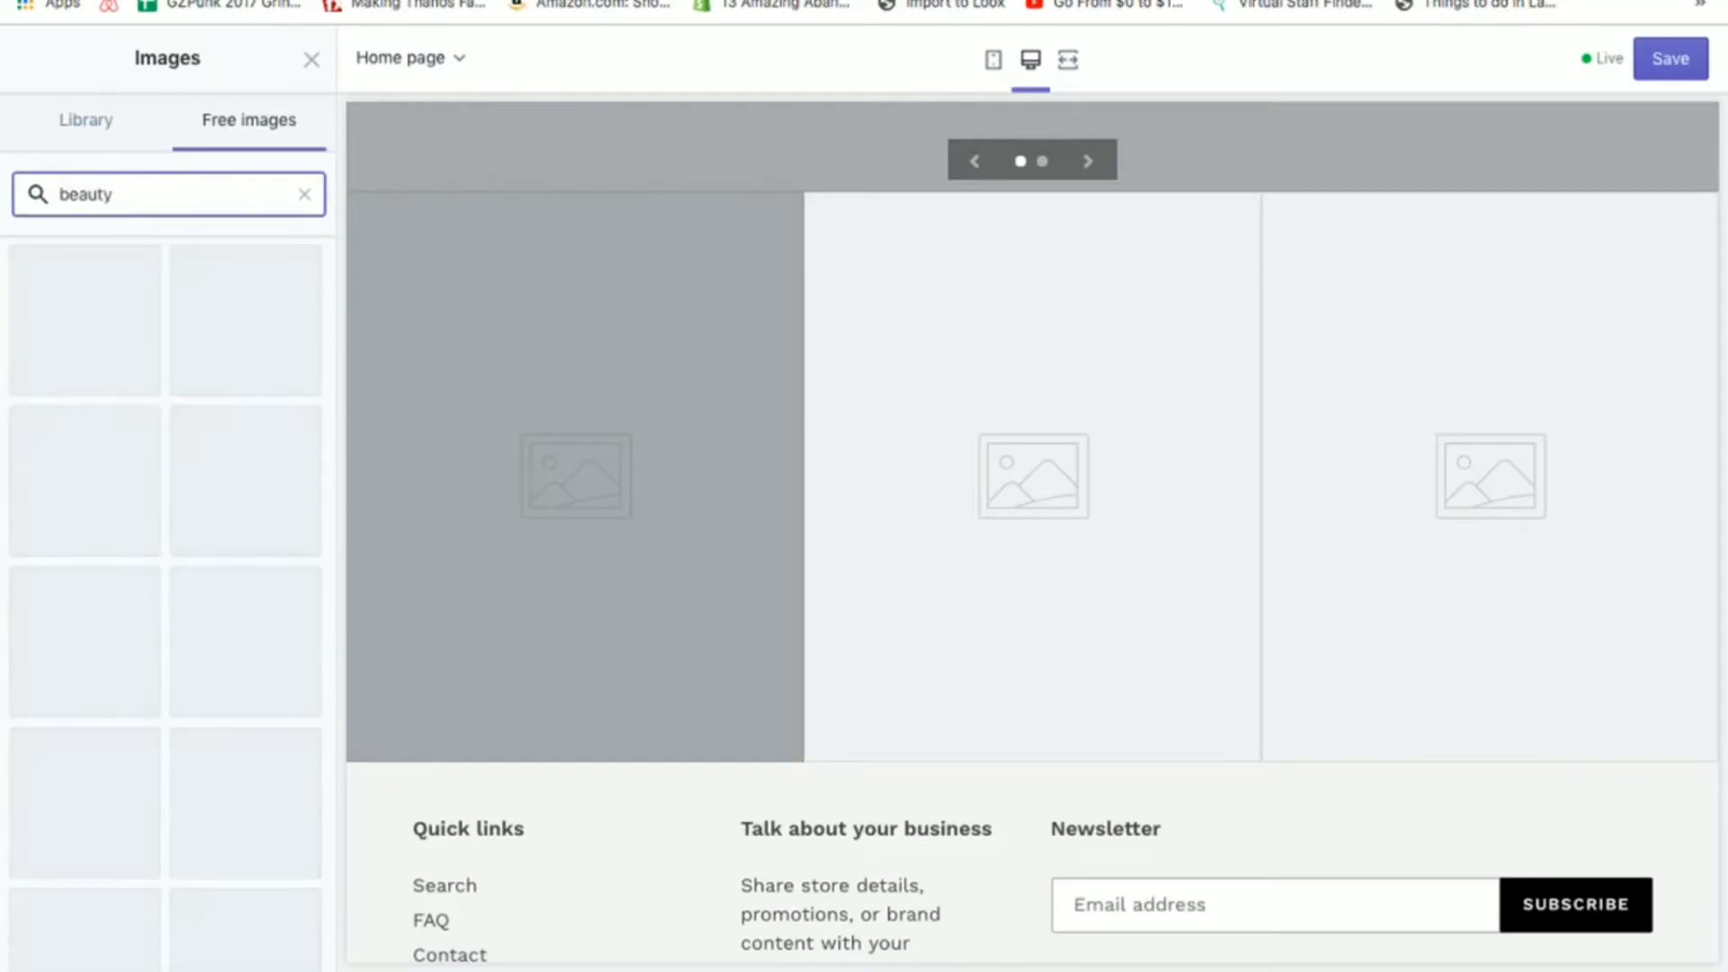
click(99, 396)
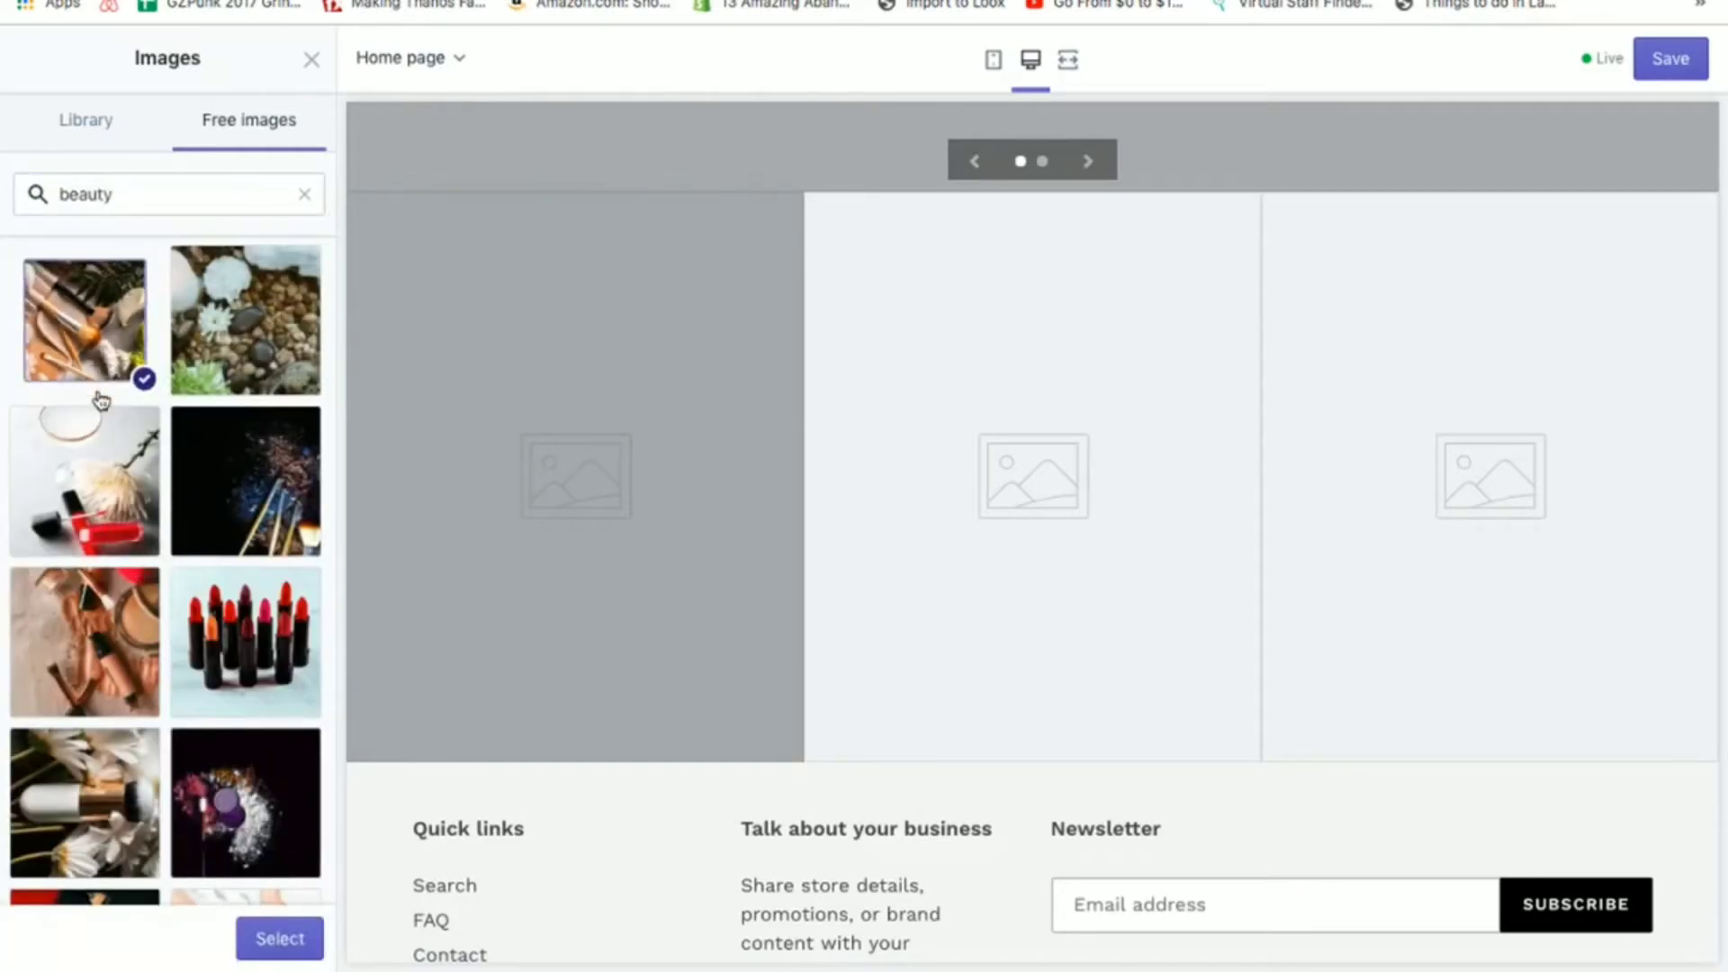
click(286, 941)
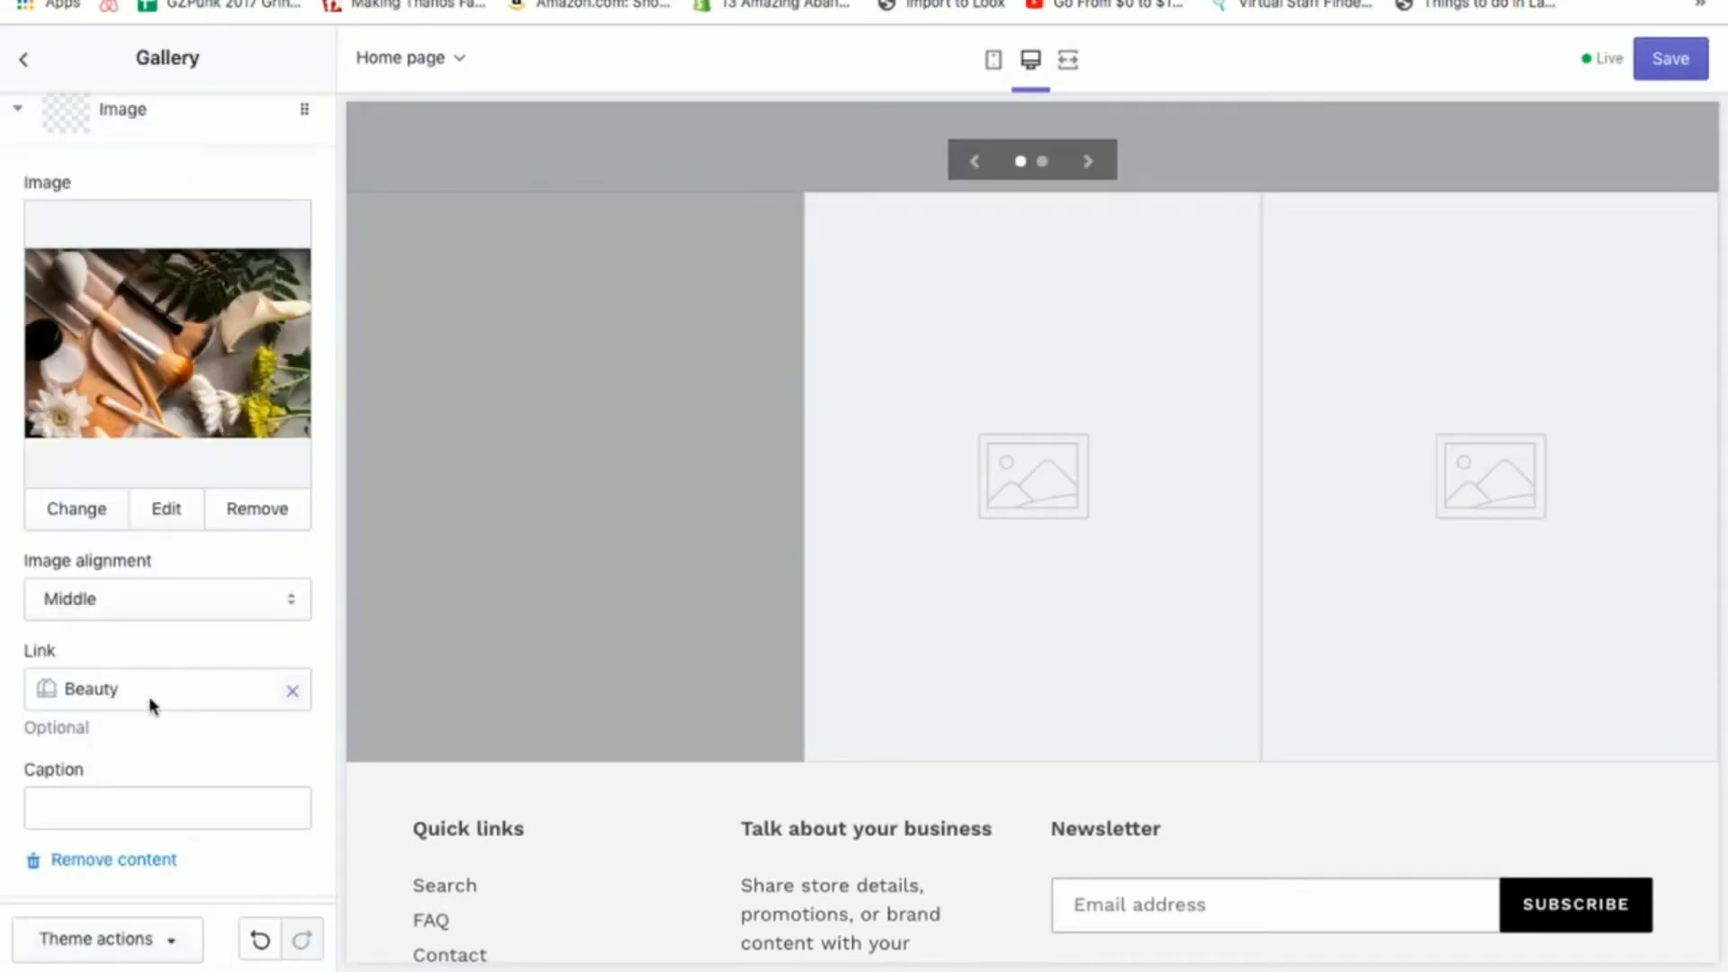
click(166, 807)
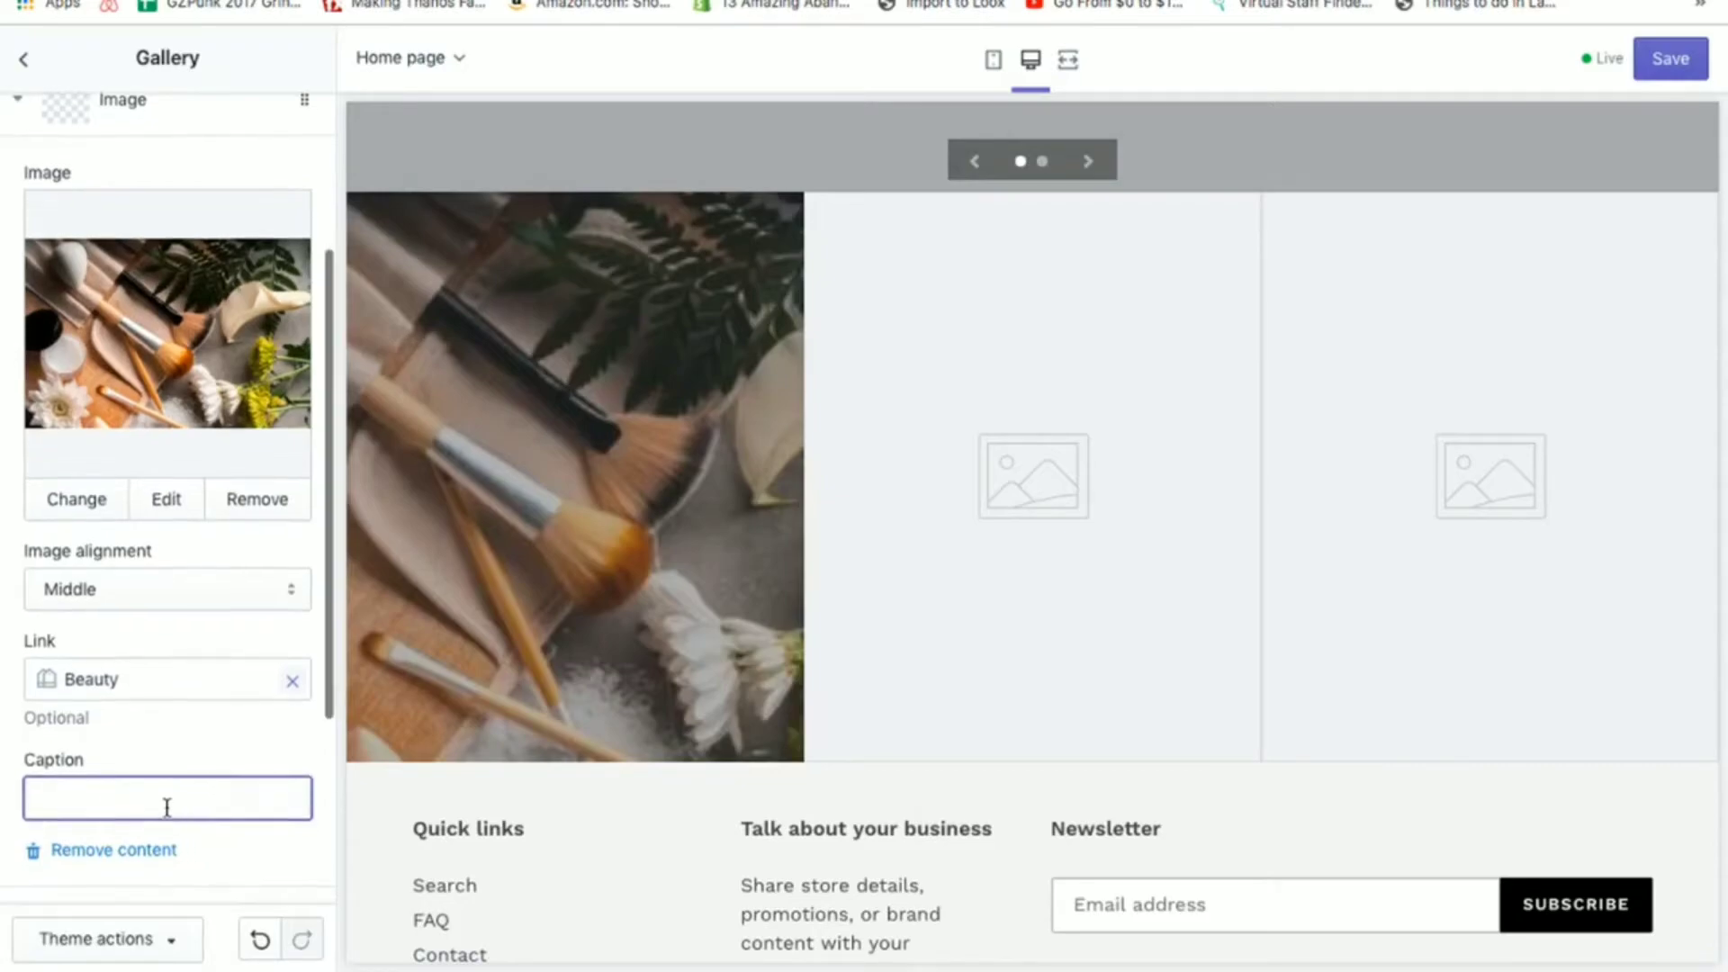
text(Beauty)
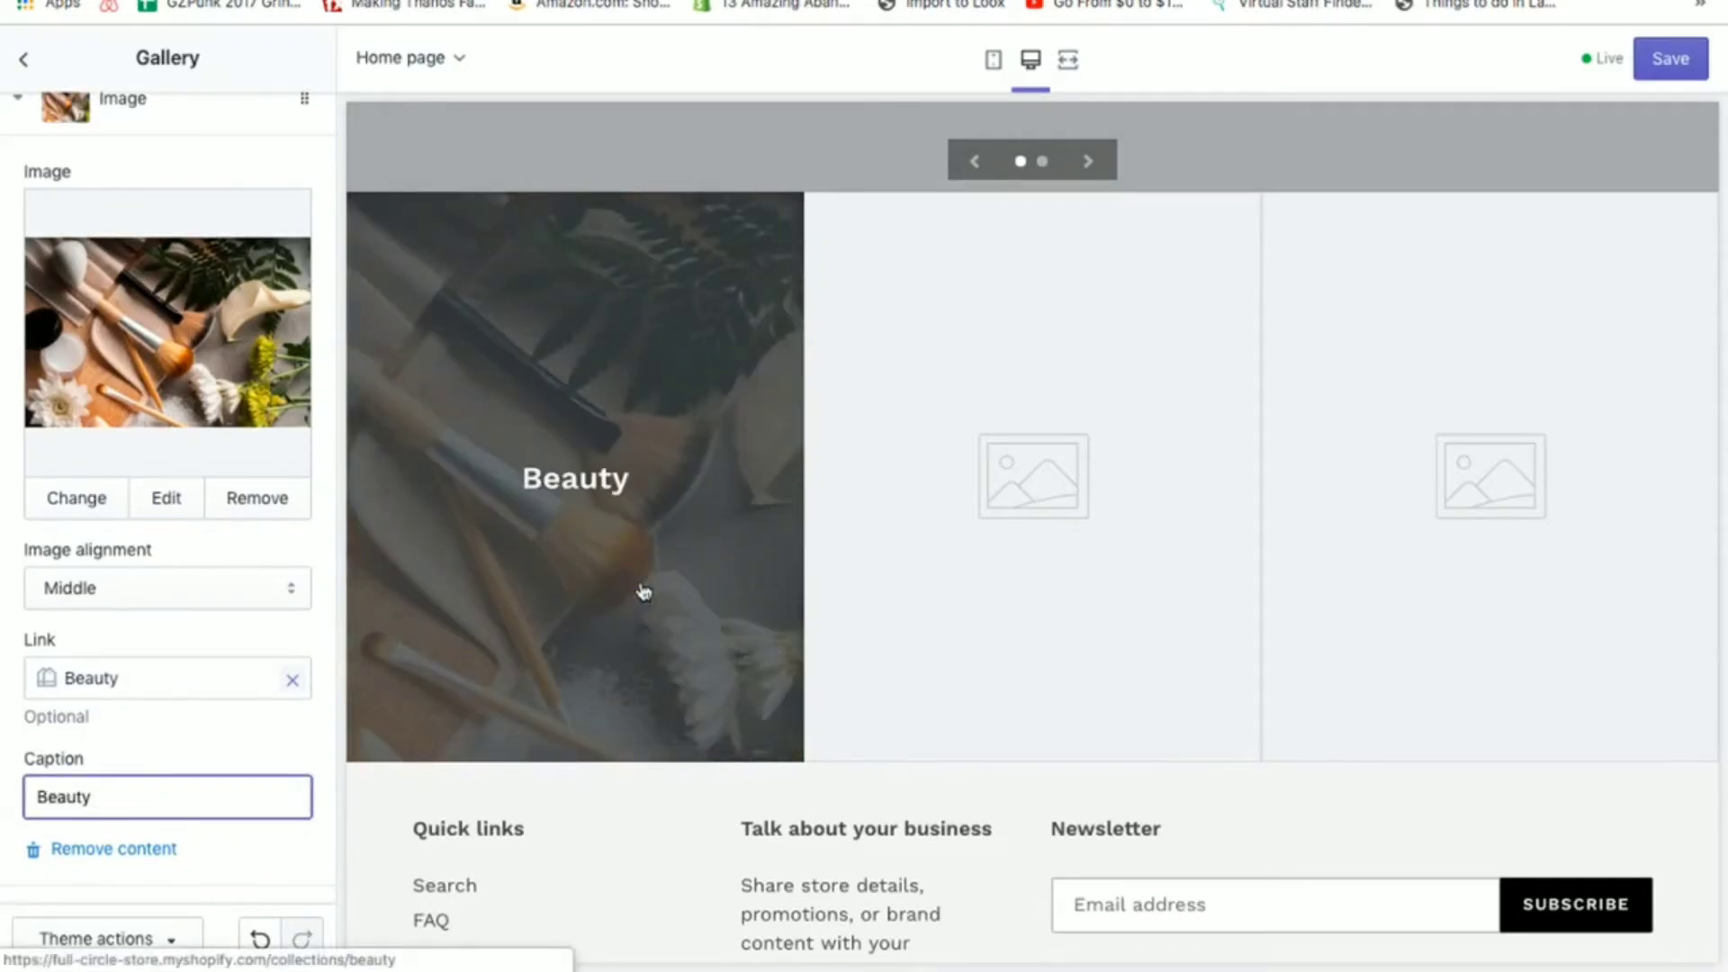
scroll(200, 698, down, 4)
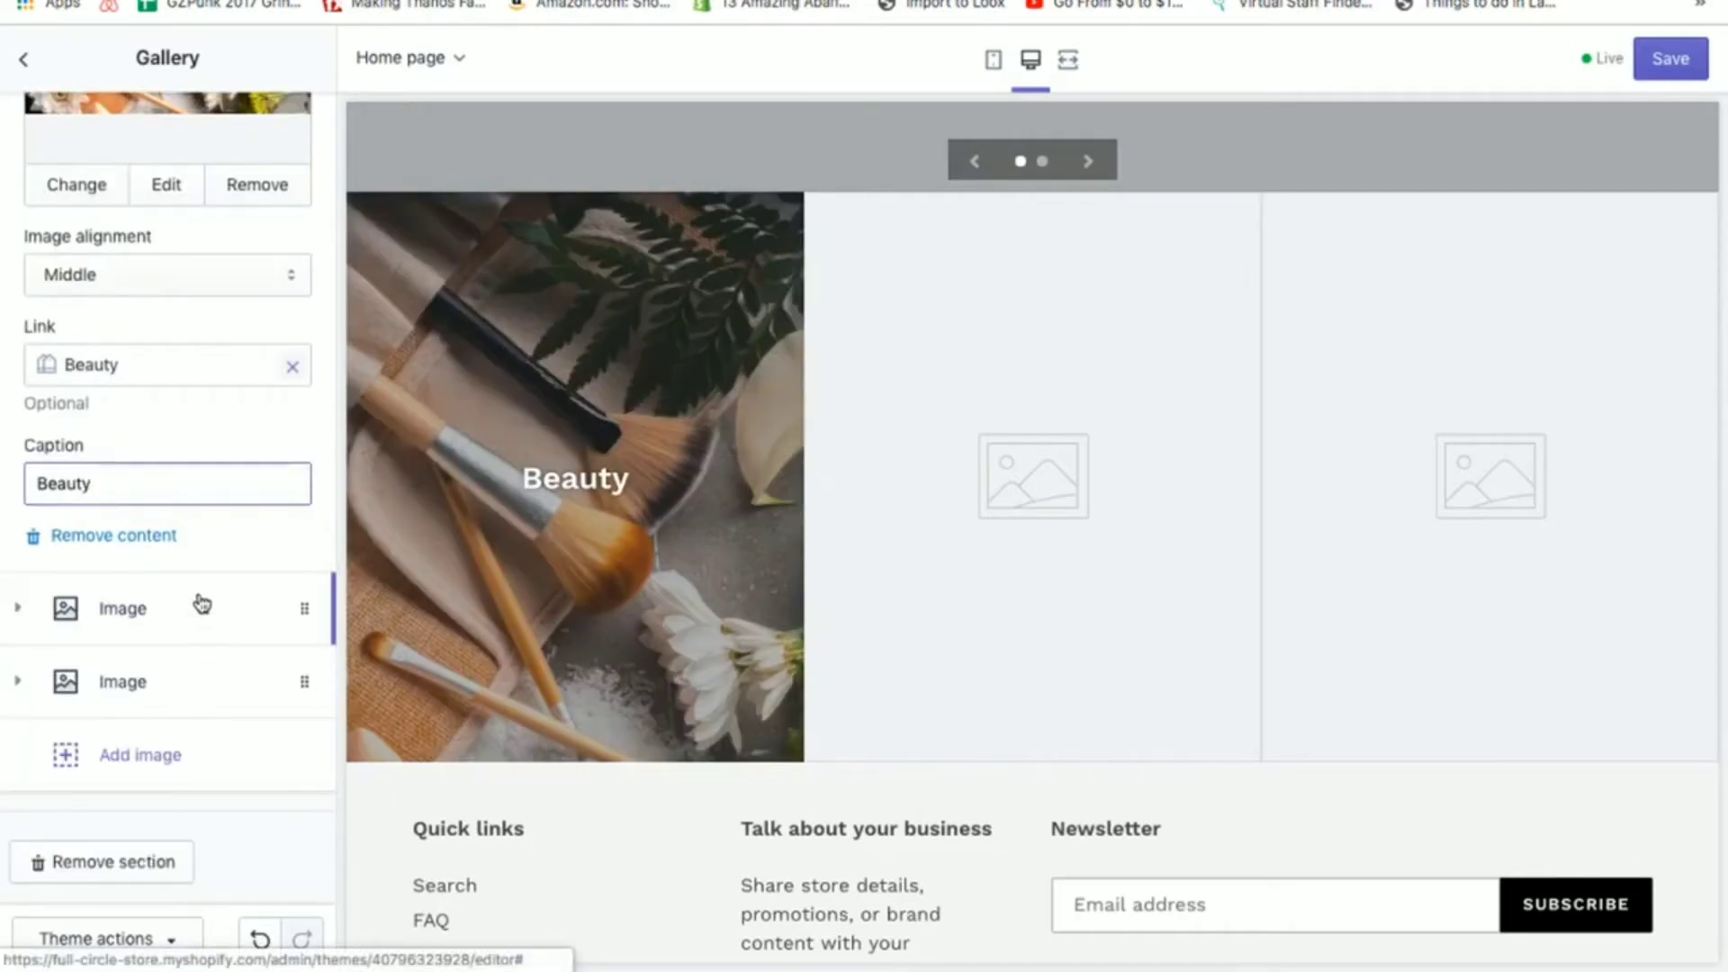
Link the second gallery image to the Toys collection
click(198, 604)
click(219, 628)
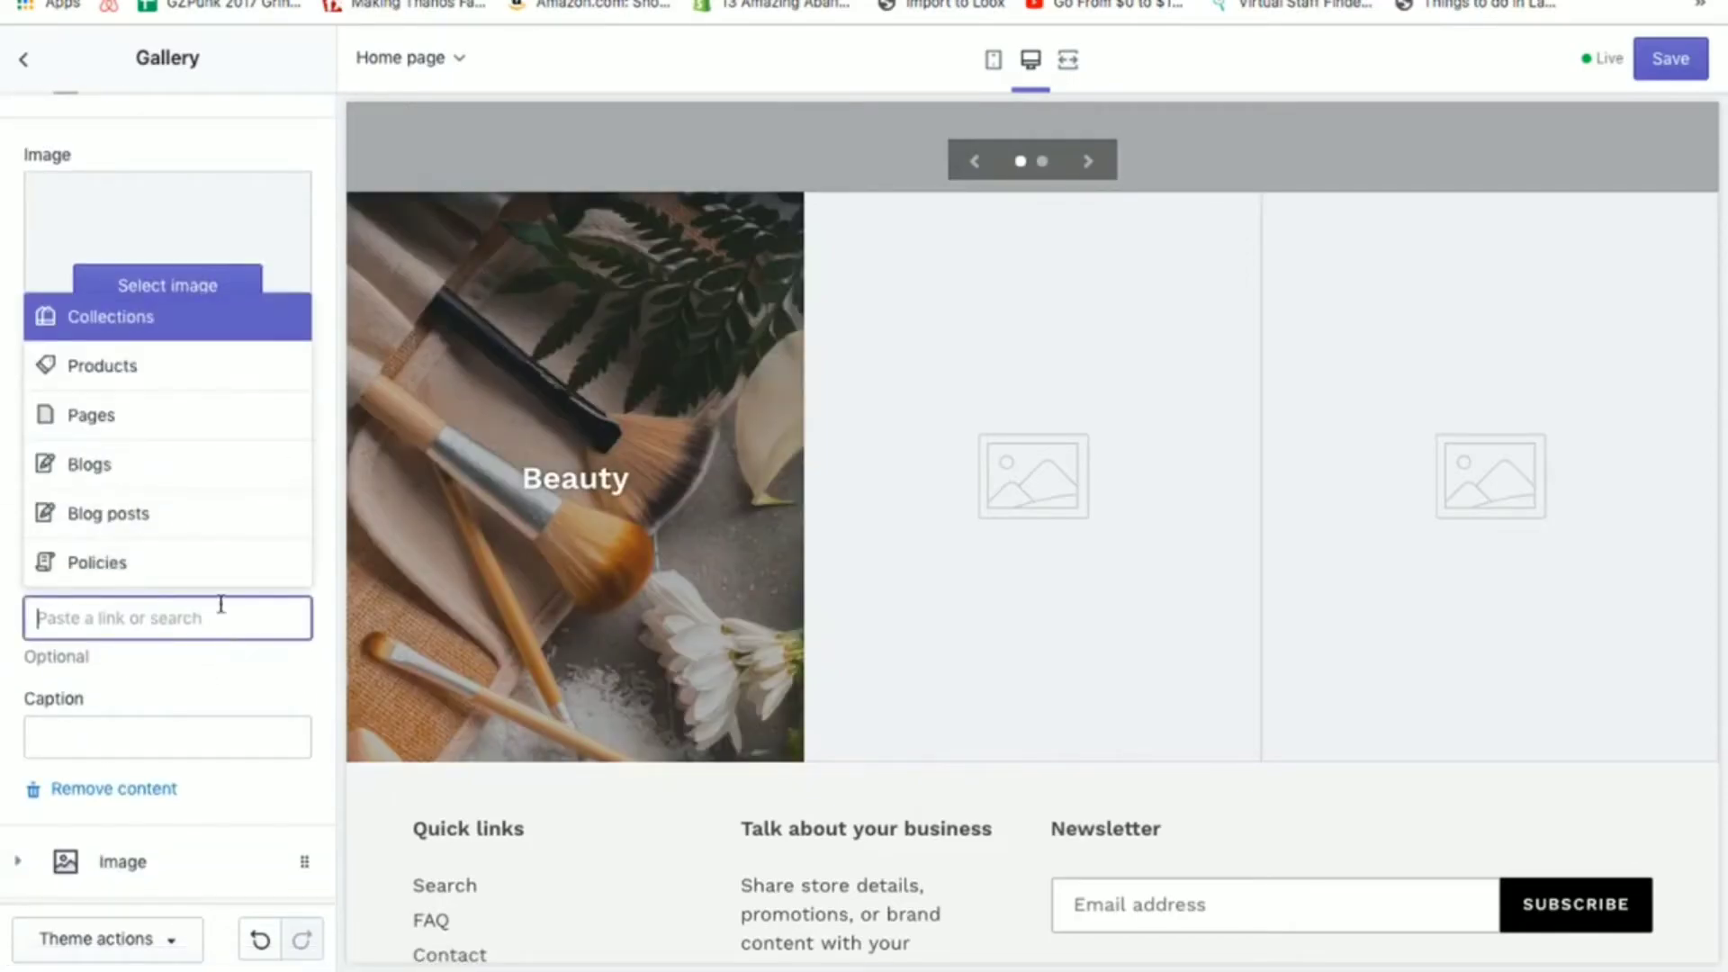
click(231, 333)
scroll(242, 492, down, 4)
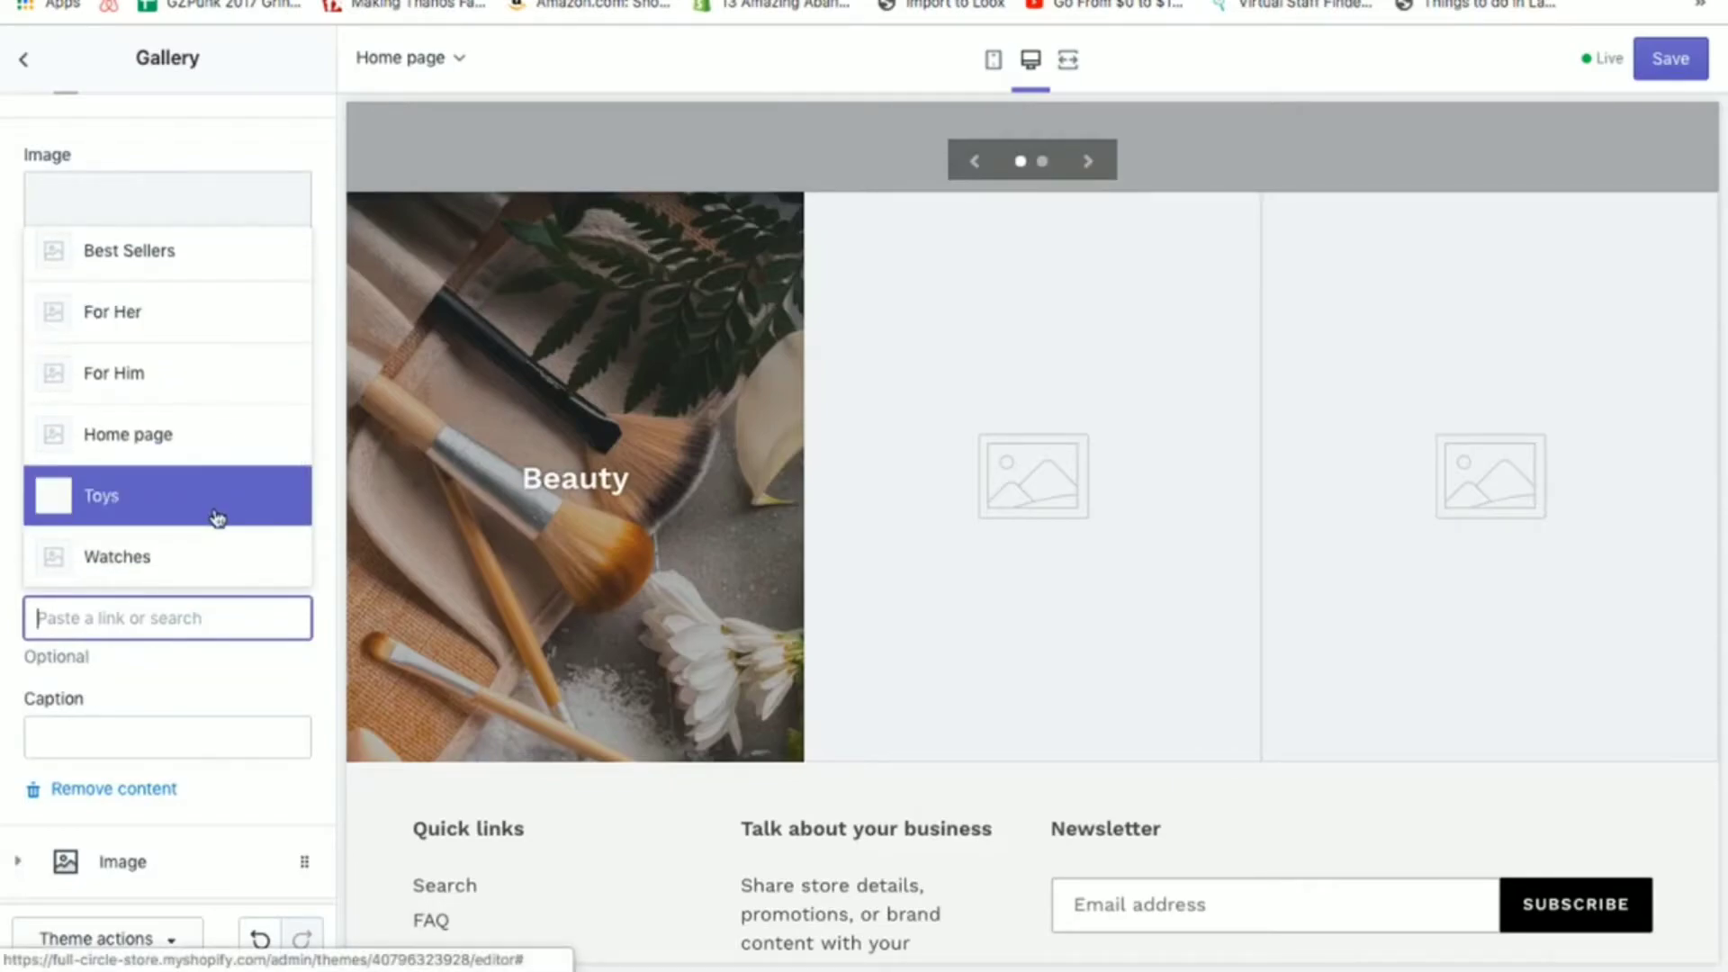
click(216, 511)
Give the second panel the free toy robot photo from a 'toy' search and caption it 'Toys'
click(219, 279)
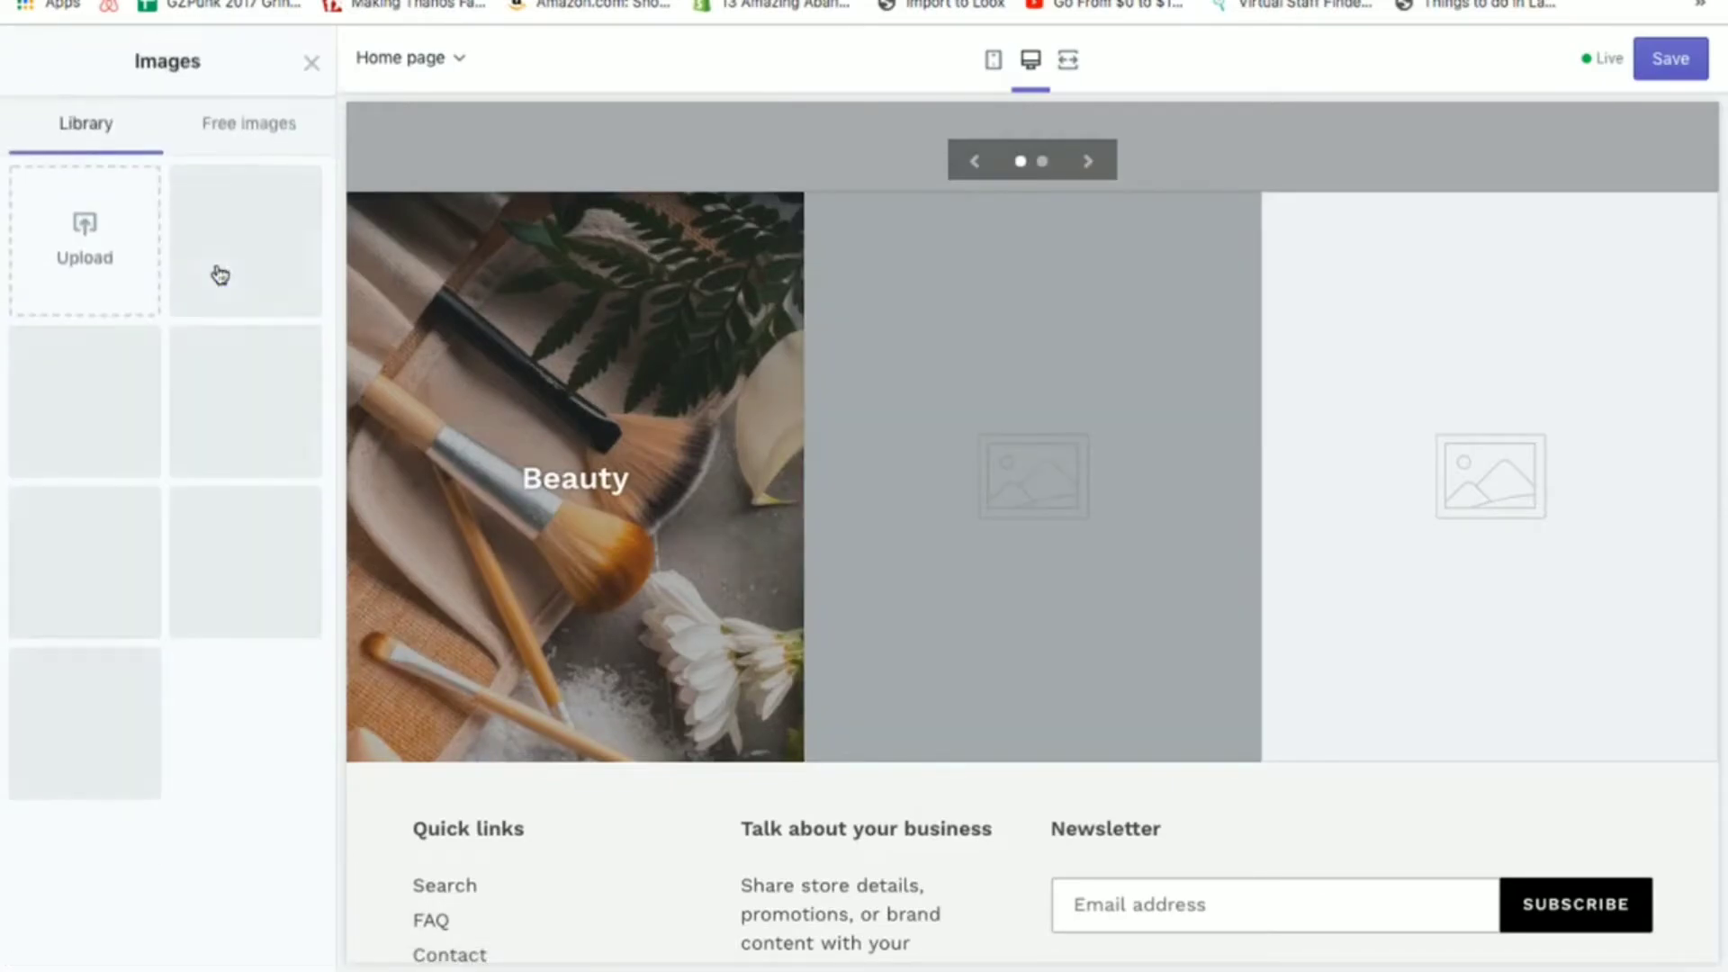
click(230, 133)
click(213, 193)
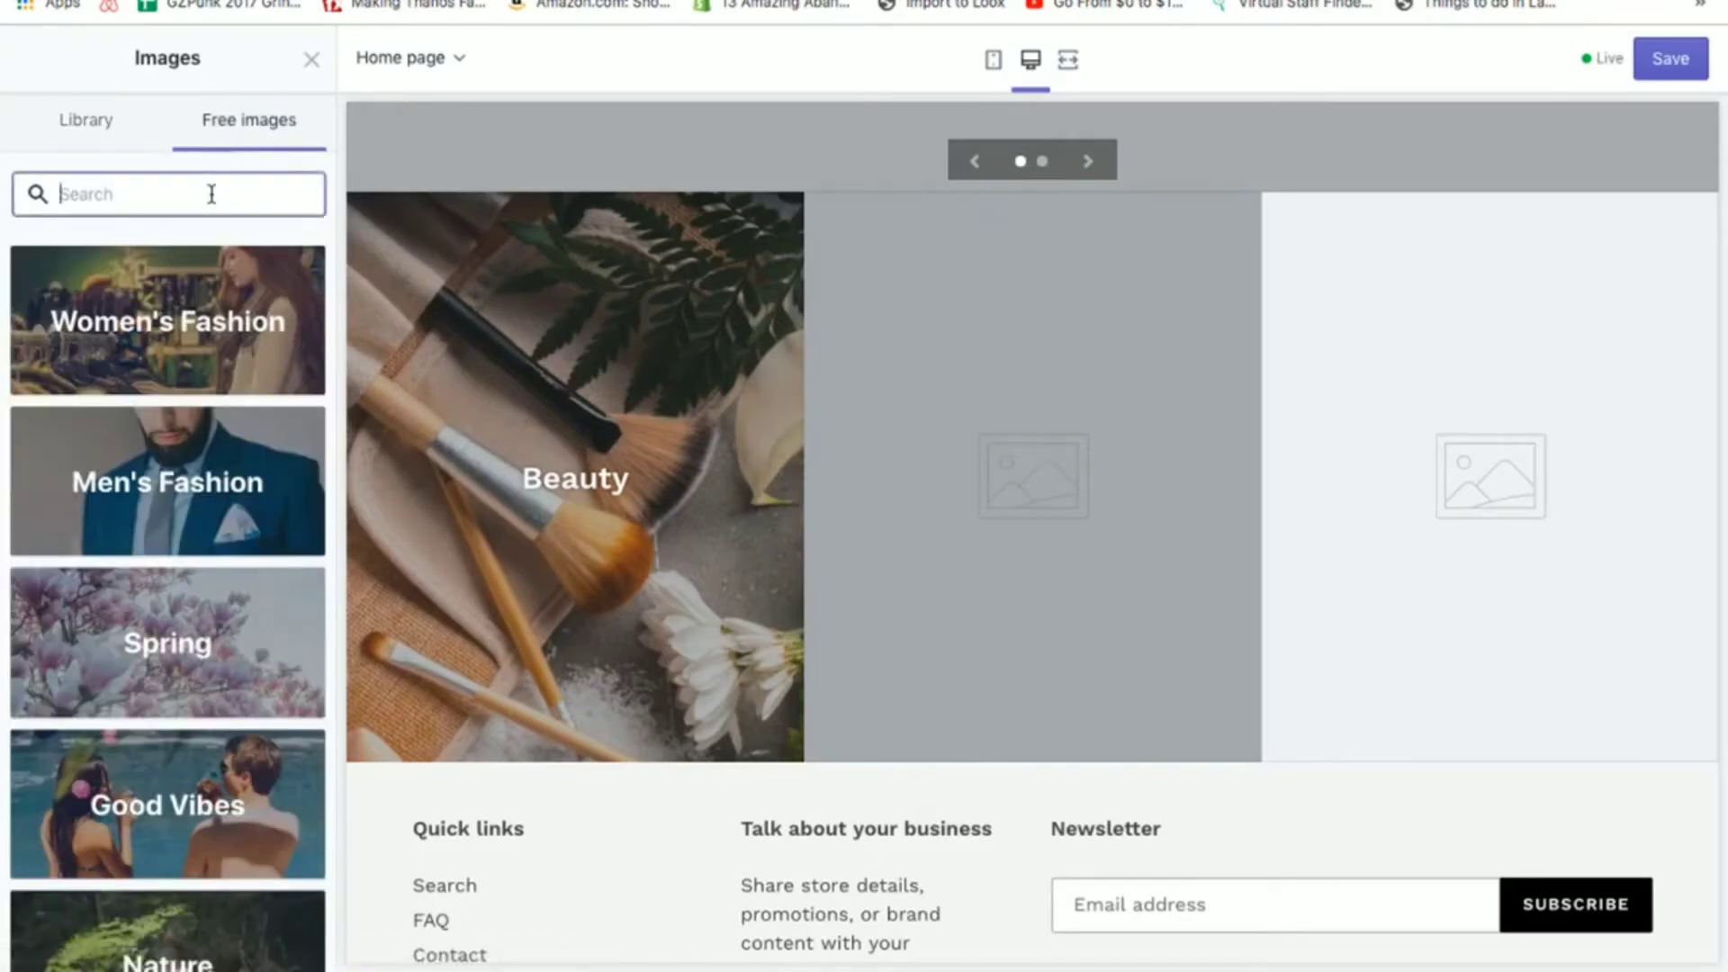
text(toy)
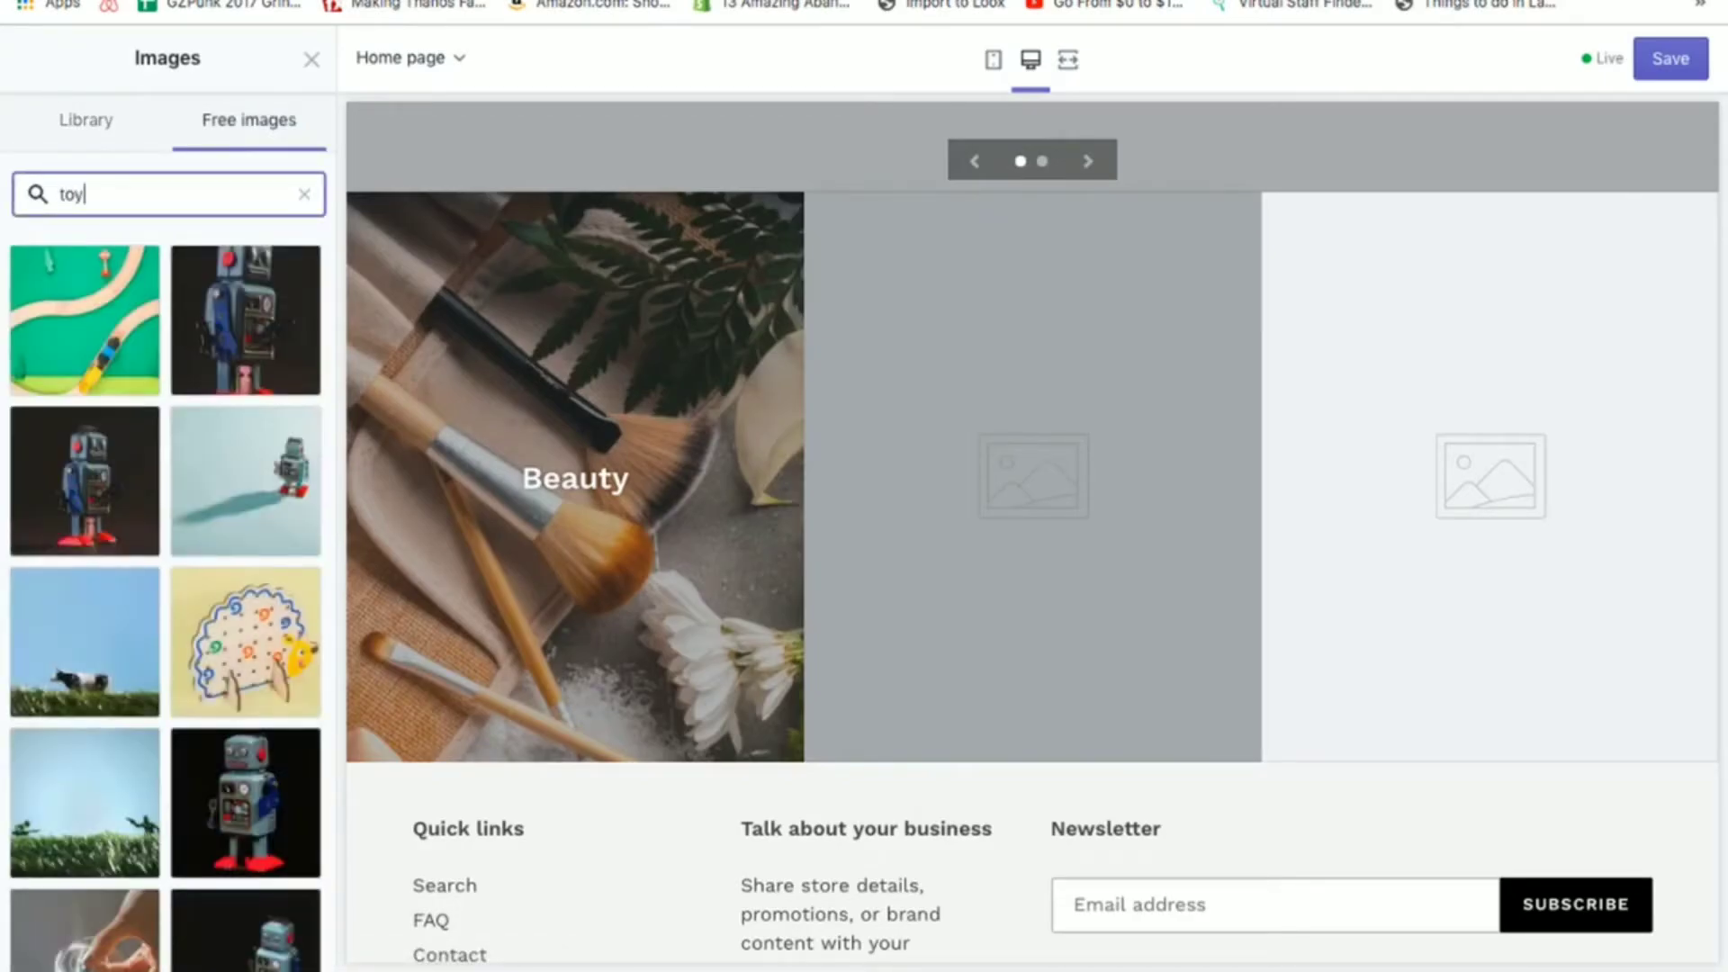
click(110, 513)
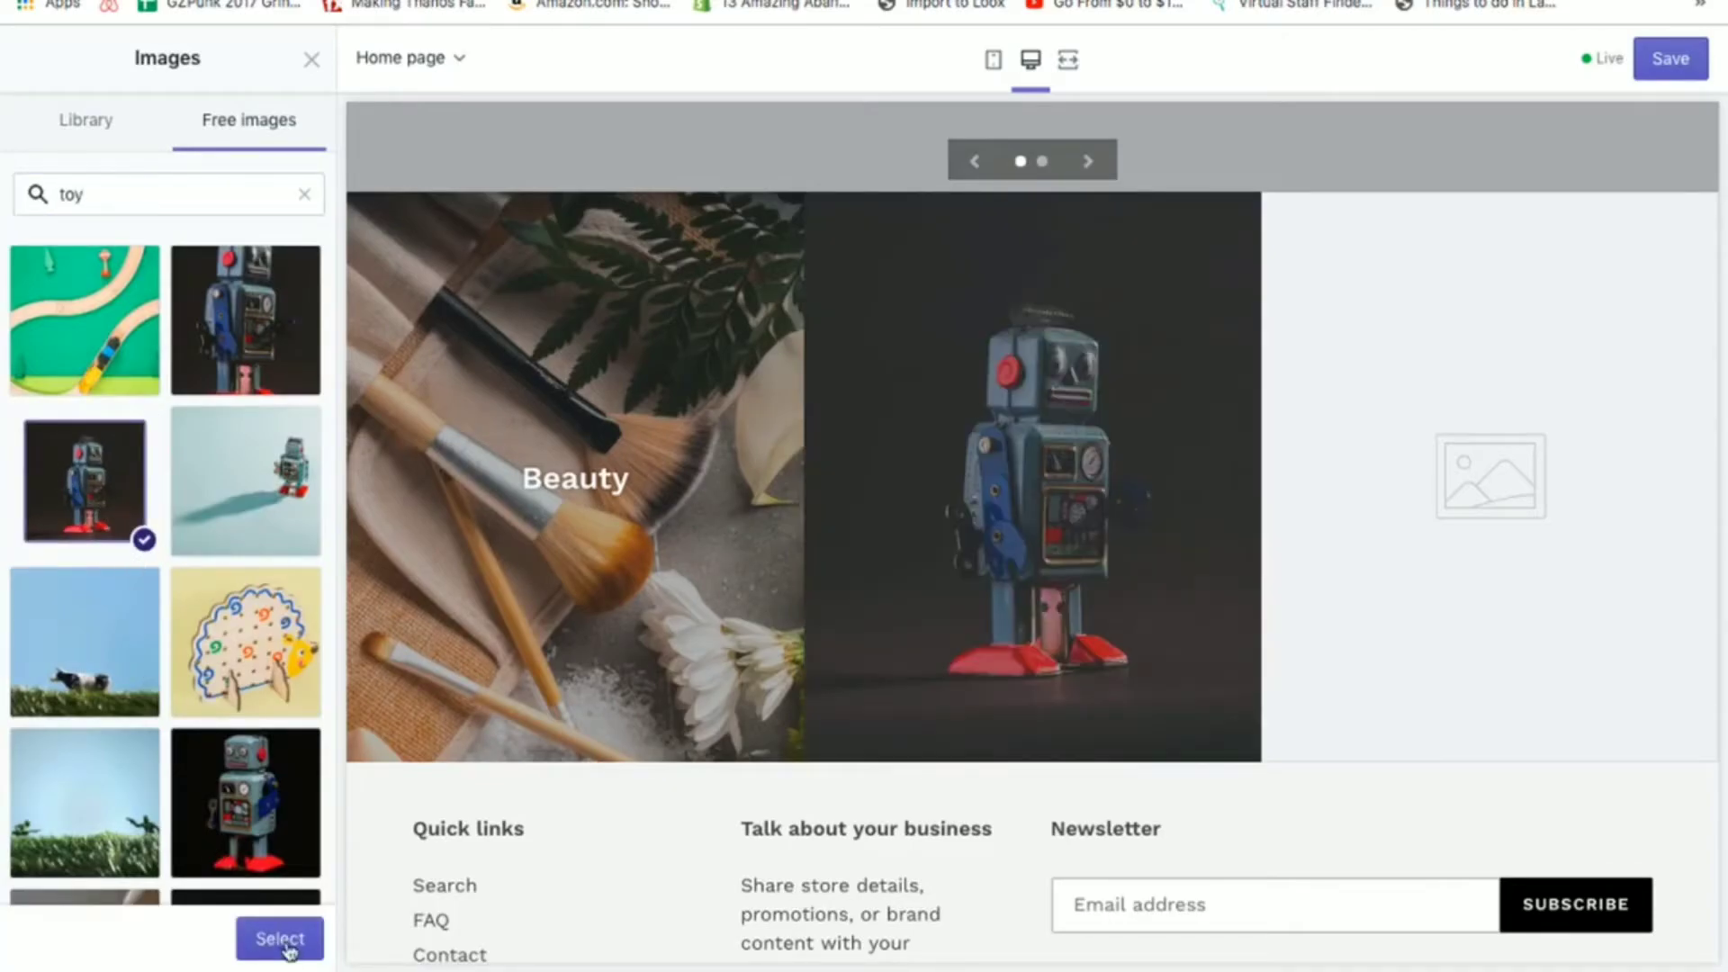
click(280, 940)
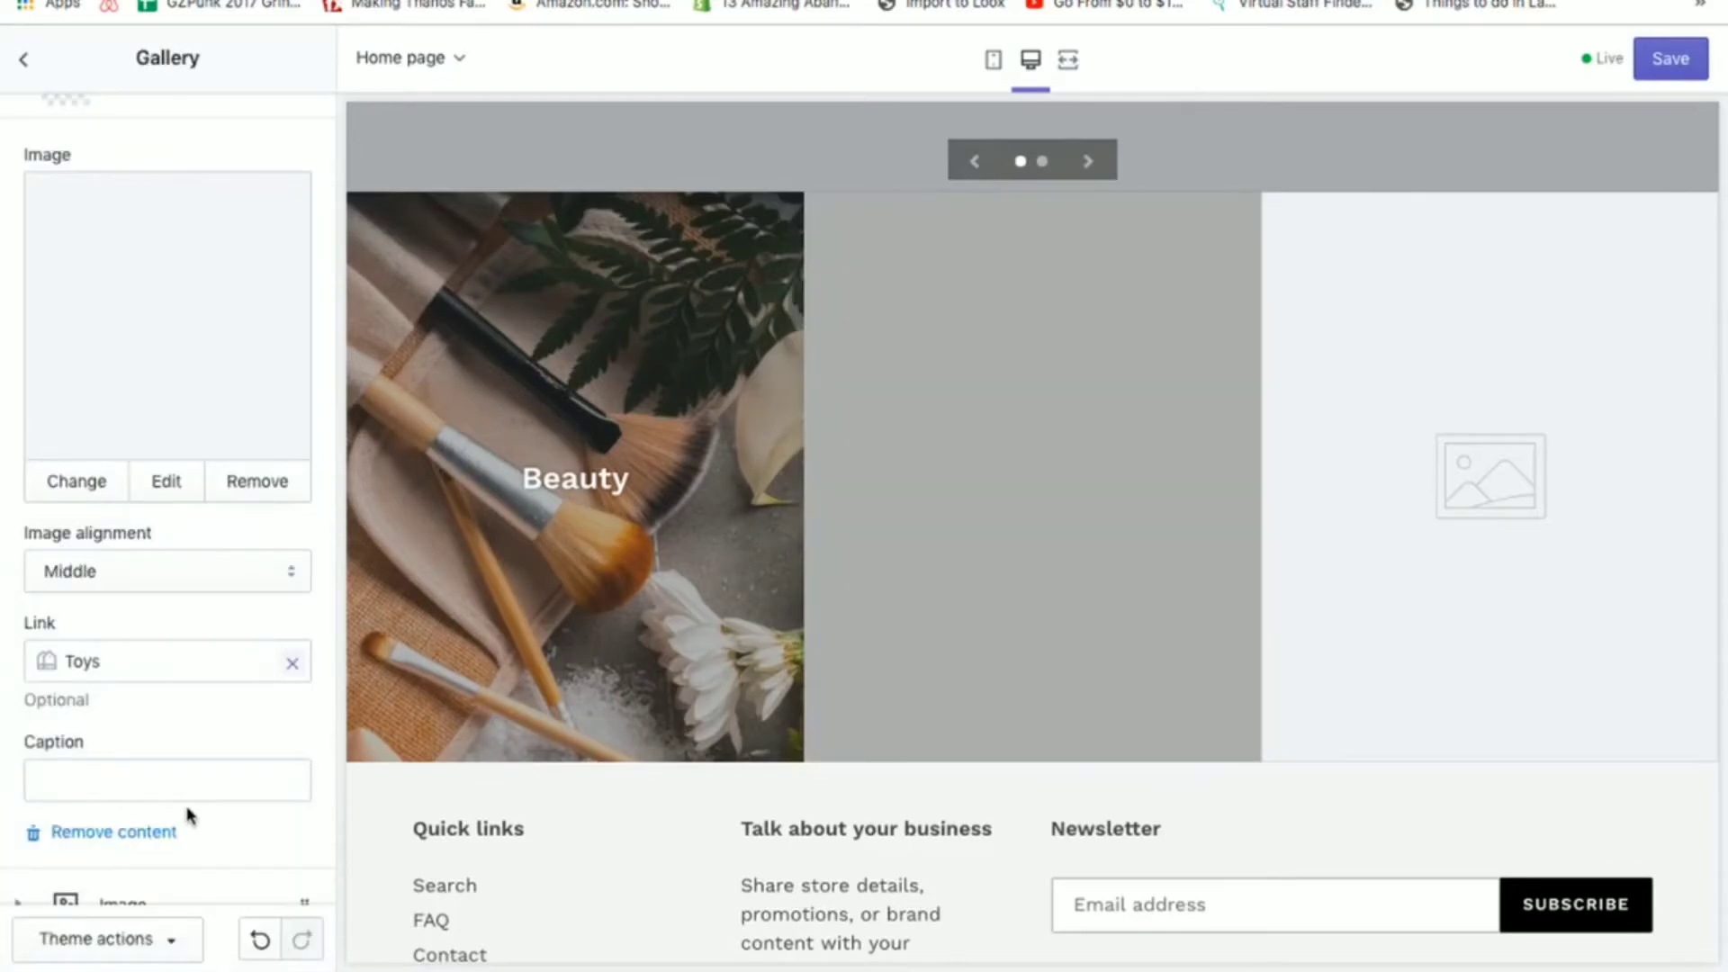
click(190, 789)
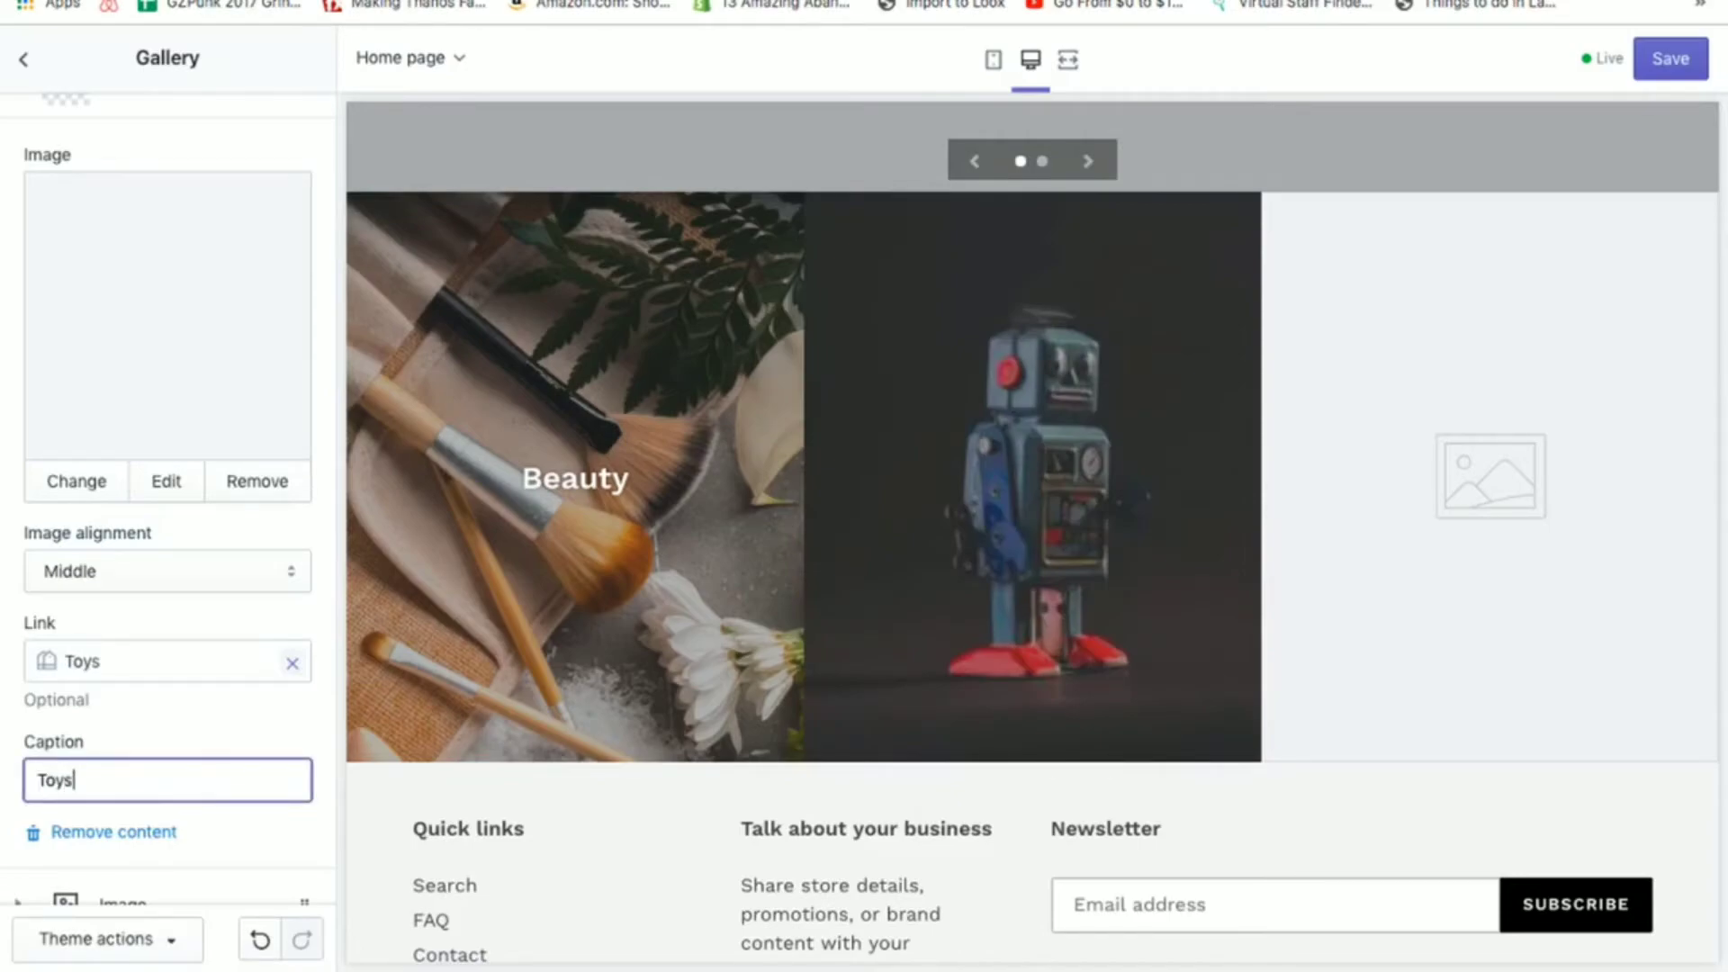
scroll(117, 693, down, 3)
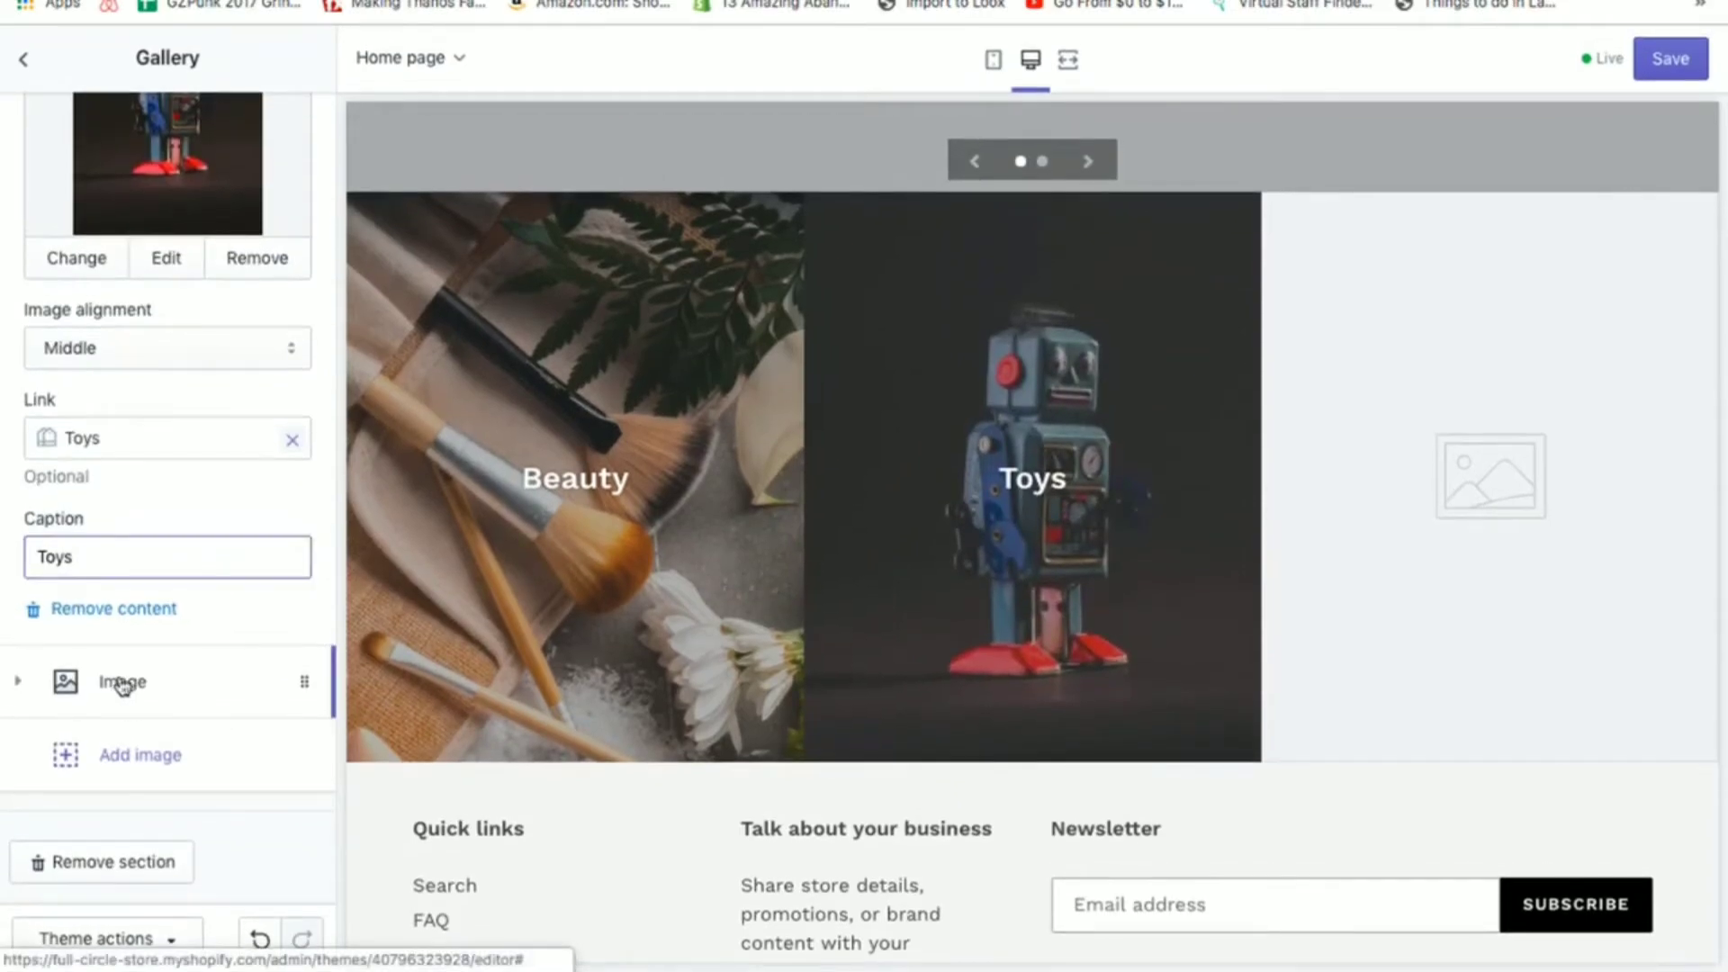
click(121, 684)
Link the third gallery image to the Watches collection
click(167, 640)
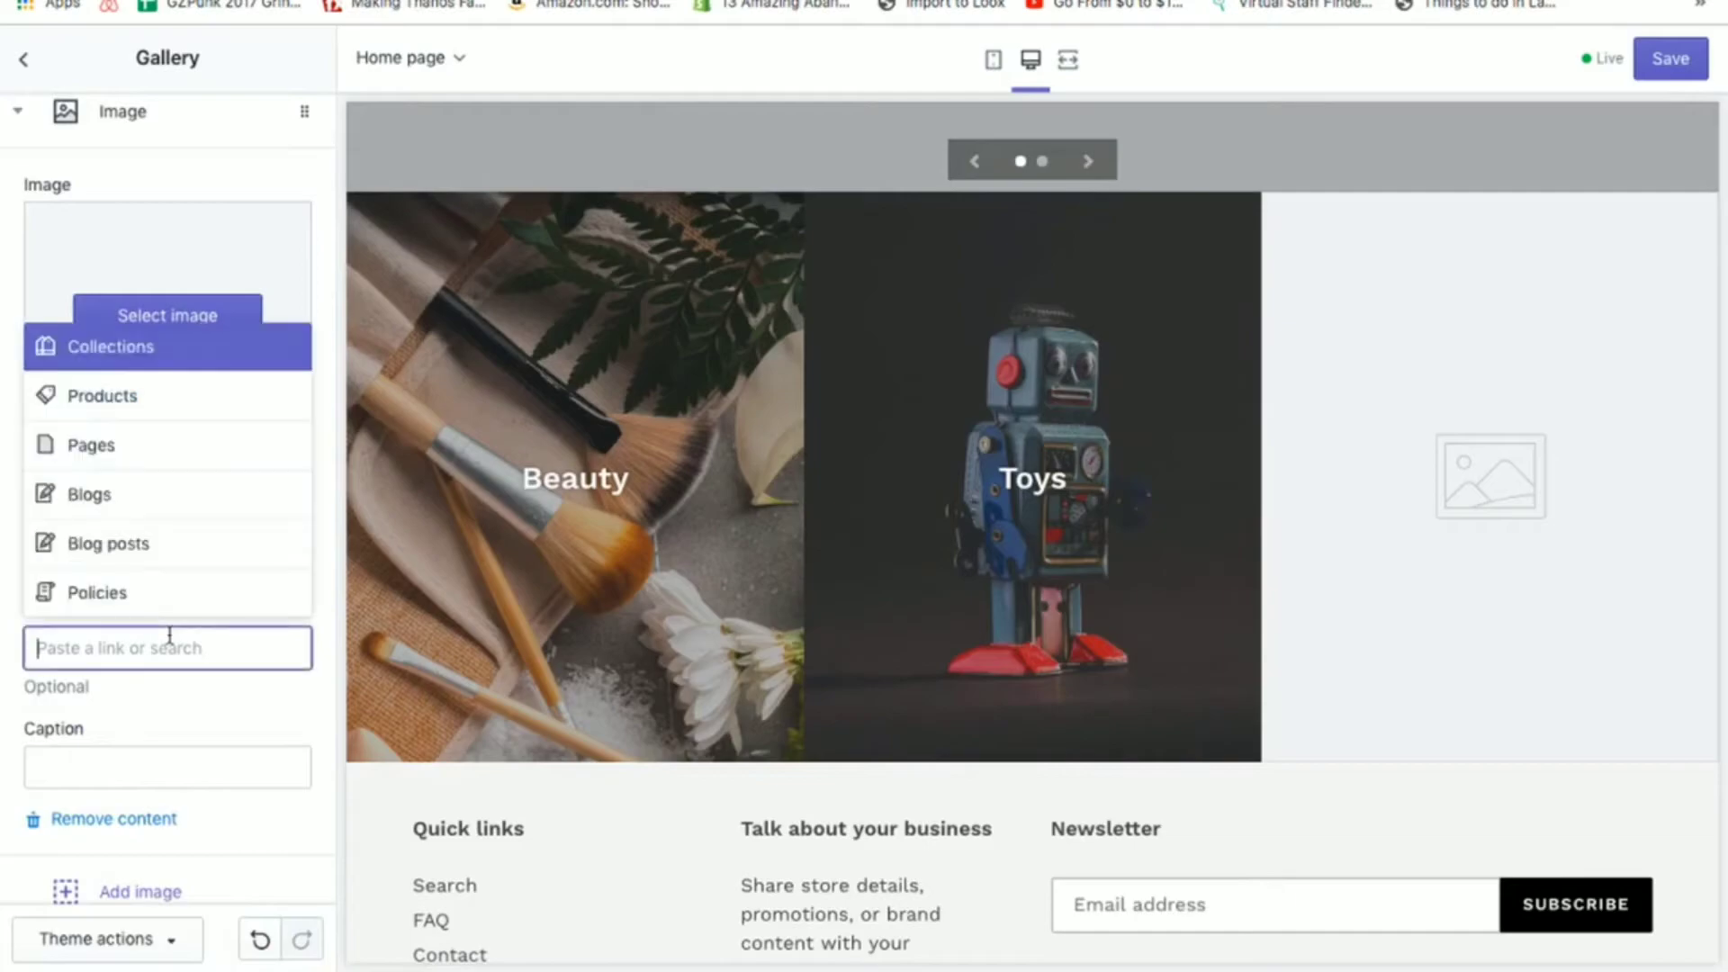
click(185, 342)
scroll(235, 510, down, 2)
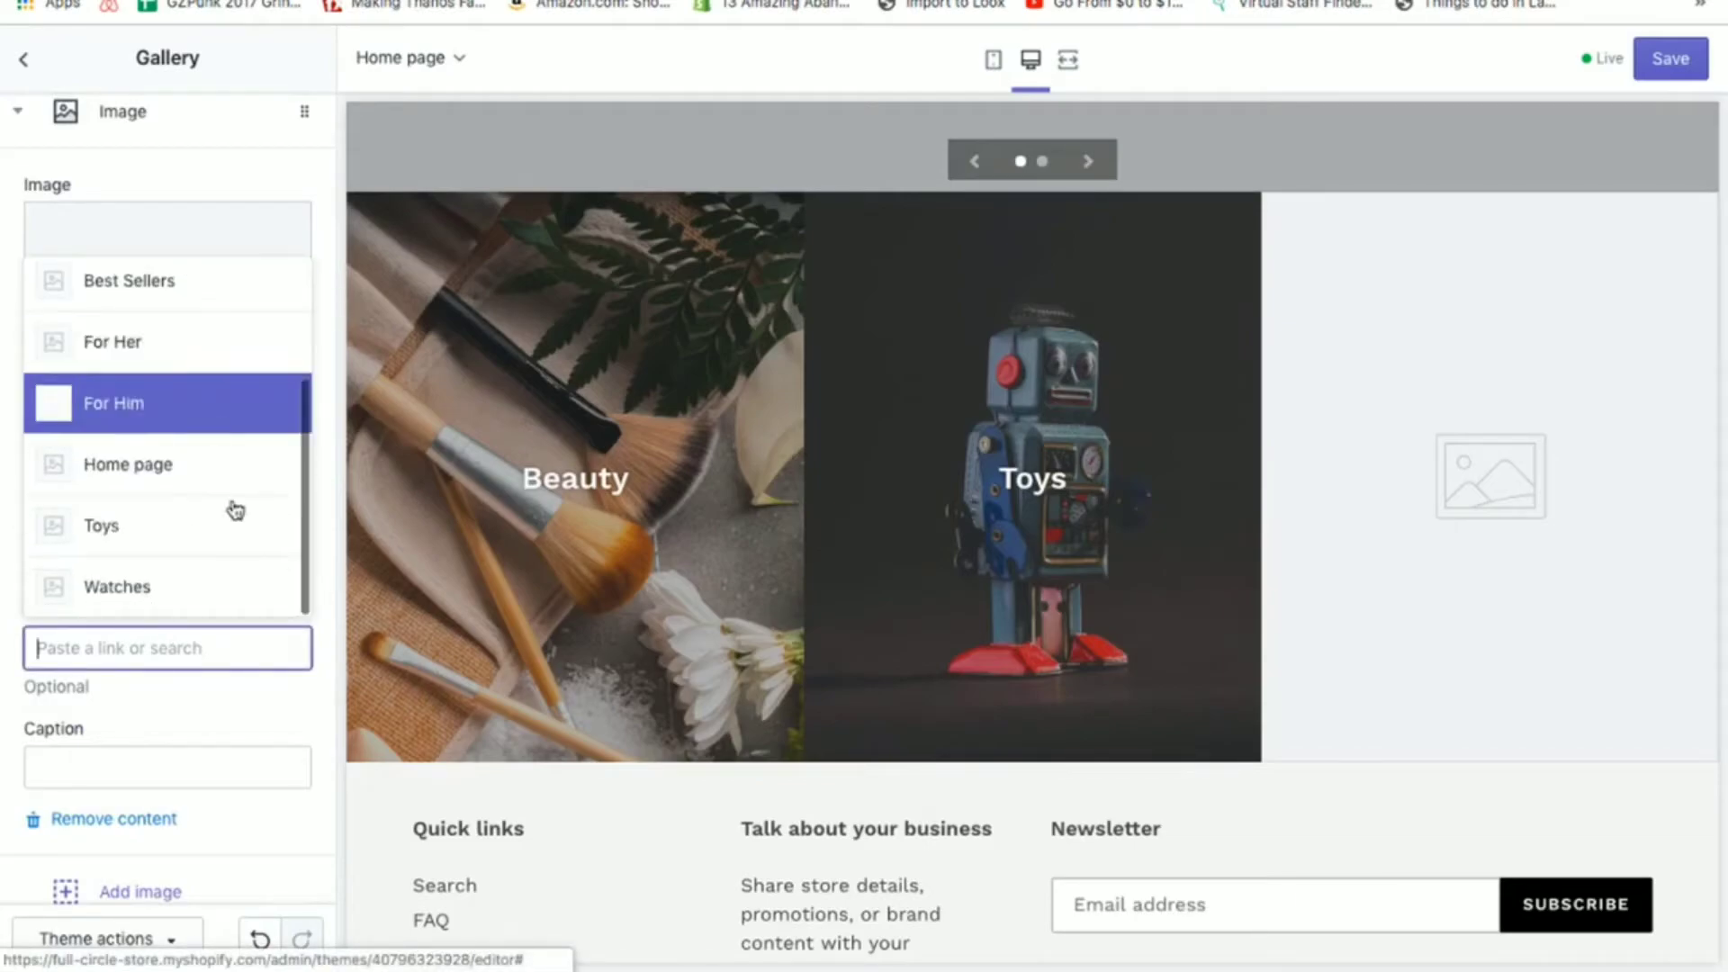
click(238, 598)
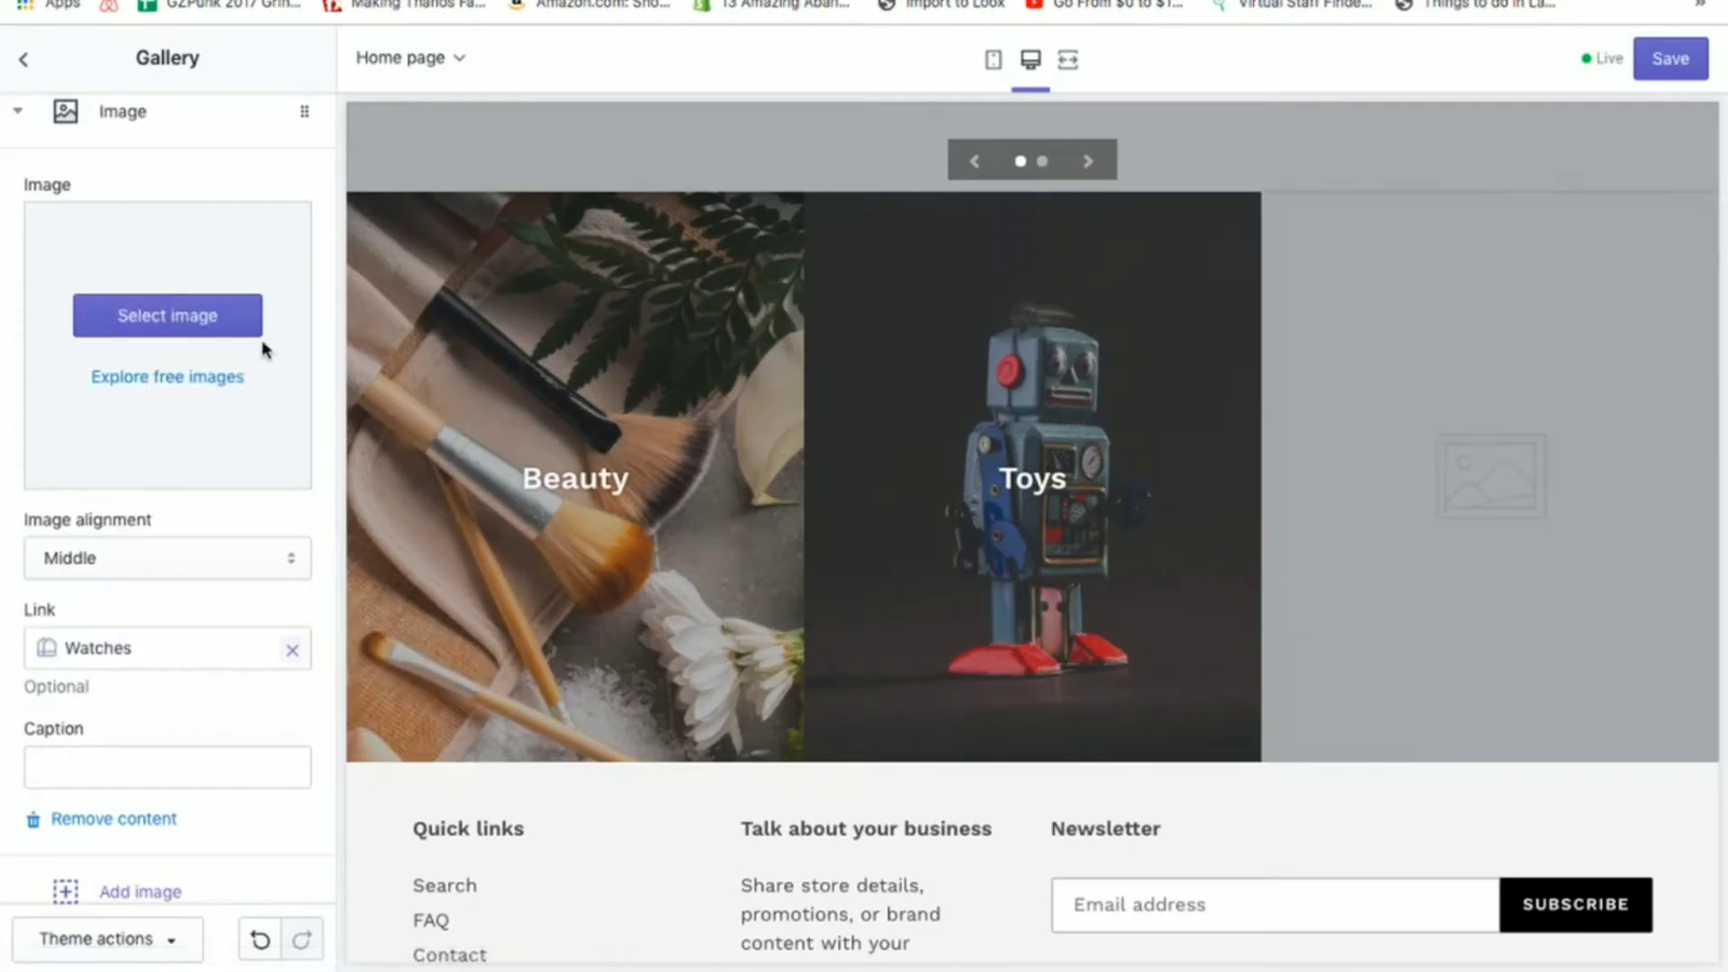
Give the third panel a free 'watches' stock photo, caption it 'Watches', and return to Sections
click(254, 329)
click(216, 126)
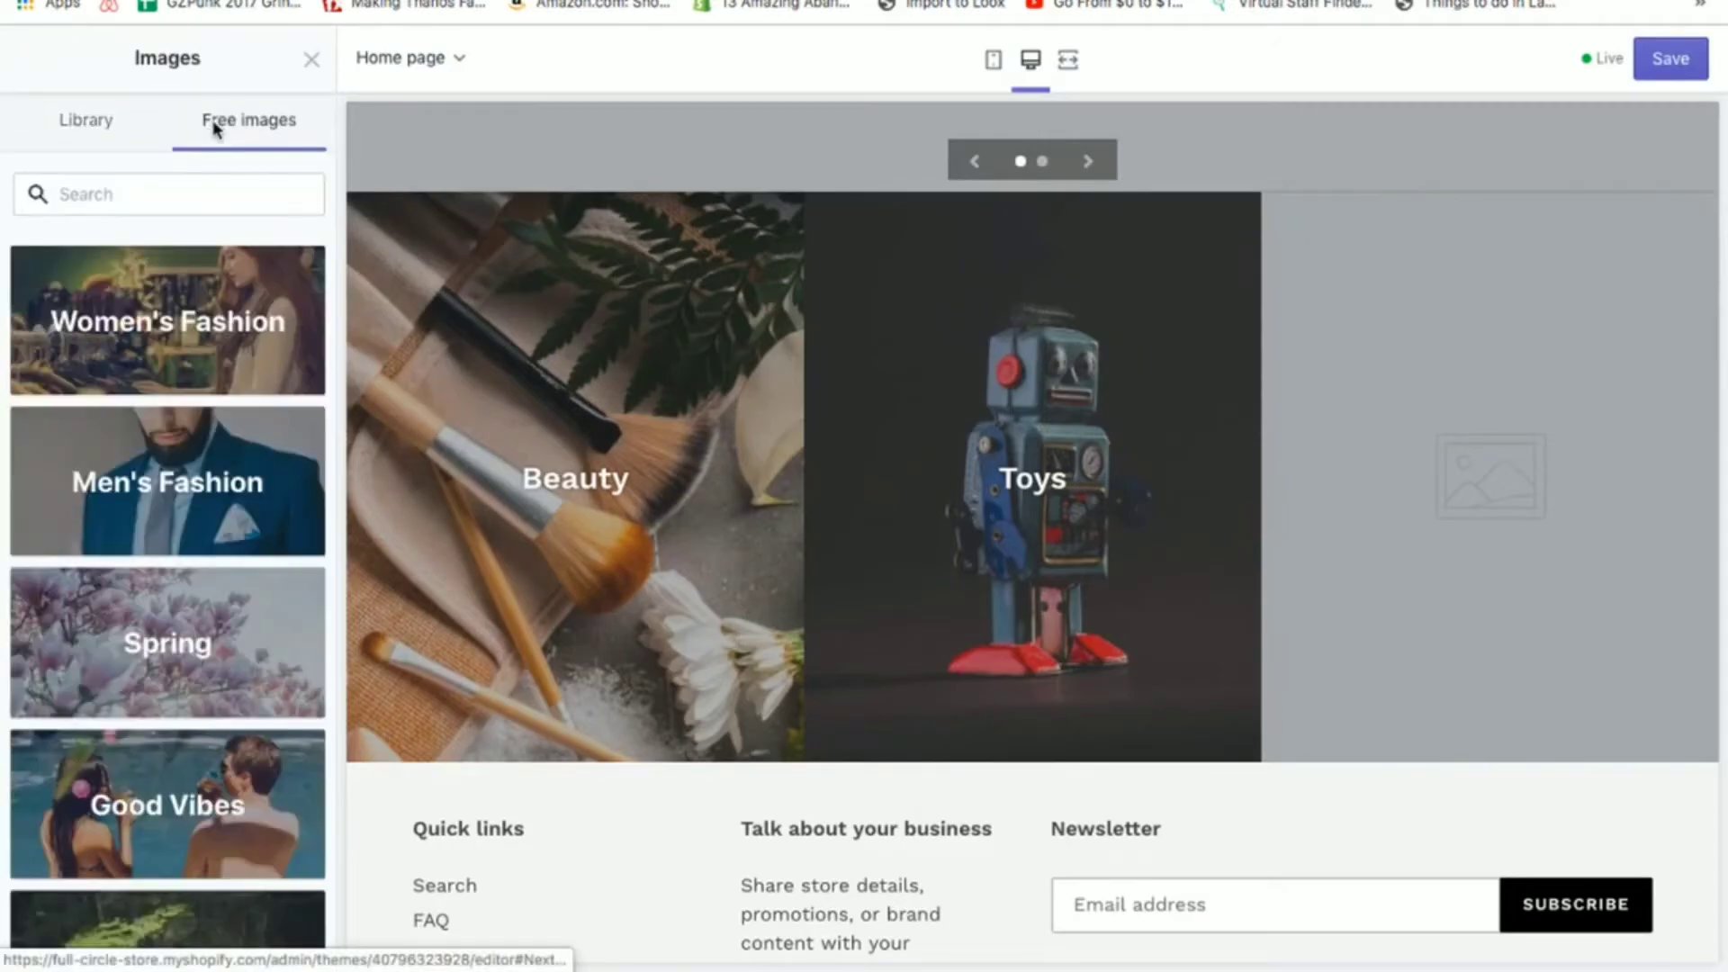
click(233, 185)
text(watches)
key(Return)
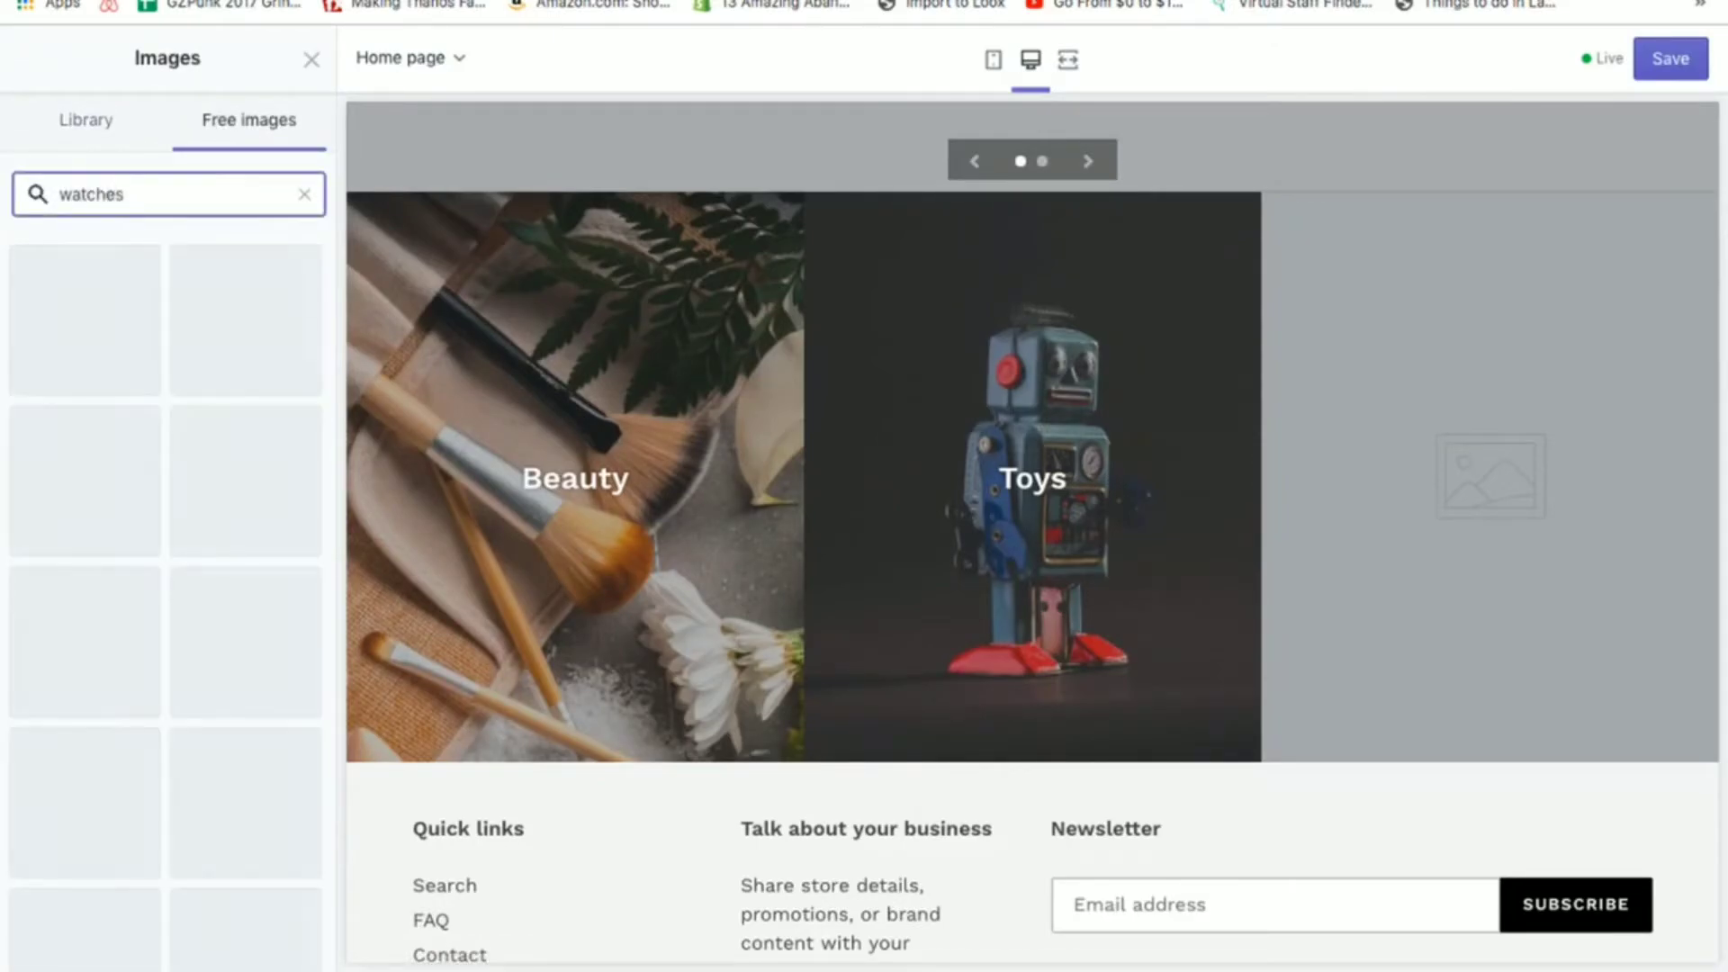
click(142, 349)
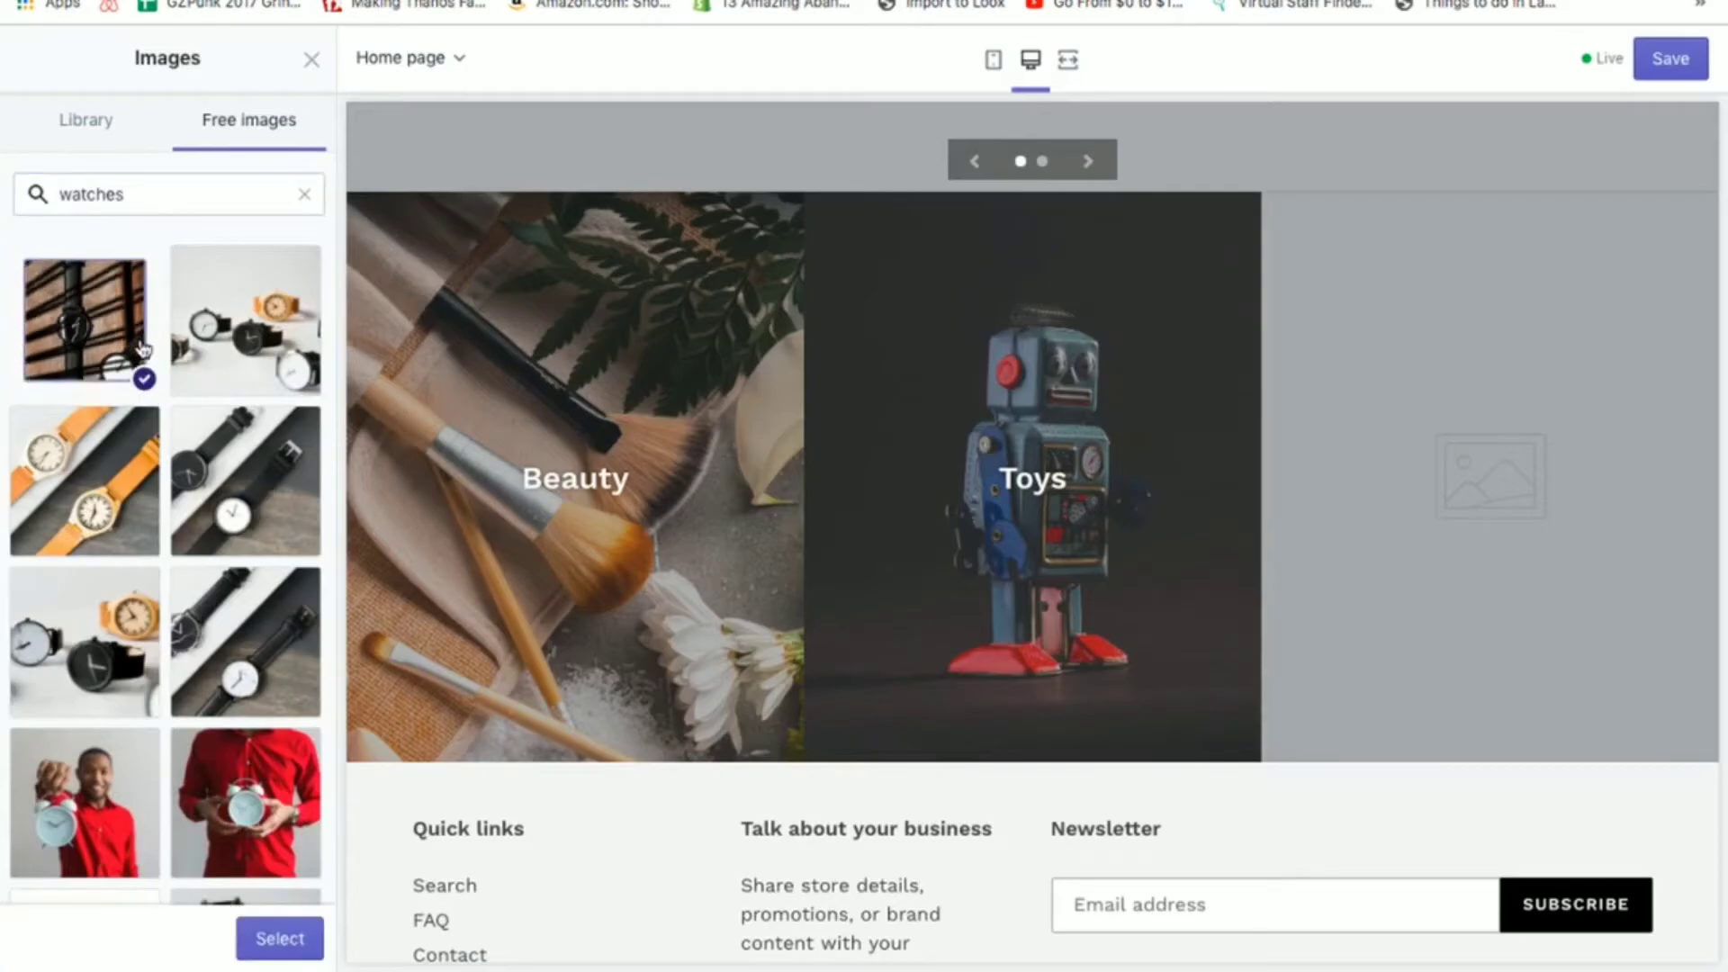
click(304, 946)
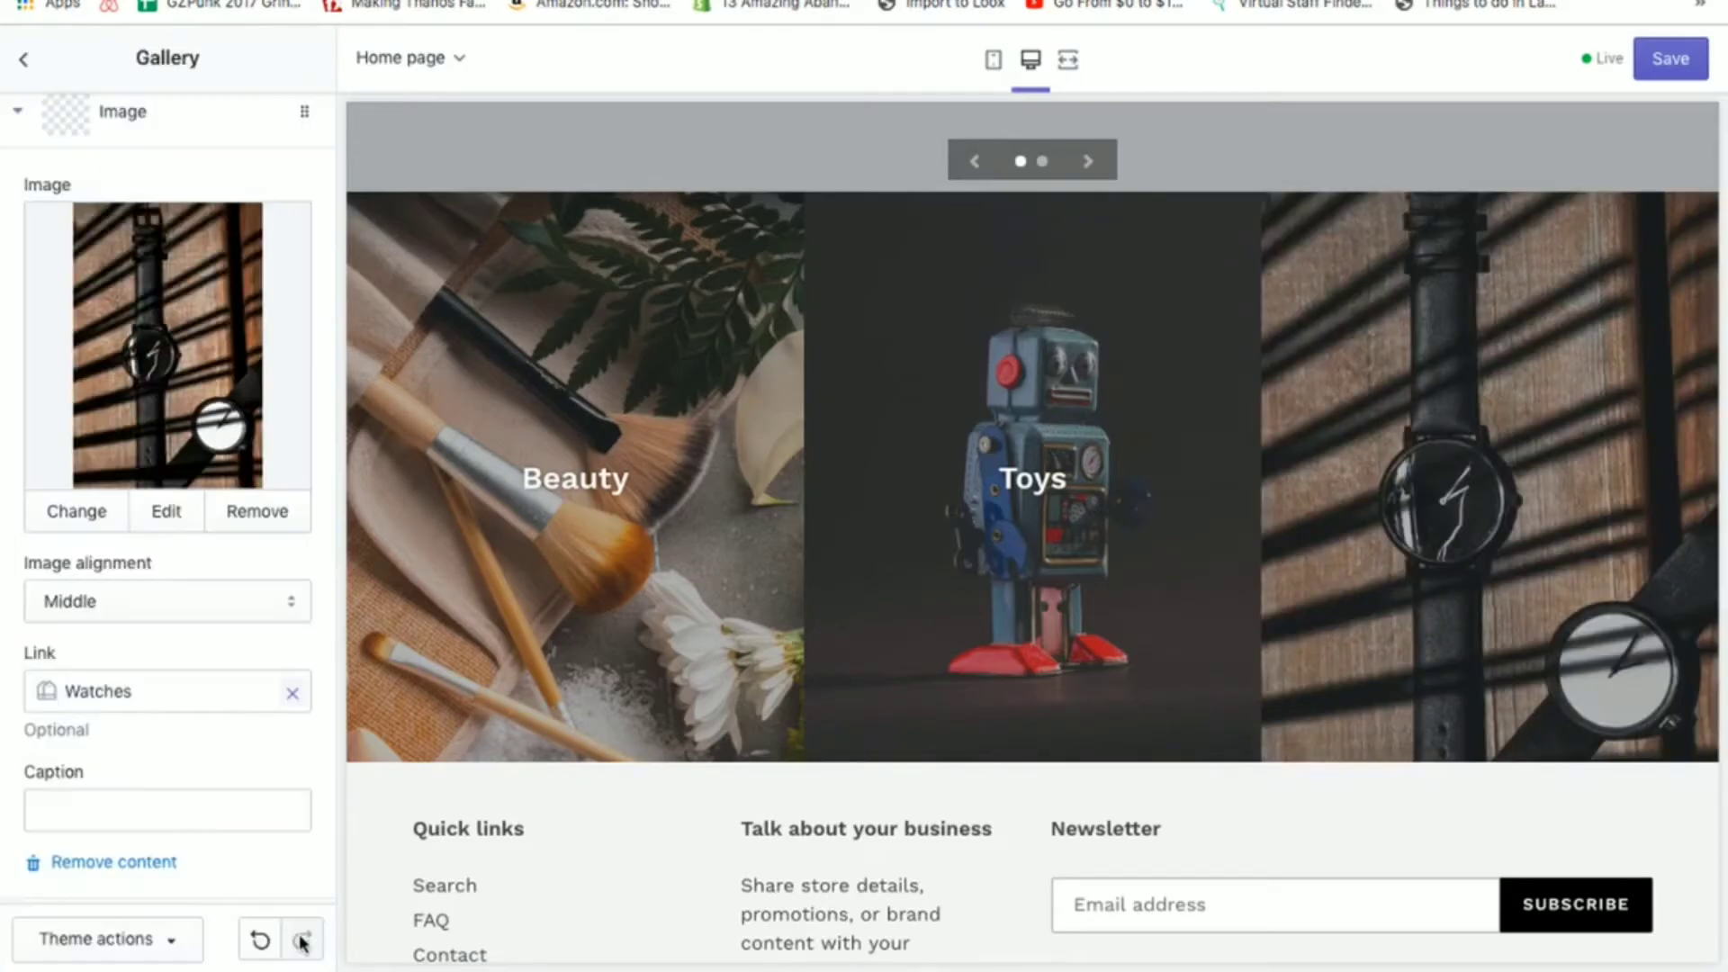
click(218, 794)
text(Watc)
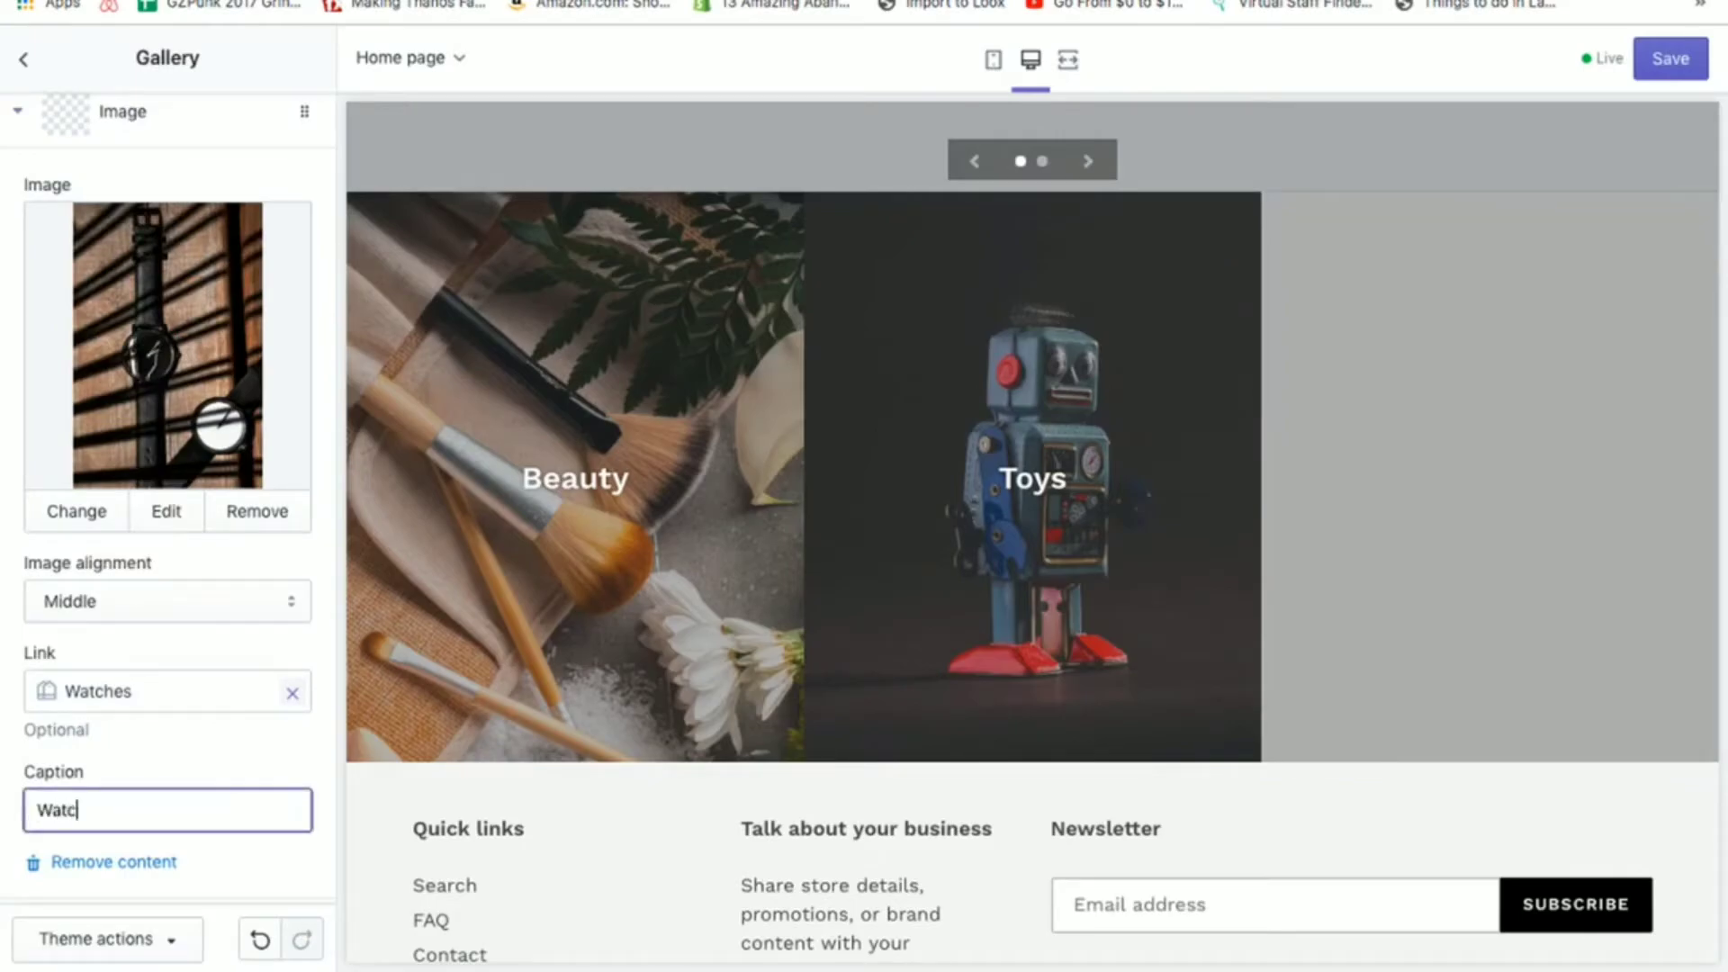
text(hes)
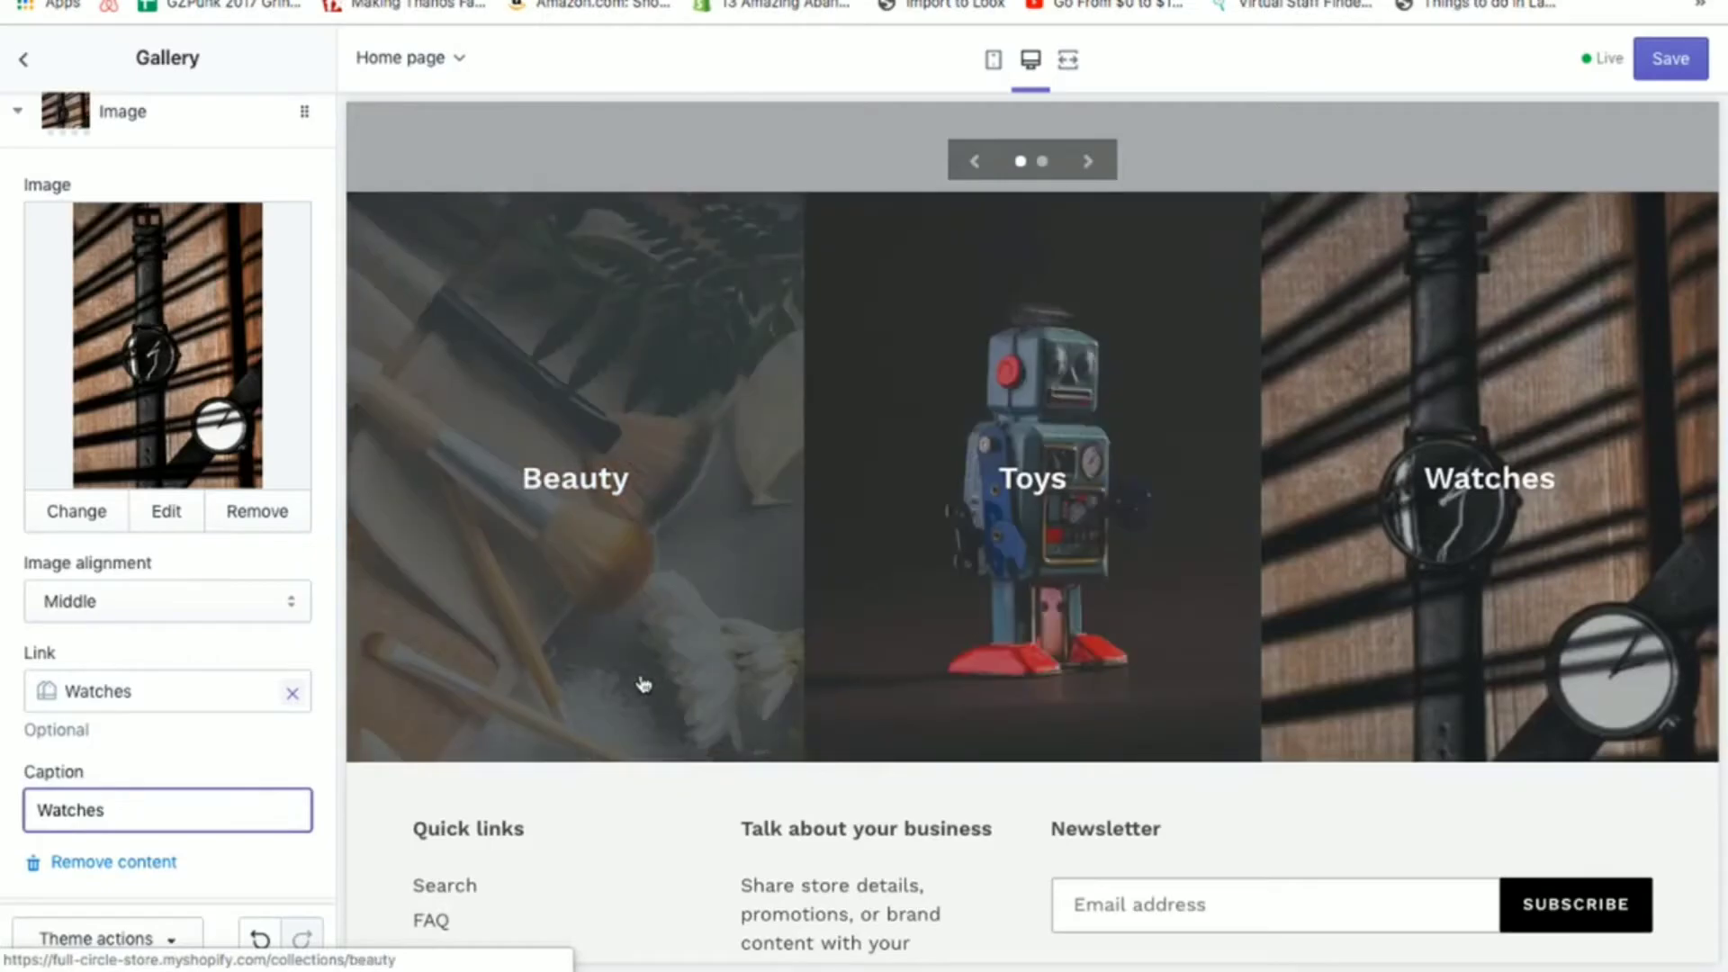
click(22, 60)
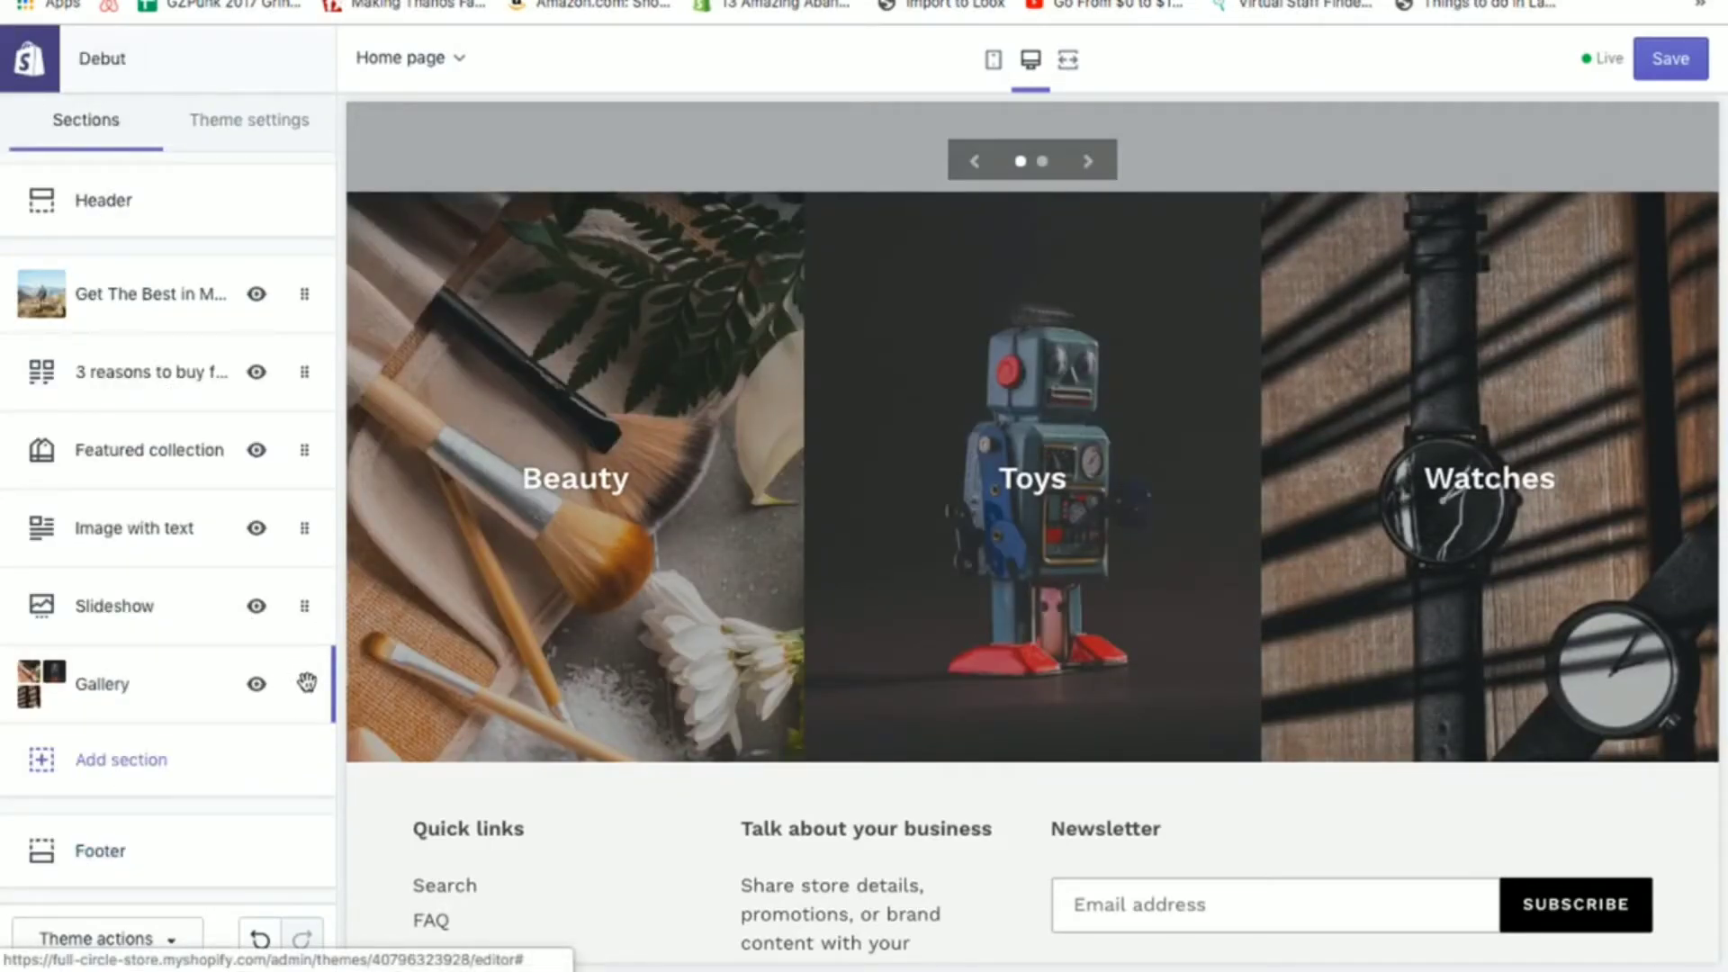
Move the Gallery section below the 3 reasons section and save
drag(306, 683, 298, 445)
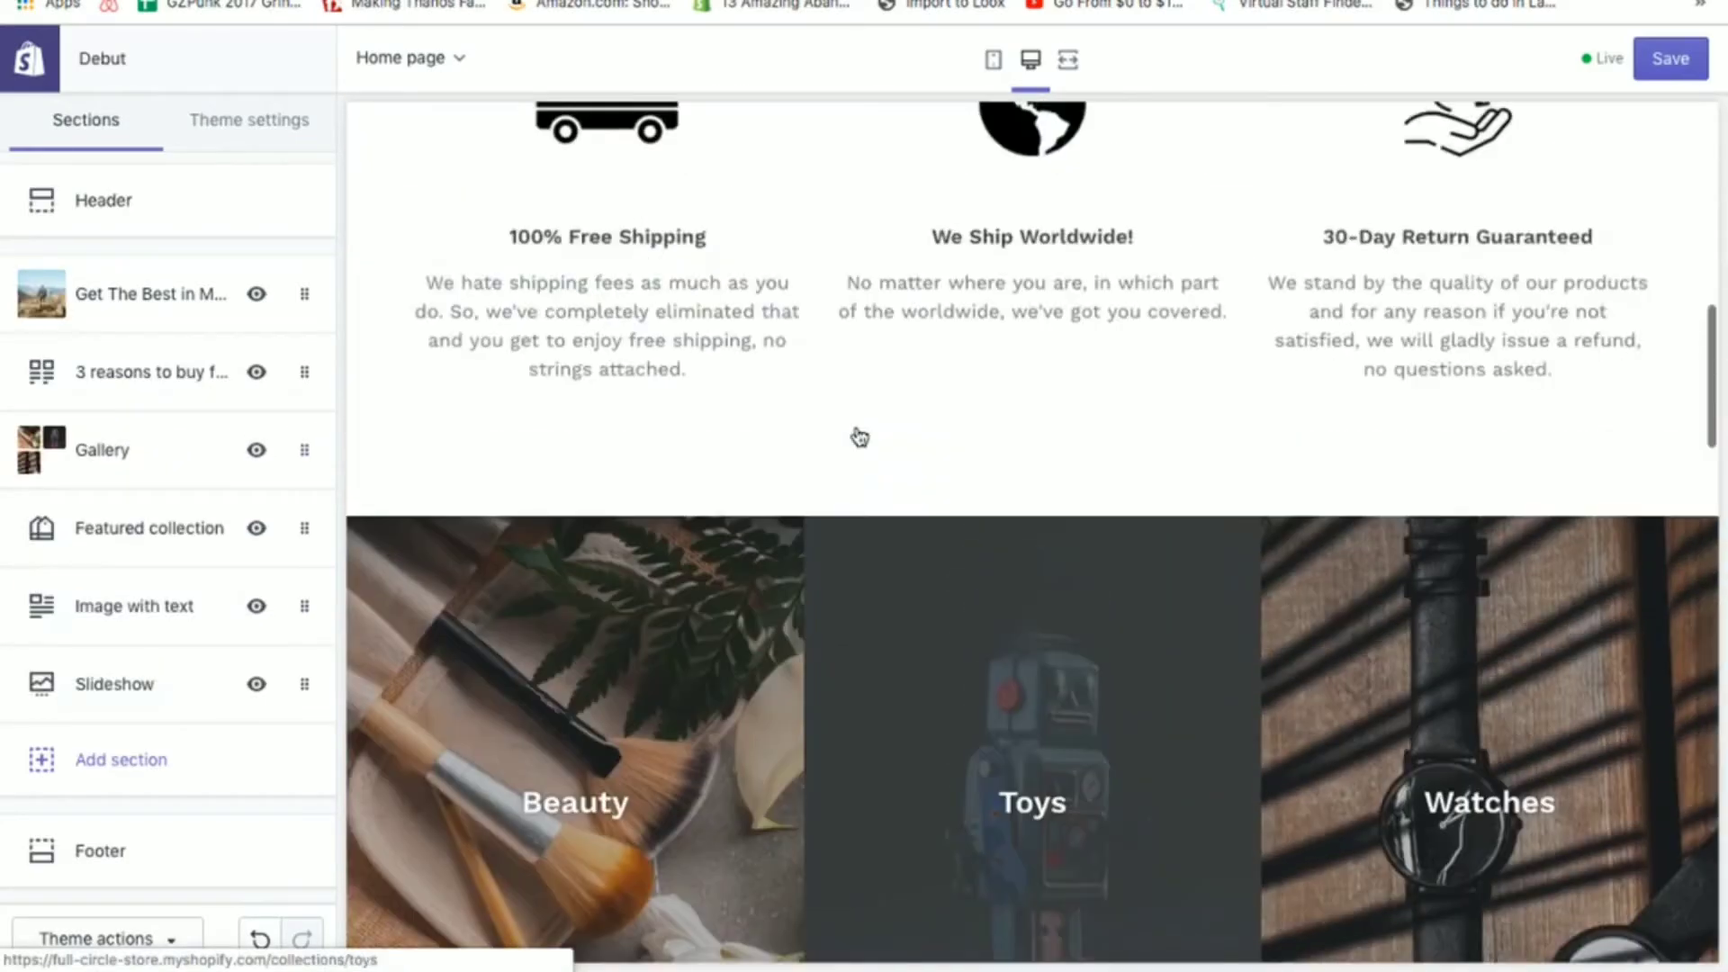
scroll(859, 436, up, 4)
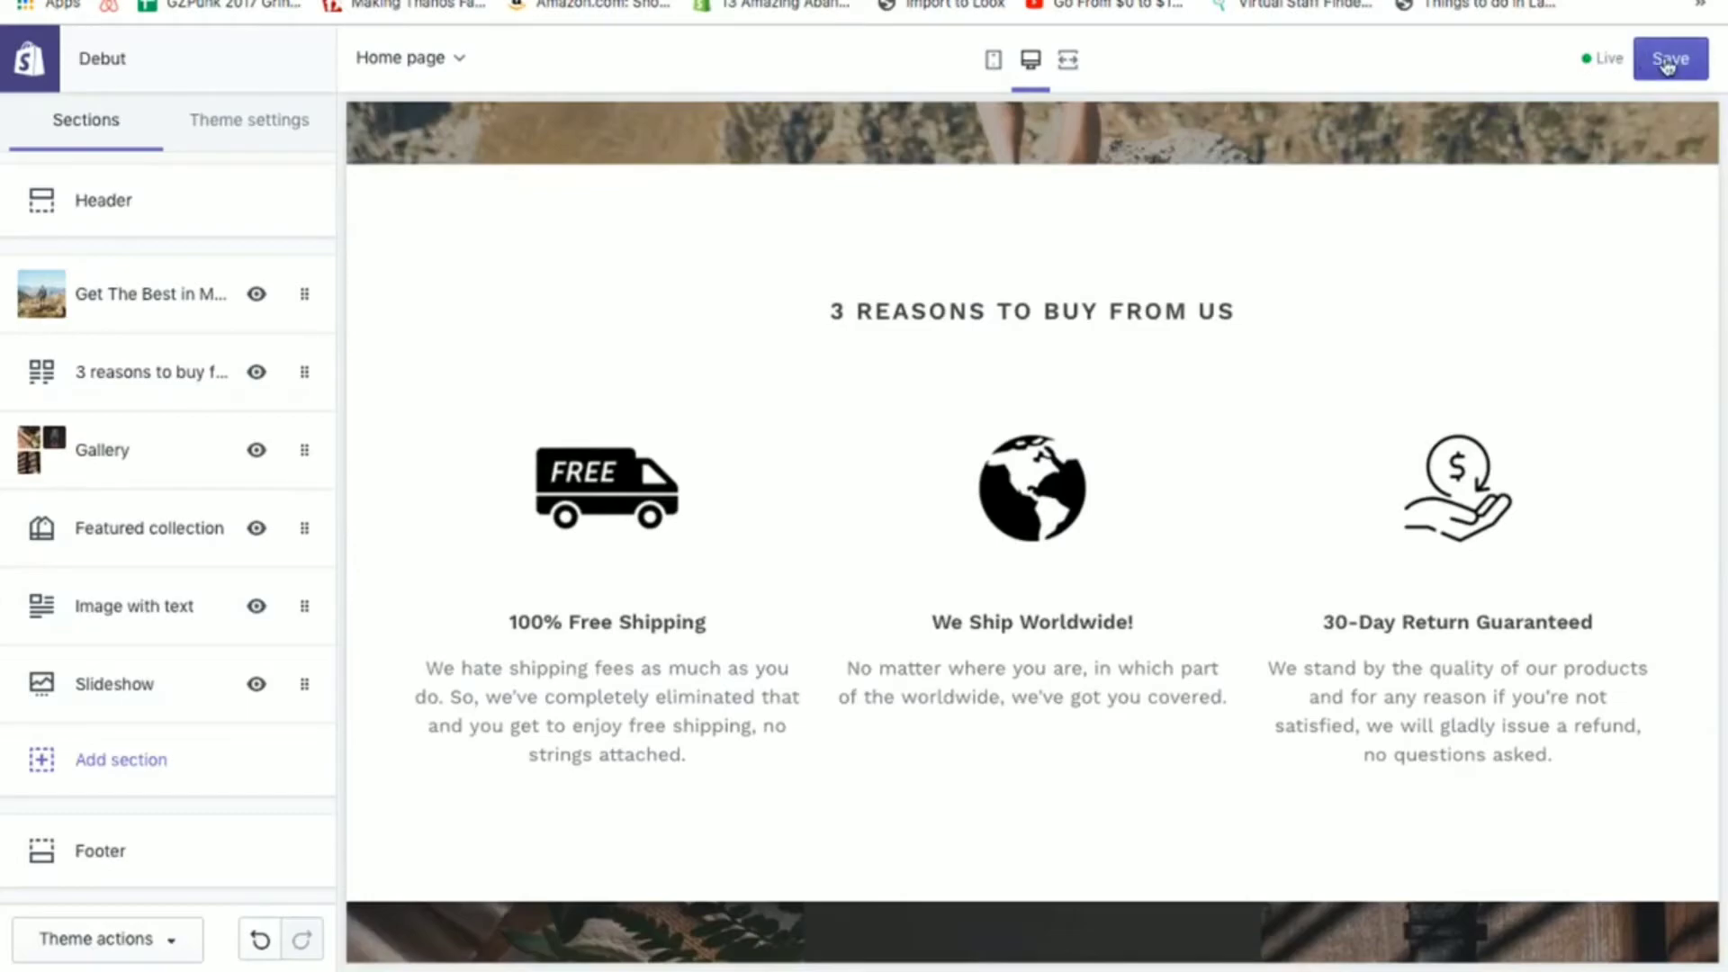
click(1667, 61)
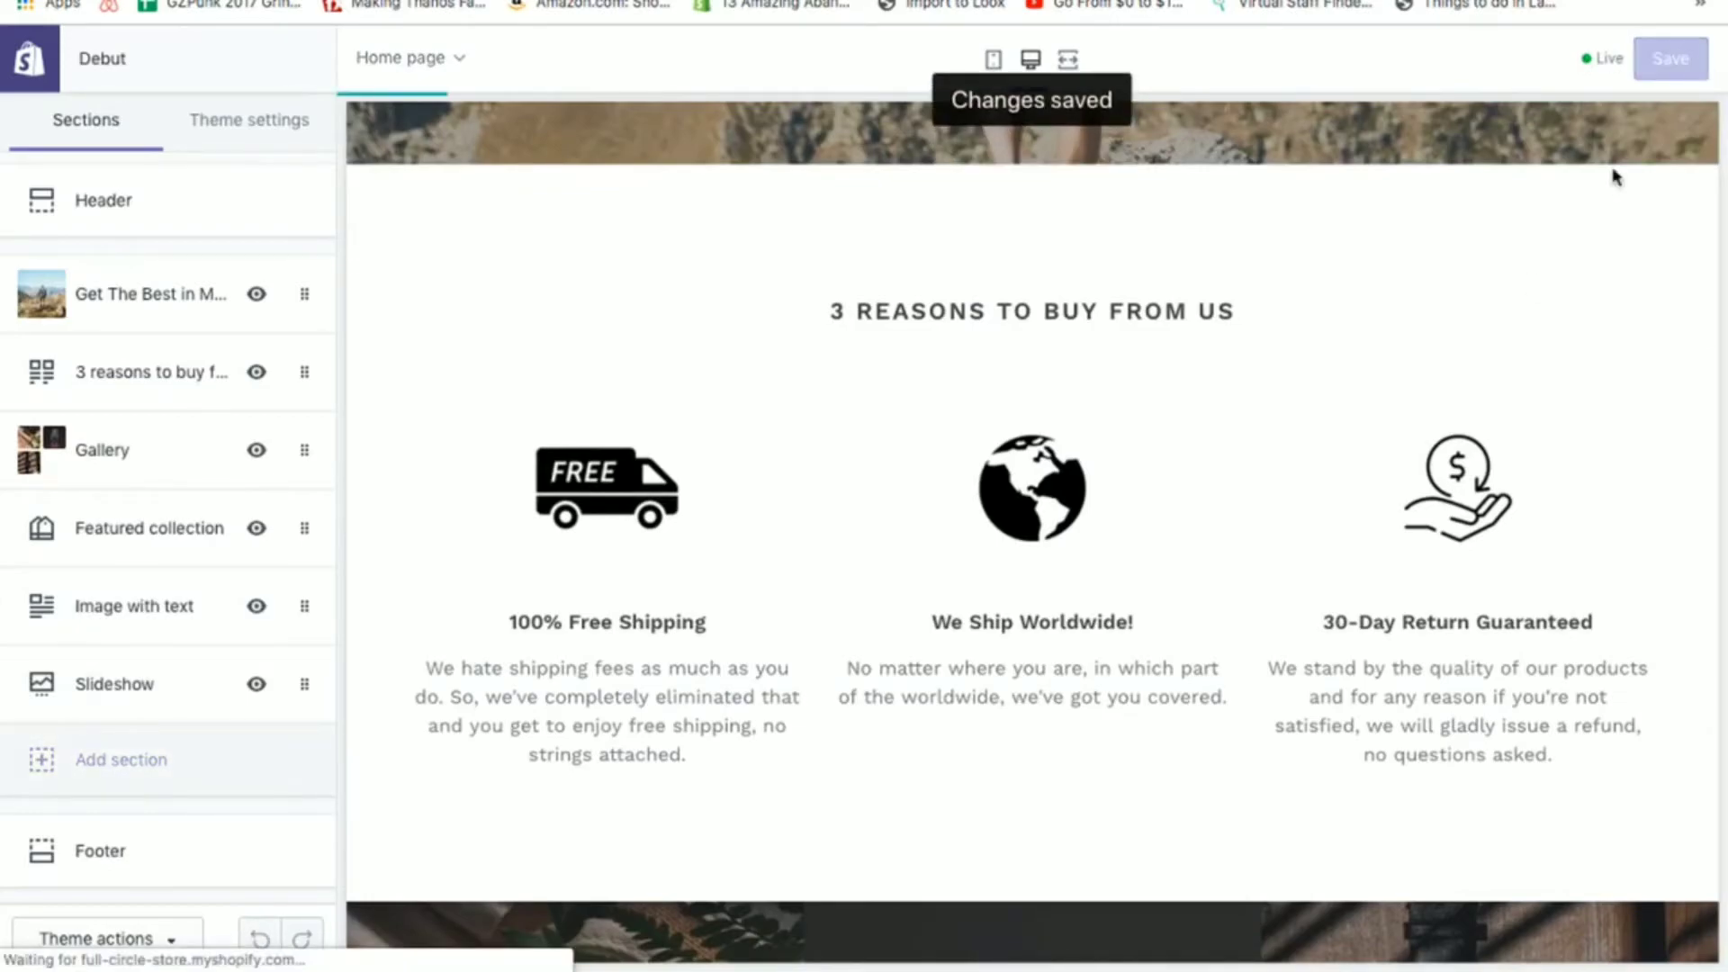
Review the home page preview, then open the Featured collection section's settings
scroll(1428, 417, down, 9)
scroll(1433, 413, down, 3)
scroll(1431, 413, up, 2)
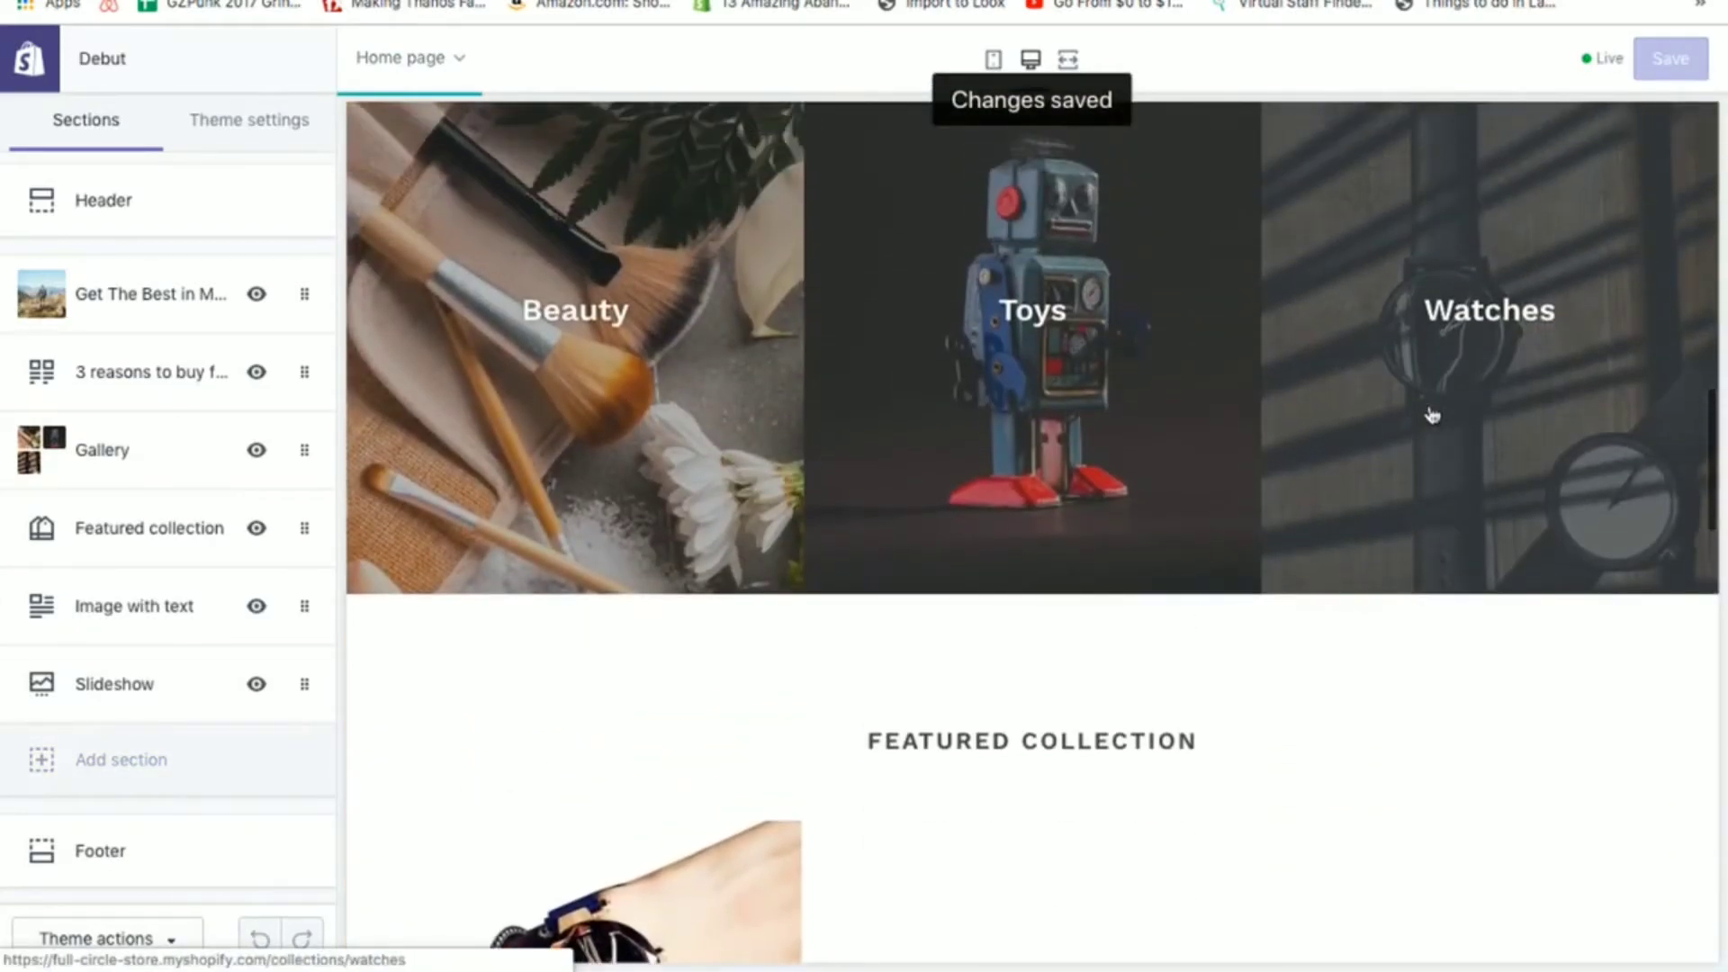
scroll(1349, 478, up, 2)
scroll(1349, 478, down, 2)
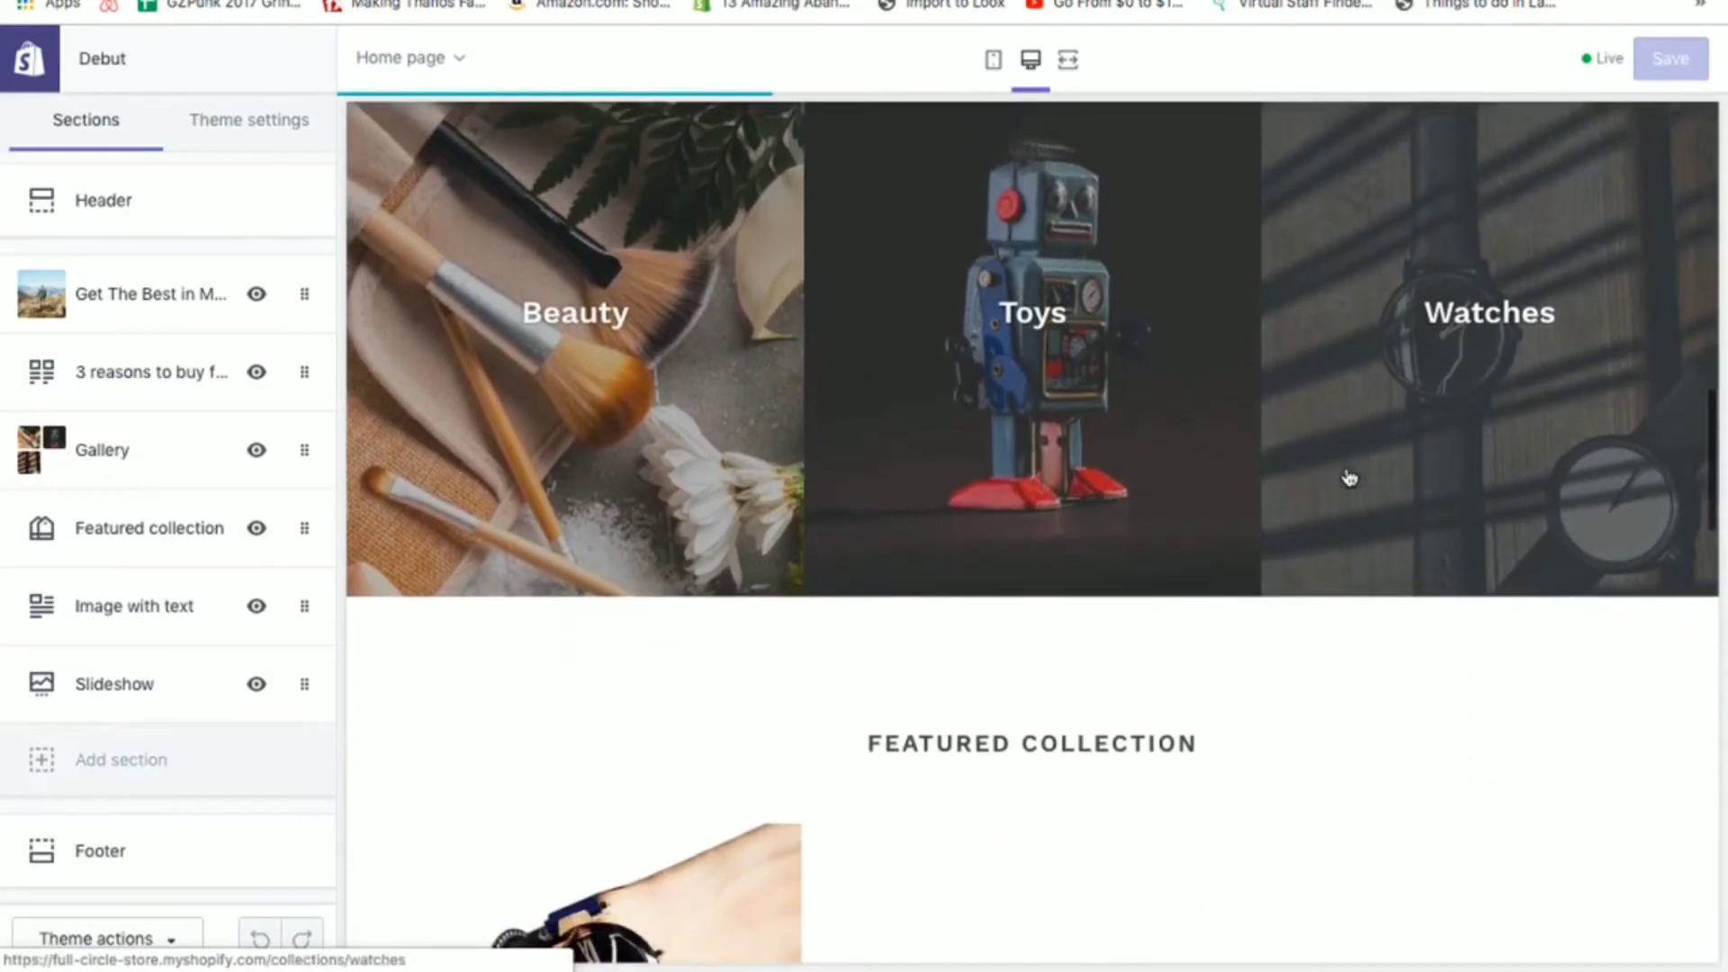
scroll(1349, 477, up, 1)
scroll(1349, 478, down, 1)
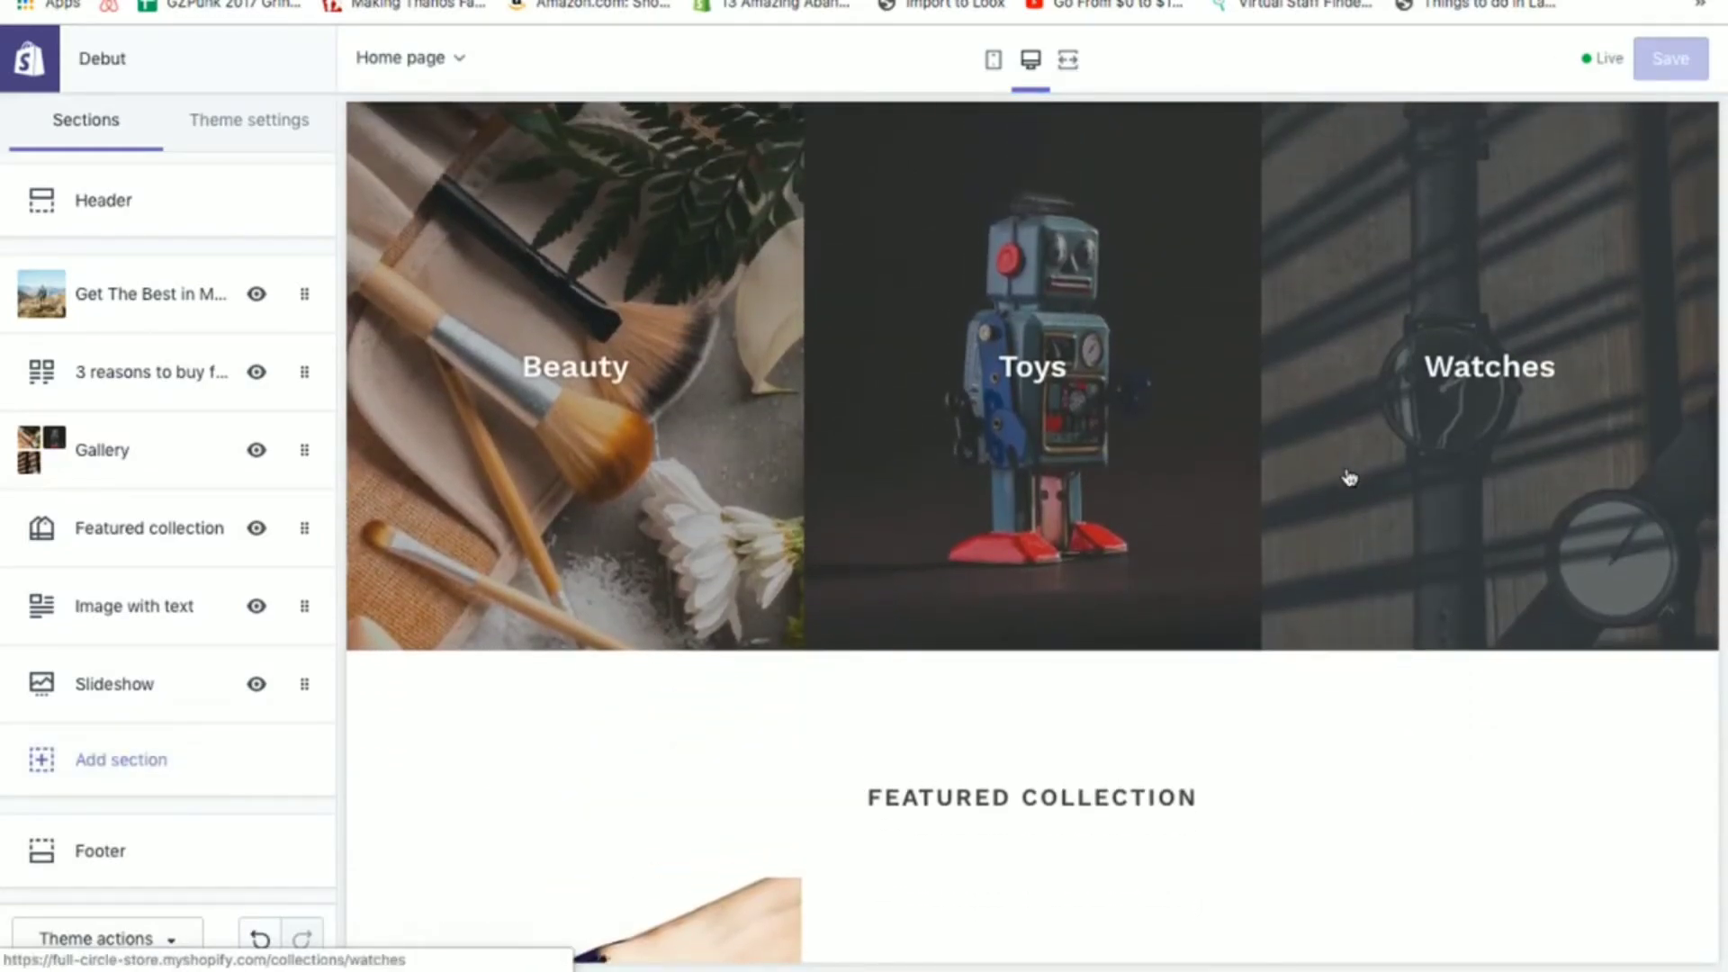
scroll(1296, 657, down, 1)
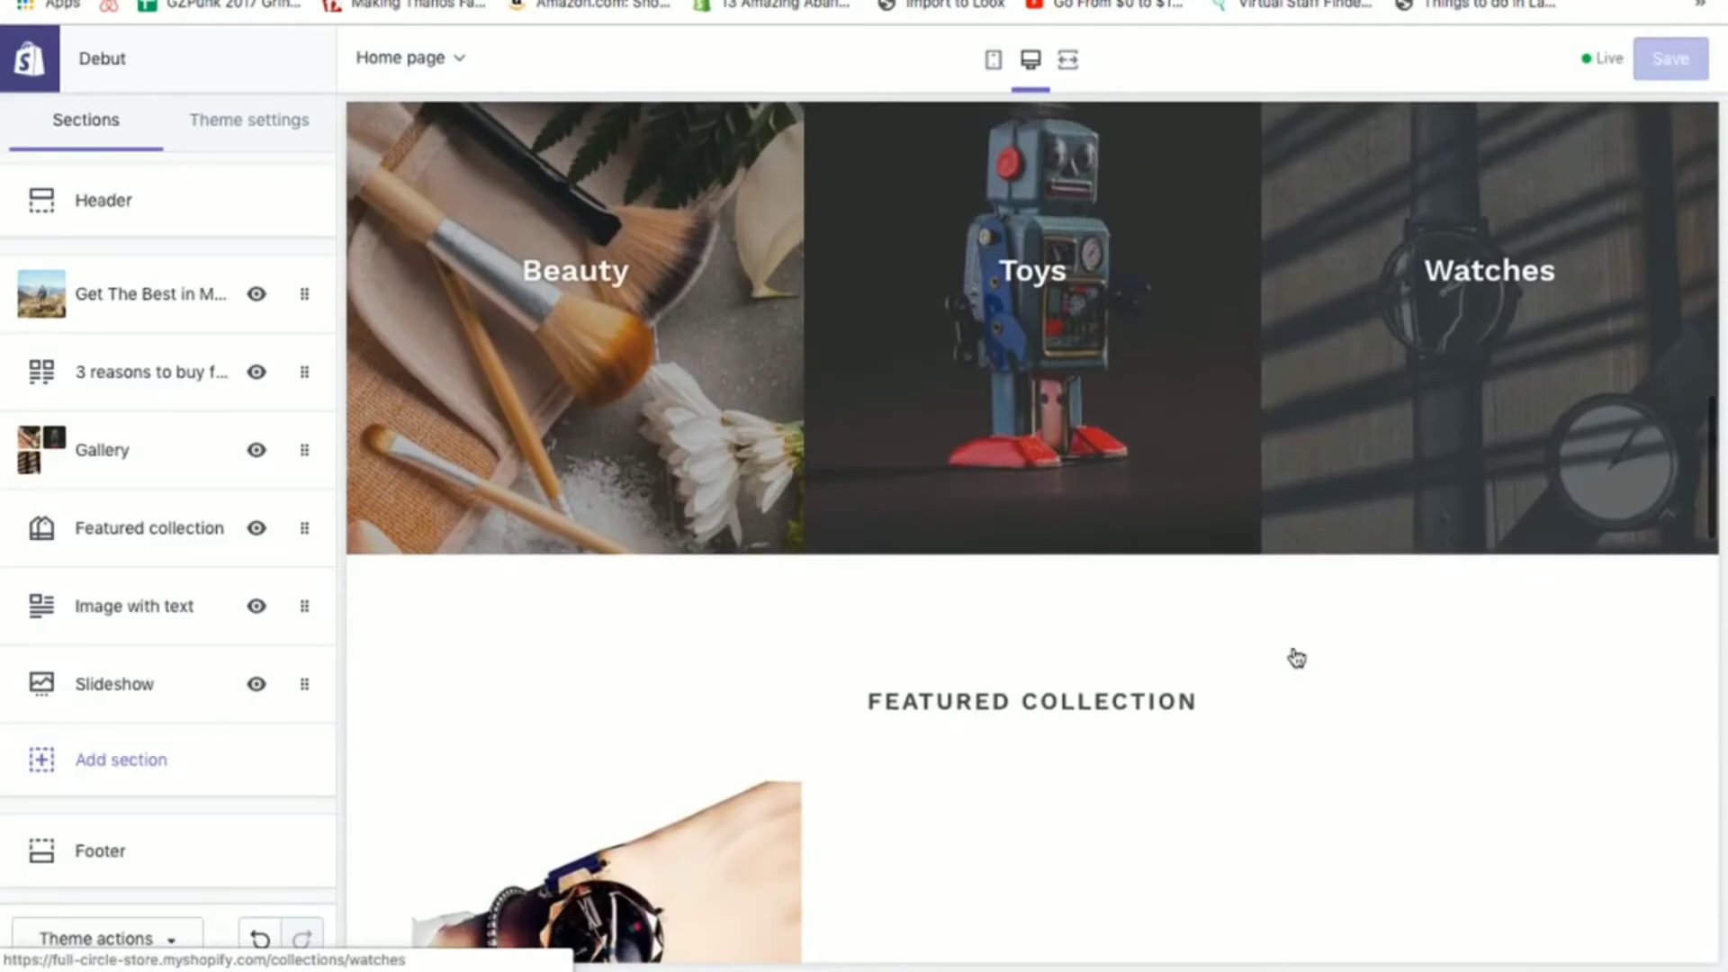
scroll(976, 733, down, 6)
scroll(976, 736, up, 7)
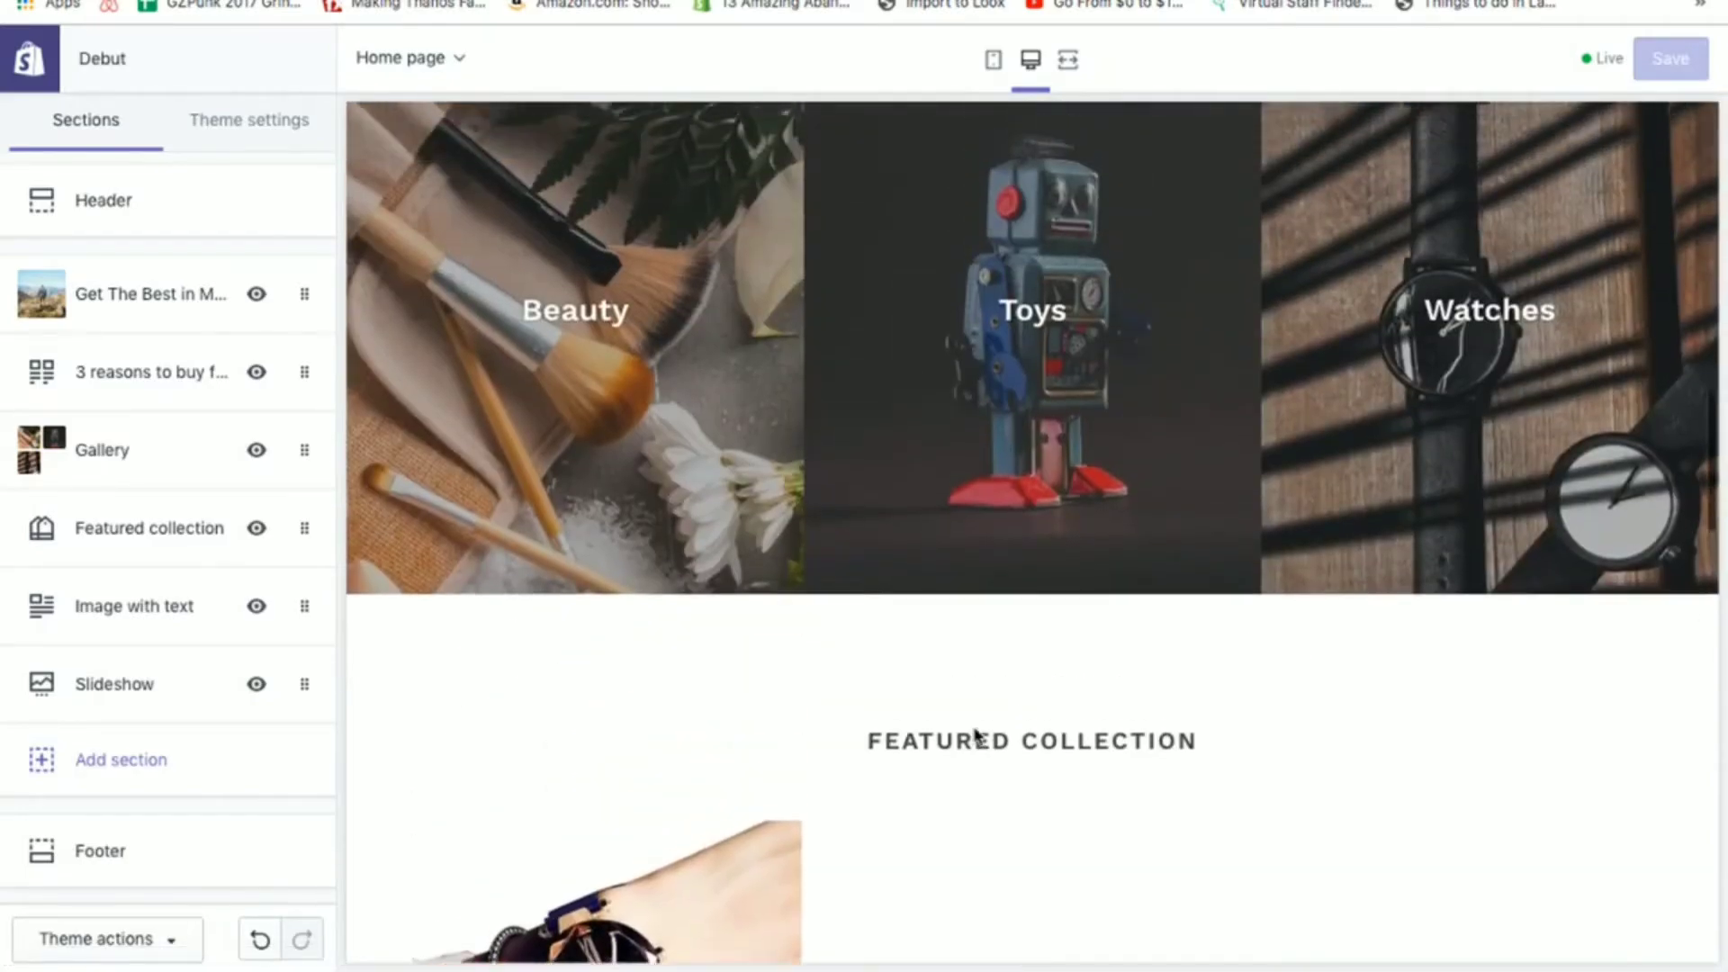
scroll(975, 736, down, 1)
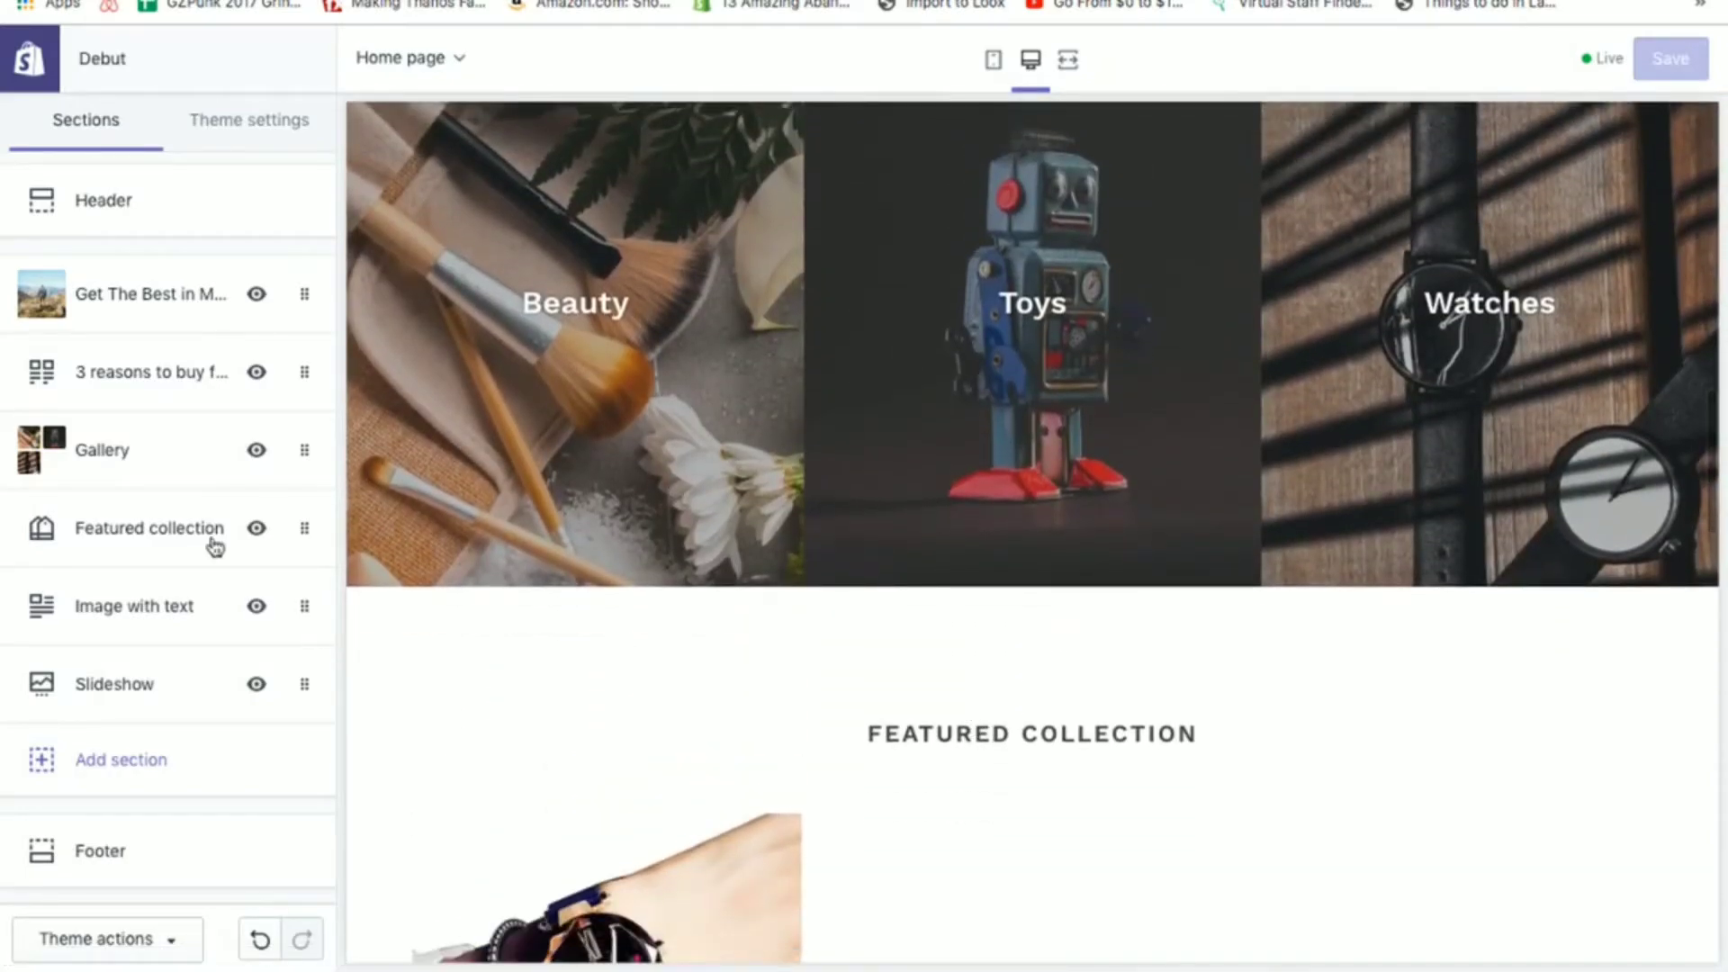
click(168, 520)
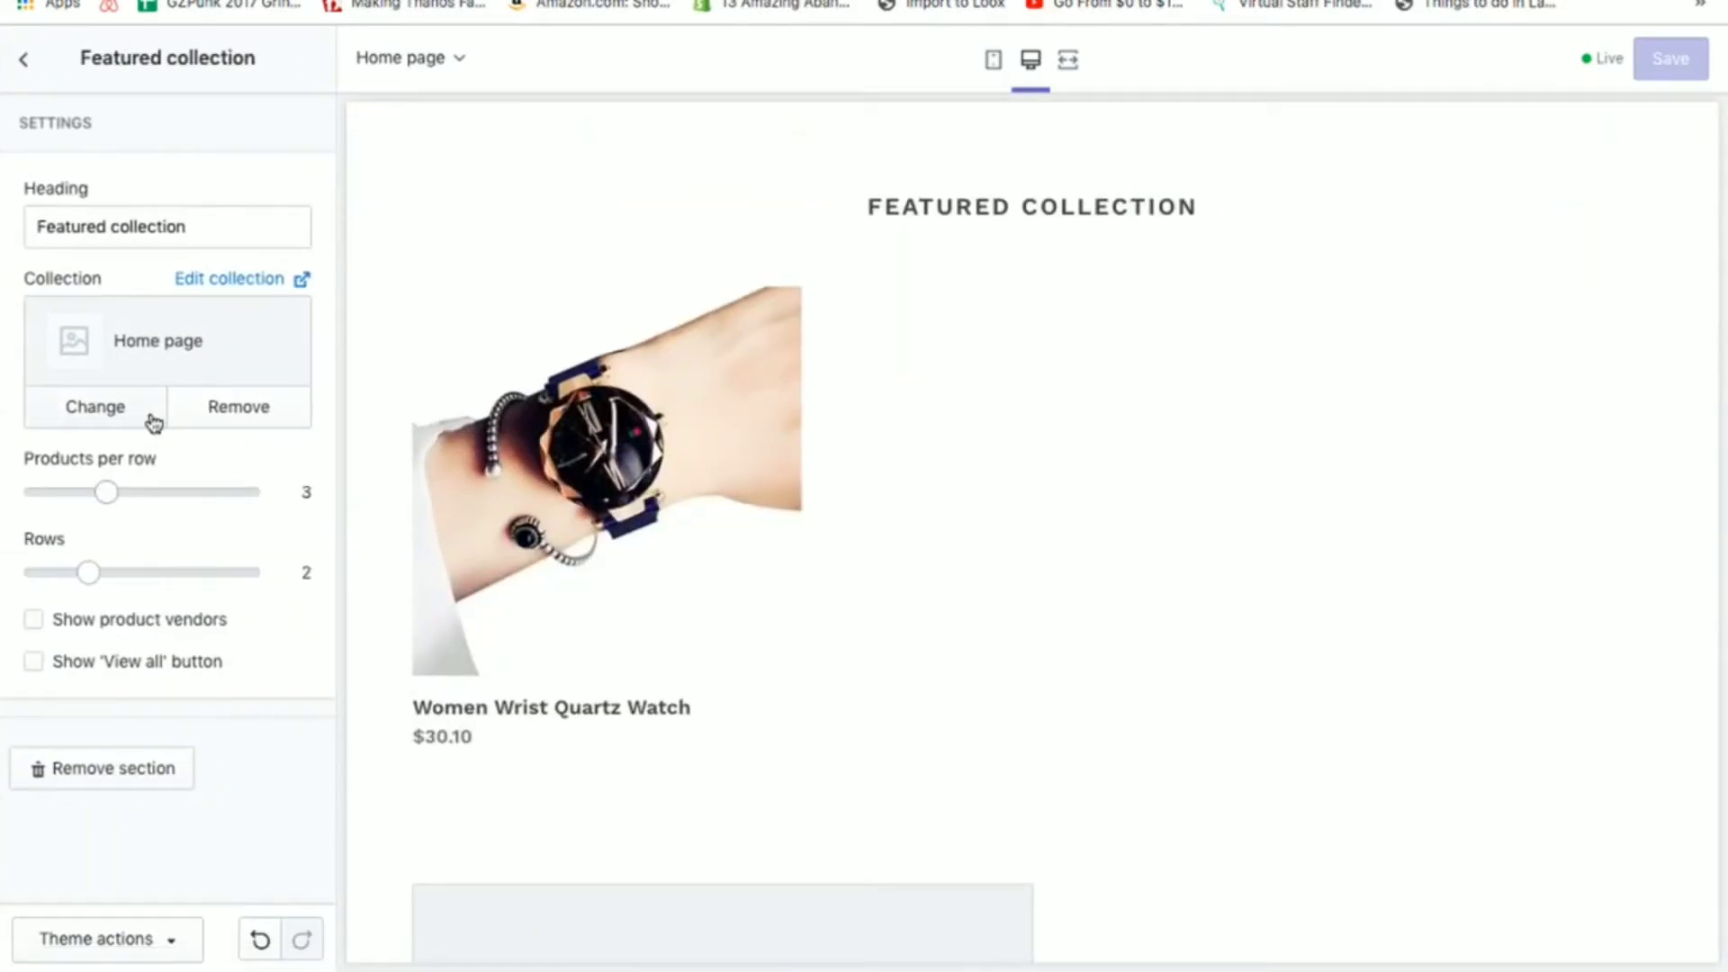
Switch the featured section's collection to Best Sellers
click(120, 412)
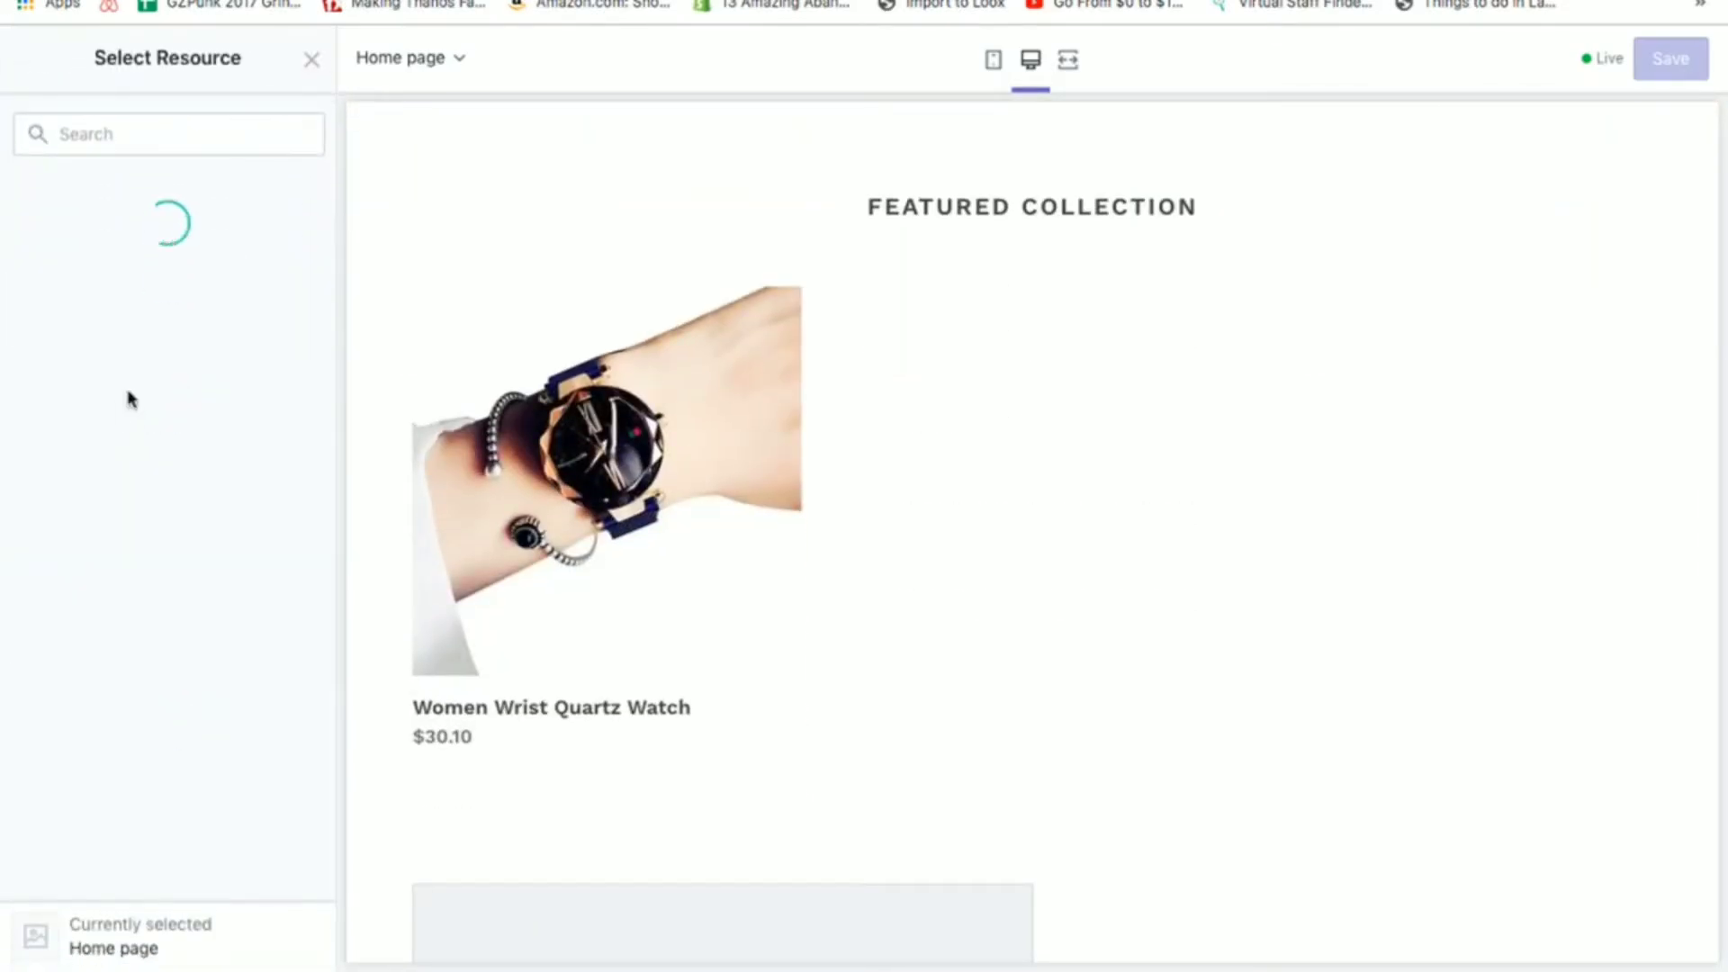
click(154, 382)
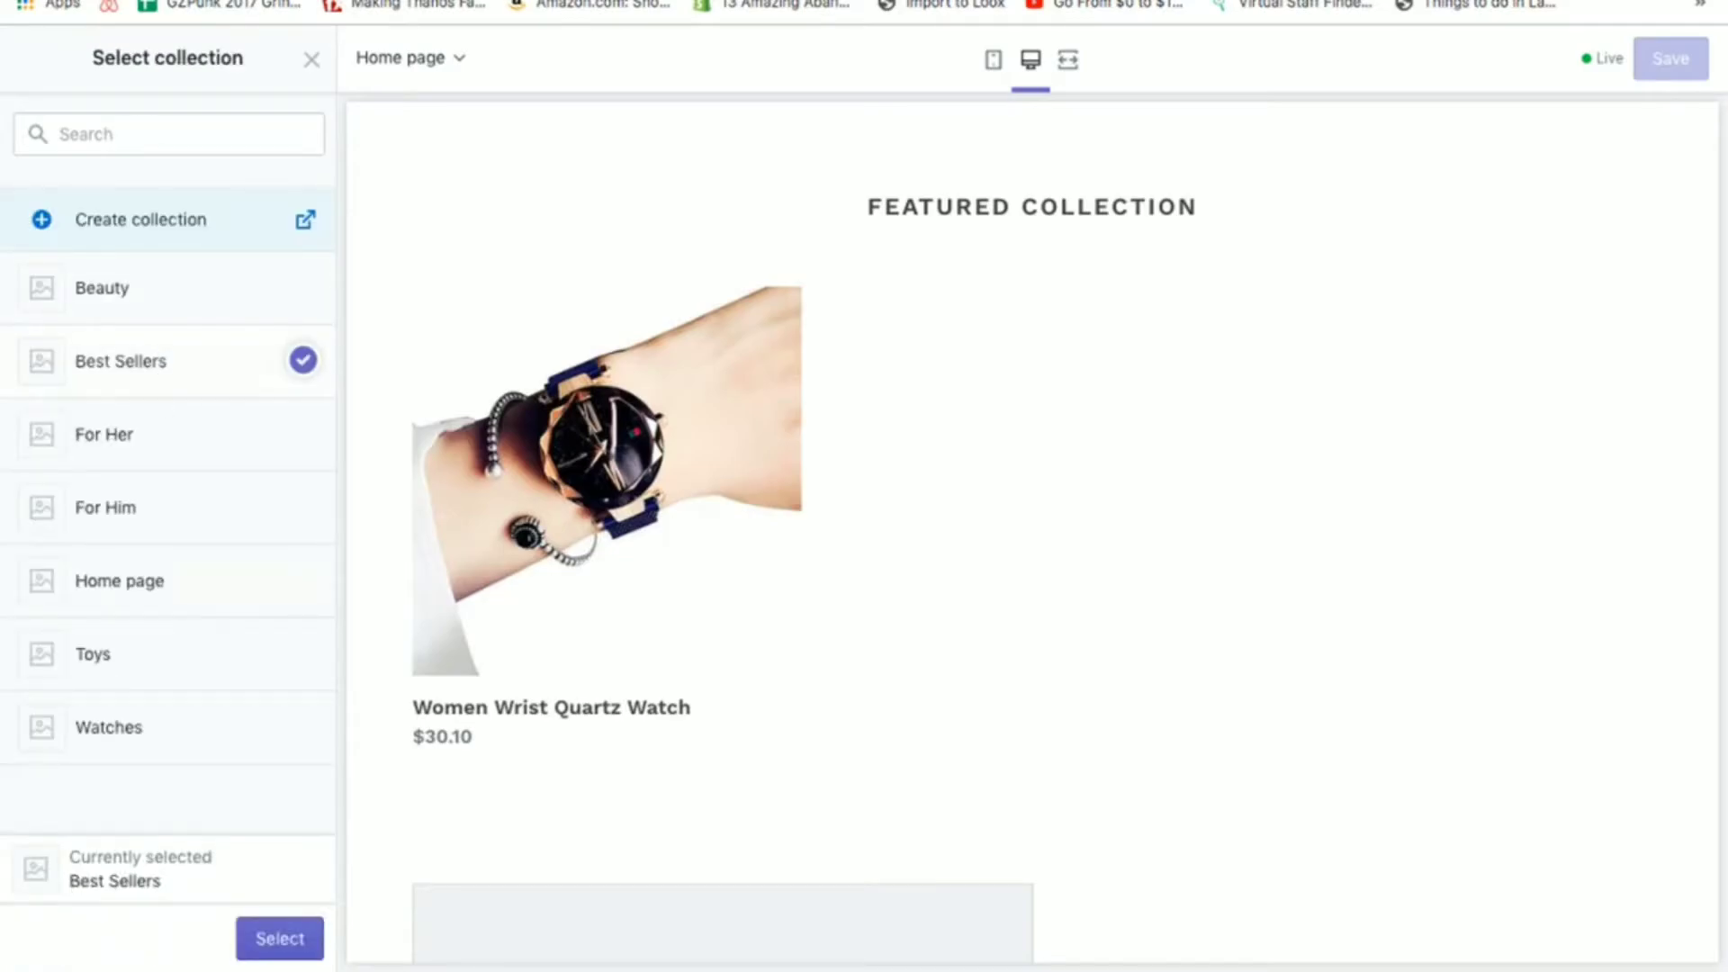
right_click(297, 937)
click(254, 936)
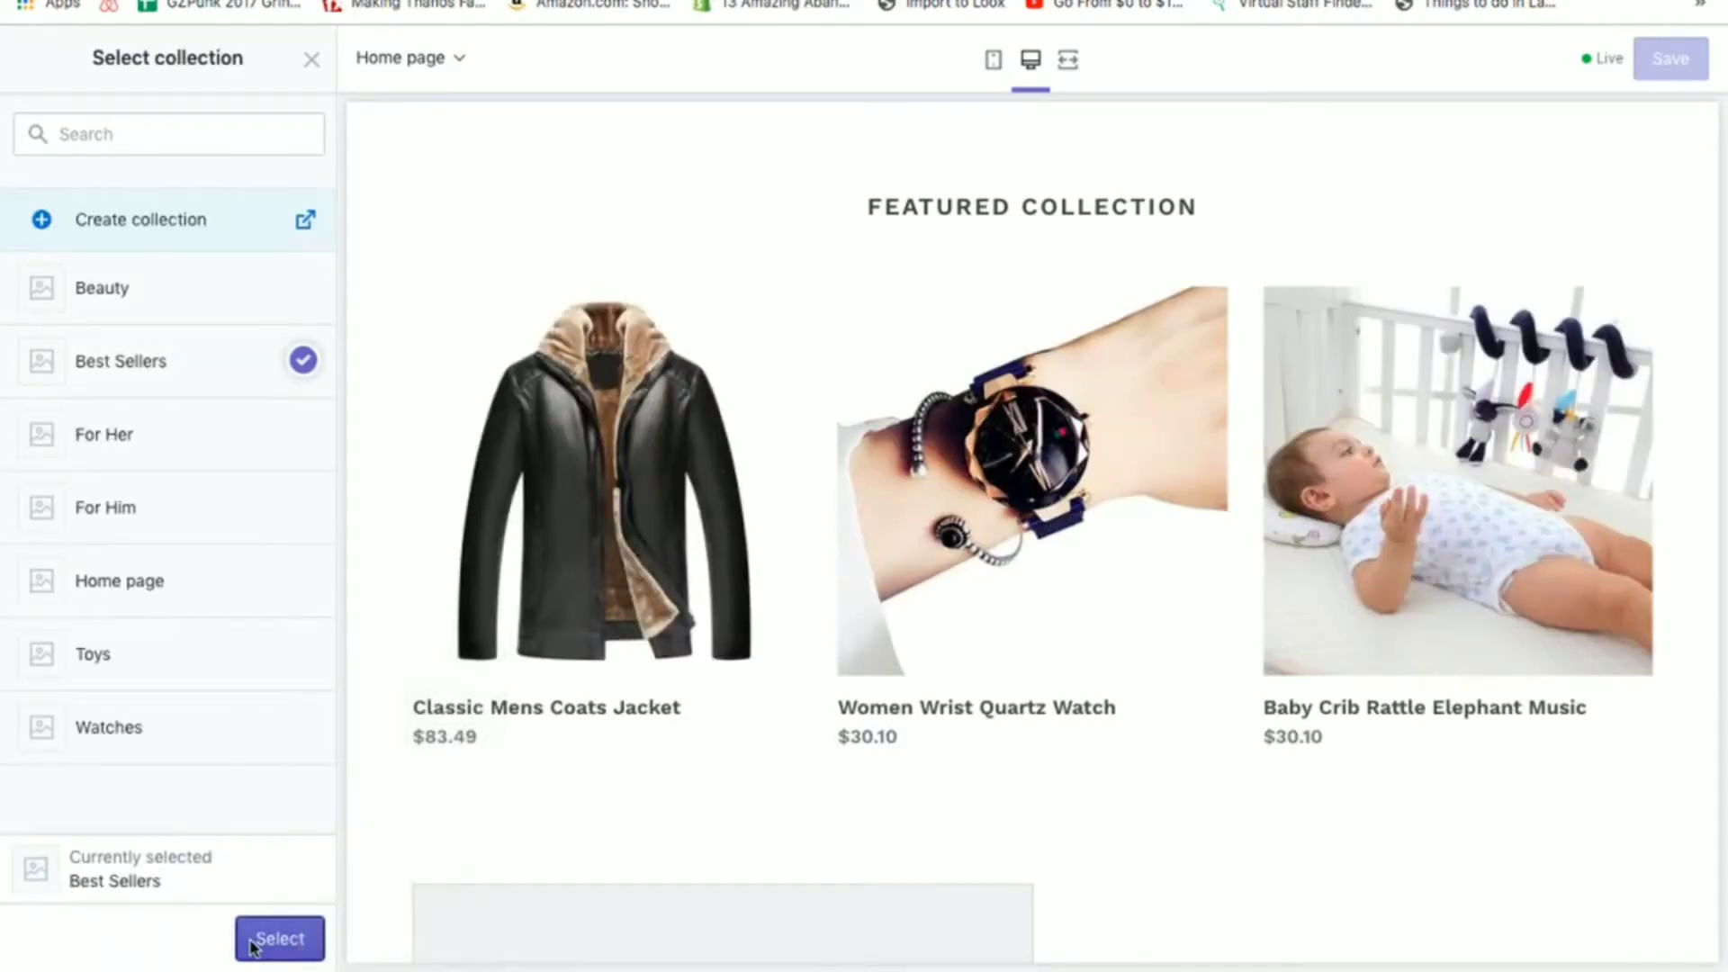
click(255, 937)
Change the section heading to 'trending now' and save the theme
triple_click(152, 226)
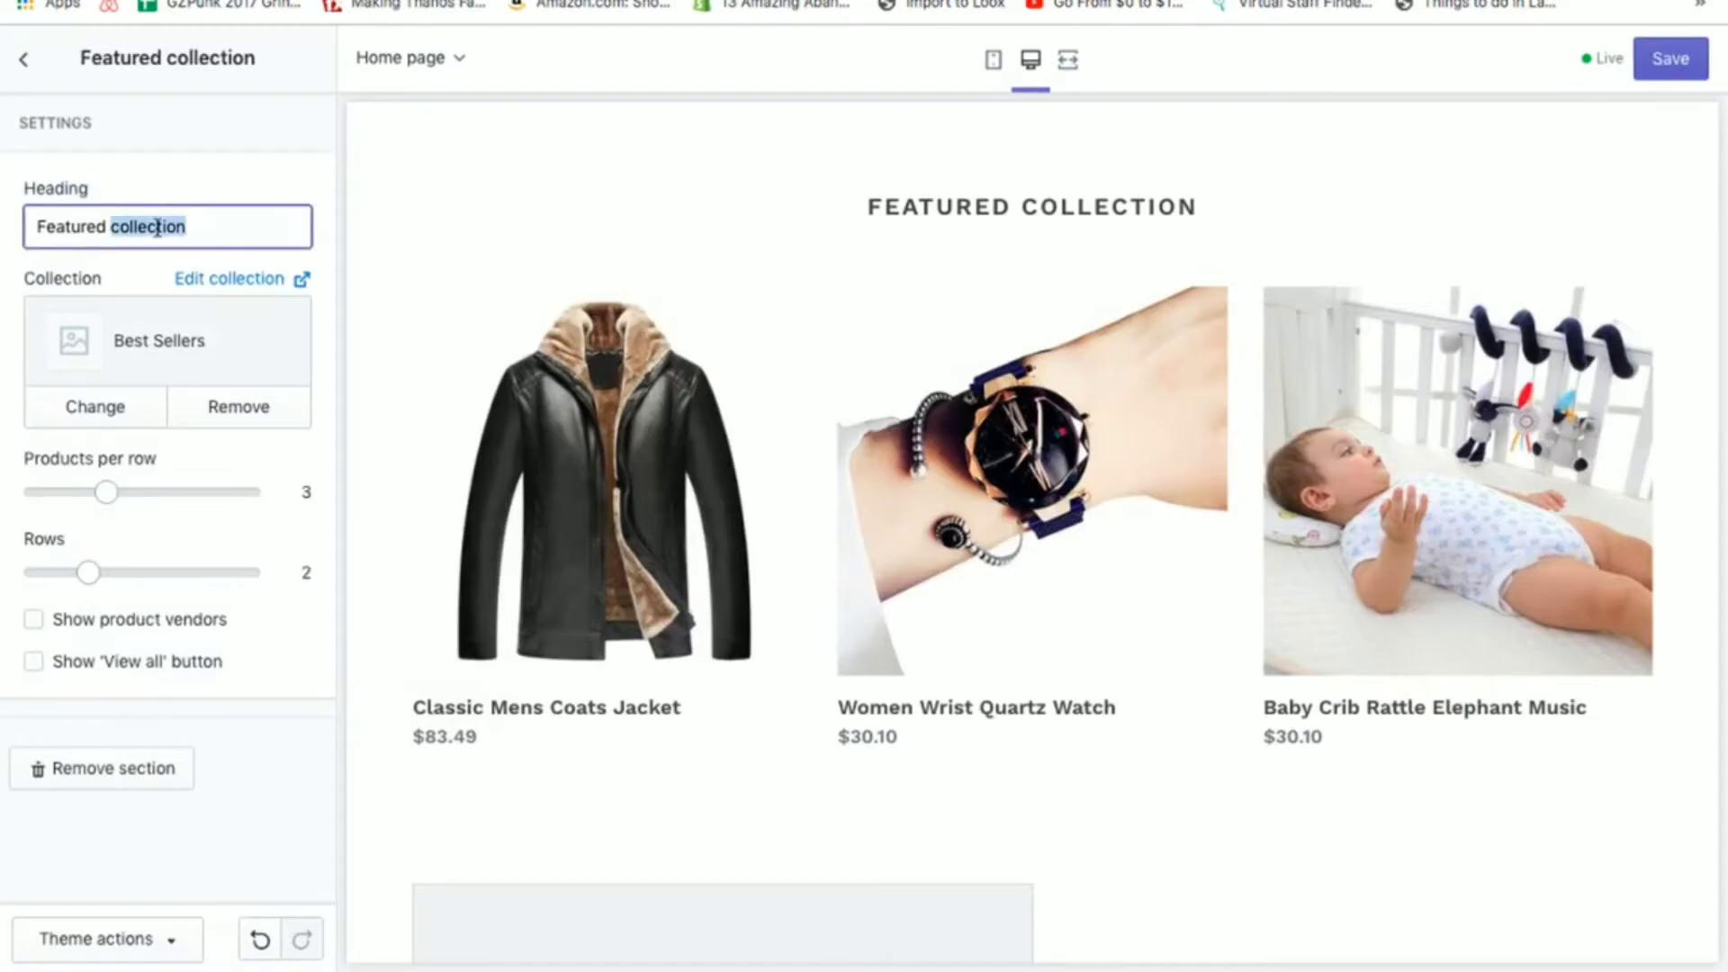
text(Best Seller)
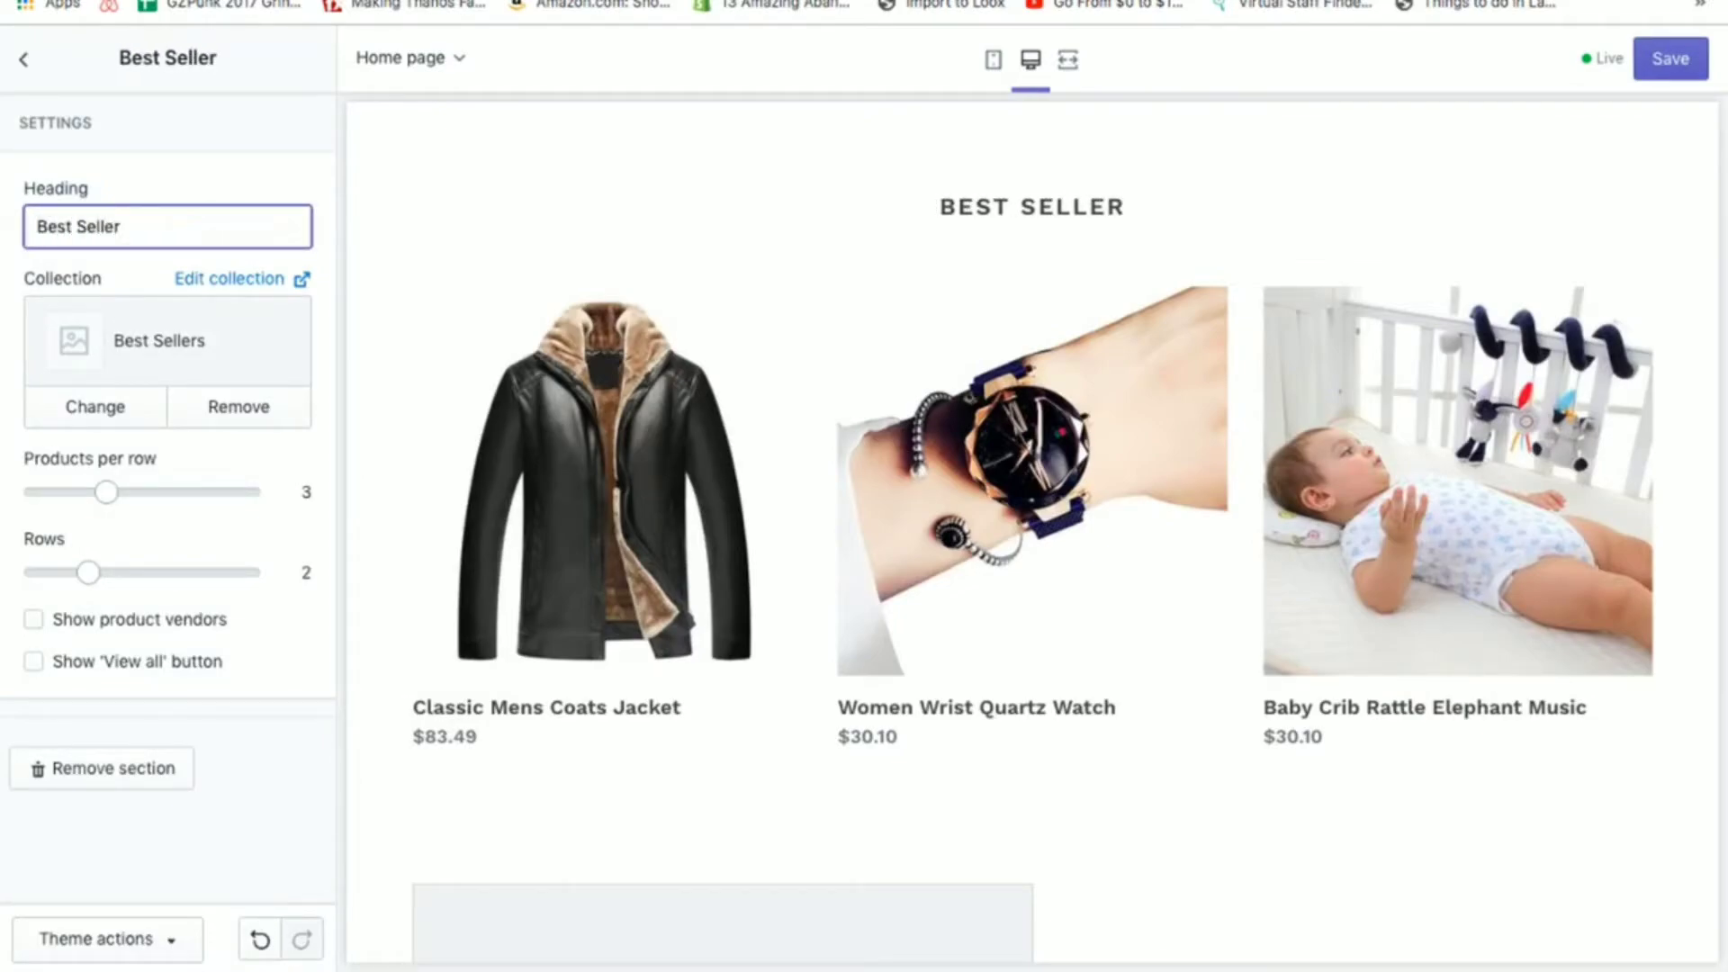
key(super+a)
text(Da)
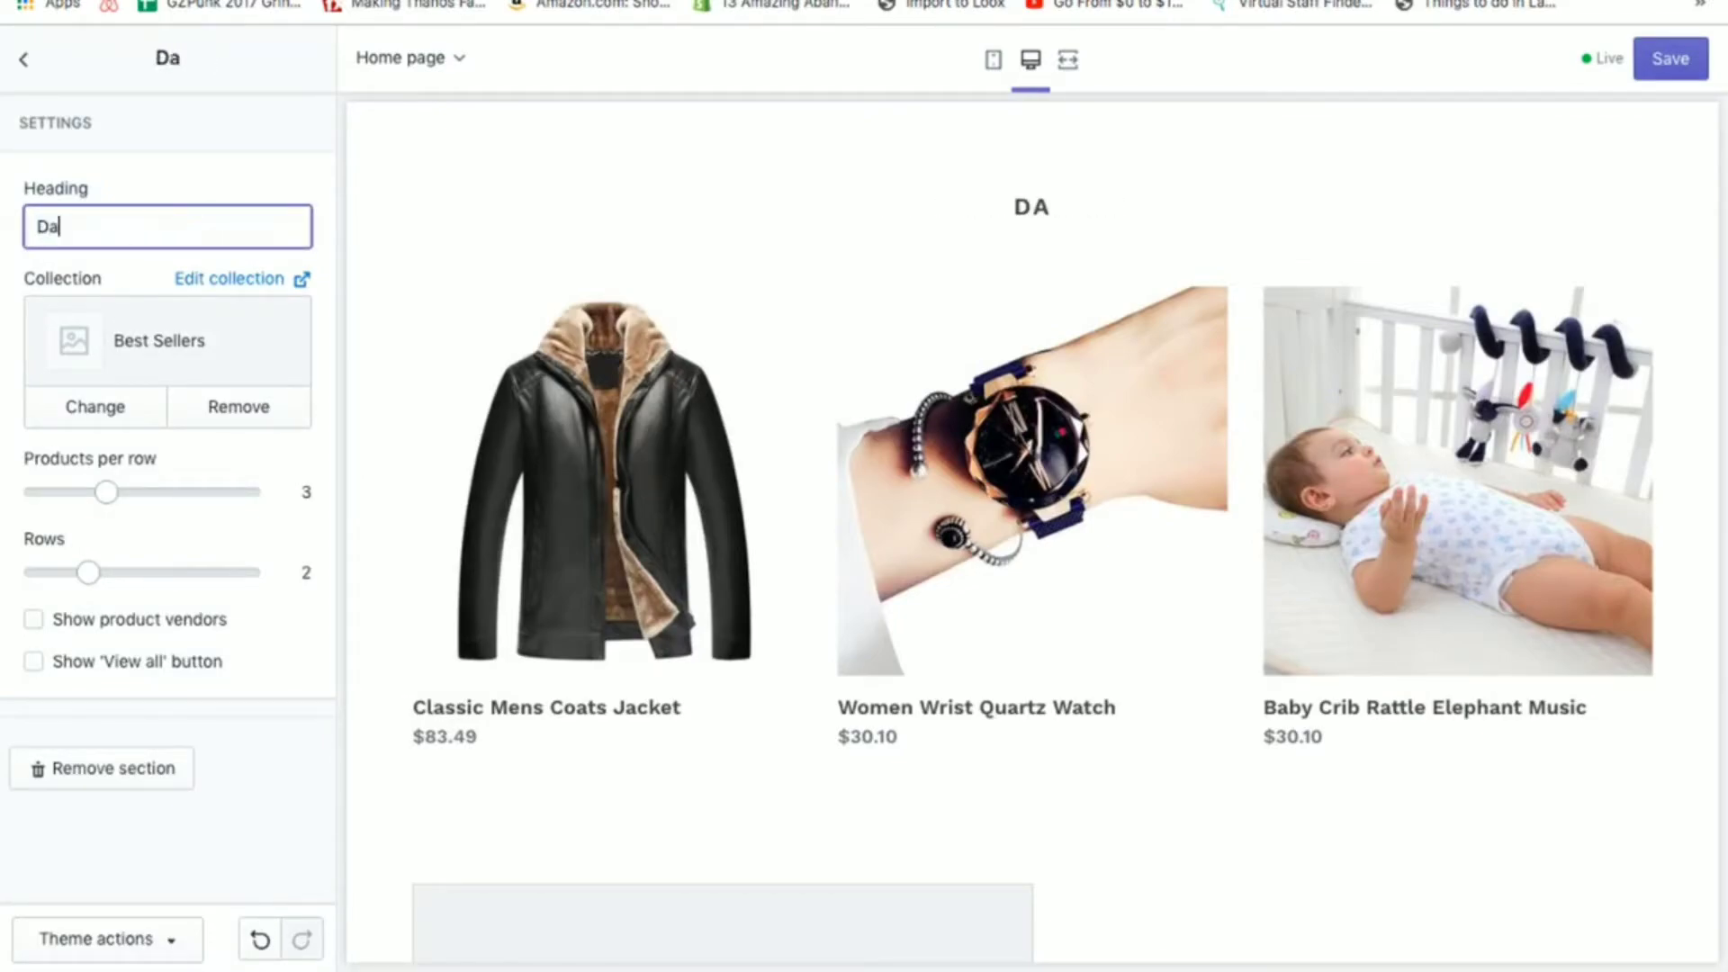
text(ily trending)
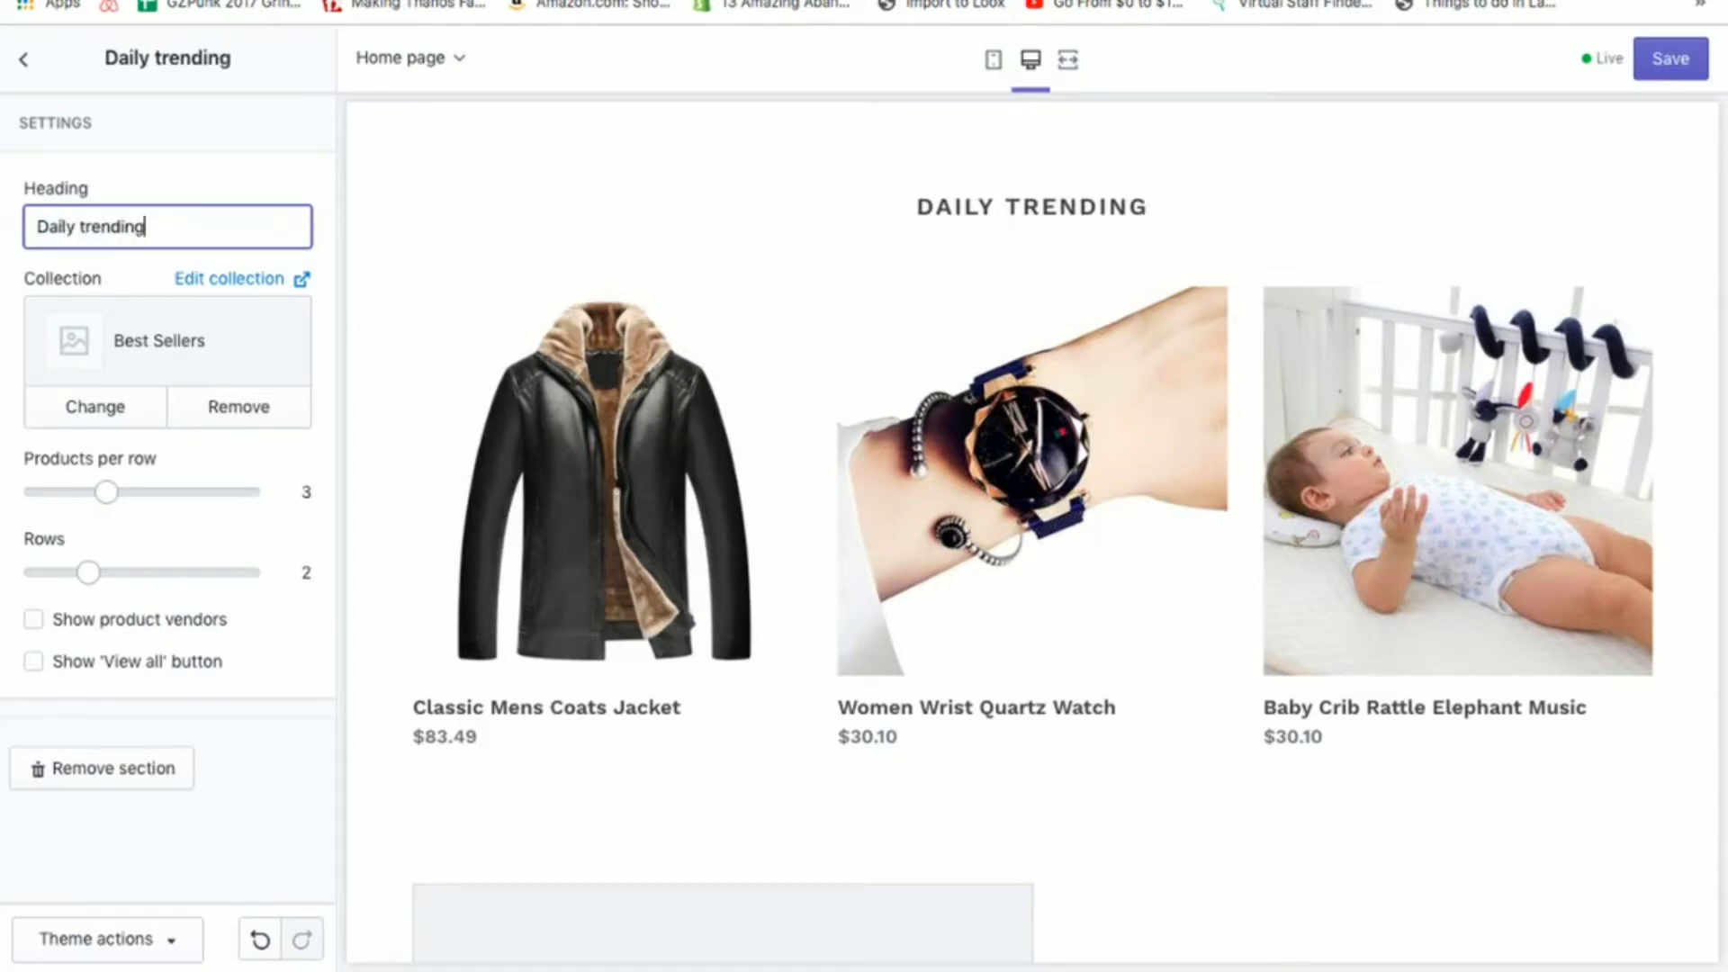
key(super+a)
text(trendi)
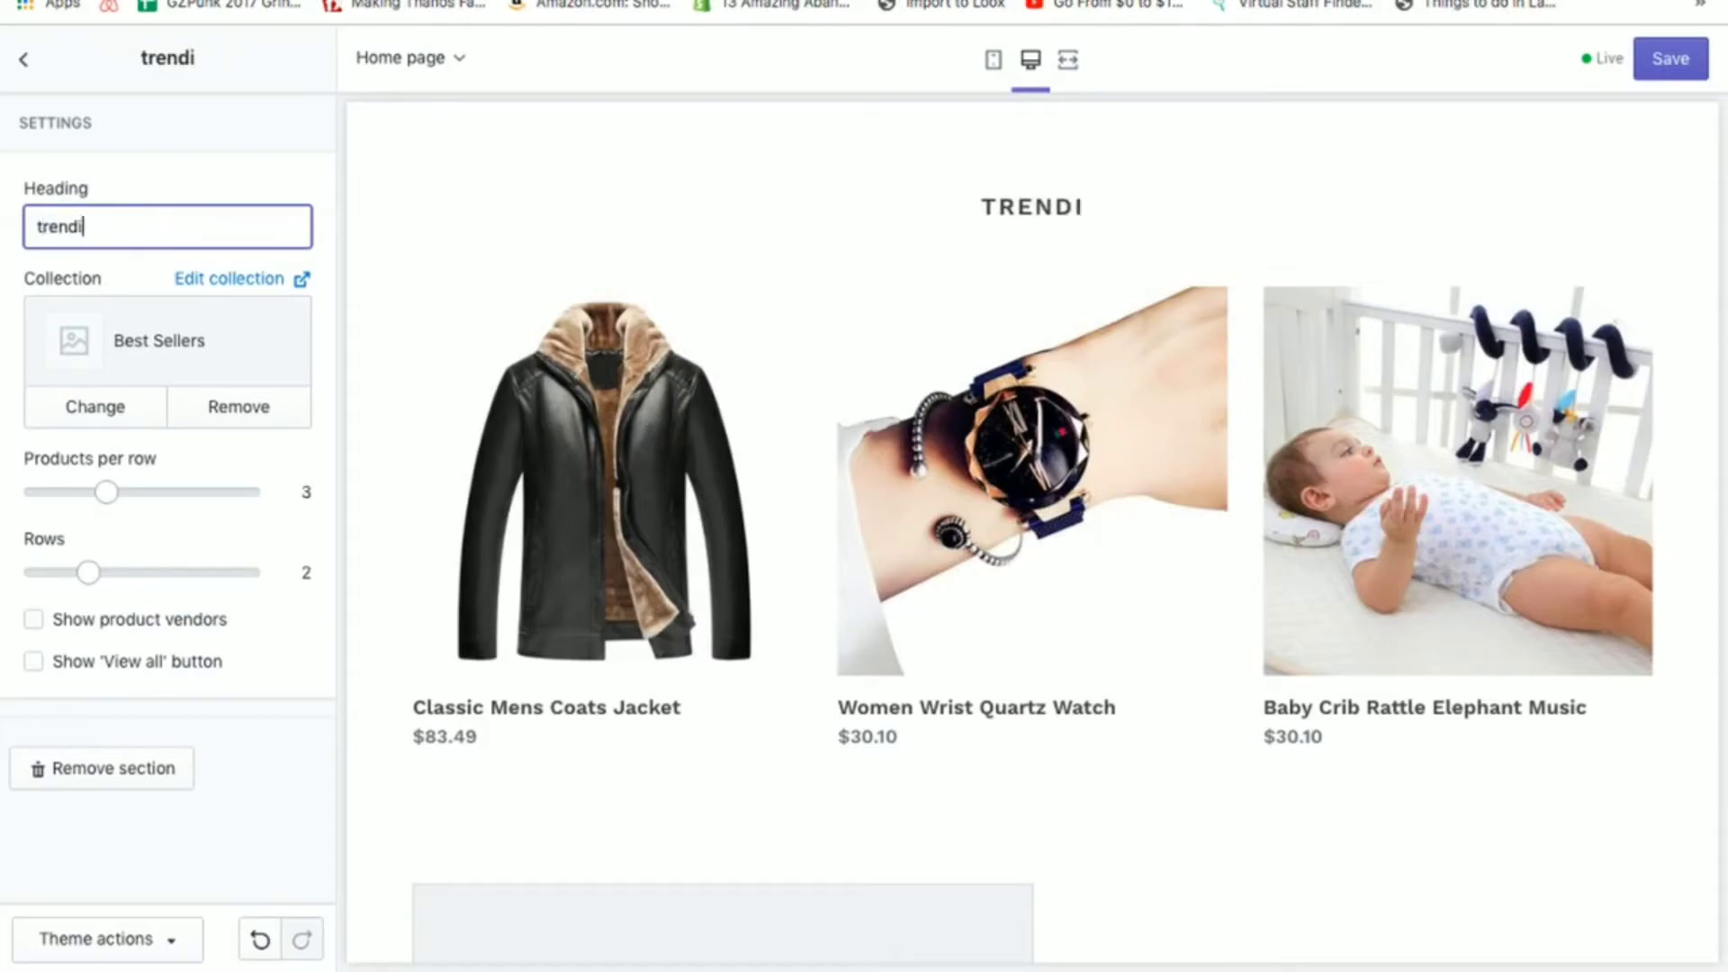
text(ng now)
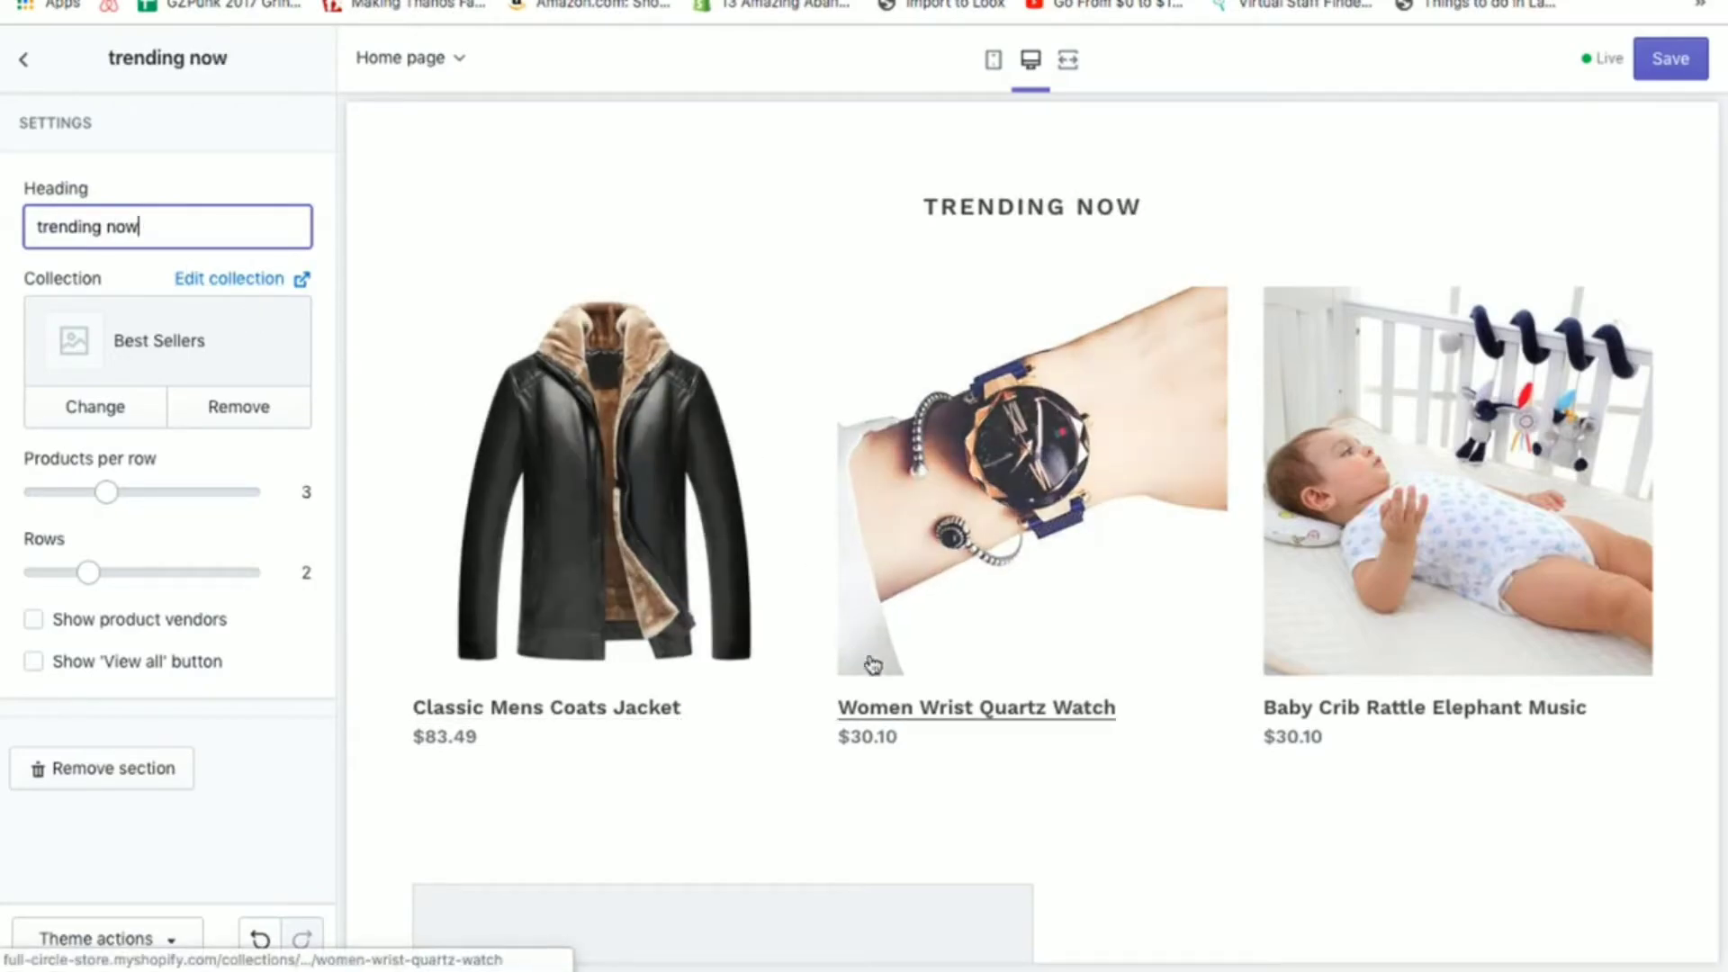
click(1671, 63)
Scroll through the home page preview to check the Trending Now products section
scroll(1470, 440, down, 5)
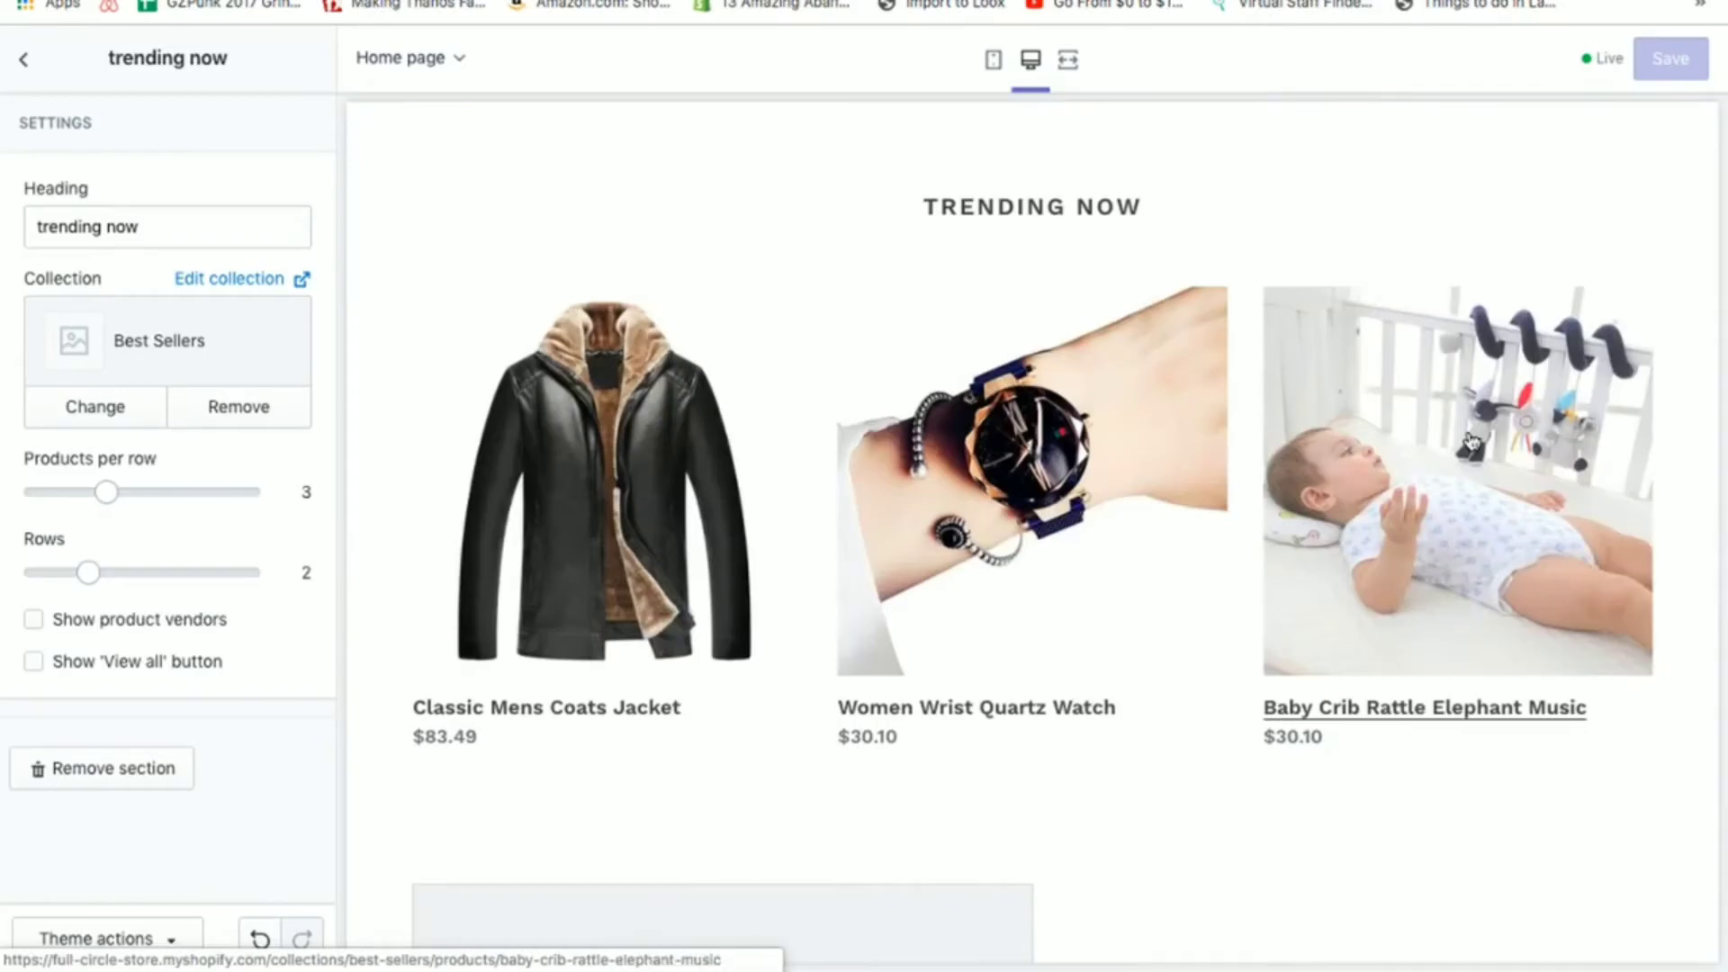
scroll(1470, 440, up, 10)
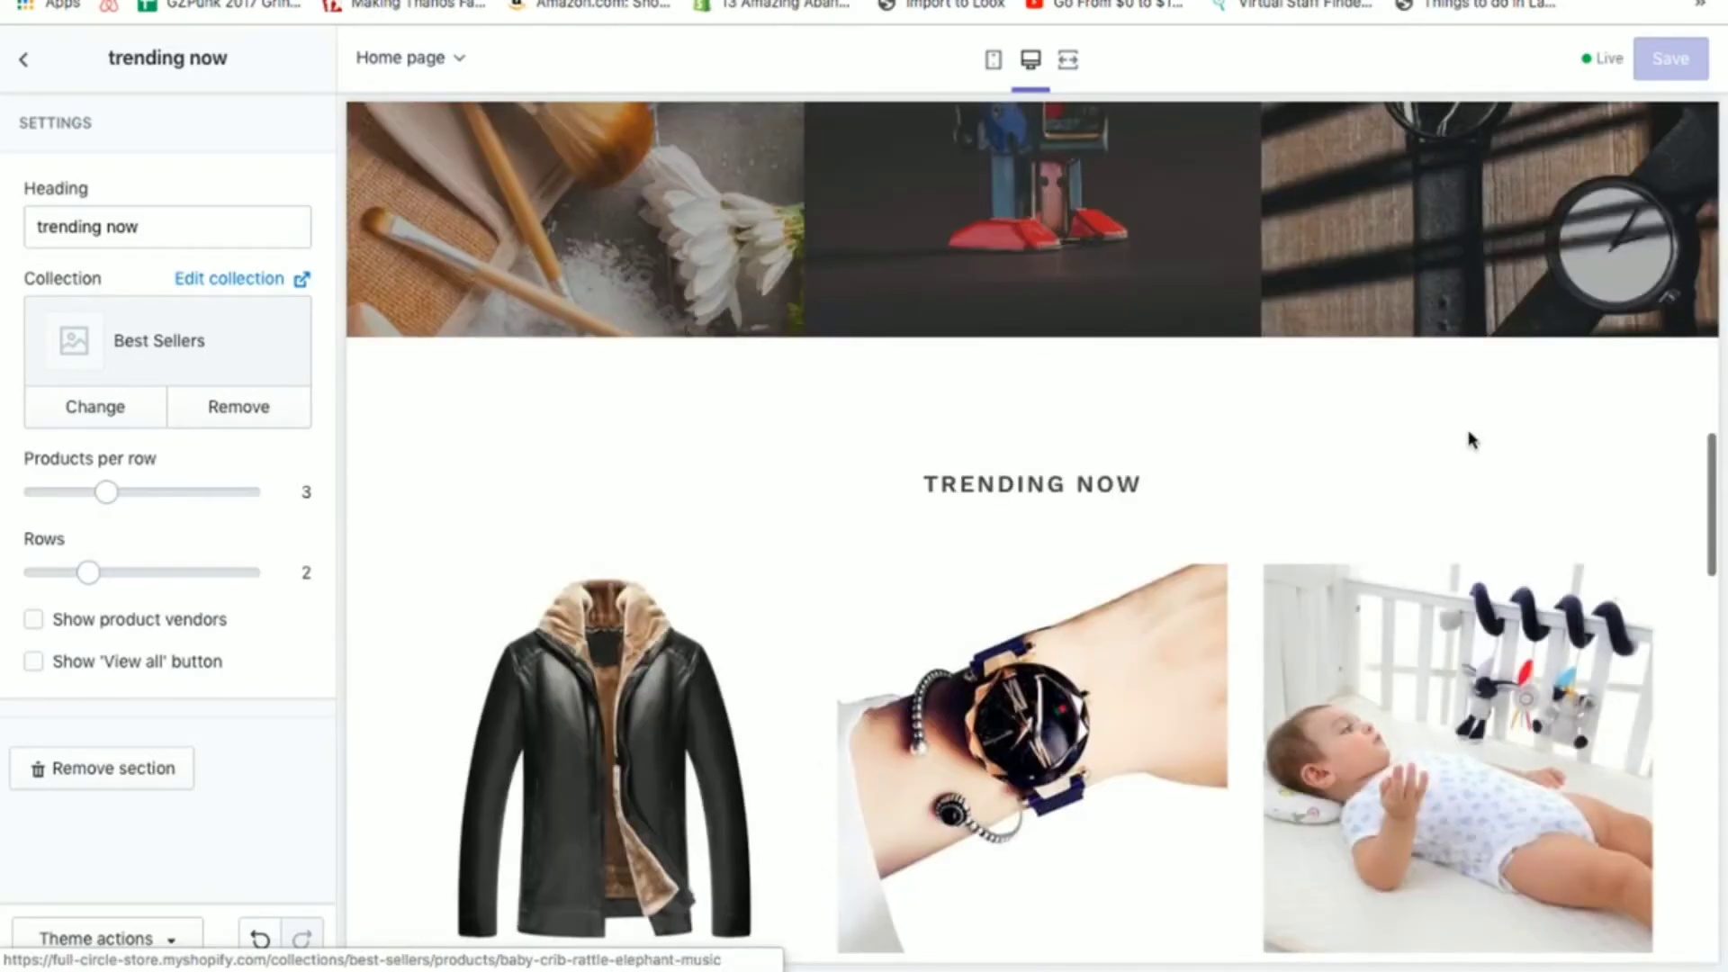
scroll(1471, 440, up, 10)
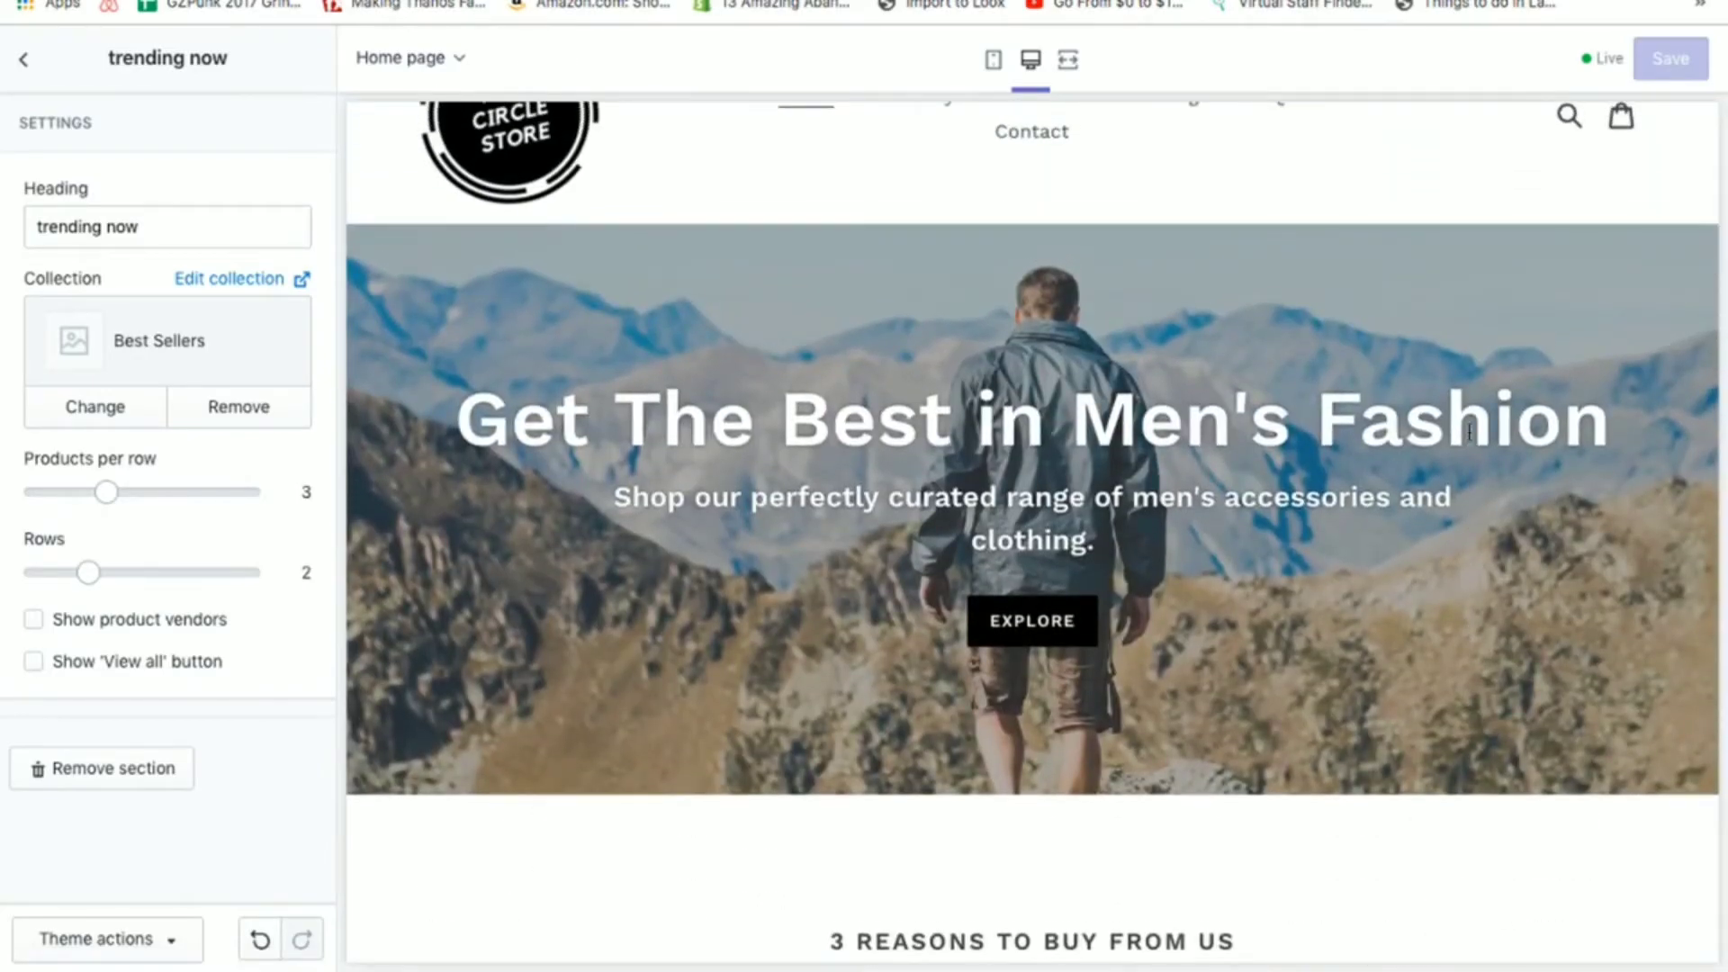
scroll(1469, 431, up, 2)
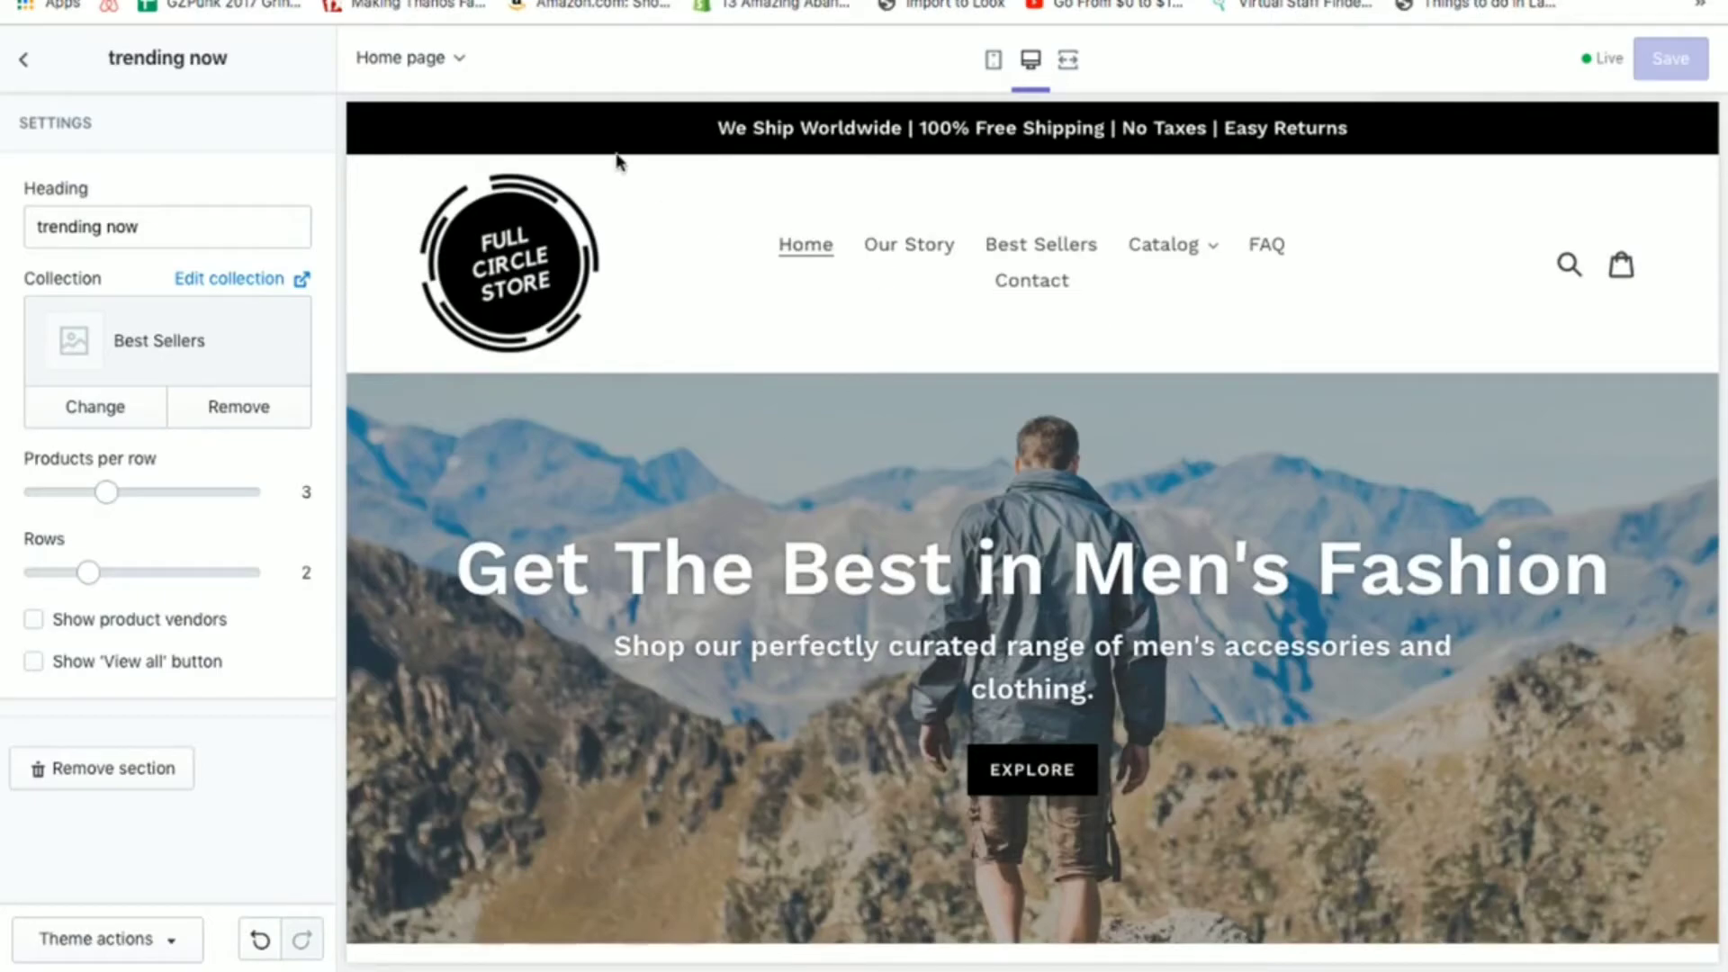
scroll(960, 626, down, 3)
scroll(1154, 482, down, 10)
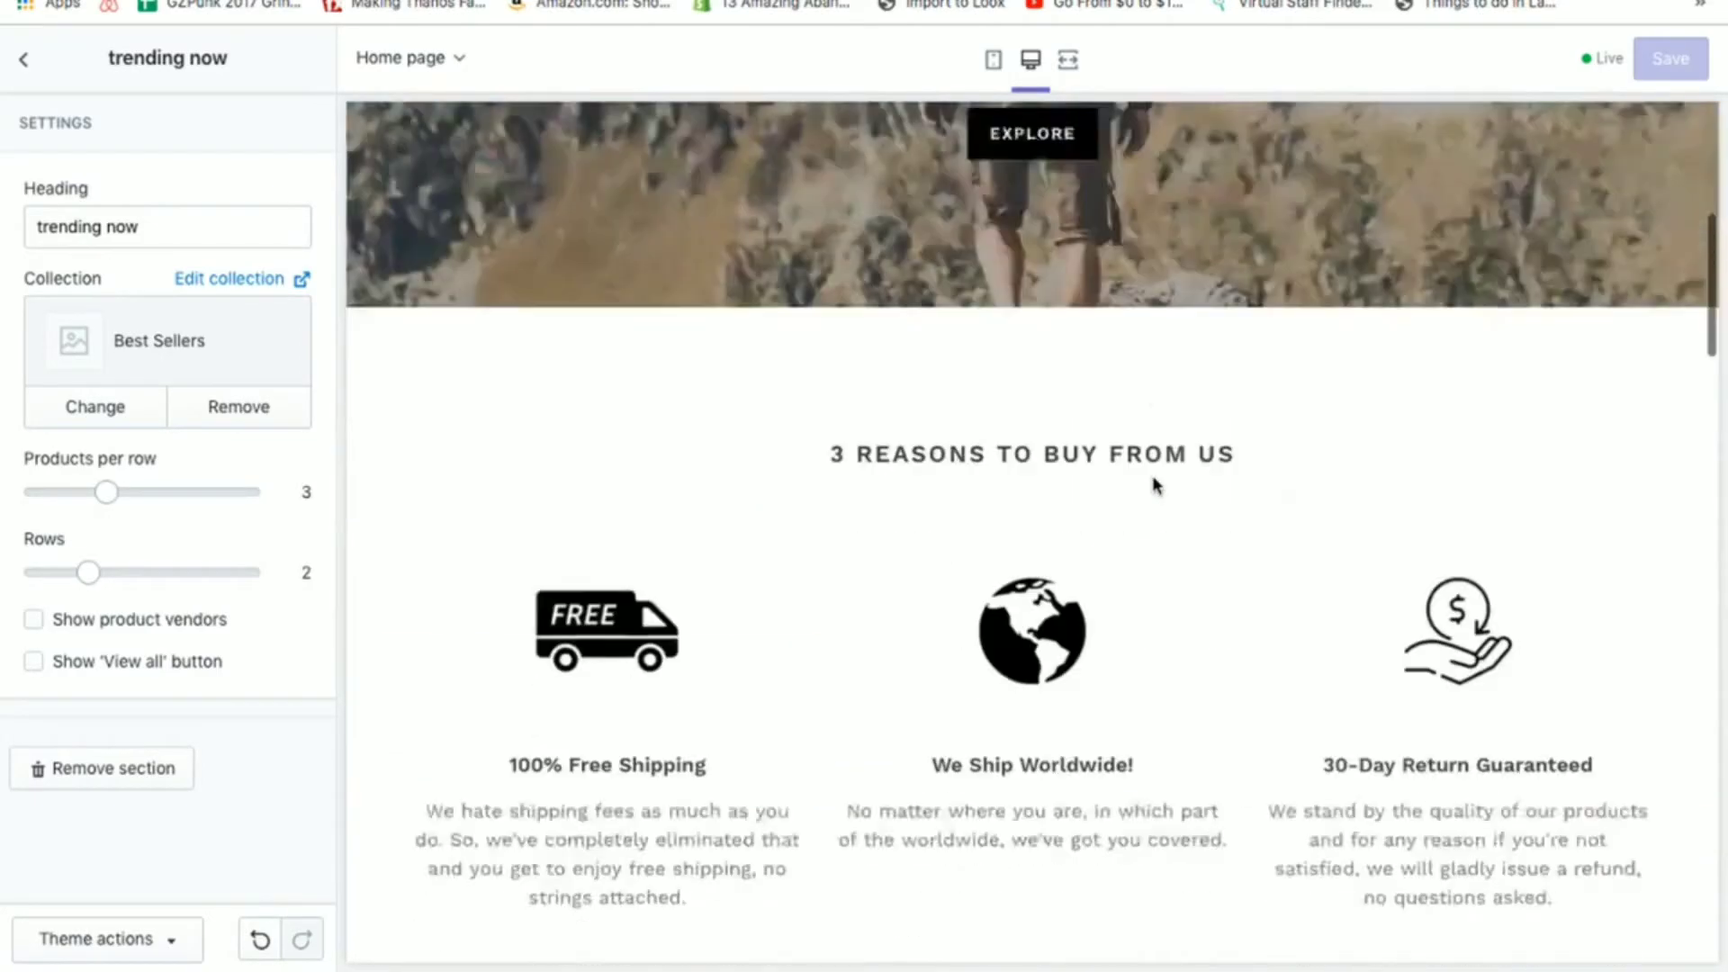
scroll(791, 486, down, 3)
scroll(790, 486, down, 6)
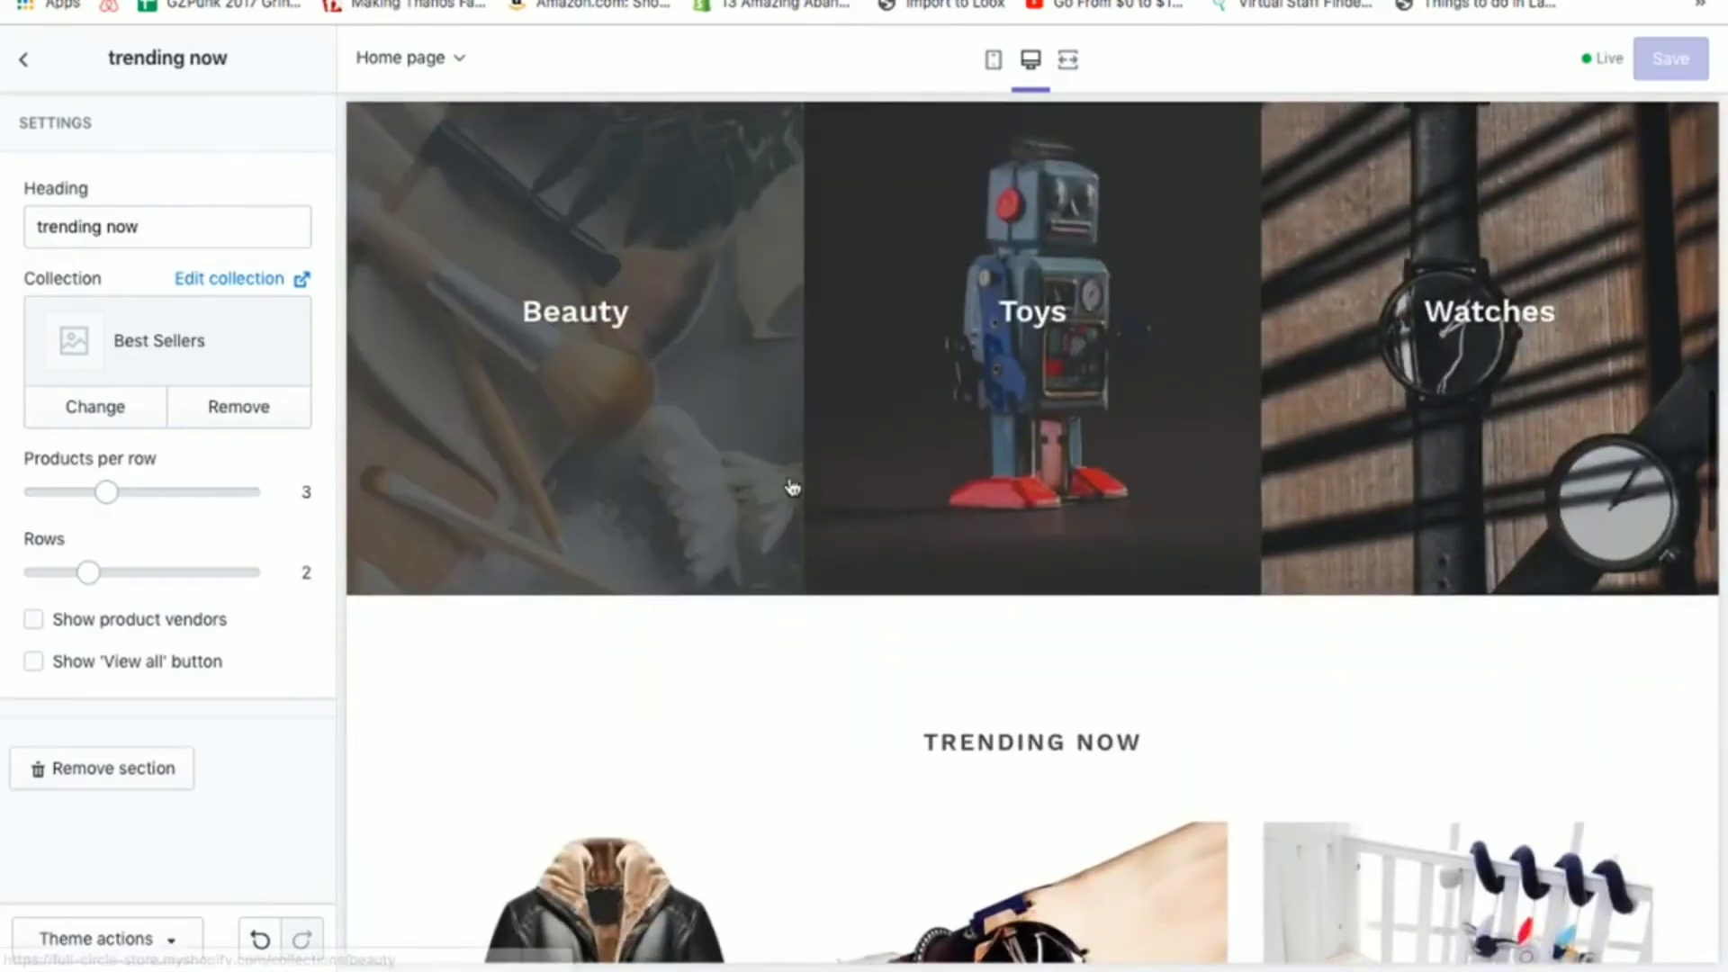
scroll(790, 489, up, 2)
scroll(890, 579, down, 10)
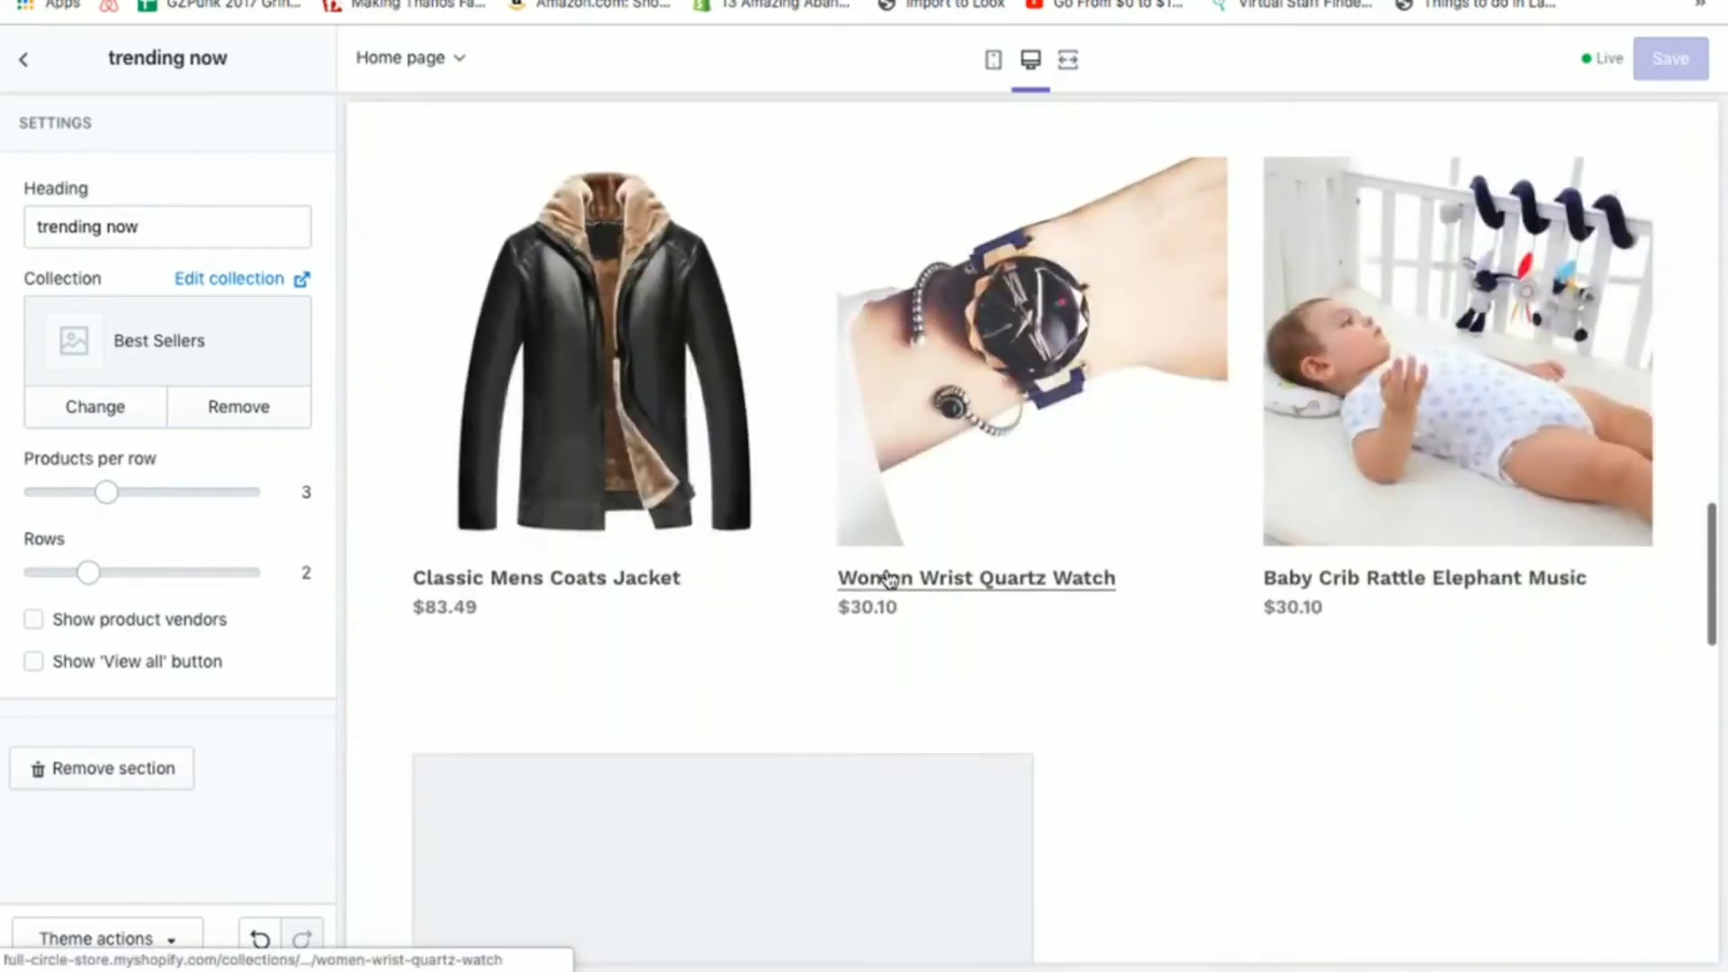
scroll(889, 579, up, 3)
scroll(889, 579, down, 10)
scroll(889, 579, down, 1)
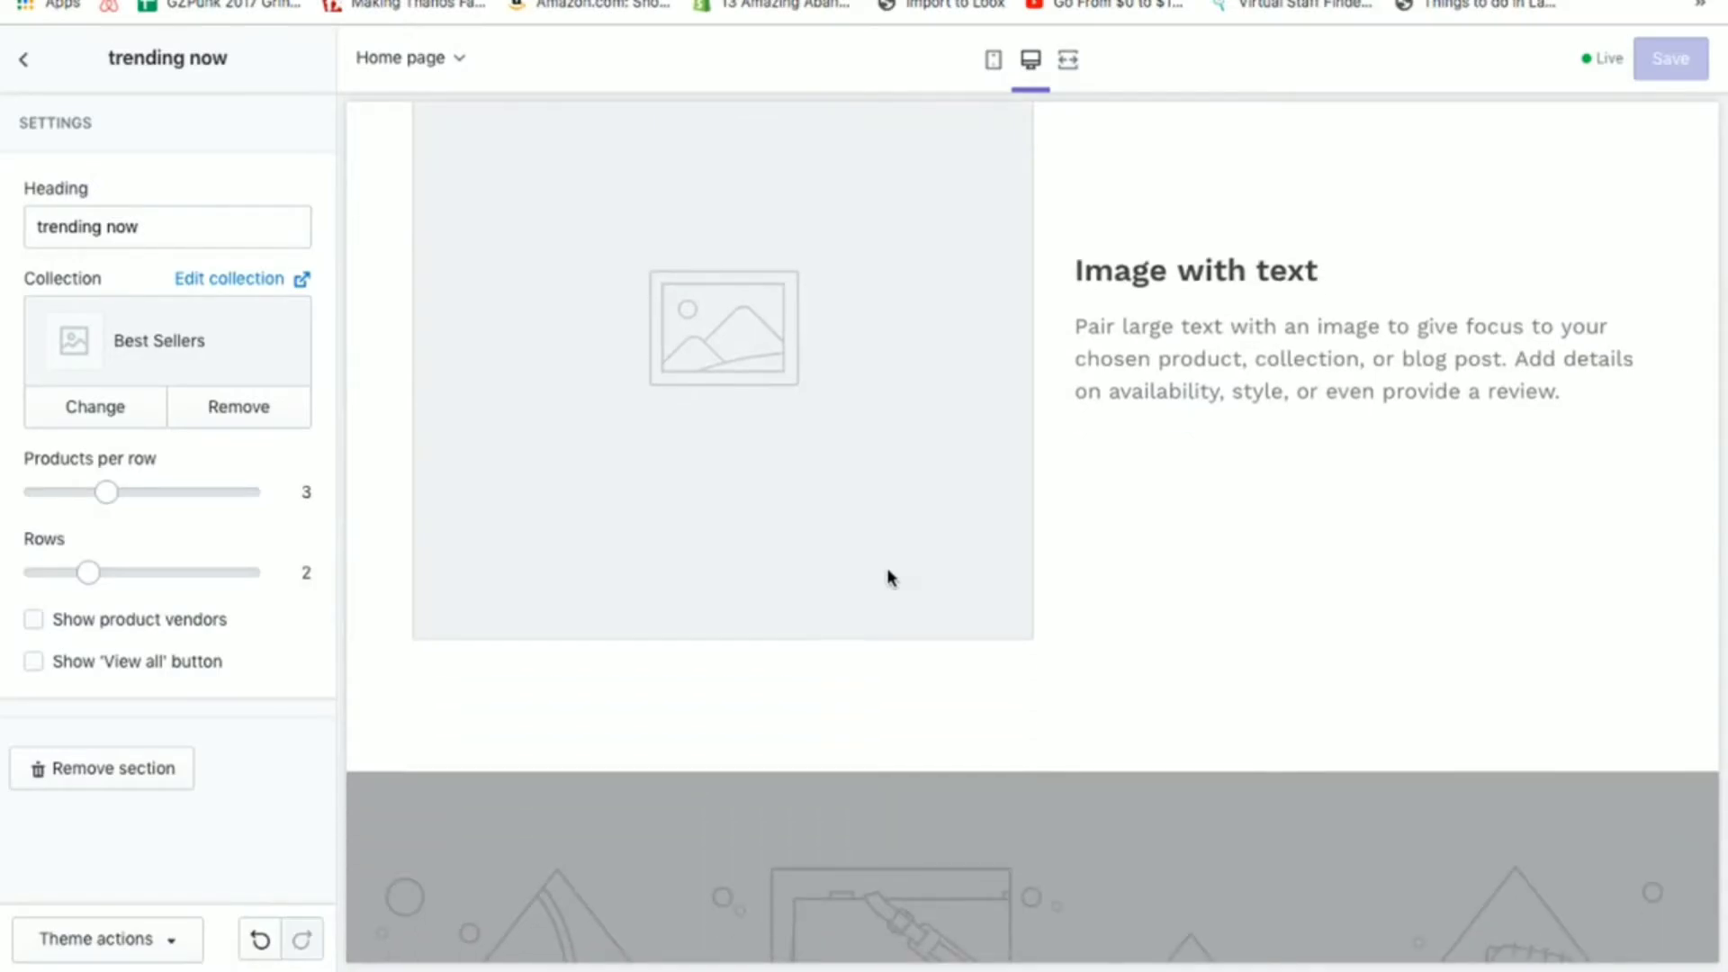
scroll(889, 579, down, 8)
scroll(889, 579, up, 1)
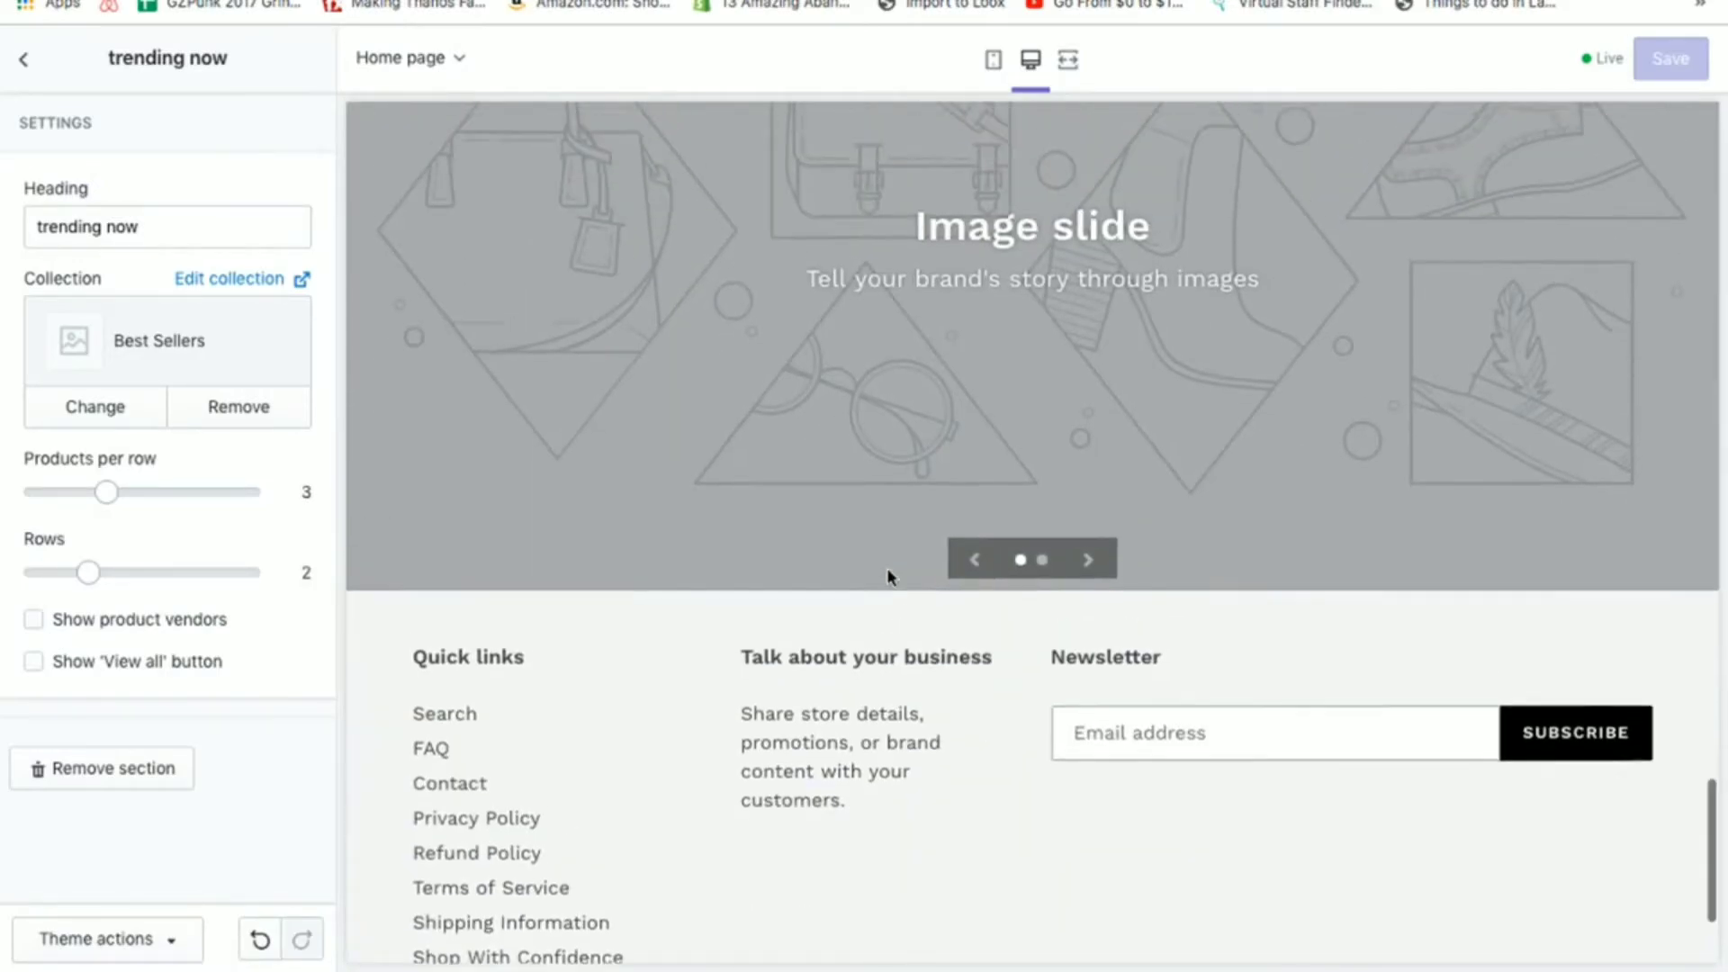
Add a Testimonials section to the home page
click(34, 61)
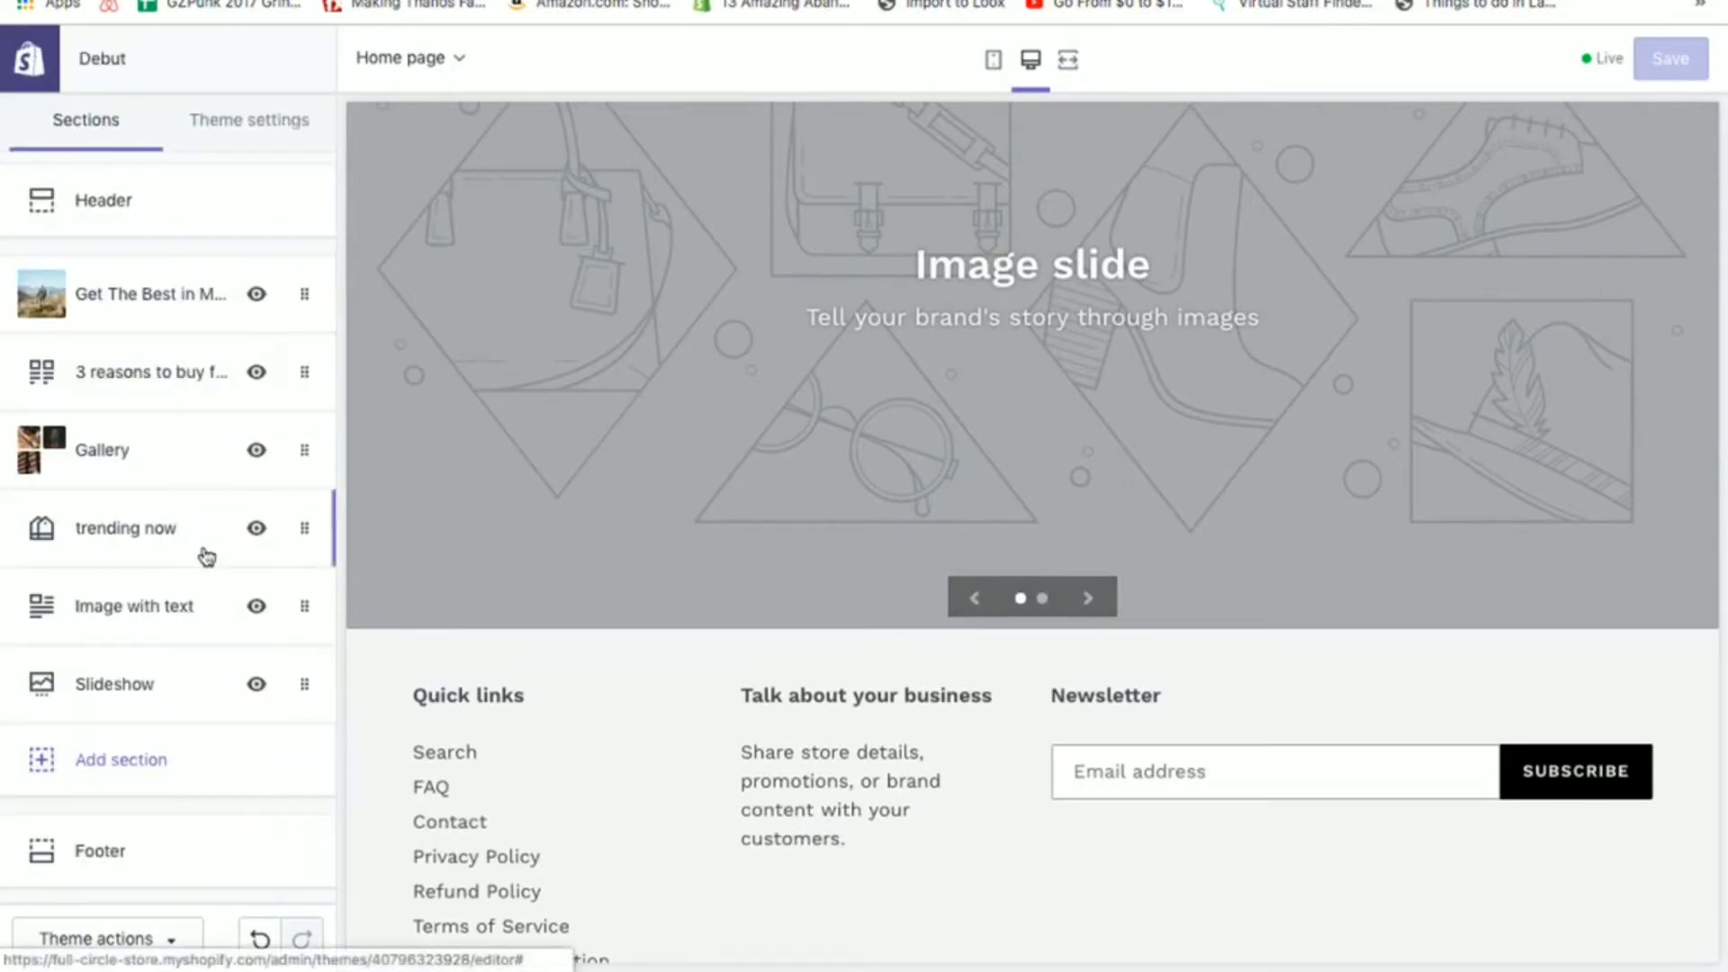
click(183, 734)
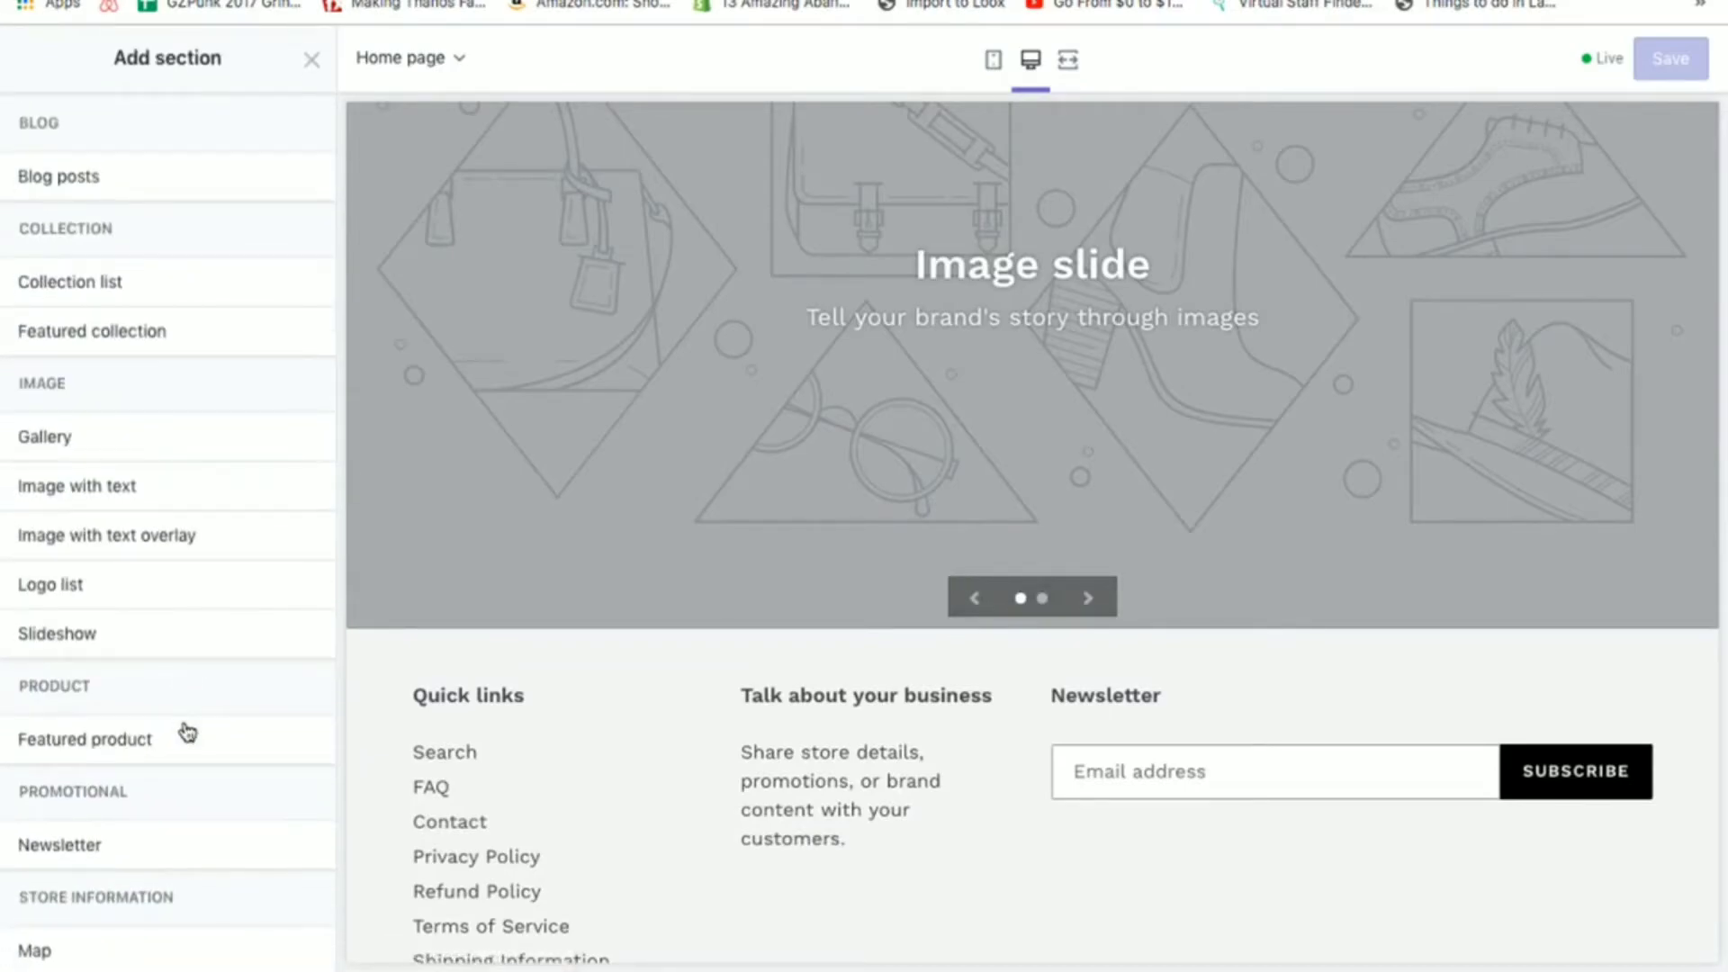
scroll(184, 730, down, 5)
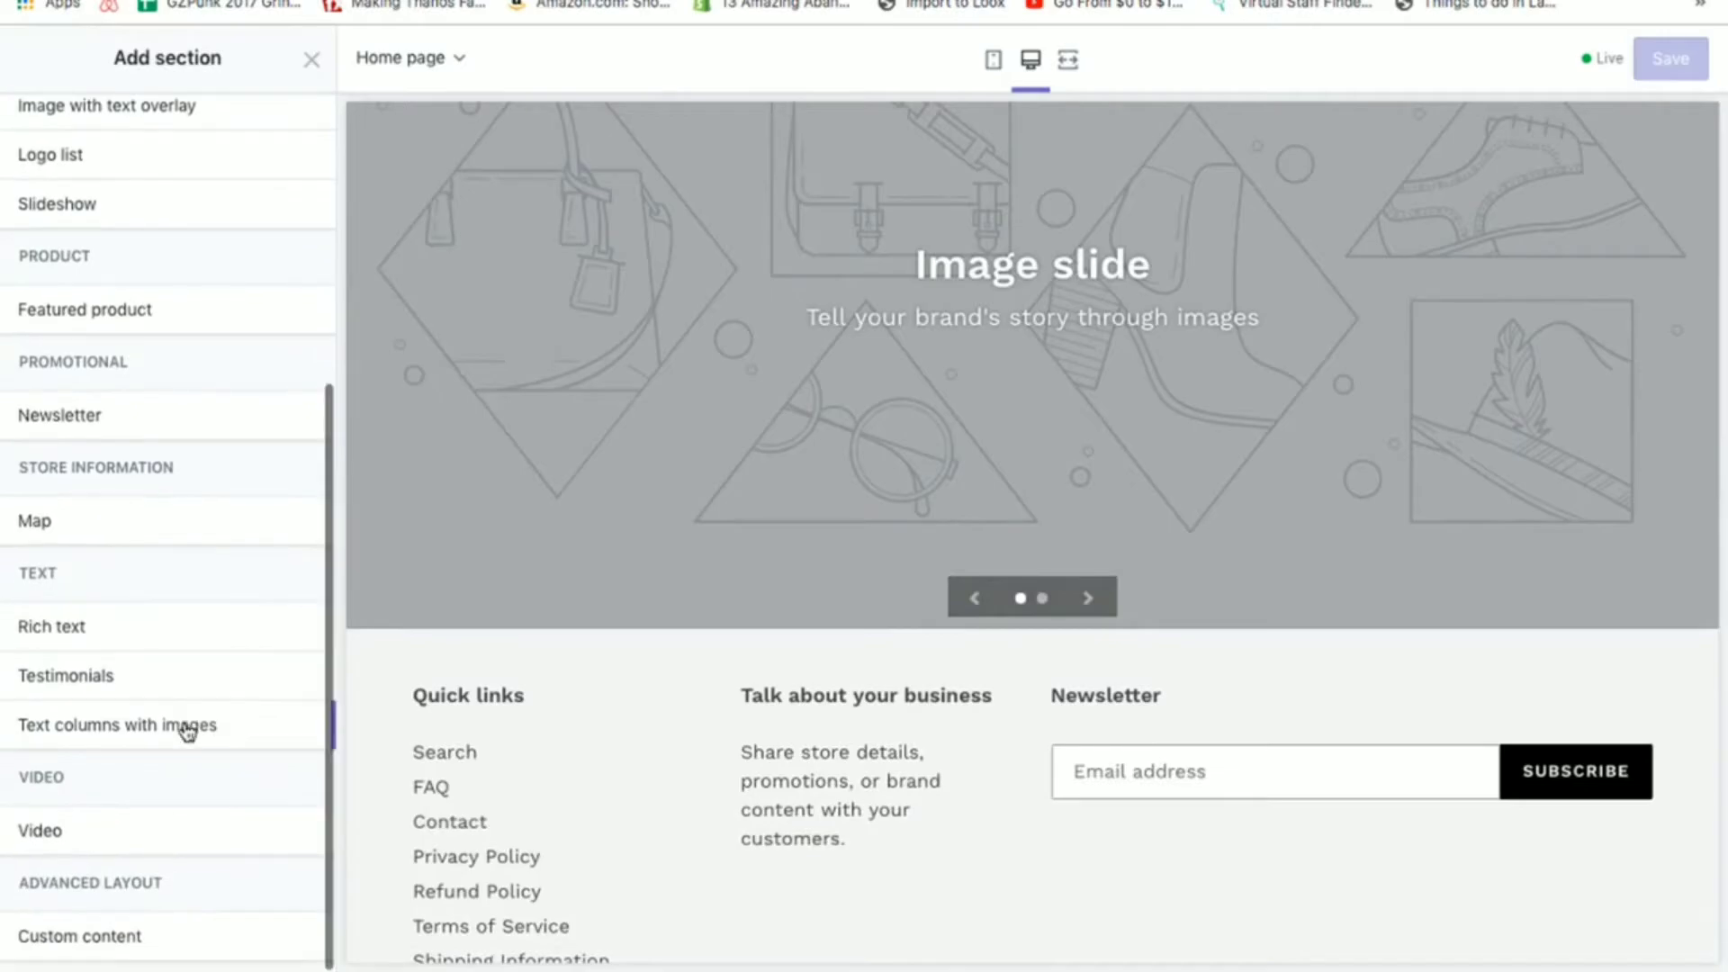
mouse_move(124, 687)
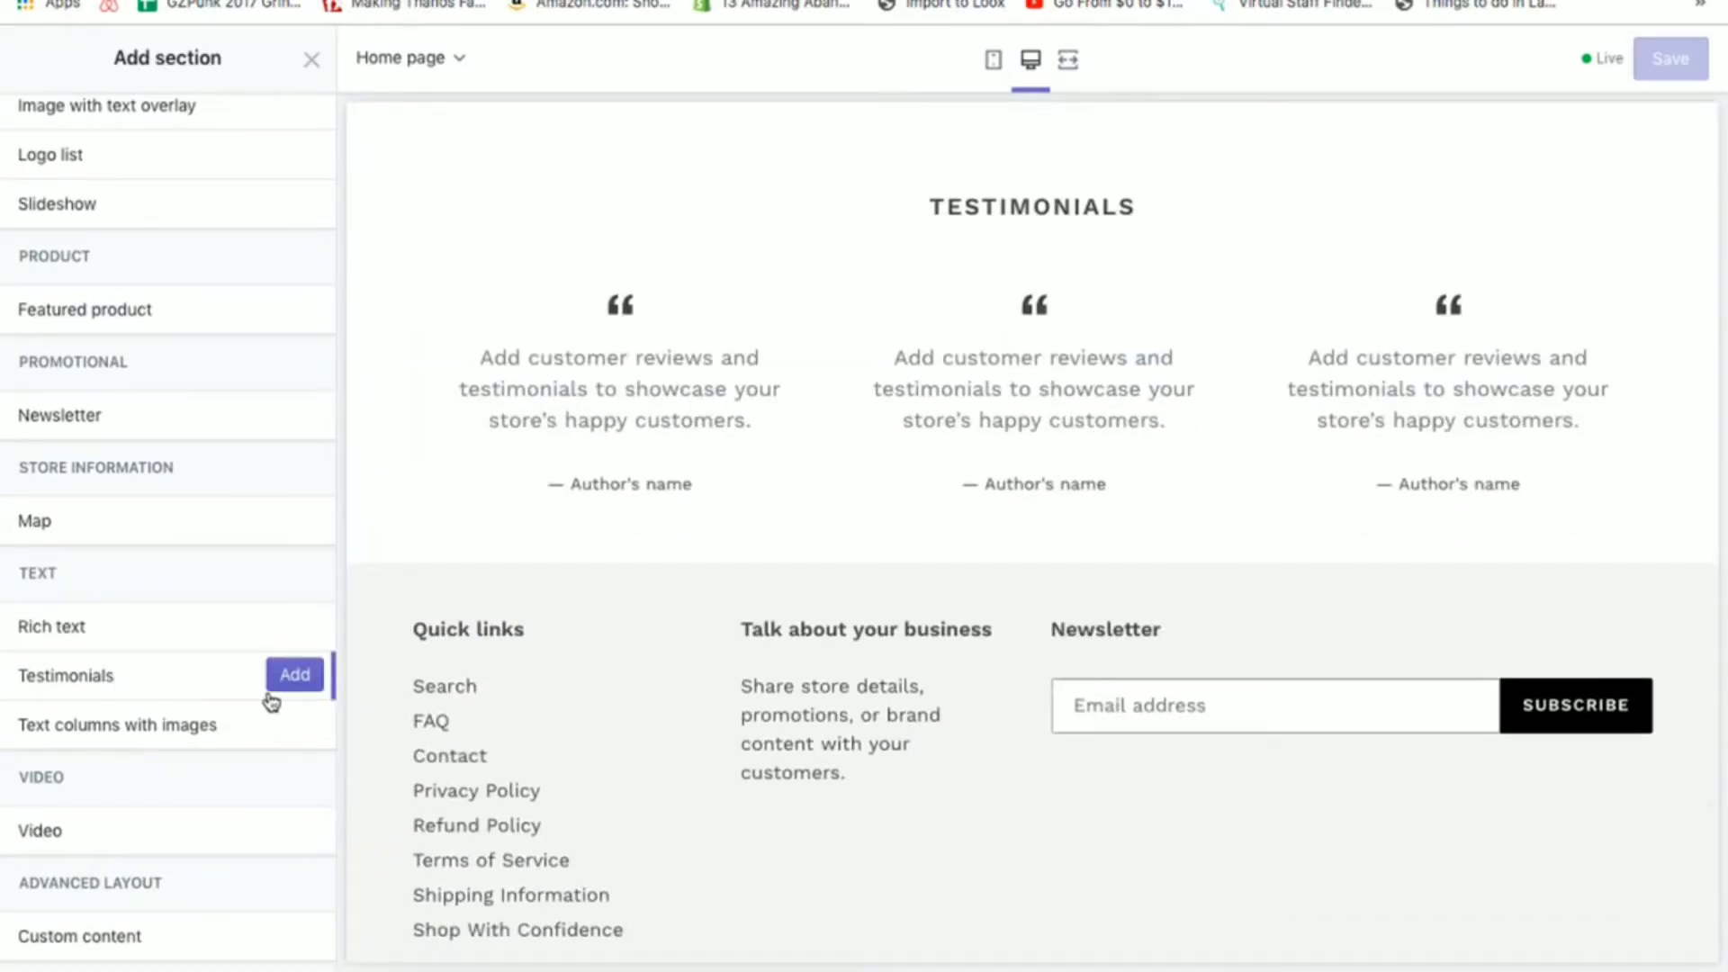
click(304, 686)
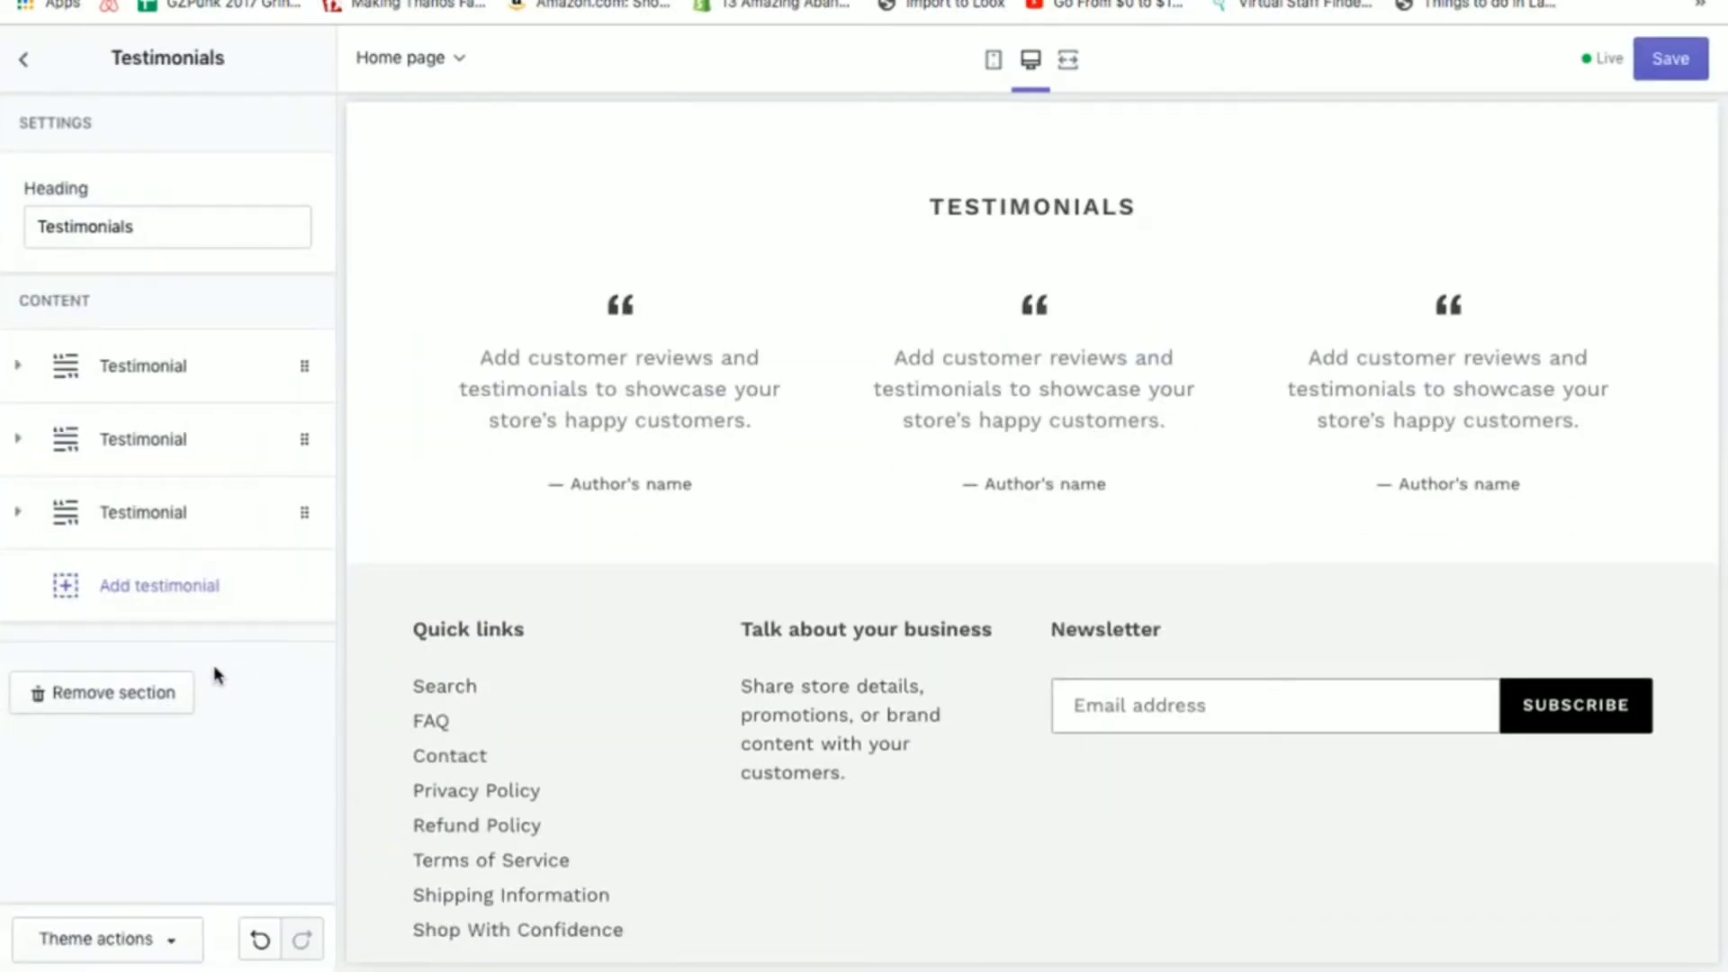
scroll(843, 171, up, 3)
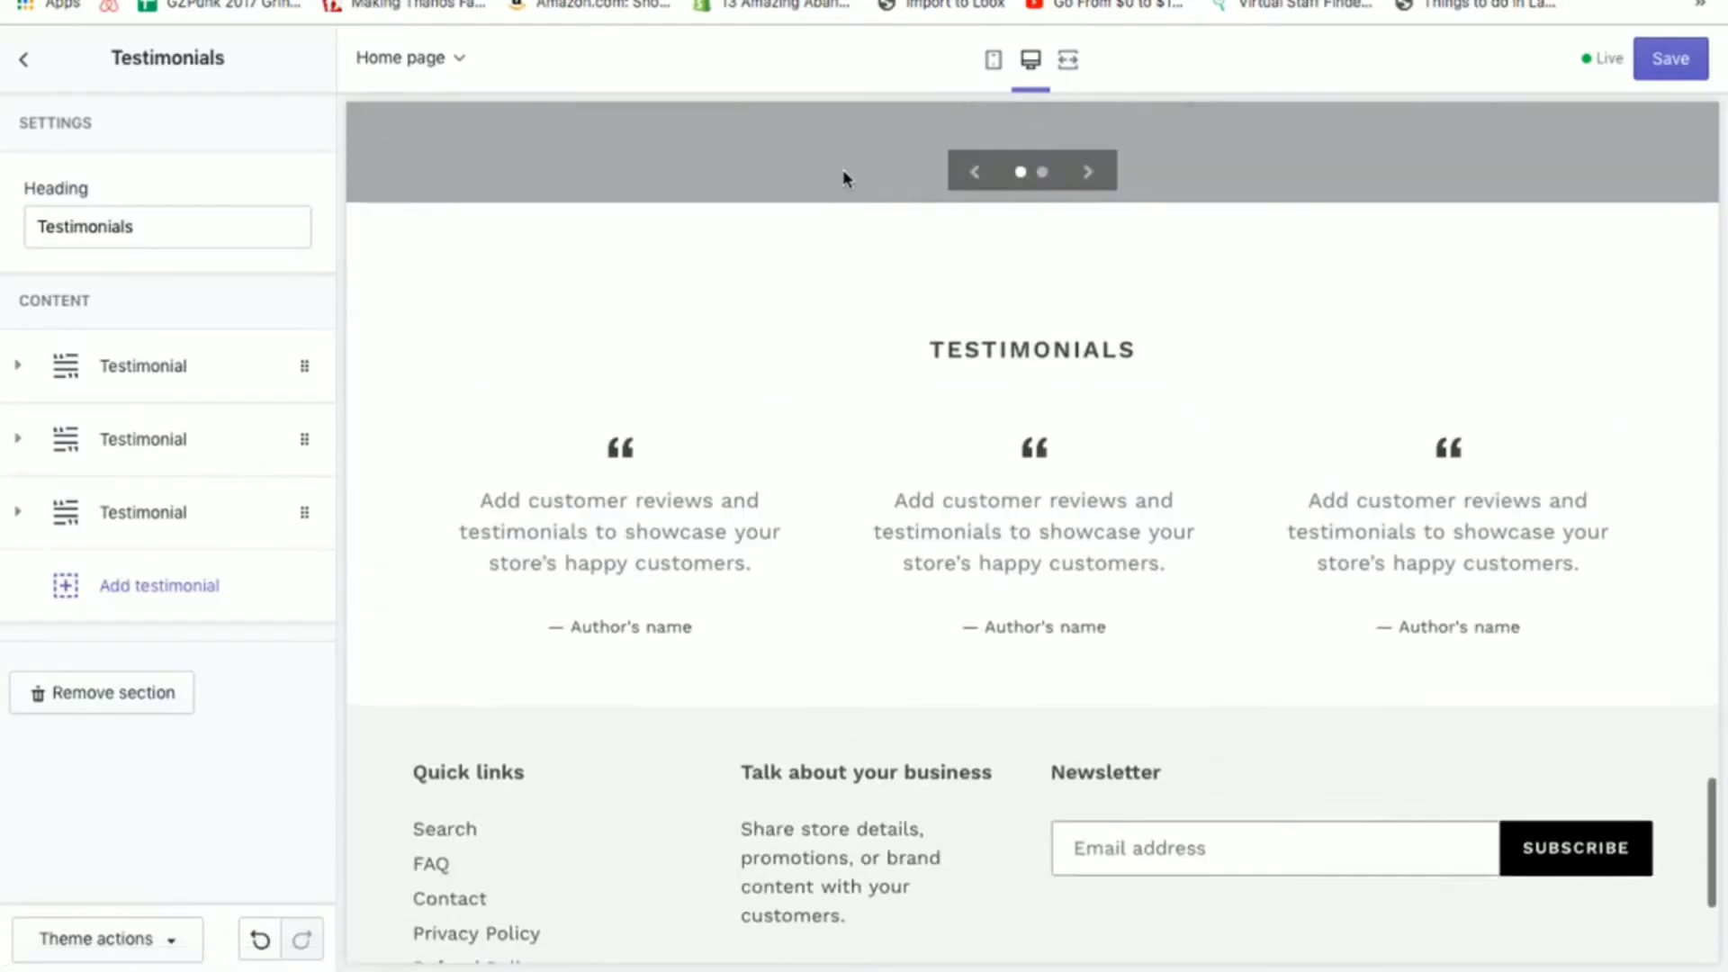
click(24, 59)
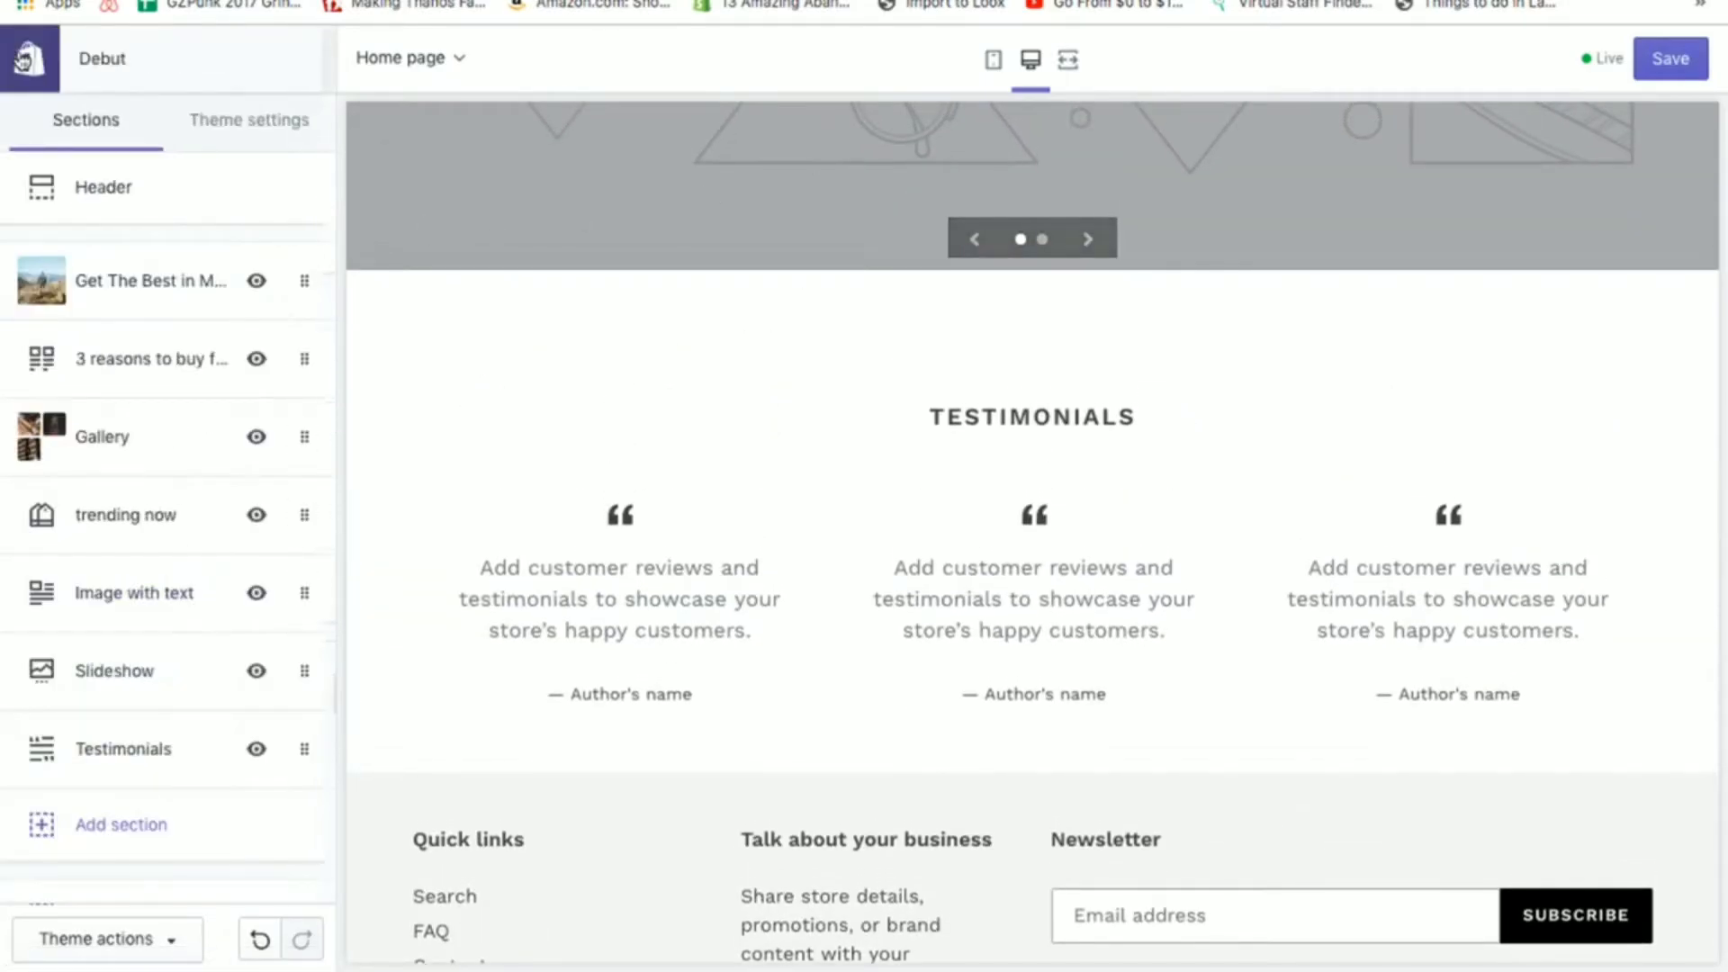
Hide the Slideshow section and scroll the preview down to the footer
click(258, 672)
scroll(591, 595, up, 7)
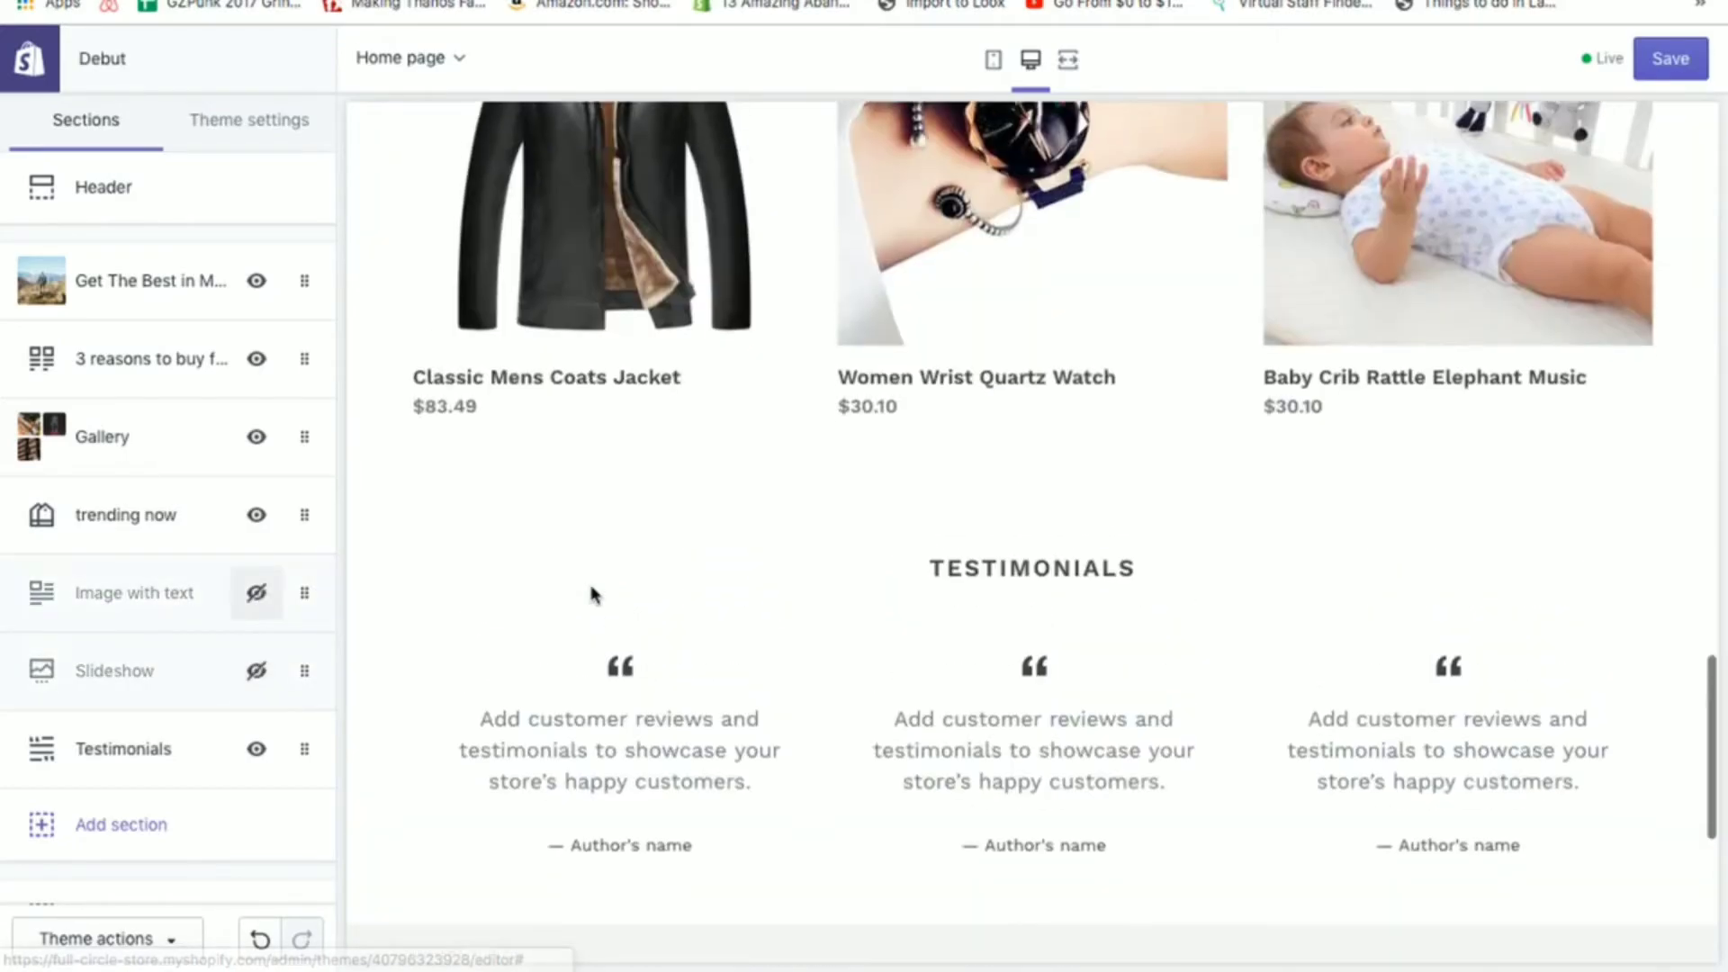
scroll(591, 595, down, 3)
scroll(591, 592, down, 5)
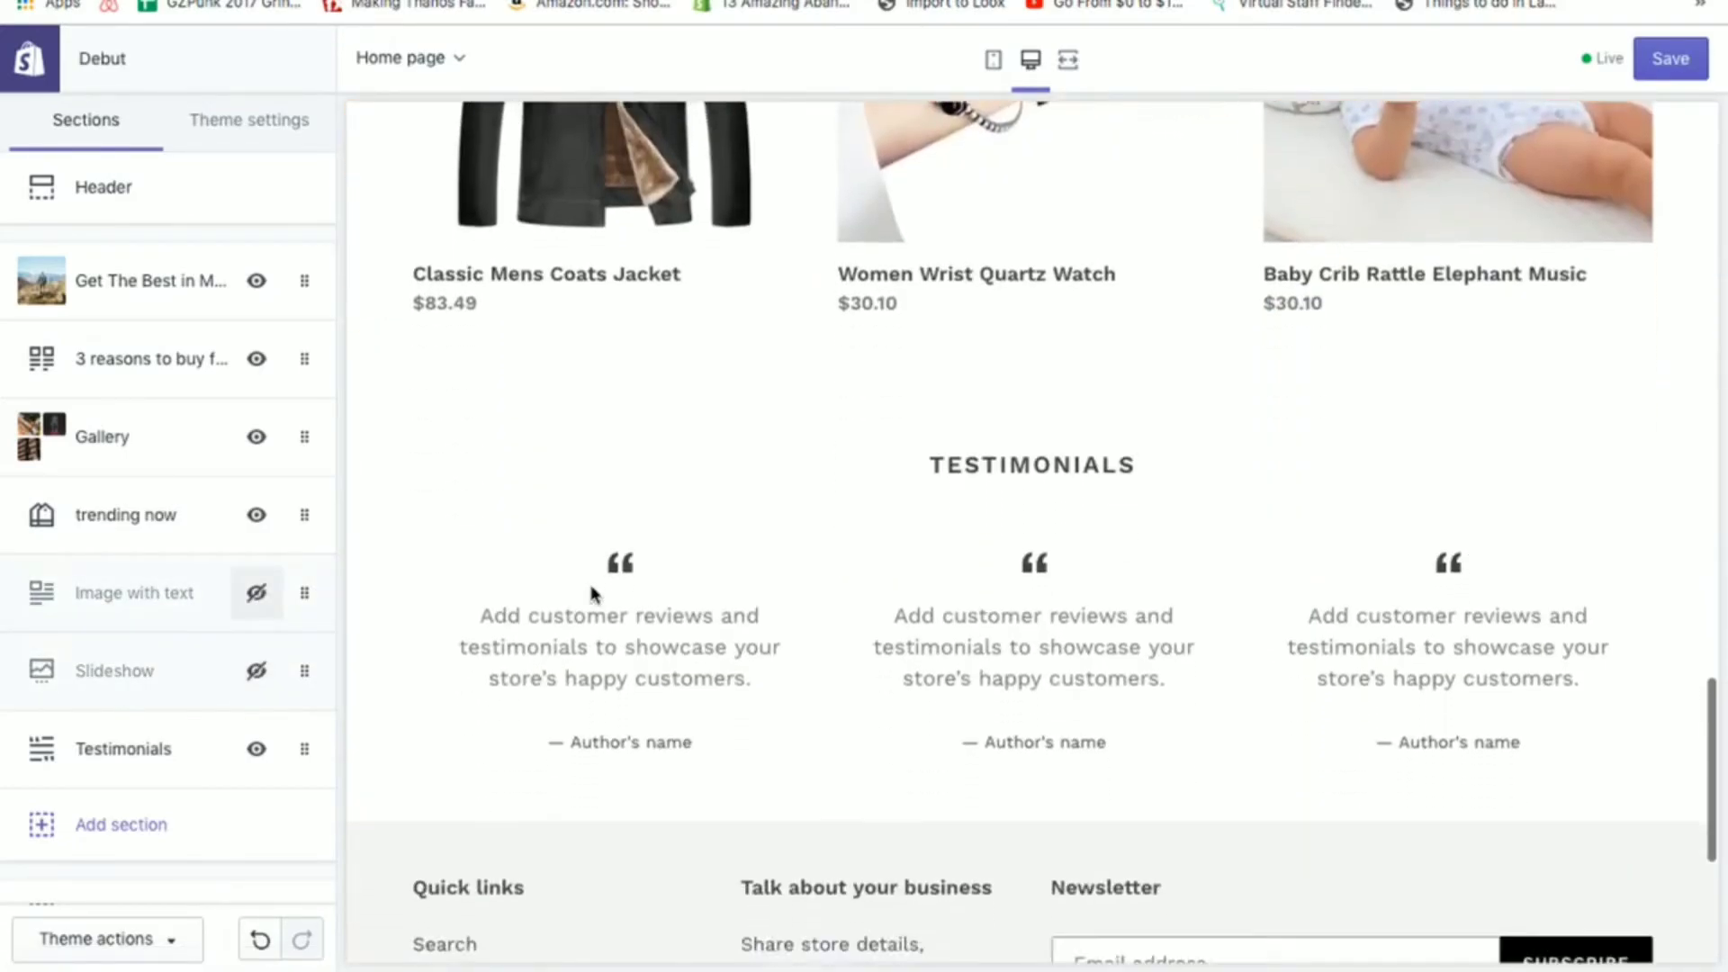
scroll(591, 594, up, 5)
scroll(591, 595, up, 10)
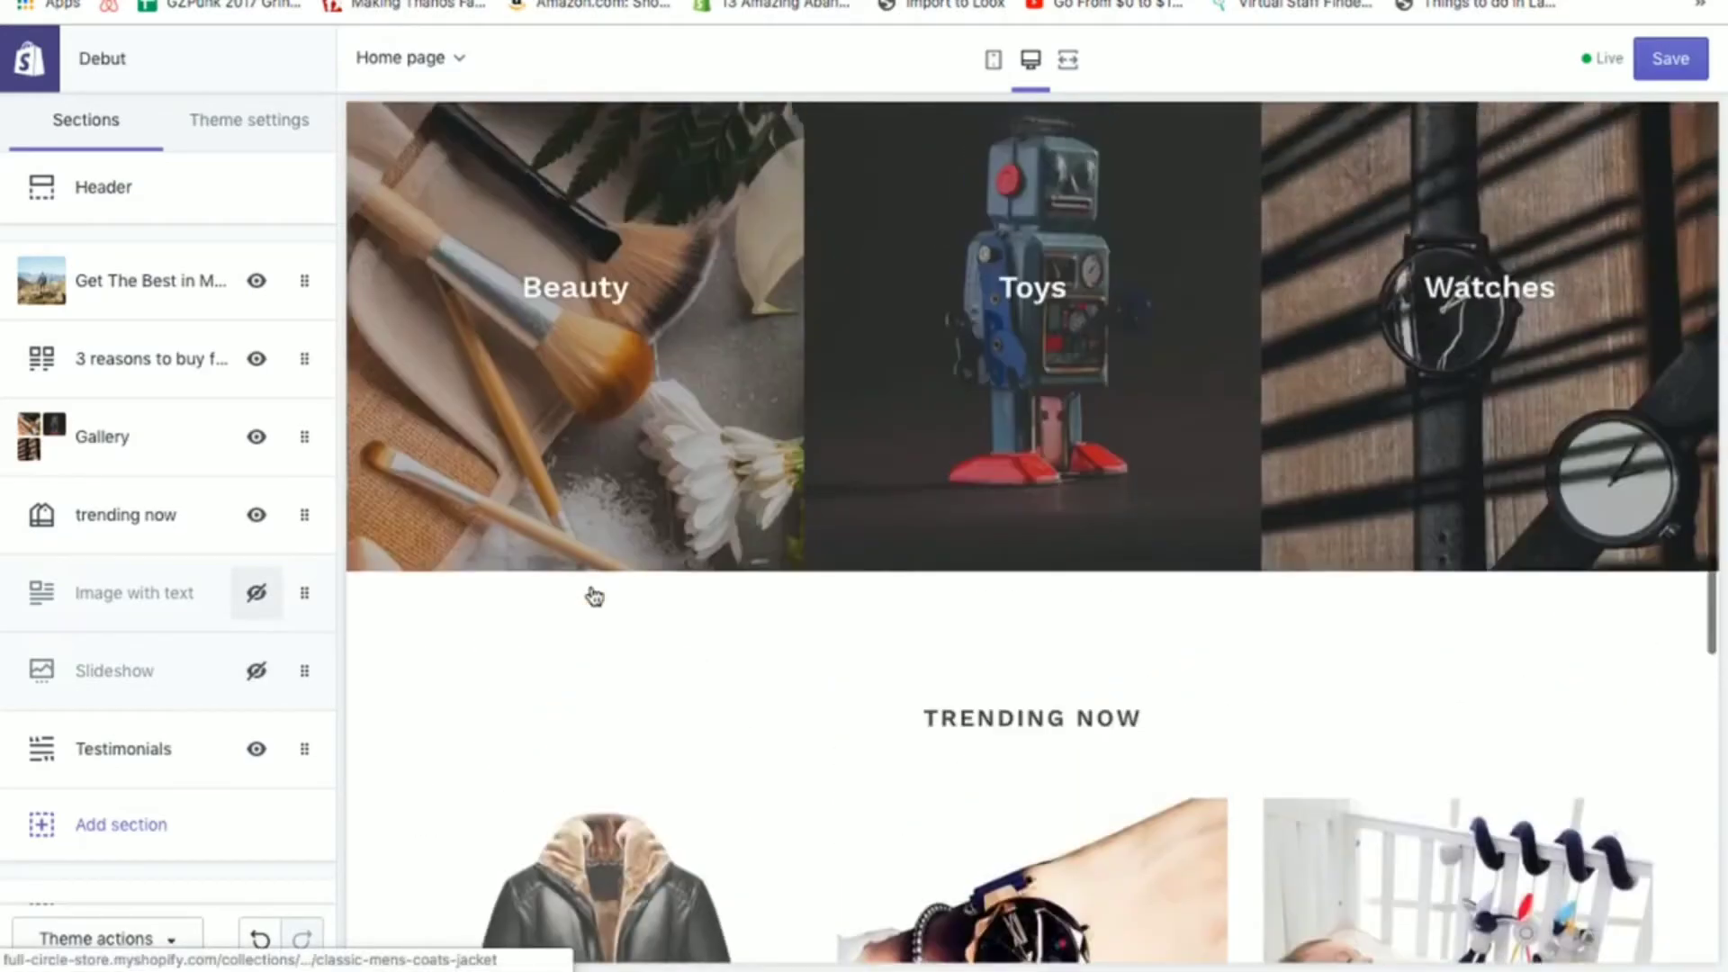
scroll(591, 587, up, 4)
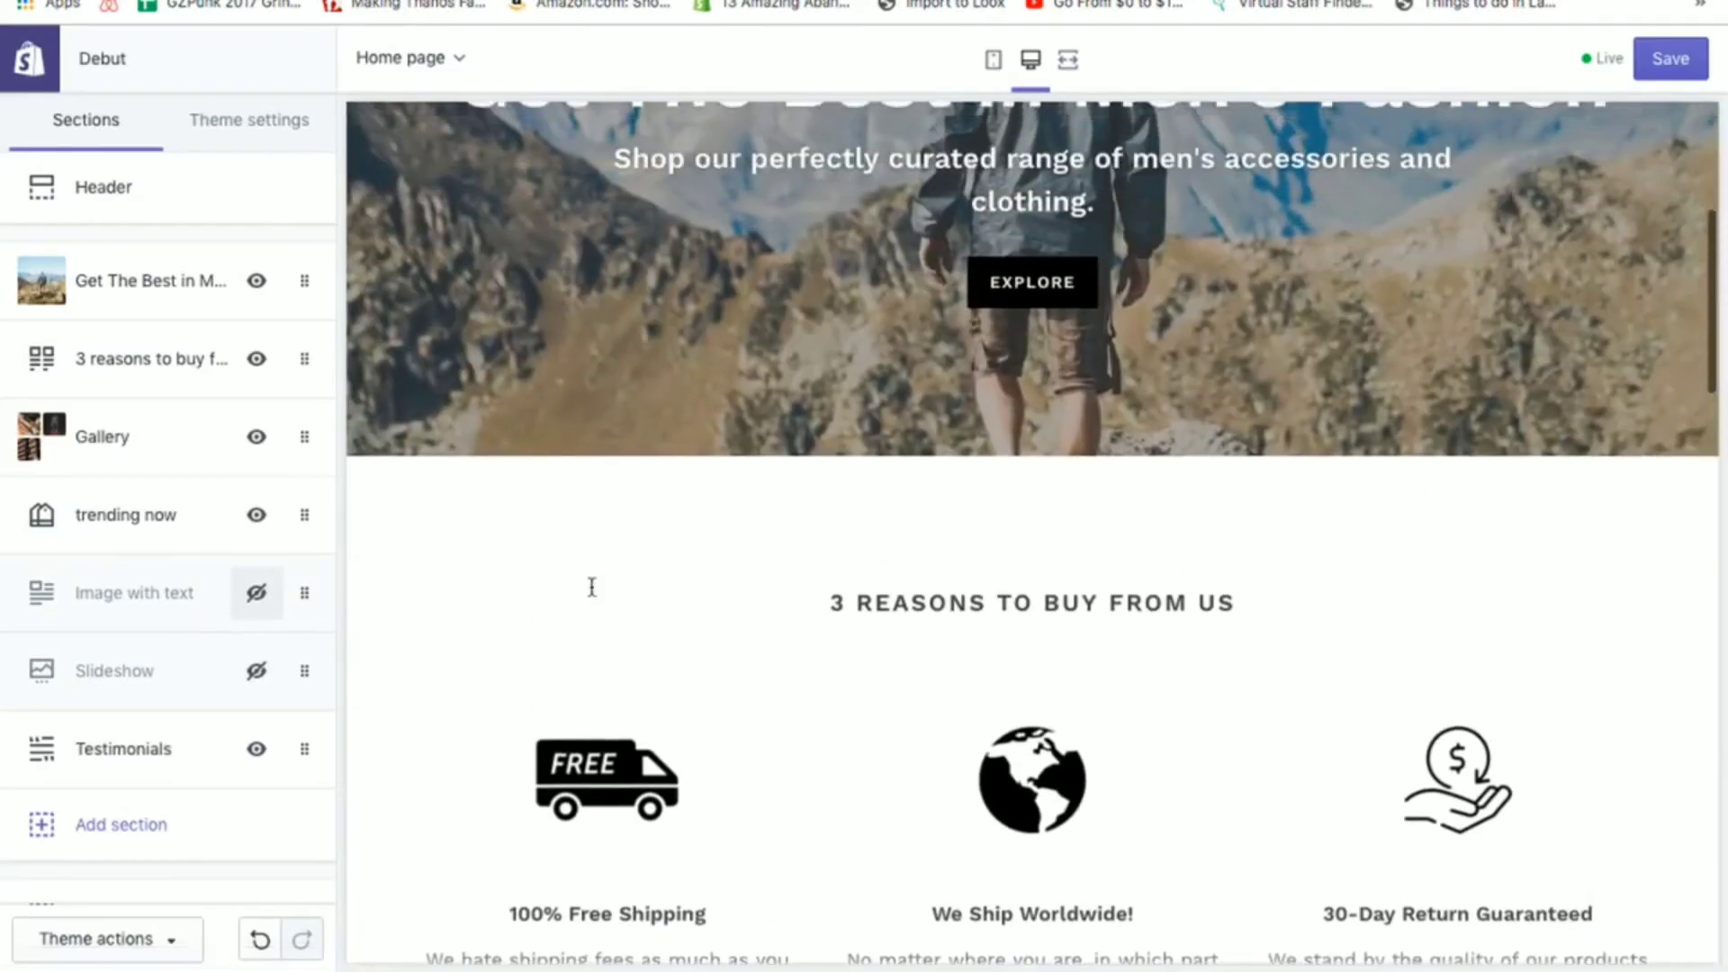
scroll(591, 587, down, 15)
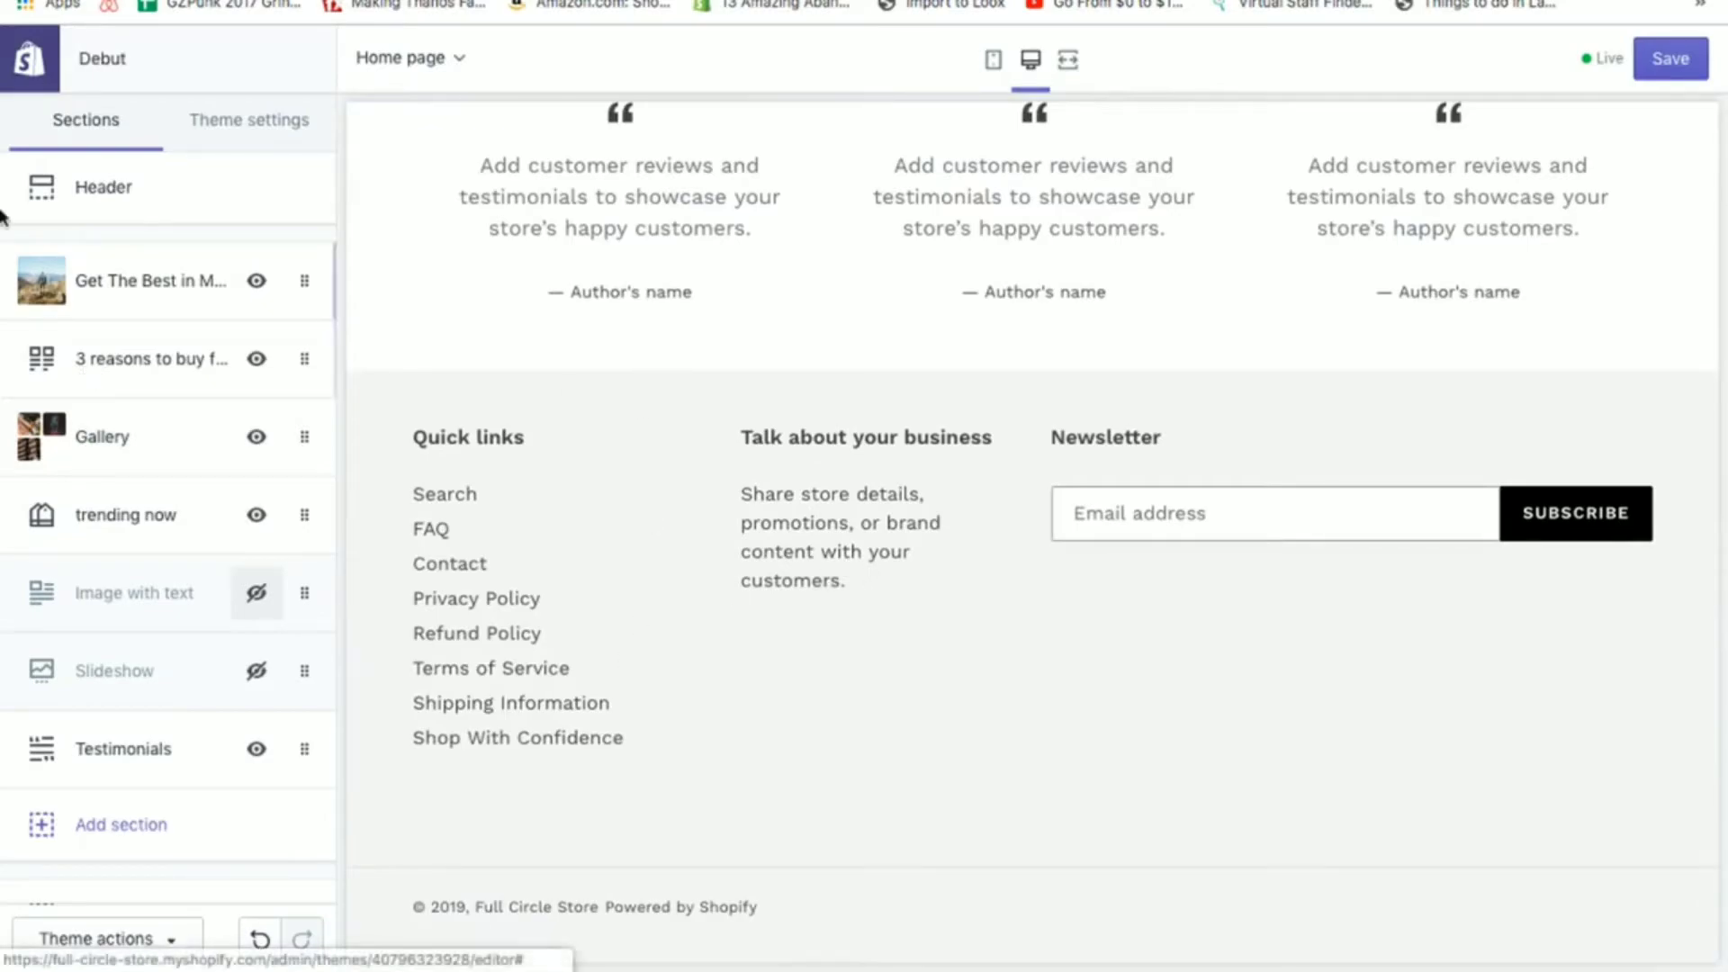
scroll(94, 765, down, 2)
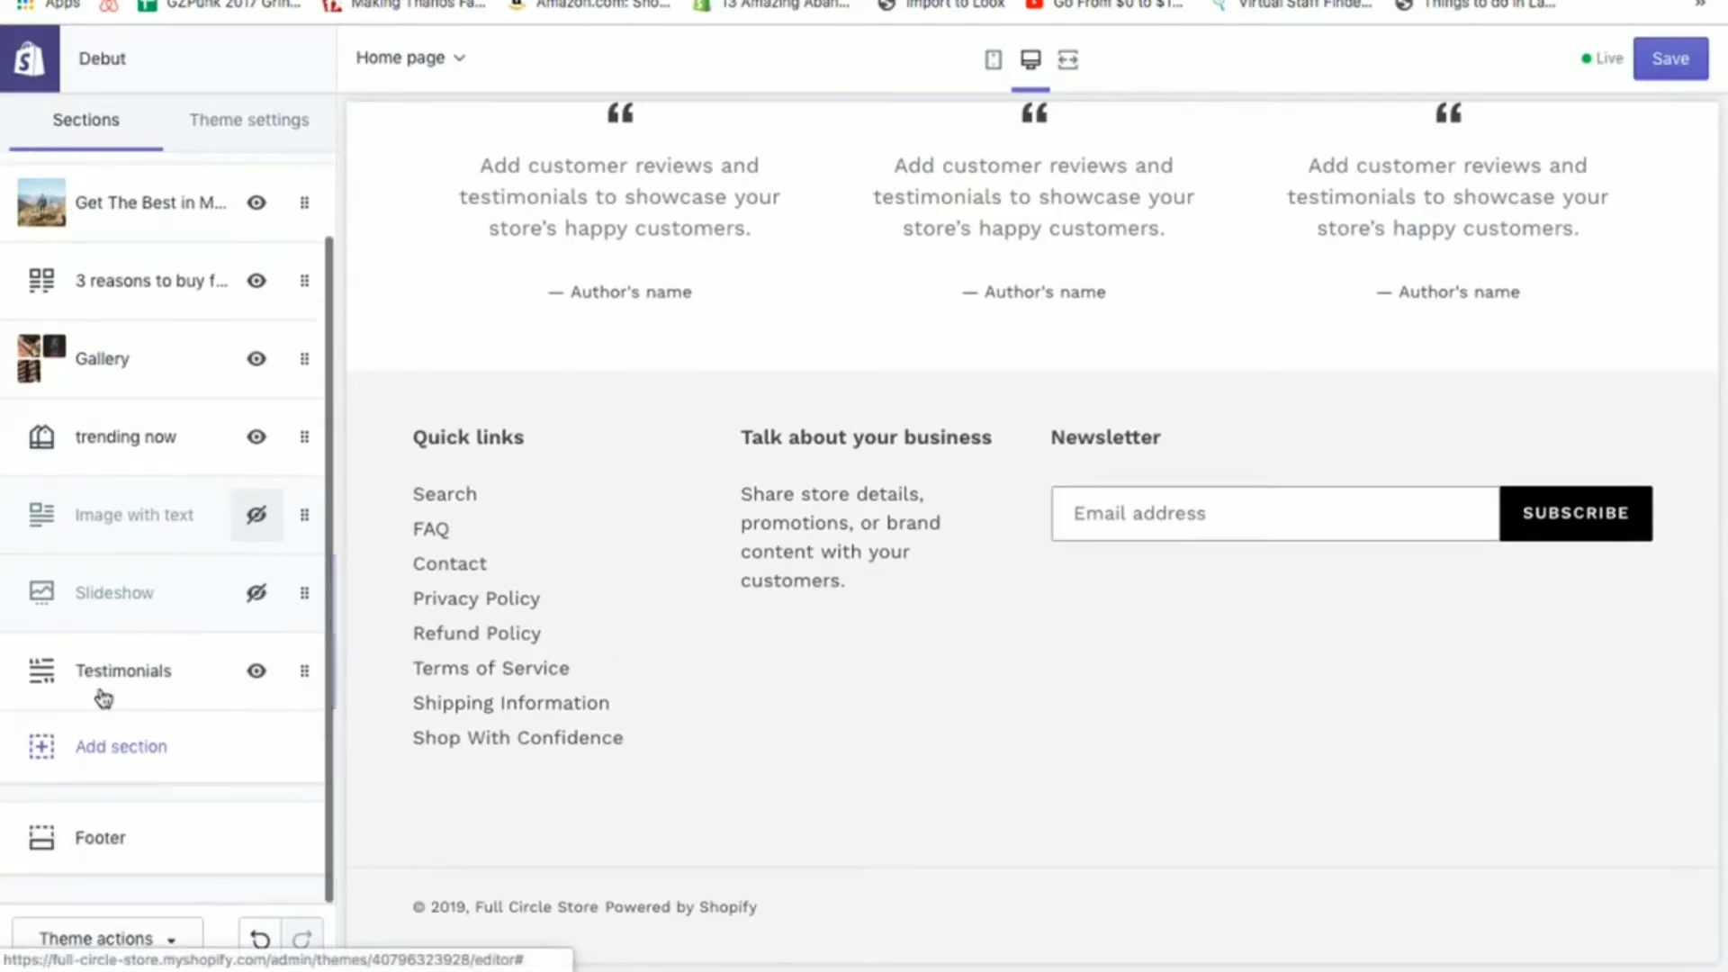
Rename the footer's Quick links column to 'Support'
click(144, 839)
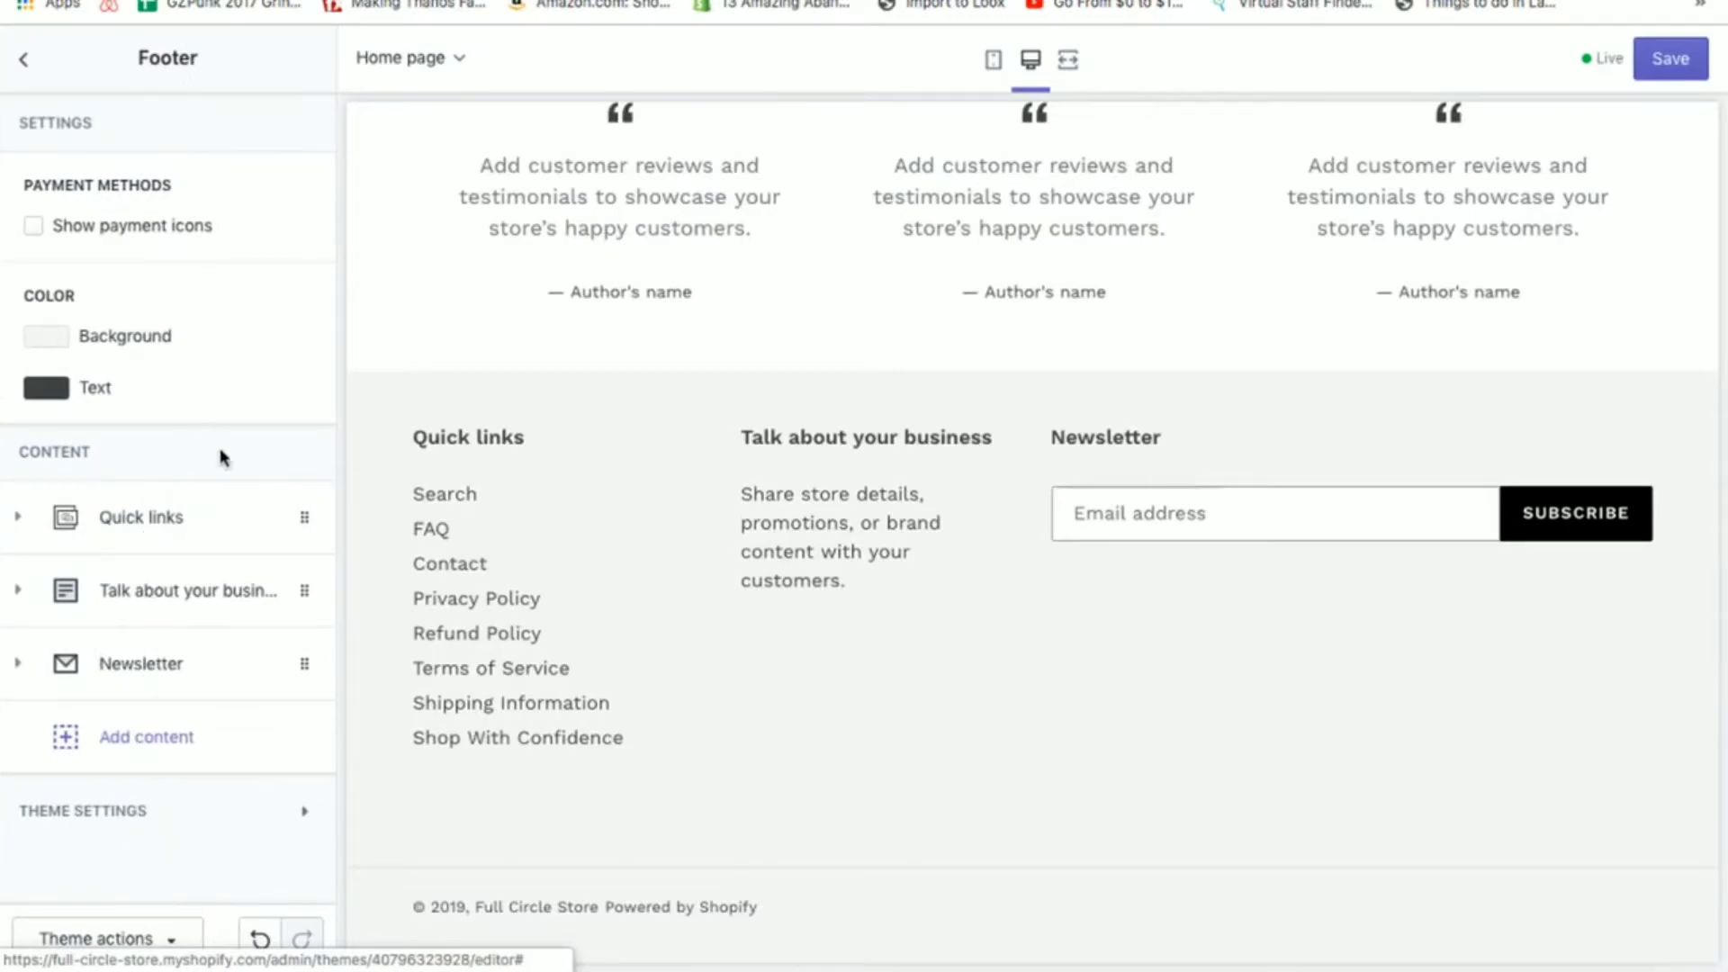
click(233, 507)
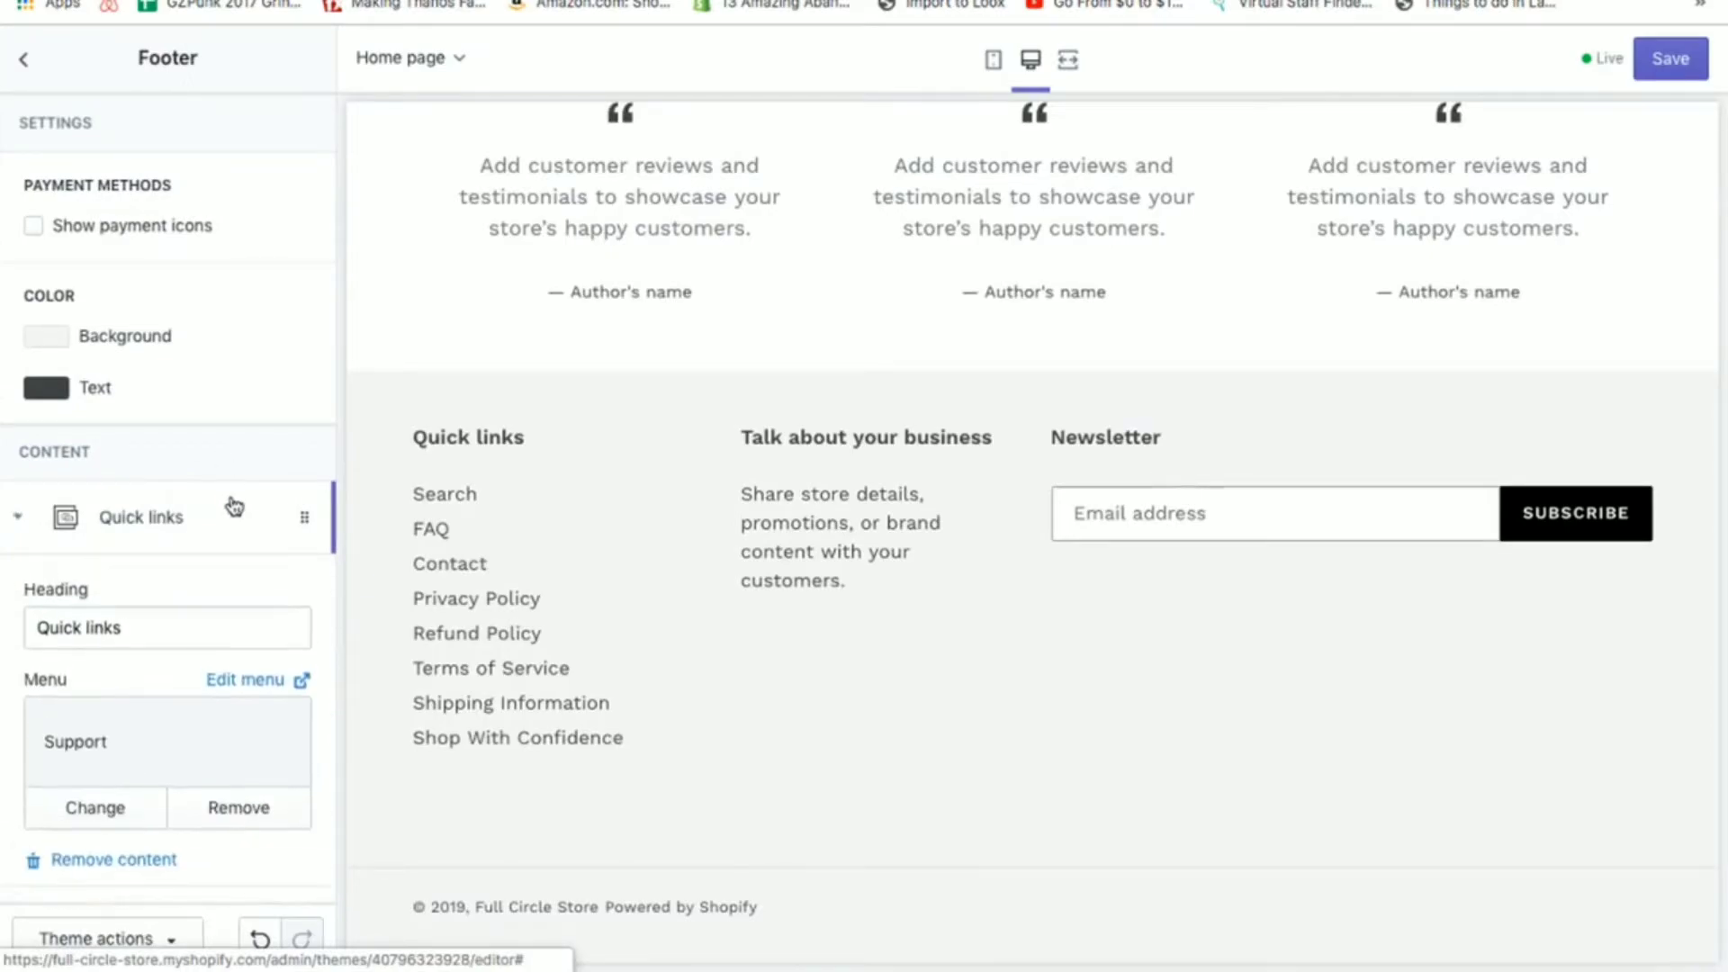
triple_click(147, 627)
text(Support)
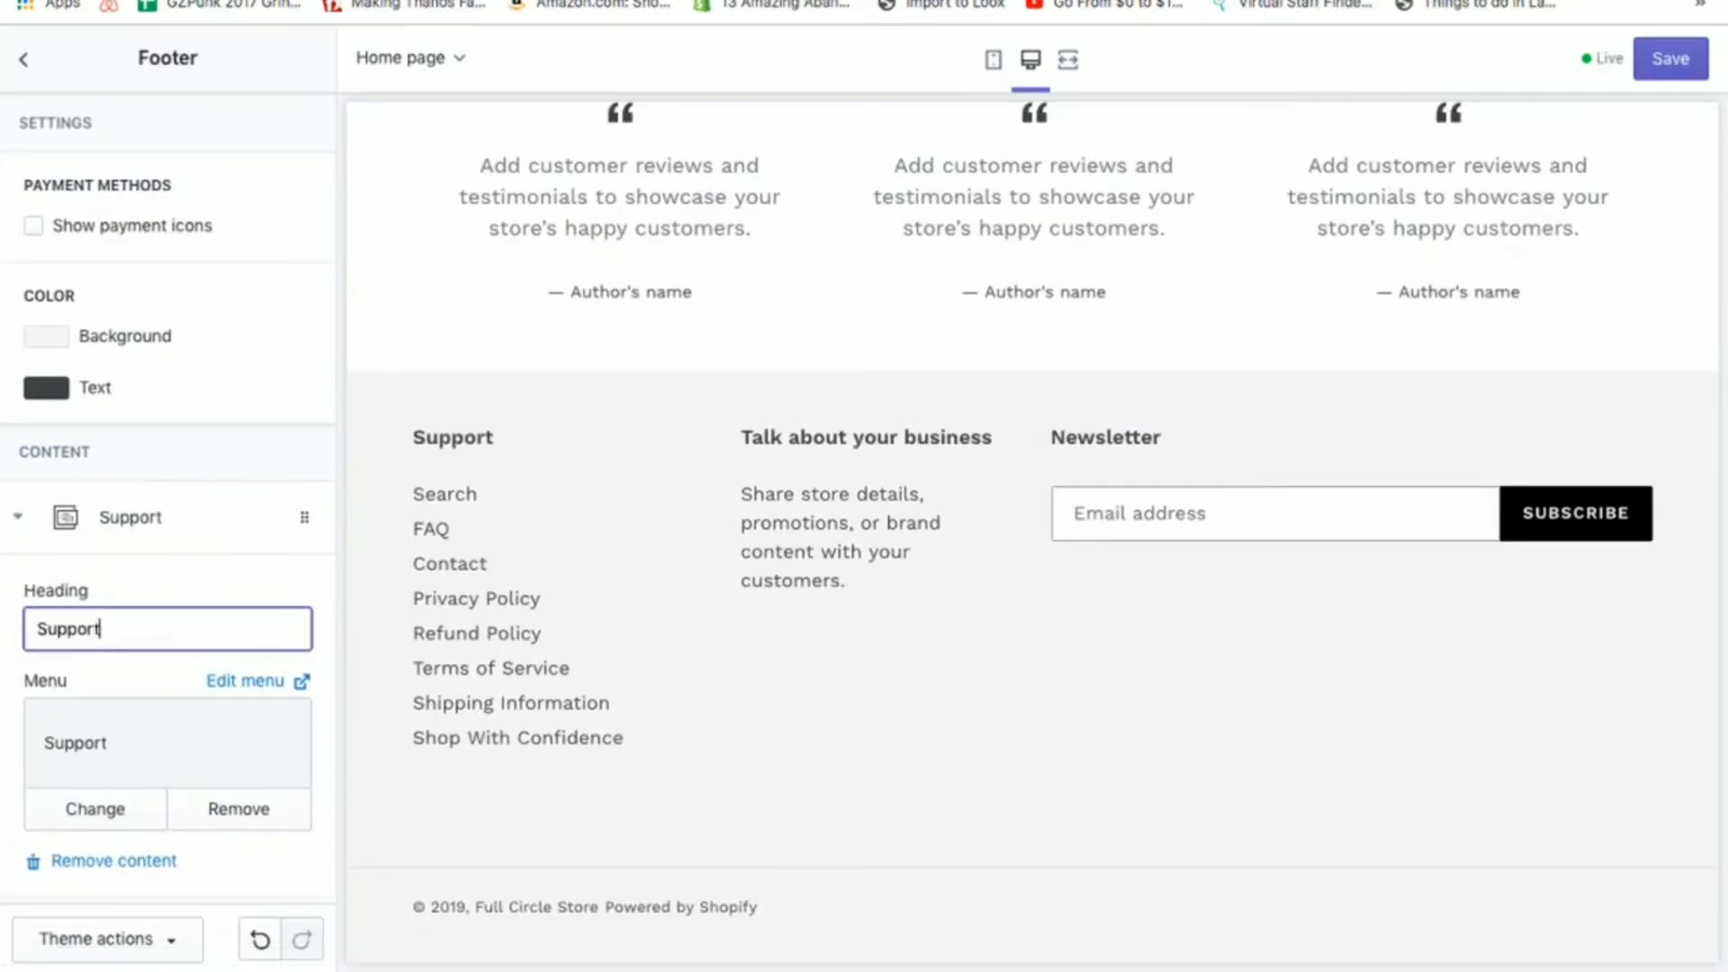
Change the Newsletter heading to 'Get 10% off your first order!'
scroll(108, 855, down, 3)
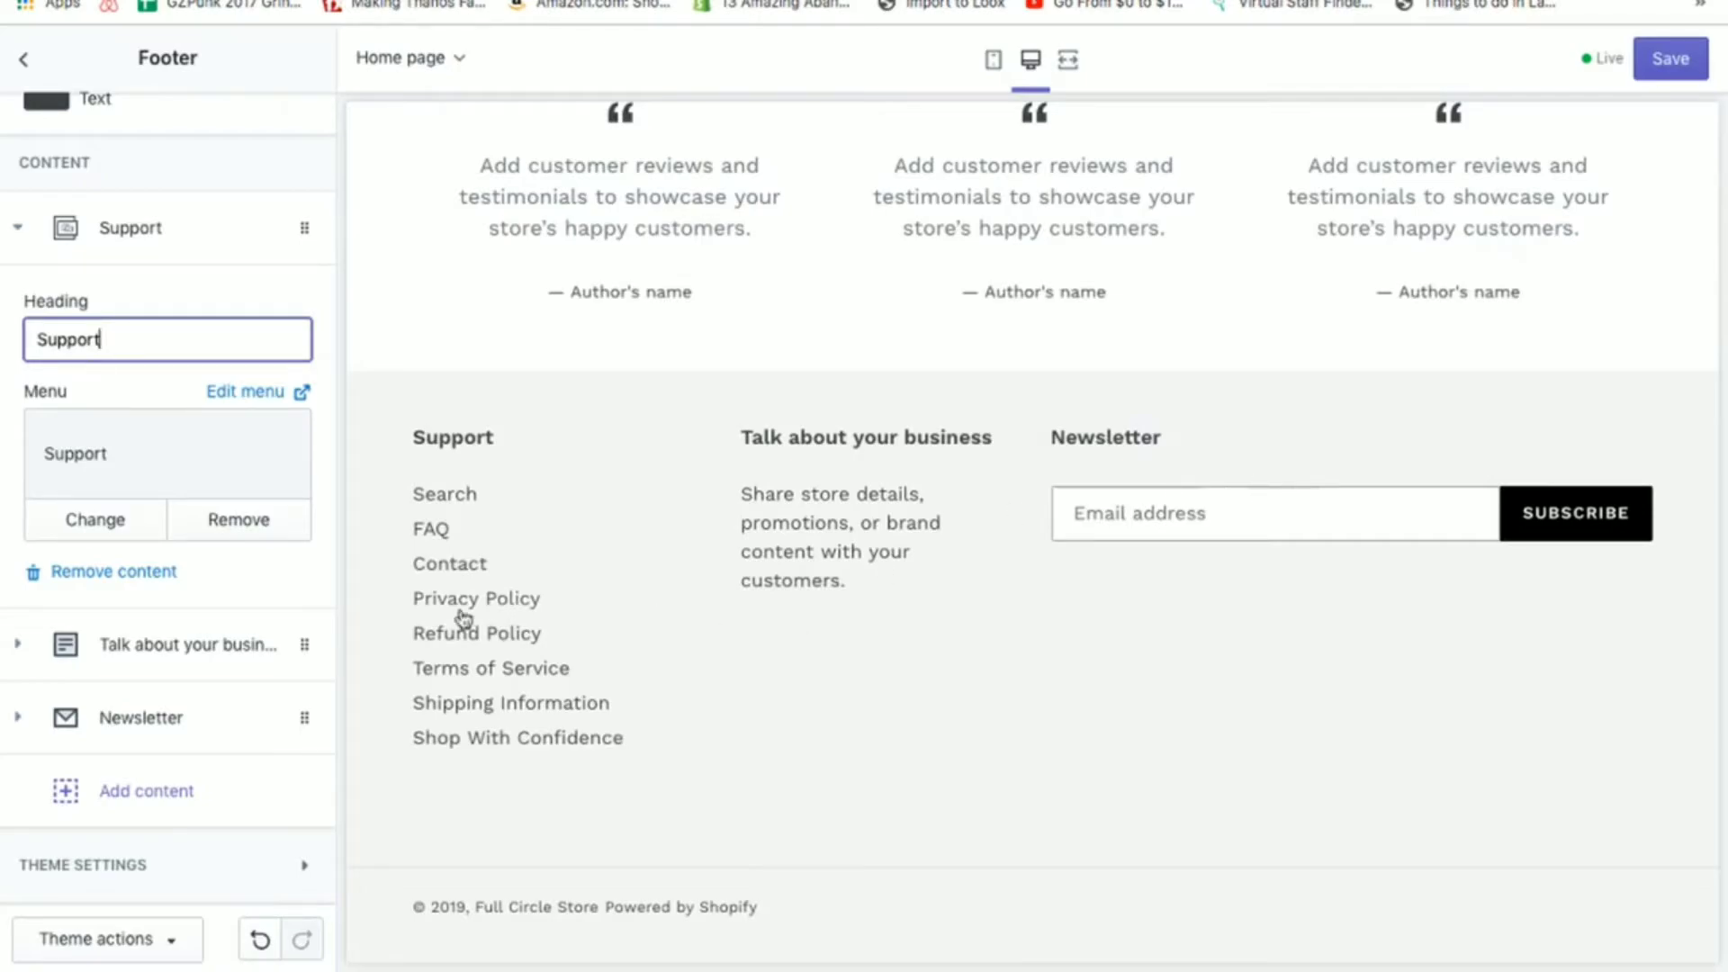
click(127, 734)
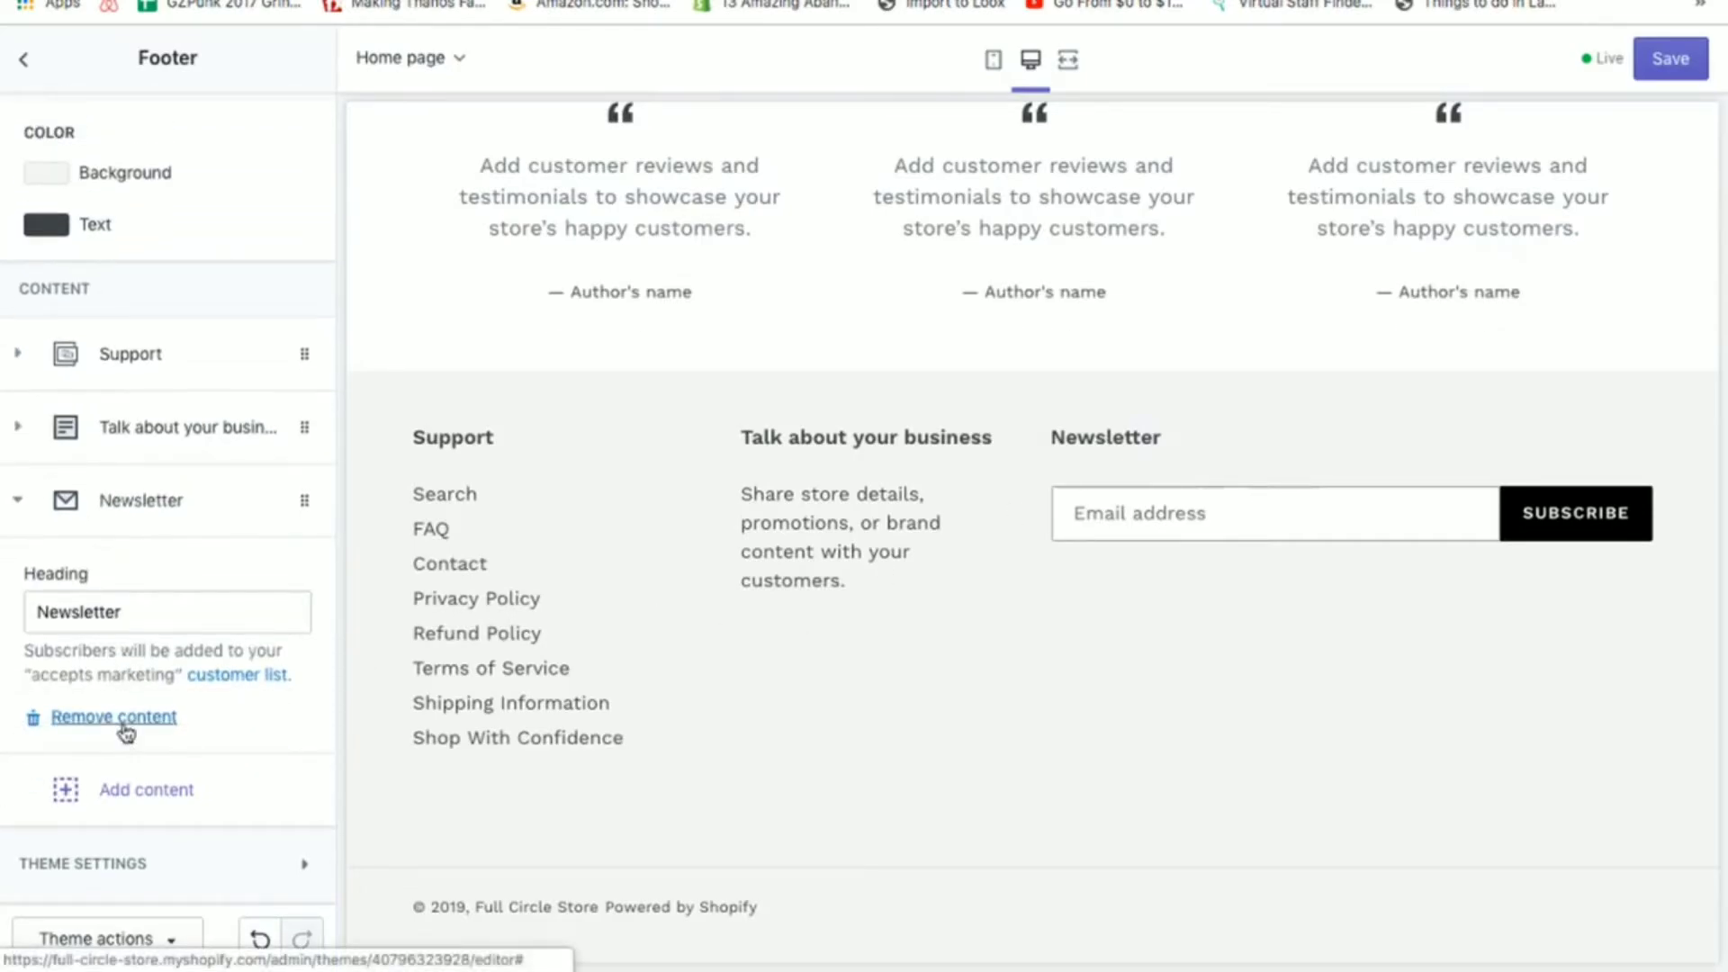
click(152, 599)
double_click(151, 598)
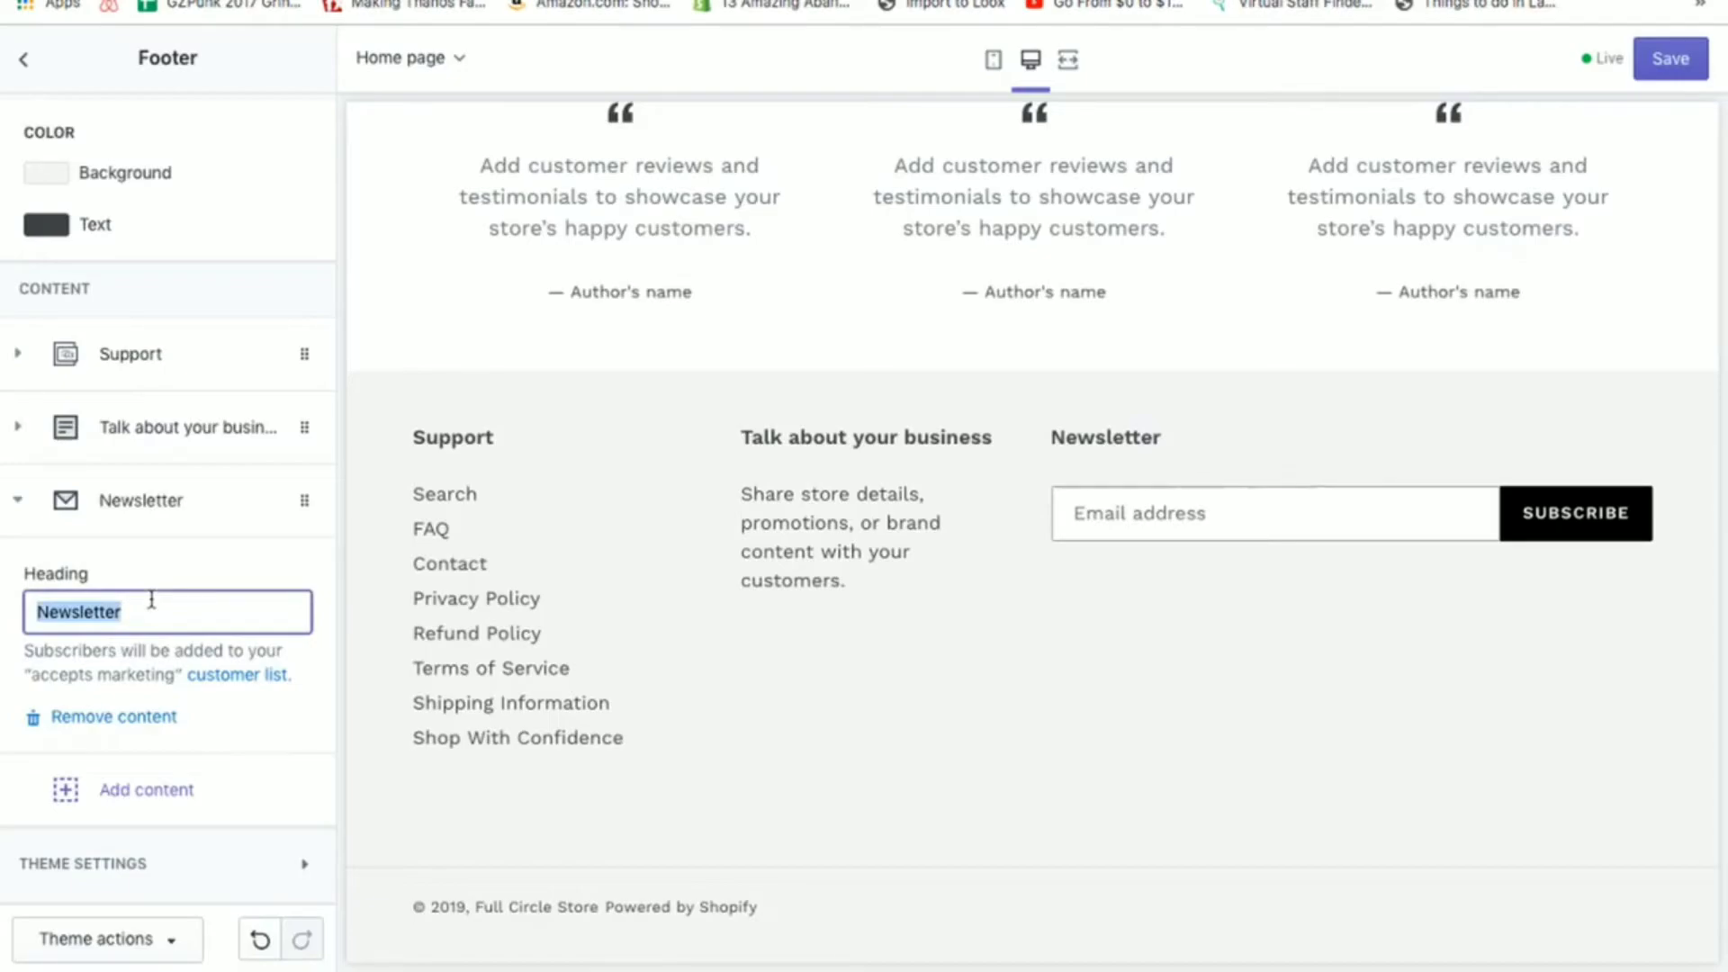
text(Get 10% o)
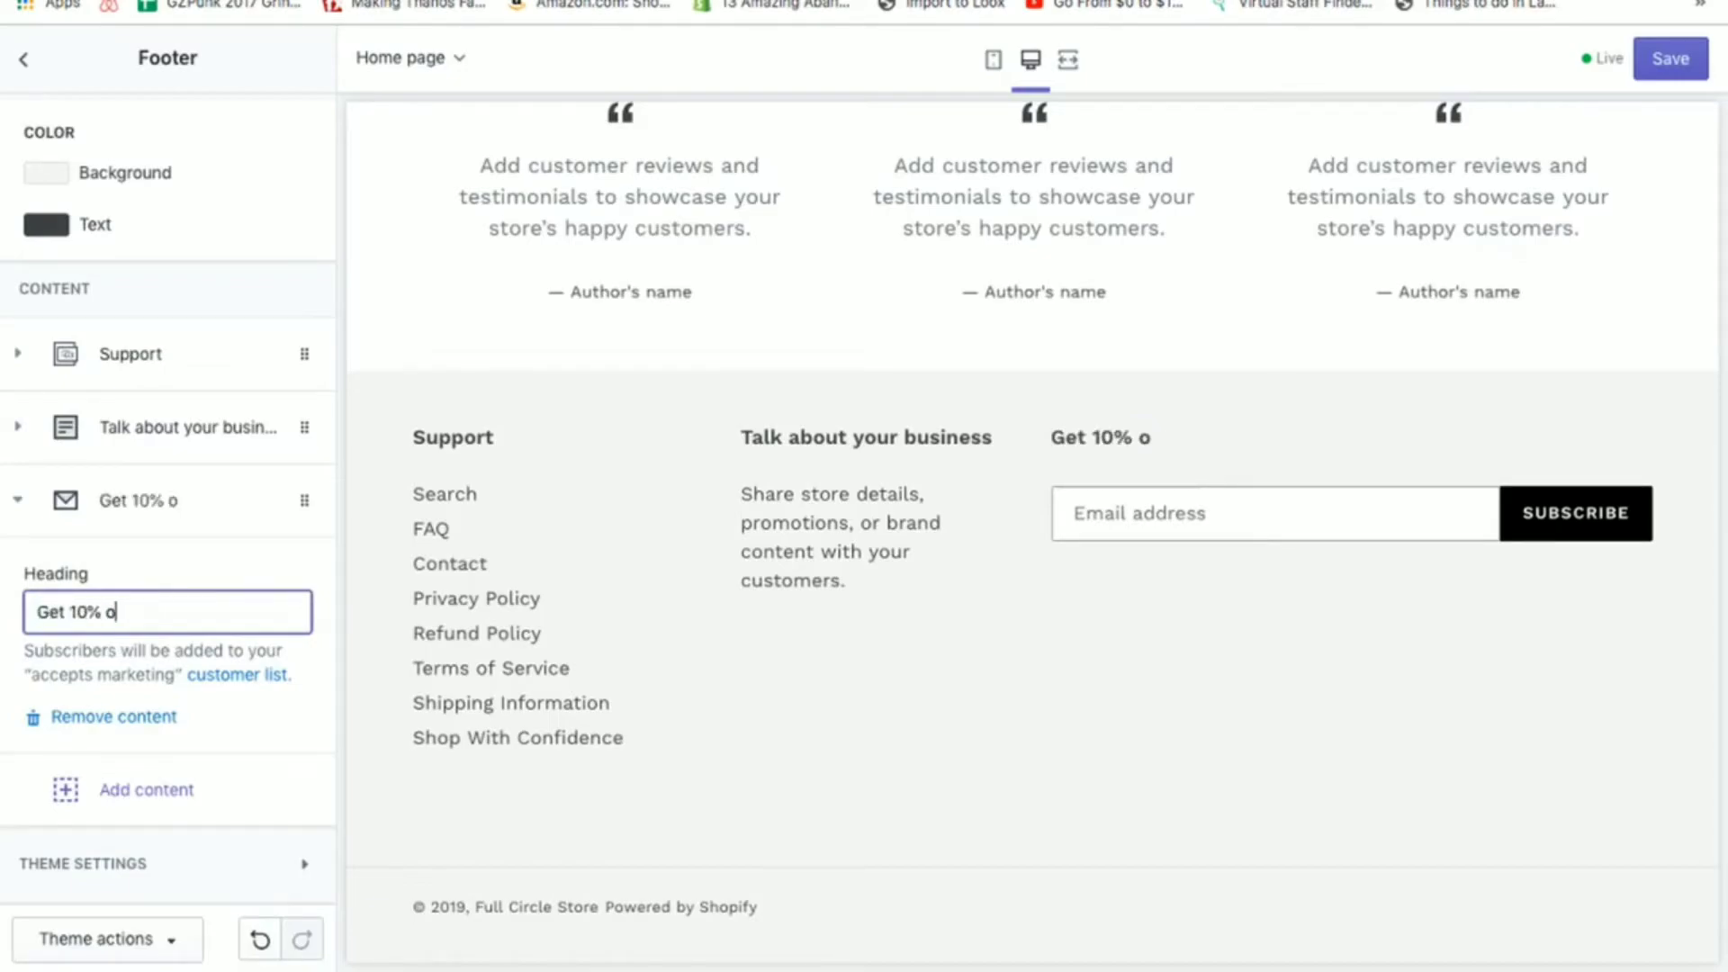
text(ff your first order!)
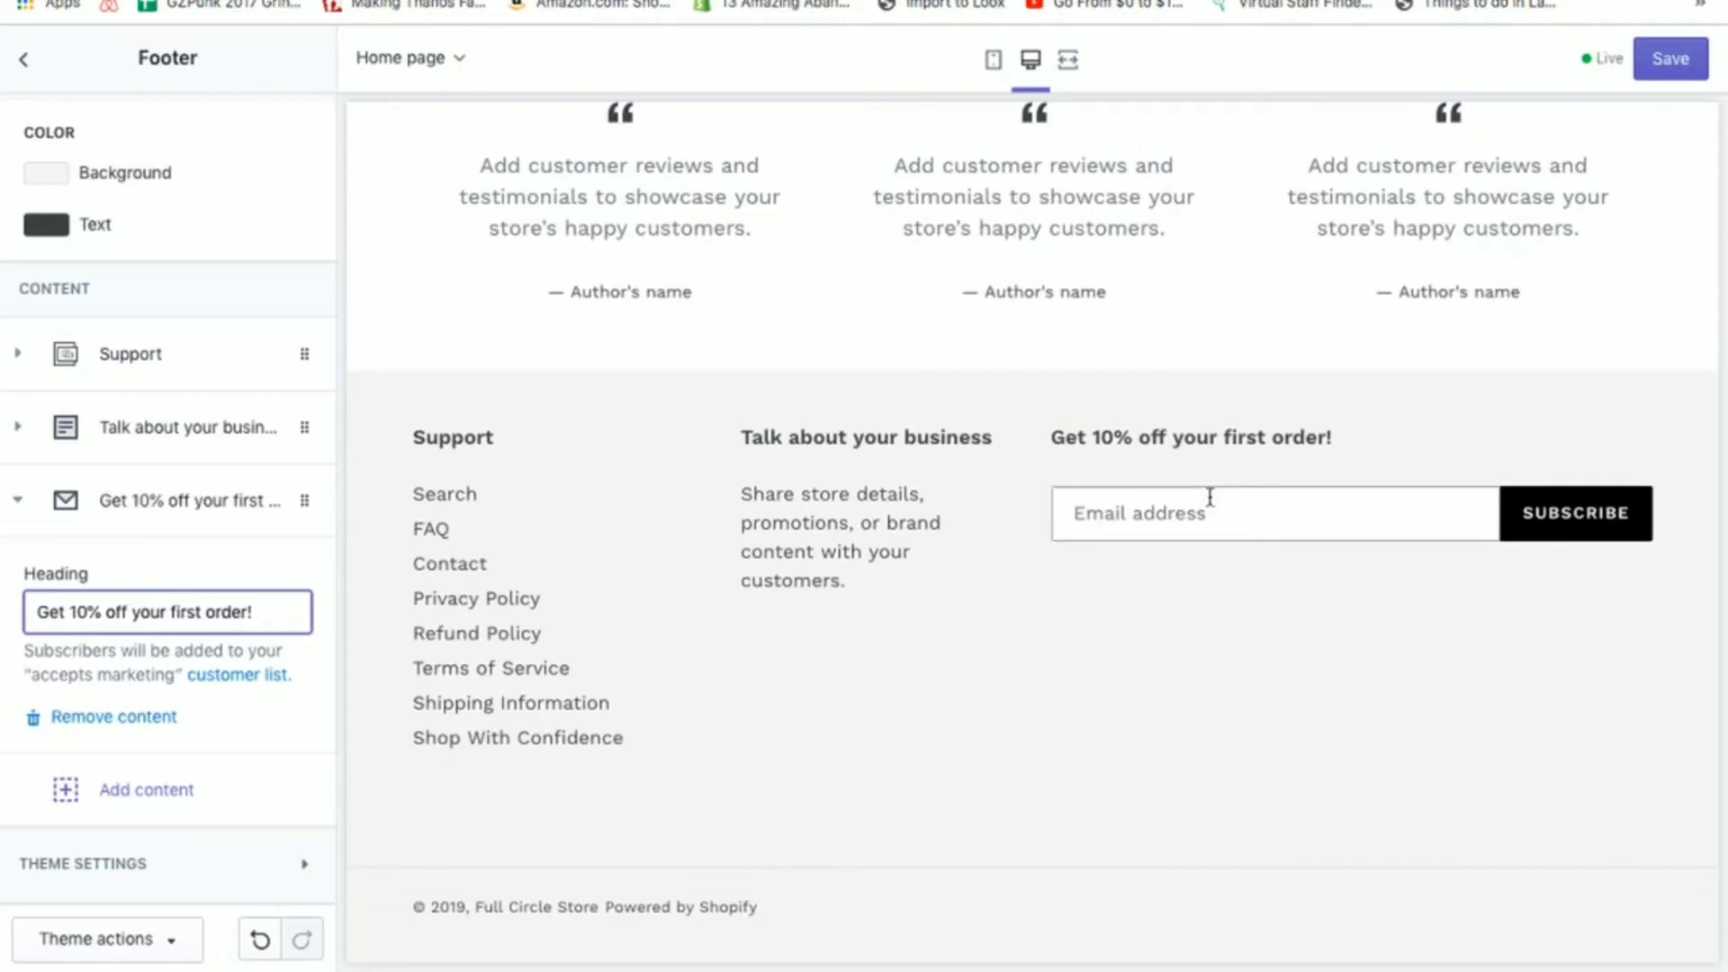
click(221, 527)
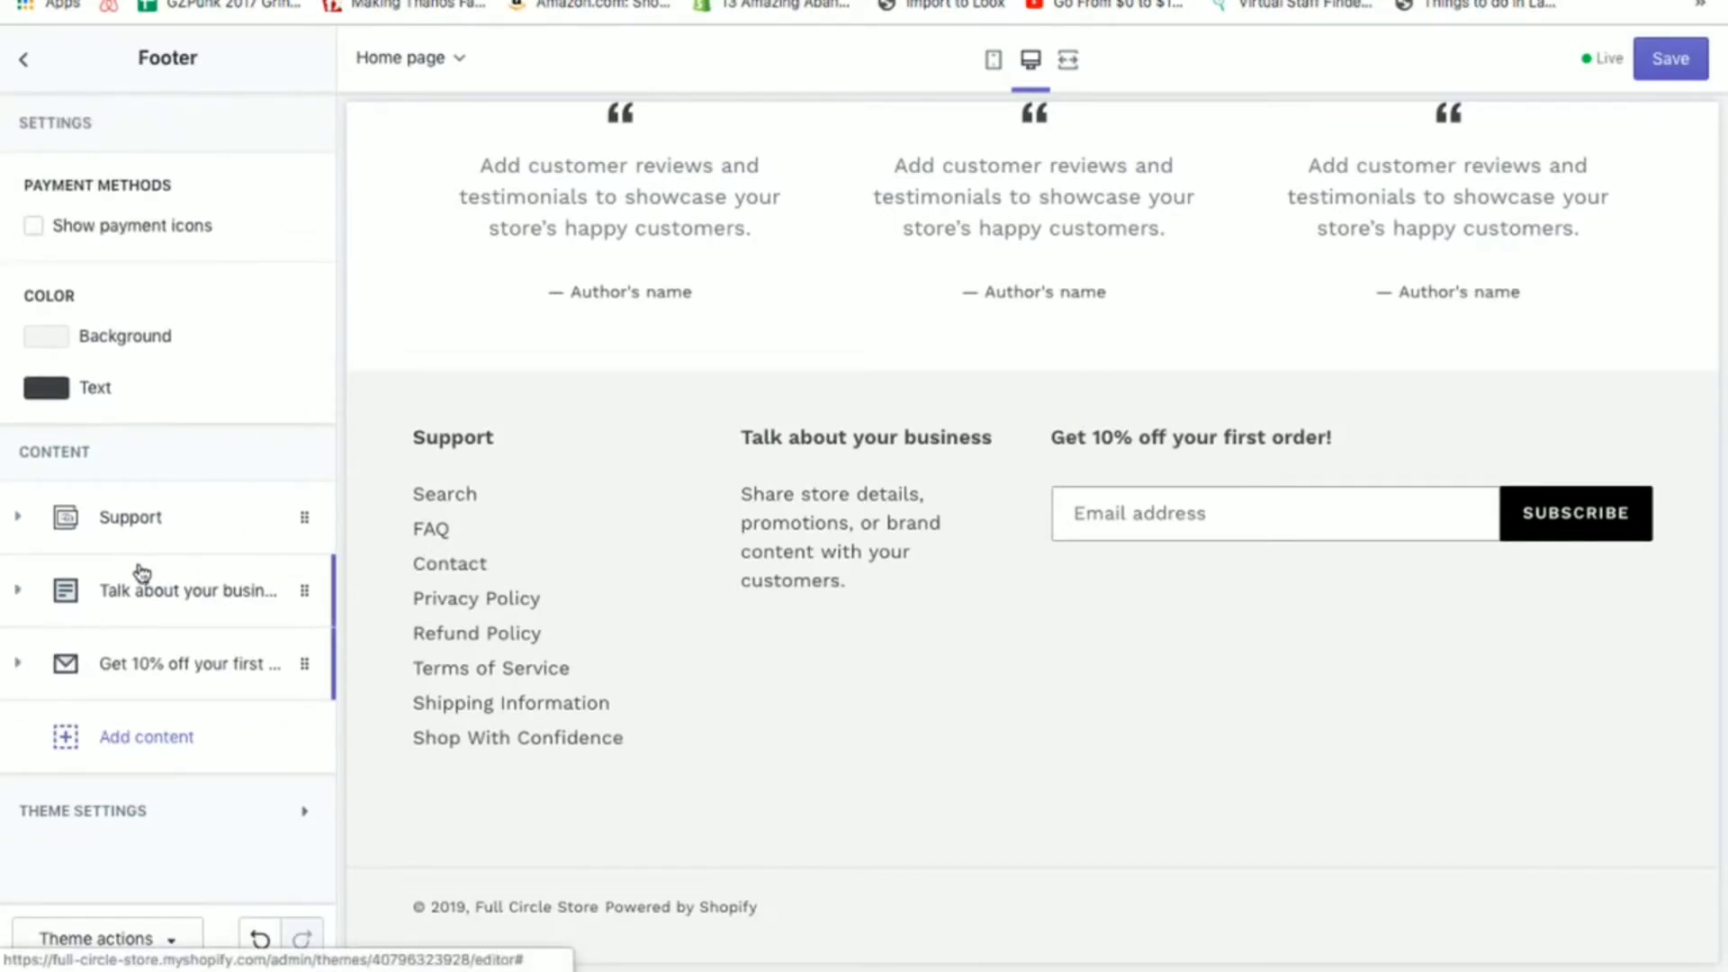
Remove the 'Talk about your business' footer block
click(189, 596)
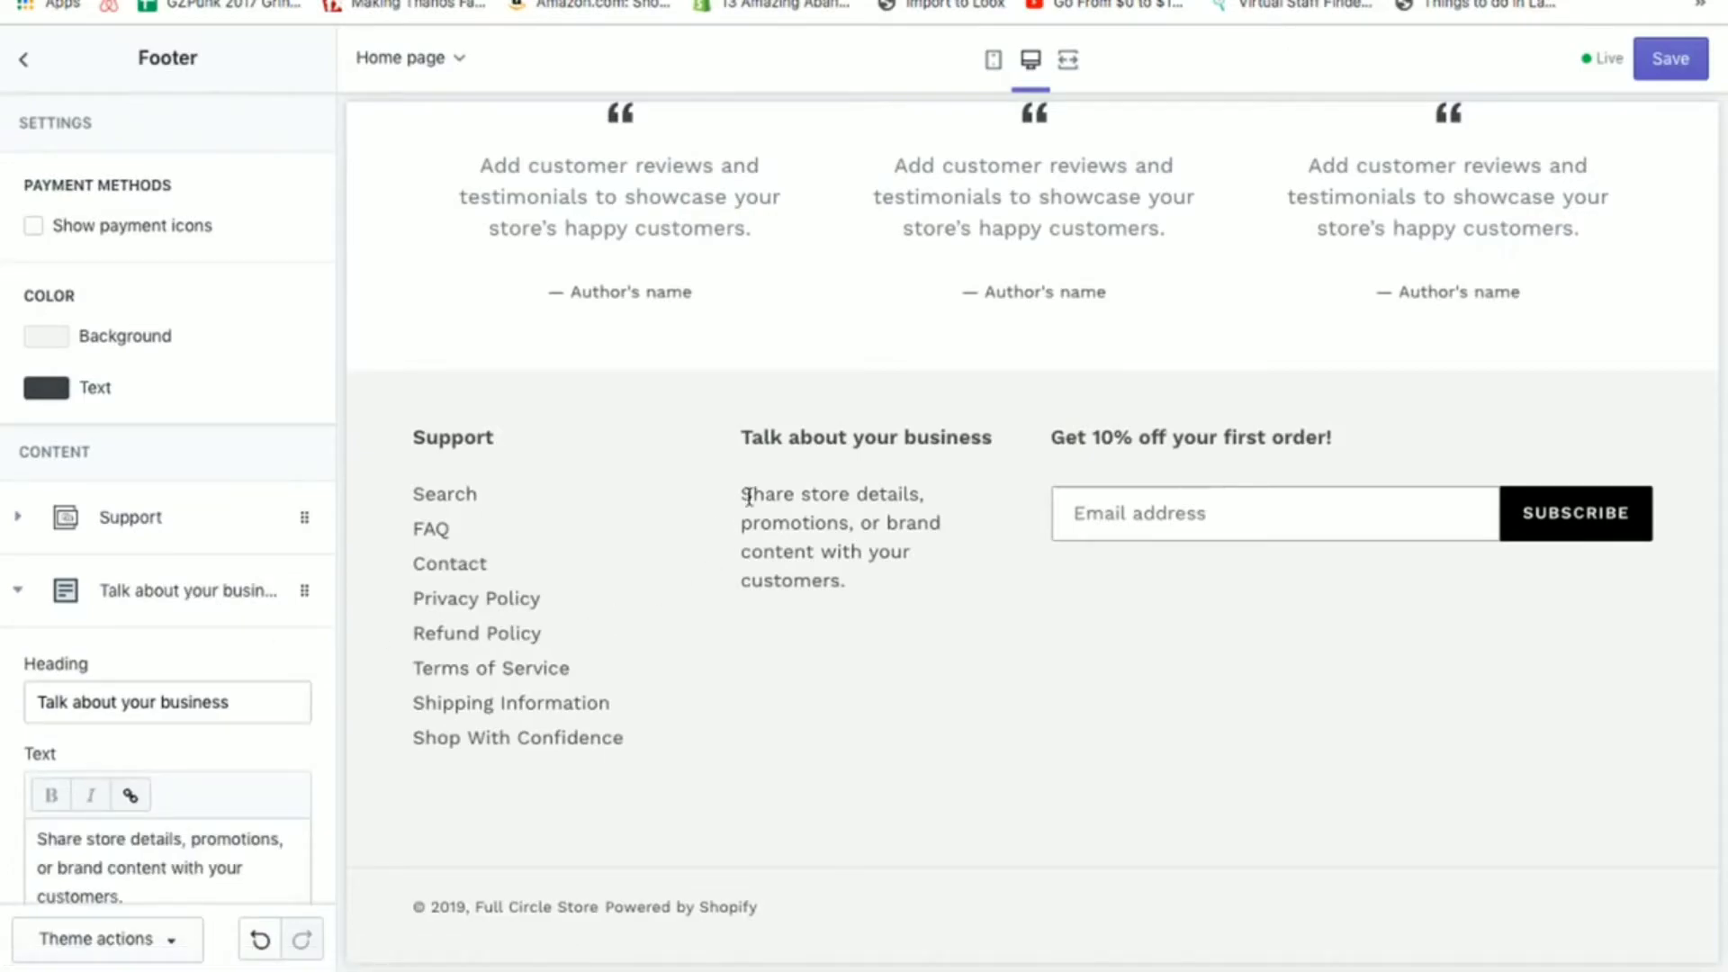
scroll(135, 630, down, 3)
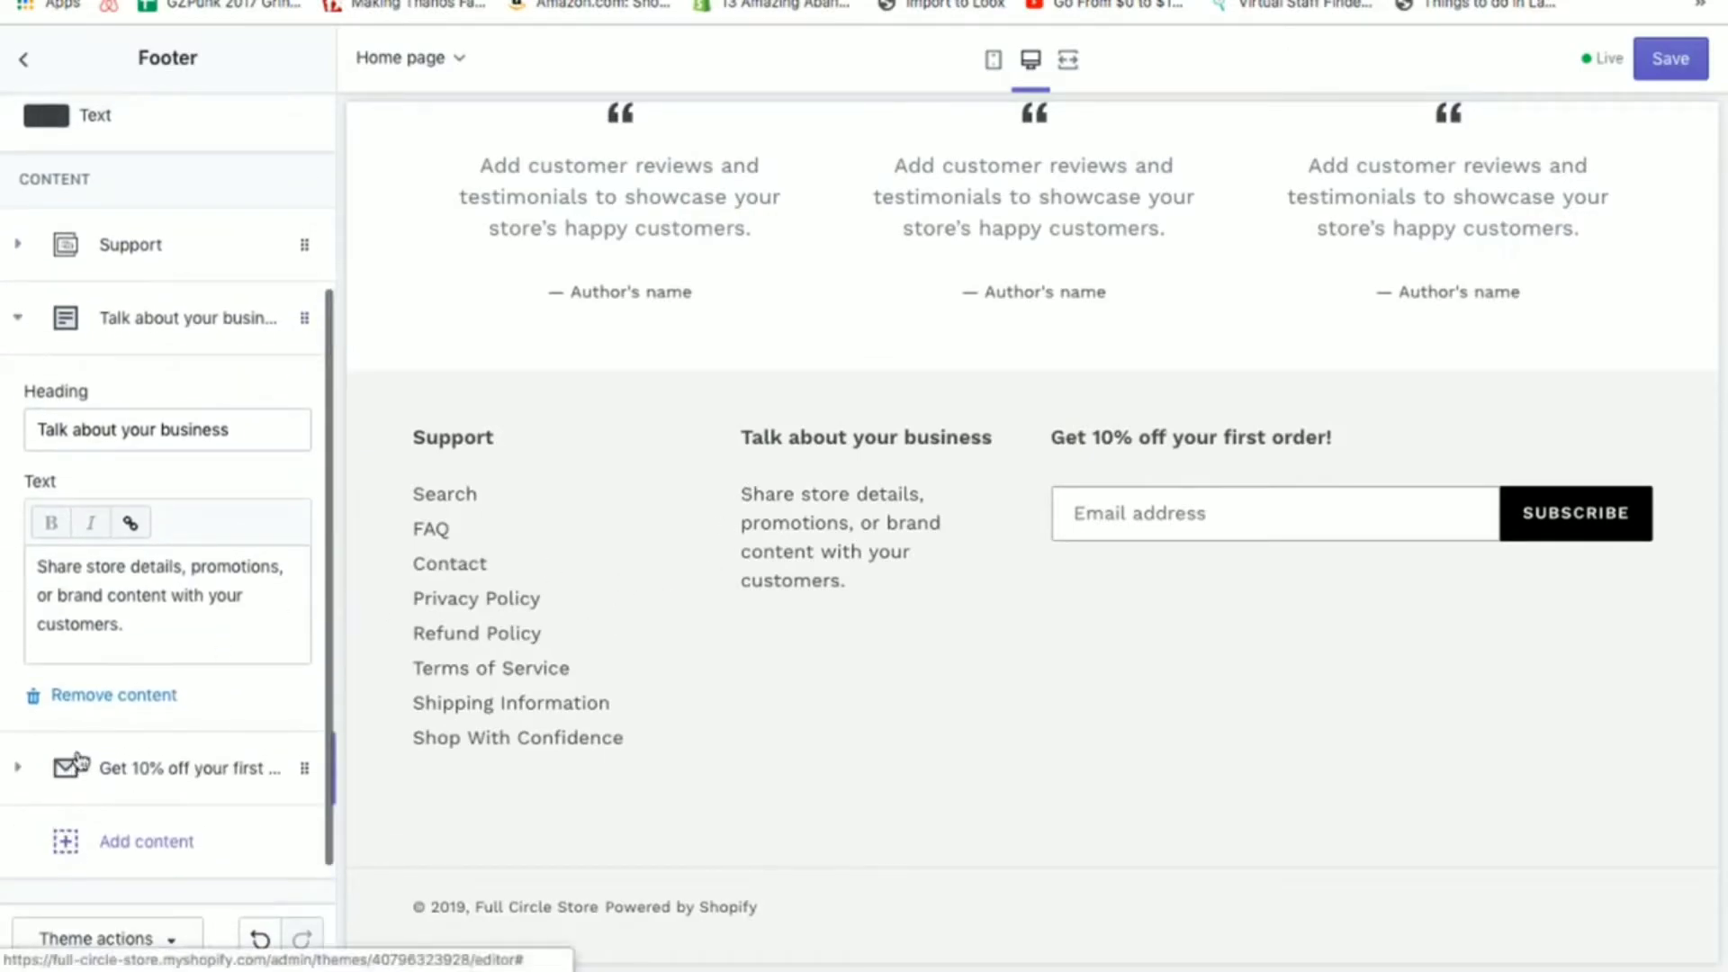
click(127, 695)
Add a footer menu column named 'Main' that uses the Main menu
click(158, 670)
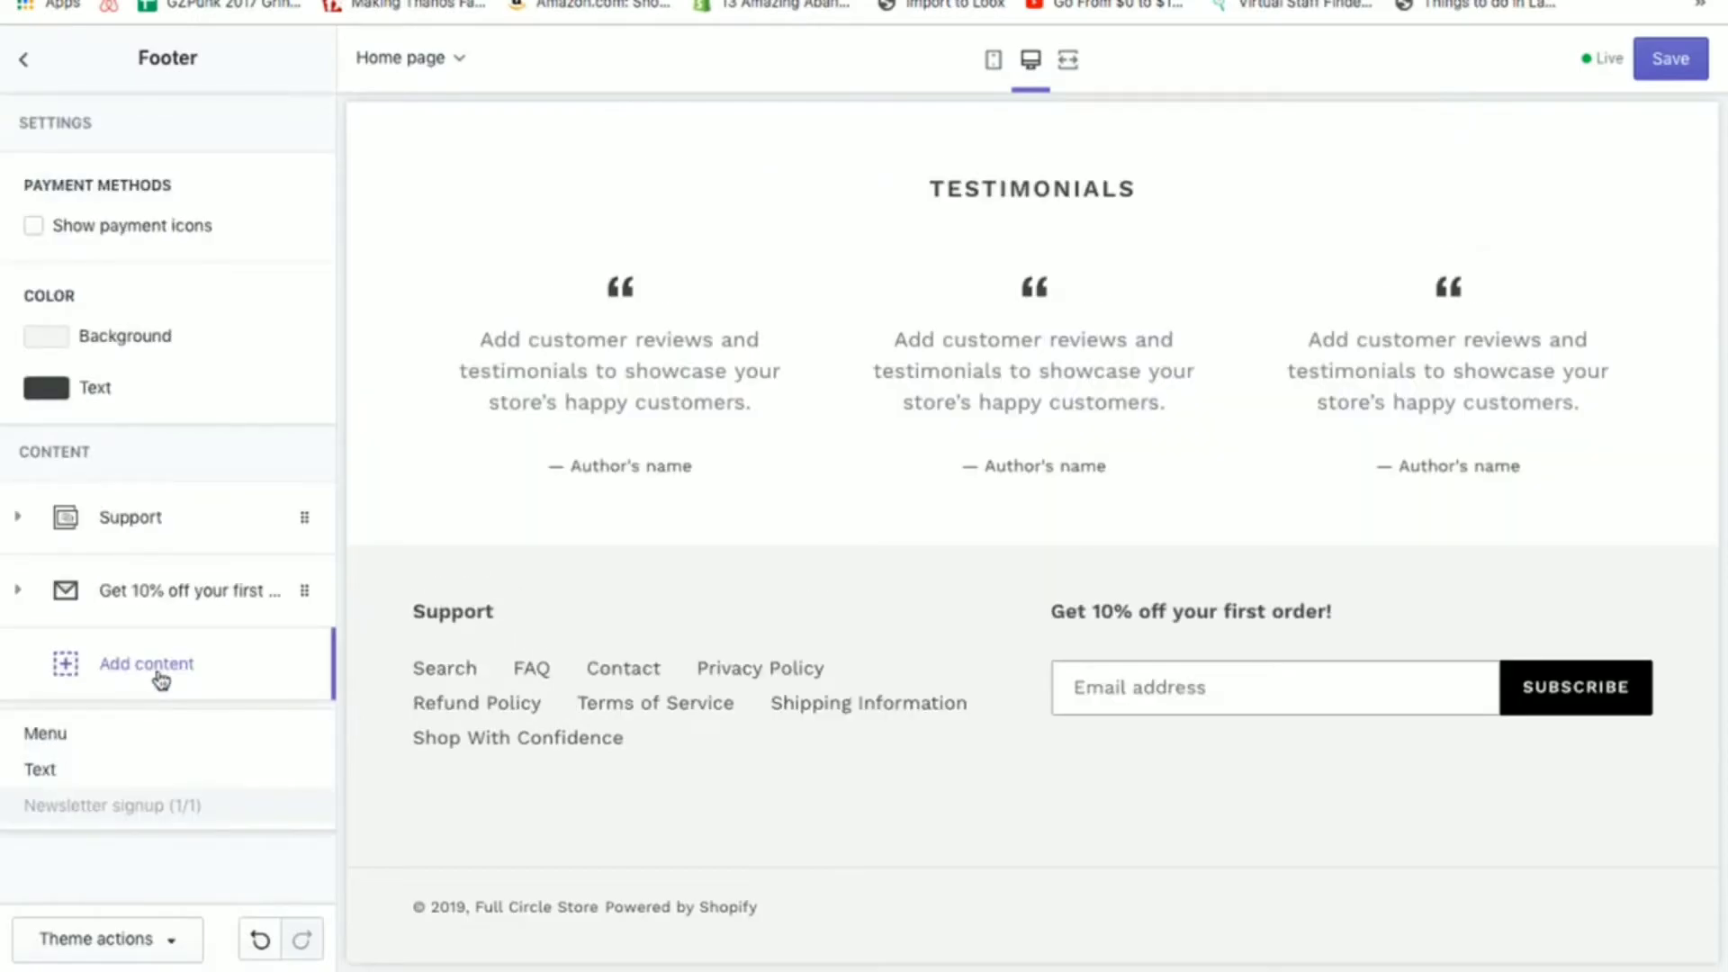
click(123, 731)
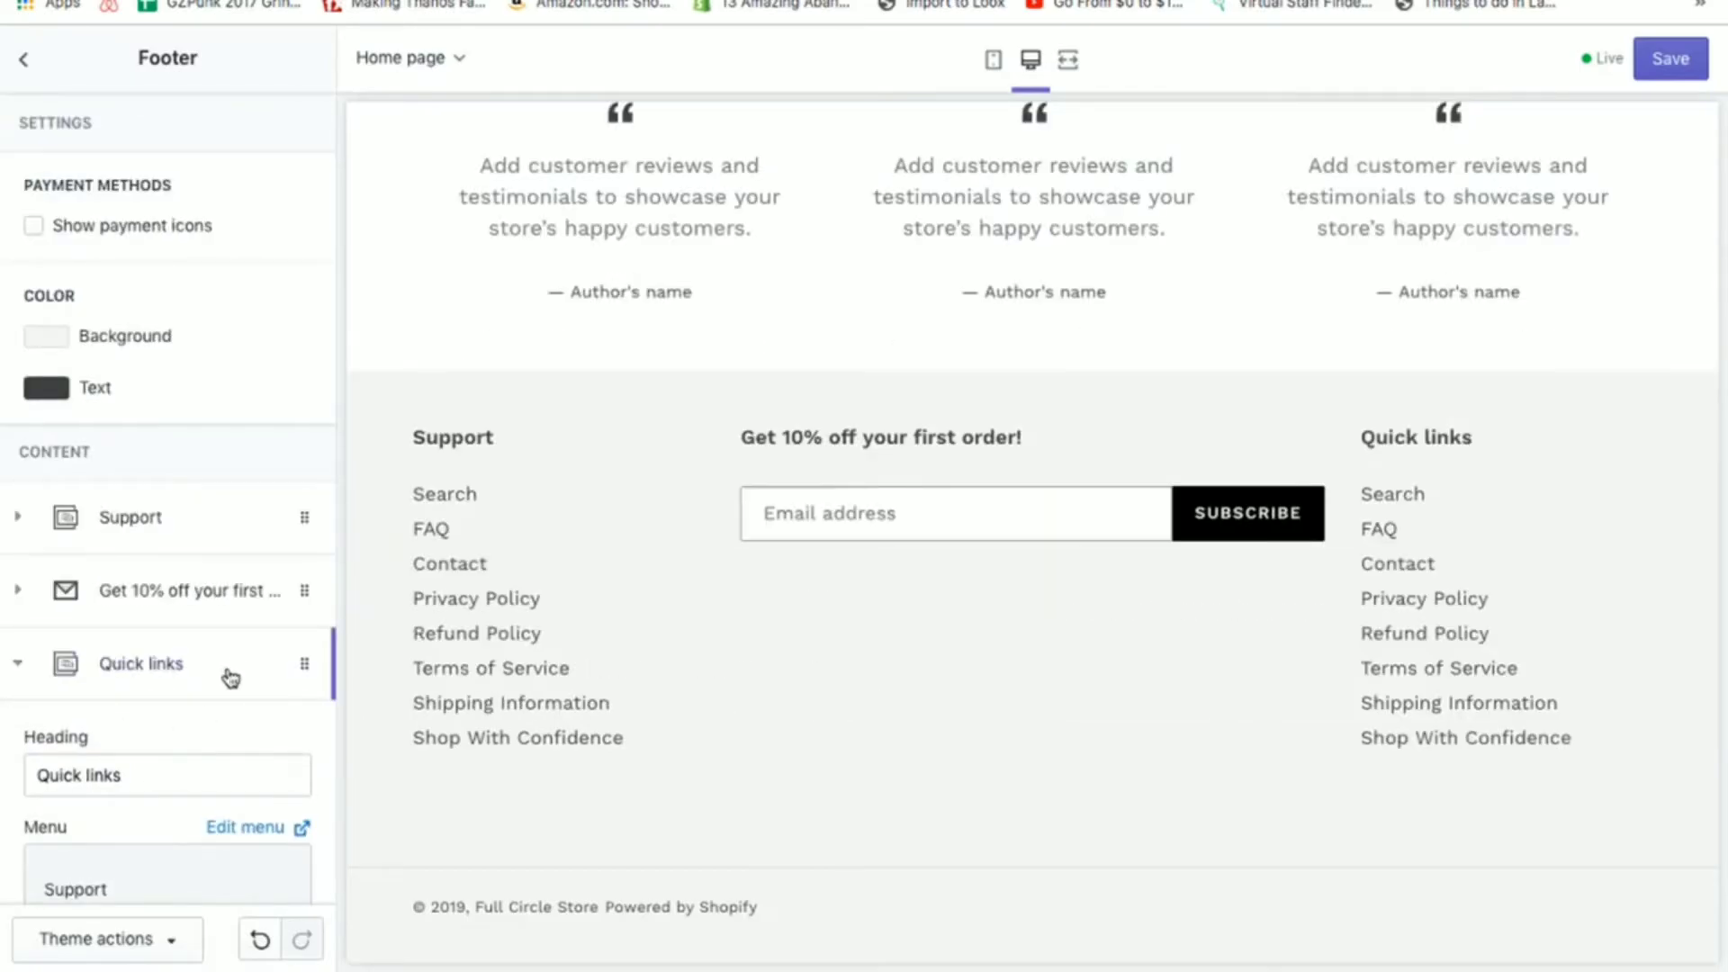
triple_click(158, 772)
text(Main )
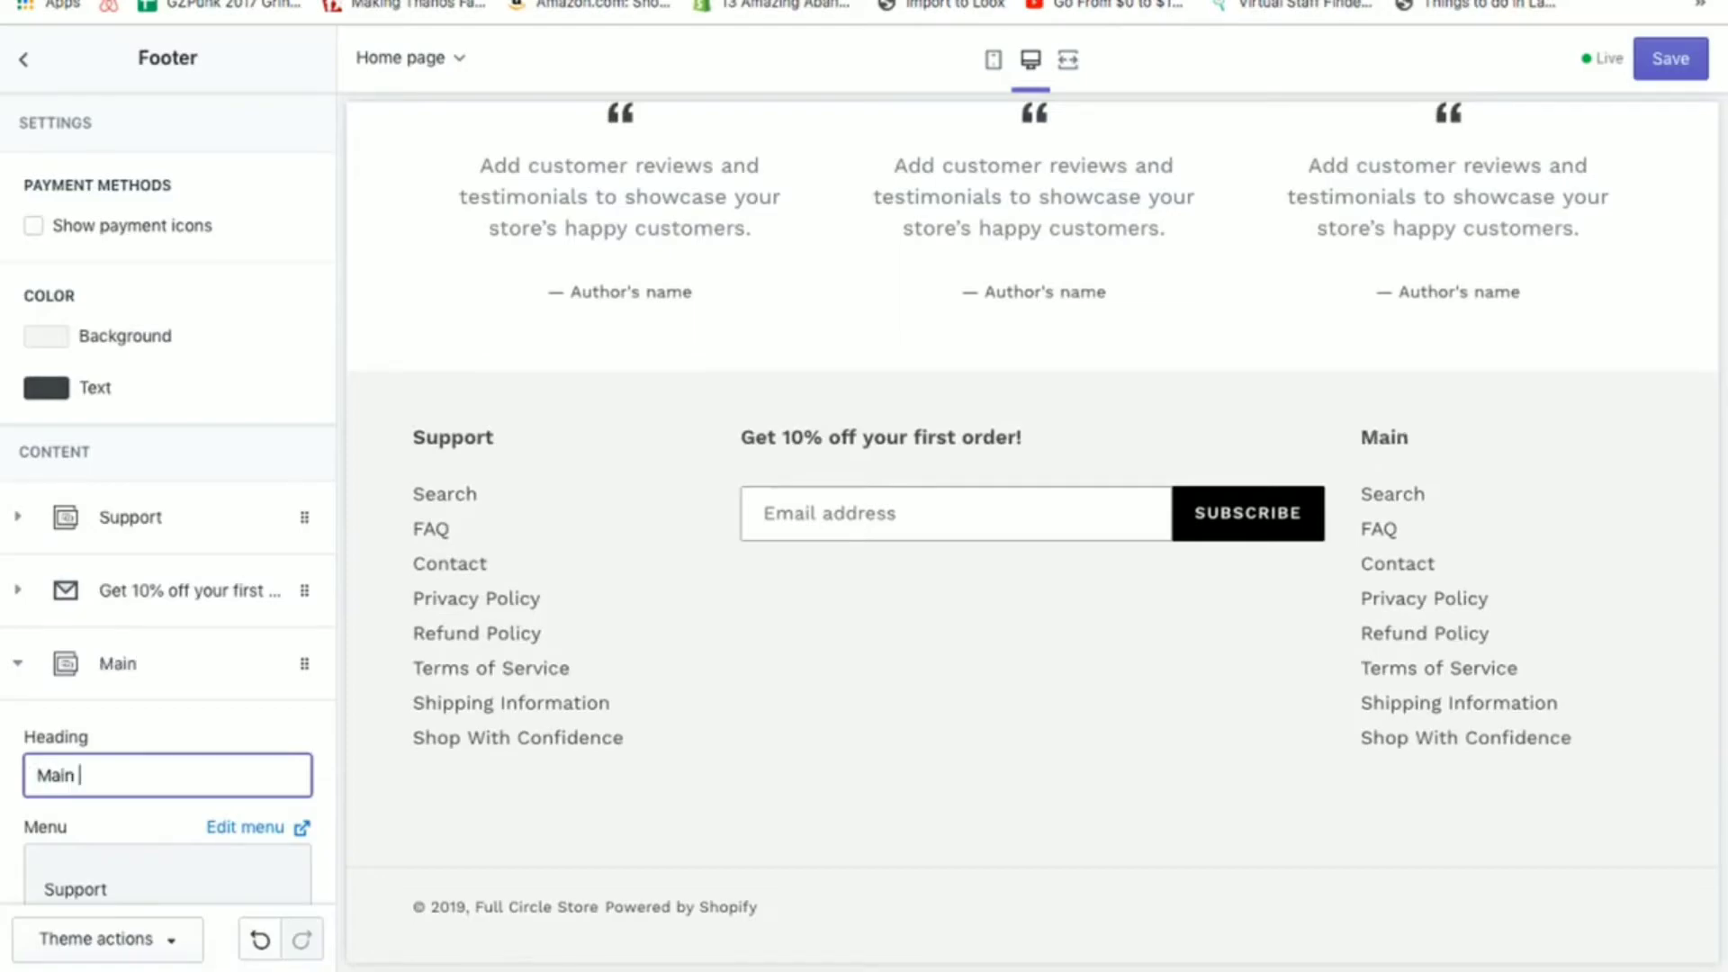
text(Menu)
key(BackSpace)
key(BackSpace)
key(BackSpace)
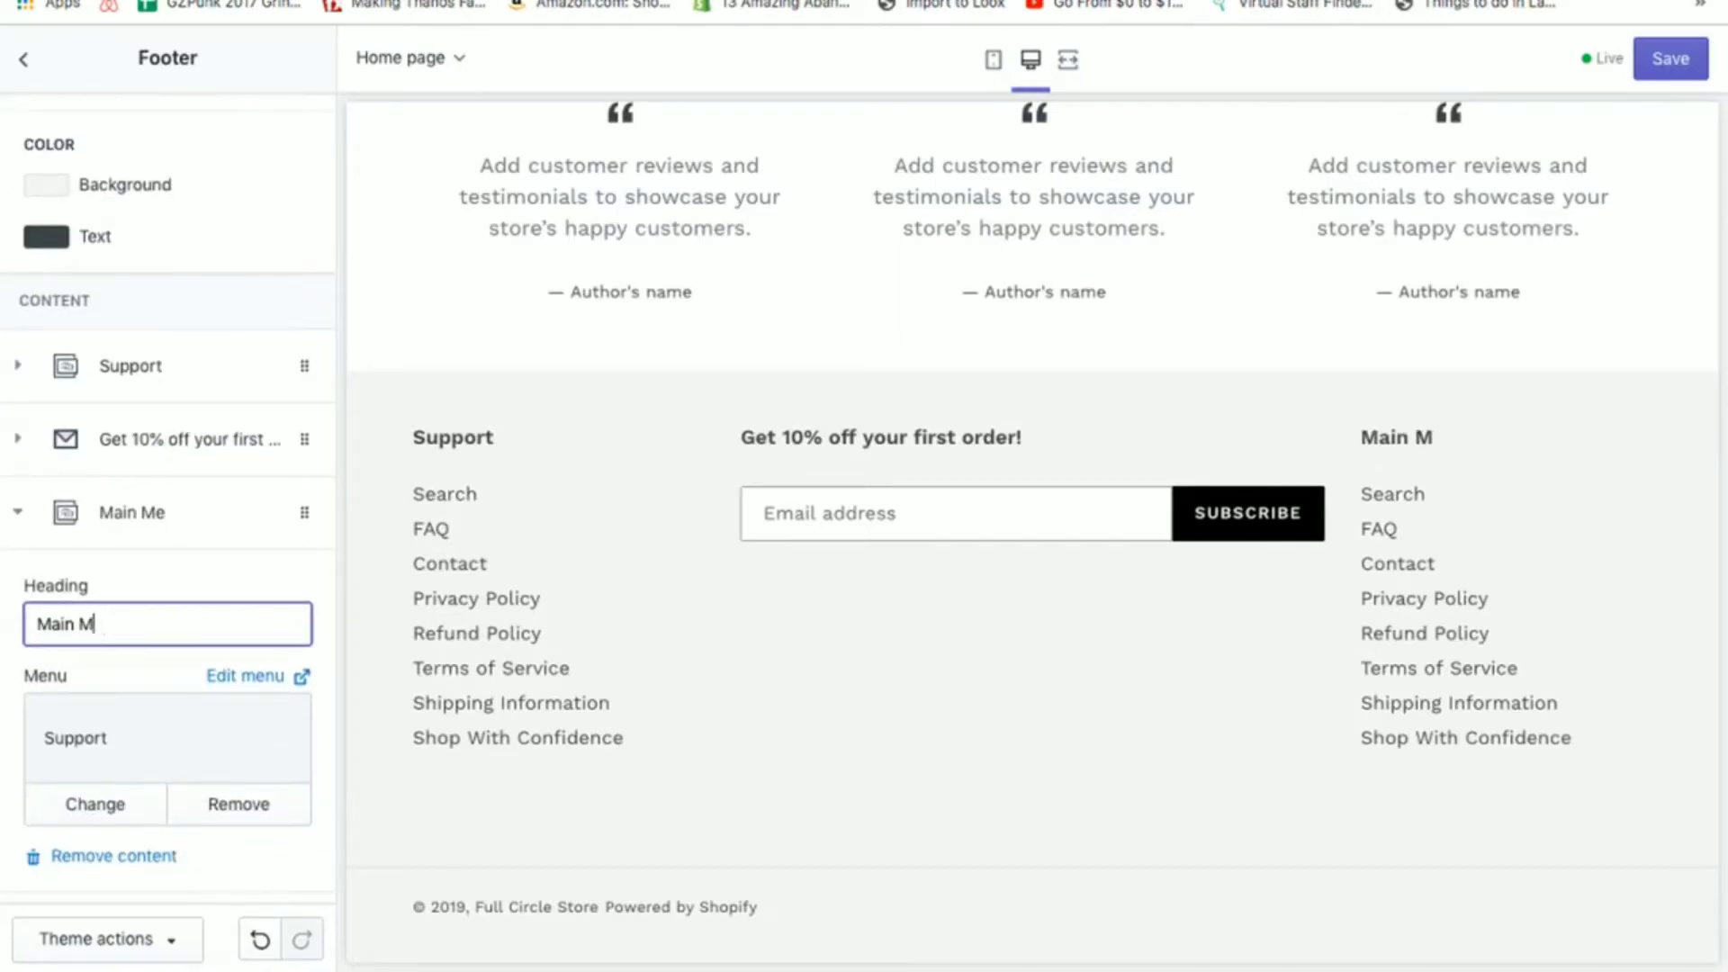
key(BackSpace)
click(99, 804)
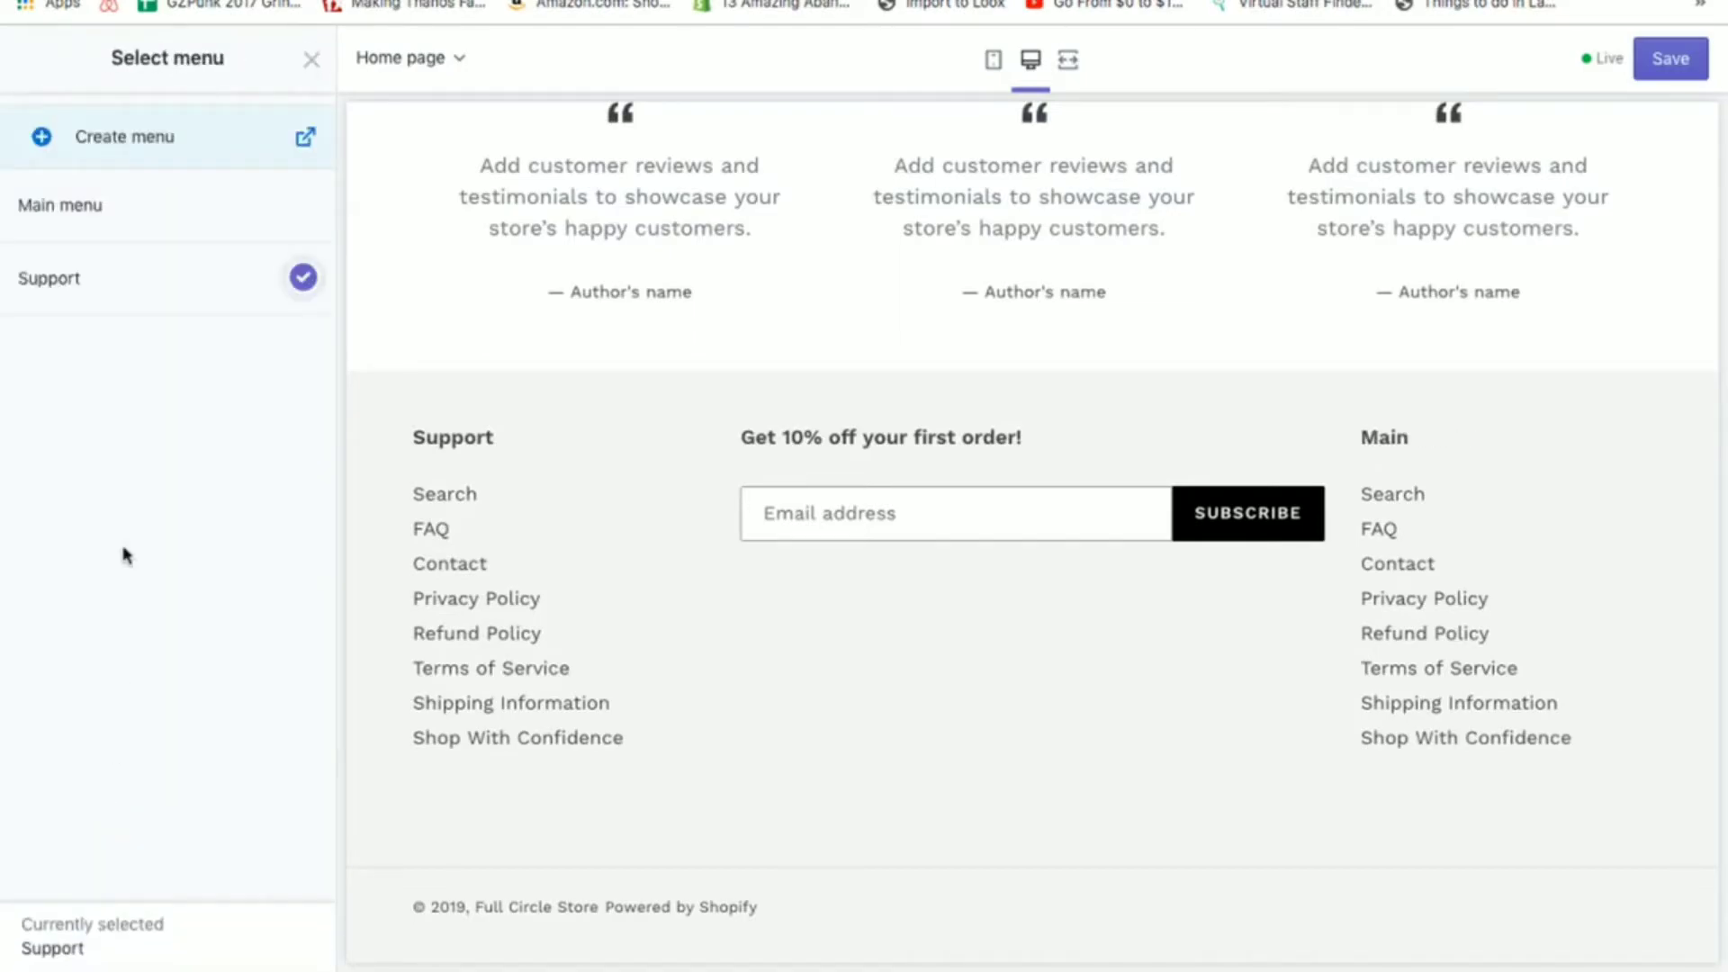
click(146, 204)
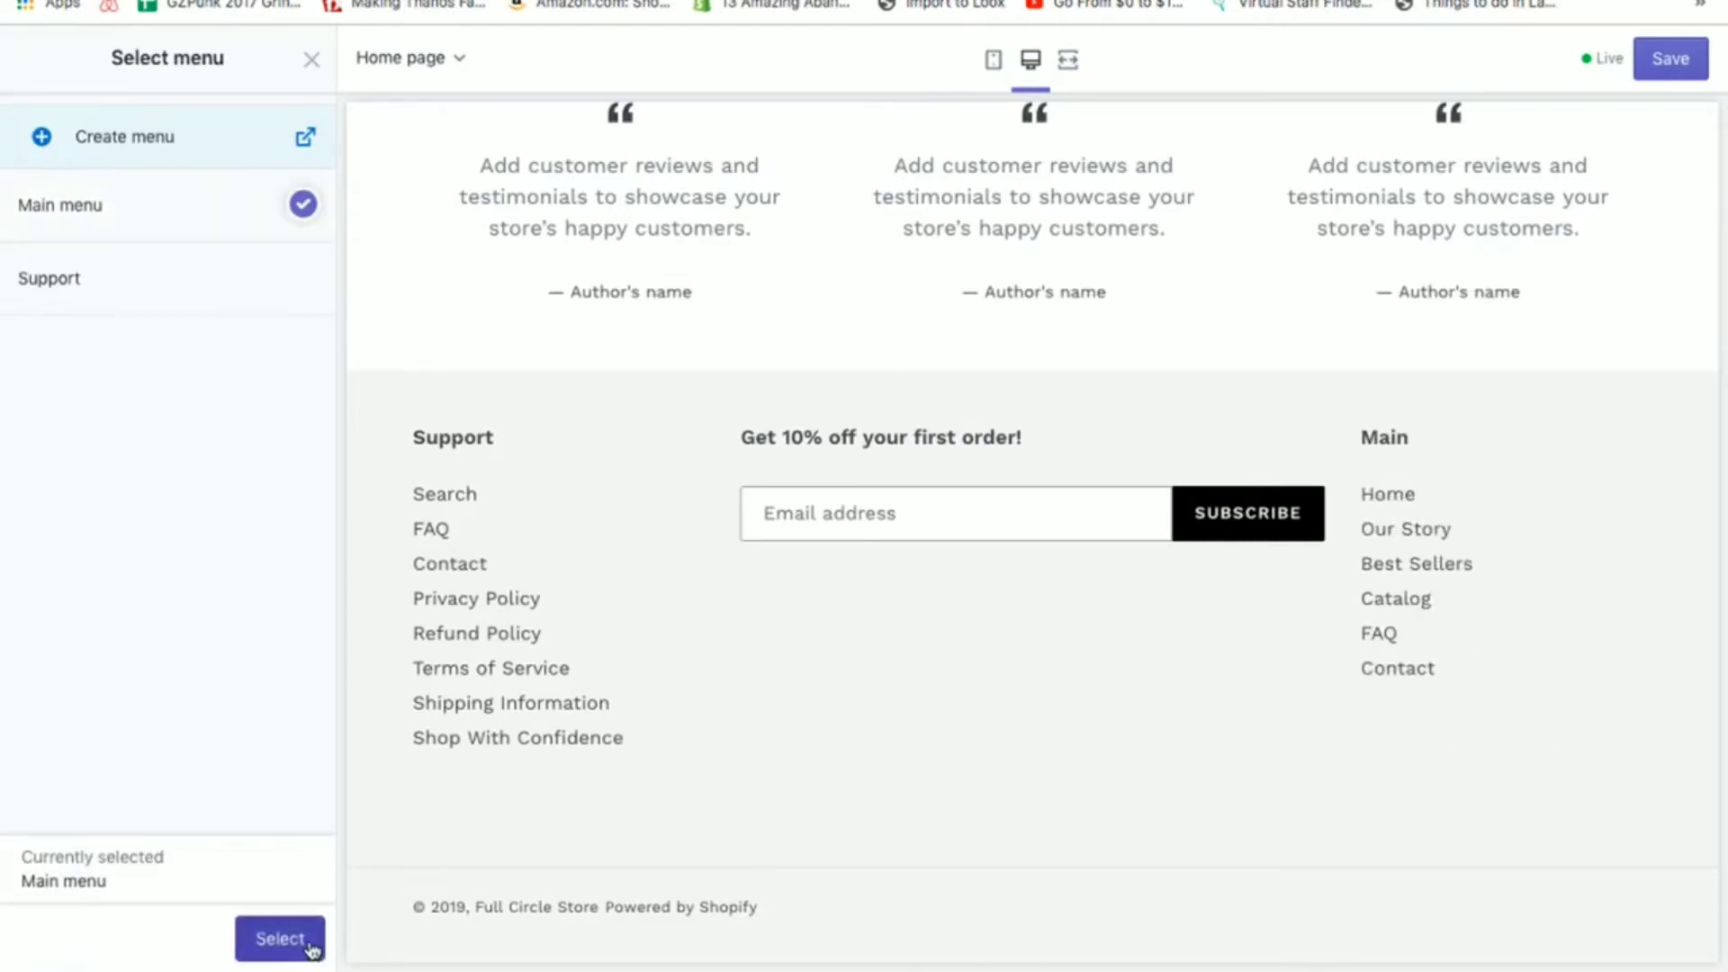
click(261, 938)
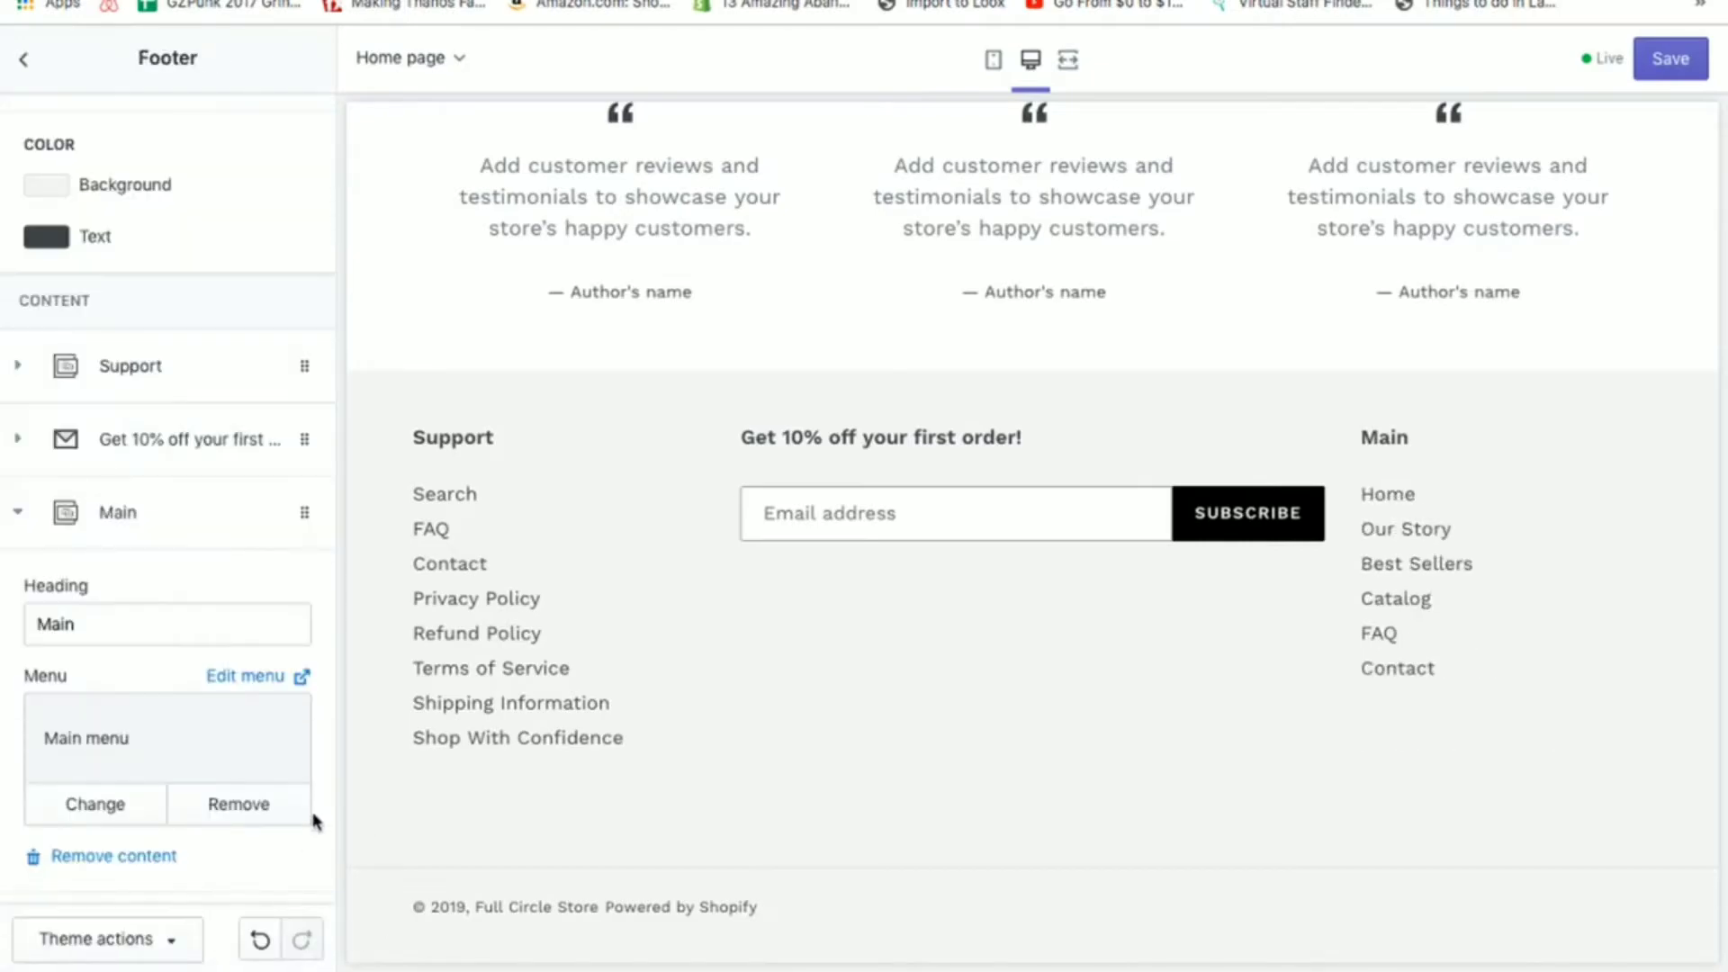
click(228, 538)
Move the Main column ahead of the signup column and save the theme
drag(306, 684, 320, 609)
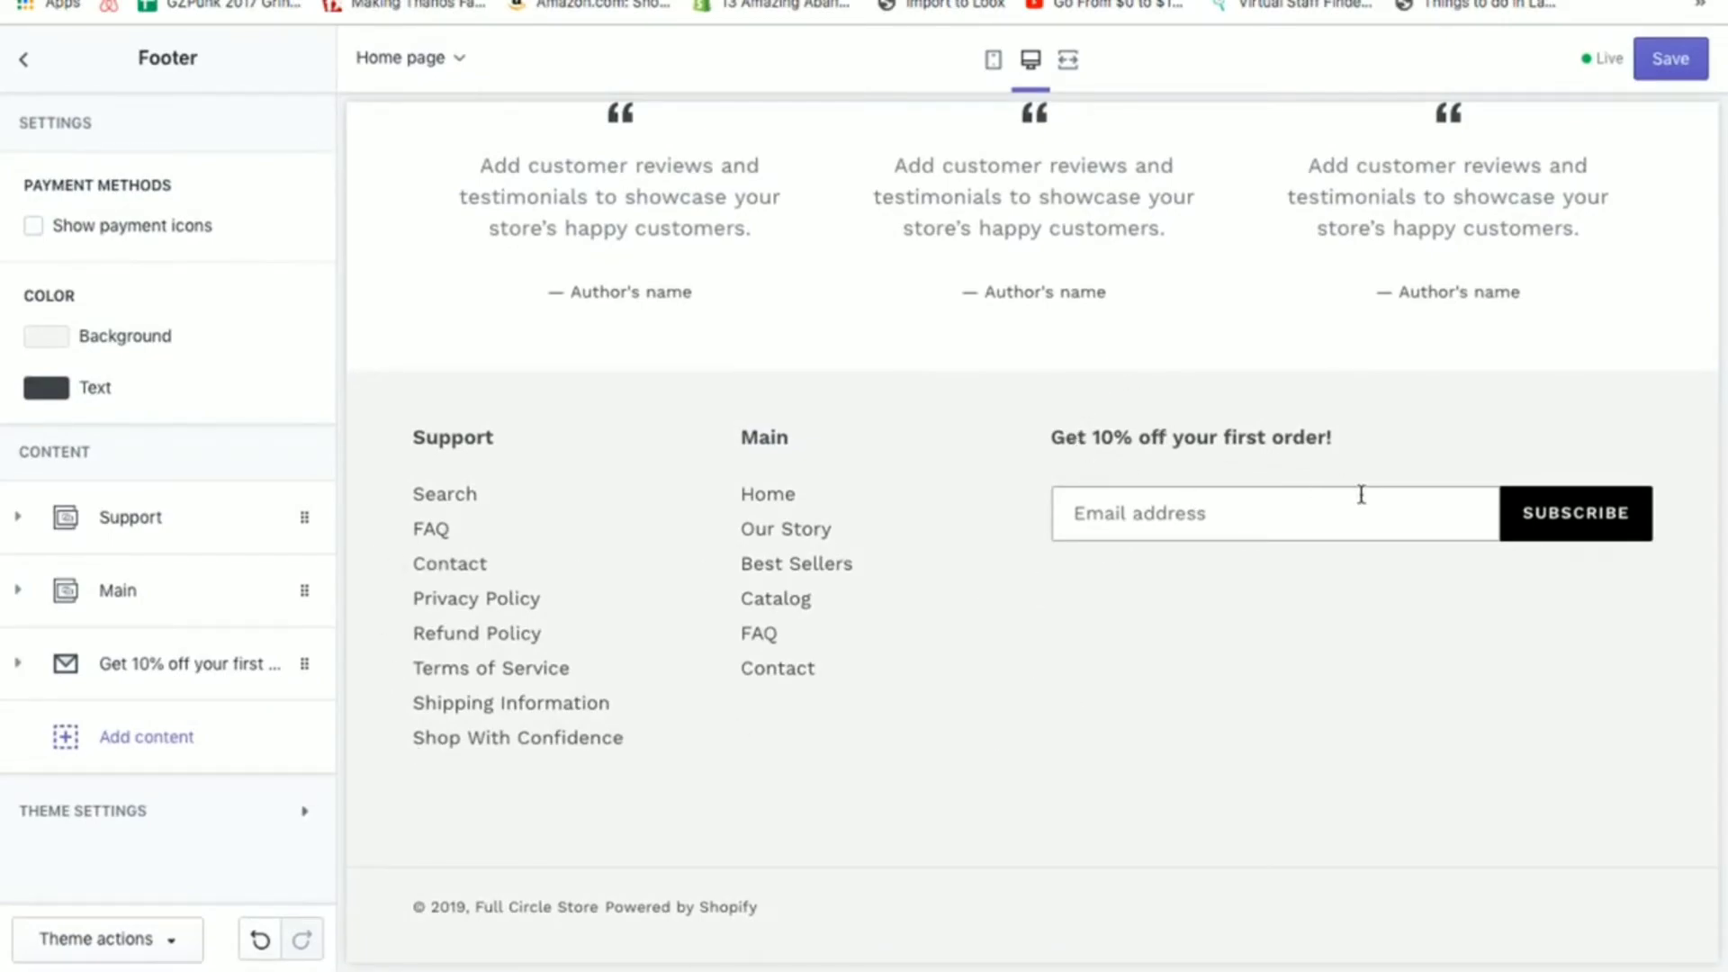
click(1671, 58)
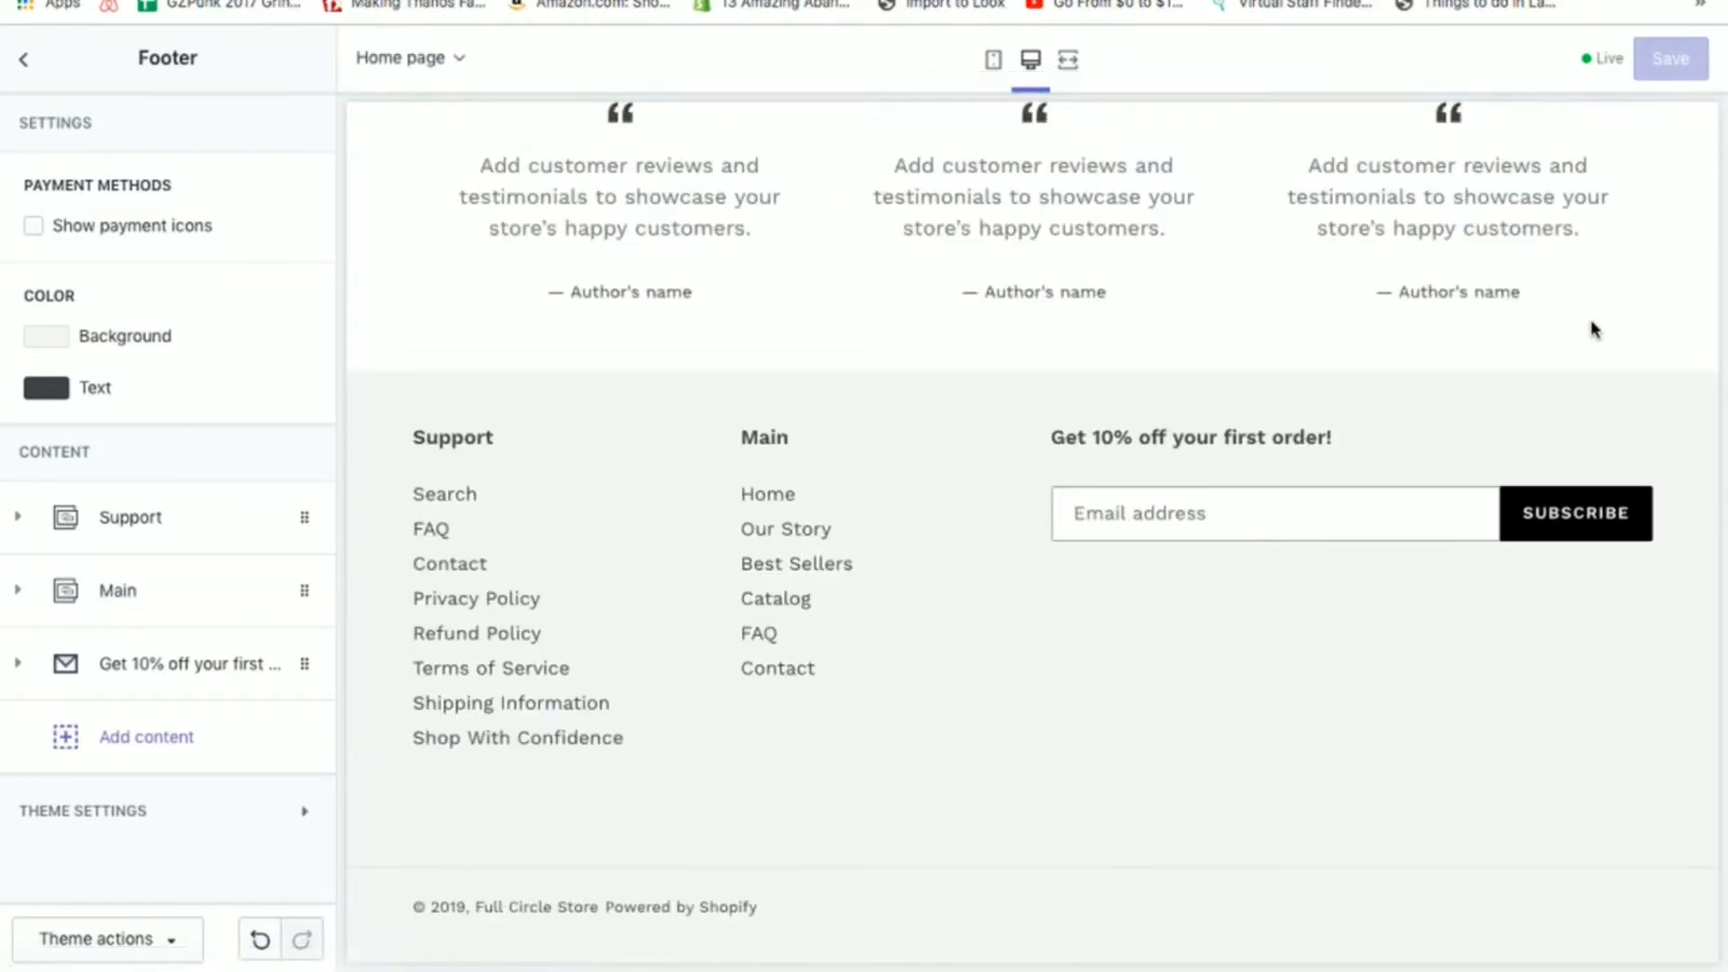
scroll(1593, 342, up, 10)
scroll(1593, 351, up, 2)
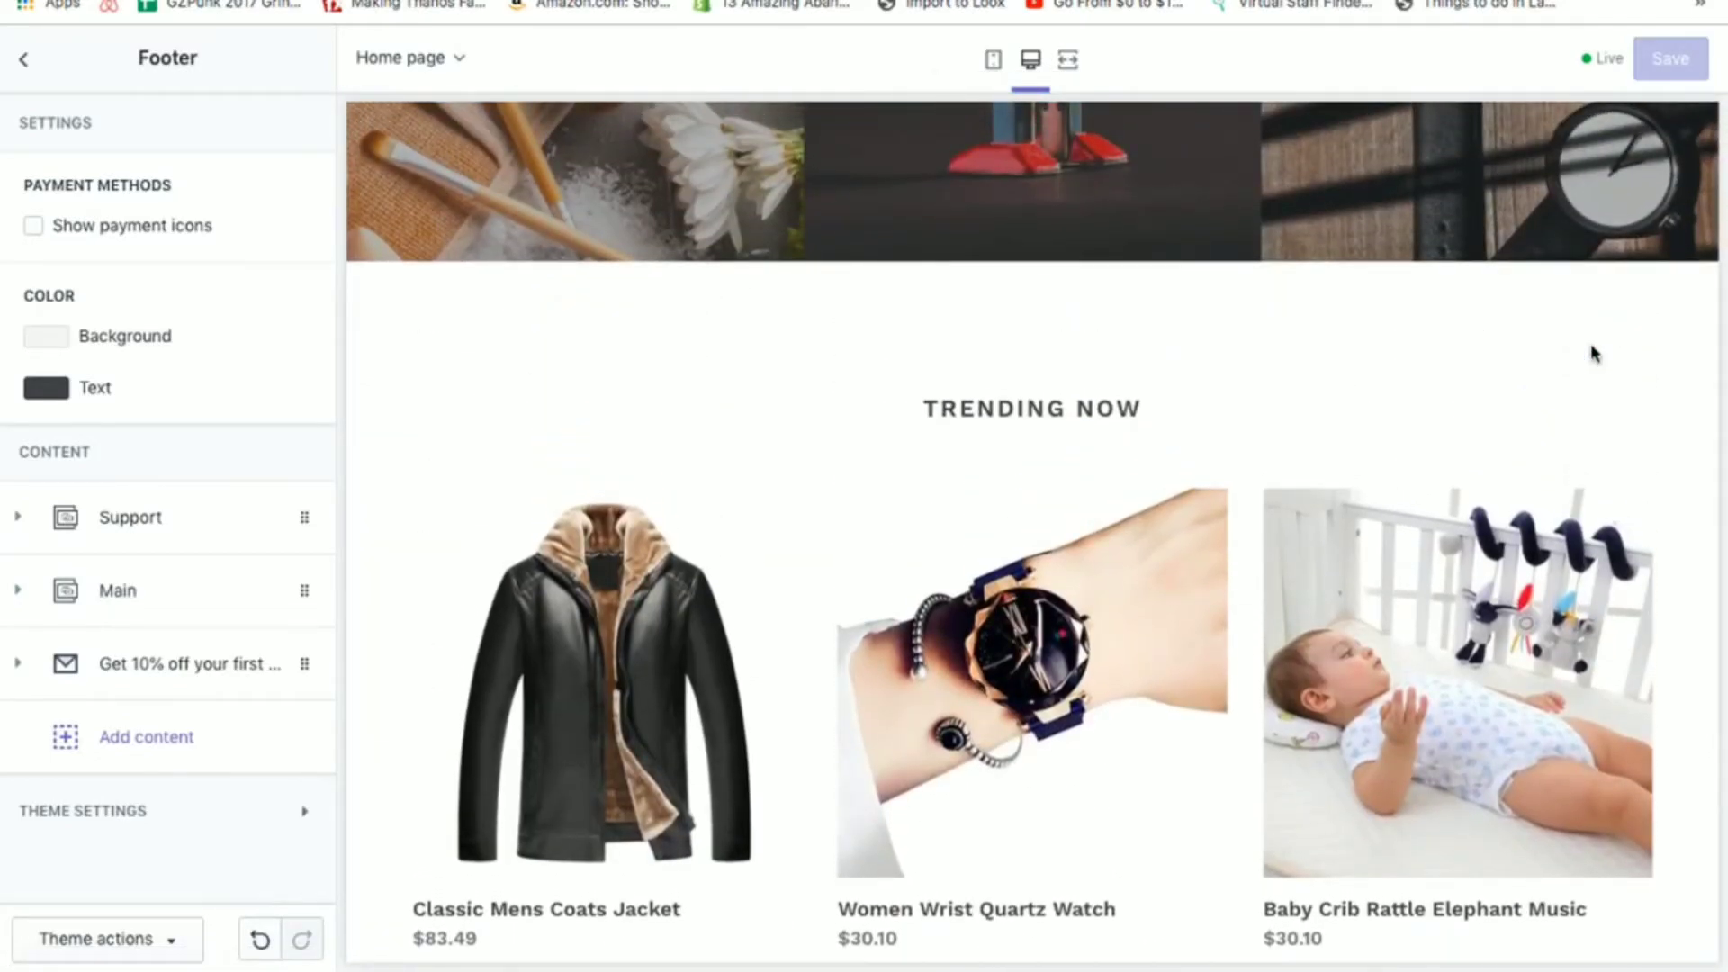
click(21, 61)
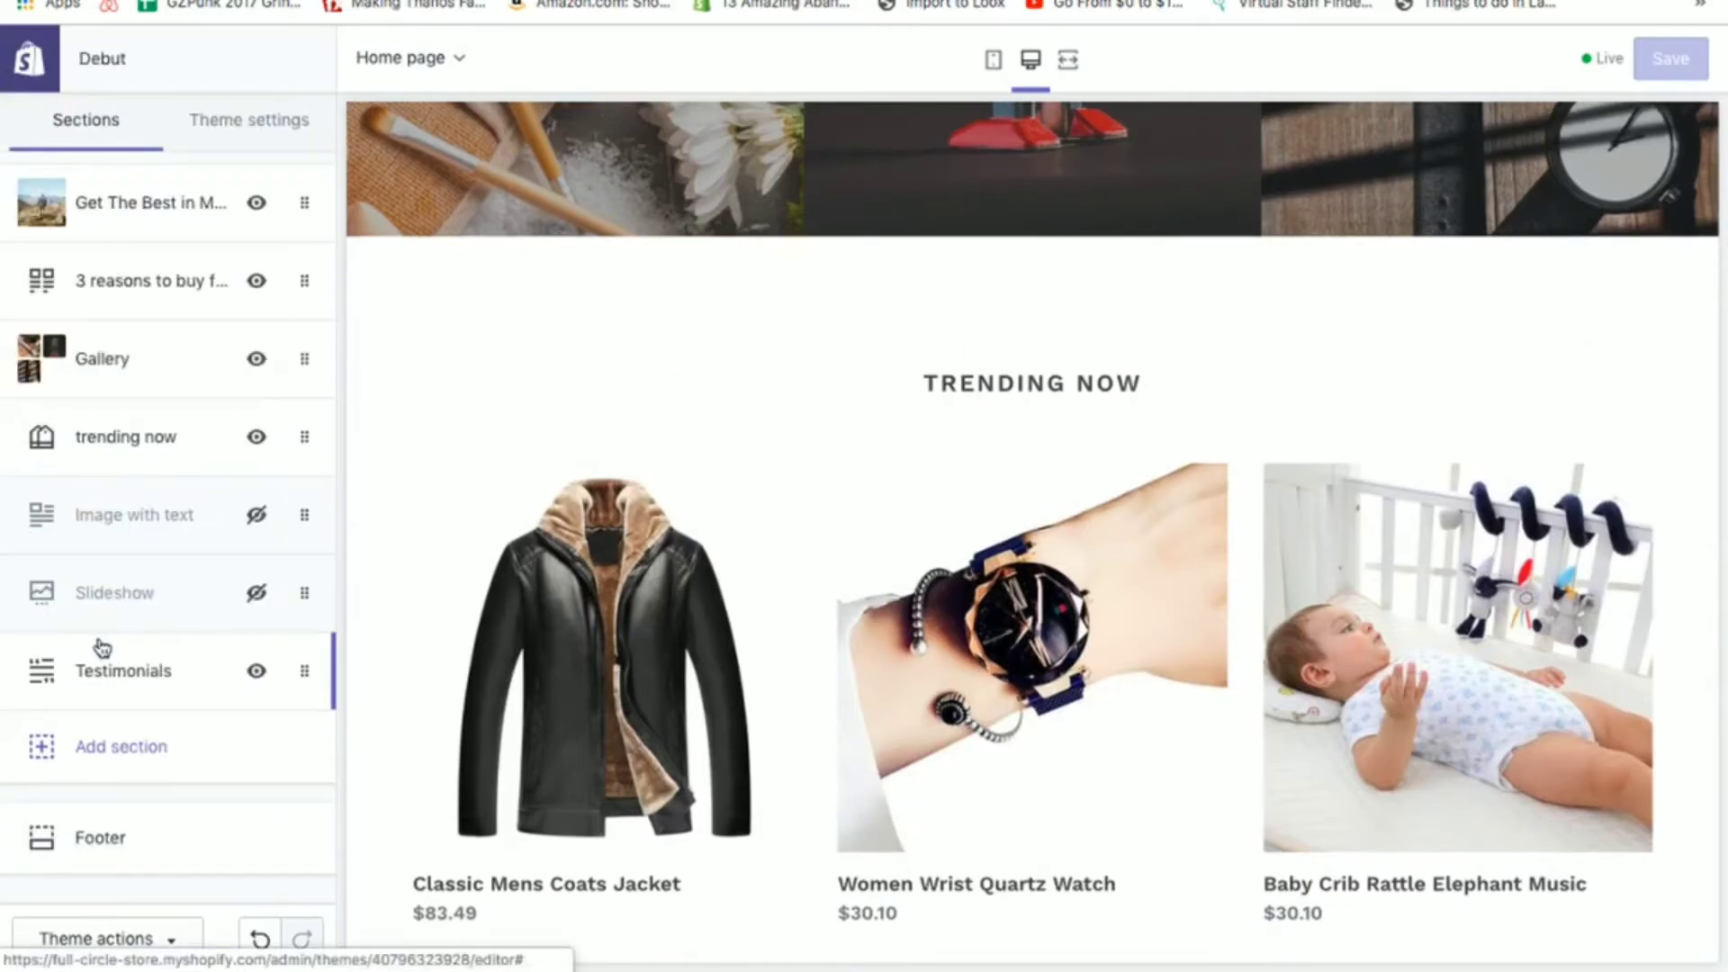
scroll(819, 632, down, 6)
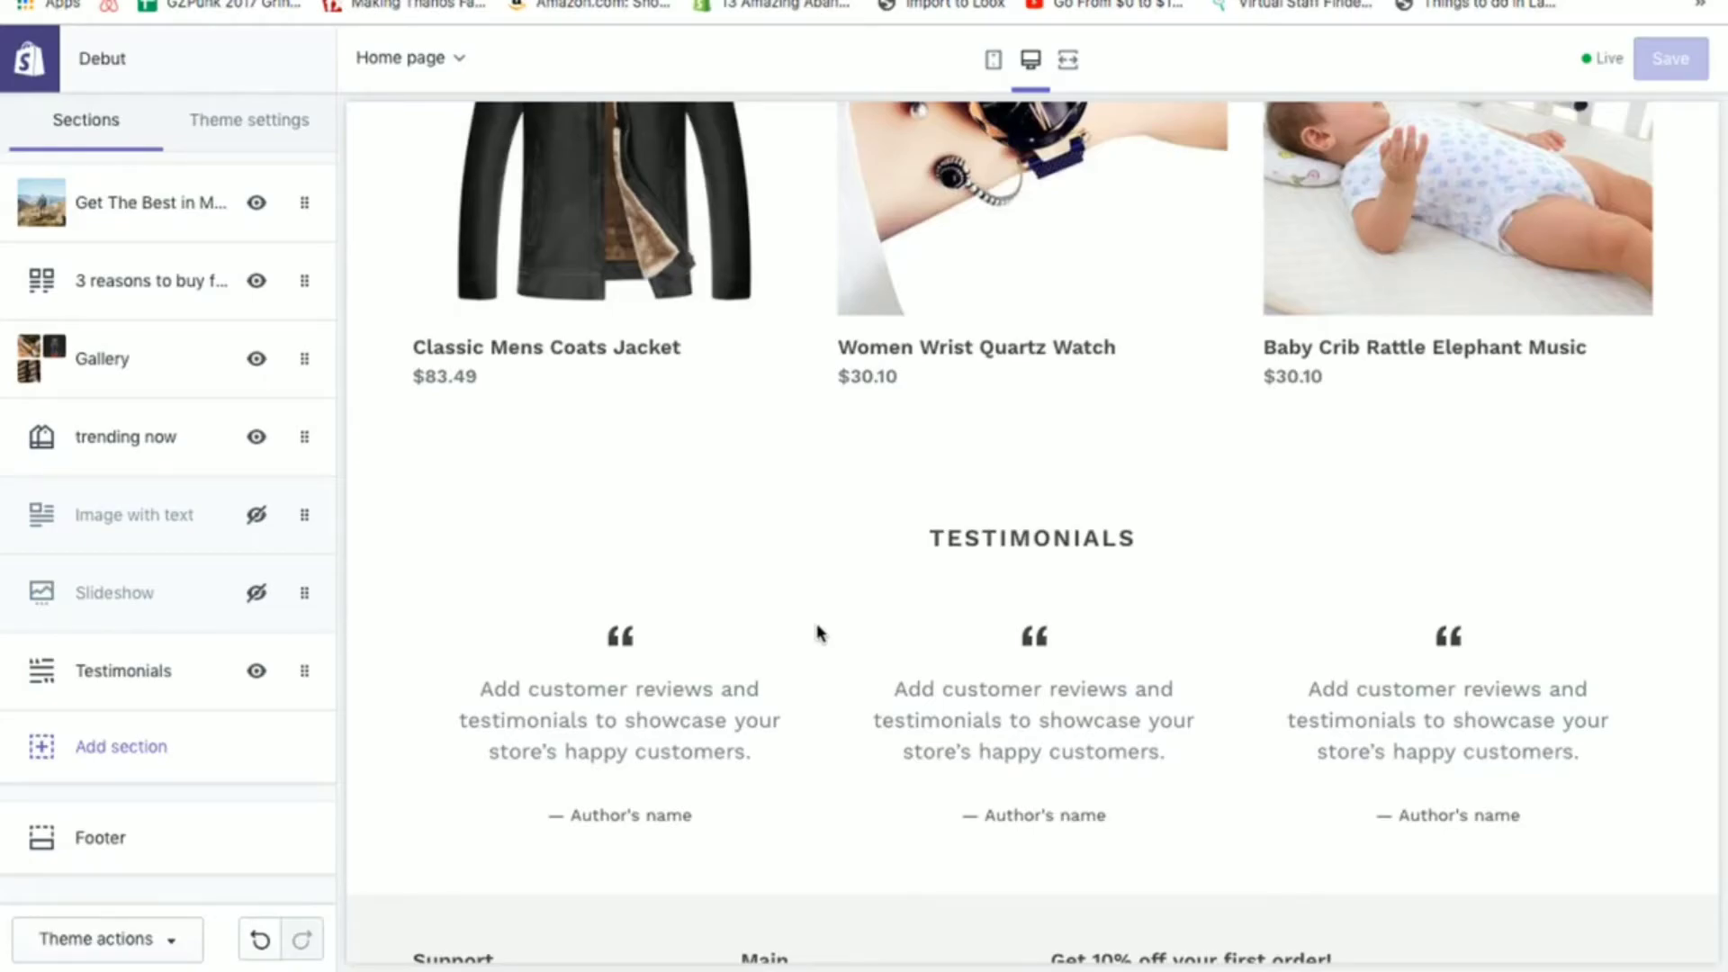
scroll(819, 633, down, 2)
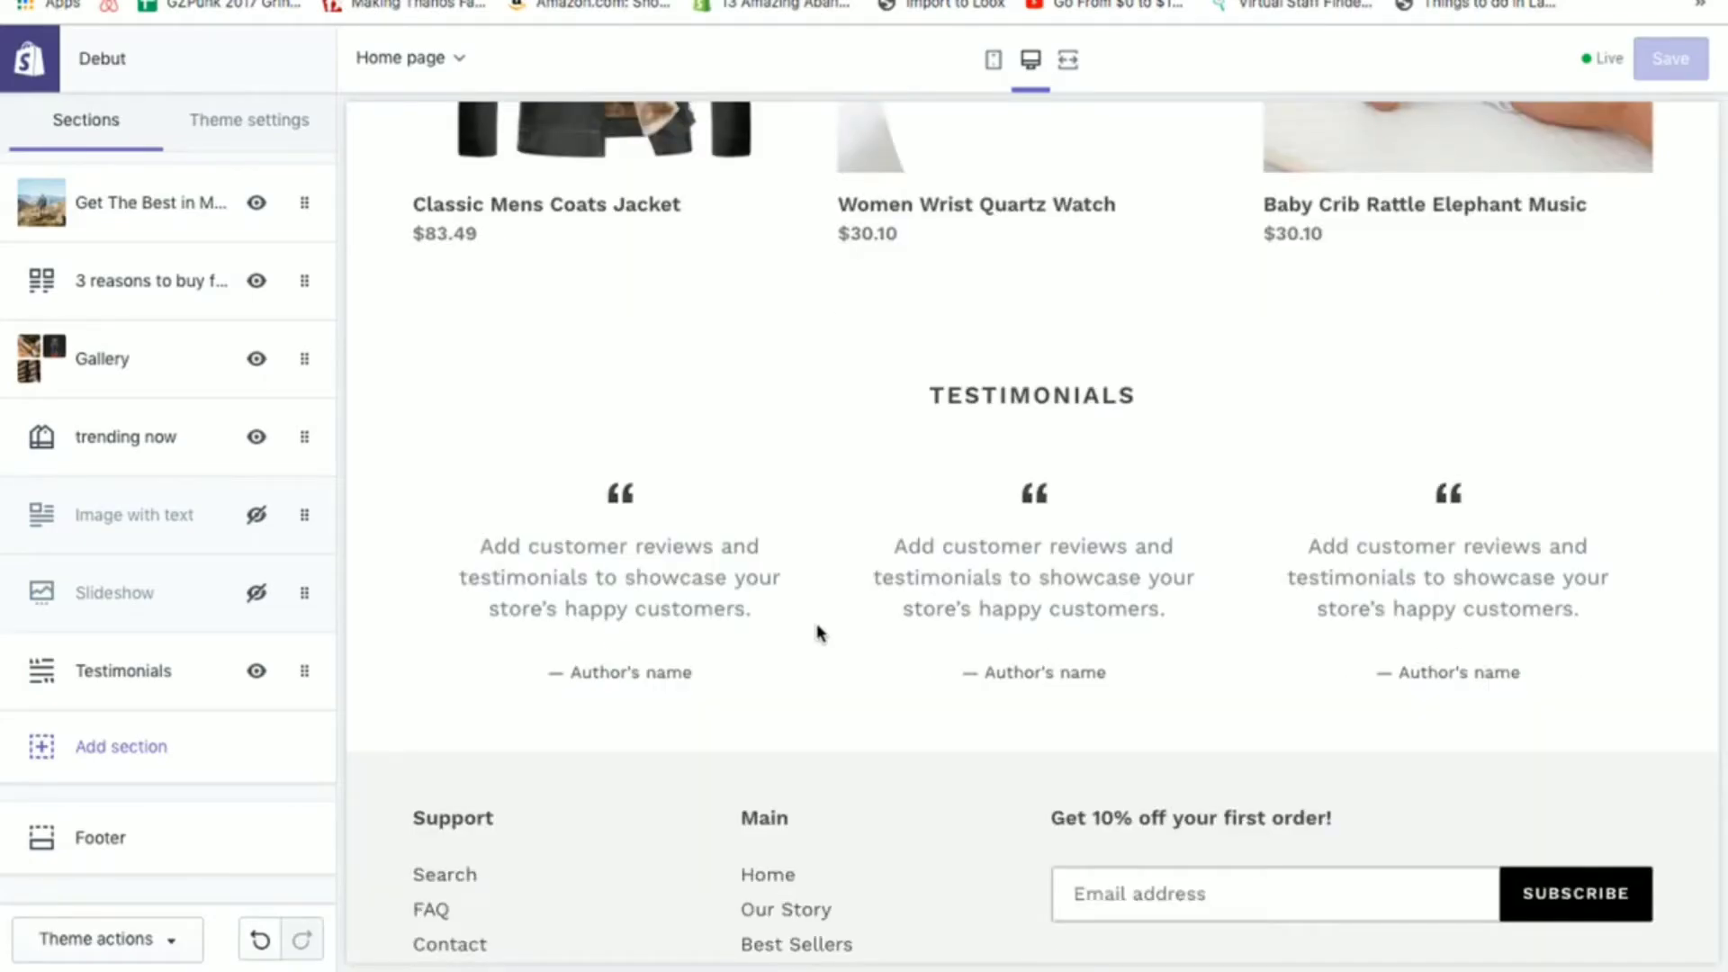
scroll(819, 633, up, 15)
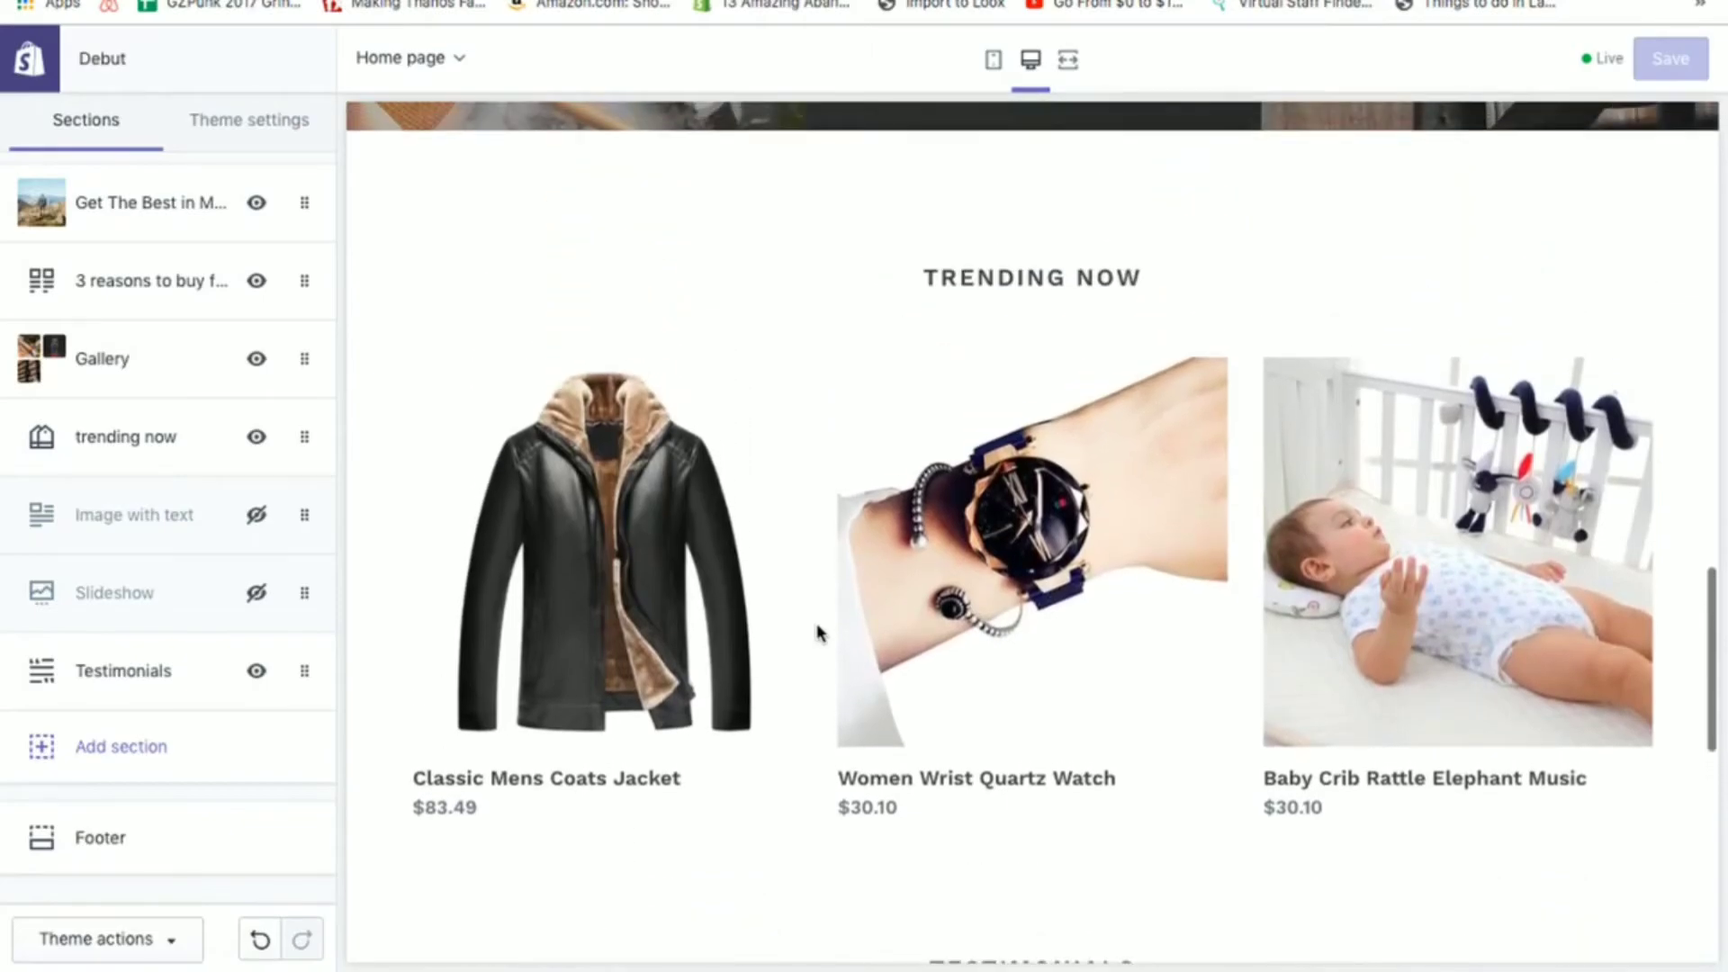
scroll(819, 633, up, 3)
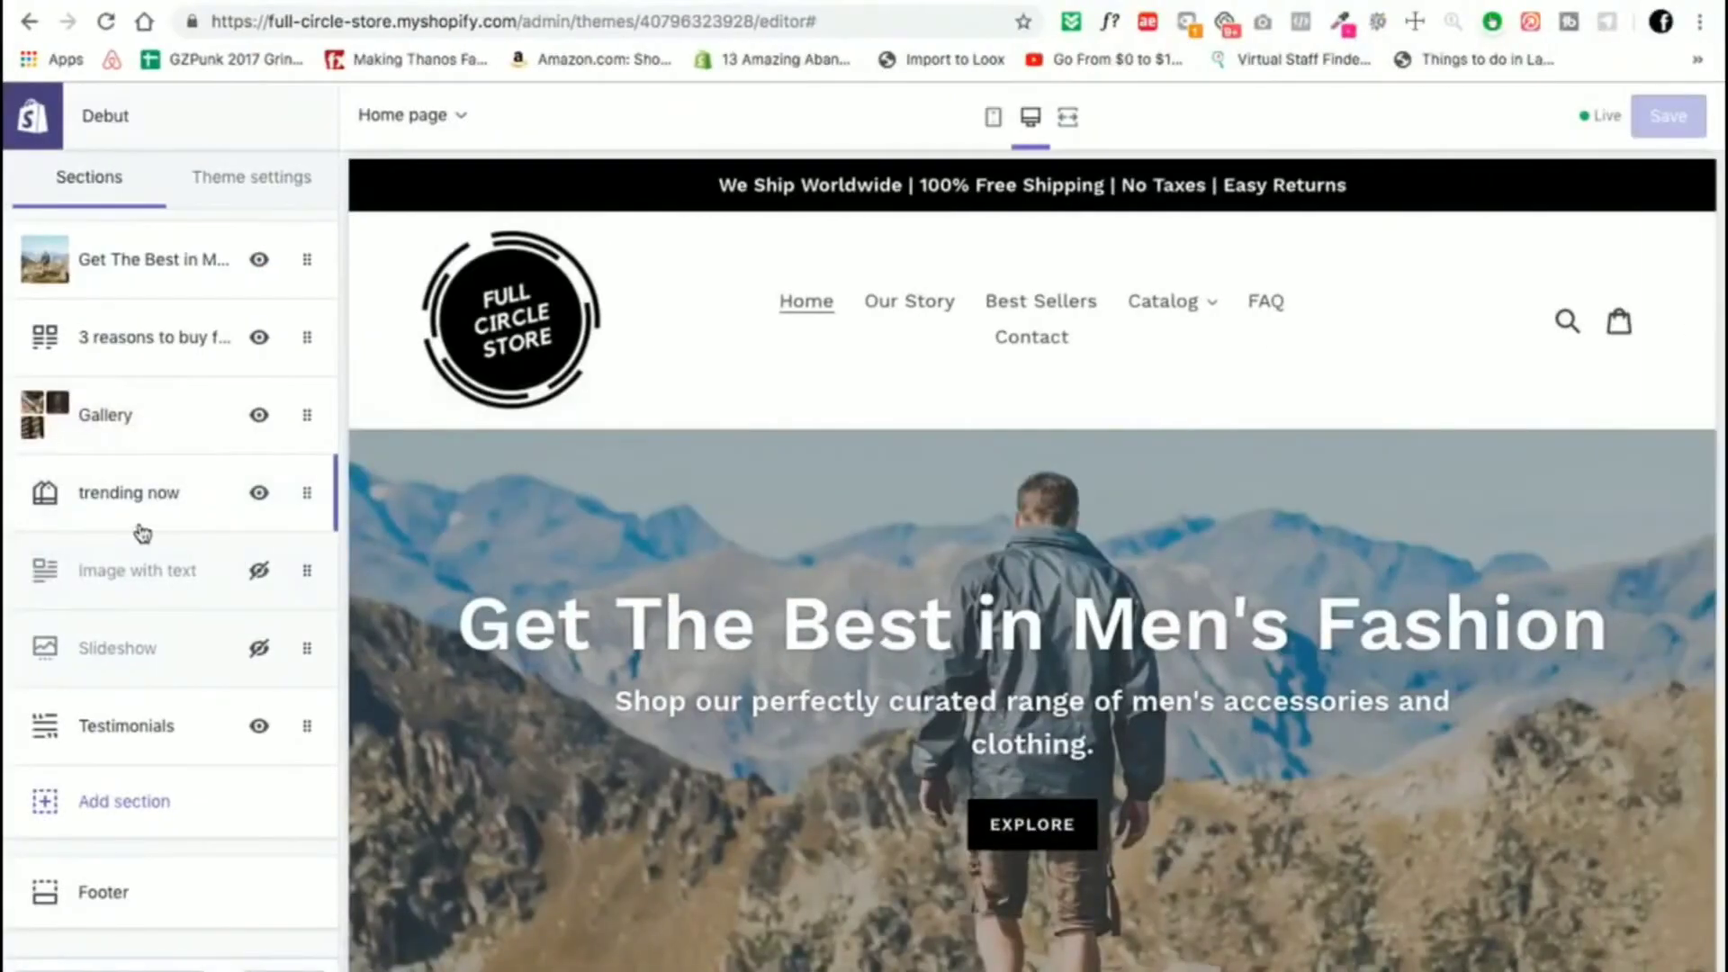
Switch the preview to Collection pages and show the Beauty collection
click(413, 121)
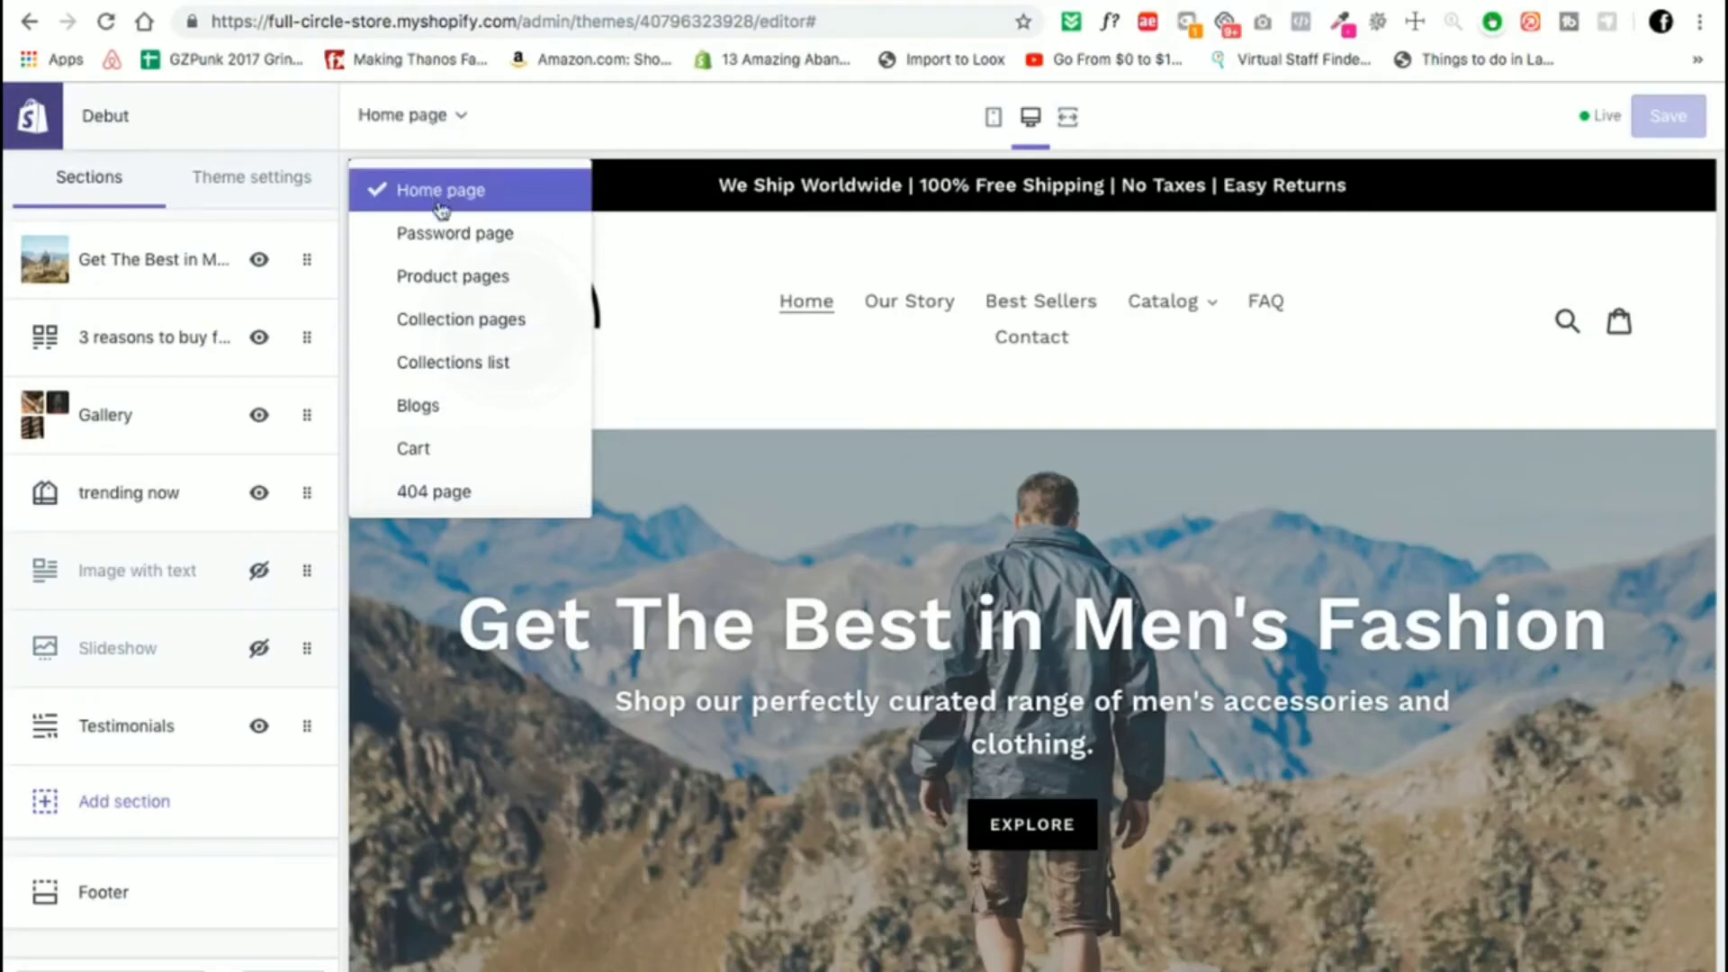
click(464, 316)
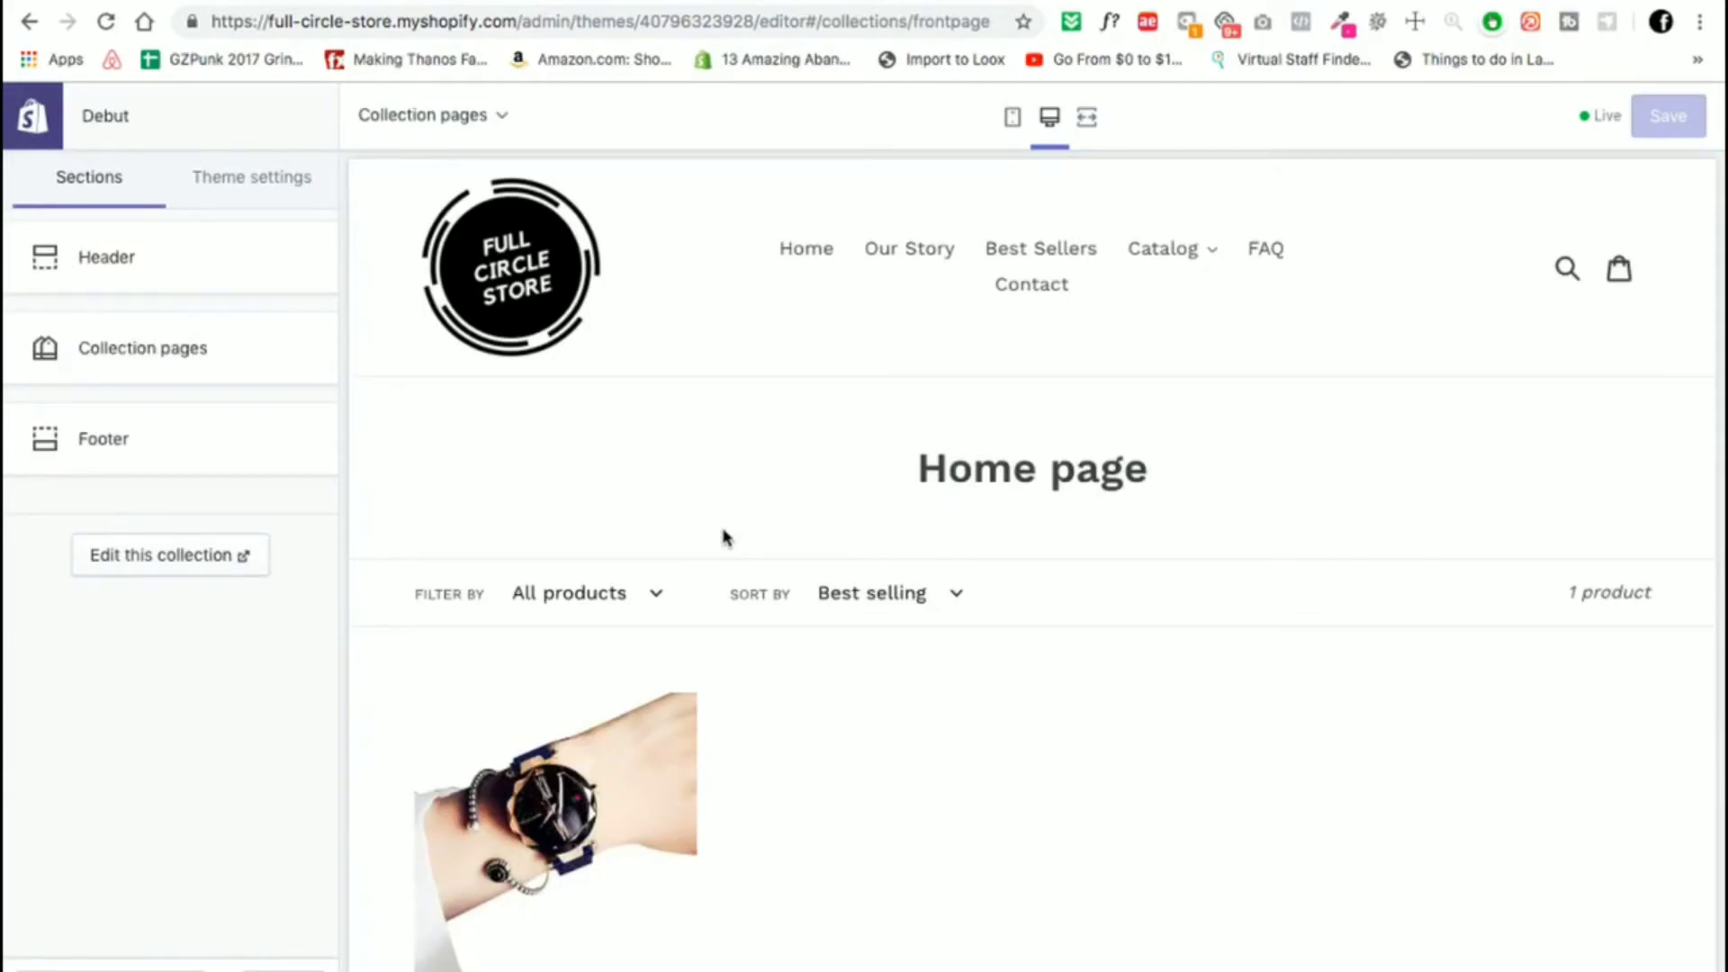
click(1170, 254)
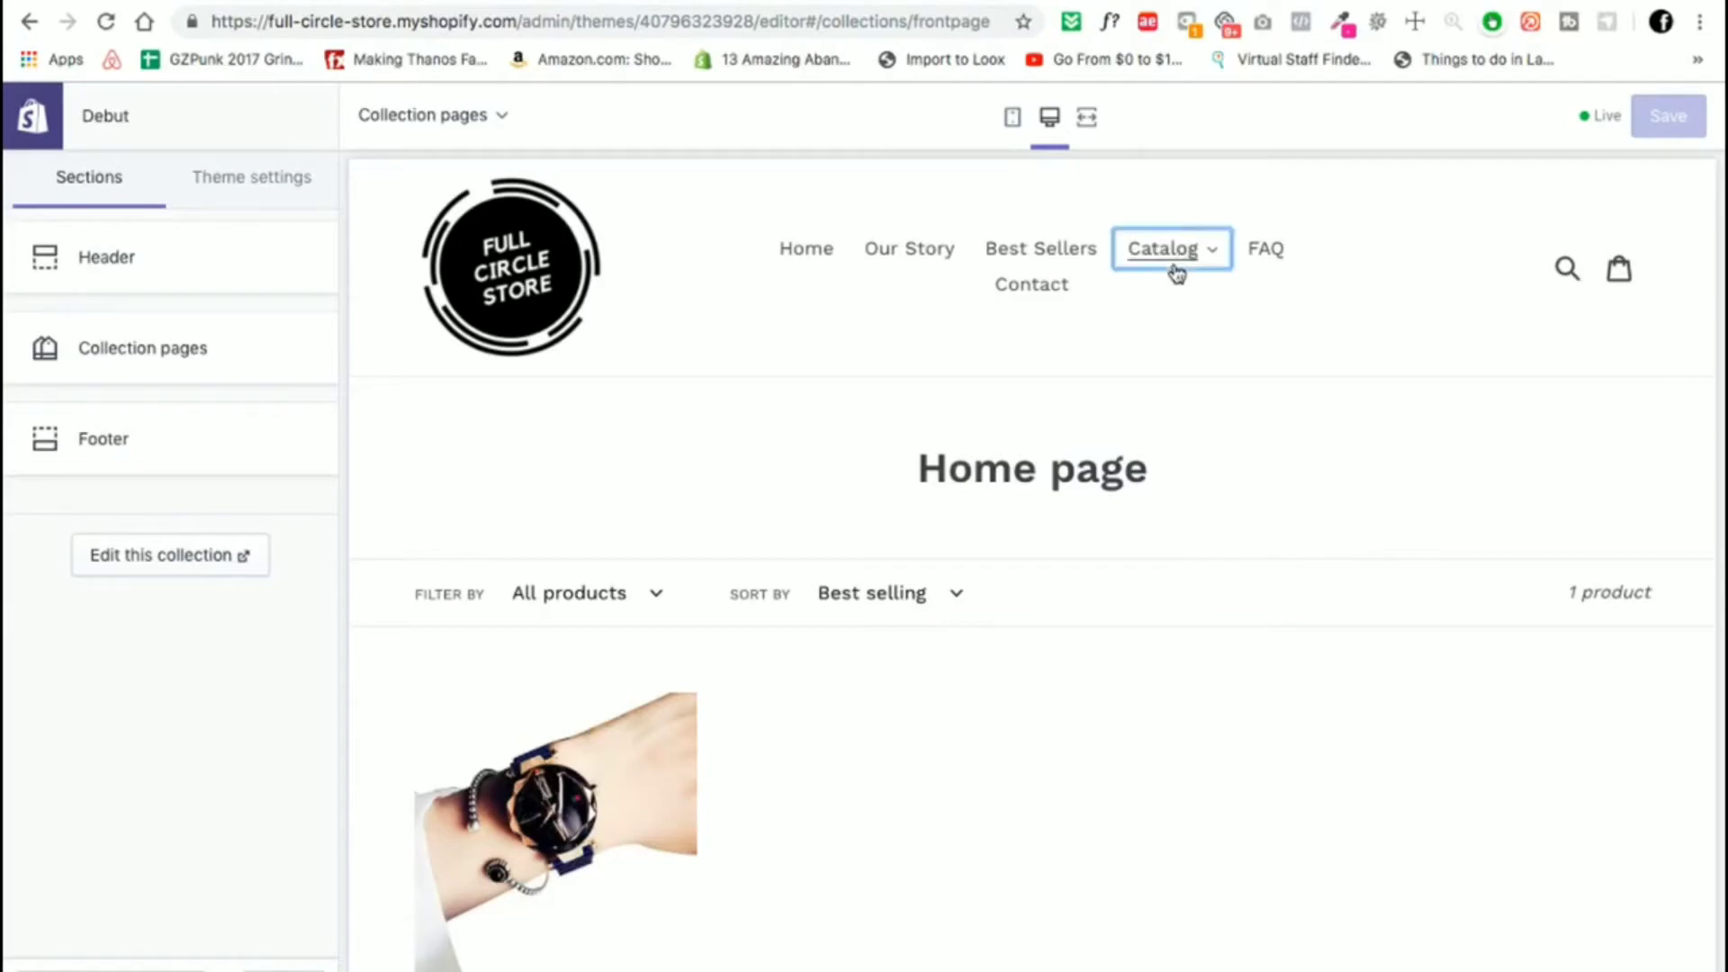
click(1141, 317)
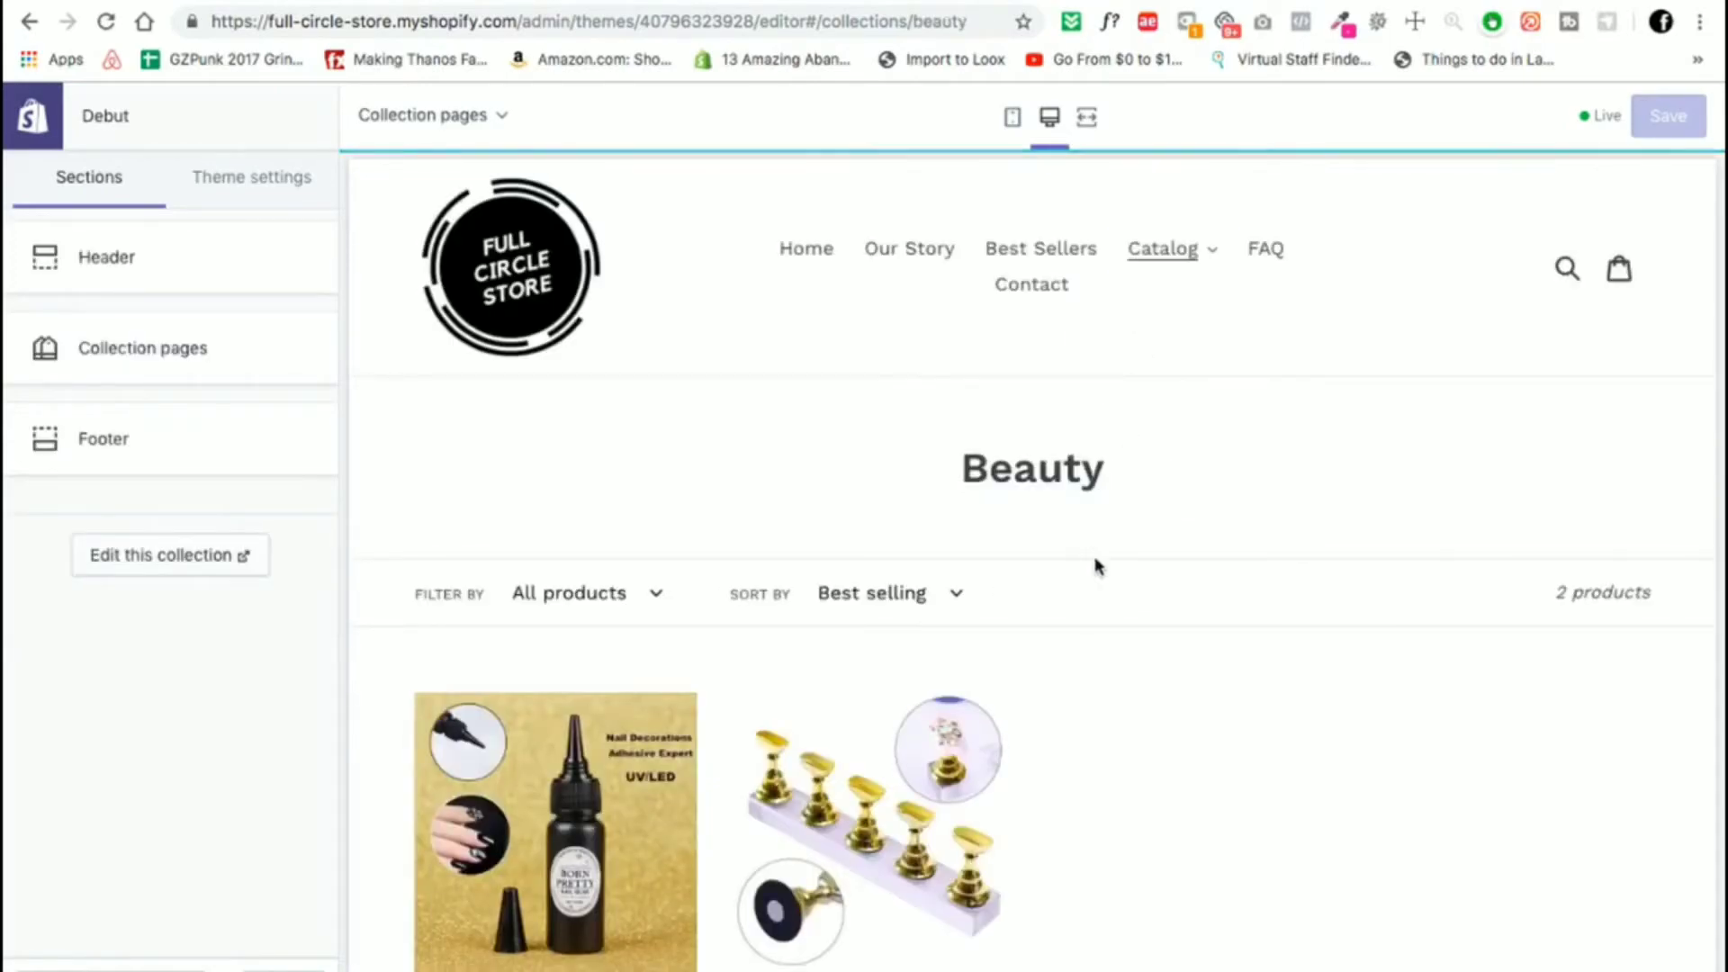
scroll(1037, 376, down, 2)
scroll(1037, 377, down, 2)
scroll(1038, 376, up, 2)
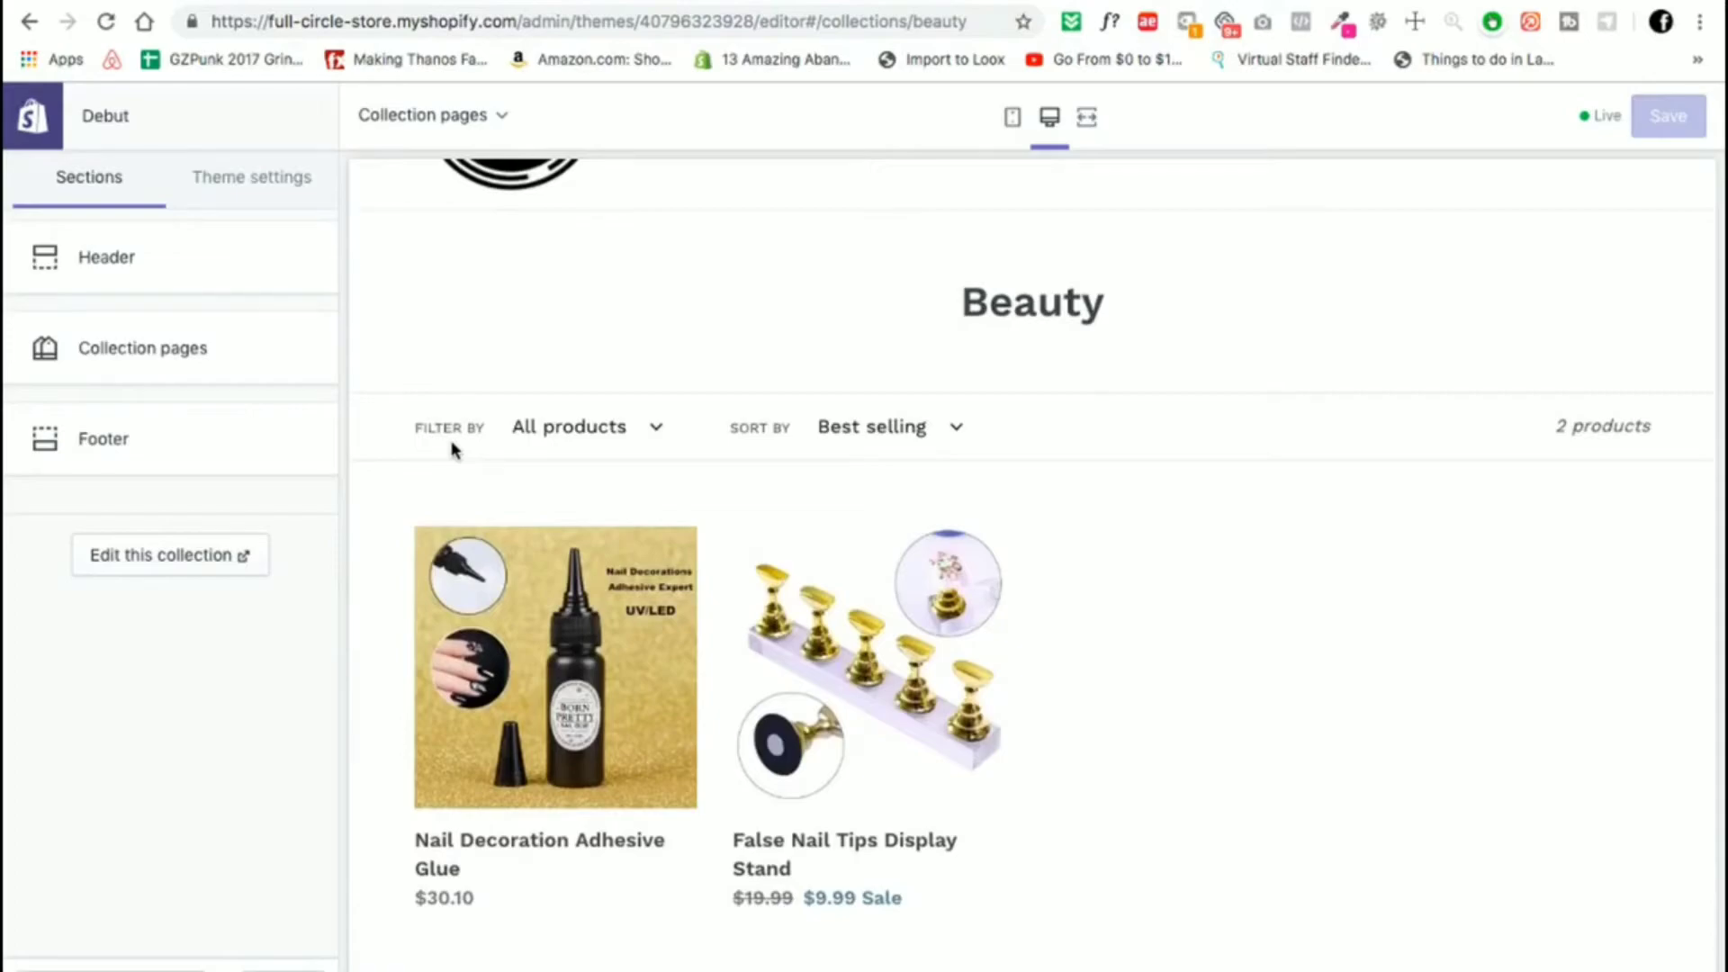
Open the Collection pages settings and keep the Grid layout
click(171, 360)
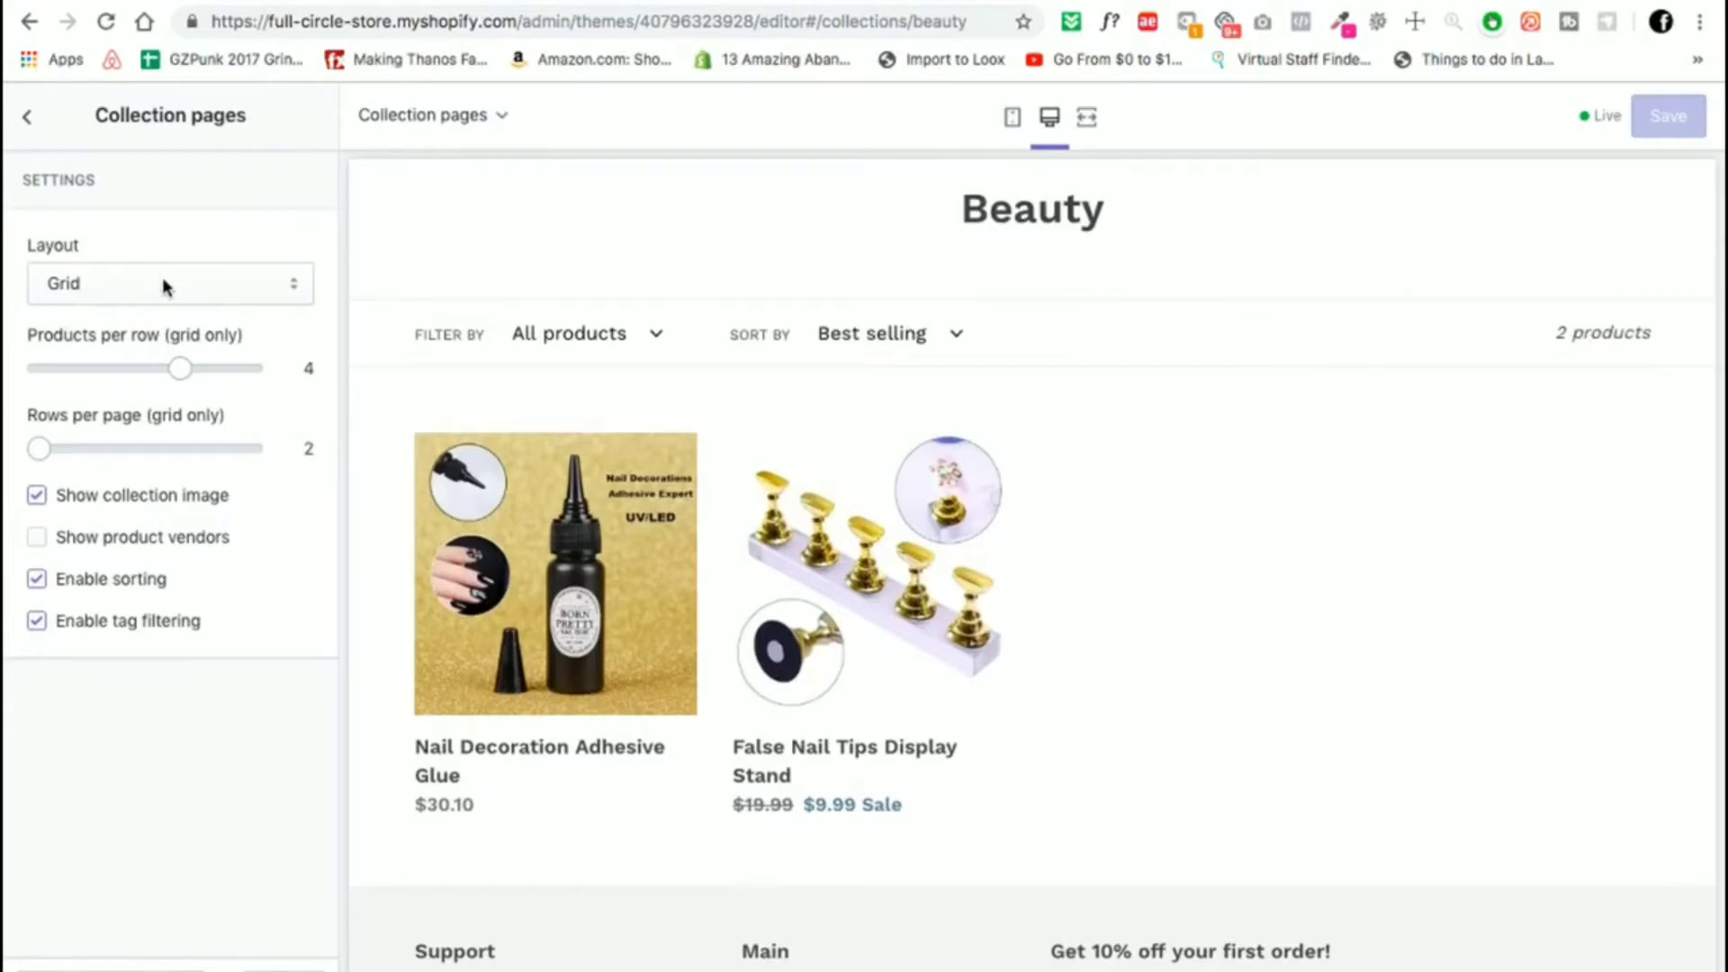
click(163, 281)
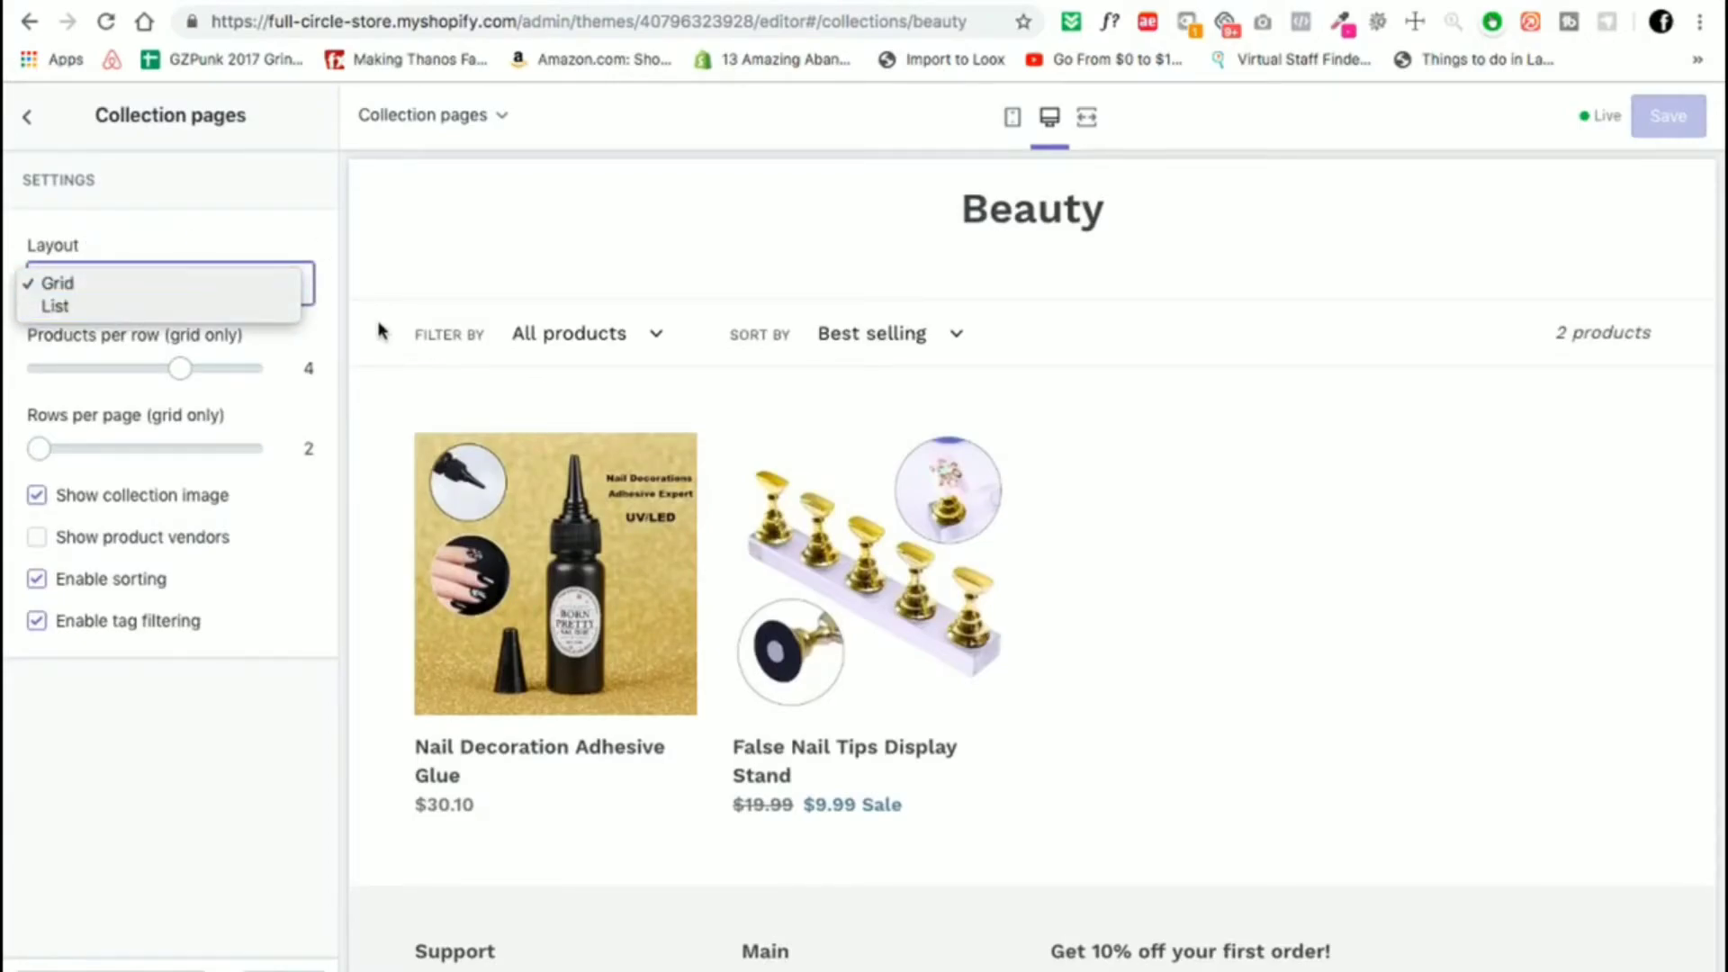
click(246, 235)
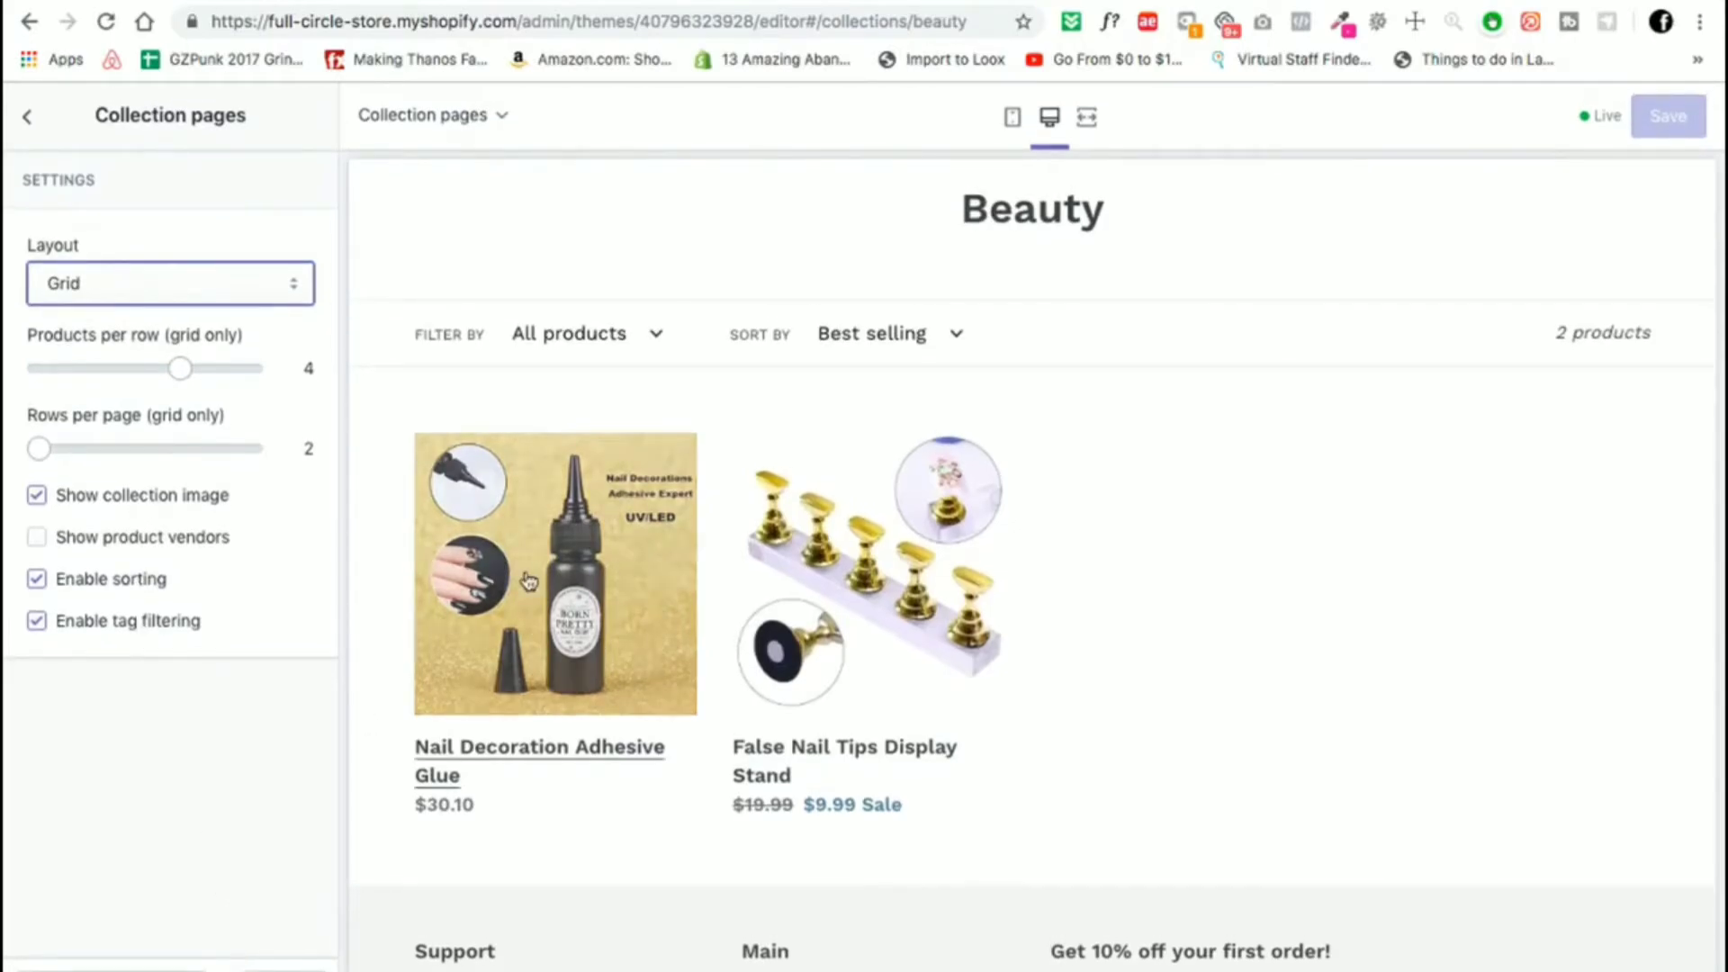
scroll(530, 580, up, 3)
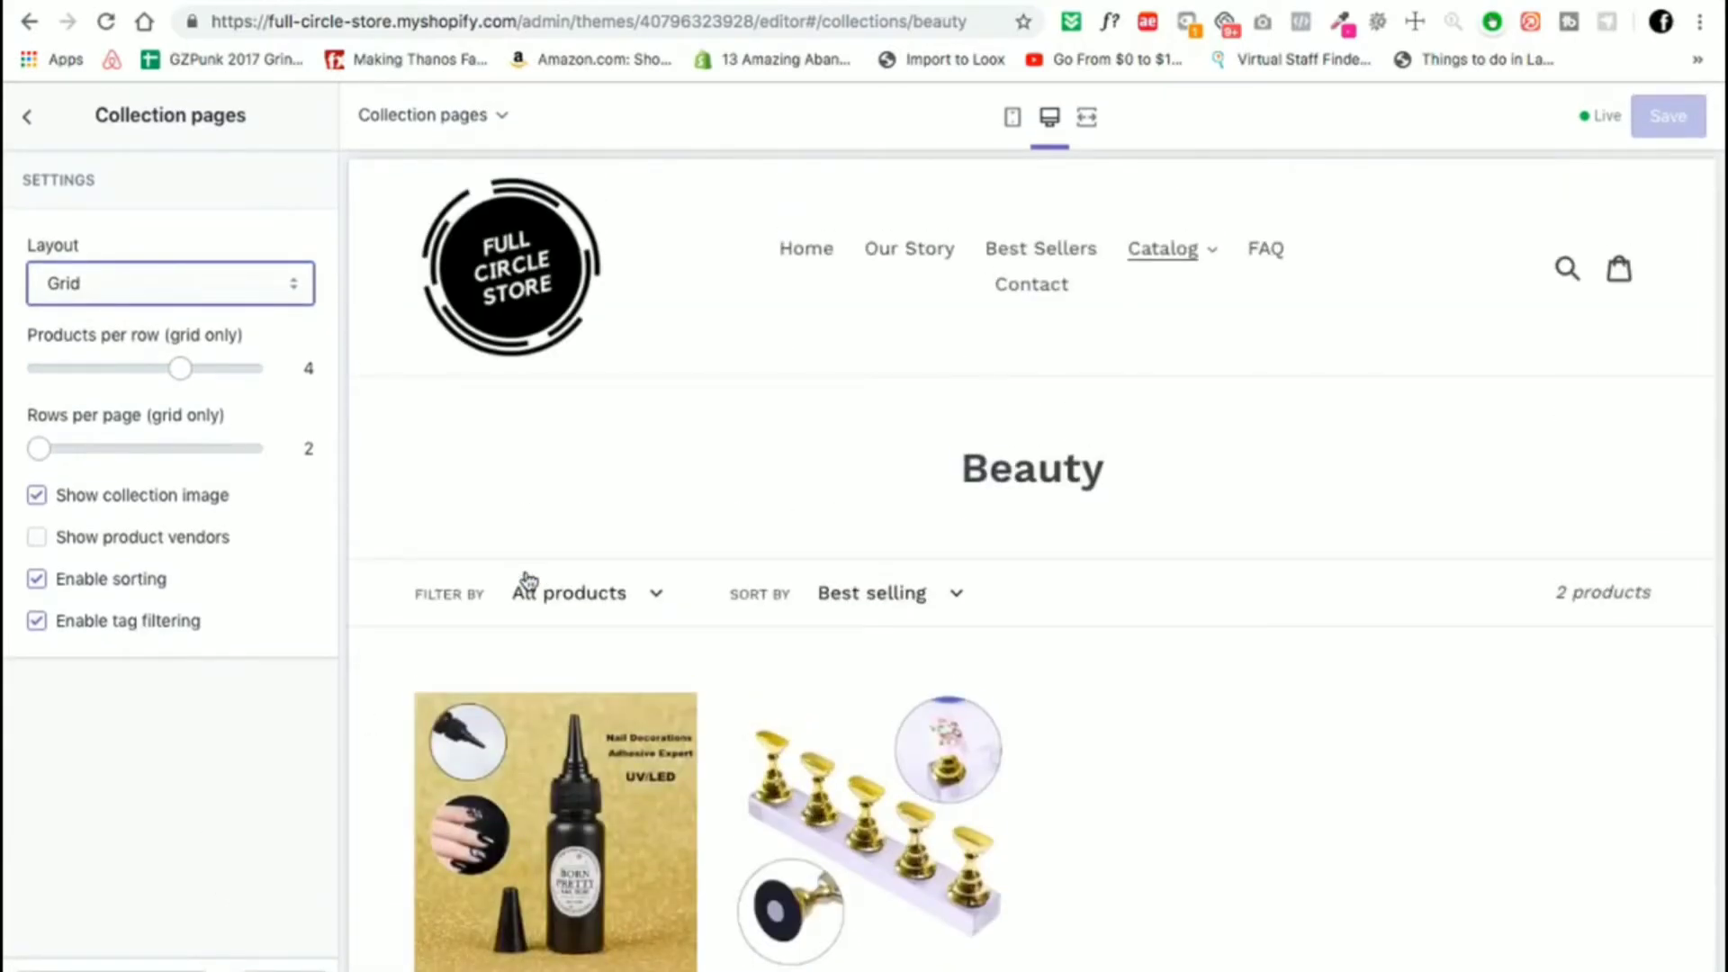
Preview the Collections list page and view its settings: all collections, sorted A–Z, 3 per row
click(466, 126)
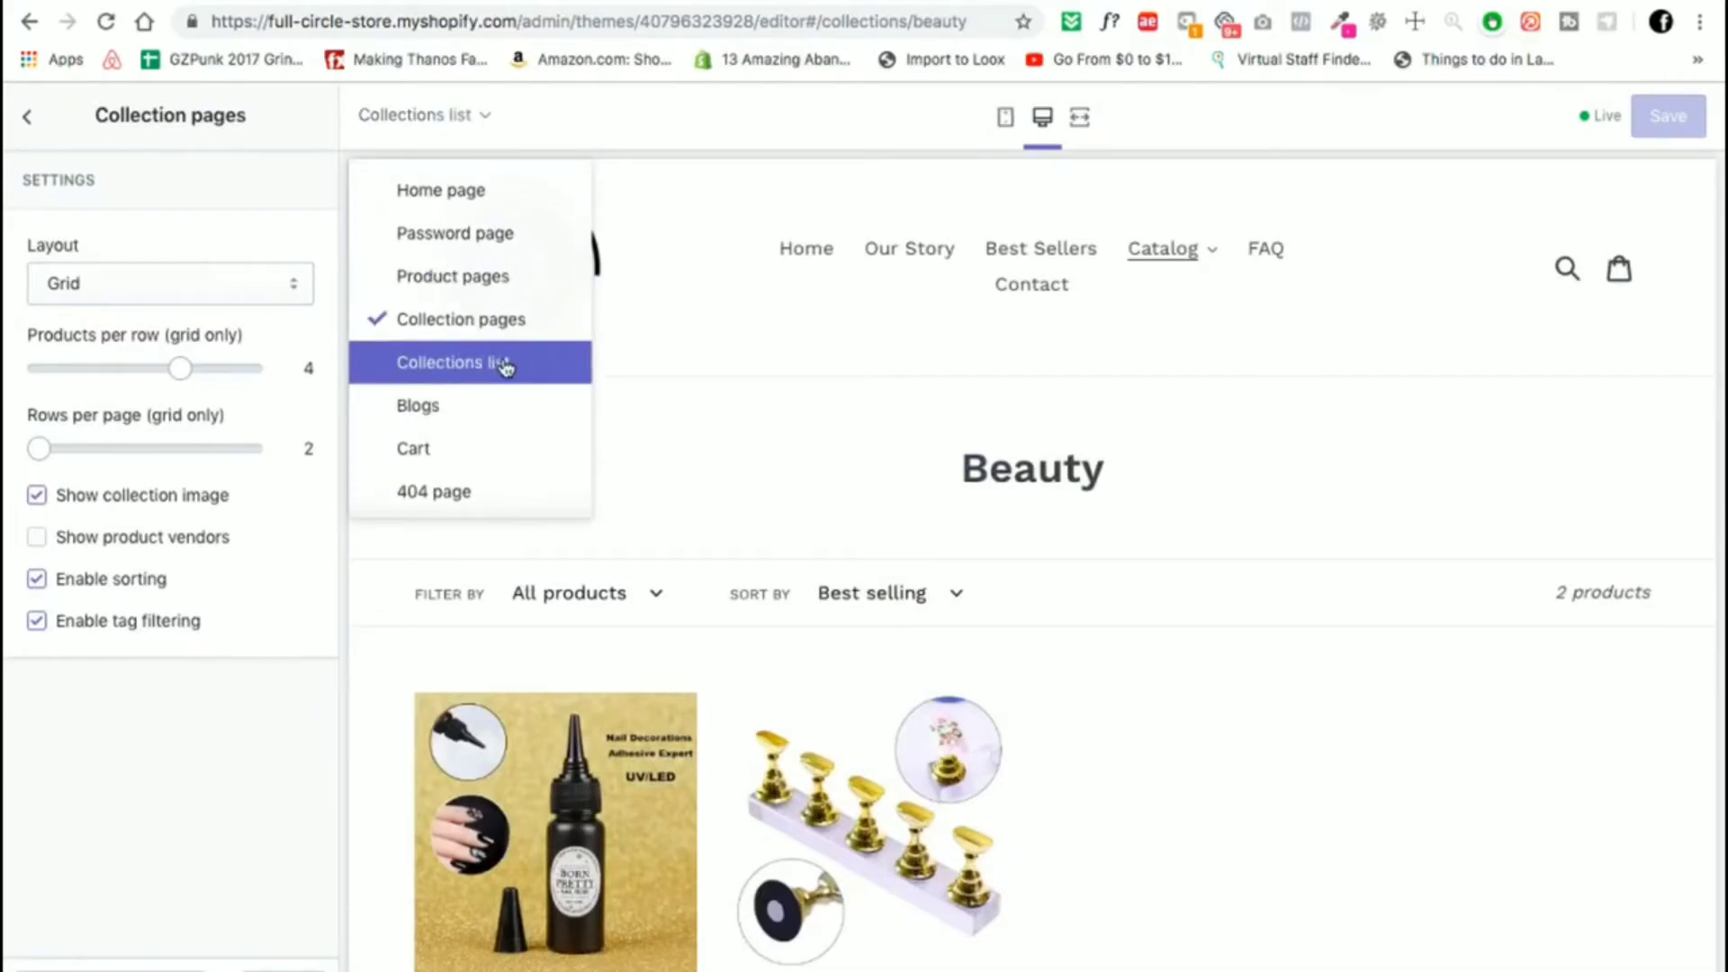
click(501, 361)
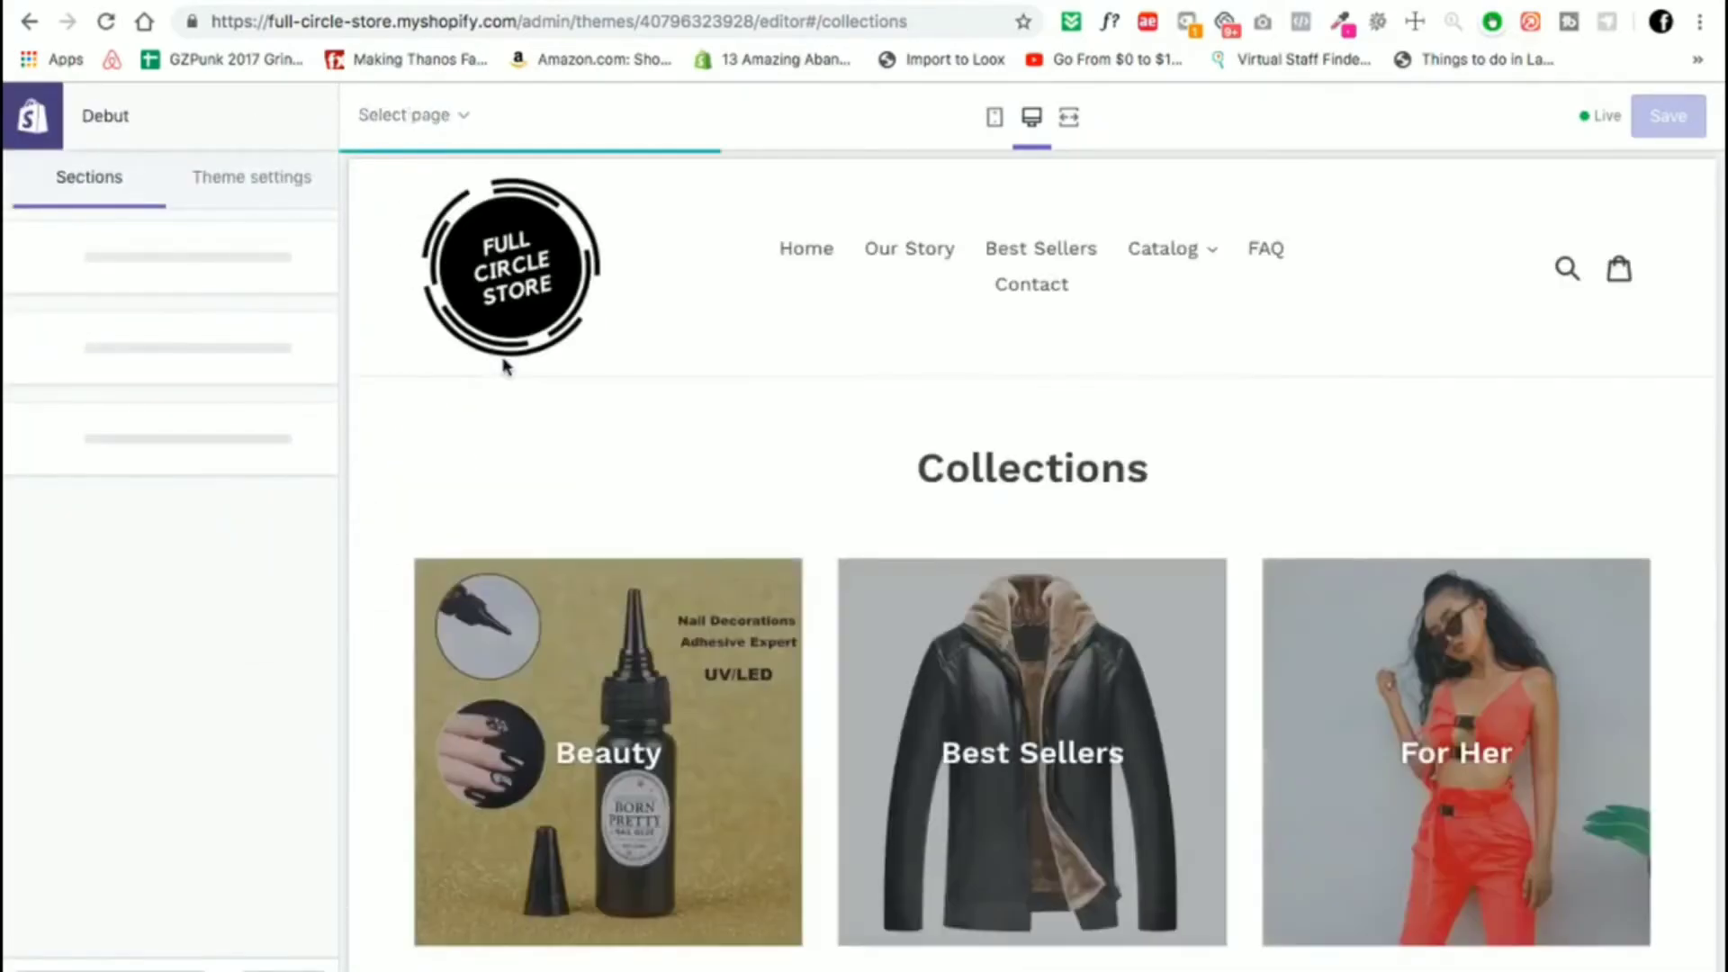
scroll(627, 530, down, 3)
scroll(627, 531, down, 5)
scroll(627, 531, up, 7)
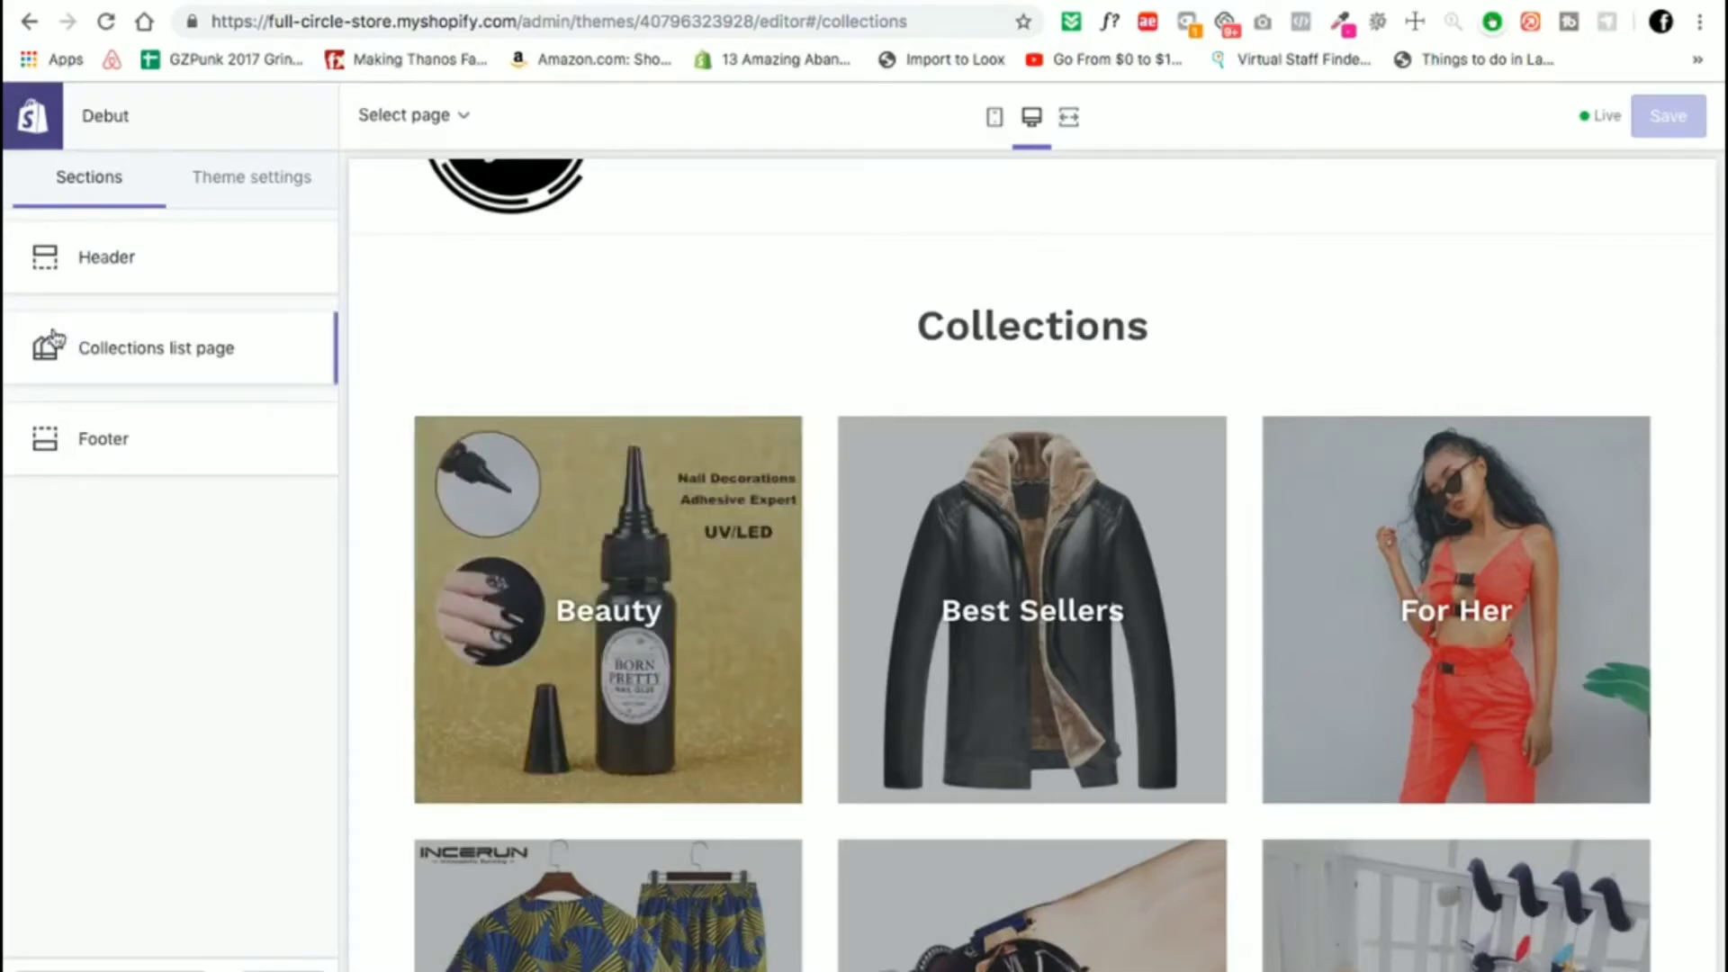
click(95, 360)
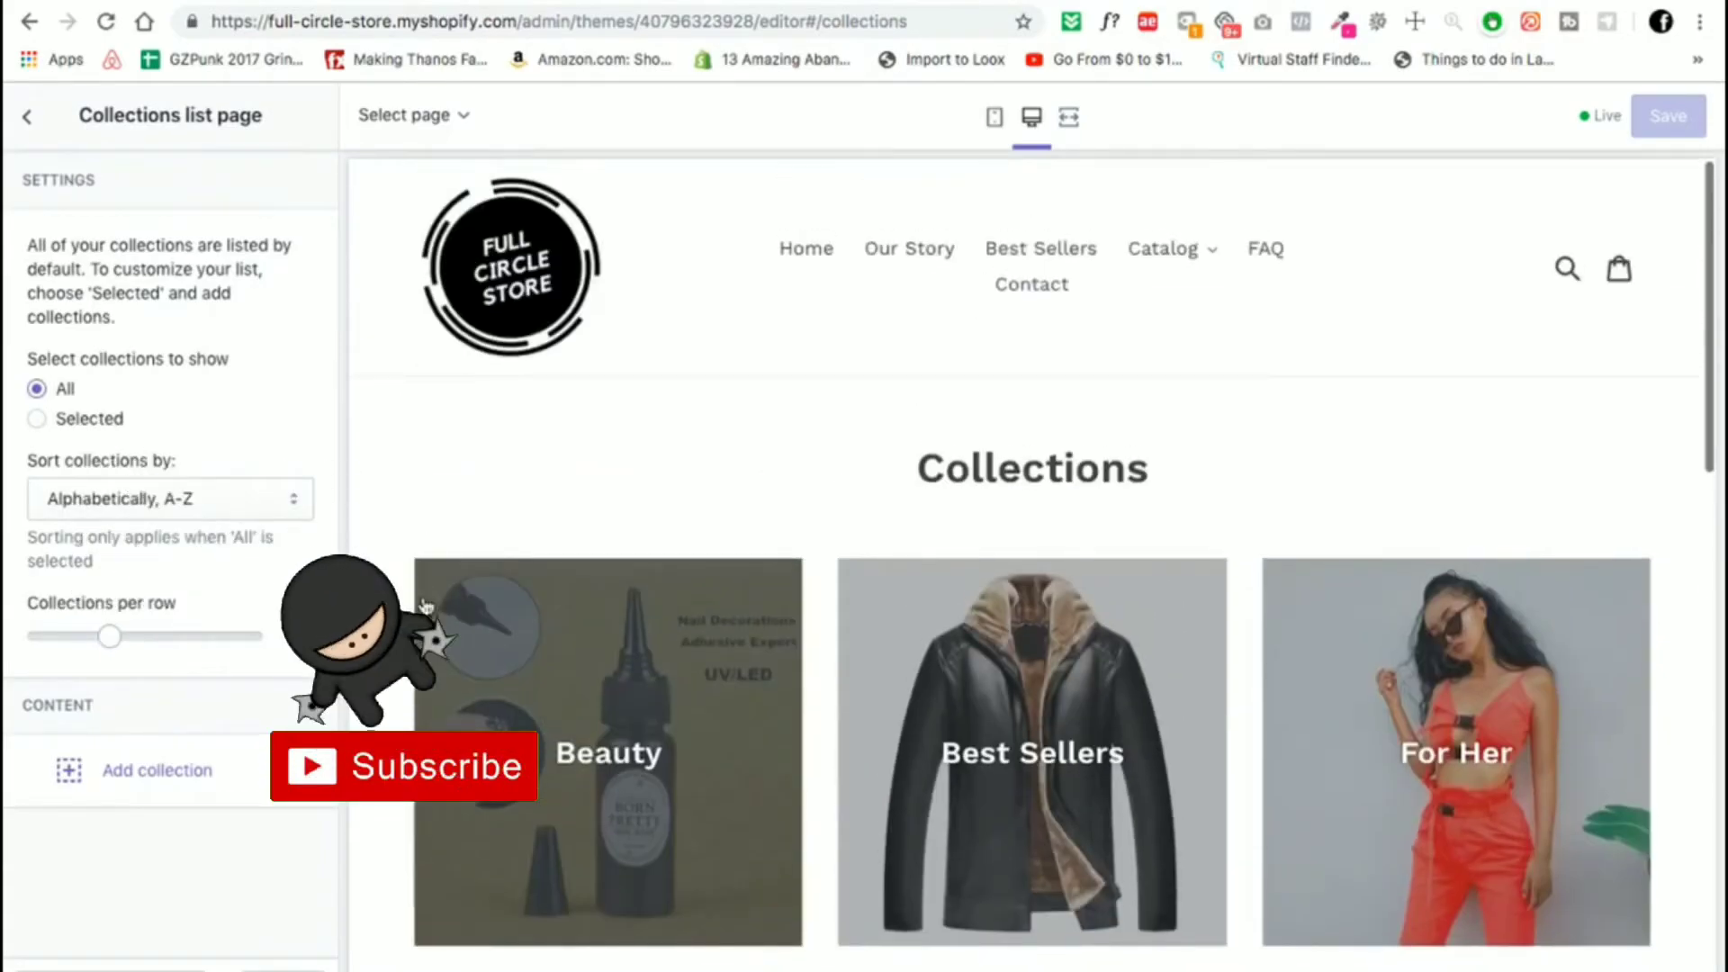
click(425, 126)
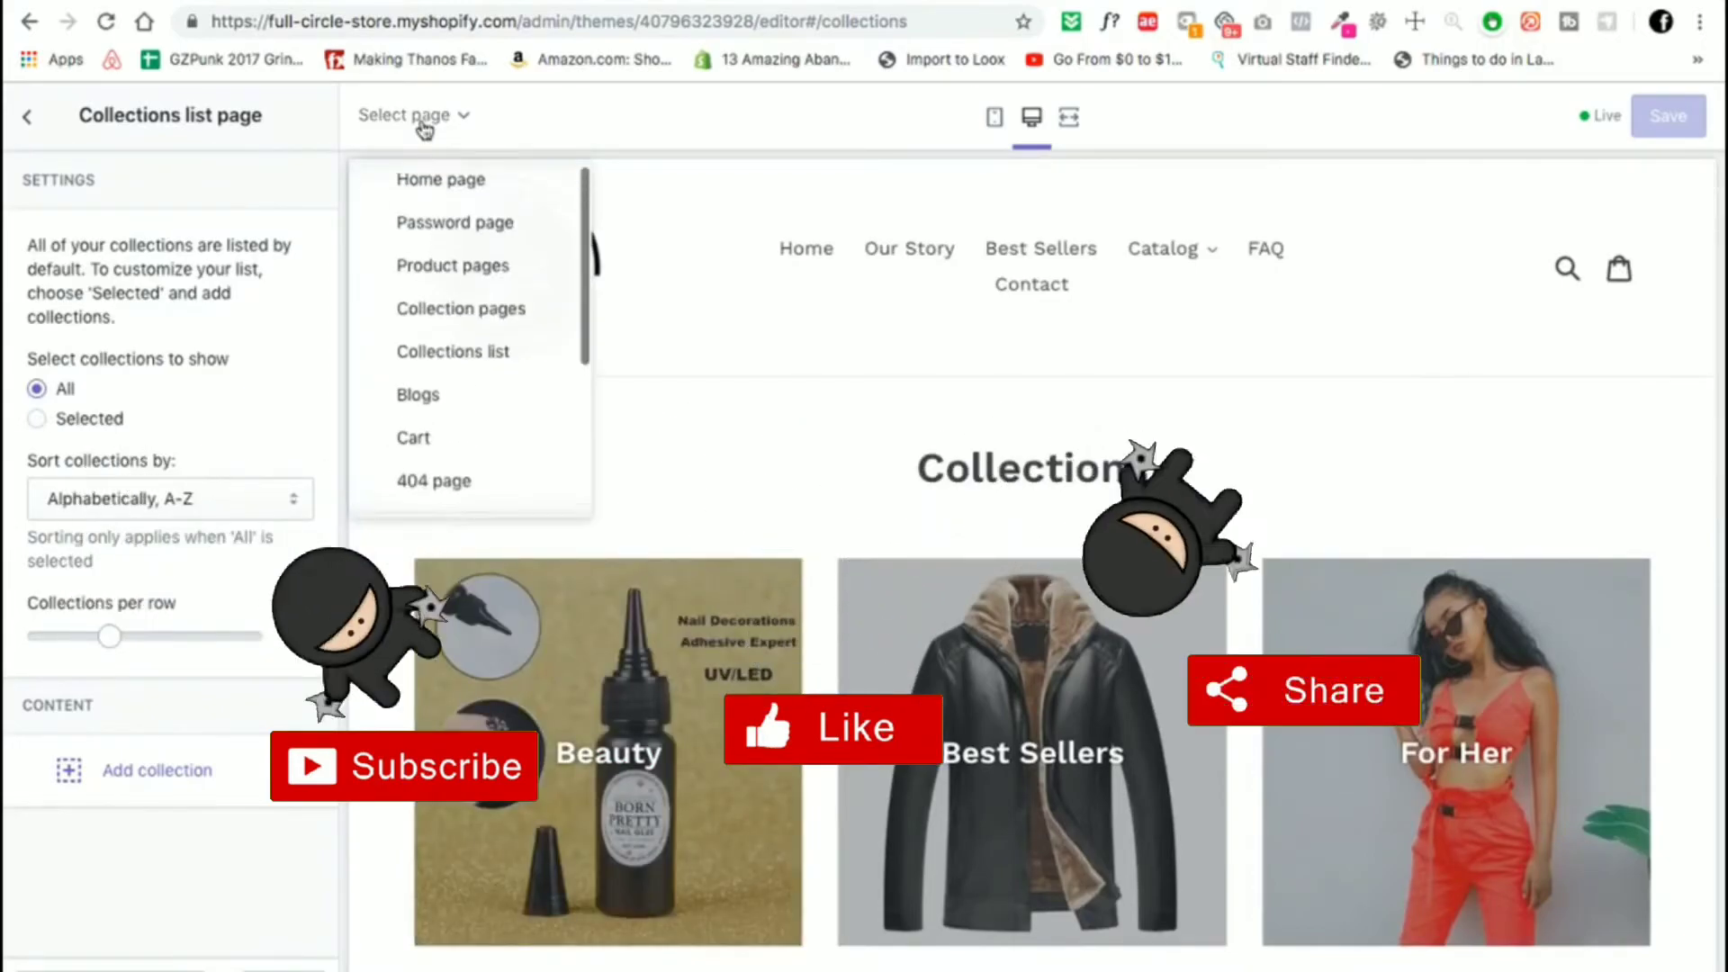
scroll(418, 396, down, 4)
scroll(418, 416, up, 4)
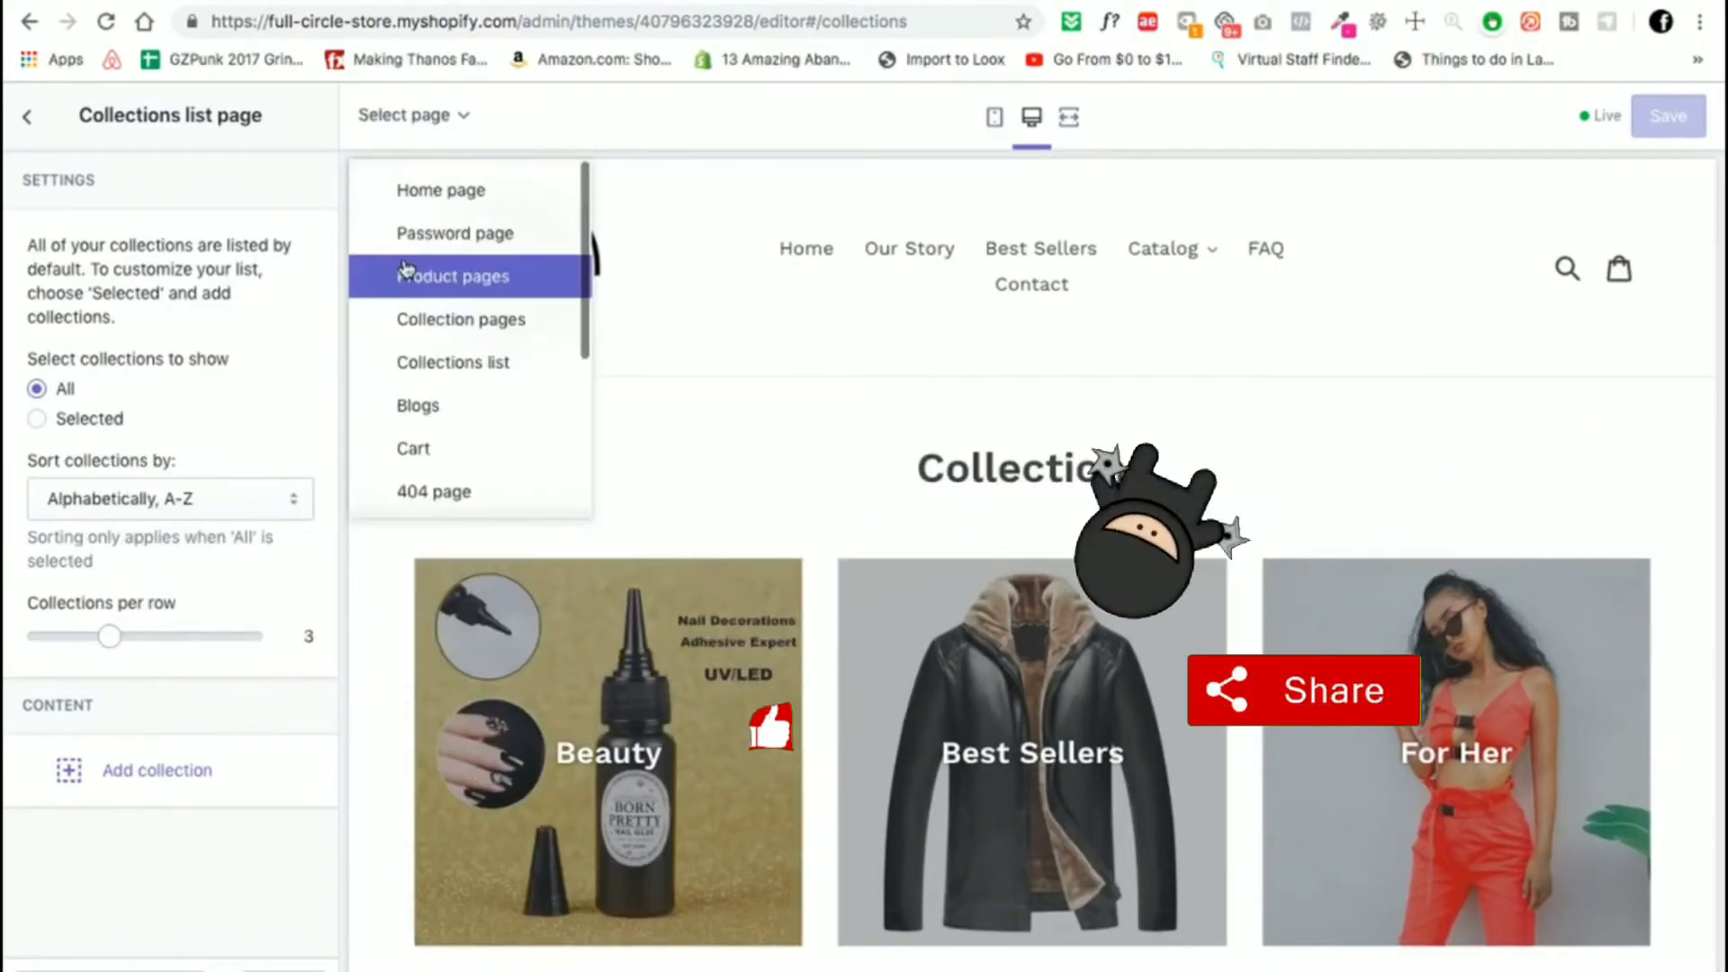
Preview the 2Pcs Women Cami Cool Bra product page ($36.95) and scroll through it
click(414, 272)
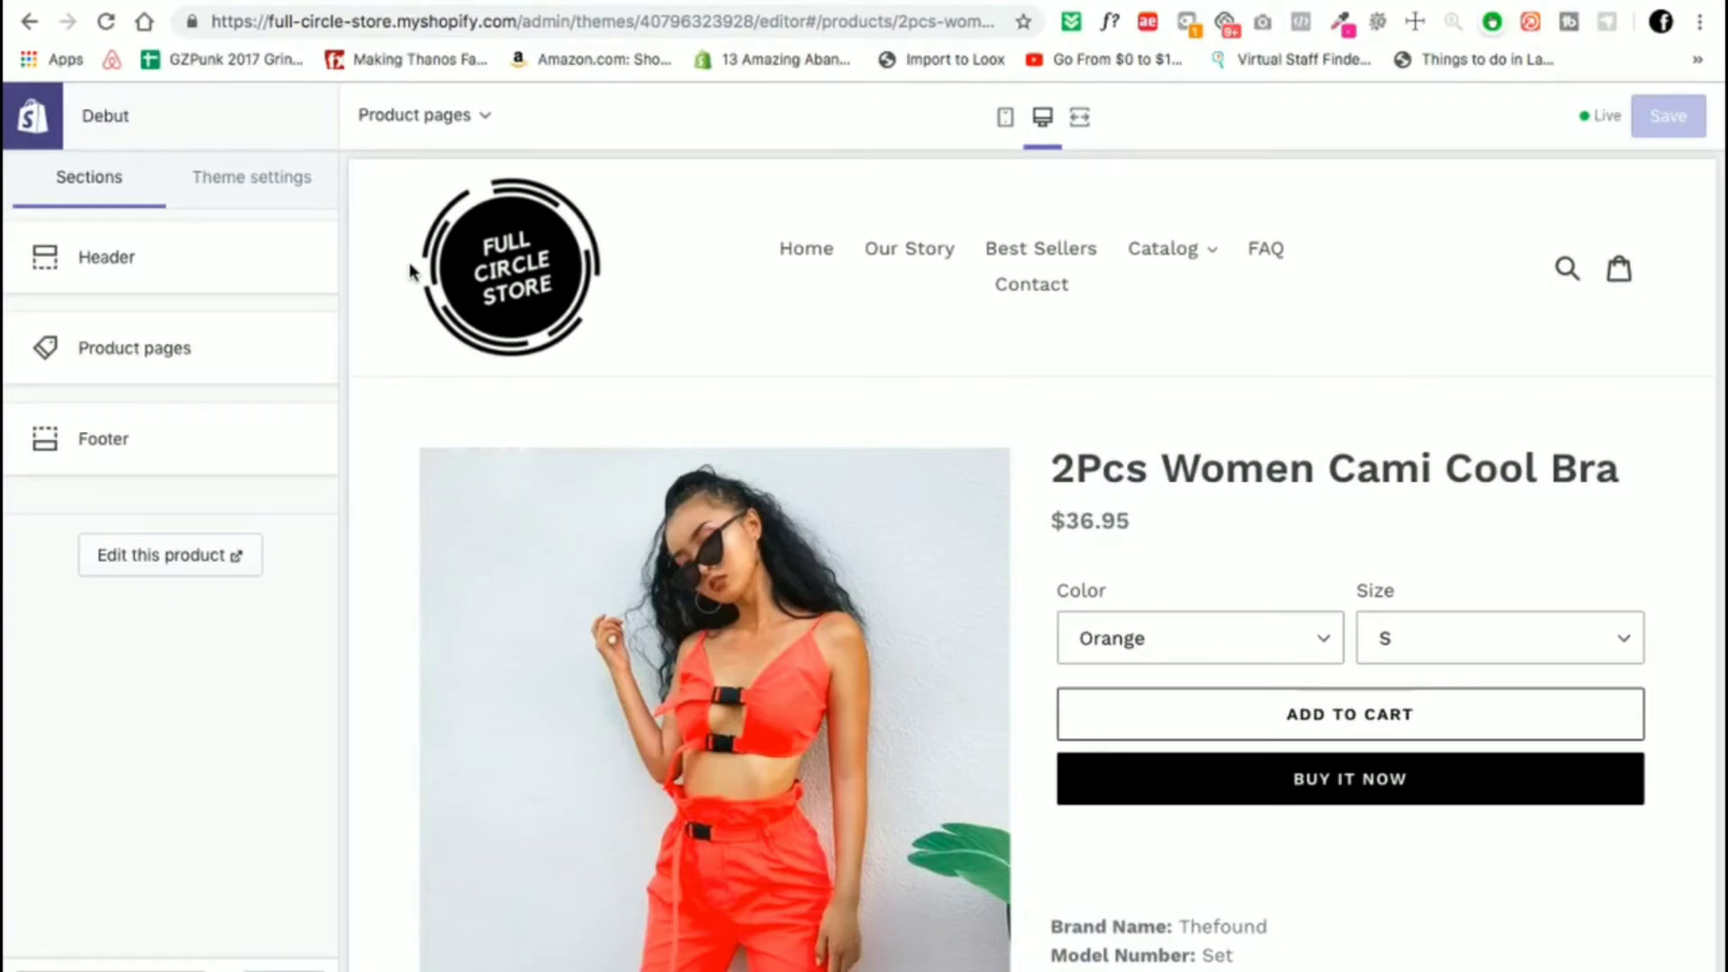
scroll(410, 270, down, 3)
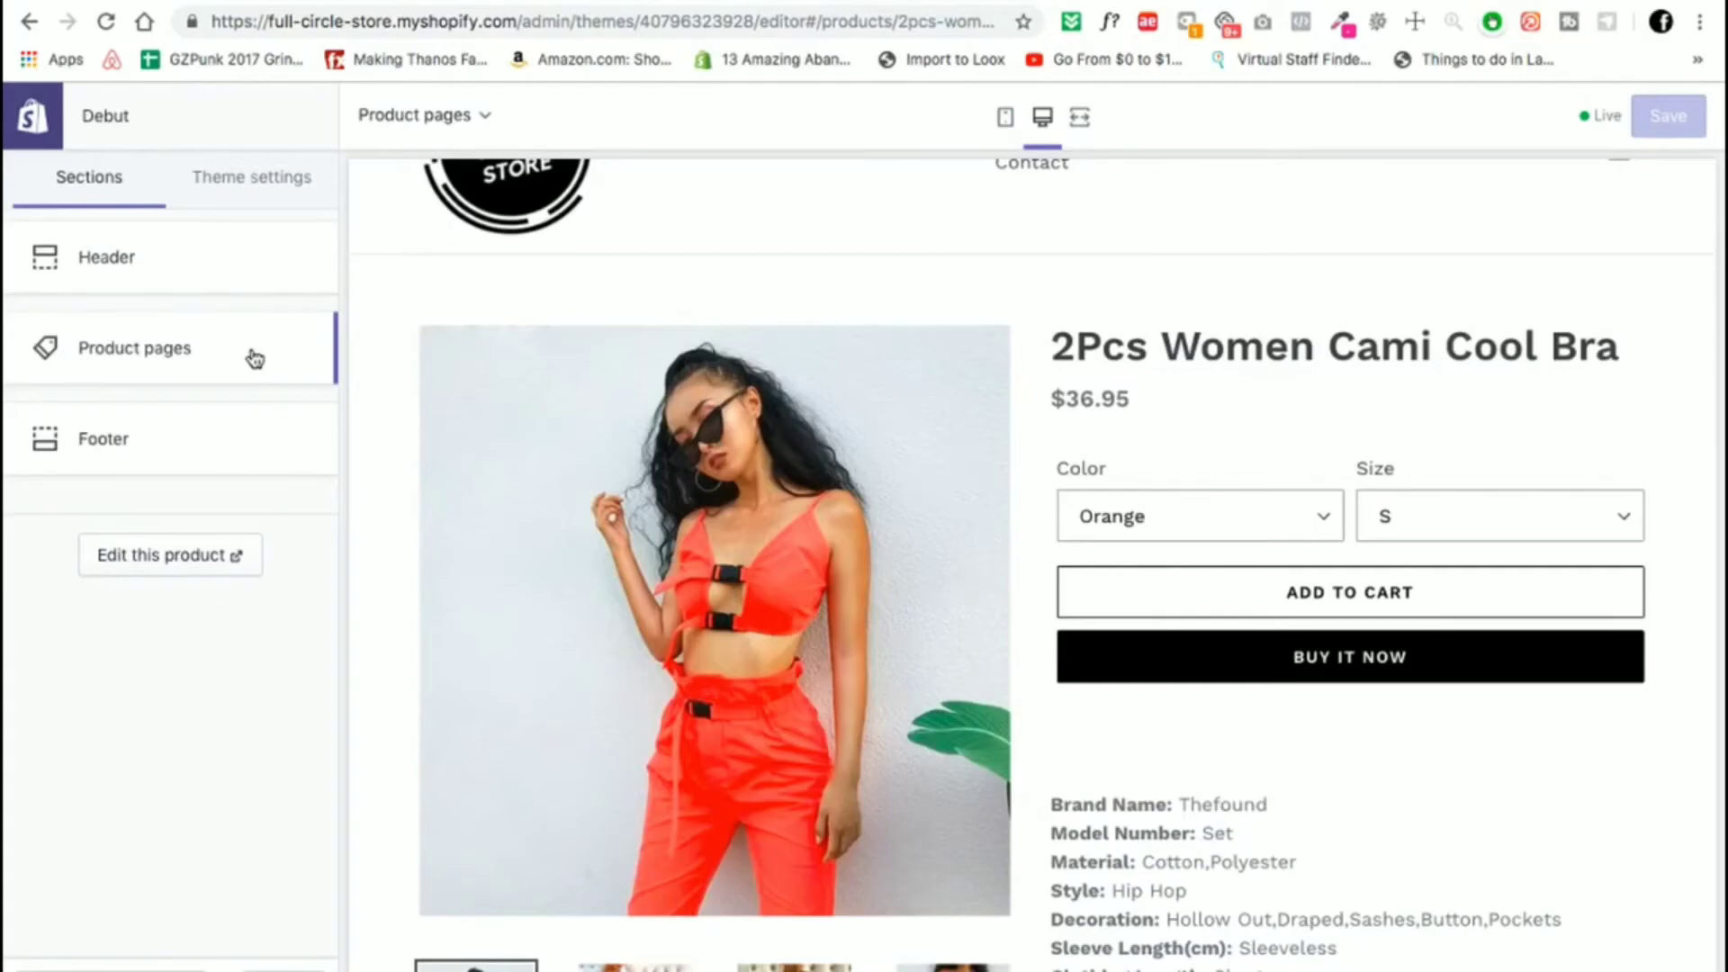
mouse_move(447, 429)
scroll(1133, 826, down, 5)
scroll(1133, 823, up, 4)
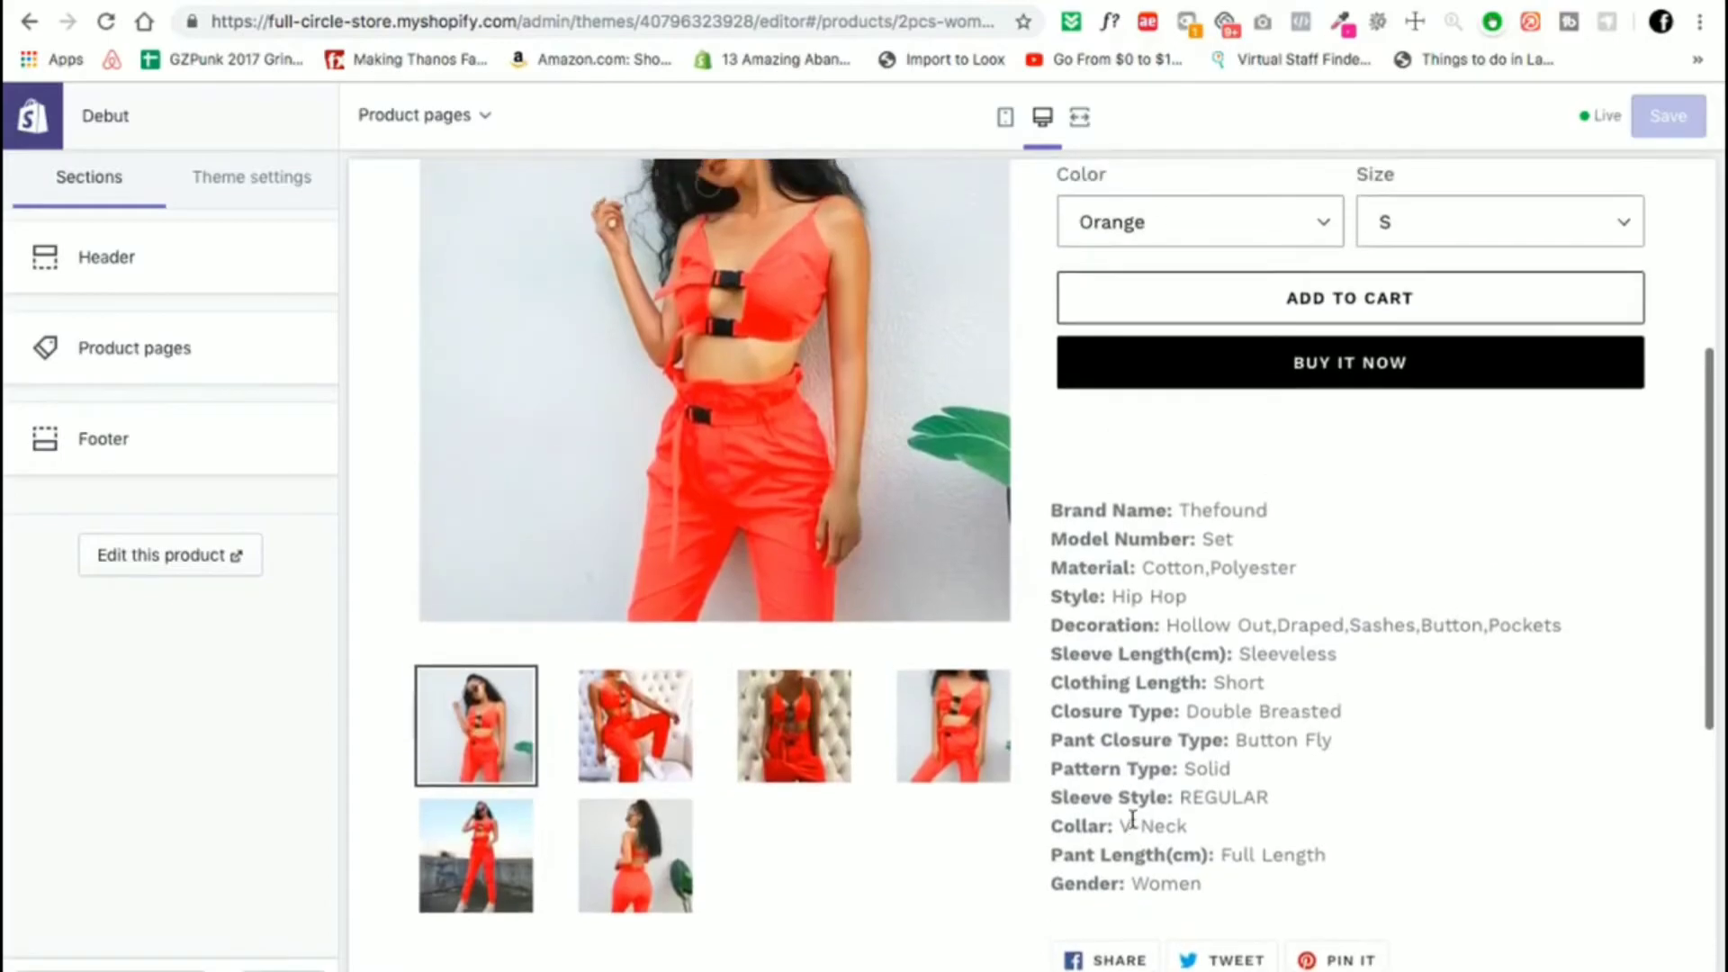
scroll(1133, 819, down, 2)
scroll(1168, 818, up, 4)
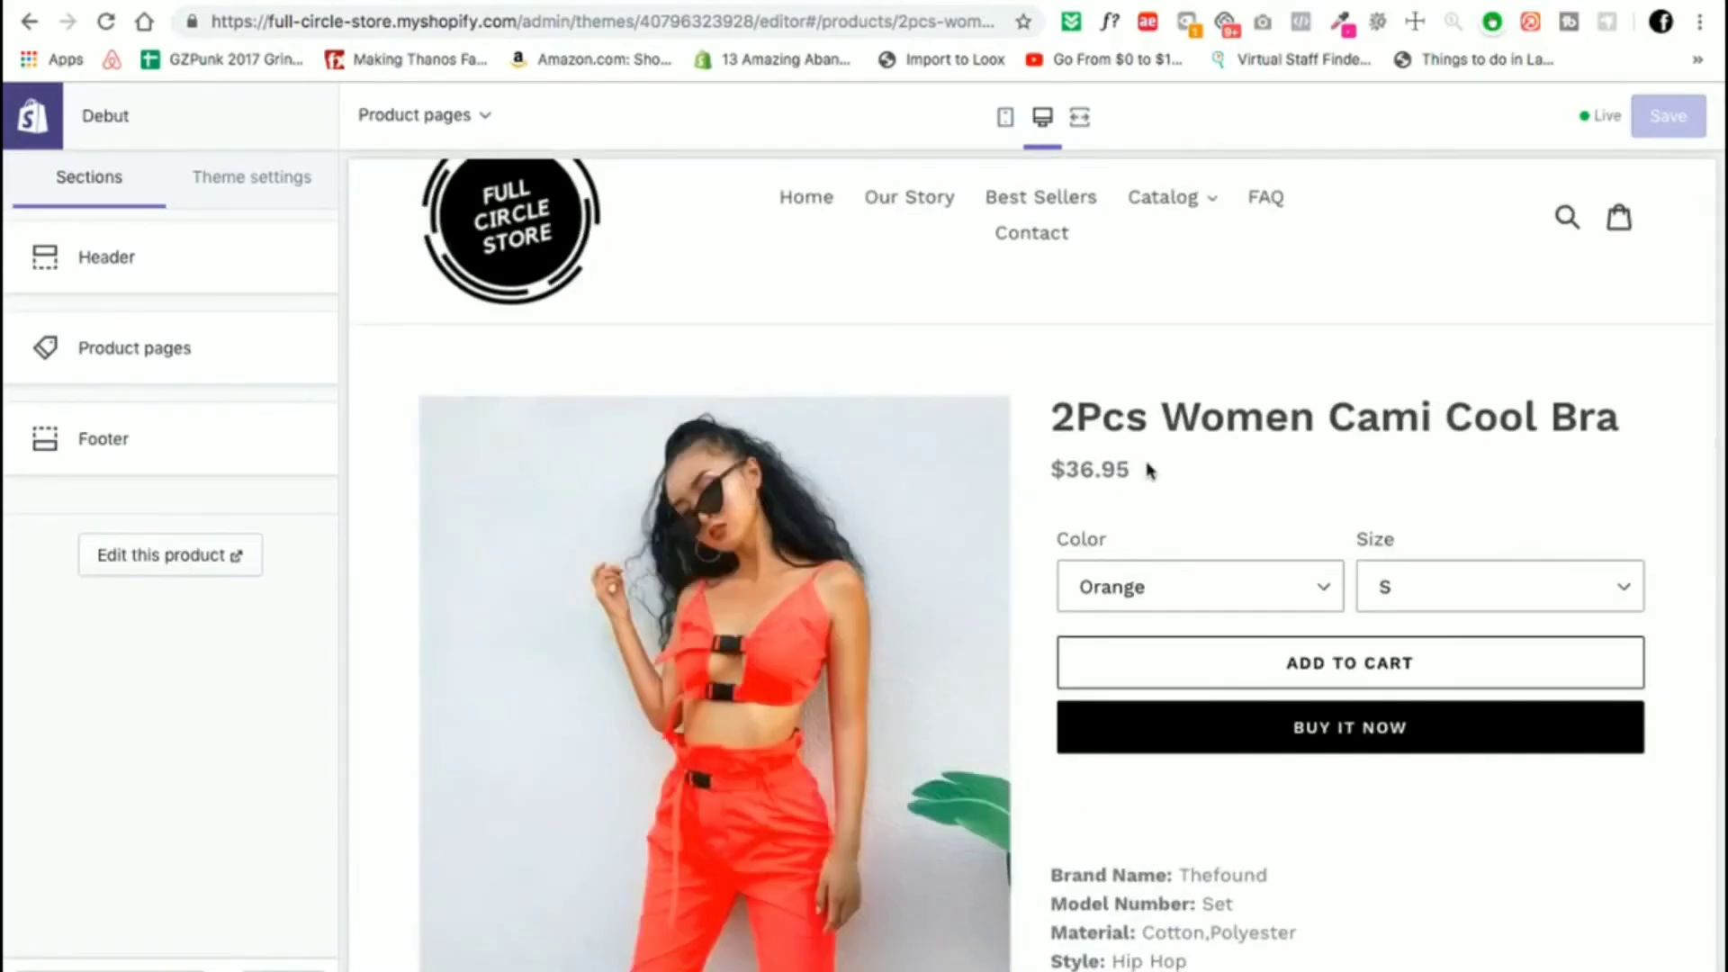
scroll(1260, 412, down, 1)
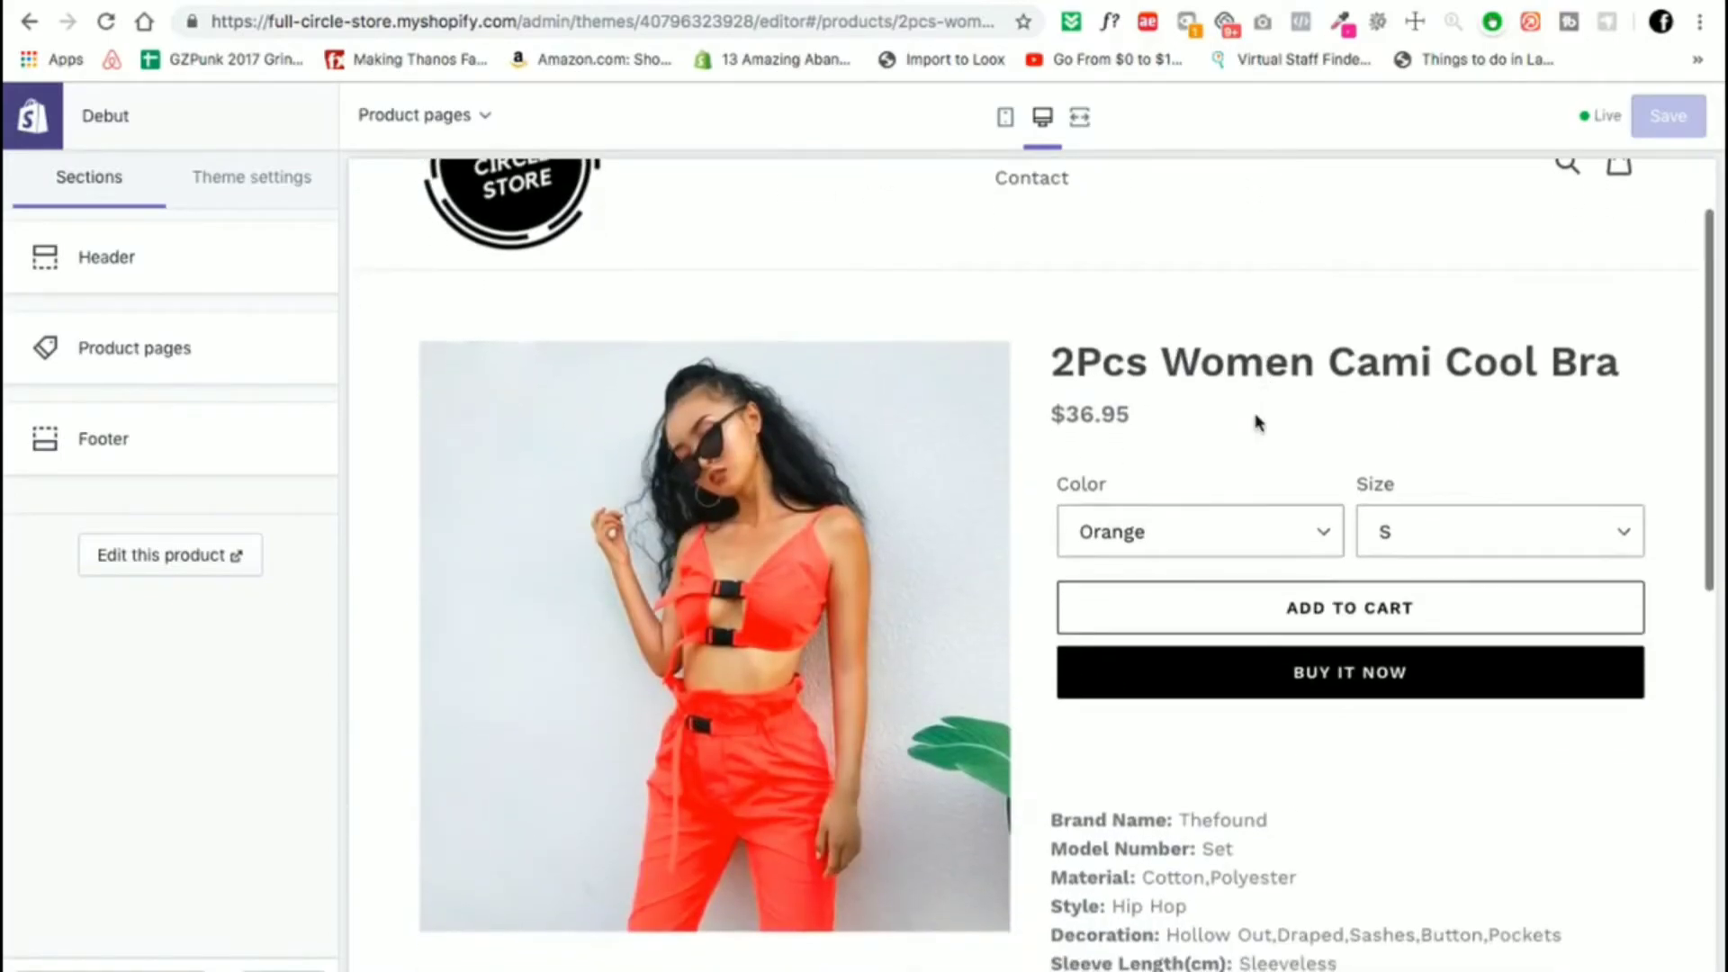
scroll(1194, 461, down, 1)
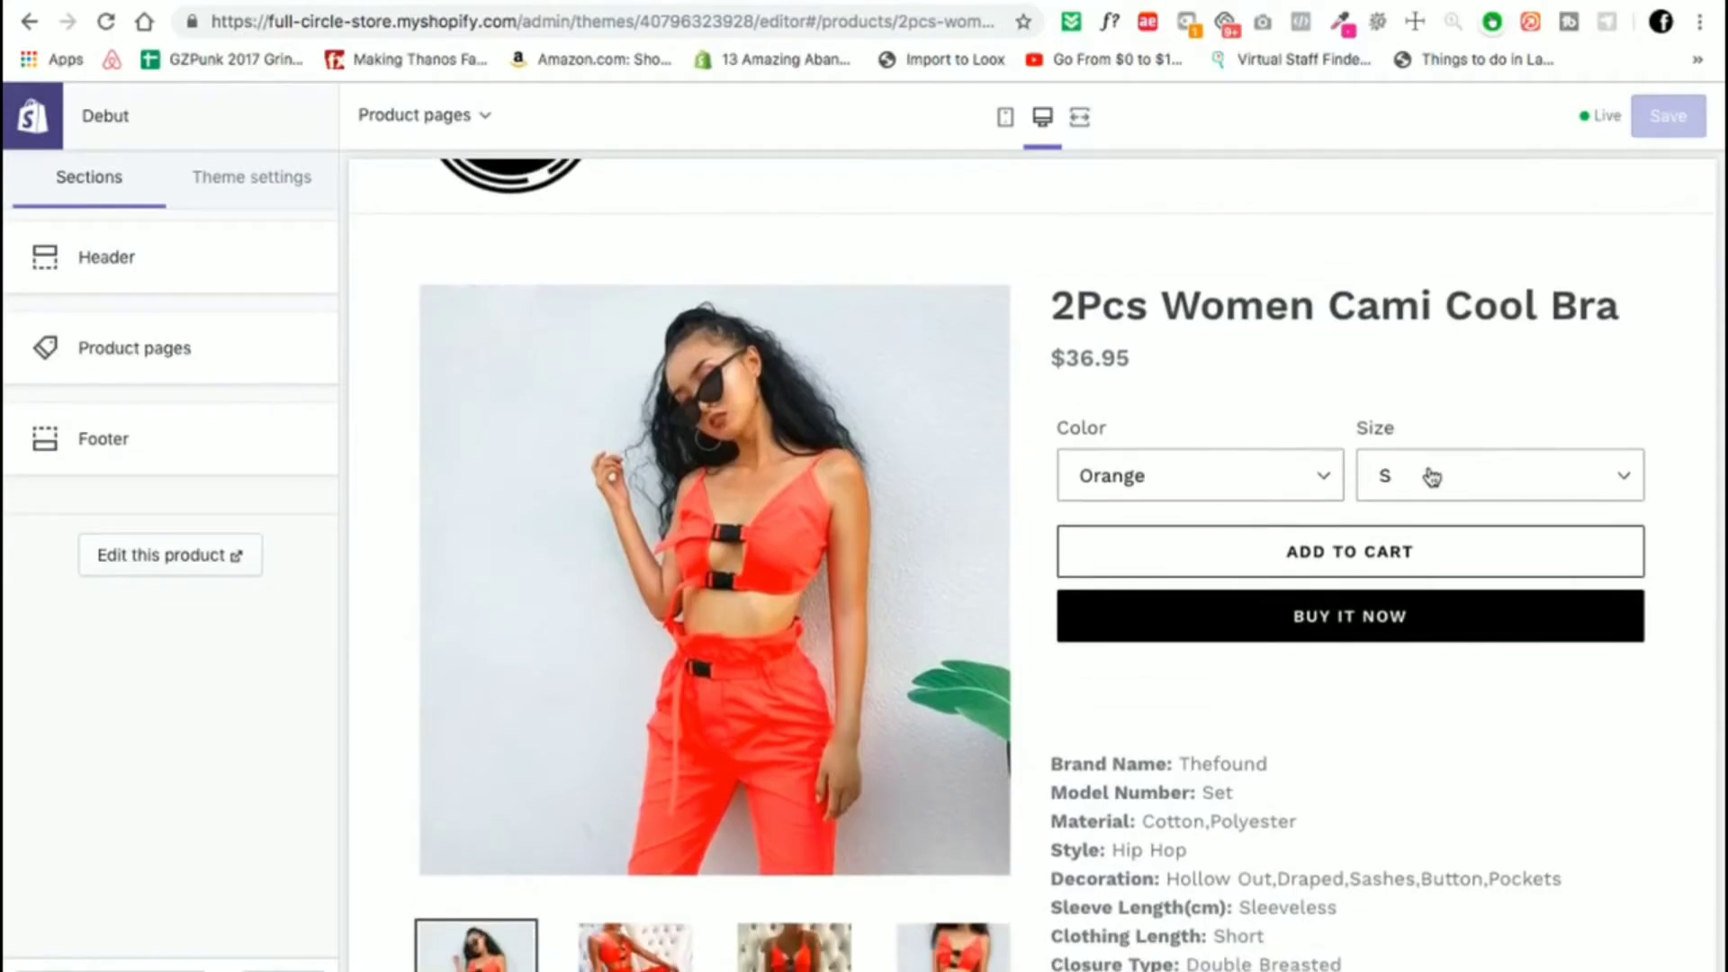
scroll(1251, 571, down, 3)
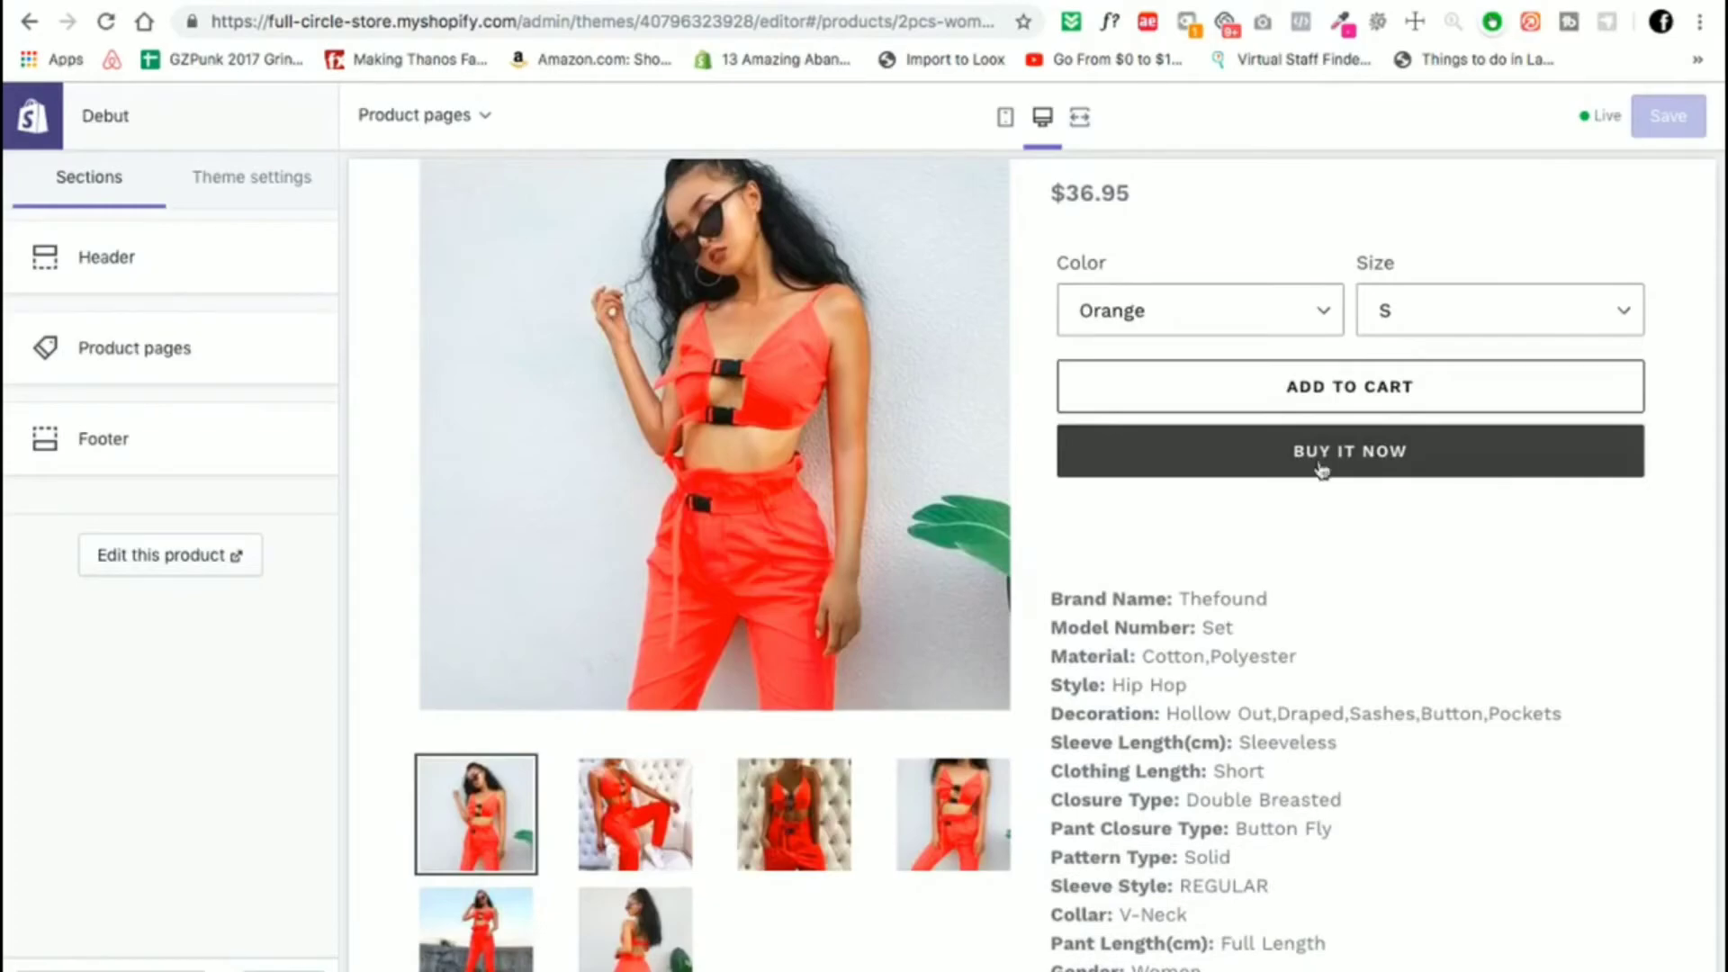
scroll(1224, 576, up, 1)
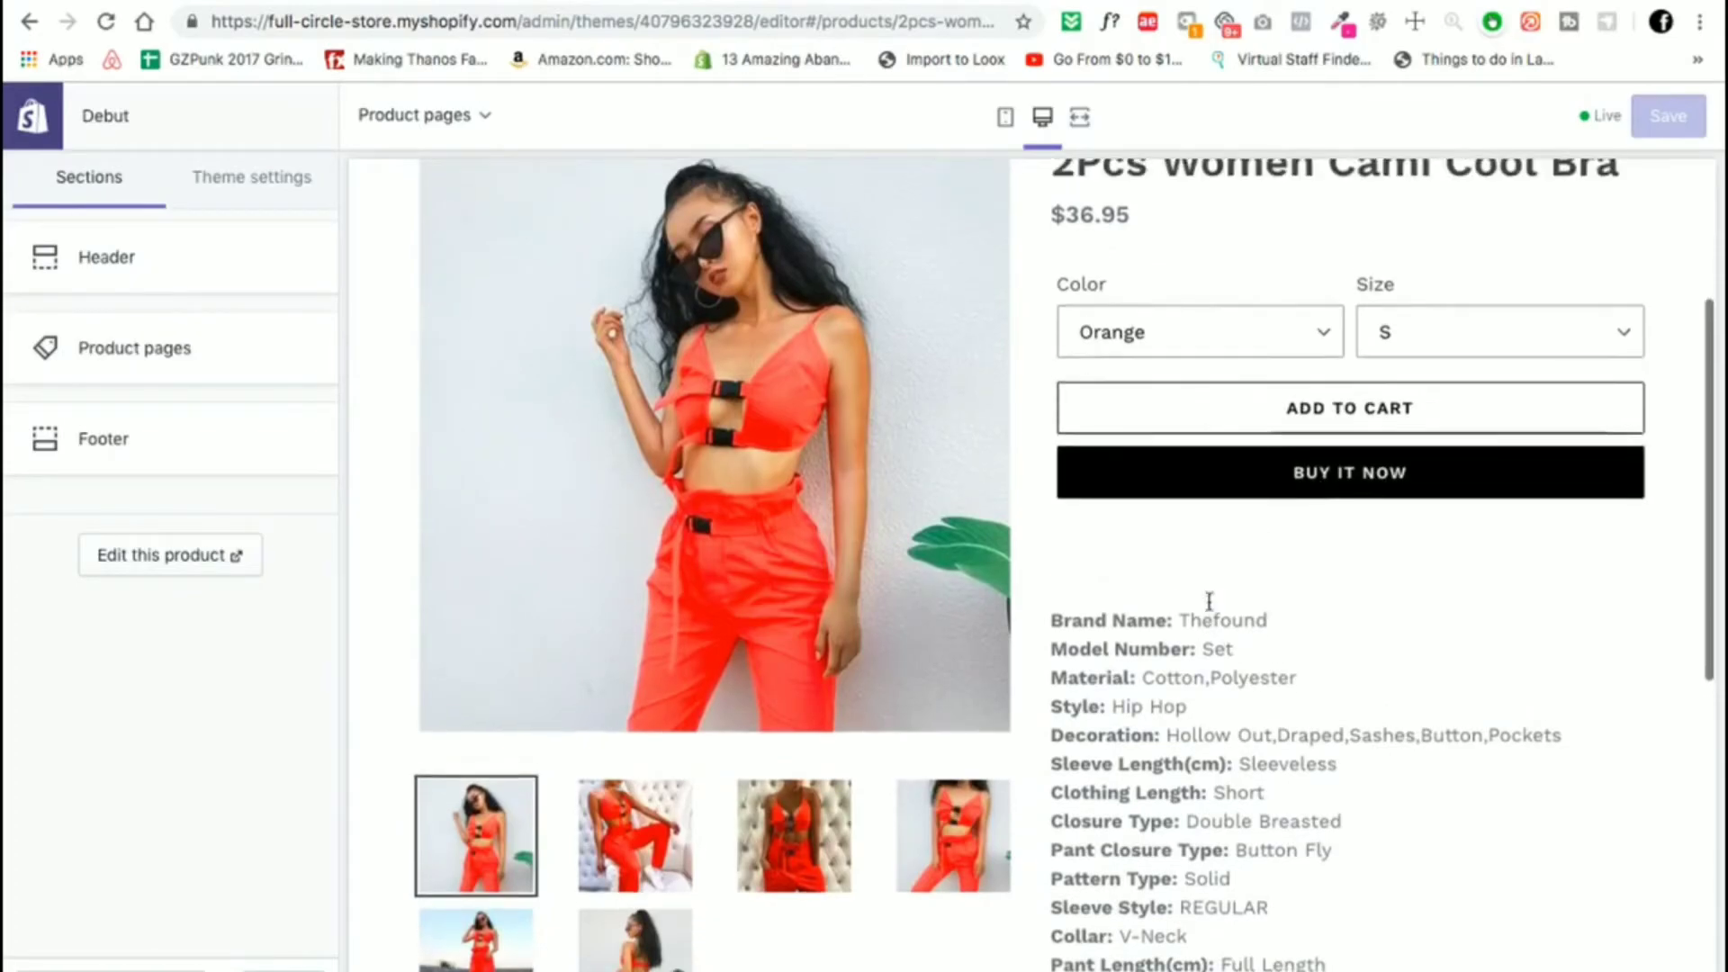
scroll(1206, 598, down, 5)
scroll(1197, 591, up, 10)
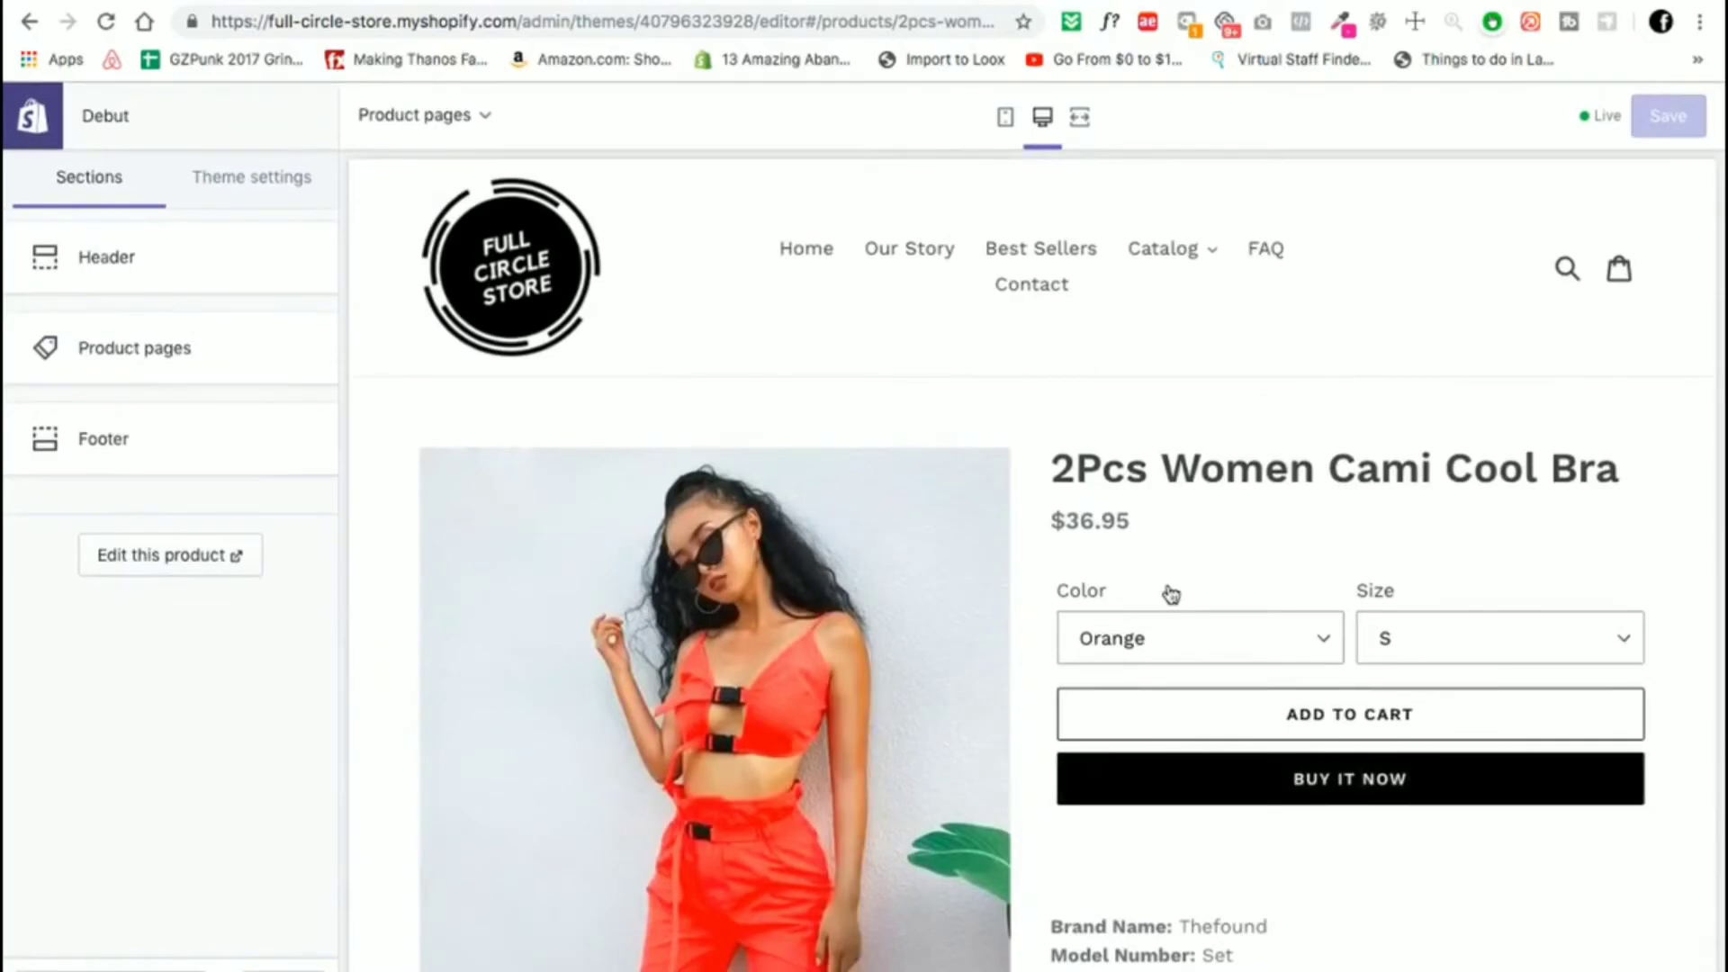
scroll(1168, 595, down, 5)
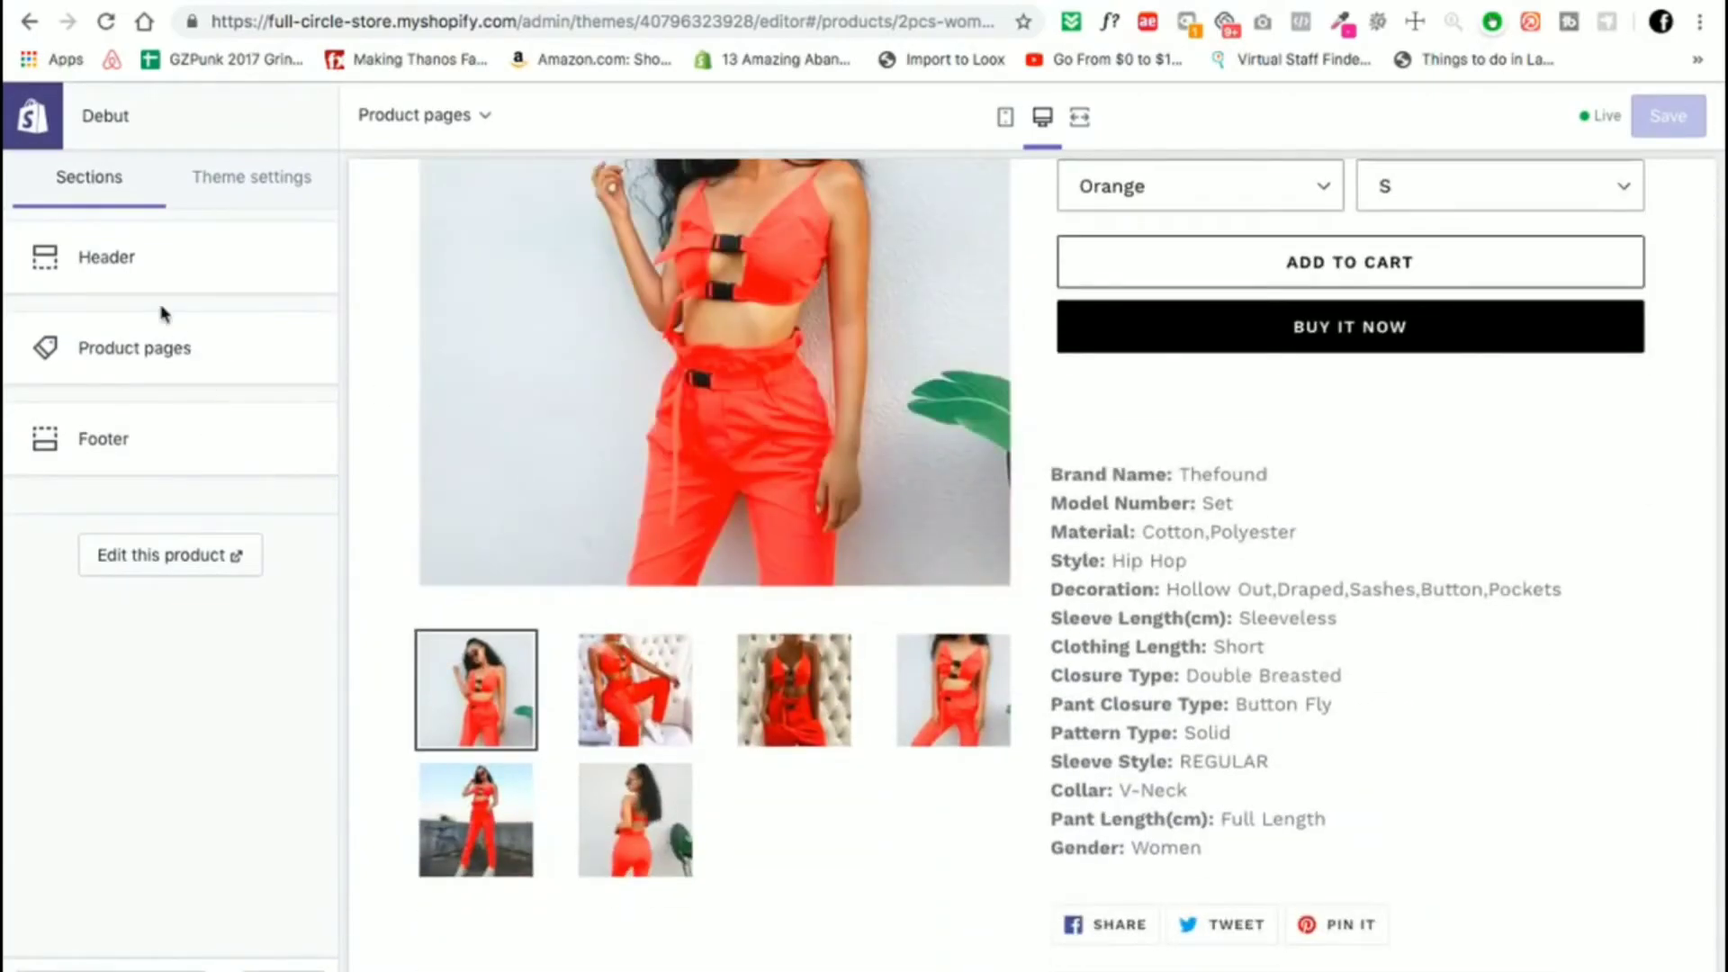
Enable the quantity selector on product pages, review social sharing settings, and save
click(170, 354)
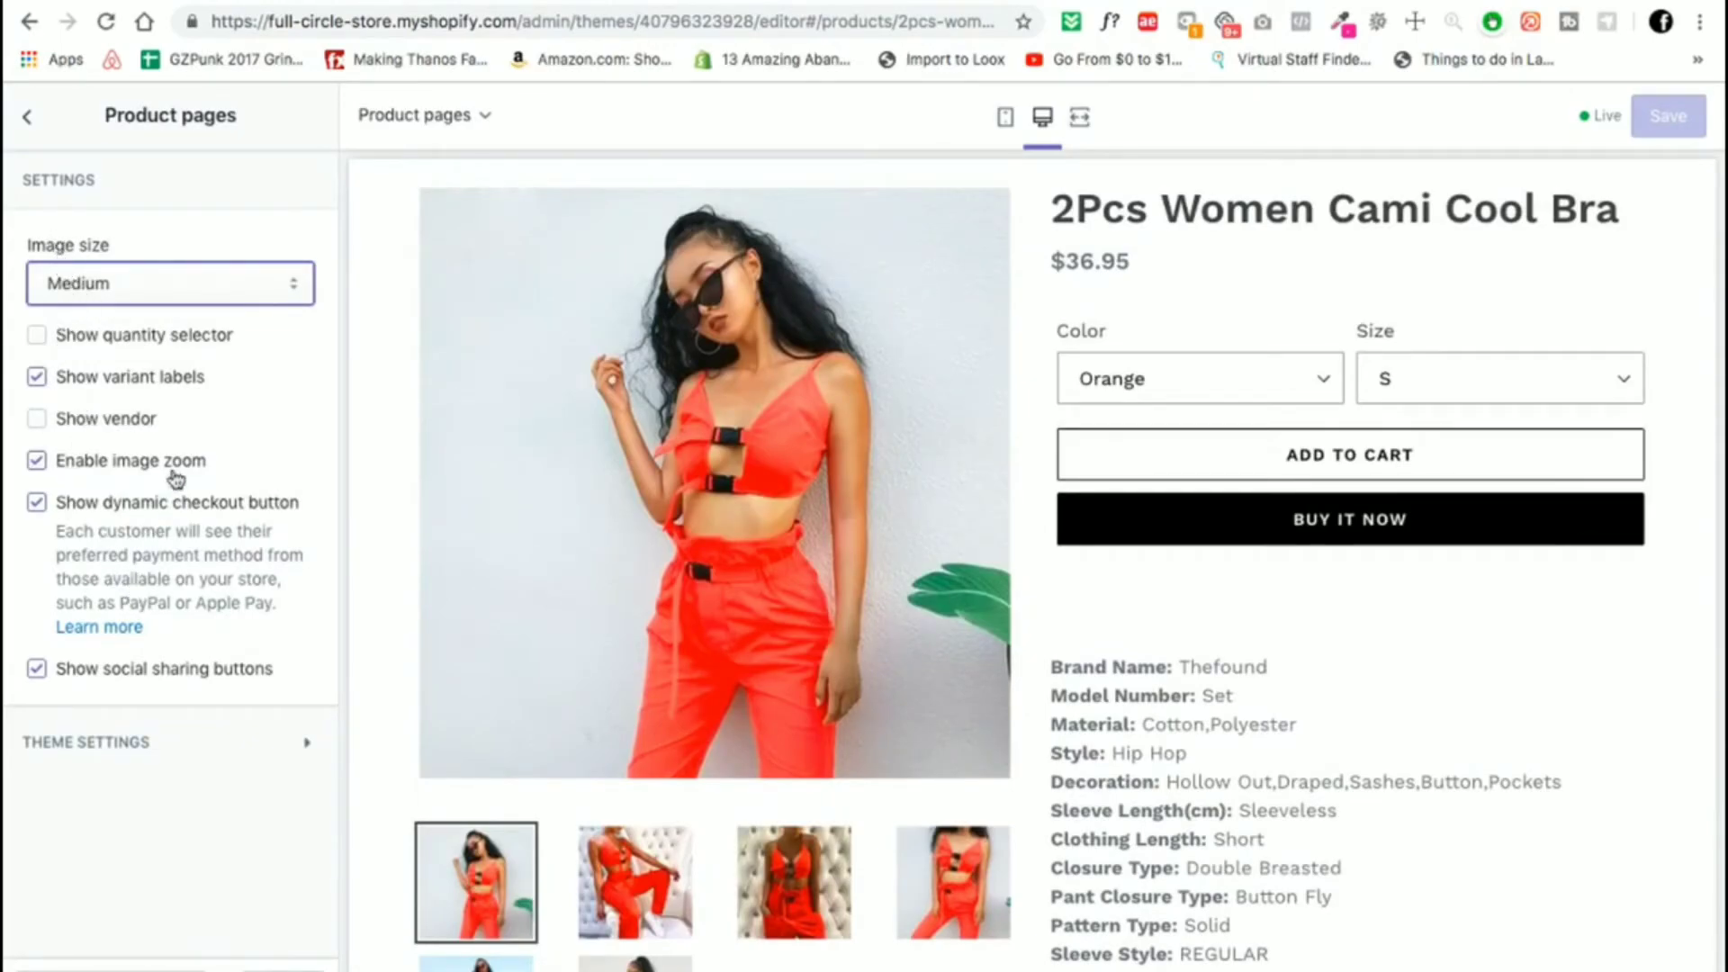
click(37, 335)
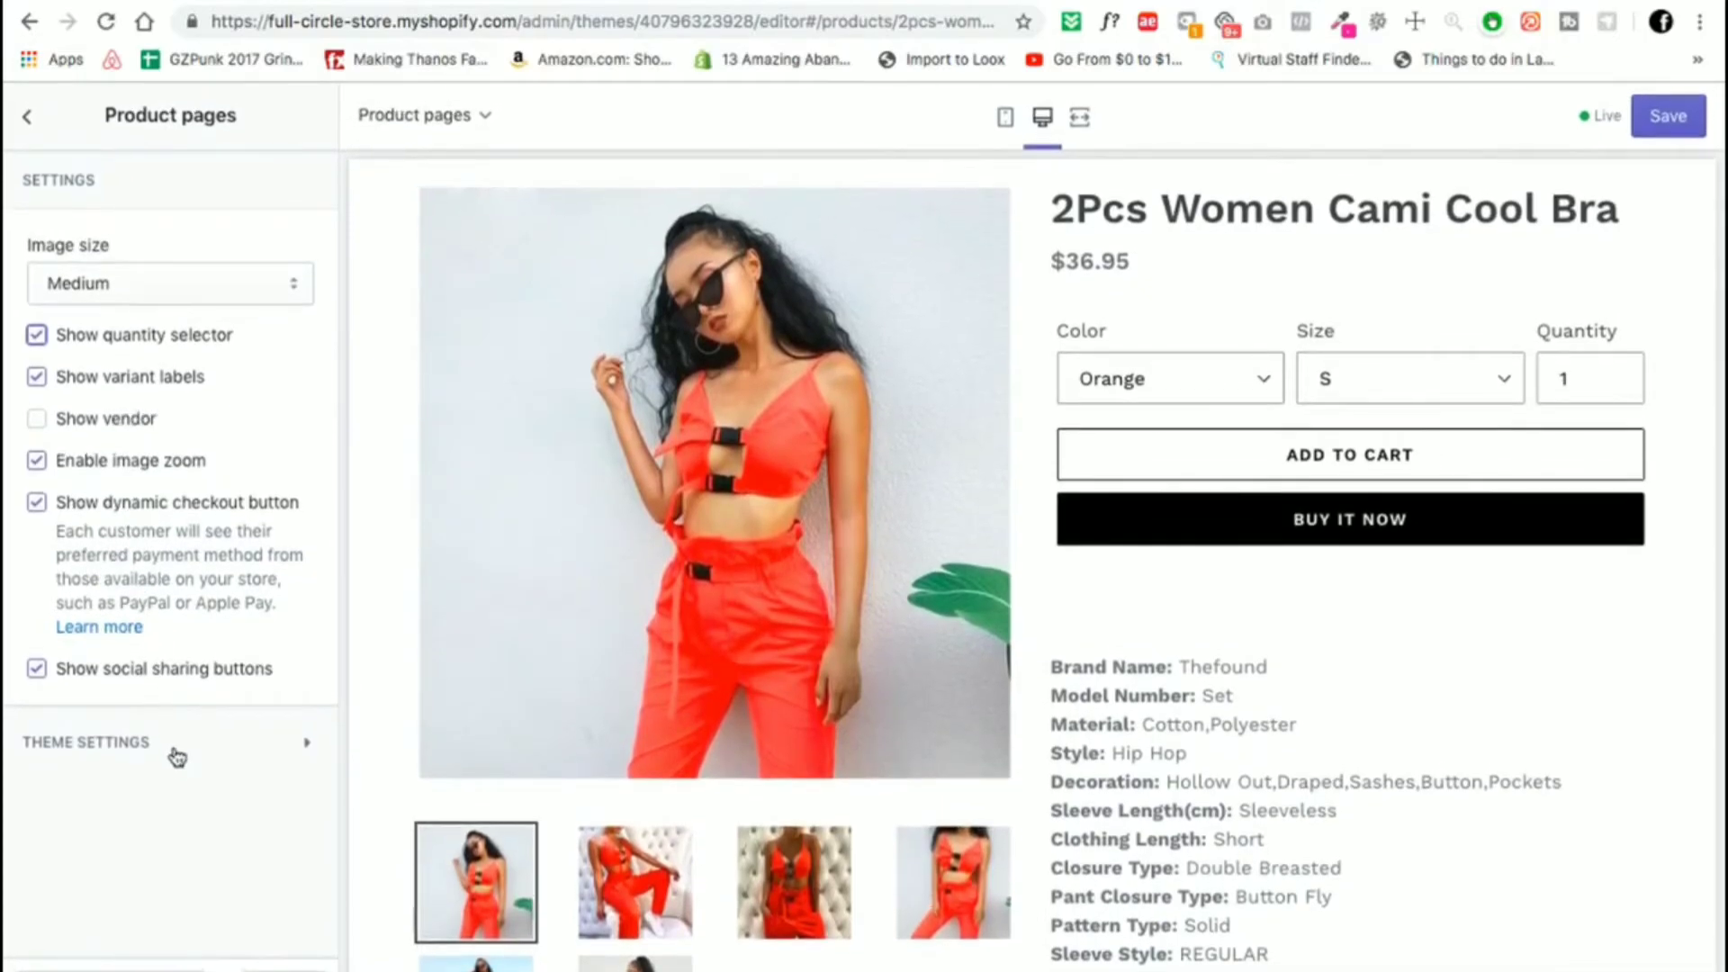
click(177, 756)
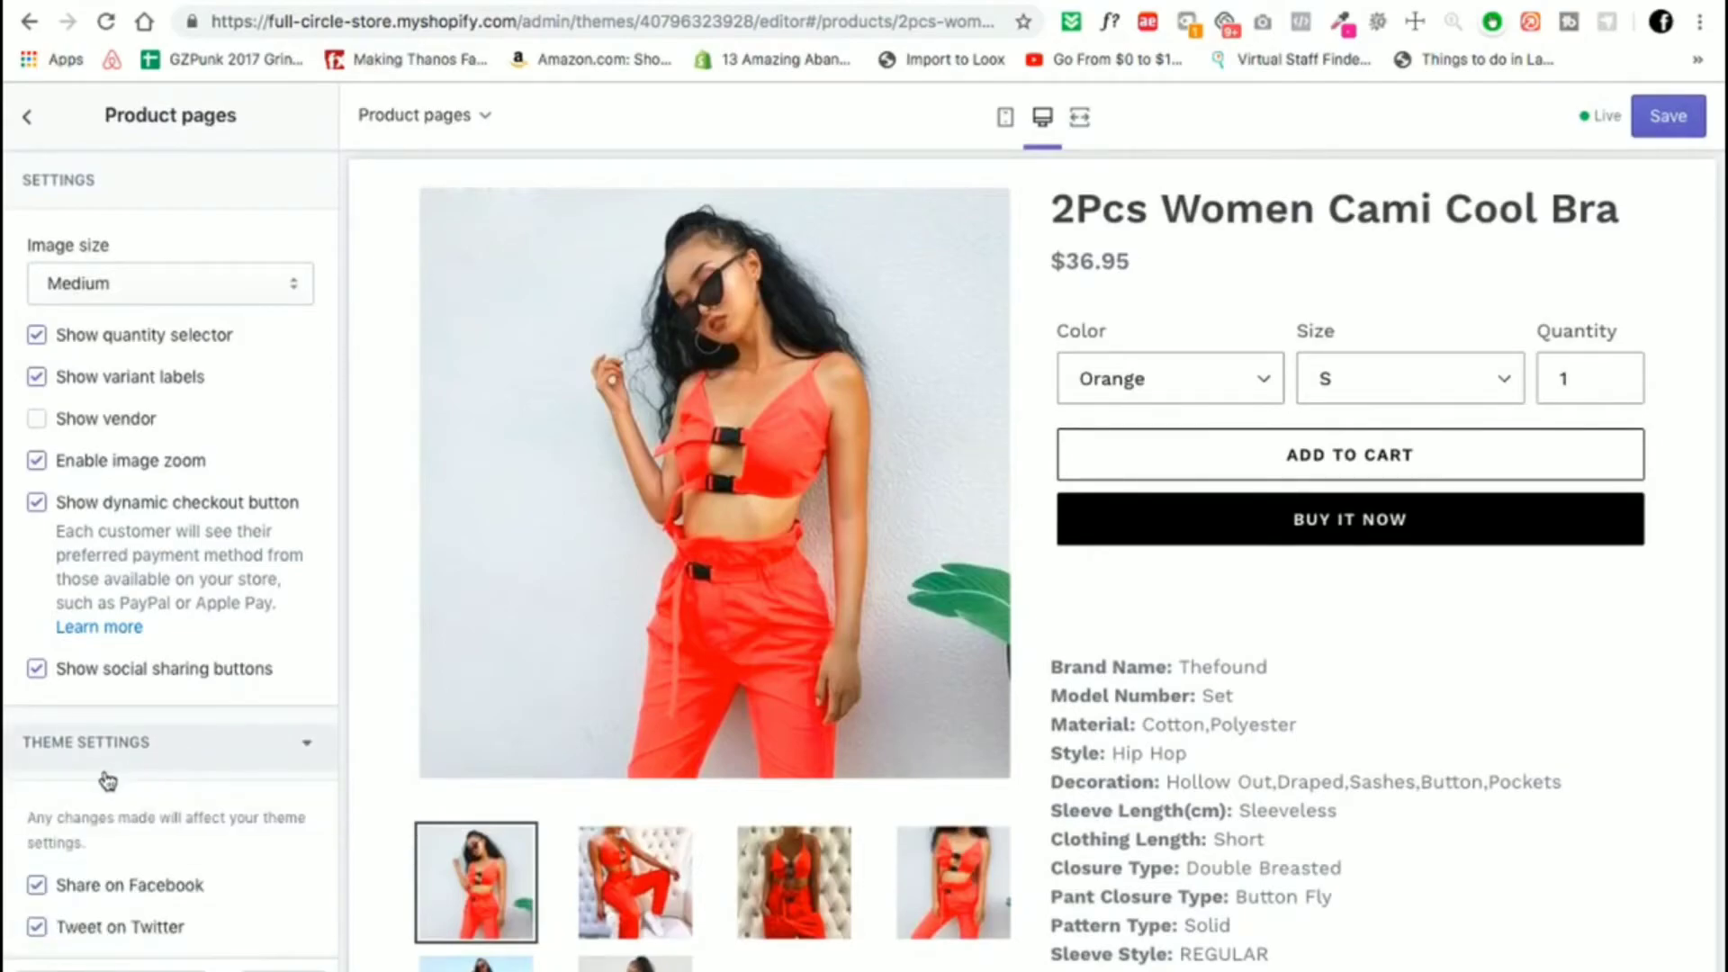
scroll(103, 783, down, 1)
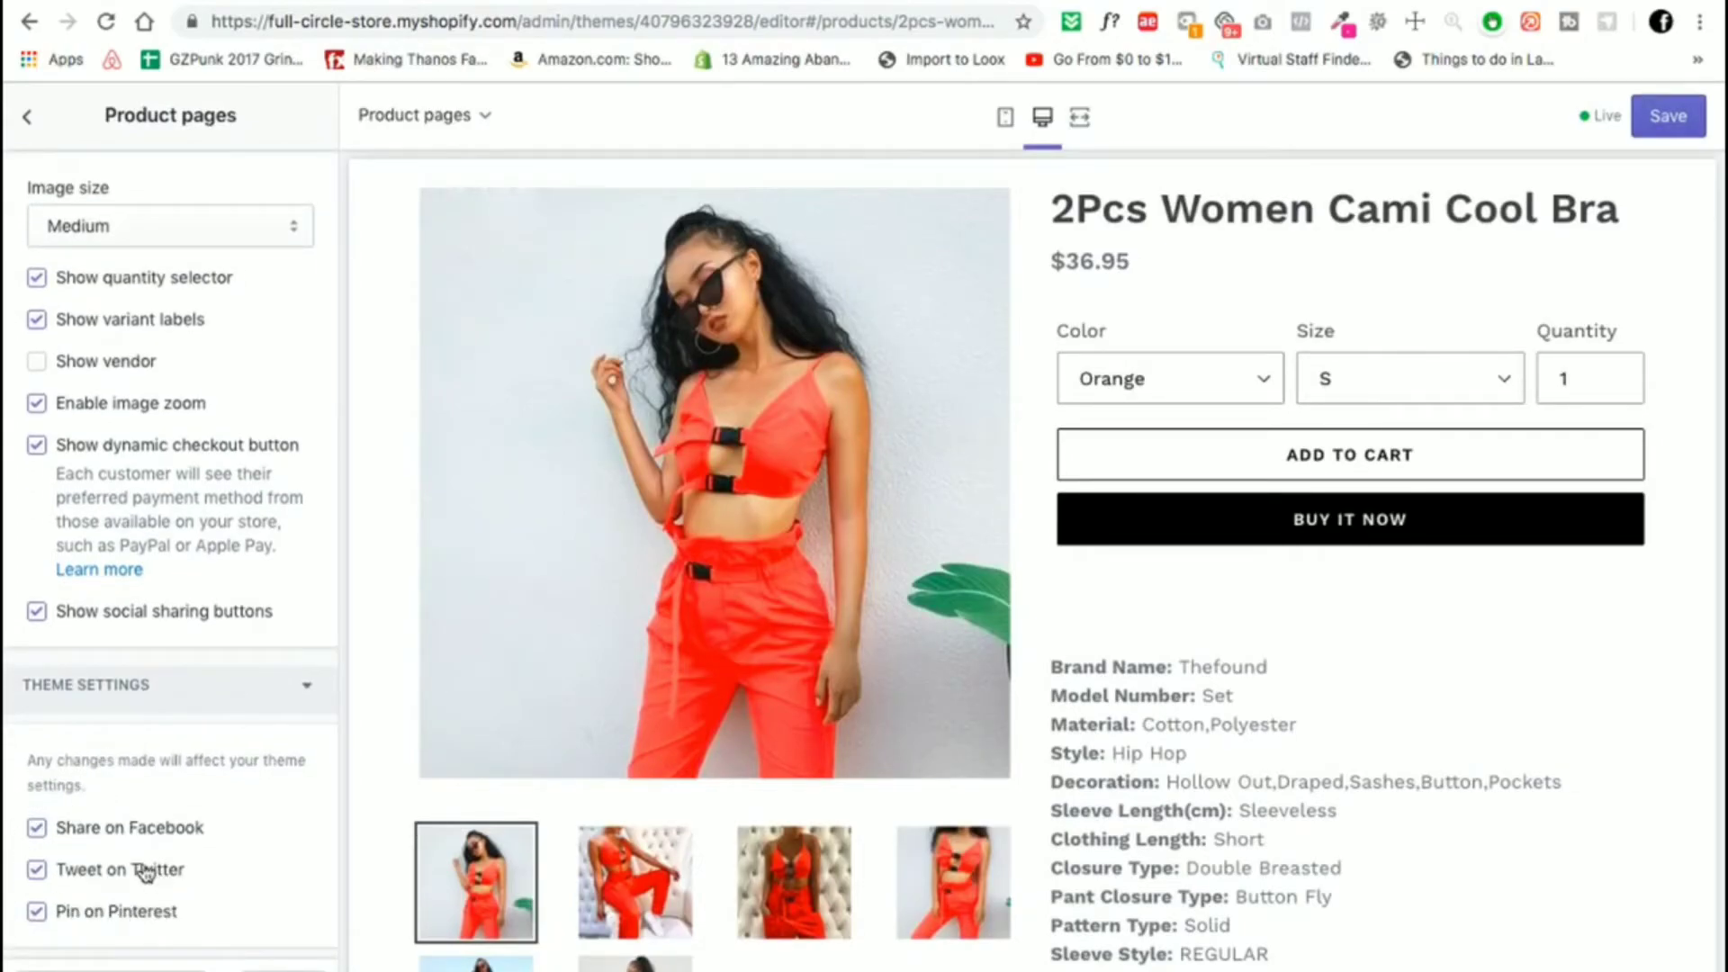
scroll(144, 747, up, 1)
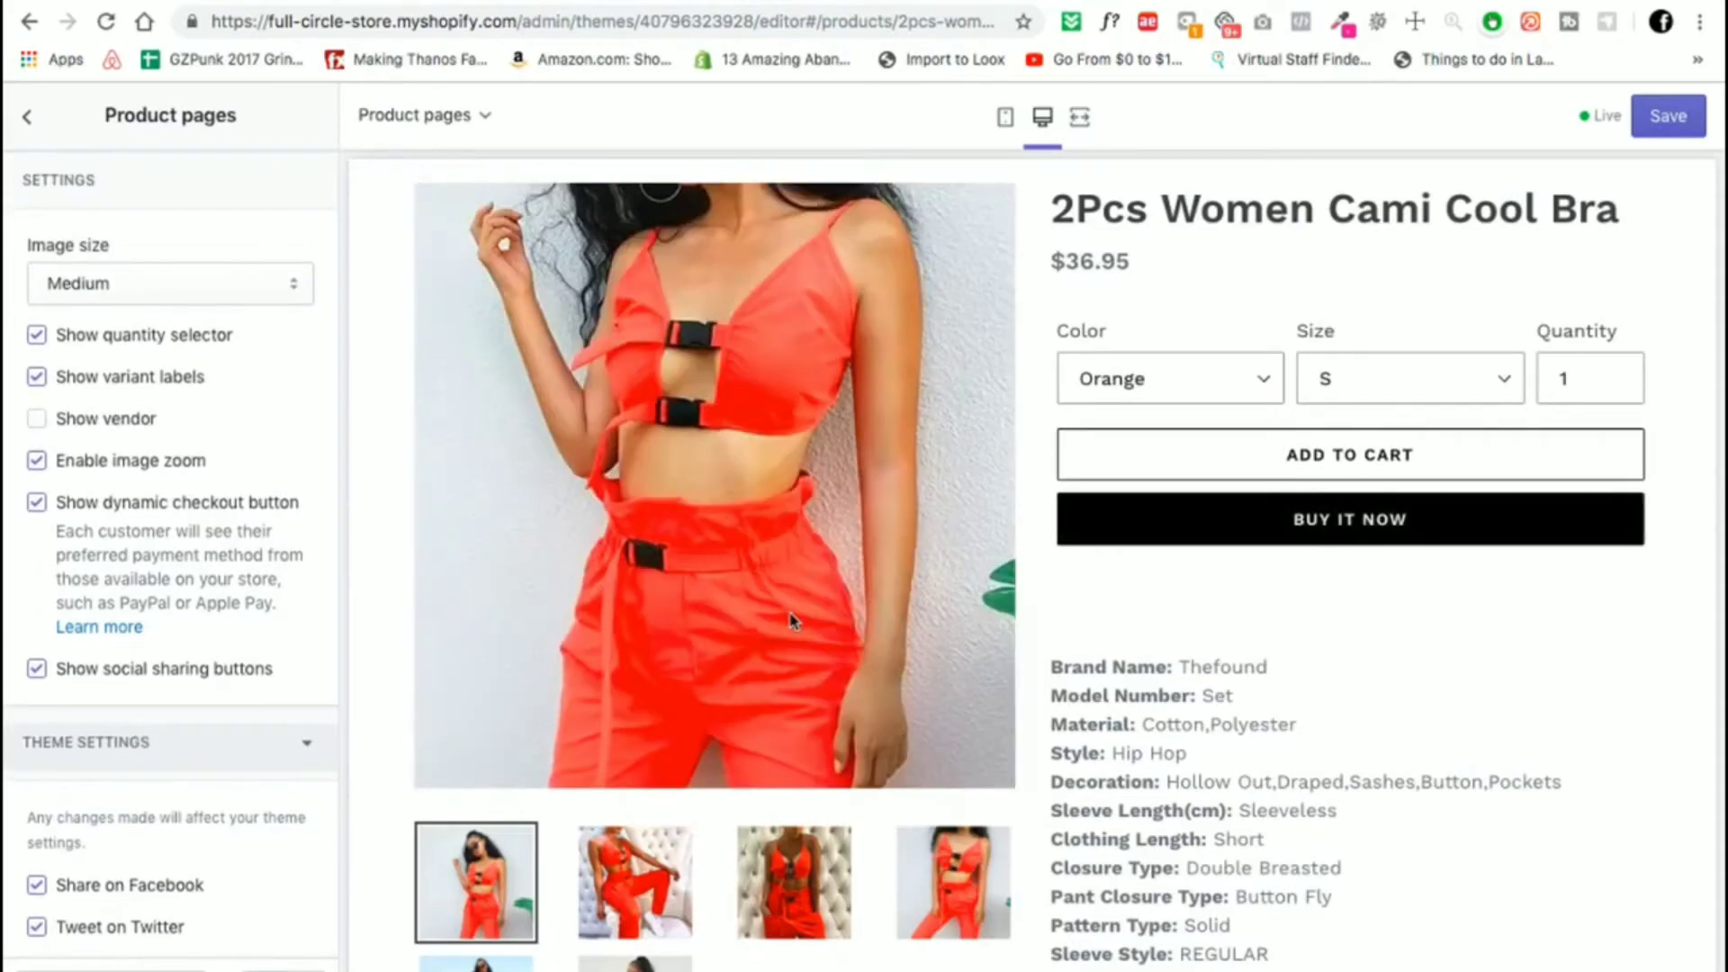
click(1667, 116)
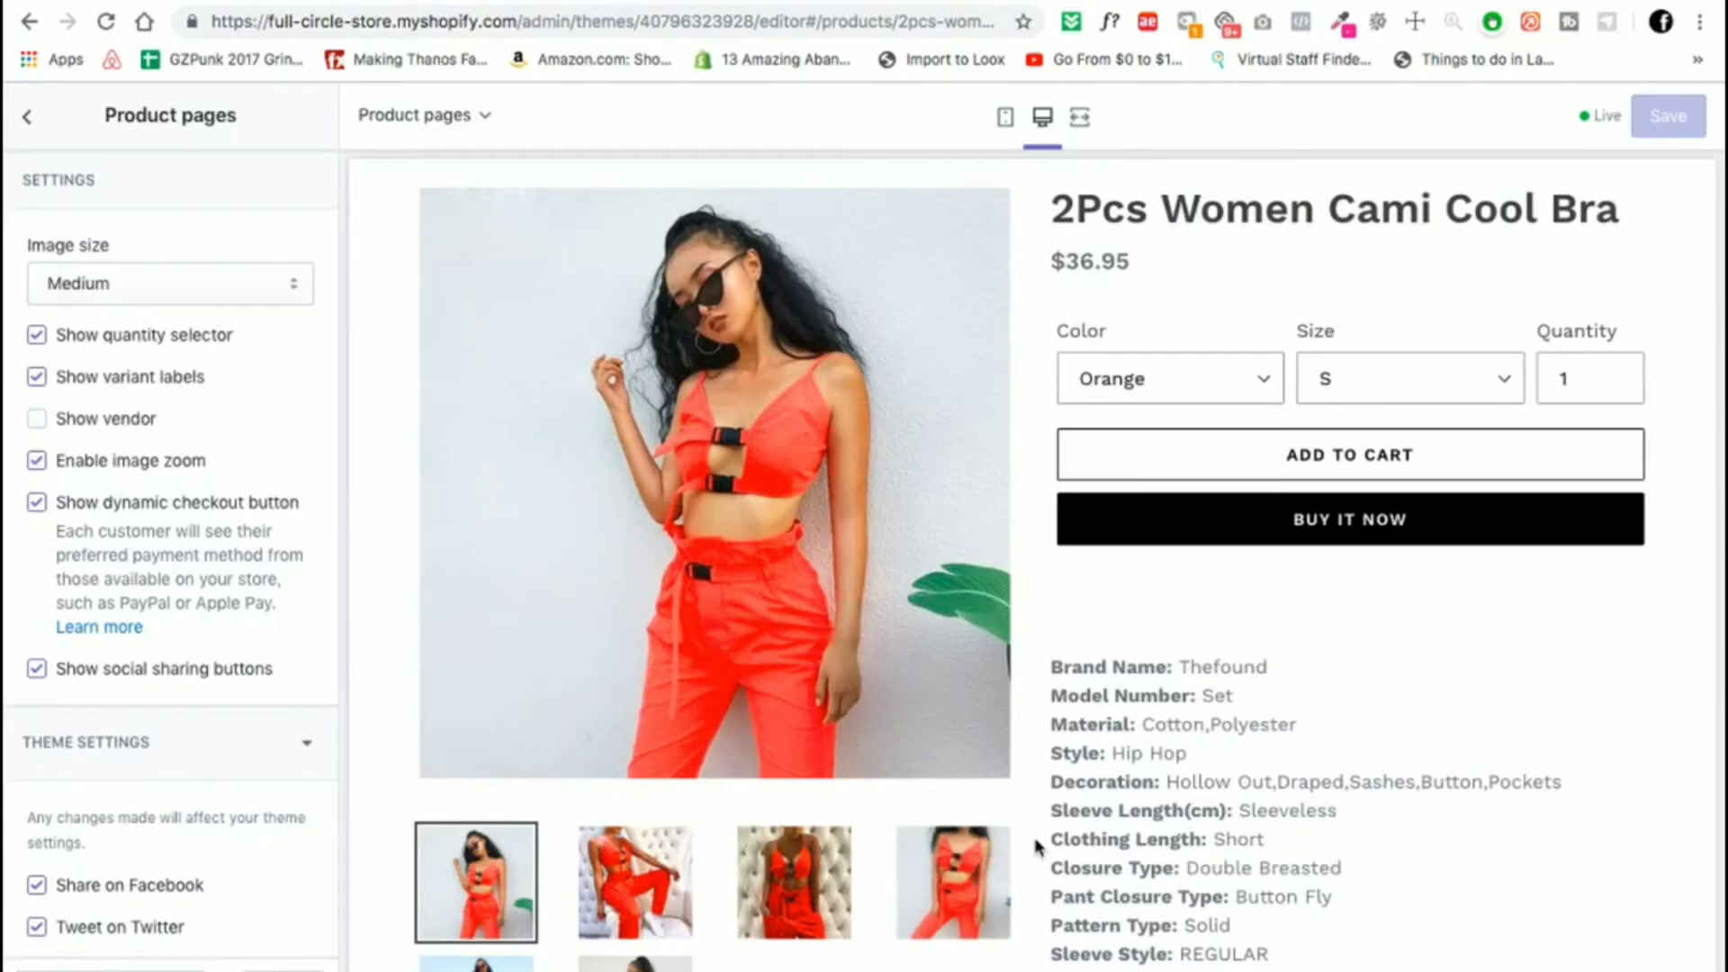
Preview the empty cart page and show its cart notes setting
click(425, 129)
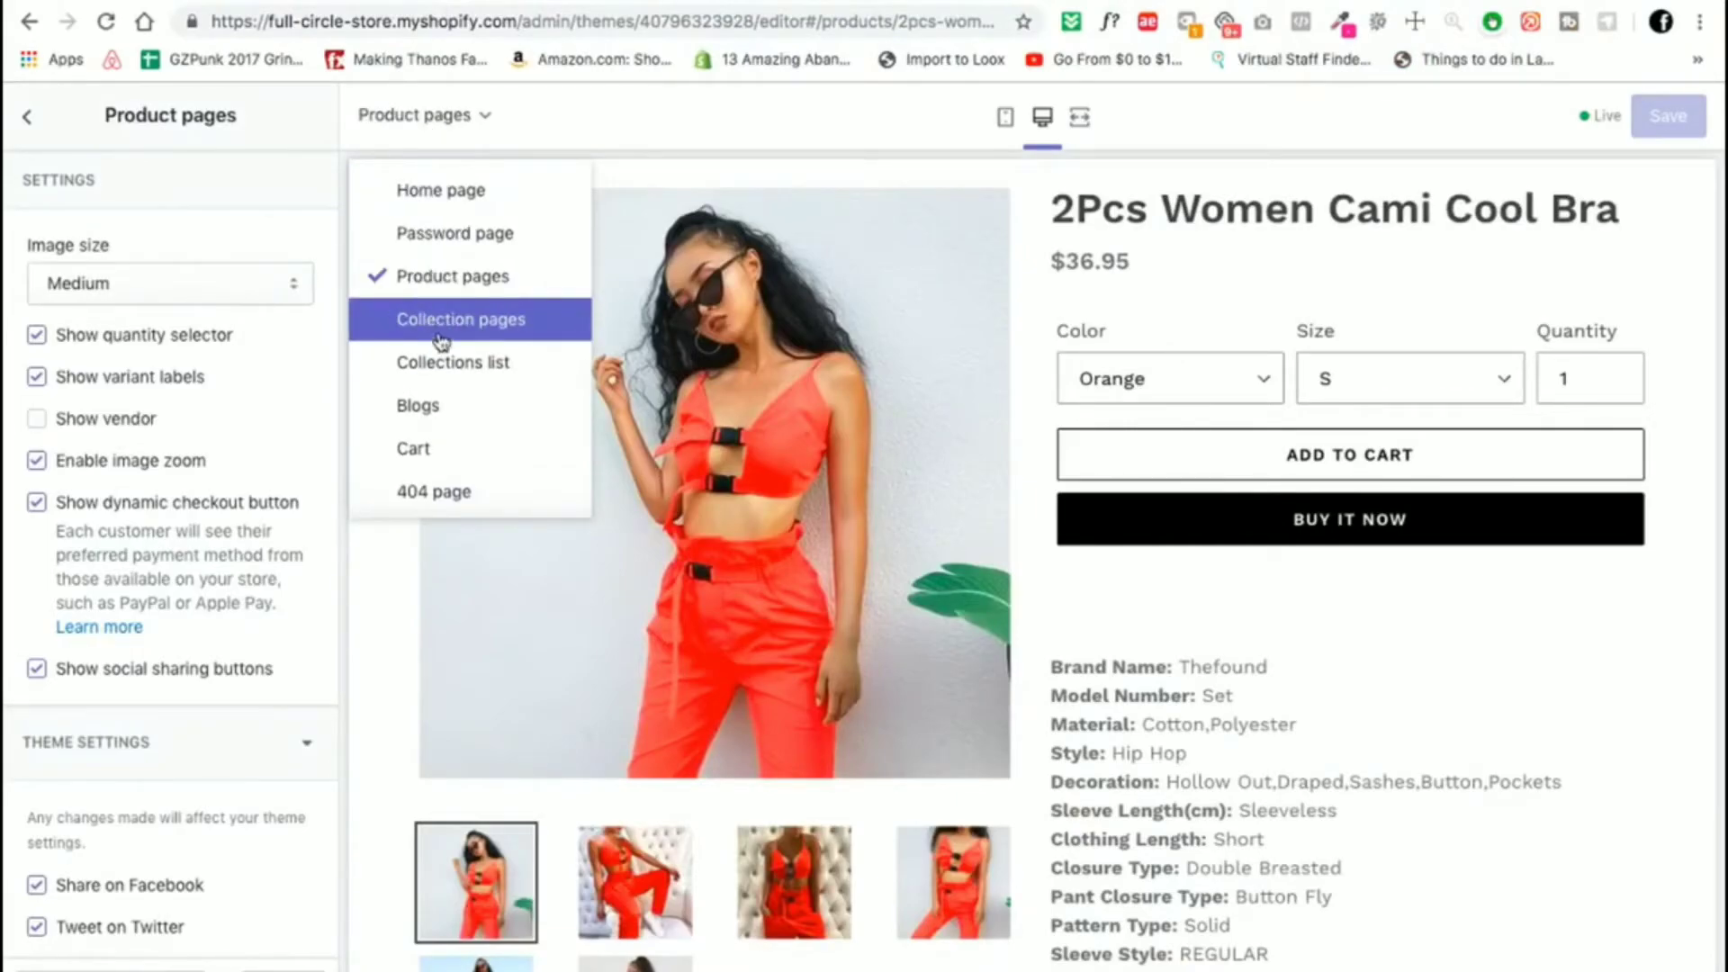
scroll(447, 365, down, 2)
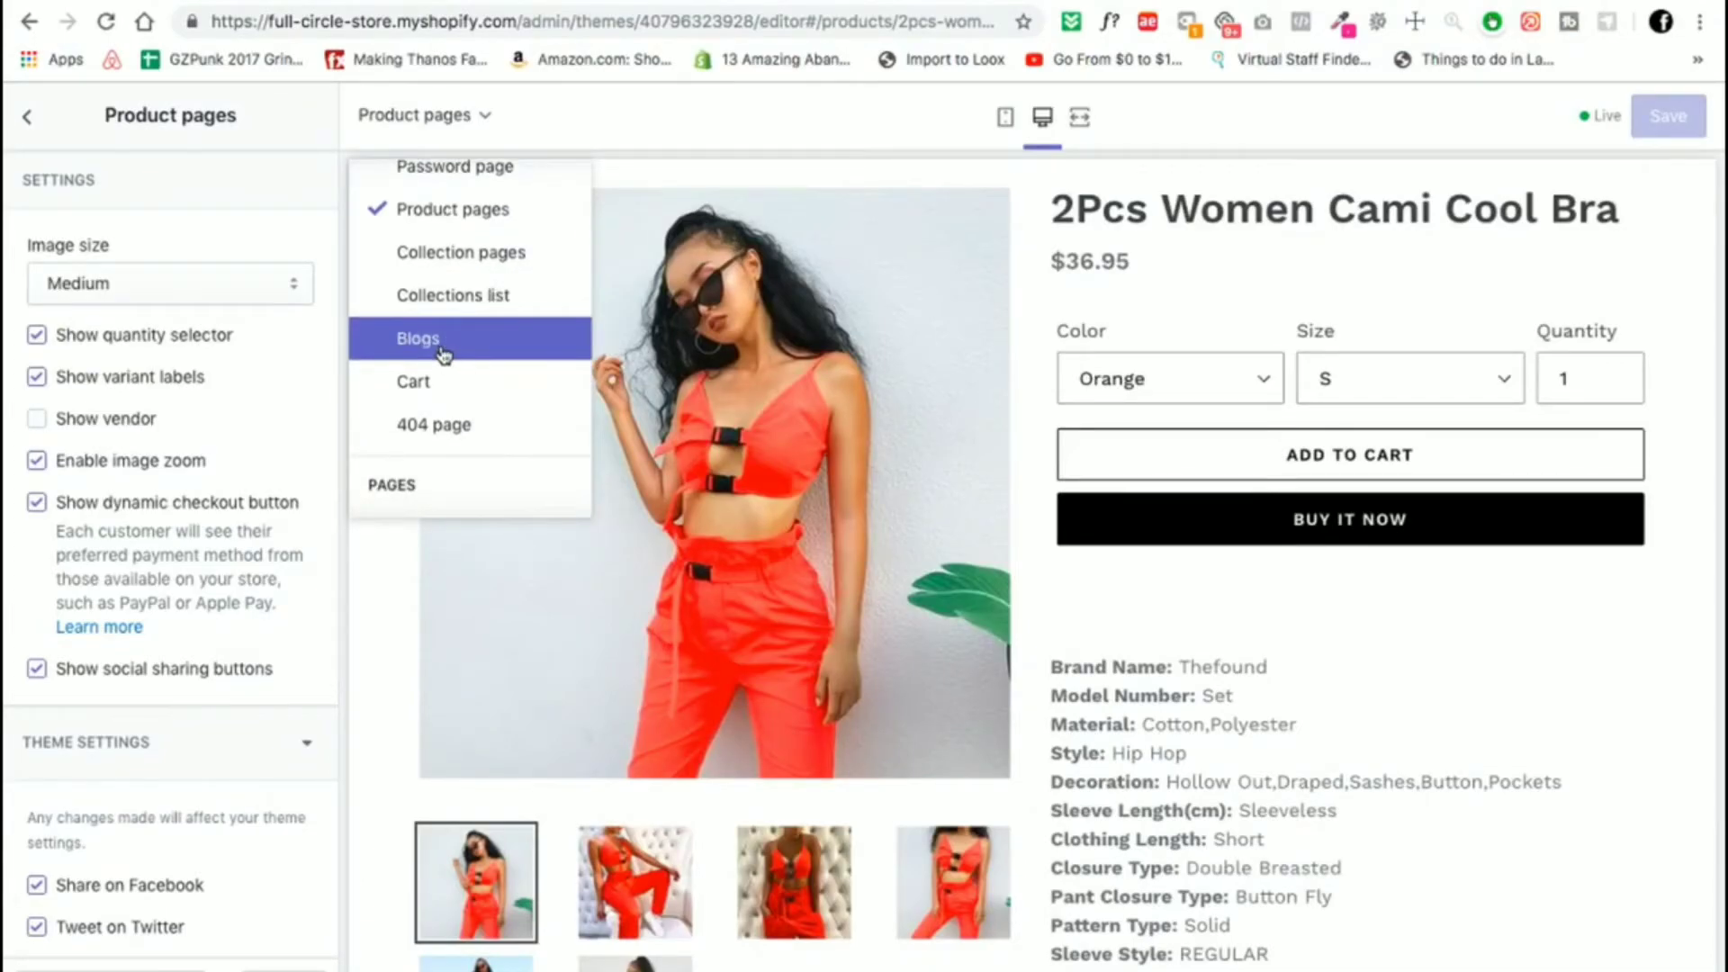
click(448, 381)
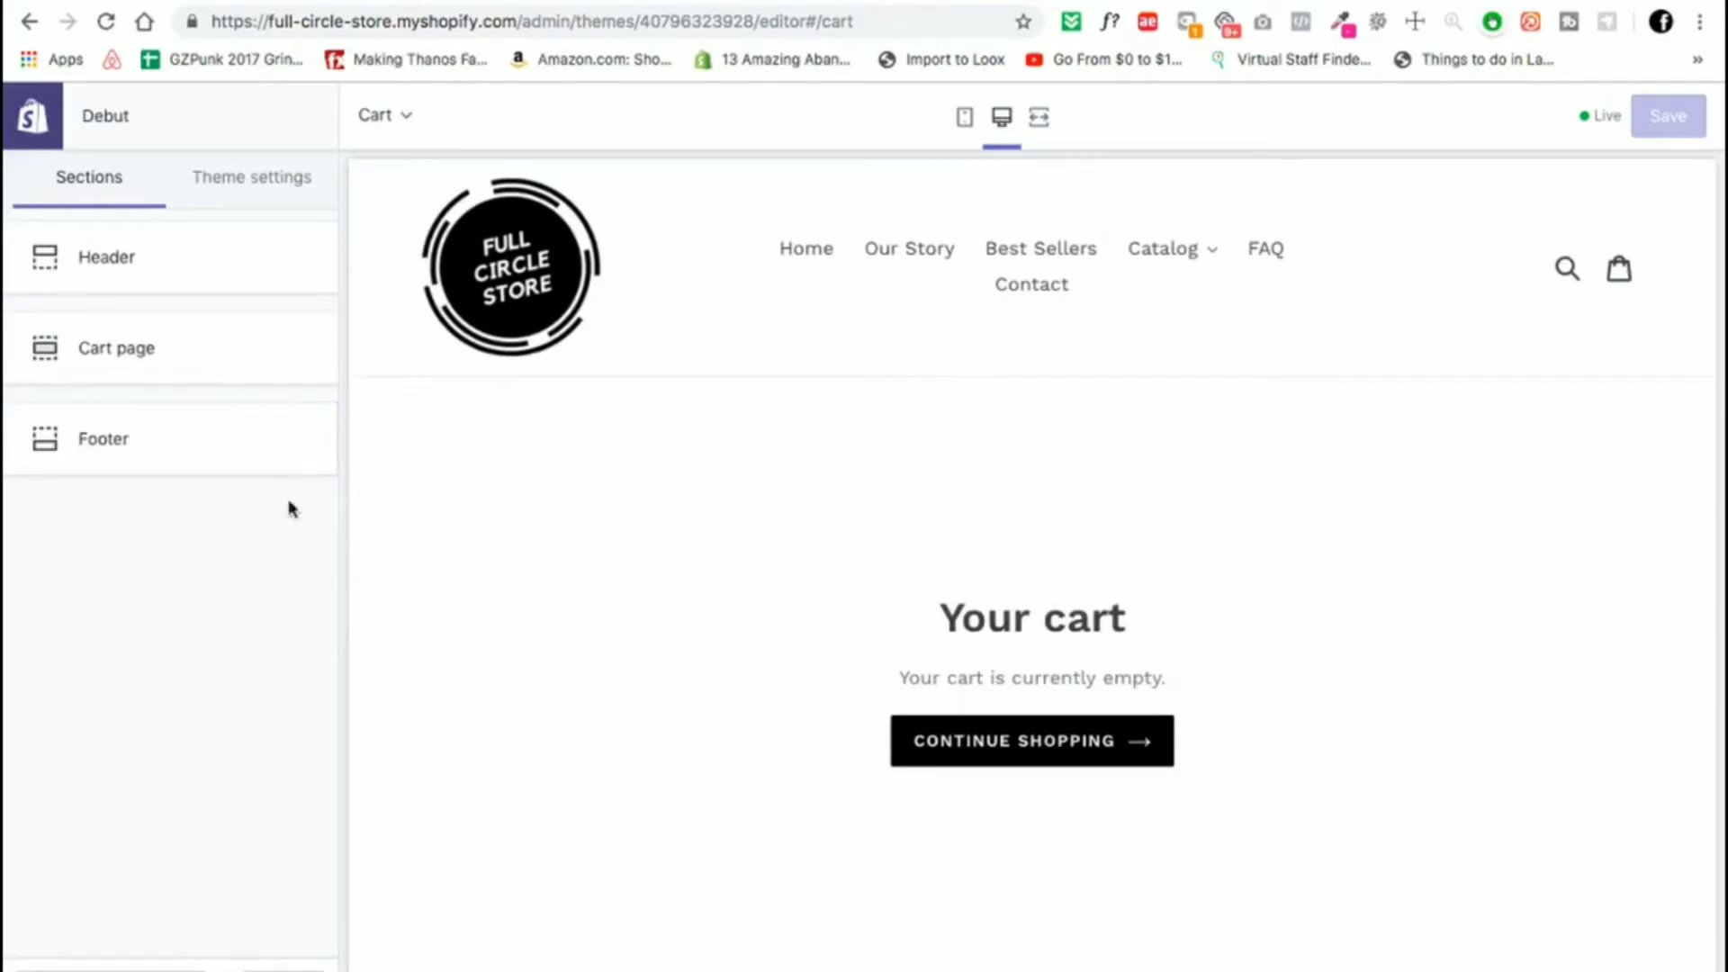
click(174, 353)
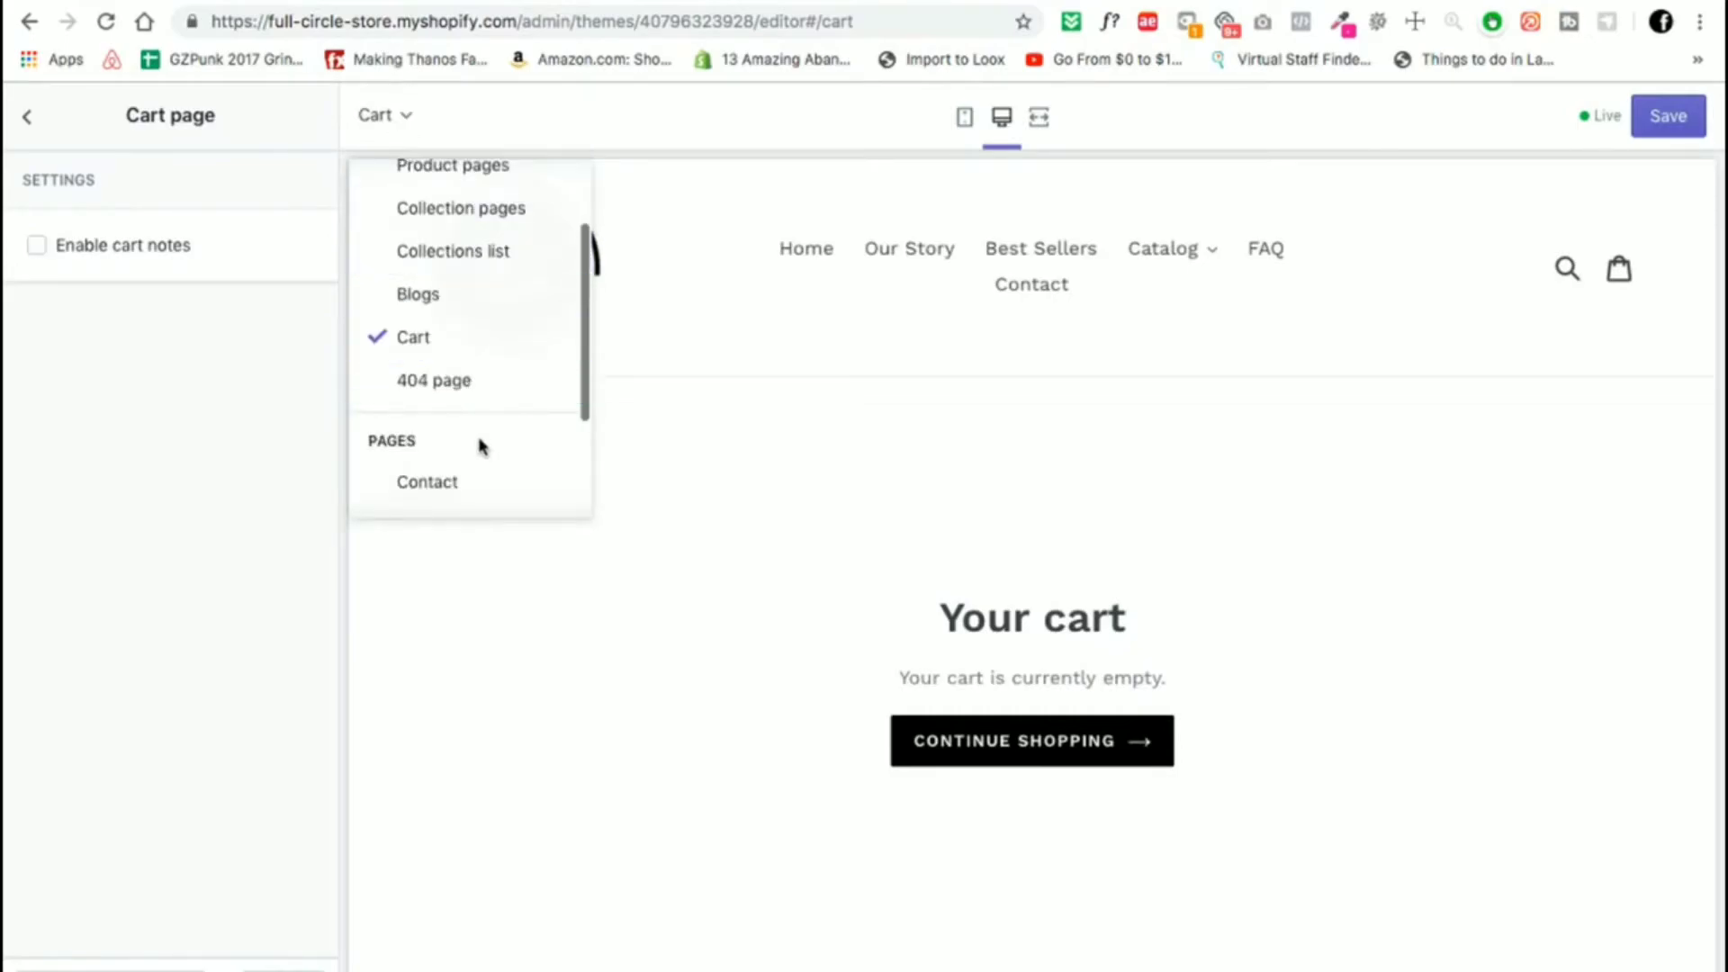
Switch the preview to the FAQ page
scroll(478, 447, up, 3)
scroll(478, 445, down, 6)
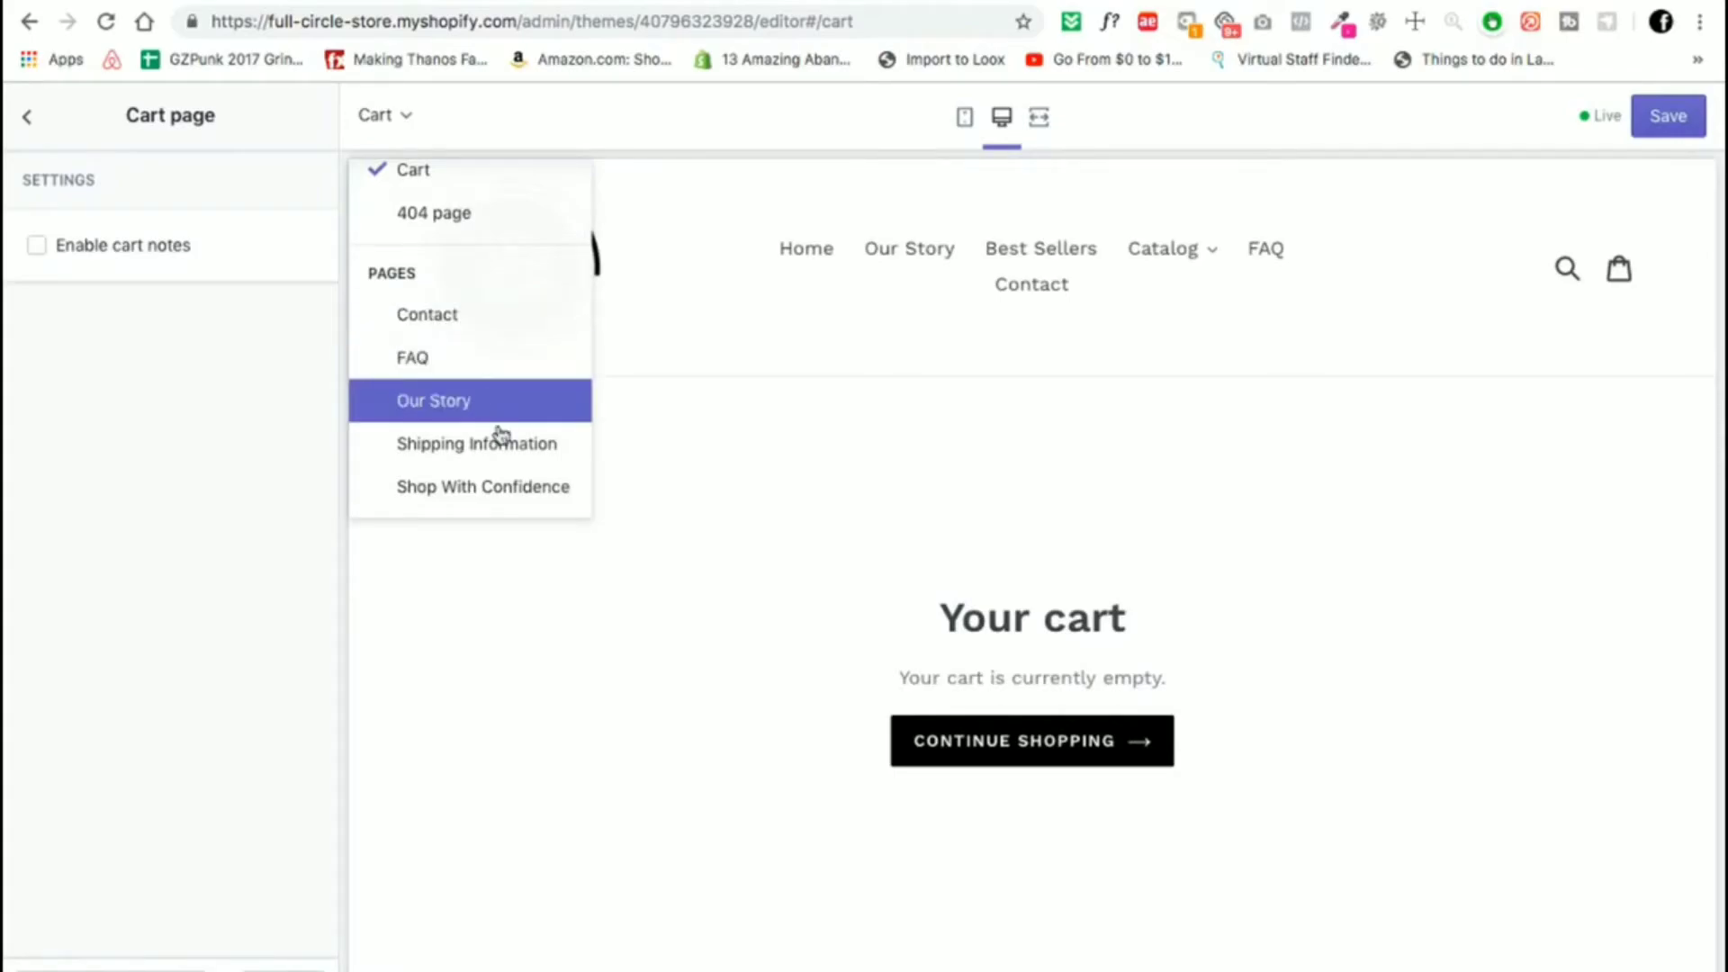
click(475, 355)
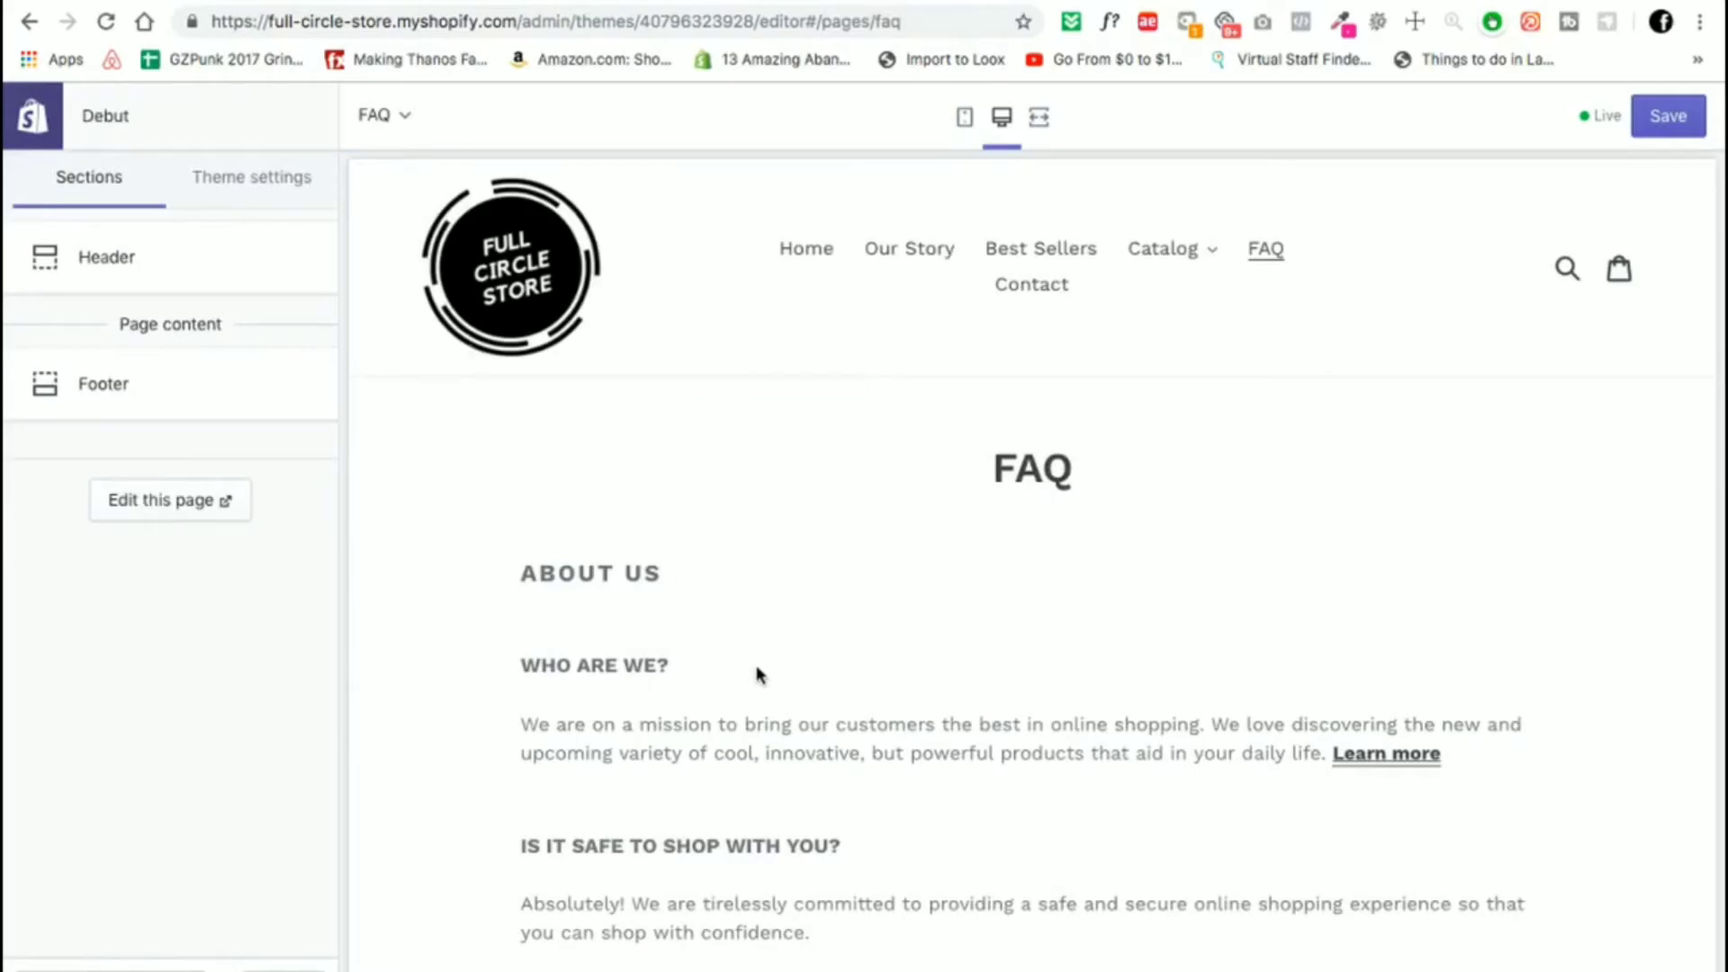
Scroll through the FAQ page's About Us questions in the preview
scroll(757, 675, down, 15)
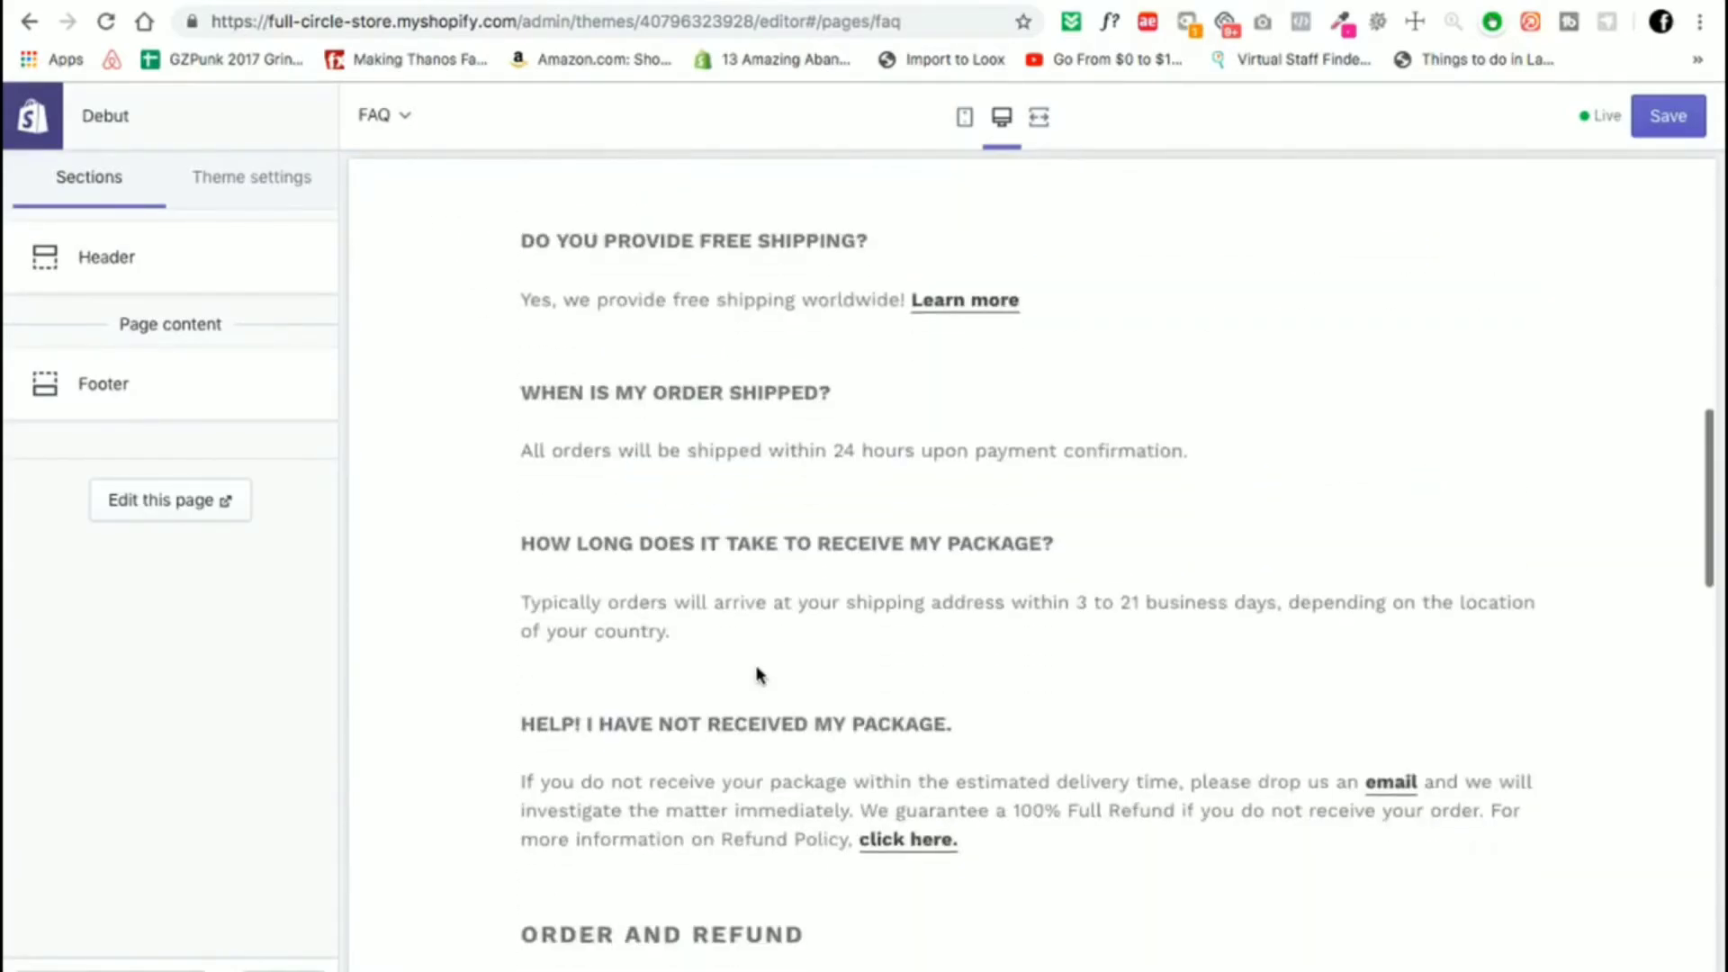
scroll(758, 675, down, 10)
scroll(758, 675, up, 20)
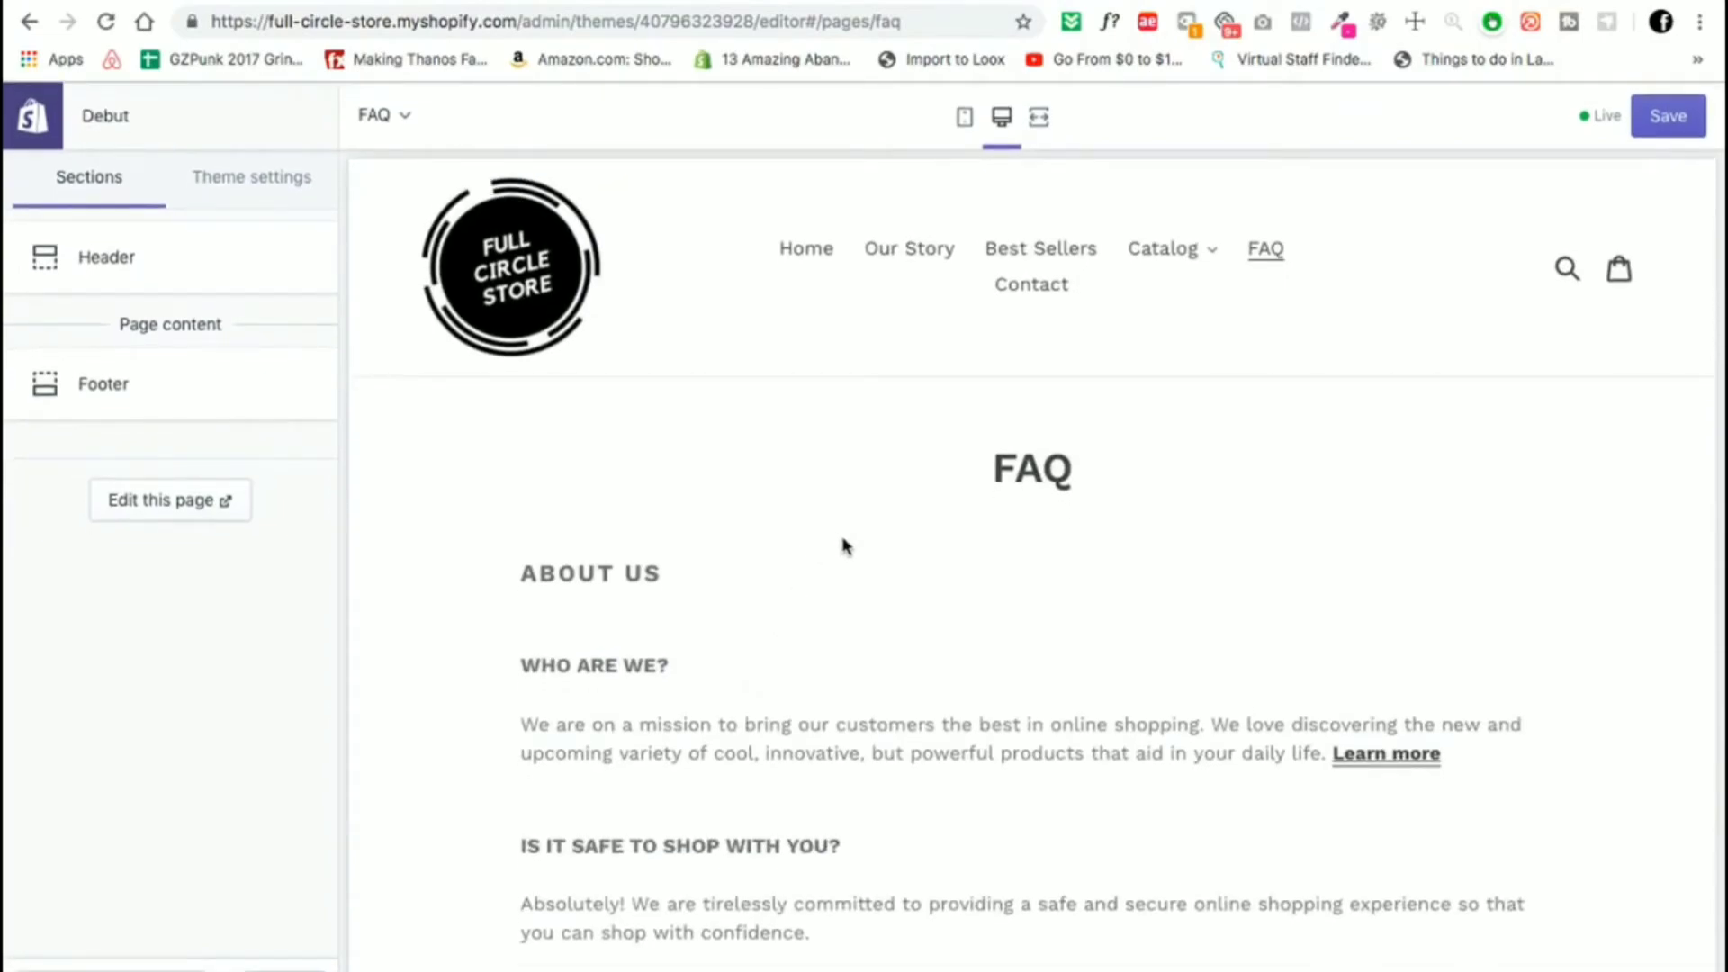
Preview the FAQ page in mobile layout and scroll through it
click(965, 118)
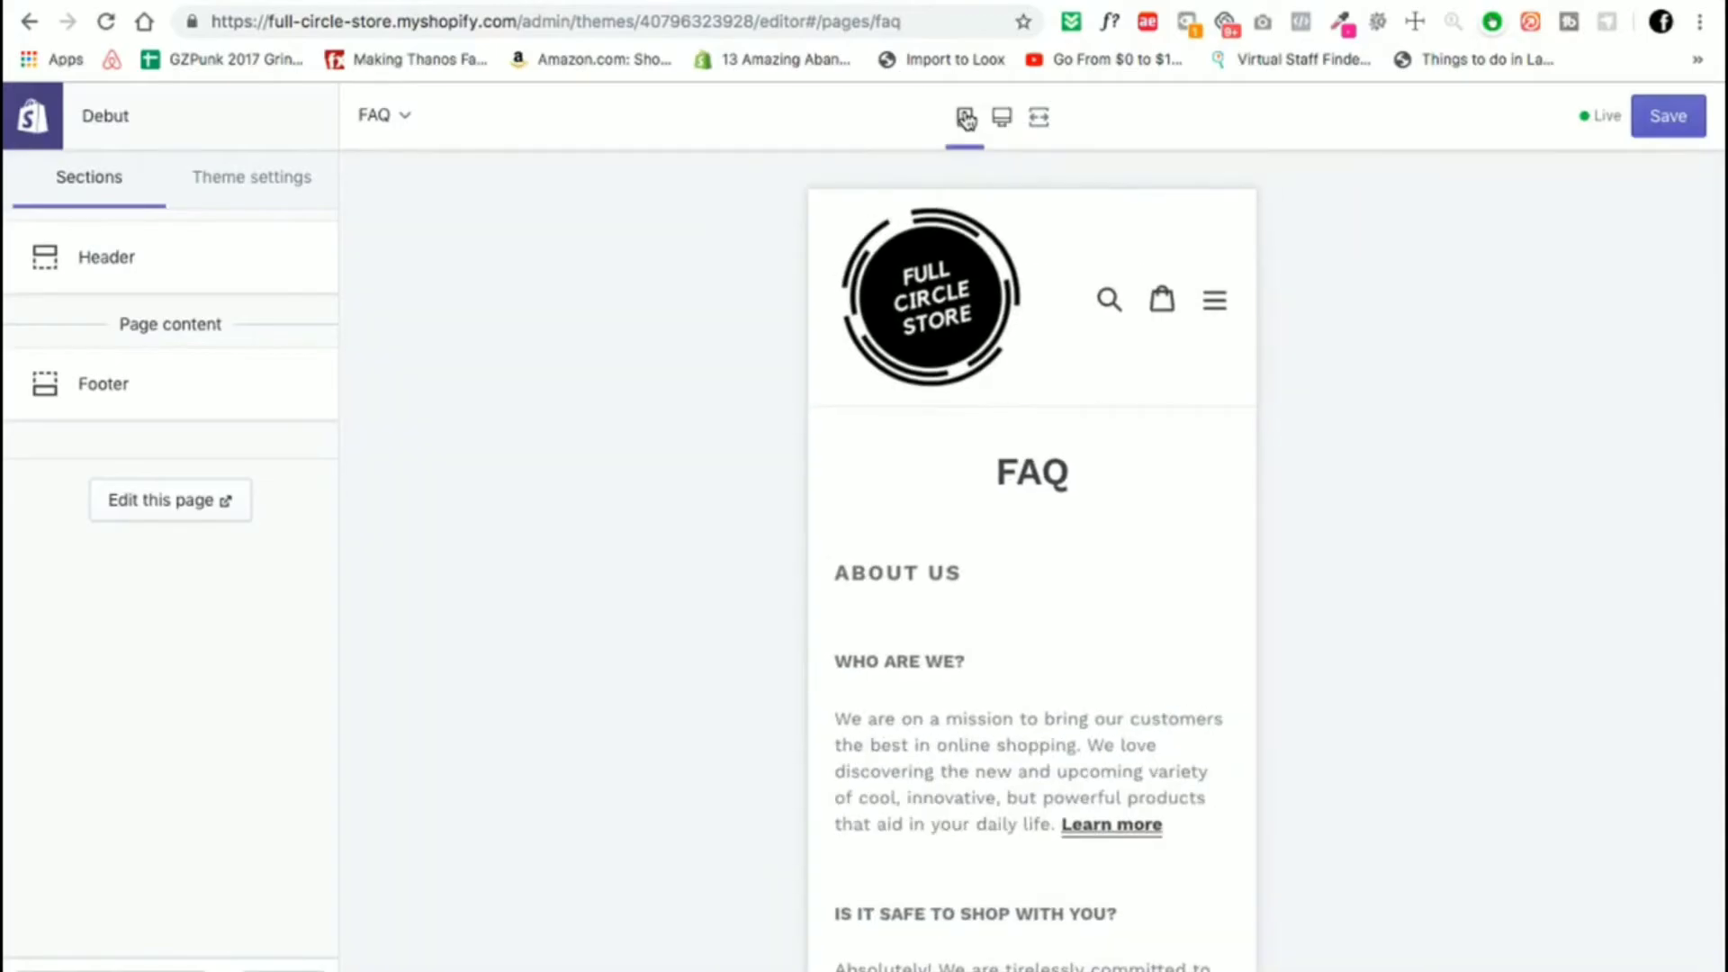
scroll(959, 441, down, 10)
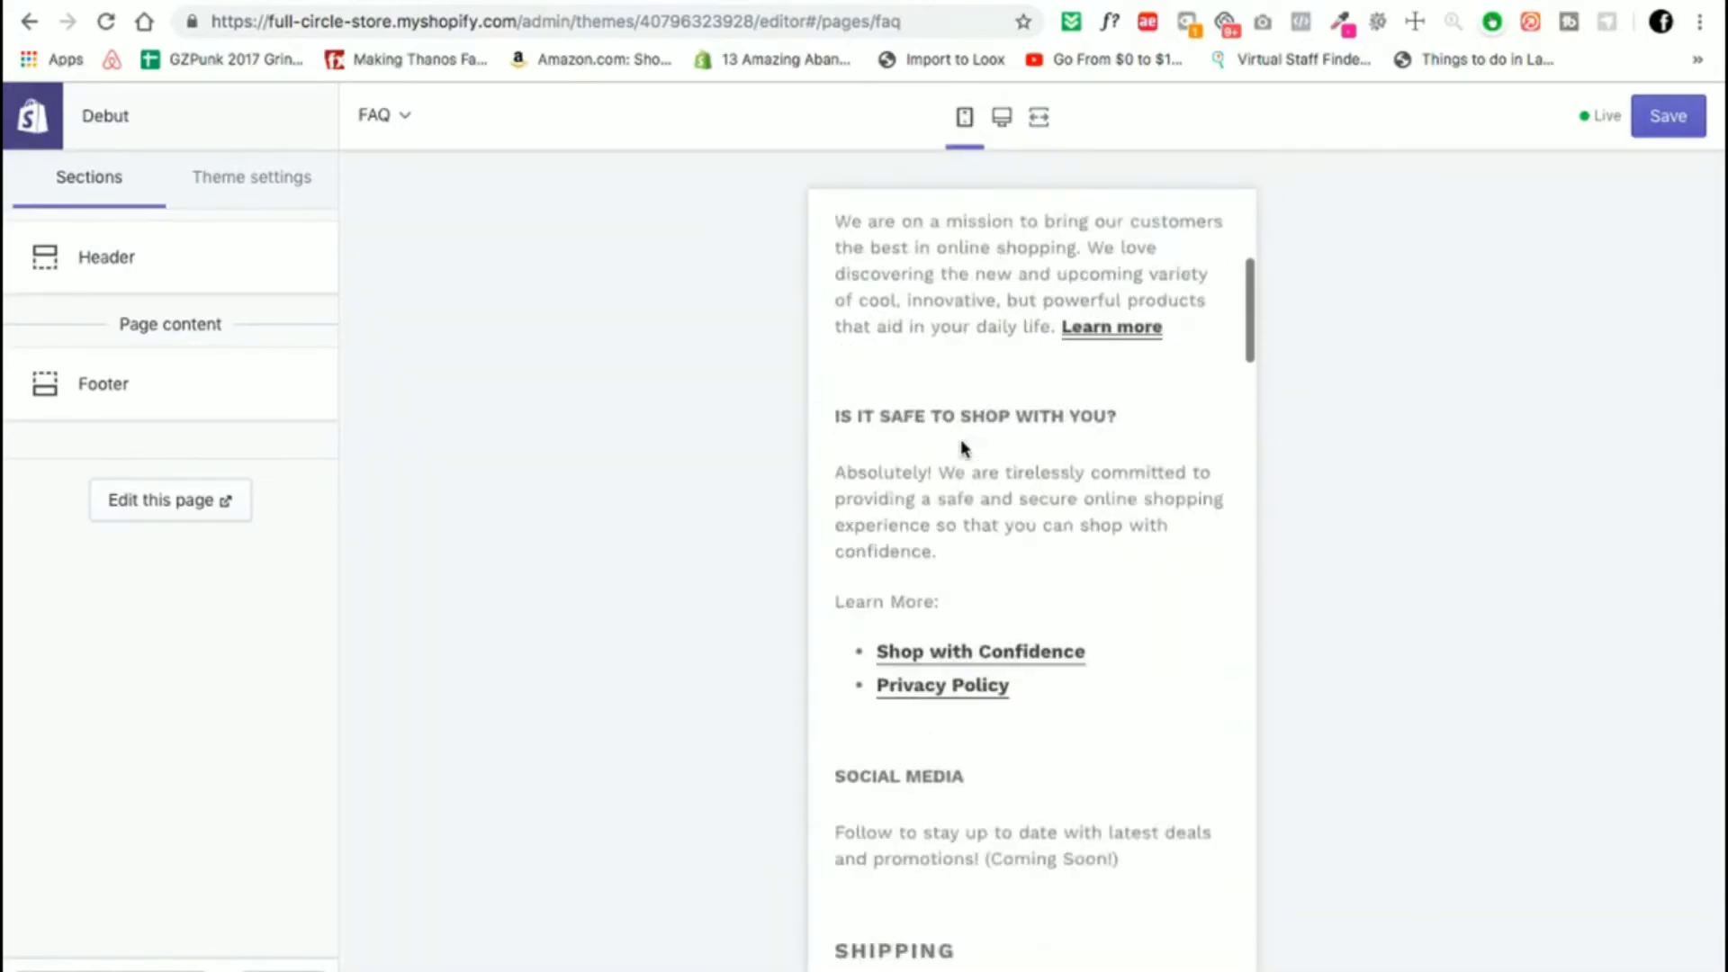
scroll(961, 447, down, 15)
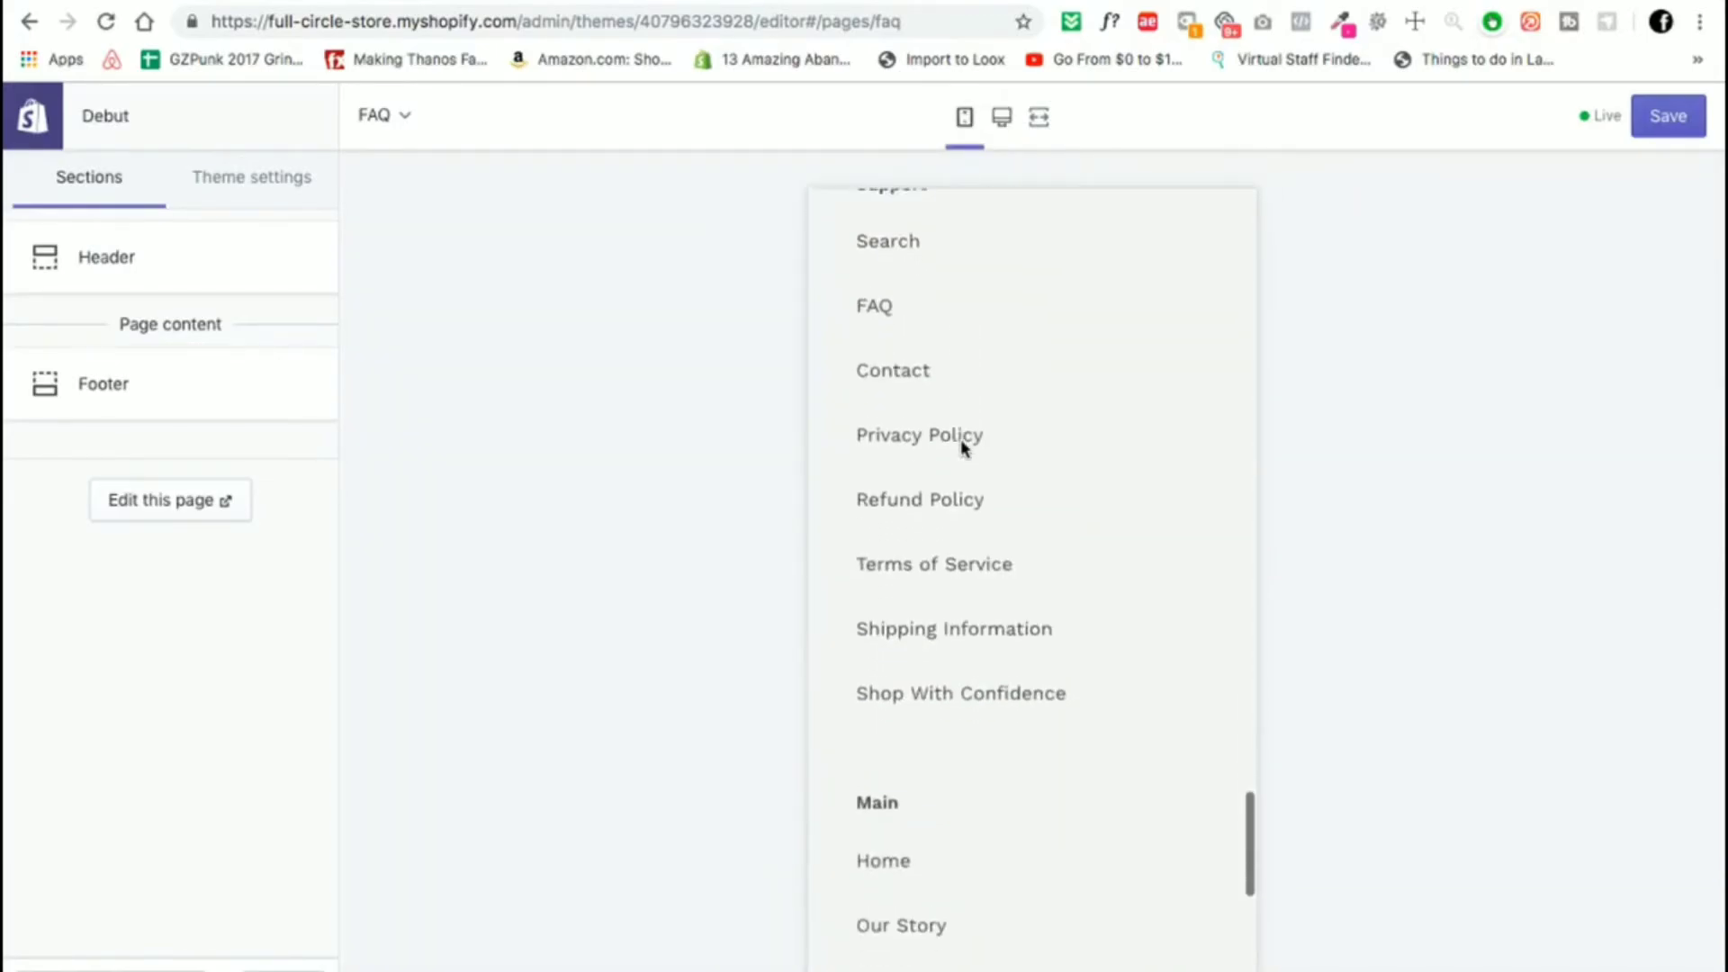
scroll(961, 447, up, 20)
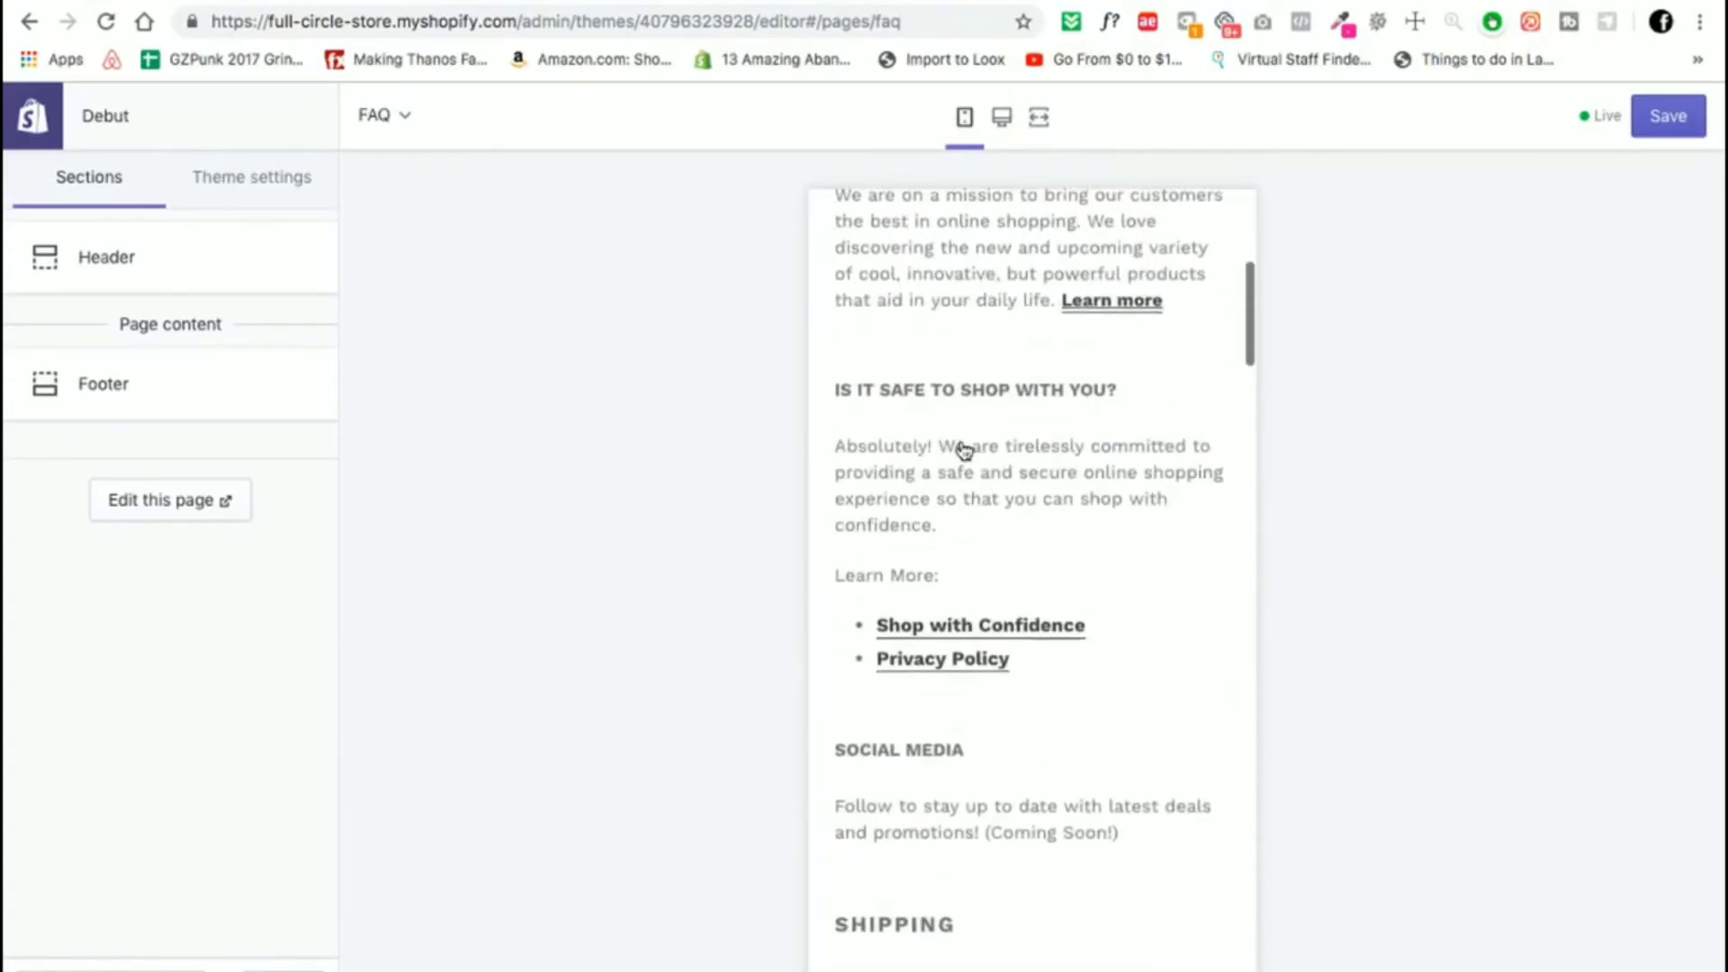
scroll(964, 451, up, 5)
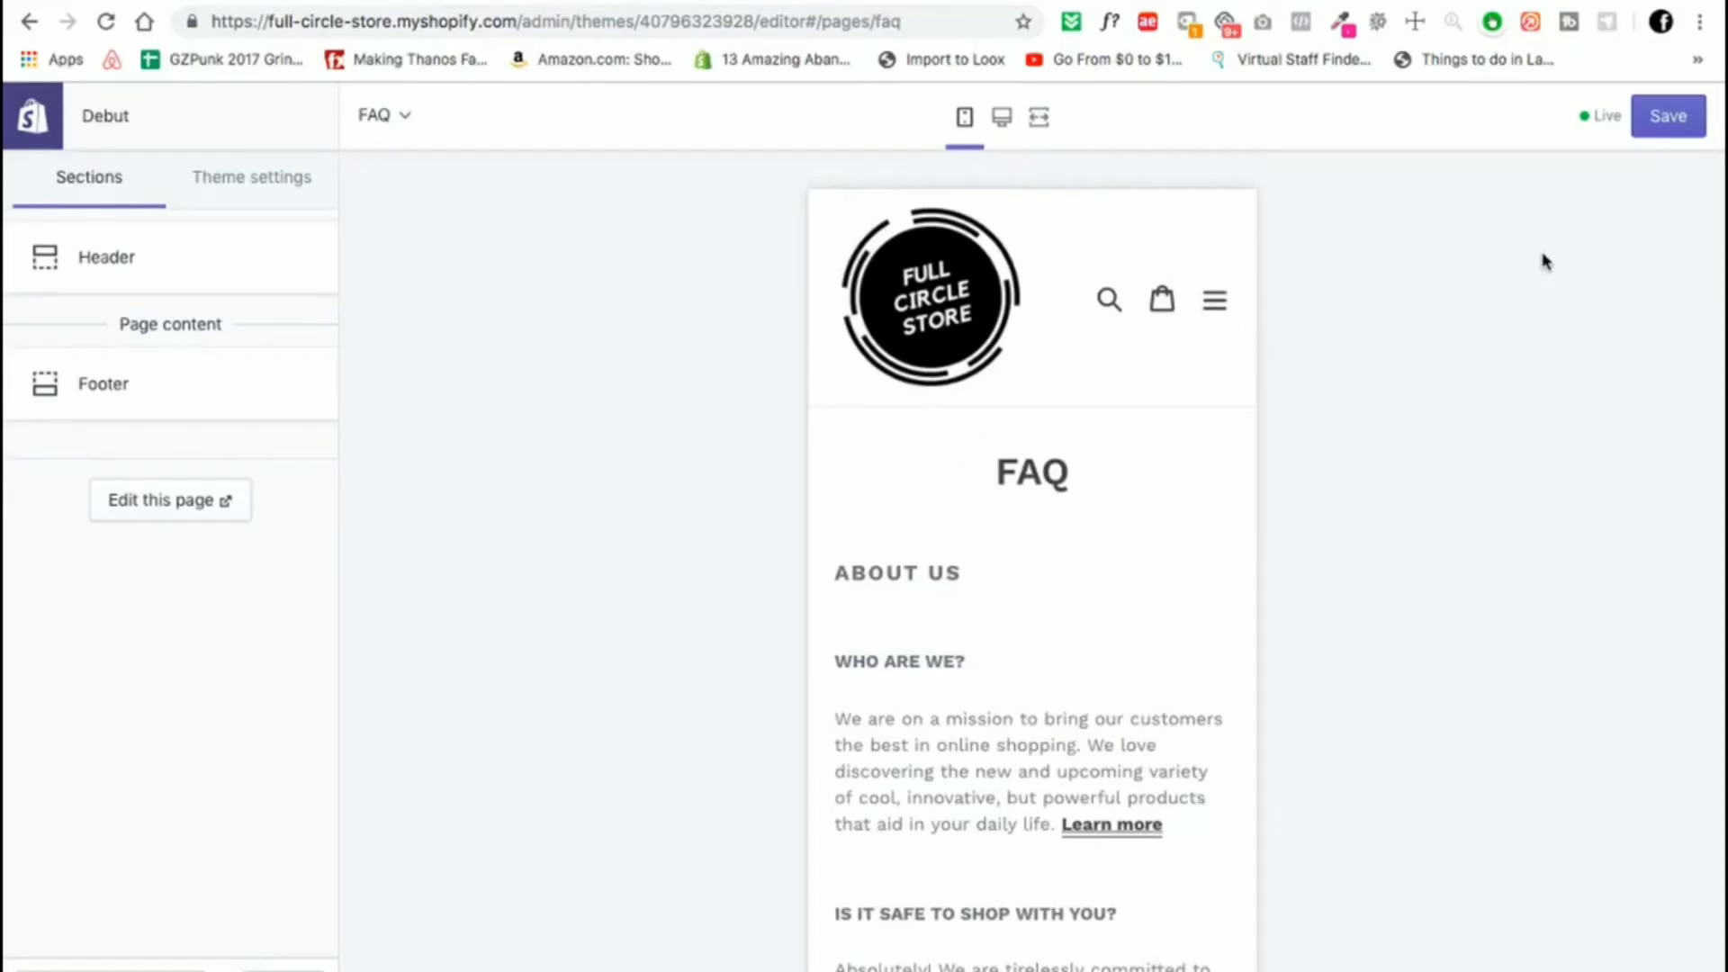
scroll(854, 725, down, 15)
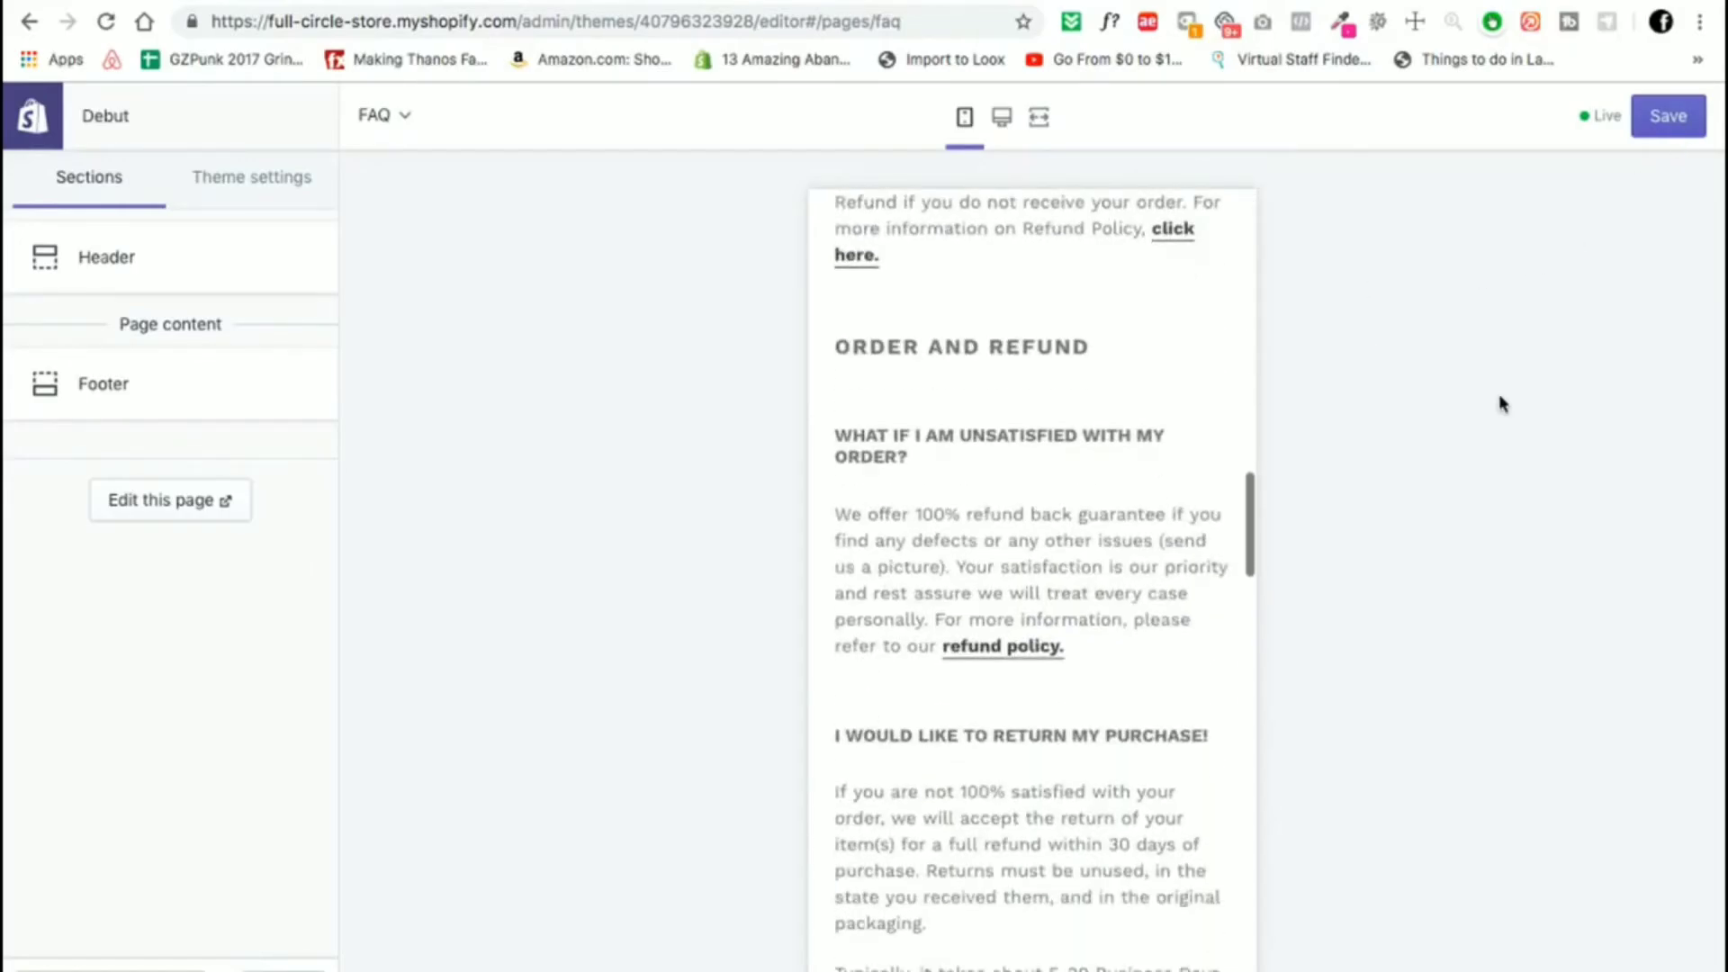
Save the theme, go back to the desktop preview, and show the theme-wide settings list
click(1690, 108)
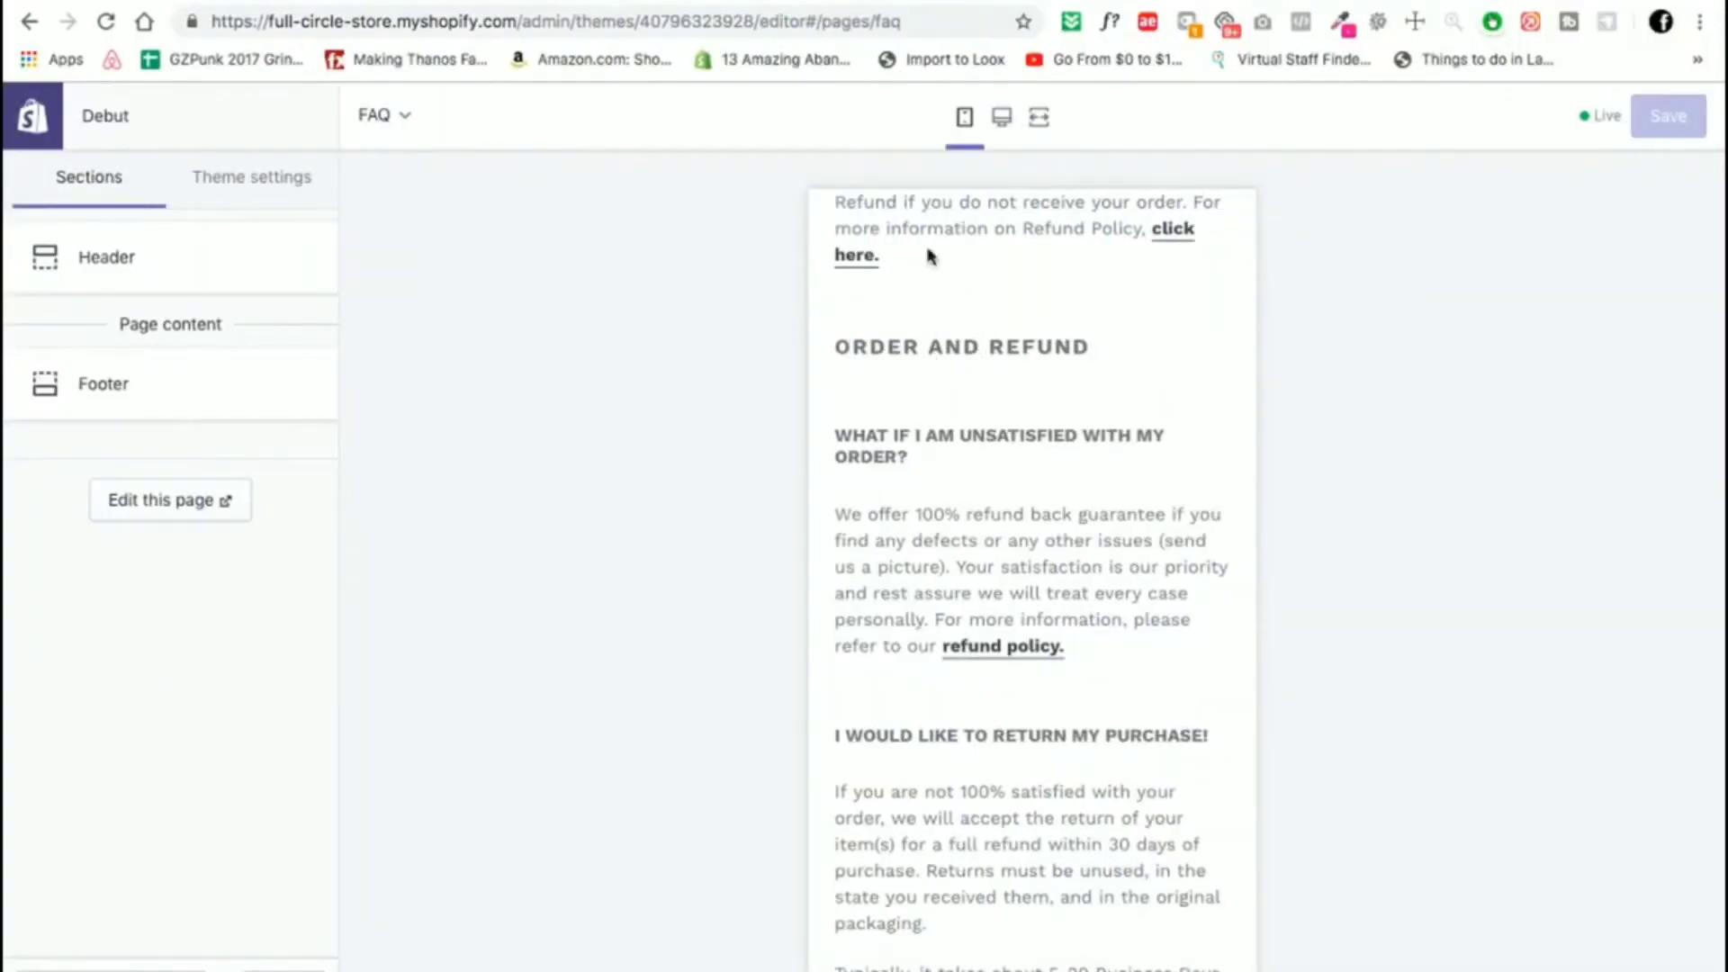
click(1002, 118)
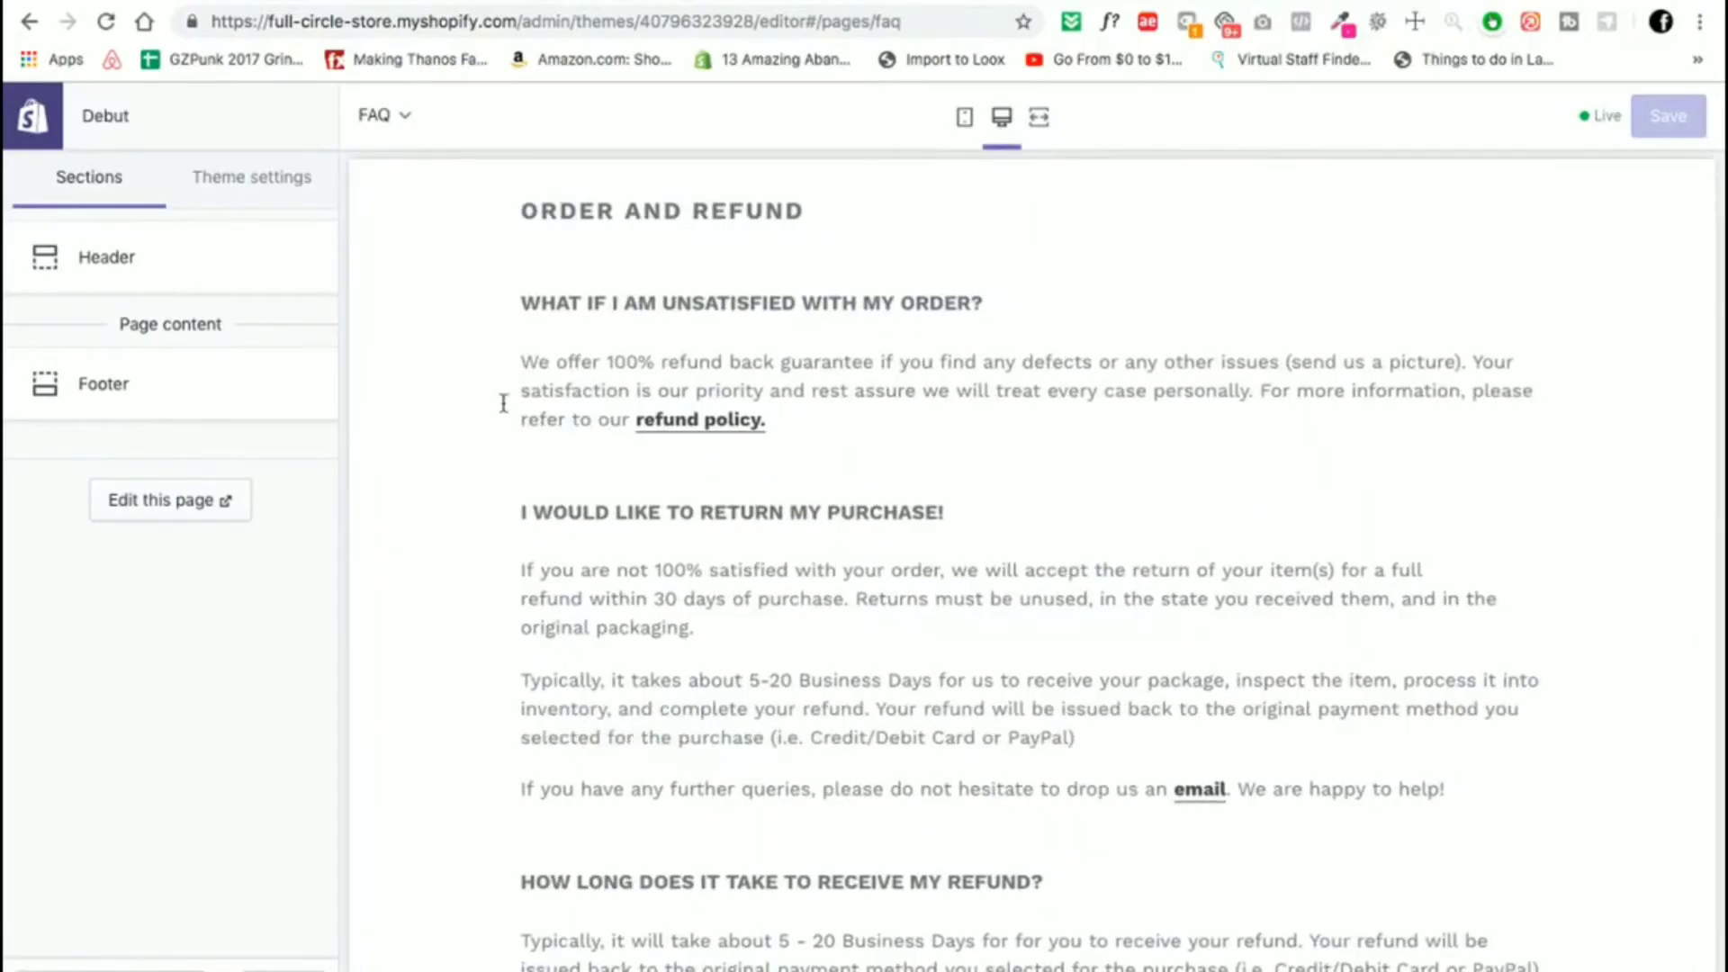
click(231, 187)
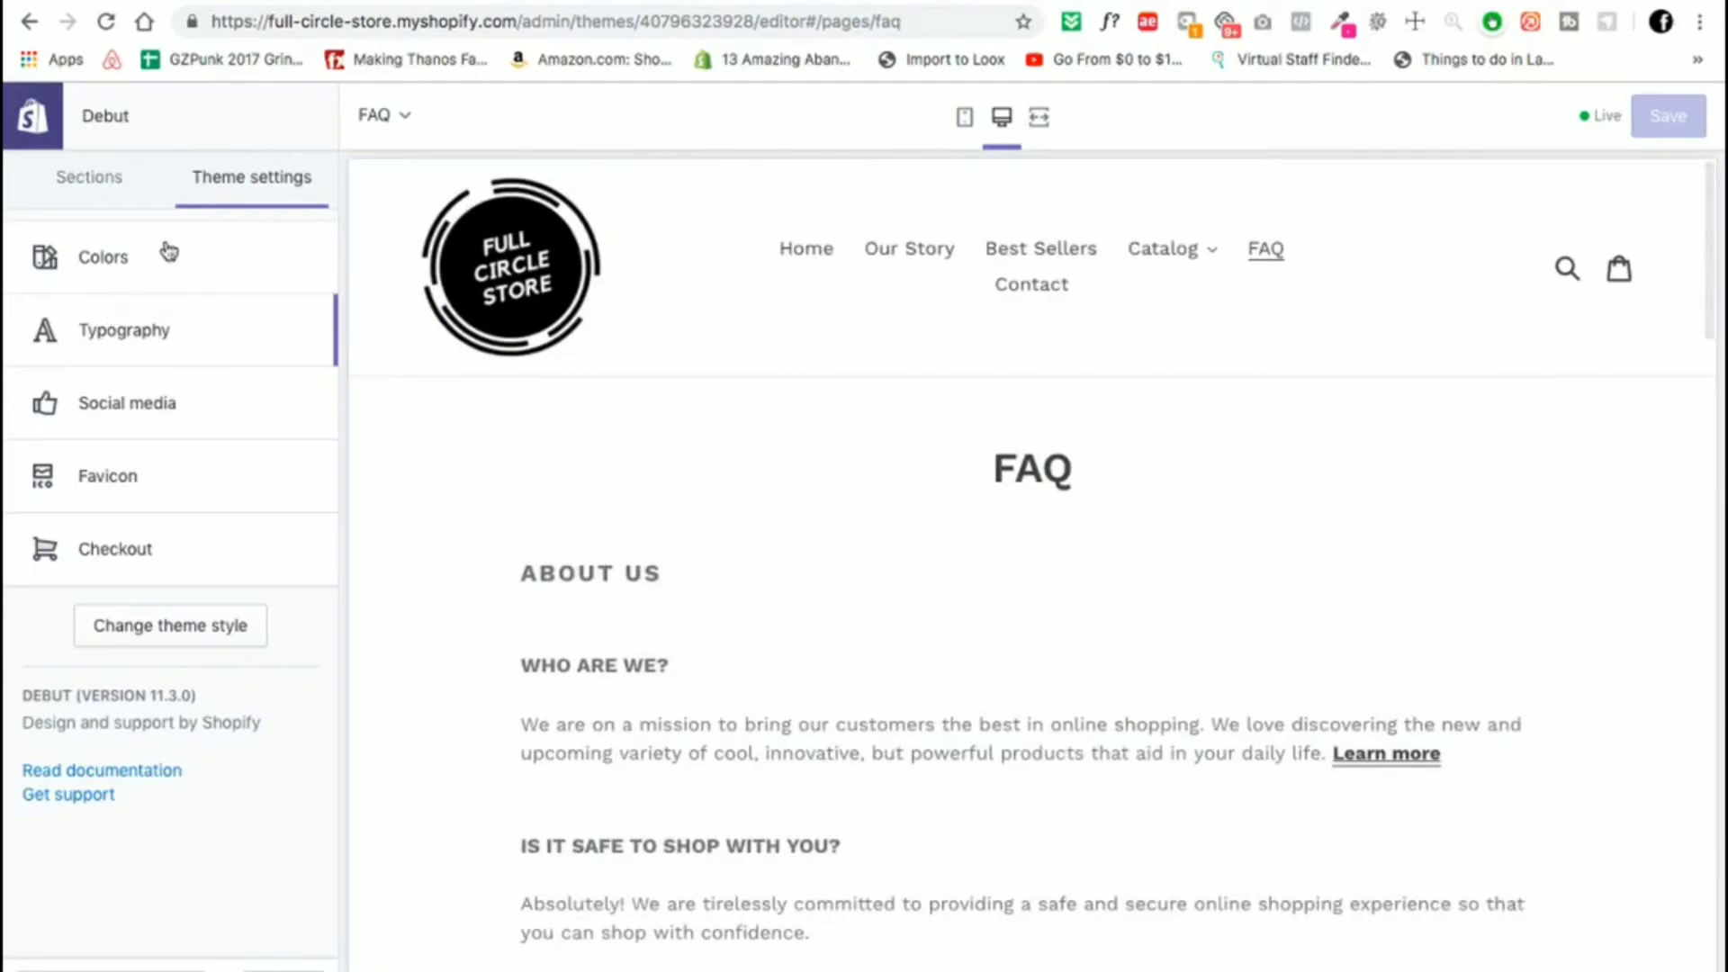
Set the theme's body text colour to black (#000000)
click(206, 259)
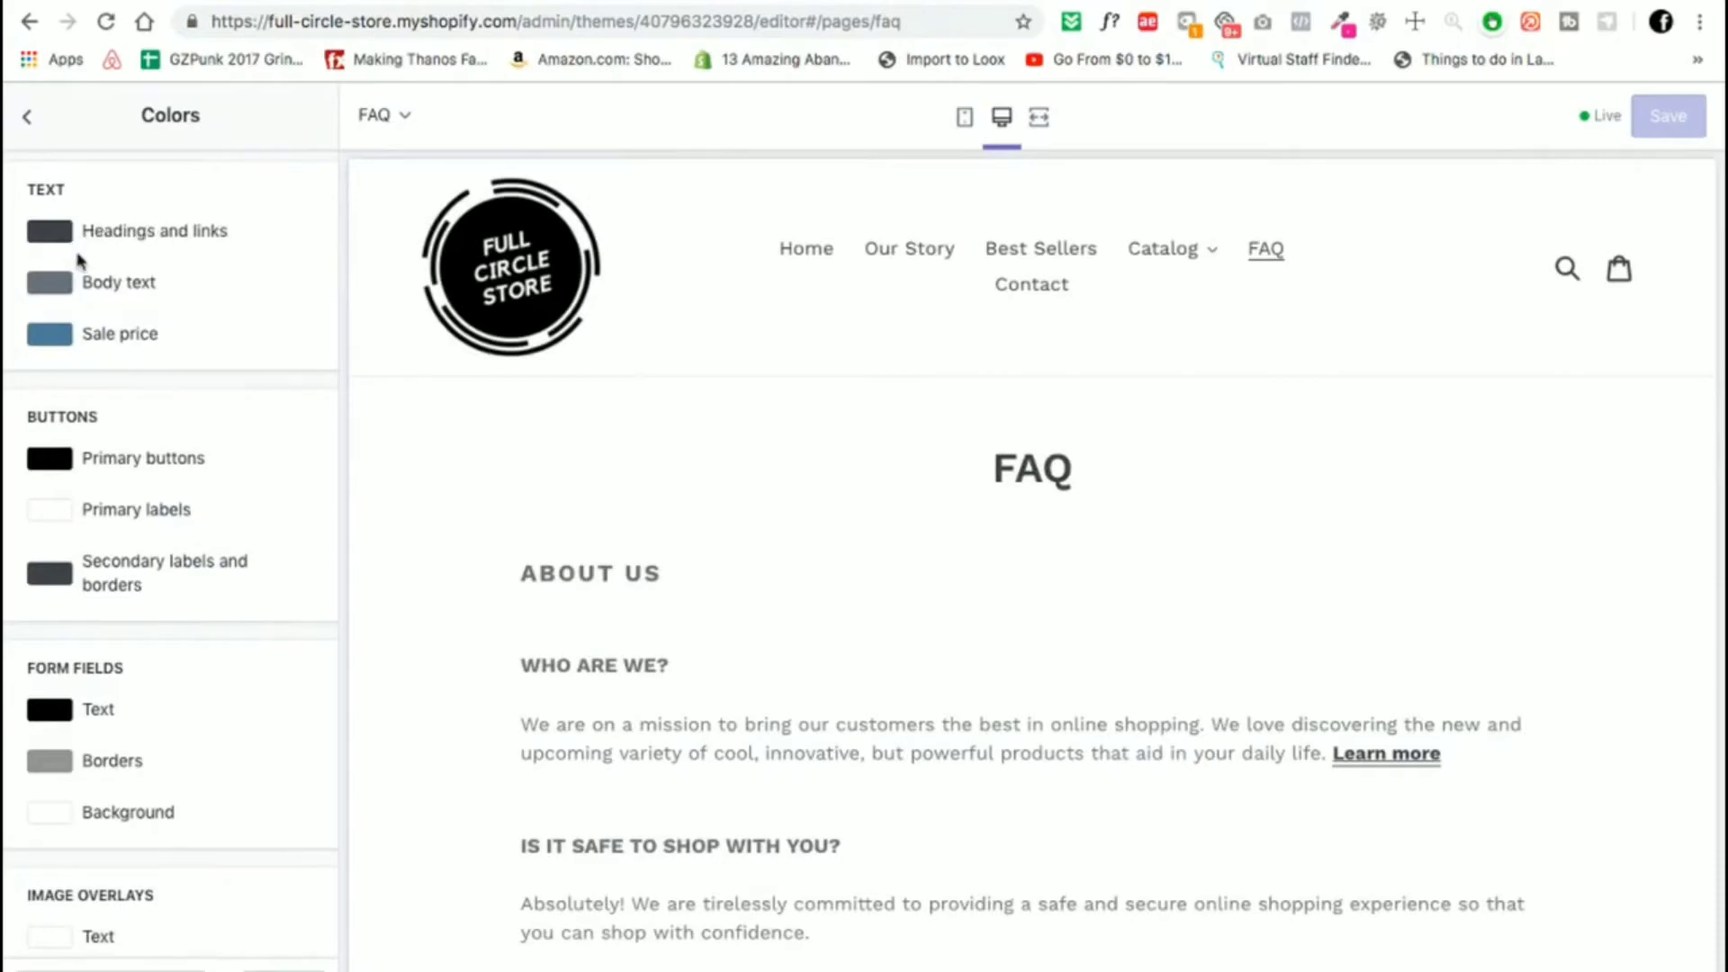
click(58, 288)
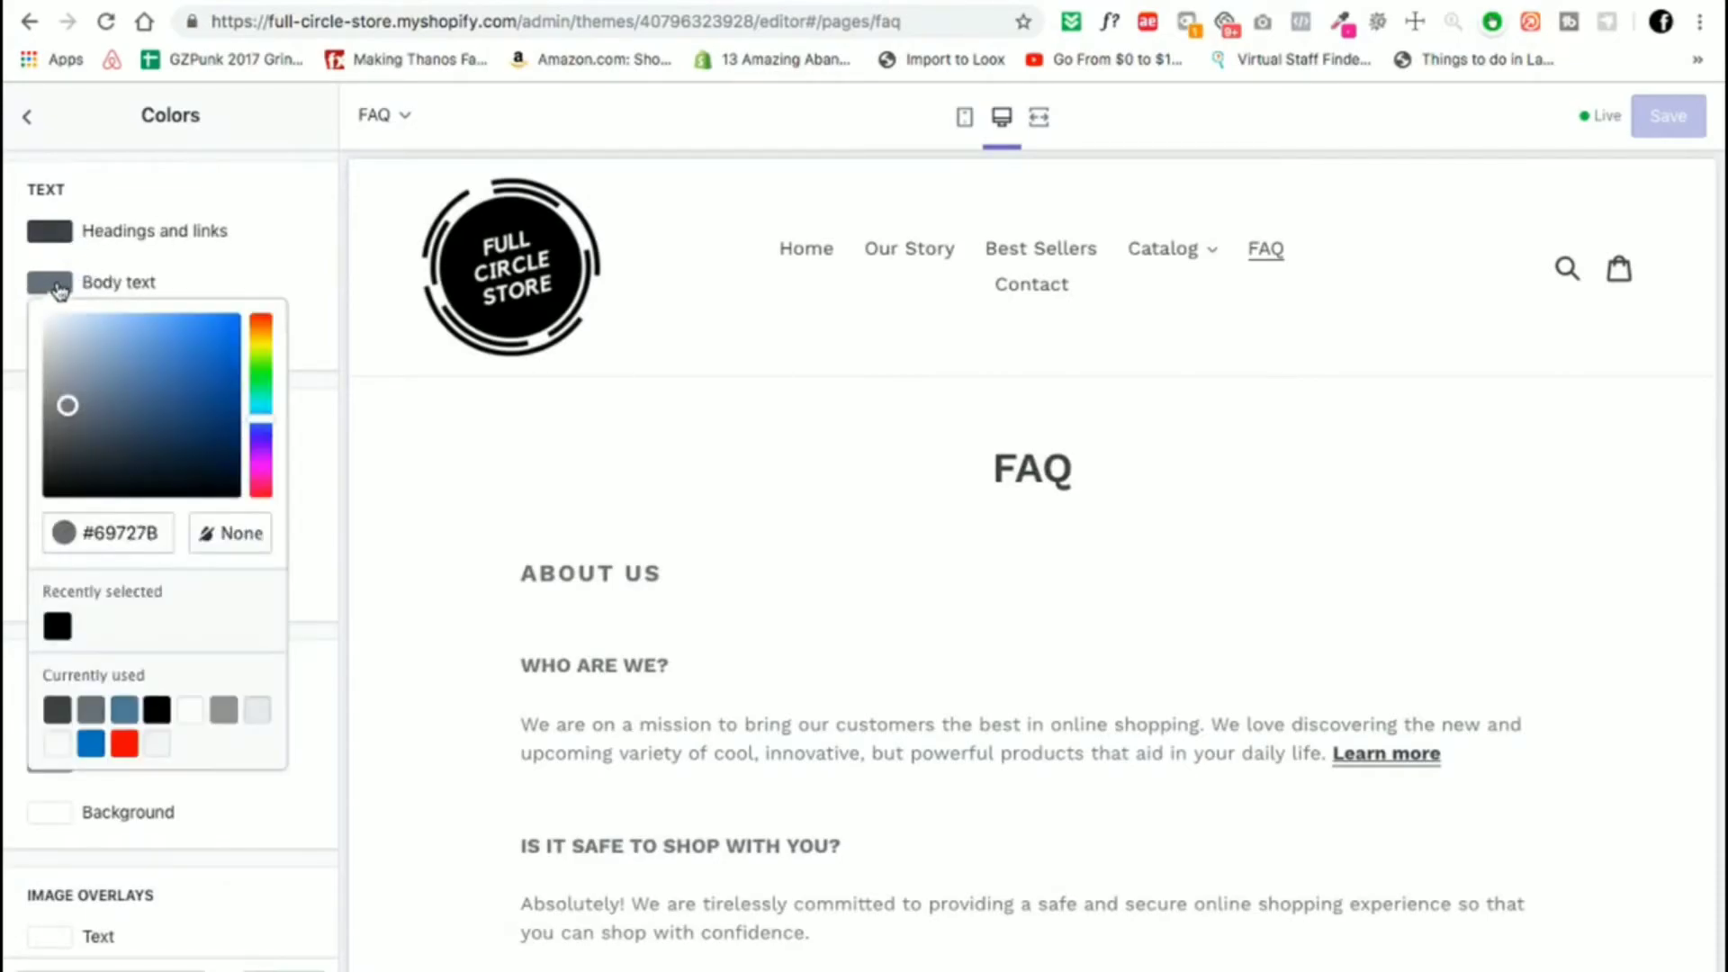
drag(144, 428, 267, 589)
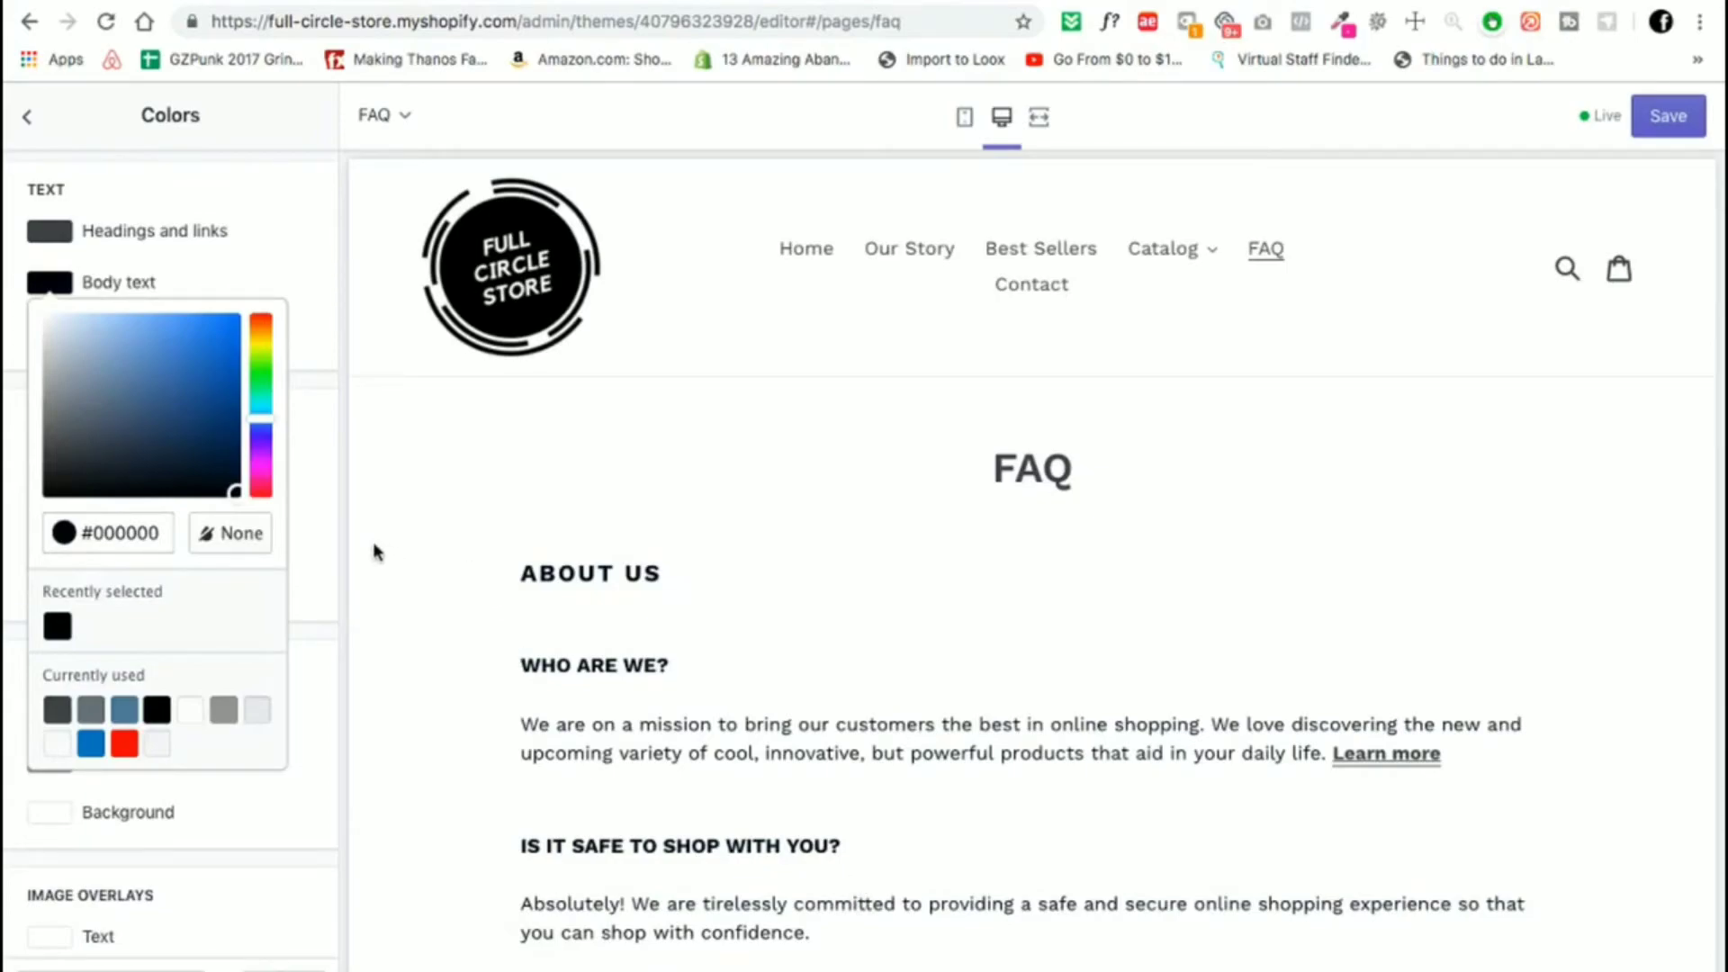
click(304, 543)
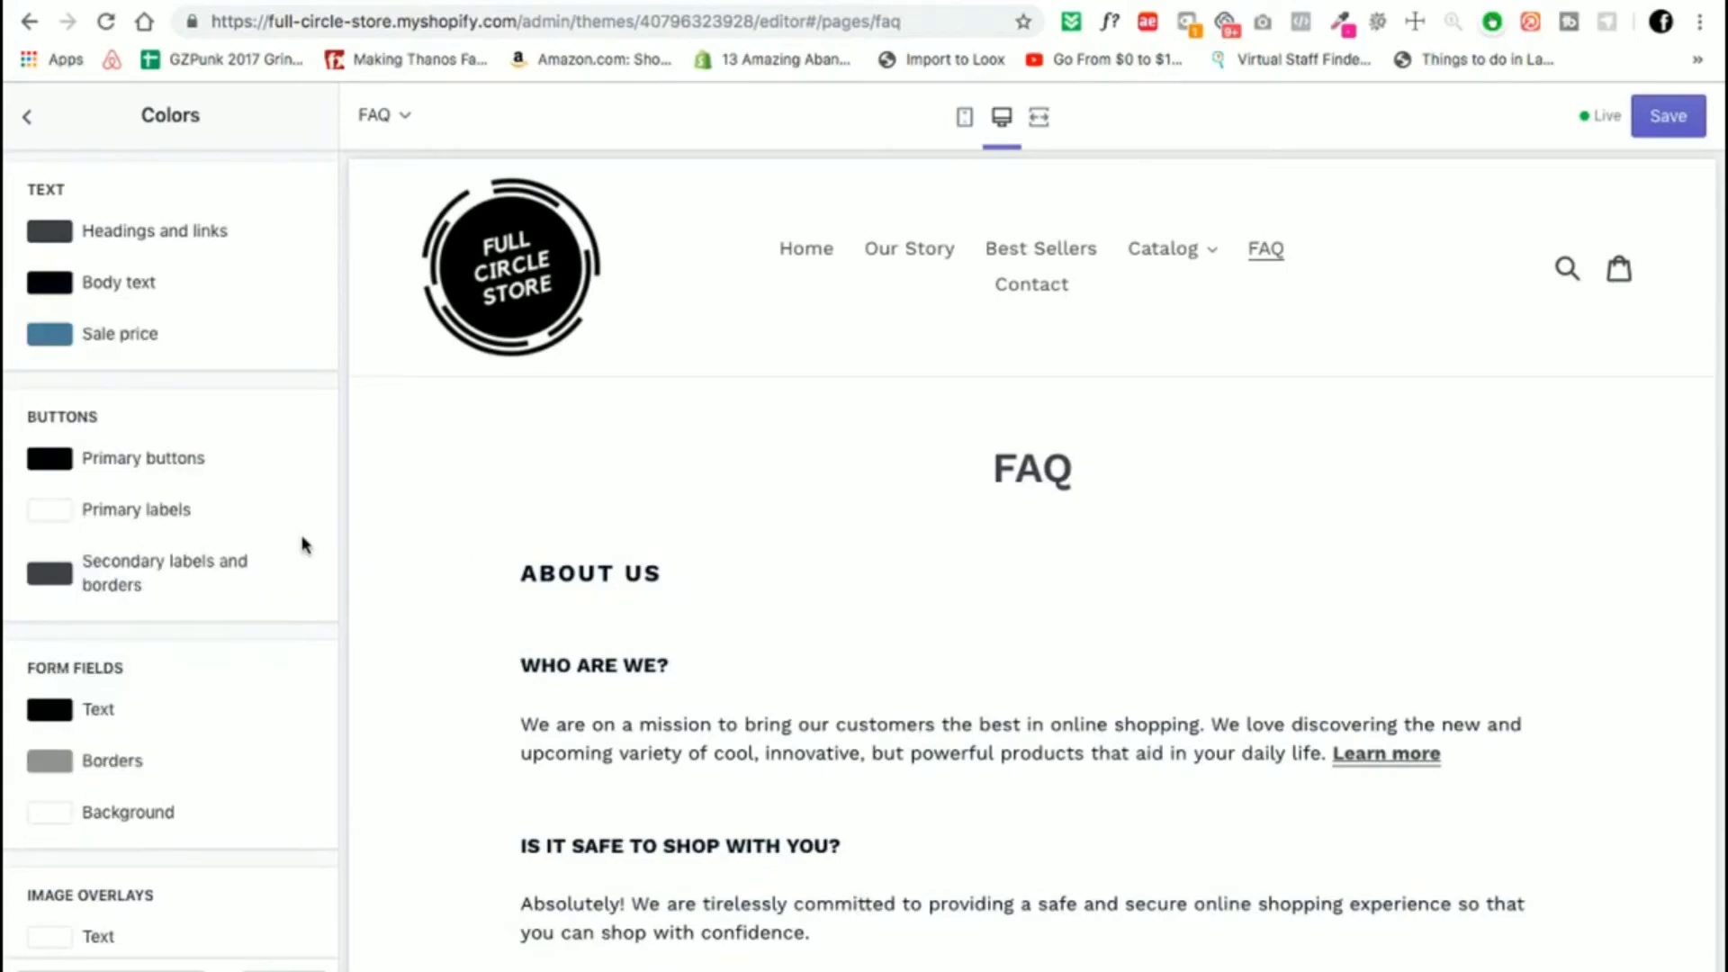
Set the sale price colour to red (#E32C2B) and save the colour changes
click(50, 335)
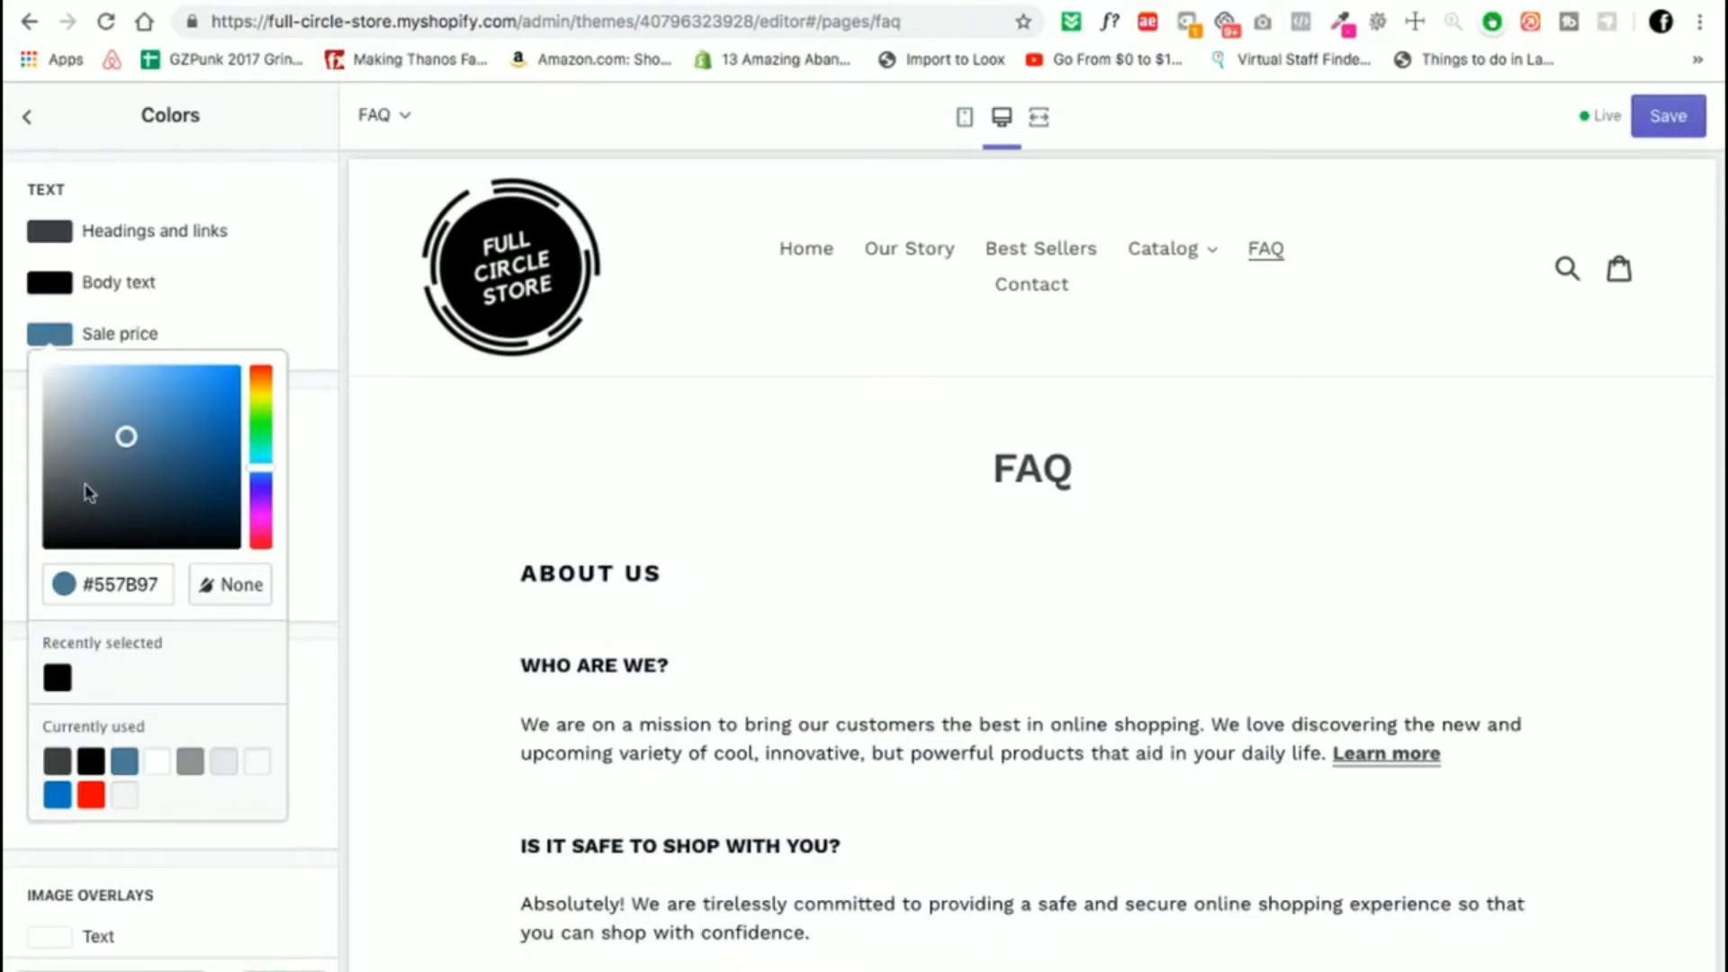
click(91, 795)
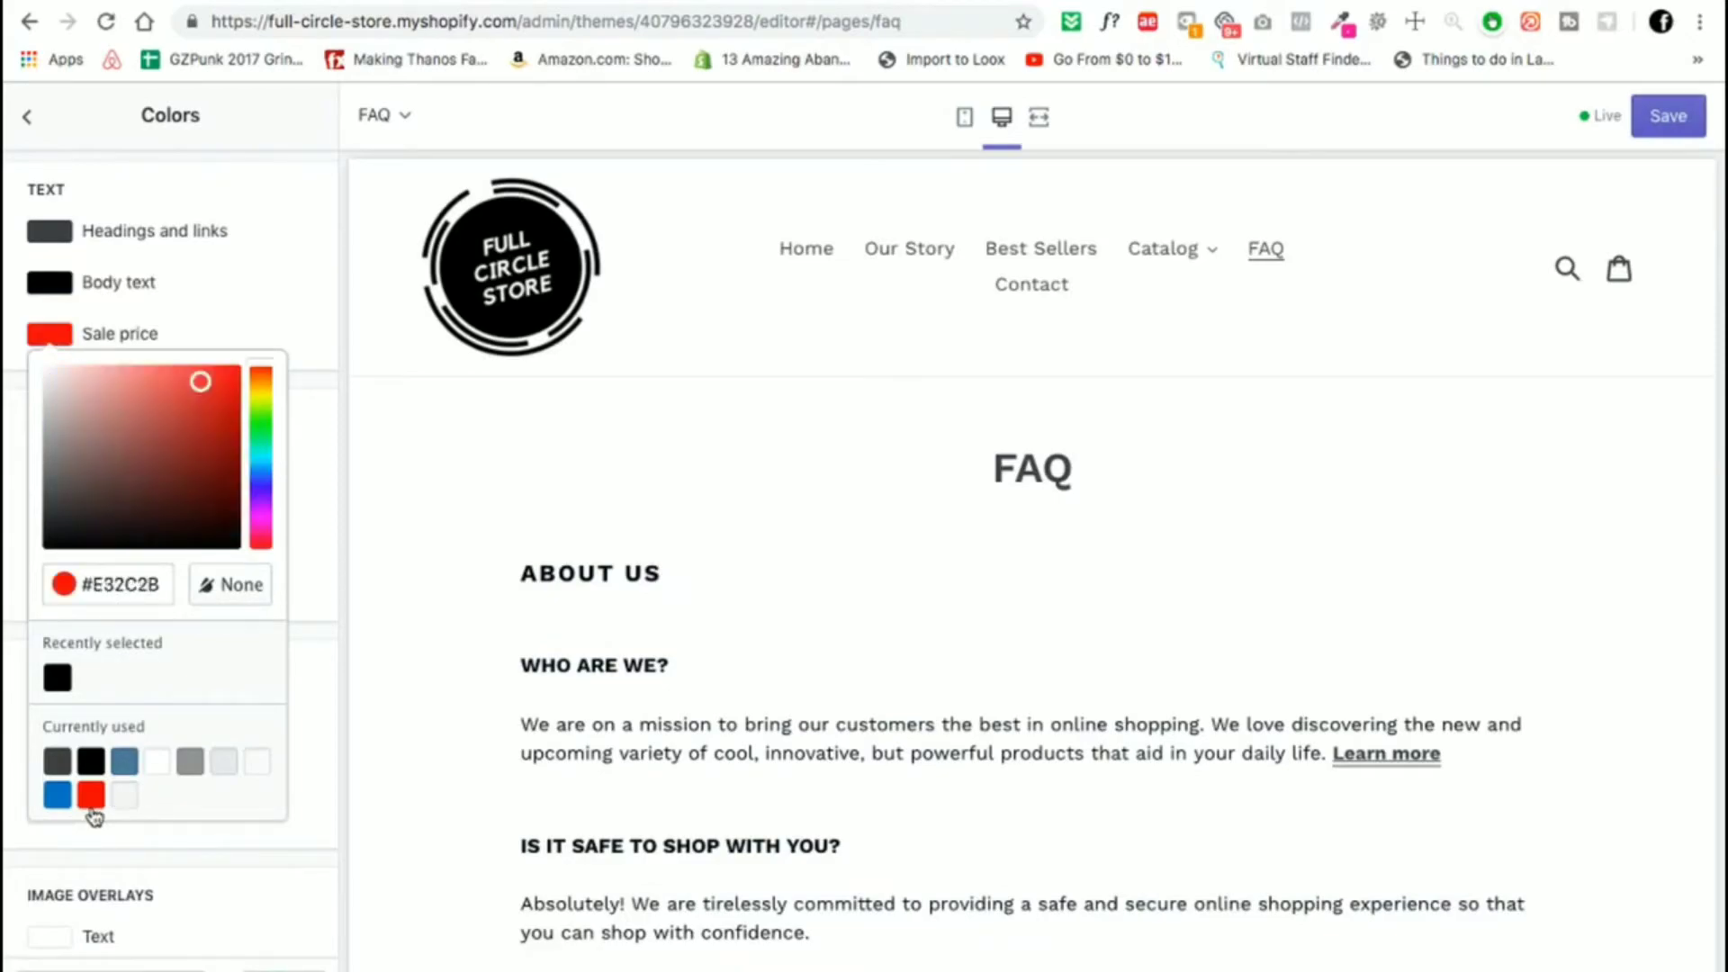
click(5, 441)
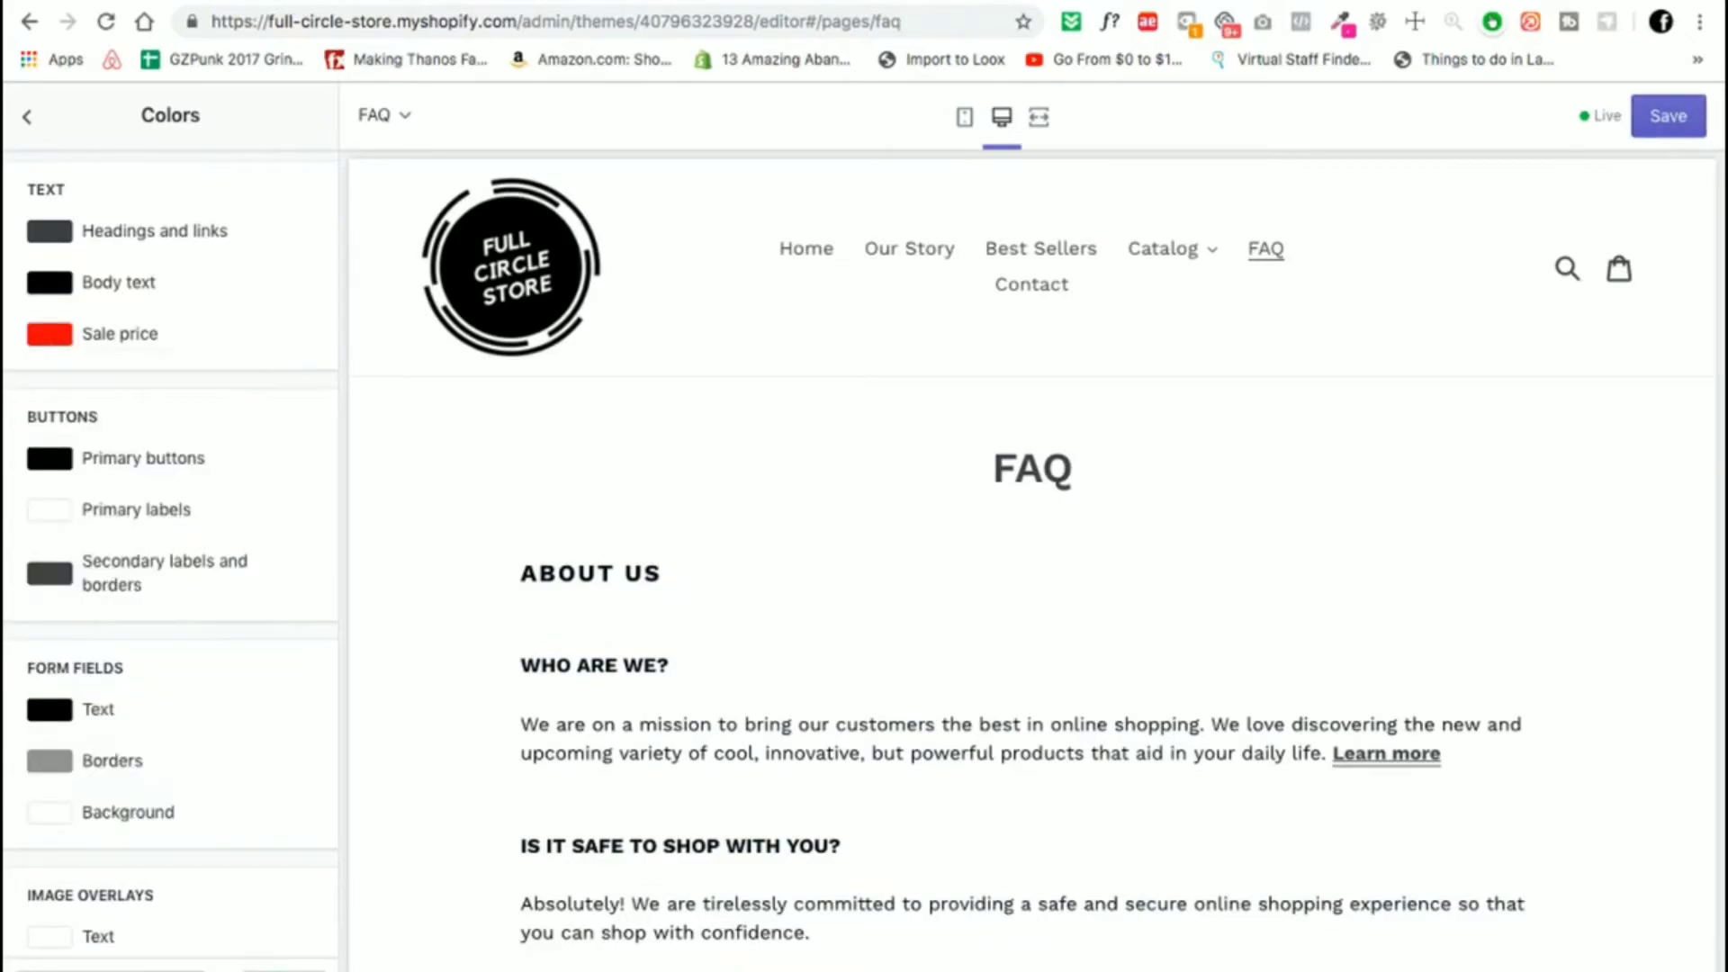
click(1692, 120)
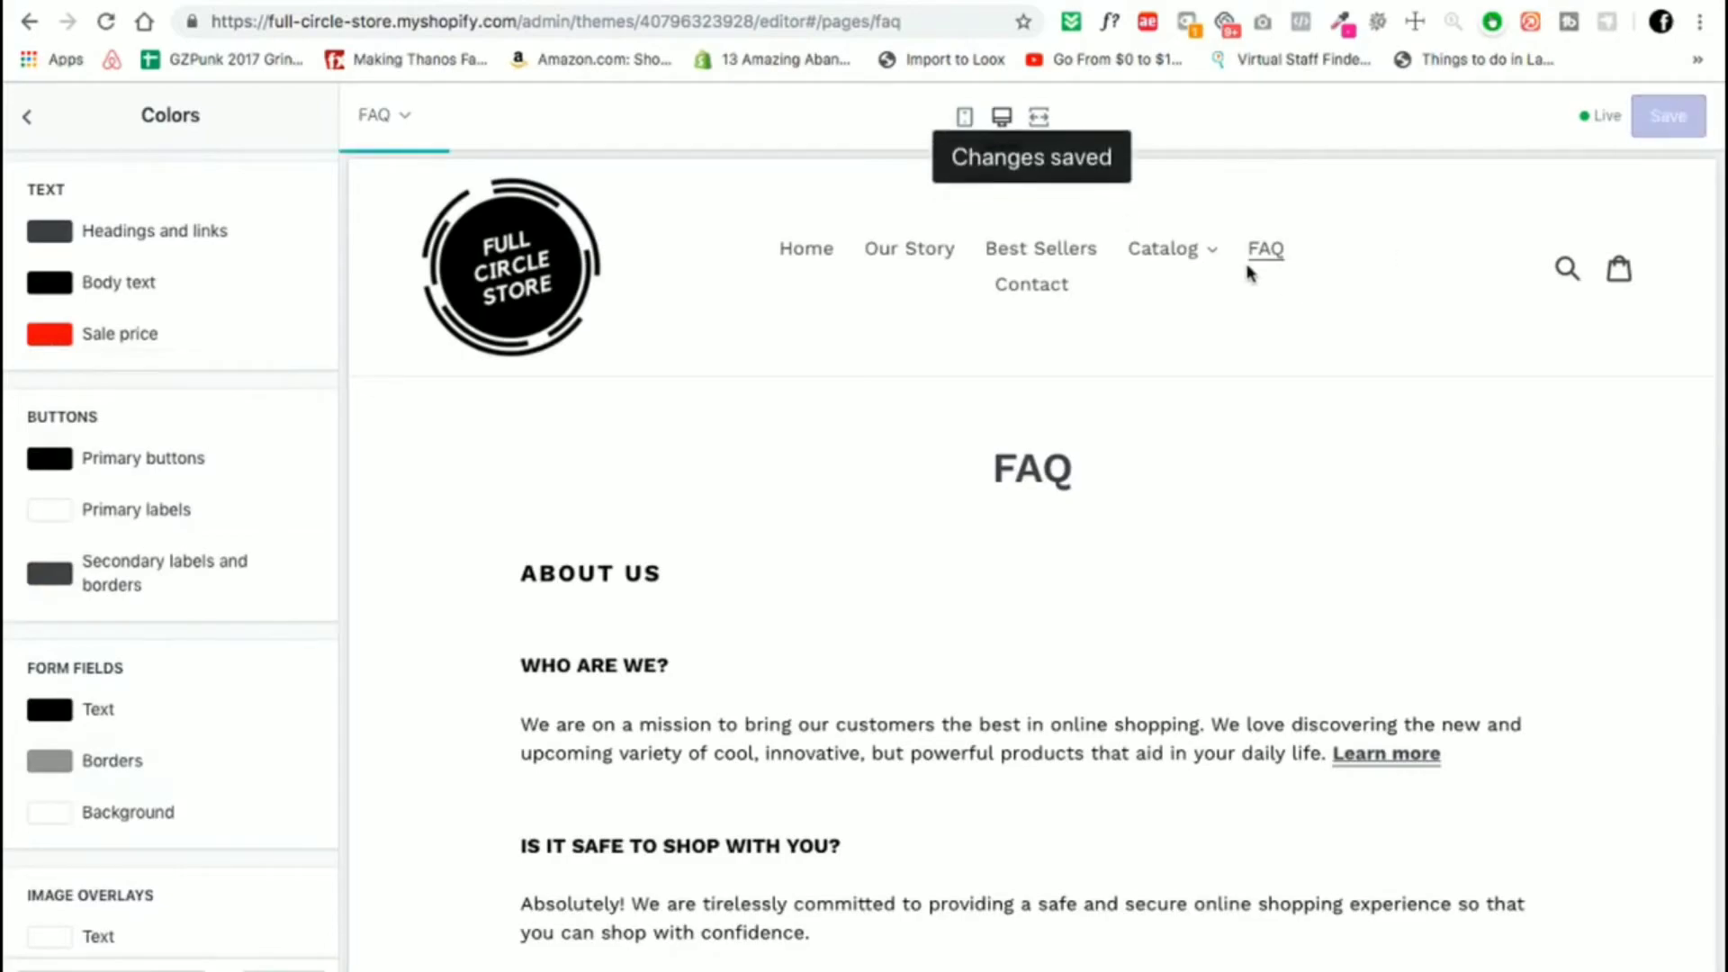
click(1155, 252)
Preview the Best Sellers and Toys collection pages from the Catalog menu
click(1154, 252)
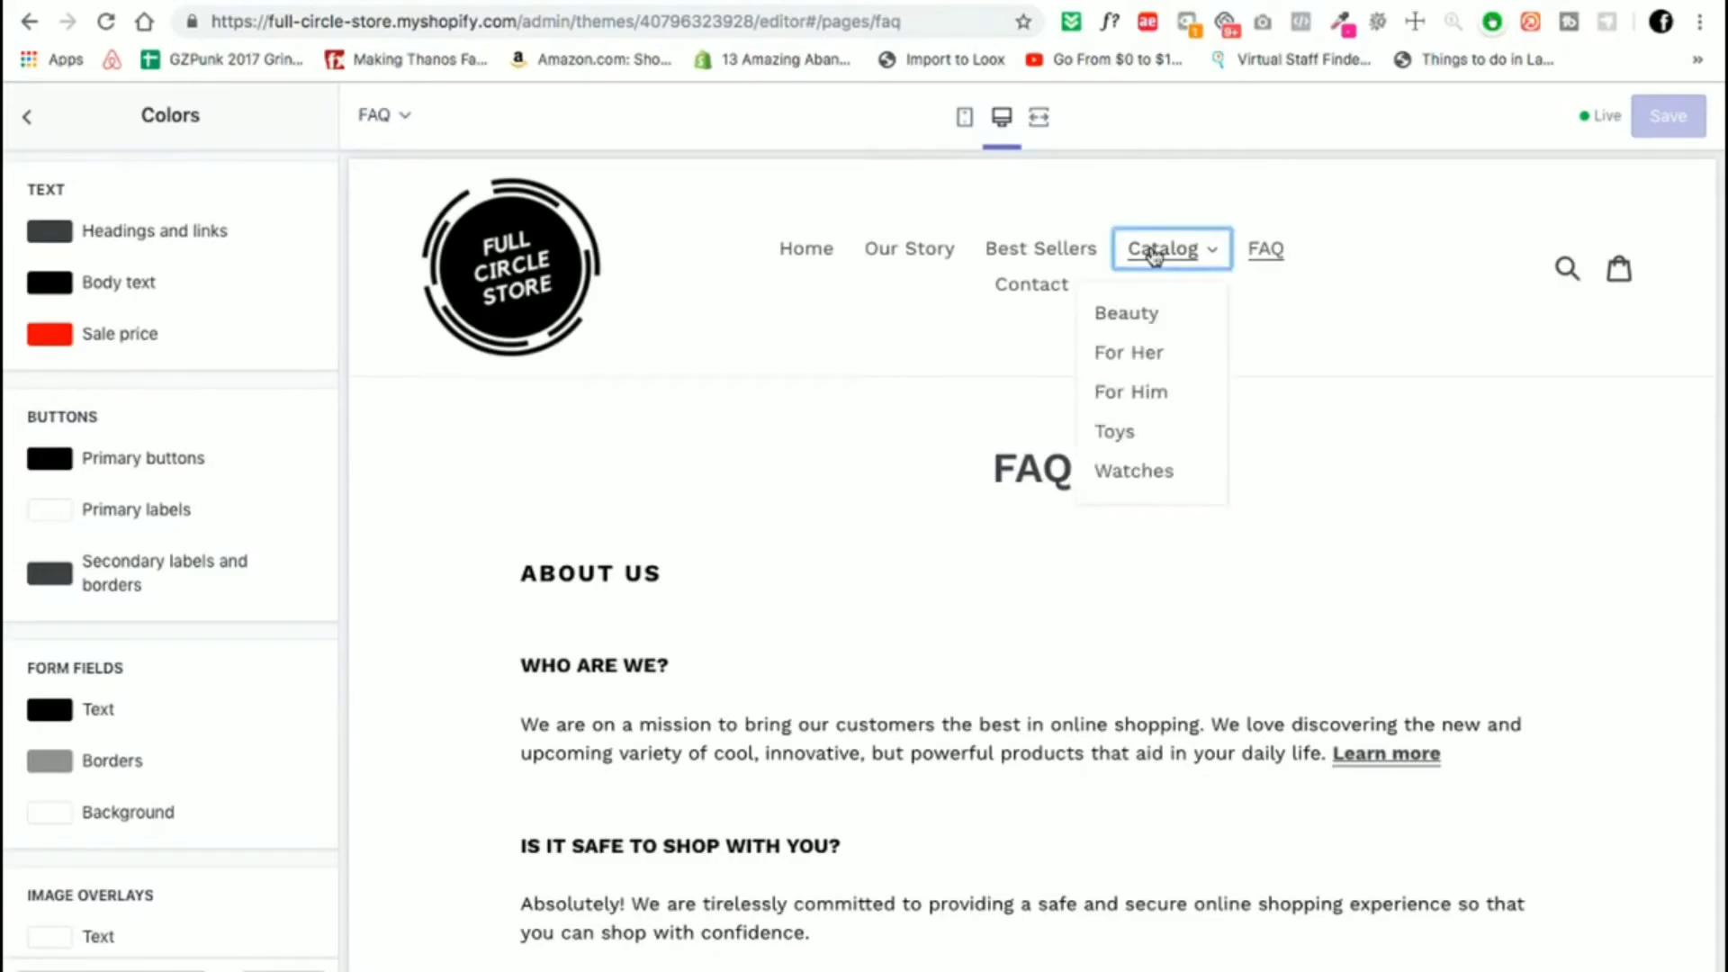
click(1042, 252)
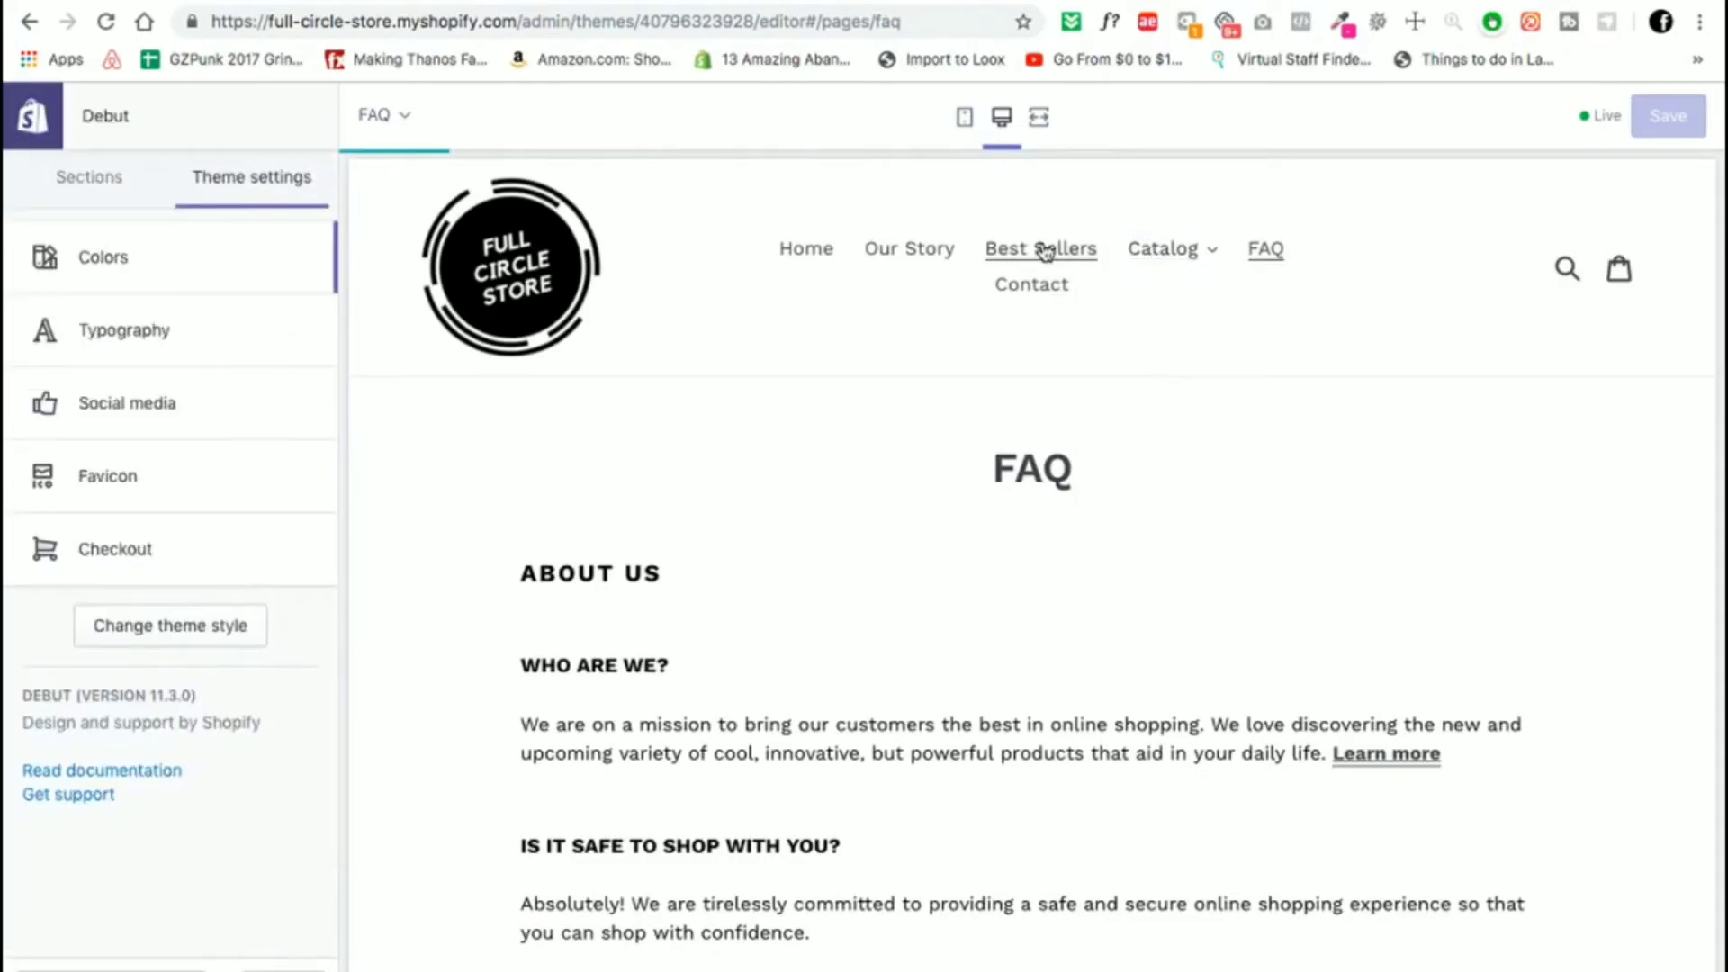
scroll(777, 491, down, 5)
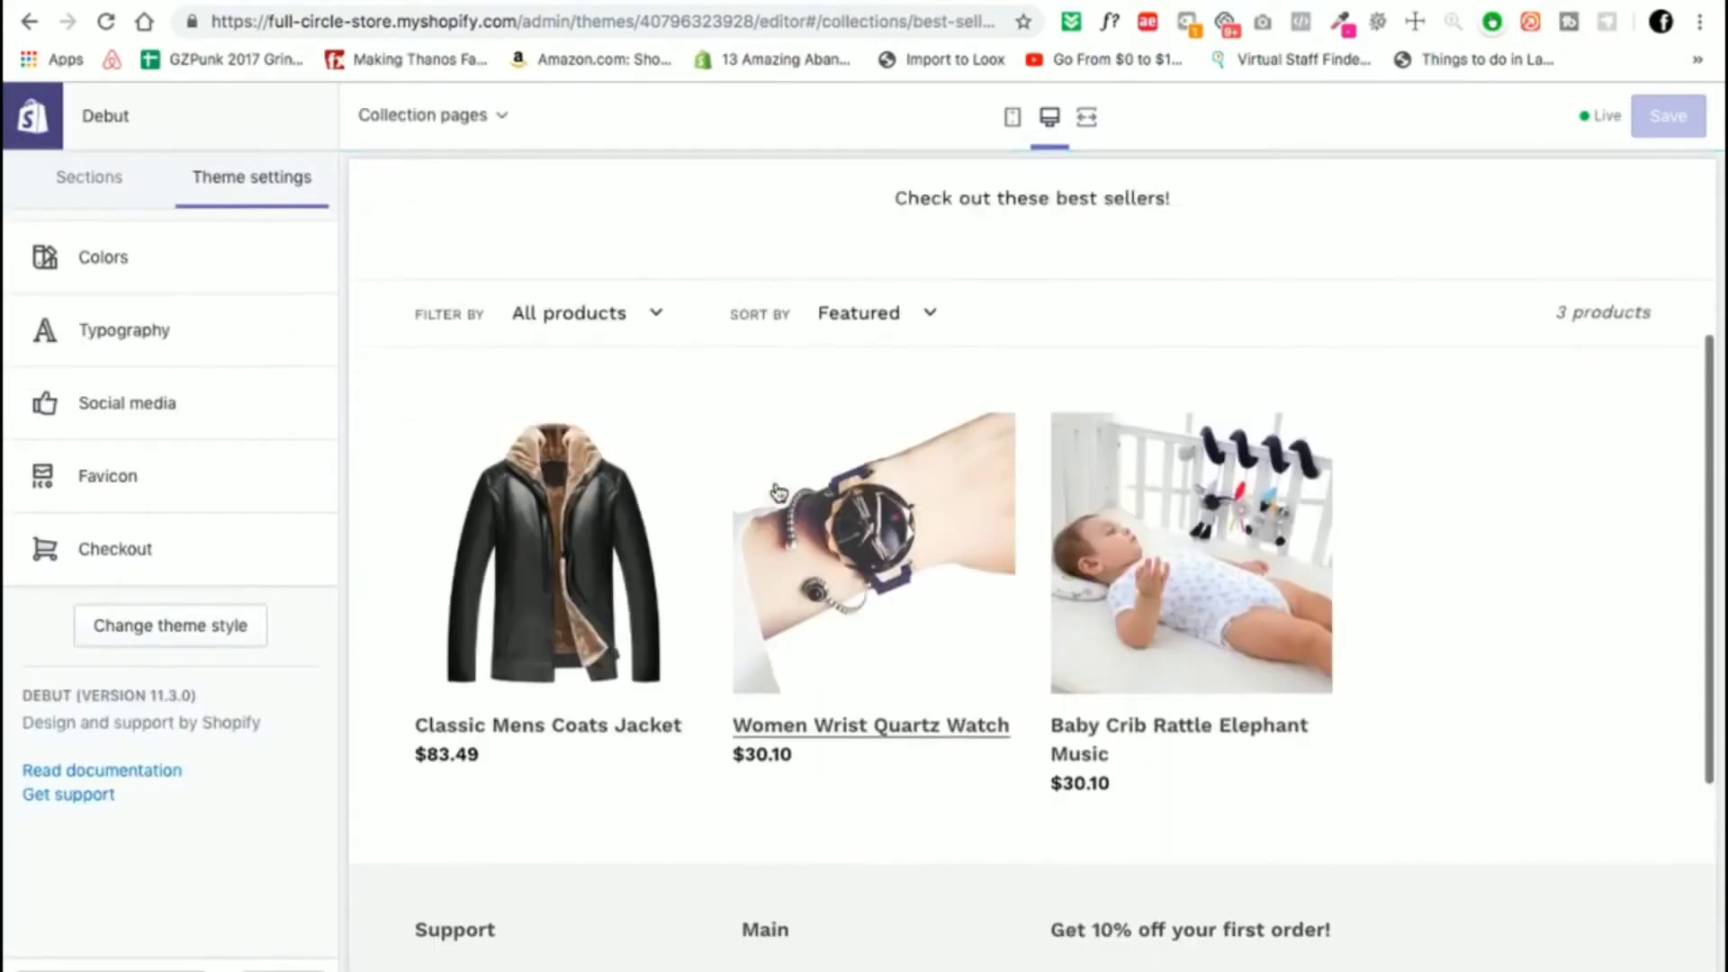
scroll(926, 246, up, 2)
scroll(965, 258, up, 2)
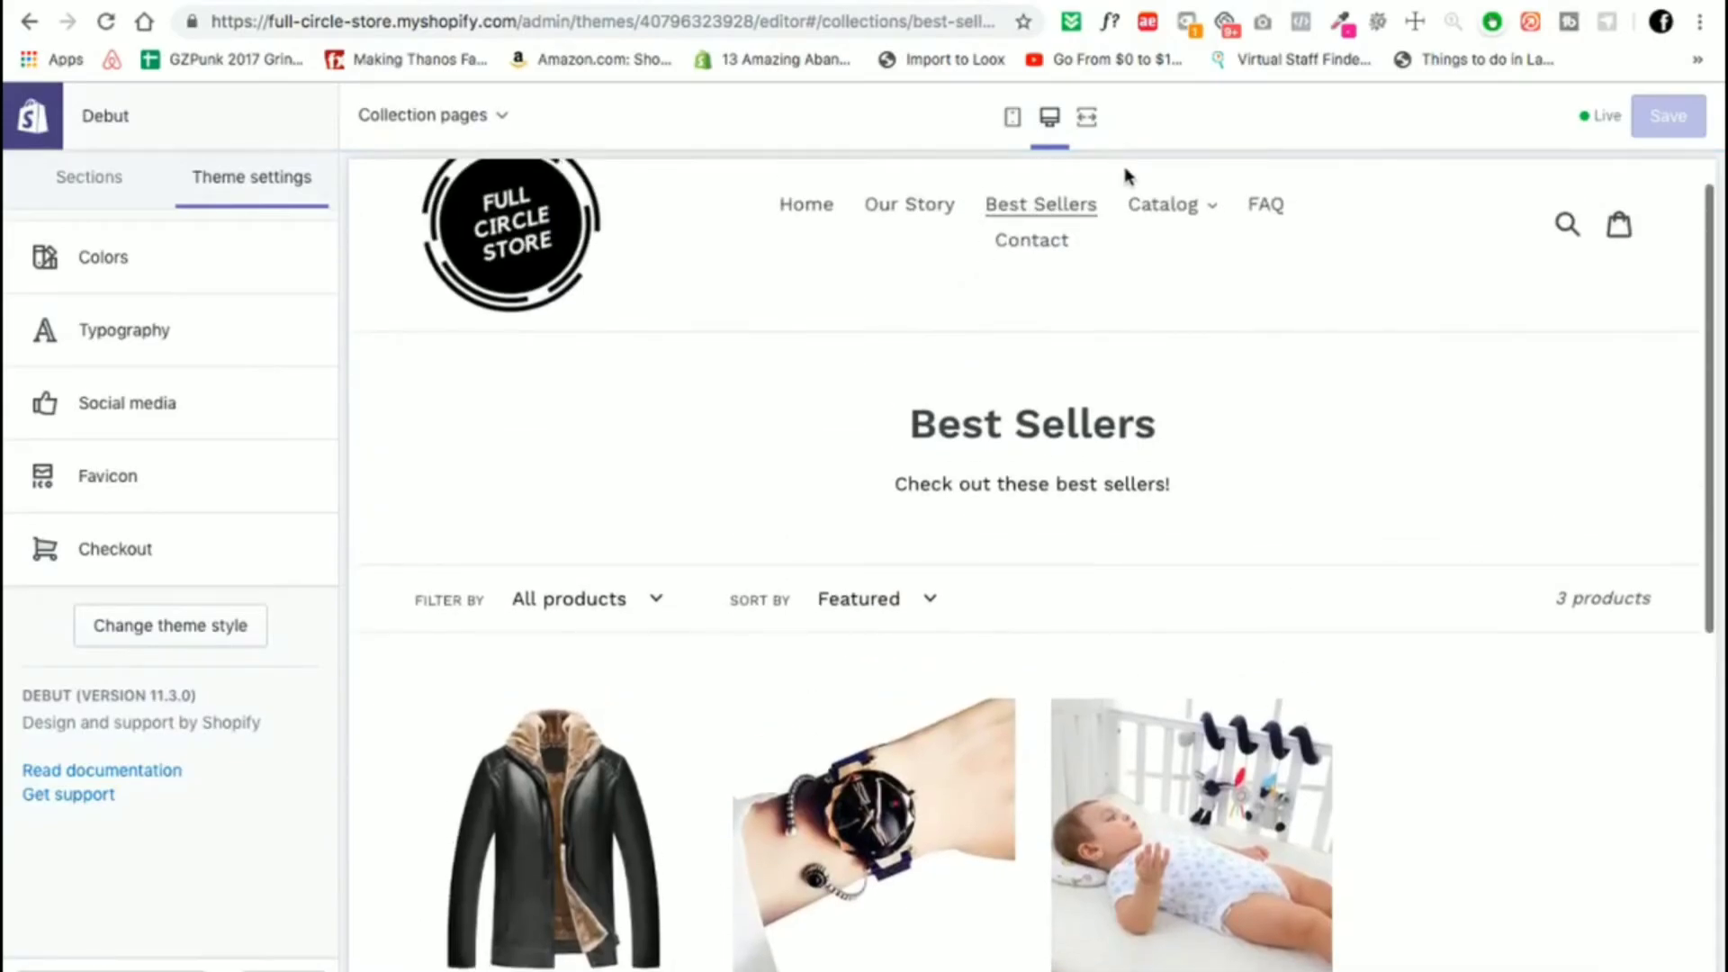
click(1155, 204)
click(1158, 384)
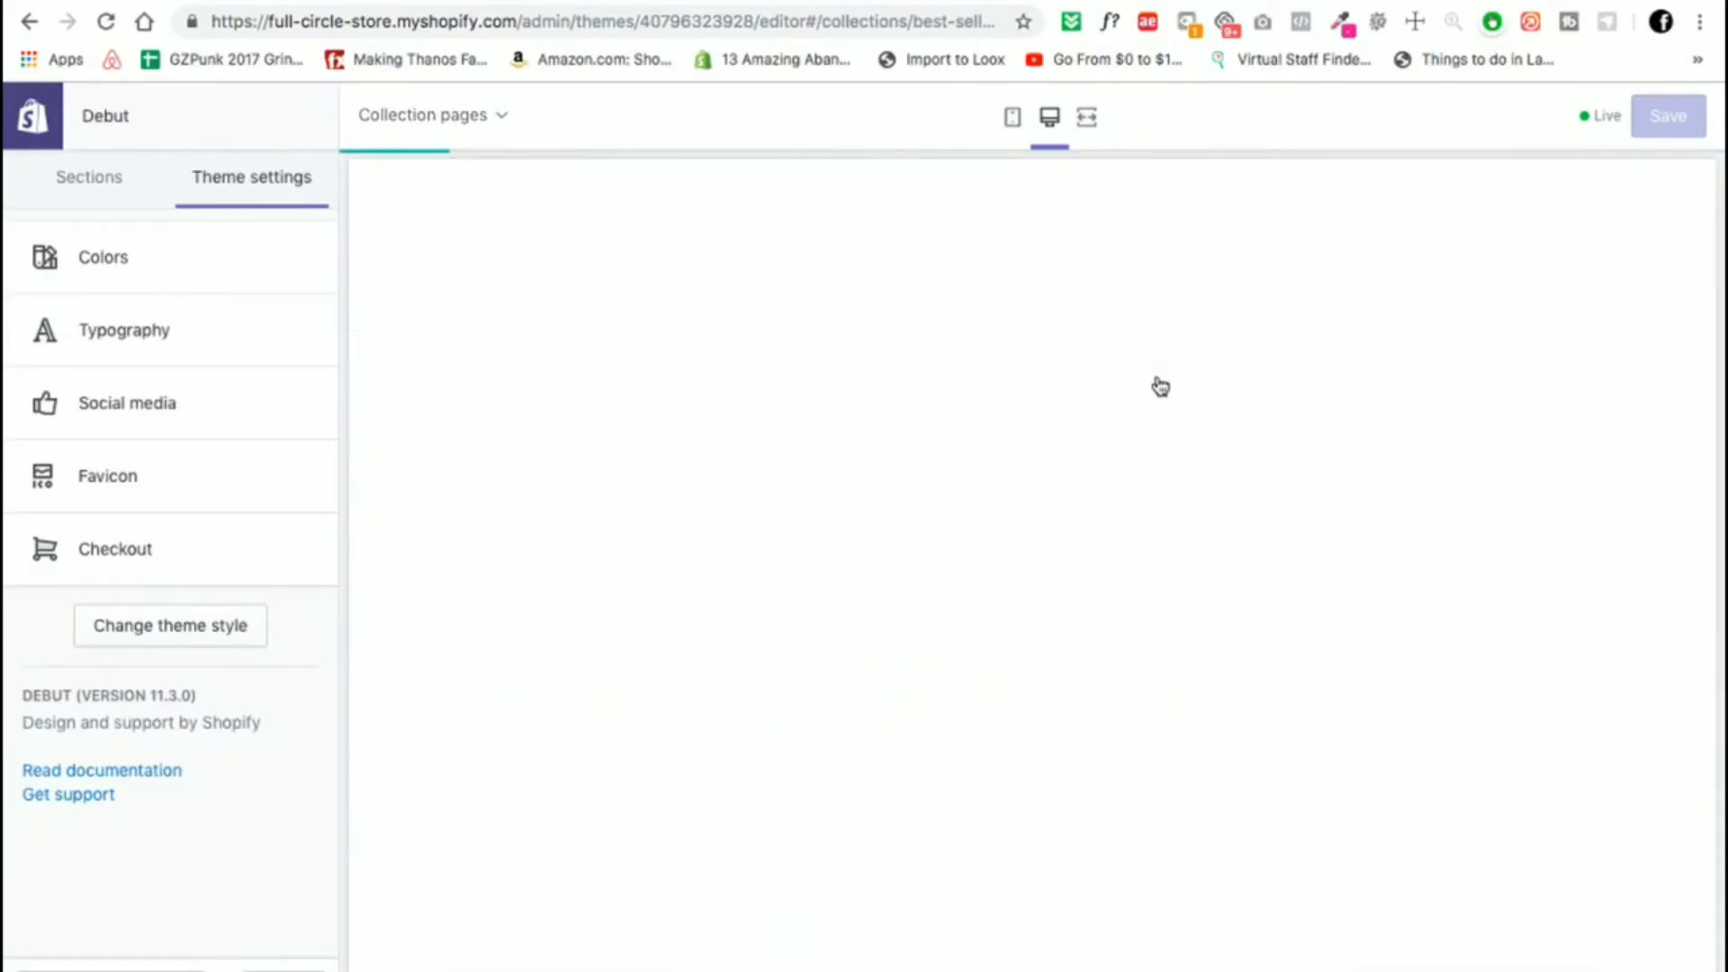
scroll(1159, 386, down, 3)
scroll(1159, 386, up, 3)
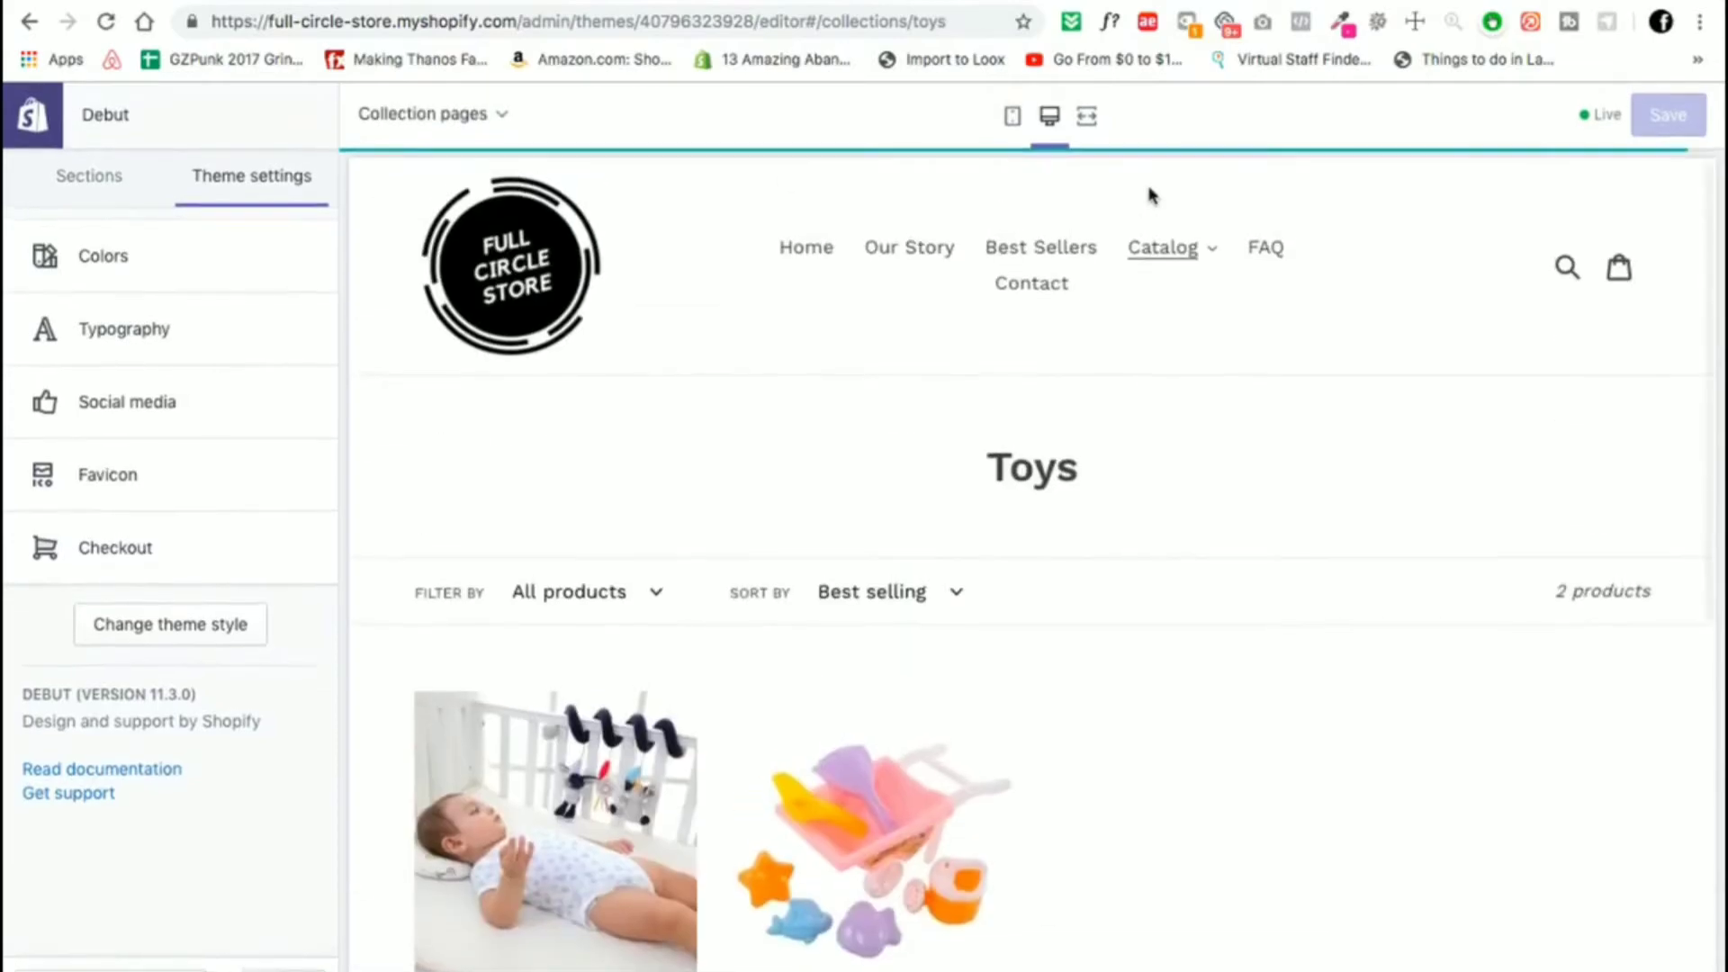
Preview the Watches collection, then settle on the For Her collection page
click(1162, 247)
click(1168, 465)
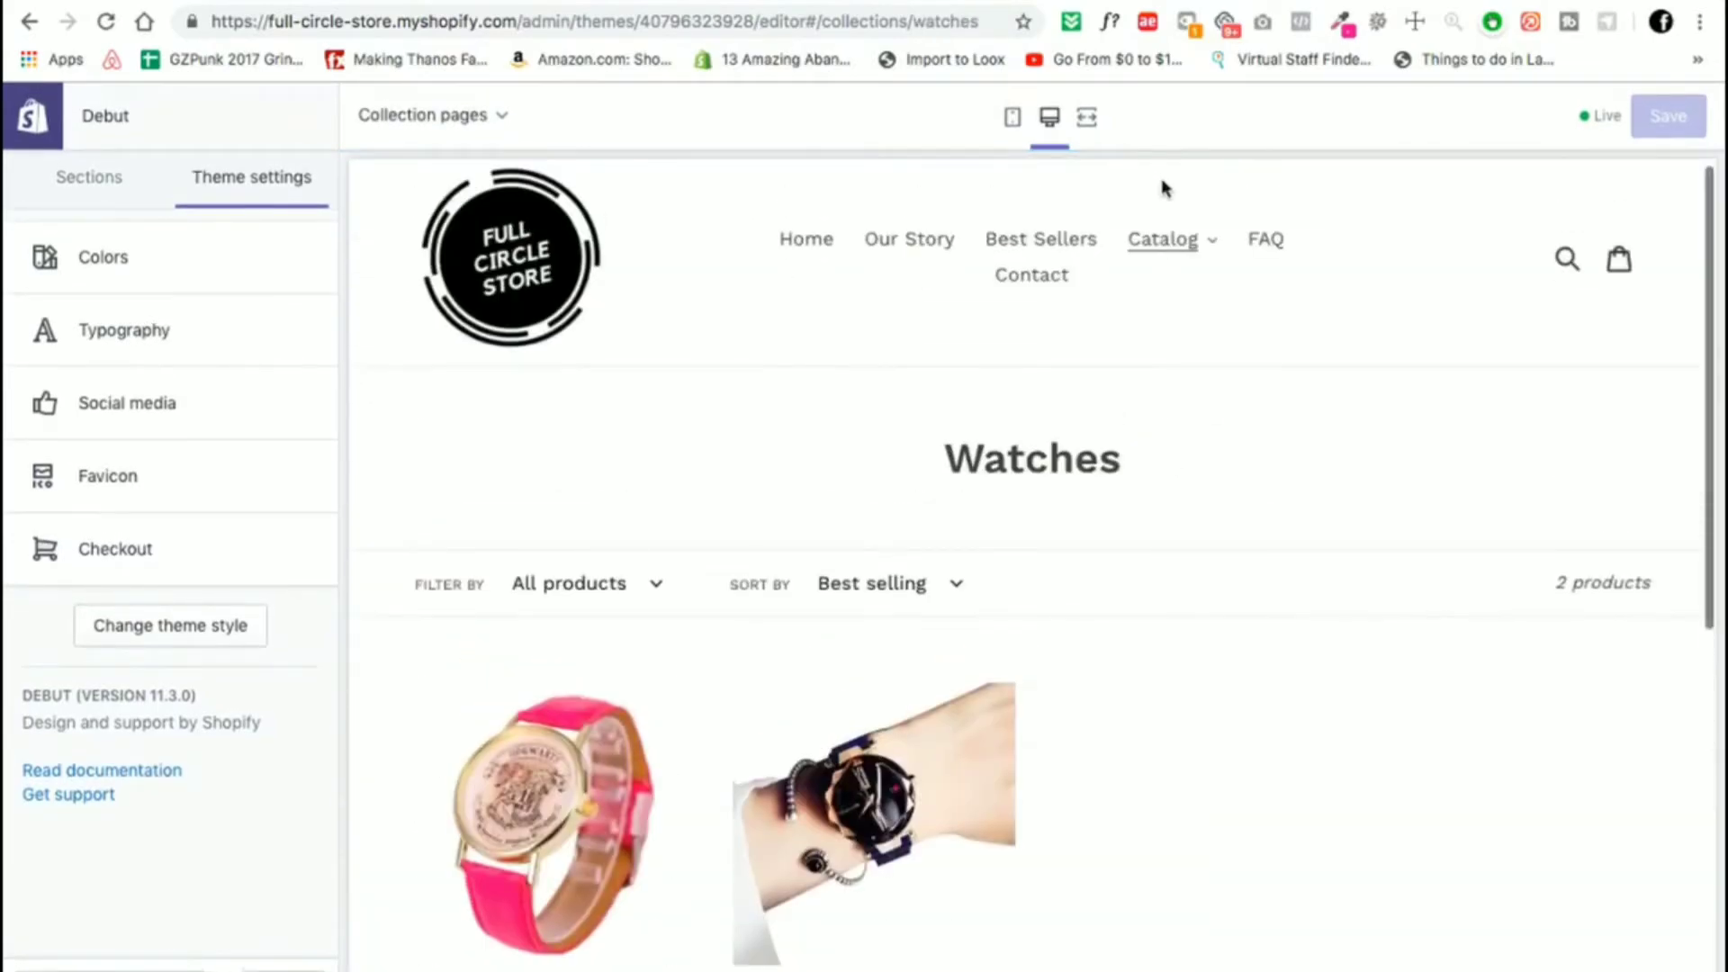
click(1167, 240)
click(1169, 339)
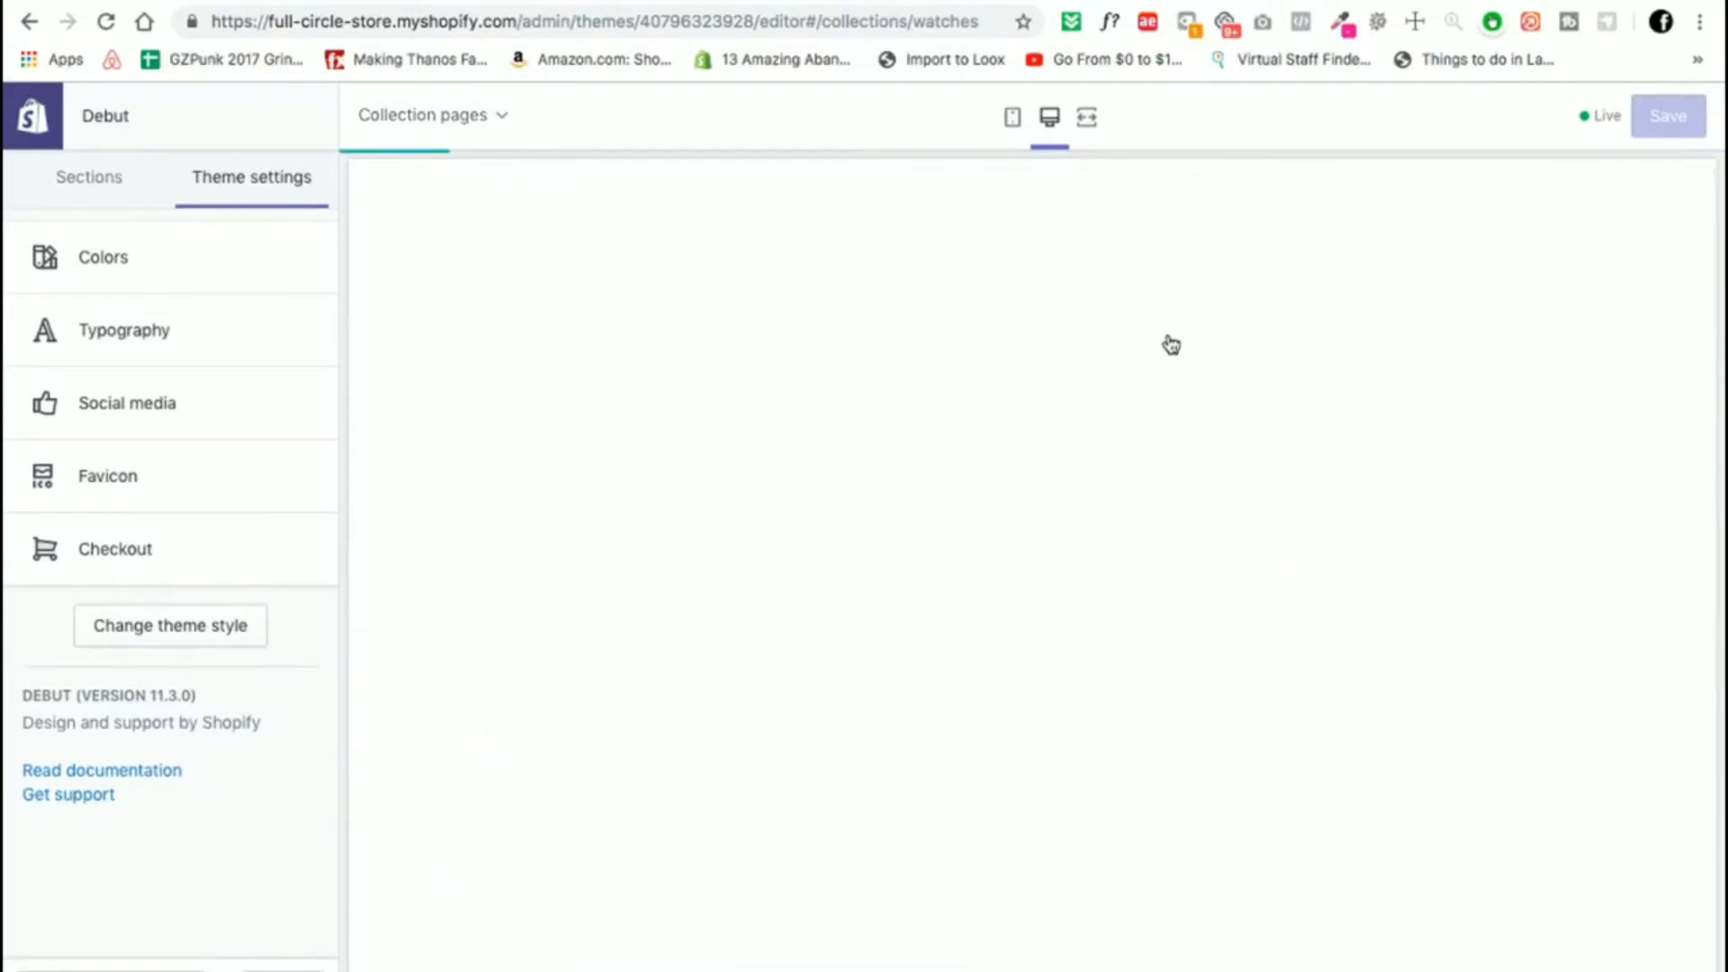
scroll(1153, 305, down, 4)
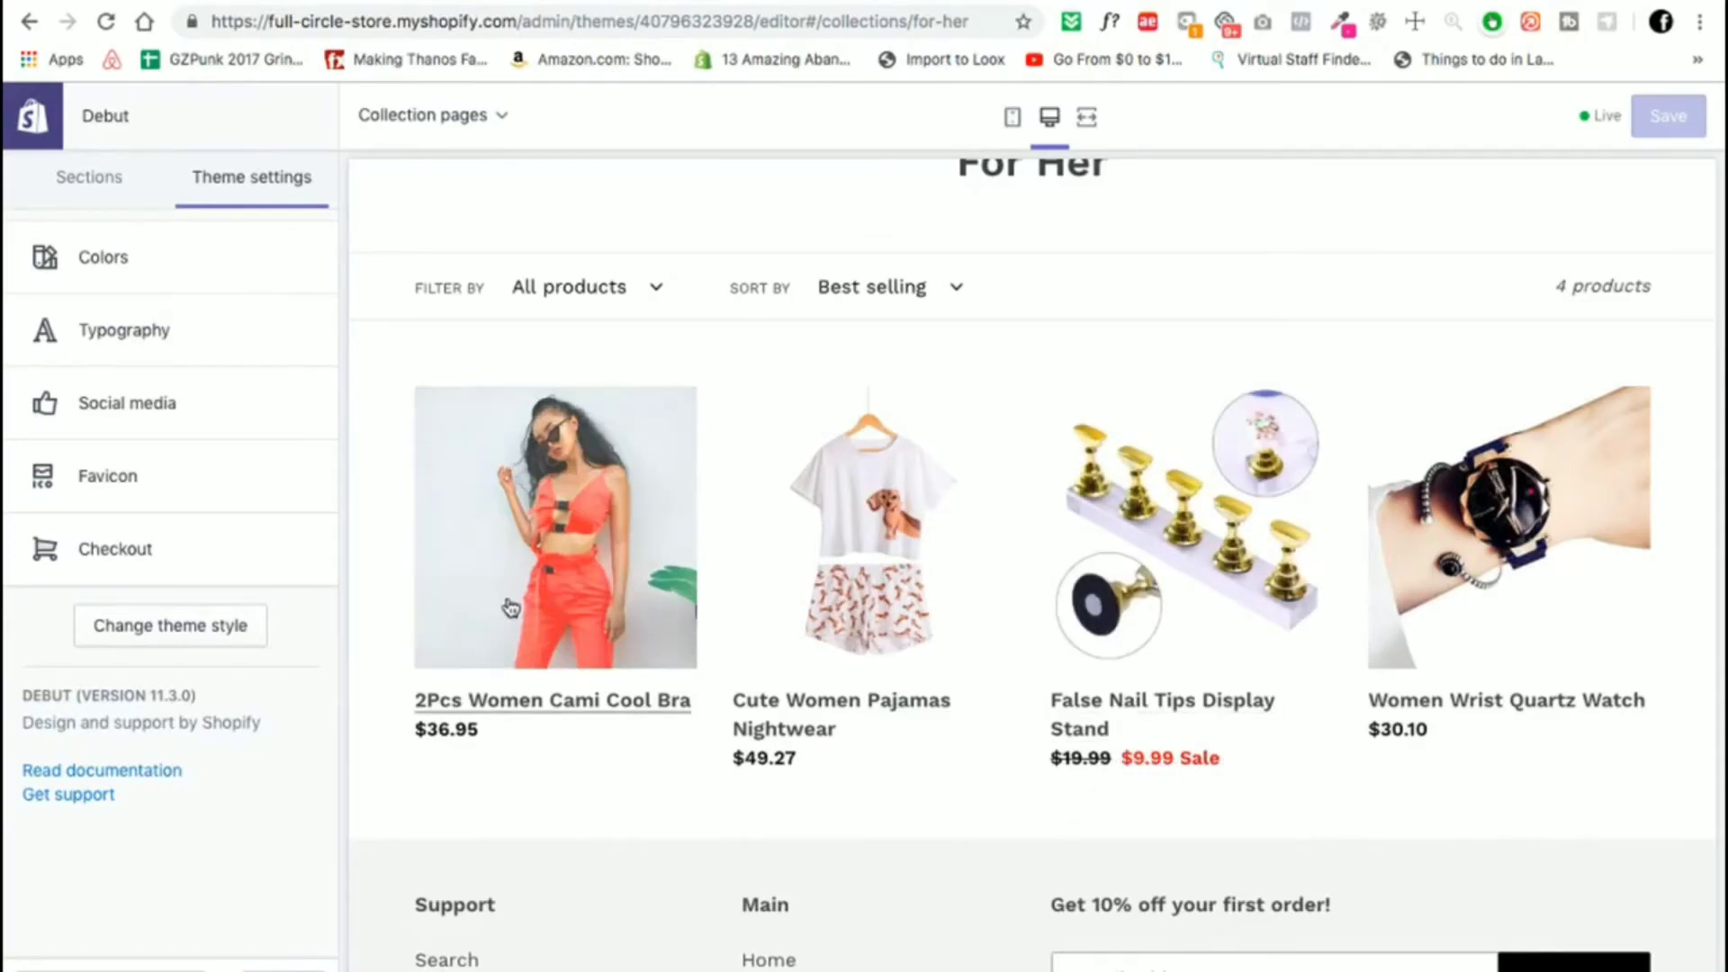
Review the Colors settings alongside the For Her collection preview
click(130, 256)
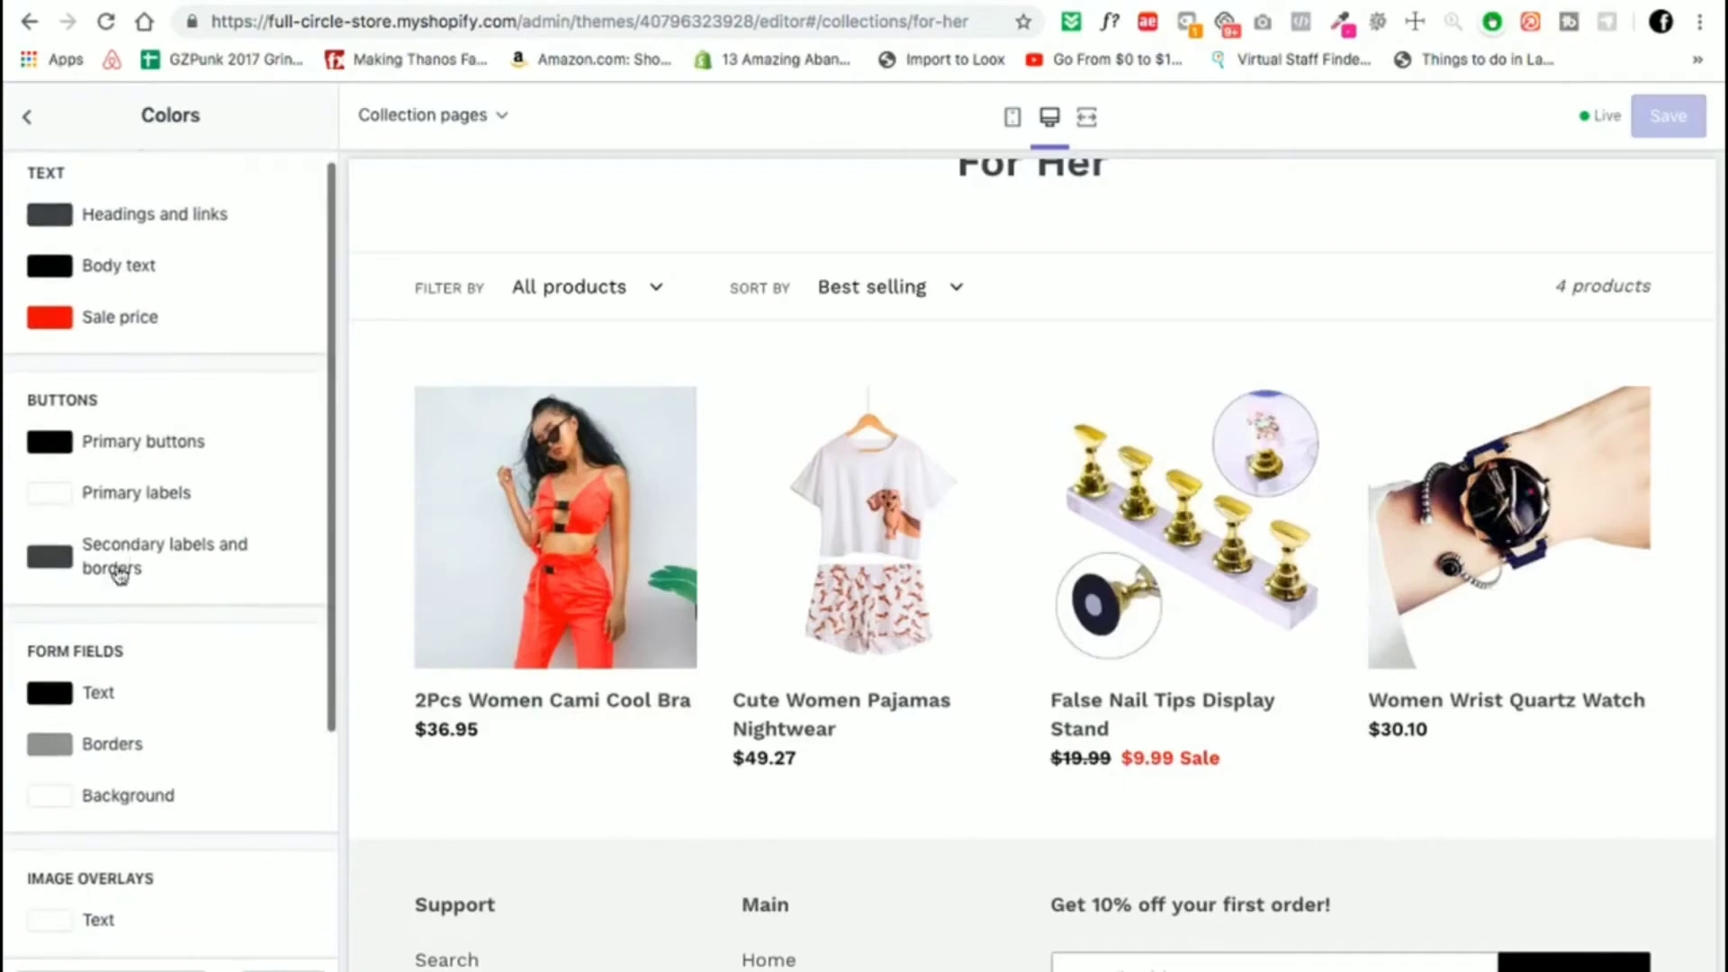
scroll(117, 567, down, 2)
scroll(90, 450, down, 5)
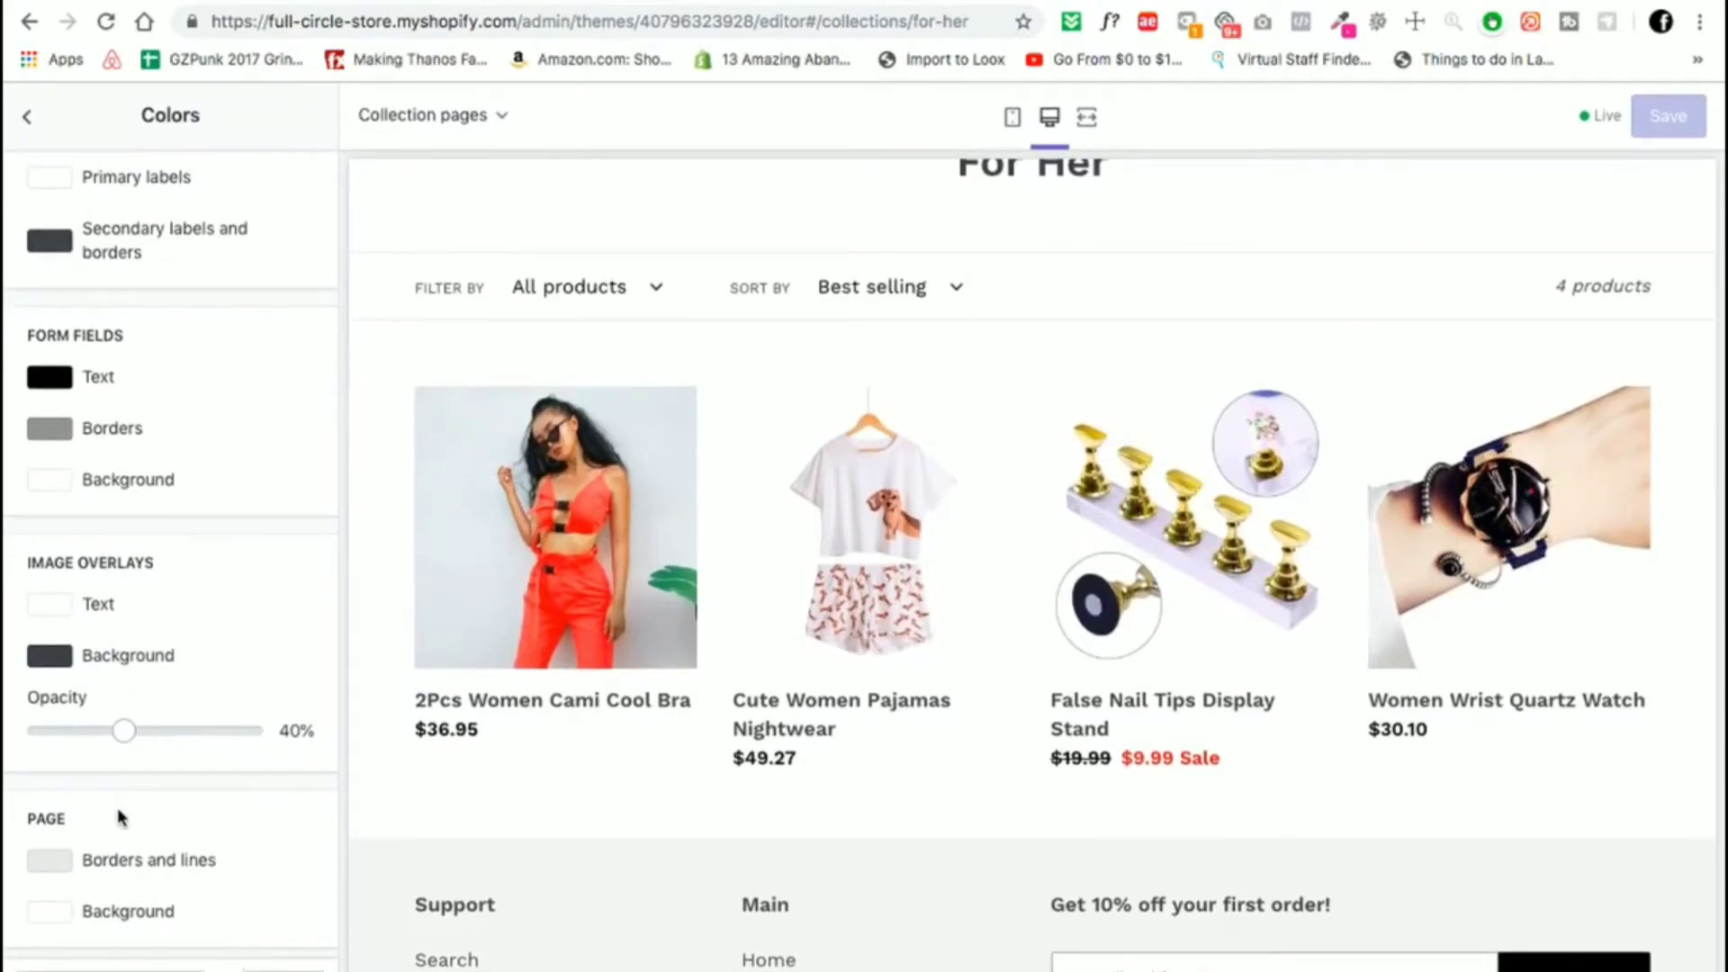
scroll(121, 816, up, 5)
In Typography, change the headings and buttons font to Poppins
click(33, 115)
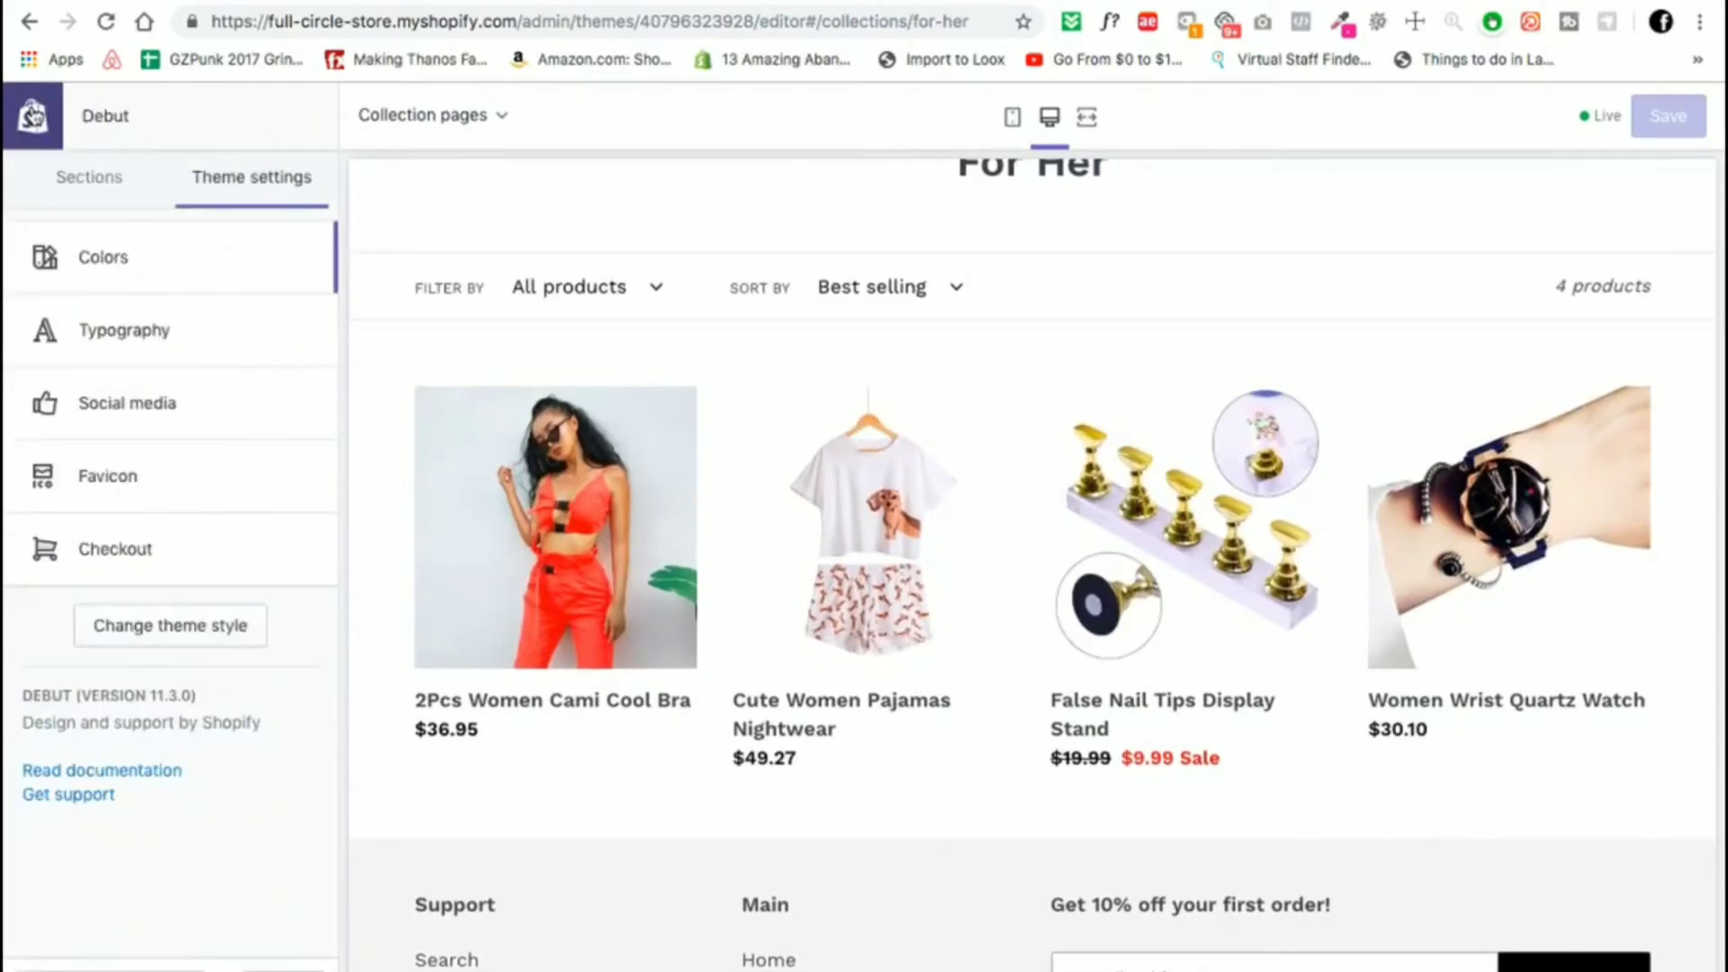
click(155, 272)
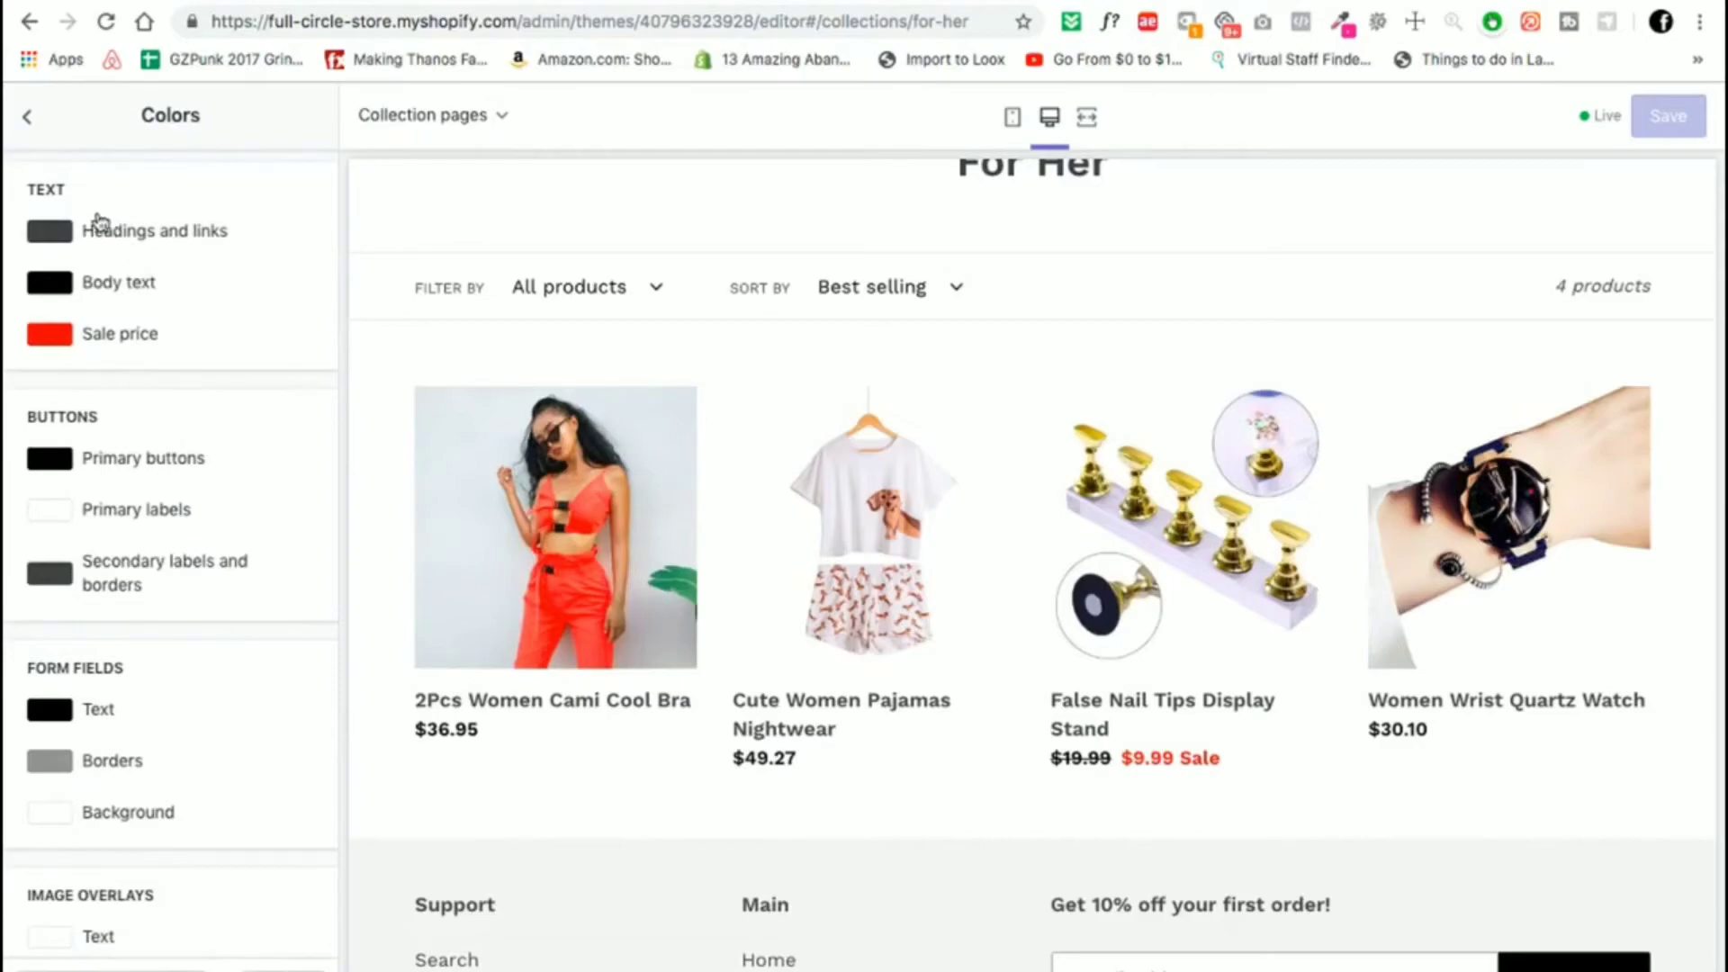
click(25, 135)
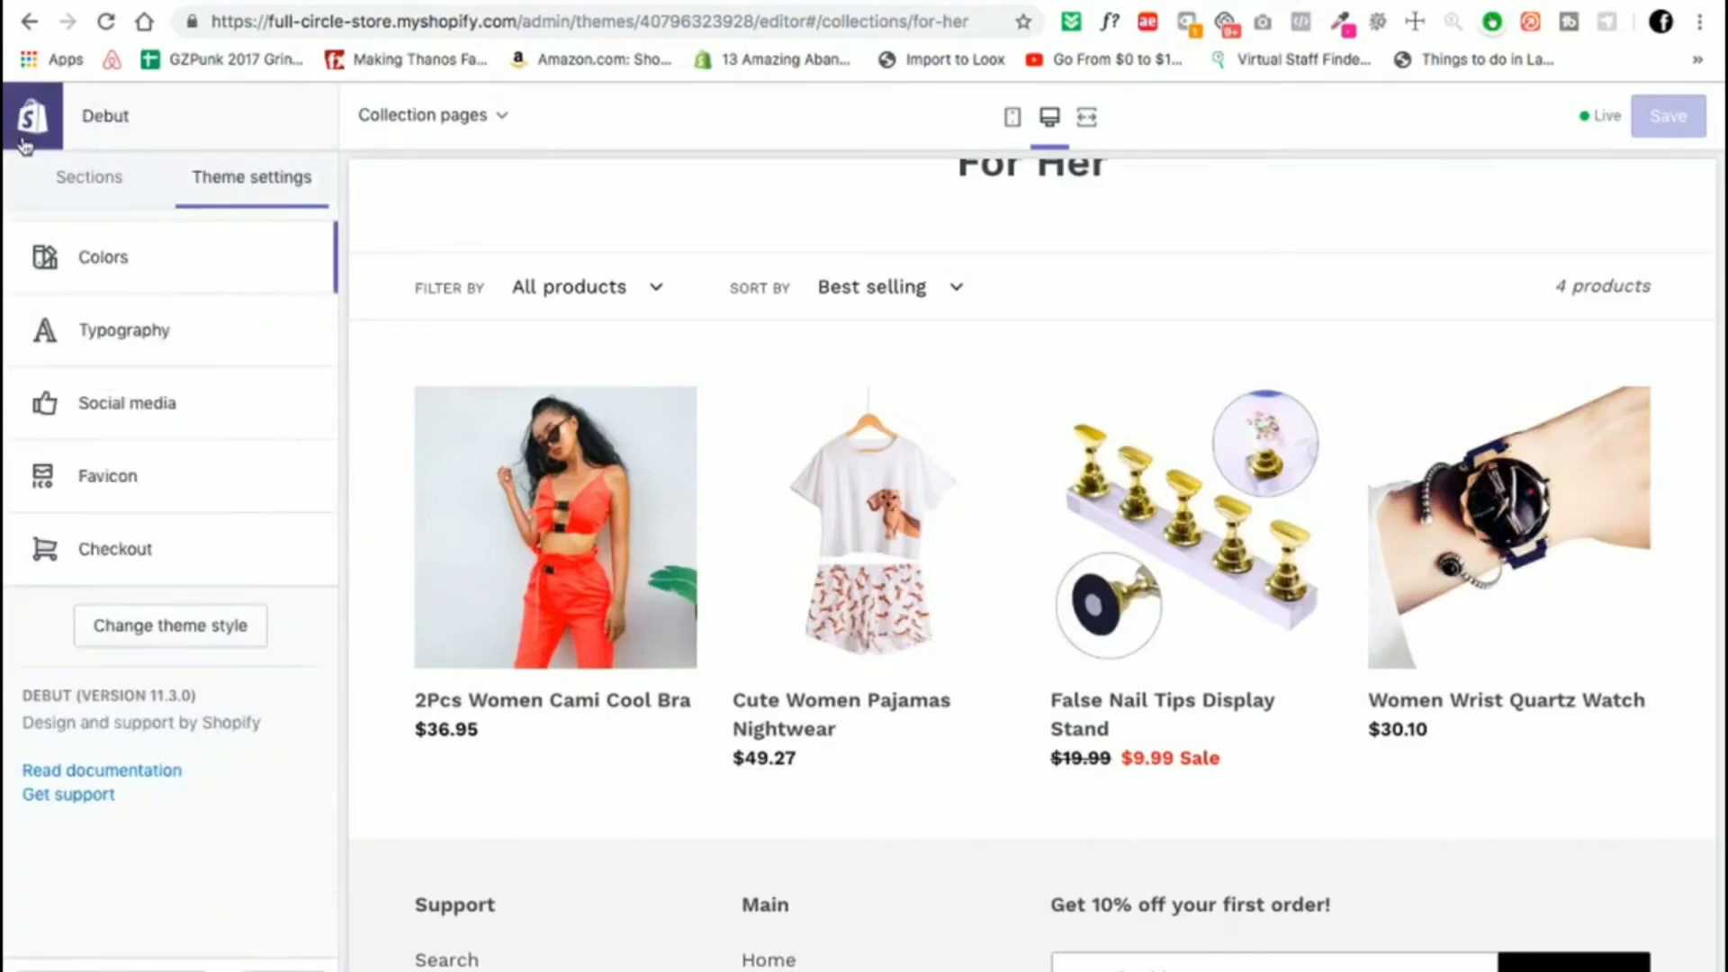
click(122, 340)
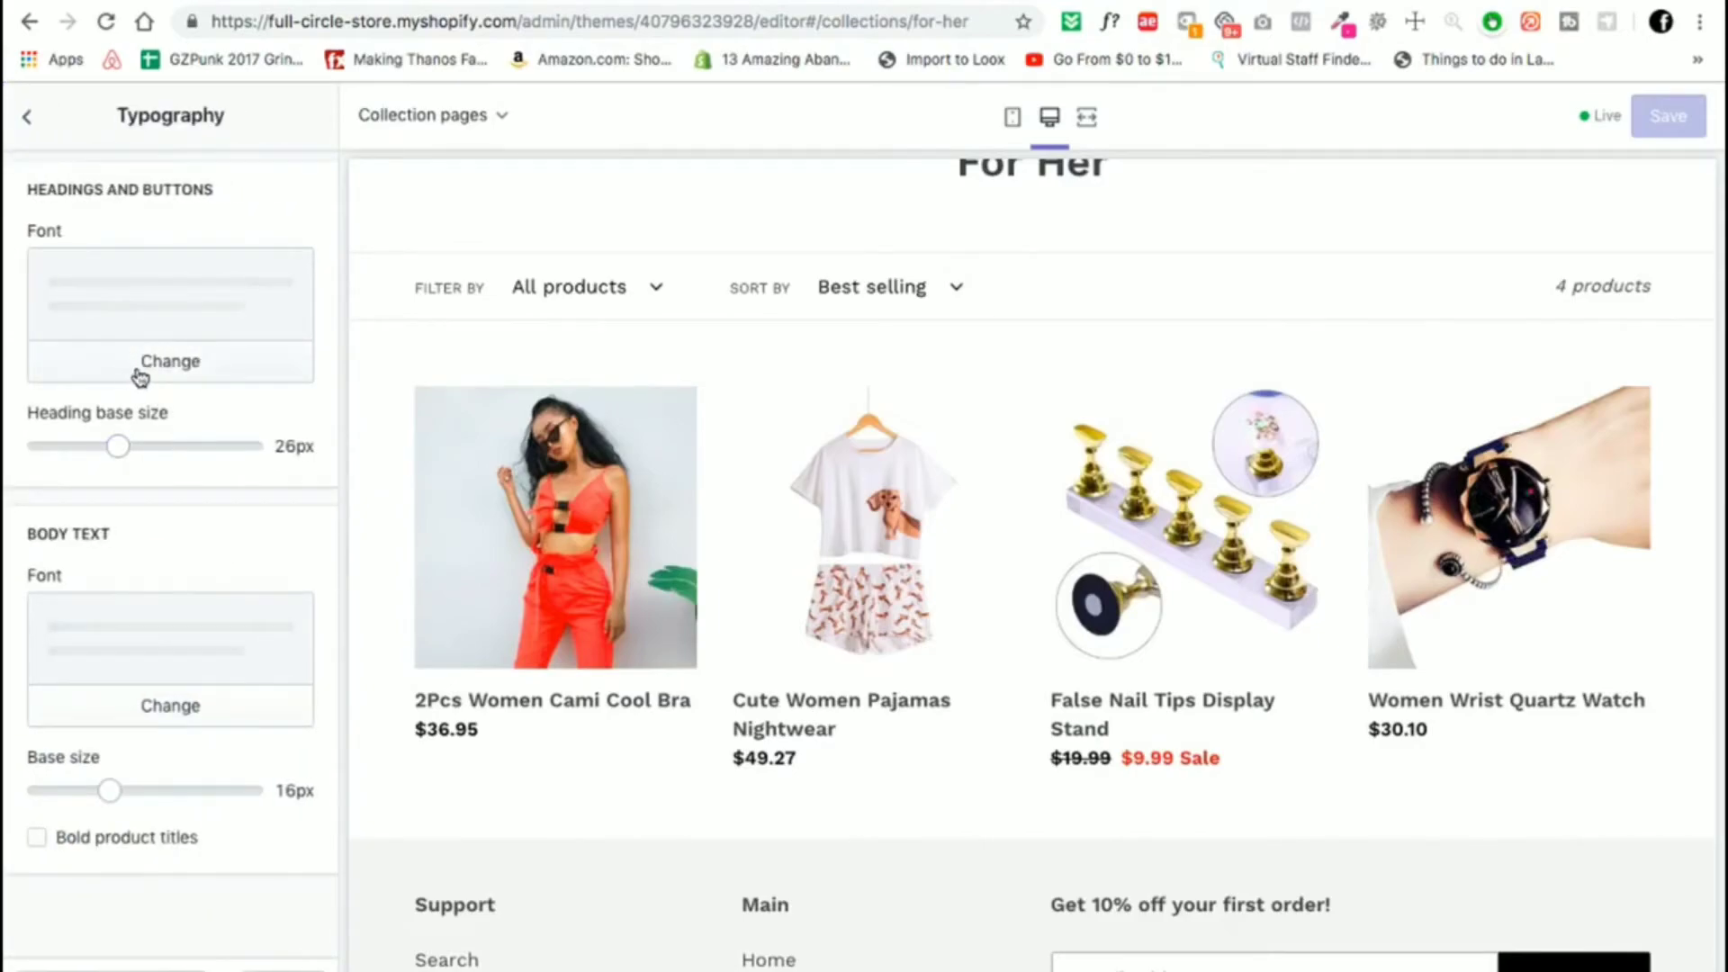
scroll(490, 531, down, 10)
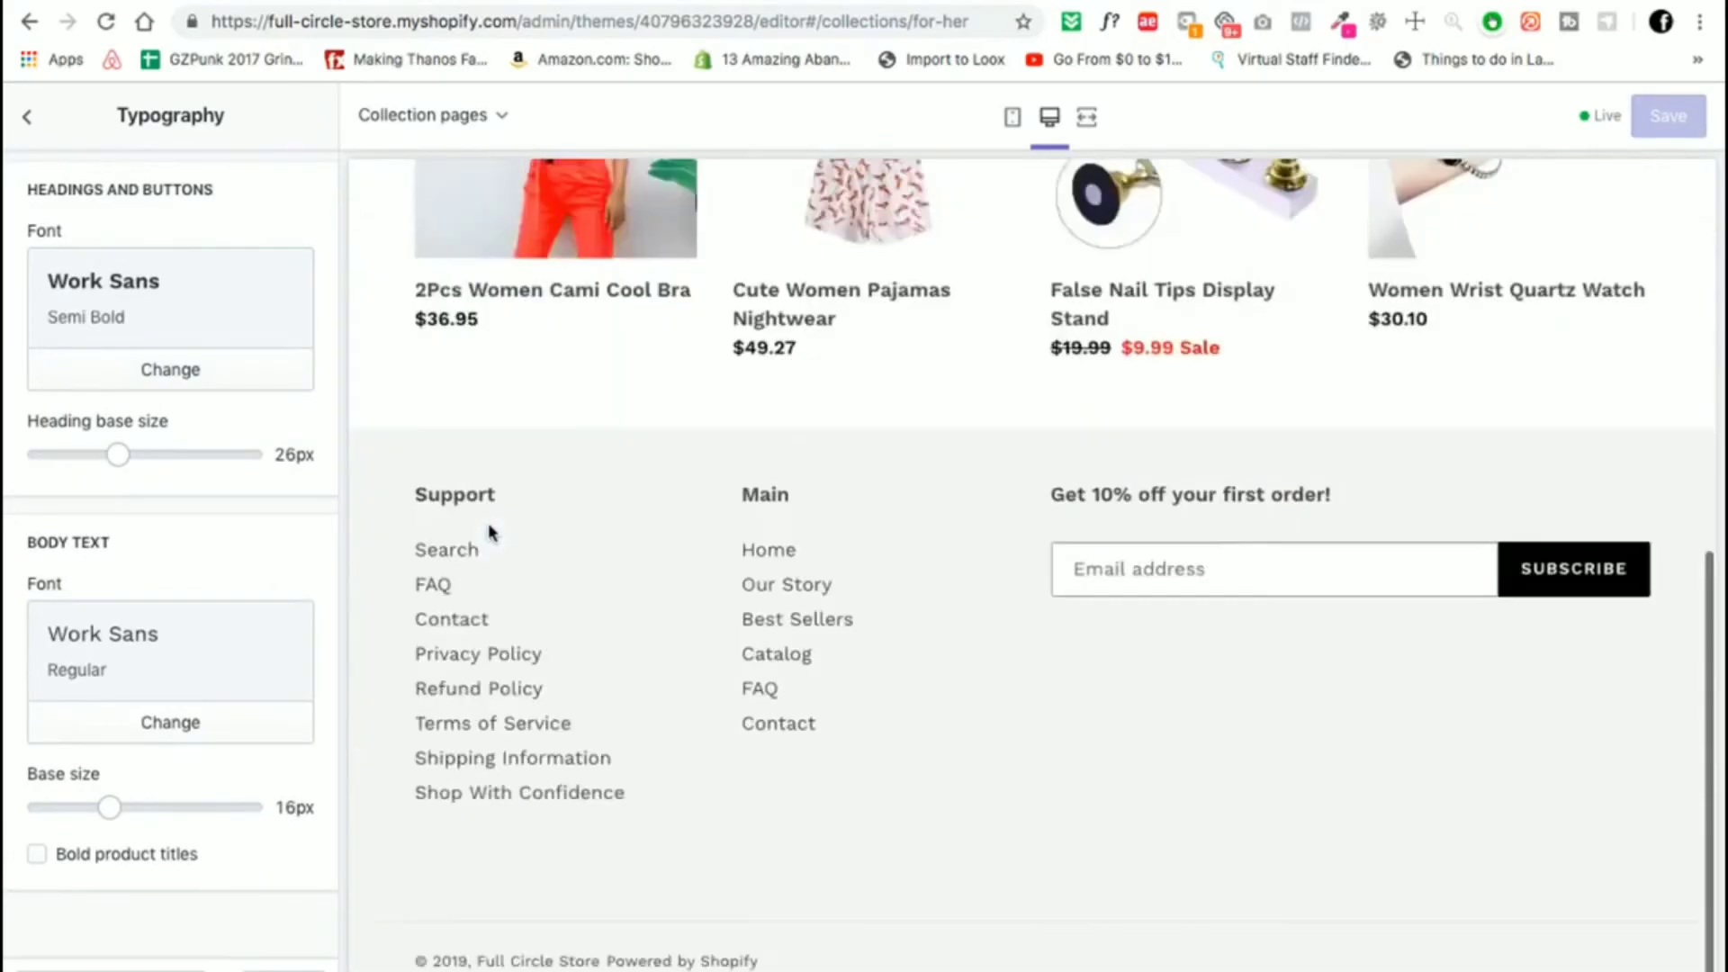
click(181, 371)
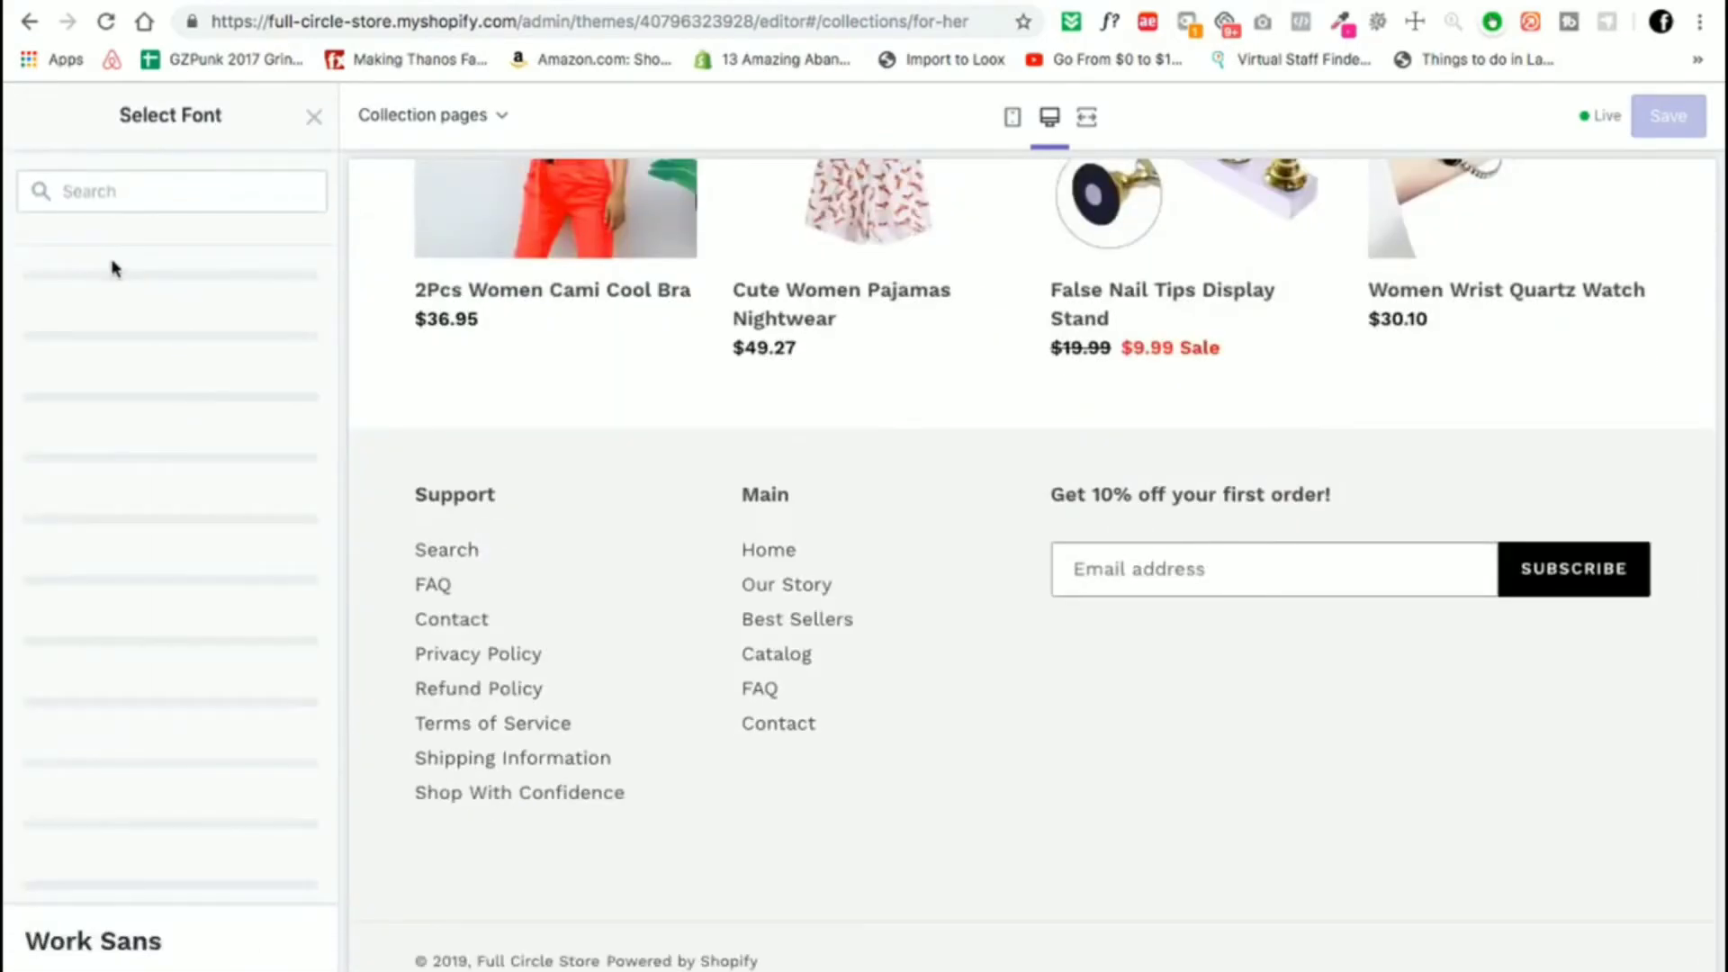
click(142, 200)
text(poppin)
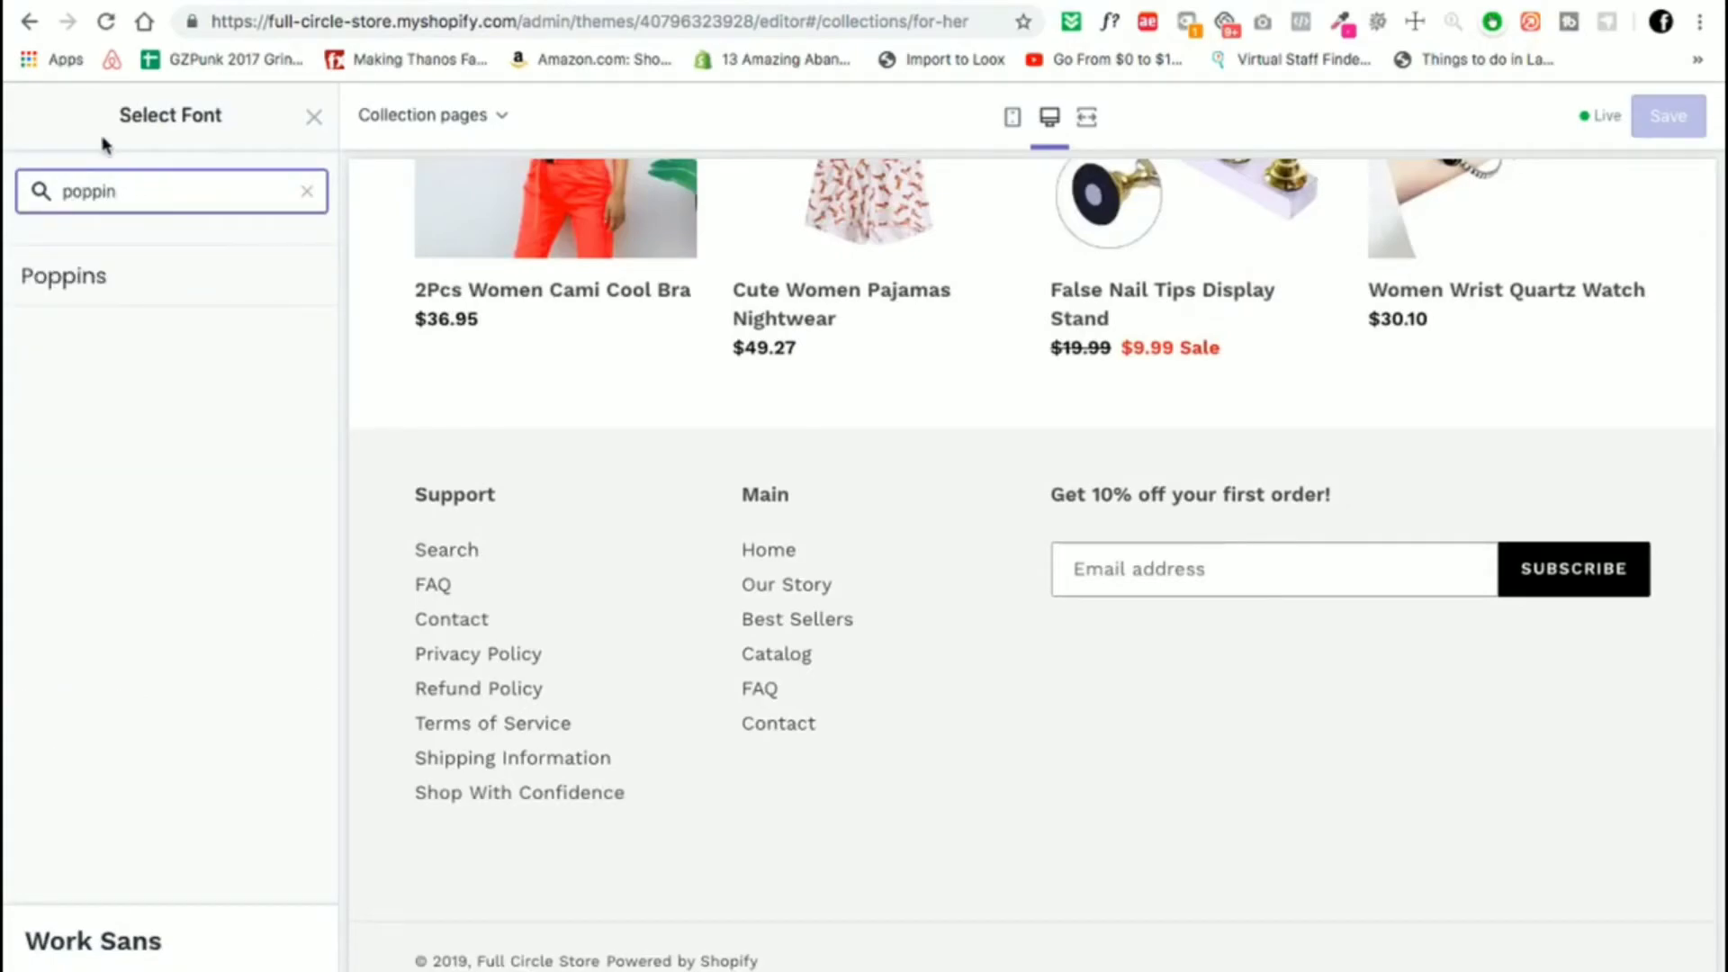
click(96, 278)
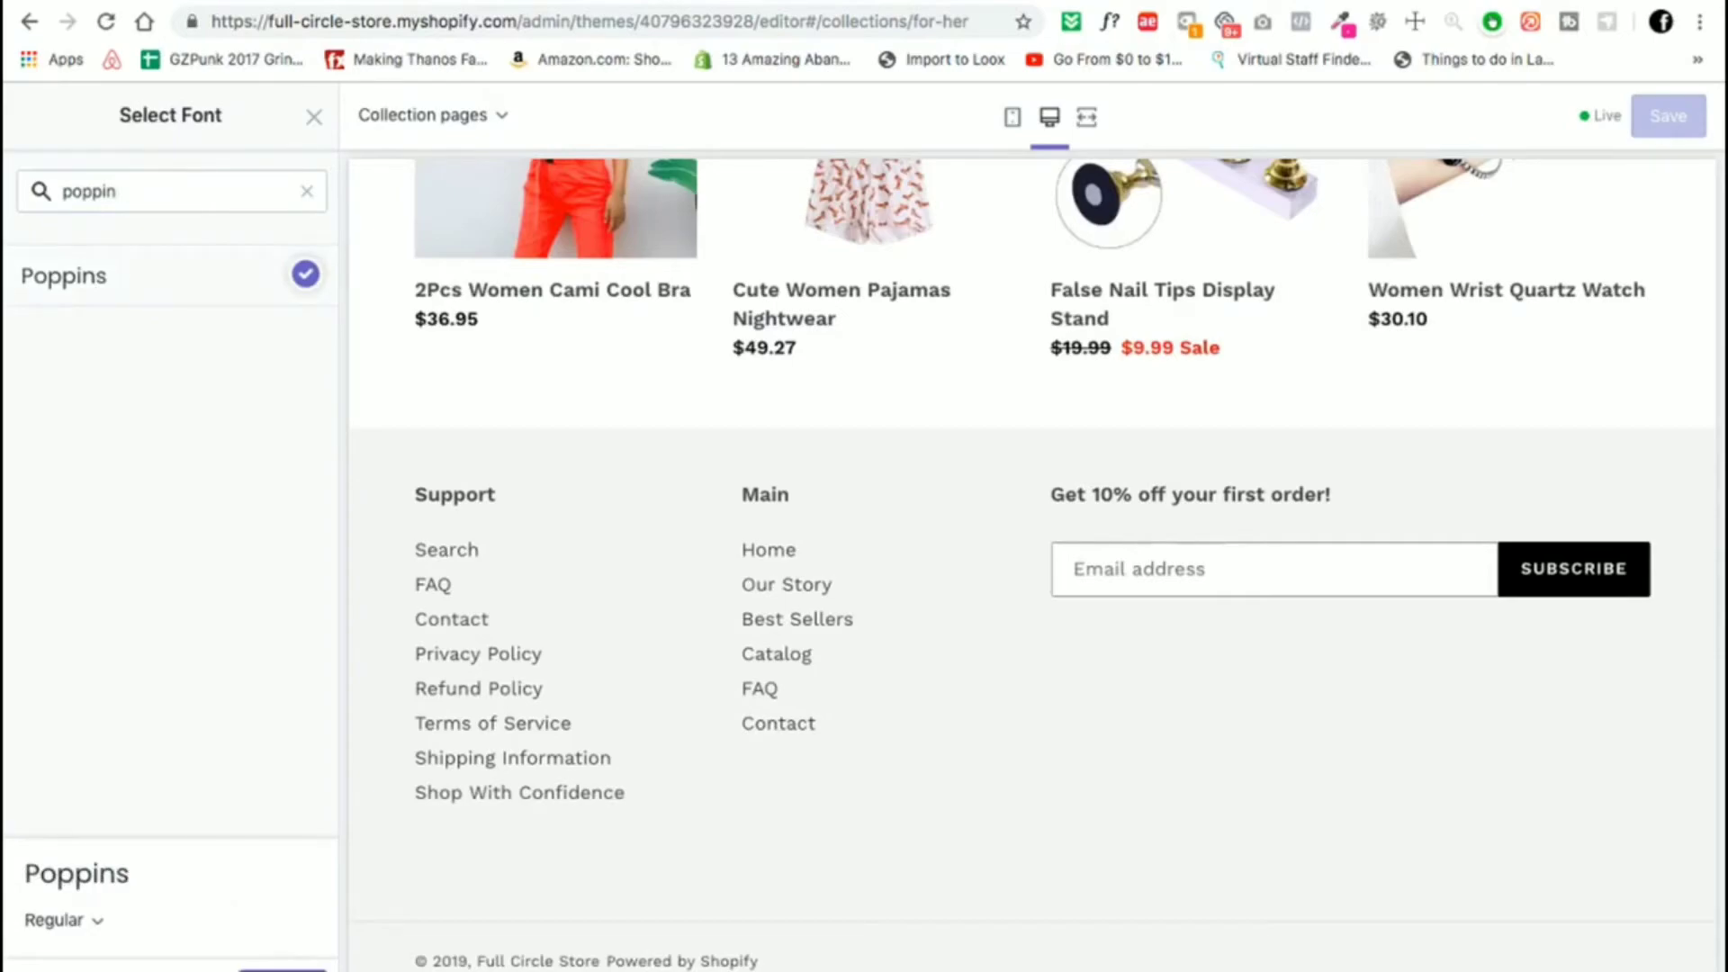
click(281, 970)
Change the body text font to Poppins and enable bold product titles
click(185, 741)
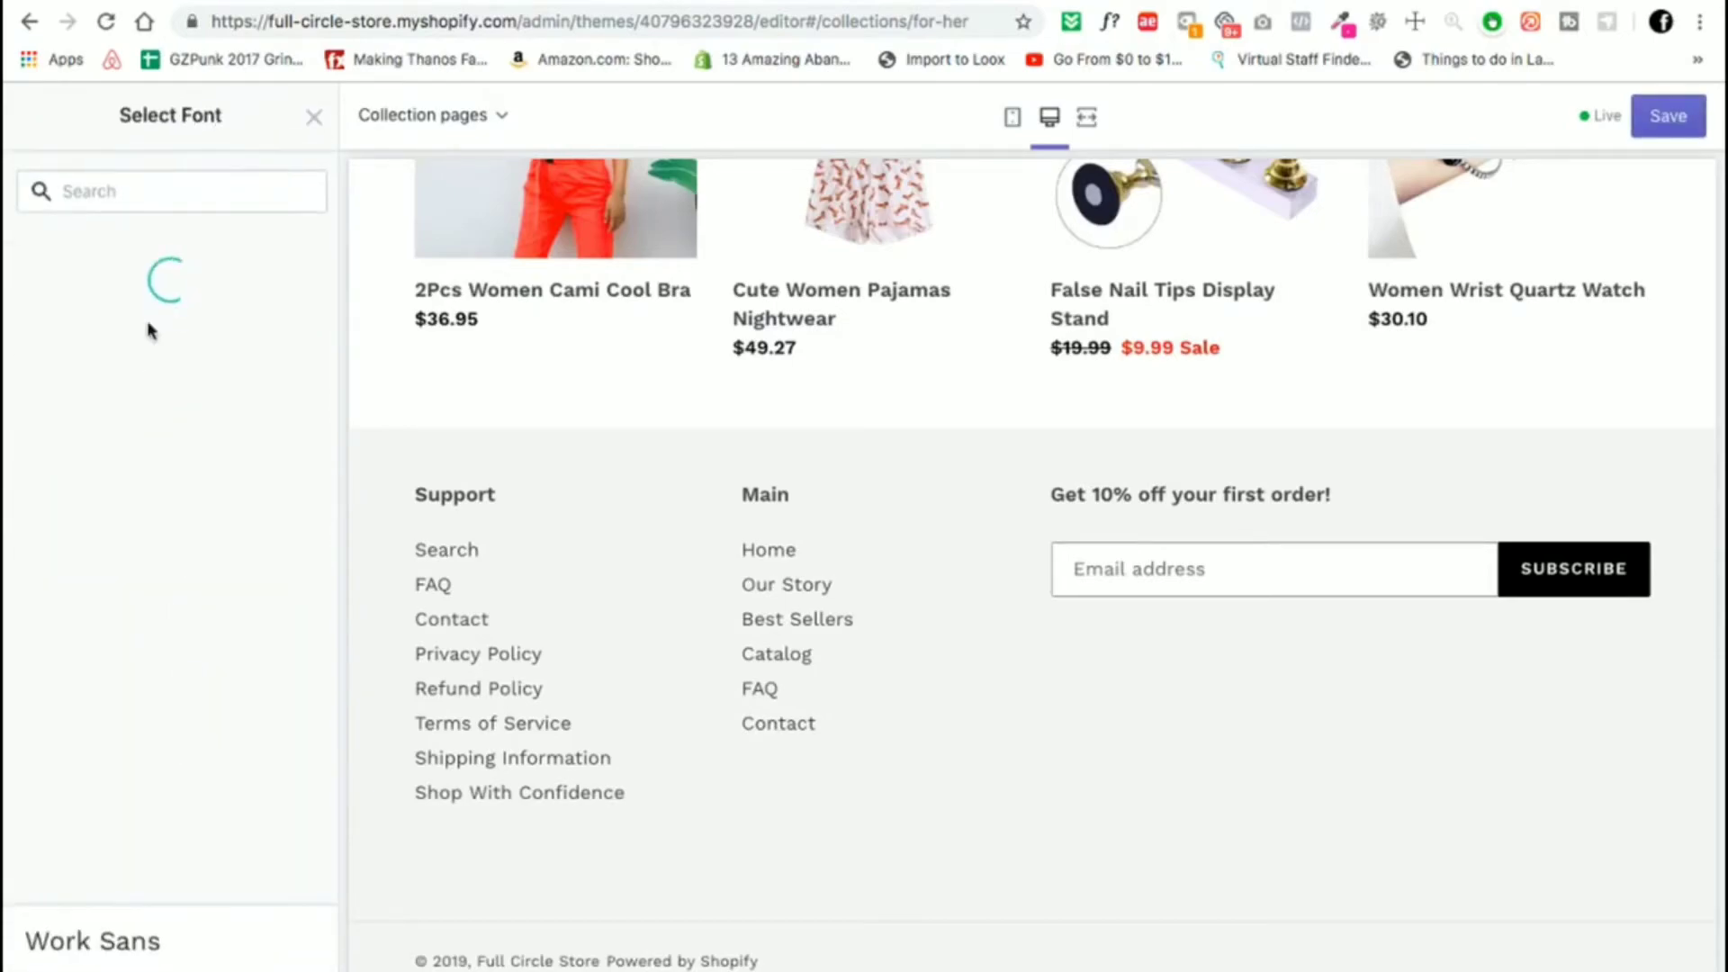
text(poppin)
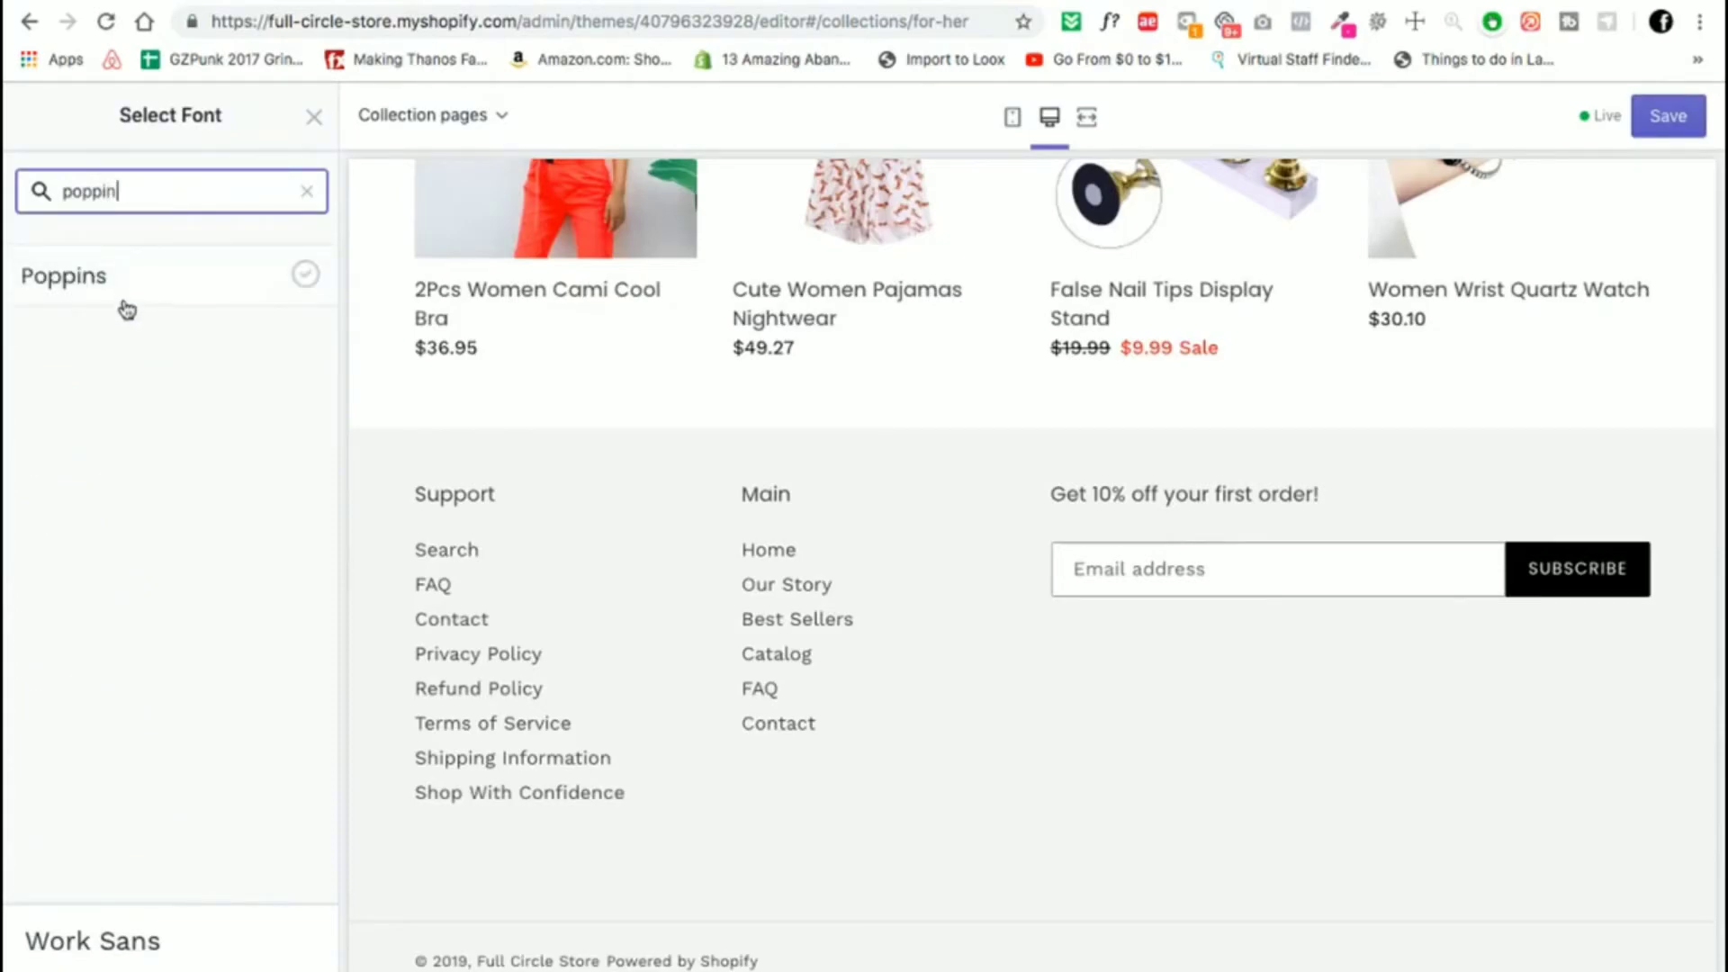
click(125, 299)
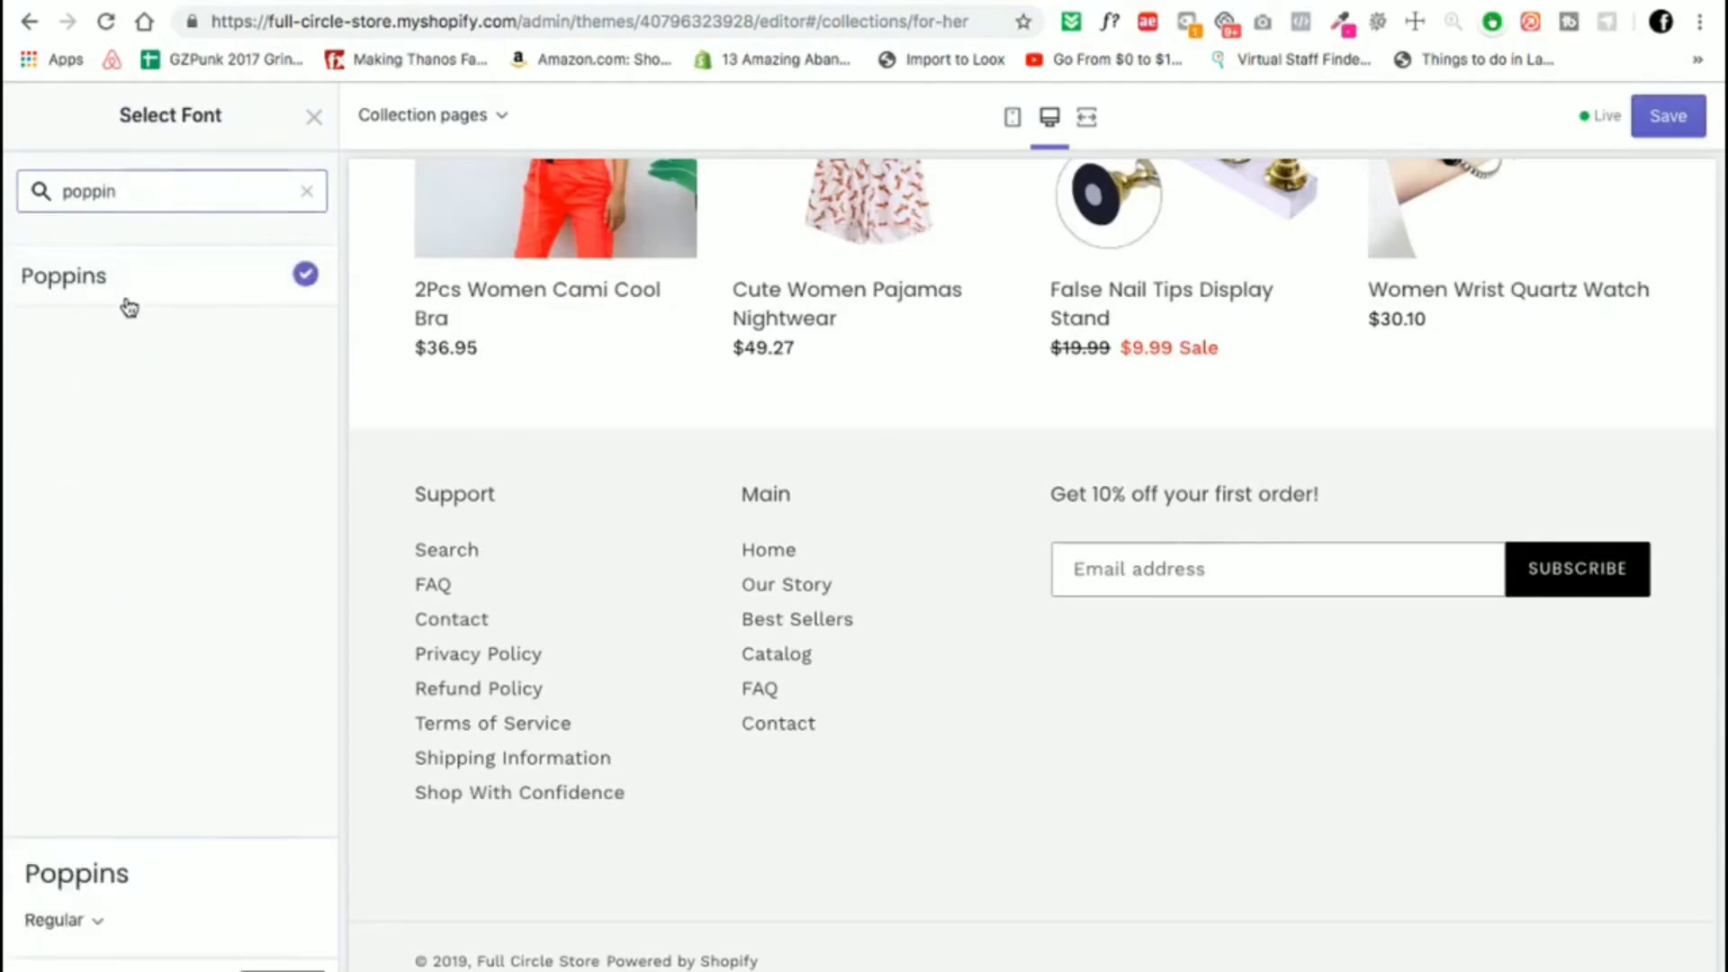
click(283, 970)
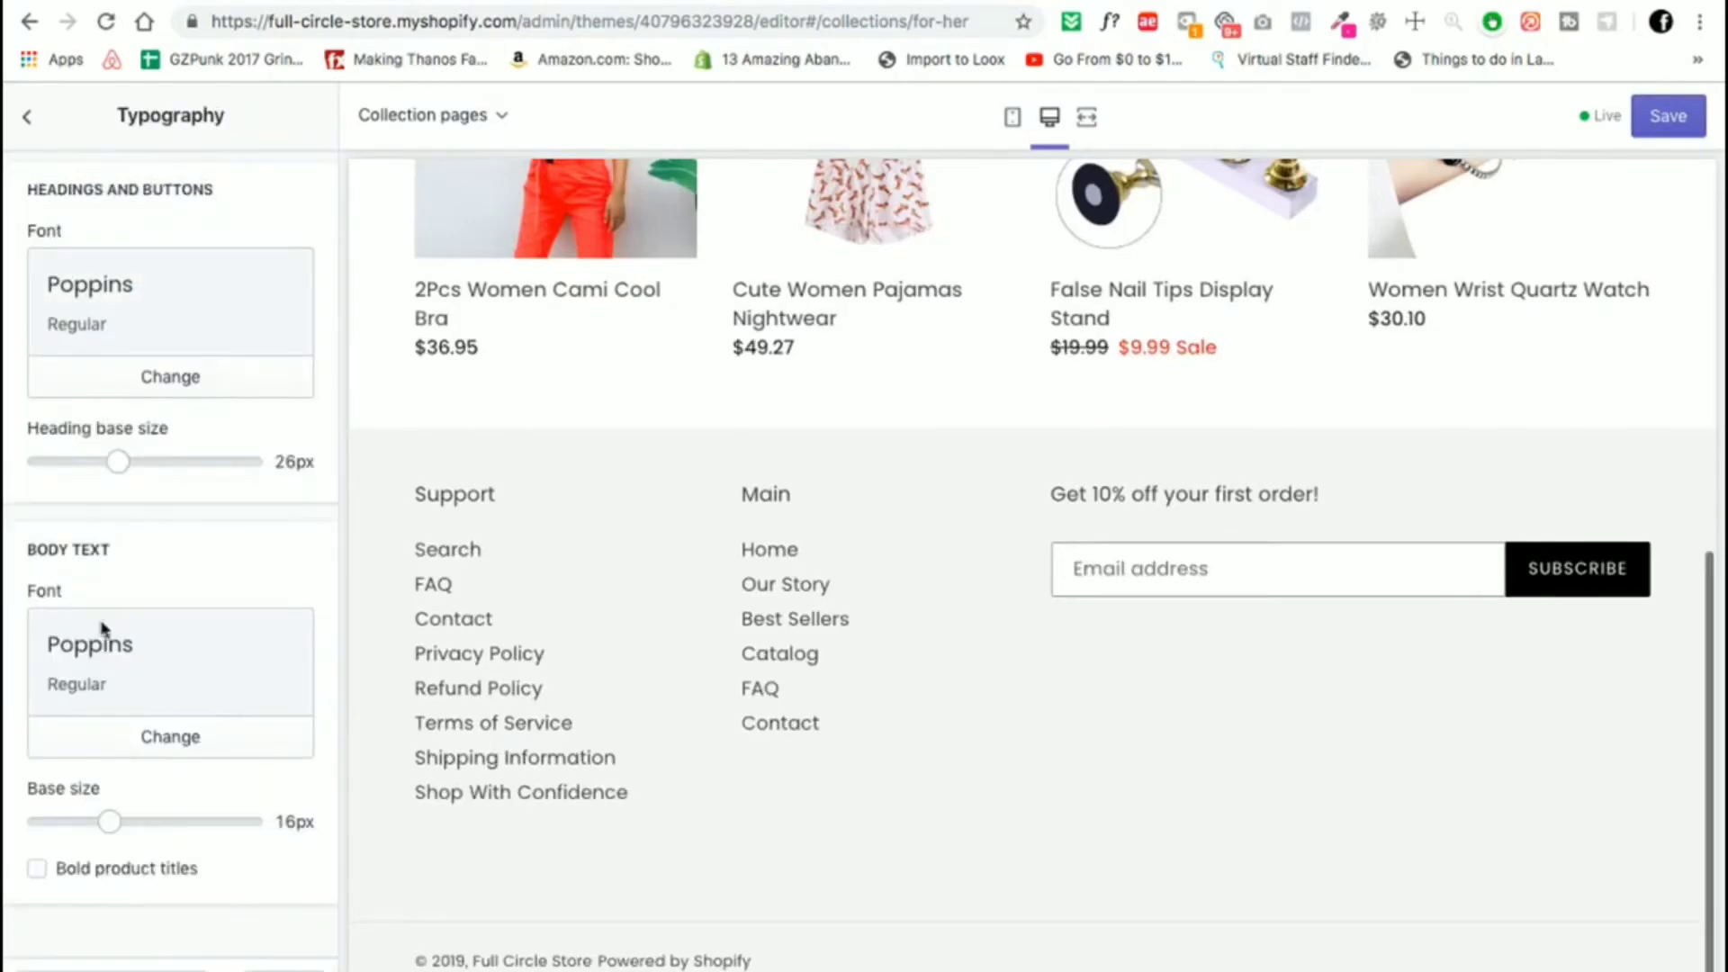
click(36, 869)
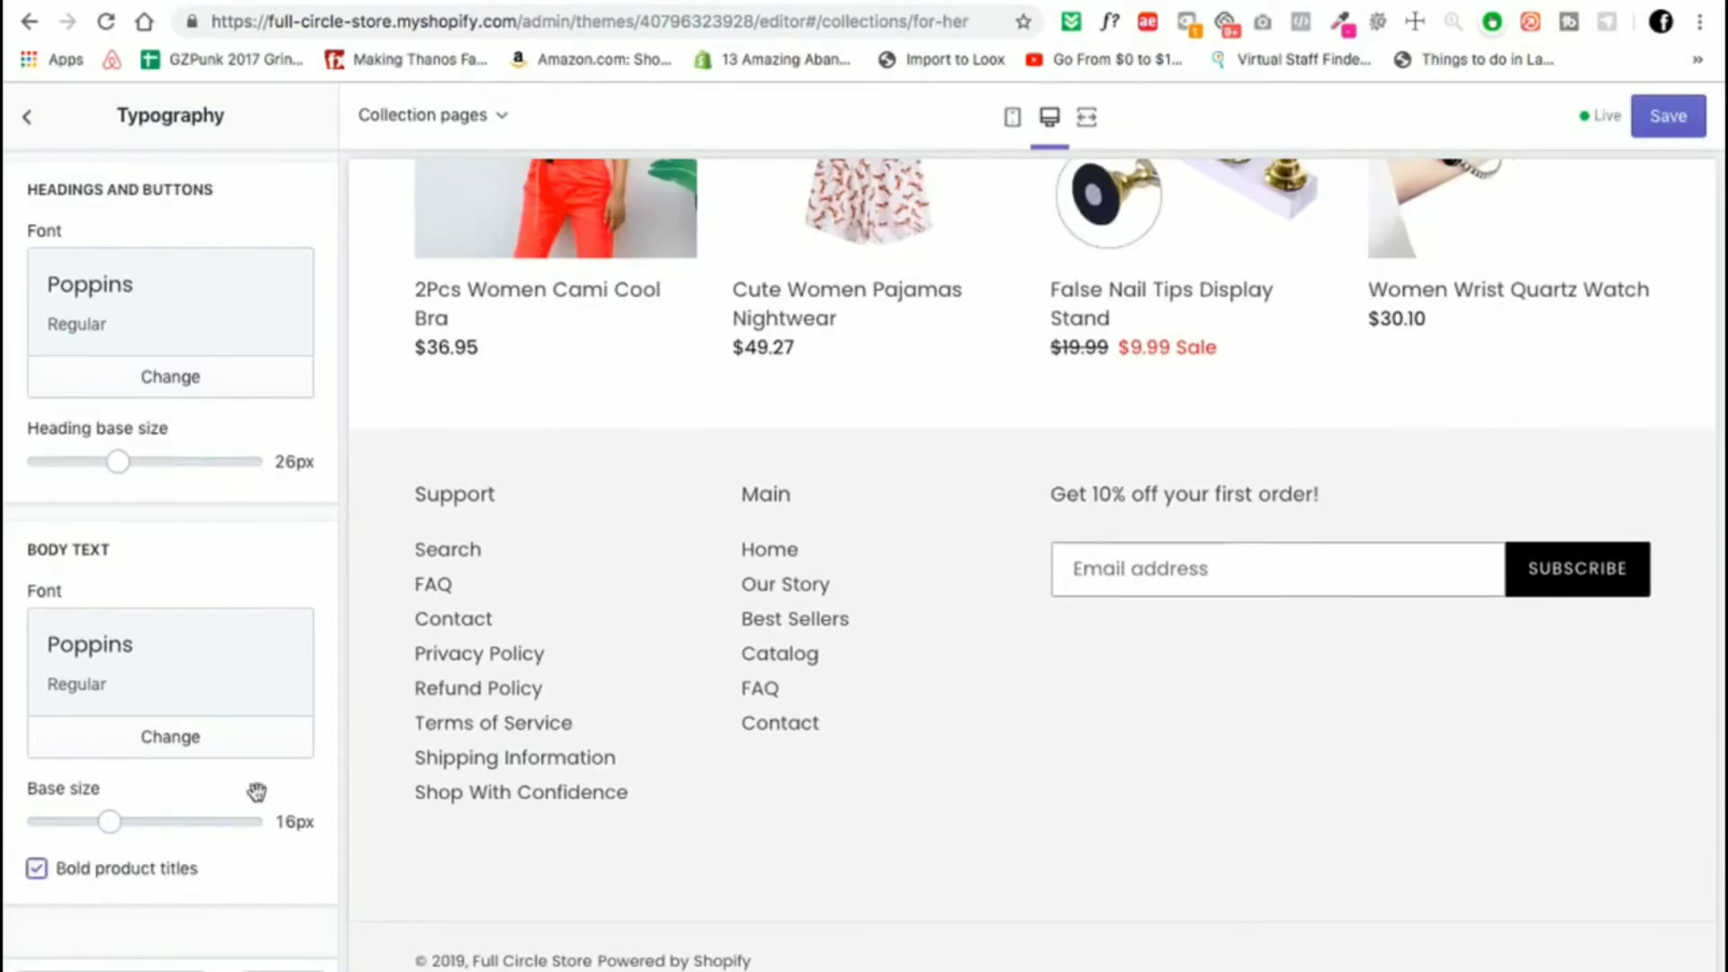
scroll(559, 771, up, 5)
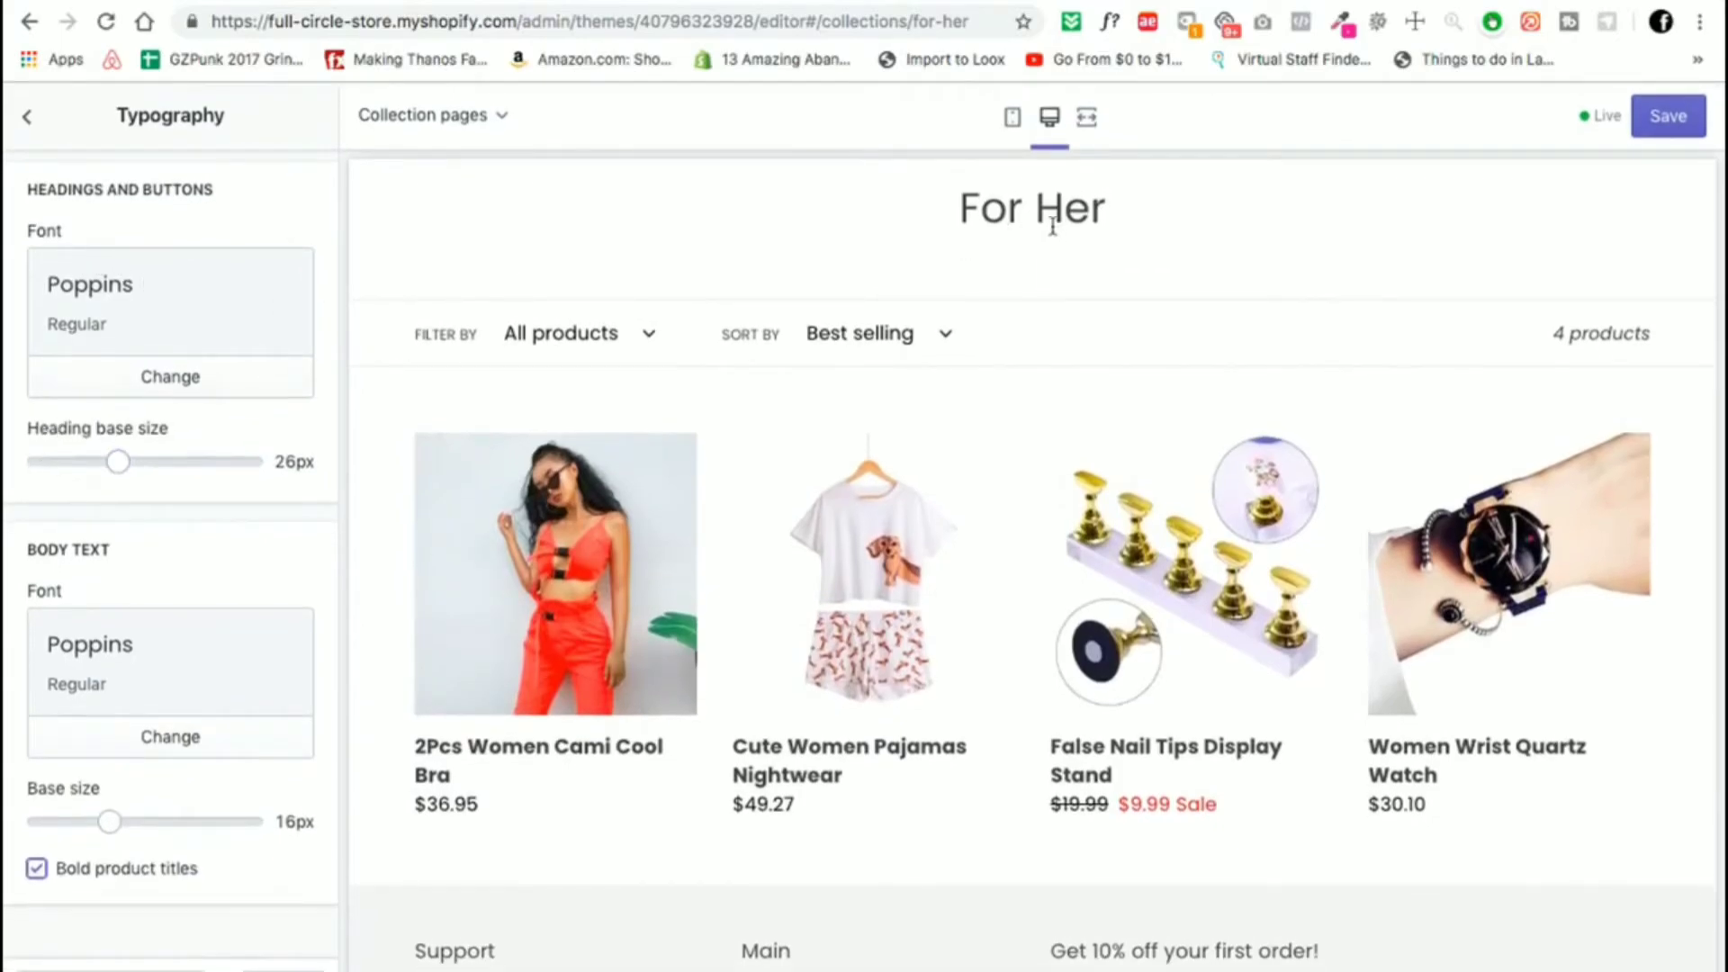
click(454, 116)
Preview the home page in the new Poppins fonts and save the theme changes
scroll(432, 360, up, 3)
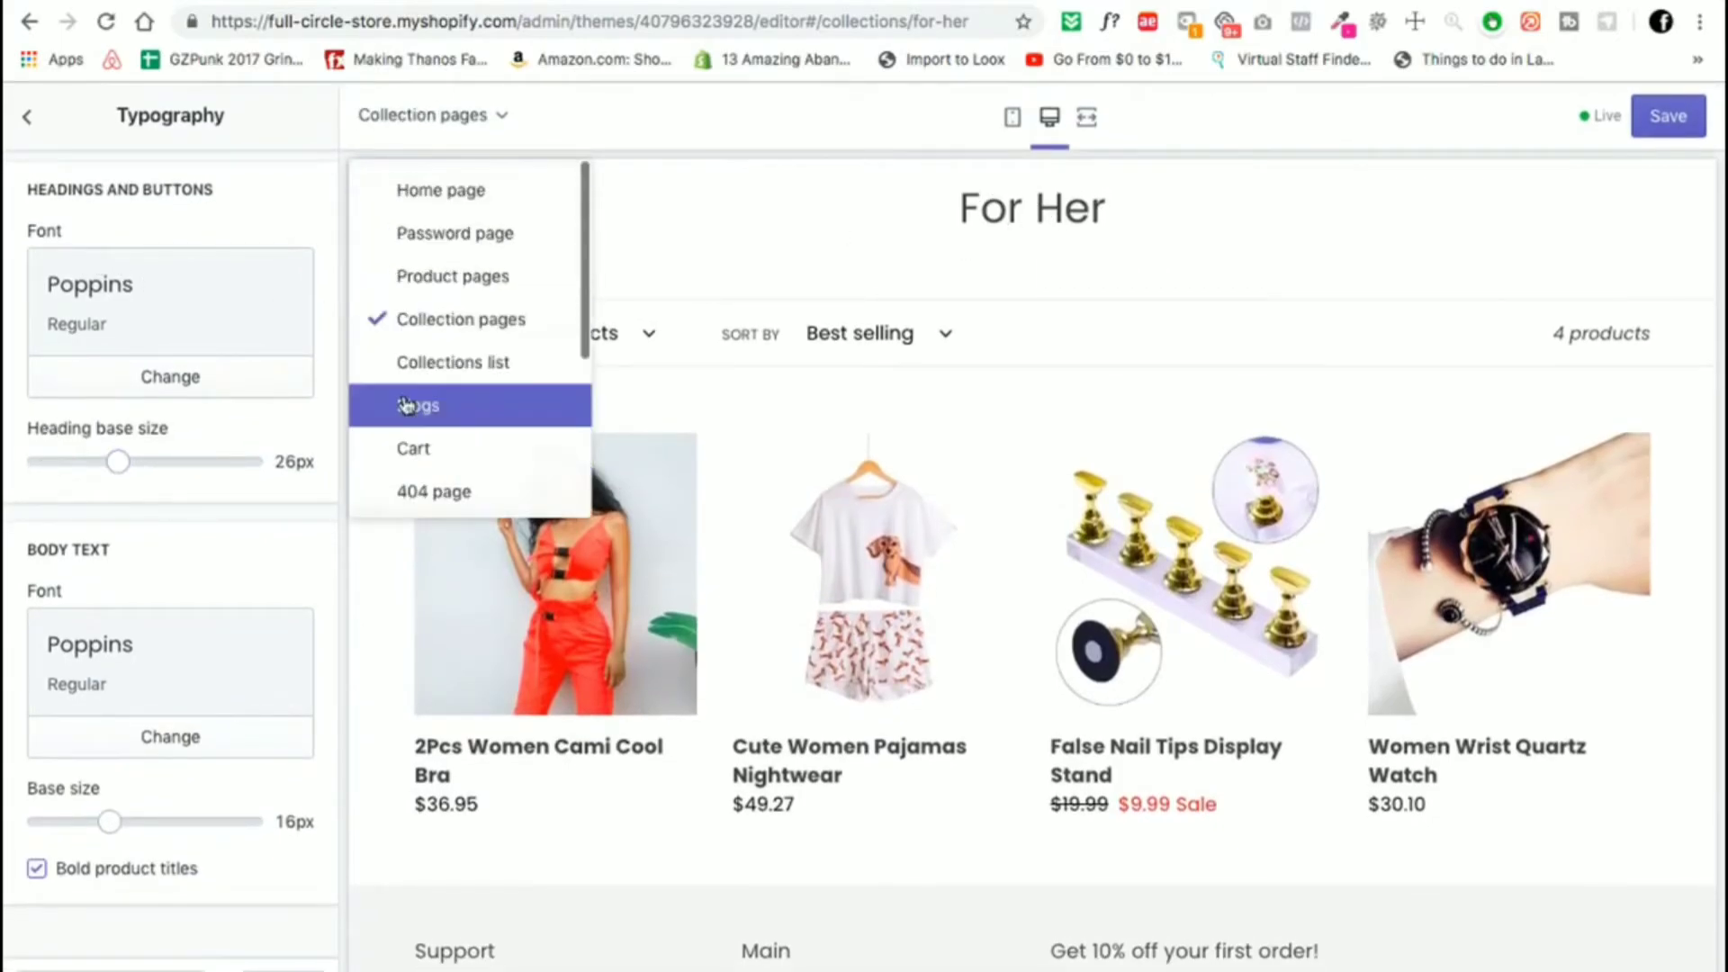
click(443, 193)
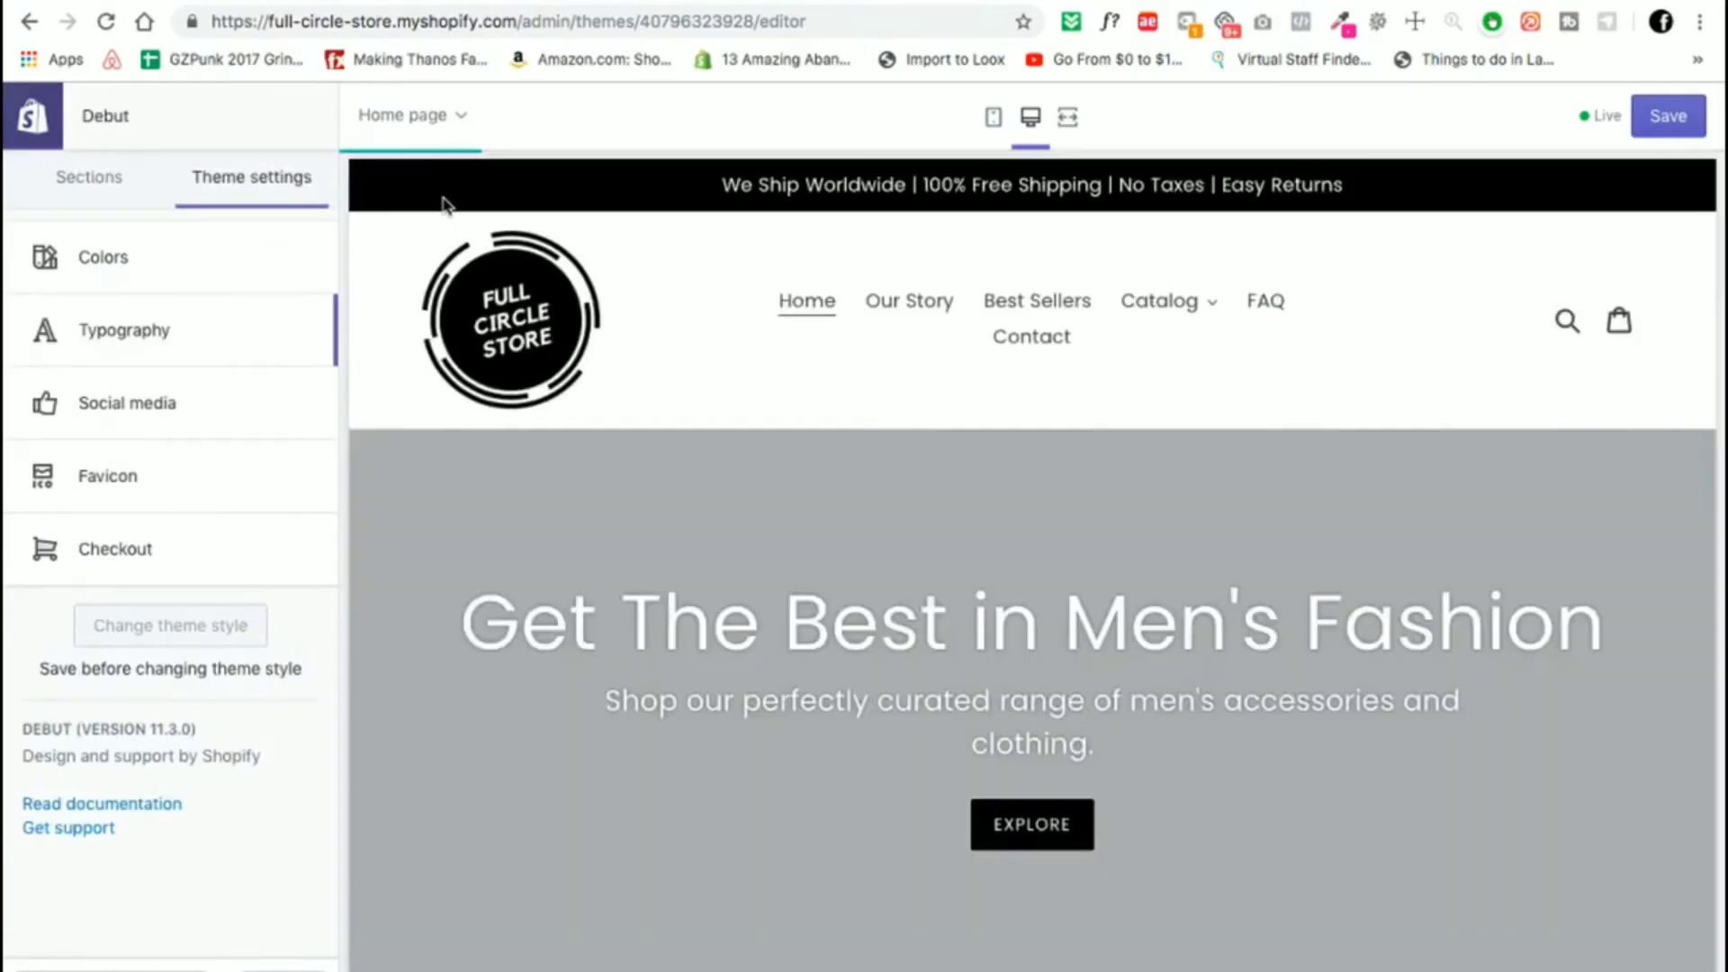
scroll(657, 457, down, 1)
scroll(656, 457, down, 10)
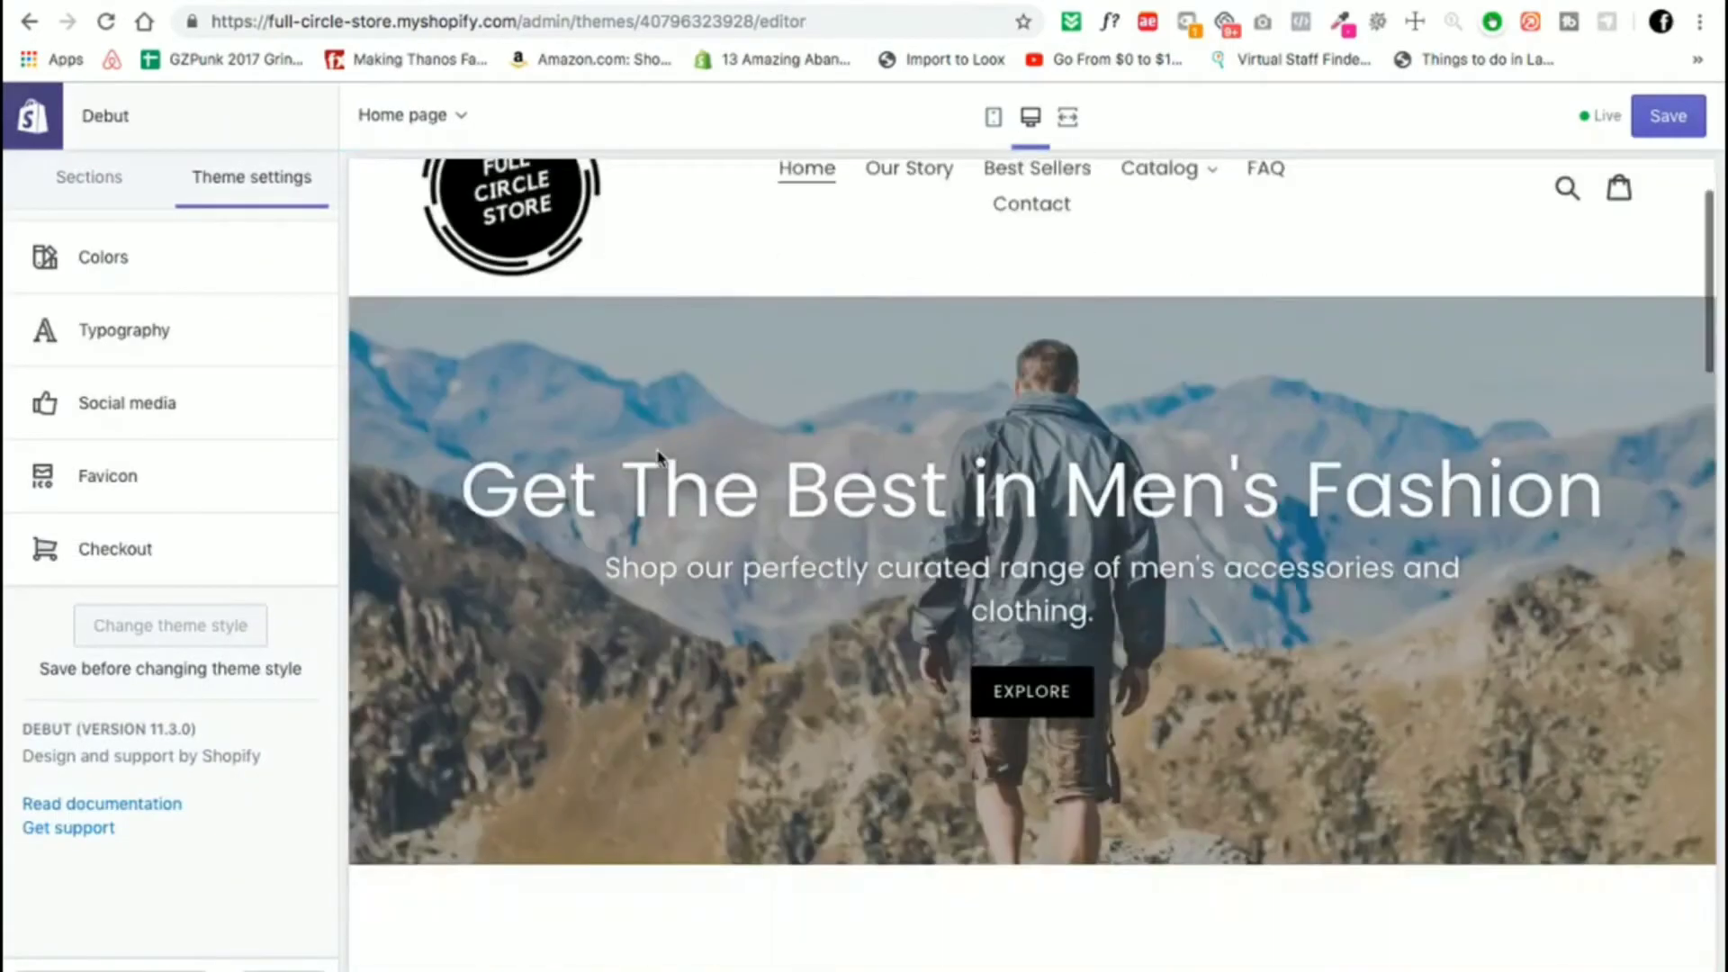
scroll(657, 457, down, 10)
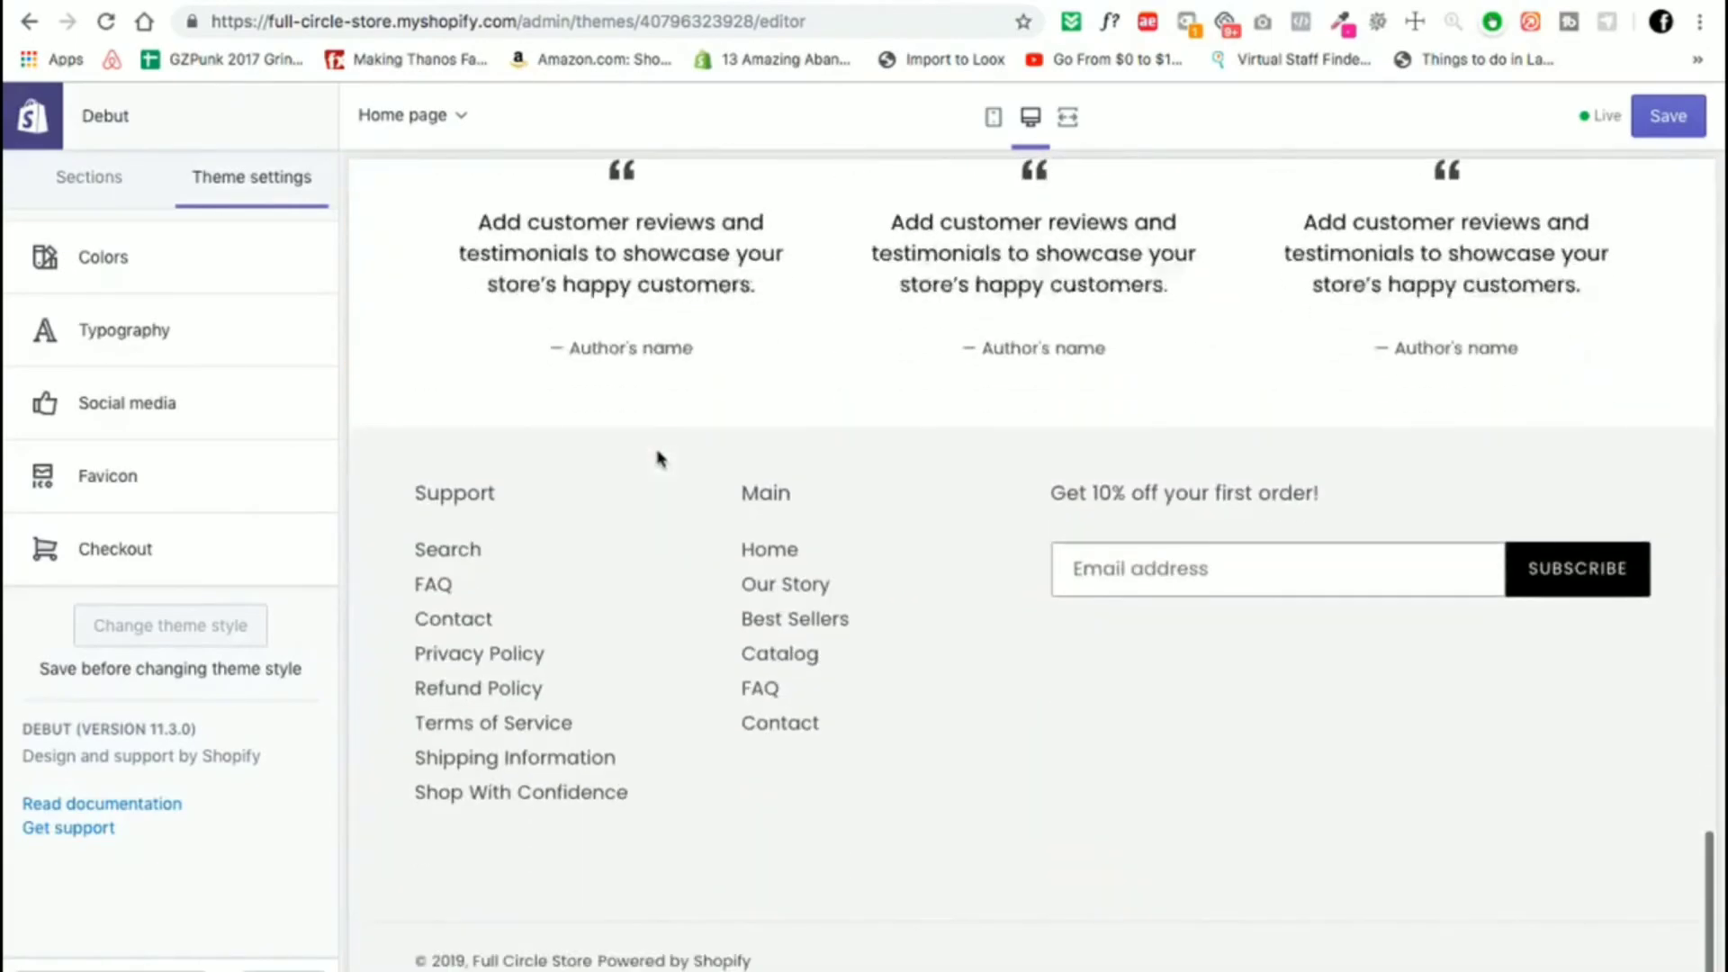
scroll(657, 457, up, 20)
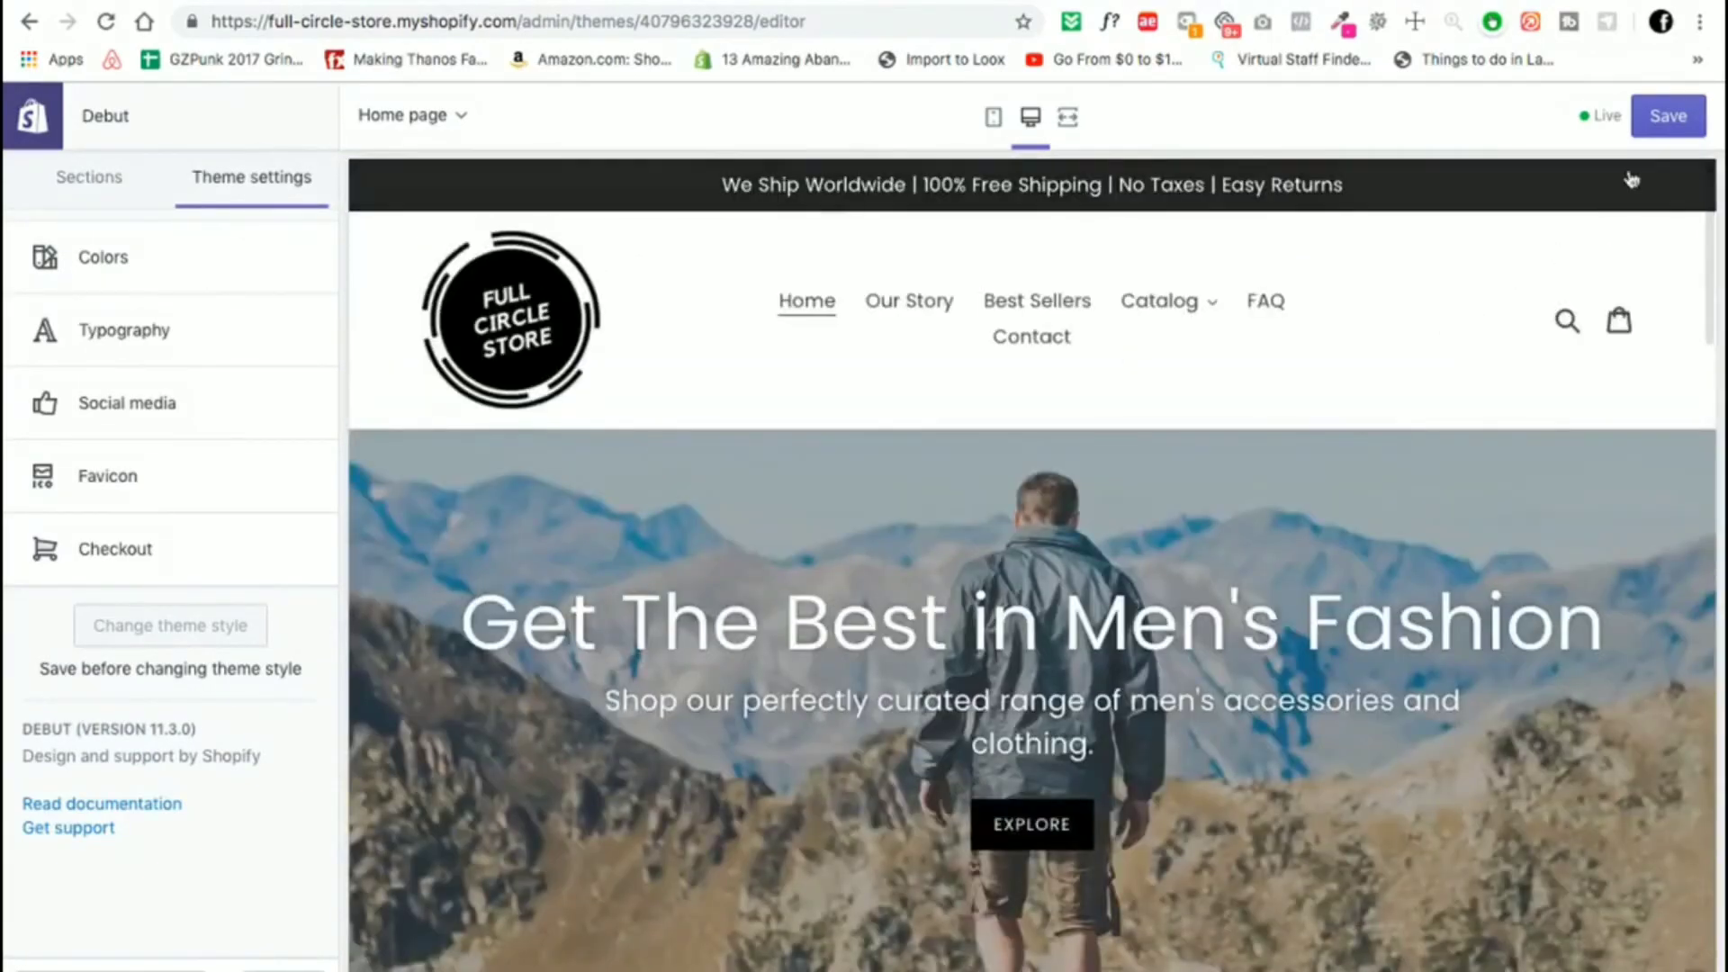
click(1666, 117)
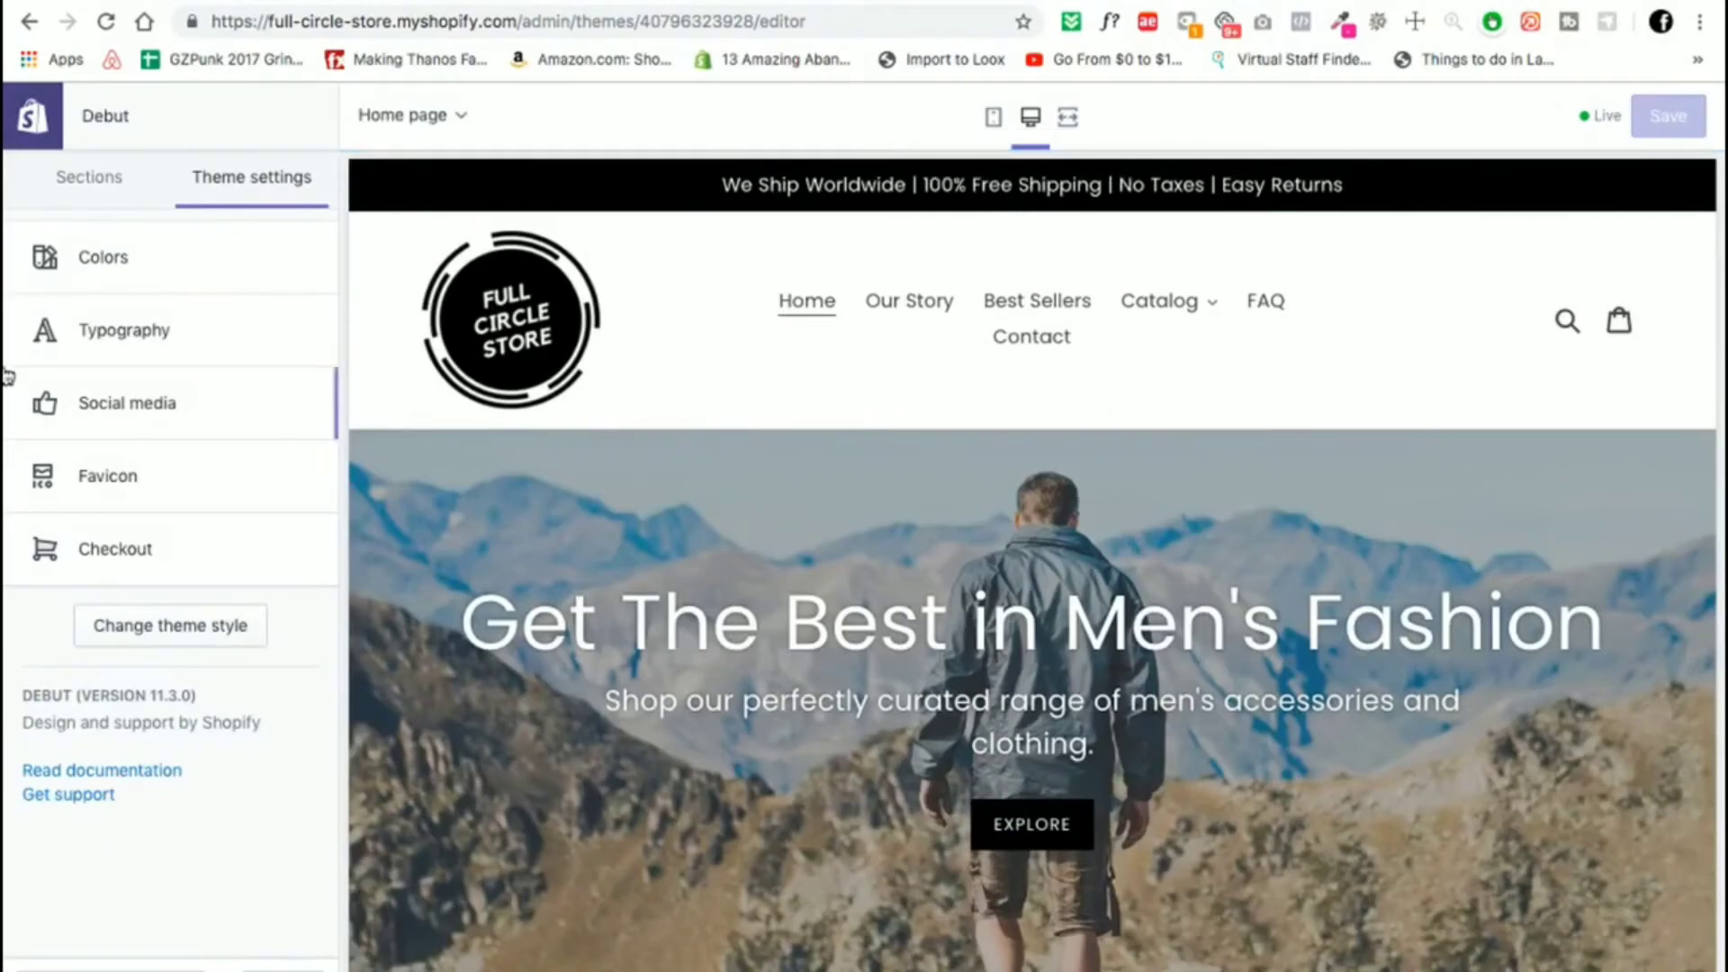
Switch the headings and buttons font to the Poppins Bold weight
click(135, 356)
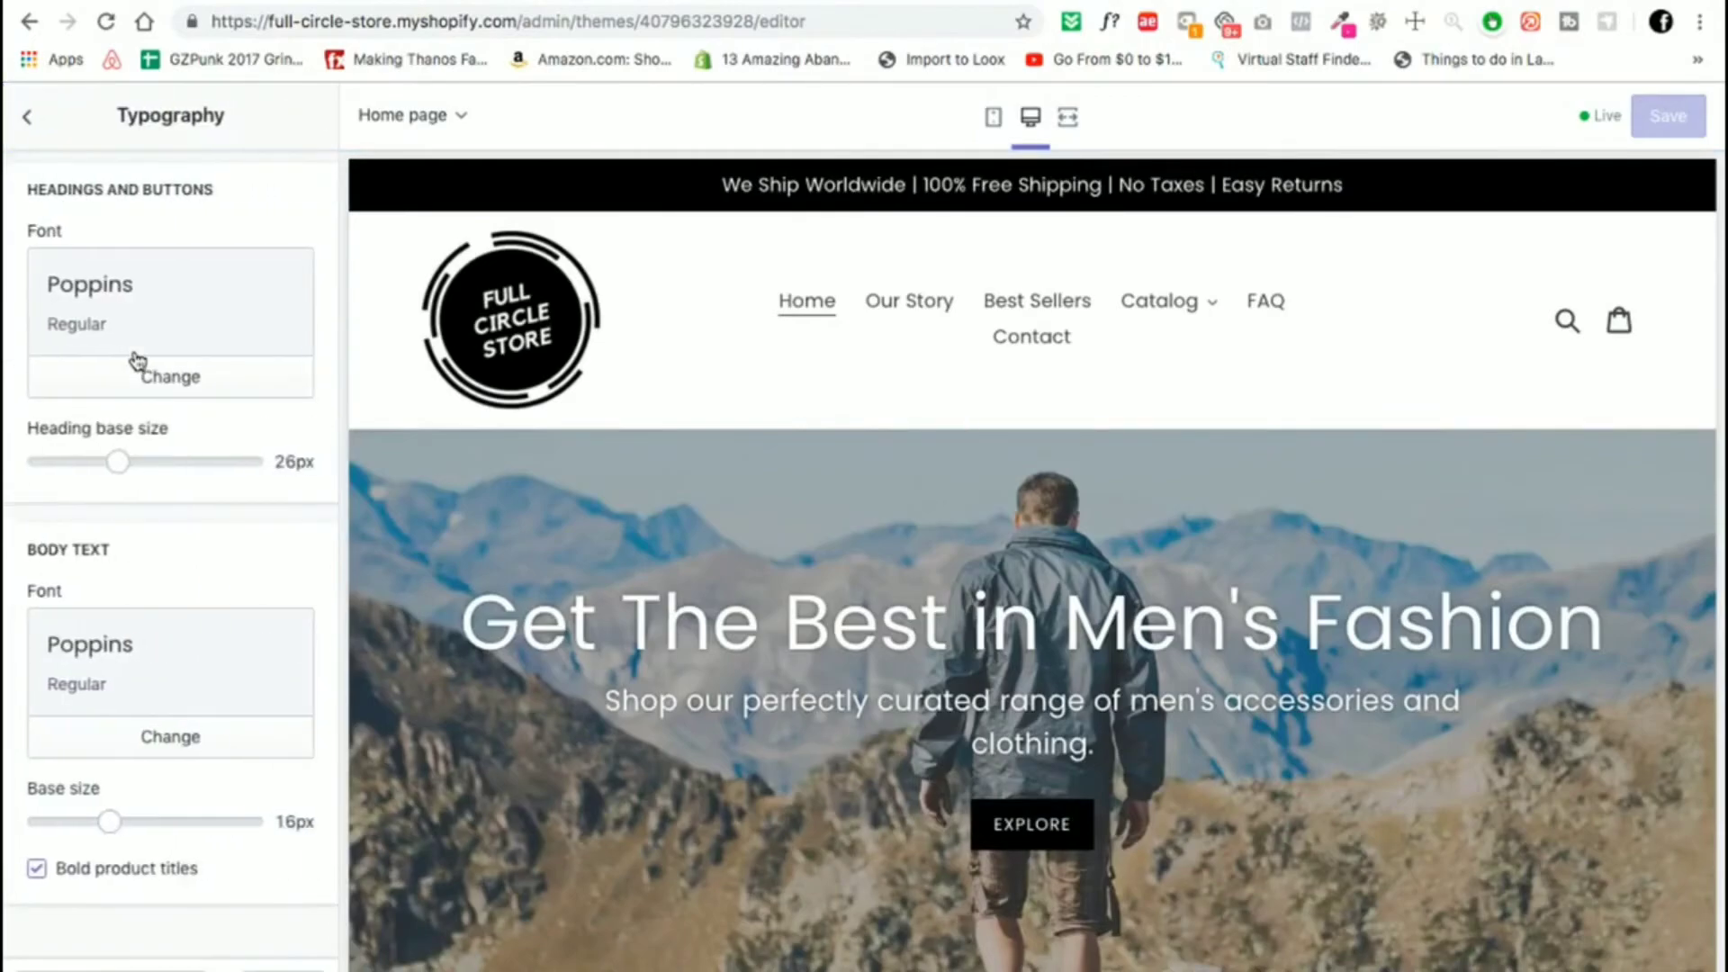
click(183, 389)
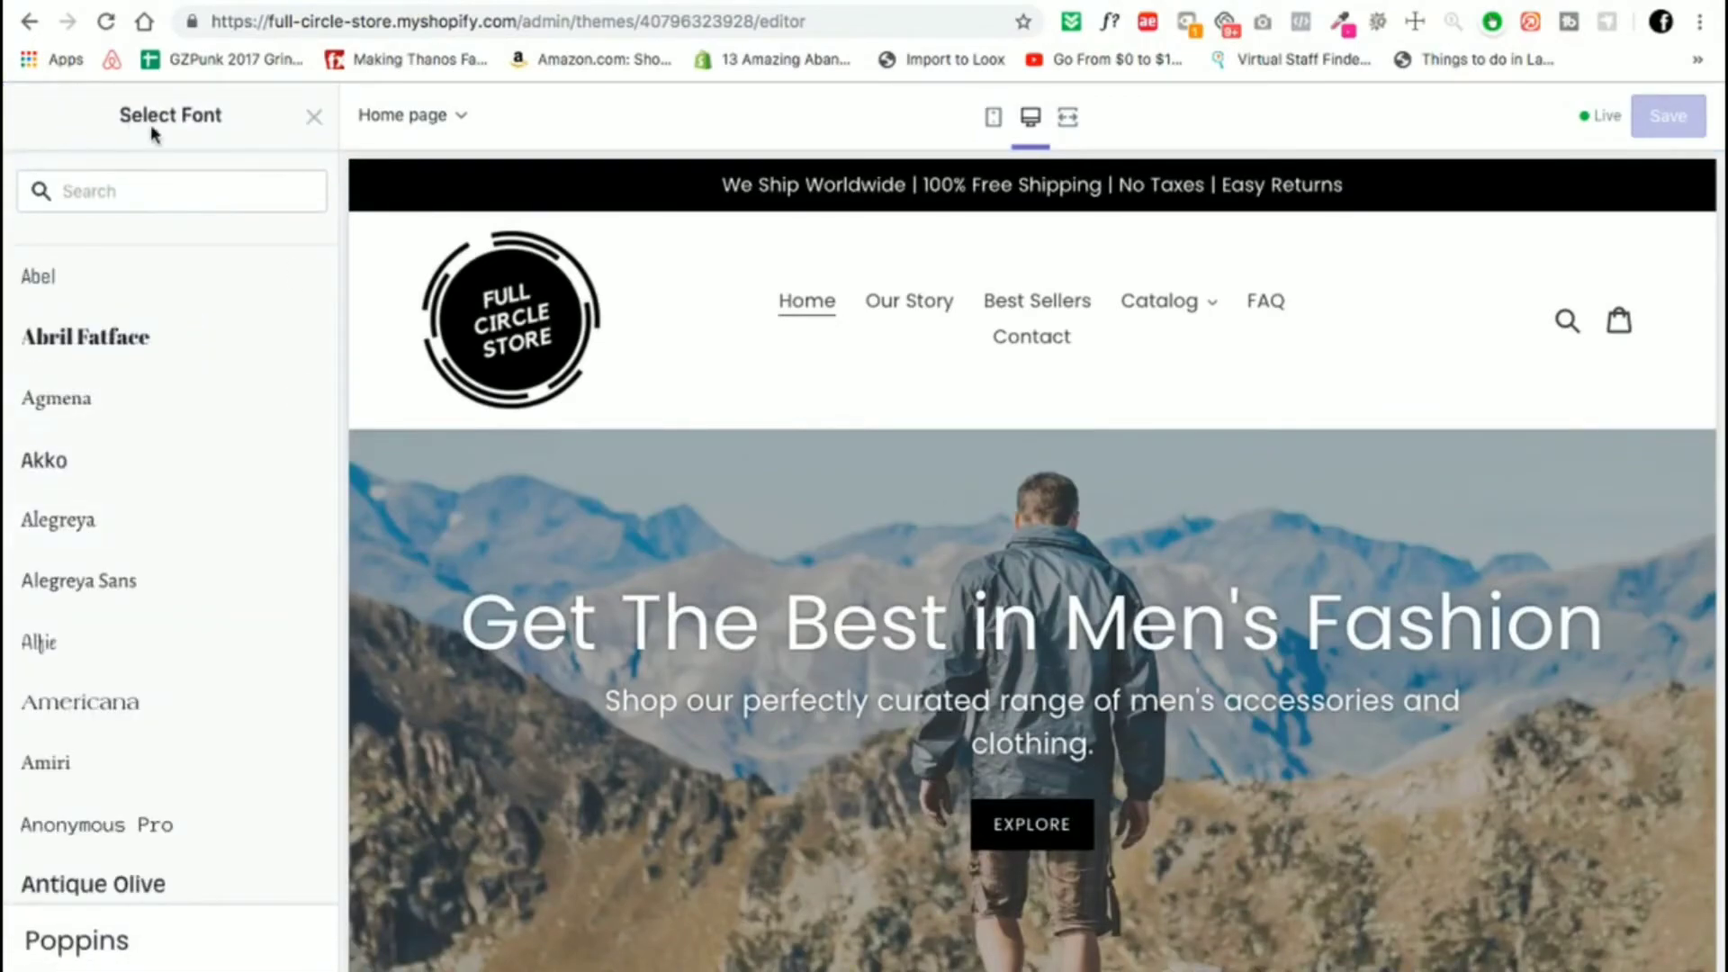
click(94, 968)
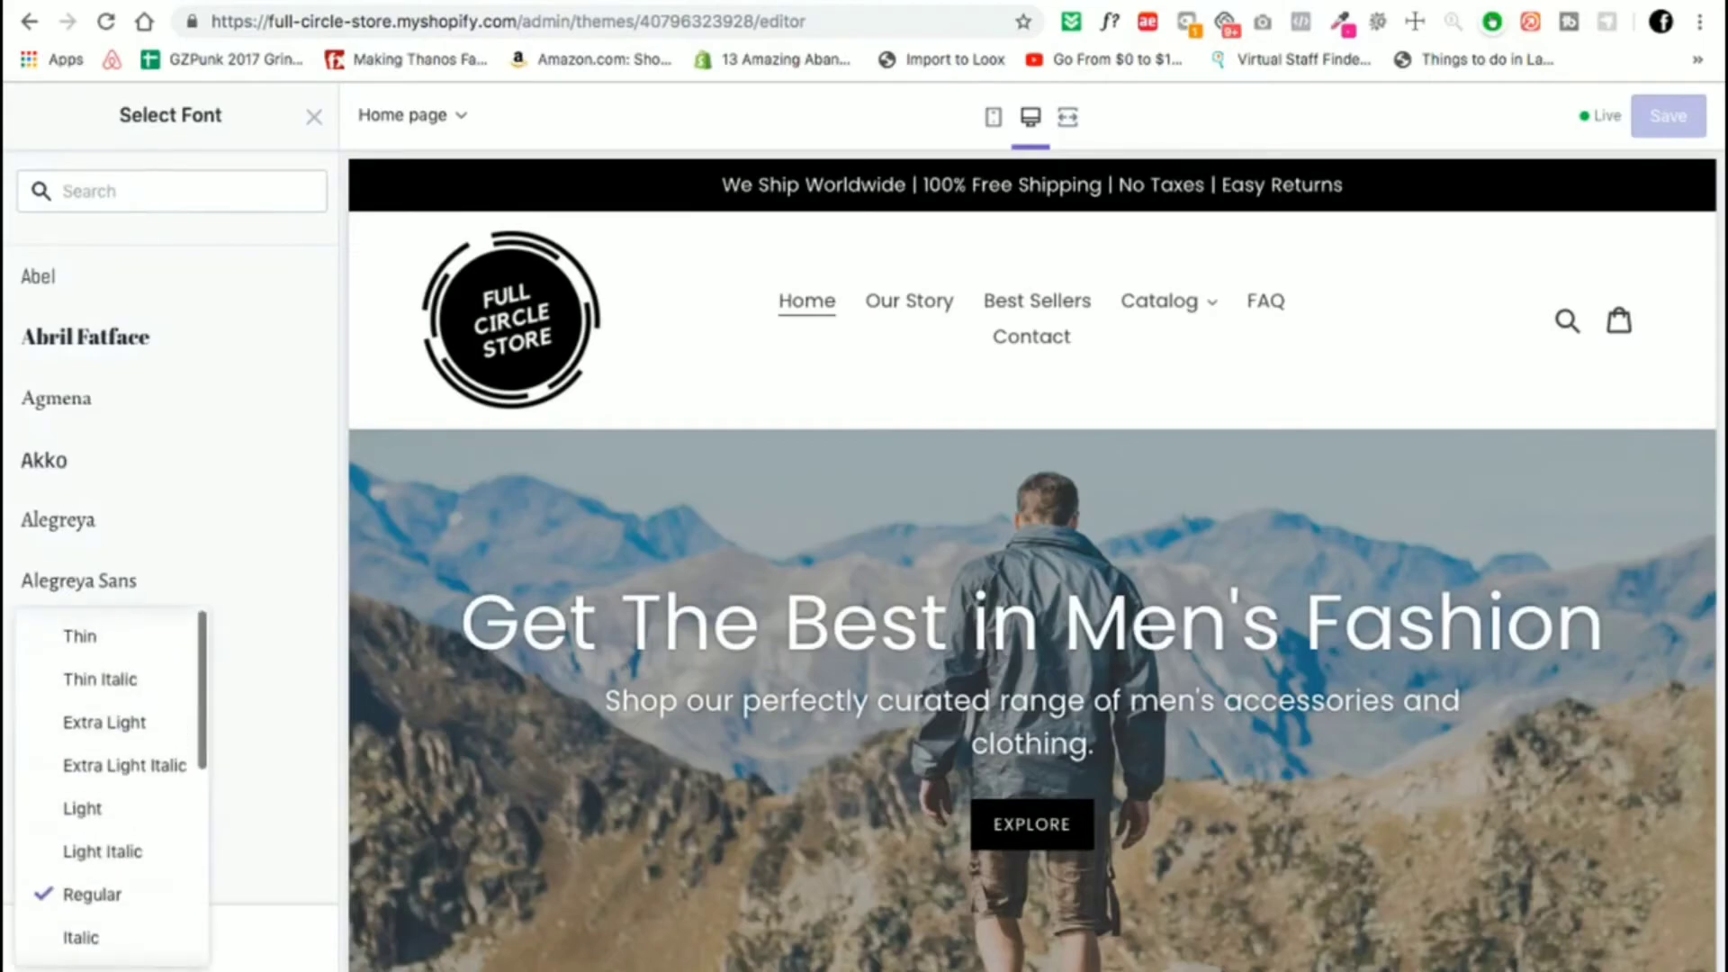
scroll(94, 894, down, 3)
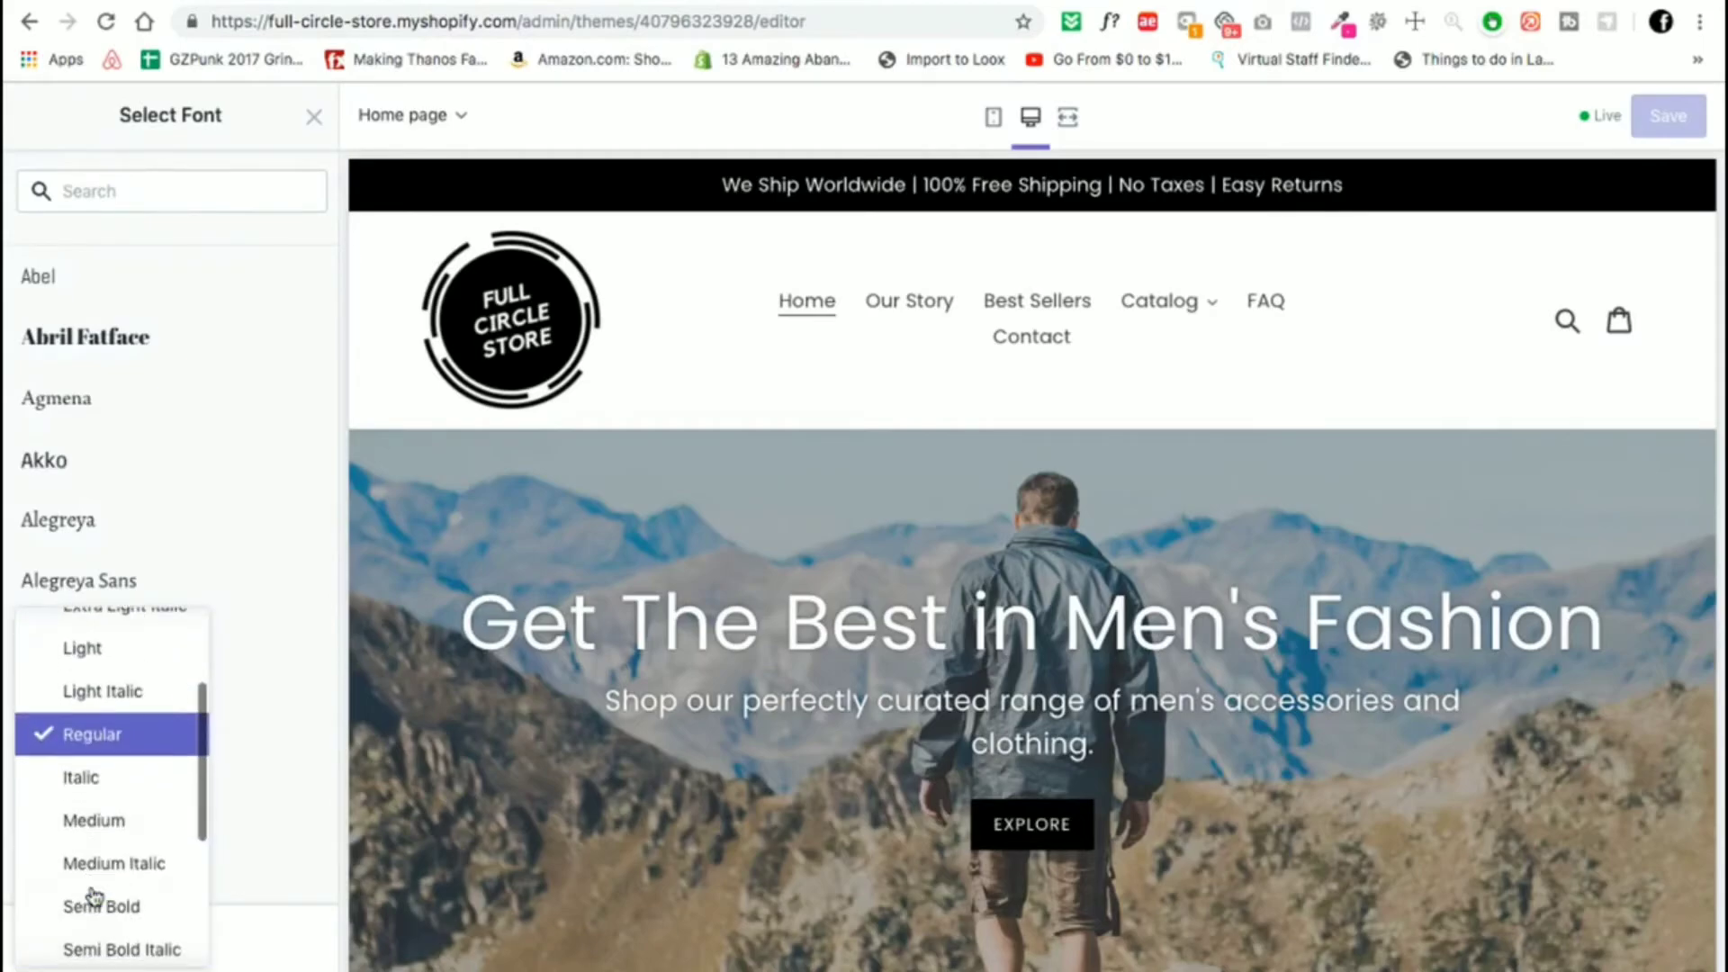
click(99, 873)
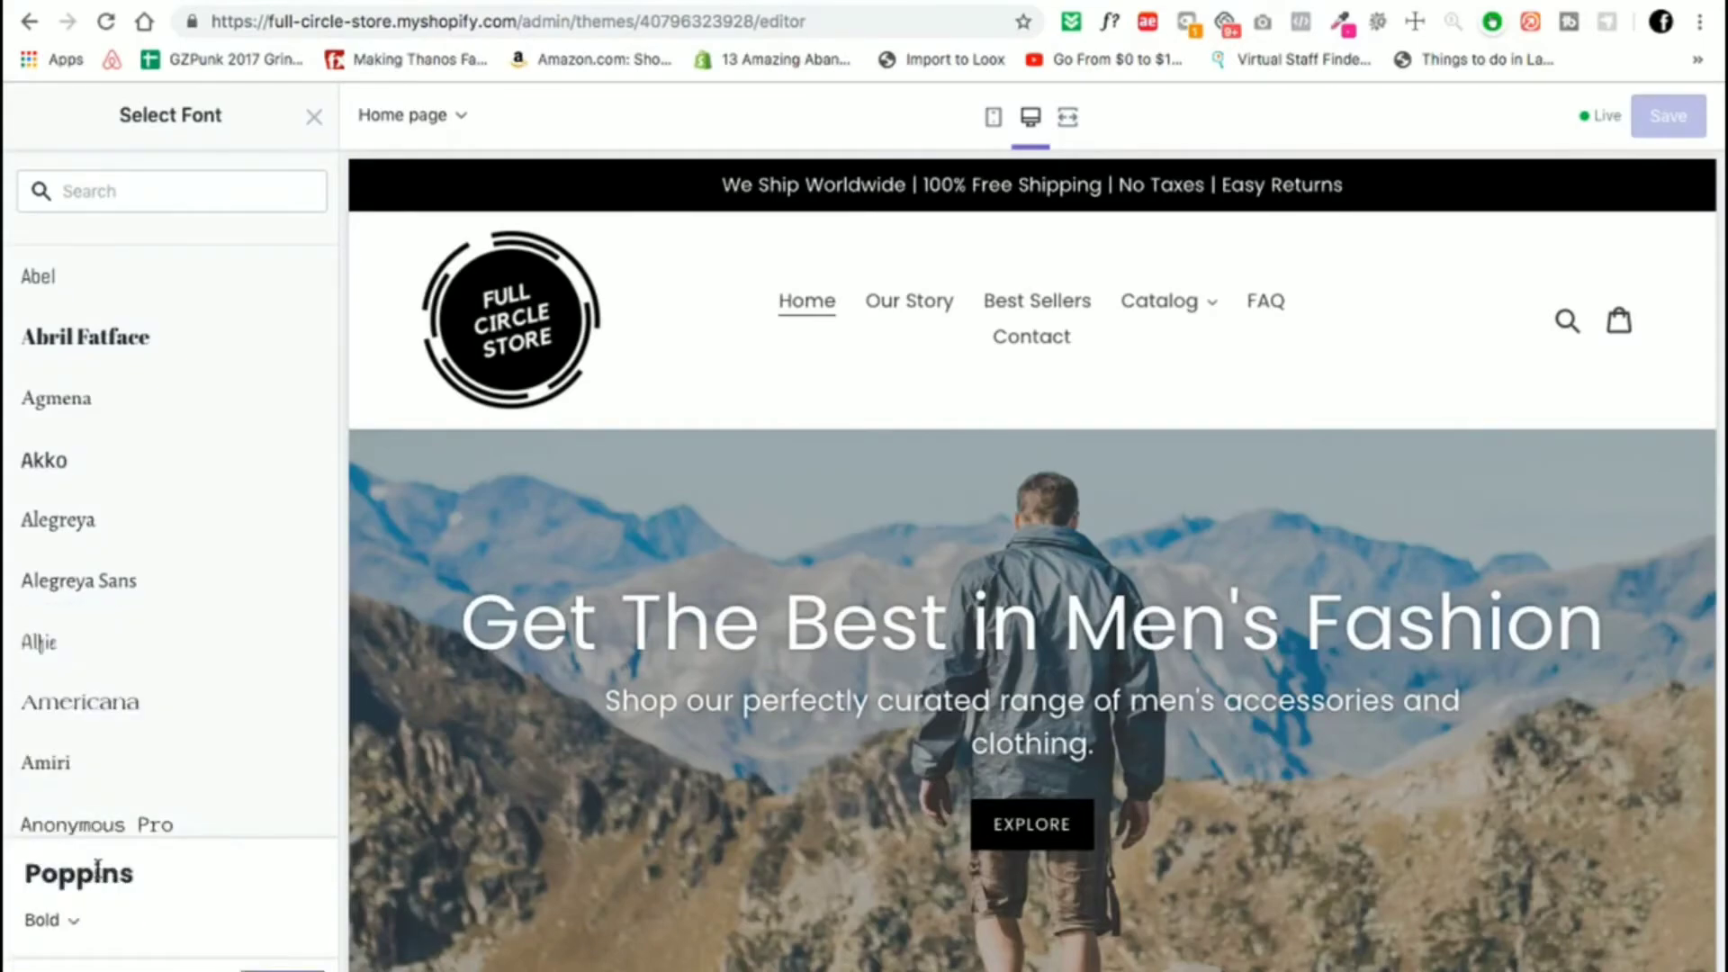
scroll(492, 888, down, 2)
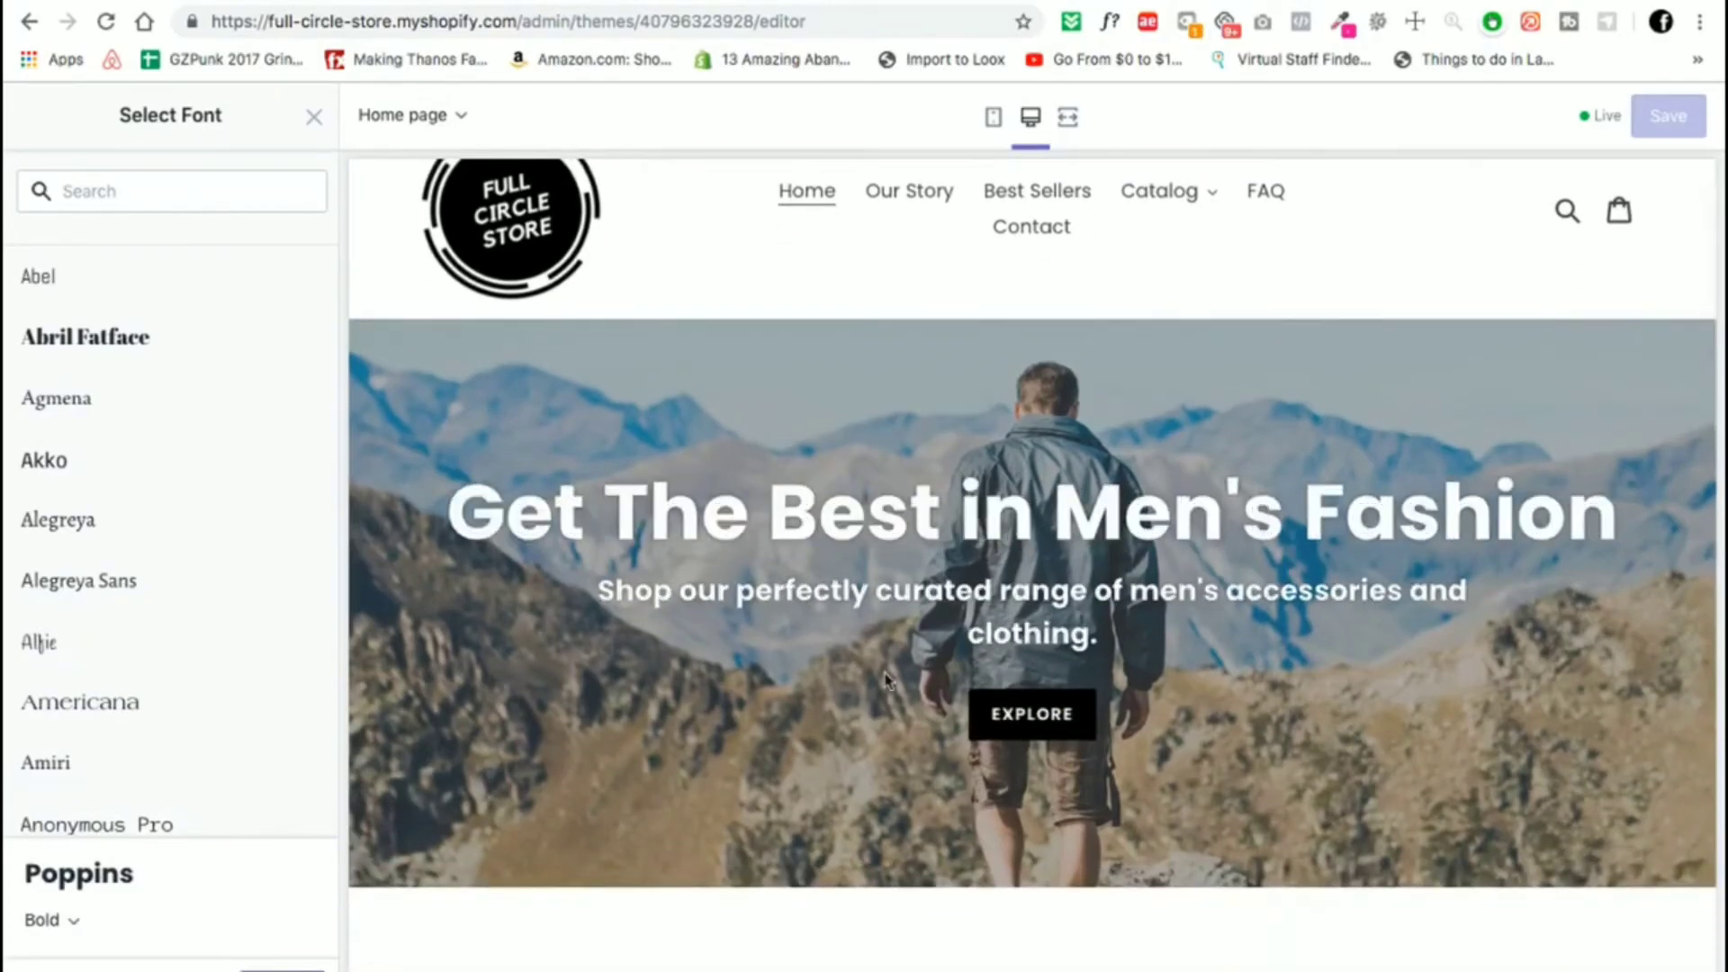
scroll(937, 667, down, 15)
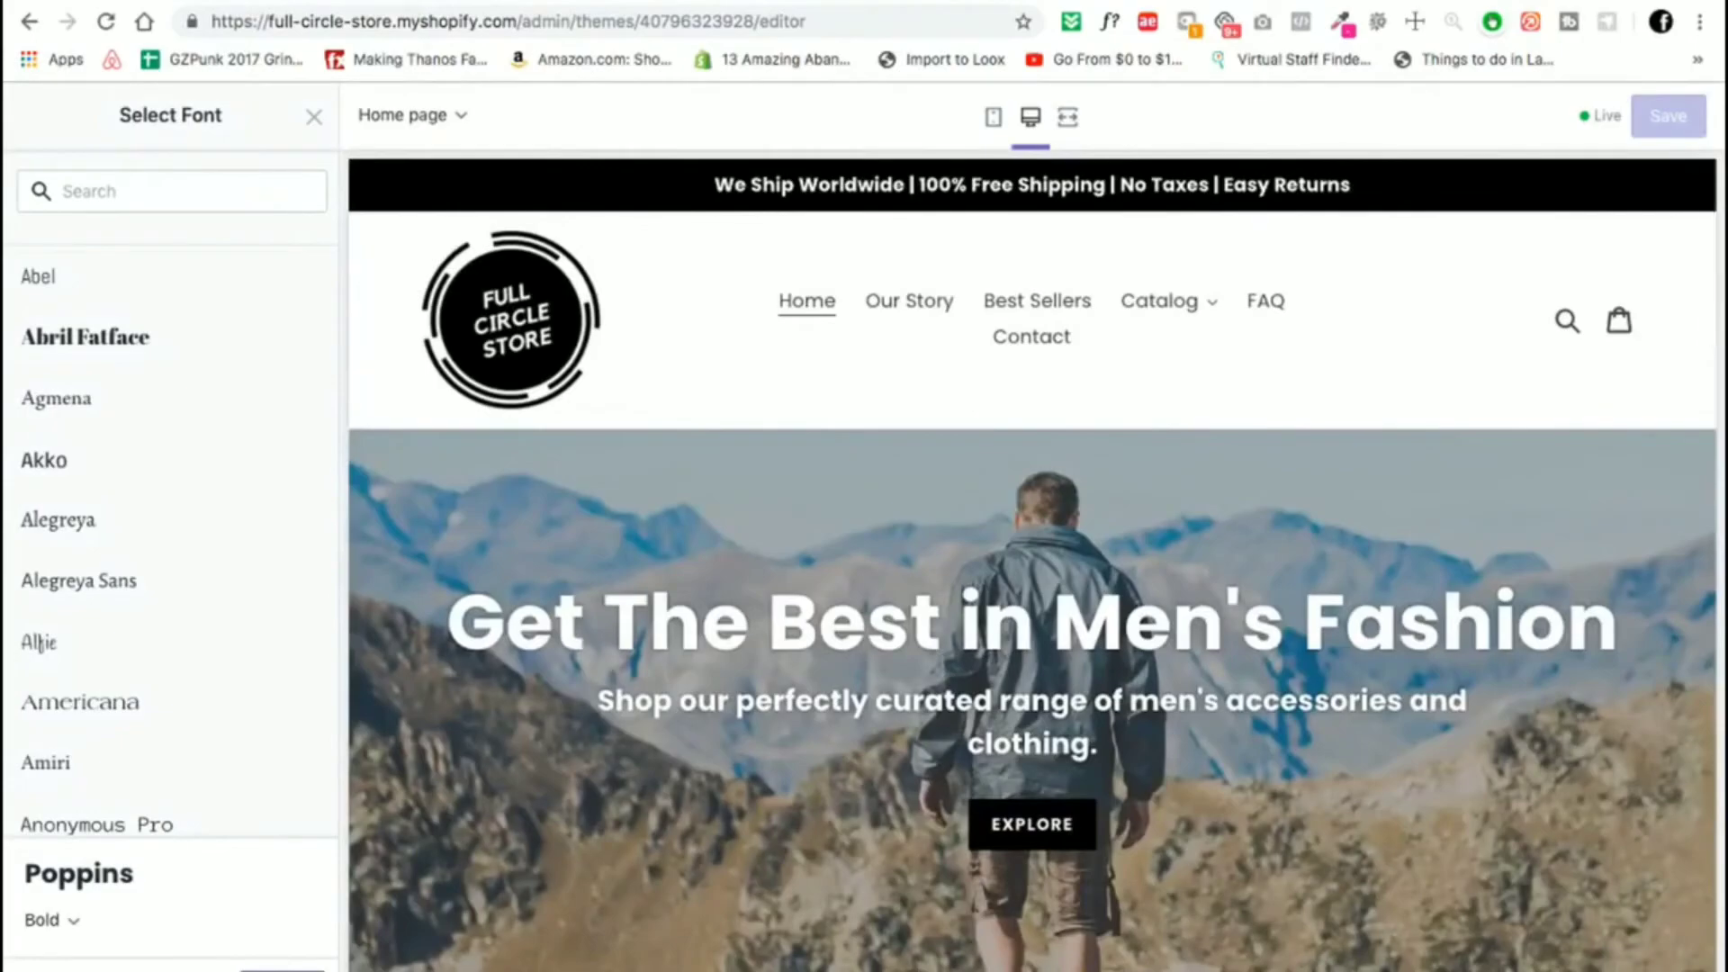
click(281, 971)
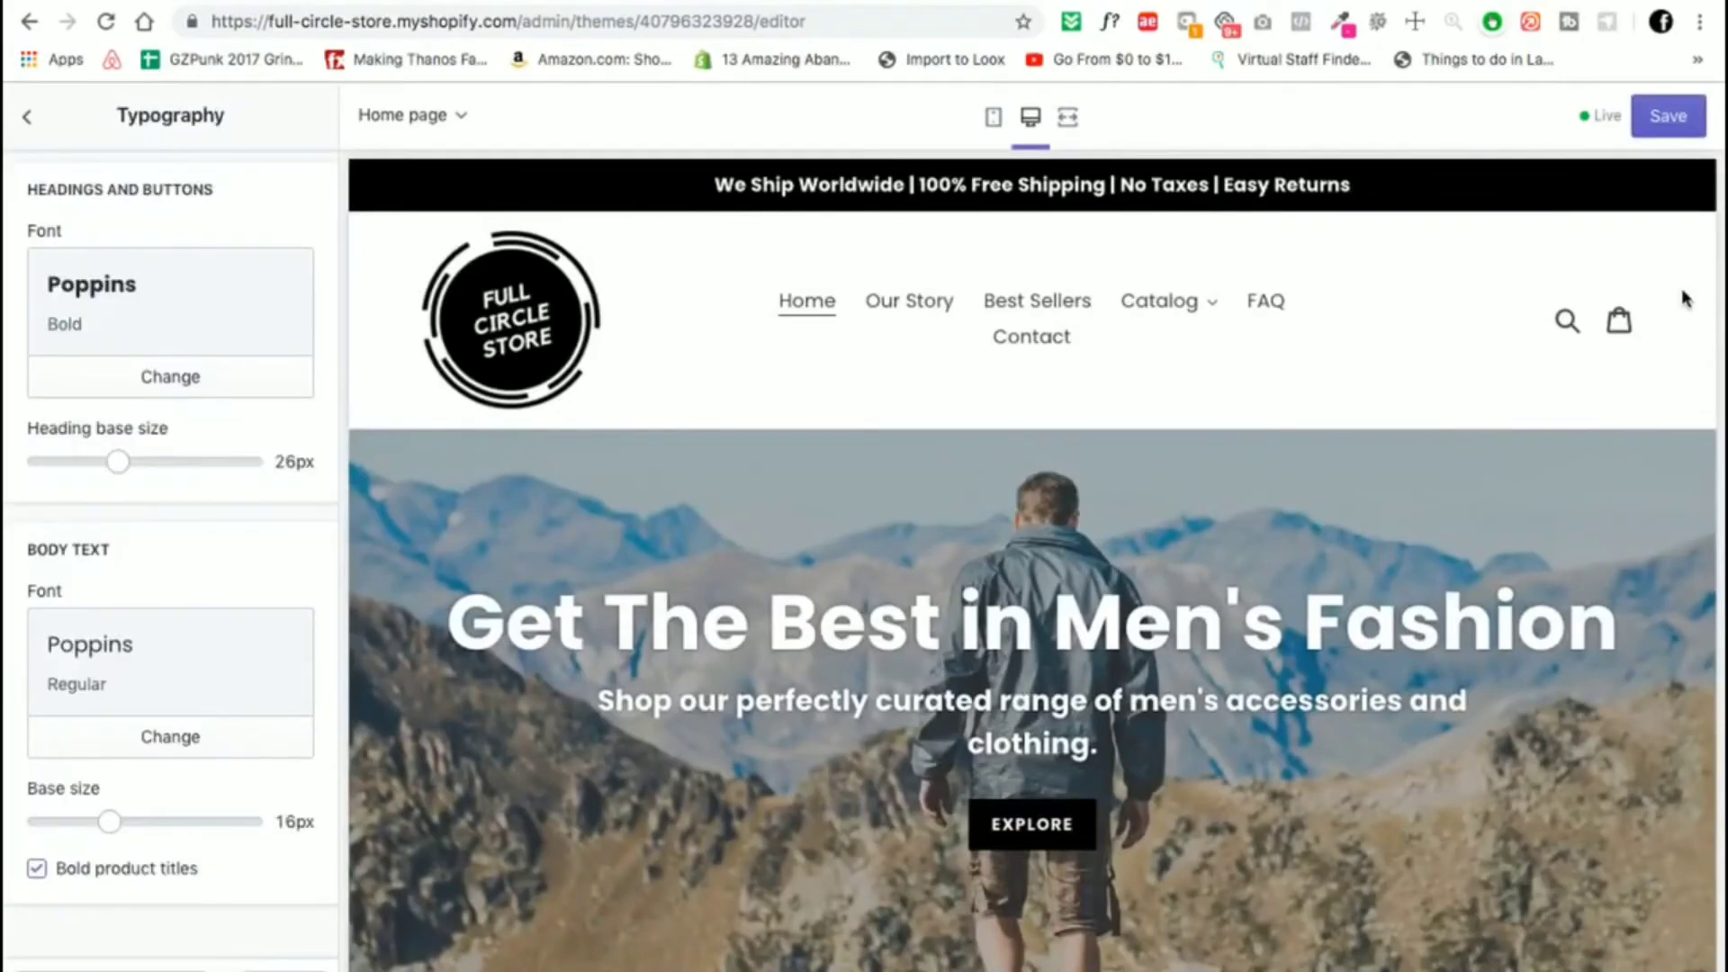
Save the Poppins Bold heading change and scroll through the updated preview
click(1694, 124)
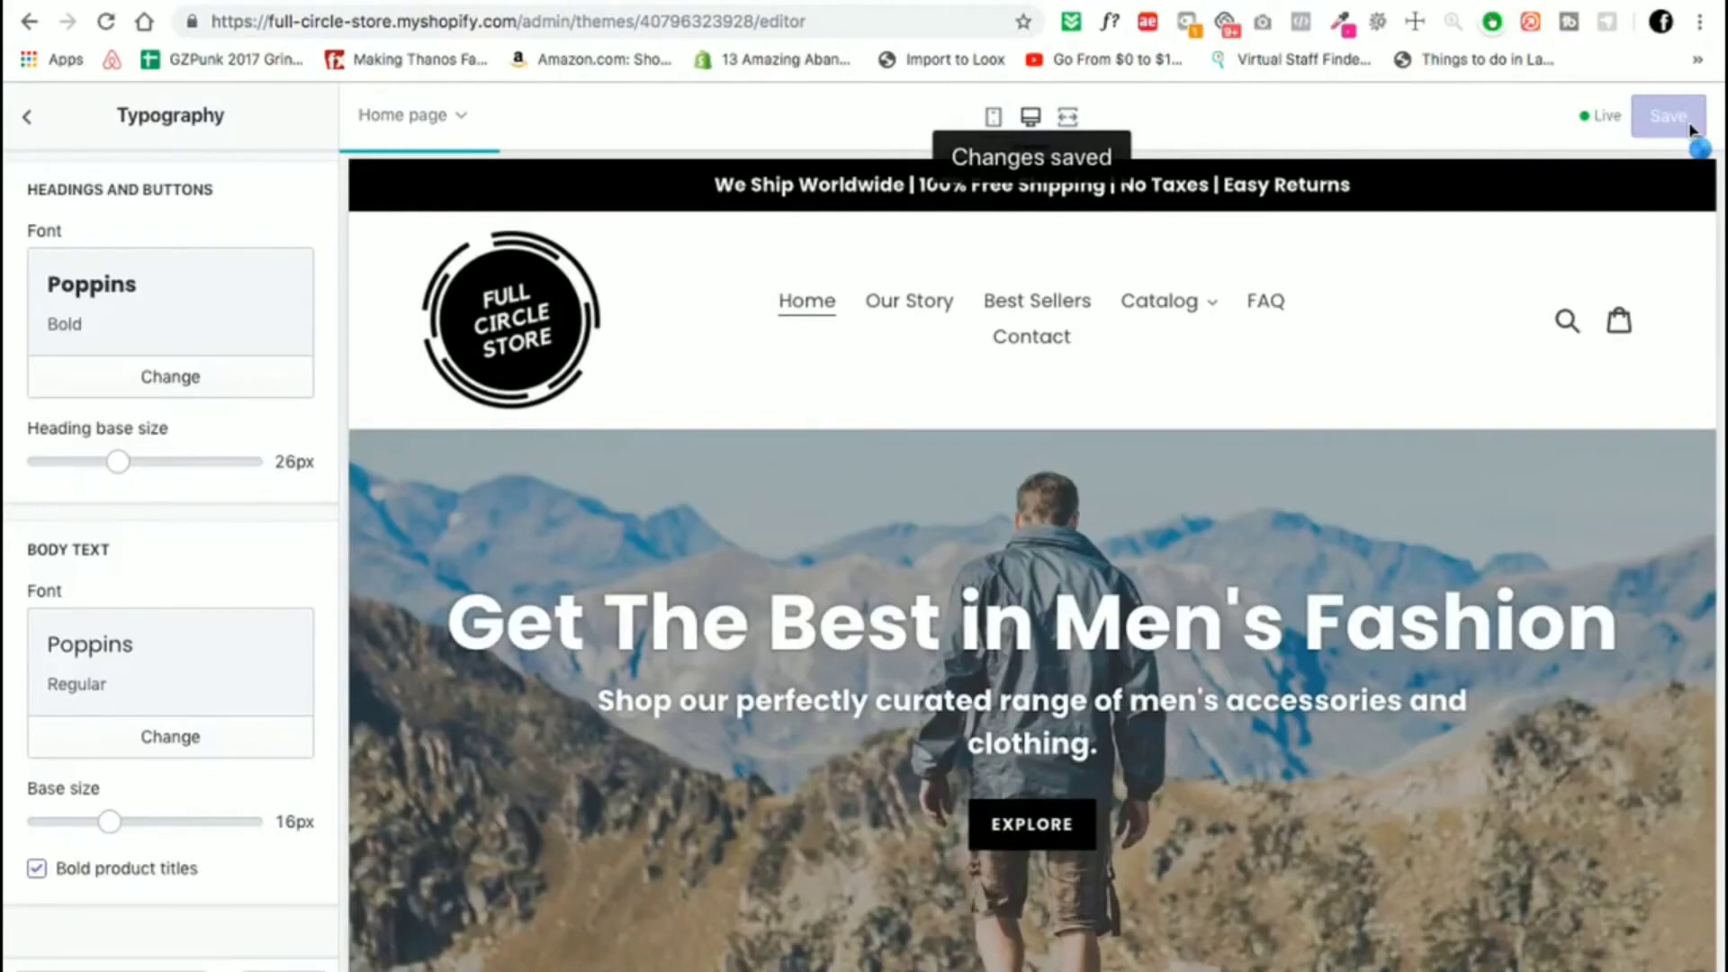
scroll(1512, 477, down, 2)
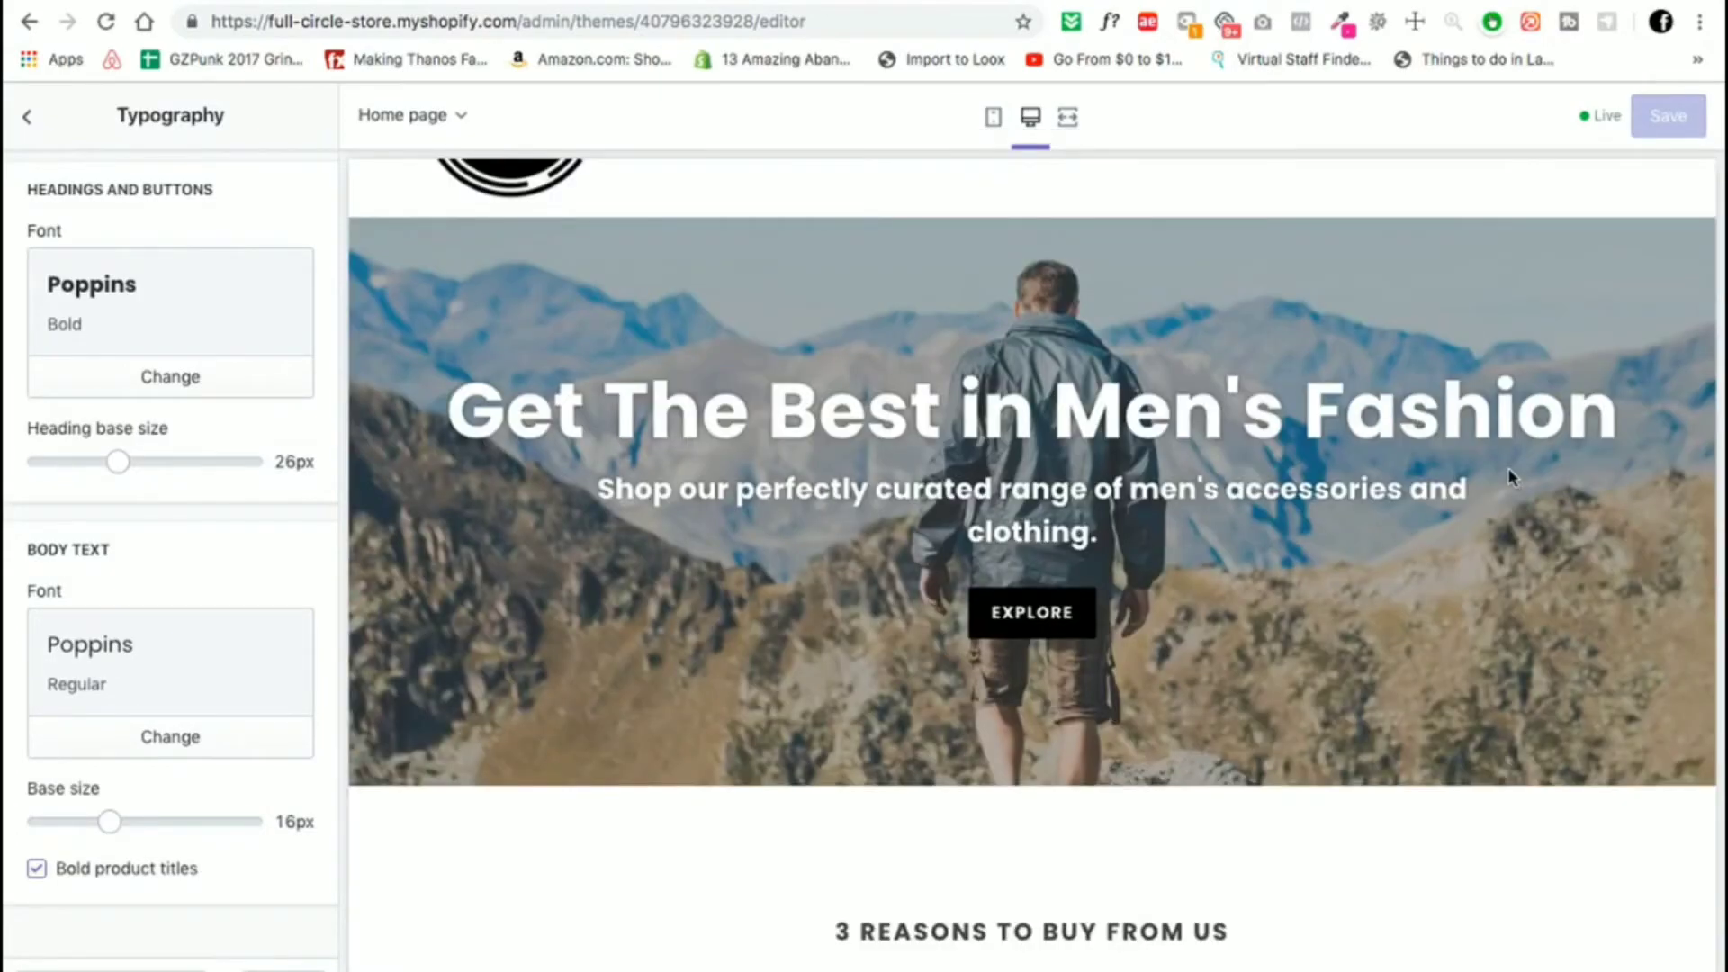
scroll(1511, 477, down, 1)
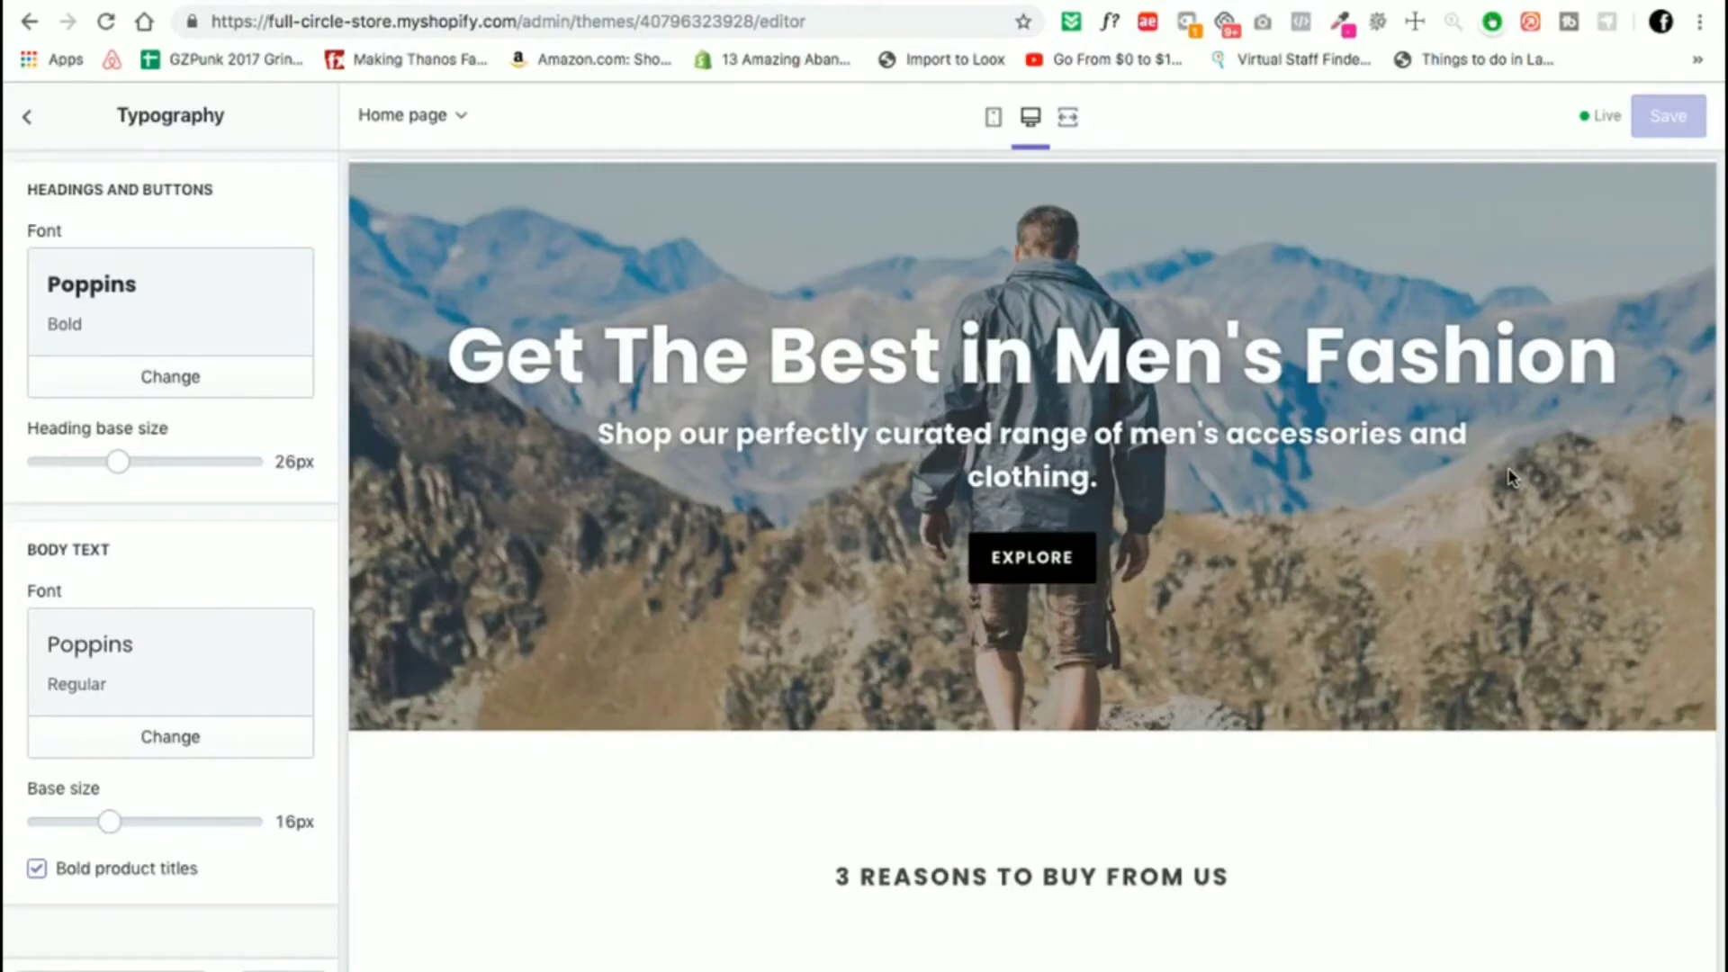
scroll(1512, 477, down, 6)
scroll(1511, 477, up, 1)
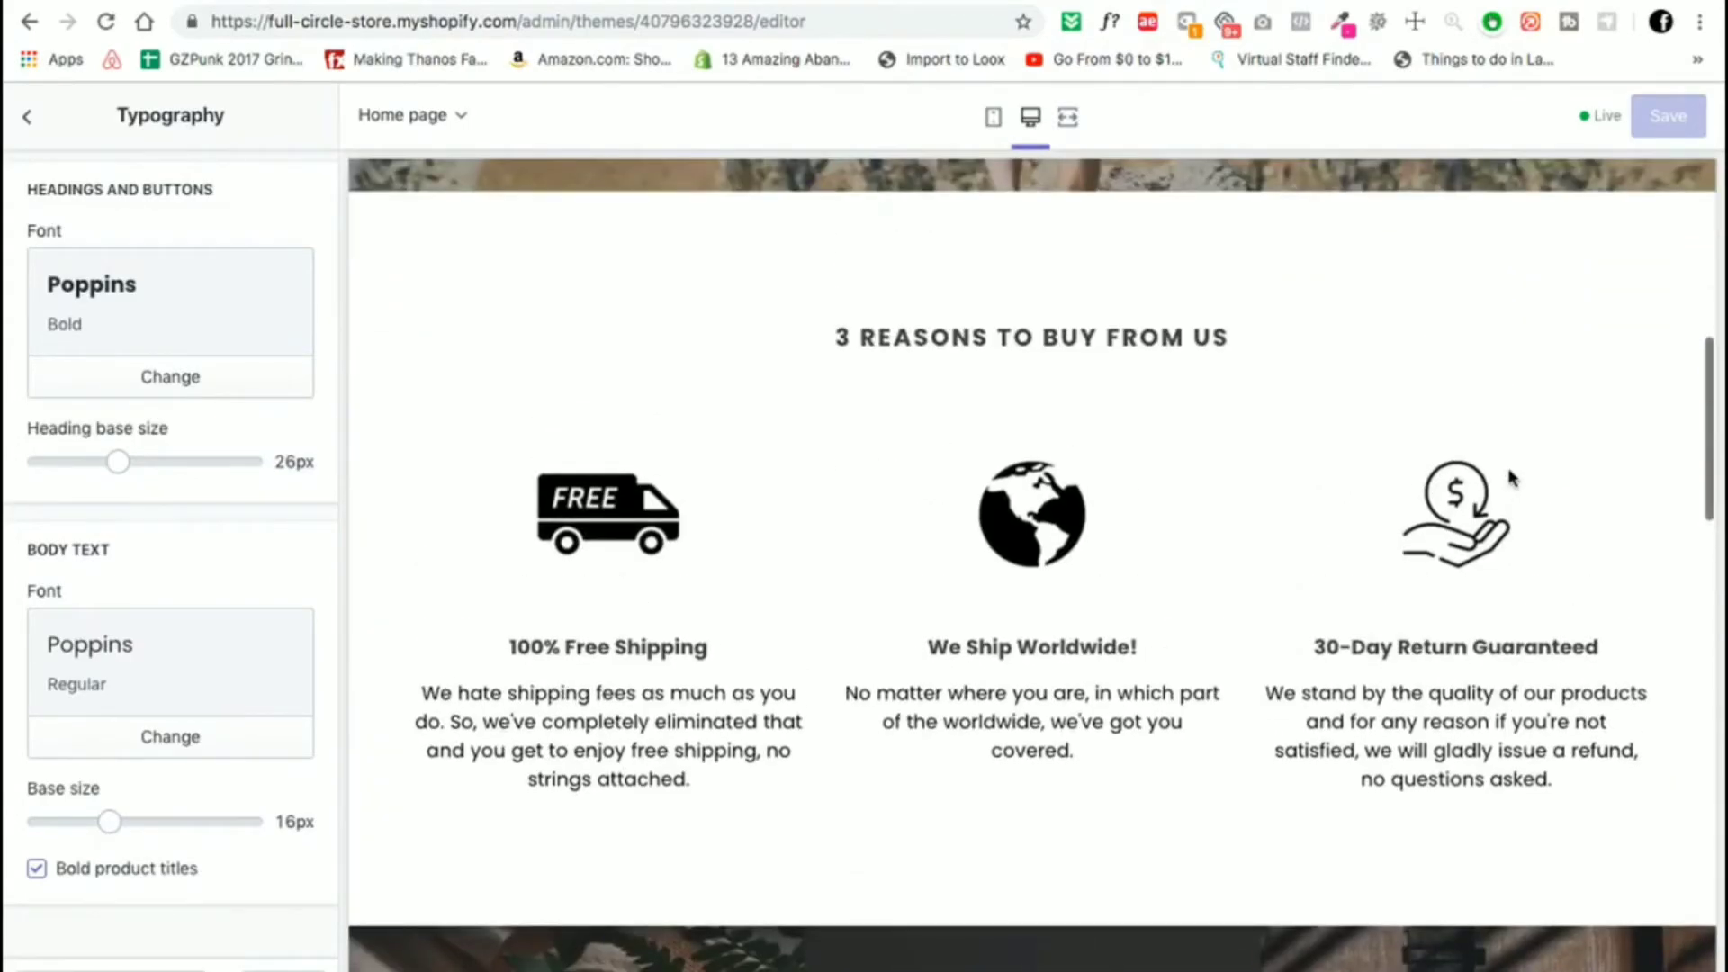
scroll(1510, 477, down, 5)
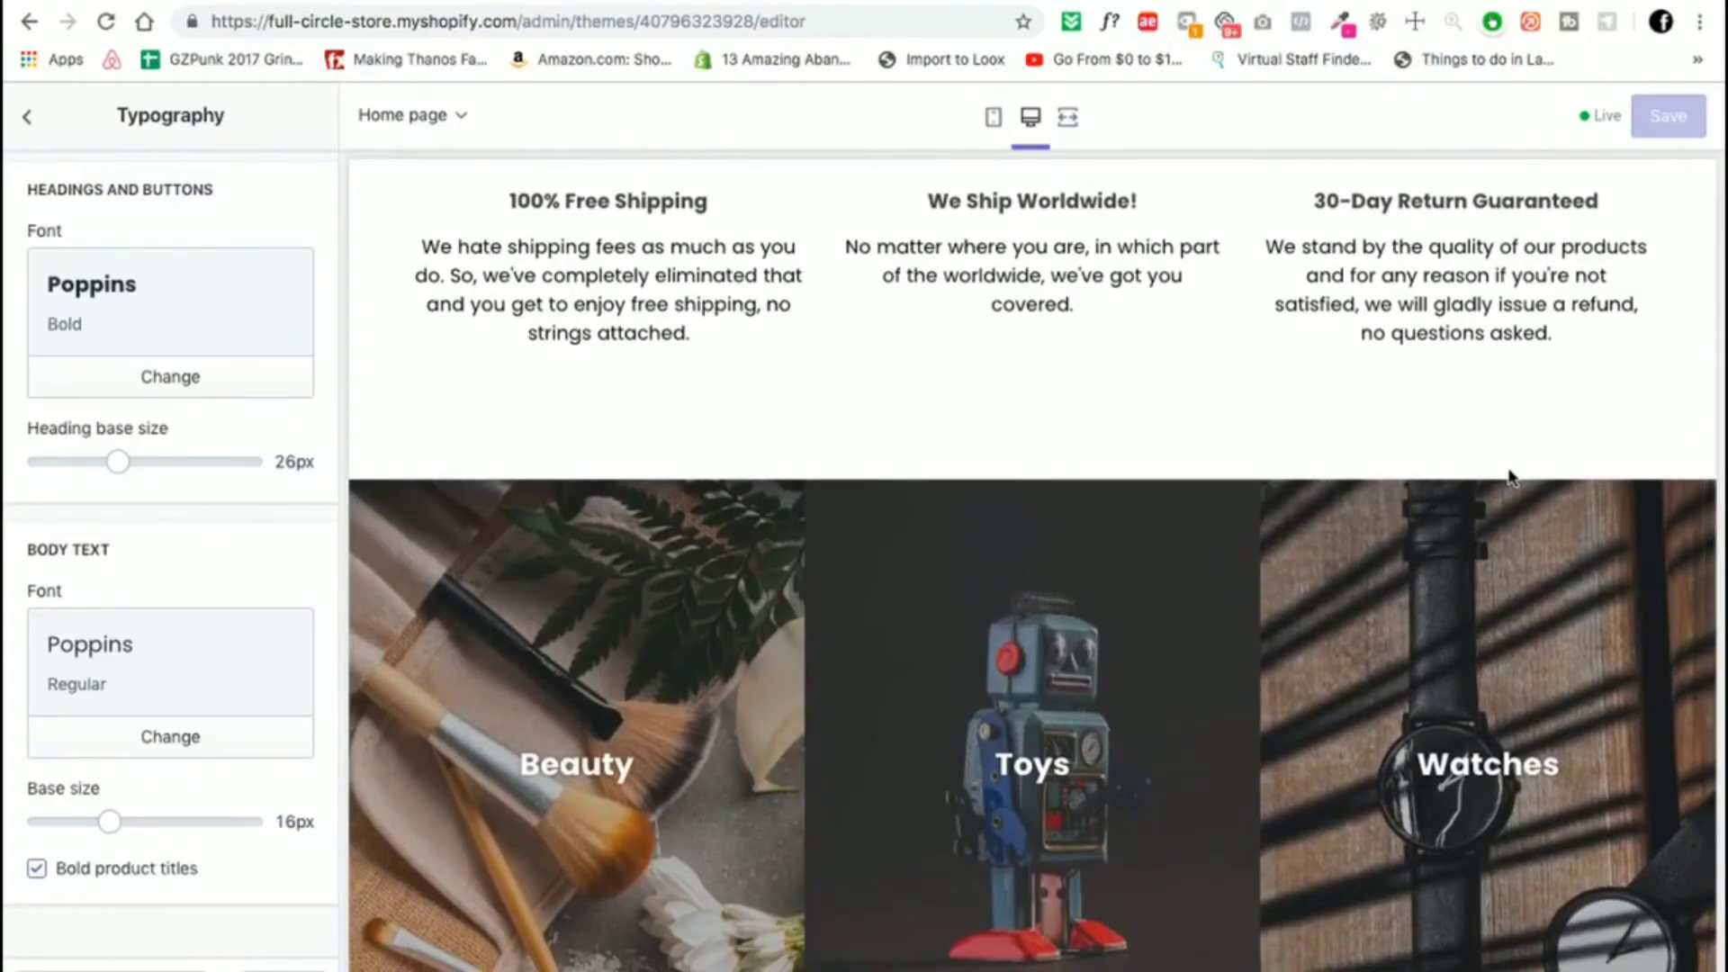
scroll(1512, 477, down, 20)
scroll(1512, 478, up, 20)
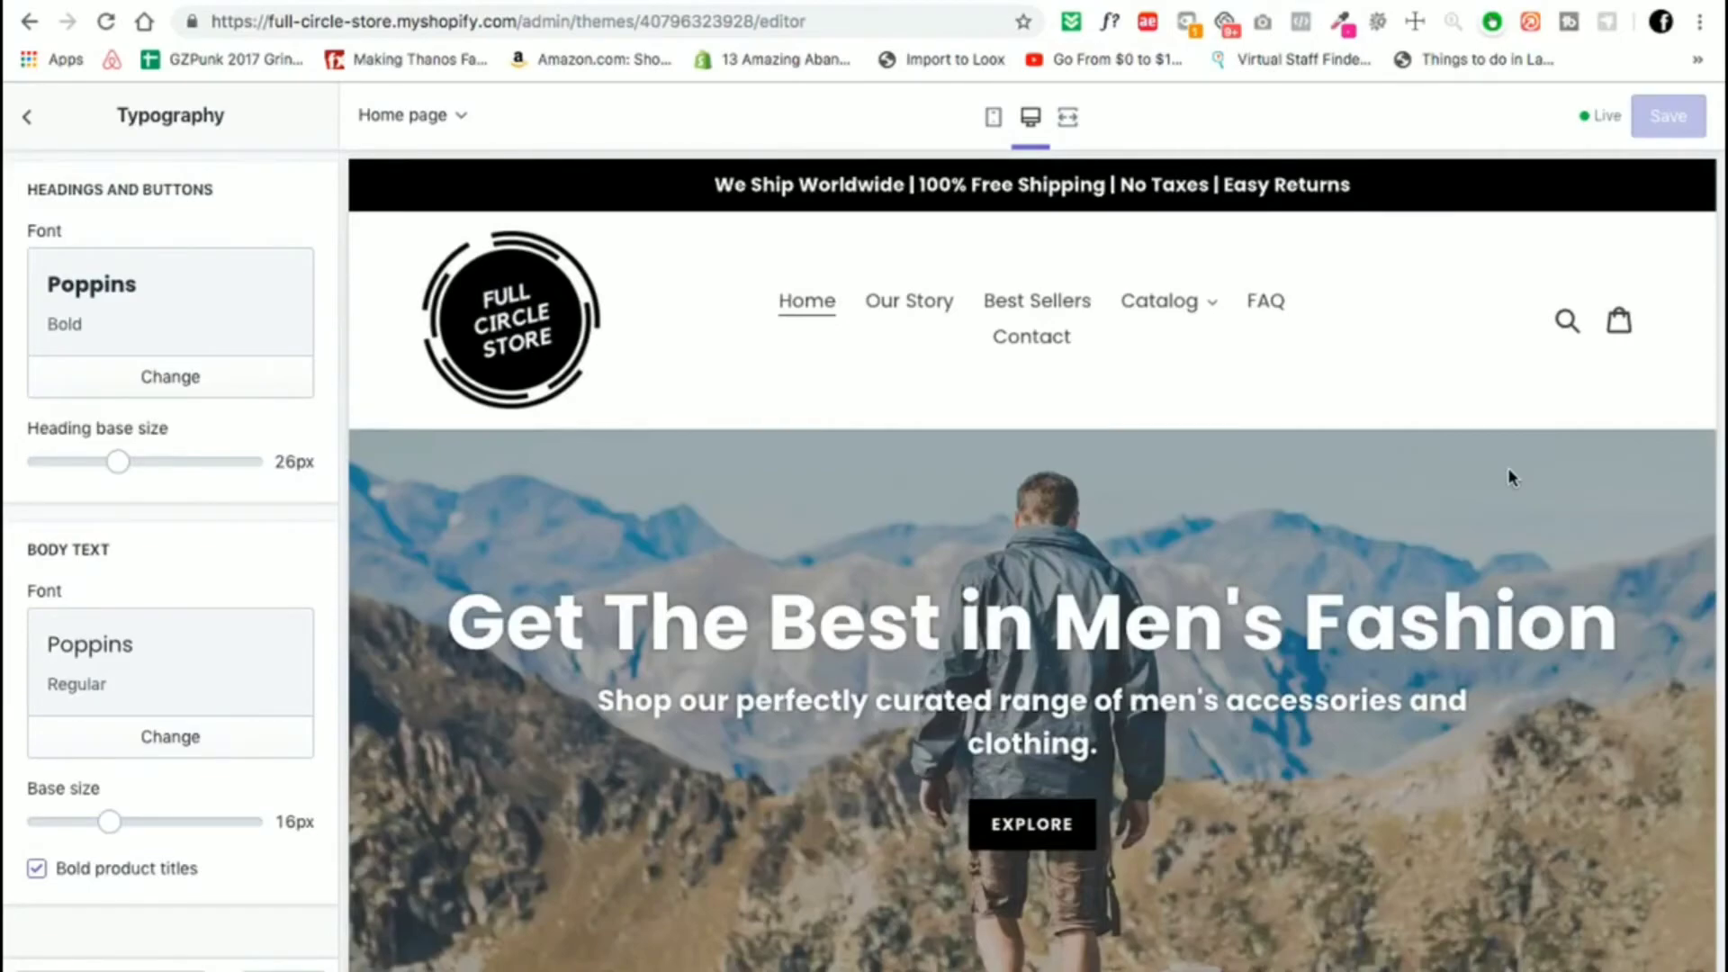
scroll(1510, 477, down, 5)
Open the Social media settings and set the Facebook link to #
scroll(1510, 477, up, 5)
click(28, 116)
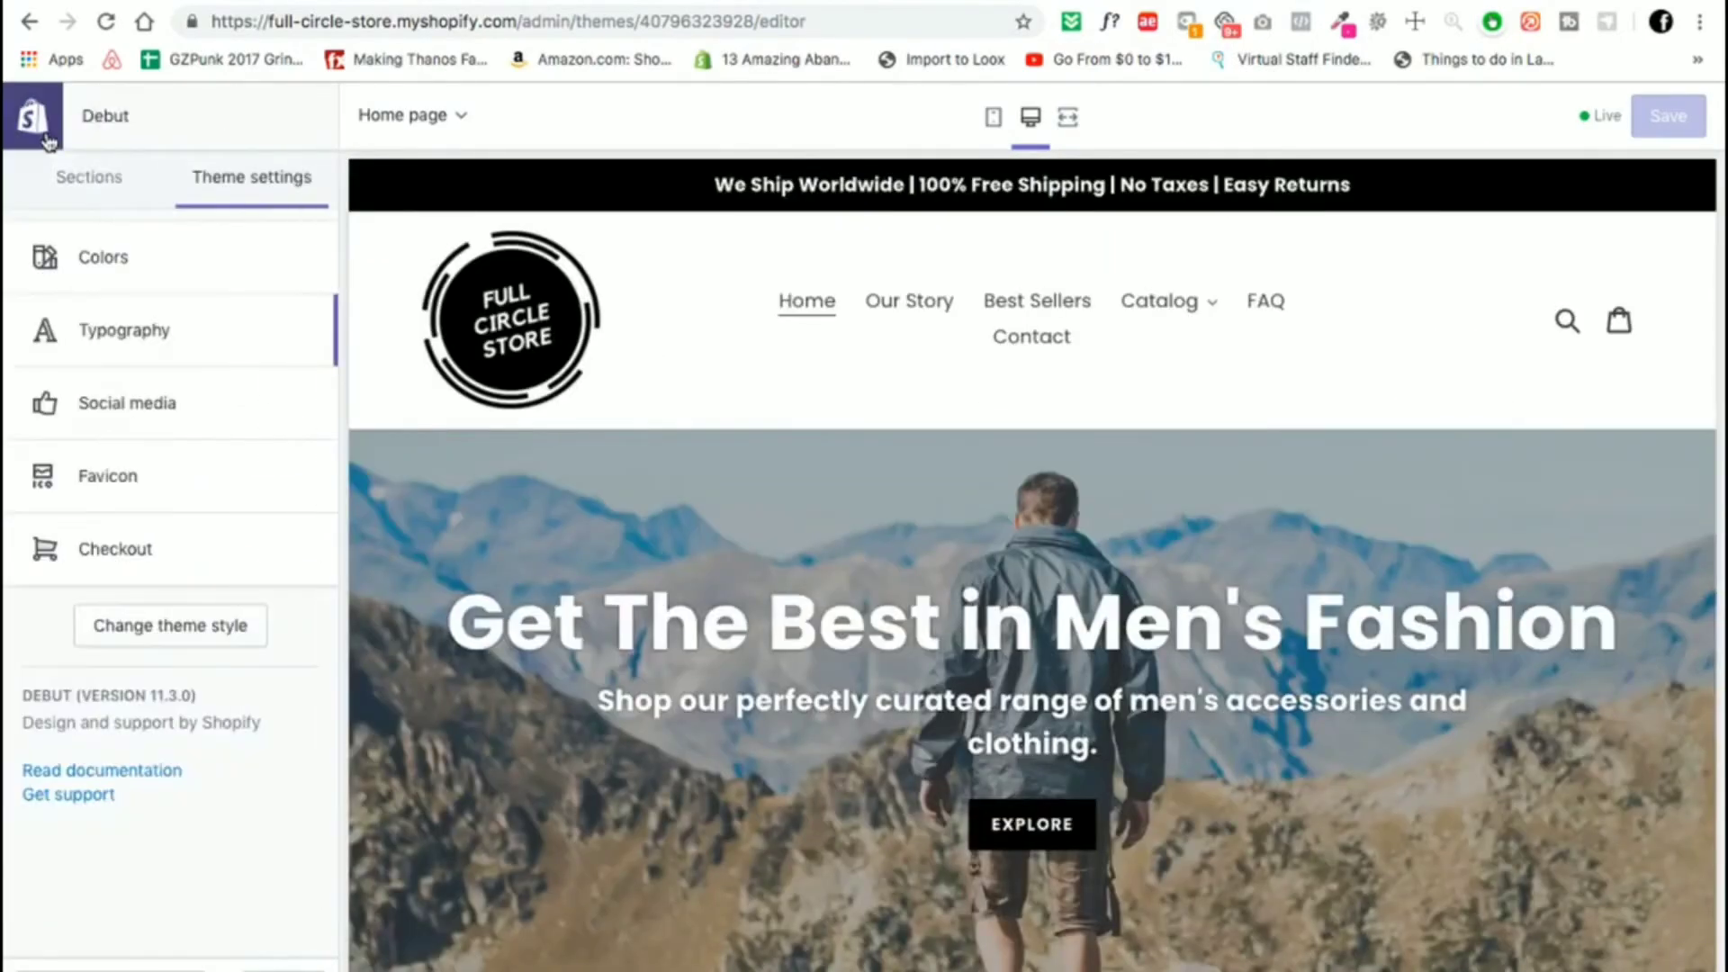
click(128, 407)
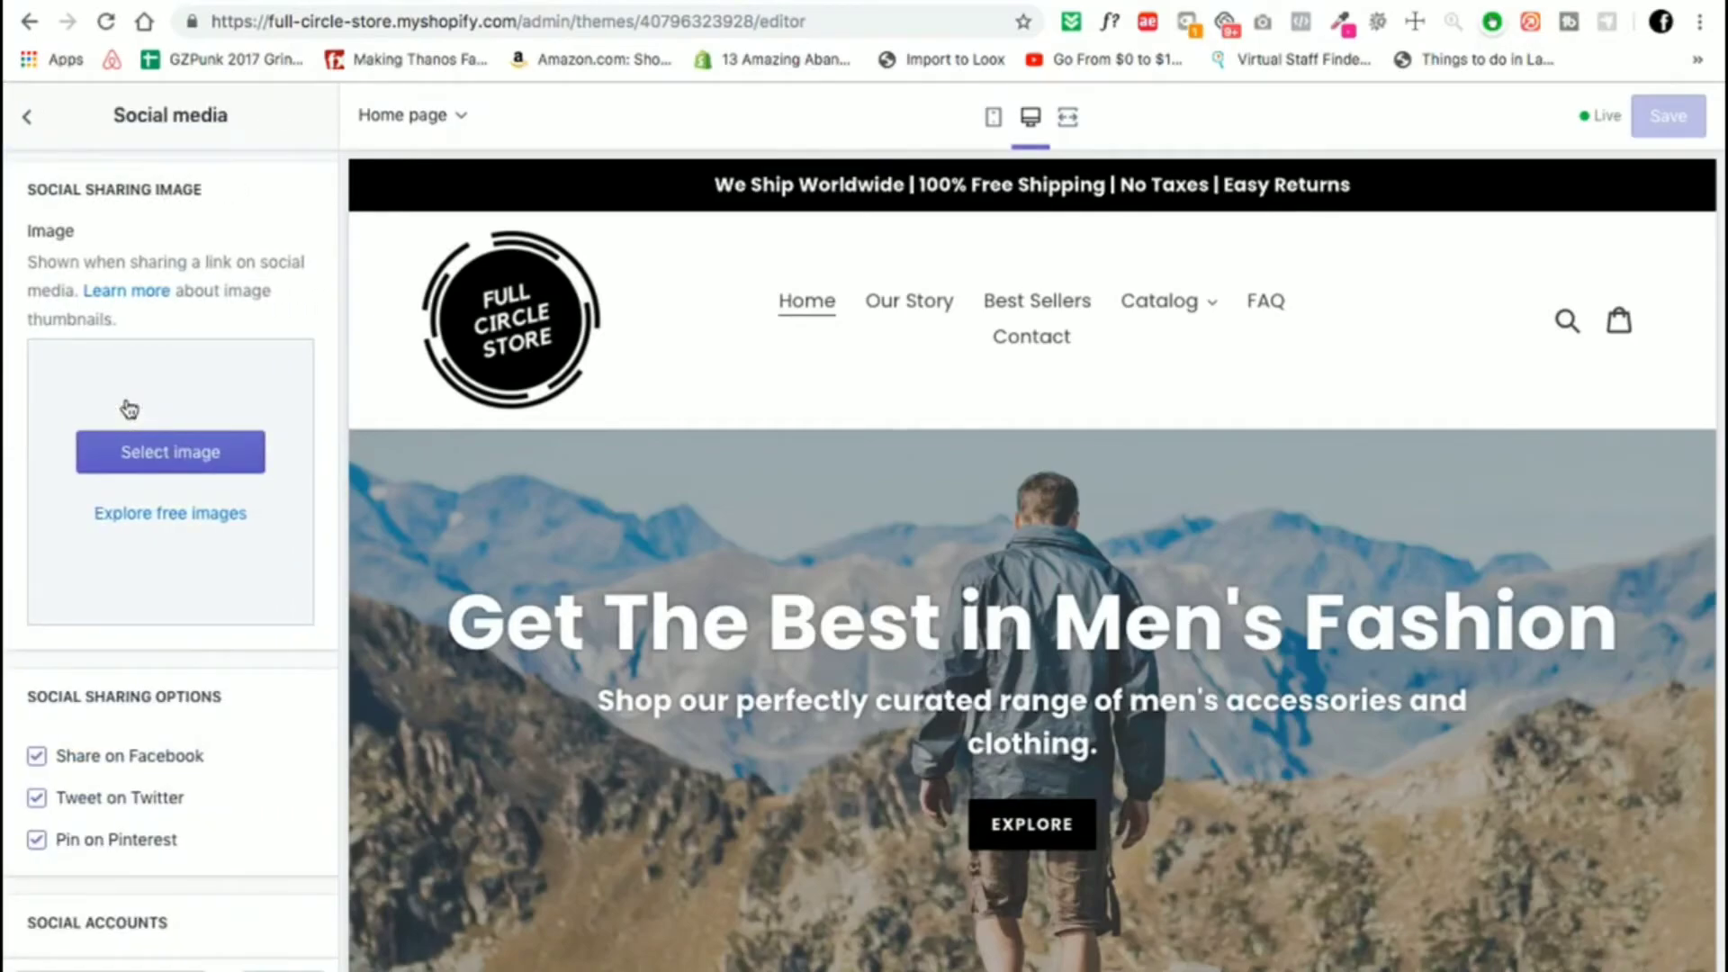
scroll(129, 409, down, 7)
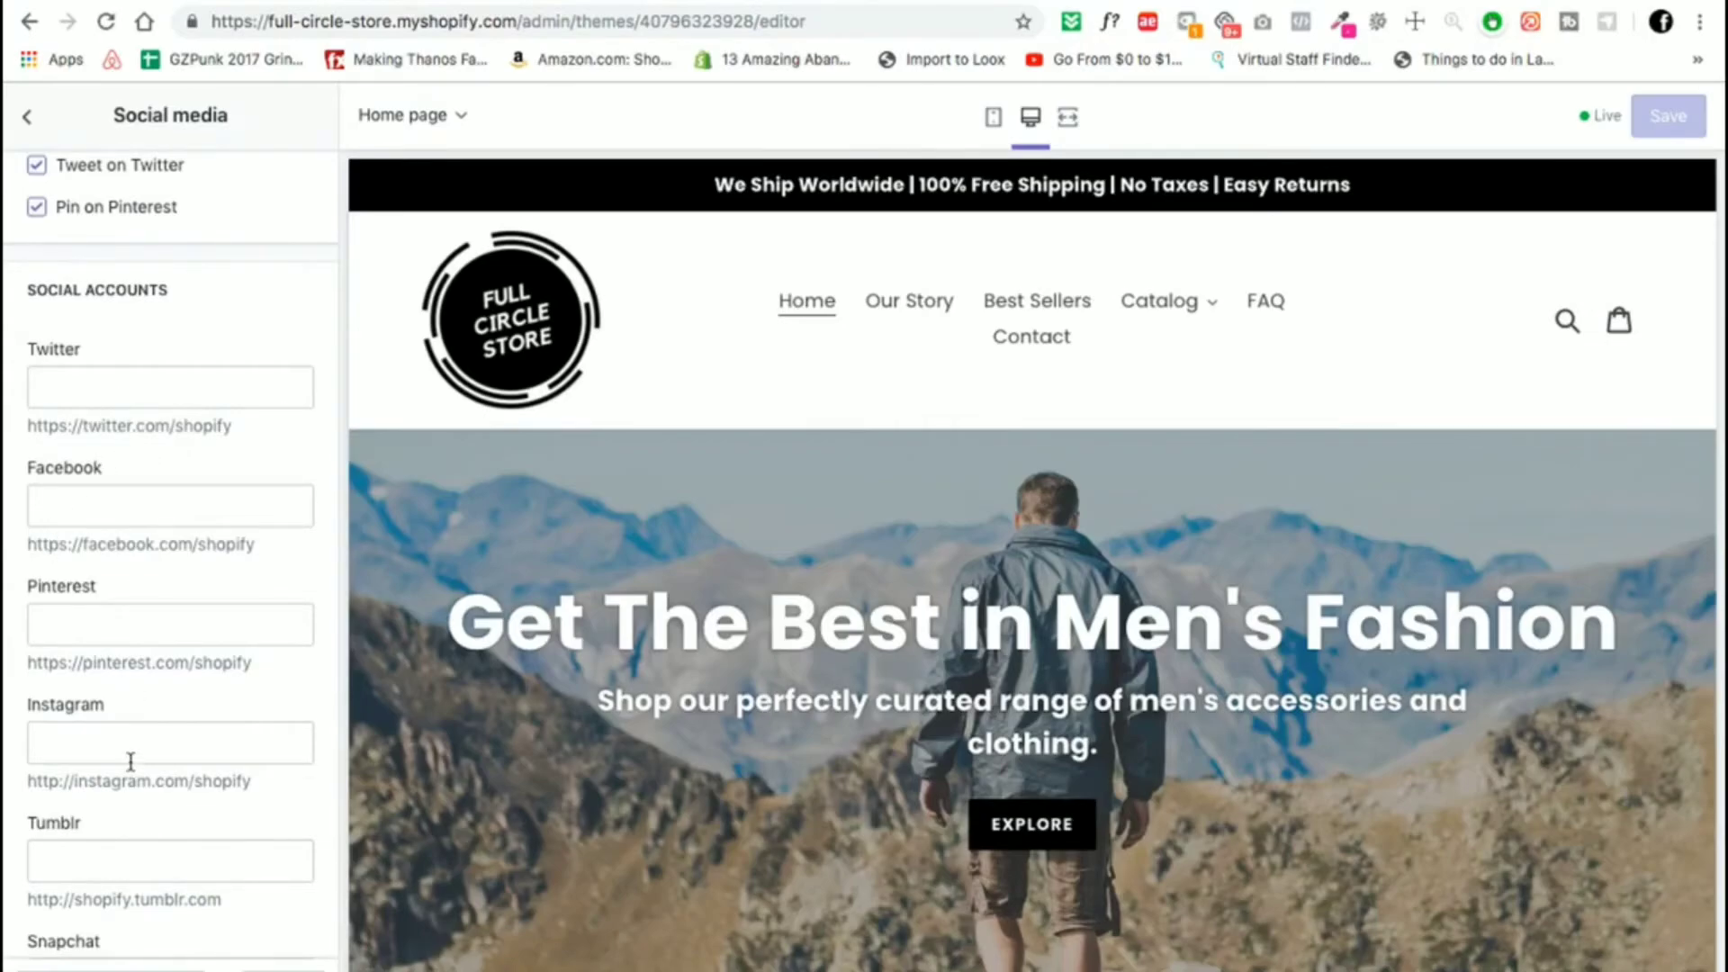
scroll(732, 729, down, 15)
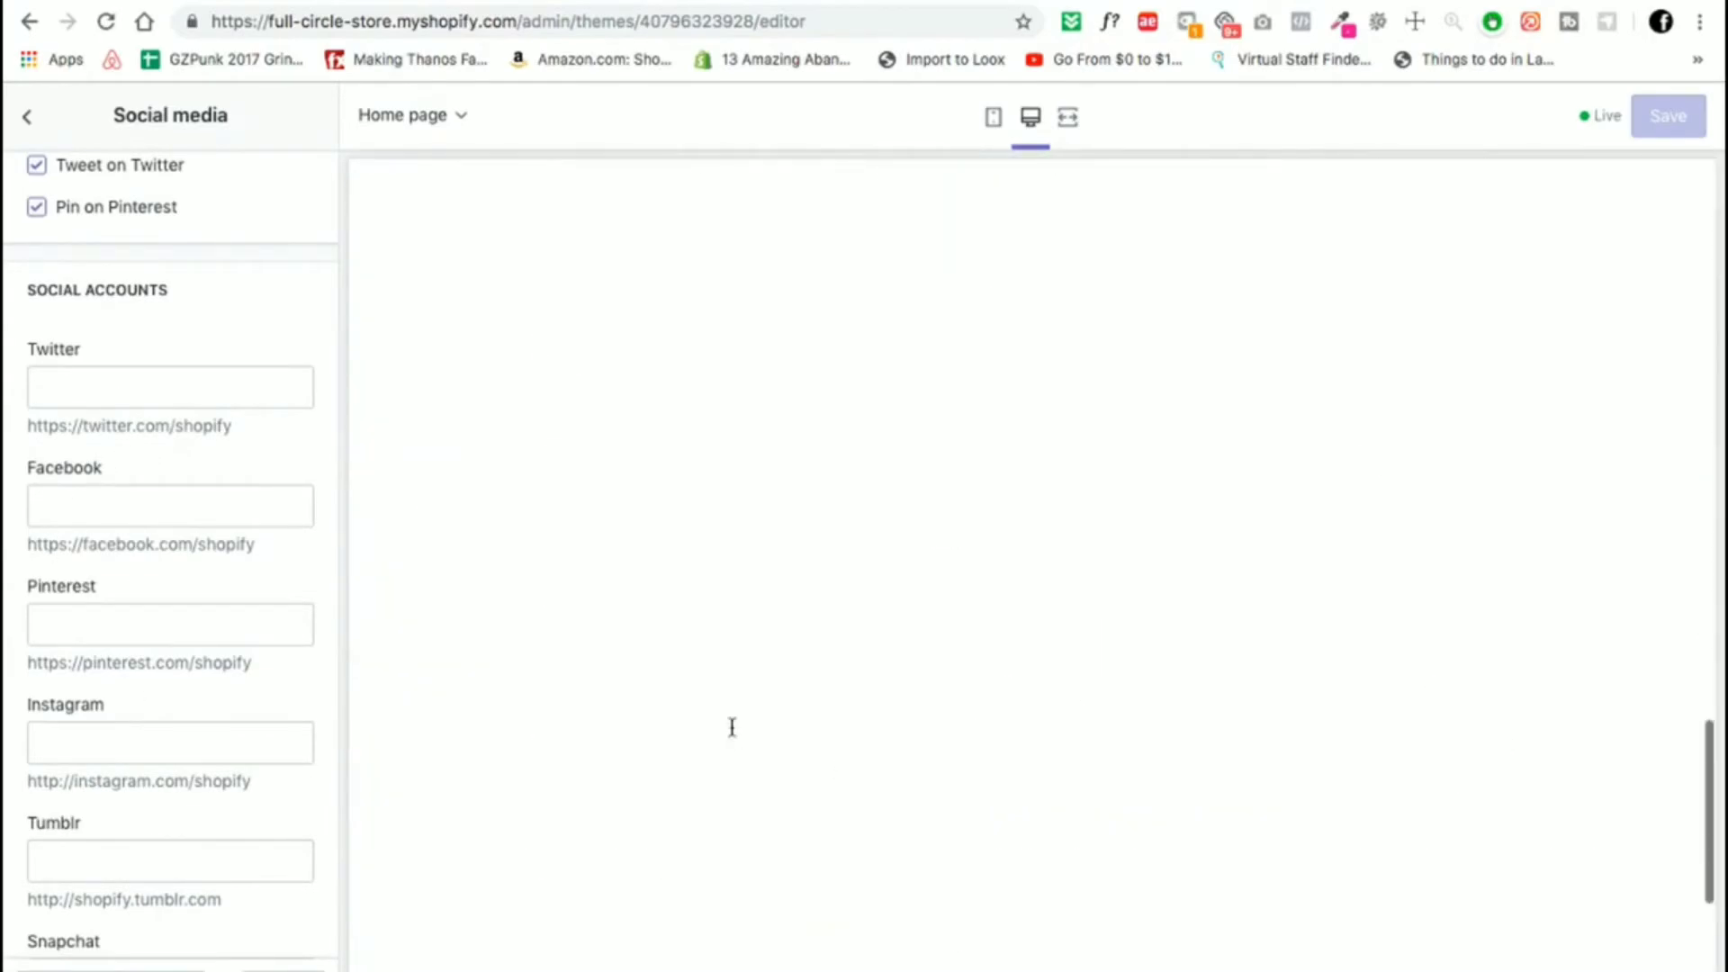
click(171, 506)
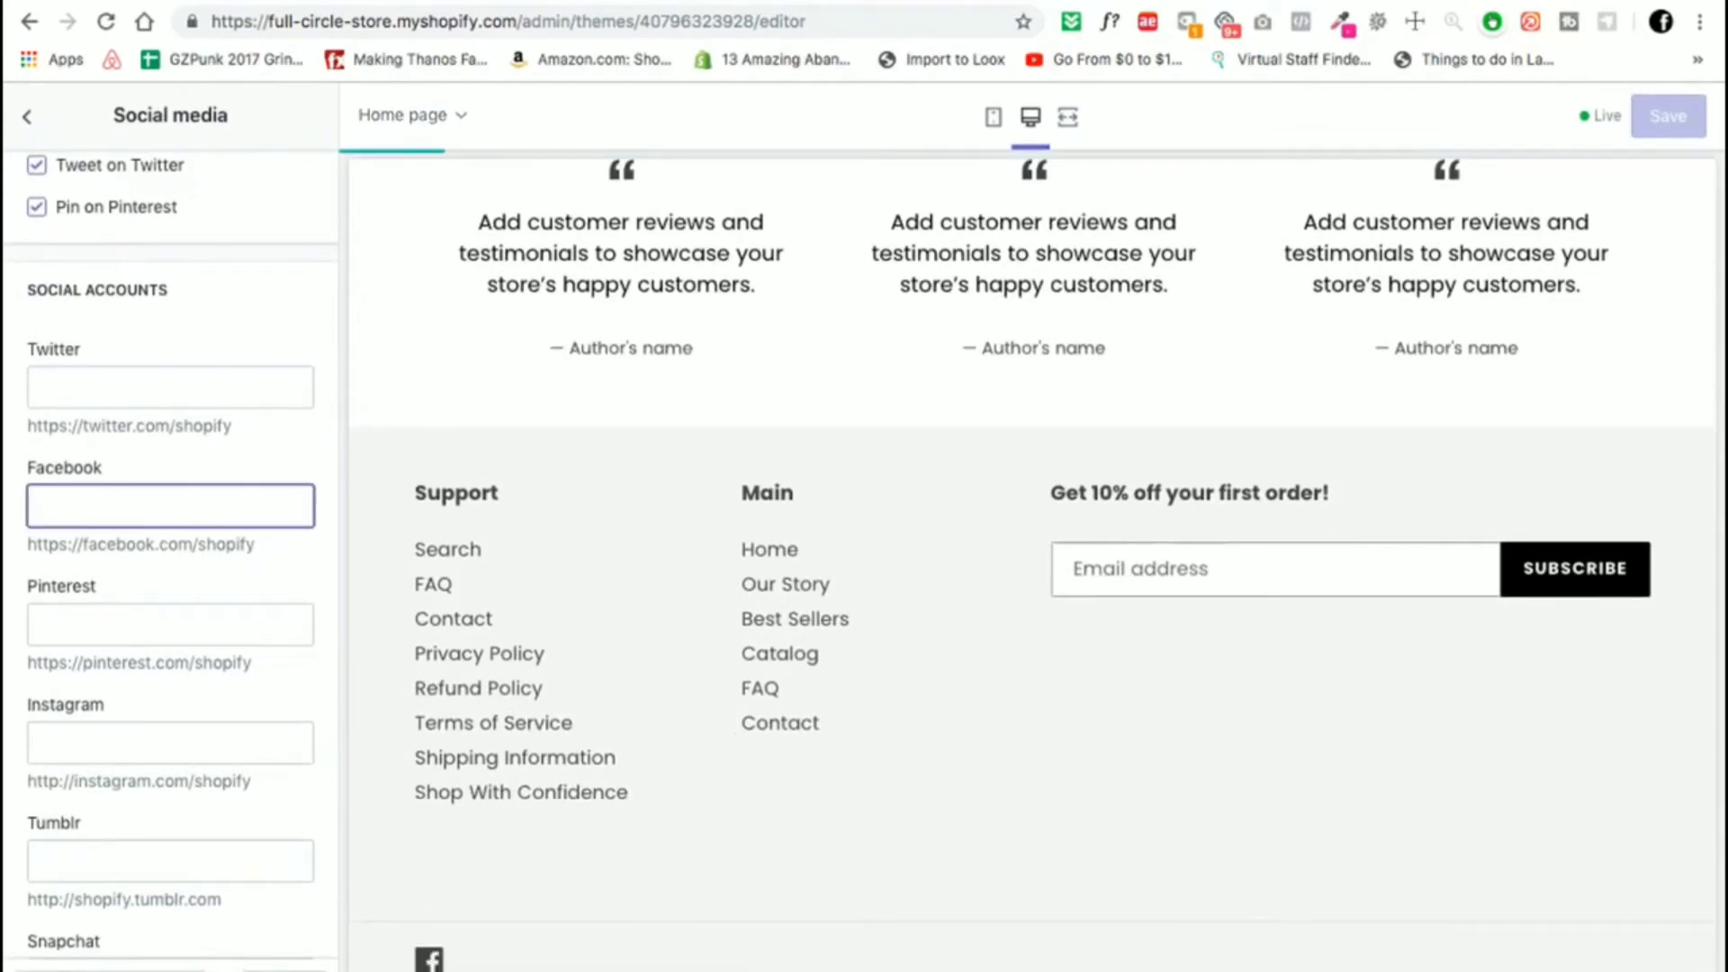
text(#)
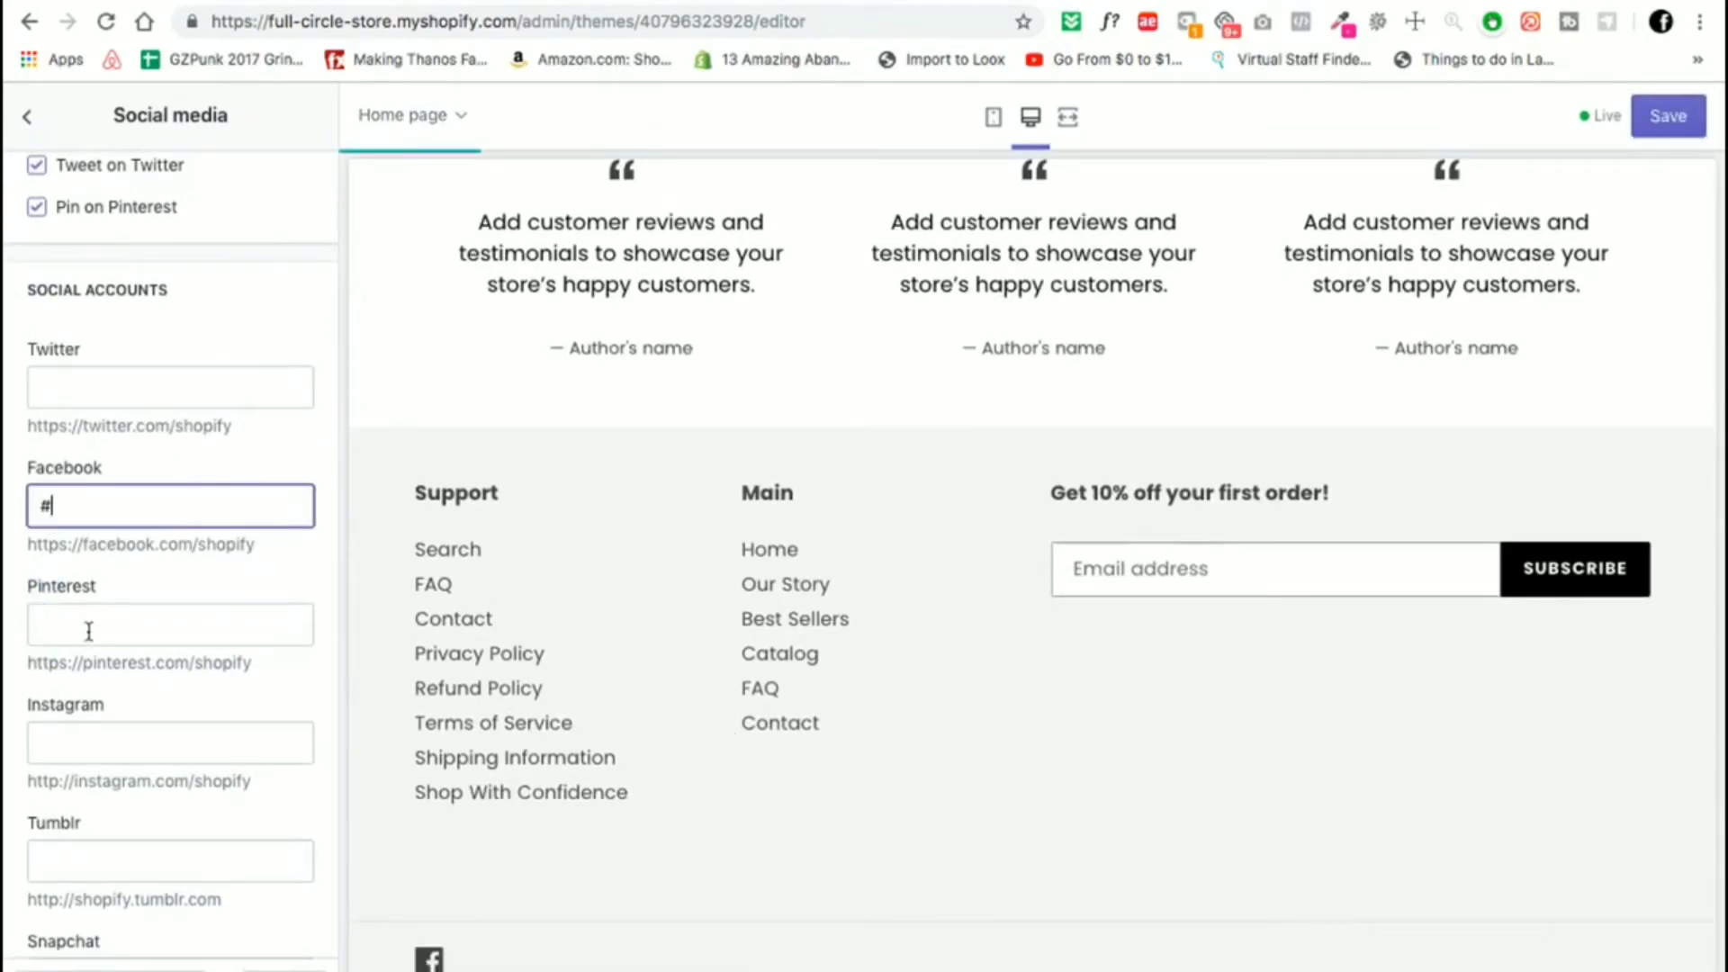
Set the Pinterest, Instagram and Twitter links to # and save
click(88, 630)
text(#)
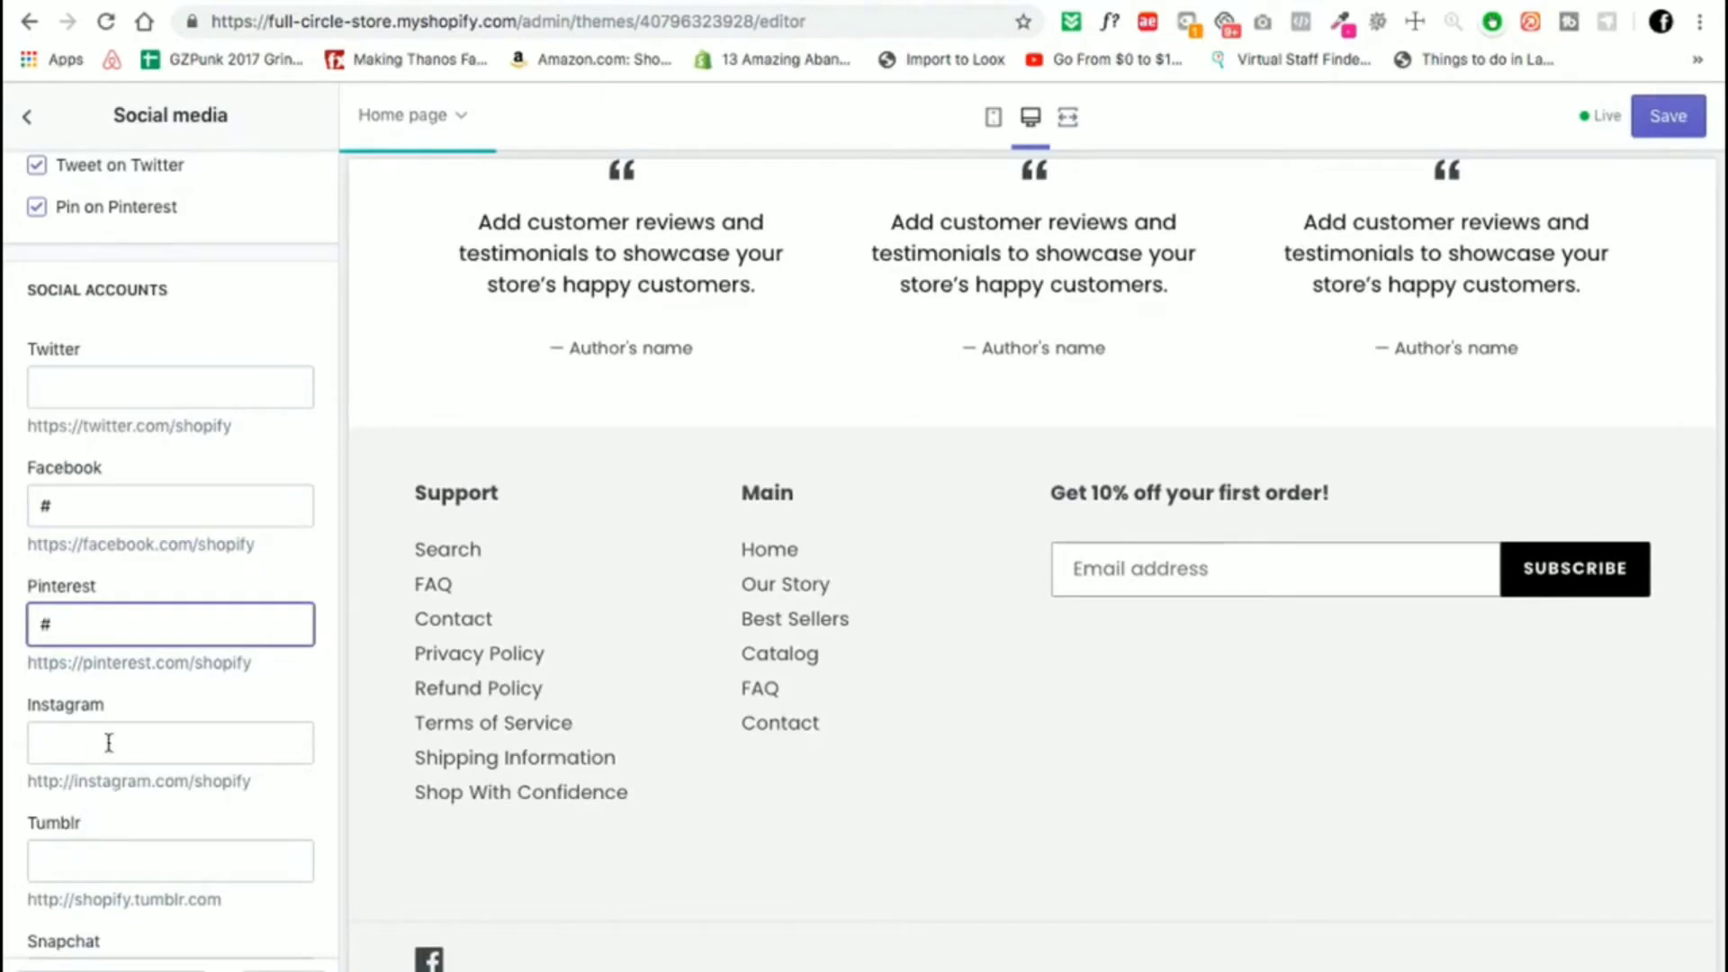
click(108, 741)
text(#)
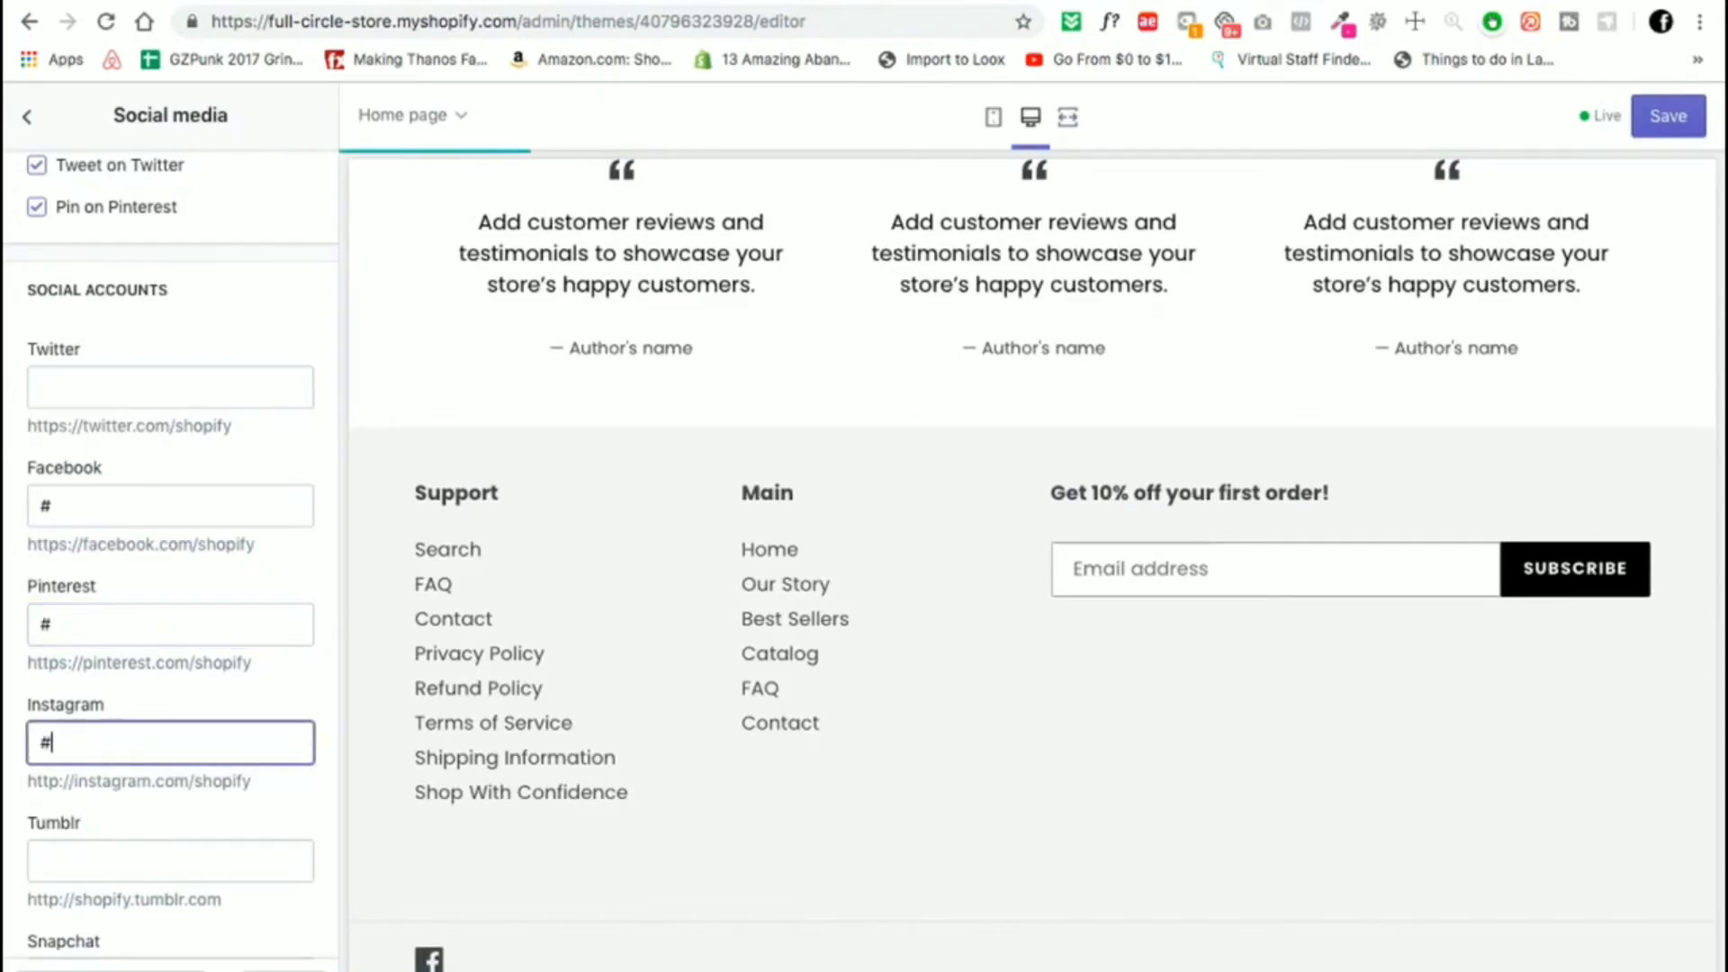
click(61, 375)
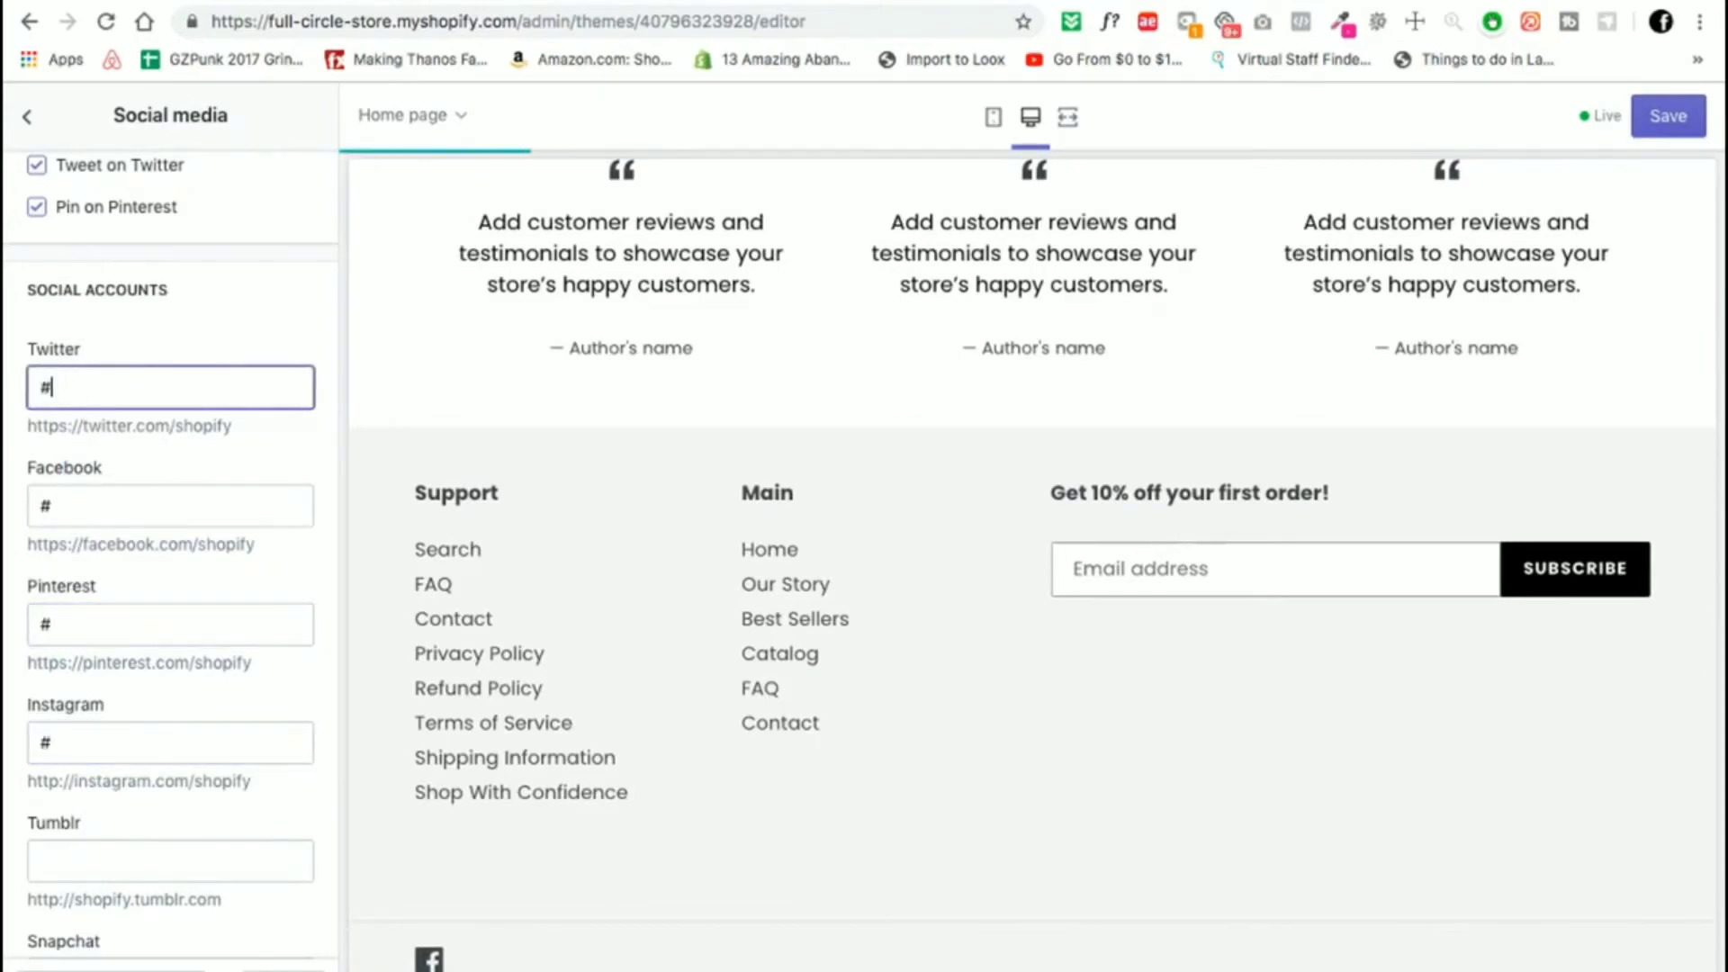
scroll(90, 558, down, 3)
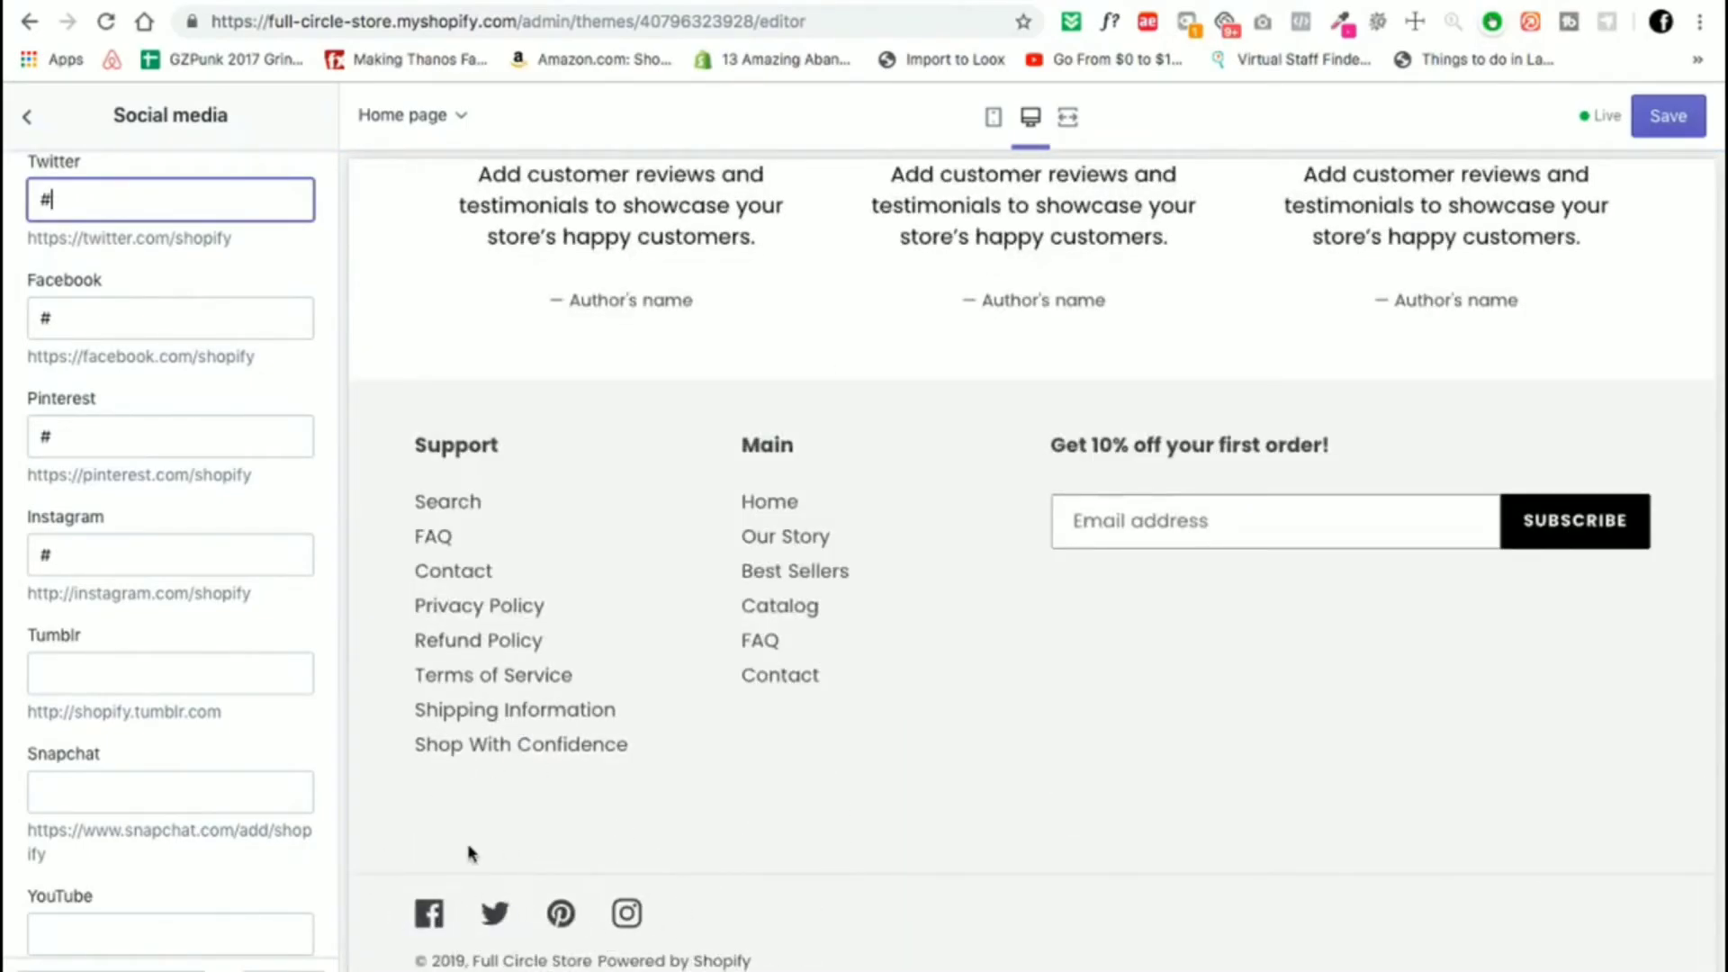
click(1697, 122)
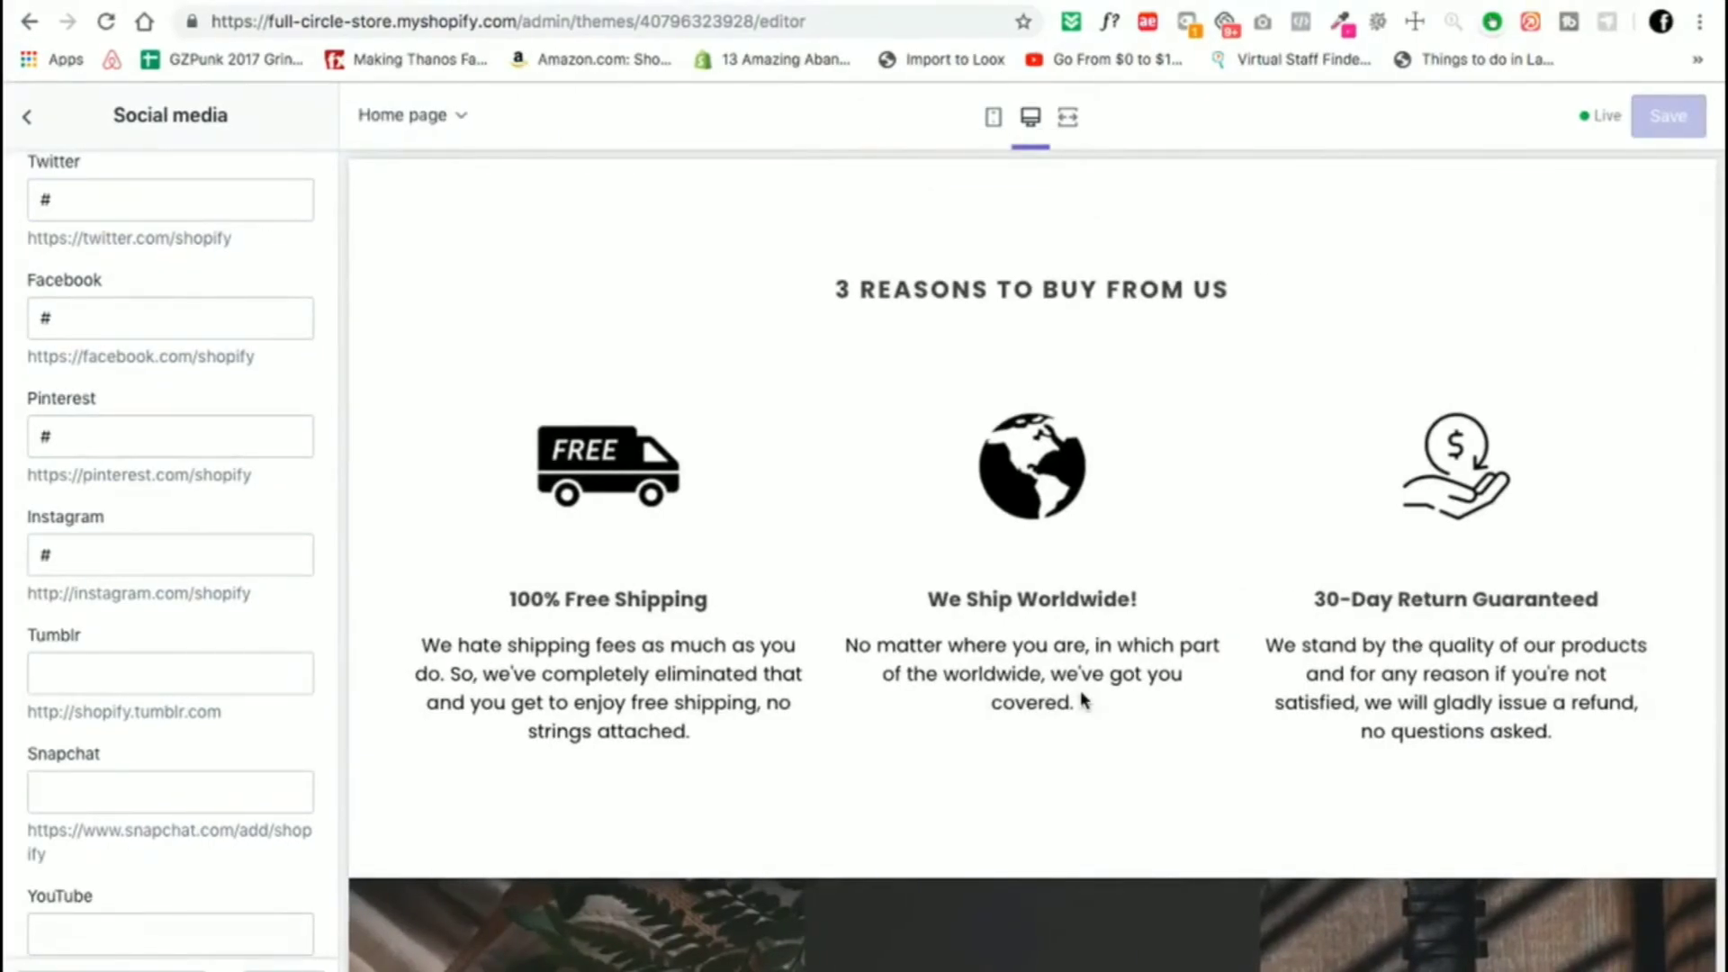
Choose the Full Circle Store logo from the library as the favicon and save
click(28, 117)
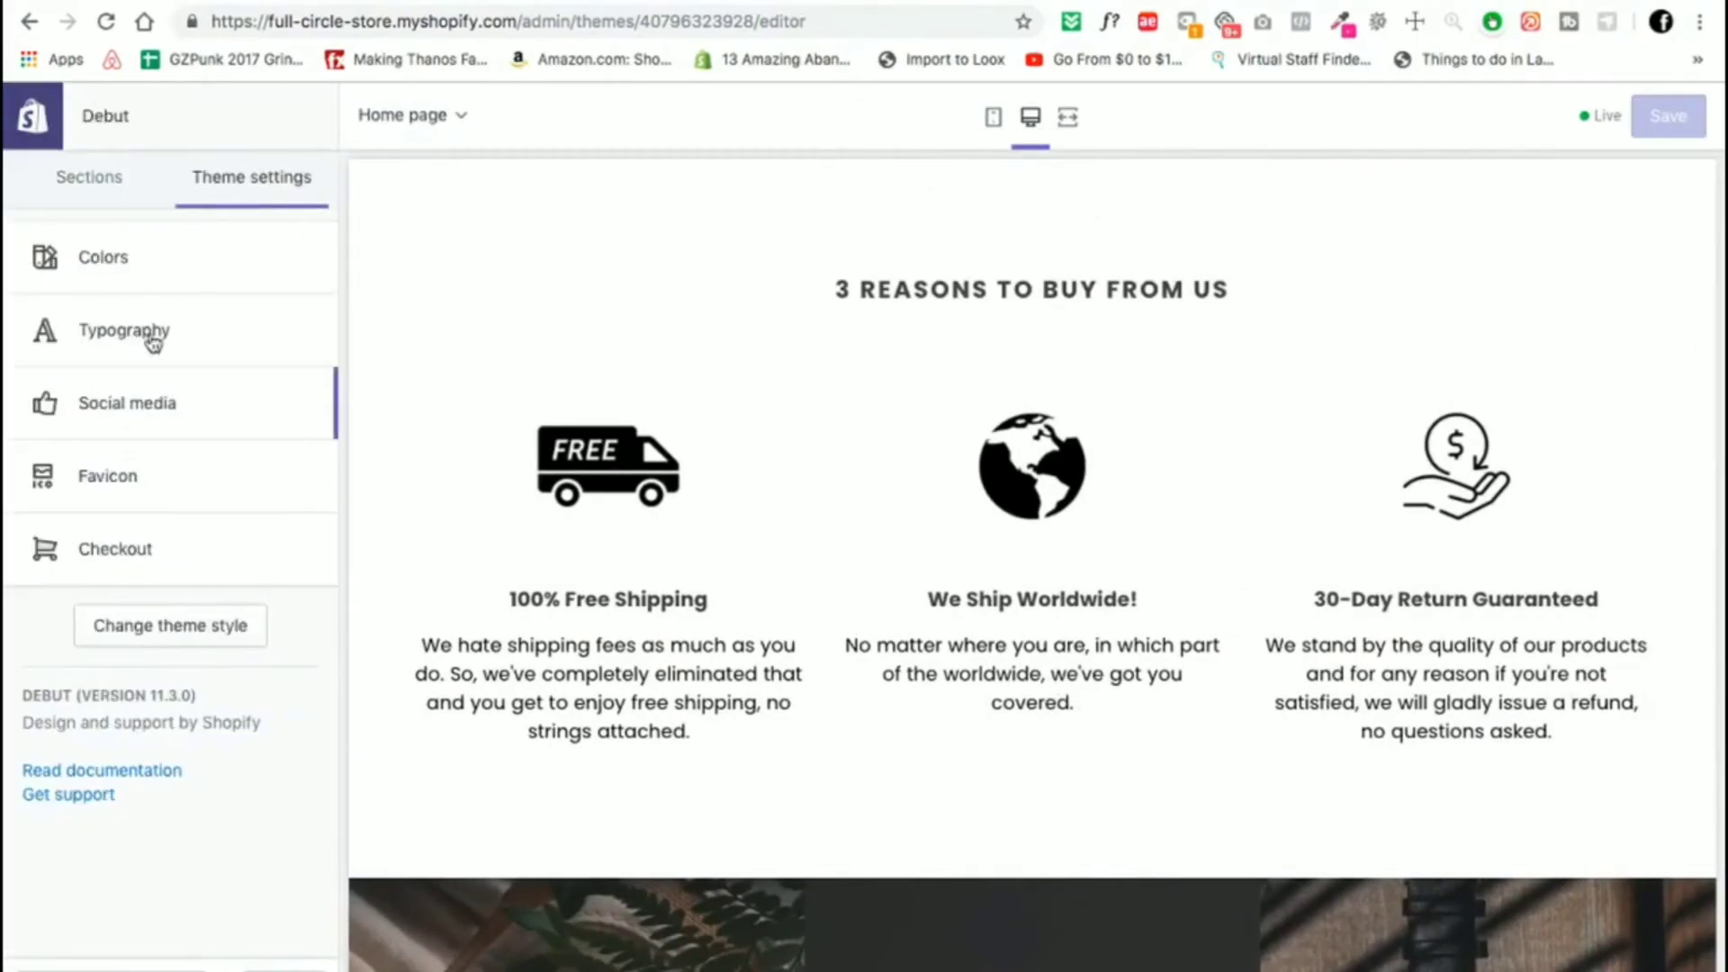
click(159, 498)
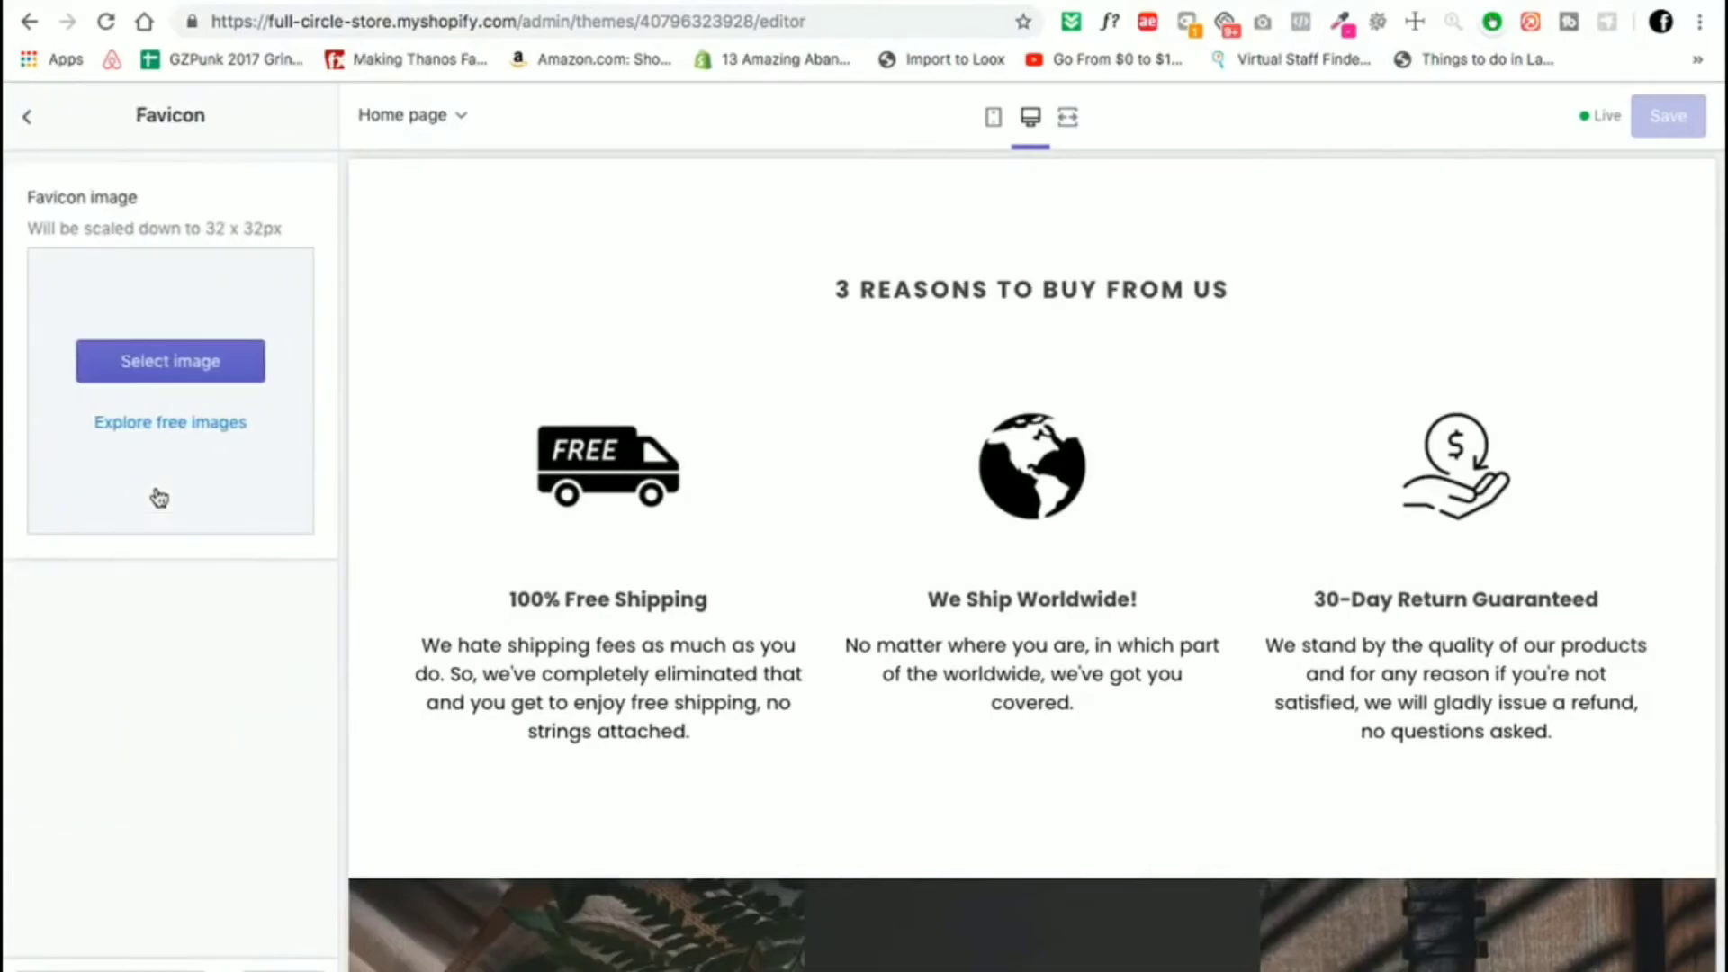
click(137, 362)
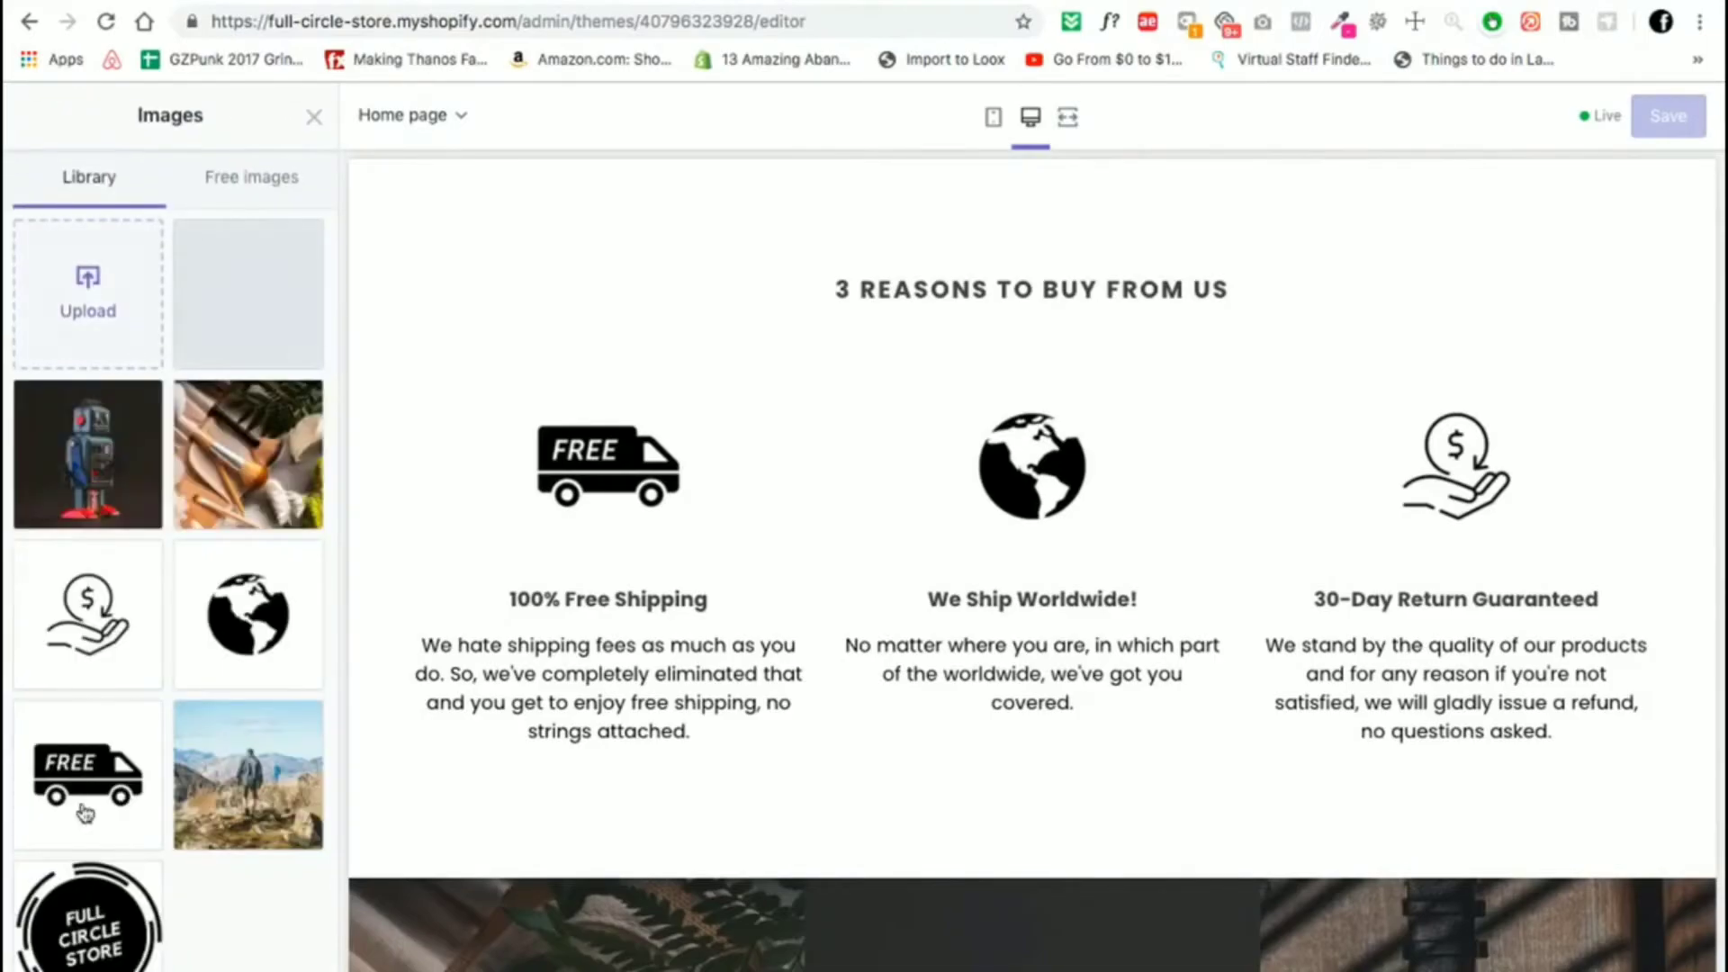
click(77, 932)
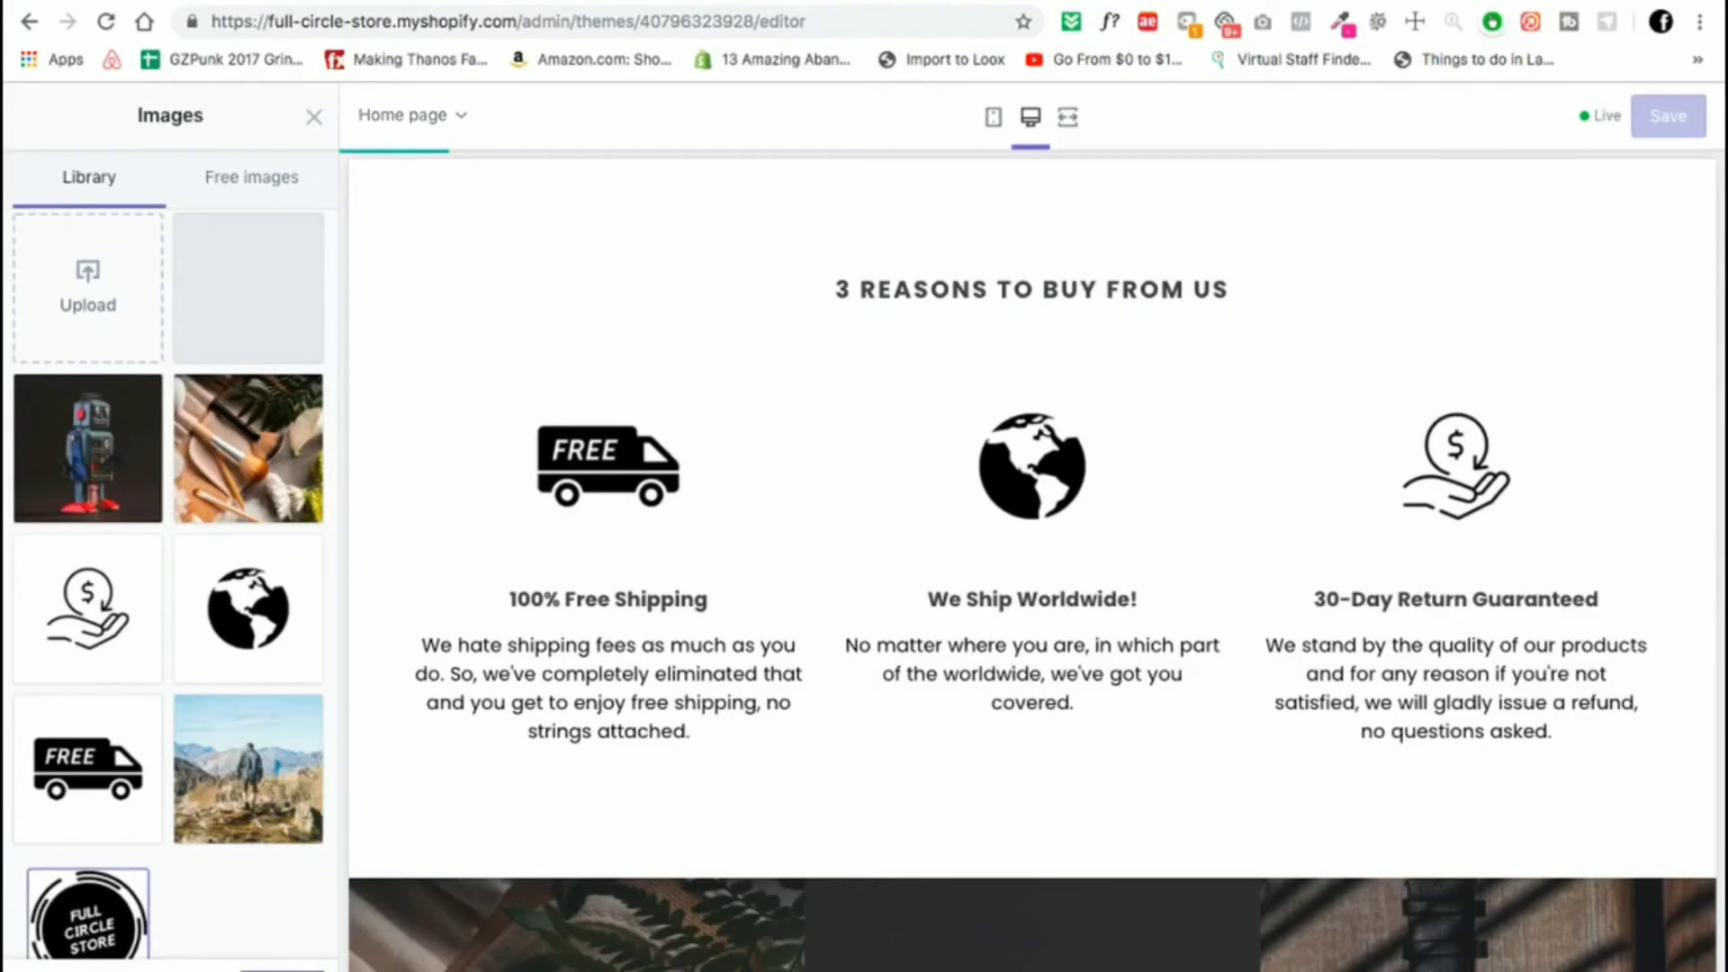
click(1667, 117)
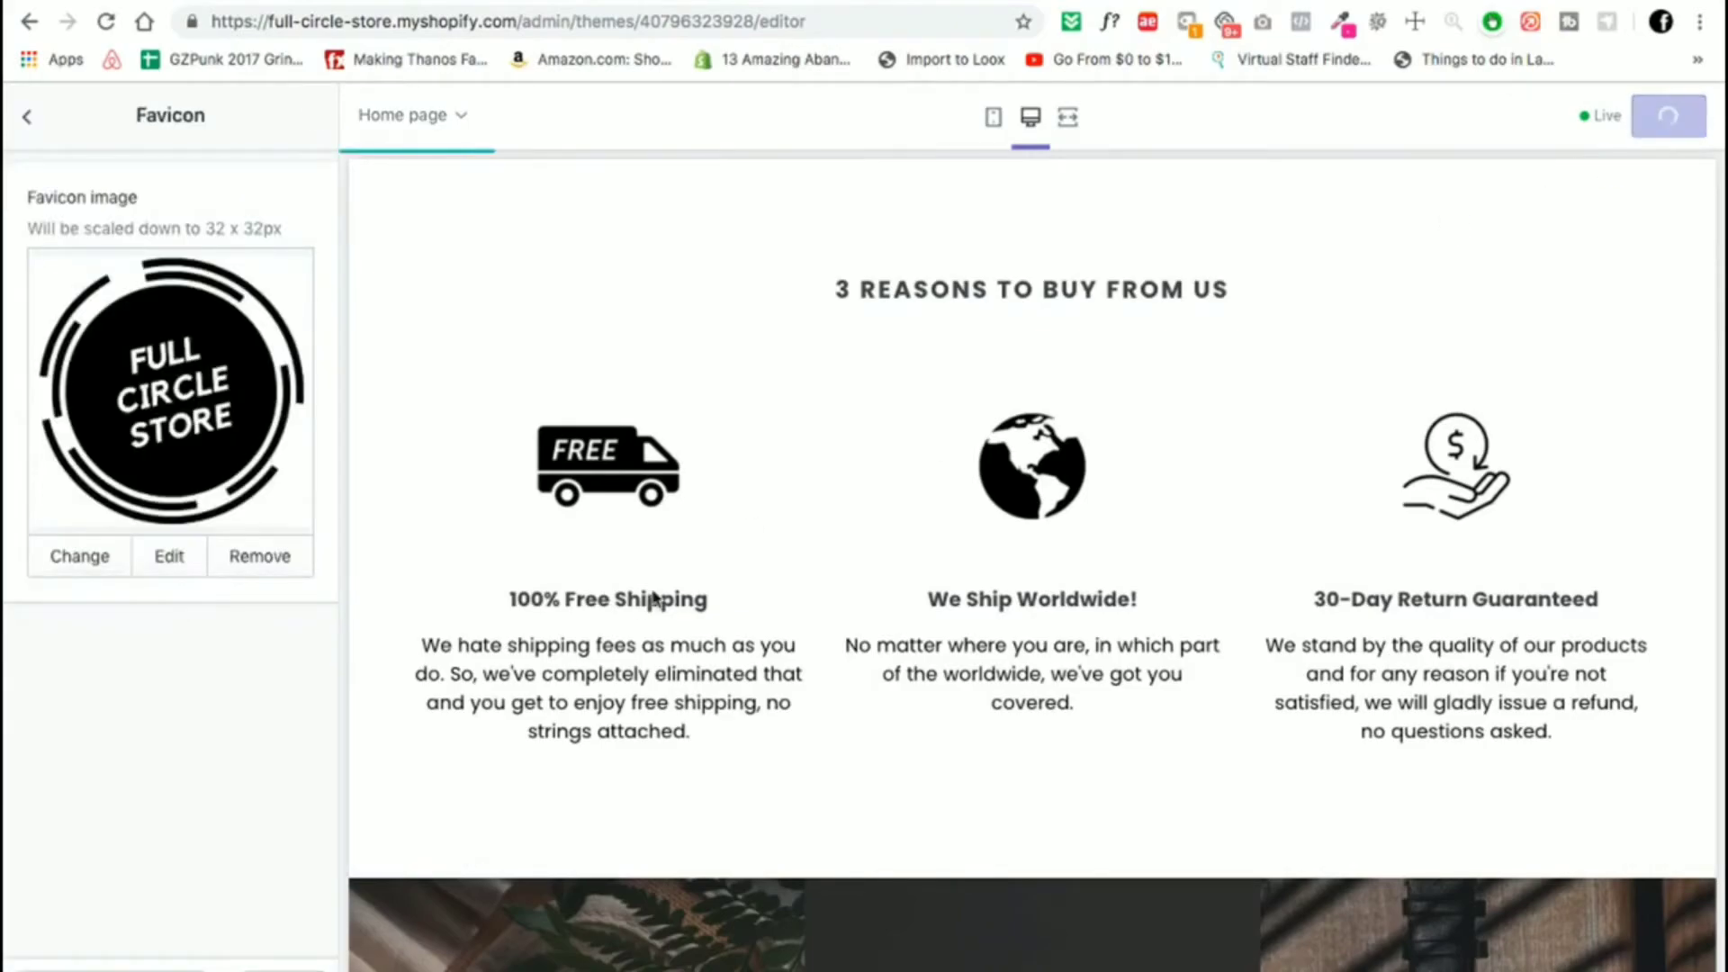
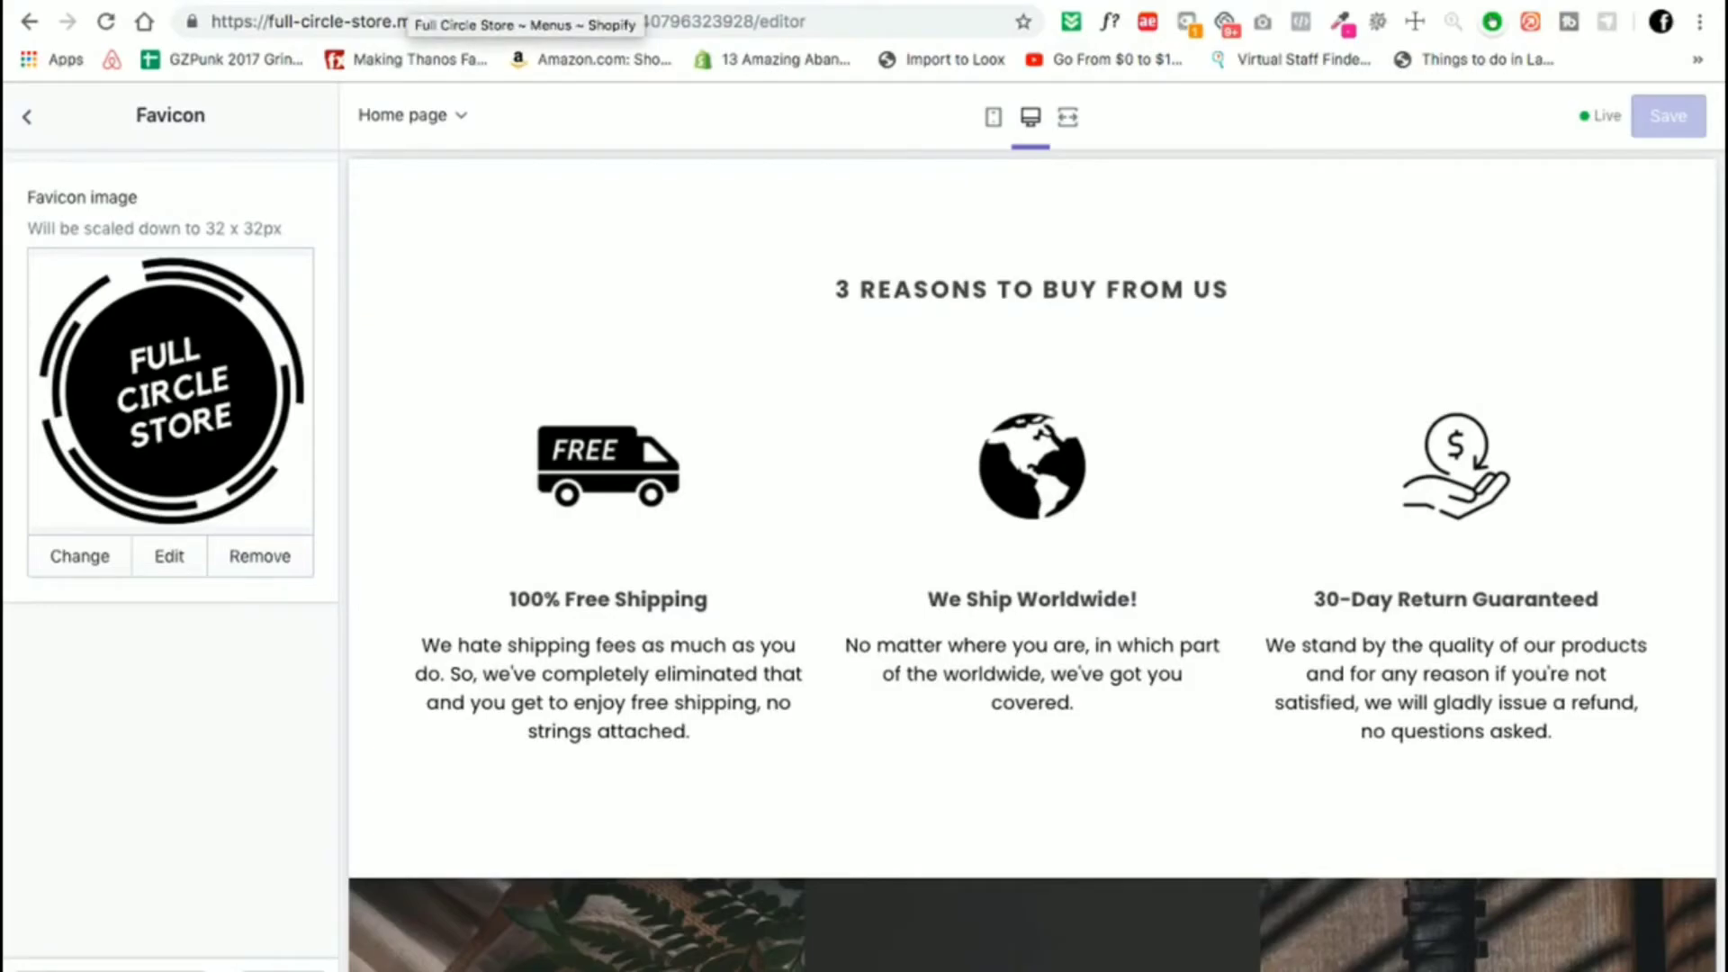
Reload the storefront Shipping Information page to check the logo, then return to the theme settings list
click(195, 1)
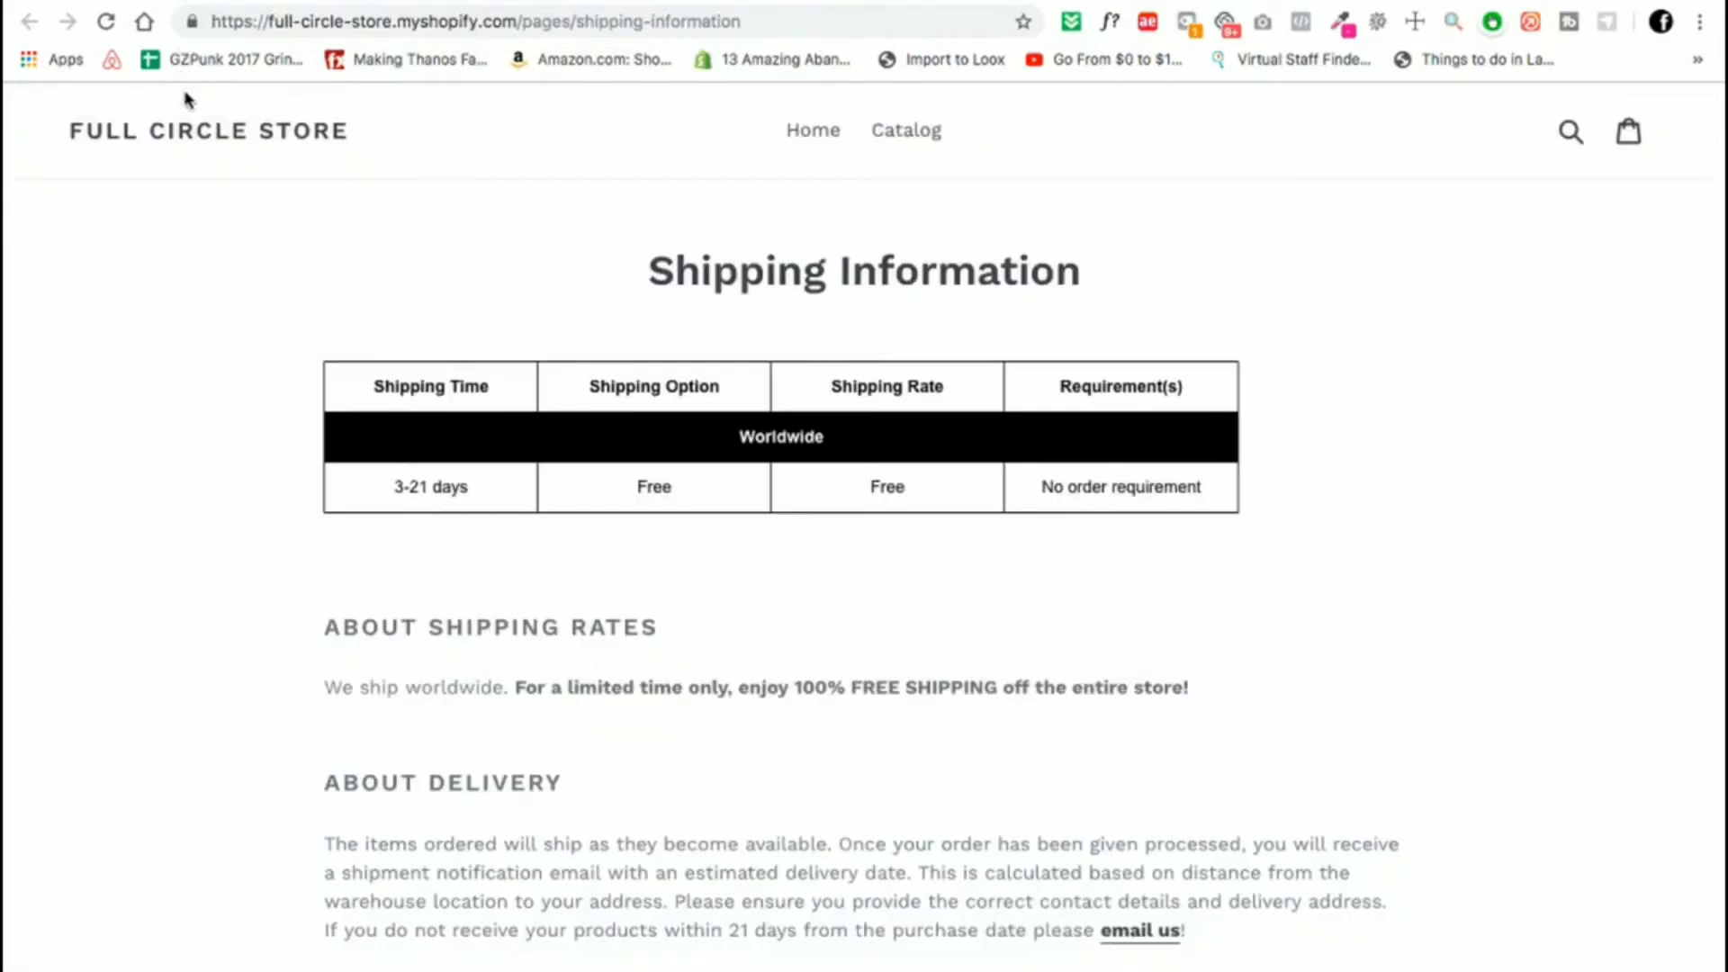
click(105, 24)
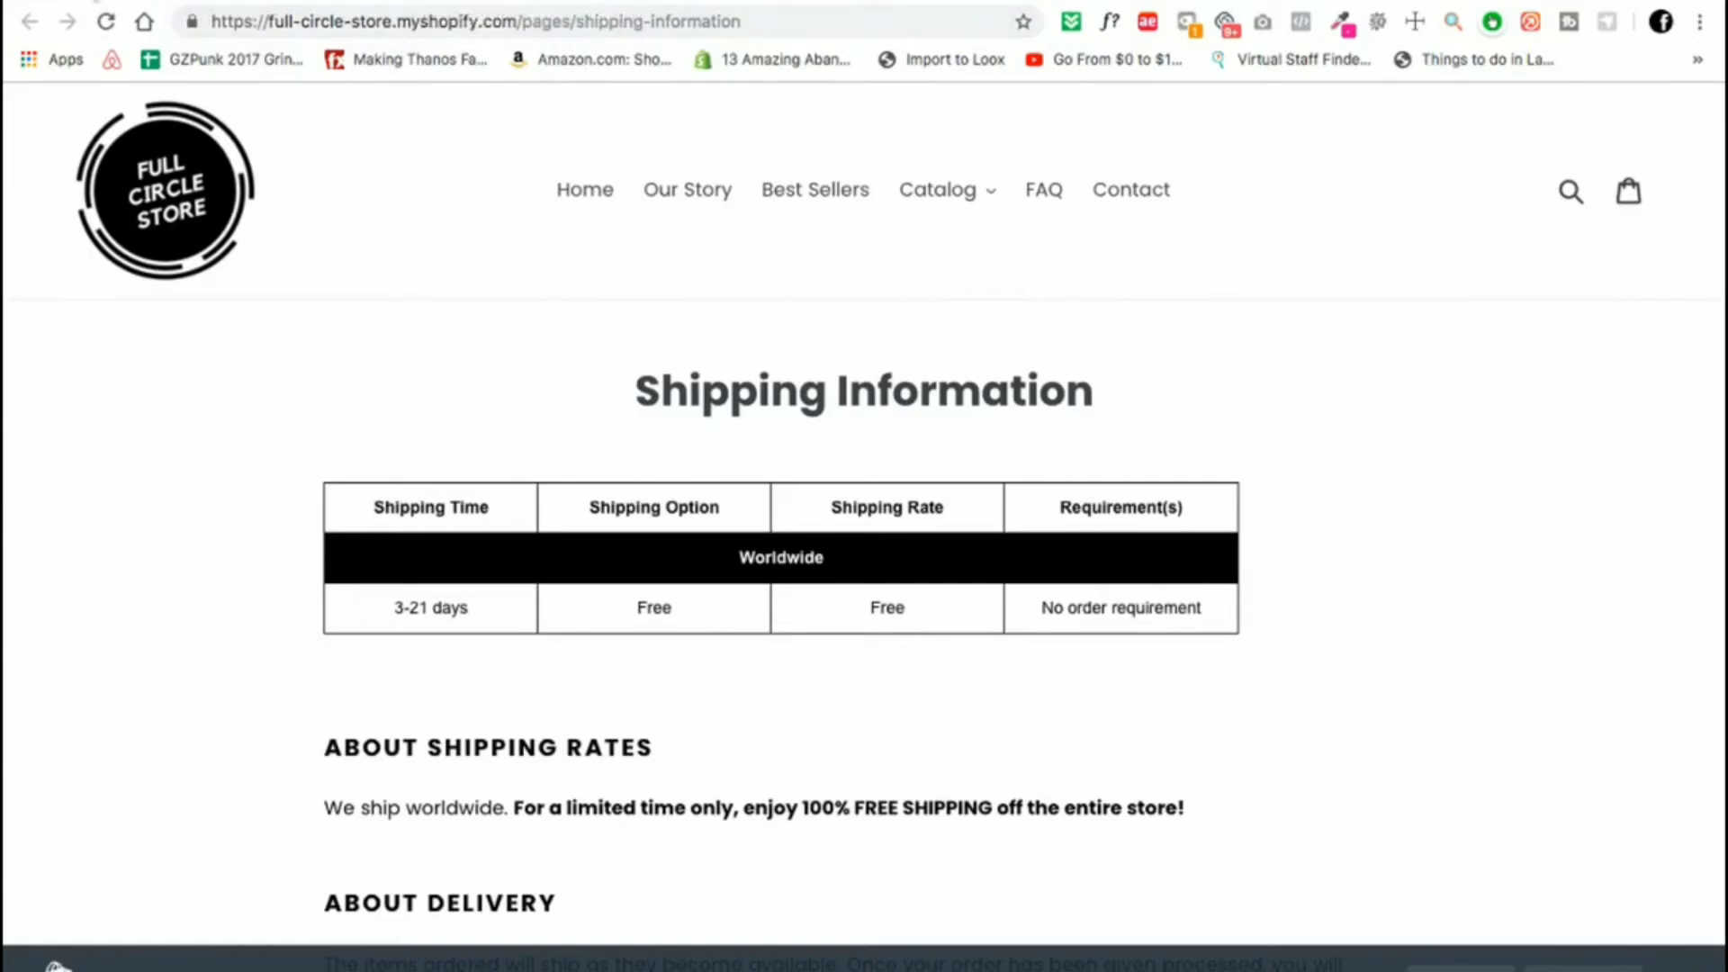
click(94, 0)
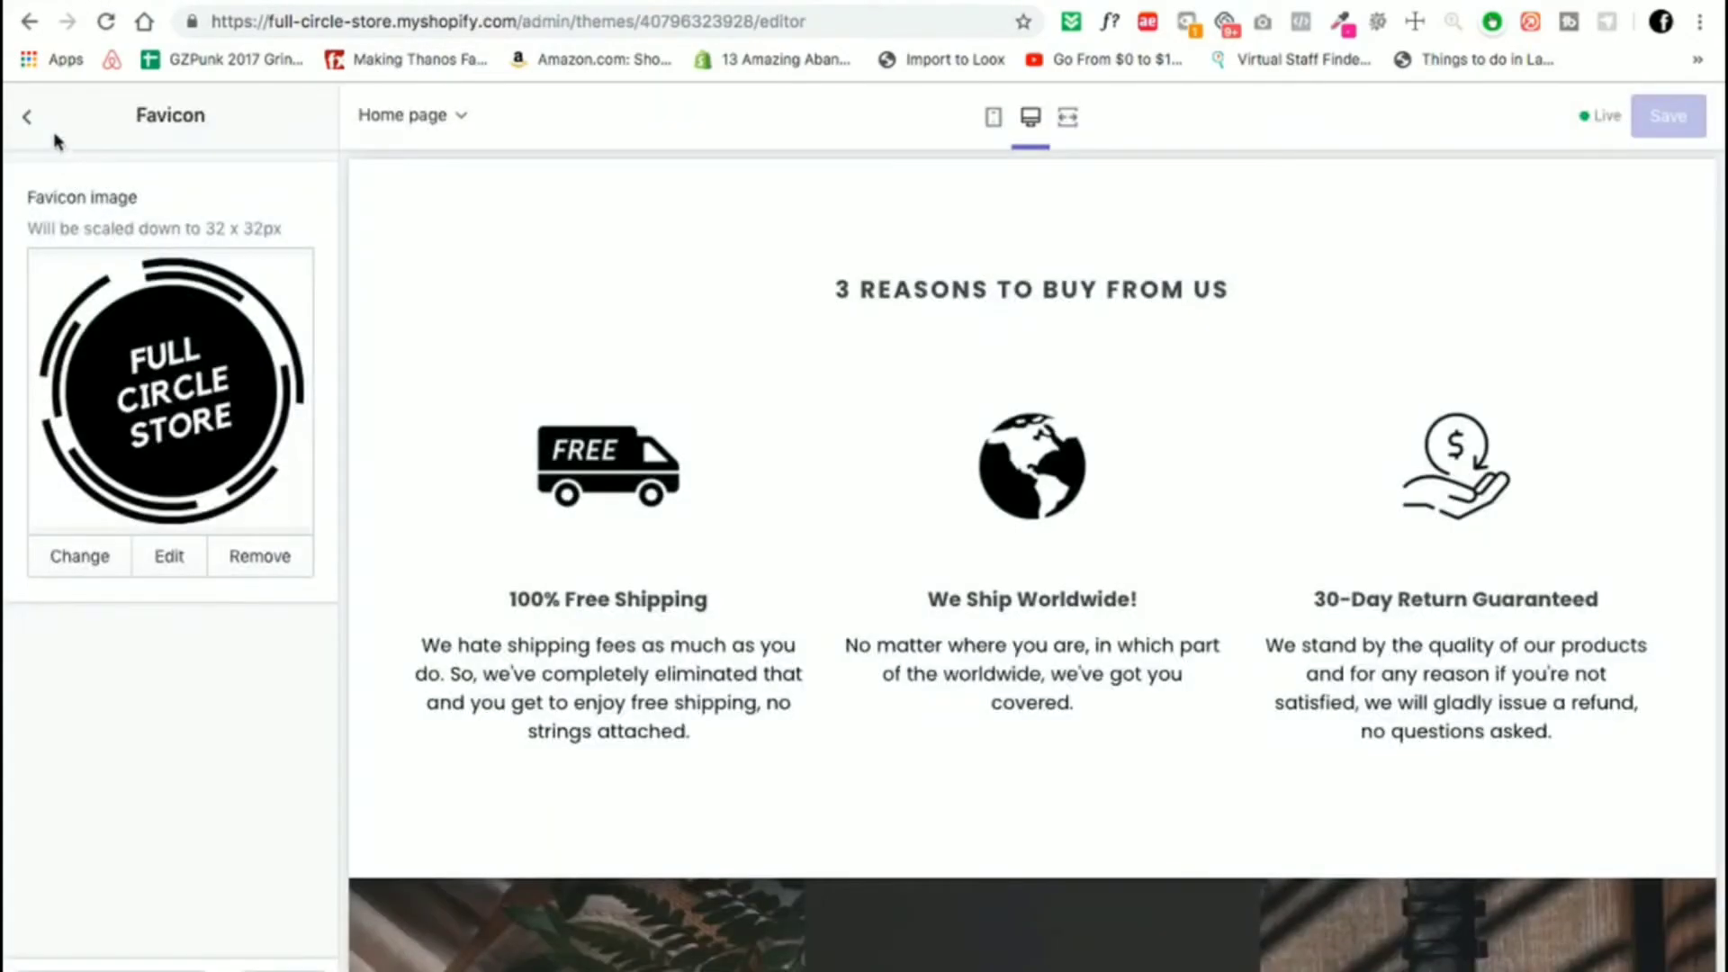
click(47, 135)
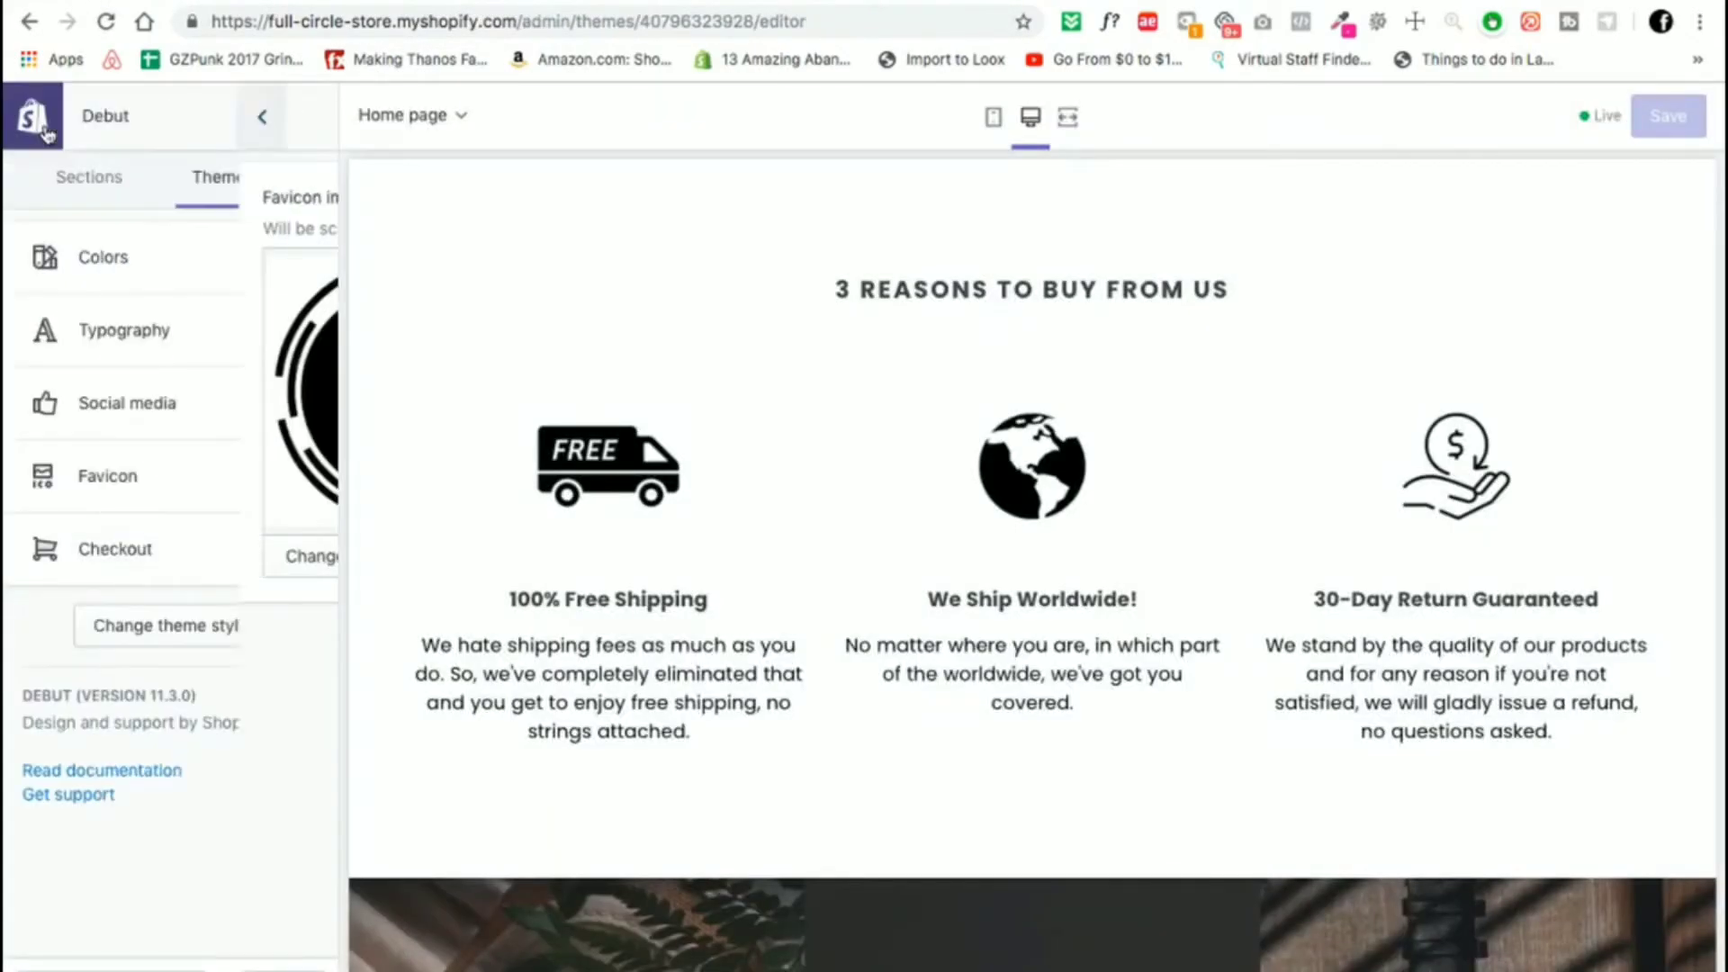
Set the checkout logo image to the Full Circle Store logo
click(142, 548)
scroll(142, 545, down, 4)
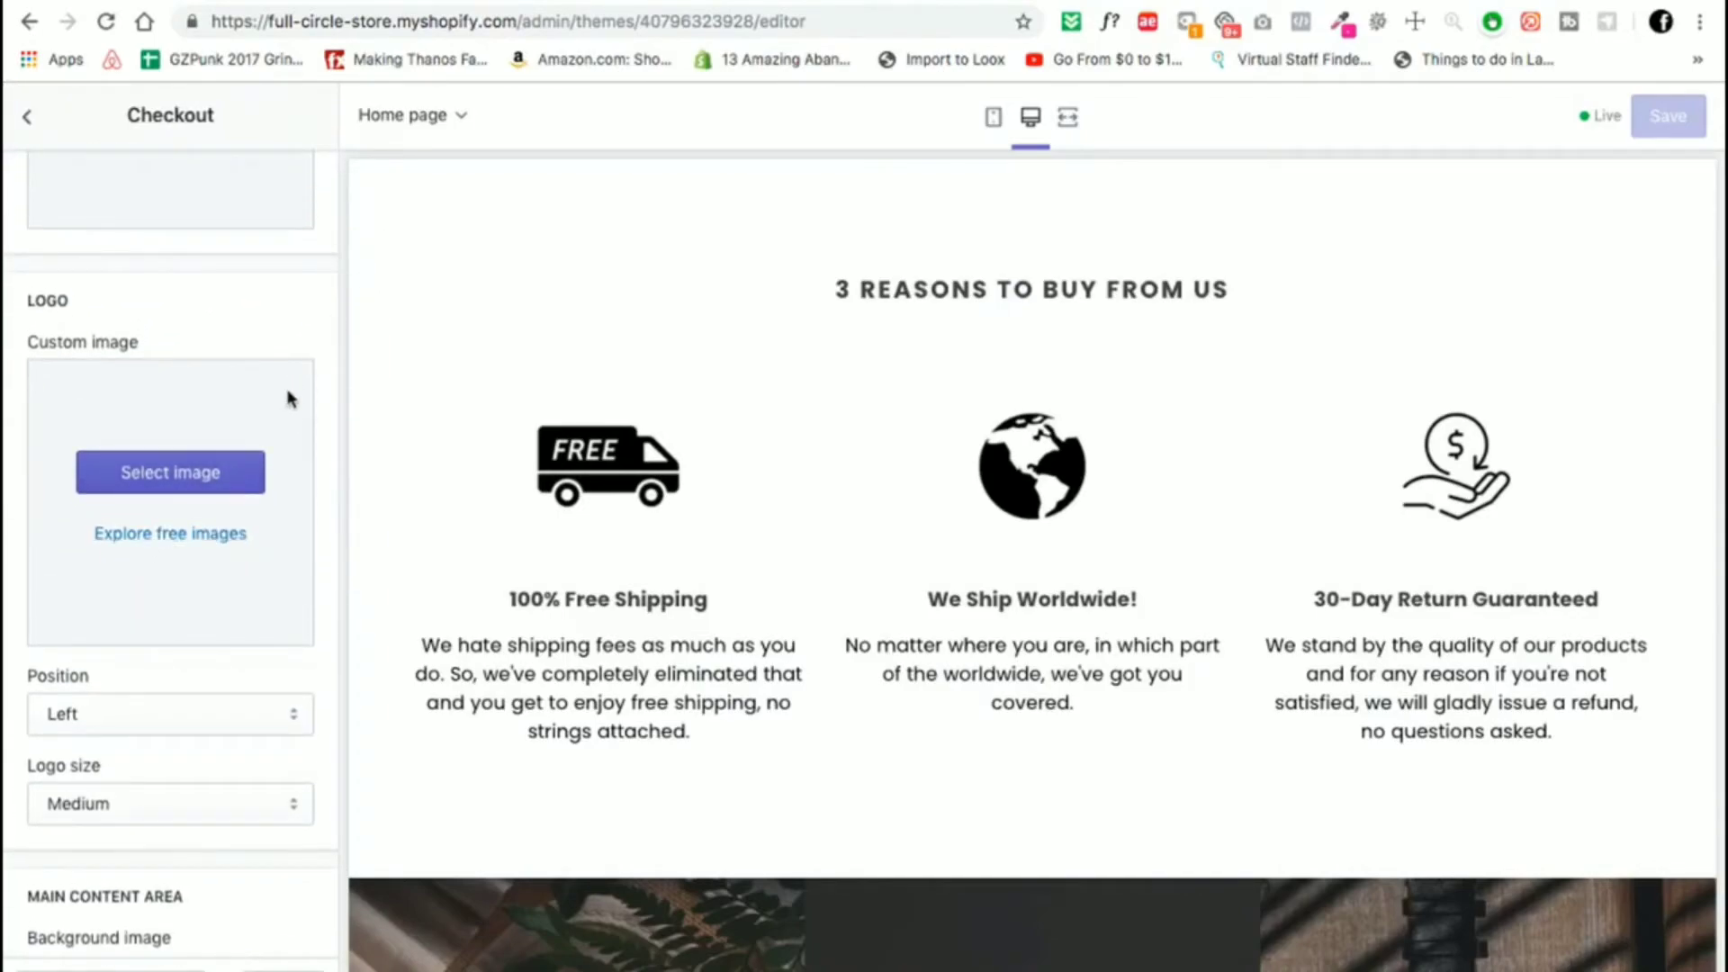
click(230, 473)
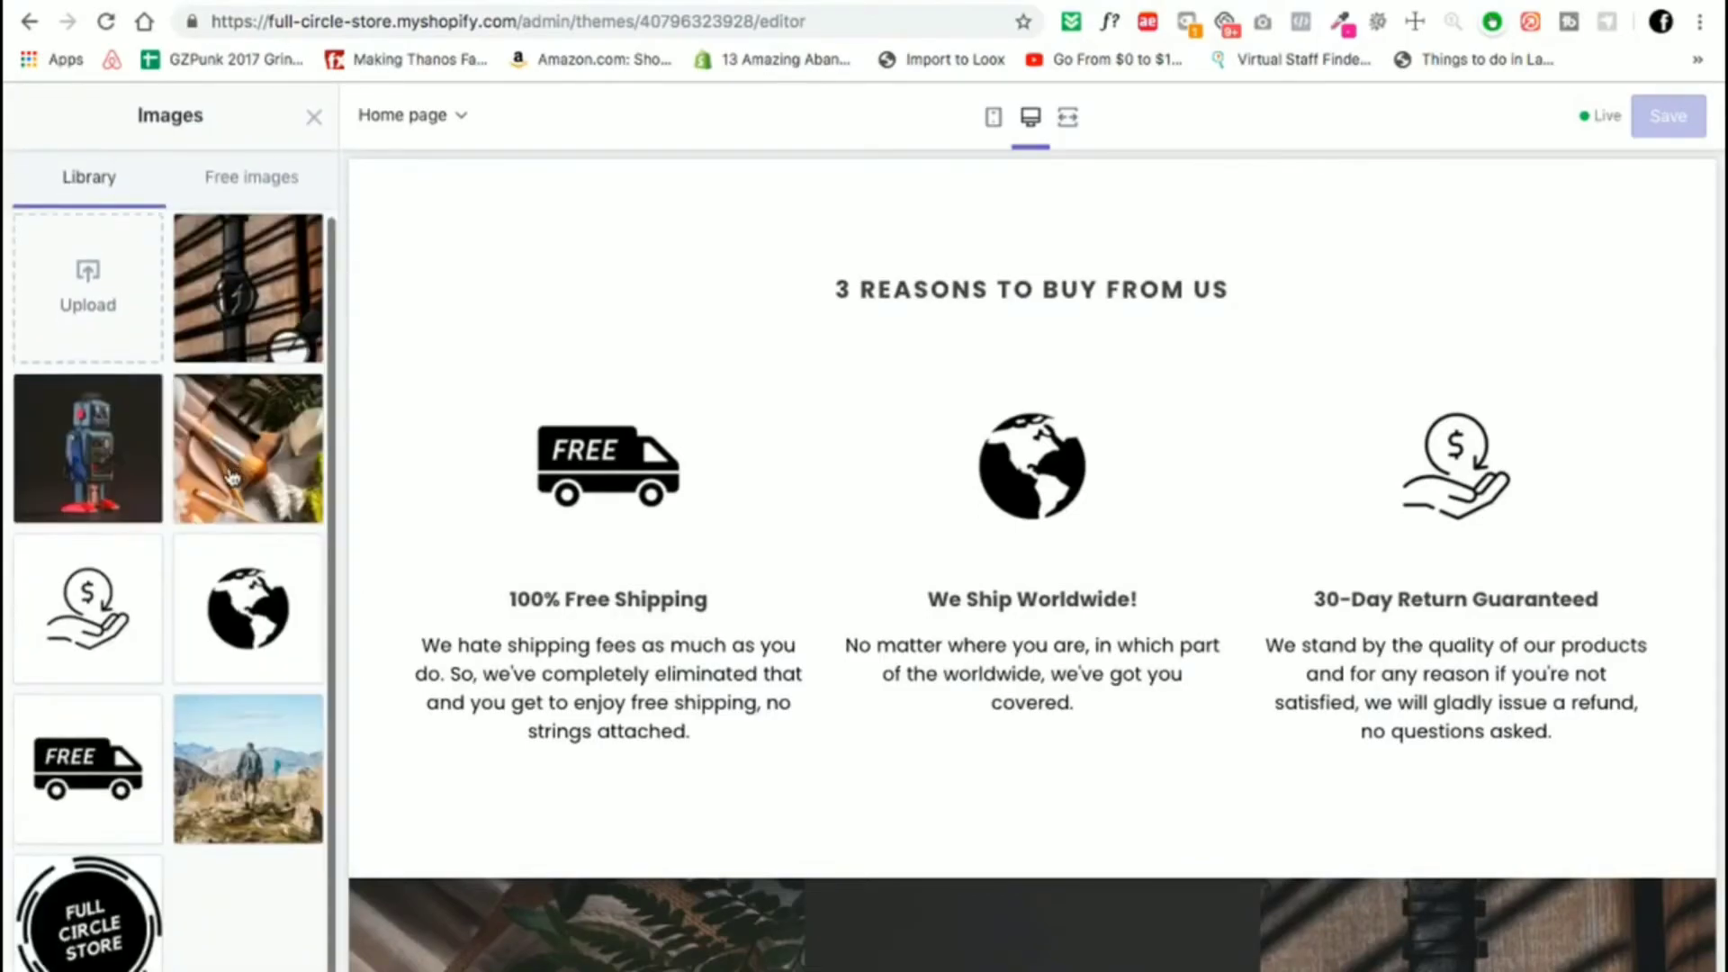
click(56, 900)
click(295, 956)
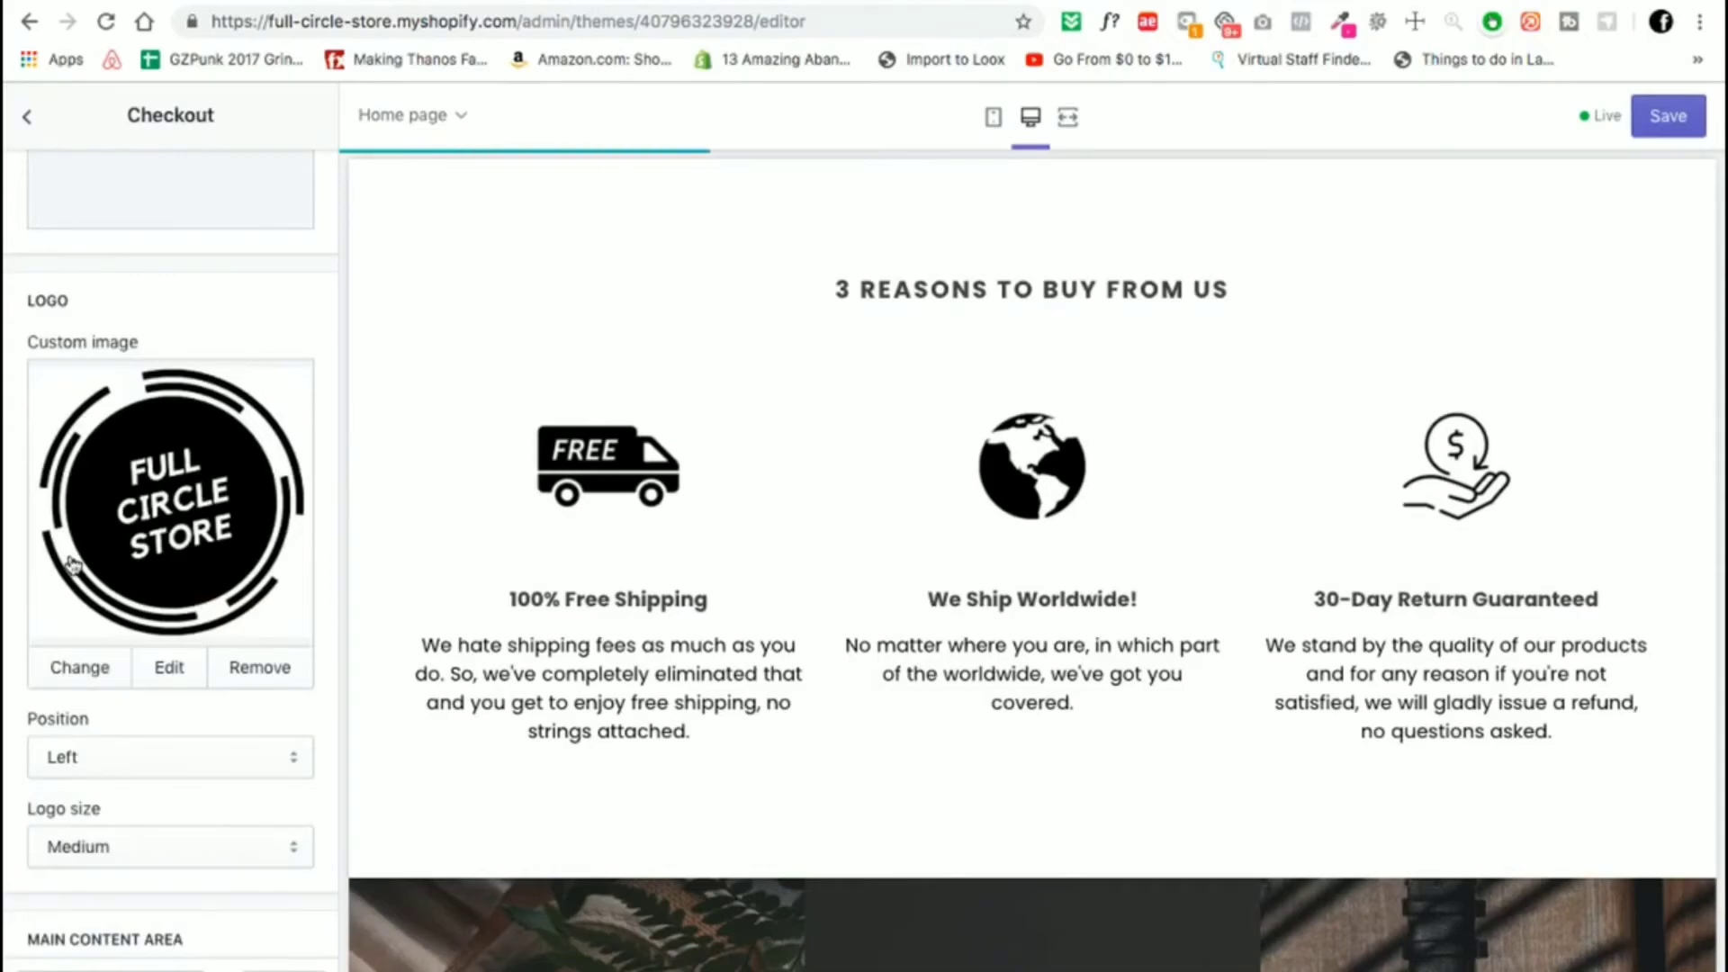
Browse the preview's page dropdown list
click(406, 121)
scroll(403, 355, down, 5)
scroll(400, 355, down, 2)
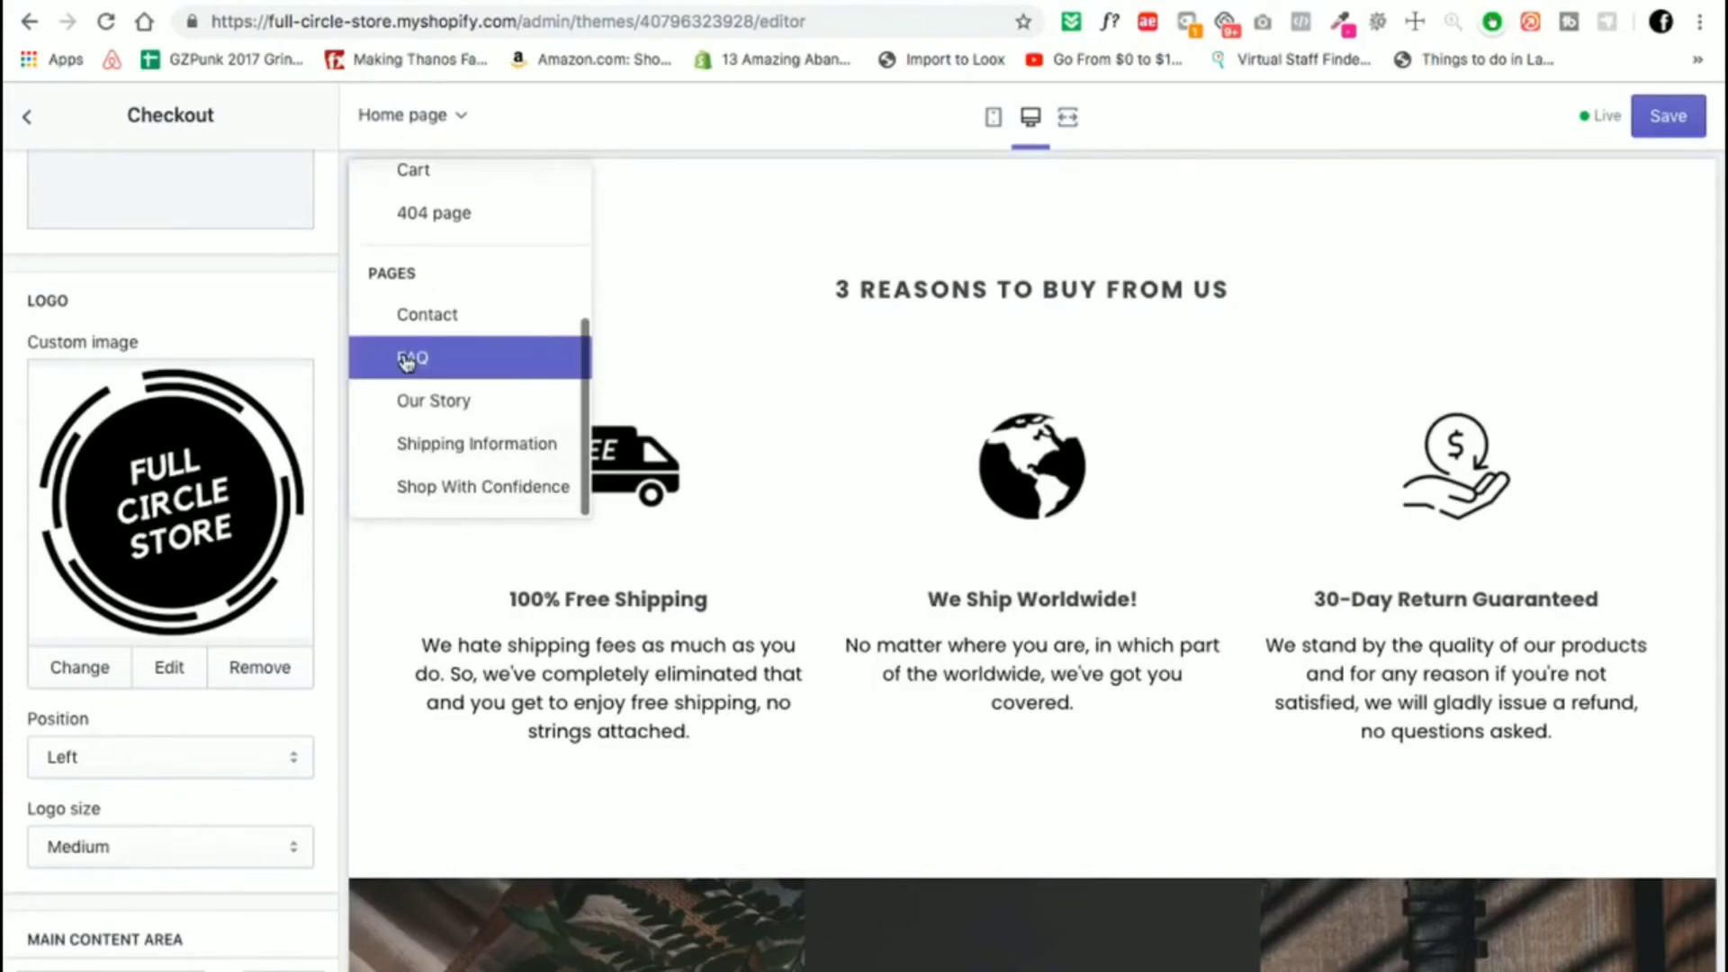
scroll(405, 359, up, 3)
scroll(403, 356, down, 3)
scroll(407, 362, up, 2)
scroll(402, 360, up, 2)
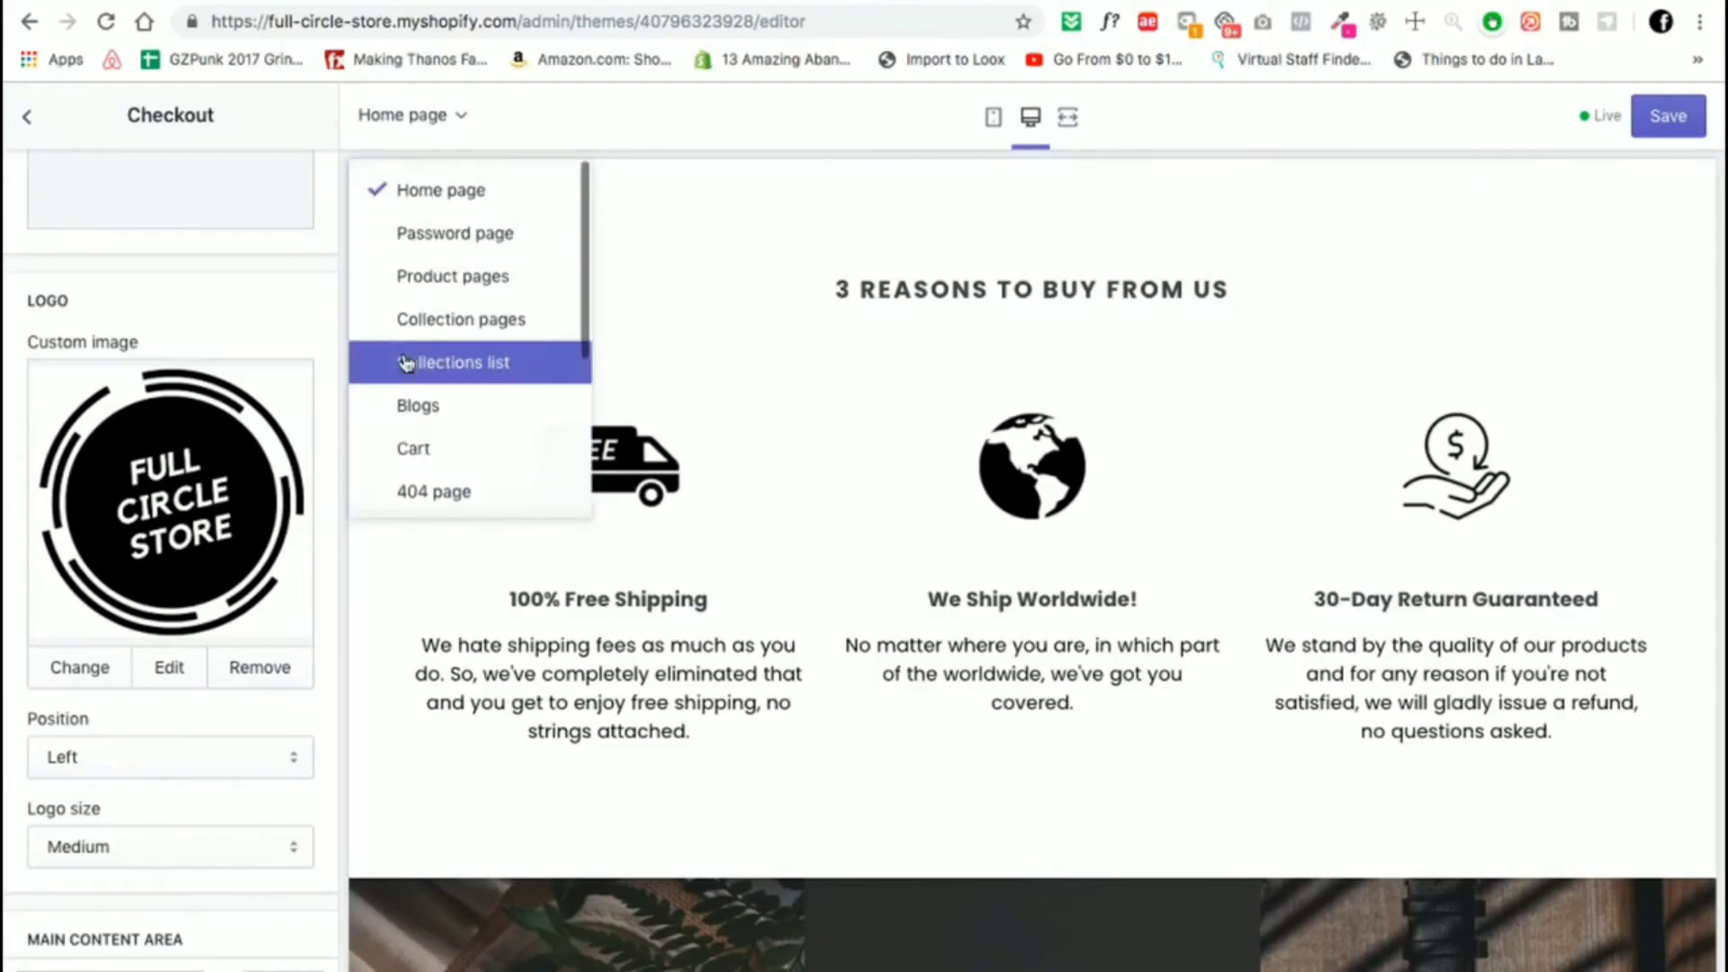
scroll(405, 356, down, 1)
scroll(718, 441, up, 10)
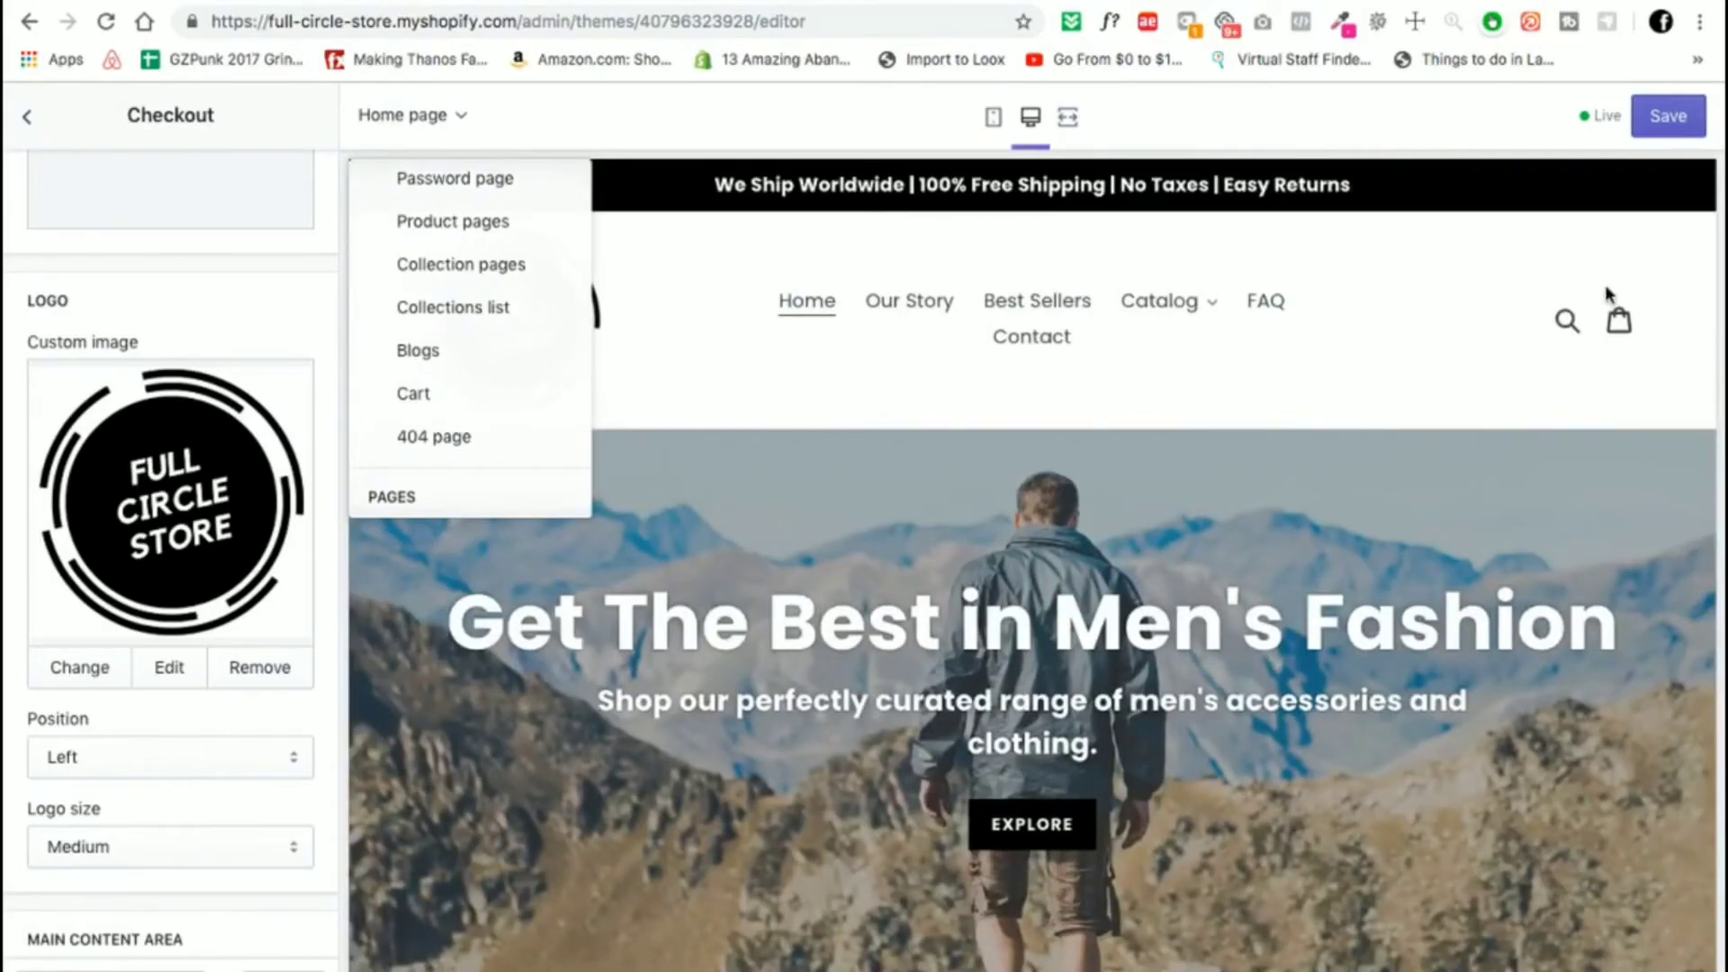
Add the $30.10 Women Wrist Quartz Watch from Trending Now to the cart and proceed to checkout
click(1618, 320)
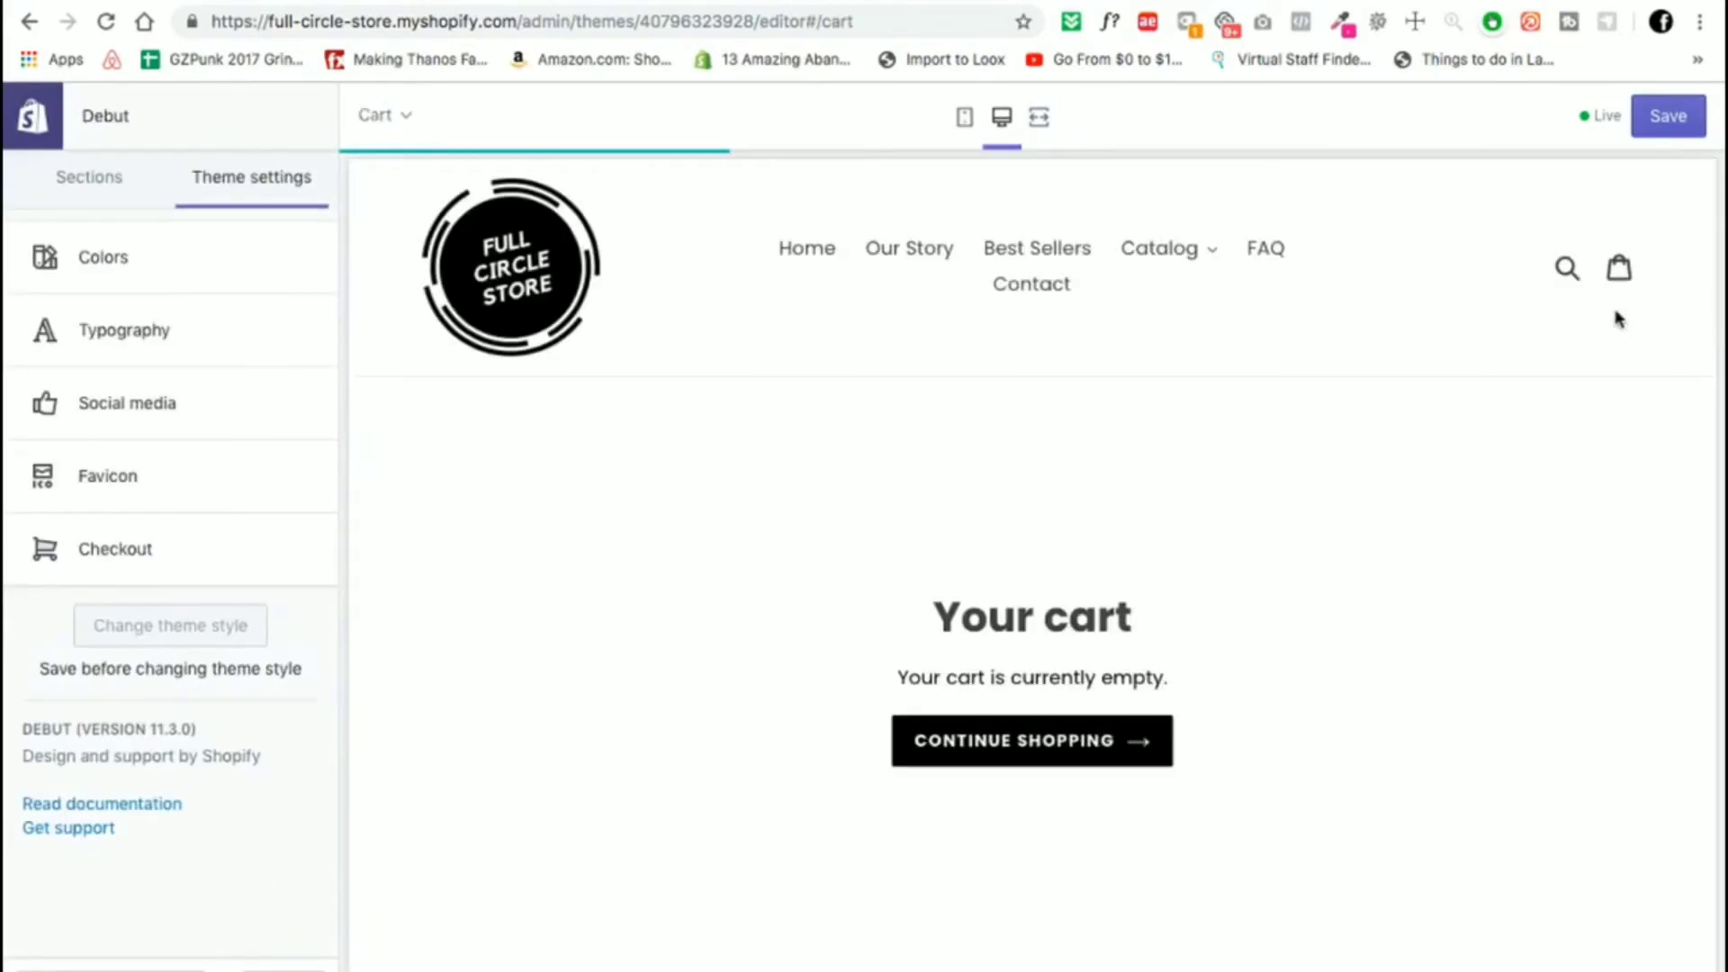
click(1107, 752)
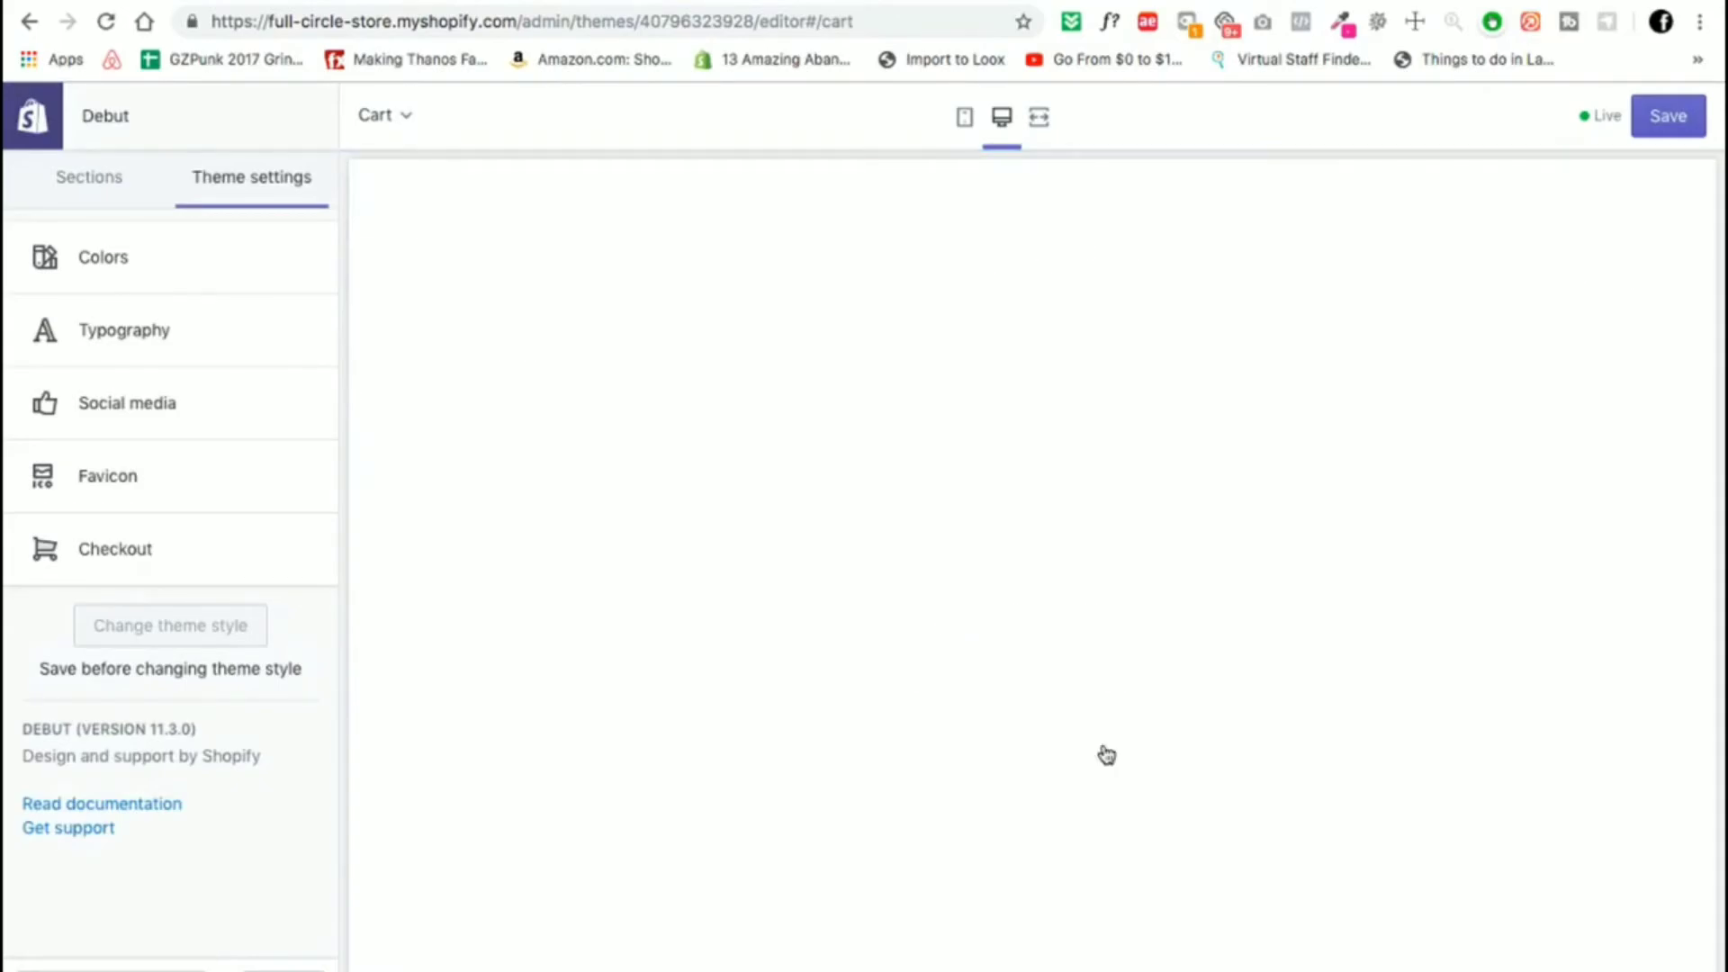
scroll(1070, 702, down, 15)
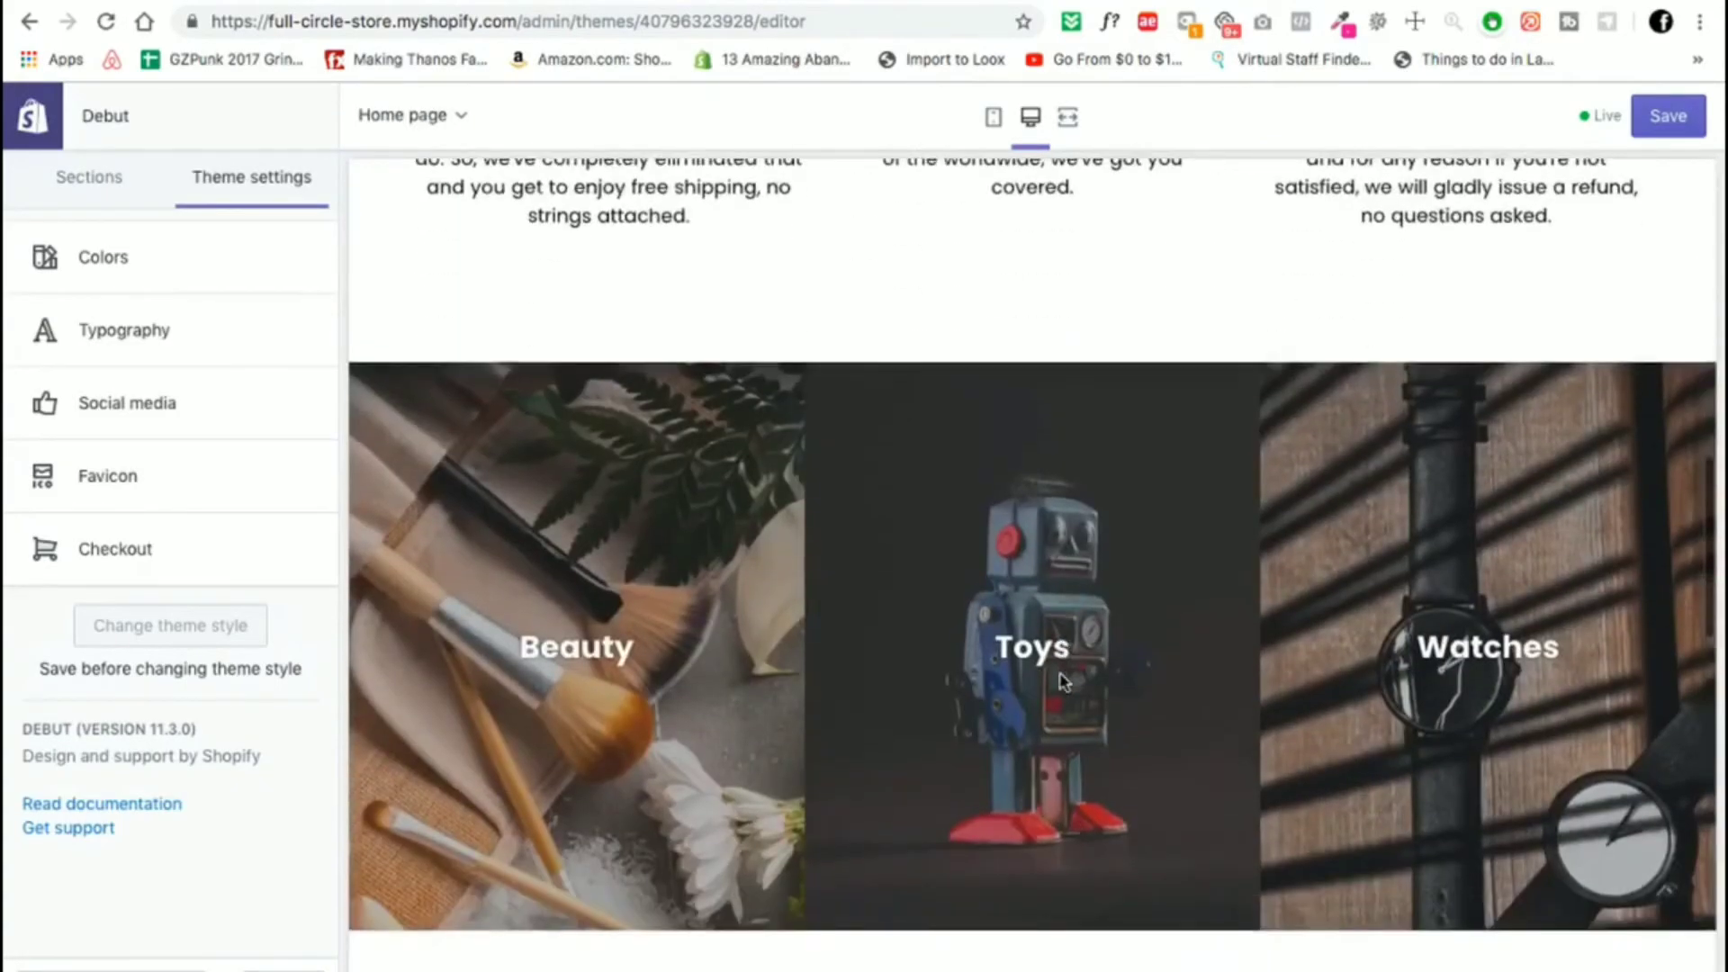
scroll(1065, 681, down, 6)
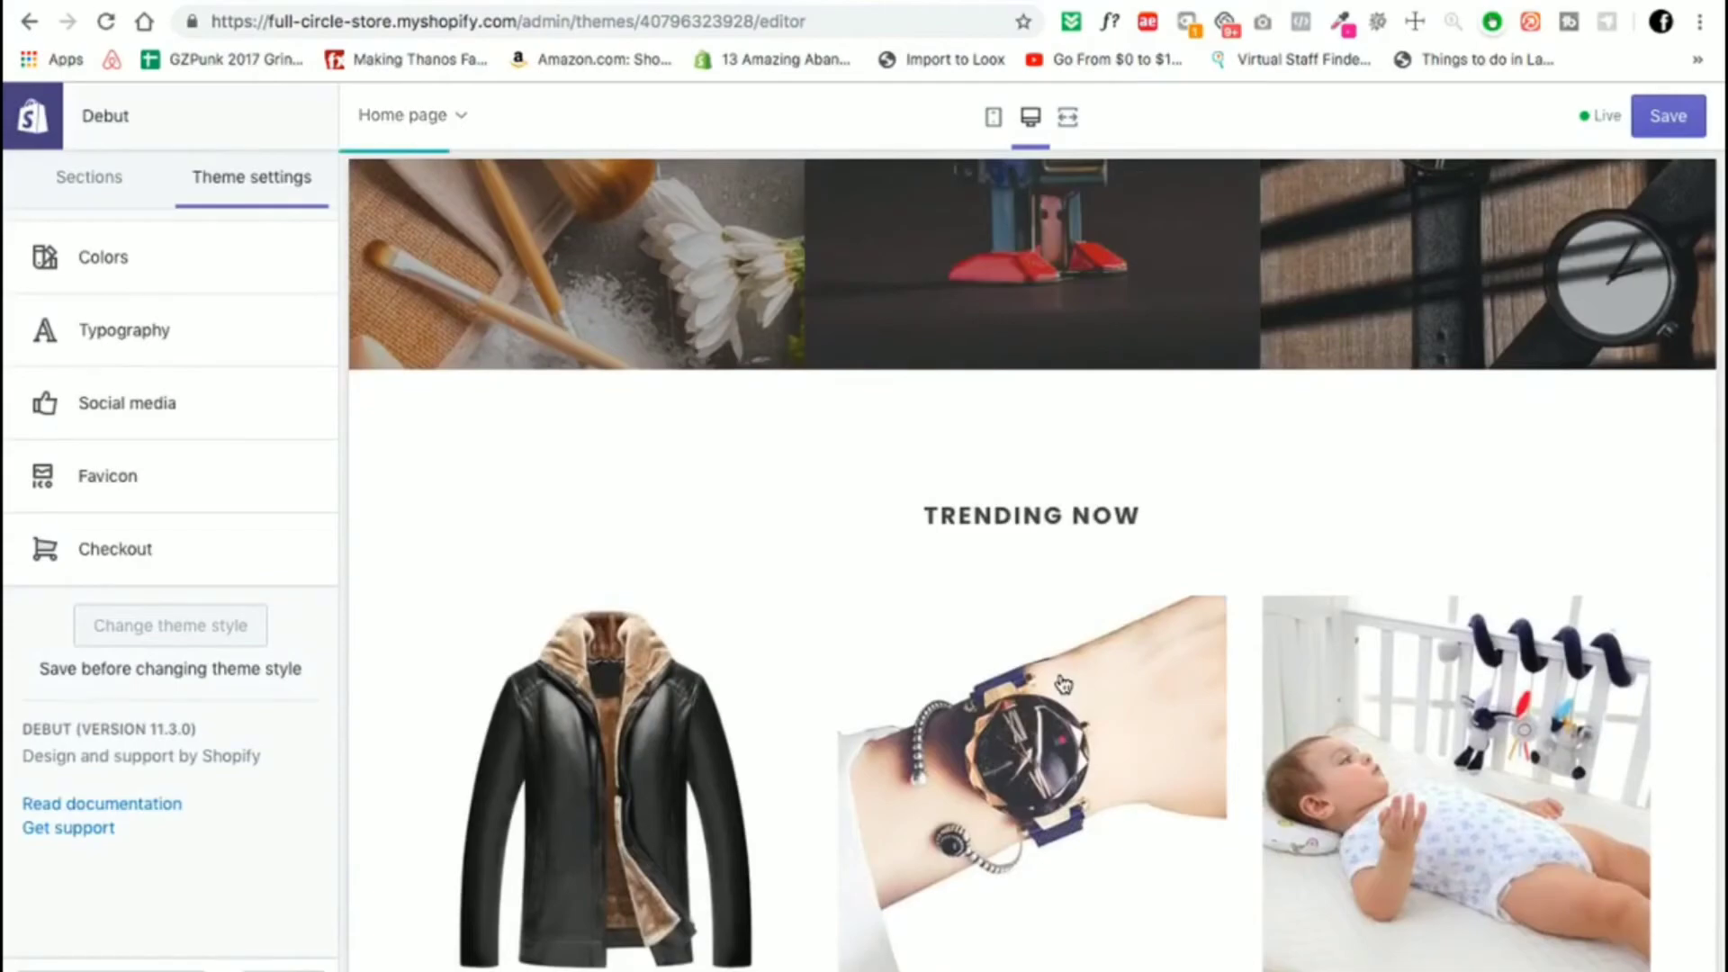
click(1063, 686)
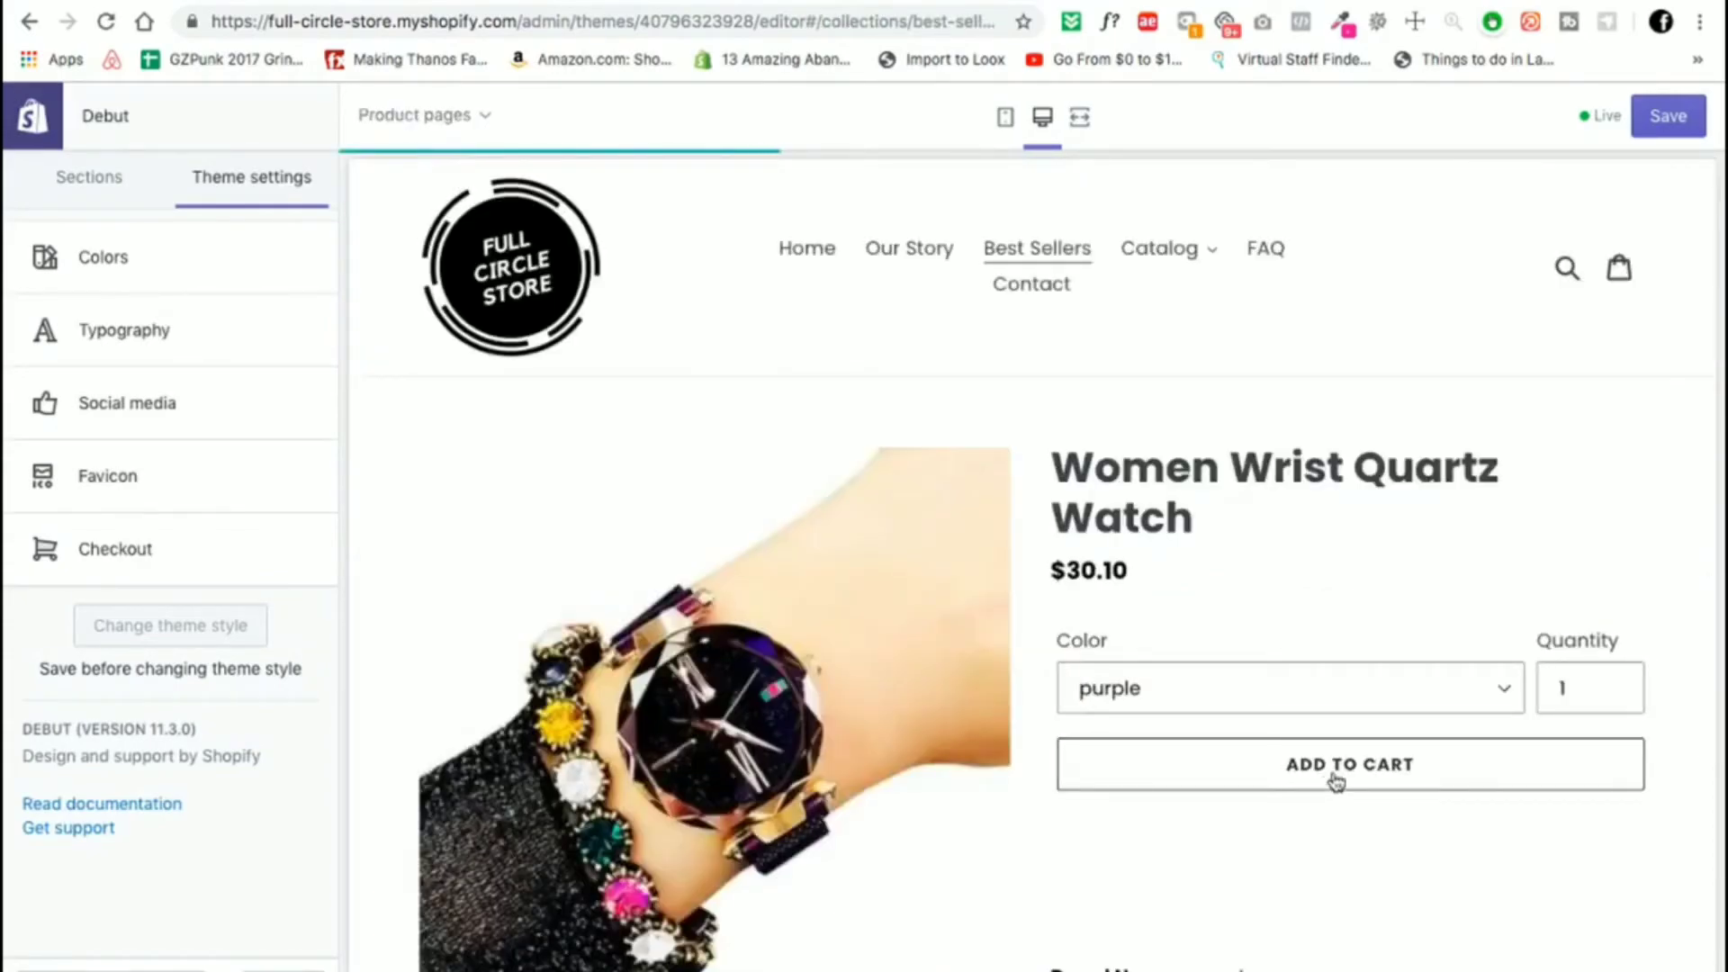
click(1336, 779)
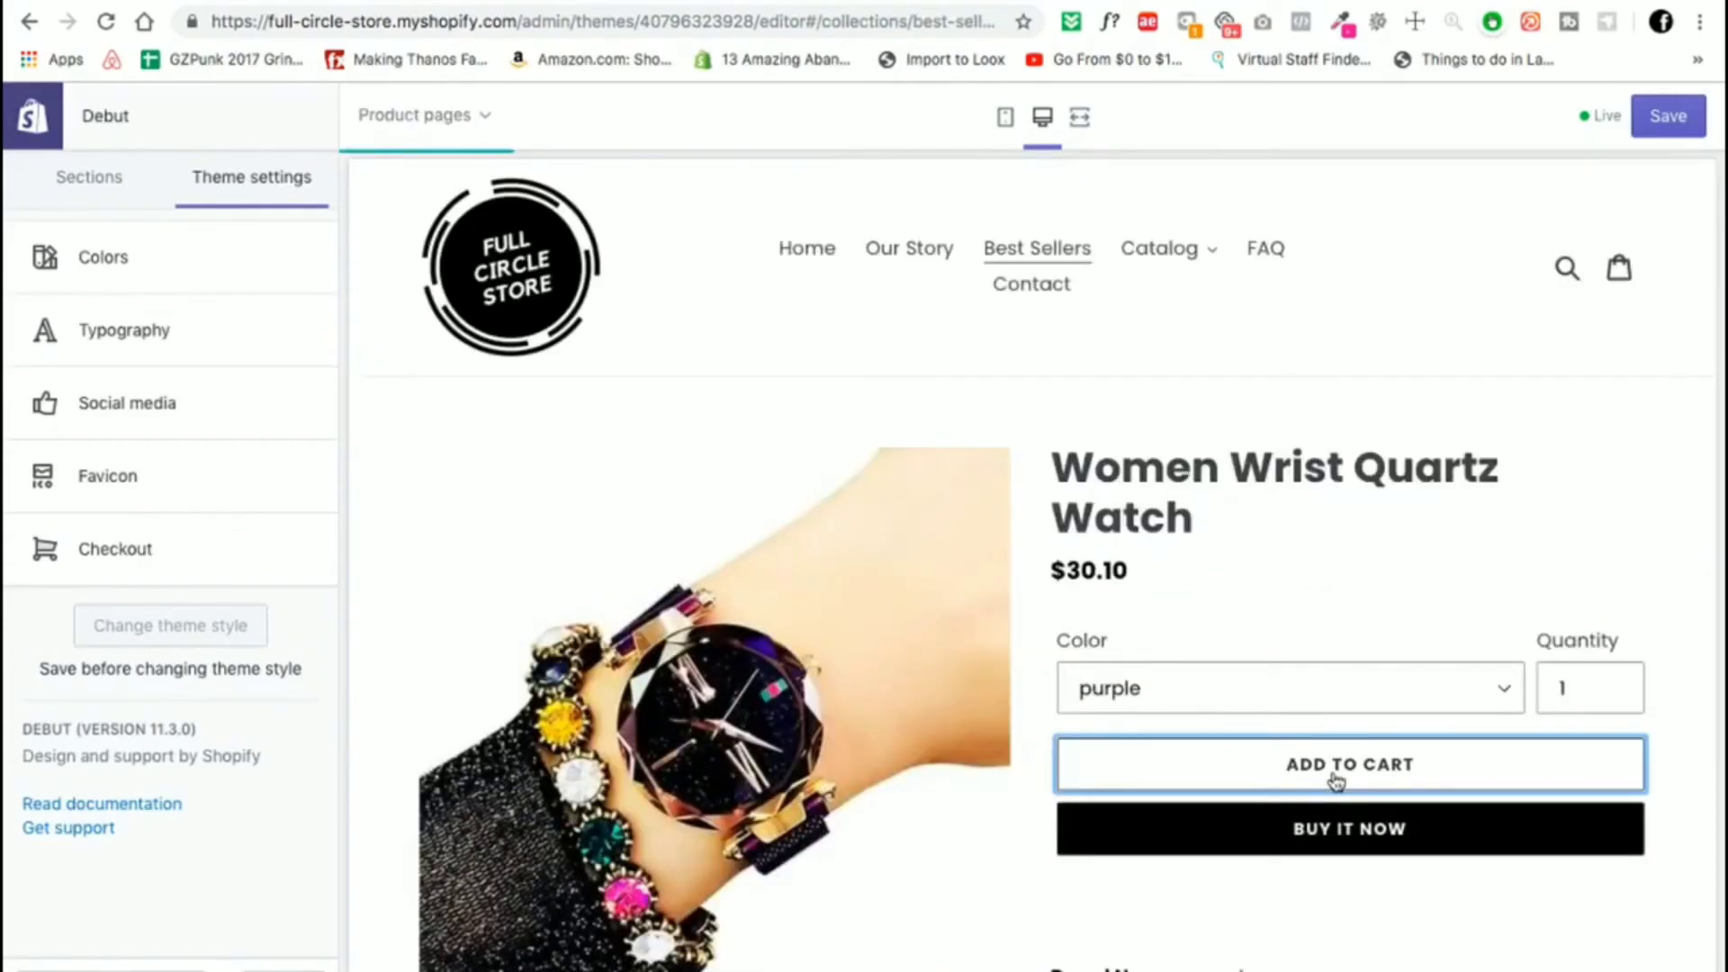
scroll(1330, 779, down, 3)
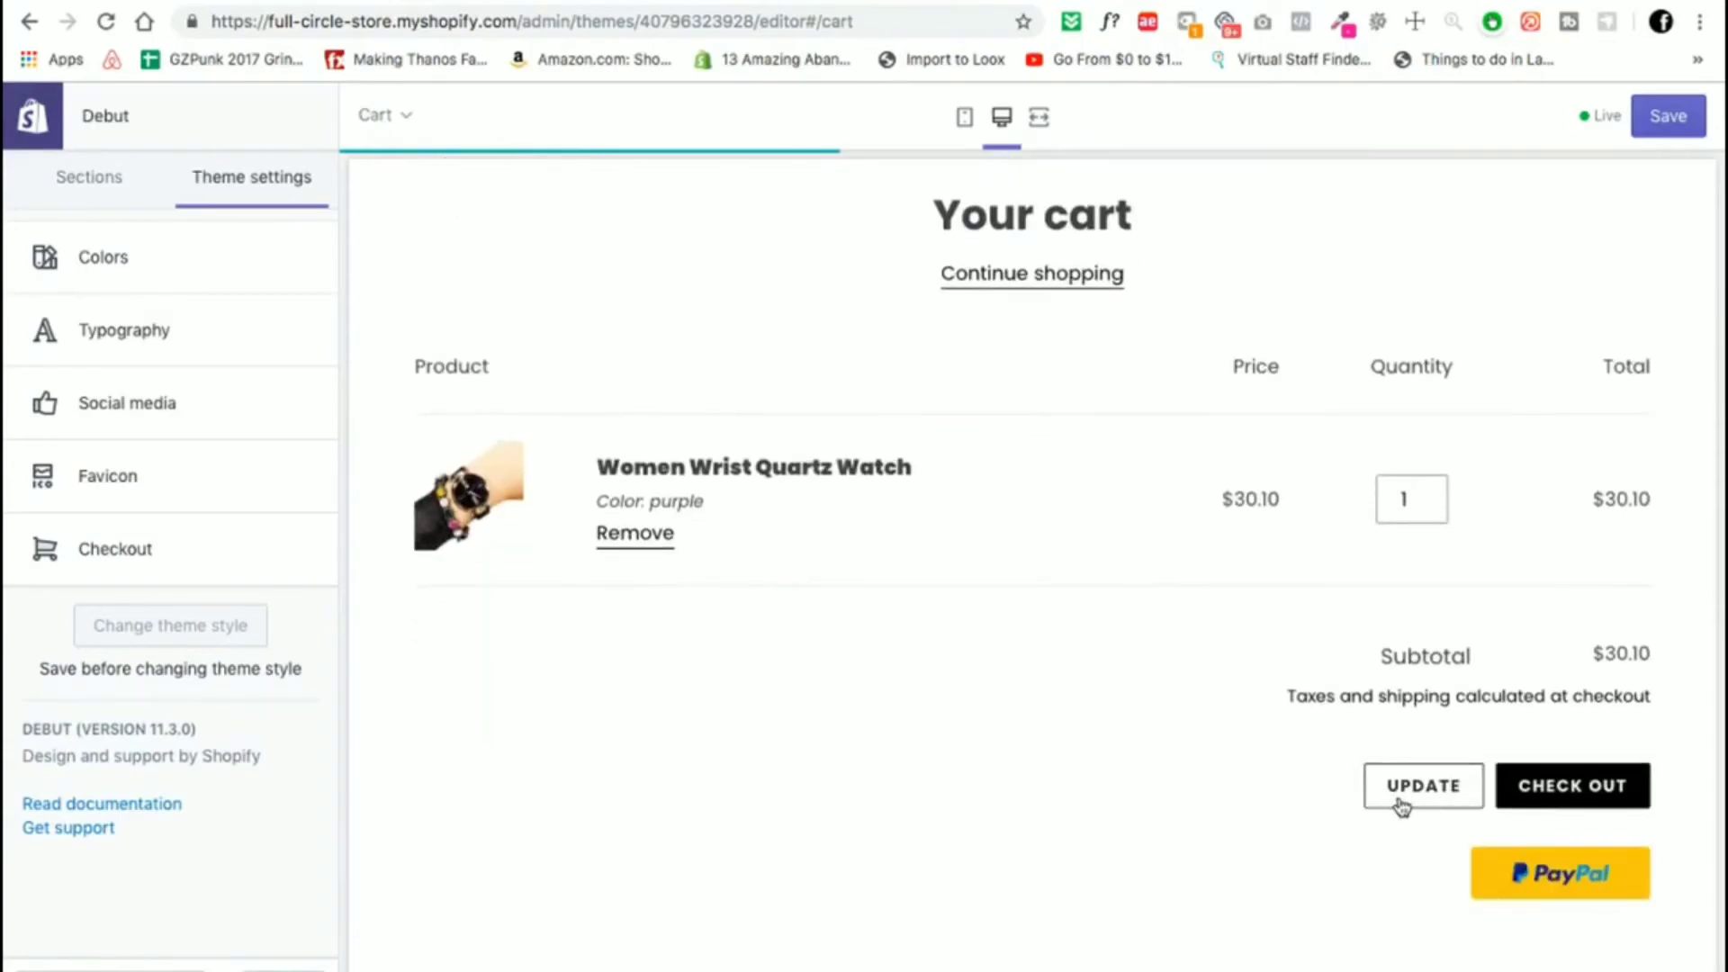
click(1570, 810)
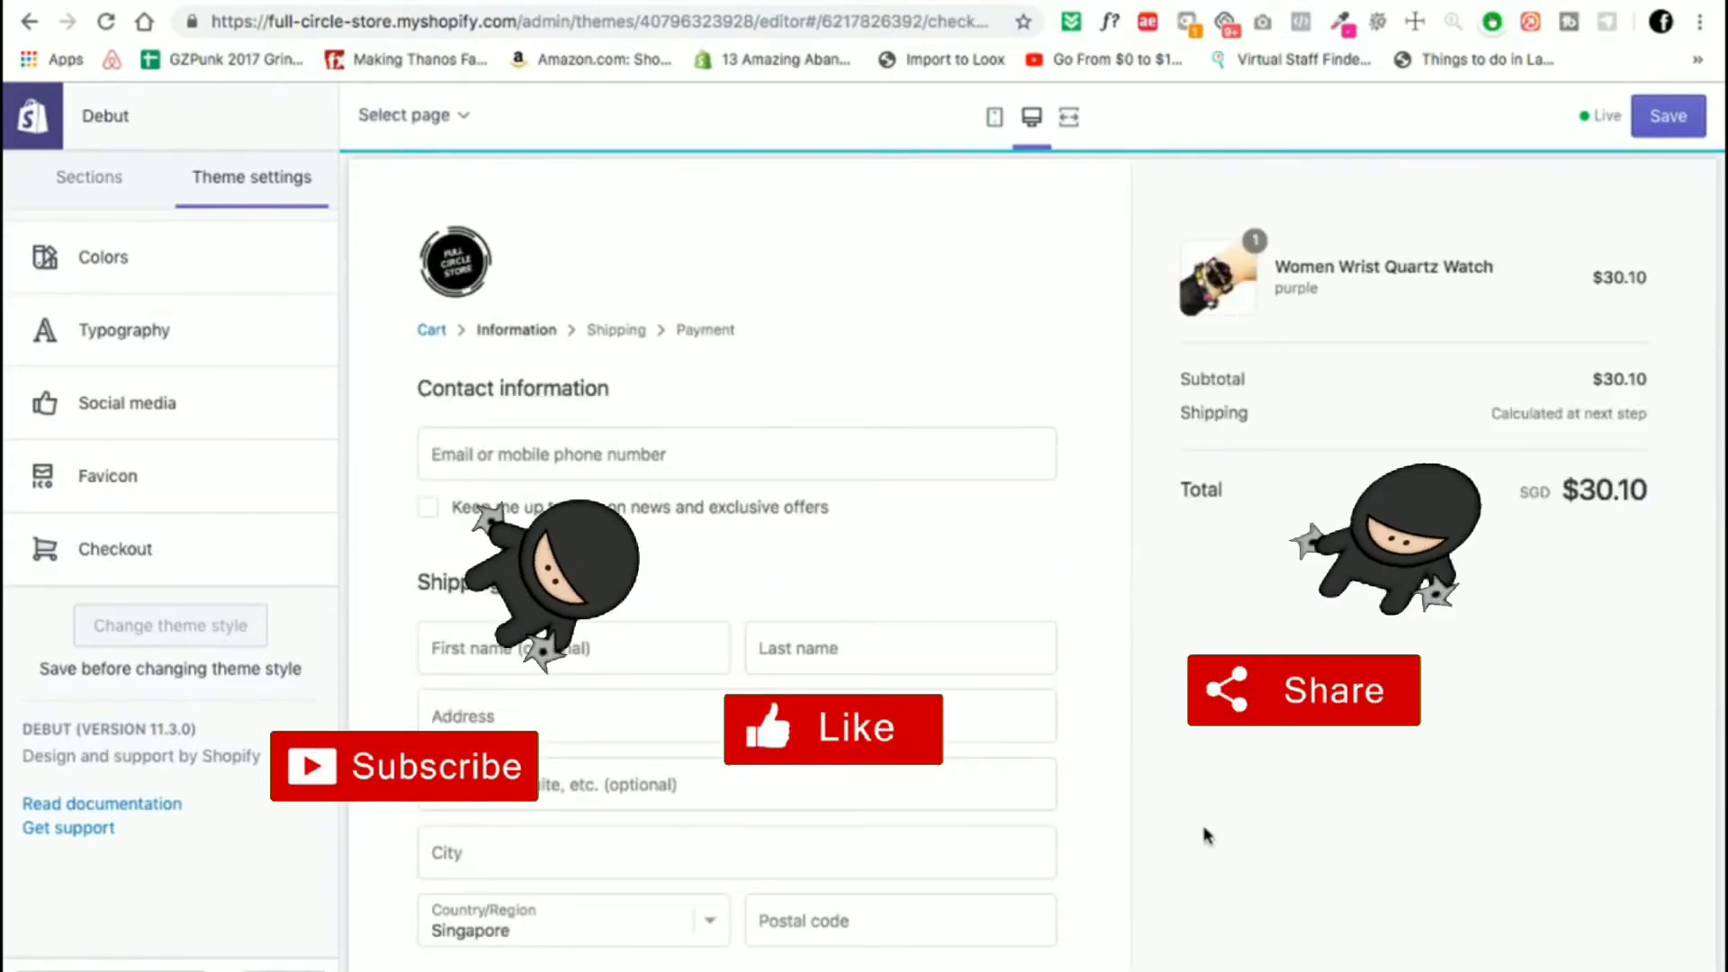
Change the checkout logo size to Large and save the theme
click(115, 550)
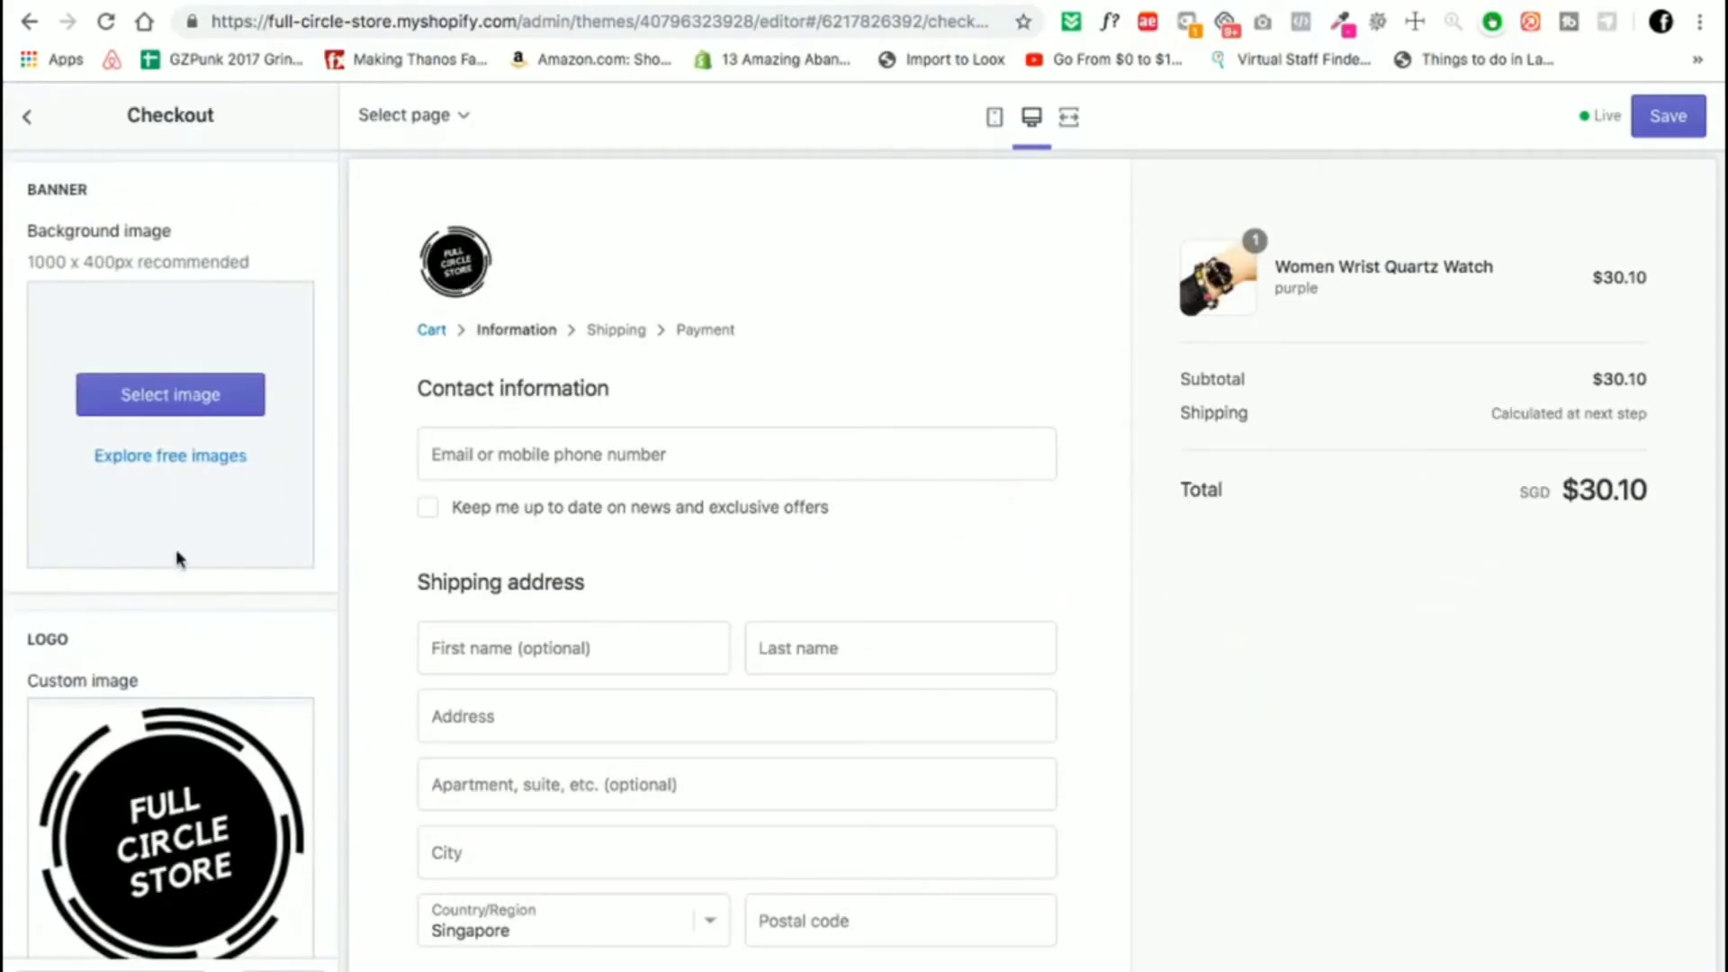
scroll(176, 553, down, 5)
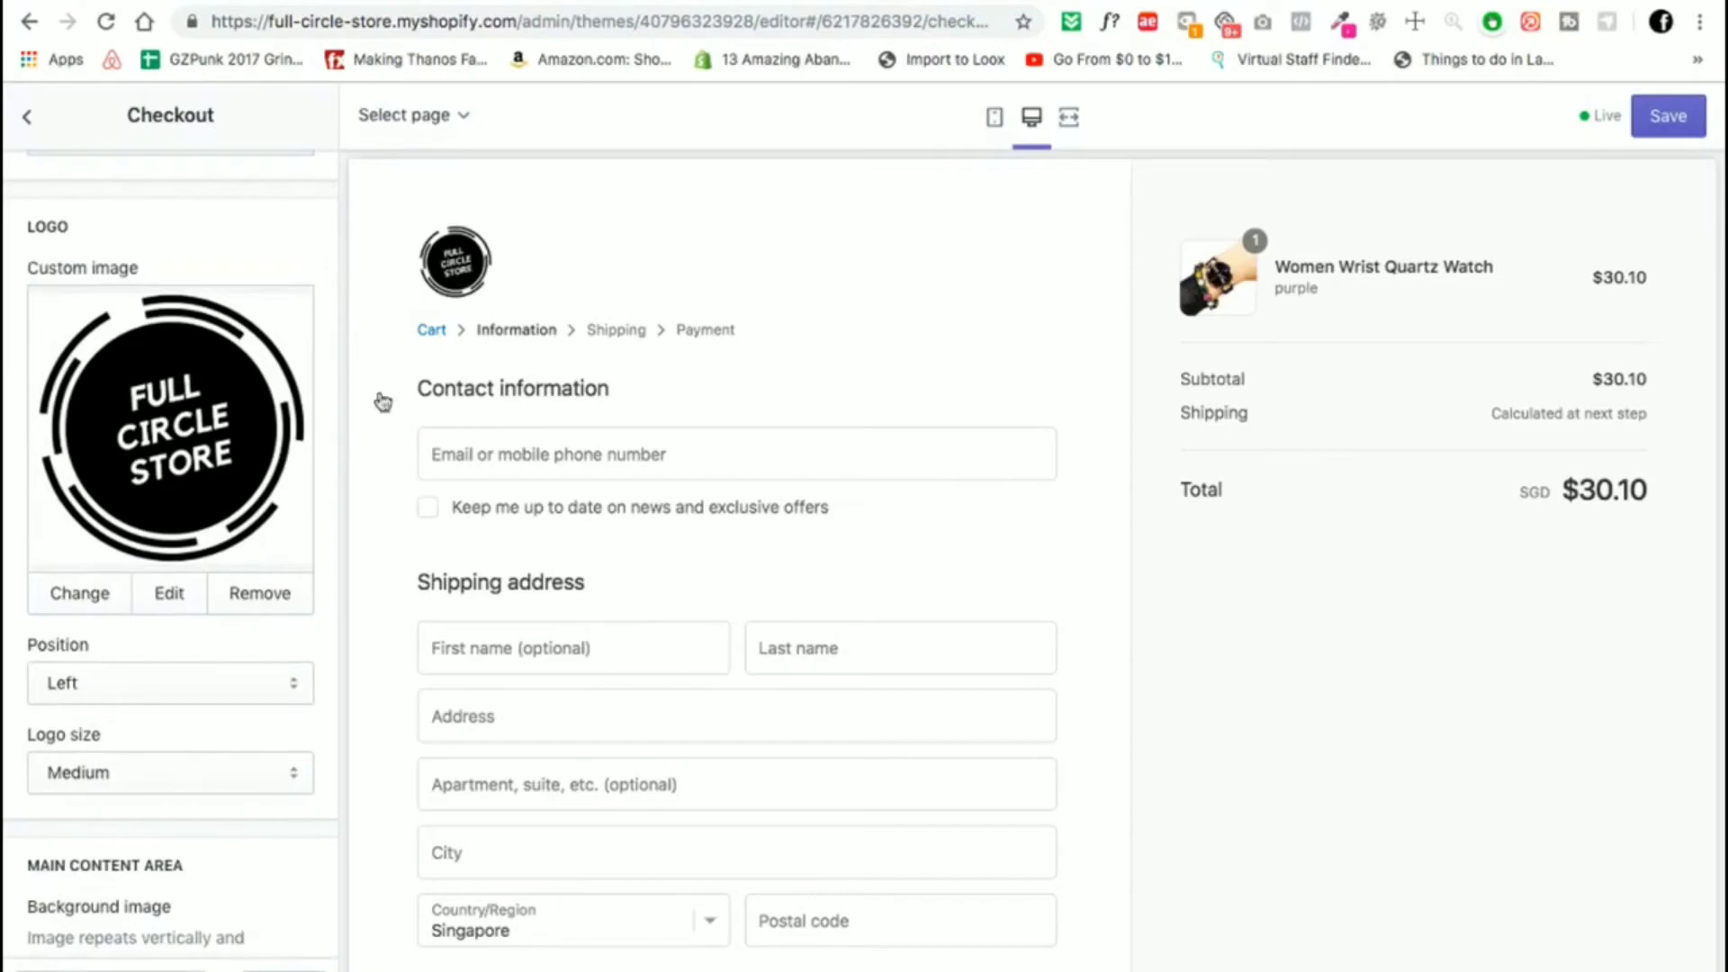
click(174, 785)
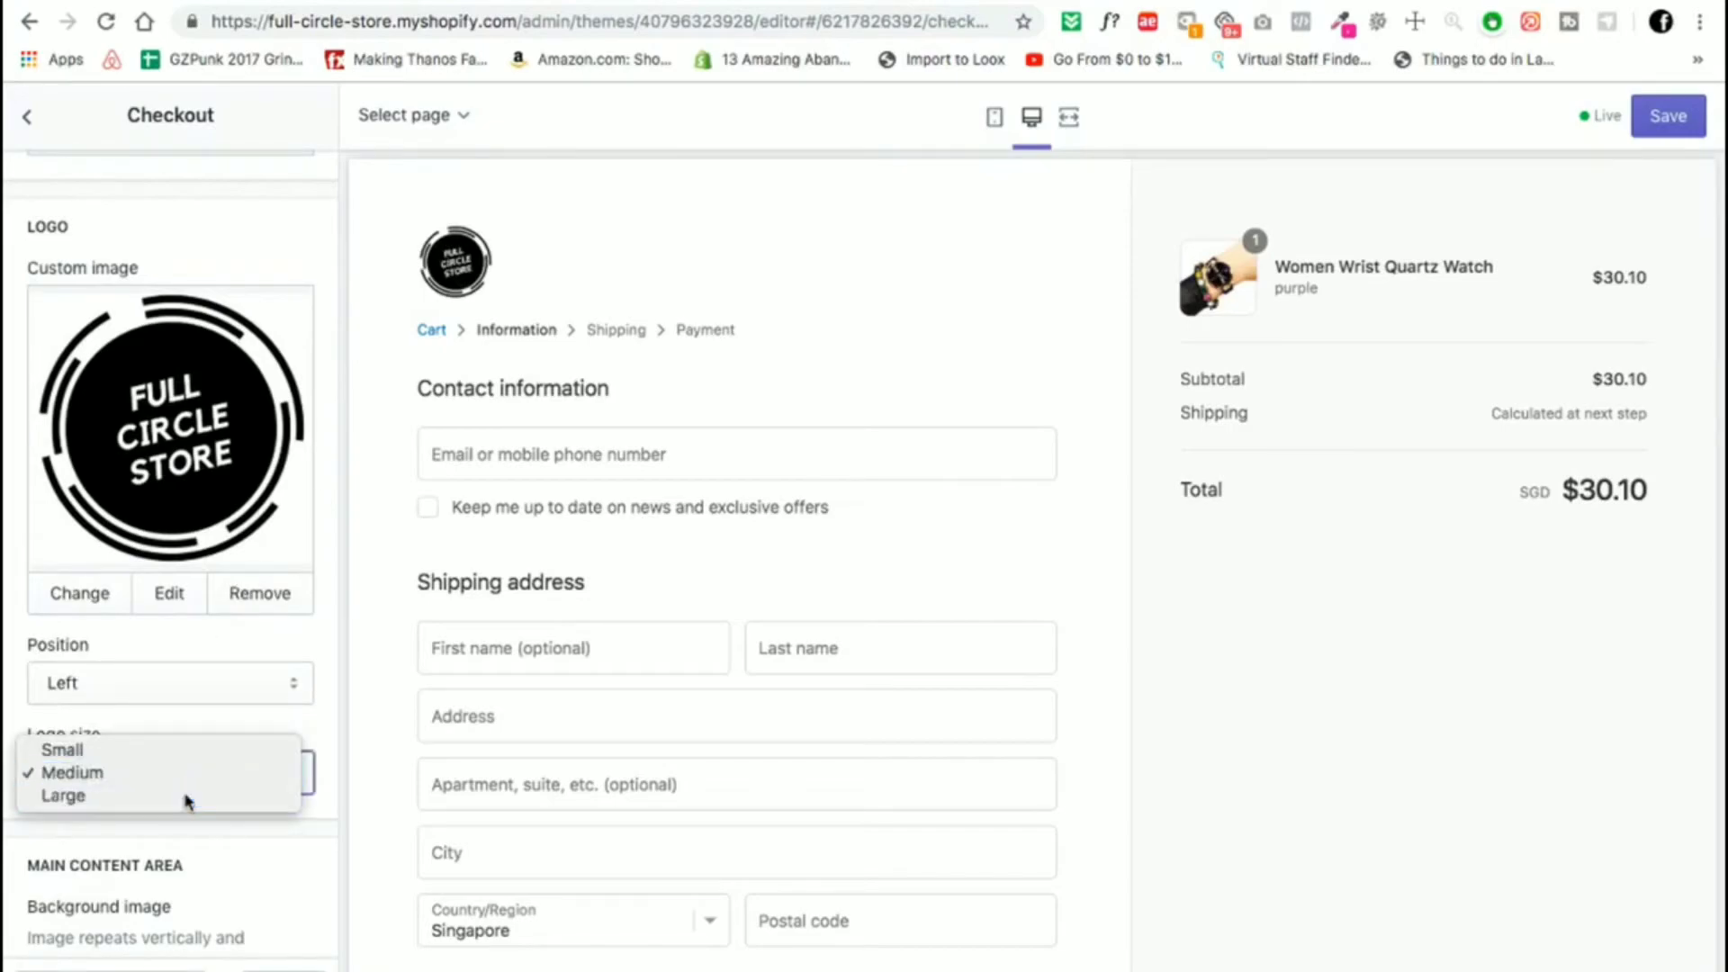
click(185, 801)
scroll(186, 801, down, 5)
scroll(186, 801, down, 1)
scroll(186, 801, up, 1)
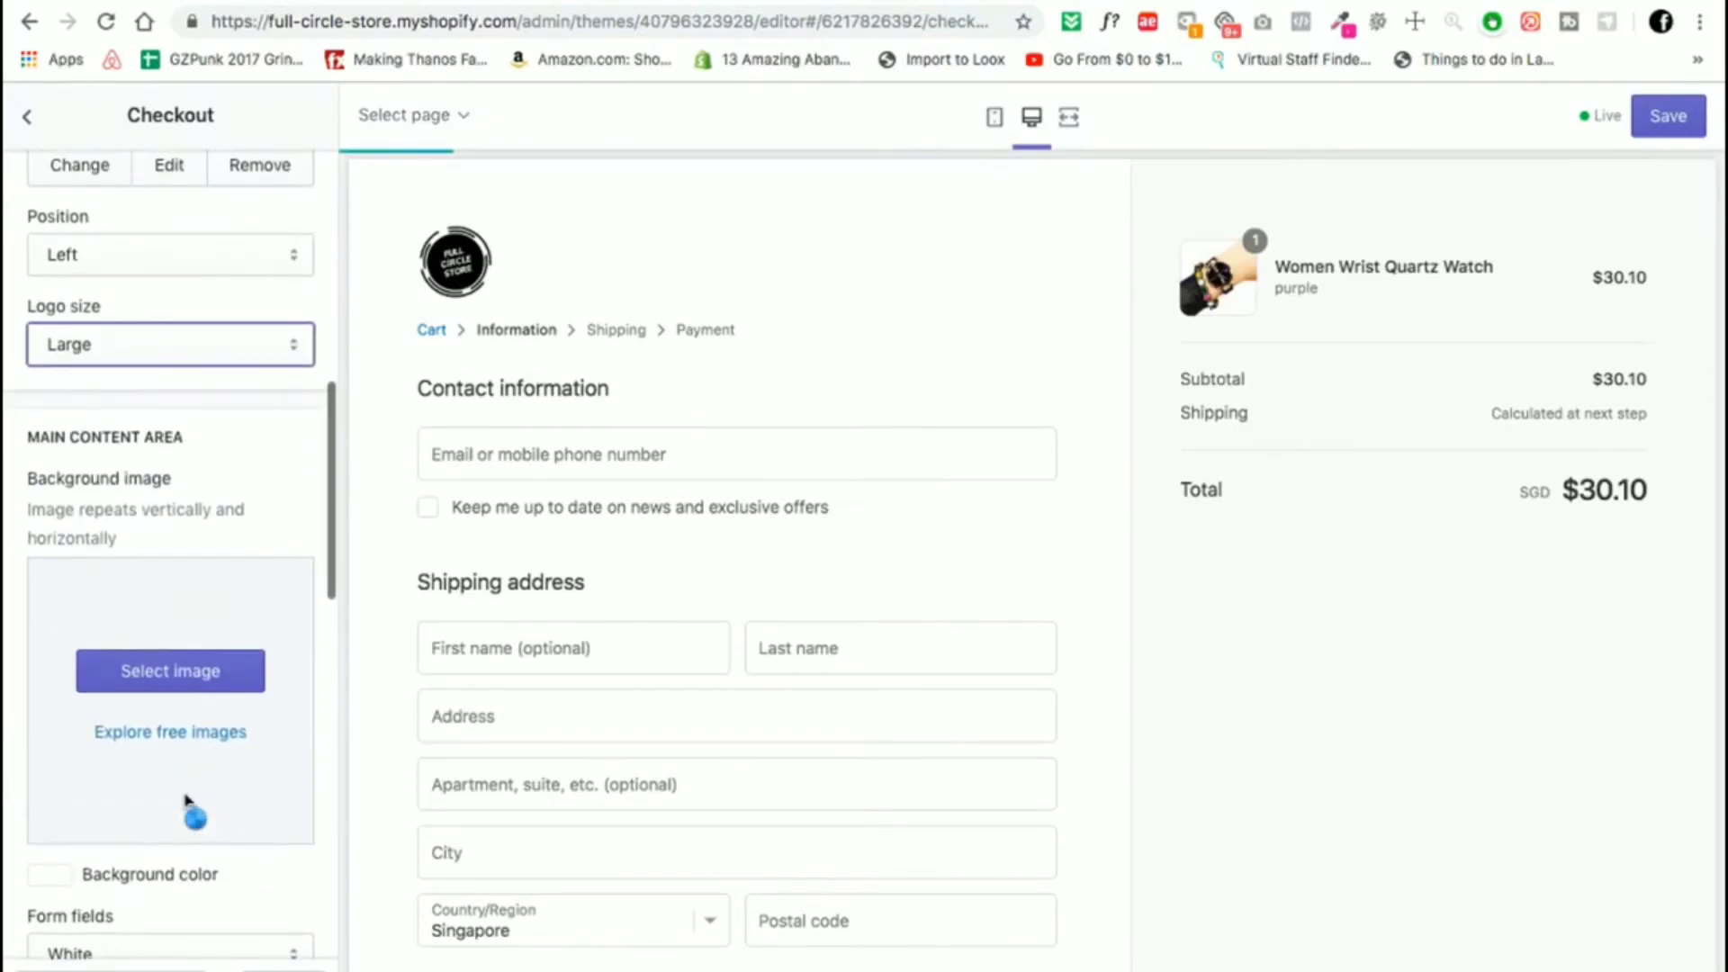
scroll(186, 801, up, 9)
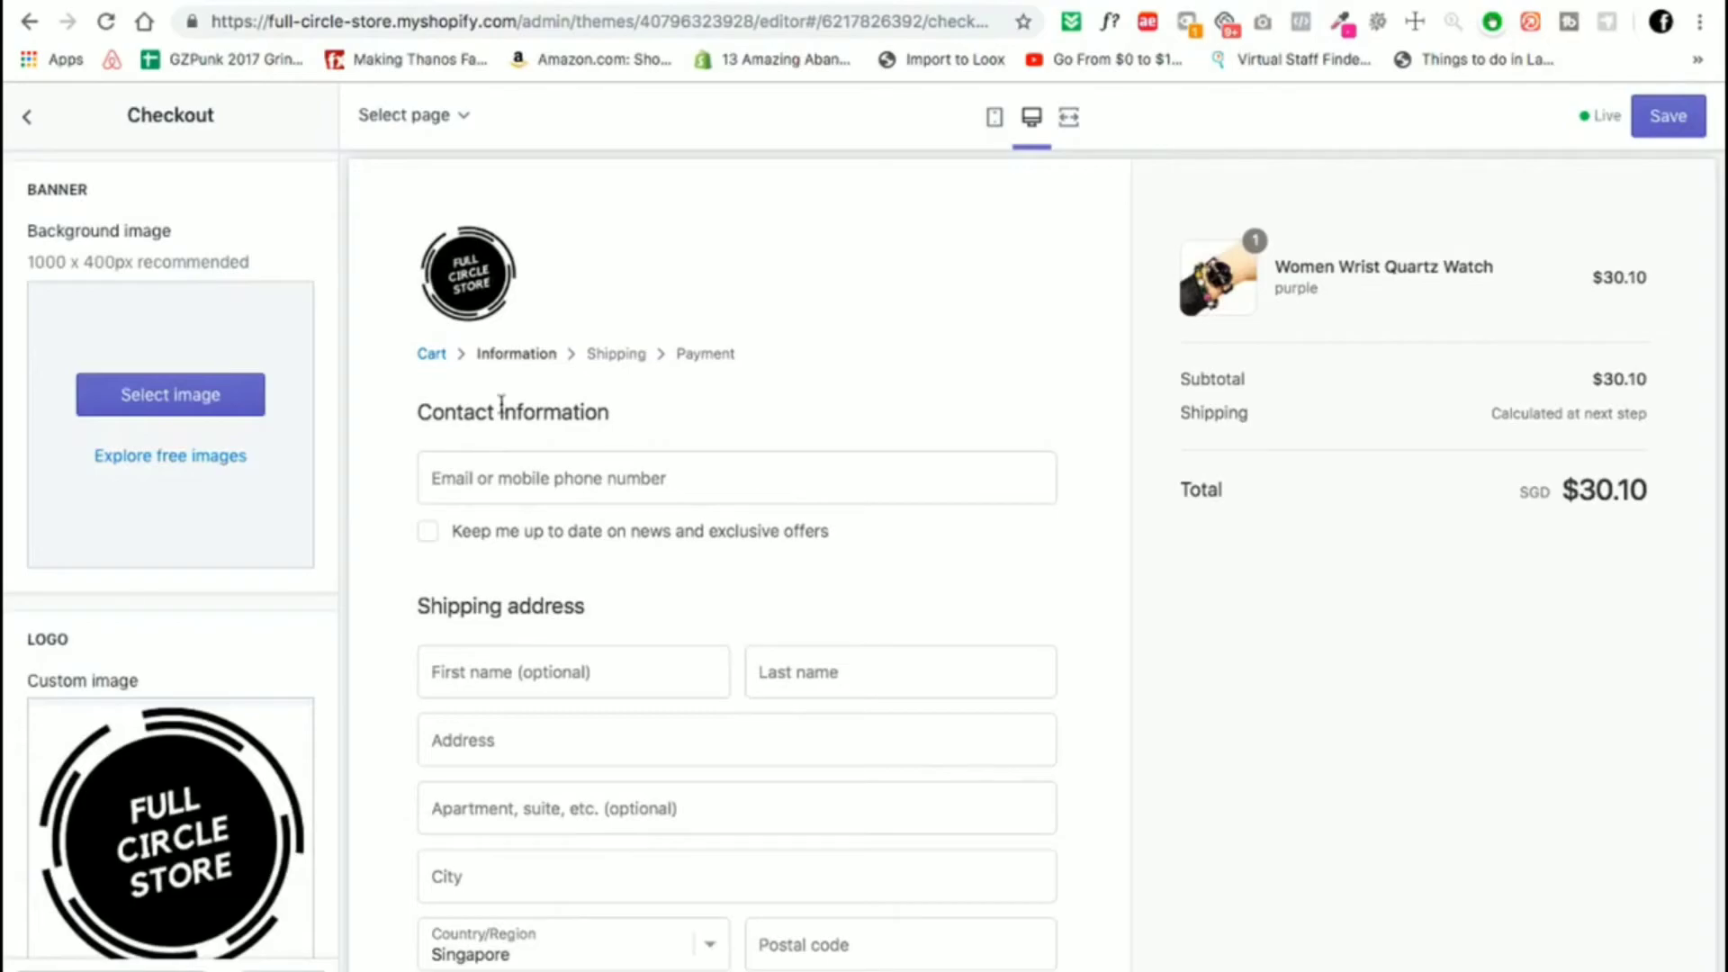
scroll(501, 396, down, 2)
scroll(224, 570, down, 15)
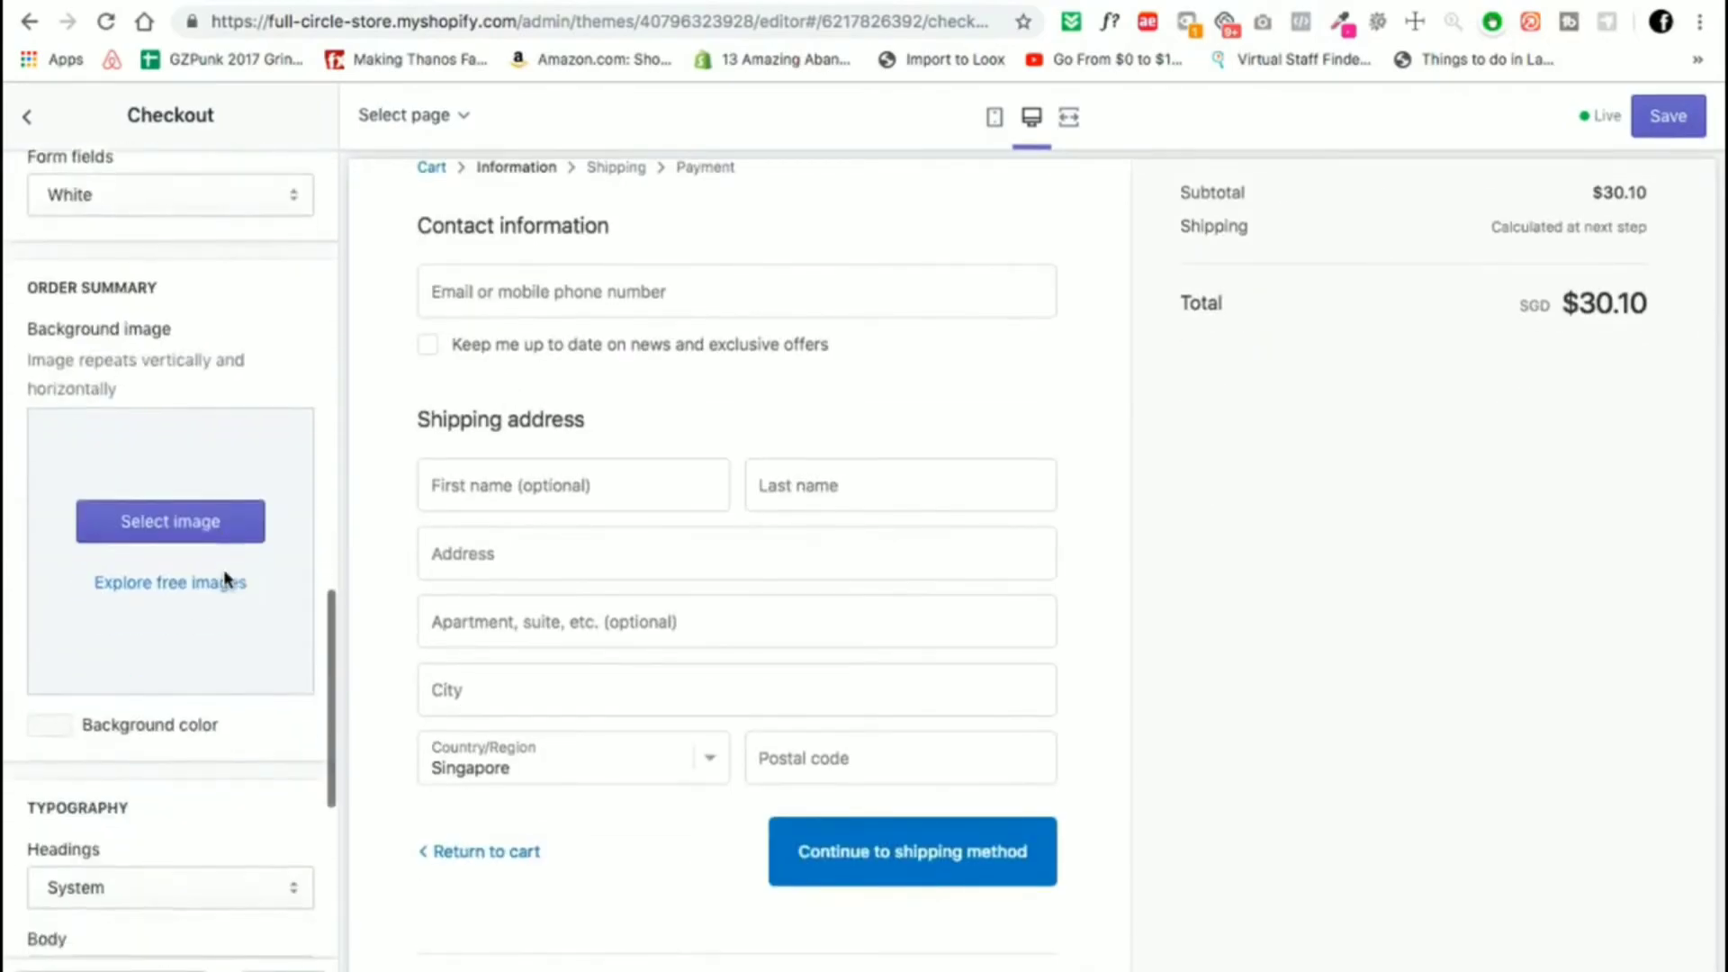
scroll(225, 579, down, 10)
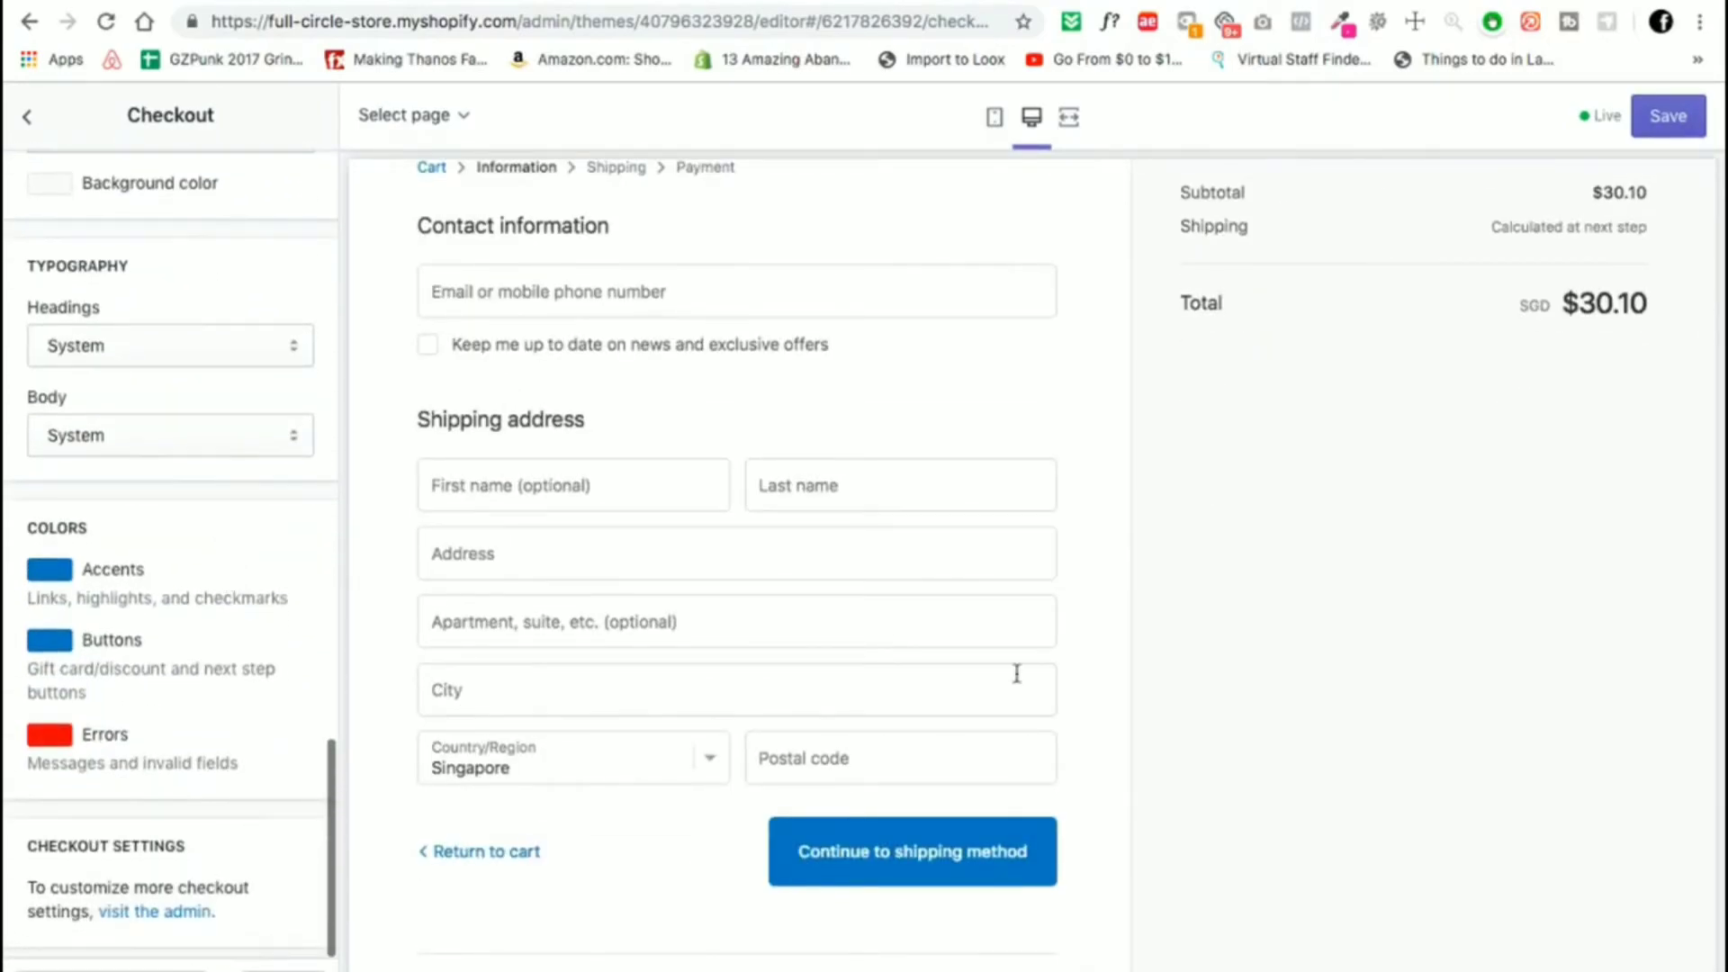
click(1664, 122)
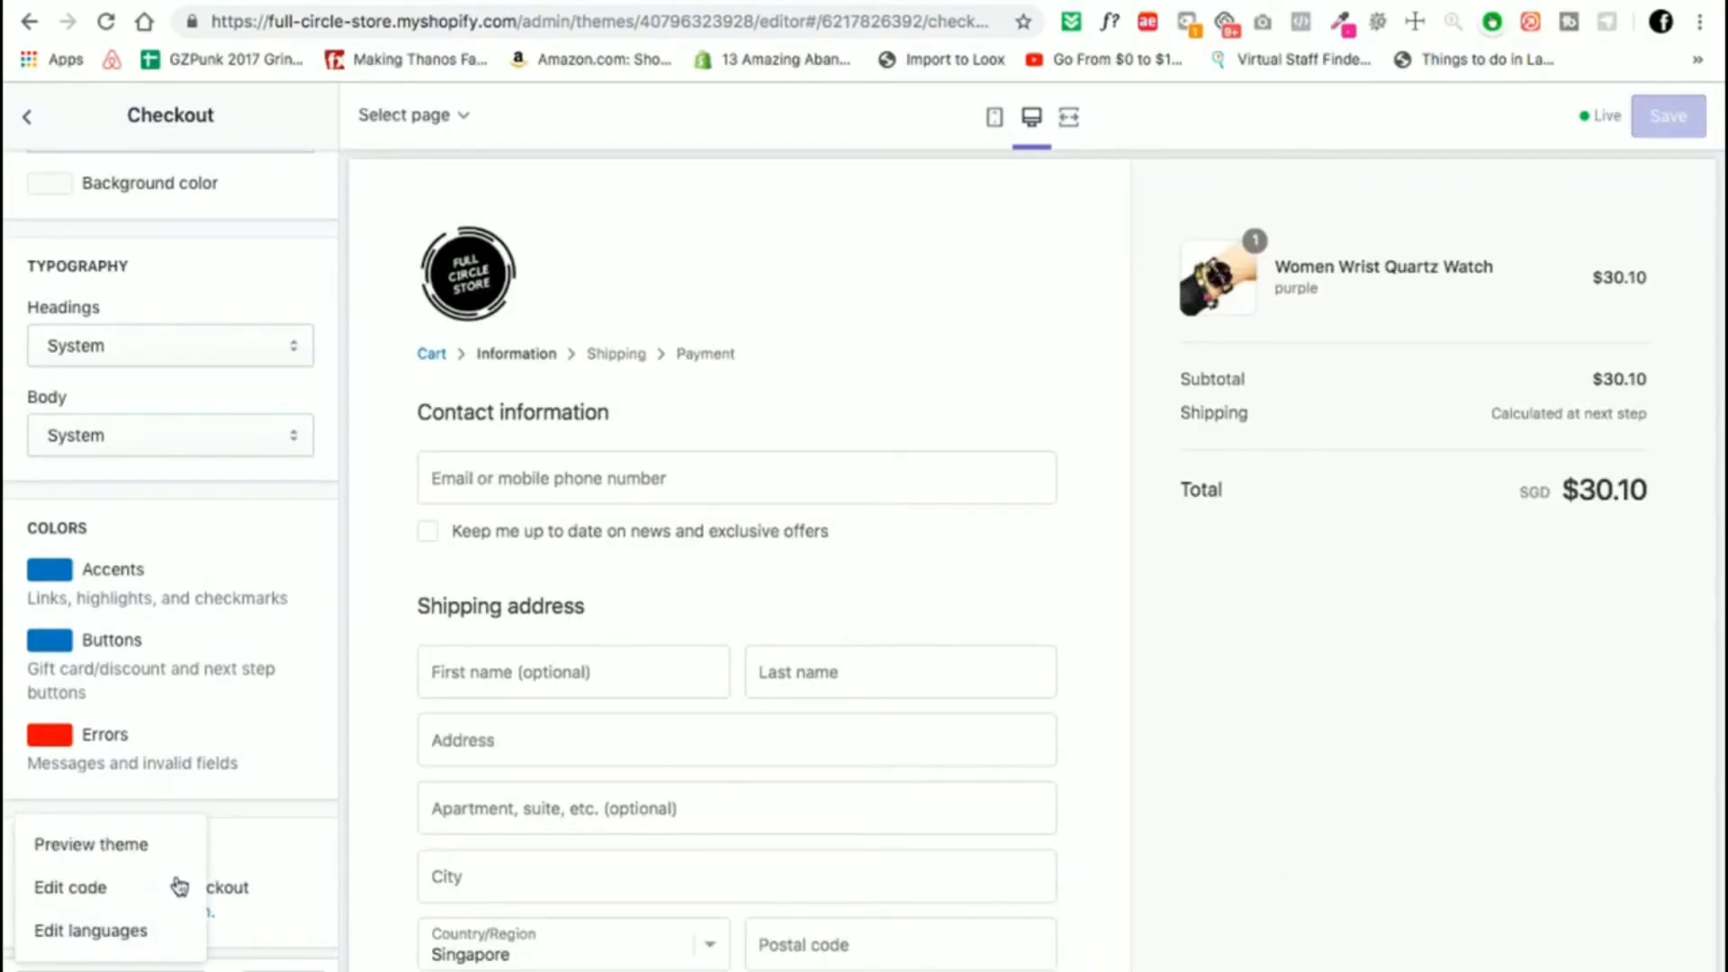
Preview the storefront home page with the updated theme and scroll through it
click(142, 856)
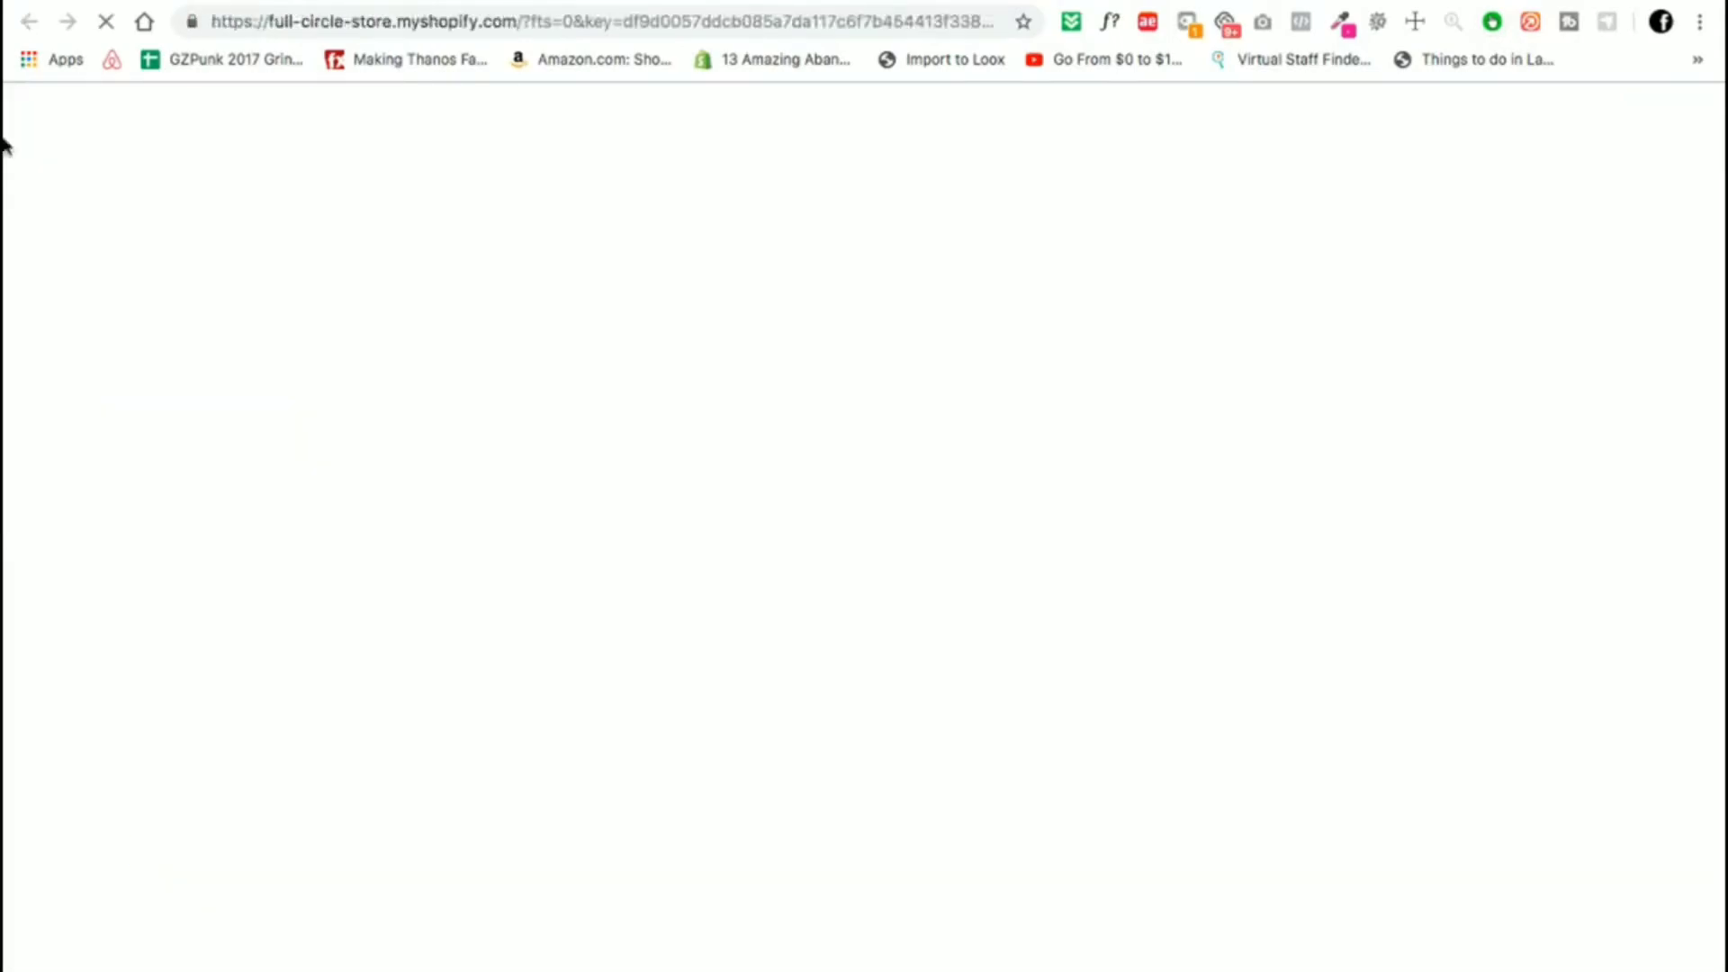
click(90, 1)
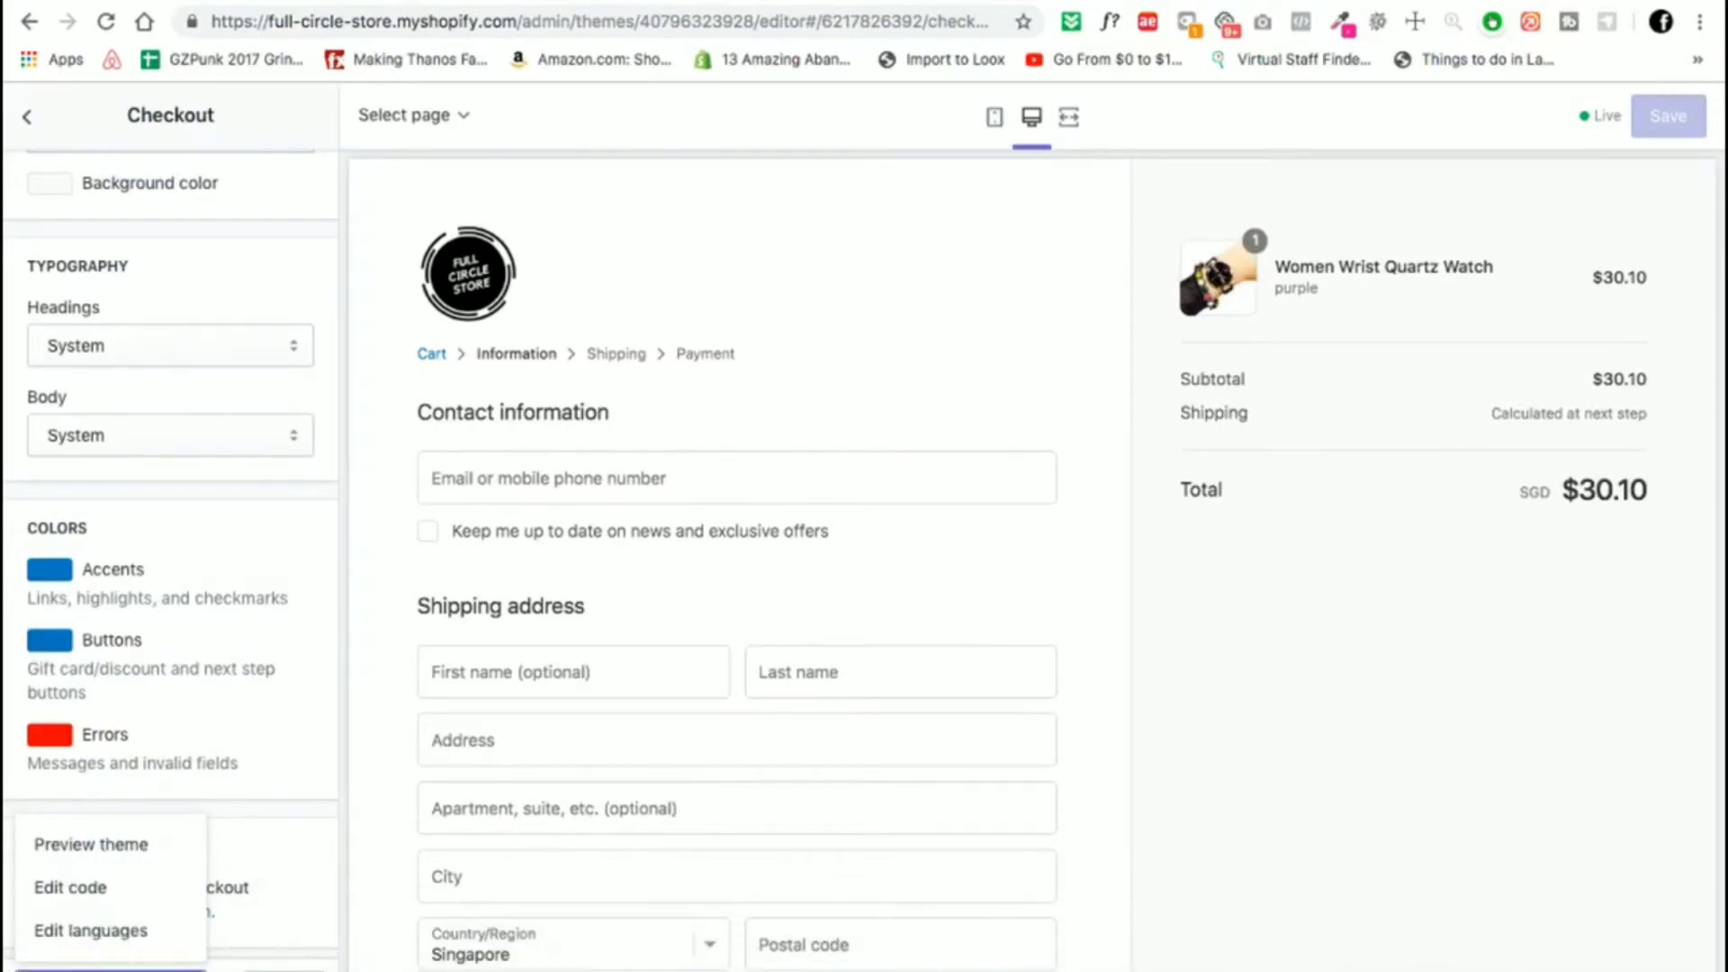
click(94, 849)
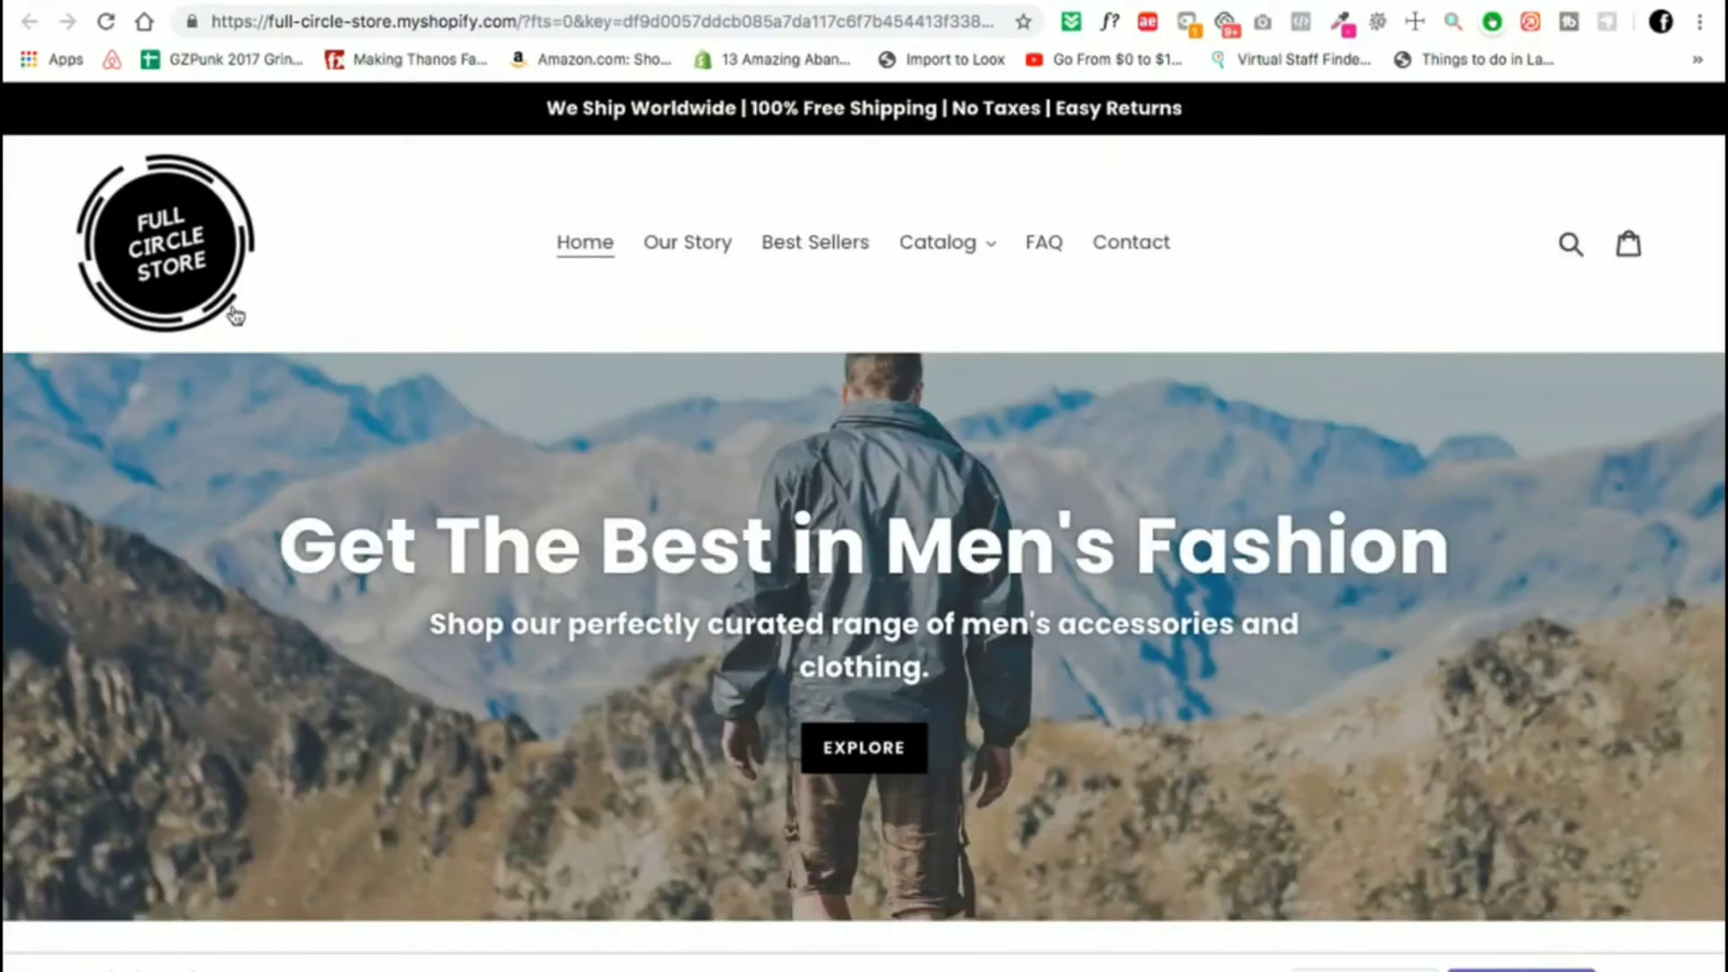
scroll(236, 316, down, 1)
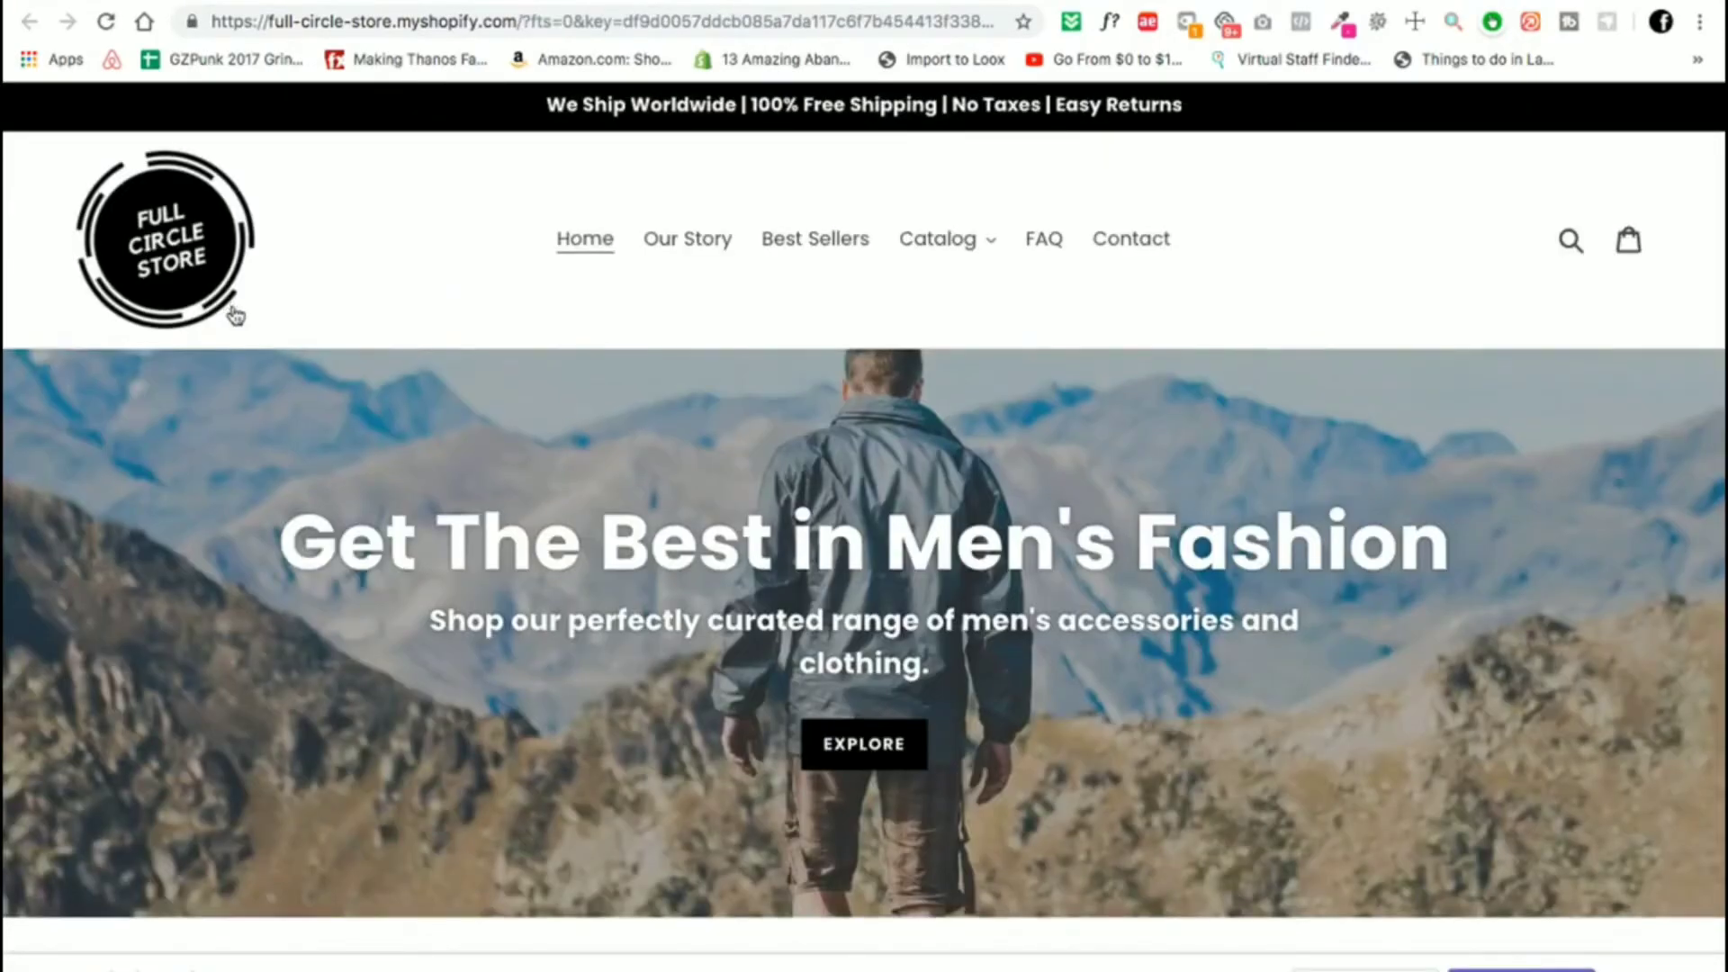
scroll(235, 316, up, 1)
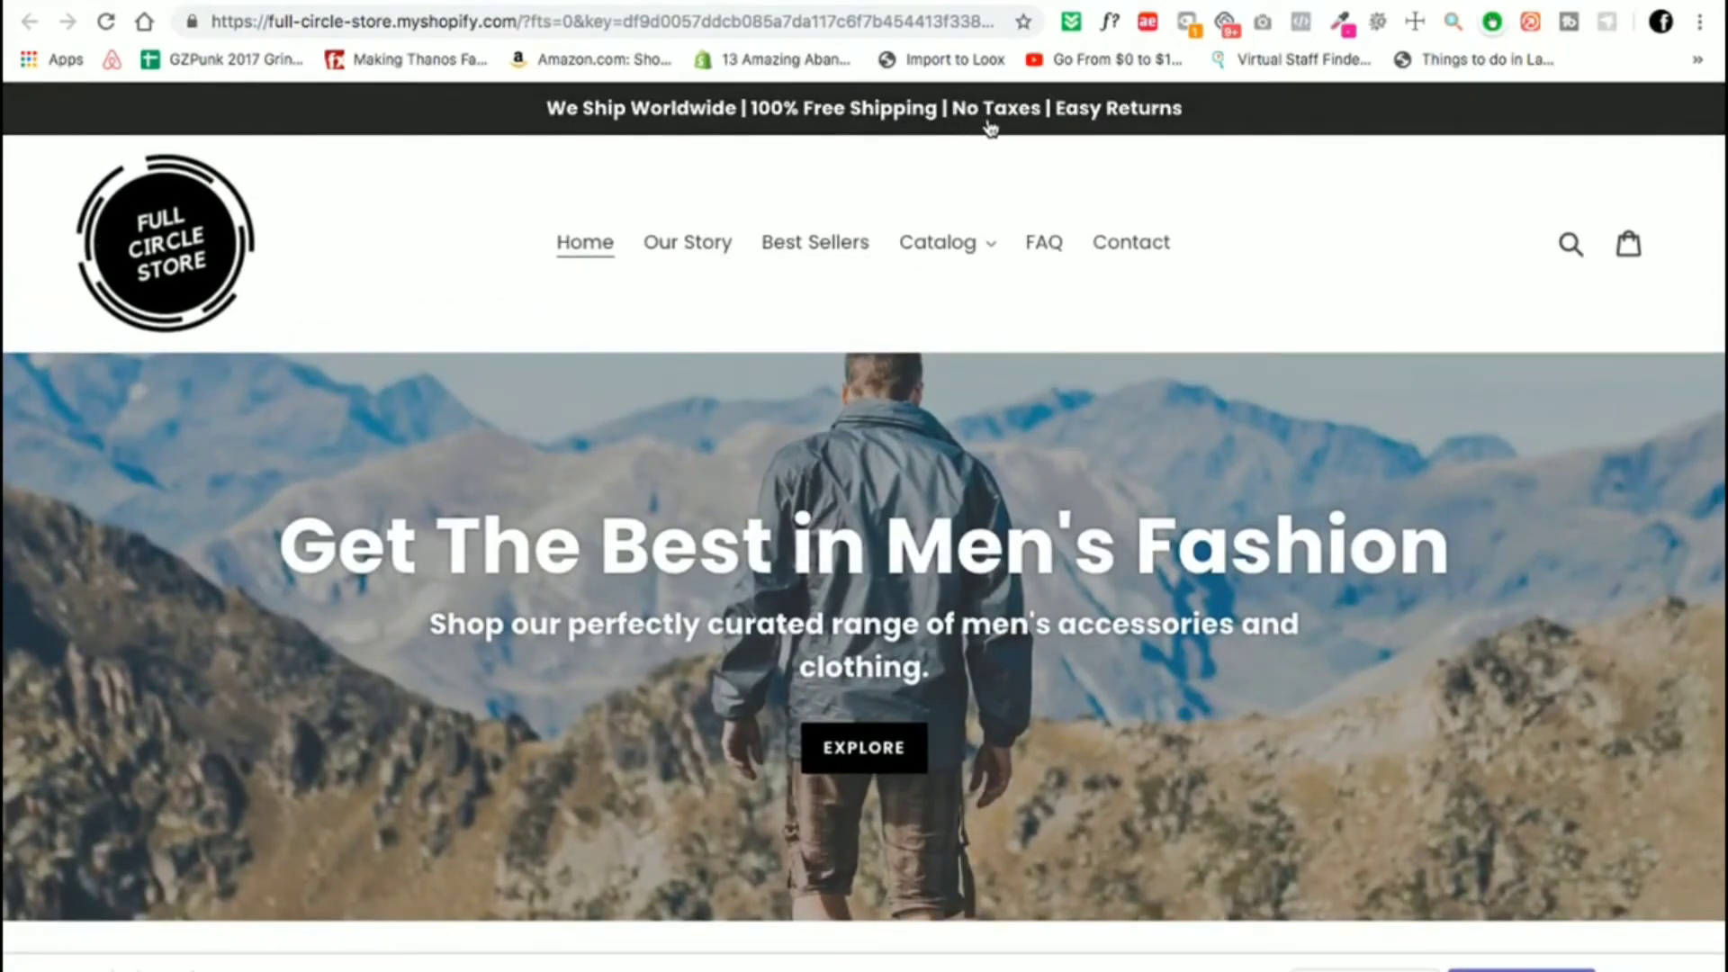
scroll(802, 348, down, 2)
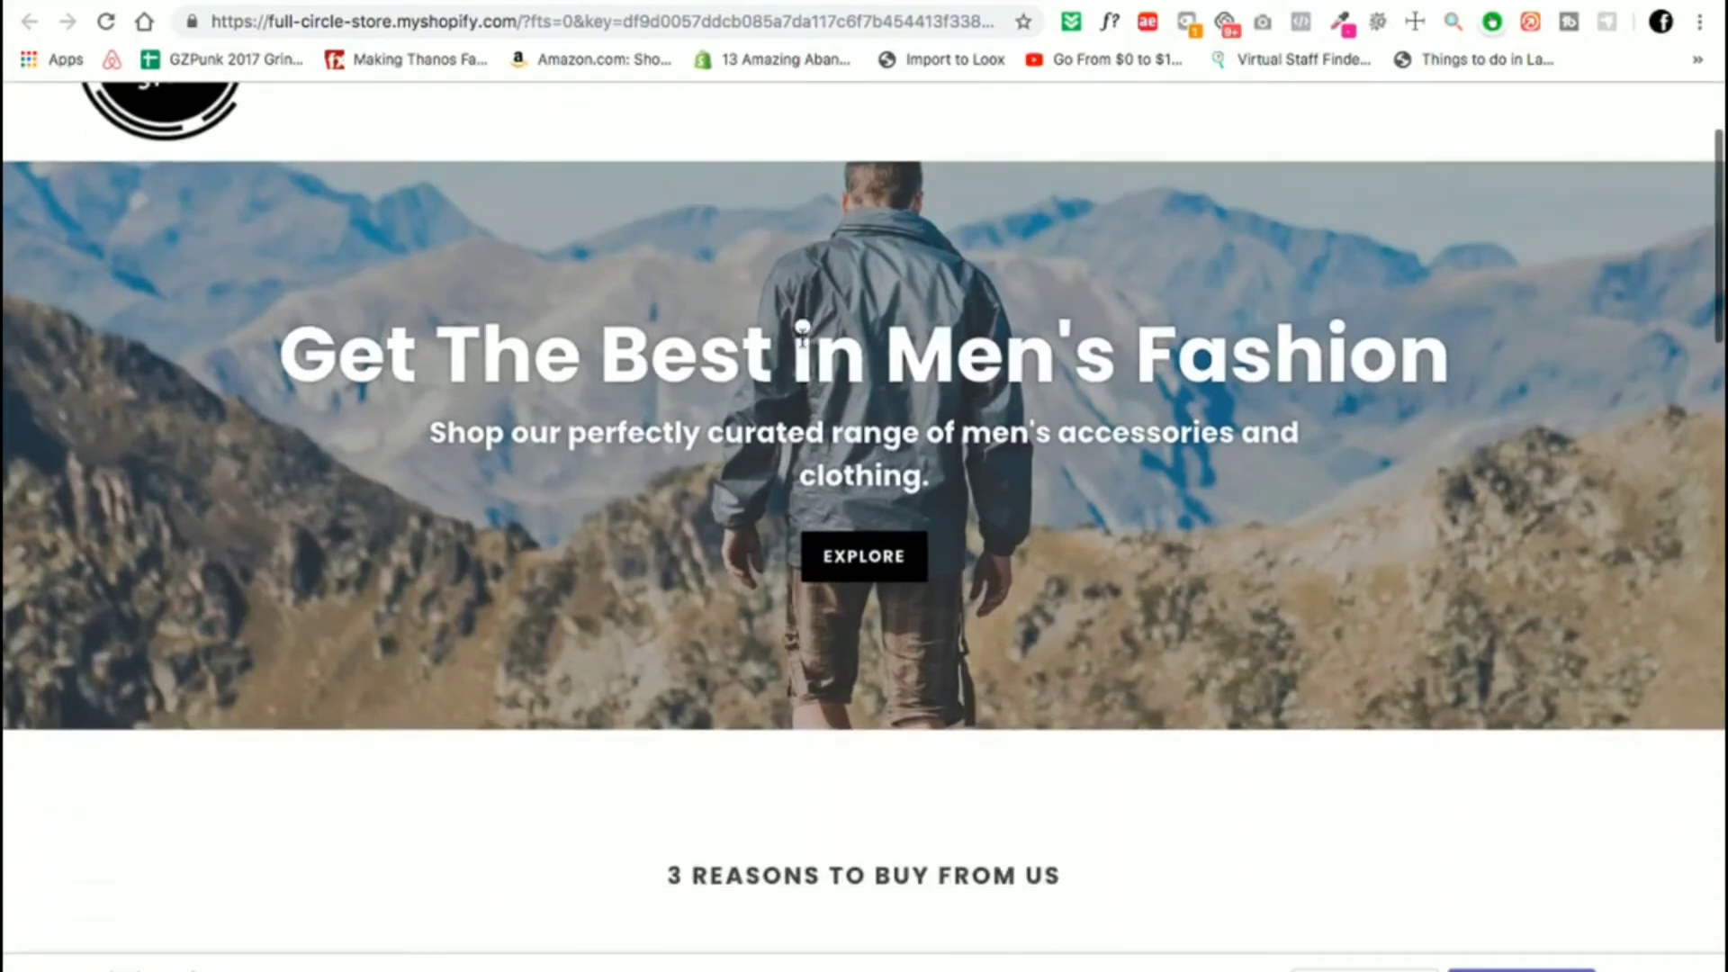
scroll(663, 603, down, 6)
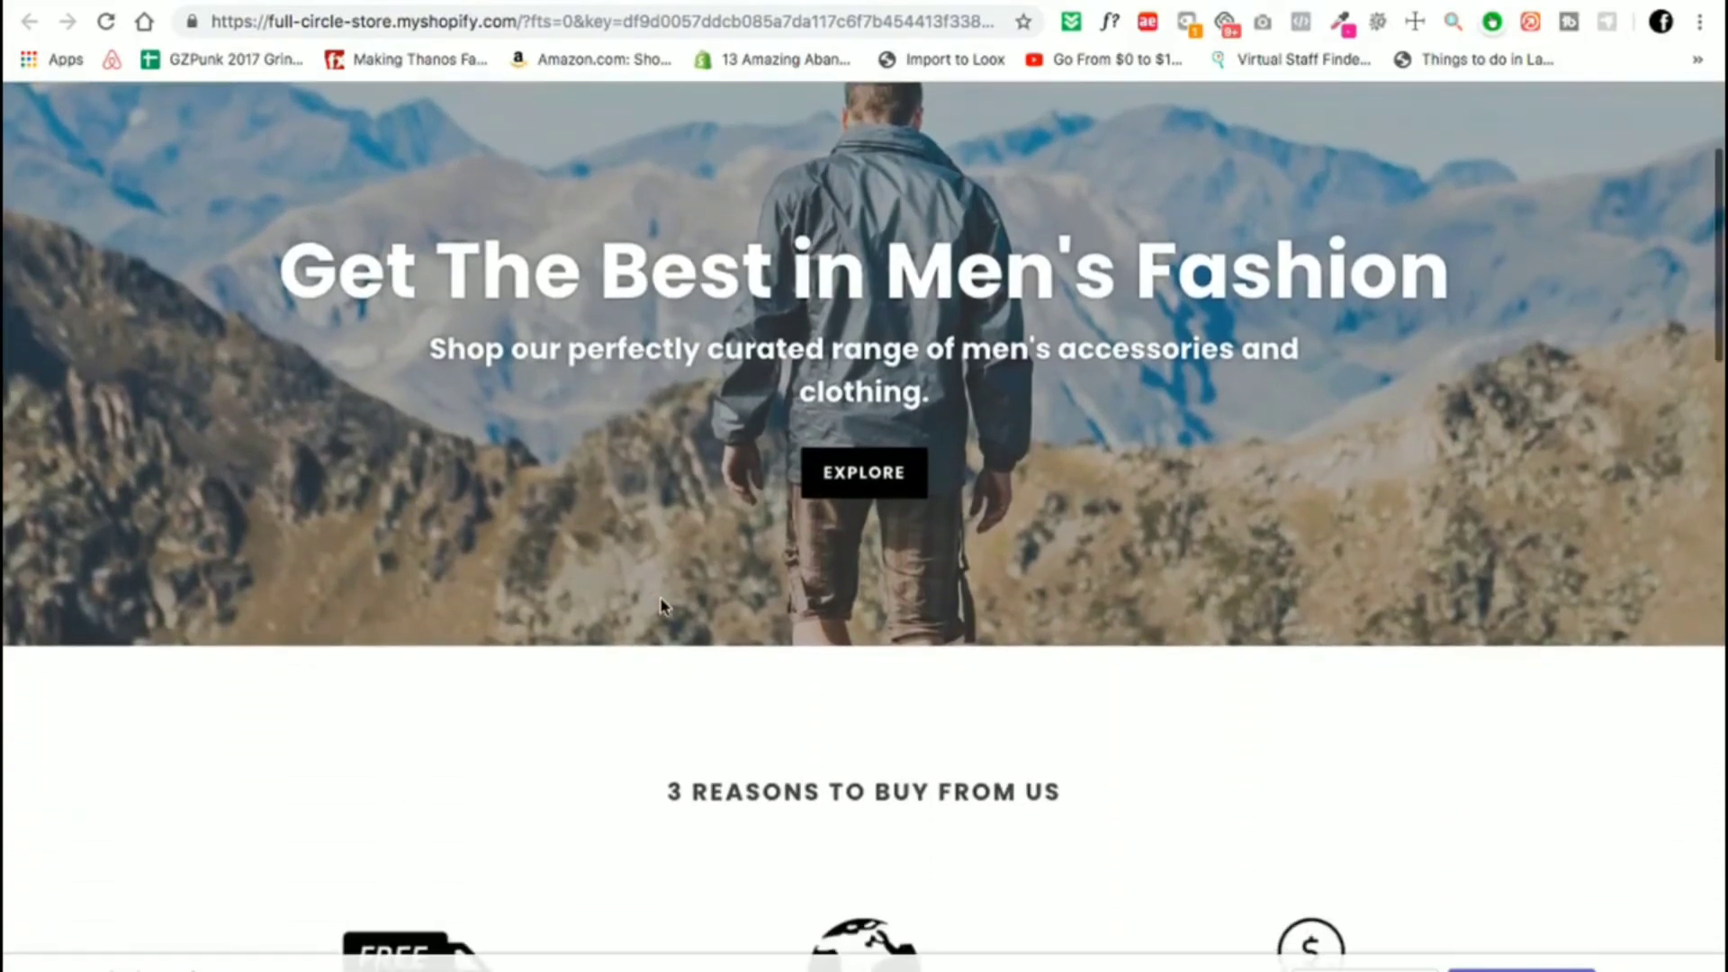
scroll(663, 606, down, 20)
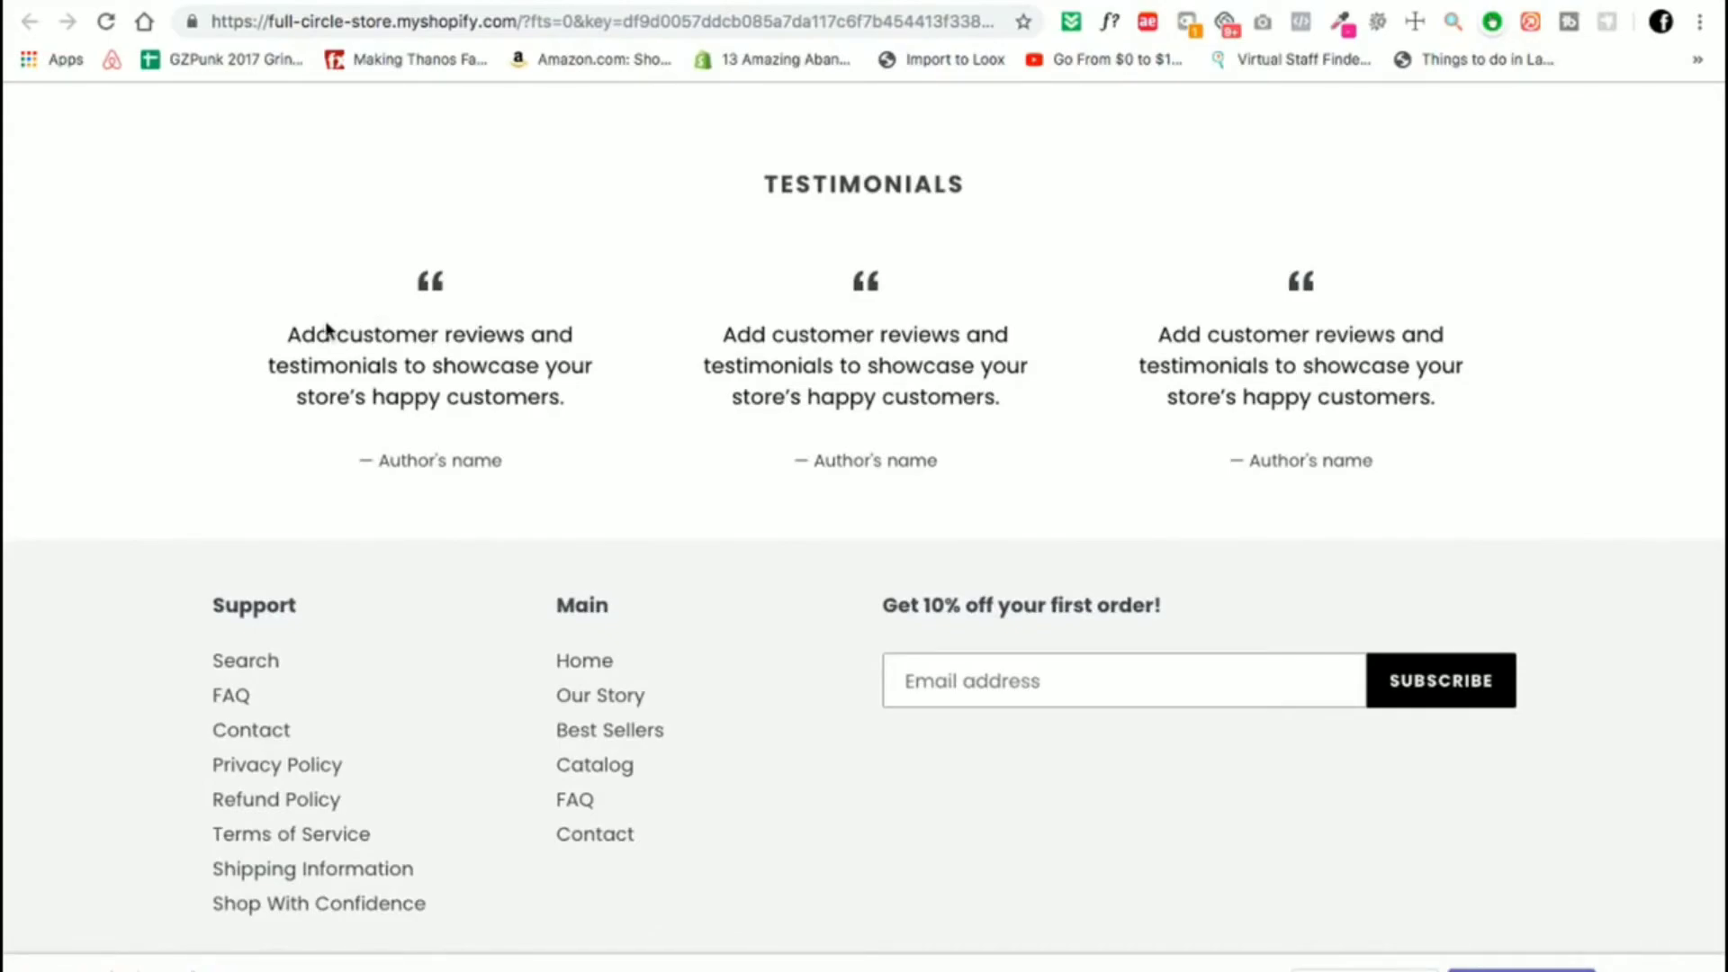
scroll(283, 476, down, 3)
scroll(275, 507, up, 2)
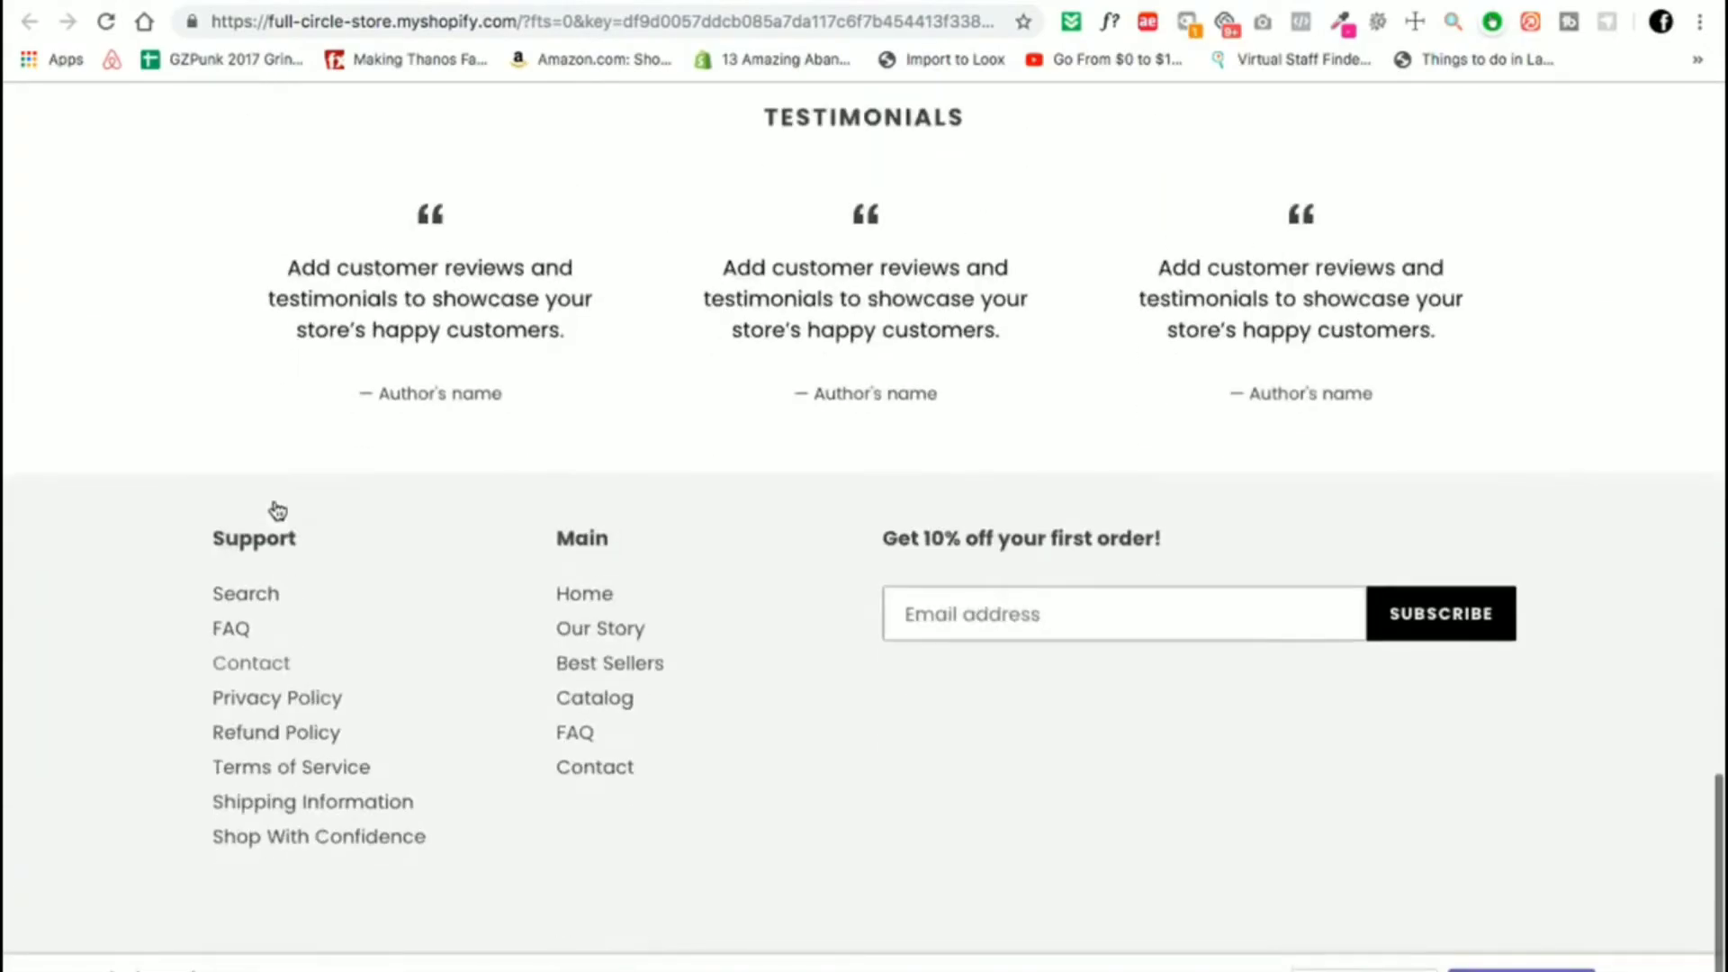
scroll(252, 549, down, 2)
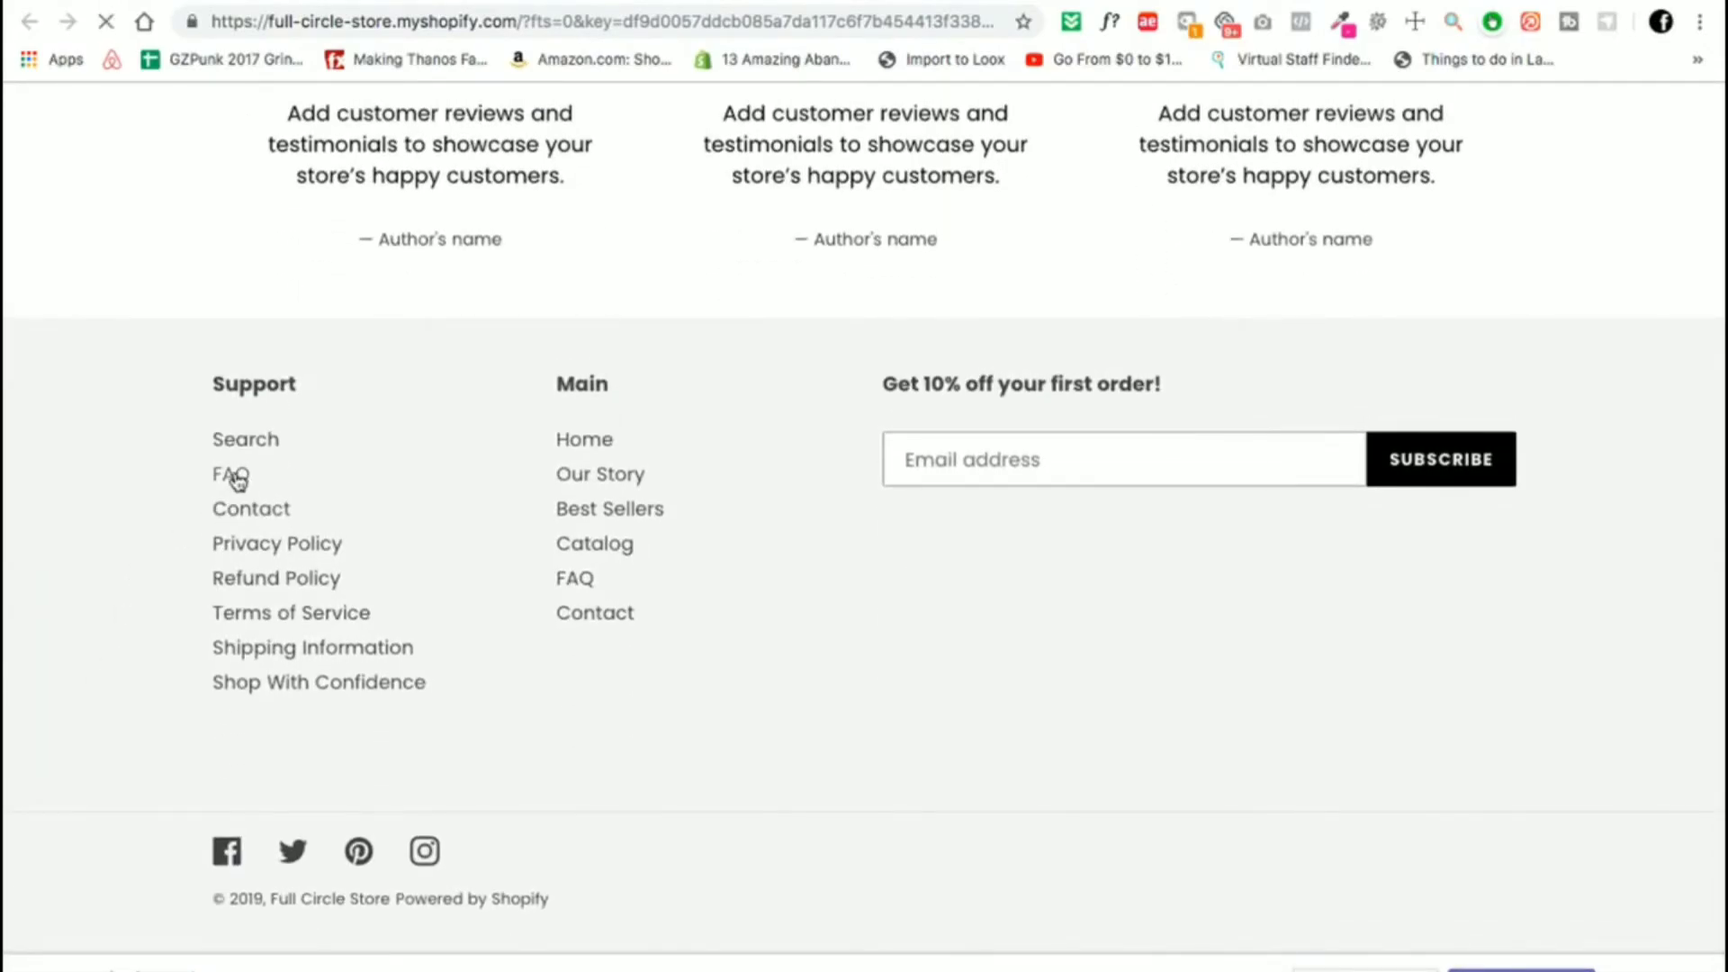
View the store's FAQ and Our Story pages
click(235, 476)
scroll(682, 810, down, 15)
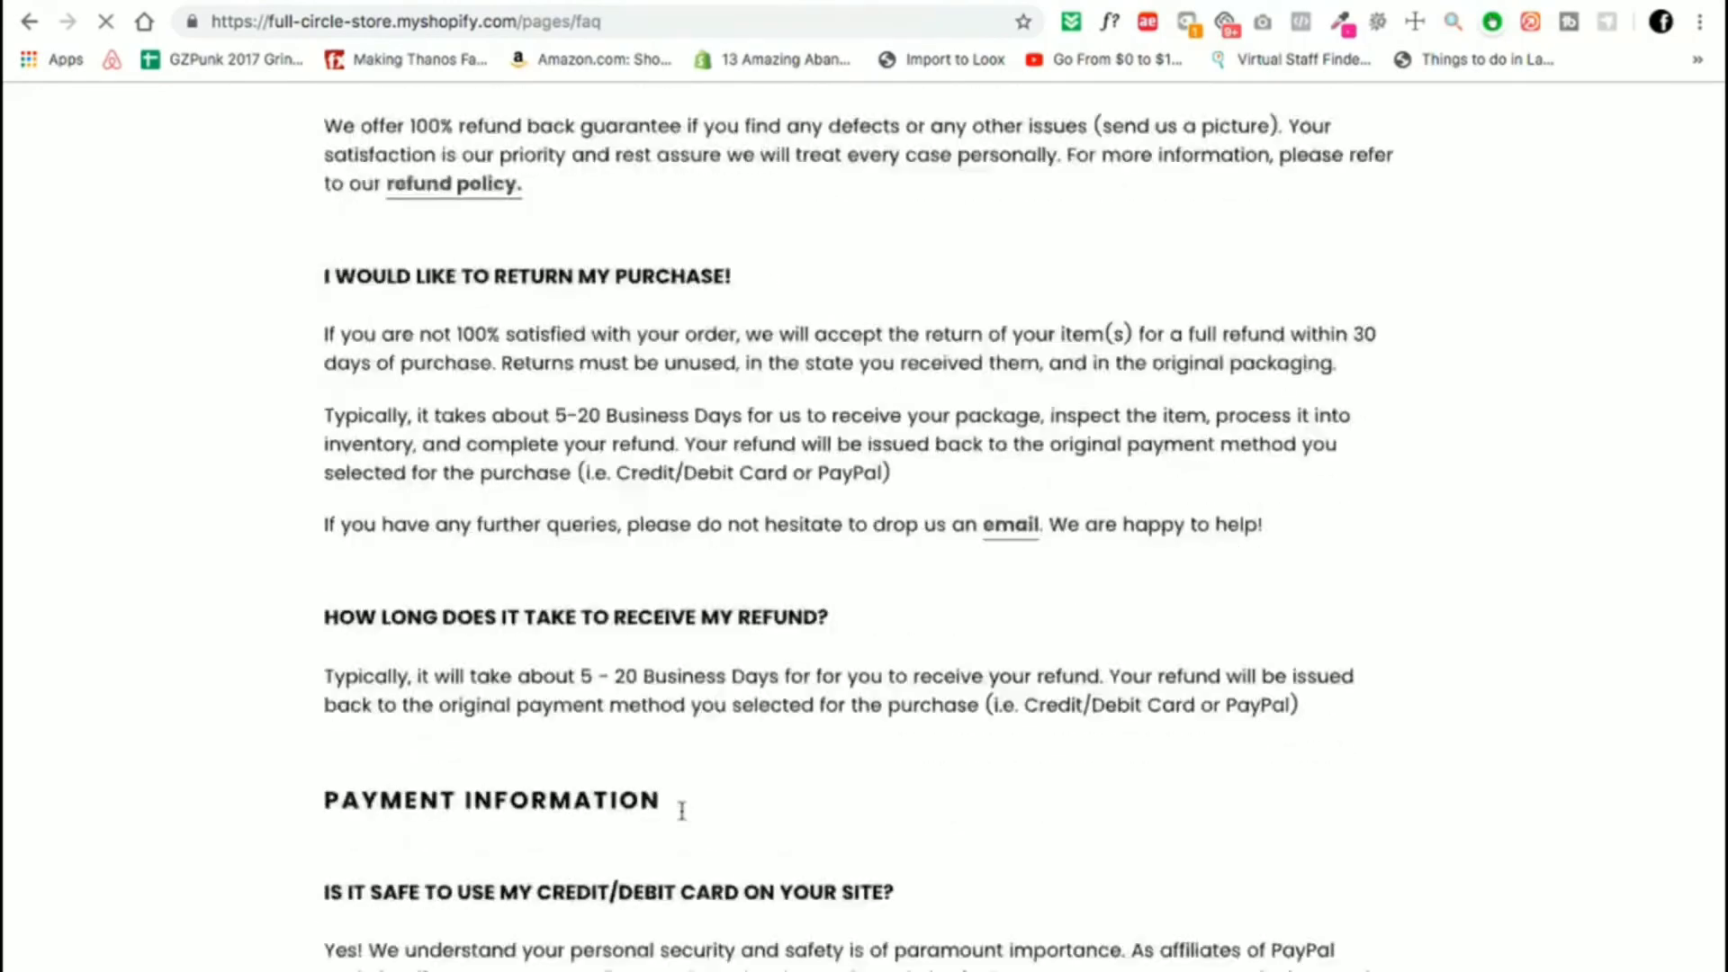
scroll(682, 810, down, 10)
scroll(682, 814, up, 1)
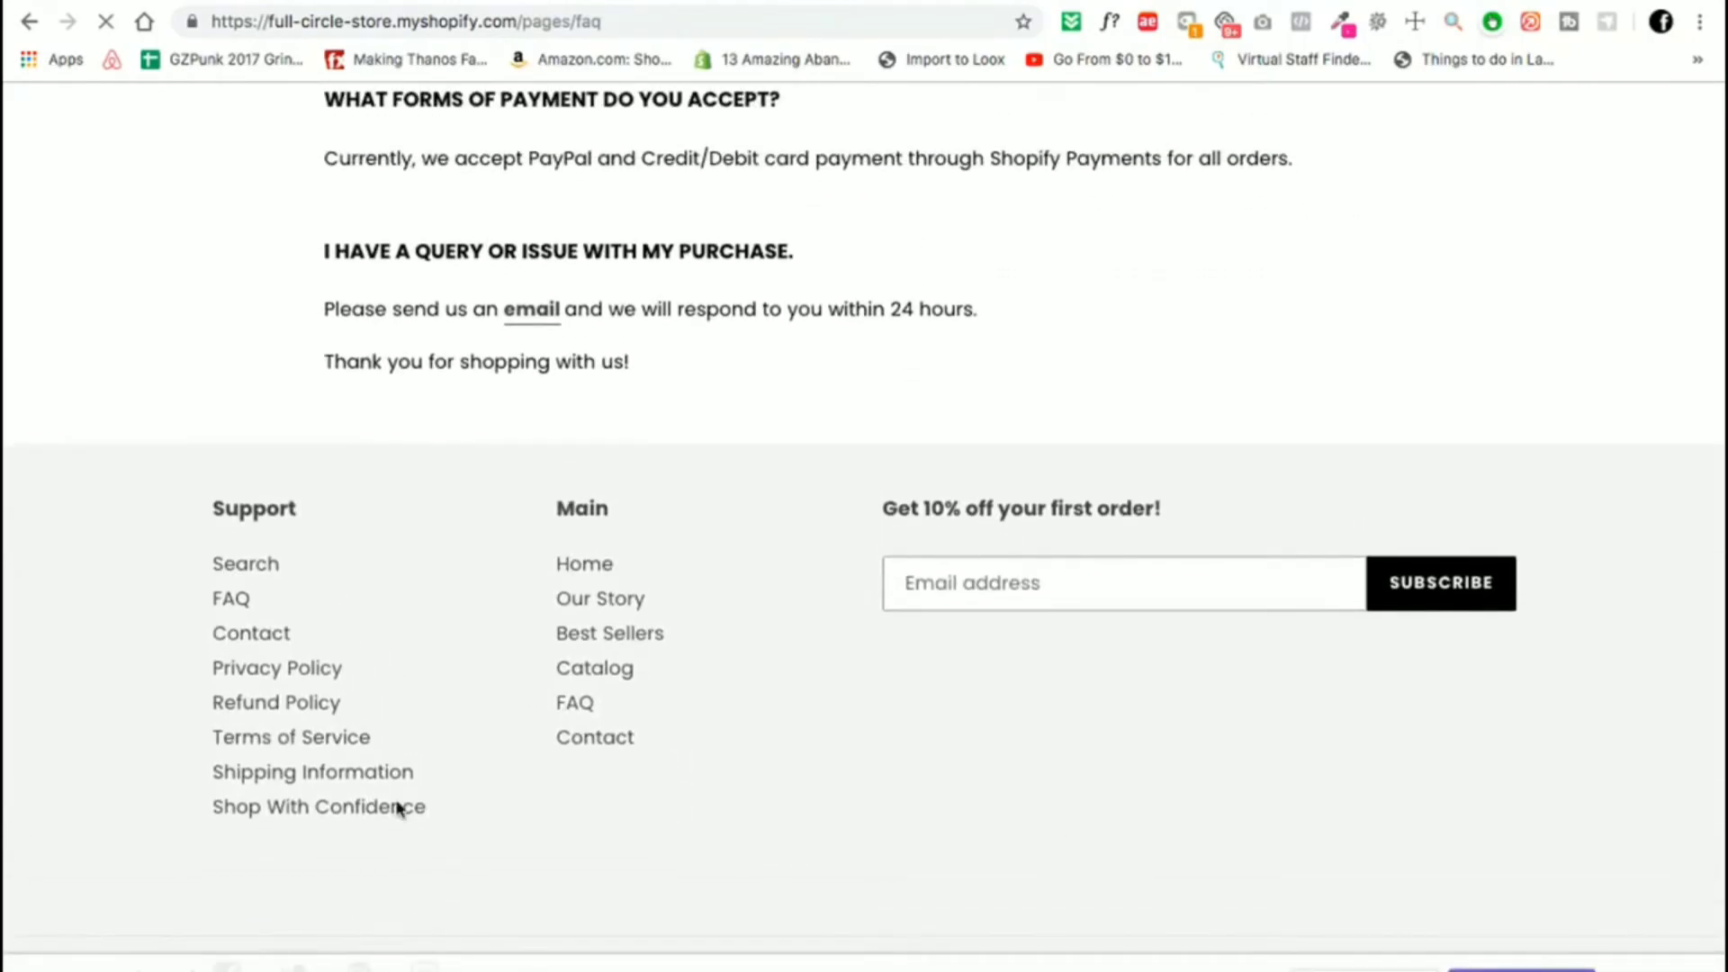
click(588, 598)
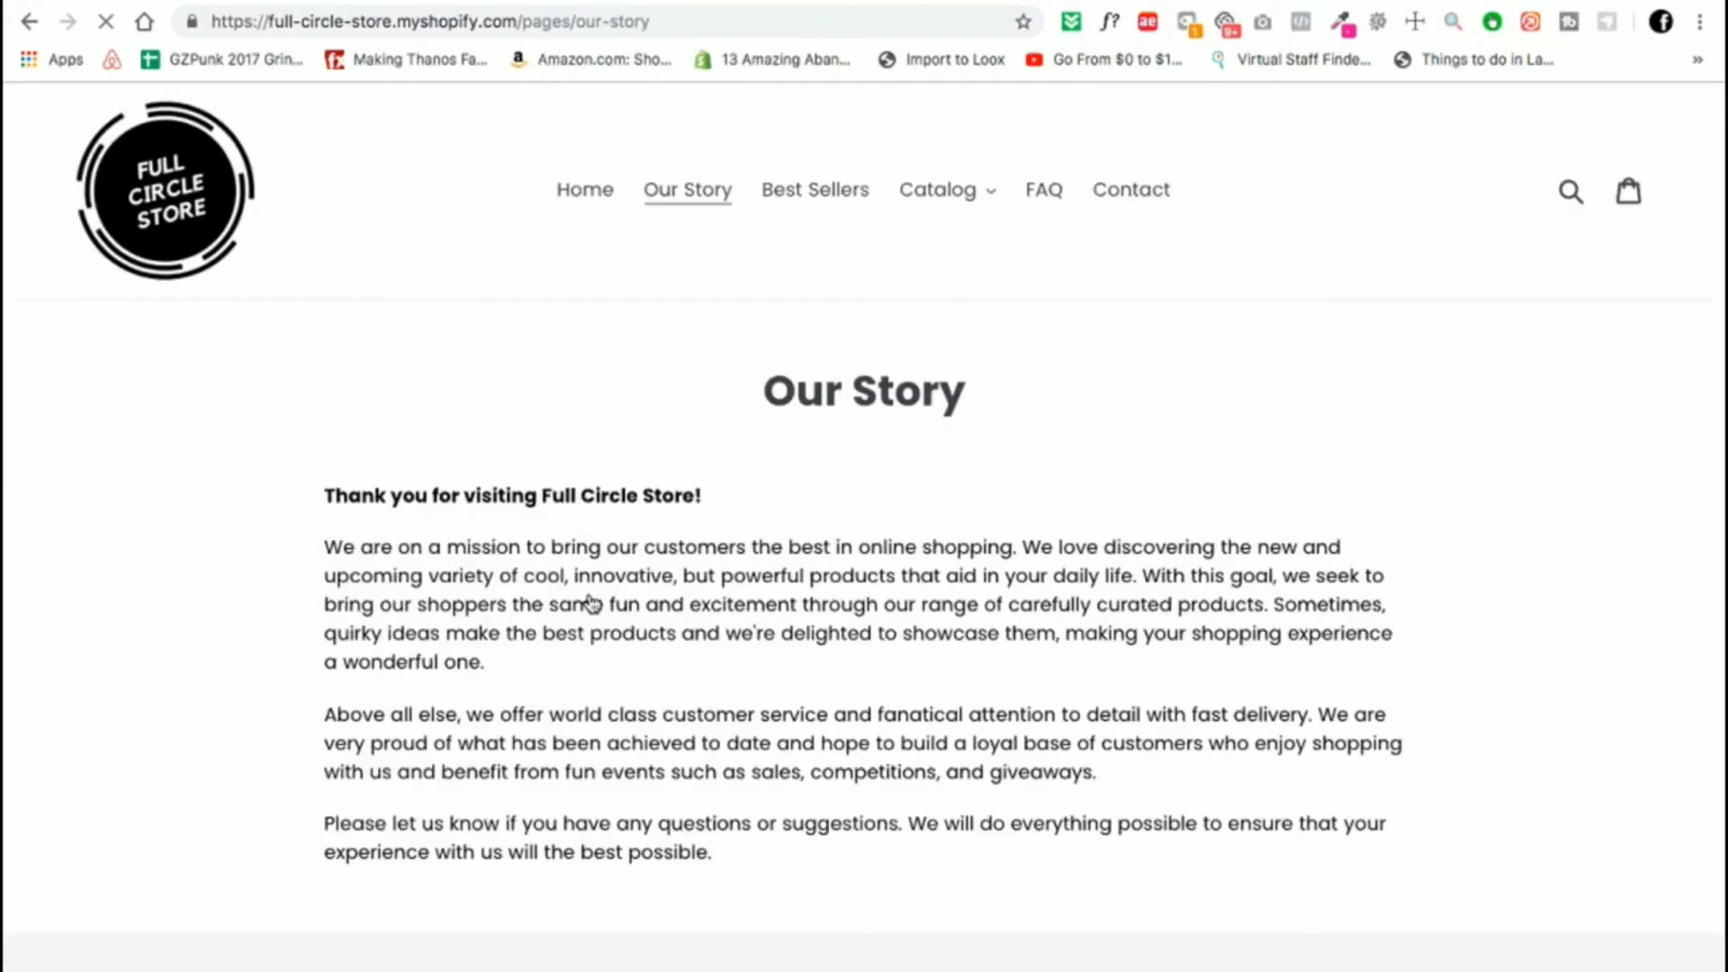
scroll(589, 604, down, 3)
scroll(589, 603, up, 3)
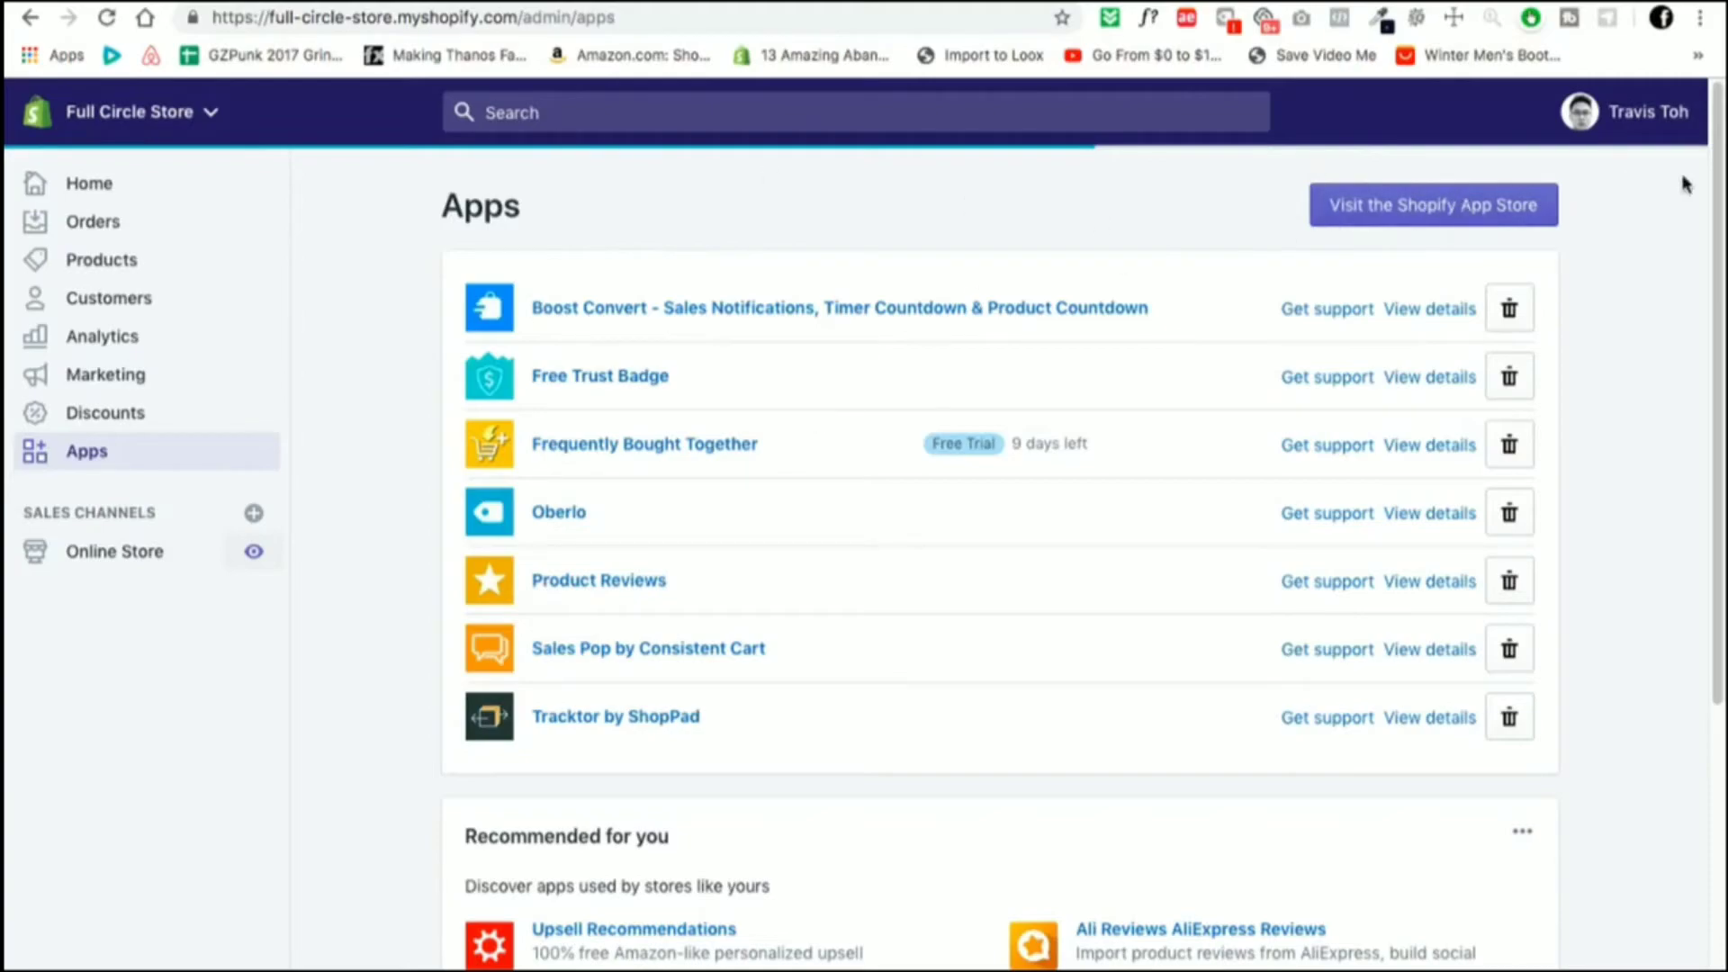
click(1419, 214)
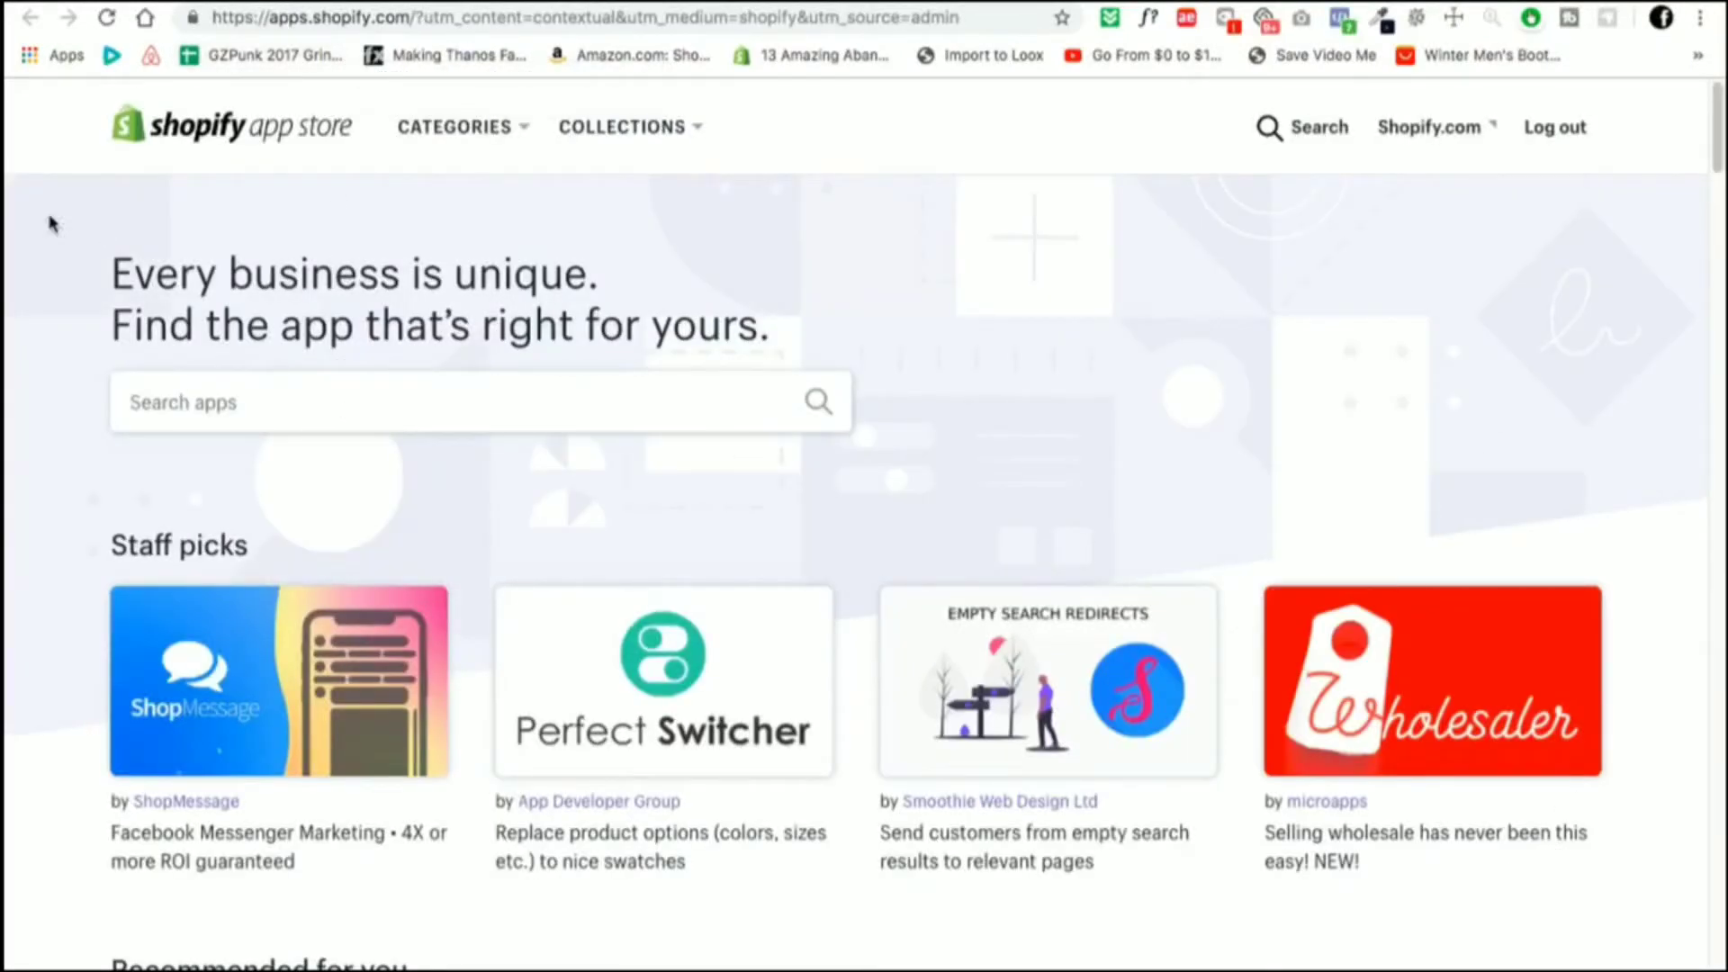
click(211, 415)
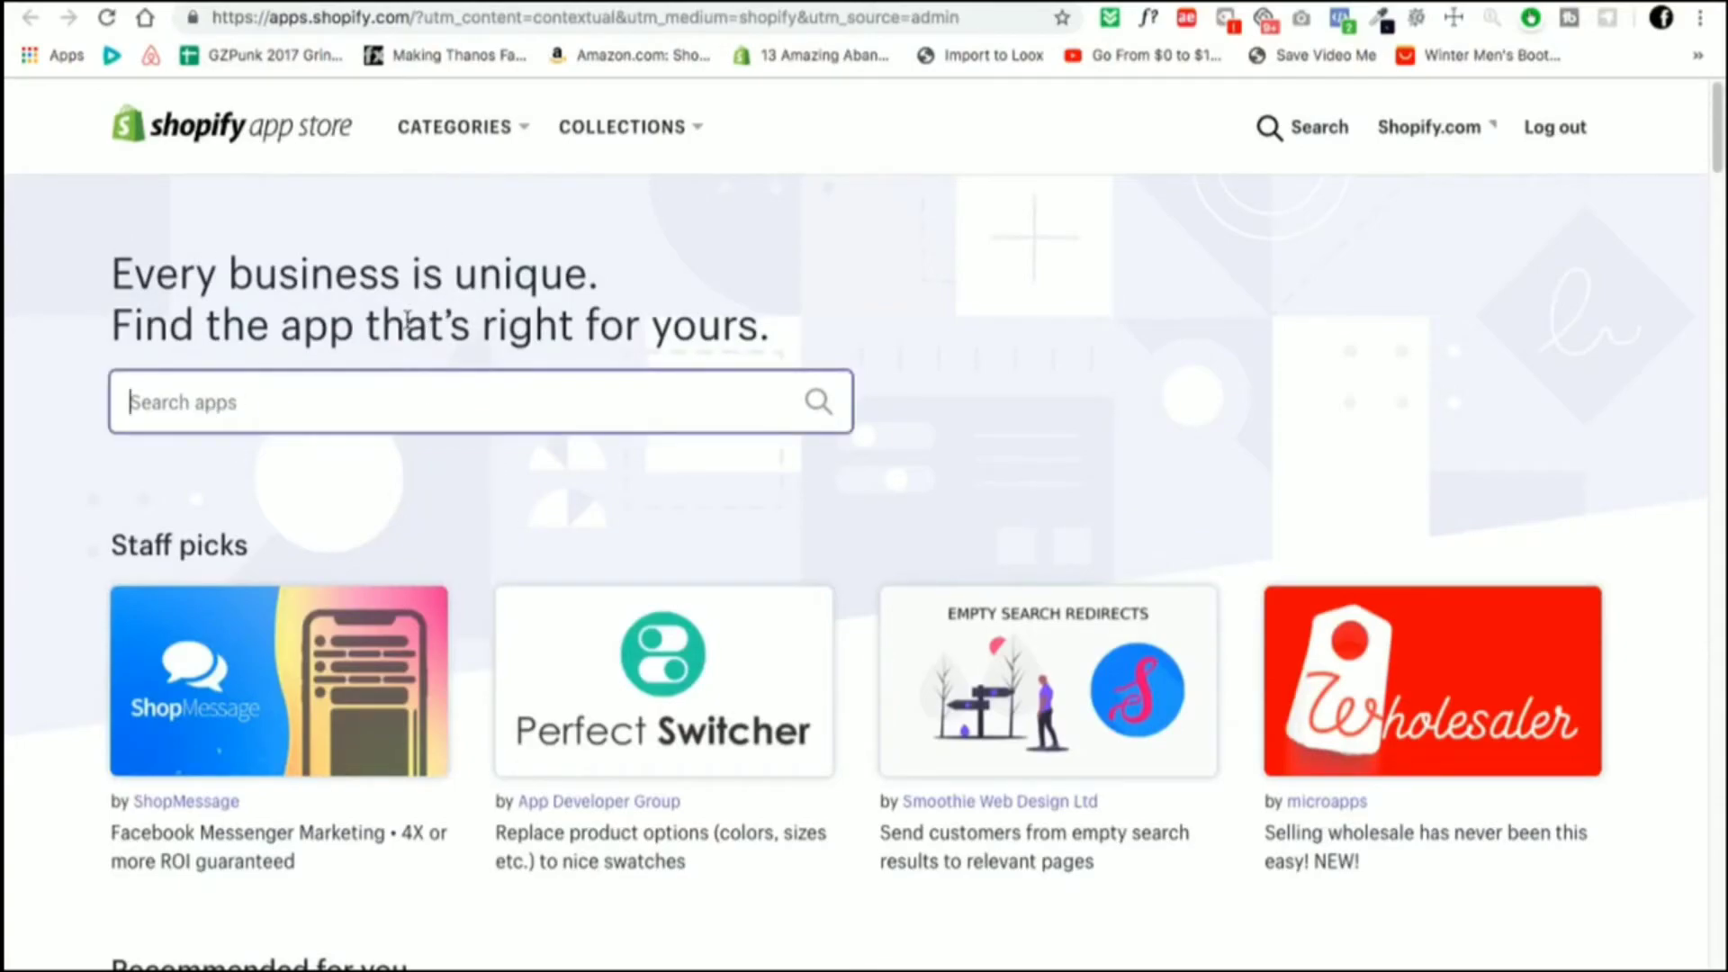
text(trust ba)
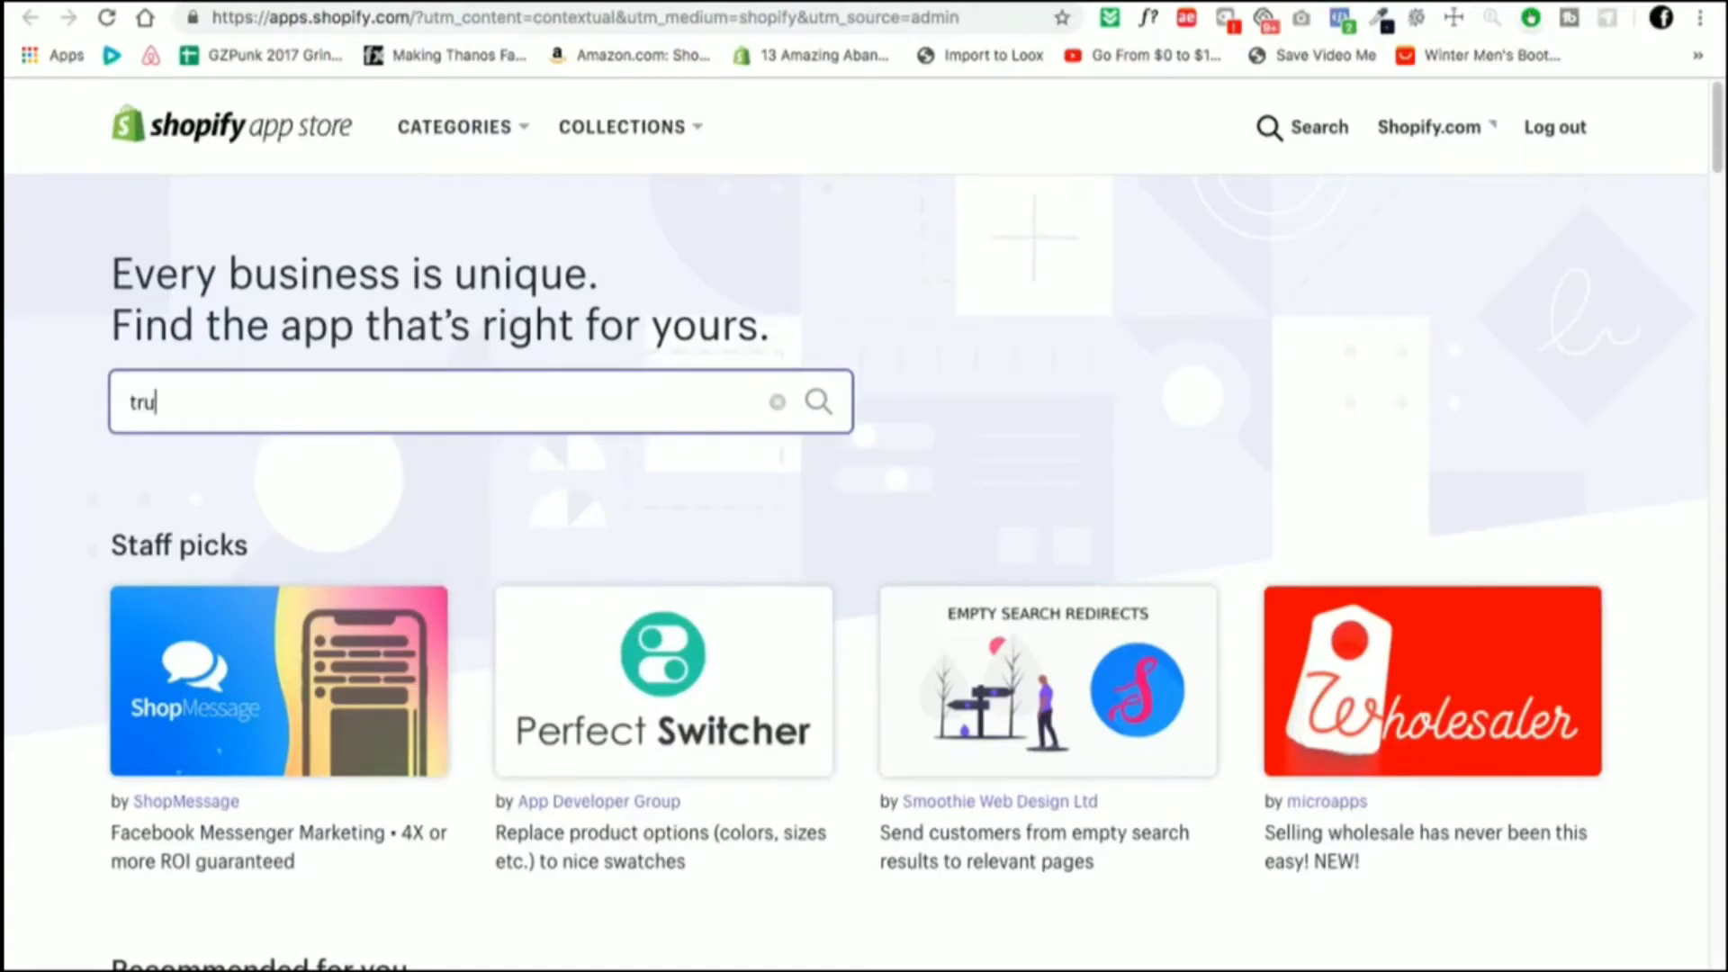
text(dge)
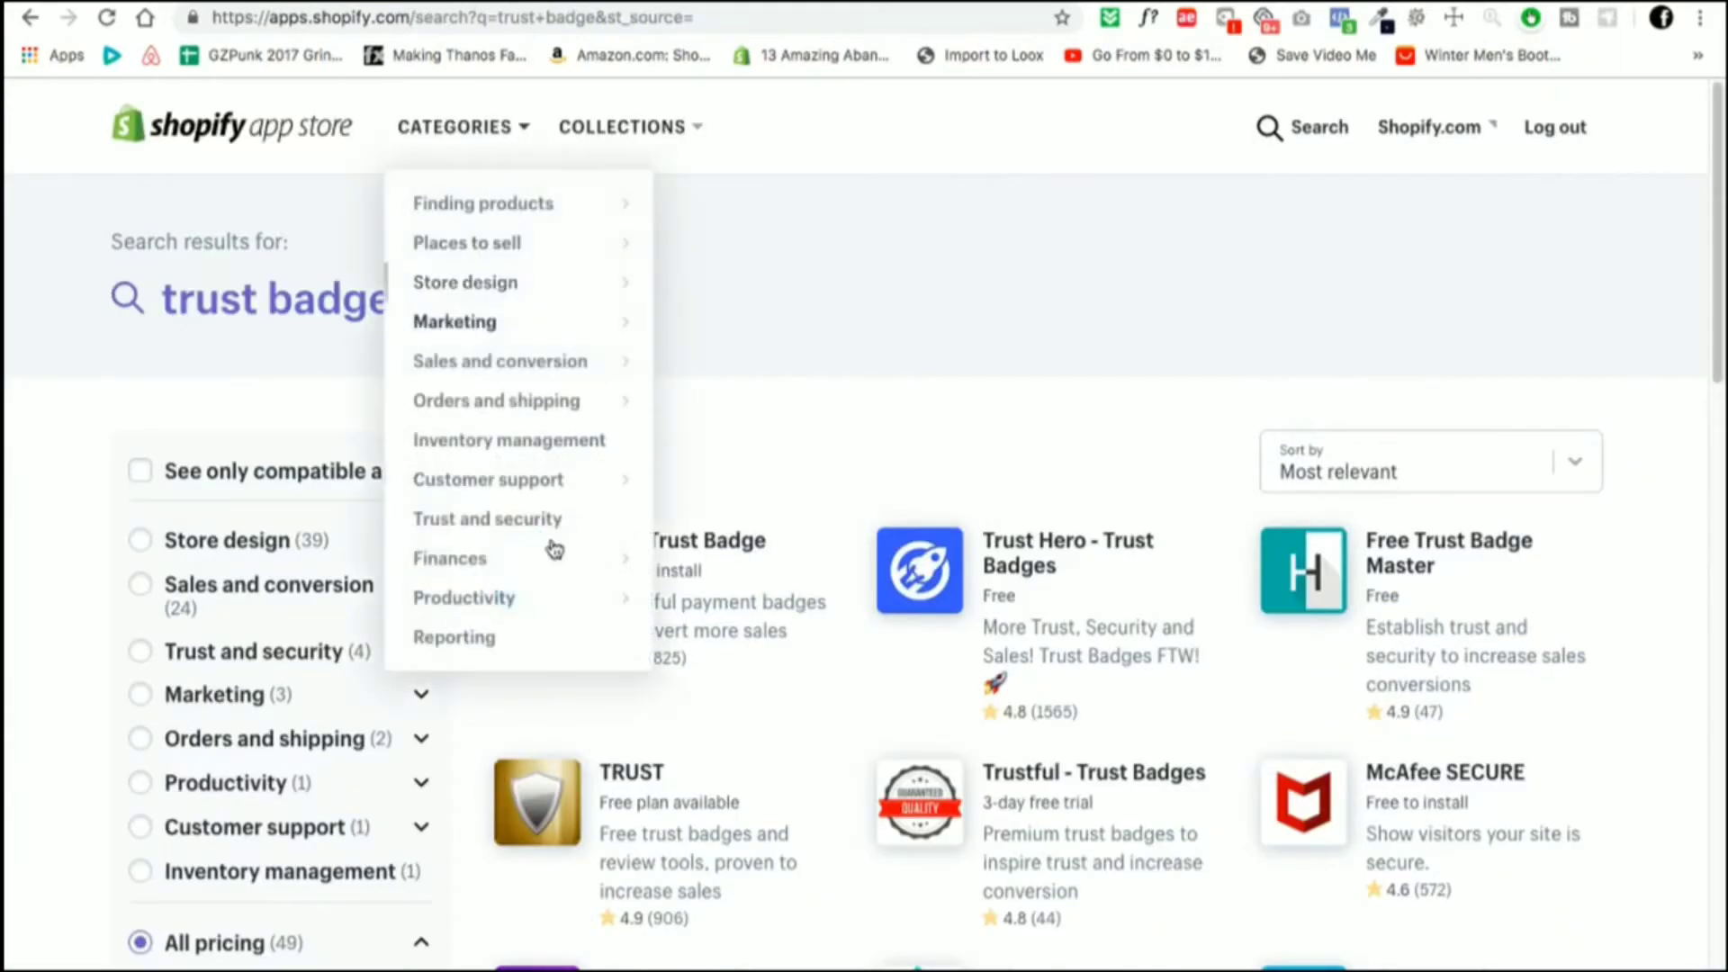
scroll(732, 528, down, 3)
scroll(630, 405, down, 12)
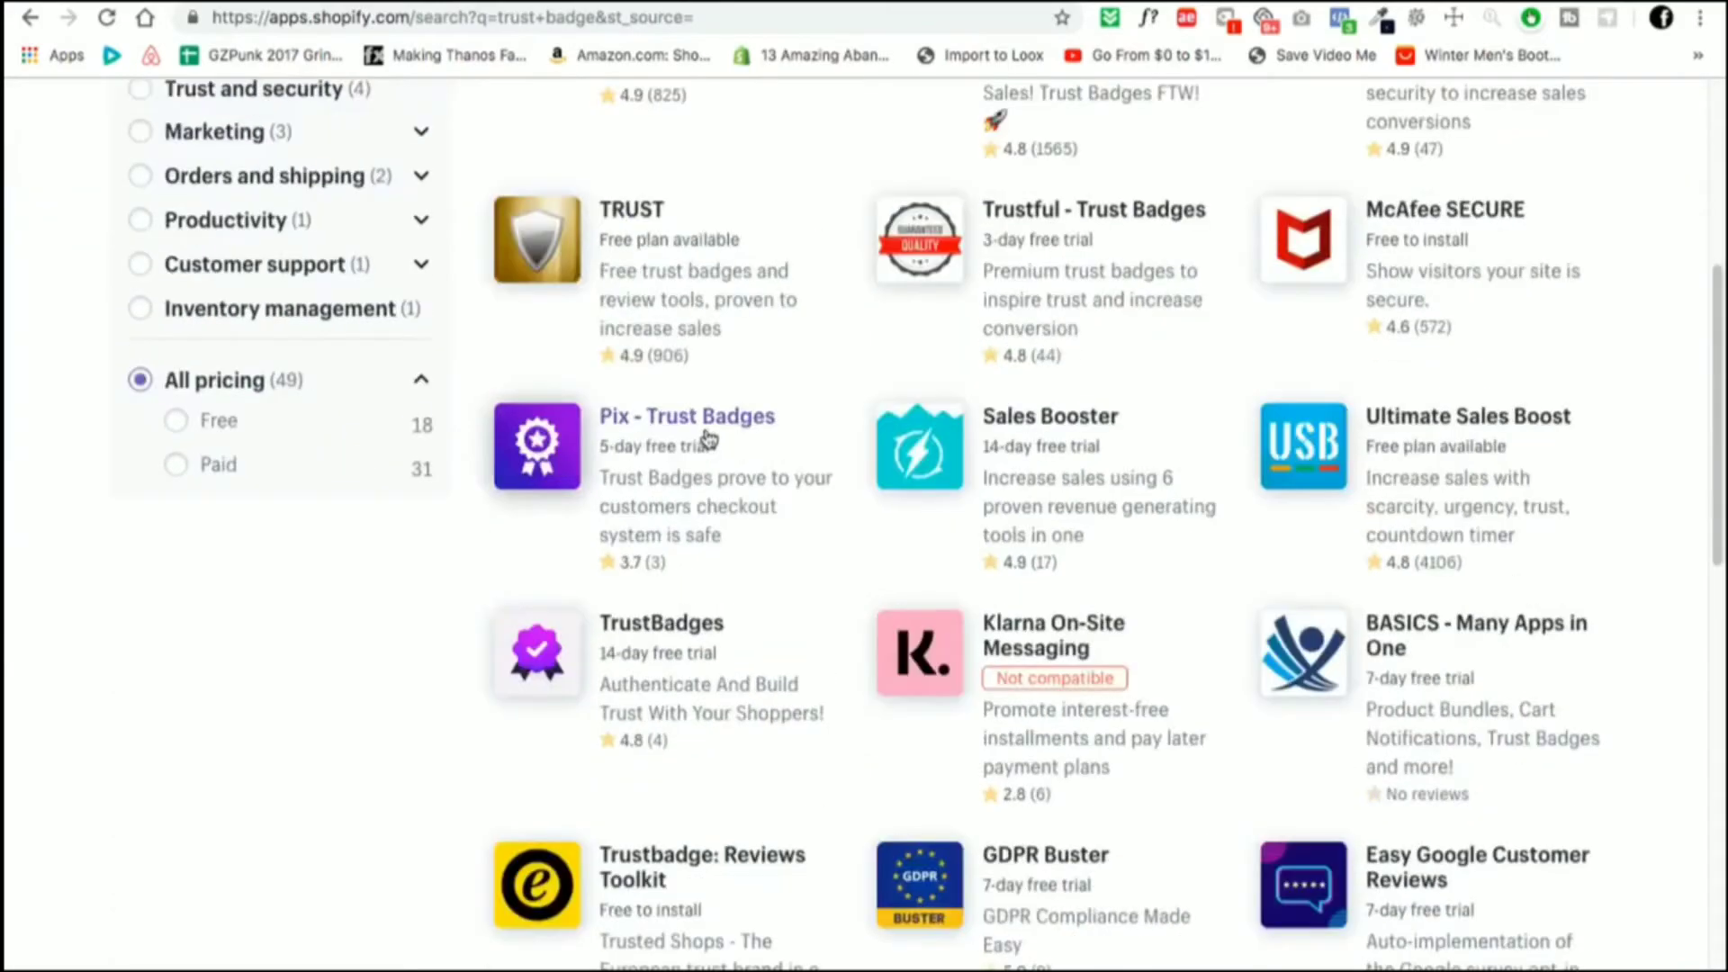
scroll(710, 434, up, 15)
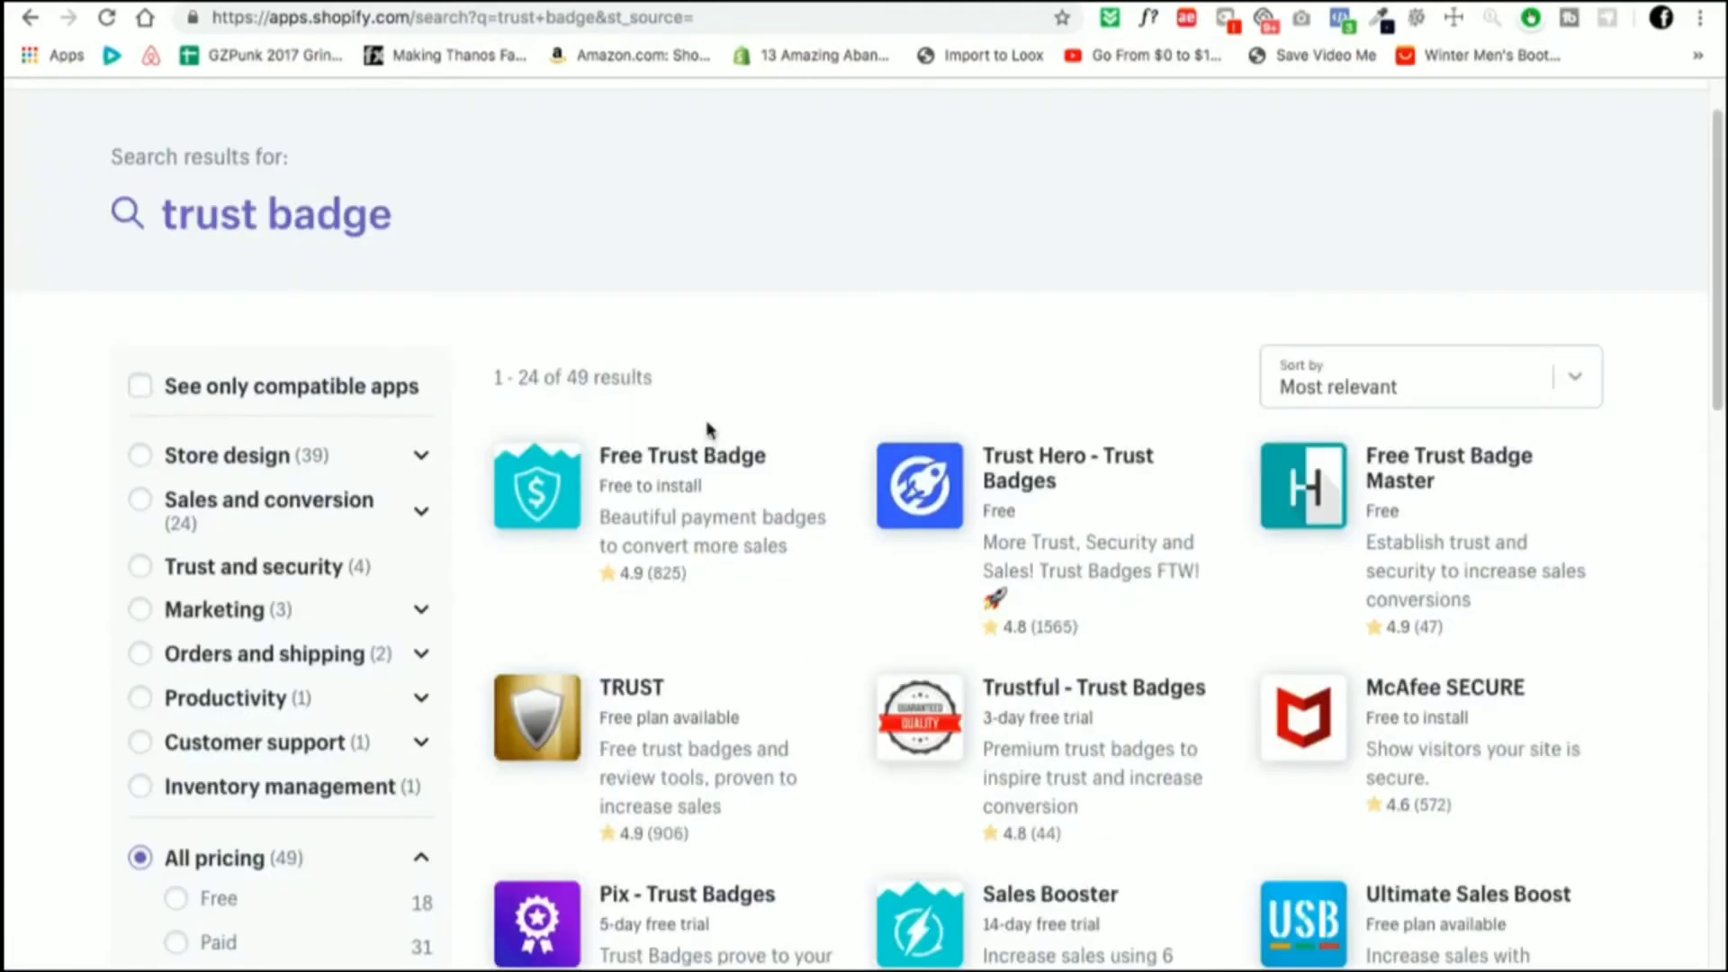
scroll(708, 425, down, 2)
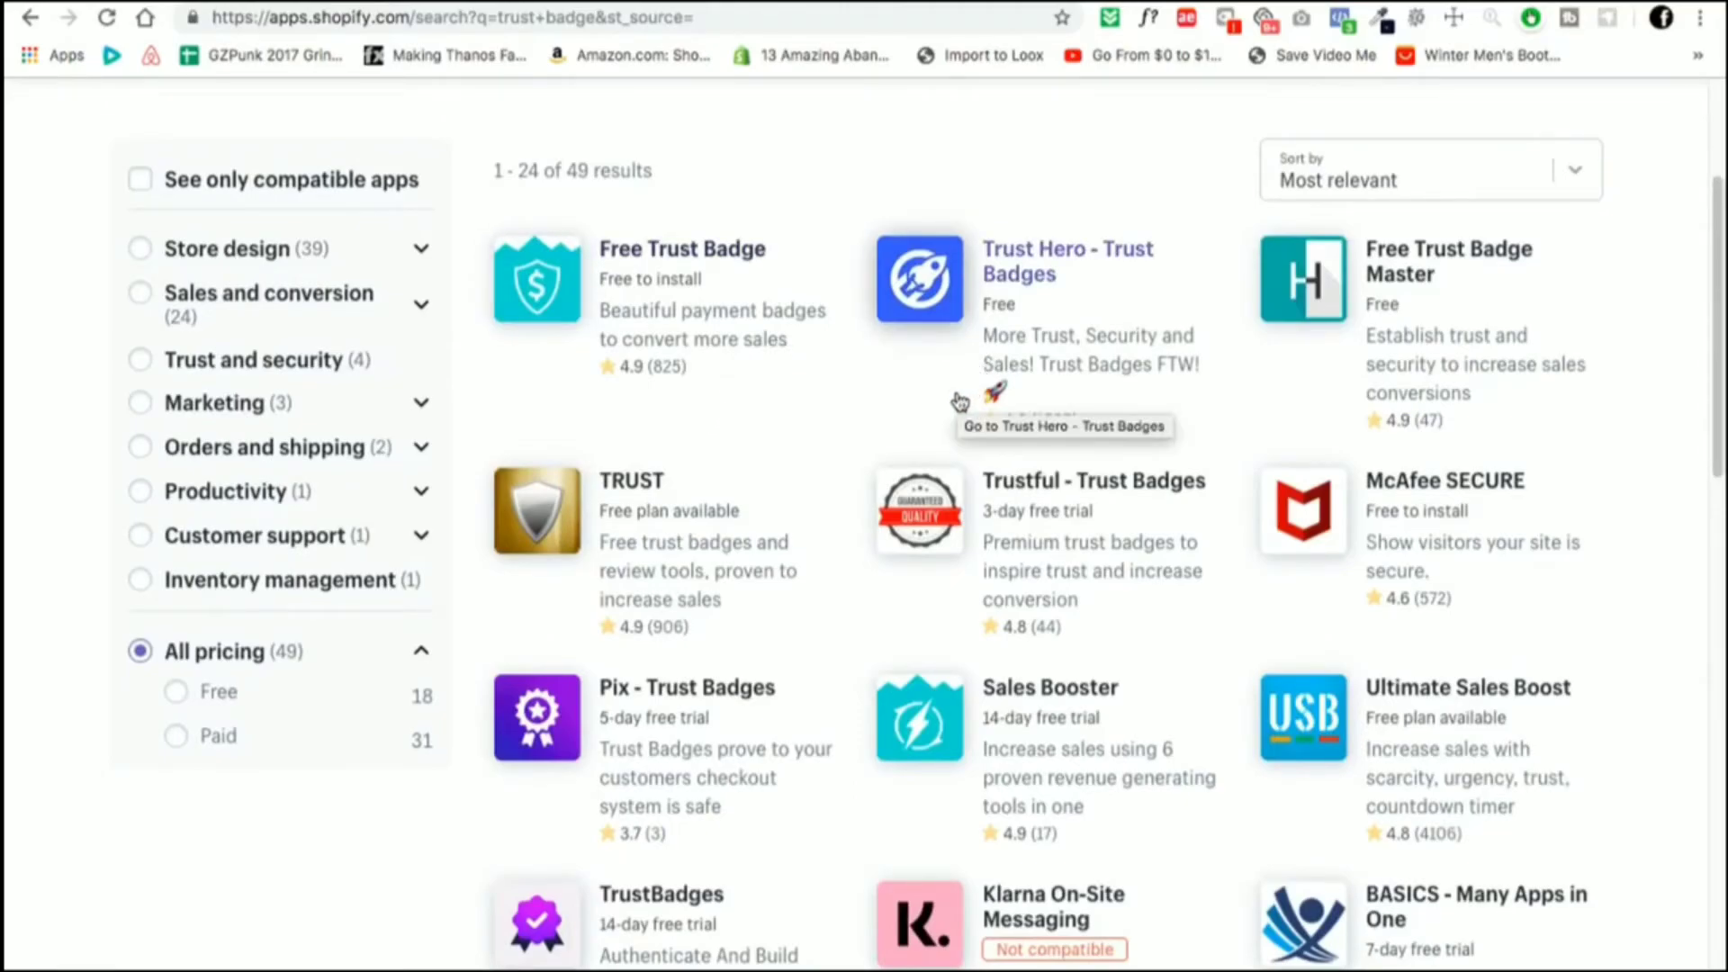
scroll(872, 390, up, 2)
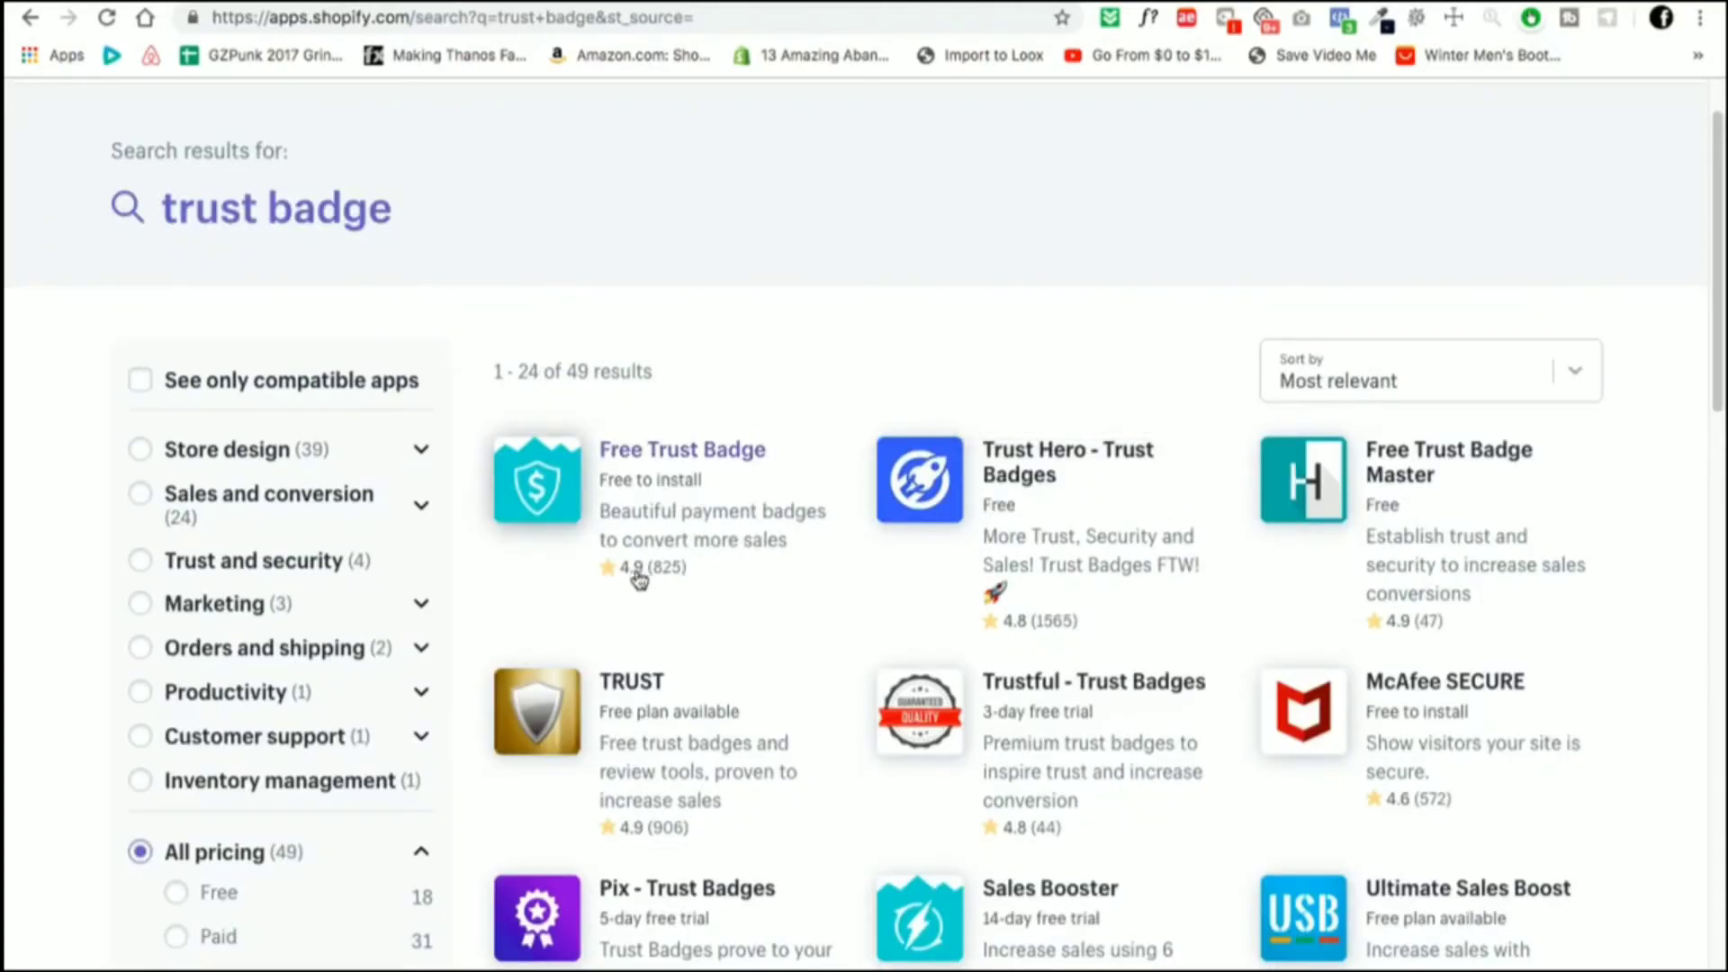
scroll(659, 552, down, 2)
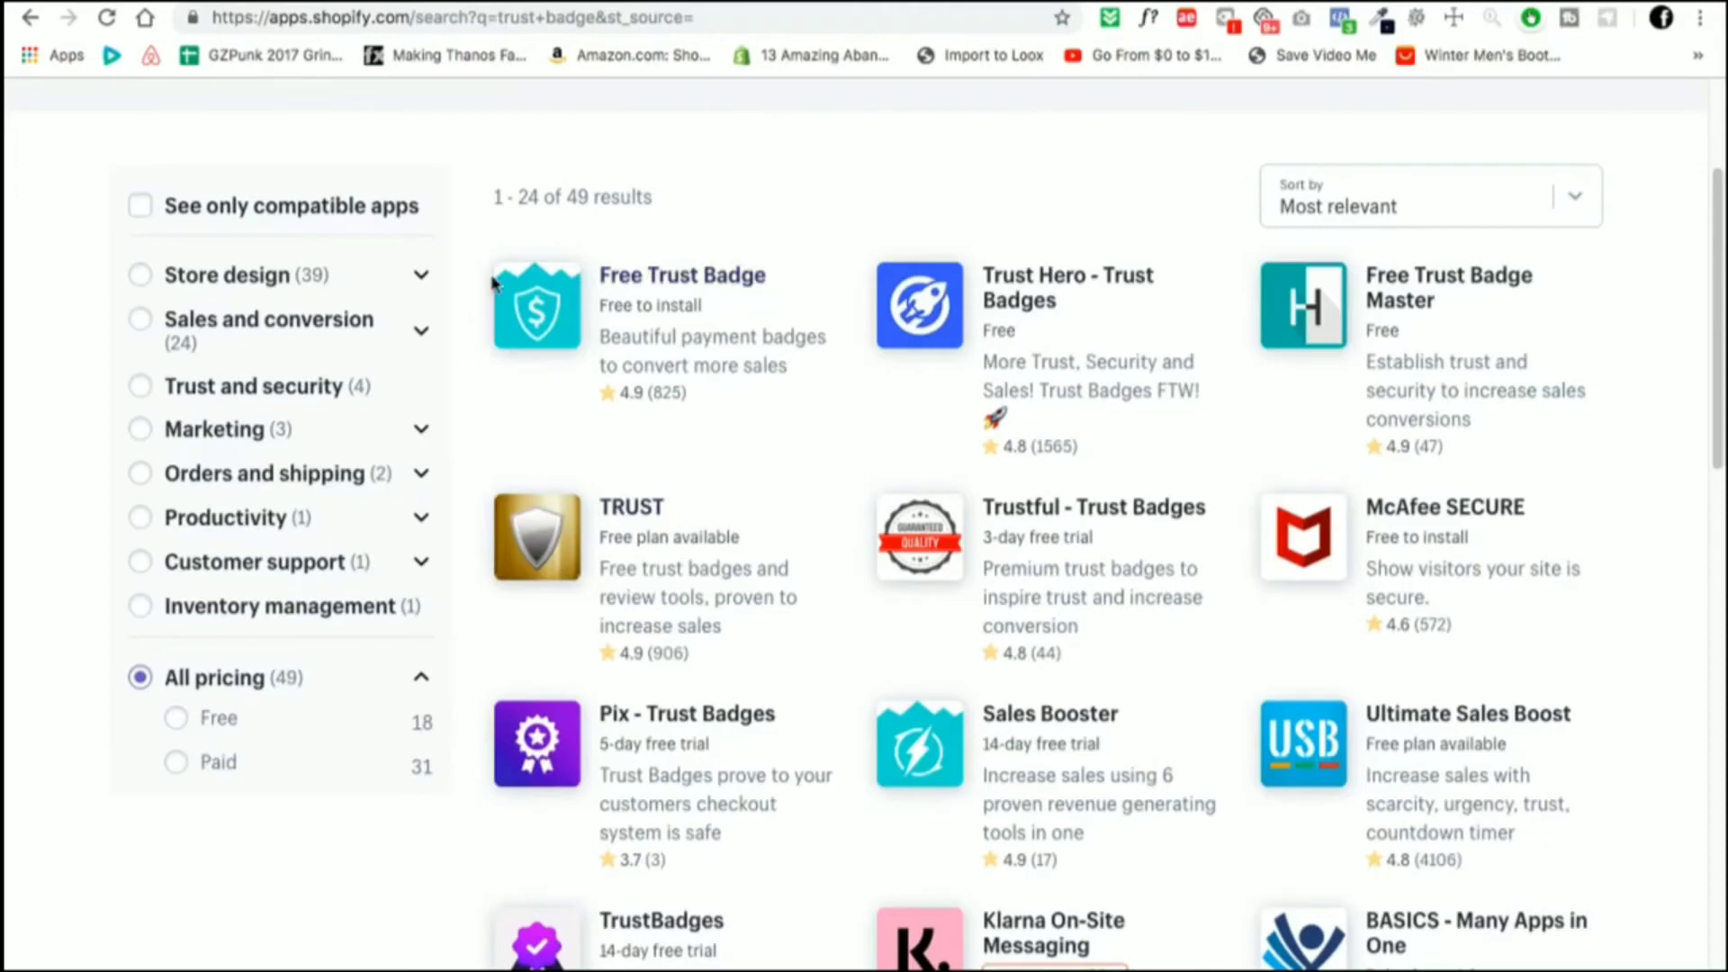
click(637, 304)
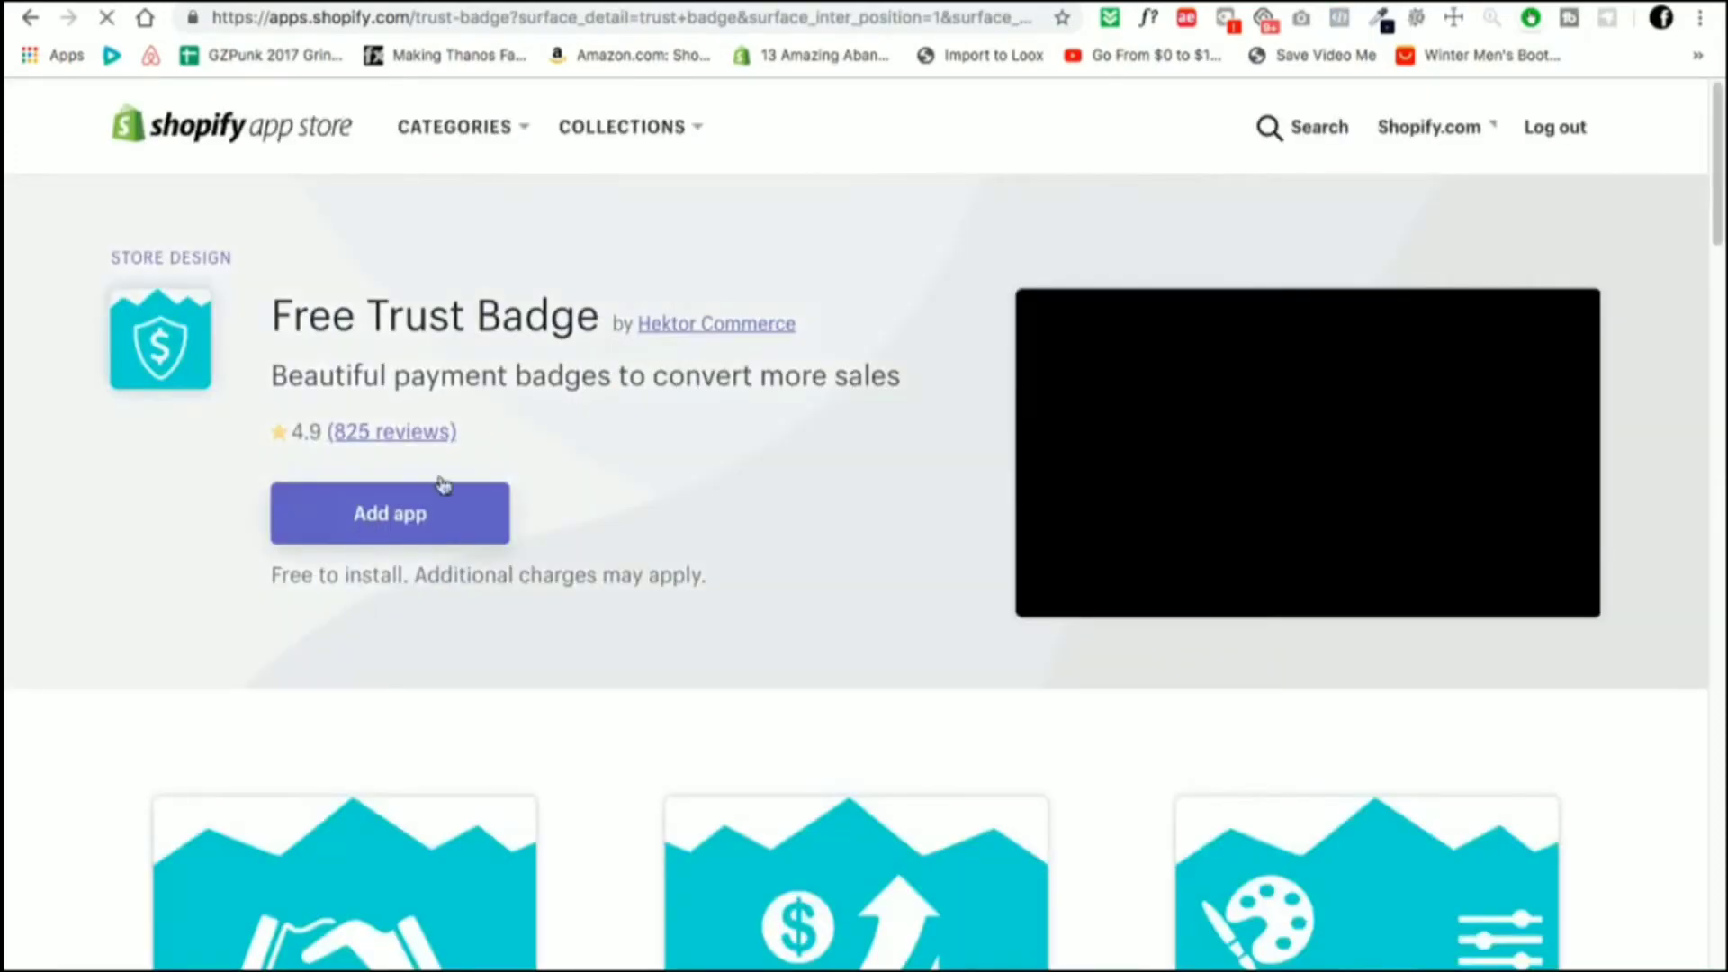
scroll(455, 482, down, 10)
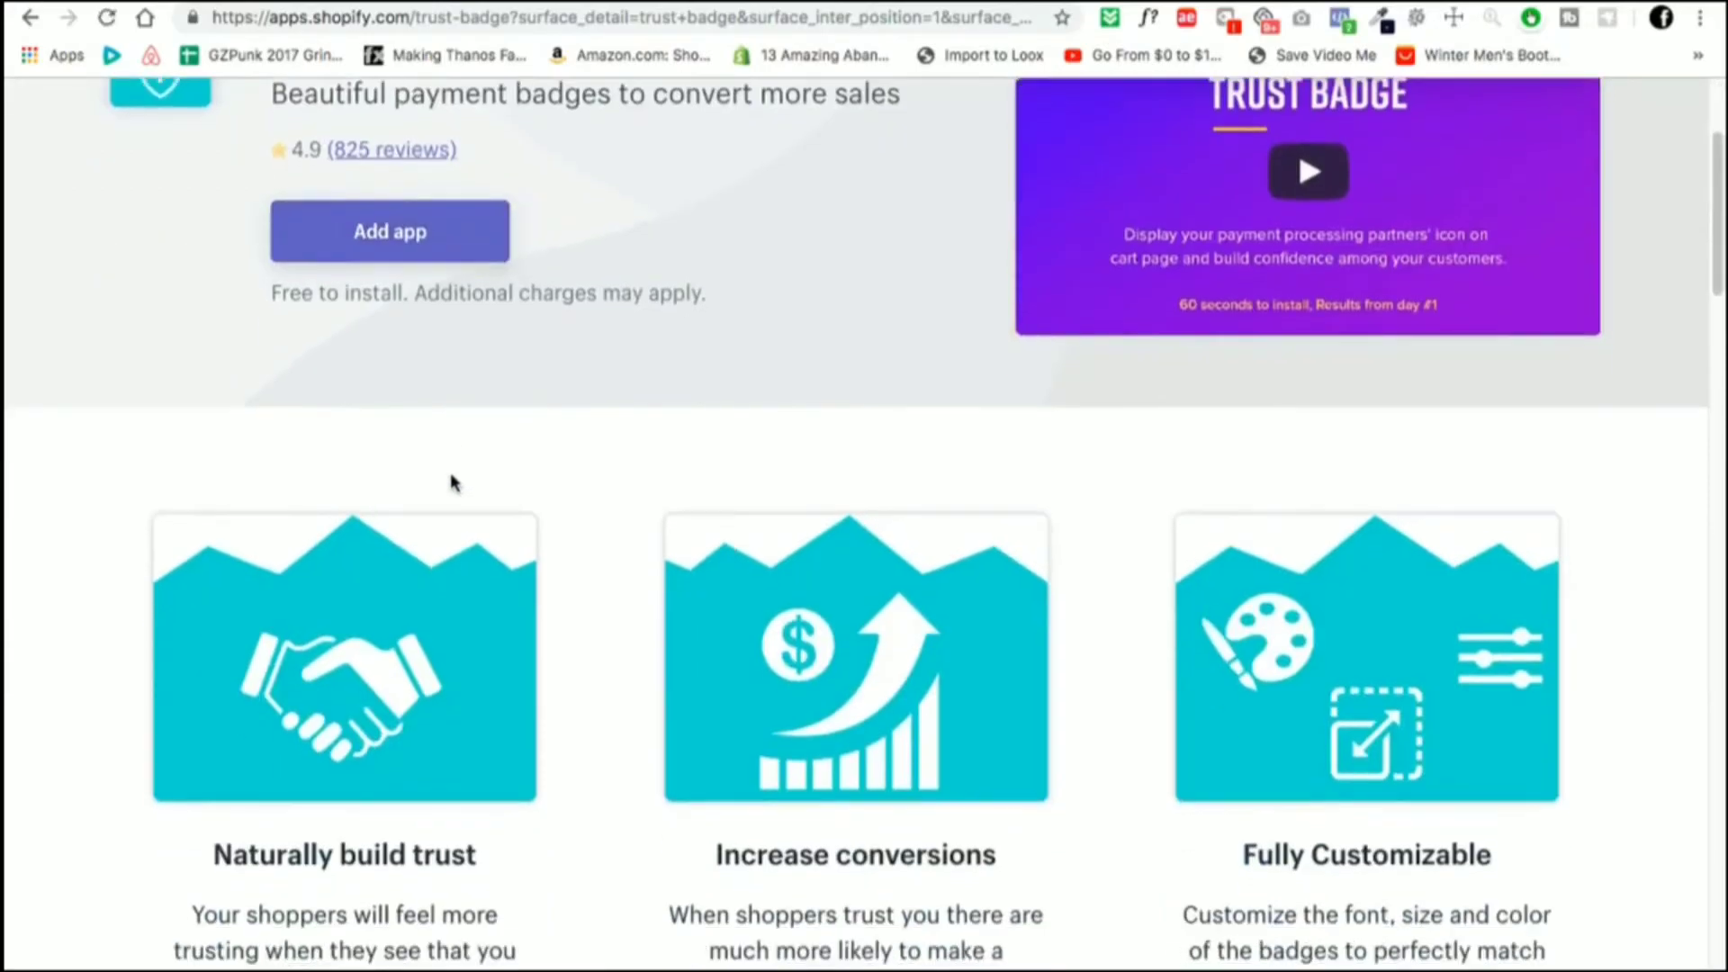
scroll(547, 315, down, 9)
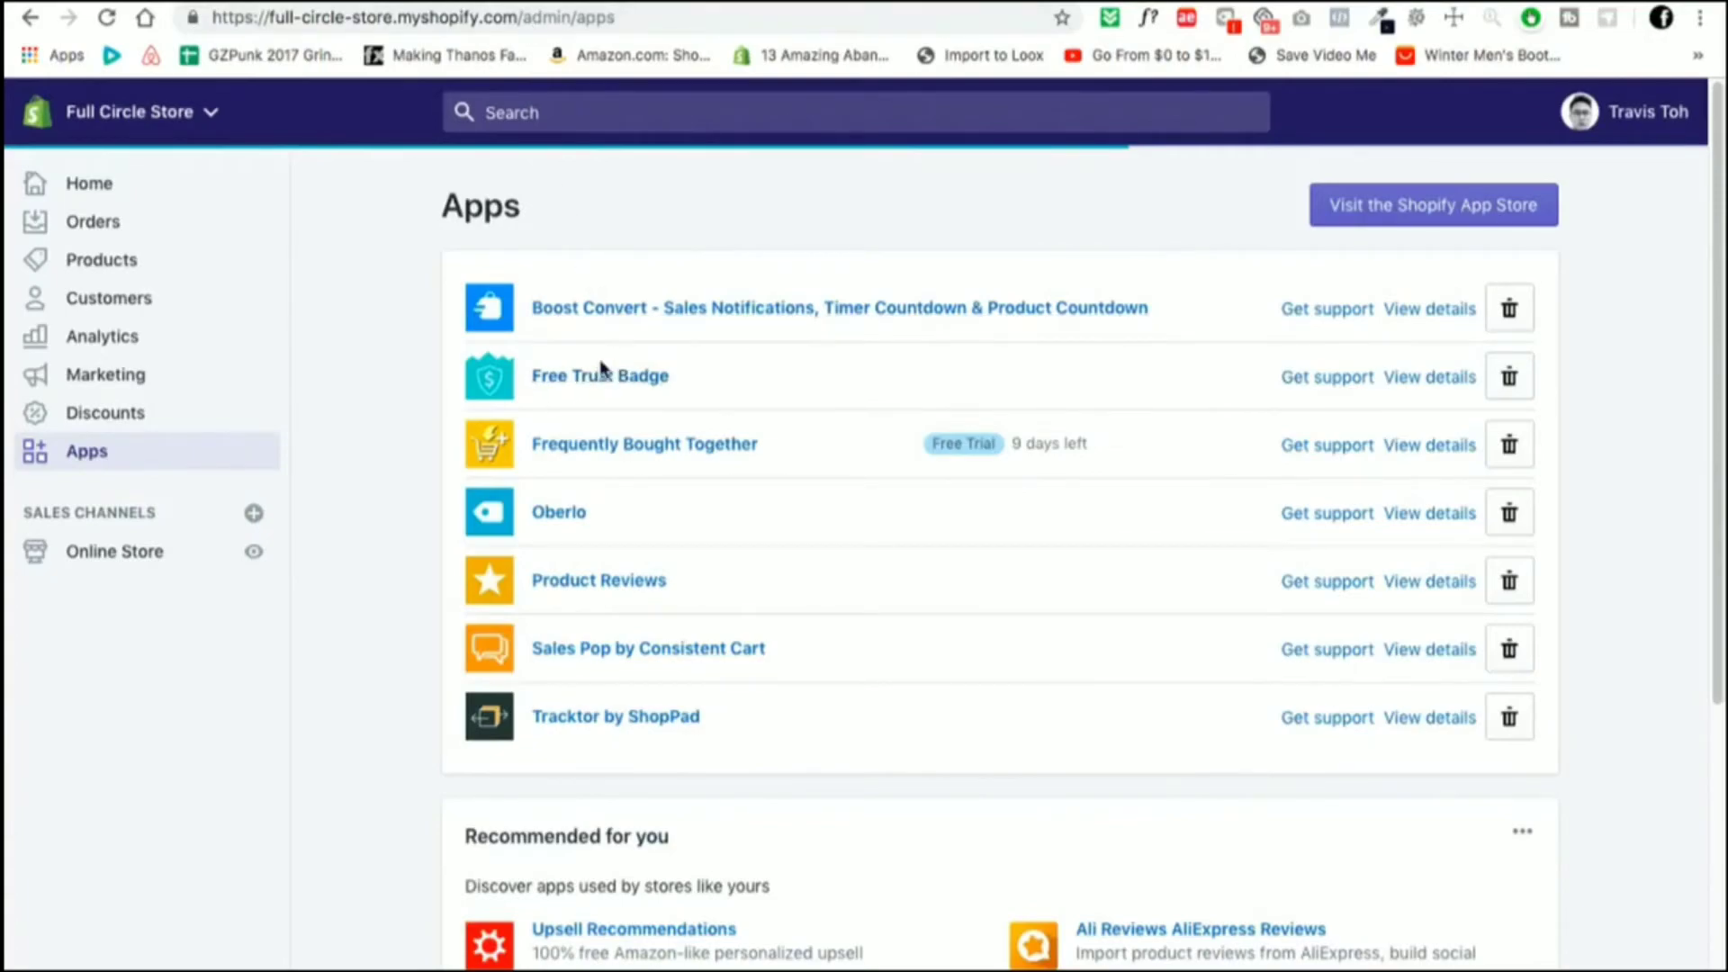
Open the Free Trust Badge settings and toggle the trust badge off and back on
click(600, 393)
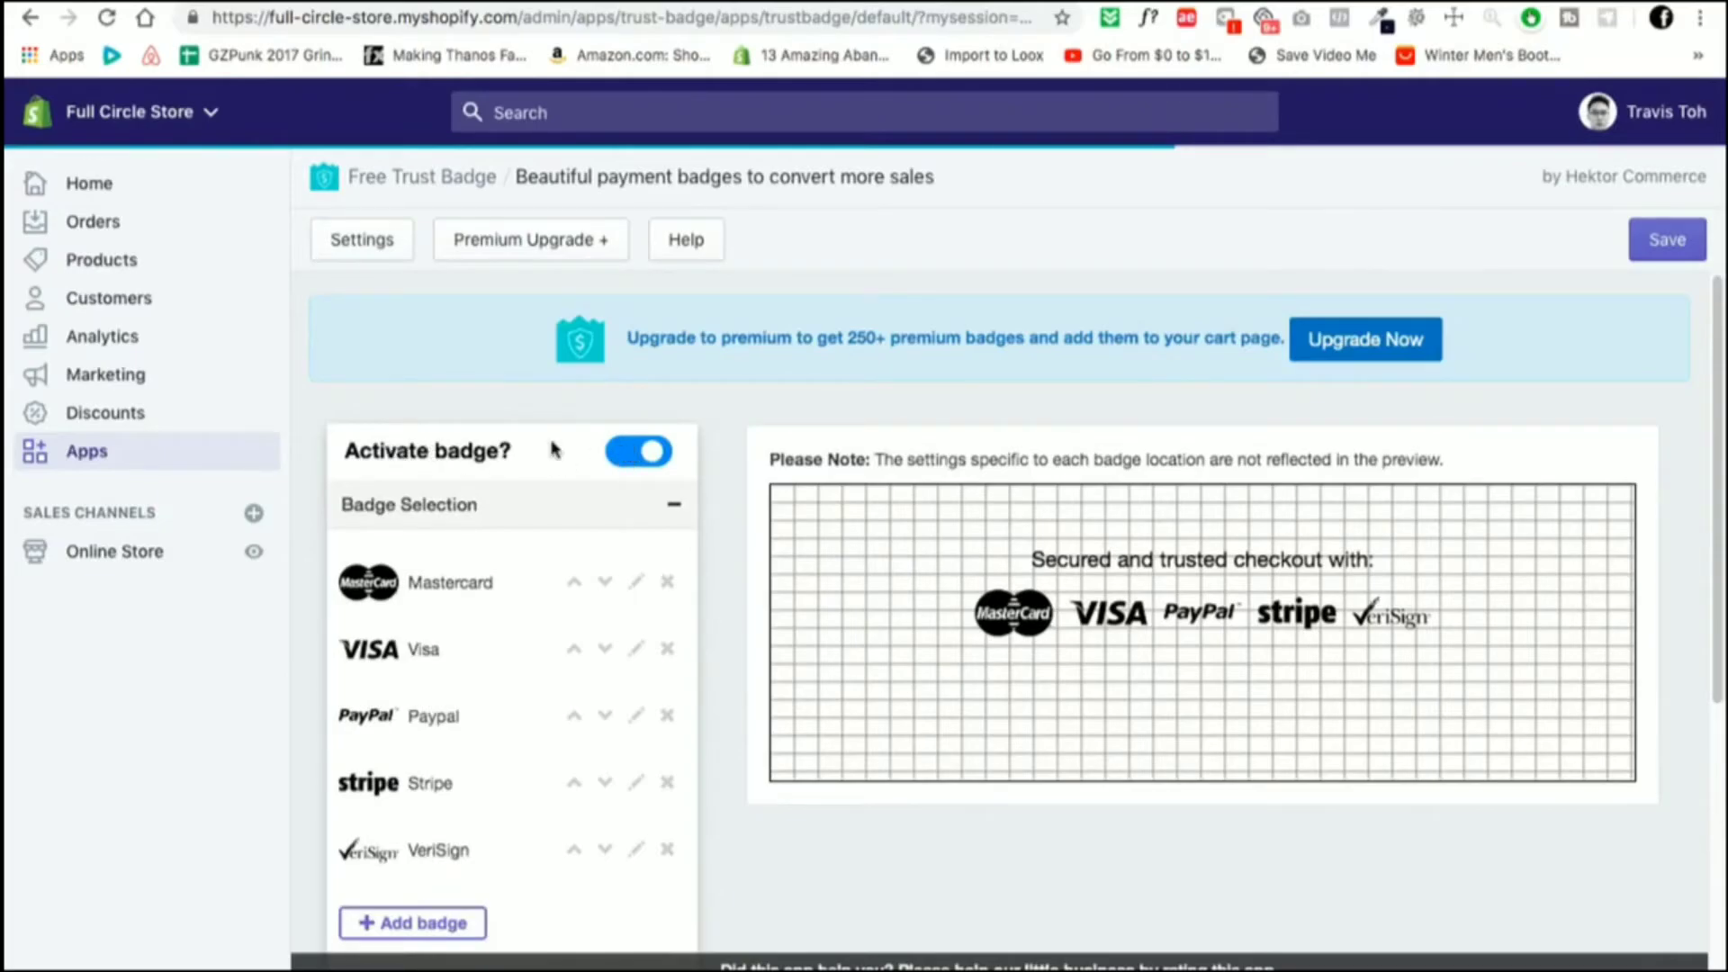
click(630, 462)
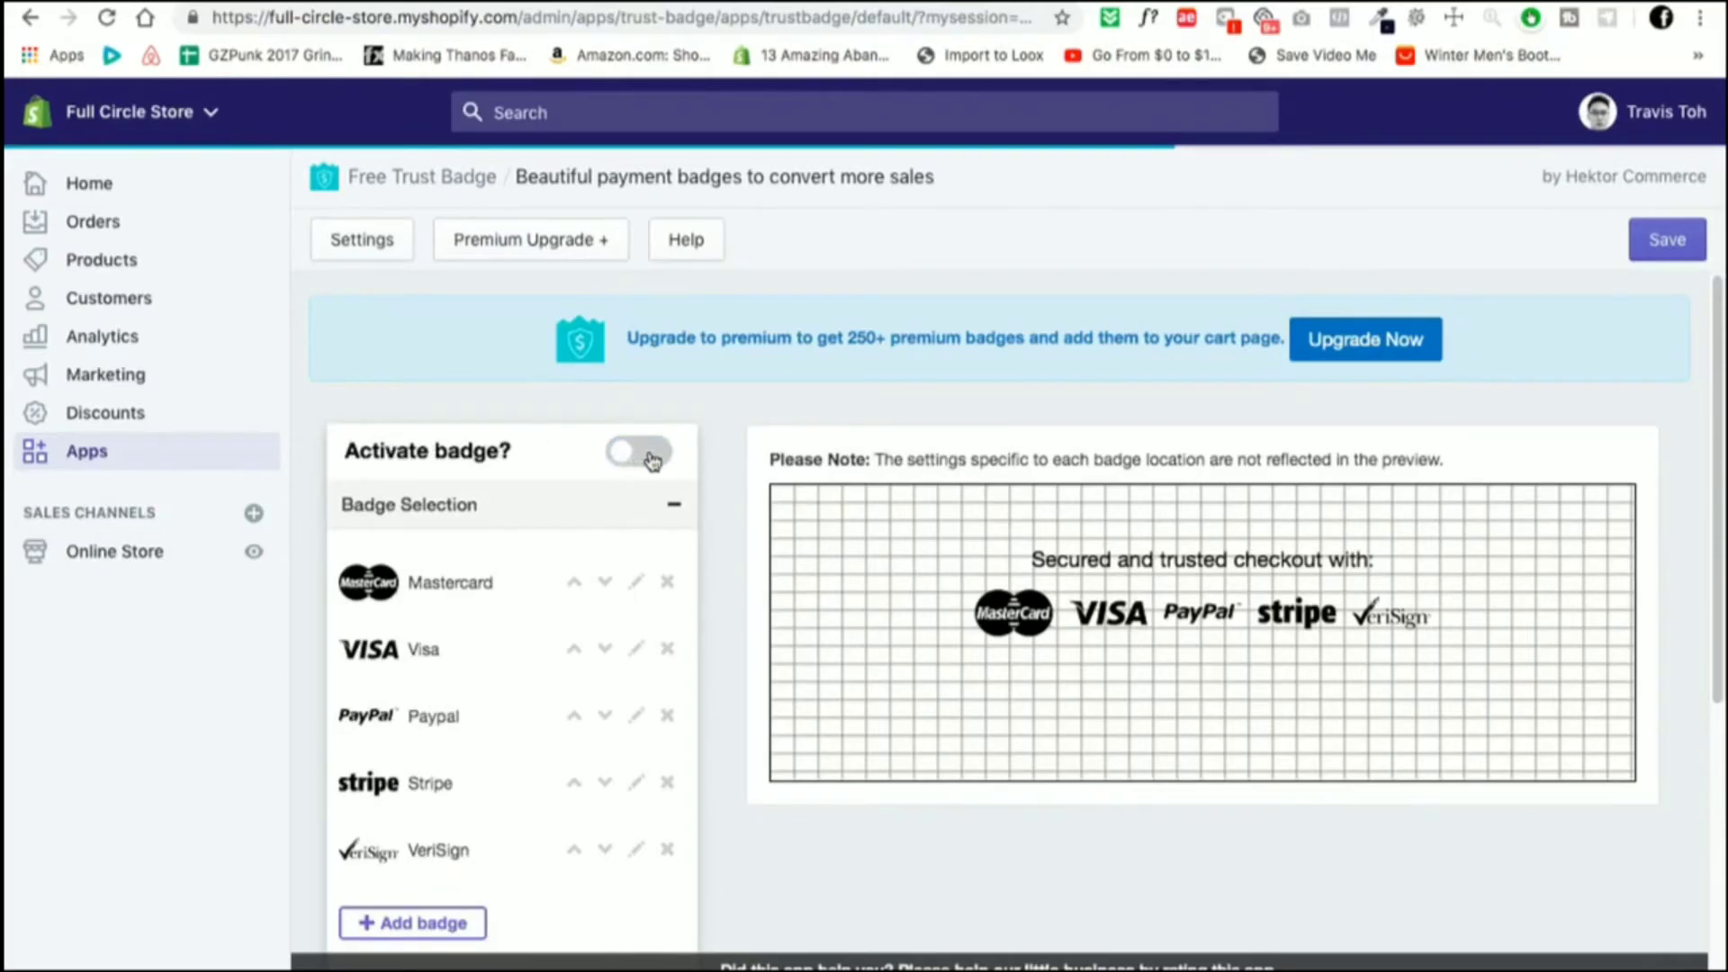
click(635, 461)
click(634, 462)
click(635, 463)
Expand the Footer Settings section
scroll(730, 496, down, 2)
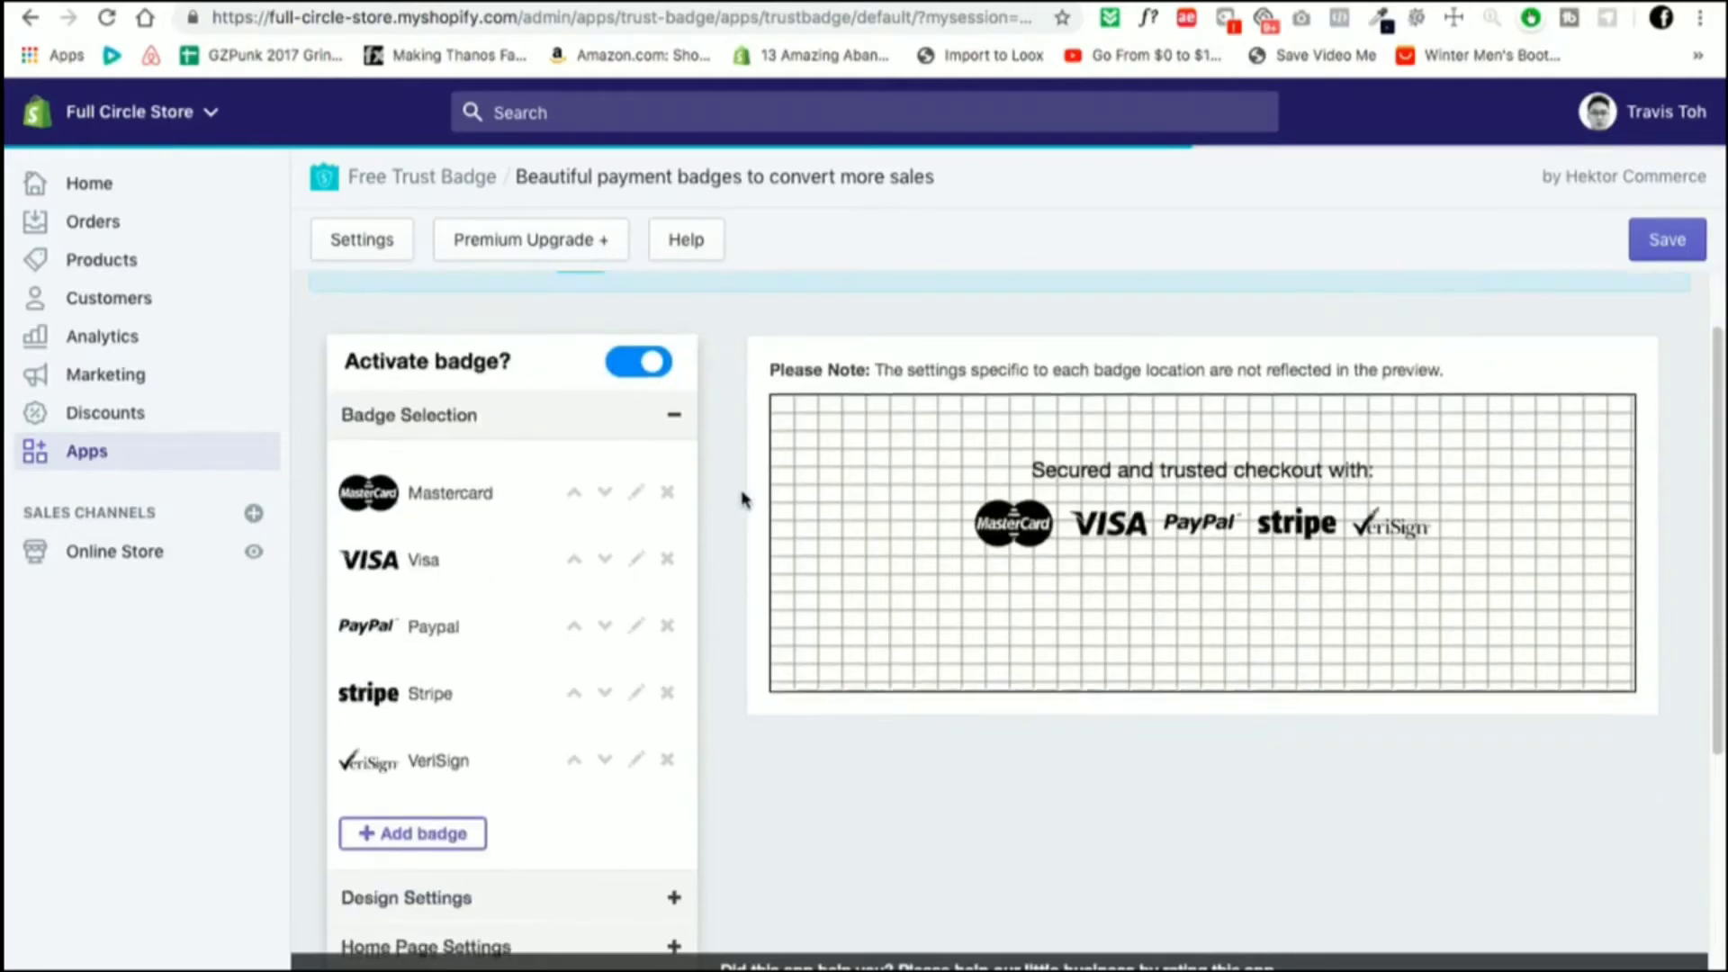
scroll(743, 497, down, 1)
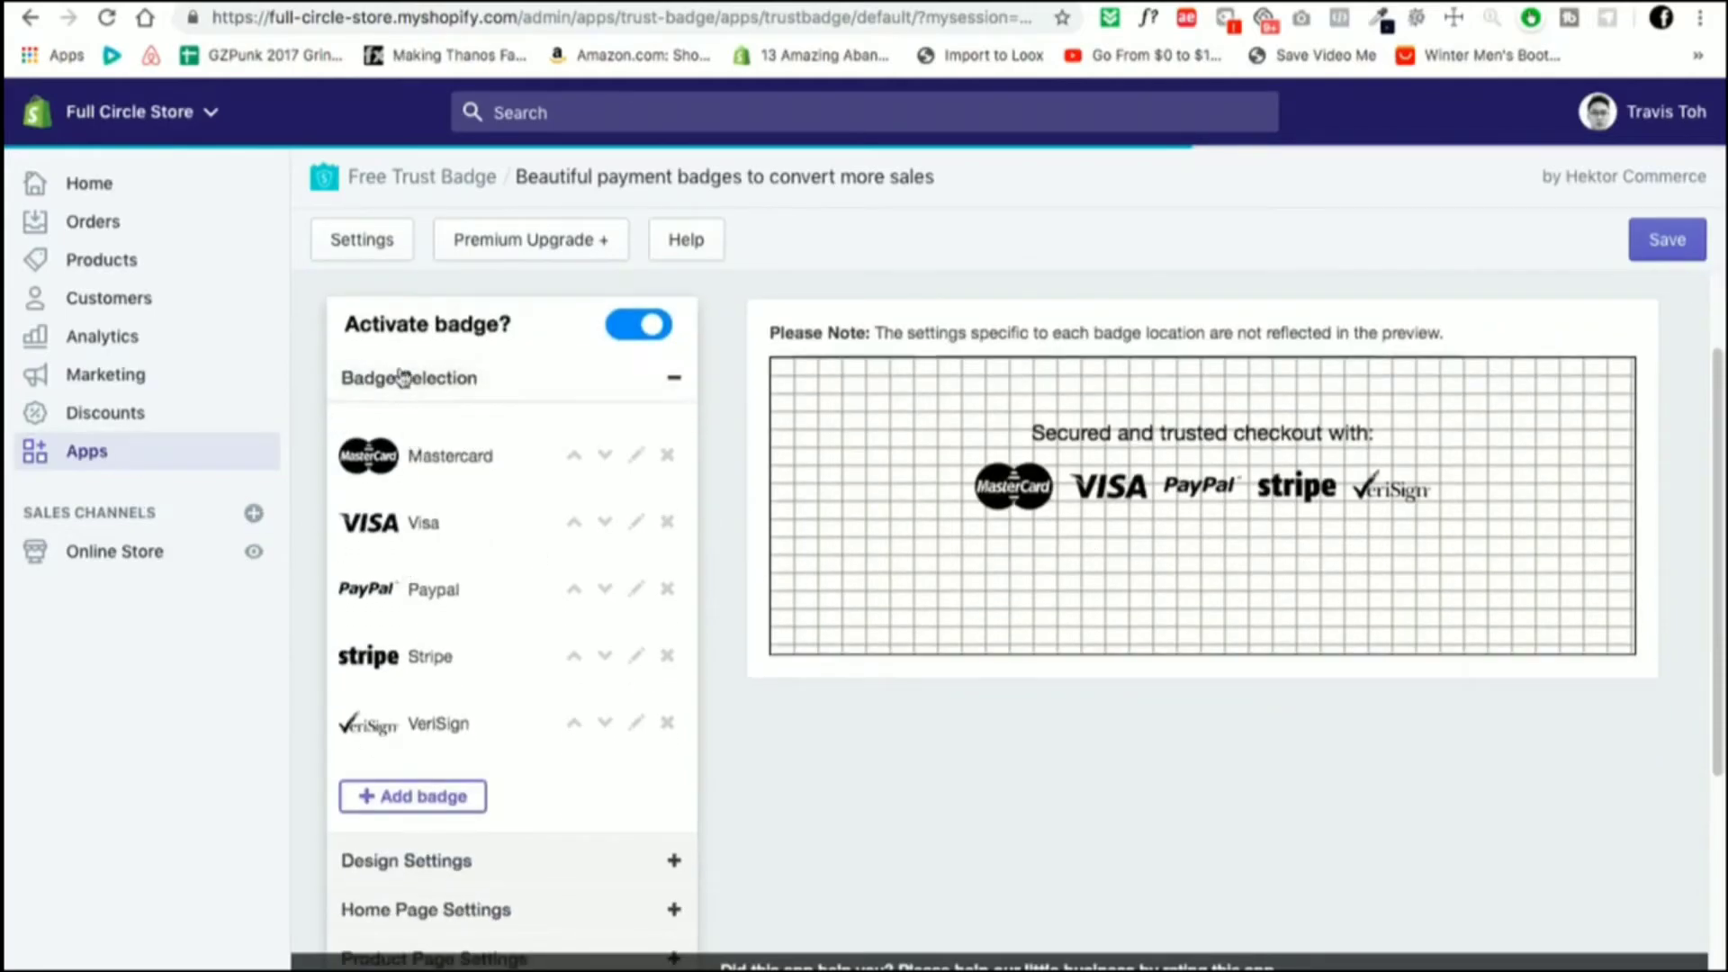
scroll(667, 617, down, 4)
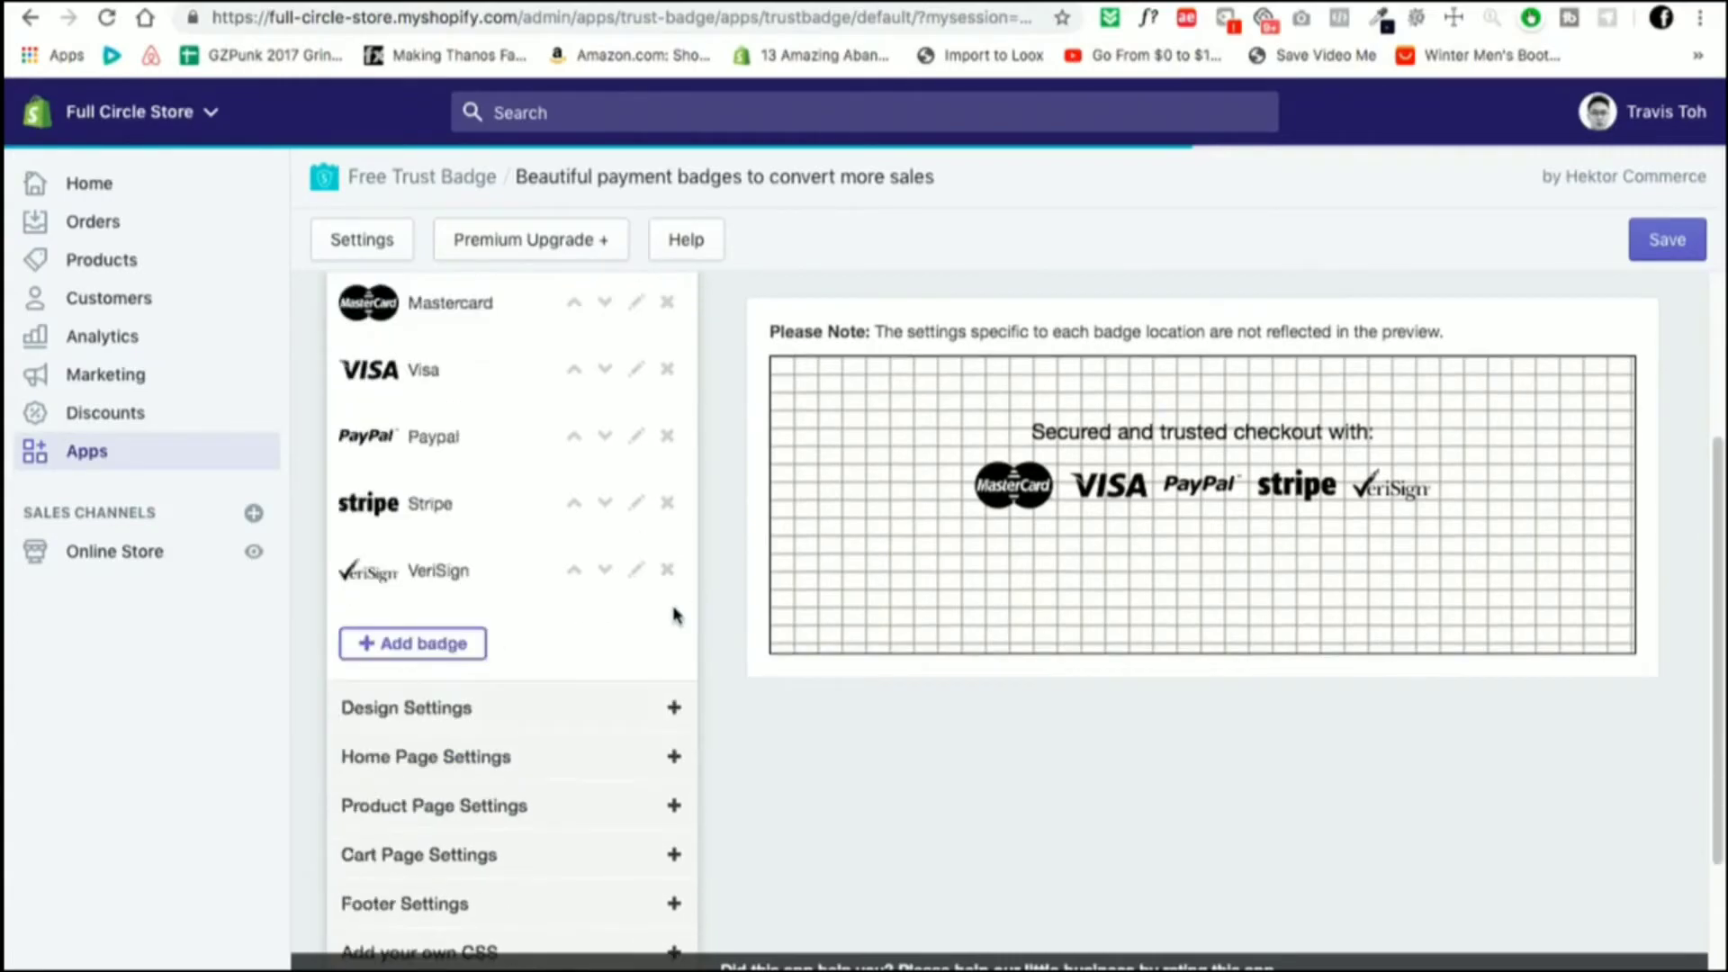
scroll(671, 615, down, 3)
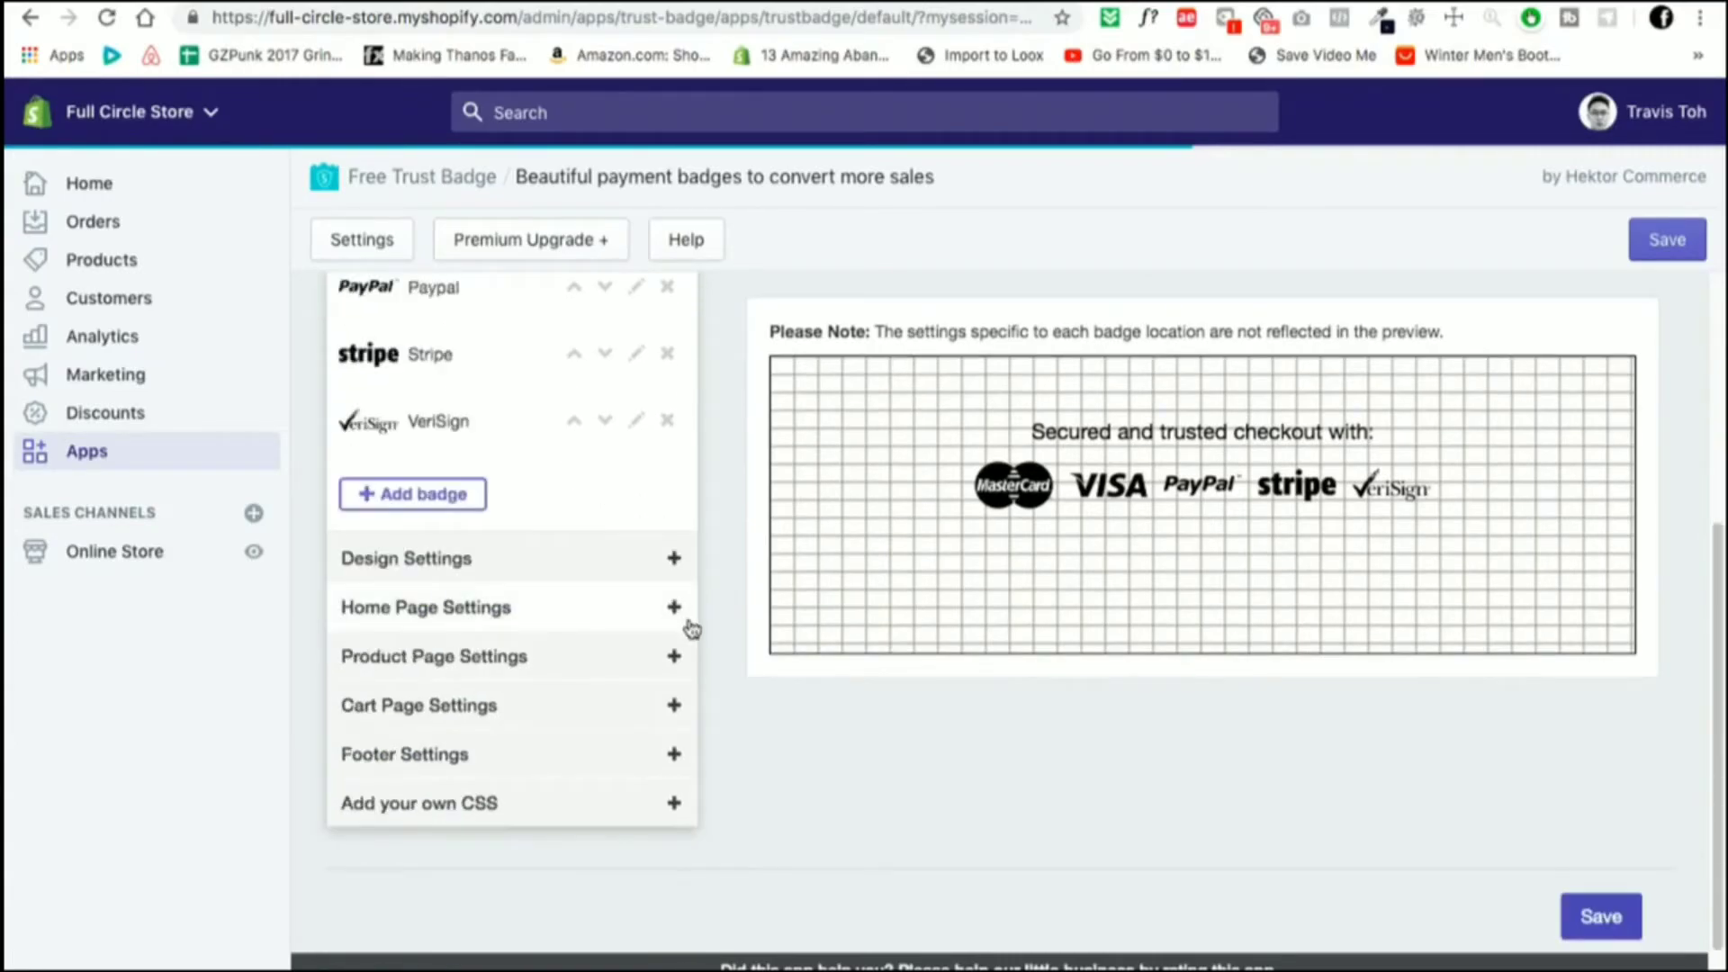
scroll(707, 617, down, 2)
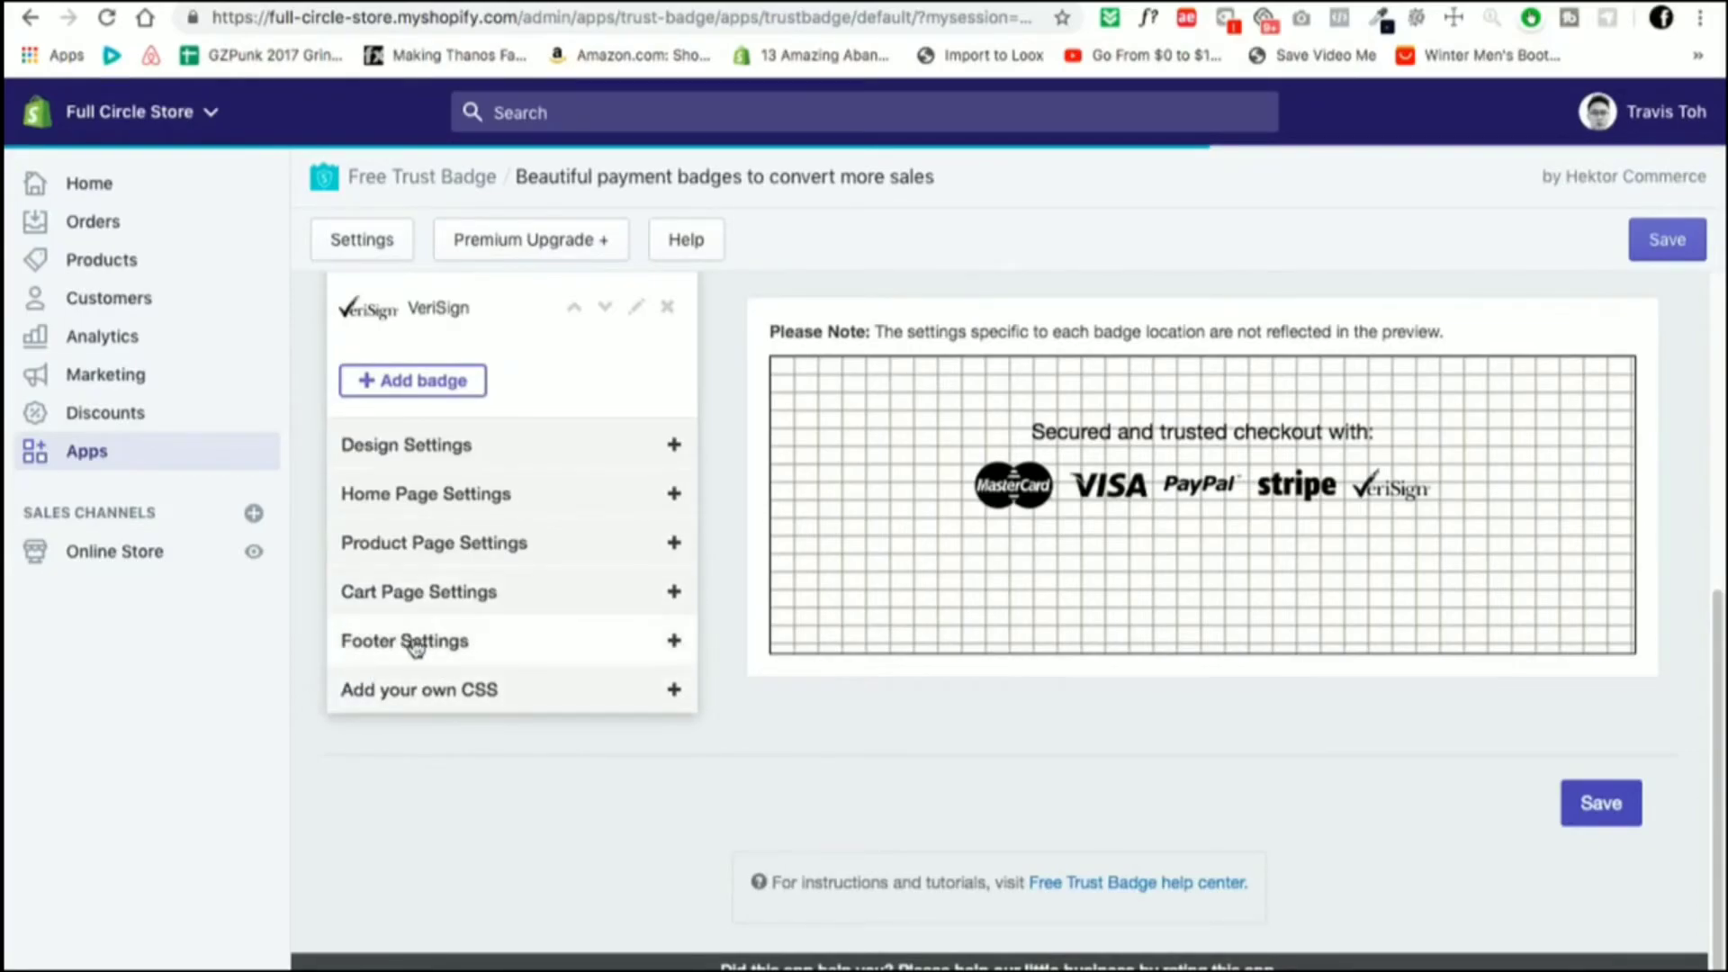
click(360, 641)
scroll(459, 693, down, 1)
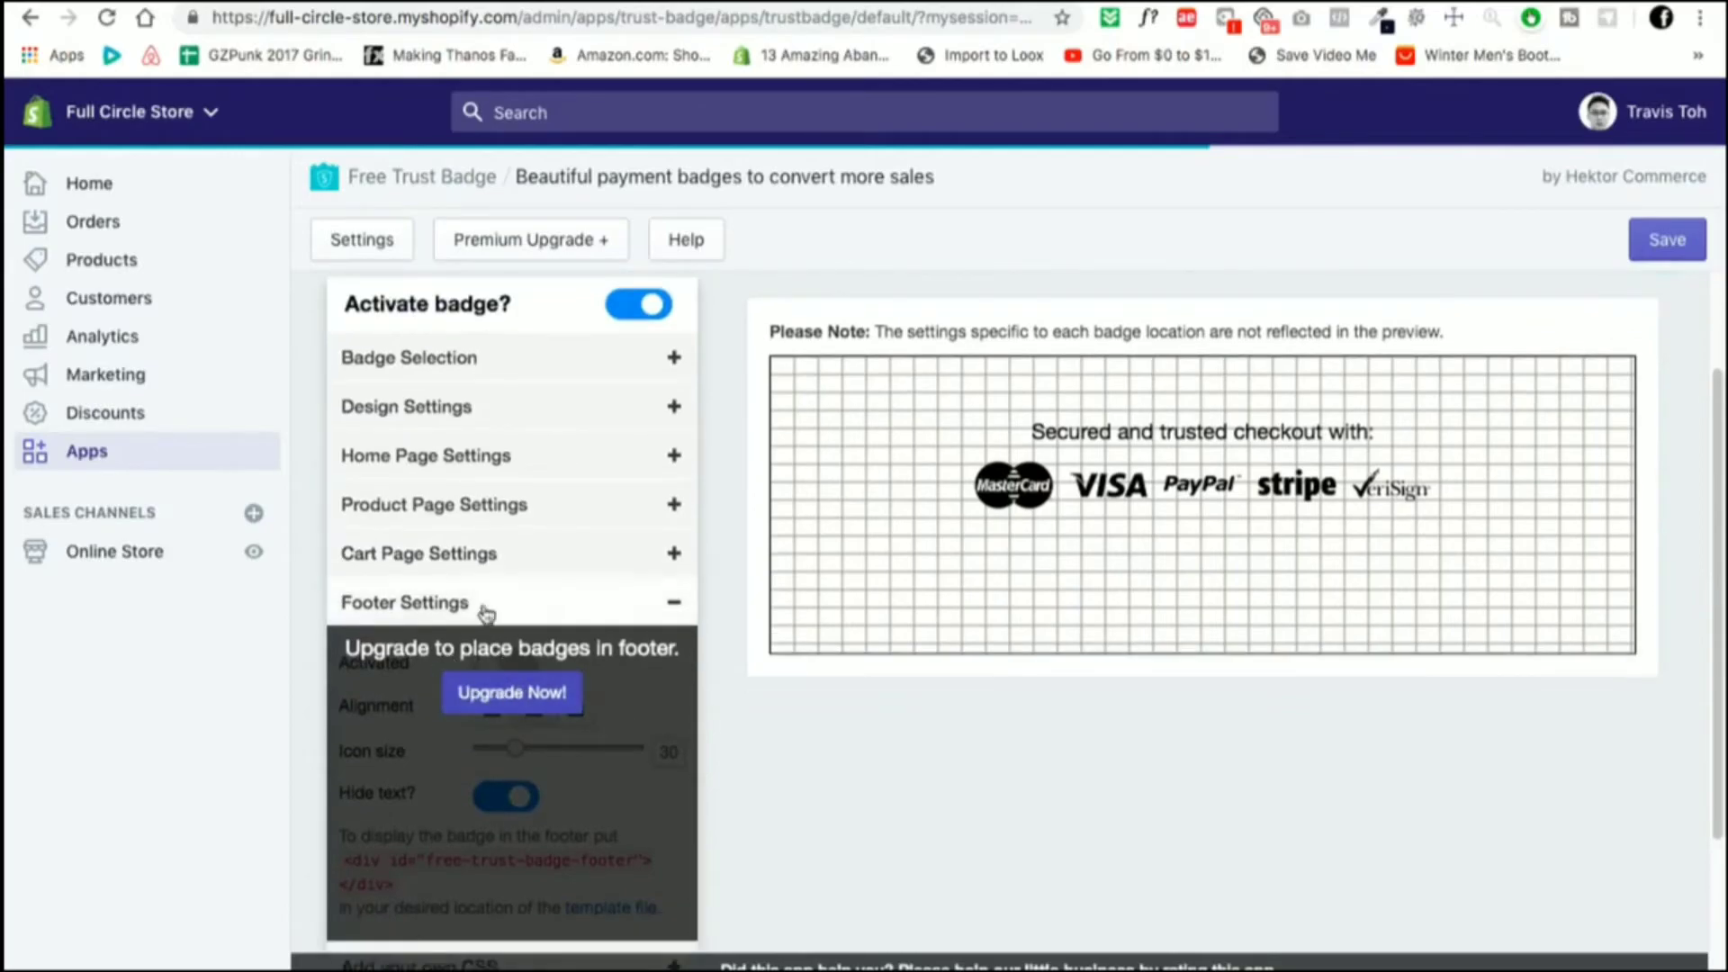
Open Cart Page Settings and list the chosen badges: Mastercard, Visa, Paypal, Stripe, VeriSign
click(563, 553)
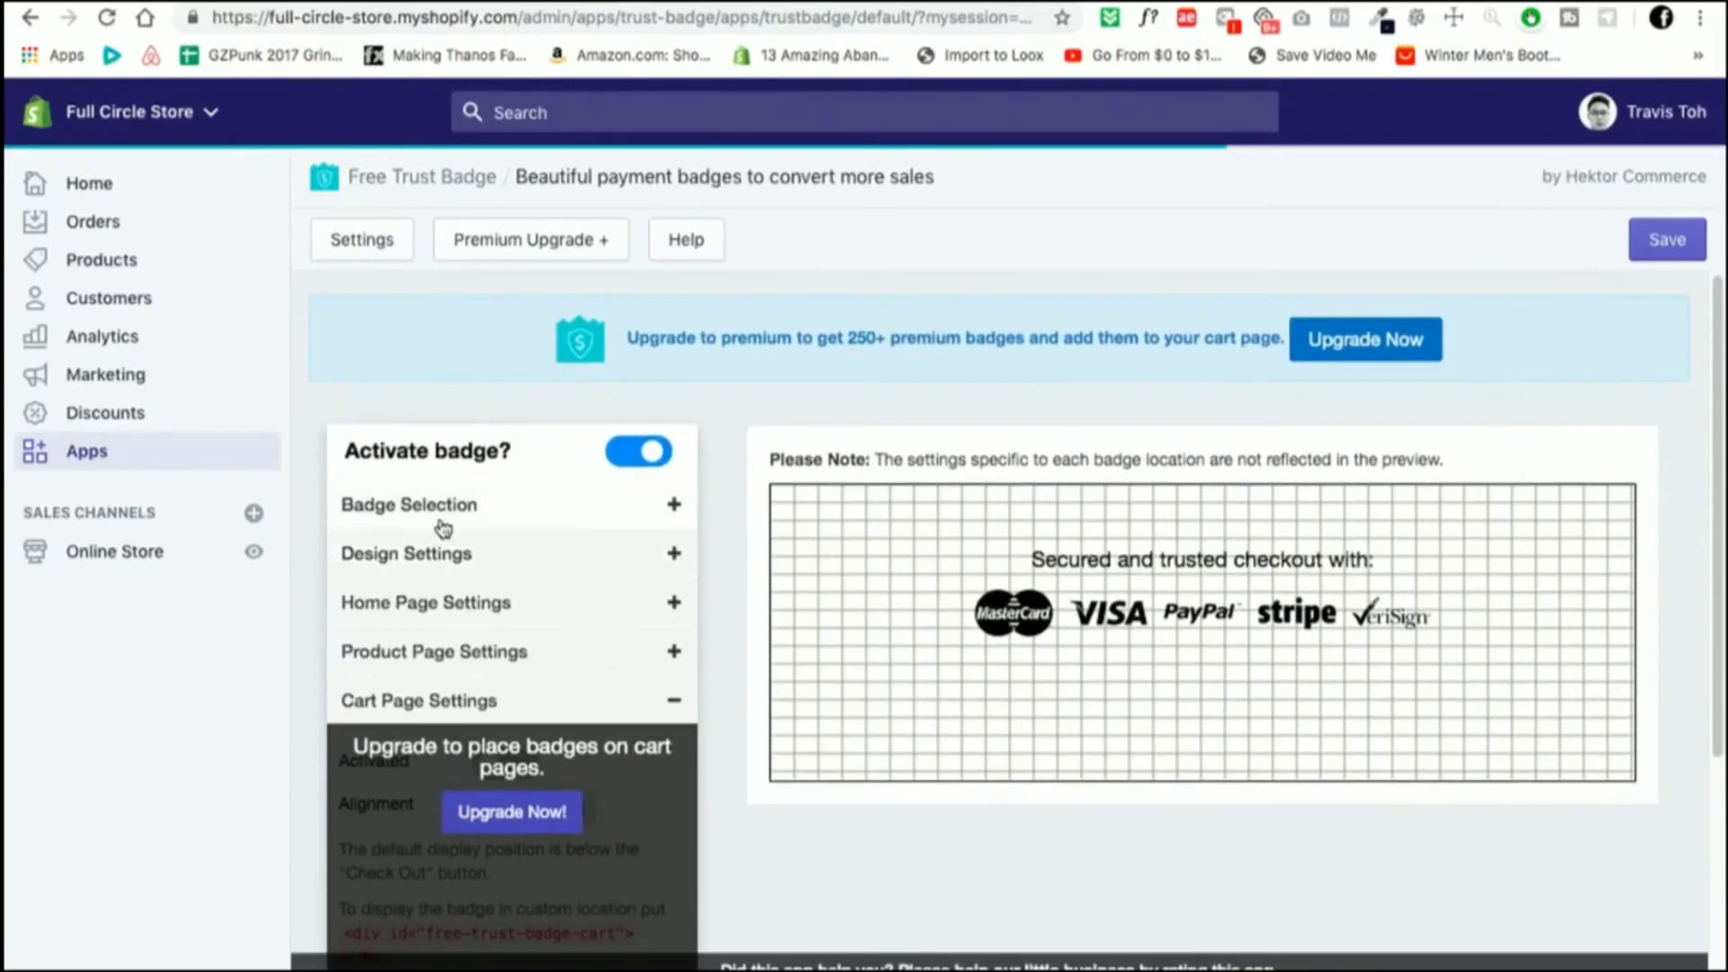
scroll(402, 527, down, 5)
scroll(402, 527, up, 4)
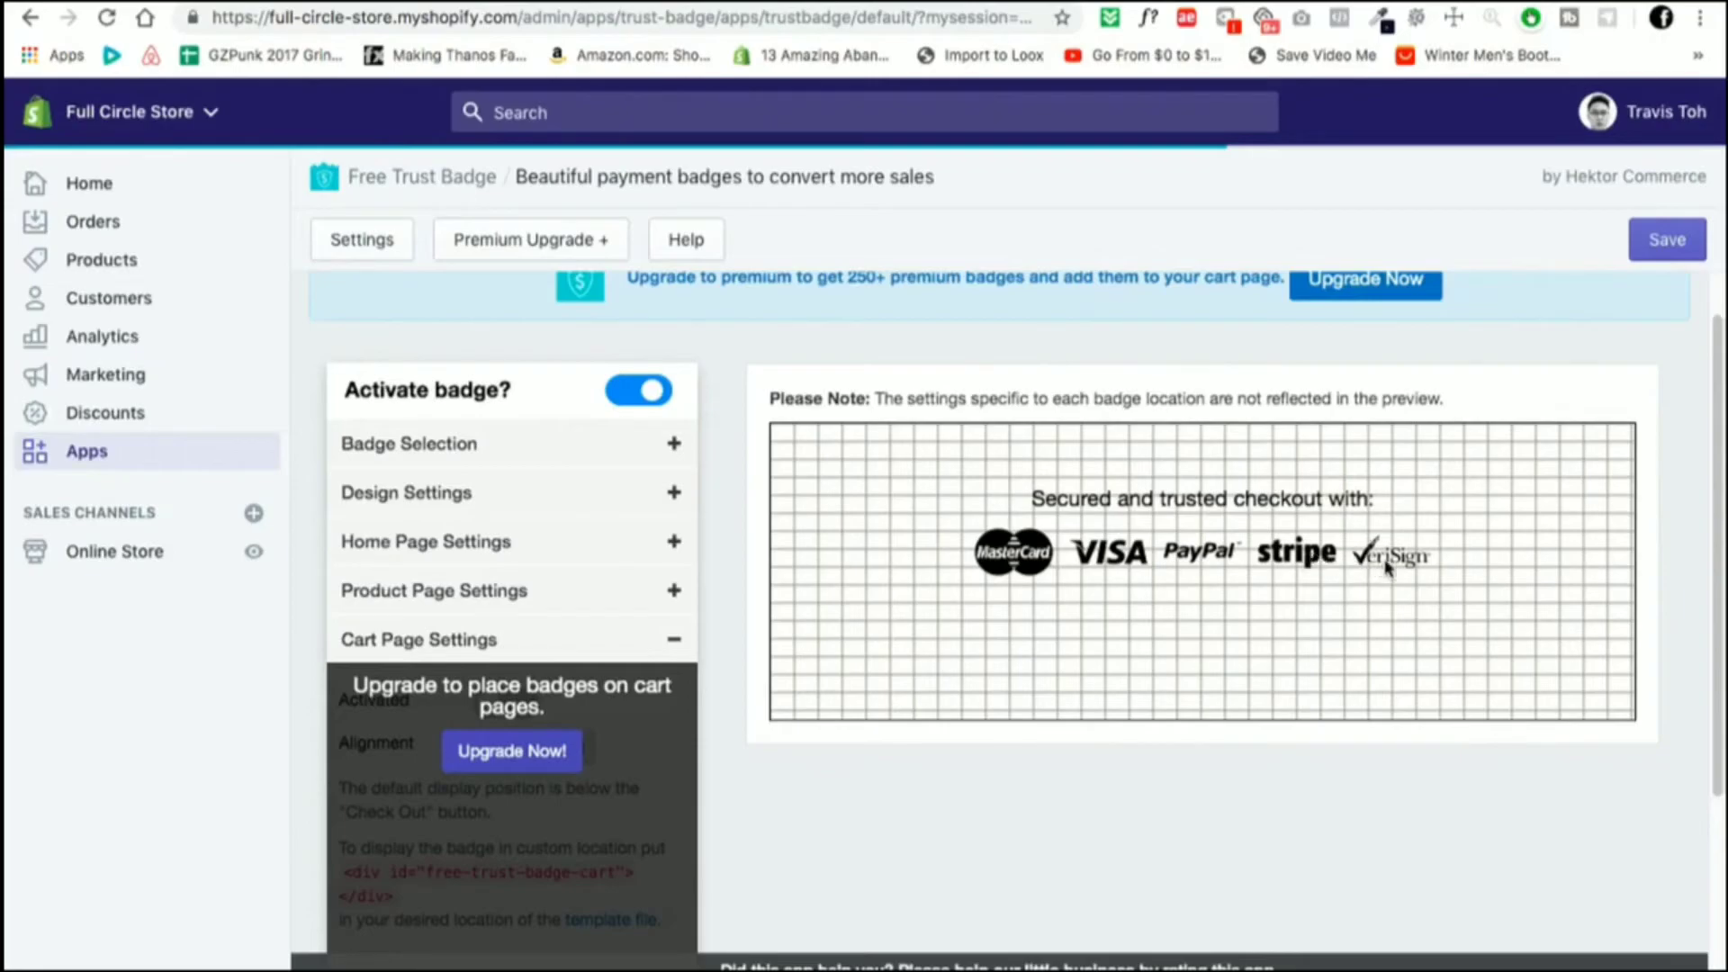
click(591, 450)
scroll(470, 520, down, 1)
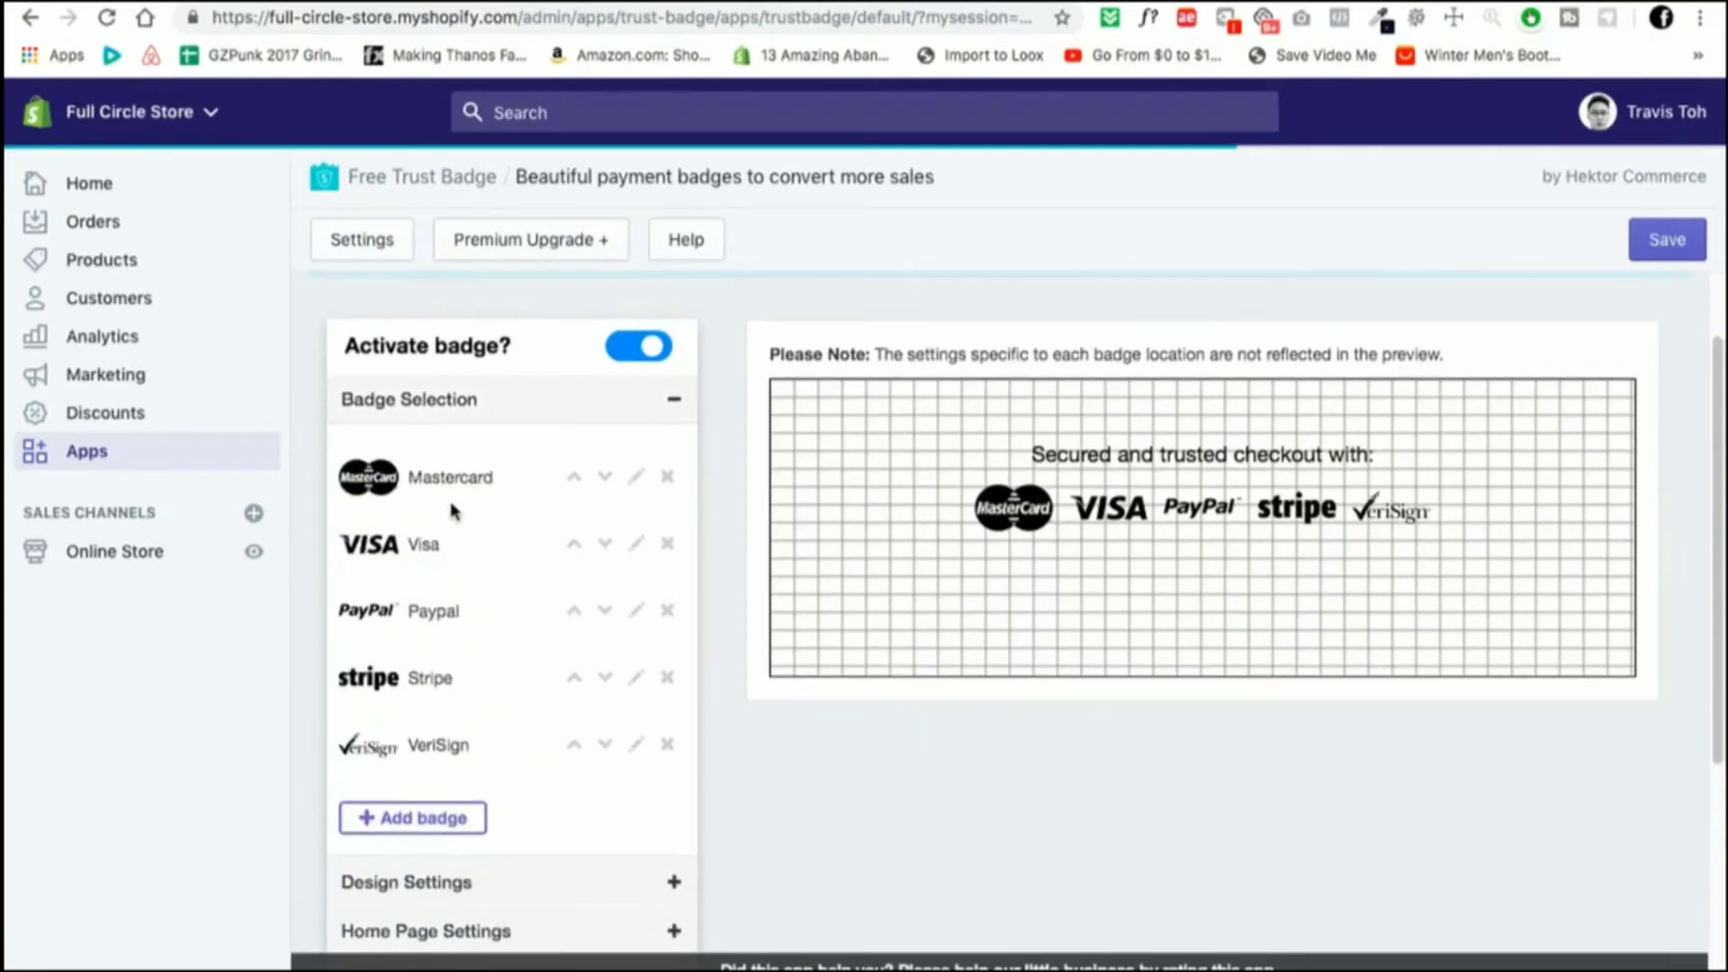
scroll(522, 509, down, 1)
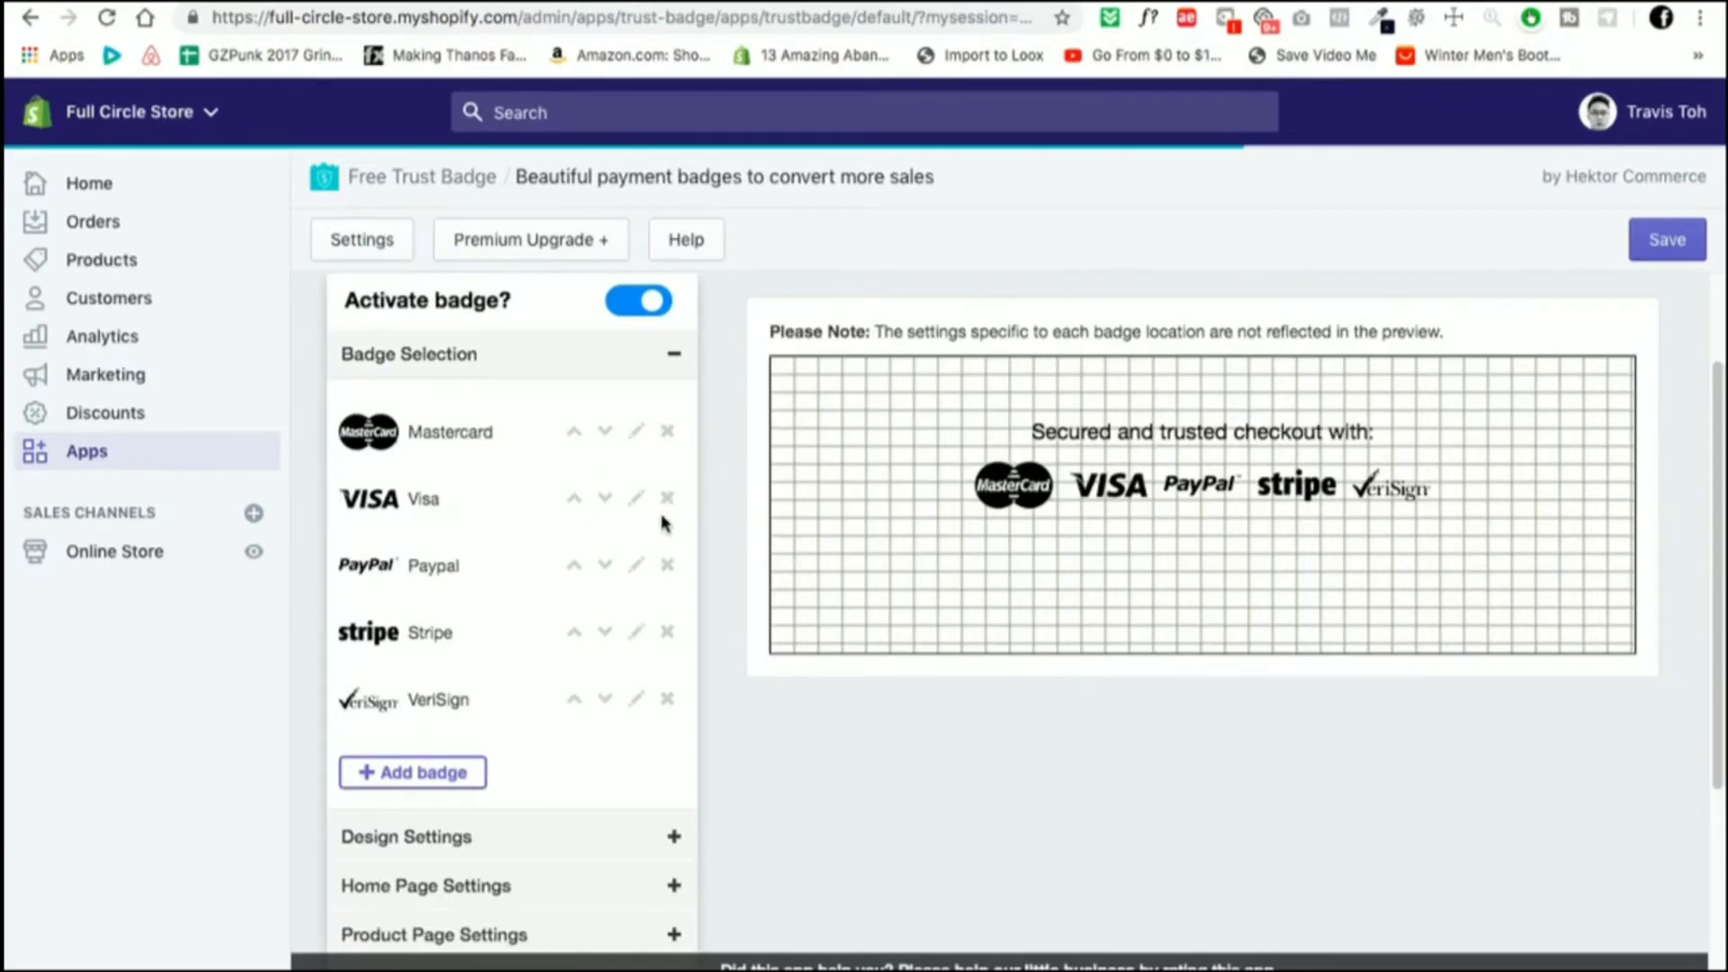
scroll(590, 727, down, 1)
Browse the basic and full-color badge collections in the Add badge picker, then close it unchanged
click(414, 735)
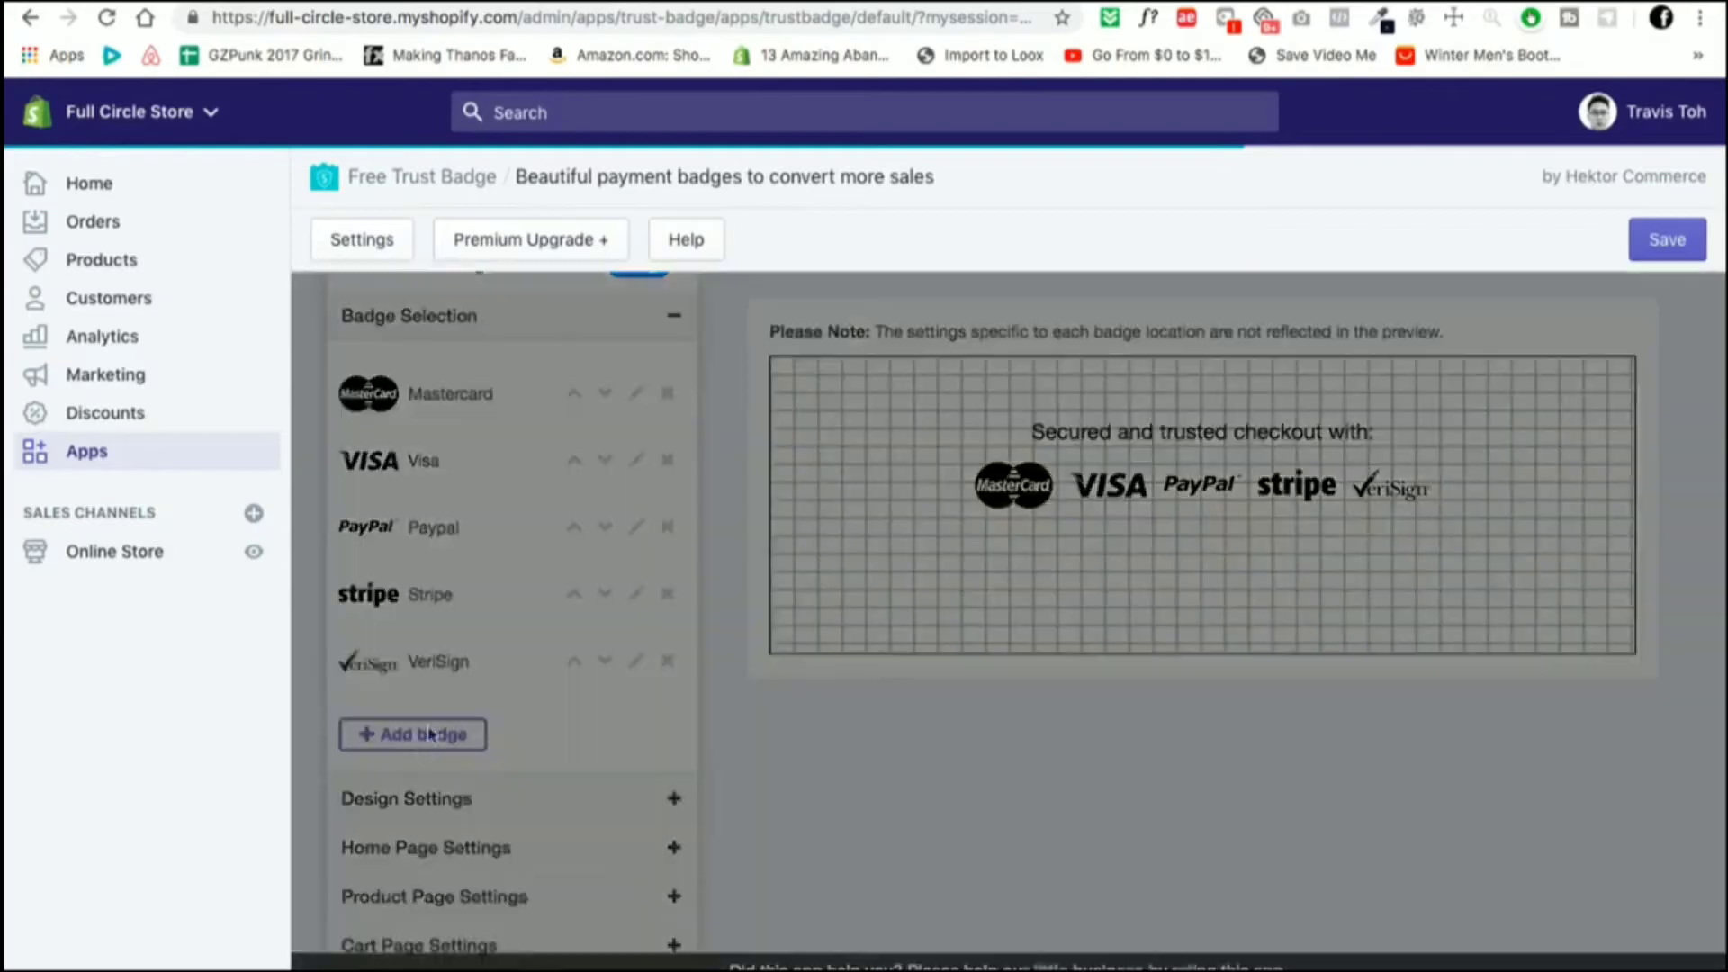
click(769, 464)
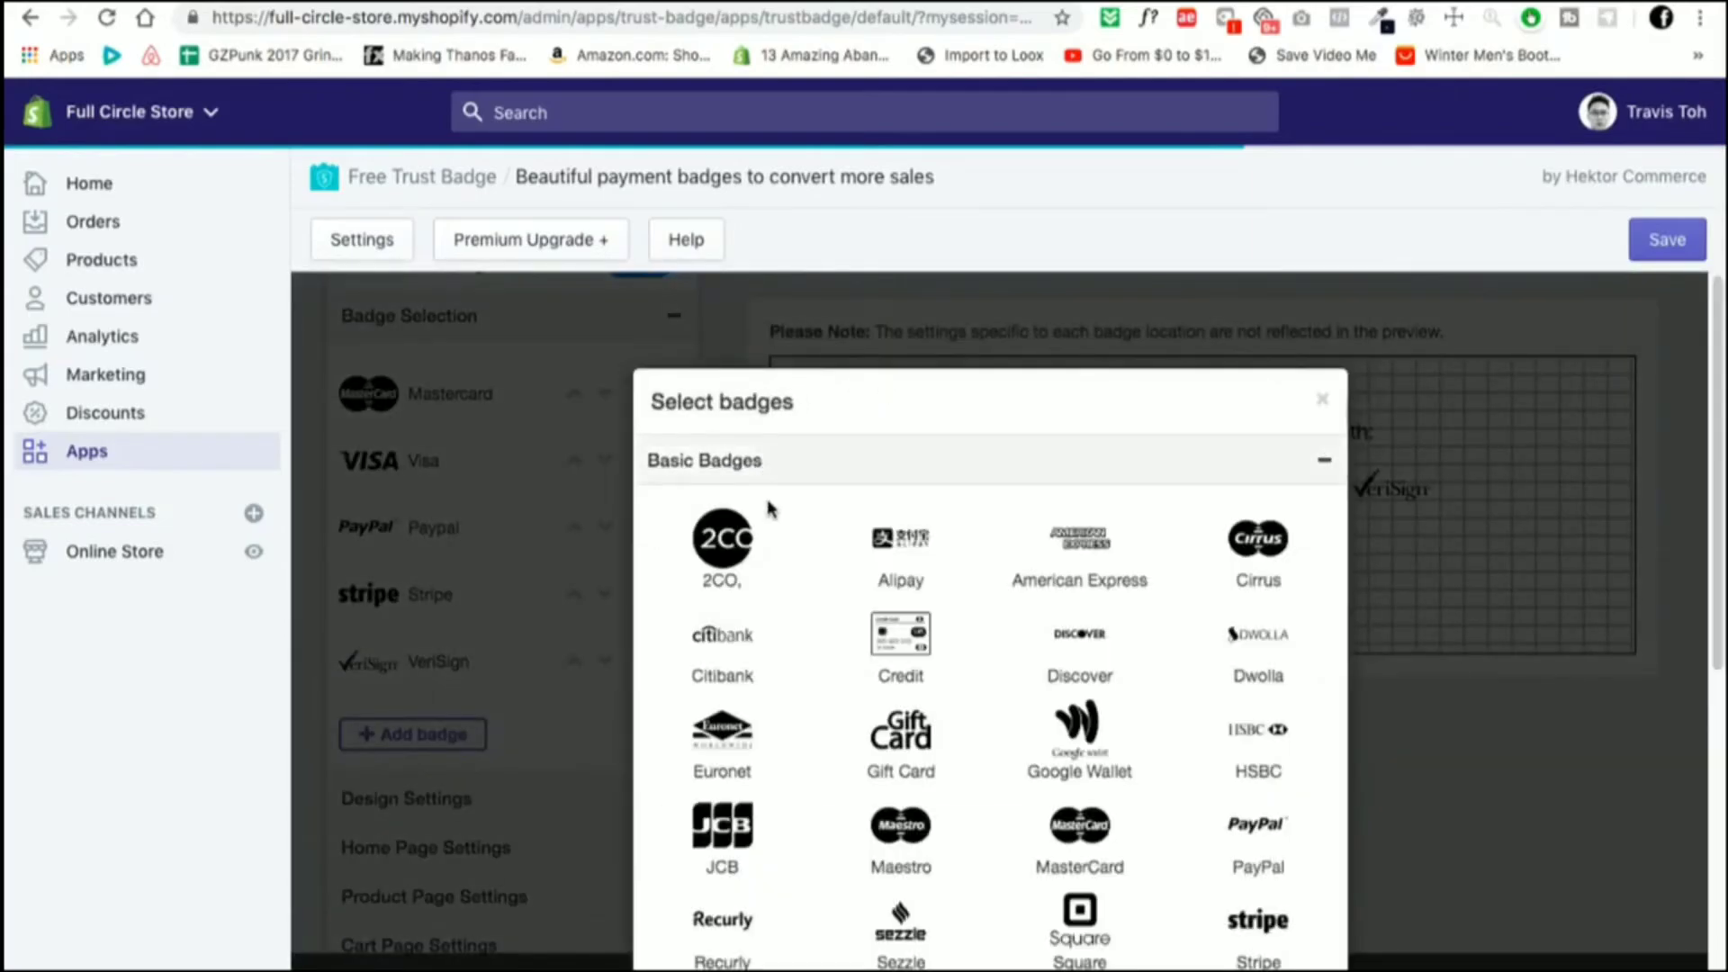
scroll(701, 816, down, 8)
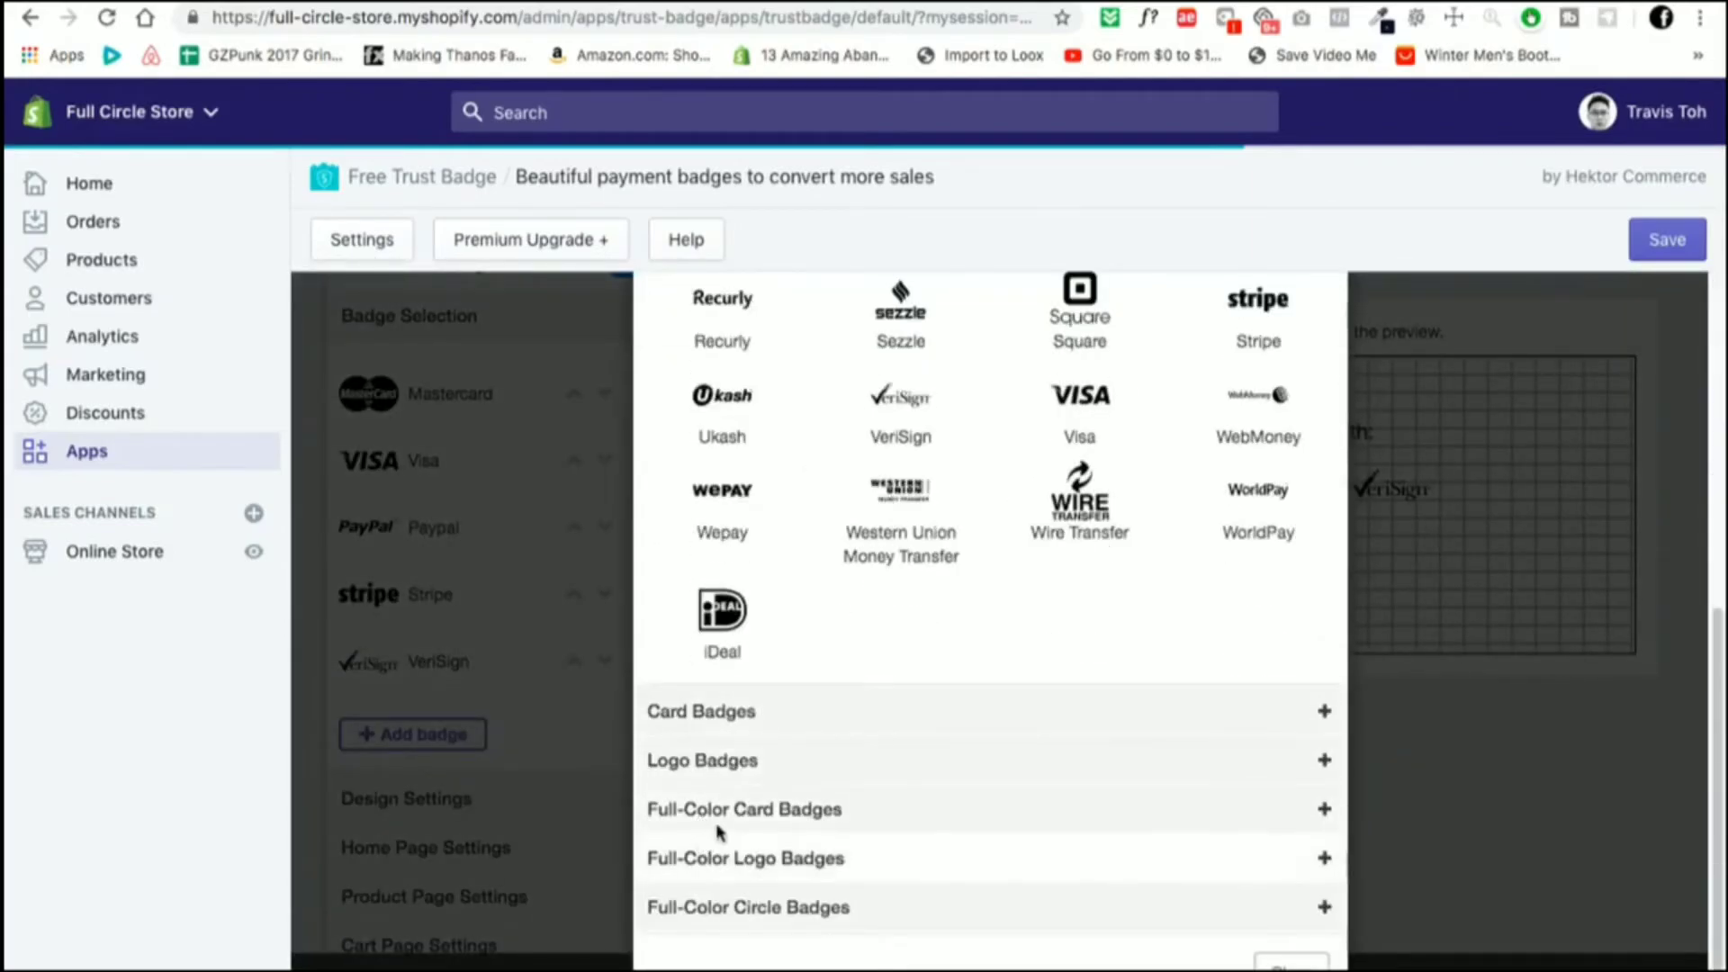
click(706, 851)
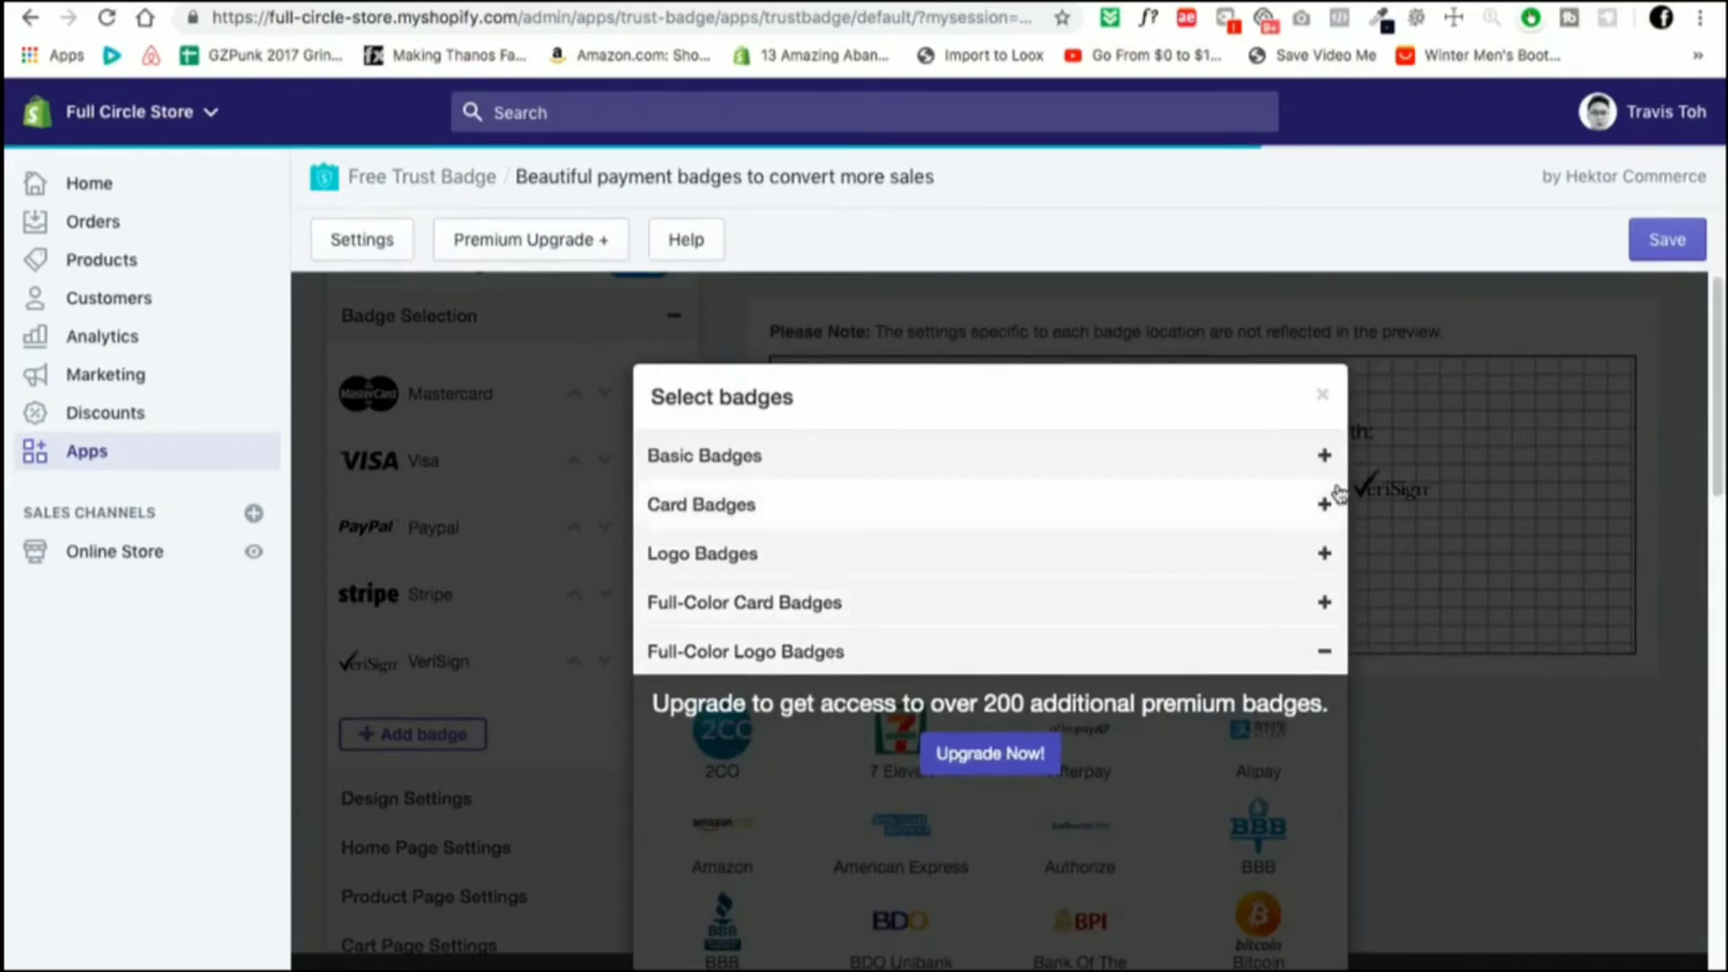
click(1319, 395)
Look at the Product Page Settings and collapse the Badge Selection section
scroll(841, 513, up, 2)
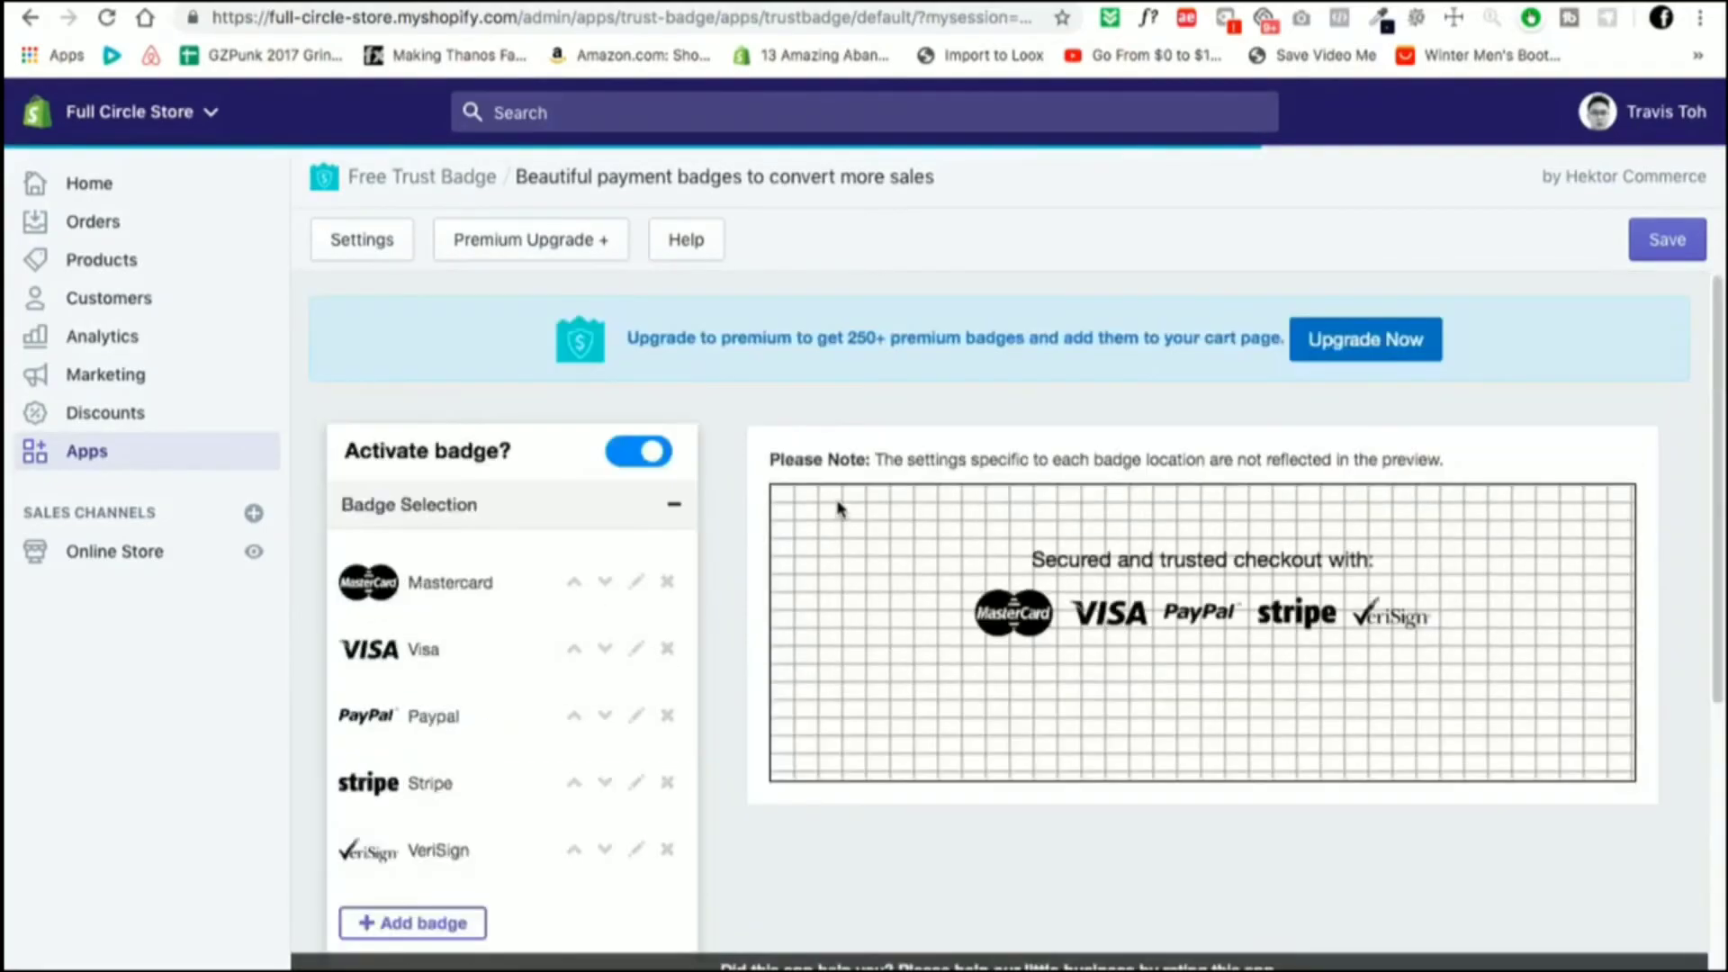
scroll(842, 513, down, 1)
scroll(619, 612, down, 4)
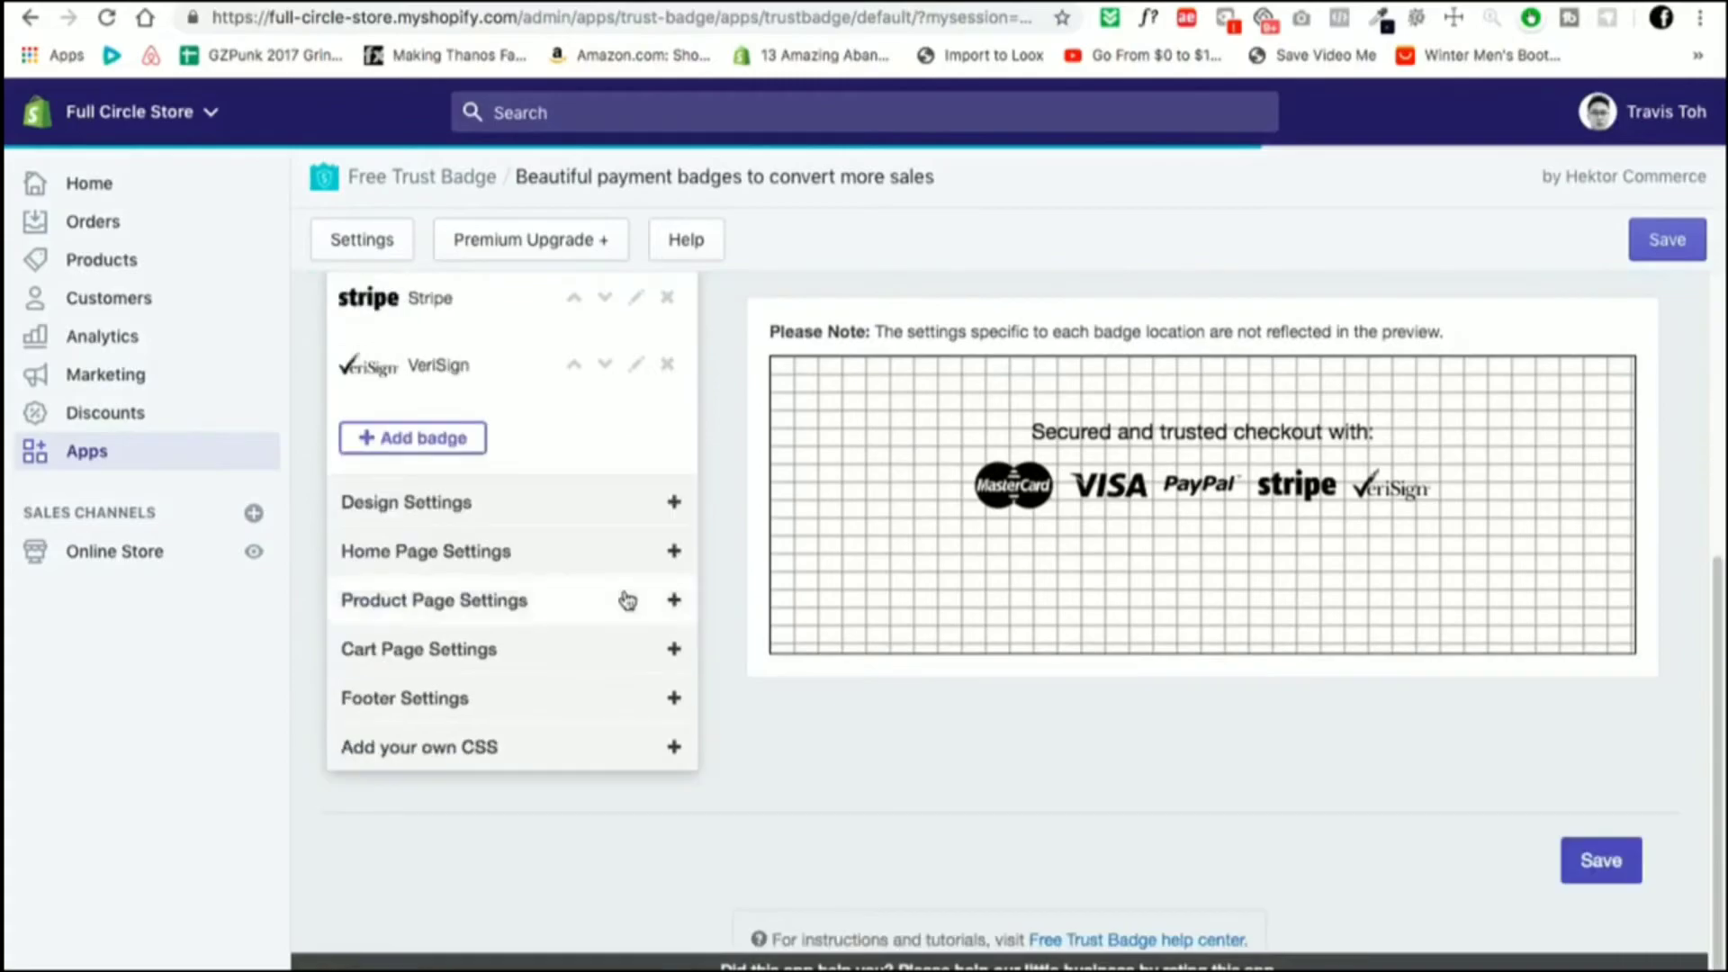
click(390, 597)
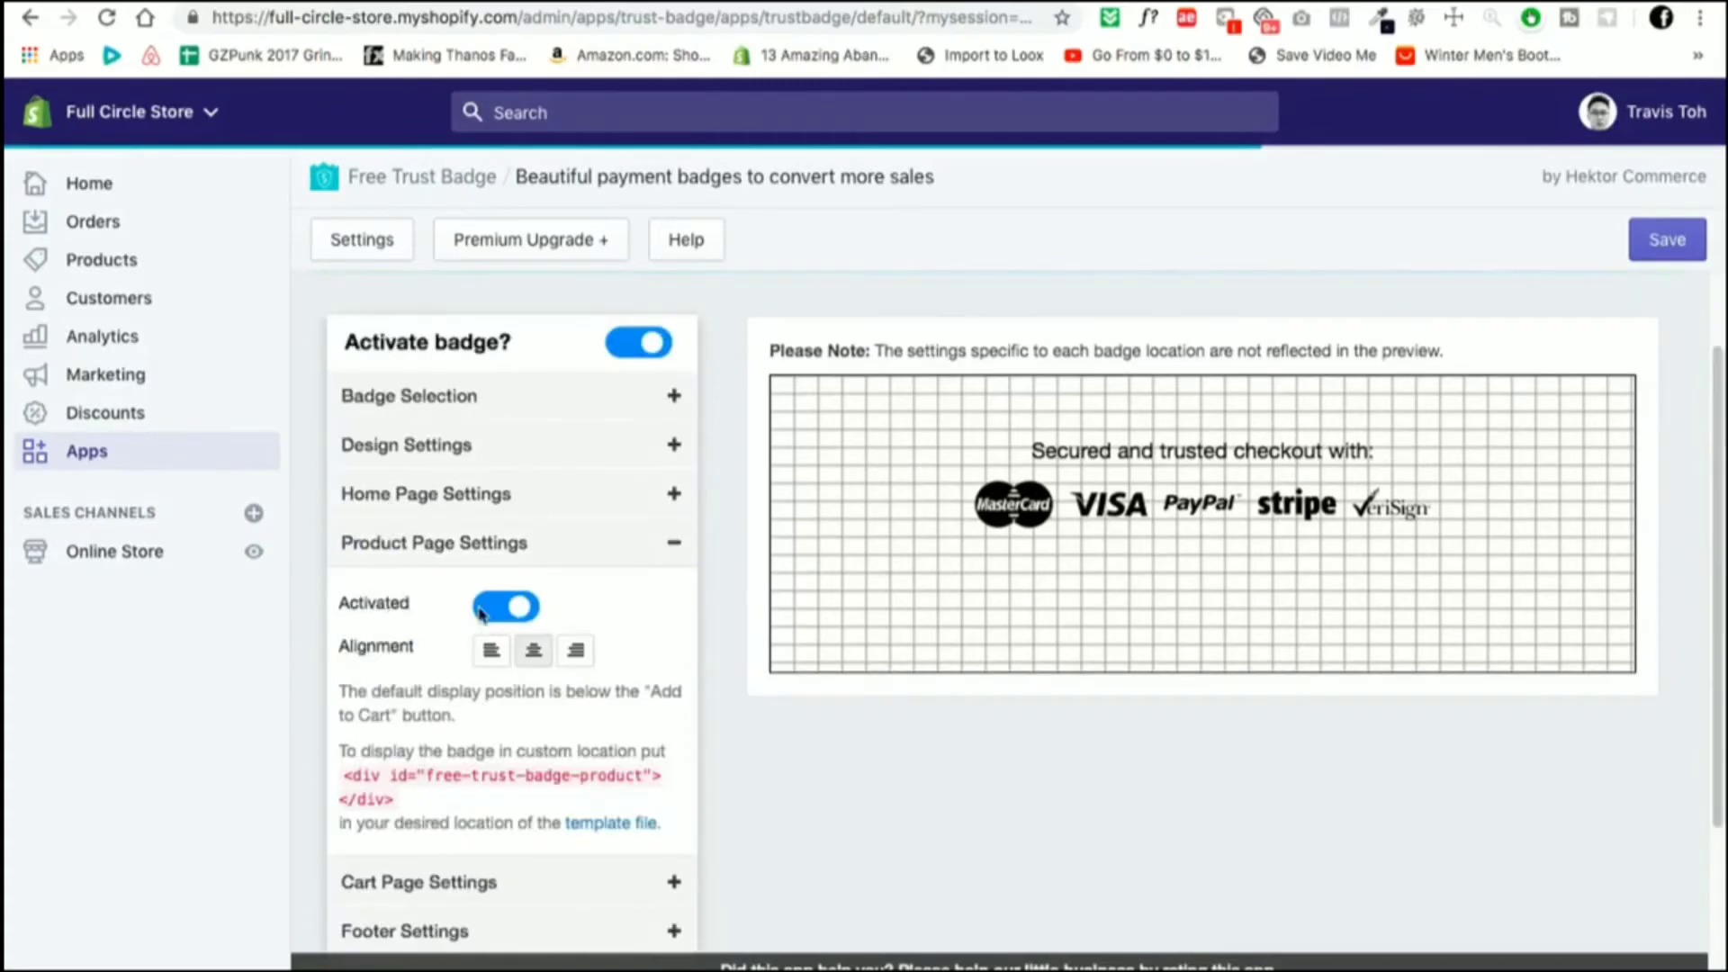
click(417, 397)
click(420, 401)
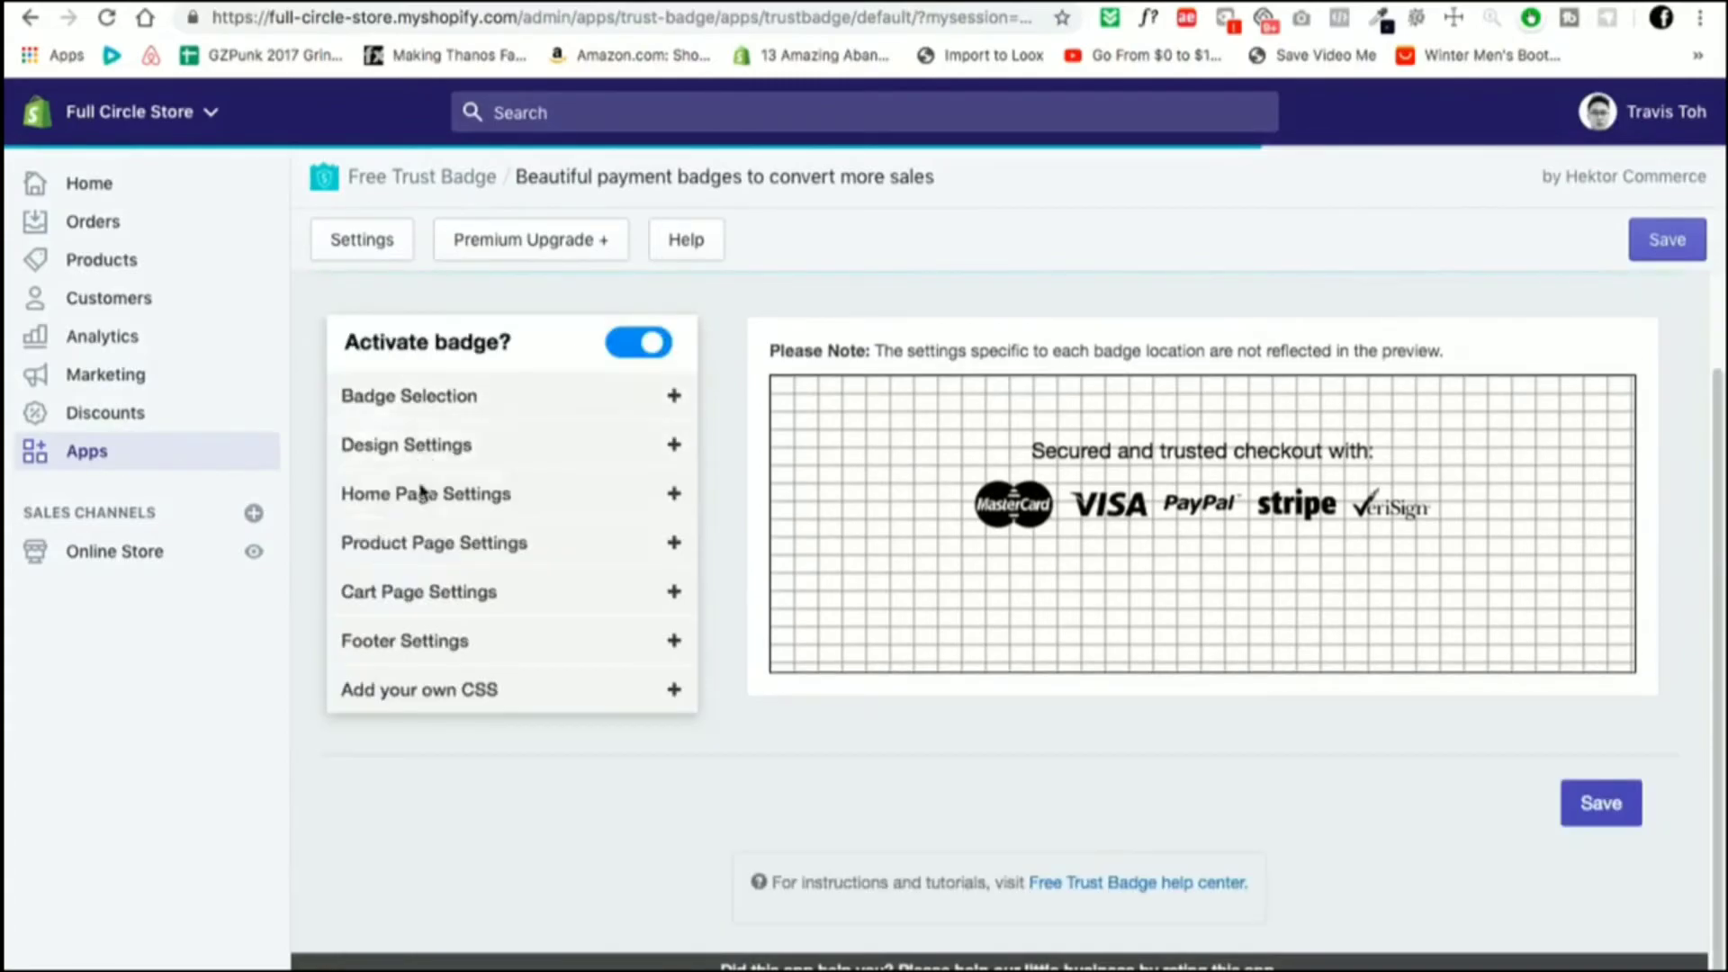
Make the 'Secured and trusted checkout with:' heading bold in Design Settings and save
click(470, 462)
double_click(439, 635)
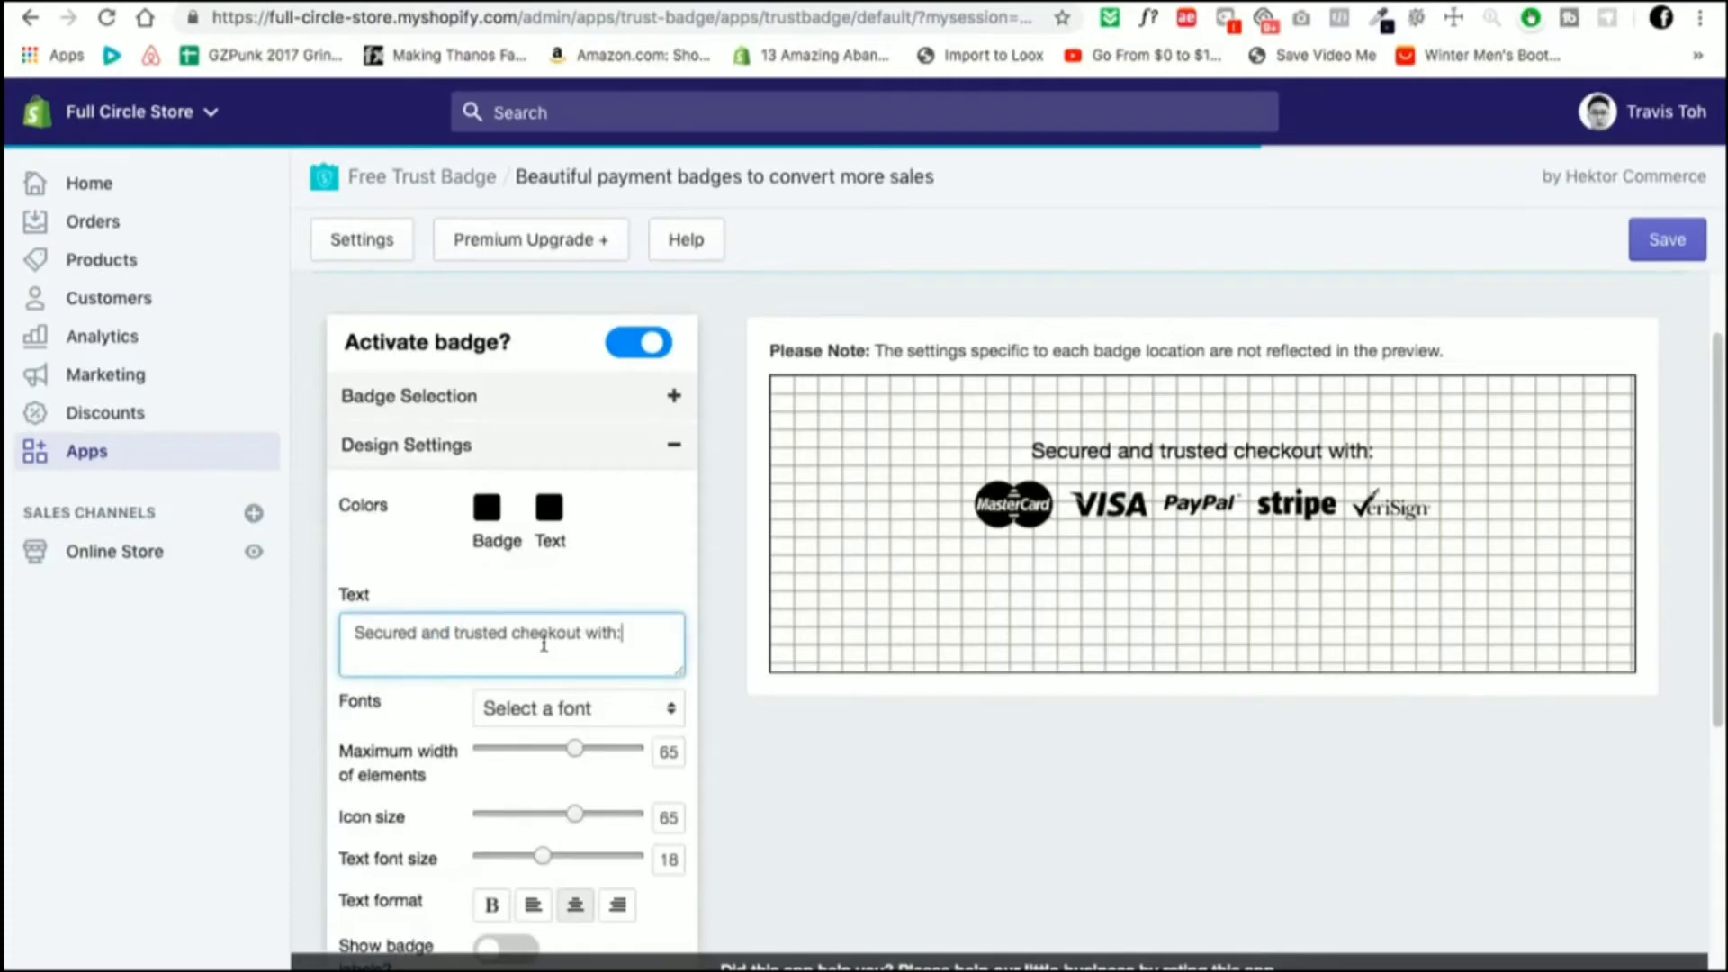
triple_click(541, 642)
scroll(486, 654, down, 2)
click(491, 707)
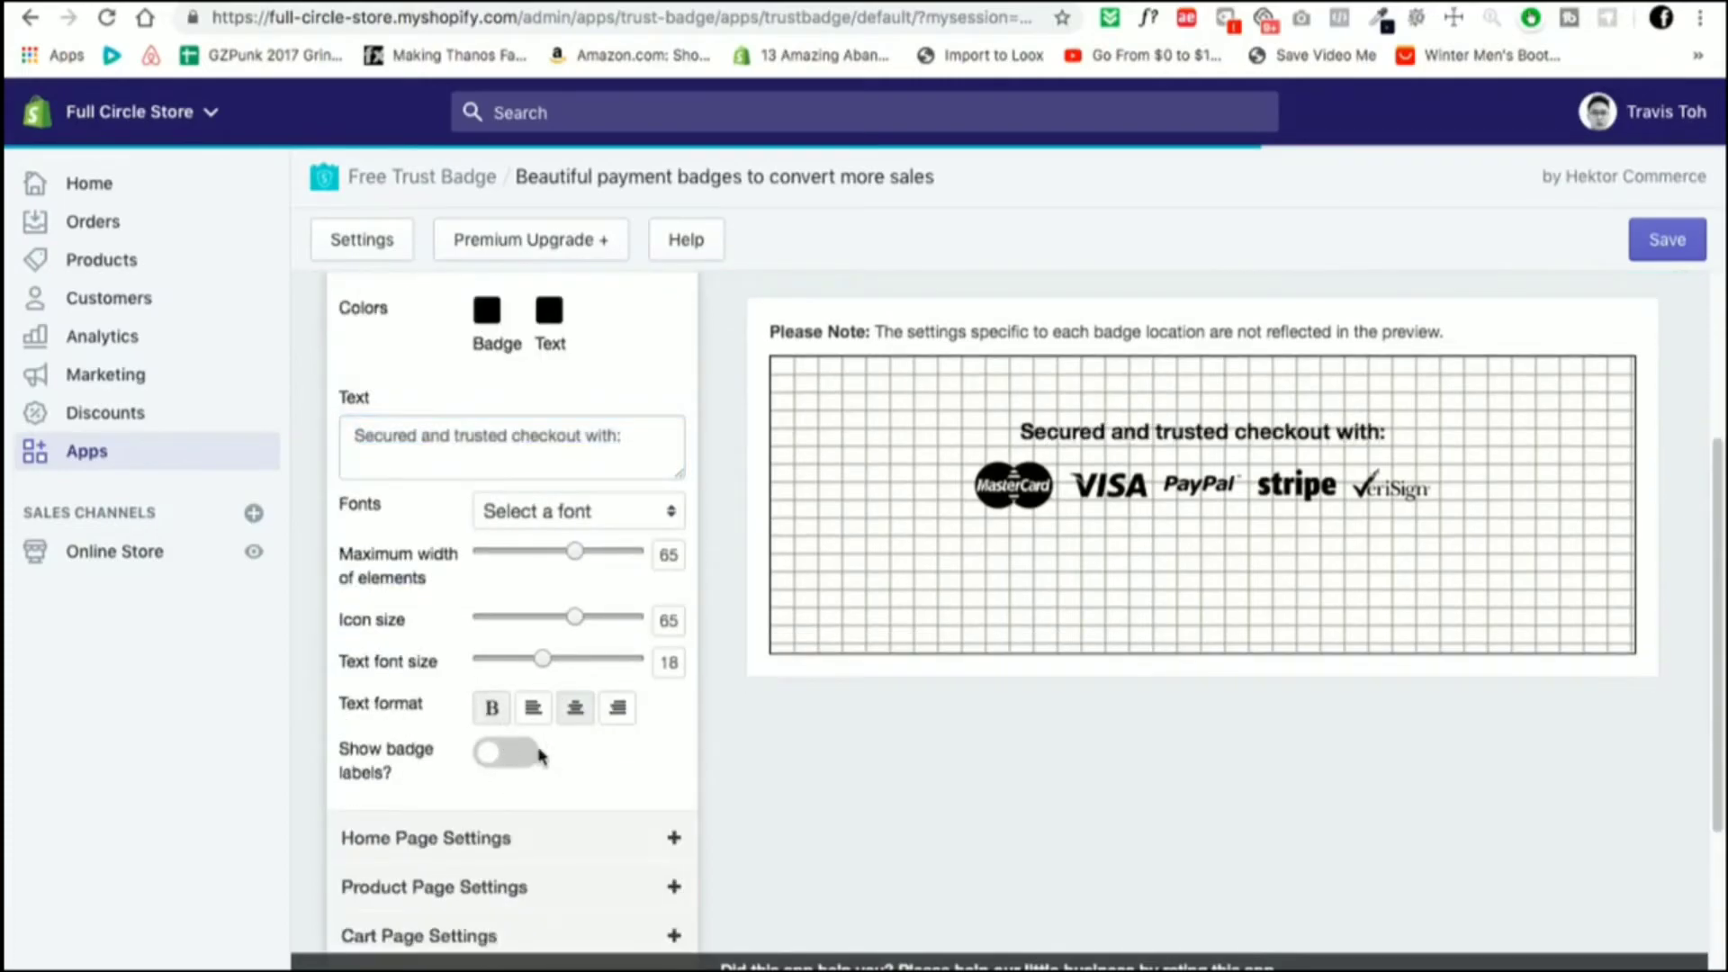
click(1650, 255)
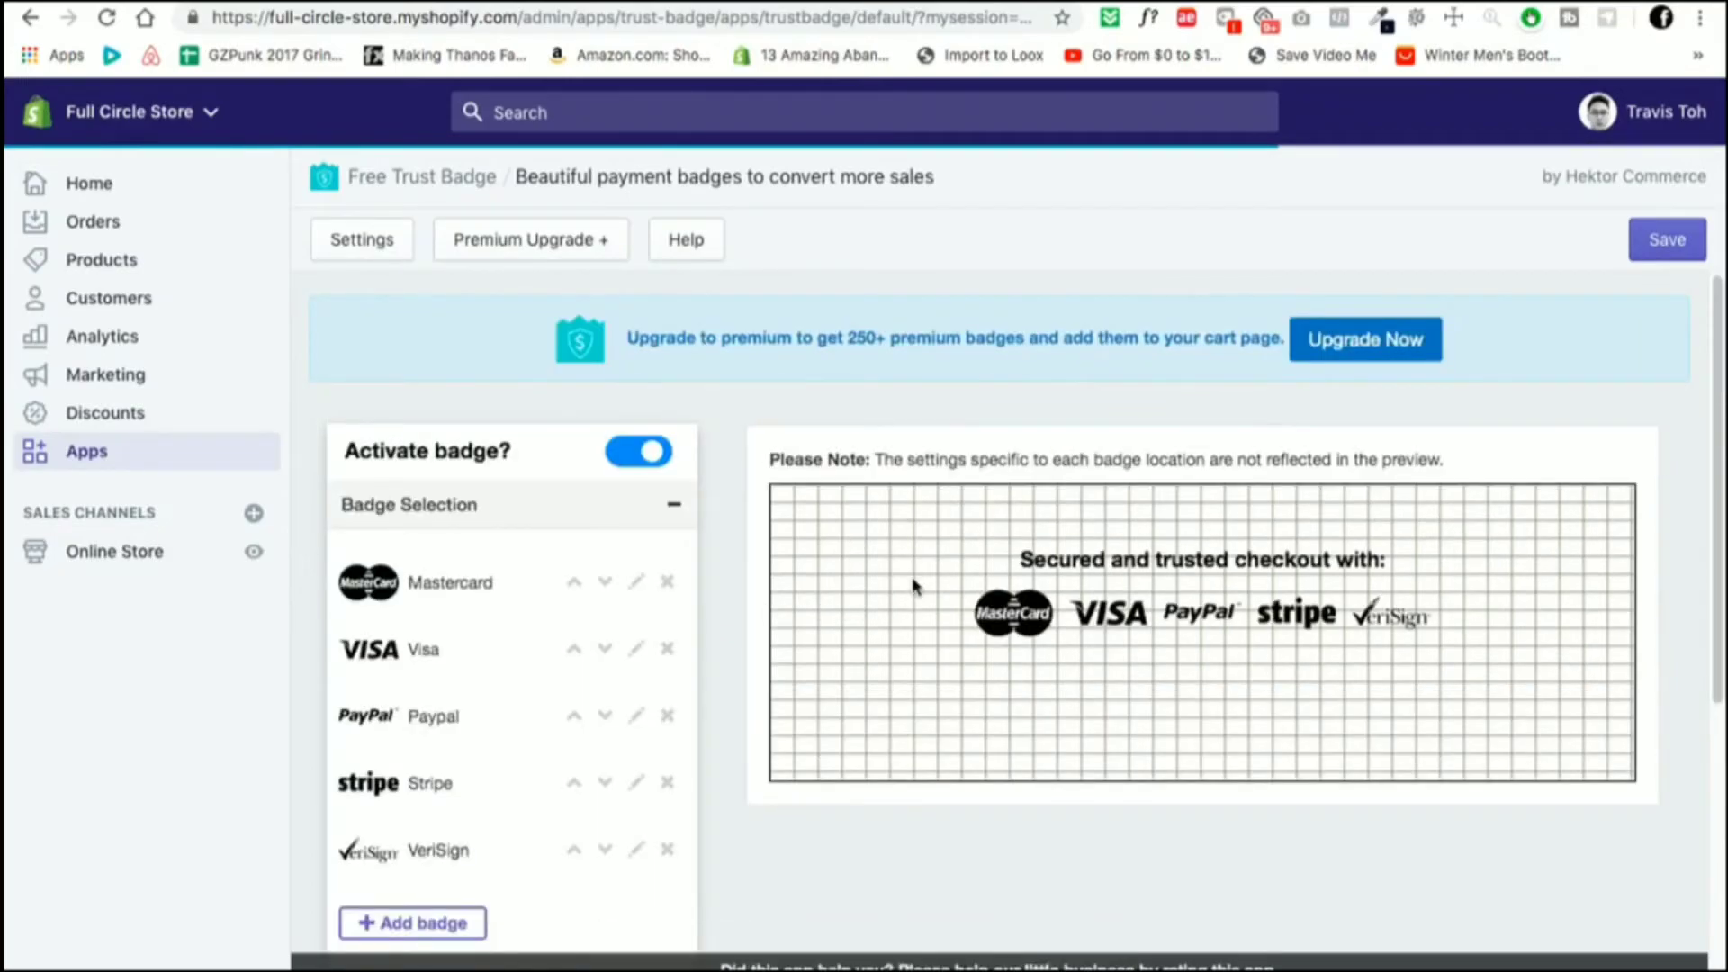
Check the payment trust badges on the live Classic Mens Coats Jacket product page
click(253, 553)
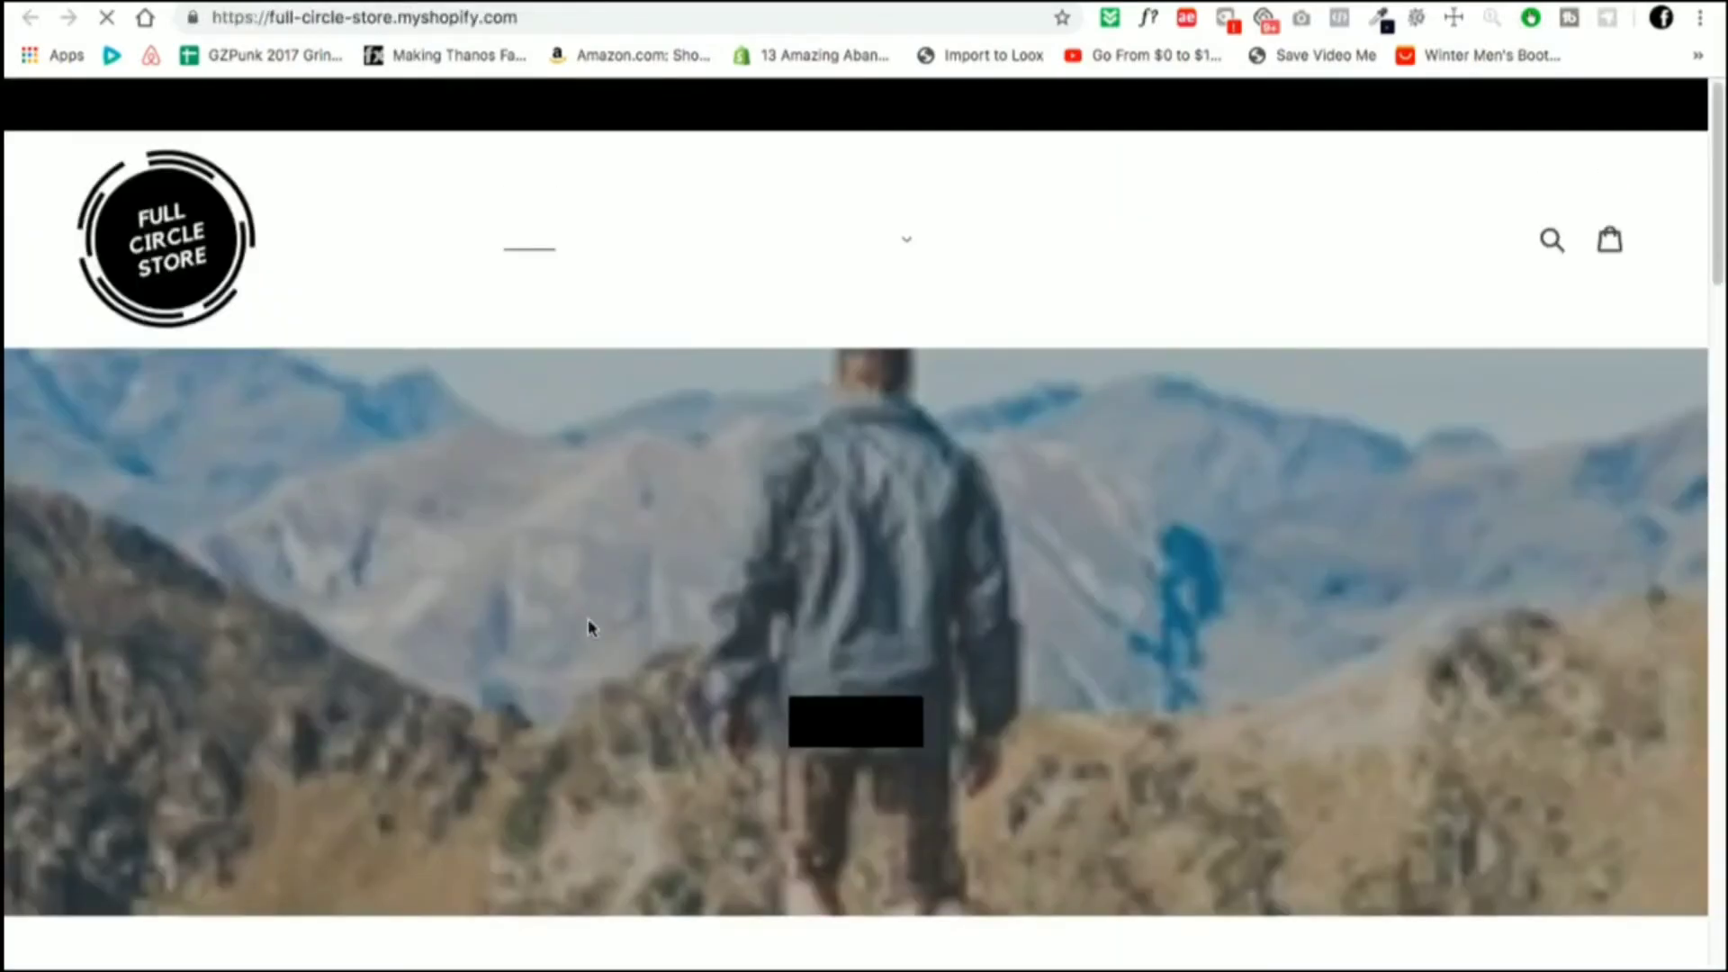
scroll(596, 615, down, 15)
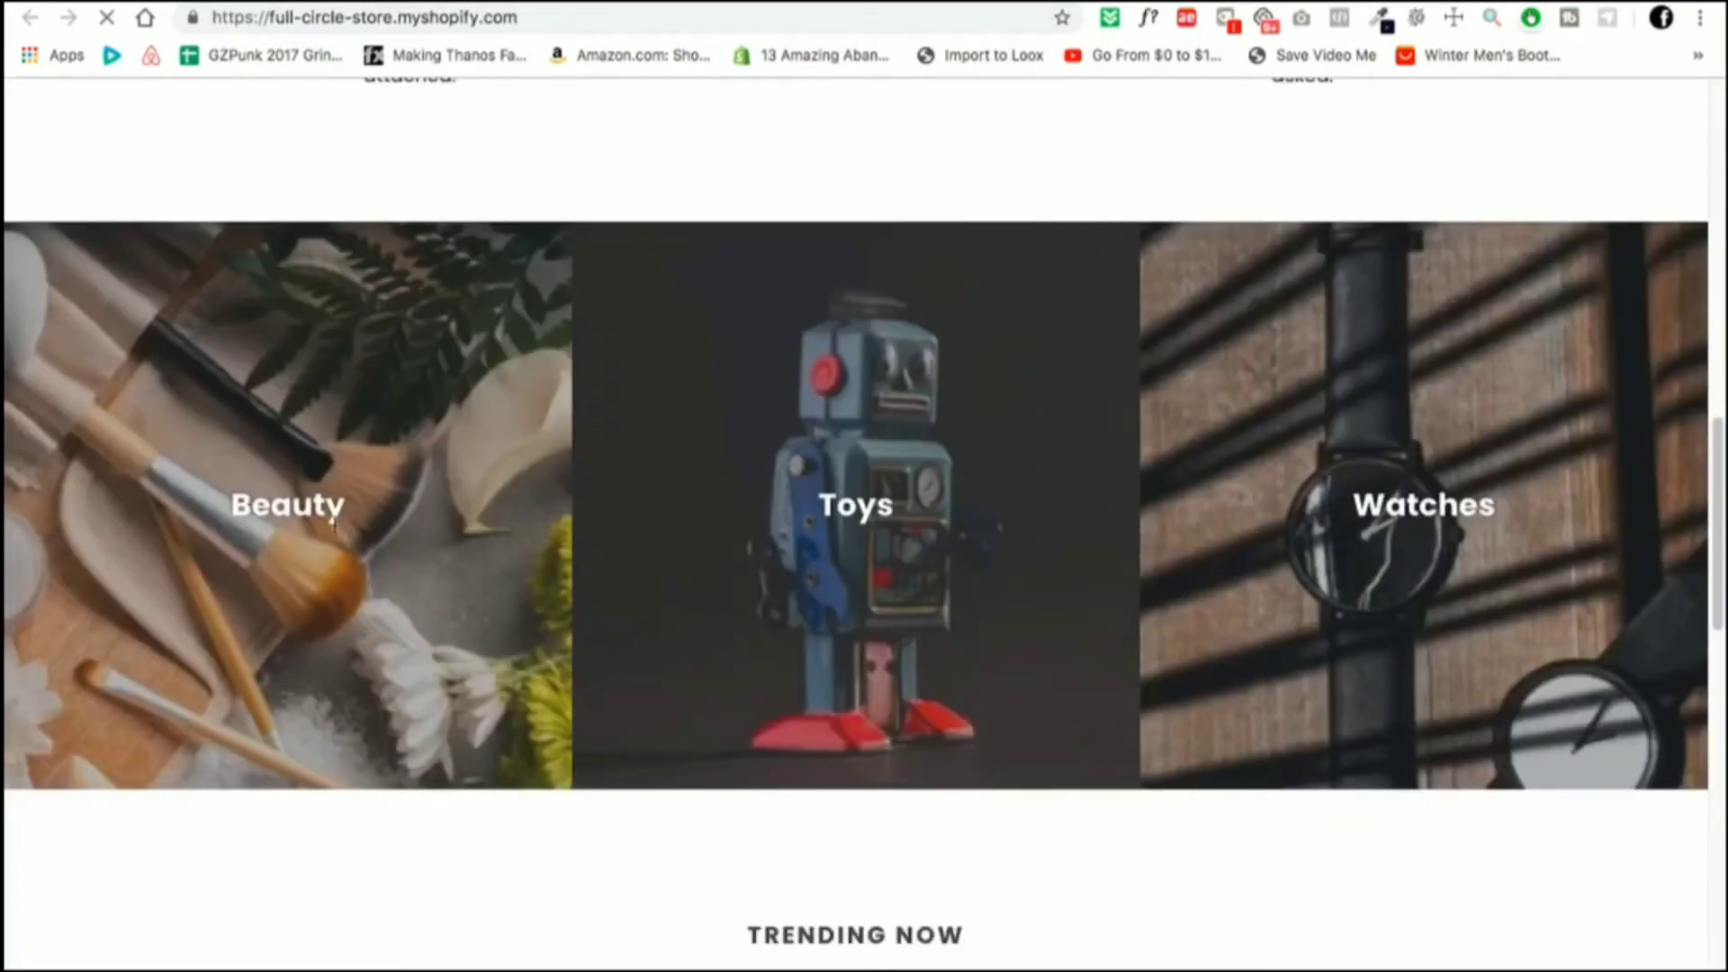
scroll(321, 497, down, 8)
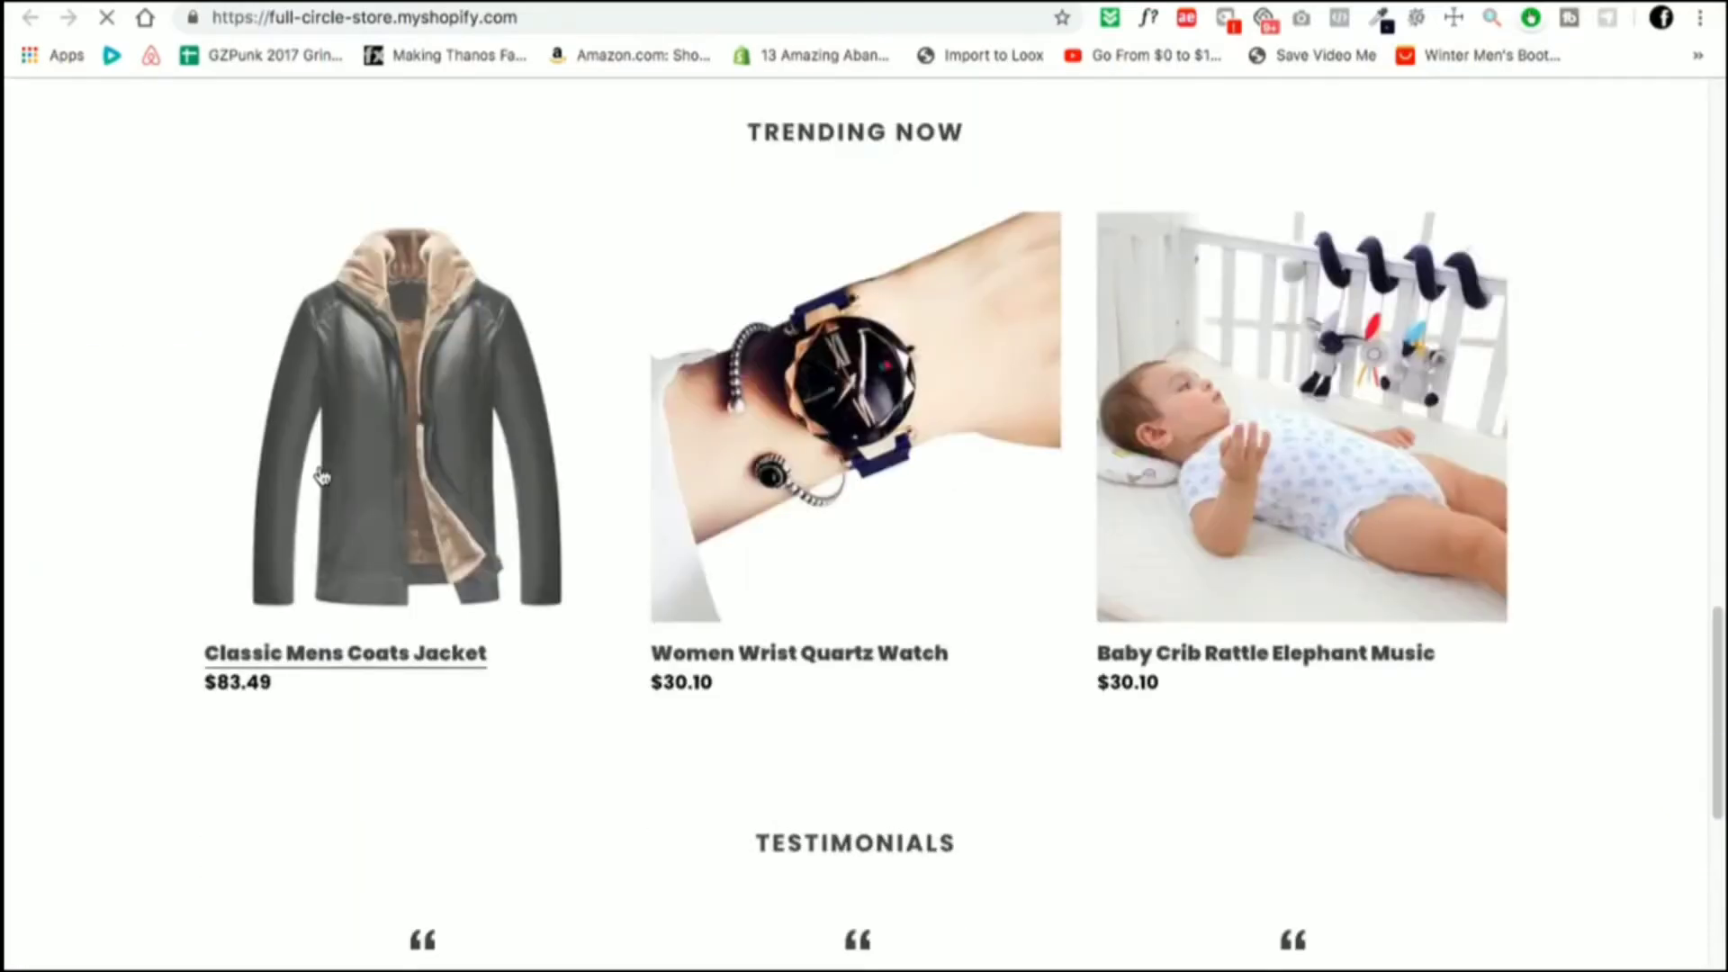
click(321, 477)
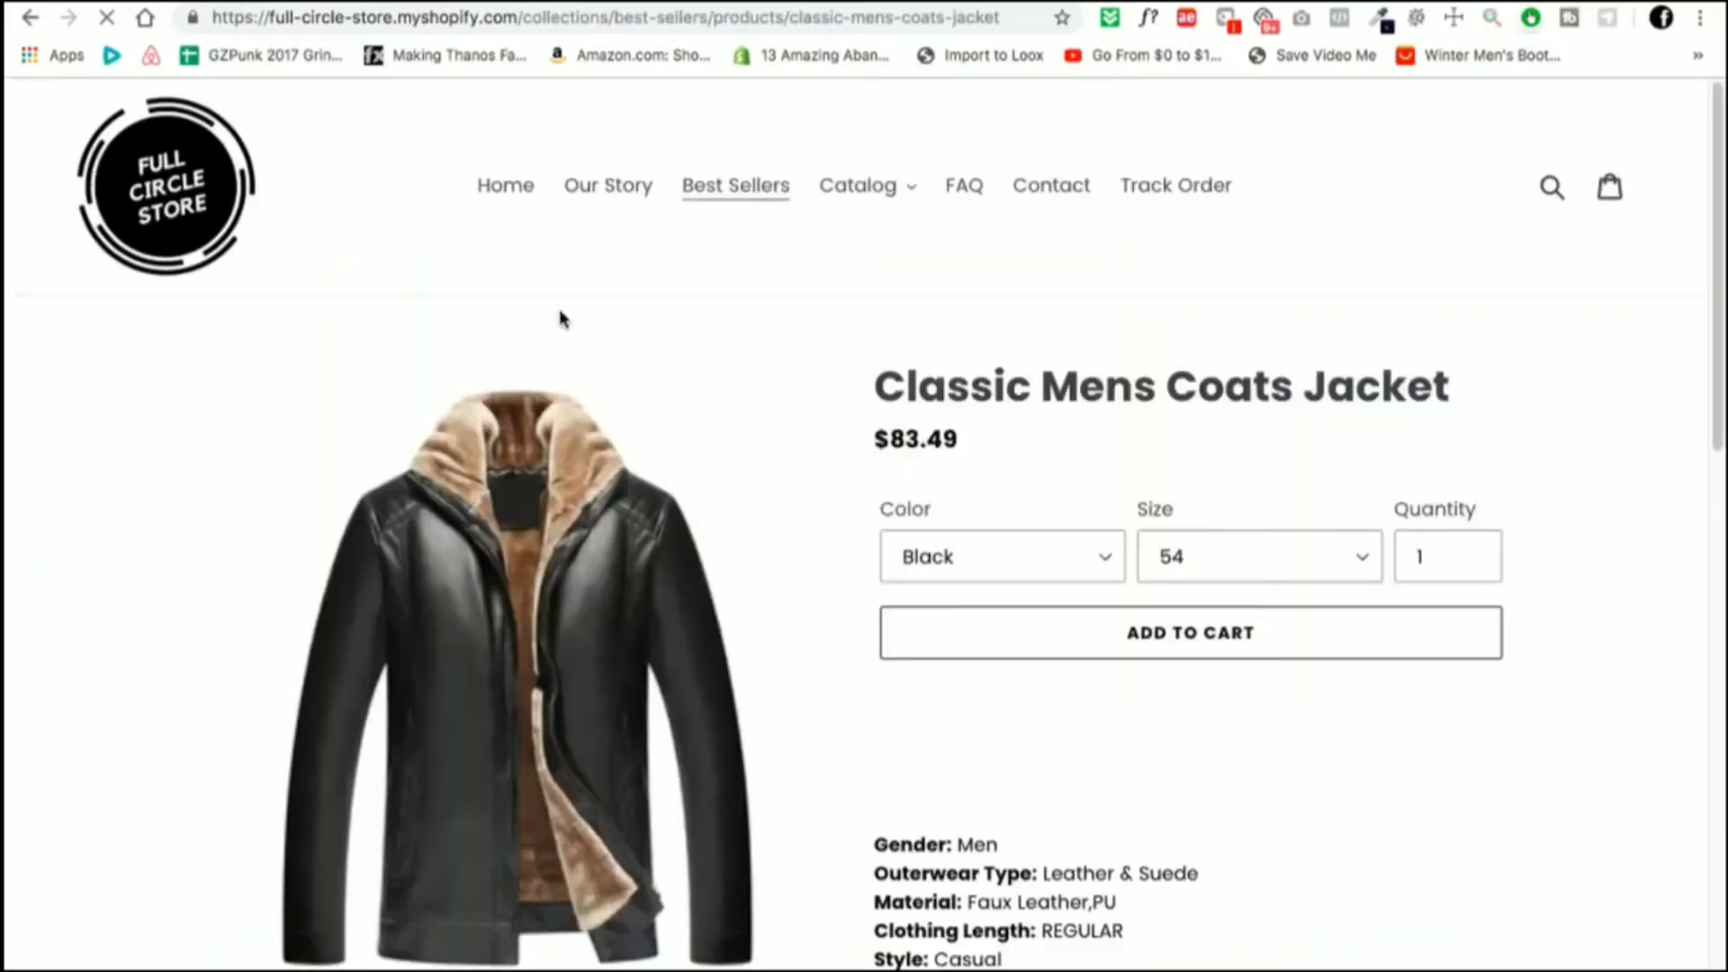
scroll(903, 427, down, 3)
scroll(902, 429, up, 3)
scroll(898, 426, down, 2)
scroll(896, 427, down, 12)
scroll(895, 436, up, 5)
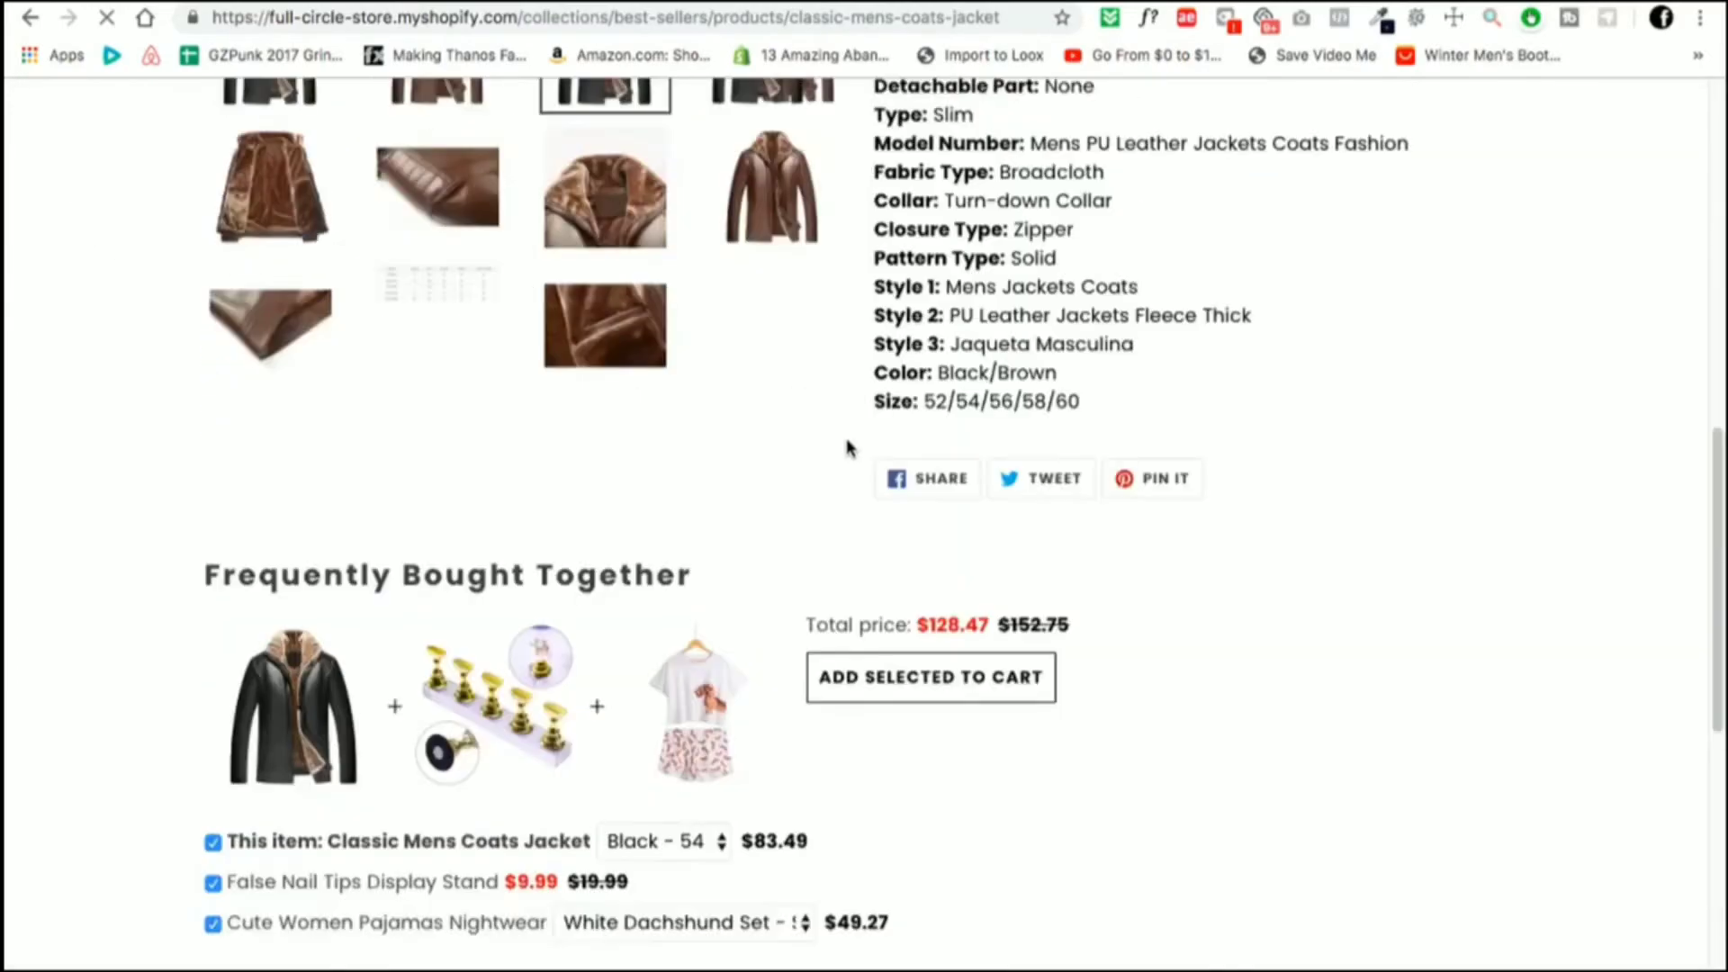
scroll(846, 448, up, 11)
scroll(579, 273, down, 4)
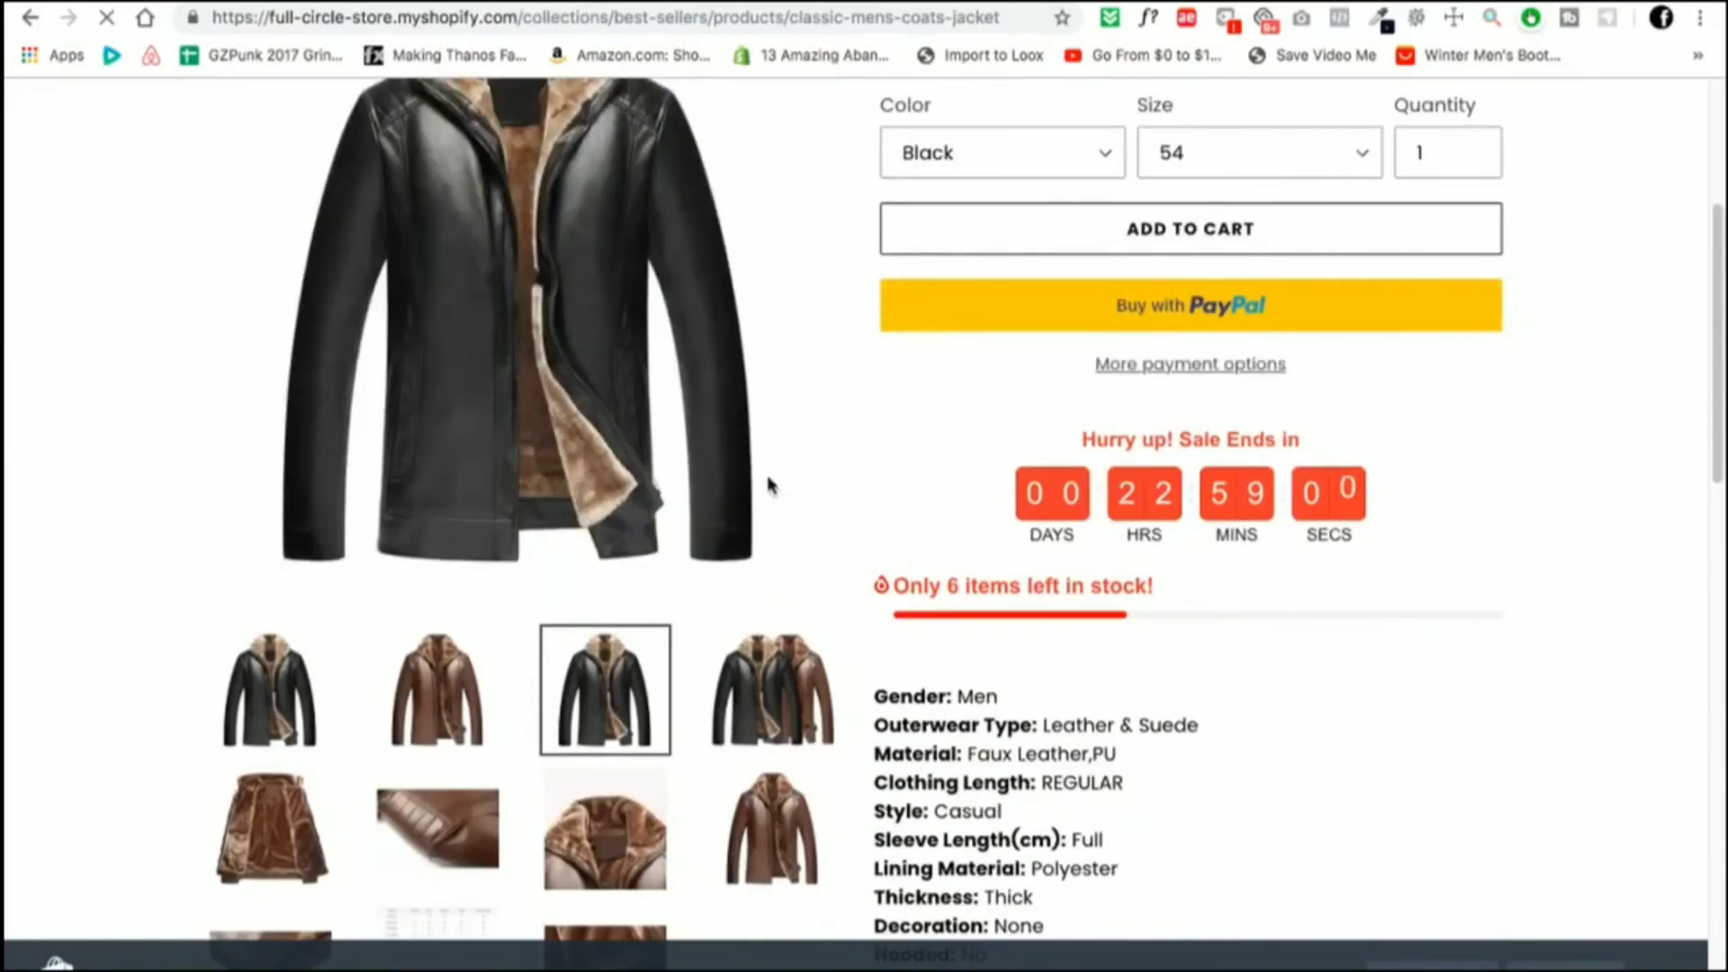
scroll(1250, 585, down, 1)
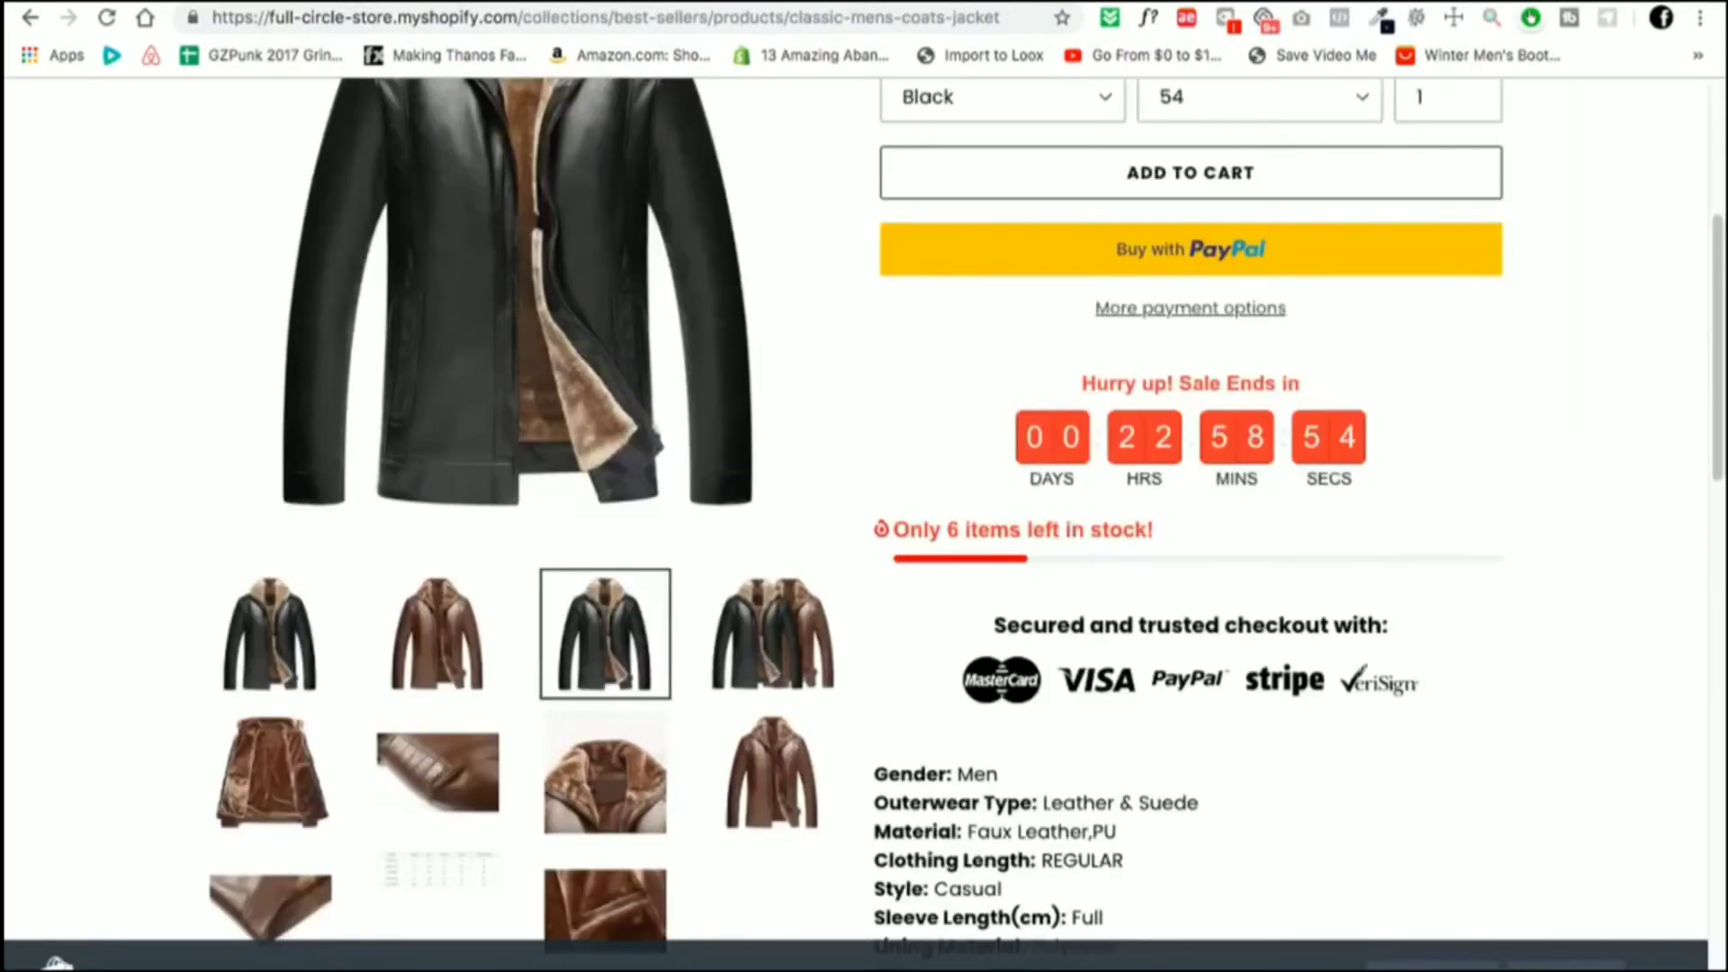
scroll(987, 619, down, 1)
drag(975, 575, 1457, 650)
click(1467, 646)
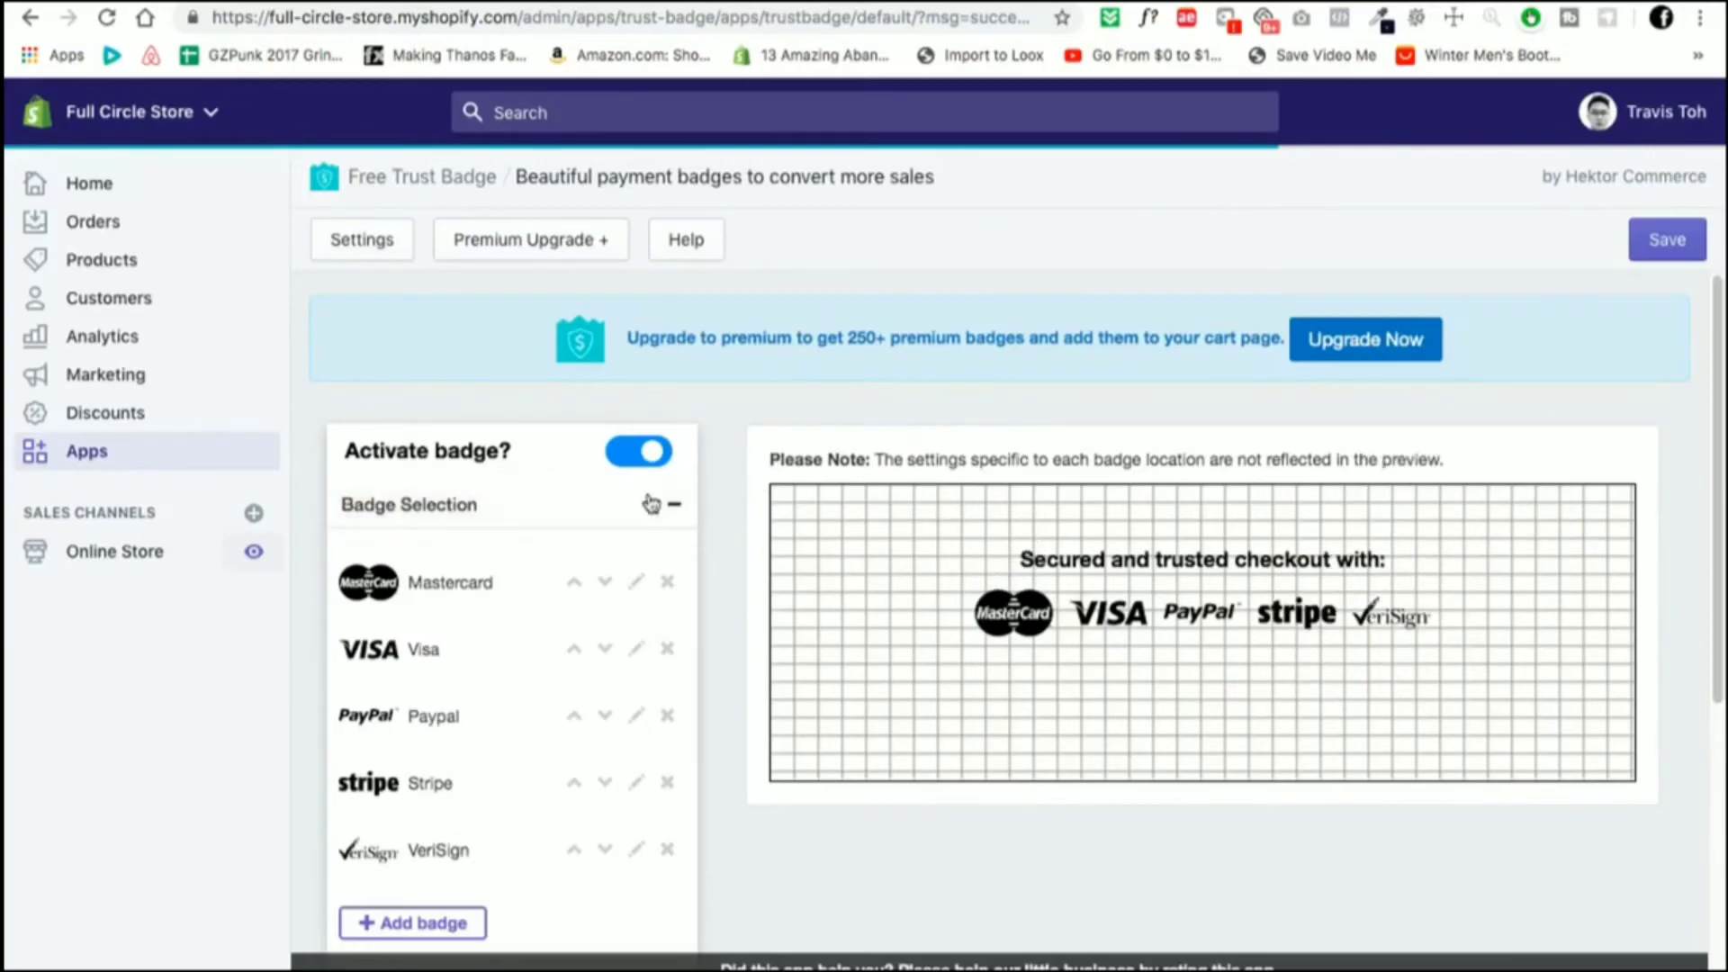
Go to the installed Apps list and open Boost Convert
click(73, 453)
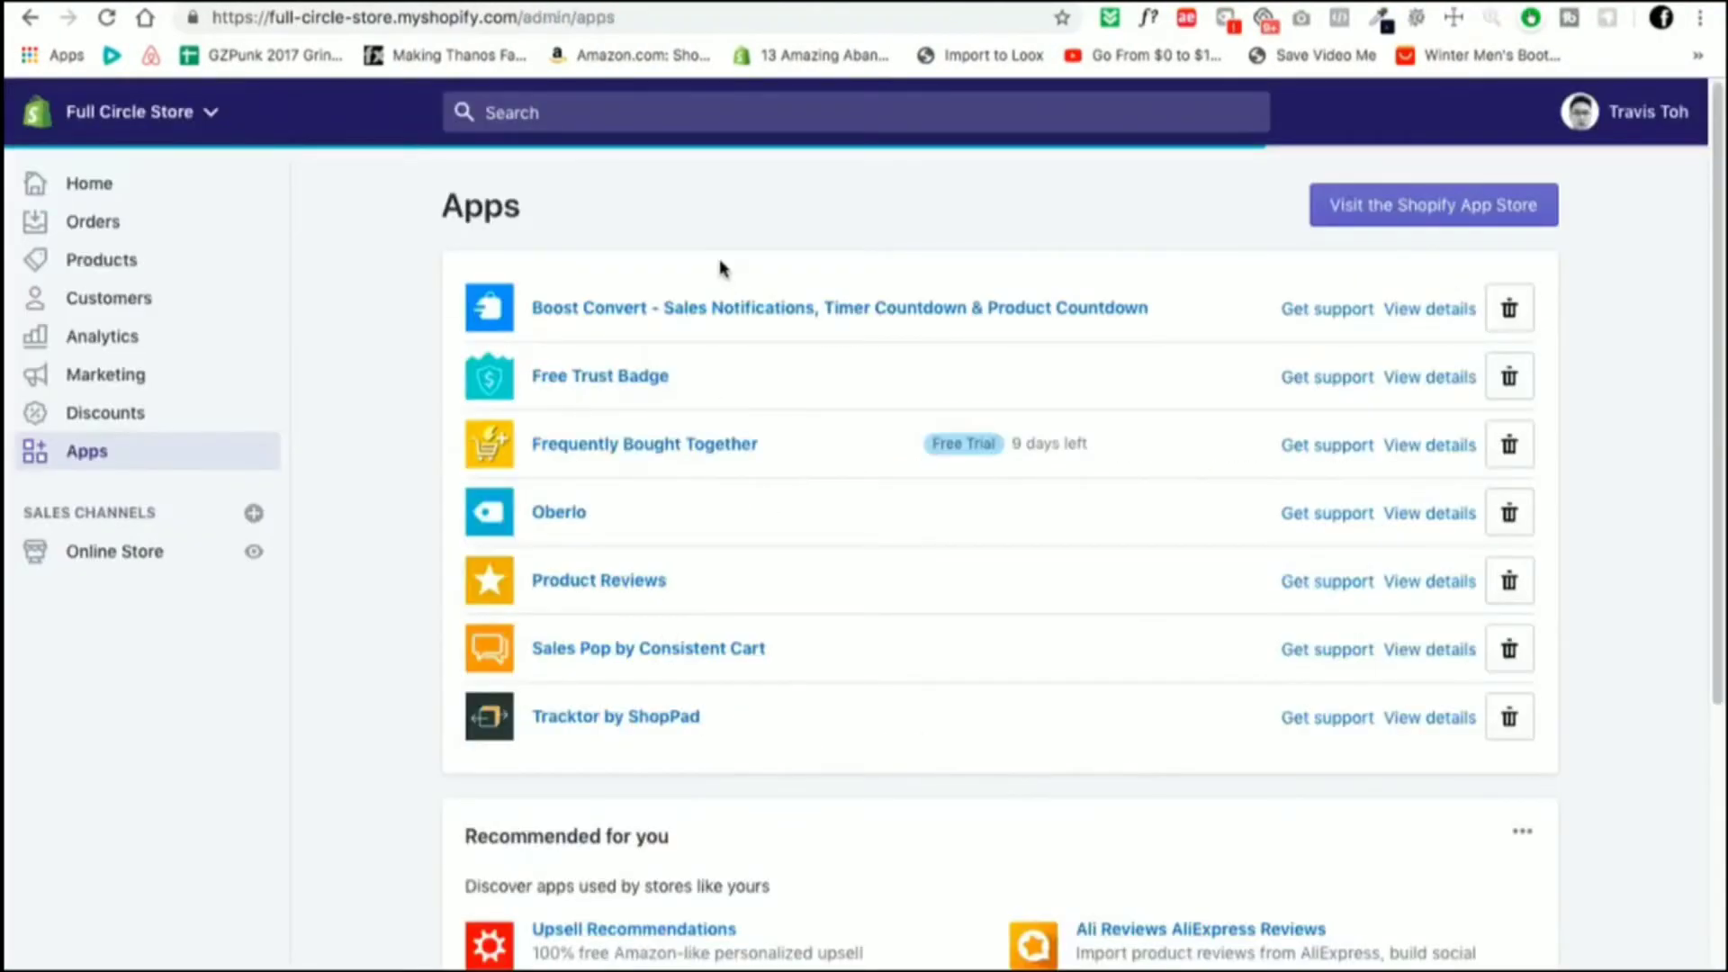
click(663, 313)
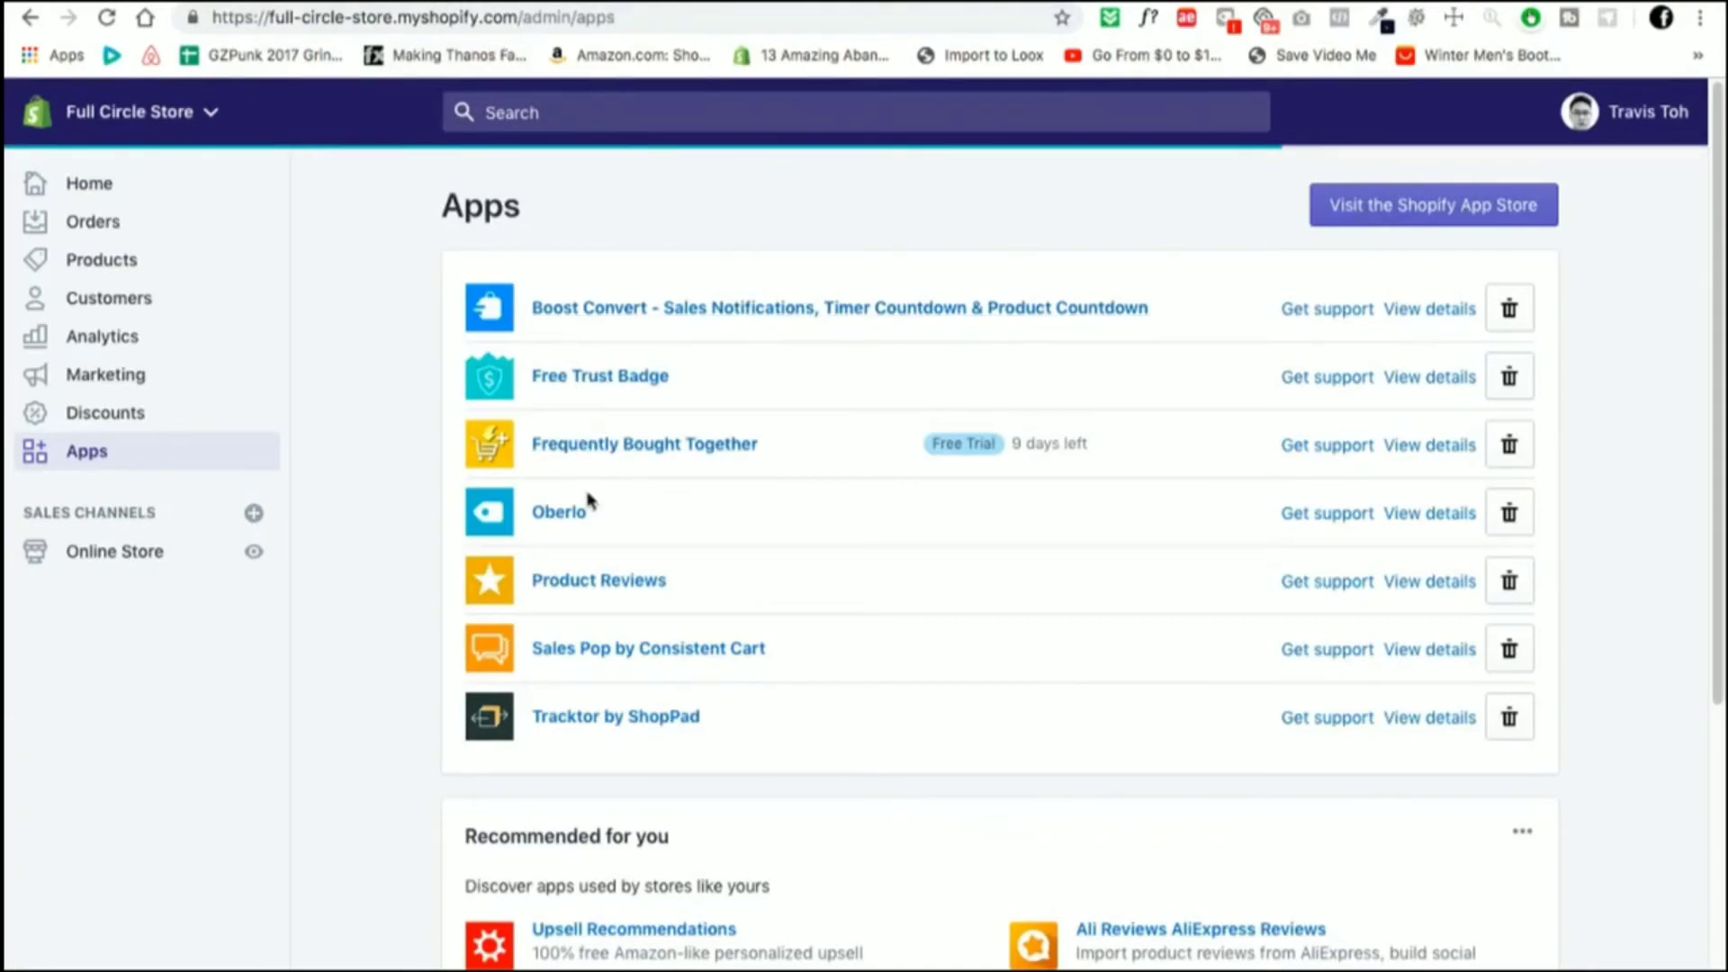
drag(527, 307, 1157, 315)
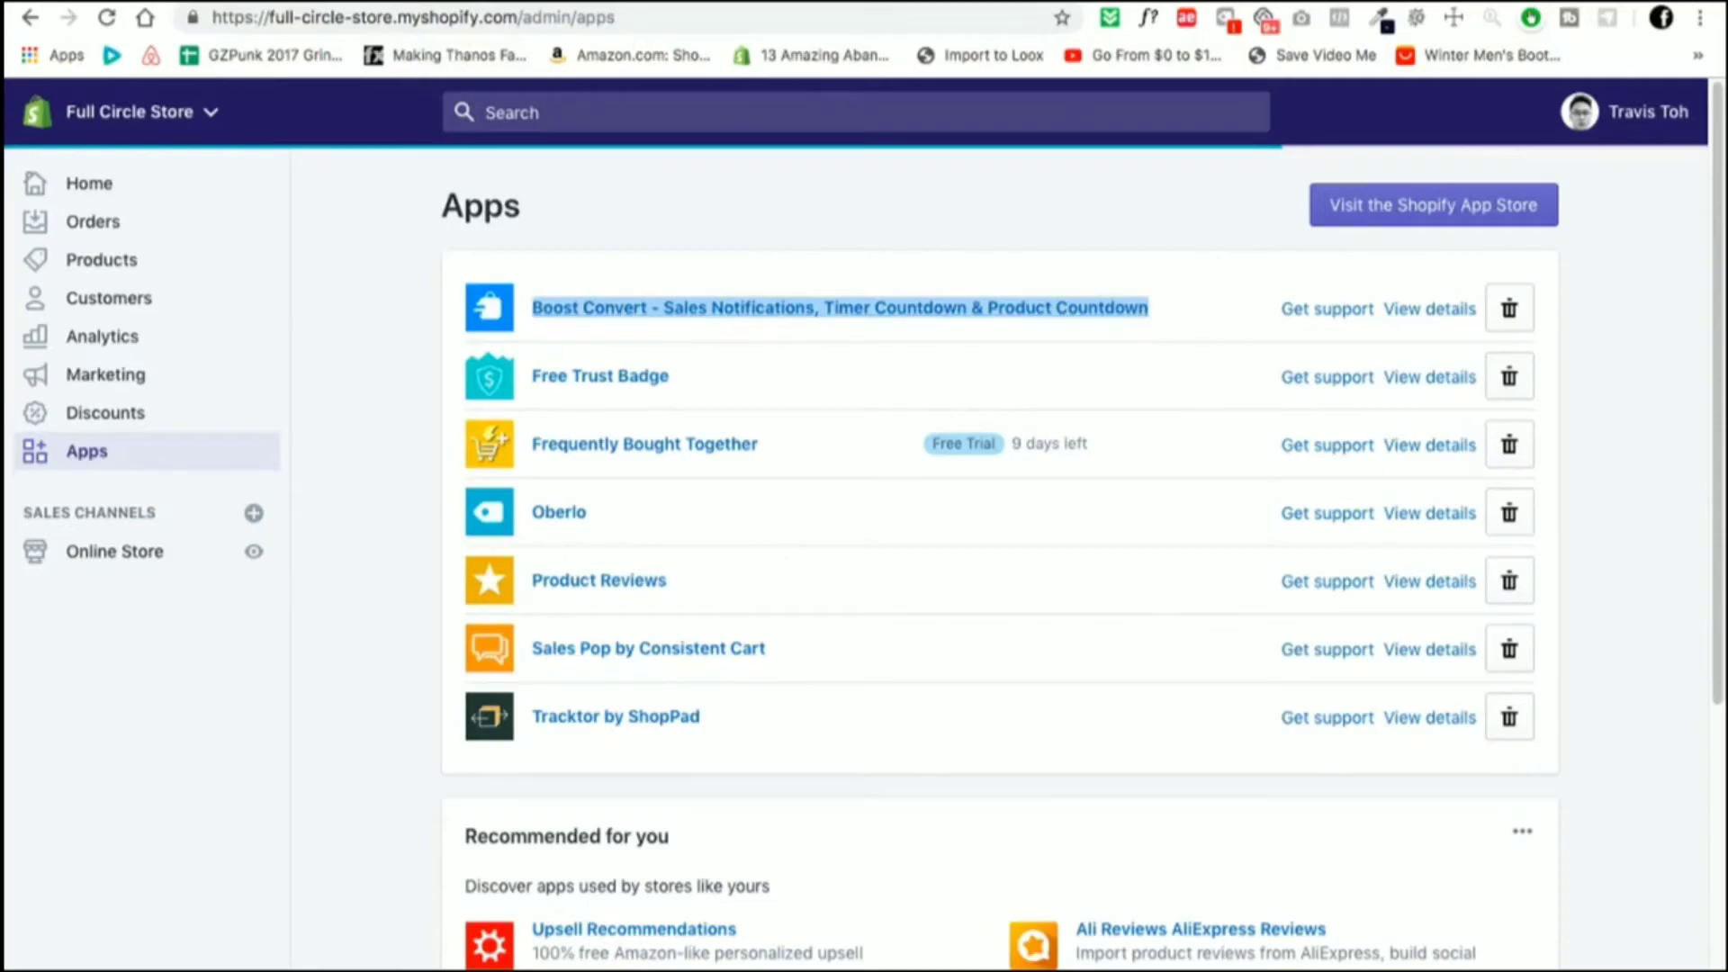
click(715, 307)
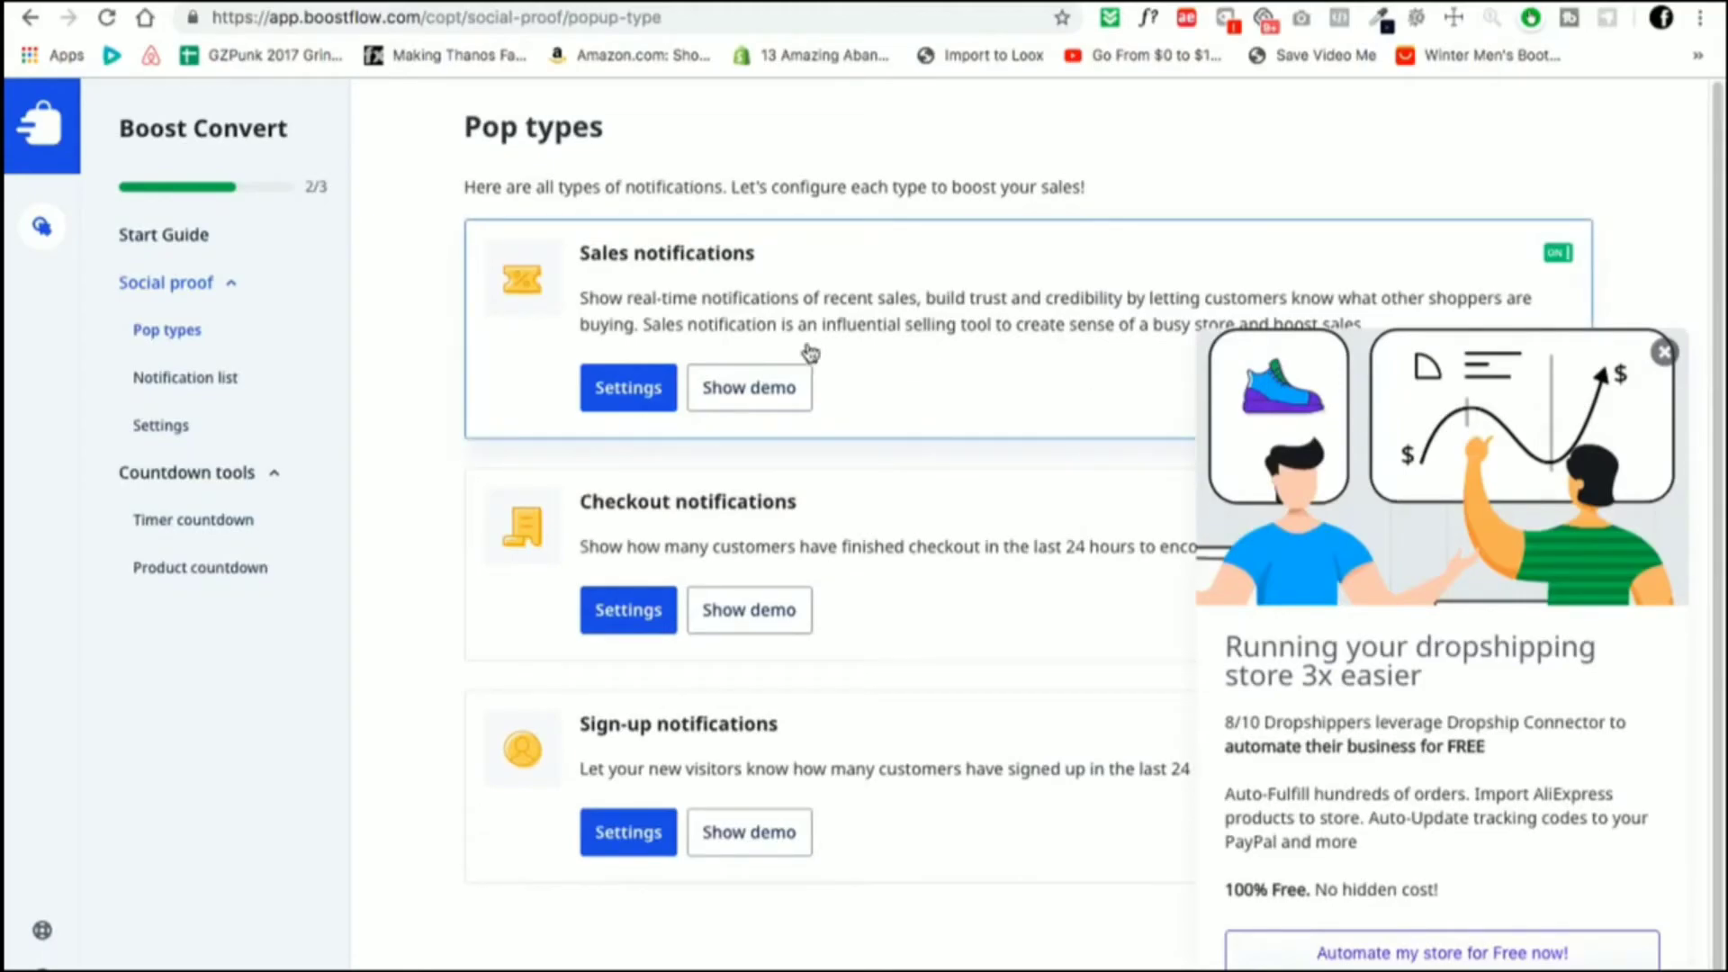
Dismiss the popups and expand the Timer on product page countdown settings
click(1664, 353)
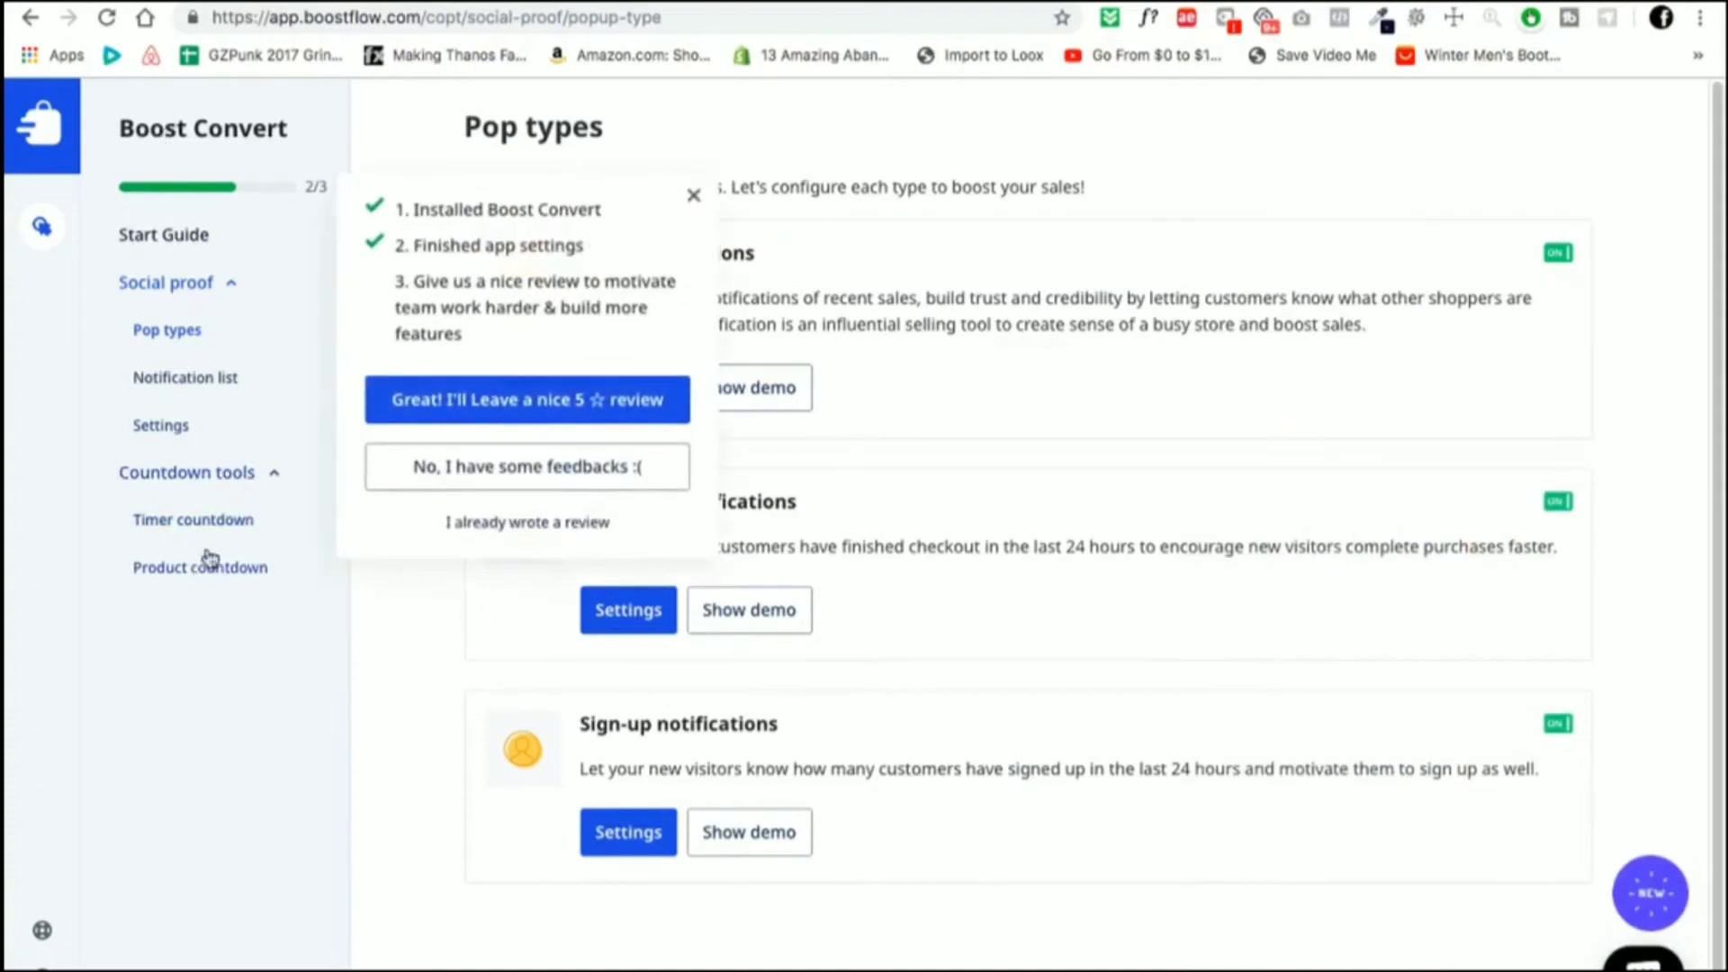
click(695, 191)
click(195, 522)
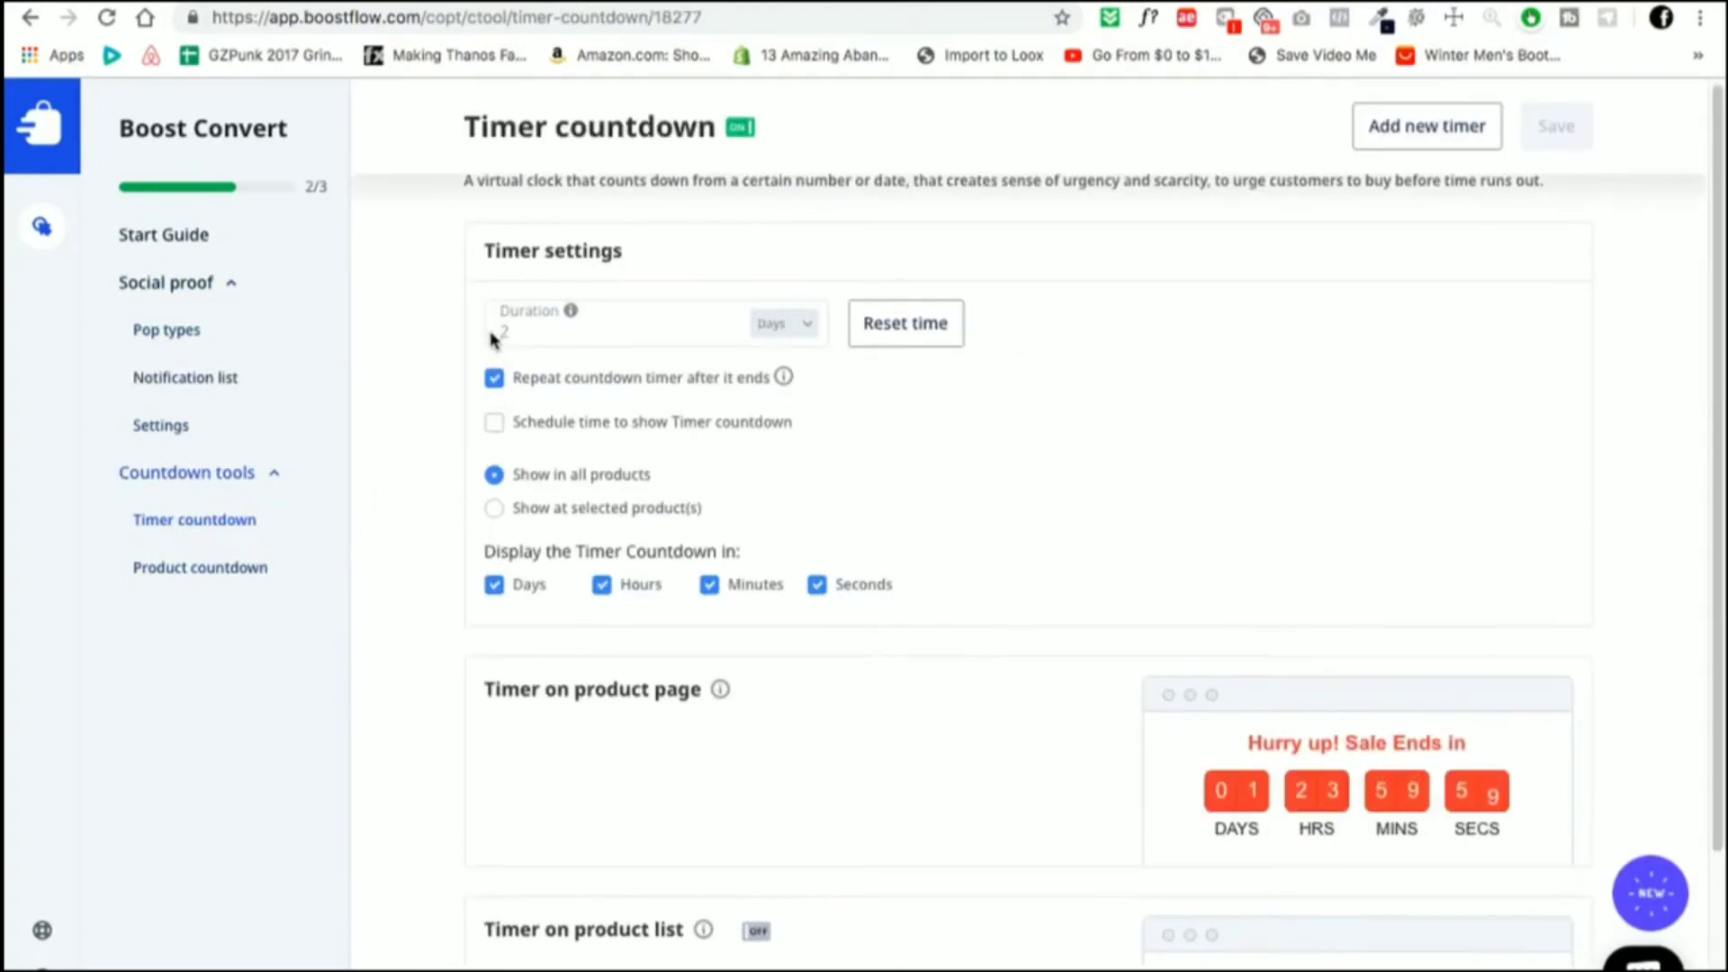
scroll(717, 489, down, 1)
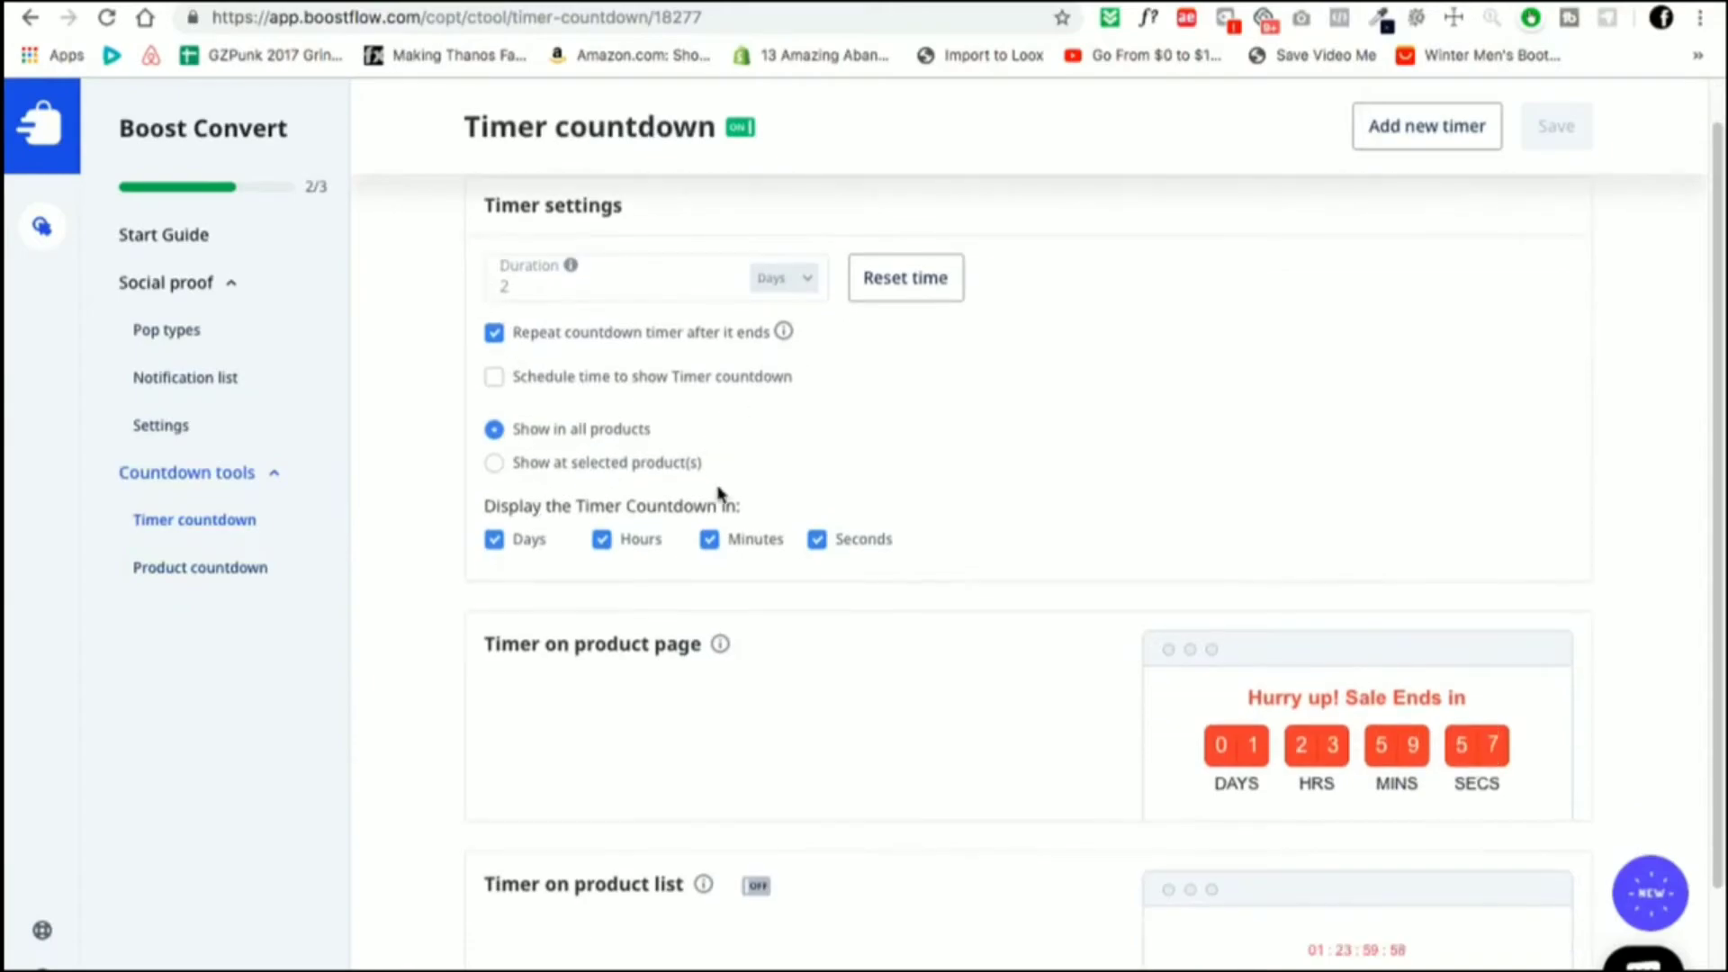
click(579, 645)
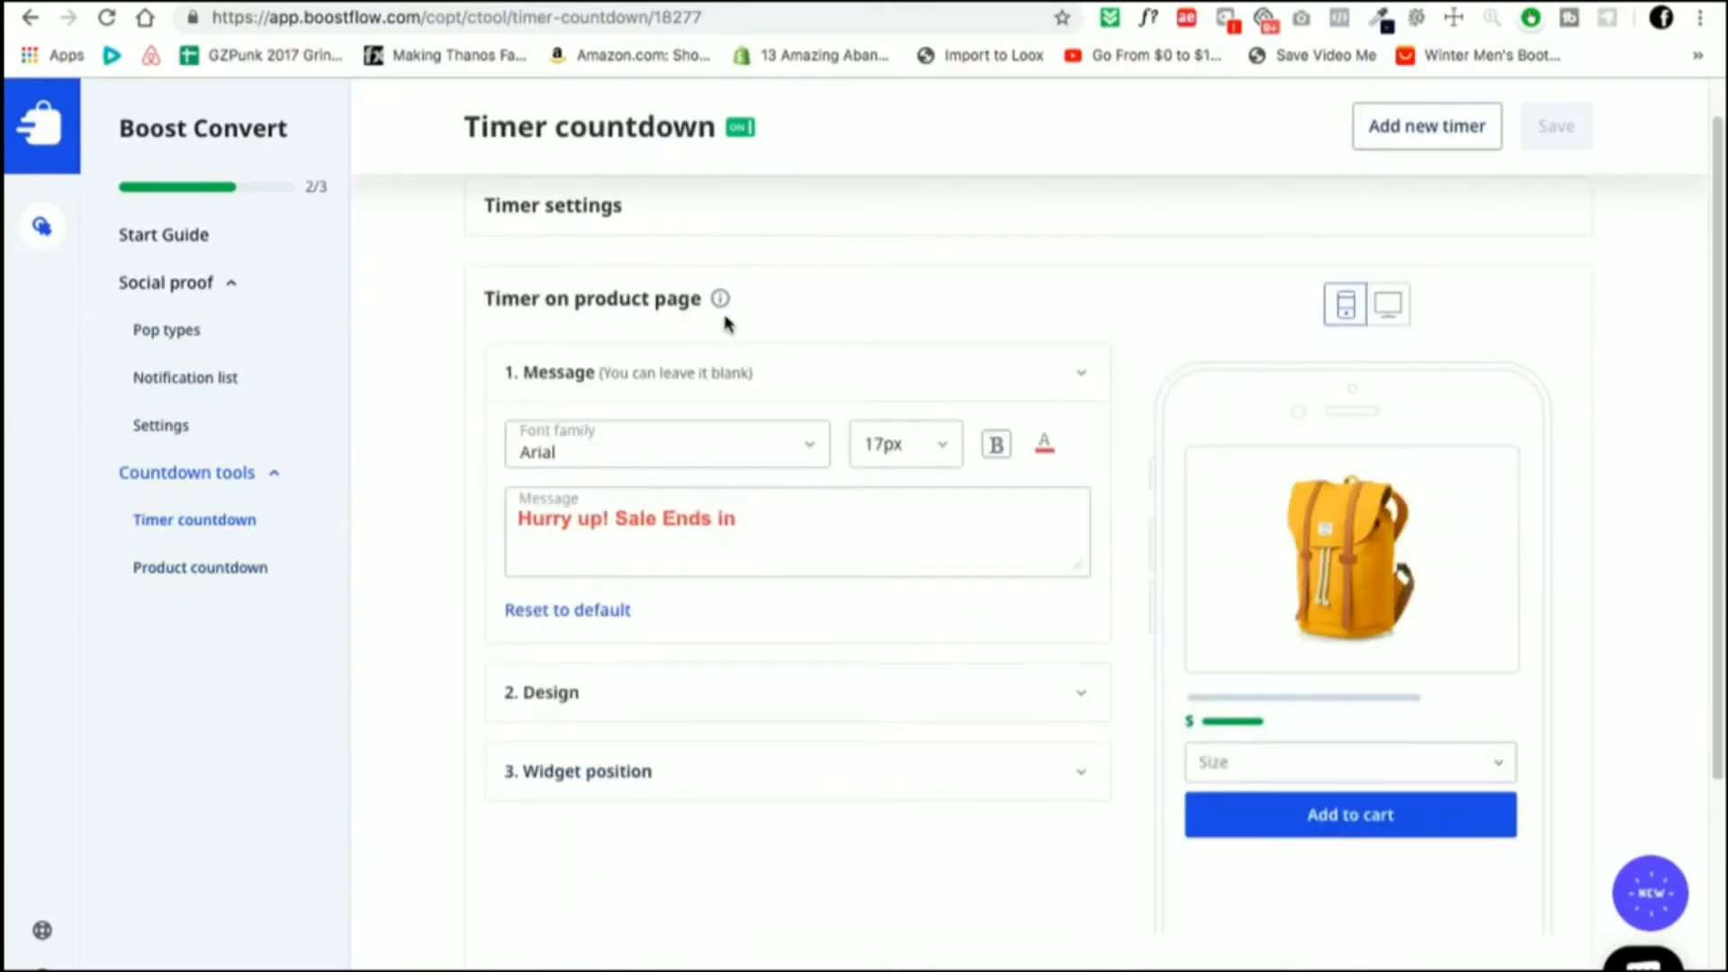
scroll(879, 609, down, 1)
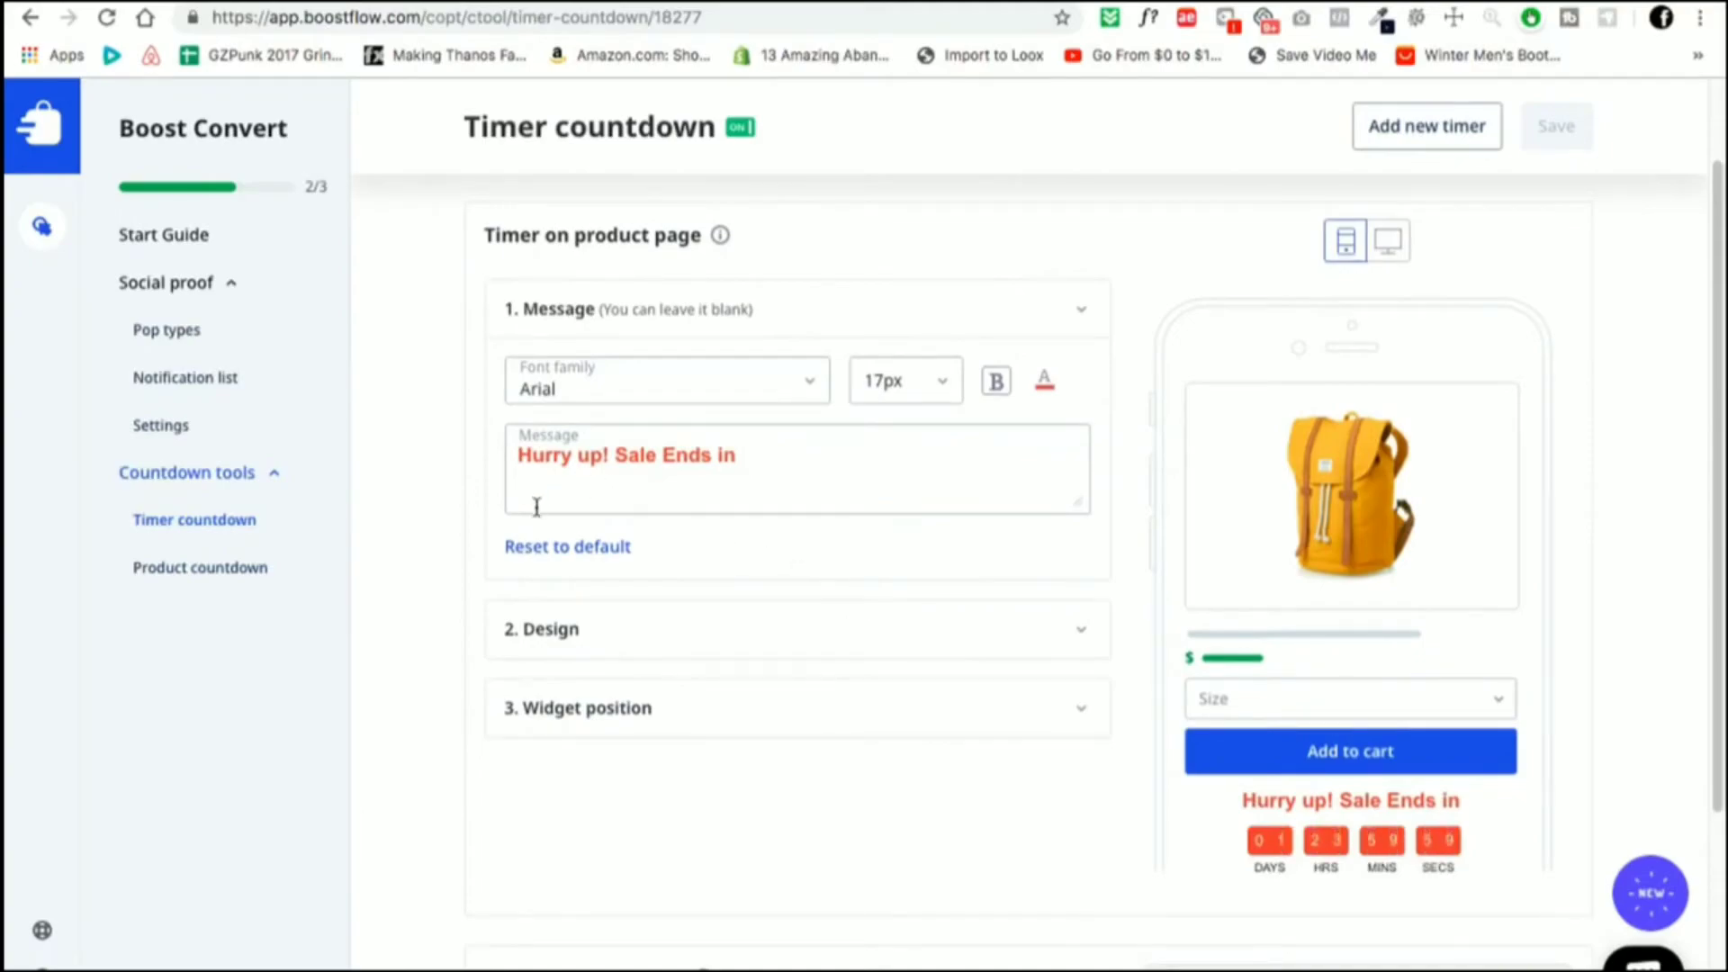
Make the timer's time-unit labels bold under 2. Design and save
triple_click(548, 439)
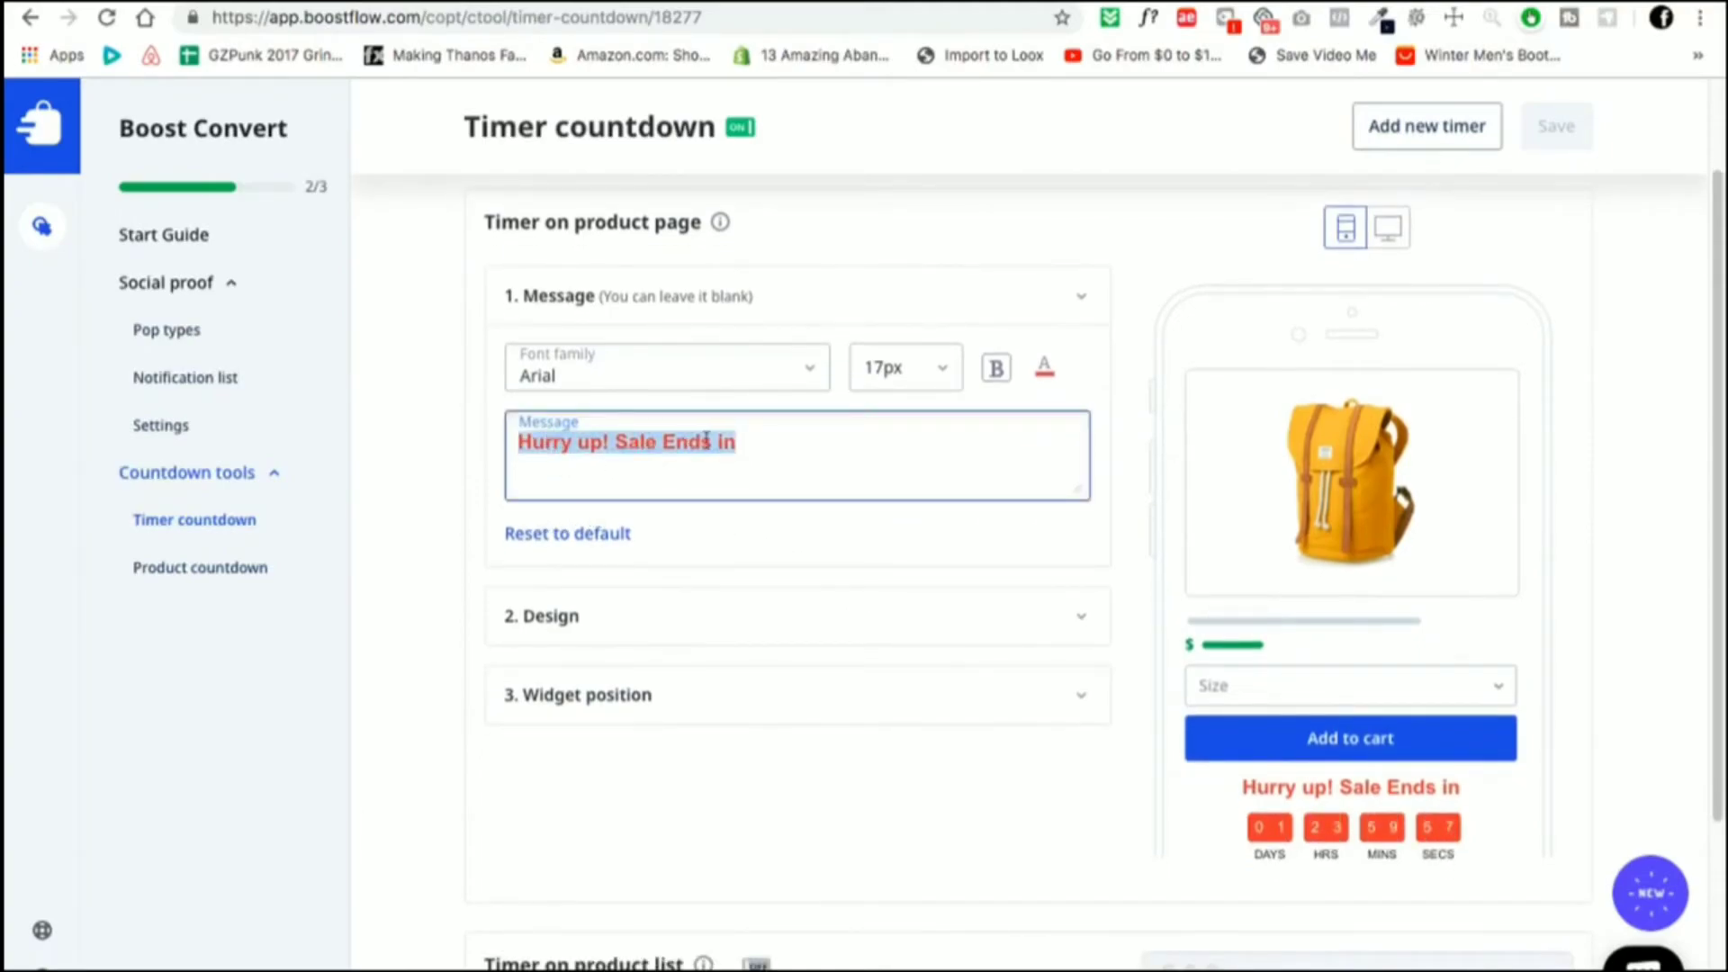
click(628, 617)
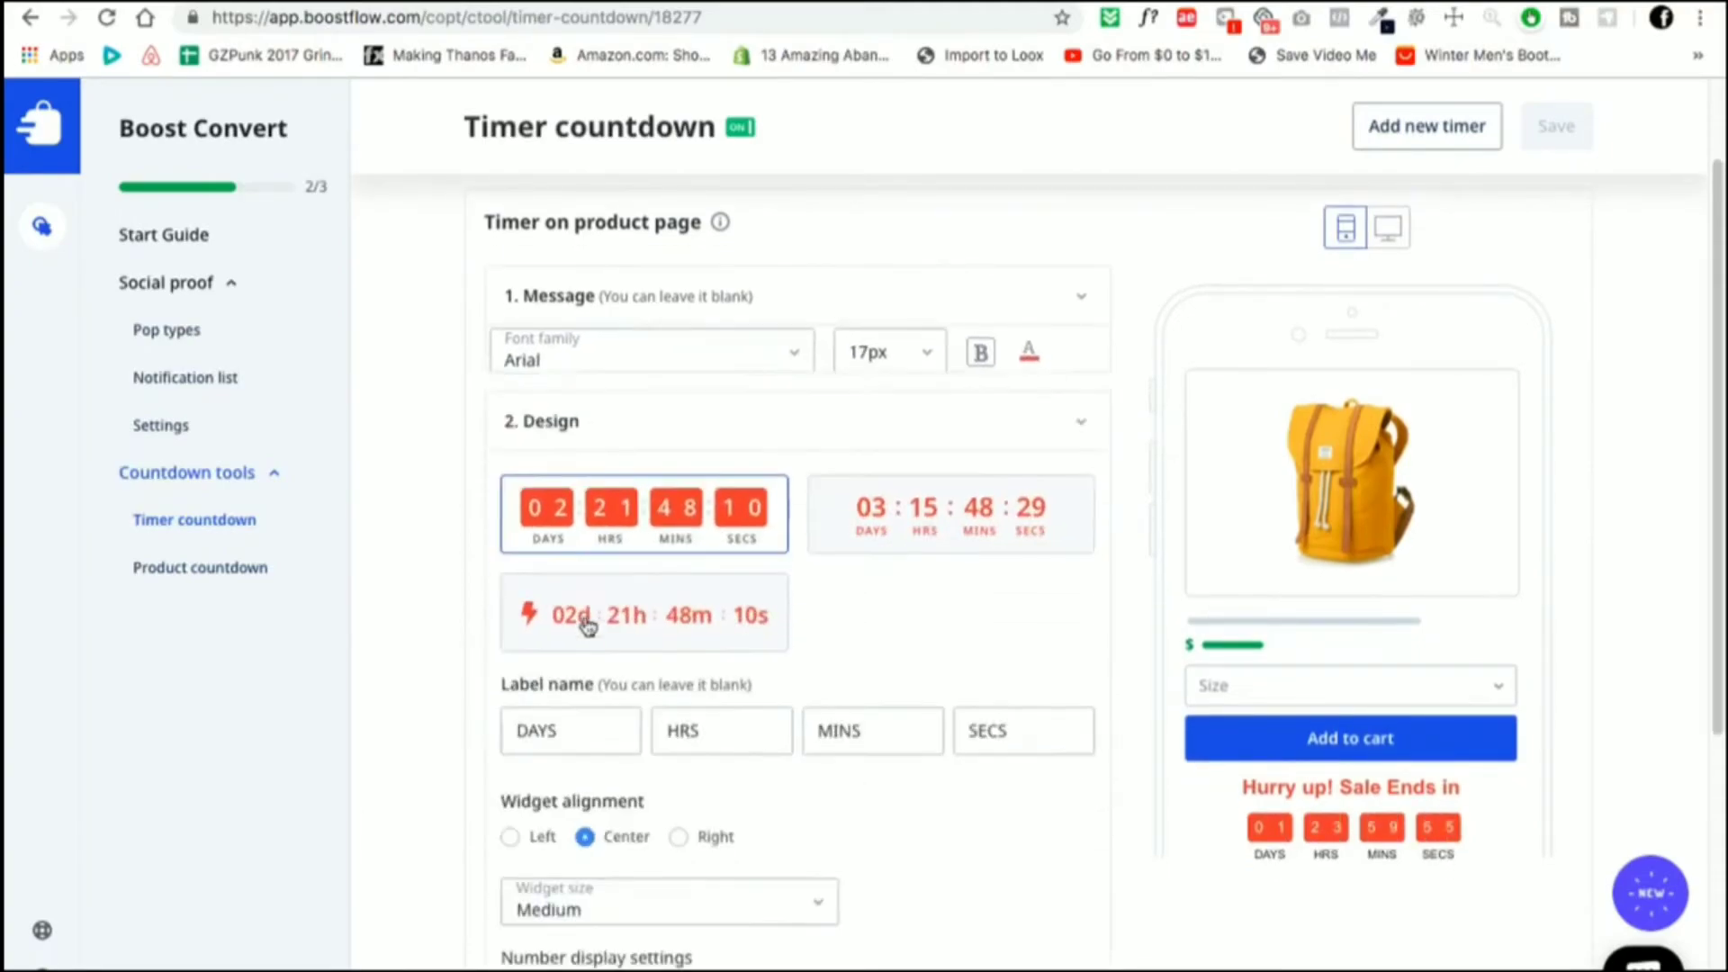
scroll(683, 513, down, 7)
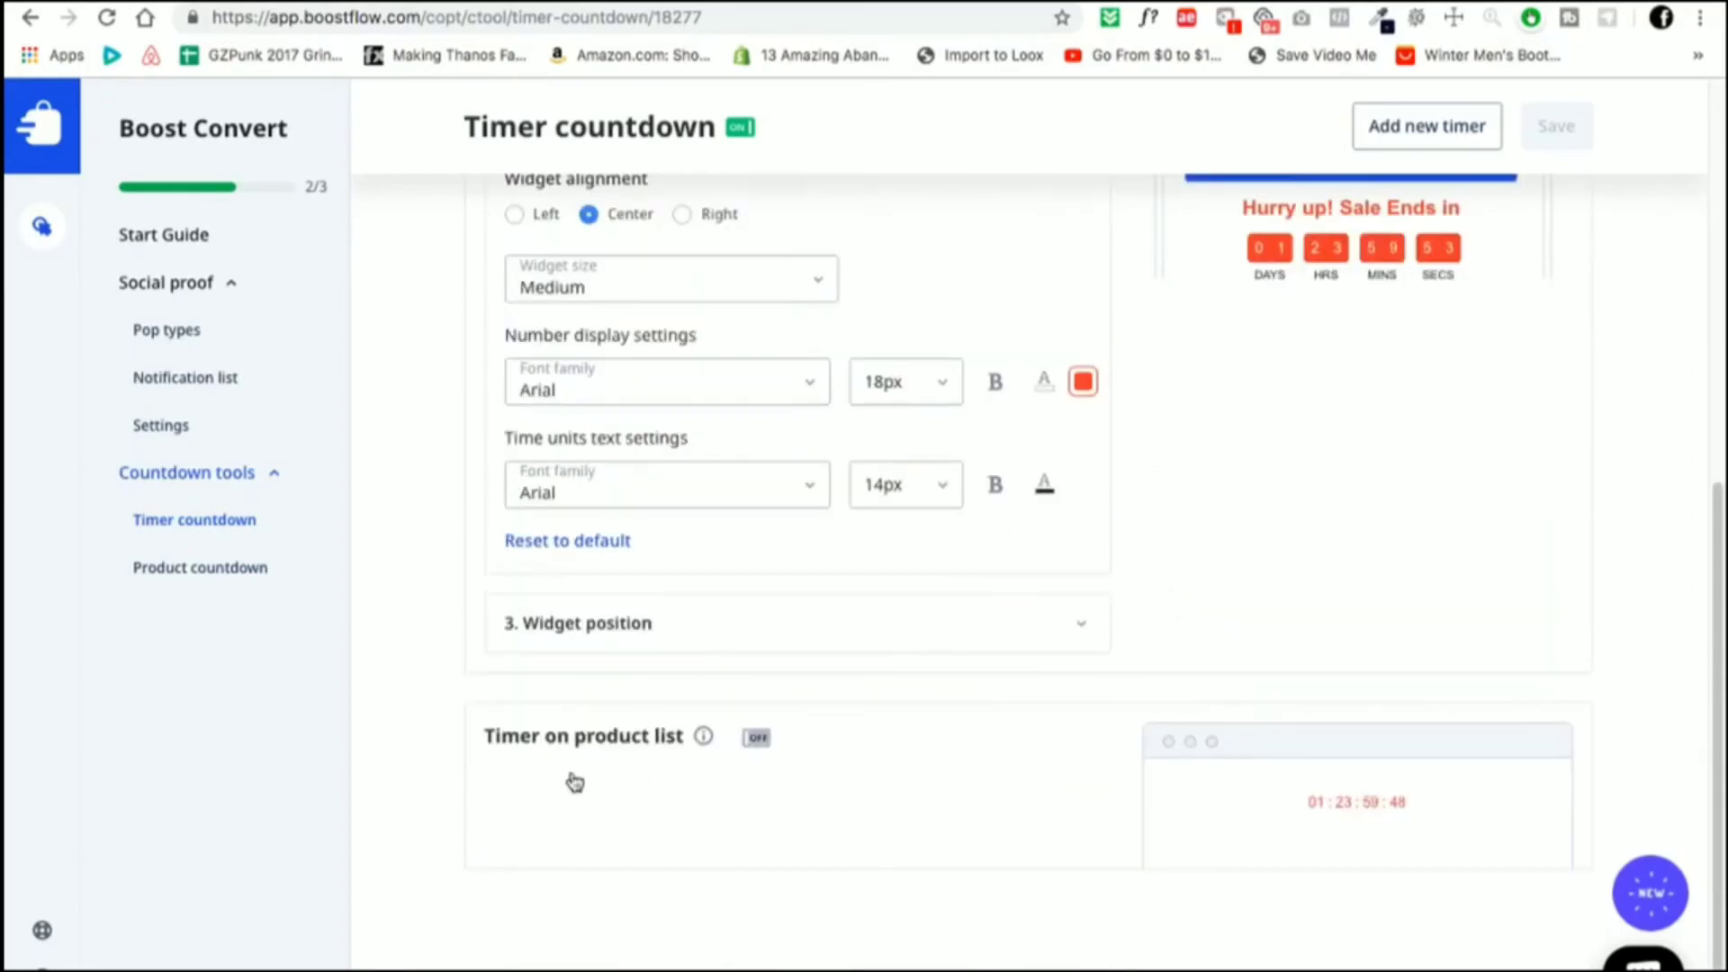
click(516, 625)
scroll(630, 531, up, 5)
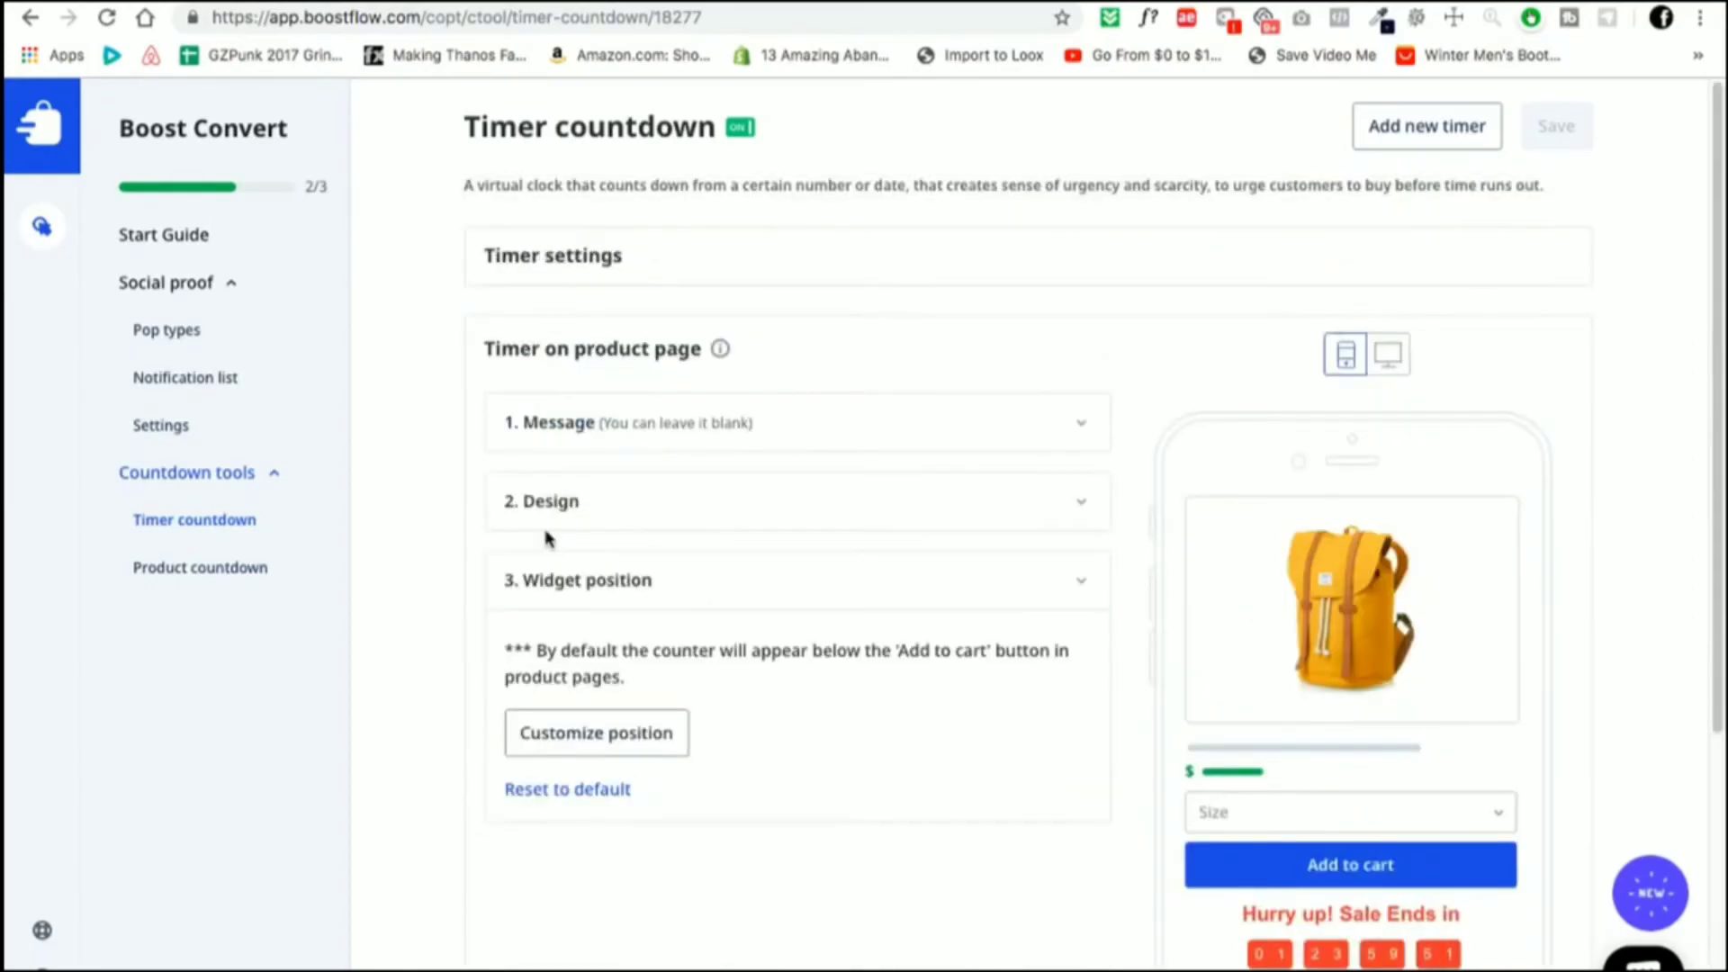
click(632, 526)
scroll(1183, 691, down, 5)
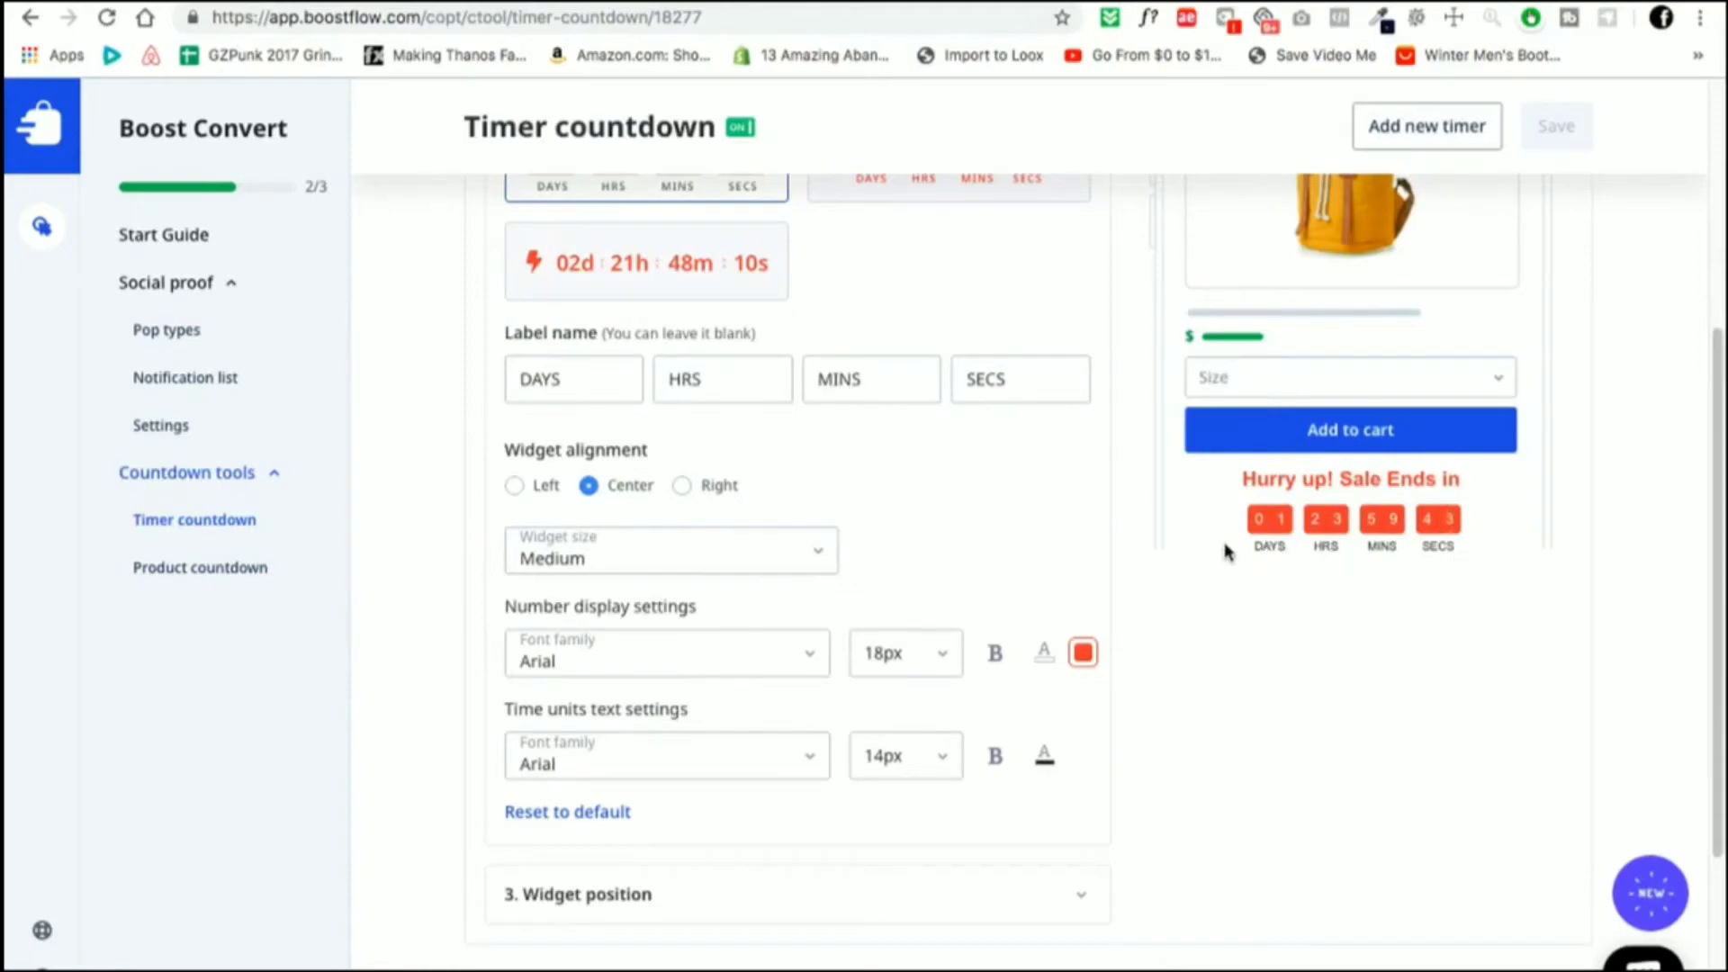
click(995, 756)
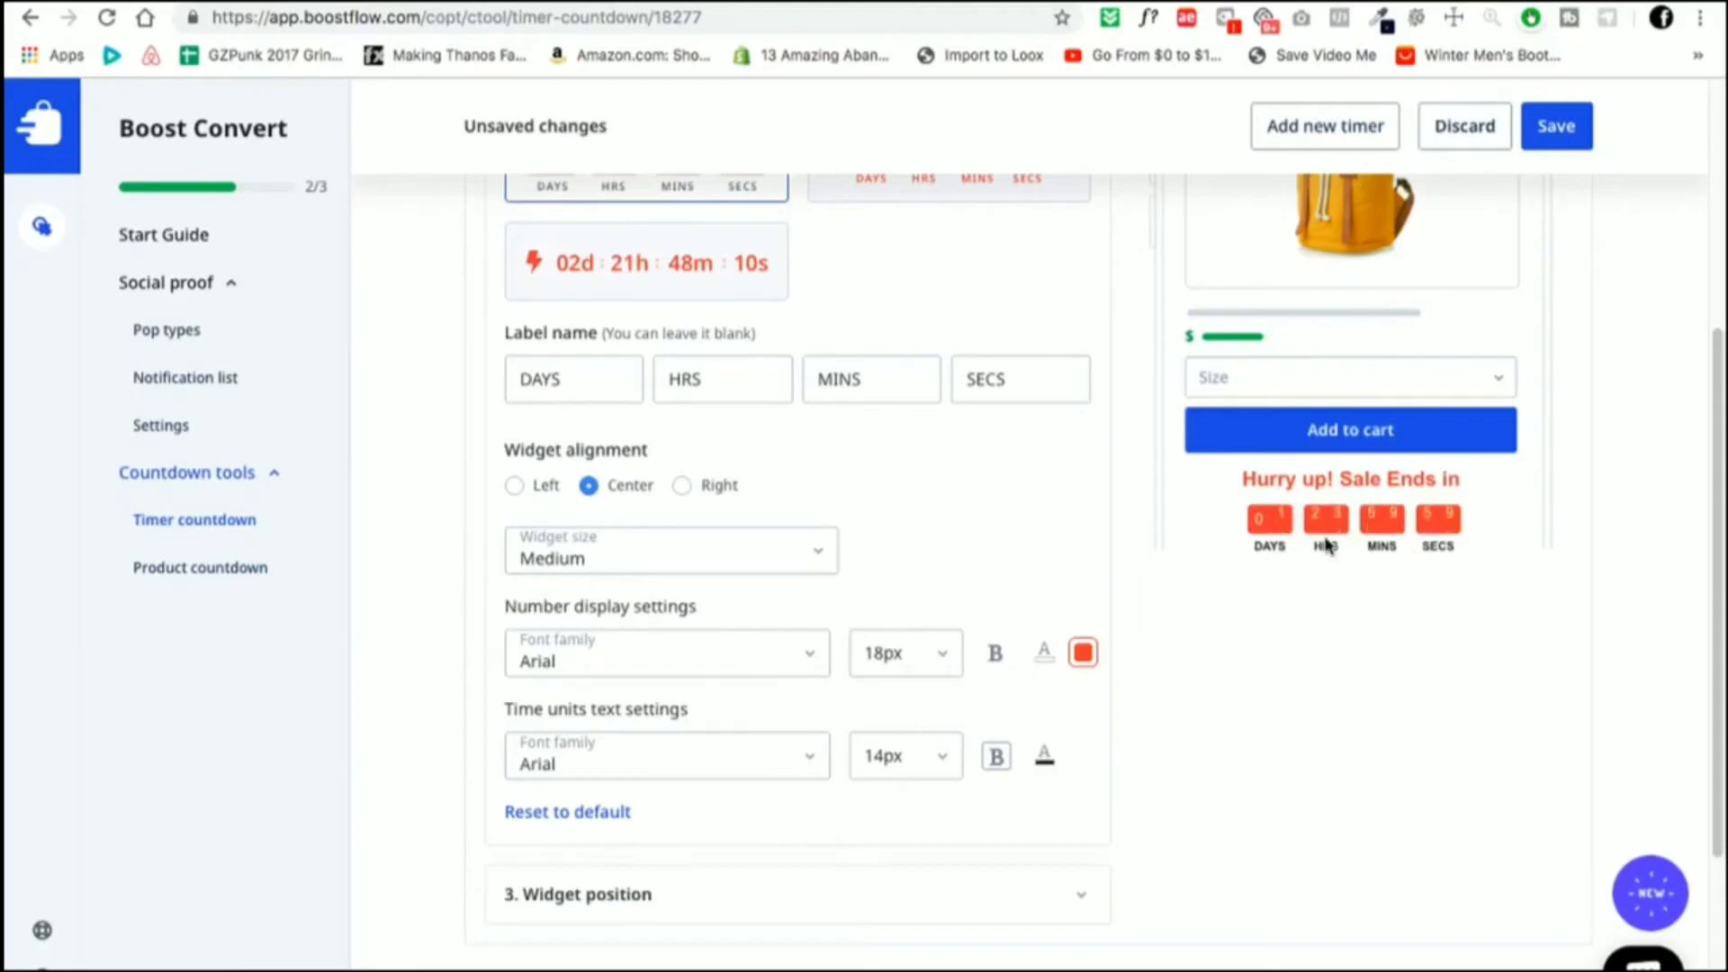
click(1557, 126)
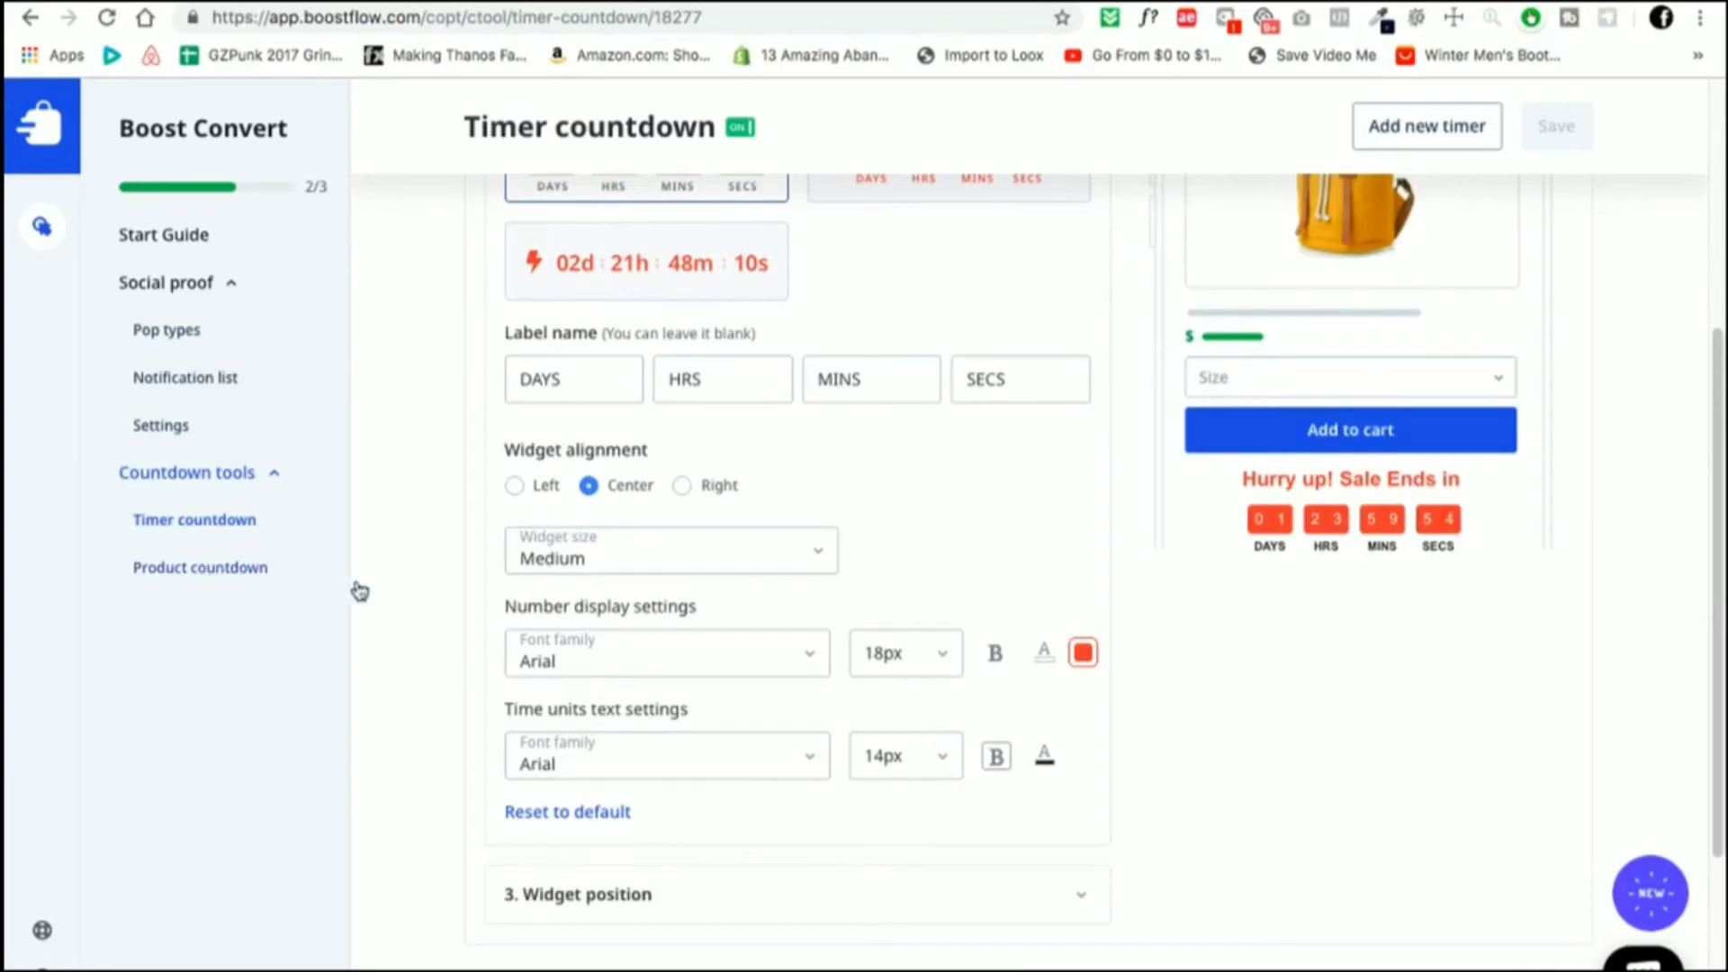
click(162, 567)
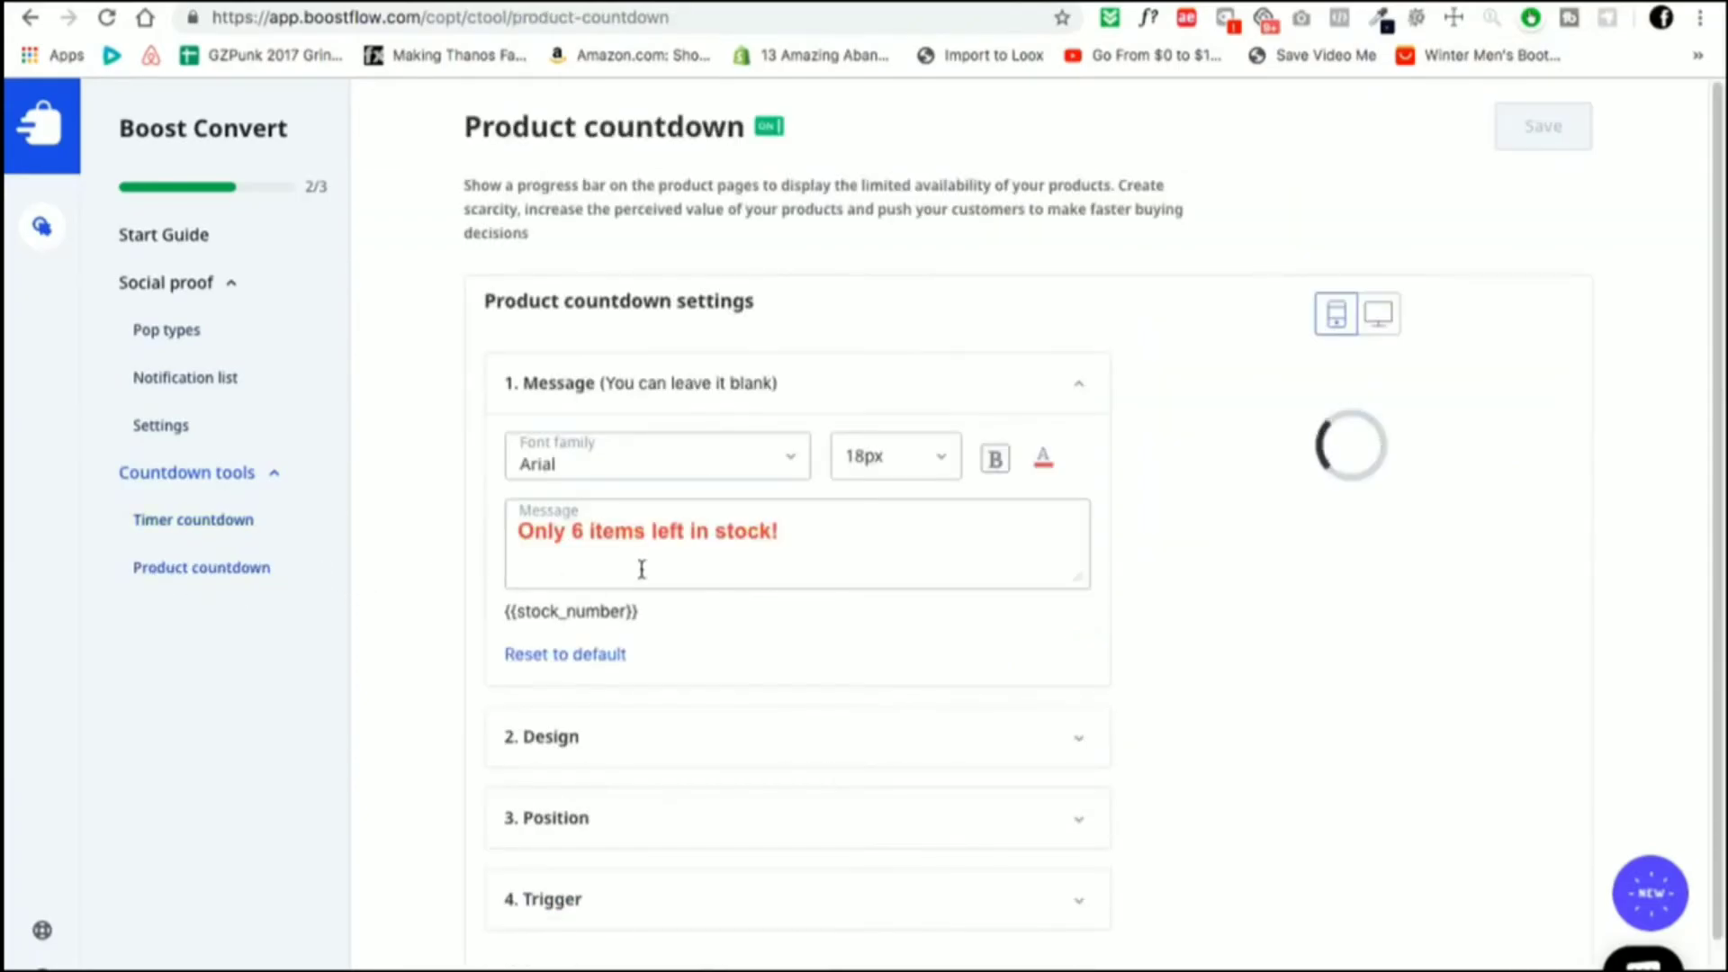
Check the 'Only 6 items left in stock!' message and the jacket page's sale countdown timer
triple_click(592, 525)
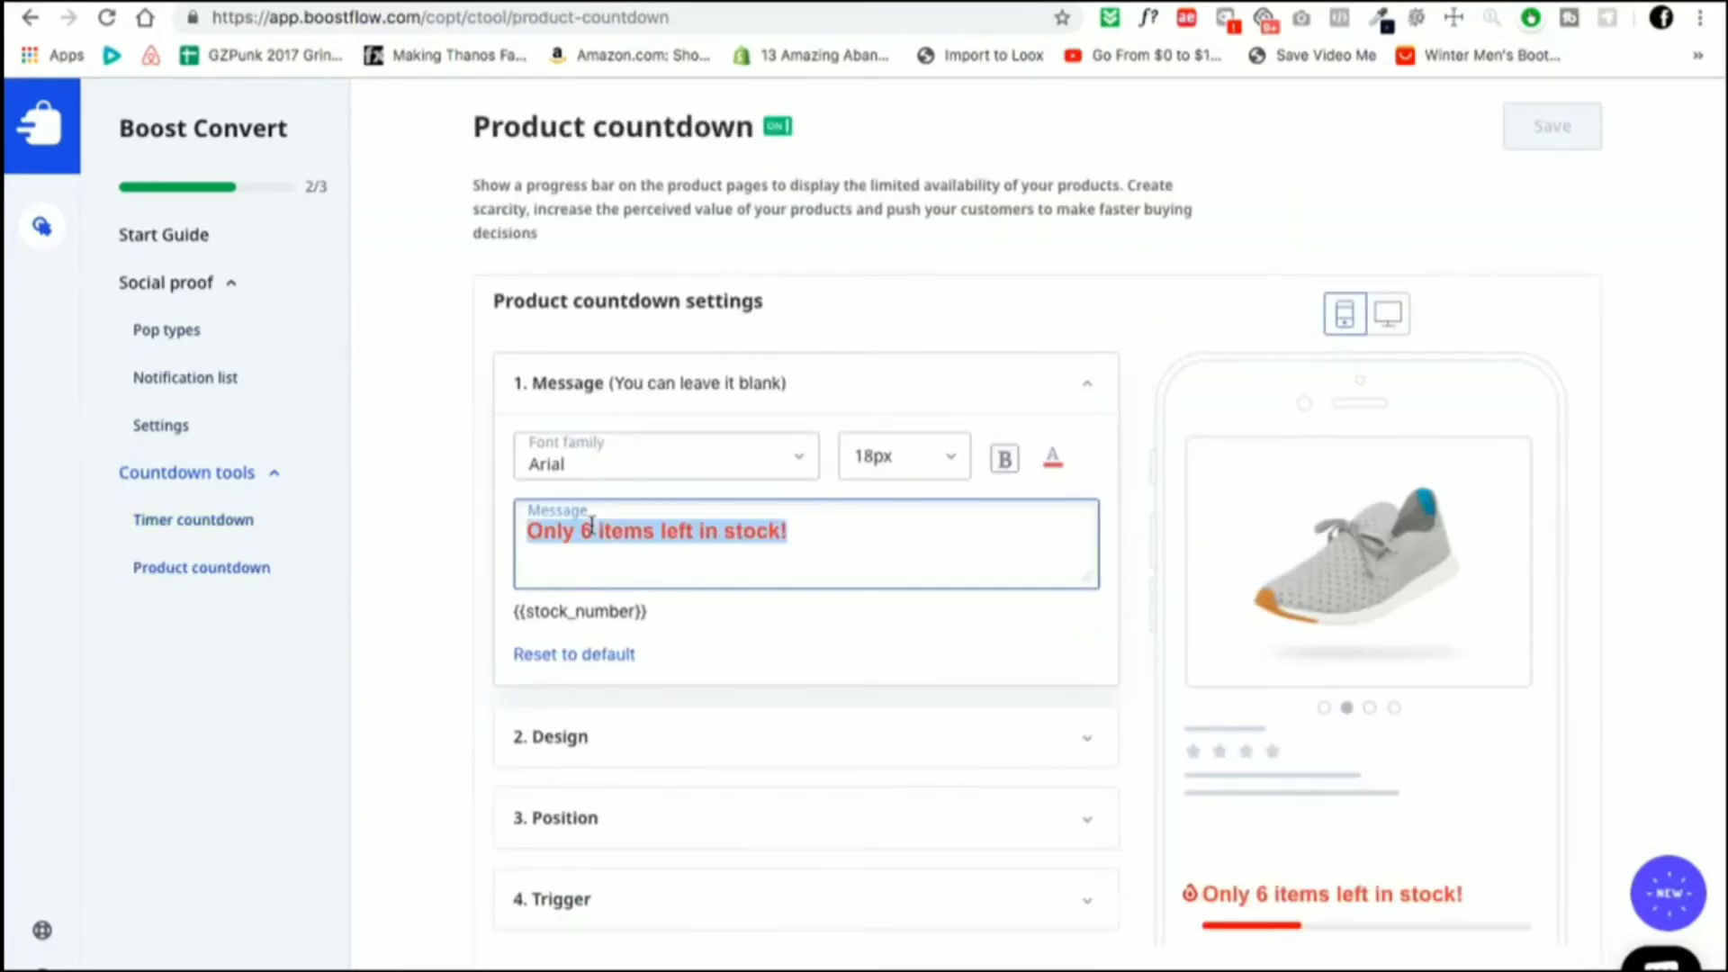
click(753, 538)
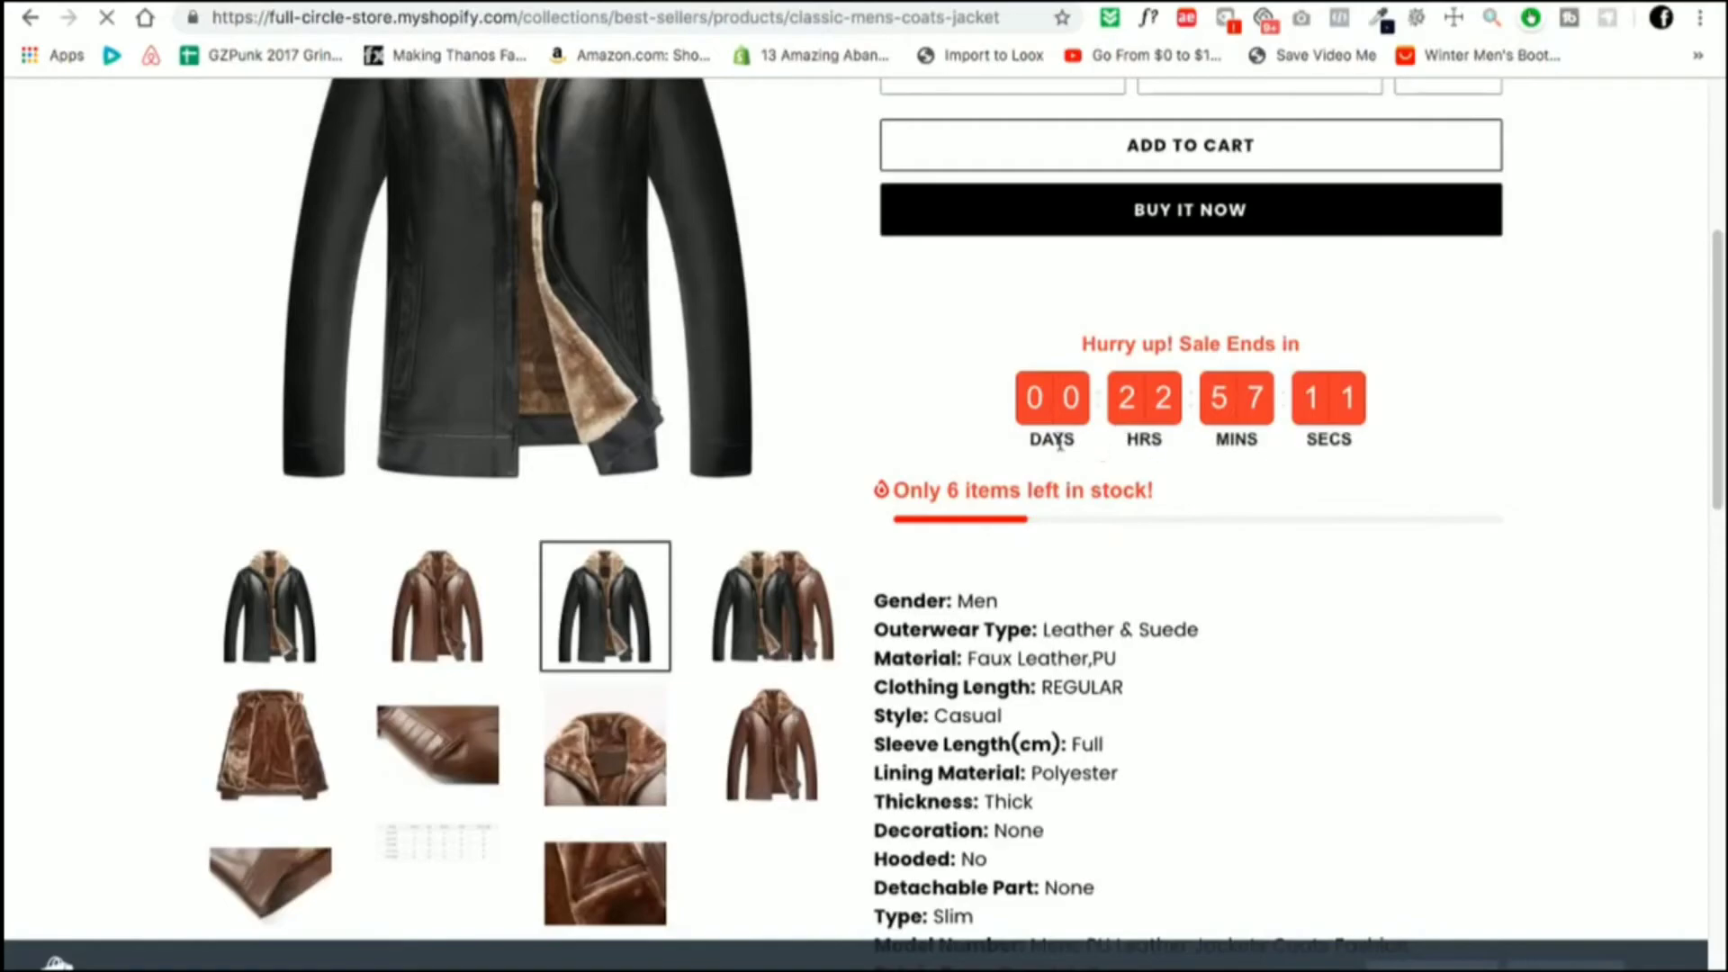
drag(1093, 445, 1349, 448)
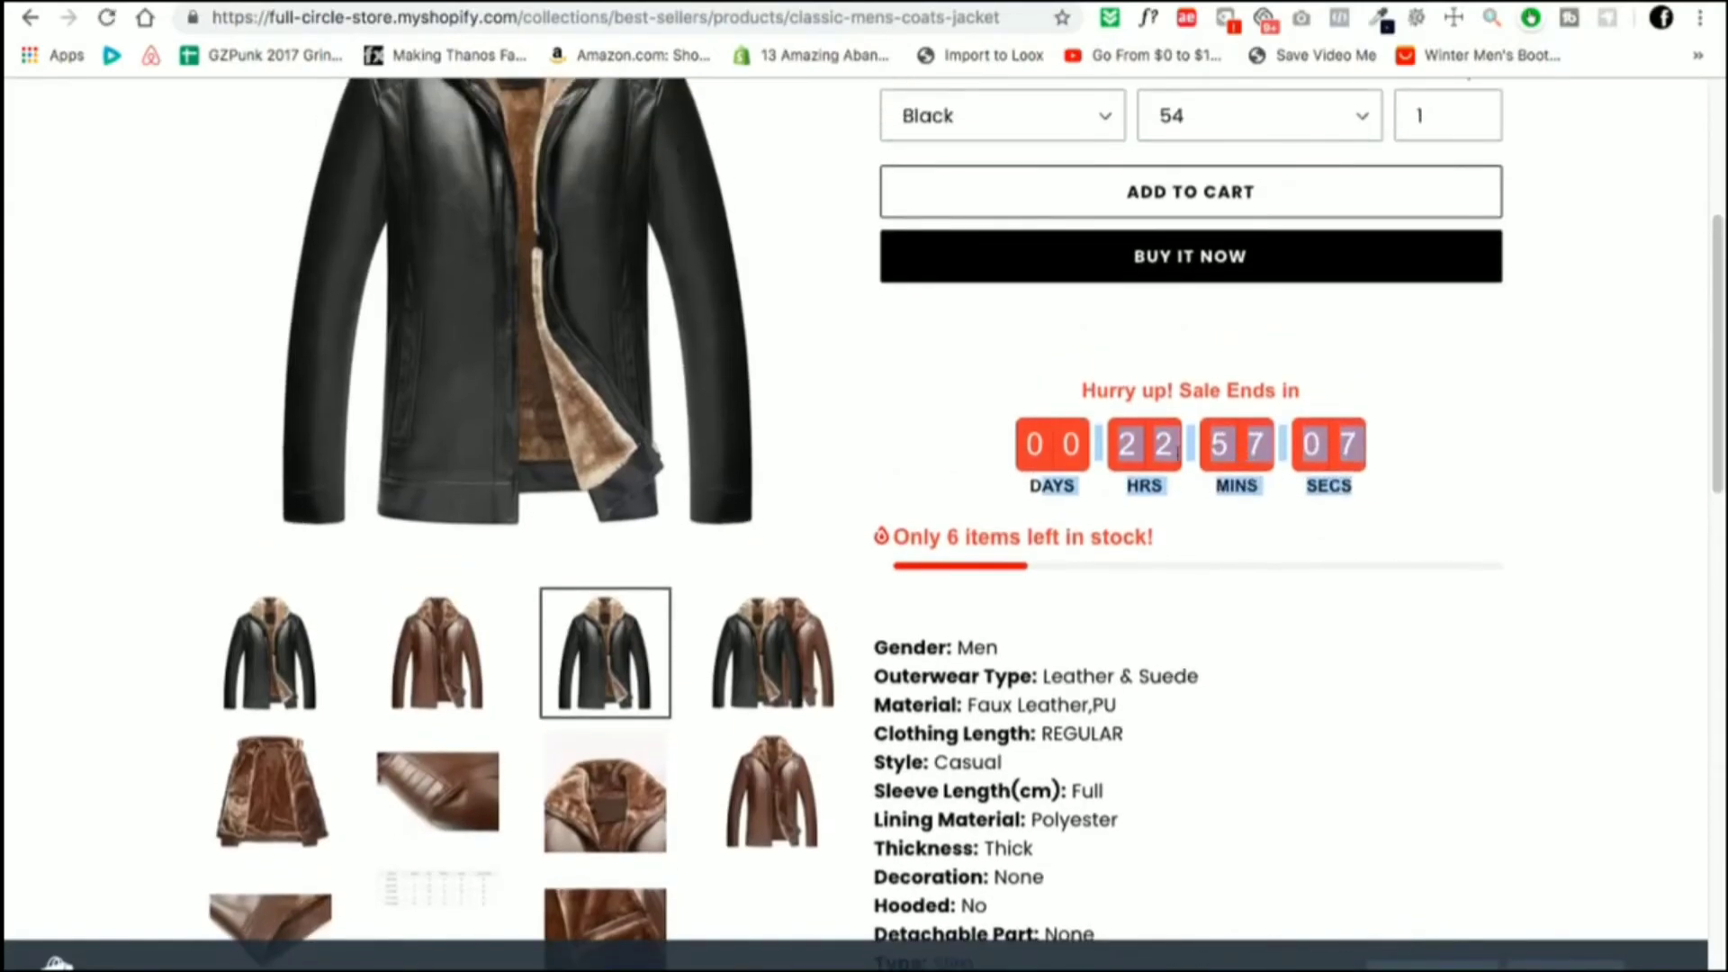
scroll(1005, 425, up, 2)
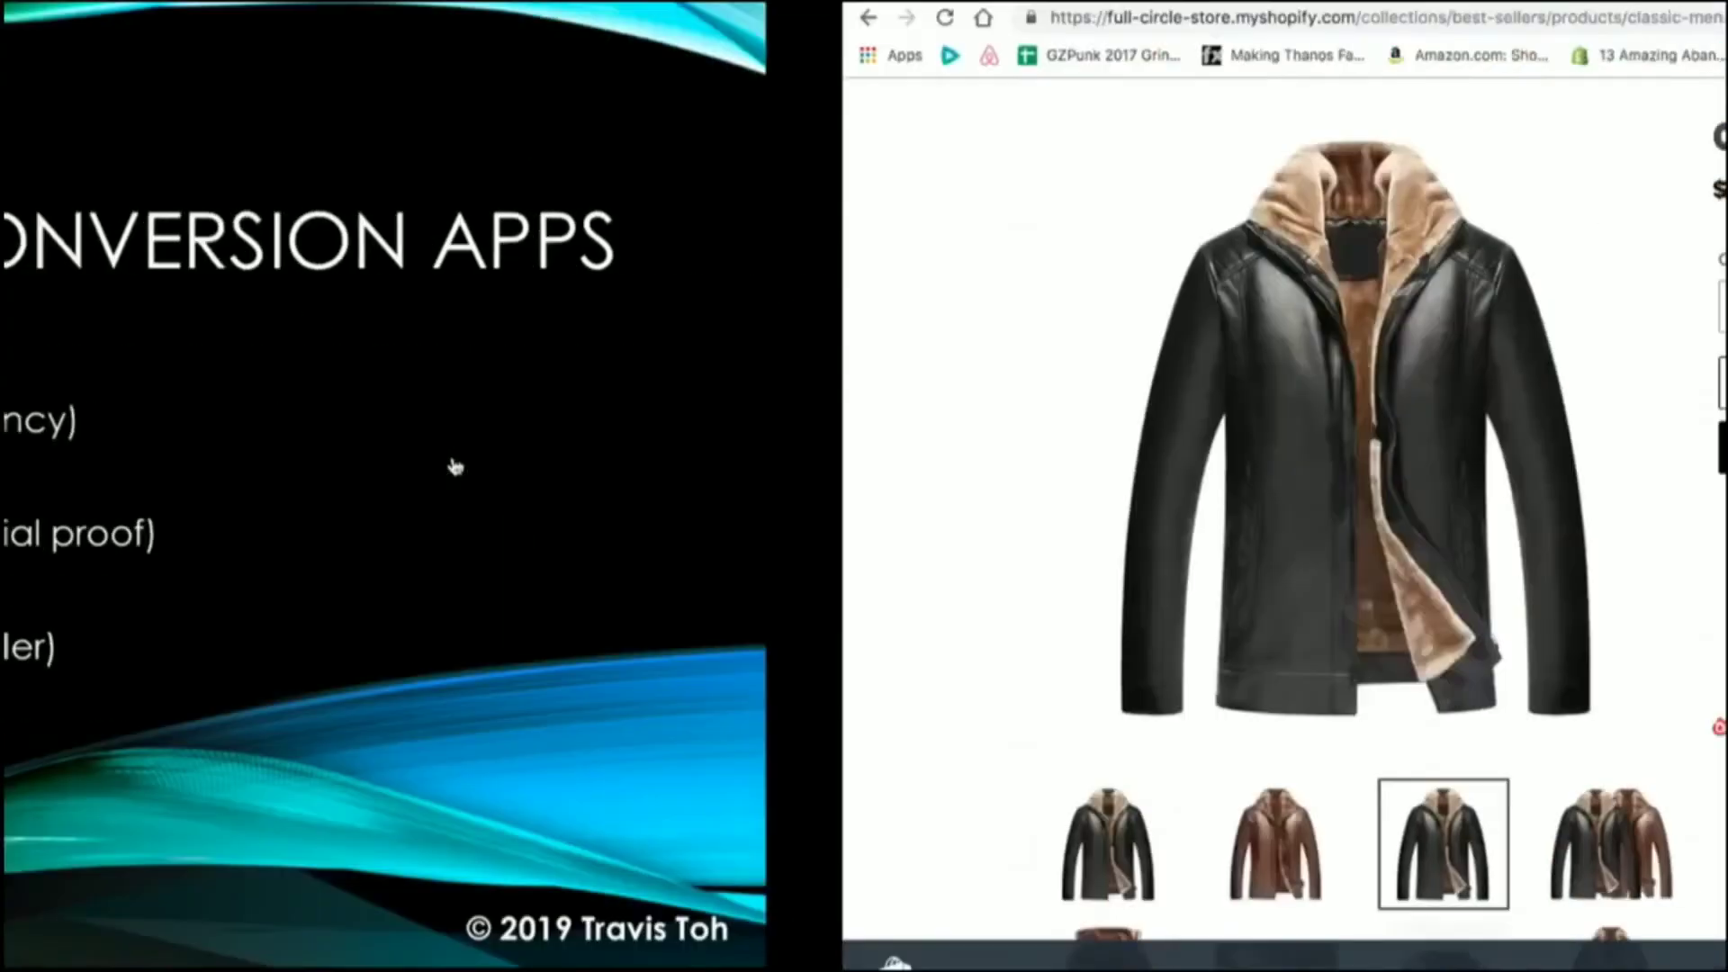
scroll(452, 464, down, 10)
scroll(453, 465, down, 8)
scroll(452, 464, up, 10)
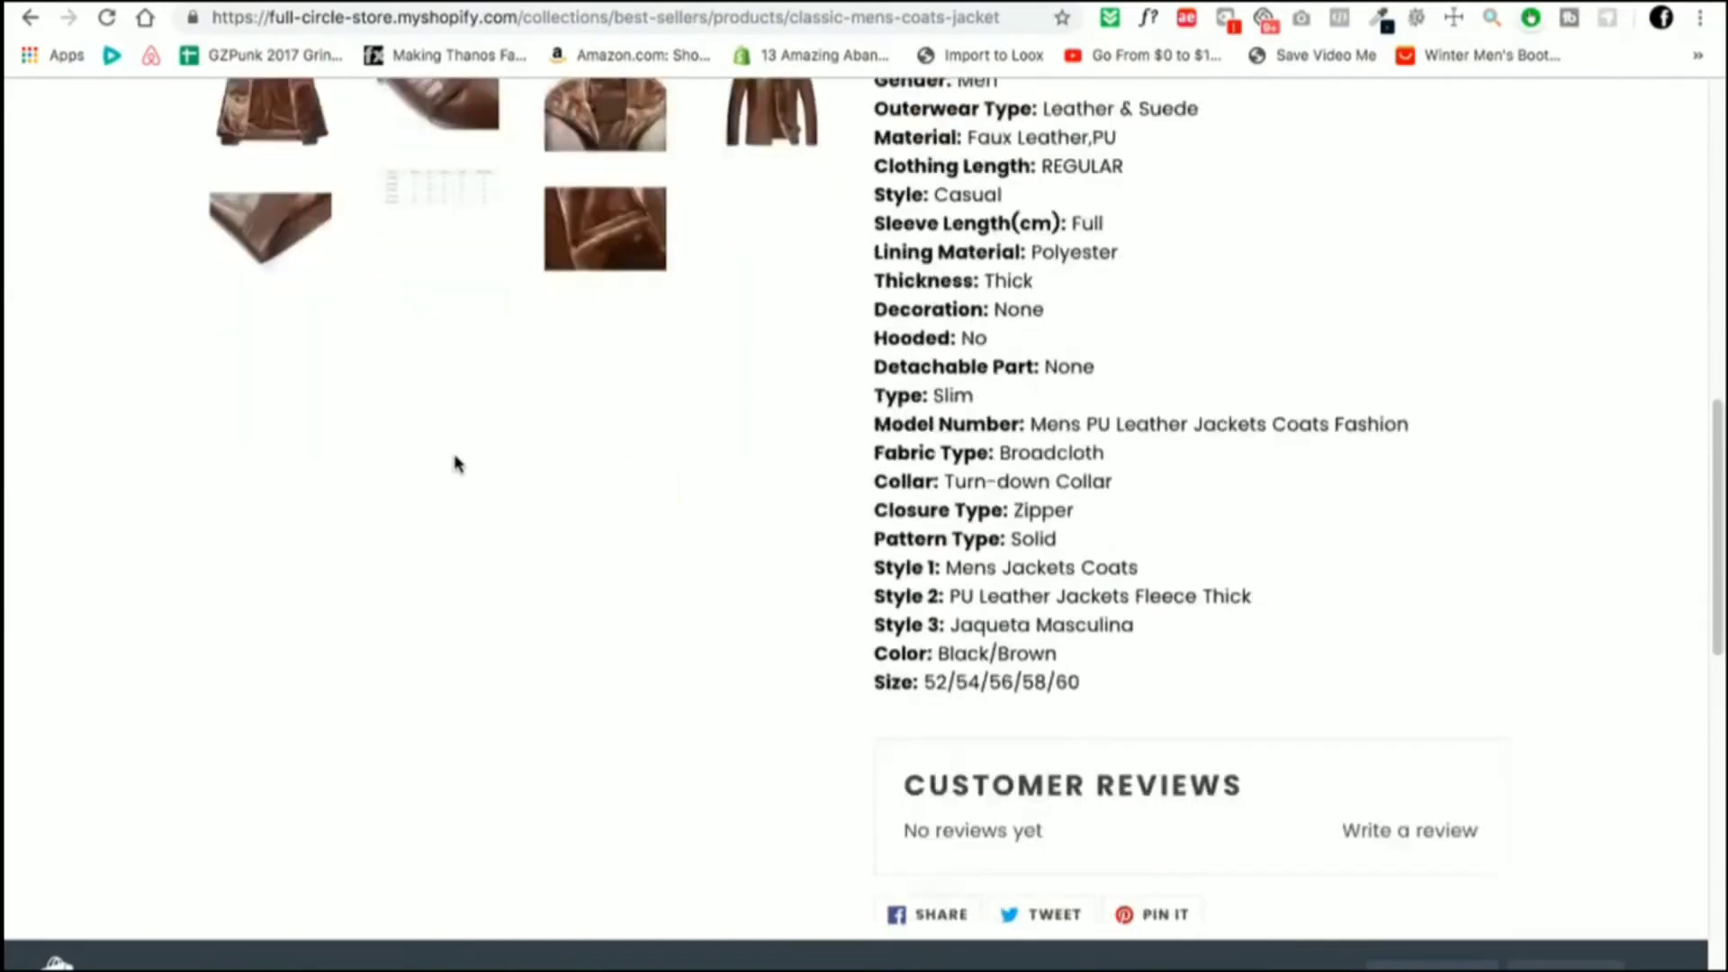
scroll(456, 463, down, 2)
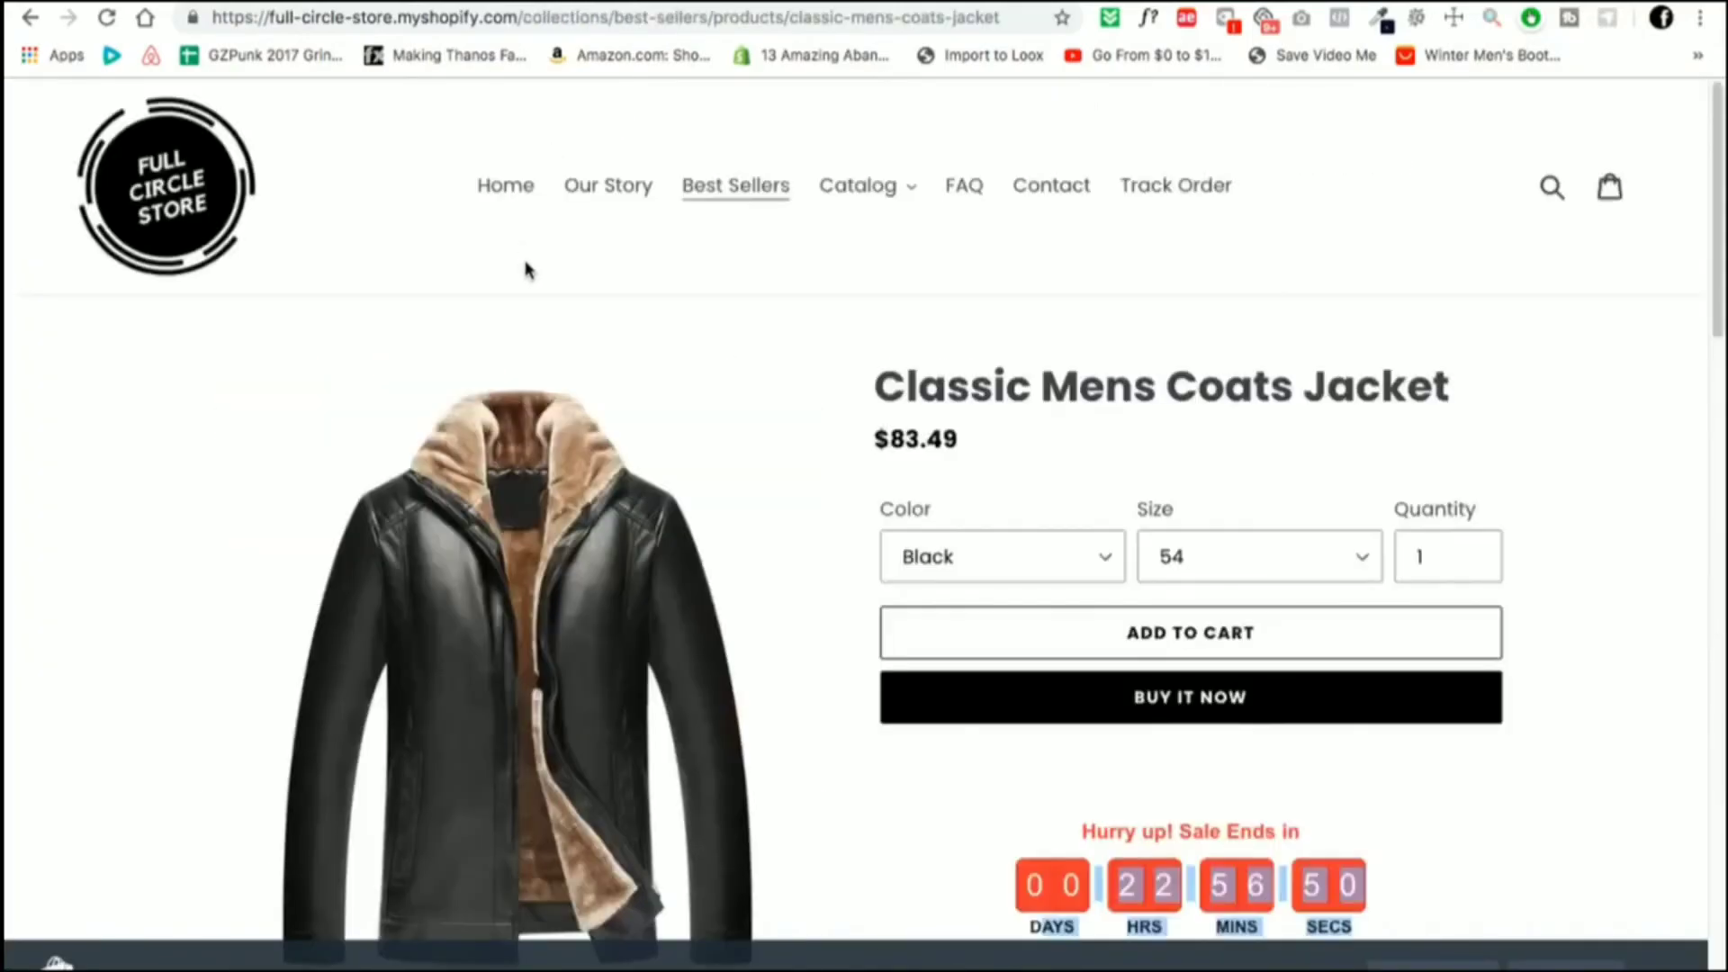
scroll(1224, 673, down, 15)
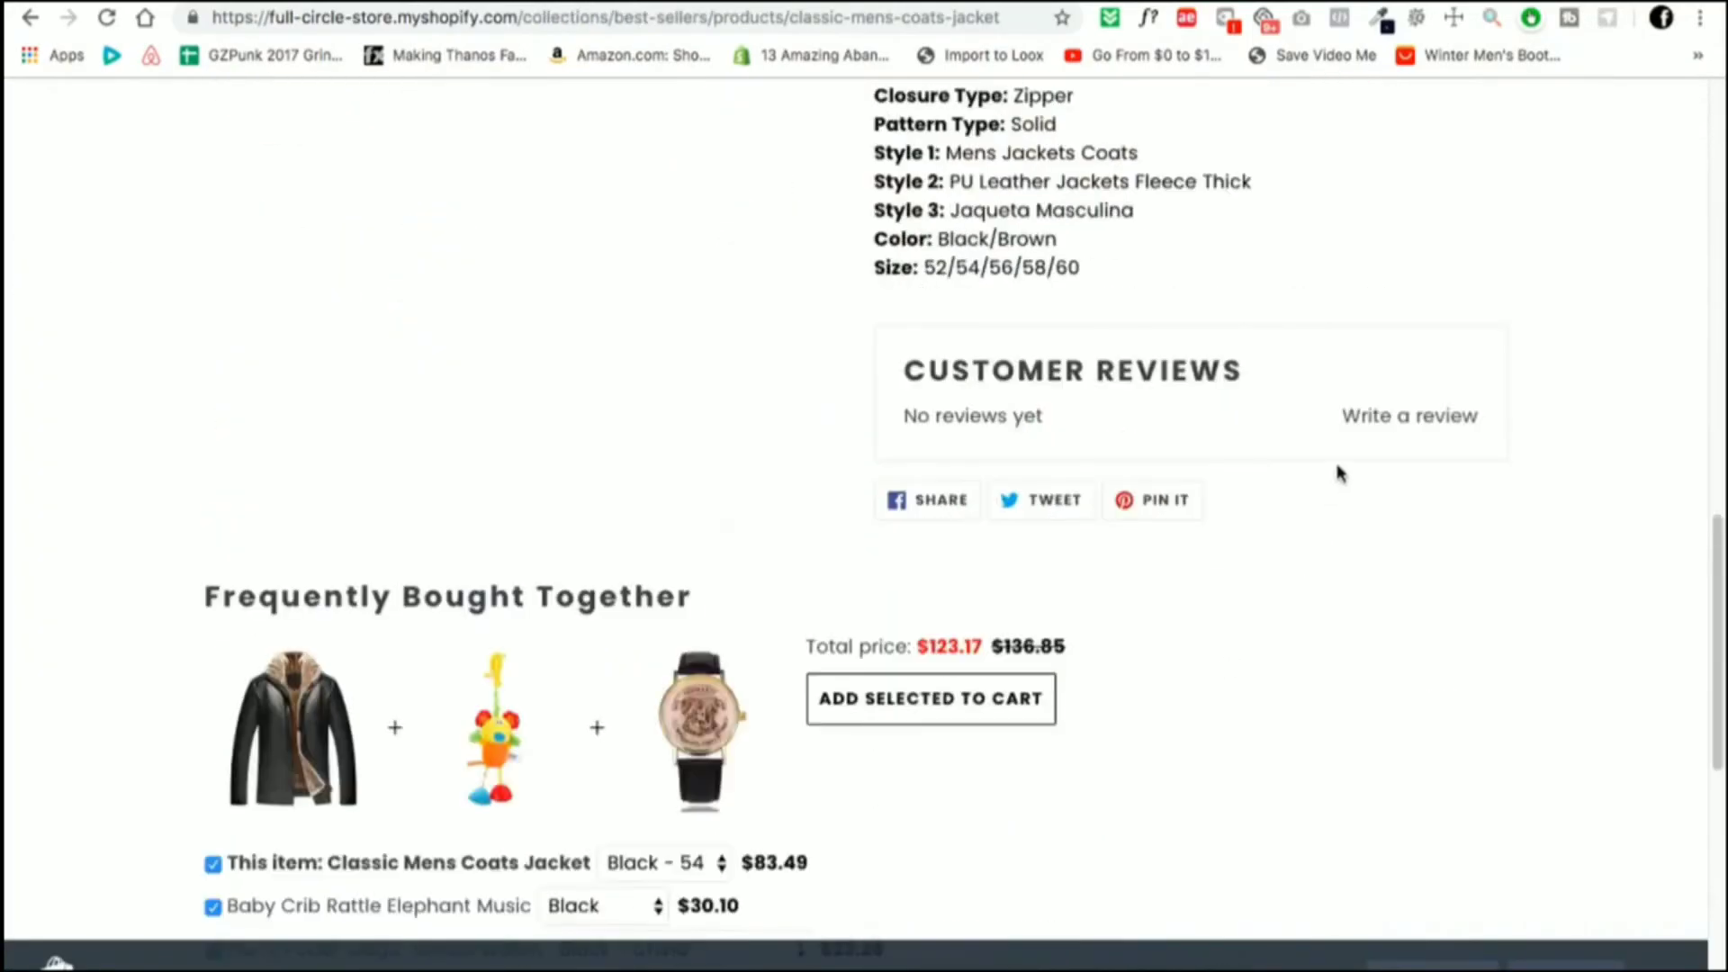
Open the jacket's write-a-review form and enter the reviewer's name and e-mail address
click(1380, 420)
click(927, 592)
scroll(756, 592, down, 2)
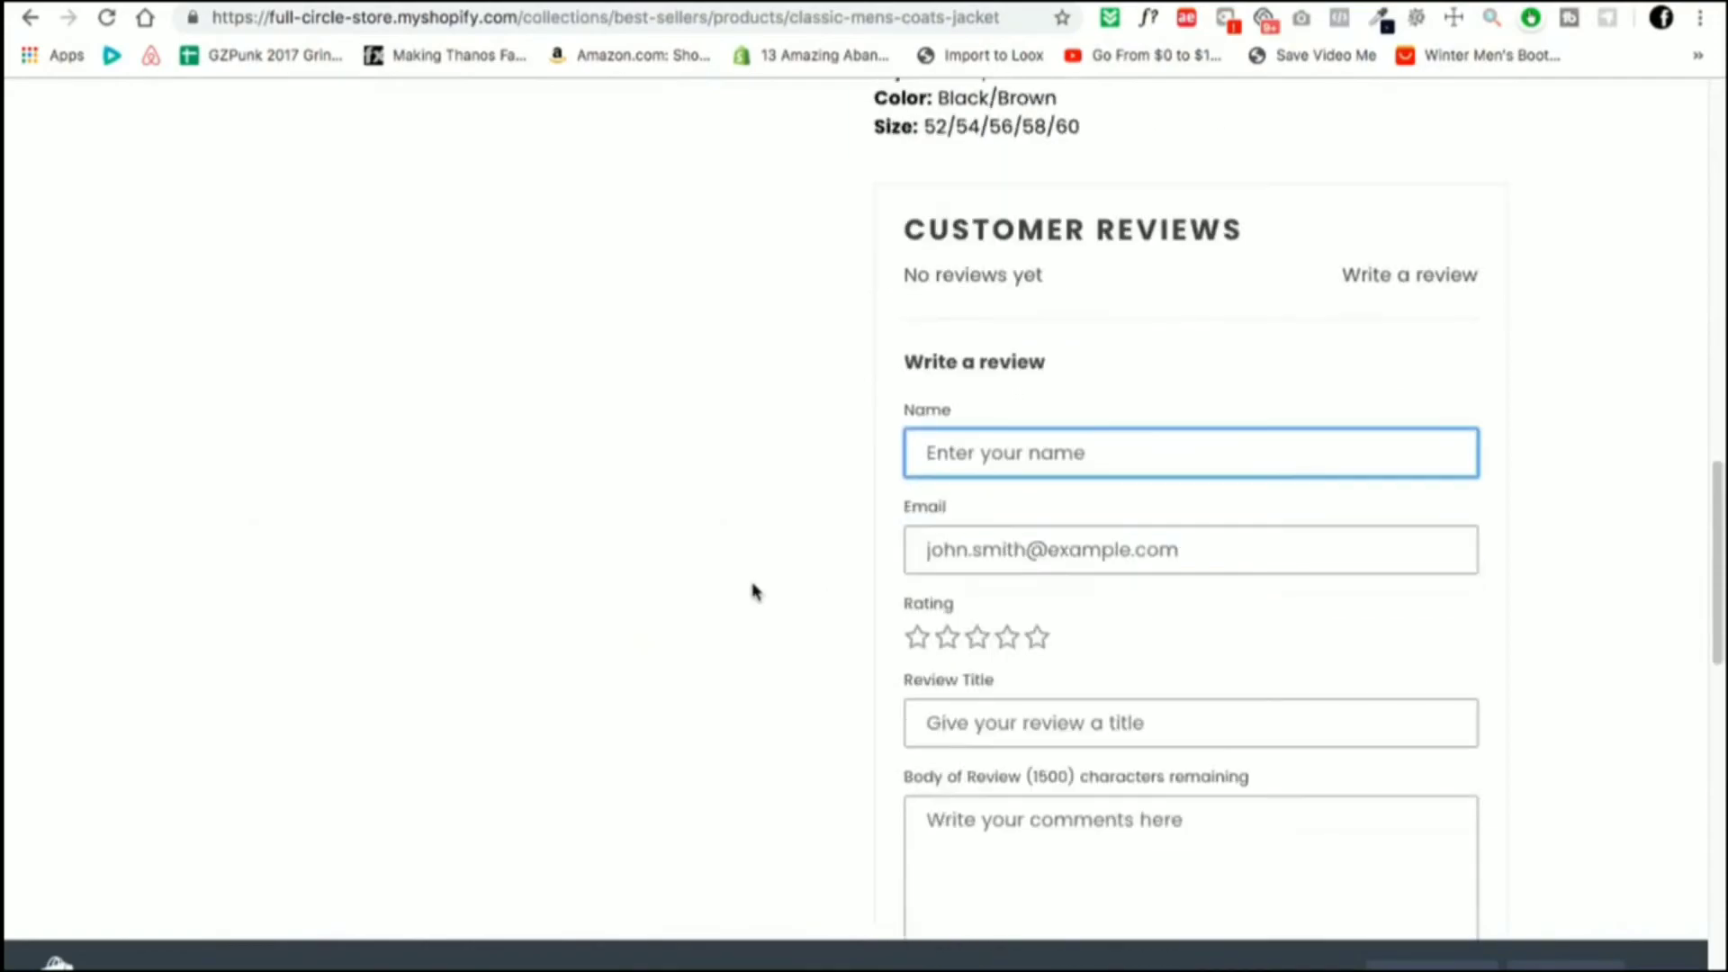
text(Jennife)
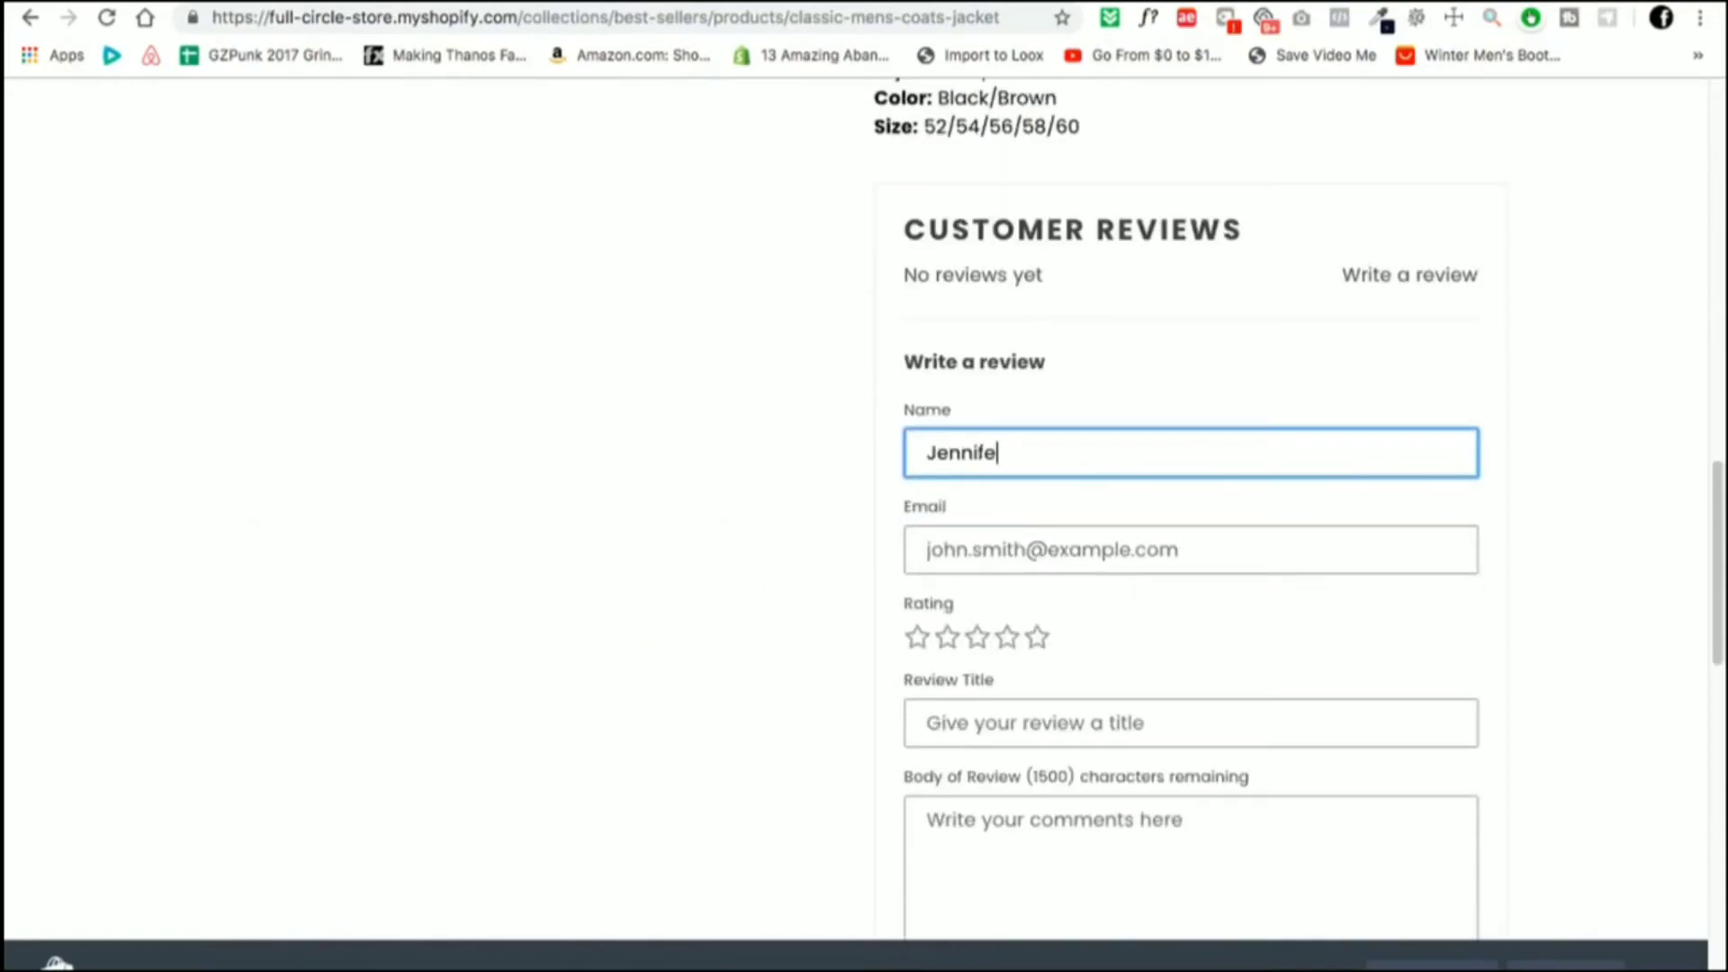
text(r S)
key(Tab)
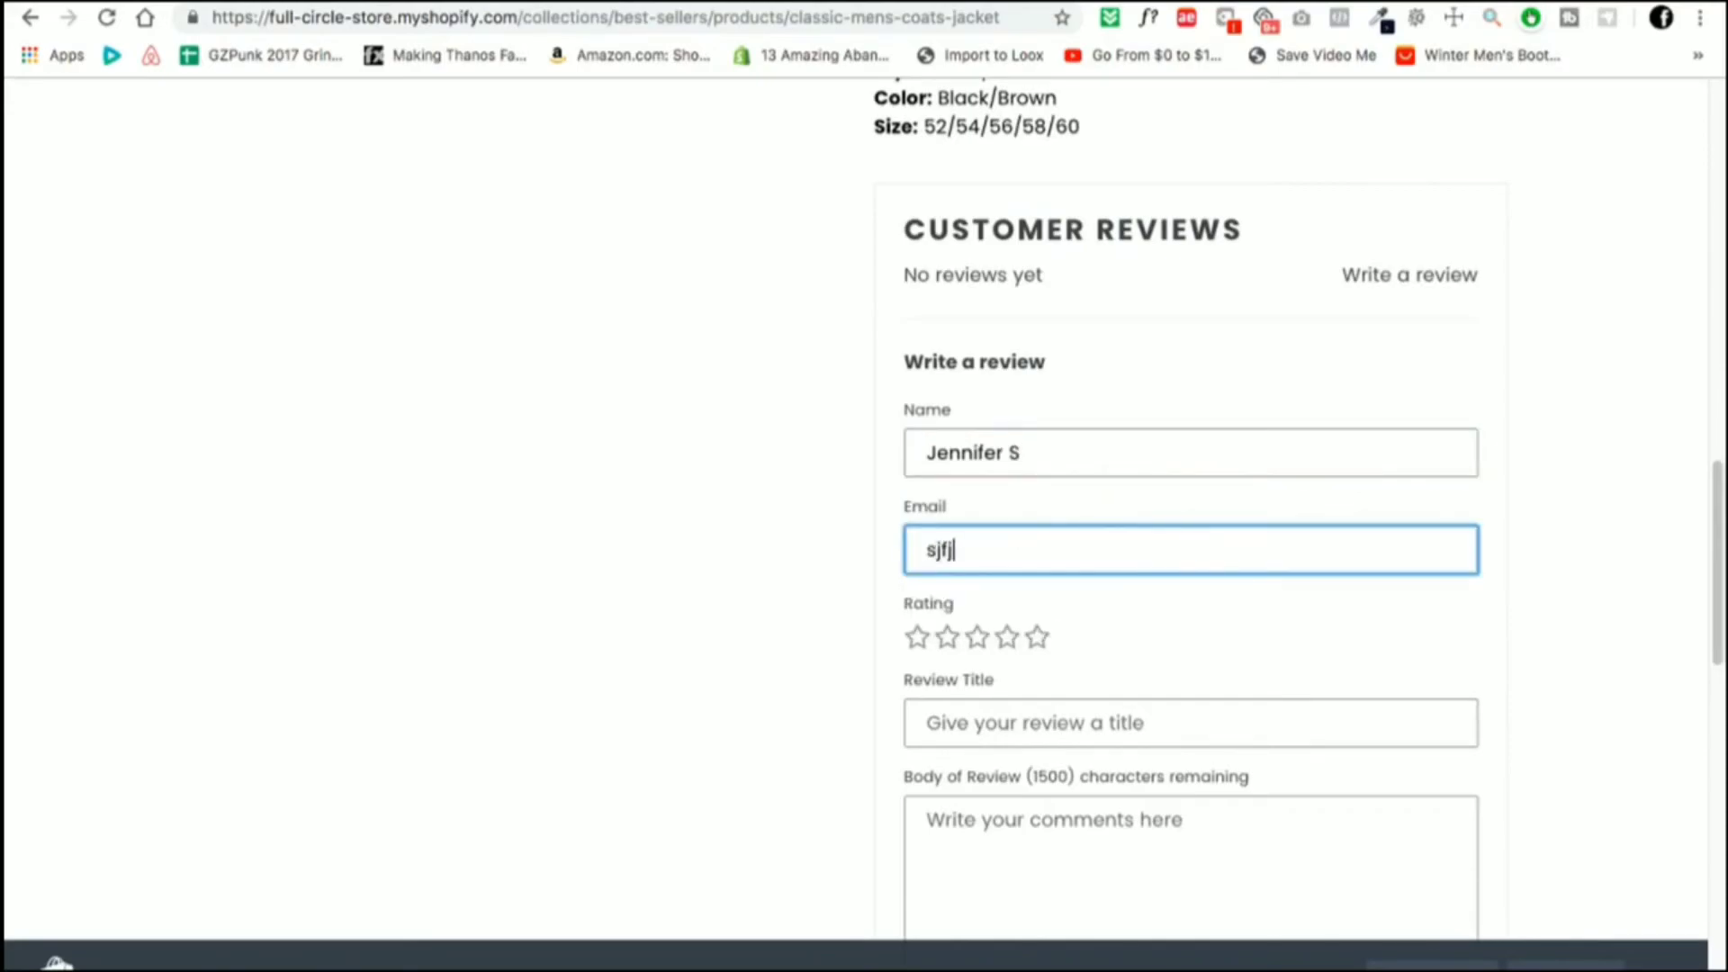
key(Tab)
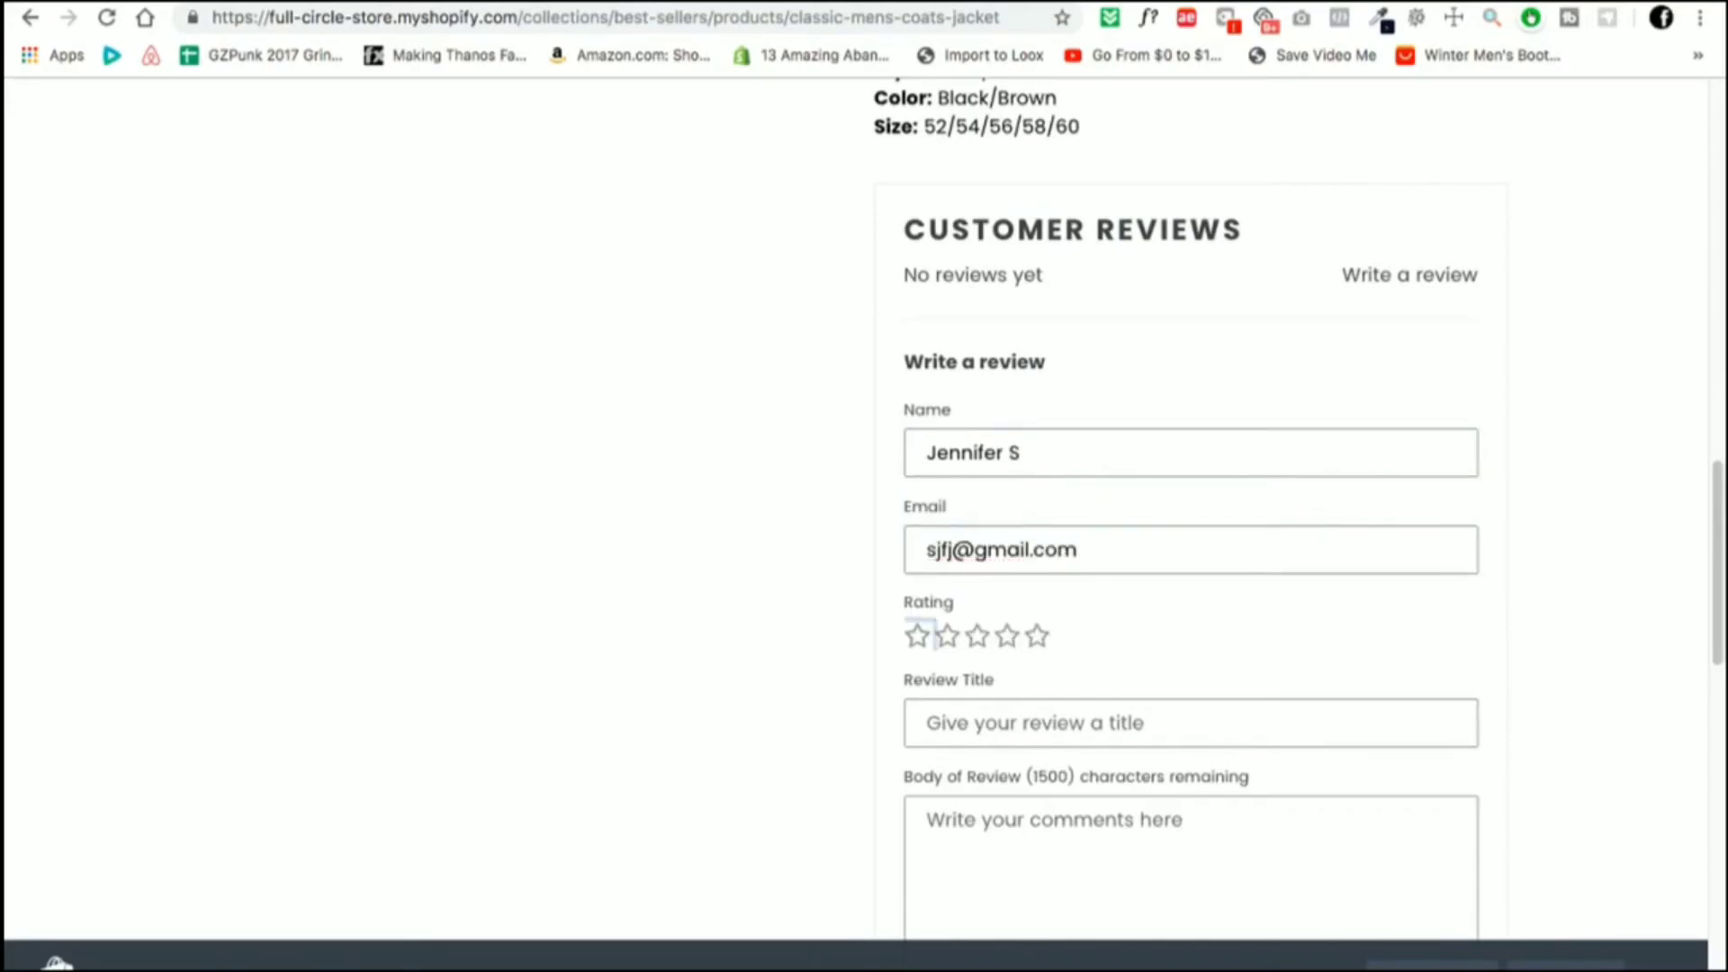
Rate the jacket five stars with title 'Lo' and body 'Highly recommended', then submit the review
click(1035, 638)
click(965, 723)
scroll(799, 660, down, 3)
text(dd)
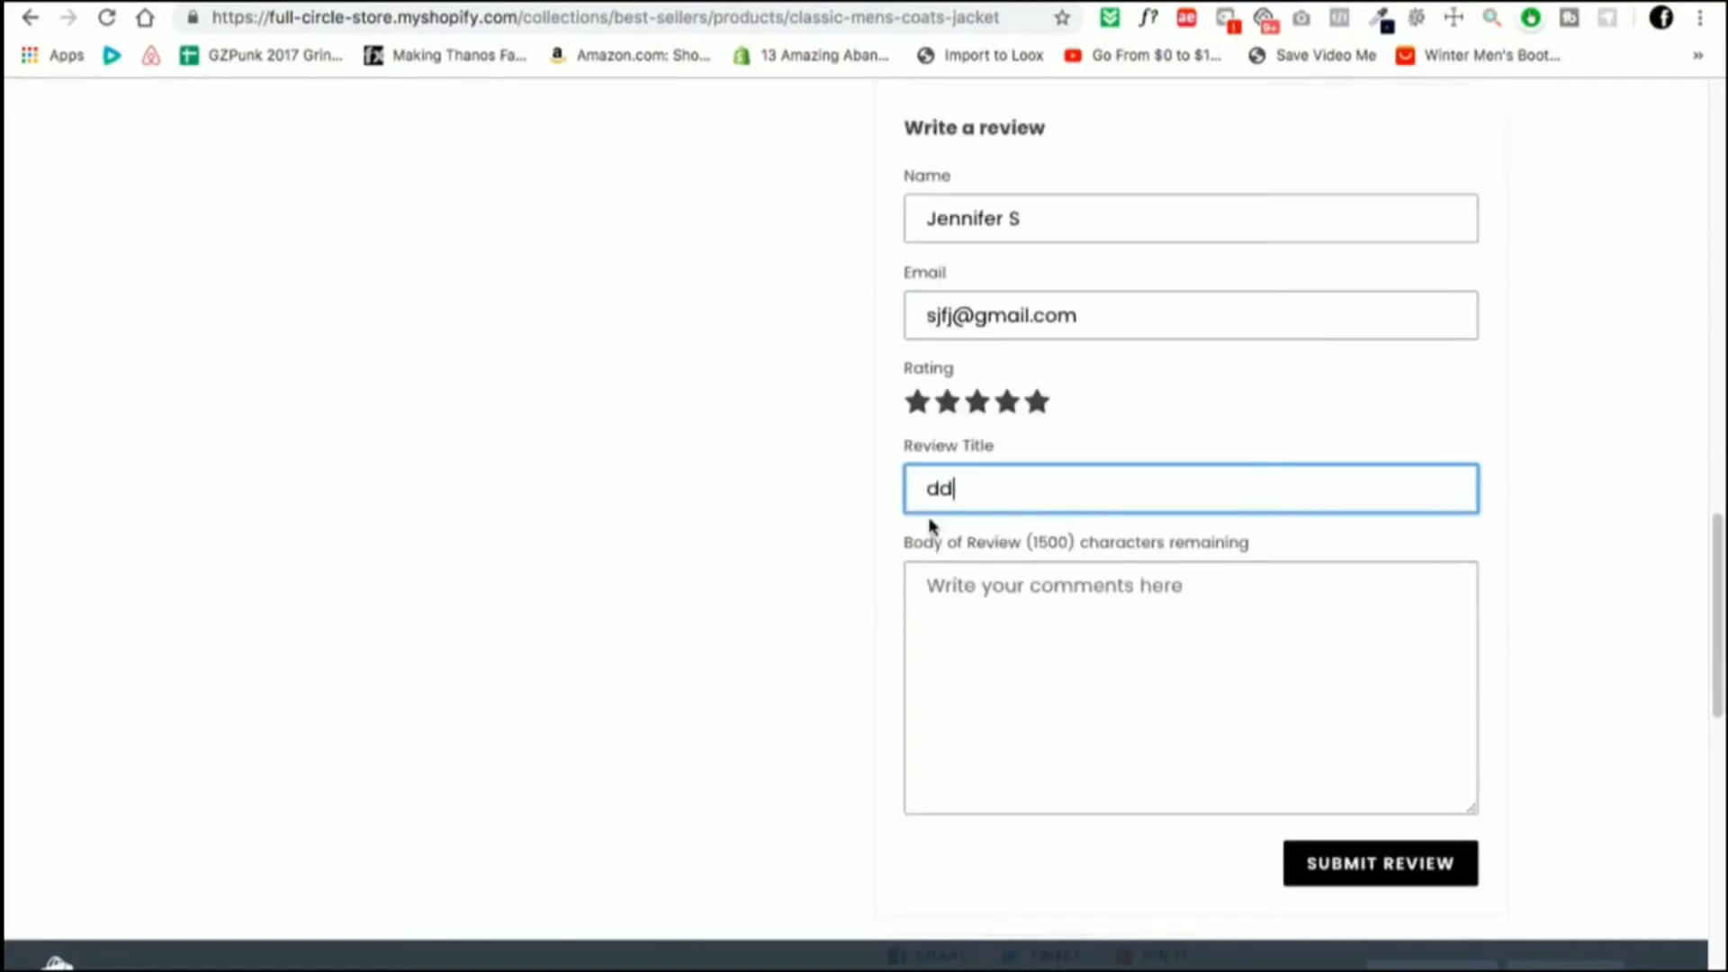
double_click(970, 491)
text(Love it!)
key(Tab)
text(H)
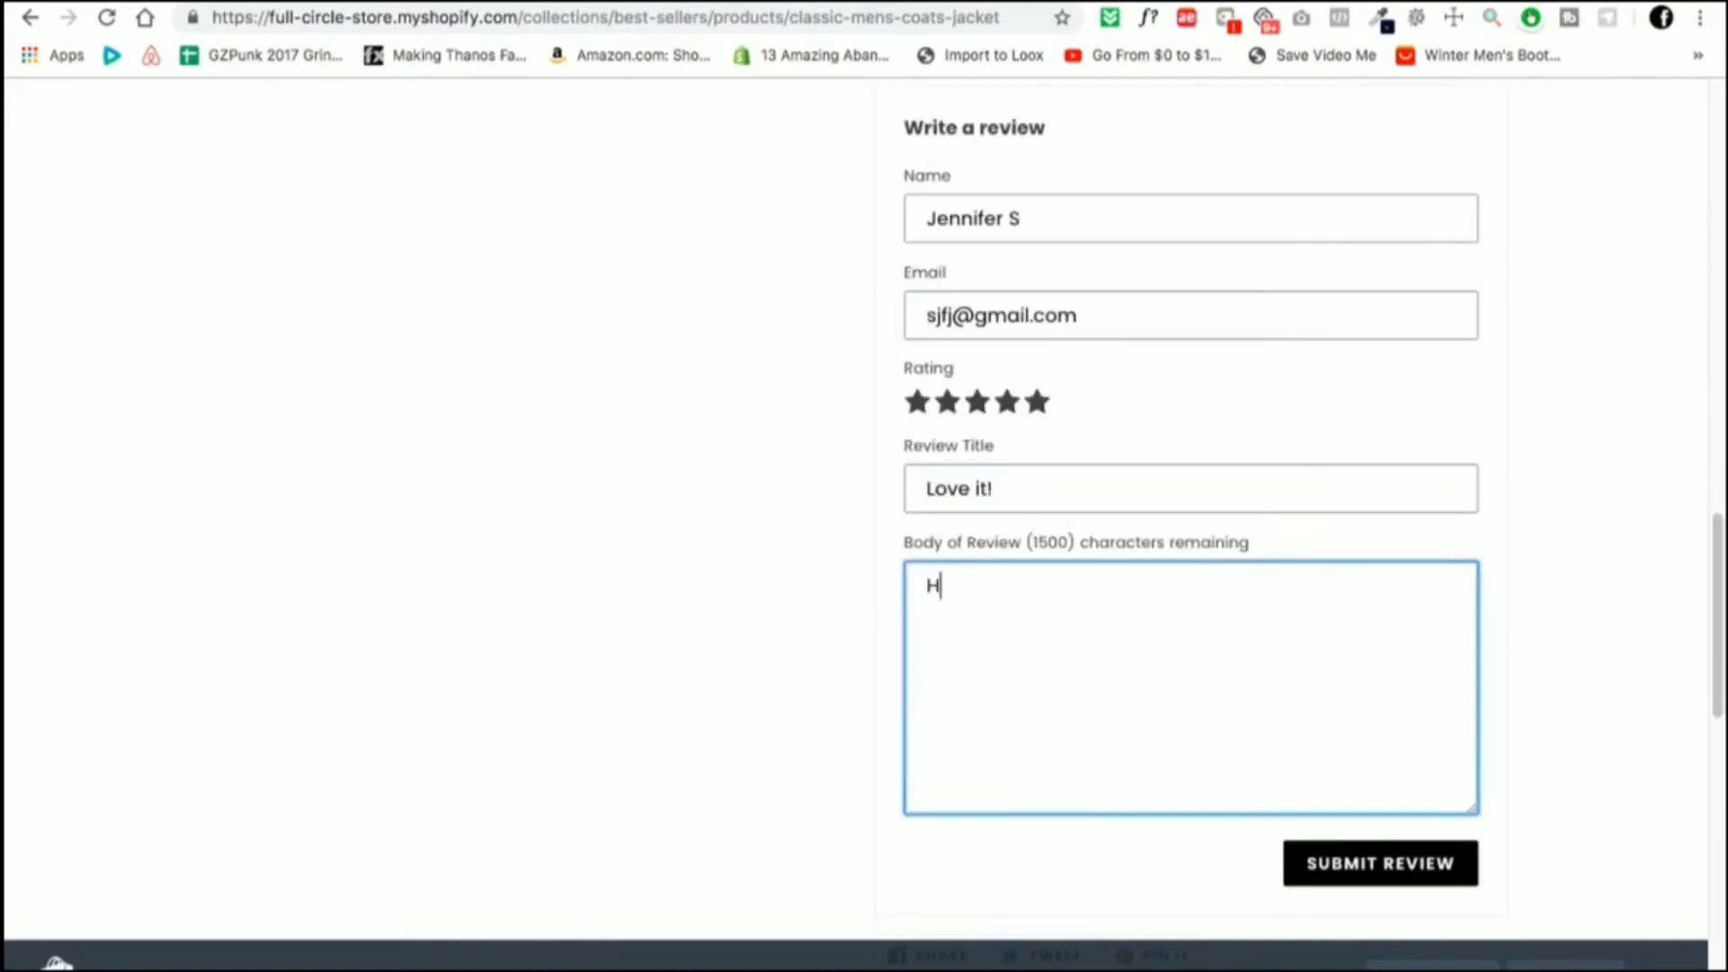
text(ighly recommended)
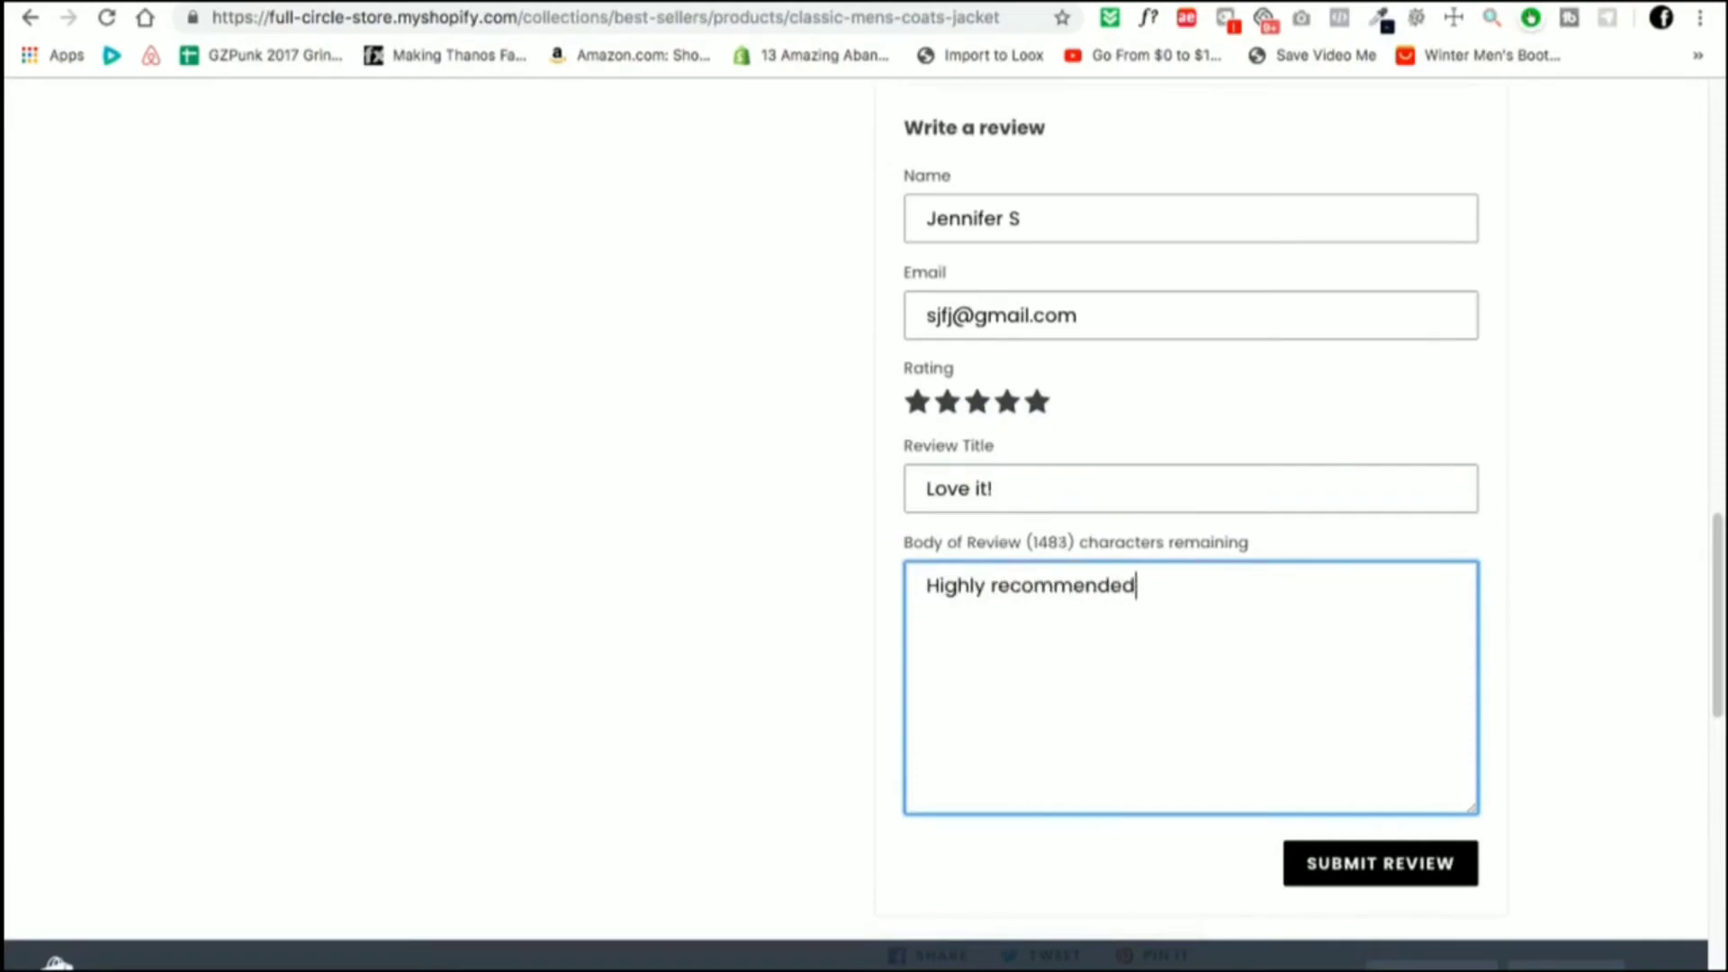
click(1400, 881)
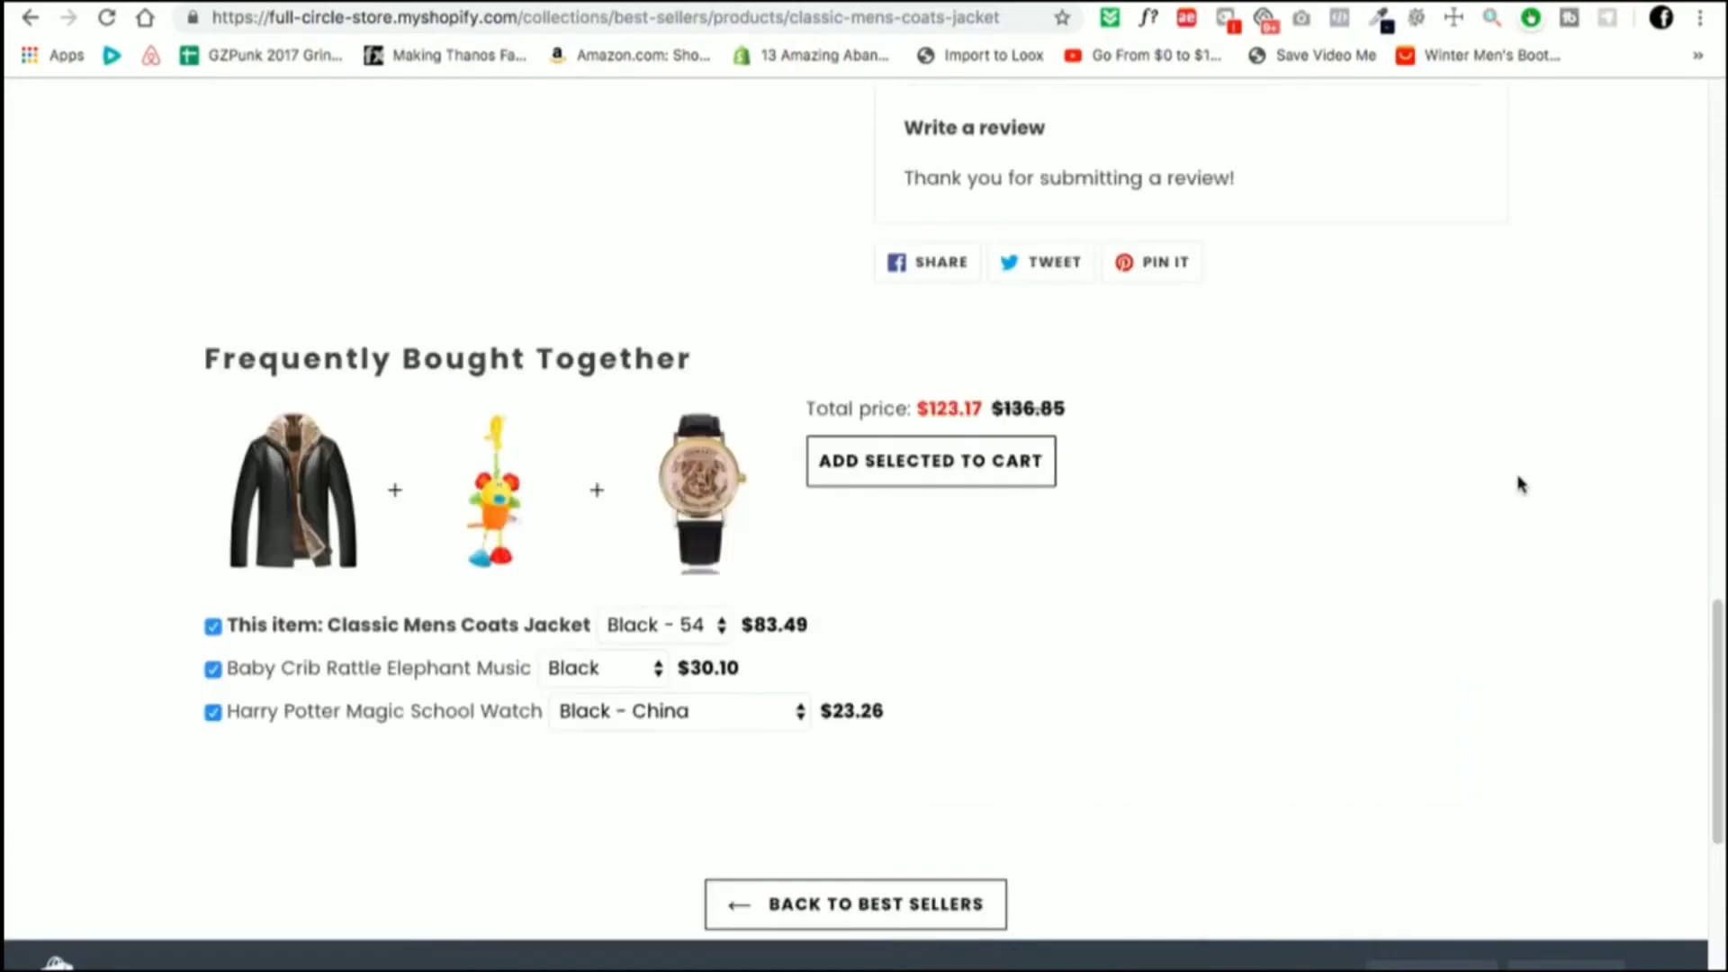
Reload the product page and scroll through it to check the new customer review
scroll(1485, 579, up, 2)
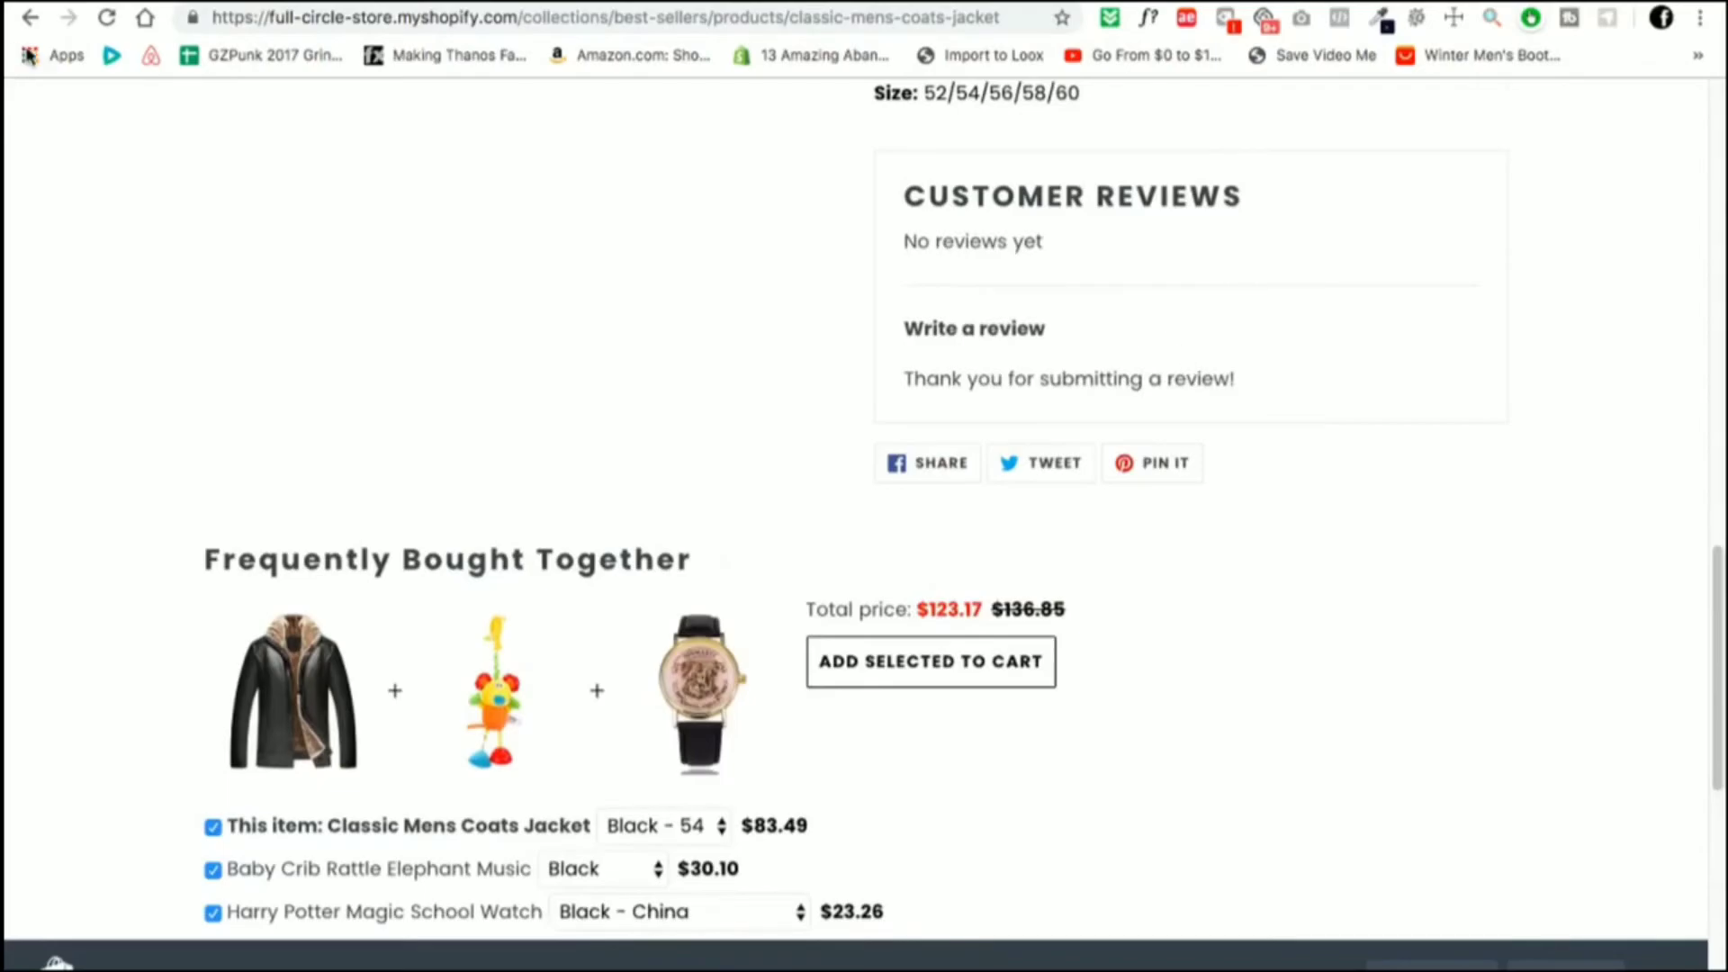
click(105, 18)
scroll(1149, 455, down, 8)
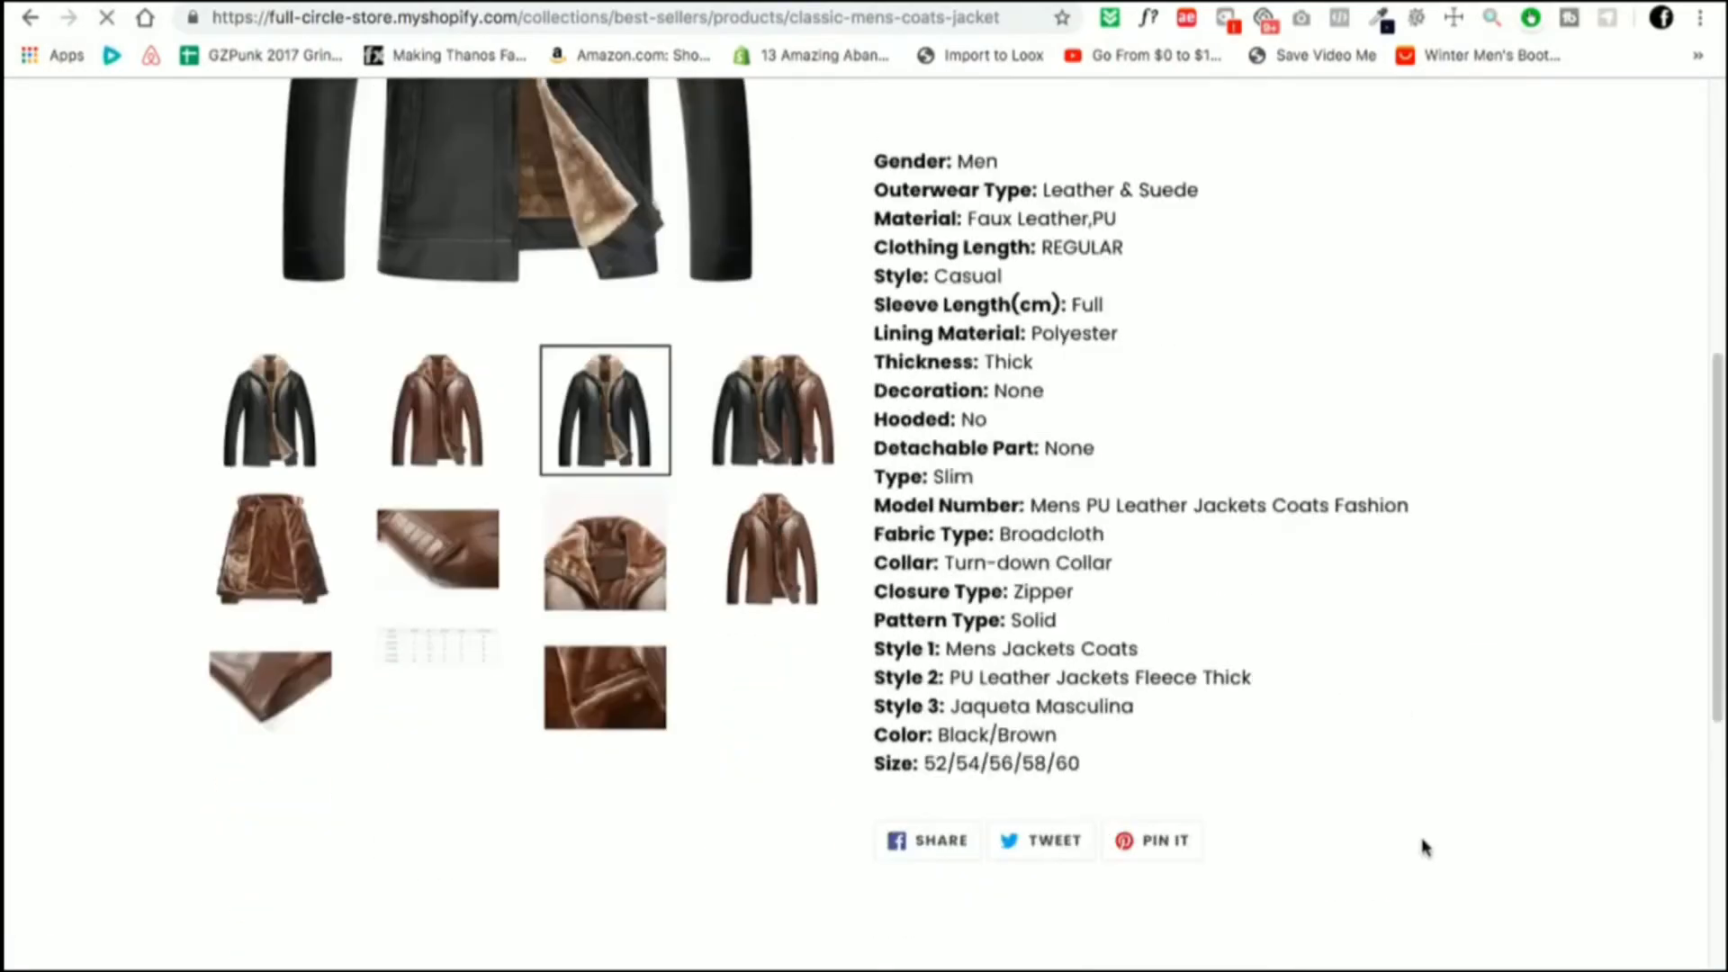
scroll(1381, 800, down, 2)
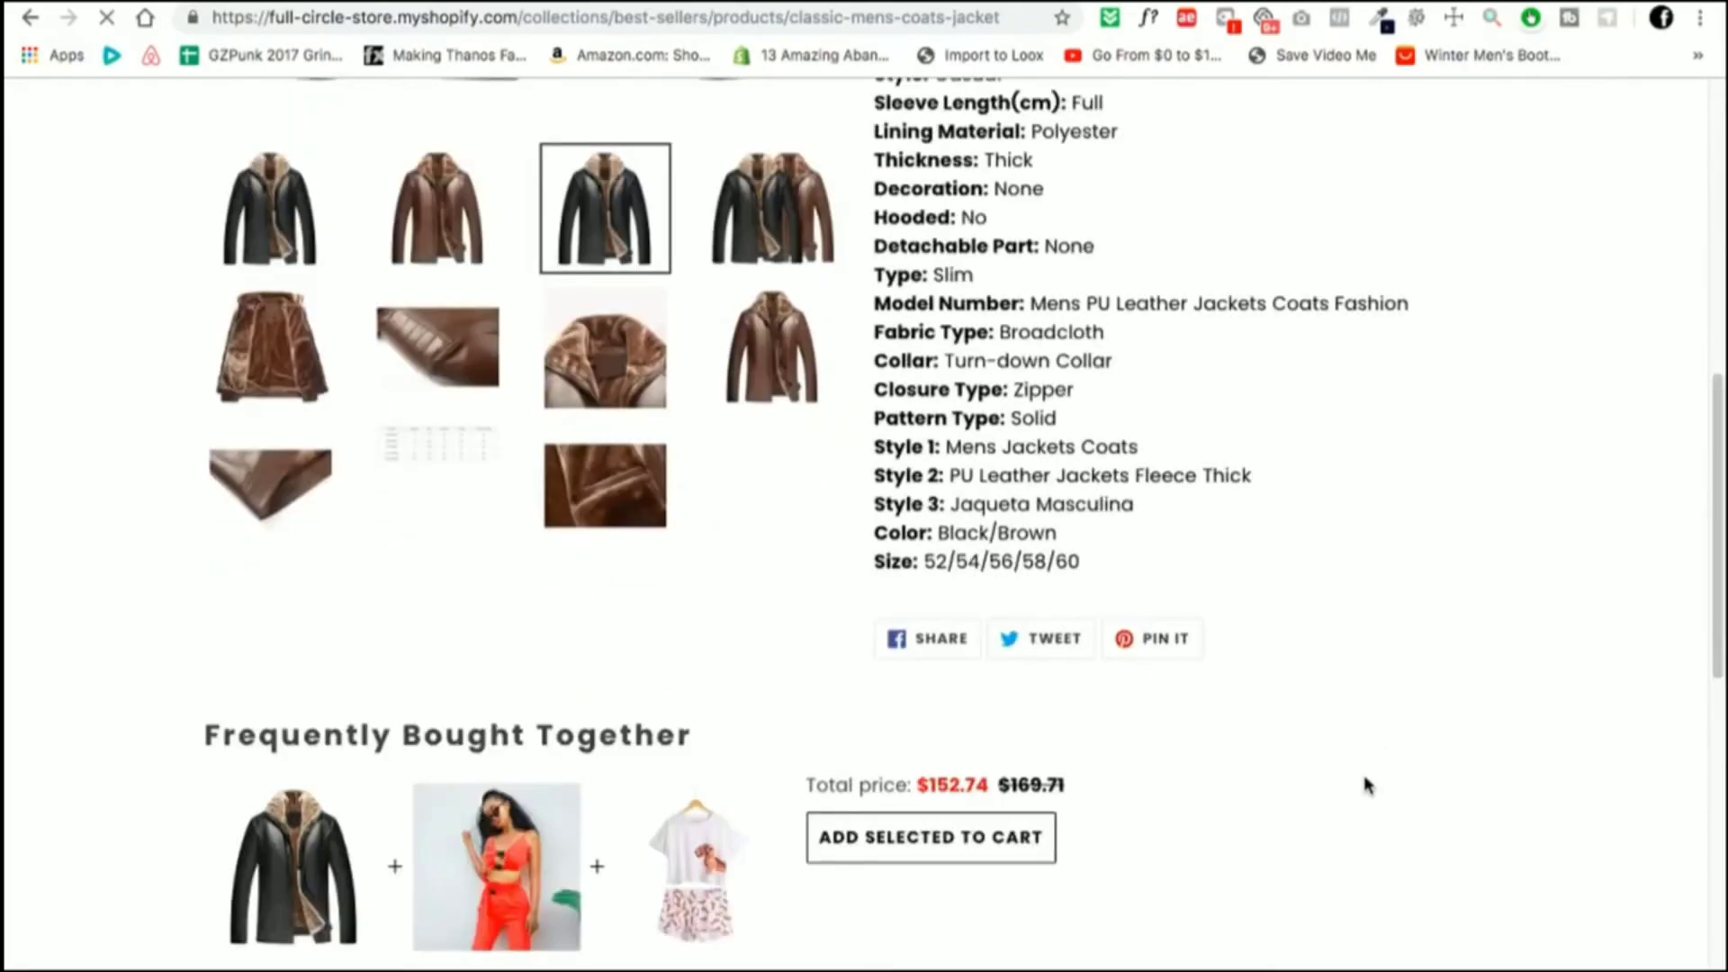
scroll(1354, 738, up, 10)
scroll(1322, 702, down, 6)
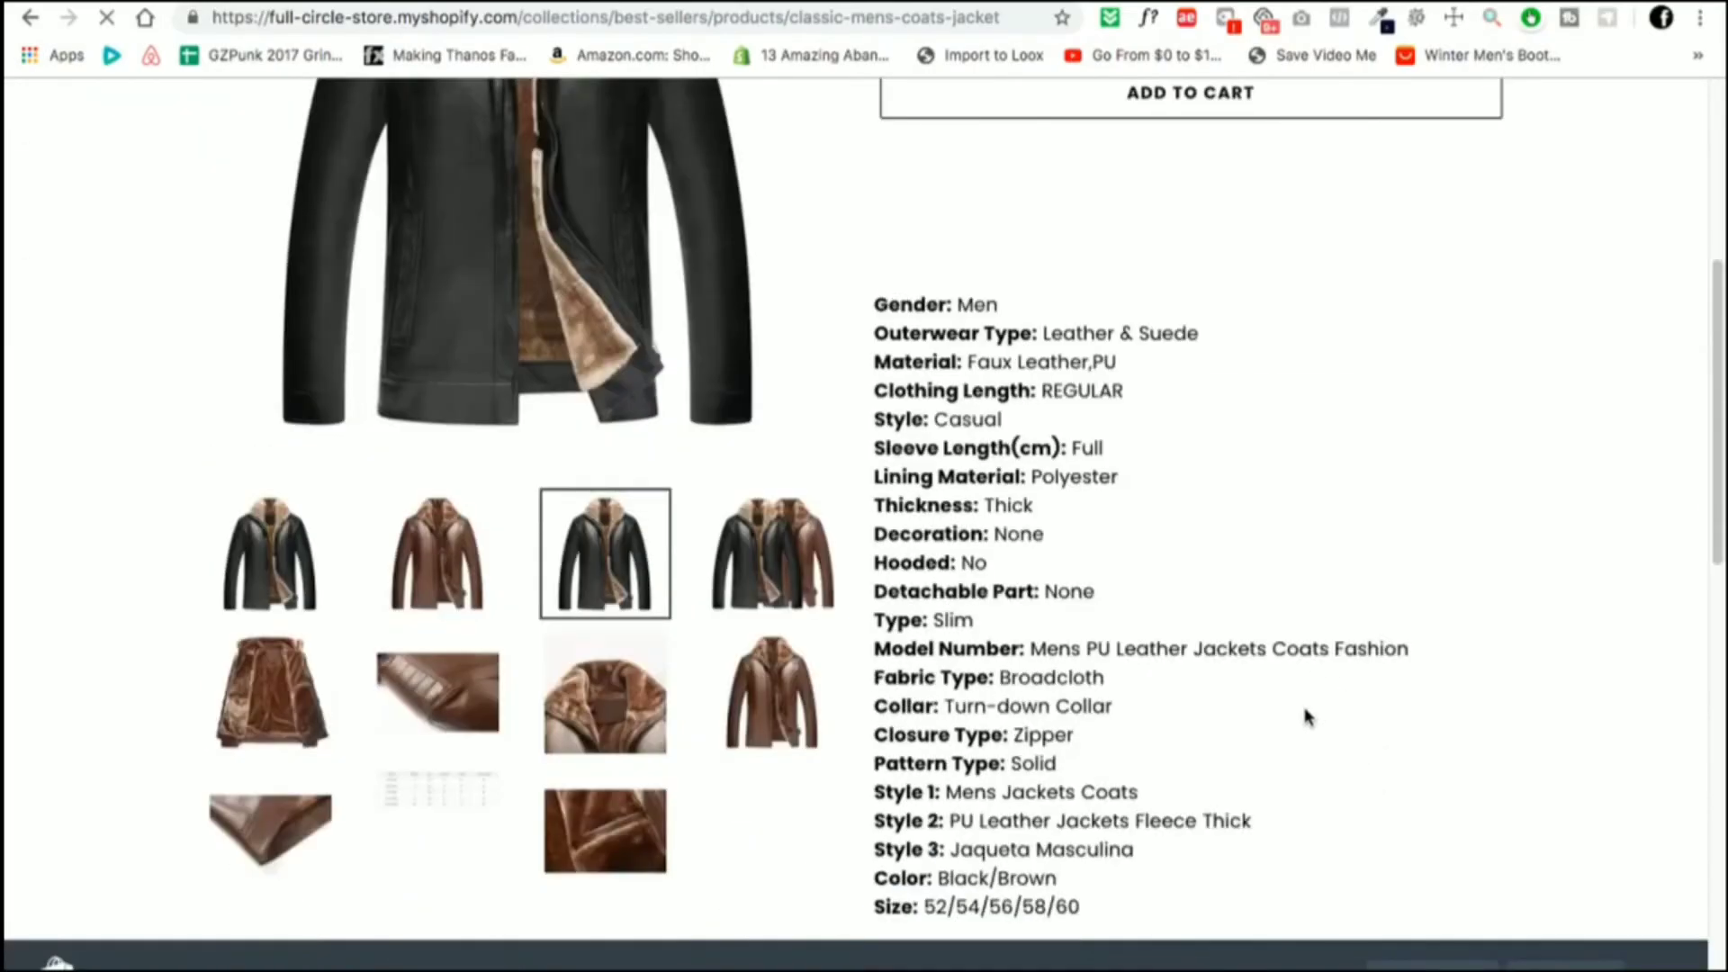
scroll(1308, 717, down, 5)
scroll(1292, 729, down, 3)
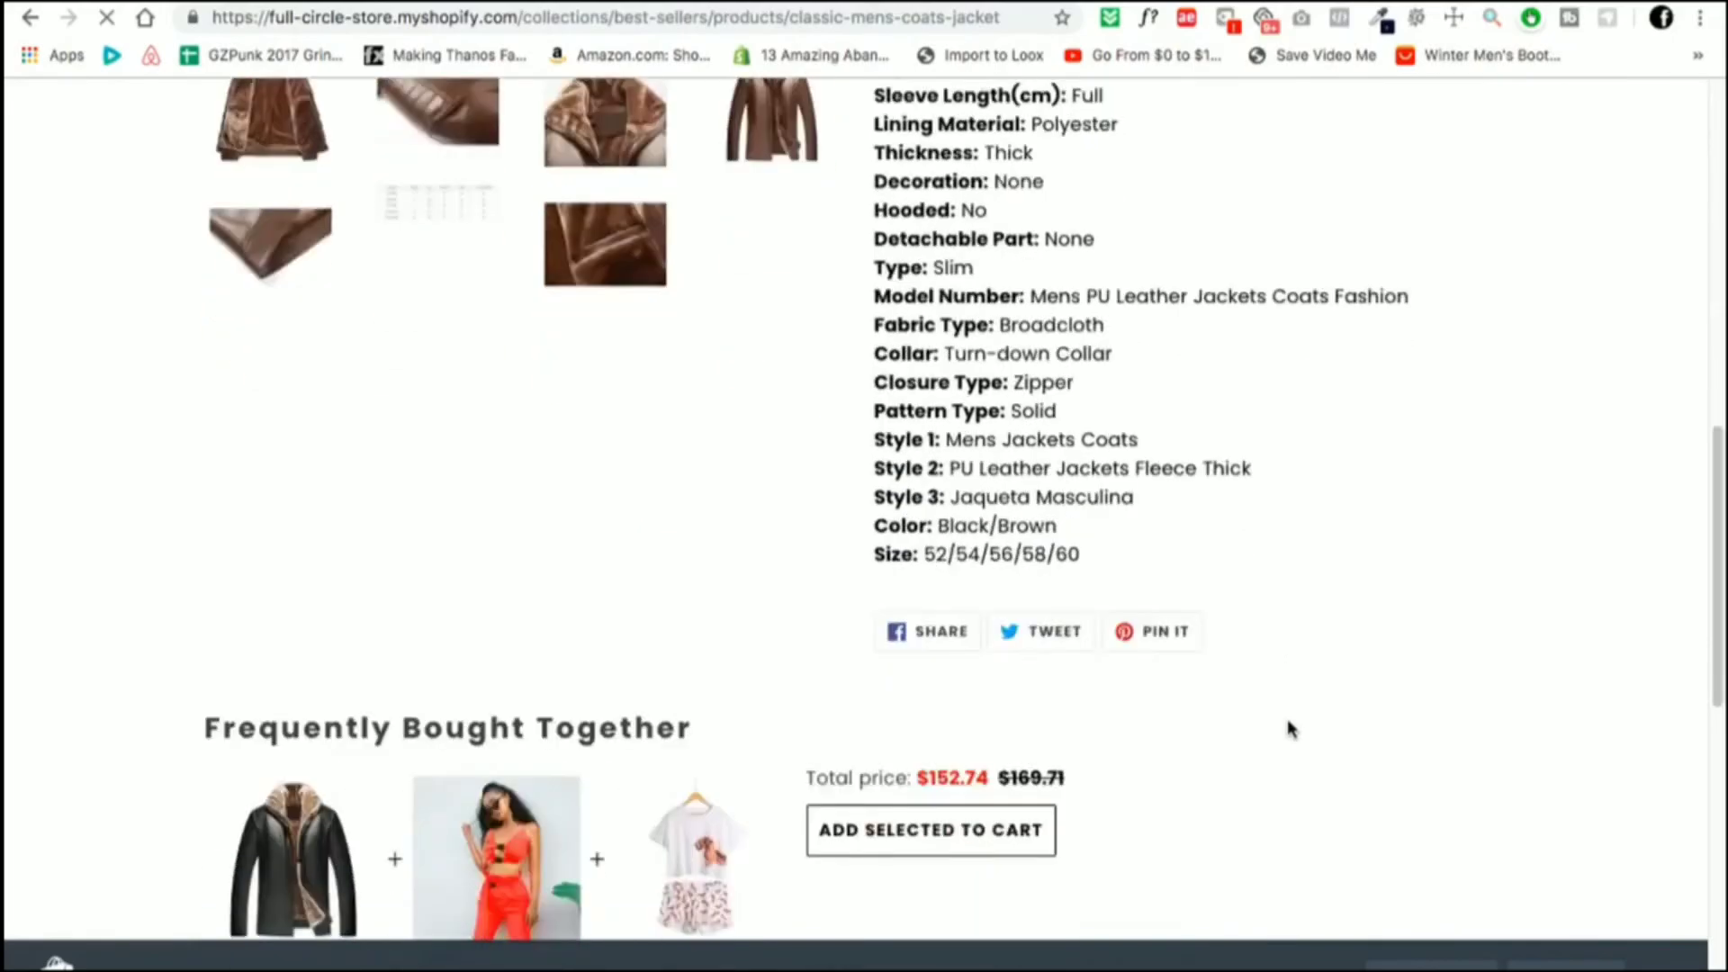
scroll(1289, 729, down, 3)
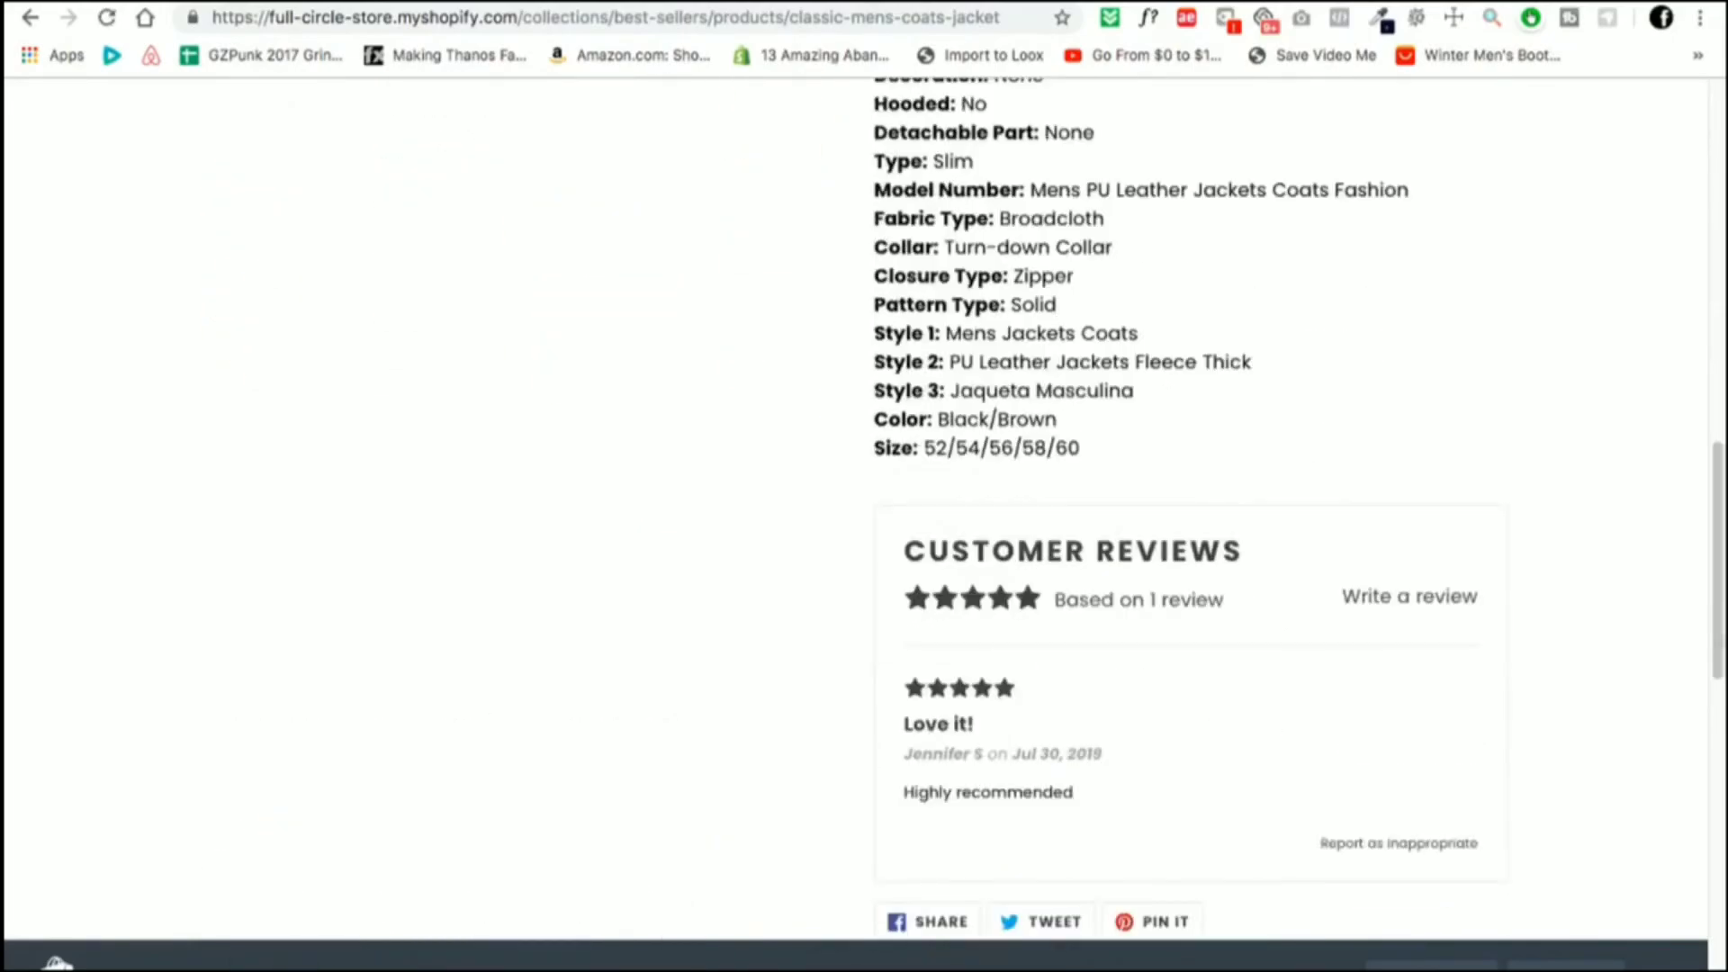
drag(1720, 591, 1719, 588)
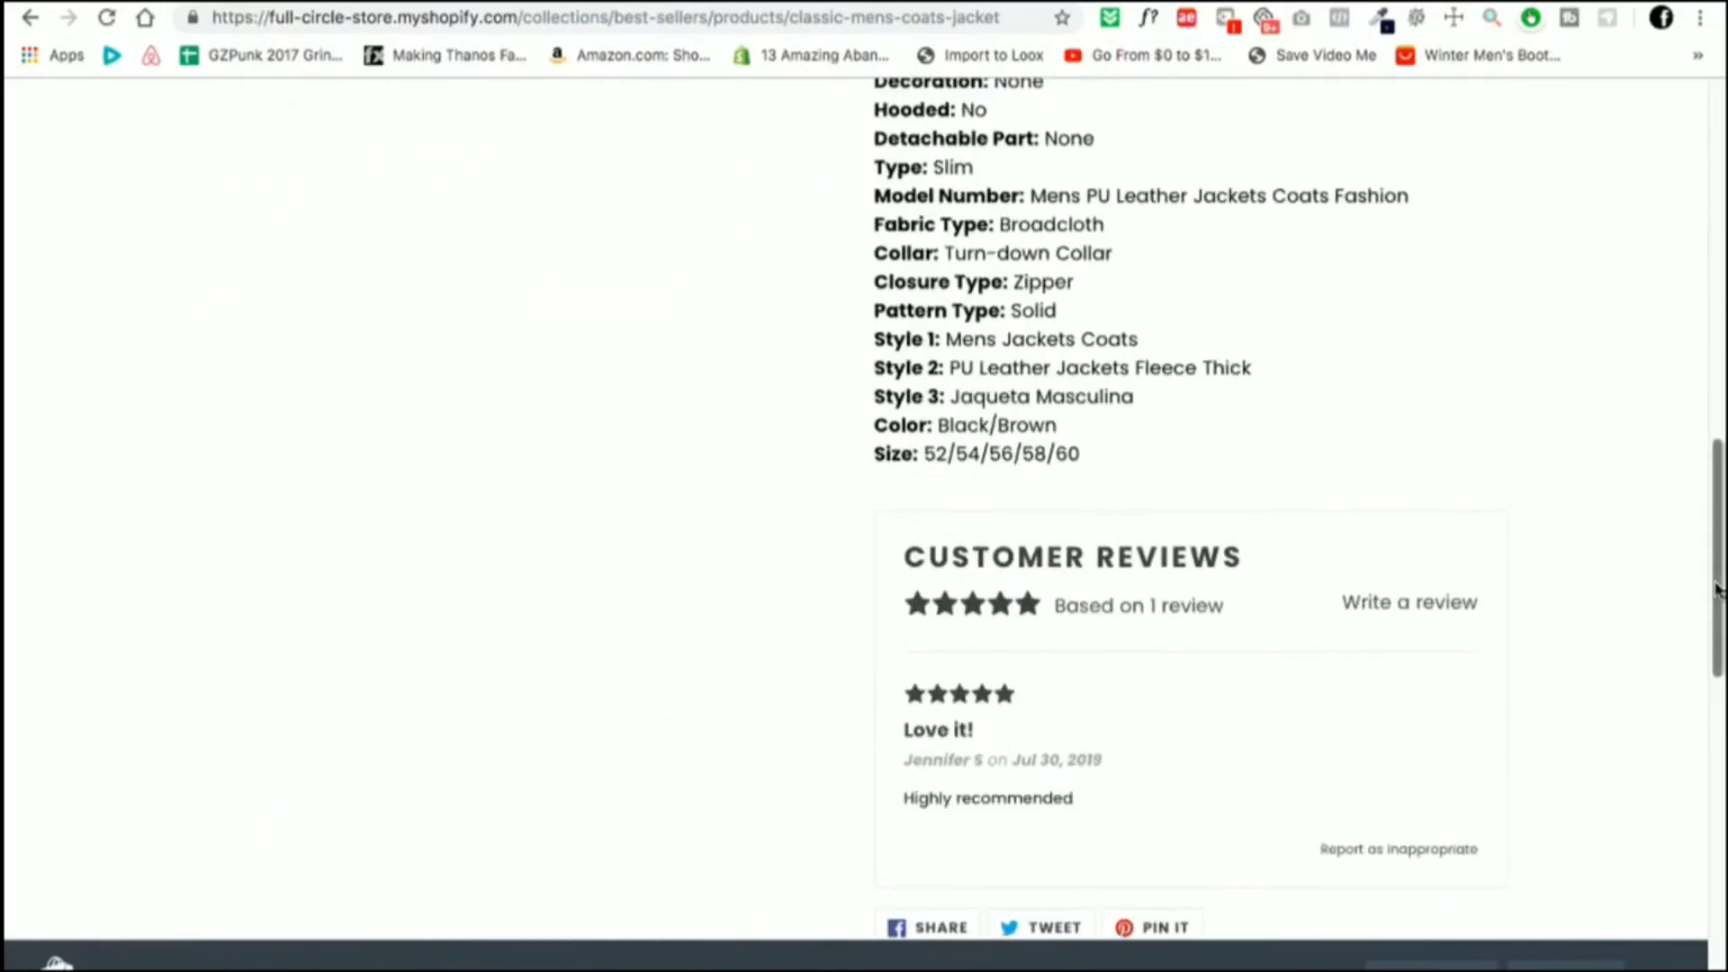
scroll(1035, 450, down, 1)
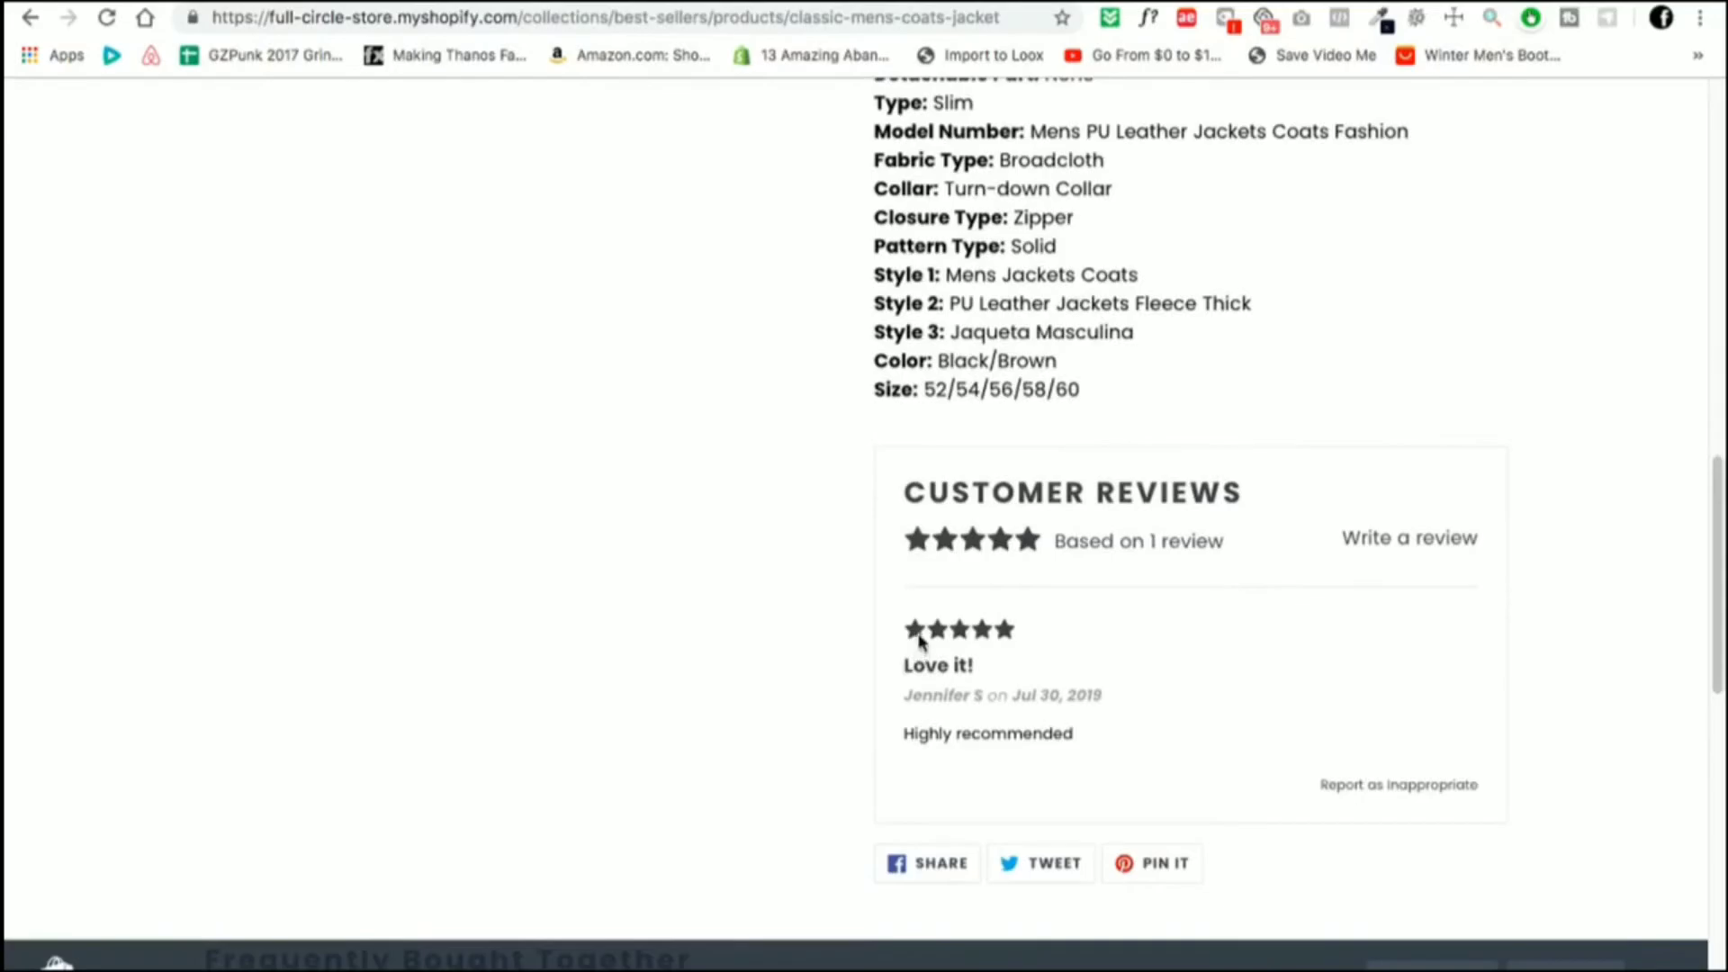
drag(1715, 652, 1212, 687)
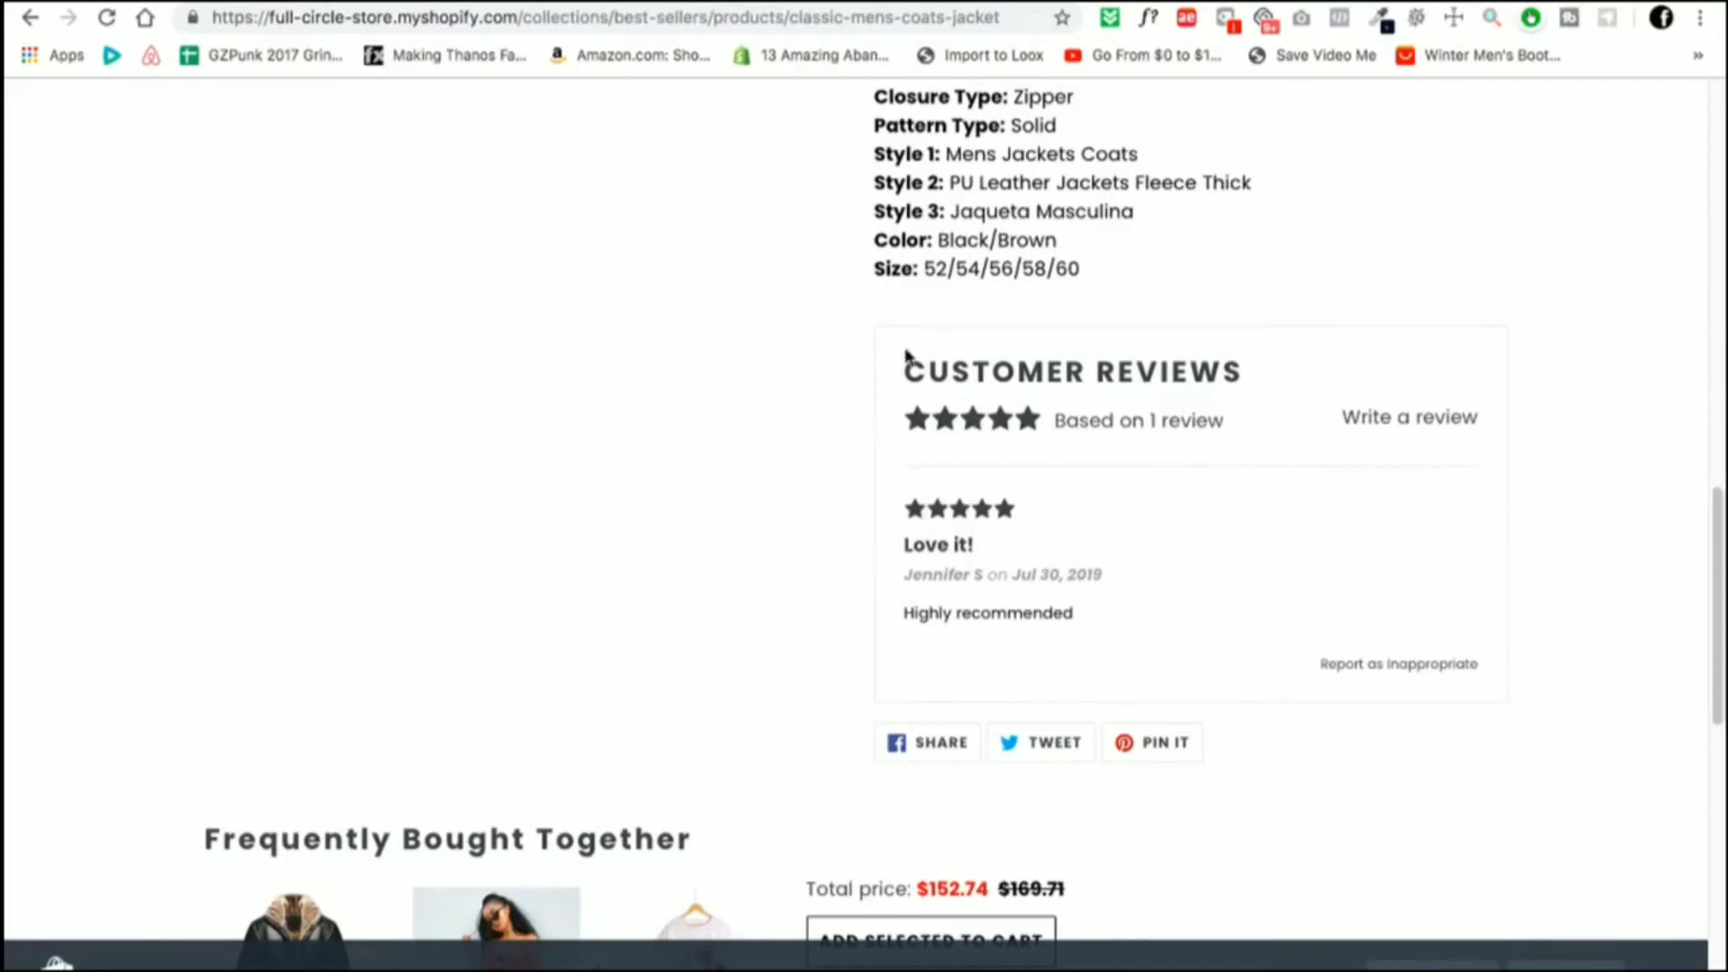
drag(1704, 646, 1509, 513)
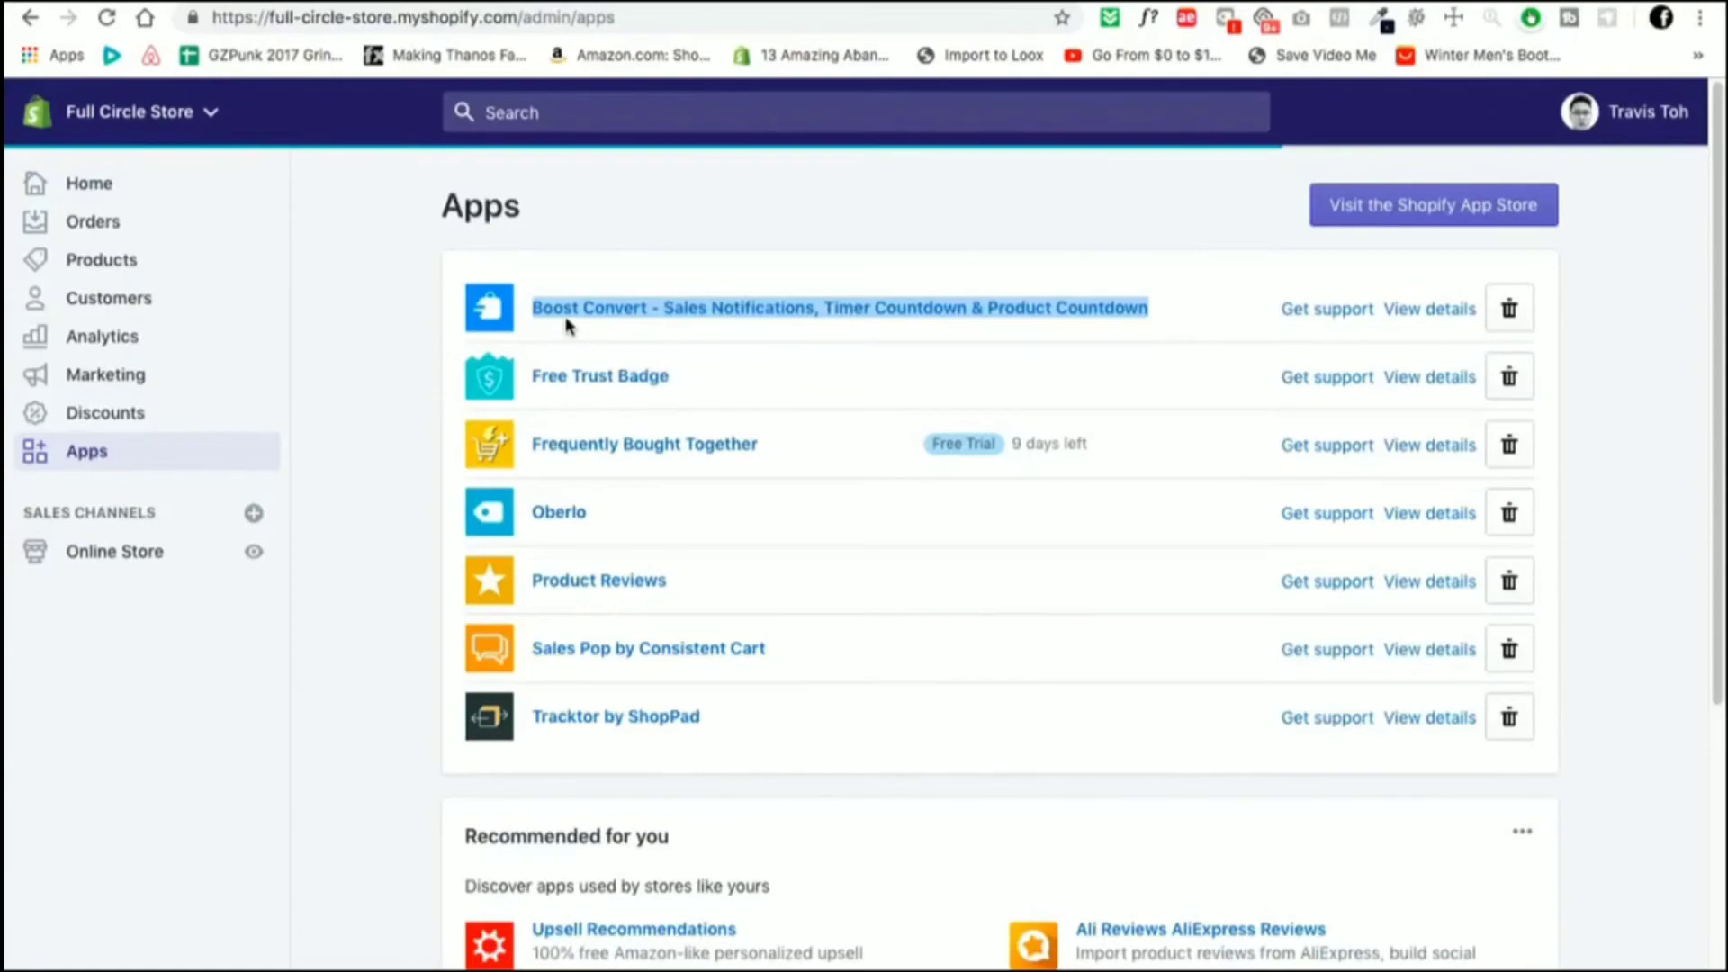
Open Sales Pop by Consistent Cart and close its 'Love the app?' rating popup
click(574, 646)
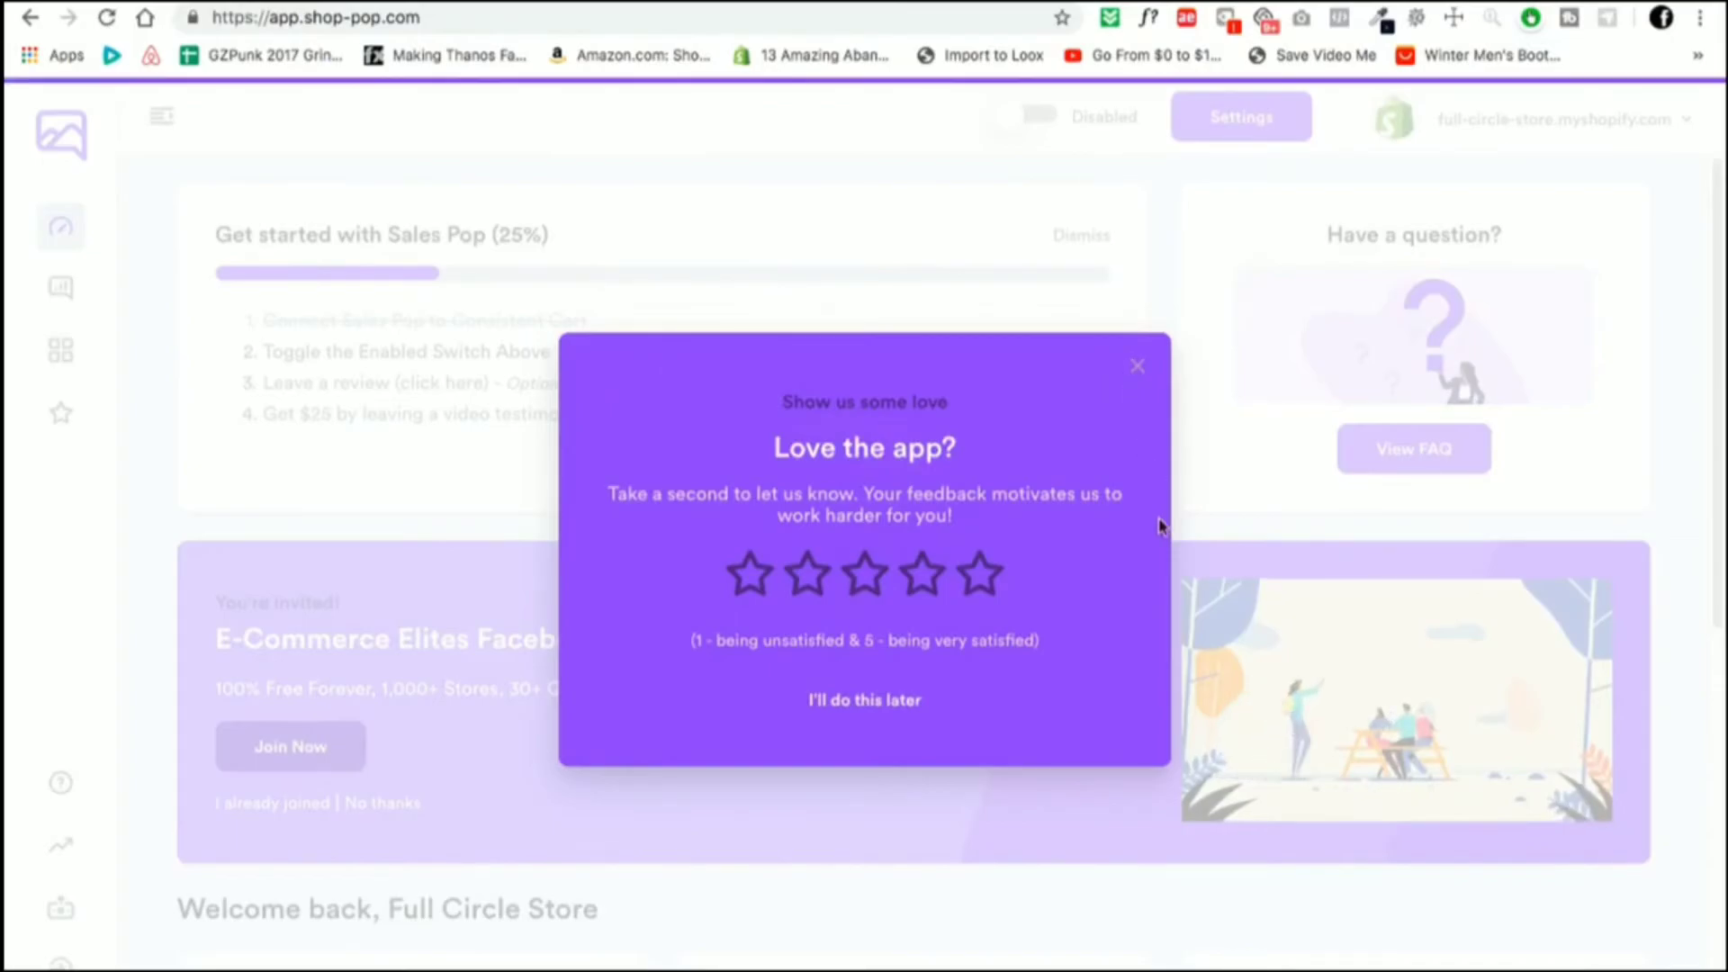
click(1135, 363)
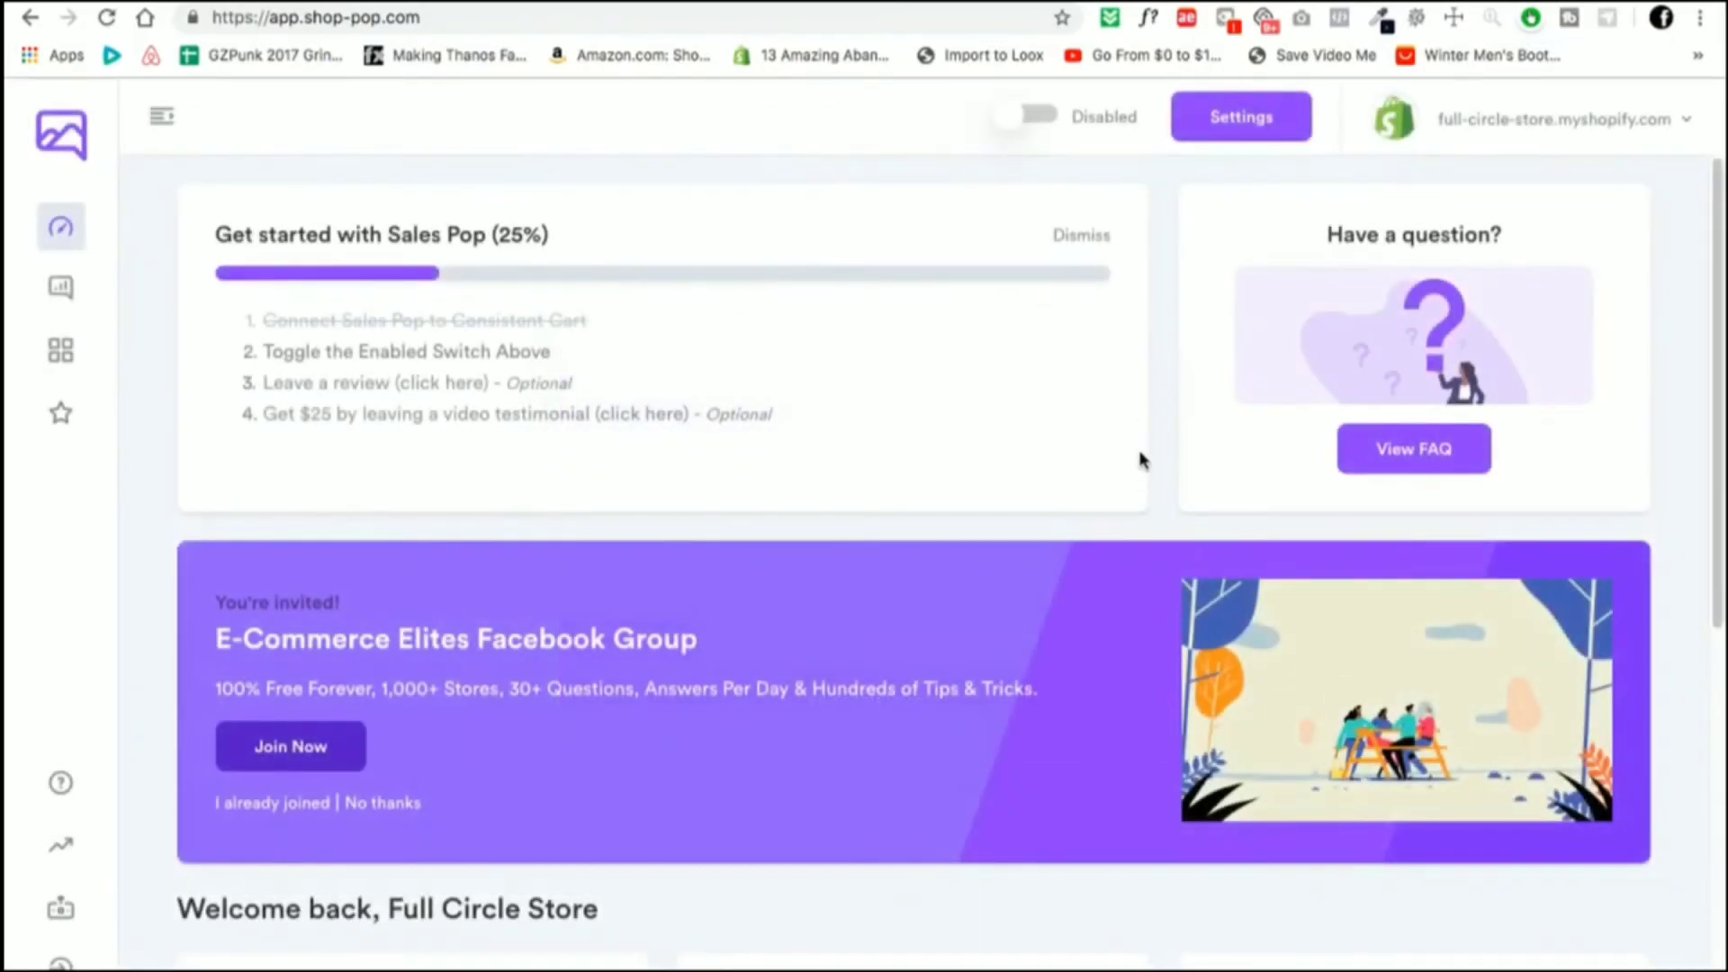
scroll(468, 378, down, 4)
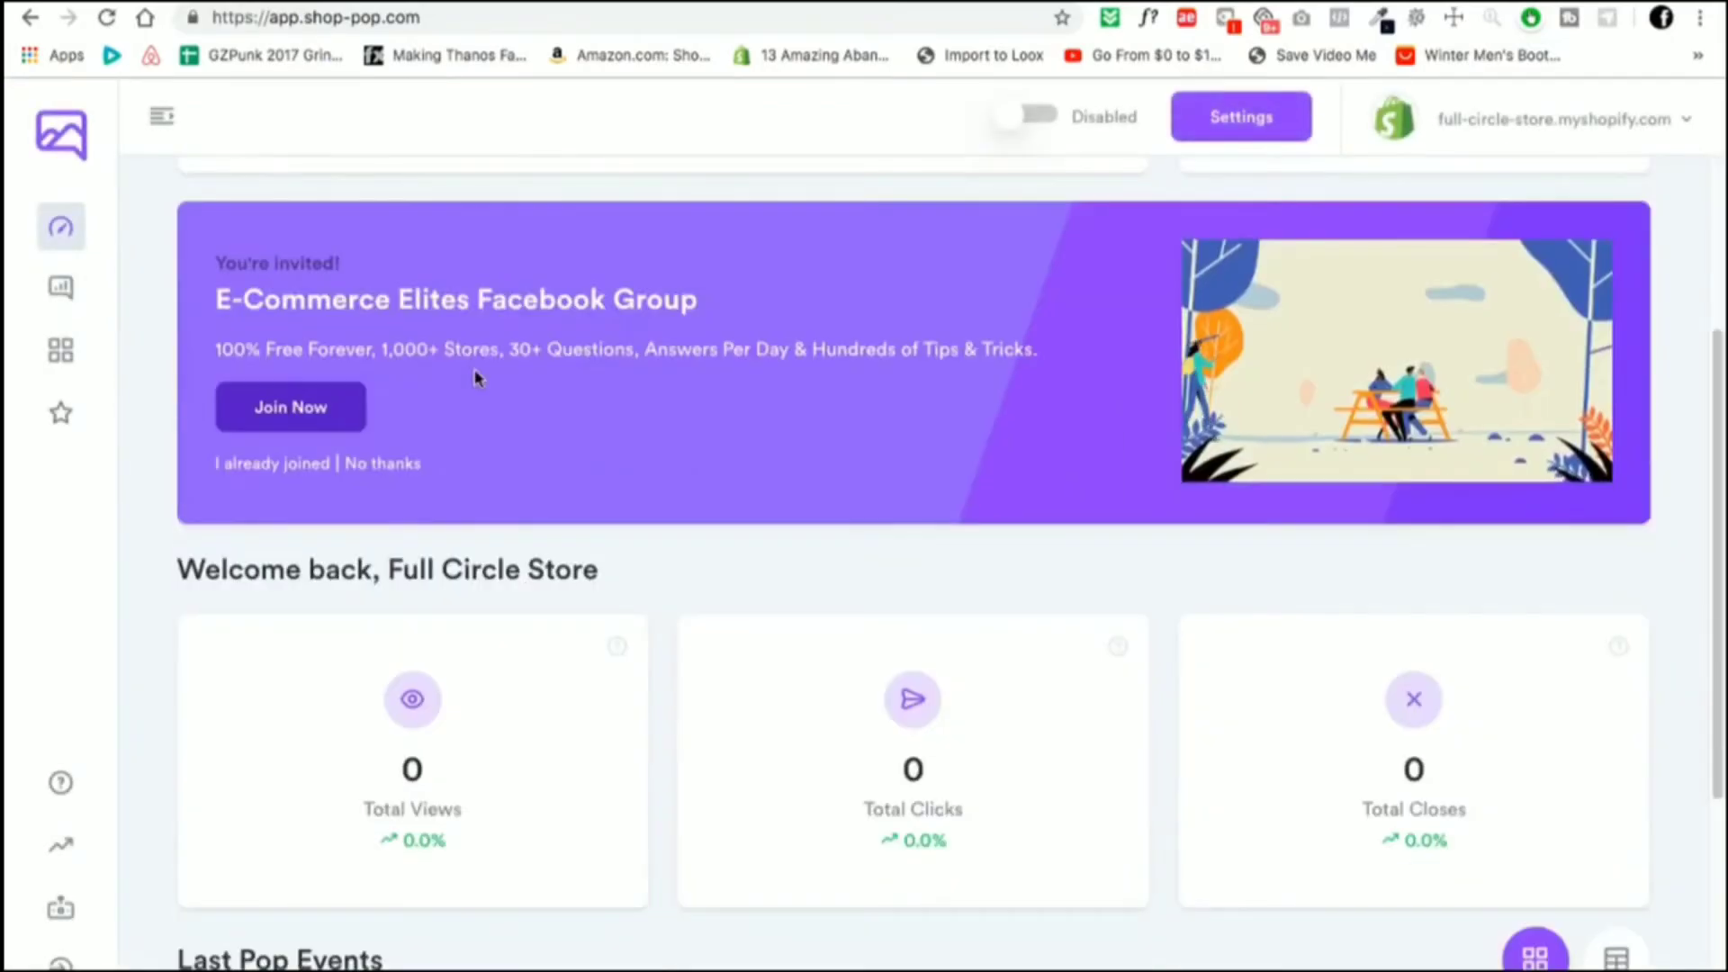
scroll(472, 381, down, 6)
scroll(472, 382, up, 10)
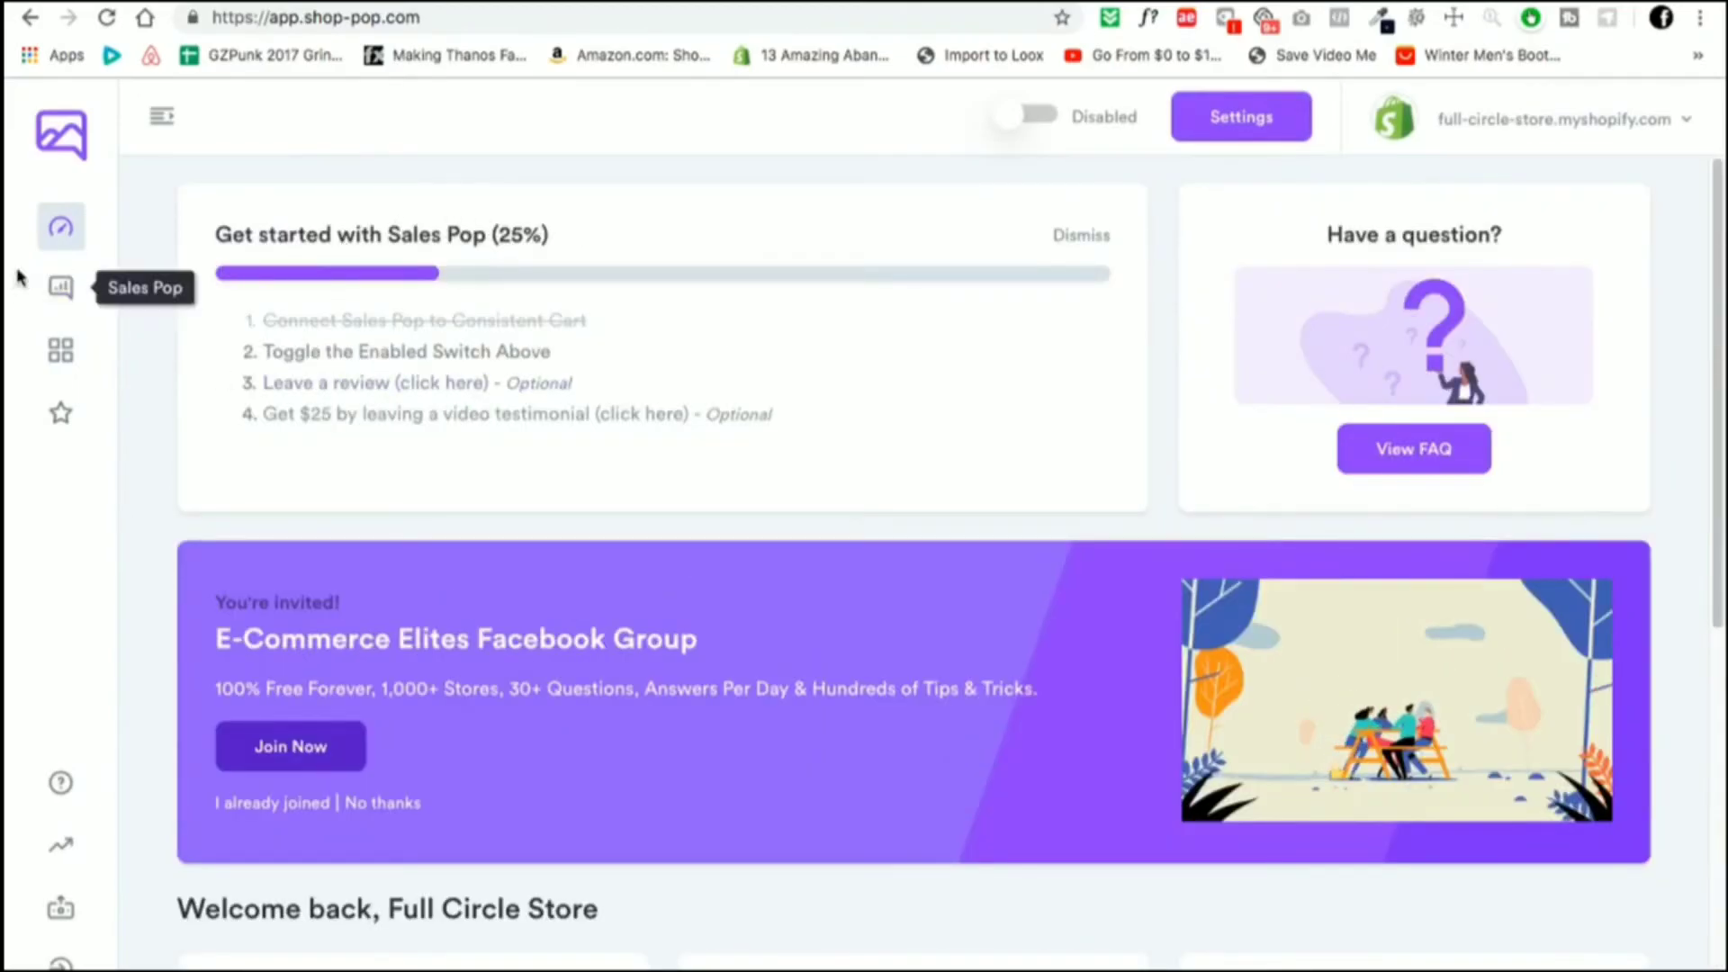
click(61, 290)
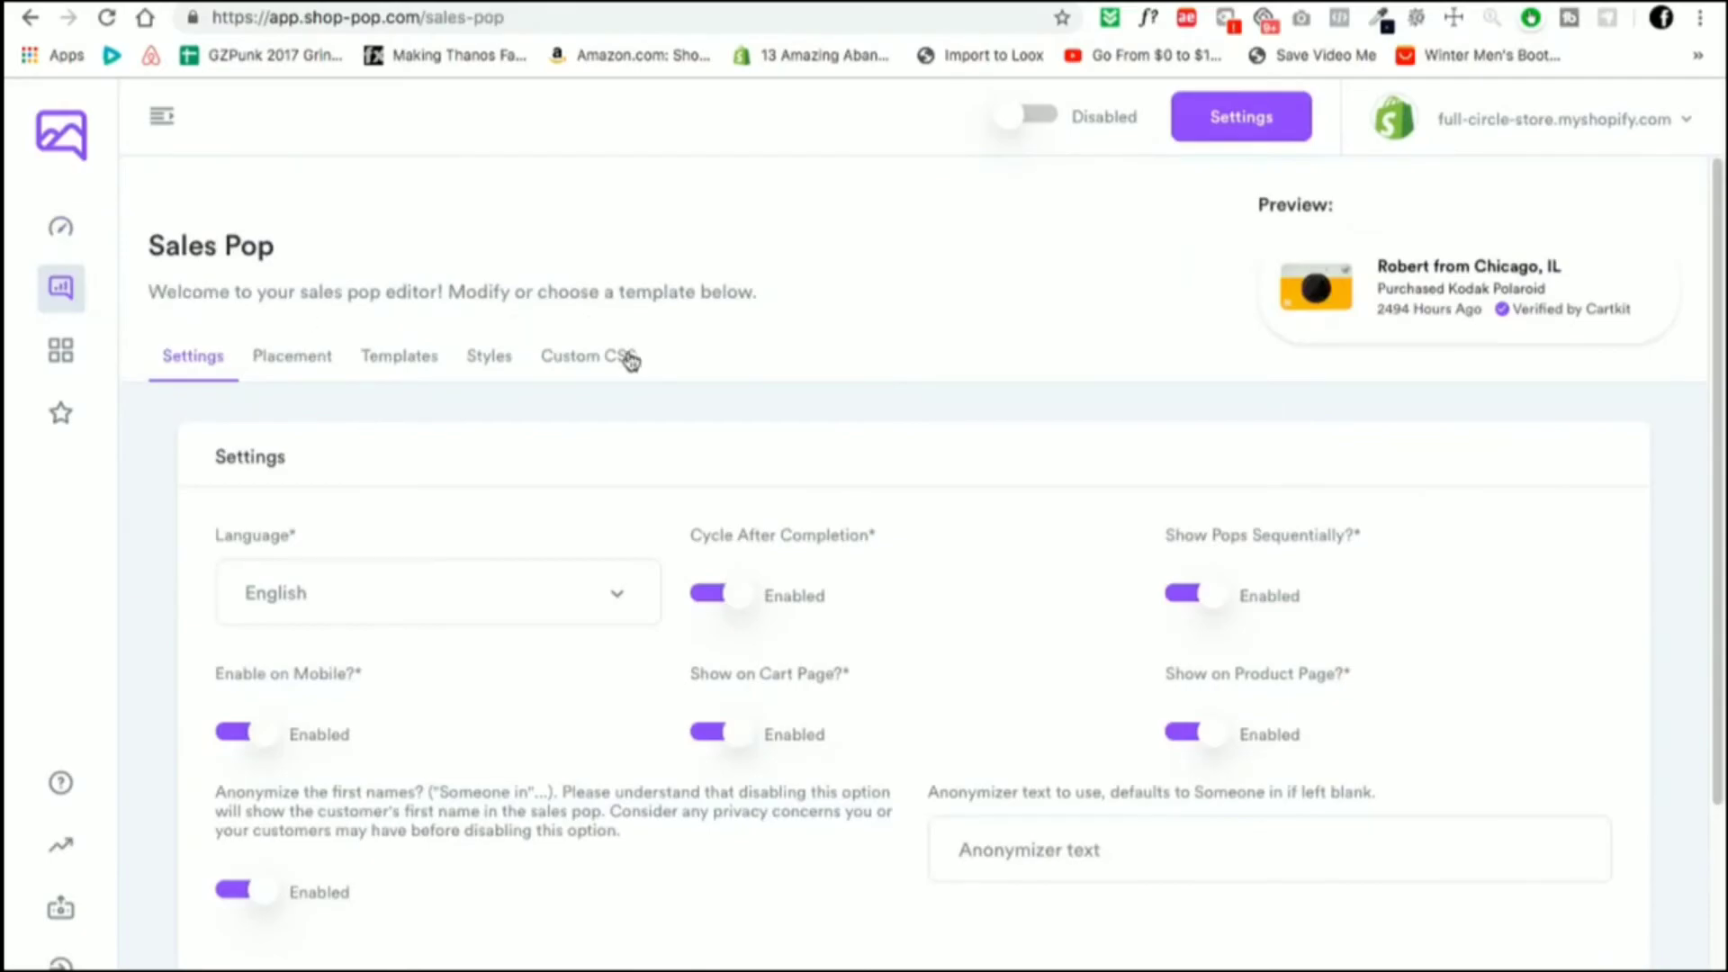
scroll(803, 453, down, 5)
scroll(803, 455, up, 5)
scroll(819, 467, down, 5)
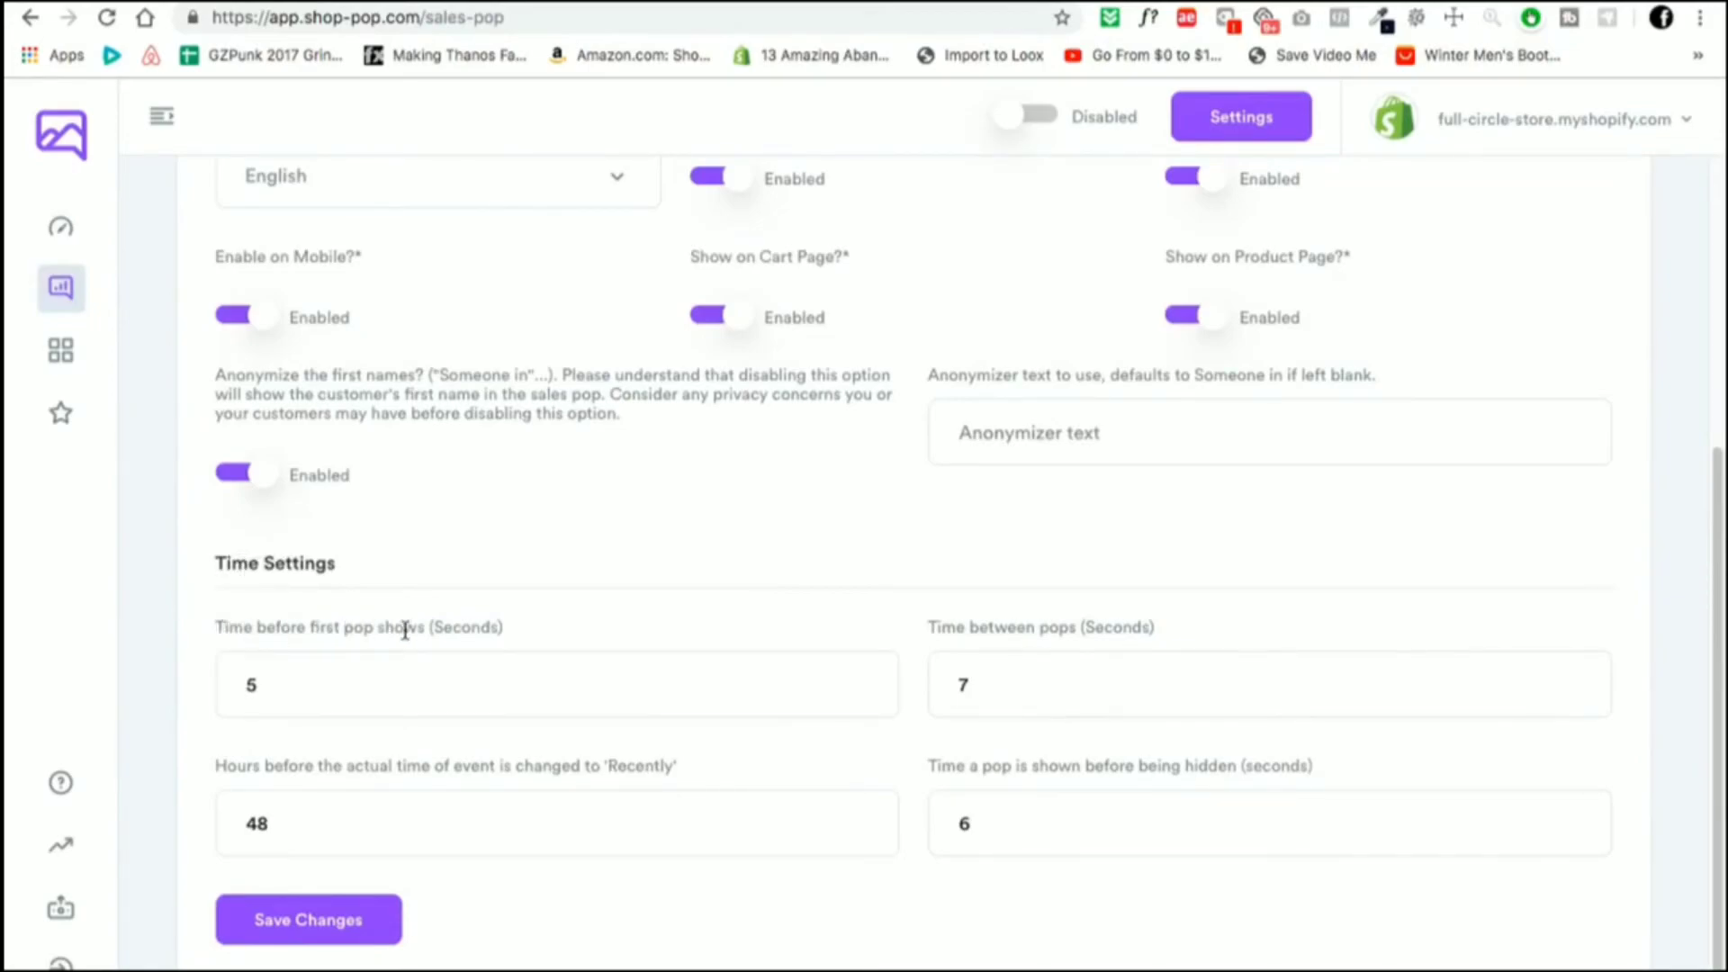
click(251, 681)
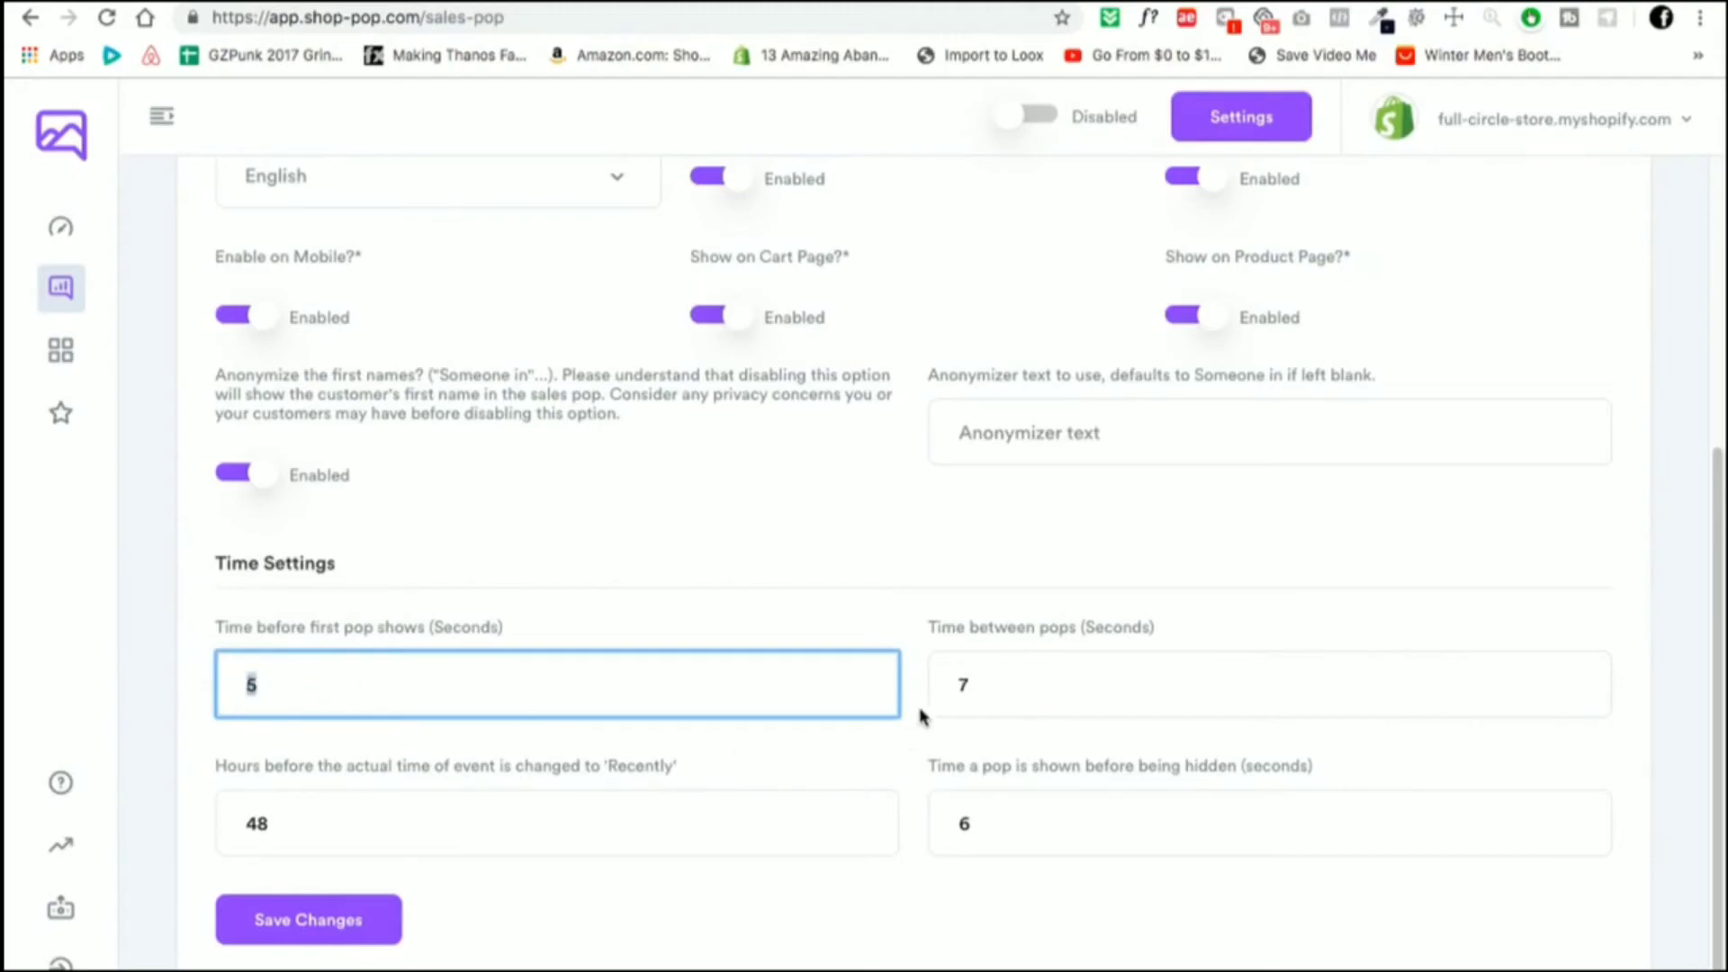
key(Tab)
click(237, 678)
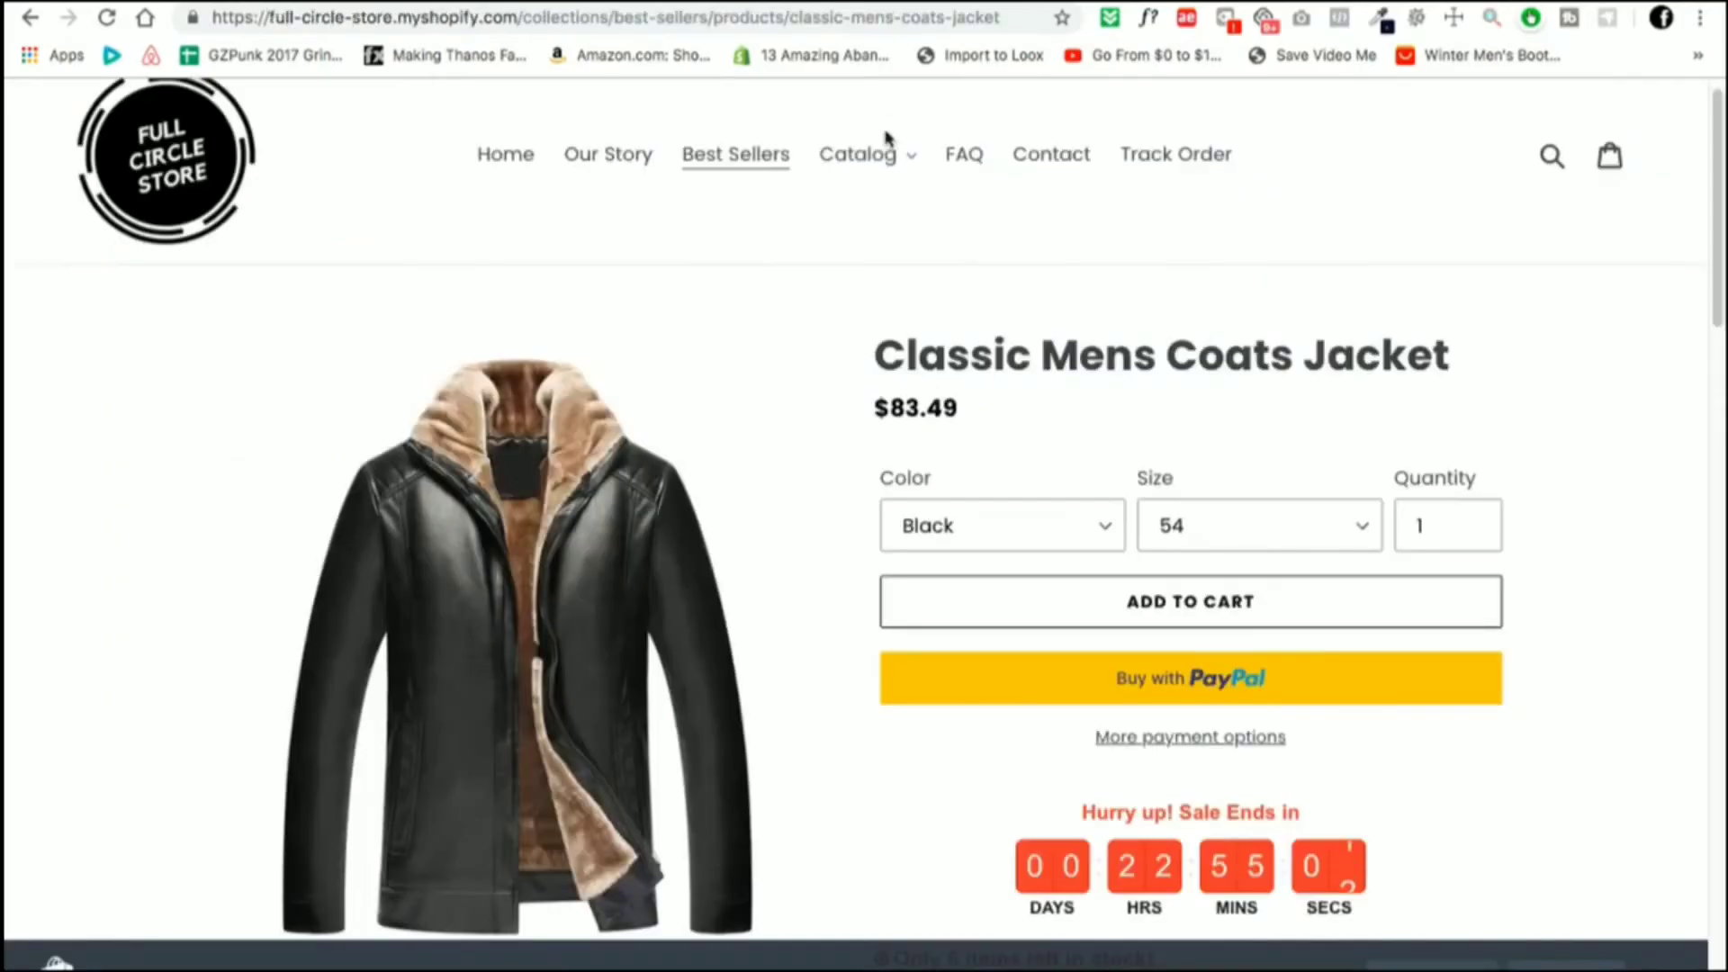
scroll(1132, 916, down, 8)
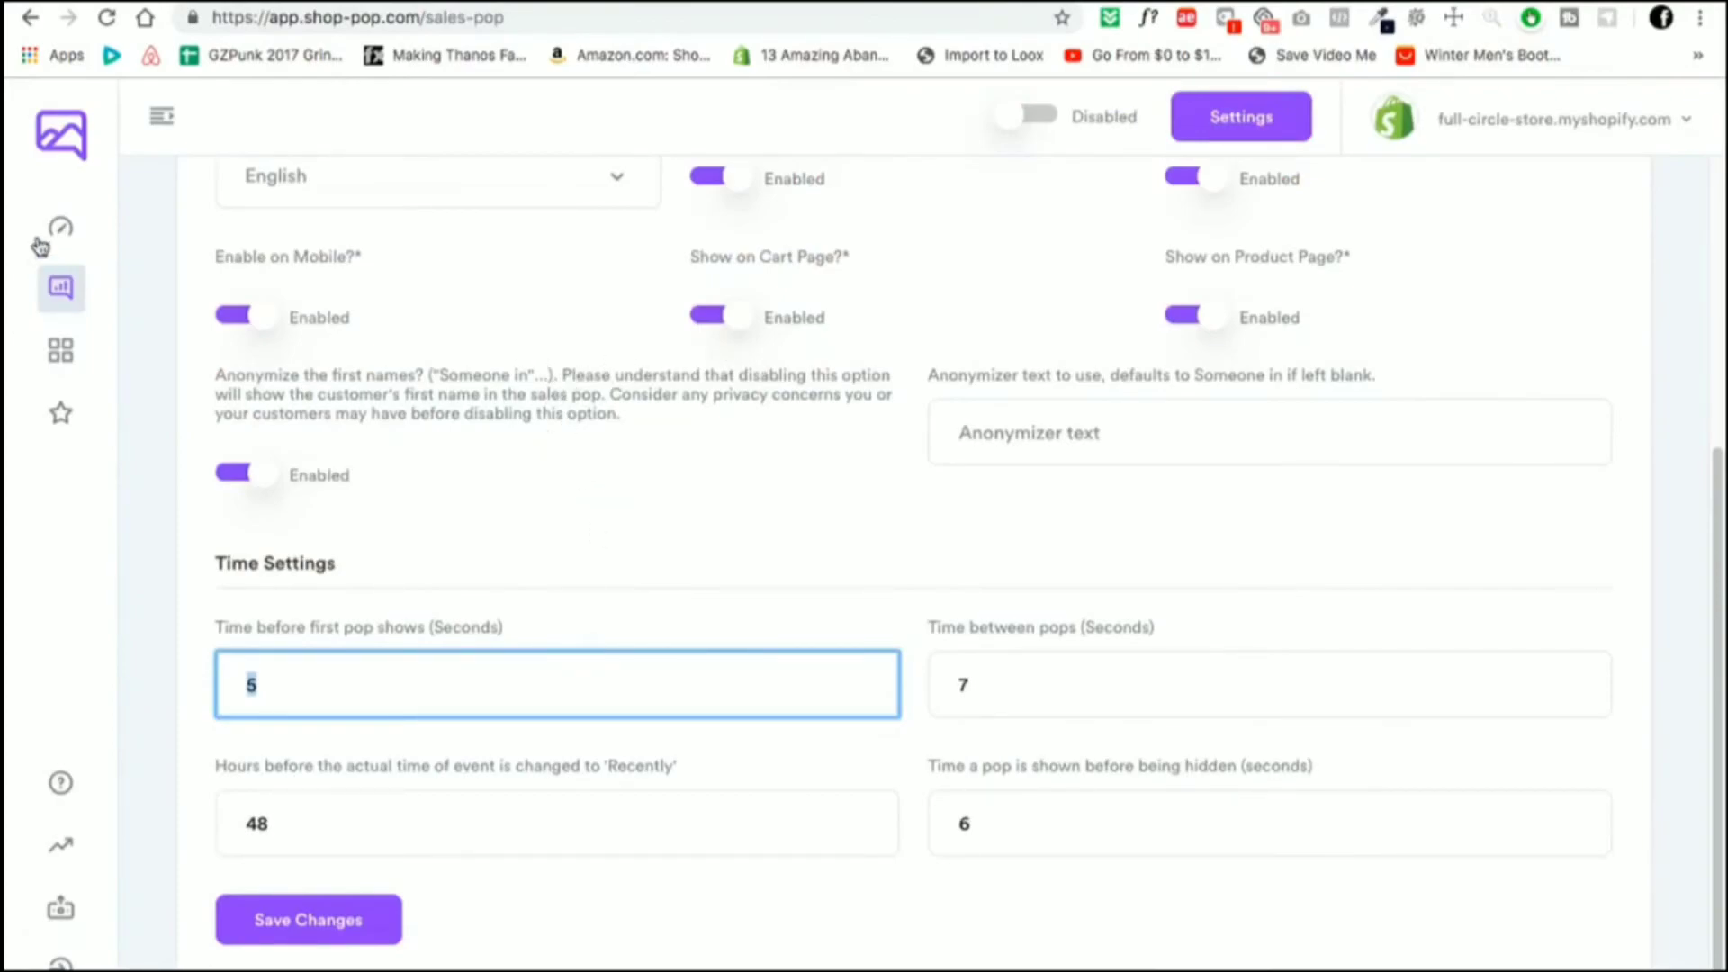
click(60, 226)
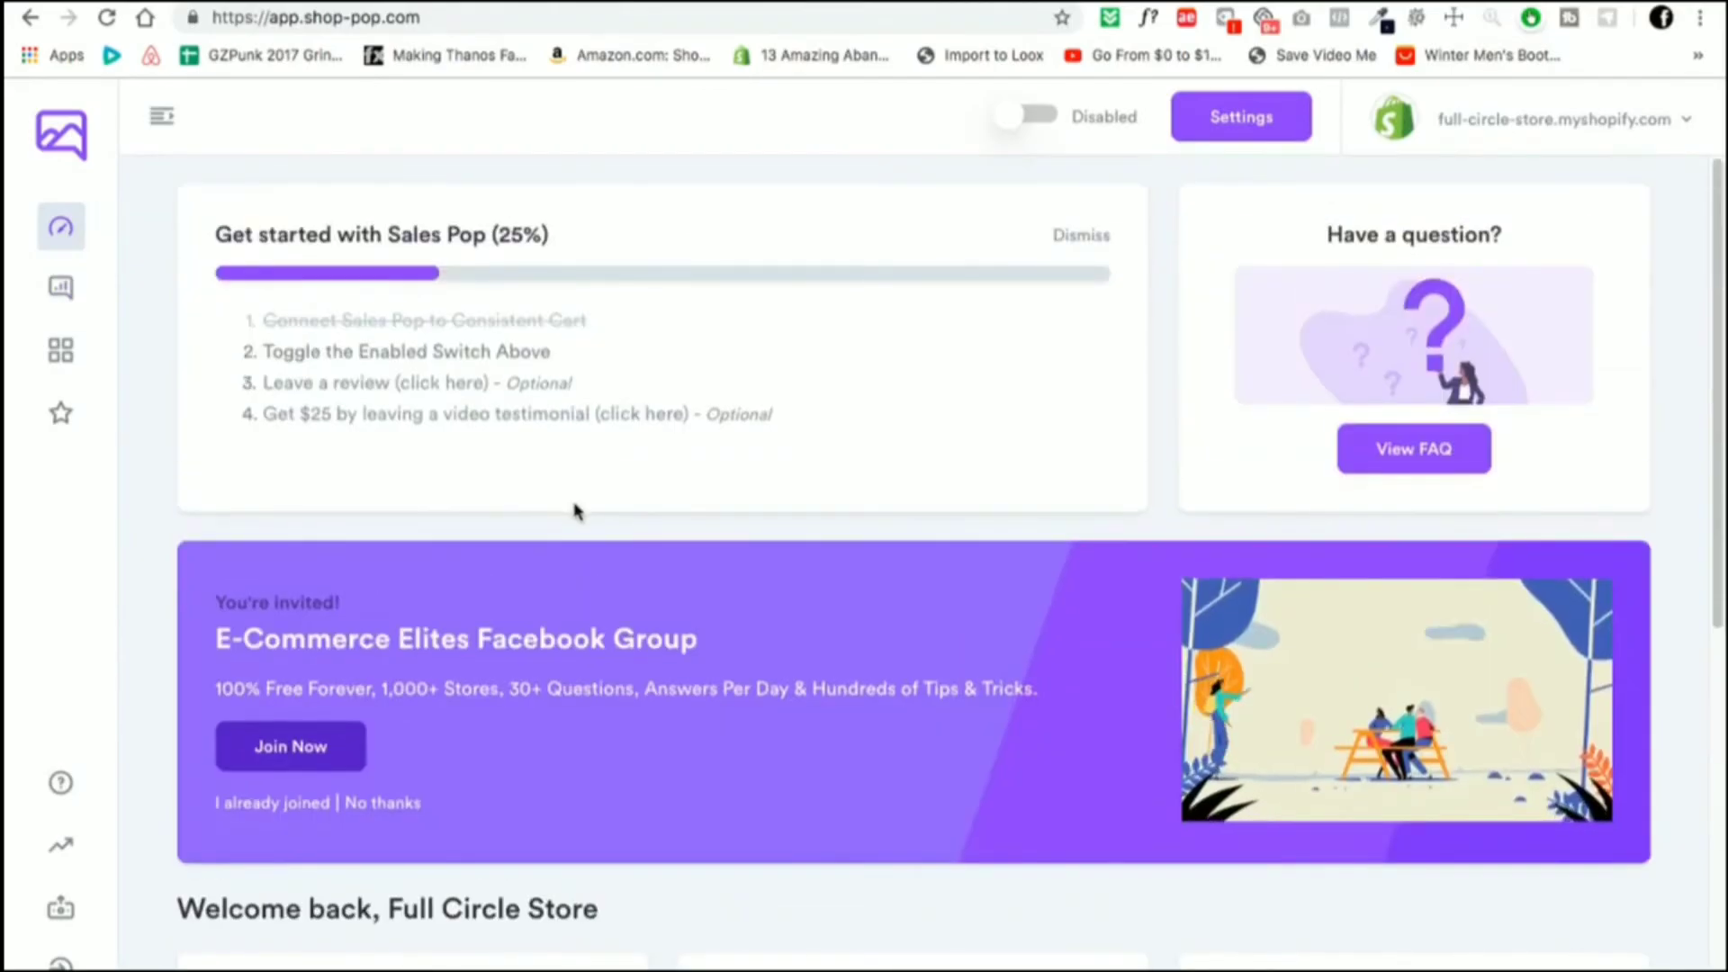
Open the Sales Pop editor to view its settings and preview notification
click(60, 288)
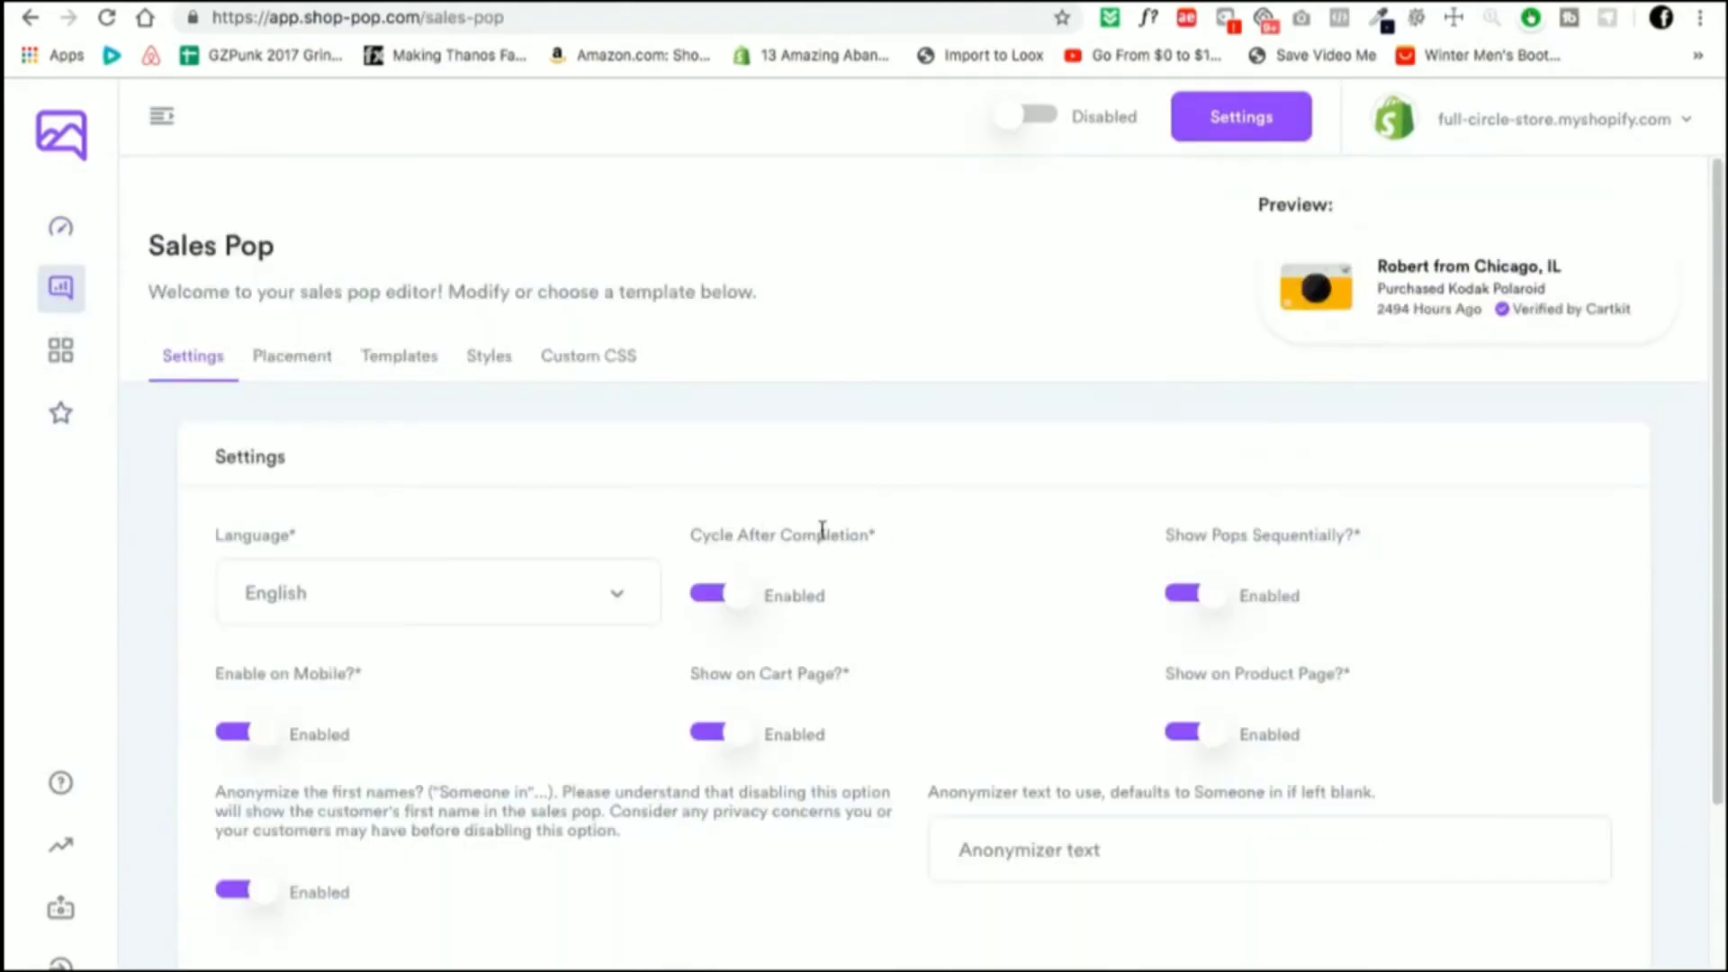
drag(1233, 187, 1625, 343)
click(1625, 343)
scroll(1218, 347, down, 2)
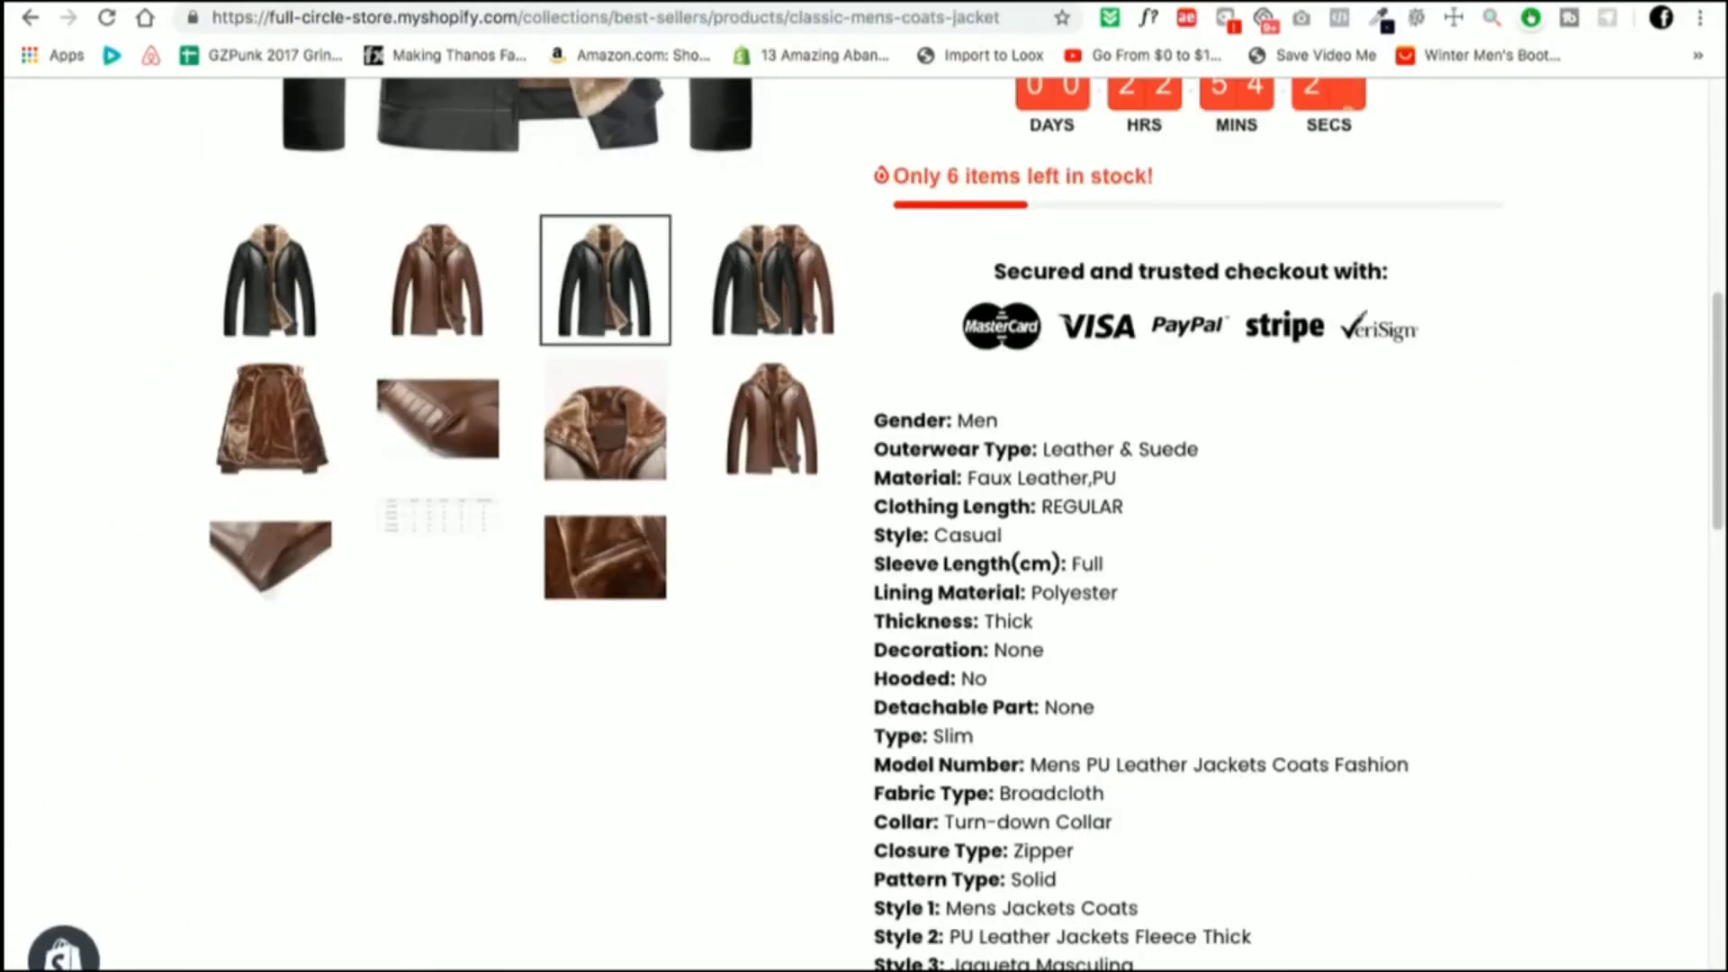
Scroll through the jacket product page down to the secured checkout line and payment logos
scroll(213, 910, up, 10)
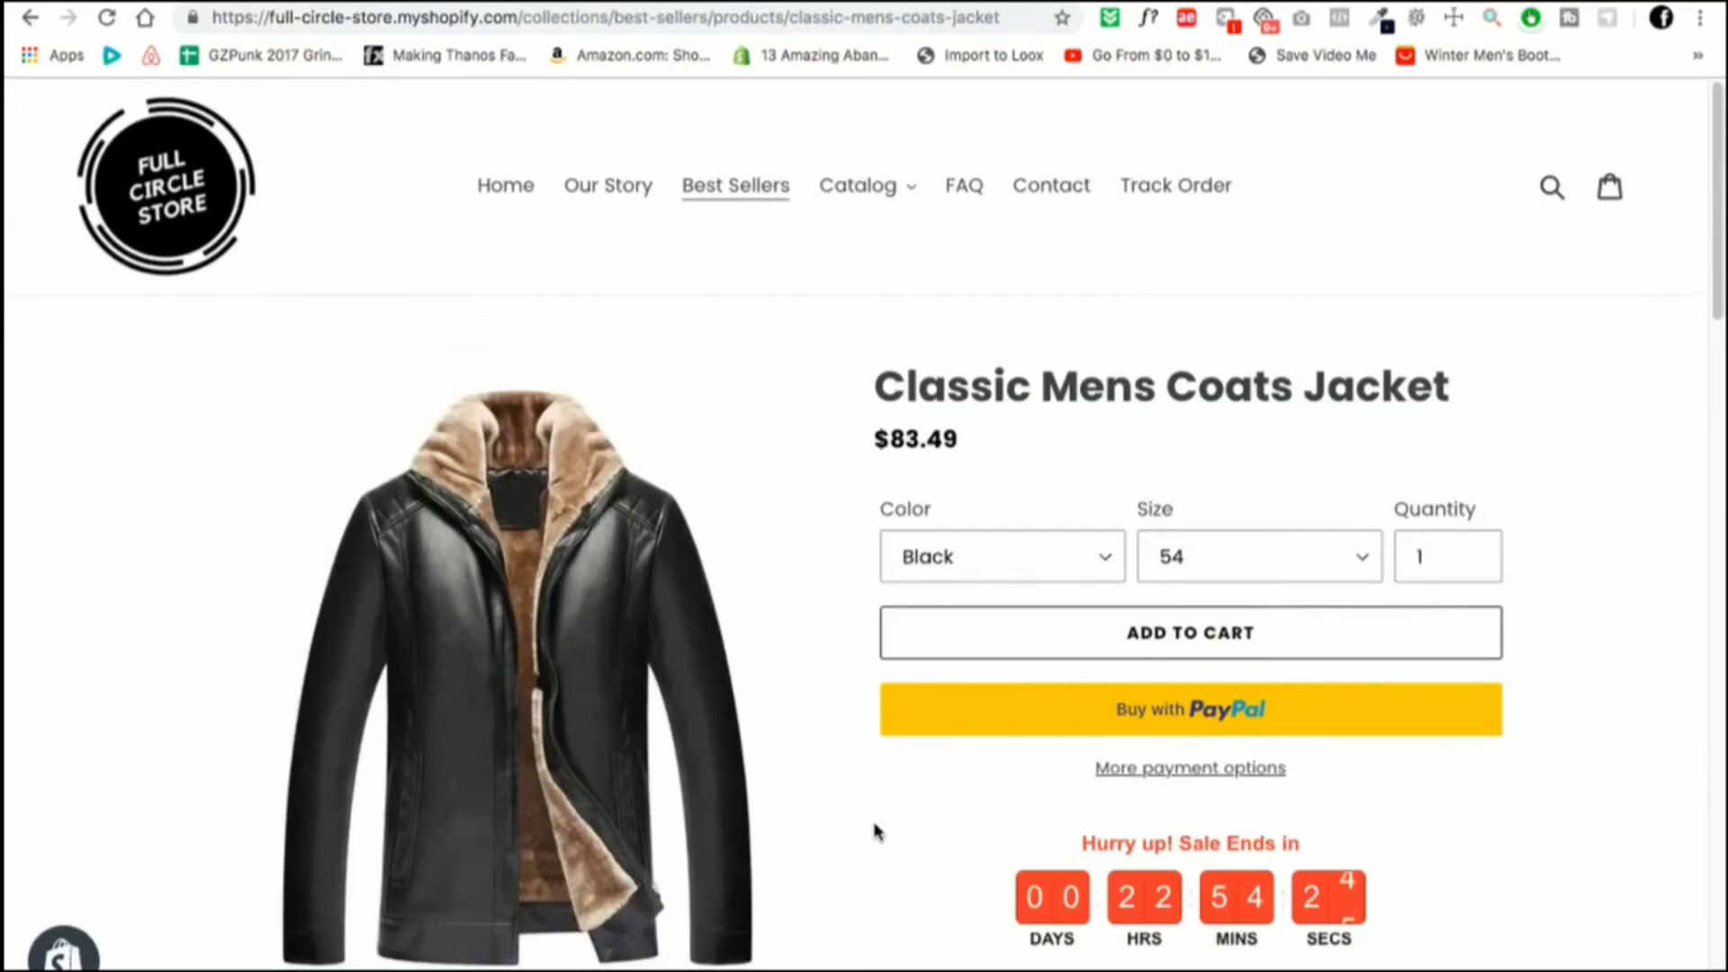
scroll(872, 829, down, 2)
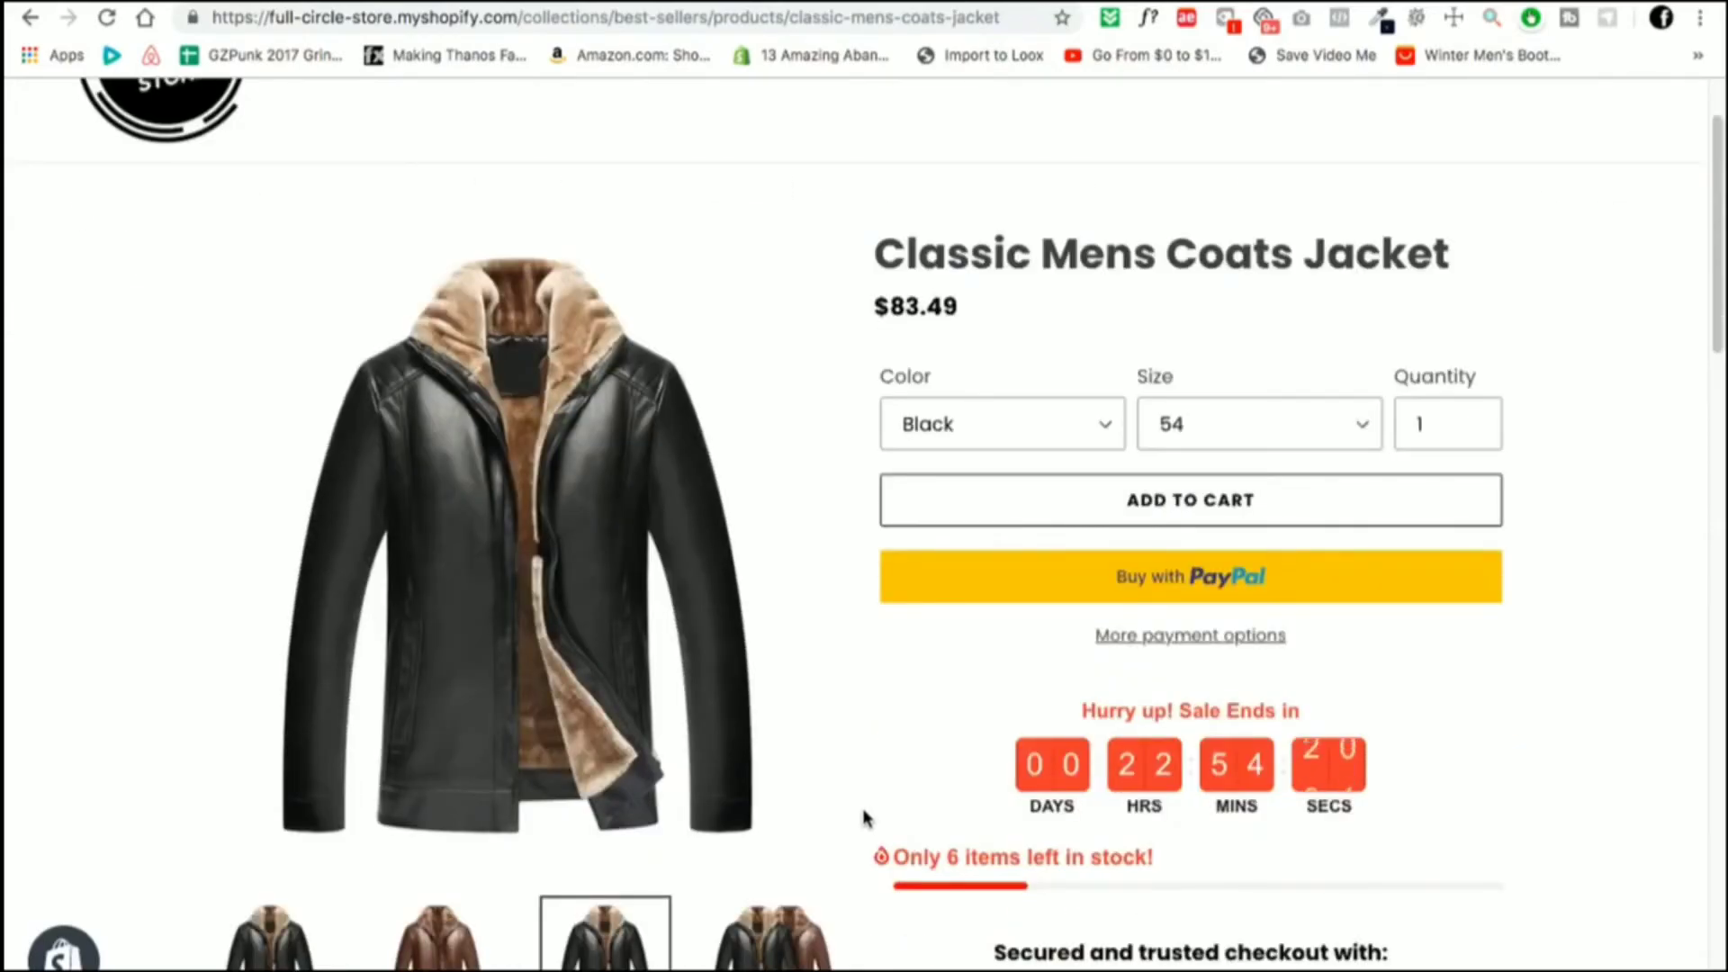
scroll(863, 810, down, 1)
scroll(863, 817, down, 3)
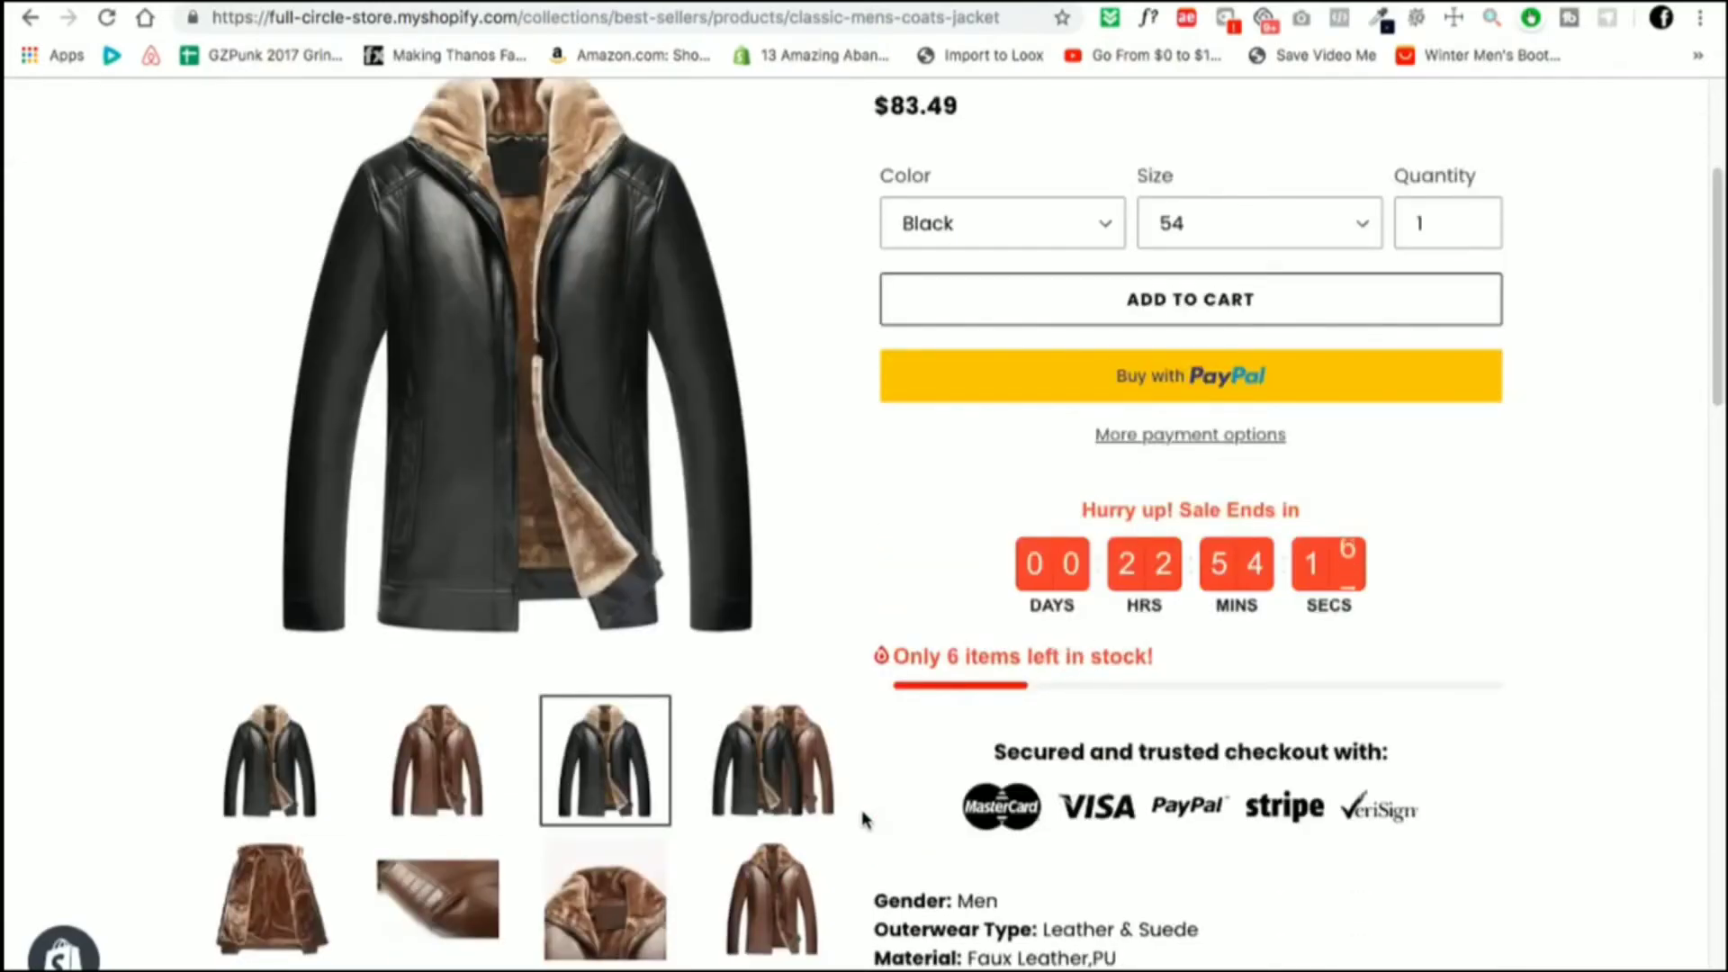
scroll(863, 817, down, 7)
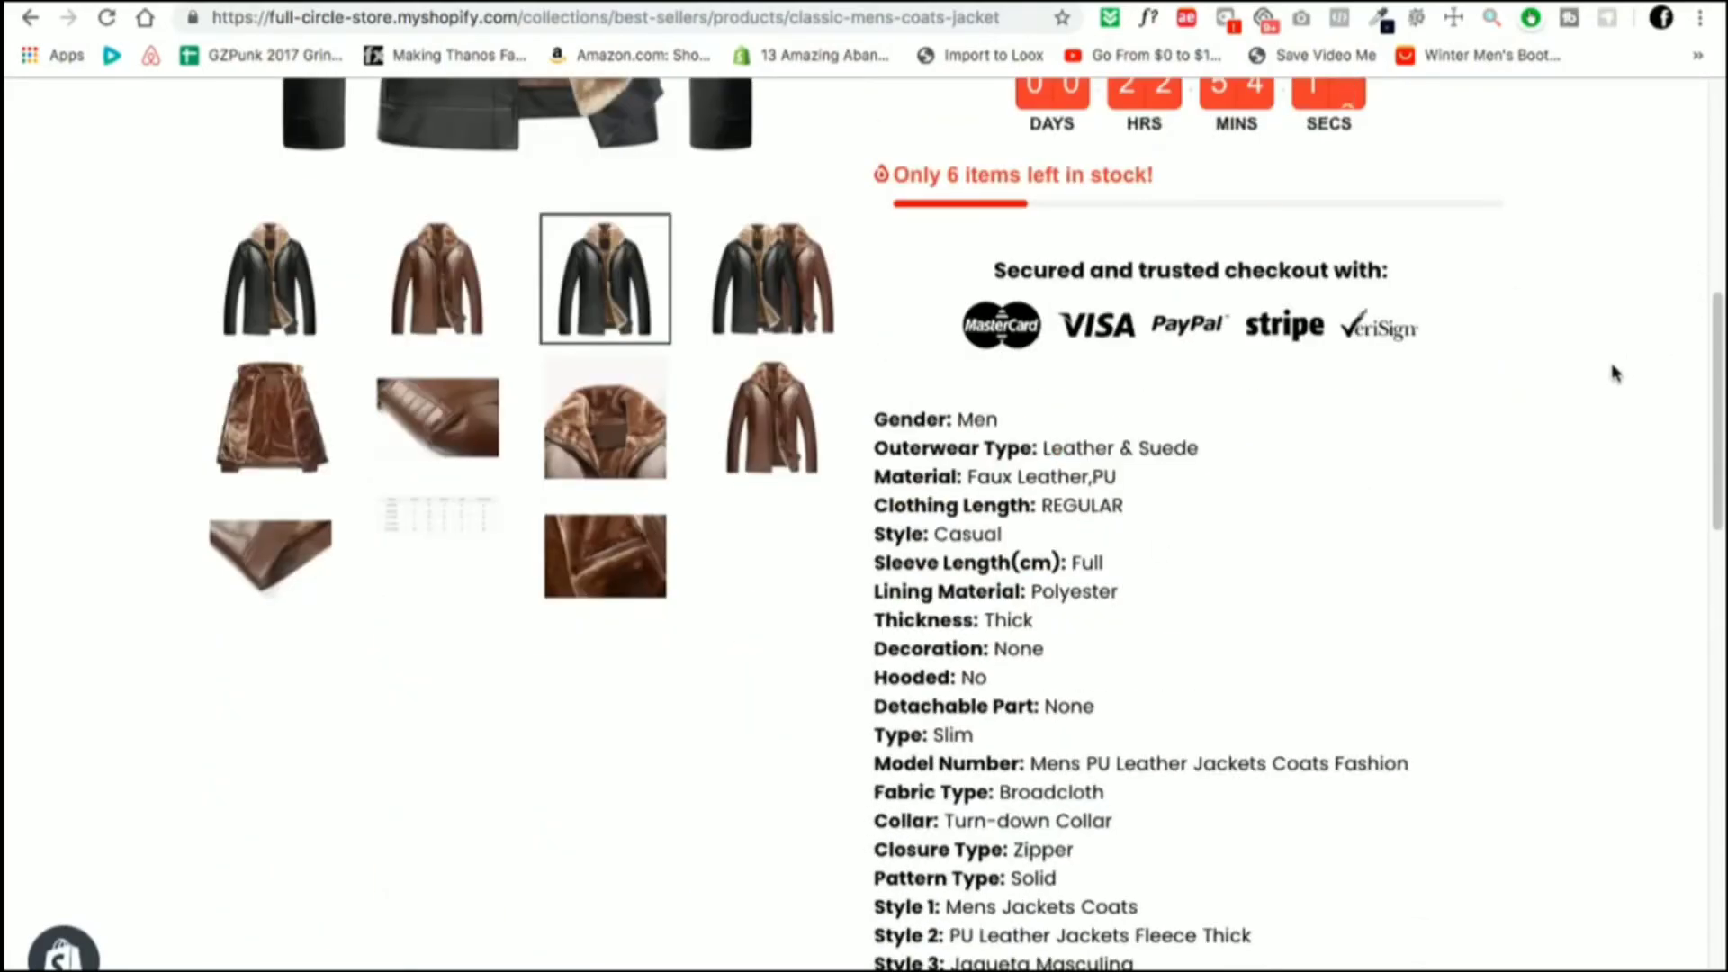
scroll(1417, 403, up, 10)
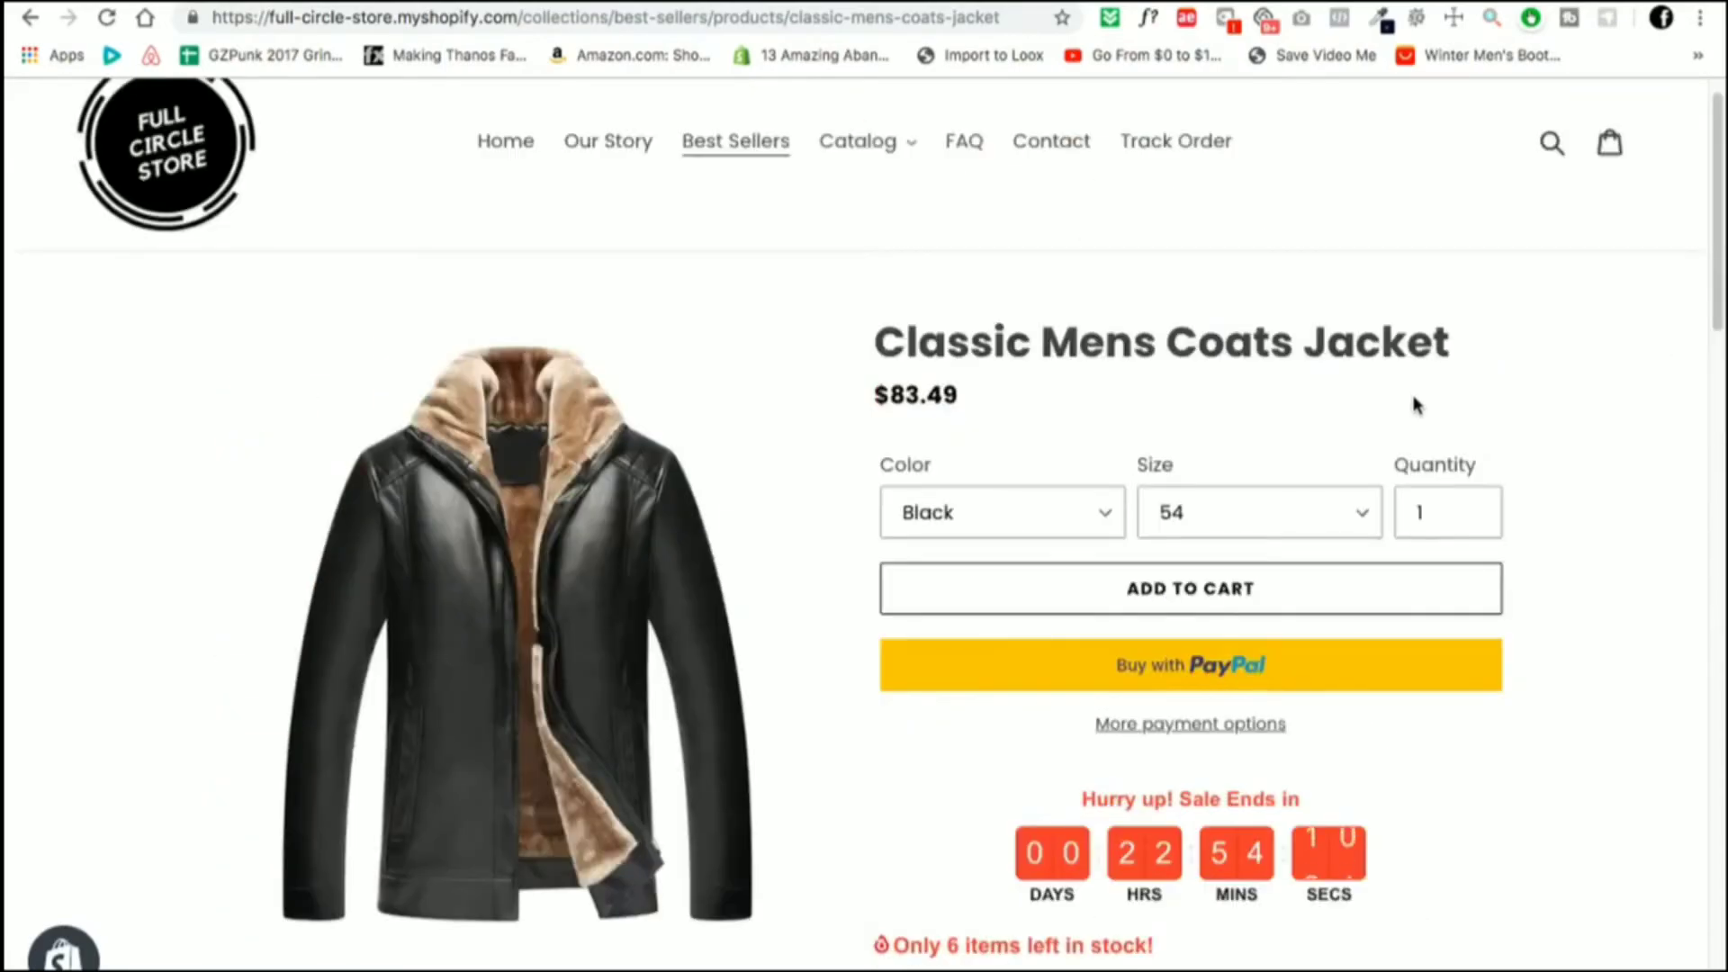
scroll(1417, 402, down, 4)
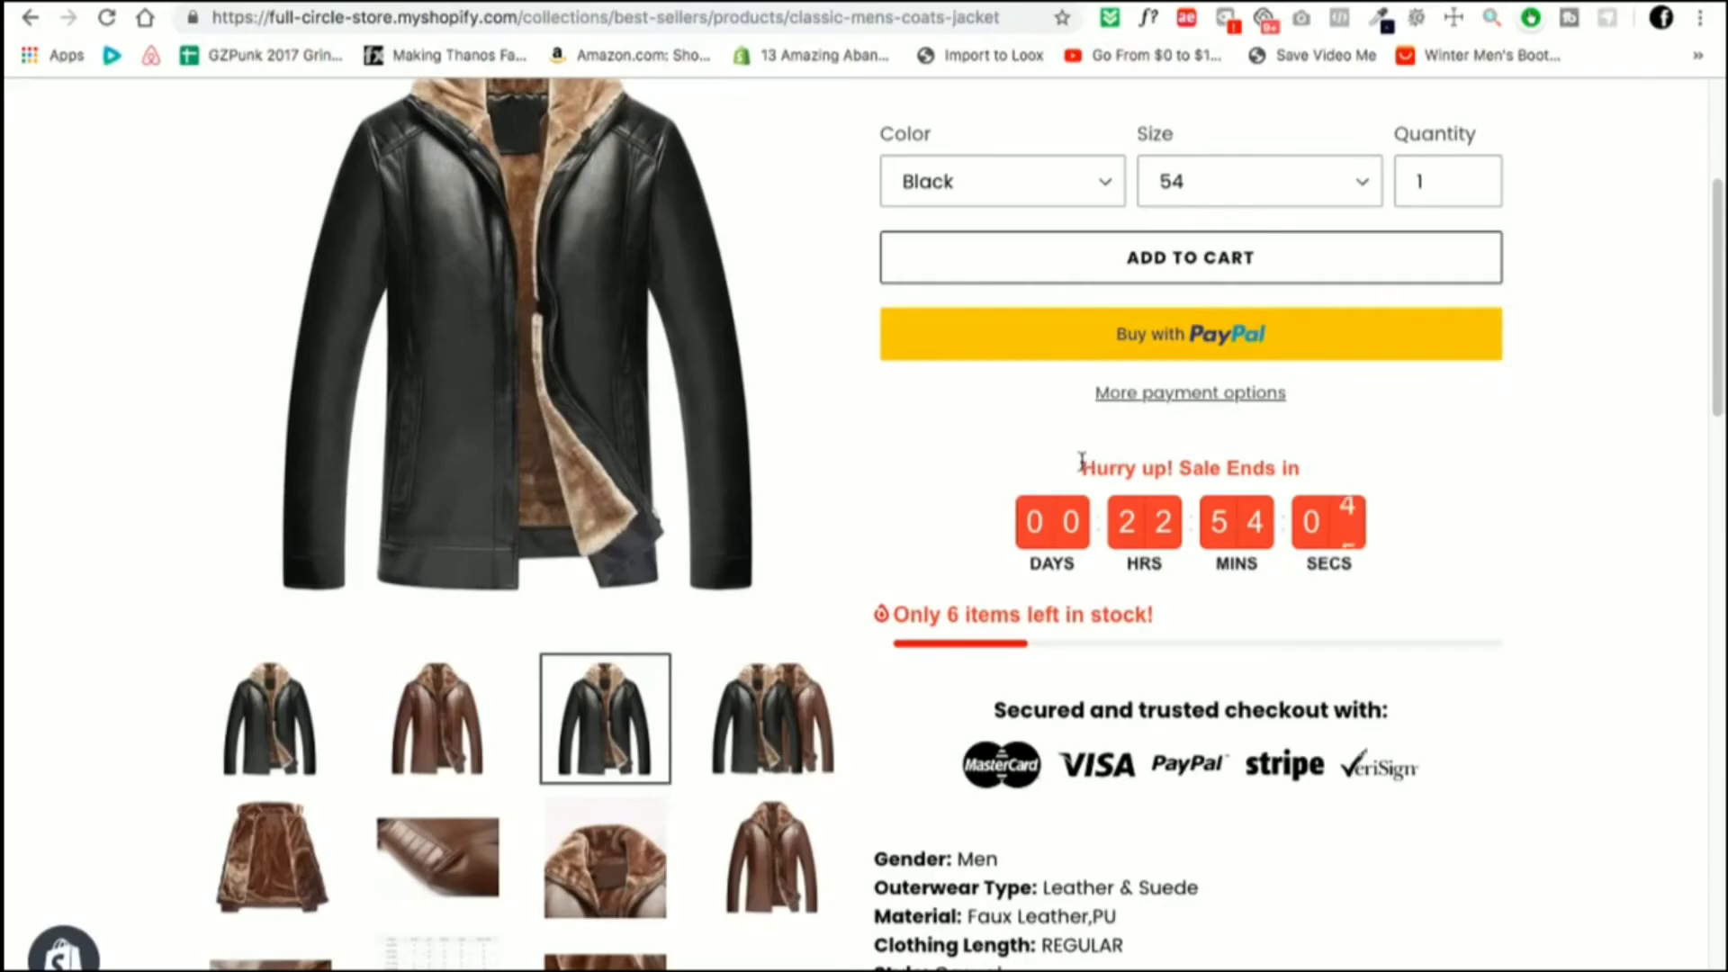
drag(1083, 460, 1356, 681)
scroll(1357, 681, down, 2)
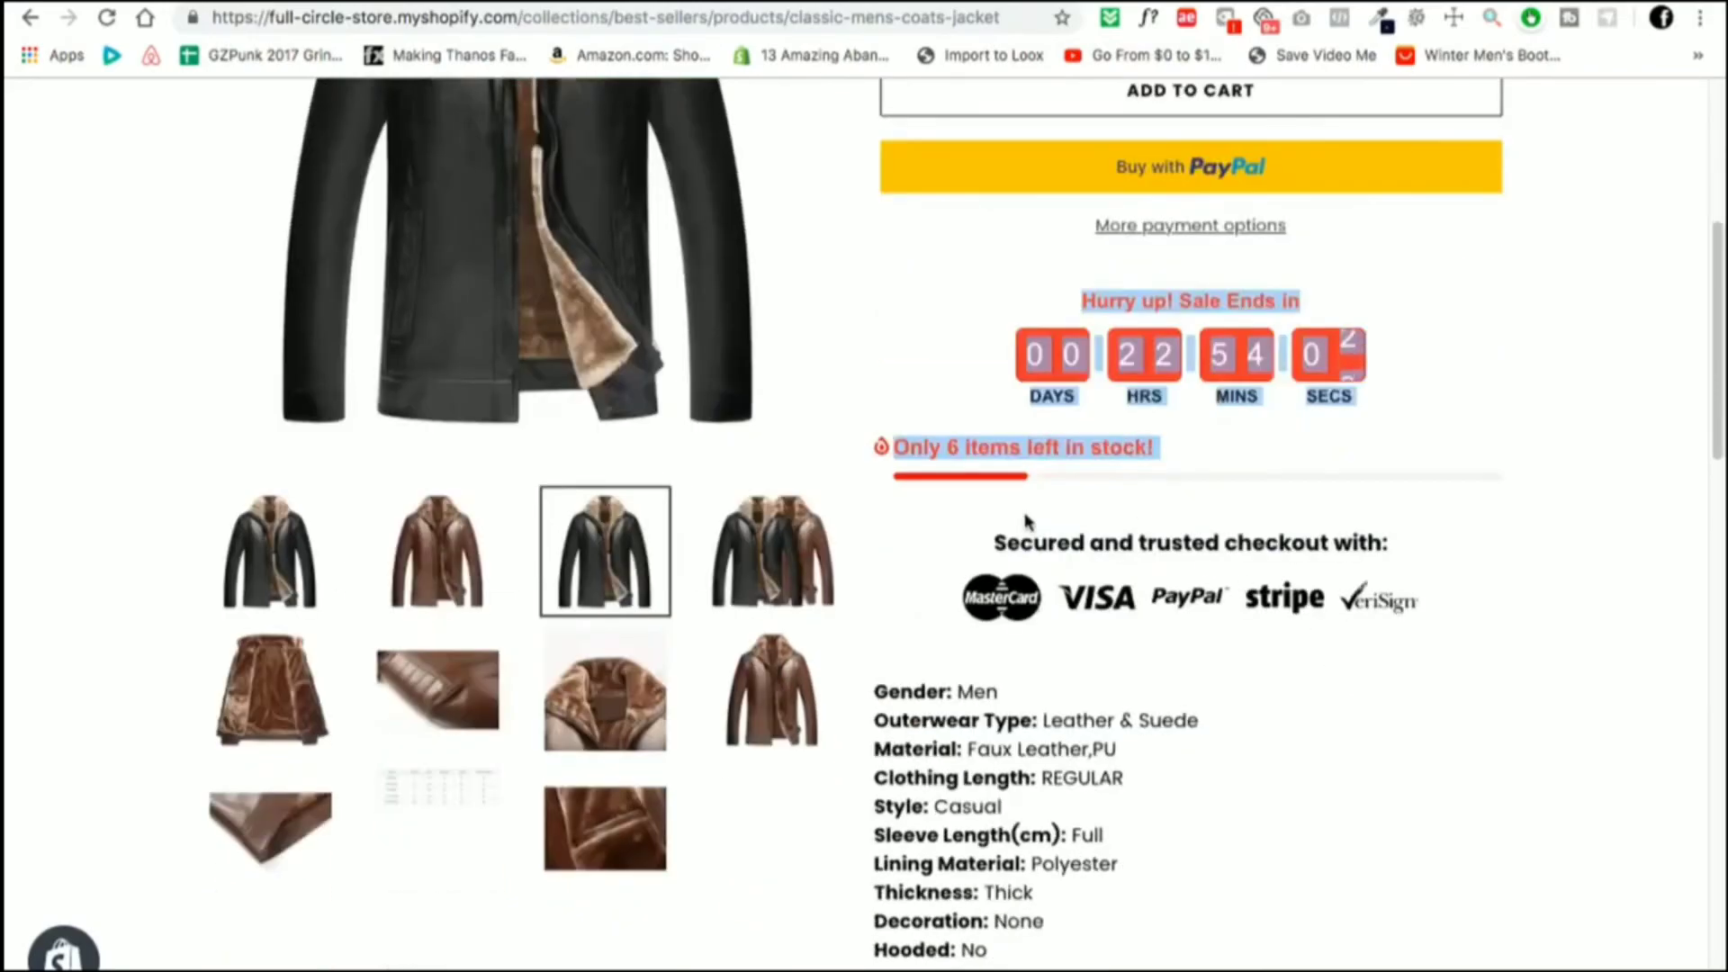
scroll(1211, 562, down, 1)
drag(992, 503, 1327, 601)
scroll(1449, 605, down, 9)
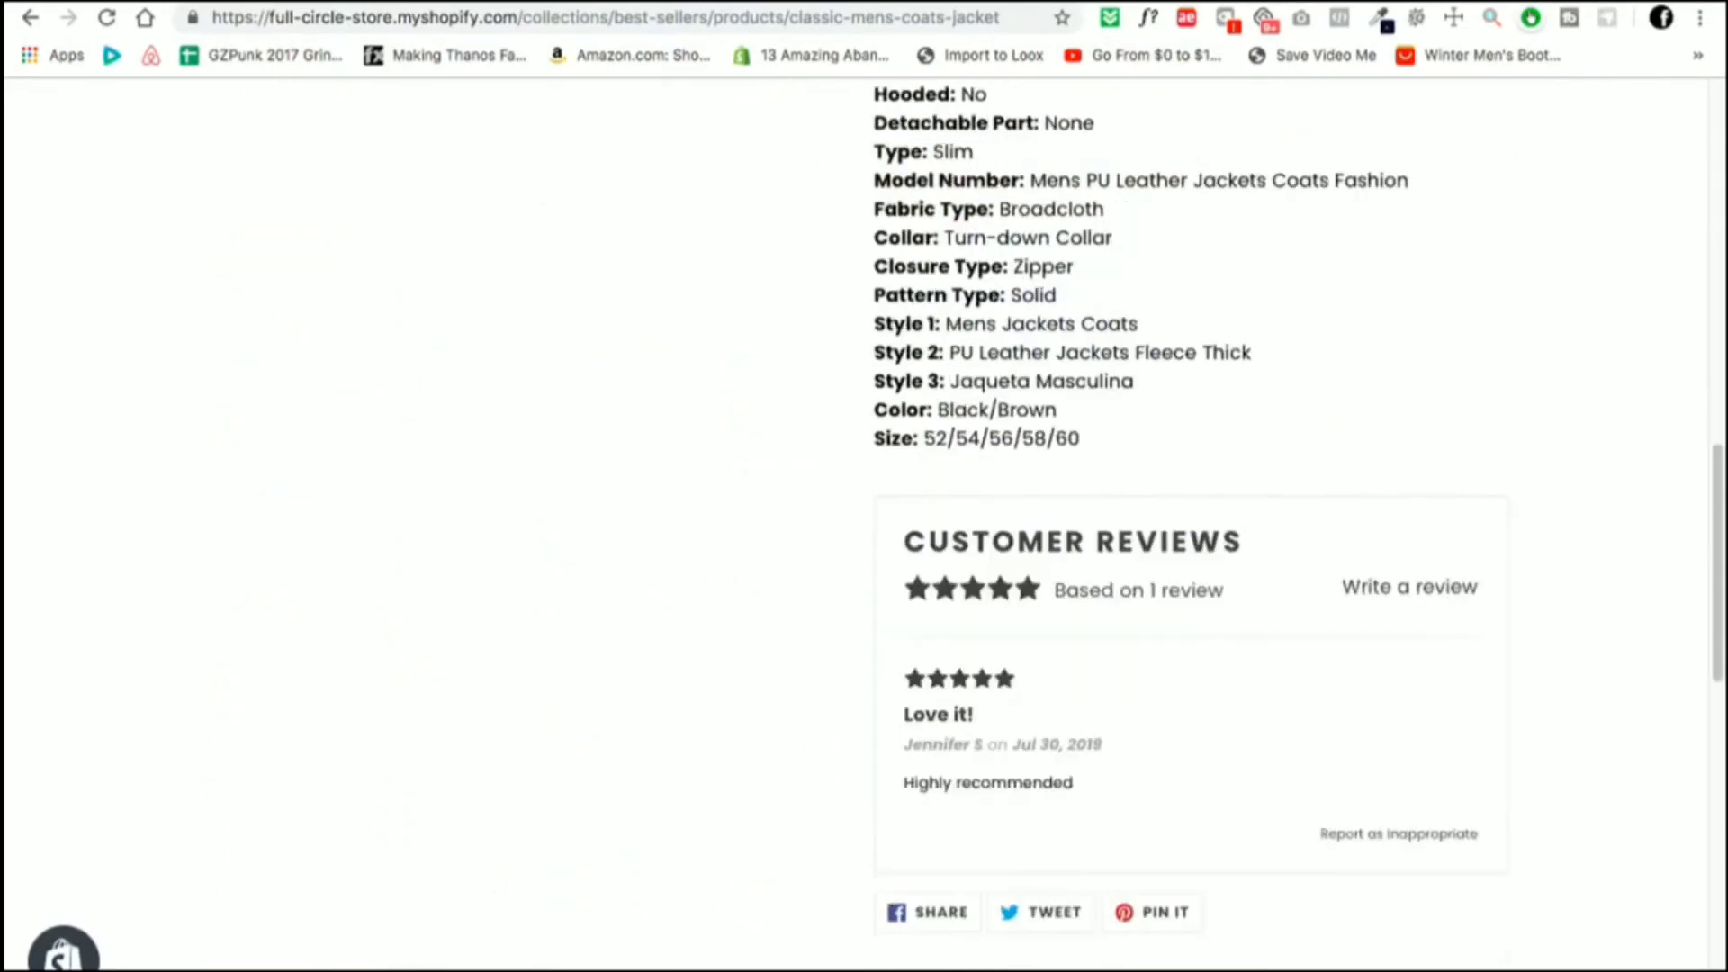
scroll(554, 736, up, 15)
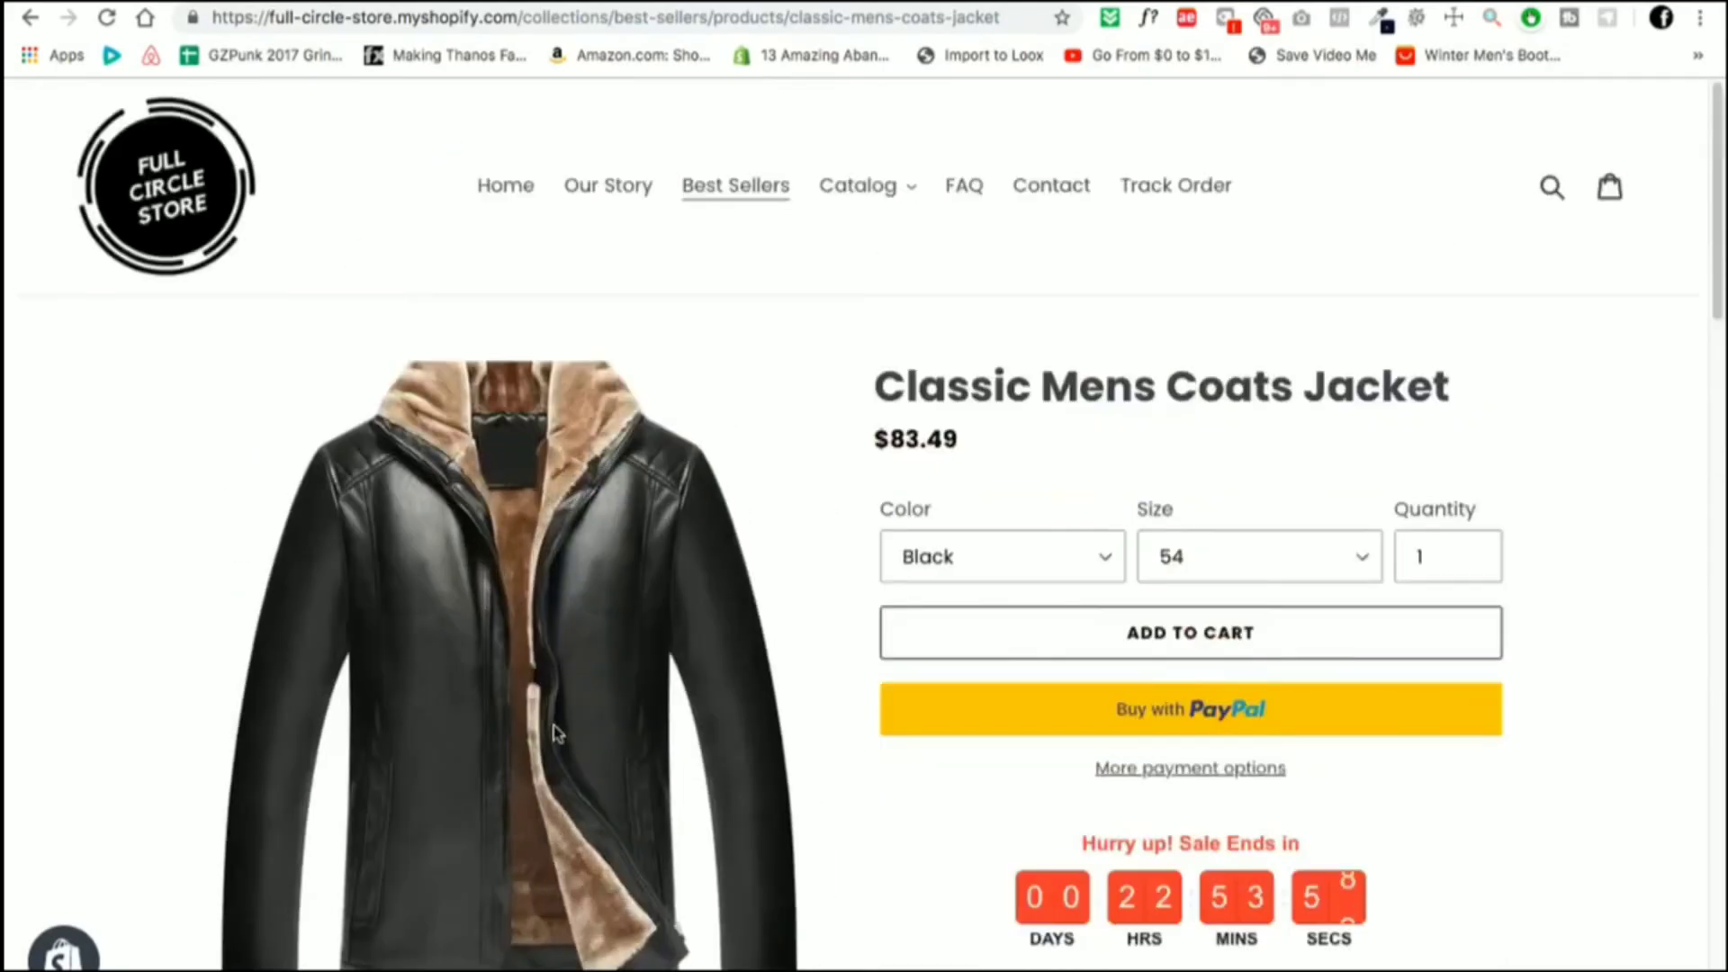
scroll(661, 376, down, 2)
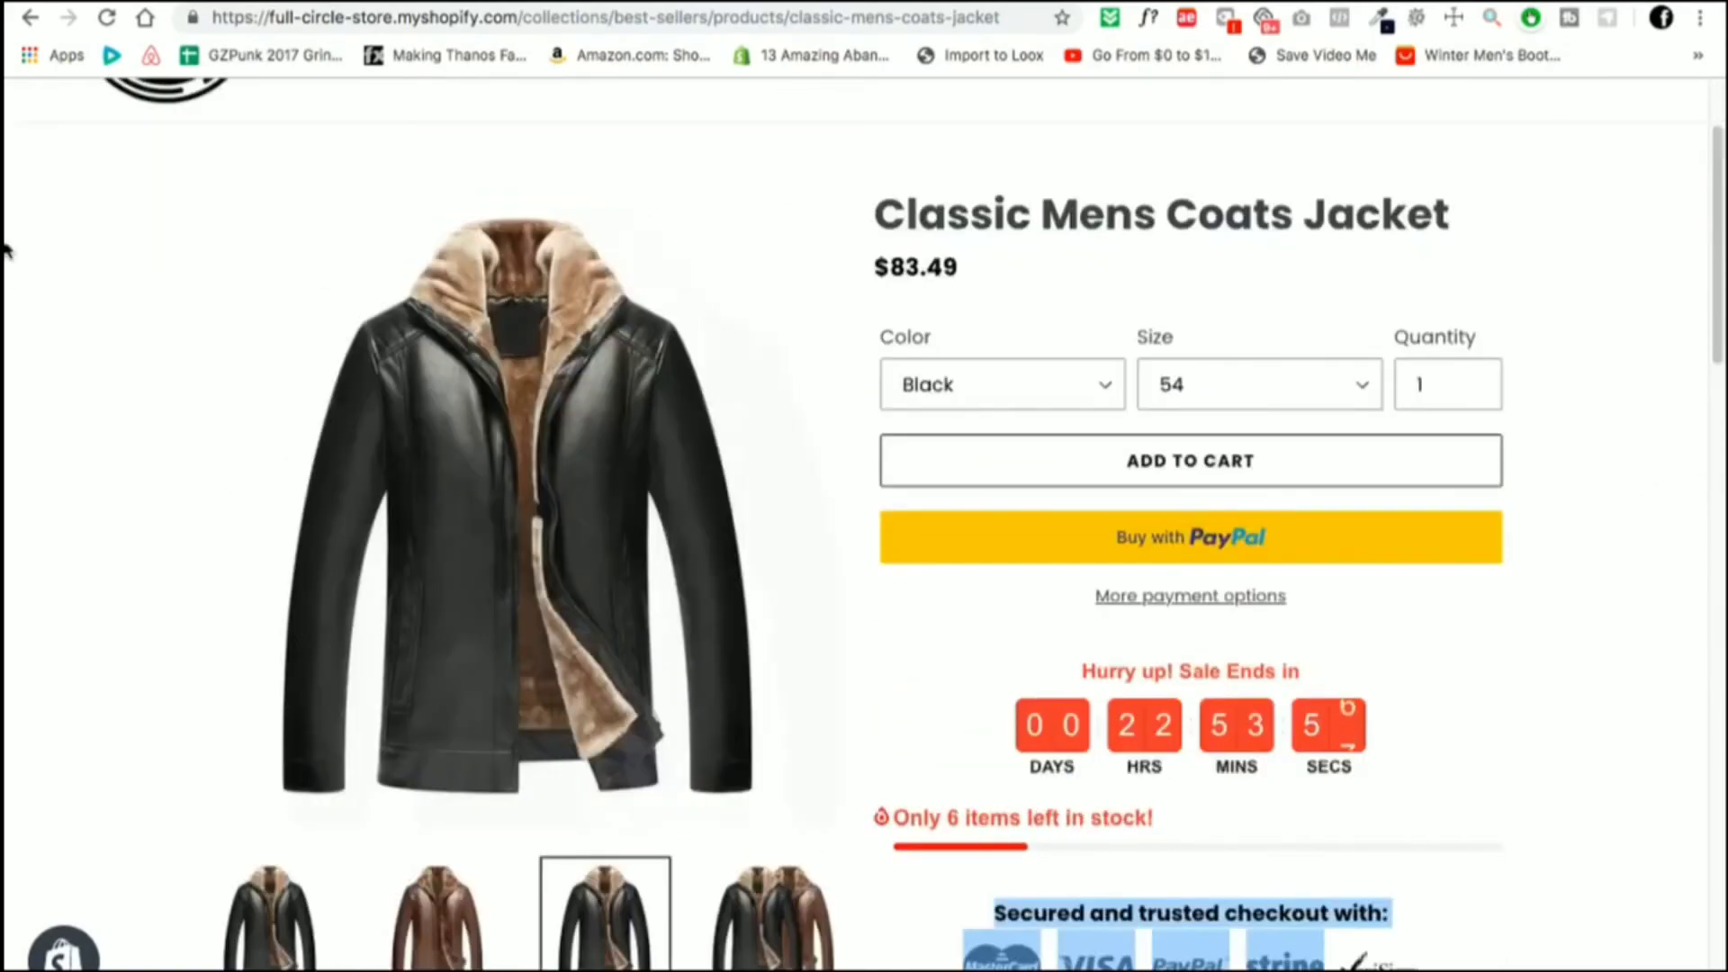
click(9, 252)
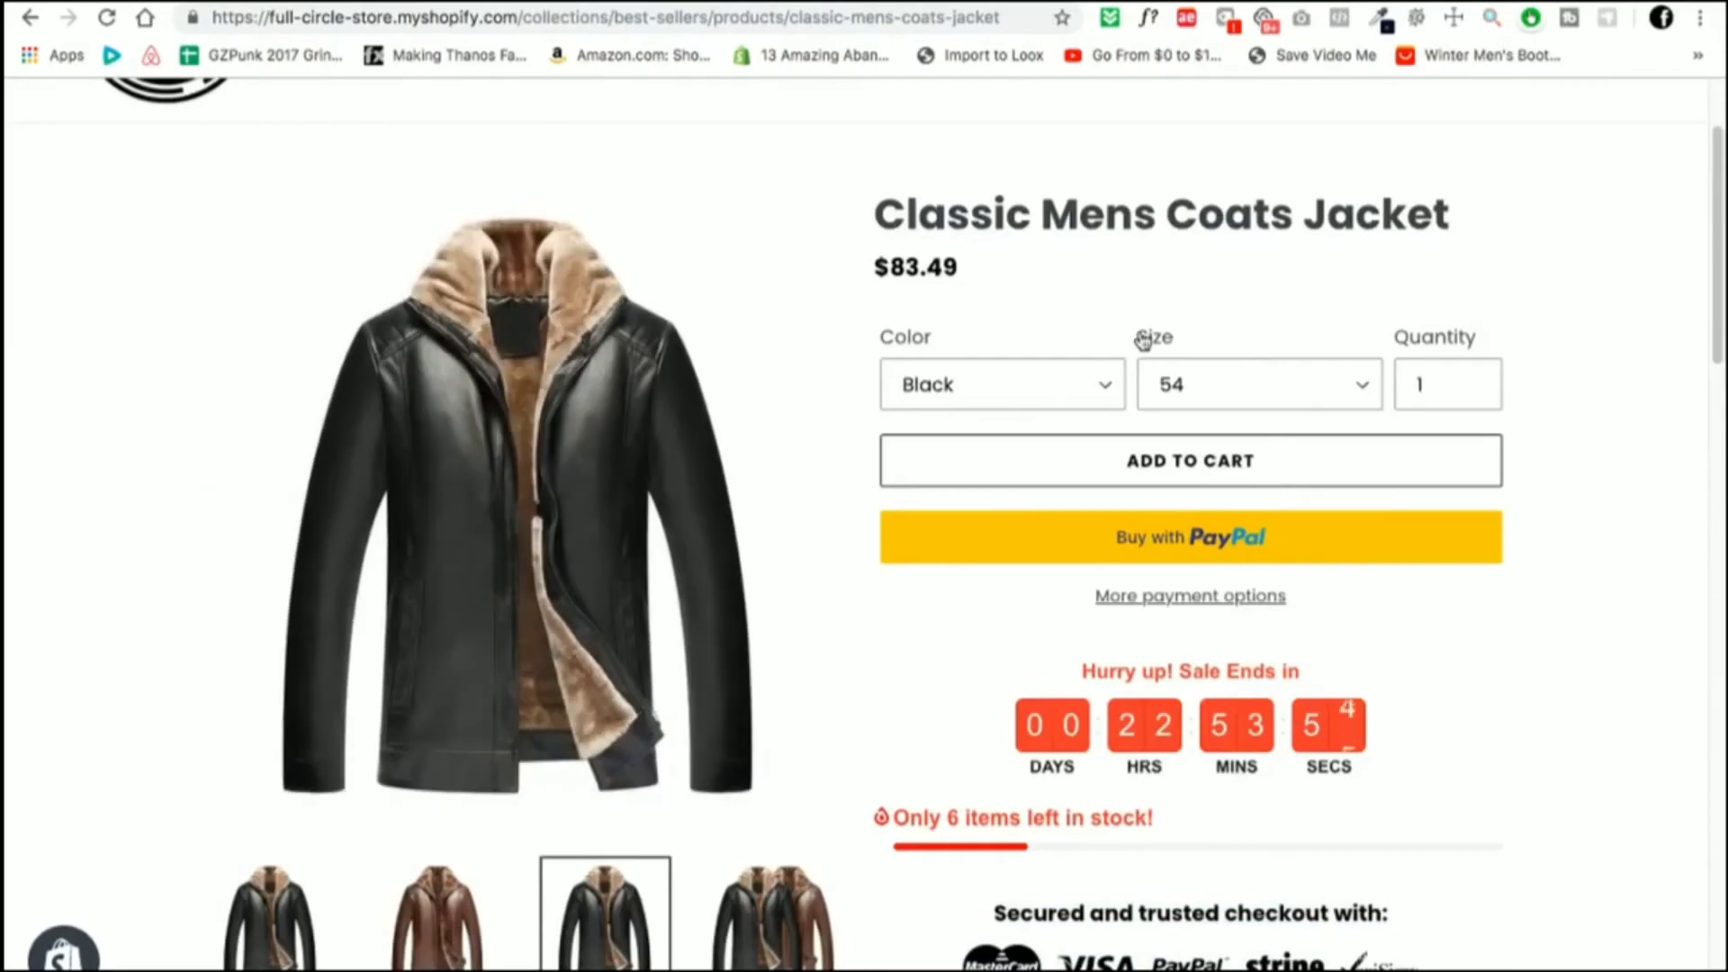
scroll(1066, 842, down, 1)
drag(985, 871, 1420, 927)
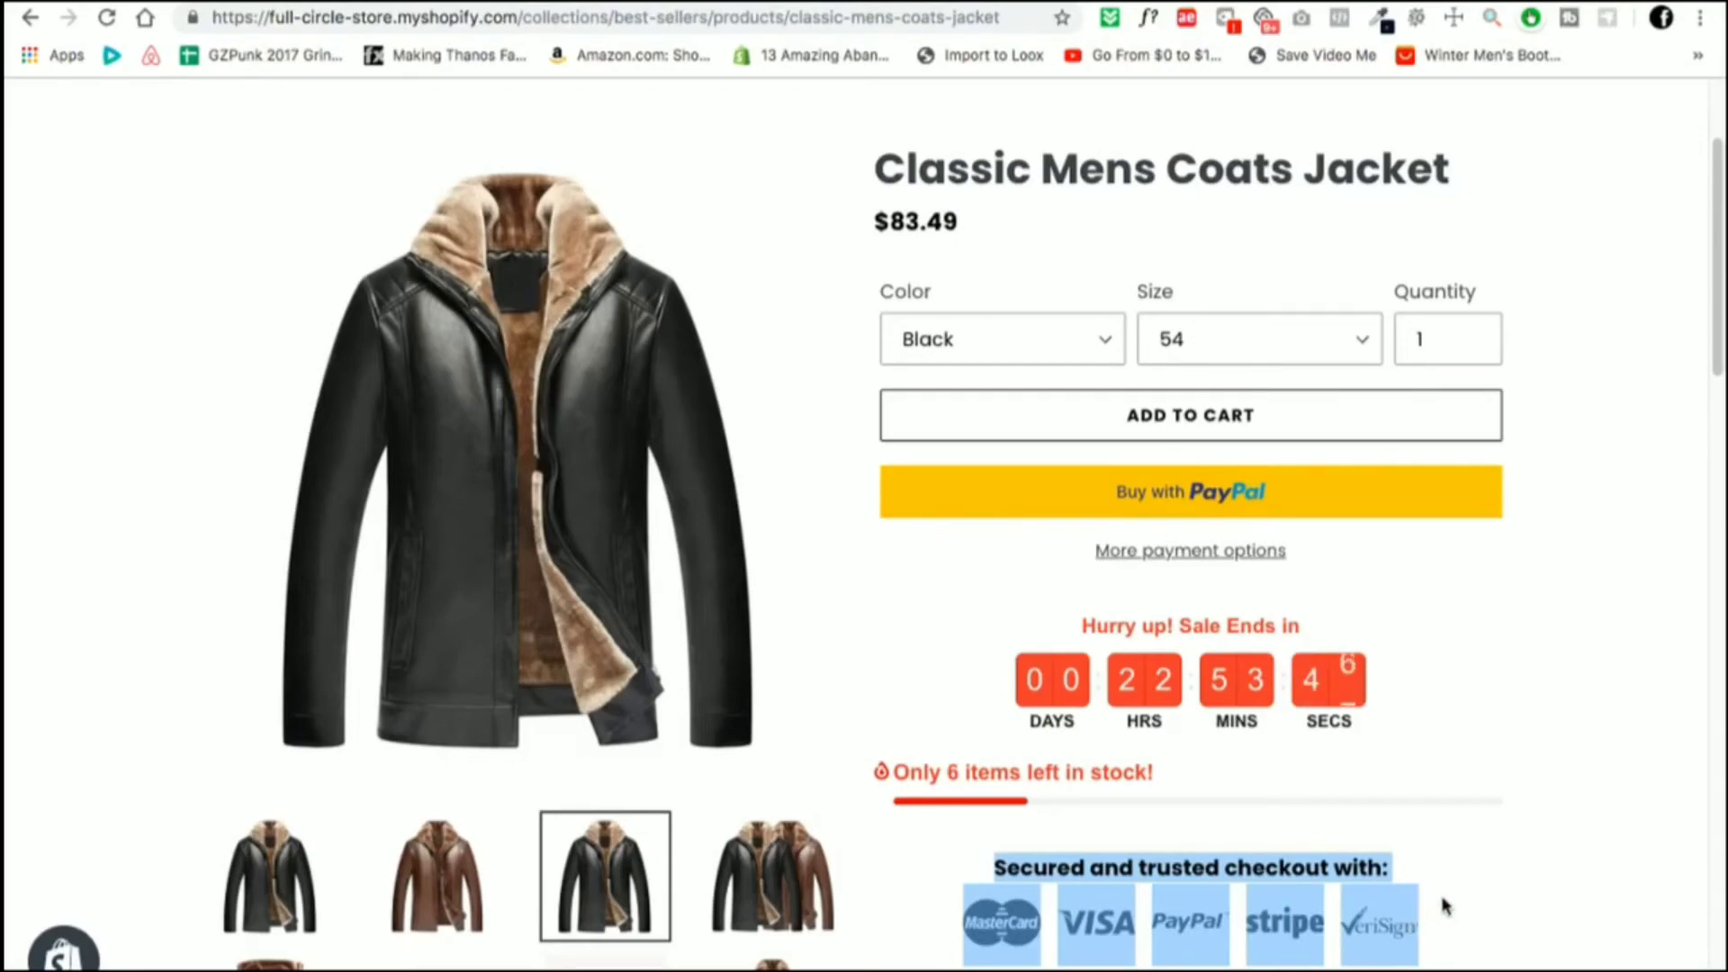
Review the jacket's $83.49 price, sale countdown timer, and Frequently Bought Together bundle
drag(879, 220, 1014, 225)
click(878, 213)
drag(876, 221, 927, 222)
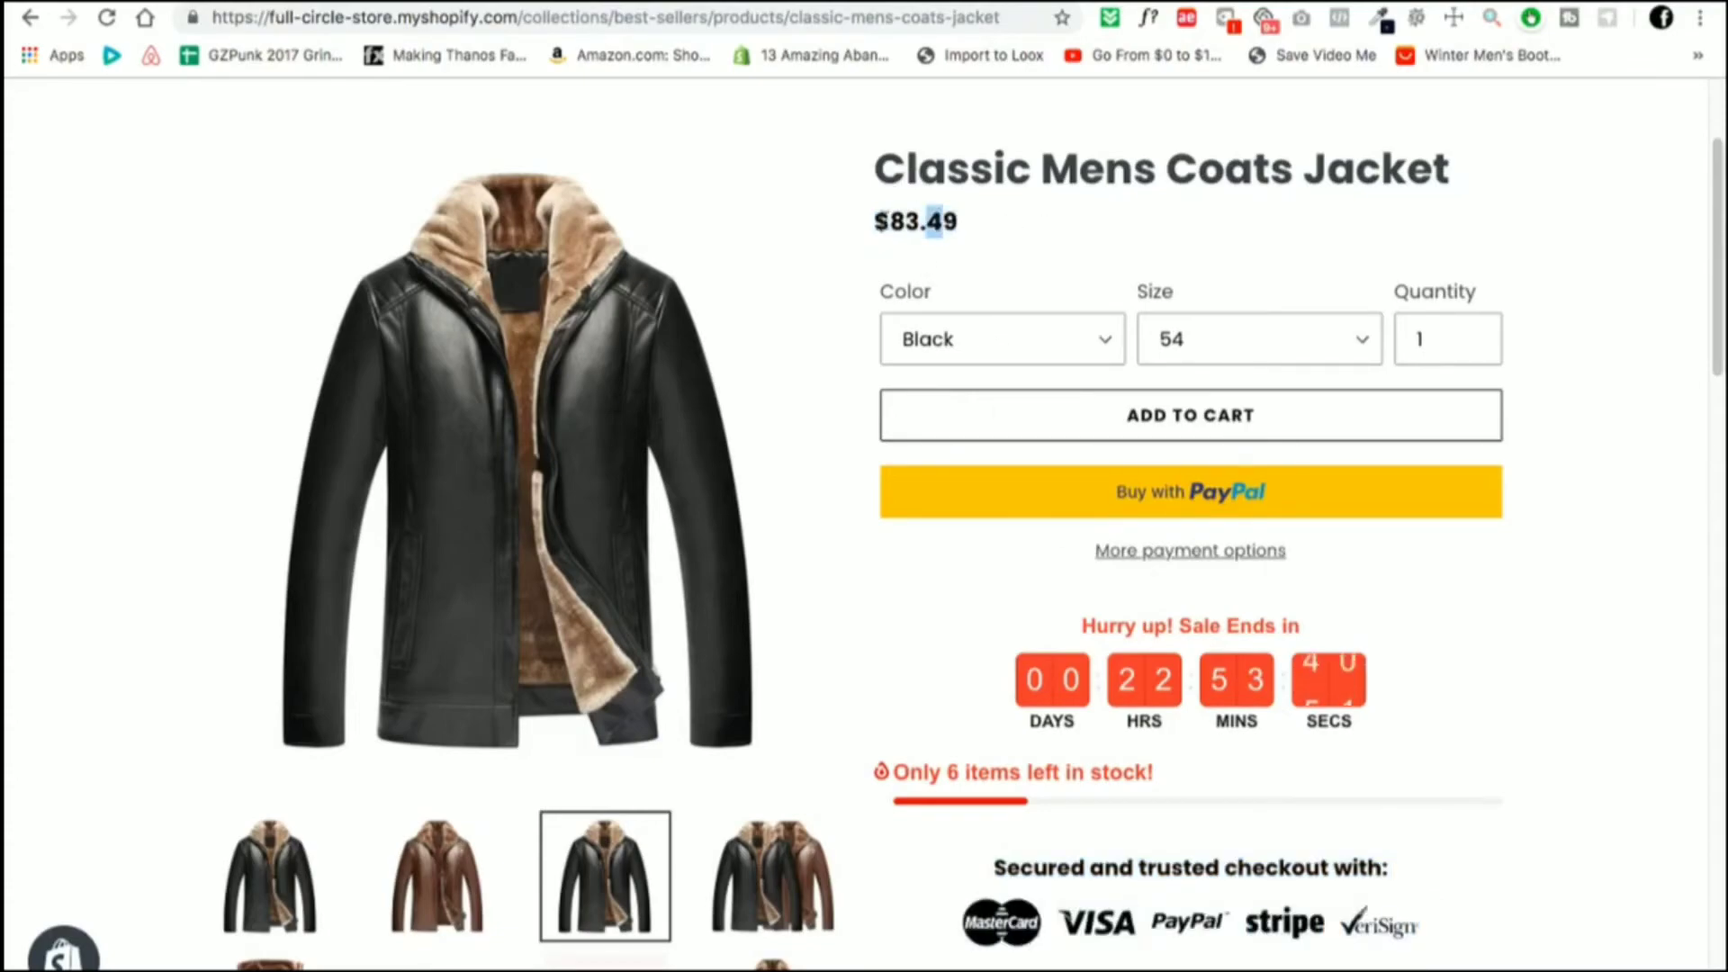
drag(1080, 625, 1293, 731)
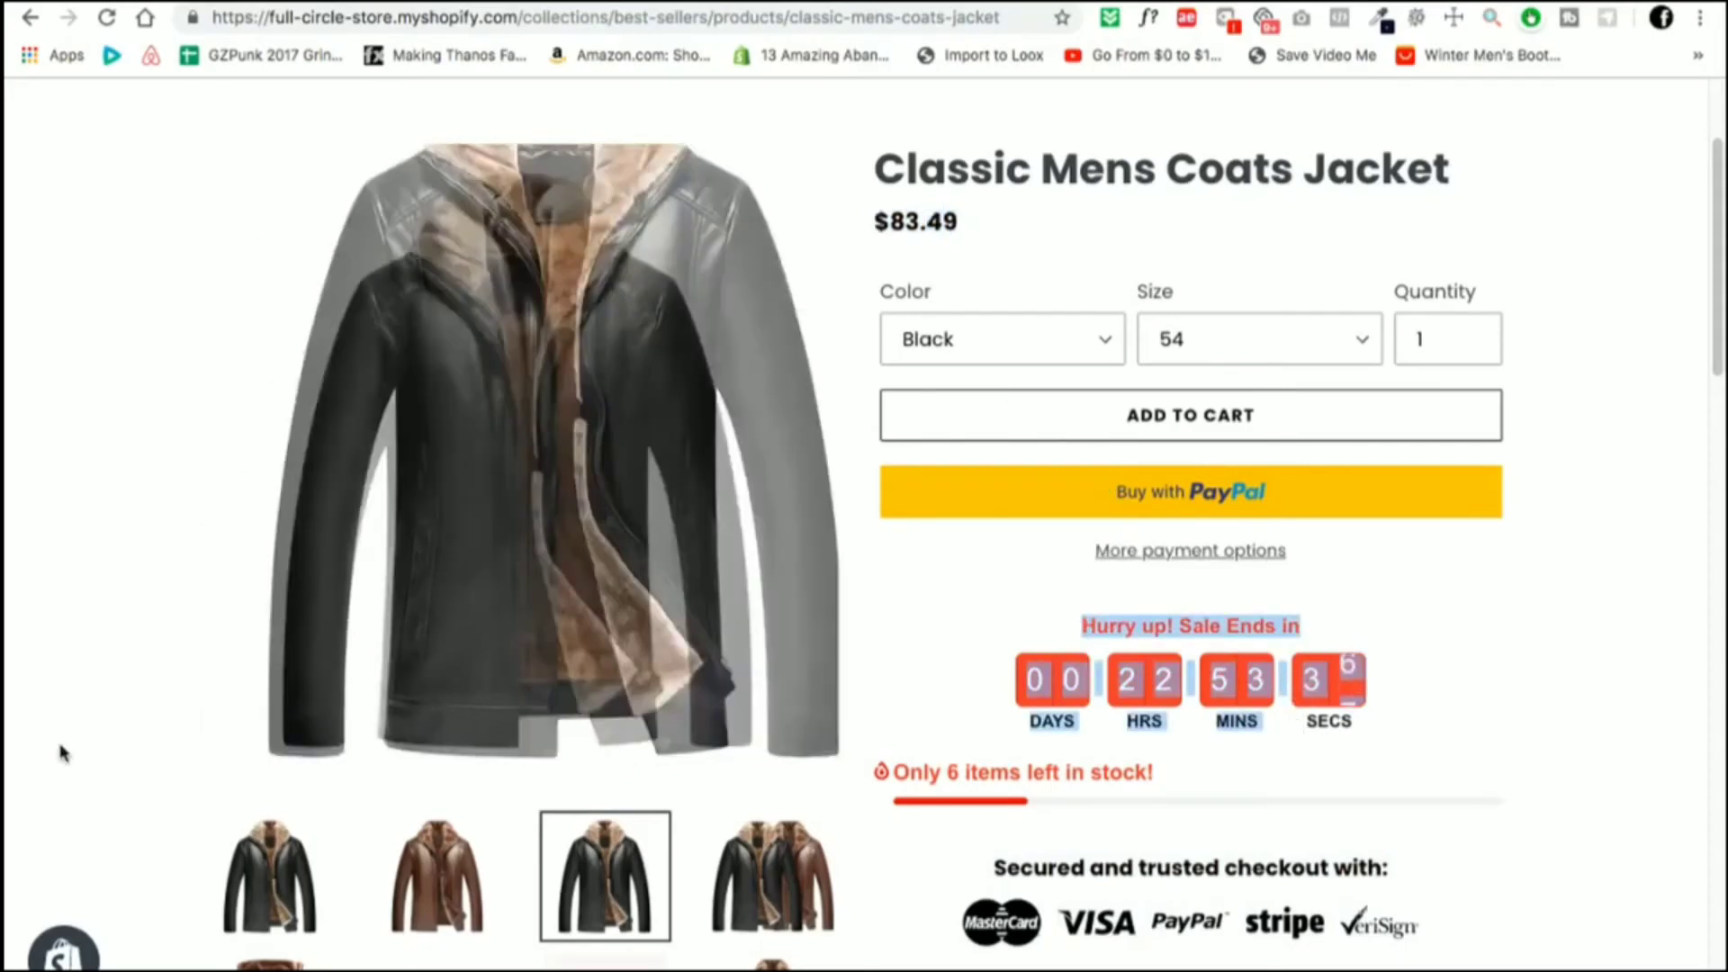
scroll(385, 714, down, 18)
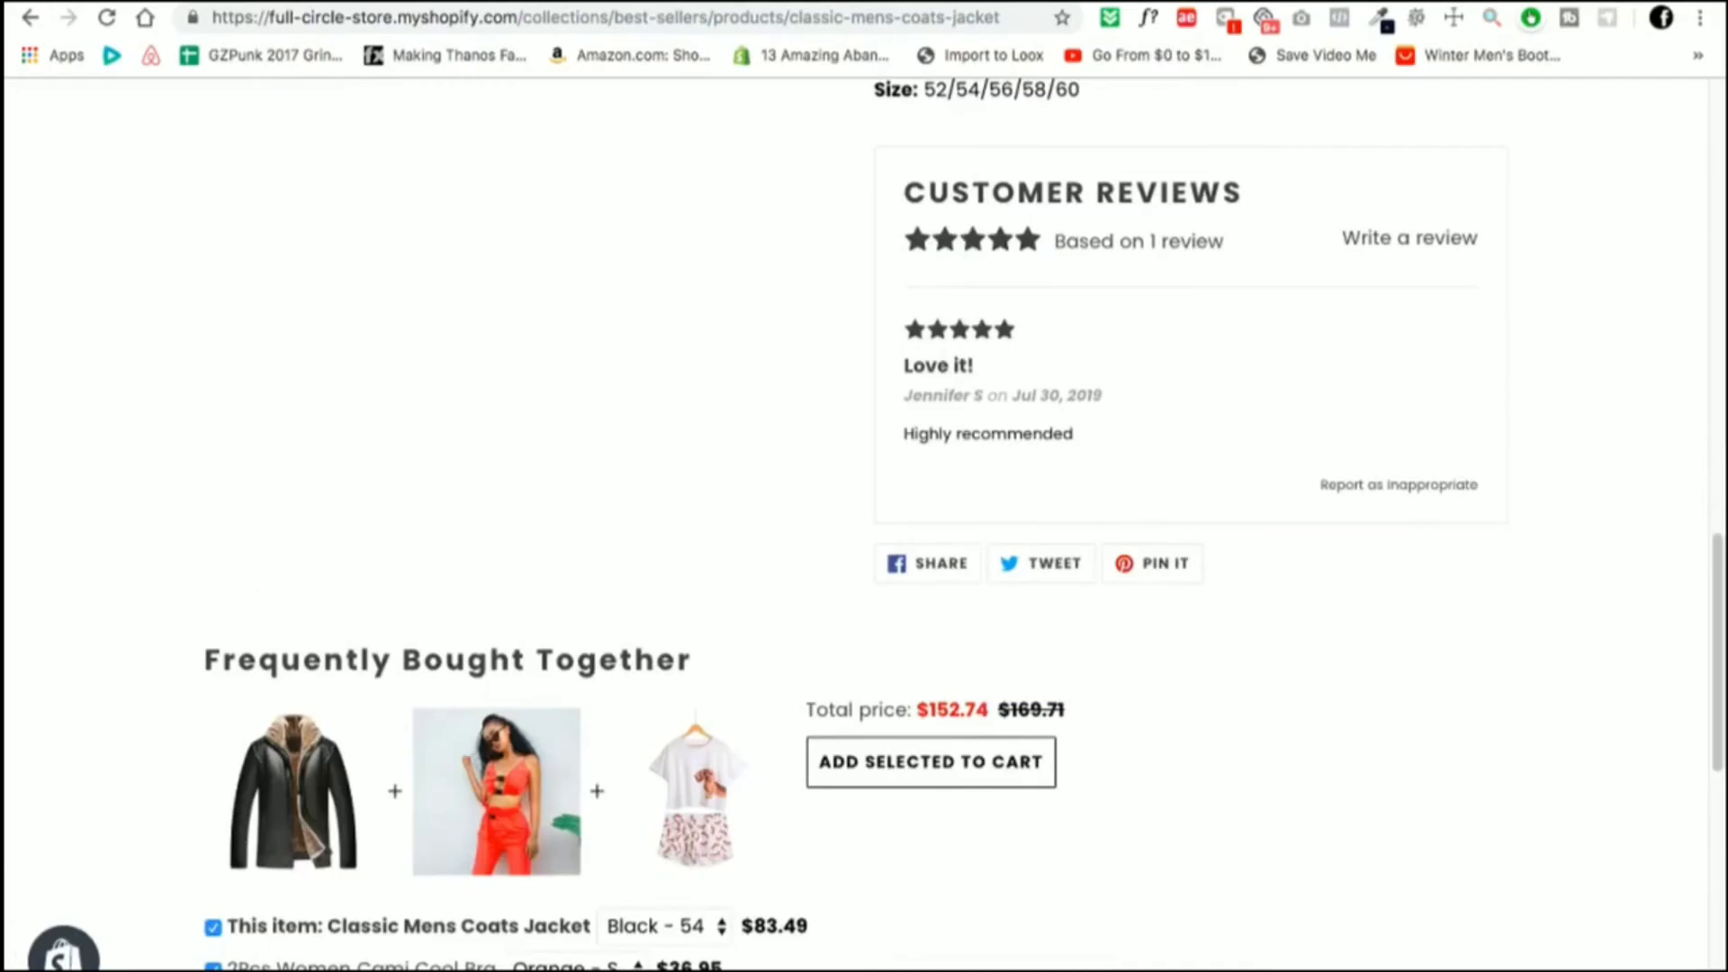
scroll(105, 771, up, 15)
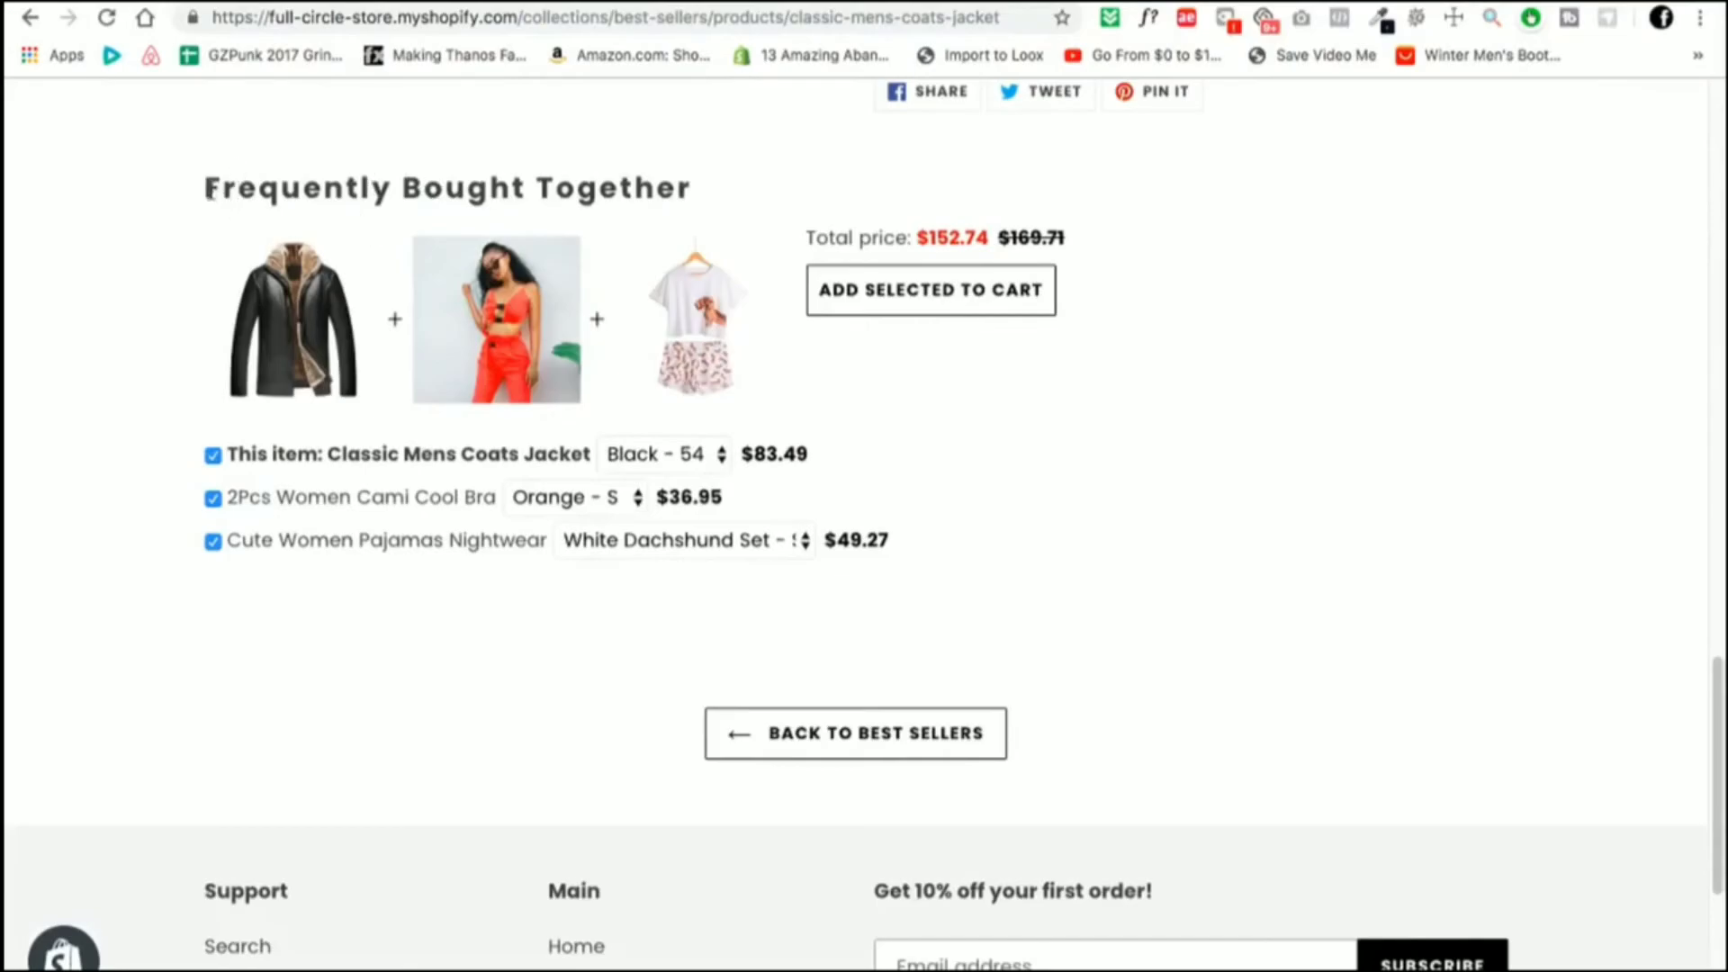
drag(208, 189, 956, 489)
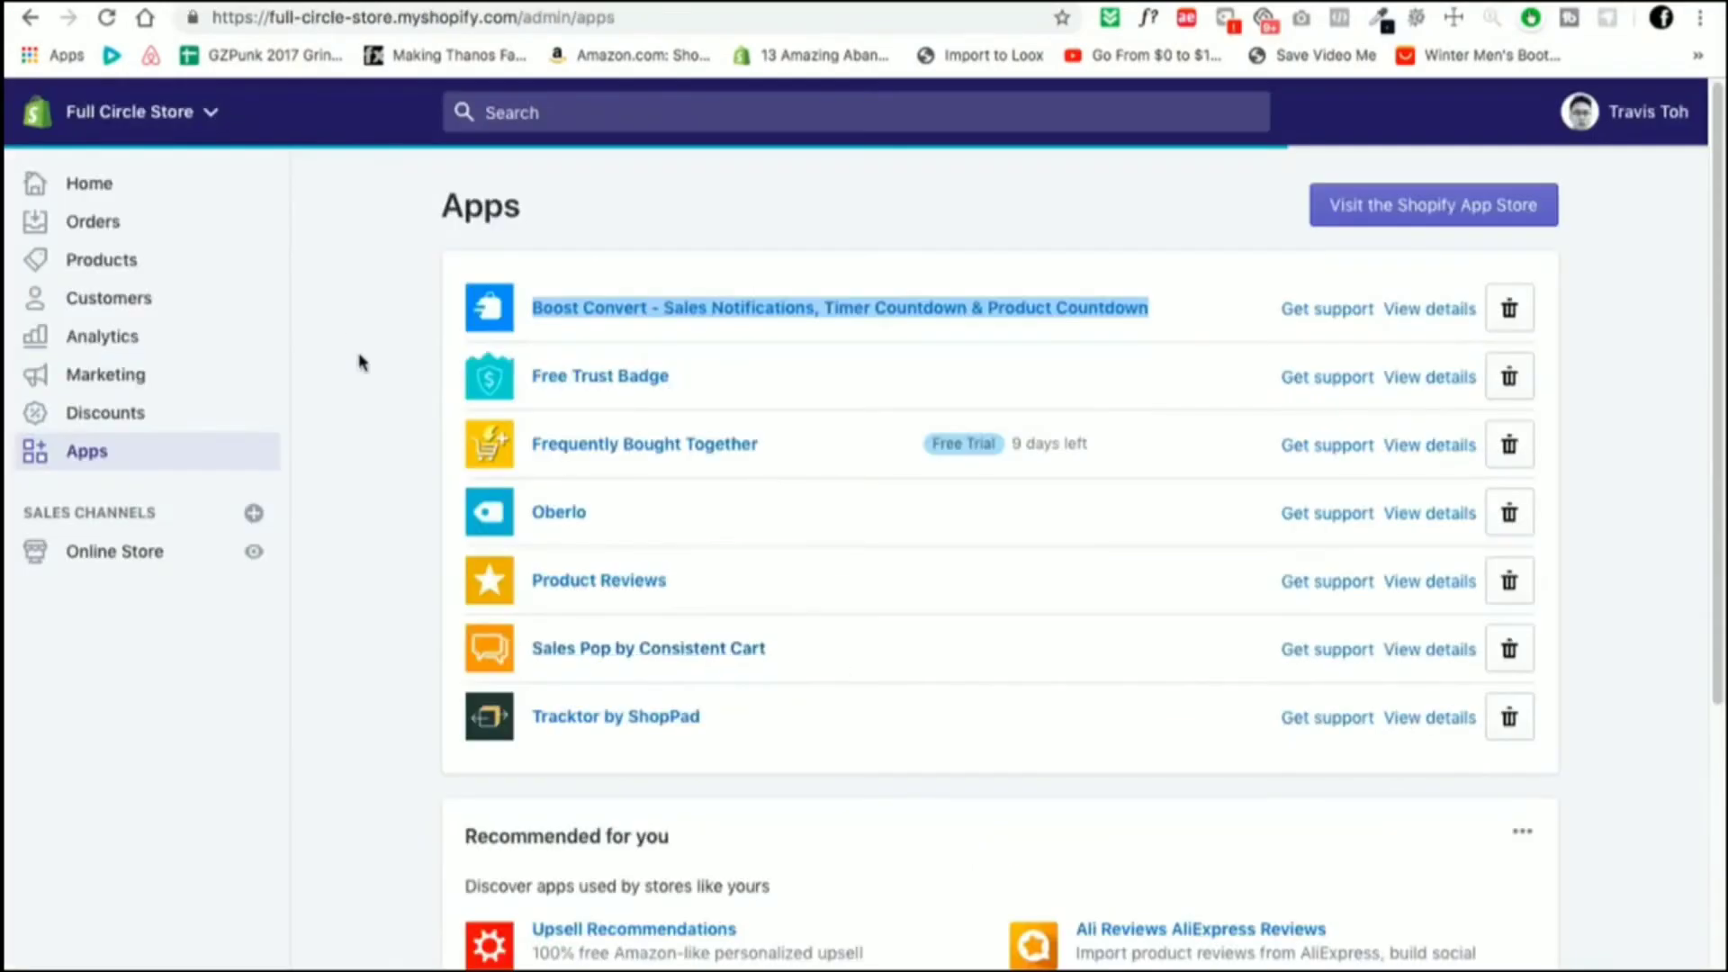
Open Frequently Bought Together and scroll through its recommendation and global Preferences options
click(597, 450)
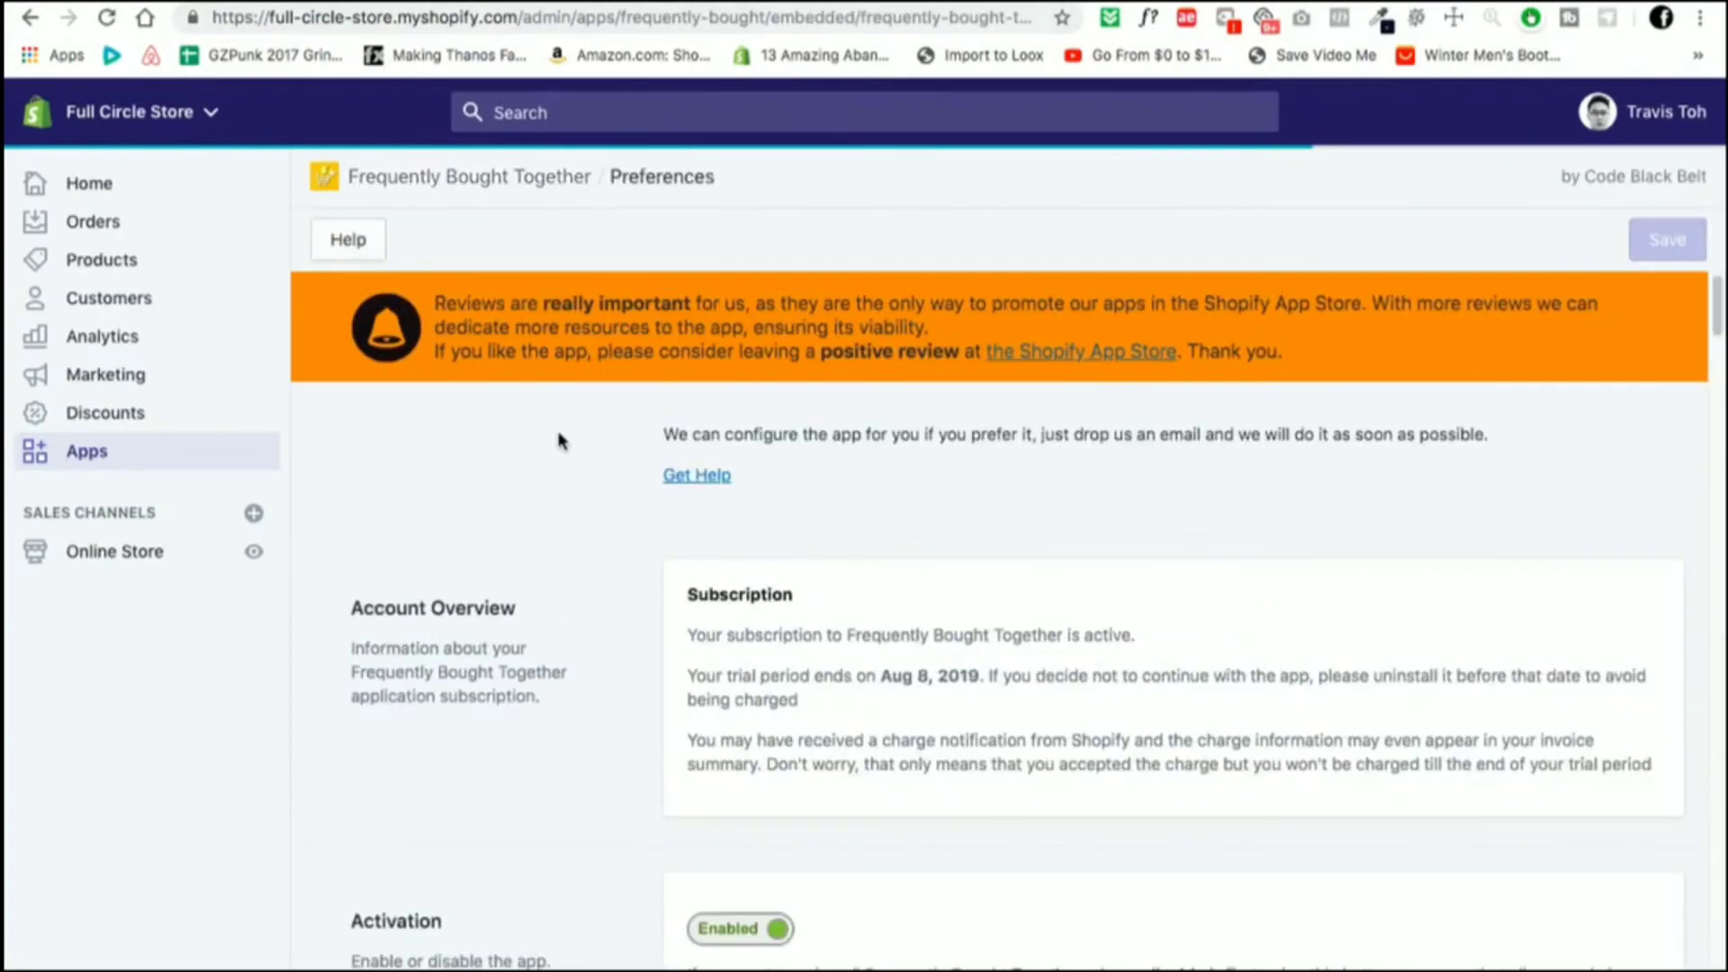
scroll(562, 446, down, 3)
scroll(770, 522, down, 15)
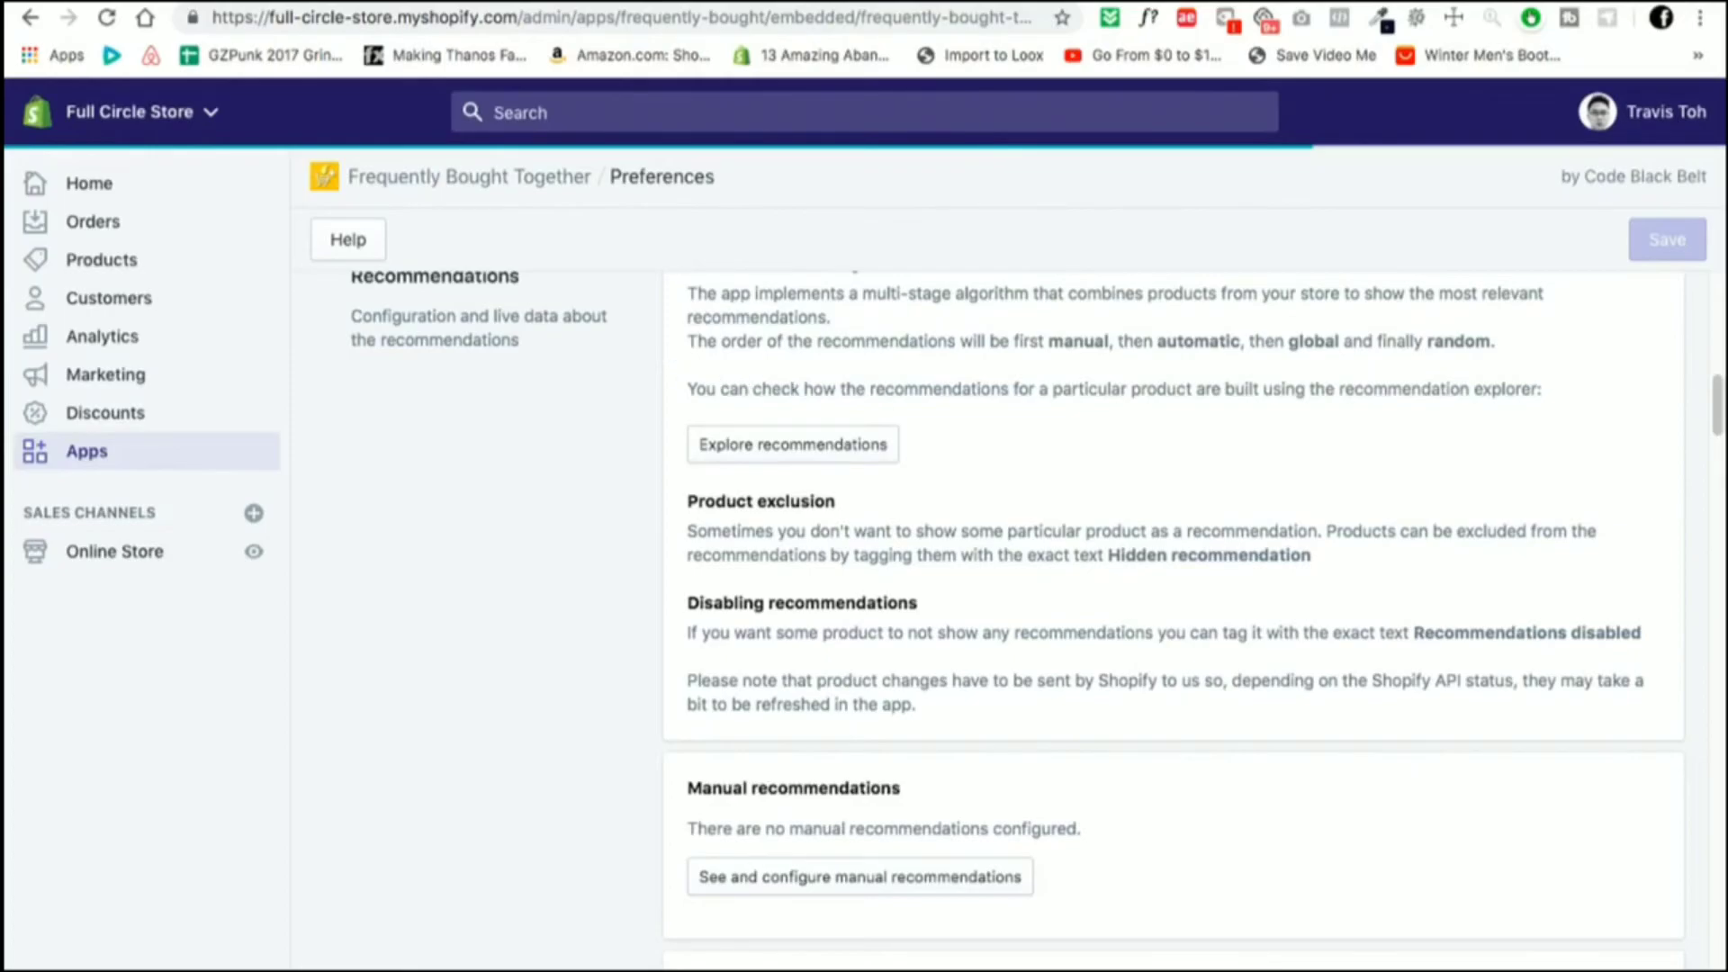
scroll(1685, 693, down, 20)
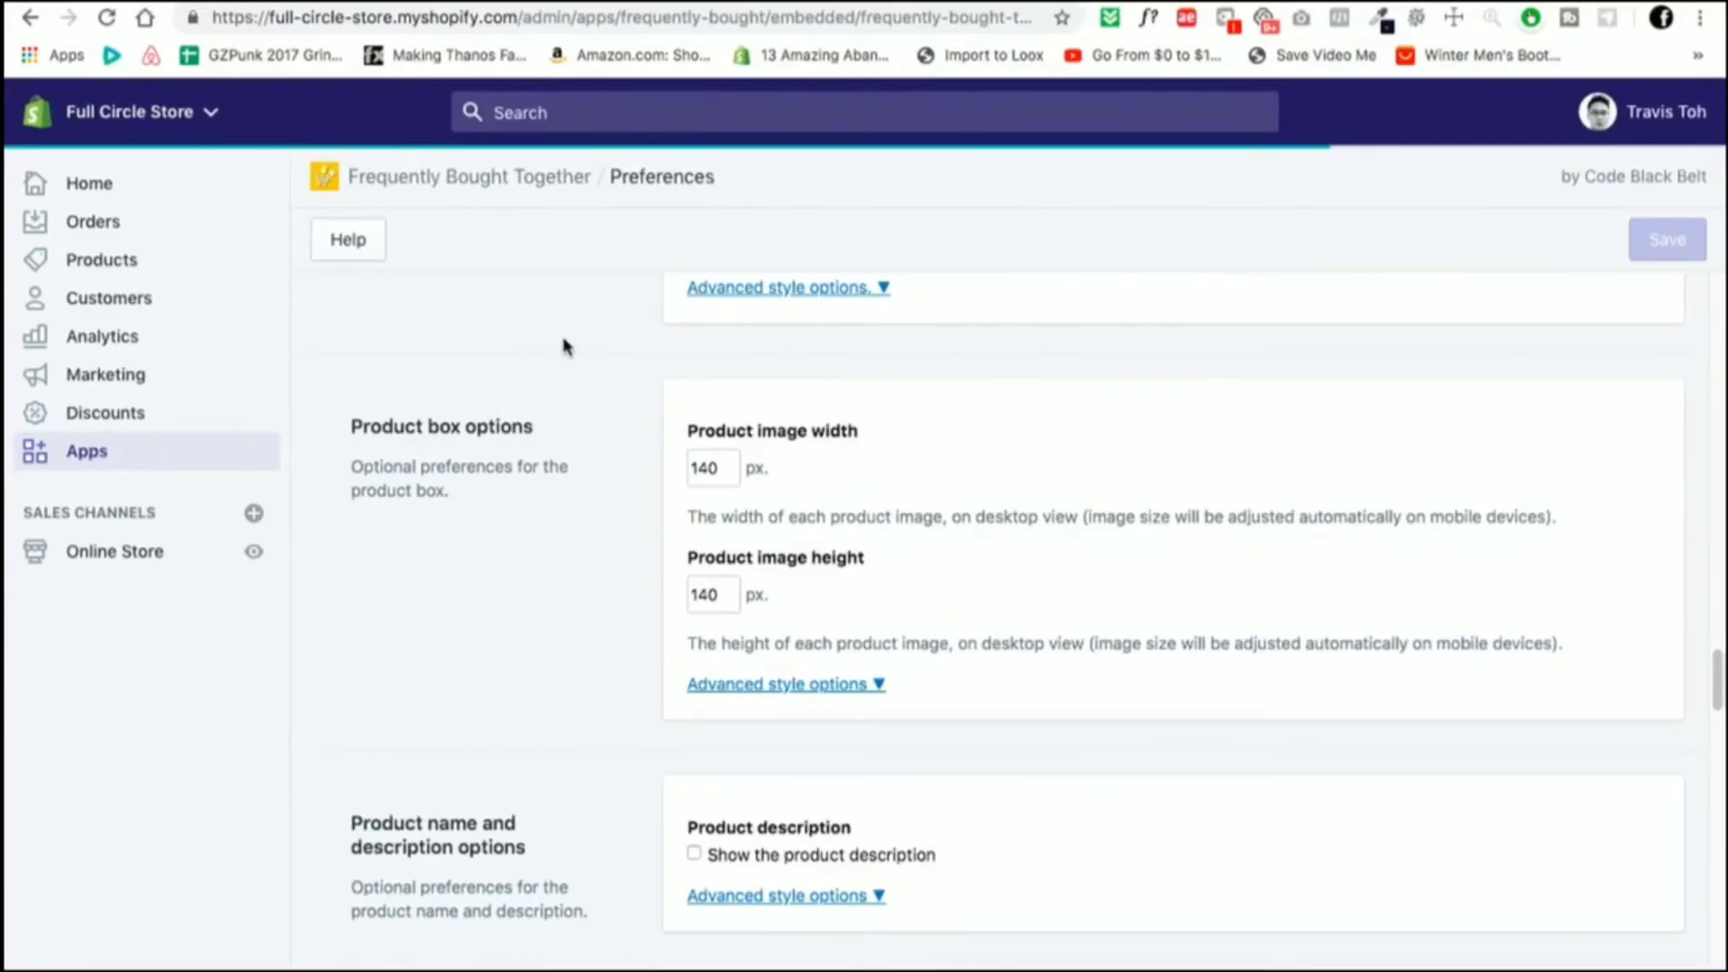
scroll(569, 342, down, 3)
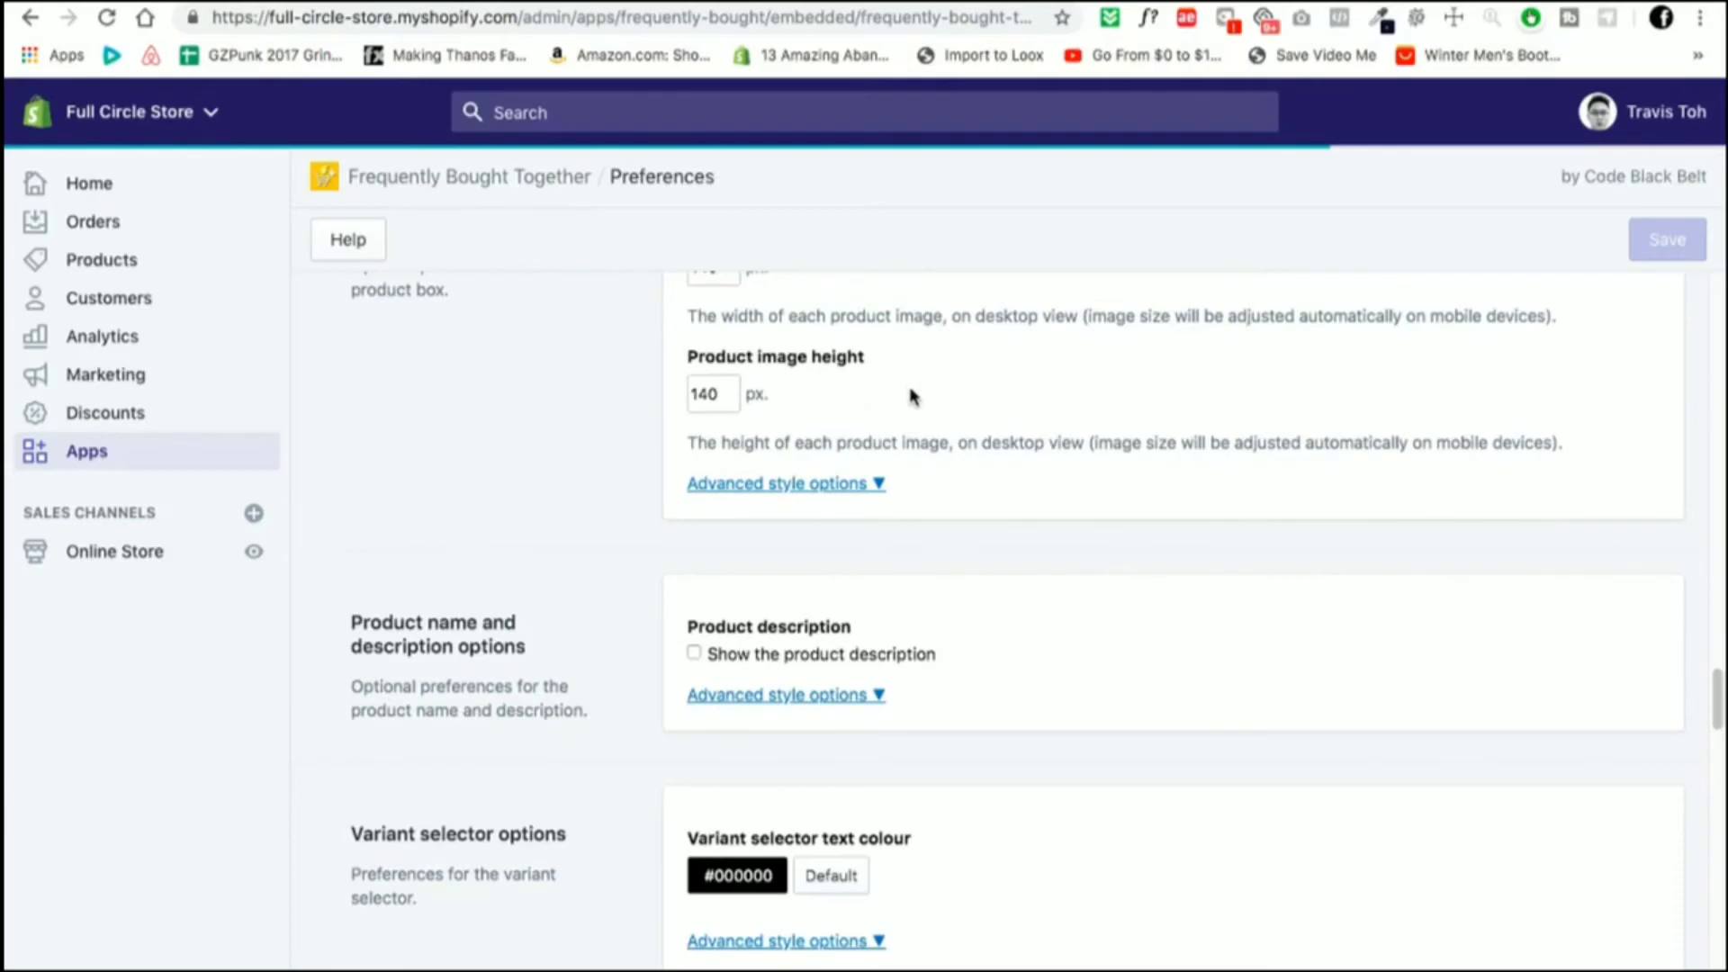
scroll(912, 383, up, 3)
drag(1720, 648, 1620, 499)
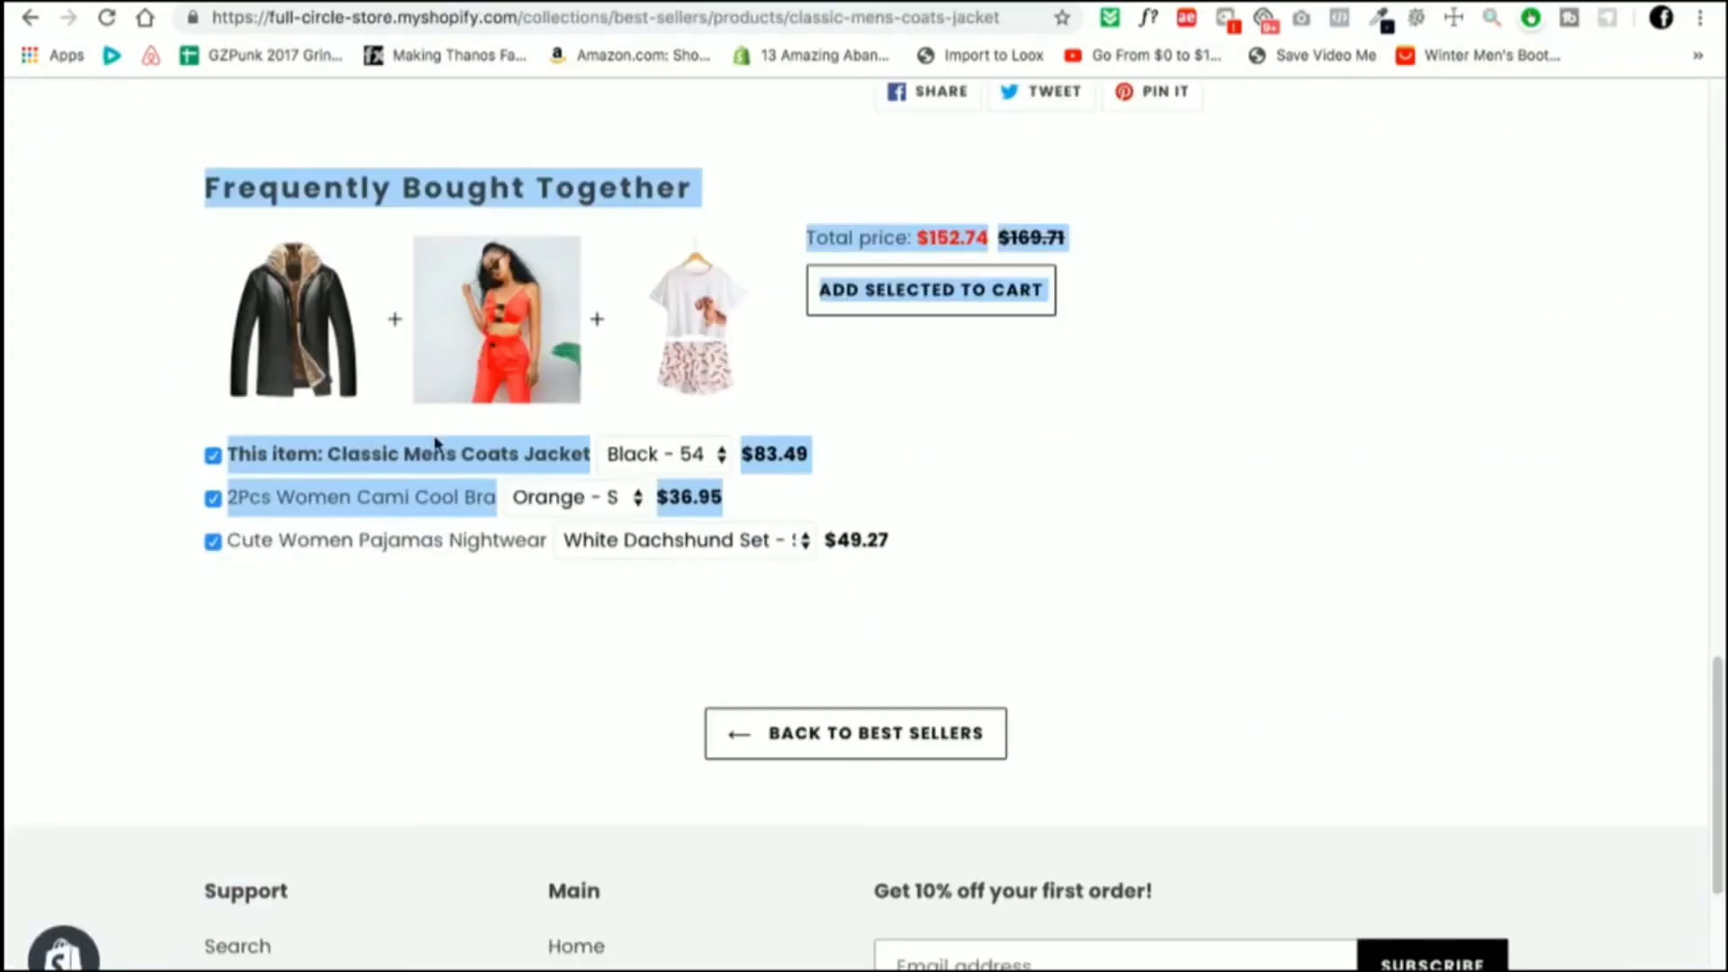
click(288, 187)
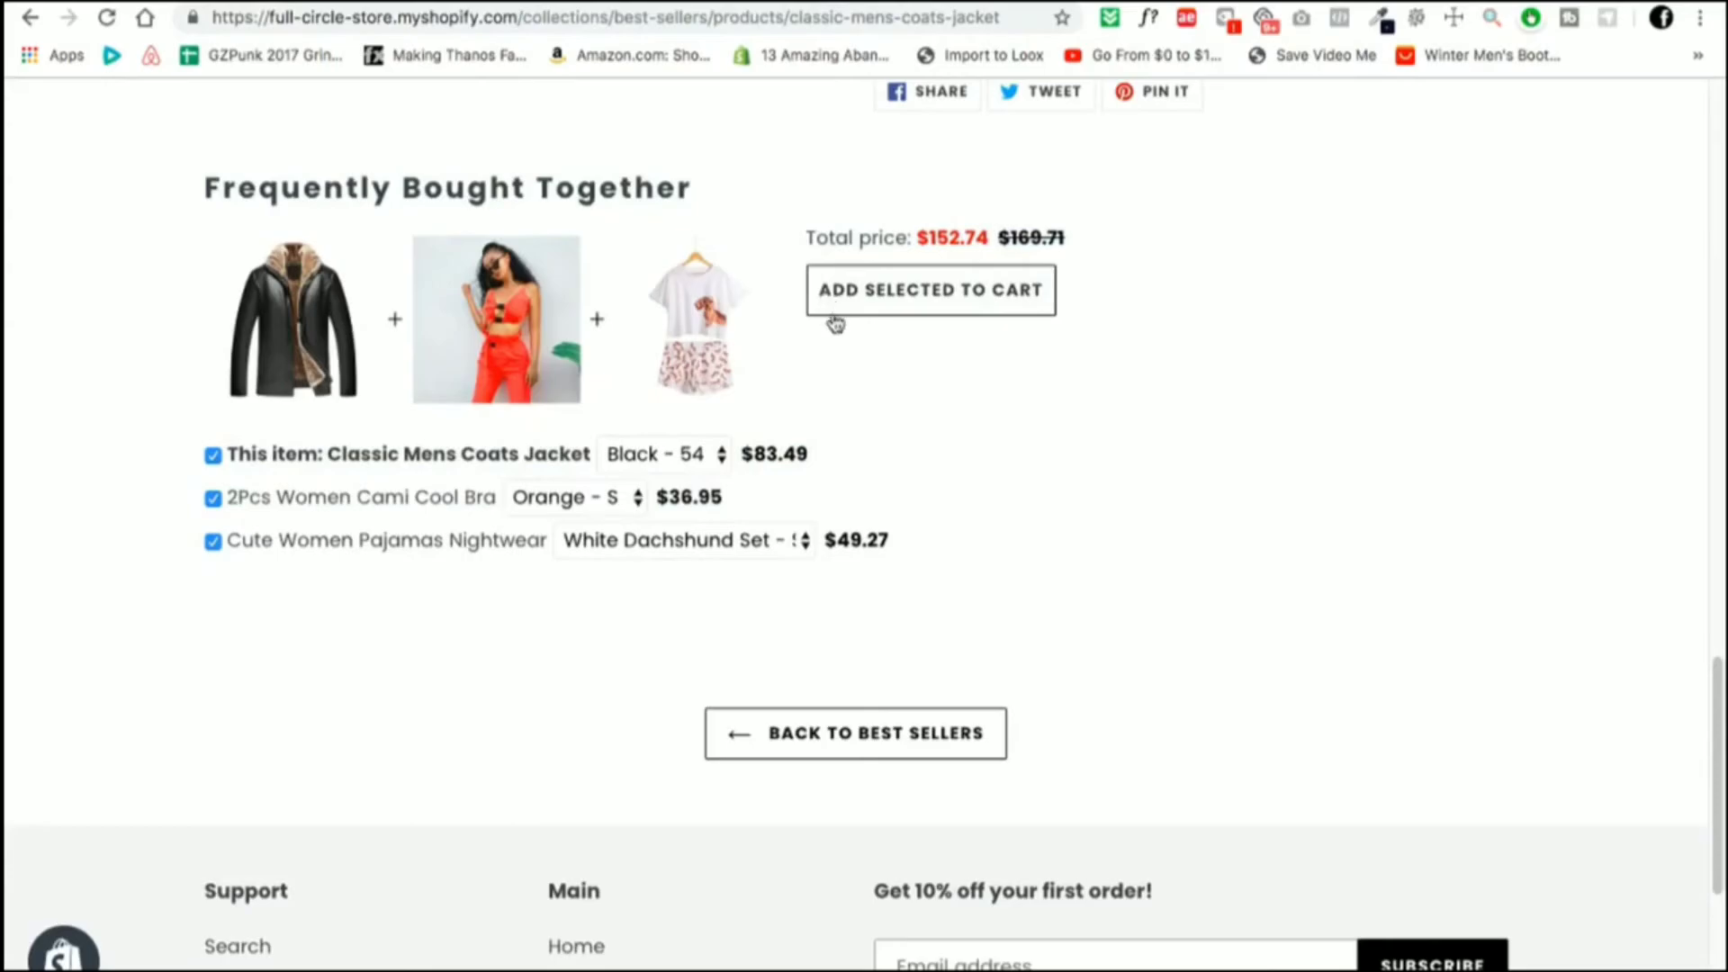
scroll(629, 285, down, 1)
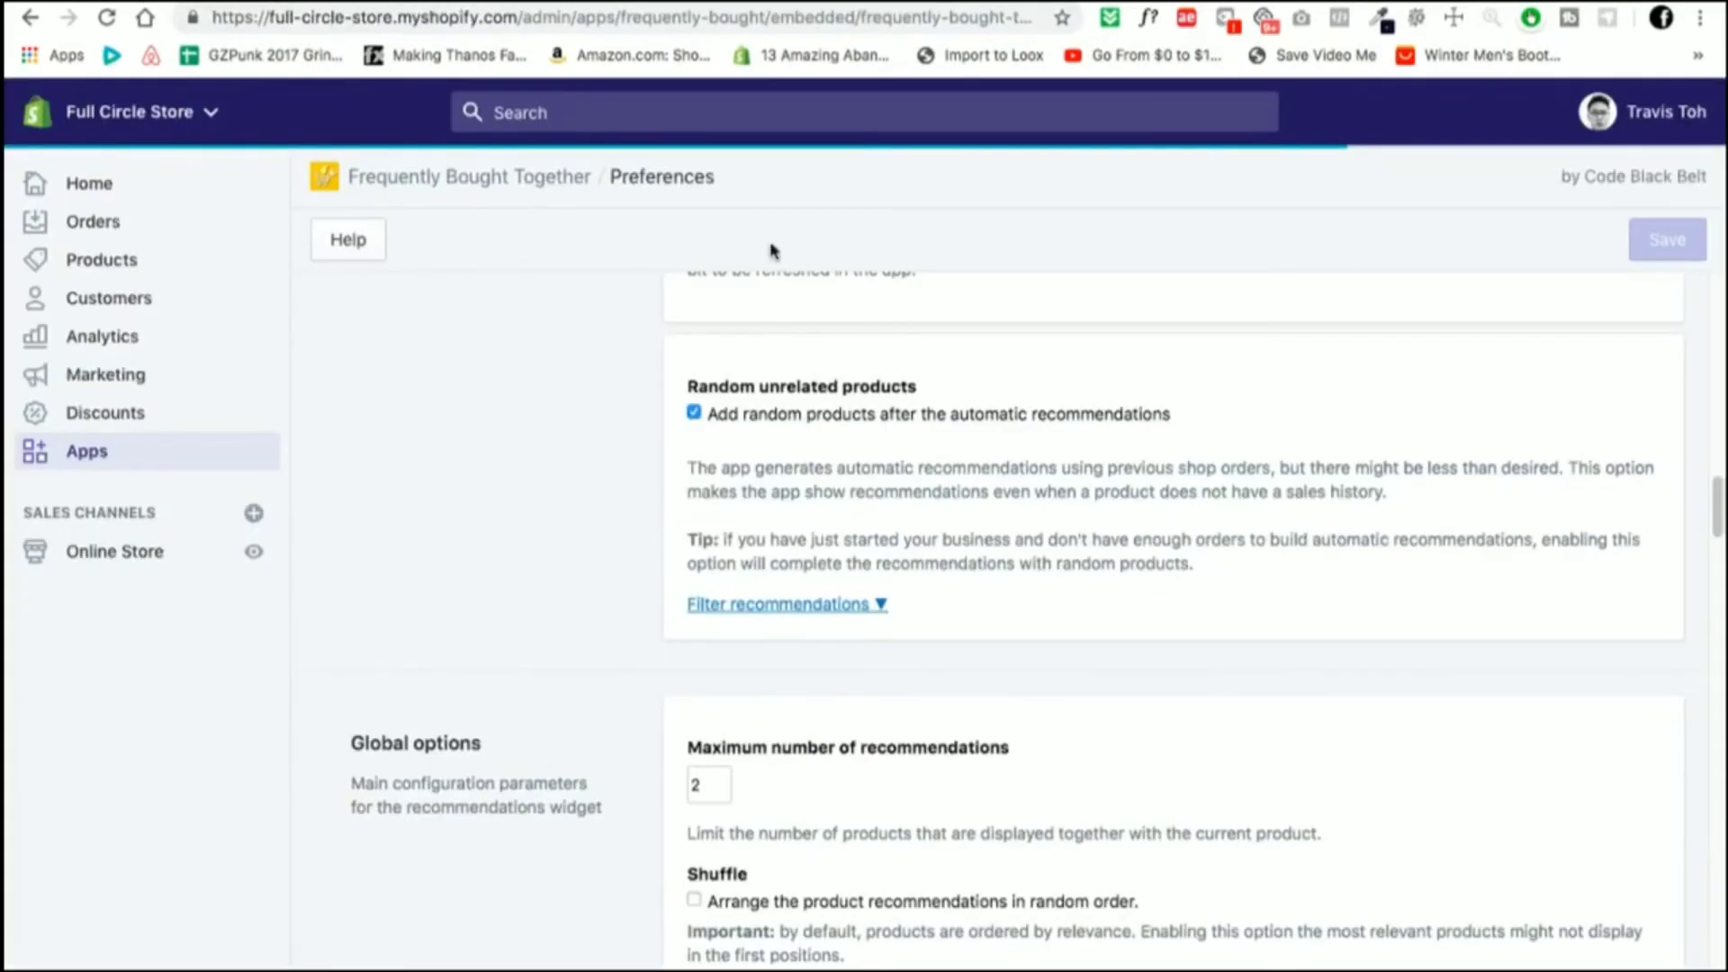
Search the preferences for 'discou' and save the bundle discount percentage as 5 instead of 10
scroll(898, 462, down, 6)
scroll(898, 485, down, 12)
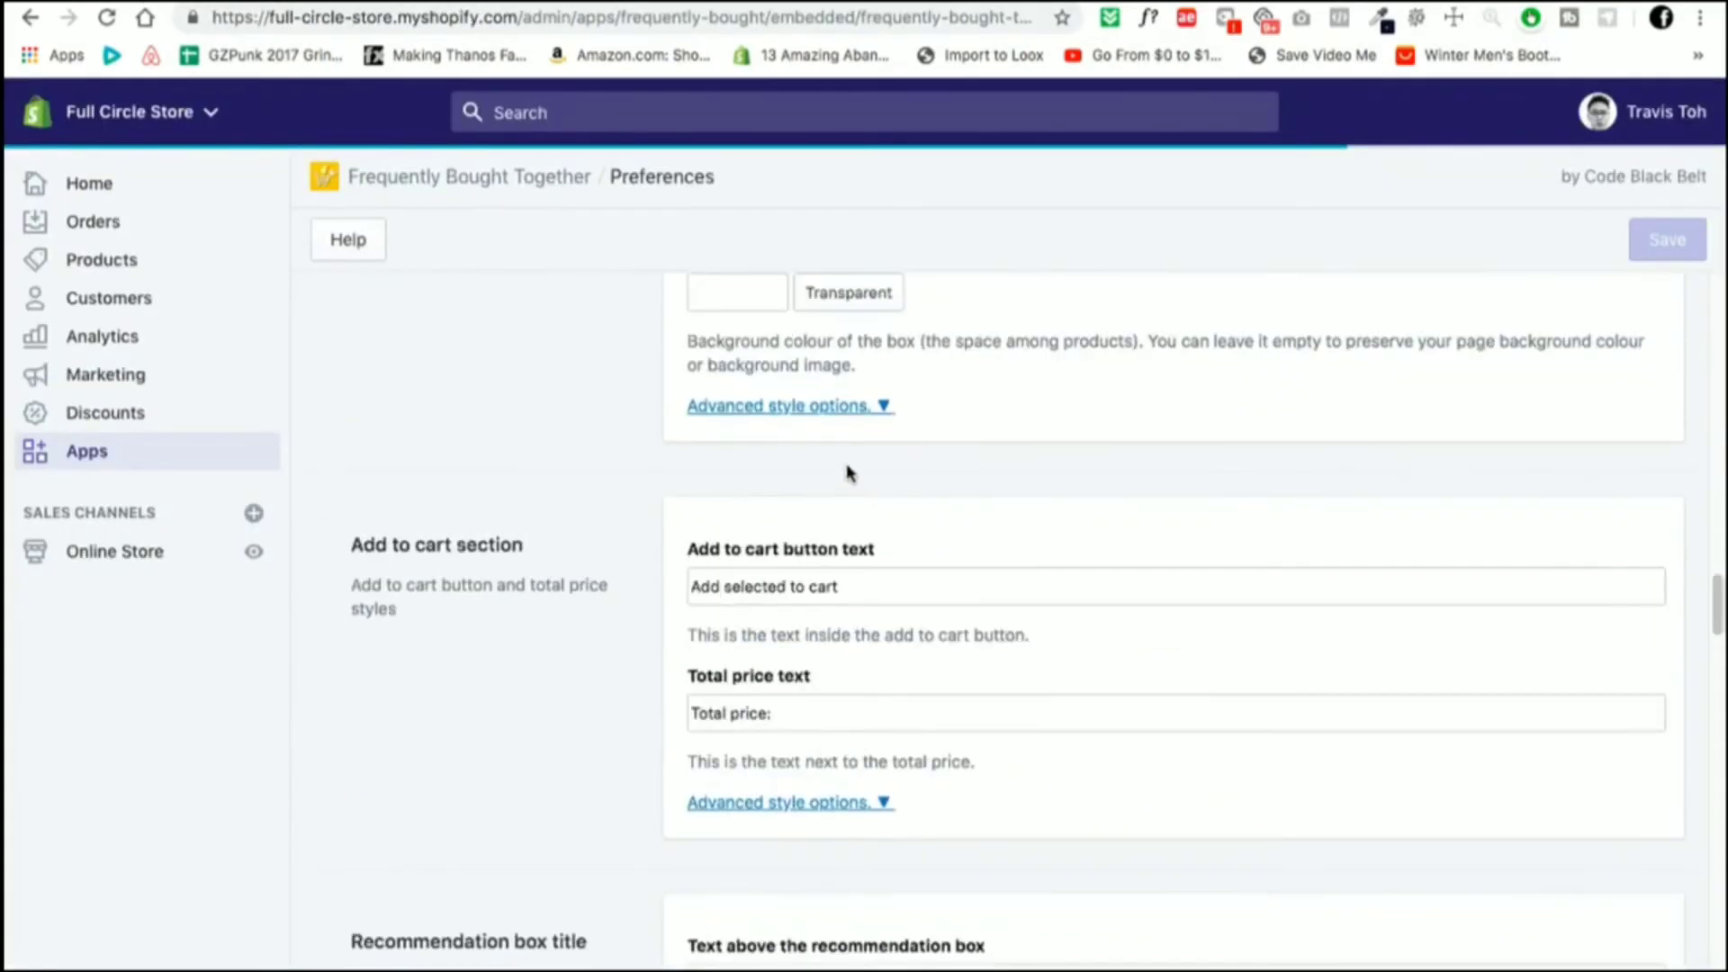
scroll(646, 422, down, 15)
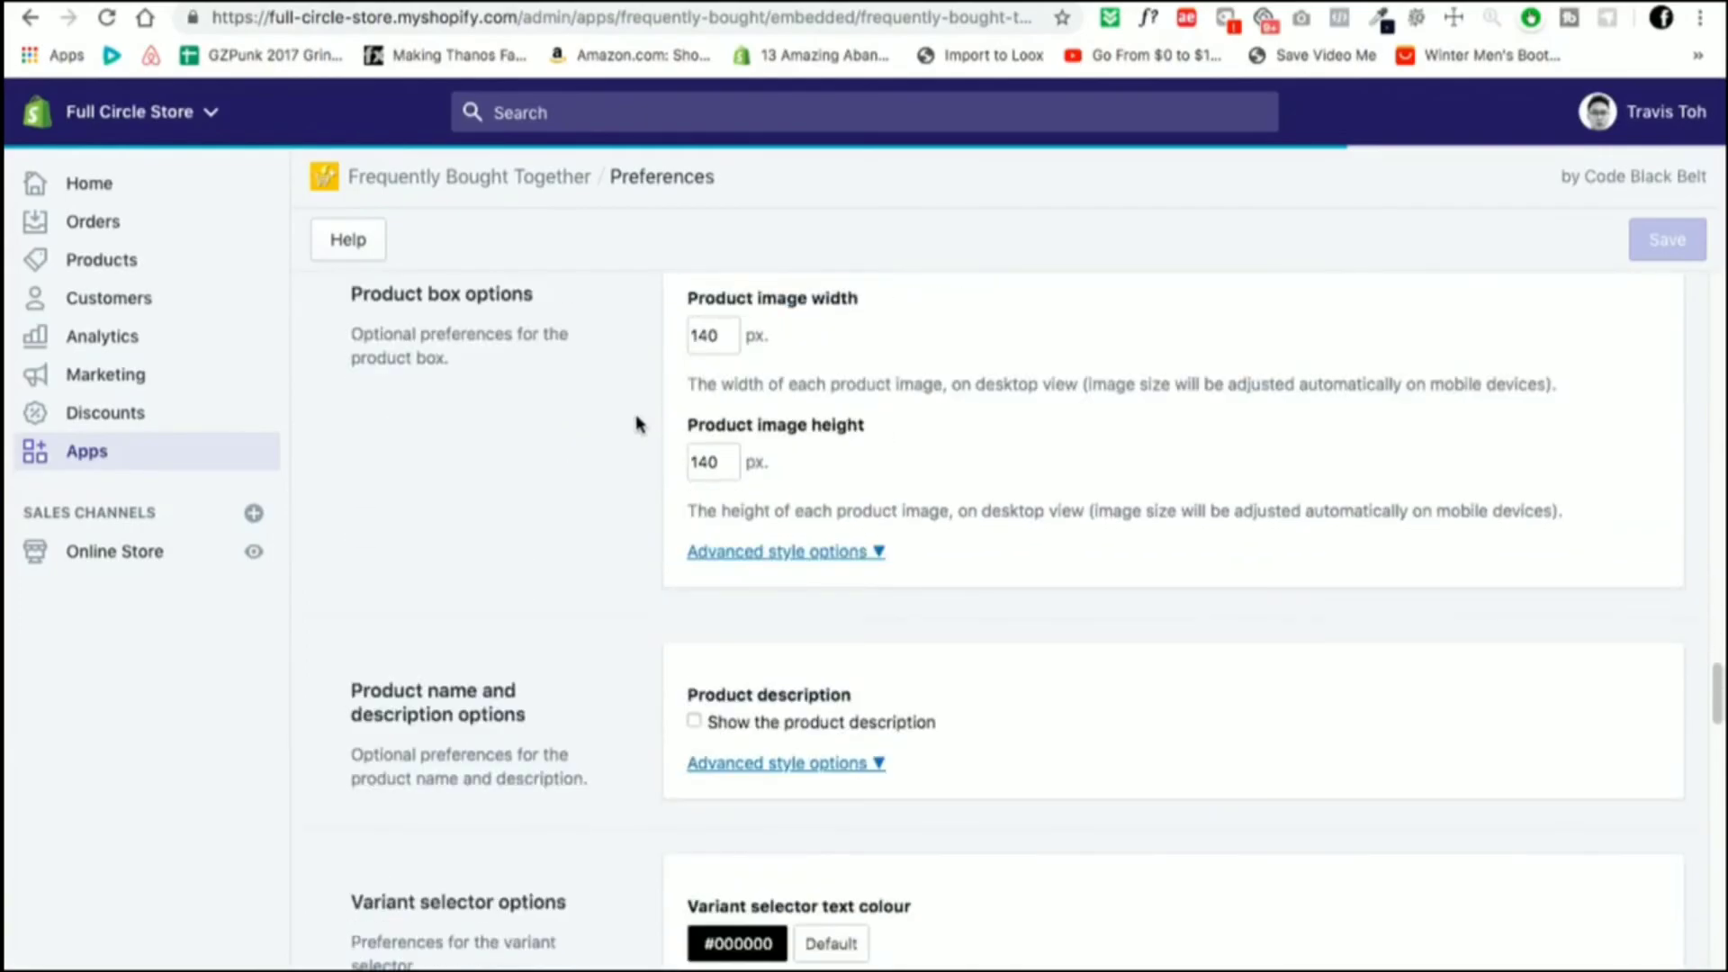
key(super+f)
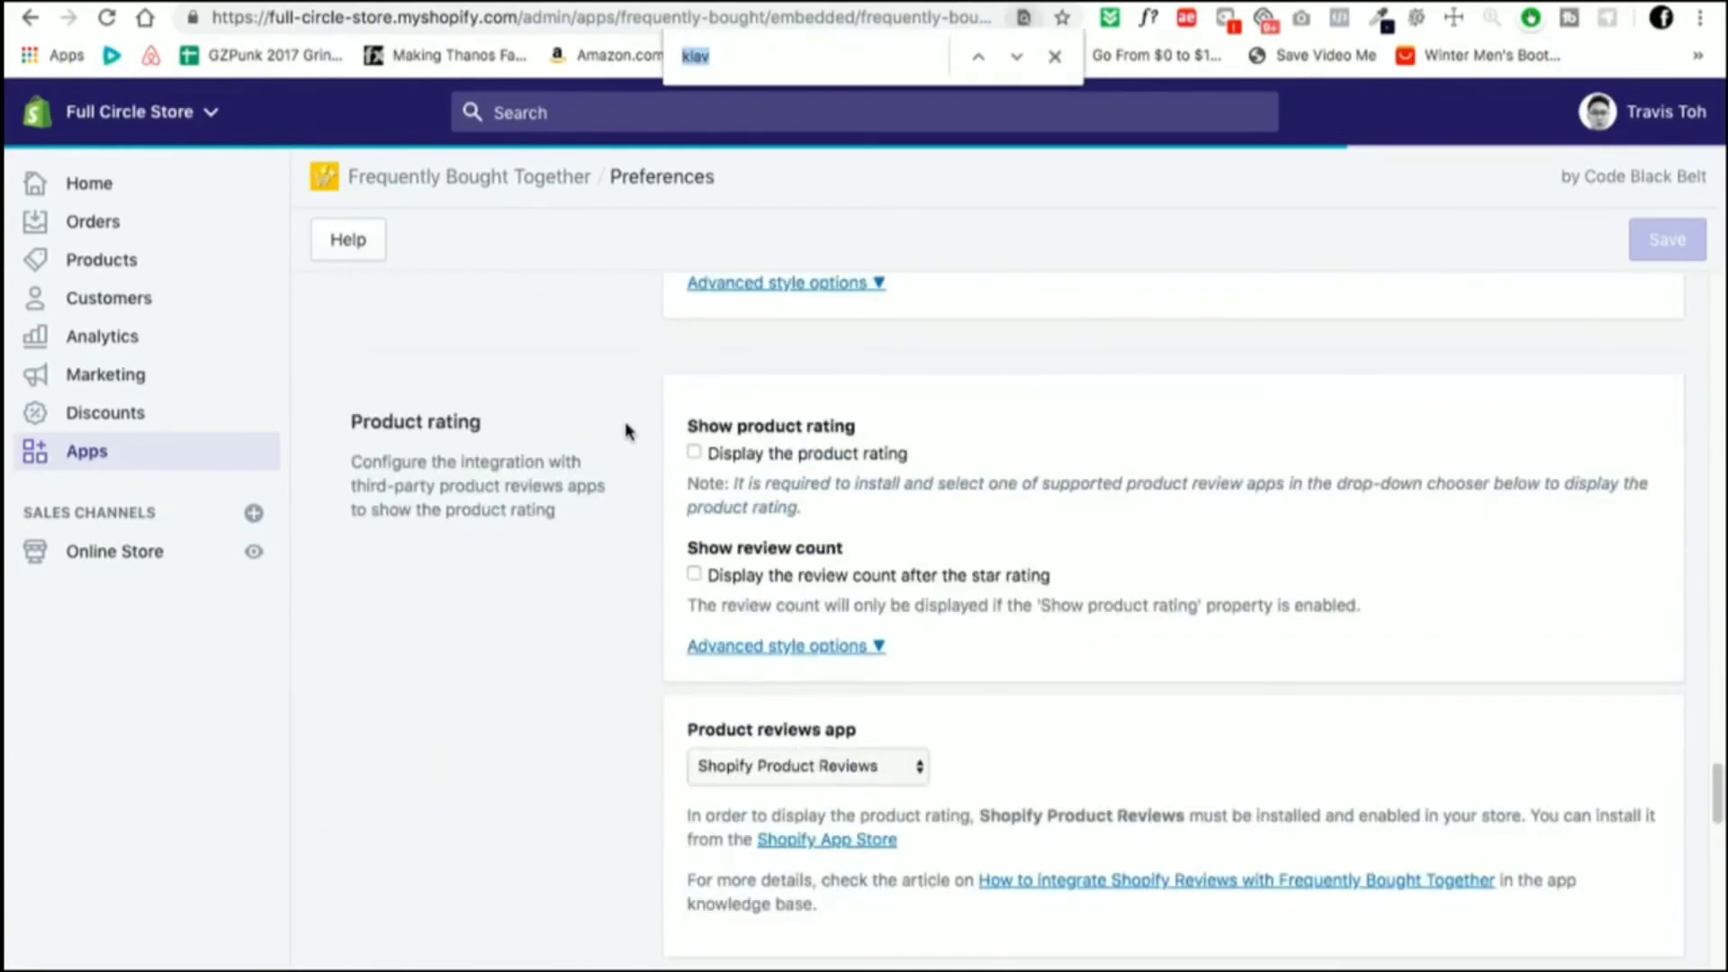
text(discoun)
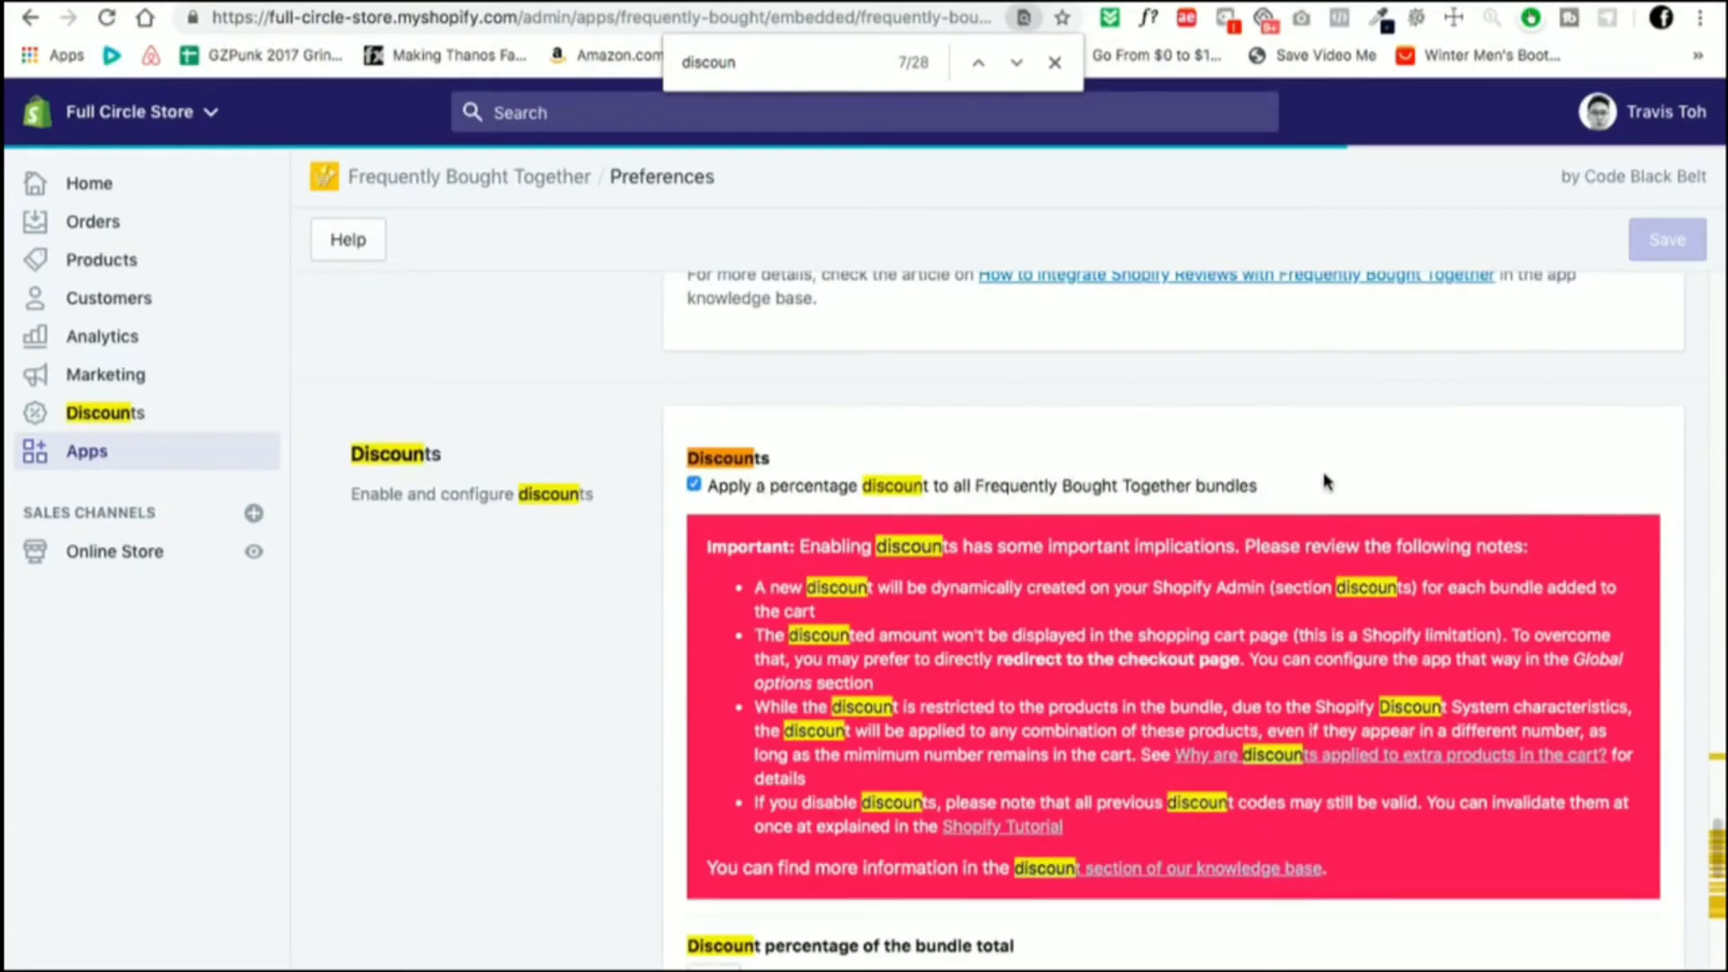
scroll(738, 504, down, 3)
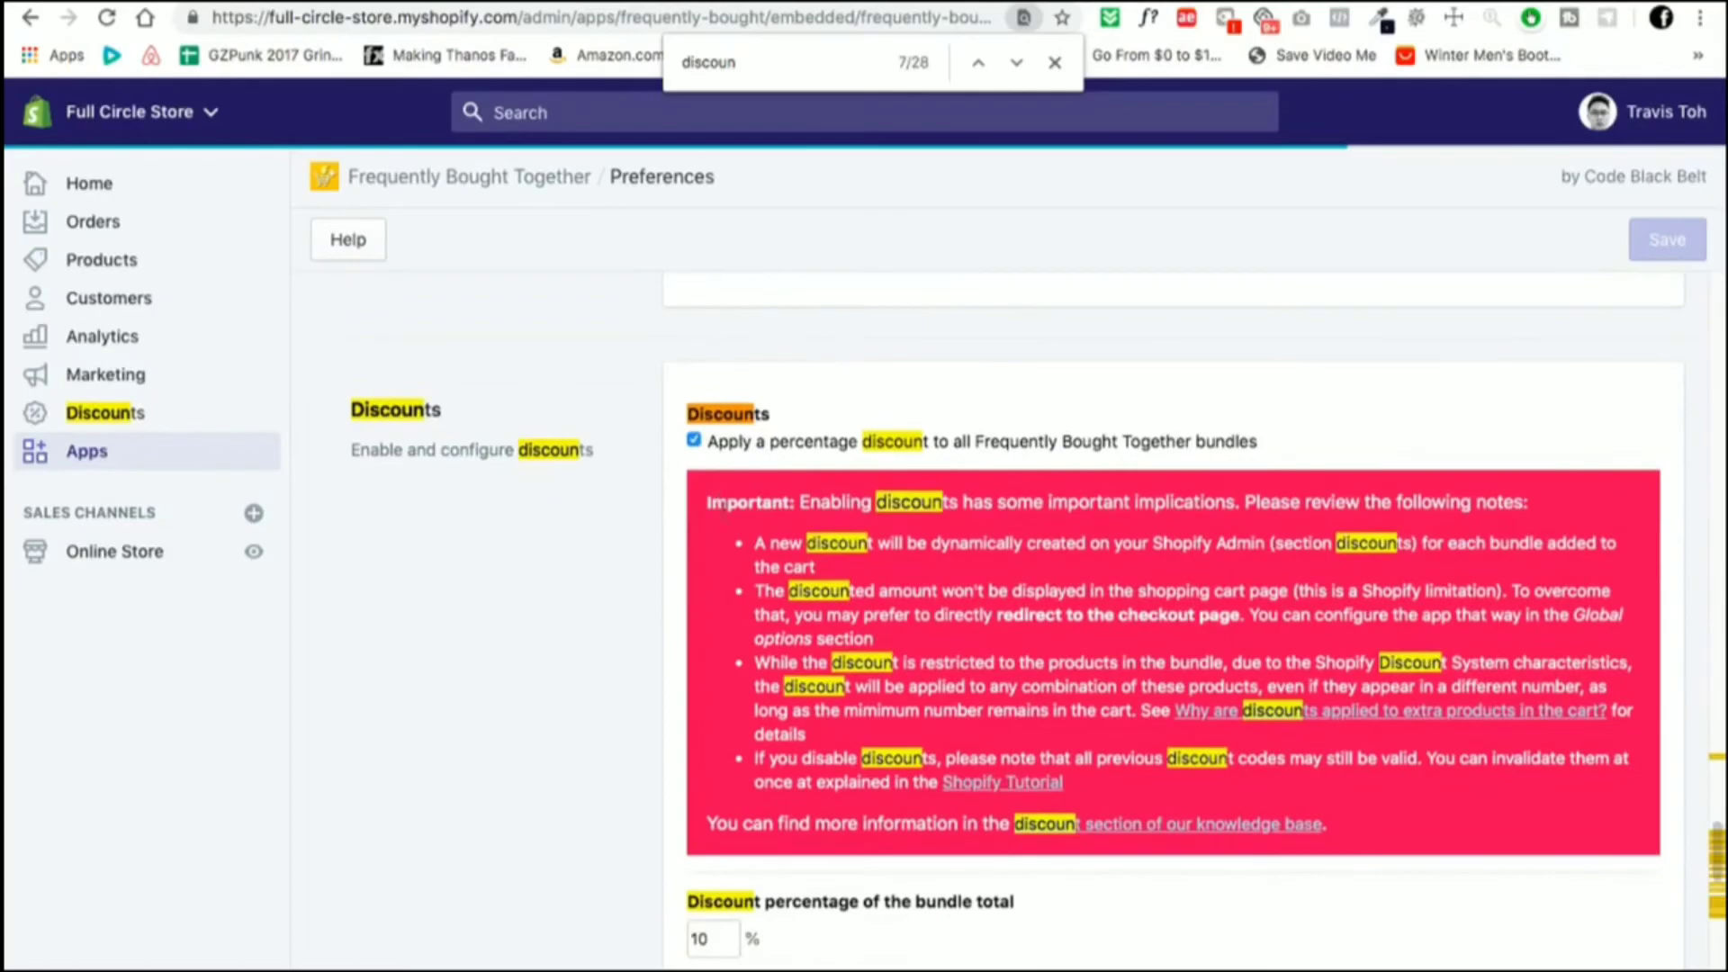
double_click(714, 742)
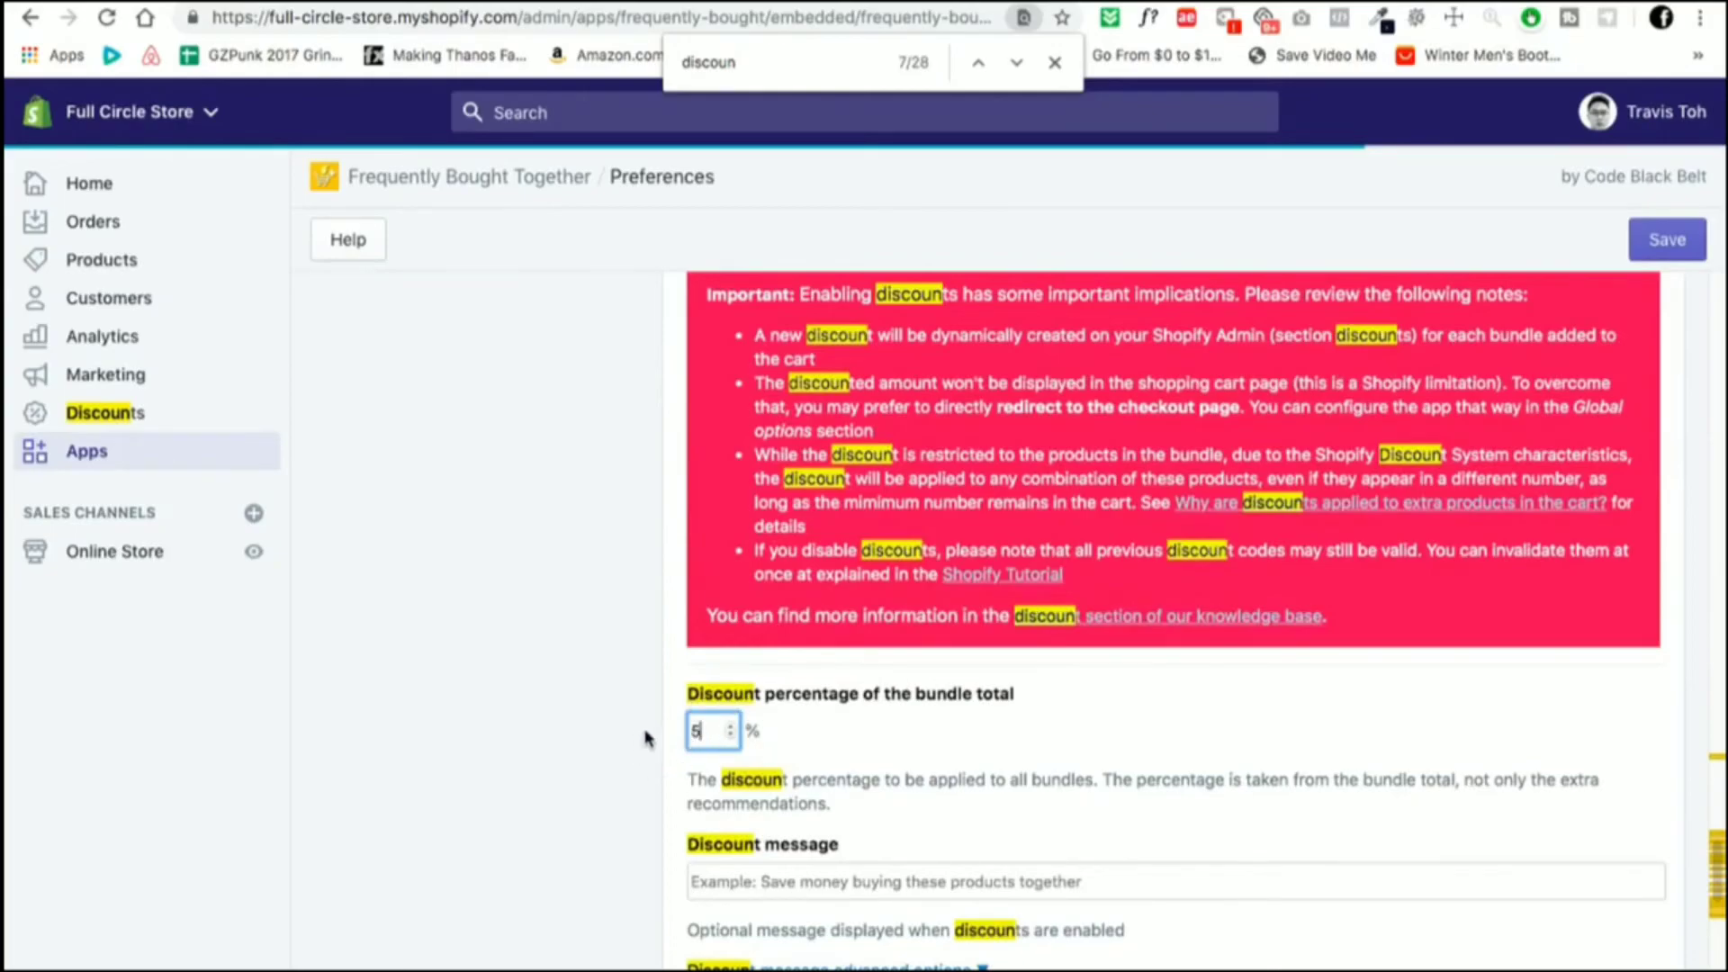
click(771, 884)
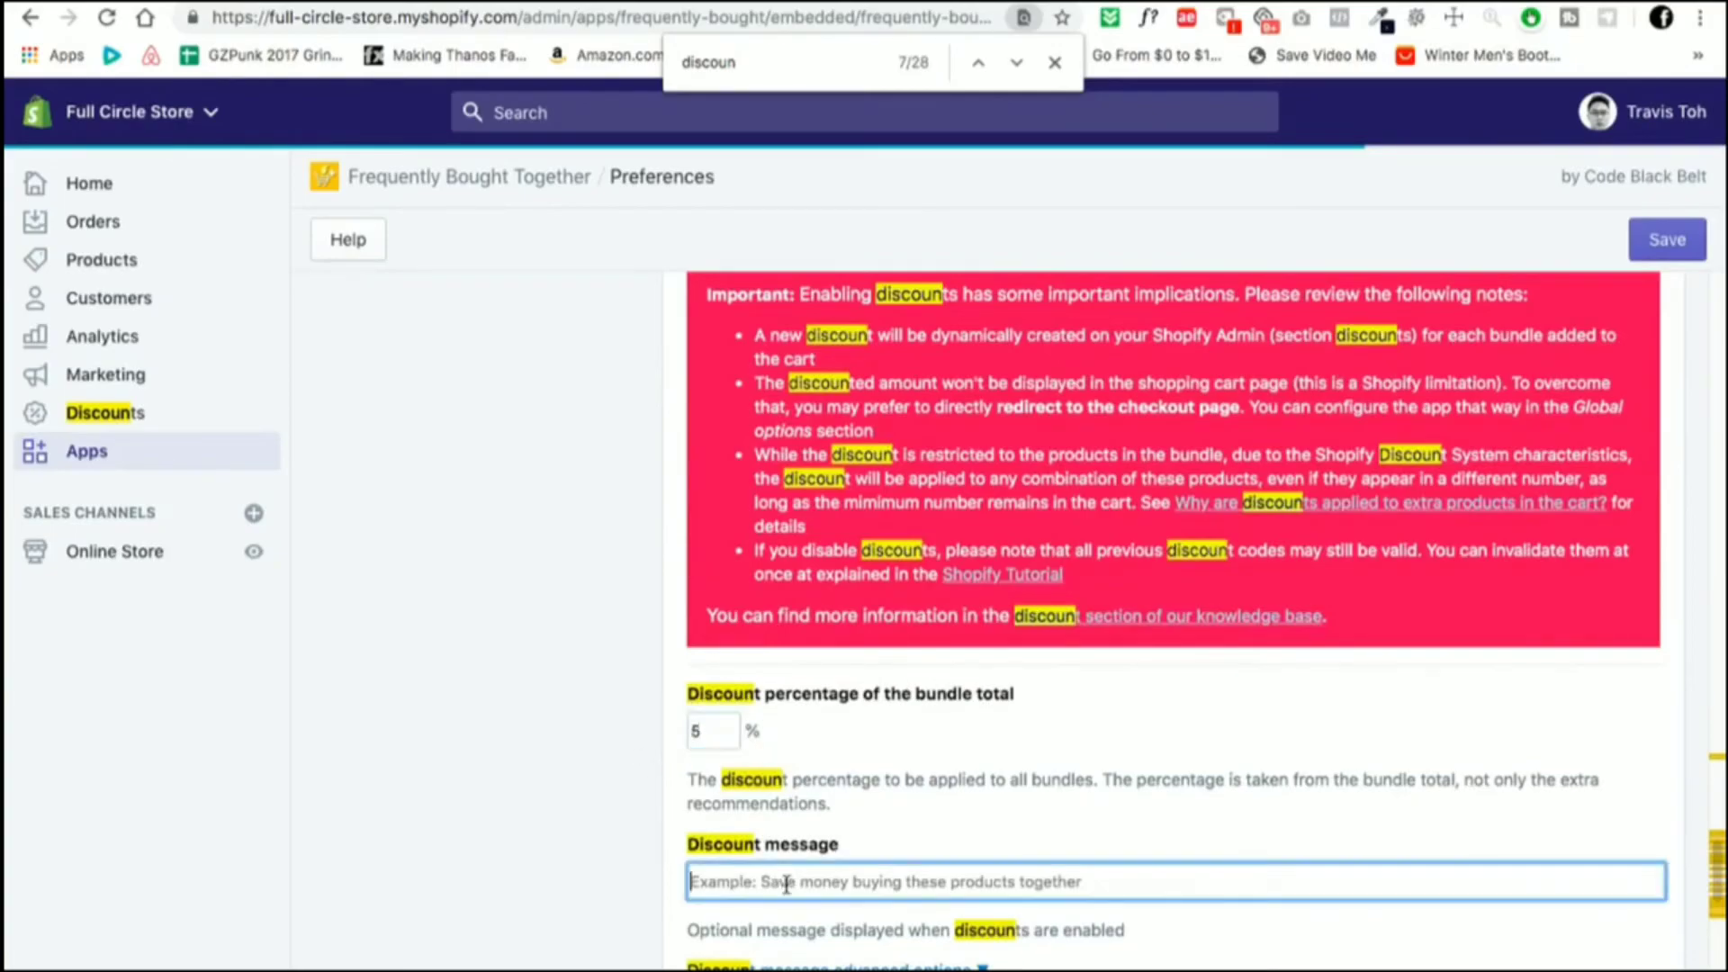
click(1653, 241)
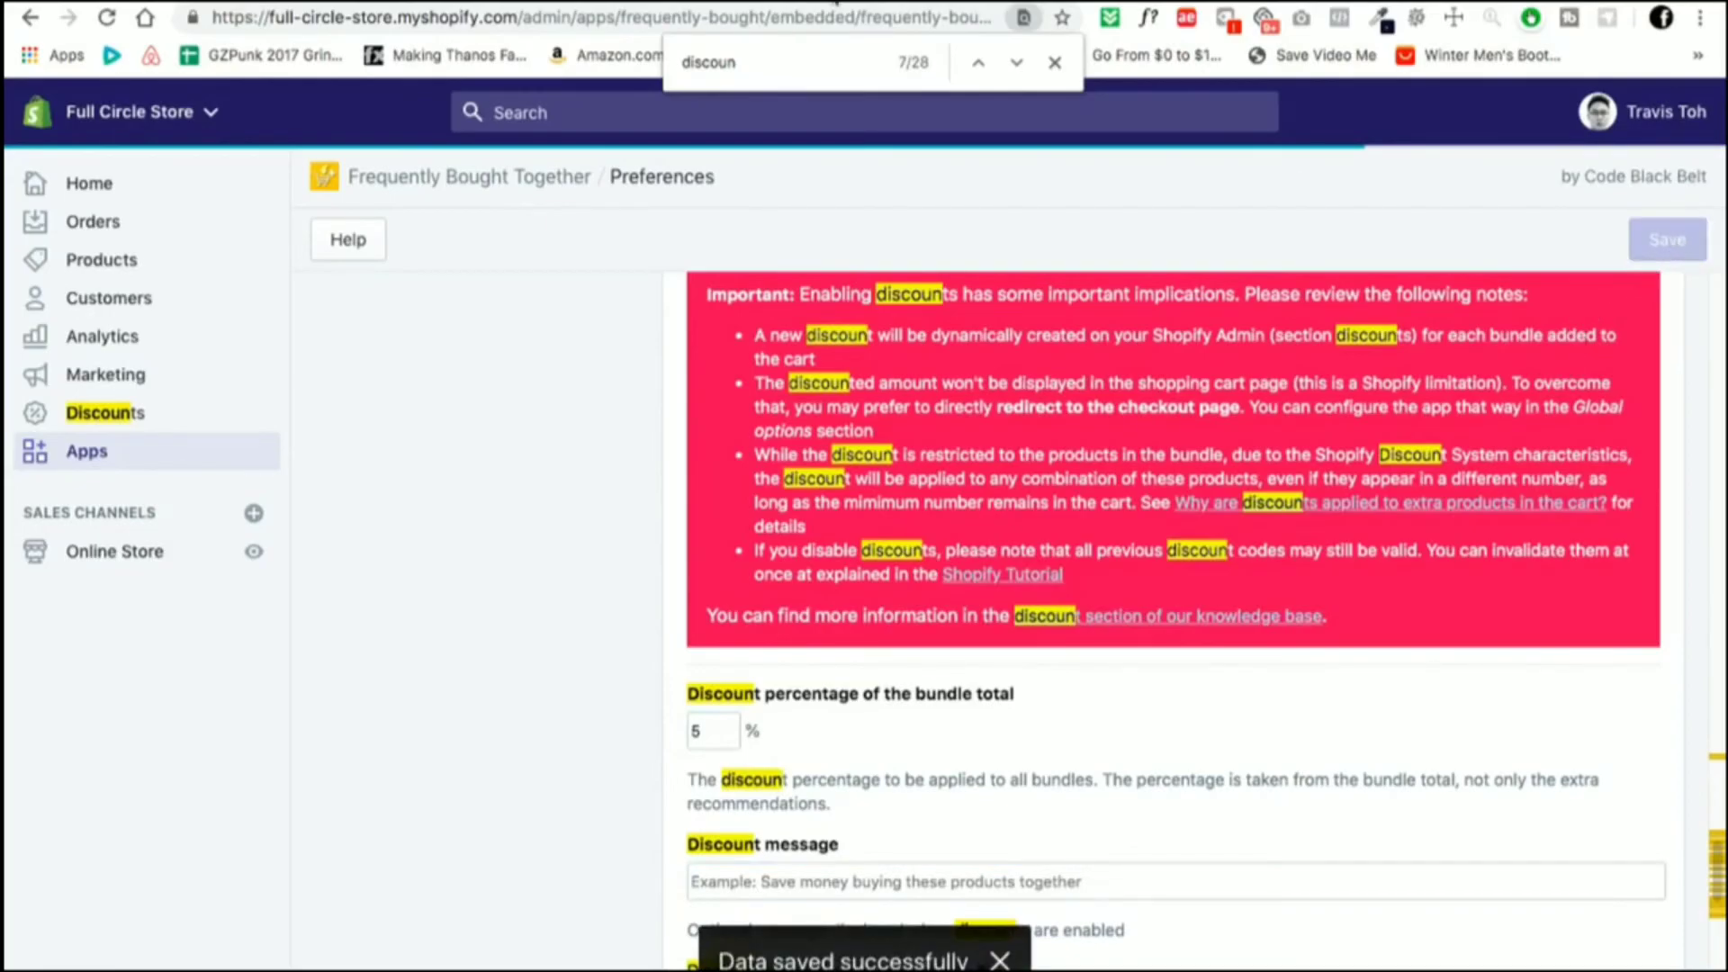
click(836, 2)
scroll(412, 263, up, 5)
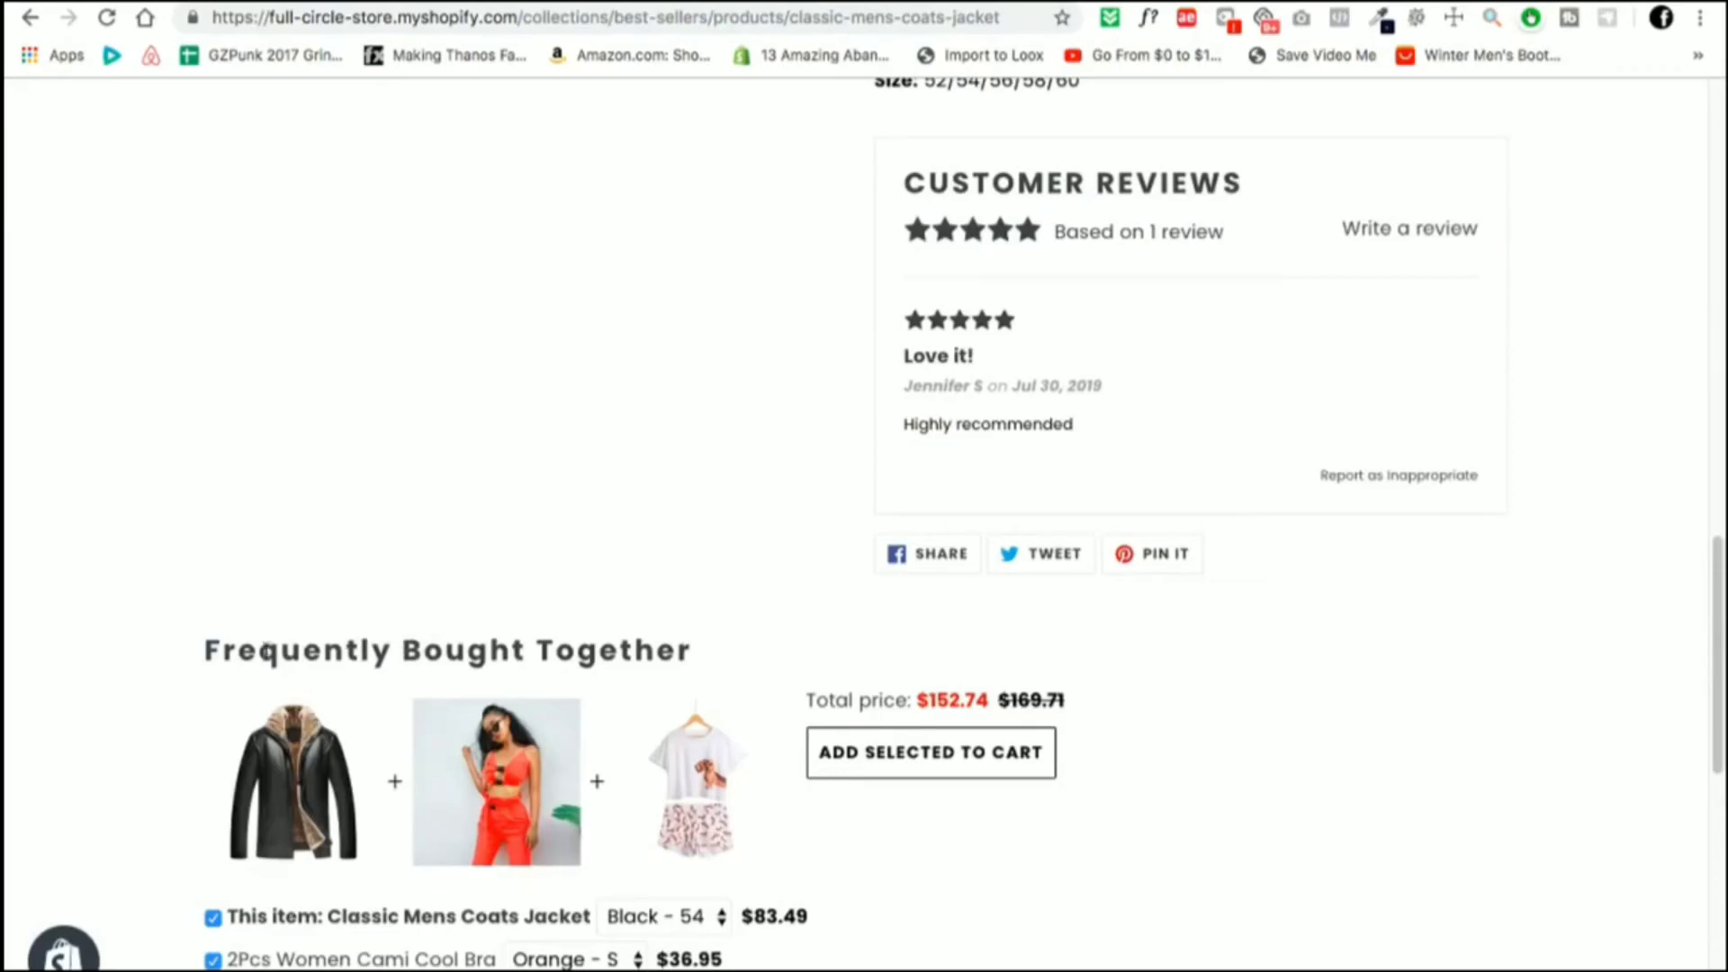
Scroll the jacket page to the Frequently Bought Together bundle, still totalling $152.74 from $169.71
drag(193, 655, 1115, 933)
scroll(1116, 903, down, 5)
drag(1720, 712, 1719, 86)
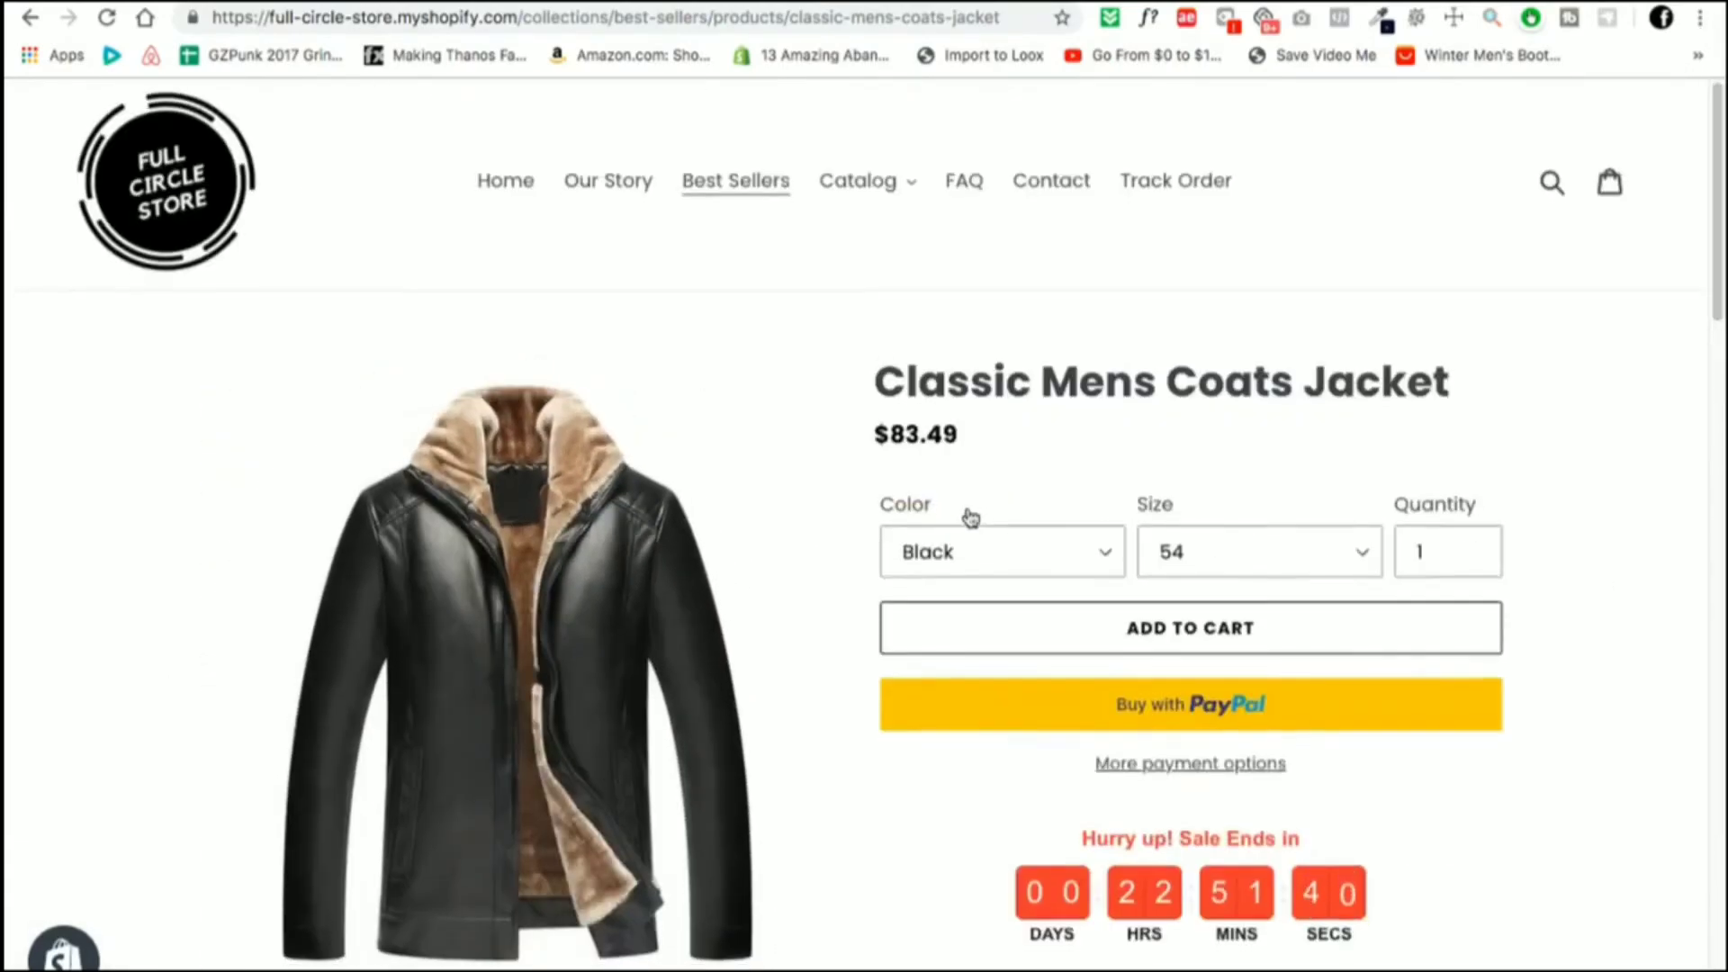
scroll(967, 508, down, 1)
scroll(990, 468, down, 8)
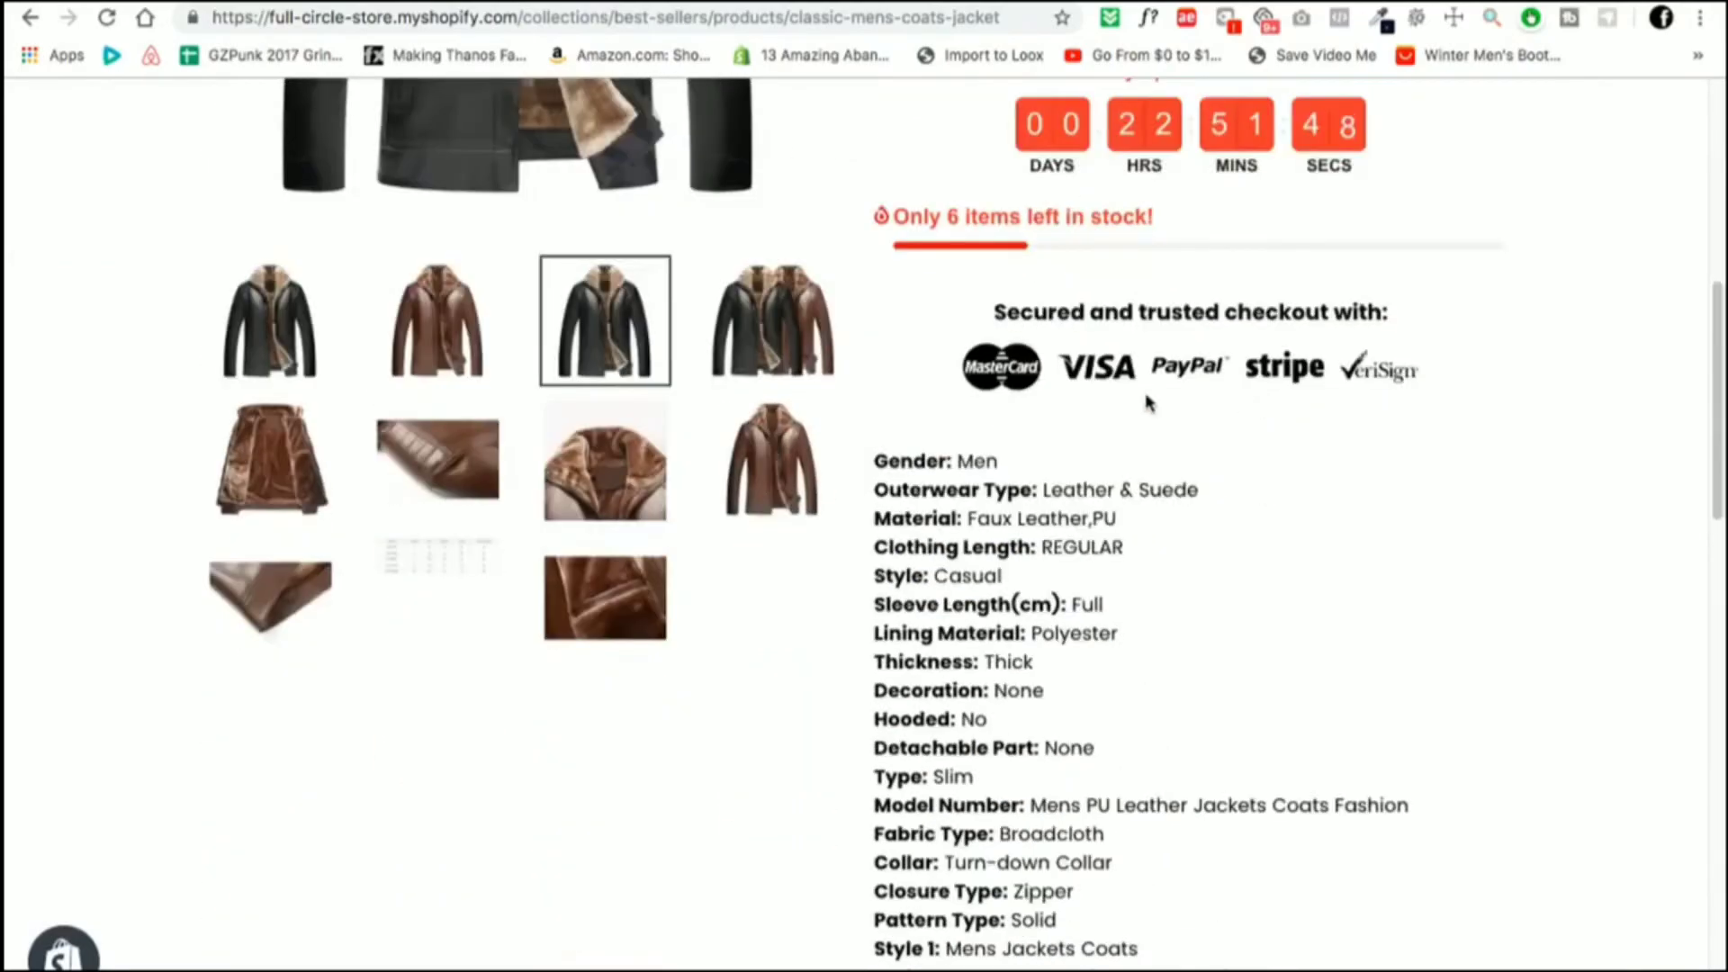
scroll(543, 343, down, 5)
drag(954, 478, 752, 424)
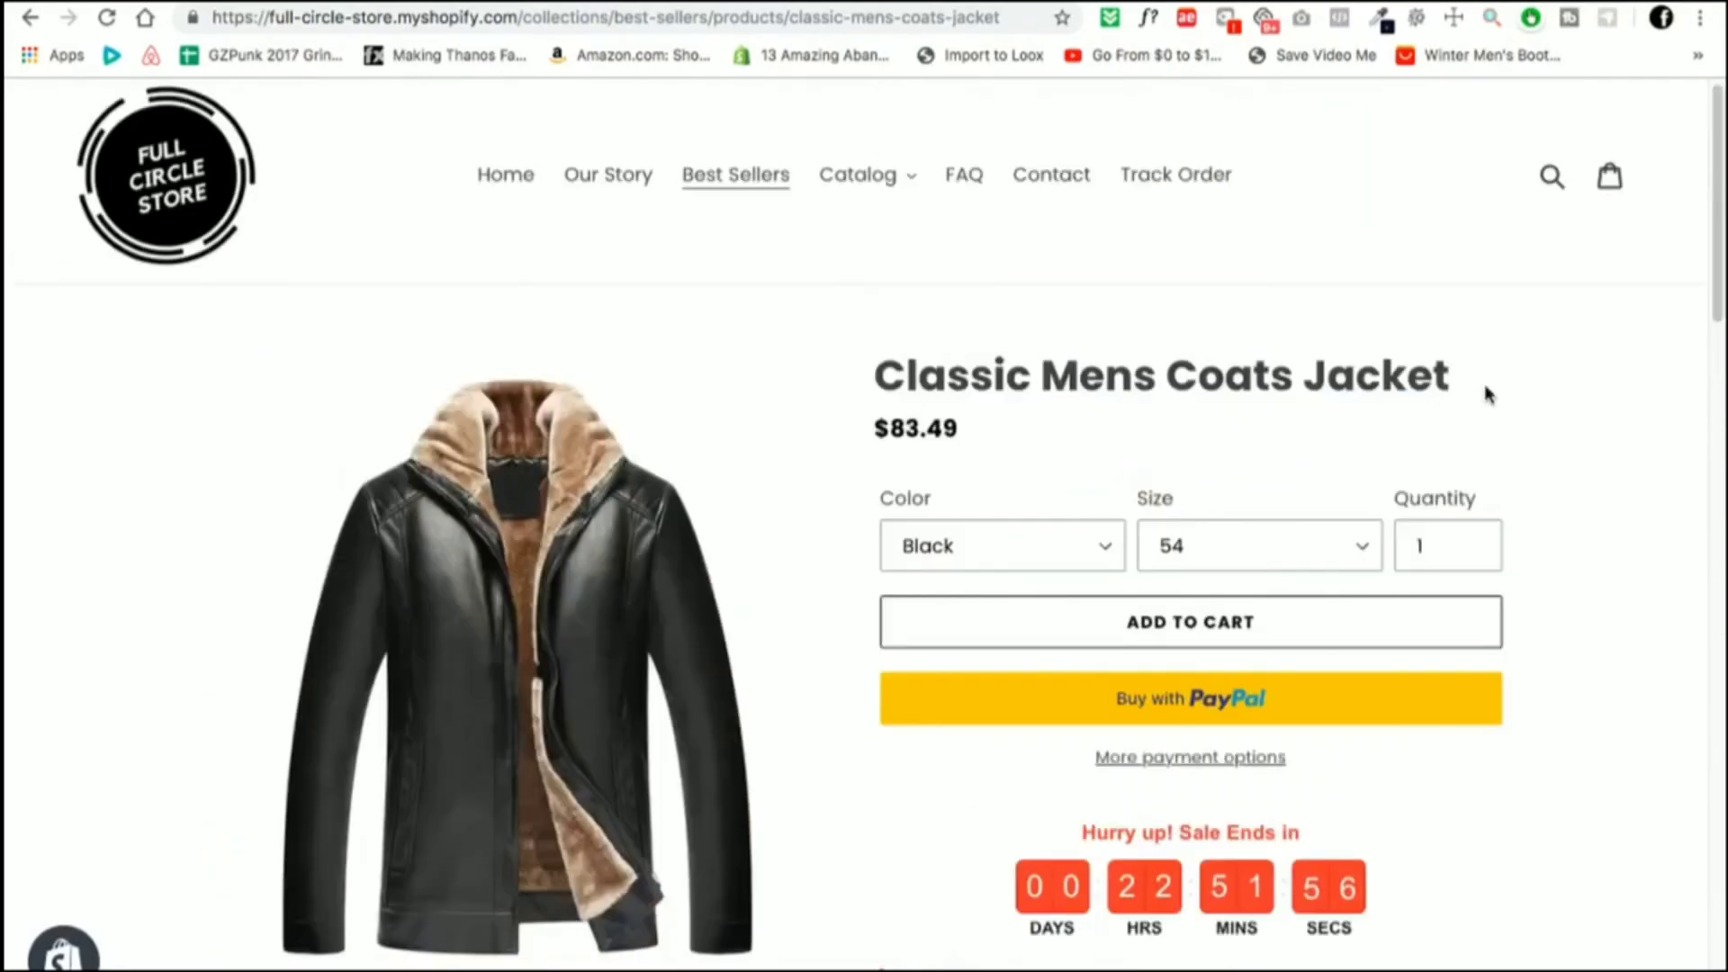
scroll(1466, 394, down, 15)
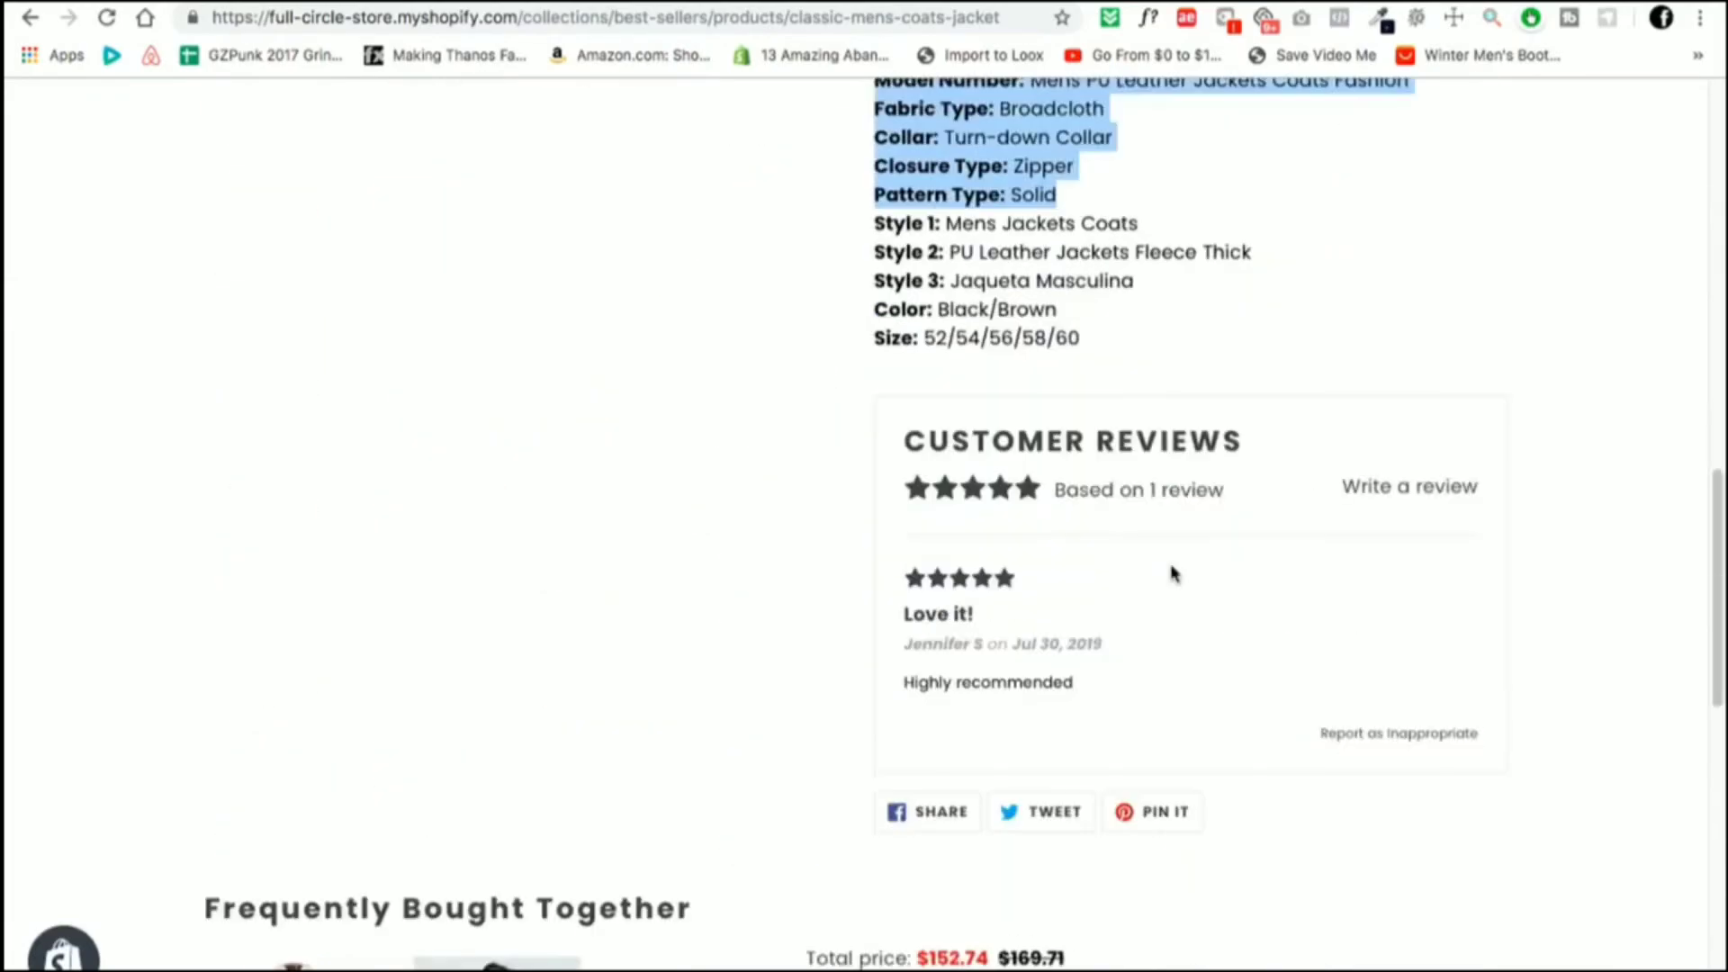
scroll(809, 549, down, 10)
scroll(418, 360, up, 1)
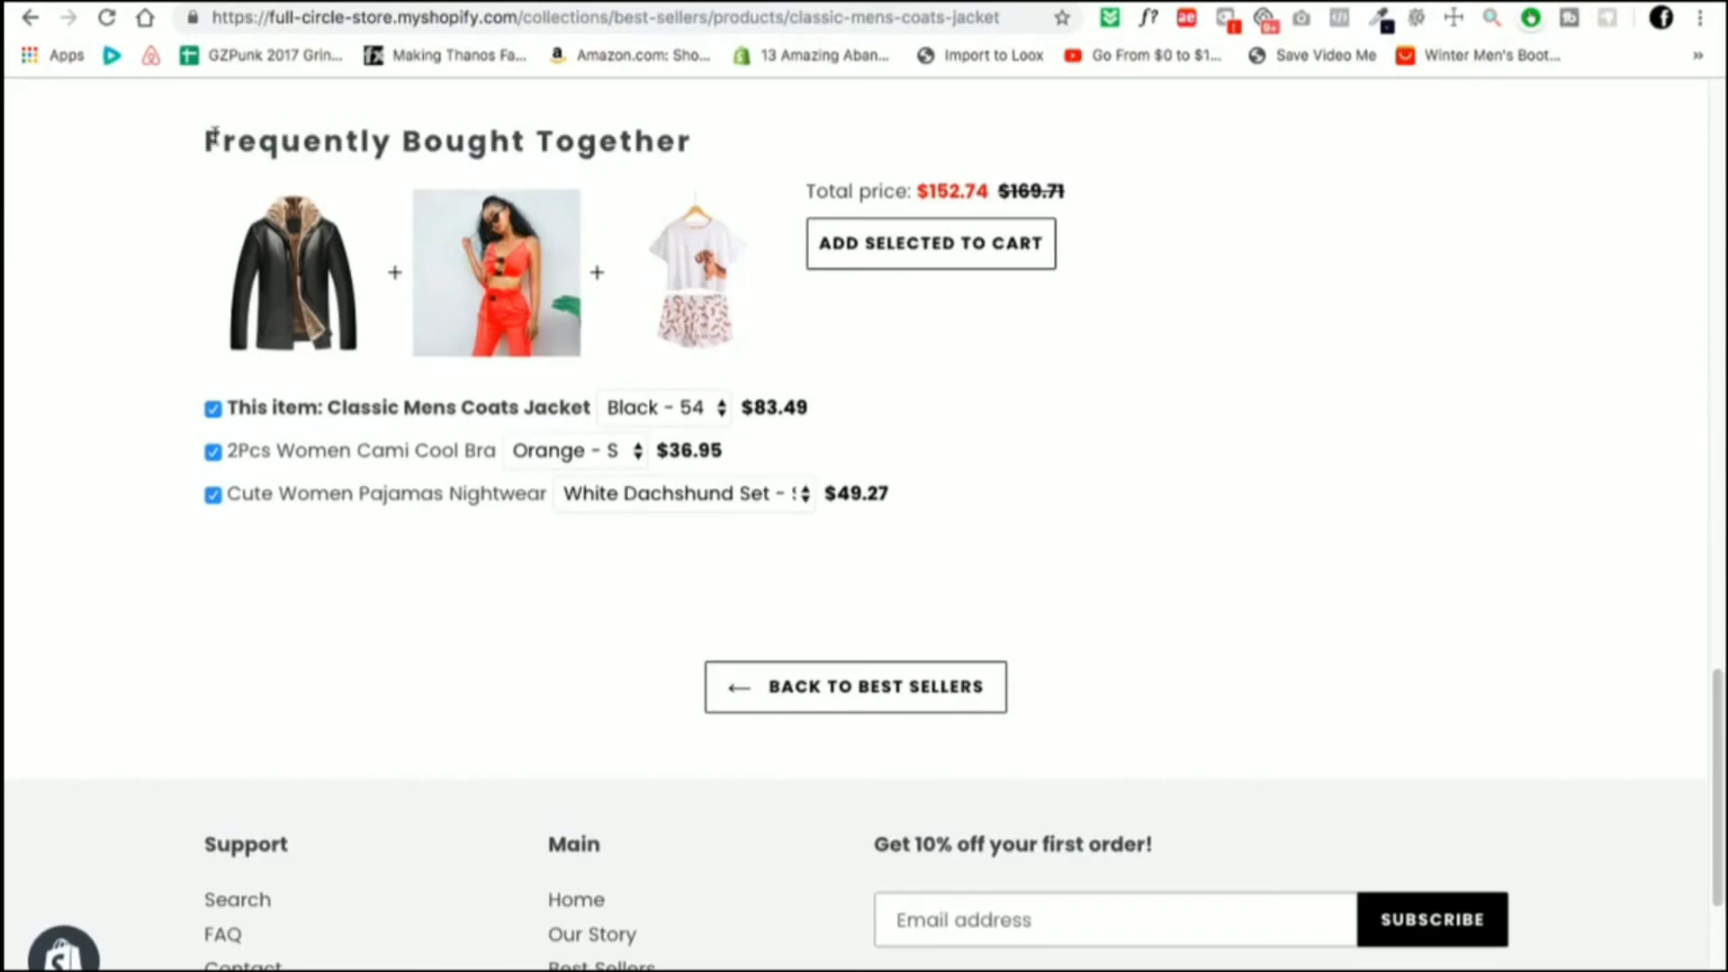
drag(215, 133, 634, 142)
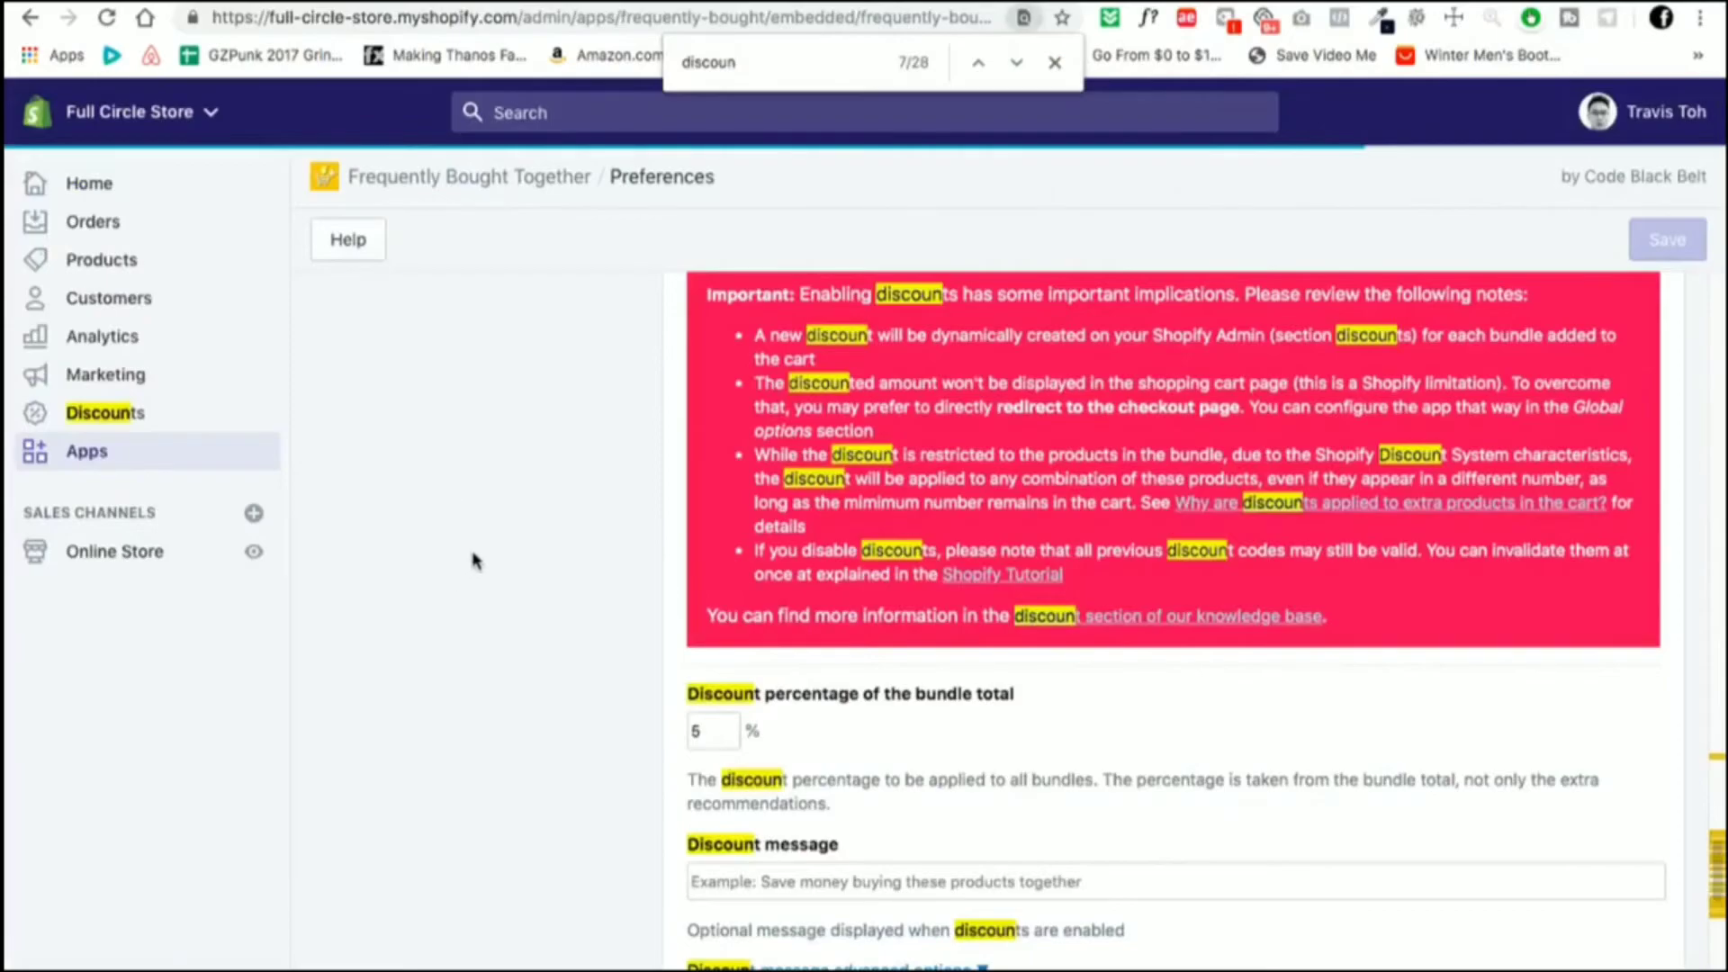
Revisit the installed apps list, then return to the storefront jacket product page
click(83, 452)
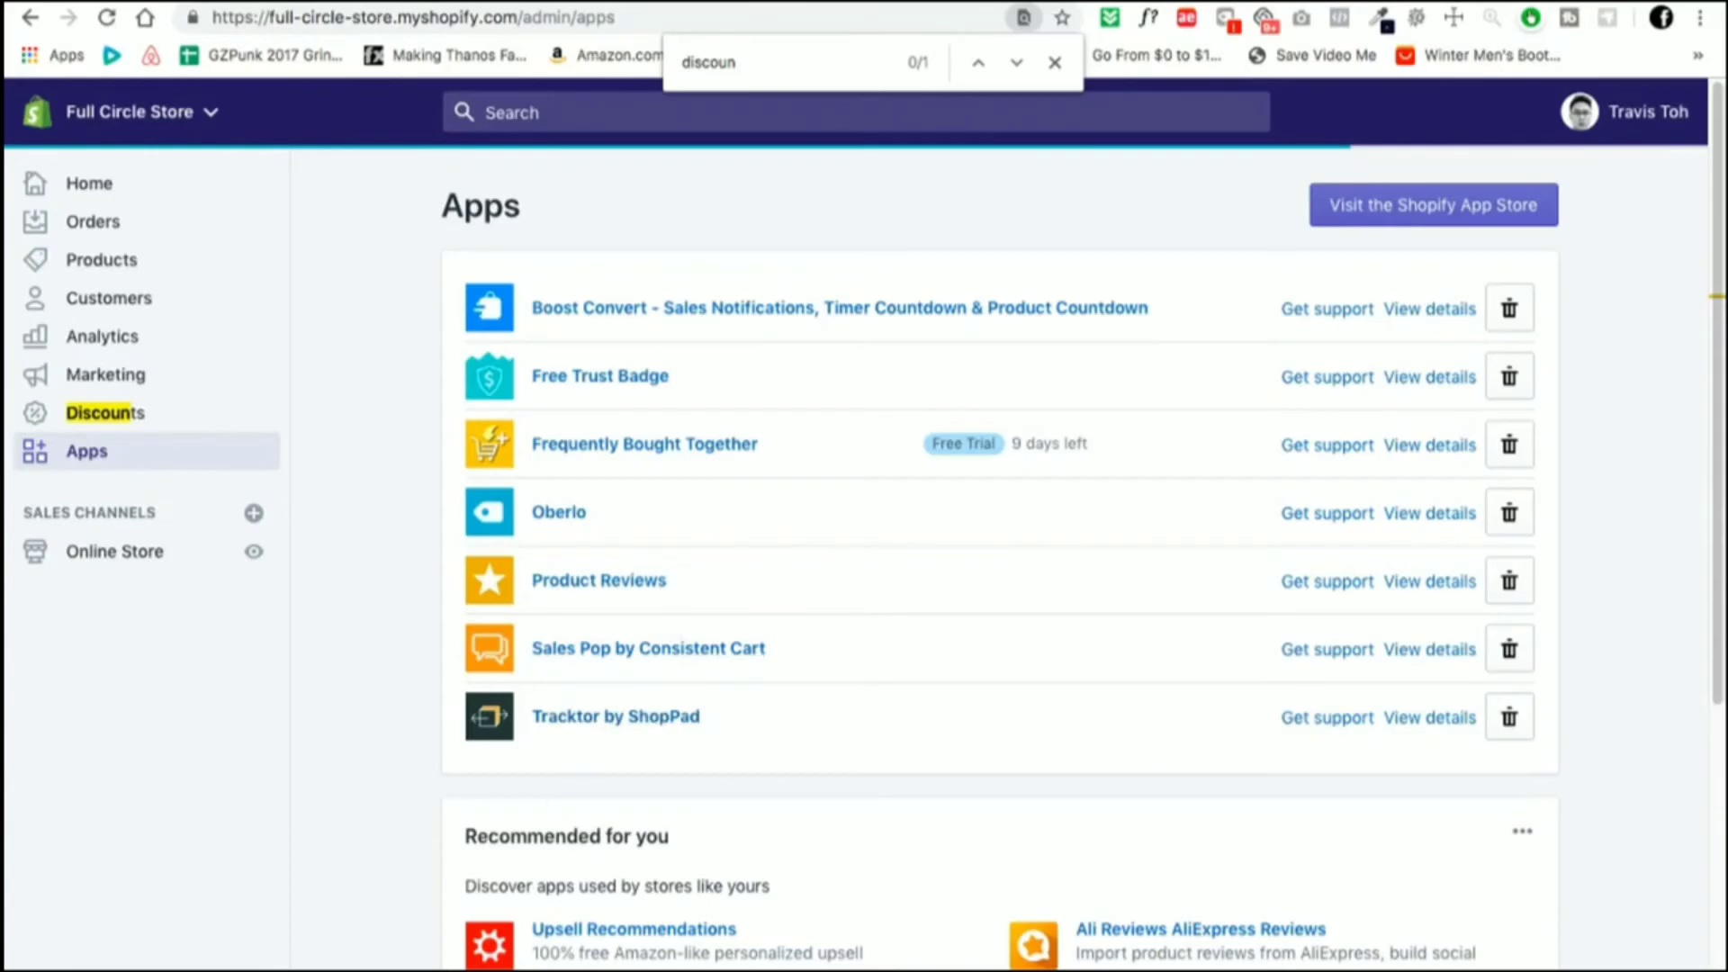
click(588, 308)
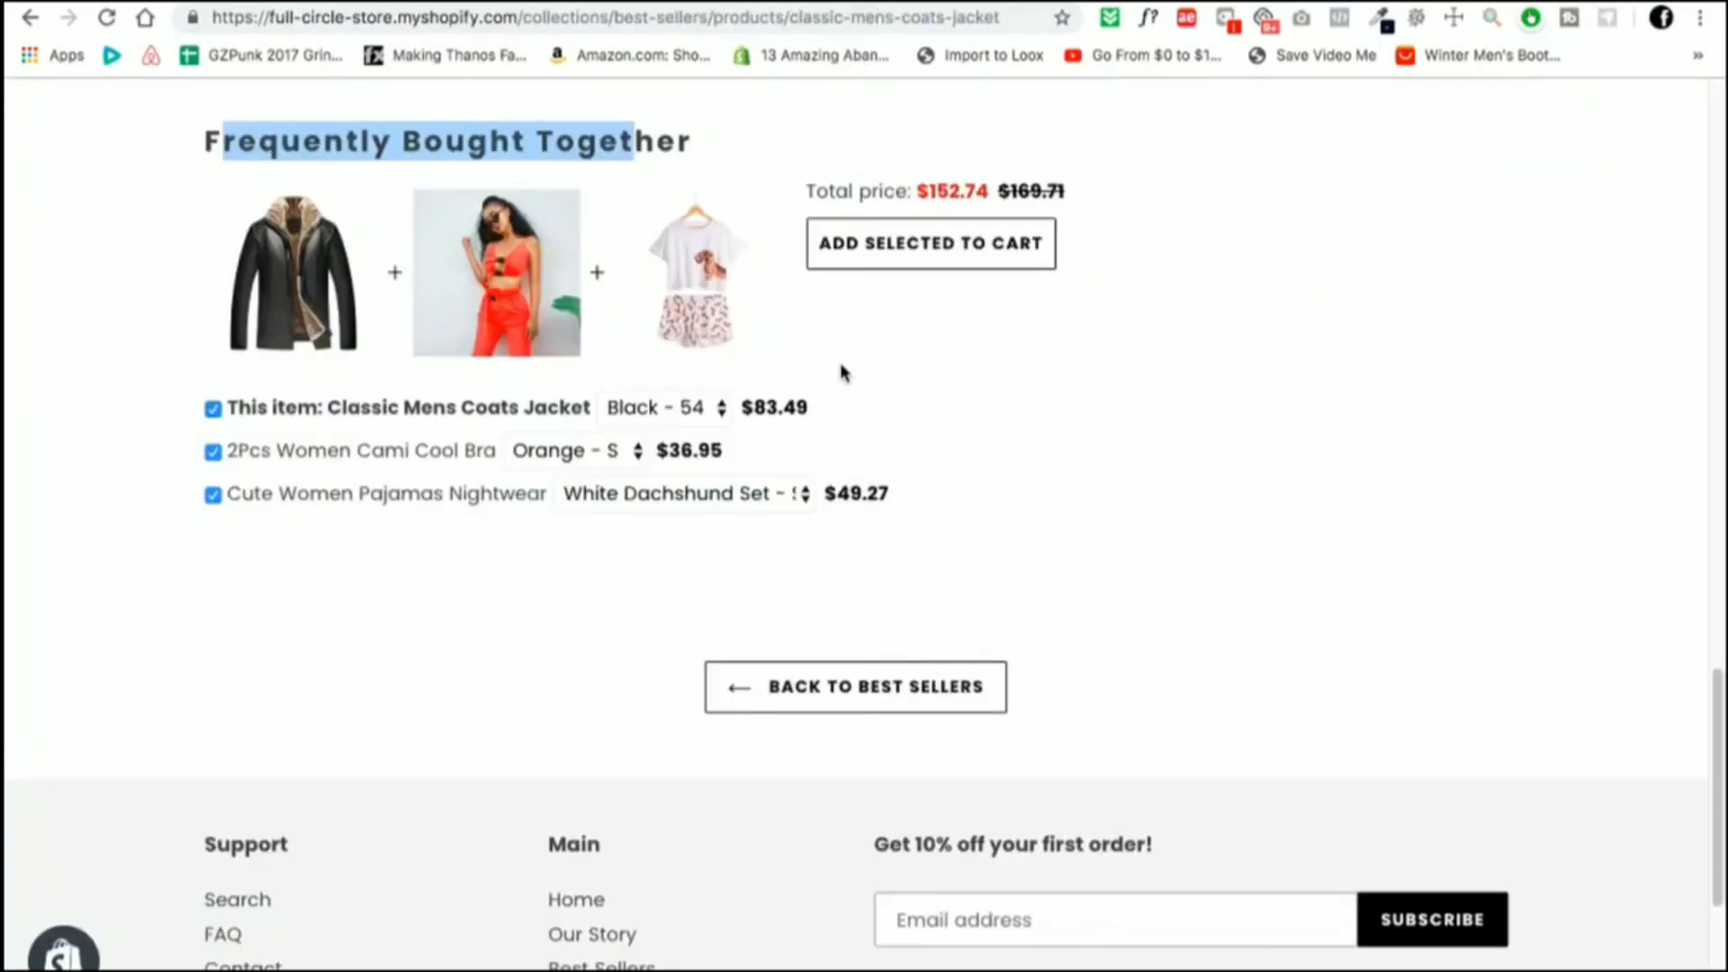
Switch between the jacket product page and the admin Apps list showing Tracktor by ShopPad
scroll(918, 745, down, 5)
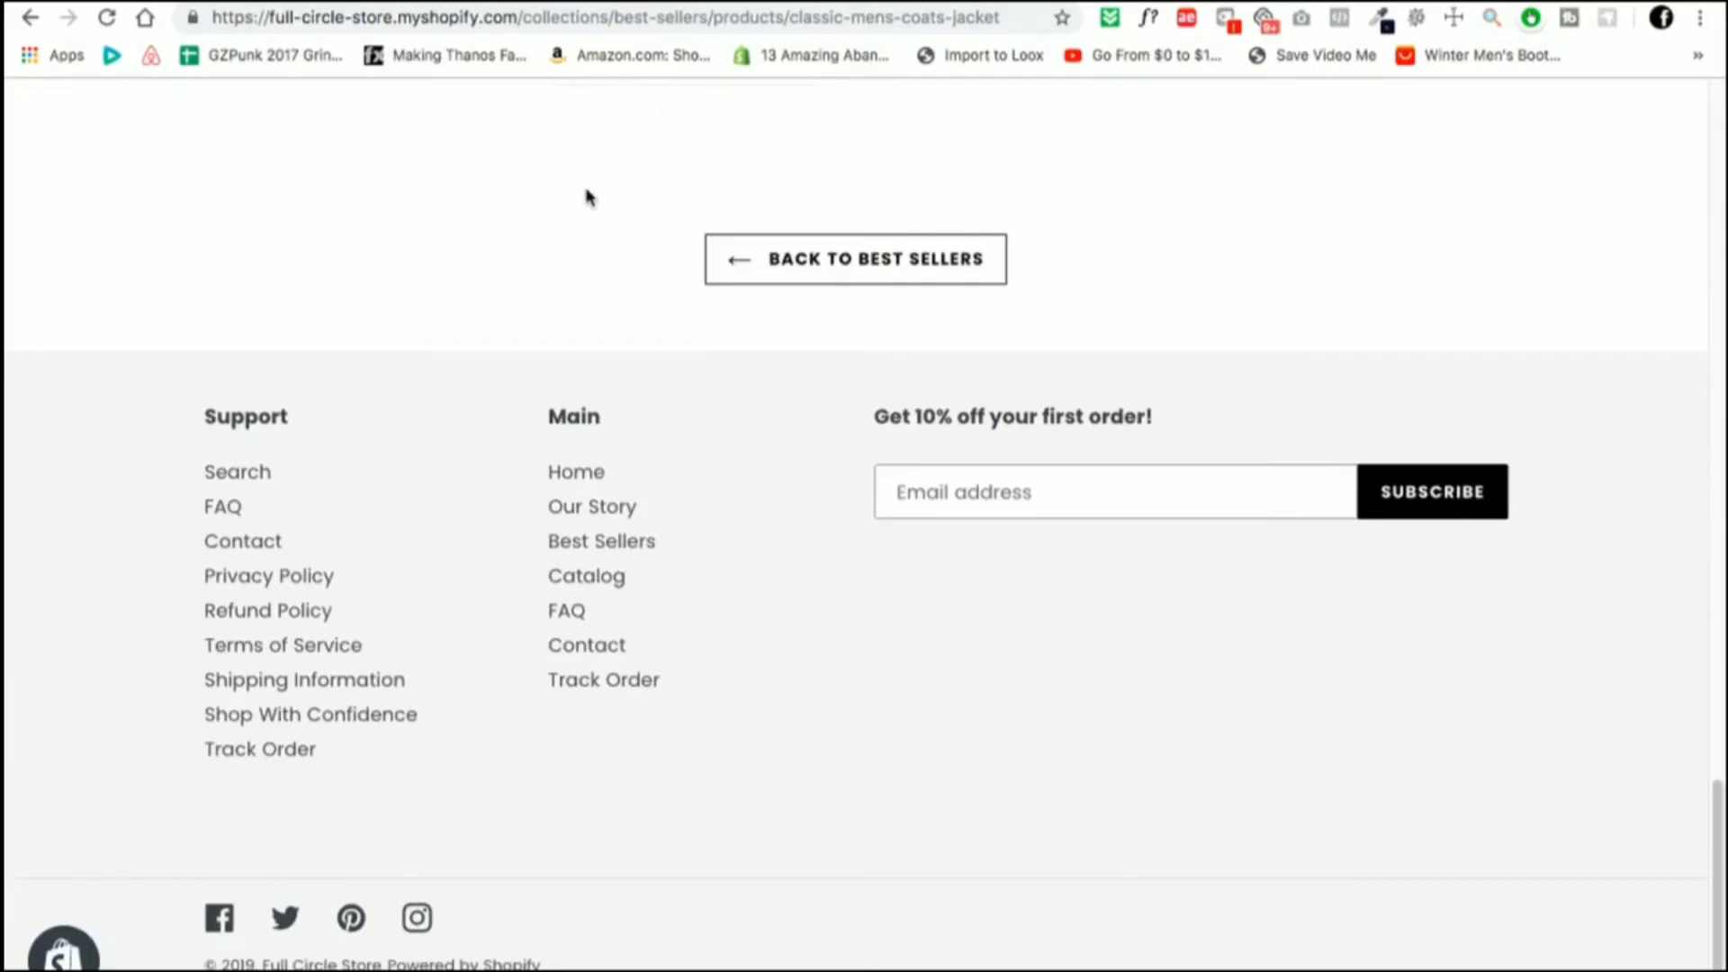
scroll(586, 192, up, 20)
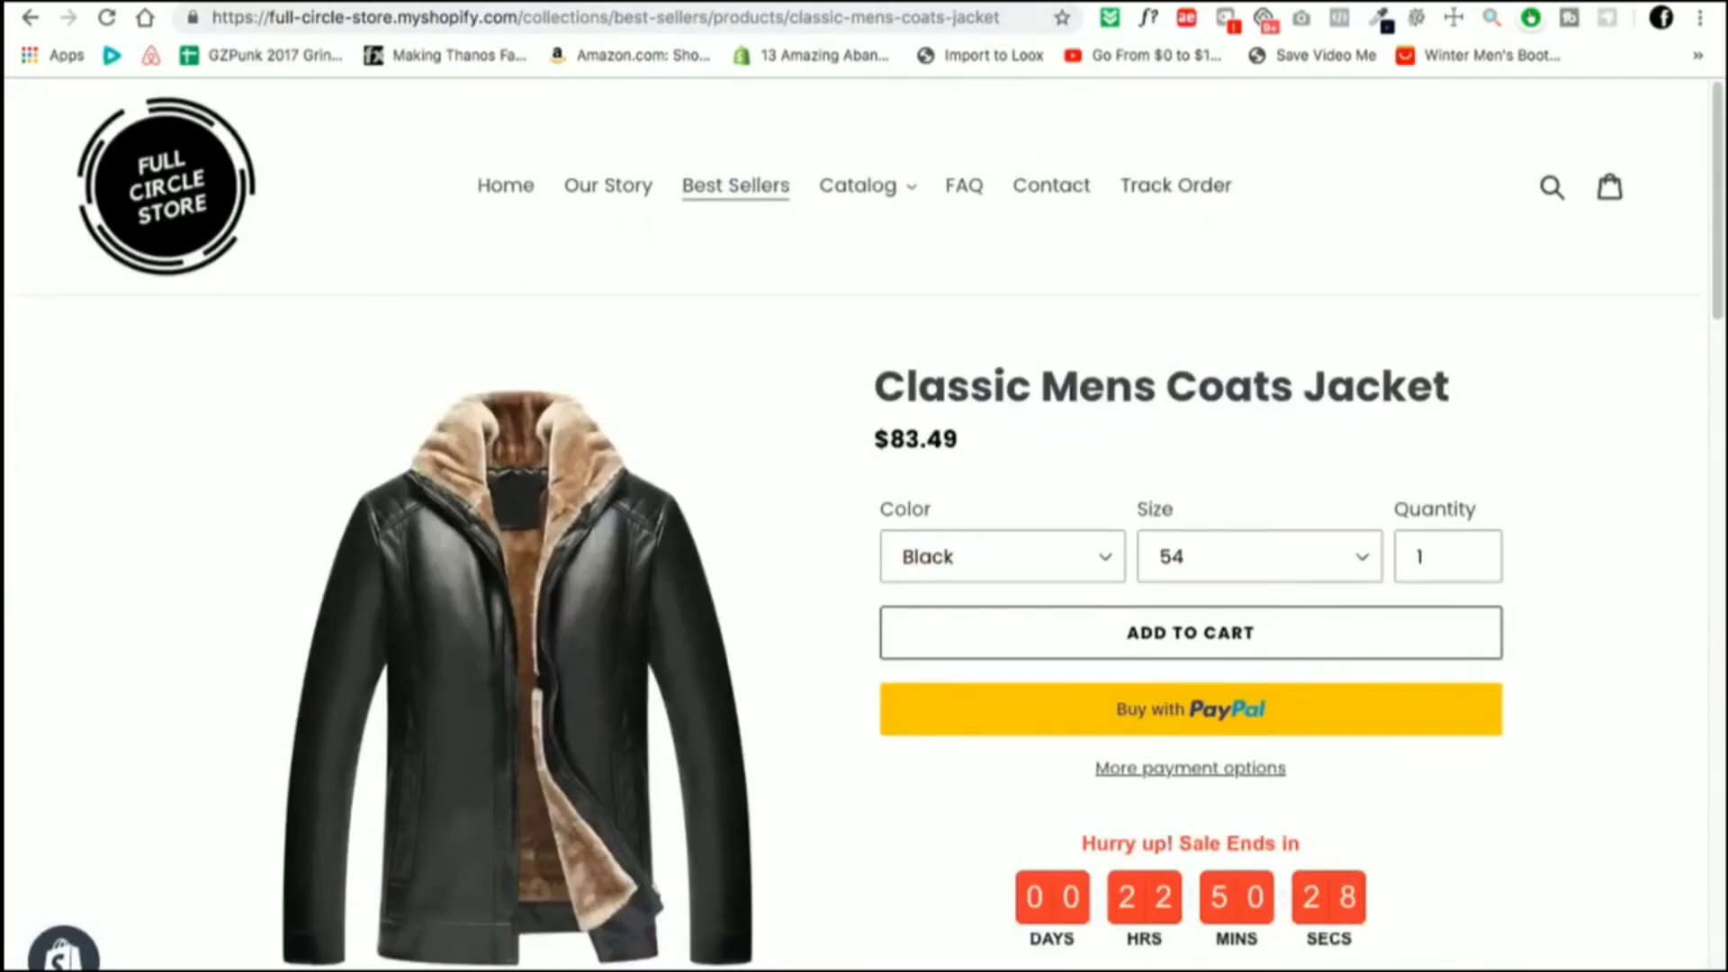
click(702, 2)
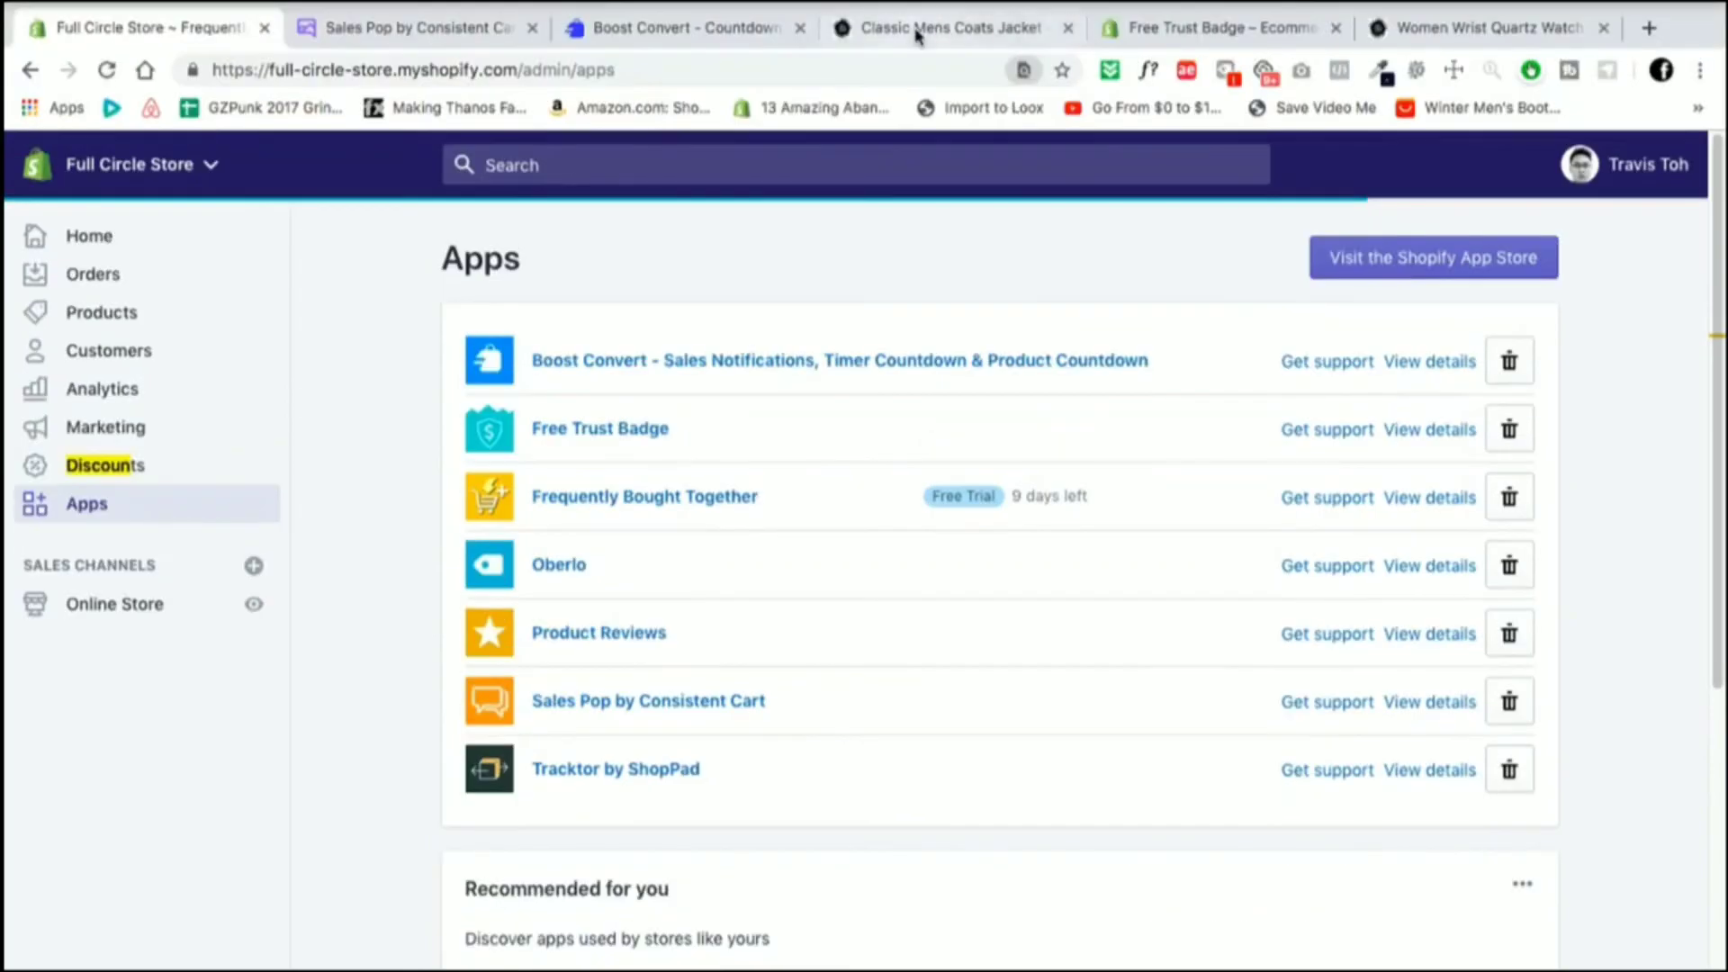
click(913, 29)
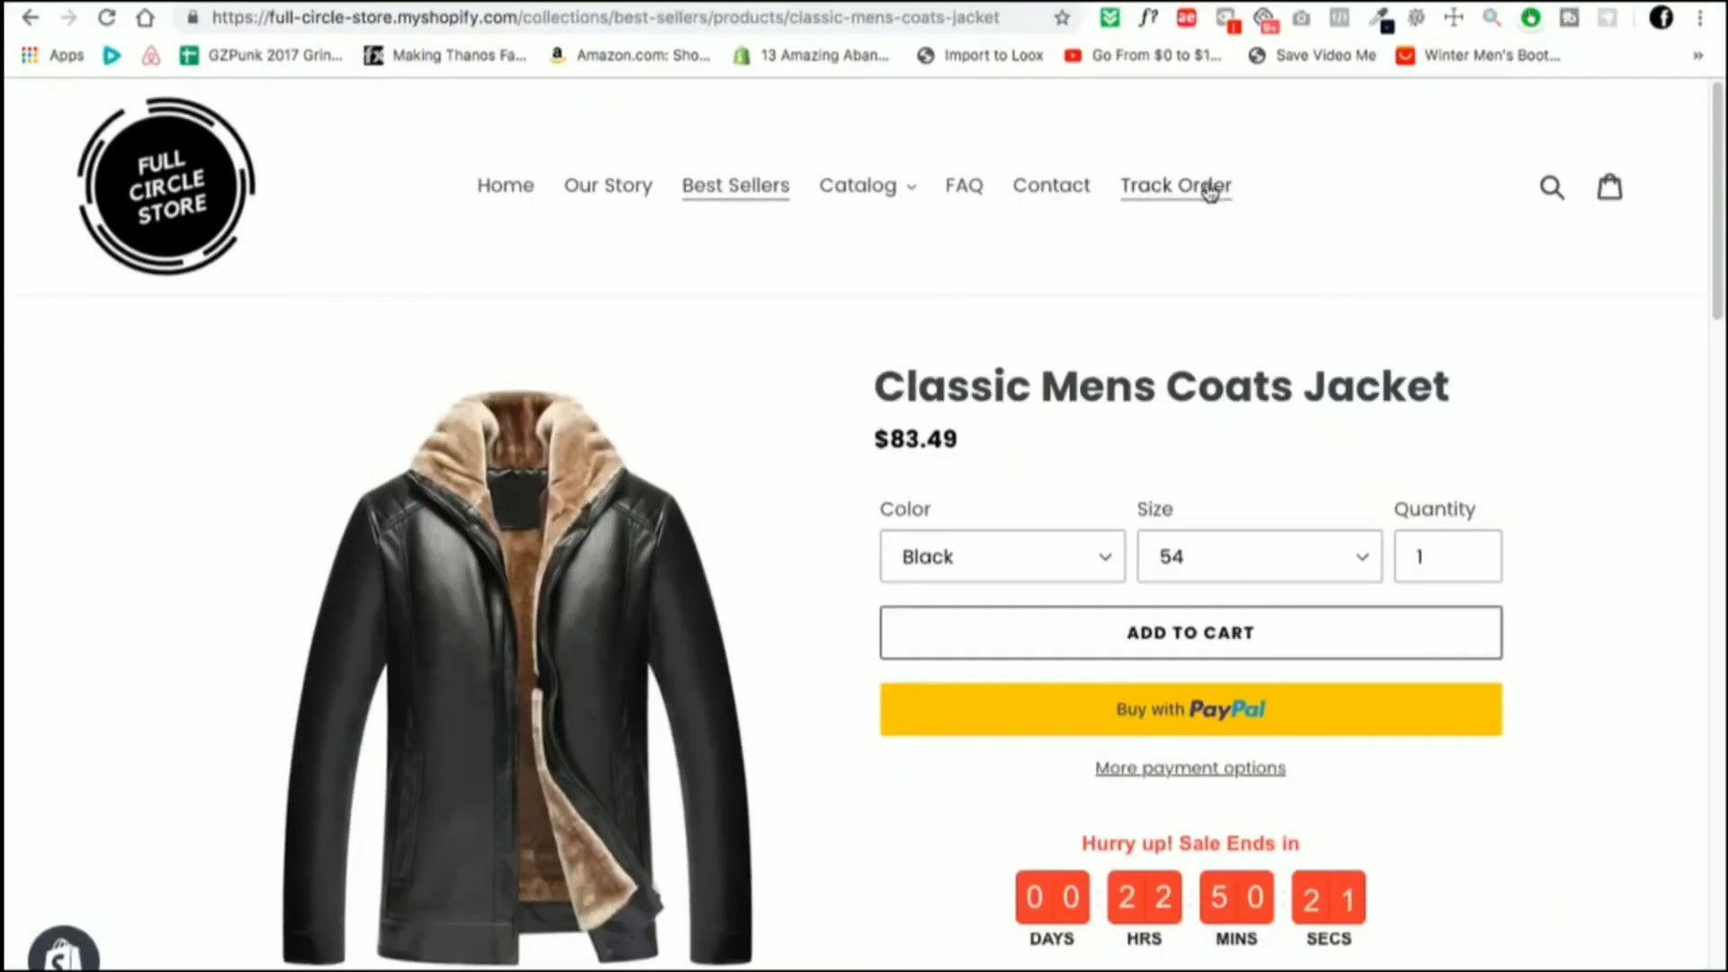
scroll(1221, 208, down, 20)
scroll(216, 776, down, 2)
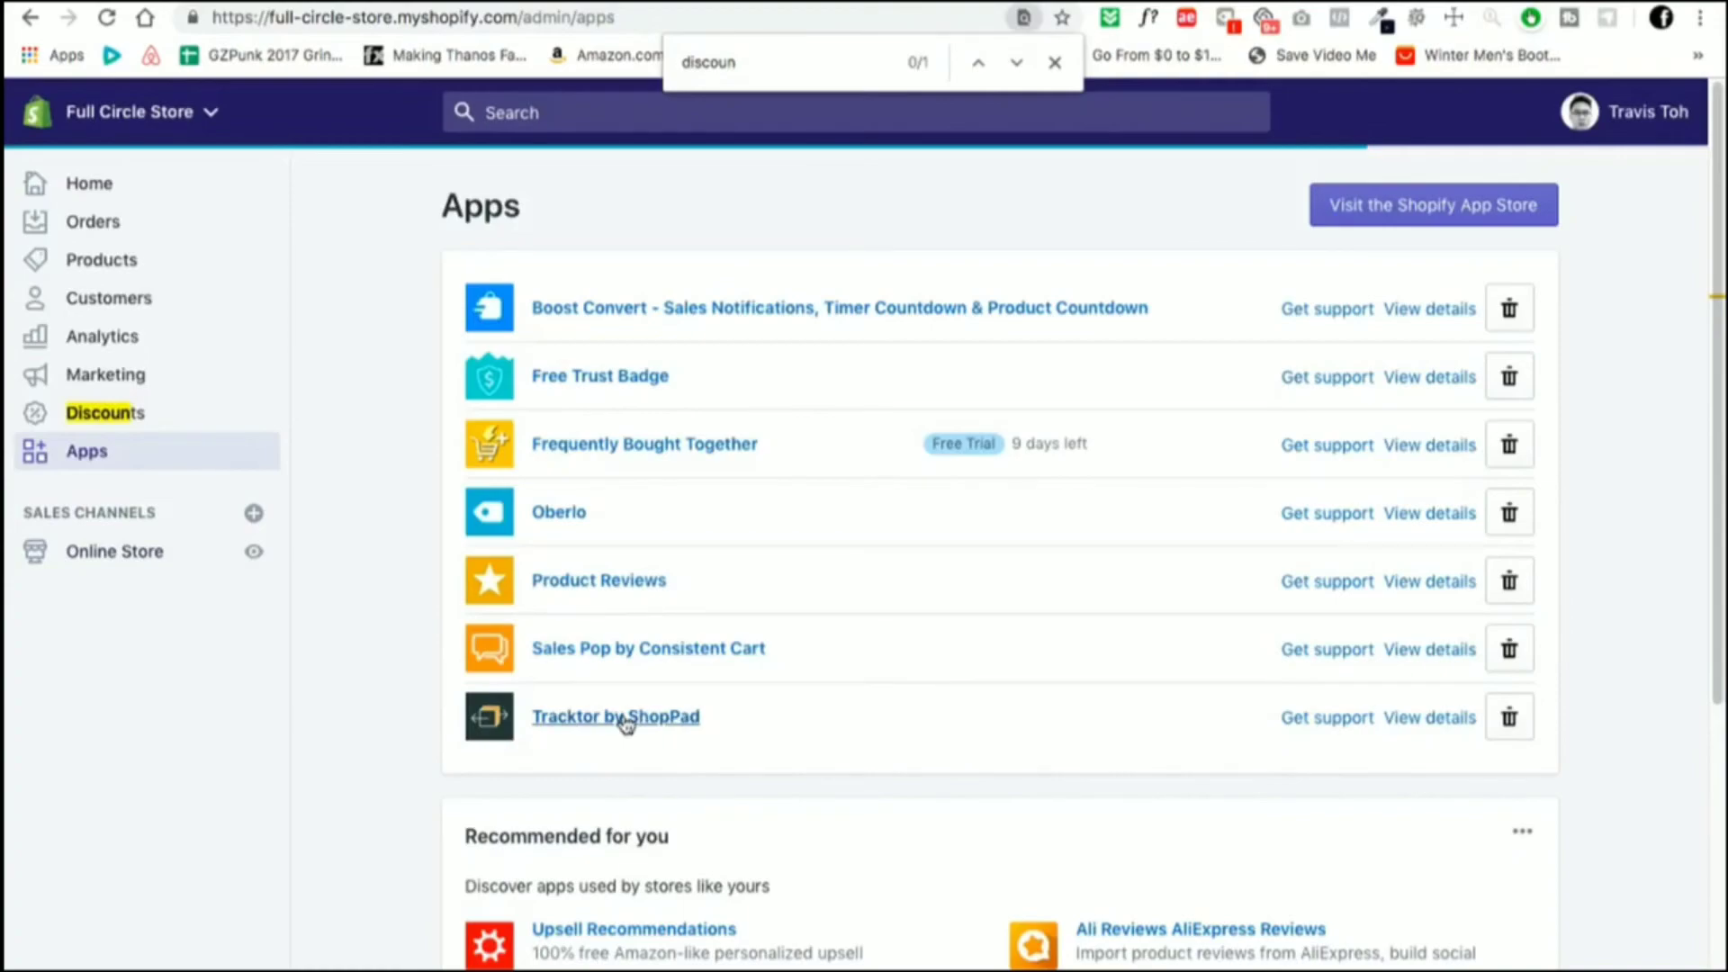
Open the Main menu under Online Store > Navigation and scroll to its last item
click(119, 550)
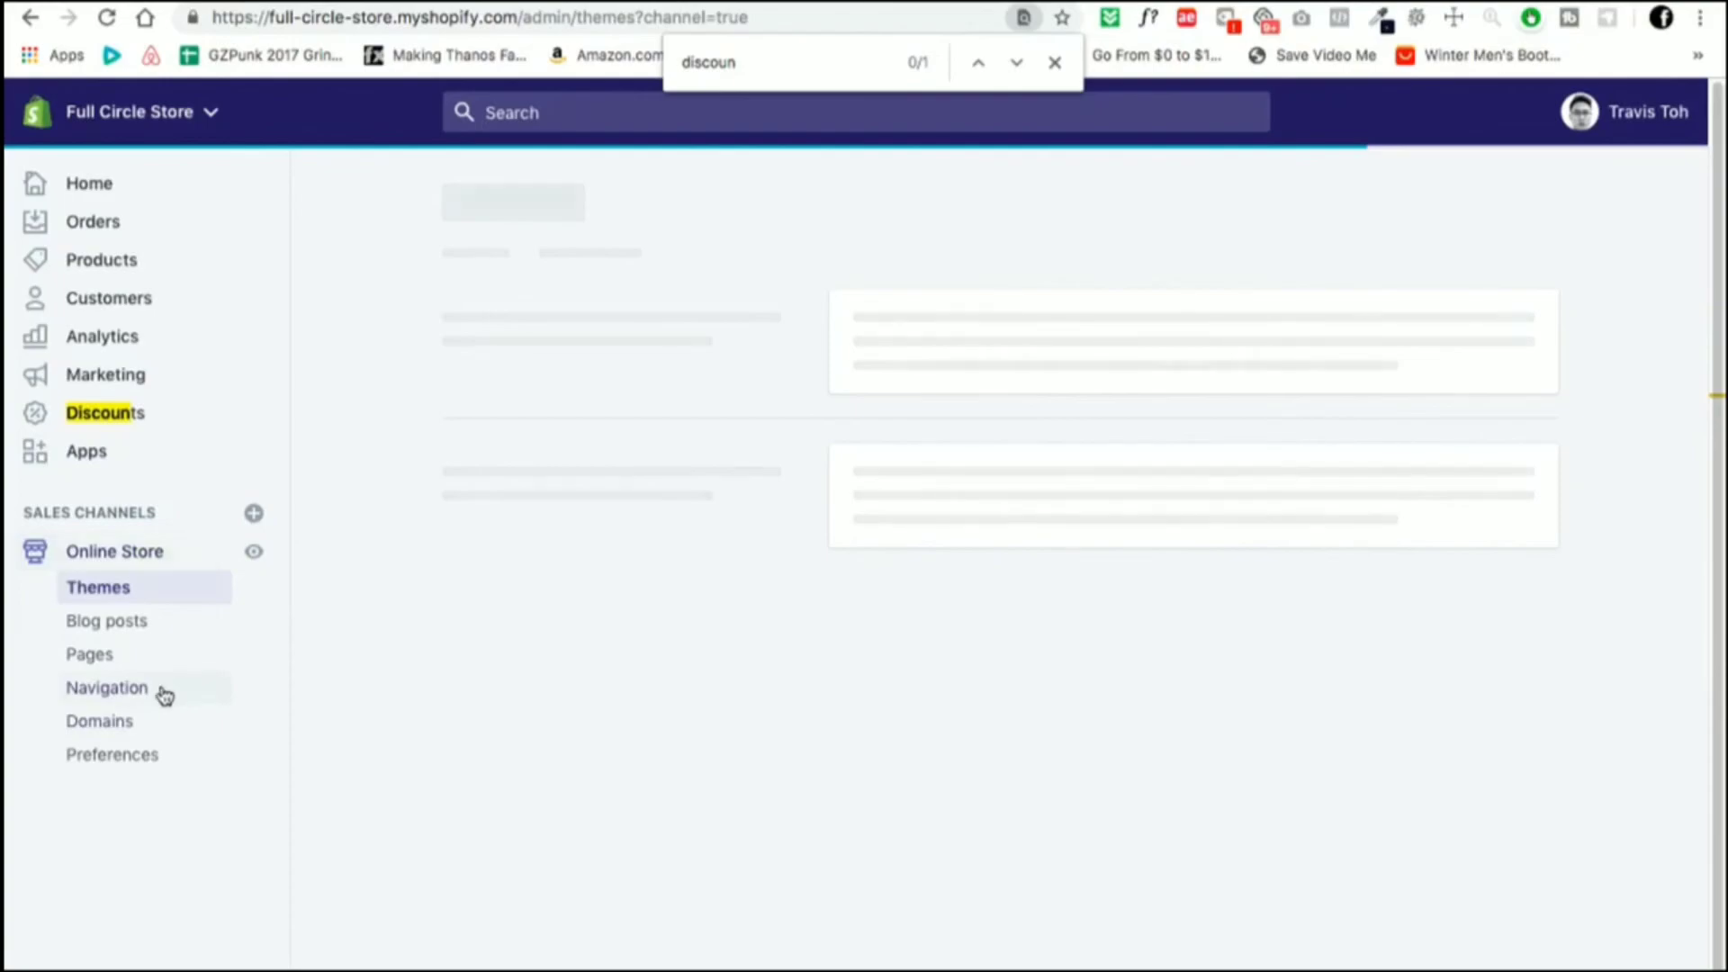
click(167, 693)
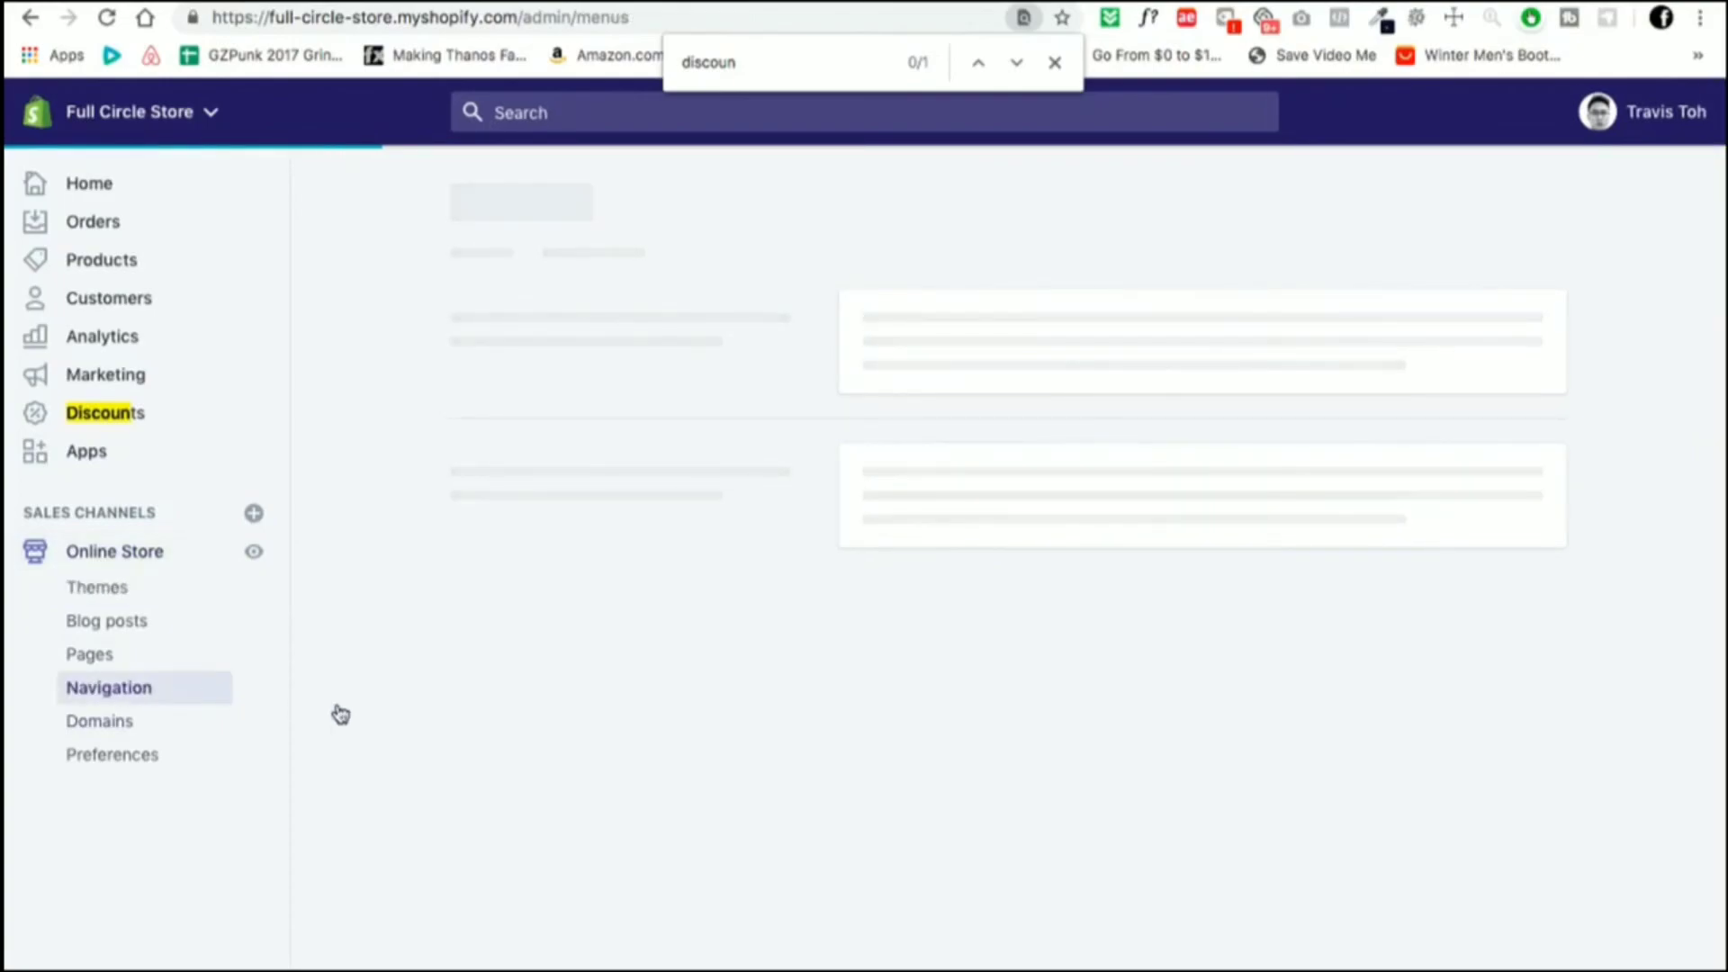
click(852, 450)
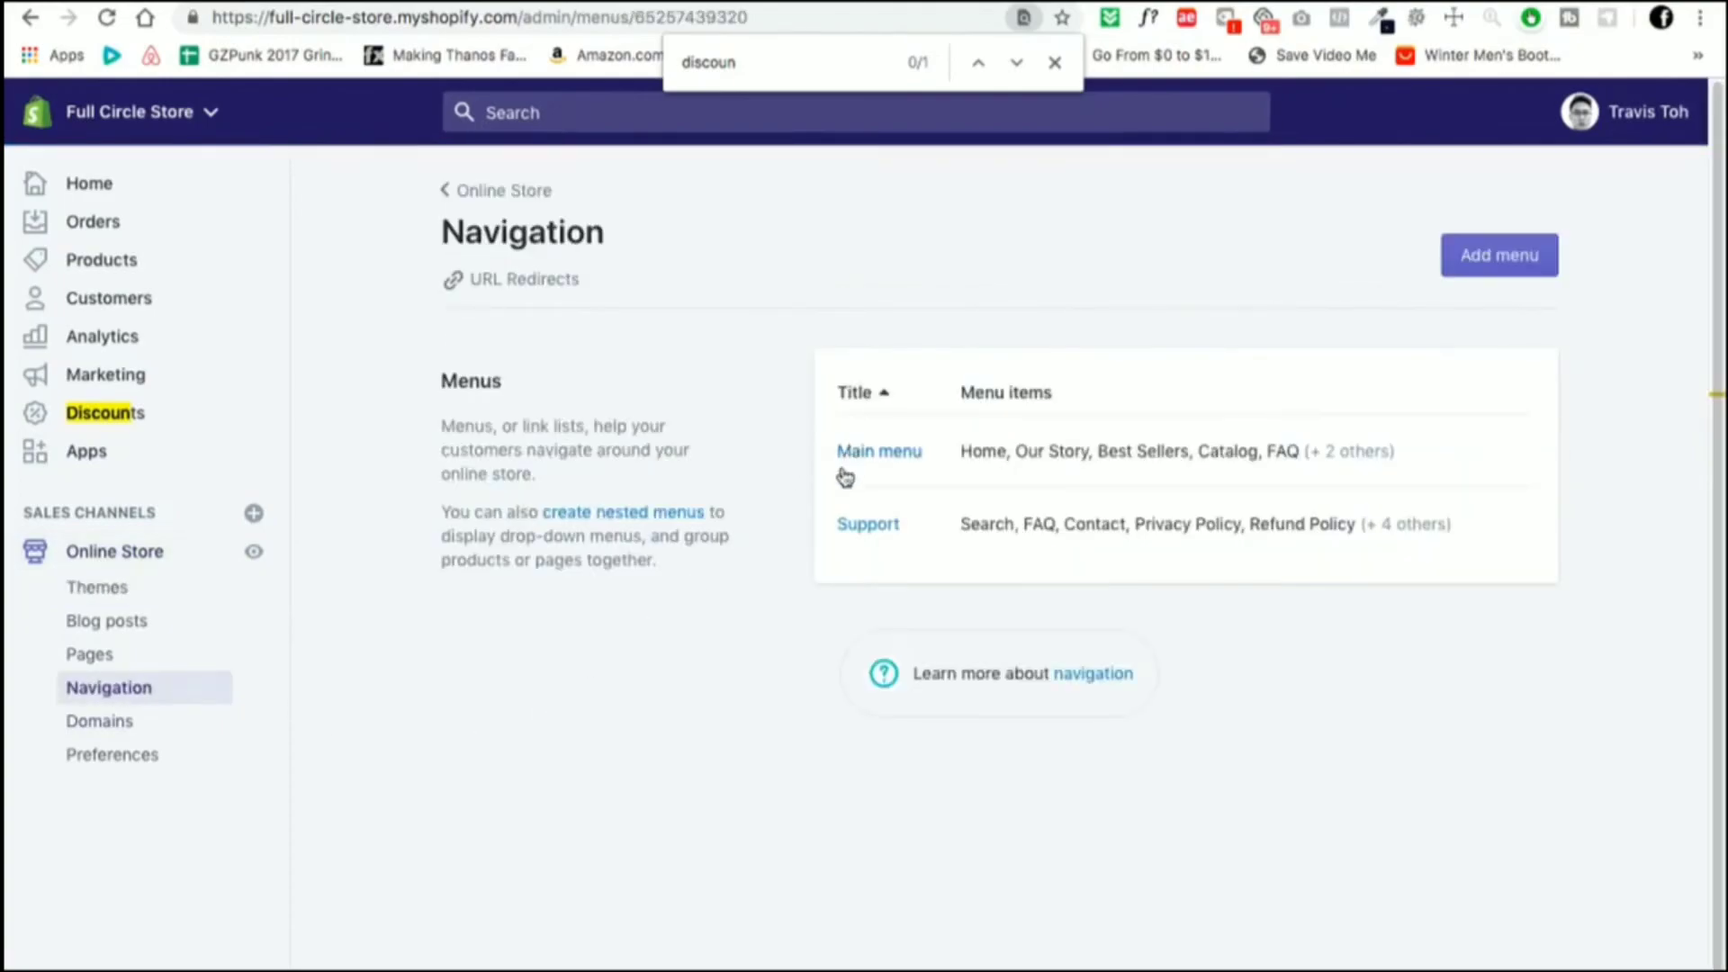
scroll(720, 591, down, 3)
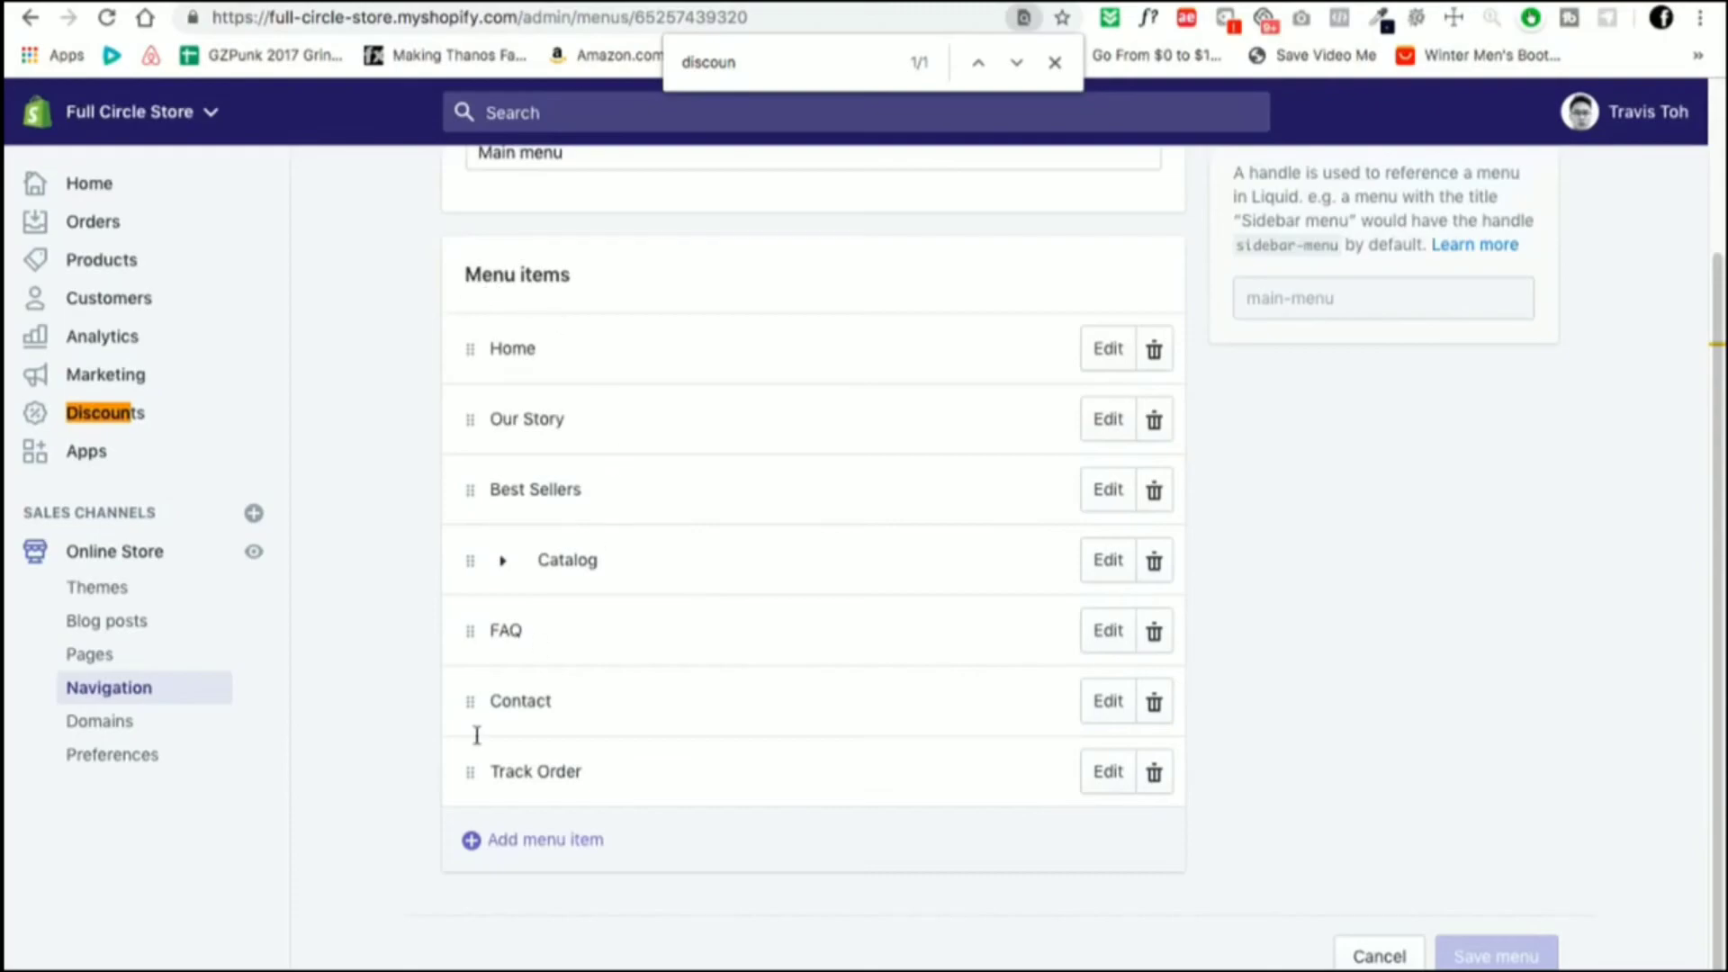
scroll(576, 486, up, 3)
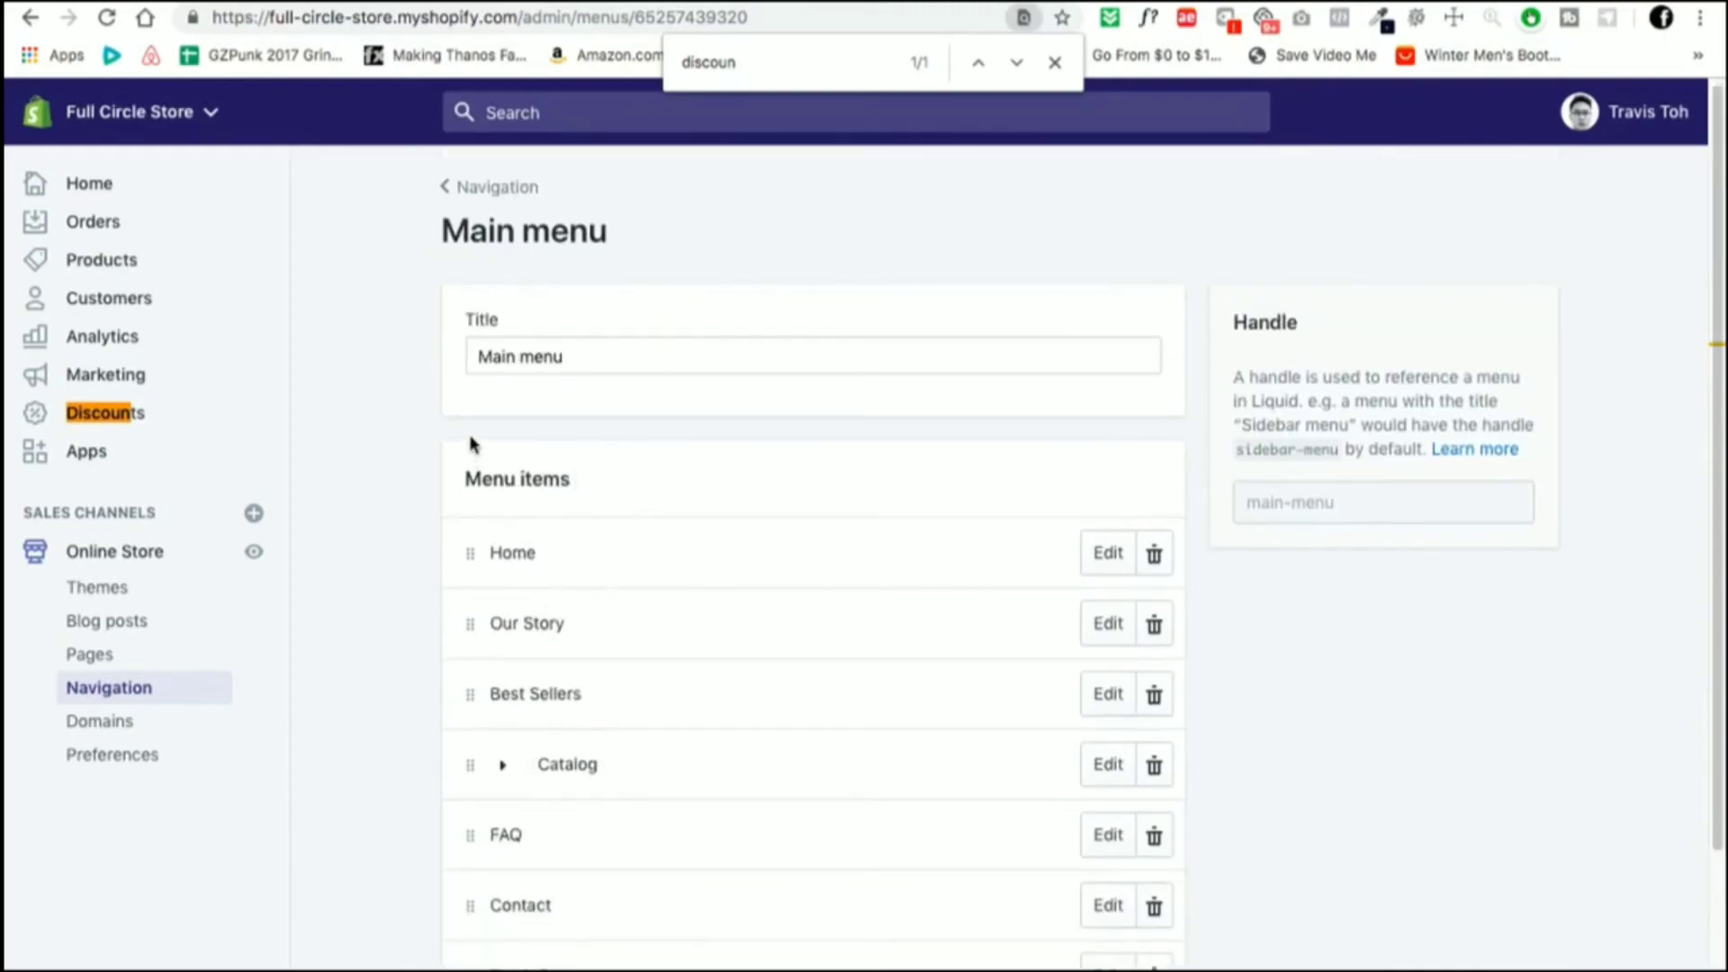
scroll(470, 441, down, 3)
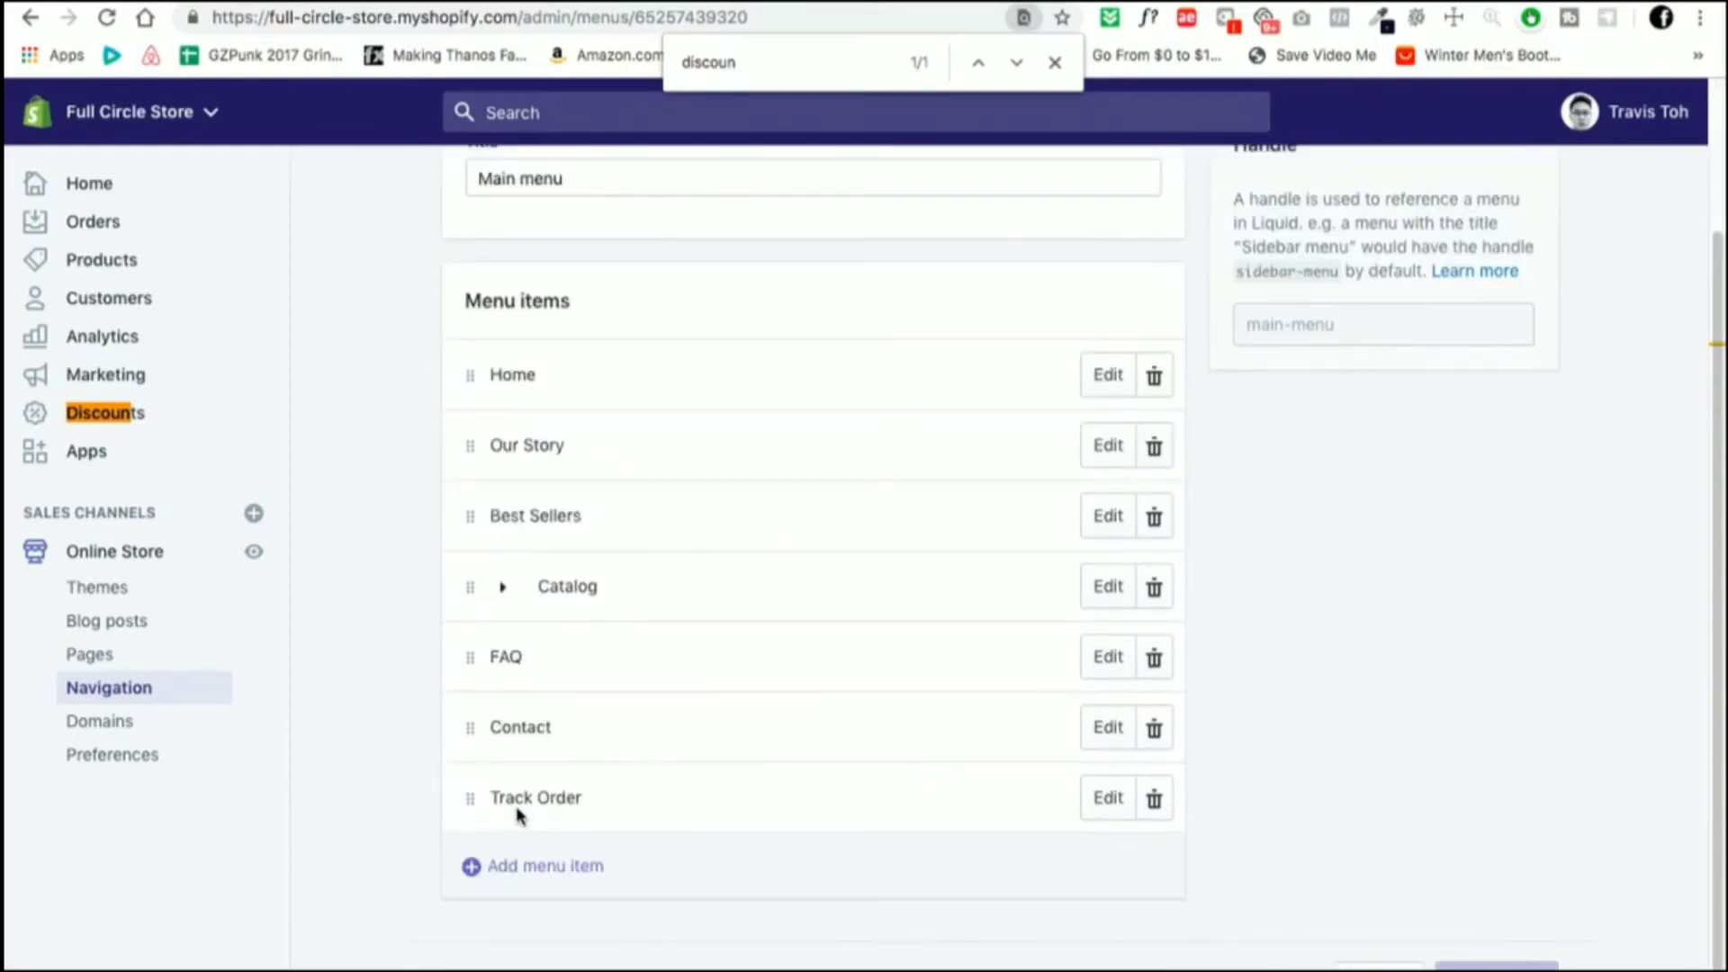
Inspect the Track Order item's /apps/tracktor/ link and close it without changes
click(1101, 797)
triple_click(666, 642)
key(super+c)
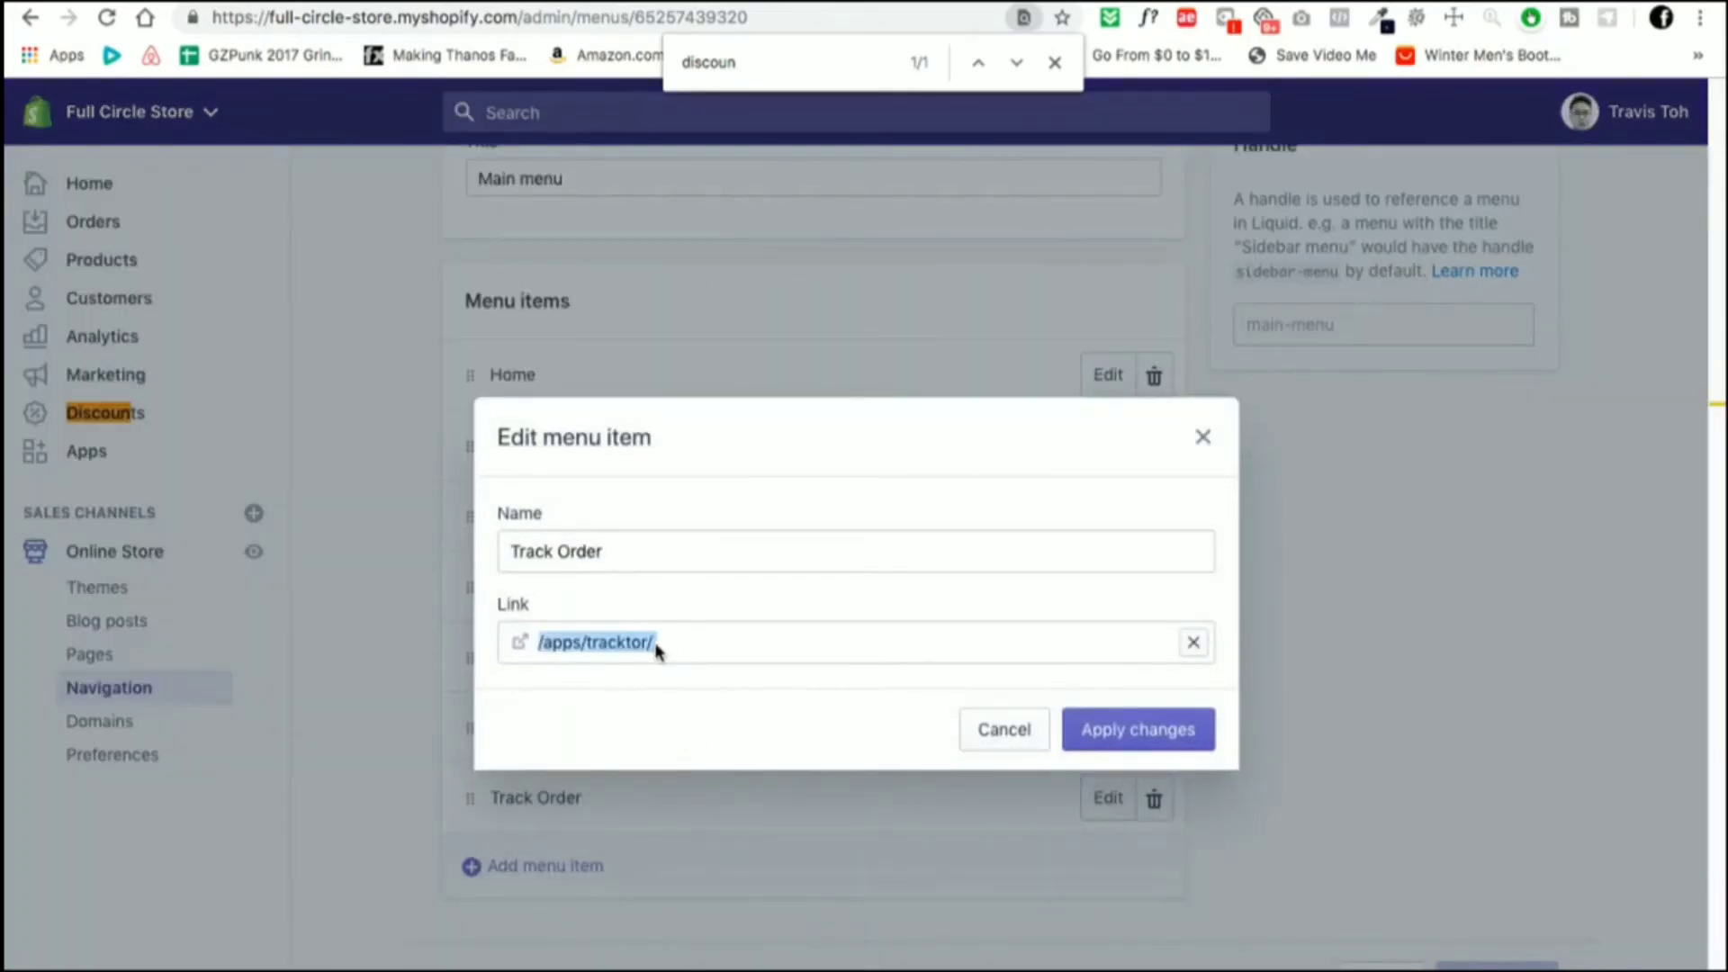
click(539, 644)
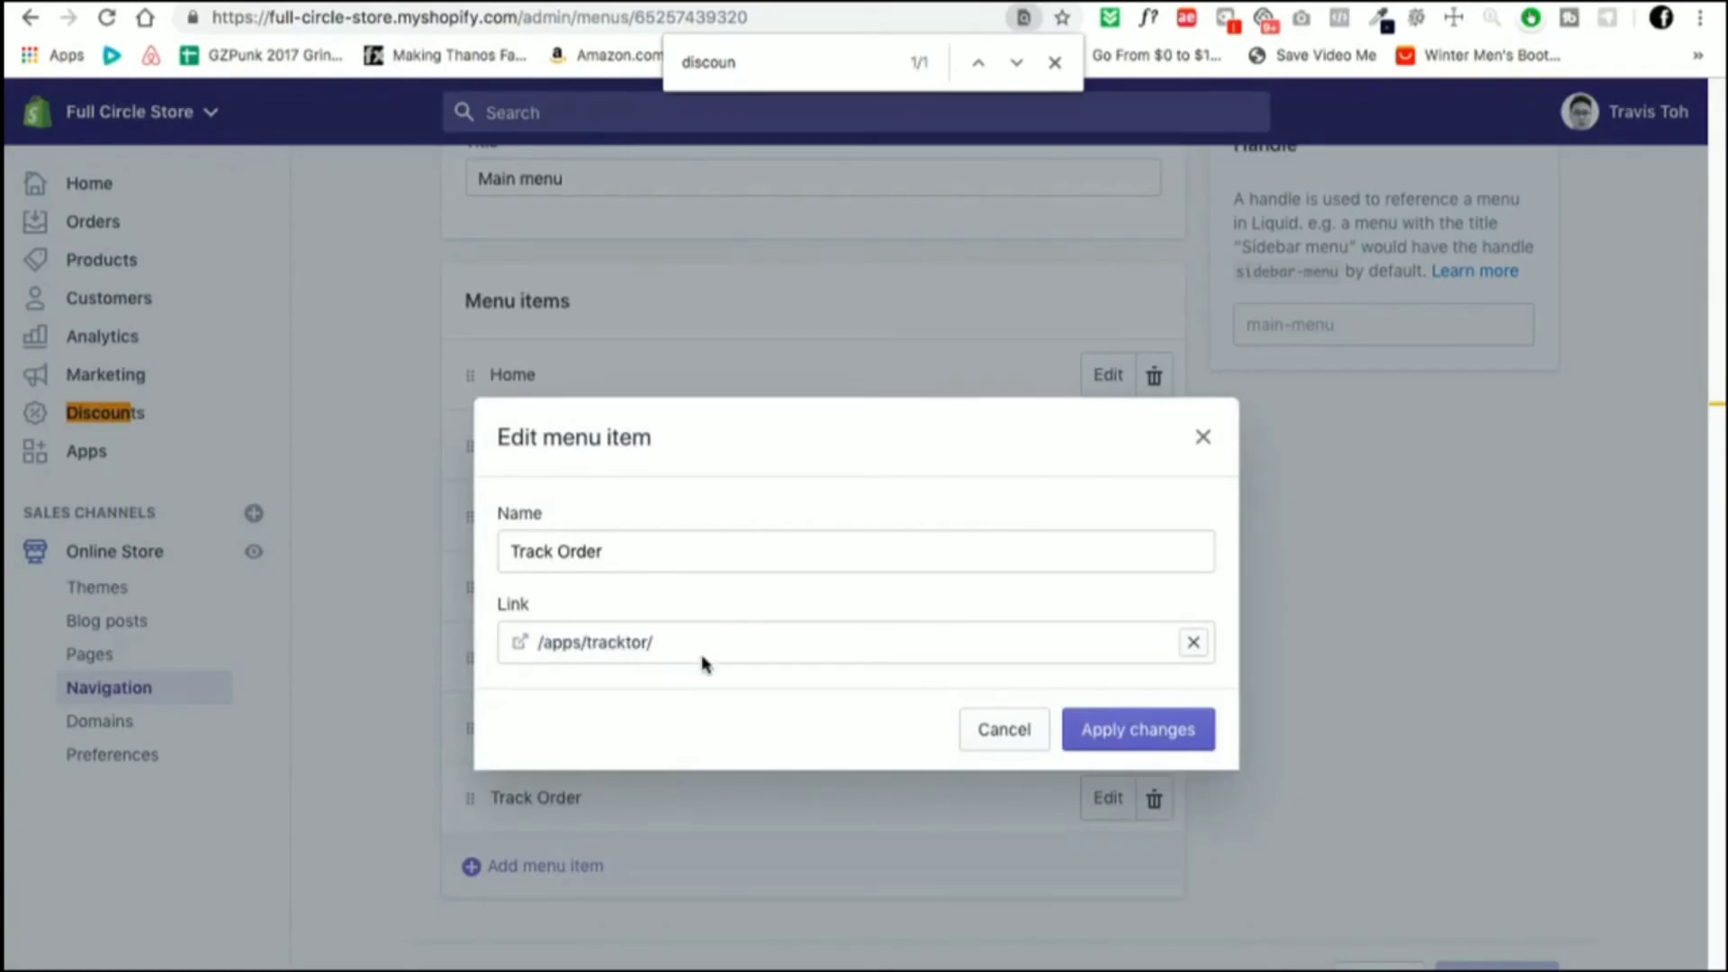
click(1031, 740)
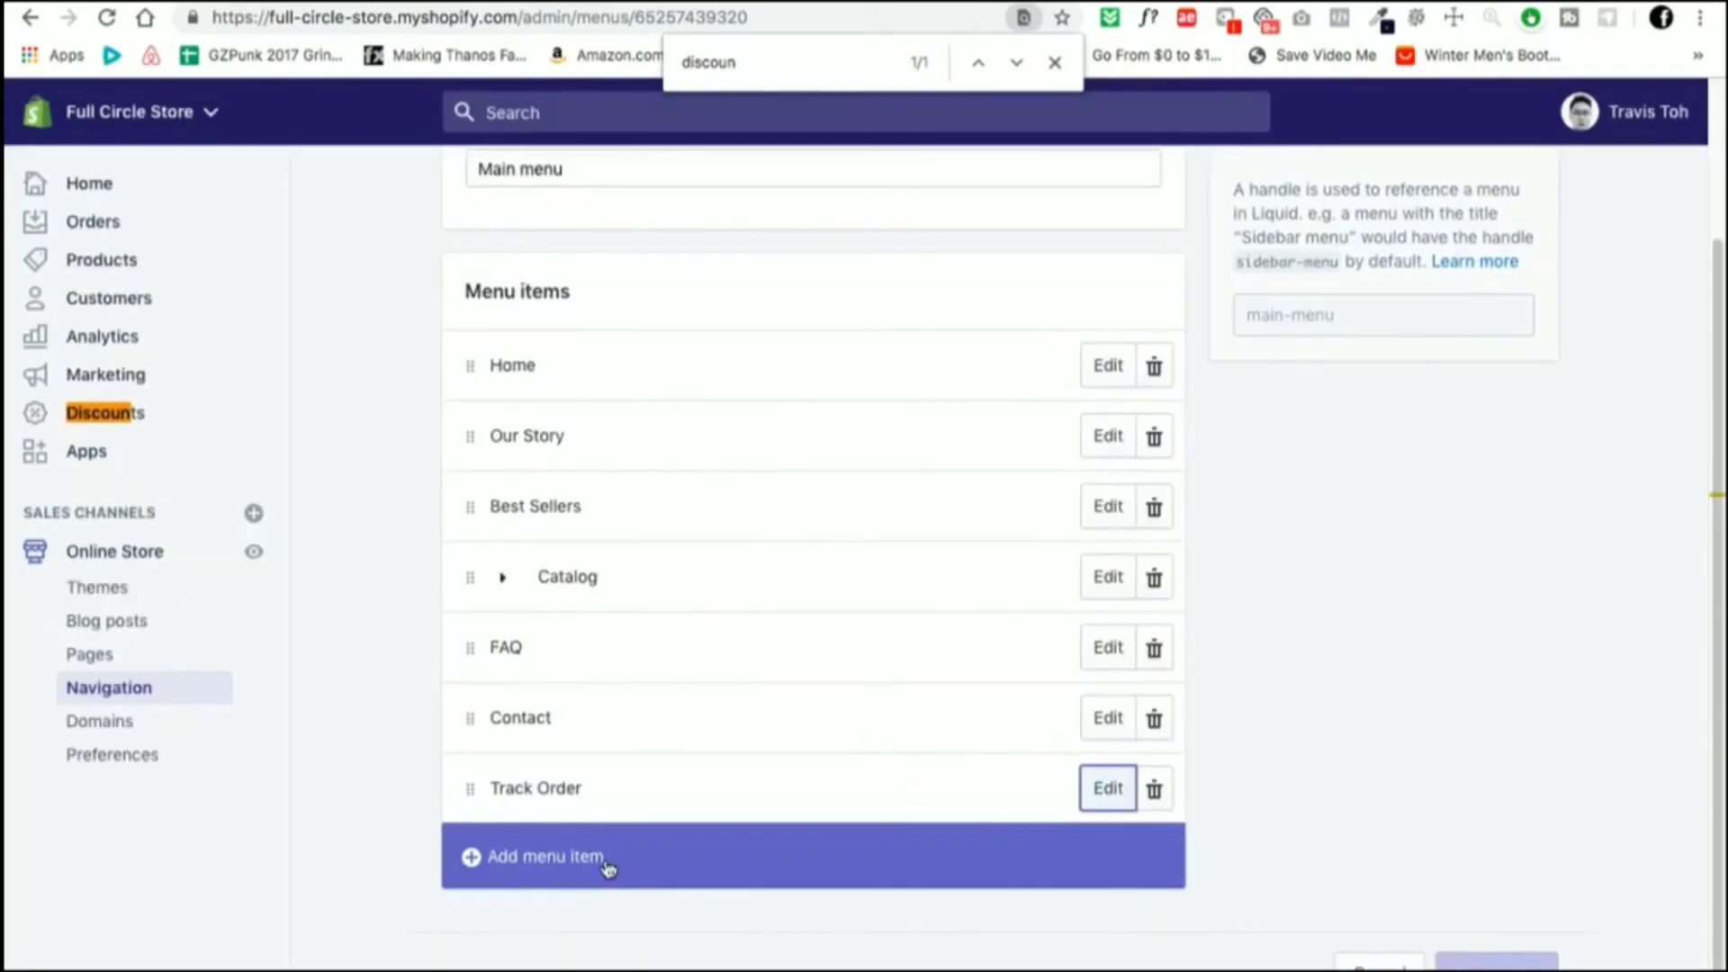
Try adding a menu item linked to /apps/tracktor/, then cancel it, leaving the menu unchanged
click(595, 859)
click(539, 639)
key(super+v)
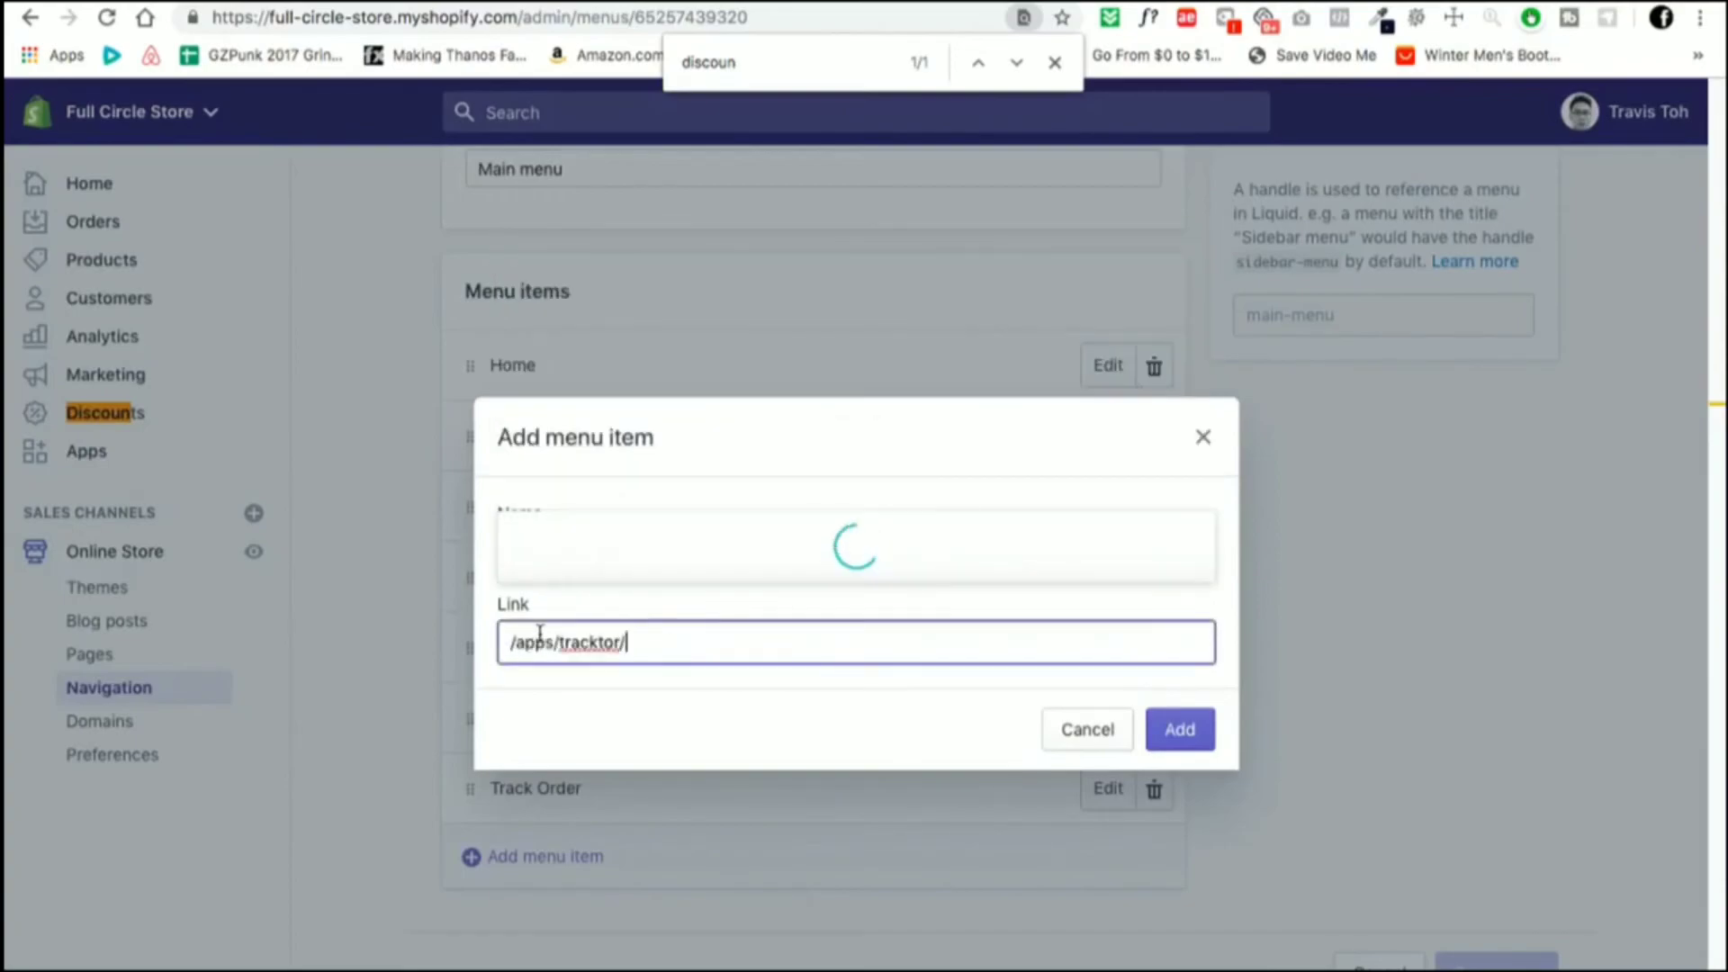
click(564, 519)
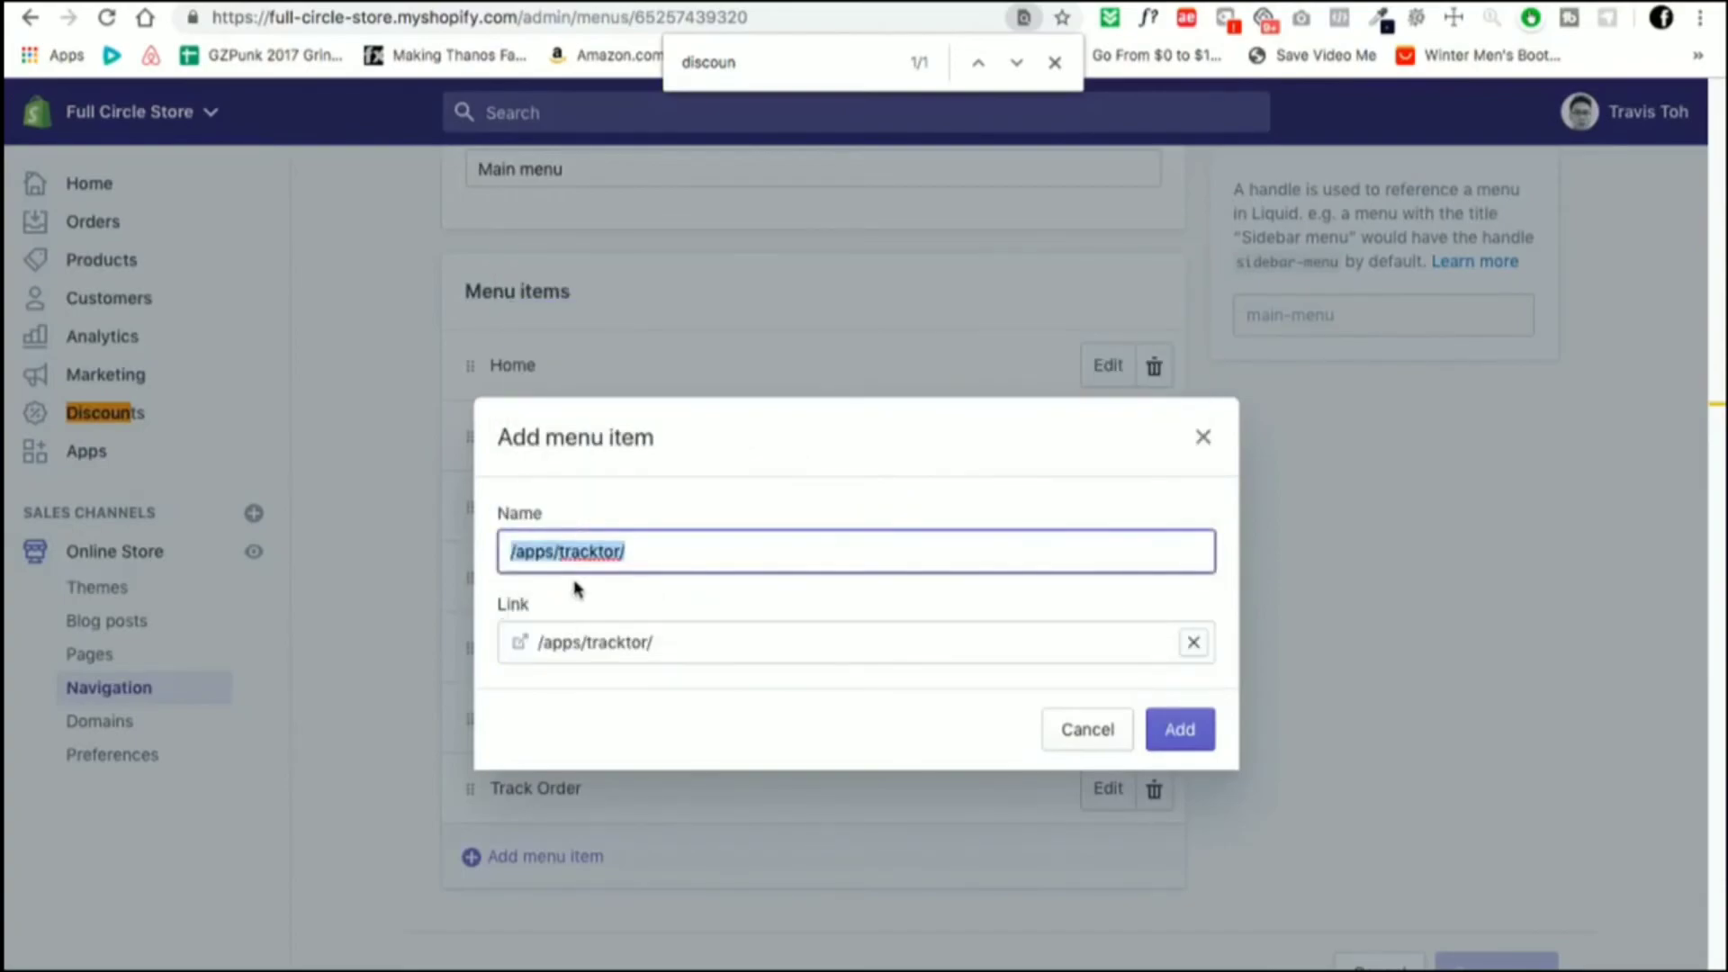
text(T)
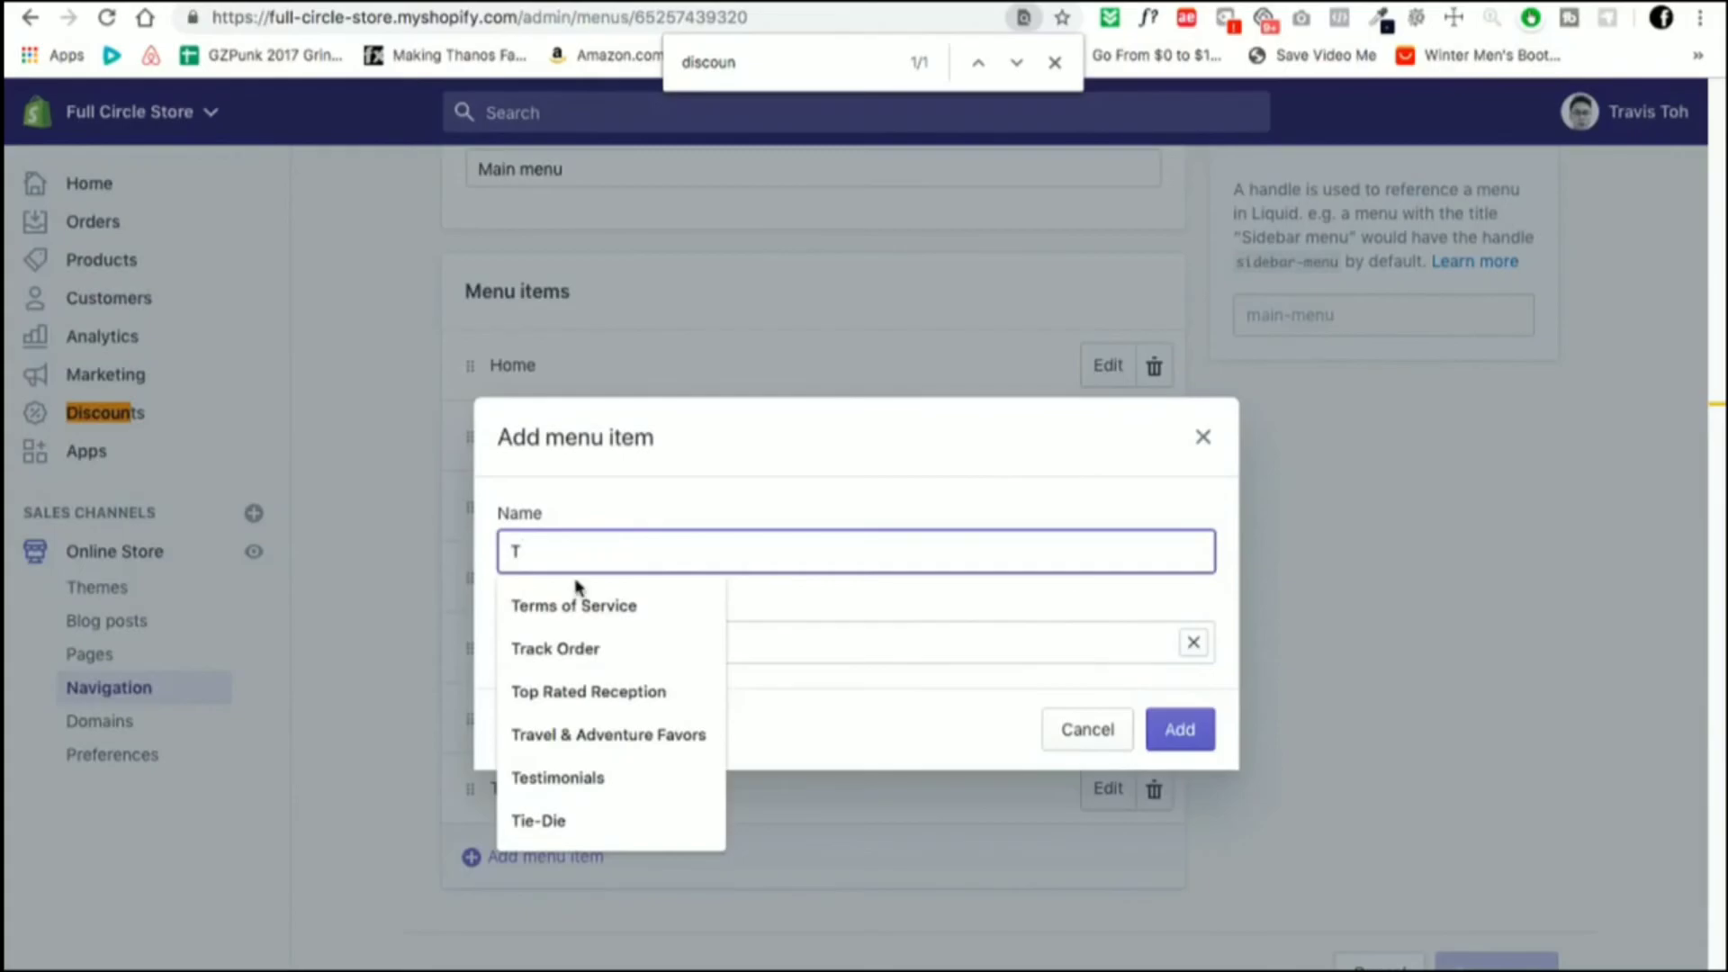
click(1088, 729)
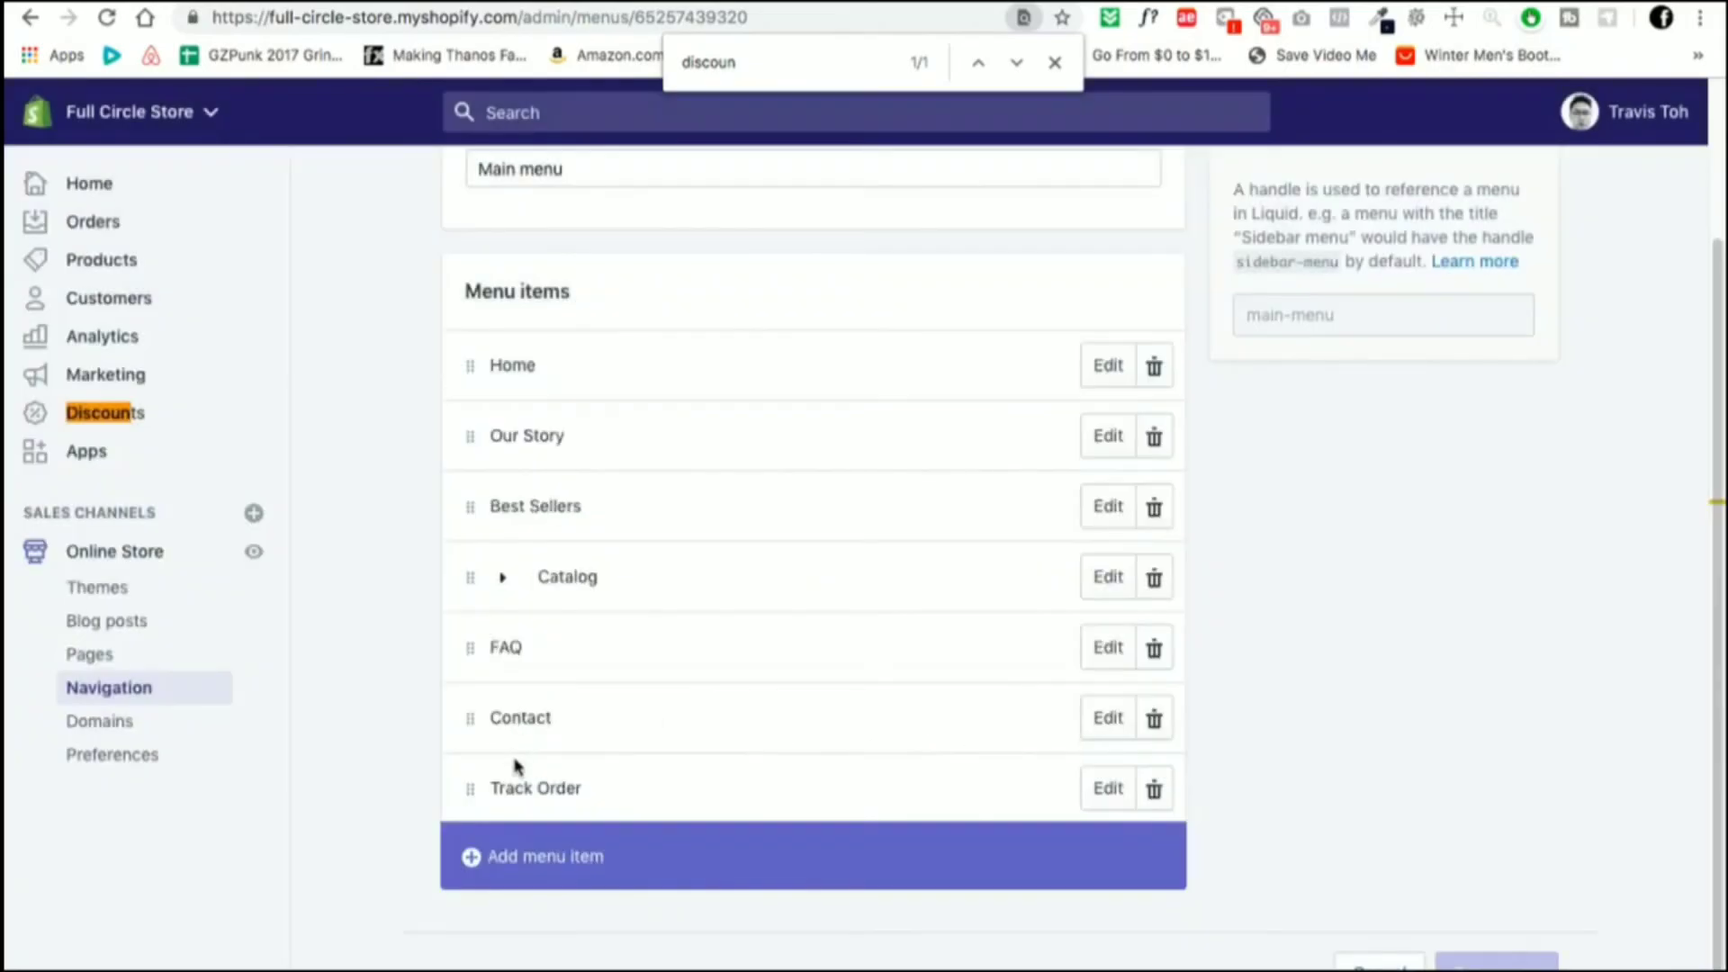
drag(491, 786, 643, 792)
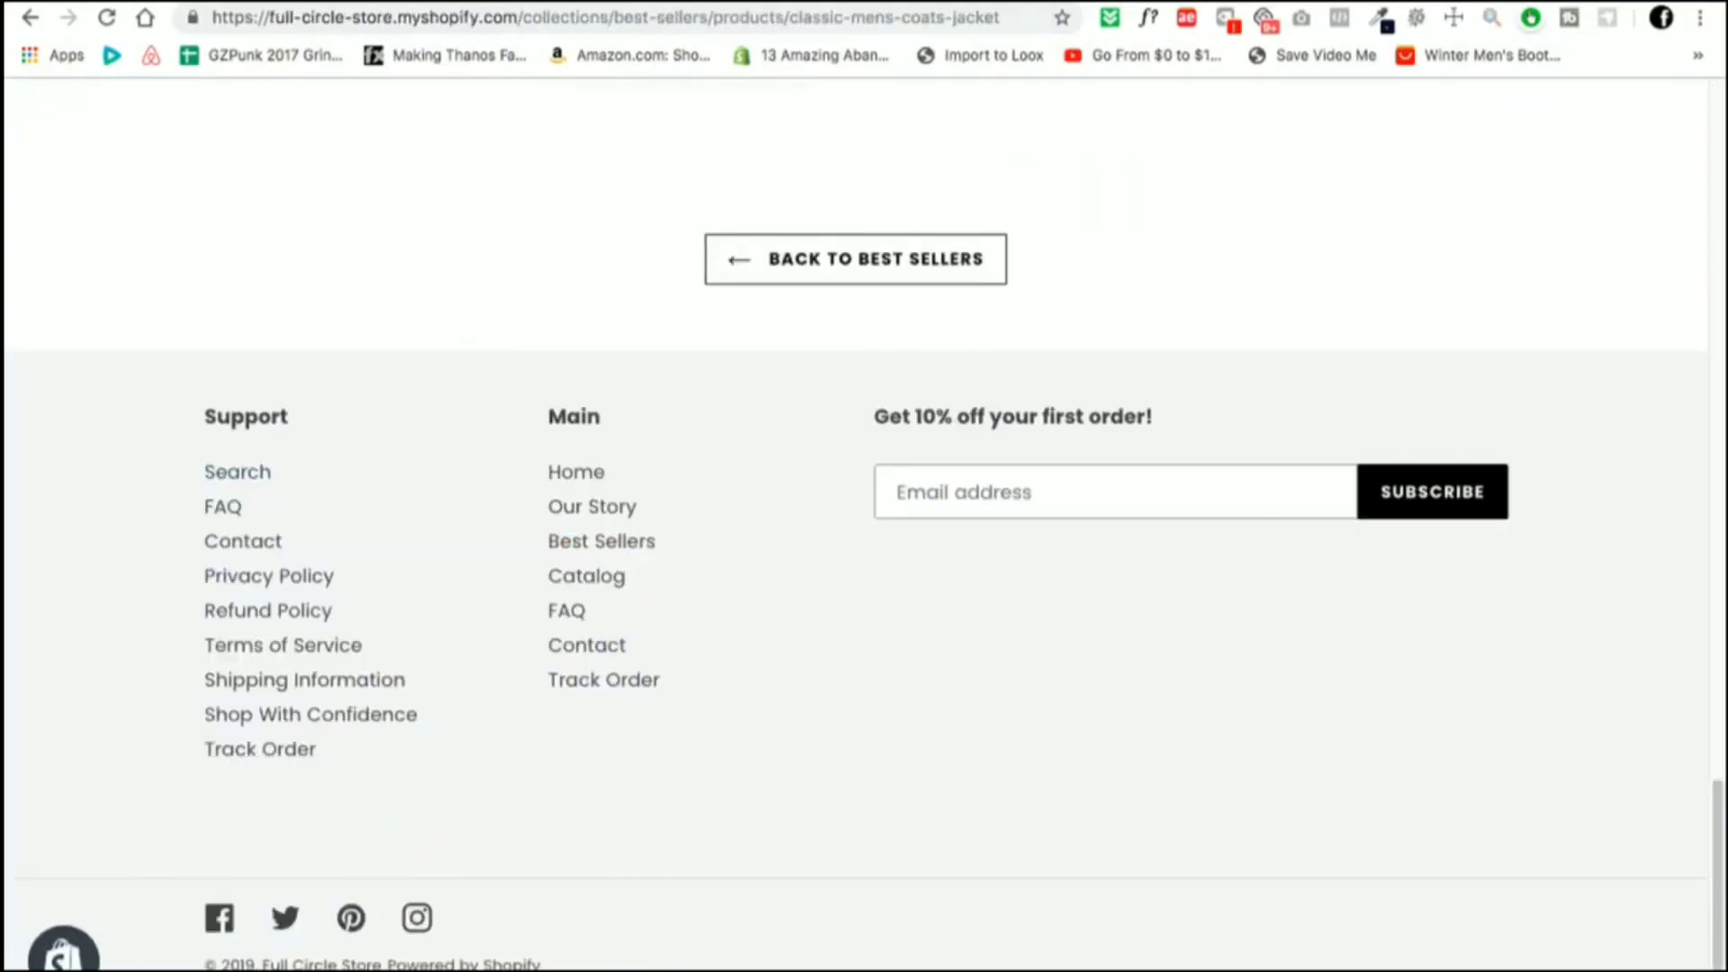
Confirm the header and footer Track Order links open Track Your Order, then return to admin Apps
scroll(756, 239, up, 15)
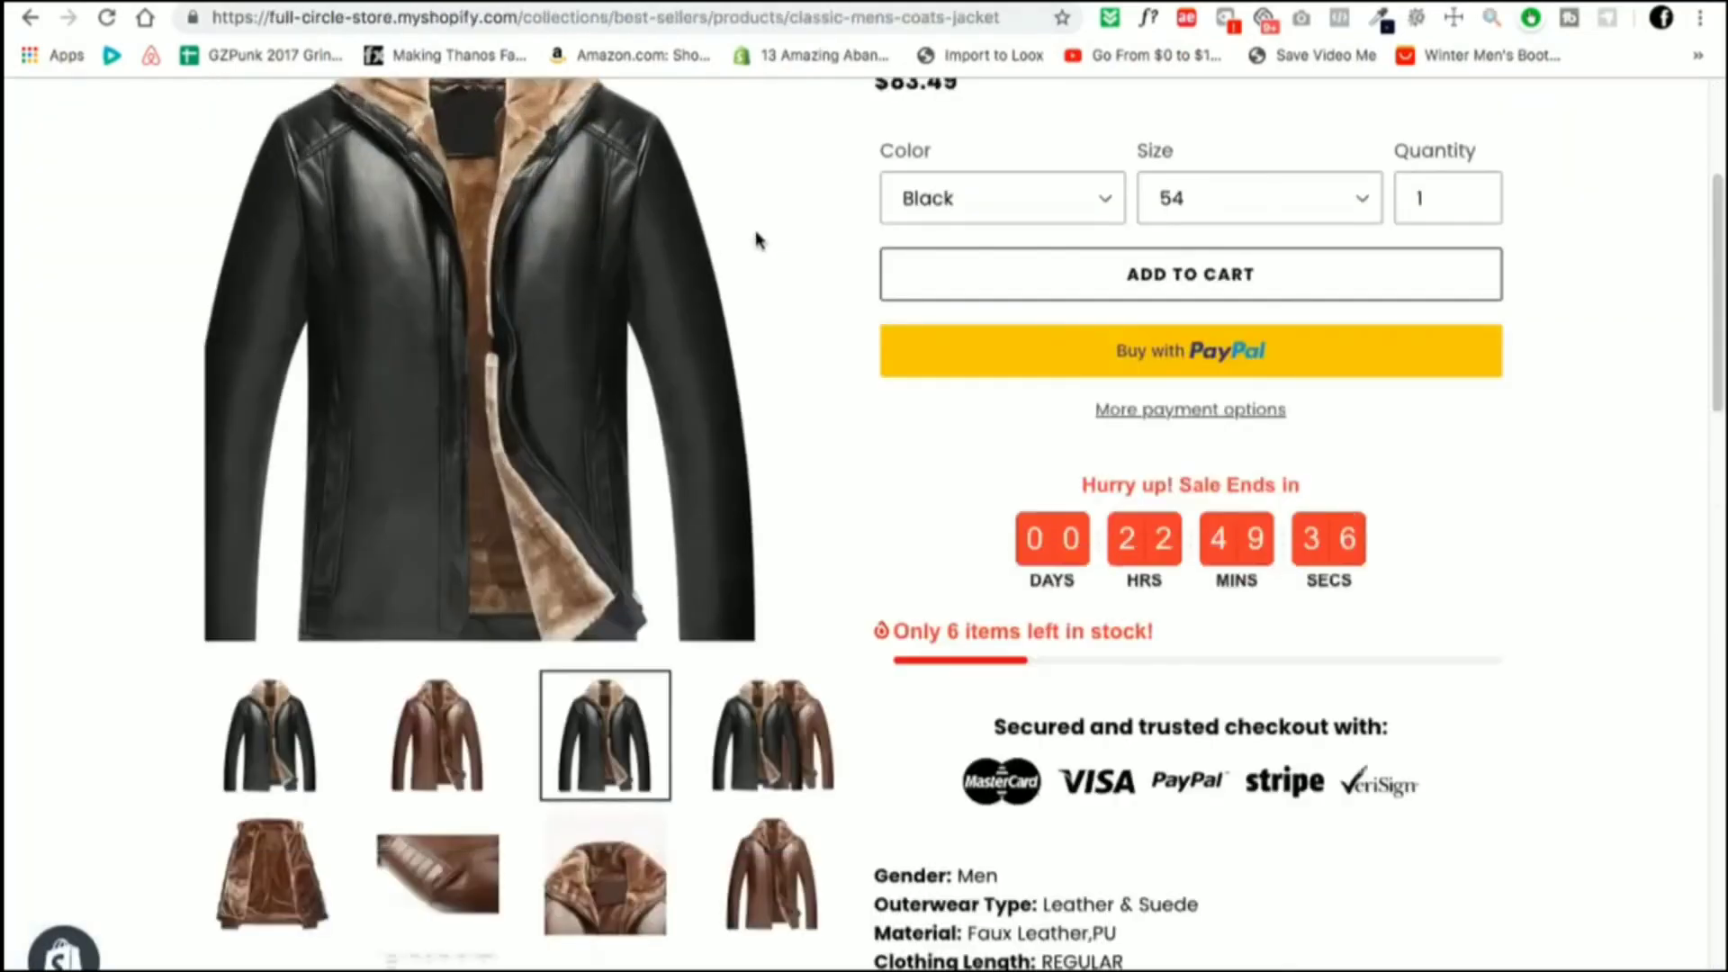
click(1204, 189)
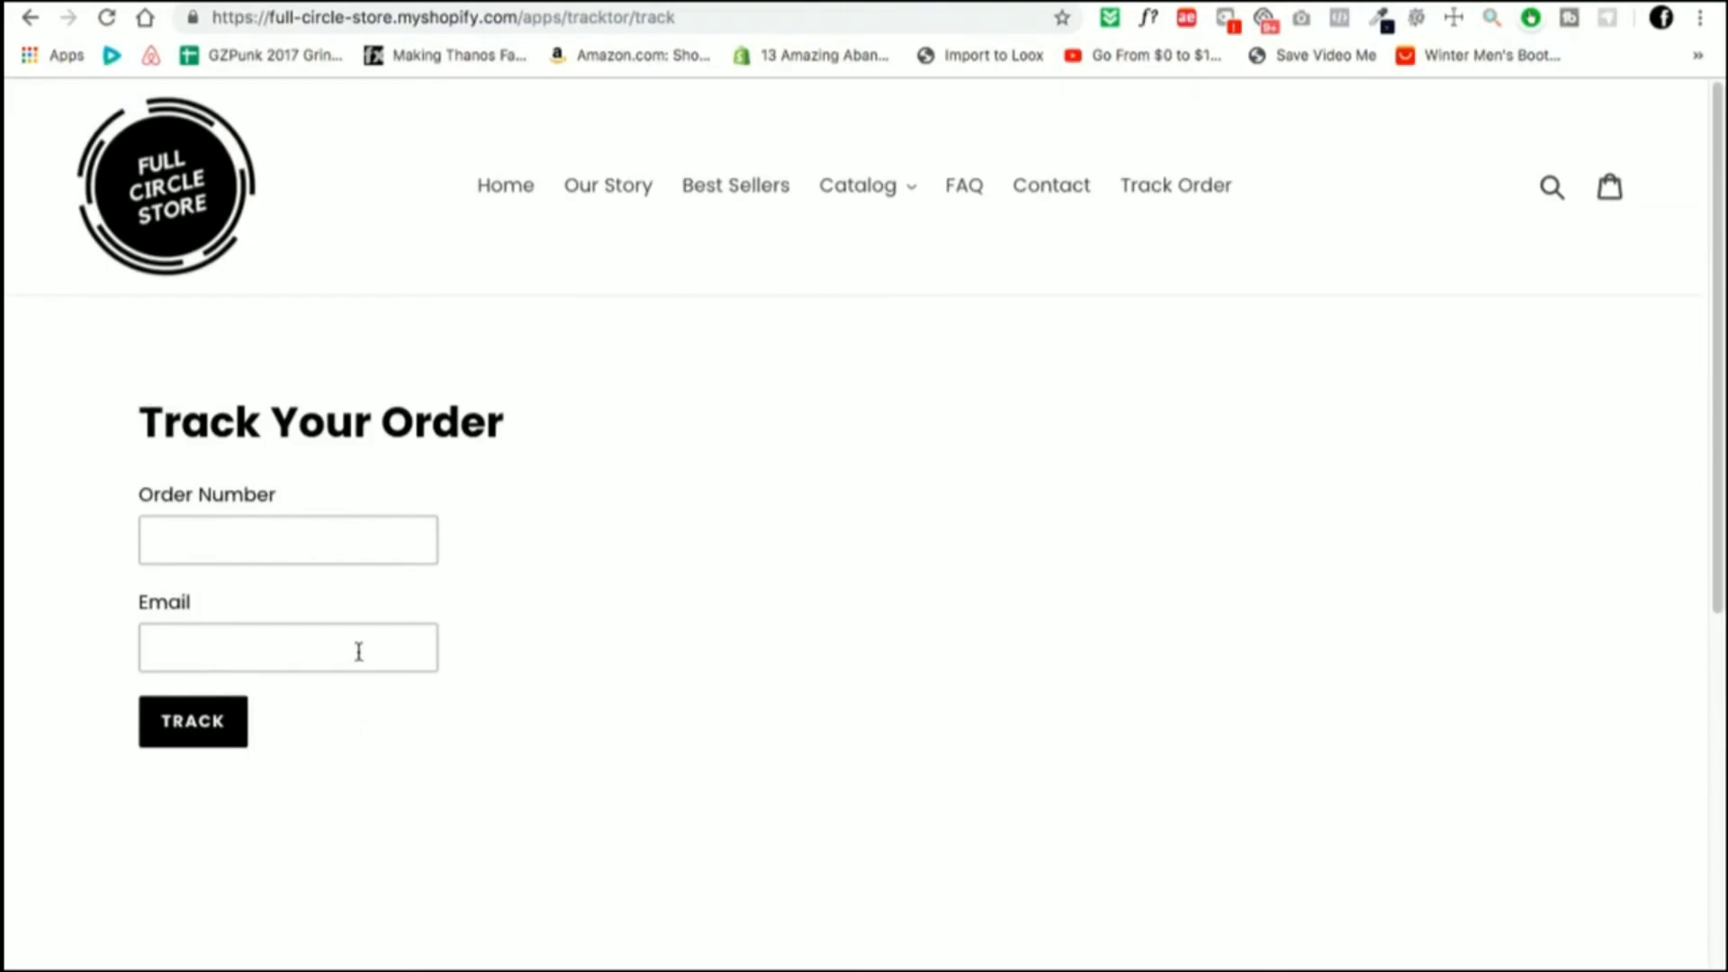
scroll(358, 651, down, 8)
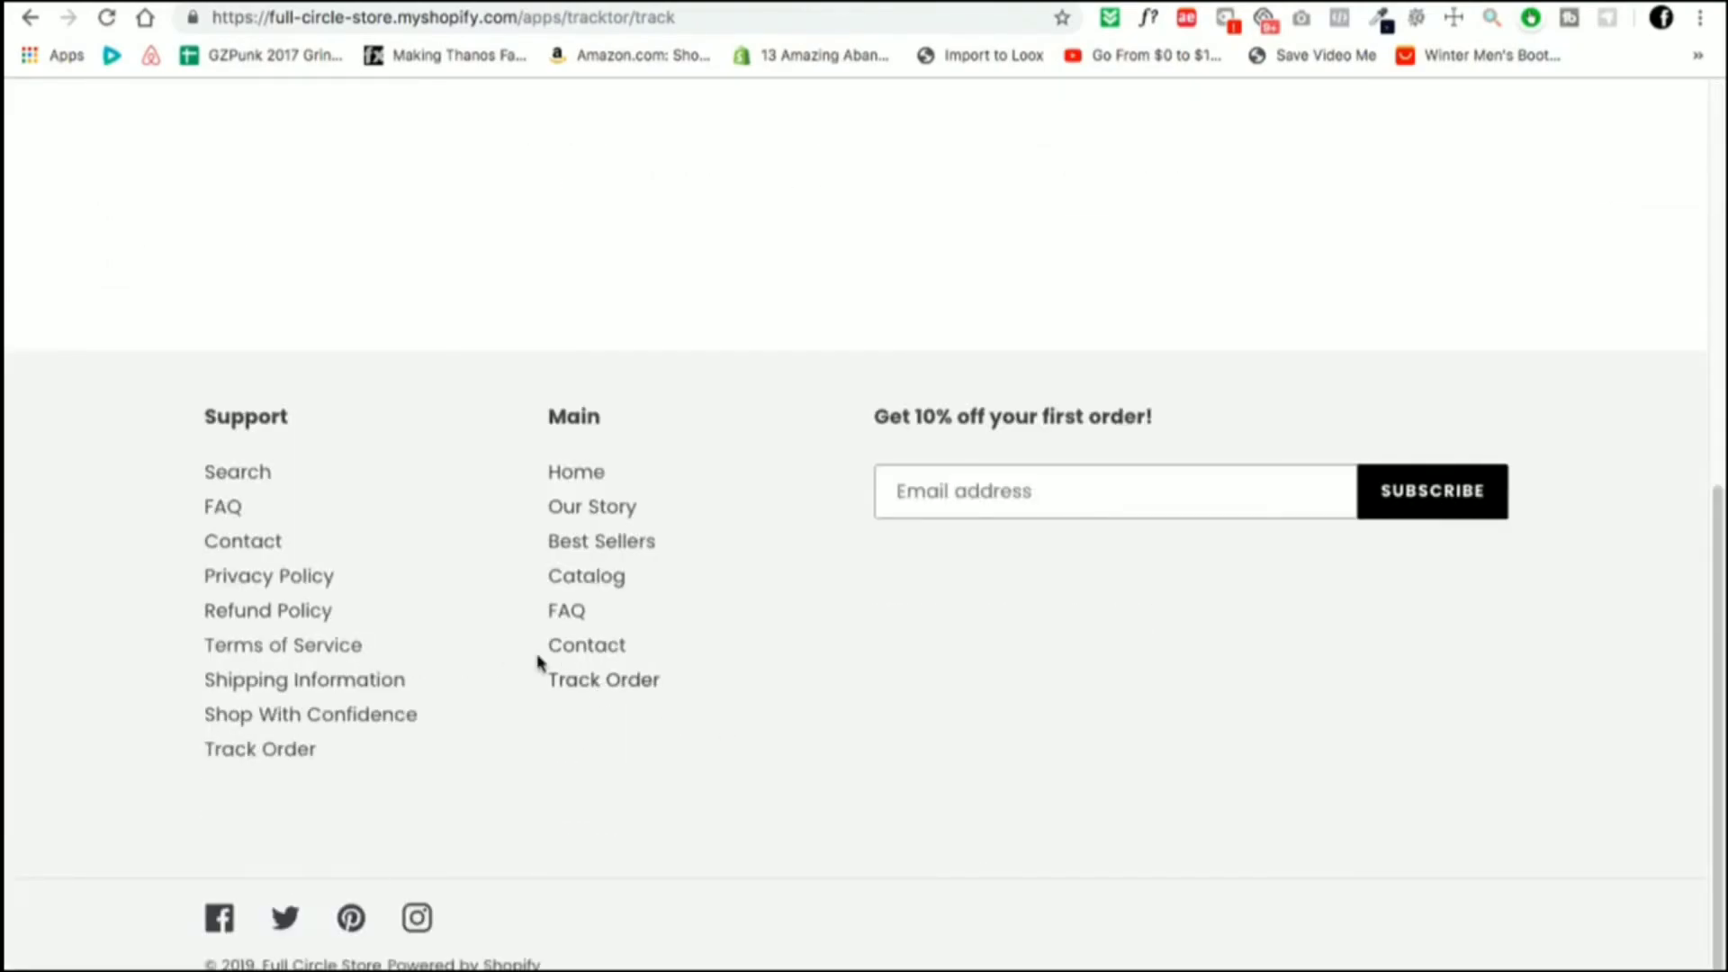
click(562, 682)
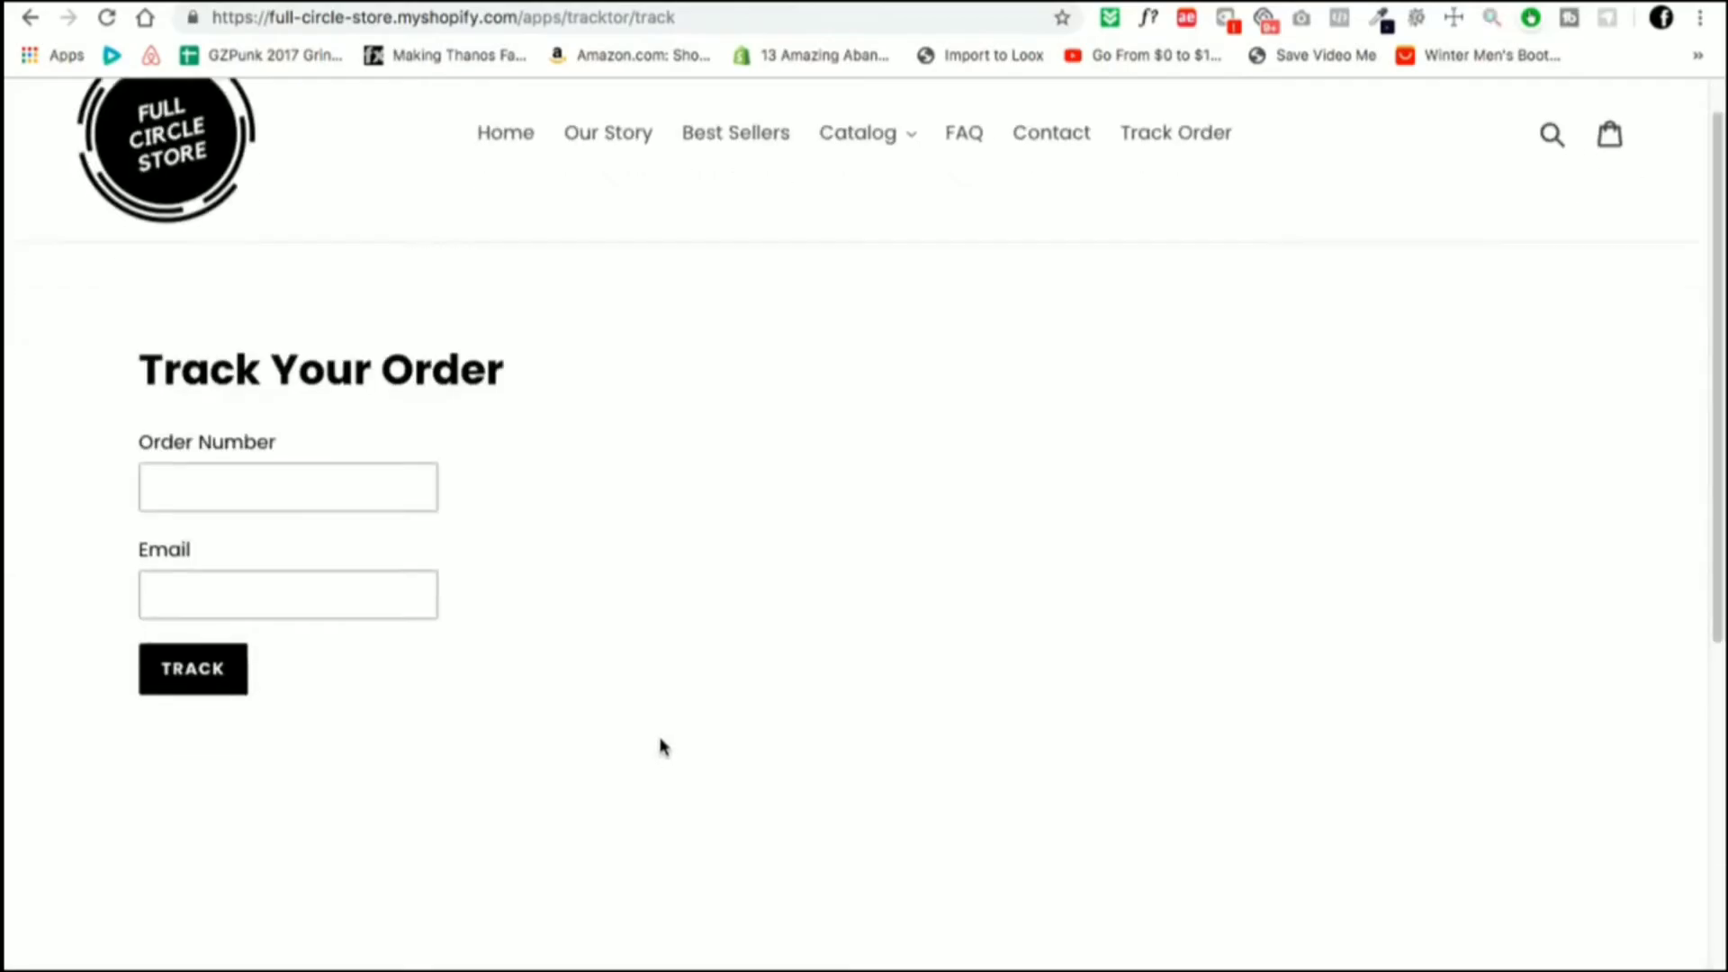
scroll(663, 747, down, 3)
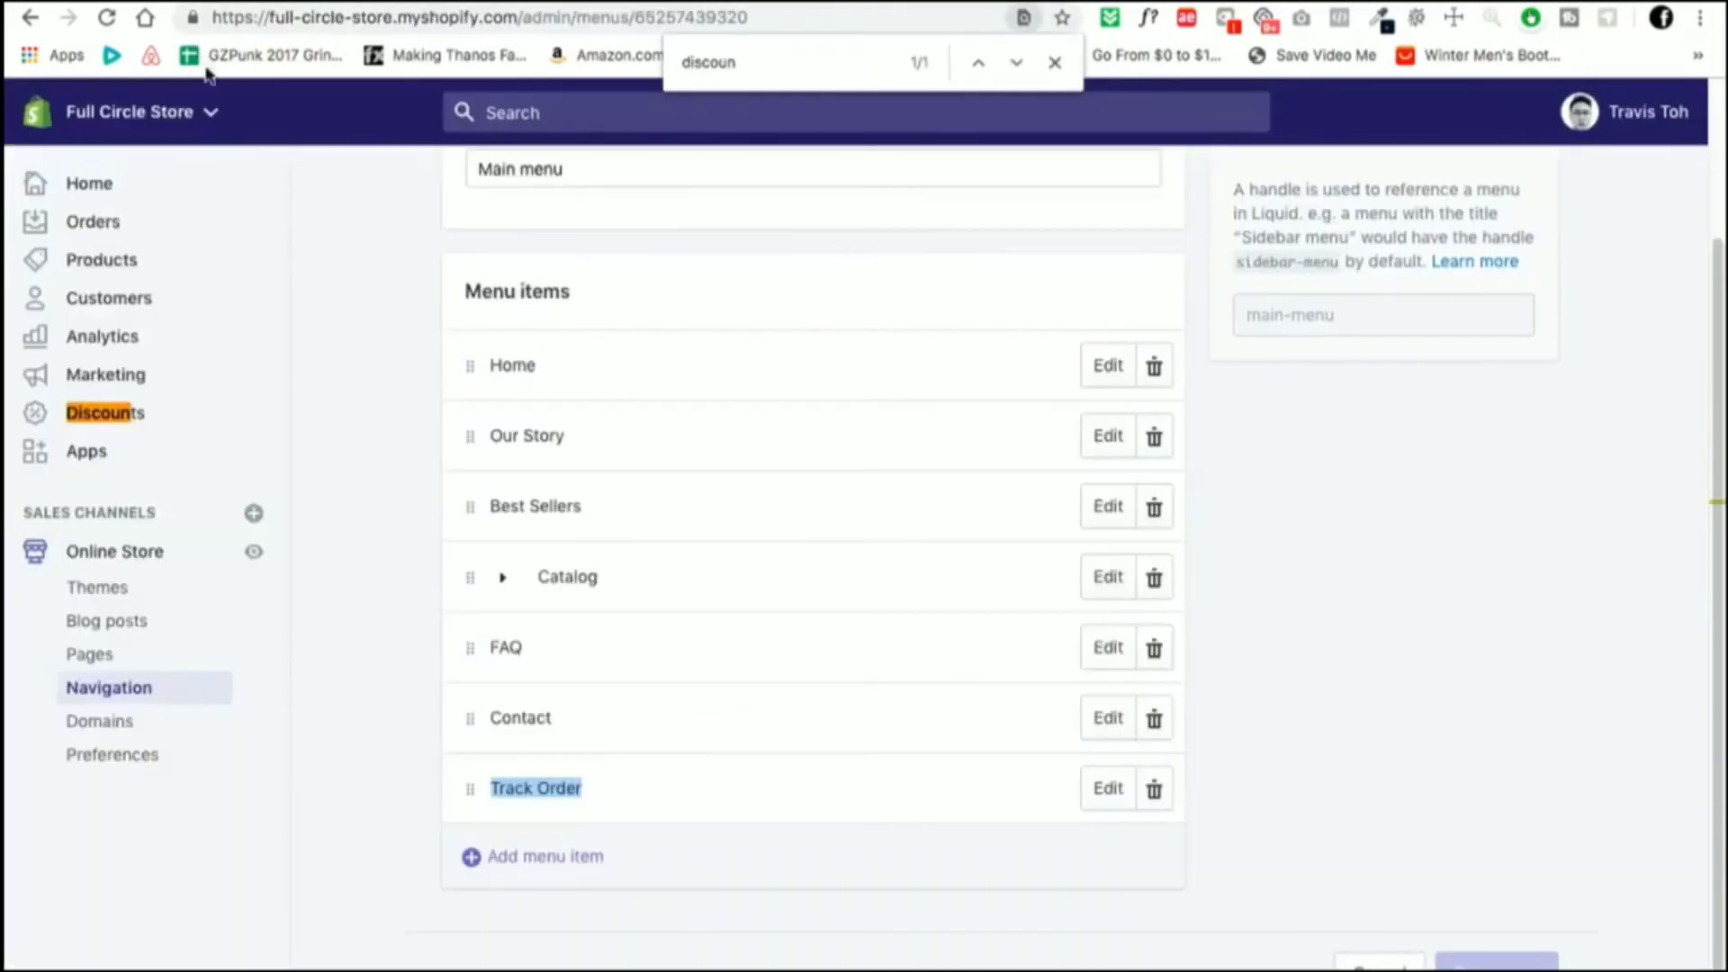
click(97, 466)
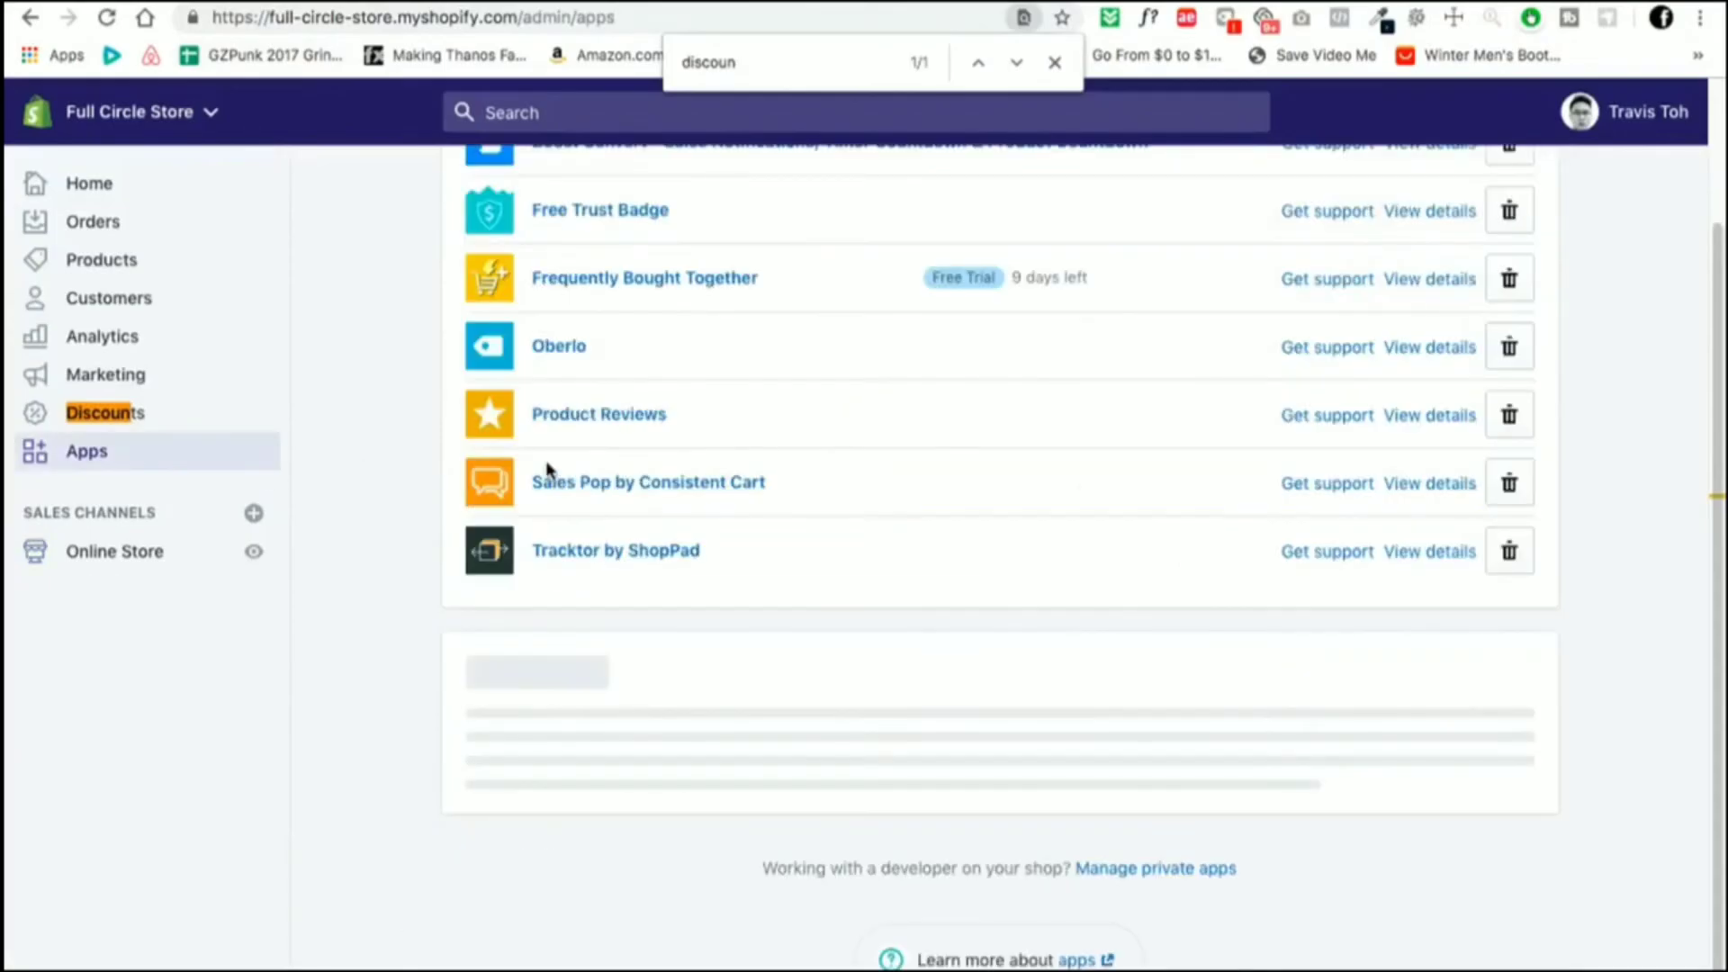
Search the Shopify App Store for 'hotjar' and add Hotjar Easy Install to the store
click(1055, 62)
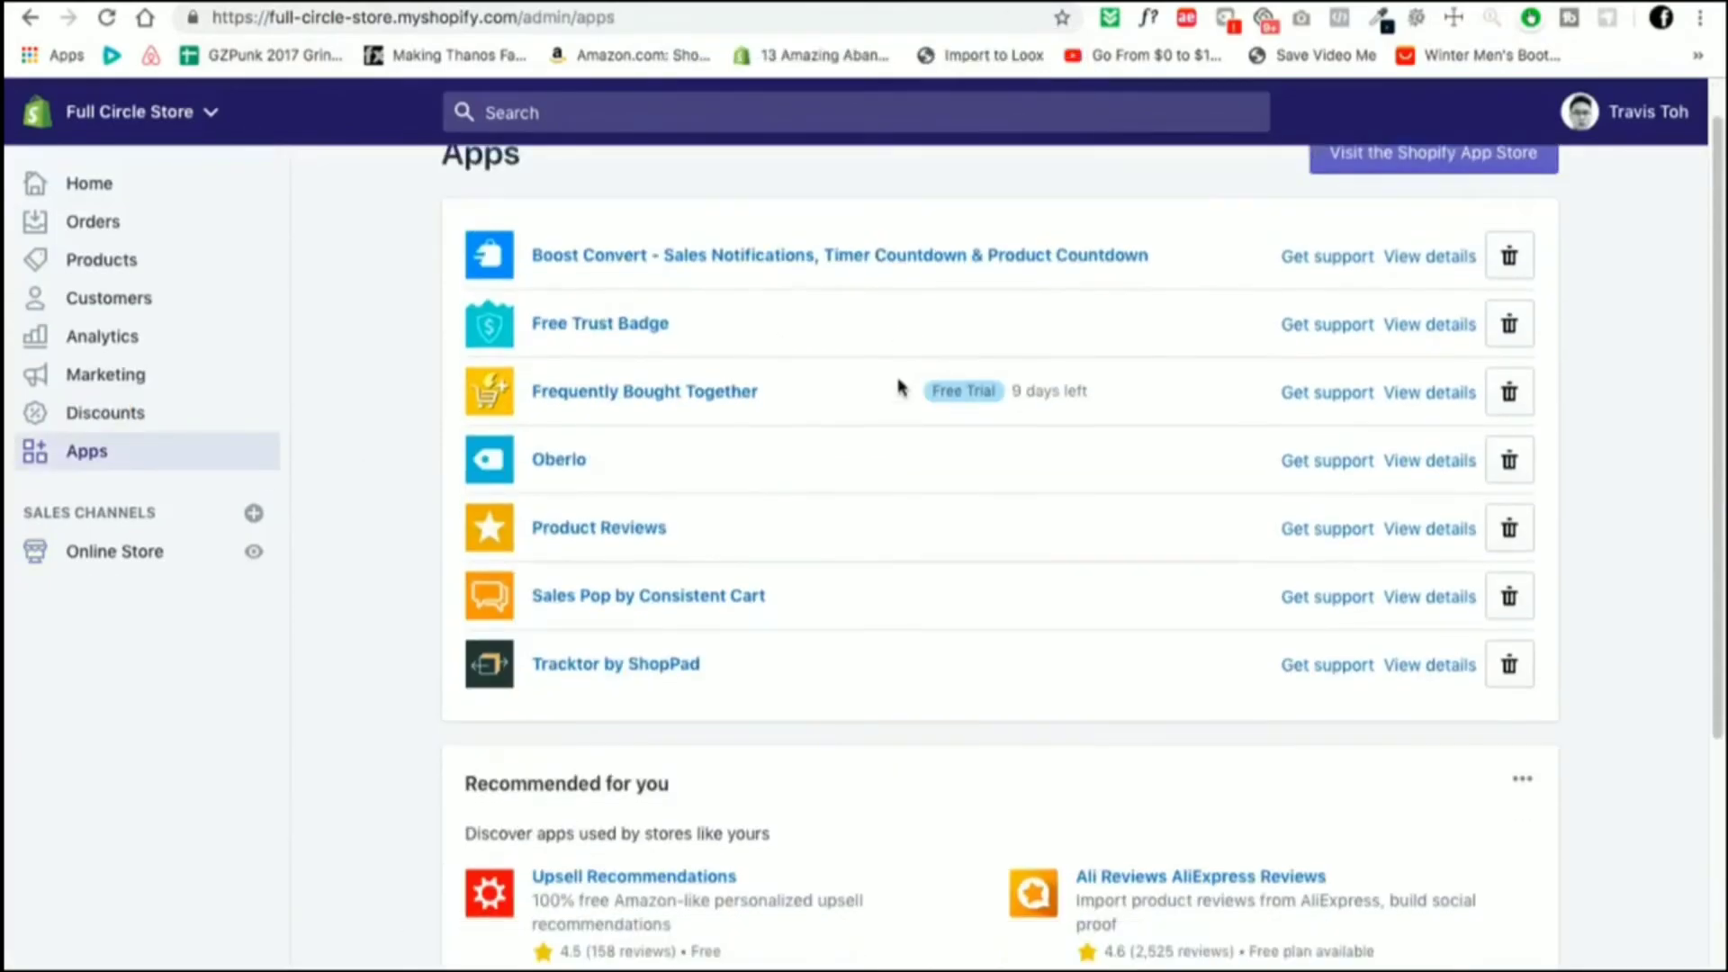
click(1409, 225)
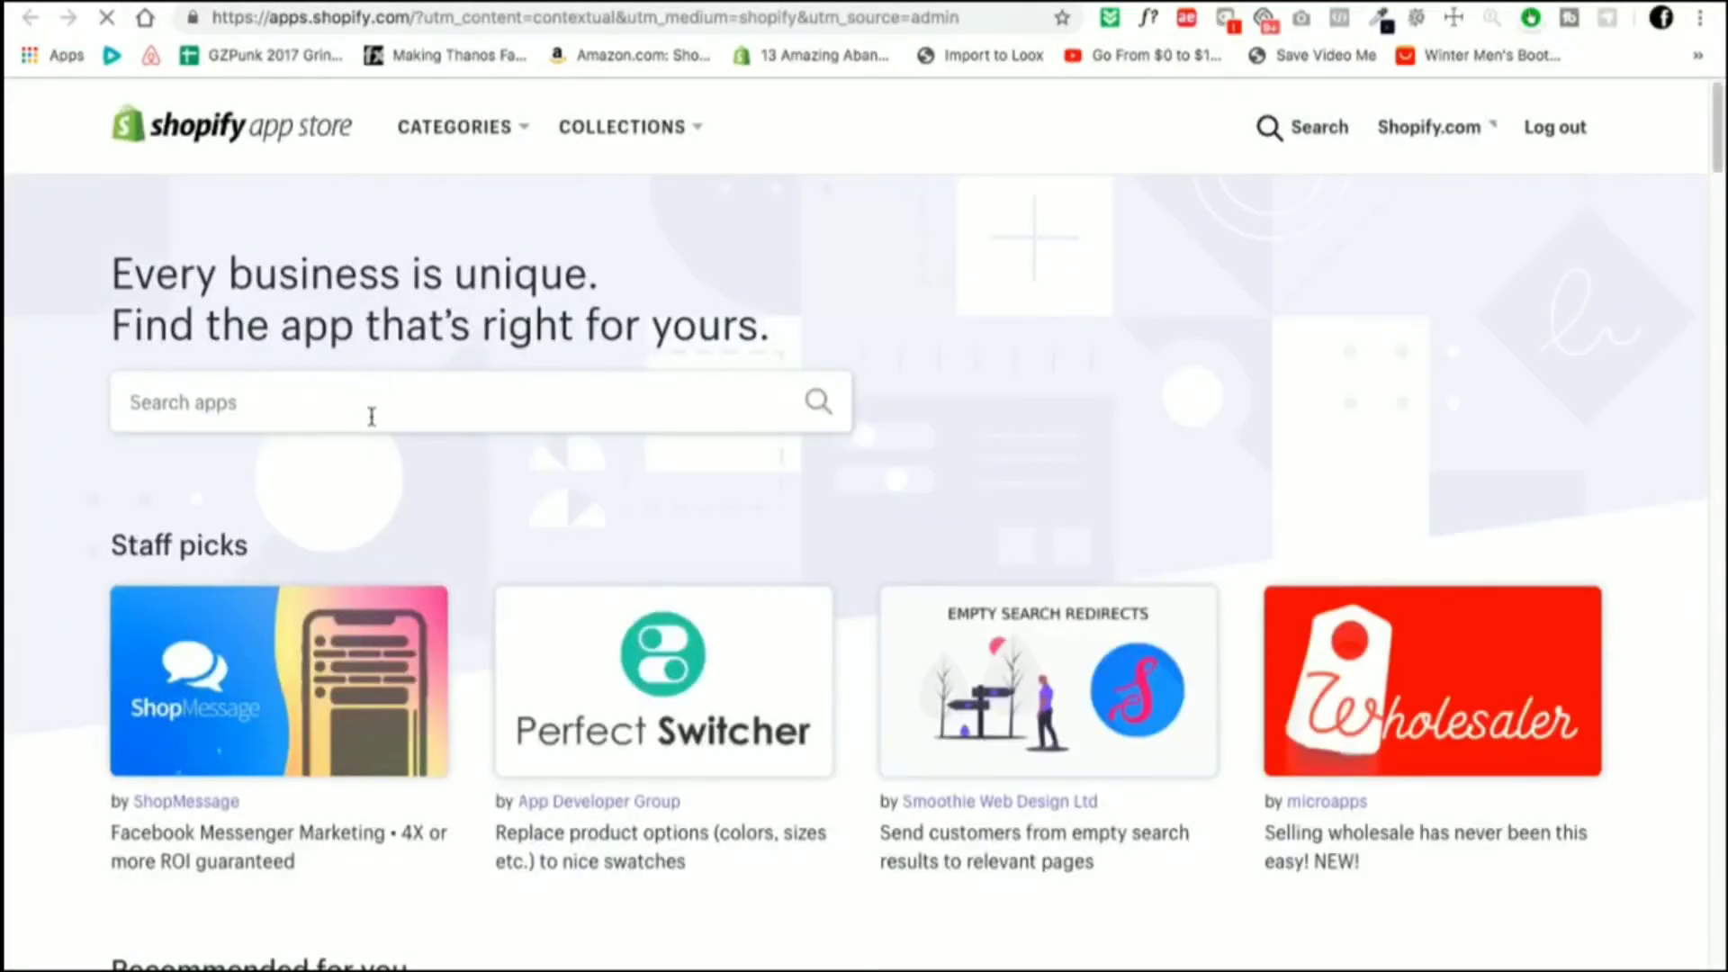
click(371, 416)
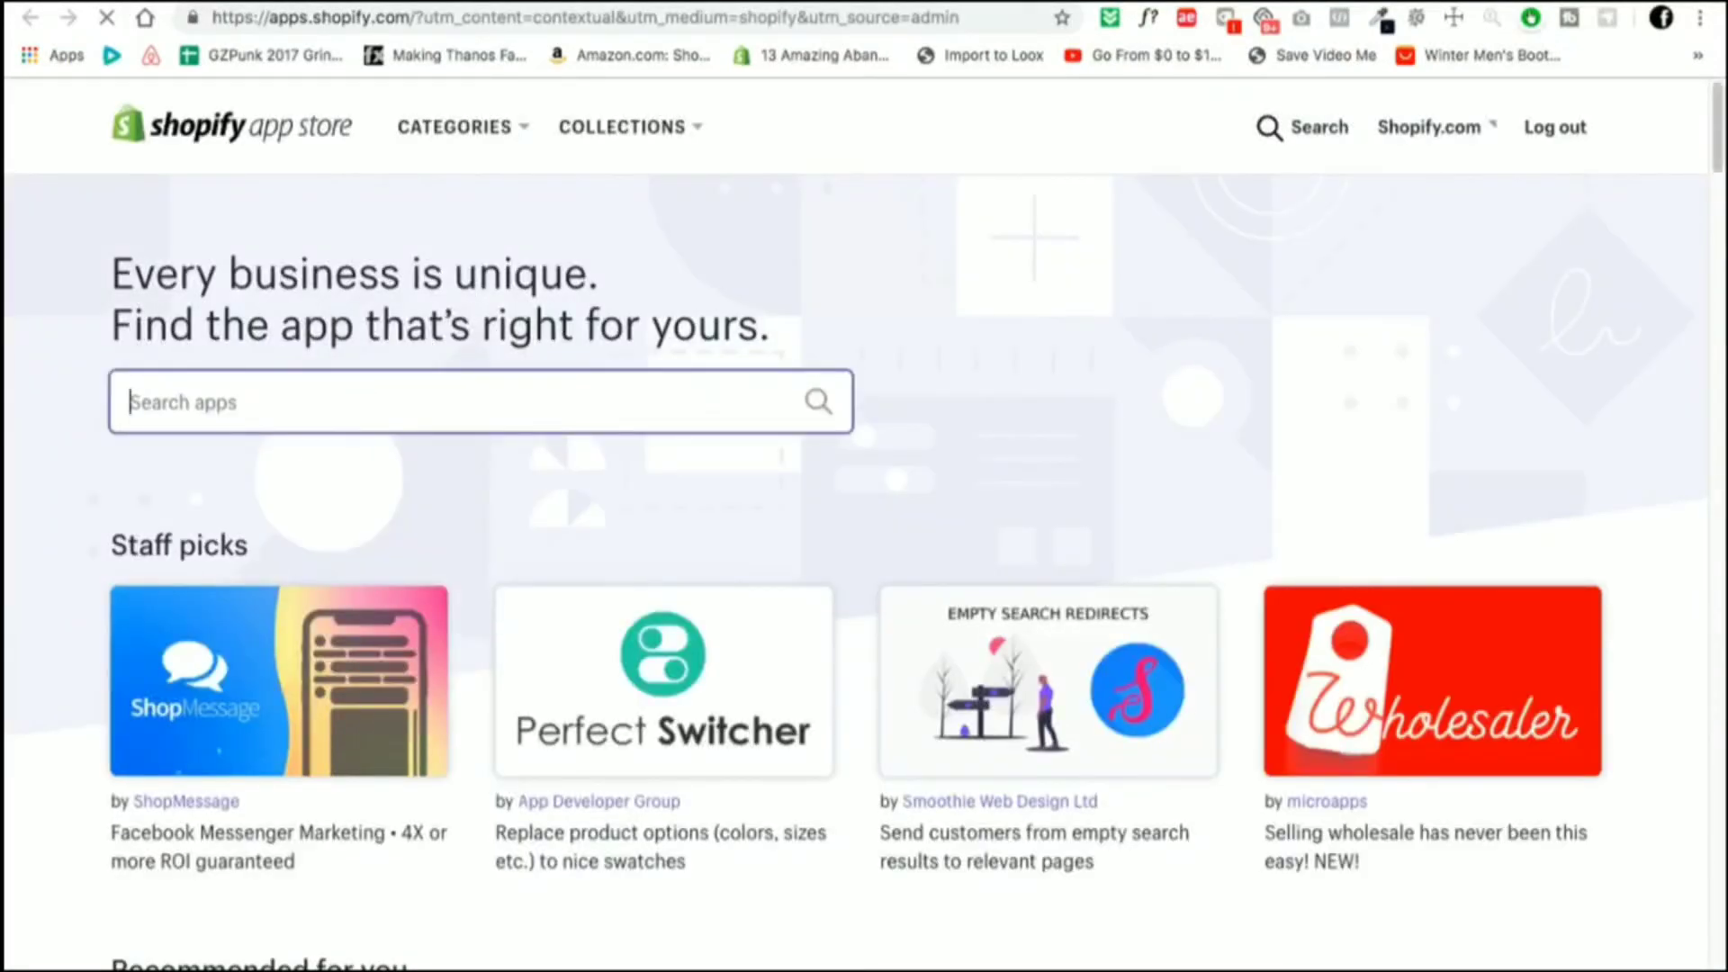
text(hotjar)
key(Return)
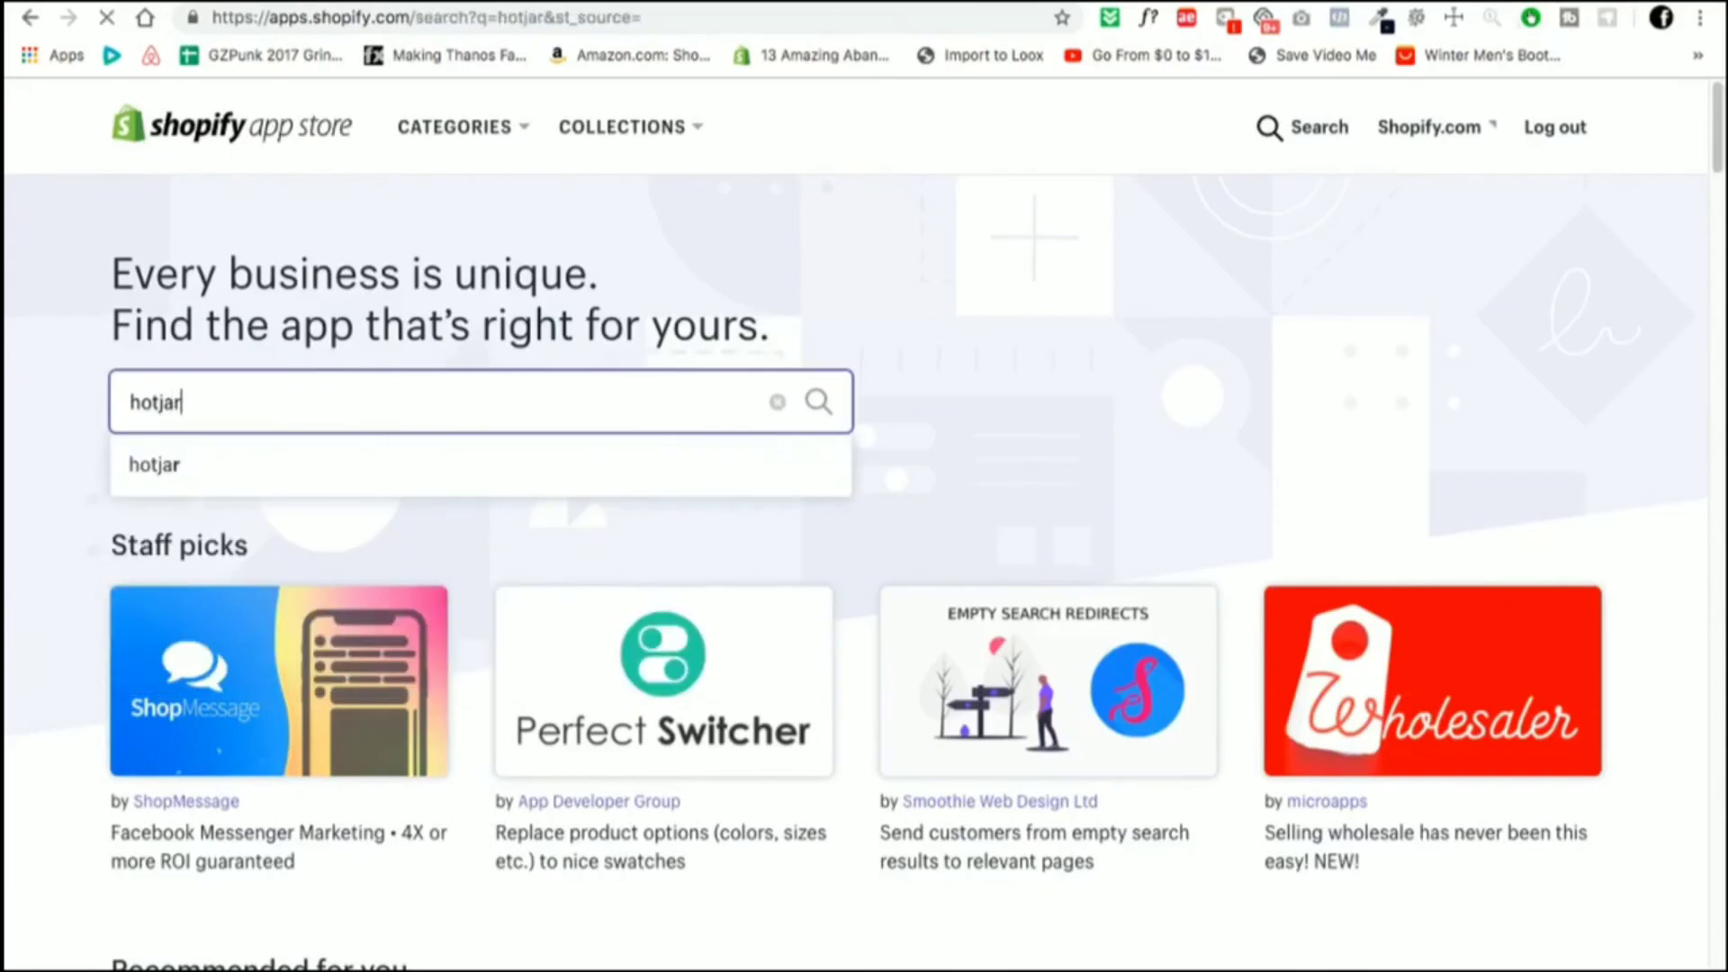
click(644, 570)
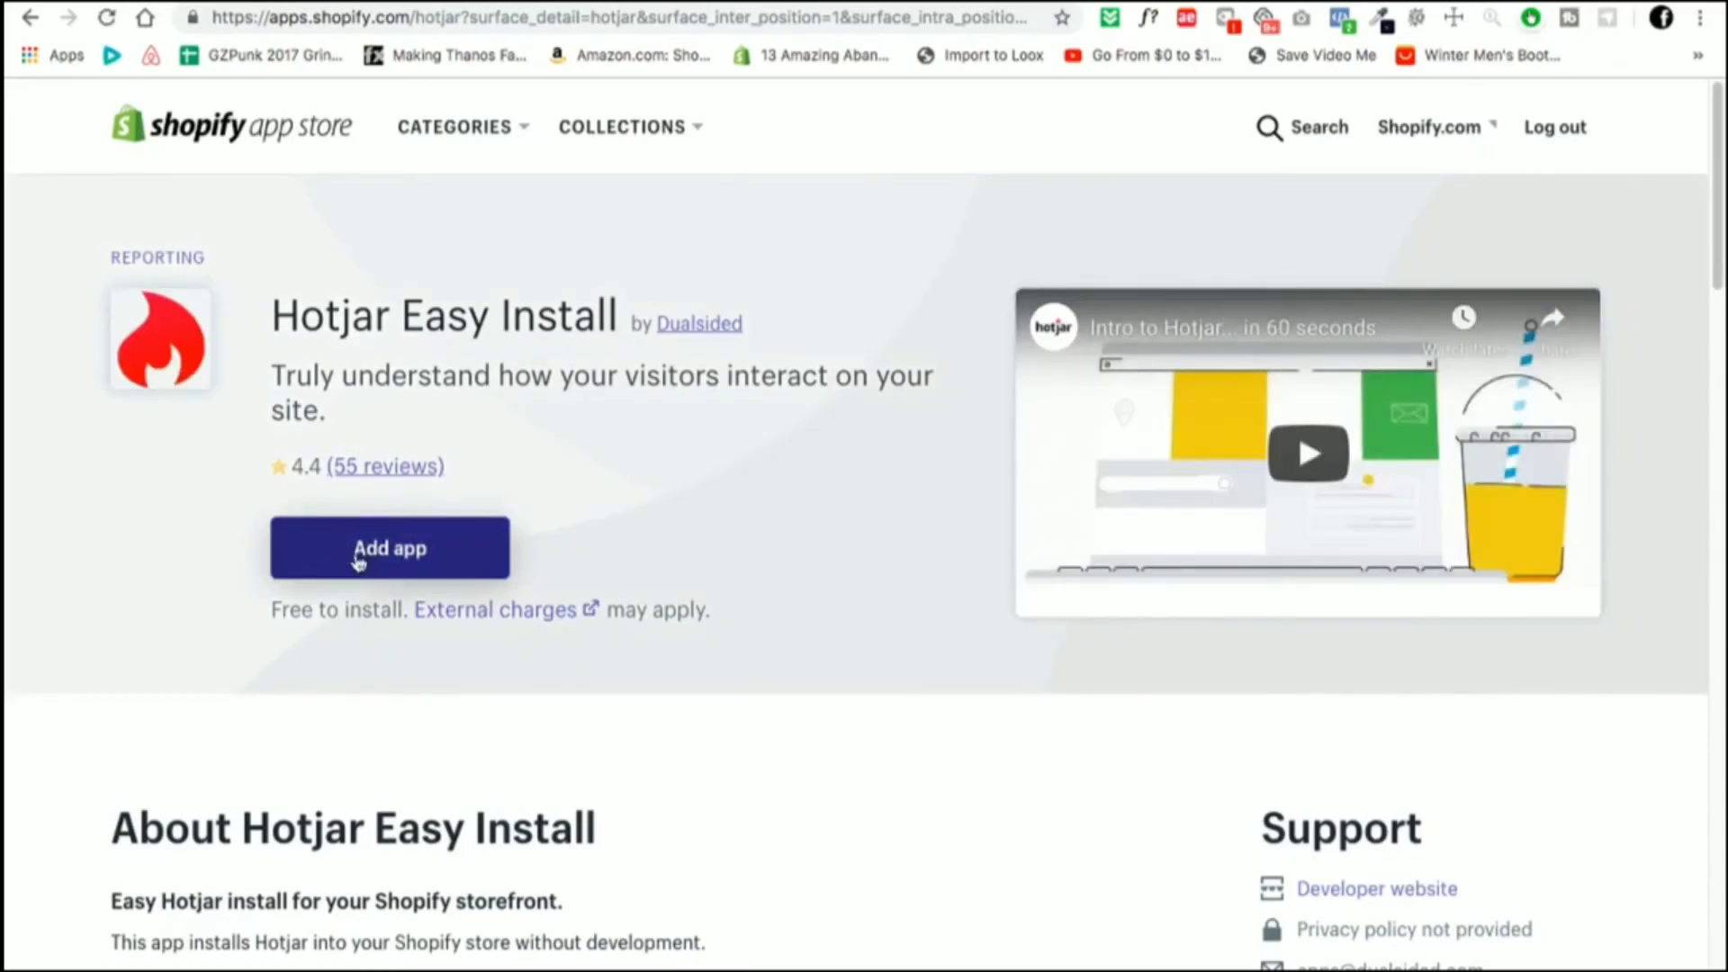
click(358, 562)
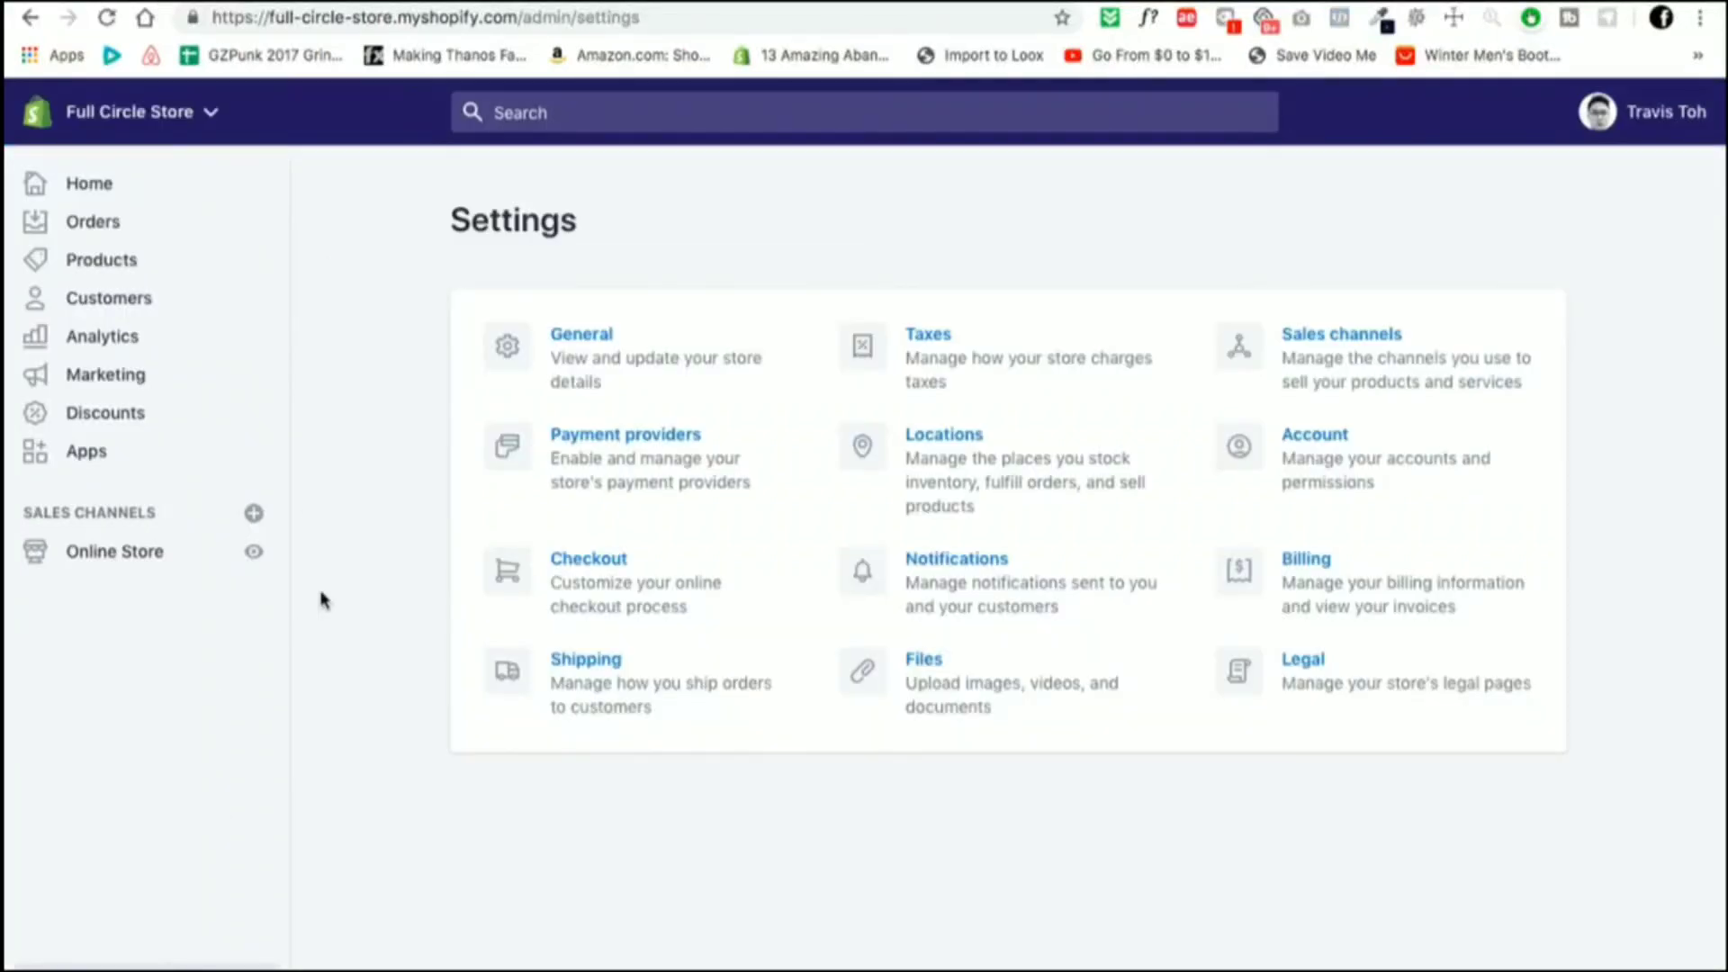
Approve installing Hotjar Install & Addon, then go to the Hotjar website from its Setup page
click(674, 349)
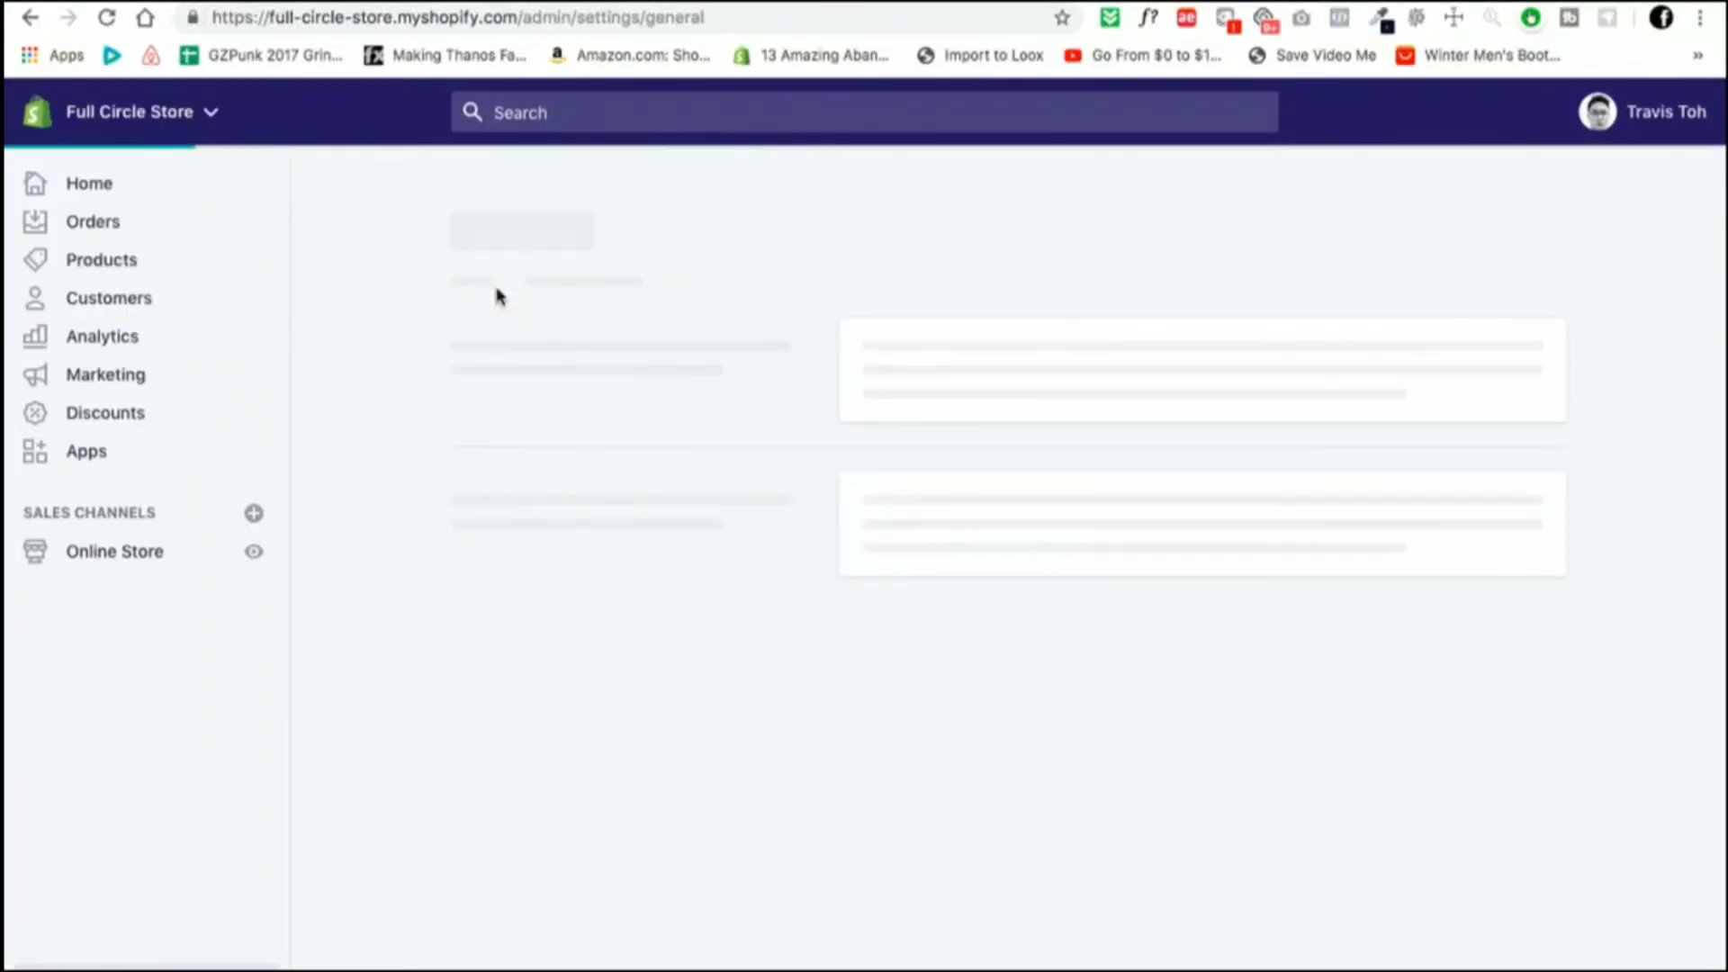
click(322, 38)
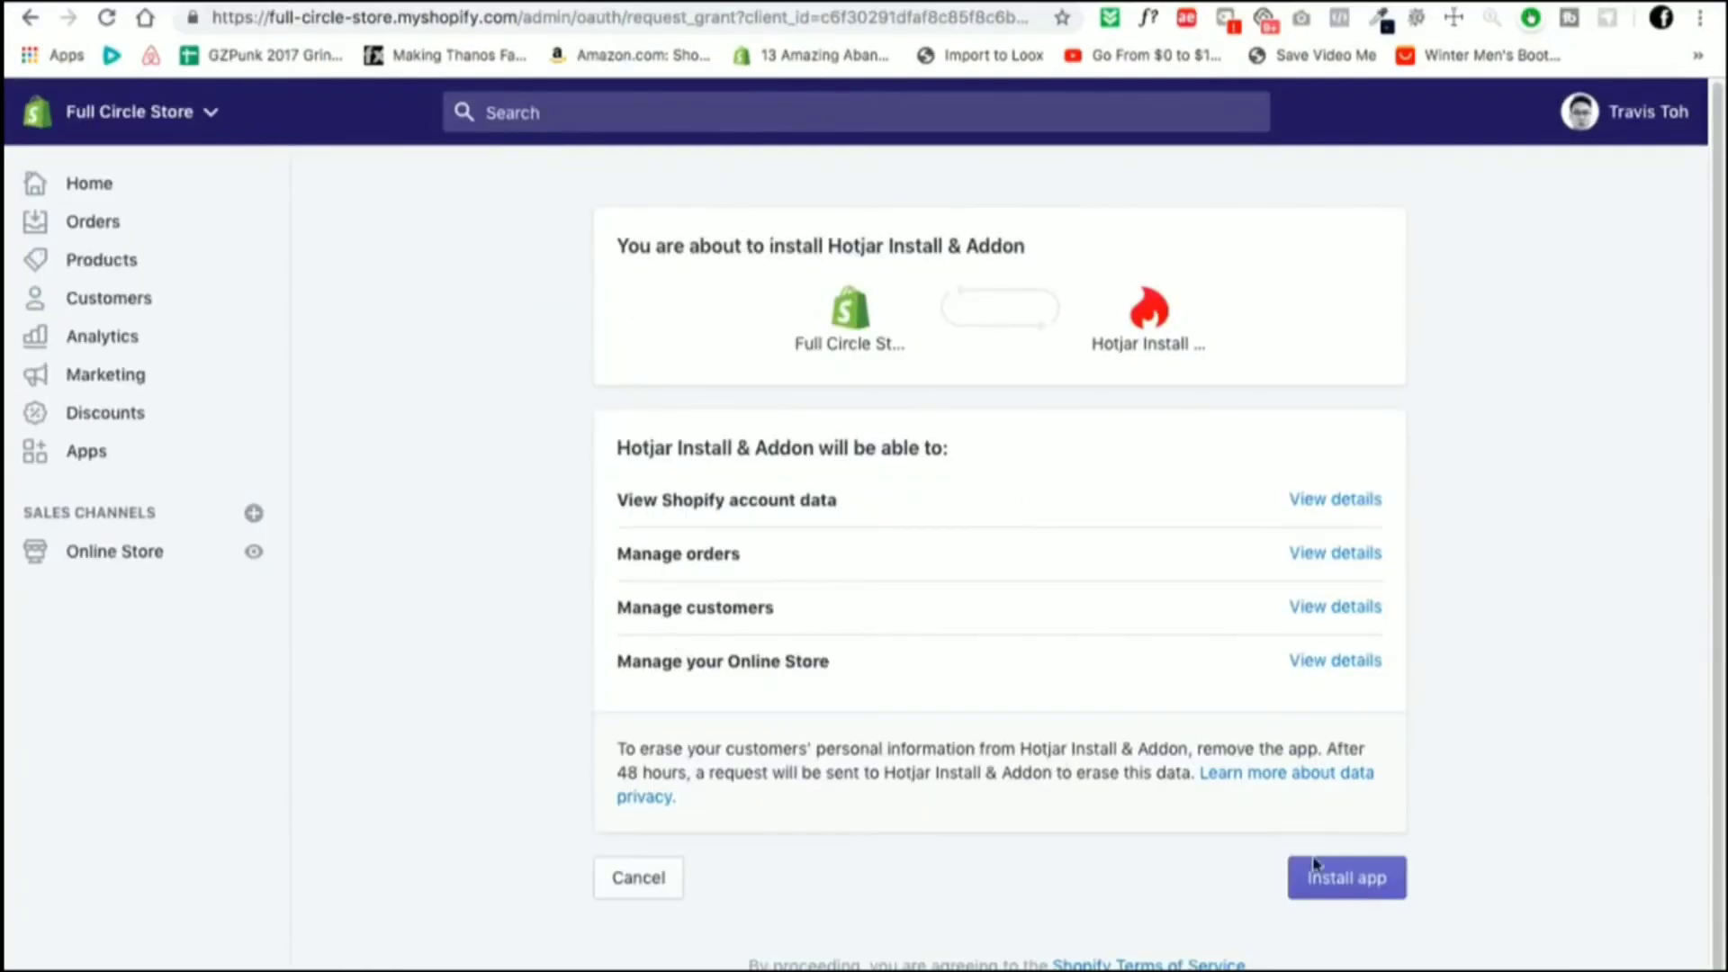
click(1348, 886)
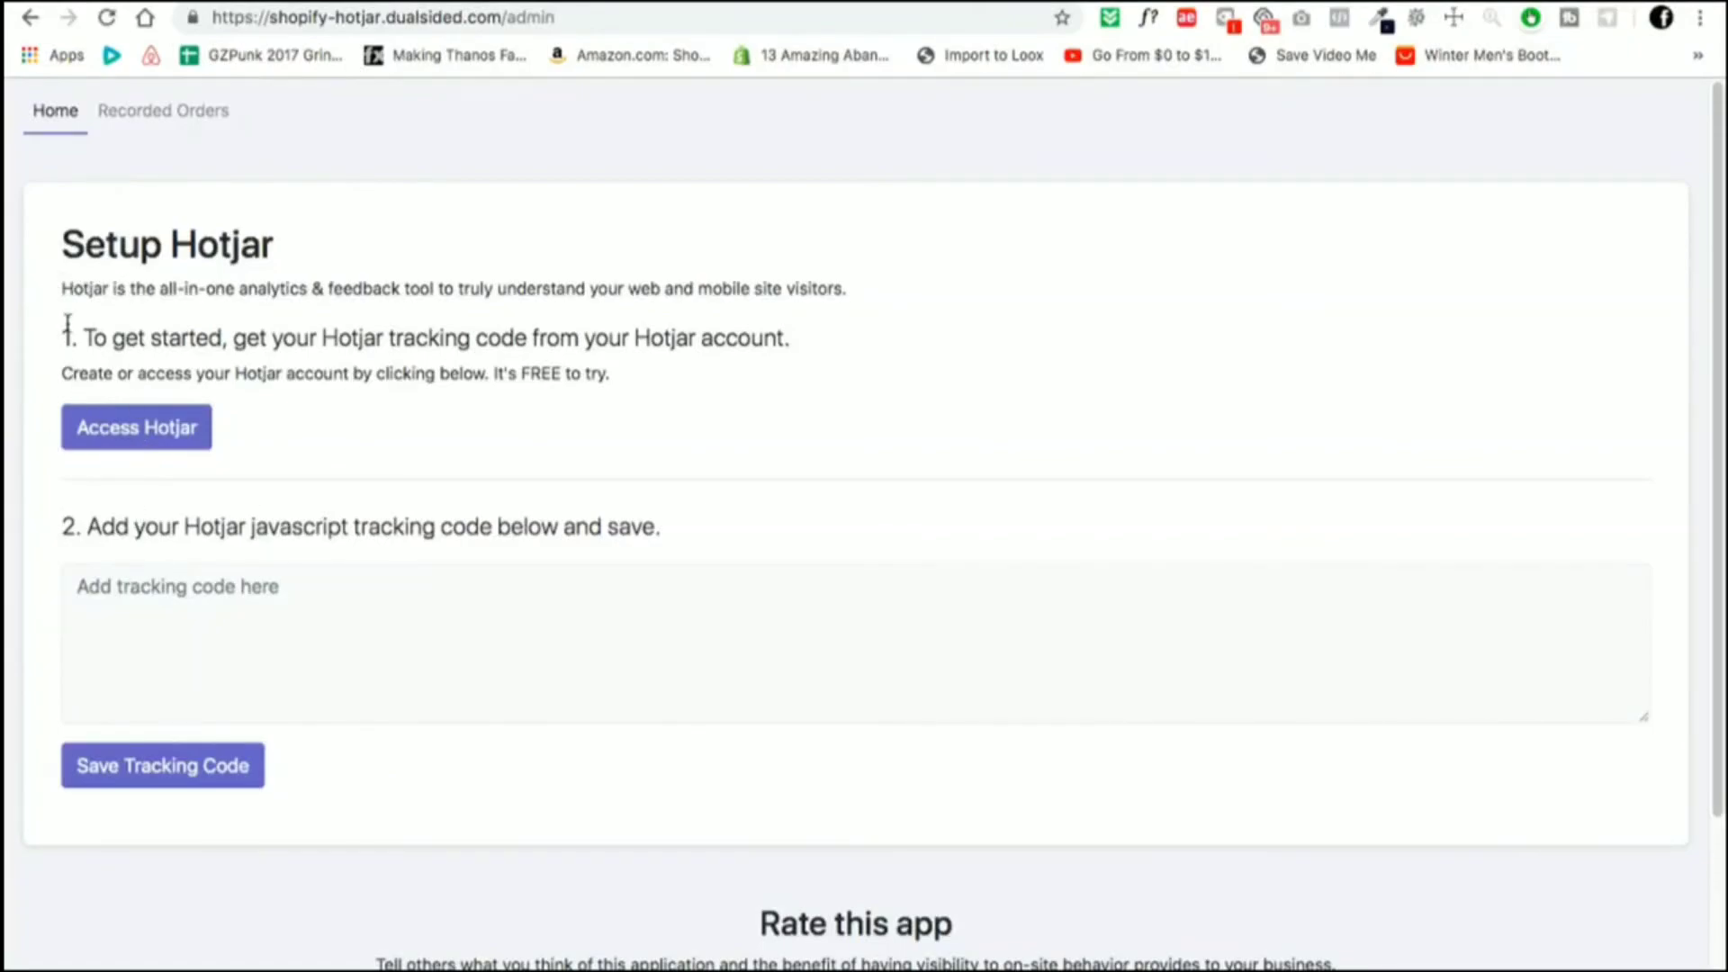
click(153, 439)
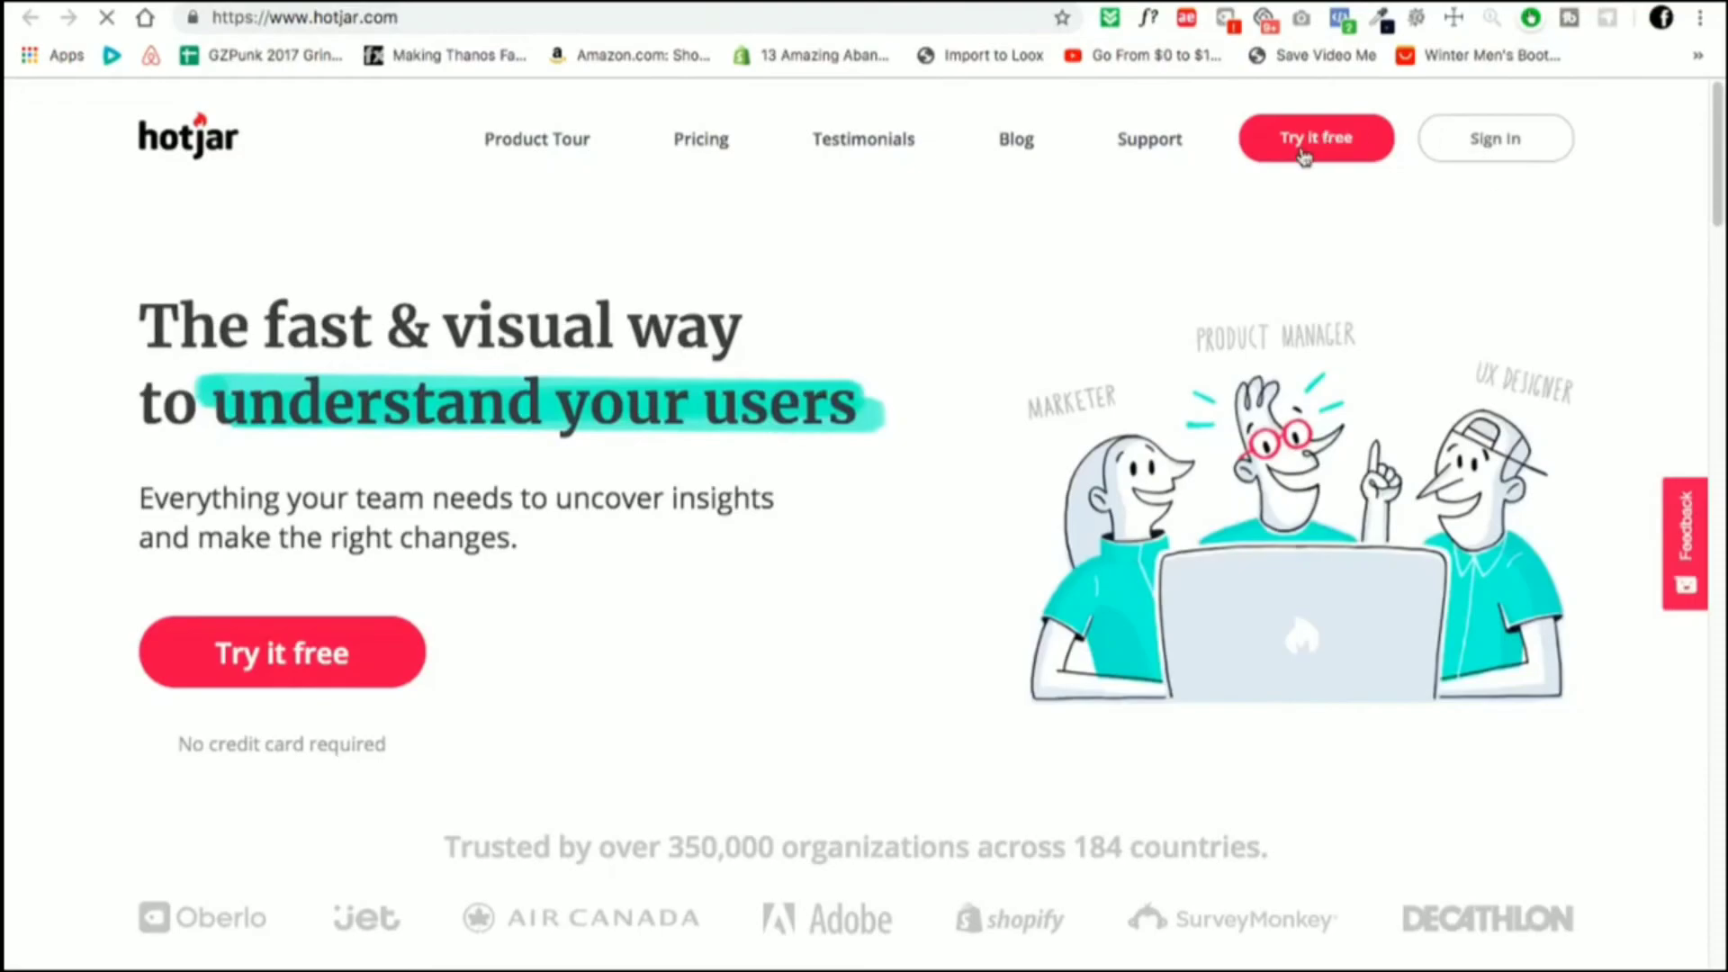
Start a free Hotjar sign-up with the owner's full name and the store's email address
click(320, 673)
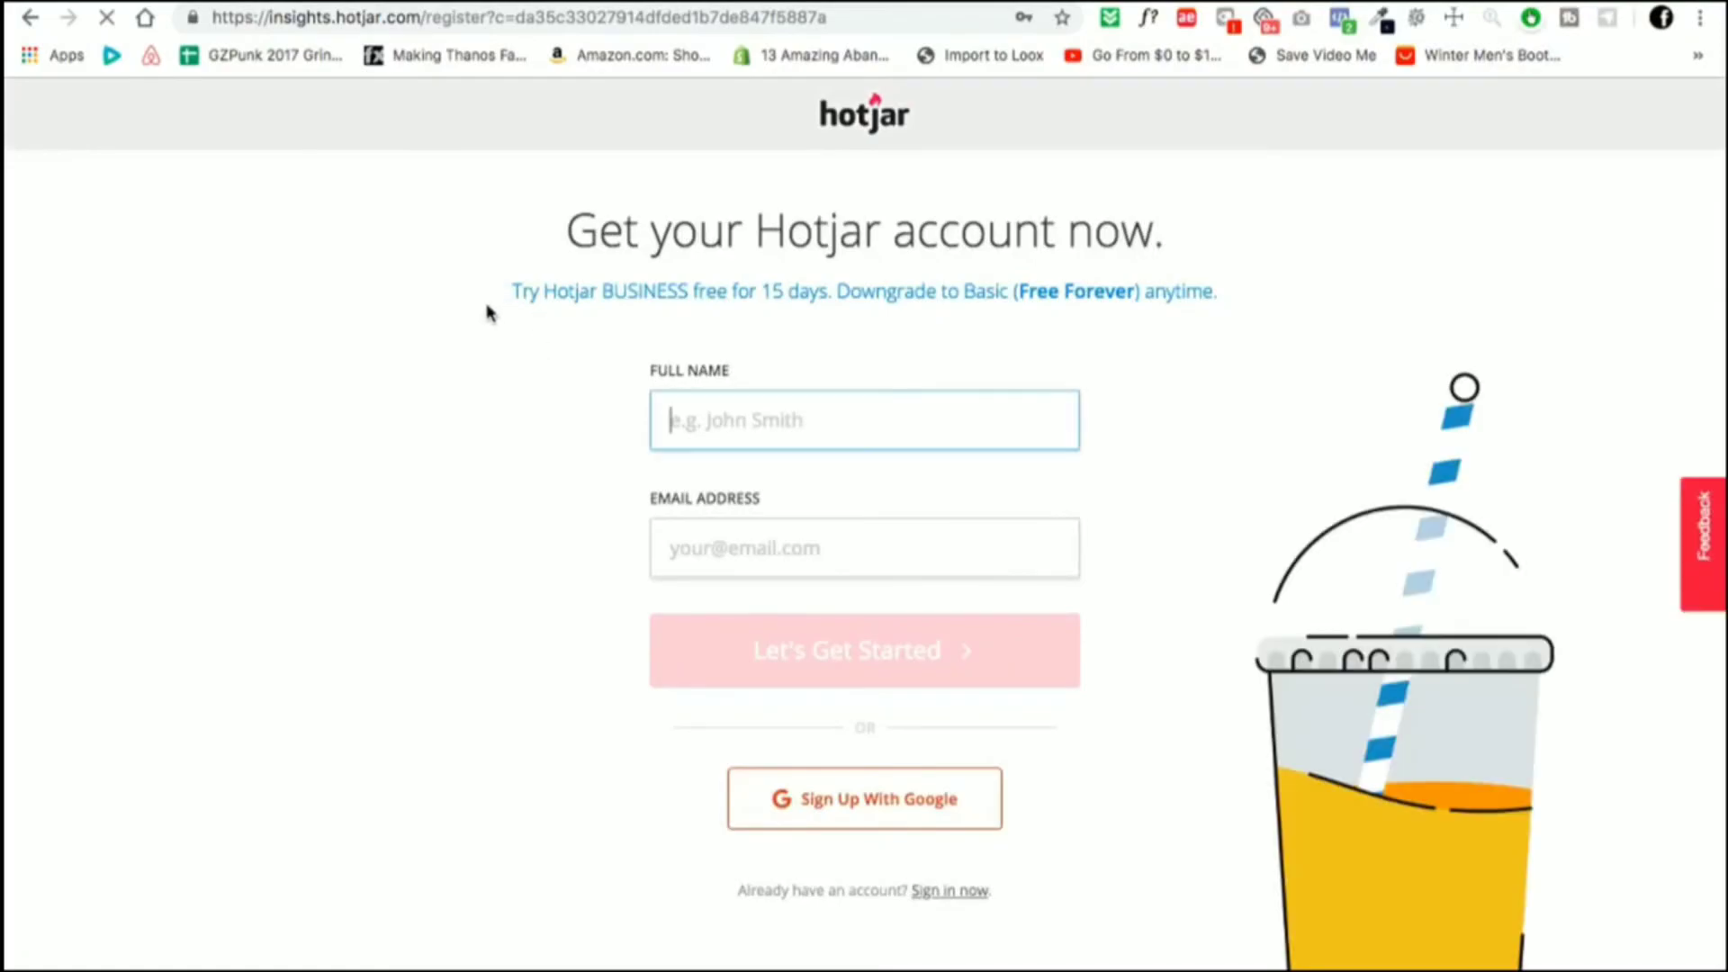
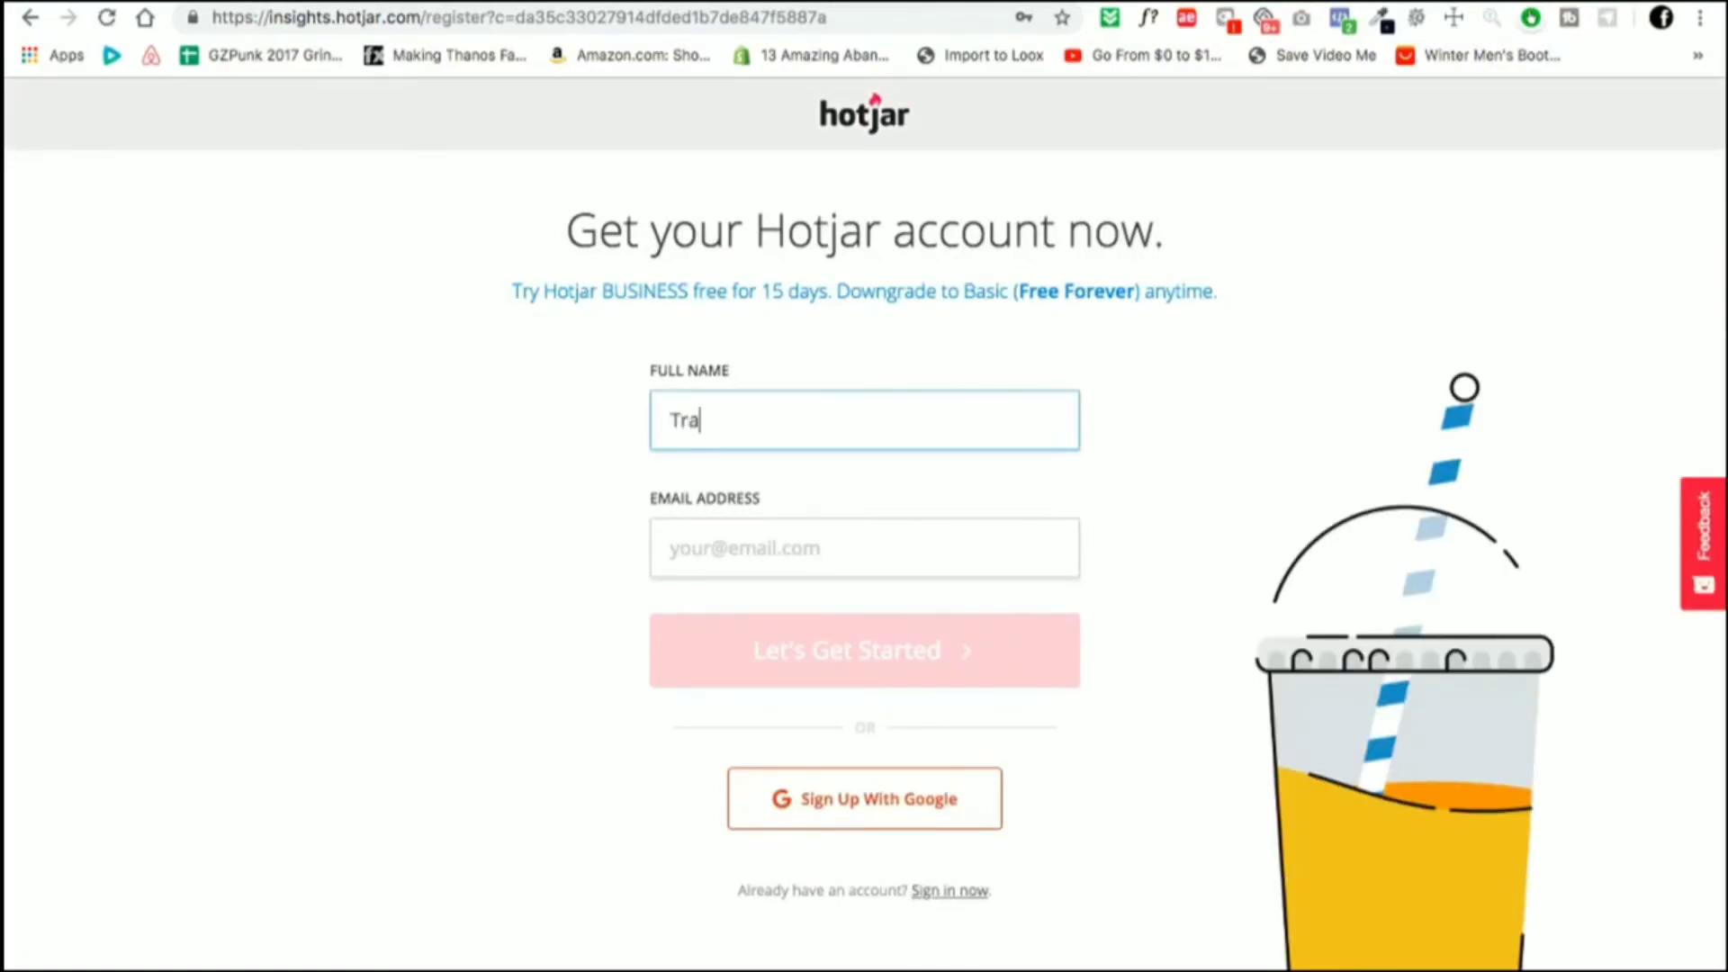
key(Tab)
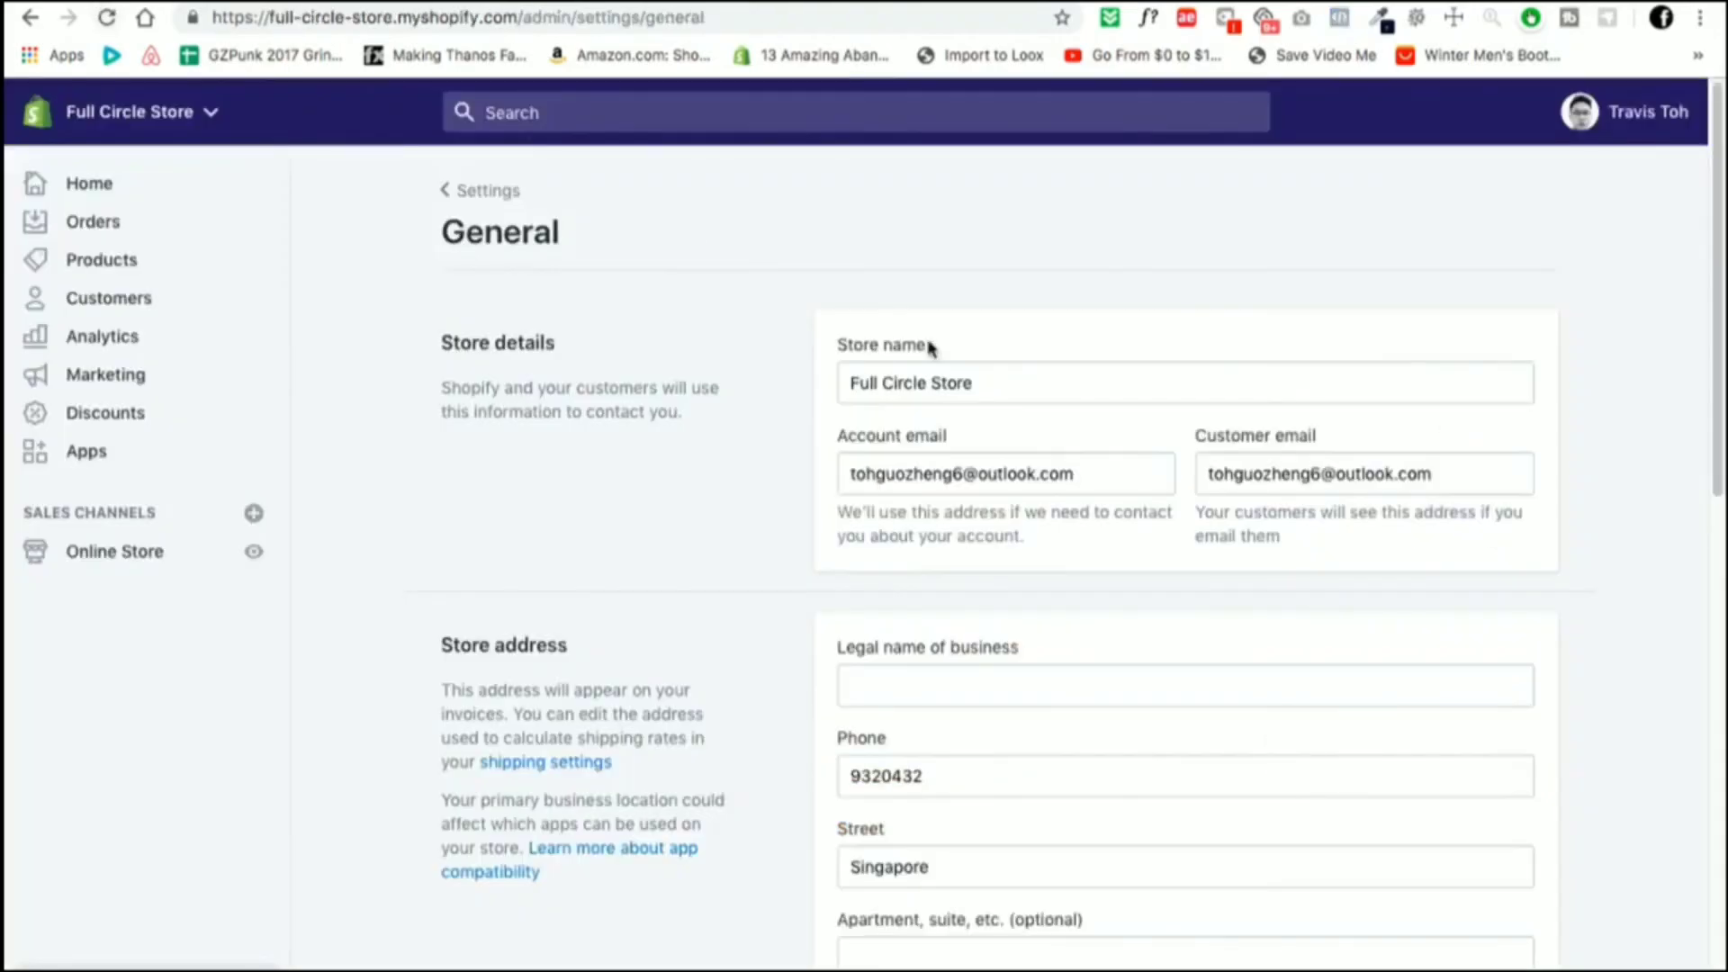
click(1257, 460)
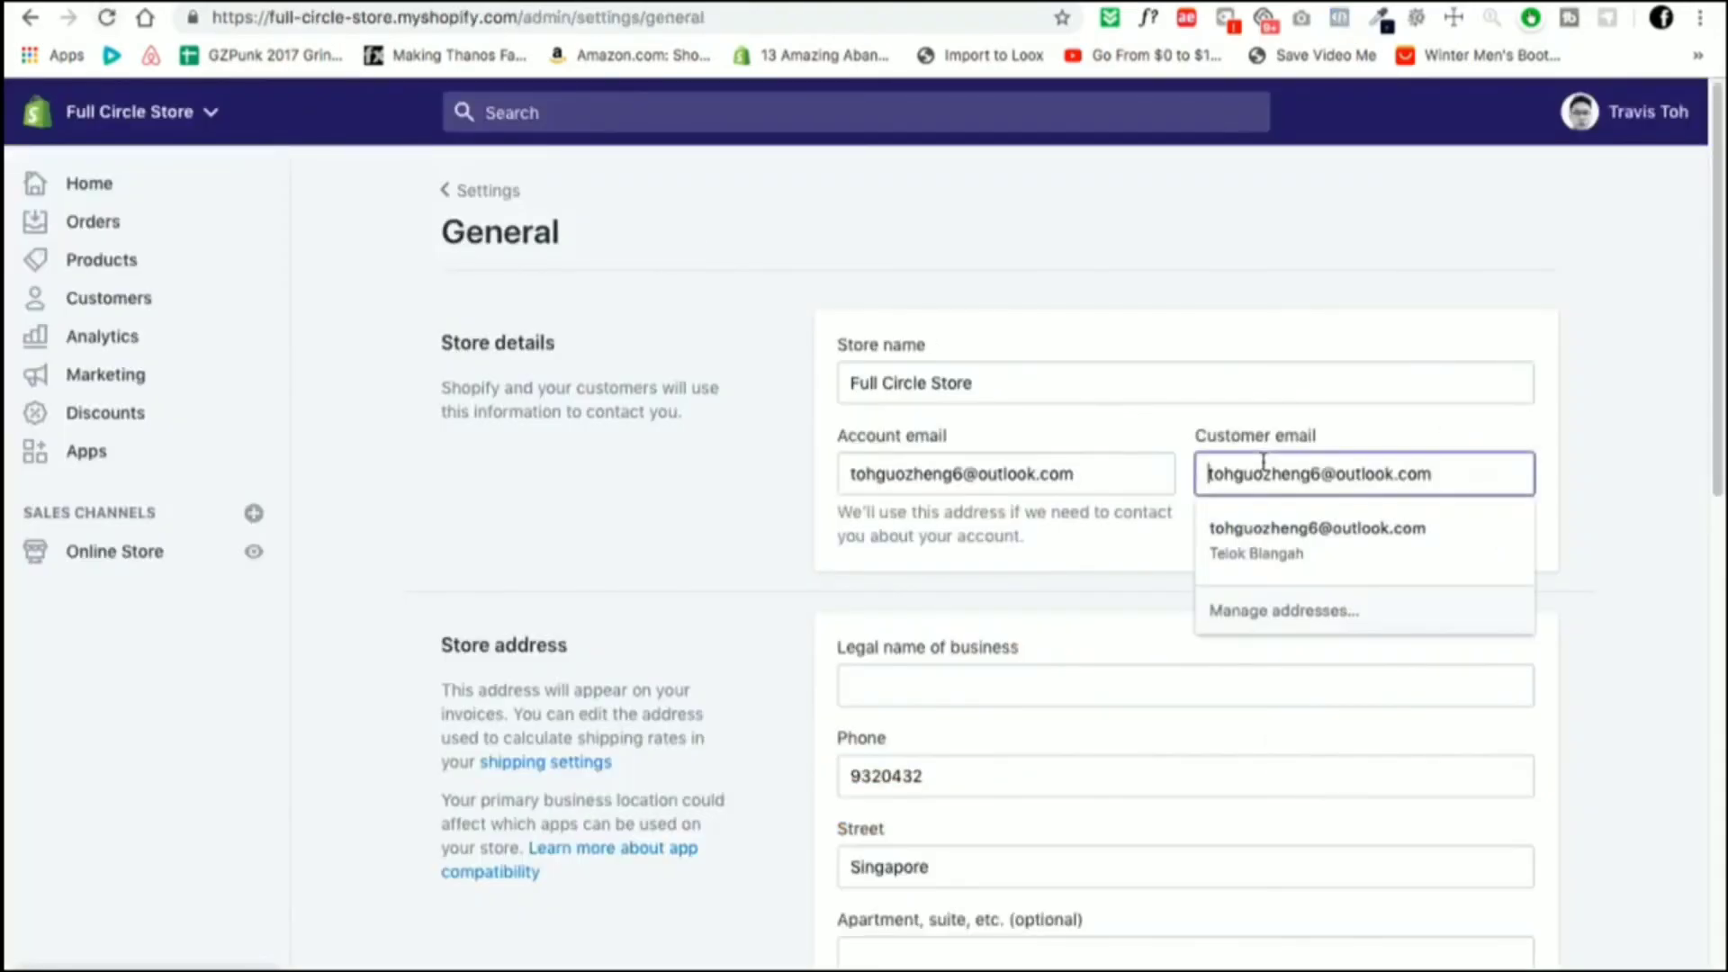
triple_click(1257, 461)
key(ctrl+c)
key(Right)
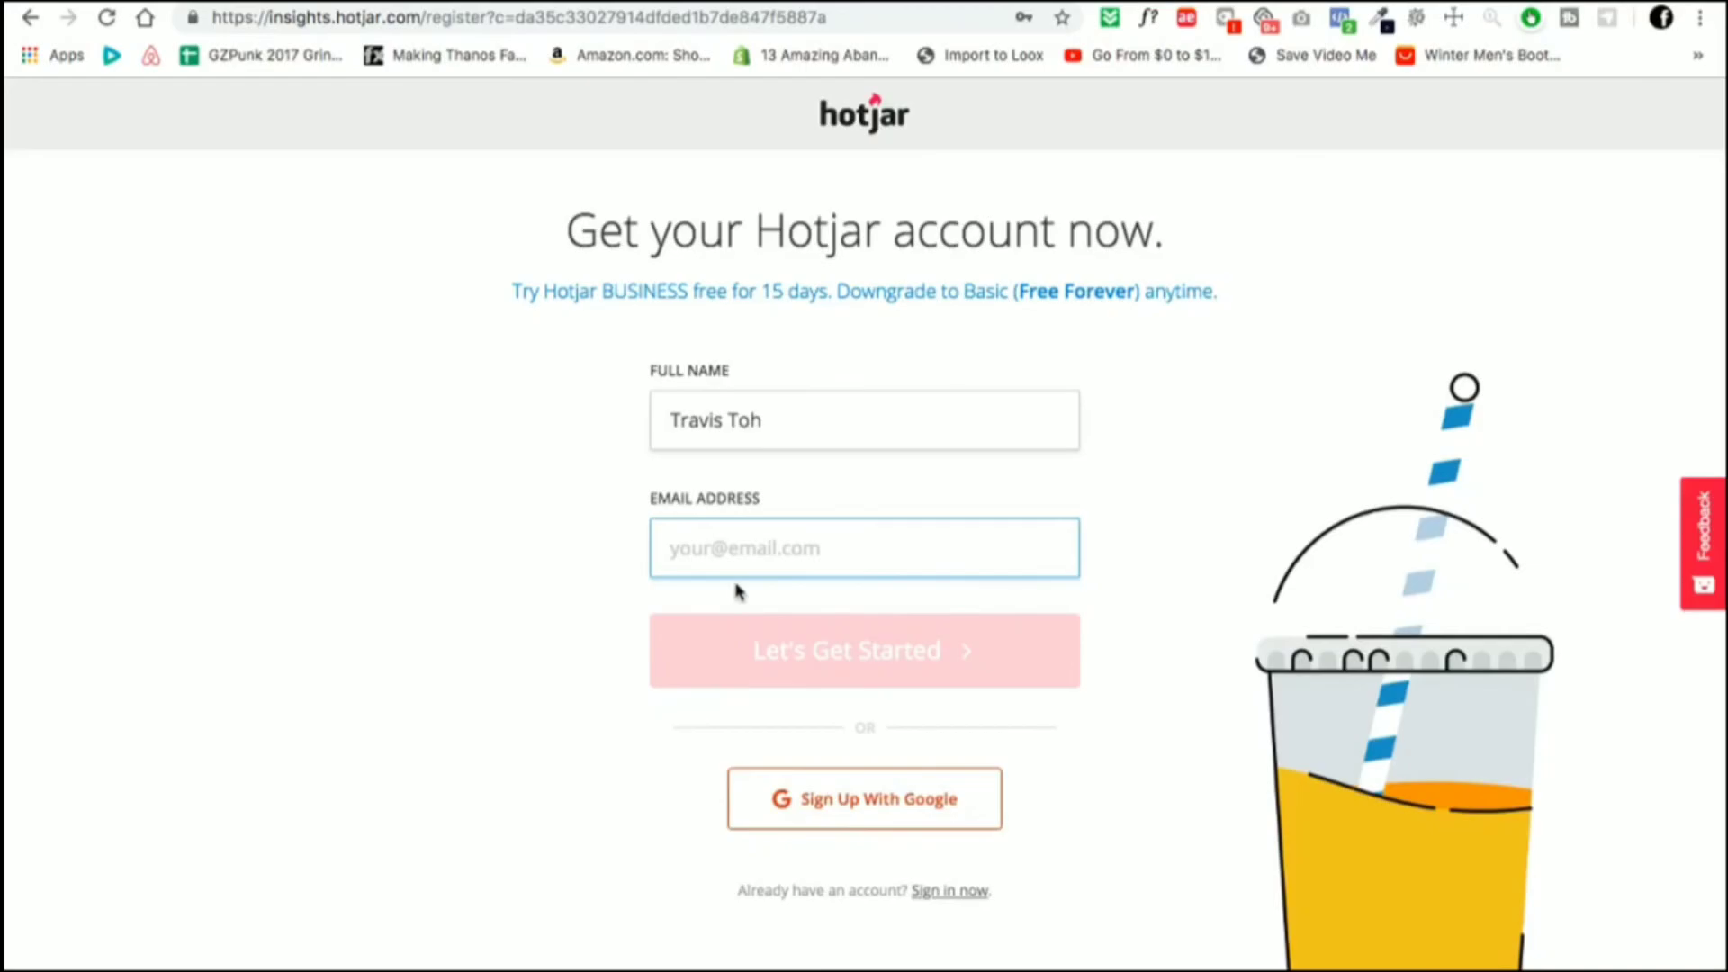
key(ctrl+v)
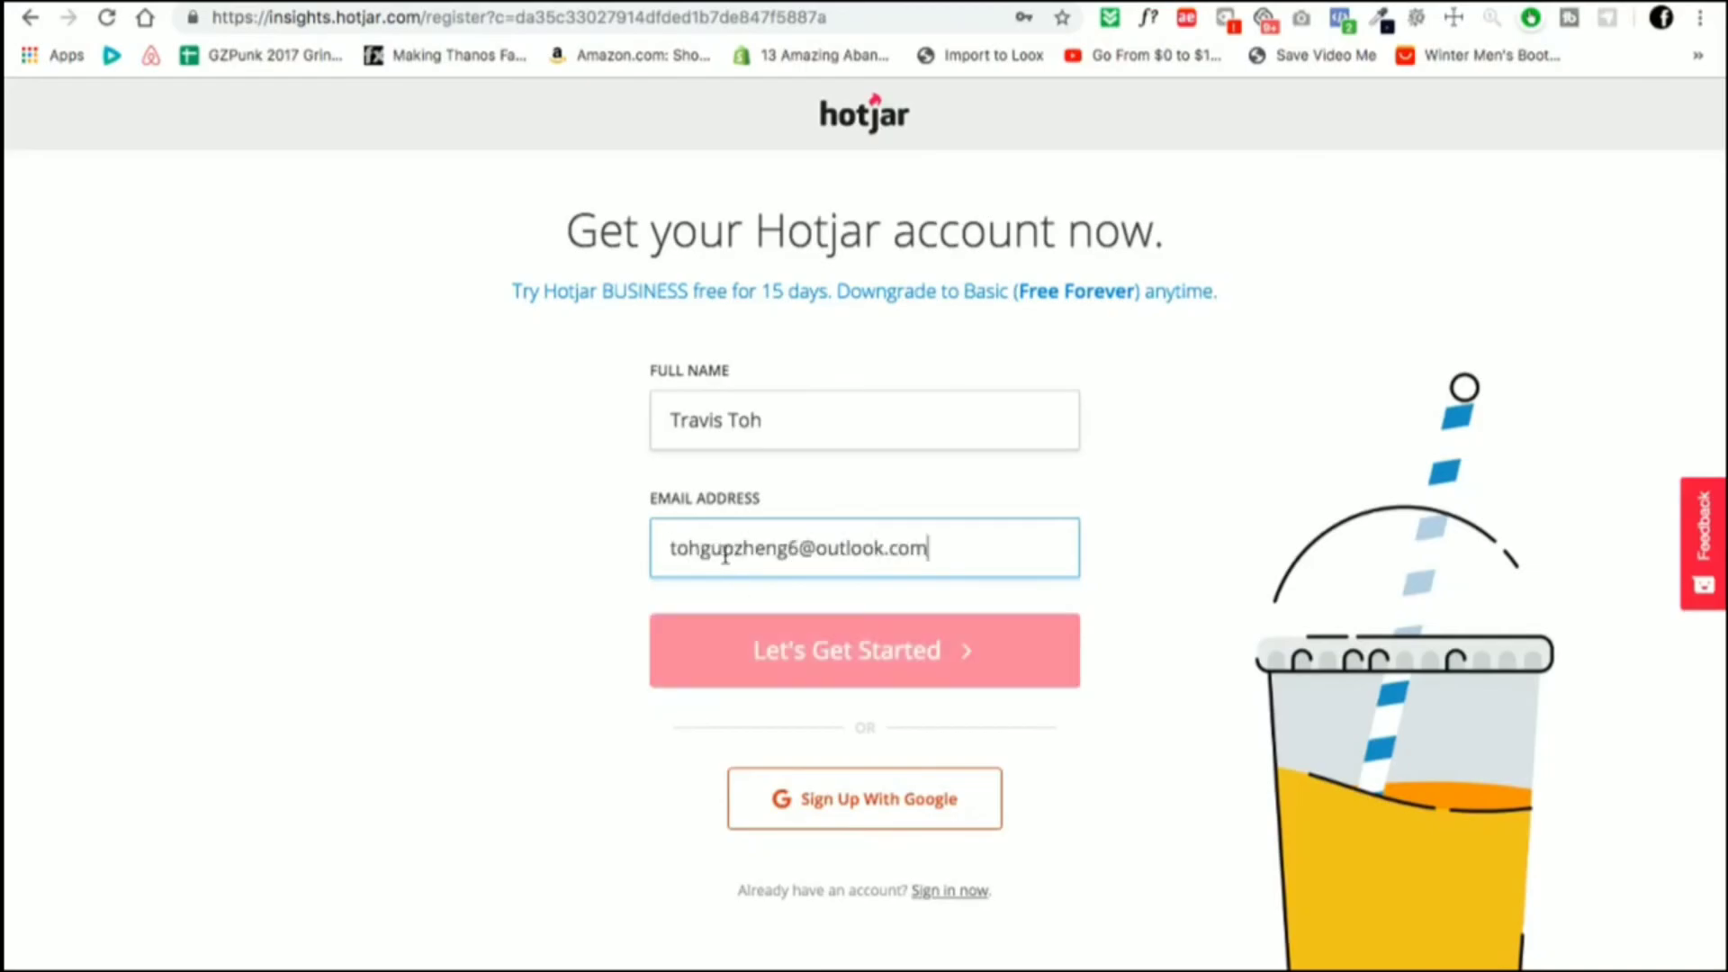
click(748, 675)
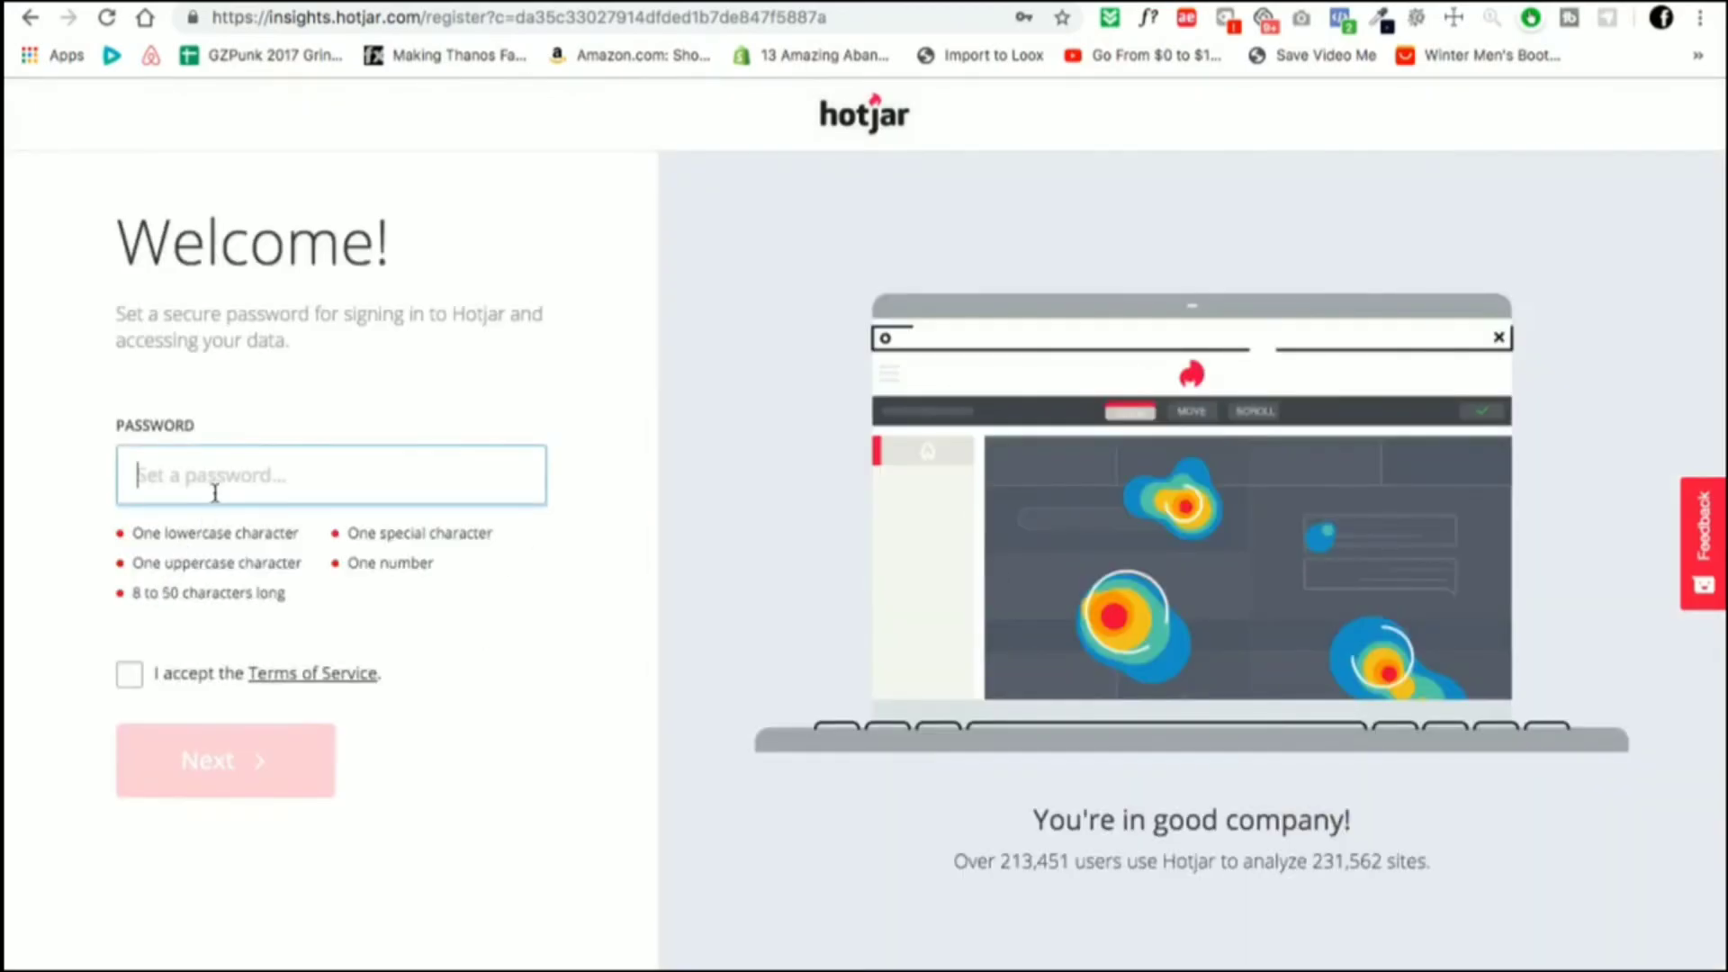
Set the account password and accept Hotjar's Terms of Service
click(424, 17)
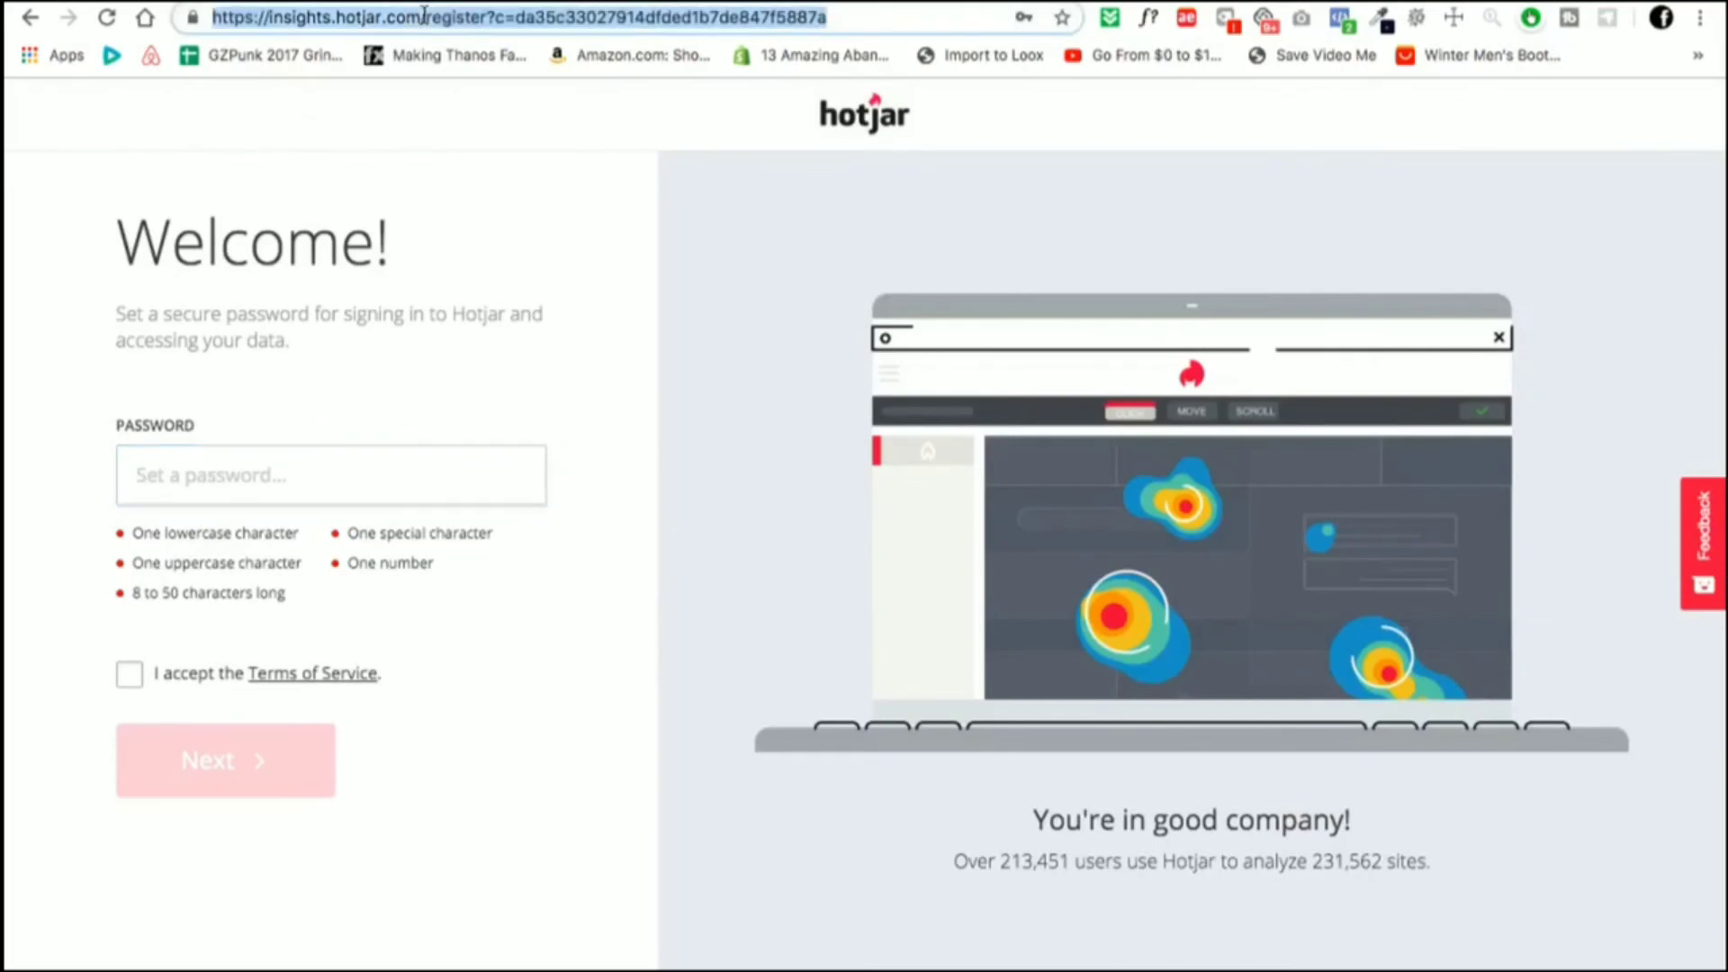
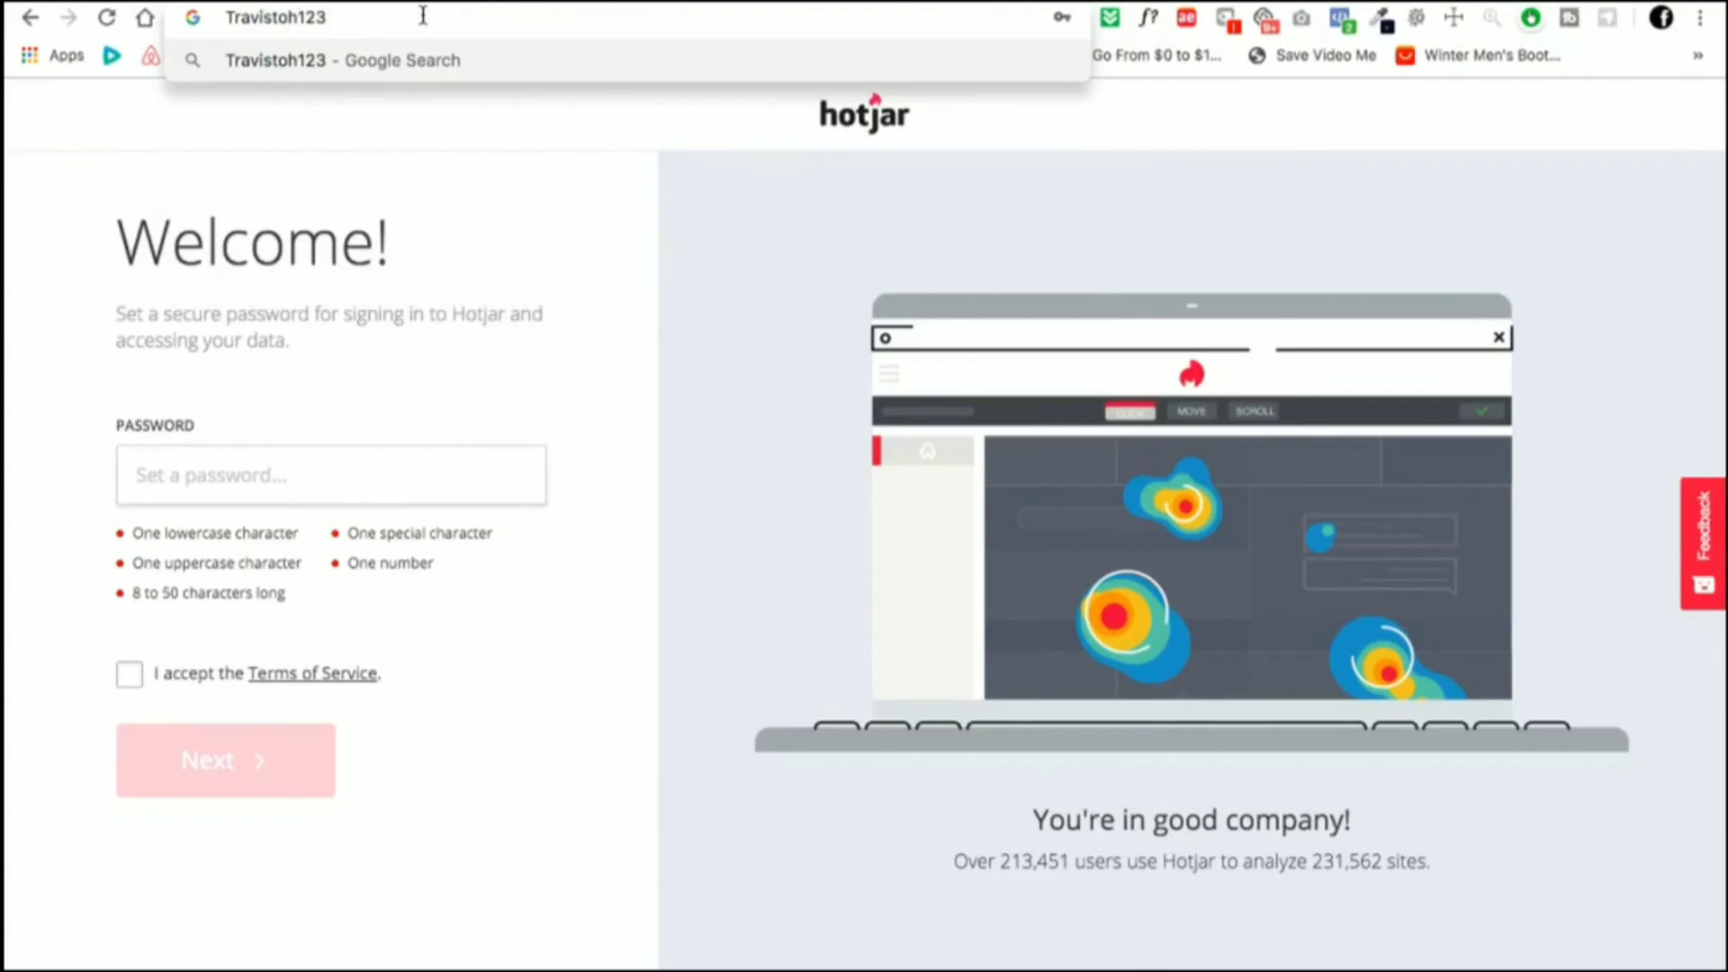
drag(397, 18, 189, 27)
click(207, 492)
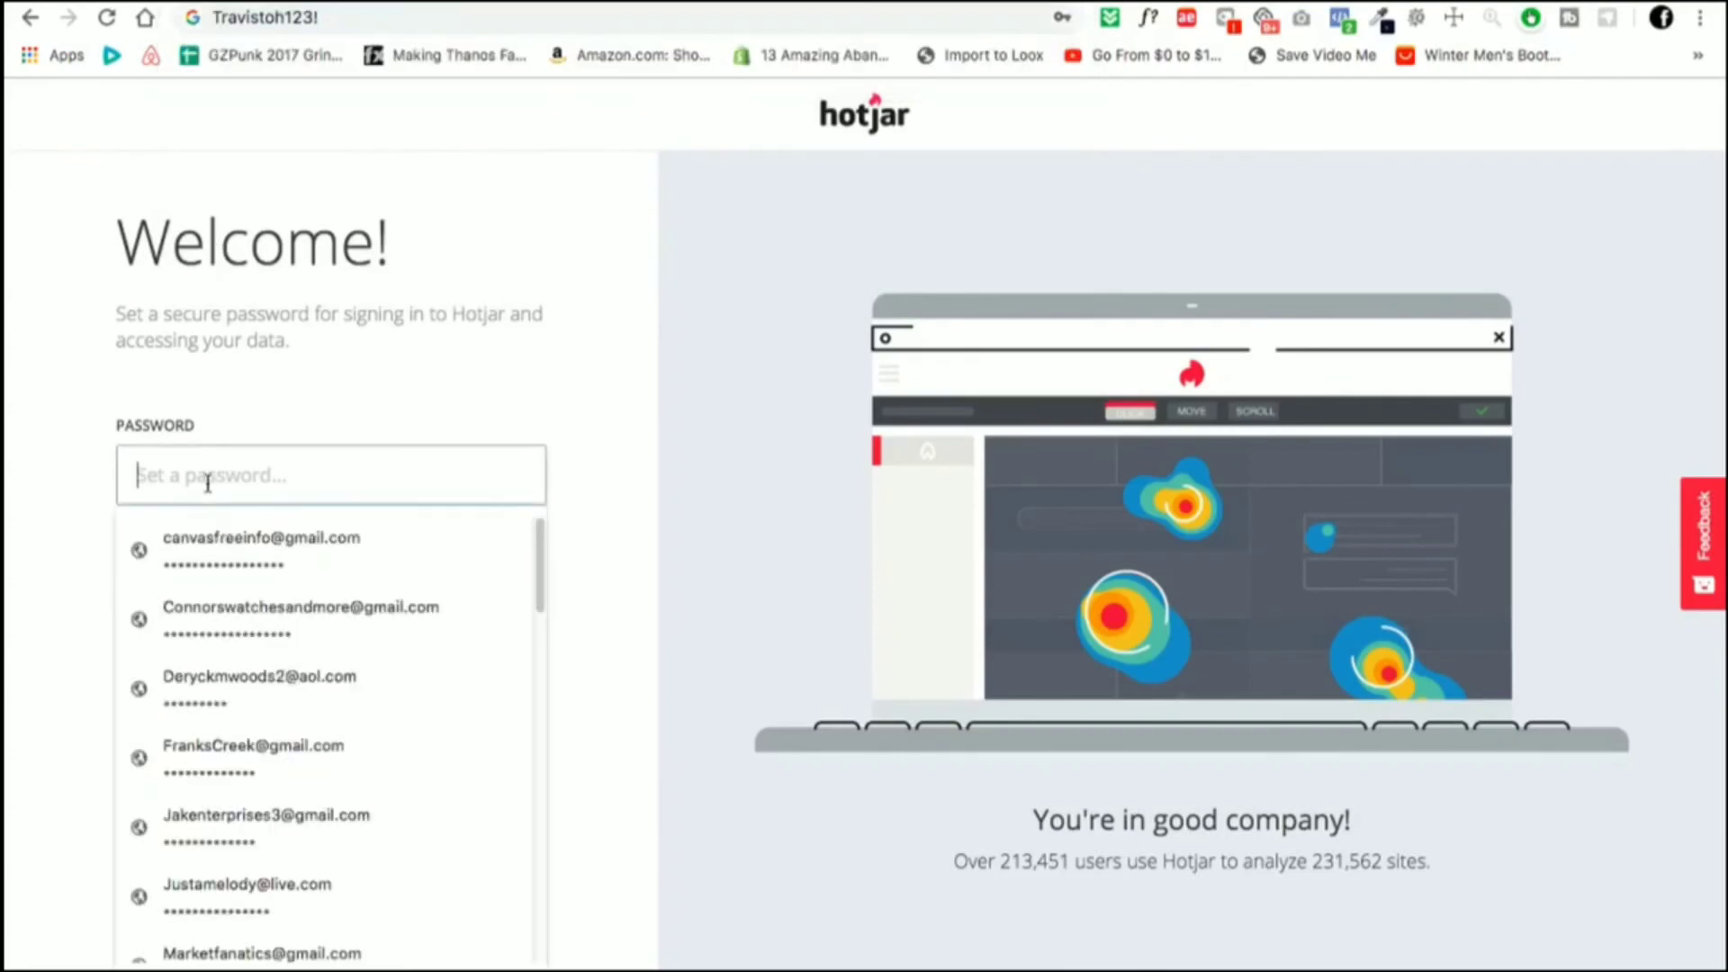
key(ctrl+v)
click(129, 675)
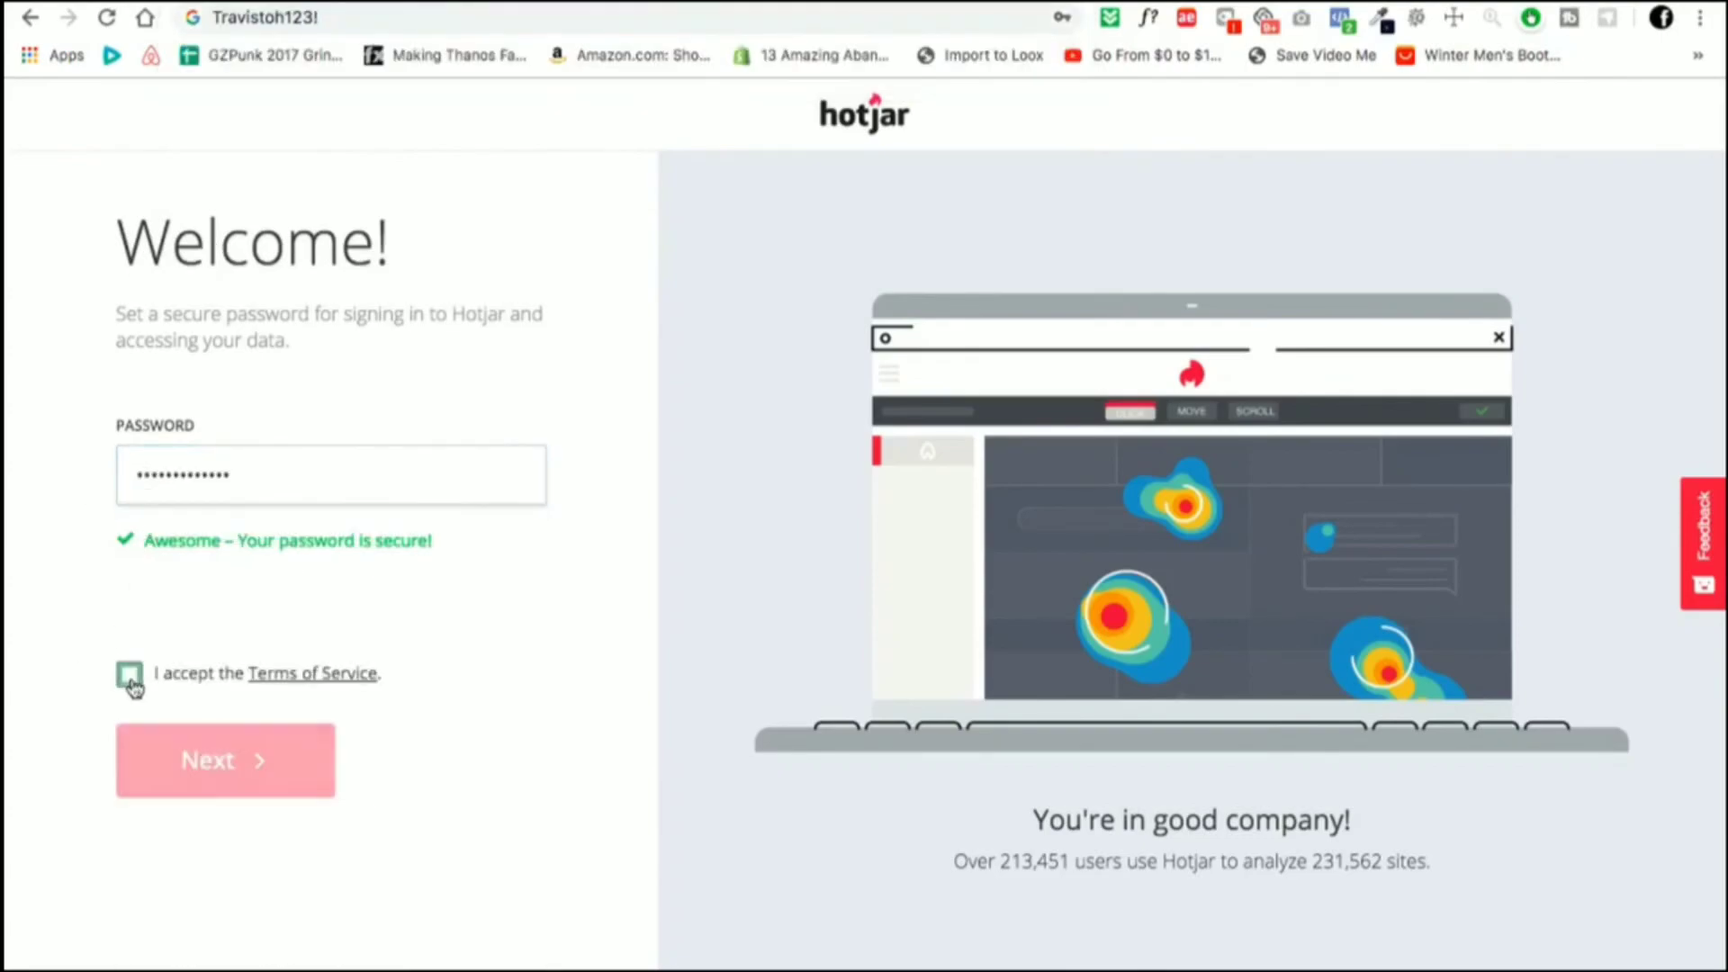
click(227, 761)
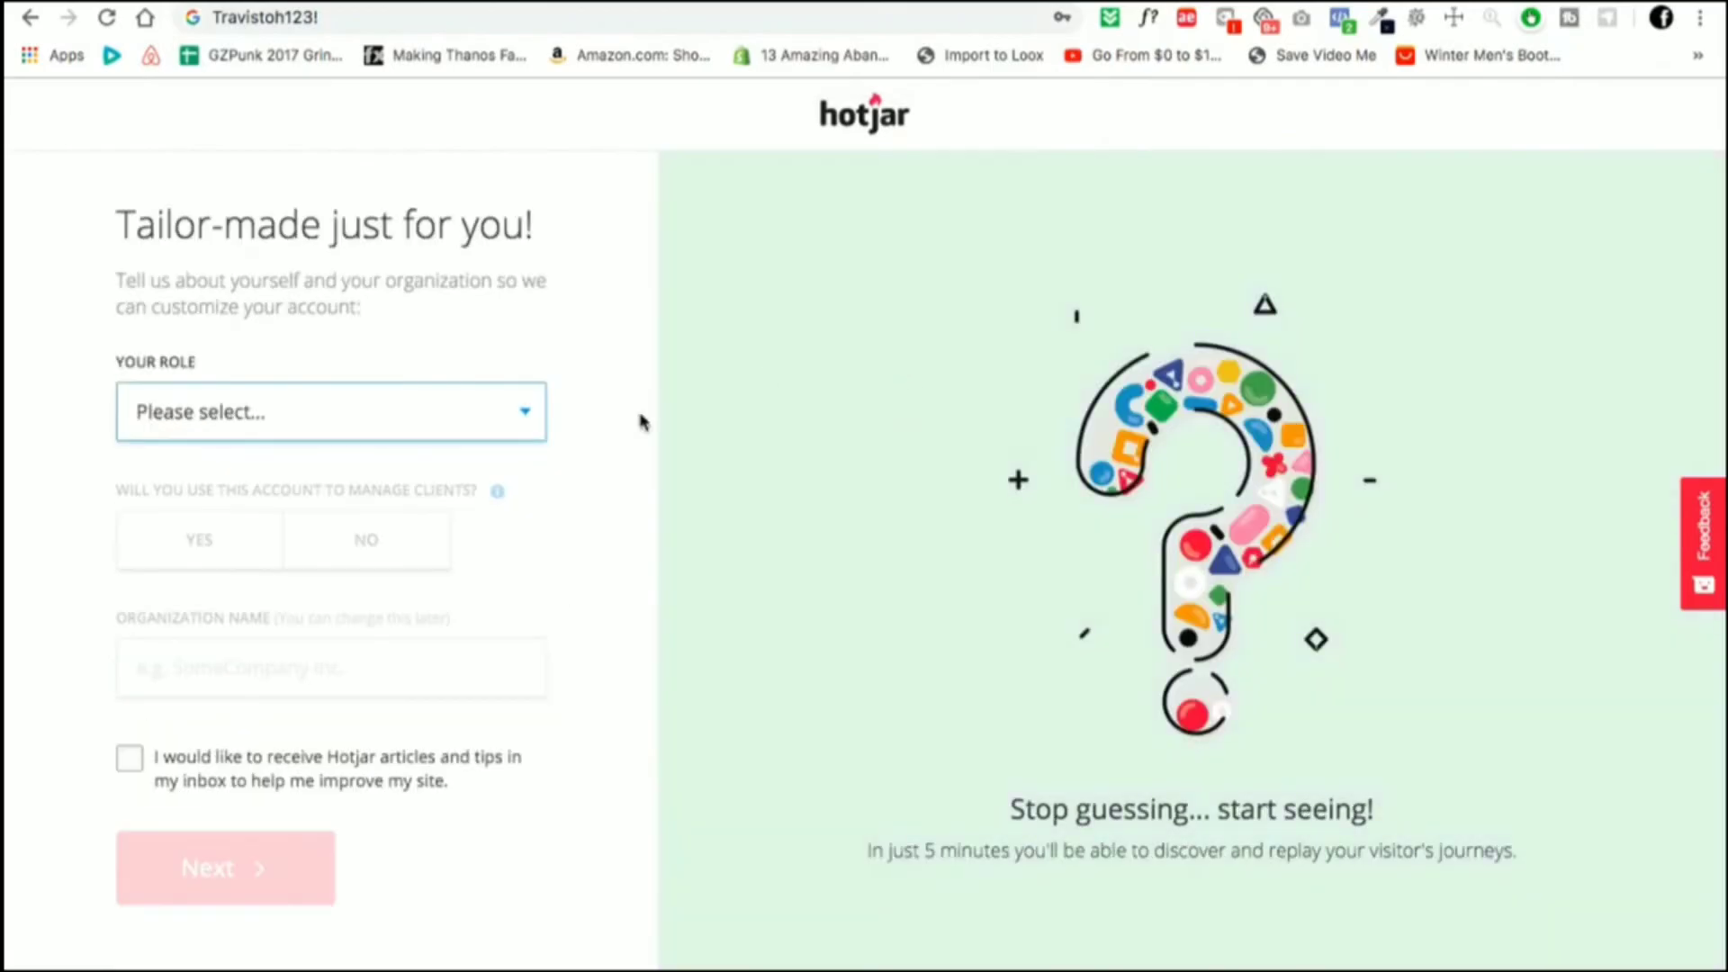
Choose role Store Owner, no client management, organization 'Full Circle', and opt in to tips
click(250, 422)
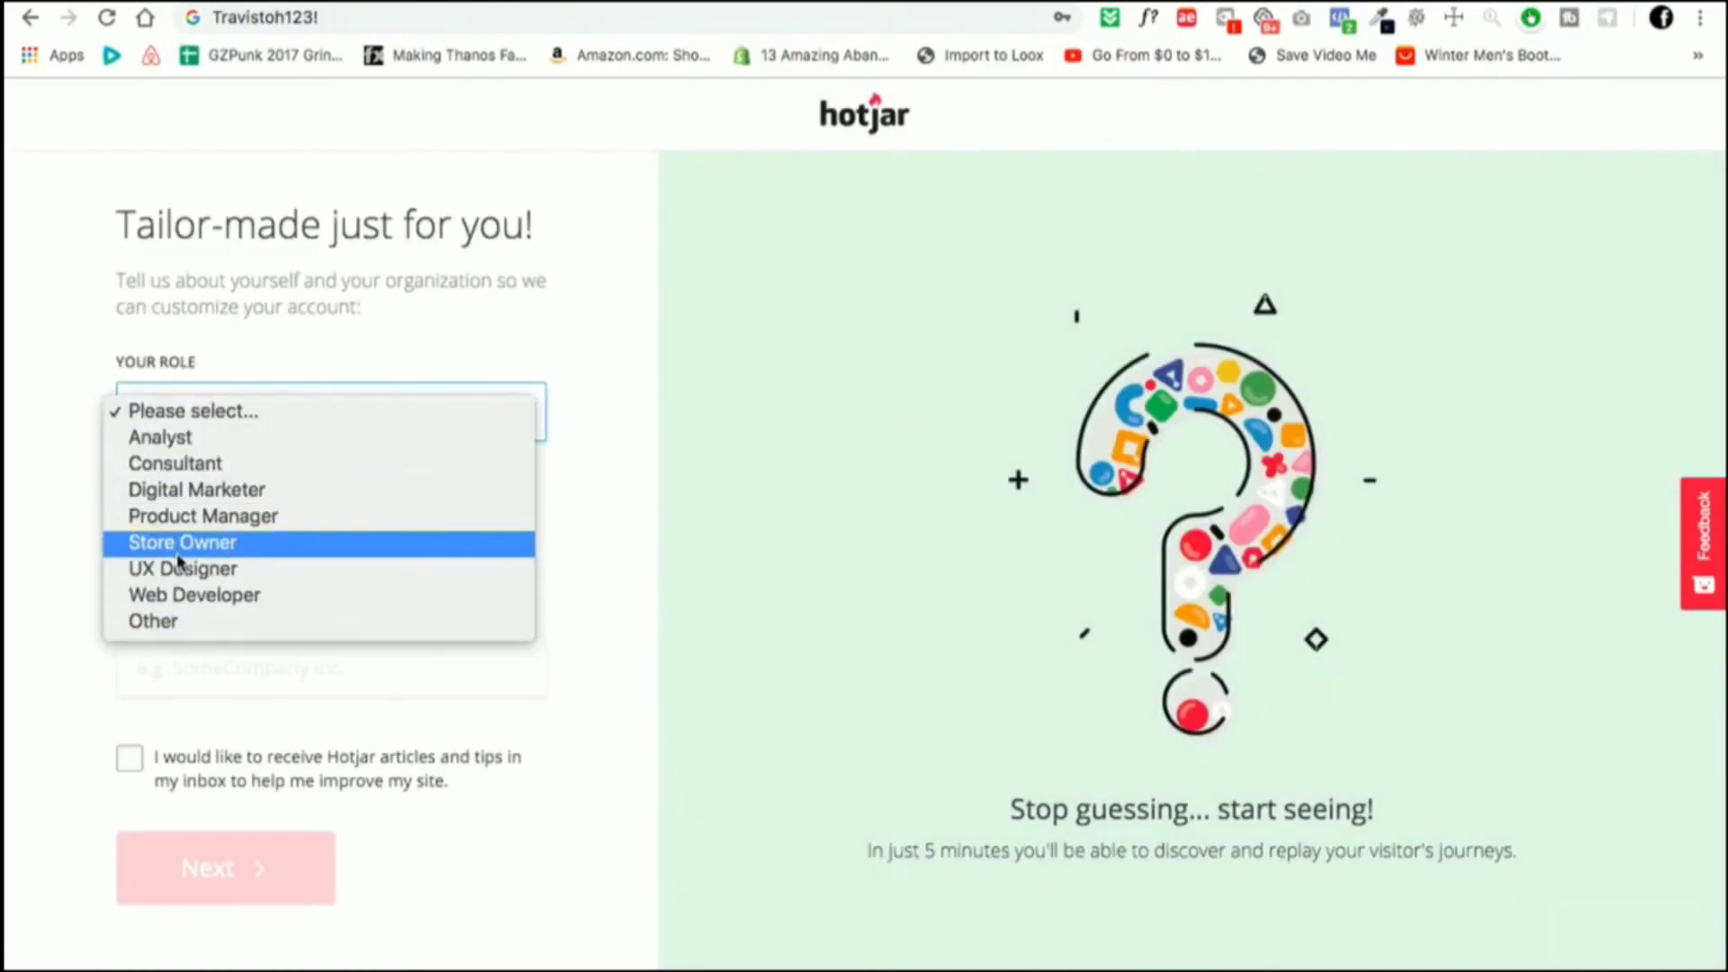
click(130, 544)
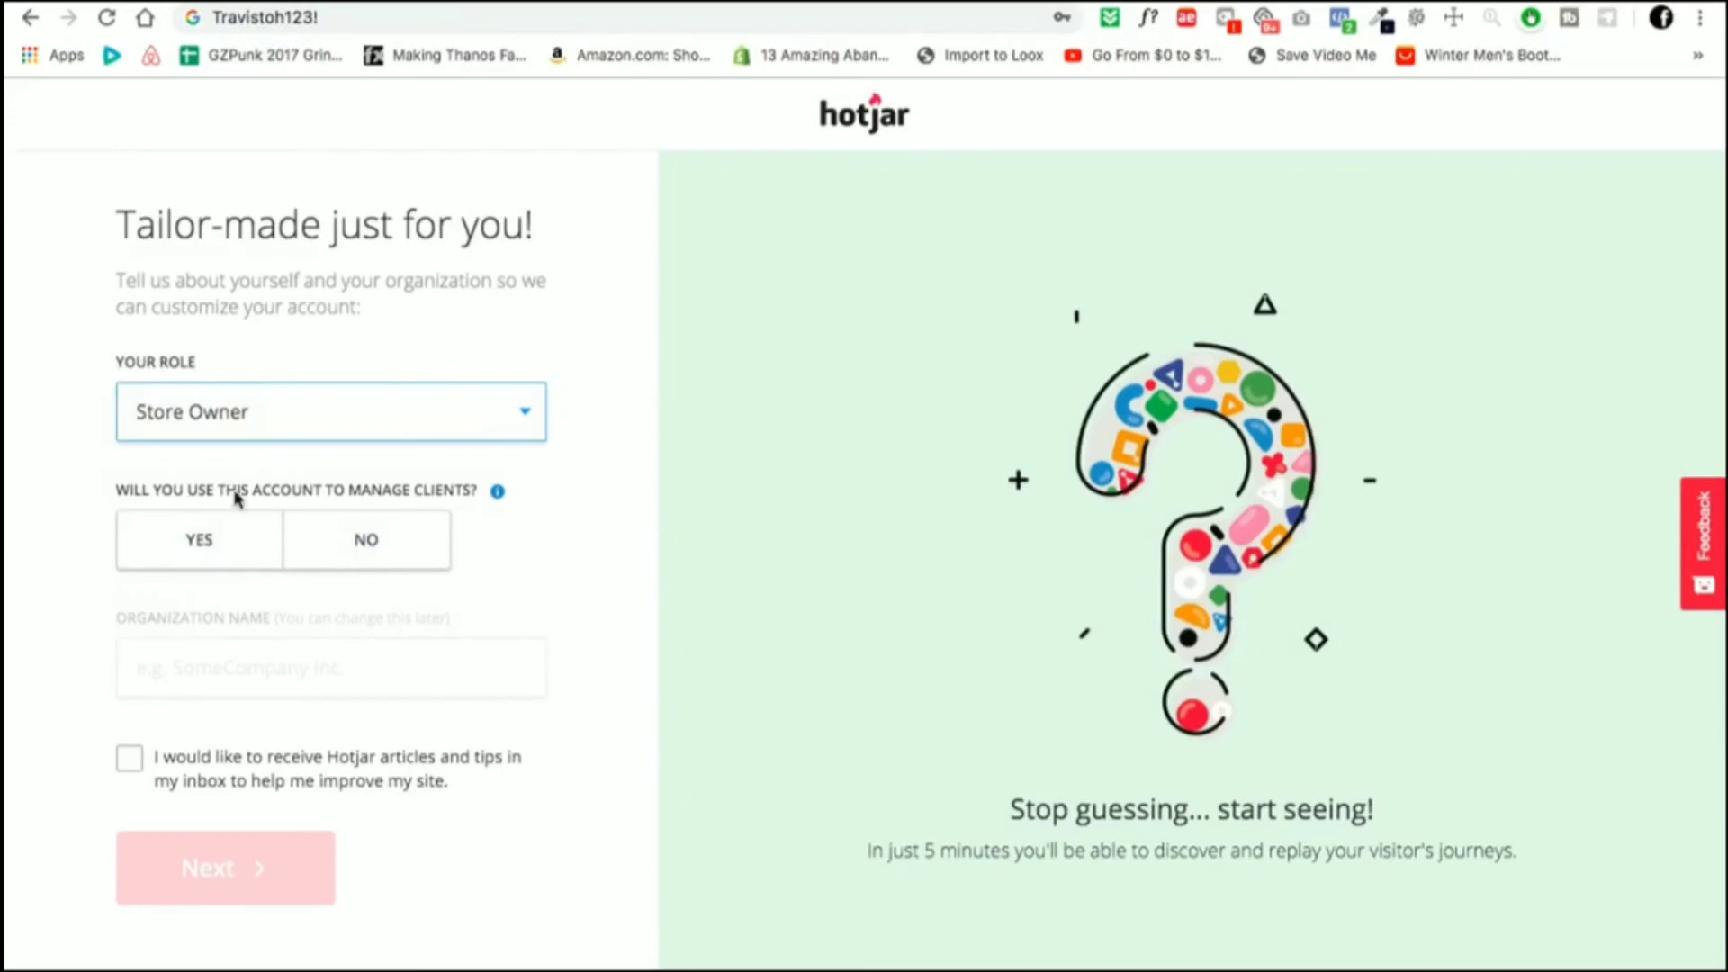
click(363, 540)
click(297, 666)
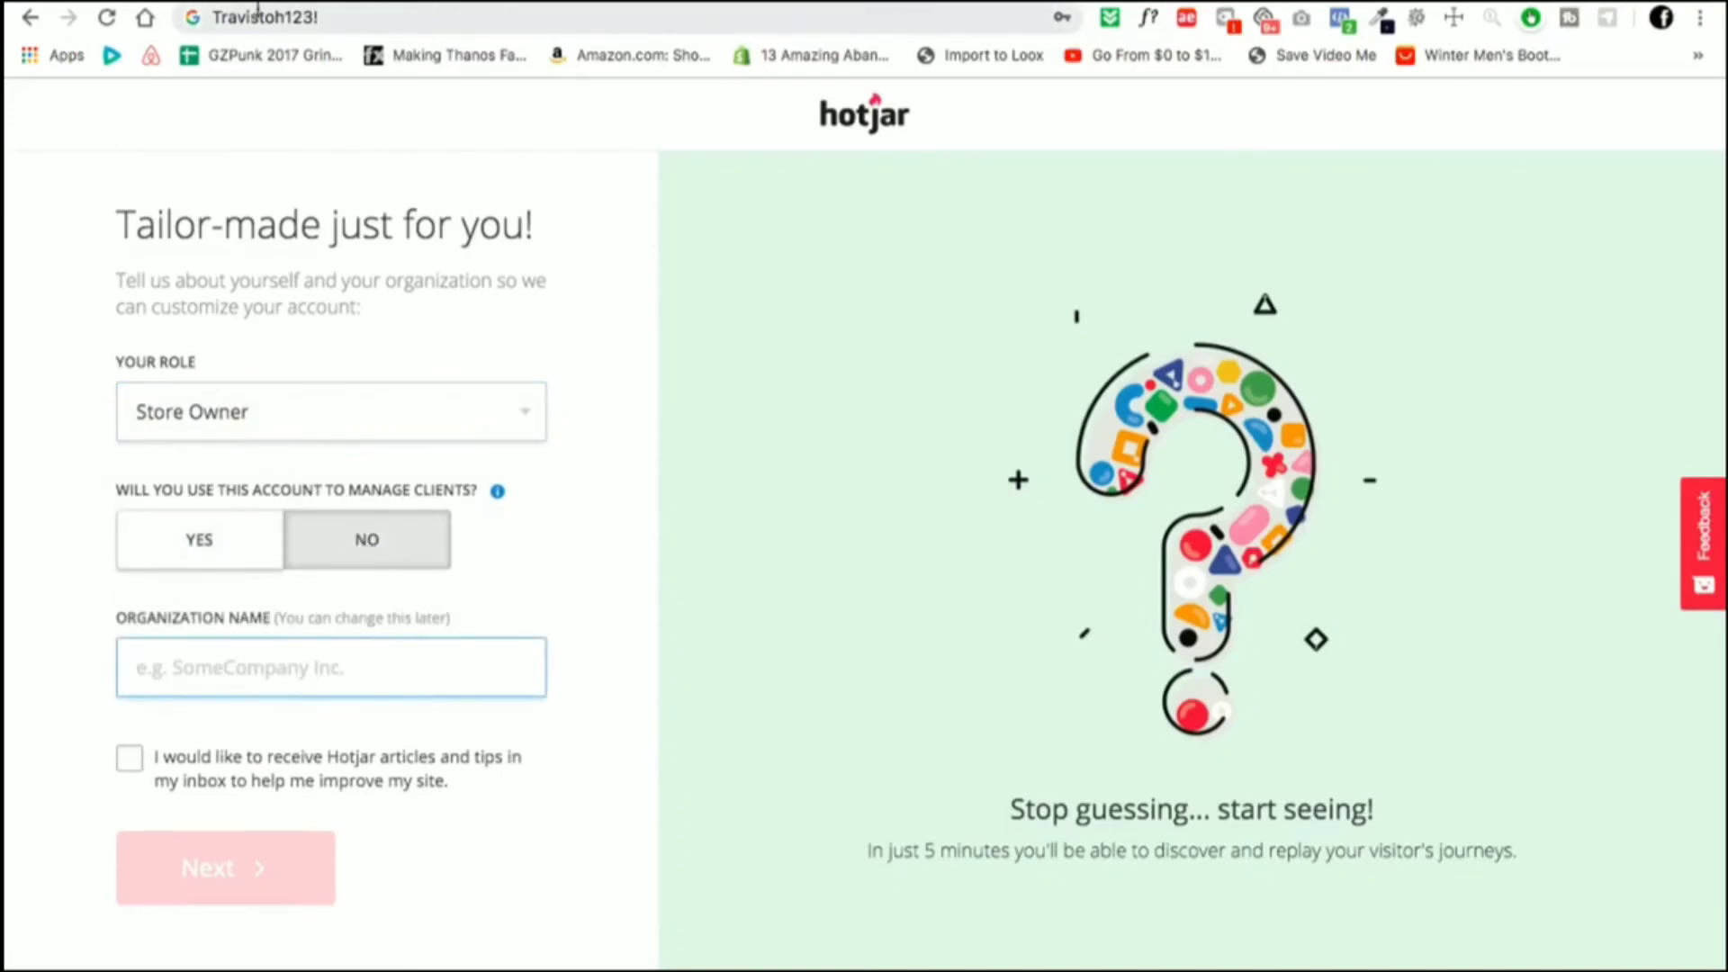
text(Full Circle Store)
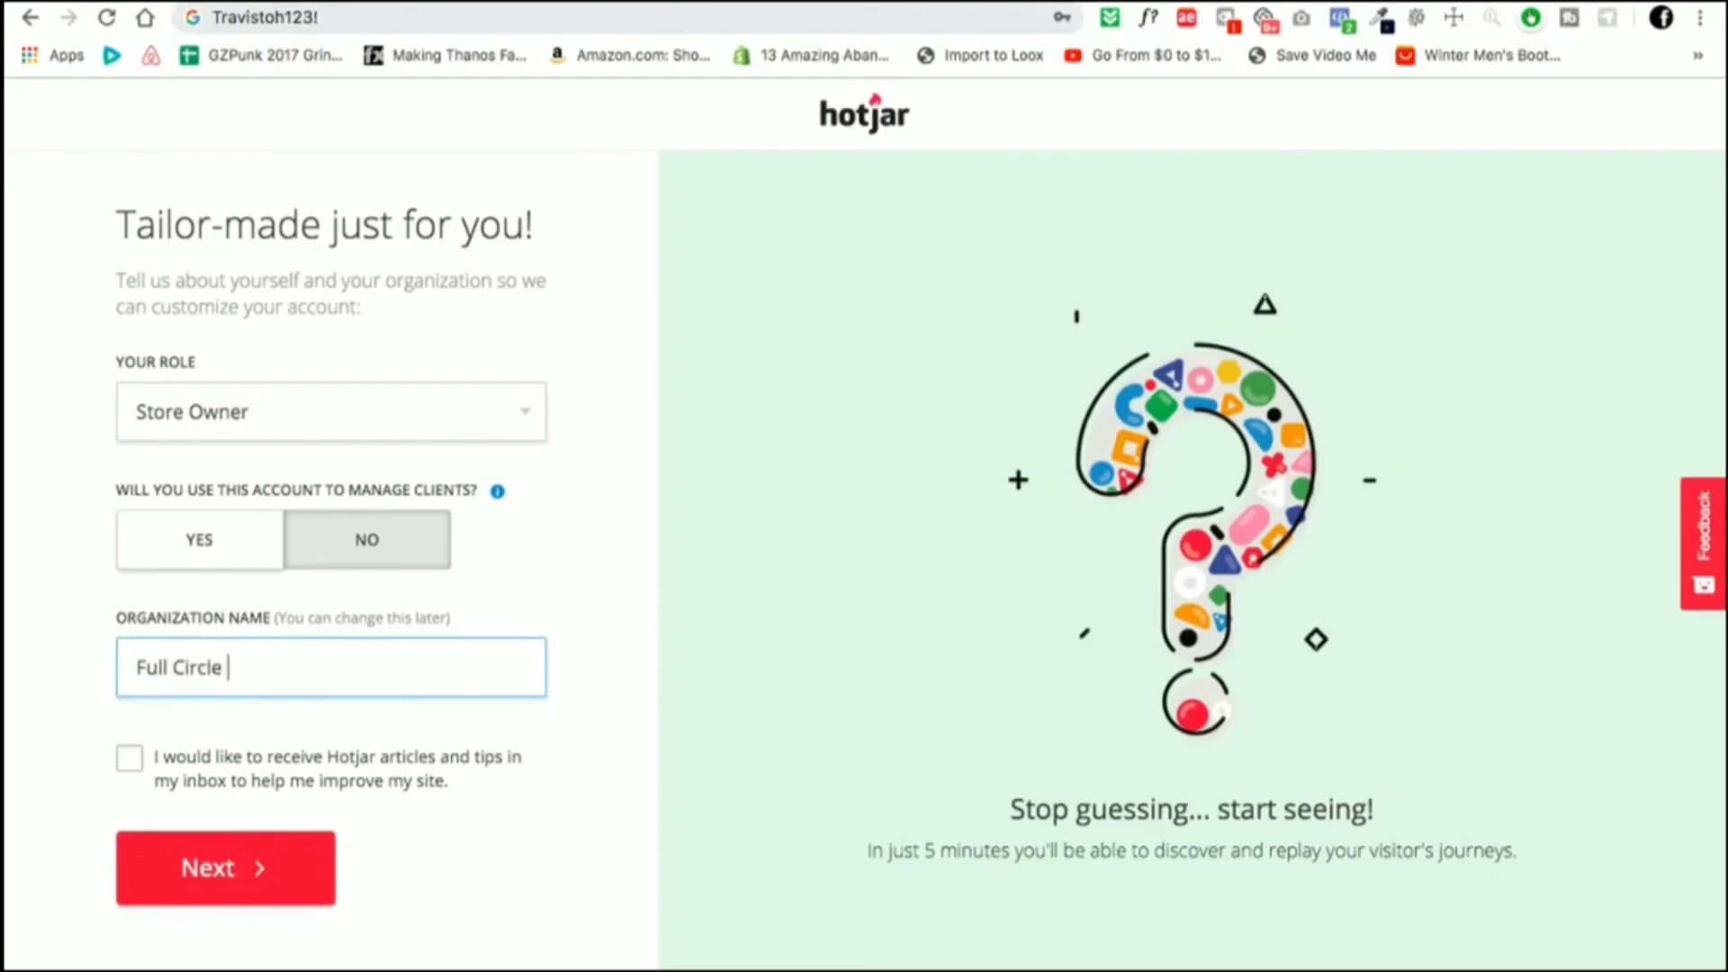
click(131, 763)
click(185, 895)
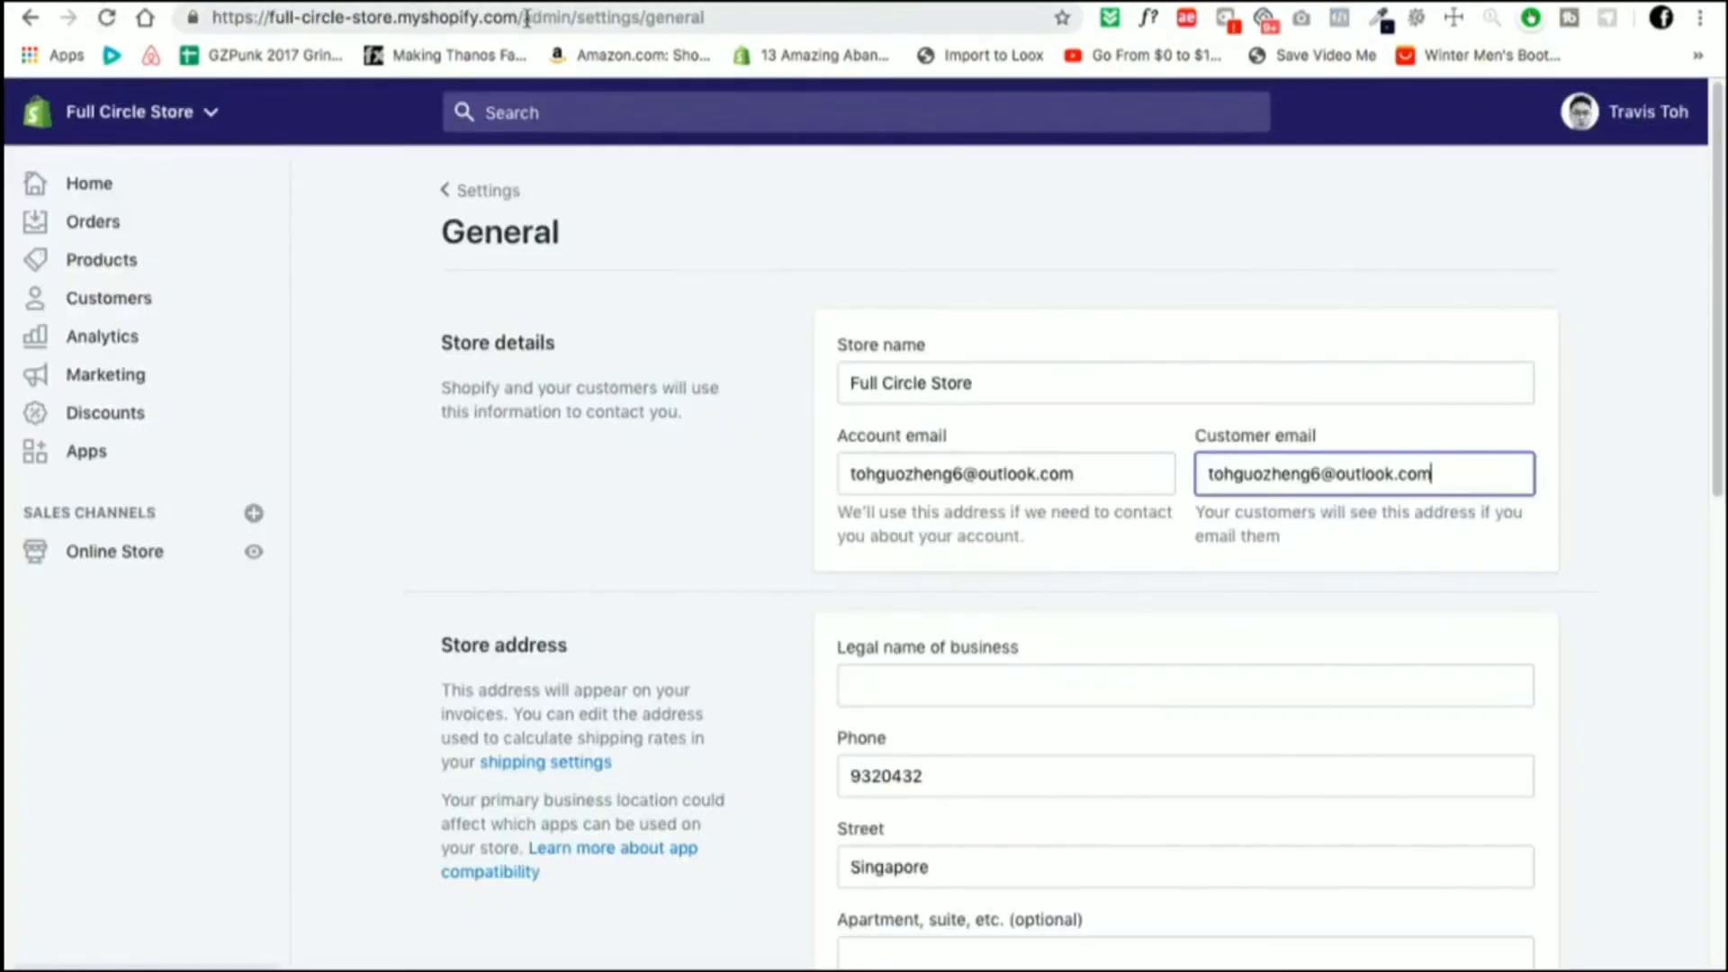
Add the store's myshopify URL as the first site with type E-commerce
drag(527, 17, 156, 7)
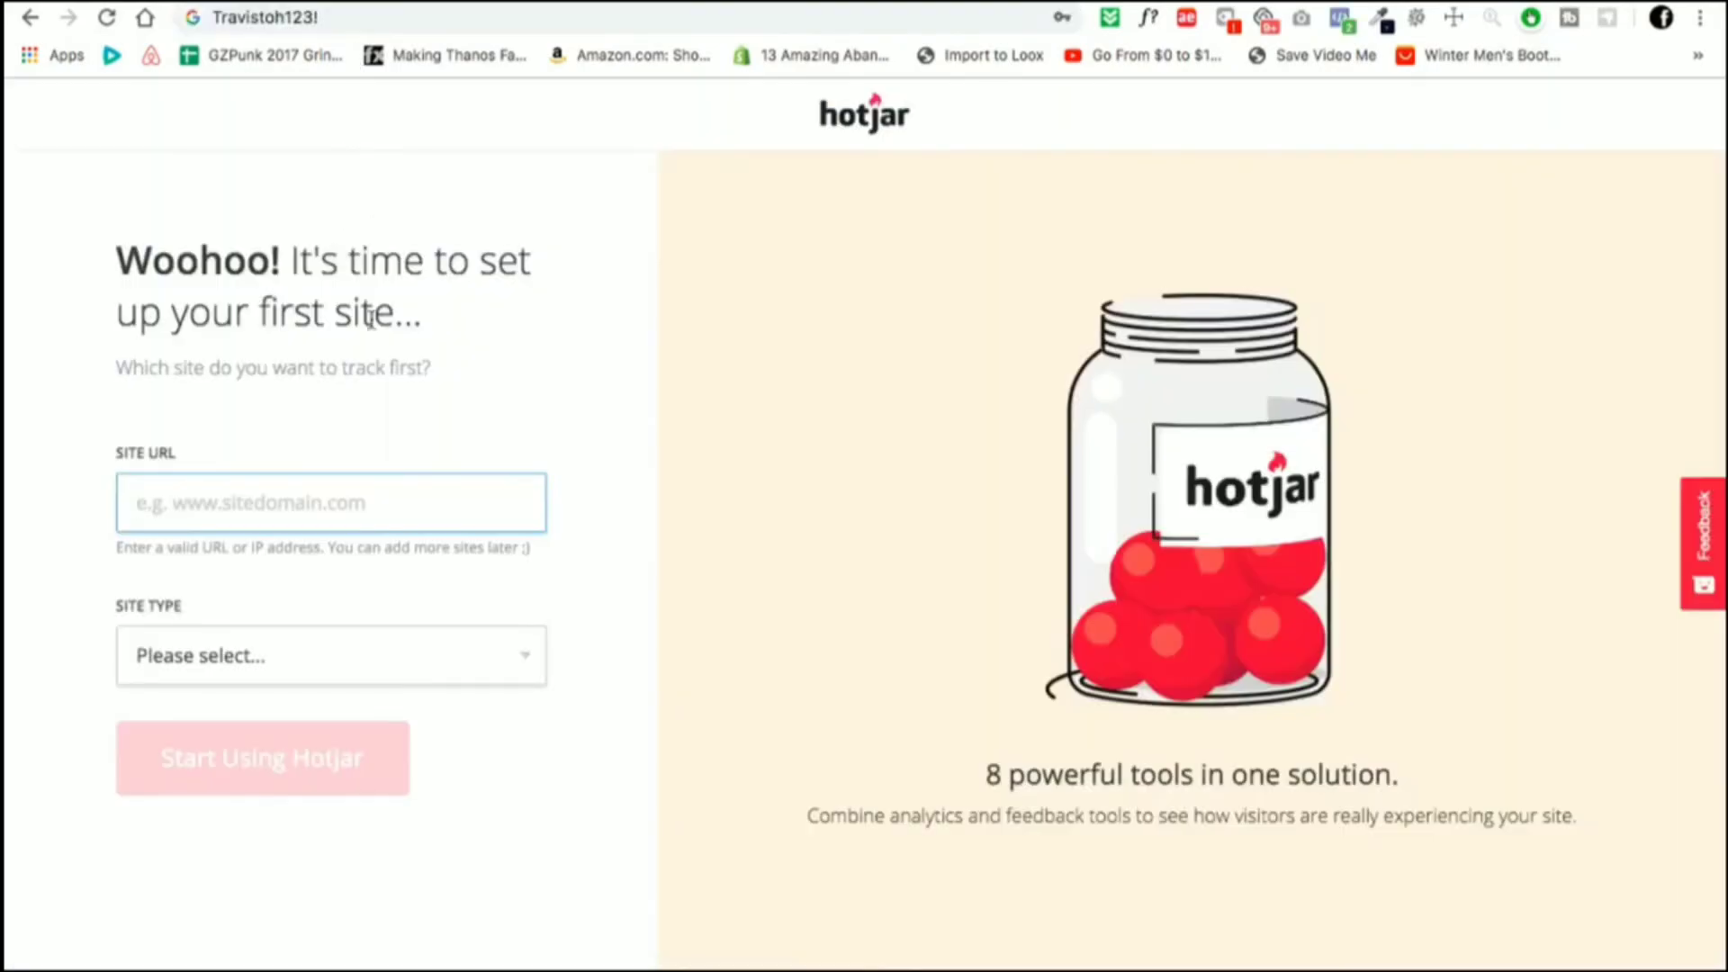
text(https://full-circle-store.myshopify.com/)
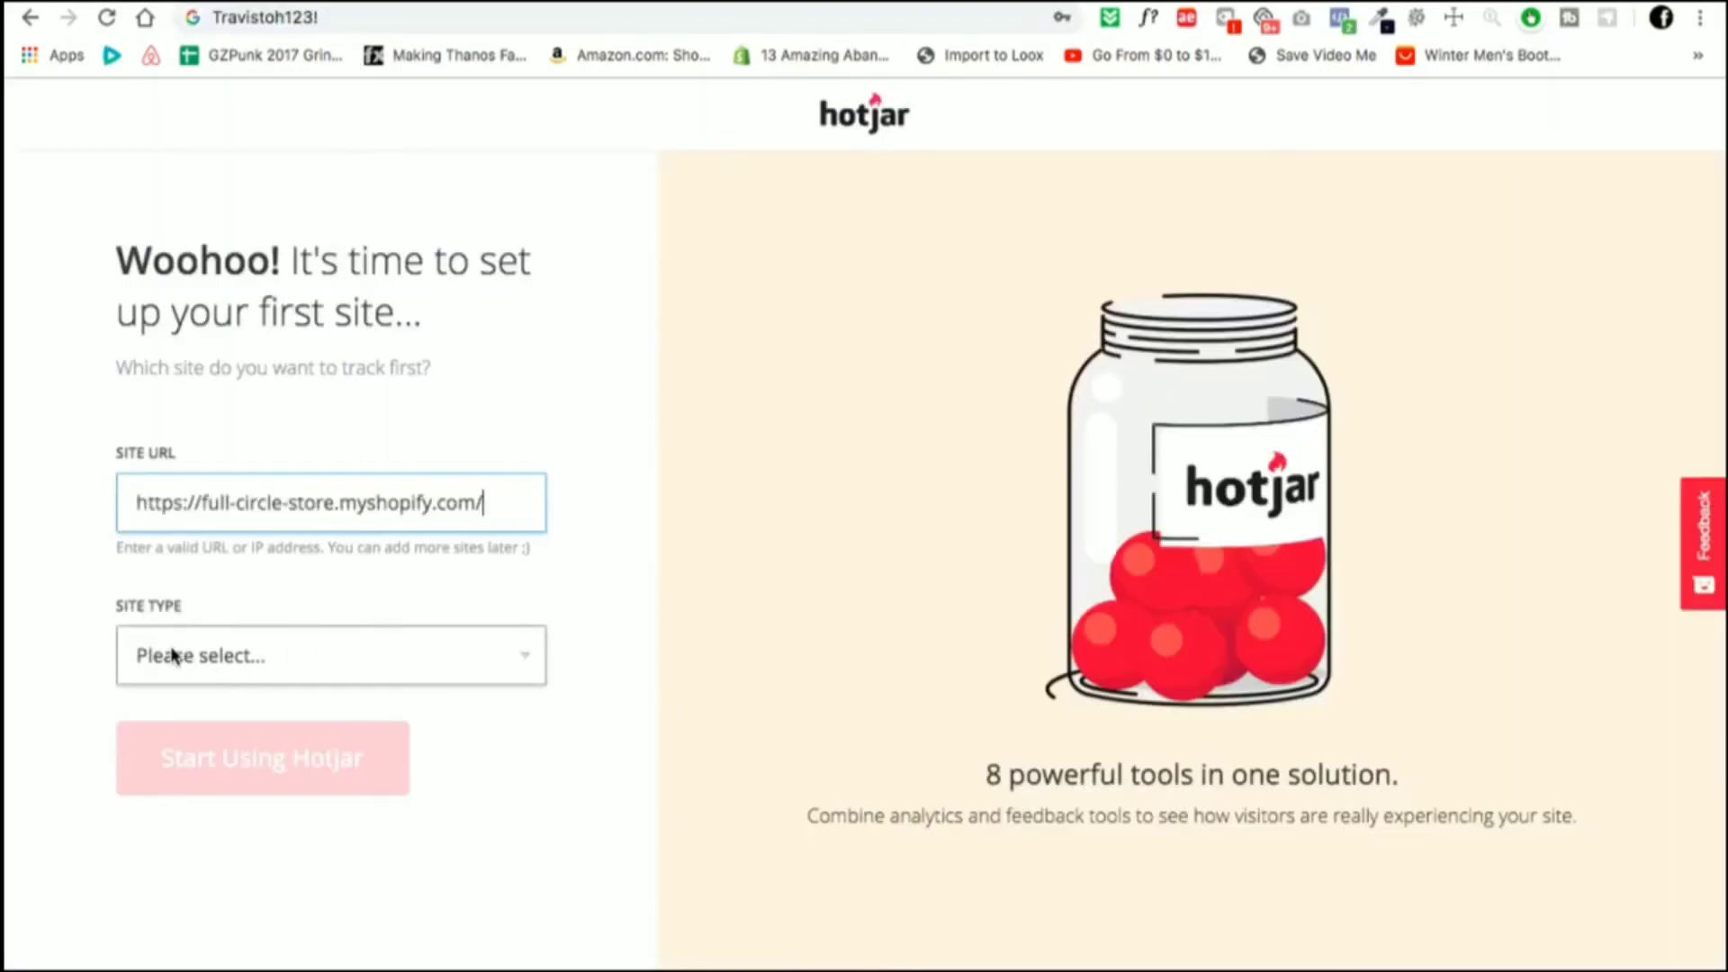
click(294, 660)
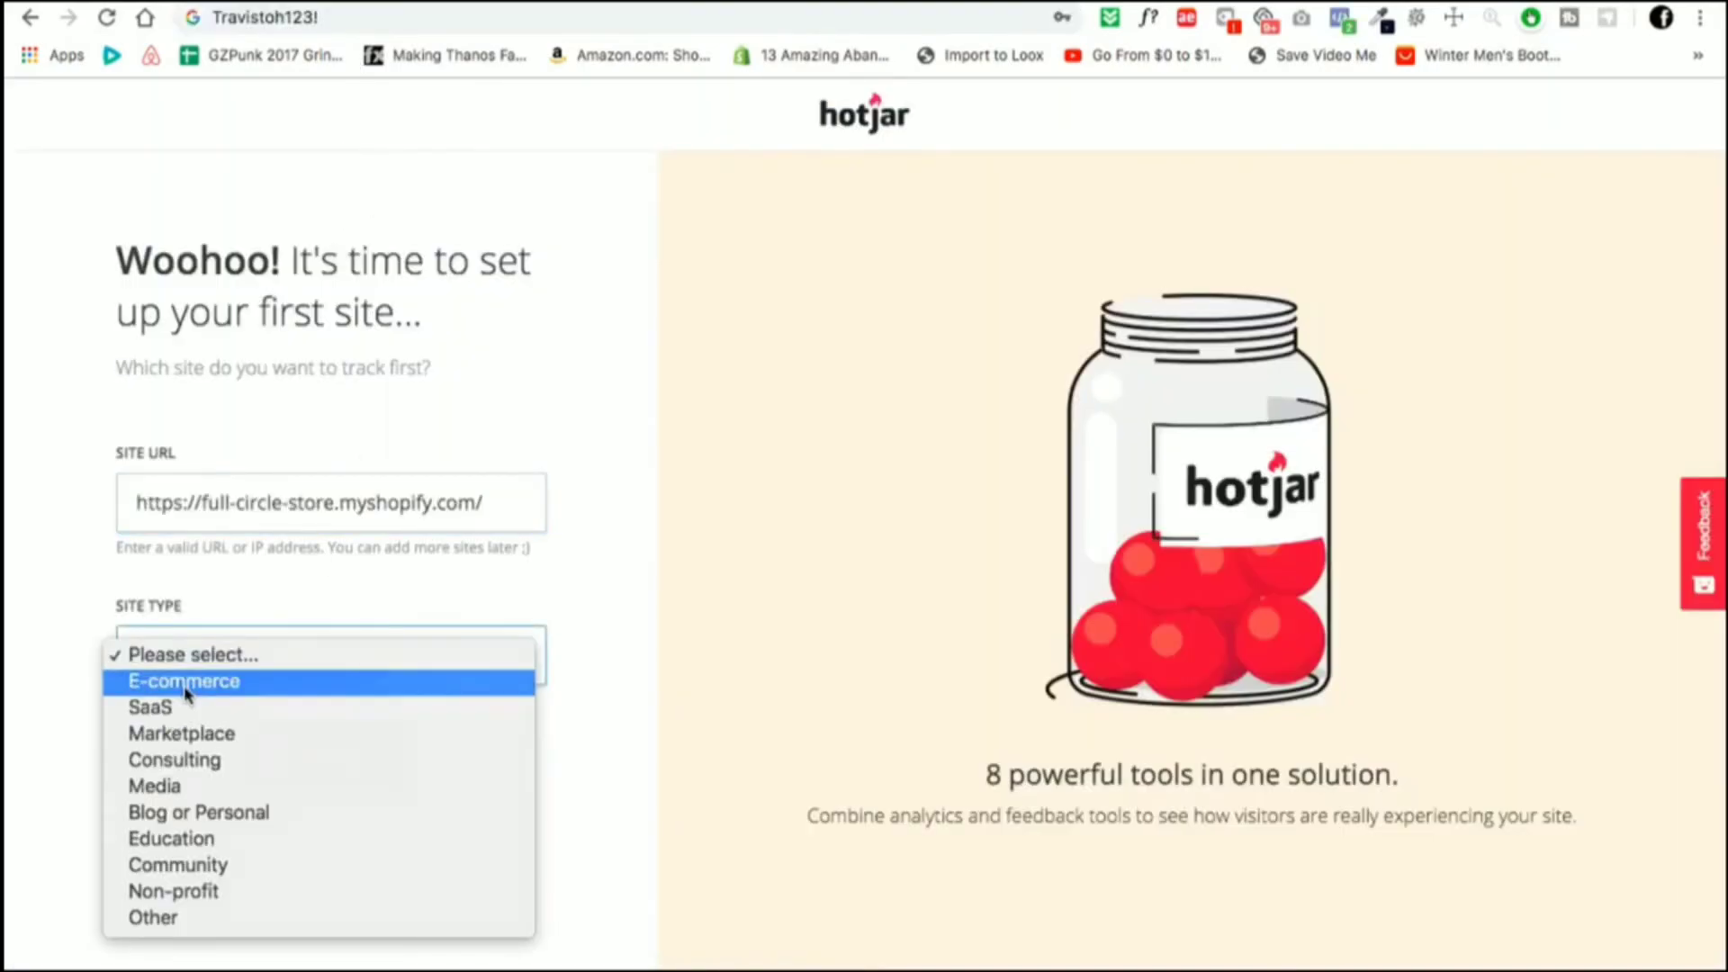
click(186, 684)
click(295, 772)
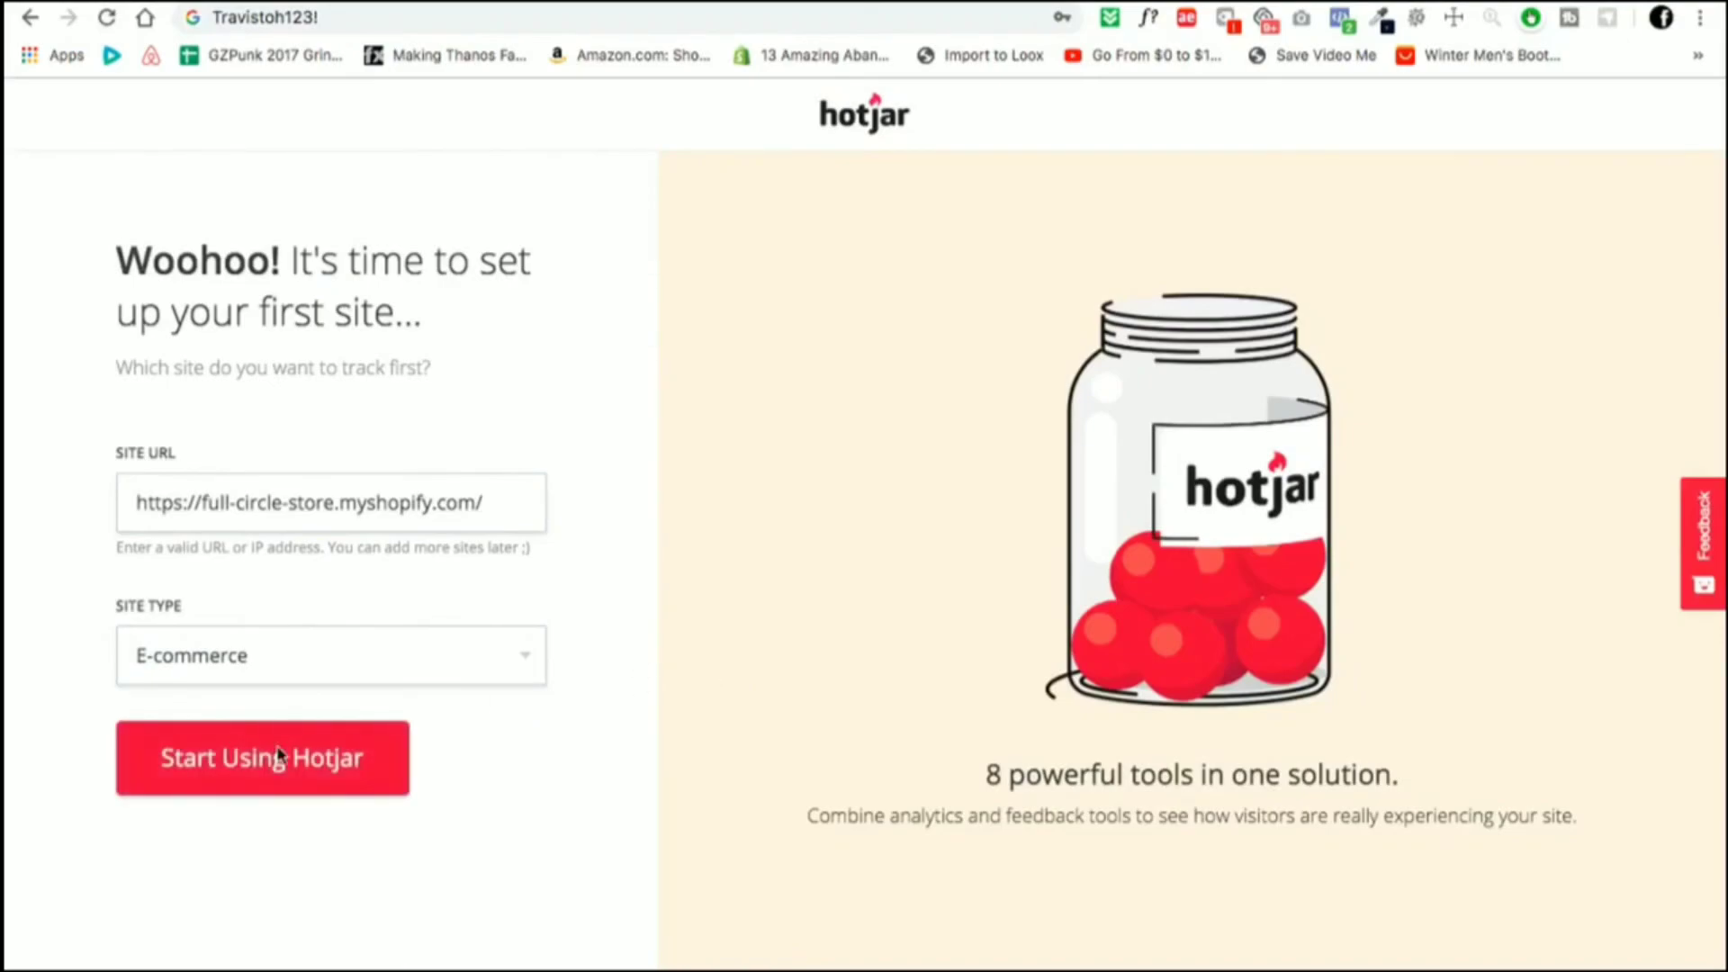
click(324, 772)
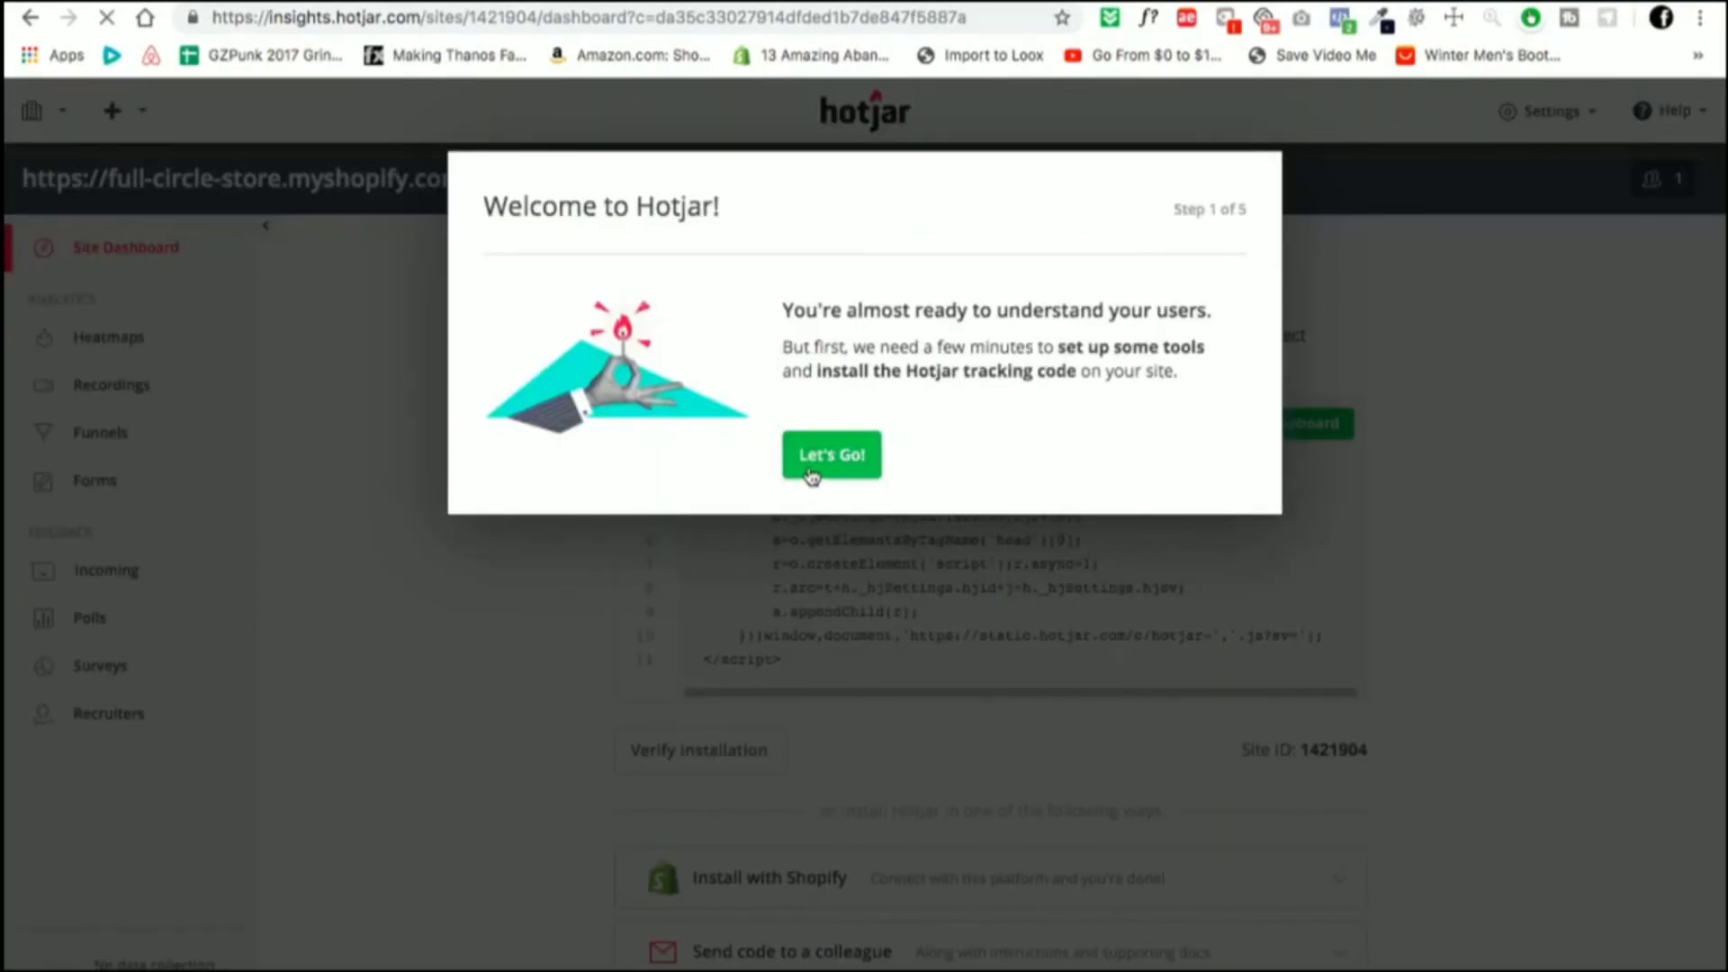
Step through the welcome tour's recording, heatmap and feedback options, then skip inviting team members
click(831, 454)
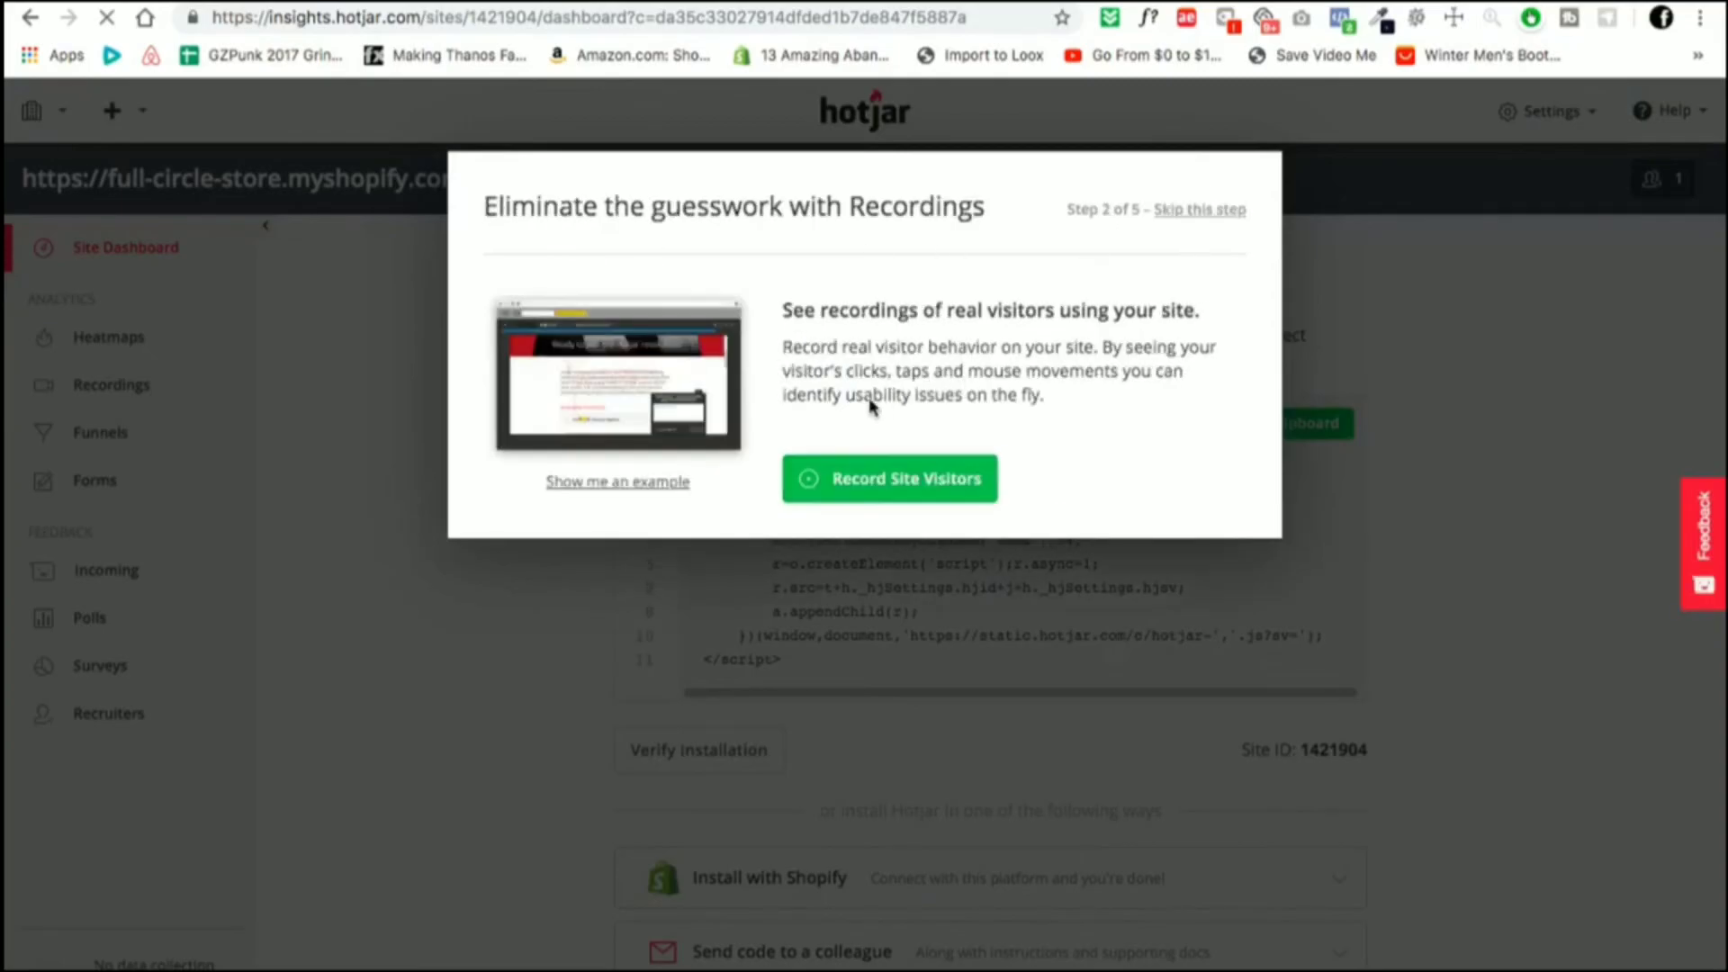
click(852, 493)
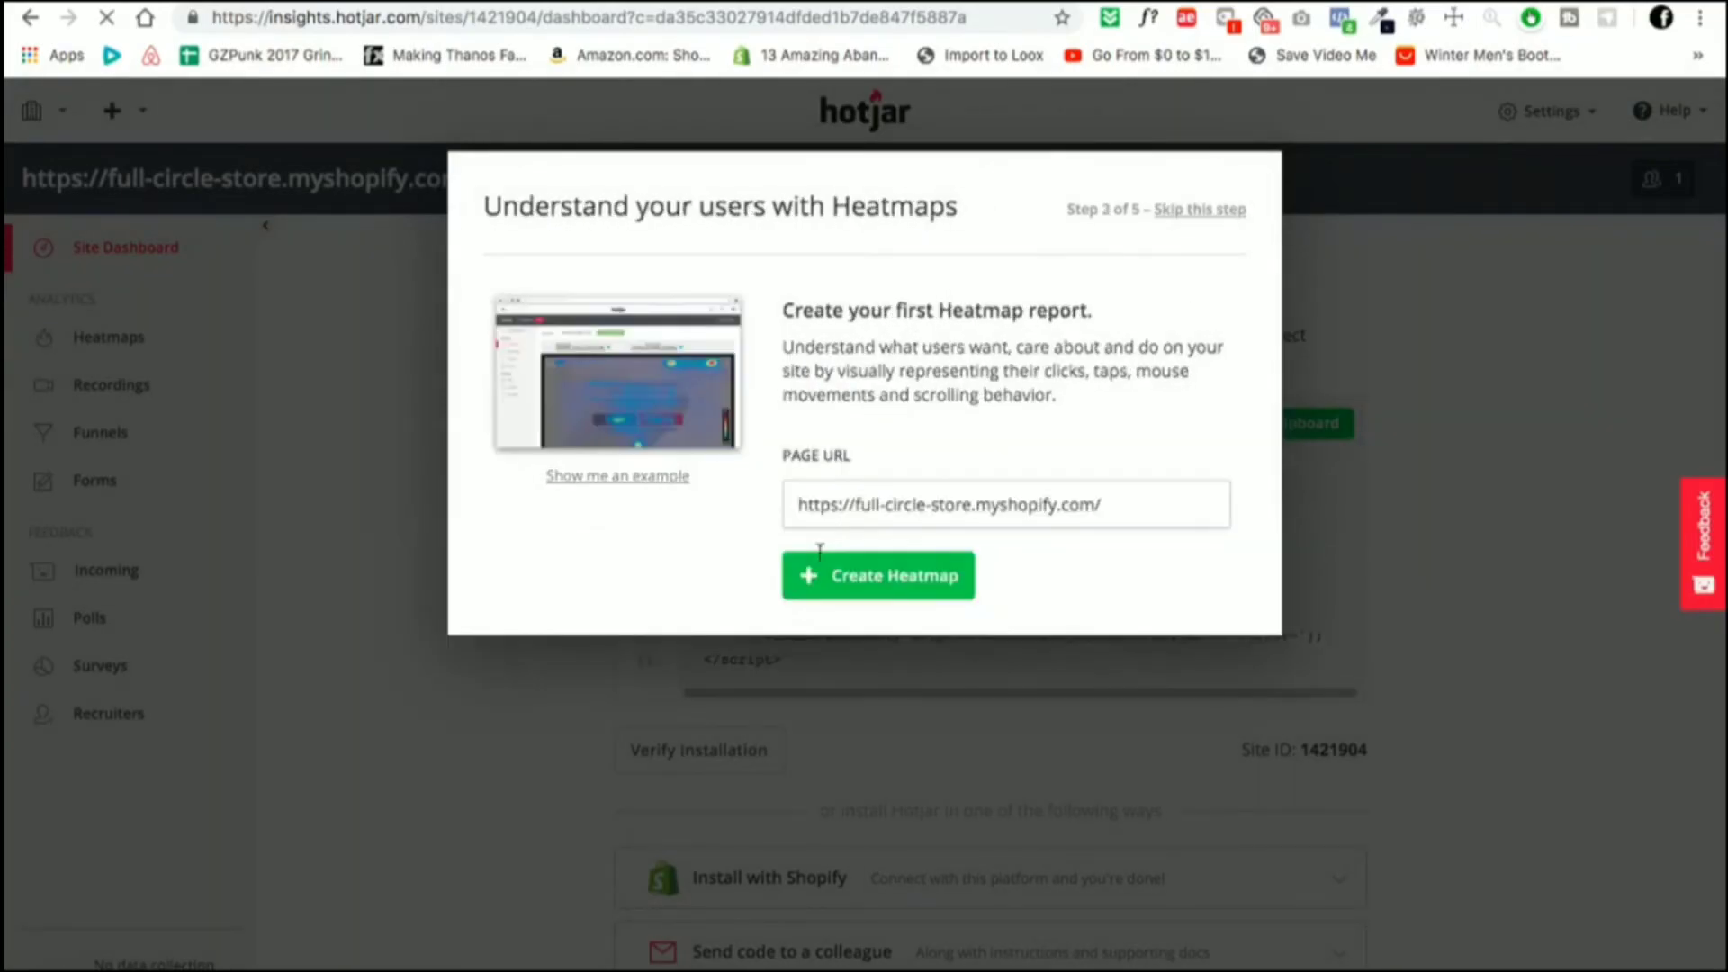
click(873, 583)
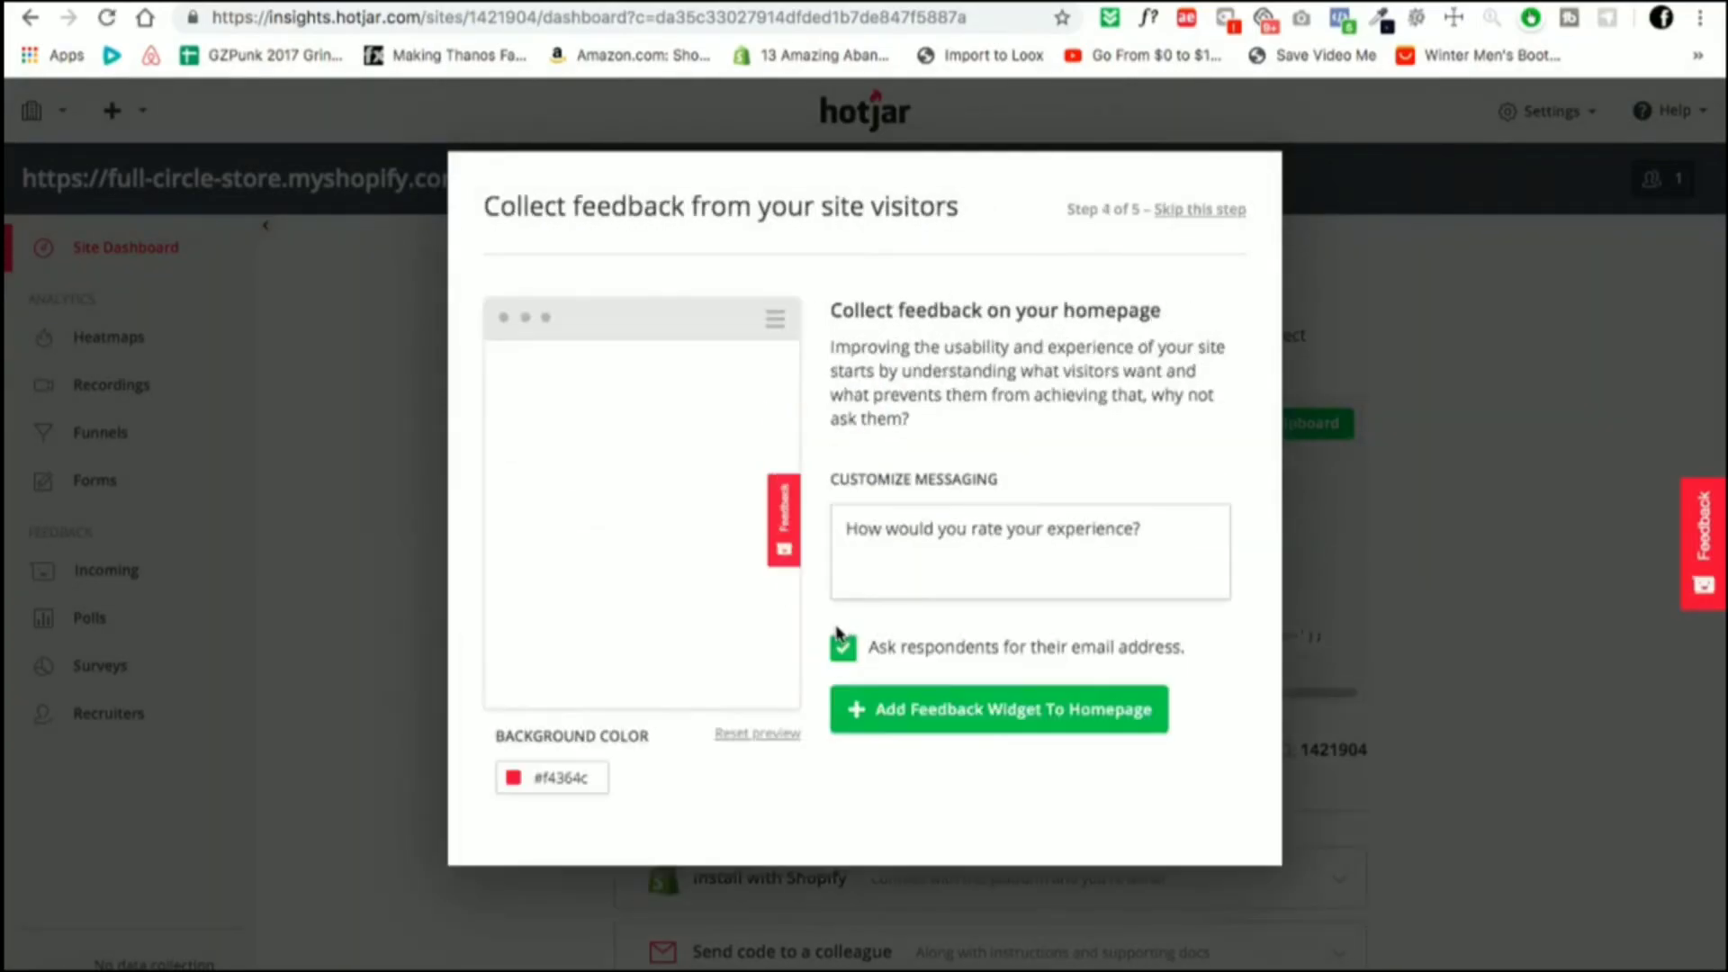
click(951, 711)
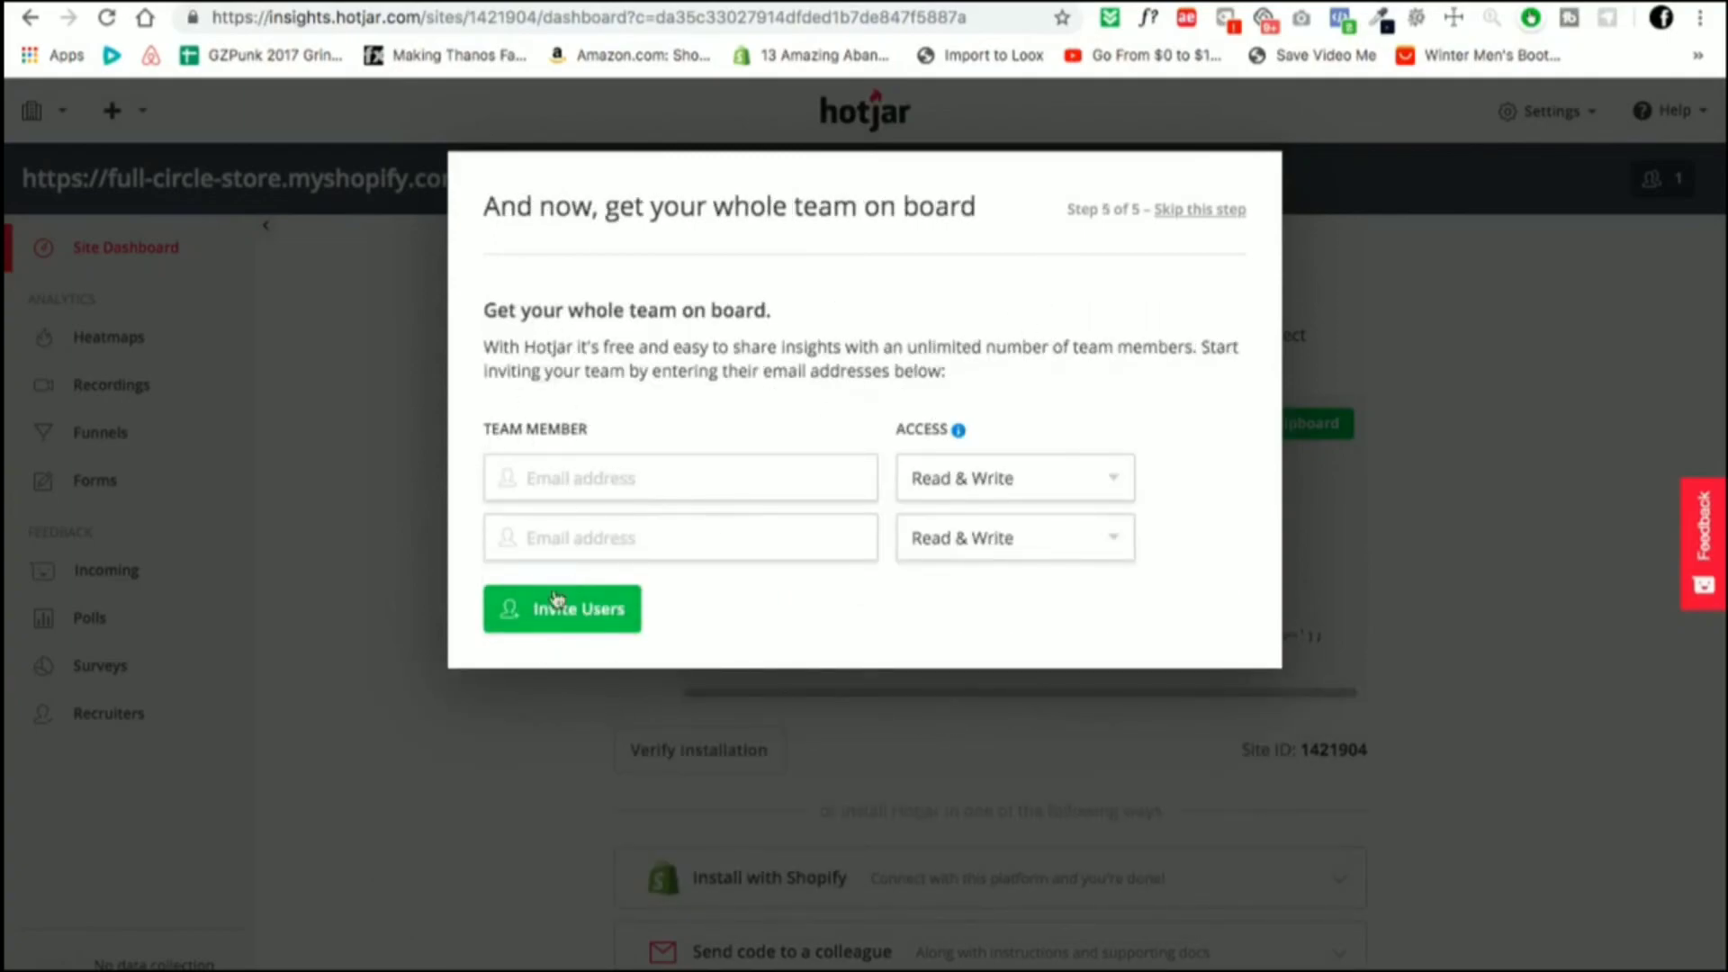
click(1198, 211)
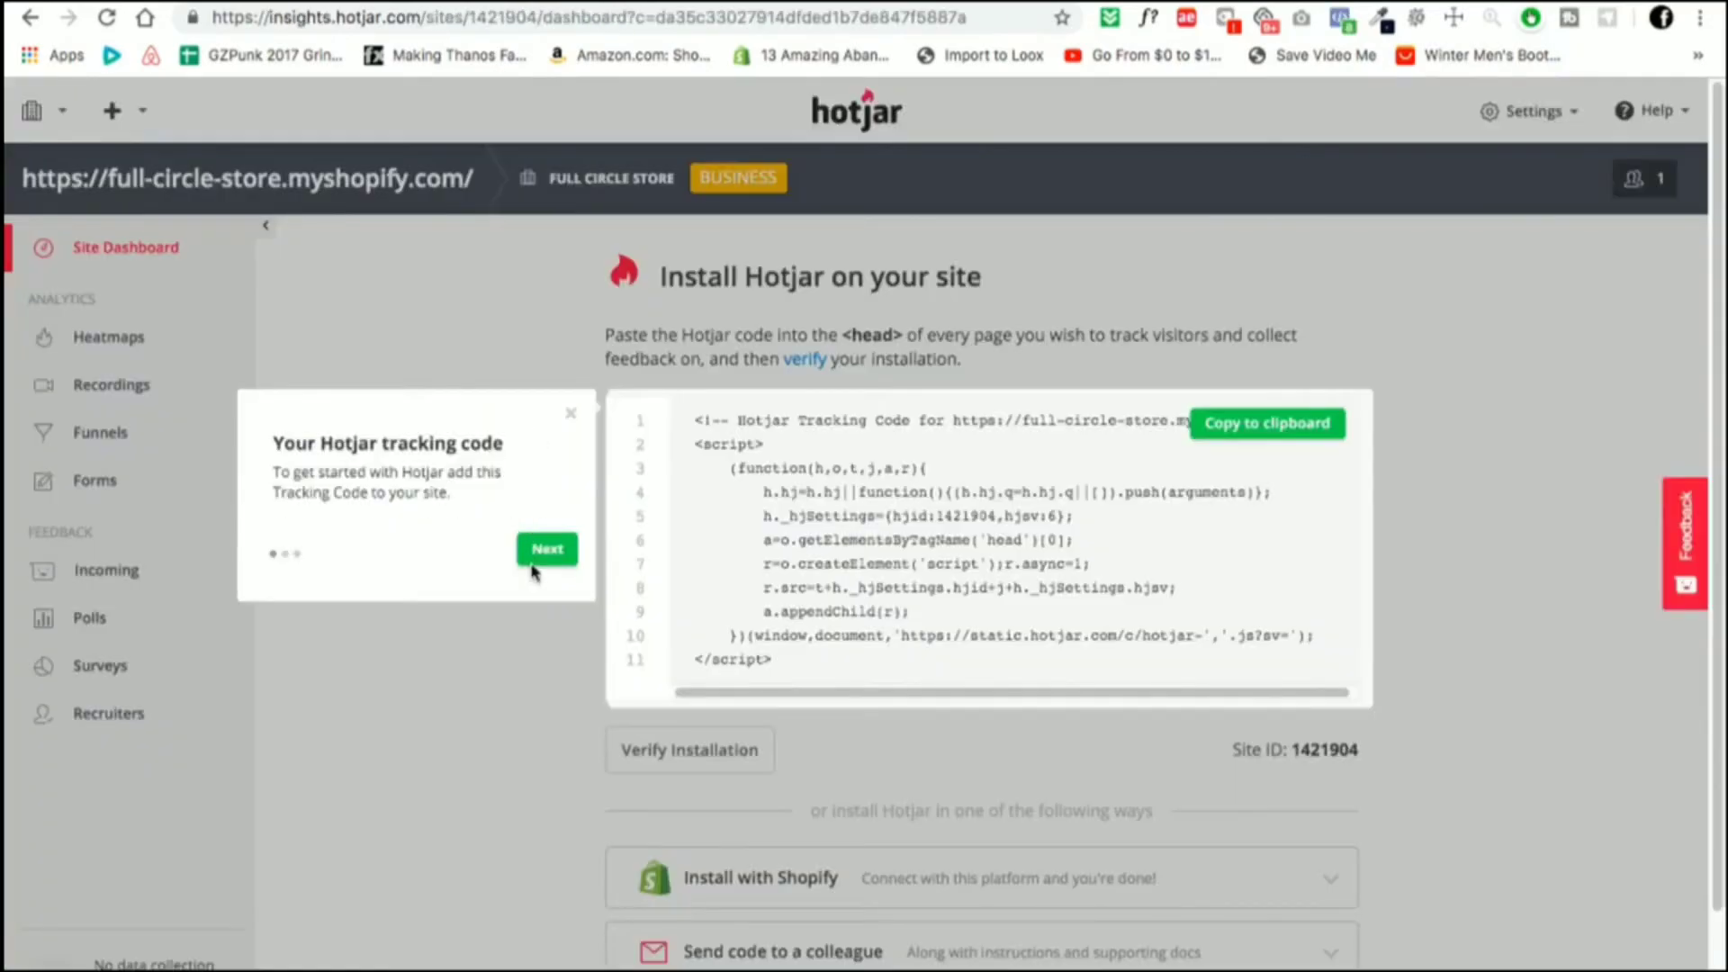
Dismiss Hotjar's installation tour tips
click(533, 560)
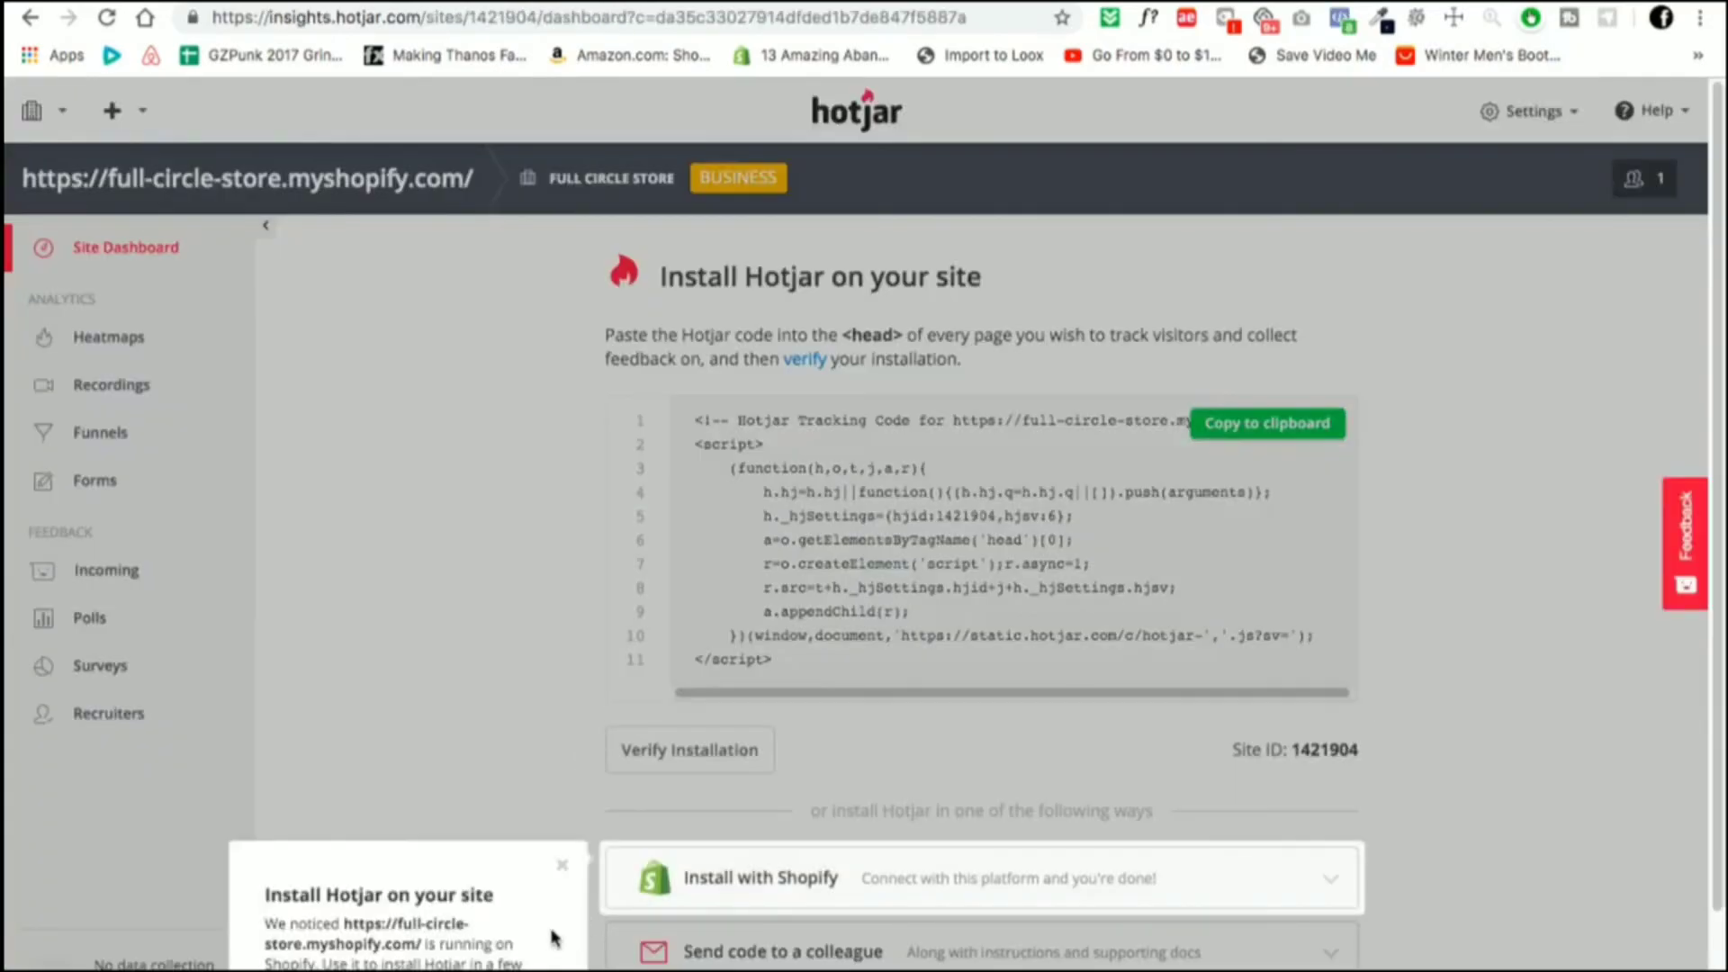
click(536, 957)
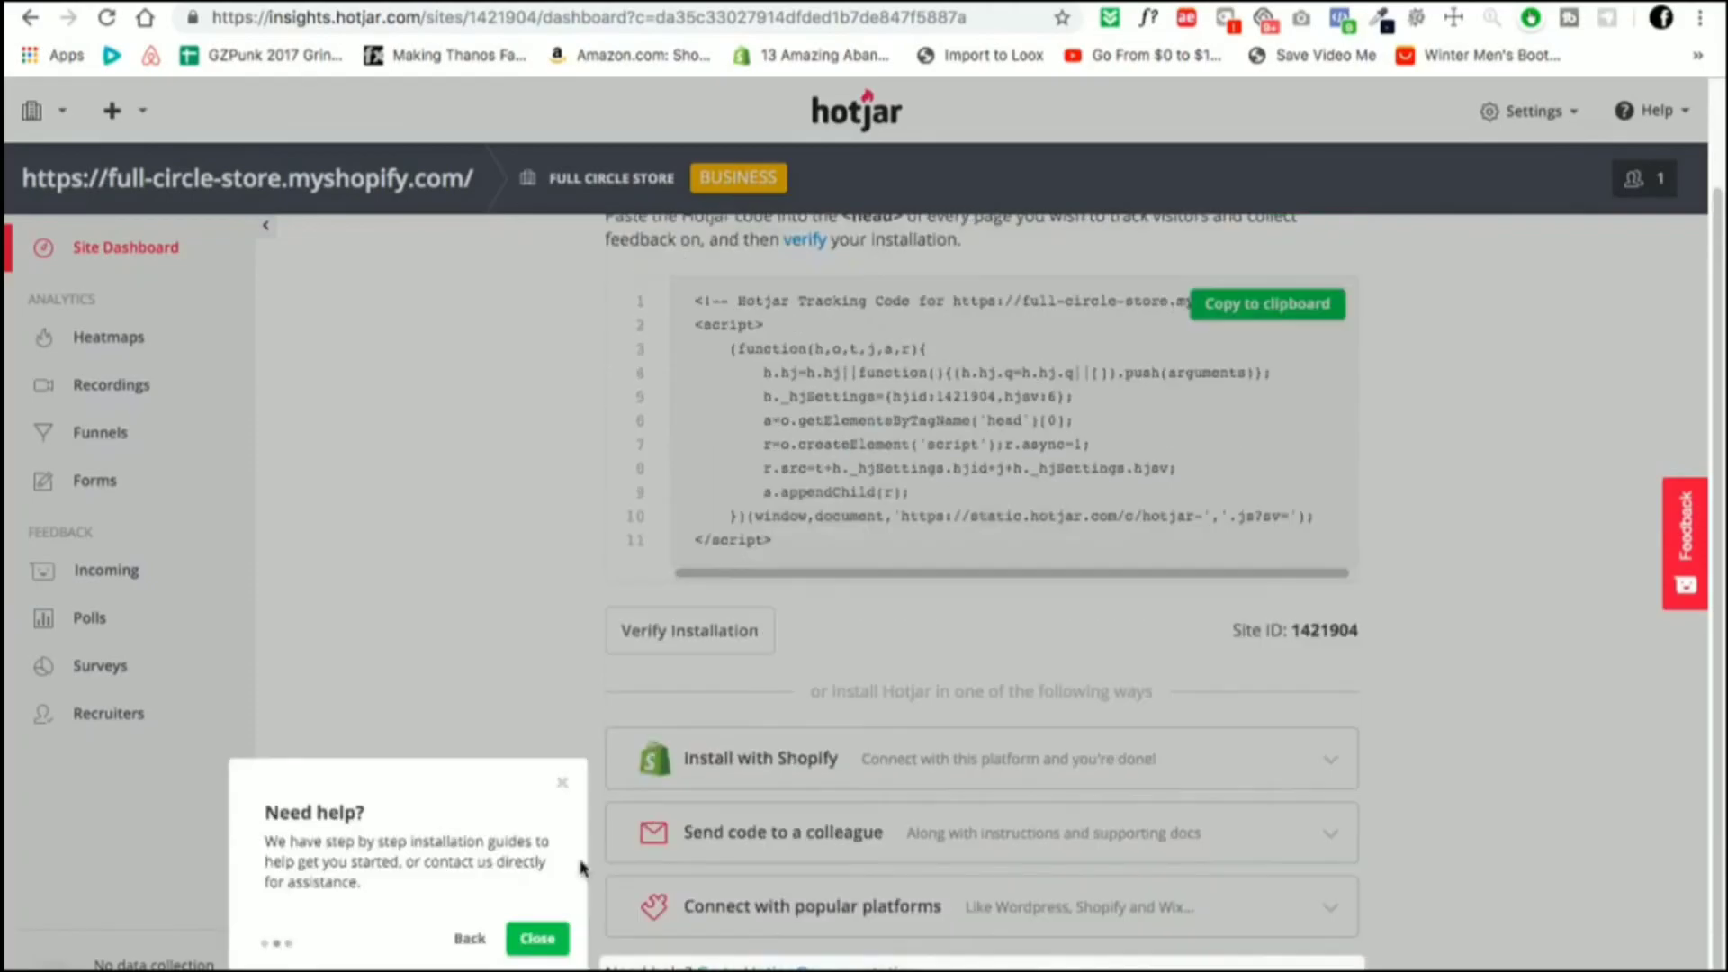
click(537, 939)
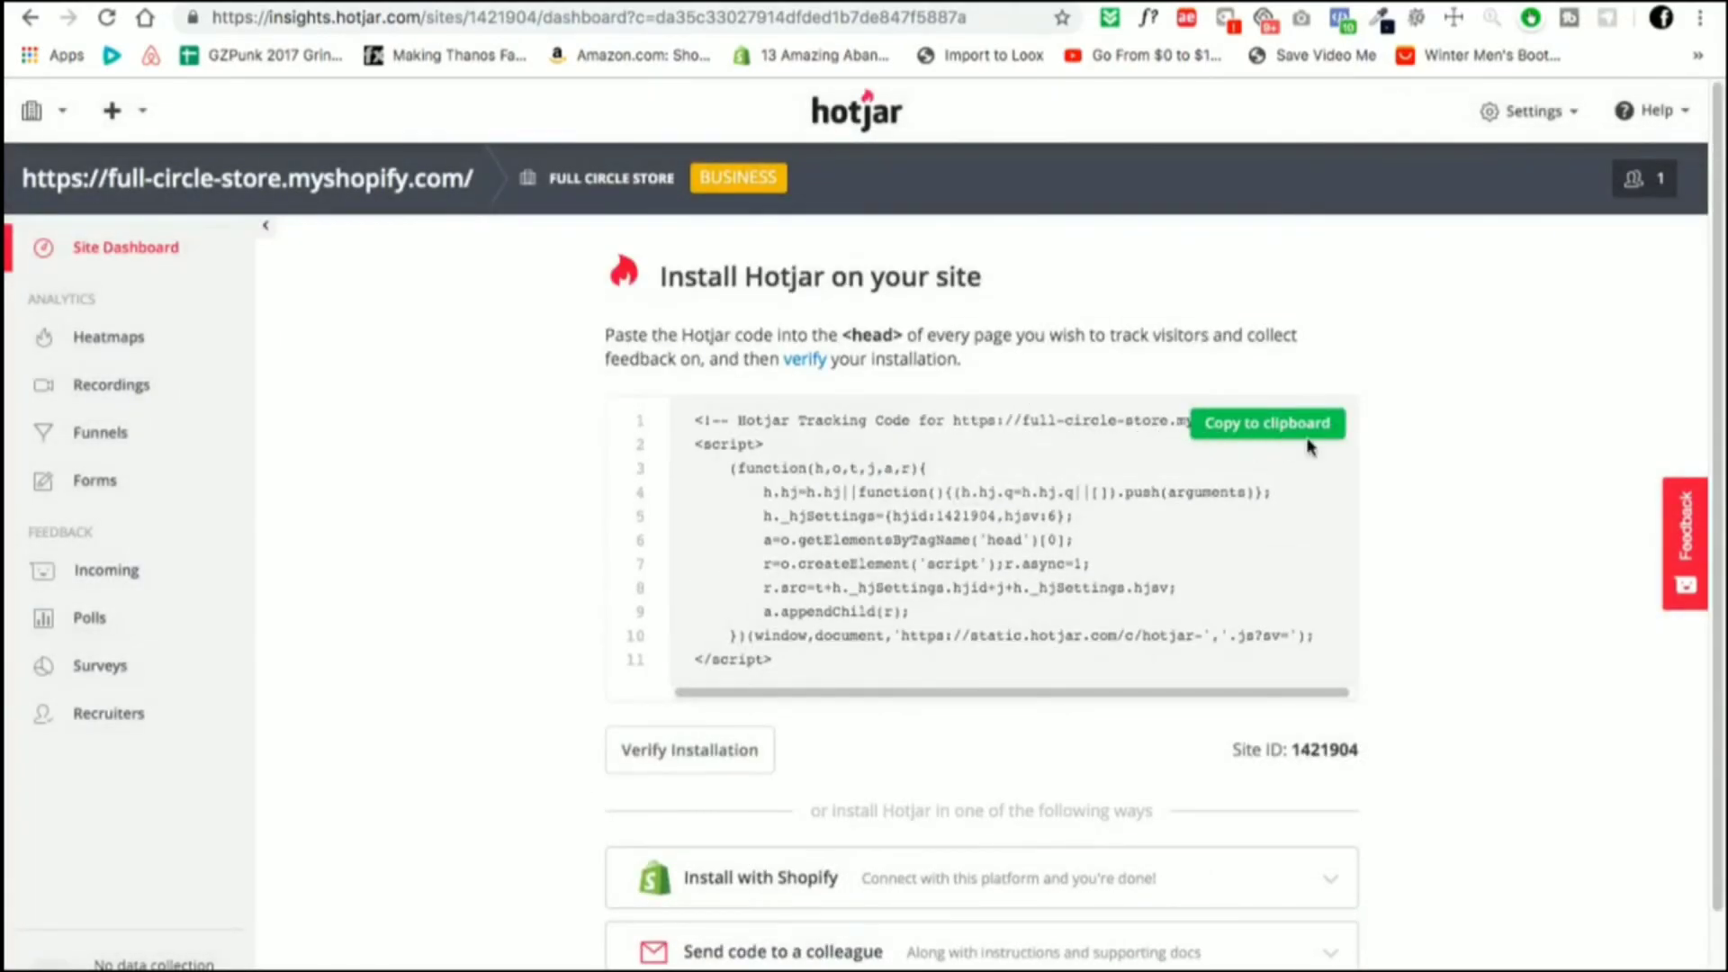
Paste Hotjar's tracking code into the Easy Install setup page, save it, and open the Hotjar dashboard
click(1267, 423)
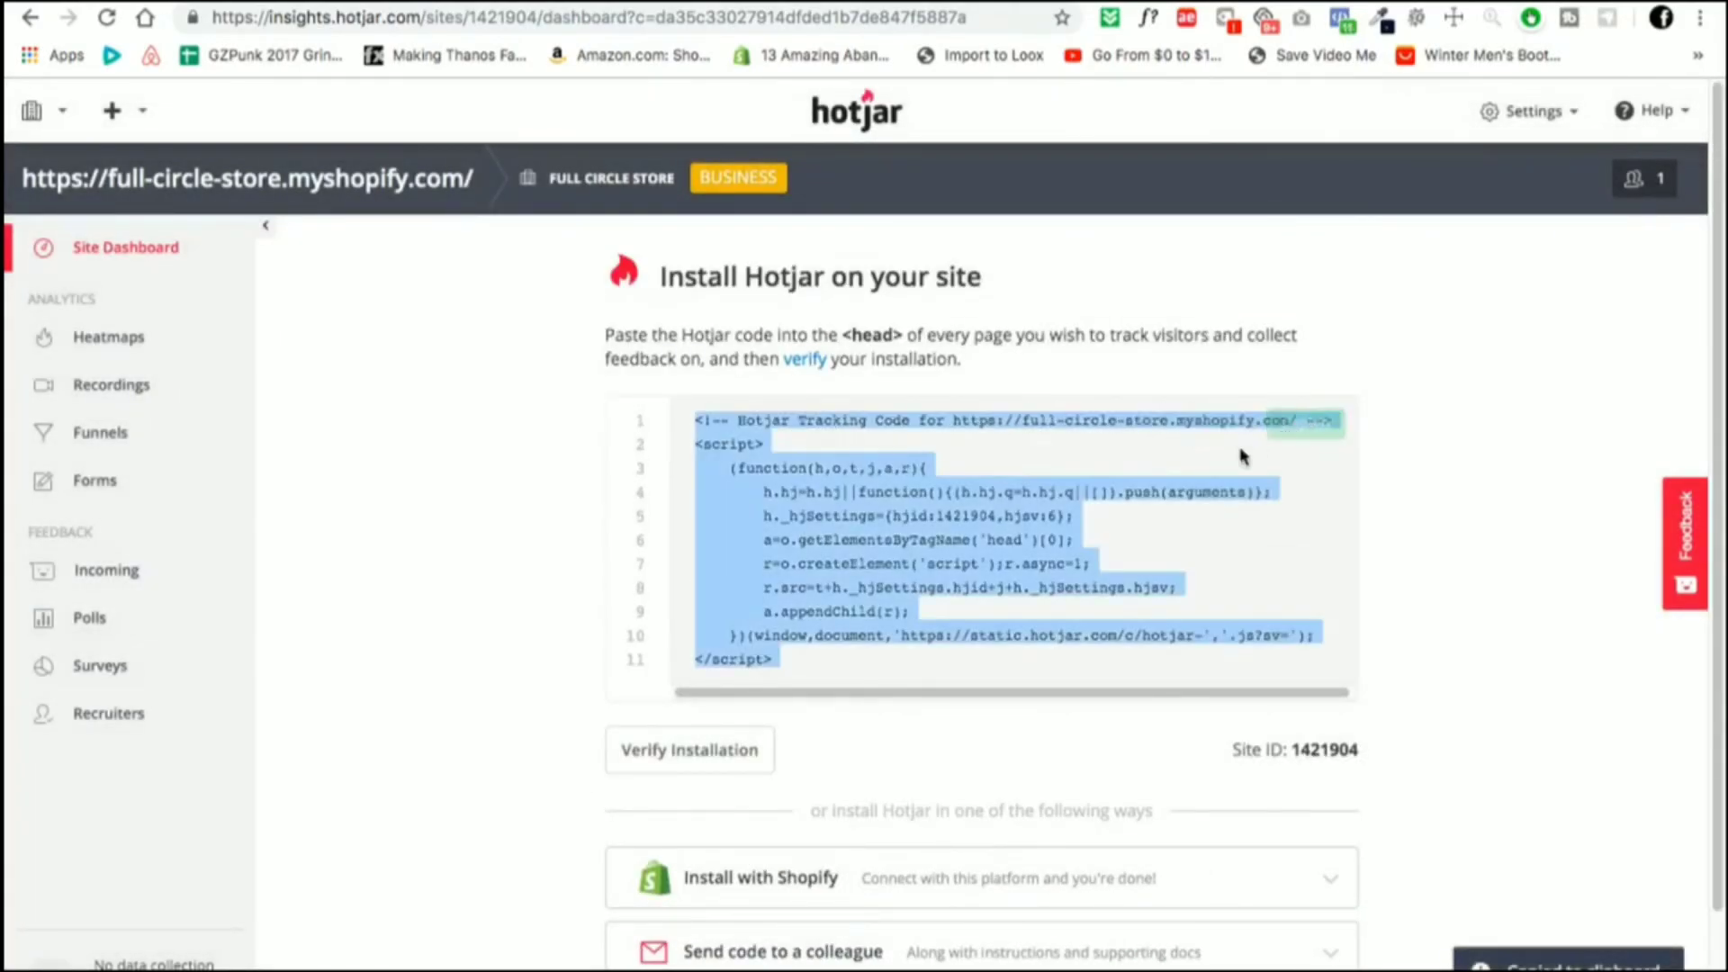
click(490, 1)
click(304, 699)
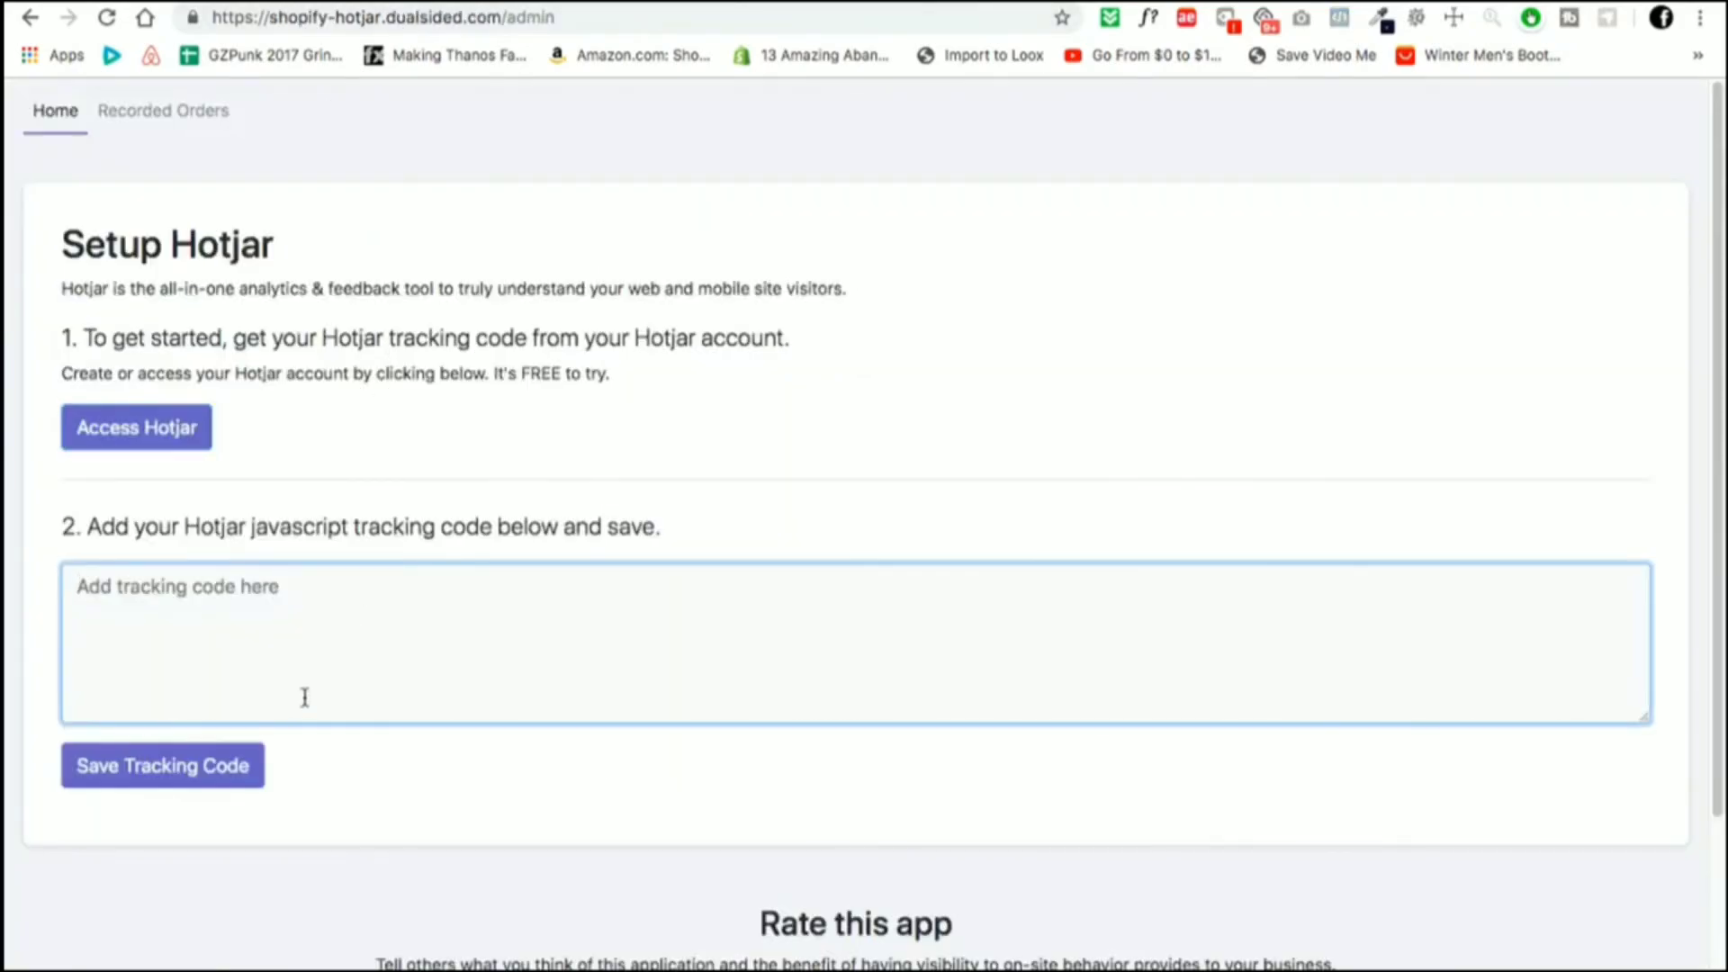
key(ctrl+v)
click(122, 767)
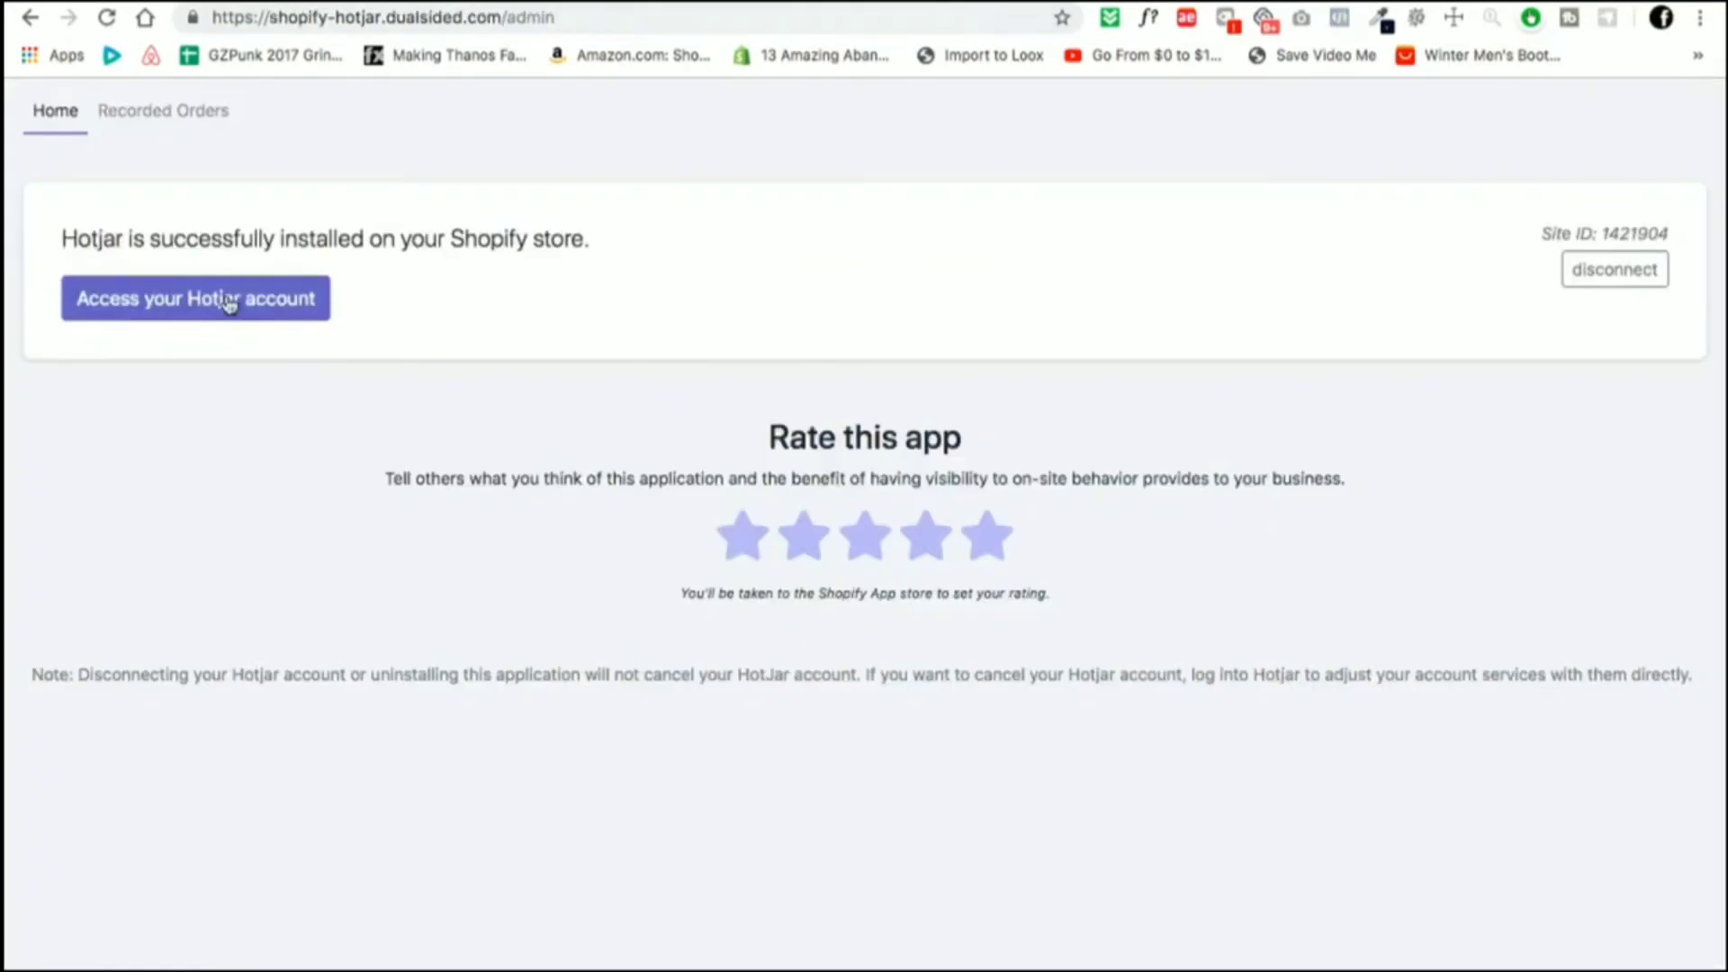
click(230, 306)
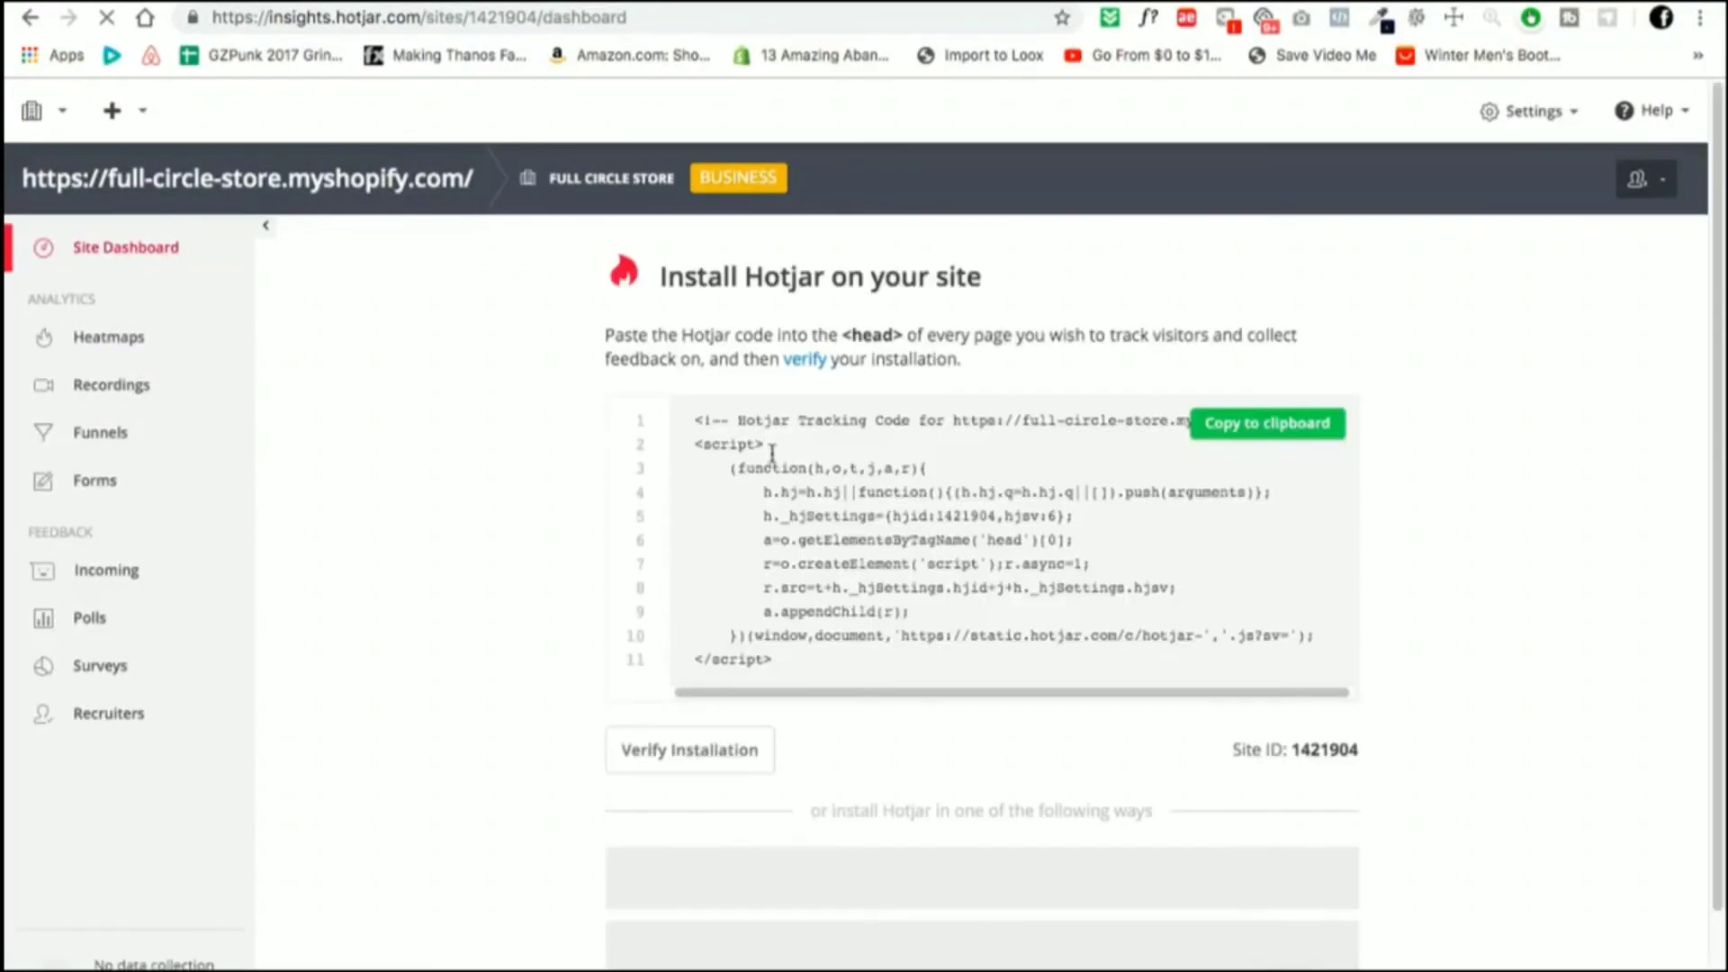
scroll(520, 504, down, 2)
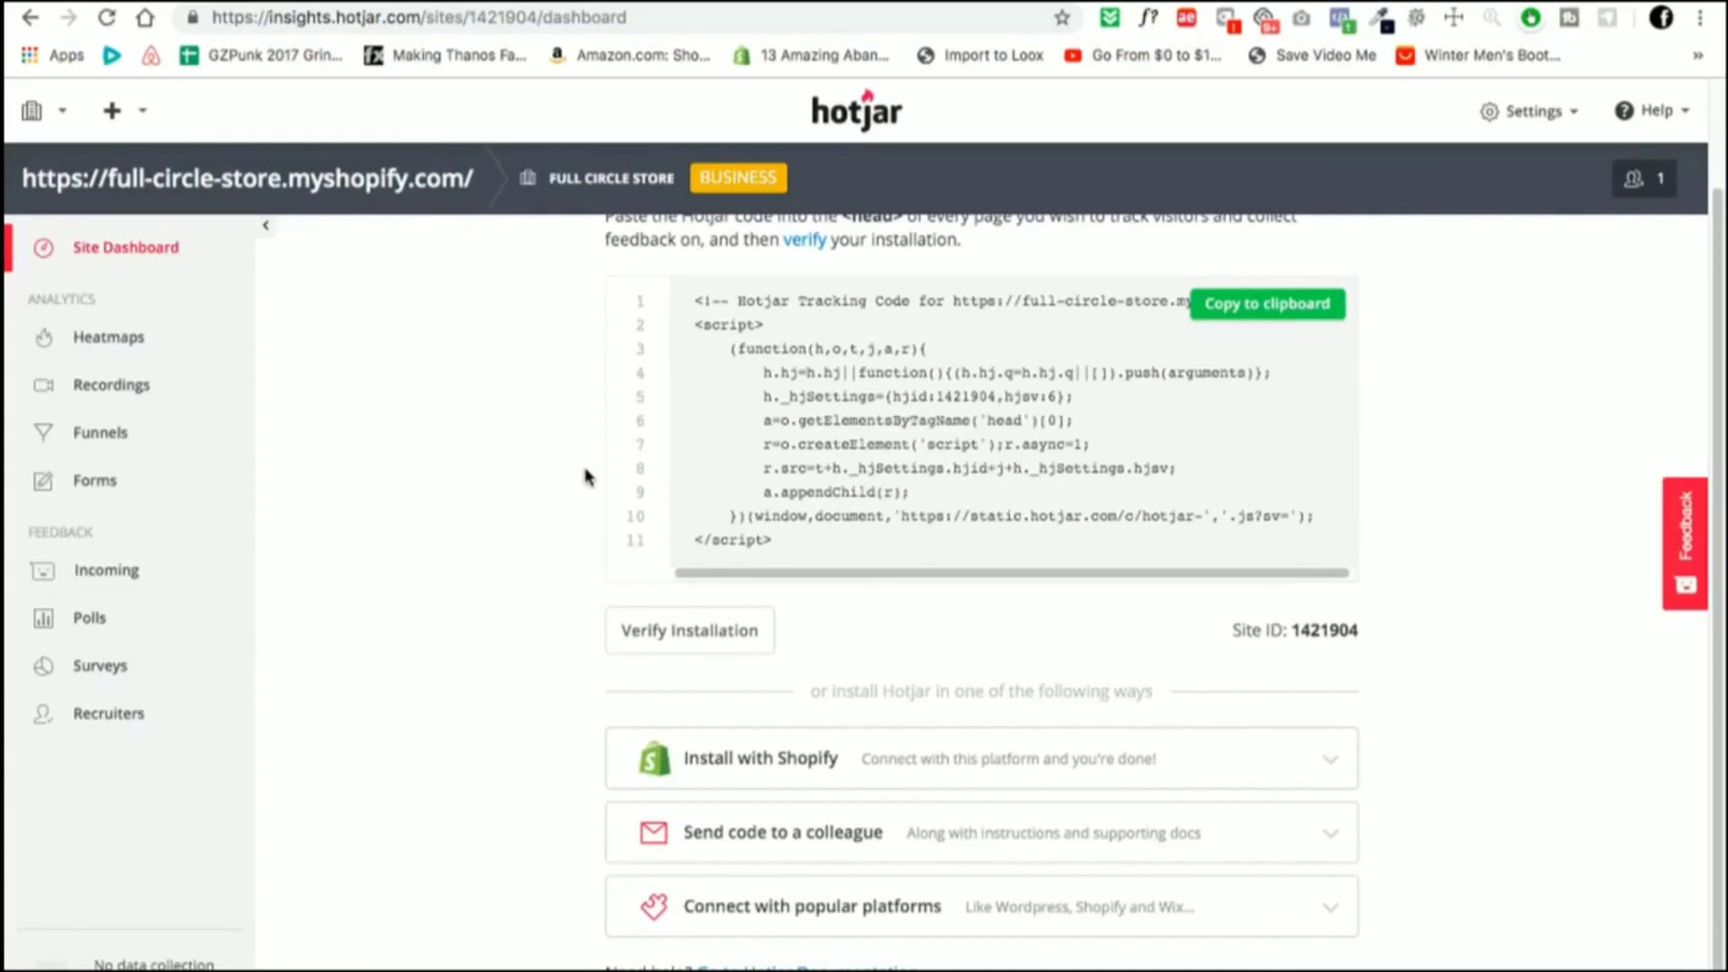
click(682, 650)
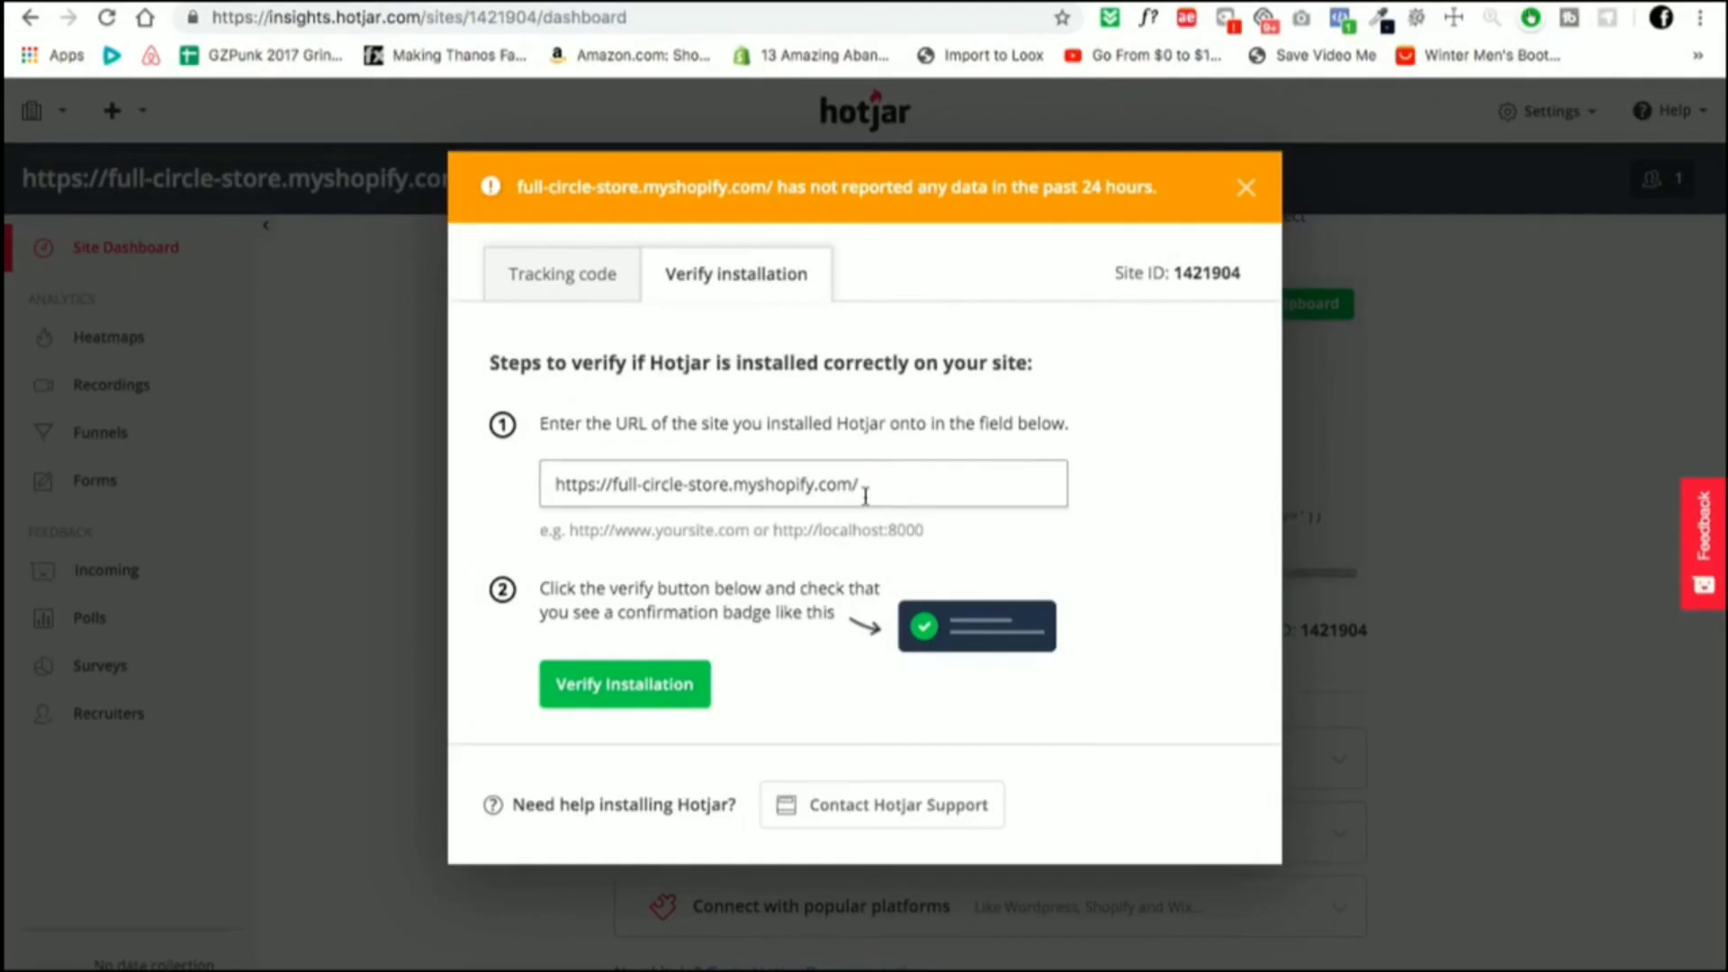
drag(862, 486, 393, 492)
click(601, 684)
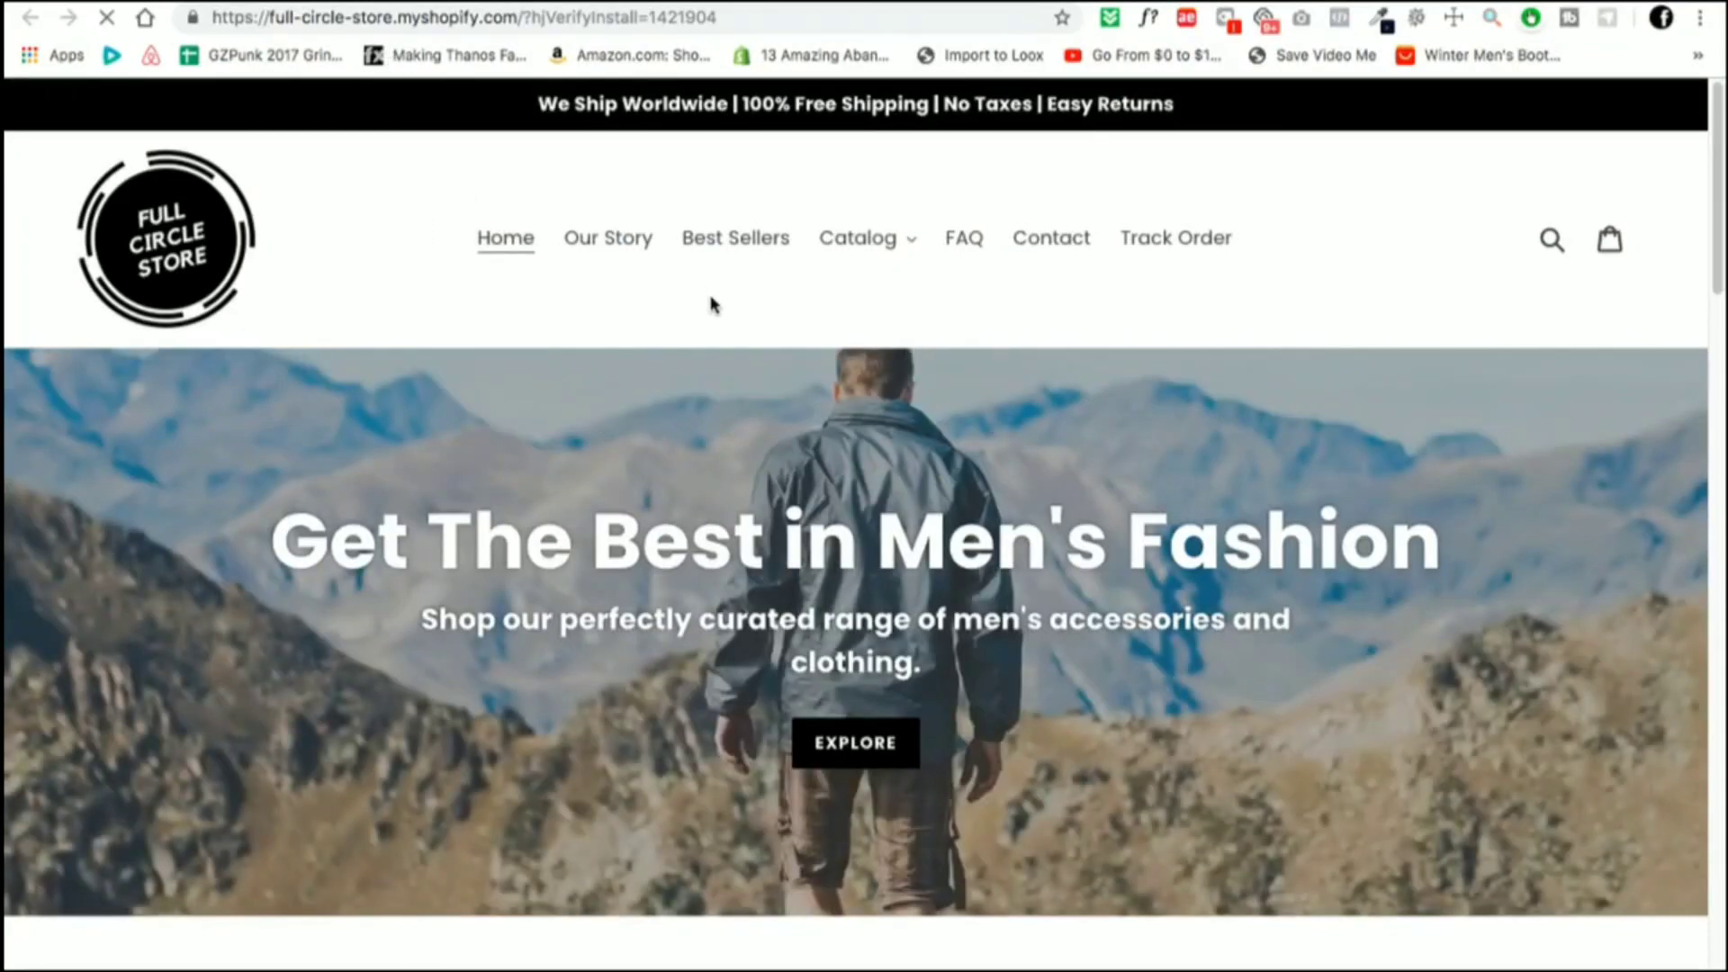
Scroll the store homepage until 'Hotjar installation verified' appears, then close that tab
scroll(680, 351, down, 20)
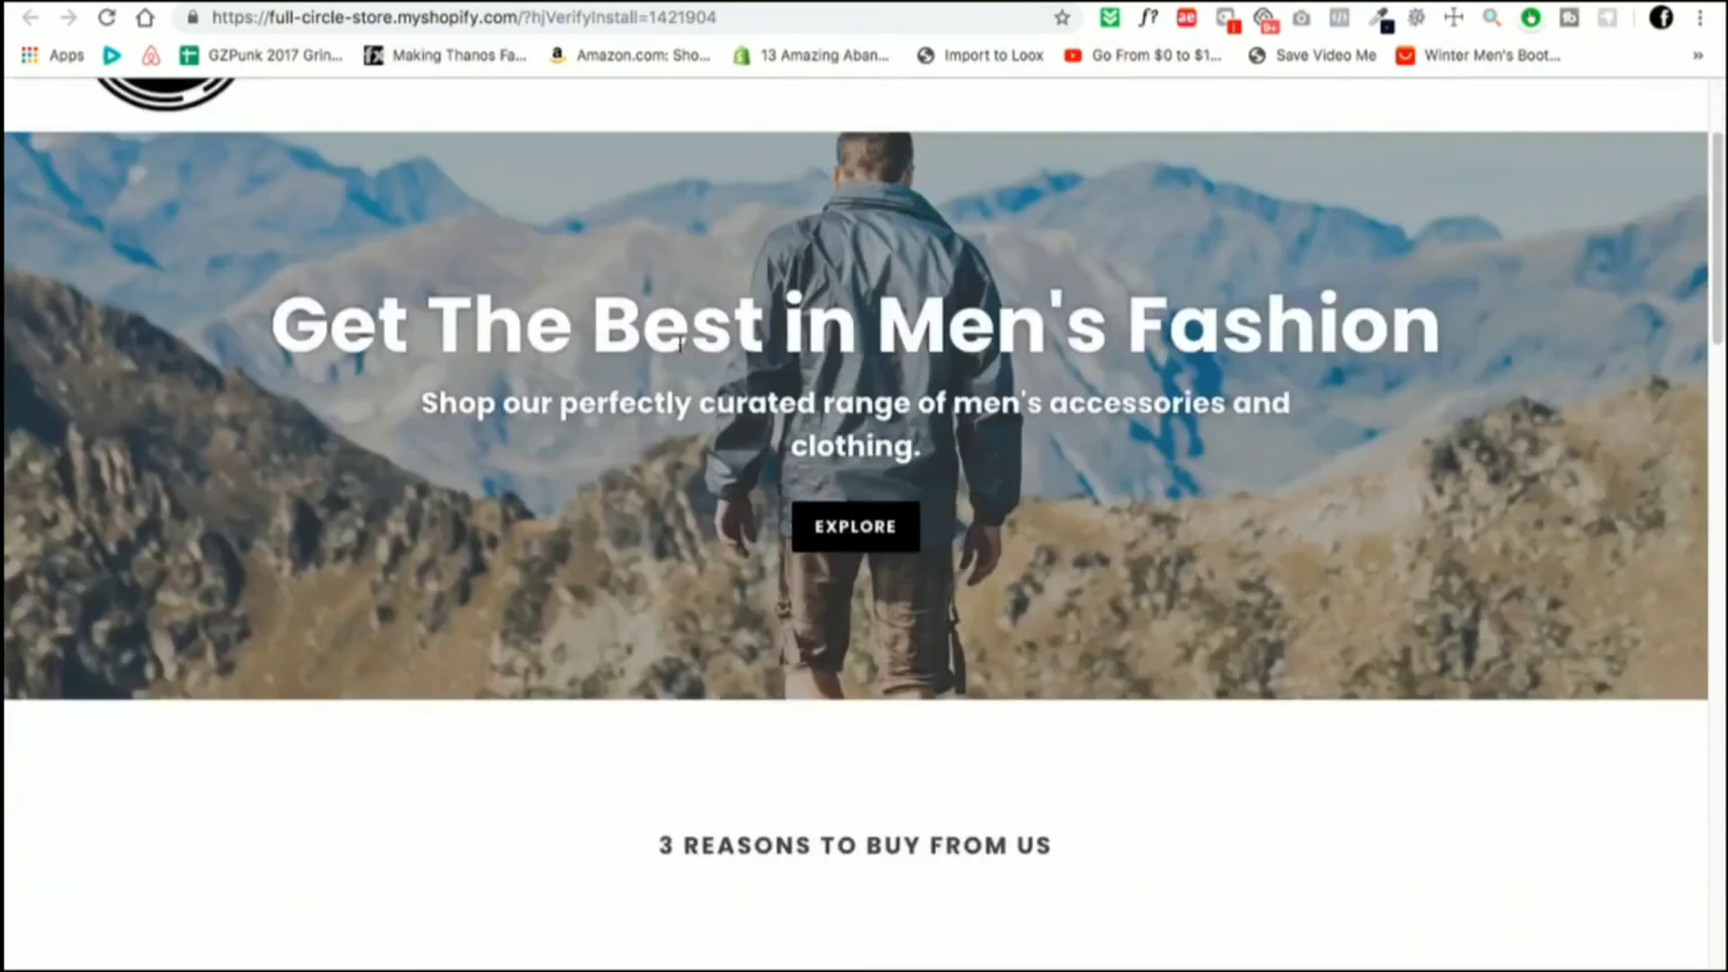
scroll(679, 351, down, 10)
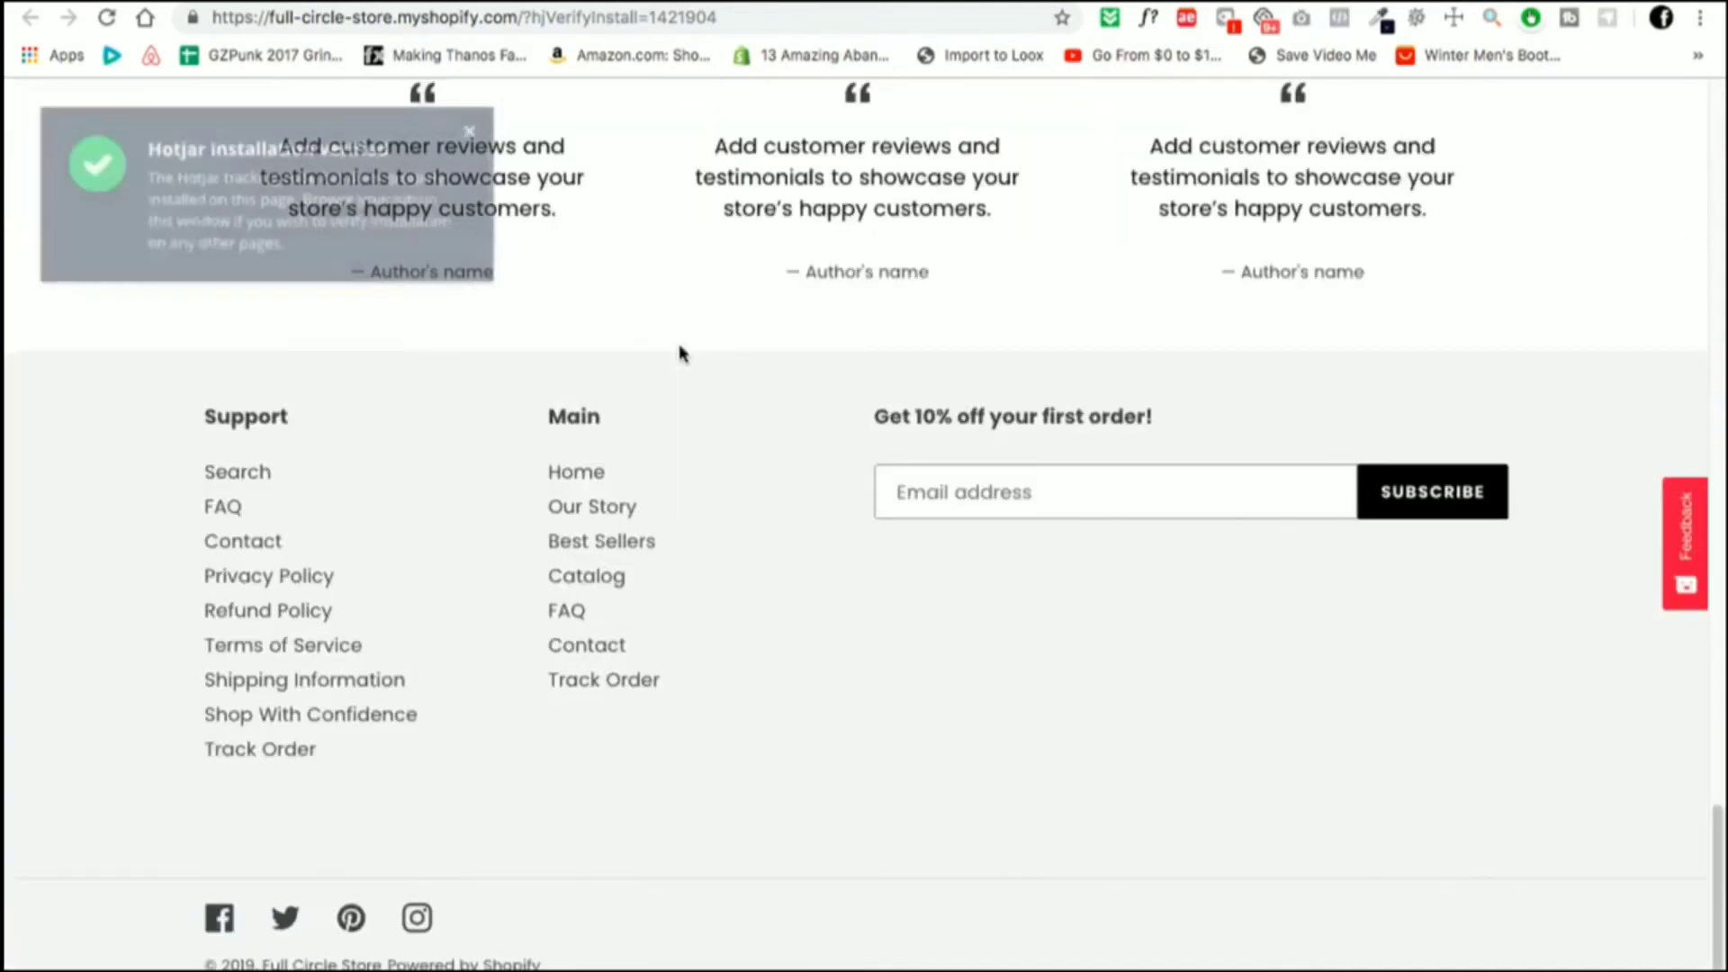
scroll(671, 351, up, 20)
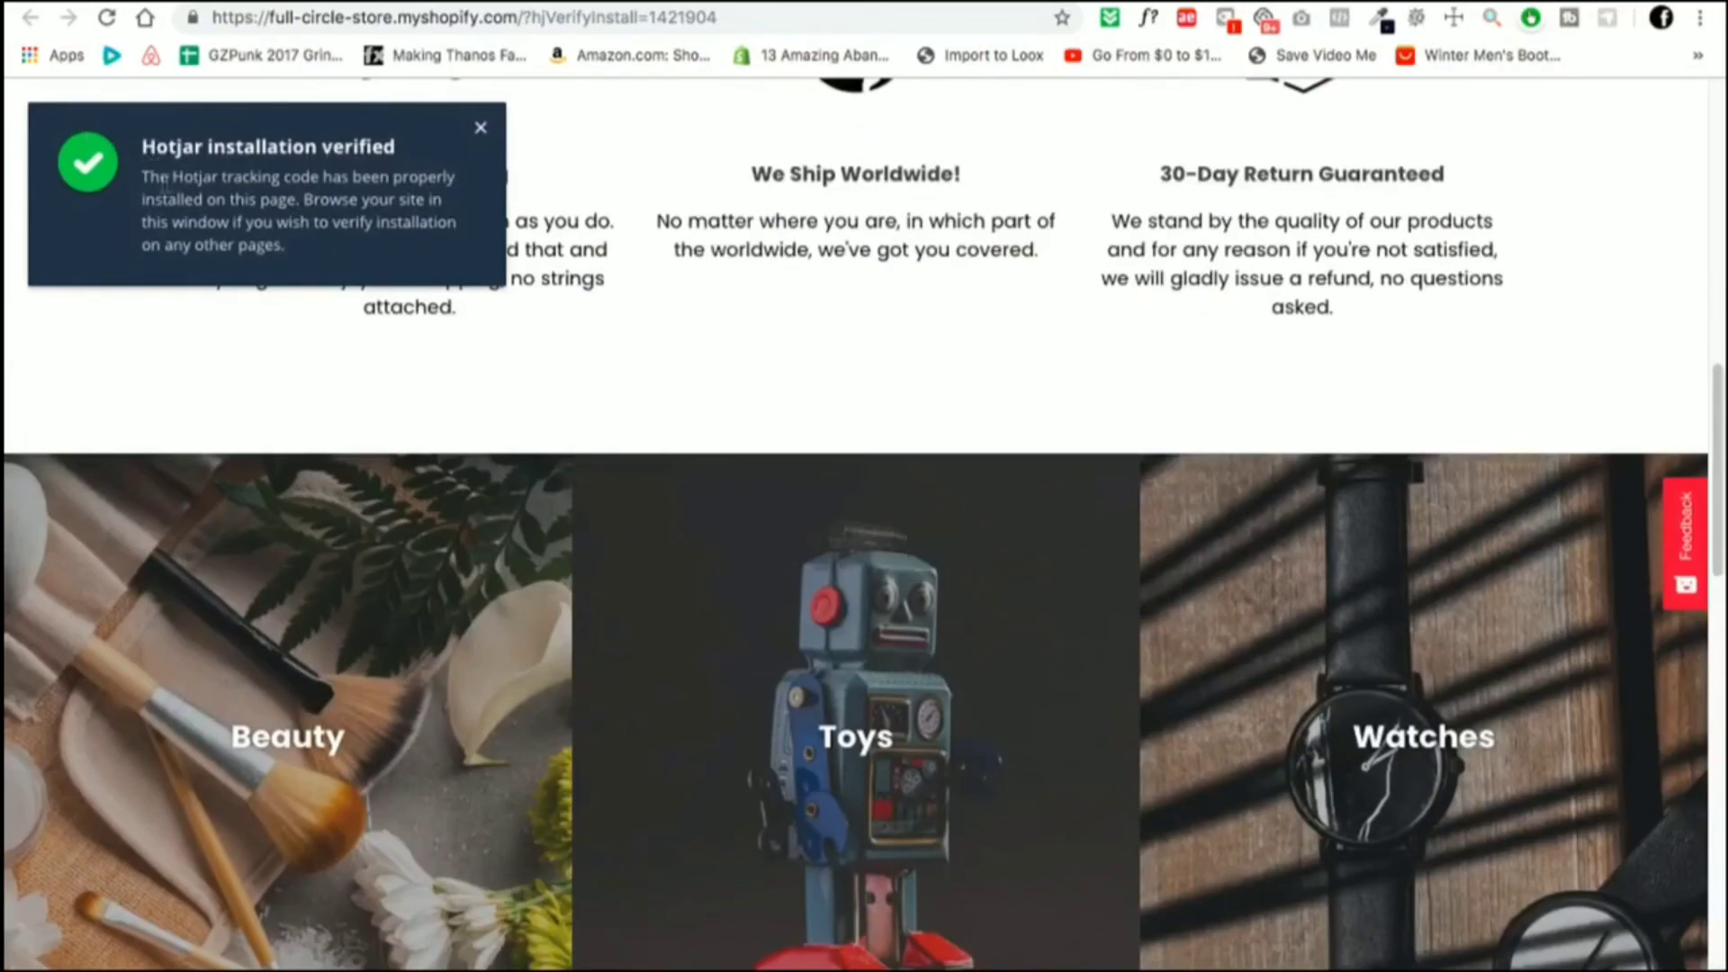
scroll(333, 245, up, 10)
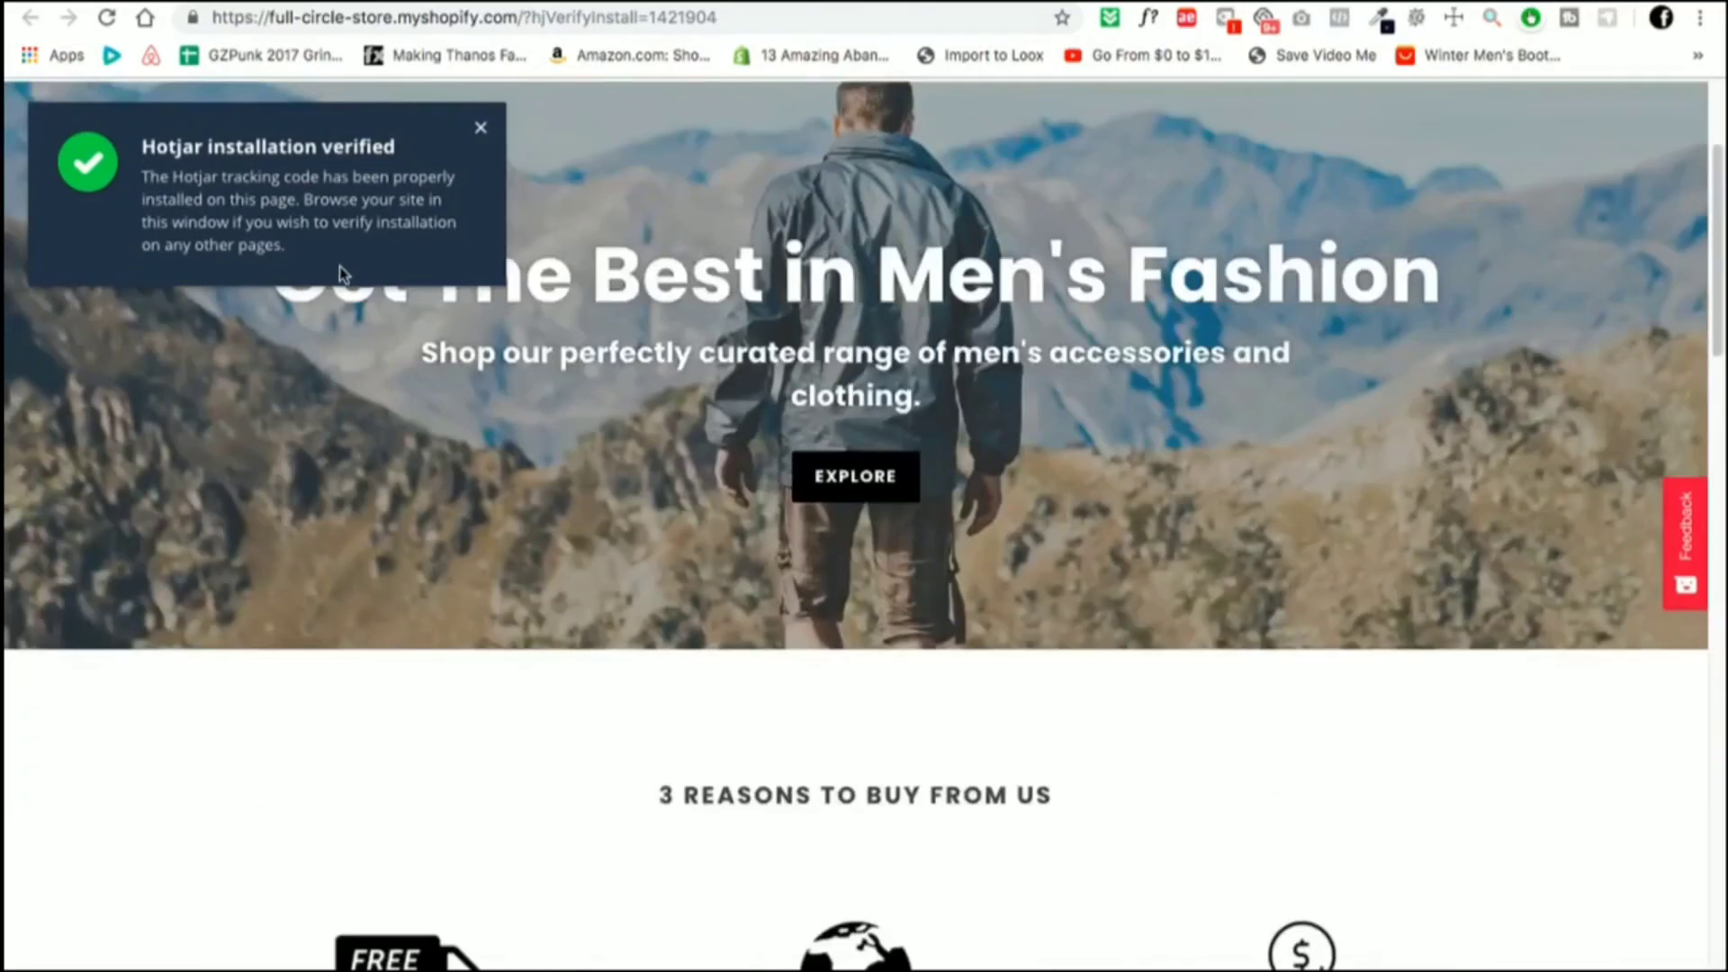
scroll(340, 273, up, 3)
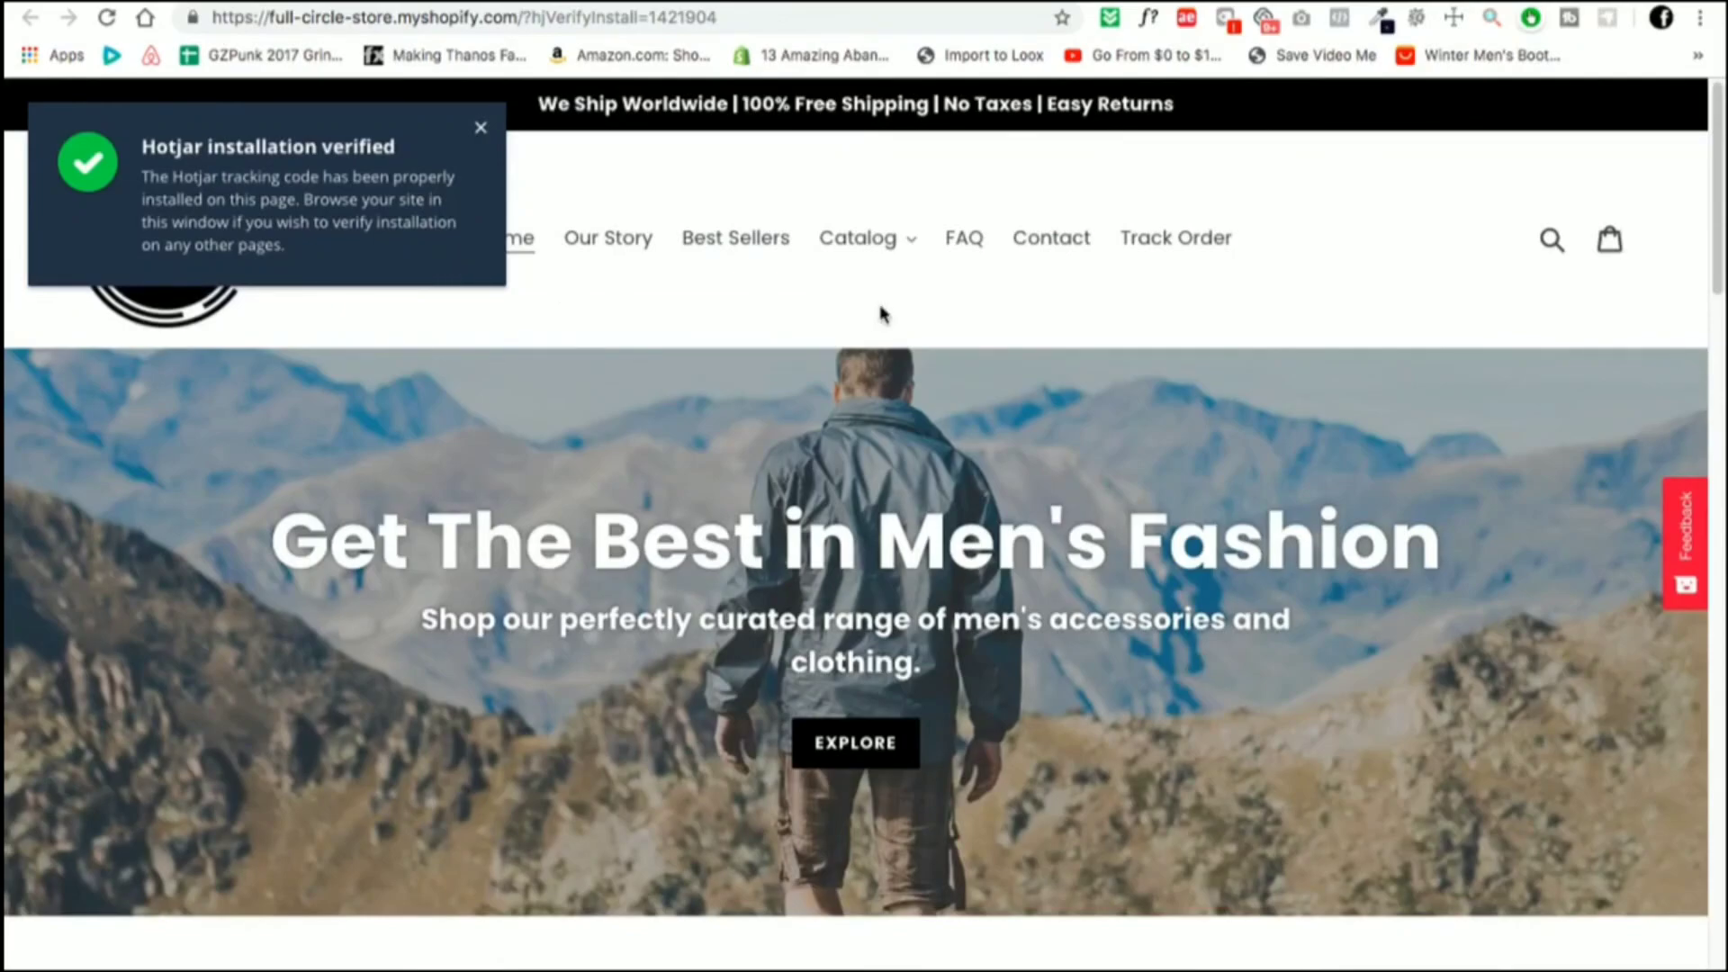
scroll(855, 310, down, 10)
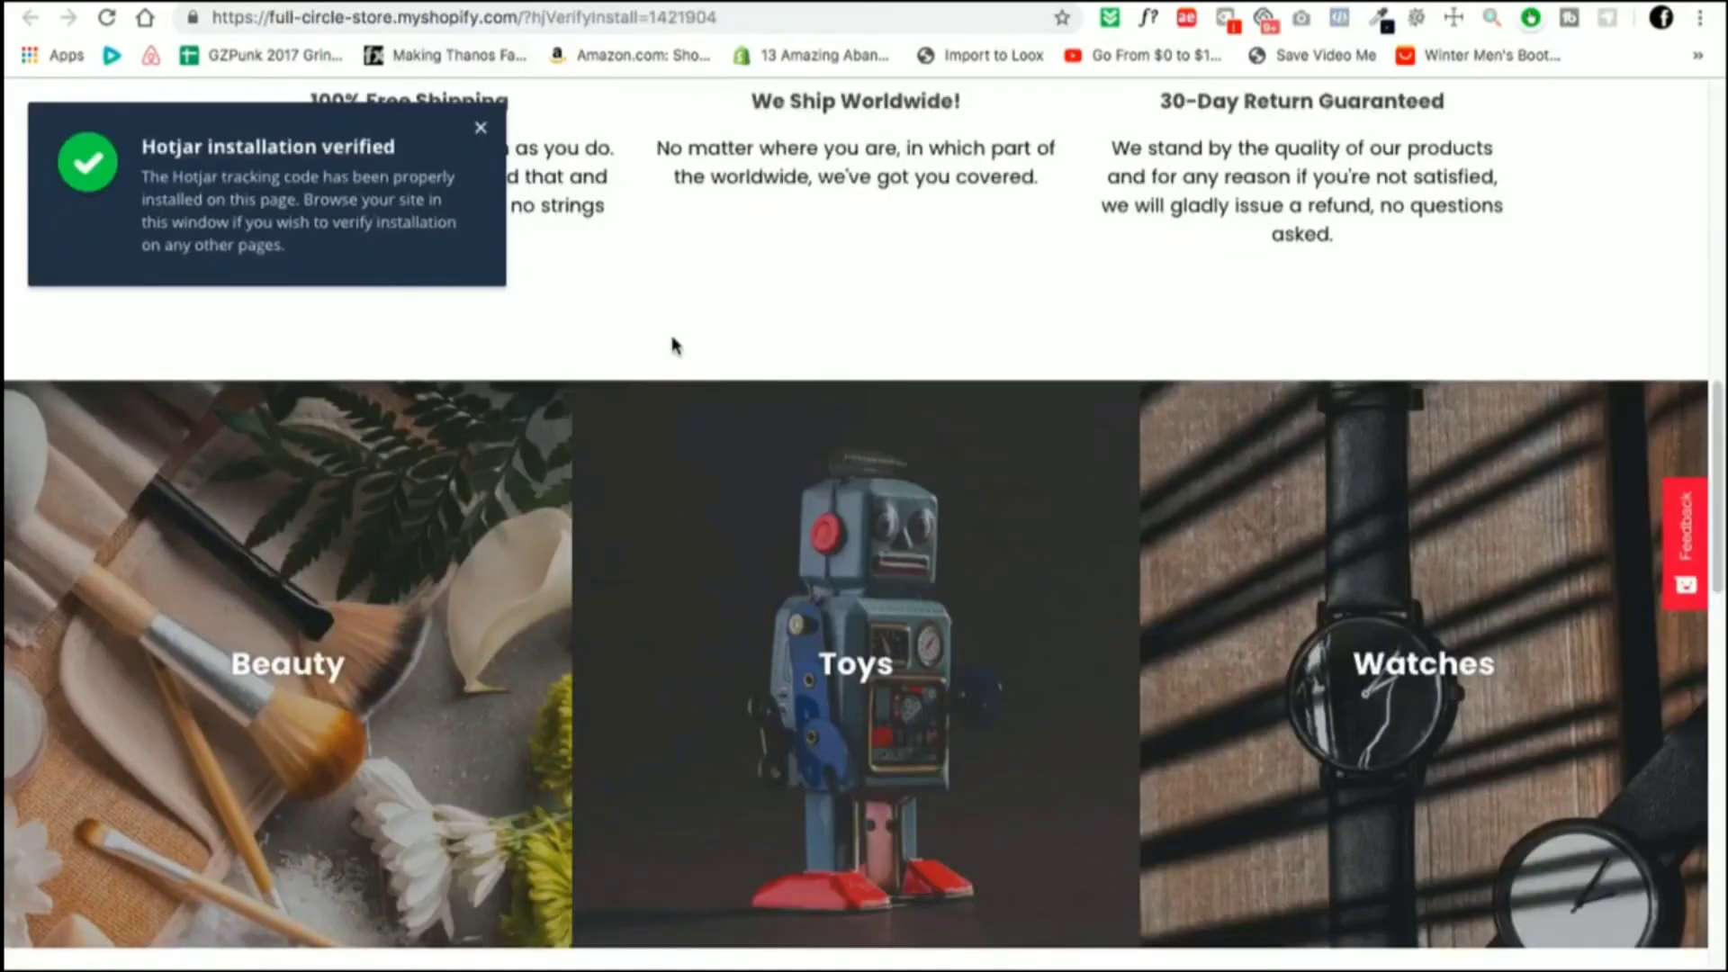
scroll(703, 332, down, 15)
scroll(864, 382, up, 20)
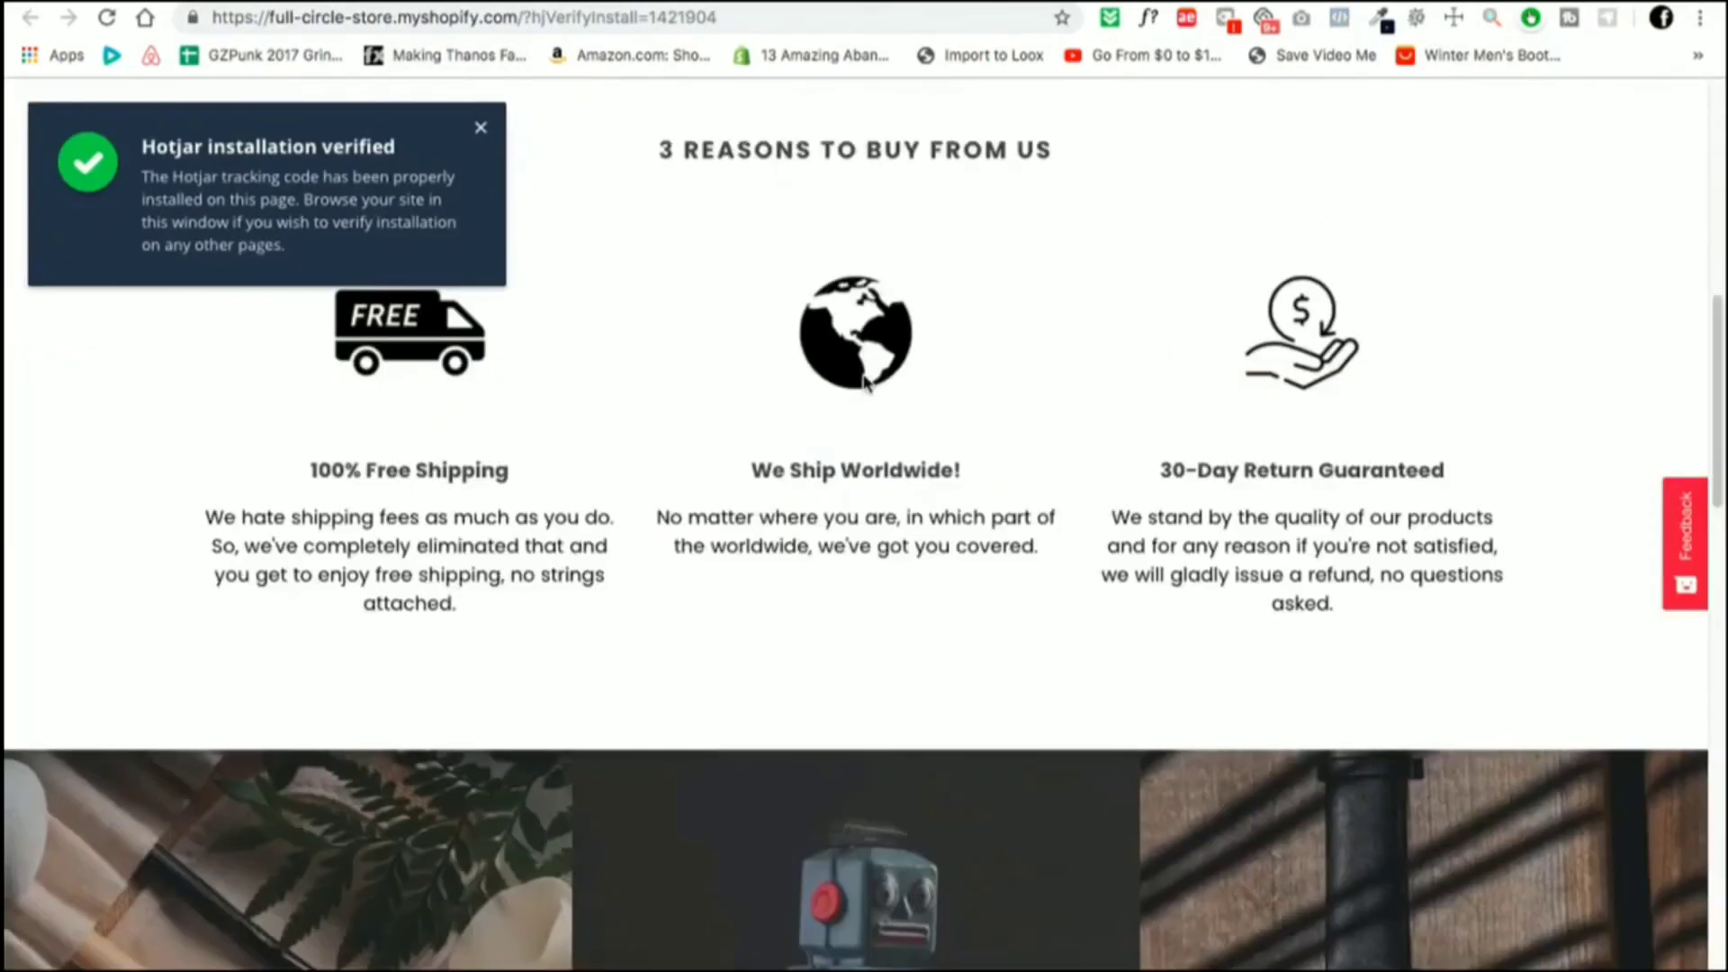
scroll(864, 383, down, 5)
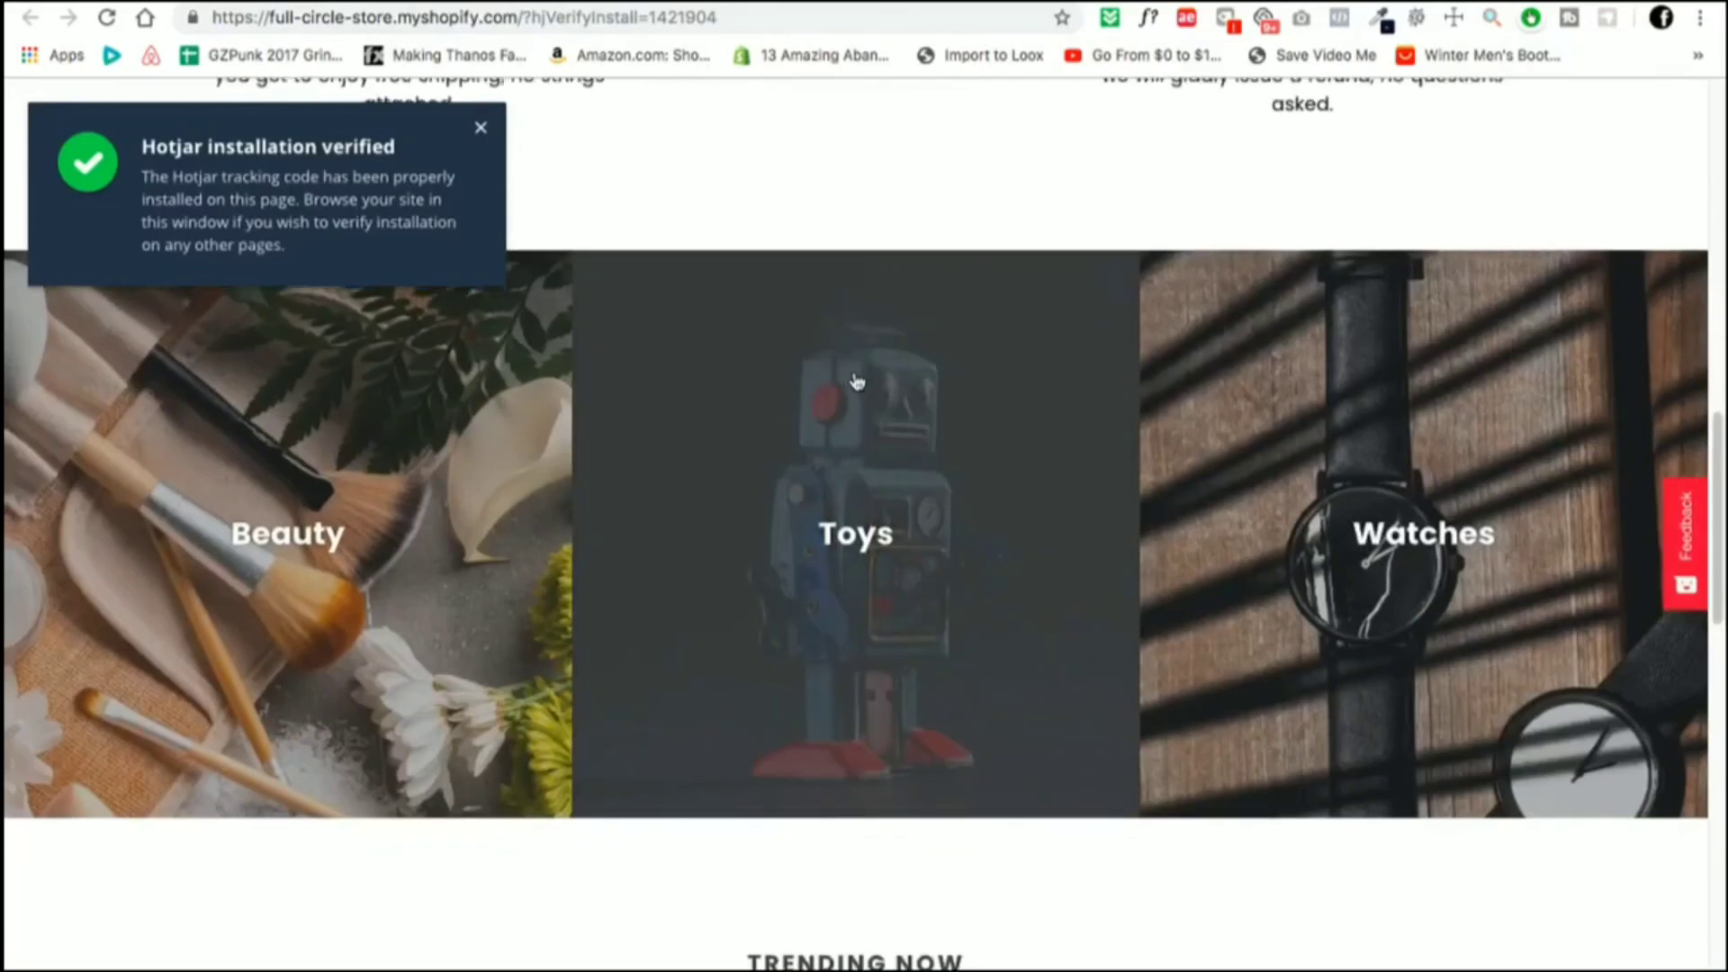
scroll(857, 382, up, 15)
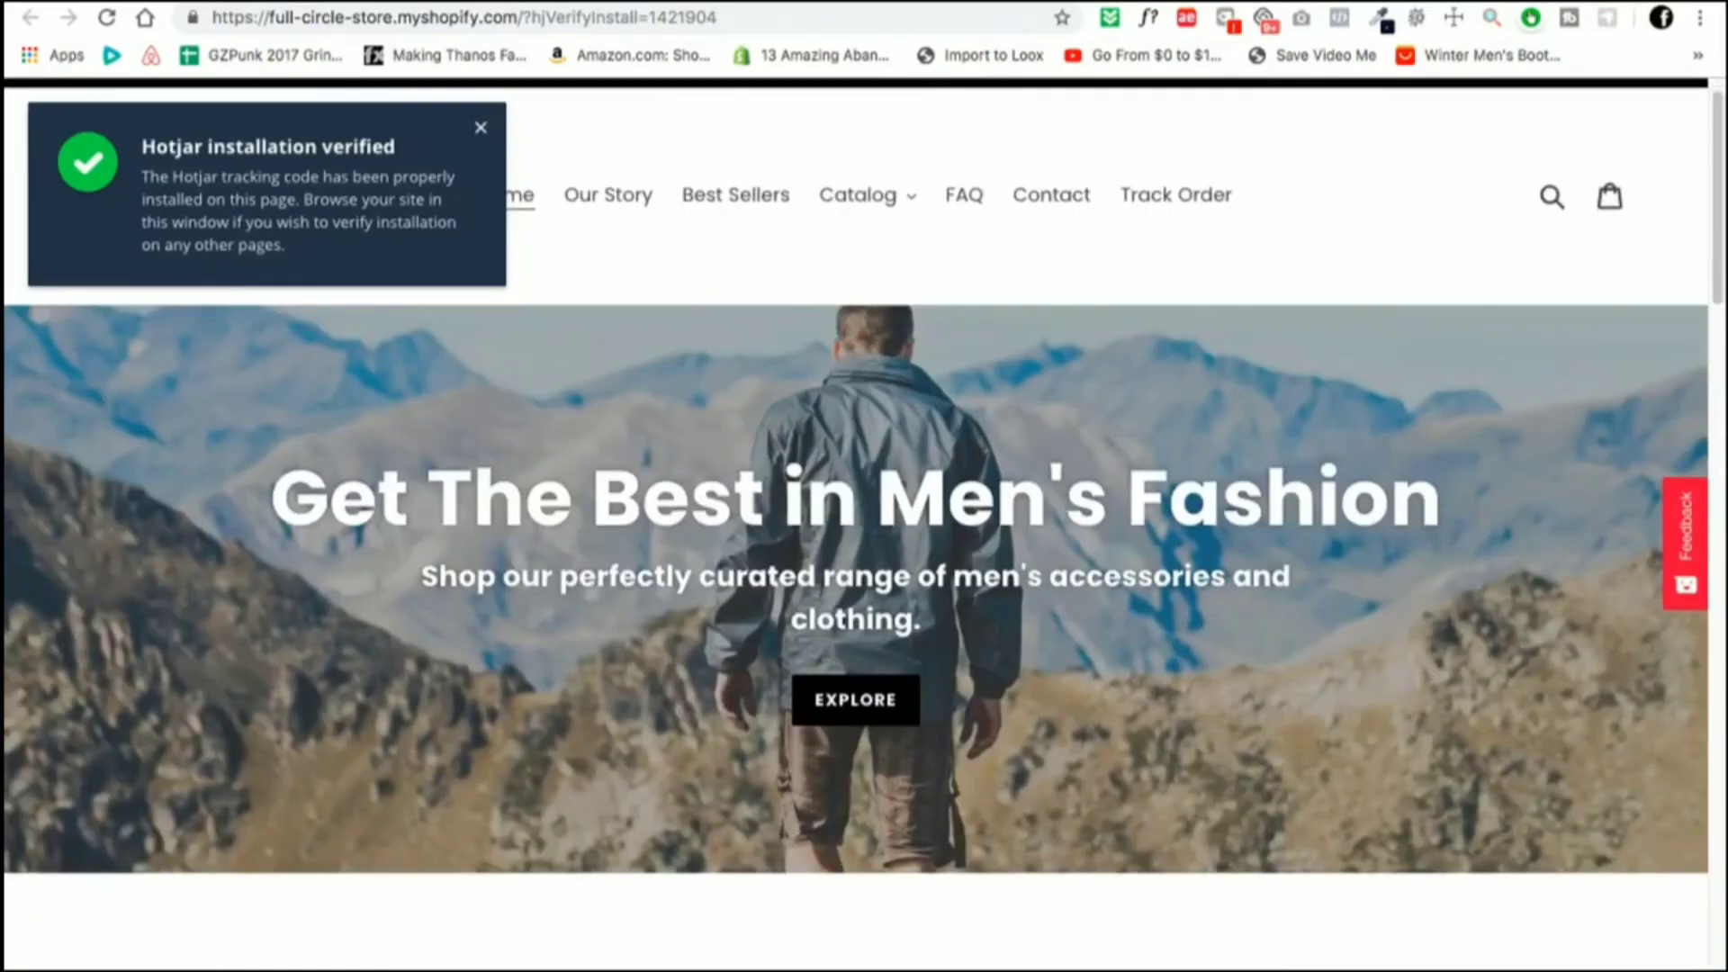
key(super+w)
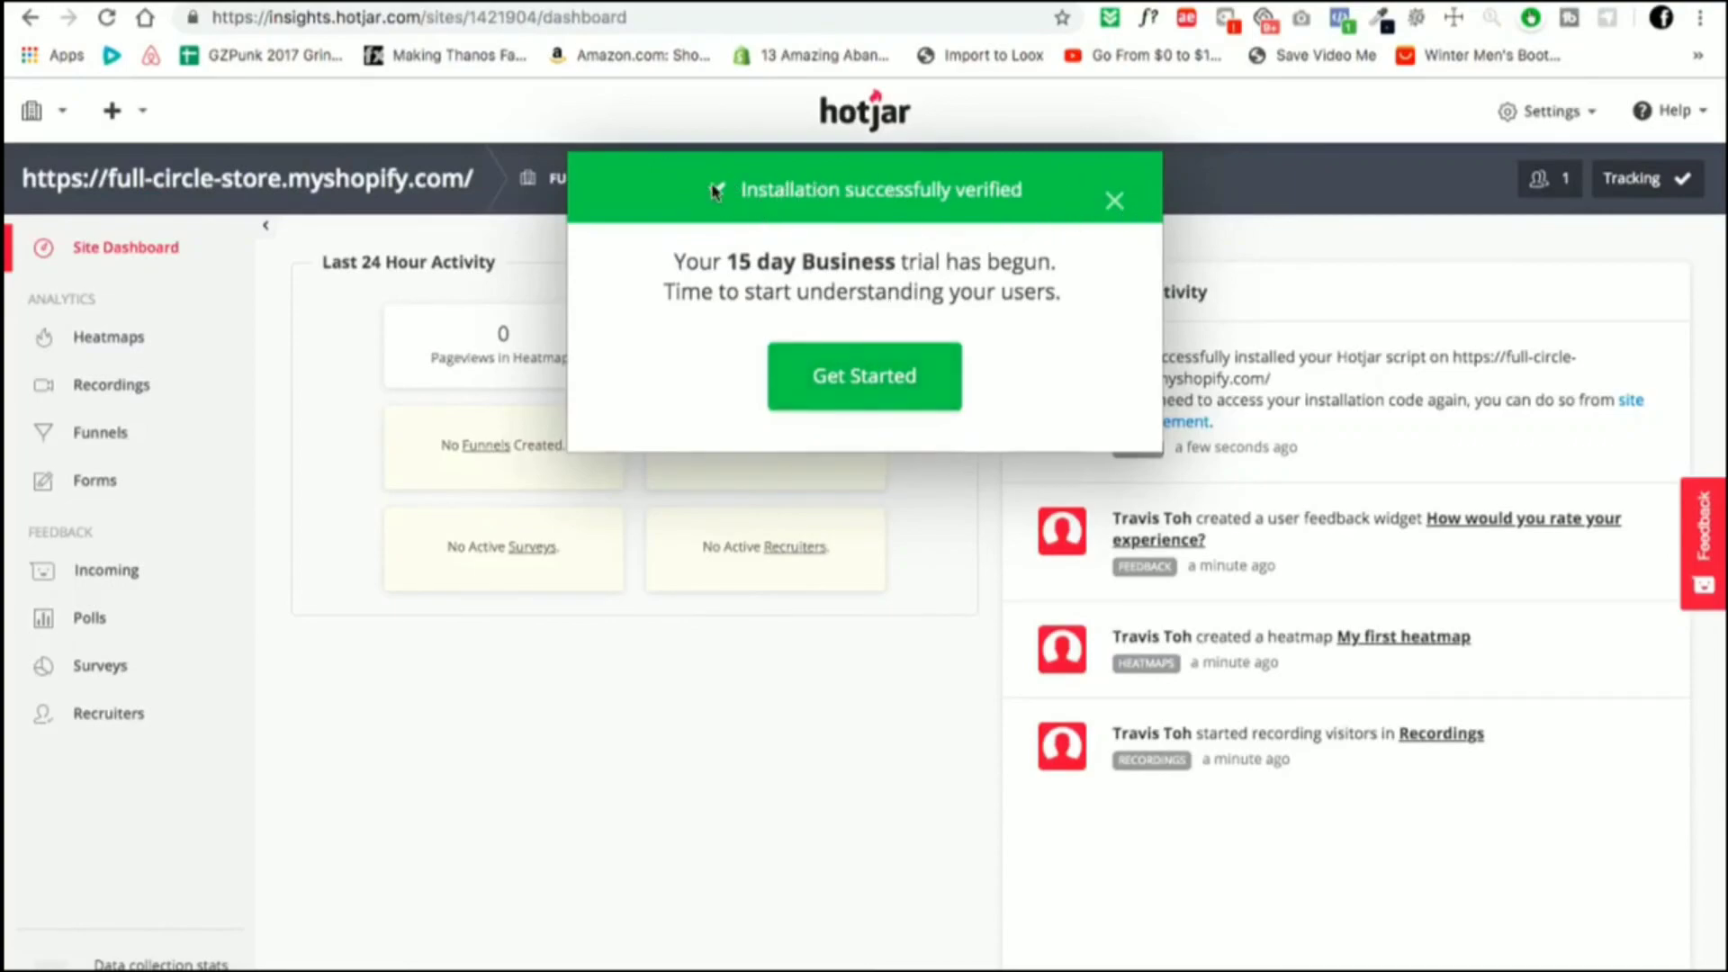
Dismiss the 'Installation successfully verified' message and open the empty Recordings page
click(1114, 200)
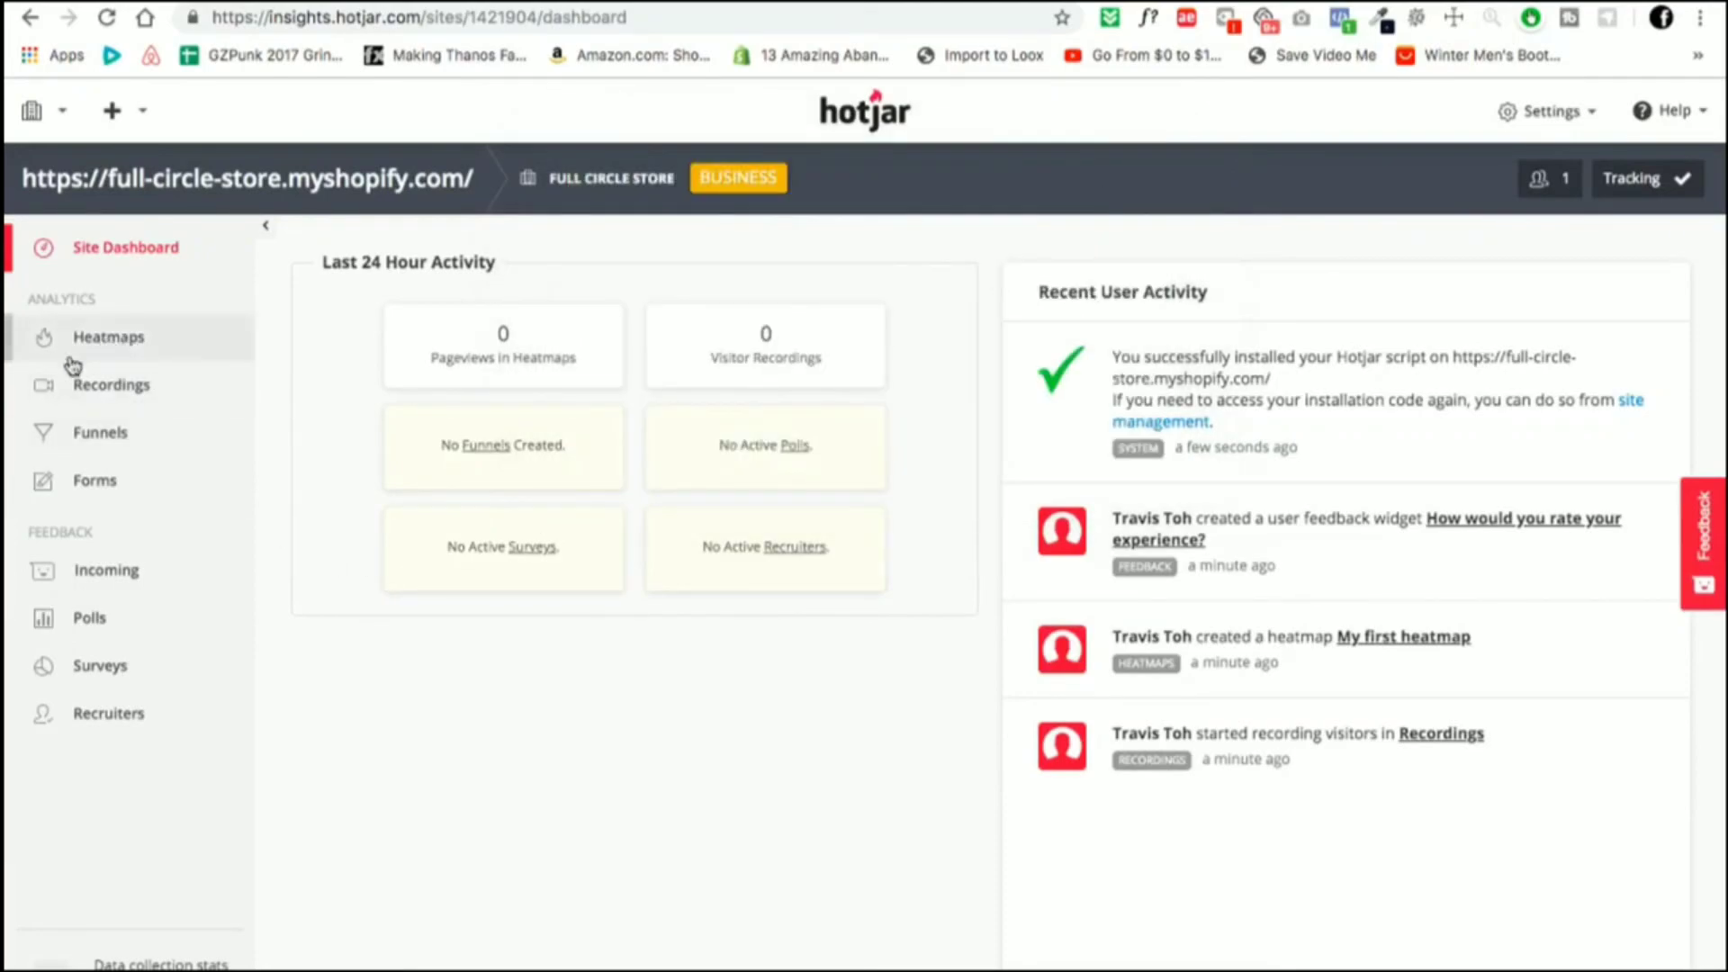
click(140, 392)
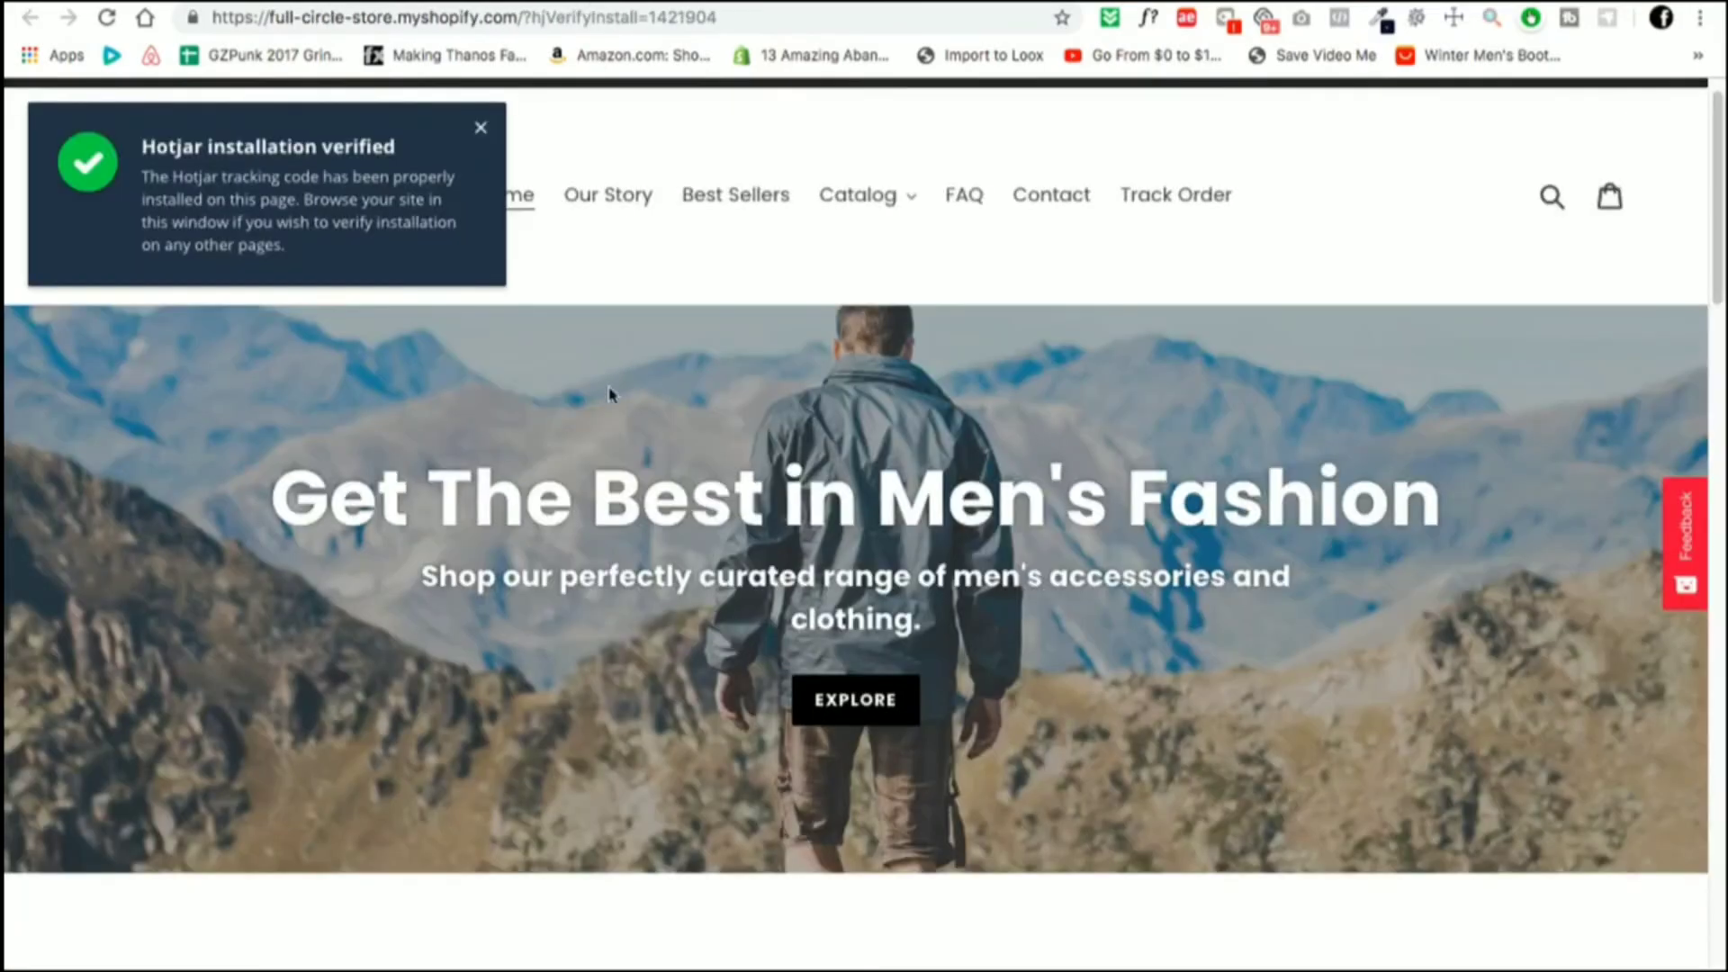
scroll(636, 414, down, 2)
Browse the store's Best Sellers collection, then return to Hotjar's Recordings page showing 0 recordings
scroll(711, 407, down, 15)
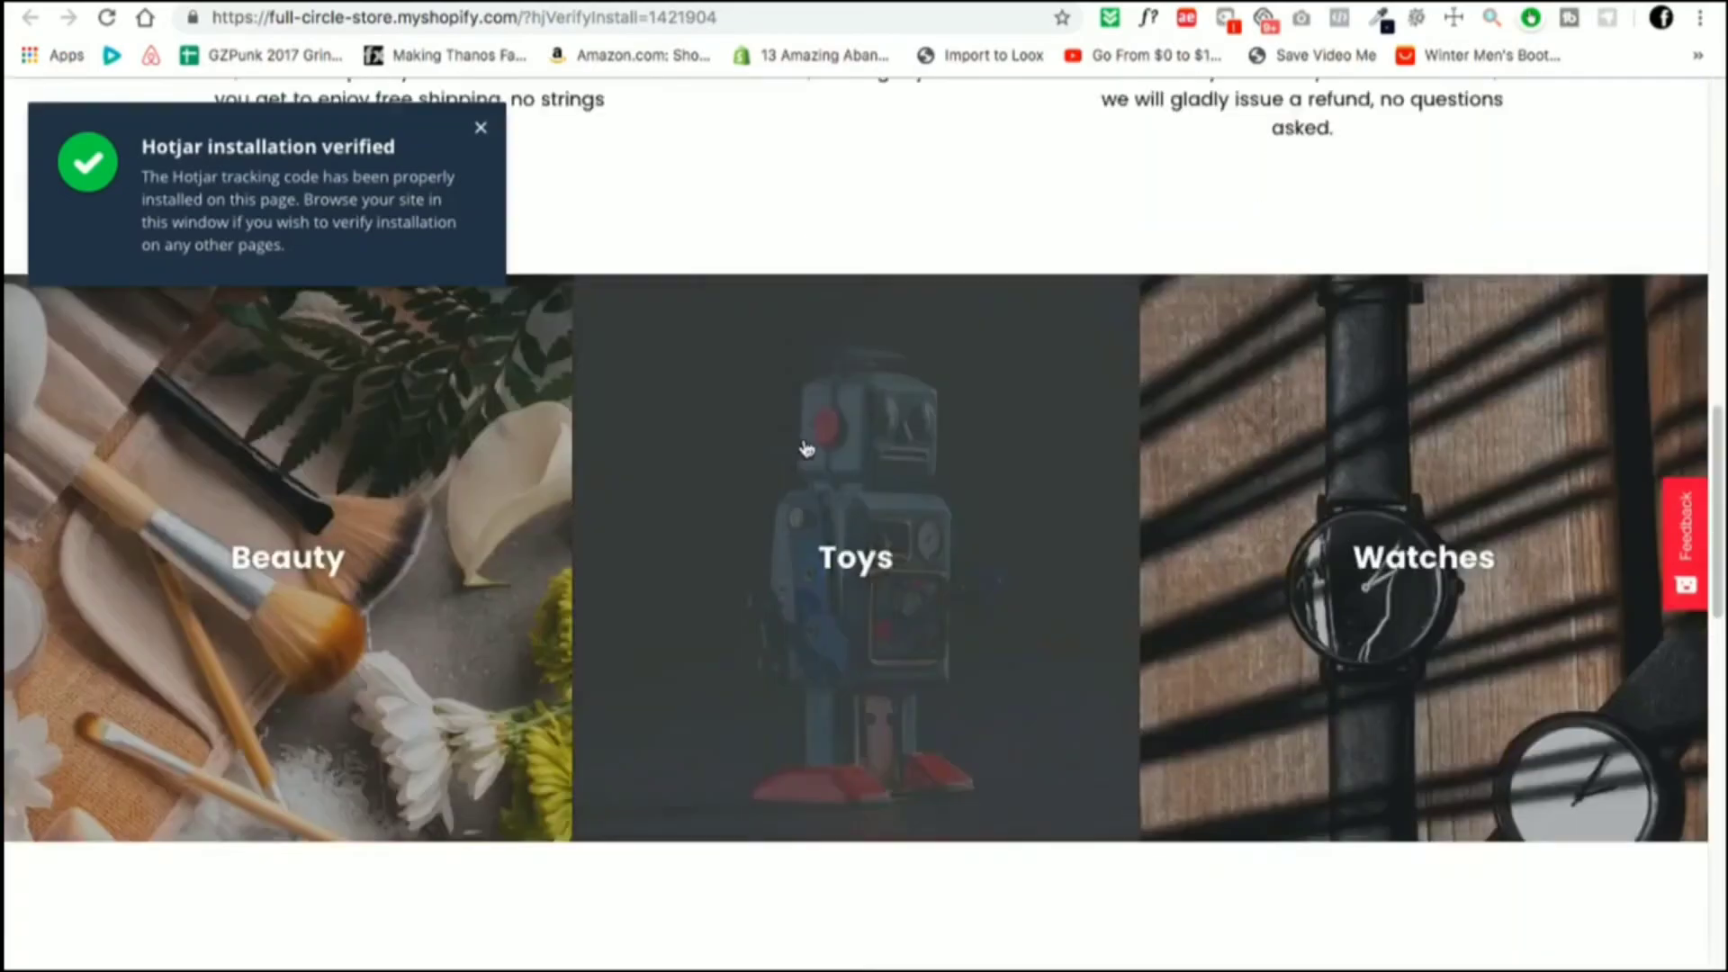
scroll(944, 450, up, 13)
scroll(821, 450, up, 6)
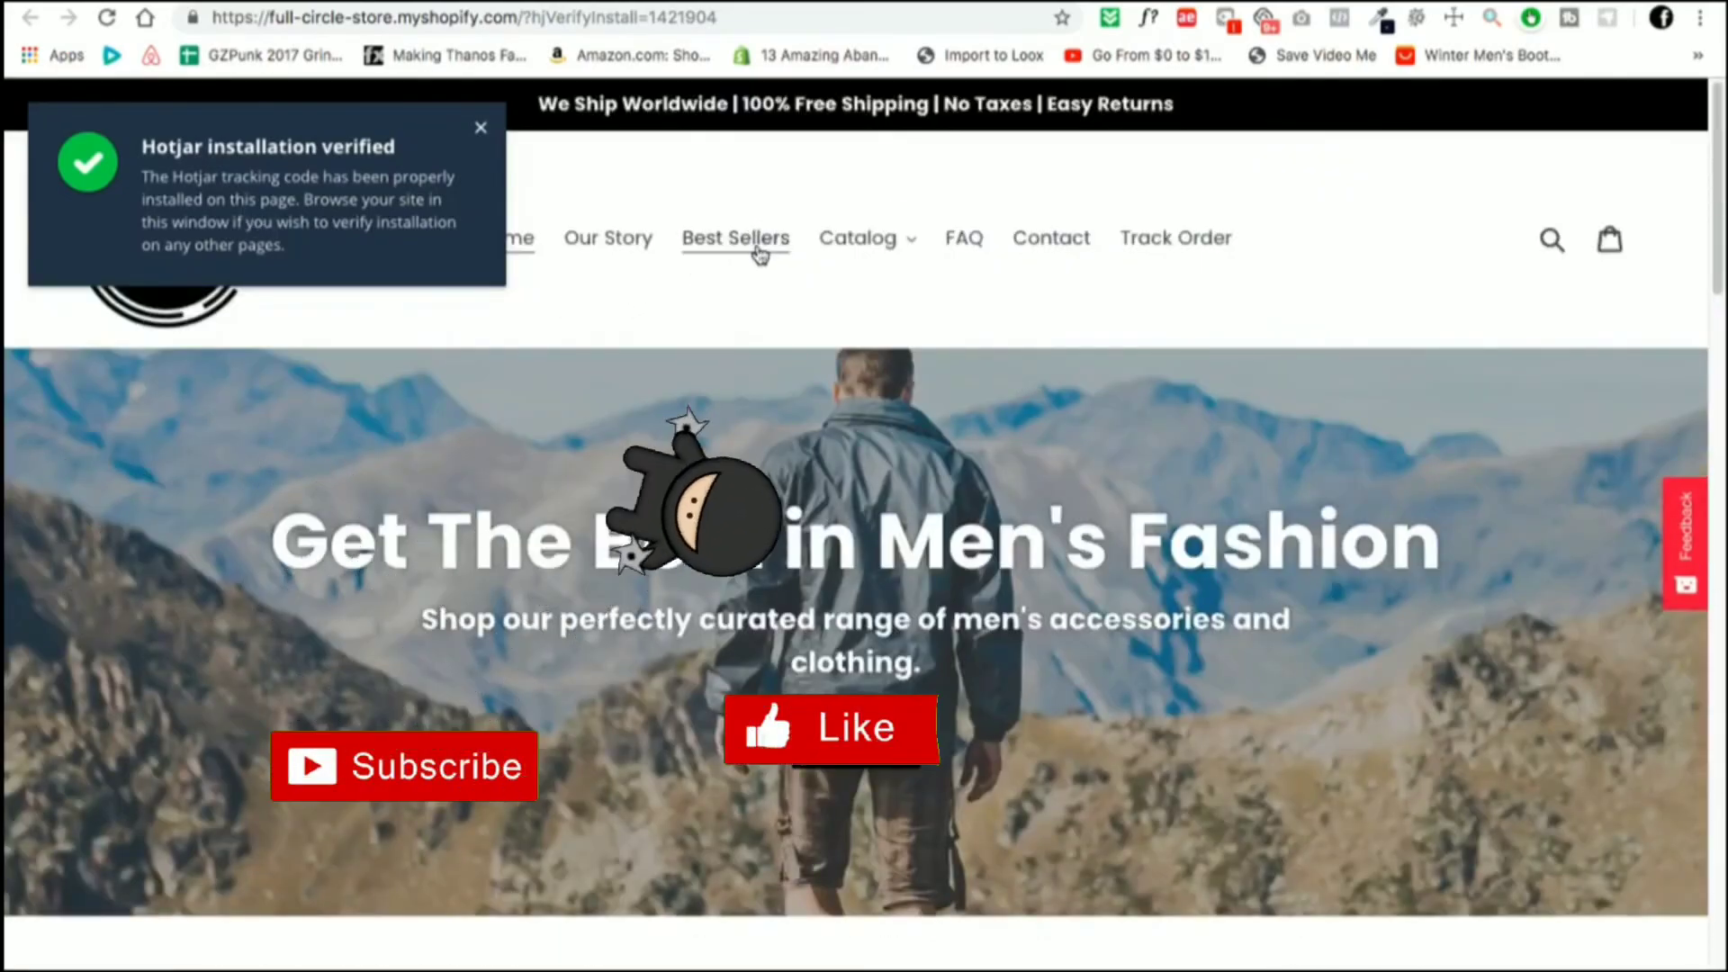
click(758, 244)
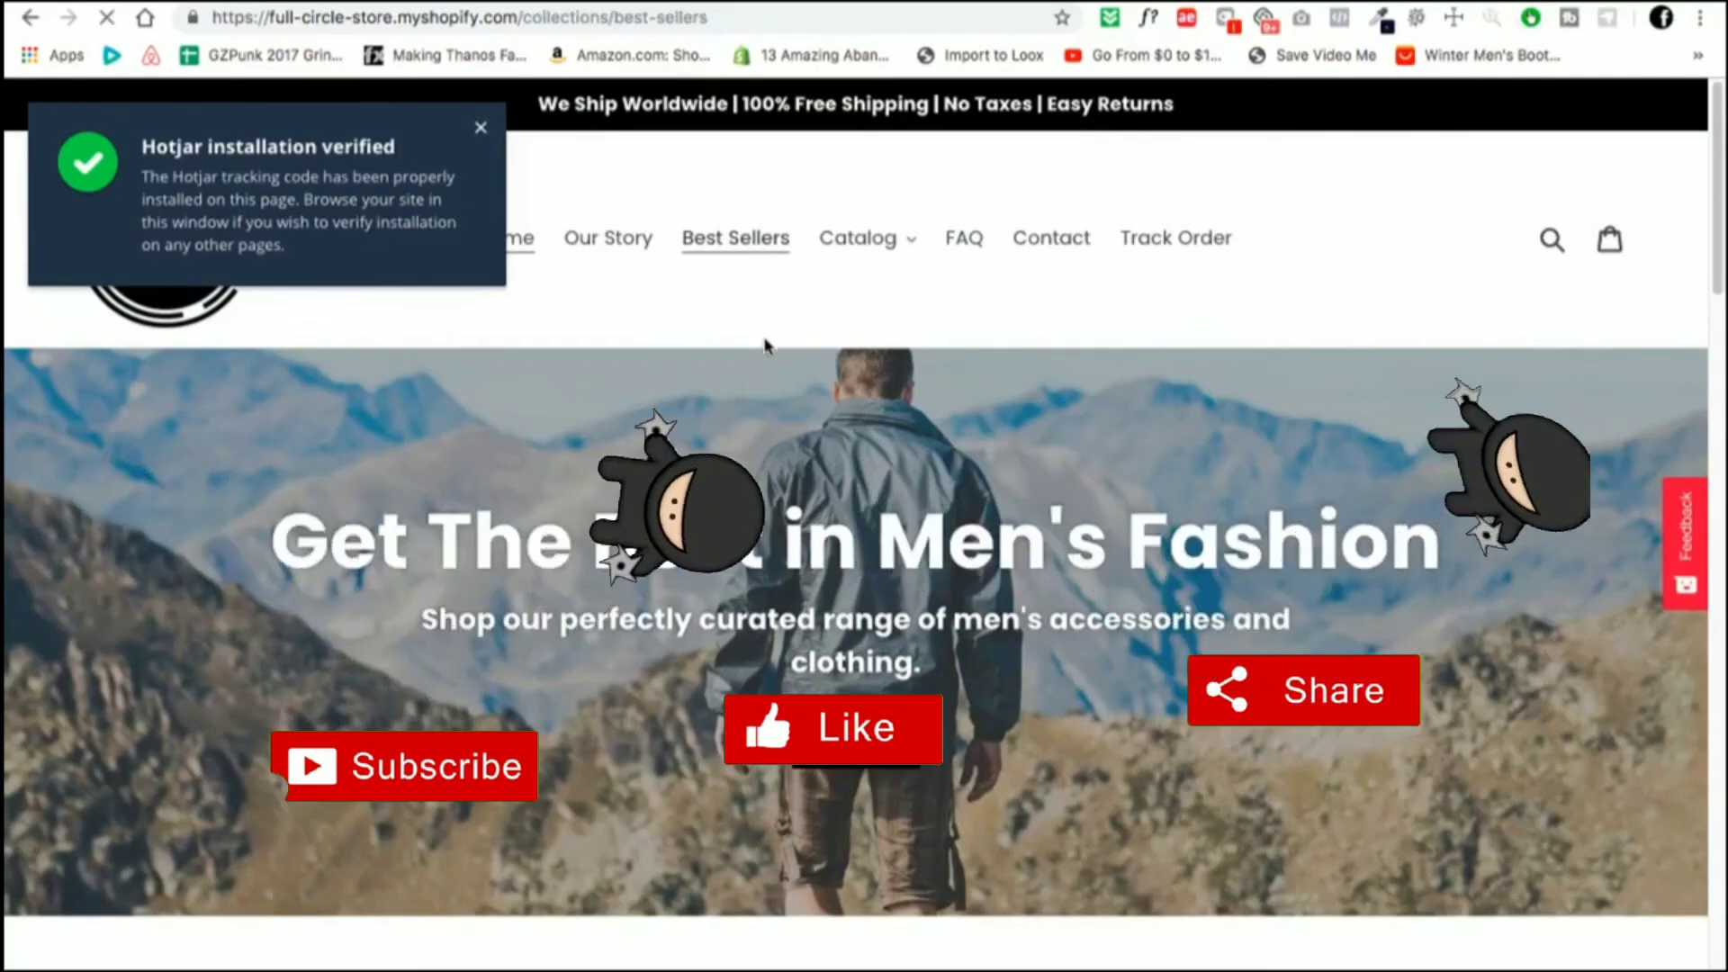
scroll(762, 353, down, 5)
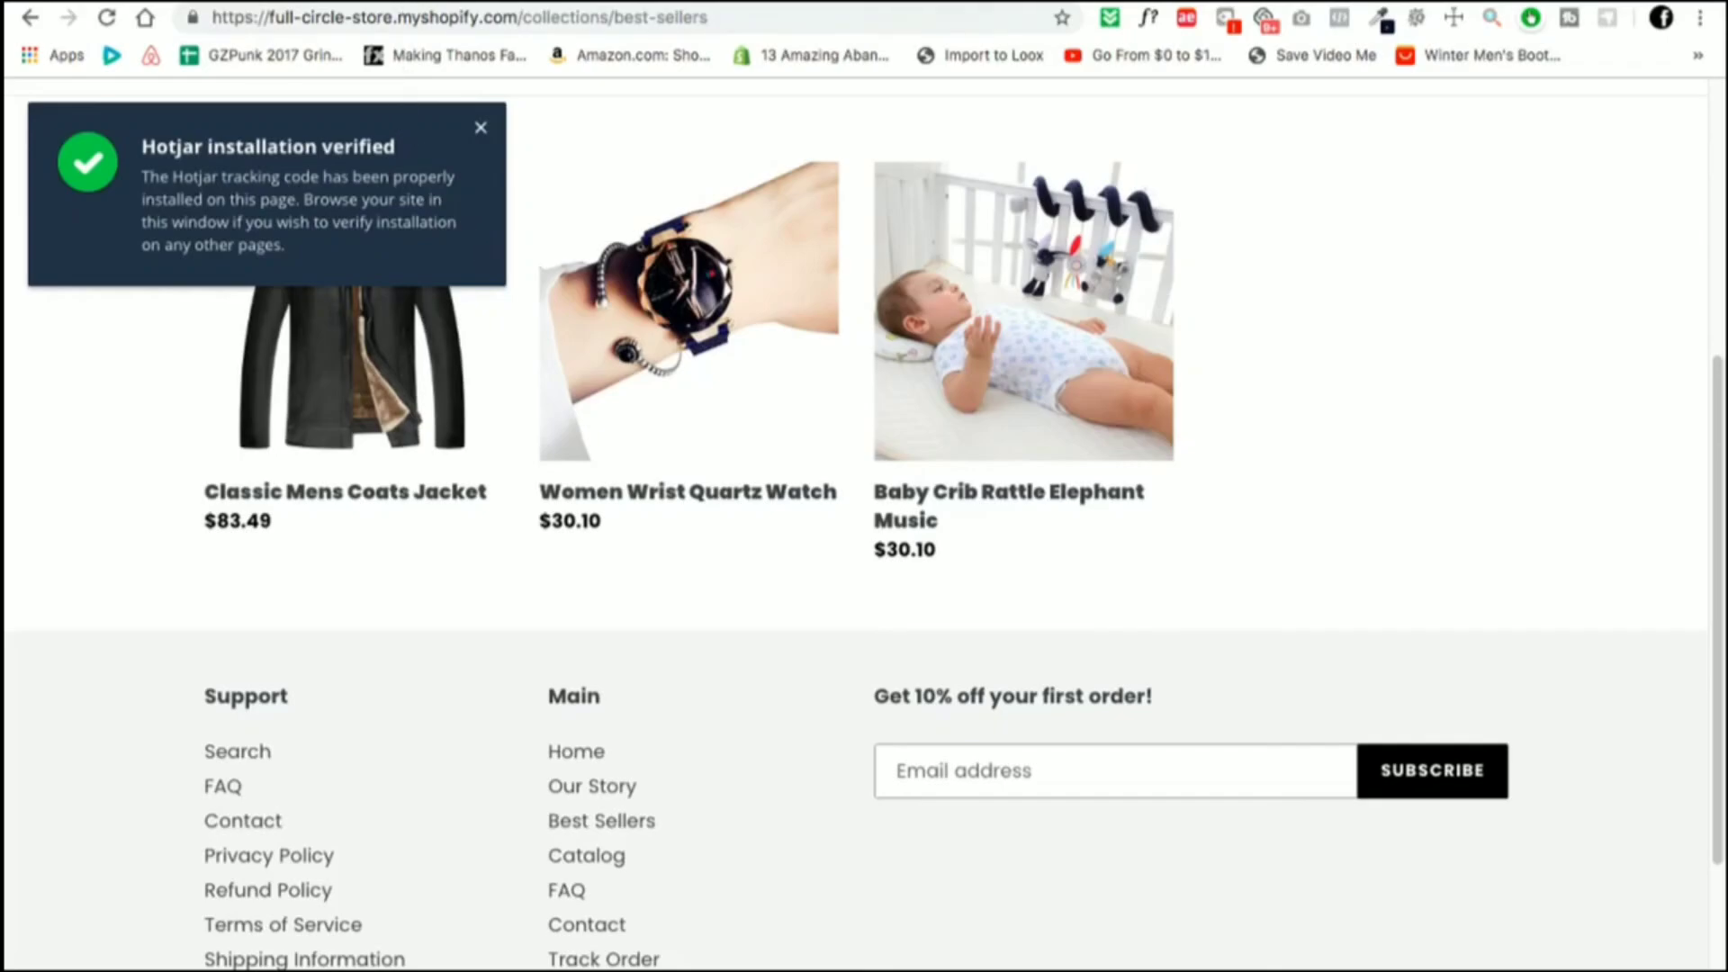
click(329, 2)
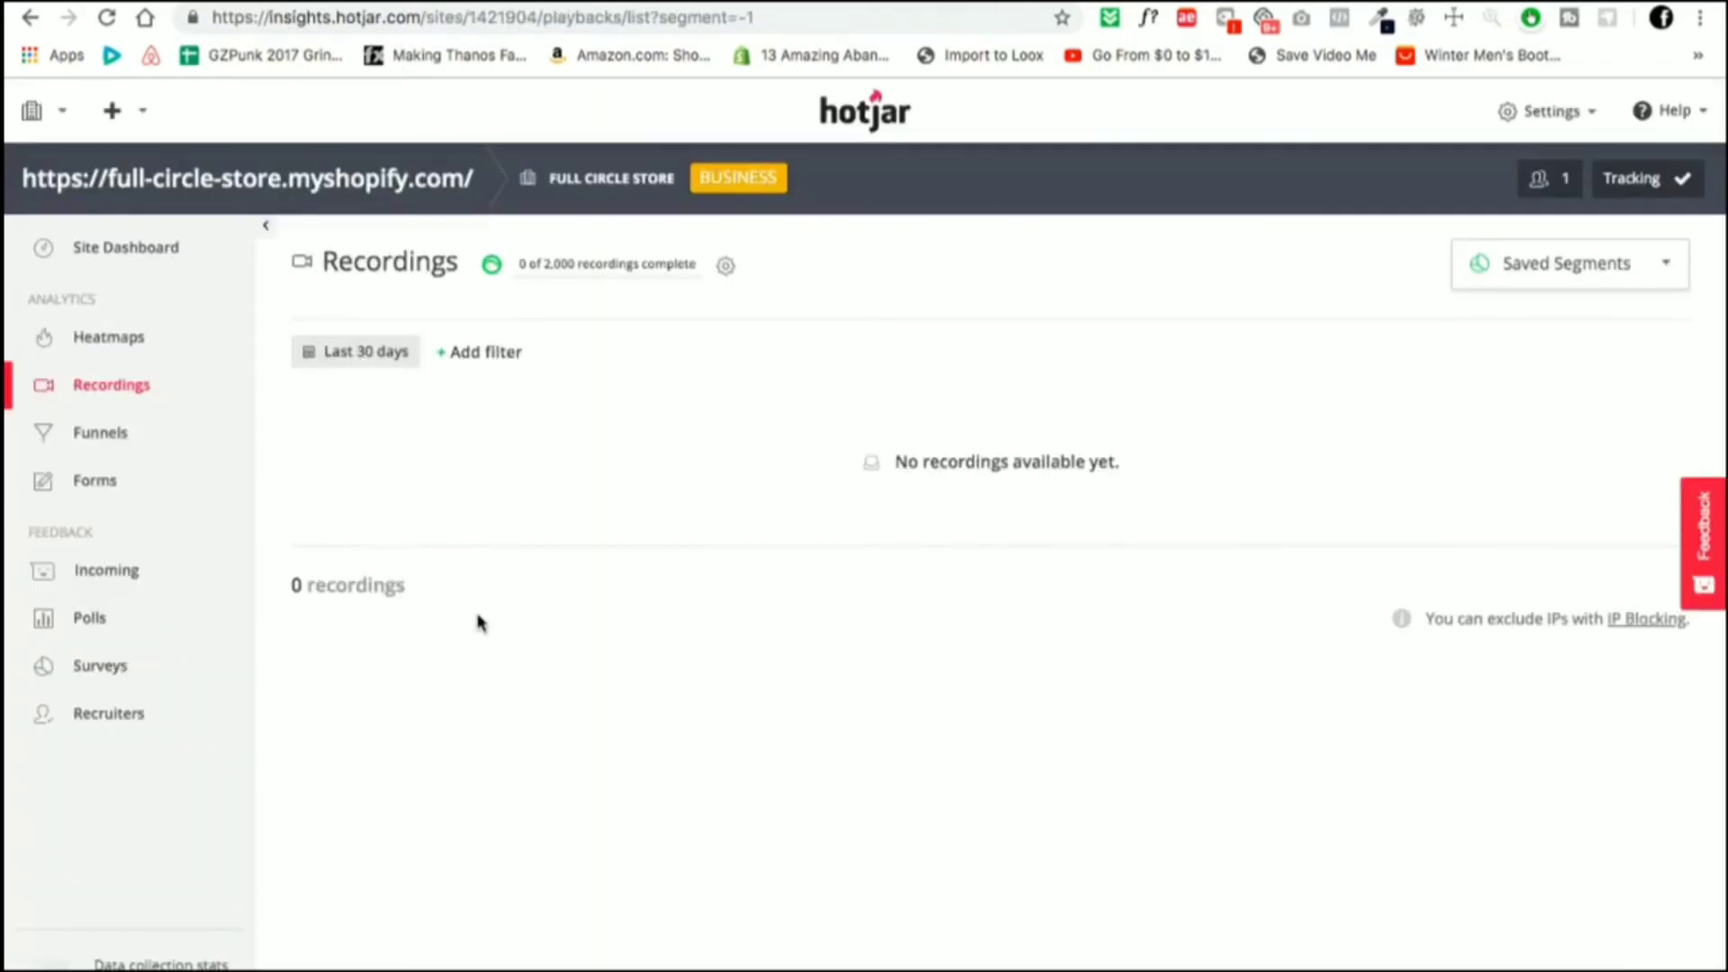